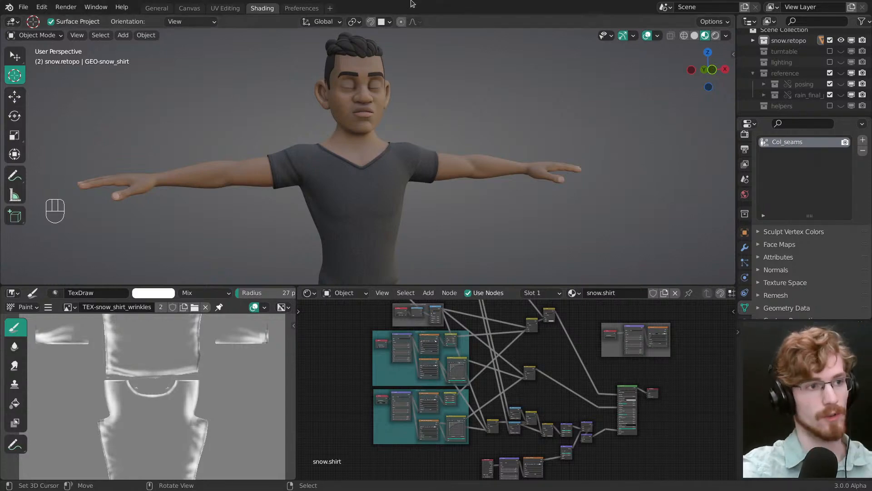
# Step: Look over the character's upper body from several angles and select the T-shirt
pyautogui.moveTo(404, 138); pyautogui.dragTo(397, 187, button='middle')
pyautogui.click(398, 187)
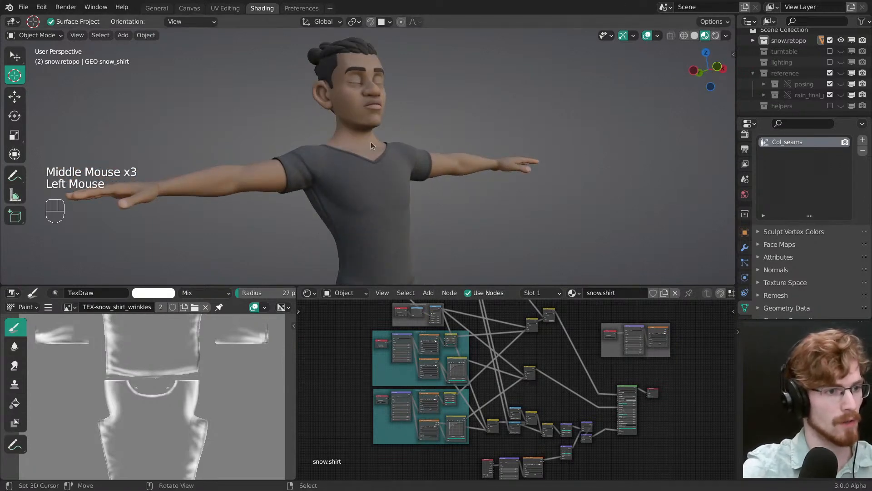
pyautogui.moveTo(371, 142); pyautogui.dragTo(393, 163, button='middle')
pyautogui.rightClick(391, 141)
pyautogui.hotkey('alt', 'a')
pyautogui.rightClick(382, 122)
pyautogui.keyDown('shift'); pyautogui.moveTo(382, 122); pyautogui.dragTo(385, 134, button='middle'); pyautogui.keyUp('shift')
pyautogui.keyDown('ctrl'); pyautogui.moveTo(385, 134); pyautogui.dragTo(388, 146, button='middle'); pyautogui.keyUp('ctrl')
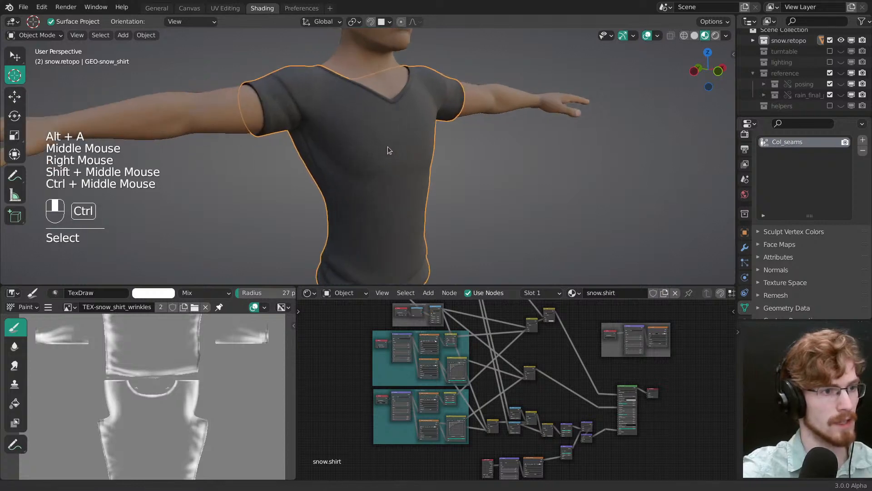
# Step: Isolate the T-shirt in local view, examine its fabric weave up close, and return to the full character
pyautogui.press('/')
pyautogui.moveTo(432, 164); pyautogui.dragTo(411, 152, button='middle')
pyautogui.moveTo(411, 152)
pyautogui.keyDown('shift'); pyautogui.mouseDown(button='middle')
pyautogui.moveTo(400, 141)
pyautogui.moveTo(419, 130)
pyautogui.moveTo(404, 165)
pyautogui.moveTo(395, 146)
pyautogui.mouseUp(button='middle'); pyautogui.keyUp('shift')
pyautogui.hotkey('alt', 'a')
pyautogui.keyDown('ctrl'); pyautogui.moveTo(395, 146); pyautogui.dragTo(423, 170, button='middle'); pyautogui.keyUp('ctrl')
pyautogui.keyDown('shift'); pyautogui.moveTo(423, 171); pyautogui.dragTo(412, 136, button='middle'); pyautogui.keyUp('shift')
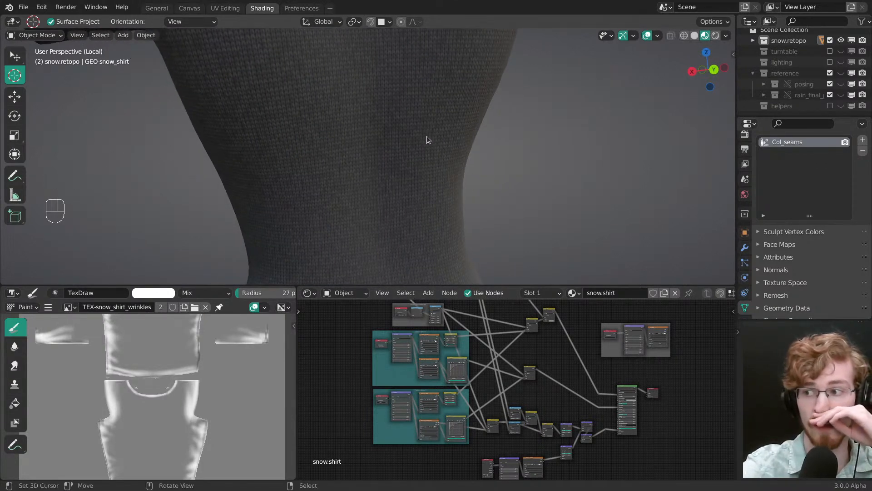
pyautogui.moveTo(388, 133); pyautogui.dragTo(431, 162, button='middle')
pyautogui.rightClick(401, 158)
pyautogui.hotkey('alt', 'a')
pyautogui.rightClick(403, 156)
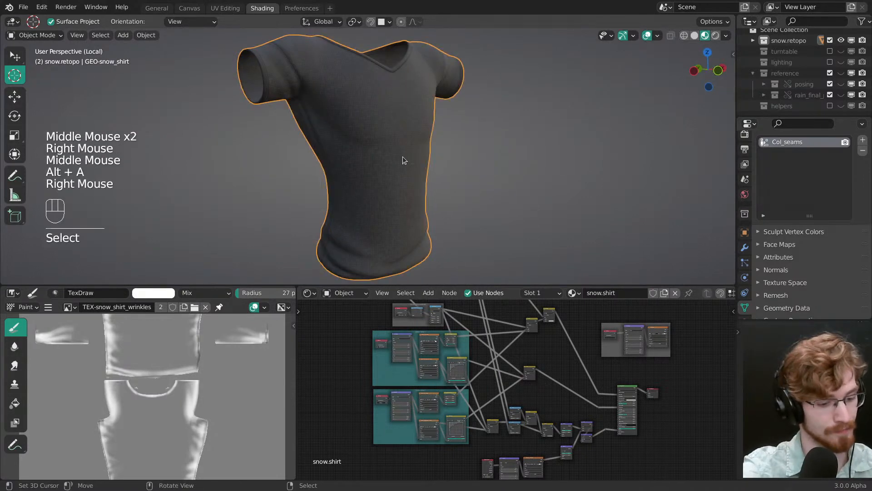
pyautogui.press('/')
pyautogui.hotkey('alt', 'a')
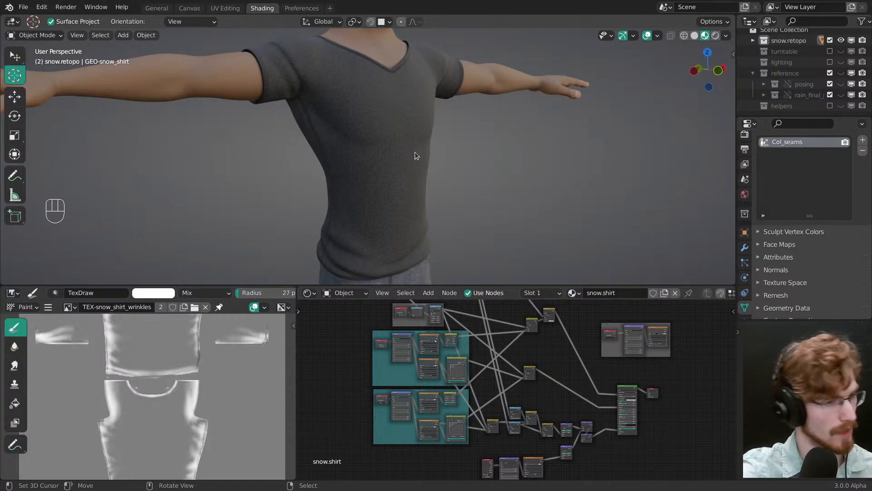
# Step: Select the character's pants and look them over
pyautogui.moveTo(416, 151); pyautogui.dragTo(413, 114, button='middle')
pyautogui.keyDown('shift'); pyautogui.moveTo(414, 113); pyautogui.dragTo(424, 71, button='middle'); pyautogui.keyUp('shift')
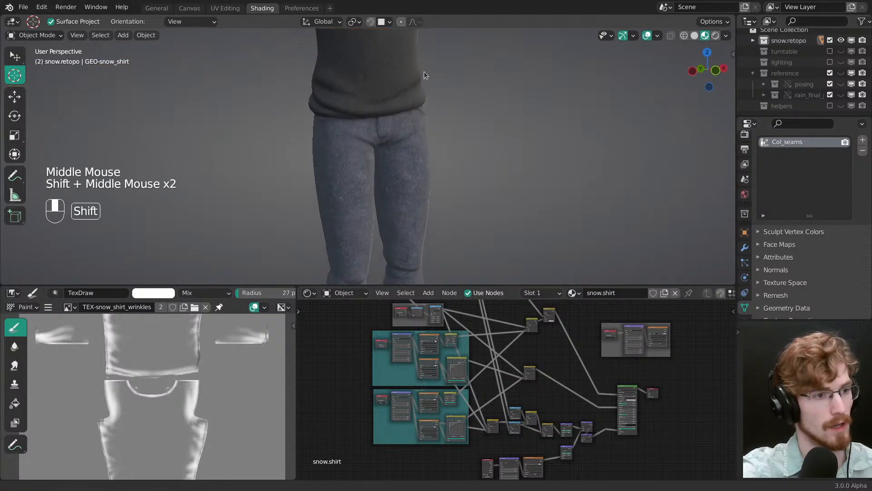
pyautogui.rightClick(406, 166)
pyautogui.hotkey('alt', 'a')
pyautogui.keyDown('shift'); pyautogui.moveTo(407, 167); pyautogui.dragTo(396, 135, button='middle'); pyautogui.keyUp('shift')
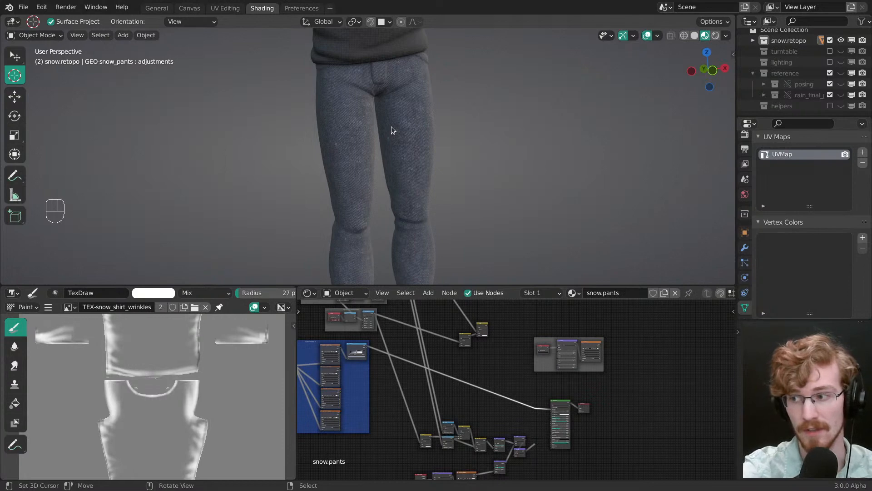
pyautogui.click(463, 10)
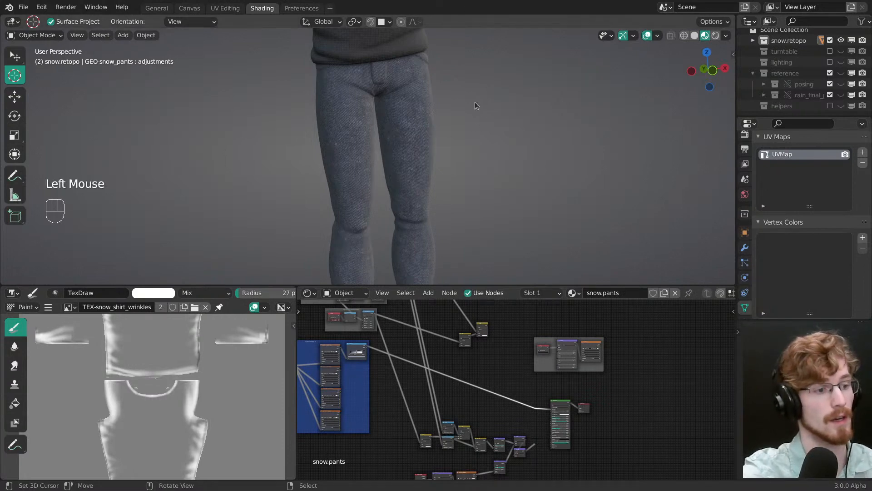
pyautogui.moveTo(401, 179); pyautogui.dragTo(410, 176, button='middle')
pyautogui.rightClick(407, 165)
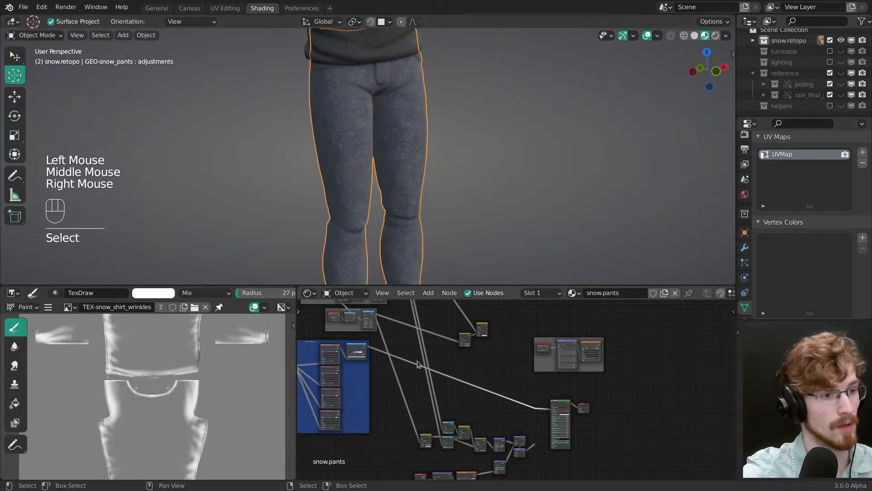
# Step: Select the jeans base color image texture node in the Cotton Pattern 1 frame of the pants material
pyautogui.moveTo(437, 362); pyautogui.dragTo(458, 404, button='middle')
pyautogui.hotkey('alt', 'a')
pyautogui.keyDown('ctrl'); pyautogui.moveTo(458, 404); pyautogui.dragTo(482, 391, button='middle'); pyautogui.keyUp('ctrl')
pyautogui.keyDown('ctrl'); pyautogui.moveTo(482, 391); pyautogui.dragTo(508, 364, button='middle'); pyautogui.keyUp('ctrl')
pyautogui.keyDown('ctrl'); pyautogui.moveTo(508, 363); pyautogui.dragTo(490, 341, button='middle'); pyautogui.keyUp('ctrl')
pyautogui.click(528, 326)
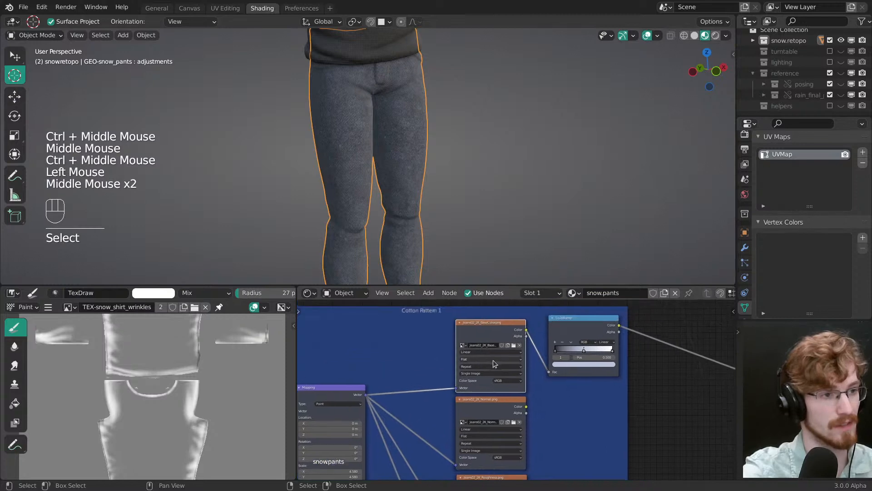
# Step: Examine the denim pattern on the pants up close and from a distance, with nothing selected
pyautogui.moveTo(415, 178)
pyautogui.keyDown('ctrl'); pyautogui.mouseDown(button='middle')
pyautogui.moveTo(415, 152)
pyautogui.moveTo(426, 162)
pyautogui.moveTo(413, 163)
pyautogui.moveTo(412, 177)
pyautogui.mouseUp(button='middle'); pyautogui.keyUp('ctrl')
pyautogui.moveTo(411, 177); pyautogui.dragTo(410, 191, button='middle')
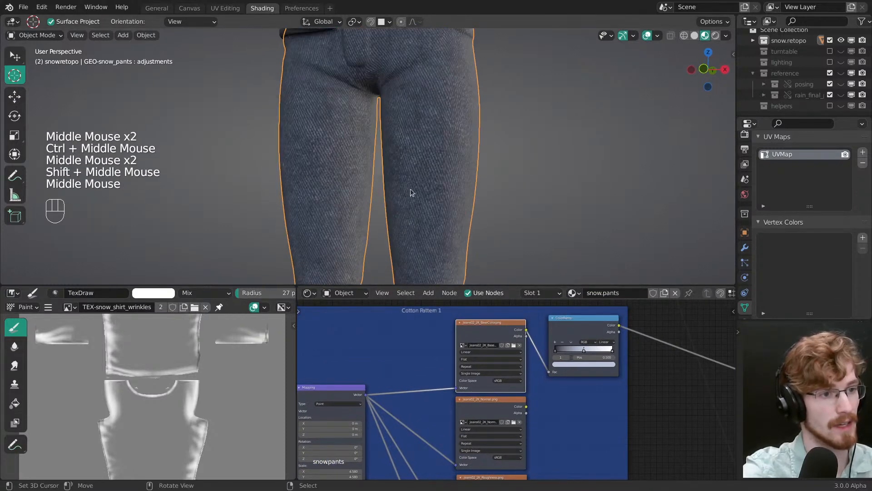
pyautogui.moveTo(422, 146); pyautogui.dragTo(434, 195, button='middle')
pyautogui.keyDown('ctrl'); pyautogui.moveTo(434, 196); pyautogui.dragTo(389, 148, button='middle'); pyautogui.keyUp('ctrl')
pyautogui.hotkey('alt', 'a')
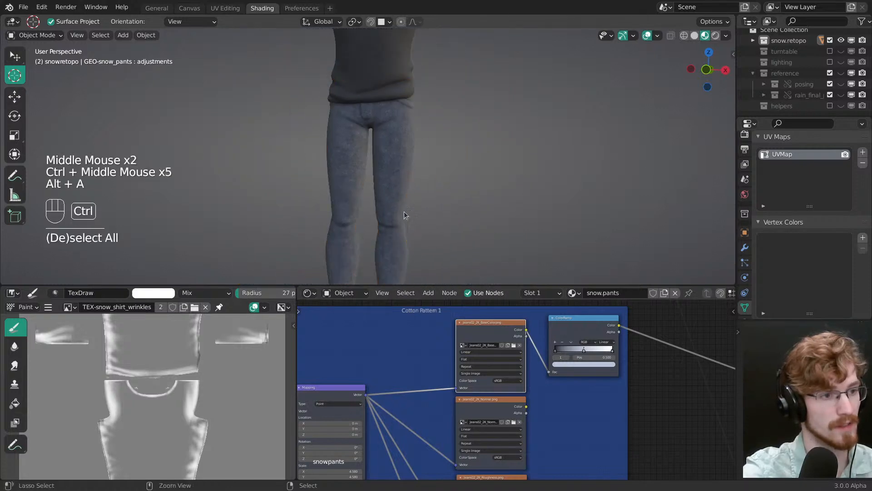
pyautogui.keyDown('ctrl'); pyautogui.moveTo(404, 211); pyautogui.dragTo(407, 199, button='middle'); pyautogui.keyUp('ctrl')
pyautogui.keyDown('shift'); pyautogui.moveTo(407, 200); pyautogui.dragTo(398, 173, button='middle'); pyautogui.keyUp('shift')
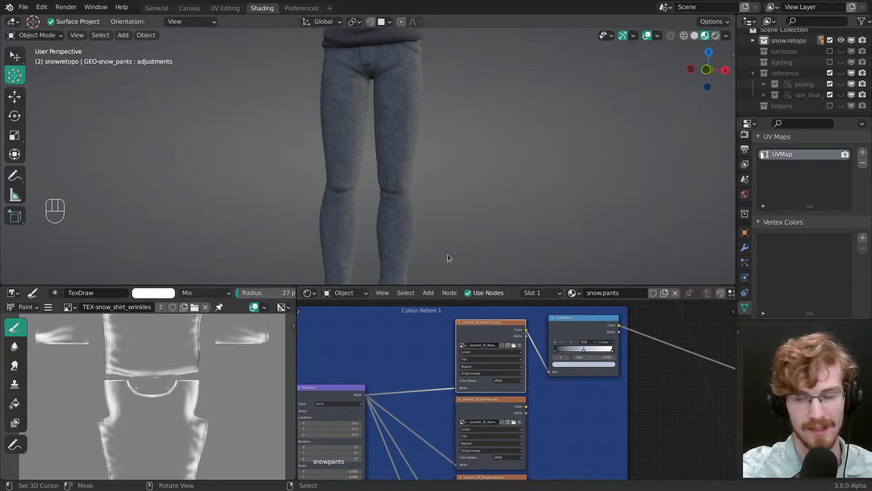
pyautogui.click(468, 9)
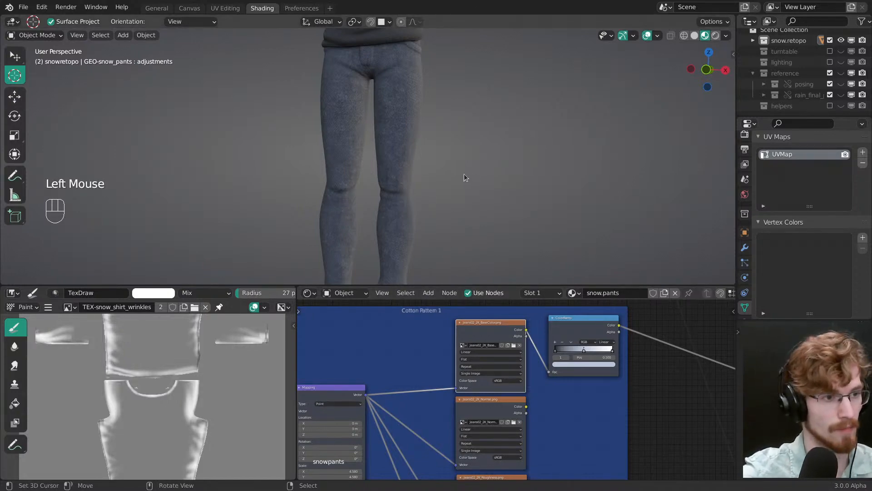
# Step: Switch to the file manager and open the denmin_fabric_02 4k texture folder inside the maps directory
pyautogui.press('super')
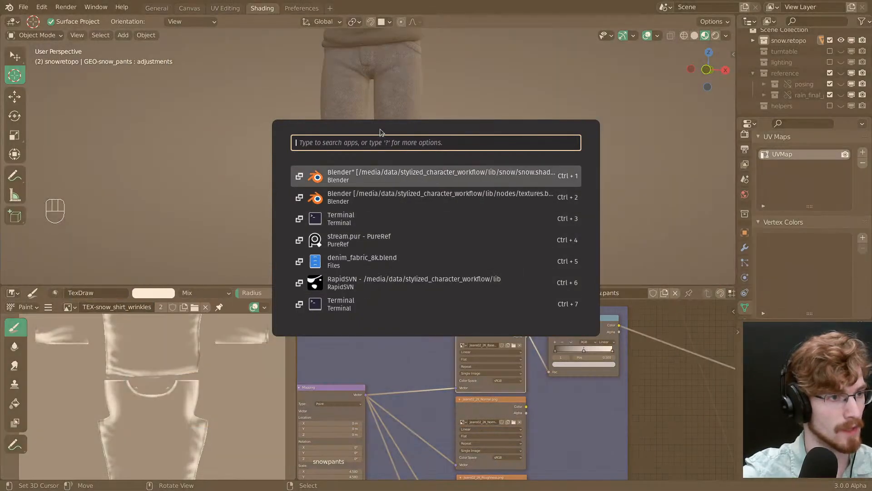
pyautogui.press('Escape')
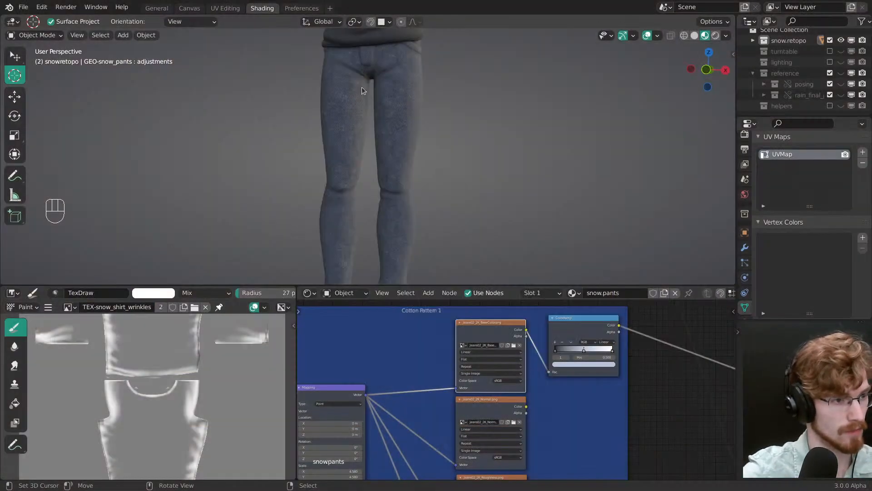
pyautogui.hotkey('alt', 'Tab')
pyautogui.hotkey('alt', 'Tab')
pyautogui.hotkey('alt', 'Tab')
pyautogui.hotkey('alt', 'Tab')
pyautogui.hotkey('alt', 'Tab')
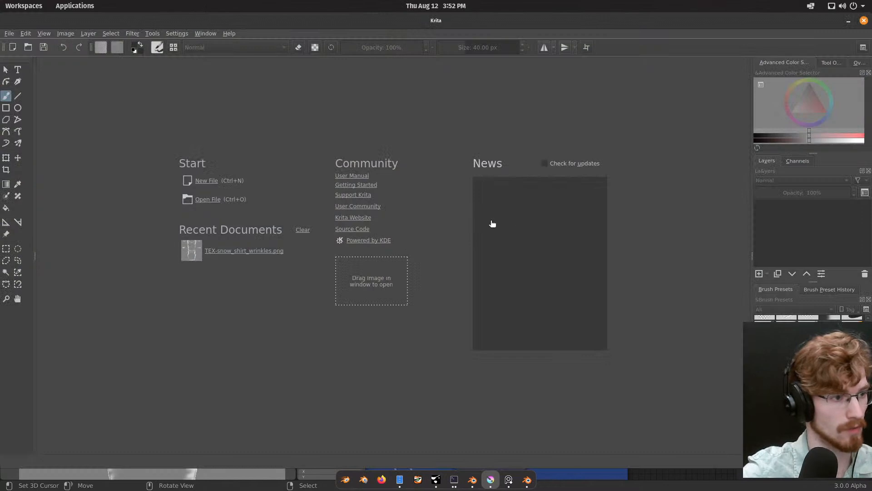
pyautogui.hotkey('alt', 'Tab')
pyautogui.hotkey('alt', 'Tab')
pyautogui.hotkey('alt', 'Tab')
pyautogui.hotkey('alt', 'Tab')
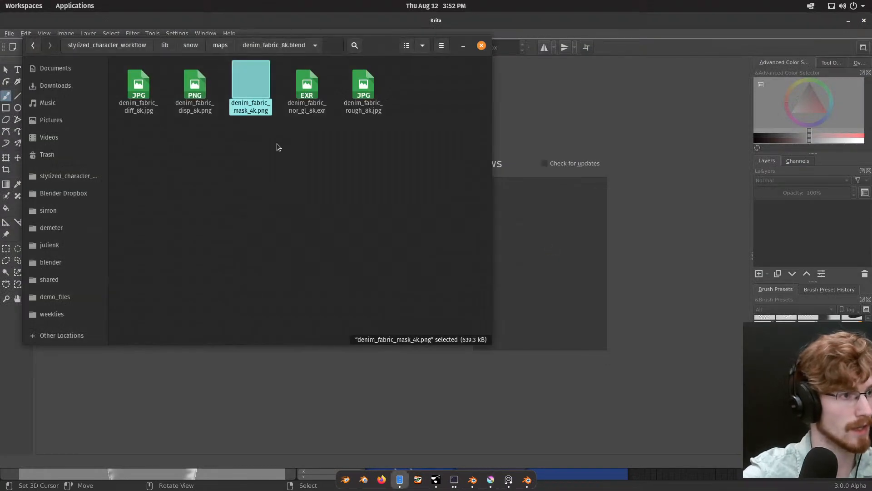
pyautogui.click(278, 154)
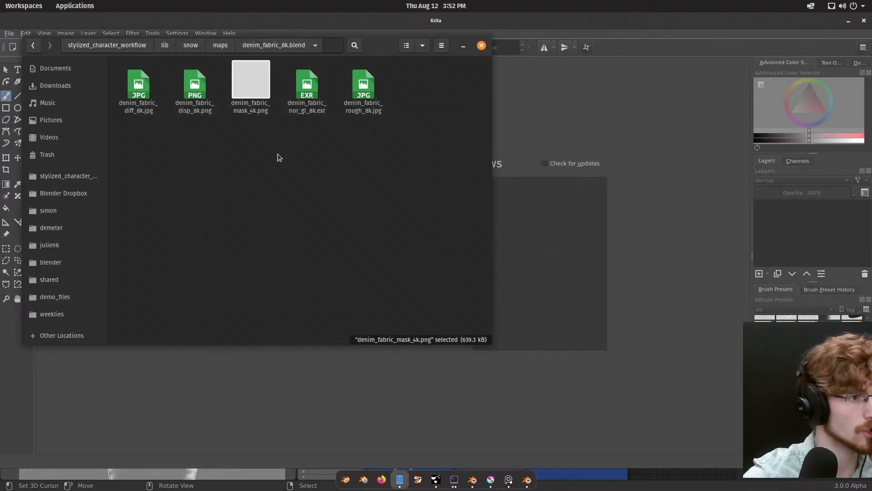
pyautogui.click(221, 45)
pyautogui.click(198, 81)
pyautogui.doubleClick(197, 81)
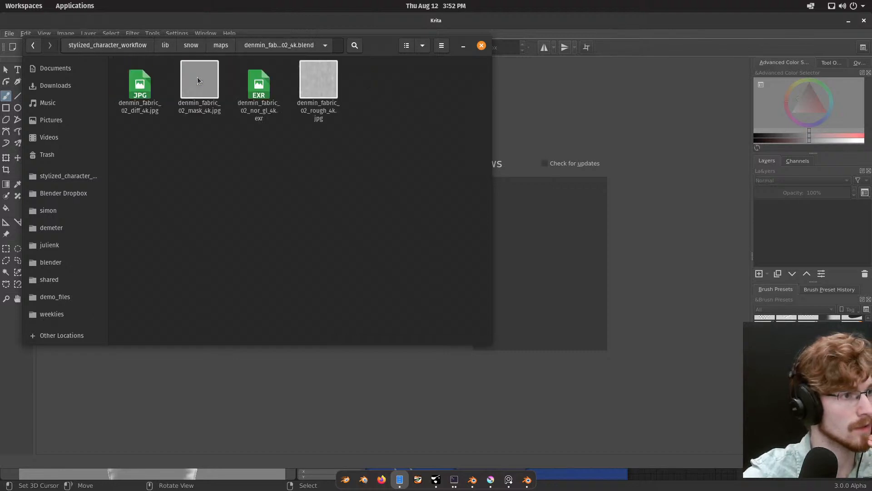
# Step: Open denmin_fabric_02_diff_4k.jpg as an image in Krita and view the whole texture
pyautogui.click(330, 92)
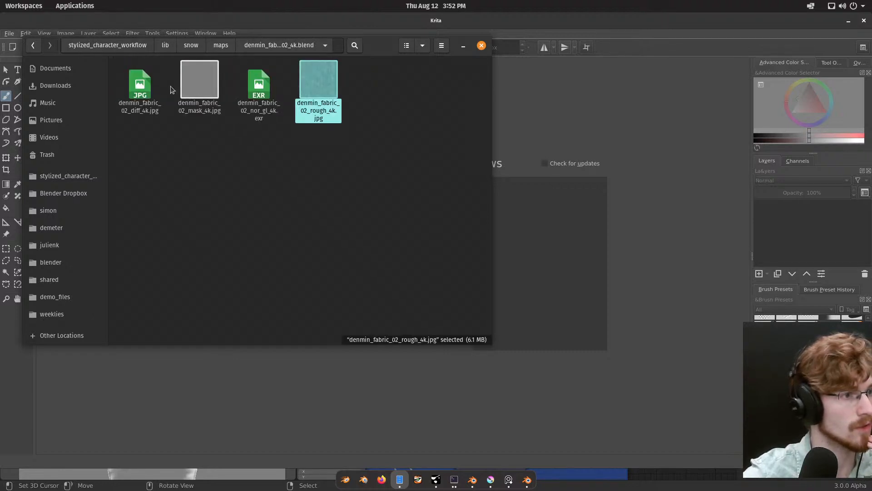
pyautogui.moveTo(140, 86); pyautogui.dragTo(545, 139)
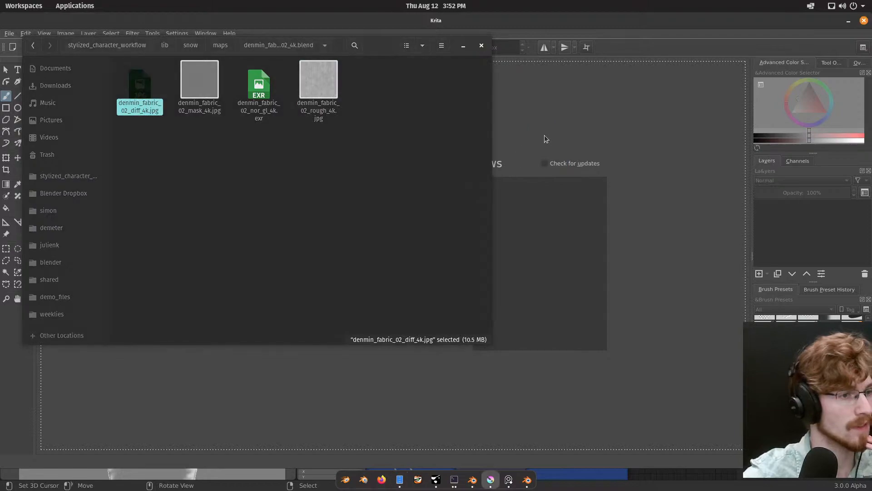
pyautogui.scroll(-1, 435, 191)
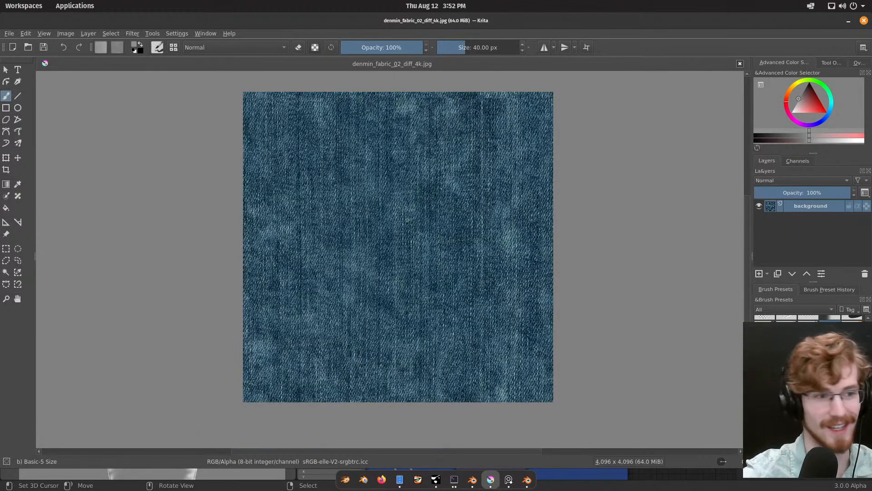
pyautogui.scroll(-4, 390, 248)
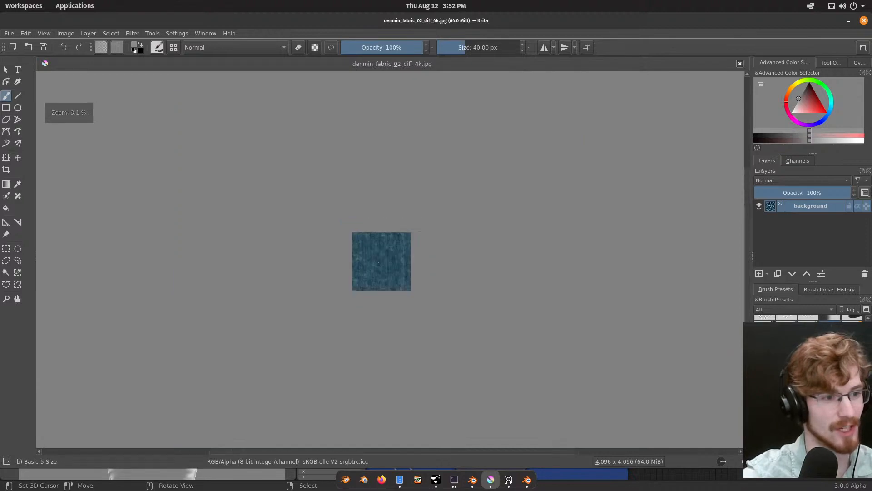
pyautogui.scroll(1, 390, 248)
pyautogui.scroll(4, 393, 270)
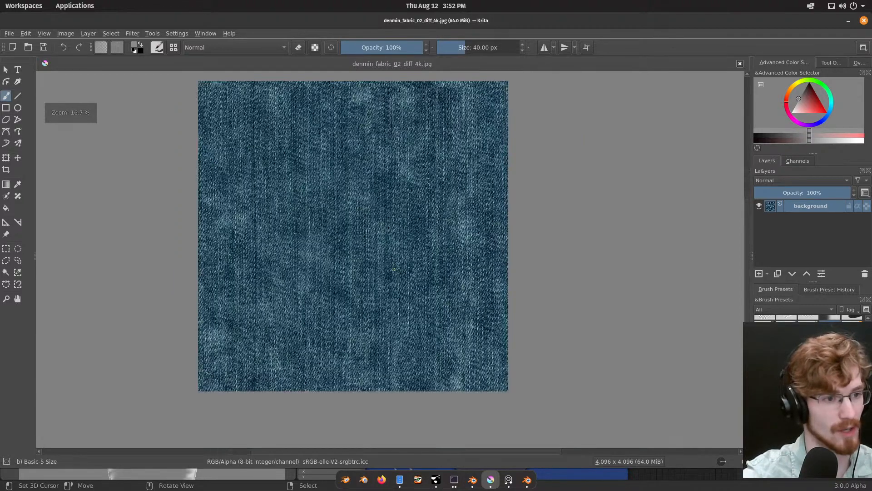
pyautogui.moveTo(376, 248); pyautogui.dragTo(406, 267, button='middle')
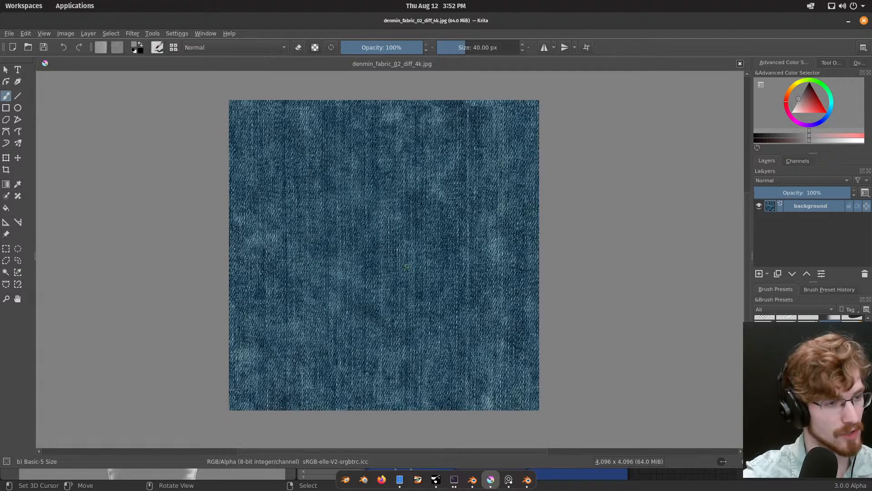
# Step: Insert denmin_fabric_02_mask_4k.jpg as a new layer over the denim image and inspect its weave up close
pyautogui.press('super')
pyautogui.press('Down')
pyautogui.press('Return')
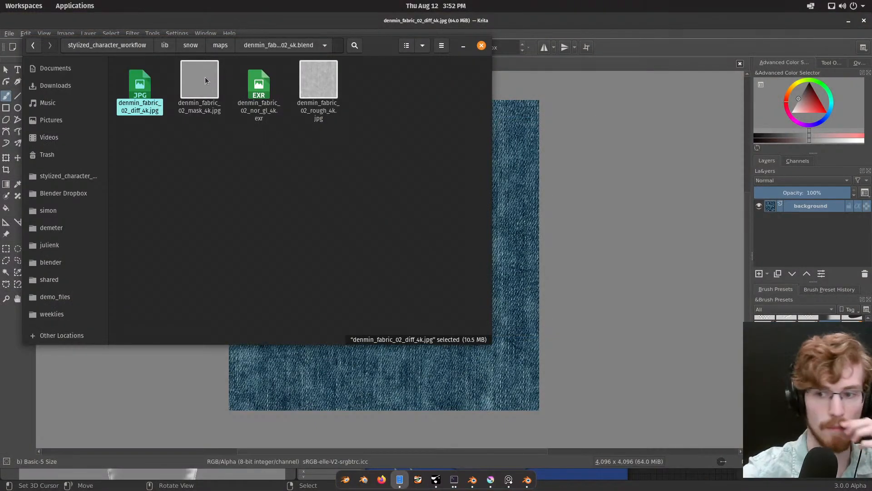
pyautogui.moveTo(205, 81); pyautogui.dragTo(517, 195)
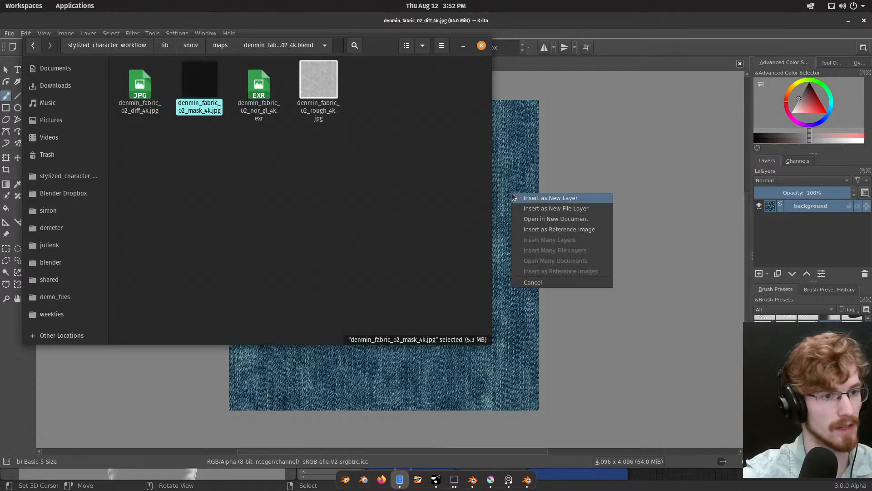
pyautogui.click(520, 199)
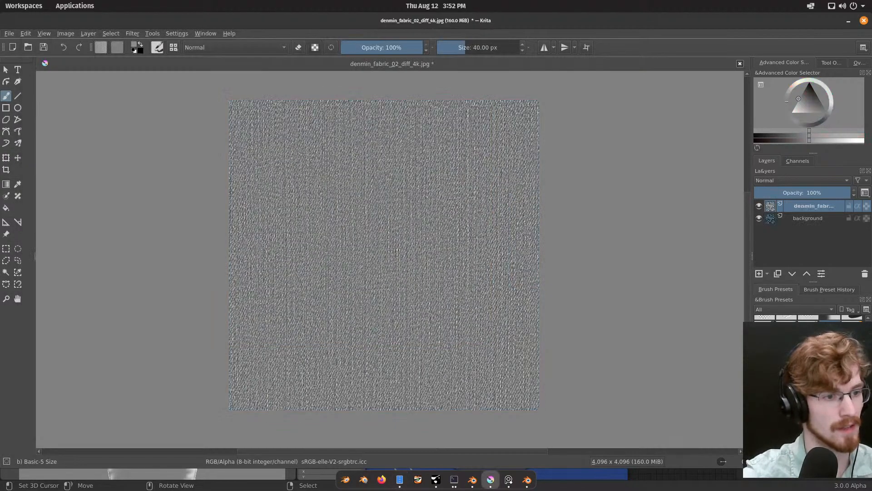
pyautogui.scroll(1, 382, 254)
pyautogui.scroll(3, 506, 197)
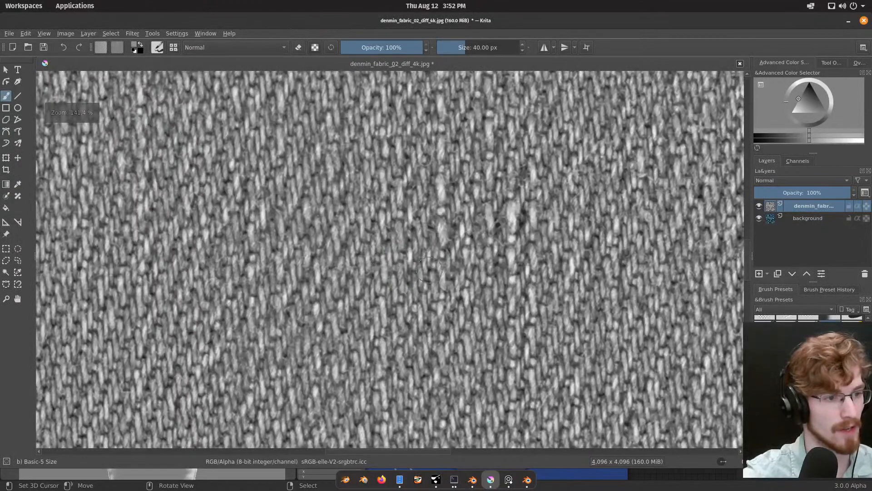
pyautogui.scroll(-6, 505, 199)
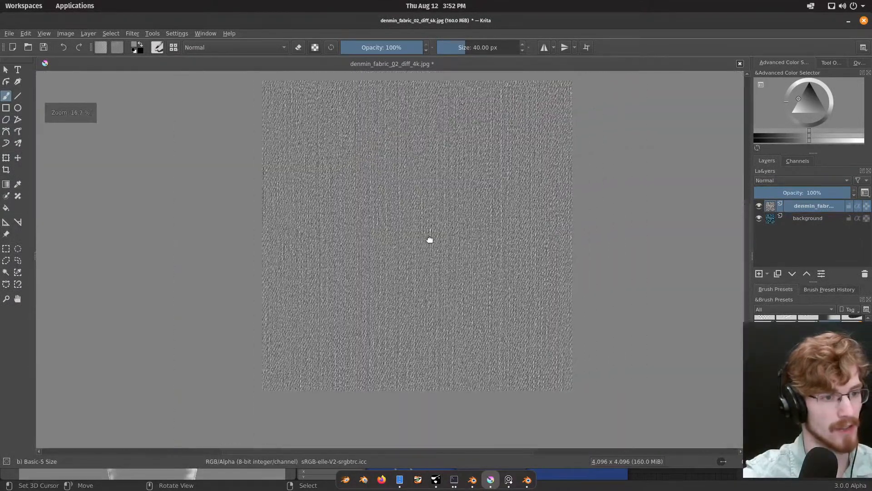
# Step: Hide the inserted mask layer to check the denim background, and delete the mask layer
pyautogui.click(759, 206)
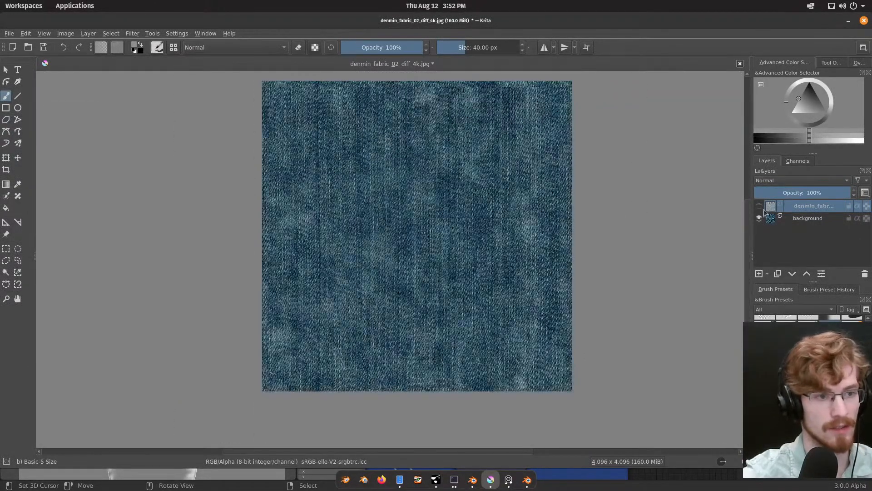
pyautogui.click(798, 221)
pyautogui.moveTo(492, 246); pyautogui.dragTo(471, 253, button='middle')
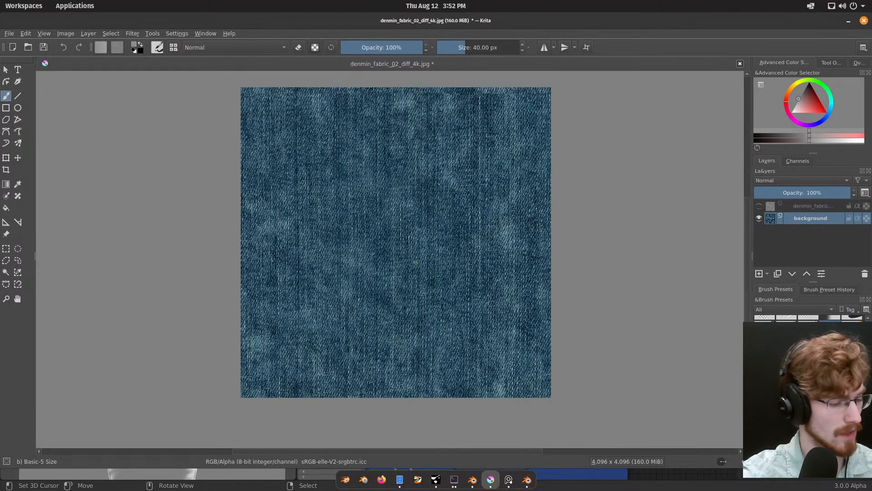
pyautogui.click(790, 207)
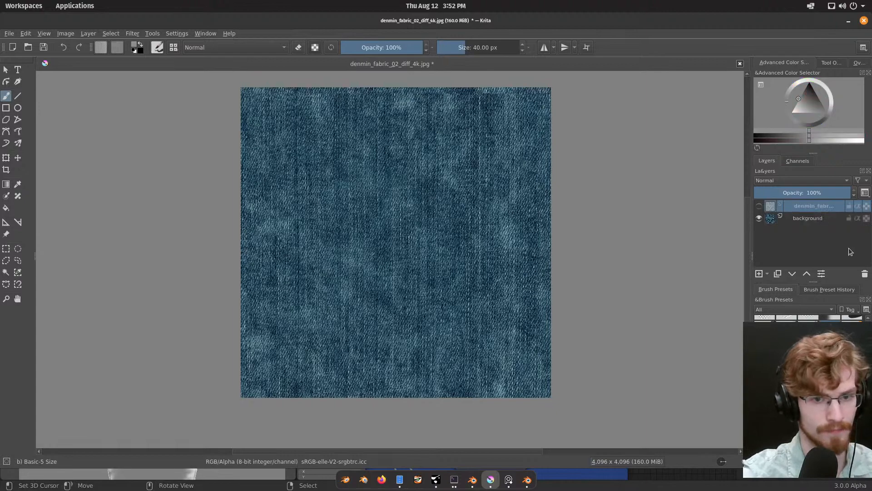
pyautogui.click(864, 273)
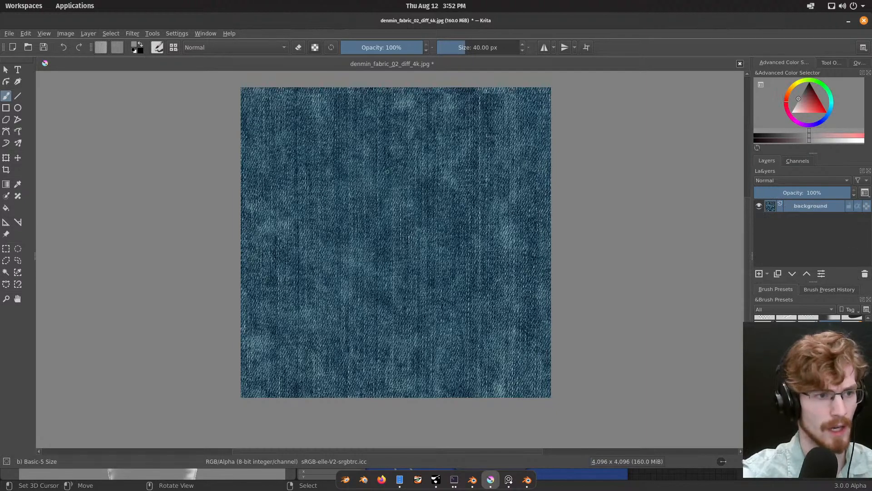
# Step: Examine the denim texture's light and dark patches across the whole image and its weave up close
pyautogui.scroll(1, 420, 213)
pyautogui.moveTo(421, 213); pyautogui.dragTo(404, 216, button='middle')
pyautogui.scroll(-1, 404, 216)
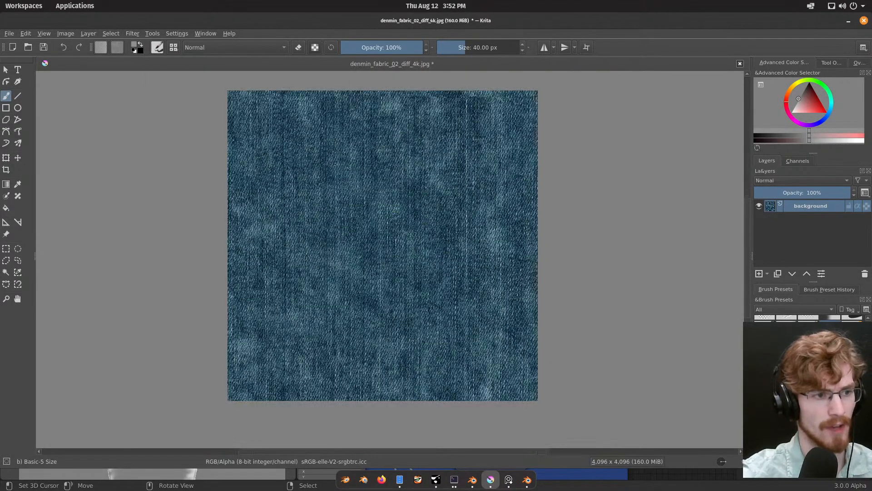
pyautogui.scroll(-3, 393, 211)
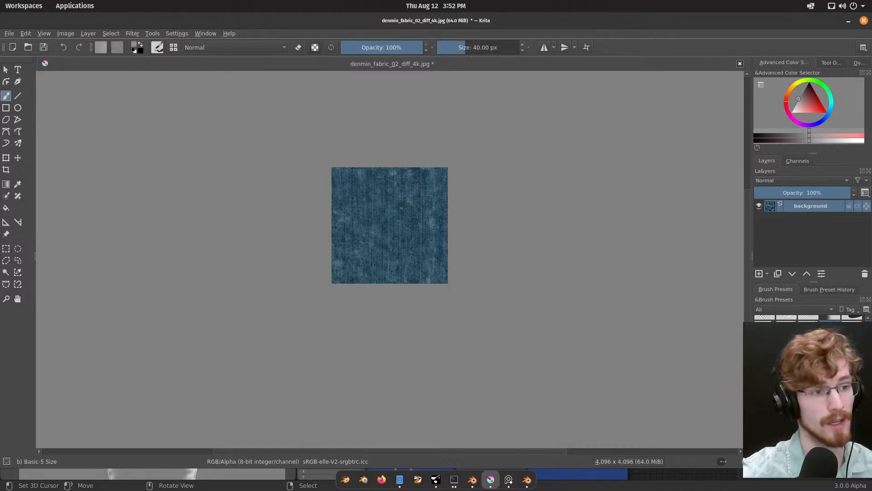
pyautogui.scroll(2, 402, 208)
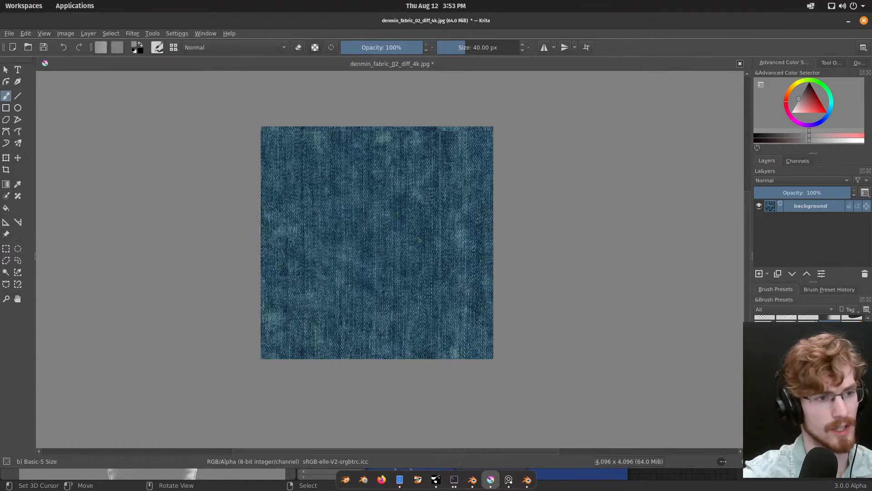
pyautogui.scroll(8, 420, 240)
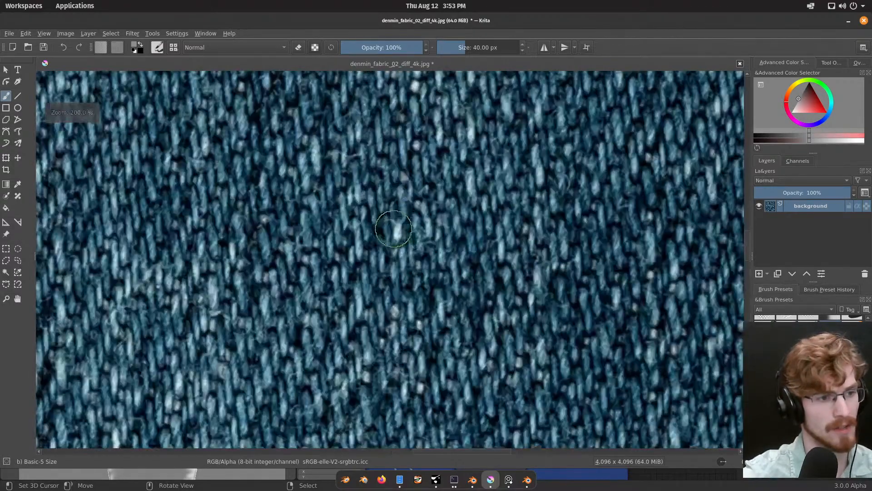
pyautogui.scroll(-9, 393, 229)
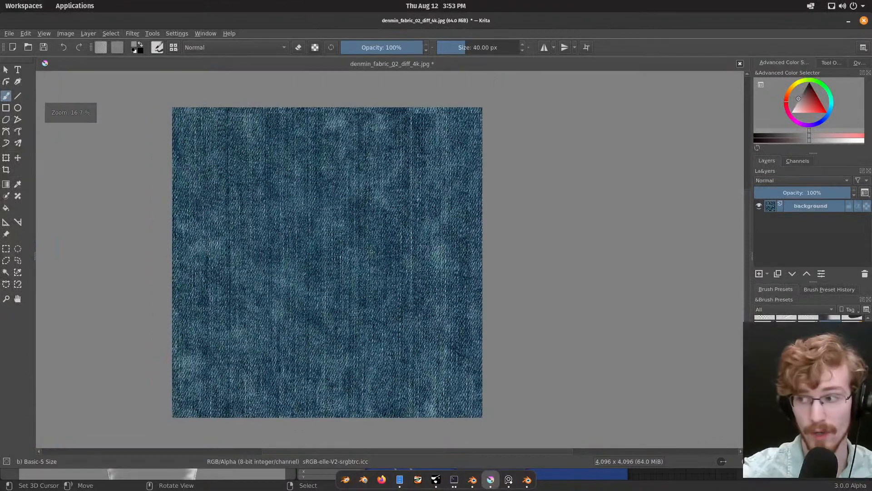
pyautogui.moveTo(367, 250); pyautogui.dragTo(381, 251, button='middle')
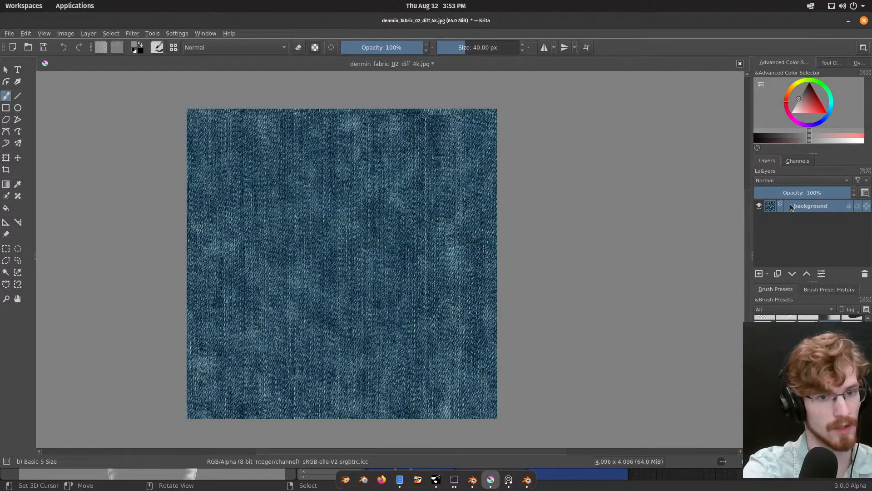
# Step: Duplicate the denim background layer and start a new filter mask on the copy
pyautogui.hotkey('ctrl', 'j')
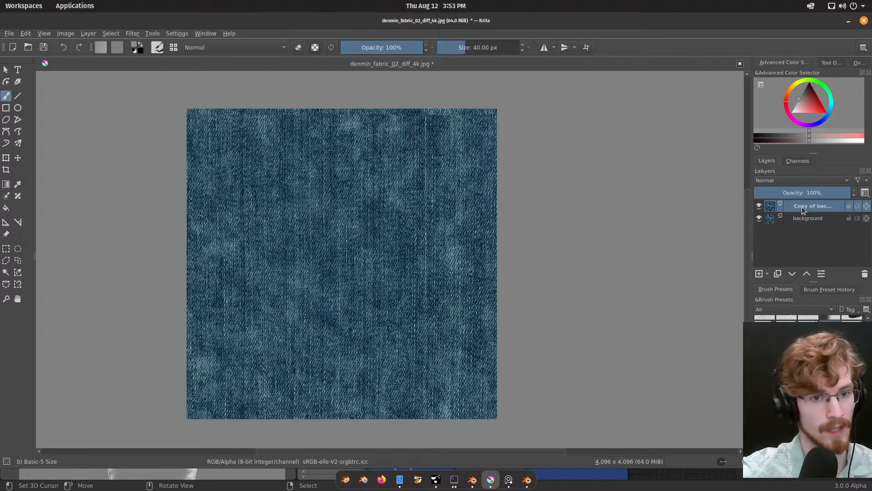
pyautogui.rightClick(796, 207)
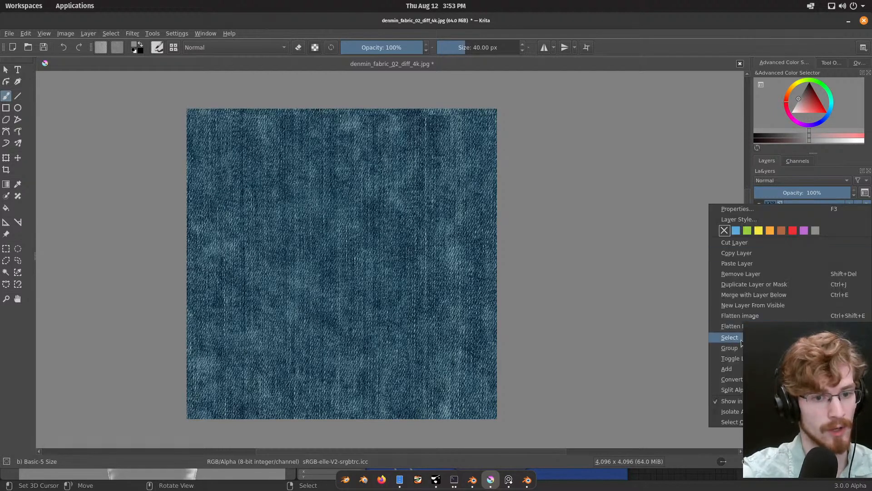
pyautogui.moveTo(729, 369)
pyautogui.click(668, 369)
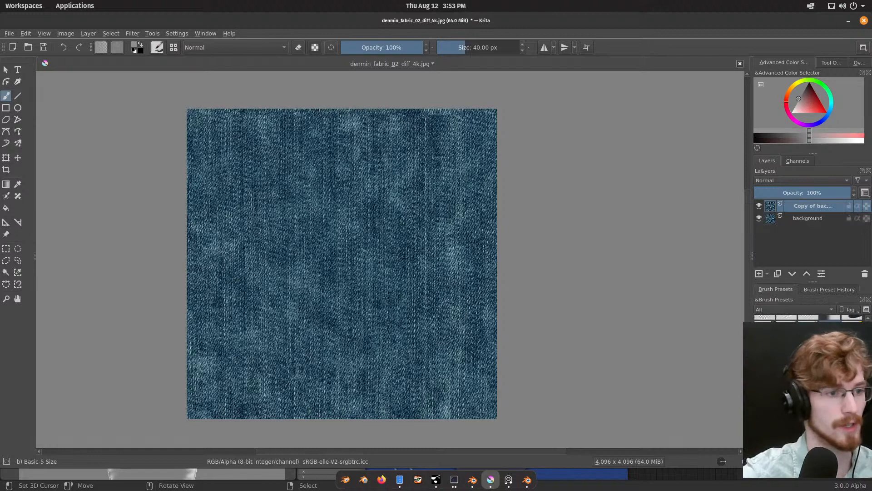
pyautogui.moveTo(444, 164); pyautogui.dragTo(689, 151)
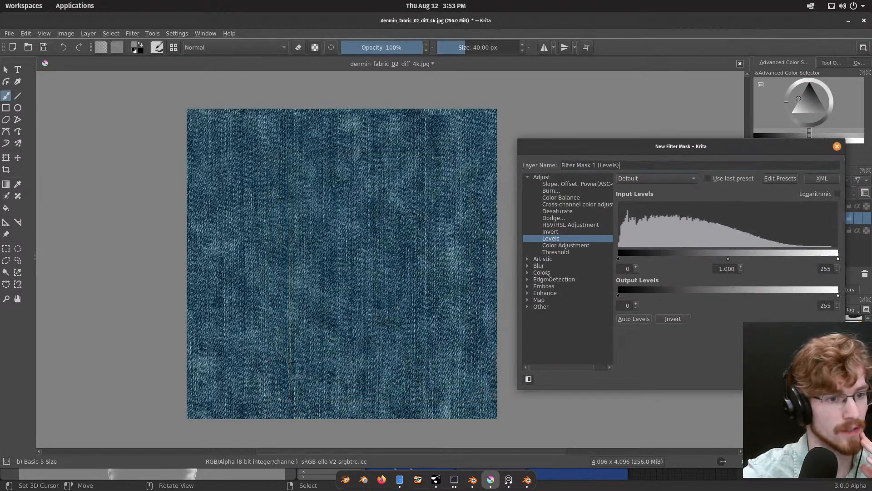
# Step: Make the filter mask a Gaussian Blur with horizontal and vertical radii of 51.86 px
pyautogui.click(528, 265)
pyautogui.click(551, 279)
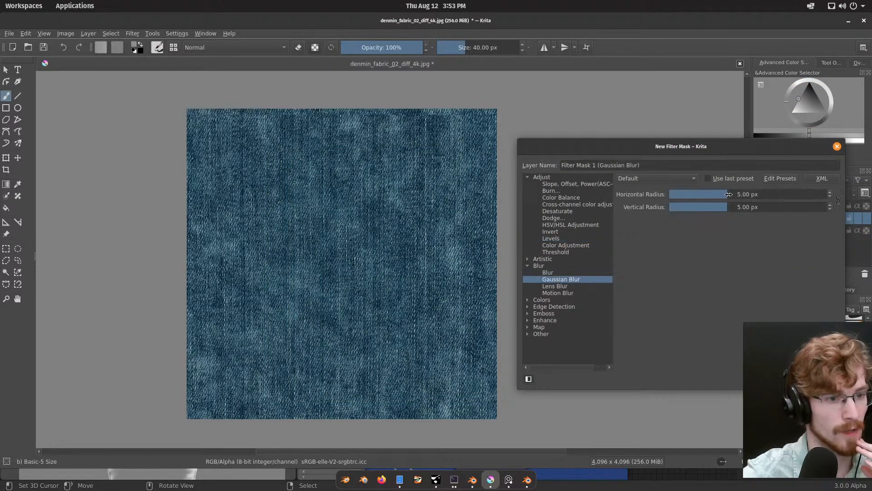
pyautogui.moveTo(728, 194); pyautogui.dragTo(783, 192)
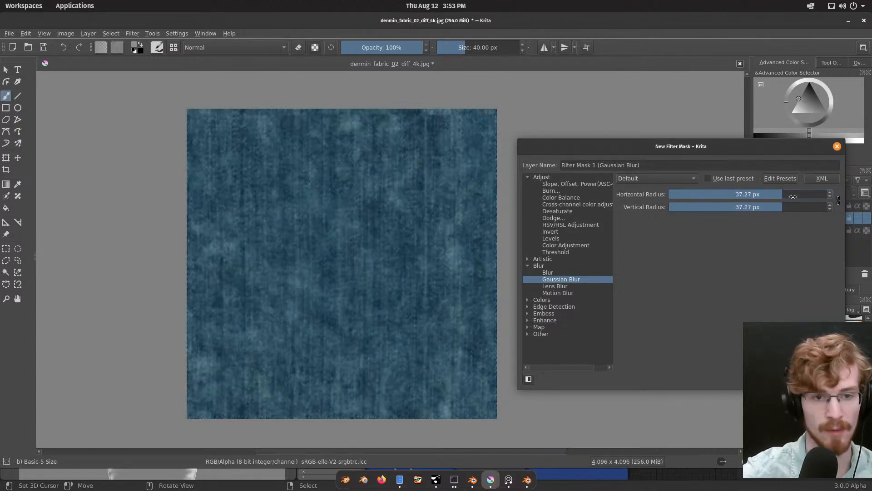
pyautogui.moveTo(785, 194); pyautogui.dragTo(796, 195)
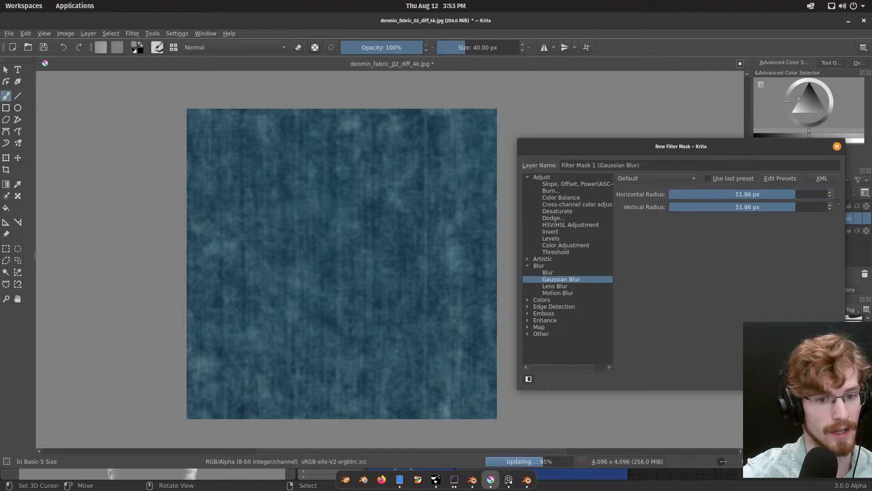
pyautogui.press('Return')
# Step: Inspect the blurred denim copy up close and as a whole for its large-scale colour variation
pyautogui.scroll(2, 324, 267)
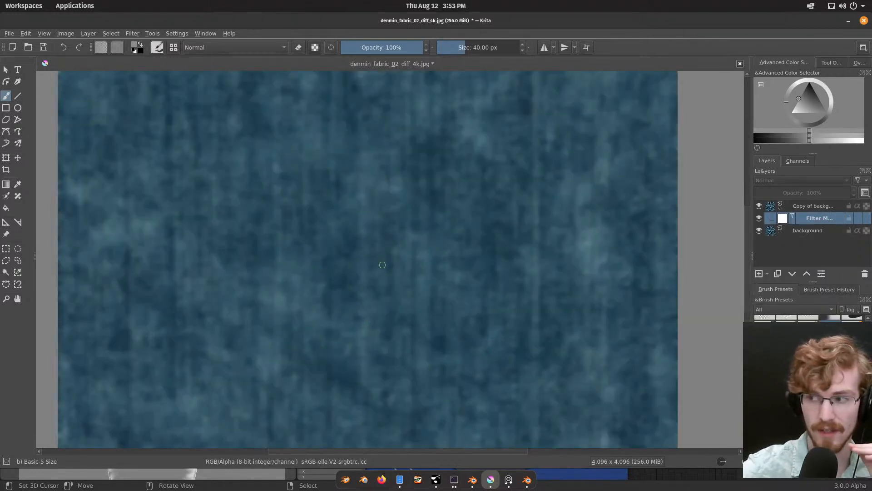
pyautogui.scroll(-2, 372, 268)
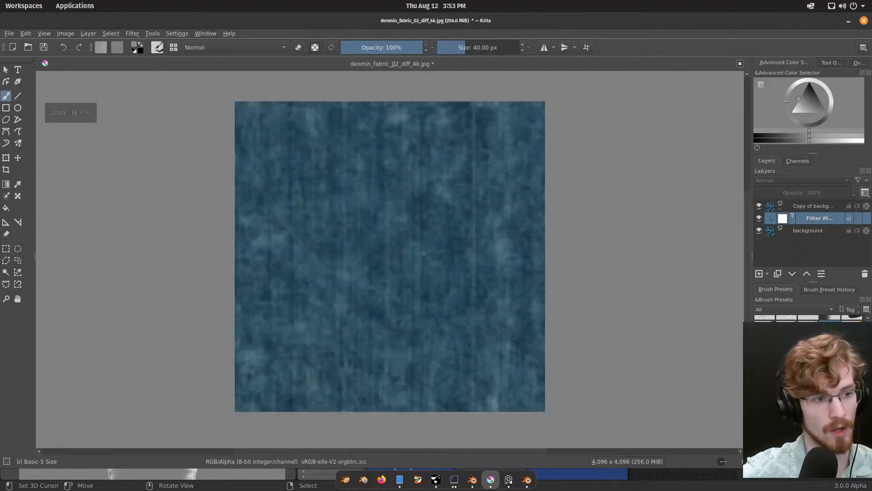
pyautogui.scroll(3, 405, 265)
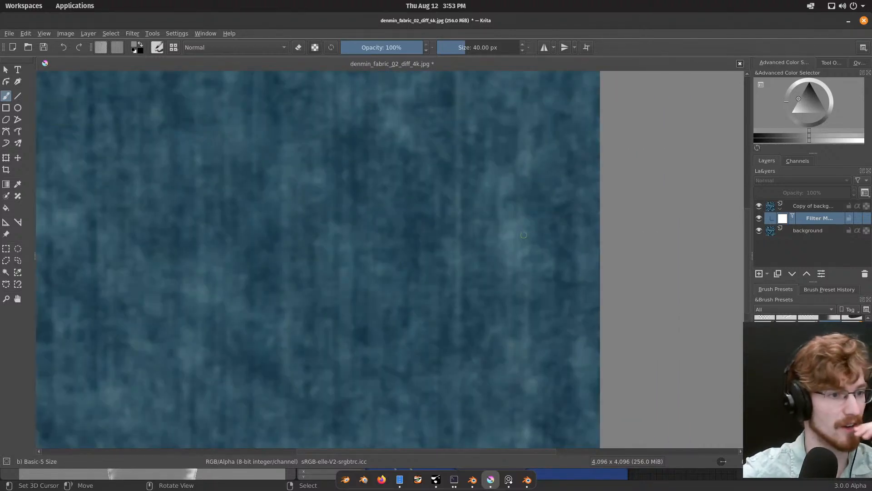
pyautogui.scroll(-2, 486, 252)
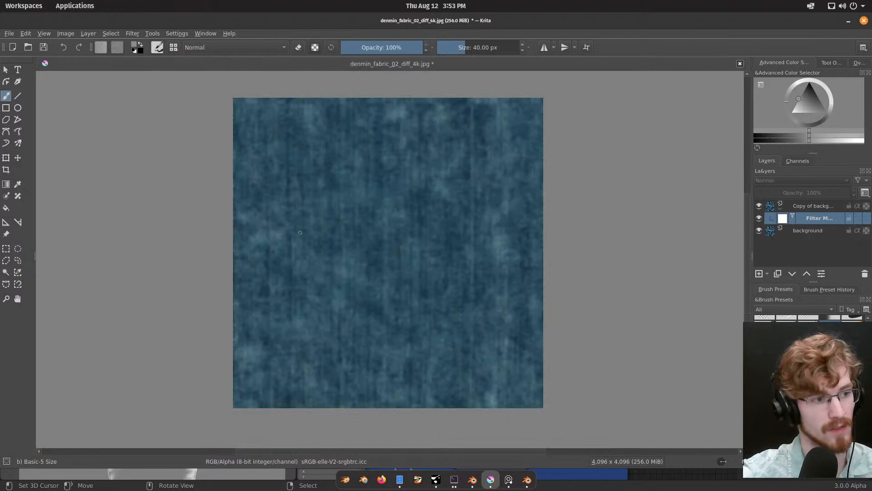
pyautogui.scroll(1, 513, 253)
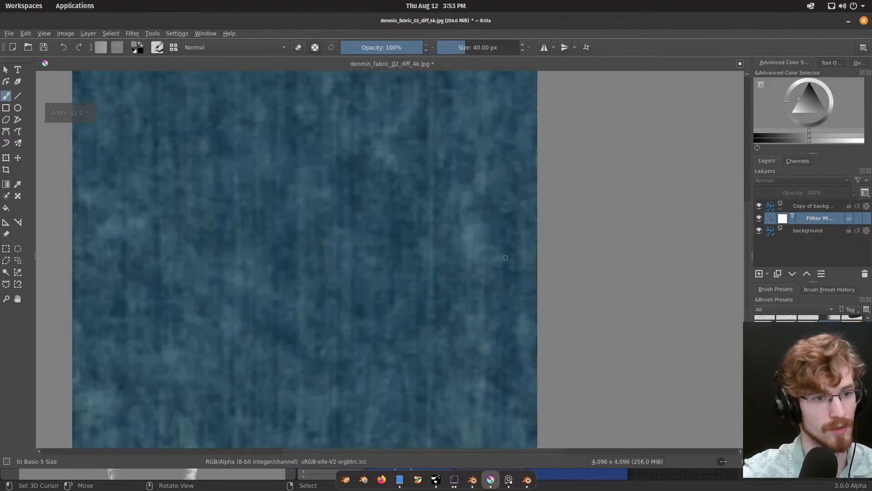
pyautogui.scroll(-1, 613, 250)
# Step: Add Grain Merge and Grain Extract to the favorite blending modes, and set the blurred copy layer to Grain Extract
pyautogui.click(813, 207)
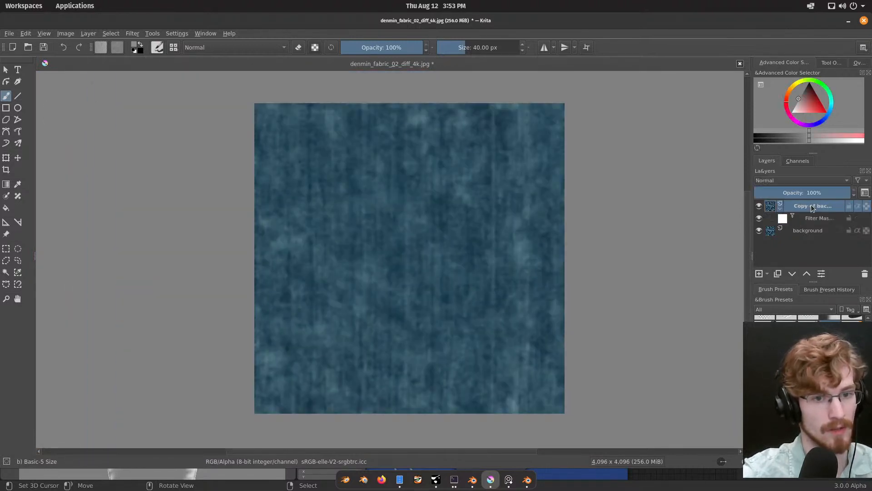
pyautogui.click(772, 182)
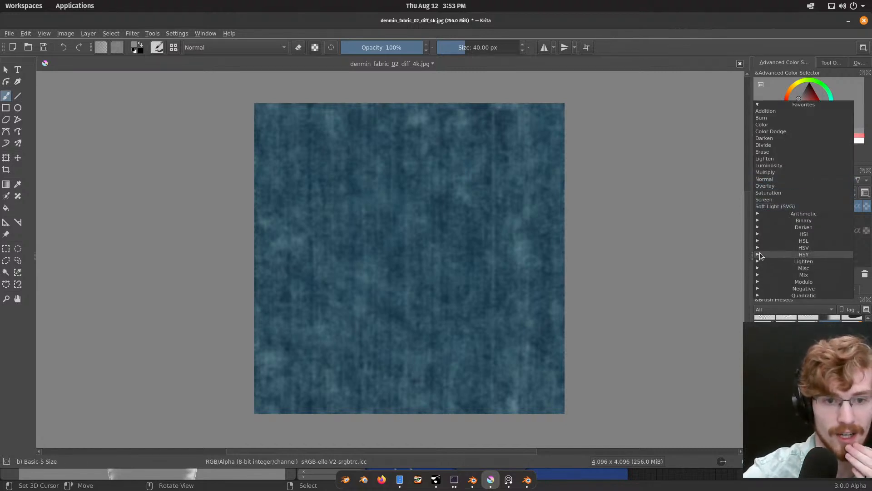
pyautogui.click(757, 228)
pyautogui.click(758, 227)
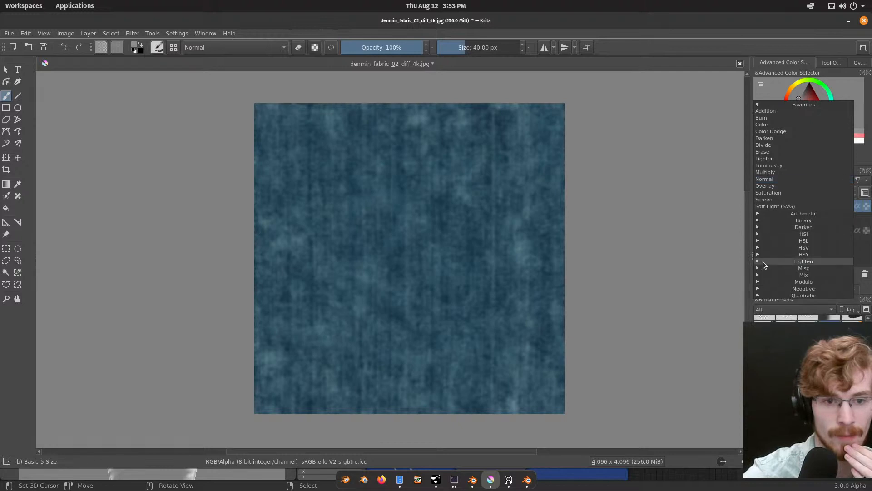
pyautogui.click(758, 275)
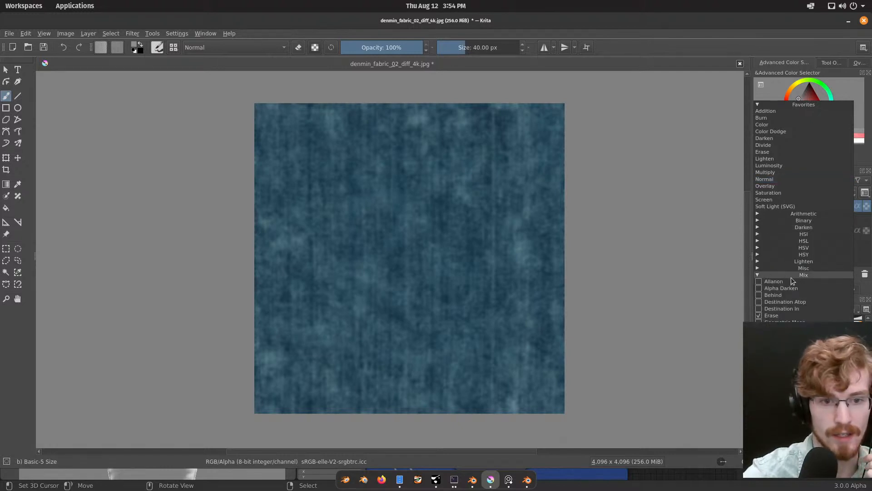
pyautogui.click(759, 329)
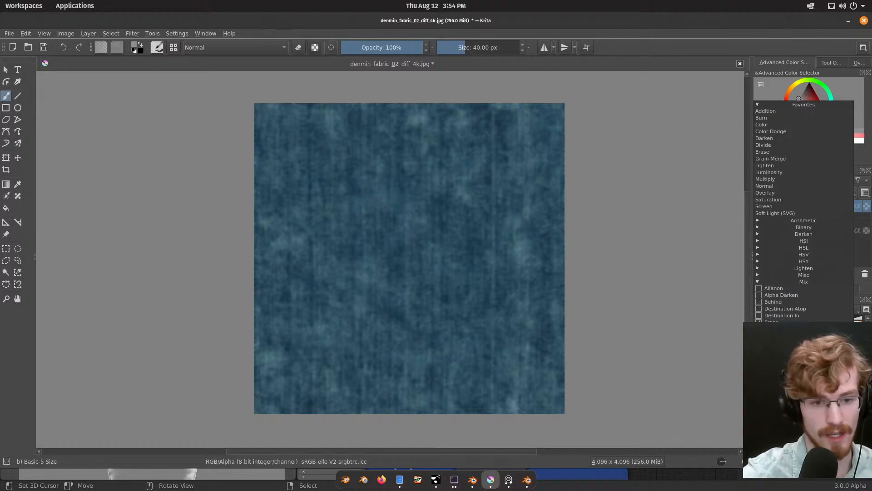
pyautogui.click(759, 336)
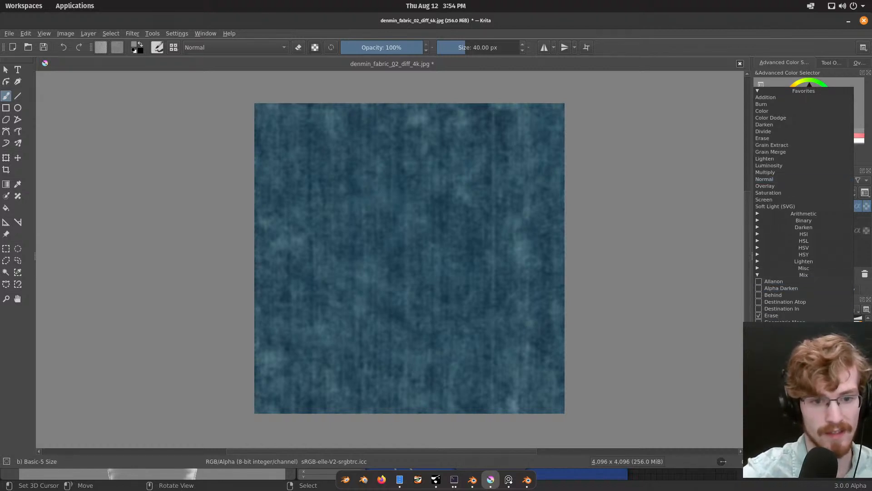
pyautogui.click(781, 275)
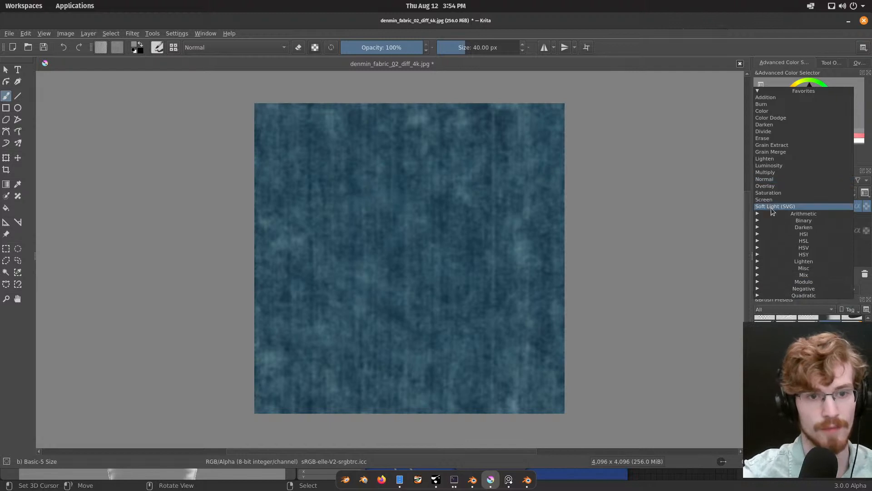
pyautogui.click(777, 146)
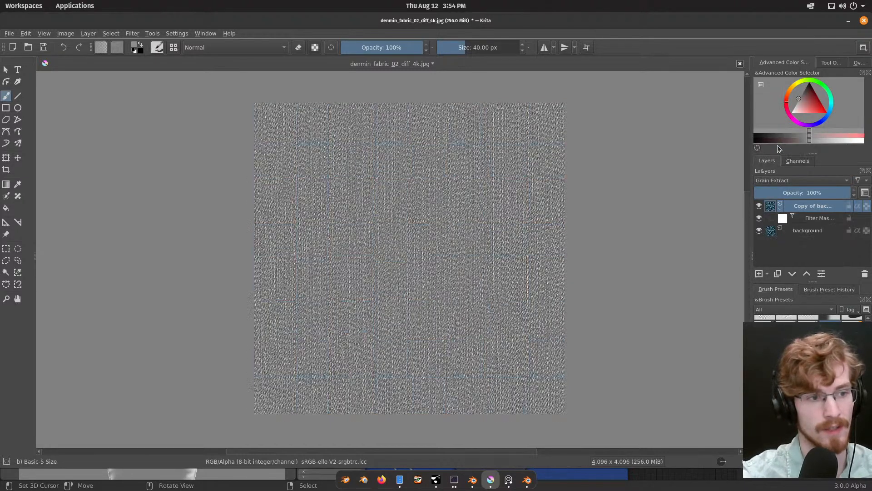
# Step: Compare the grain-extracted texture with the original denim by toggling the copy layer's visibility, and examine its weave at several zoom levels
pyautogui.scroll(2, 427, 219)
pyautogui.scroll(-2, 431, 222)
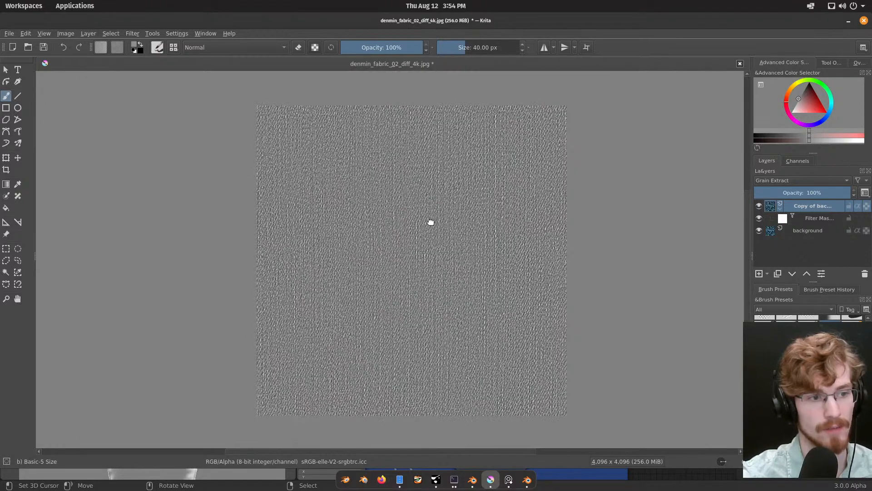
pyautogui.moveTo(430, 222); pyautogui.dragTo(434, 217, button='middle')
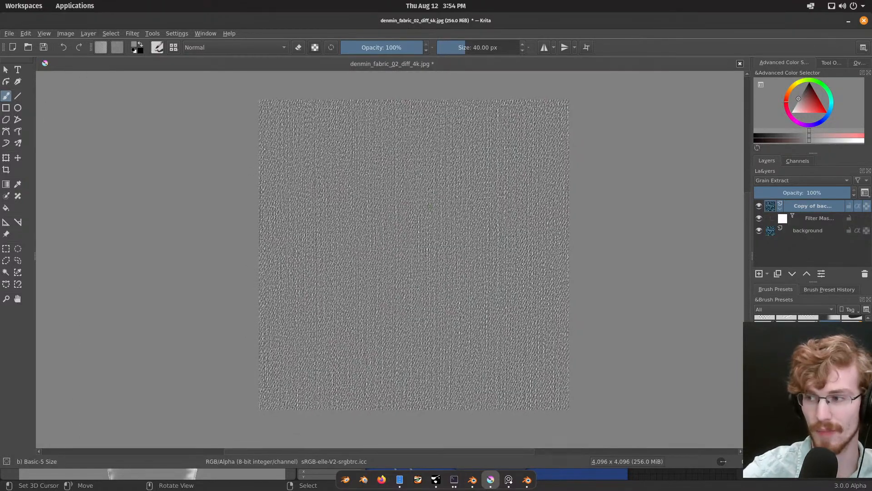
pyautogui.click(759, 206)
pyautogui.click(760, 207)
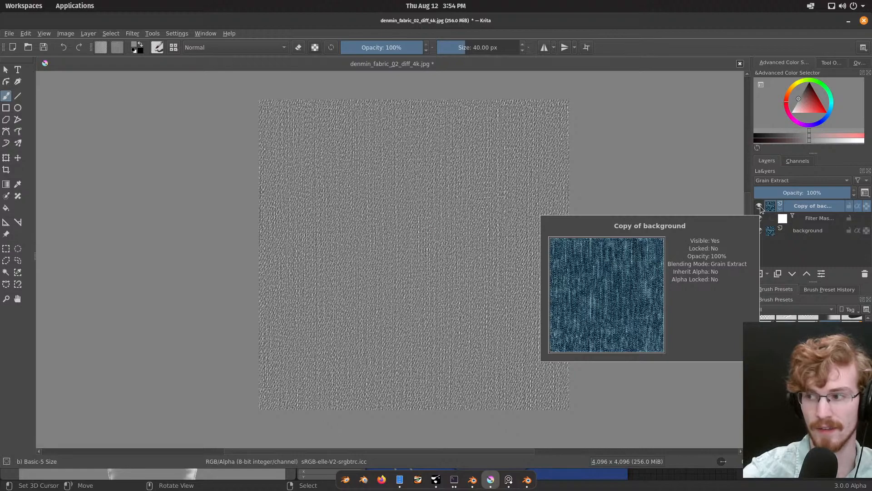
pyautogui.scroll(4, 418, 269)
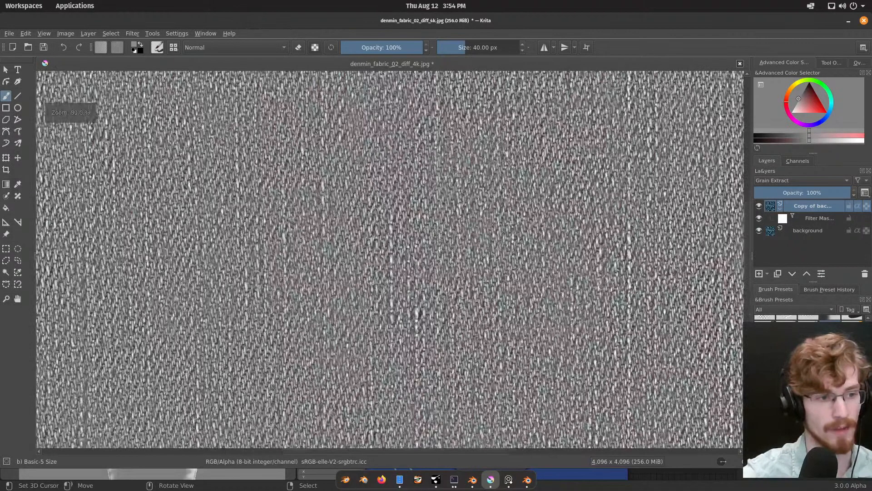
pyautogui.scroll(2, 417, 270)
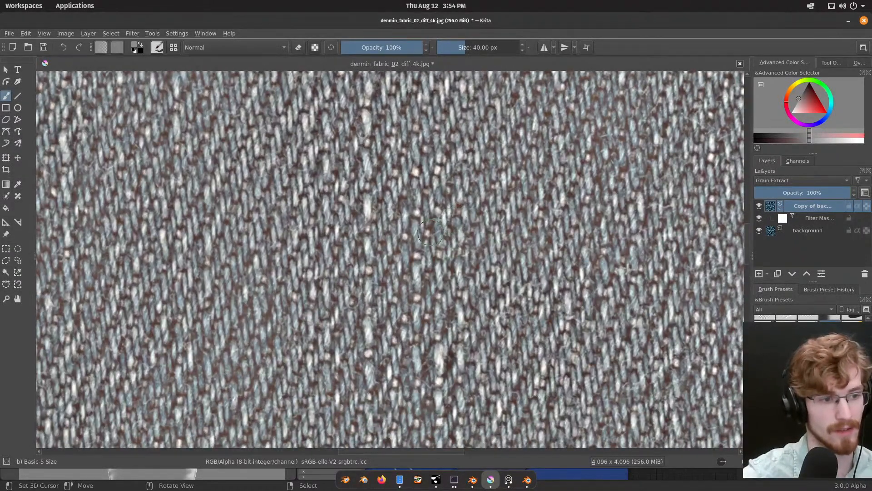
pyautogui.scroll(-4, 427, 238)
pyautogui.scroll(-5, 443, 261)
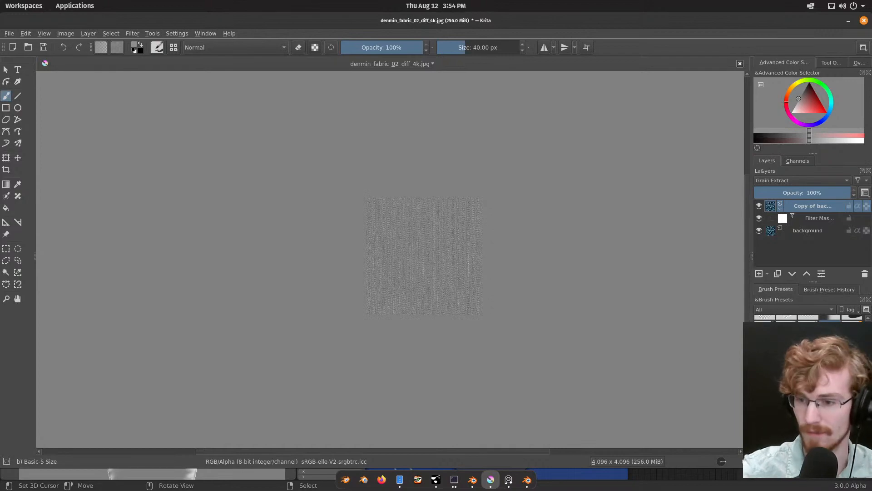
pyautogui.scroll(3, 426, 241)
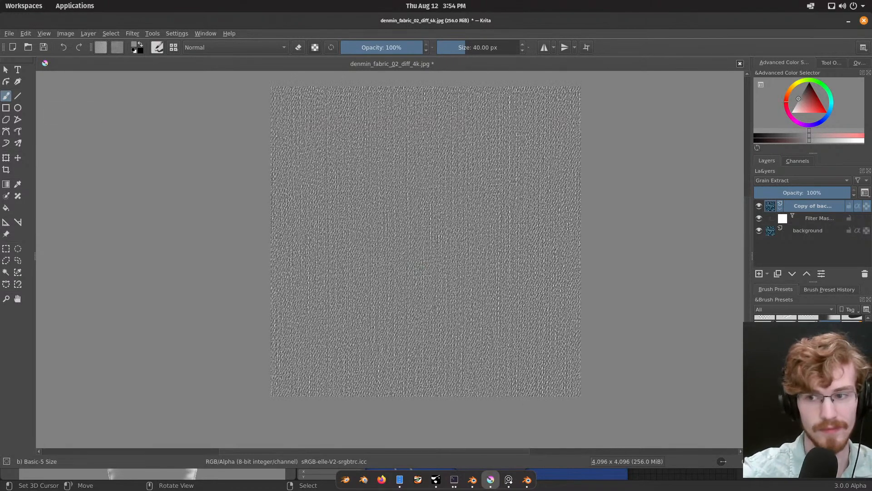
pyautogui.moveTo(416, 263); pyautogui.dragTo(399, 270, button='middle')
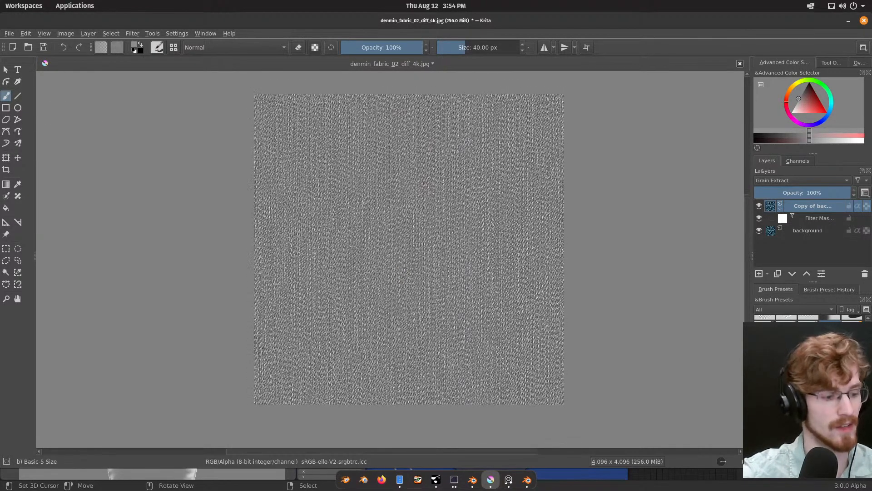
# Step: Switch to the file manager window showing the denmin_fabric_02 4k texture folder
pyautogui.hotkey('alt', 'Tab')
pyautogui.hotkey('alt', 'Tab')
pyautogui.click(337, 246)
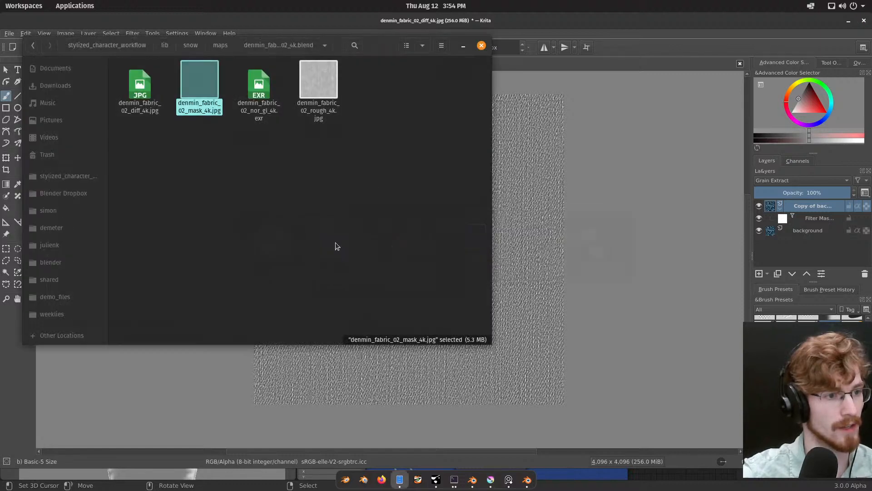
# Step: Insert denmin_fabric_02_mask_4k.jpg into the Krita document as a new layer above the grain-extracted copy
pyautogui.moveTo(200, 86); pyautogui.dragTo(539, 187)
pyautogui.click(539, 187)
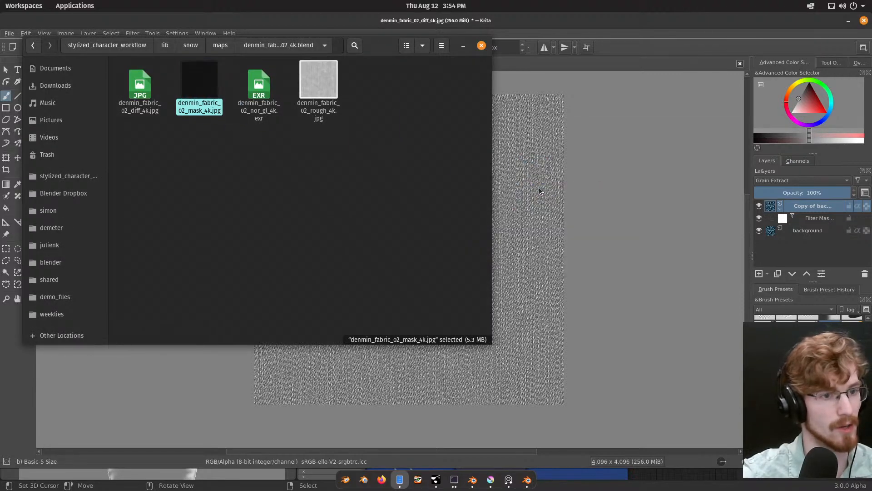
# Step: Compare the mask layer with the grain-extracted texture by toggling the mask's visibility and viewing the weave at several zoom levels
pyautogui.click(758, 207)
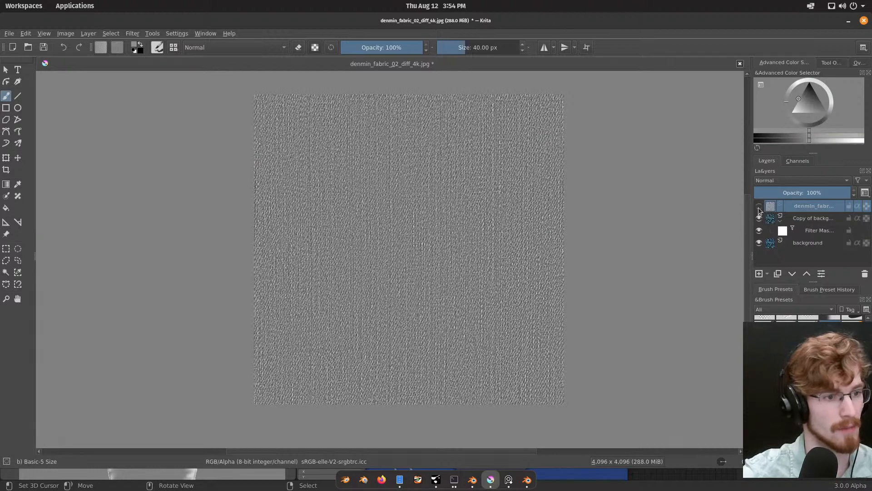
pyautogui.click(758, 208)
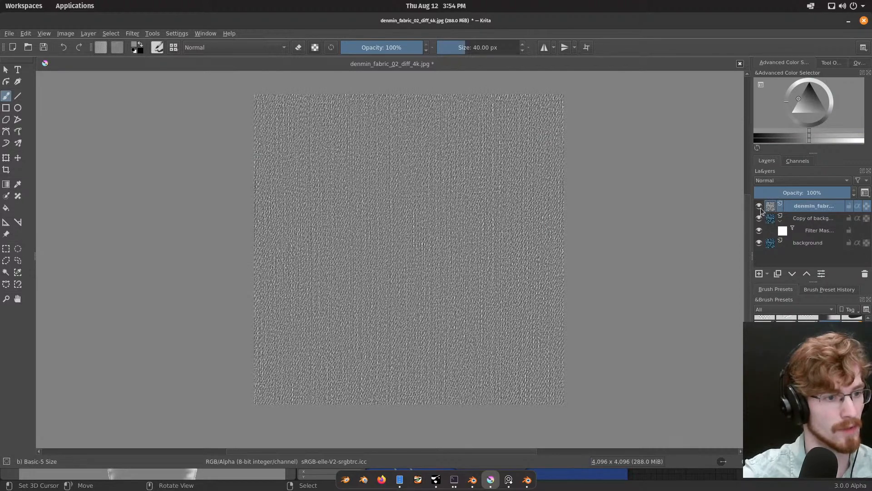
pyautogui.scroll(3, 554, 237)
pyautogui.scroll(-5, 554, 237)
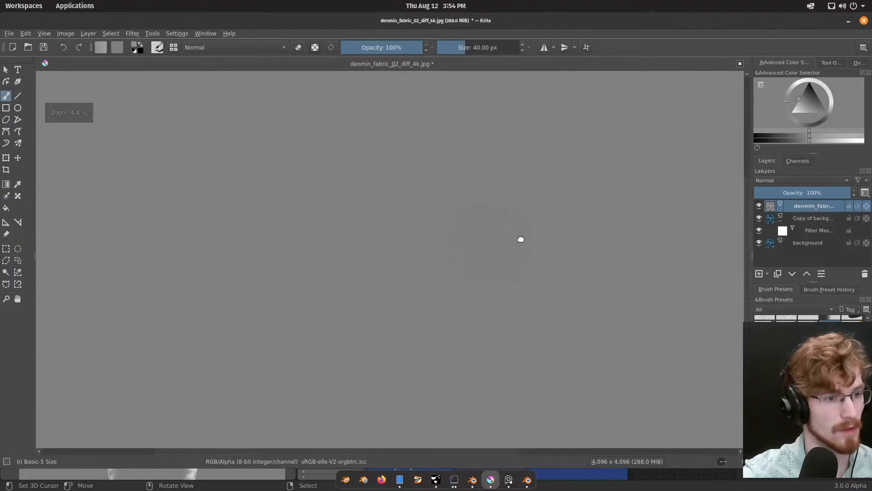
pyautogui.moveTo(521, 239); pyautogui.dragTo(493, 247, button='middle')
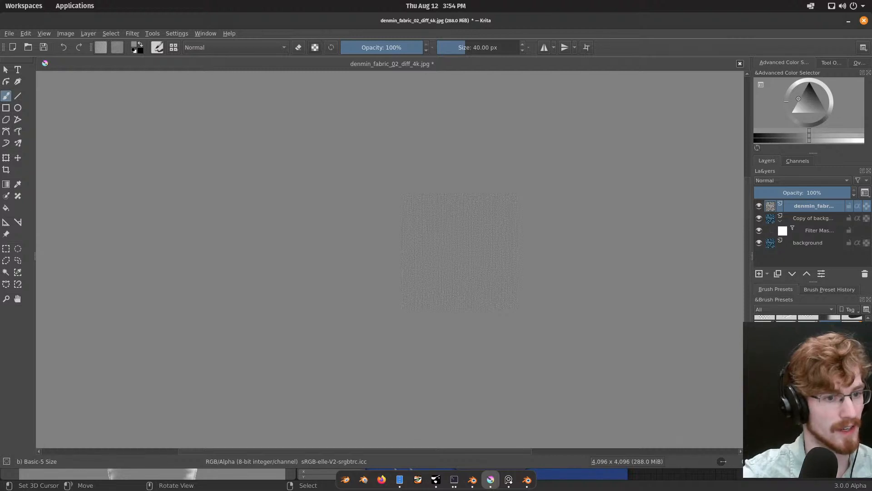
pyautogui.click(760, 206)
pyautogui.click(760, 207)
pyautogui.click(759, 206)
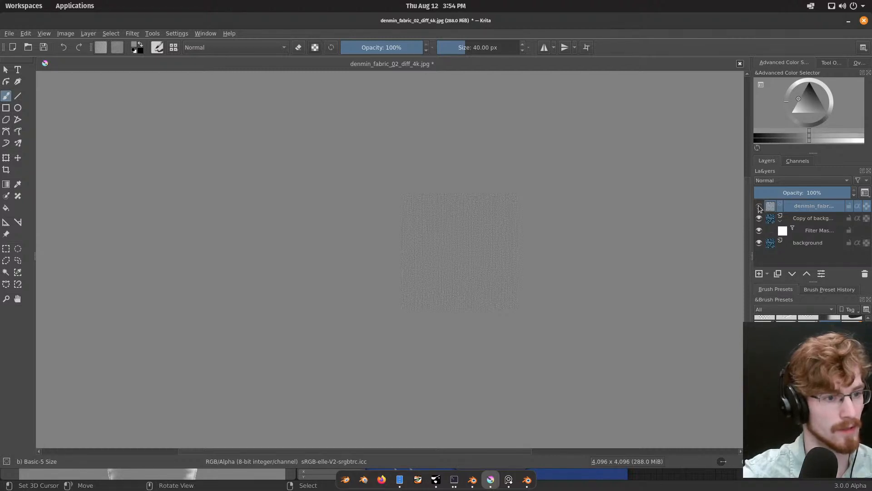
pyautogui.click(759, 207)
pyautogui.scroll(4, 451, 261)
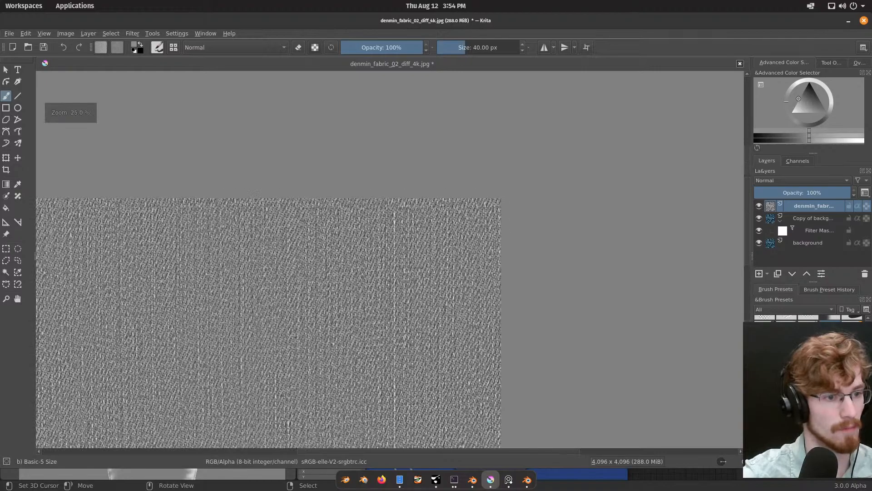
pyautogui.scroll(-4, 450, 261)
pyautogui.scroll(-1, 450, 261)
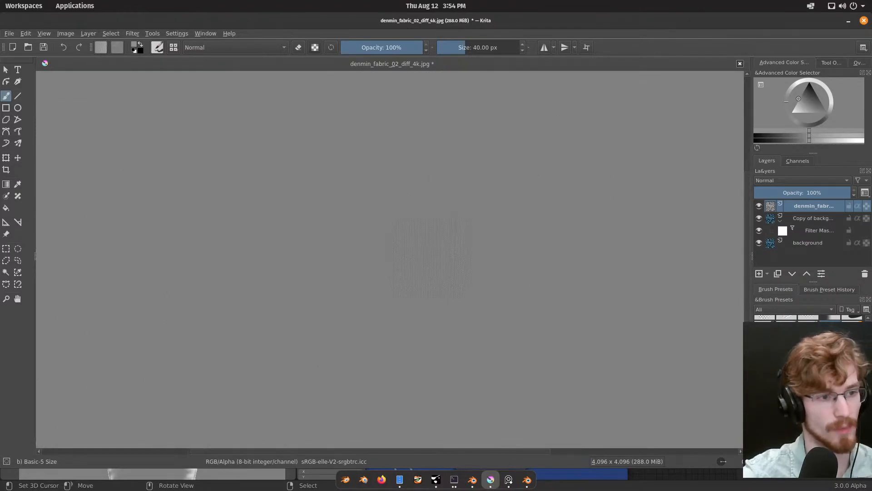
# Step: Hide the mask and blurred copy layers to view the original denim from afar and closer up
pyautogui.click(759, 207)
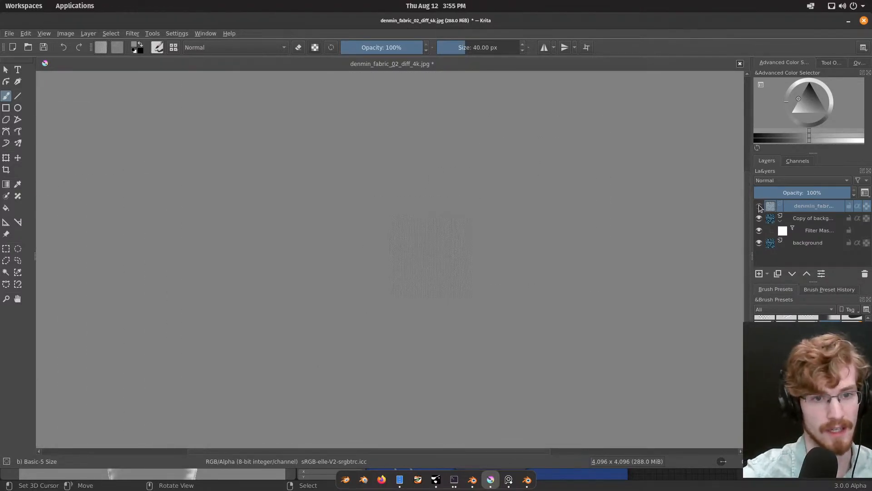
pyautogui.click(758, 218)
pyautogui.scroll(-1, 450, 250)
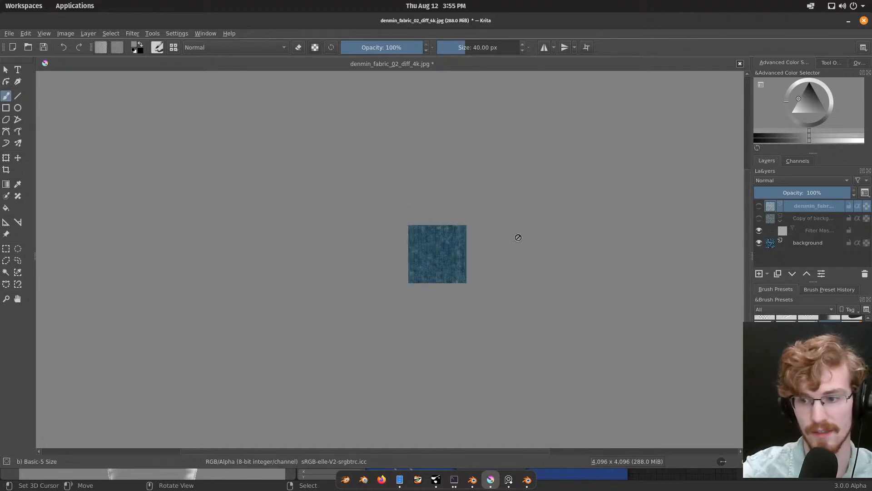
pyautogui.scroll(3, 465, 243)
pyautogui.scroll(3, 465, 242)
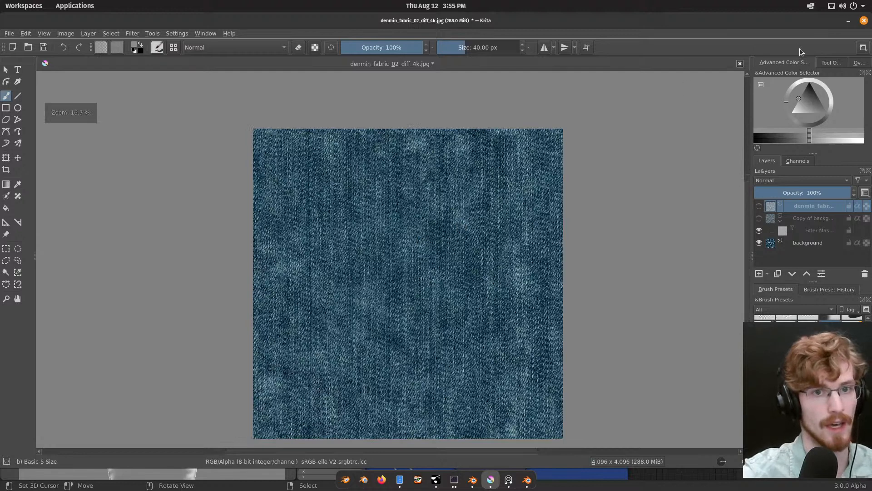
# Step: Close the document without saving, and open denim_fabric_diff_8k.jpg in Krita from the denim_fabric_8k.blend folder under maps
pyautogui.click(739, 64)
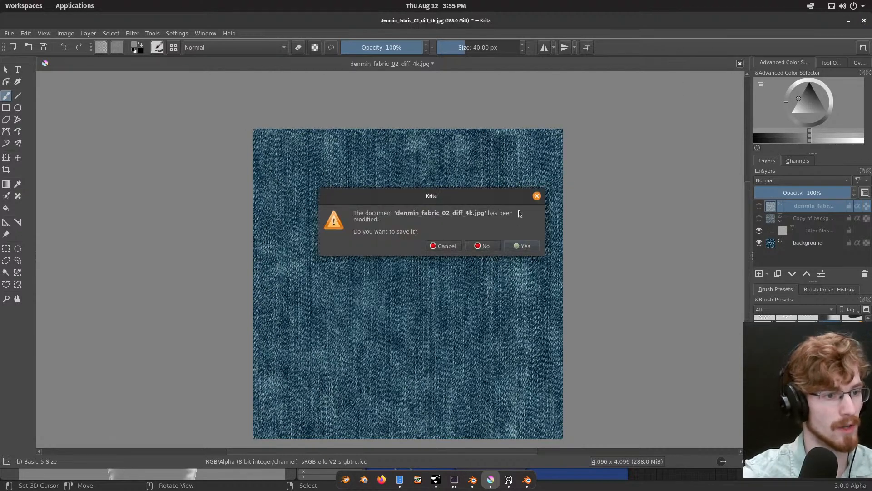
pyautogui.click(483, 247)
pyautogui.press('super')
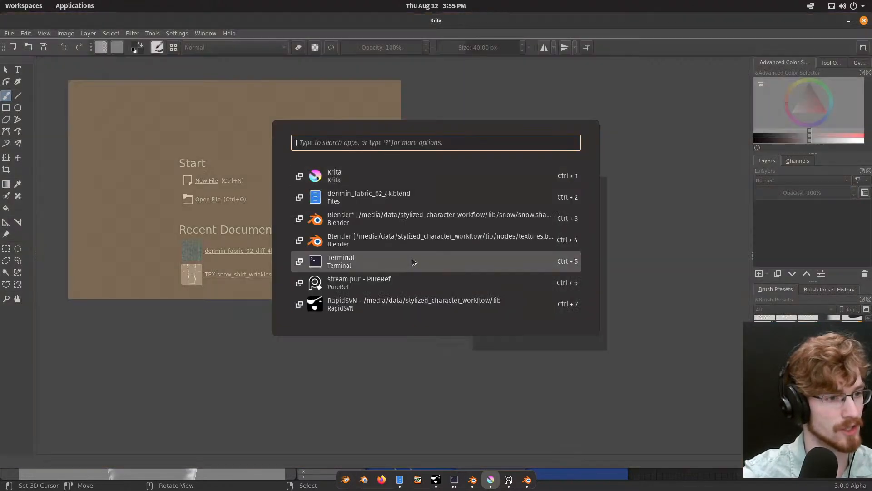
pyautogui.click(353, 201)
pyautogui.click(215, 45)
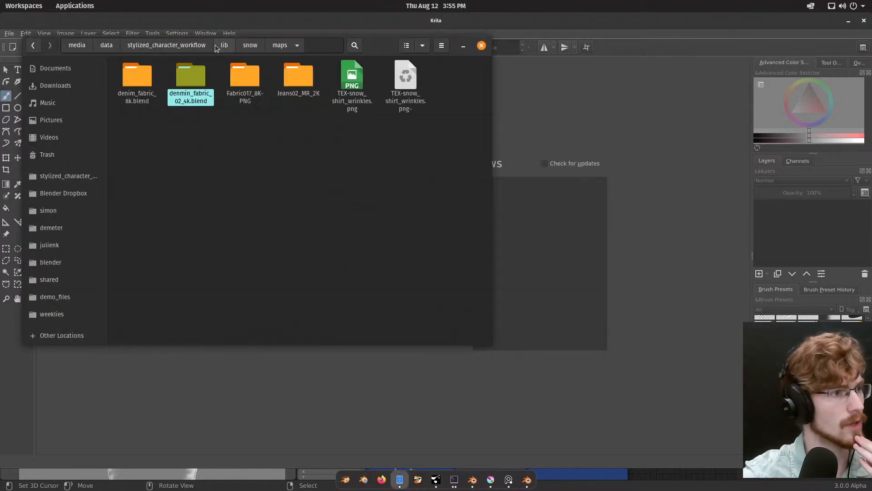
pyautogui.doubleClick(143, 87)
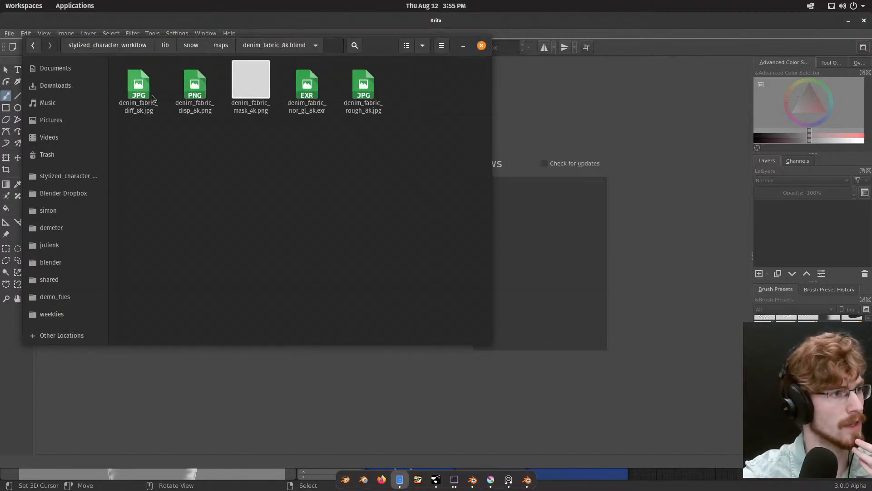
pyautogui.moveTo(140, 88); pyautogui.dragTo(552, 86)
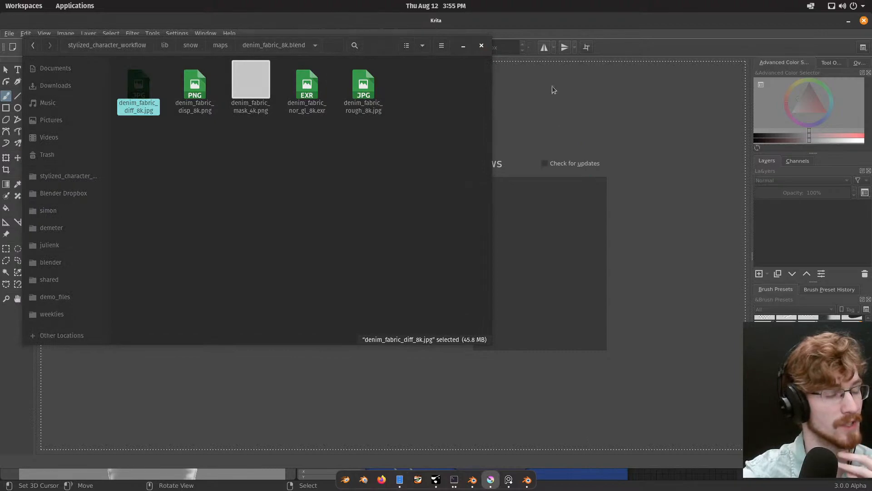
pyautogui.click(544, 13)
# Step: Examine the denim seam texture as a whole and close up around the vertical stitched seam
pyautogui.scroll(-1, 389, 248)
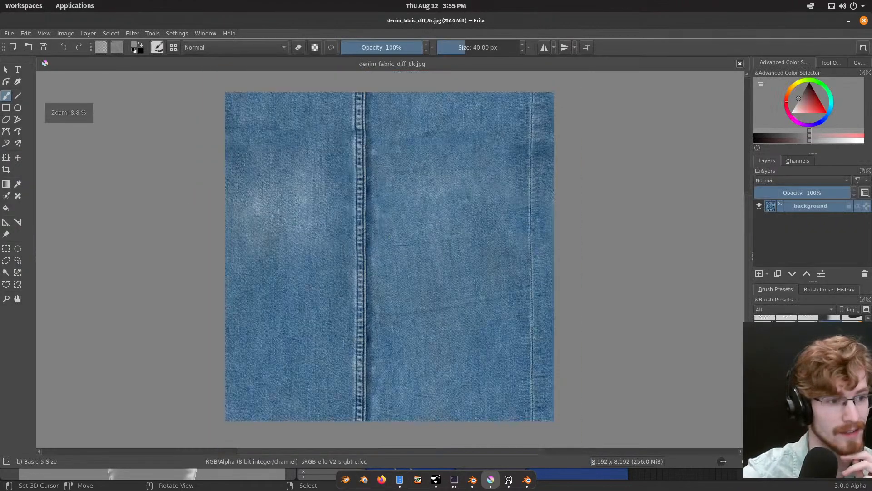
pyautogui.scroll(1, 442, 278)
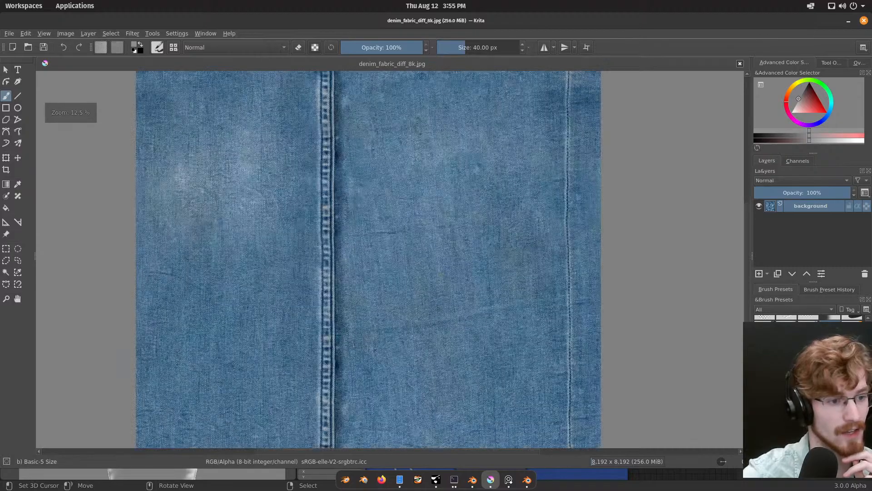
pyautogui.scroll(-1, 361, 252)
pyautogui.moveTo(360, 252); pyautogui.dragTo(378, 271, button='middle')
pyautogui.scroll(5, 364, 268)
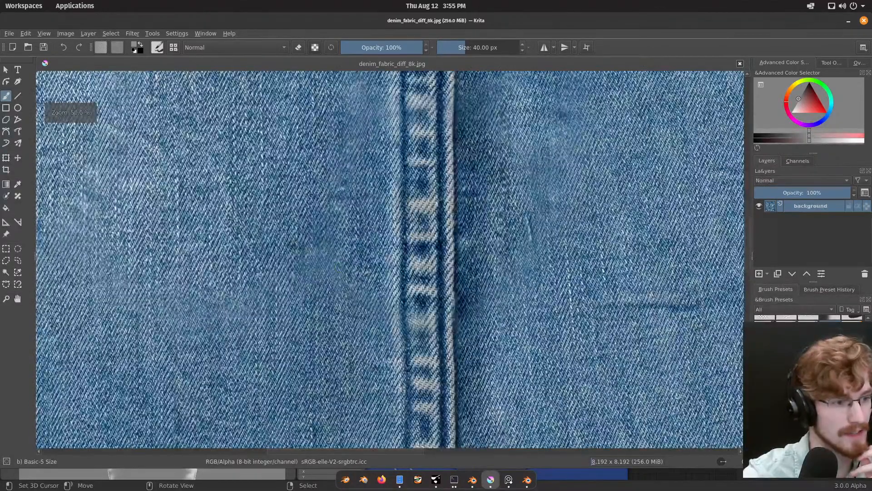
pyautogui.scroll(-5, 294, 246)
pyautogui.moveTo(389, 262); pyautogui.dragTo(413, 249, button='middle')
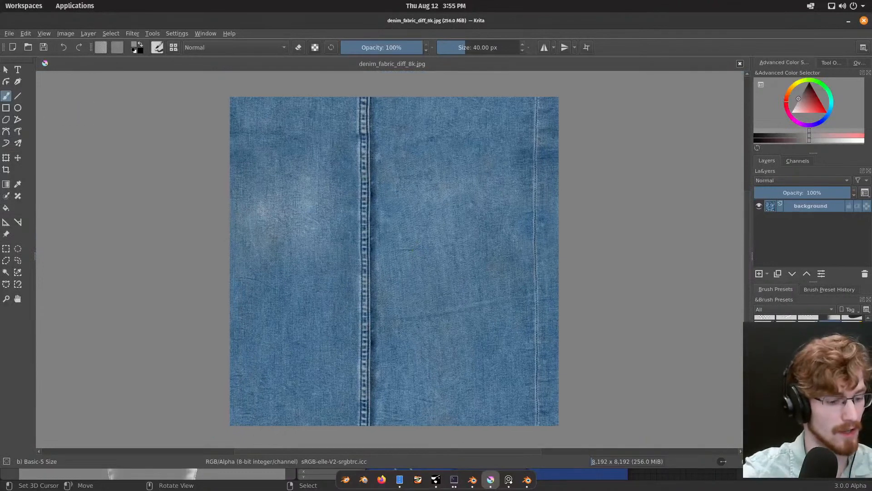
# Step: Scale the image to 4096 px wide with constrained proportions
pyautogui.hotkey('ctrl', 'alt', 'i')
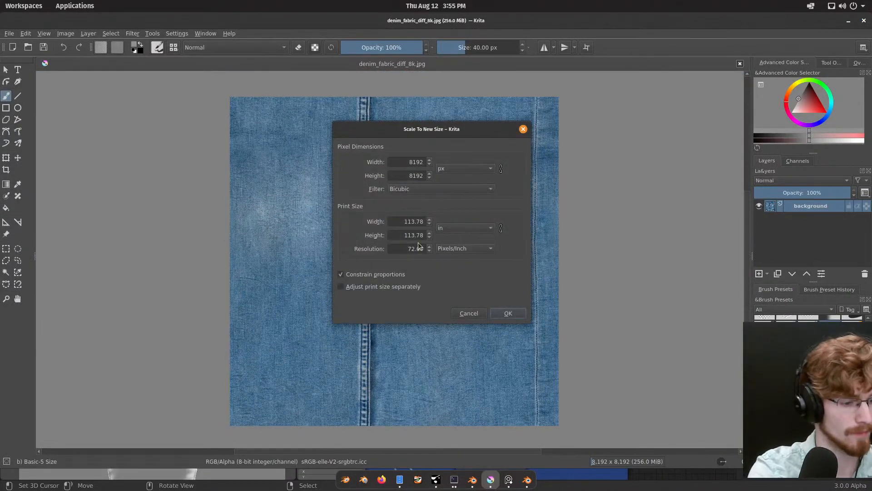
pyautogui.moveTo(406, 162); pyautogui.dragTo(461, 162)
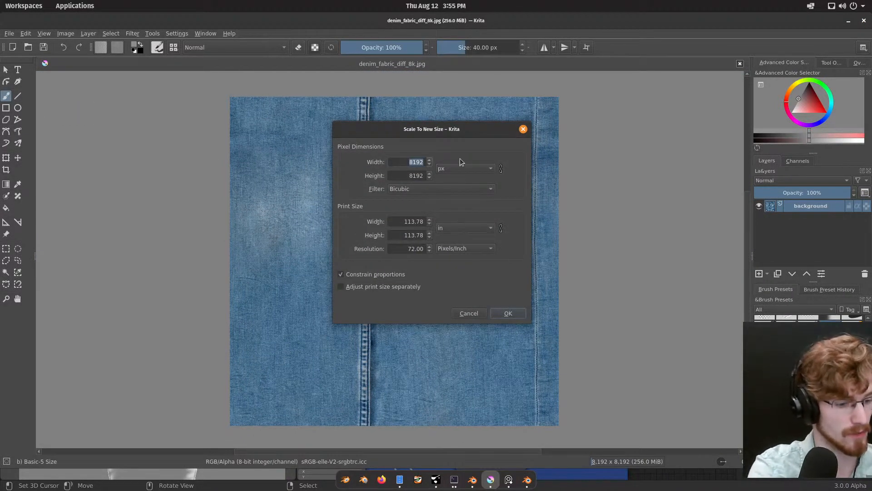
pyautogui.write('4096')
pyautogui.press('Return')
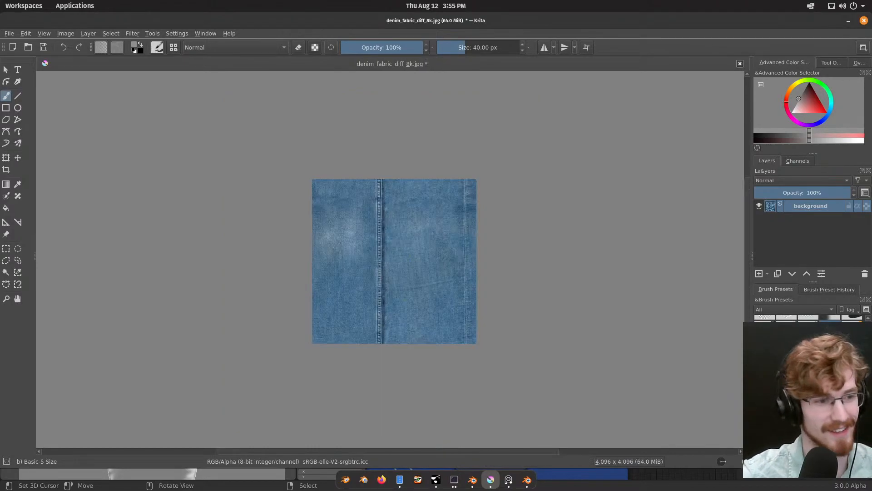
# Step: Inspect the scaled denim's seam and weave detail close up, and view the fabric as a whole
pyautogui.scroll(5, 392, 255)
pyautogui.scroll(5, 393, 255)
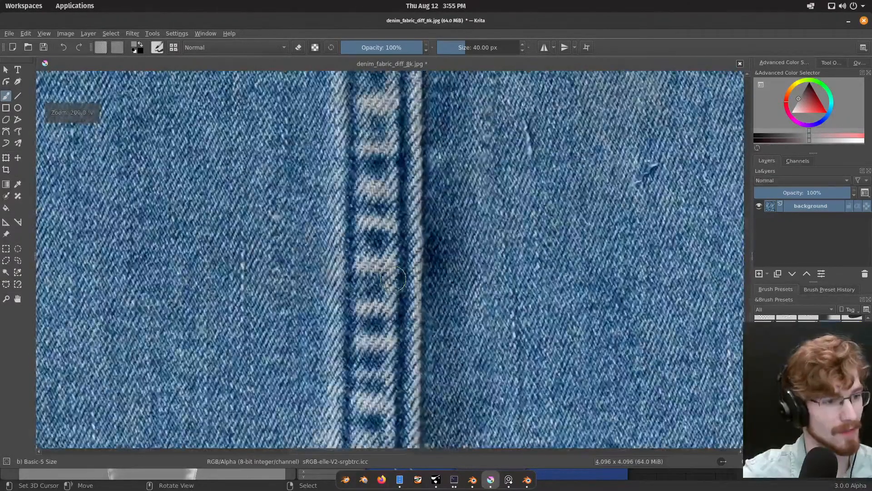
pyautogui.scroll(-3, 307, 246)
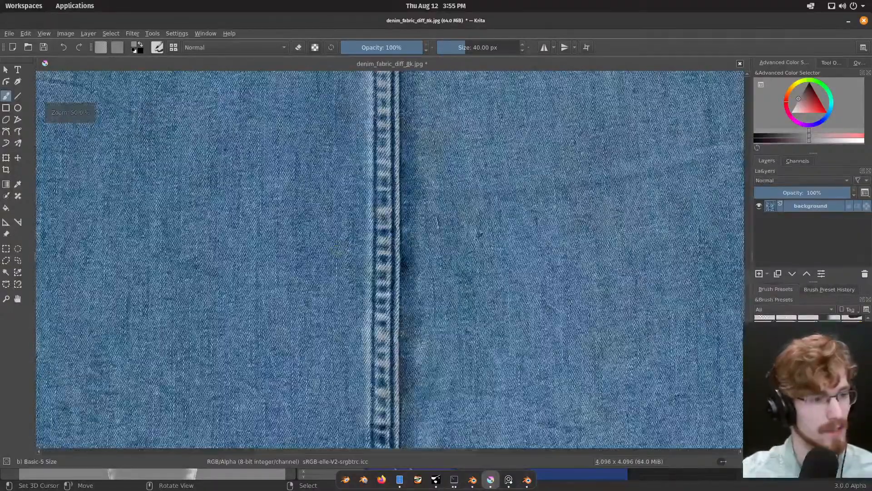
pyautogui.scroll(3, 378, 251)
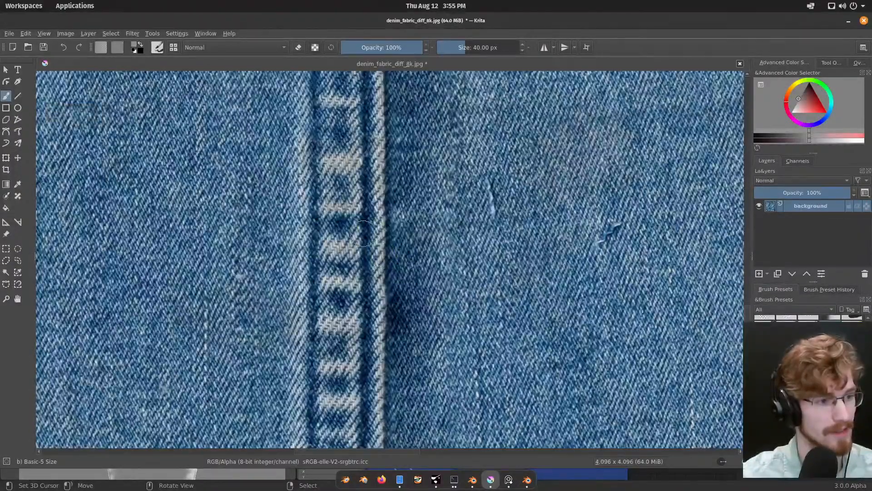
pyautogui.scroll(-4, 377, 250)
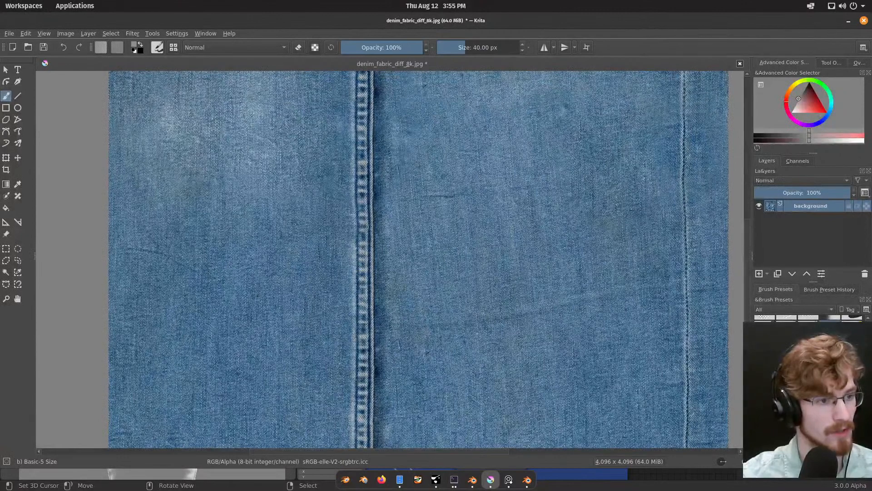
pyautogui.moveTo(362, 228); pyautogui.dragTo(359, 286, button='middle')
pyautogui.scroll(-4, 362, 287)
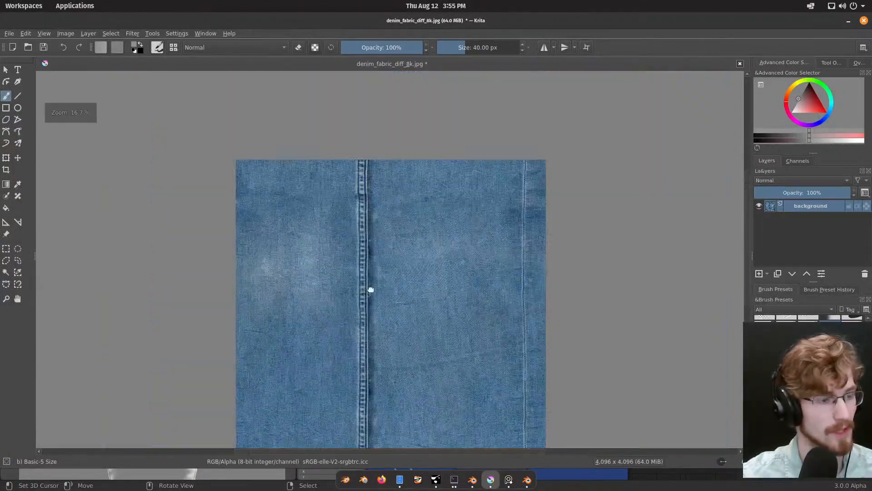
# Step: Insert denim_fabric_mask_4k.png from the denim_fabric_8k.blend folder into the Krita document as a new layer
pyautogui.press('super')
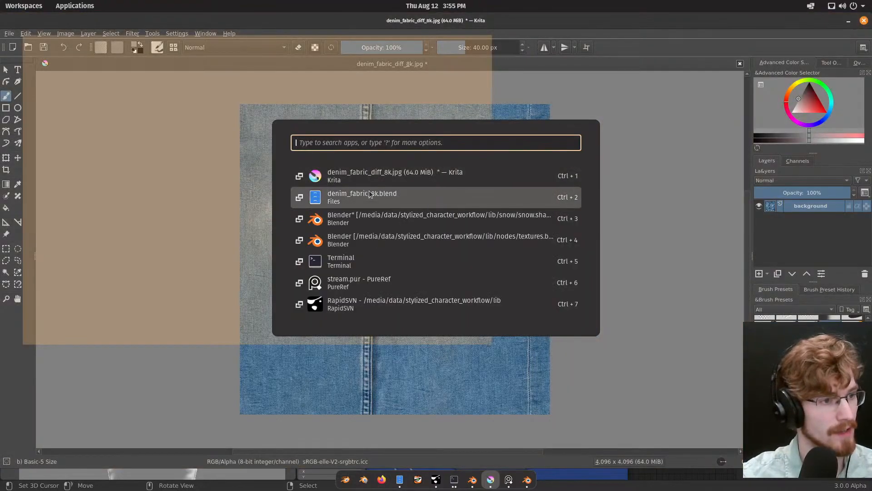
pyautogui.click(371, 194)
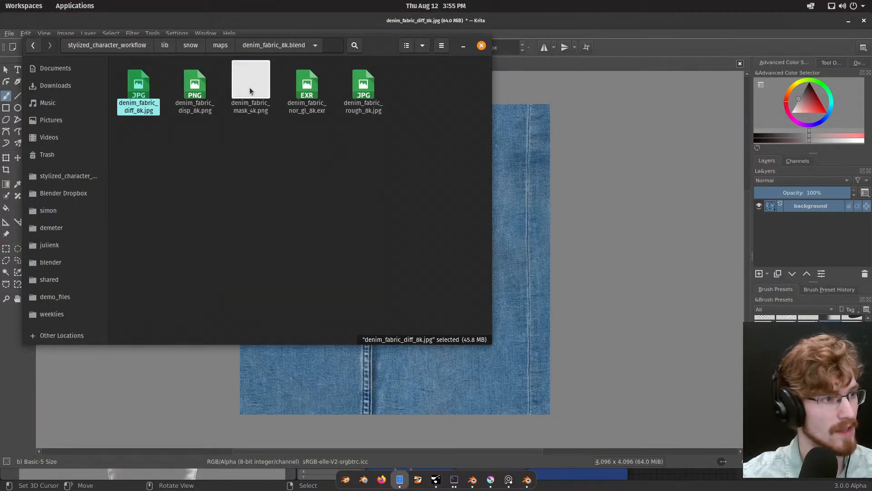
pyautogui.moveTo(250, 90); pyautogui.dragTo(551, 228)
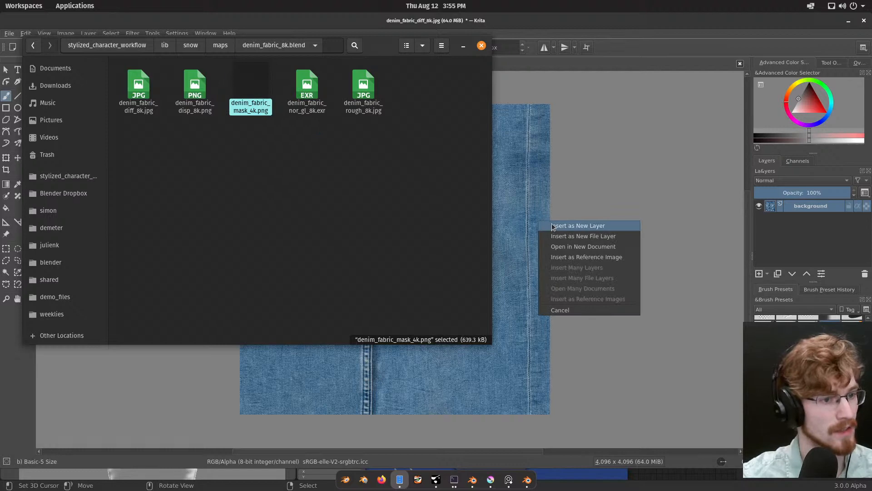
pyautogui.click(552, 226)
# Step: Examine the seam strip along the mask's lower edge, both close up and within the whole texture
pyautogui.moveTo(372, 387); pyautogui.dragTo(382, 284, button='middle')
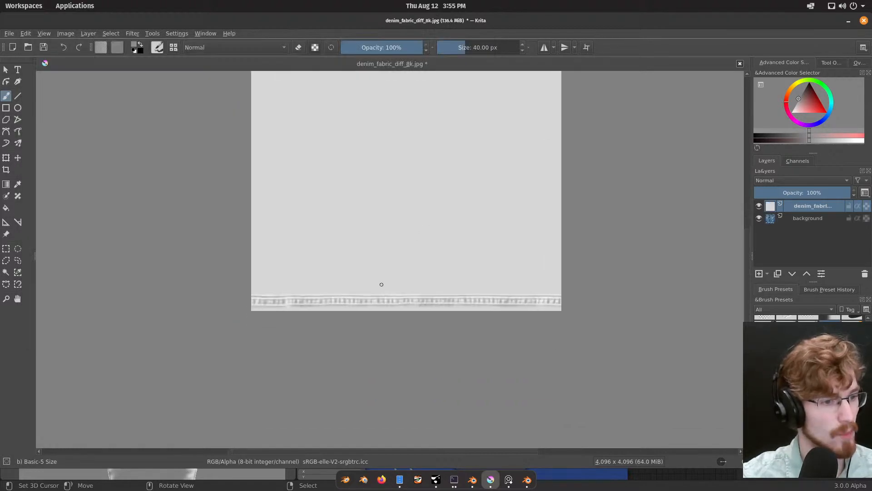
pyautogui.scroll(3, 383, 298)
pyautogui.moveTo(373, 321); pyautogui.dragTo(403, 301, button='middle')
pyautogui.scroll(1, 402, 300)
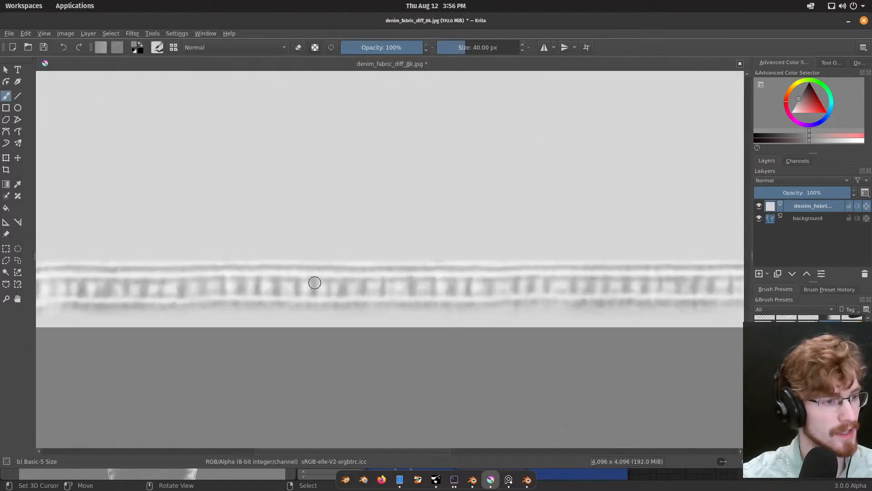
pyautogui.scroll(-3, 328, 283)
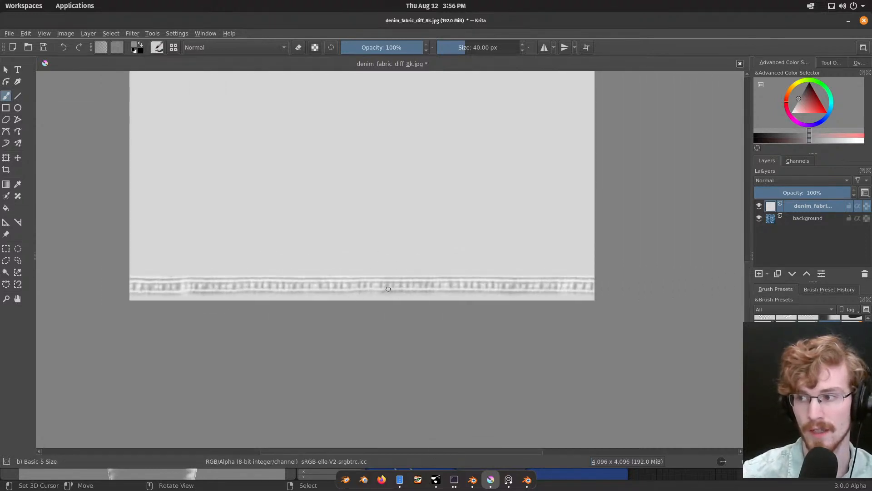
pyautogui.scroll(-1, 406, 277)
pyautogui.moveTo(421, 263); pyautogui.dragTo(427, 341, button='middle')
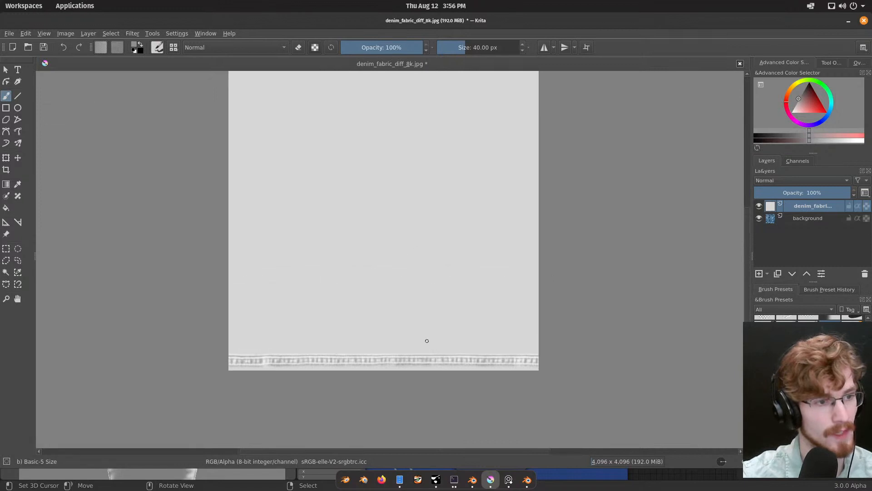
# Step: Close the denim_fabric_diff_8k.jpg document without saving its changes and quit Krita
pyautogui.moveTo(409, 300); pyautogui.dragTo(413, 309, button='middle')
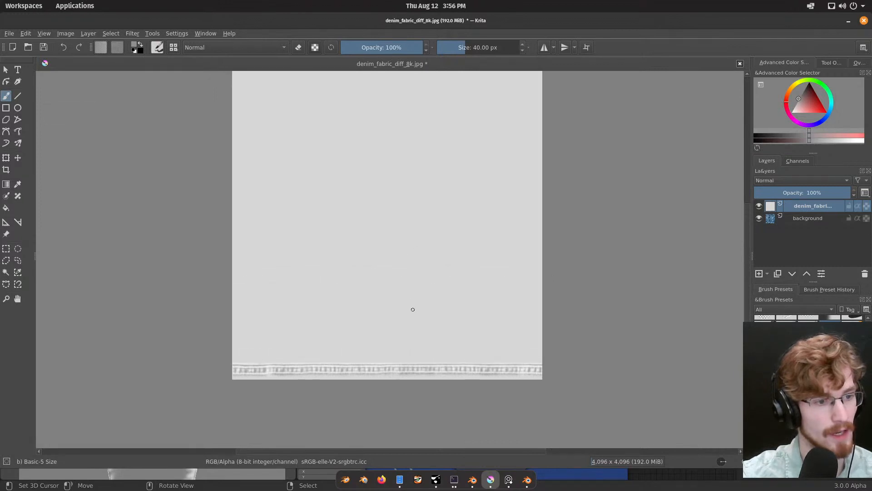
pyautogui.click(740, 64)
pyautogui.click(446, 244)
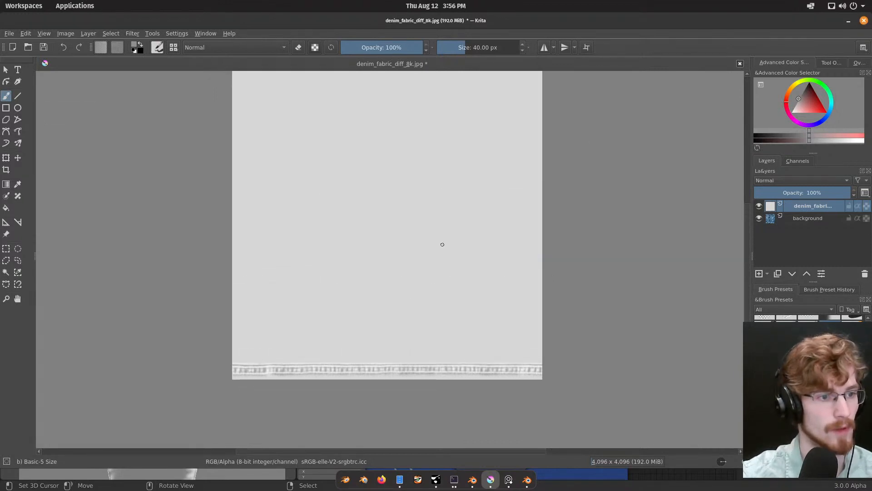
pyautogui.click(740, 64)
pyautogui.click(469, 241)
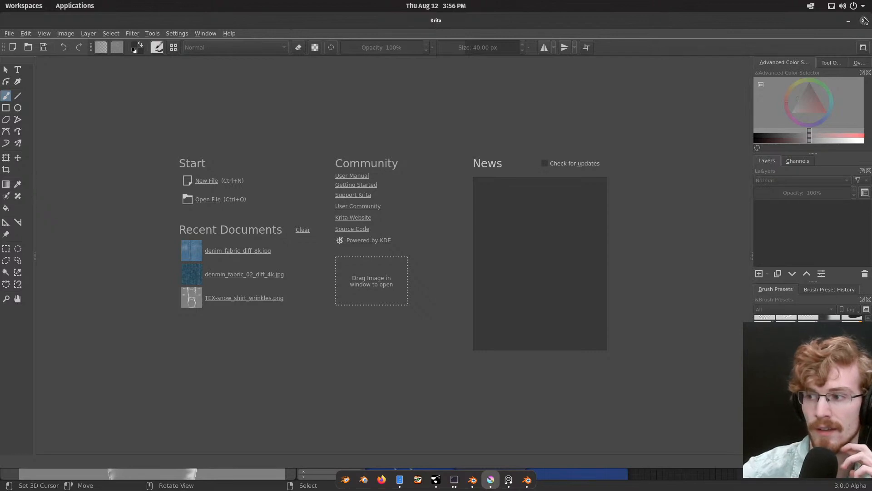
pyautogui.click(864, 21)
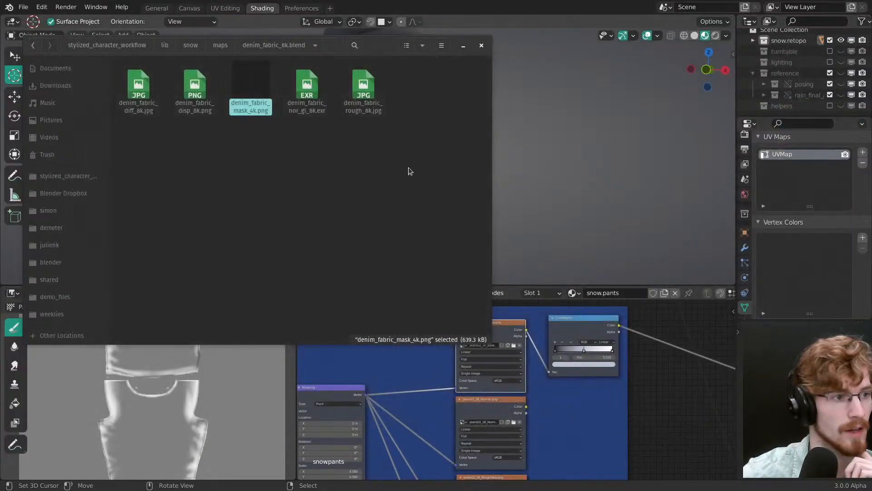
# Step: In the file manager, go back to the maps folder and open the denmin_fabric_02_4k.blend folder
pyautogui.click(408, 171)
pyautogui.moveTo(388, 40); pyautogui.dragTo(702, 81)
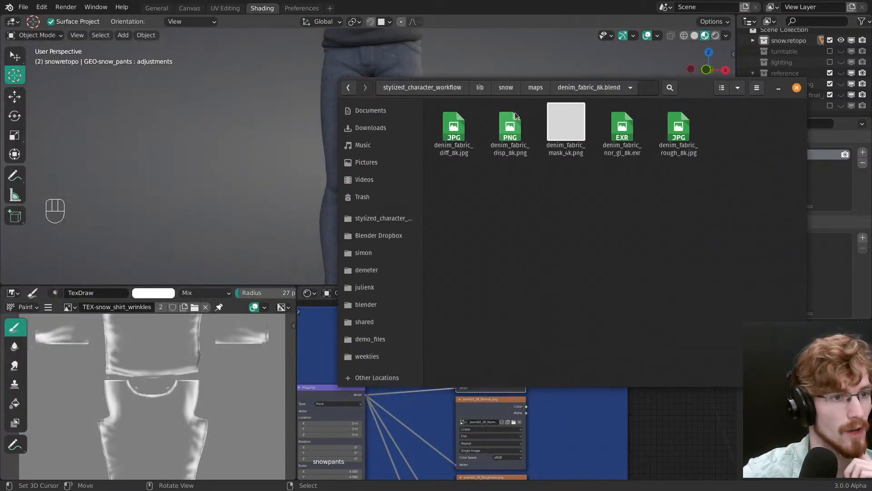
pyautogui.click(535, 88)
pyautogui.click(496, 127)
pyautogui.doubleClick(496, 127)
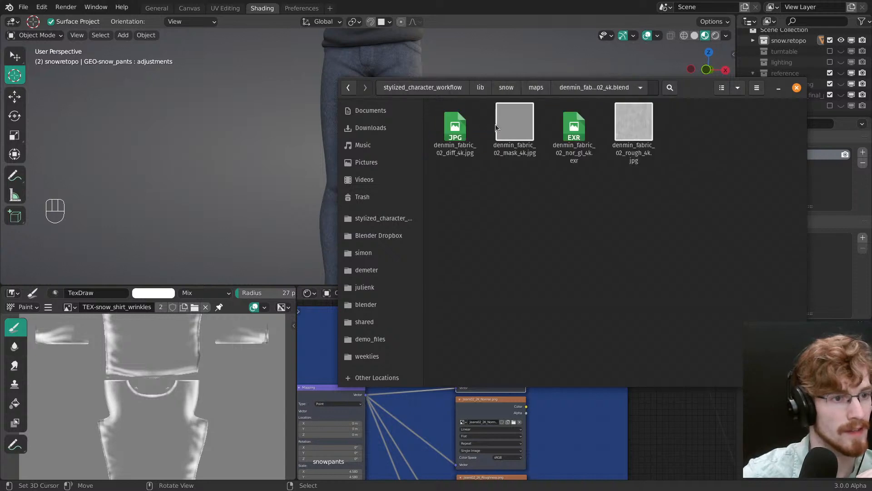
# Step: In Blender, delete the four existing image texture nodes from the Cotton Pattern 1 frame of the snow.pants material
pyautogui.click(423, 415)
pyautogui.scroll(-3, 500, 419)
pyautogui.moveTo(500, 419)
pyautogui.mouseDown(button='middle')
pyautogui.moveTo(460, 379)
pyautogui.moveTo(493, 432)
pyautogui.mouseUp(button='middle')
pyautogui.scroll(-1, 459, 379)
pyautogui.hotkey('alt', 'a')
pyautogui.click(501, 334)
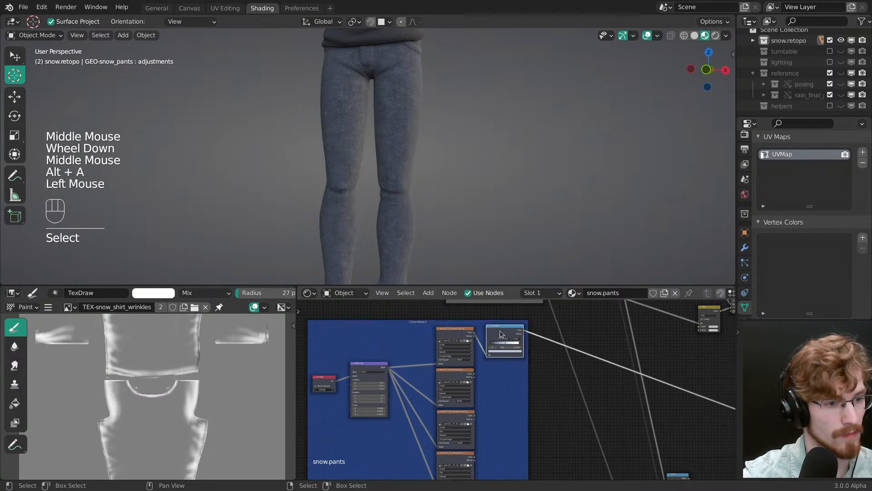
pyautogui.click(464, 337)
pyautogui.keyDown('shift'); pyautogui.click(457, 386); pyautogui.keyUp('shift')
pyautogui.keyDown('shift'); pyautogui.click(459, 434); pyautogui.keyUp('shift')
pyautogui.keyDown('shift'); pyautogui.click(457, 466); pyautogui.keyUp('shift')
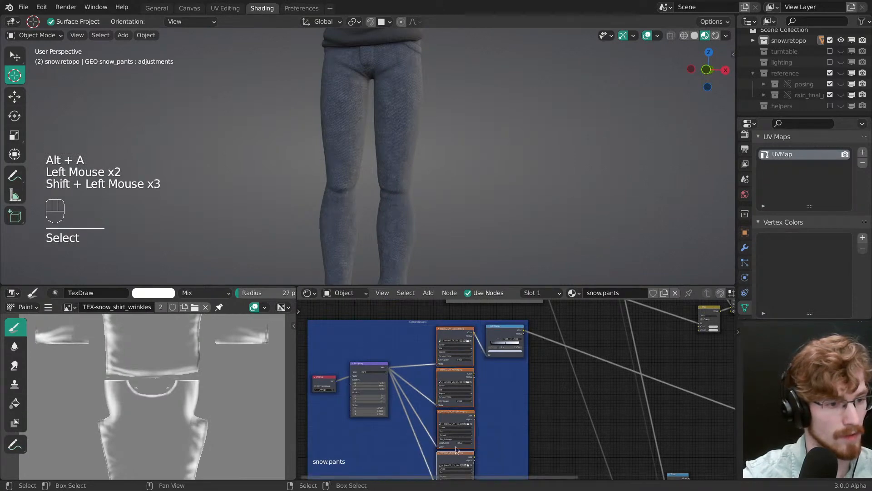
pyautogui.hotkey('ctrl', 'x')
pyautogui.press('x')
# Step: Bring denmin_fabric_02_mask_4k.jpg from the file manager into the Cotton Pattern 1 frame as an image texture node, beside Mapping
pyautogui.scroll(2, 440, 398)
pyautogui.scroll(2, 475, 380)
pyautogui.moveTo(441, 398); pyautogui.dragTo(488, 382, button='middle')
pyautogui.hotkey('alt', 'Tab')
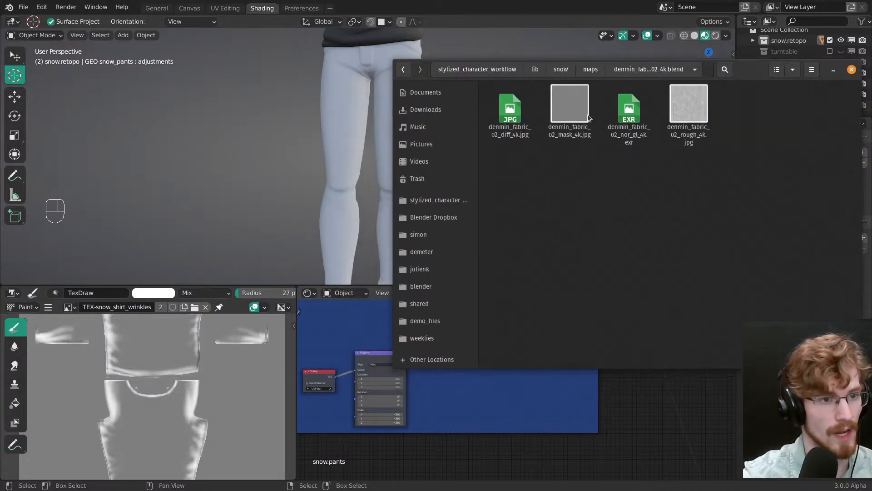
pyautogui.moveTo(560, 109); pyautogui.dragTo(511, 409)
pyautogui.click(472, 352)
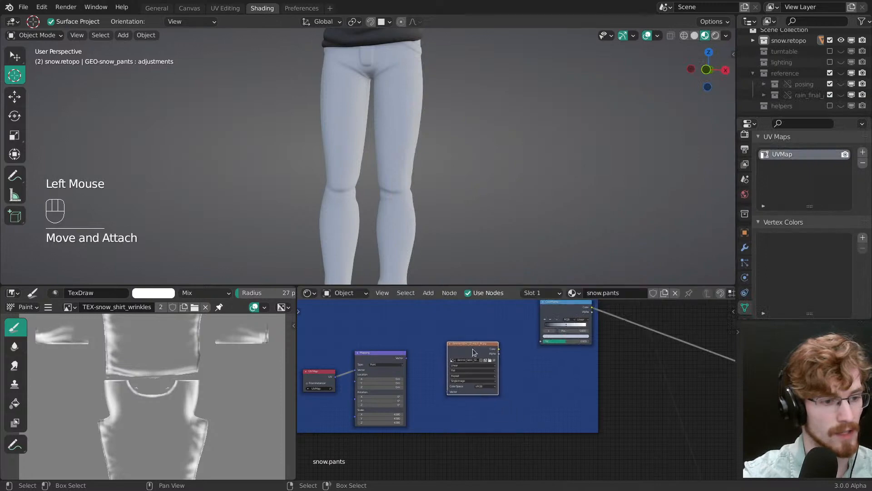
# Step: Connect the Mapping vector to the mask texture, and the texture's color to the ColorRamp factor
pyautogui.scroll(2, 473, 350)
pyautogui.moveTo(353, 344); pyautogui.dragTo(415, 392)
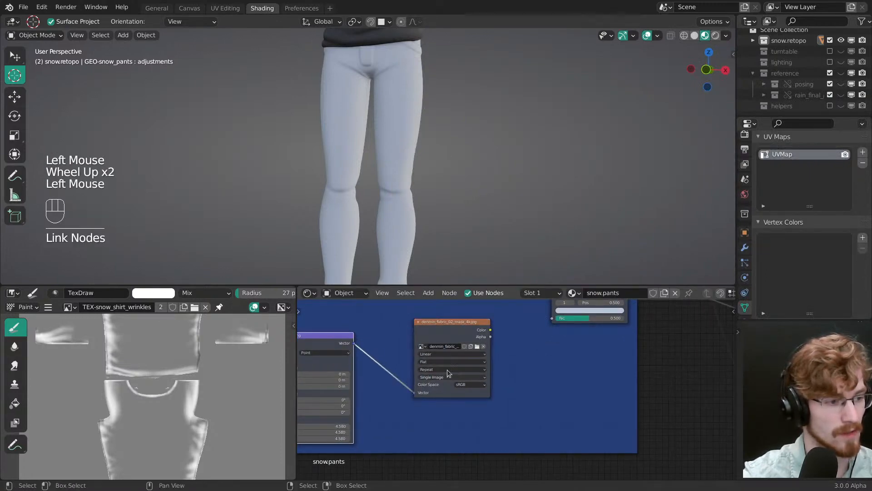
pyautogui.moveTo(497, 340); pyautogui.dragTo(462, 393, button='middle')
pyautogui.moveTo(456, 386); pyautogui.dragTo(518, 371)
# Step: Preview the denim mask texture node's color directly on the pants and frame the hips up close
pyautogui.keyDown('ctrl'); pyautogui.keyDown('shift'); pyautogui.click(448, 379); pyautogui.keyUp('shift'); pyautogui.keyUp('ctrl')
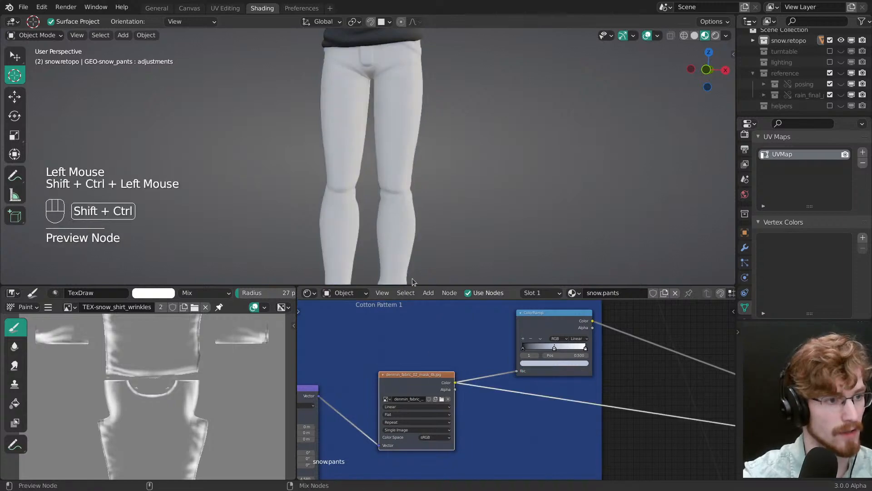
pyautogui.scroll(3, 390, 195)
pyautogui.moveTo(389, 195)
pyautogui.mouseDown(button='middle')
pyautogui.moveTo(463, 164)
pyautogui.moveTo(377, 206)
pyautogui.mouseUp(button='middle')
pyautogui.keyDown('shift'); pyautogui.scroll(1, 390, 200); pyautogui.keyUp('shift')
# Step: Check which UV map supplies the coordinates for the denim mask's Mapping node
pyautogui.moveTo(345, 409); pyautogui.dragTo(531, 345, button='middle')
pyautogui.moveTo(371, 377); pyautogui.dragTo(400, 381, button='middle')
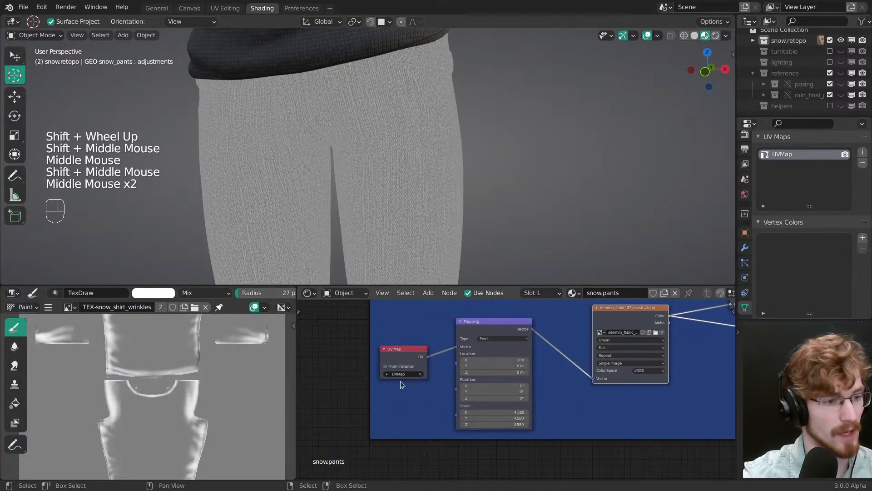
pyautogui.scroll(2, 397, 381)
pyautogui.click(386, 371)
pyautogui.press('Escape')
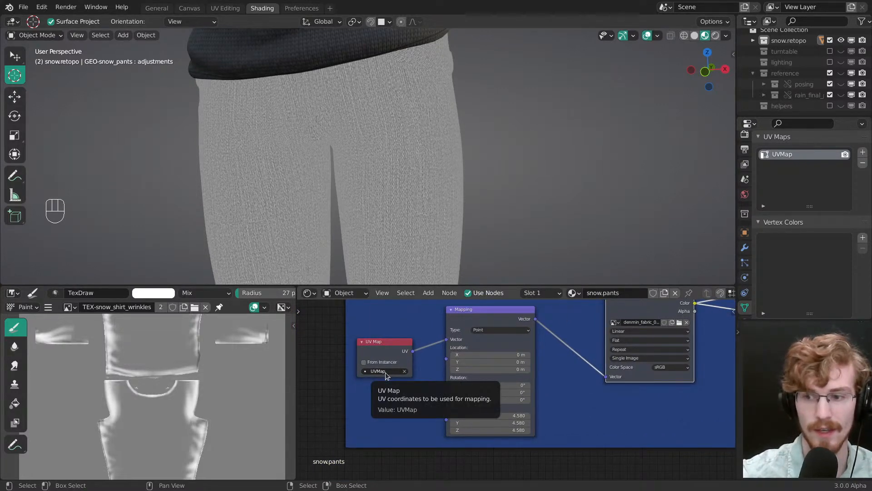
# Step: Set the Mapping node's scale to 5.360 on X, Y and Z, and view the pants from the front
pyautogui.moveTo(413, 225); pyautogui.dragTo(412, 191, button='middle')
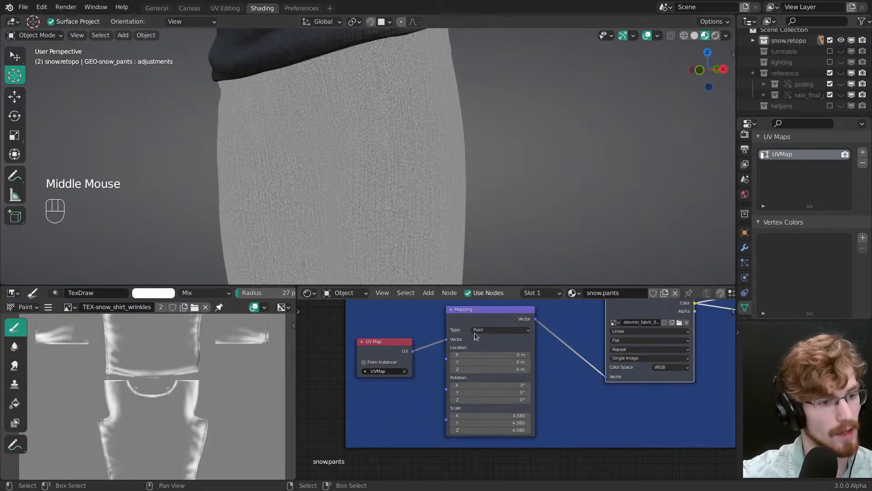
pyautogui.moveTo(505, 402); pyautogui.dragTo(471, 364, button='middle')
pyautogui.scroll(1, 471, 367)
pyautogui.moveTo(474, 378); pyautogui.dragTo(488, 394)
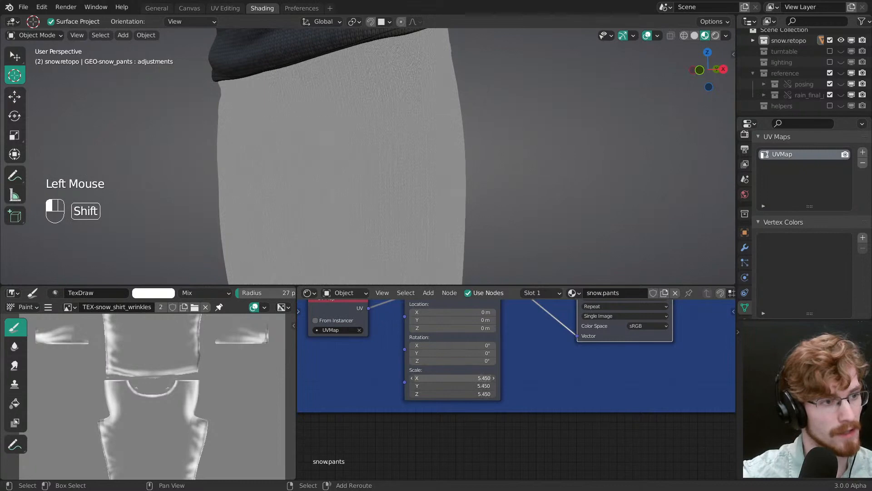
pyautogui.moveTo(412, 185); pyautogui.dragTo(465, 184, button='middle')
pyautogui.press('`')
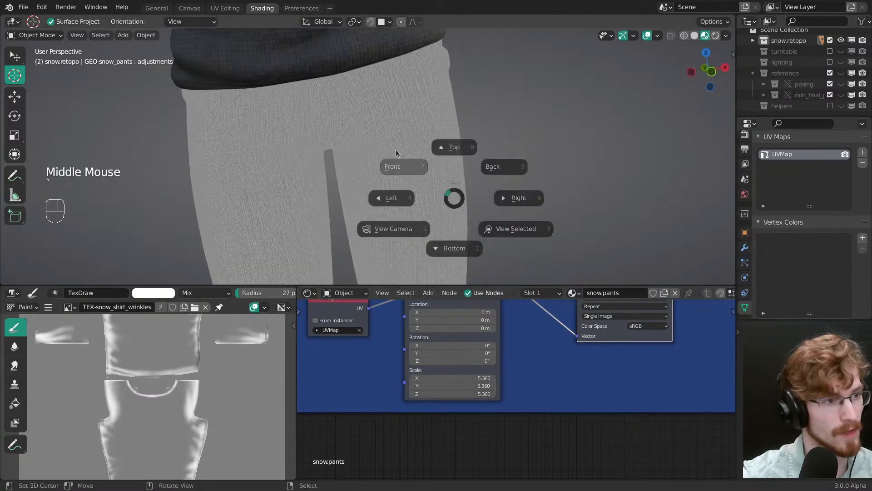
pyautogui.click(399, 153)
pyautogui.keyDown('shift'); pyautogui.moveTo(405, 157); pyautogui.dragTo(411, 182, button='middle'); pyautogui.keyUp('shift')
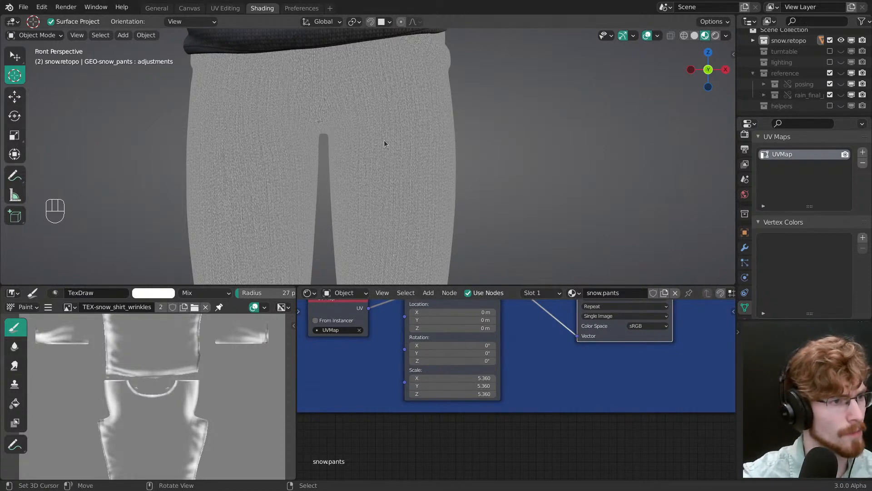
# Step: Try a Z location offset on the Mapping node, and reset it to 0 m
pyautogui.keyDown('shift'); pyautogui.moveTo(354, 138); pyautogui.dragTo(364, 151, button='middle'); pyautogui.keyUp('shift')
pyautogui.keyDown('shift'); pyautogui.moveTo(454, 328); pyautogui.dragTo(465, 328); pyautogui.keyUp('shift')
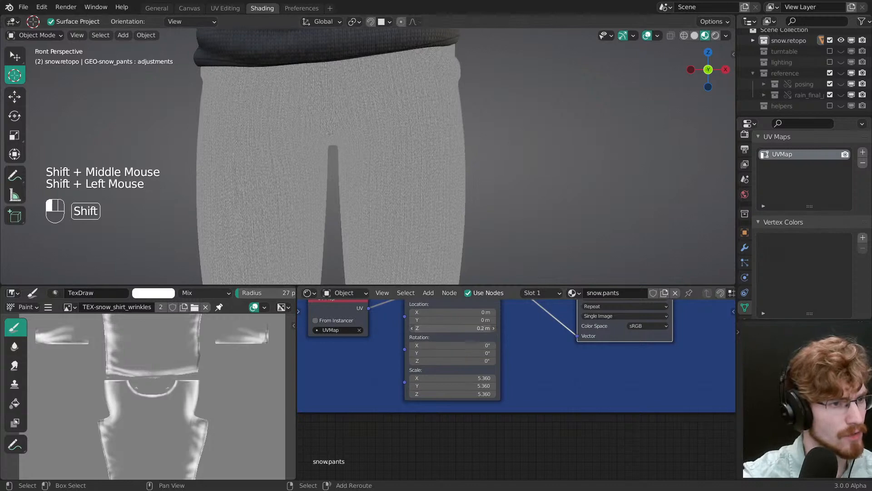
pyautogui.click(486, 328)
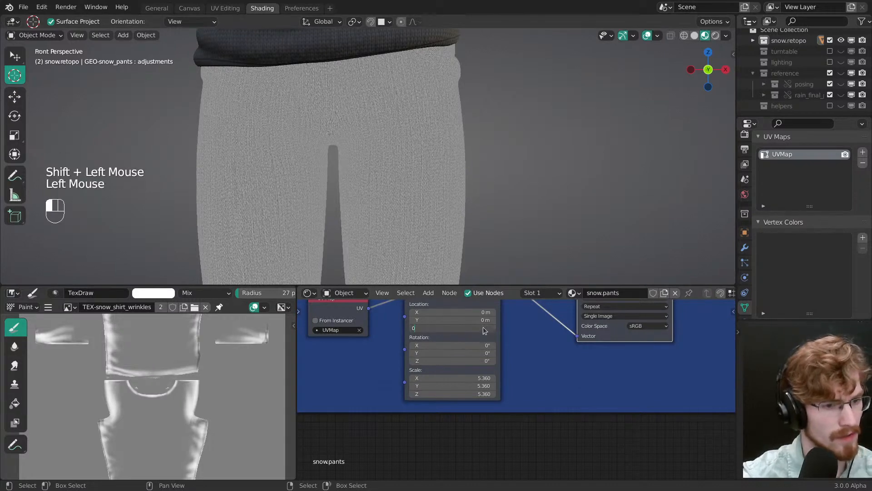
pyautogui.write('0')
# Step: Rotate the denim weave by setting the Mapping node's Z rotation to 45°
pyautogui.keyDown('shift'); pyautogui.moveTo(485, 361); pyautogui.dragTo(490, 361); pyautogui.keyUp('shift')
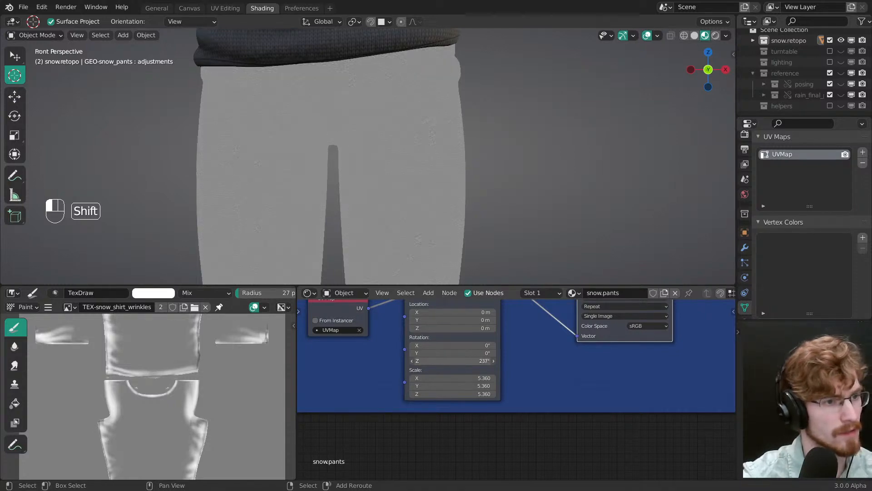
pyautogui.click(485, 361)
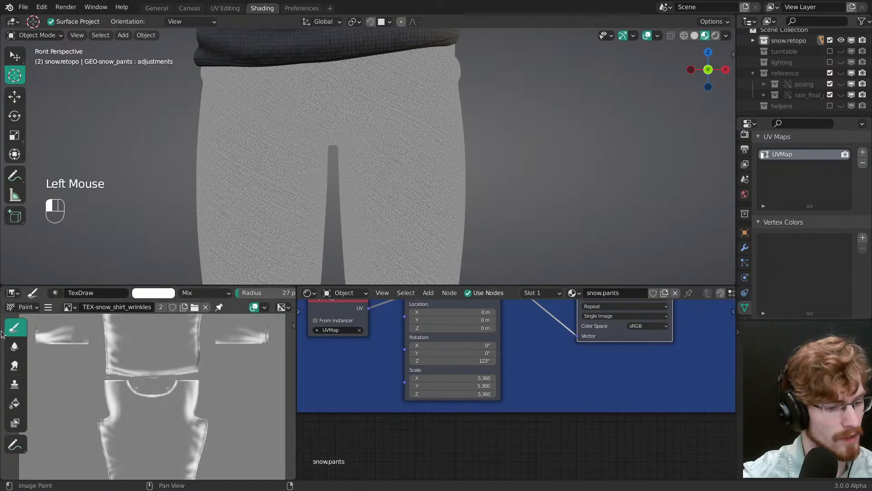
pyautogui.press('9')
pyautogui.press('Escape')
pyautogui.press('Escape')
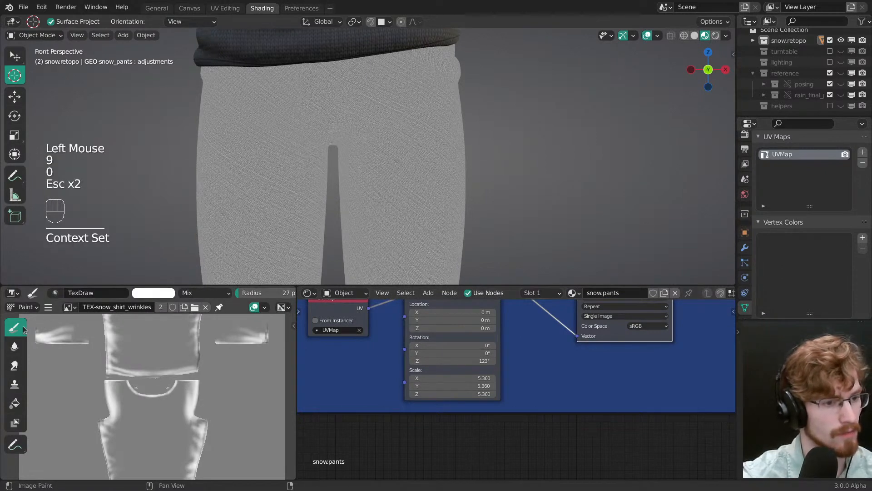
pyautogui.click(467, 361)
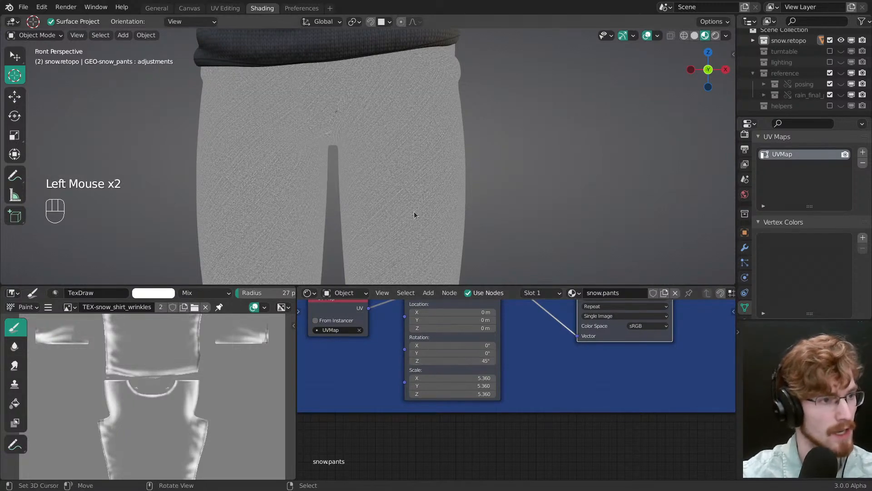
# Step: Inspect the rotated weave across the lower legs and hips, and close up along the crotch seam
pyautogui.scroll(-2, 395, 147)
pyautogui.keyDown('shift'); pyautogui.moveTo(396, 147); pyautogui.dragTo(381, 133, button='middle'); pyautogui.keyUp('shift')
pyautogui.scroll(2, 362, 157)
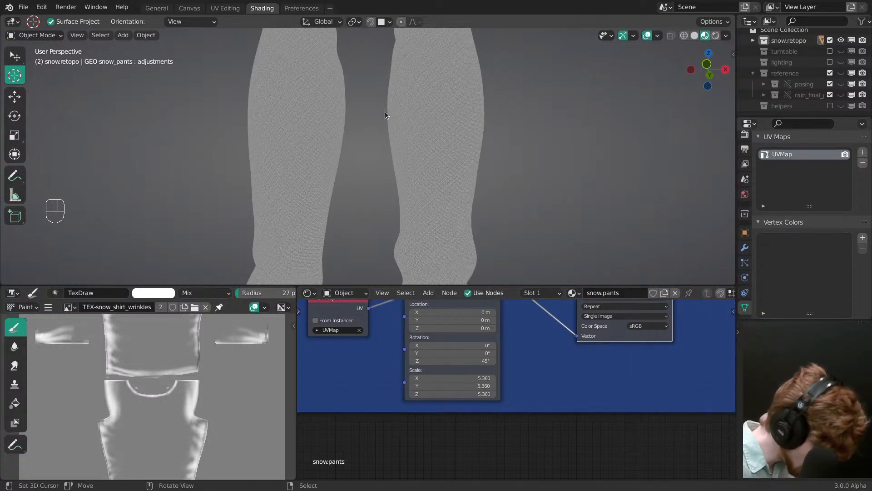
pyautogui.moveTo(419, 128); pyautogui.dragTo(384, 116, button='middle')
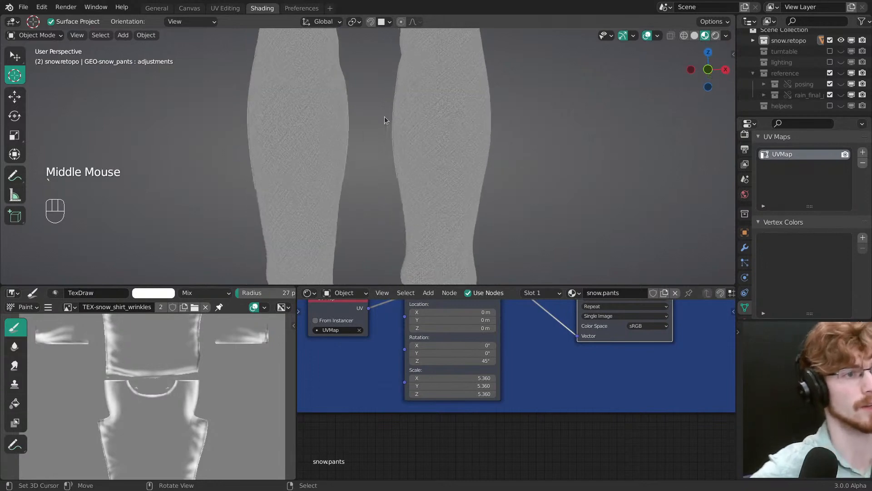
pyautogui.scroll(-2, 387, 119)
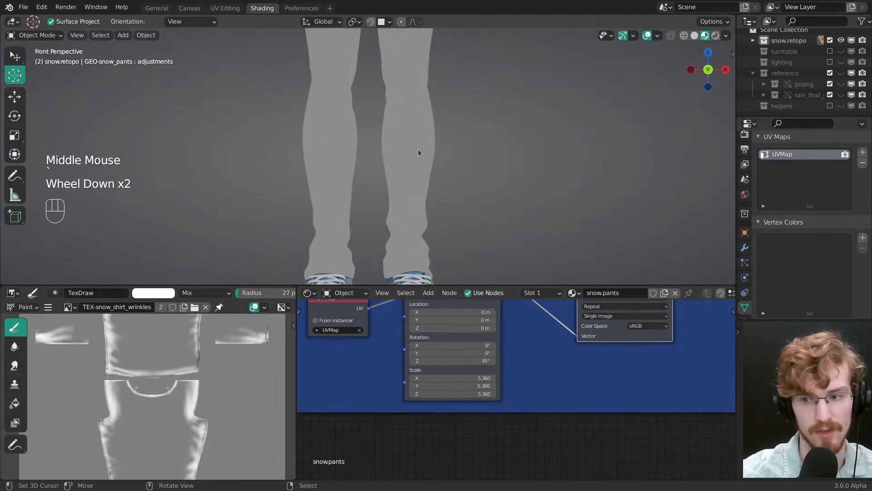
pyautogui.keyDown('shift'); pyautogui.moveTo(418, 149); pyautogui.dragTo(400, 191, button='middle'); pyautogui.keyUp('shift')
pyautogui.scroll(1, 416, 168)
pyautogui.scroll(1, 403, 191)
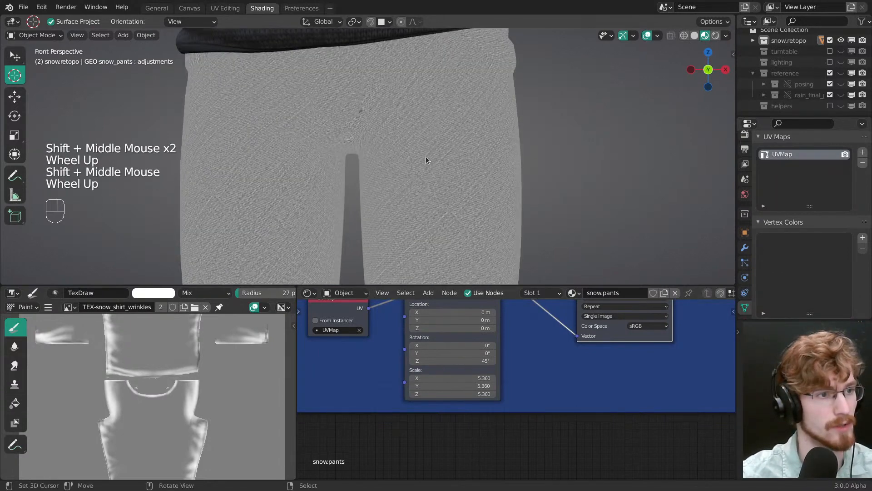
pyautogui.moveTo(426, 160); pyautogui.dragTo(356, 135, button='middle')
pyautogui.keyDown('alt'); pyautogui.middleClick(381, 119); pyautogui.keyUp('alt')
pyautogui.scroll(1, 370, 119)
pyautogui.keyDown('alt'); pyautogui.middleClick(370, 114); pyautogui.keyUp('alt')
pyautogui.scroll(2, 370, 130)
pyautogui.scroll(2, 363, 159)
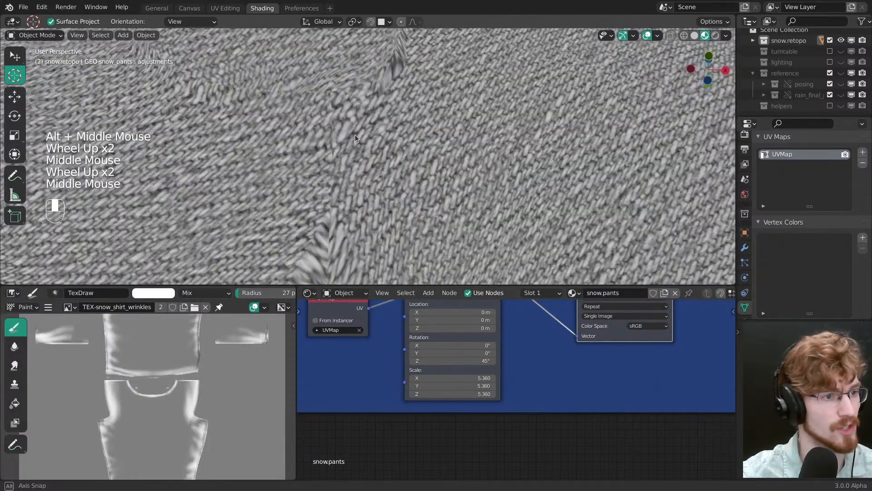
pyautogui.scroll(-2, 367, 164)
pyautogui.rightClick(369, 170)
pyautogui.scroll(-2, 369, 170)
# Step: Enter Edit Mode on the pants mesh, switch to the UV Editing workspace and frame the pants there
pyautogui.press('Tab')
pyautogui.scroll(1, 384, 188)
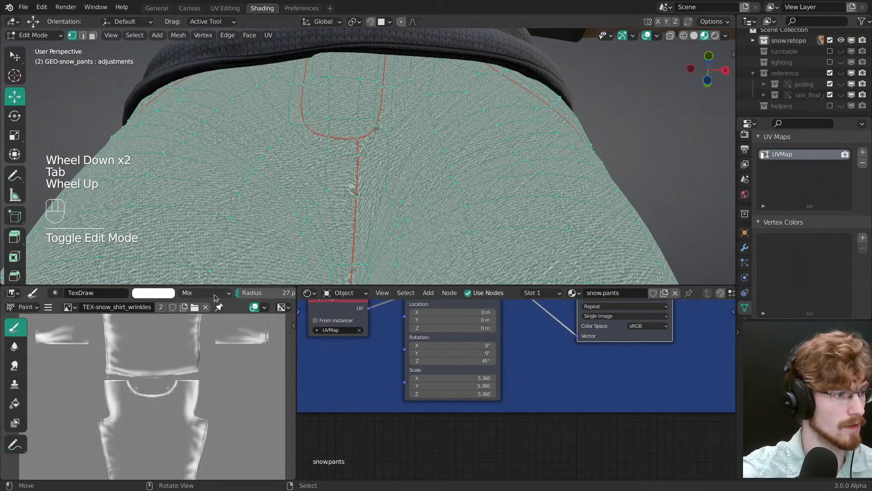
pyautogui.middleClick(359, 184)
pyautogui.click(224, 8)
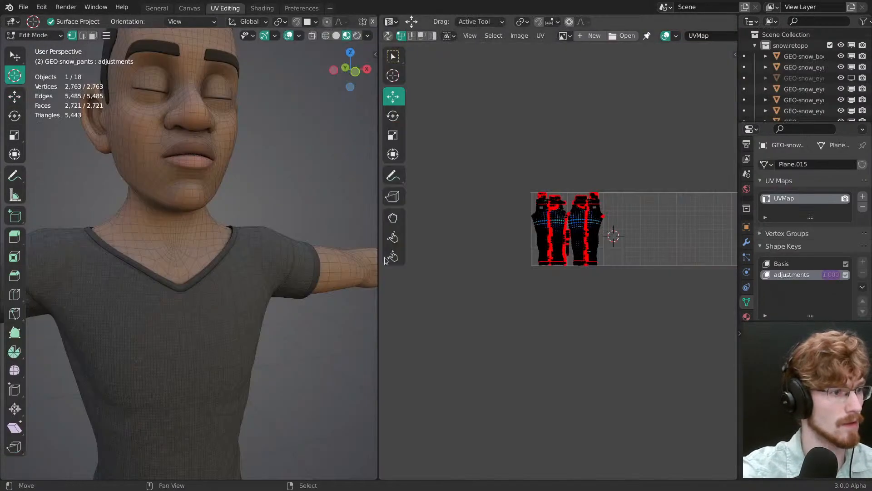
pyautogui.press('KP_Decimal')
pyautogui.keyDown('alt'); pyautogui.middleClick(197, 176); pyautogui.keyUp('alt')
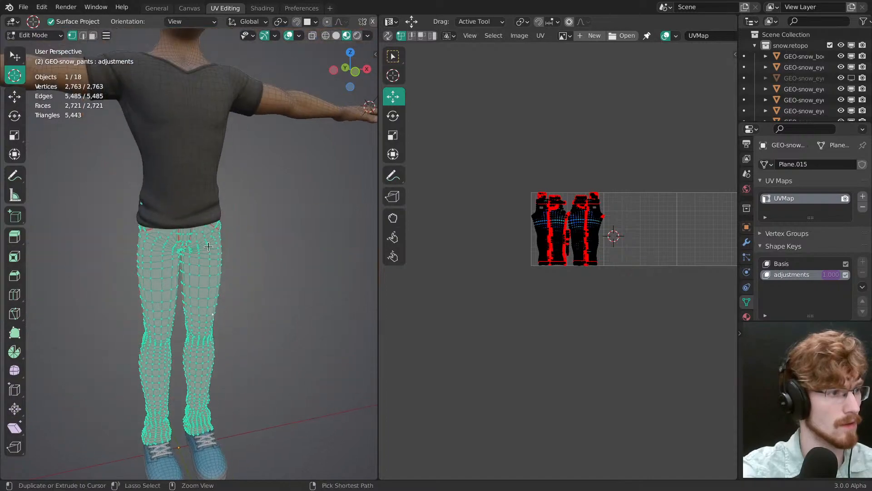
# Step: Select the entire pants mesh and make the Basis shape key active, with the crotch seam and its UV islands in close view
pyautogui.keyDown('ctrl'); pyautogui.moveTo(198, 177); pyautogui.dragTo(237, 272, button='middle'); pyautogui.keyUp('ctrl')
pyautogui.hotkey('alt', 'a')
pyautogui.press('a')
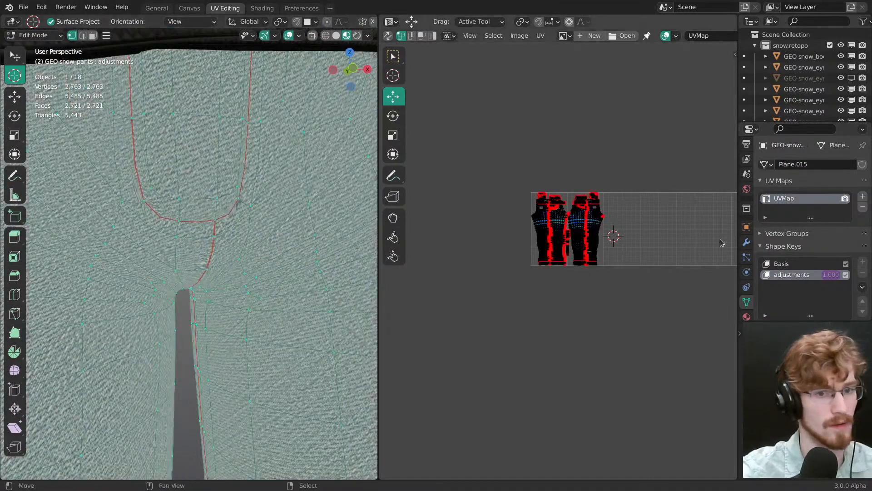
pyautogui.scroll(-2, 800, 254)
pyautogui.click(782, 223)
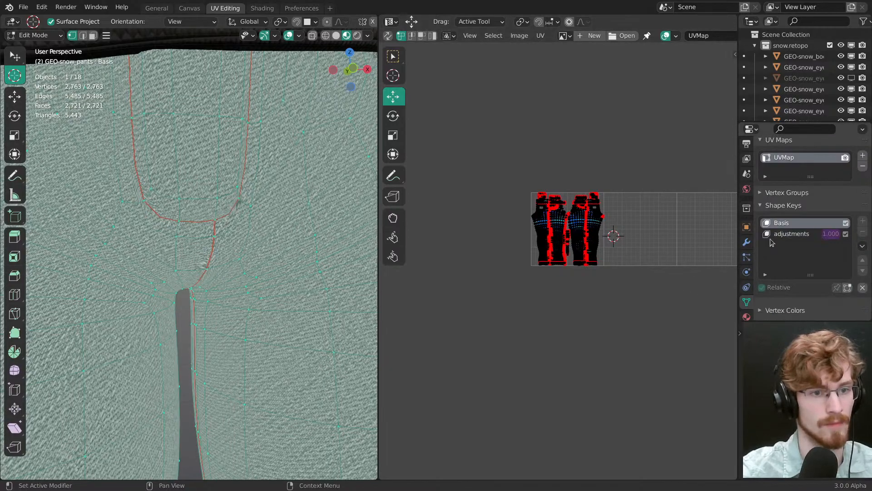
pyautogui.scroll(6, 608, 163)
pyautogui.moveTo(609, 164); pyautogui.dragTo(485, 255, button='middle')
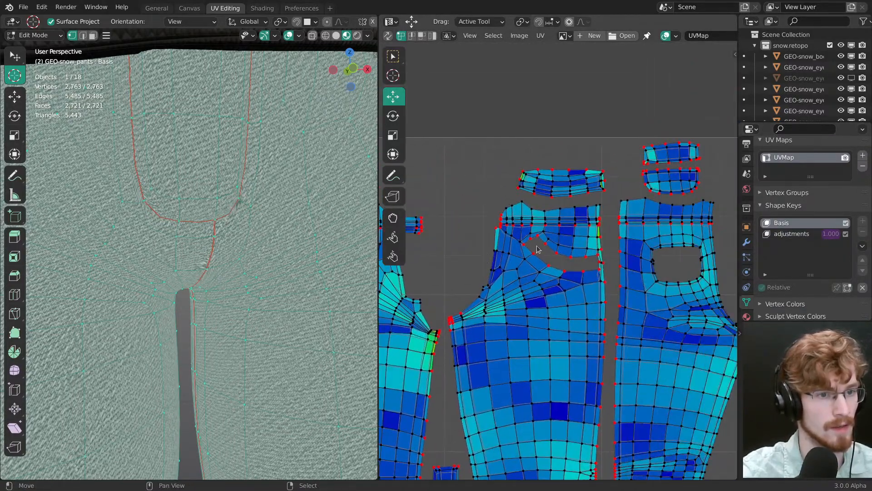
# Step: Examine the UV layout around the crotch corners of the leg islands and along the gap between the legs
pyautogui.moveTo(443, 317); pyautogui.dragTo(521, 302, button='middle')
pyautogui.moveTo(521, 303); pyautogui.dragTo(556, 237, button='middle')
pyautogui.moveTo(526, 280); pyautogui.dragTo(552, 255, button='middle')
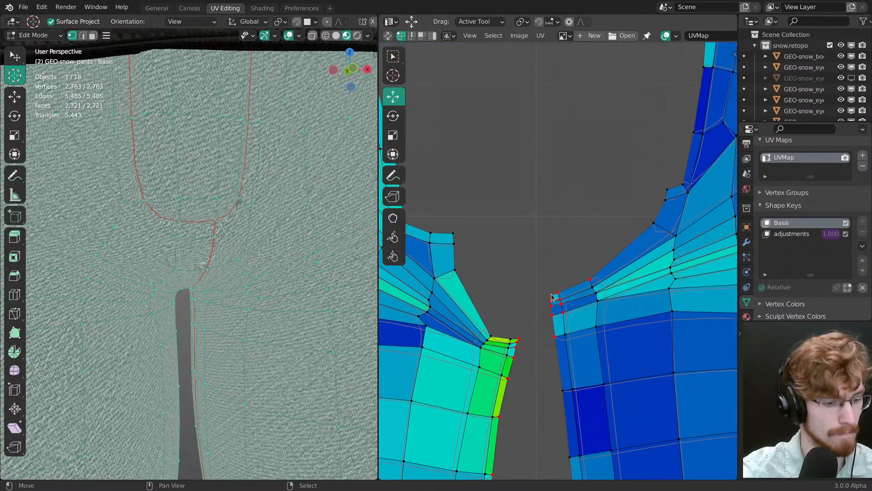
pyautogui.moveTo(552, 295); pyautogui.dragTo(546, 287)
pyautogui.scroll(-6, 563, 284)
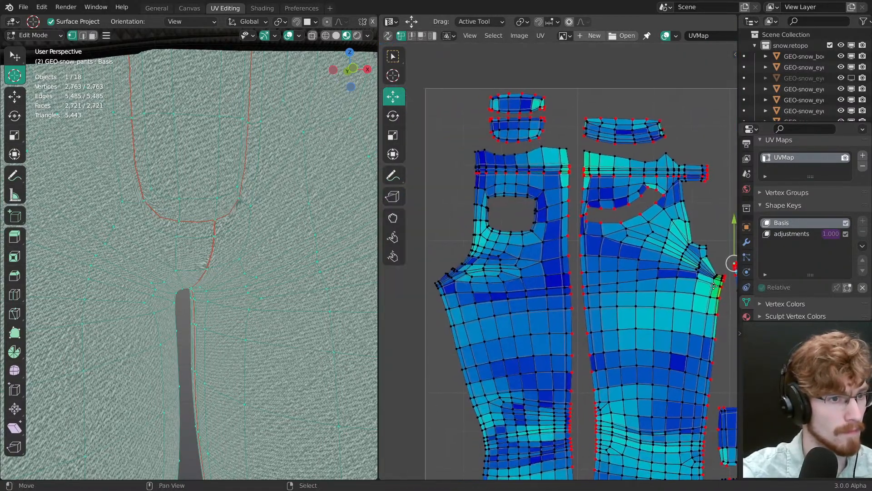
pyautogui.moveTo(714, 286); pyautogui.dragTo(503, 105, button='middle')
pyautogui.keyDown('ctrl'); pyautogui.moveTo(503, 104); pyautogui.dragTo(553, 189, button='middle'); pyautogui.keyUp('ctrl')
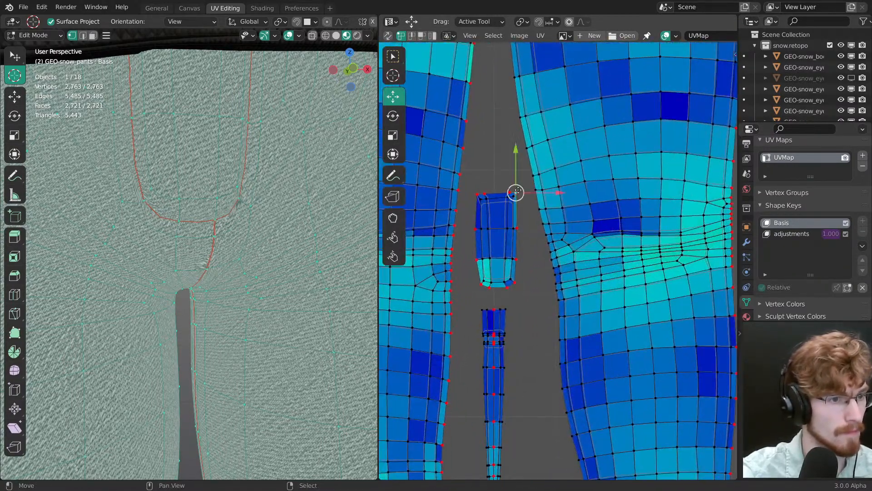
# Step: Square up the small UV island between the legs by nudging its upper and lower corner vertices with Move
pyautogui.moveTo(518, 190); pyautogui.dragTo(520, 189)
pyautogui.hotkey('shift', 'space')
pyautogui.press('space')
pyautogui.rightClick(521, 286)
pyautogui.moveTo(515, 282)
pyautogui.mouseDown()
pyautogui.moveTo(530, 300)
pyautogui.moveTo(519, 285)
pyautogui.mouseUp()
pyautogui.click(523, 290)
pyautogui.hotkey('shift', 'space')
pyautogui.press('g')
pyautogui.moveTo(512, 247); pyautogui.dragTo(534, 431, button='middle')
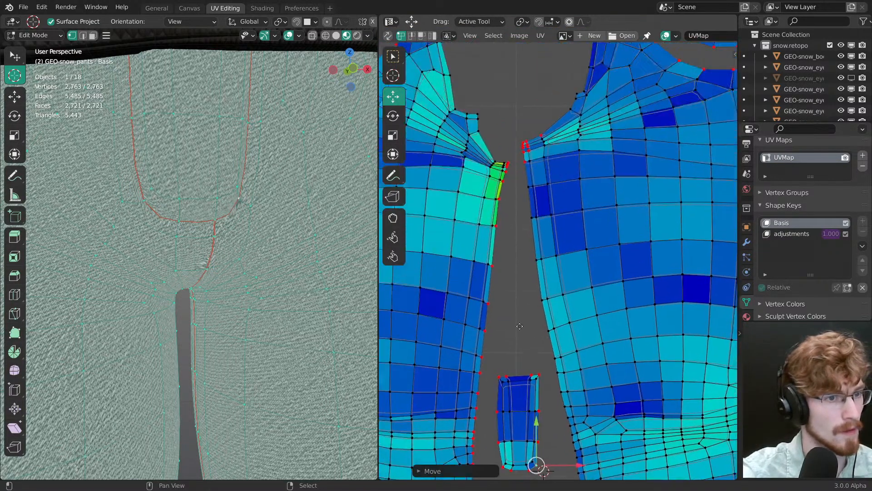
# Step: Clear the UV selection at the crotch corners and set the UV editor's Display Stretch overlay to Angle
pyautogui.moveTo(541, 205); pyautogui.dragTo(511, 286, button='middle')
pyautogui.moveTo(511, 286)
pyautogui.keyDown('ctrl'); pyautogui.mouseDown(button='middle')
pyautogui.moveTo(510, 218)
pyautogui.moveTo(517, 271)
pyautogui.mouseUp(button='middle'); pyautogui.keyUp('ctrl')
pyautogui.rightClick(482, 202)
pyautogui.keyDown('ctrl'); pyautogui.moveTo(517, 271); pyautogui.dragTo(518, 238, button='middle'); pyautogui.keyUp('ctrl')
pyautogui.moveTo(517, 272); pyautogui.dragTo(542, 277)
pyautogui.keyDown('ctrl'); pyautogui.click(519, 293); pyautogui.keyUp('ctrl')
pyautogui.keyDown('ctrl'); pyautogui.moveTo(546, 291); pyautogui.dragTo(552, 254, button='middle'); pyautogui.keyUp('ctrl')
pyautogui.moveTo(552, 255); pyautogui.dragTo(589, 230, button='middle')
pyautogui.hotkey('alt', 'a')
pyautogui.keyDown('ctrl'); pyautogui.moveTo(611, 200); pyautogui.dragTo(618, 191, button='middle'); pyautogui.keyUp('ctrl')
pyautogui.moveTo(680, 40); pyautogui.dragTo(653, 39, button='middle')
pyautogui.click(652, 36)
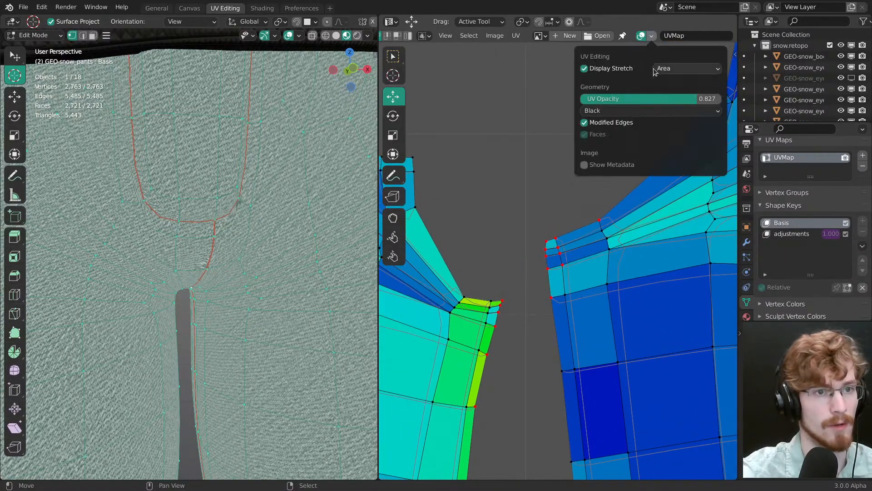
pyautogui.click(664, 69)
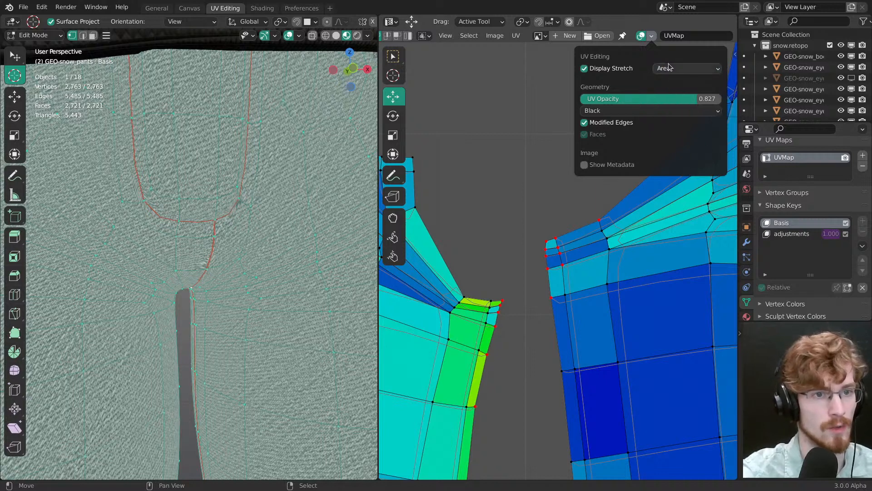
pyautogui.click(668, 67)
pyautogui.click(664, 80)
# Step: Move the boundary vertex beside the right-hand leg island's crotch tip slightly up and outward in the UV layout
pyautogui.moveTo(599, 219); pyautogui.dragTo(558, 231, button='middle')
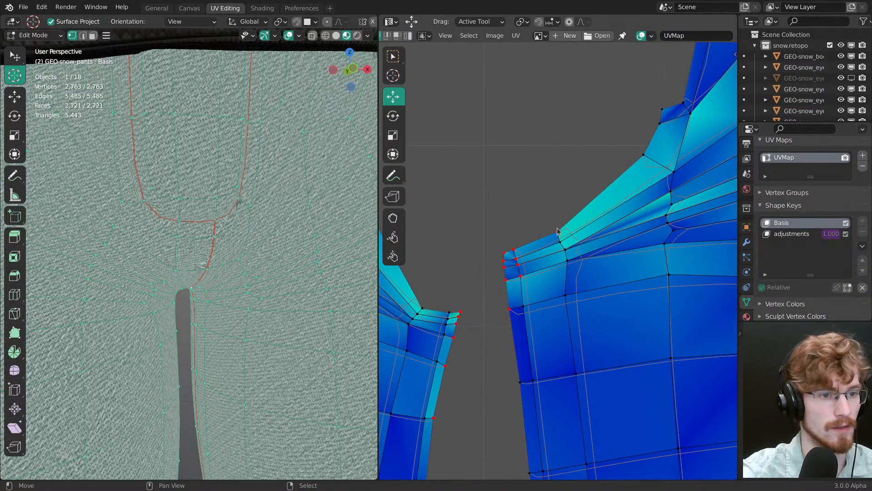
pyautogui.rightClick(558, 231)
pyautogui.press('g')
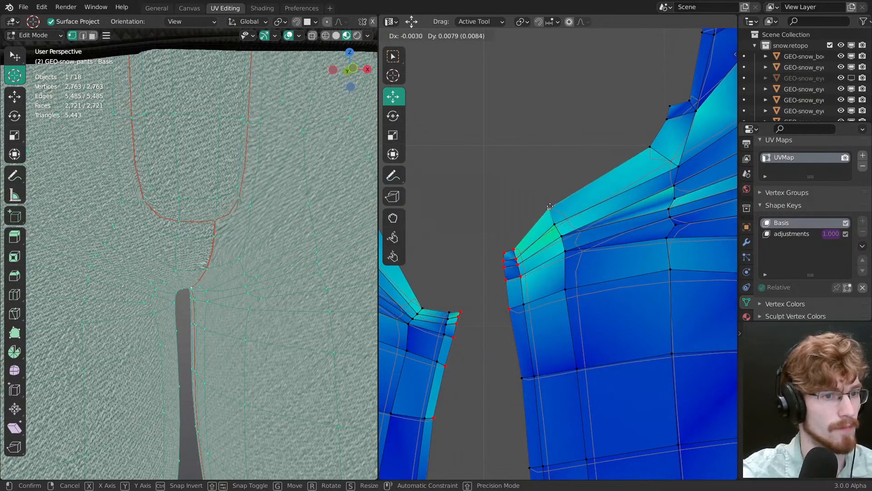
pyautogui.click(553, 218)
# Step: Shift the vertex cluster at the right-hand leg island's crotch tip upward, and nudge its outer corner vertex outward
pyautogui.rightClick(511, 250)
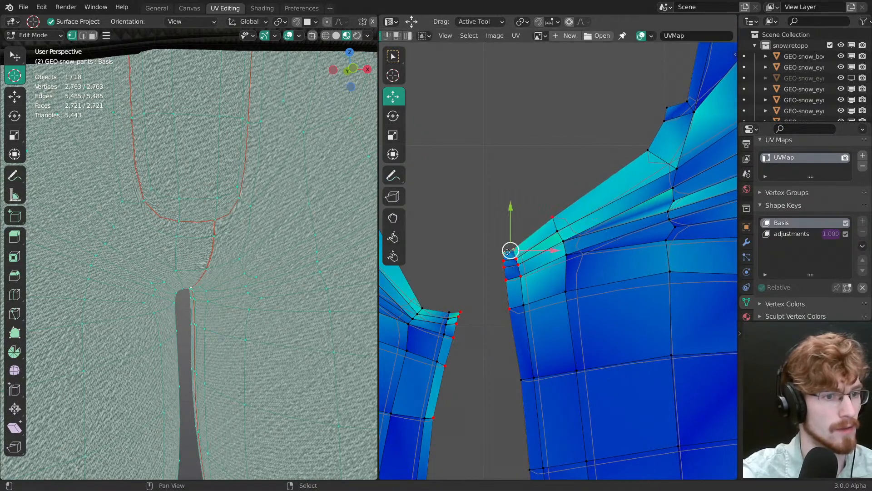
pyautogui.keyDown('ctrl'); pyautogui.rightClick(520, 278); pyautogui.keyUp('ctrl')
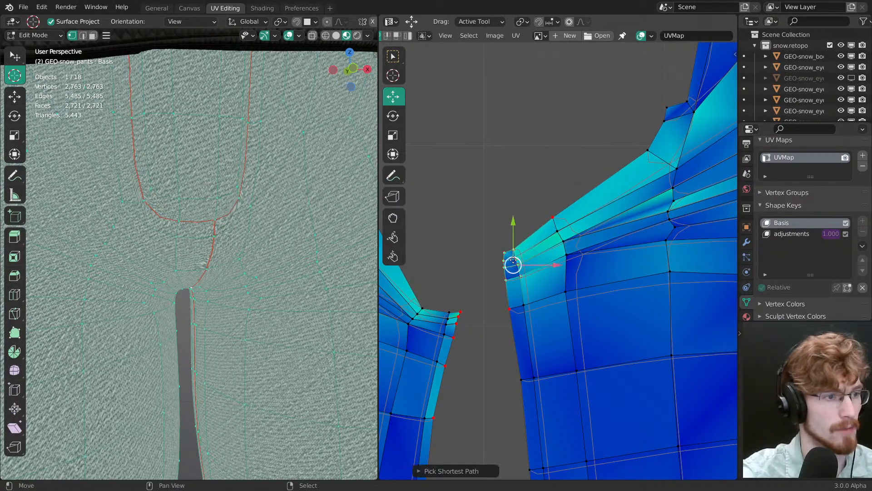
pyautogui.press('g')
pyautogui.click(511, 246)
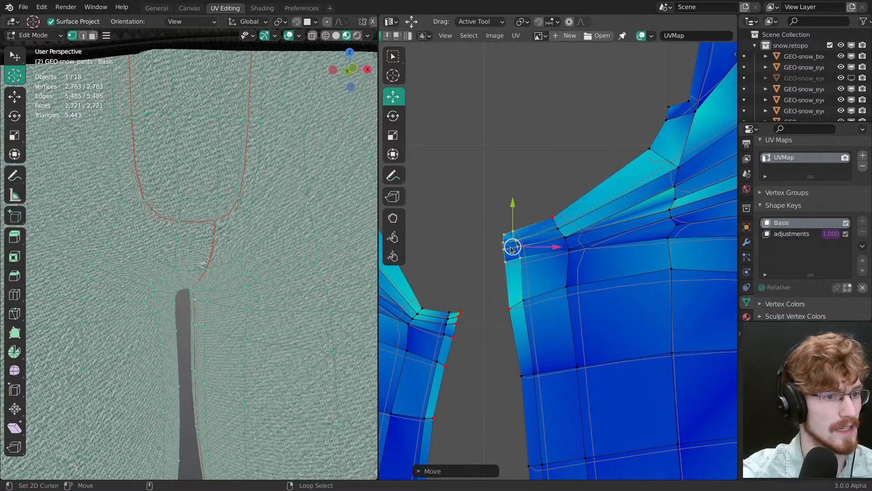
pyautogui.press('g')
pyautogui.click(501, 233)
# Step: Check the crotch seam on the model and nudge the crotch tip vertex of the left-hand leg UV island
pyautogui.scroll(3, 290, 268)
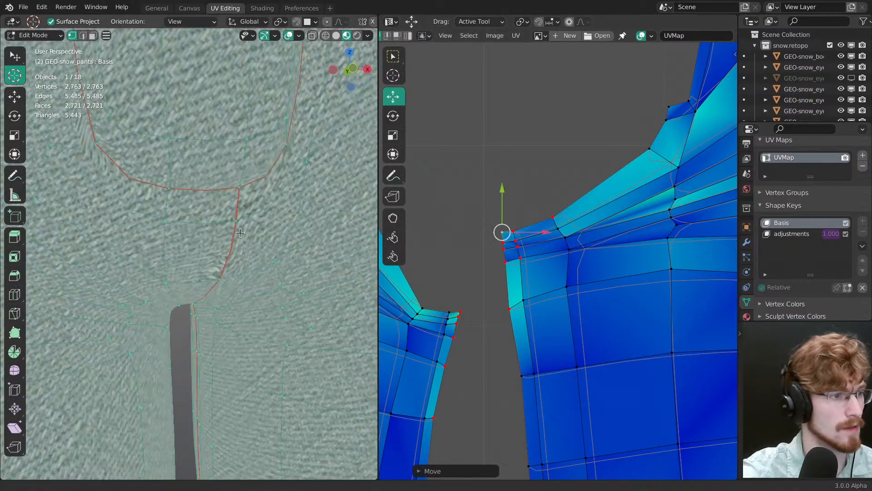
pyautogui.moveTo(291, 277); pyautogui.dragTo(275, 257, button='middle')
pyautogui.moveTo(457, 311); pyautogui.dragTo(520, 241, button='middle')
pyautogui.click(519, 239)
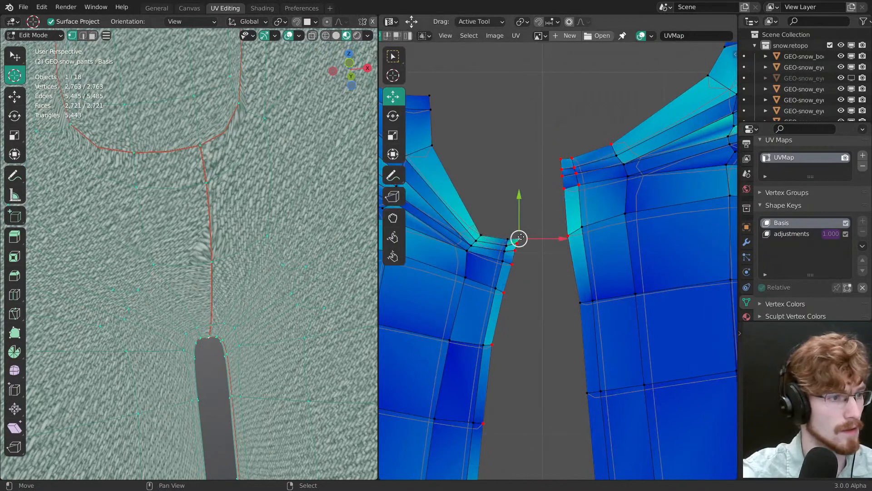
pyautogui.press('g')
pyautogui.click(522, 239)
# Step: Adjust the inner-seam boundary vertices just below the crotch tip on the left-hand leg UV island
pyautogui.moveTo(514, 311); pyautogui.dragTo(525, 236, button='middle')
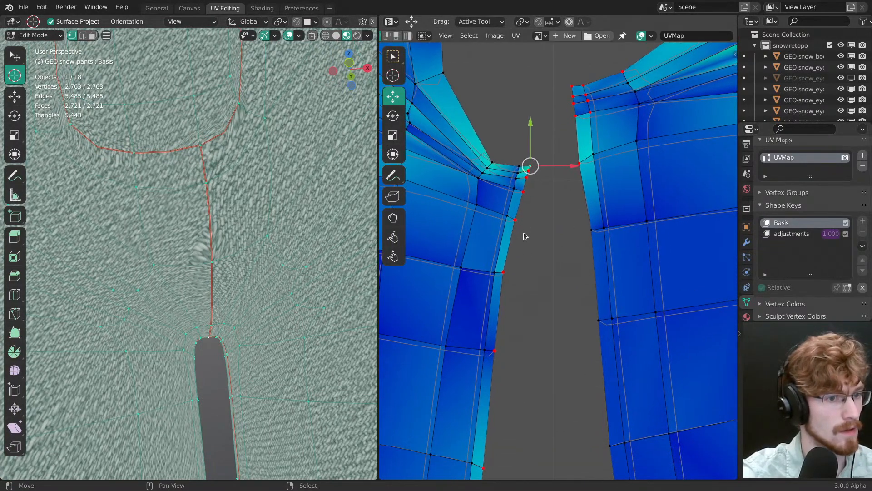
pyautogui.moveTo(517, 222); pyautogui.dragTo(519, 214)
pyautogui.press('space')
pyautogui.press('space')
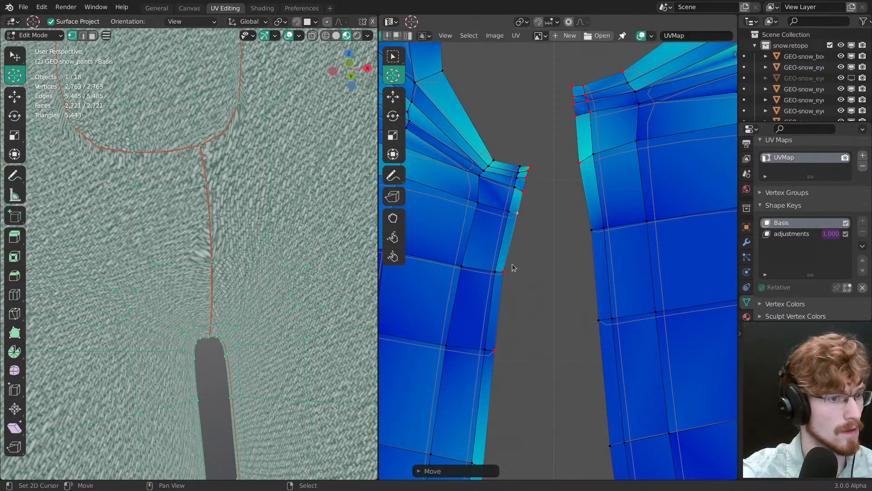
pyautogui.rightClick(504, 272)
pyautogui.moveTo(504, 274)
pyautogui.mouseDown()
pyautogui.moveTo(526, 275)
pyautogui.moveTo(511, 274)
pyautogui.moveTo(518, 275)
pyautogui.mouseUp()
pyautogui.press('space')
pyautogui.press('g')
# Step: Leave Edit Mode and set UV Smooth to Keep Corners in the Subdivision modifier's advanced settings
pyautogui.moveTo(290, 262); pyautogui.dragTo(270, 258, button='middle')
pyautogui.press('Tab')
pyautogui.click(746, 242)
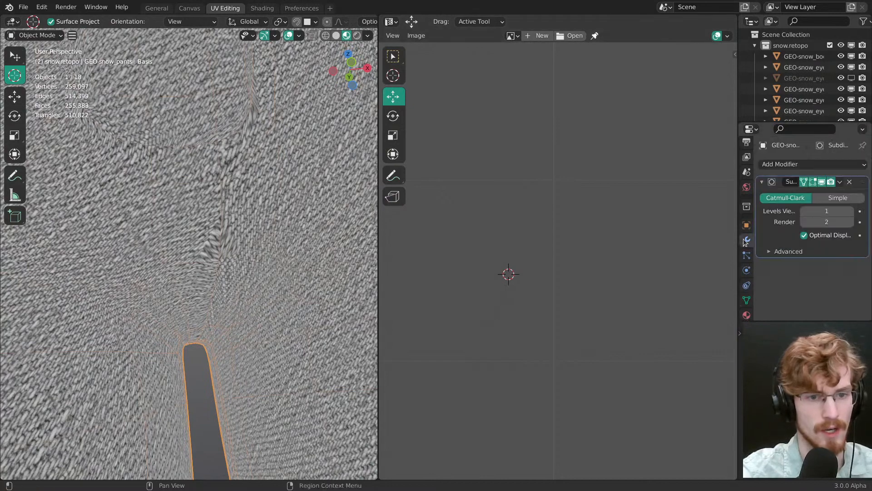
pyautogui.click(789, 251)
pyautogui.scroll(-2, 800, 259)
pyautogui.click(825, 271)
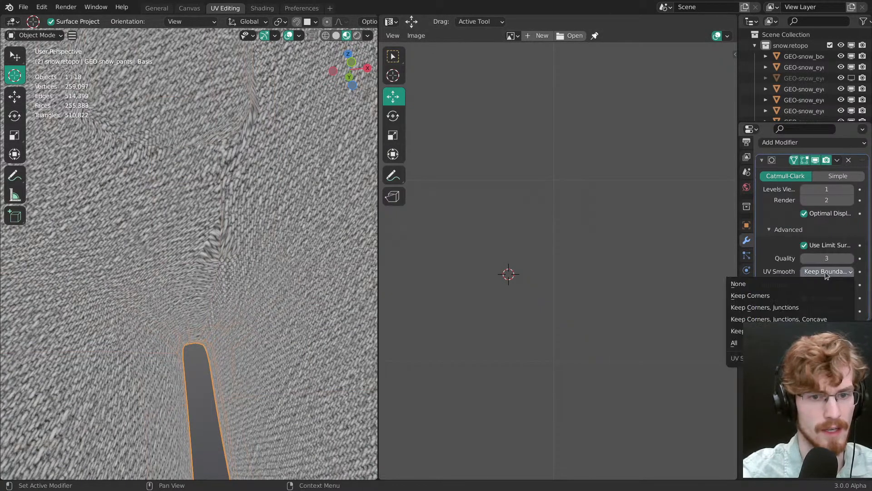
pyautogui.click(823, 295)
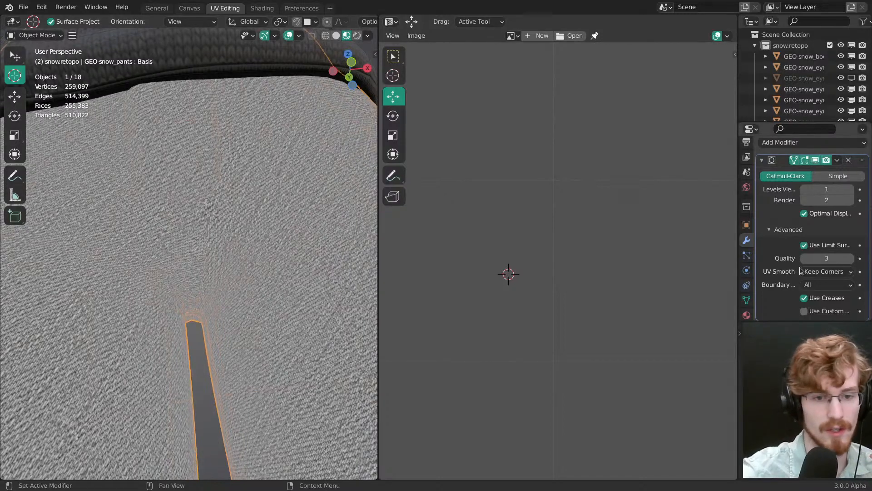
# Step: Compare the crotch texture by switching UV Smooth to Keep Boundaries and back to Keep Corners
pyautogui.click(819, 271)
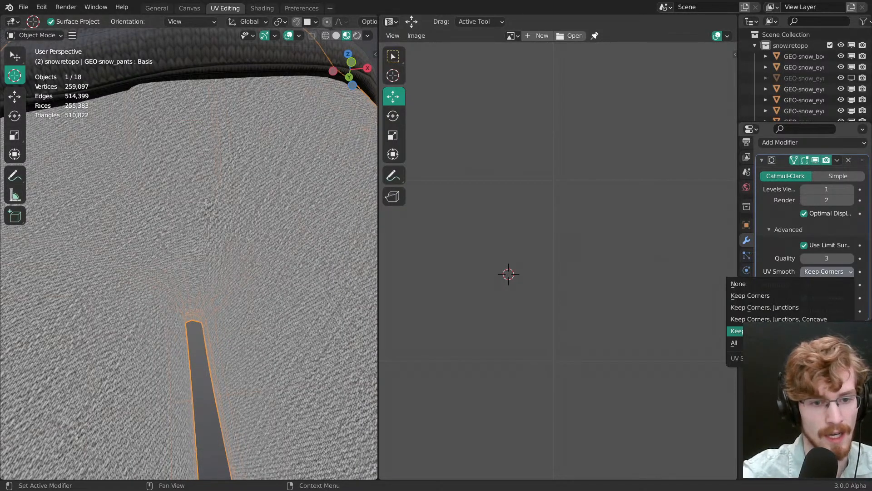
pyautogui.click(736, 332)
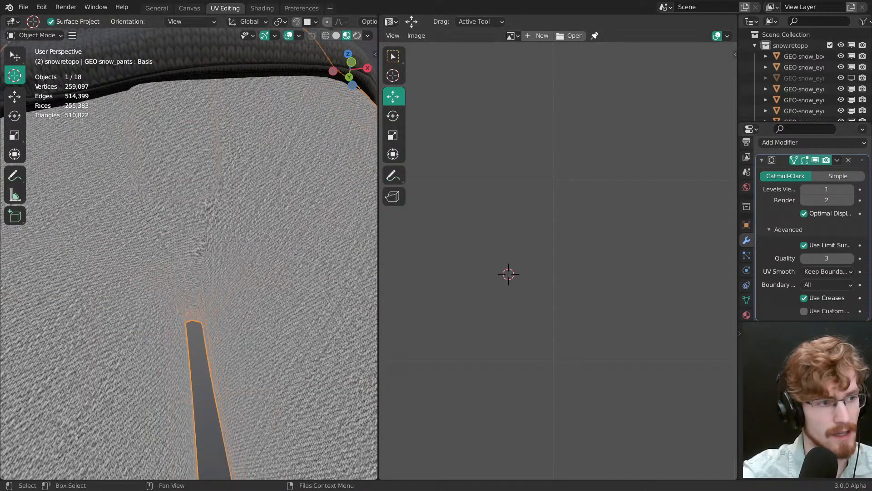
pyautogui.click(825, 271)
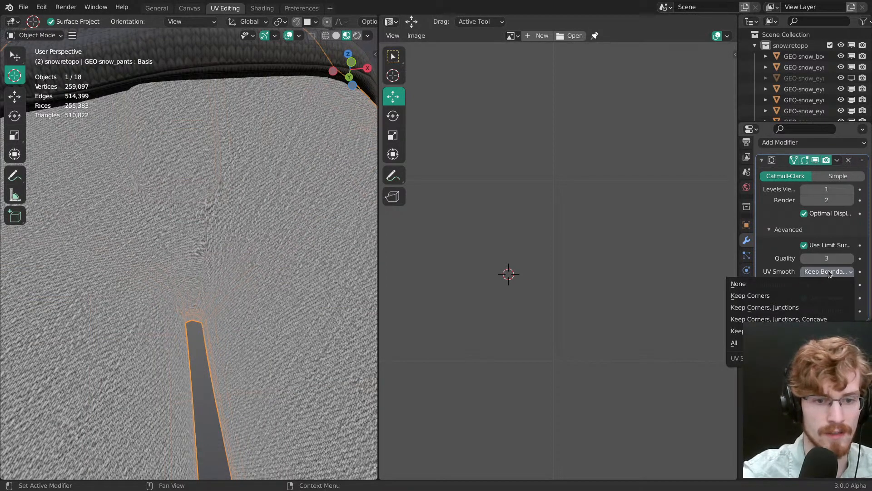
pyautogui.click(775, 296)
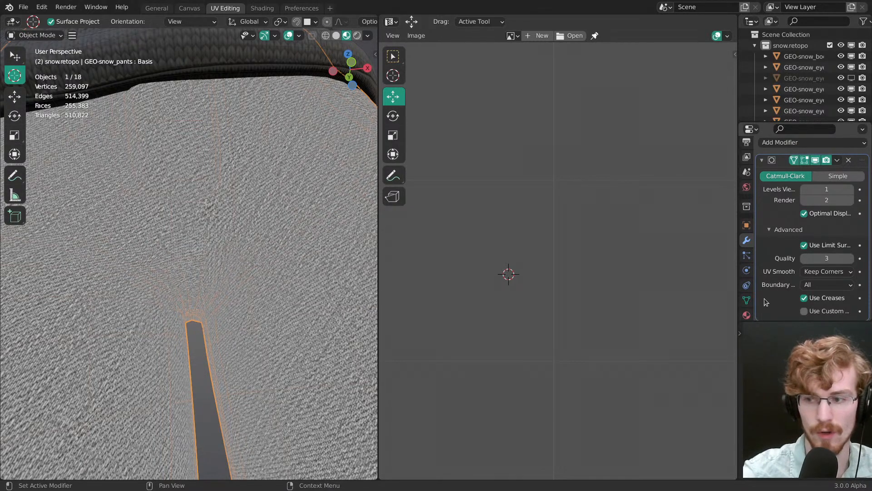
# Step: View the full pants from the front with everything deselected, and return to the Shading workspace
pyautogui.moveTo(327, 256); pyautogui.dragTo(240, 335, button='middle')
pyautogui.hotkey('alt', 'a')
pyautogui.rightClick(236, 290)
pyautogui.moveTo(236, 290); pyautogui.dragTo(246, 345, button='middle')
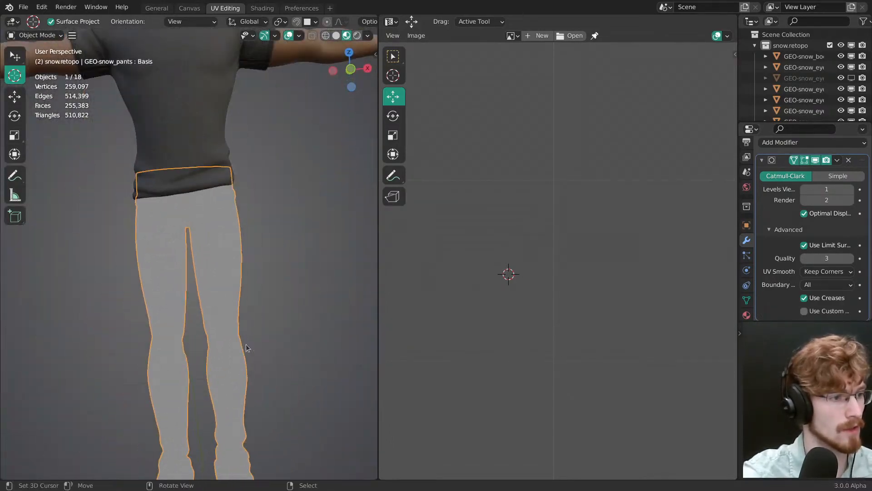
pyautogui.keyDown('alt'); pyautogui.moveTo(209, 318); pyautogui.dragTo(194, 291, button='middle'); pyautogui.keyUp('alt')
pyautogui.press('Tab')
pyautogui.press('Tab')
pyautogui.hotkey('alt', 'a')
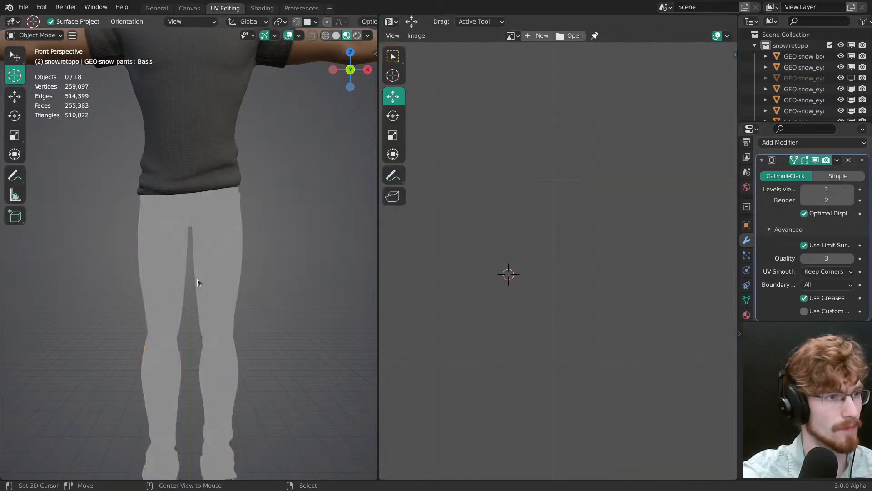
pyautogui.click(262, 9)
# Step: Inspect the denim weave around the crotch and hips, and save the file
pyautogui.moveTo(318, 155); pyautogui.dragTo(312, 190, button='middle')
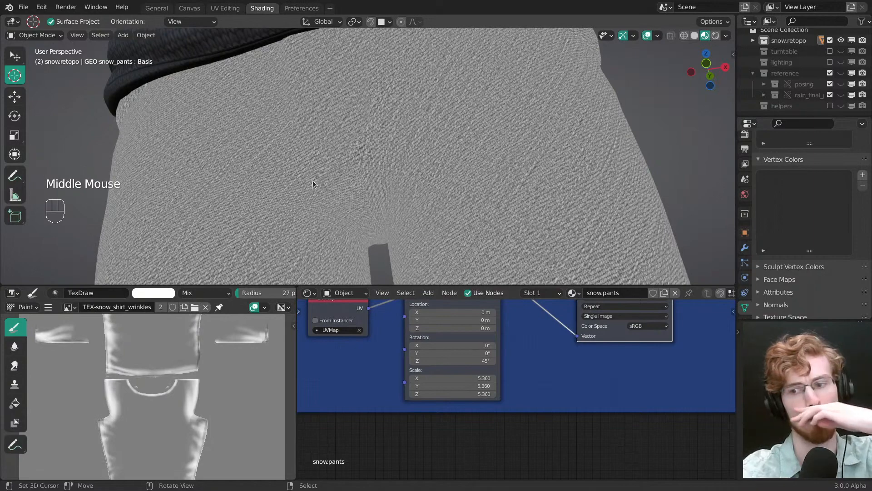
pyautogui.moveTo(351, 184)
pyautogui.keyDown('ctrl'); pyautogui.mouseDown(button='middle')
pyautogui.moveTo(375, 207)
pyautogui.moveTo(343, 145)
pyautogui.moveTo(361, 146)
pyautogui.moveTo(361, 162)
pyautogui.moveTo(411, 195)
pyautogui.mouseUp(button='middle'); pyautogui.keyUp('ctrl')
pyautogui.hotkey('ctrl', 's')
pyautogui.press('`')
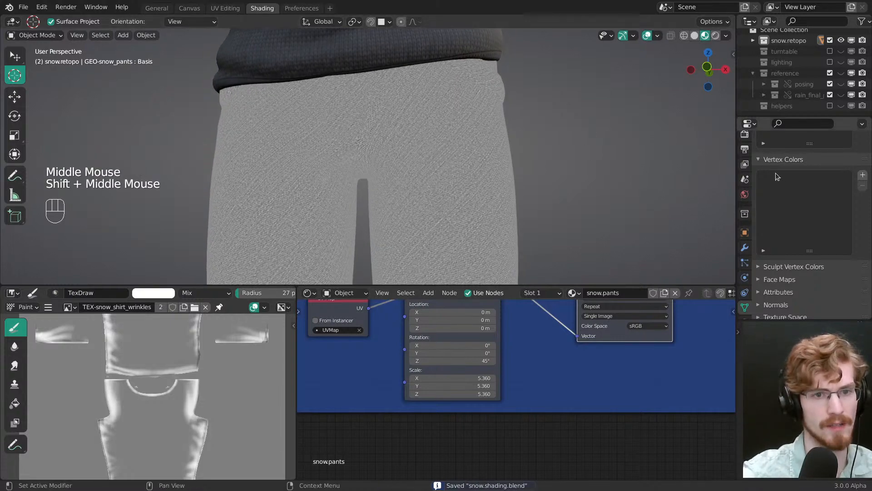
# Step: Open the Cycles sampling and denoising settings and show the pants in Rendered viewport shading
pyautogui.moveTo(747, 152); pyautogui.dragTo(743, 203, button='middle')
pyautogui.click(745, 161)
pyautogui.moveTo(779, 174); pyautogui.dragTo(829, 234, button='middle')
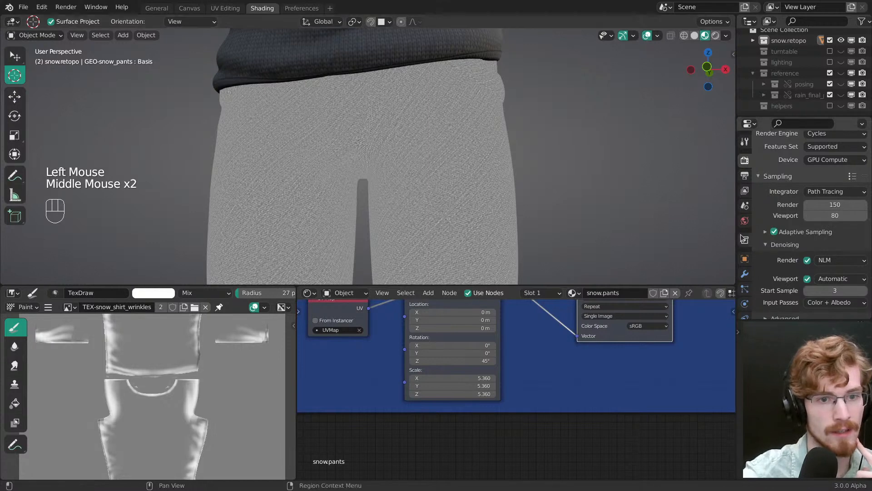
pyautogui.keyDown('shift'); pyautogui.moveTo(467, 172); pyautogui.dragTo(446, 176, button='middle'); pyautogui.keyUp('shift')
pyautogui.press('z')
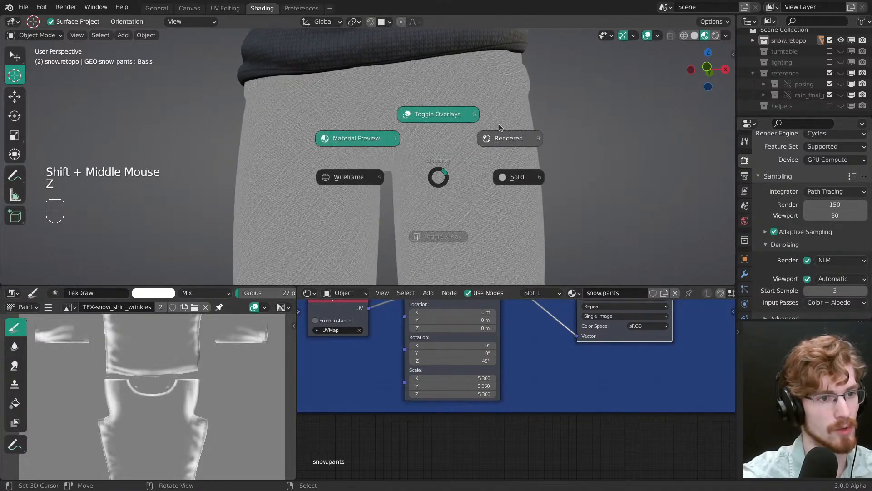
pyautogui.click(502, 134)
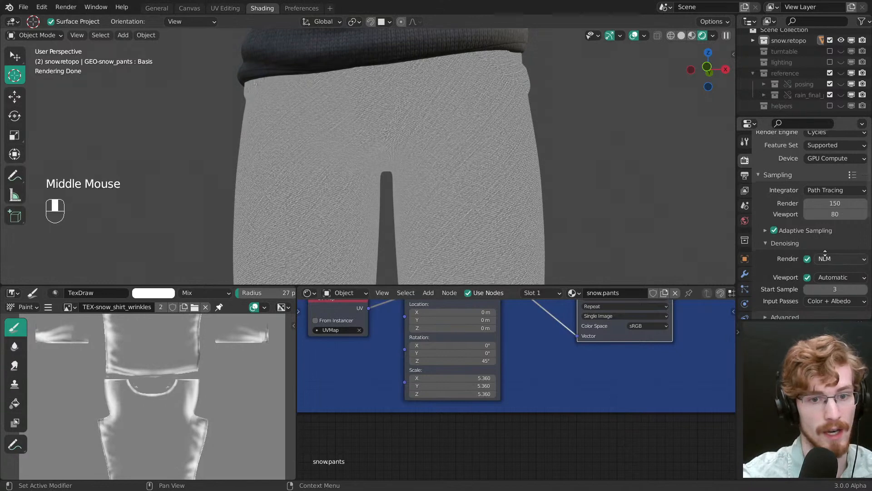
# Step: Review the viewport denoising settings, examine the rendered denim from several angles, and return to Material Preview shading
pyautogui.scroll(-2, 795, 254)
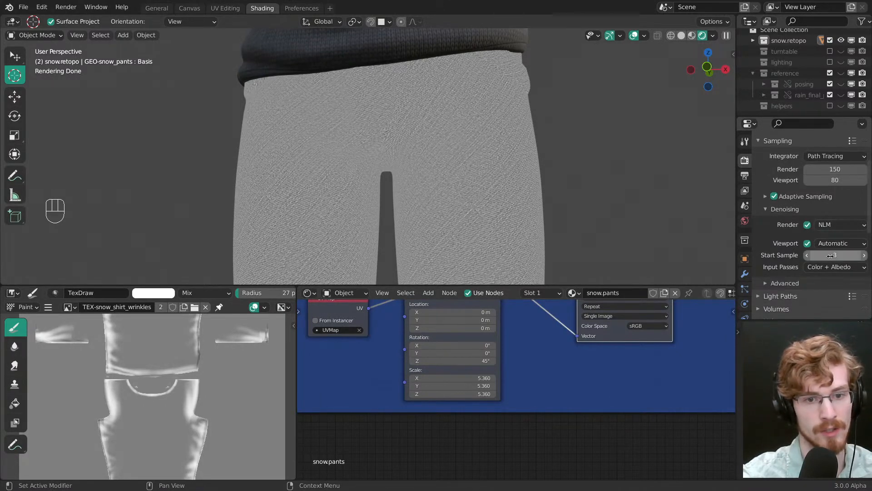
pyautogui.moveTo(815, 257); pyautogui.dragTo(816, 256)
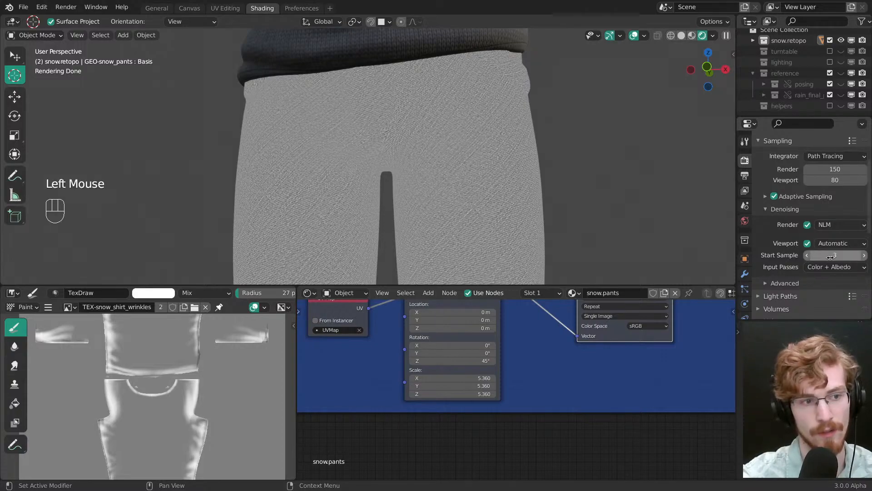
pyautogui.moveTo(461, 186); pyautogui.dragTo(396, 197, button='middle')
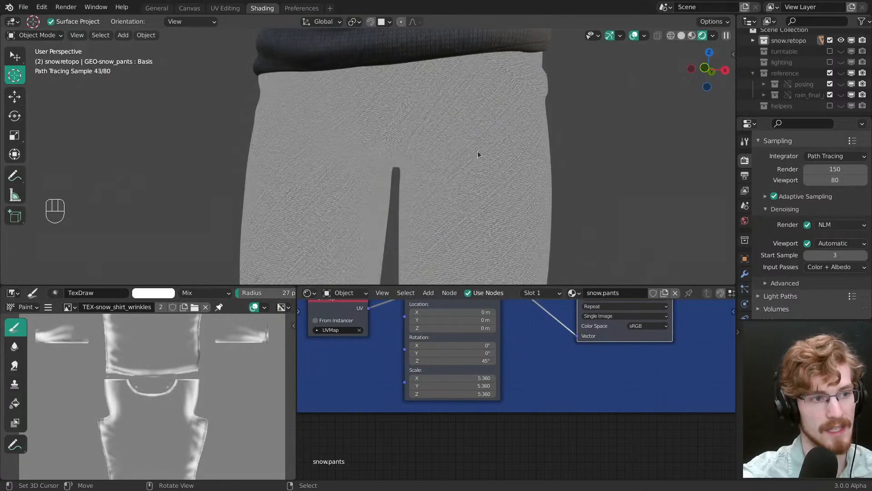
pyautogui.keyDown('shift'); pyautogui.moveTo(478, 151); pyautogui.dragTo(461, 159, button='middle'); pyautogui.keyUp('shift')
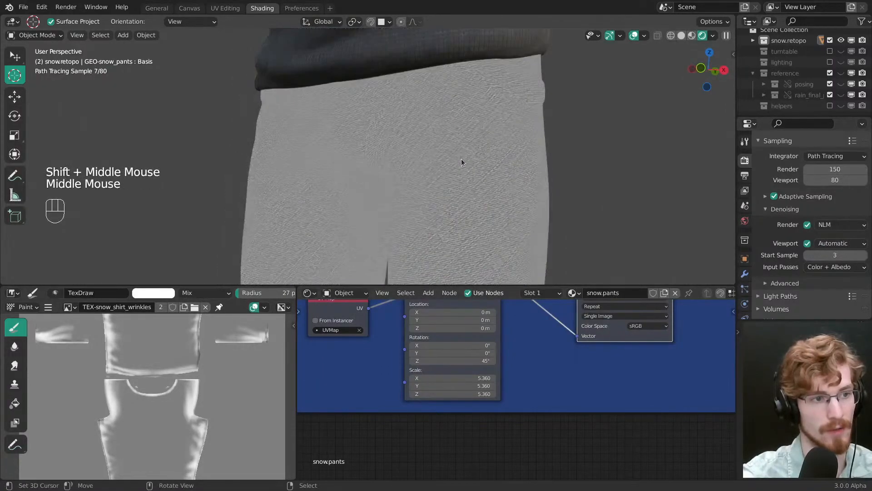
pyautogui.press('z')
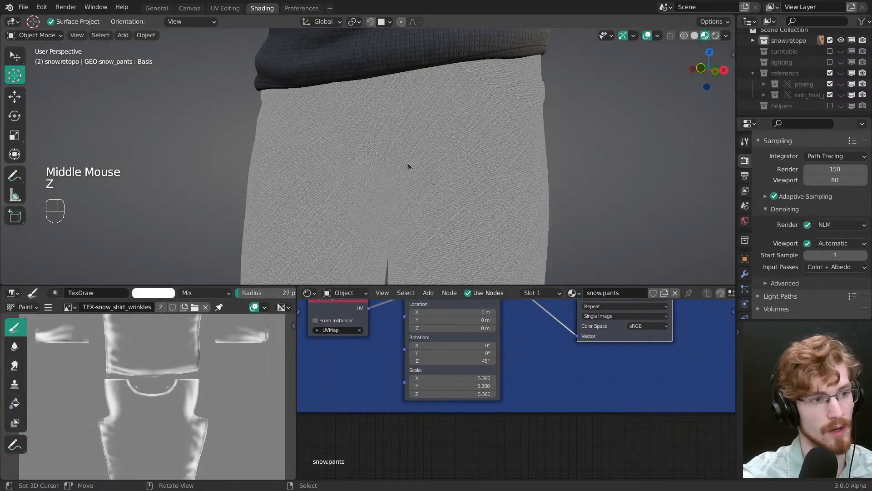
pyautogui.moveTo(408, 162)
pyautogui.mouseDown(button='middle')
pyautogui.moveTo(462, 156)
pyautogui.moveTo(417, 156)
pyautogui.mouseUp(button='middle')
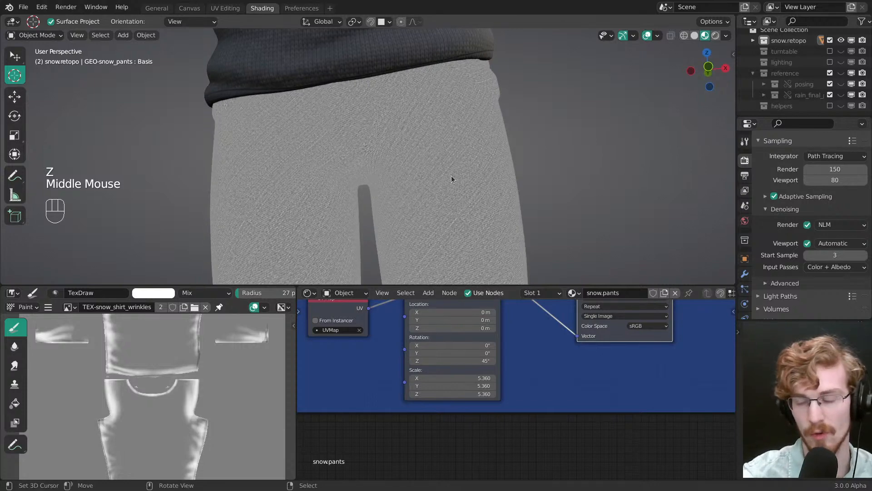
# Step: View the whole white denim mask preview on the pants, clear the selection and save the file
pyautogui.keyDown('shift'); pyautogui.moveTo(414, 165); pyautogui.dragTo(403, 124, button='middle'); pyautogui.keyUp('shift')
pyautogui.keyDown('ctrl'); pyautogui.moveTo(502, 328); pyautogui.dragTo(515, 365, button='middle'); pyautogui.keyUp('ctrl')
pyautogui.keyDown('ctrl'); pyautogui.moveTo(518, 352); pyautogui.dragTo(496, 417, button='middle'); pyautogui.keyUp('ctrl')
pyautogui.hotkey('alt', 'a')
pyautogui.moveTo(462, 184)
pyautogui.keyDown('ctrl'); pyautogui.mouseDown(button='middle')
pyautogui.moveTo(435, 159)
pyautogui.moveTo(465, 236)
pyautogui.mouseUp(button='middle'); pyautogui.keyUp('ctrl')
pyautogui.hotkey('ctrl', 's')
# Step: Select the pants and preview the Principled BSDF node so the full material shows on the model
pyautogui.rightClick(414, 192)
pyautogui.moveTo(421, 354); pyautogui.dragTo(481, 377, button='middle')
pyautogui.keyDown('ctrl'); pyautogui.keyDown('shift'); pyautogui.click(445, 393); pyautogui.keyUp('shift'); pyautogui.keyUp('ctrl')
pyautogui.moveTo(481, 378); pyautogui.dragTo(467, 327, button='middle')
pyautogui.keyDown('ctrl'); pyautogui.moveTo(468, 327); pyautogui.dragTo(575, 369, button='middle'); pyautogui.keyUp('ctrl')
pyautogui.moveTo(575, 369); pyautogui.dragTo(446, 366, button='middle')
pyautogui.keyDown('ctrl'); pyautogui.moveTo(446, 366); pyautogui.dragTo(473, 390, button='middle'); pyautogui.keyUp('ctrl')
pyautogui.keyDown('ctrl'); pyautogui.moveTo(473, 390); pyautogui.dragTo(556, 425, button='middle'); pyautogui.keyUp('ctrl')
pyautogui.keyDown('ctrl'); pyautogui.keyDown('shift'); pyautogui.click(583, 415); pyautogui.keyUp('shift'); pyautogui.keyUp('ctrl')
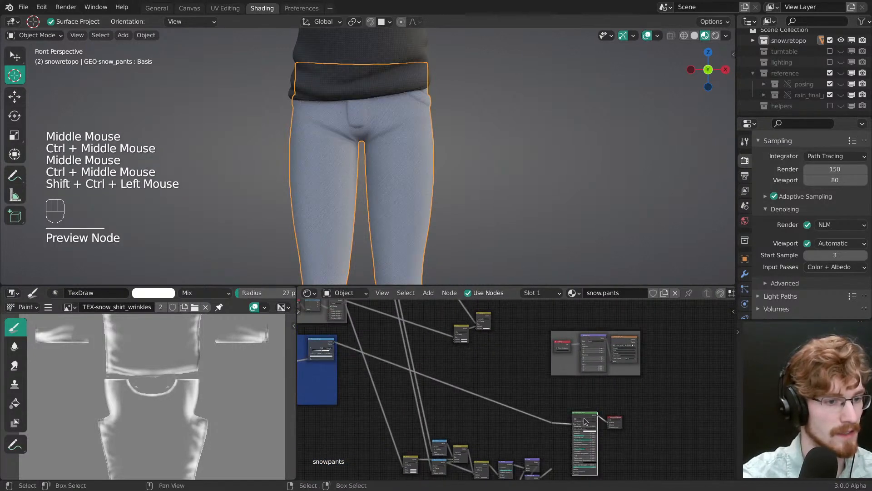
# Step: Inspect the coloured denim weave around the fly, crotch and hips up close
pyautogui.moveTo(475, 202); pyautogui.dragTo(437, 179, button='middle')
pyautogui.keyDown('ctrl'); pyautogui.moveTo(422, 205); pyautogui.dragTo(441, 231, button='middle'); pyautogui.keyUp('ctrl')
pyautogui.keyDown('shift'); pyautogui.moveTo(441, 232); pyautogui.dragTo(416, 150, button='middle'); pyautogui.keyUp('shift')
pyautogui.keyDown('ctrl'); pyautogui.moveTo(415, 150); pyautogui.dragTo(429, 213, button='middle'); pyautogui.keyUp('ctrl')
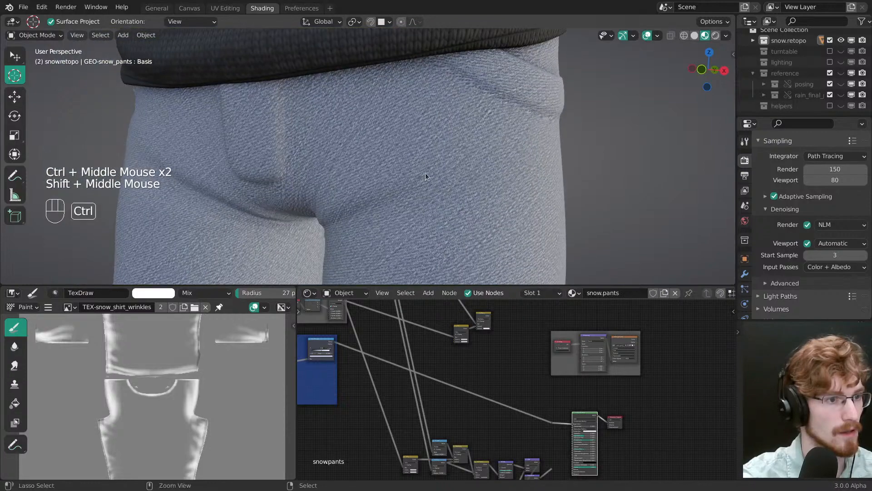
pyautogui.keyDown('ctrl'); pyautogui.moveTo(426, 173); pyautogui.dragTo(425, 160, button='middle'); pyautogui.keyUp('ctrl')
pyautogui.keyDown('shift'); pyautogui.moveTo(426, 160); pyautogui.dragTo(421, 187, button='middle'); pyautogui.keyUp('shift')
# Step: Cut the link into the Principled BSDF's Base Color, compare the plain pants, and reconnect the denim colour
pyautogui.moveTo(411, 379); pyautogui.dragTo(605, 402, button='middle')
pyautogui.moveTo(605, 402); pyautogui.dragTo(417, 386, button='middle')
pyautogui.click(409, 387)
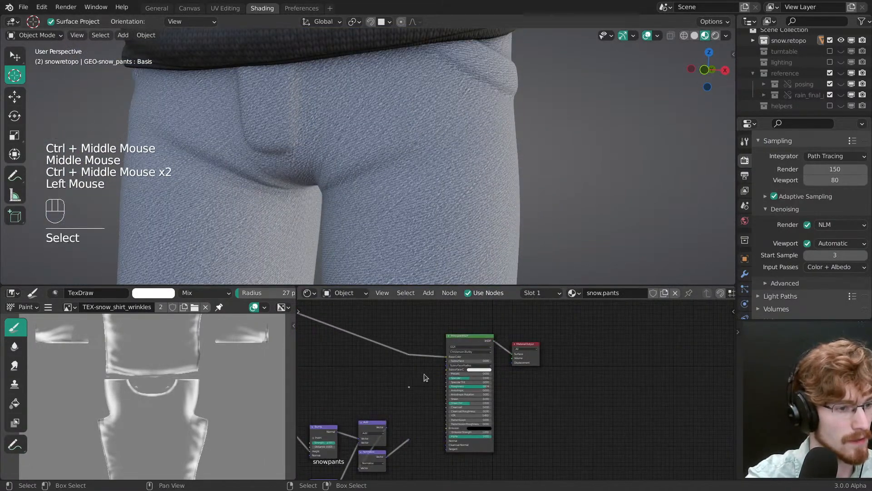
pyautogui.keyDown('ctrl'); pyautogui.moveTo(426, 377); pyautogui.dragTo(427, 371); pyautogui.keyUp('ctrl')
pyautogui.hotkey('alt', 'a')
pyautogui.moveTo(431, 364); pyautogui.dragTo(469, 369, button='middle')
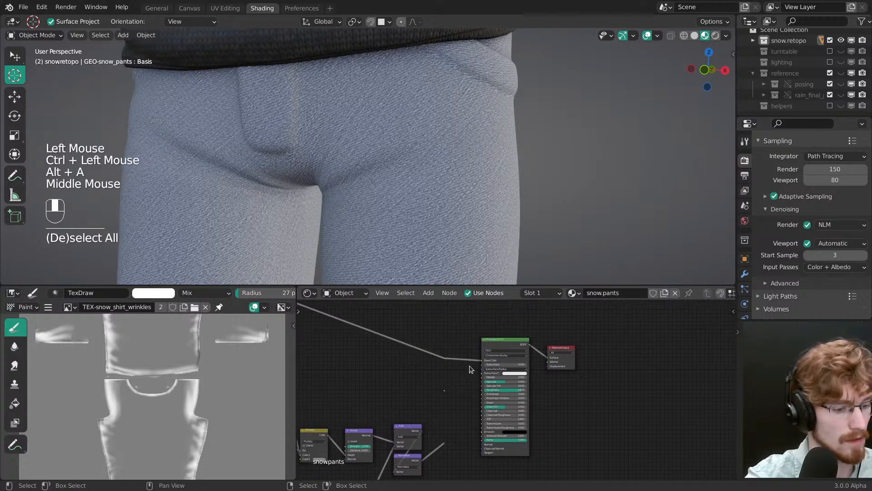
pyautogui.press('t')
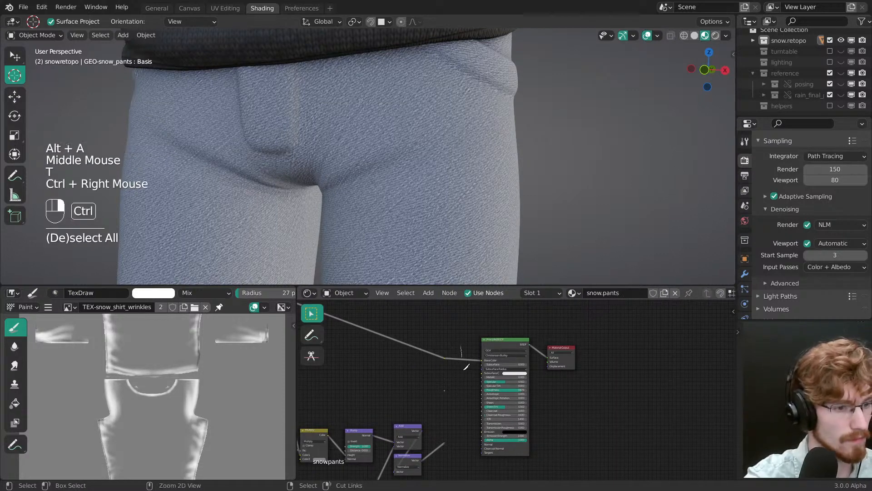
pyautogui.keyDown('ctrl'); pyautogui.moveTo(466, 366); pyautogui.dragTo(465, 377, button='right'); pyautogui.keyUp('ctrl')
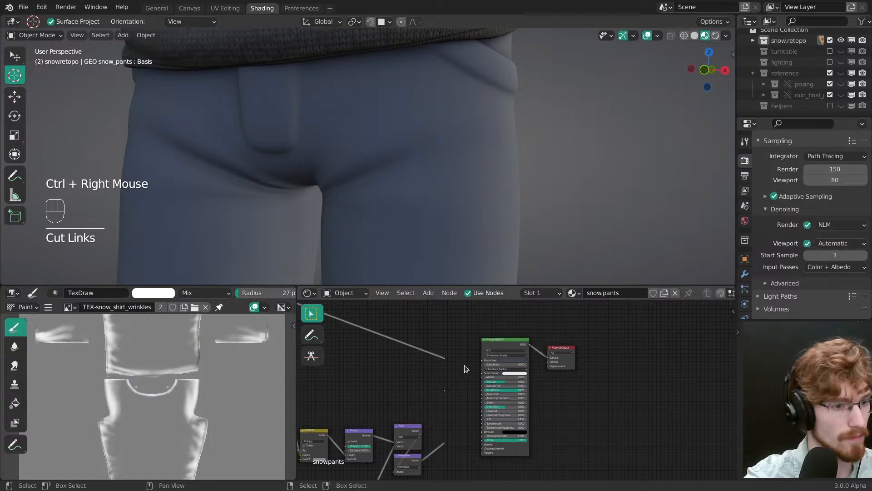
pyautogui.moveTo(444, 359); pyautogui.dragTo(481, 361)
# Step: Move the denim ColorRamp's middle stop to 0.492 and darken its colour to about HSV 0.619, 0.445, 0.255
pyautogui.moveTo(452, 363); pyautogui.dragTo(636, 413, button='middle')
pyautogui.moveTo(491, 391); pyautogui.dragTo(699, 447, button='middle')
pyautogui.moveTo(474, 370); pyautogui.dragTo(536, 347, button='middle')
pyautogui.keyDown('ctrl'); pyautogui.moveTo(536, 354); pyautogui.dragTo(497, 398, button='middle'); pyautogui.keyUp('ctrl')
pyautogui.keyDown('ctrl'); pyautogui.moveTo(496, 398); pyautogui.dragTo(491, 382, button='middle'); pyautogui.keyUp('ctrl')
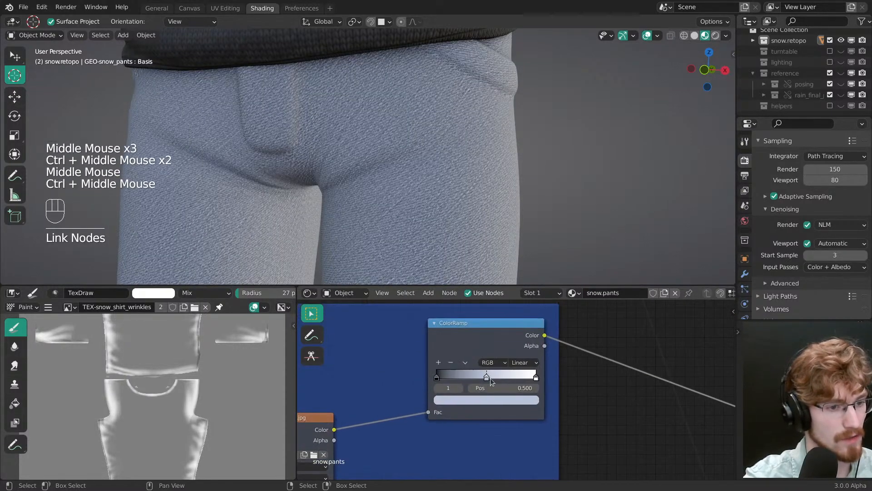
pyautogui.click(492, 397)
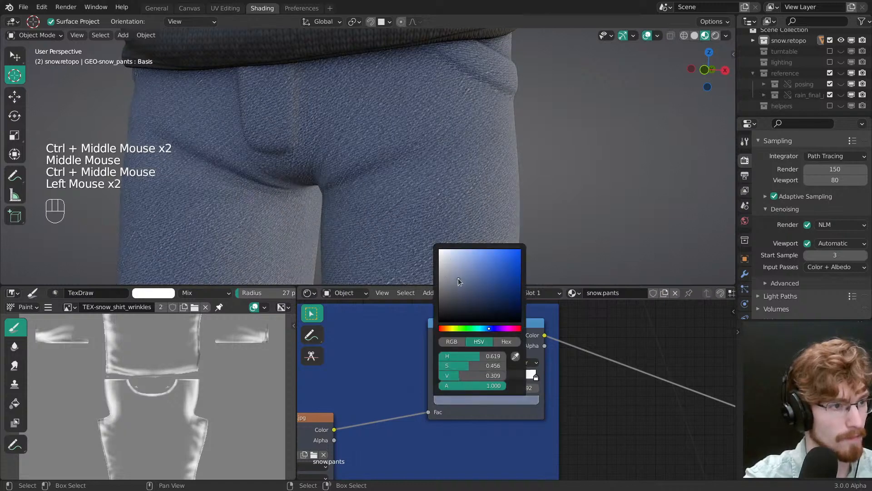
# Step: Judge the pants on the whole character and mute the middle stop's colour to about HSV 0.616, 0.306, 0.201
pyautogui.keyDown('ctrl'); pyautogui.moveTo(429, 169); pyautogui.dragTo(505, 399, button='middle'); pyautogui.keyUp('ctrl')
pyautogui.click(505, 400)
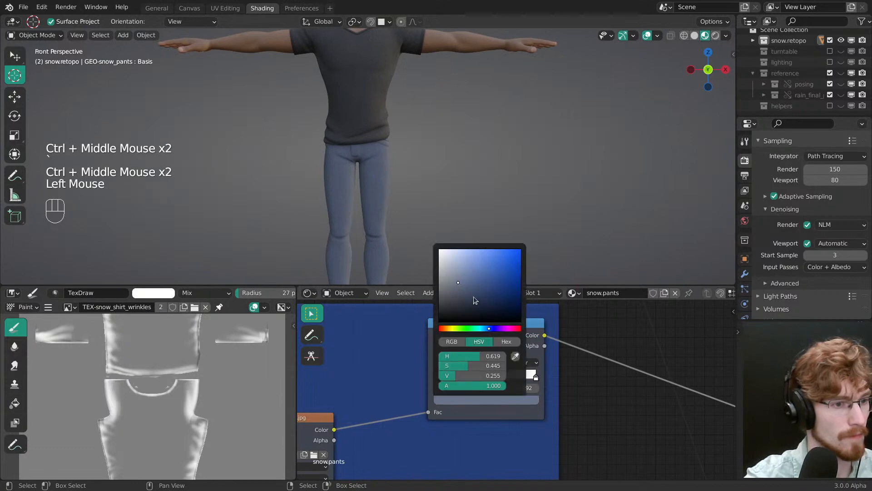
pyautogui.moveTo(457, 282); pyautogui.dragTo(448, 285)
pyautogui.moveTo(453, 194)
pyautogui.keyDown('ctrl'); pyautogui.mouseDown(button='middle')
pyautogui.moveTo(468, 230)
pyautogui.moveTo(463, 199)
pyautogui.mouseUp(button='middle'); pyautogui.keyUp('ctrl')
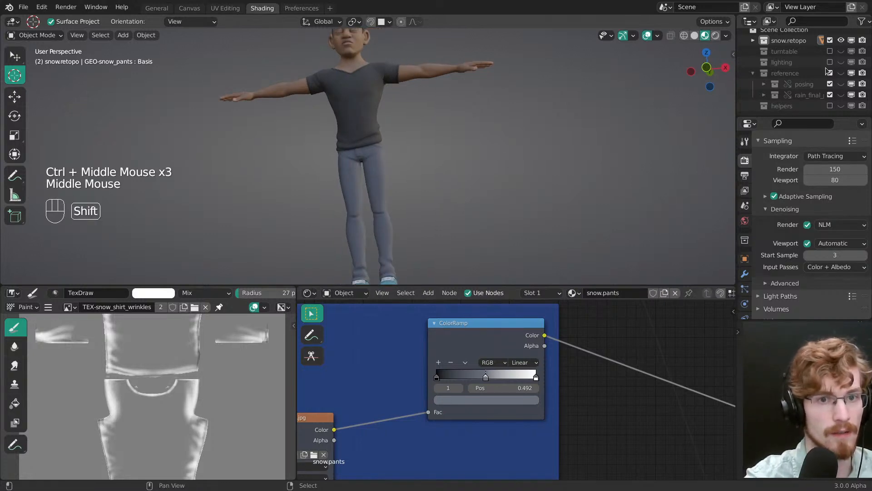
# Step: Show the reference collection and view all three characters from the front
pyautogui.hotkey('shift', '4')
pyautogui.moveTo(518, 196); pyautogui.dragTo(493, 209, button='middle')
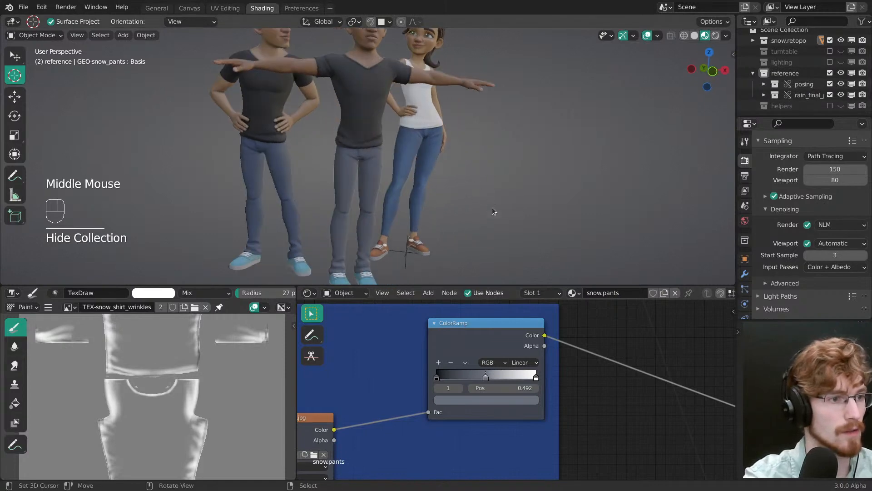
pyautogui.press('`')
pyautogui.keyDown('ctrl'); pyautogui.moveTo(370, 176); pyautogui.dragTo(394, 140, button='middle'); pyautogui.keyUp('ctrl')
pyautogui.keyDown('shift'); pyautogui.moveTo(394, 140); pyautogui.dragTo(405, 220, button='middle'); pyautogui.keyUp('shift')
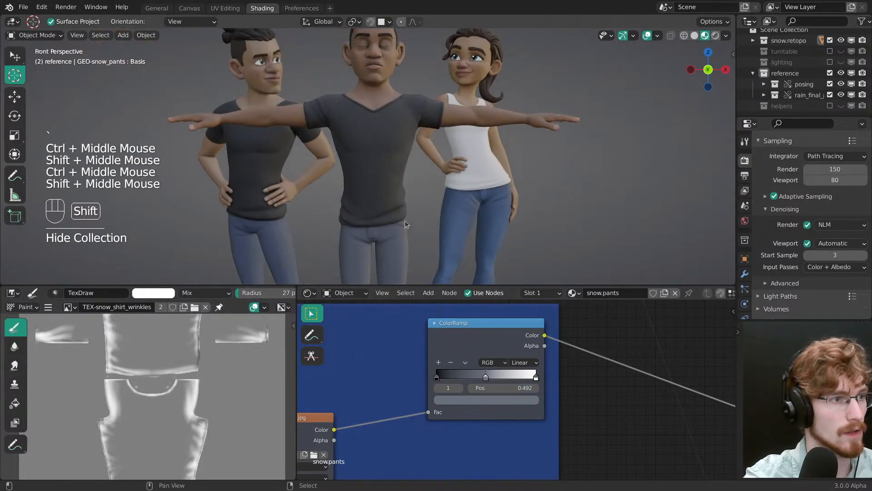
# Step: Compare the colour and surface detail of the denim pants with the jeans on the two reference characters
pyautogui.keyDown('shift'); pyautogui.moveTo(403, 154); pyautogui.dragTo(402, 182, button='middle'); pyautogui.keyUp('shift')
pyautogui.moveTo(254, 63); pyautogui.dragTo(383, 166, button='middle')
pyautogui.keyDown('ctrl'); pyautogui.moveTo(383, 166); pyautogui.dragTo(379, 190, button='middle'); pyautogui.keyUp('ctrl')
pyautogui.keyDown('shift'); pyautogui.moveTo(379, 190); pyautogui.dragTo(367, 184, button='middle'); pyautogui.keyUp('shift')
pyautogui.keyDown('shift'); pyautogui.moveTo(509, 173); pyautogui.dragTo(475, 120, button='middle'); pyautogui.keyUp('shift')
pyautogui.keyDown('shift'); pyautogui.moveTo(475, 121); pyautogui.dragTo(397, 182, button='middle'); pyautogui.keyUp('shift')
pyautogui.keyDown('ctrl'); pyautogui.moveTo(396, 183); pyautogui.dragTo(432, 147, button='middle'); pyautogui.keyUp('ctrl')
pyautogui.moveTo(429, 183); pyautogui.dragTo(431, 163, button='middle')
pyautogui.keyDown('shift'); pyautogui.moveTo(431, 164); pyautogui.dragTo(429, 126, button='middle'); pyautogui.keyUp('shift')
pyautogui.moveTo(429, 126)
pyautogui.mouseDown(button='middle')
pyautogui.moveTo(419, 98)
pyautogui.moveTo(426, 136)
pyautogui.mouseUp(button='middle')
pyautogui.keyDown('ctrl'); pyautogui.moveTo(426, 136); pyautogui.dragTo(459, 116, button='middle'); pyautogui.keyUp('ctrl')
pyautogui.keyDown('shift'); pyautogui.moveTo(459, 116); pyautogui.dragTo(480, 91, button='middle'); pyautogui.keyUp('shift')
pyautogui.keyDown('ctrl'); pyautogui.moveTo(480, 91); pyautogui.dragTo(386, 166, button='middle'); pyautogui.keyUp('ctrl')
pyautogui.moveTo(386, 165); pyautogui.dragTo(409, 150, button='middle')
pyautogui.keyDown('ctrl'); pyautogui.moveTo(409, 149); pyautogui.dragTo(372, 138, button='middle'); pyautogui.keyUp('ctrl')
pyautogui.keyDown('shift'); pyautogui.moveTo(373, 139); pyautogui.dragTo(571, 110, button='middle'); pyautogui.keyUp('shift')
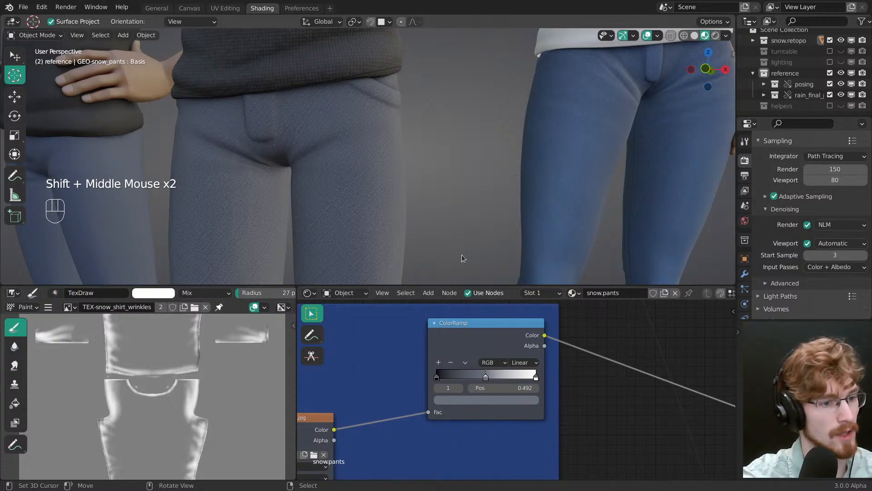
# Step: Set the ColorRamp's middle stop colour to a slightly bluer grey, about HSV 0.618, 0.397, 0.190
pyautogui.moveTo(523, 353); pyautogui.dragTo(499, 340, button='middle')
pyautogui.click(464, 386)
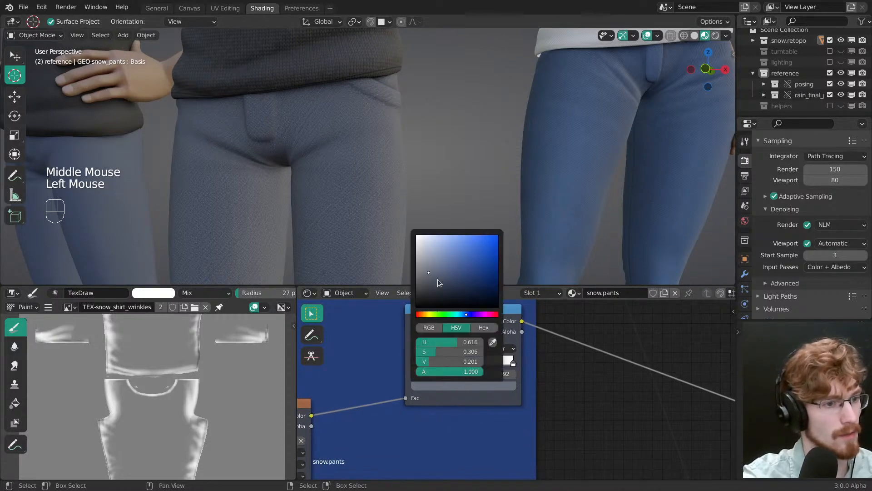
pyautogui.moveTo(438, 278); pyautogui.dragTo(433, 273)
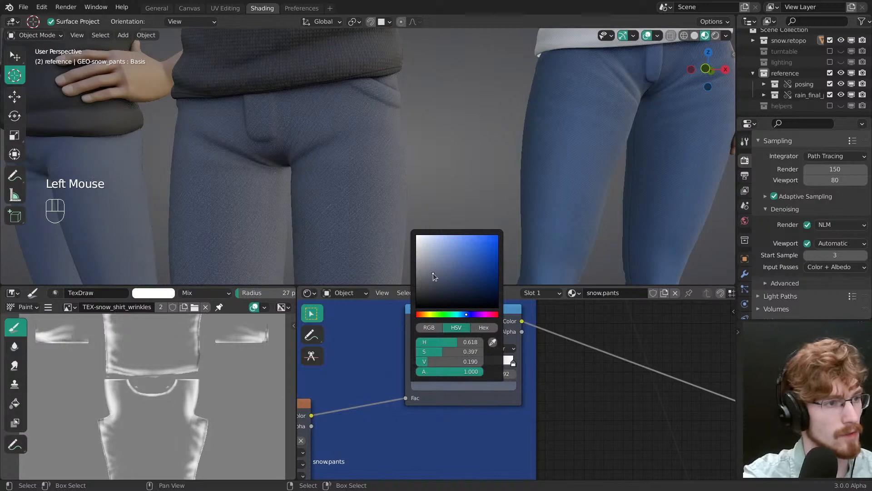
pyautogui.moveTo(363, 181)
pyautogui.keyDown('ctrl'); pyautogui.mouseDown(button='middle')
pyautogui.moveTo(354, 157)
pyautogui.moveTo(378, 194)
pyautogui.moveTo(379, 152)
pyautogui.moveTo(375, 168)
pyautogui.moveTo(368, 150)
pyautogui.moveTo(375, 177)
pyautogui.mouseUp(button='middle'); pyautogui.keyUp('ctrl')
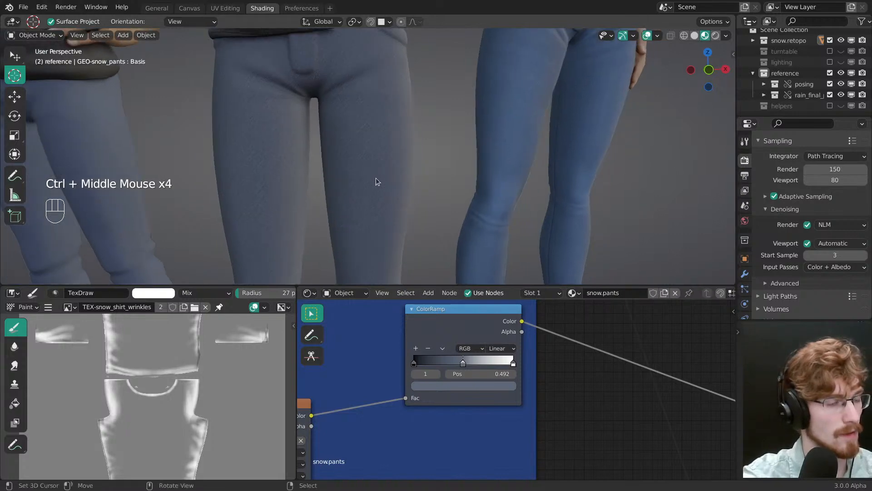
# Step: Switch to the image reference board and examine the colour, fading and creases in the two grey jeans photos
pyautogui.hotkey('alt', 'Tab')
pyautogui.click(484, 232)
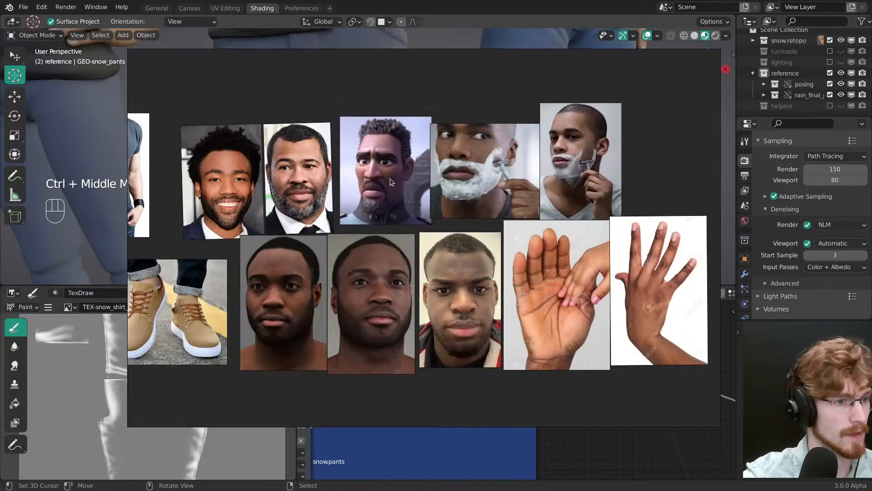
pyautogui.moveTo(295, 244); pyautogui.dragTo(547, 227, button='middle')
pyautogui.scroll(5, 365, 293)
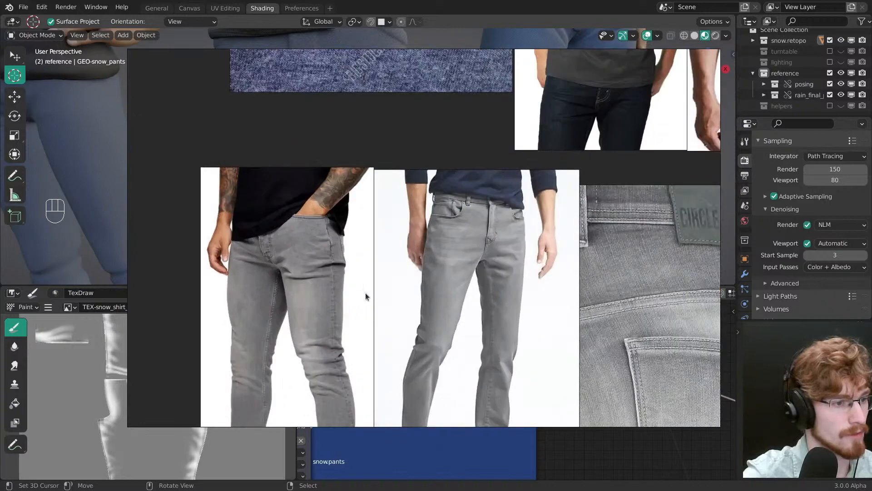
pyautogui.moveTo(365, 297); pyautogui.dragTo(285, 216, button='middle')
pyautogui.scroll(2, 389, 245)
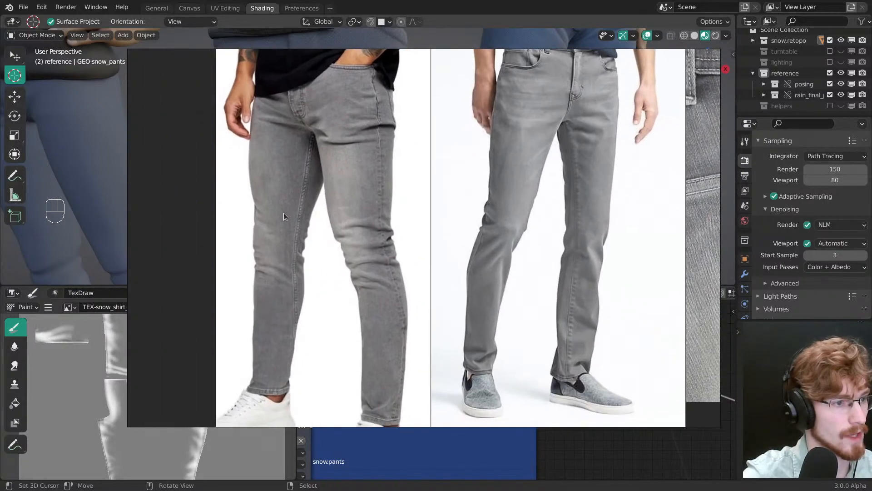
pyautogui.scroll(3, 283, 213)
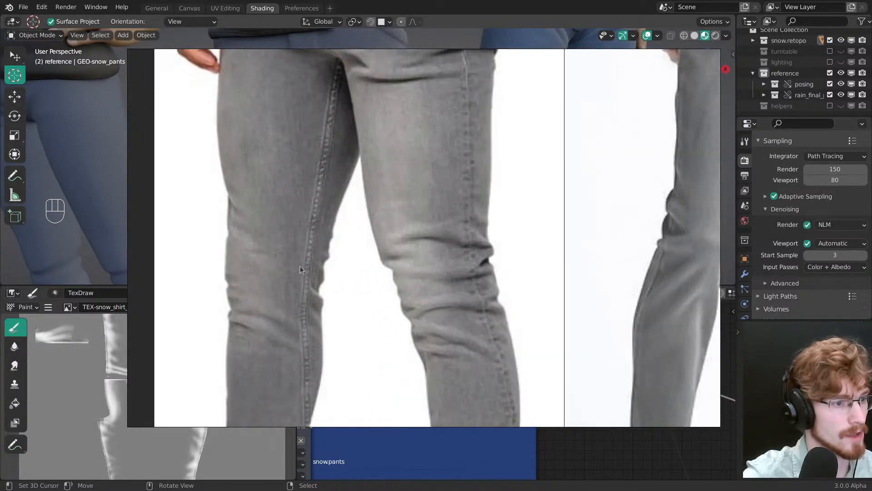
pyautogui.scroll(-4, 295, 277)
pyautogui.scroll(2, 555, 227)
pyautogui.moveTo(555, 227); pyautogui.dragTo(480, 211, button='middle')
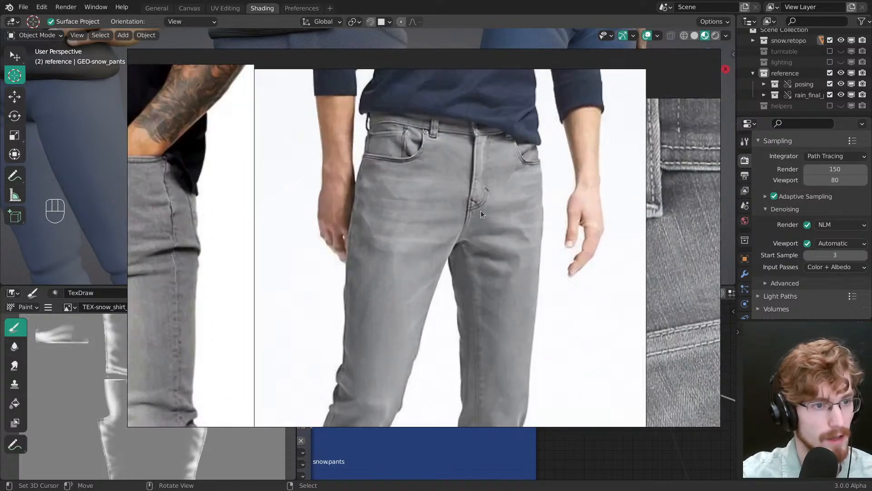
pyautogui.scroll(1, 480, 211)
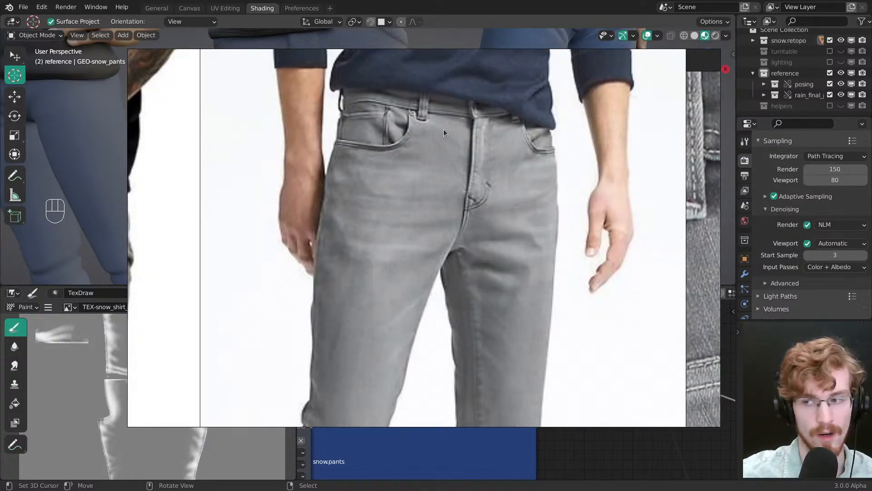
pyautogui.scroll(-3, 477, 192)
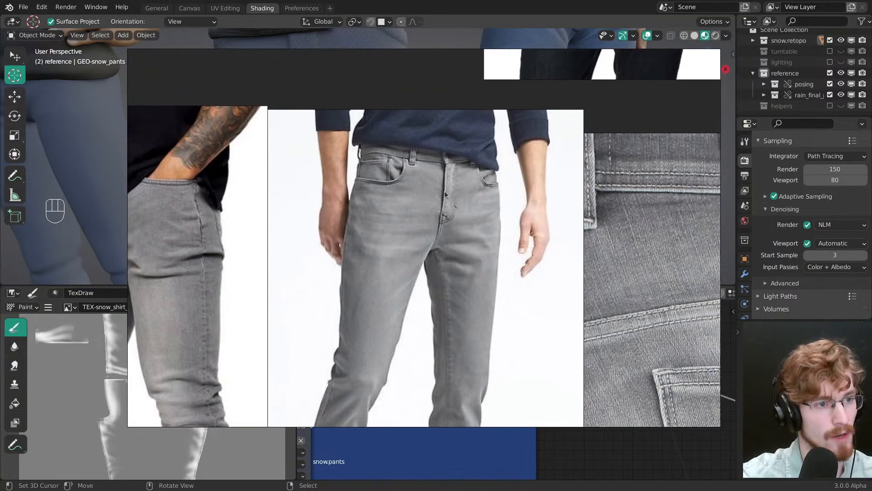
# Step: Examine the fabric, seams and stitching in the close-up photo of the grey denim back pocket
pyautogui.scroll(1, 405, 161)
pyautogui.moveTo(485, 202); pyautogui.dragTo(383, 170, button='middle')
pyautogui.scroll(-1, 595, 171)
pyautogui.moveTo(604, 291); pyautogui.dragTo(506, 271, button='middle')
pyautogui.scroll(1, 486, 291)
pyautogui.moveTo(591, 340); pyautogui.dragTo(441, 252, button='middle')
pyautogui.scroll(-1, 459, 146)
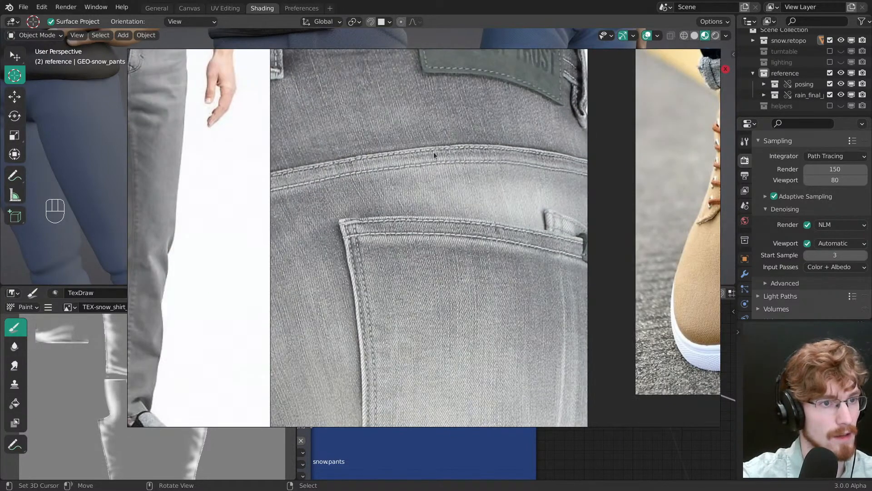
pyautogui.moveTo(434, 152); pyautogui.dragTo(461, 225, button='middle')
pyautogui.scroll(-1, 409, 208)
pyautogui.moveTo(393, 215); pyautogui.dragTo(493, 220, button='middle')
pyautogui.scroll(-2, 492, 220)
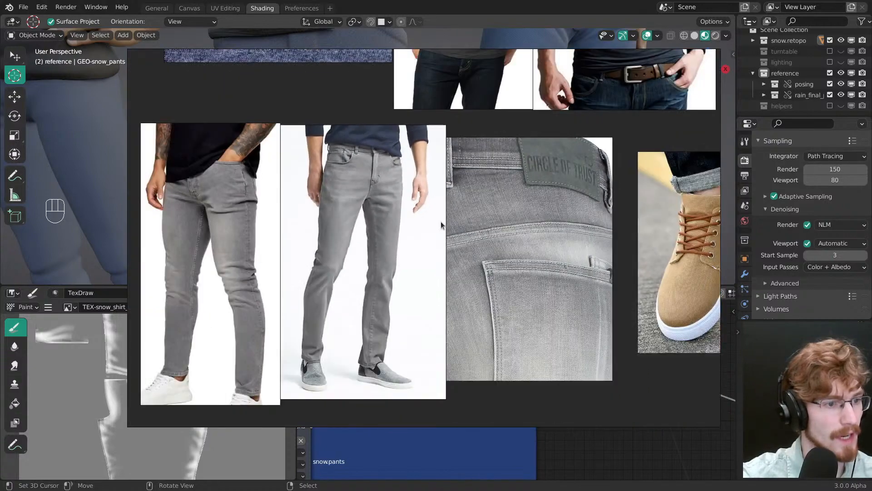
# Step: Examine the leg shape and the hems above the slip-on shoes in the full-length grey jeans photo
pyautogui.scroll(2, 426, 234)
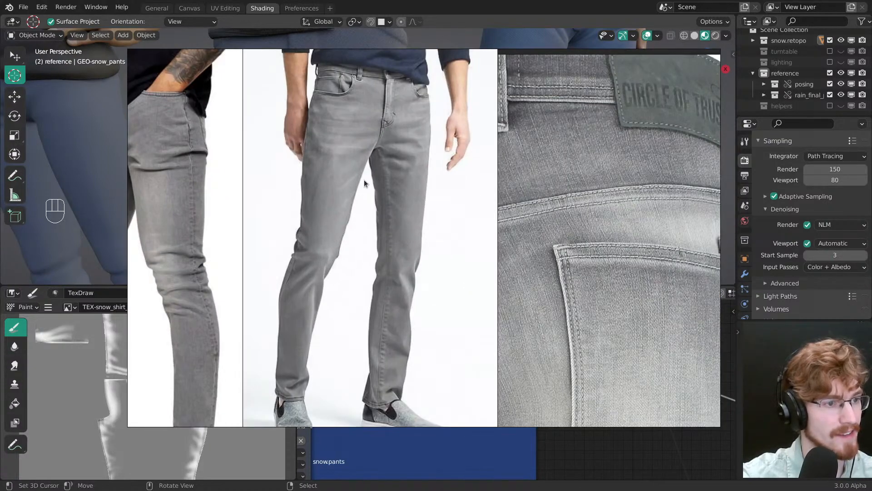
pyautogui.moveTo(363, 184); pyautogui.dragTo(402, 190, button='middle')
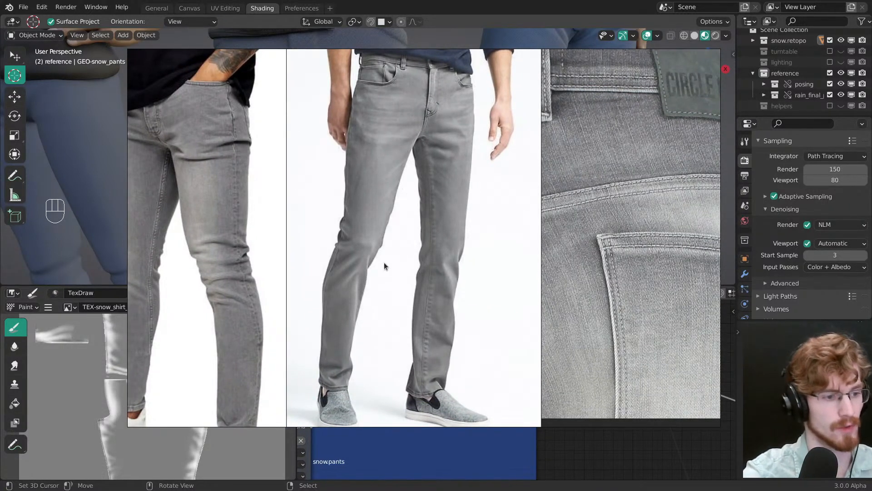
pyautogui.moveTo(435, 226); pyautogui.dragTo(453, 166, button='middle')
pyautogui.scroll(3, 464, 327)
pyautogui.moveTo(443, 337); pyautogui.dragTo(456, 293, button='middle')
pyautogui.scroll(1, 456, 293)
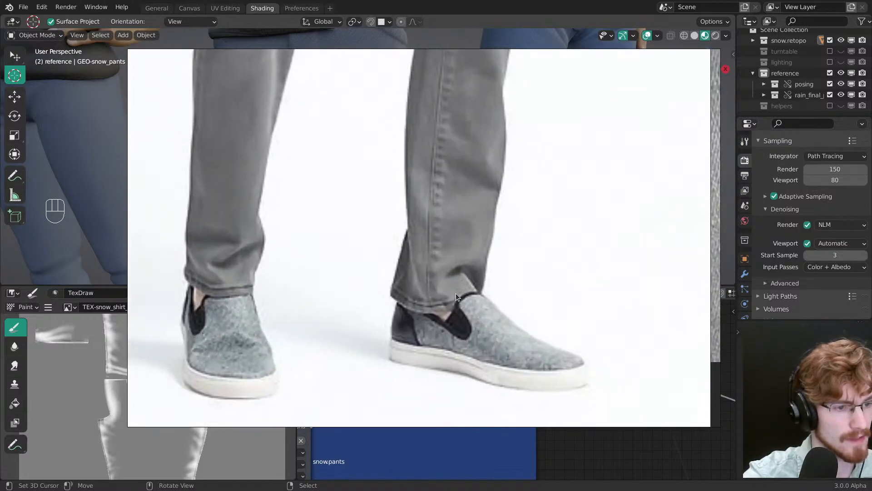
pyautogui.scroll(-5, 456, 293)
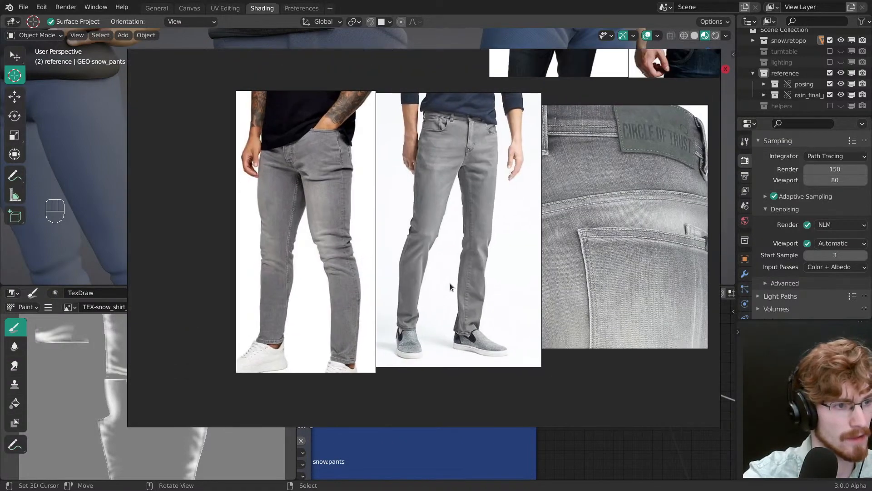
# Step: Return to Blender, view the three characters' pants, clear the selection and save the file
pyautogui.click(407, 186)
pyautogui.keyDown('ctrl'); pyautogui.moveTo(407, 185); pyautogui.dragTo(385, 193, button='middle'); pyautogui.keyUp('ctrl')
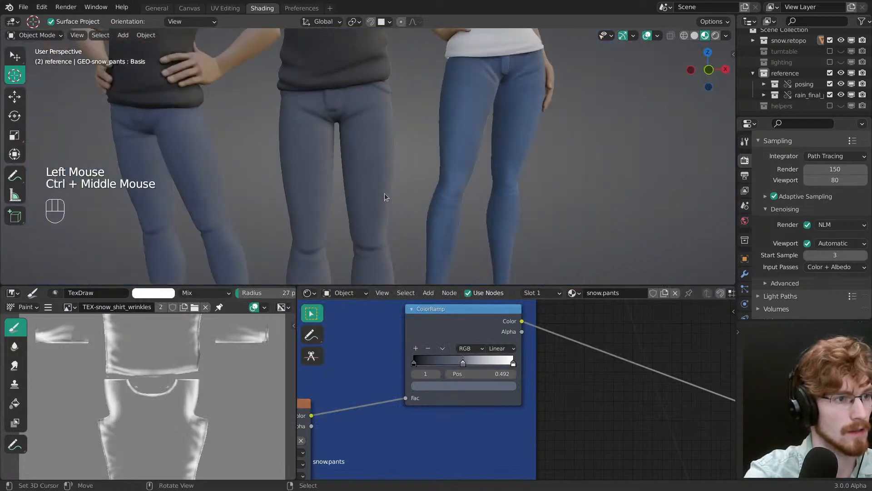
pyautogui.middleClick(385, 193)
pyautogui.rightClick(378, 187)
pyautogui.hotkey('alt', 'a')
pyautogui.hotkey('ctrl', 's')
# Step: Select the character's denim pants and isolate them in Local View
pyautogui.moveTo(416, 149)
pyautogui.keyDown('ctrl'); pyautogui.mouseDown(button='middle')
pyautogui.moveTo(405, 197)
pyautogui.moveTo(400, 174)
pyautogui.mouseUp(button='middle'); pyautogui.keyUp('ctrl')
pyautogui.keyDown('ctrl'); pyautogui.moveTo(400, 174); pyautogui.dragTo(387, 156, button='middle'); pyautogui.keyUp('ctrl')
pyautogui.hotkey('alt', 'a')
pyautogui.keyDown('alt'); pyautogui.middleClick(382, 145); pyautogui.keyUp('alt')
pyautogui.rightClick(396, 170)
pyautogui.press('/')
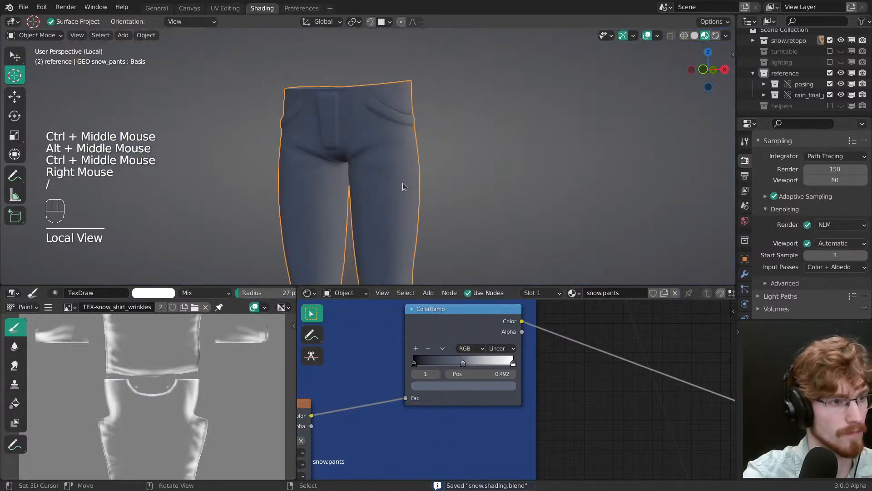
# Step: Save the file, and open the isolated pants in Edit Mode with nothing selected
pyautogui.moveTo(403, 184)
pyautogui.mouseDown(button='middle')
pyautogui.moveTo(405, 151)
pyautogui.moveTo(437, 222)
pyautogui.moveTo(353, 159)
pyautogui.moveTo(544, 230)
pyautogui.moveTo(389, 178)
pyautogui.moveTo(387, 195)
pyautogui.moveTo(390, 188)
pyautogui.mouseUp(button='middle')
pyautogui.hotkey('alt', 'a')
pyautogui.hotkey('ctrl', 's')
pyautogui.keyDown('shift'); pyautogui.moveTo(389, 187); pyautogui.dragTo(392, 182, button='middle'); pyautogui.keyUp('shift')
pyautogui.moveTo(392, 183); pyautogui.dragTo(402, 132, button='middle')
pyautogui.rightClick(399, 174)
pyautogui.press('Tab')
pyautogui.hotkey('alt', 'a')
# Step: Delete the ring of faces lining the inside of the pants' waist opening
pyautogui.moveTo(402, 131); pyautogui.dragTo(354, 132, button='middle')
pyautogui.keyDown('ctrl'); pyautogui.moveTo(355, 131); pyautogui.dragTo(421, 152, button='middle'); pyautogui.keyUp('ctrl')
pyautogui.moveTo(420, 152); pyautogui.dragTo(403, 160, button='middle')
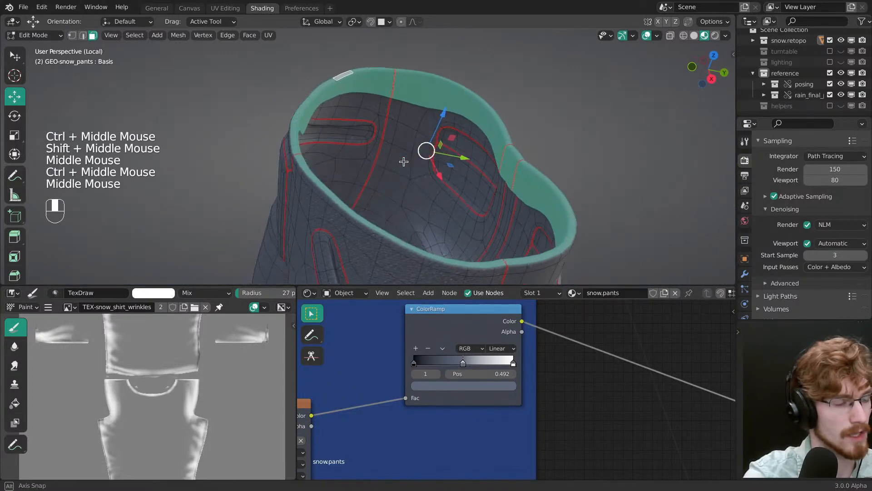
pyautogui.keyDown('ctrl'); pyautogui.moveTo(327, 169); pyautogui.dragTo(400, 136, button='middle'); pyautogui.keyUp('ctrl')
pyautogui.keyDown('alt'); pyautogui.keyDown('shift'); pyautogui.rightClick(259, 157); pyautogui.keyUp('shift'); pyautogui.keyUp('alt')
pyautogui.press('x')
pyautogui.click(327, 146)
pyautogui.moveTo(400, 136); pyautogui.dragTo(460, 201, button='middle')
# Step: Leave Local View and Edit Mode, and check how the pants' waist sits beneath the shirt
pyautogui.press('/')
pyautogui.moveTo(405, 179); pyautogui.dragTo(444, 159, button='middle')
pyautogui.press('Tab')
pyautogui.moveTo(366, 146); pyautogui.dragTo(302, 113, button='middle')
# Step: Isolate the pants in Local View and scale the edge loop around their open waist inward to about 0.97
pyautogui.press('Tab')
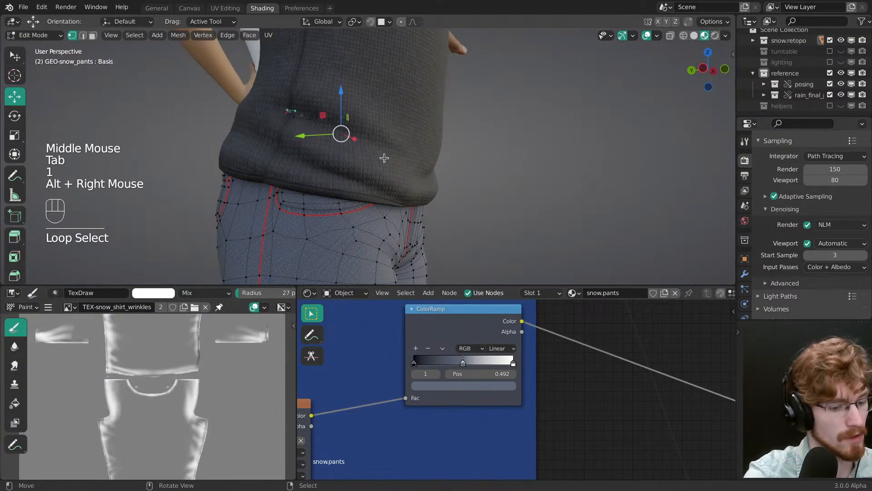
pyautogui.press('/')
pyautogui.moveTo(384, 157); pyautogui.dragTo(540, 147, button='middle')
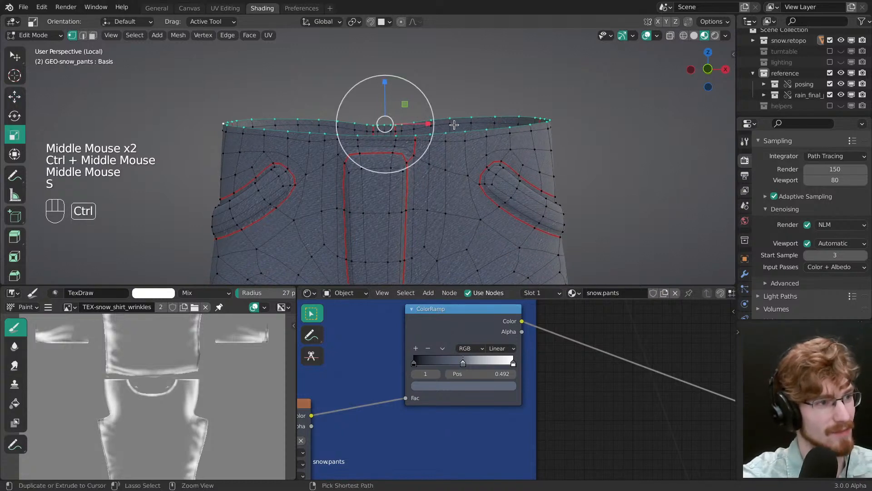
pyautogui.moveTo(433, 123); pyautogui.dragTo(428, 121)
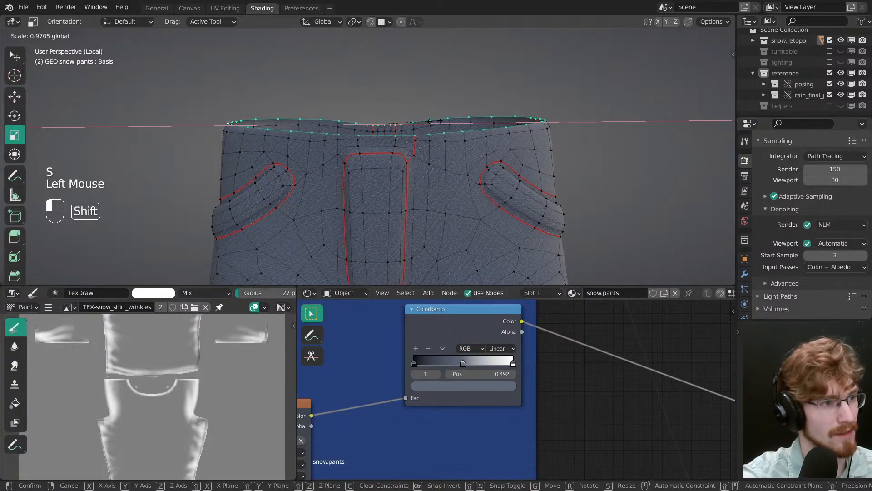
pyautogui.click(435, 121)
pyautogui.moveTo(435, 121); pyautogui.dragTo(312, 92, button='middle')
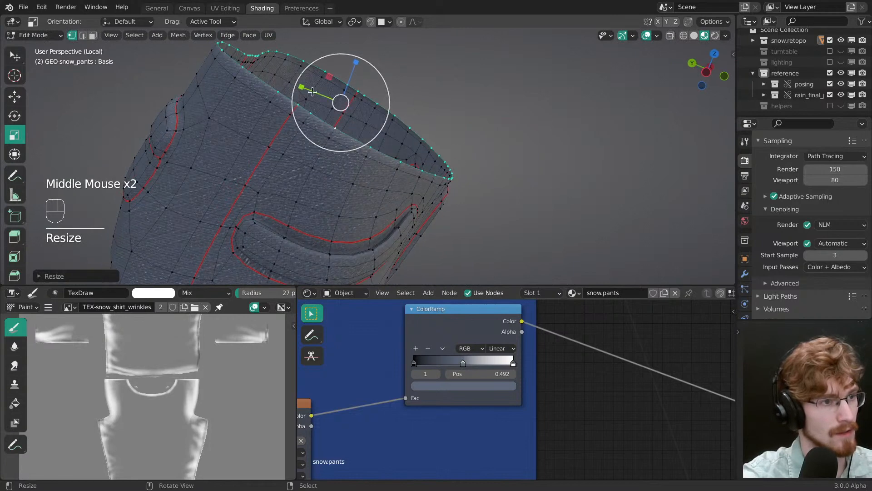
pyautogui.moveTo(313, 93); pyautogui.dragTo(317, 94)
pyautogui.moveTo(317, 94); pyautogui.dragTo(422, 150, button='middle')
# Step: Leave Local View and Edit Mode with nothing selected, and check the pants' waist beneath the shirt from the front
pyautogui.press('KP_Divide')
pyautogui.press('Tab')
pyautogui.hotkey('alt', 'a')
pyautogui.keyDown('ctrl'); pyautogui.moveTo(340, 149); pyautogui.dragTo(421, 212, button='middle'); pyautogui.keyUp('ctrl')
pyautogui.press('`')
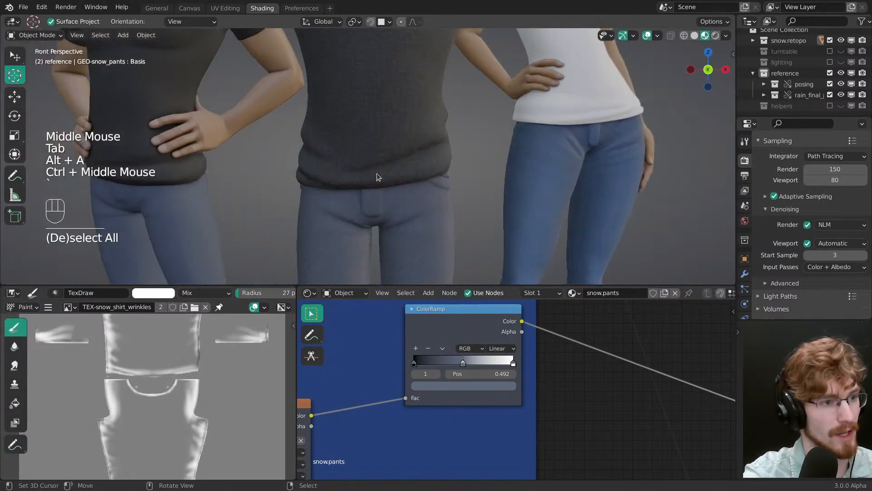
# Step: Hide the character's shirt to expose the whole waist of the pants, and save the file
pyautogui.keyDown('shift'); pyautogui.moveTo(377, 173); pyautogui.dragTo(388, 120, button='middle'); pyautogui.keyUp('shift')
pyautogui.rightClick(388, 125)
pyautogui.press('h')
pyautogui.rightClick(406, 154)
pyautogui.hotkey('alt', 'a')
pyautogui.moveTo(405, 155); pyautogui.dragTo(375, 118, button='middle')
pyautogui.hotkey('ctrl', 's')
# Step: Select the pants and compare their denim from waist to ankles with the jeans of the two reference characters
pyautogui.rightClick(379, 144)
pyautogui.keyDown('shift'); pyautogui.moveTo(375, 119); pyautogui.dragTo(376, 163, button='middle'); pyautogui.keyUp('shift')
pyautogui.moveTo(376, 163); pyautogui.dragTo(378, 180, button='middle')
pyautogui.press('`')
pyautogui.click(311, 127)
pyautogui.keyDown('shift'); pyautogui.moveTo(384, 129); pyautogui.dragTo(400, 118, button='middle'); pyautogui.keyUp('shift')
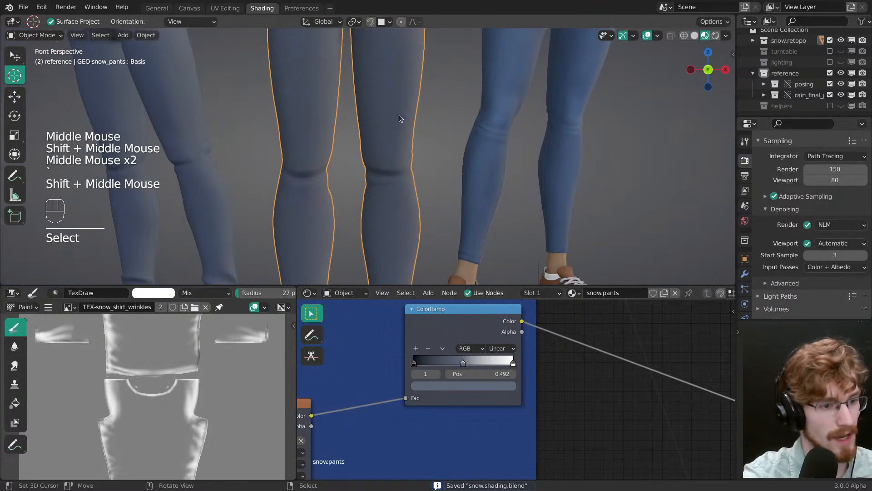
pyautogui.keyDown('ctrl'); pyautogui.moveTo(470, 136); pyautogui.dragTo(460, 159, button='middle'); pyautogui.keyUp('ctrl')
pyautogui.hotkey('alt', 'a')
pyautogui.keyDown('shift'); pyautogui.moveTo(460, 159); pyautogui.dragTo(436, 184, button='middle'); pyautogui.keyUp('shift')
pyautogui.keyDown('shift'); pyautogui.moveTo(437, 184); pyautogui.dragTo(399, 150, button='middle'); pyautogui.keyUp('shift')
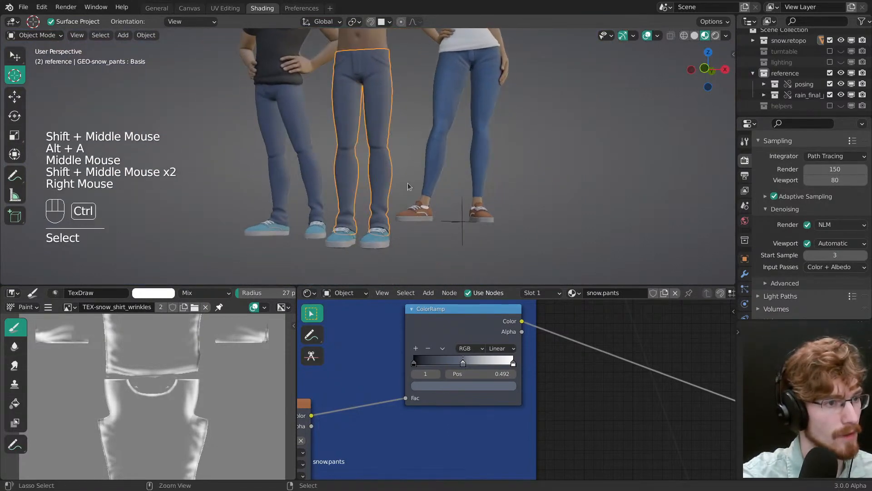
pyautogui.keyDown('ctrl'); pyautogui.moveTo(408, 182); pyautogui.dragTo(409, 195, button='middle'); pyautogui.keyUp('ctrl')
# Step: Inspect the HSV values of the denim ColorRamp's middle stop against the reference jeans, and save the file
pyautogui.click(464, 384)
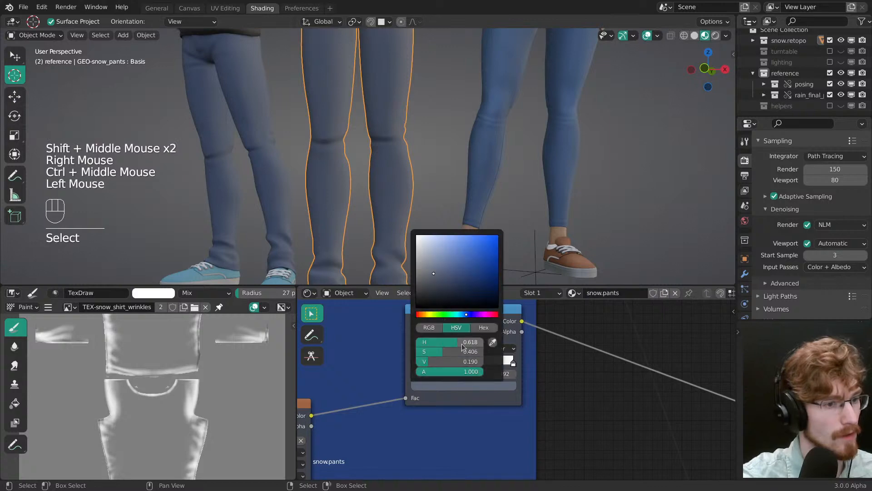
pyautogui.hotkey('alt', 'a')
pyautogui.keyDown('shift'); pyautogui.moveTo(424, 140); pyautogui.dragTo(410, 222, button='middle'); pyautogui.keyUp('shift')
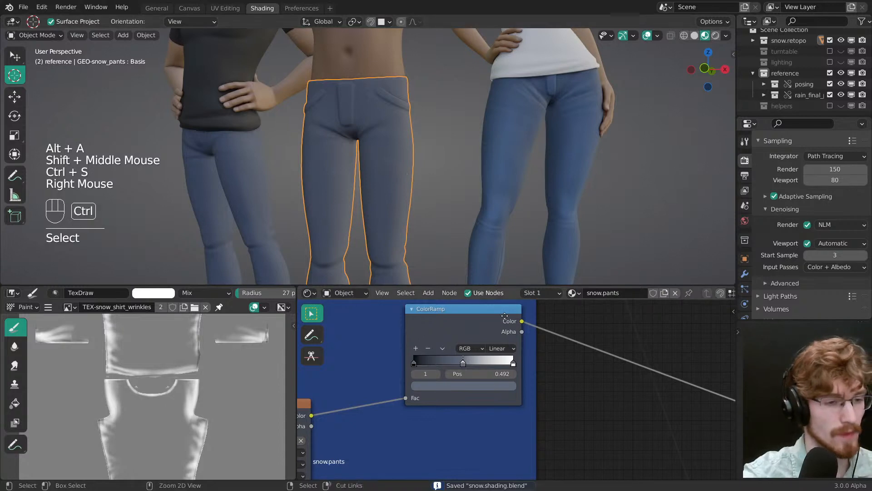
# Step: Examine the Seams frame in the snow.pants node tree, from its UV Map inputs to the Map Range nodes
pyautogui.keyDown('ctrl'); pyautogui.moveTo(454, 391); pyautogui.dragTo(468, 386, button='middle'); pyautogui.keyUp('ctrl')
pyautogui.moveTo(468, 386); pyautogui.dragTo(459, 390, button='middle')
pyautogui.moveTo(459, 391); pyautogui.dragTo(503, 347, button='middle')
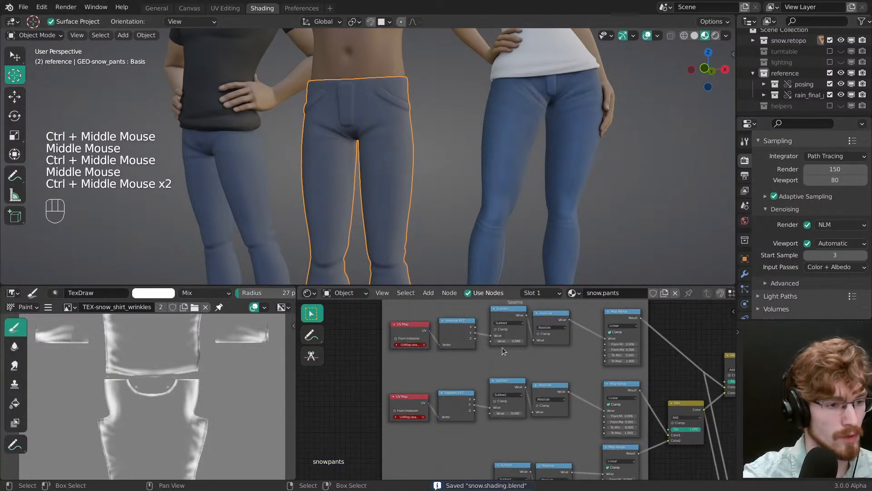
pyautogui.moveTo(497, 222); pyautogui.dragTo(420, 153, button='middle')
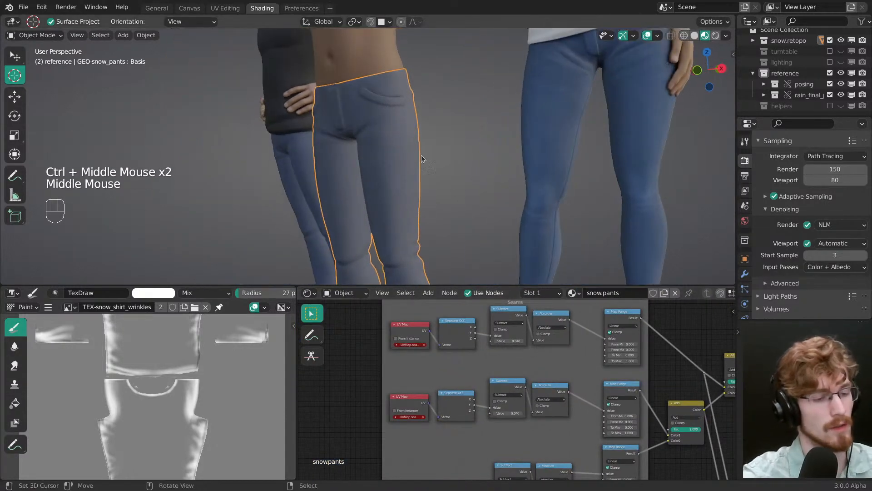
pyautogui.moveTo(607, 378); pyautogui.dragTo(503, 356, button='middle')
pyautogui.moveTo(503, 356); pyautogui.dragTo(508, 397, button='middle')
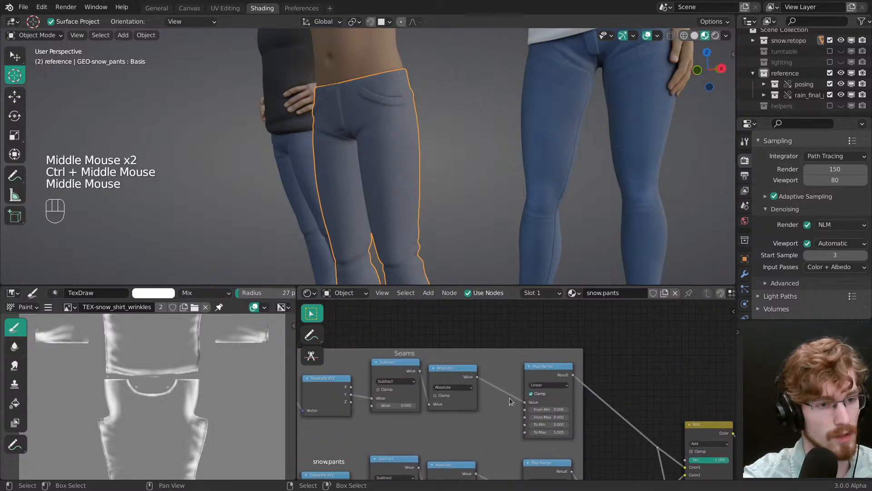
# Step: Select the female reference character's jeans and examine the seam down the side of the leg, including in wireframe shading
pyautogui.keyDown('shift'); pyautogui.moveTo(503, 260); pyautogui.dragTo(599, 146, button='middle'); pyautogui.keyUp('shift')
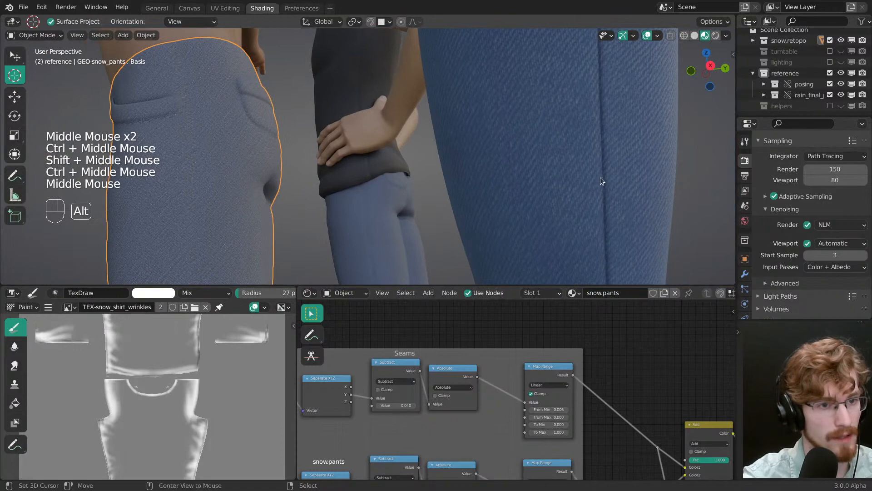
pyautogui.keyDown('alt'); pyautogui.moveTo(601, 177); pyautogui.dragTo(549, 187, button='middle'); pyautogui.keyUp('alt')
pyautogui.keyDown('shift'); pyautogui.moveTo(550, 187); pyautogui.dragTo(365, 158, button='middle'); pyautogui.keyUp('shift')
pyautogui.rightClick(365, 157)
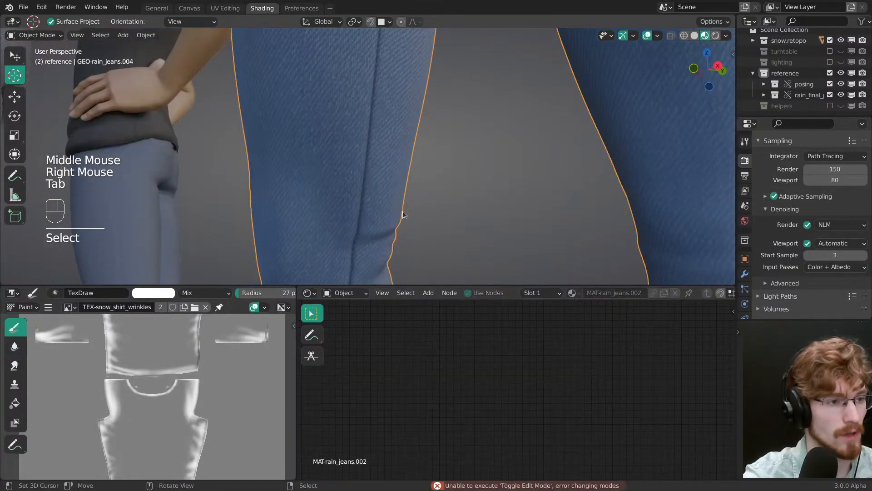
pyautogui.hotkey('shift', 'z')
pyautogui.moveTo(403, 214); pyautogui.dragTo(428, 184, button='middle')
pyautogui.hotkey('alt', 'a')
pyautogui.hotkey('shift', 'z')
# Step: Select the snow.pants object again and examine the UV Map inputs feeding its Seams node frame
pyautogui.rightClick(352, 159)
pyautogui.hotkey('alt', 'a')
pyautogui.hotkey('shift', 'z')
pyautogui.hotkey('shift', 'z')
pyautogui.middleClick(445, 318)
pyautogui.keyDown('ctrl'); pyautogui.moveTo(445, 318); pyautogui.dragTo(503, 344, button='middle'); pyautogui.keyUp('ctrl')
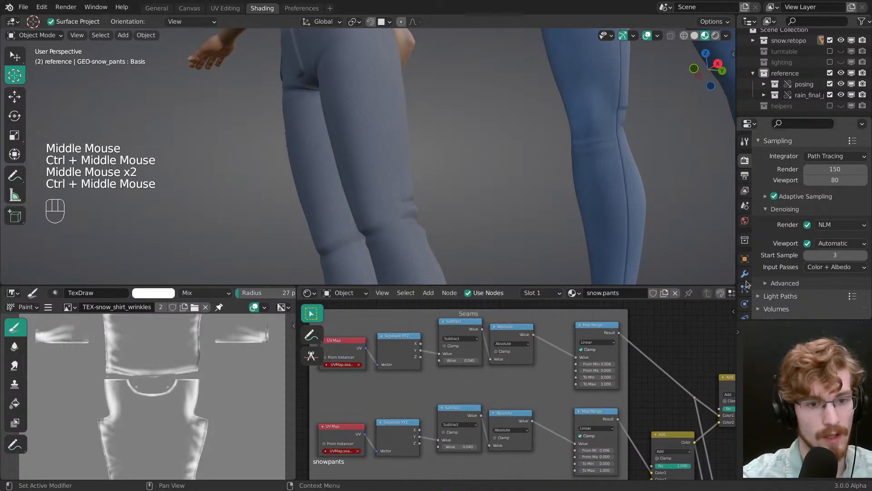
# Step: Add a second UV map to the pants and name it UVMap.seams1
pyautogui.click(745, 308)
pyautogui.moveTo(777, 279); pyautogui.dragTo(811, 199, button='middle')
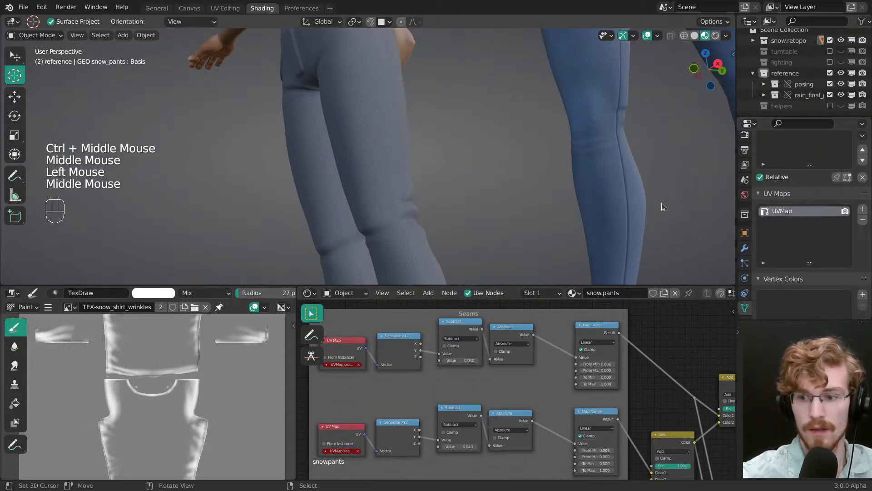
pyautogui.scroll(1, 804, 226)
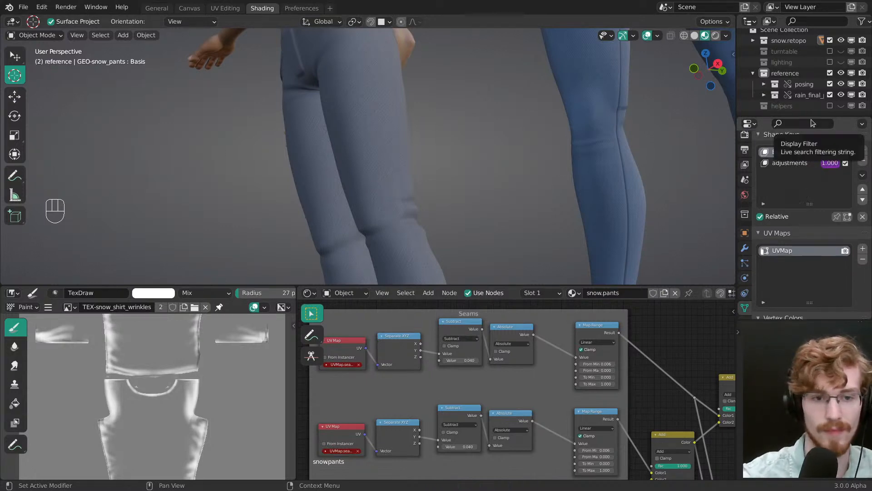
pyautogui.scroll(-2, 806, 230)
pyautogui.click(863, 229)
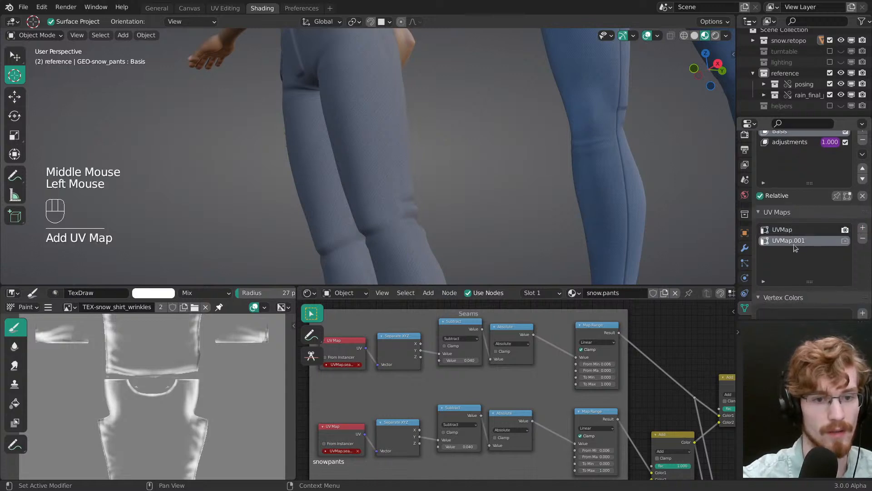
pyautogui.press('BackSpace')
pyautogui.press('BackSpace')
pyautogui.press('BackSpace')
pyautogui.write('seams')
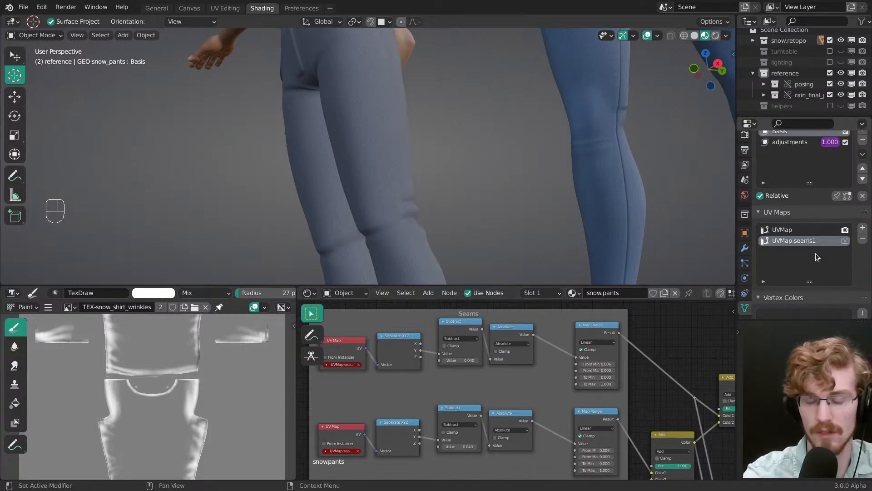
# Step: Open the pants in Edit Mode, select the whole mesh and clear all of its seams
pyautogui.moveTo(436, 164); pyautogui.dragTo(399, 158, button='middle')
pyautogui.rightClick(387, 145)
pyautogui.press('Tab')
pyautogui.press('a')
pyautogui.hotkey('ctrl', 'e')
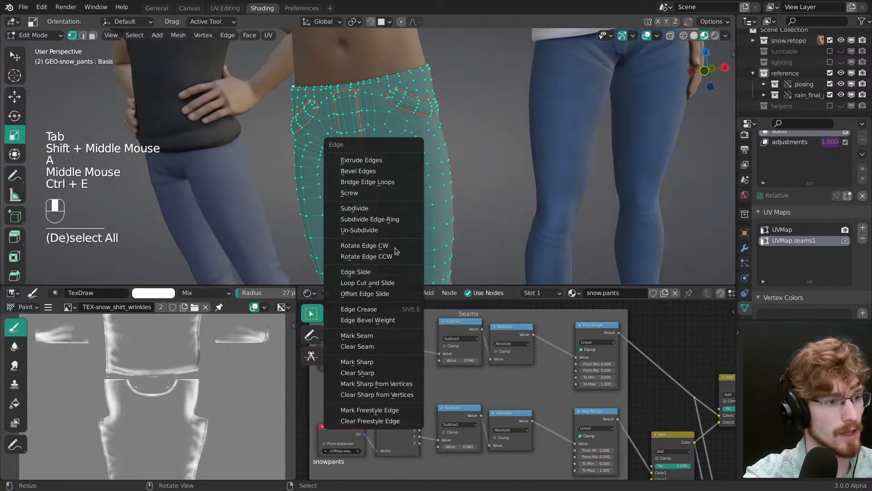
pyautogui.click(373, 348)
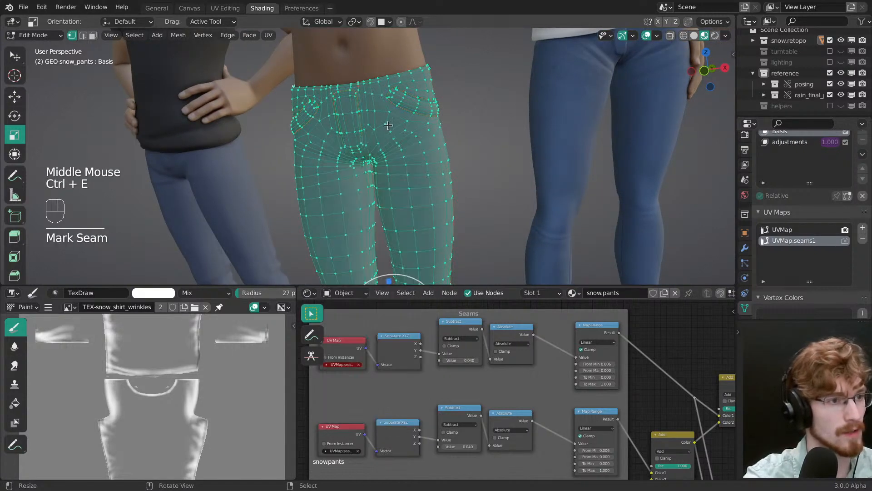
# Step: Switch to the UV Editing workspace and isolate the pants in Local View, in Edit Mode with the whole mesh selected
pyautogui.moveTo(378, 101)
pyautogui.mouseDown(button='middle')
pyautogui.moveTo(397, 103)
pyautogui.moveTo(391, 107)
pyautogui.mouseUp(button='middle')
pyautogui.keyDown('ctrl'); pyautogui.moveTo(233, 321); pyautogui.dragTo(236, 336, button='middle'); pyautogui.keyUp('ctrl')
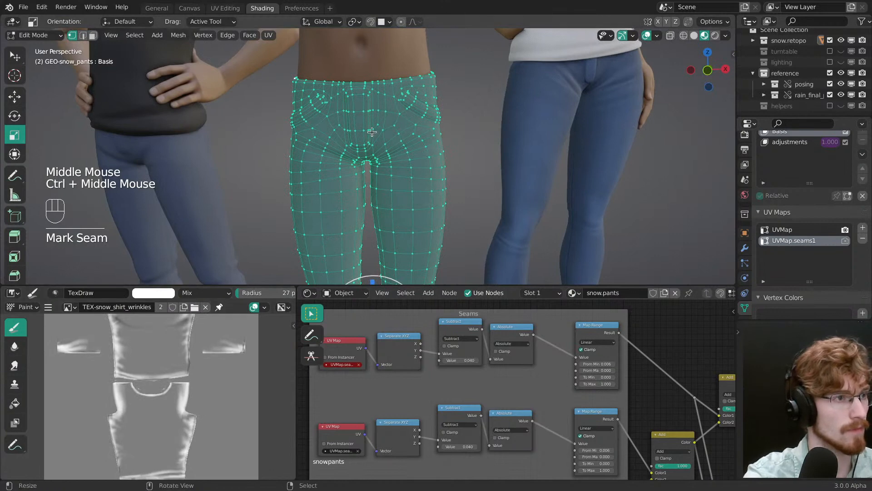
pyautogui.click(225, 8)
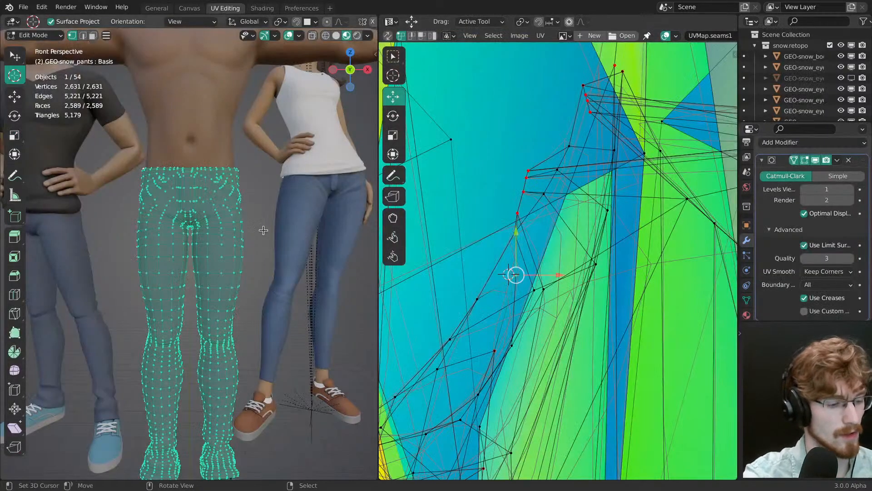
pyautogui.press('Tab')
pyautogui.press('1')
pyautogui.rightClick(234, 252)
pyautogui.rightClick(237, 257)
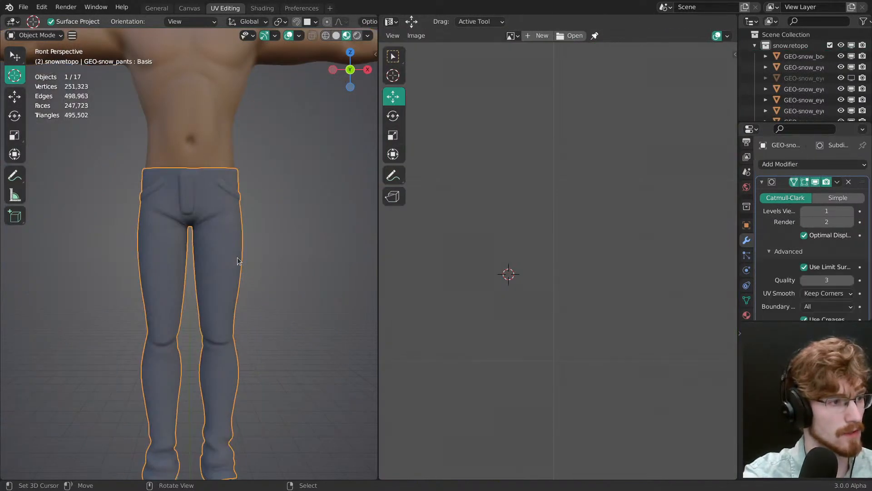
pyautogui.press('Tab')
pyautogui.press('KP_Divide')
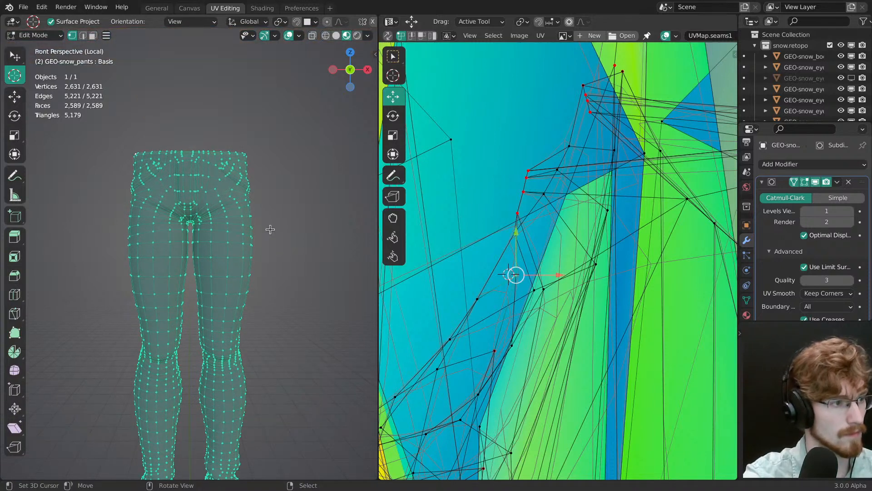
# Step: Examine the full UVMap.seams1 layout of the pants in the UV editor, and save the file
pyautogui.moveTo(273, 229); pyautogui.dragTo(245, 208, button='middle')
pyautogui.hotkey('alt', 'a')
pyautogui.keyDown('ctrl'); pyautogui.moveTo(531, 227); pyautogui.dragTo(472, 154, button='middle'); pyautogui.keyUp('ctrl')
pyautogui.press('a')
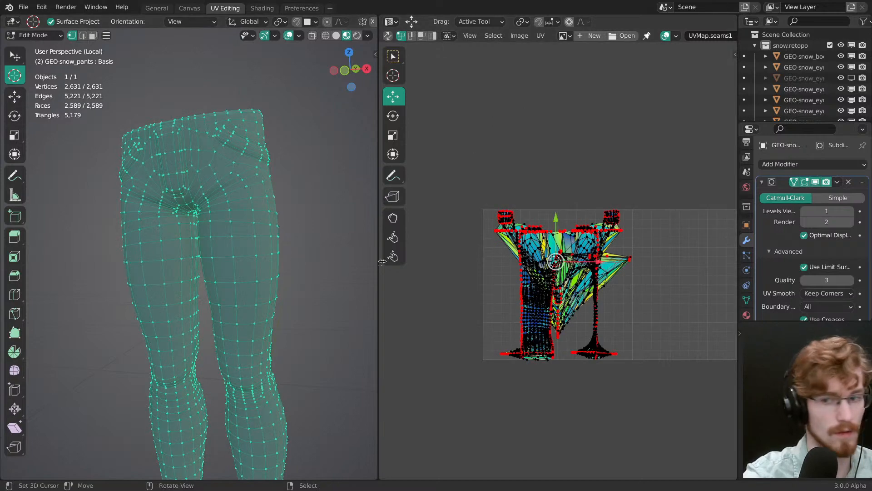
pyautogui.scroll(2, 511, 241)
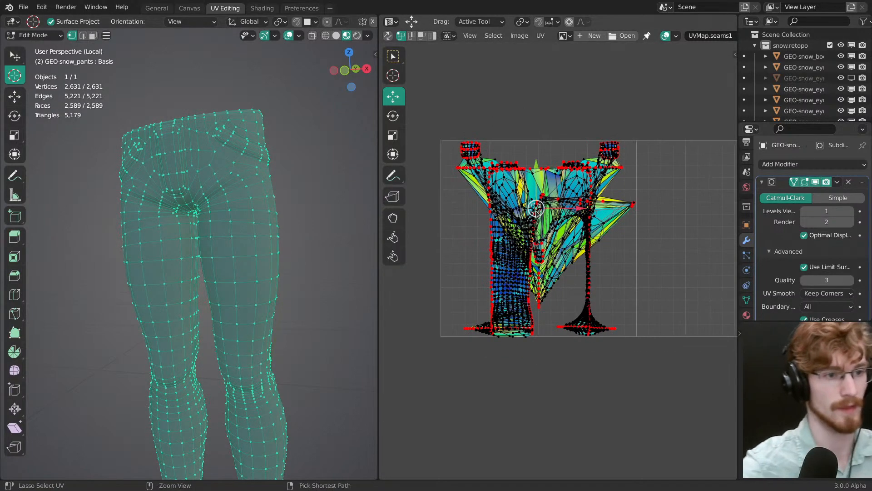
pyautogui.hotkey('ctrl', 's')
pyautogui.press('a')
pyautogui.scroll(1, 541, 249)
pyautogui.hotkey('alt', 'a')
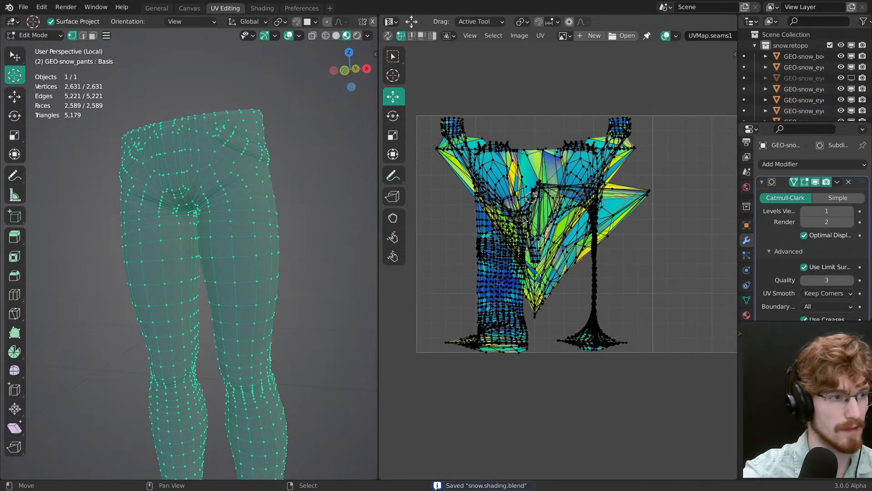
pyautogui.scroll(3, 237, 218)
# Step: Set face selection with no faces selected, and look at the seams in the grey jeans reference photos
pyautogui.press('3')
pyautogui.hotkey('alt', 'a')
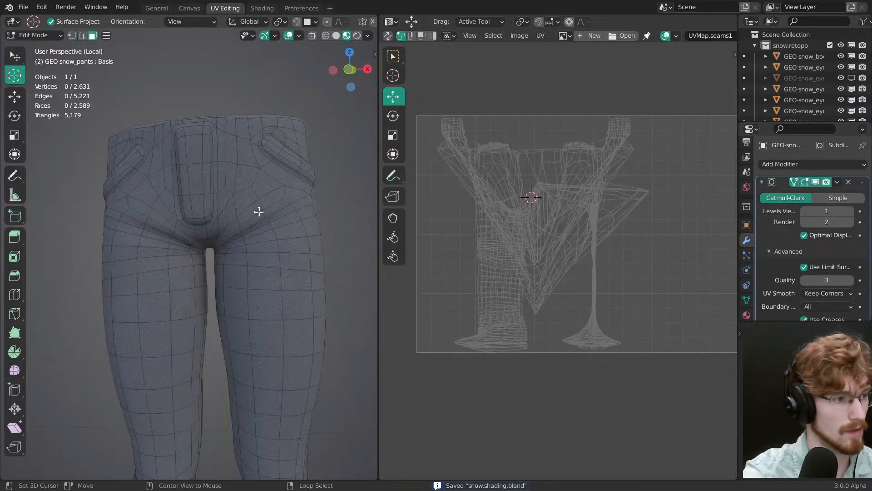
pyautogui.hotkey('alt', 'Tab')
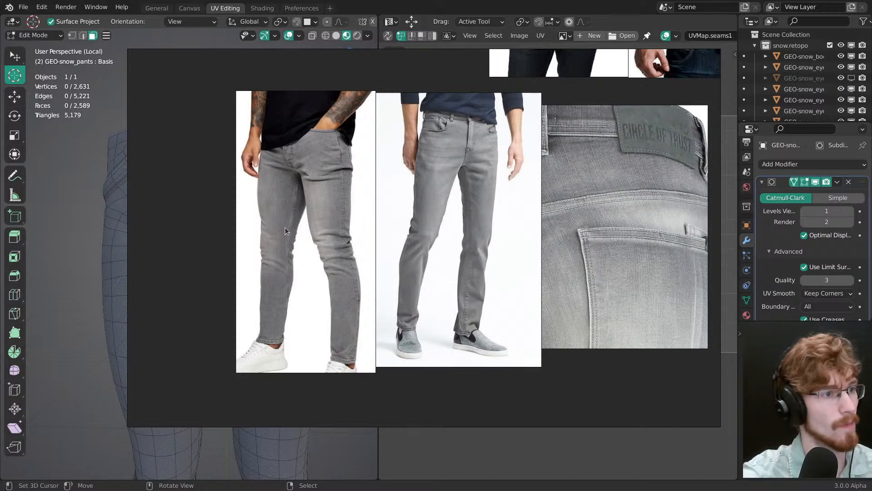
pyautogui.hotkey('alt', 'Tab')
# Step: Take the pants out of Local View and Edit Mode, and unhide the shirt
pyautogui.moveTo(288, 228); pyautogui.dragTo(265, 286, button='middle')
pyautogui.scroll(4, 259, 218)
pyautogui.moveTo(266, 286); pyautogui.dragTo(271, 266, button='middle')
pyautogui.press('KP_Divide')
pyautogui.keyDown('ctrl'); pyautogui.moveTo(271, 266); pyautogui.dragTo(300, 284, button='middle'); pyautogui.keyUp('ctrl')
pyautogui.press('Tab')
pyautogui.hotkey('alt', 'h')
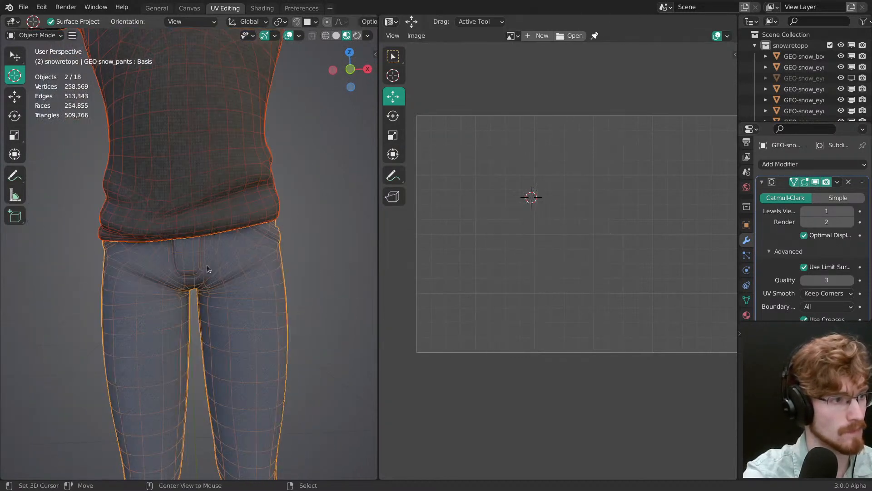
# Step: Select only the pants and open them in Edit Mode, with the outer leg viewed from the right
pyautogui.hotkey('alt', 'a')
pyautogui.rightClick(236, 226)
pyautogui.keyDown('shift'); pyautogui.rightClick(241, 262); pyautogui.keyUp('shift')
pyautogui.keyDown('shift'); pyautogui.moveTo(241, 274); pyautogui.dragTo(248, 241, button='middle'); pyautogui.keyUp('shift')
pyautogui.keyDown('ctrl'); pyautogui.moveTo(247, 241); pyautogui.dragTo(263, 272, button='middle'); pyautogui.keyUp('ctrl')
pyautogui.hotkey('alt', 'a')
pyautogui.moveTo(263, 272)
pyautogui.mouseDown(button='middle')
pyautogui.moveTo(267, 256)
pyautogui.moveTo(254, 261)
pyautogui.mouseUp(button='middle')
pyautogui.rightClick(228, 291)
pyautogui.keyDown('alt'); pyautogui.moveTo(257, 320); pyautogui.dragTo(220, 242, button='middle'); pyautogui.keyUp('alt')
pyautogui.keyDown('shift'); pyautogui.moveTo(232, 278); pyautogui.dragTo(231, 244, button='middle'); pyautogui.keyUp('shift')
pyautogui.keyDown('alt'); pyautogui.moveTo(234, 245); pyautogui.dragTo(250, 234, button='middle'); pyautogui.keyUp('alt')
pyautogui.press('Tab')
# Step: Try to select the vertical face loops running down the outer side of the pants leg
pyautogui.keyDown('ctrl'); pyautogui.moveTo(250, 234); pyautogui.dragTo(245, 213, button='middle'); pyautogui.keyUp('ctrl')
pyautogui.keyDown('alt'); pyautogui.rightClick(236, 217); pyautogui.keyUp('alt')
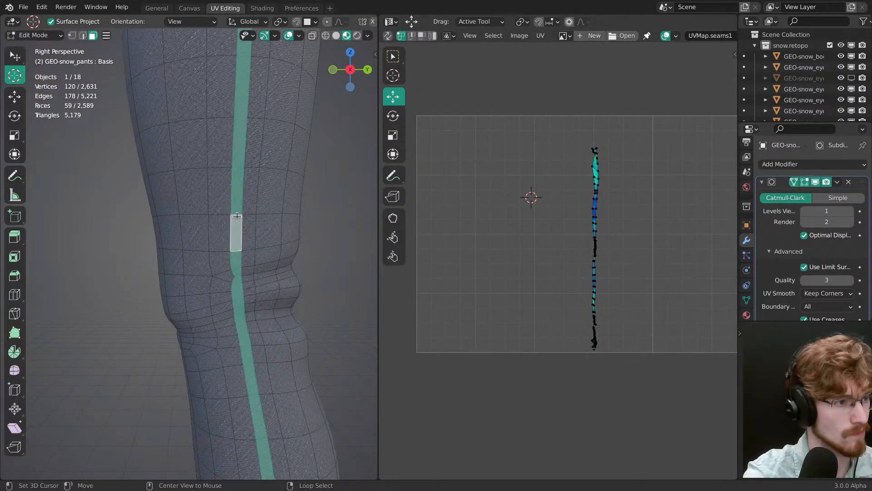
pyautogui.keyDown('alt'); pyautogui.keyDown('shift'); pyautogui.rightClick(230, 217); pyautogui.keyUp('shift'); pyautogui.keyUp('alt')
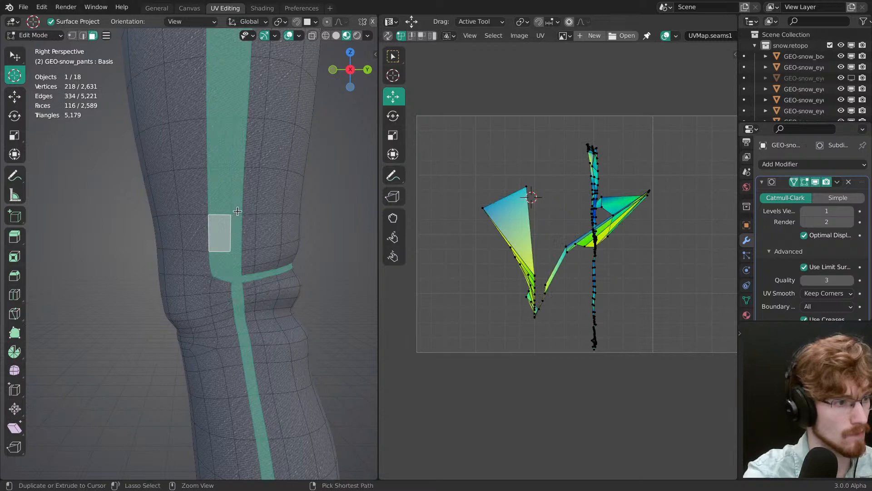
pyautogui.hotkey('ctrl', 'z')
# Step: Select the vertical edge loop running down the outer side of the leg, using vertex selection
pyautogui.press('1')
pyautogui.keyDown('alt'); pyautogui.rightClick(245, 209); pyautogui.keyUp('alt')
pyautogui.keyDown('ctrl'); pyautogui.moveTo(245, 208); pyautogui.dragTo(265, 308, button='middle'); pyautogui.keyUp('ctrl')
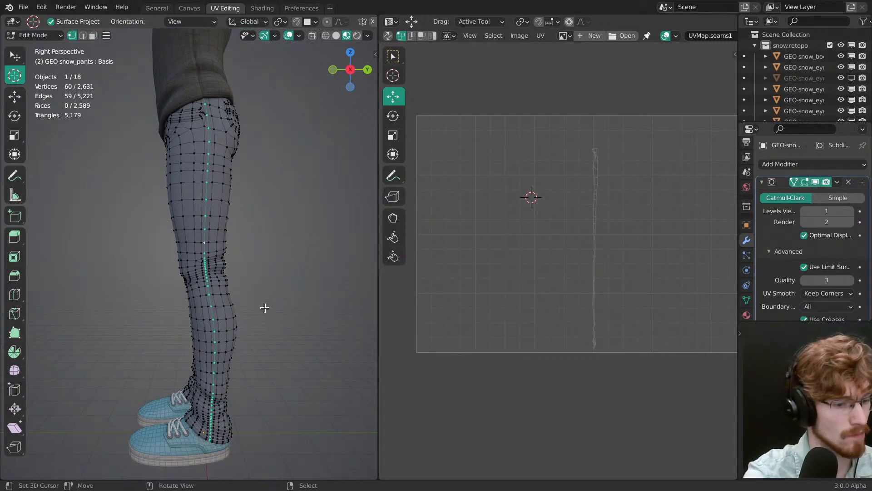
pyautogui.keyDown('shift'); pyautogui.moveTo(315, 253); pyautogui.dragTo(263, 232, button='middle'); pyautogui.keyUp('shift')
# Step: Expand the outer-leg loop selection with the Select More command
pyautogui.press('F3')
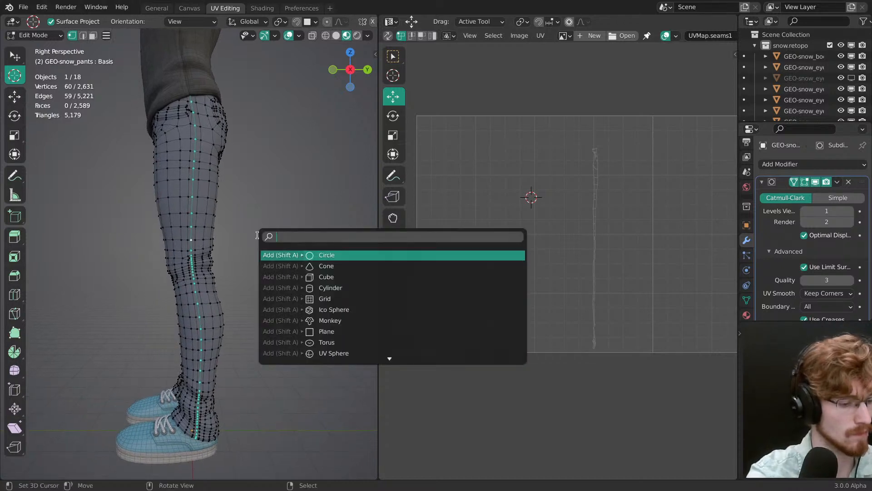
pyautogui.write('grou')
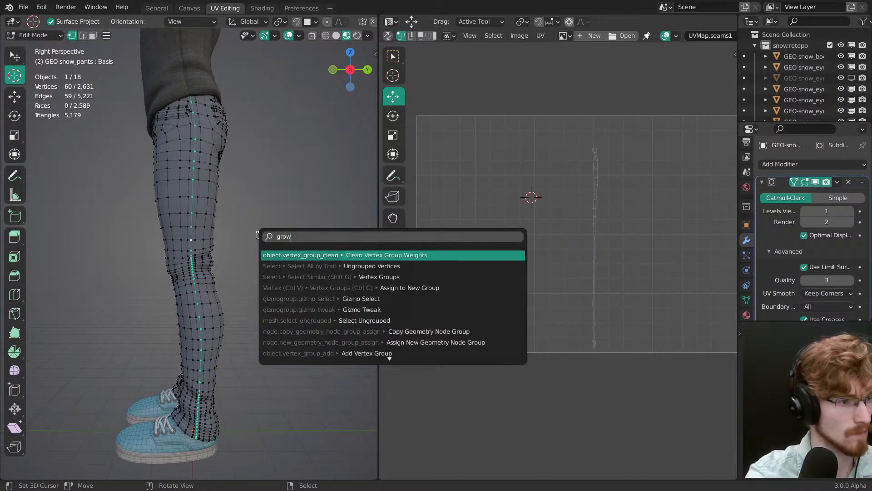
pyautogui.press('BackSpace')
pyautogui.press('BackSpace')
pyautogui.press('BackSpace')
pyautogui.press('BackSpace')
pyautogui.write('s')
pyautogui.press('BackSpace')
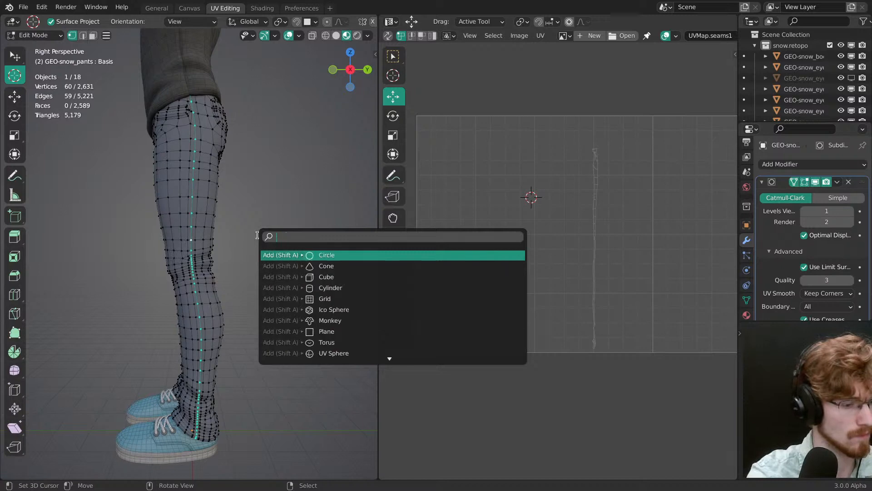
pyautogui.write('select more')
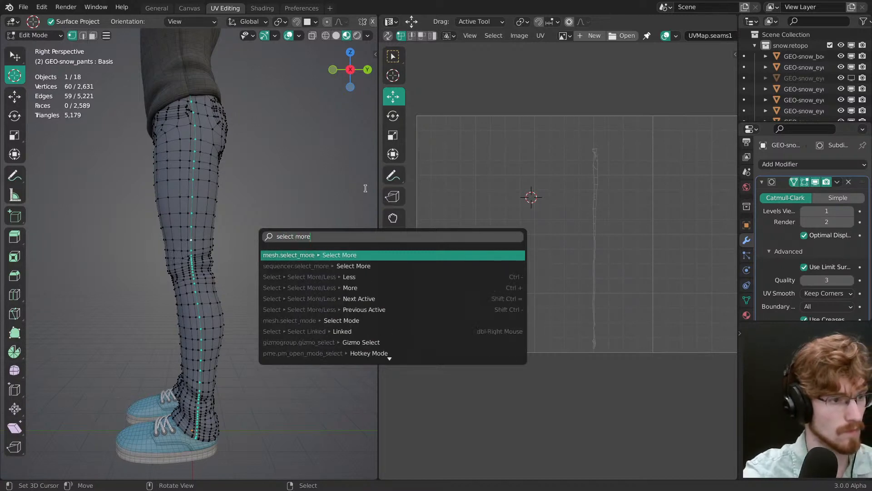
pyautogui.press('Return')
# Step: Grow the outer-leg selection once more and unwrap the resulting strip of faces
pyautogui.keyDown('shift'); pyautogui.moveTo(260, 288); pyautogui.dragTo(233, 277, button='middle'); pyautogui.keyUp('shift')
pyautogui.hotkey('shift', 'r')
pyautogui.scroll(1, 259, 231)
pyautogui.moveTo(273, 231); pyautogui.dragTo(262, 258, button='middle')
pyautogui.press('u')
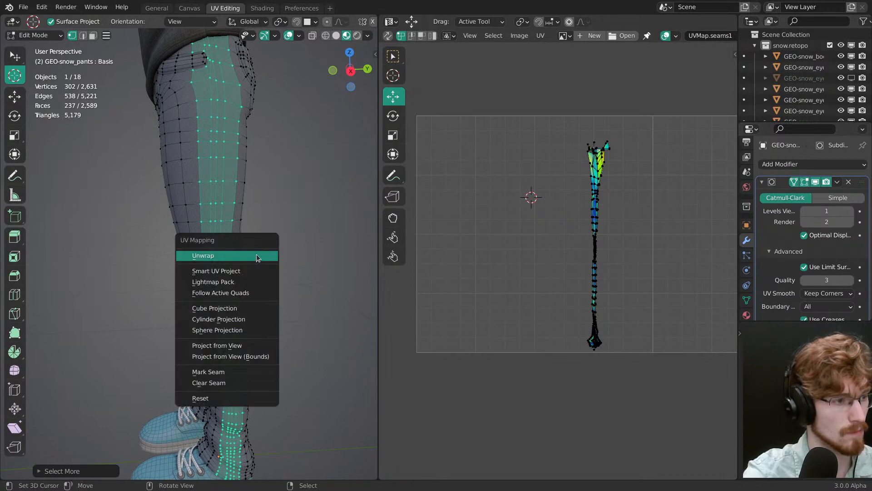
pyautogui.click(256, 260)
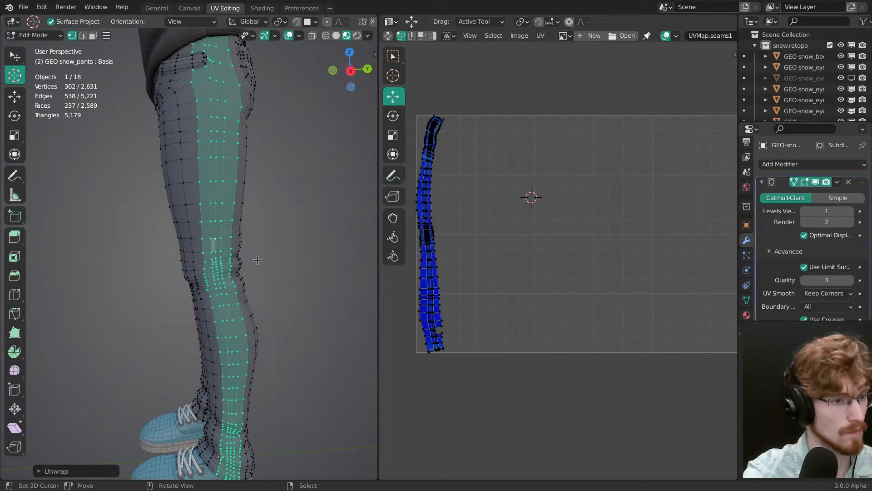
# Step: Select the edge loop along the inner legs, grow it twice with Select More, and unwrap the strip
pyautogui.moveTo(246, 263); pyautogui.dragTo(216, 231, button='middle')
pyautogui.scroll(3, 278, 226)
pyautogui.keyDown('alt'); pyautogui.rightClick(239, 233); pyautogui.keyUp('alt')
pyautogui.press('F3')
pyautogui.press('Return')
pyautogui.hotkey('shift', 'r')
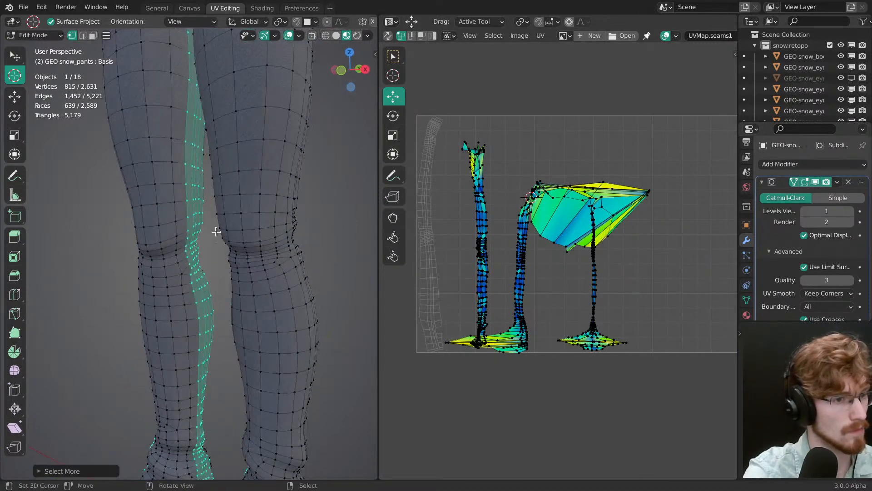
pyautogui.press('u')
pyautogui.click(316, 233)
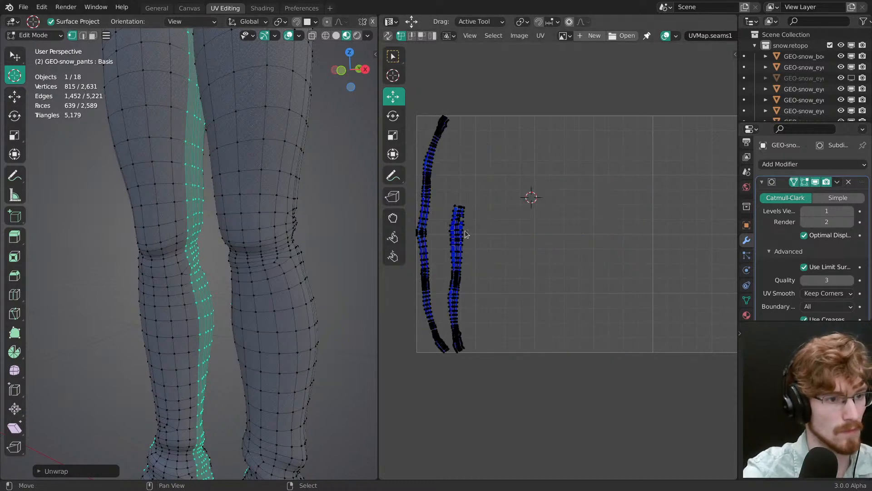
# Step: Isolate the pants in Local View and clear the mesh selection
pyautogui.scroll(1, 530, 229)
pyautogui.keyDown('shift'); pyautogui.moveTo(280, 252); pyautogui.dragTo(287, 304, button='middle'); pyautogui.keyUp('shift')
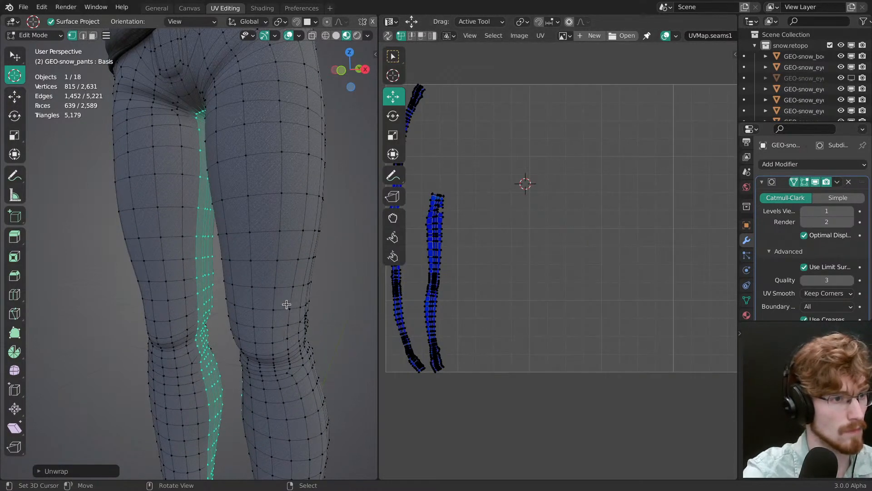
pyautogui.scroll(-1, 290, 295)
pyautogui.keyDown('shift'); pyautogui.moveTo(290, 269); pyautogui.dragTo(288, 319, button='middle'); pyautogui.keyUp('shift')
pyautogui.press('KP_Divide')
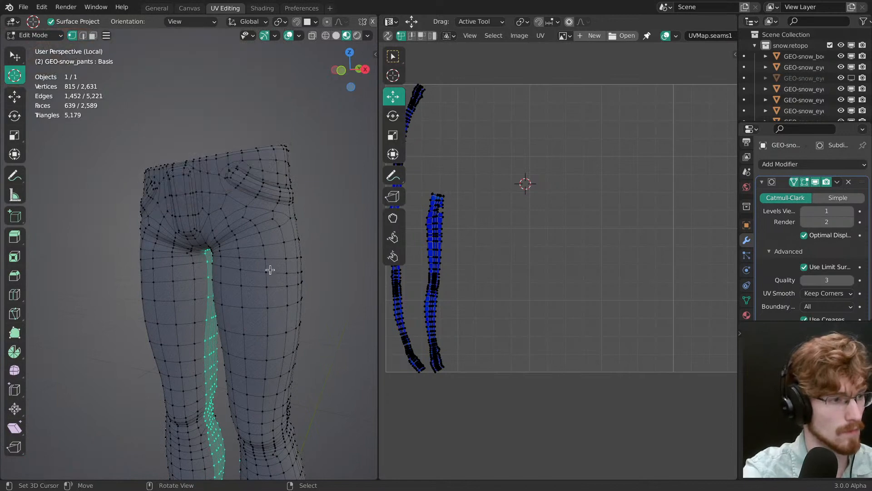
pyautogui.moveTo(267, 267); pyautogui.dragTo(251, 216, button='middle')
pyautogui.press('a')
pyautogui.hotkey('alt', 'a')
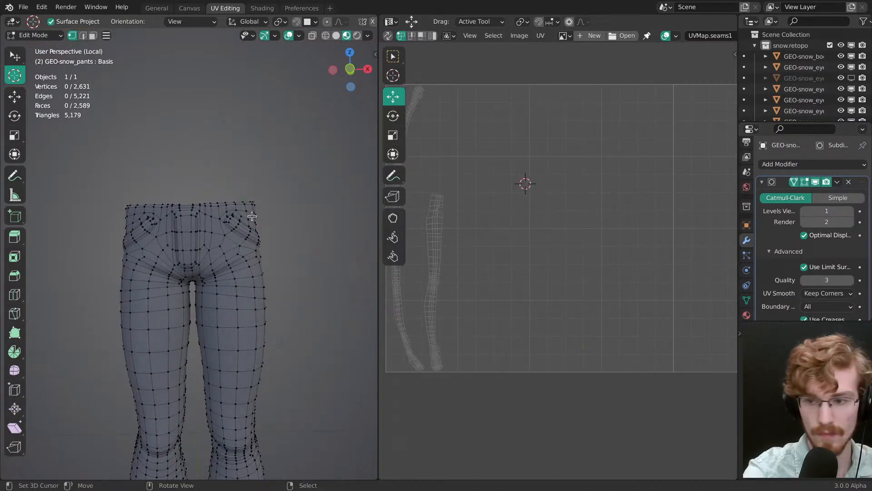
# Step: Examine the pants mesh from waist to hem and compare its seams with the grey jeans photos in PureRef
pyautogui.scroll(1, 247, 219)
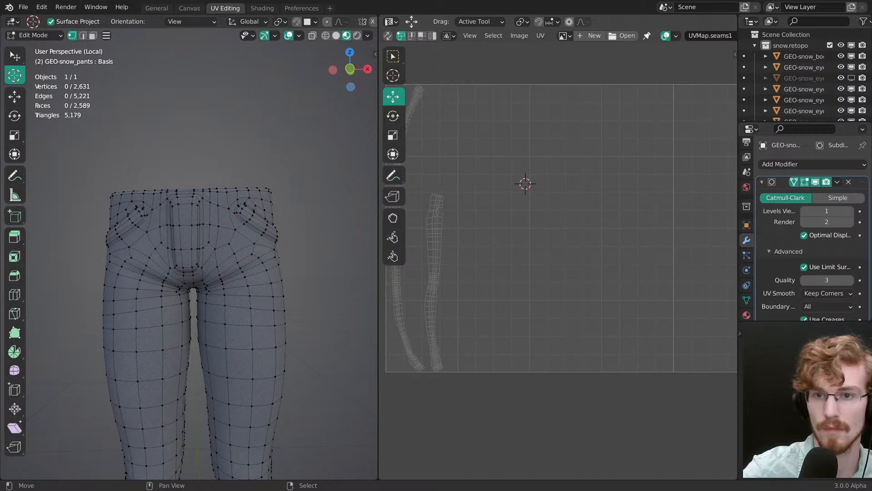
pyautogui.moveTo(203, 214); pyautogui.dragTo(231, 195, button='middle')
pyautogui.moveTo(224, 297); pyautogui.dragTo(239, 101, button='middle')
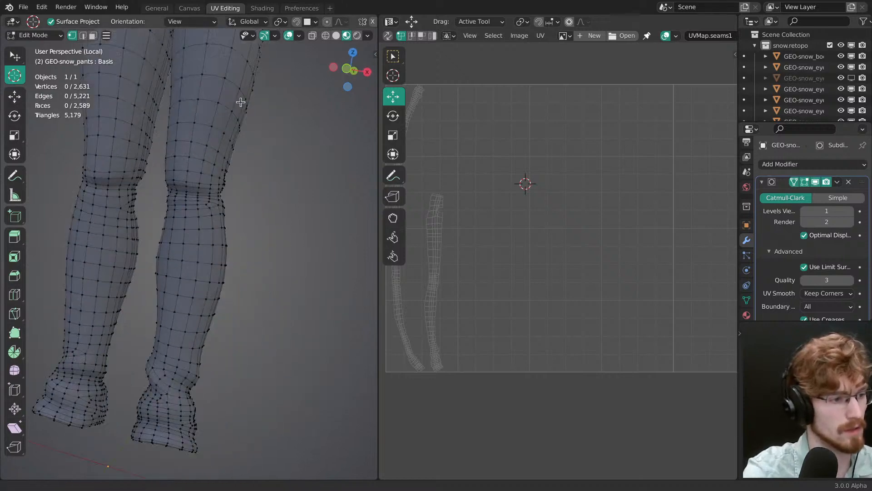
pyautogui.moveTo(273, 272); pyautogui.dragTo(204, 191, button='middle')
pyautogui.keyDown('ctrl'); pyautogui.moveTo(203, 191); pyautogui.dragTo(236, 267, button='middle'); pyautogui.keyUp('ctrl')
pyautogui.hotkey('alt', 'Tab')
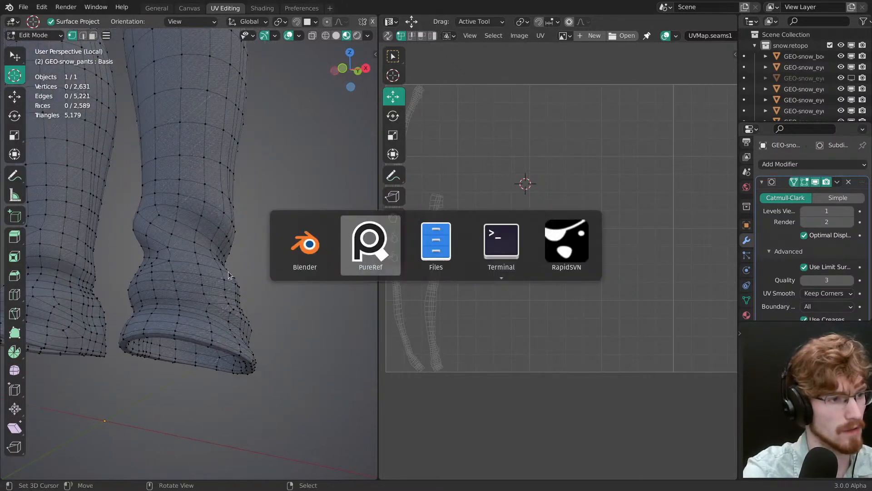
pyautogui.click(351, 246)
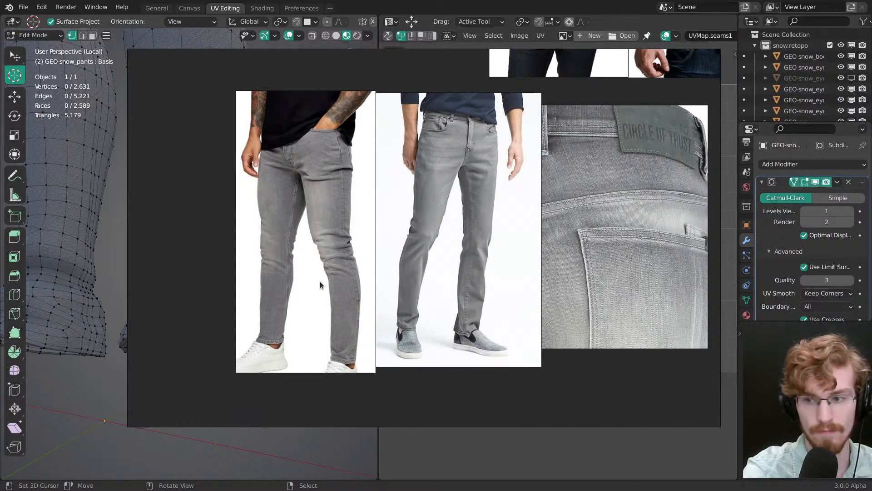
pyautogui.hotkey('alt', 'Tab')
# Step: Back in Blender, select the closed edge loop around the fly on the front of the pants
pyautogui.moveTo(311, 272); pyautogui.dragTo(257, 241, button='middle')
pyautogui.moveTo(204, 132)
pyautogui.keyDown('shift'); pyautogui.mouseDown(button='middle')
pyautogui.moveTo(228, 236)
pyautogui.moveTo(232, 300)
pyautogui.mouseUp(button='middle'); pyautogui.keyUp('shift')
pyautogui.keyDown('shift'); pyautogui.moveTo(253, 162); pyautogui.dragTo(243, 245, button='middle'); pyautogui.keyUp('shift')
pyautogui.moveTo(224, 152)
pyautogui.keyDown('shift'); pyautogui.mouseDown(button='middle')
pyautogui.moveTo(206, 175)
pyautogui.moveTo(213, 199)
pyautogui.moveTo(242, 187)
pyautogui.mouseUp(button='middle'); pyautogui.keyUp('shift')
pyautogui.scroll(2, 228, 211)
pyautogui.keyDown('shift'); pyautogui.moveTo(211, 218); pyautogui.dragTo(229, 256, button='middle'); pyautogui.keyUp('shift')
pyautogui.press('3')
pyautogui.keyDown('alt'); pyautogui.rightClick(233, 252); pyautogui.keyUp('alt')
pyautogui.press('1')
pyautogui.keyDown('alt'); pyautogui.rightClick(230, 255); pyautogui.keyUp('alt')
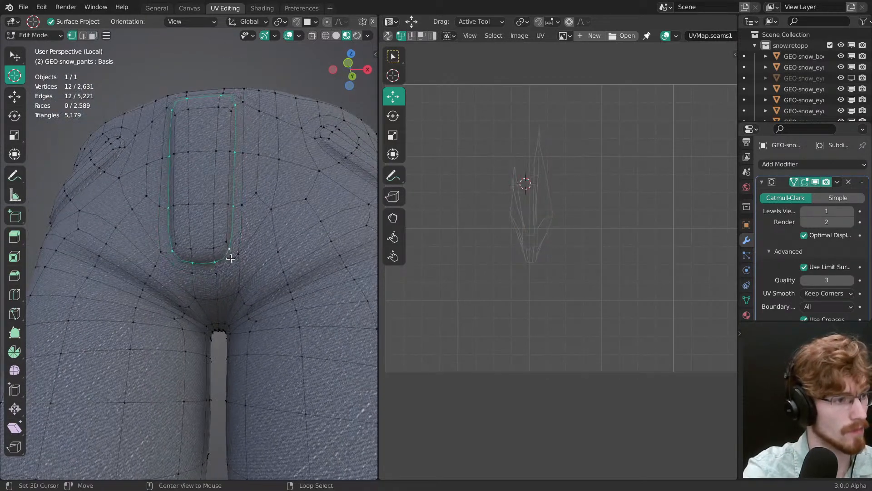
# Step: Grow the fly loop with Select More and unwrap the resulting ring of faces
pyautogui.press('F3')
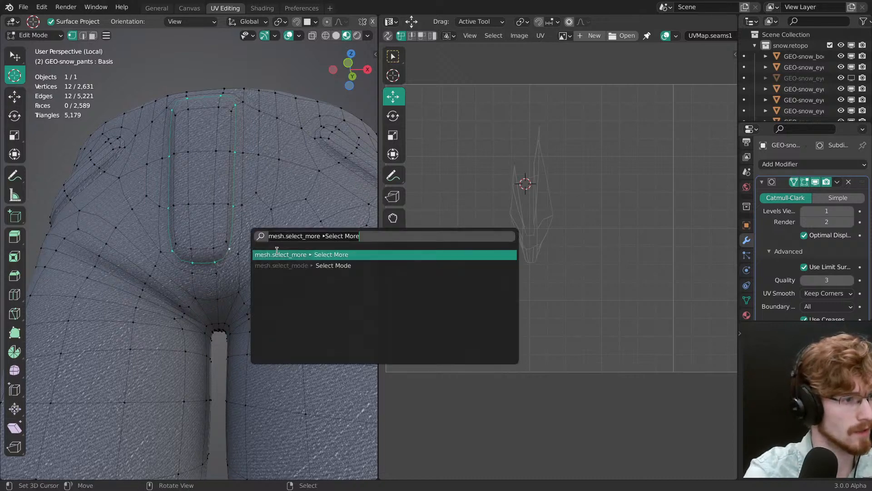
pyautogui.press('Return')
pyautogui.moveTo(268, 253); pyautogui.dragTo(244, 230, button='middle')
pyautogui.press('u')
pyautogui.press('Escape')
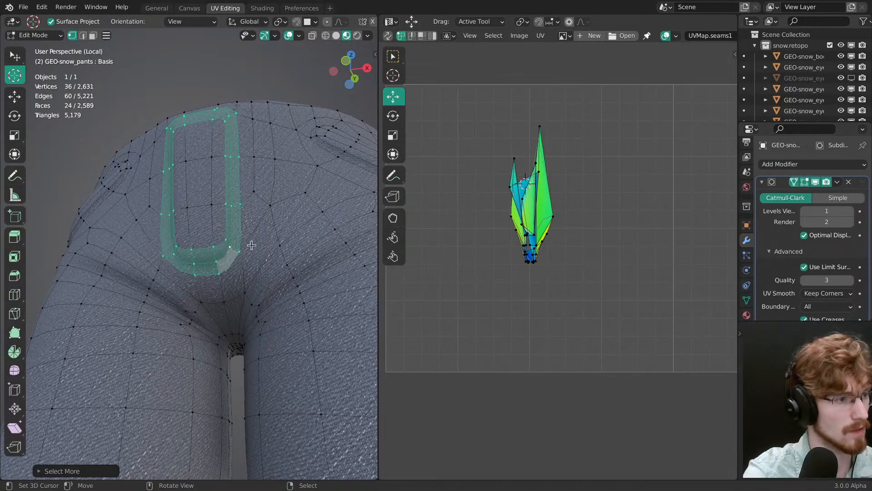
pyautogui.press('u')
pyautogui.click(249, 237)
pyautogui.moveTo(249, 238); pyautogui.dragTo(261, 275, button='middle')
# Step: Examine the fly stitching in the grey jeans reference photo, and clear the mesh selection
pyautogui.hotkey('alt', 'Tab')
pyautogui.scroll(-1, 256, 174)
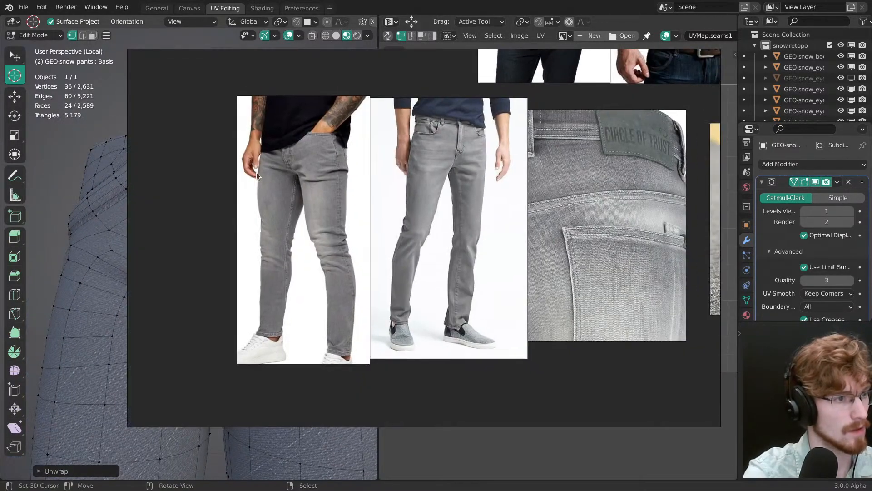
pyautogui.moveTo(274, 164); pyautogui.dragTo(299, 258, button='middle')
pyautogui.scroll(5, 363, 245)
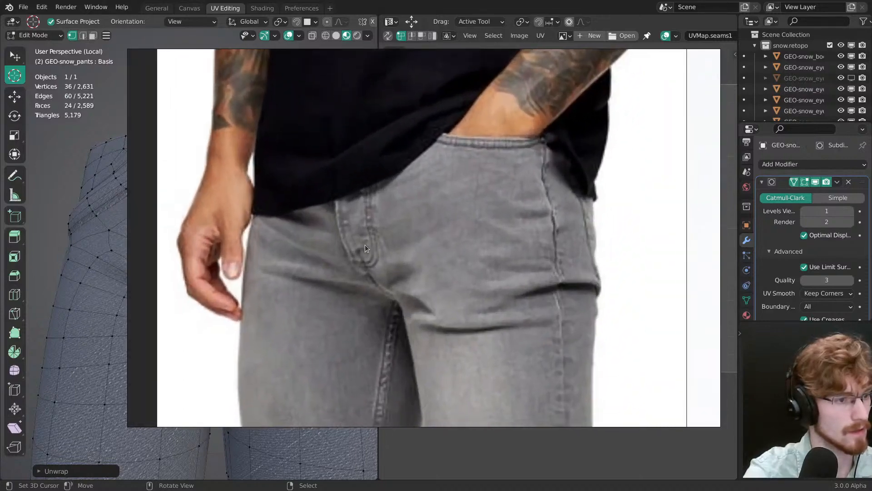
pyautogui.hotkey('alt', 'Tab')
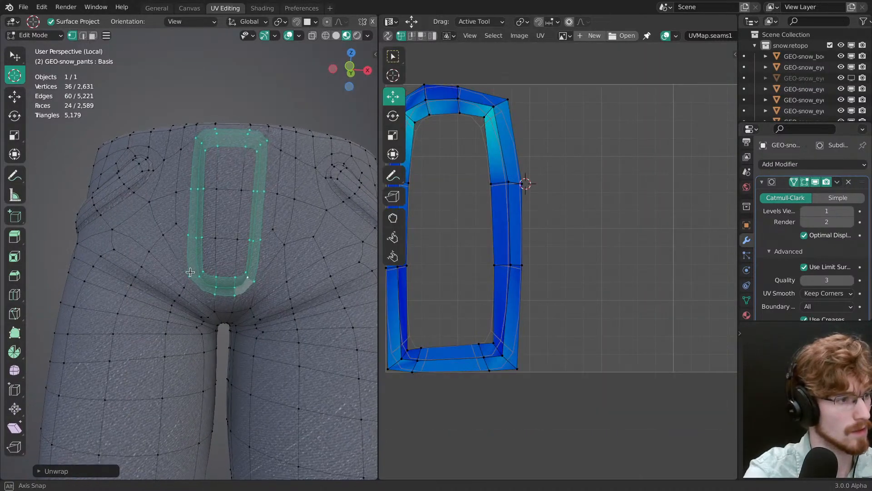
pyautogui.hotkey('alt', 'a')
pyautogui.moveTo(240, 294); pyautogui.dragTo(236, 250, button='middle')
pyautogui.hotkey('alt', 'Tab')
pyautogui.hotkey('alt', 'Tab')
pyautogui.hotkey('alt', 'Tab')
pyautogui.hotkey('alt', 'Tab')
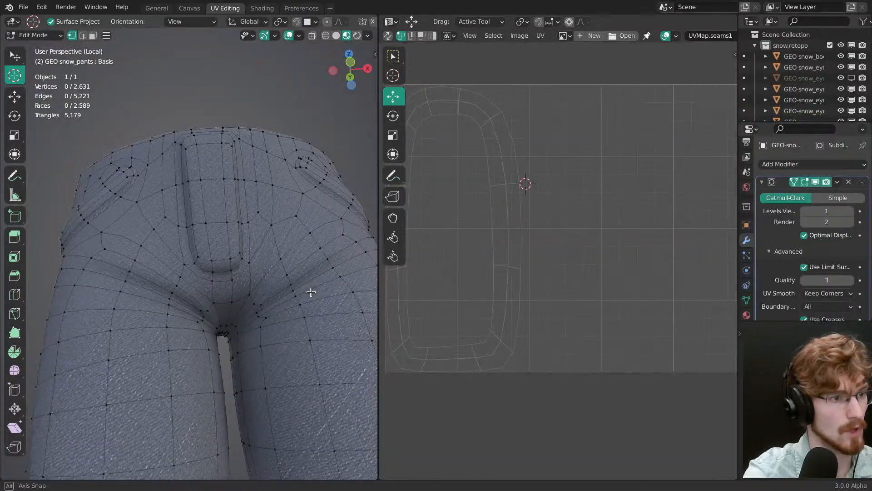
# Step: Reselect the edge loop around the fly, grow it with Select More, and set face selection
pyautogui.moveTo(273, 261); pyautogui.dragTo(202, 212, button='middle')
pyautogui.moveTo(207, 249)
pyautogui.keyDown('ctrl'); pyautogui.mouseDown(button='middle')
pyautogui.moveTo(211, 236)
pyautogui.moveTo(220, 302)
pyautogui.moveTo(210, 246)
pyautogui.mouseUp(button='middle'); pyautogui.keyUp('ctrl')
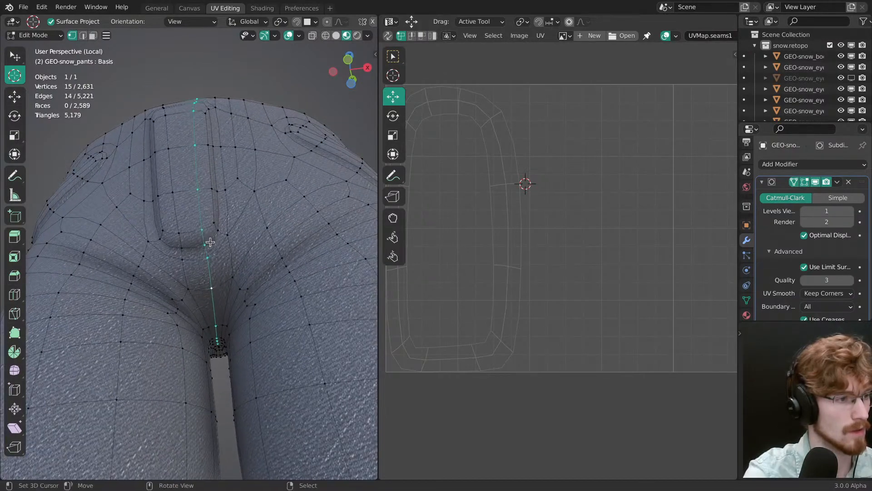
pyautogui.keyDown('alt'); pyautogui.click(210, 242); pyautogui.keyUp('alt')
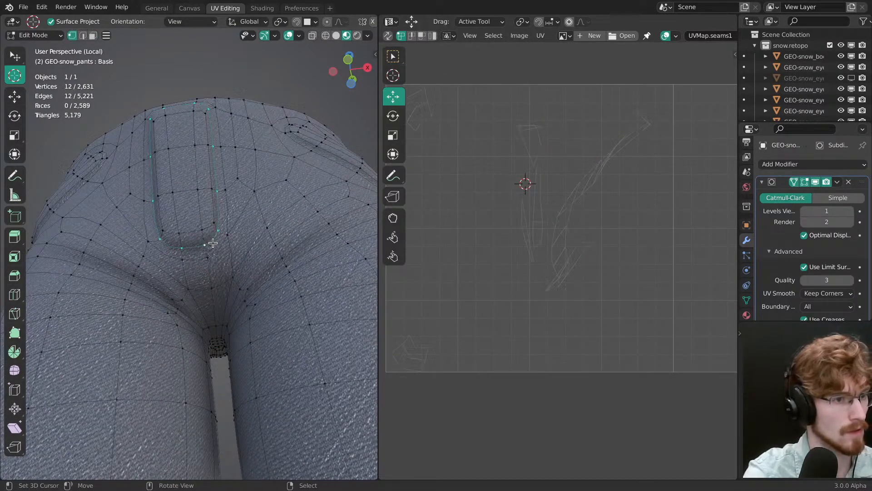
pyautogui.press('F3')
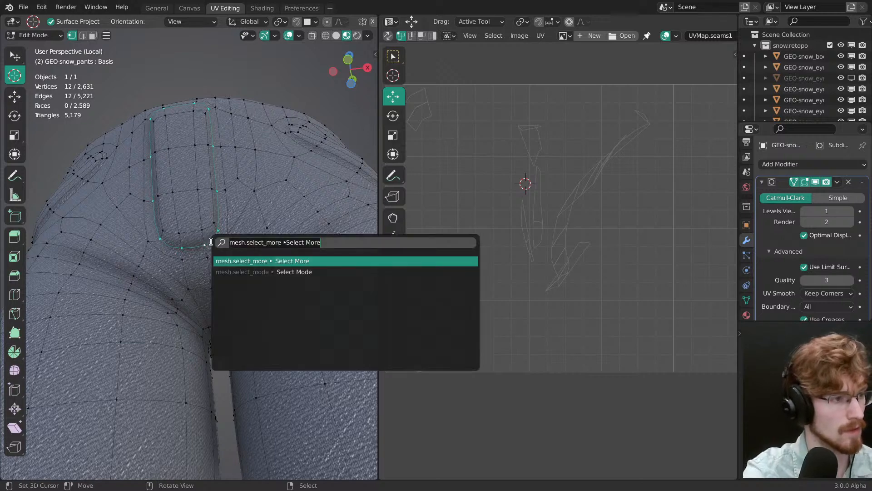
pyautogui.press('Return')
pyautogui.moveTo(234, 229); pyautogui.dragTo(230, 260, button='middle')
pyautogui.press('2')
pyautogui.press('3')
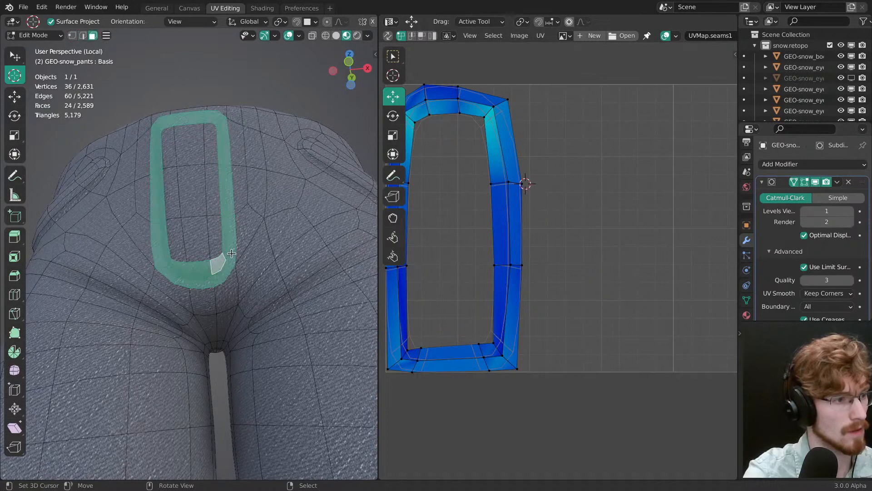
# Step: Deselect the straight vertical run of faces on one side of the fly ring and unwrap the remaining C-shaped strip
pyautogui.moveTo(224, 182); pyautogui.dragTo(231, 219, button='middle')
pyautogui.keyDown('shift'); pyautogui.rightClick(234, 126); pyautogui.keyUp('shift')
pyautogui.keyDown('shift'); pyautogui.rightClick(230, 126); pyautogui.keyUp('shift')
pyautogui.press('u')
pyautogui.click(233, 200)
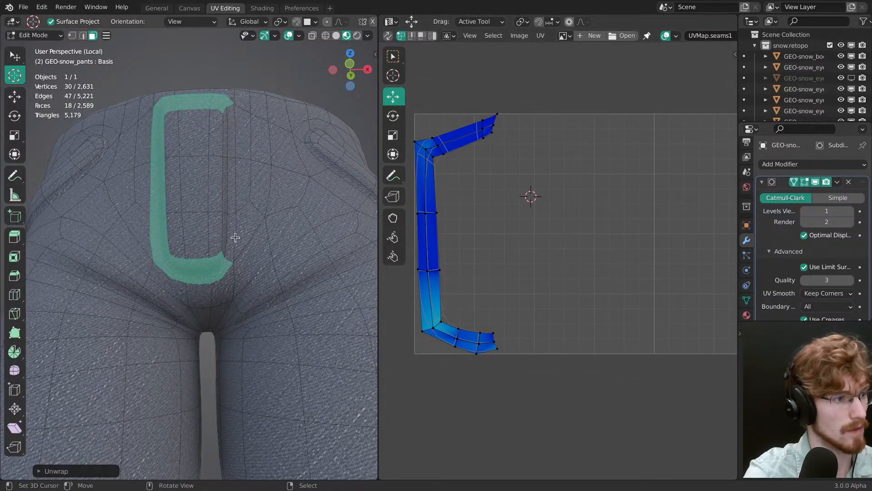
# Step: Select the omitted vertical run of fly faces, shrink its UVs, and move them to the UV tile's lower-left corner
pyautogui.rightClick(232, 238)
pyautogui.keyDown('ctrl'); pyautogui.keyDown('shift'); pyautogui.rightClick(226, 125); pyautogui.keyUp('shift'); pyautogui.keyUp('ctrl')
pyautogui.press('a')
pyautogui.press('s')
pyautogui.moveTo(506, 236); pyautogui.dragTo(474, 354)
pyautogui.press('g')
# Step: Select all faces and scale down the leftover stretched UV islands mid-tile, leaving the unwrapped seam strips untouched
pyautogui.press('a')
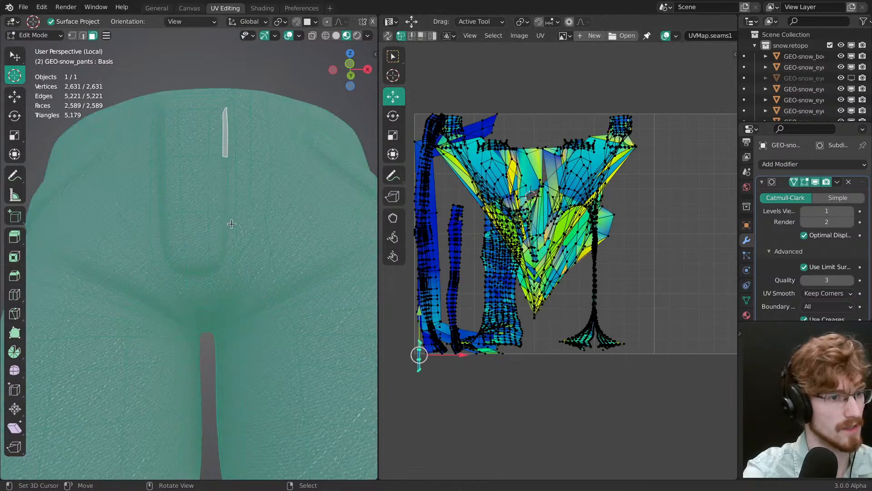
pyautogui.hotkey('alt', 'a')
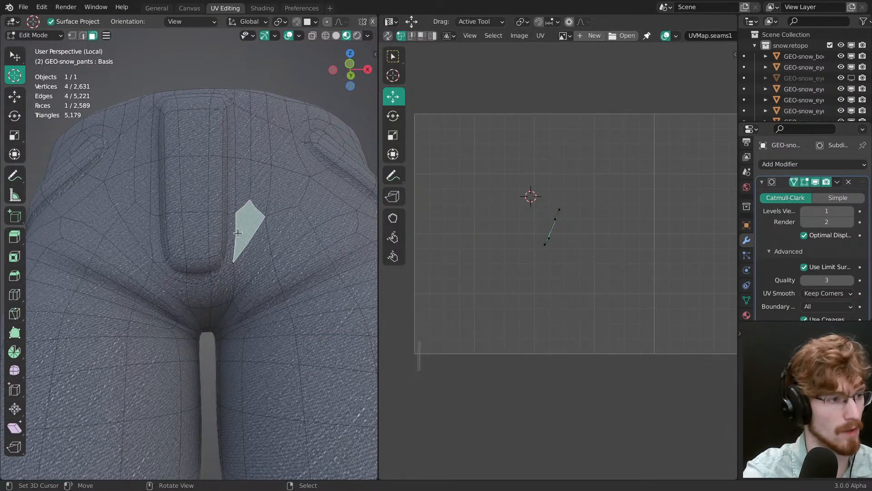
pyautogui.press('a')
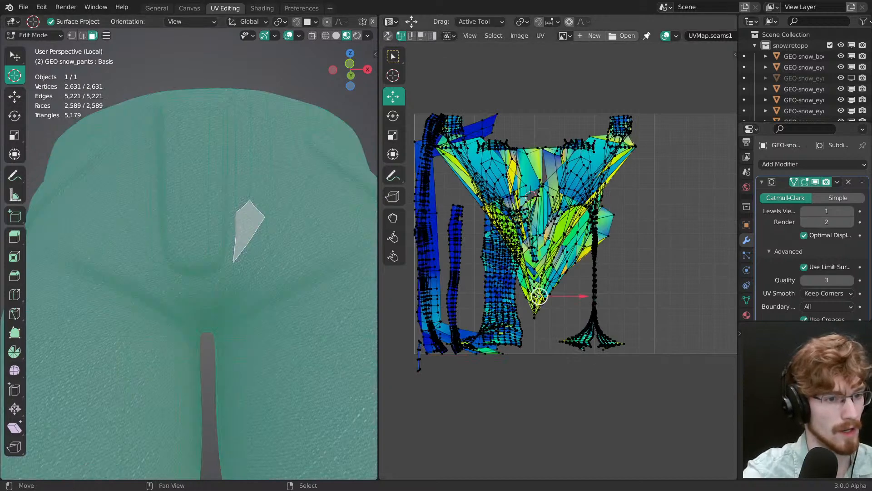
pyautogui.press('a')
pyautogui.press('s')
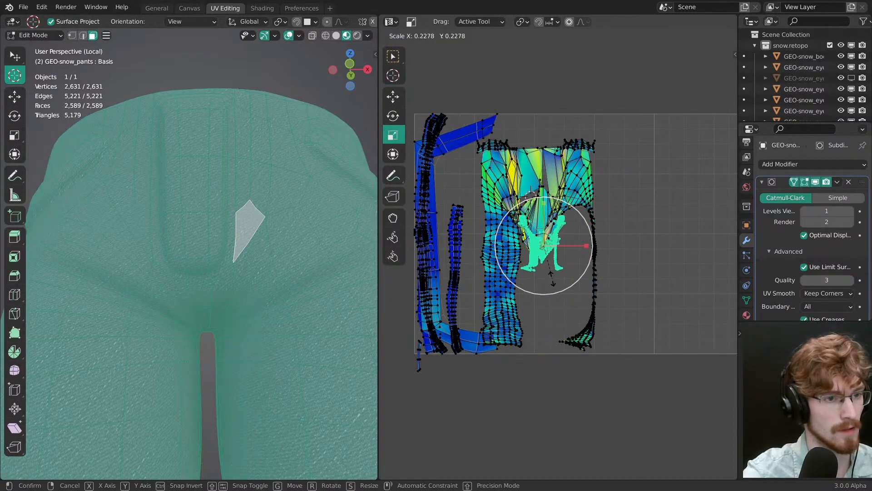
pyautogui.click(552, 279)
pyautogui.press('l')
pyautogui.press('s')
pyautogui.click(550, 264)
pyautogui.press('s')
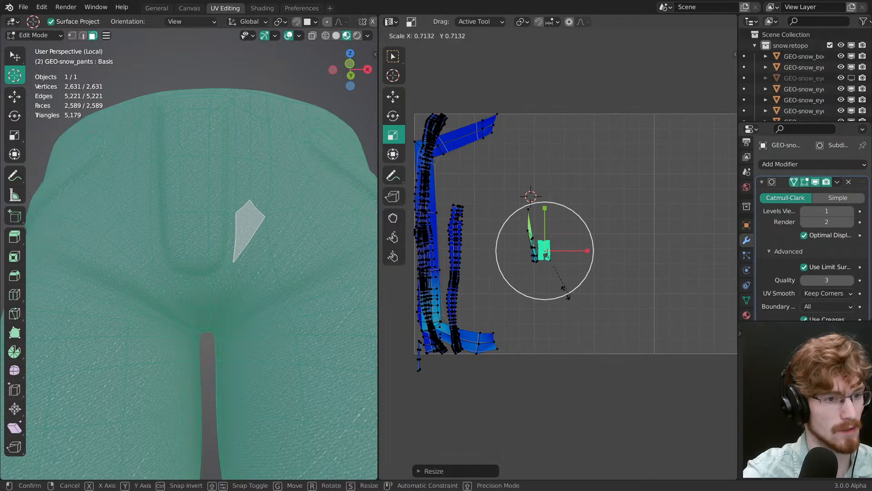
pyautogui.click(566, 293)
# Step: Select the leftover mid-tile UV islands, shrink them further, and move them to the UV tile's lower-left corner
pyautogui.press('l')
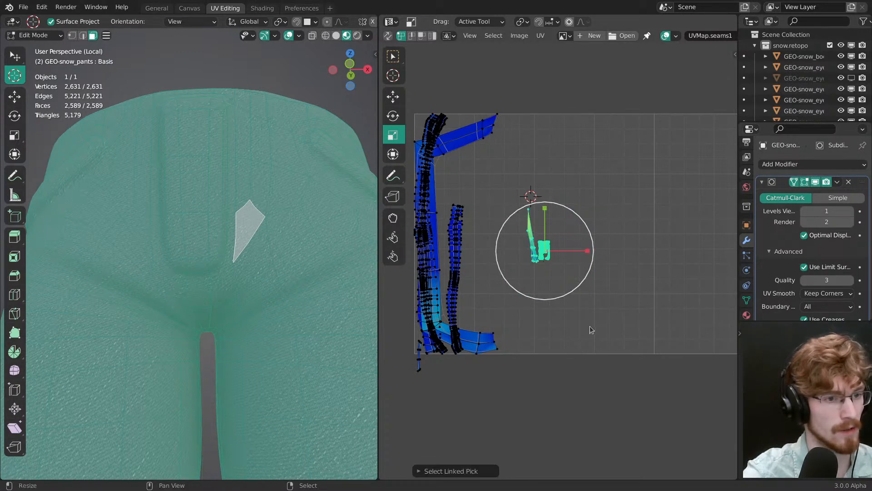
pyautogui.press('s')
pyautogui.click(547, 255)
pyautogui.press('g')
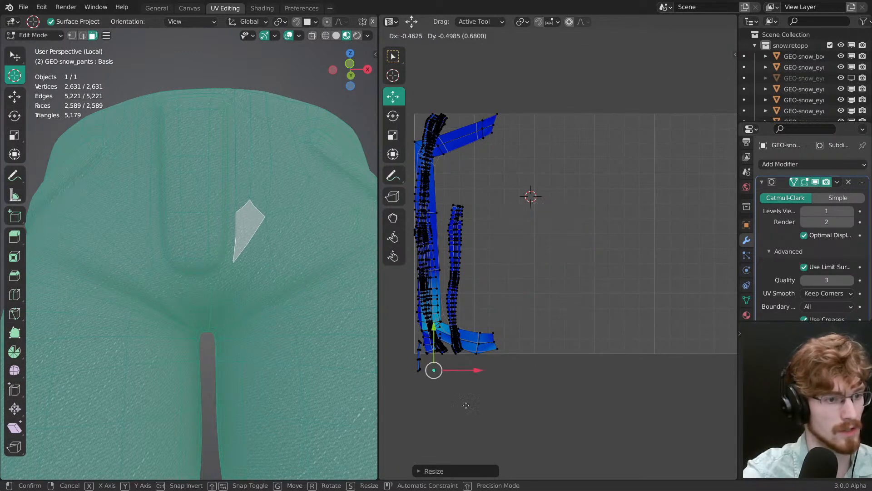
pyautogui.moveTo(466, 406); pyautogui.dragTo(464, 388)
# Step: Select the linked islands at the tile's lower-left corner, scale them down to a tiny size, and deselect everything
pyautogui.press('l')
pyautogui.press('s')
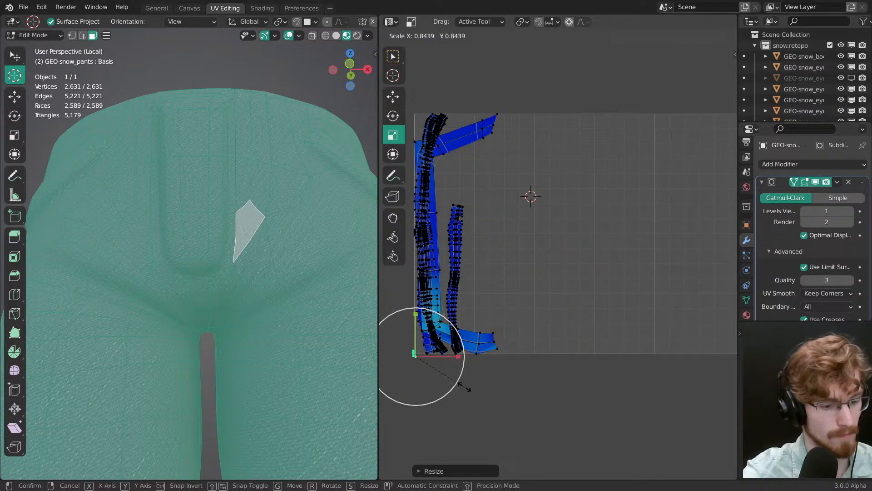
pyautogui.click(468, 389)
pyautogui.press('a')
pyautogui.hotkey('alt', 'a')
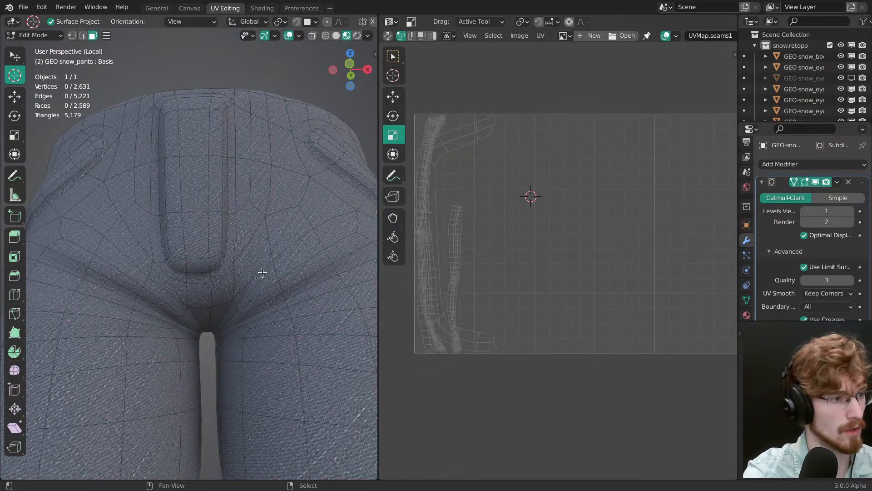
pyautogui.moveTo(262, 272)
pyautogui.keyDown('shift'); pyautogui.mouseDown(button='middle')
pyautogui.moveTo(264, 256)
pyautogui.moveTo(270, 263)
pyautogui.mouseUp(button='middle'); pyautogui.keyUp('shift')
pyautogui.press('a')
pyautogui.hotkey('alt', 'a')
# Step: Display the pants' UV map list in the mesh data properties and save snow.shading.blend
pyautogui.click(746, 300)
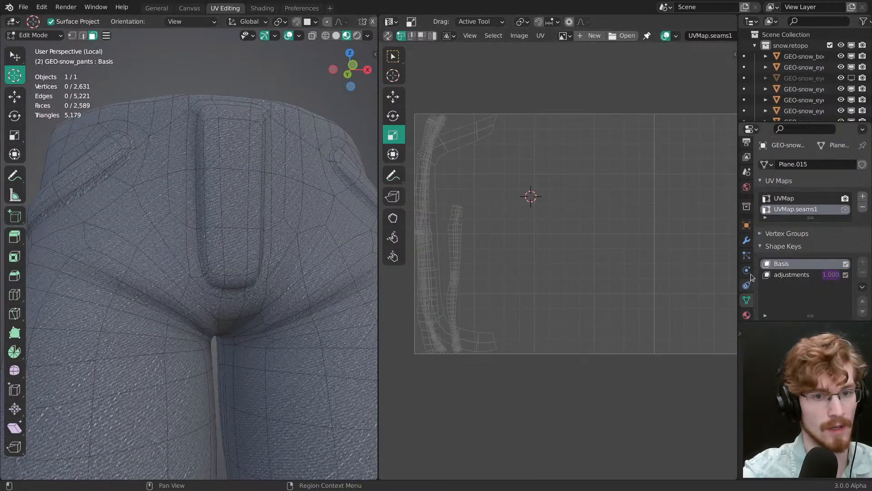
pyautogui.scroll(-6, 800, 223)
pyautogui.scroll(6, 801, 223)
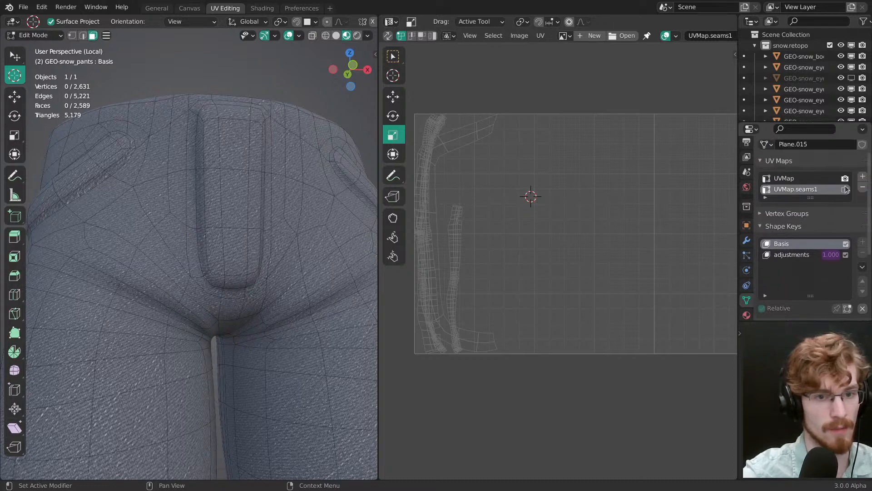
pyautogui.click(845, 191)
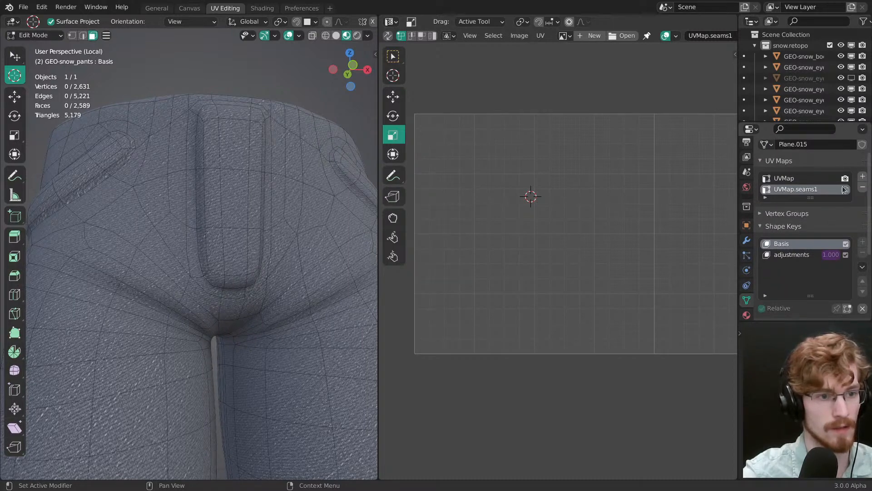
pyautogui.moveTo(667, 233); pyautogui.dragTo(606, 242, button='middle')
pyautogui.moveTo(269, 248); pyautogui.dragTo(232, 245, button='middle')
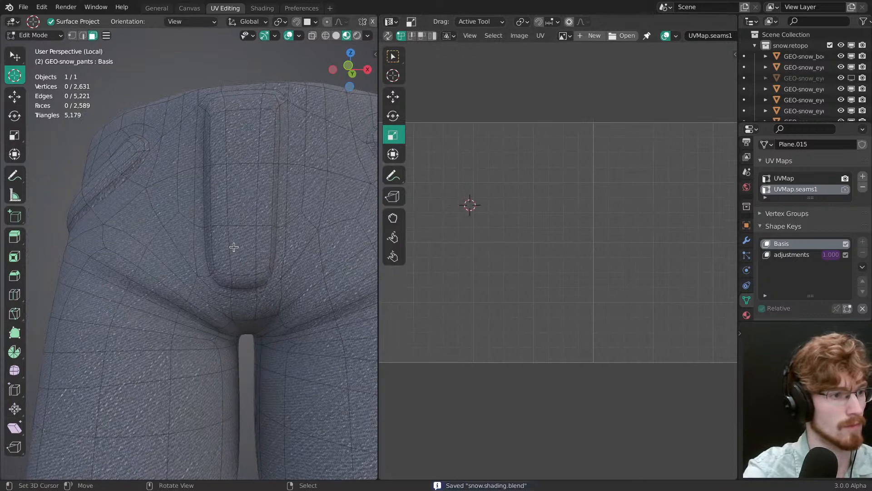
# Step: In the Shading workspace, find the framed color grid image texture in the snow.pants node tree and preview it on the pants
pyautogui.click(262, 8)
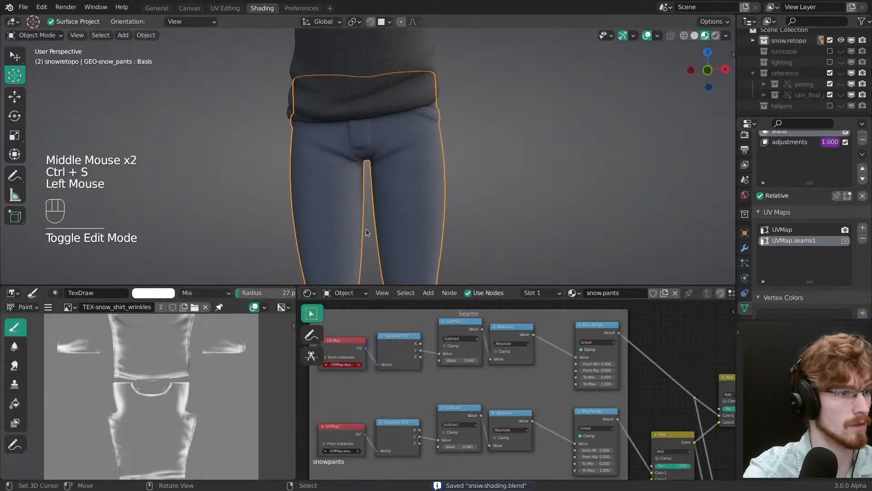
pyautogui.moveTo(377, 359)
pyautogui.keyDown('shift'); pyautogui.mouseDown(button='middle')
pyautogui.moveTo(408, 373)
pyautogui.moveTo(465, 372)
pyautogui.moveTo(434, 340)
pyautogui.moveTo(436, 348)
pyautogui.mouseUp(button='middle'); pyautogui.keyUp('shift')
pyautogui.click(426, 336)
pyautogui.click(434, 353)
pyautogui.keyDown('ctrl'); pyautogui.moveTo(436, 347); pyautogui.dragTo(435, 422, button='middle'); pyautogui.keyUp('ctrl')
pyautogui.moveTo(434, 459); pyautogui.dragTo(411, 304, button='middle')
pyautogui.moveTo(411, 411); pyautogui.dragTo(456, 339, button='middle')
pyautogui.moveTo(579, 384); pyautogui.dragTo(457, 391, button='middle')
pyautogui.moveTo(633, 352); pyautogui.dragTo(443, 409, button='middle')
pyautogui.moveTo(611, 388); pyautogui.dragTo(412, 398, button='middle')
pyautogui.keyDown('ctrl'); pyautogui.moveTo(412, 398); pyautogui.dragTo(414, 436, button='middle'); pyautogui.keyUp('ctrl')
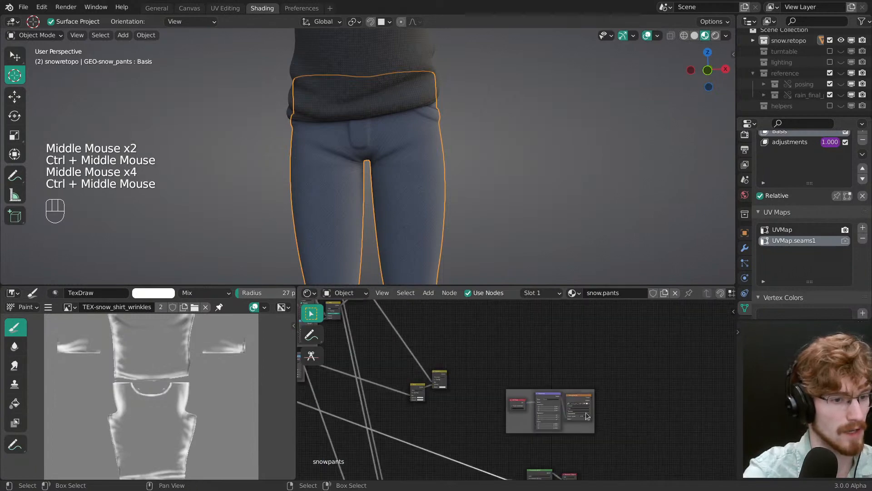
pyautogui.moveTo(584, 434); pyautogui.dragTo(474, 378, button='middle')
pyautogui.keyDown('ctrl'); pyautogui.moveTo(474, 378); pyautogui.dragTo(455, 318, button='middle'); pyautogui.keyUp('ctrl')
pyautogui.moveTo(415, 333); pyautogui.dragTo(537, 414, button='middle')
pyautogui.keyDown('ctrl'); pyautogui.keyDown('shift'); pyautogui.click(513, 359); pyautogui.keyUp('shift'); pyautogui.keyUp('ctrl')
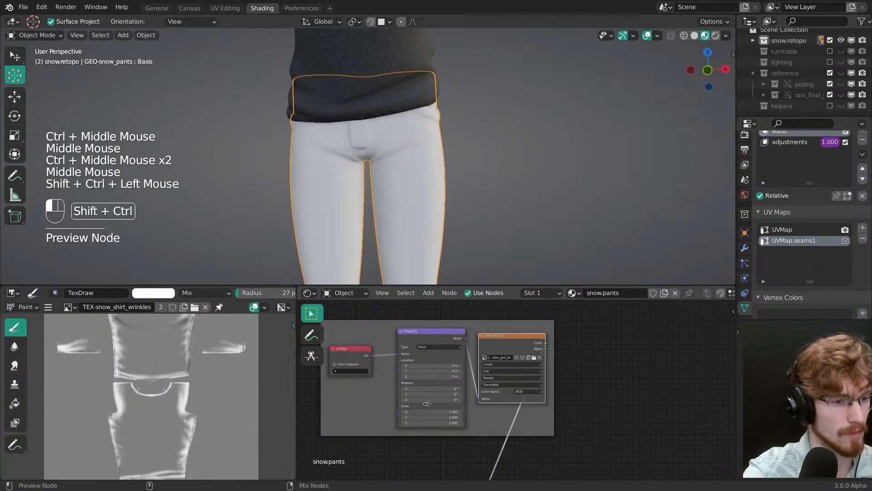
# Step: Make UVMap.seams1 the active render UV map and return to the UV Editing workspace
pyautogui.moveTo(391, 143); pyautogui.dragTo(508, 210, button='middle')
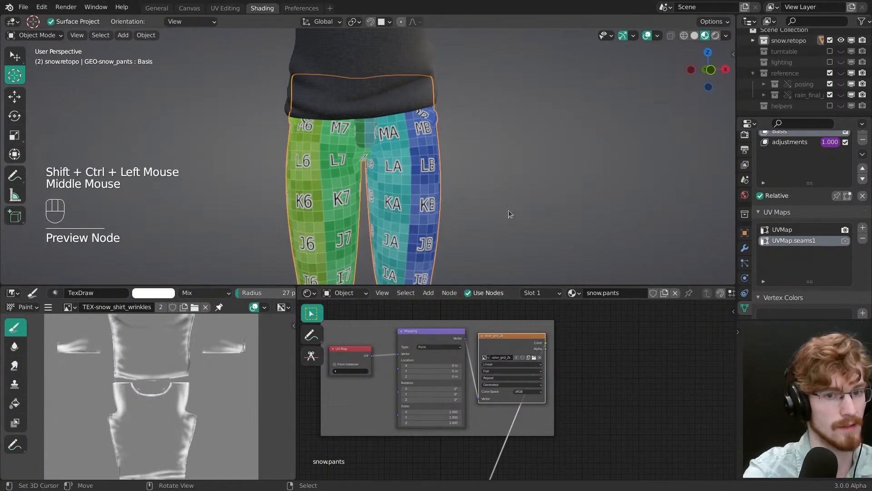
pyautogui.click(845, 241)
pyautogui.moveTo(459, 195); pyautogui.dragTo(455, 195, button='middle')
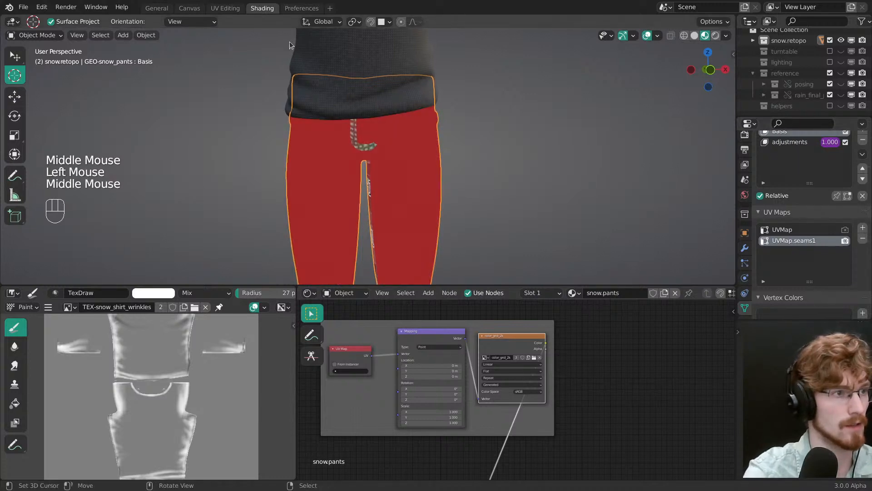
pyautogui.click(222, 12)
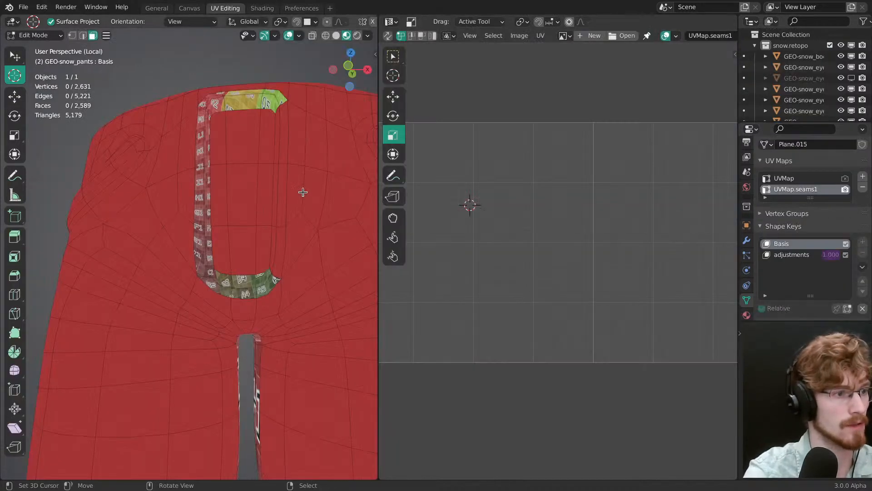
# Step: Examine how the color grid maps onto the leg and fly seam strips from the side, back, and front of the pants
pyautogui.moveTo(301, 191); pyautogui.dragTo(236, 228, button='middle')
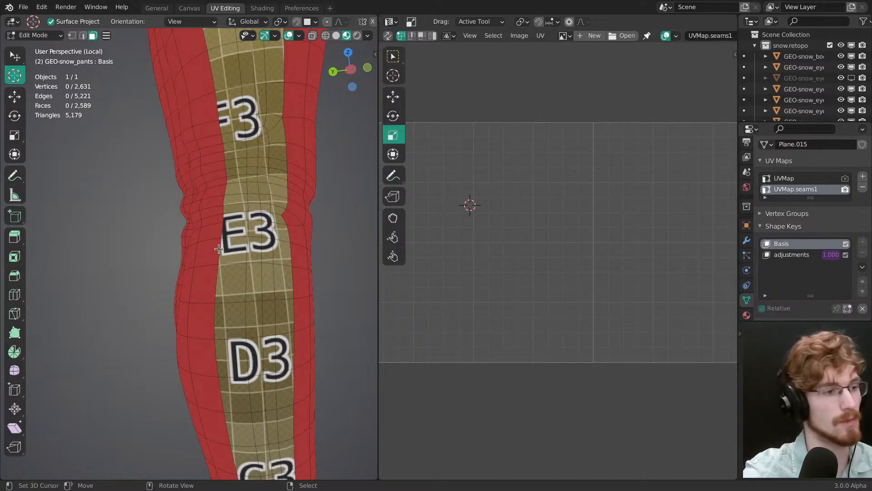
pyautogui.moveTo(237, 244); pyautogui.dragTo(233, 229, button='middle')
pyautogui.keyDown('shift'); pyautogui.moveTo(231, 182); pyautogui.dragTo(246, 363, button='middle'); pyautogui.keyUp('shift')
pyautogui.keyDown('shift'); pyautogui.moveTo(231, 136); pyautogui.dragTo(248, 318, button='middle'); pyautogui.keyUp('shift')
pyautogui.moveTo(231, 254); pyautogui.dragTo(244, 248, button='middle')
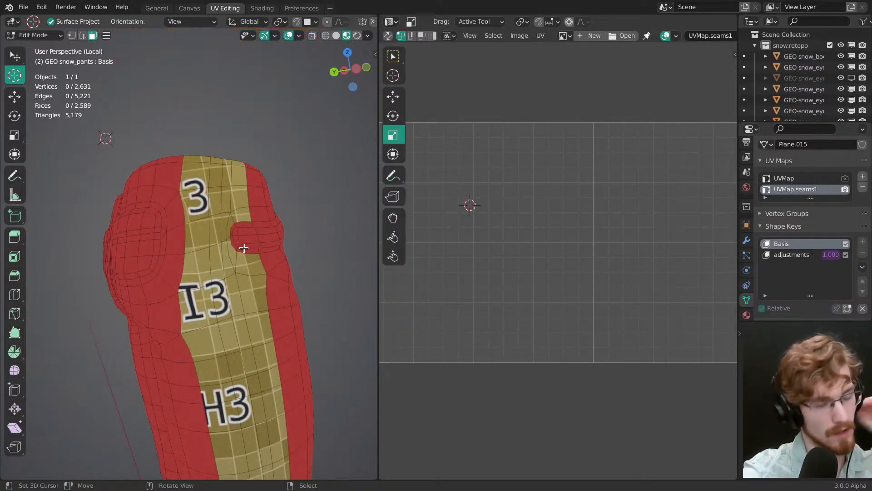
pyautogui.moveTo(145, 227); pyautogui.dragTo(245, 258, button='middle')
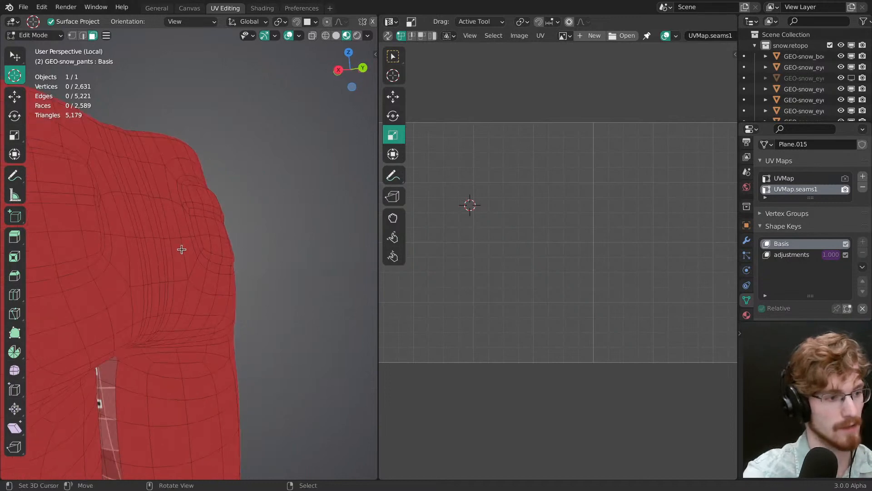
pyautogui.moveTo(182, 249); pyautogui.dragTo(264, 256, button='middle')
pyautogui.keyDown('shift'); pyautogui.moveTo(338, 290); pyautogui.dragTo(213, 203, button='middle'); pyautogui.keyUp('shift')
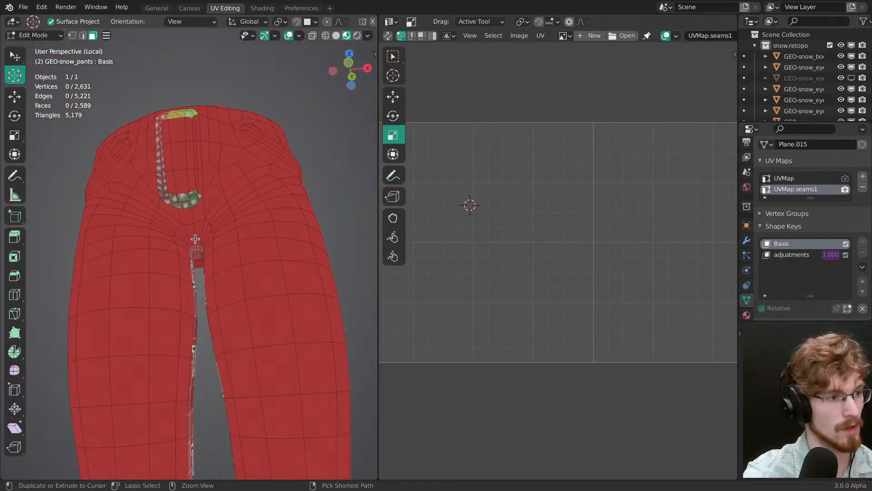
# Step: In vertex mode, select the edge loop around the front pocket on the character's right side and grow it once with Select More
pyautogui.keyDown('ctrl'); pyautogui.moveTo(195, 239); pyautogui.dragTo(229, 221, button='middle'); pyautogui.keyUp('ctrl')
pyautogui.press('1')
pyautogui.keyDown('alt'); pyautogui.rightClick(178, 209); pyautogui.keyUp('alt')
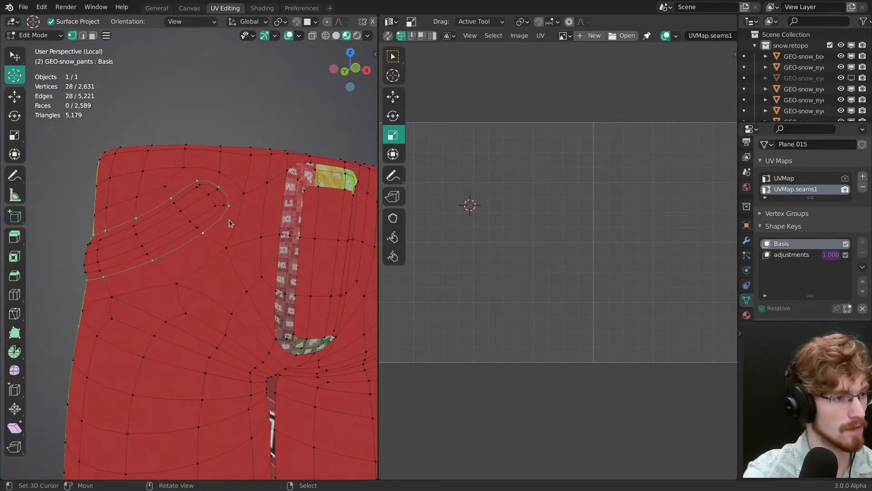
pyautogui.hotkey('alt', 'Tab')
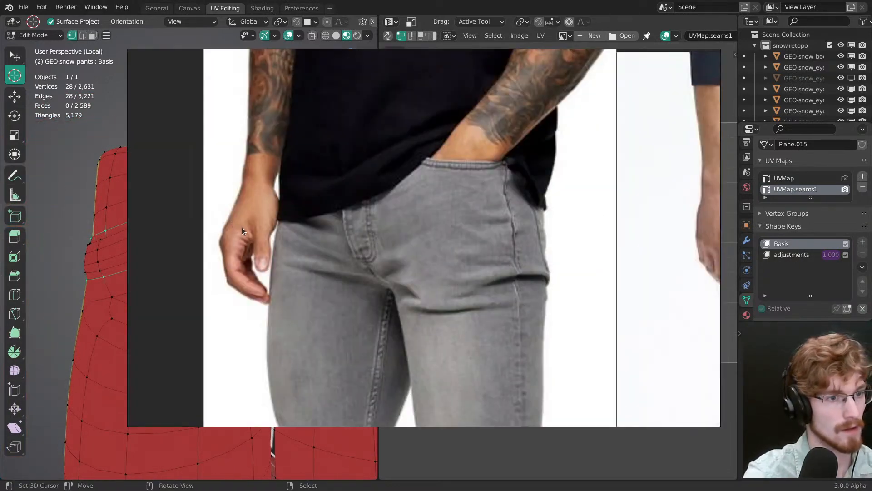
pyautogui.hotkey('alt', 'Tab')
pyautogui.moveTo(264, 232); pyautogui.dragTo(249, 229, button='middle')
pyautogui.press('q')
pyautogui.click(245, 226)
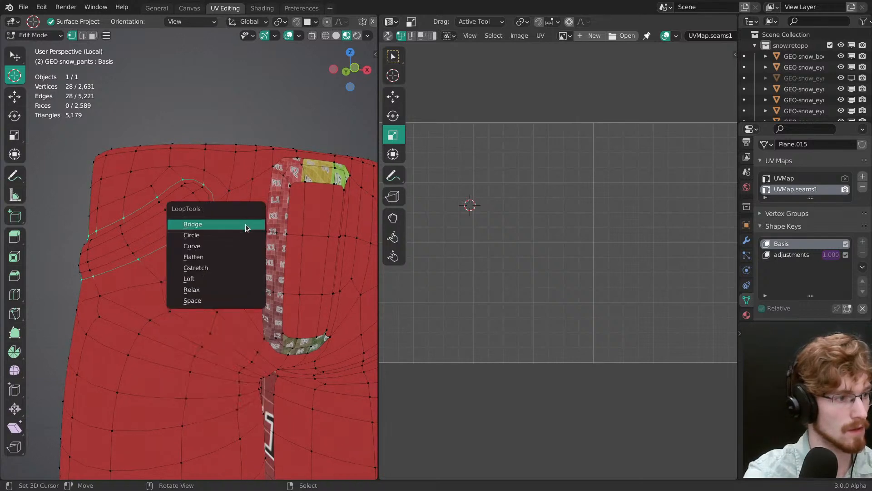
pyautogui.press('F3')
pyautogui.click(284, 230)
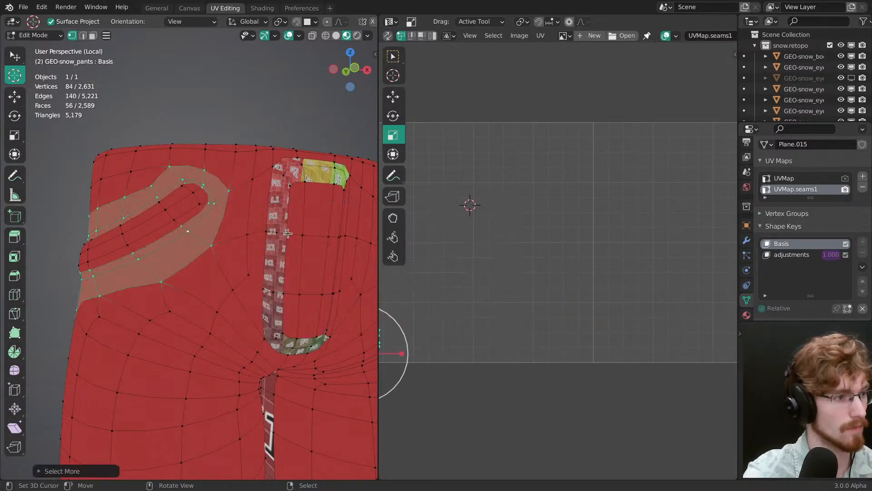
# Step: Compare the selected strip around the pocket with the pocket stitching in the jeans reference photo
pyautogui.moveTo(223, 228); pyautogui.dragTo(286, 225, button='middle')
pyautogui.hotkey('alt', 'Tab')
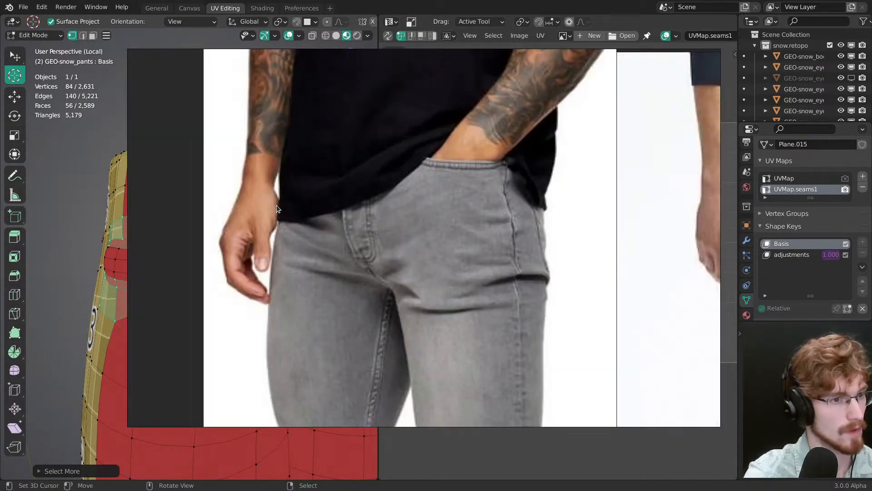
pyautogui.hotkey('alt', 'Tab')
pyautogui.moveTo(286, 197); pyautogui.dragTo(265, 257, button='middle')
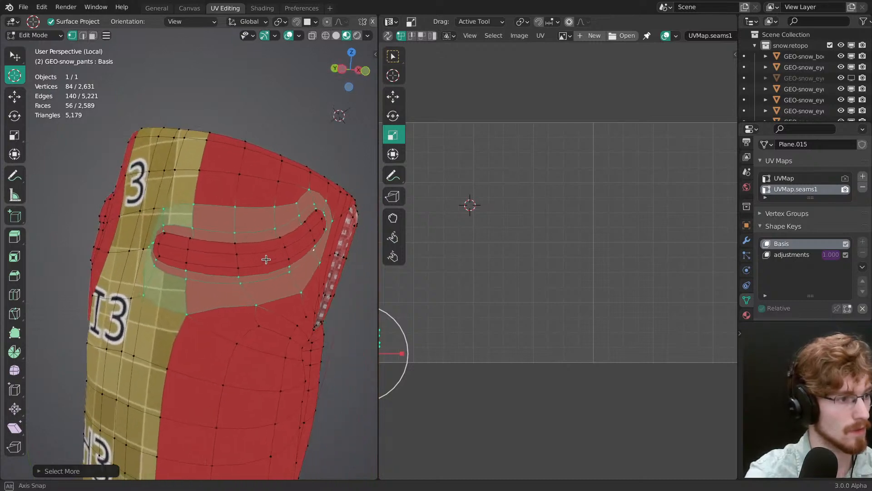
pyautogui.hotkey('alt', 'Tab')
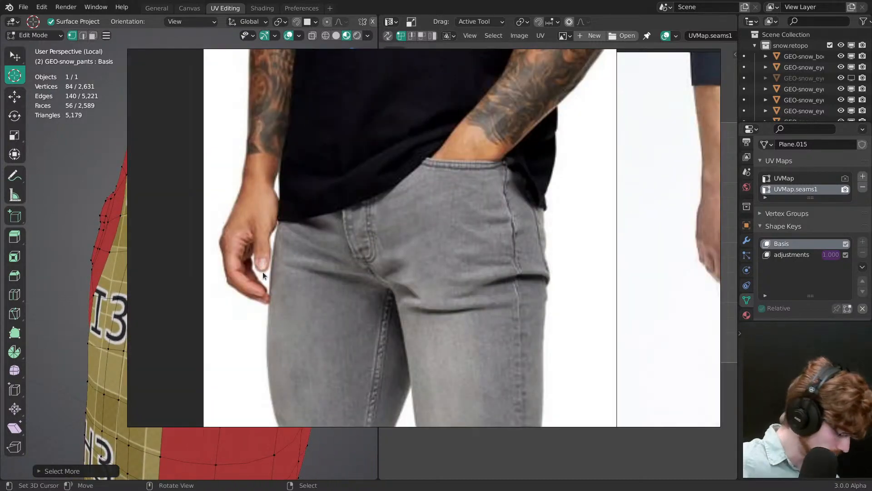
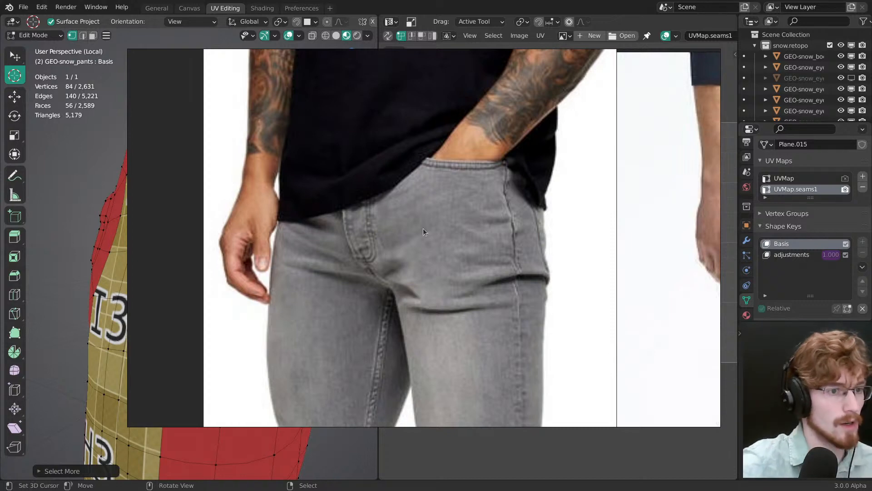
# Step: Clear the selection and select the strip along the front pocket opening on the character's right with shortest paths
pyautogui.moveTo(424, 228); pyautogui.dragTo(437, 205, button='middle')
pyautogui.hotkey('alt', 'Tab')
pyautogui.moveTo(257, 259)
pyautogui.mouseDown(button='middle')
pyautogui.moveTo(181, 259)
pyautogui.moveTo(253, 268)
pyautogui.moveTo(240, 266)
pyautogui.moveTo(255, 254)
pyautogui.moveTo(244, 257)
pyautogui.mouseUp(button='middle')
pyautogui.hotkey('alt', 'a')
pyautogui.click(222, 260)
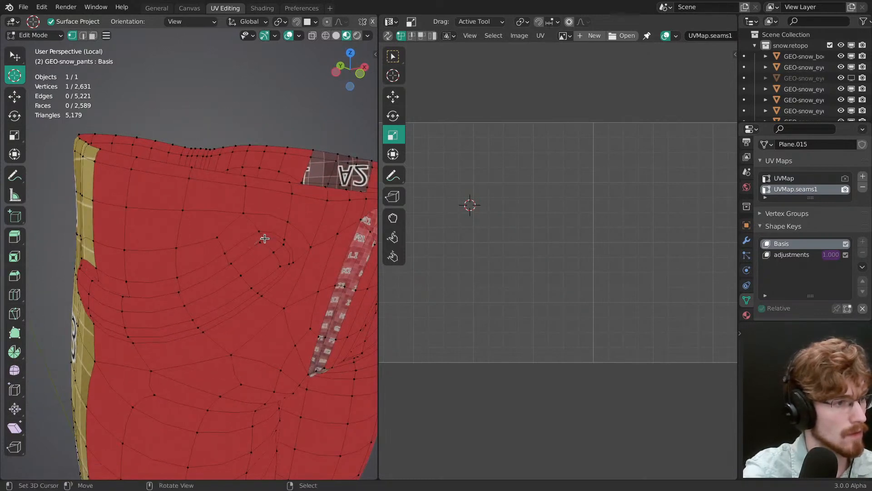
pyautogui.moveTo(250, 272); pyautogui.dragTo(305, 278, button='middle')
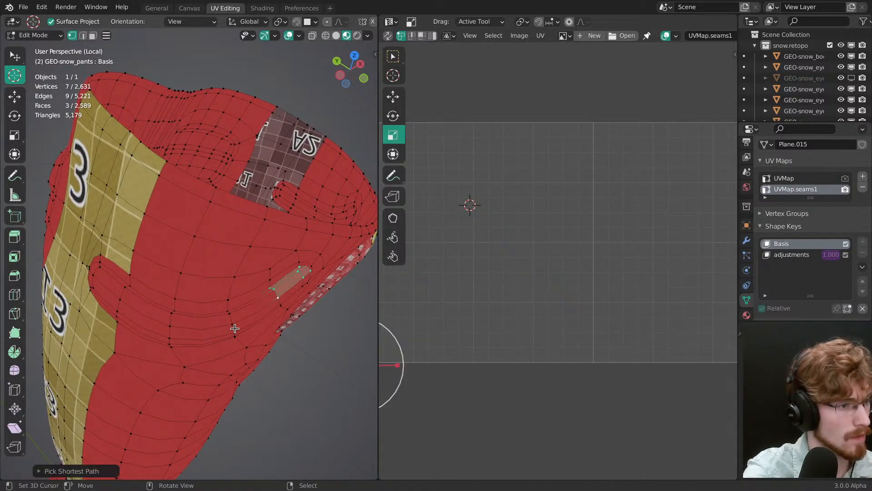
pyautogui.moveTo(234, 328); pyautogui.dragTo(164, 282, button='middle')
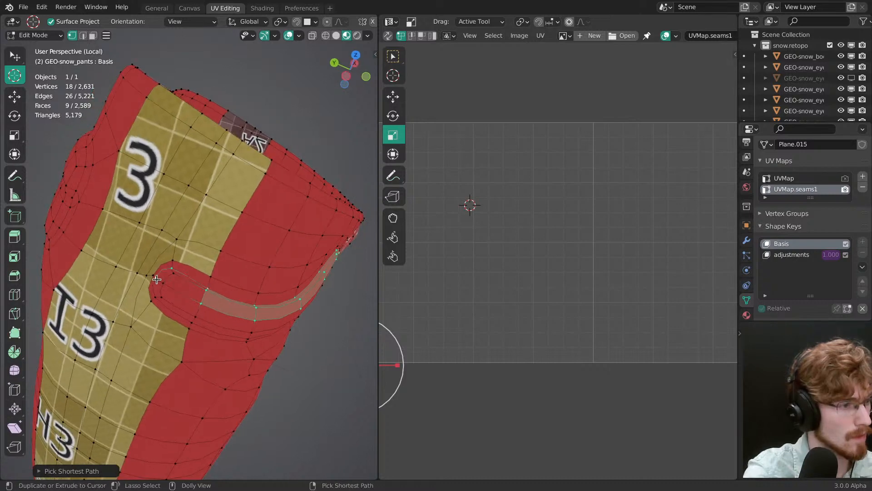
pyautogui.keyDown('shift'); pyautogui.rightClick(176, 276); pyautogui.keyUp('shift')
pyautogui.moveTo(265, 260); pyautogui.dragTo(196, 239, button='middle')
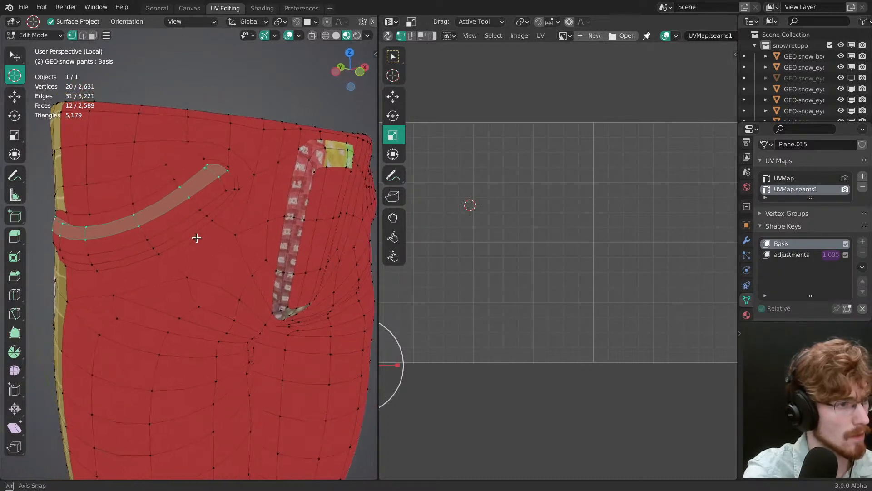
# Step: In face mode, extend the selection to include the end faces of the character's right front pocket strip
pyautogui.scroll(-2, 196, 240)
pyautogui.moveTo(275, 259); pyautogui.dragTo(319, 241, button='middle')
pyautogui.scroll(2, 179, 267)
pyautogui.scroll(-6, 224, 259)
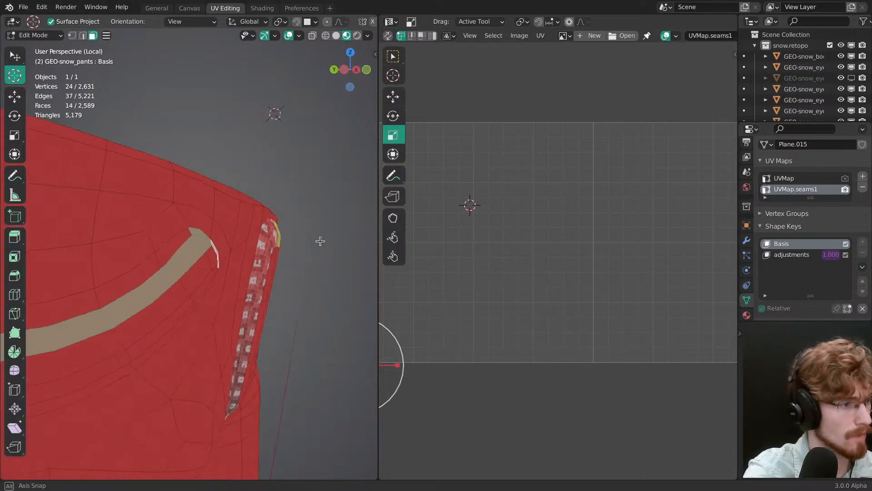
pyautogui.keyDown('shift'); pyautogui.moveTo(159, 295); pyautogui.dragTo(329, 255, button='middle'); pyautogui.keyUp('shift')
pyautogui.keyDown('ctrl'); pyautogui.rightClick(178, 286); pyautogui.keyUp('ctrl')
pyautogui.moveTo(178, 287); pyautogui.dragTo(235, 356, button='middle')
pyautogui.keyDown('ctrl'); pyautogui.rightClick(131, 293); pyautogui.keyUp('ctrl')
pyautogui.keyDown('ctrl'); pyautogui.rightClick(124, 265); pyautogui.keyUp('ctrl')
# Step: Add the matching strip of faces along the front pocket opening on the character's left to the selection
pyautogui.moveTo(359, 250); pyautogui.dragTo(173, 293, button='middle')
pyautogui.moveTo(225, 270); pyautogui.dragTo(150, 254, button='middle')
pyautogui.keyDown('shift'); pyautogui.rightClick(289, 203); pyautogui.keyUp('shift')
pyautogui.keyDown('ctrl'); pyautogui.rightClick(320, 291); pyautogui.keyUp('ctrl')
pyautogui.moveTo(320, 291); pyautogui.dragTo(275, 280, button='middle')
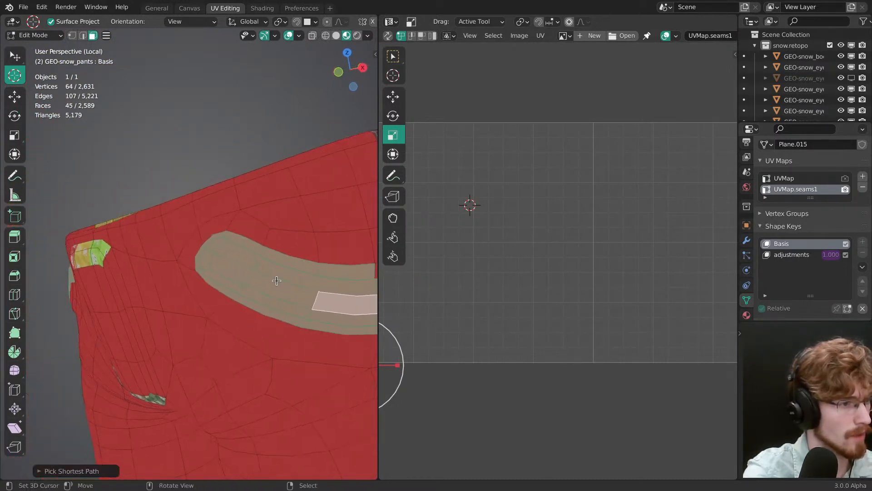
pyautogui.hotkey('ctrl', 'z')
pyautogui.keyDown('shift'); pyautogui.rightClick(218, 243); pyautogui.keyUp('shift')
pyautogui.moveTo(248, 252); pyautogui.dragTo(131, 290, button='middle')
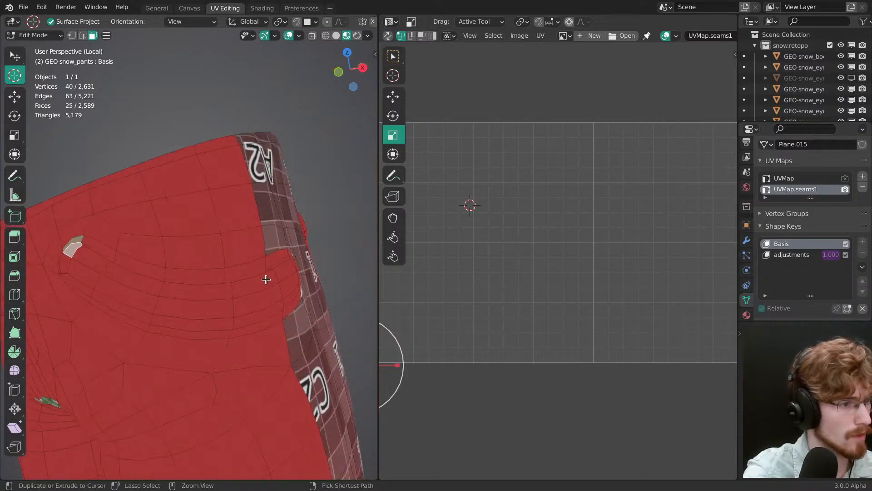
pyautogui.keyDown('ctrl'); pyautogui.rightClick(269, 287); pyautogui.keyUp('ctrl')
pyautogui.moveTo(269, 290); pyautogui.dragTo(266, 254, button='middle')
pyautogui.keyDown('ctrl'); pyautogui.rightClick(209, 284); pyautogui.keyUp('ctrl')
pyautogui.keyDown('ctrl'); pyautogui.rightClick(214, 308); pyautogui.keyUp('ctrl')
pyautogui.keyDown('ctrl'); pyautogui.rightClick(244, 261); pyautogui.keyUp('ctrl')
pyautogui.keyDown('ctrl'); pyautogui.rightClick(116, 187); pyautogui.keyUp('ctrl')
# Step: Unwrap the two front pocket strips into UVMap.seams1 and clear the selection
pyautogui.scroll(-3, 204, 247)
pyautogui.moveTo(116, 188); pyautogui.dragTo(251, 249, button='middle')
pyautogui.press('u')
pyautogui.click(203, 248)
pyautogui.scroll(-2, 201, 249)
pyautogui.hotkey('alt', 'a')
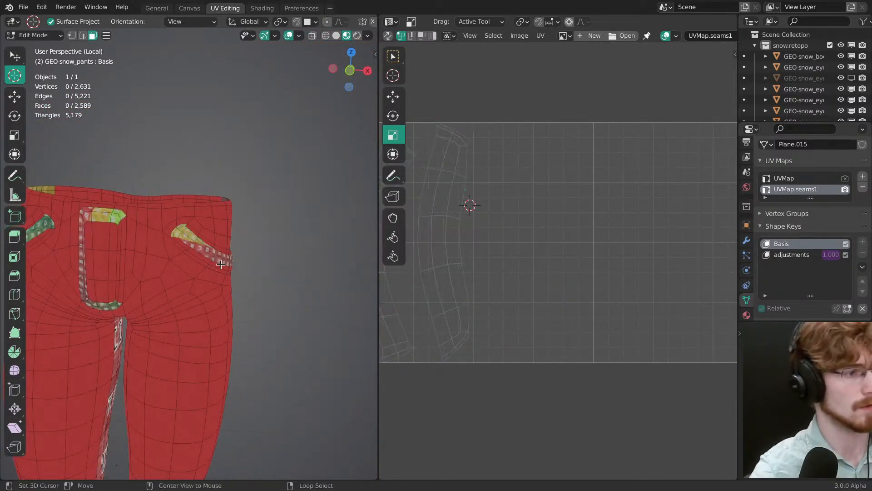
# Step: Compare the front pocket and fly strips and the back of the pants with the jeans reference photos
pyautogui.keyDown('shift'); pyautogui.moveTo(195, 267); pyautogui.dragTo(230, 219, button='middle'); pyautogui.keyUp('shift')
pyautogui.scroll(2, 282, 275)
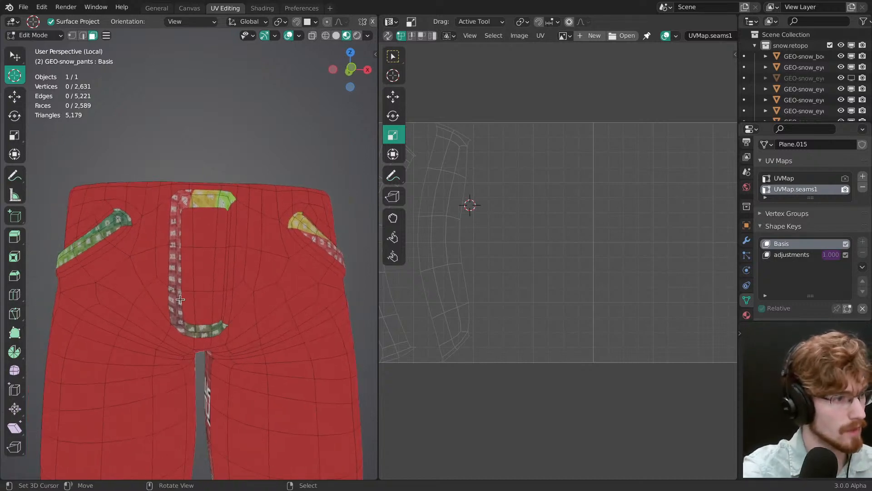
pyautogui.keyDown('shift'); pyautogui.moveTo(237, 299); pyautogui.dragTo(236, 245, button='middle'); pyautogui.keyUp('shift')
pyautogui.hotkey('alt', 'Tab')
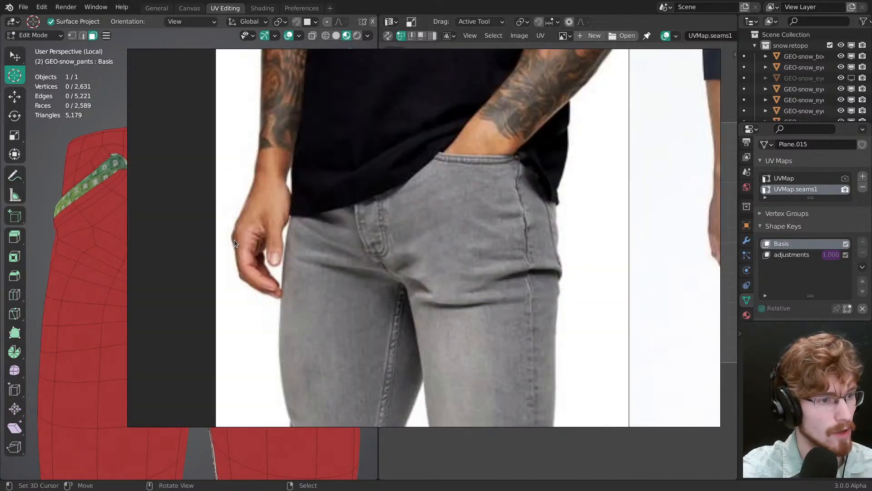
pyautogui.hotkey('alt', 'Tab')
pyautogui.moveTo(253, 240); pyautogui.dragTo(283, 268, button='middle')
pyautogui.hotkey('alt', 'Tab')
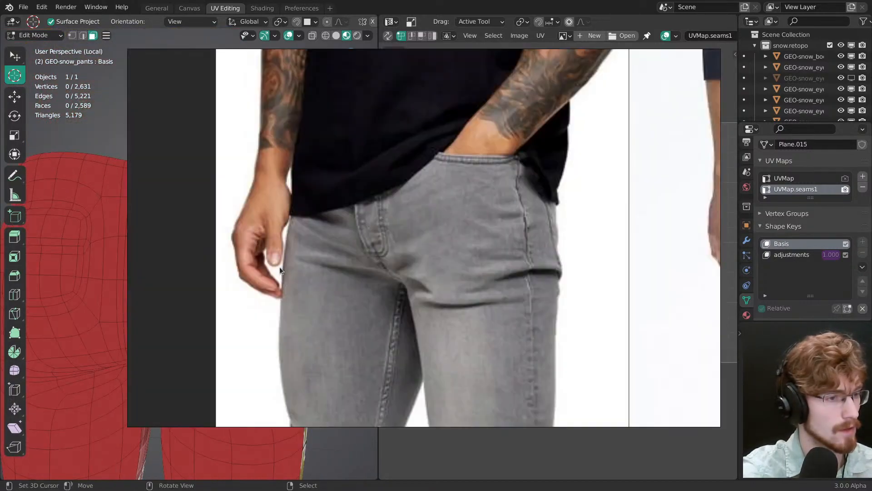
pyautogui.moveTo(573, 186); pyautogui.dragTo(282, 236, button='middle')
pyautogui.scroll(3, 376, 271)
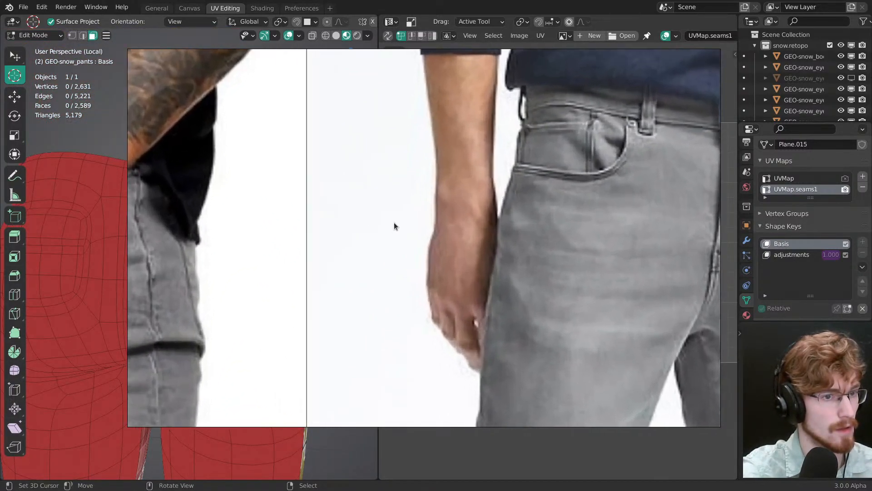
pyautogui.scroll(-6, 386, 225)
pyautogui.scroll(-6, 344, 234)
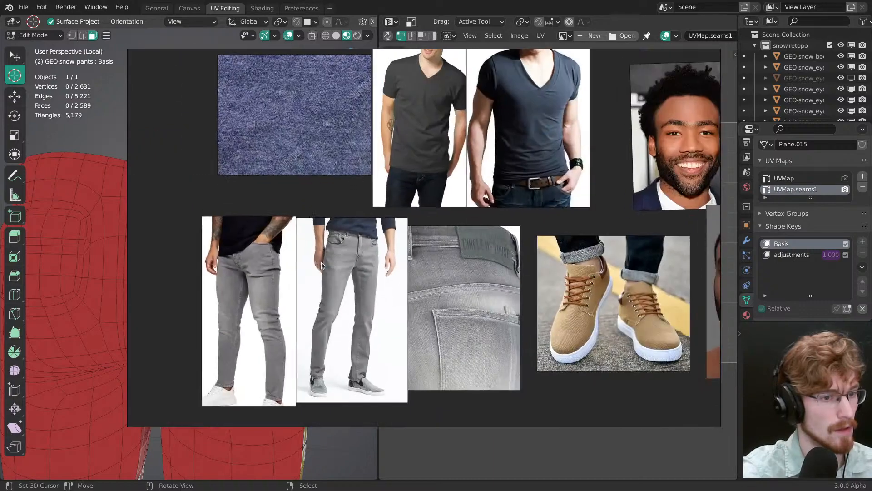
pyautogui.scroll(1, 326, 244)
pyautogui.hotkey('alt', 'Tab')
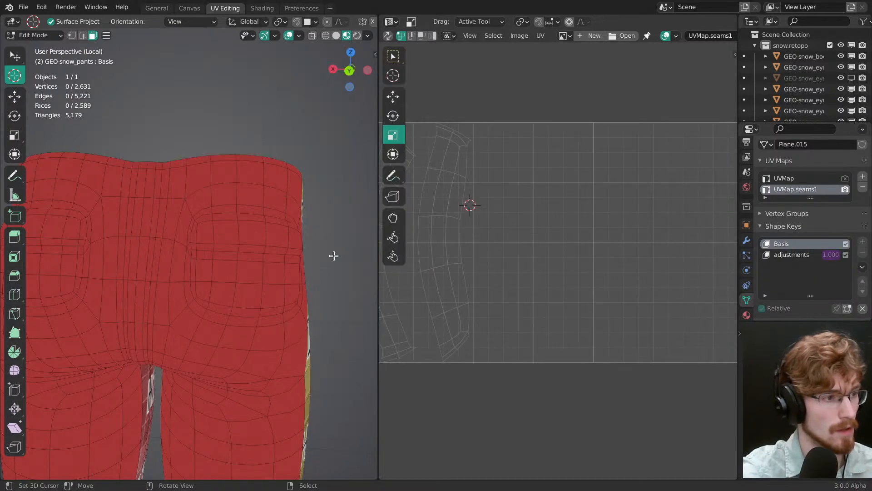
# Step: Select the face band across the opening of both back pockets and unwrap it
pyautogui.moveTo(218, 257); pyautogui.dragTo(245, 253, button='middle')
pyautogui.scroll(-3, 251, 260)
pyautogui.scroll(5, 220, 230)
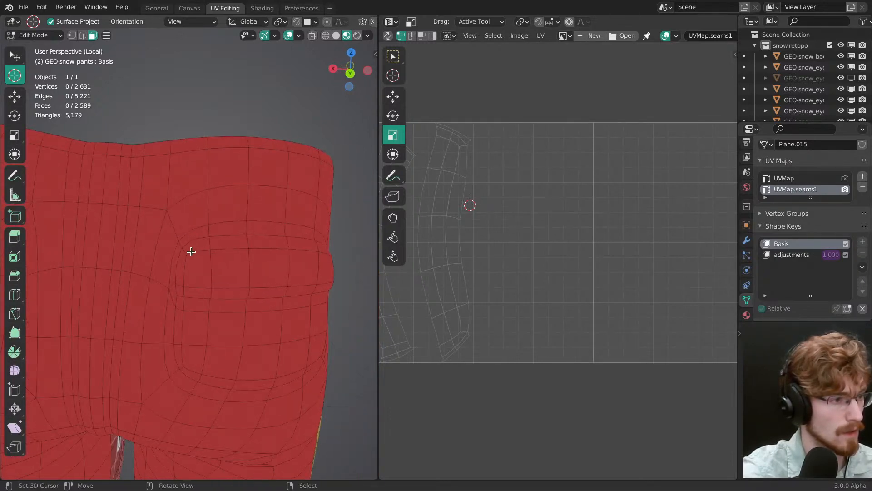
pyautogui.click(184, 249)
pyautogui.moveTo(220, 276); pyautogui.dragTo(313, 273, button='middle')
pyautogui.keyDown('ctrl'); pyautogui.keyDown('shift'); pyautogui.click(255, 281); pyautogui.keyUp('shift'); pyautogui.keyUp('ctrl')
pyautogui.scroll(-5, 222, 258)
pyautogui.moveTo(236, 265); pyautogui.dragTo(269, 267, button='middle')
pyautogui.keyDown('ctrl'); pyautogui.click(158, 256); pyautogui.keyUp('ctrl')
pyautogui.press('u')
pyautogui.click(264, 264)
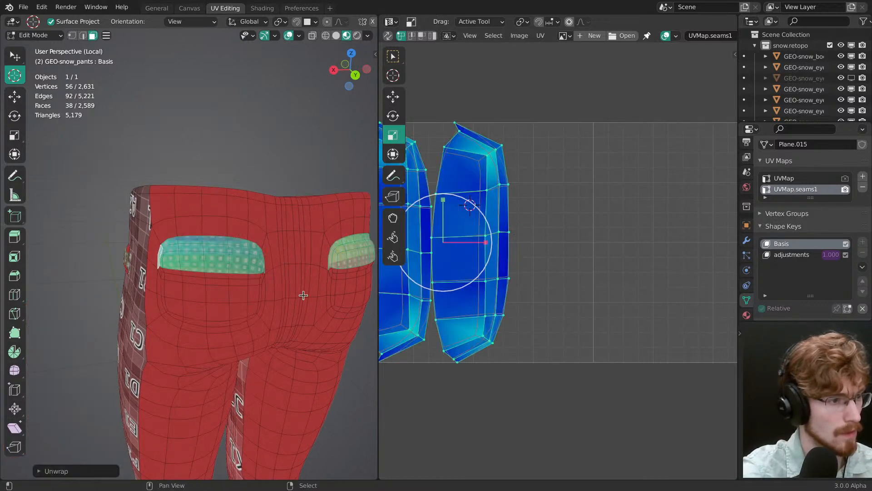
# Step: Clear the selection, check the pants against the jeans reference photos, and return to the front view
pyautogui.moveTo(303, 295); pyautogui.dragTo(191, 205, button='middle')
pyautogui.hotkey('alt', 'a')
pyautogui.keyDown('ctrl'); pyautogui.moveTo(200, 333); pyautogui.dragTo(191, 209, button='middle'); pyautogui.keyUp('ctrl')
pyautogui.hotkey('alt', 'Tab')
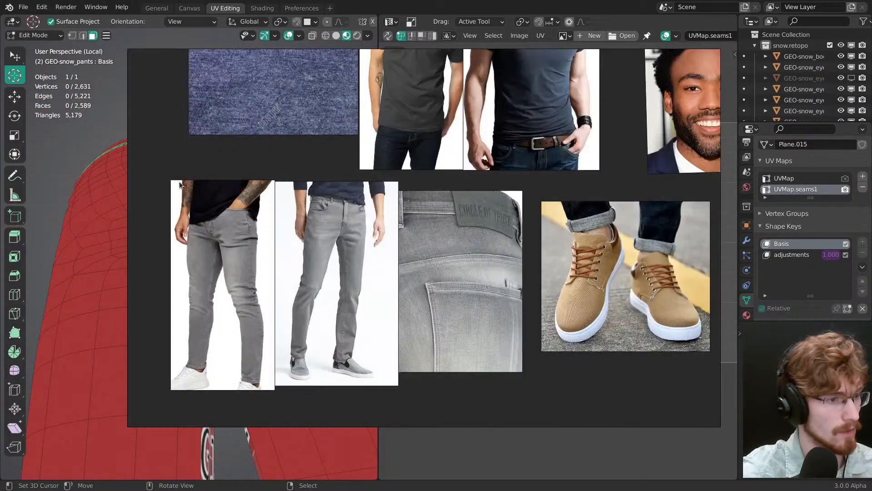
pyautogui.hotkey('alt', 'Tab')
pyautogui.moveTo(181, 191); pyautogui.dragTo(257, 299, button='middle')
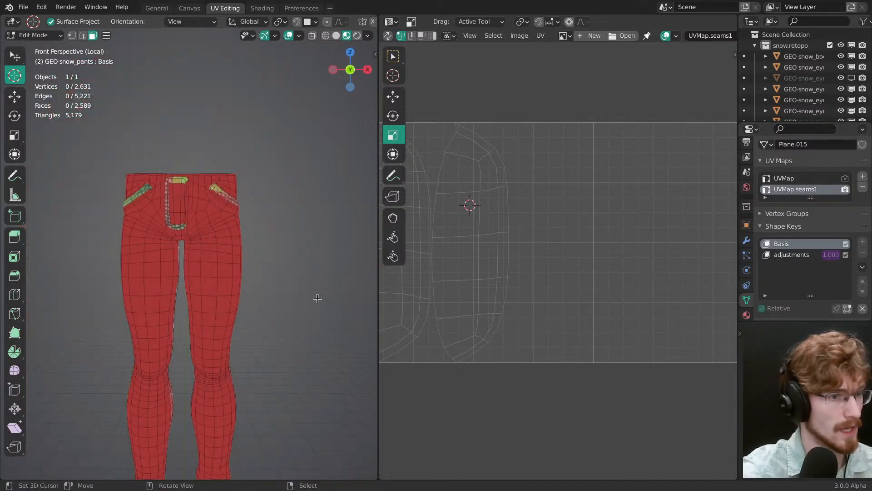
# Step: Select all faces, pick the linked seam UV islands without the collapsed corner faces, and average their island scale
pyautogui.press('a')
pyautogui.scroll(-4, 473, 205)
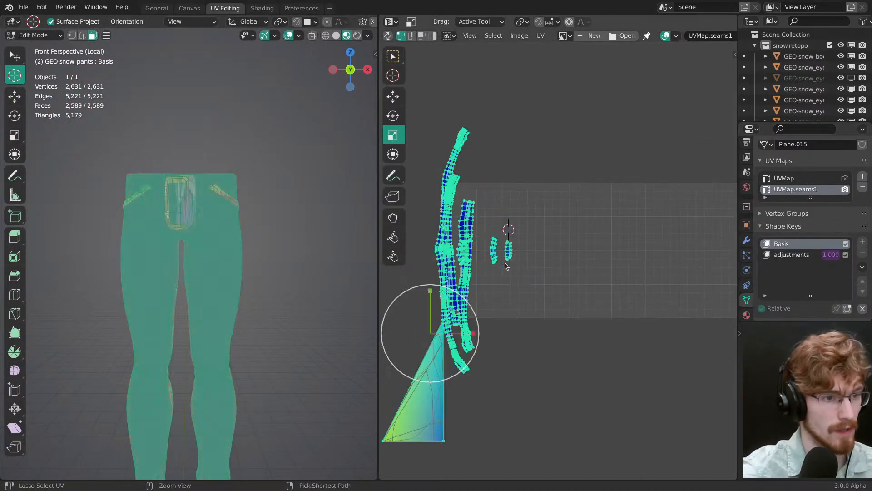
pyautogui.press('u')
pyautogui.press('u')
pyautogui.moveTo(500, 312); pyautogui.dragTo(581, 325, button='middle')
pyautogui.hotkey('alt', 'a')
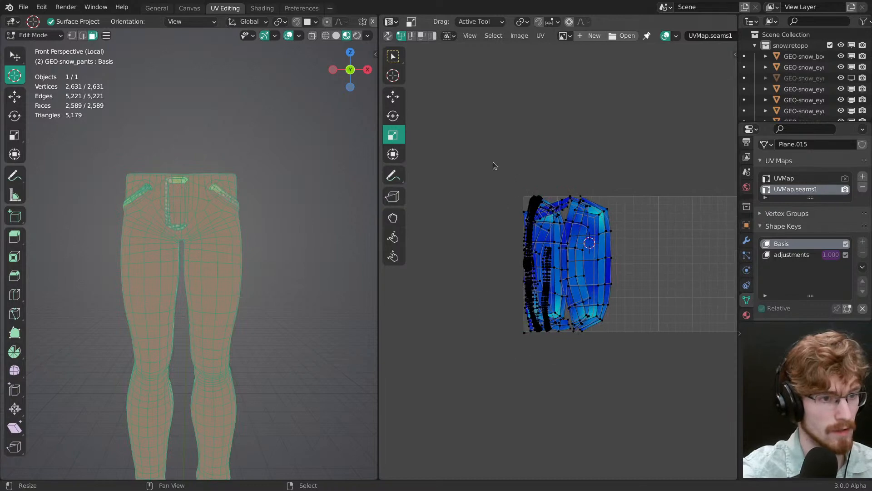
pyautogui.press('w')
pyautogui.moveTo(509, 185); pyautogui.dragTo(599, 251)
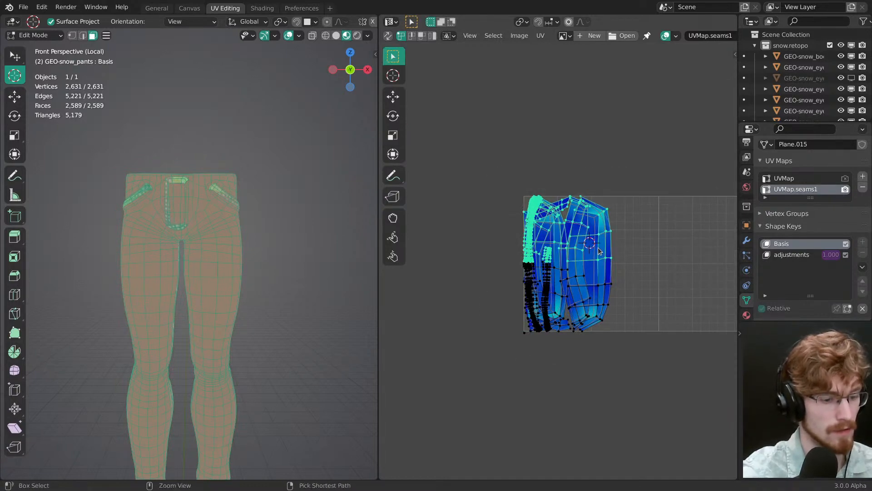
pyautogui.hotkey('ctrl', 'l')
pyautogui.keyDown('ctrl'); pyautogui.moveTo(536, 240); pyautogui.dragTo(589, 256, button='middle'); pyautogui.keyUp('ctrl')
pyautogui.hotkey('ctrl', 'a')
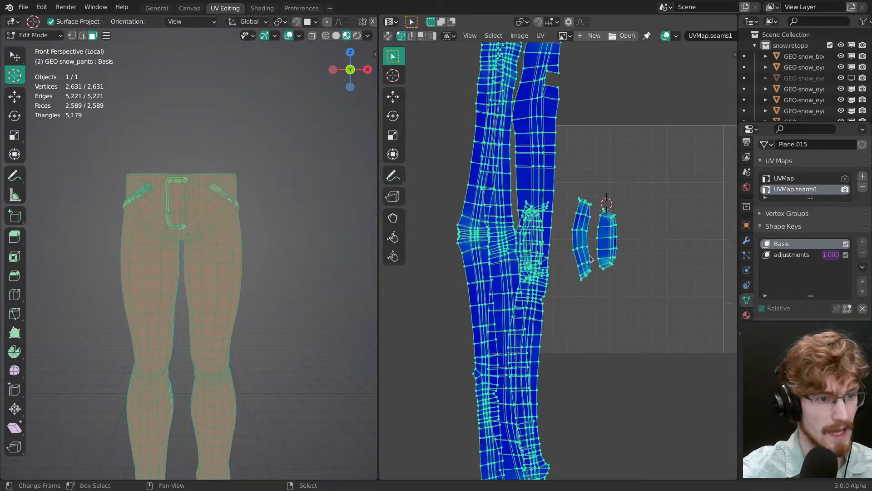
# Step: Resize and reposition the seam islands inside the UV tile and pack them
pyautogui.scroll(-1, 590, 258)
pyautogui.press('s')
pyautogui.click(596, 305)
pyautogui.press('g')
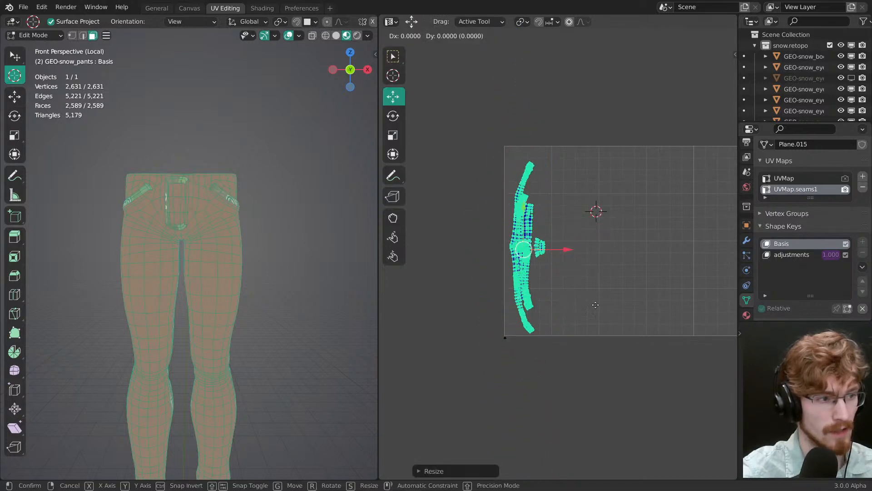
pyautogui.press('s')
pyautogui.moveTo(596, 304); pyautogui.dragTo(661, 329)
pyautogui.hotkey('ctrl', 'p')
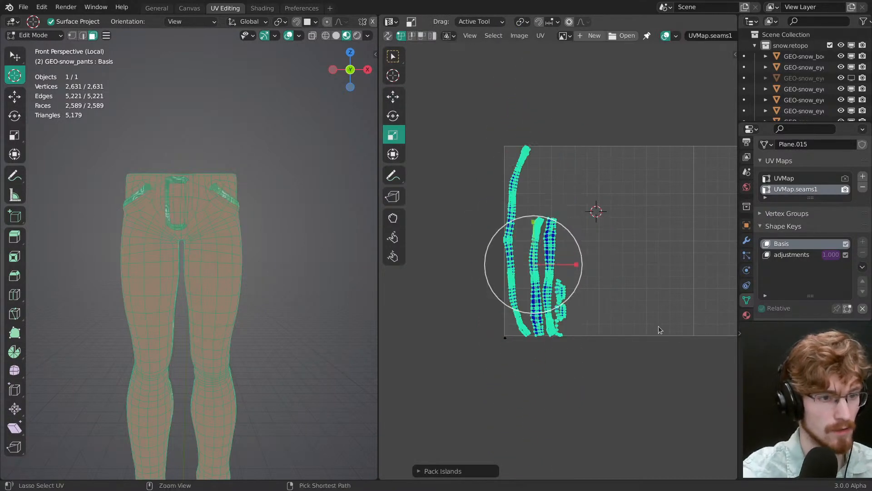
# Step: Inspect the packed seam islands and the color grid on the pants with the faces deselected, and reselect everything
pyautogui.scroll(3, 568, 255)
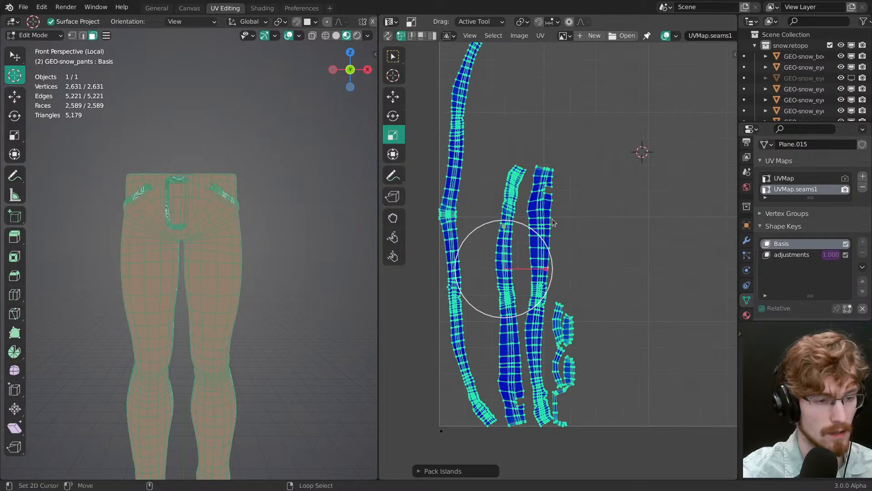
pyautogui.hotkey('alt', 'a')
pyautogui.hotkey('alt', 'a')
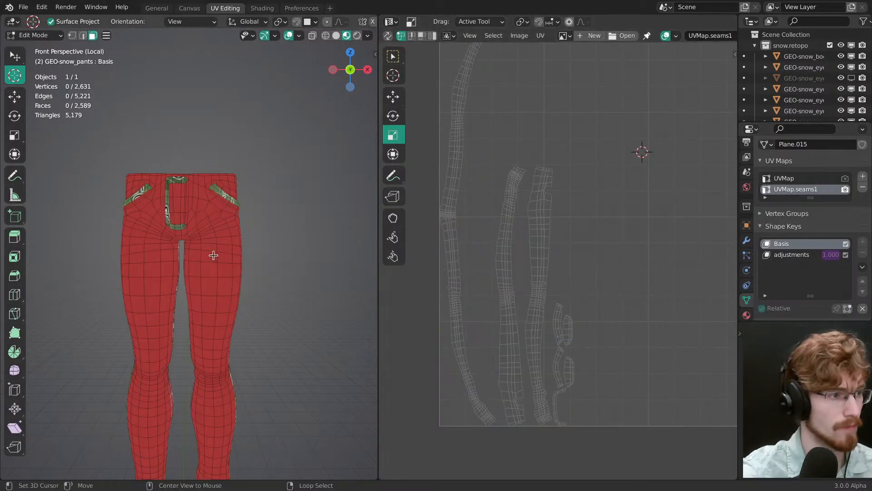
pyautogui.scroll(3, 213, 253)
pyautogui.scroll(-1, 519, 331)
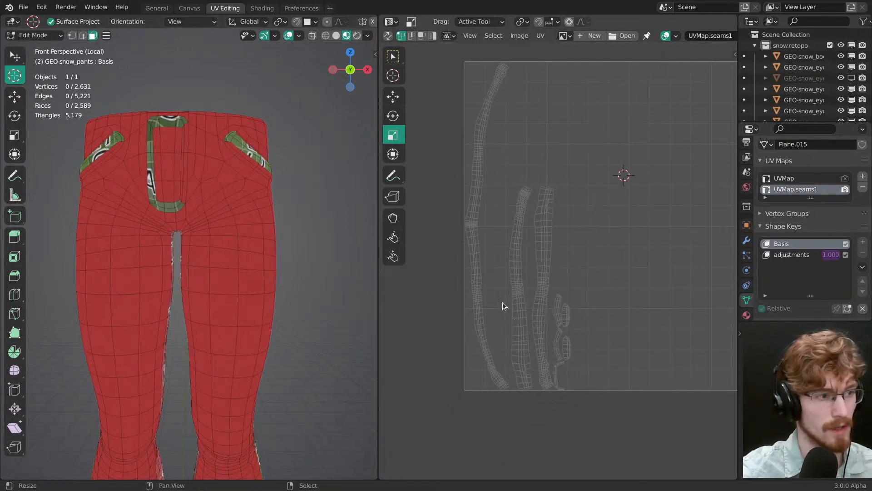
pyautogui.press('a')
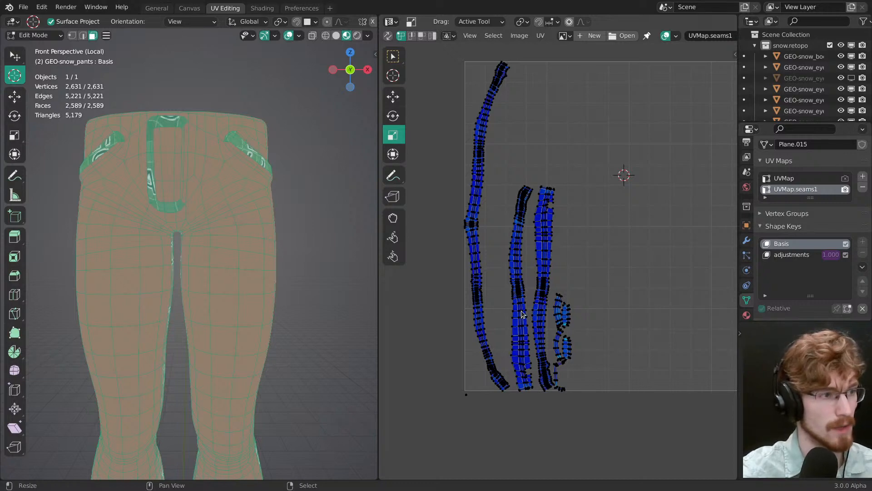
pyautogui.scroll(2, 482, 285)
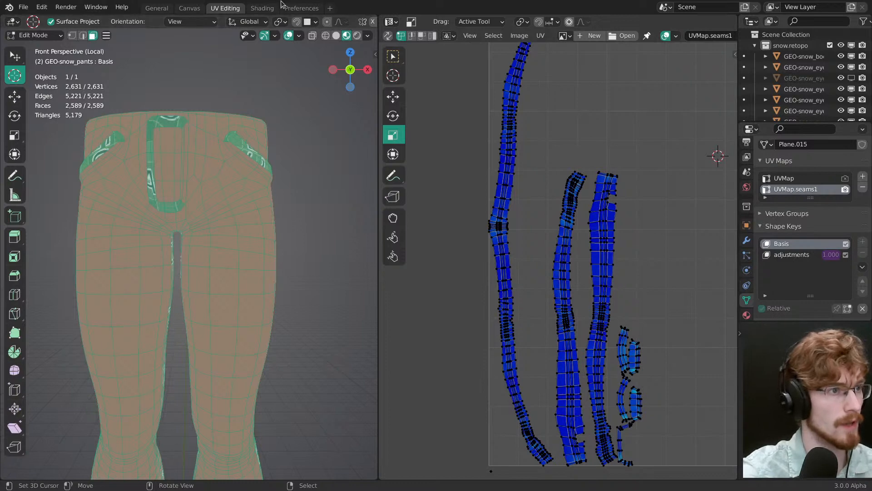
# Step: In the Shading workspace, set the first two UV Map nodes in the snow.pants Seams frame to UVMap.seams1
pyautogui.click(297, 8)
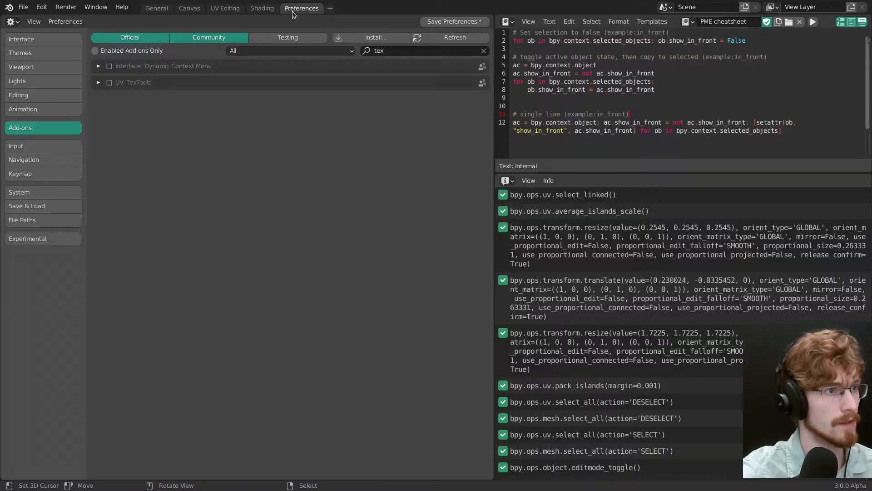
pyautogui.click(263, 9)
pyautogui.moveTo(431, 350); pyautogui.dragTo(445, 459, button='middle')
pyautogui.moveTo(443, 448); pyautogui.dragTo(670, 384, button='middle')
pyautogui.moveTo(425, 379); pyautogui.dragTo(596, 417, button='middle')
pyautogui.moveTo(485, 394); pyautogui.dragTo(568, 429, button='middle')
pyautogui.keyDown('ctrl'); pyautogui.moveTo(569, 428); pyautogui.dragTo(568, 440, button='middle'); pyautogui.keyUp('ctrl')
pyautogui.moveTo(666, 313); pyautogui.dragTo(604, 353, button='middle')
pyautogui.keyDown('ctrl'); pyautogui.moveTo(497, 379); pyautogui.dragTo(496, 364, button='middle'); pyautogui.keyUp('ctrl')
pyautogui.moveTo(495, 364); pyautogui.dragTo(409, 387, button='middle')
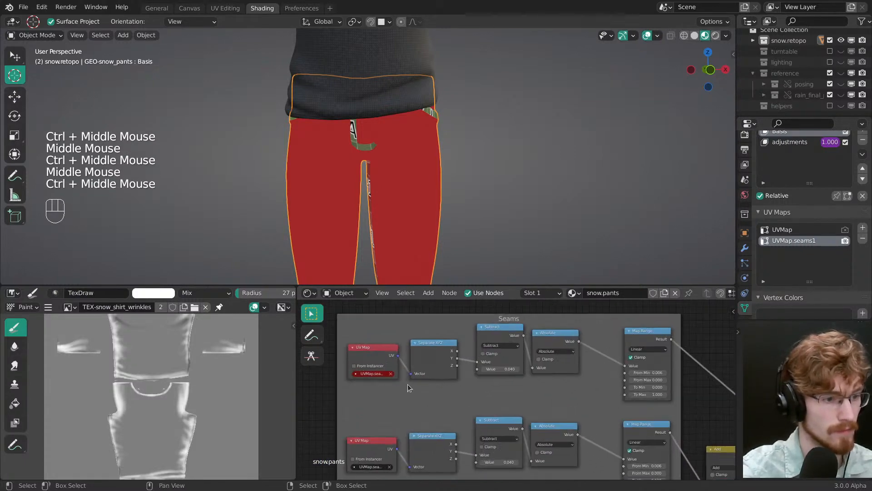
pyautogui.click(373, 373)
pyautogui.moveTo(381, 396); pyautogui.dragTo(378, 391, button='middle')
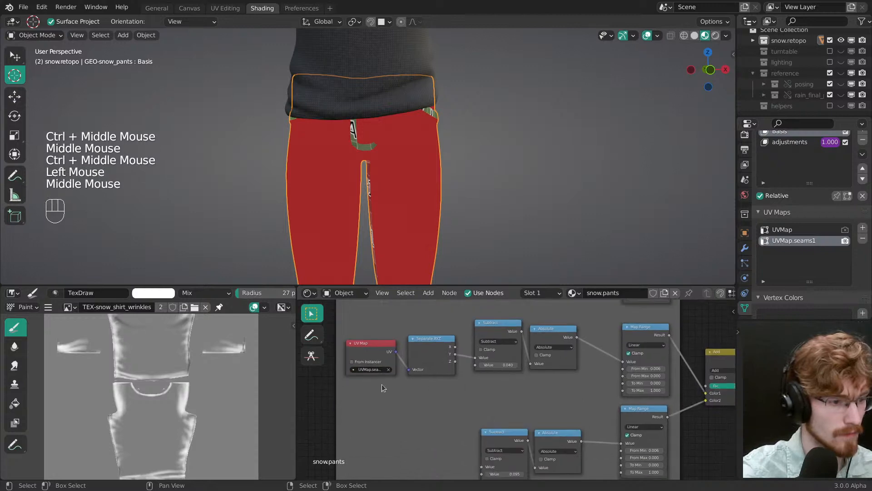
pyautogui.click(378, 370)
pyautogui.click(381, 388)
# Step: Preview the second row's Map Range node from the Seams frame on the pants and return to the UV Editing workspace
pyautogui.moveTo(447, 411); pyautogui.dragTo(419, 372, button='middle')
pyautogui.keyDown('ctrl'); pyautogui.moveTo(419, 372); pyautogui.dragTo(419, 408, button='middle'); pyautogui.keyUp('ctrl')
pyautogui.moveTo(518, 346); pyautogui.dragTo(484, 411, button='middle')
pyautogui.keyDown('ctrl'); pyautogui.keyDown('shift'); pyautogui.click(537, 380); pyautogui.keyUp('shift'); pyautogui.keyUp('ctrl')
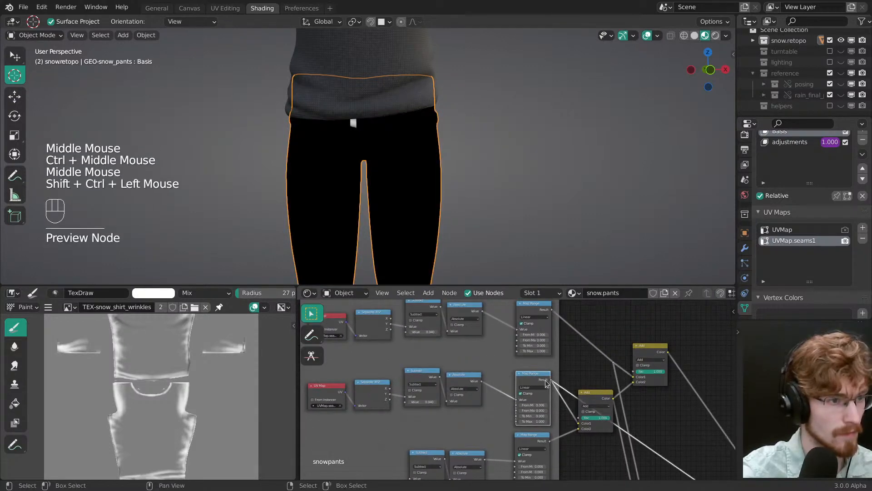
pyautogui.moveTo(446, 187); pyautogui.dragTo(440, 170, button='middle')
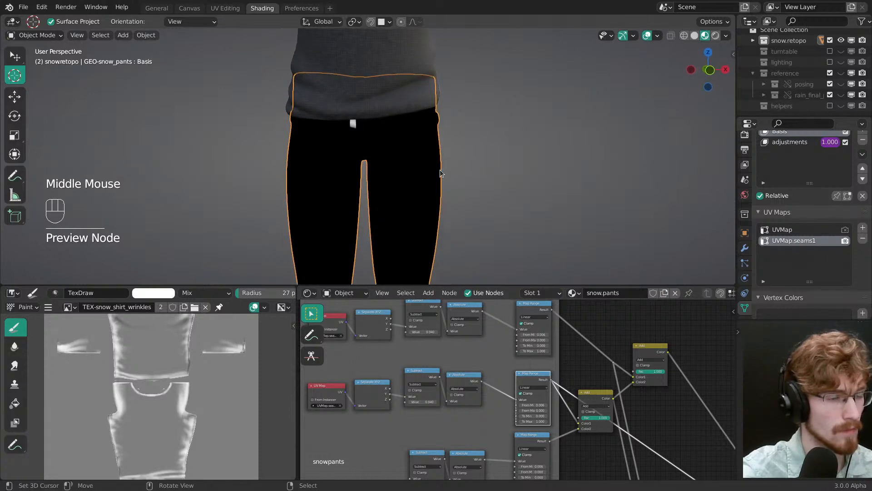
pyautogui.click(225, 9)
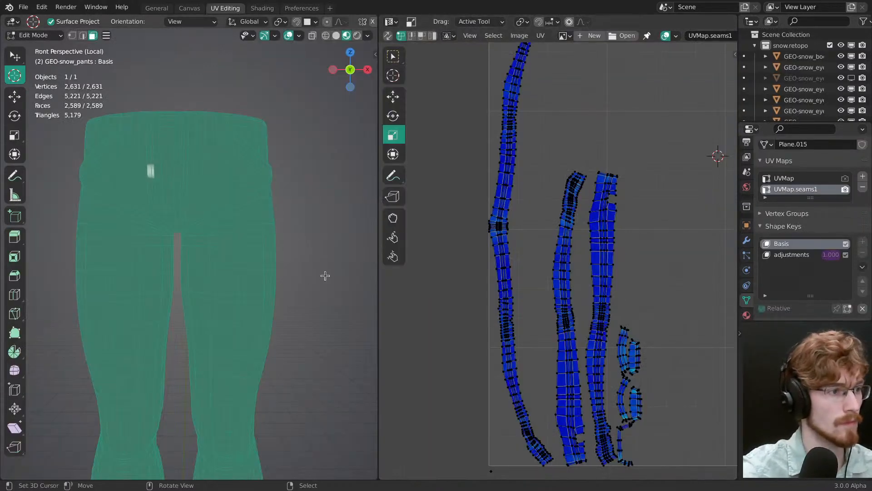
pyautogui.hotkey('shift', 'alt', 'z')
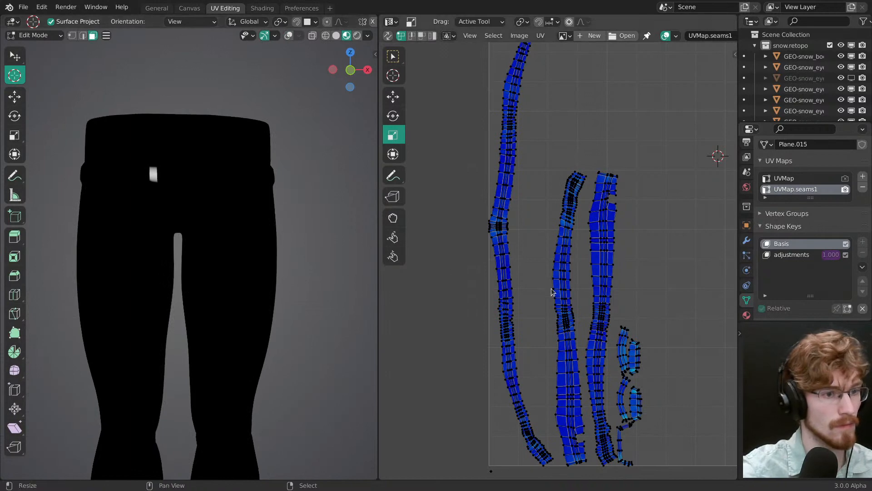
pyautogui.press('l')
pyautogui.keyDown('ctrl'); pyautogui.moveTo(507, 278); pyautogui.dragTo(547, 350, button='middle'); pyautogui.keyUp('ctrl')
pyautogui.press('r')
pyautogui.moveTo(568, 344)
pyautogui.mouseDown()
pyautogui.moveTo(598, 328)
pyautogui.moveTo(567, 340)
pyautogui.mouseUp()
pyautogui.rightClick(568, 340)
pyautogui.press('z')
pyautogui.click(275, 261)
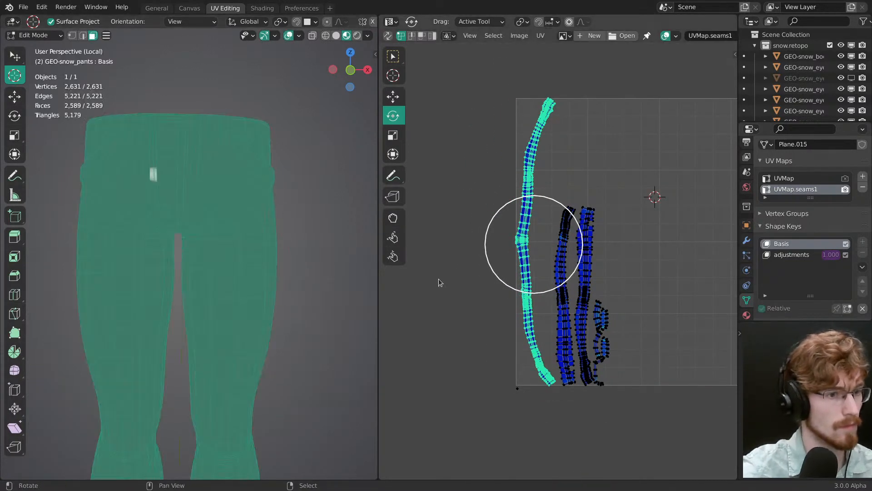
# Step: Turn on UV sync selection in face mode and select the longest leg strip's island
pyautogui.press('3')
pyautogui.rightClick(529, 275)
pyautogui.press('l')
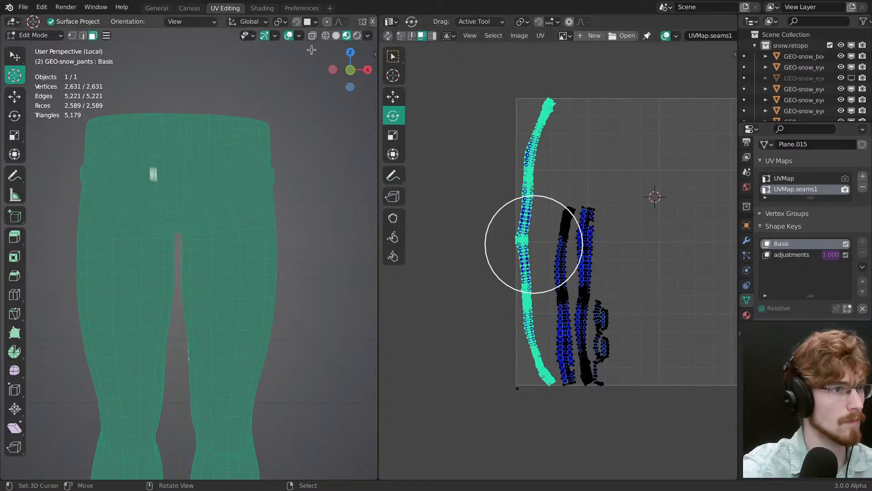
pyautogui.click(388, 36)
pyautogui.rightClick(530, 270)
pyautogui.press('l')
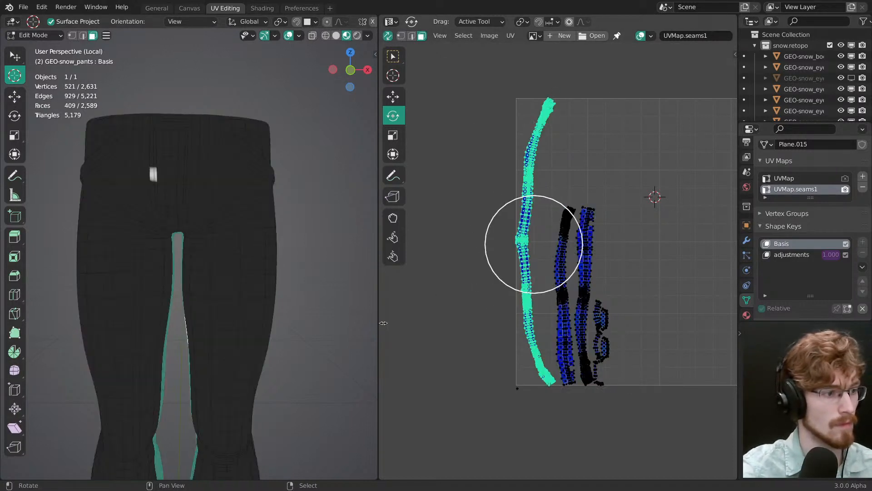
# Step: Select the outer-leg strip's island, move it well to the right of the other islands, and deselect it
pyautogui.keyDown('shift'); pyautogui.moveTo(313, 345); pyautogui.dragTo(312, 218, button='middle'); pyautogui.keyUp('shift')
pyautogui.rightClick(559, 256)
pyautogui.press('l')
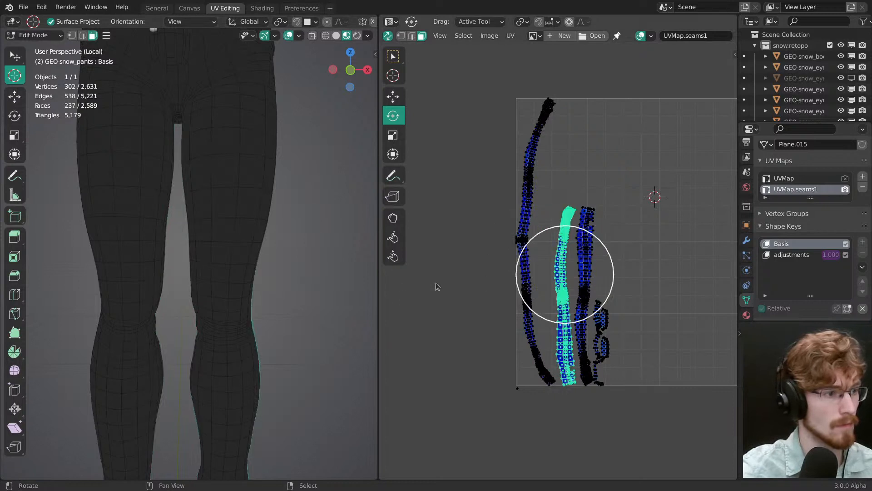
pyautogui.moveTo(259, 274); pyautogui.dragTo(176, 269, button='middle')
pyautogui.moveTo(265, 290); pyautogui.dragTo(203, 225, button='middle')
pyautogui.scroll(-1, 586, 295)
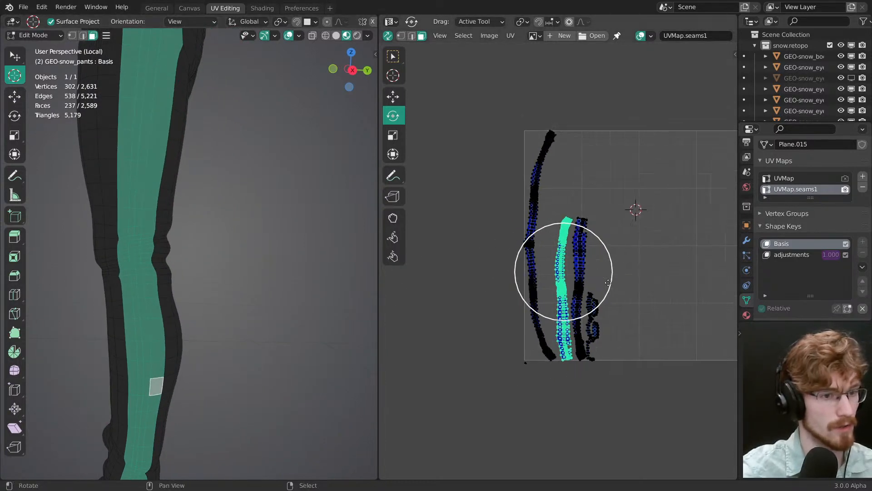
pyautogui.moveTo(590, 302); pyautogui.dragTo(563, 266, button='middle')
pyautogui.press('g')
pyautogui.moveTo(563, 266); pyautogui.dragTo(688, 295)
pyautogui.click(541, 167)
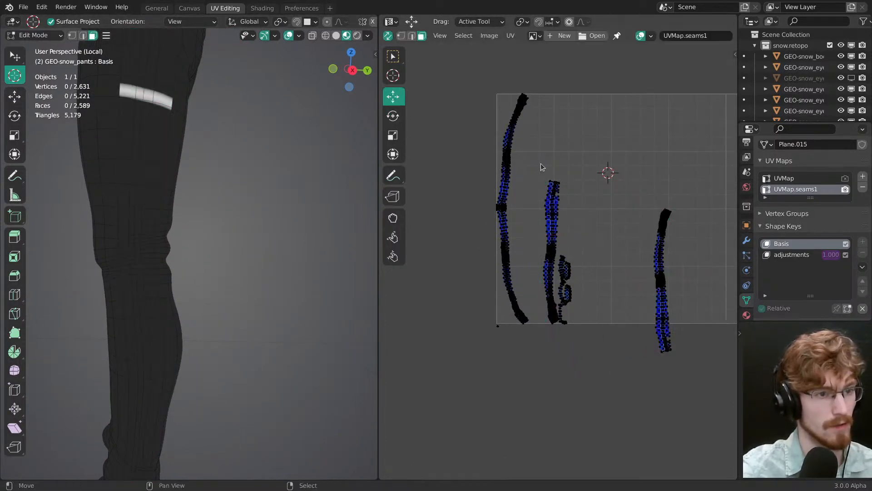
# Step: Select all the remaining seam islands, rotate them to horizontal, and move them into the upper part of the UV tile
pyautogui.moveTo(474, 148)
pyautogui.keyDown('ctrl'); pyautogui.mouseDown()
pyautogui.moveTo(535, 274)
pyautogui.moveTo(537, 249)
pyautogui.mouseUp(); pyautogui.keyUp('ctrl')
pyautogui.hotkey('ctrl', 'l')
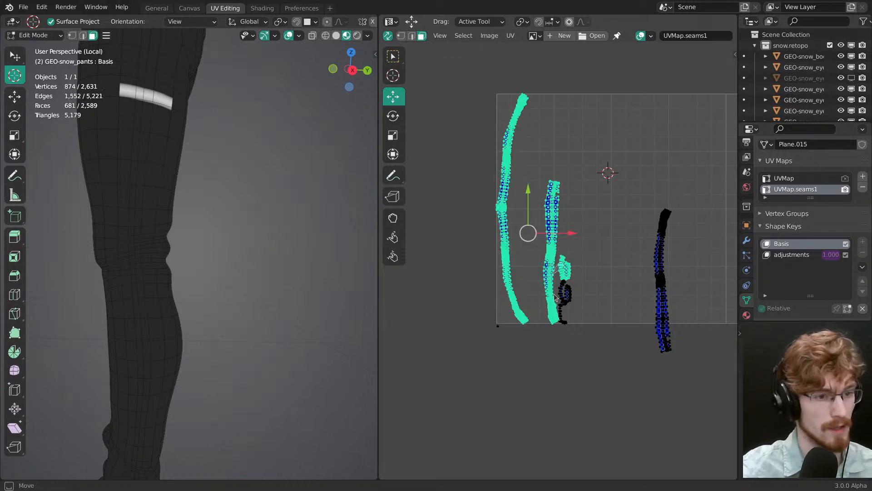
pyautogui.moveTo(574, 297); pyautogui.dragTo(626, 220)
pyautogui.press('r')
pyautogui.moveTo(625, 254); pyautogui.dragTo(632, 159)
pyautogui.press('g')
pyautogui.moveTo(638, 241); pyautogui.dragTo(703, 231)
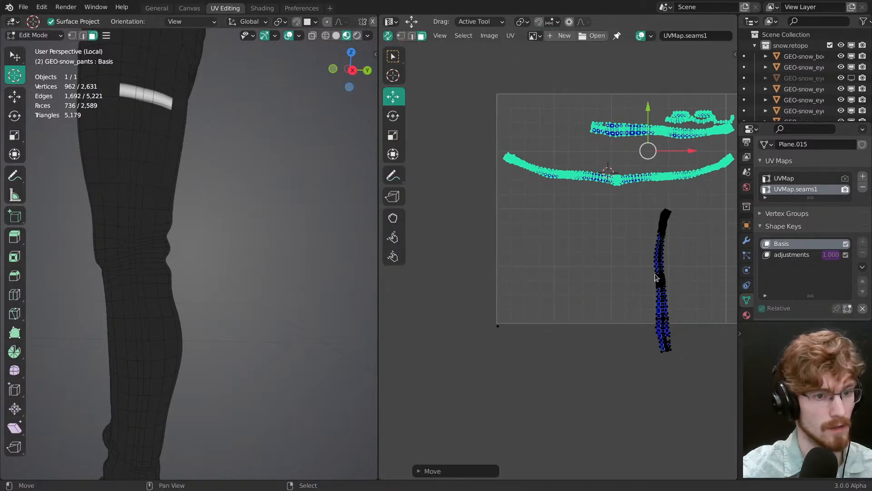
# Step: Rotate the outer-leg strip's island to horizontal and place it along the bottom edge of the UV tile
pyautogui.click(660, 279)
pyautogui.hotkey('ctrl', 'l')
pyautogui.press('r')
pyautogui.moveTo(688, 301); pyautogui.dragTo(707, 236)
pyautogui.press('g')
pyautogui.moveTo(696, 321); pyautogui.dragTo(627, 371)
pyautogui.click(627, 371)
# Step: Turn off UV sync selection, then select the outer-leg strip's lengthwise centre line of vertices and pin it
pyautogui.scroll(3, 242, 302)
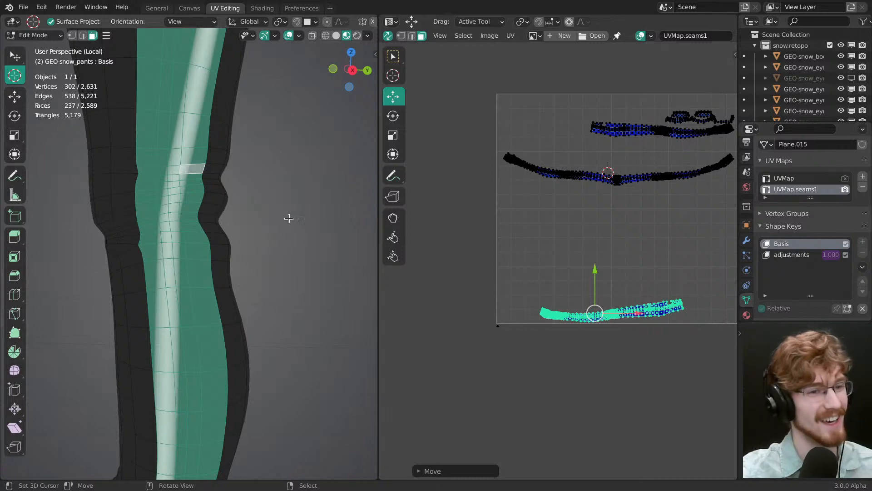
pyautogui.scroll(6, 590, 245)
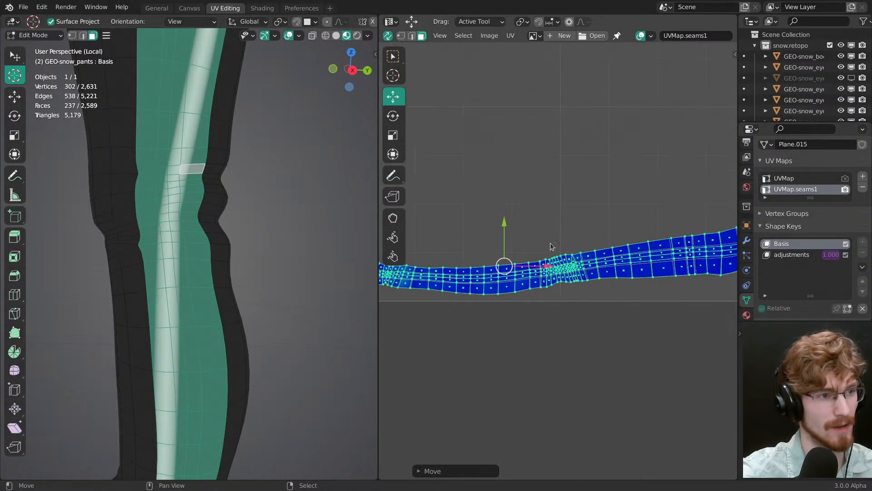
pyautogui.click(387, 38)
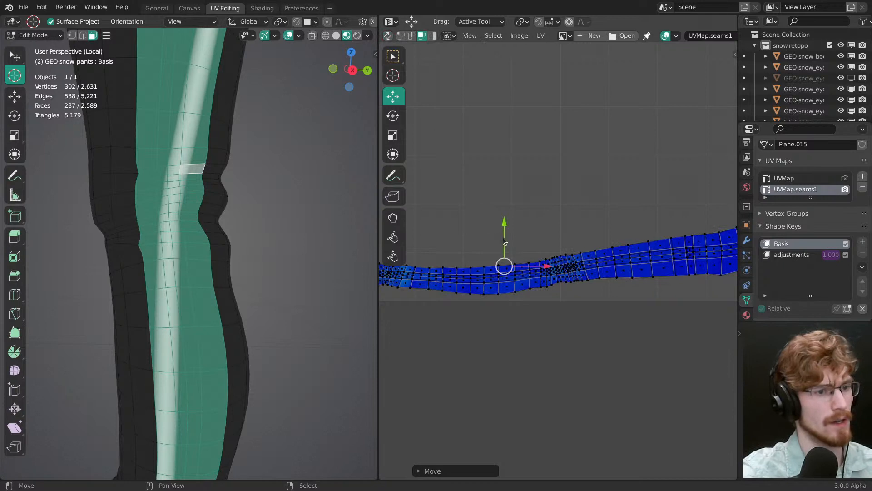
pyautogui.press('a')
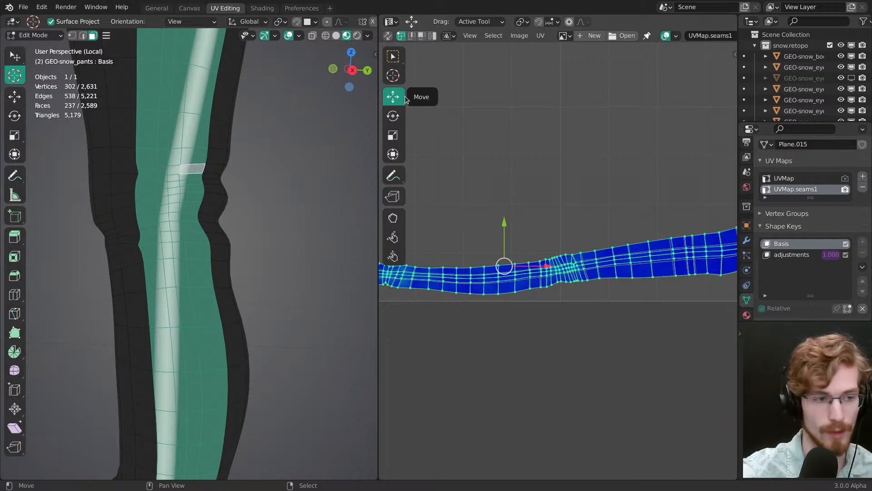
pyautogui.moveTo(546, 209); pyautogui.dragTo(640, 214, button='middle')
pyautogui.keyDown('ctrl'); pyautogui.moveTo(640, 214); pyautogui.dragTo(567, 242, button='middle'); pyautogui.keyUp('ctrl')
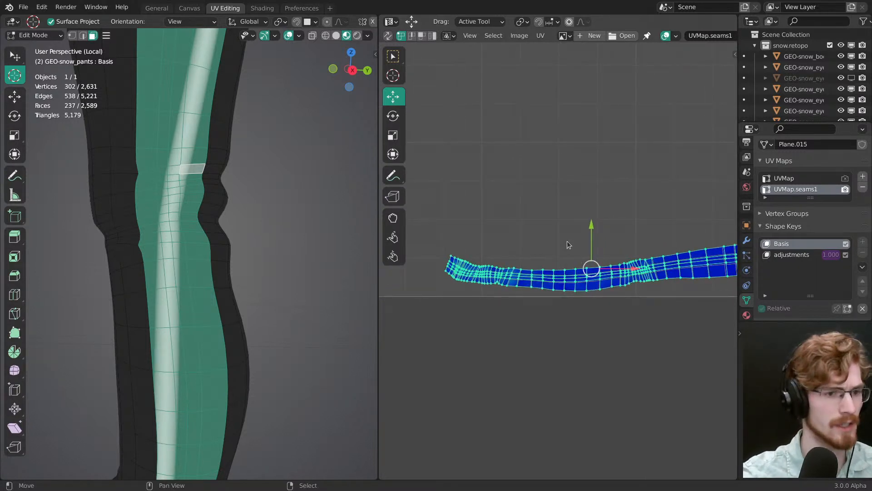
pyautogui.moveTo(567, 242); pyautogui.dragTo(533, 226, button='middle')
pyautogui.keyDown('alt'); pyautogui.rightClick(576, 259); pyautogui.keyUp('alt')
pyautogui.moveTo(571, 260)
pyautogui.keyDown('ctrl'); pyautogui.mouseDown(button='middle')
pyautogui.moveTo(606, 273)
pyautogui.moveTo(575, 264)
pyautogui.moveTo(576, 254)
pyautogui.moveTo(569, 275)
pyautogui.mouseUp(button='middle'); pyautogui.keyUp('ctrl')
pyautogui.press('p')
pyautogui.scroll(-4, 568, 270)
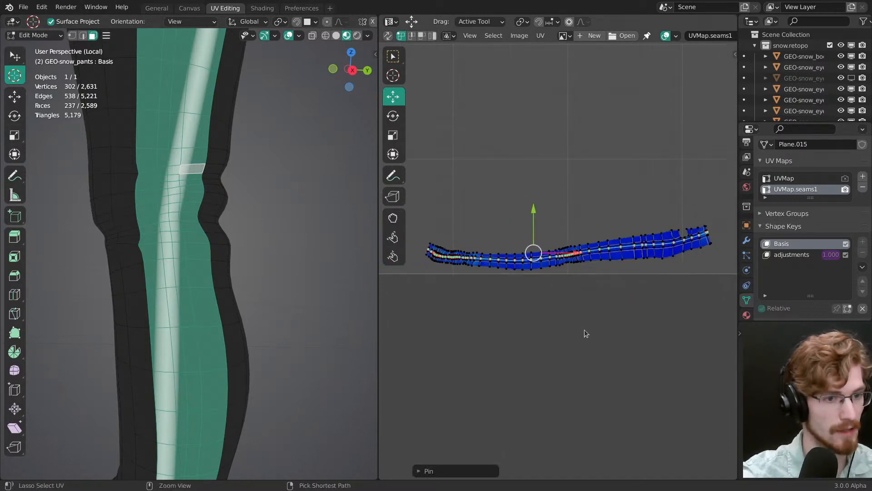
# Step: Try to flatten the outer-leg strip's pinned centre line with Align Auto
pyautogui.scroll(1, 576, 308)
pyautogui.hotkey('shift', 's')
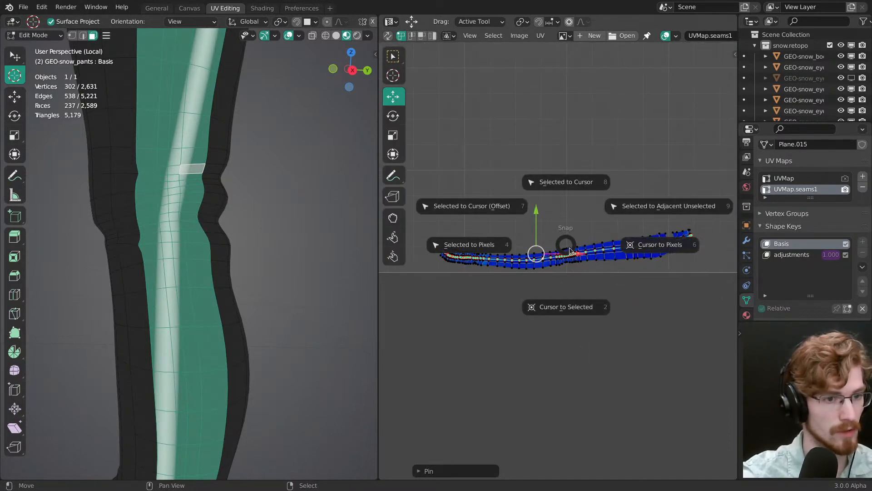
pyautogui.press('Escape')
pyautogui.hotkey('shift', 'w')
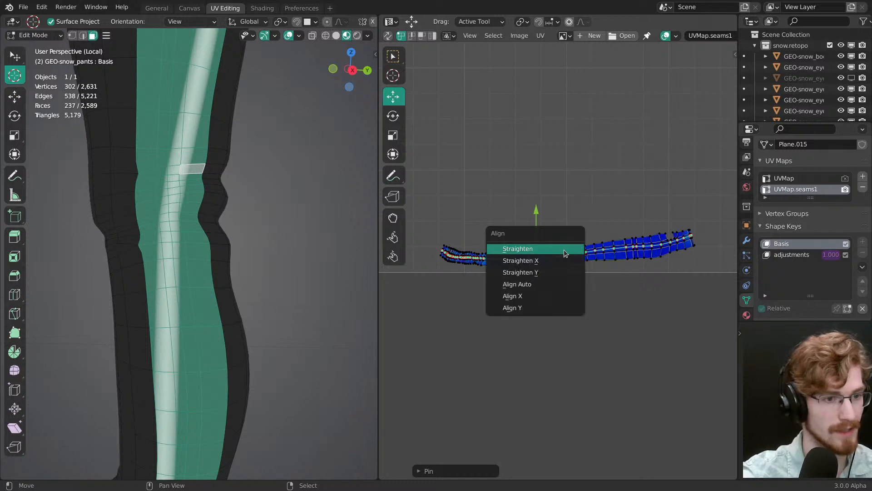
pyautogui.click(552, 283)
pyautogui.hotkey('ctrl', 'z')
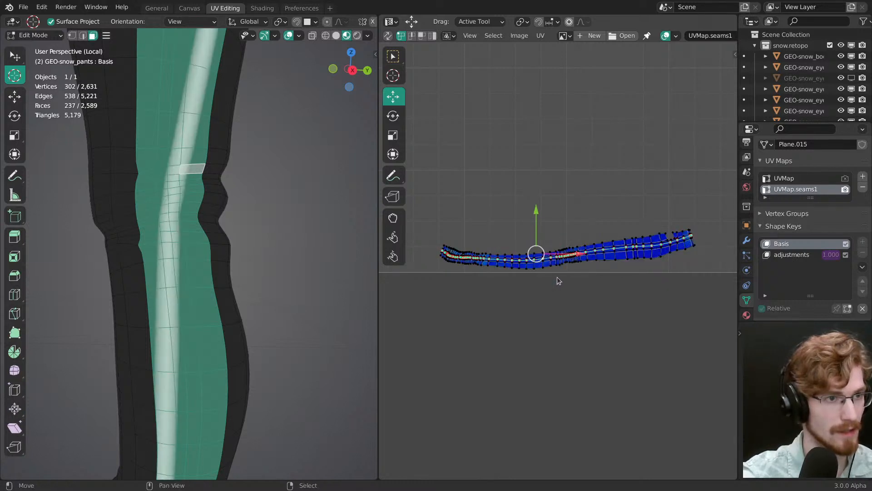
# Step: Select all faces of the pants so every seam island is shown, and clear the UV selection
pyautogui.scroll(-4, 235, 287)
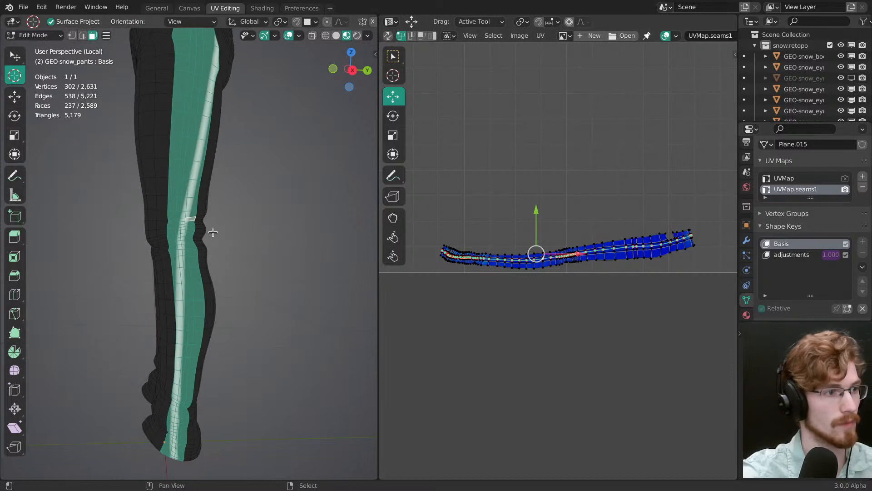
pyautogui.scroll(-3, 498, 206)
pyautogui.press('a')
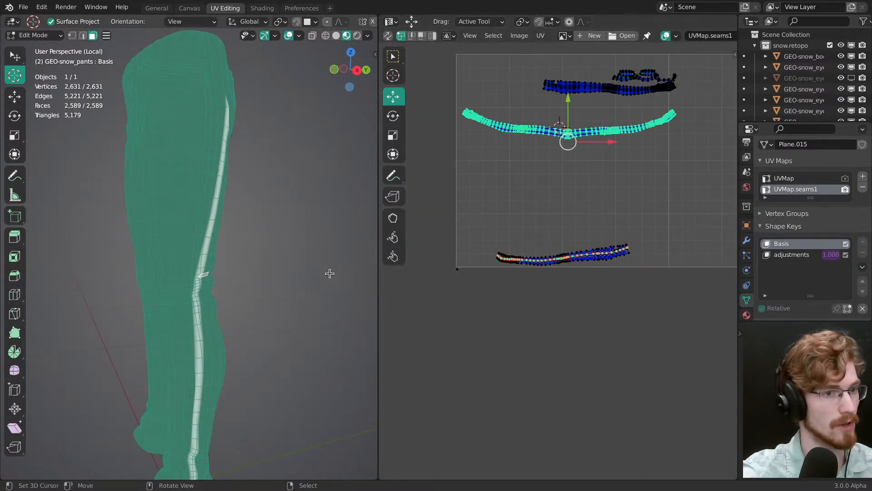
pyautogui.hotkey('alt', 'a')
pyautogui.keyDown('ctrl'); pyautogui.moveTo(578, 147); pyautogui.dragTo(576, 134, button='middle'); pyautogui.keyUp('ctrl')
pyautogui.moveTo(577, 134); pyautogui.dragTo(571, 180, button='middle')
pyautogui.moveTo(262, 245); pyautogui.dragTo(305, 241, button='middle')
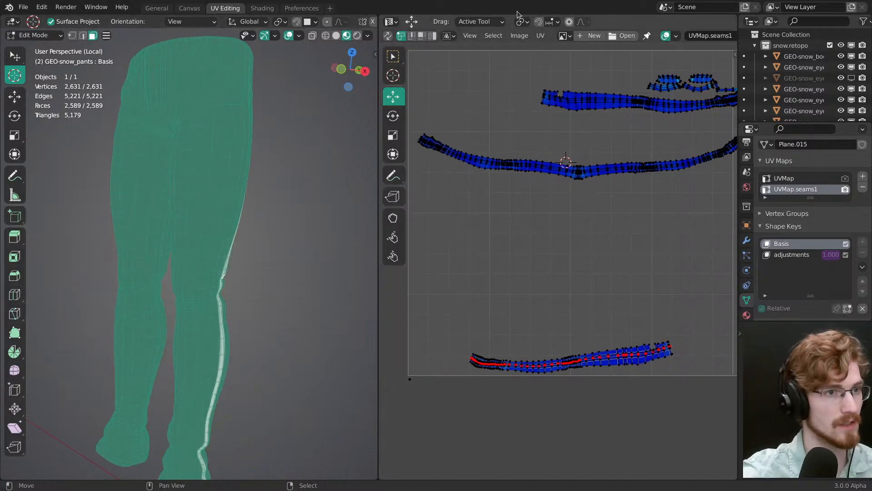
# Step: Select all UV islands and mark their borders as mesh seams with Seams from Islands
pyautogui.click(541, 35)
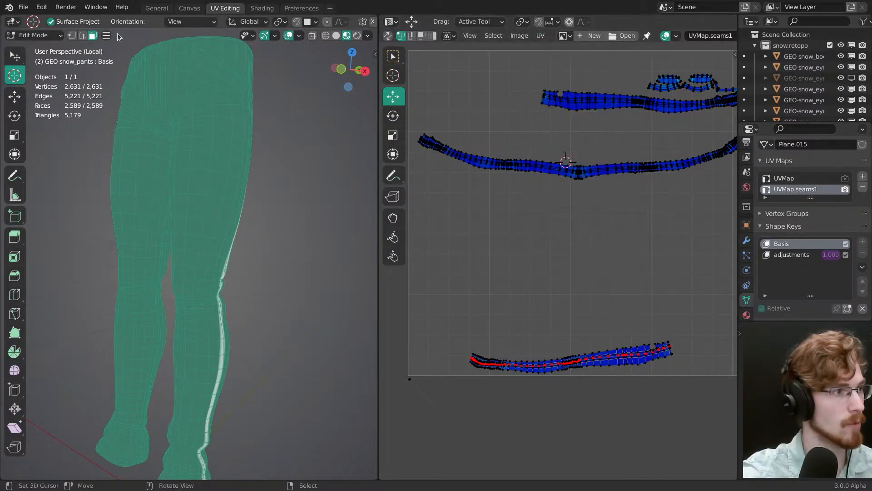
pyautogui.click(106, 36)
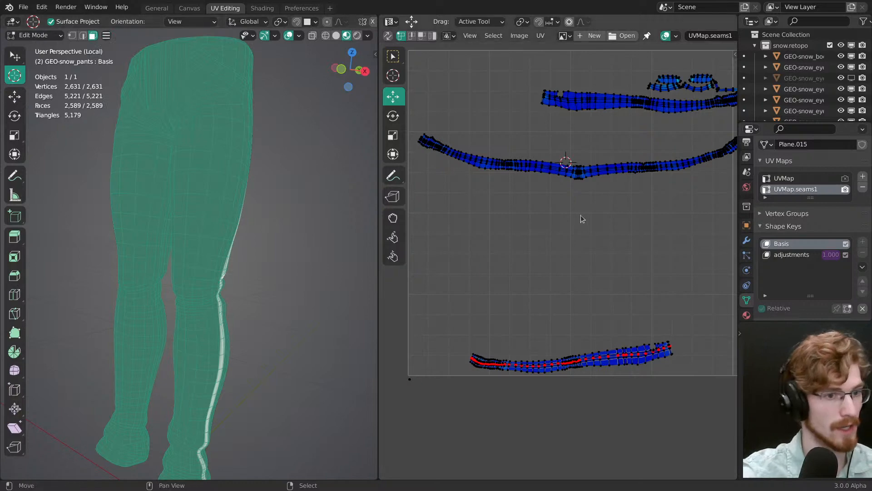
pyautogui.press('a')
pyautogui.moveTo(580, 218)
pyautogui.mouseDown(button='middle')
pyautogui.moveTo(528, 209)
pyautogui.moveTo(585, 220)
pyautogui.mouseUp(button='middle')
pyautogui.press('u')
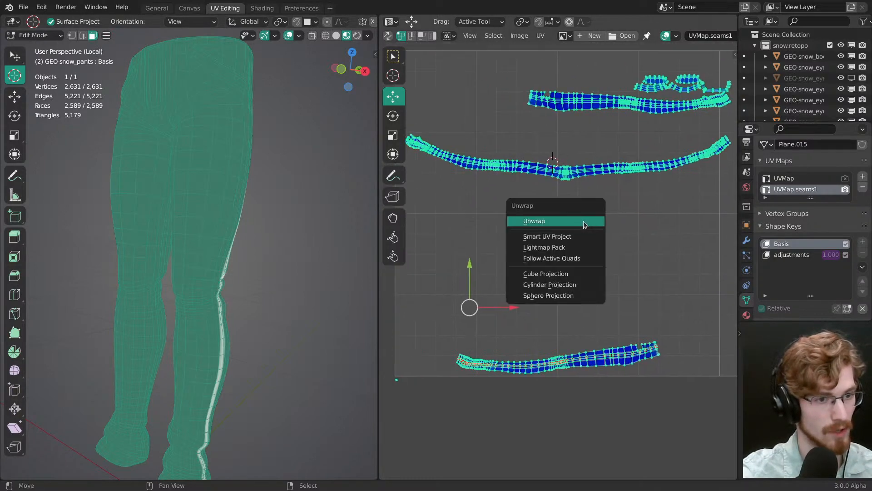
pyautogui.click(540, 37)
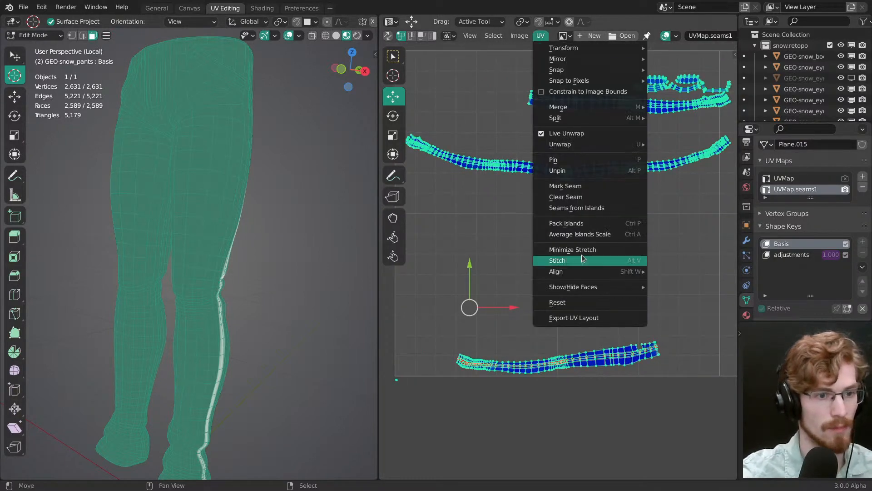
pyautogui.click(575, 210)
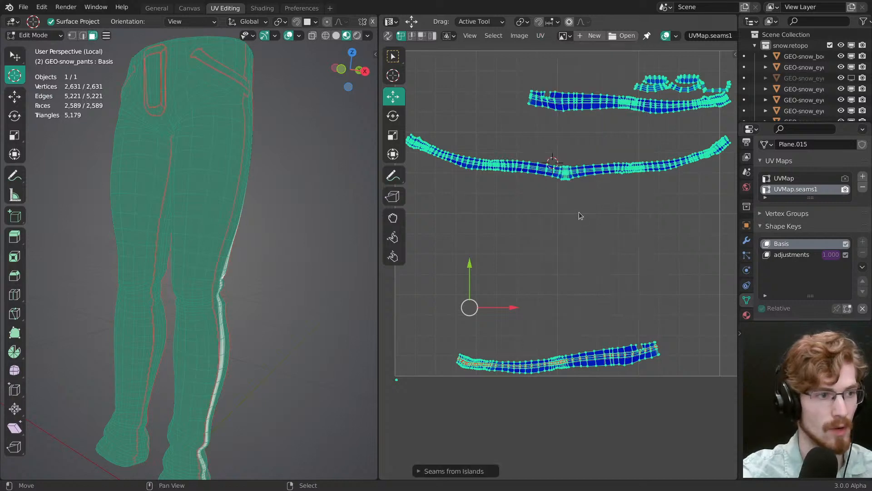
# Step: Examine the generated seams along the legs, fly and pockets from several sides with the faces deselected and reselected
pyautogui.hotkey('alt', 'a')
pyautogui.moveTo(238, 183); pyautogui.dragTo(224, 185, button='middle')
pyautogui.scroll(2, 224, 185)
pyautogui.keyDown('shift'); pyautogui.moveTo(196, 136); pyautogui.dragTo(301, 275, button='middle'); pyautogui.keyUp('shift')
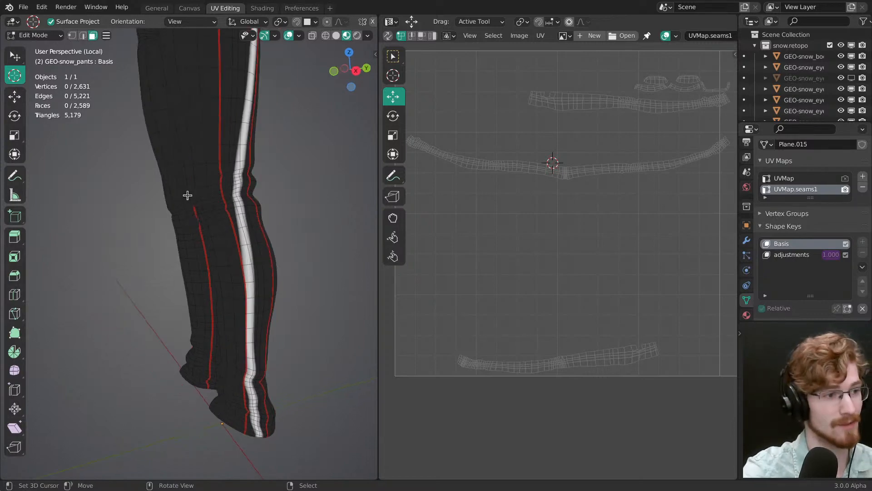
pyautogui.press('a')
pyautogui.moveTo(252, 238); pyautogui.dragTo(271, 359, button='middle')
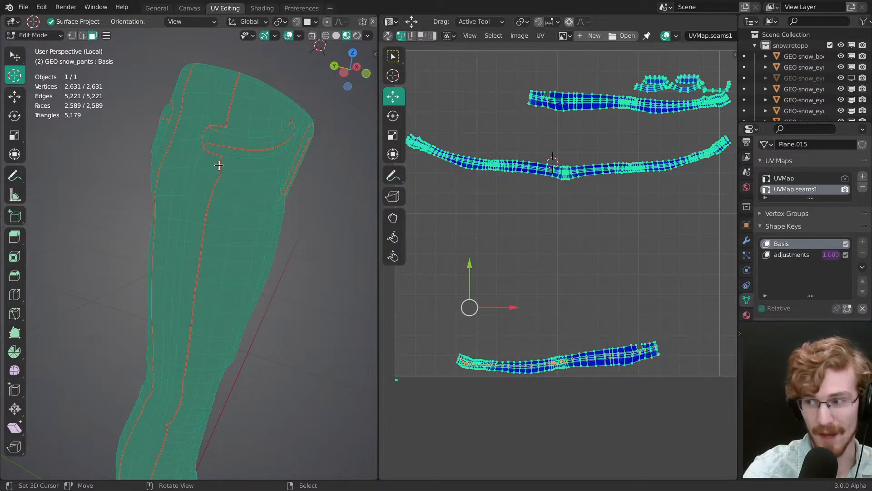
pyautogui.moveTo(288, 170); pyautogui.dragTo(244, 198, button='middle')
pyautogui.moveTo(286, 249); pyautogui.dragTo(236, 300, button='middle')
pyautogui.moveTo(554, 287); pyautogui.dragTo(539, 226, button='middle')
pyautogui.hotkey('alt', 'a')
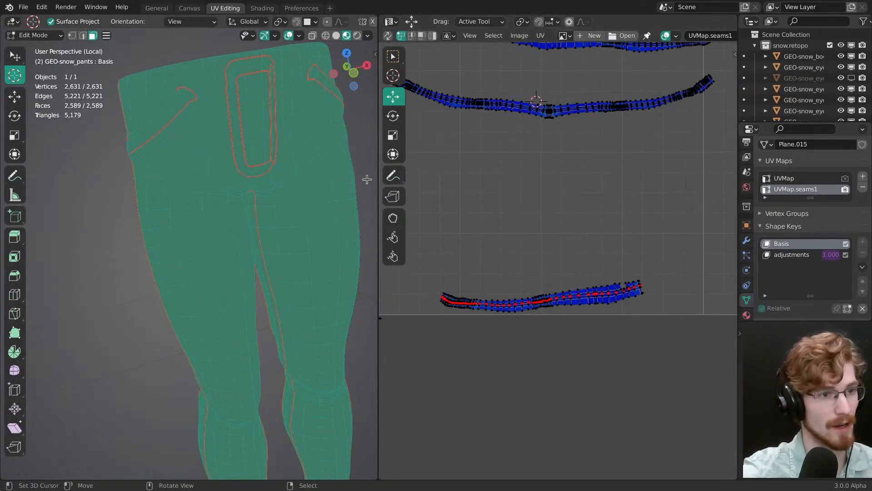
# Step: Reselect the pinned centre line of the outer-leg strip and check its seam on the leg with overlays off and on
pyautogui.scroll(4, 558, 260)
pyautogui.scroll(-1, 596, 306)
pyautogui.moveTo(587, 356); pyautogui.dragTo(586, 301, button='middle')
pyautogui.hotkey('ctrl', 'space')
pyautogui.scroll(1, 584, 319)
pyautogui.hotkey('ctrl', 'space')
pyautogui.hotkey('alt', 'shift', 'z')
pyautogui.keyDown('shift'); pyautogui.moveTo(314, 235); pyautogui.dragTo(292, 210, button='middle'); pyautogui.keyUp('shift')
pyautogui.moveTo(200, 281); pyautogui.dragTo(245, 335, button='middle')
pyautogui.hotkey('alt', 'shift', 'z')
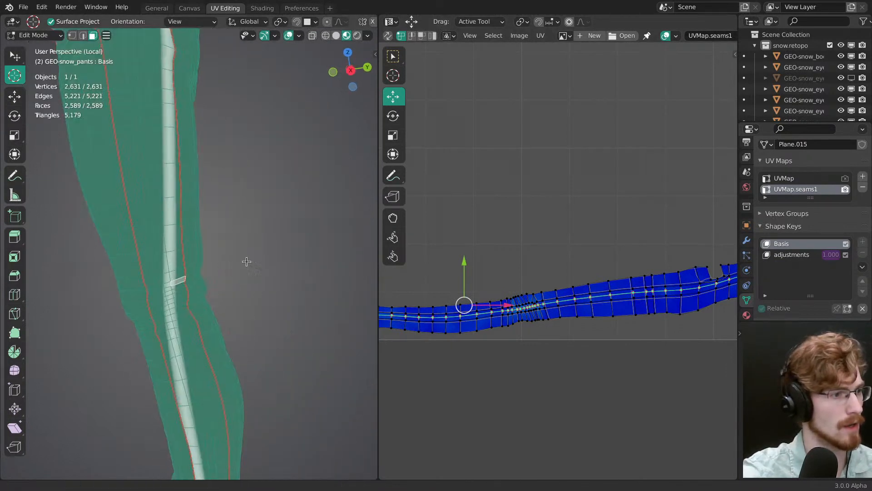
# Step: With Live Unwrap active, scale the outer-leg strip's centre line vertically to make it flatter
pyautogui.click(541, 37)
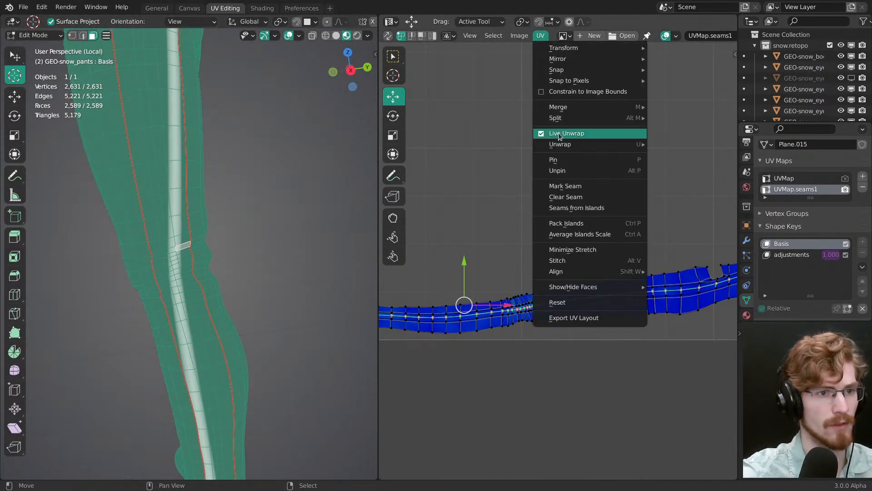
pyautogui.moveTo(471, 268); pyautogui.dragTo(517, 217, button='middle')
pyautogui.press('s')
pyautogui.moveTo(511, 215); pyautogui.dragTo(511, 241)
pyautogui.keyDown('ctrl'); pyautogui.moveTo(513, 243); pyautogui.dragTo(548, 327, button='middle'); pyautogui.keyUp('ctrl')
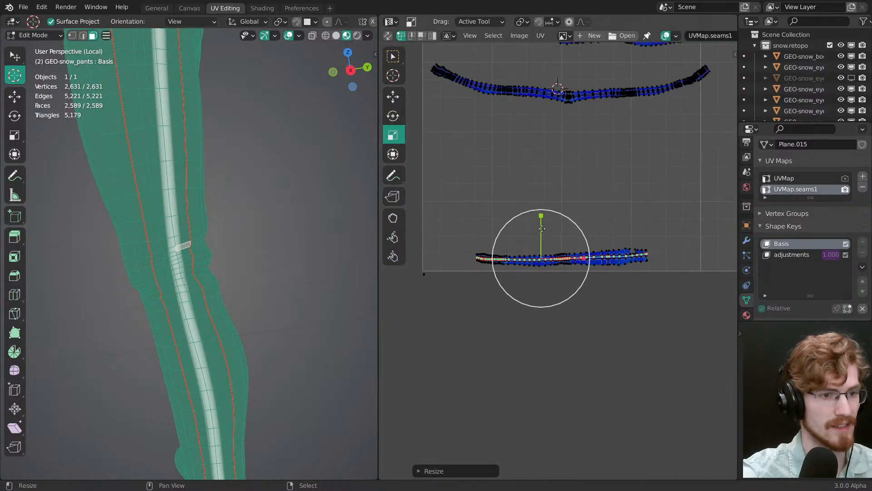
pyautogui.moveTo(541, 229); pyautogui.dragTo(545, 236)
# Step: Straighten the outer-leg strip's centre line into a horizontal row with Align Auto
pyautogui.scroll(2, 558, 257)
pyautogui.hotkey('shift', 'w')
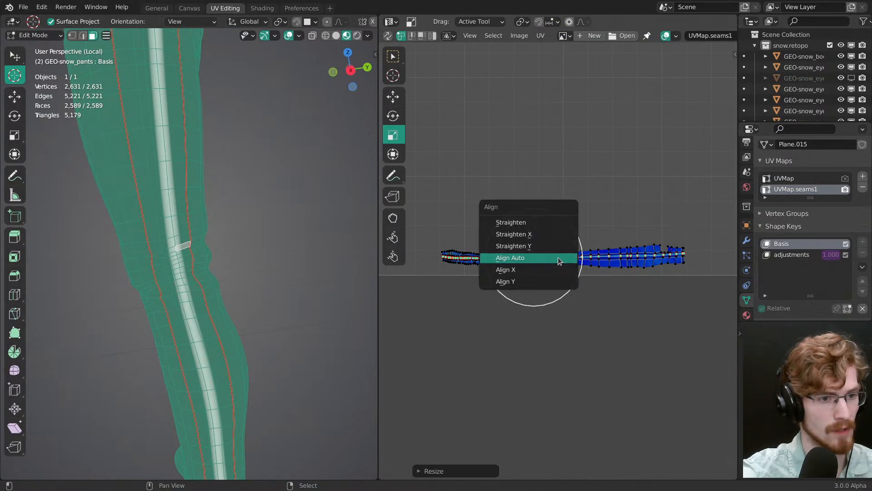
pyautogui.click(557, 258)
# Step: Enlarge the outer-leg strip by scaling its pinned centre line and reposition it vertically, narrowing the seam along the leg
pyautogui.press('g')
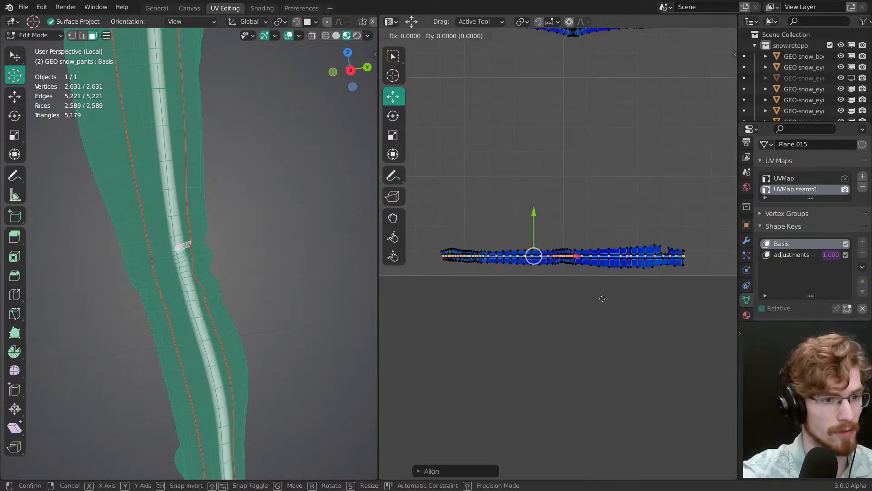
pyautogui.click(606, 309)
pyautogui.press('s')
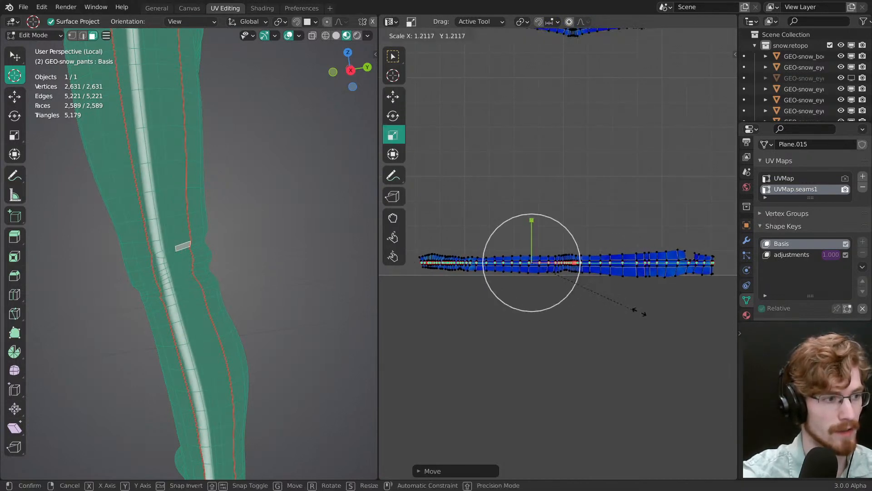
pyautogui.click(700, 340)
pyautogui.keyDown('ctrl'); pyautogui.moveTo(699, 341); pyautogui.dragTo(633, 343, button='middle'); pyautogui.keyUp('ctrl')
pyautogui.press('s')
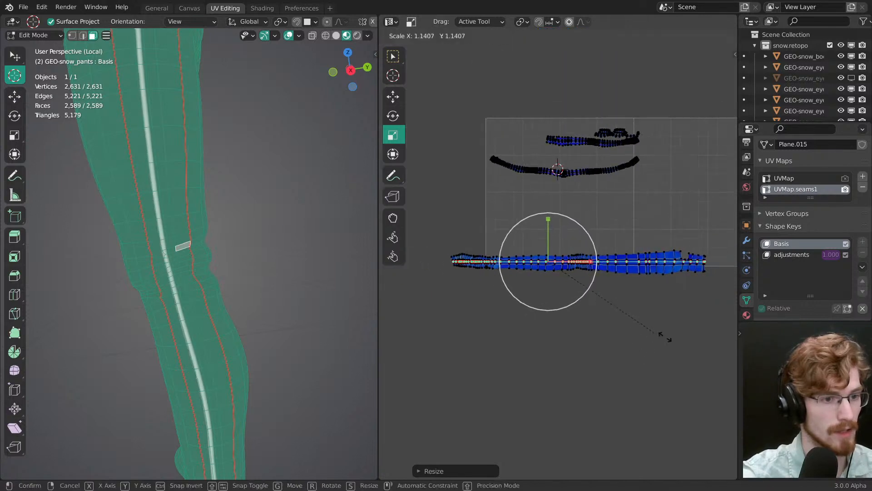
pyautogui.moveTo(697, 351); pyautogui.dragTo(694, 350)
pyautogui.press('g')
pyautogui.moveTo(668, 335); pyautogui.dragTo(651, 330)
pyautogui.scroll(5, 246, 263)
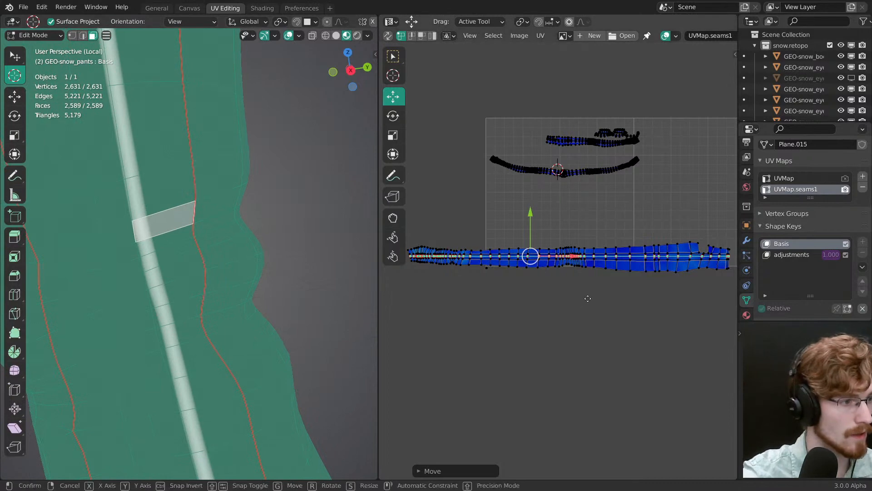
# Step: Move the outer-leg strip's centre line slightly down in UV space to shift the seam sideways on the leg
pyautogui.press('g')
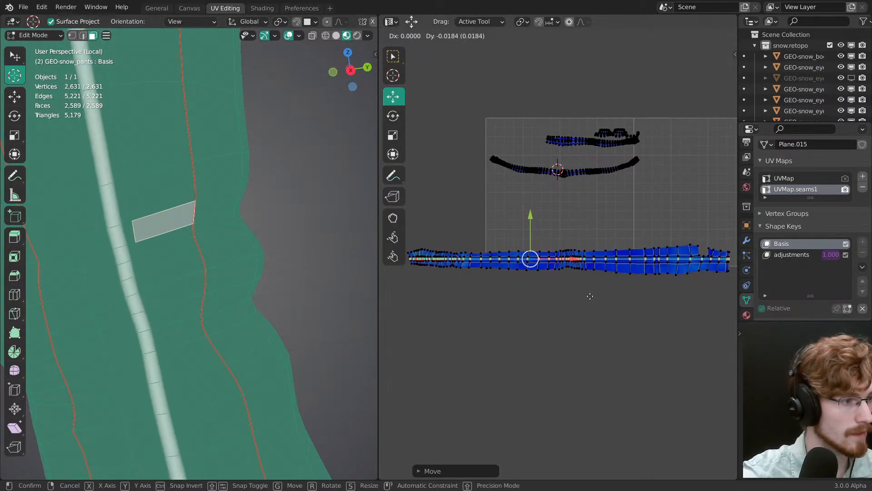
pyautogui.click(576, 318)
pyautogui.keyDown('ctrl'); pyautogui.moveTo(577, 318); pyautogui.dragTo(551, 131, button='middle'); pyautogui.keyUp('ctrl')
pyautogui.press('g')
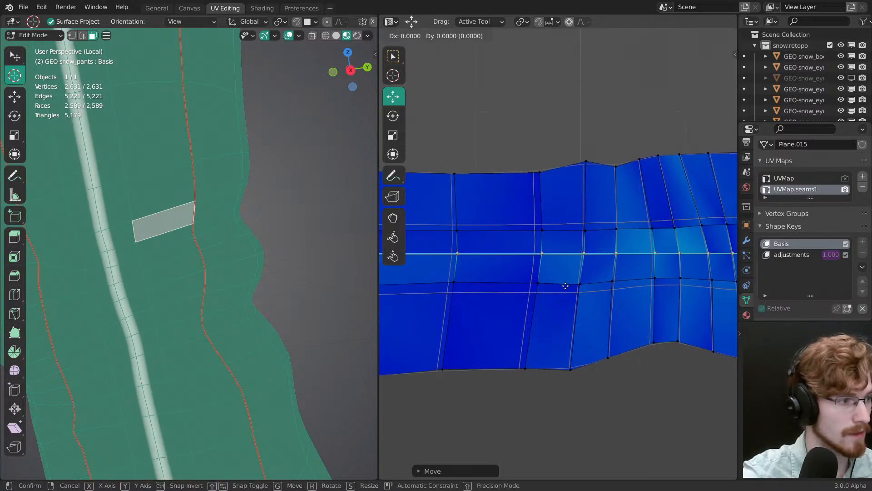
pyautogui.rightClick(566, 287)
# Step: Check the outer-leg seam from pocket to hem and nudge the strip's centre line slightly along the Y axis
pyautogui.scroll(-5, 238, 295)
pyautogui.scroll(7, 259, 331)
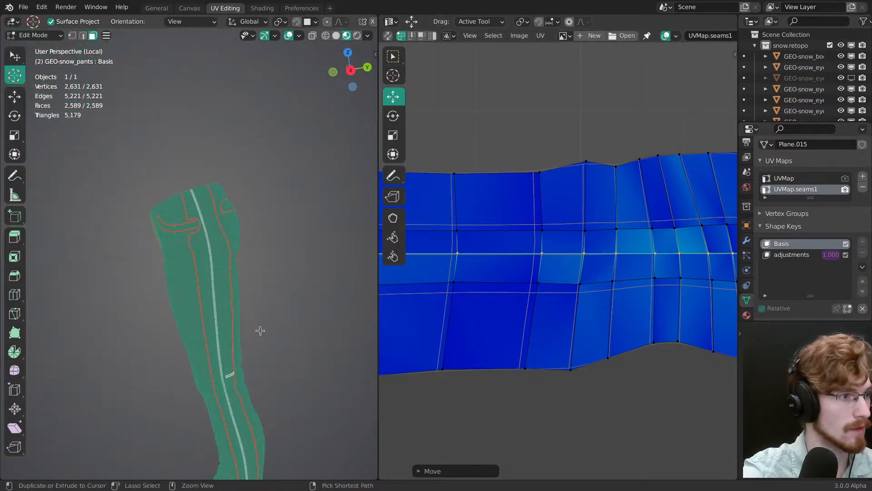
pyautogui.moveTo(247, 260); pyautogui.dragTo(226, 140, button='middle')
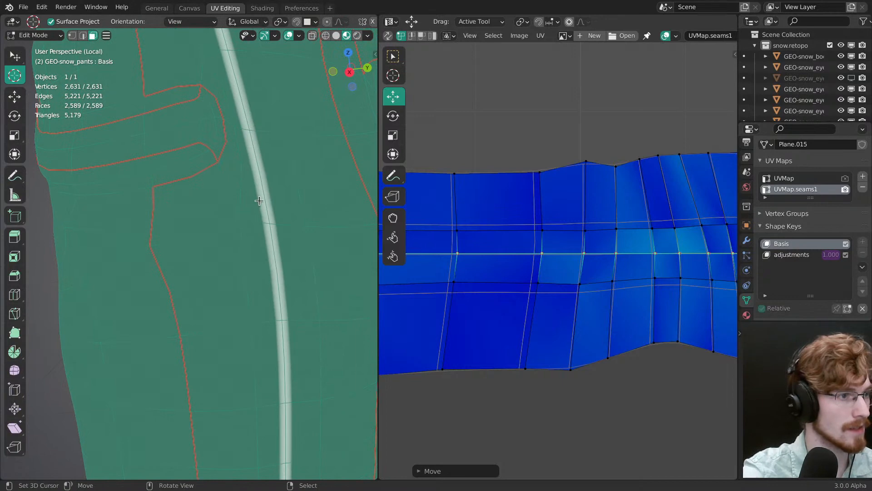
pyautogui.keyDown('ctrl'); pyautogui.moveTo(259, 201); pyautogui.dragTo(268, 285, button='middle'); pyautogui.keyUp('ctrl')
pyautogui.keyDown('shift'); pyautogui.moveTo(280, 395); pyautogui.dragTo(224, 306, button='middle'); pyautogui.keyUp('shift')
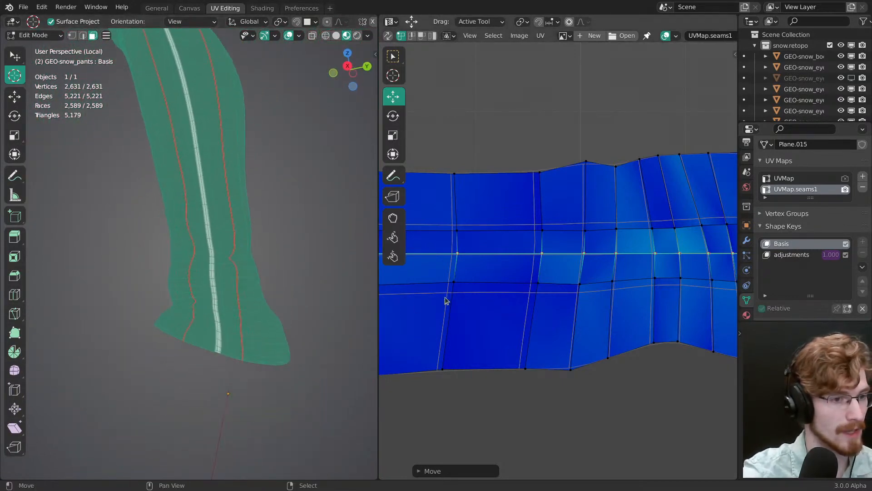
pyautogui.press('g')
pyautogui.press('y')
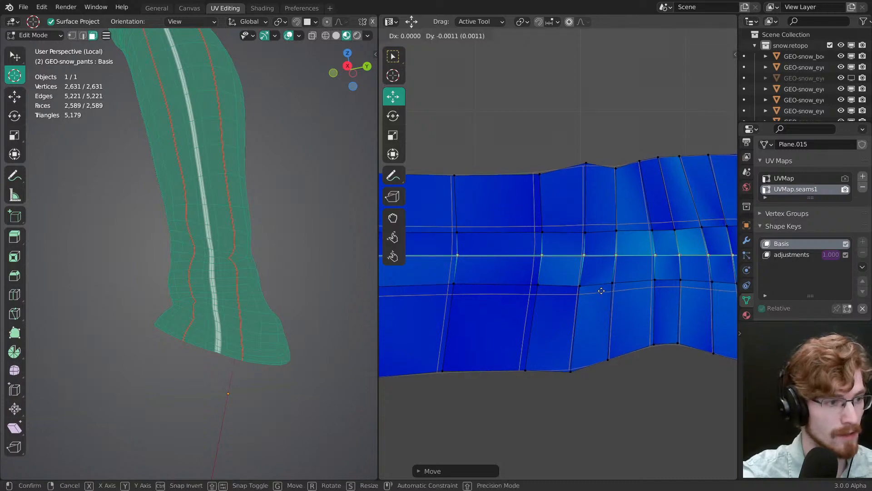
pyautogui.click(592, 285)
pyautogui.keyDown('ctrl'); pyautogui.moveTo(592, 285); pyautogui.dragTo(605, 317, button='middle'); pyautogui.keyUp('ctrl')
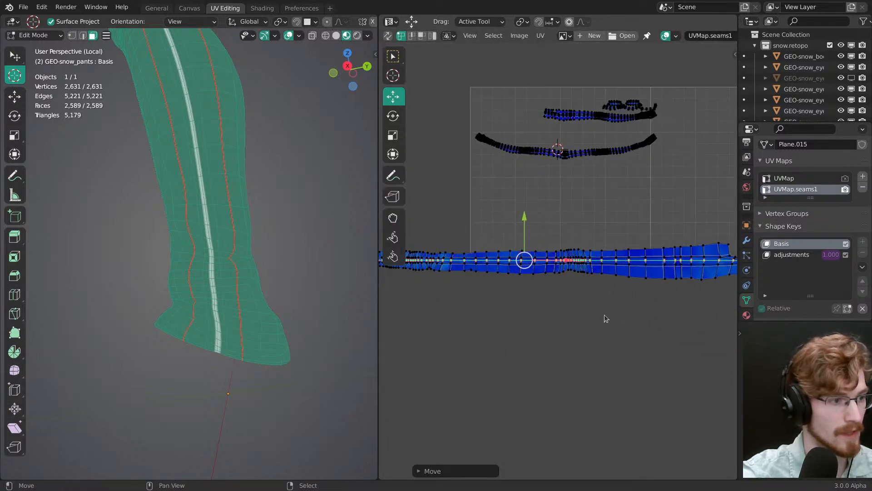
# Step: Leave local view and rescale the outer-leg strip's centre line to adjust the seam's thickness against the whole character
pyautogui.press('s')
pyautogui.moveTo(606, 317)
pyautogui.mouseDown()
pyautogui.moveTo(630, 326)
pyautogui.moveTo(610, 319)
pyautogui.mouseUp()
pyautogui.press('KP_Divide')
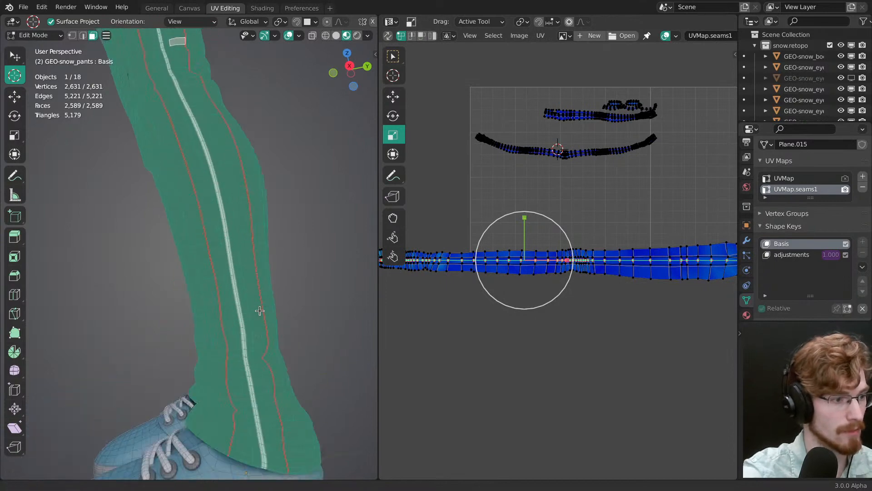
pyautogui.scroll(6, 239, 322)
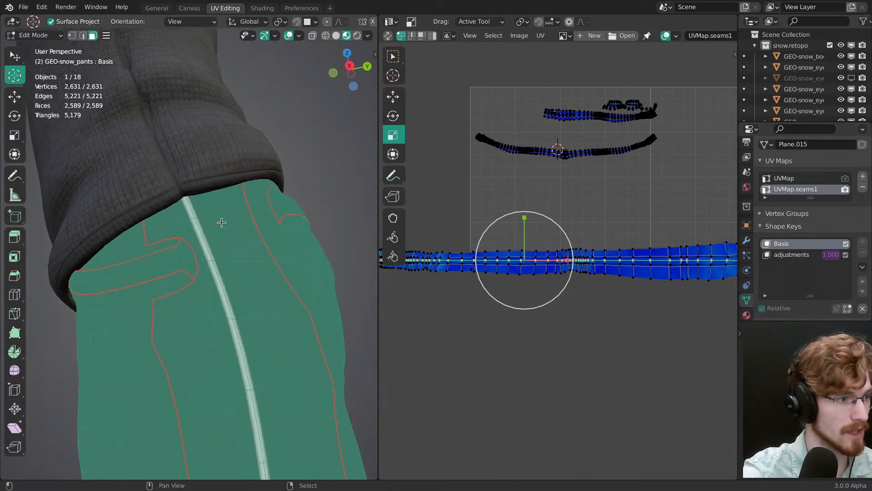
pyautogui.press('s')
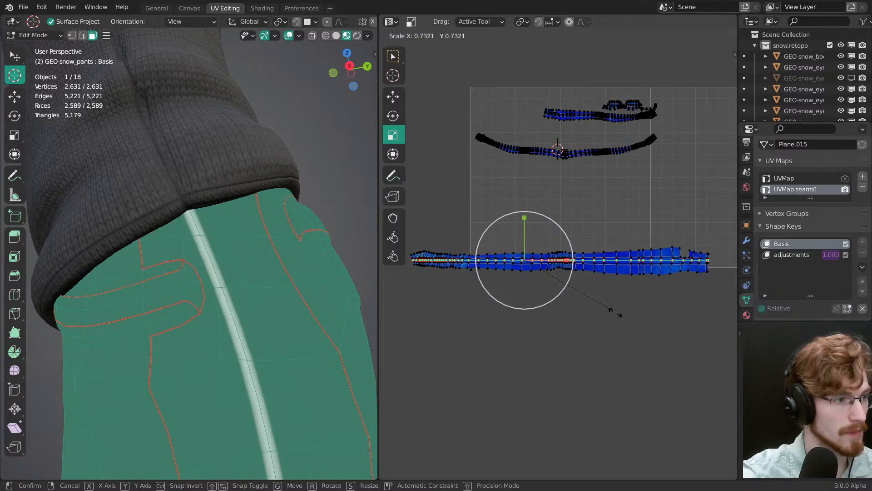
pyautogui.click(632, 331)
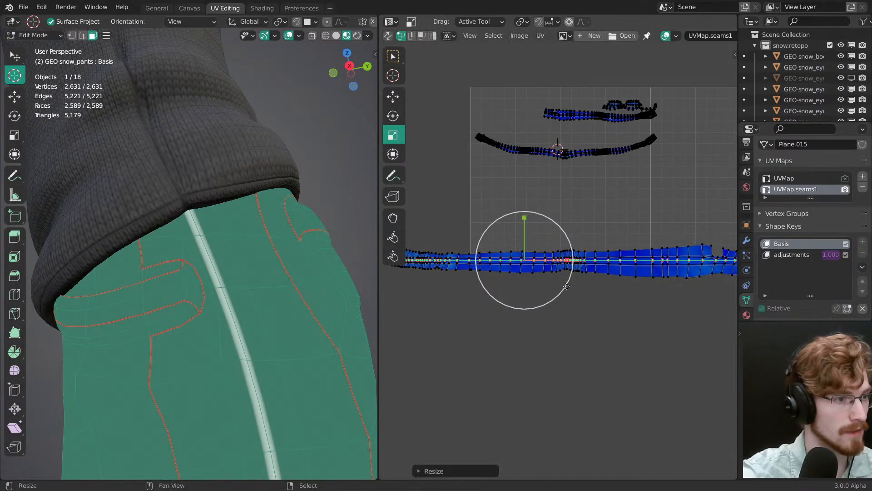
# Step: Save snow.shading.blend, return to Object Mode and switch to the Shading workspace
pyautogui.moveTo(231, 241); pyautogui.dragTo(273, 240, button='middle')
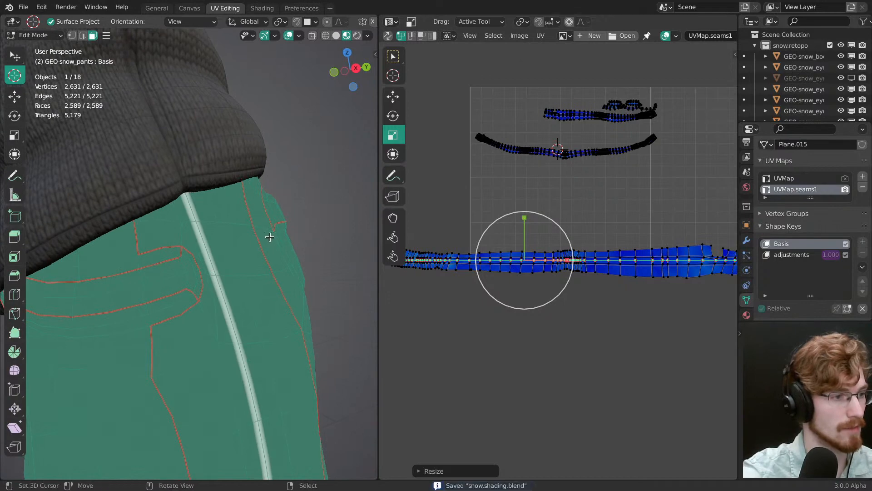
pyautogui.scroll(-3, 270, 236)
pyautogui.press('Tab')
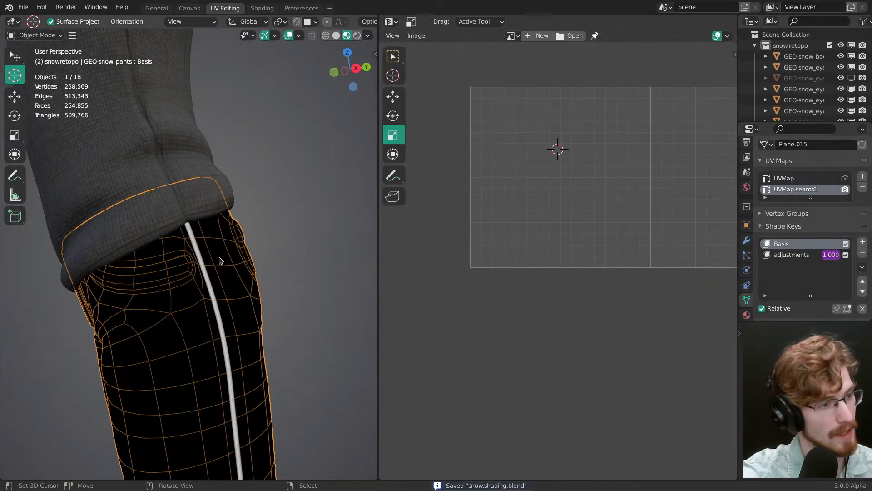
pyautogui.click(260, 8)
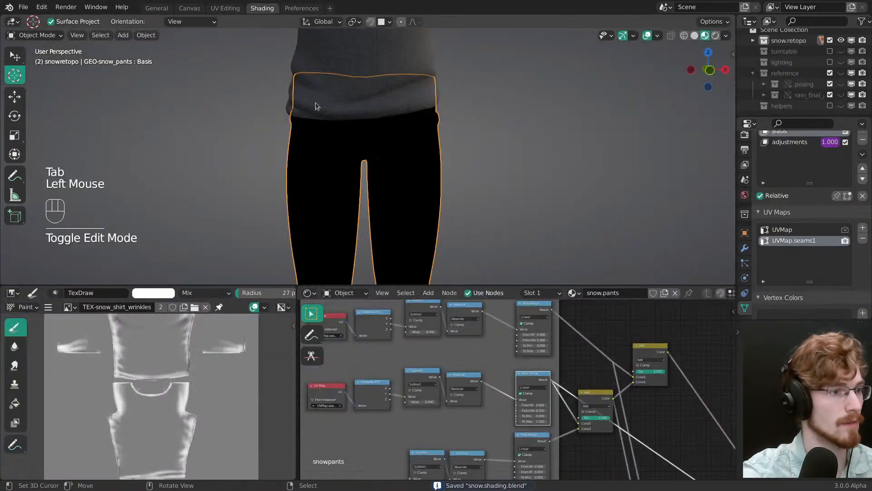
# Step: Box-select the unneeded nodes in the snow.pants shader and delete them
pyautogui.moveTo(474, 349); pyautogui.dragTo(475, 346, button='middle')
pyautogui.keyDown('ctrl'); pyautogui.moveTo(474, 347); pyautogui.dragTo(473, 339, button='middle'); pyautogui.keyUp('ctrl')
pyautogui.moveTo(473, 340); pyautogui.dragTo(496, 361, button='middle')
pyautogui.keyDown('ctrl'); pyautogui.moveTo(496, 361); pyautogui.dragTo(648, 339, button='middle'); pyautogui.keyUp('ctrl')
pyautogui.hotkey('alt', 'a')
pyautogui.press('b')
pyautogui.moveTo(399, 445); pyautogui.dragTo(566, 362)
pyautogui.moveTo(534, 372); pyautogui.dragTo(479, 393, button='middle')
pyautogui.press('x')
# Step: Link the upper Bump node's Normal directly to the main shader's Normal input, bypassing the vector Add and Normalize nodes, and lower the loose reroute
pyautogui.moveTo(572, 372); pyautogui.dragTo(468, 420, button='middle')
pyautogui.keyDown('ctrl'); pyautogui.moveTo(468, 420); pyautogui.dragTo(439, 358, button='middle'); pyautogui.keyUp('ctrl')
pyautogui.moveTo(439, 358); pyautogui.dragTo(489, 387, button='middle')
pyautogui.moveTo(486, 384); pyautogui.dragTo(531, 380)
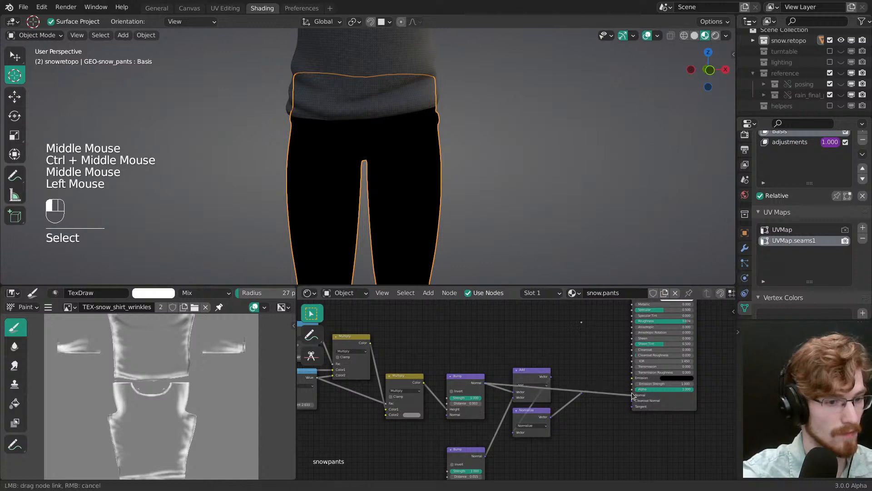
pyautogui.moveTo(634, 399); pyautogui.dragTo(633, 396)
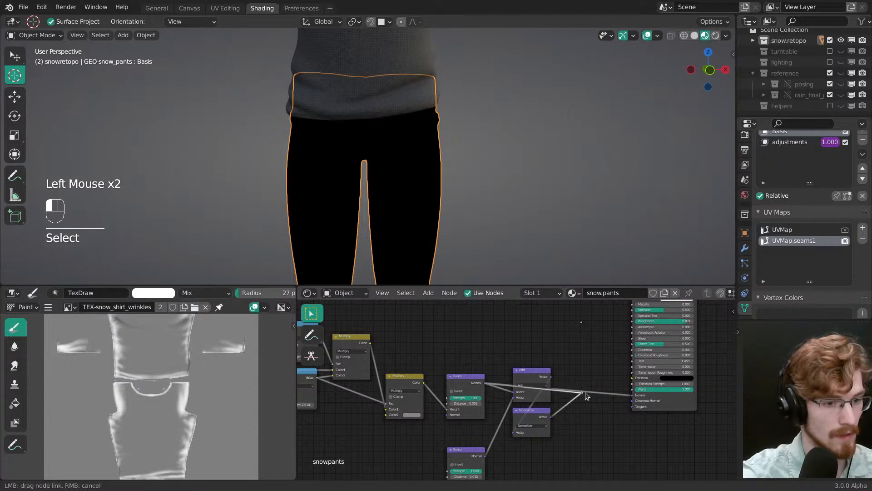
pyautogui.moveTo(585, 392); pyautogui.dragTo(632, 397)
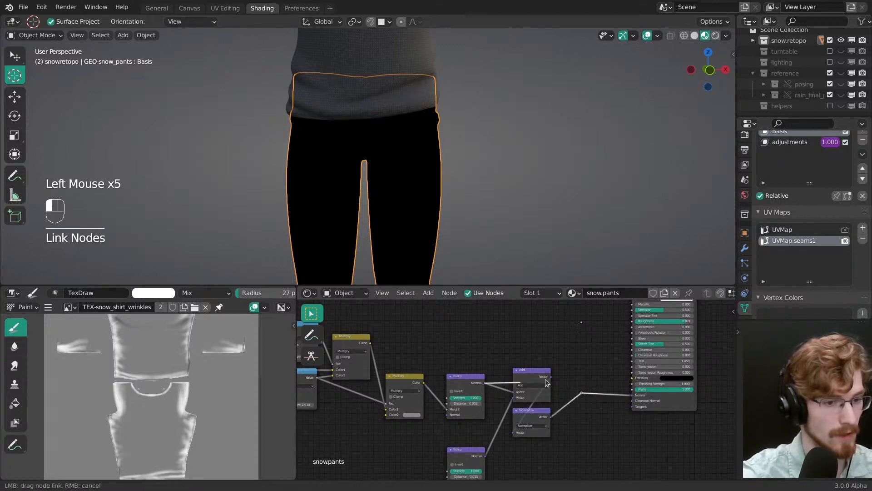
pyautogui.press('g')
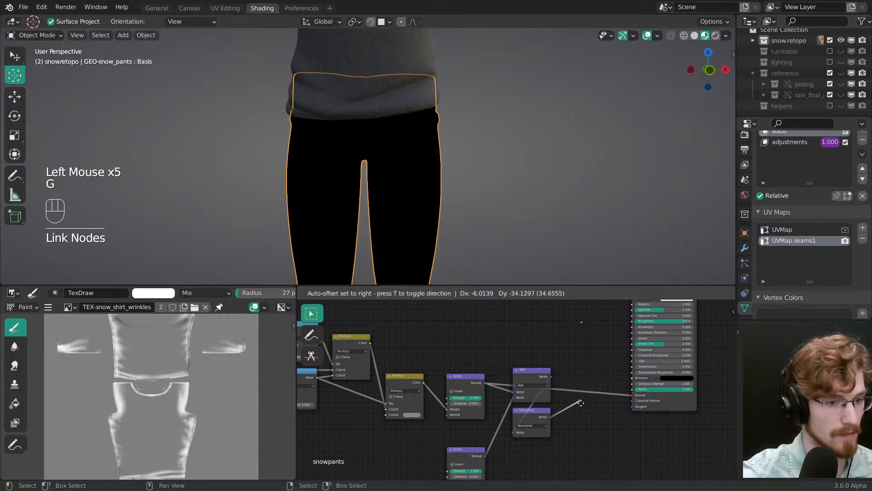
pyautogui.click(581, 406)
# Step: Locate the main shader node in the snow.pants node tree and preview it as the material output
pyautogui.moveTo(574, 375); pyautogui.dragTo(686, 373, button='middle')
pyautogui.hotkey('alt', 'a')
pyautogui.moveTo(491, 362)
pyautogui.mouseDown(button='middle')
pyautogui.moveTo(571, 401)
pyautogui.moveTo(501, 373)
pyautogui.mouseUp(button='middle')
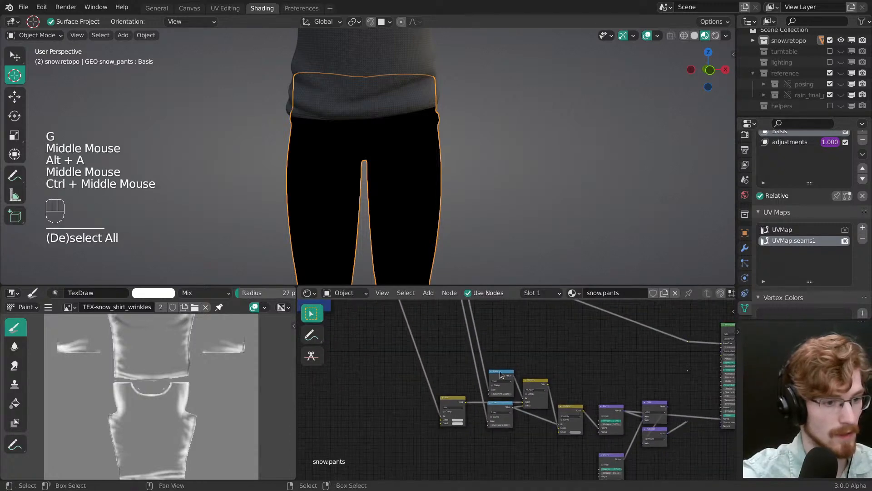
pyautogui.moveTo(459, 314); pyautogui.dragTo(502, 375, button='middle')
pyautogui.moveTo(436, 336); pyautogui.dragTo(564, 418, button='middle')
pyautogui.moveTo(459, 327); pyautogui.dragTo(505, 409, button='middle')
pyautogui.moveTo(479, 327); pyautogui.dragTo(500, 359, button='middle')
pyautogui.moveTo(487, 188); pyautogui.dragTo(404, 186, button='middle')
pyautogui.moveTo(626, 402); pyautogui.dragTo(527, 368, button='middle')
pyautogui.moveTo(674, 445); pyautogui.dragTo(477, 395, button='middle')
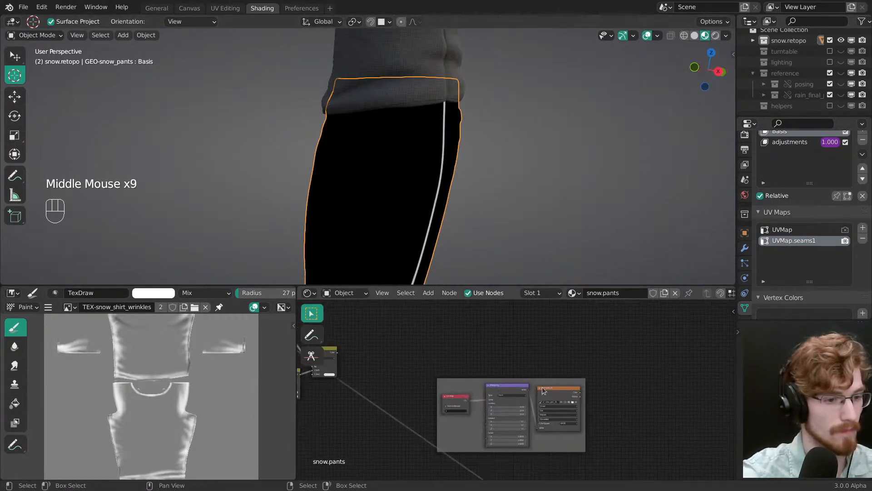
pyautogui.moveTo(636, 454); pyautogui.dragTo(555, 409, button='middle')
pyautogui.keyDown('ctrl'); pyautogui.keyDown('shift'); pyautogui.click(521, 414); pyautogui.keyUp('shift'); pyautogui.keyUp('ctrl')
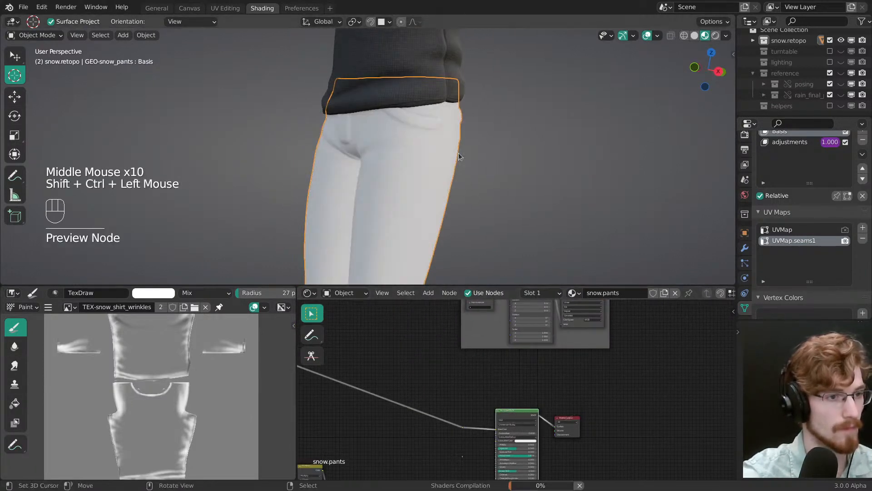
# Step: Examine the denim and its outer-leg seam up close from the side
pyautogui.moveTo(458, 152); pyautogui.dragTo(402, 131, button='middle')
pyautogui.keyDown('ctrl'); pyautogui.moveTo(395, 181); pyautogui.dragTo(388, 143, button='middle'); pyautogui.keyUp('ctrl')
pyautogui.keyDown('alt'); pyautogui.middleClick(377, 170); pyautogui.keyUp('alt')
pyautogui.moveTo(376, 176)
pyautogui.keyDown('ctrl'); pyautogui.mouseDown(button='middle')
pyautogui.moveTo(380, 161)
pyautogui.moveTo(389, 187)
pyautogui.mouseUp(button='middle'); pyautogui.keyUp('ctrl')
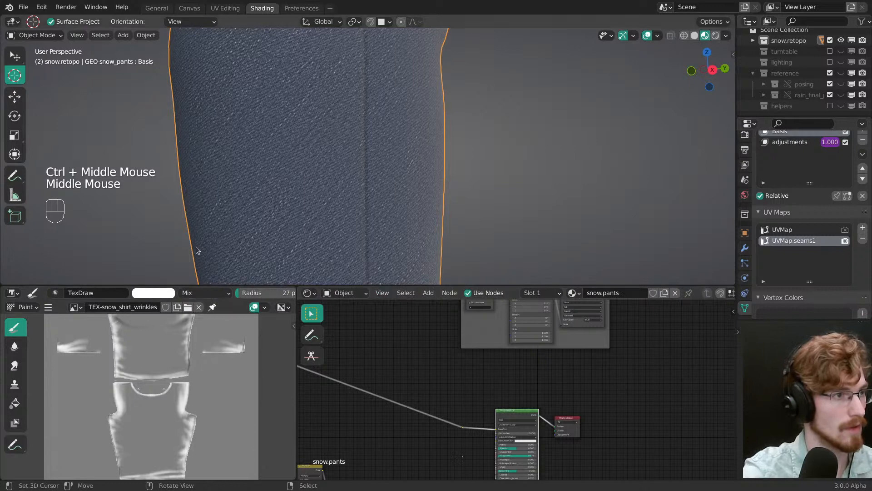
# Step: Return to the UV Editing workspace, hide the overlays and test sliding the outer-leg strip's centre line vertically against the denim
pyautogui.click(225, 8)
pyautogui.hotkey('shift', 'alt', 'z')
pyautogui.keyDown('shift'); pyautogui.moveTo(257, 318); pyautogui.dragTo(263, 266, button='middle'); pyautogui.keyUp('shift')
pyautogui.press('g')
pyautogui.moveTo(524, 221); pyautogui.dragTo(526, 222)
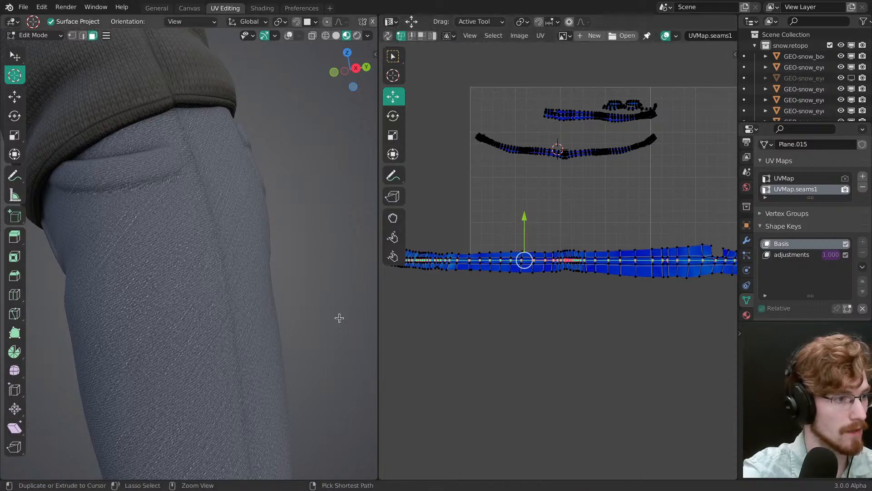
pyautogui.keyDown('ctrl'); pyautogui.moveTo(339, 318); pyautogui.dragTo(252, 364, button='middle'); pyautogui.keyUp('ctrl')
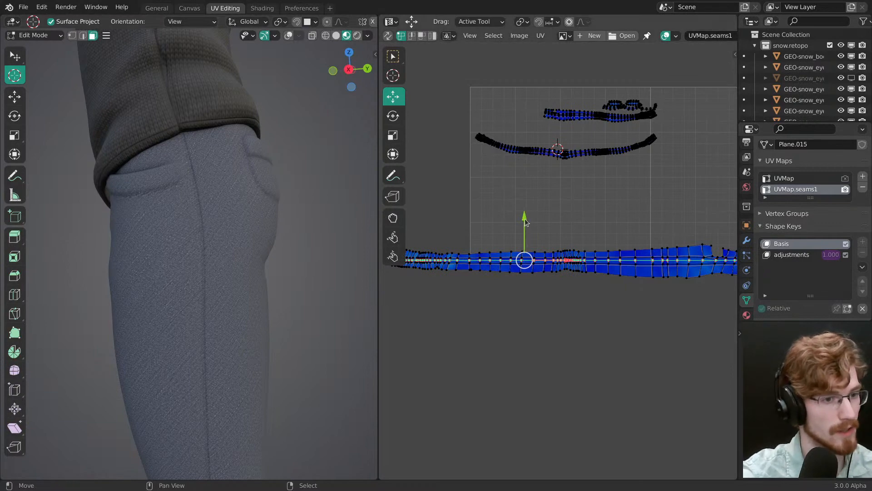
pyautogui.moveTo(526, 221); pyautogui.dragTo(526, 221)
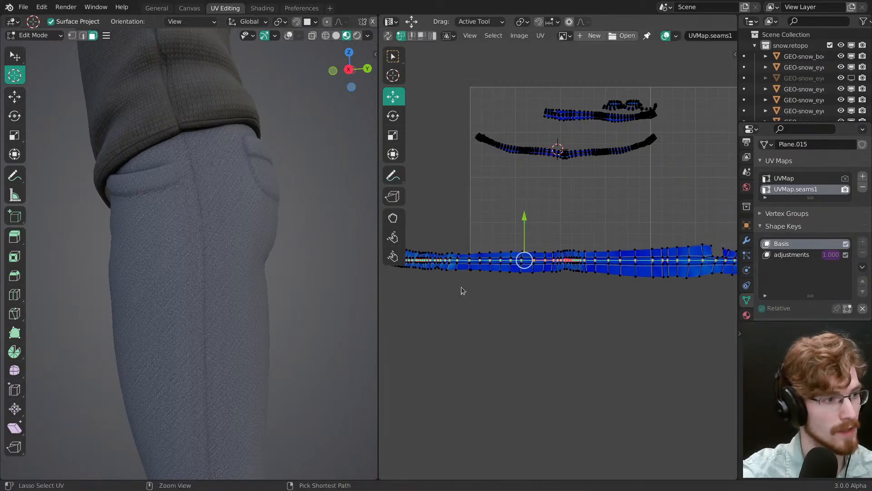
pyautogui.scroll(3, 259, 278)
# Step: Change the scene's render engine from Cycles to Eevee
pyautogui.click(747, 156)
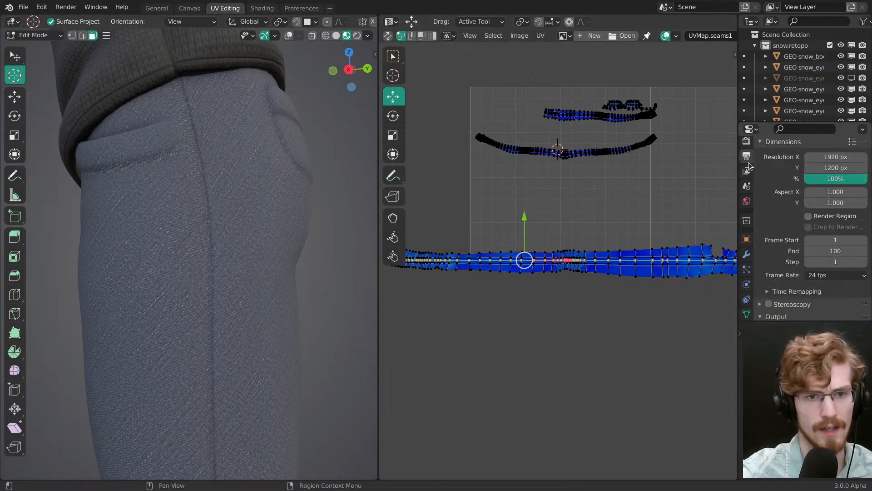
pyautogui.click(748, 170)
pyautogui.click(747, 146)
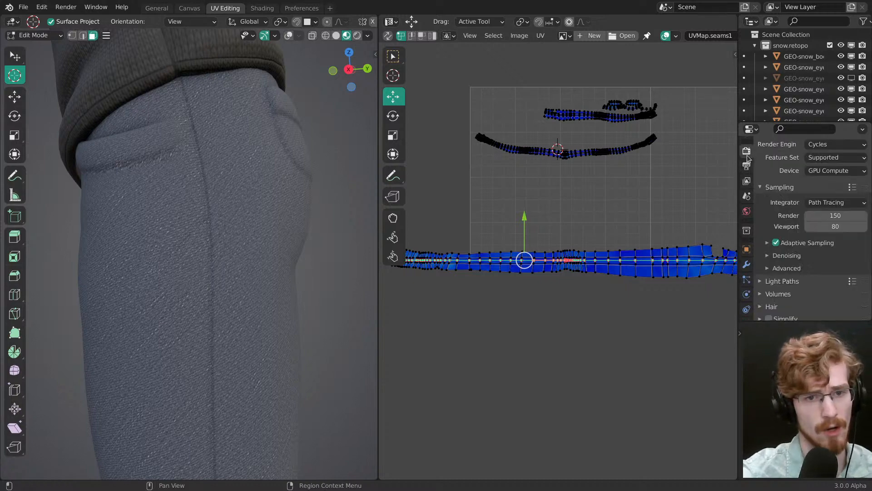
pyautogui.click(824, 144)
pyautogui.click(826, 158)
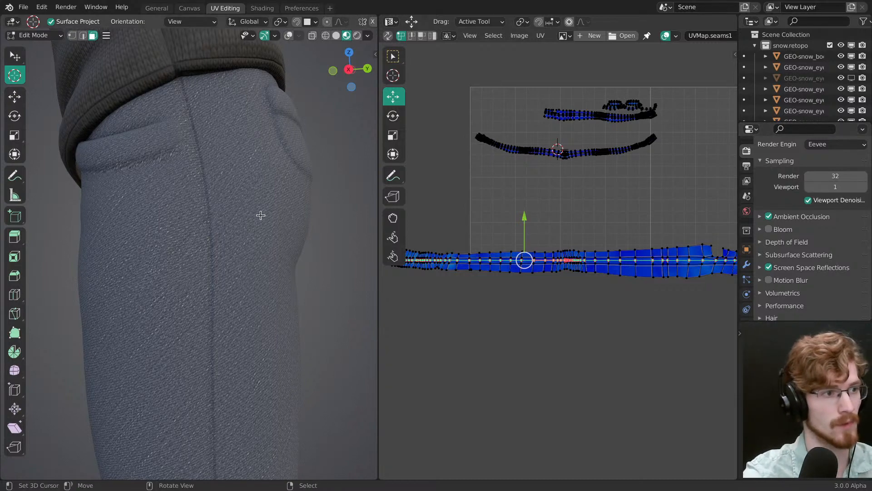
# Step: Set Eevee's viewport samples to 12 and try sliding the outer-leg strip's centre line vertically before and after the change
pyautogui.moveTo(260, 214); pyautogui.dragTo(300, 227, button='middle')
pyautogui.moveTo(525, 216); pyautogui.dragTo(530, 222)
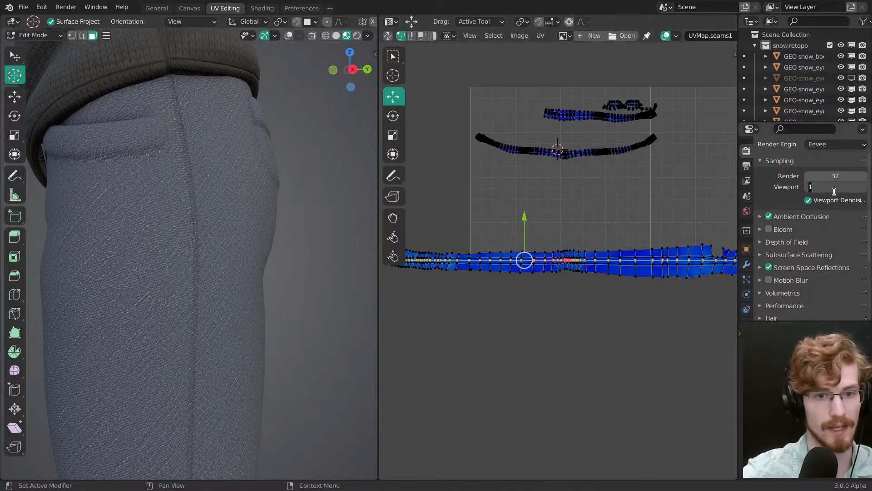
pyautogui.press('Return')
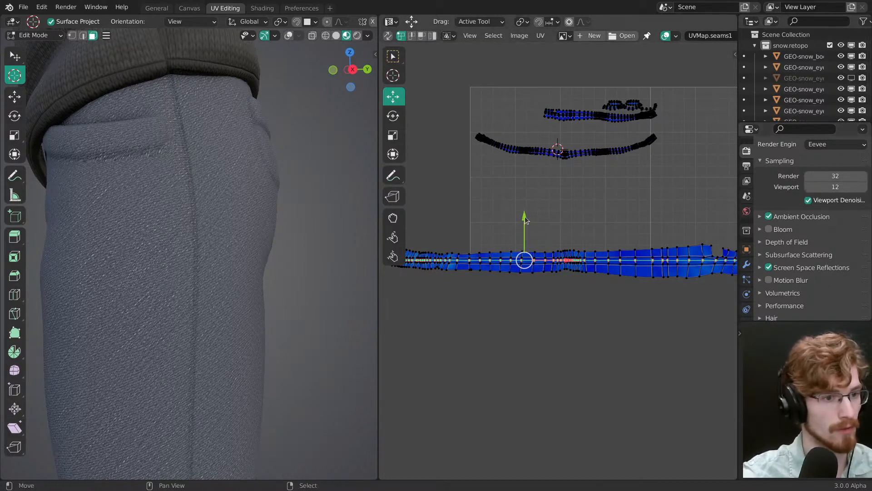
pyautogui.moveTo(524, 220)
pyautogui.mouseDown()
pyautogui.moveTo(524, 211)
pyautogui.moveTo(530, 221)
pyautogui.mouseUp()
# Step: Examine the character's face and closed eye up close in the Eevee preview
pyautogui.keyDown('ctrl'); pyautogui.moveTo(293, 282); pyautogui.dragTo(291, 396, button='middle'); pyautogui.keyUp('ctrl')
pyautogui.keyDown('shift'); pyautogui.moveTo(218, 218); pyautogui.dragTo(243, 368, button='middle'); pyautogui.keyUp('shift')
pyautogui.keyDown('ctrl'); pyautogui.moveTo(243, 368); pyautogui.dragTo(214, 303, button='middle'); pyautogui.keyUp('ctrl')
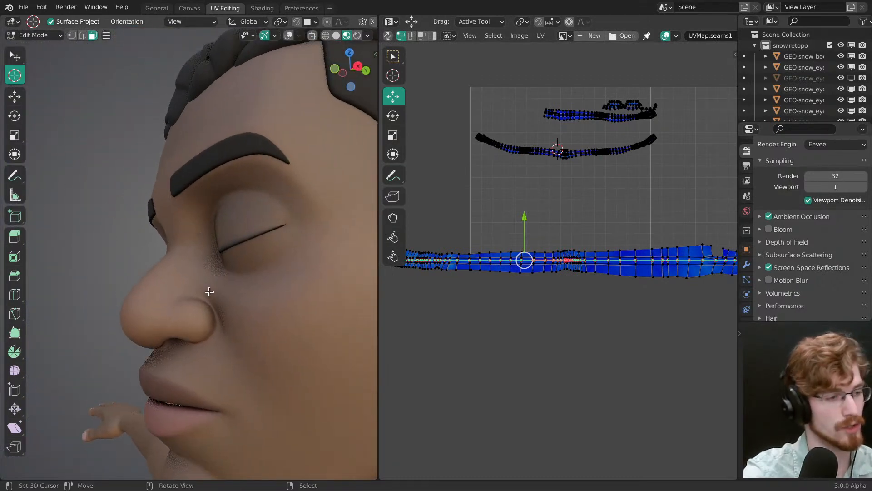
# Step: Examine the pants' outer-leg seam and denim around the knee in the Eevee preview
pyautogui.keyDown('ctrl'); pyautogui.moveTo(231, 246); pyautogui.dragTo(237, 356, button='middle'); pyautogui.keyUp('ctrl')
pyautogui.keyDown('ctrl'); pyautogui.moveTo(198, 272); pyautogui.dragTo(204, 247, button='middle'); pyautogui.keyUp('ctrl')
pyautogui.keyDown('ctrl'); pyautogui.moveTo(234, 277); pyautogui.dragTo(254, 356, button='middle'); pyautogui.keyUp('ctrl')
pyautogui.keyDown('shift'); pyautogui.moveTo(250, 356); pyautogui.dragTo(223, 129, button='middle'); pyautogui.keyUp('shift')
pyautogui.keyDown('shift'); pyautogui.moveTo(252, 309); pyautogui.dragTo(239, 179, button='middle'); pyautogui.keyUp('shift')
pyautogui.keyDown('ctrl'); pyautogui.moveTo(238, 286); pyautogui.dragTo(230, 205, button='middle'); pyautogui.keyUp('ctrl')
pyautogui.moveTo(230, 220); pyautogui.dragTo(234, 223, button='middle')
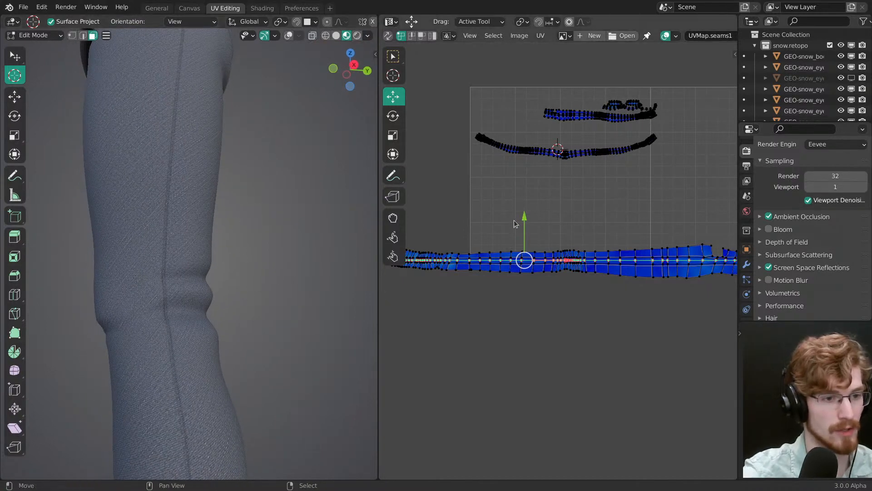
# Step: Save the file, enable the UV: TexTools add-on and show its tools in the UV editor's sidebar
pyautogui.moveTo(515, 220); pyautogui.dragTo(534, 225, button='middle')
pyautogui.keyDown('ctrl'); pyautogui.moveTo(534, 225); pyautogui.dragTo(568, 145, button='middle'); pyautogui.keyUp('ctrl')
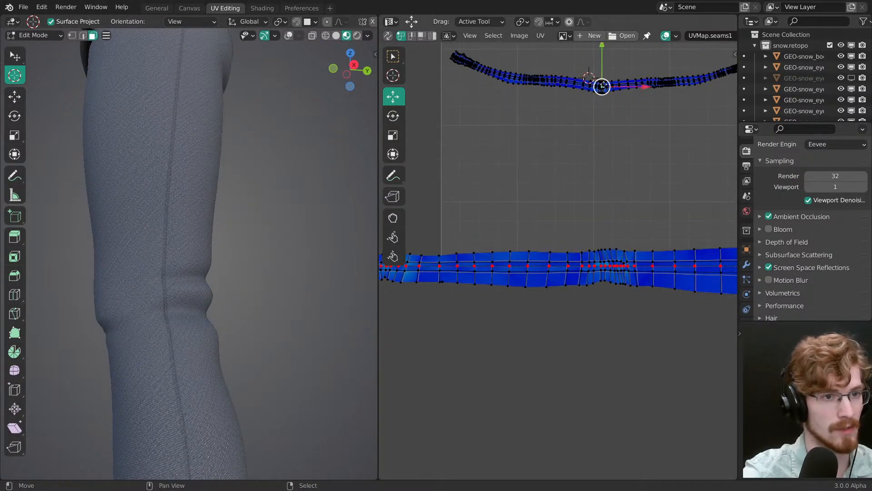
pyautogui.press('l')
pyautogui.press('n')
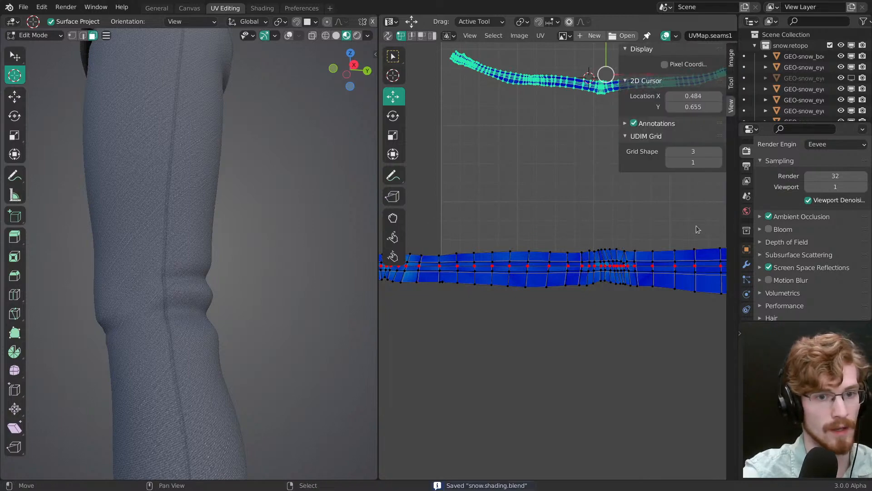
pyautogui.click(291, 10)
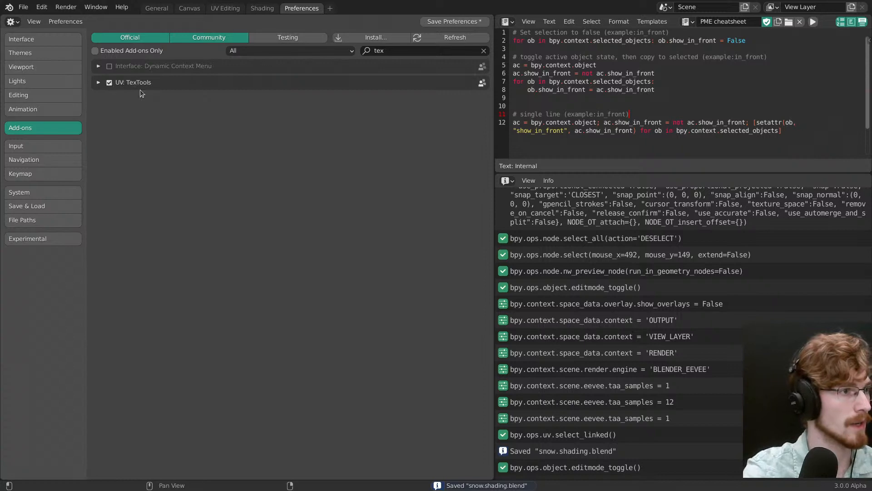
pyautogui.click(191, 10)
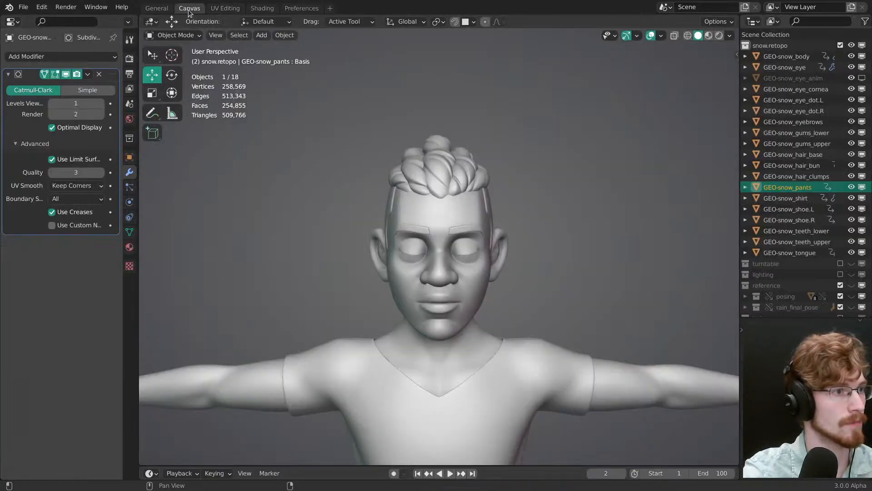
pyautogui.click(226, 9)
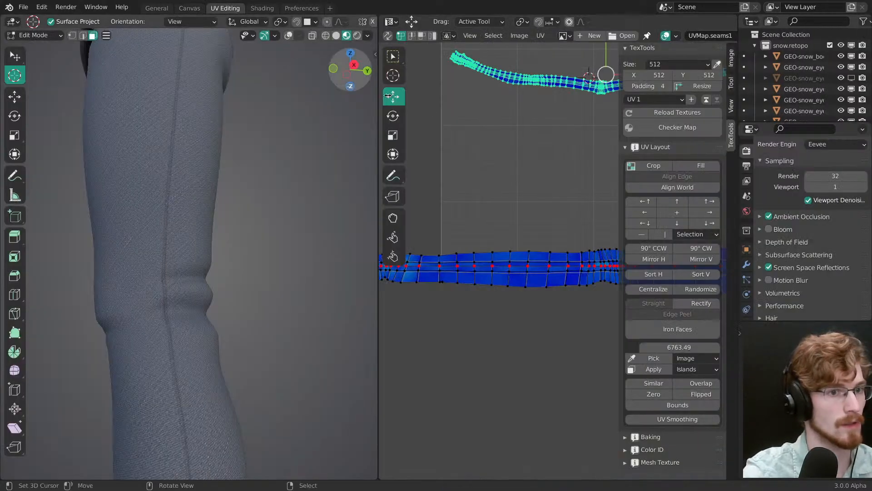
# Step: Pick the TexTools texel density from a face of the straightened outer-leg strip
pyautogui.click(549, 264)
pyautogui.moveTo(560, 274); pyautogui.dragTo(511, 294, button='middle')
pyautogui.keyDown('ctrl'); pyautogui.moveTo(510, 294); pyautogui.dragTo(485, 277, button='middle'); pyautogui.keyUp('ctrl')
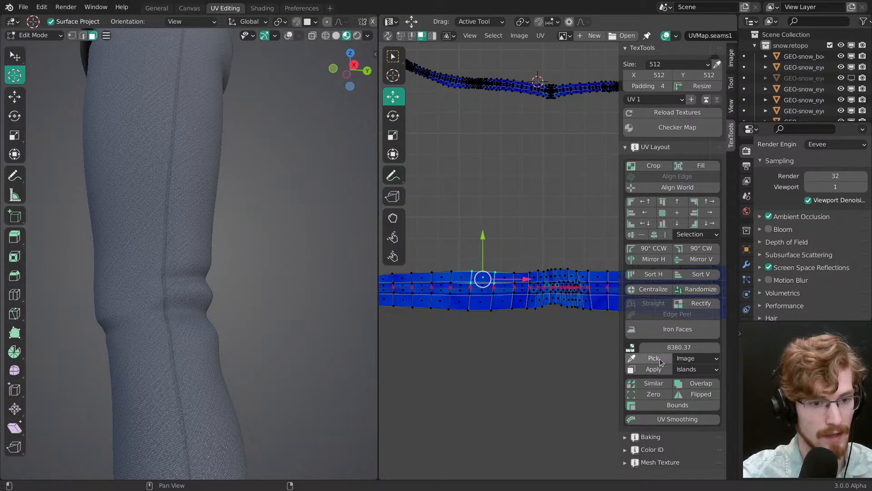
# Step: Select all the UV islands except the outer-leg strip and apply the picked texel density to them
pyautogui.keyDown('ctrl'); pyautogui.moveTo(527, 93); pyautogui.dragTo(523, 163, button='middle'); pyautogui.keyUp('ctrl')
pyautogui.moveTo(523, 162); pyautogui.dragTo(511, 220, button='middle')
pyautogui.rightClick(558, 272)
pyautogui.press('l')
pyautogui.moveTo(542, 283); pyautogui.dragTo(489, 274, button='middle')
pyautogui.moveTo(480, 293)
pyautogui.keyDown('ctrl'); pyautogui.mouseDown()
pyautogui.moveTo(477, 189)
pyautogui.moveTo(536, 260)
pyautogui.mouseUp(); pyautogui.keyUp('ctrl')
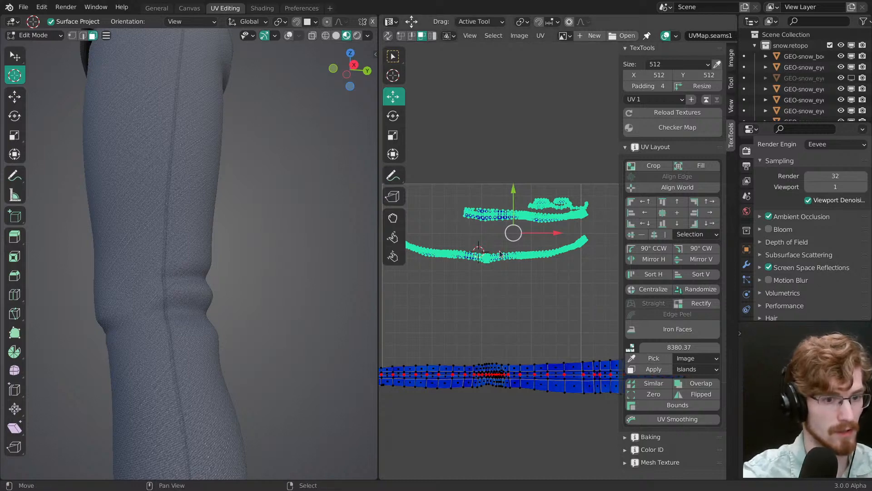
pyautogui.click(668, 372)
pyautogui.scroll(-1, 533, 282)
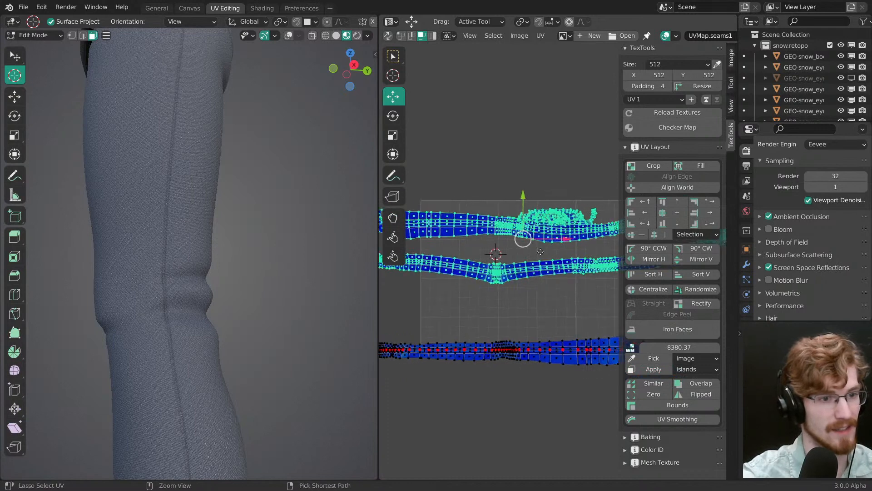
# Step: Select the rescaled UV islands one at a time to check them, and disable the TexTools add-on
pyautogui.click(547, 270)
pyautogui.hotkey('ctrl', 'l')
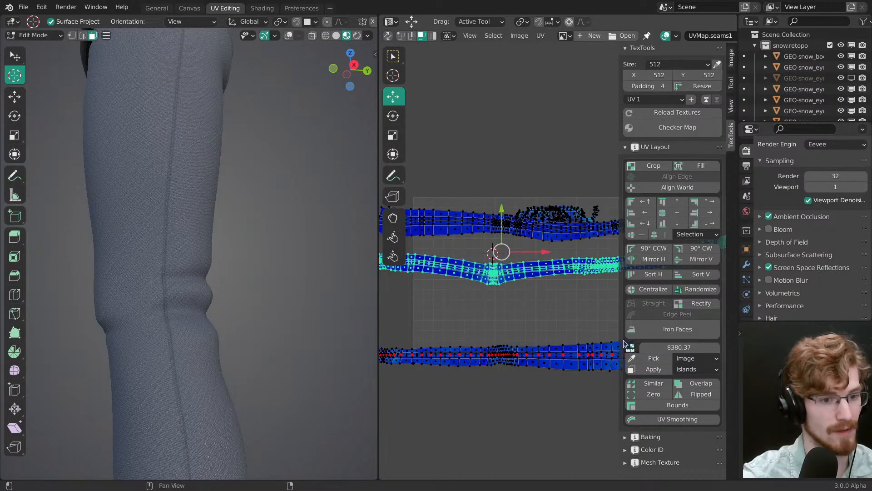
pyautogui.click(550, 245)
pyautogui.hotkey('ctrl', 'l')
pyautogui.click(548, 219)
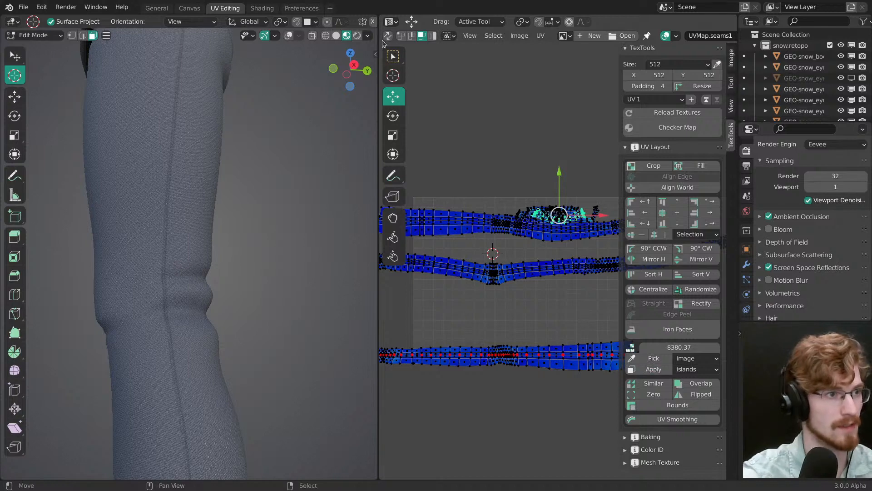
pyautogui.click(302, 8)
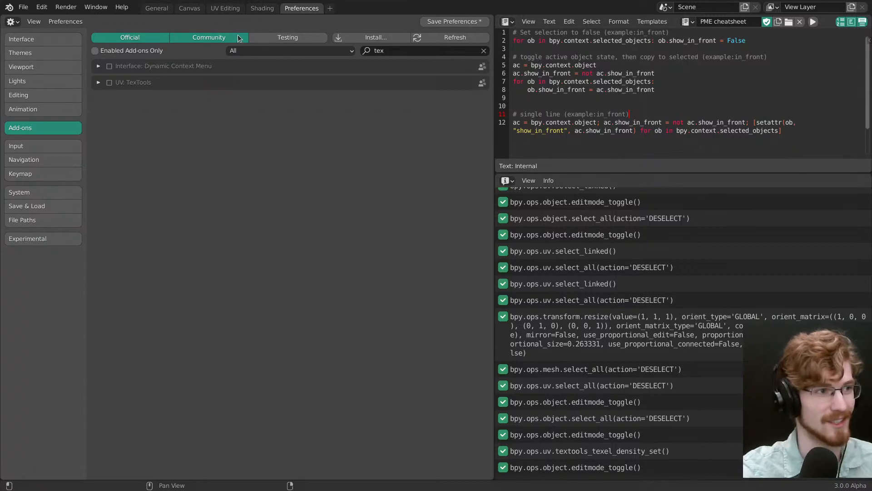
pyautogui.click(225, 8)
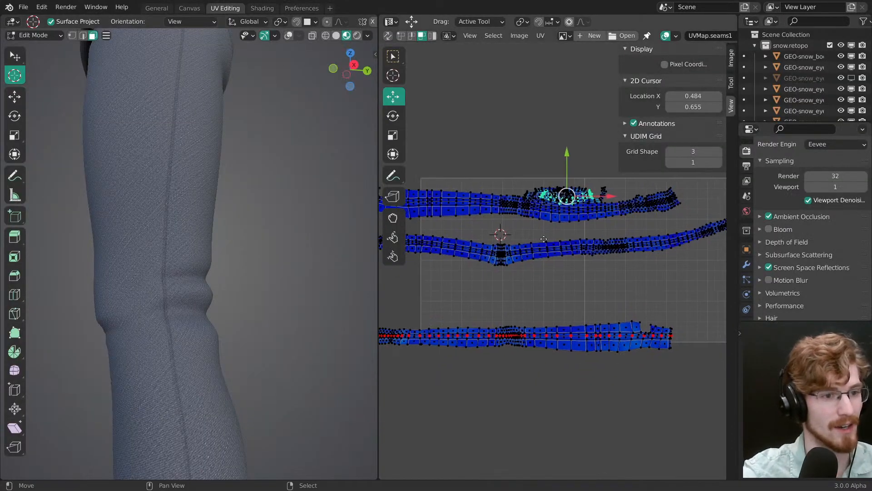
# Step: Move the long V-shaped UV strip down to just above the outer-leg strip
pyautogui.moveTo(583, 265); pyautogui.dragTo(594, 261, button='middle')
pyautogui.press('g')
pyautogui.click(522, 319)
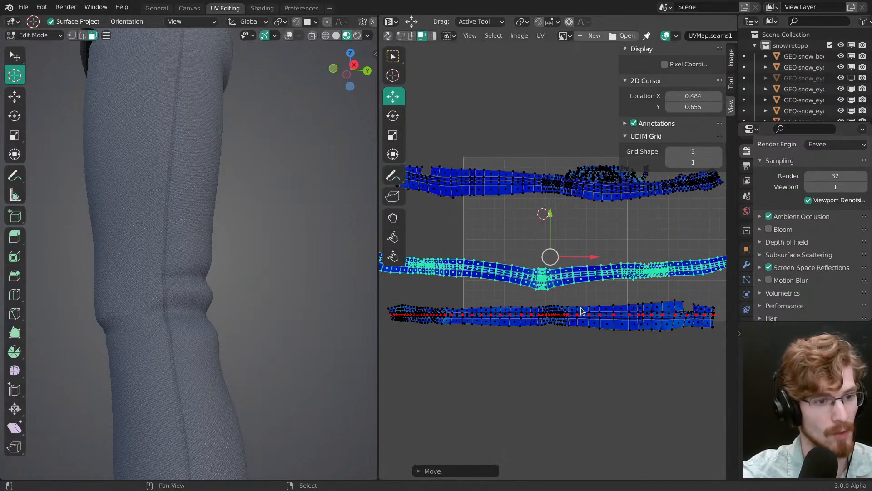
pyautogui.keyDown('ctrl'); pyautogui.moveTo(523, 319); pyautogui.dragTo(579, 262, button='middle'); pyautogui.keyUp('ctrl')
# Step: Maximize the UV editor, save the file and pin the centre line of the long V-shaped strip
pyautogui.keyDown('alt'); pyautogui.rightClick(572, 258); pyautogui.keyUp('alt')
pyautogui.hotkey('ctrl', 'space')
pyautogui.moveTo(564, 298)
pyautogui.keyDown('ctrl'); pyautogui.mouseDown(button='middle')
pyautogui.moveTo(553, 263)
pyautogui.moveTo(560, 306)
pyautogui.mouseUp(button='middle'); pyautogui.keyUp('ctrl')
pyautogui.hotkey('ctrl', 's')
pyautogui.moveTo(561, 284); pyautogui.dragTo(544, 287, button='middle')
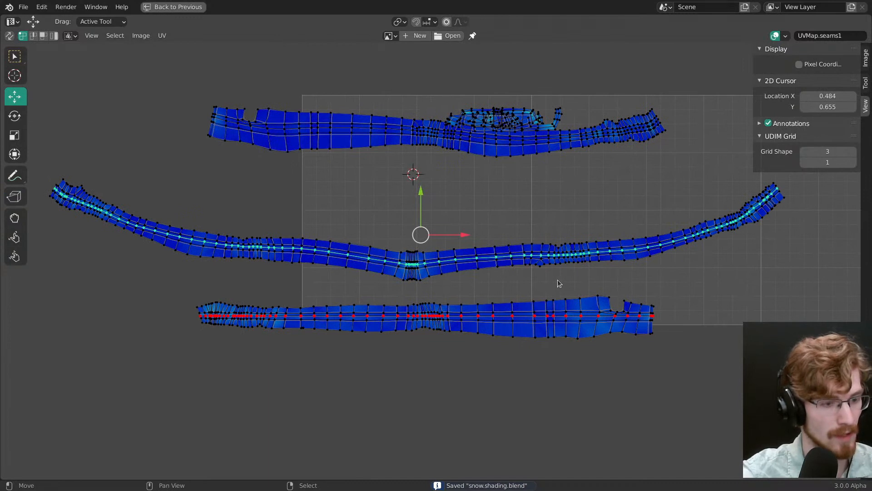
pyautogui.press('p')
pyautogui.hotkey('alt', 'a')
# Step: Rotate the left half of the V-shaped strip about a 2D cursor at its middle to level it
pyautogui.moveTo(384, 264); pyautogui.dragTo(464, 292, button='middle')
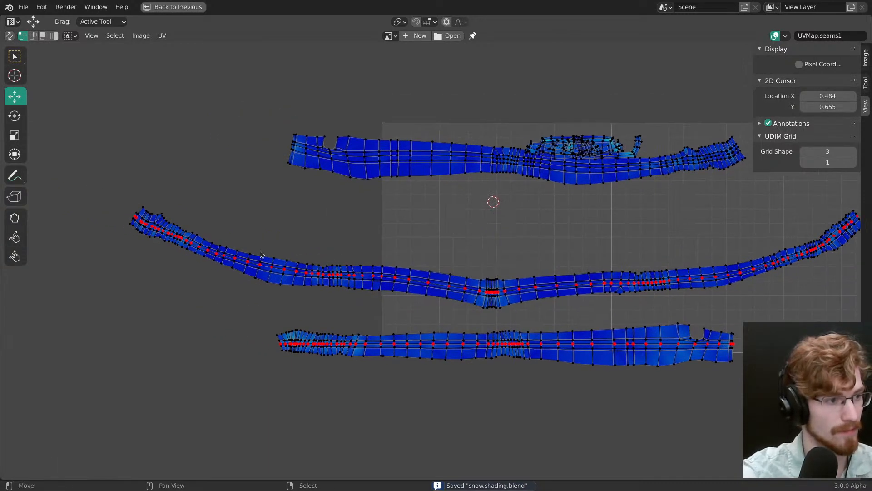
pyautogui.moveTo(152, 166)
pyautogui.keyDown('ctrl'); pyautogui.mouseDown(button='right')
pyautogui.moveTo(95, 255)
pyautogui.moveTo(384, 308)
pyautogui.moveTo(487, 294)
pyautogui.moveTo(471, 276)
pyautogui.mouseUp(button='right'); pyautogui.keyUp('ctrl')
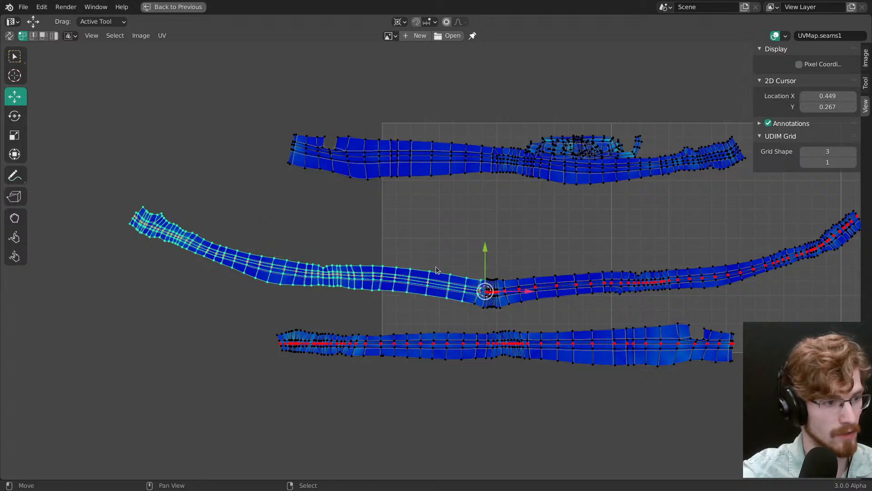
pyautogui.press('r')
pyautogui.moveTo(443, 257); pyautogui.dragTo(430, 257)
pyautogui.hotkey('alt', 'a')
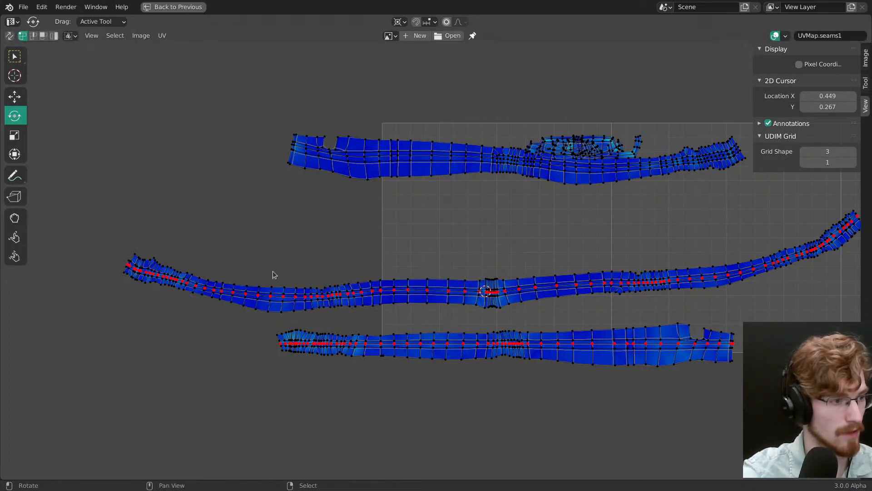
# Step: Place the 2D cursor in the strip's left section and rotate its left end closer to horizontal
pyautogui.moveTo(140, 198)
pyautogui.keyDown('ctrl'); pyautogui.mouseDown(button='right')
pyautogui.moveTo(114, 303)
pyautogui.moveTo(338, 277)
pyautogui.mouseUp(button='right'); pyautogui.keyUp('ctrl')
pyautogui.keyDown('shift'); pyautogui.rightClick(291, 295); pyautogui.keyUp('shift')
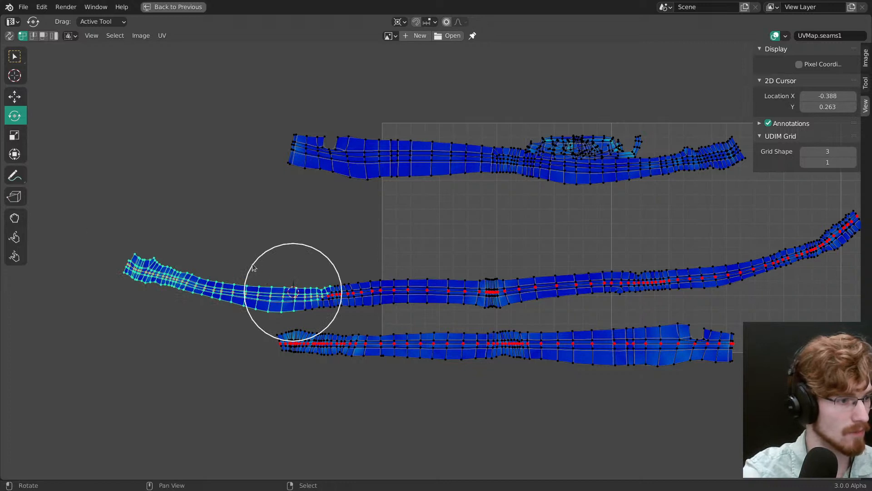
pyautogui.moveTo(253, 267); pyautogui.dragTo(271, 270)
pyautogui.hotkey('ctrl', 'z')
pyautogui.moveTo(583, 291); pyautogui.dragTo(348, 282, button='middle')
pyautogui.hotkey('alt', 'a')
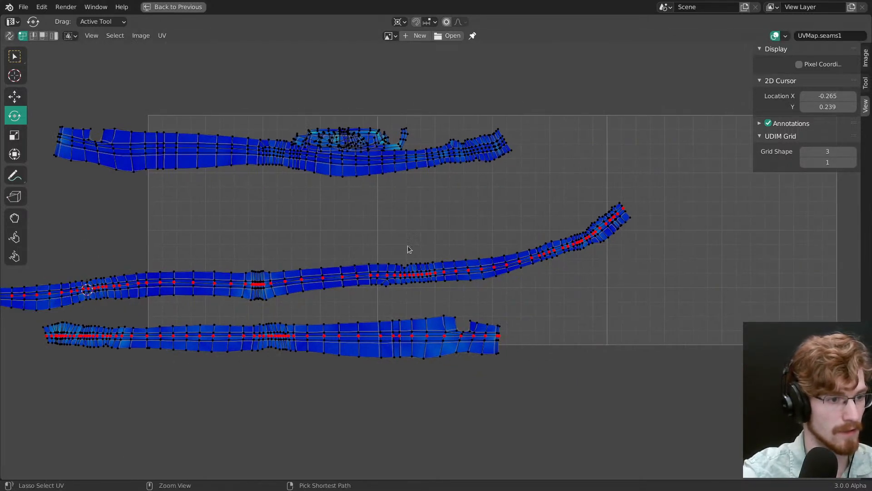
# Step: Rotate the outer part of the strip's right half downward about a 2D cursor at X 1.124, Y 0.311
pyautogui.moveTo(408, 249)
pyautogui.keyDown('ctrl'); pyautogui.mouseDown(button='right')
pyautogui.moveTo(584, 275)
pyautogui.moveTo(467, 266)
pyautogui.mouseUp(button='right'); pyautogui.keyUp('ctrl')
pyautogui.keyDown('alt'); pyautogui.click(406, 274); pyautogui.keyUp('alt')
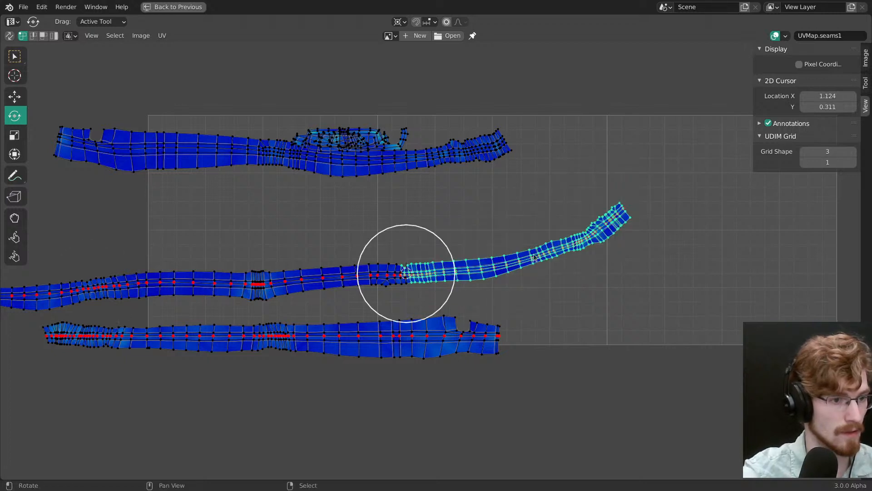
pyautogui.moveTo(536, 255); pyautogui.dragTo(539, 268)
pyautogui.hotkey('alt', 'a')
# Step: Rotate the strip's right end downward about a 2D cursor at X 1.678, Y 0.330
pyautogui.keyDown('ctrl'); pyautogui.moveTo(571, 215); pyautogui.dragTo(668, 202); pyautogui.keyUp('ctrl')
pyautogui.keyDown('ctrl'); pyautogui.moveTo(668, 205); pyautogui.dragTo(668, 205, button='right'); pyautogui.keyUp('ctrl')
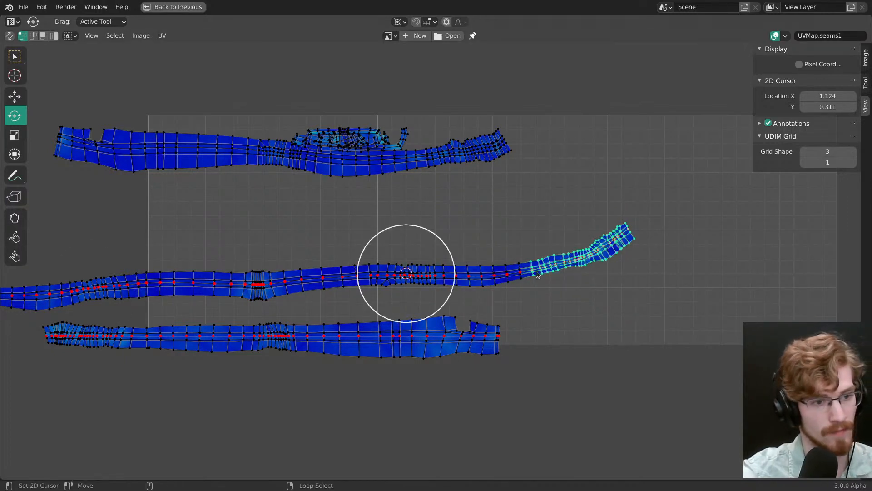
pyautogui.keyDown('alt'); pyautogui.click(533, 268); pyautogui.keyUp('alt')
pyautogui.moveTo(604, 271); pyautogui.dragTo(620, 291)
# Step: Rotate the long strip slightly to level it and straighten its centre line with Align Auto
pyautogui.keyDown('alt'); pyautogui.rightClick(479, 278); pyautogui.keyUp('alt')
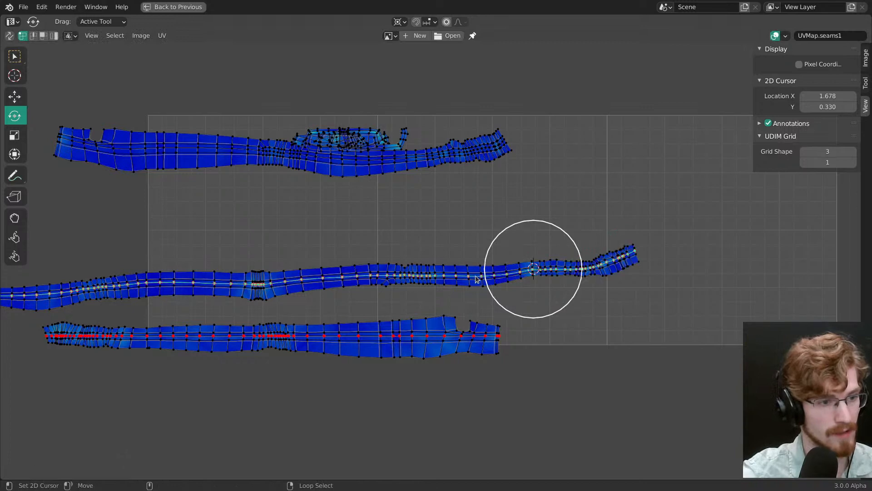
pyautogui.keyDown('ctrl'); pyautogui.moveTo(477, 277); pyautogui.dragTo(440, 285, button='middle'); pyautogui.keyUp('ctrl')
pyautogui.moveTo(372, 267); pyautogui.dragTo(529, 240, button='middle')
pyautogui.moveTo(665, 320); pyautogui.dragTo(635, 333)
pyautogui.scroll(-1, 545, 240)
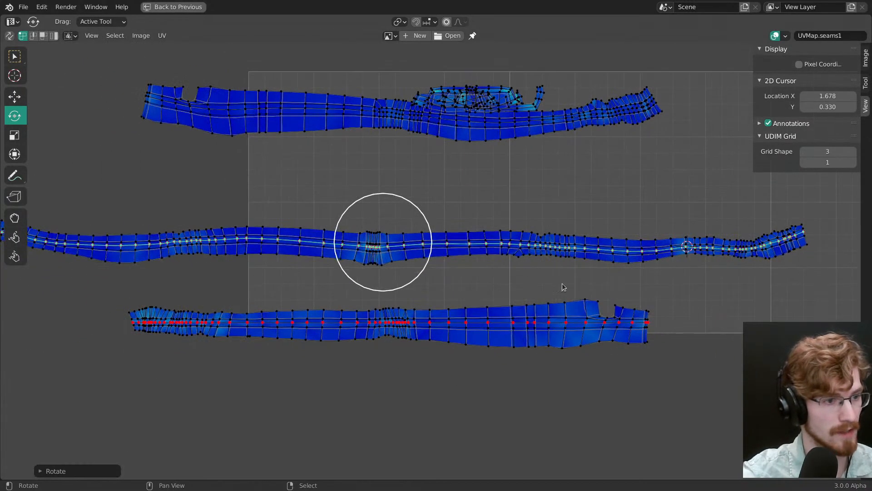
pyautogui.press('r')
pyautogui.click(557, 257)
pyautogui.hotkey('shift', 'w')
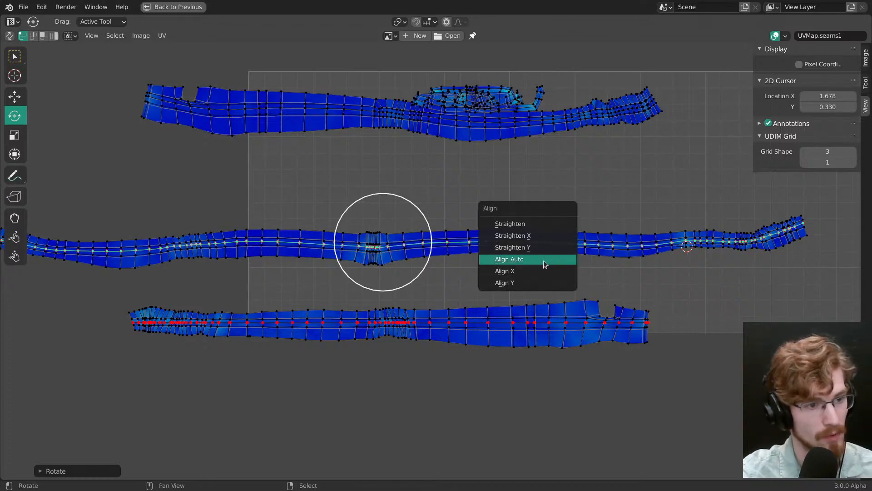
pyautogui.click(543, 259)
# Step: Move the straightened long strip down onto the outer-leg strip so the two overlap
pyautogui.scroll(-1, 536, 260)
pyautogui.press('g')
pyautogui.moveTo(541, 259); pyautogui.dragTo(545, 287)
pyautogui.moveTo(545, 287); pyautogui.dragTo(529, 229, button='middle')
pyautogui.keyDown('ctrl'); pyautogui.moveTo(531, 273); pyautogui.dragTo(522, 221, button='middle'); pyautogui.keyUp('ctrl')
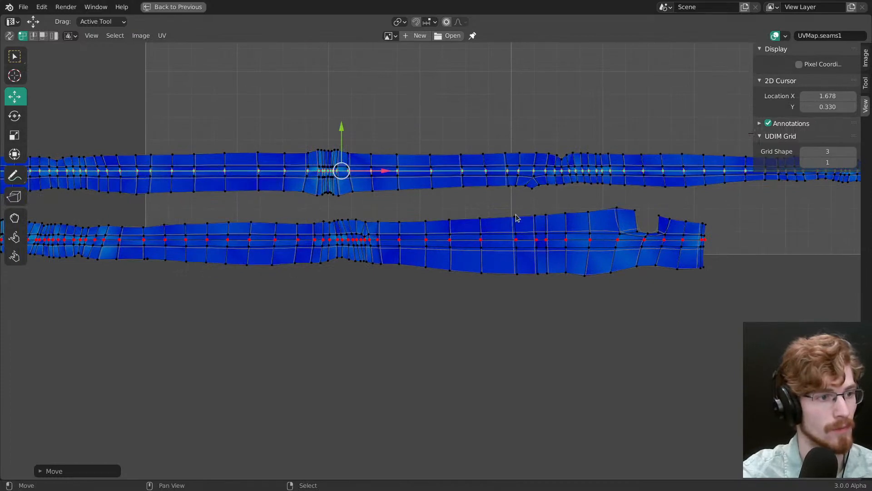
pyautogui.moveTo(516, 218); pyautogui.dragTo(514, 286)
pyautogui.keyDown('ctrl'); pyautogui.moveTo(512, 287); pyautogui.dragTo(636, 289, button='middle'); pyautogui.keyUp('ctrl')
# Step: Fine-tune the long strip's position so its centre line coincides with the outer-leg strip's centre line
pyautogui.keyDown('ctrl'); pyautogui.moveTo(527, 290); pyautogui.dragTo(509, 245, button='middle'); pyautogui.keyUp('ctrl')
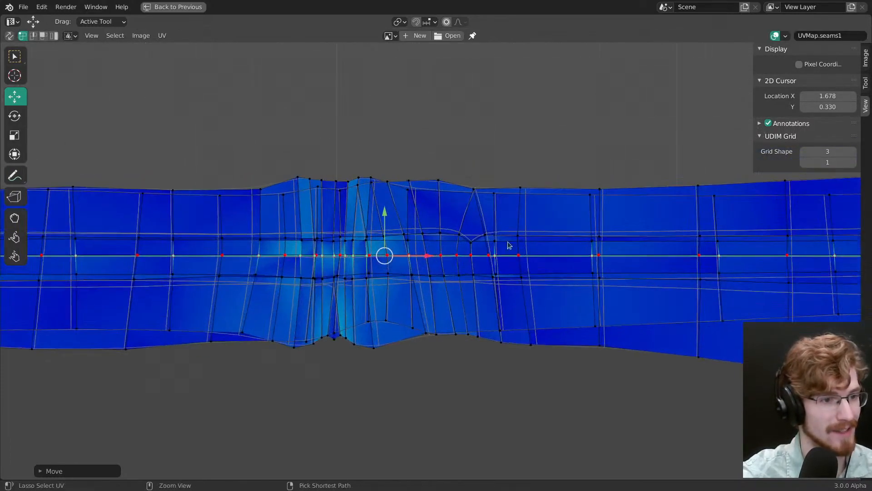
pyautogui.scroll(3, 518, 288)
pyautogui.press('g')
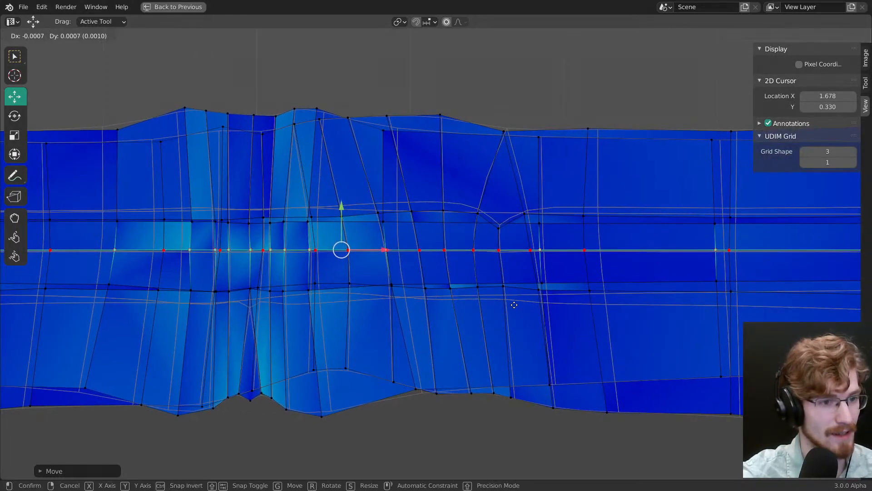
pyautogui.moveTo(515, 305); pyautogui.dragTo(516, 306)
pyautogui.keyDown('ctrl'); pyautogui.moveTo(512, 274); pyautogui.dragTo(506, 191, button='middle'); pyautogui.keyUp('ctrl')
pyautogui.keyDown('ctrl'); pyautogui.moveTo(509, 246); pyautogui.dragTo(510, 372, button='middle'); pyautogui.keyUp('ctrl')
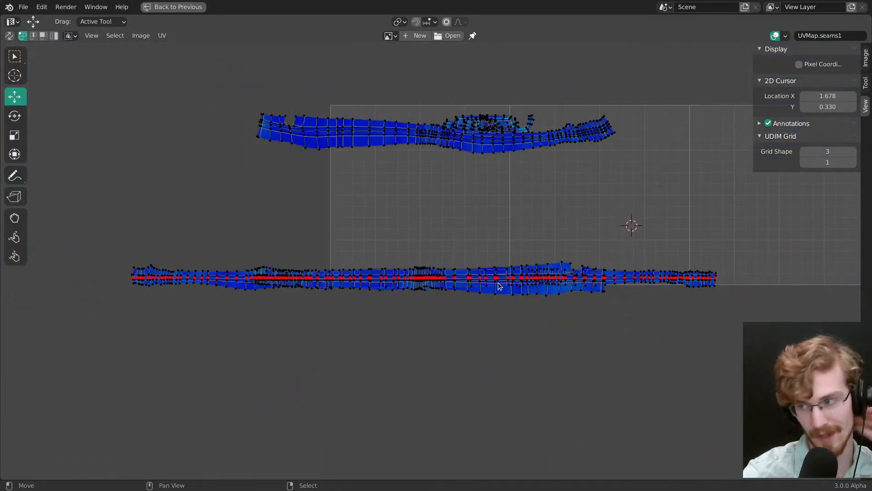
# Step: Move the remaining upper UV strip down to just above the stacked strips and rotate it roughly level
pyautogui.moveTo(500, 239); pyautogui.dragTo(494, 274, button='middle')
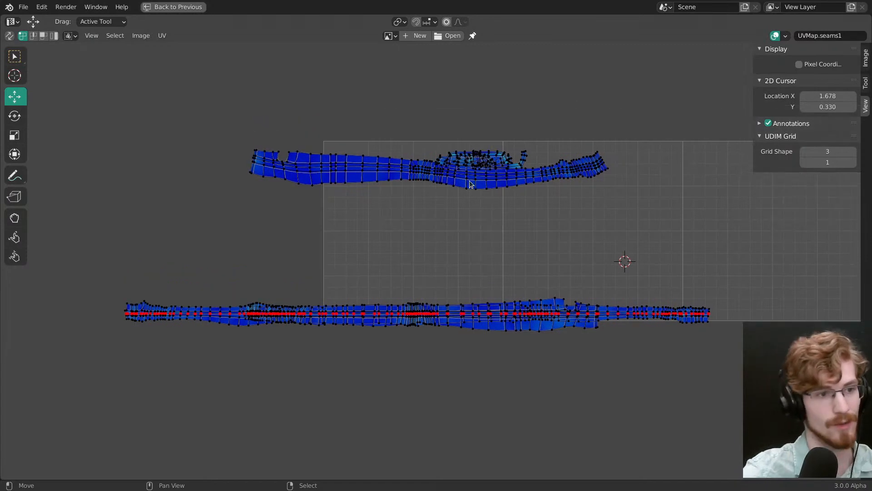
pyautogui.rightClick(470, 181)
pyautogui.hotkey('ctrl', 'l')
pyautogui.press('g')
pyautogui.click(493, 325)
pyautogui.keyDown('ctrl'); pyautogui.moveTo(494, 323); pyautogui.dragTo(502, 274, button='middle'); pyautogui.keyUp('ctrl')
pyautogui.press('r')
pyautogui.moveTo(573, 313); pyautogui.dragTo(578, 302)
pyautogui.moveTo(576, 349); pyautogui.dragTo(543, 268, button='middle')
# Step: Pin the centre line of the upper strip and rotate the whole strip slightly clockwise
pyautogui.keyDown('alt'); pyautogui.rightClick(476, 242); pyautogui.keyUp('alt')
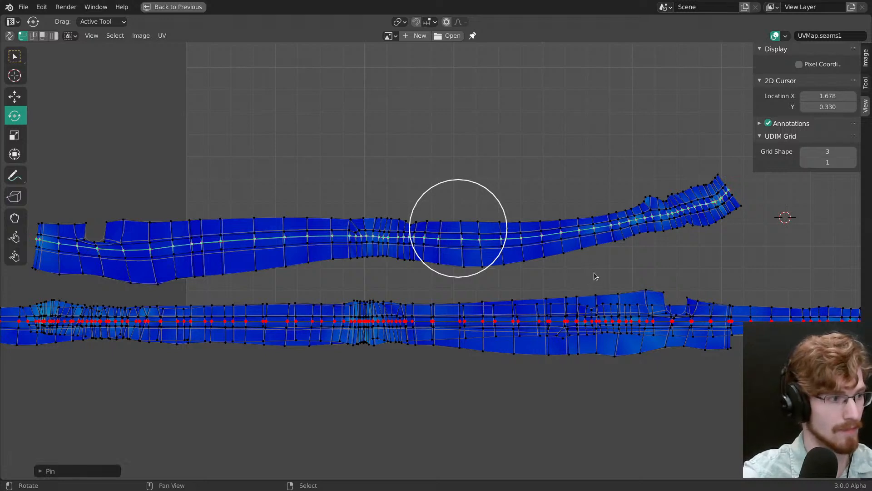
pyautogui.hotkey('ctrl', 'l')
pyautogui.moveTo(593, 272); pyautogui.dragTo(595, 283)
pyautogui.hotkey('alt', 'a')
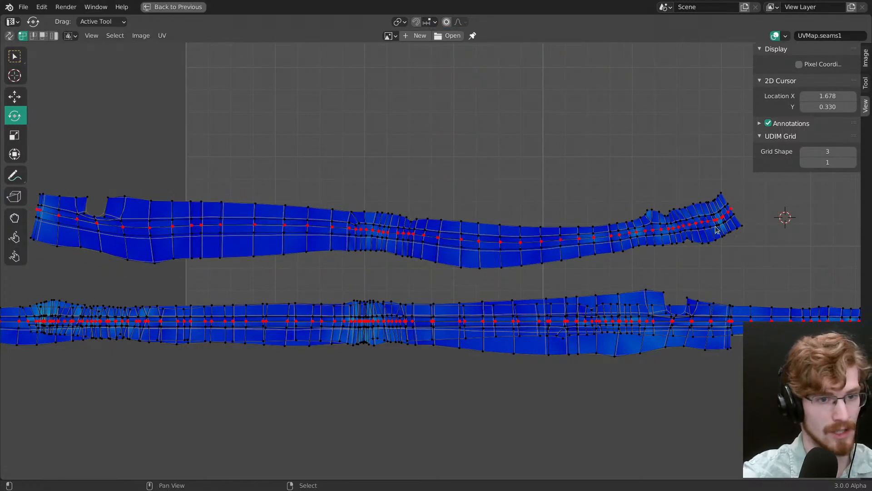
# Step: Rotate the right end of the upper strip closer to horizontal about a 2D cursor at X 1.307, Y 0.292
pyautogui.moveTo(716, 230); pyautogui.dragTo(639, 233, button='middle')
pyautogui.moveTo(650, 167)
pyautogui.keyDown('ctrl'); pyautogui.mouseDown()
pyautogui.moveTo(625, 164)
pyautogui.moveTo(675, 243)
pyautogui.mouseUp(); pyautogui.keyUp('ctrl')
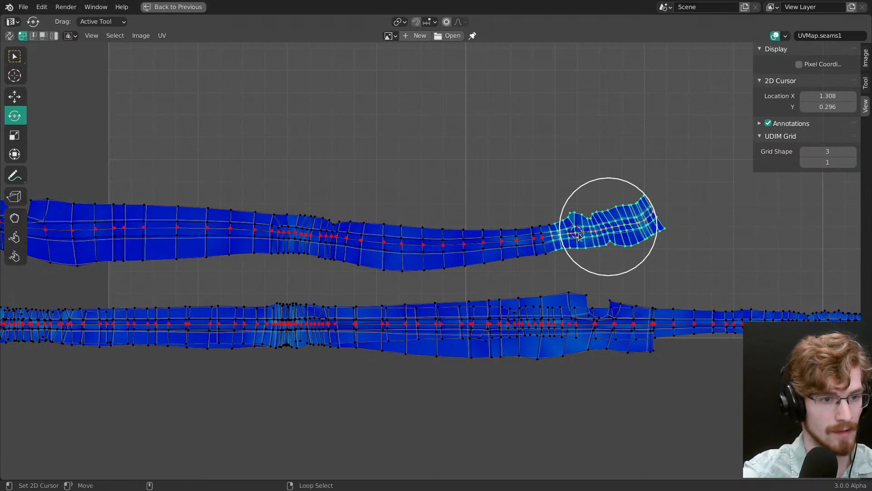
pyautogui.hotkey('shift', 'w')
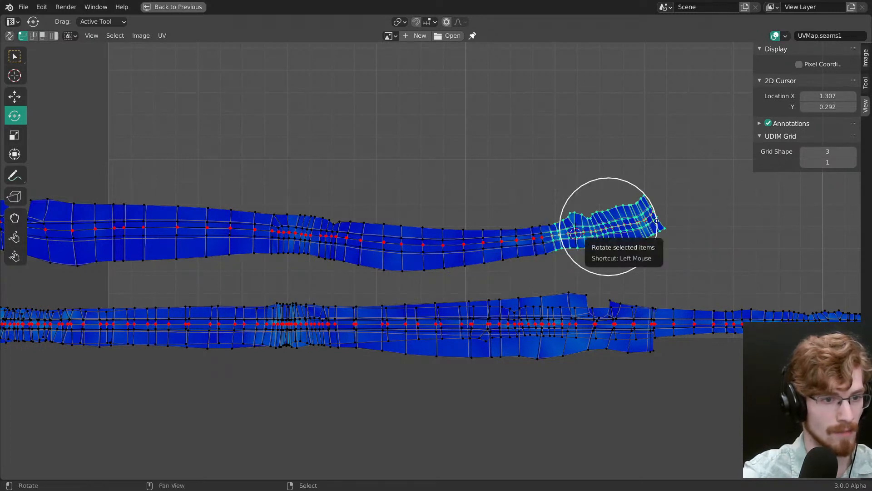
pyautogui.moveTo(658, 218); pyautogui.dragTo(652, 242)
pyautogui.hotkey('shift', 'space')
pyautogui.press('space')
pyautogui.hotkey('ctrl', 'z')
pyautogui.press('r')
pyautogui.press('g')
pyautogui.click(652, 243)
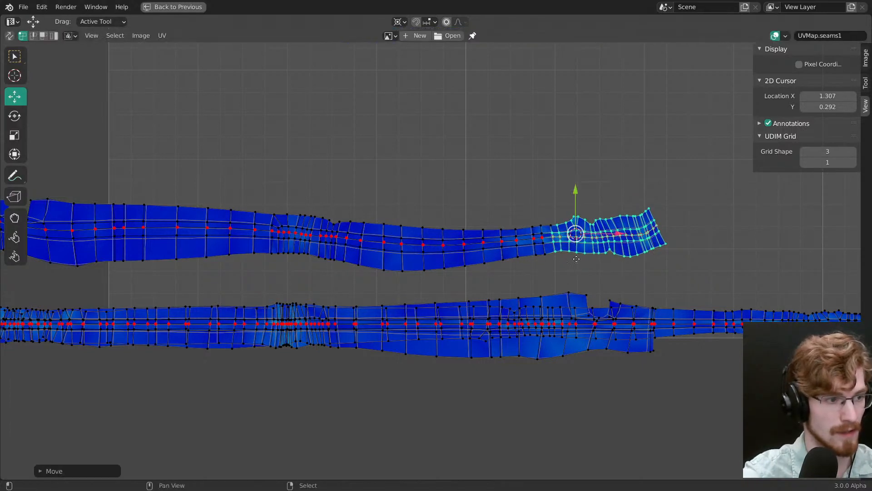
# Step: Rotate the tip at the right end of the upper strip level and align the strip's centre line into one straight horizontal line
pyautogui.moveTo(554, 260); pyautogui.dragTo(678, 266, button='middle')
pyautogui.keyDown('alt'); pyautogui.rightClick(556, 251); pyautogui.keyUp('alt')
pyautogui.press('r')
pyautogui.moveTo(678, 276); pyautogui.dragTo(703, 214)
pyautogui.moveTo(615, 194); pyautogui.dragTo(631, 189)
pyautogui.hotkey('shift', 'w')
pyautogui.click(628, 187)
# Step: Move the straightened strip down onto the stack and fine-tune it until its centre line coincides with the stacked centre lines
pyautogui.press('g')
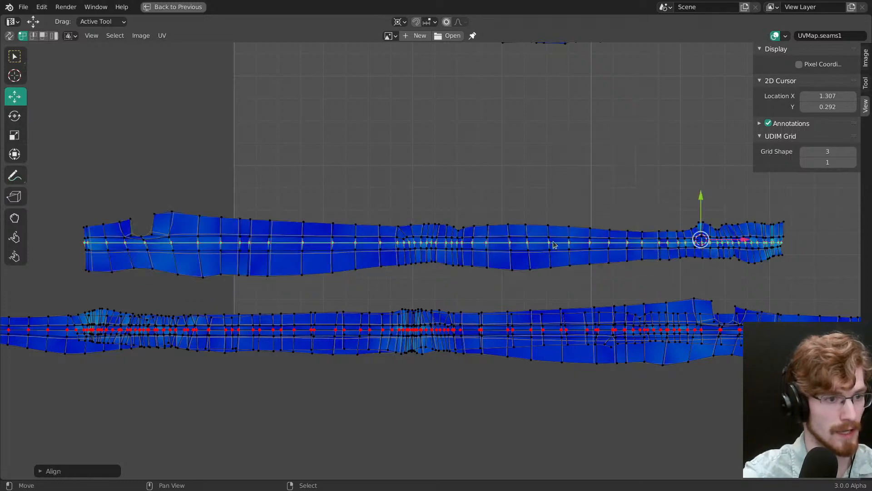
pyautogui.moveTo(555, 246); pyautogui.dragTo(573, 322)
pyautogui.moveTo(616, 454); pyautogui.dragTo(509, 334, button='middle')
pyautogui.scroll(4, 508, 334)
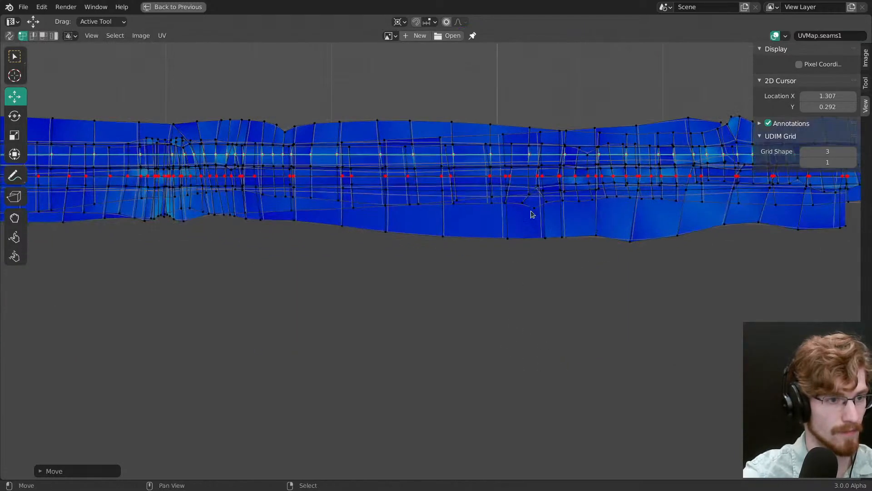
pyautogui.press('g')
pyautogui.scroll(3, 520, 276)
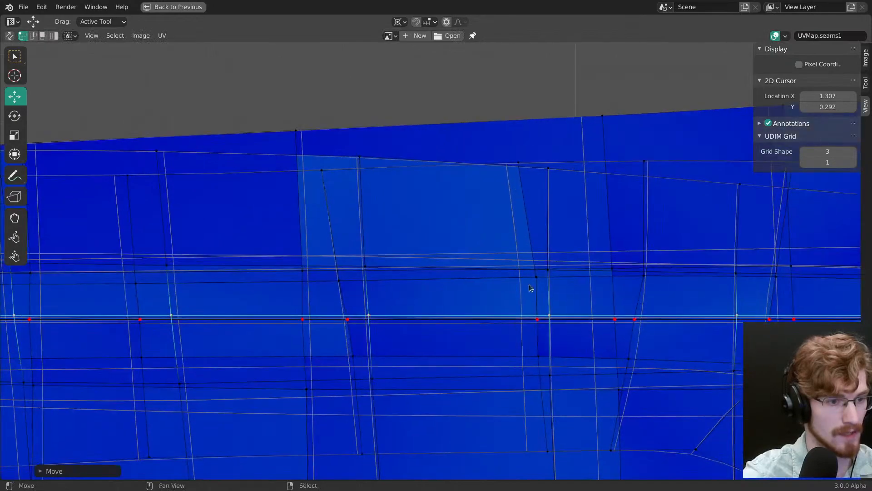
pyautogui.press('g')
pyautogui.click(529, 276)
# Step: Bring one short curved strip from the upper cluster down to just above the stack and pin its centre line
pyautogui.keyDown('ctrl'); pyautogui.moveTo(528, 276); pyautogui.dragTo(500, 241, button='middle'); pyautogui.keyUp('ctrl')
pyautogui.keyDown('ctrl'); pyautogui.moveTo(500, 241); pyautogui.dragTo(461, 168, button='middle'); pyautogui.keyUp('ctrl')
pyautogui.rightClick(478, 239)
pyautogui.hotkey('ctrl', 'l')
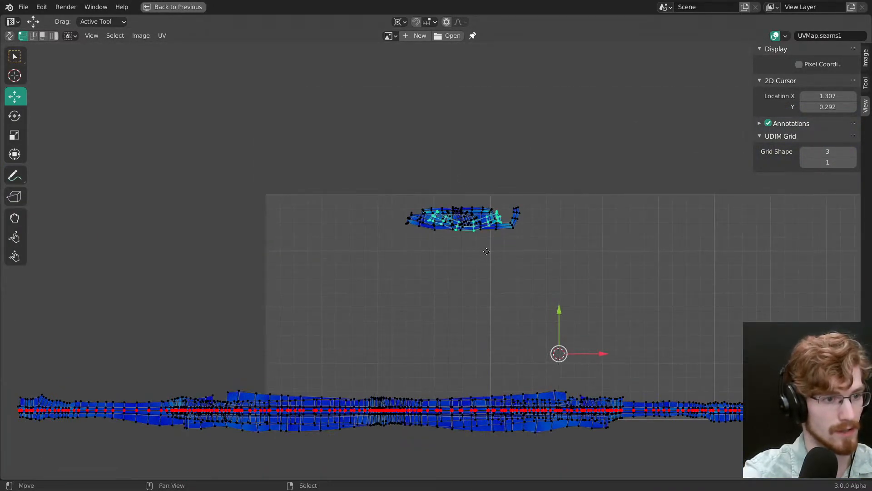
pyautogui.press('g')
pyautogui.click(479, 371)
pyautogui.moveTo(479, 370); pyautogui.dragTo(439, 270, button='middle')
pyautogui.keyDown('ctrl'); pyautogui.moveTo(439, 270); pyautogui.dragTo(429, 218, button='middle'); pyautogui.keyUp('ctrl')
pyautogui.keyDown('alt'); pyautogui.rightClick(429, 282); pyautogui.keyUp('alt')
pyautogui.keyDown('ctrl'); pyautogui.moveTo(455, 302); pyautogui.dragTo(457, 278, button='middle'); pyautogui.keyUp('ctrl')
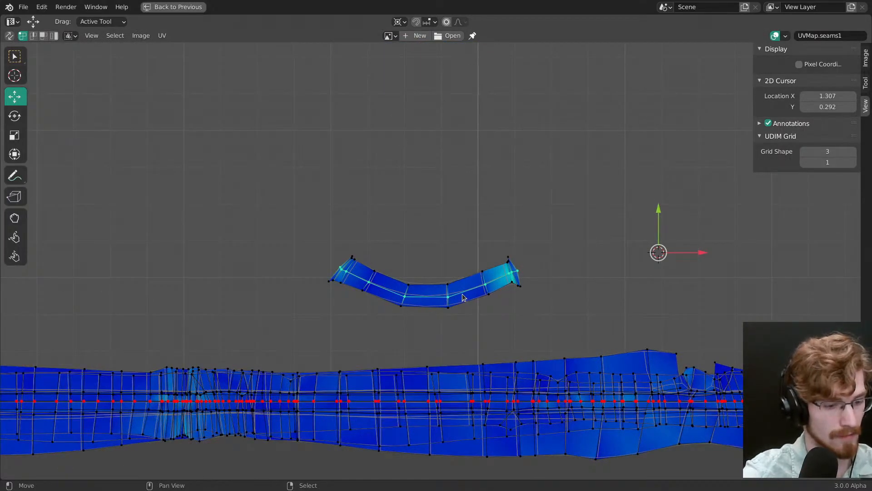
pyautogui.press('p')
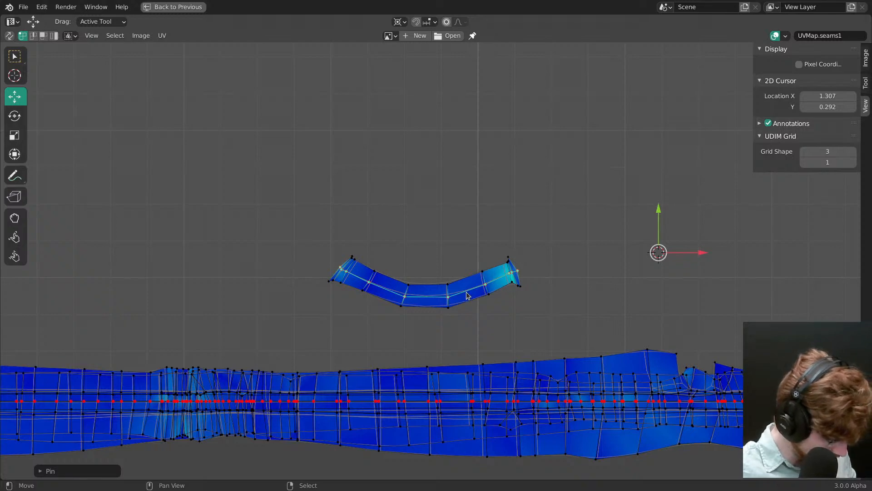
# Step: Align the curved strip's centre line into a straight horizontal line and move it down onto the stack
pyautogui.scroll(1, 500, 279)
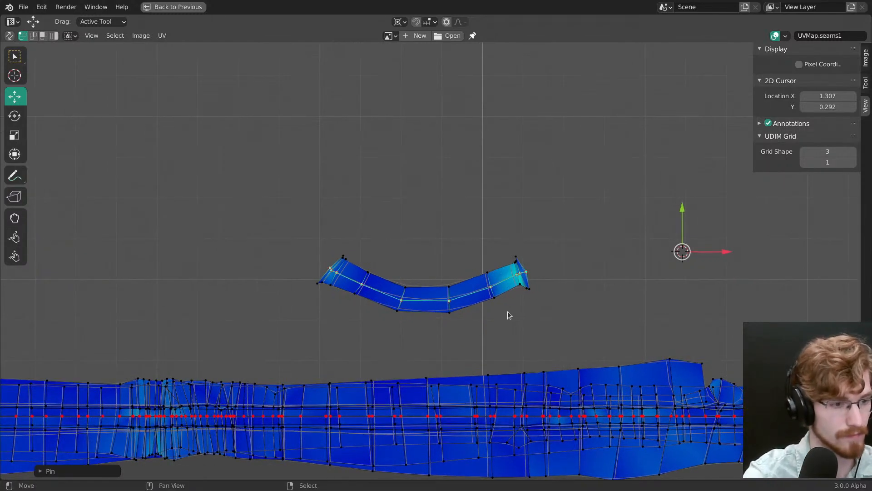
pyautogui.hotkey('shift', 'w')
pyautogui.click(492, 262)
pyautogui.press('g')
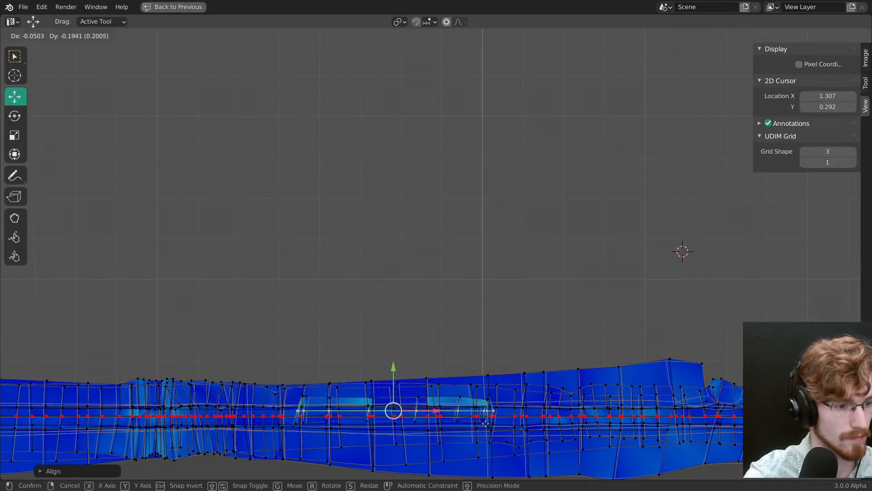
pyautogui.click(481, 427)
# Step: Move the small U-shaped strip out of the upper cluster to just above the stack
pyautogui.keyDown('ctrl'); pyautogui.moveTo(481, 426); pyautogui.dragTo(481, 477, button='middle'); pyautogui.keyUp('ctrl')
pyautogui.hotkey('alt', 'a')
pyautogui.press('l')
pyautogui.press('g')
pyautogui.click(428, 297)
# Step: Spread the three remaining overlapping islands of the upper cluster apart, leaving each one separate above the stack
pyautogui.hotkey('alt', 'a')
pyautogui.press('l')
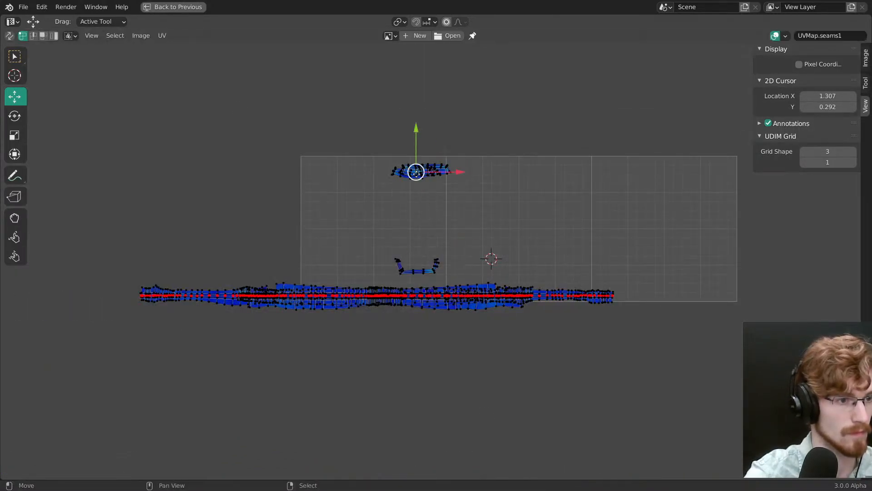
pyautogui.press('g')
pyautogui.click(357, 248)
pyautogui.hotkey('alt', 'a')
pyautogui.press('l')
pyautogui.press('g')
pyautogui.click(452, 258)
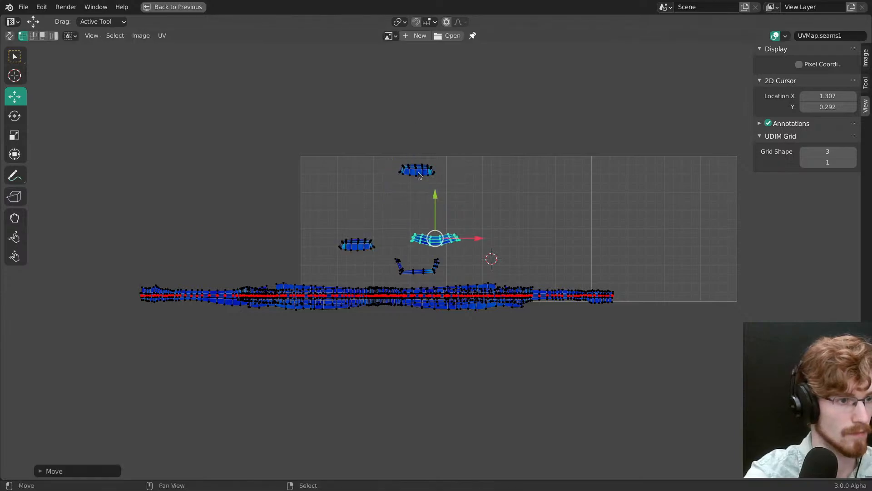
pyautogui.hotkey('alt', 'a')
pyautogui.press('l')
pyautogui.press('g')
pyautogui.click(408, 231)
# Step: Select the centre line of the U-shaped strip and pin it
pyautogui.keyDown('ctrl'); pyautogui.moveTo(418, 274); pyautogui.dragTo(406, 164, button='middle'); pyautogui.keyUp('ctrl')
pyautogui.scroll(2, 399, 307)
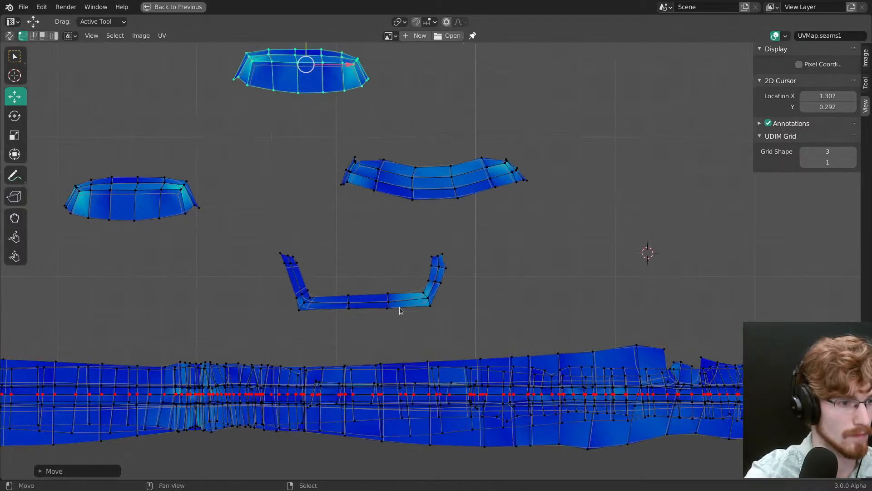
pyautogui.hotkey('alt', 'a')
pyautogui.press('l')
pyautogui.hotkey('shift', 'w')
pyautogui.press('Escape')
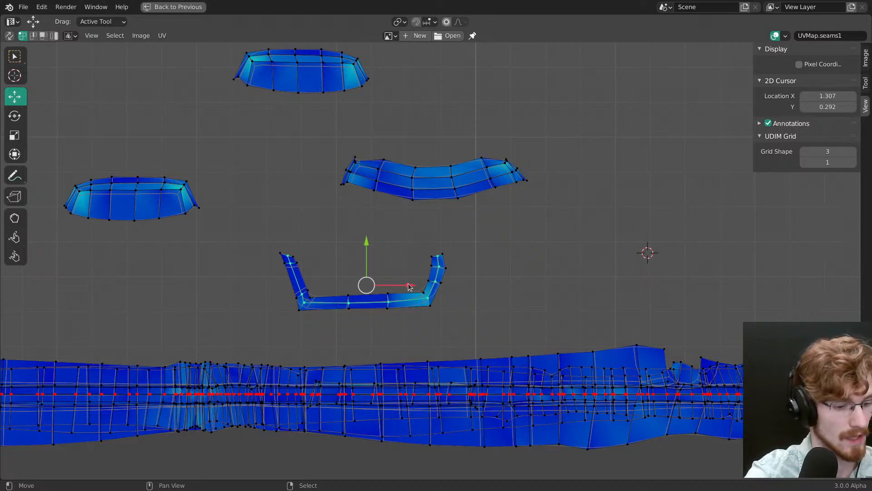
pyautogui.press('p')
pyautogui.moveTo(408, 284); pyautogui.dragTo(423, 256, button='middle')
# Step: Try to align the U-shaped strip's pinned centre line directly into a straight horizontal line
pyautogui.hotkey('alt', 'a')
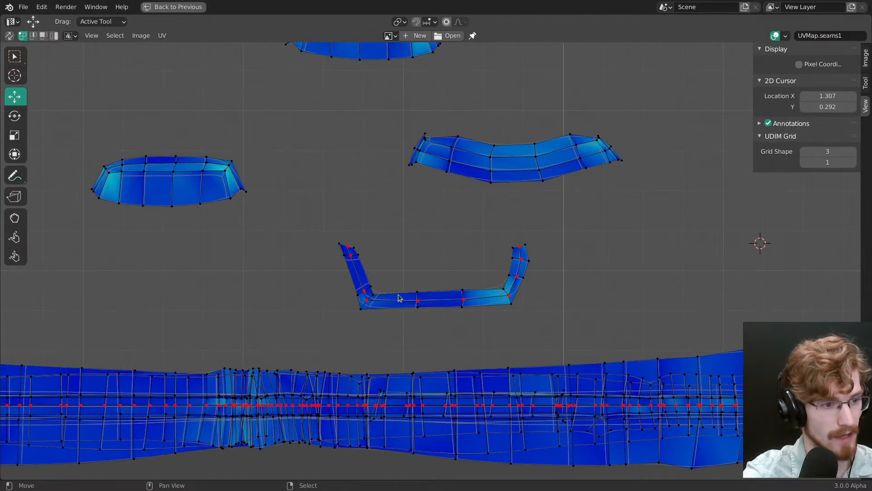
pyautogui.press('l')
pyautogui.hotkey('shift', 'w')
pyautogui.click(470, 274)
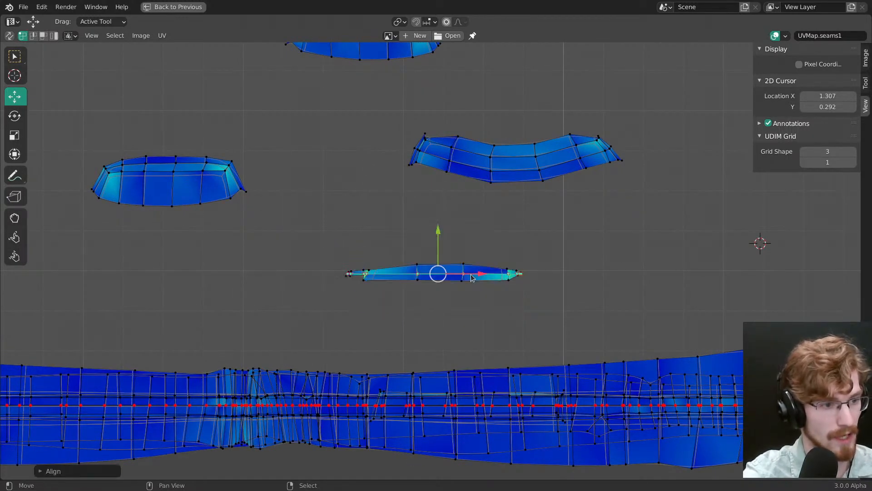
pyautogui.scroll(2, 348, 276)
pyautogui.hotkey('ctrl', 'z')
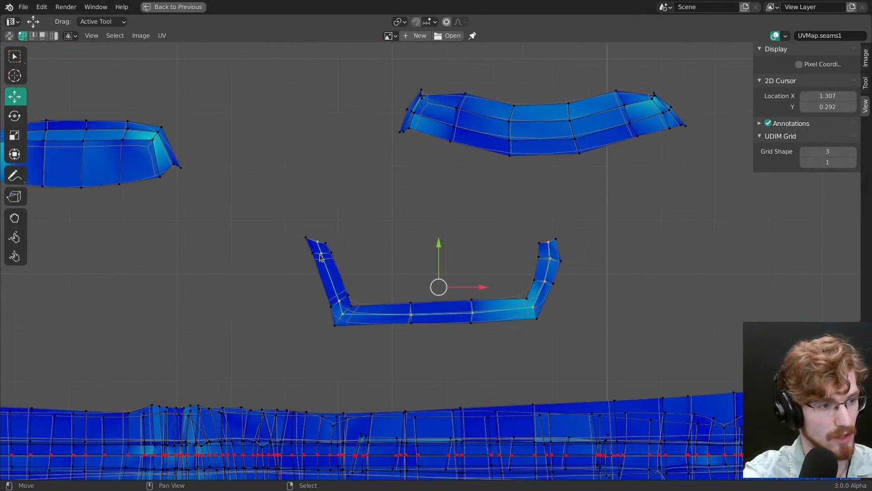
pyautogui.hotkey('shift', 'space')
pyautogui.press('s')
pyautogui.moveTo(439, 244); pyautogui.dragTo(442, 286)
pyautogui.rightClick(442, 286)
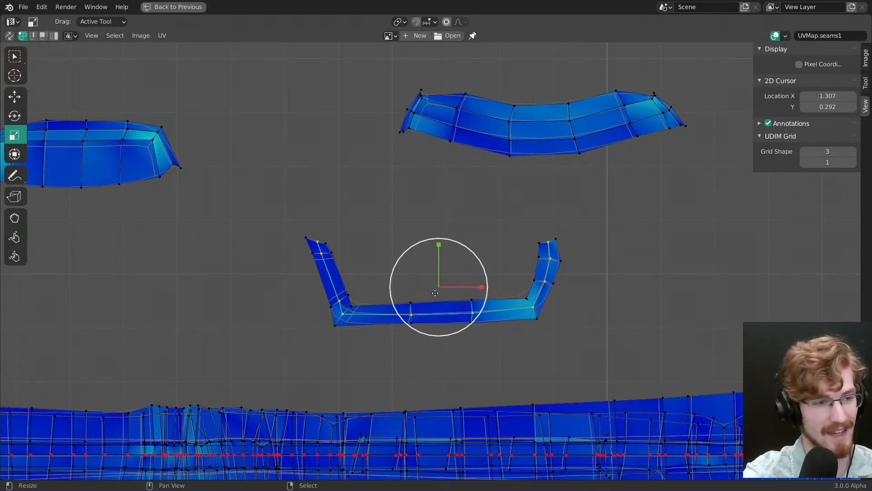
# Step: Rotate the left arm of the U-shaped strip's centre line outward about its corner until it lies roughly horizontal
pyautogui.rightClick(343, 315)
pyautogui.keyDown('ctrl'); pyautogui.rightClick(318, 243); pyautogui.keyUp('ctrl')
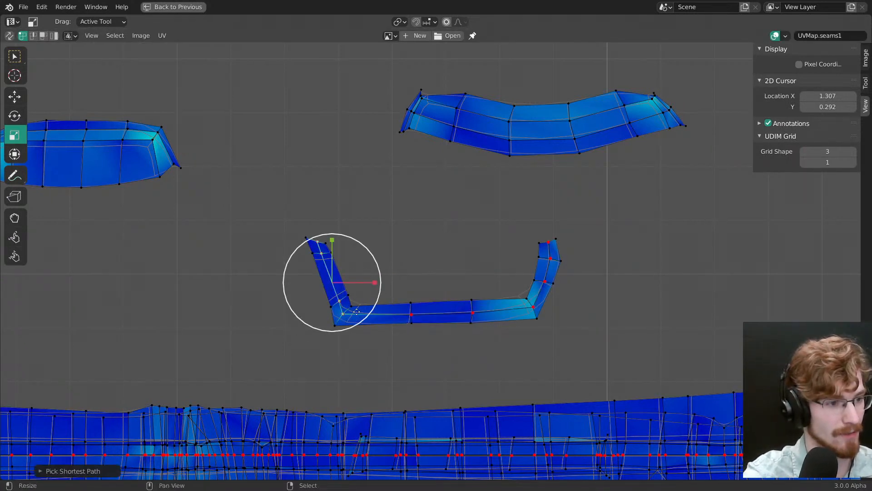
pyautogui.keyDown('alt'); pyautogui.click(344, 314); pyautogui.keyUp('alt')
pyautogui.press('.')
pyautogui.click(414, 315)
pyautogui.moveTo(412, 313); pyautogui.dragTo(441, 300, button='middle')
pyautogui.press('r')
pyautogui.moveTo(383, 260); pyautogui.dragTo(343, 278)
# Step: Rotate the right arm outward about a 2D cursor at X 0.913, Y 0.212 and align the whole centre line horizontally
pyautogui.keyDown('ctrl'); pyautogui.rightClick(582, 230); pyautogui.keyUp('ctrl')
pyautogui.keyDown('alt'); pyautogui.click(561, 293); pyautogui.keyUp('alt')
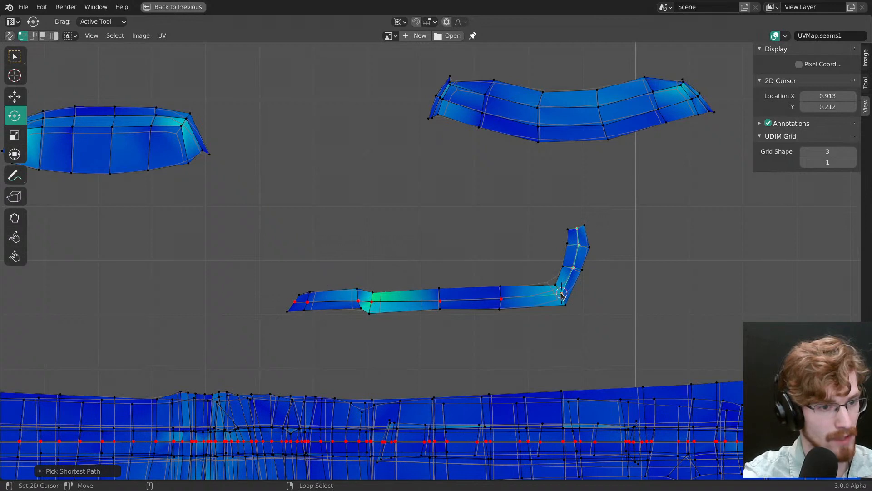
pyautogui.moveTo(593, 256); pyautogui.dragTo(614, 298)
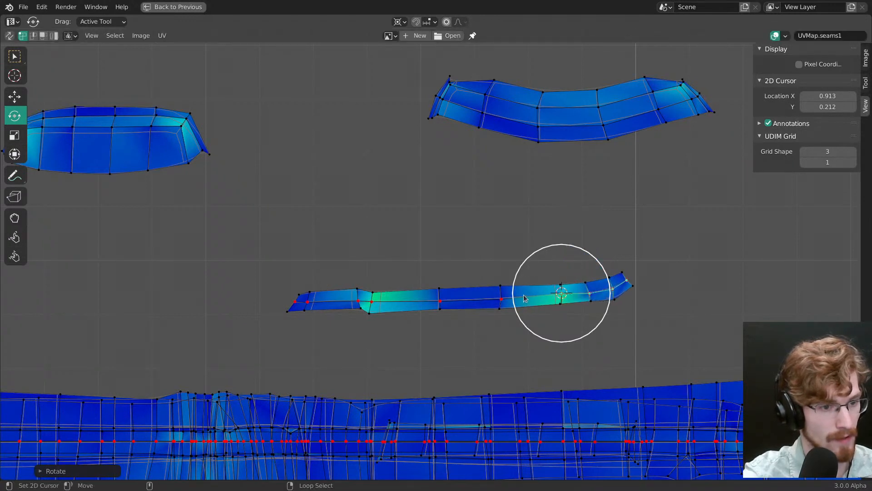
pyautogui.keyDown('alt'); pyautogui.click(526, 295); pyautogui.keyUp('alt')
pyautogui.hotkey('shift', 'w')
pyautogui.click(531, 273)
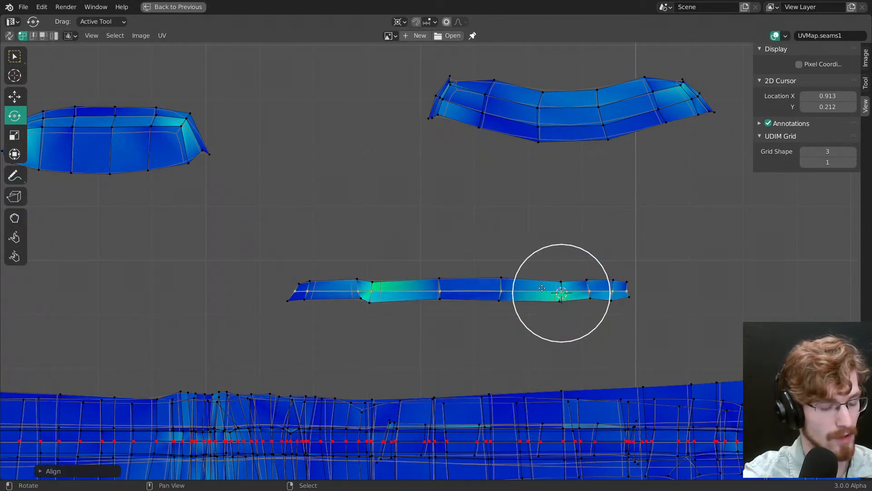
# Step: Move the flattened U-shaped strip down onto the stack and fine-tune it so its centre line matches the stacked centre lines
pyautogui.press('.')
pyautogui.press('g')
pyautogui.moveTo(533, 352); pyautogui.dragTo(524, 237, button='middle')
pyautogui.moveTo(521, 234); pyautogui.dragTo(522, 384)
pyautogui.keyDown('ctrl'); pyautogui.moveTo(524, 380); pyautogui.dragTo(433, 70, button='middle'); pyautogui.keyUp('ctrl')
pyautogui.keyDown('ctrl'); pyautogui.moveTo(463, 245); pyautogui.dragTo(466, 182, button='middle'); pyautogui.keyUp('ctrl')
pyautogui.moveTo(497, 305); pyautogui.dragTo(496, 304)
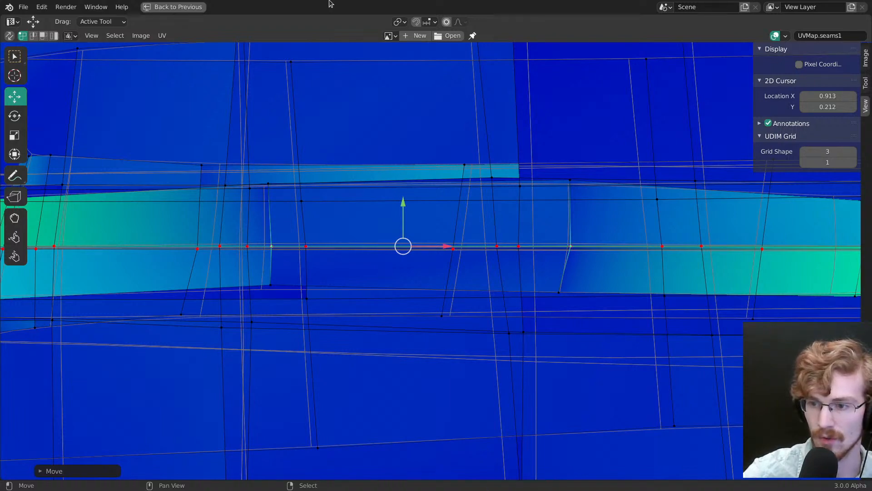
# Step: Move the lower-left trapezoidal island to just above the middle of the stack
pyautogui.scroll(-10, 510, 151)
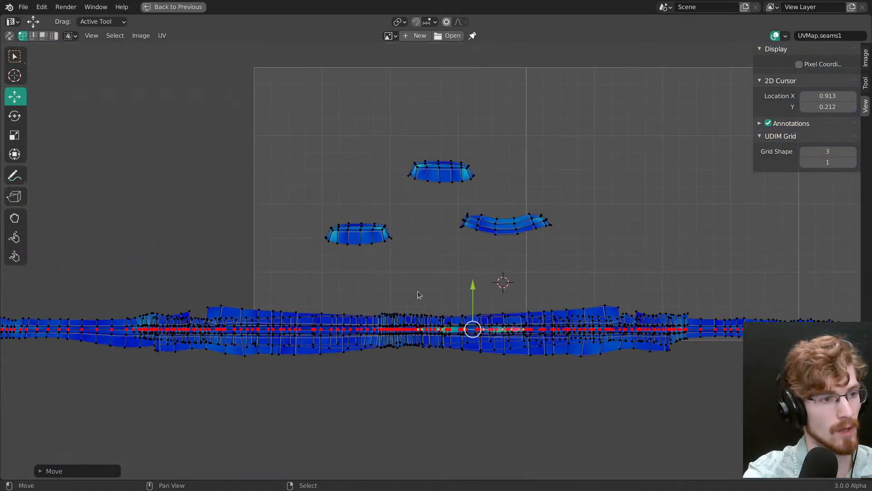
pyautogui.hotkey('ctrl', 'l')
pyautogui.press('g')
pyautogui.click(453, 323)
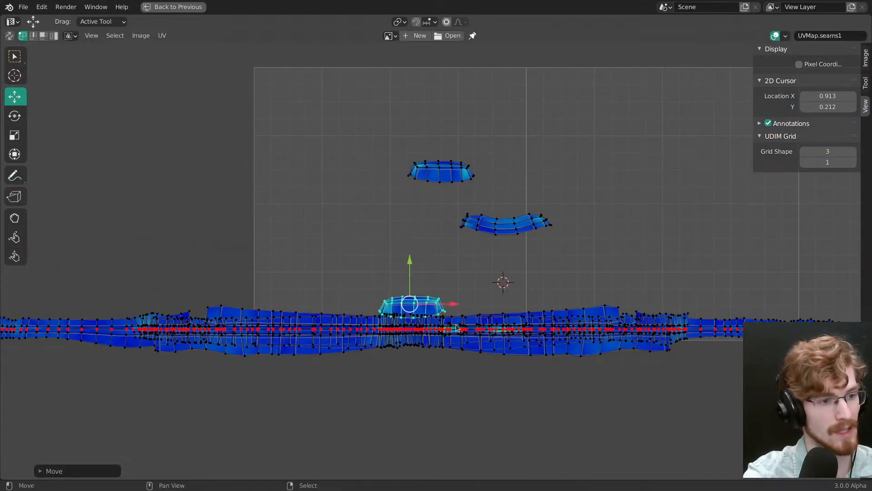
pyautogui.moveTo(467, 366); pyautogui.dragTo(435, 306, button='middle')
pyautogui.scroll(5, 432, 257)
pyautogui.moveTo(386, 245); pyautogui.dragTo(471, 282, button='middle')
pyautogui.moveTo(447, 304); pyautogui.dragTo(445, 284)
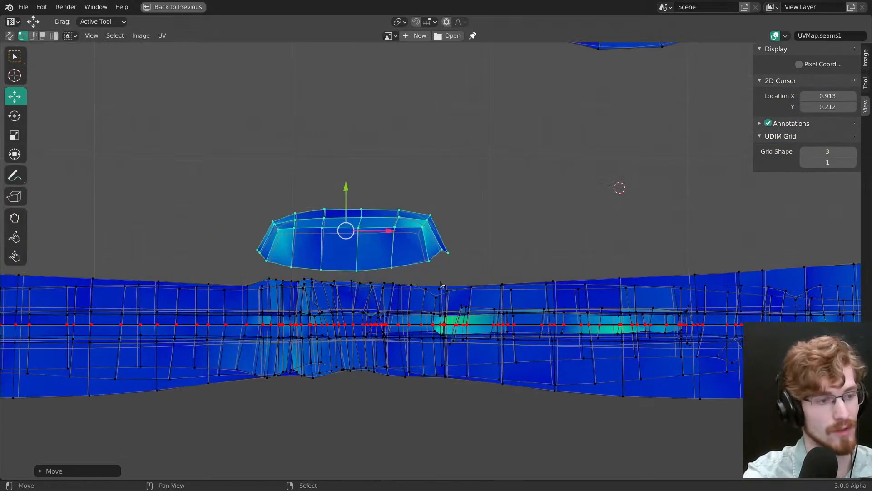
# Step: Try rotating the trapezoidal island by 180 degrees
pyautogui.press('r')
pyautogui.moveTo(439, 297); pyautogui.dragTo(468, 326, button='middle')
pyautogui.moveTo(477, 328); pyautogui.dragTo(465, 252)
pyautogui.write('180')
pyautogui.press('Return')
pyautogui.keyDown('ctrl'); pyautogui.moveTo(462, 272); pyautogui.dragTo(404, 291, button='middle'); pyautogui.keyUp('ctrl')
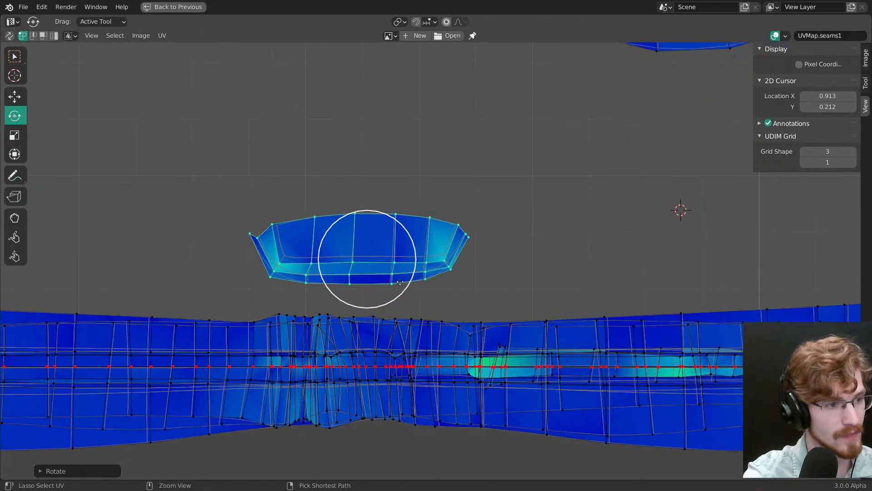
pyautogui.hotkey('ctrl', 'z')
# Step: Select the seam line running along the trapezoidal island's upper band and down both ends, and pin it
pyautogui.keyDown('alt'); pyautogui.click(400, 247); pyautogui.keyUp('alt')
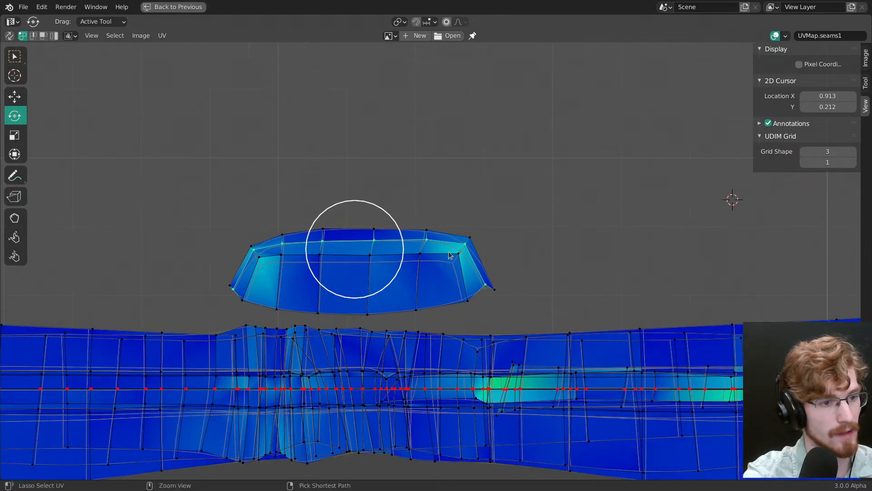
pyautogui.scroll(1, 449, 252)
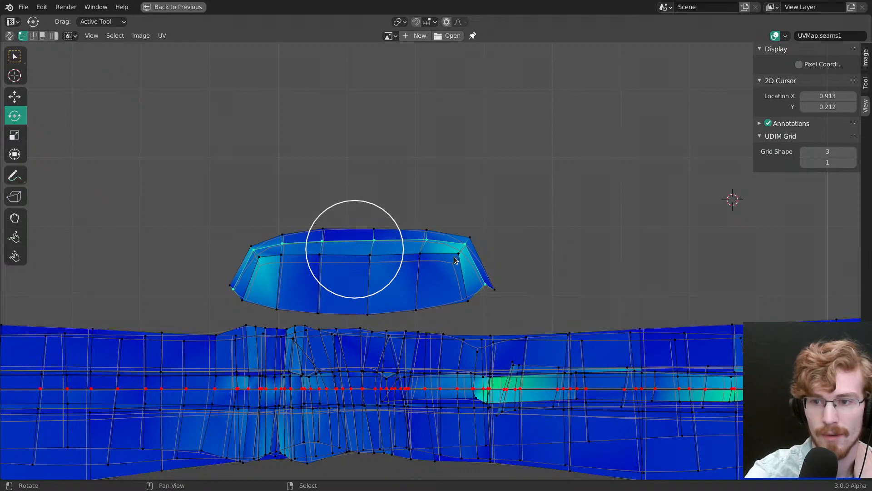
pyautogui.press('p')
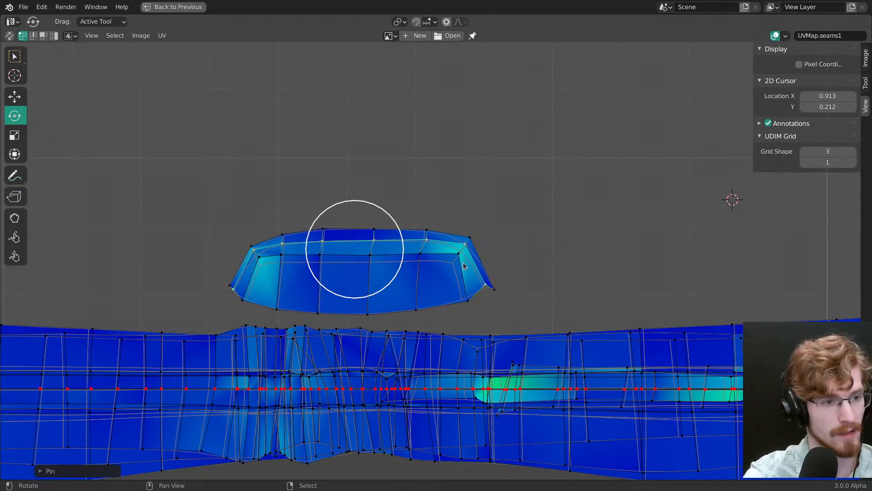
pyautogui.scroll(1, 471, 260)
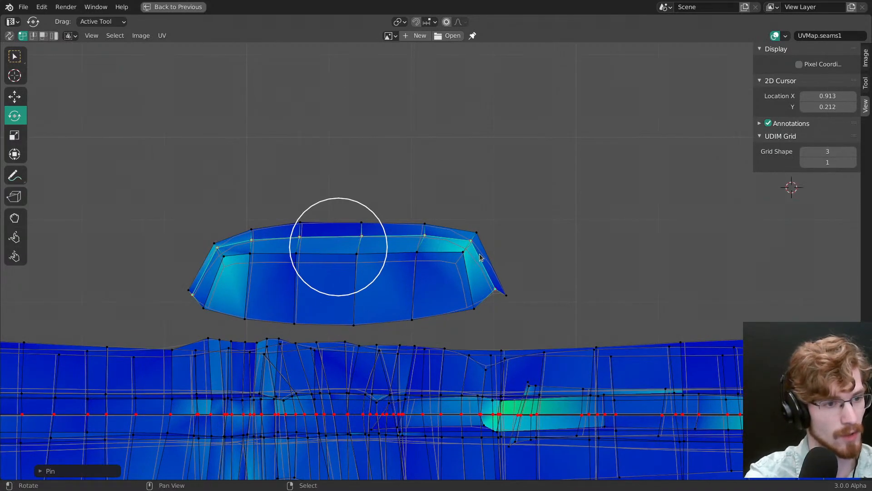
# Step: Rotate both ends of the pinned line outward about 2D cursors at X 0.670, Y 0.172 and X 0.478, Y 0.165
pyautogui.hotkey('alt', 'a')
pyautogui.keyDown('ctrl'); pyautogui.moveTo(482, 228); pyautogui.dragTo(498, 239); pyautogui.keyUp('ctrl')
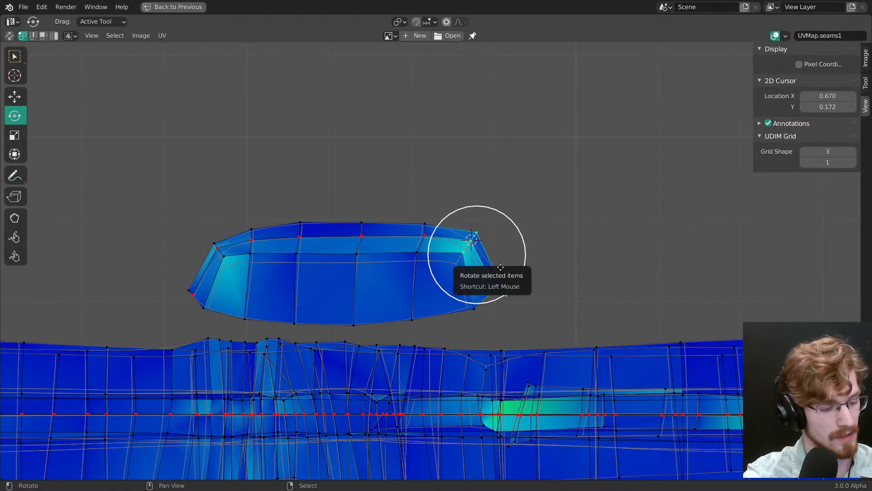
pyautogui.moveTo(504, 274); pyautogui.dragTo(510, 221)
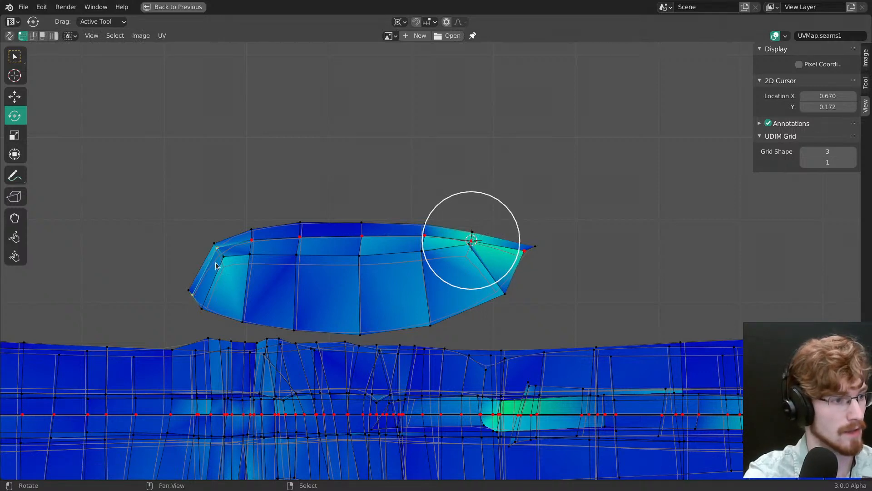
pyautogui.keyDown('shift'); pyautogui.click(218, 248); pyautogui.keyUp('shift')
pyautogui.moveTo(191, 227); pyautogui.dragTo(224, 214)
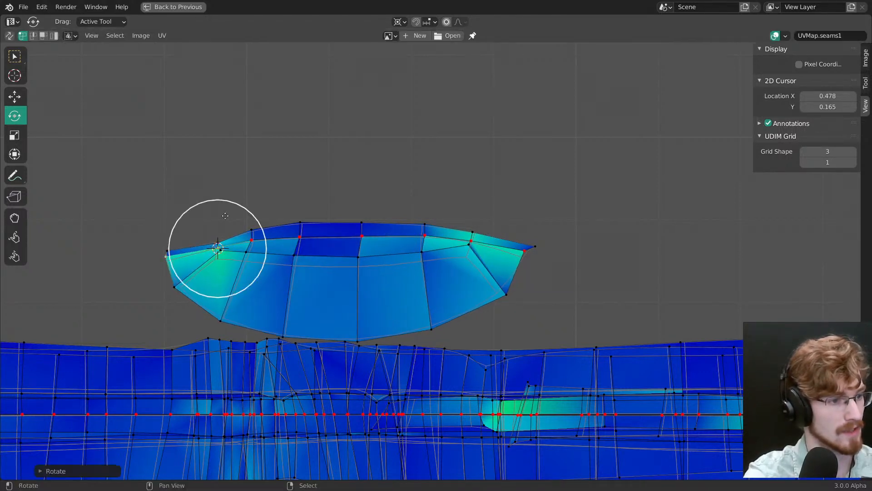
# Step: Flatten the island's pinned seam line horizontally with Align Auto and shift it slightly down along Y
pyautogui.keyDown('alt'); pyautogui.click(313, 241); pyautogui.keyUp('alt')
pyautogui.hotkey('shift', 'w')
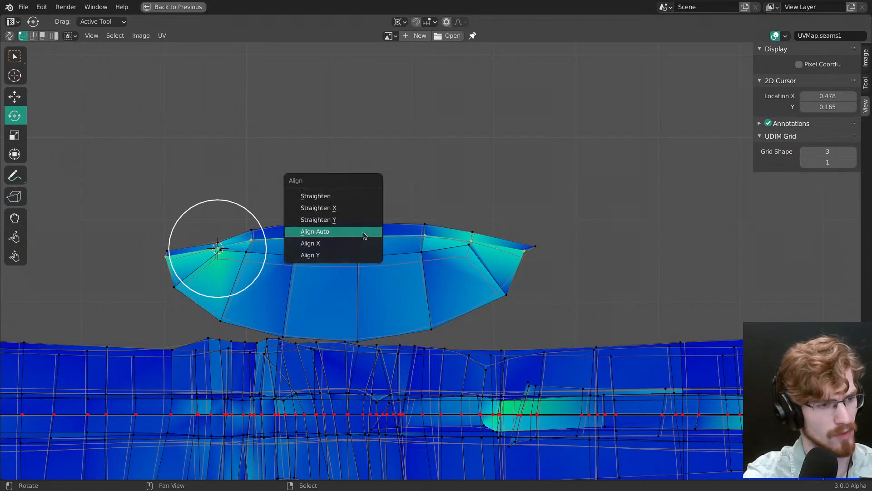
pyautogui.click(364, 233)
pyautogui.press('g')
pyautogui.press('y')
pyautogui.moveTo(379, 279); pyautogui.dragTo(393, 287)
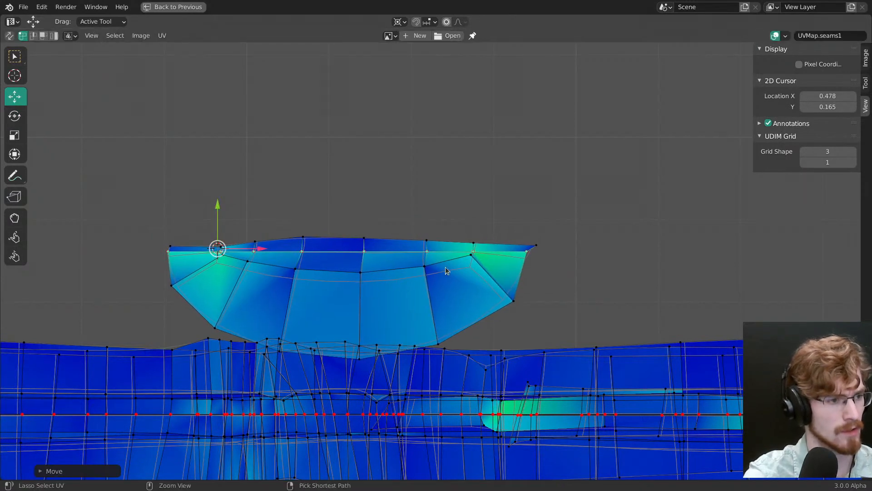
pyautogui.scroll(-2, 447, 277)
pyautogui.scroll(2, 458, 300)
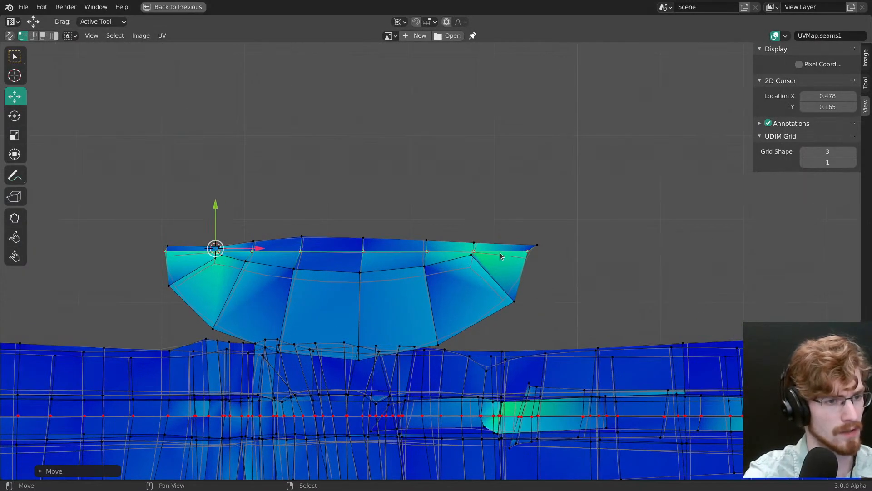
# Step: Pin the trapezoidal island's straightened seam line, and raise, flatten with Align and pin the row of vertices above it
pyautogui.press('p')
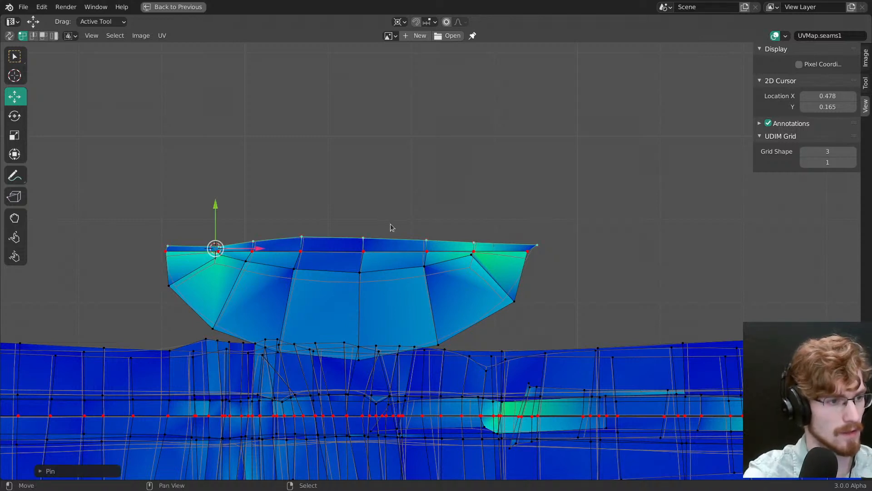
pyautogui.moveTo(215, 207); pyautogui.dragTo(215, 197)
pyautogui.press('s')
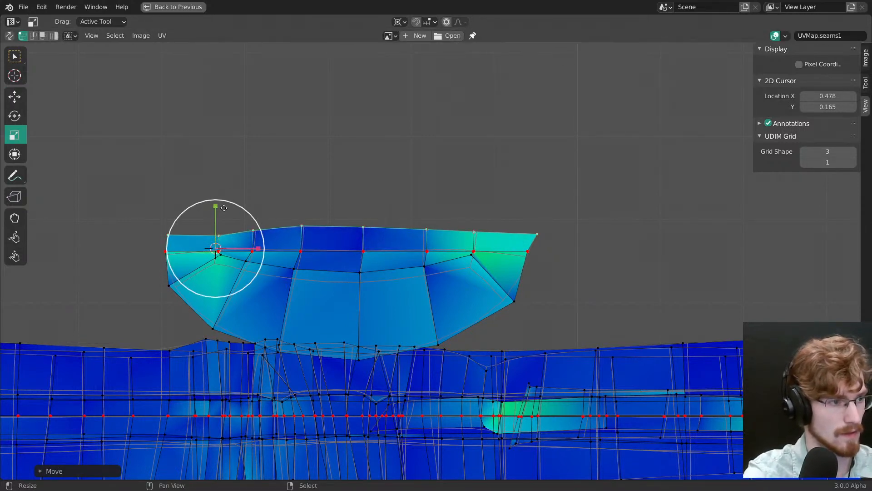
pyautogui.hotkey('shift', 'w')
pyautogui.click(459, 272)
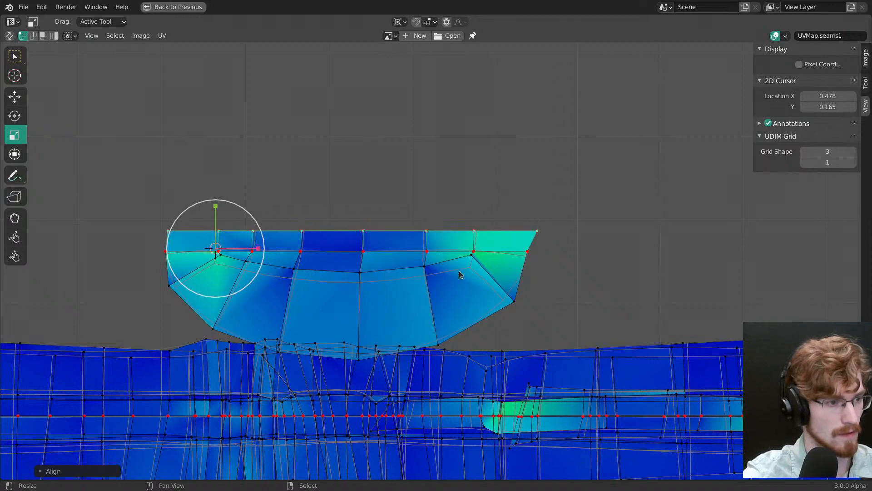
pyautogui.press('g')
pyautogui.press('Escape')
pyautogui.press('p')
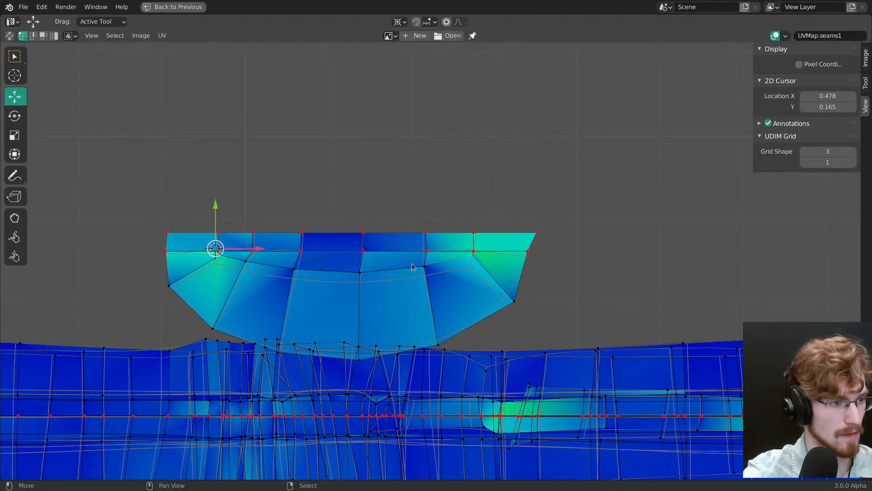
# Step: Move the two inner corner vertices below the island's seam line slightly down and pin them
pyautogui.press('w')
pyautogui.moveTo(472, 256); pyautogui.dragTo(475, 268)
pyautogui.moveTo(218, 258); pyautogui.dragTo(216, 270)
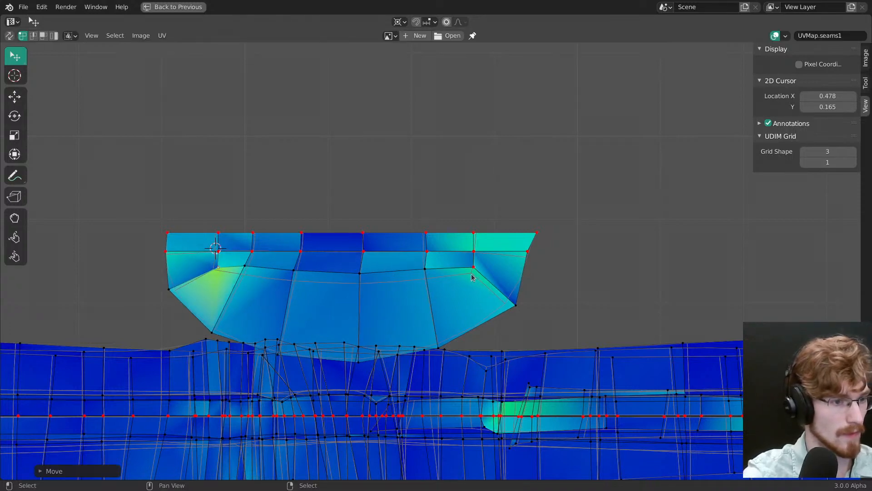
# Step: Select the whole finished trapezoidal island and move it down so its seam line lies on the stacked strips' pinned centre line
pyautogui.moveTo(472, 269); pyautogui.dragTo(523, 425)
pyautogui.press('l')
pyautogui.press('g')
pyautogui.click(522, 425)
pyautogui.scroll(-8, 504, 208)
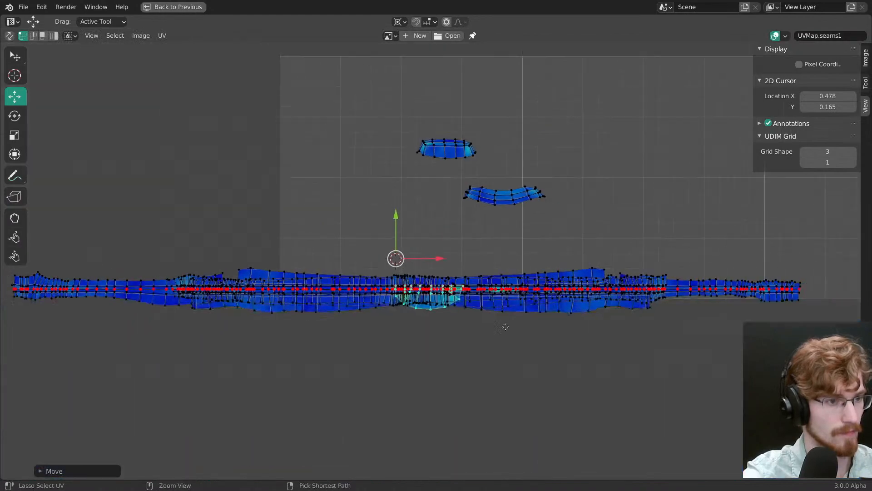
# Step: Move the second trapezoidal island down just above the stacked strips, and pin the seam line running along its upper band and ends
pyautogui.press('g')
pyautogui.click(463, 304)
pyautogui.scroll(6, 463, 233)
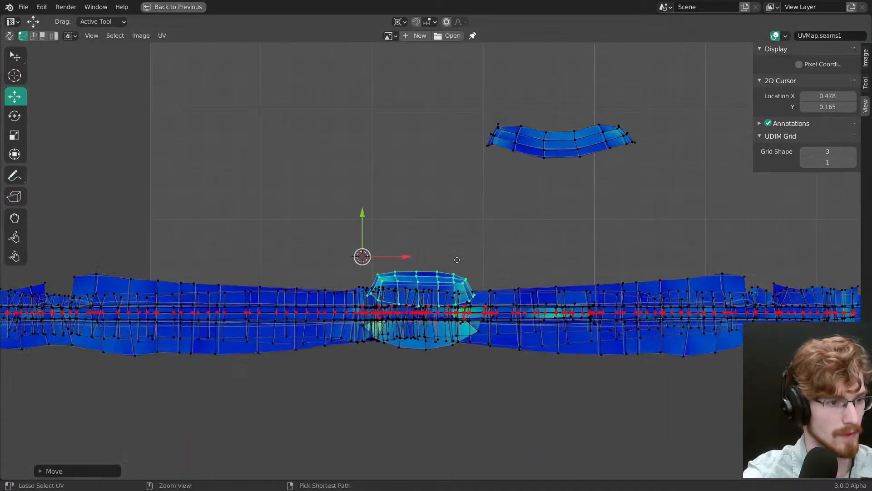
pyautogui.scroll(1, 463, 233)
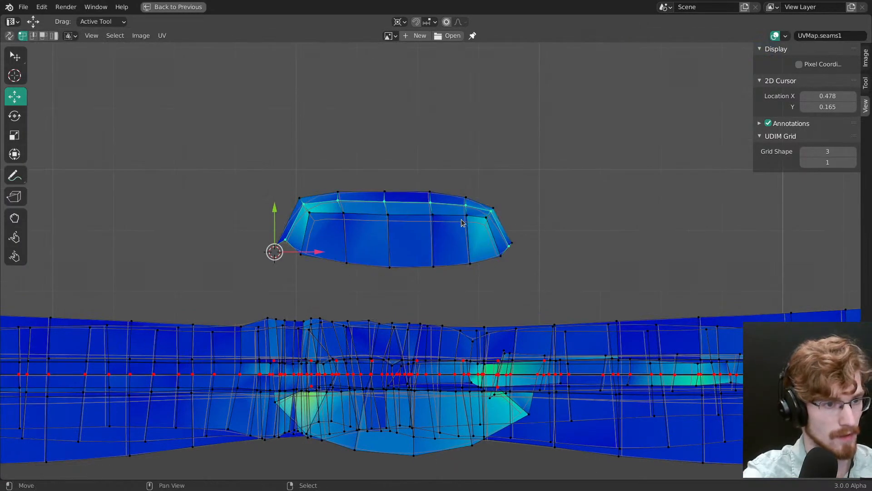
pyautogui.press('p')
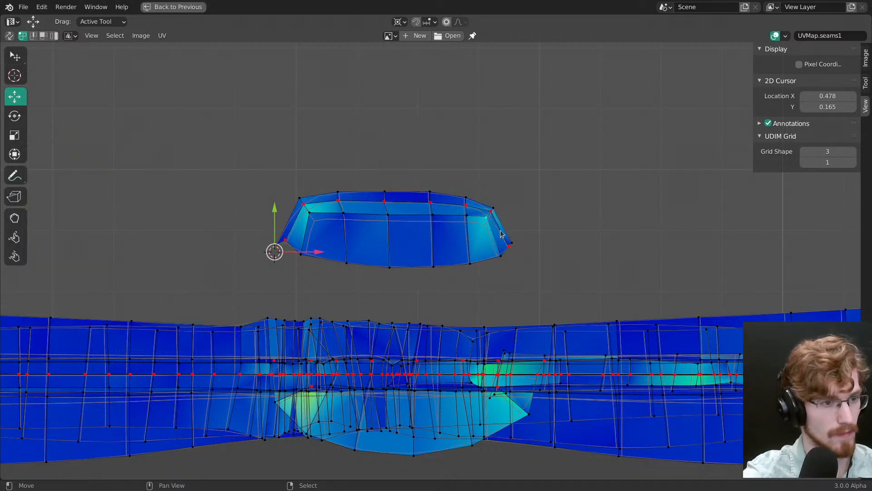
# Step: Rotate both ends of the second trapezoidal island's seam line outward about 2D cursors at X 0.700, Y 0.208 and X 0.508, Y 0.214
pyautogui.keyDown('alt'); pyautogui.click(491, 211); pyautogui.keyUp('alt')
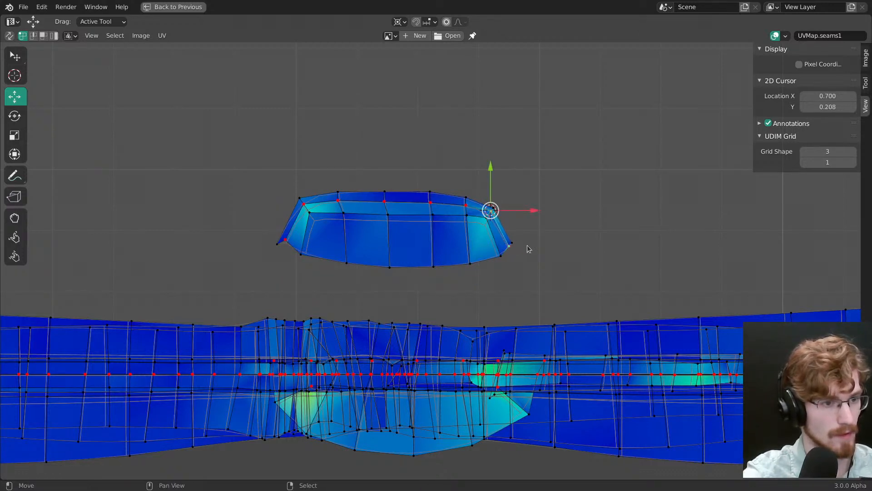
pyautogui.press('r')
pyautogui.moveTo(525, 246); pyautogui.dragTo(527, 209)
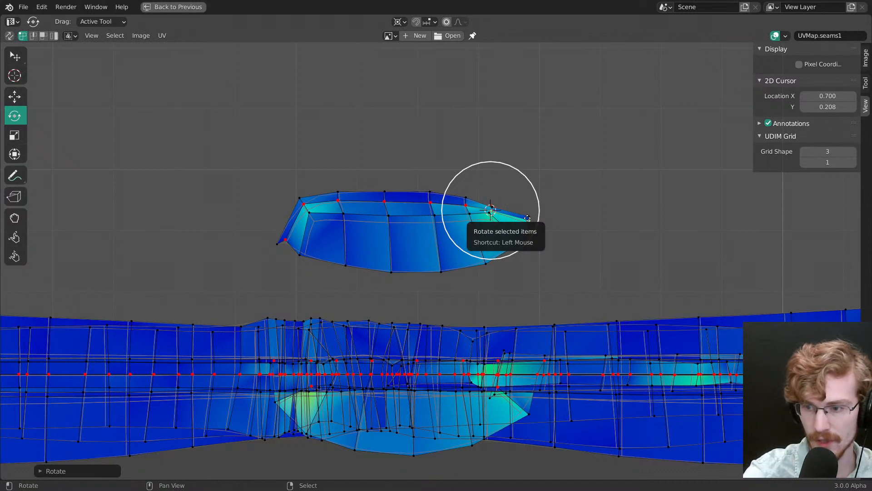
pyautogui.hotkey('ctrl', 'z')
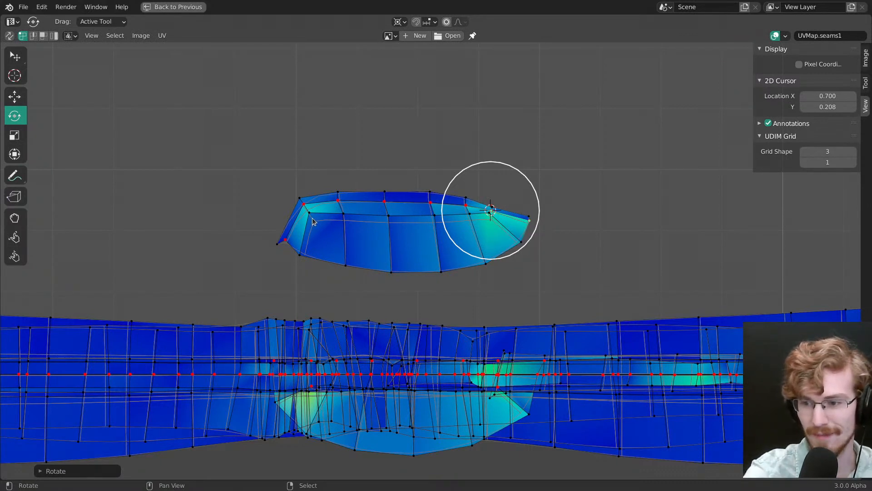
pyautogui.rightClick(304, 208)
pyautogui.keyDown('shift'); pyautogui.rightClick(293, 231); pyautogui.keyUp('shift')
pyautogui.keyDown('alt'); pyautogui.click(304, 205); pyautogui.keyUp('alt')
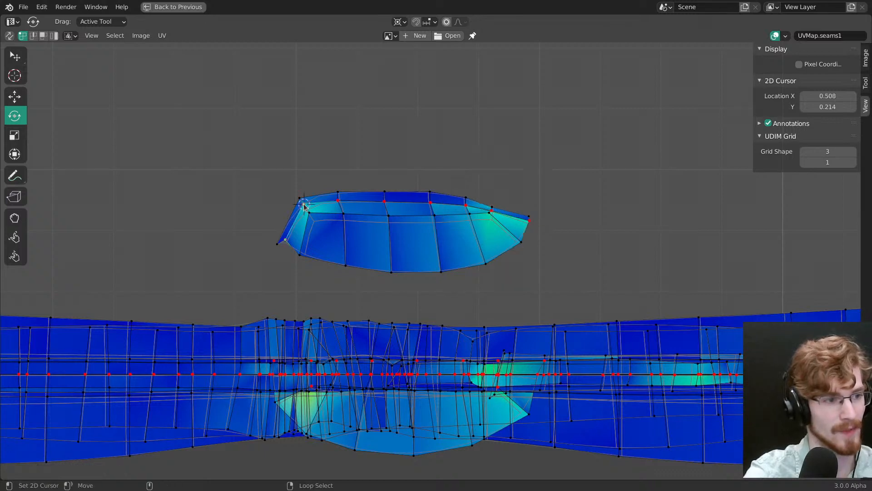
pyautogui.moveTo(310, 253); pyautogui.dragTo(259, 244)
# Step: Rotate the island's whole seam line level about a 2D cursor at X 0.508, Y 0.215, flatten it with Align and pin it
pyautogui.keyDown('alt'); pyautogui.rightClick(350, 199); pyautogui.keyUp('alt')
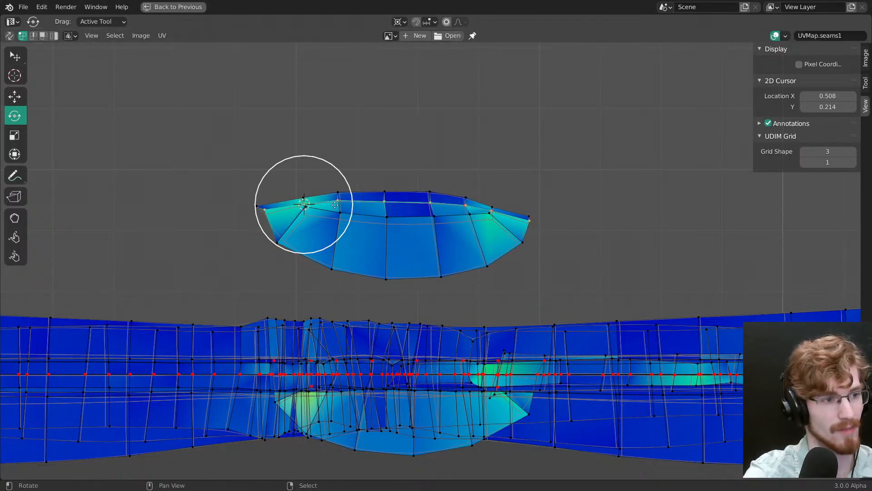
pyautogui.hotkey('shift', 's')
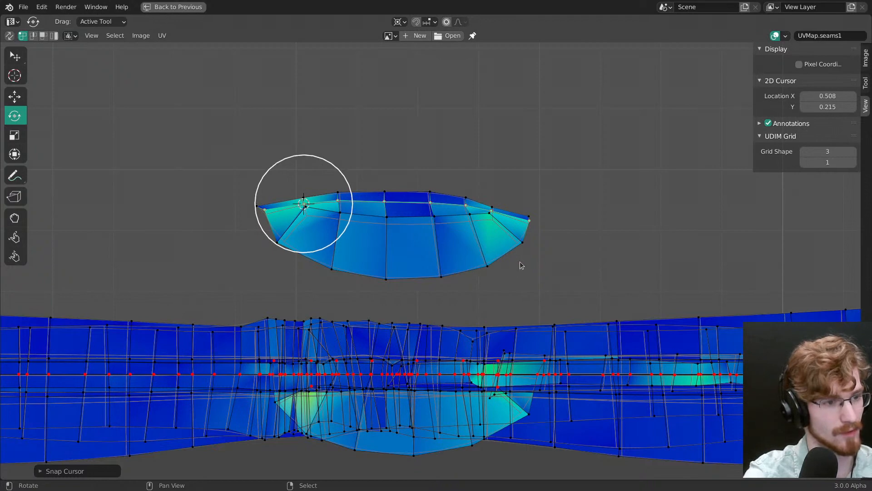
pyautogui.press('r')
pyautogui.click(506, 239)
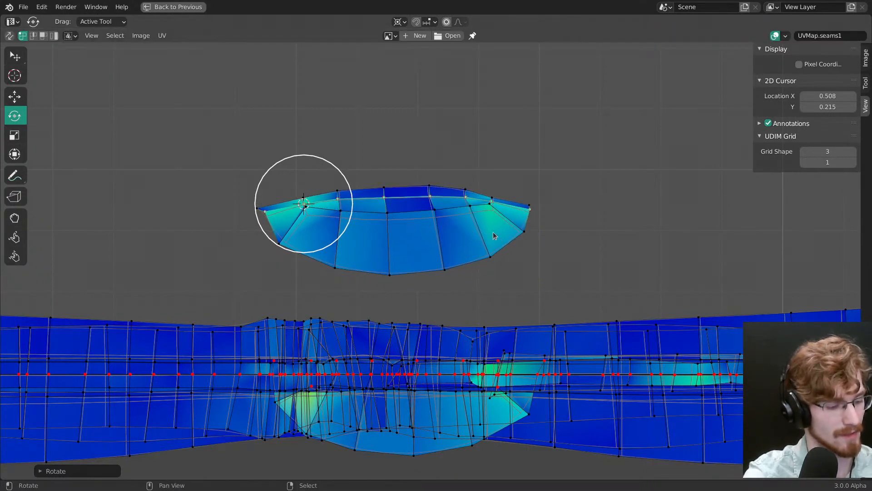
pyautogui.hotkey('shift', 'w')
pyautogui.click(484, 233)
pyautogui.scroll(2, 408, 227)
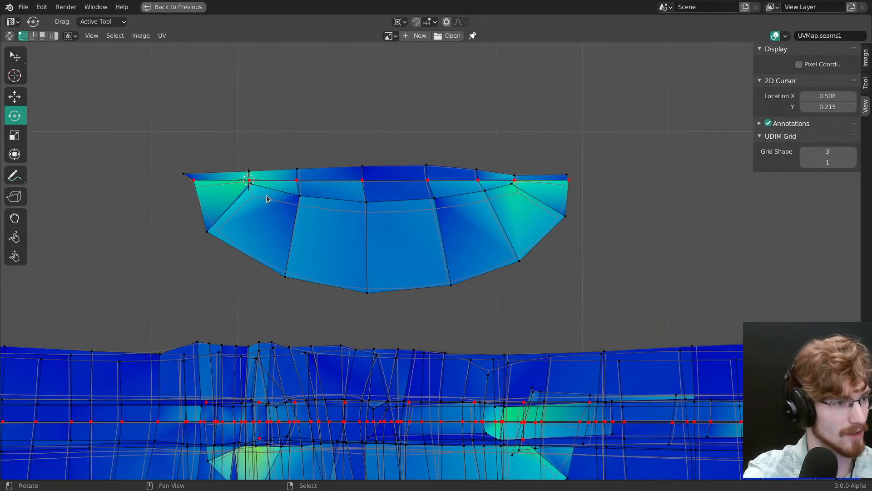
# Step: Lower and pin the two inner corner vertices beneath the second island's straightened seam line
pyautogui.rightClick(266, 195)
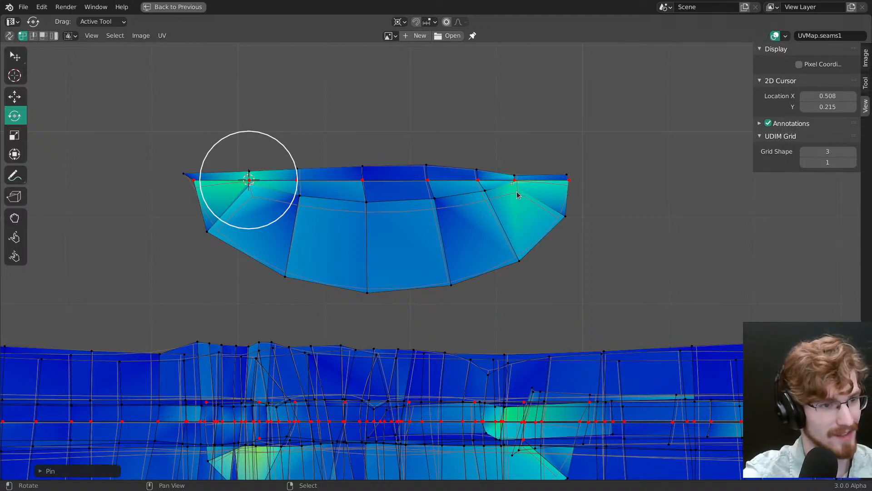
pyautogui.press('w')
pyautogui.moveTo(514, 186); pyautogui.dragTo(519, 199)
pyautogui.moveTo(253, 185); pyautogui.dragTo(256, 198)
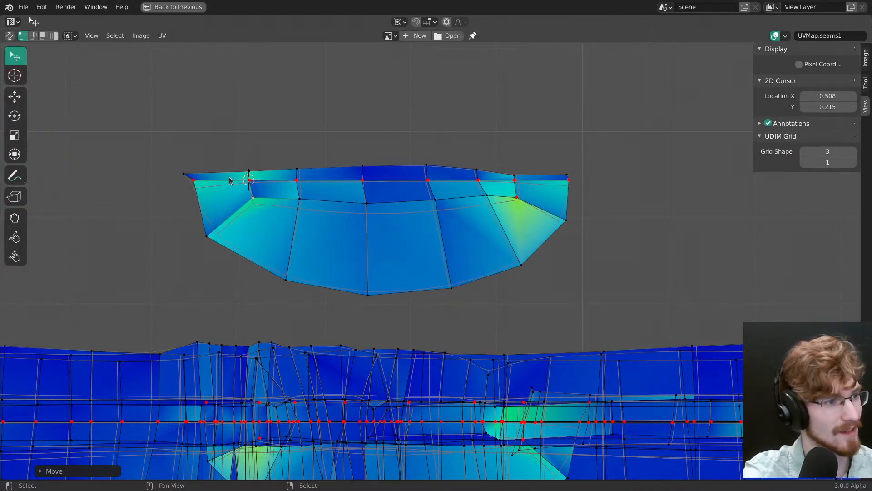
# Step: Flatten the second island's upper edge row with Align and raise it slightly above the seam line
pyautogui.keyDown('alt'); pyautogui.rightClick(229, 175); pyautogui.keyUp('alt')
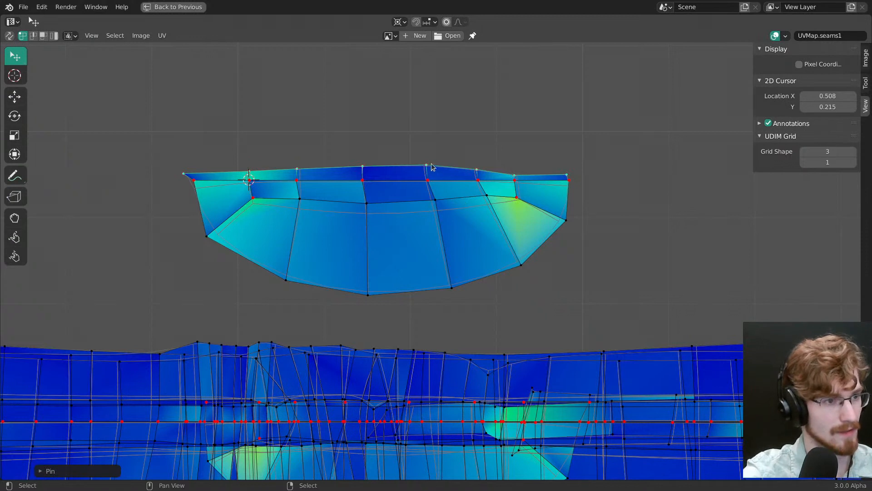
pyautogui.hotkey('shift', 'w')
pyautogui.click(442, 175)
pyautogui.press('g')
pyautogui.moveTo(460, 207); pyautogui.dragTo(462, 200)
# Step: Select the entire second trapezoidal island and move it down onto the stacked strips' pinned centre line
pyautogui.hotkey('alt', 'a')
pyautogui.press('l')
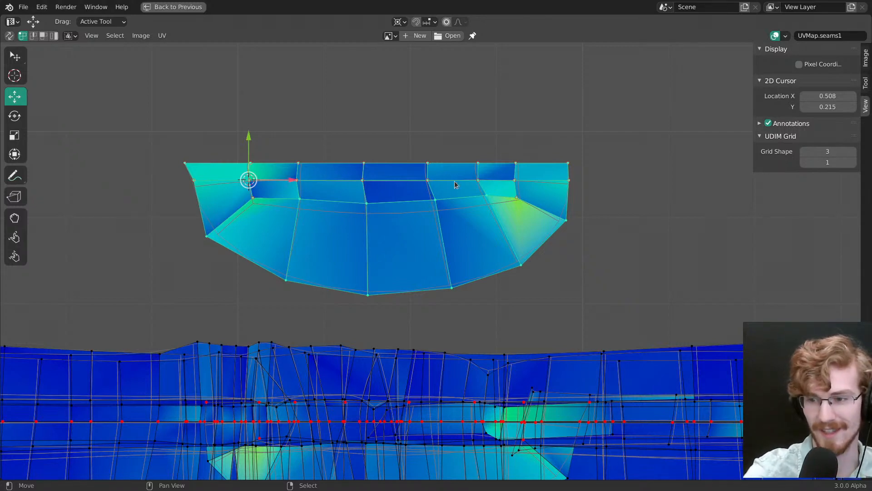
pyautogui.moveTo(462, 209); pyautogui.dragTo(468, 158, button='middle')
pyautogui.press('g')
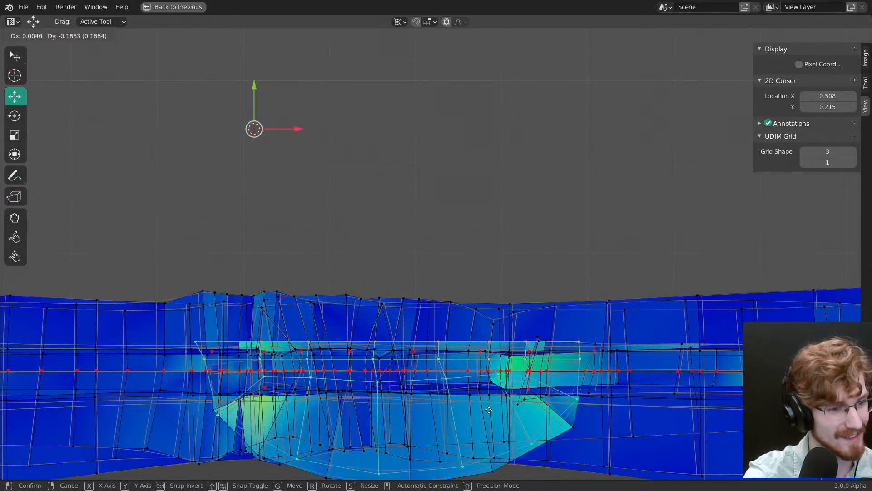
pyautogui.click(493, 422)
# Step: Move one long, wide strip out of the stack along positive X, past the end of the other strips
pyautogui.scroll(-5, 524, 344)
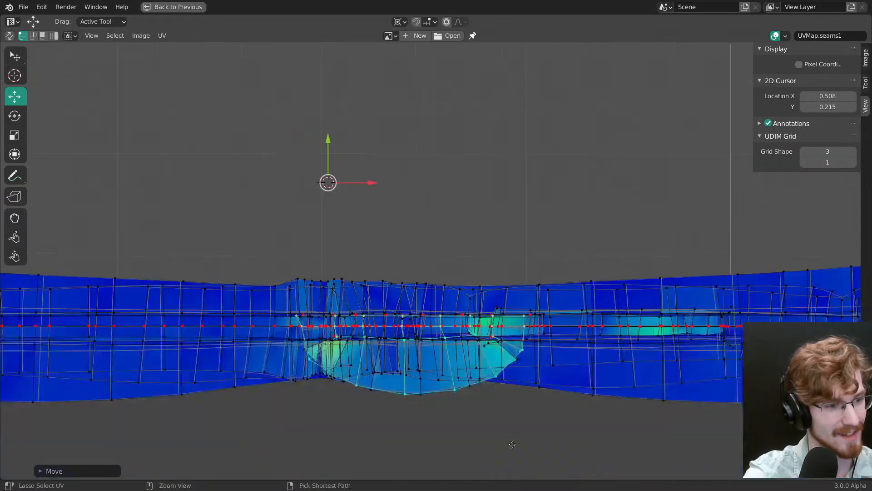
pyautogui.moveTo(524, 344); pyautogui.dragTo(440, 351, button='middle')
pyautogui.scroll(1, 436, 331)
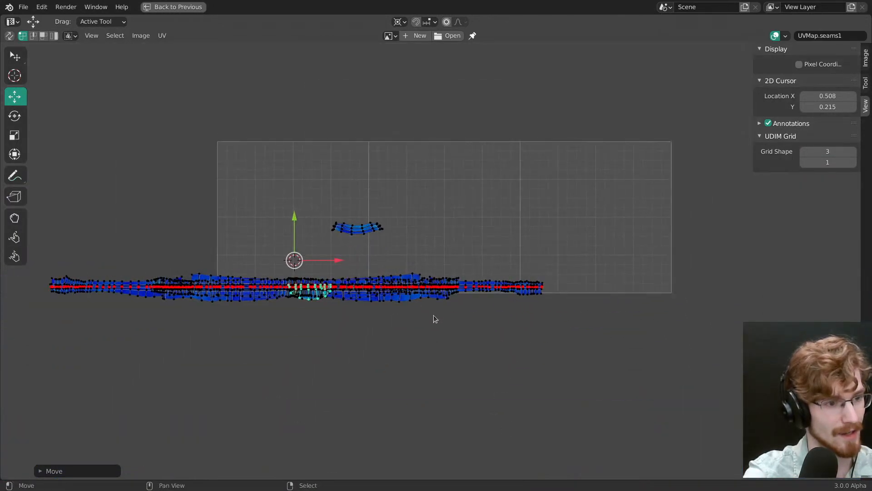
pyautogui.press('l')
pyautogui.press('g')
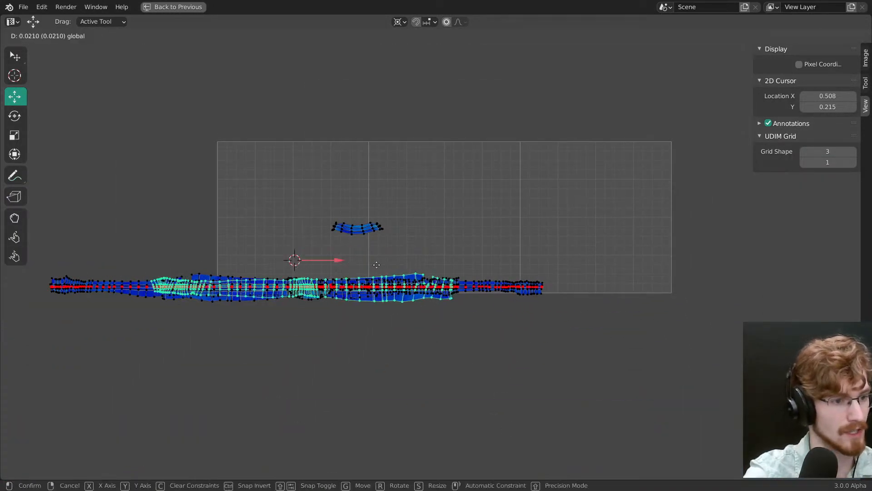
pyautogui.click(534, 318)
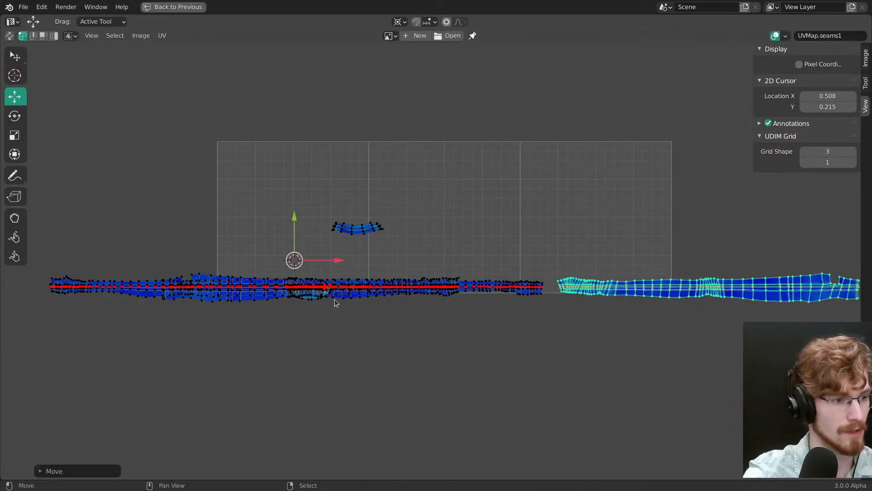
# Step: Move another long strip out of the stack along negative X, beyond the opposite end of the row
pyautogui.press('l')
pyautogui.scroll(-3, 410, 313)
pyautogui.press('g')
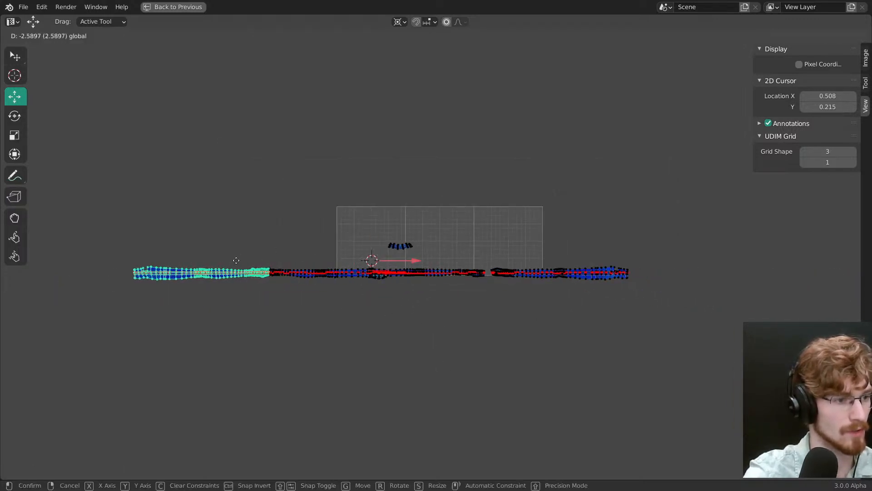
pyautogui.click(236, 260)
# Step: Move both trapezoidal islands along positive X and place them side by side beyond the separated wide strip
pyautogui.press('l')
pyautogui.scroll(3, 346, 291)
pyautogui.click(345, 301)
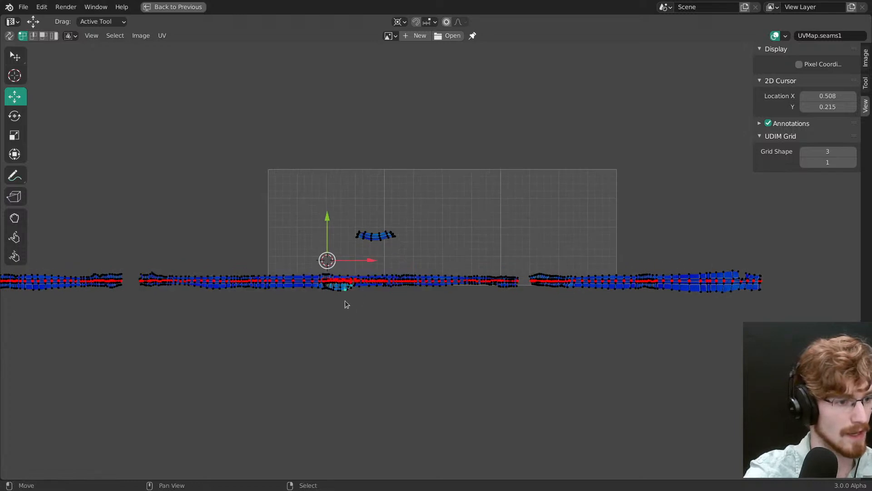
pyautogui.press('g')
pyautogui.click(396, 278)
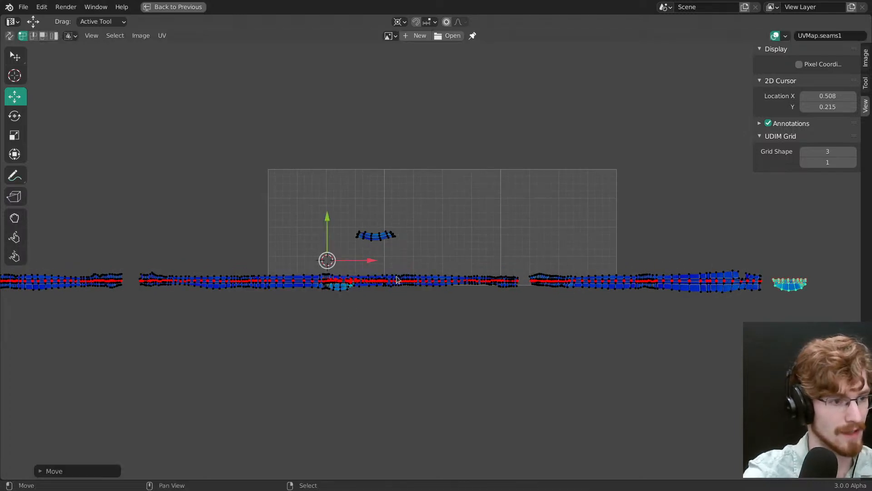
pyautogui.rightClick(350, 295)
pyautogui.press('l')
pyautogui.moveTo(420, 309); pyautogui.dragTo(291, 304, button='middle')
pyautogui.moveTo(245, 254); pyautogui.dragTo(735, 295)
# Step: Move the remaining curved island along the row and park it just above the gap between the wide strip and the trapezoidal islands
pyautogui.rightClick(240, 234)
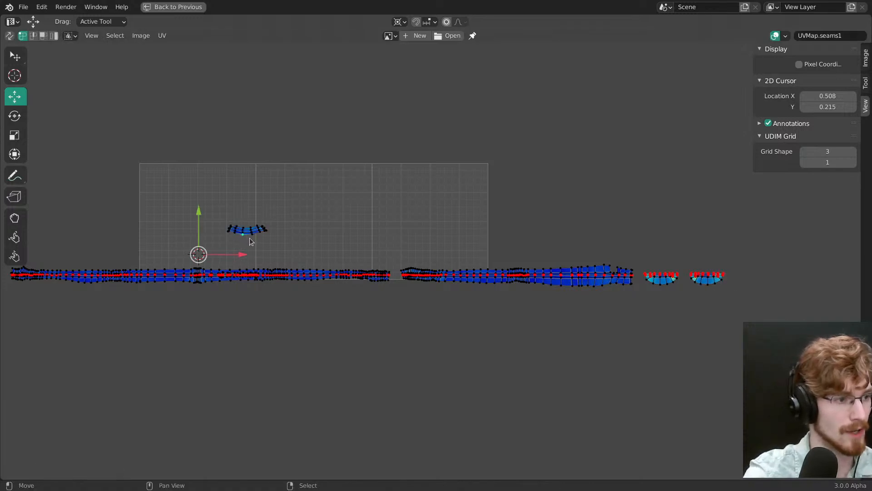
pyautogui.press('g')
pyautogui.click(715, 289)
pyautogui.moveTo(715, 290); pyautogui.dragTo(439, 300, button='middle')
pyautogui.keyDown('ctrl'); pyautogui.moveTo(467, 324); pyautogui.dragTo(476, 362, button='middle'); pyautogui.keyUp('ctrl')
pyautogui.press('g')
pyautogui.click(163, 380)
pyautogui.moveTo(248, 389); pyautogui.dragTo(432, 409, button='middle')
pyautogui.moveTo(360, 310); pyautogui.dragTo(469, 245, button='middle')
pyautogui.keyDown('ctrl'); pyautogui.moveTo(455, 248); pyautogui.dragTo(455, 286, button='middle'); pyautogui.keyUp('ctrl')
pyautogui.press('g')
pyautogui.click(471, 131)
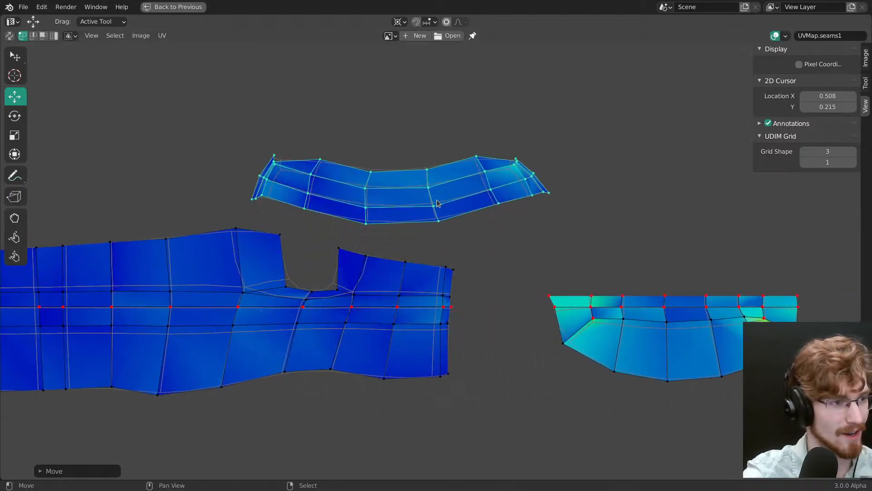
# Step: Flatten the curved island's middle seam line with Align and move it onto the pinned centre line of the row
pyautogui.keyDown('alt'); pyautogui.click(455, 207); pyautogui.keyUp('alt')
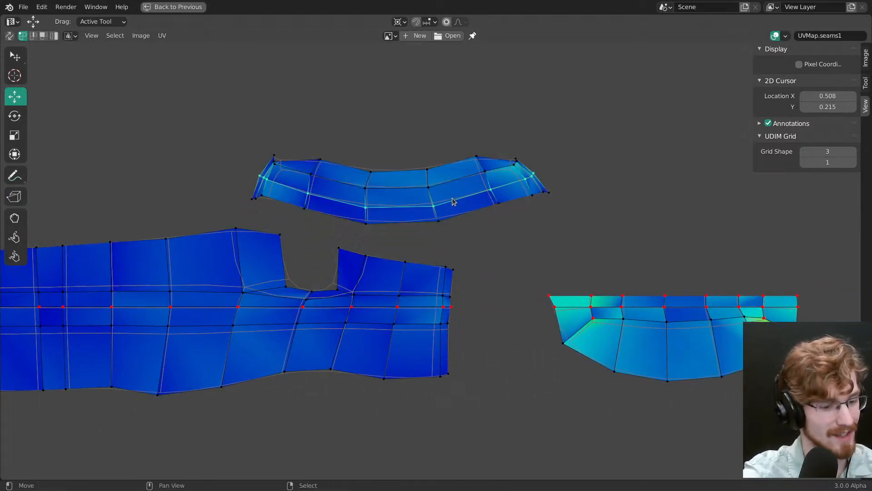
pyautogui.hotkey('shift', 'w')
pyautogui.click(451, 192)
pyautogui.press('g')
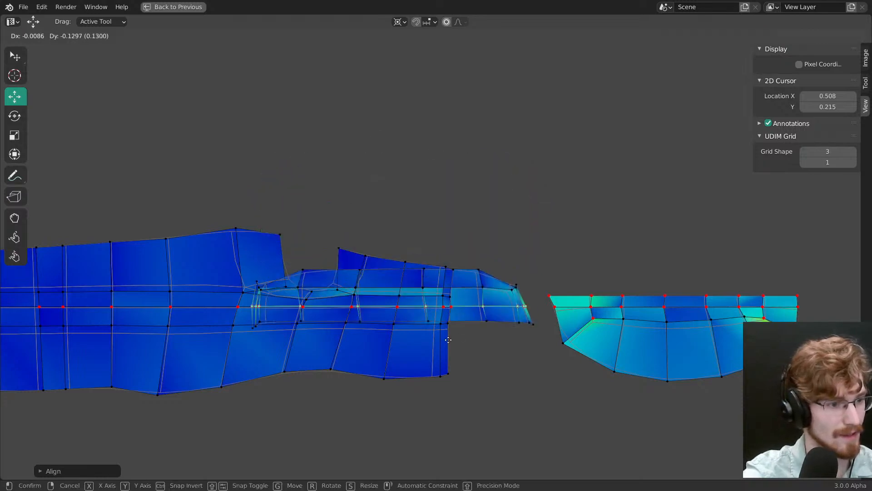
pyautogui.click(448, 339)
pyautogui.scroll(3, 450, 341)
pyautogui.press('g')
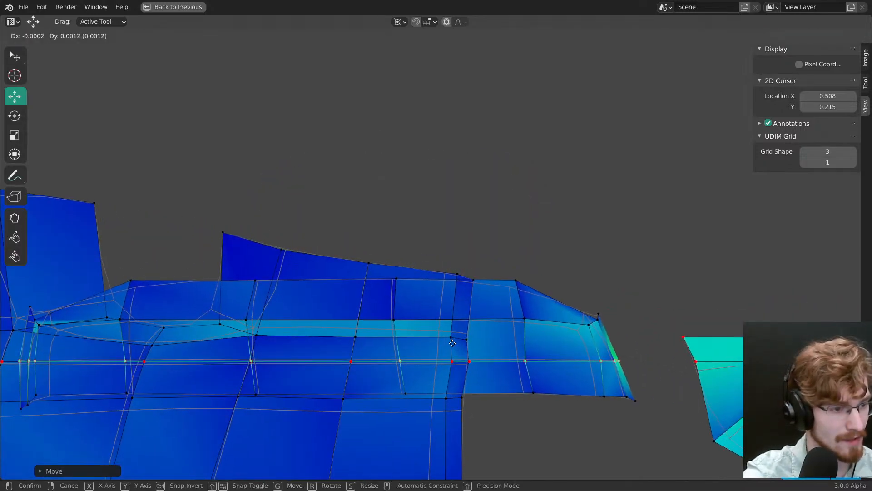
pyautogui.click(452, 344)
# Step: Switch the pivot away from the 2D cursor and place the straightened curved island past the trapezoidal islands at the row's end
pyautogui.scroll(-3, 468, 409)
pyautogui.moveTo(465, 283)
pyautogui.keyDown('ctrl'); pyautogui.mouseDown(button='middle')
pyautogui.moveTo(446, 255)
pyautogui.moveTo(447, 280)
pyautogui.moveTo(470, 271)
pyautogui.mouseUp(button='middle'); pyautogui.keyUp('ctrl')
pyautogui.press('.')
pyautogui.click(448, 280)
pyautogui.moveTo(471, 271); pyautogui.dragTo(563, 261)
pyautogui.keyDown('ctrl'); pyautogui.moveTo(557, 298); pyautogui.dragTo(538, 282, button='middle'); pyautogui.keyUp('ctrl')
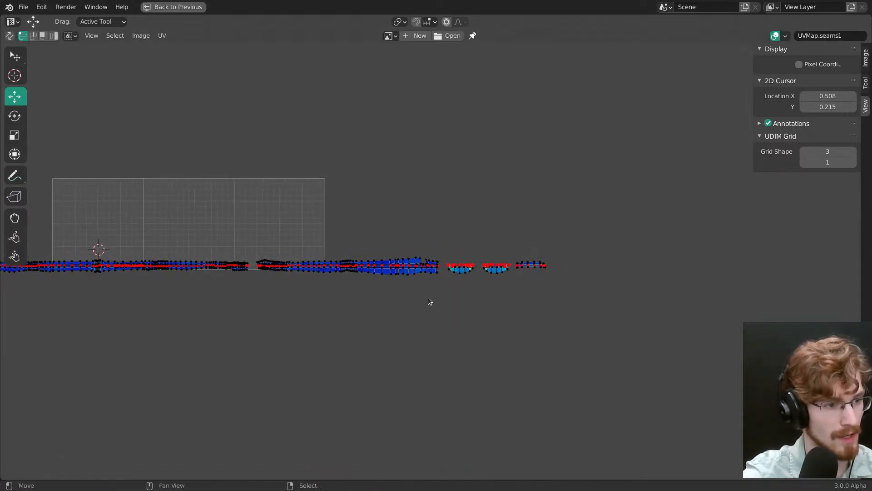
# Step: Pick out the thin small island lying over the long strip and move it along X past the curved island to the row's end
pyautogui.moveTo(356, 317); pyautogui.dragTo(441, 248, button='middle')
pyautogui.rightClick(354, 344)
pyautogui.hotkey('ctrl', 'l')
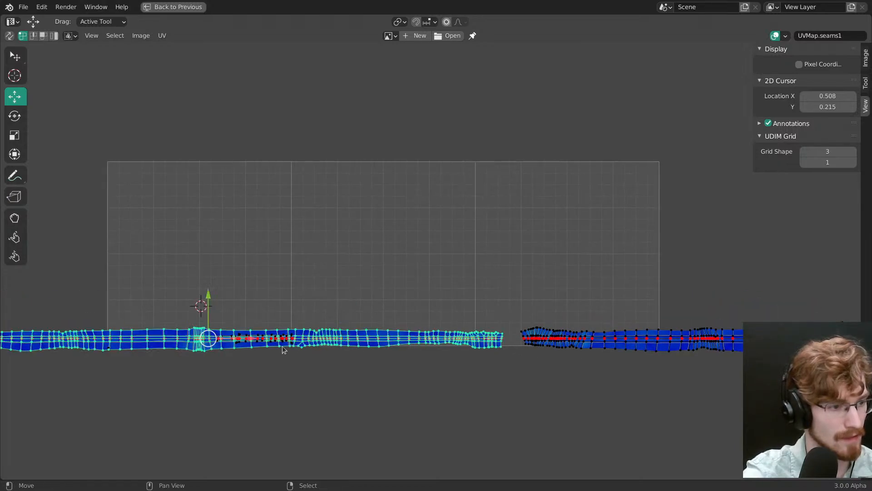
pyautogui.rightClick(282, 345)
pyautogui.hotkey('ctrl', 'l')
pyautogui.keyDown('ctrl'); pyautogui.moveTo(282, 346); pyautogui.dragTo(344, 386, button='middle'); pyautogui.keyUp('ctrl')
pyautogui.moveTo(430, 271); pyautogui.dragTo(527, 262)
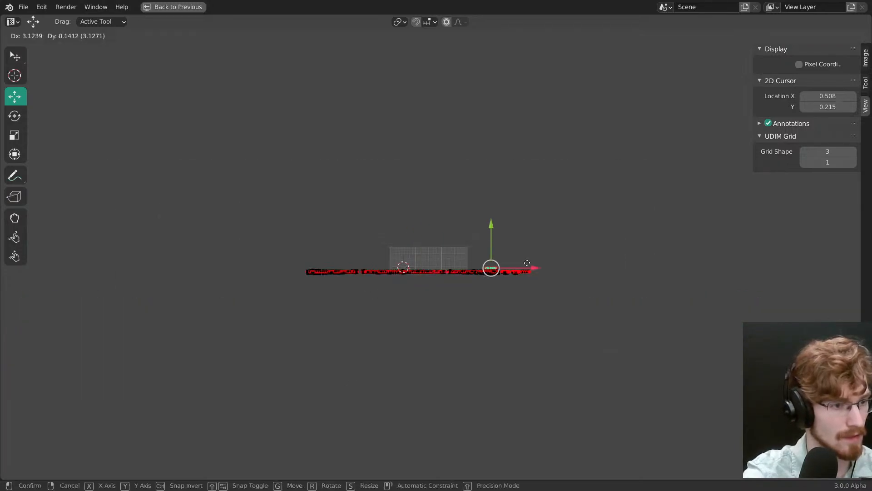
pyautogui.rightClick(532, 266)
pyautogui.keyDown('ctrl'); pyautogui.moveTo(475, 251); pyautogui.dragTo(448, 134, button='middle'); pyautogui.keyUp('ctrl')
pyautogui.moveTo(408, 291); pyautogui.dragTo(524, 291)
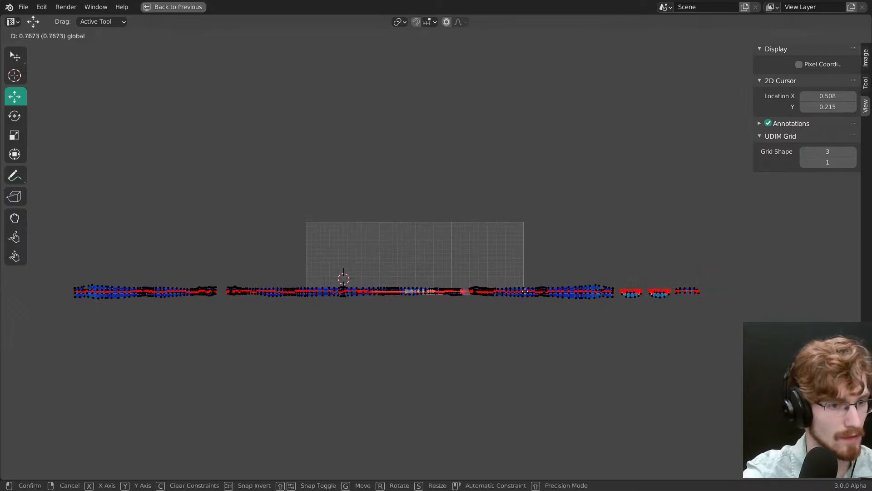
pyautogui.moveTo(762, 307); pyautogui.dragTo(761, 308)
# Step: Pick out the remaining short island overlapping the long strip and move it along X to the row's end beside the curved island
pyautogui.keyDown('ctrl'); pyautogui.moveTo(364, 422); pyautogui.dragTo(338, 316, button='middle'); pyautogui.keyUp('ctrl')
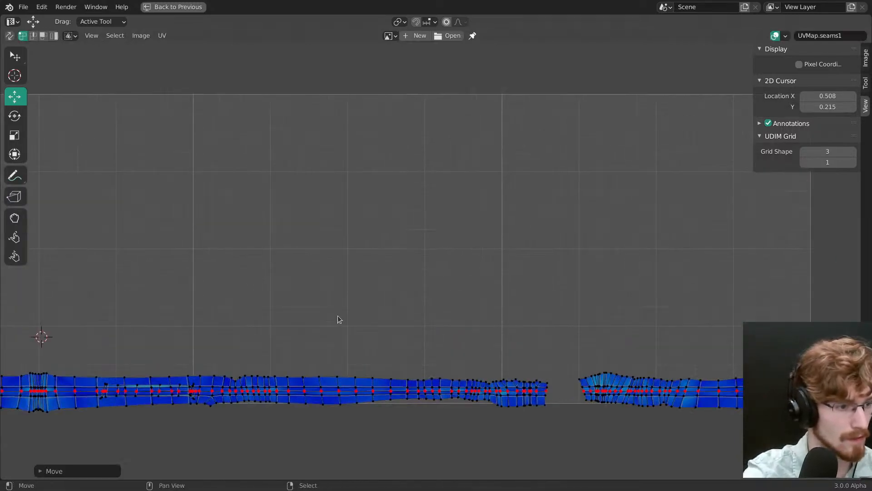
pyautogui.press('l')
pyautogui.rightClick(196, 399)
pyautogui.press('l')
pyautogui.keyDown('ctrl'); pyautogui.moveTo(316, 264); pyautogui.dragTo(334, 343, button='middle'); pyautogui.keyUp('ctrl')
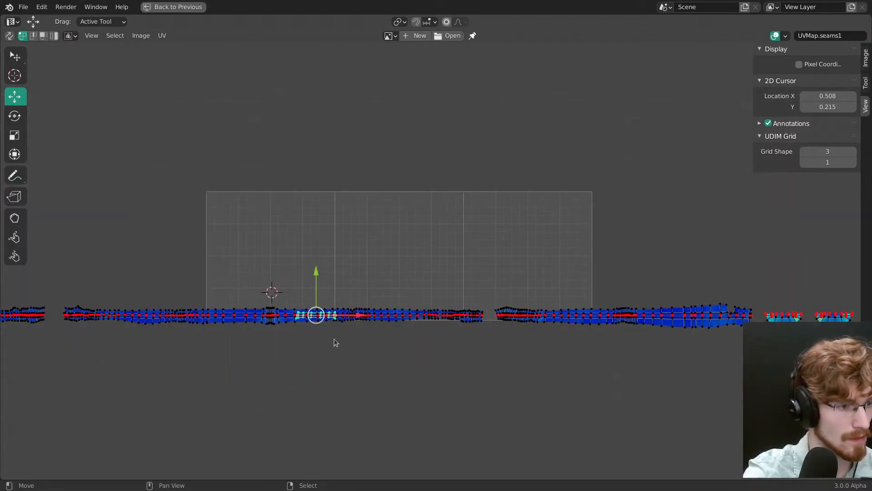
pyautogui.moveTo(362, 315); pyautogui.dragTo(773, 352)
pyautogui.moveTo(774, 352); pyautogui.dragTo(426, 350, button='middle')
pyautogui.keyDown('ctrl'); pyautogui.moveTo(426, 350); pyautogui.dragTo(430, 296, button='middle'); pyautogui.keyUp('ctrl')
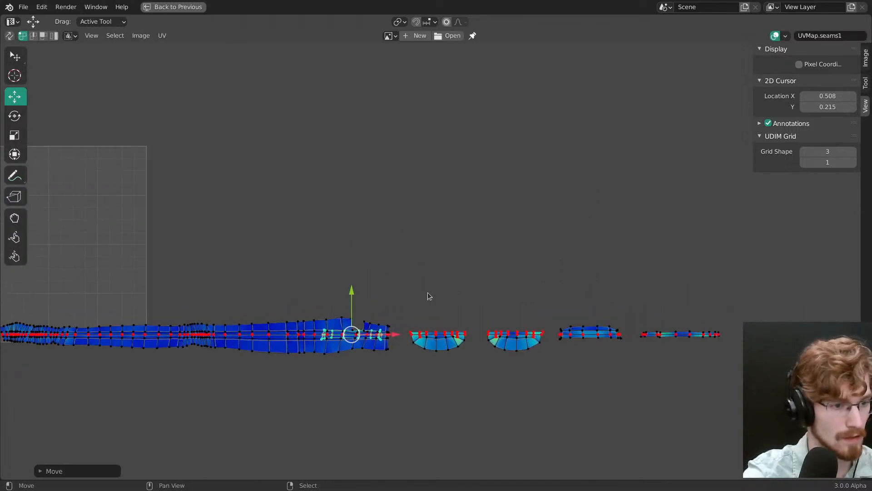
pyautogui.moveTo(394, 336); pyautogui.dragTo(730, 346)
pyautogui.moveTo(677, 348); pyautogui.dragTo(457, 351, button='middle')
pyautogui.keyDown('ctrl'); pyautogui.moveTo(457, 351); pyautogui.dragTo(455, 303, button='middle'); pyautogui.keyUp('ctrl')
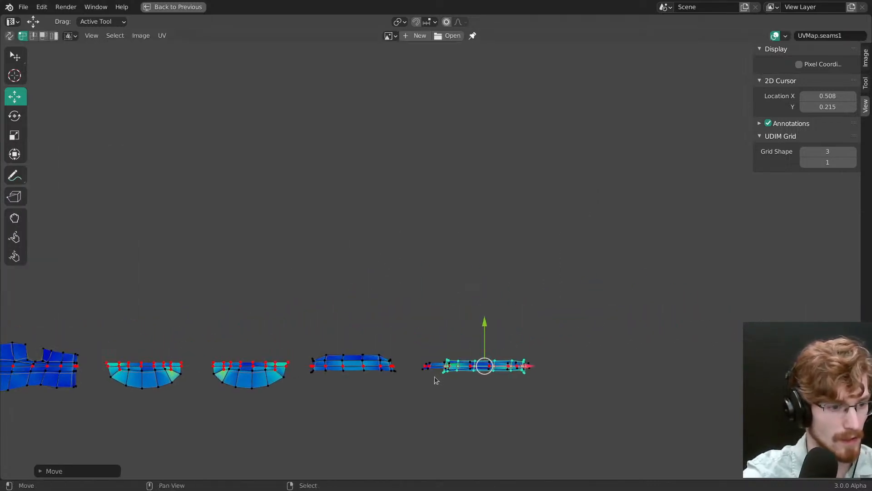
# Step: Separate the thin island from the short one along X, then shift both closer to the curved island and clear the selection
pyautogui.moveTo(526, 367); pyautogui.dragTo(528, 367)
pyautogui.moveTo(632, 363); pyautogui.dragTo(647, 365)
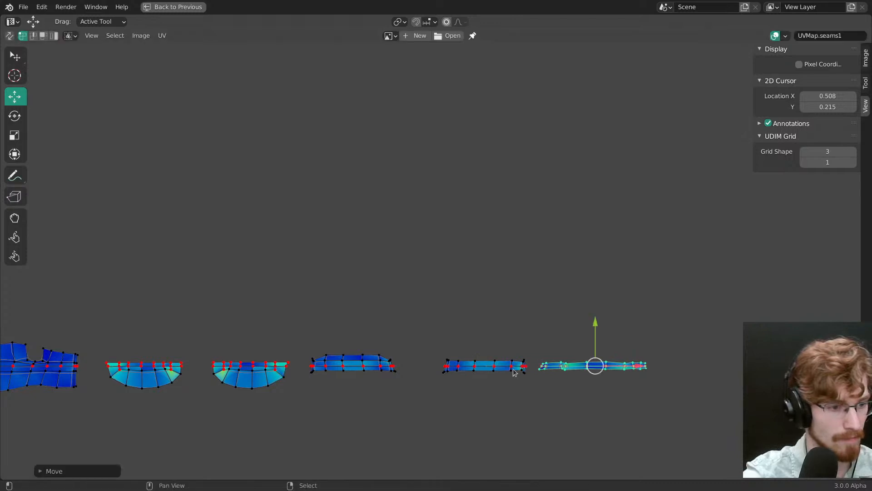
pyautogui.press('l')
pyautogui.moveTo(578, 365); pyautogui.dragTo(536, 366)
pyautogui.hotkey('alt', 'a')
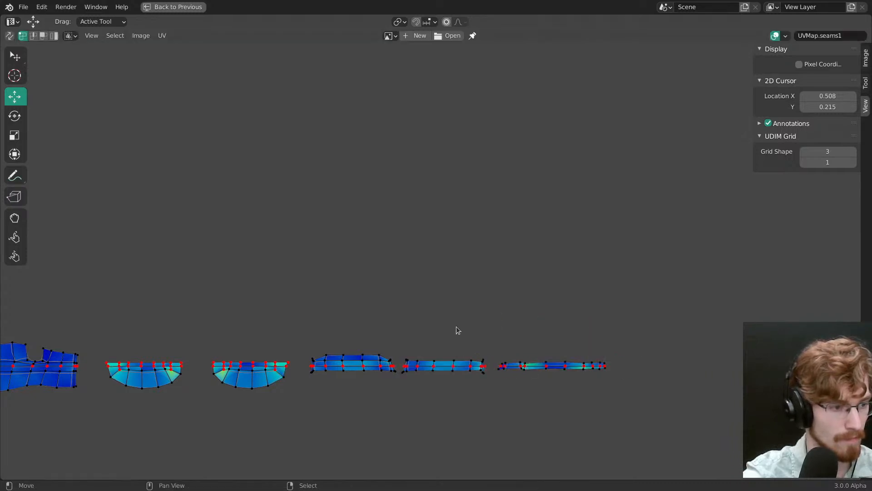
# Step: Restore the split workspace, isolate the pants in local view and save snow.shading.blend
pyautogui.moveTo(455, 325); pyautogui.dragTo(693, 303, button='middle')
pyautogui.keyDown('ctrl'); pyautogui.moveTo(538, 267); pyautogui.dragTo(860, 313, button='middle'); pyautogui.keyUp('ctrl')
pyautogui.keyDown('ctrl'); pyautogui.moveTo(541, 349); pyautogui.dragTo(545, 298, button='middle'); pyautogui.keyUp('ctrl')
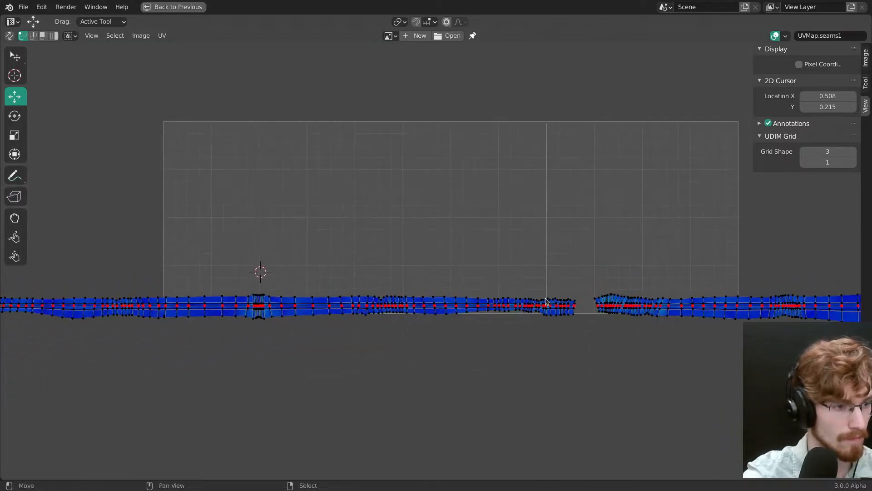
pyautogui.hotkey('ctrl', 'space')
pyautogui.moveTo(259, 268); pyautogui.dragTo(305, 255, button='middle')
pyautogui.keyDown('shift'); pyautogui.moveTo(272, 191); pyautogui.dragTo(278, 359, button='middle'); pyautogui.keyUp('shift')
pyautogui.moveTo(290, 240); pyautogui.dragTo(236, 164, button='middle')
pyautogui.press('KP_Divide')
pyautogui.keyDown('alt'); pyautogui.middleClick(220, 201); pyautogui.keyUp('alt')
pyautogui.moveTo(241, 223)
pyautogui.mouseDown(button='middle')
pyautogui.moveTo(247, 246)
pyautogui.moveTo(208, 275)
pyautogui.moveTo(262, 195)
pyautogui.moveTo(238, 286)
pyautogui.moveTo(253, 228)
pyautogui.moveTo(301, 284)
pyautogui.moveTo(275, 222)
pyautogui.moveTo(284, 296)
pyautogui.mouseUp(button='middle')
pyautogui.hotkey('ctrl', 's')
pyautogui.scroll(4, 276, 264)
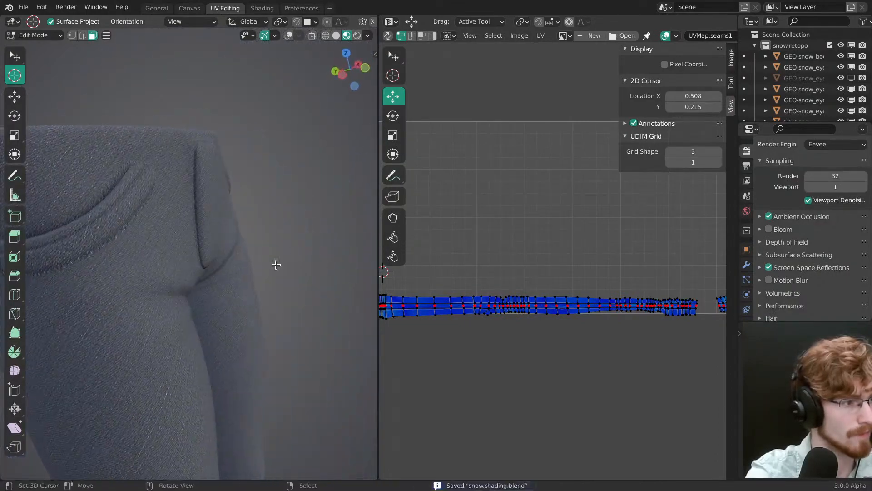
# Step: Inspect the pocket seams on the denim, deselect the mesh, show the viewport overlays and save the file
pyautogui.moveTo(276, 265); pyautogui.dragTo(186, 264, button='middle')
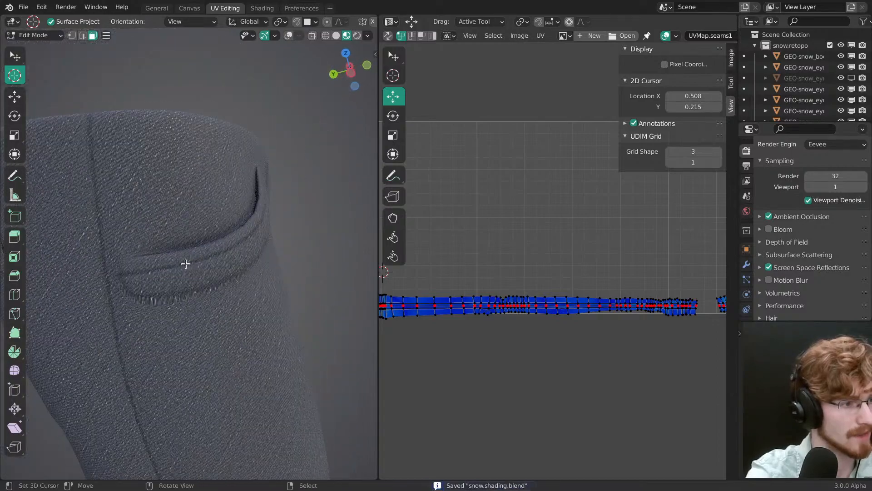
pyautogui.moveTo(266, 228); pyautogui.dragTo(221, 192, button='middle')
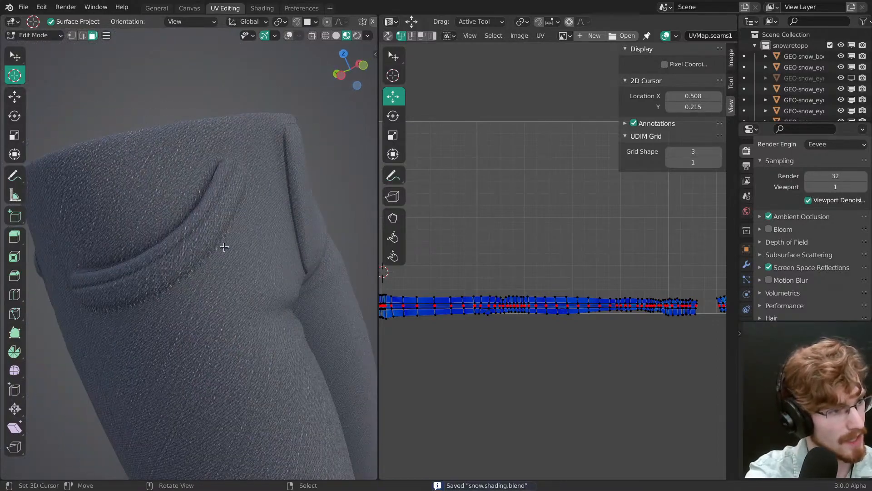
pyautogui.moveTo(224, 247); pyautogui.dragTo(214, 284, button='middle')
pyautogui.hotkey('alt', 'a')
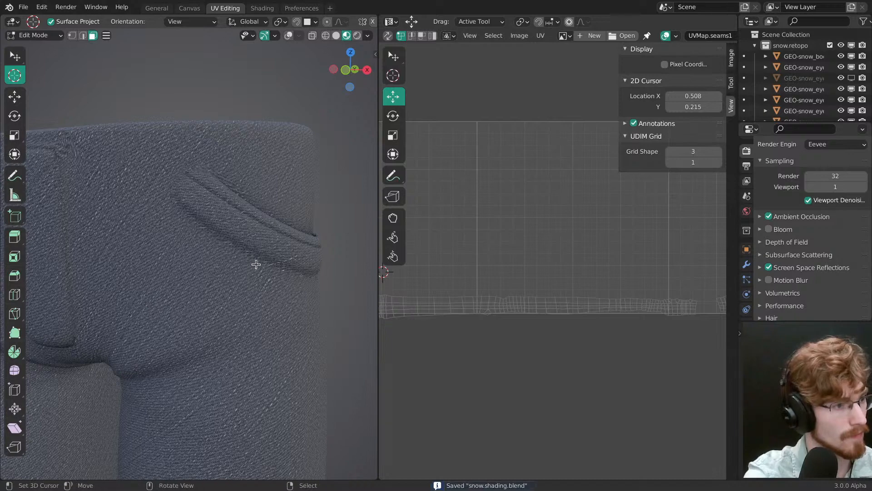
pyautogui.moveTo(256, 264); pyautogui.dragTo(244, 253, button='middle')
pyautogui.hotkey('shift', 'alt', 'z')
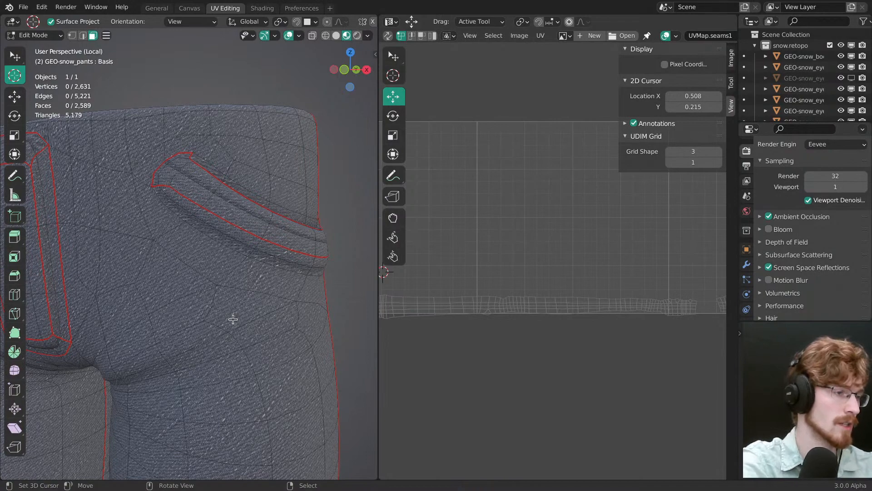
pyautogui.moveTo(232, 319)
pyautogui.mouseDown(button='middle')
pyautogui.moveTo(292, 224)
pyautogui.moveTo(272, 214)
pyautogui.moveTo(285, 243)
pyautogui.moveTo(320, 233)
pyautogui.mouseUp(button='middle')
pyautogui.hotkey('ctrl', 's')
pyautogui.scroll(5, 272, 239)
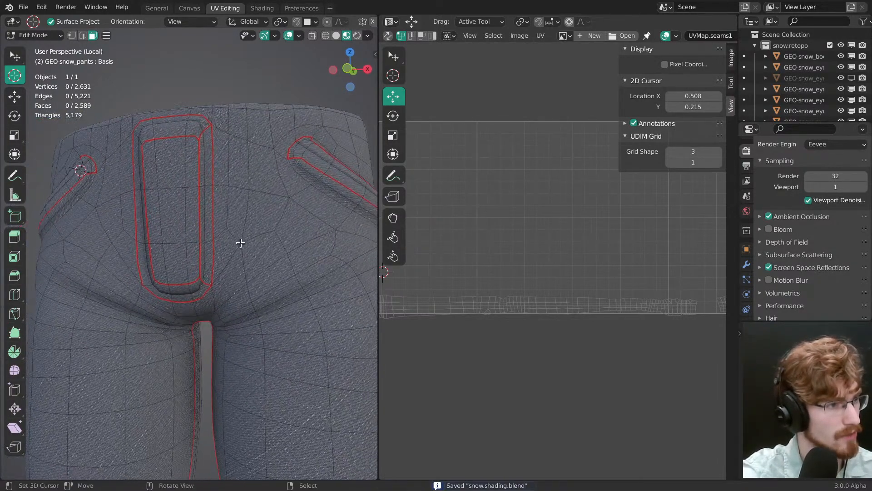
# Step: Clear the seam along the straight outer side edge of the fly using Pick Shortest Path in edge mode
pyautogui.keyDown('ctrl'); pyautogui.click(207, 119); pyautogui.keyUp('ctrl')
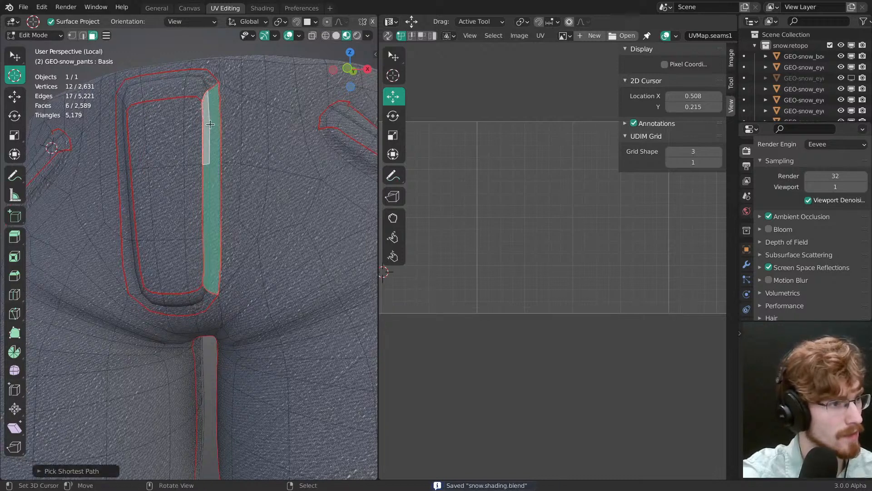
pyautogui.press('2')
pyautogui.rightClick(222, 142)
pyautogui.keyDown('ctrl'); pyautogui.rightClick(228, 260); pyautogui.keyUp('ctrl')
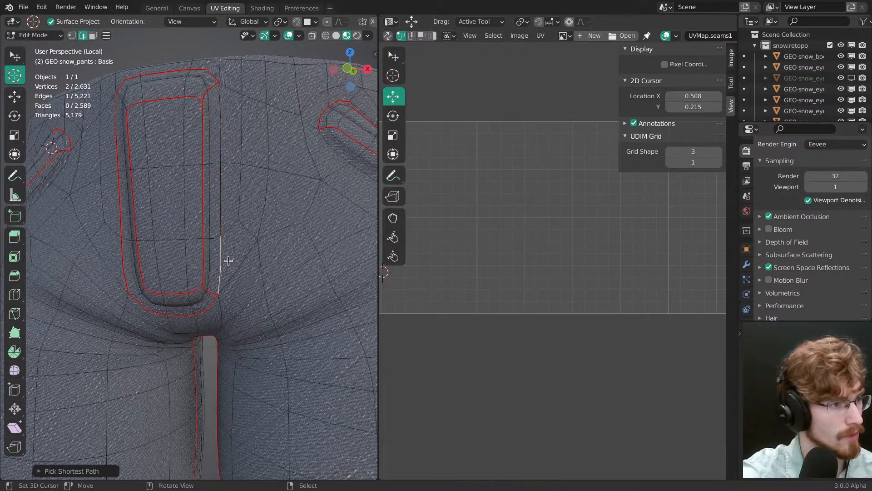
# Step: Select the whole mesh and pick the two large trouser islands in the UV layout, checking along the strip row
pyautogui.press('a')
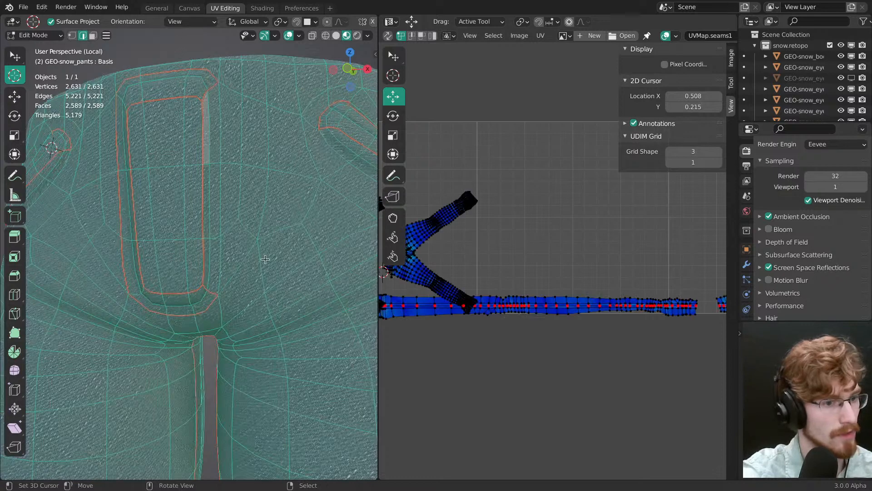
pyautogui.keyDown('ctrl'); pyautogui.moveTo(511, 260); pyautogui.dragTo(503, 272, button='middle'); pyautogui.keyUp('ctrl')
pyautogui.moveTo(503, 272); pyautogui.dragTo(548, 259, button='middle')
pyautogui.press('l')
pyautogui.press('l')
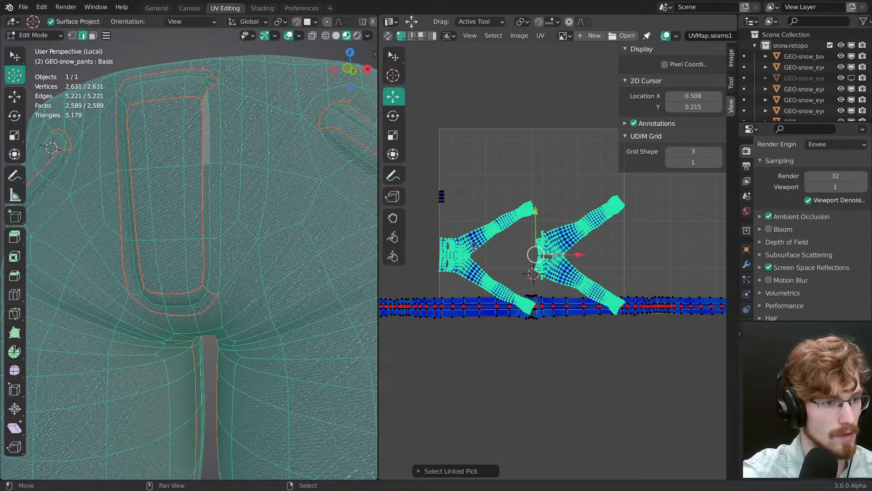
pyautogui.moveTo(618, 311)
pyautogui.mouseDown(button='middle')
pyautogui.moveTo(462, 278)
pyautogui.moveTo(384, 282)
pyautogui.mouseUp(button='middle')
pyautogui.moveTo(727, 305); pyautogui.dragTo(411, 333, button='middle')
pyautogui.moveTo(700, 333)
pyautogui.mouseDown(button='middle')
pyautogui.moveTo(511, 312)
pyautogui.moveTo(428, 322)
pyautogui.mouseUp(button='middle')
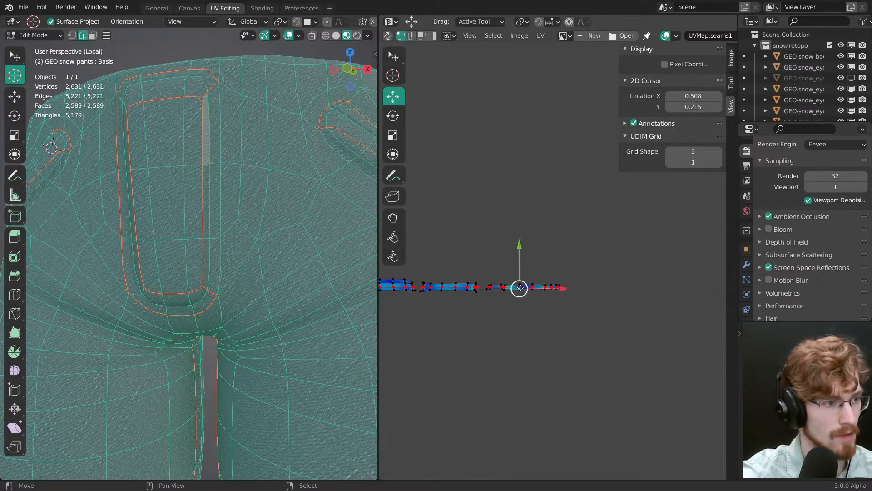
# Step: Switch to face selection, turn on UV sync selection and clear the selection
pyautogui.press('3')
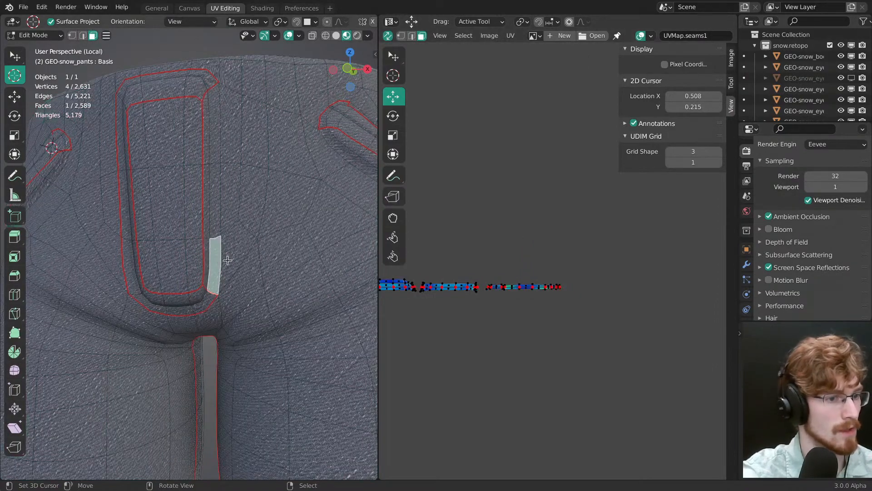
pyautogui.click(226, 259)
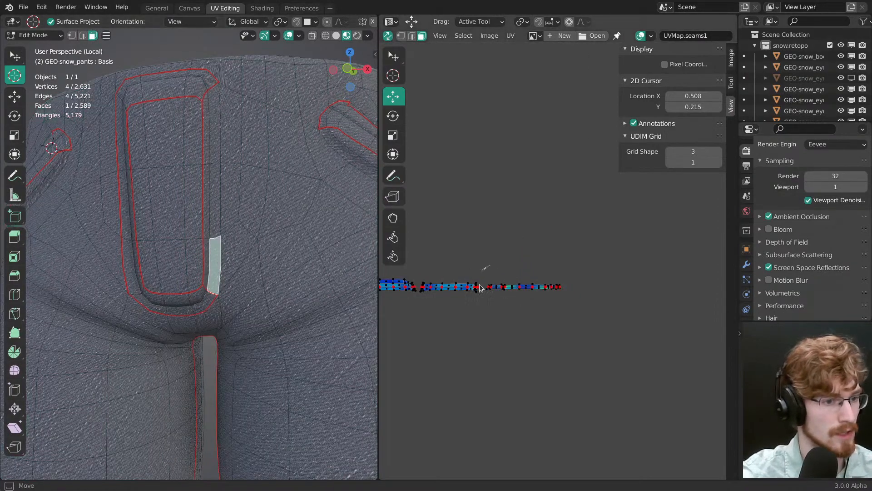
pyautogui.hotkey('ctrl', 'l')
pyautogui.moveTo(513, 278); pyautogui.dragTo(544, 272, button='middle')
pyautogui.hotkey('alt', 'a')
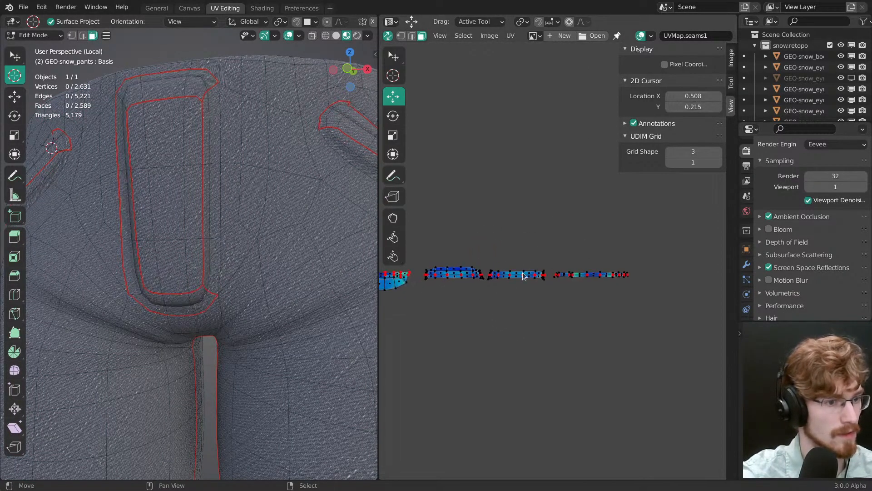
# Step: Circle-select faces on the small islands to examine where they lie on the pants, then deselect everything
pyautogui.press('c')
pyautogui.click(513, 272)
pyautogui.keyDown('ctrl'); pyautogui.moveTo(458, 299); pyautogui.dragTo(475, 264, button='right'); pyautogui.keyUp('ctrl')
pyautogui.moveTo(470, 268); pyautogui.dragTo(604, 266, button='middle')
pyautogui.keyDown('ctrl'); pyautogui.moveTo(510, 261); pyautogui.dragTo(529, 263, button='right'); pyautogui.keyUp('ctrl')
pyautogui.moveTo(295, 218)
pyautogui.keyDown('ctrl'); pyautogui.mouseDown(button='middle')
pyautogui.moveTo(289, 334)
pyautogui.moveTo(318, 254)
pyautogui.moveTo(263, 211)
pyautogui.moveTo(209, 292)
pyautogui.moveTo(266, 328)
pyautogui.moveTo(224, 316)
pyautogui.mouseUp(button='middle'); pyautogui.keyUp('ctrl')
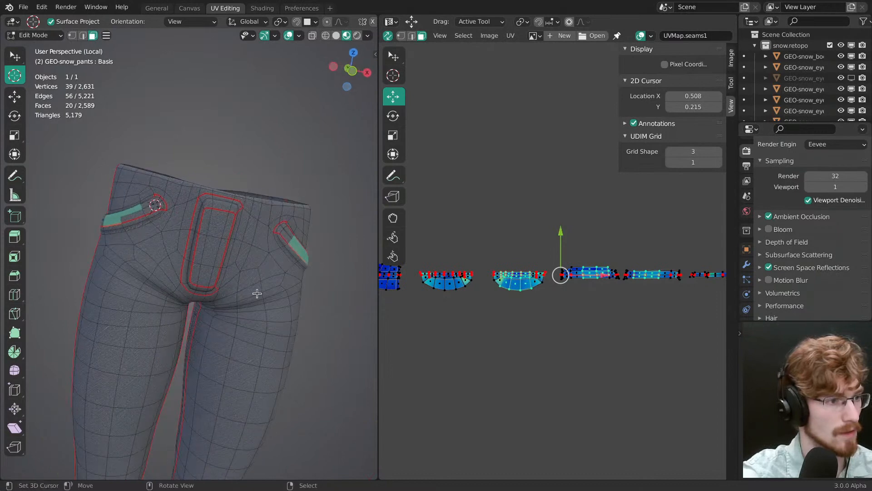
pyautogui.moveTo(256, 241); pyautogui.dragTo(242, 247, button='middle')
pyautogui.hotkey('alt', 'a')
# Step: Select the linked UV islands of the two large trouser pieces and the small fly panel
pyautogui.keyDown('ctrl'); pyautogui.moveTo(259, 279); pyautogui.dragTo(265, 220, button='middle'); pyautogui.keyUp('ctrl')
pyautogui.moveTo(424, 302); pyautogui.dragTo(598, 328, button='middle')
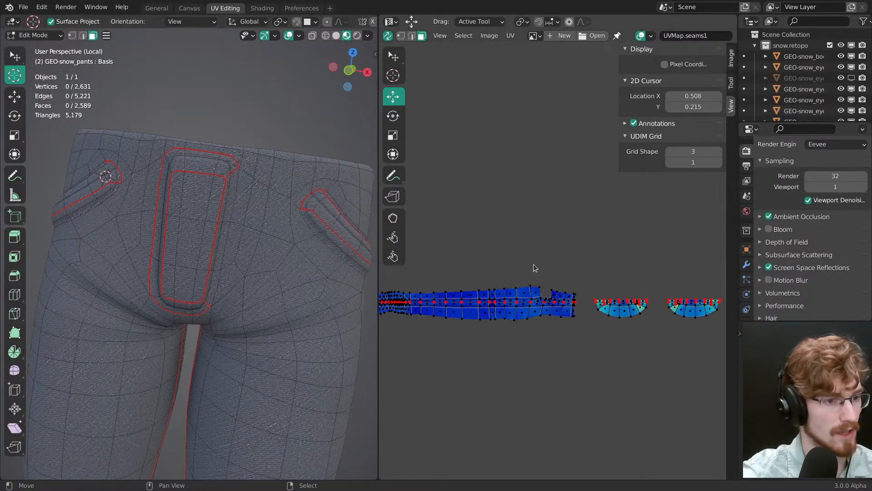
pyautogui.keyDown('ctrl'); pyautogui.moveTo(534, 265); pyautogui.dragTo(473, 311, button='middle'); pyautogui.keyUp('ctrl')
pyautogui.moveTo(481, 312); pyautogui.dragTo(665, 308, button='middle')
pyautogui.moveTo(482, 296); pyautogui.dragTo(411, 272, button='middle')
pyautogui.keyDown('ctrl'); pyautogui.moveTo(518, 272); pyautogui.dragTo(521, 252, button='middle'); pyautogui.keyUp('ctrl')
pyautogui.press('l')
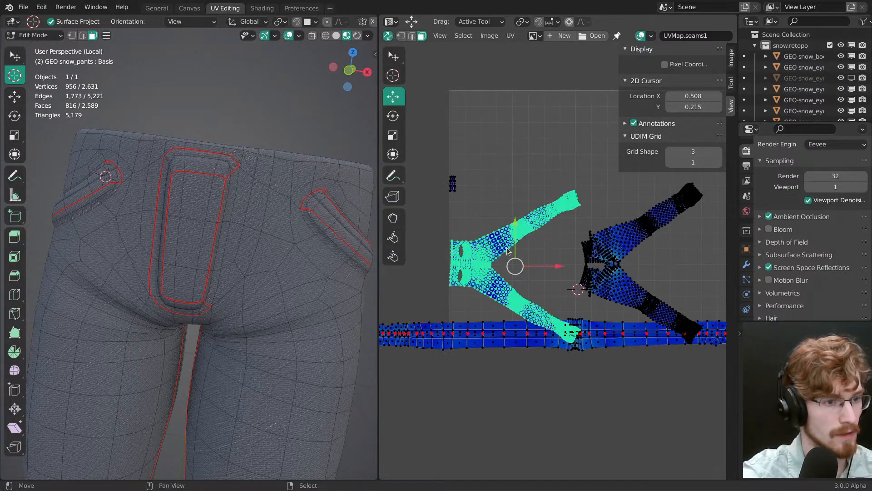
pyautogui.press('l')
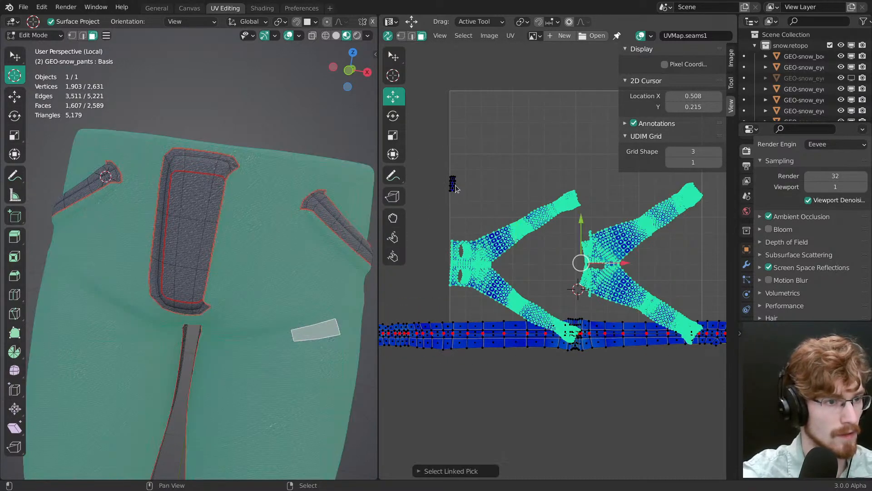
pyautogui.press('l')
# Step: Pin the trouser and fly-panel islands, scale them to 0 and park them just above the strip row, then deselect
pyautogui.moveTo(481, 219); pyautogui.dragTo(477, 211, button='middle')
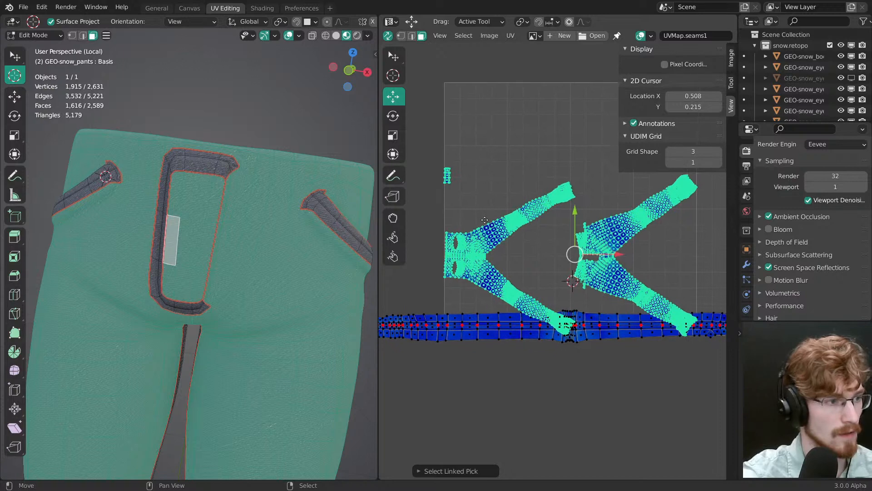
pyautogui.press('p')
pyautogui.write('s')
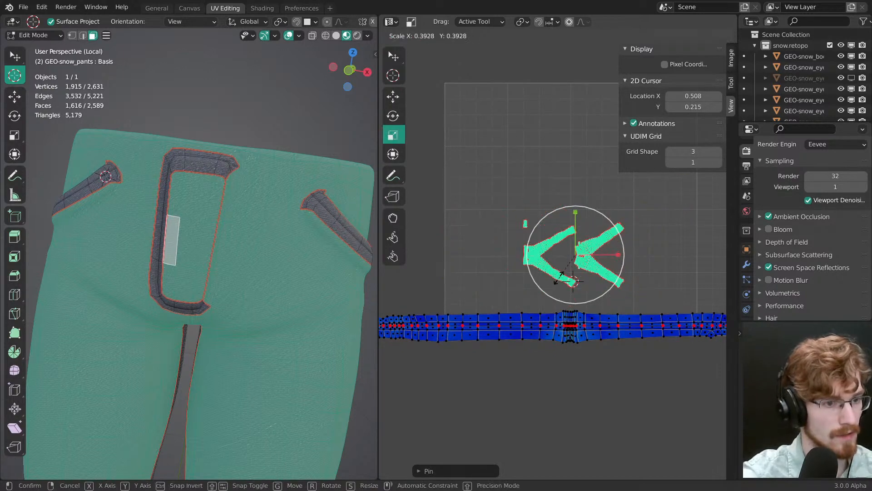
pyautogui.write('0')
pyautogui.press('Return')
pyautogui.press('g')
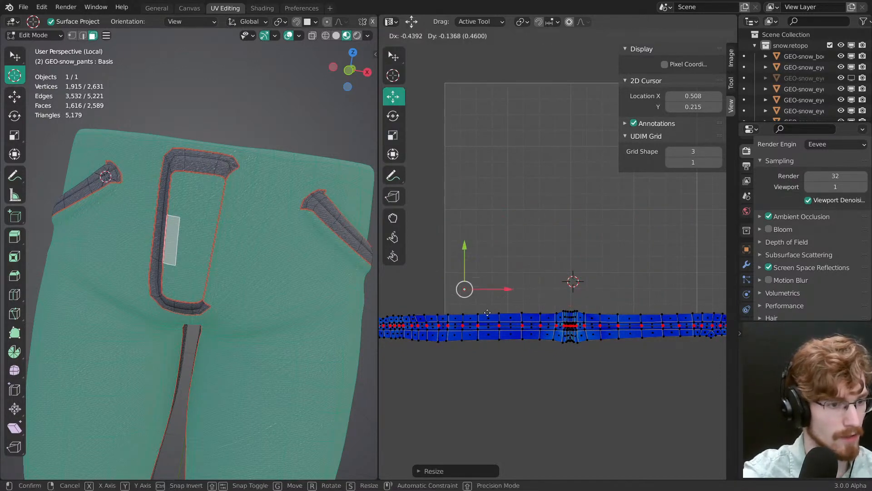
pyautogui.click(479, 324)
pyautogui.scroll(1, 236, 244)
pyautogui.hotkey('alt', 'a')
# Step: Clear the seam along the straight inner side edge of the fly, clear the selection and save the file
pyautogui.moveTo(236, 243); pyautogui.dragTo(225, 203, button='middle')
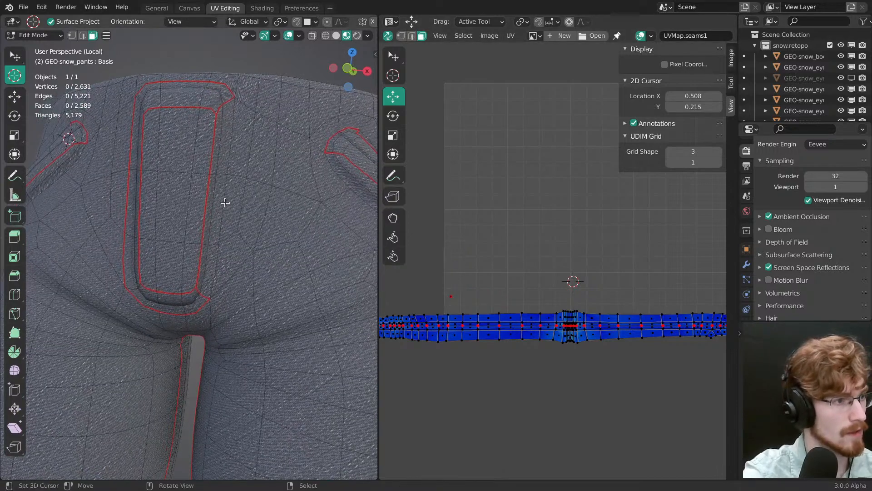
pyautogui.keyDown('ctrl'); pyautogui.click(201, 260); pyautogui.keyUp('ctrl')
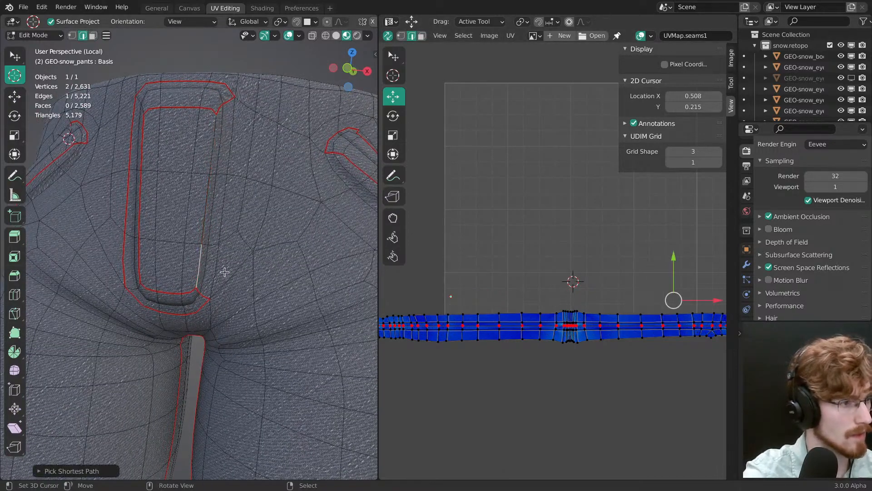
pyautogui.hotkey('ctrl', 'z')
pyautogui.moveTo(225, 272)
pyautogui.mouseDown(button='middle')
pyautogui.moveTo(249, 255)
pyautogui.moveTo(251, 268)
pyautogui.moveTo(259, 255)
pyautogui.moveTo(272, 263)
pyautogui.mouseUp(button='middle')
pyautogui.hotkey('ctrl', 's')
pyautogui.scroll(-3, 247, 233)
# Step: Switch the pants to Object Mode and view the fly and pockets from the front
pyautogui.hotkey('ctrl', 'Tab')
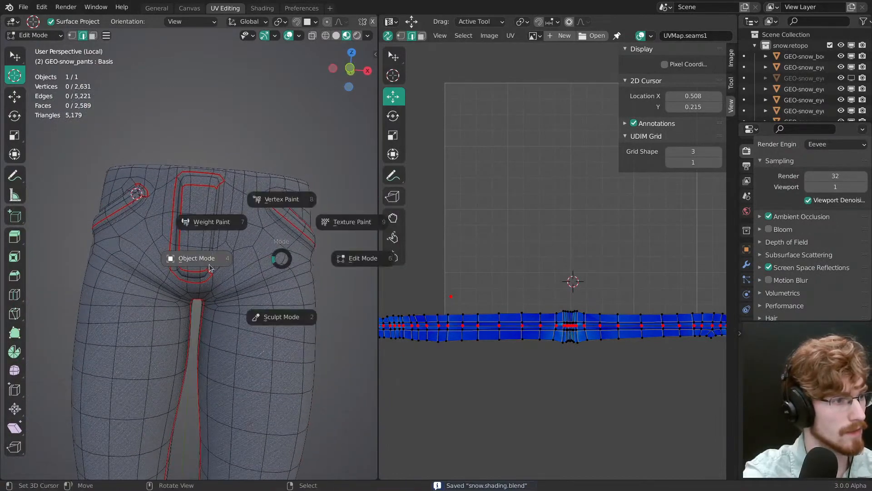
pyautogui.click(210, 268)
pyautogui.moveTo(210, 267); pyautogui.dragTo(252, 244, button='middle')
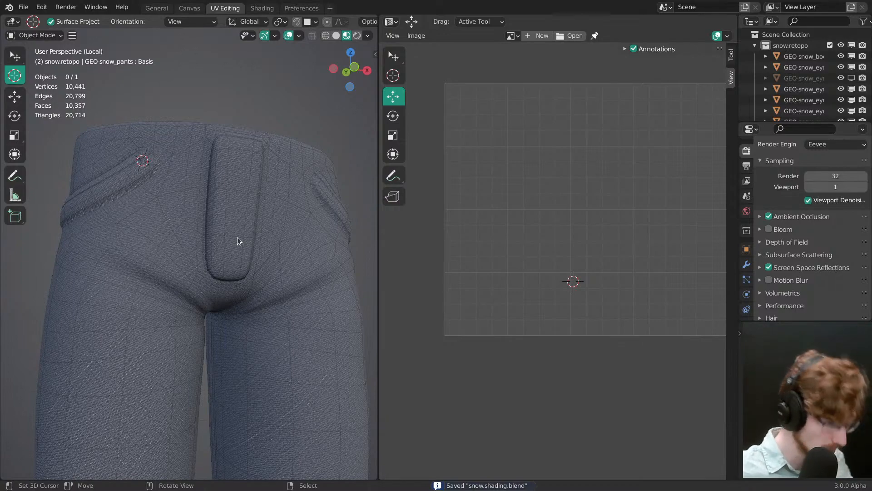
# Step: Examine the grey jeans reference photos for the stitching around the fly and pockets
pyautogui.hotkey('alt', 'Tab')
pyautogui.click(384, 250)
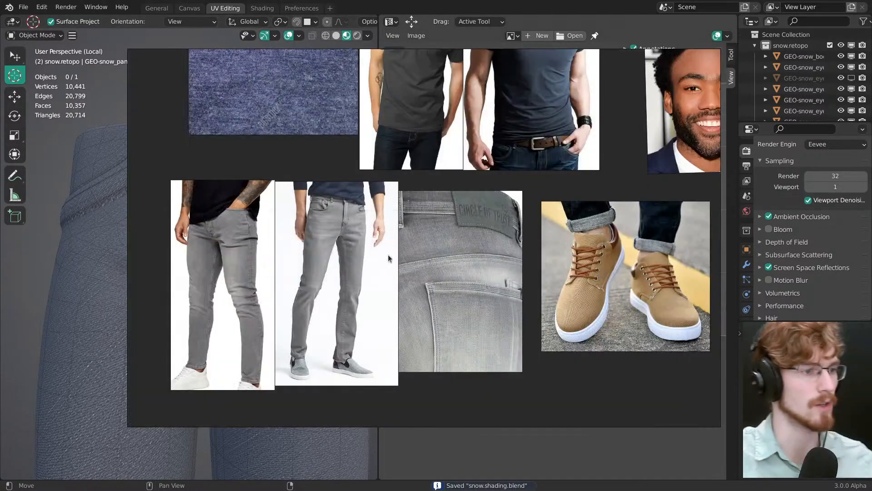
pyautogui.scroll(-4, 263, 263)
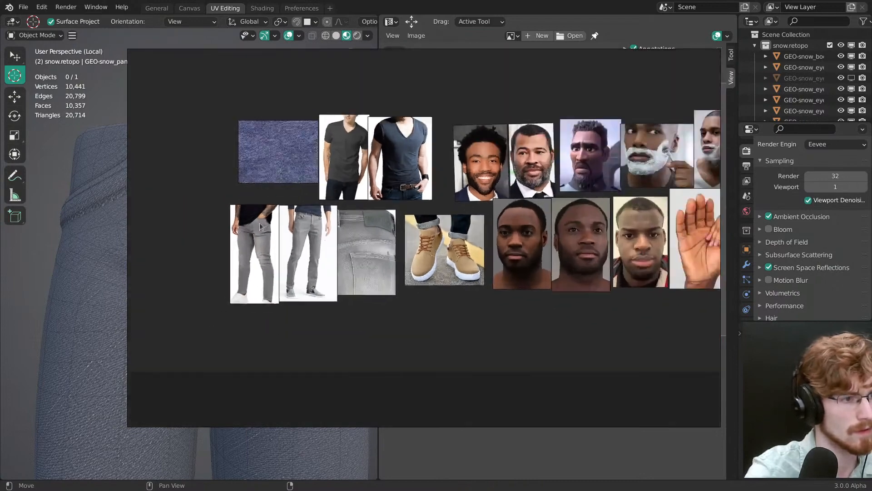
pyautogui.scroll(8, 260, 223)
pyautogui.scroll(2, 359, 246)
pyautogui.moveTo(390, 252); pyautogui.dragTo(349, 244, button='middle')
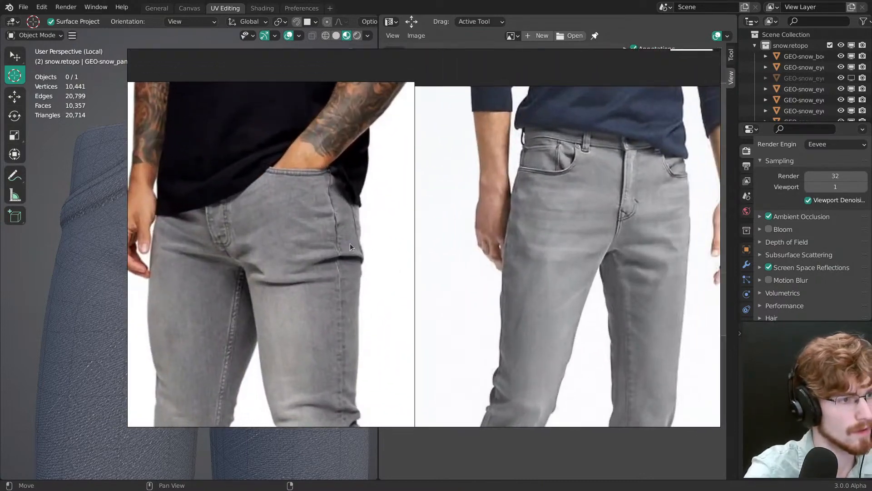
pyautogui.scroll(-2, 357, 244)
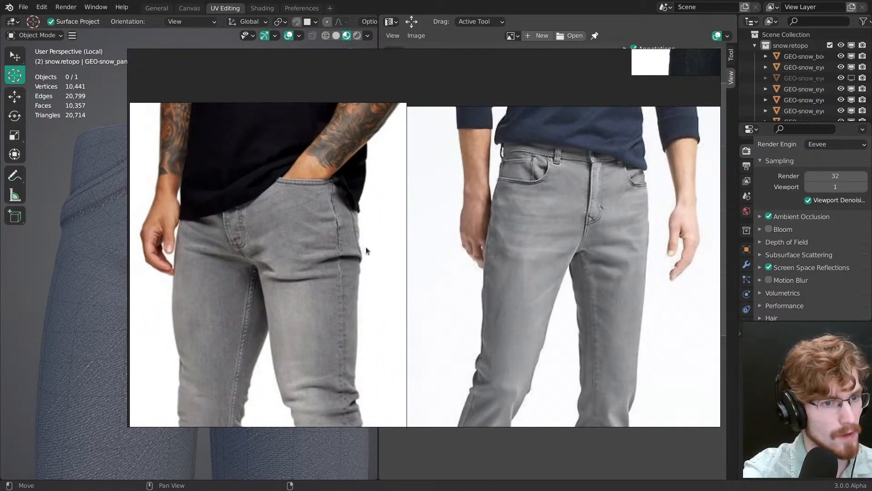
pyautogui.hotkey('alt', 'Tab')
# Step: Select the linked strip of faces around the fly in Edit Mode and locate its island in the UVMap.seams1 row
pyautogui.scroll(3, 273, 230)
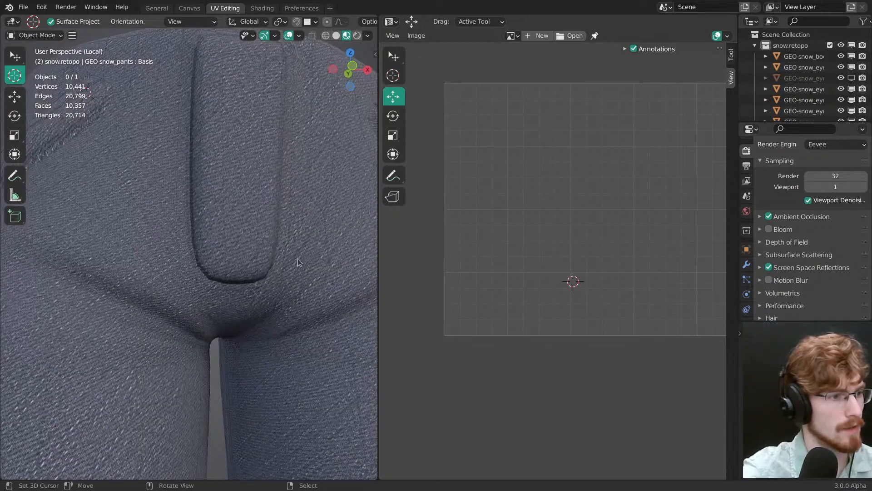
pyautogui.press('Tab')
pyautogui.press('3')
pyautogui.rightClick(267, 272)
pyautogui.hotkey('ctrl', 'l')
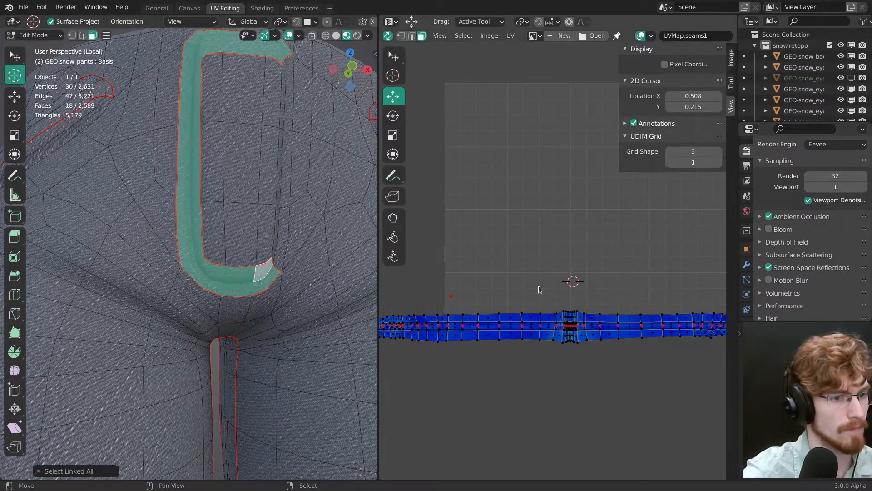
pyautogui.moveTo(628, 283); pyautogui.dragTo(453, 306, button='middle')
pyautogui.moveTo(673, 329); pyautogui.dragTo(425, 328, button='middle')
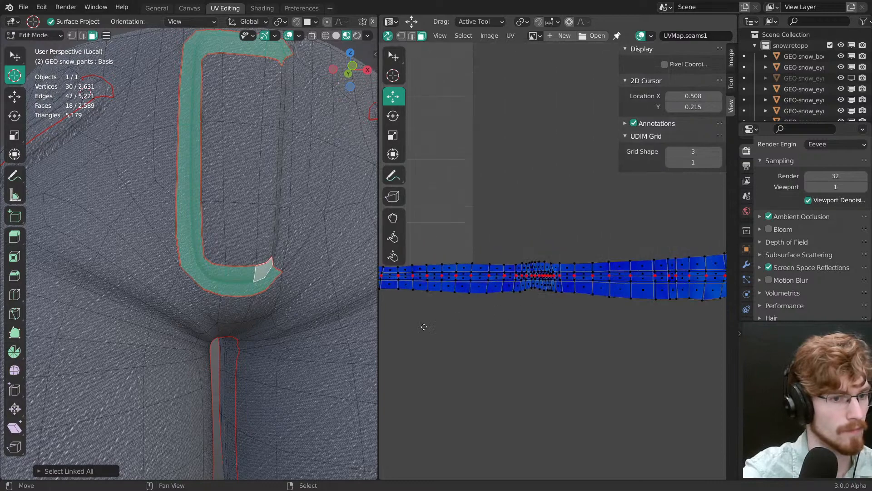
pyautogui.keyDown('ctrl'); pyautogui.moveTo(590, 264); pyautogui.dragTo(598, 364, button='middle'); pyautogui.keyUp('ctrl')
pyautogui.moveTo(697, 280); pyautogui.dragTo(548, 262, button='middle')
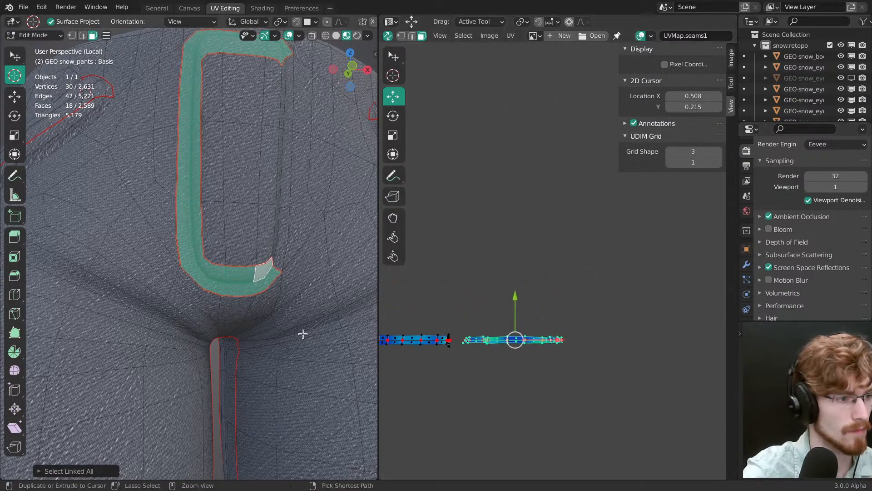
# Step: Shift the fly strip's UV island vertically with the viewport overlays hidden, comparing the seam position with the jeans photos
pyautogui.keyDown('ctrl'); pyautogui.moveTo(301, 333); pyautogui.dragTo(303, 221, button='middle'); pyautogui.keyUp('ctrl')
pyautogui.moveTo(516, 297); pyautogui.dragTo(528, 359)
pyautogui.keyDown('ctrl'); pyautogui.moveTo(250, 136); pyautogui.dragTo(228, 244, button='middle'); pyautogui.keyUp('ctrl')
pyautogui.hotkey('alt', 'shift', 'z')
pyautogui.moveTo(516, 304); pyautogui.dragTo(520, 263)
pyautogui.moveTo(245, 254); pyautogui.dragTo(291, 285, button='middle')
pyautogui.hotkey('alt', 'Tab')
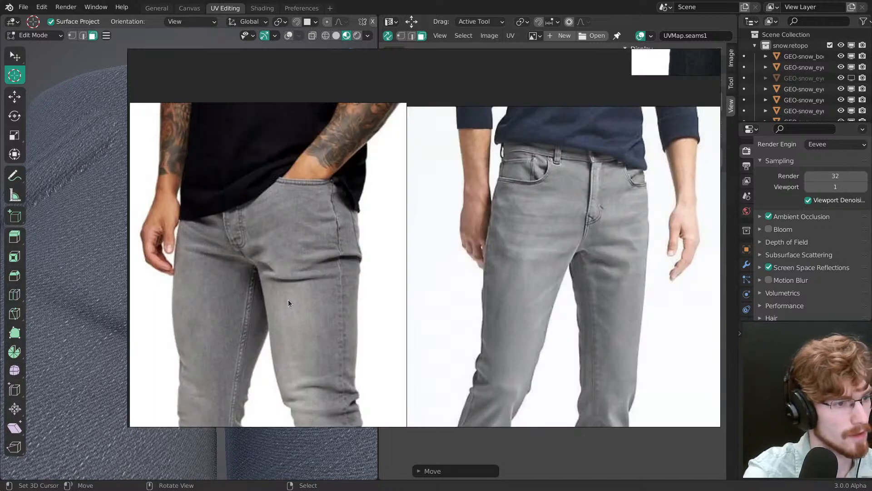
pyautogui.hotkey('alt', 'Tab')
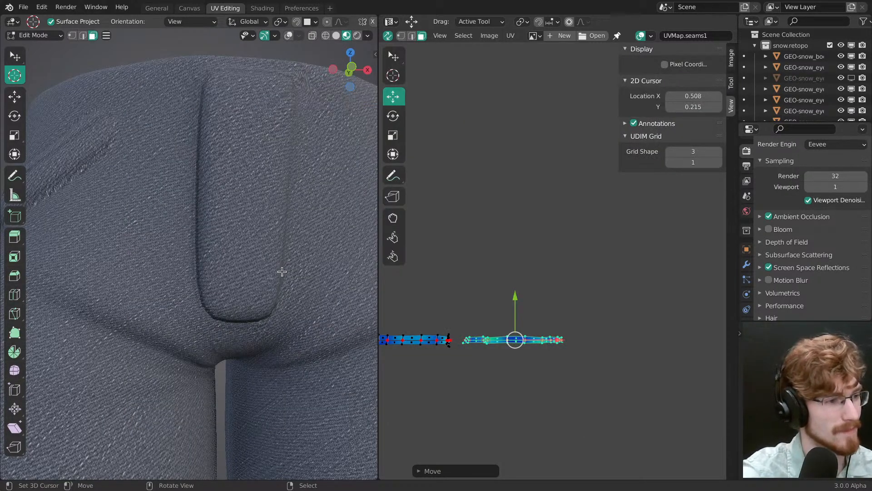
# Step: Fine-tune the fly strip's vertical UV position, finishing with an upward nudge of about 0.01
pyautogui.moveTo(282, 272)
pyautogui.mouseDown(button='middle')
pyautogui.moveTo(298, 259)
pyautogui.moveTo(331, 271)
pyautogui.moveTo(291, 265)
pyautogui.mouseUp(button='middle')
pyautogui.moveTo(515, 296); pyautogui.dragTo(517, 306)
pyautogui.moveTo(276, 261); pyautogui.dragTo(296, 259, button='middle')
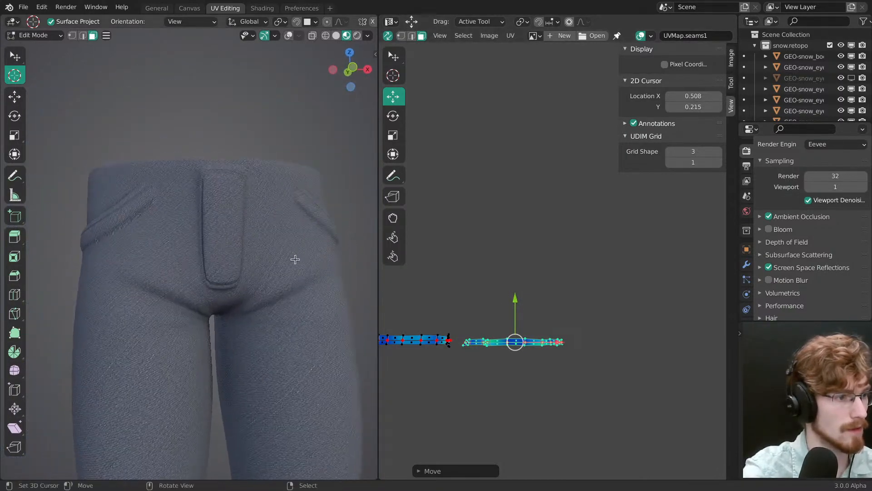
pyautogui.moveTo(515, 299); pyautogui.dragTo(518, 304)
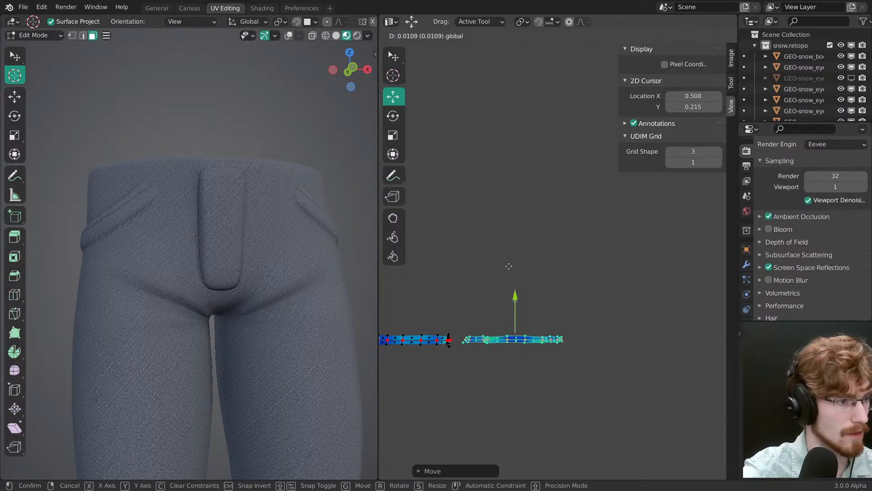
pyautogui.moveTo(510, 270); pyautogui.dragTo(511, 271)
# Step: Return the pants to Object Mode, open their mesh data properties and save the file
pyautogui.press('Tab')
pyautogui.moveTo(234, 268); pyautogui.dragTo(206, 294, button='middle')
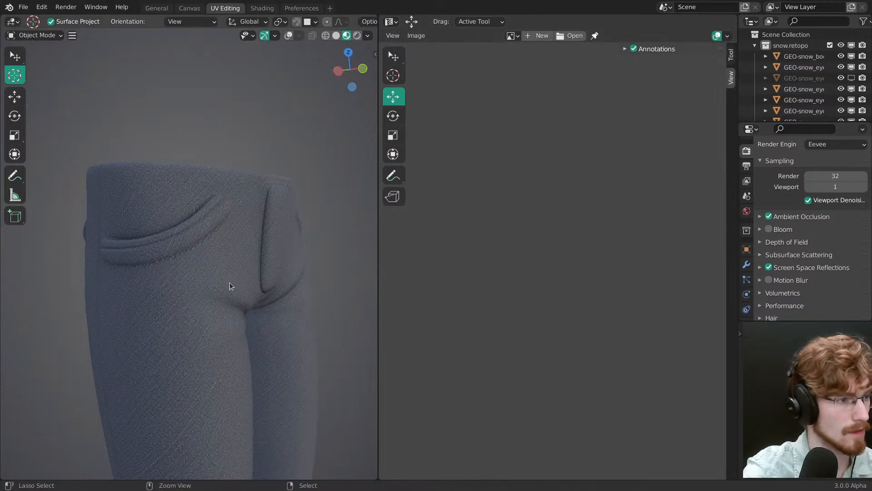
pyautogui.scroll(-5, 775, 262)
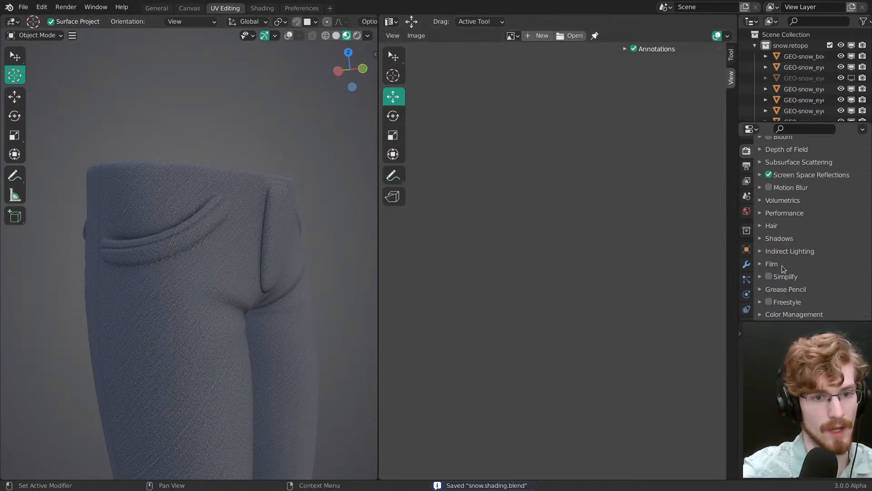
pyautogui.scroll(-3, 747, 289)
pyautogui.click(746, 279)
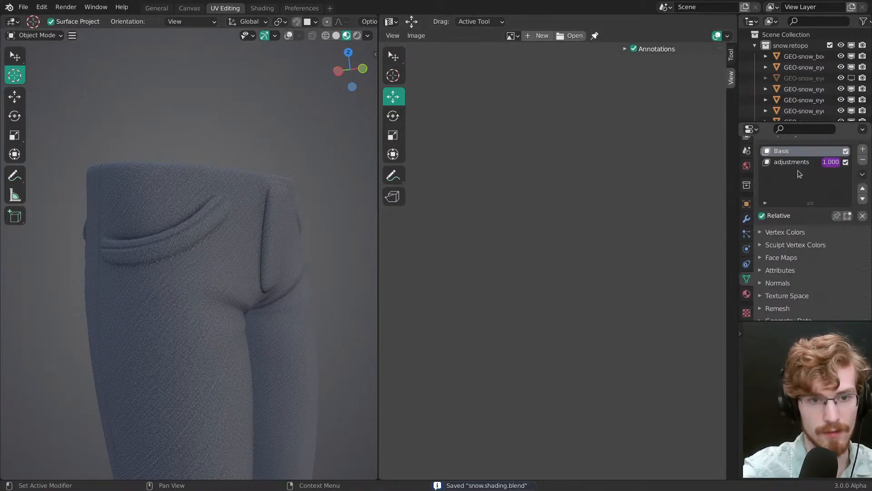
pyautogui.scroll(-2, 790, 240)
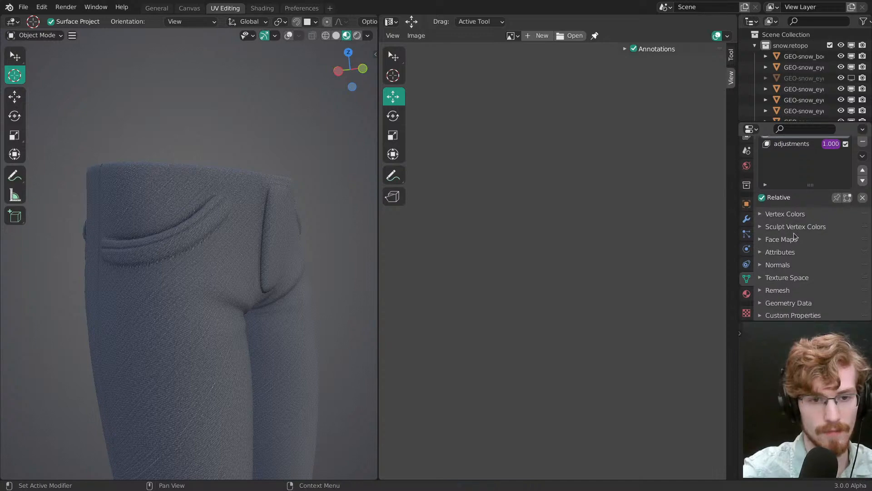
pyautogui.press('KP_1')
pyautogui.hotkey('ctrl', 's')
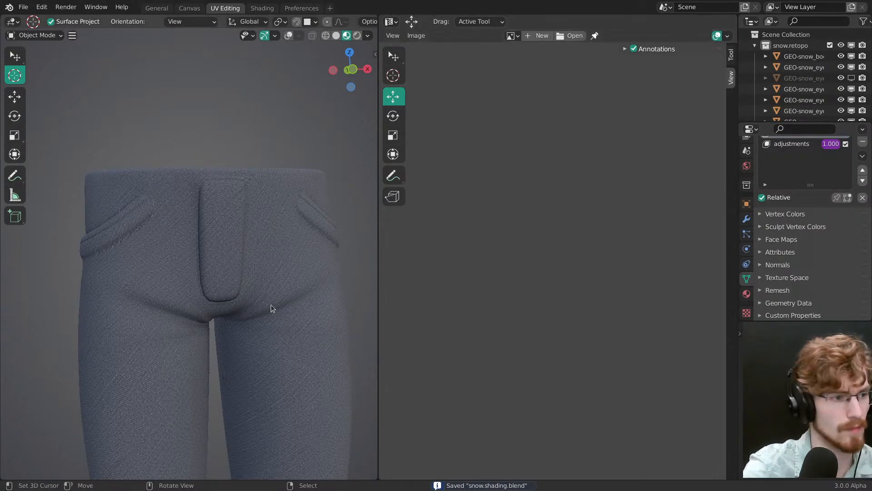
# Step: Select the whole pants mesh in Edit Mode and make UVMap the active and render UV map
pyautogui.press('Tab')
pyautogui.press('a')
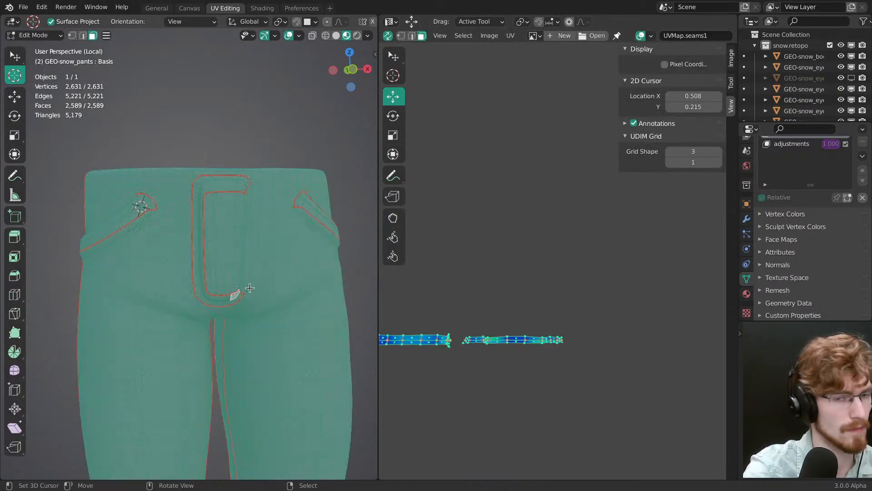
pyautogui.scroll(6, 796, 215)
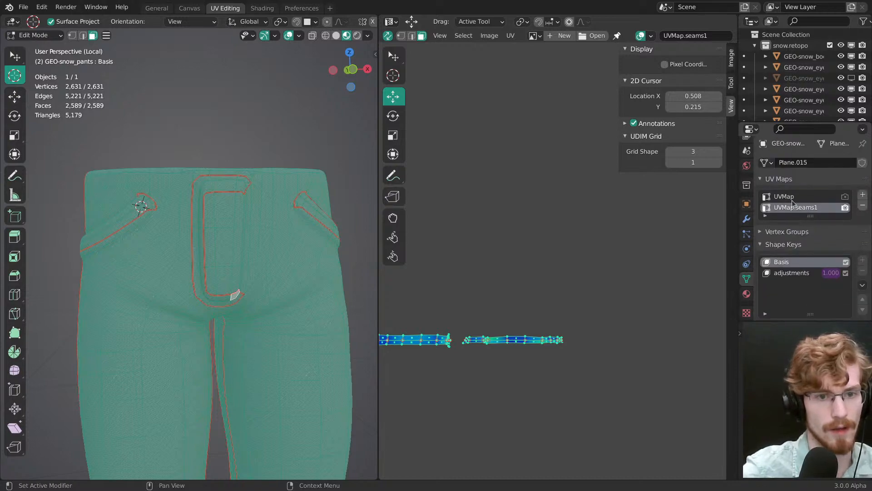
pyautogui.click(834, 198)
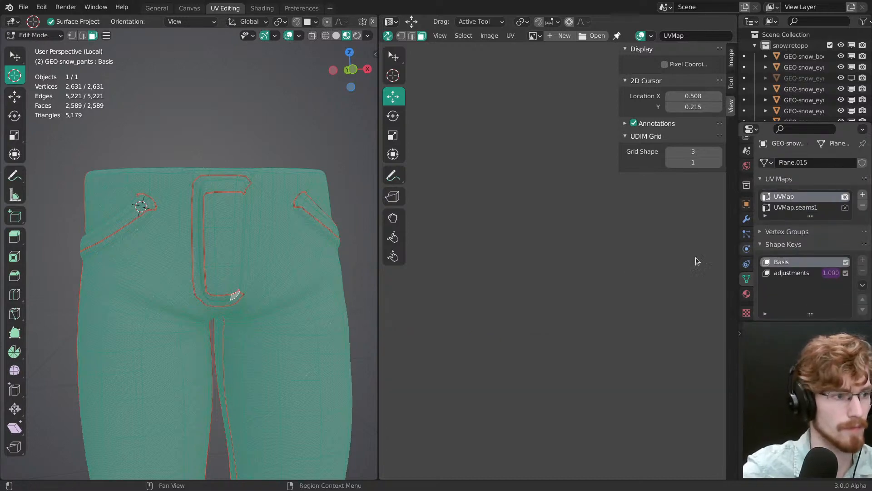
# Step: Try to clear all seams on the pants mesh
pyautogui.hotkey('alt', 'a')
pyautogui.moveTo(152, 298); pyautogui.dragTo(220, 284, button='middle')
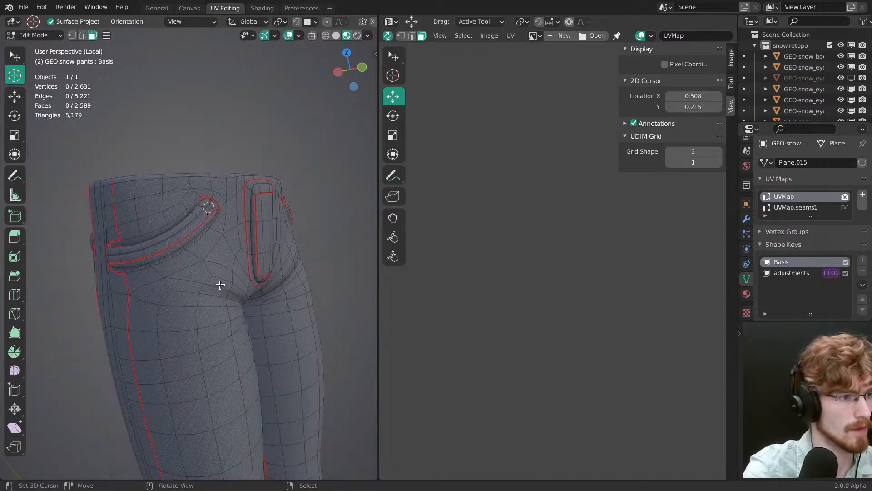
pyautogui.press('a')
pyautogui.hotkey('ctrl', 'e')
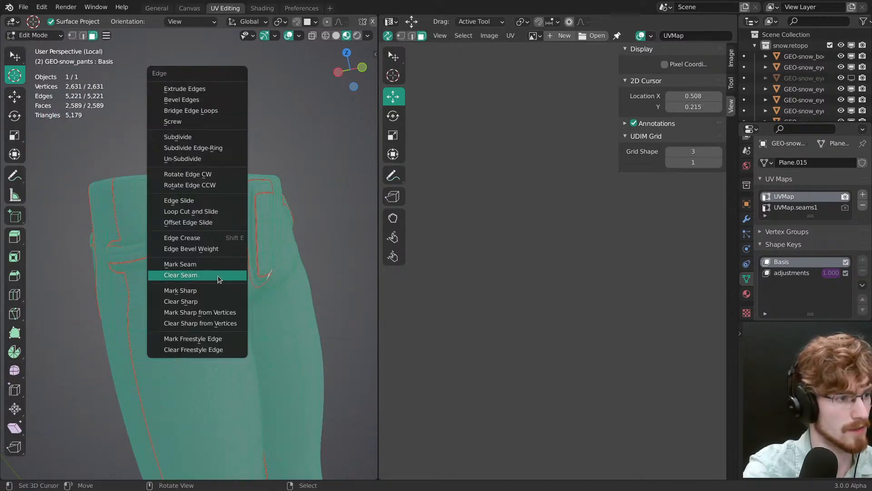
pyautogui.click(217, 275)
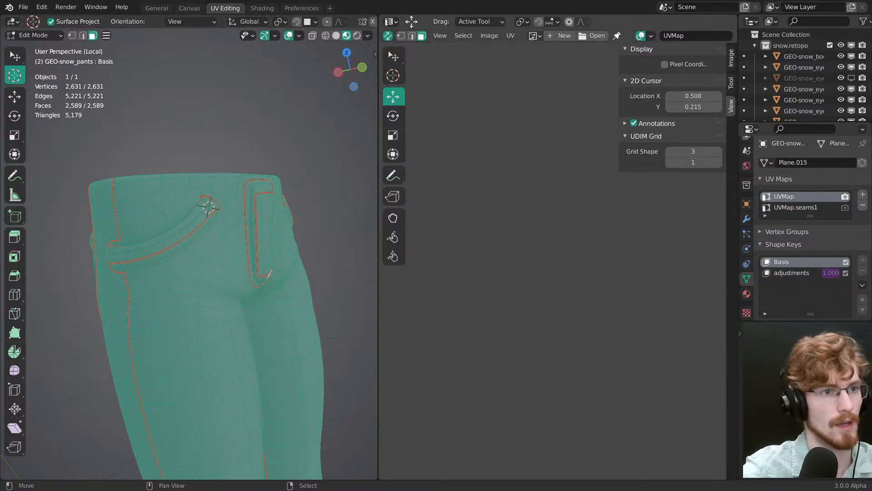
# Step: Switch off Live Unwrap in both the UV editor and the 3D viewport options
pyautogui.click(511, 35)
pyautogui.click(541, 134)
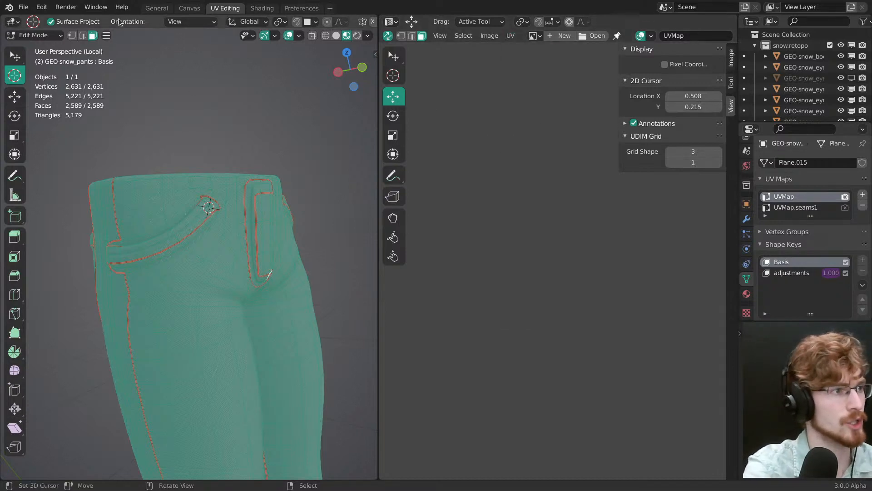
pyautogui.hotkey('ctrl', 'space')
pyautogui.click(847, 21)
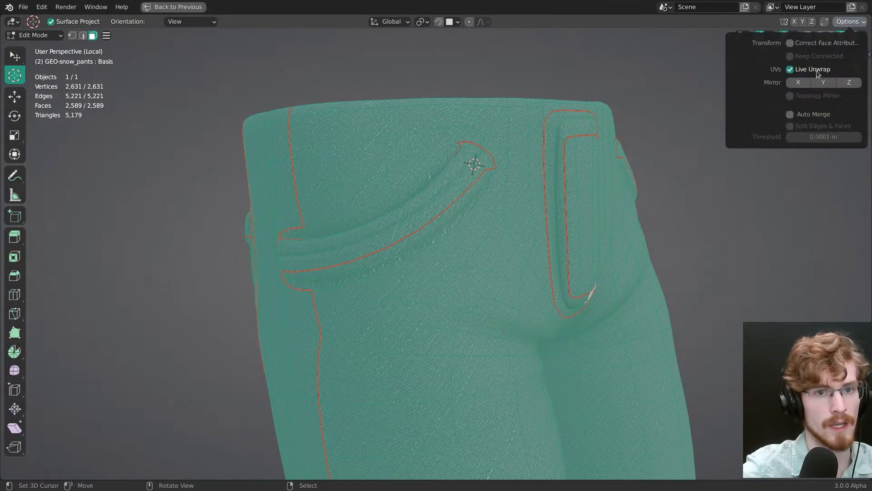
pyautogui.hotkey('ctrl', 'space')
# Step: Show the complete UVMap layout without the sidebar and clear every seam on the fully selected pants mesh
pyautogui.moveTo(317, 254); pyautogui.dragTo(272, 259, button='middle')
pyautogui.keyDown('ctrl'); pyautogui.moveTo(521, 189); pyautogui.dragTo(595, 285, button='middle'); pyautogui.keyUp('ctrl')
pyautogui.keyDown('ctrl'); pyautogui.moveTo(595, 285); pyautogui.dragTo(512, 162, button='middle'); pyautogui.keyUp('ctrl')
pyautogui.keyDown('ctrl'); pyautogui.moveTo(512, 162); pyautogui.dragTo(510, 150, button='middle'); pyautogui.keyUp('ctrl')
pyautogui.press('n')
pyautogui.moveTo(552, 212); pyautogui.dragTo(578, 254, button='middle')
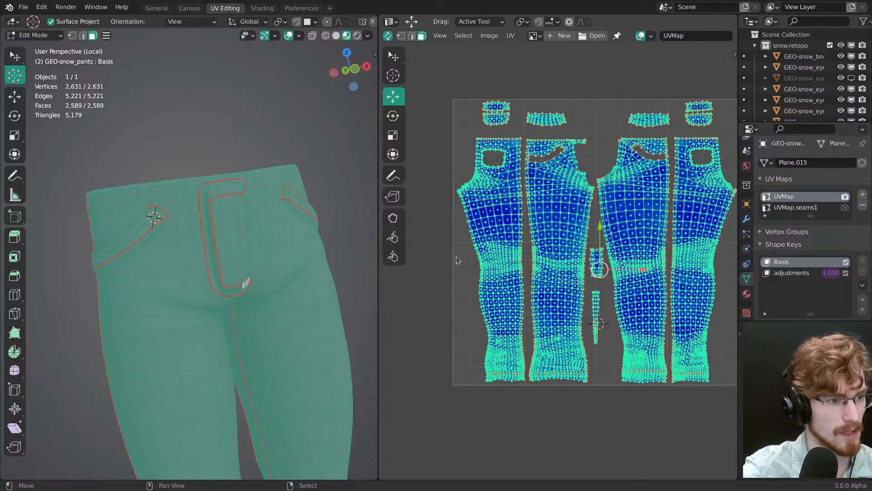
pyautogui.hotkey('ctrl', 'e')
pyautogui.click(254, 288)
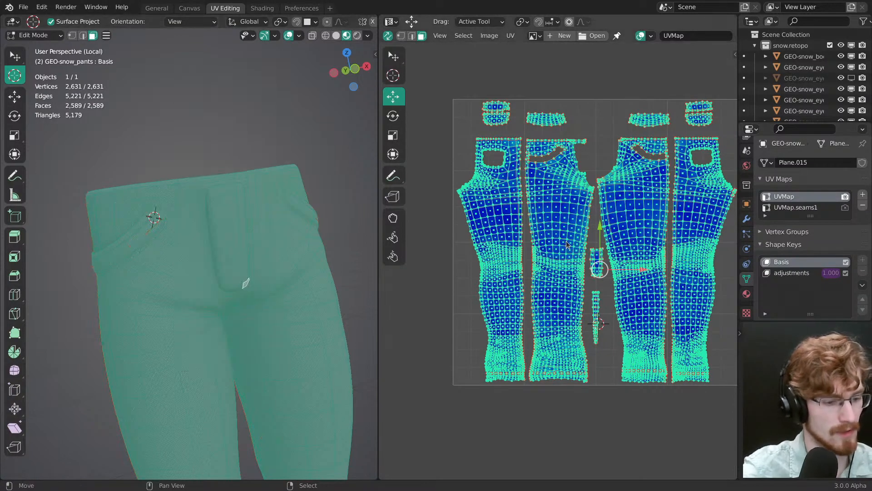
# Step: Generate new seams from the UVMap islands and deselect everything
pyautogui.click(510, 36)
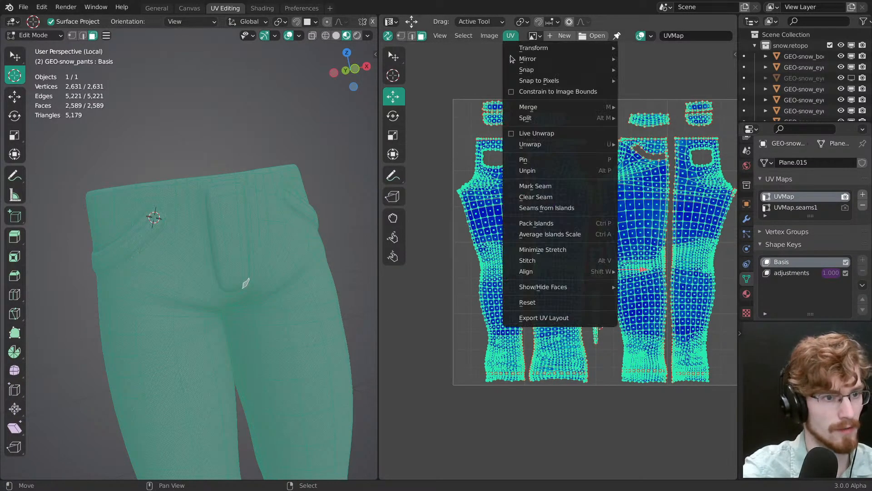
pyautogui.click(564, 208)
pyautogui.scroll(5, 224, 272)
pyautogui.hotkey('alt', 'a')
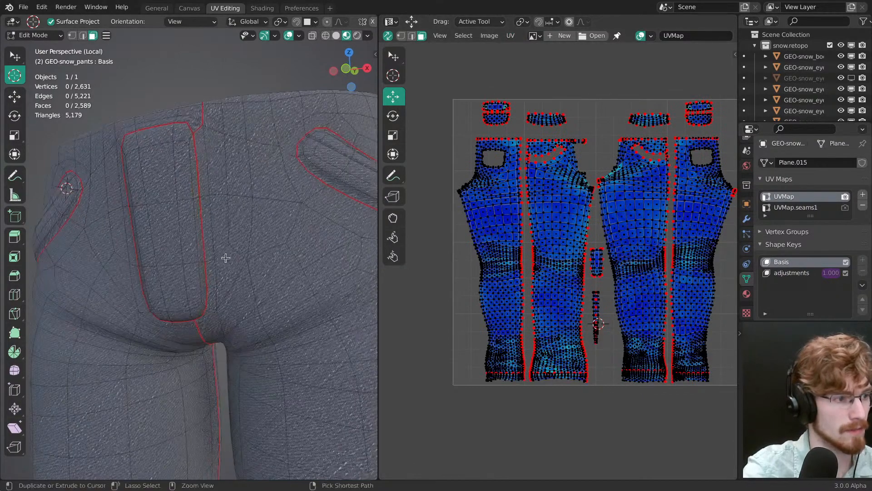
# Step: Clear the seam along the straight inner side edge of the fly panel
pyautogui.press('a')
pyautogui.scroll(3, 220, 270)
pyautogui.press('2')
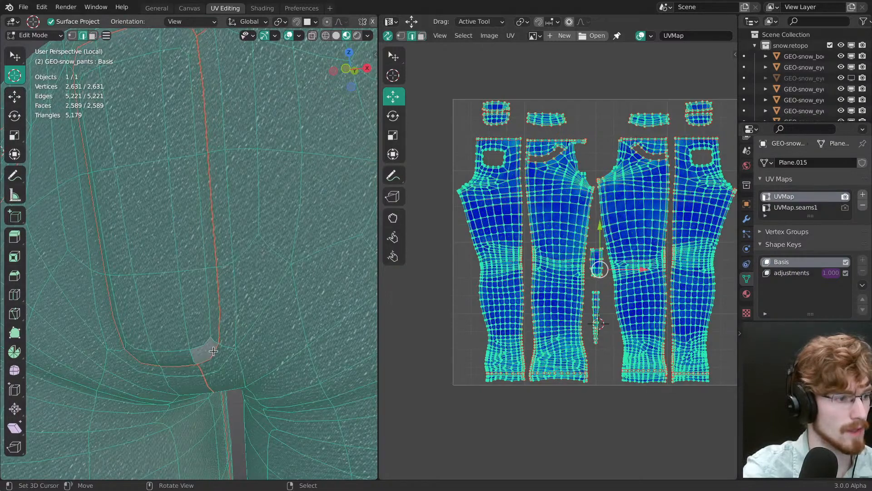
pyautogui.hotkey('alt', 'a')
pyautogui.scroll(-4, 213, 318)
pyautogui.keyDown('ctrl'); pyautogui.click(197, 114); pyautogui.keyUp('ctrl')
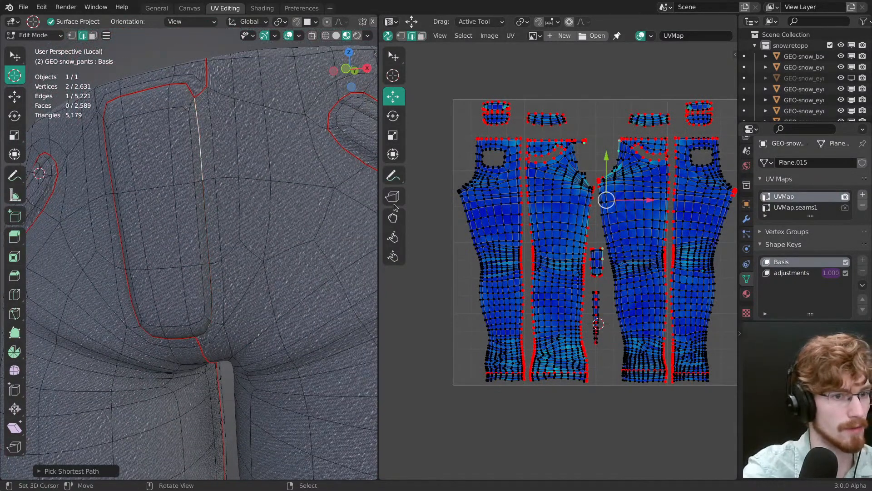
# Step: Select all faces of the fly panel and move its UV island up between the two front trouser islands
pyautogui.press('3')
pyautogui.click(200, 327)
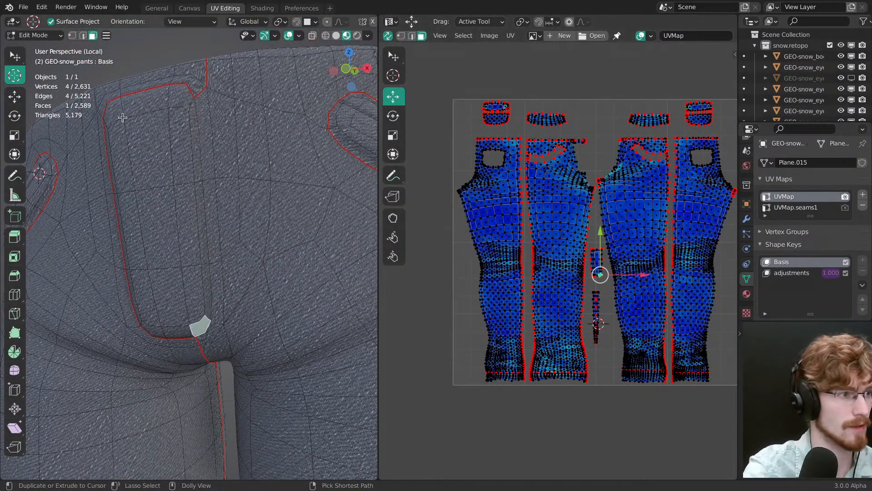
pyautogui.keyDown('ctrl'); pyautogui.keyDown('shift'); pyautogui.click(123, 117); pyautogui.keyUp('shift'); pyautogui.keyUp('ctrl')
pyautogui.scroll(5, 585, 277)
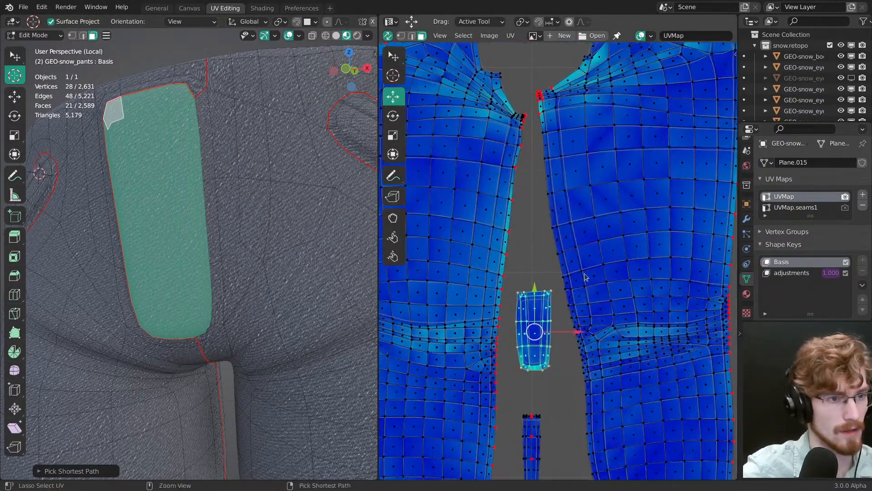
pyautogui.scroll(-4, 585, 277)
pyautogui.press('g')
pyautogui.click(580, 293)
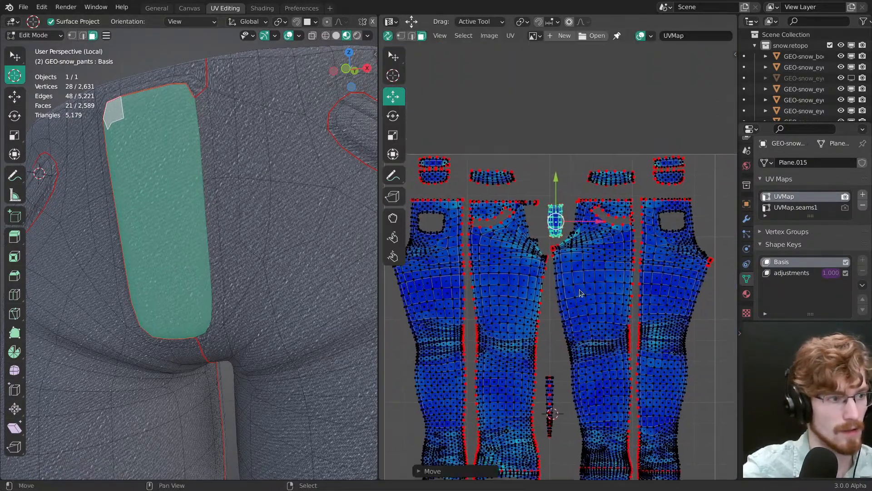
pyautogui.keyDown('ctrl'); pyautogui.moveTo(580, 293); pyautogui.dragTo(600, 216, button='middle'); pyautogui.keyUp('ctrl')
pyautogui.press('v')
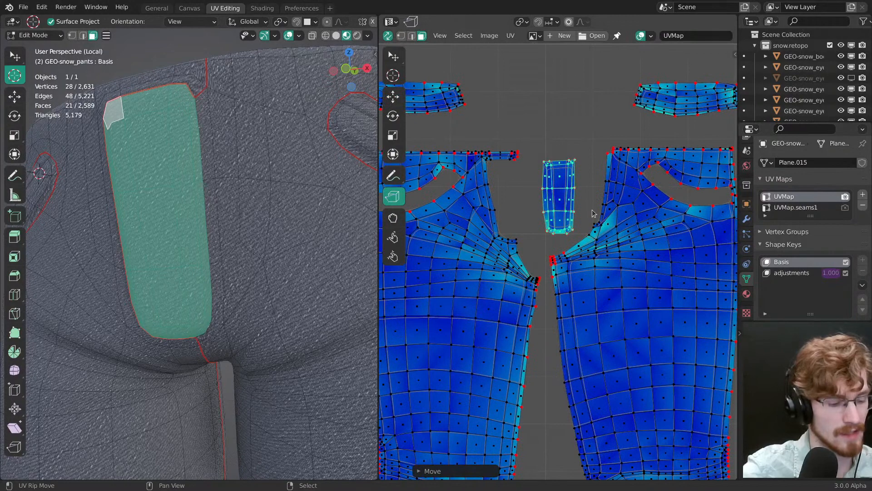
pyautogui.hotkey('alt', 'v')
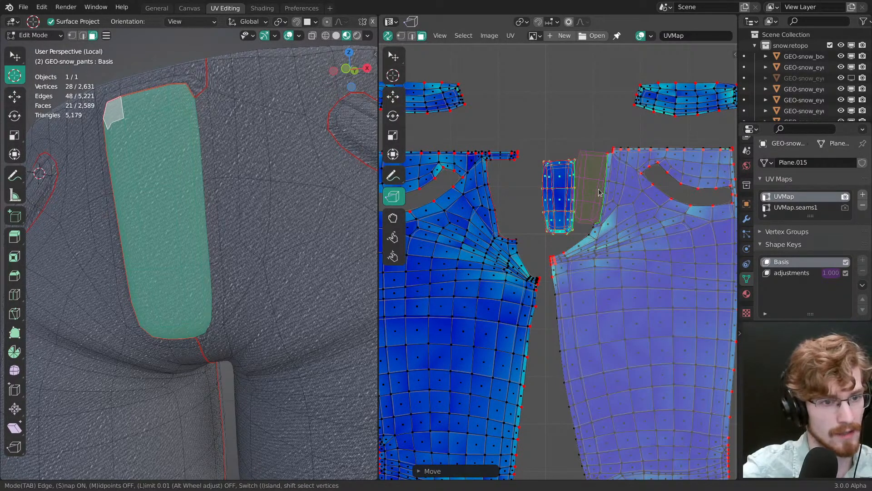
pyautogui.press('Escape')
pyautogui.scroll(2, 599, 192)
pyautogui.click(393, 96)
# Step: Reposition the fly island beside the front trouser island's fly edge and start stitching the two together
pyautogui.moveTo(522, 222); pyautogui.dragTo(551, 228)
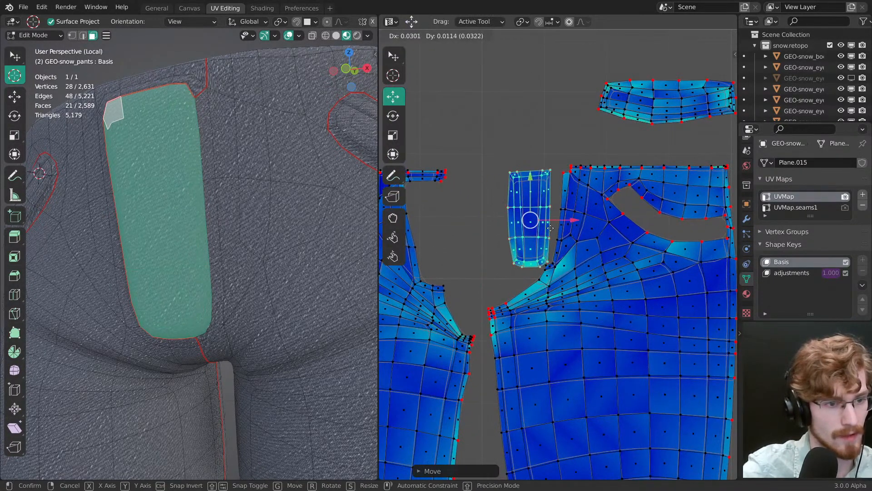
pyautogui.click(545, 228)
pyautogui.press('g')
pyautogui.click(538, 243)
pyautogui.hotkey('alt', 'v')
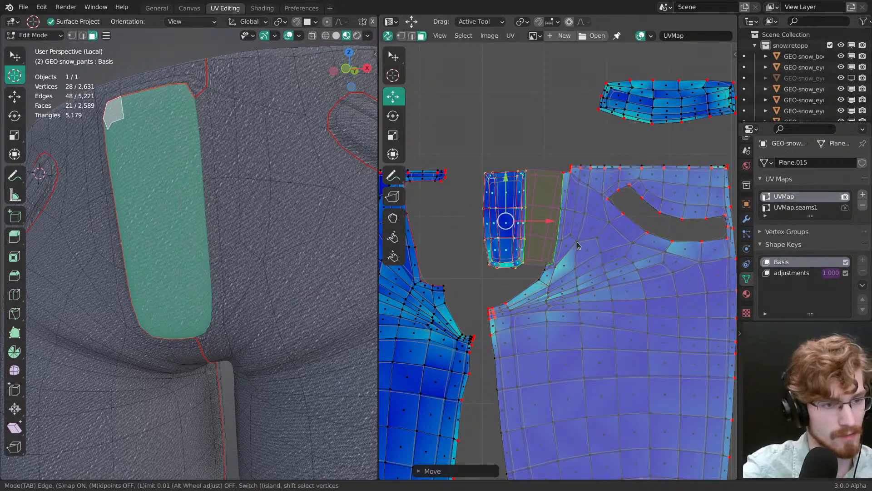
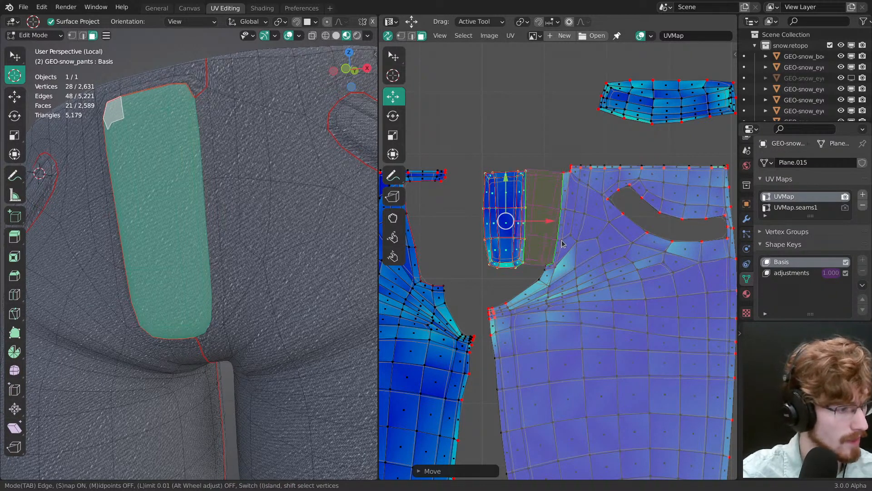
pyautogui.press('Tab')
pyautogui.press('Tab')
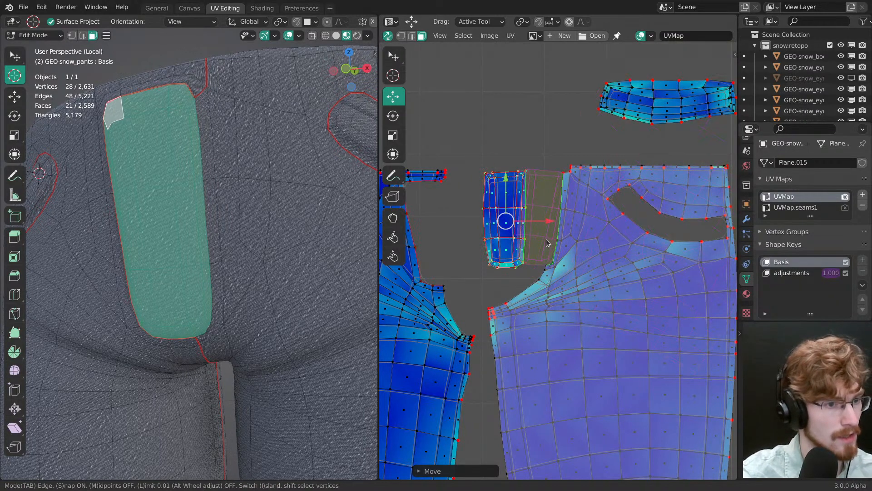
pyautogui.rightClick(546, 242)
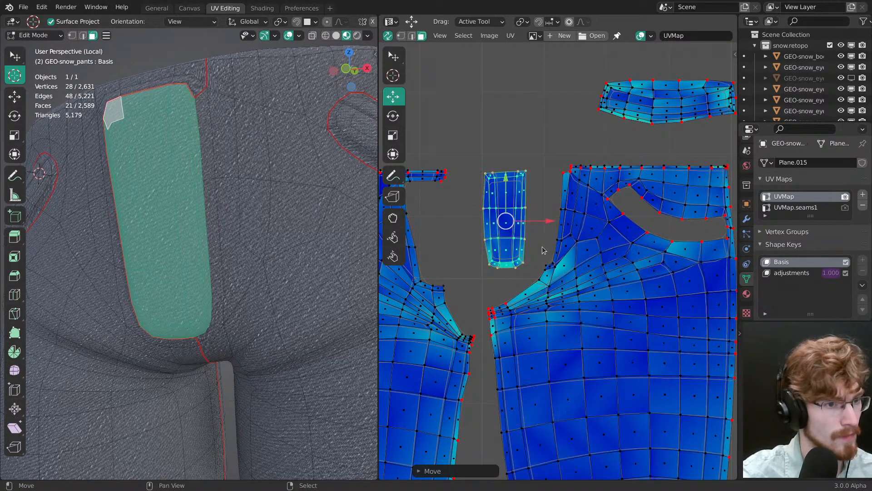
# Step: Move the fly panel's UV island beside the opposite front trouser island and rotate it slightly to match that island's fly edge
pyautogui.moveTo(542, 246); pyautogui.dragTo(639, 243, button='middle')
pyautogui.press('g')
pyautogui.moveTo(546, 231); pyautogui.dragTo(528, 234)
pyautogui.press('r')
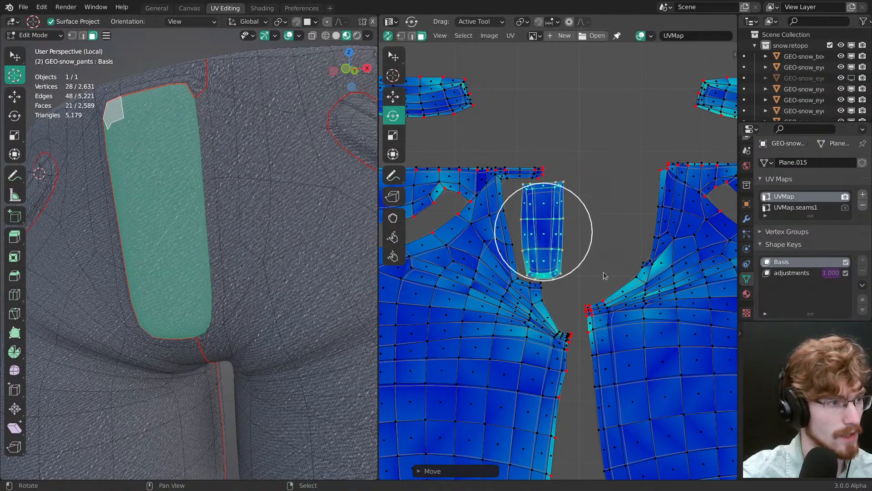
pyautogui.moveTo(604, 277); pyautogui.dragTo(610, 271)
# Step: Mark a seam along the fly panel's straight inner side edge, from the lower corner to the upper corner
pyautogui.moveTo(264, 266); pyautogui.dragTo(289, 258, button='middle')
pyautogui.press('2')
pyautogui.rightClick(283, 325)
pyautogui.moveTo(281, 326); pyautogui.dragTo(273, 331, button='middle')
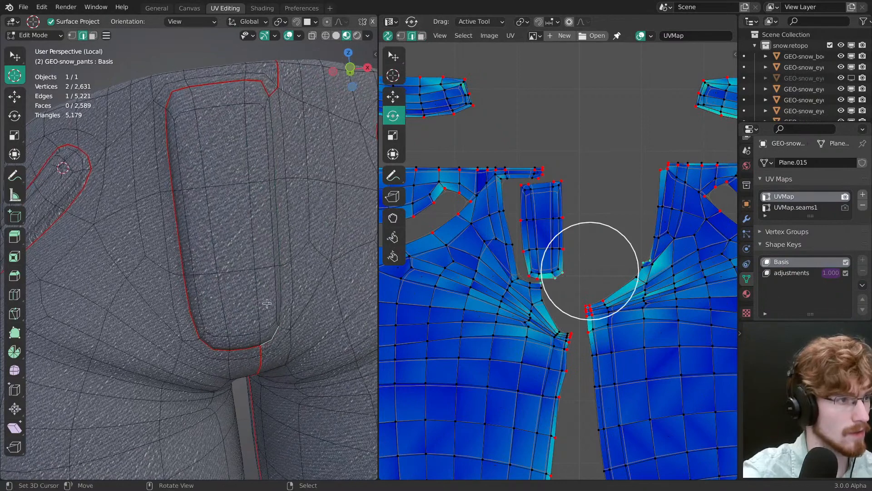
pyautogui.keyDown('ctrl'); pyautogui.rightClick(274, 122); pyautogui.keyUp('ctrl')
pyautogui.moveTo(282, 153); pyautogui.dragTo(299, 116, button='middle')
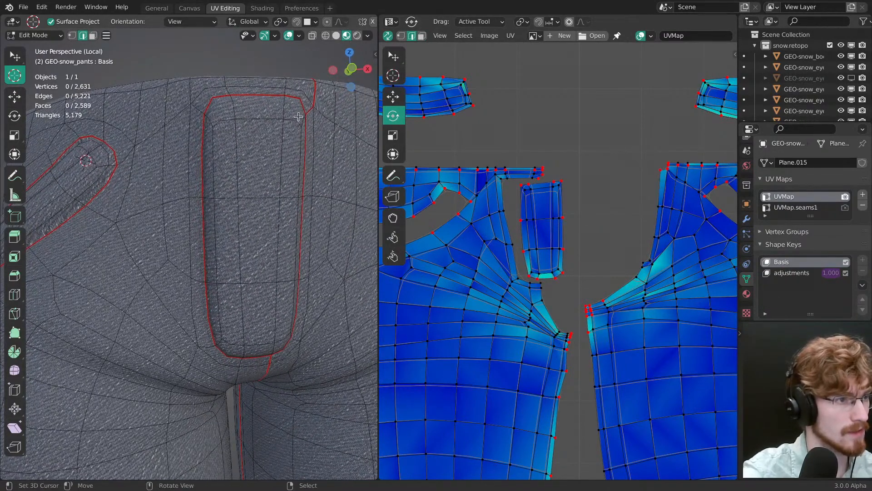
# Step: Clear the seam along the fly panel's top edge, outer side and curved lower edge, and deselect everything
pyautogui.keyDown('ctrl'); pyautogui.rightClick(210, 103); pyautogui.keyUp('ctrl')
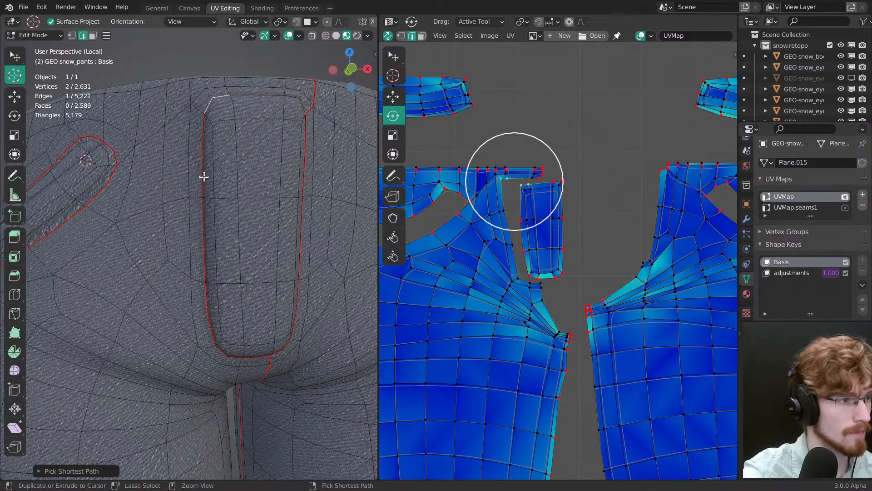
pyautogui.keyDown('ctrl'); pyautogui.rightClick(204, 177); pyautogui.keyUp('ctrl')
pyautogui.keyDown('ctrl'); pyautogui.rightClick(213, 320); pyautogui.keyUp('ctrl')
pyautogui.moveTo(254, 347); pyautogui.dragTo(242, 275, button='middle')
pyautogui.keyDown('ctrl'); pyautogui.rightClick(237, 269); pyautogui.keyUp('ctrl')
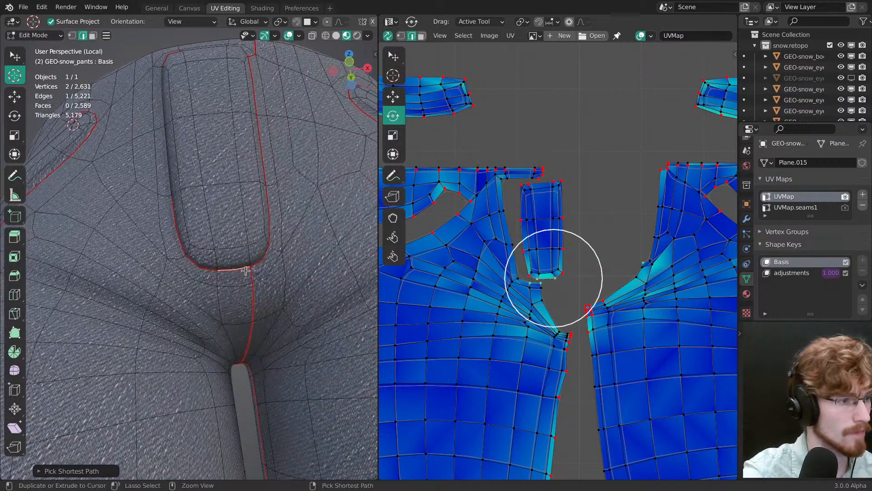
pyautogui.rightClick(234, 268)
pyautogui.keyDown('ctrl'); pyautogui.rightClick(177, 229); pyautogui.keyUp('ctrl')
pyautogui.moveTo(177, 228); pyautogui.dragTo(277, 331, button='middle')
pyautogui.hotkey('alt', 'a')
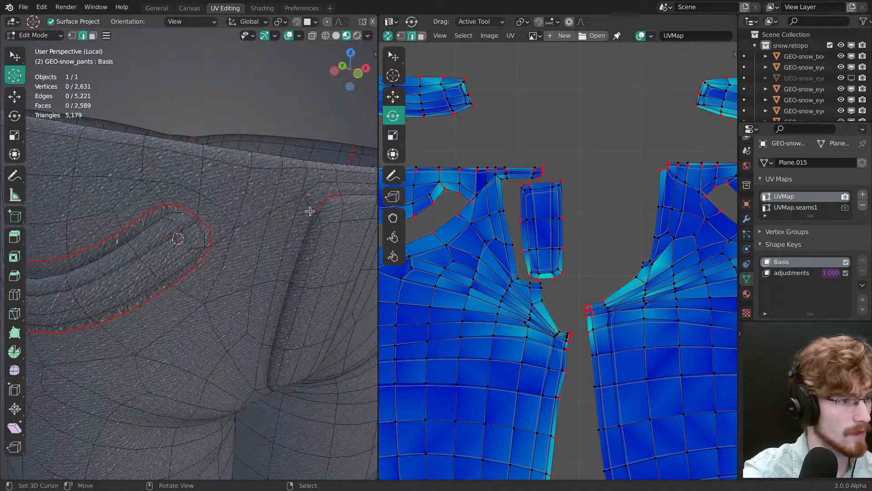
# Step: Clear the leftover seam edges at the fly panel's upper outer corner and deselect everything
pyautogui.rightClick(323, 203)
pyautogui.hotkey('ctrl', 'e')
pyautogui.click(319, 218)
pyautogui.moveTo(320, 218); pyautogui.dragTo(296, 202, button='middle')
pyautogui.hotkey('alt', 'a')
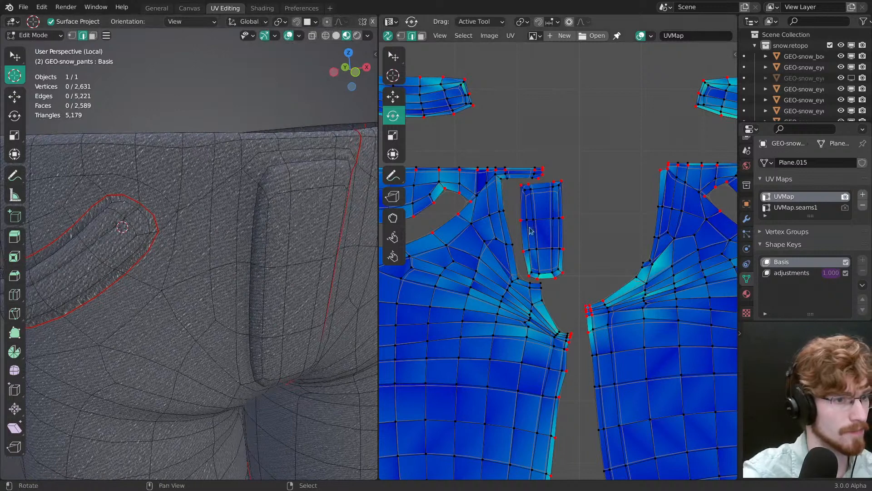
# Step: Select all faces of the fly panel and stitch its UV island to the adjacent front trouser island, keeping the trouser island static
pyautogui.rightClick(557, 233)
pyautogui.hotkey('ctrl', 'l')
pyautogui.press('3')
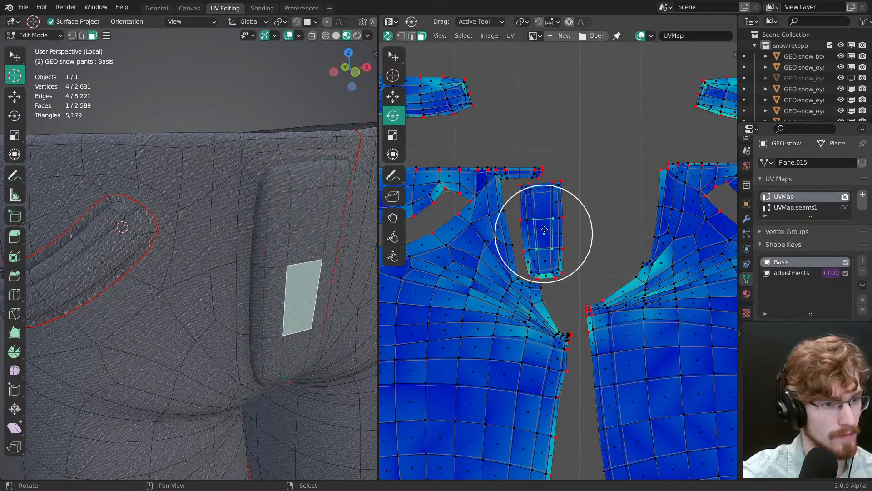
pyautogui.press('v')
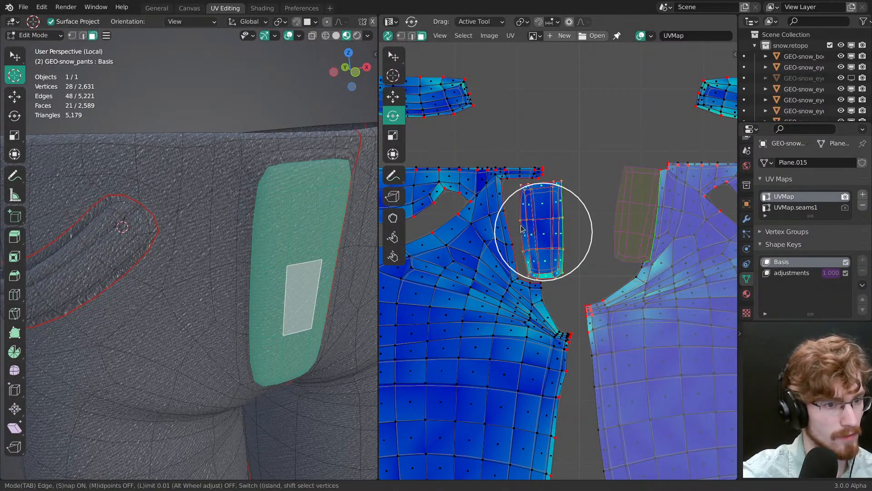
pyautogui.press('i')
pyautogui.press('i')
pyautogui.press('i')
pyautogui.press('i')
pyautogui.press('i')
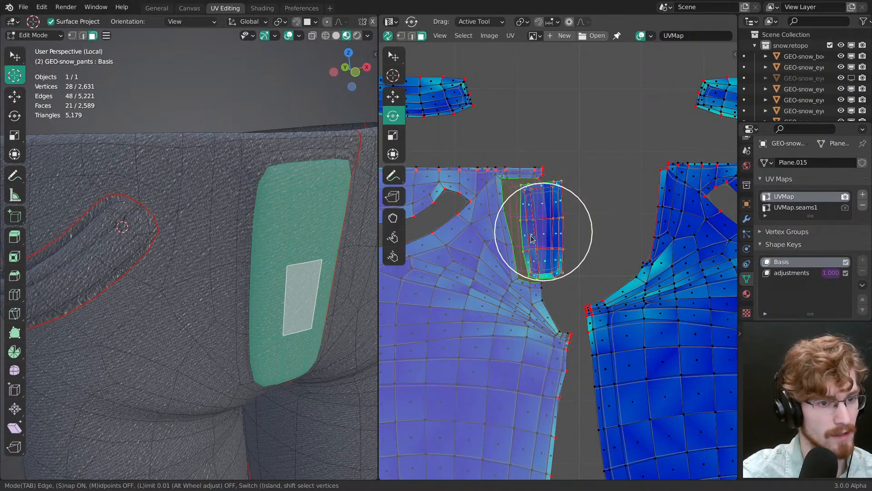
pyautogui.press('i')
pyautogui.press('i')
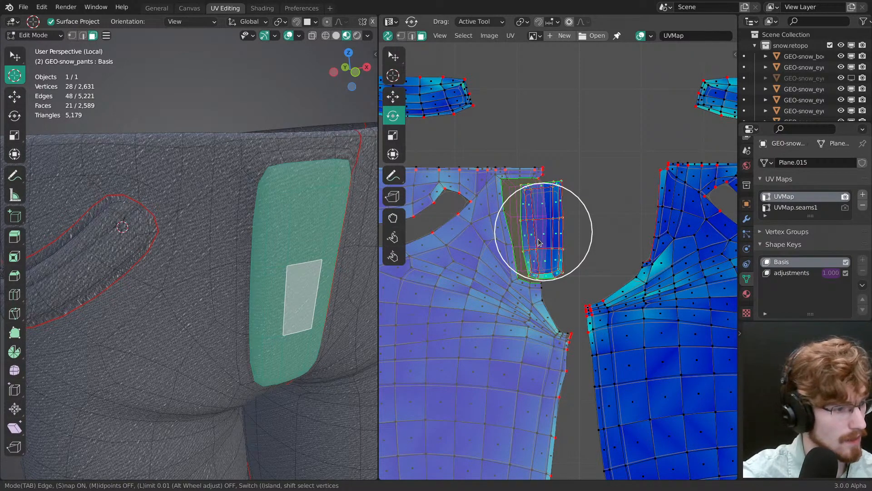
pyautogui.press('Return')
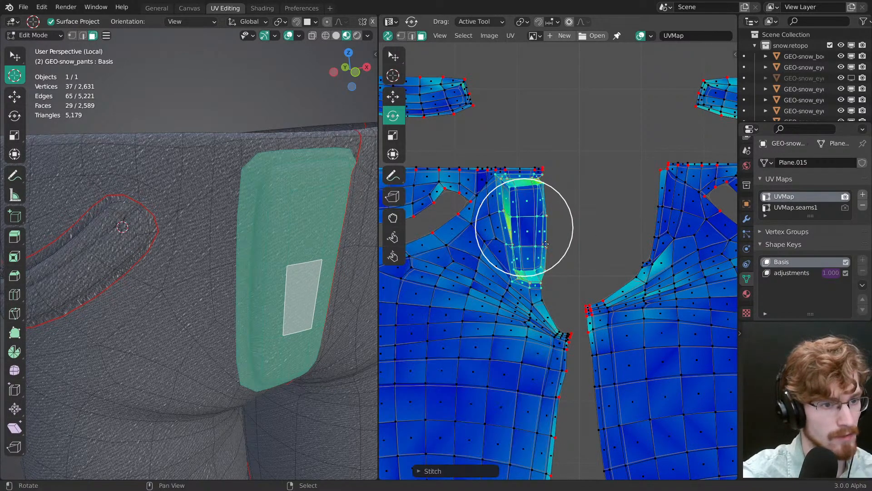
# Step: Try to adjust the lower corner vertices of the stitched fly panel in the UV layout
pyautogui.scroll(3, 540, 250)
pyautogui.hotkey('alt', 'a')
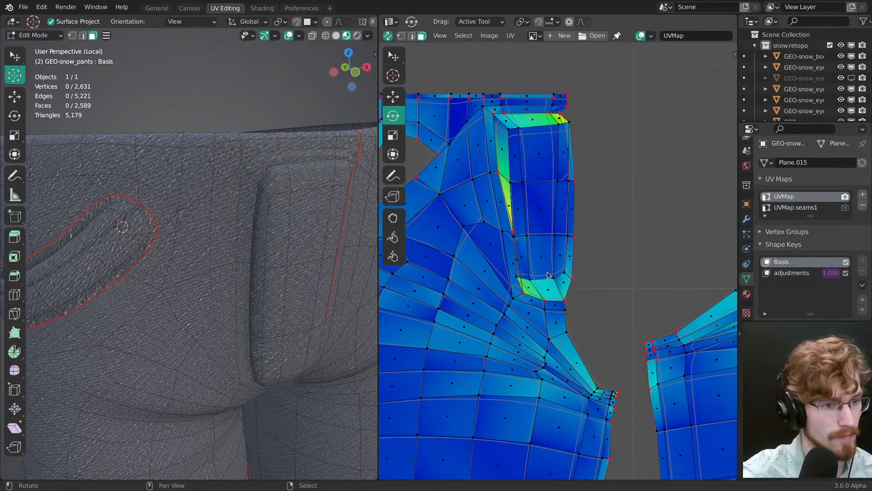
pyautogui.press('1')
pyautogui.rightClick(516, 281)
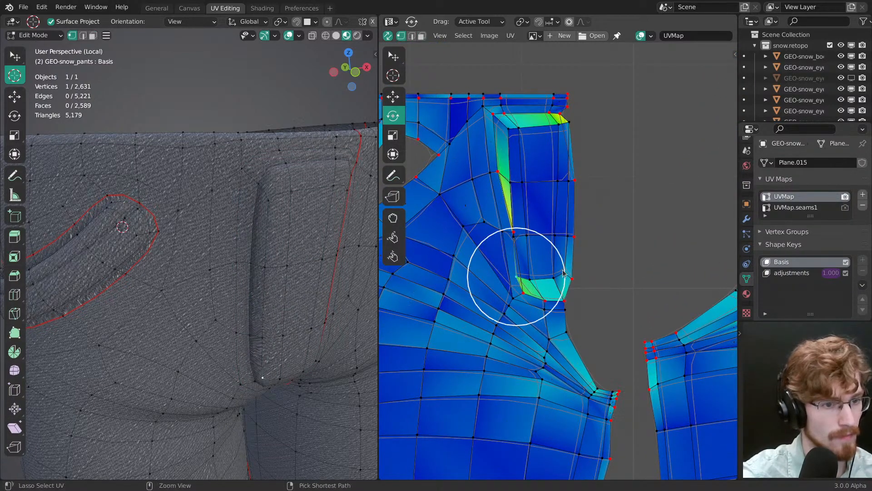
pyautogui.keyDown('ctrl'); pyautogui.rightClick(564, 276); pyautogui.keyUp('ctrl')
pyautogui.keyDown('ctrl'); pyautogui.rightClick(571, 280); pyautogui.keyUp('ctrl')
pyautogui.rightClick(579, 285)
pyautogui.press('g')
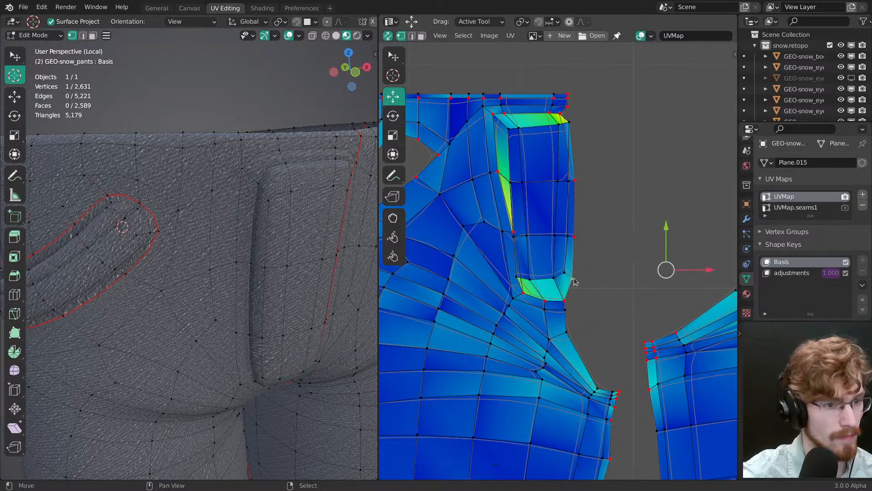
pyautogui.rightClick(516, 276)
pyautogui.moveTo(545, 266)
pyautogui.keyDown('ctrl'); pyautogui.mouseDown(button='middle')
pyautogui.moveTo(585, 328)
pyautogui.moveTo(563, 326)
pyautogui.mouseUp(button='middle'); pyautogui.keyUp('ctrl')
pyautogui.keyDown('ctrl'); pyautogui.moveTo(564, 326); pyautogui.dragTo(553, 288, button='middle'); pyautogui.keyUp('ctrl')
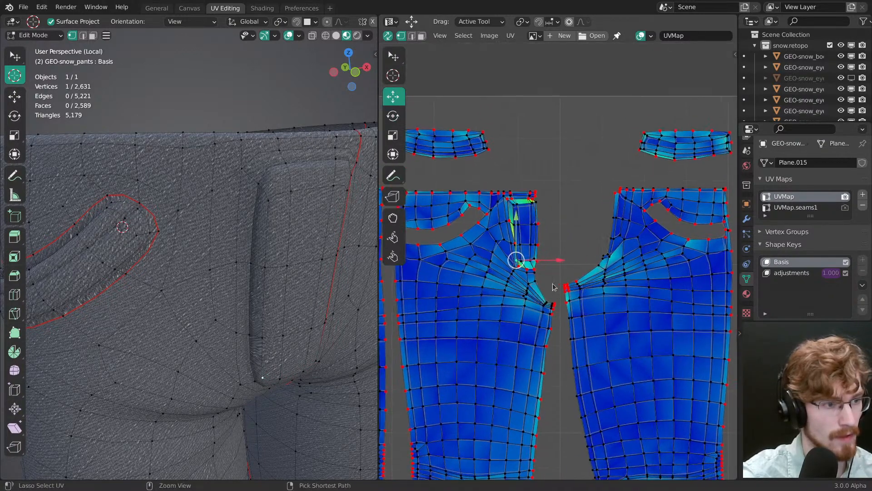
# Step: Save the file and enable Live Unwrap for the UV layout
pyautogui.moveTo(307, 345)
pyautogui.mouseDown(button='middle')
pyautogui.moveTo(259, 292)
pyautogui.moveTo(260, 299)
pyautogui.moveTo(253, 278)
pyautogui.mouseUp(button='middle')
pyautogui.hotkey('ctrl', 's')
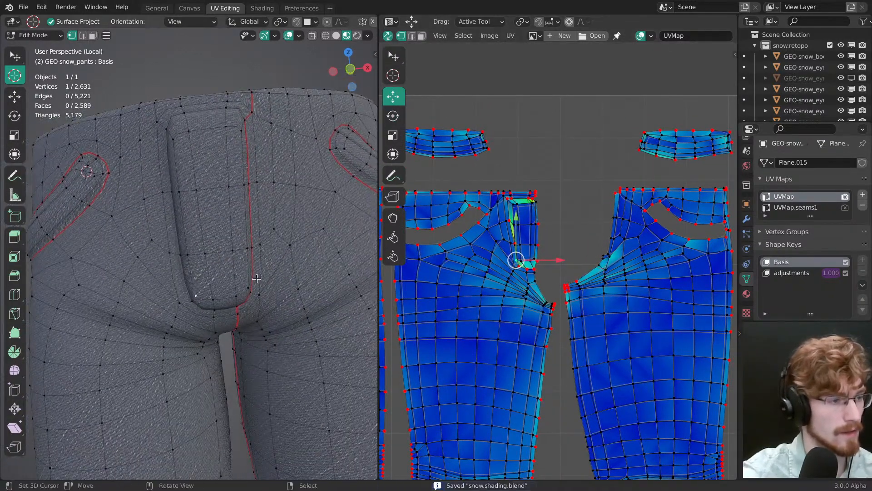
pyautogui.click(509, 37)
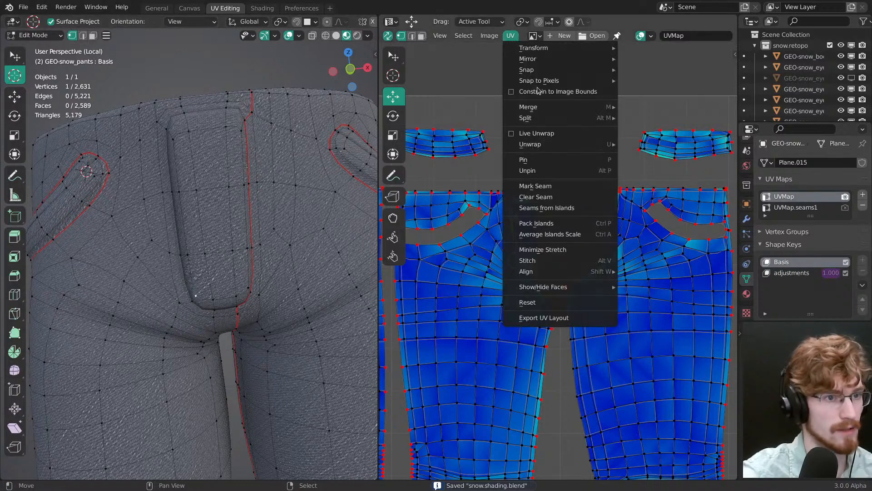
pyautogui.click(537, 134)
# Step: Turn off UV sync selection and select the whole mesh, with the 3D viewport overlays hidden
pyautogui.keyDown('ctrl'); pyautogui.moveTo(562, 241); pyautogui.dragTo(537, 145, button='middle'); pyautogui.keyUp('ctrl')
pyautogui.rightClick(508, 266)
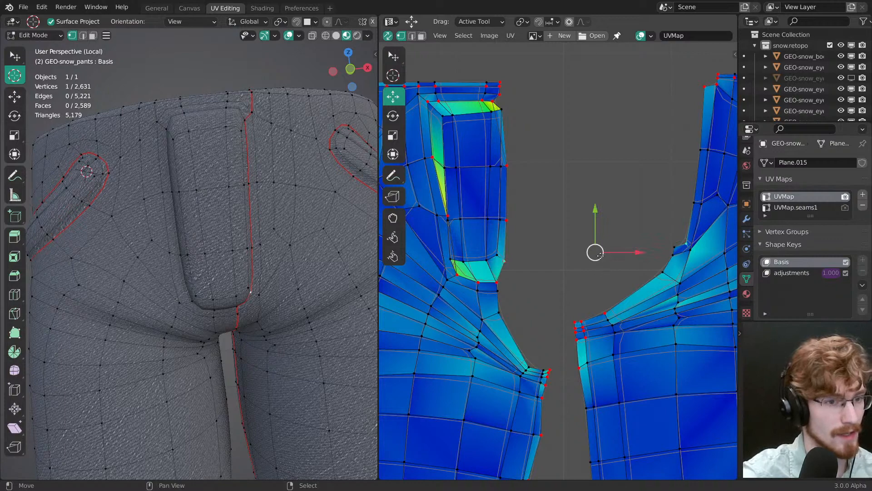
pyautogui.click(388, 36)
pyautogui.press('a')
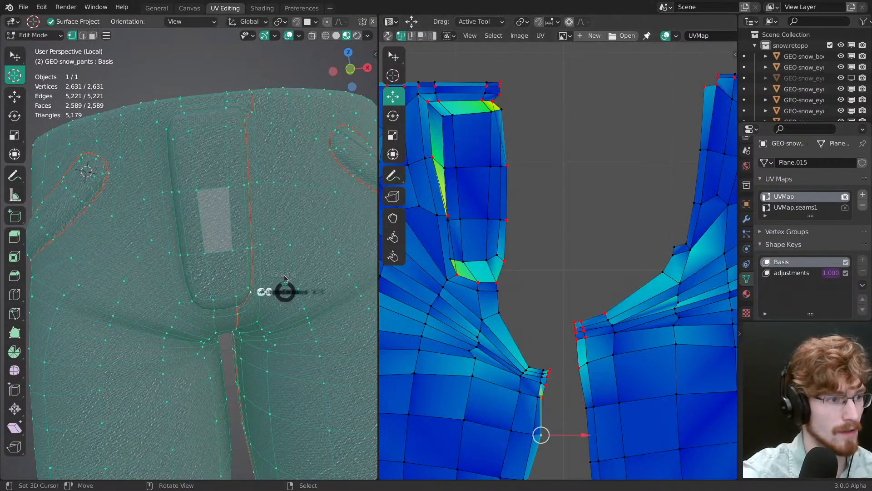
pyautogui.hotkey('shift', 'alt', 'z')
# Step: Move the vertices along the fly panel's free side edge slightly outward with Live Unwrap to even out the UV stretching
pyautogui.rightClick(500, 260)
pyautogui.press('g')
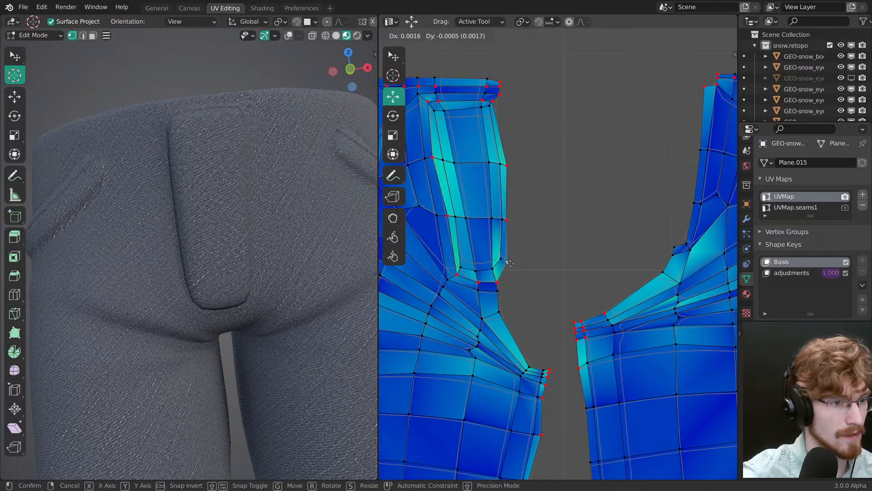
pyautogui.press('x')
pyautogui.moveTo(509, 221); pyautogui.dragTo(509, 220)
pyautogui.moveTo(507, 262); pyautogui.dragTo(511, 269)
pyautogui.moveTo(507, 165); pyautogui.dragTo(509, 165)
pyautogui.moveTo(493, 101); pyautogui.dragTo(500, 104)
pyautogui.moveTo(508, 166); pyautogui.dragTo(509, 166)
# Step: Examine the denim weave on the fly panel from several angles and compare it with the jeans reference photos
pyautogui.moveTo(256, 251); pyautogui.dragTo(198, 164, button='middle')
pyautogui.scroll(2, 308, 241)
pyautogui.scroll(-2, 214, 218)
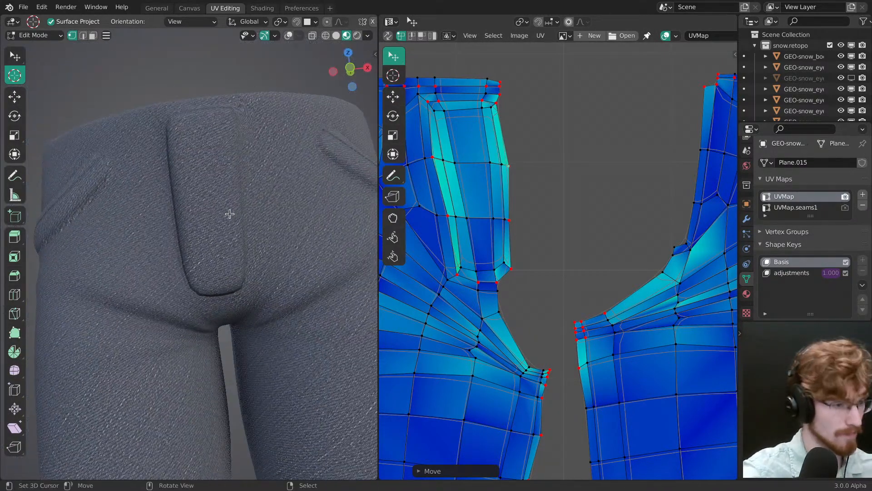
pyautogui.hotkey('alt', 'Tab')
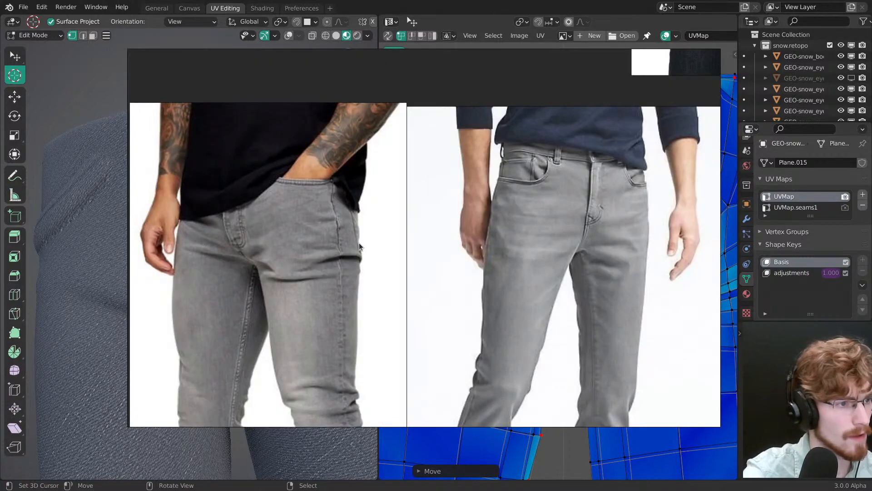
pyautogui.hotkey('alt', 'Tab')
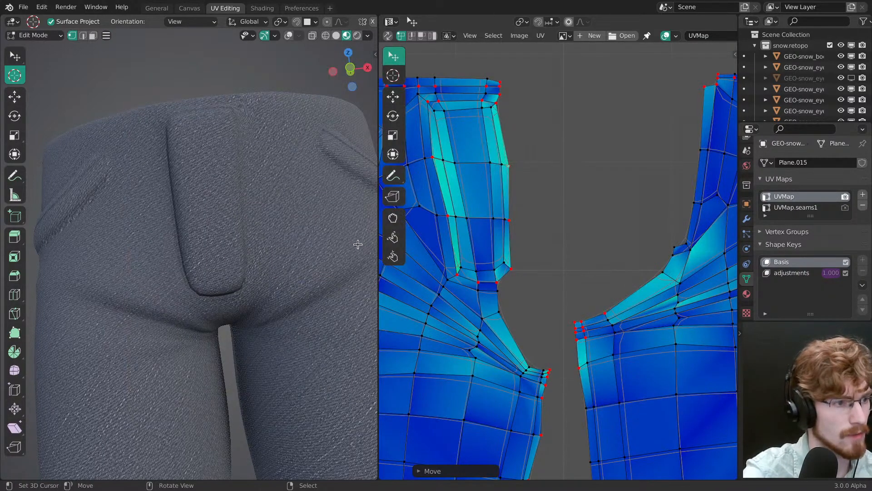
pyautogui.moveTo(359, 244); pyautogui.dragTo(227, 206, button='middle')
pyautogui.moveTo(216, 282); pyautogui.dragTo(214, 267, button='middle')
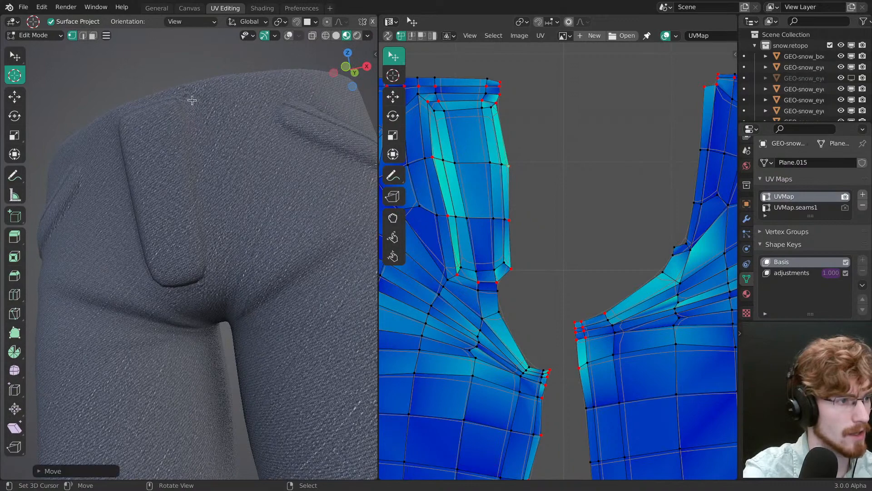
pyautogui.moveTo(188, 137); pyautogui.dragTo(263, 229, button='middle')
pyautogui.hotkey('alt', 'Tab')
pyautogui.hotkey('alt', 'Tab')
# Step: Adjust the UV vertices at the fly panel's upper free corner
pyautogui.moveTo(499, 133); pyautogui.dragTo(511, 132, button='middle')
pyautogui.moveTo(509, 101); pyautogui.dragTo(512, 99, button='right')
pyautogui.moveTo(495, 99); pyautogui.dragTo(495, 98, button='right')
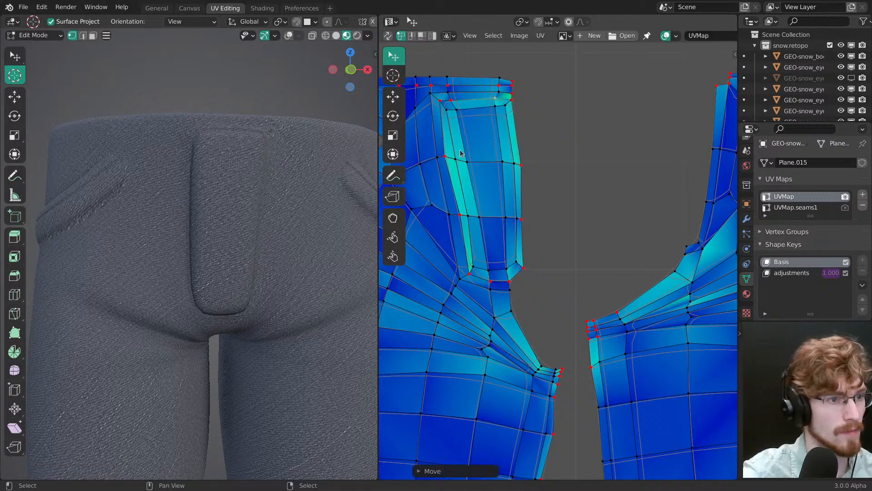
# Step: Unpin the UV vertices along the fly panel's stitched top, side and lower edges
pyautogui.keyDown('ctrl'); pyautogui.rightClick(447, 151); pyautogui.keyUp('ctrl')
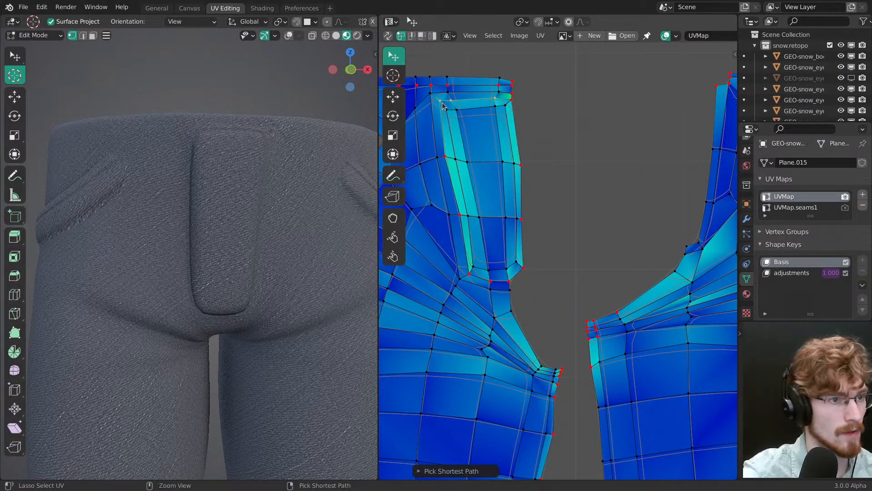
pyautogui.keyDown('ctrl'); pyautogui.rightClick(458, 217); pyautogui.keyUp('ctrl')
pyautogui.keyDown('ctrl'); pyautogui.rightClick(468, 270); pyautogui.keyUp('ctrl')
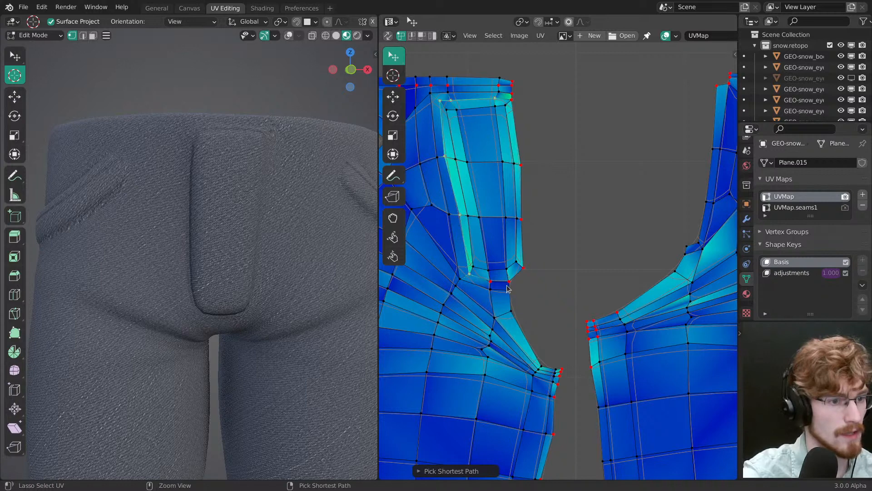
pyautogui.keyDown('ctrl'); pyautogui.rightClick(491, 282); pyautogui.keyUp('ctrl')
# Step: Nudge the pinned vertices along the fly panel's free side edge inward to straighten its UV outline, and save the file
pyautogui.press('g')
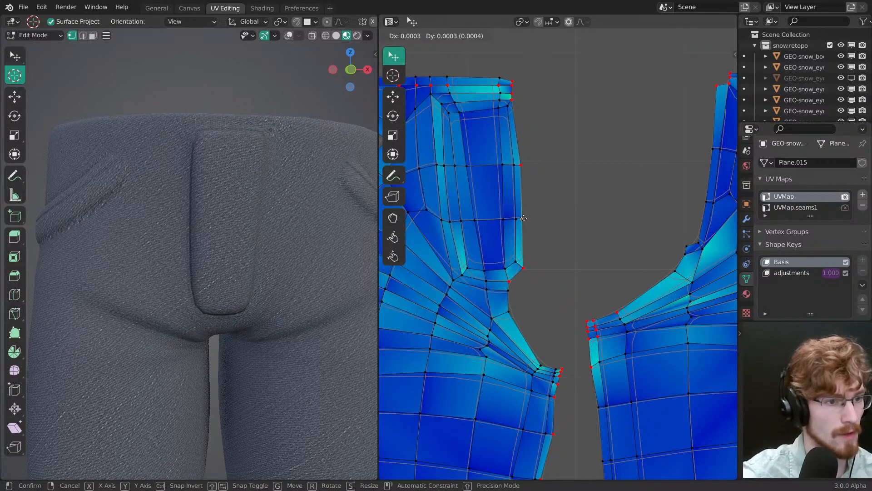
pyautogui.moveTo(523, 215); pyautogui.dragTo(522, 217, button='right')
pyautogui.moveTo(523, 218); pyautogui.dragTo(520, 219, button='right')
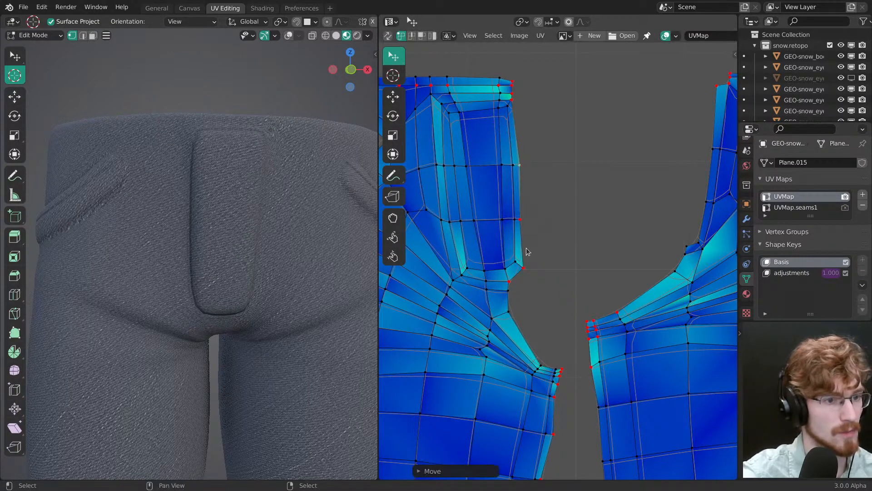
pyautogui.moveTo(528, 253); pyautogui.dragTo(526, 255, button='right')
pyautogui.moveTo(527, 265); pyautogui.dragTo(524, 265, button='right')
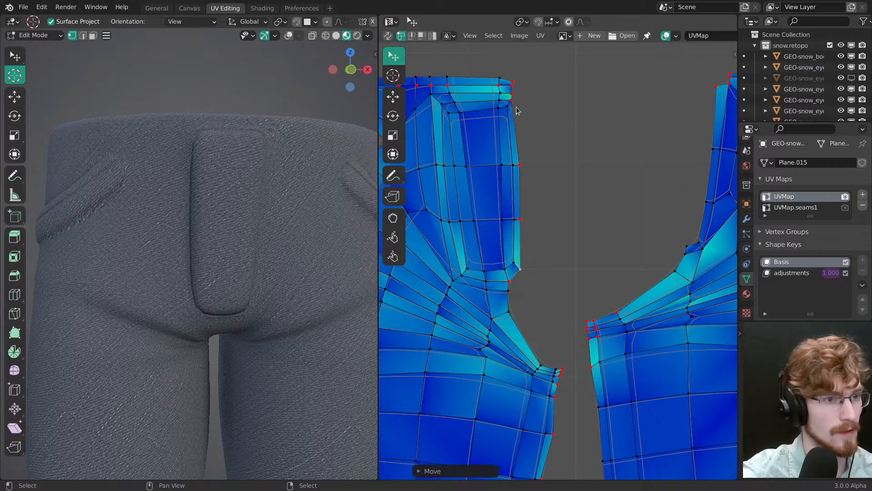
pyautogui.moveTo(516, 106); pyautogui.dragTo(516, 106, button='right')
pyautogui.moveTo(526, 170)
pyautogui.keyDown('ctrl'); pyautogui.mouseDown(button='middle')
pyautogui.moveTo(521, 210)
pyautogui.moveTo(477, 237)
pyautogui.mouseUp(button='middle'); pyautogui.keyUp('ctrl')
pyautogui.hotkey('ctrl', 's')
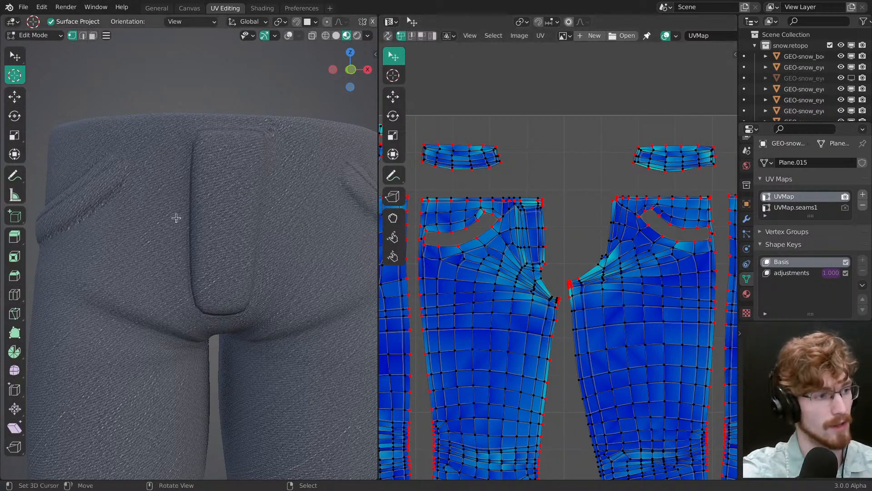
pyautogui.moveTo(175, 218); pyautogui.dragTo(254, 239, button='middle')
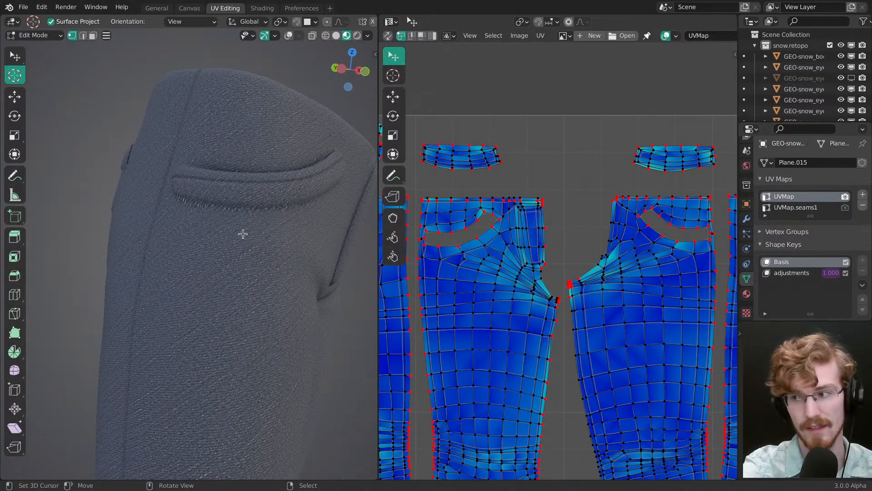
# Step: Examine the denim weave around the trousers' pockets, back and fly, and look over the full UV layout
pyautogui.moveTo(235, 220); pyautogui.dragTo(220, 259, button='middle')
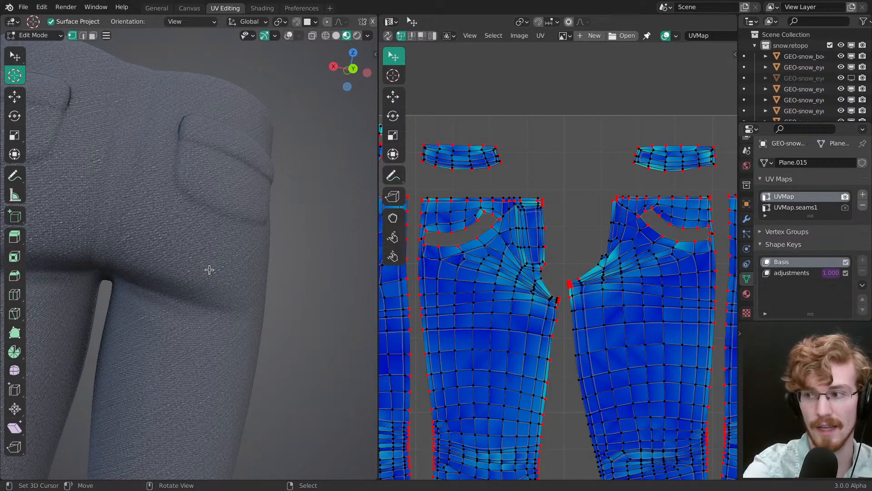
pyautogui.moveTo(211, 248); pyautogui.dragTo(246, 217, button='middle')
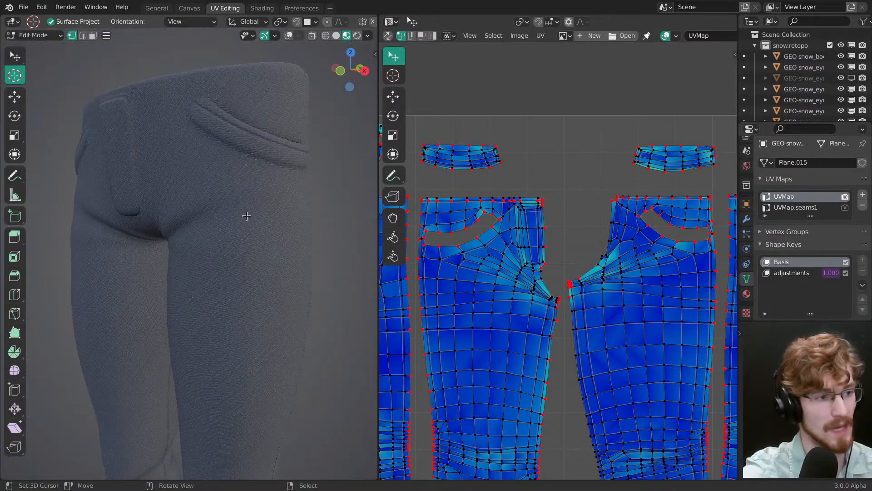
pyautogui.moveTo(273, 249)
pyautogui.mouseDown(button='middle')
pyautogui.moveTo(295, 222)
pyautogui.moveTo(273, 245)
pyautogui.moveTo(209, 214)
pyautogui.moveTo(255, 249)
pyautogui.mouseUp(button='middle')
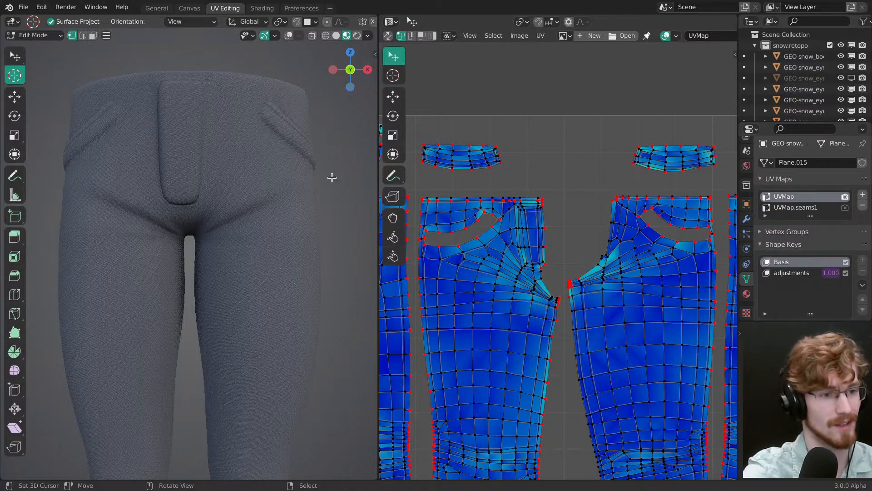
pyautogui.scroll(-5, 581, 338)
pyautogui.scroll(2, 581, 338)
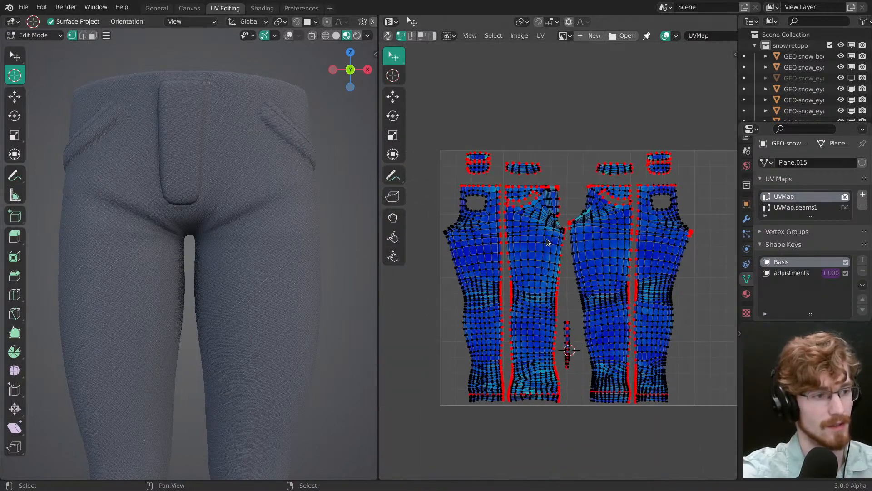
pyautogui.scroll(3, 278, 220)
# Step: Leave Edit Mode, enable Shape Key Edit Mode for the trousers so the adjustments shape shows during editing, and save the file
pyautogui.hotkey('ctrl', 'Tab')
pyautogui.click(228, 241)
pyautogui.scroll(-4, 258, 225)
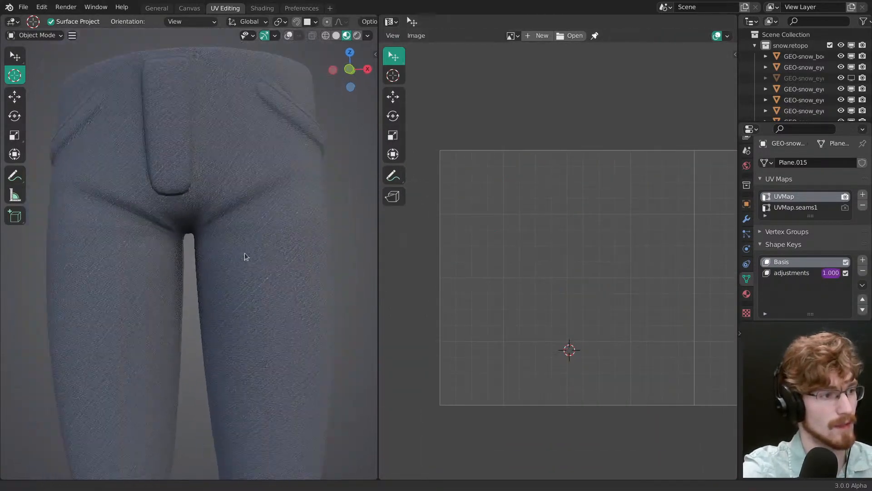
pyautogui.press('Tab')
pyautogui.press('Tab')
pyautogui.scroll(-3, 796, 275)
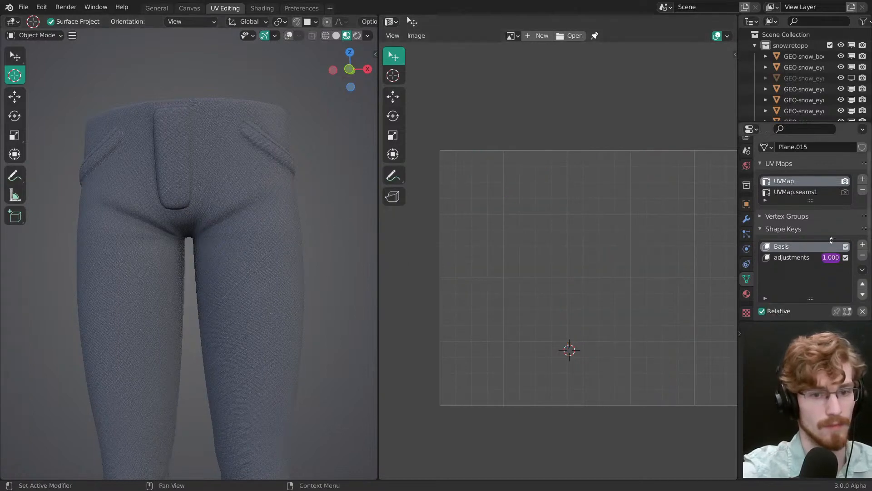
pyautogui.press('Tab')
pyautogui.press('Tab')
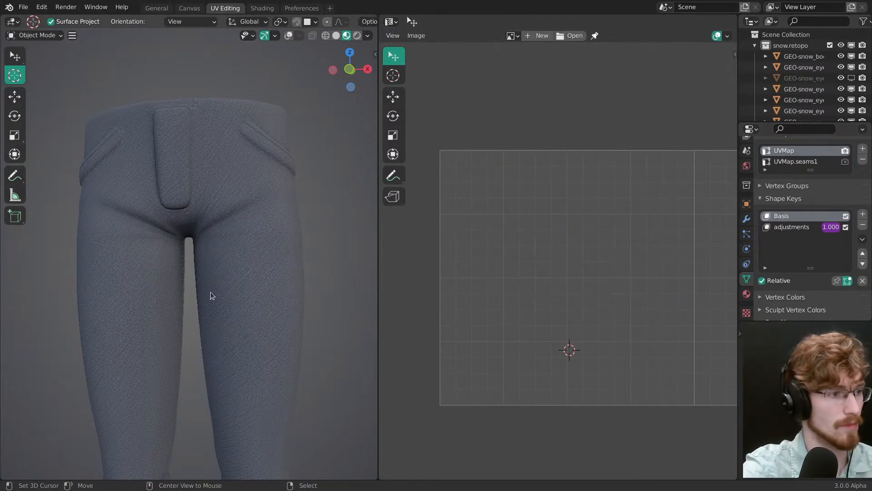
pyautogui.hotkey('ctrl', 's')
# Step: Return to Edit Mode with overlays and edge selection, and clear the UV seam around the first front pocket's lower edge
pyautogui.scroll(4, 248, 315)
pyautogui.moveTo(238, 272); pyautogui.dragTo(179, 265, button='middle')
pyautogui.hotkey('ctrl', 'Tab')
pyautogui.click(298, 281)
pyautogui.hotkey('shift', 'alt', 'z')
pyautogui.scroll(2, 222, 244)
pyautogui.press('2')
pyautogui.rightClick(130, 193)
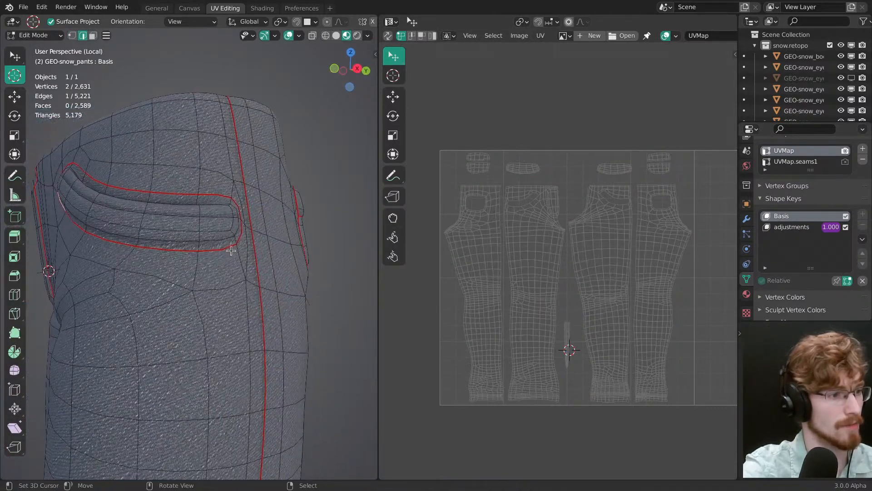
pyautogui.keyDown('ctrl'); pyautogui.rightClick(230, 249); pyautogui.keyUp('ctrl')
pyautogui.moveTo(228, 249); pyautogui.dragTo(294, 253, button='middle')
pyautogui.hotkey('alt', 'a')
pyautogui.rightClick(216, 248)
pyautogui.keyDown('shift'); pyautogui.rightClick(157, 184); pyautogui.keyUp('shift')
pyautogui.hotkey('ctrl', 'e')
pyautogui.click(156, 220)
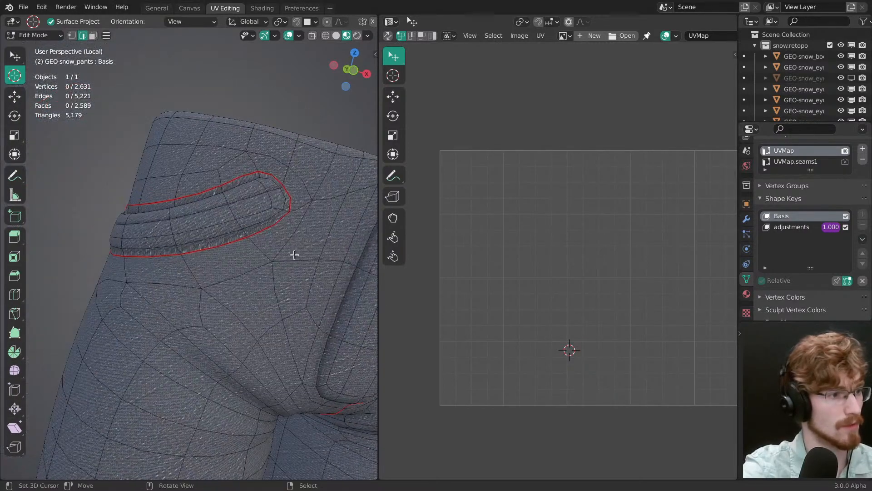
# Step: Clear the UV seam around the inner end and lower edge of the opposite front pocket
pyautogui.rightClick(288, 206)
pyautogui.moveTo(288, 206); pyautogui.dragTo(337, 271, button='middle')
pyautogui.keyDown('ctrl'); pyautogui.rightClick(210, 269); pyautogui.keyUp('ctrl')
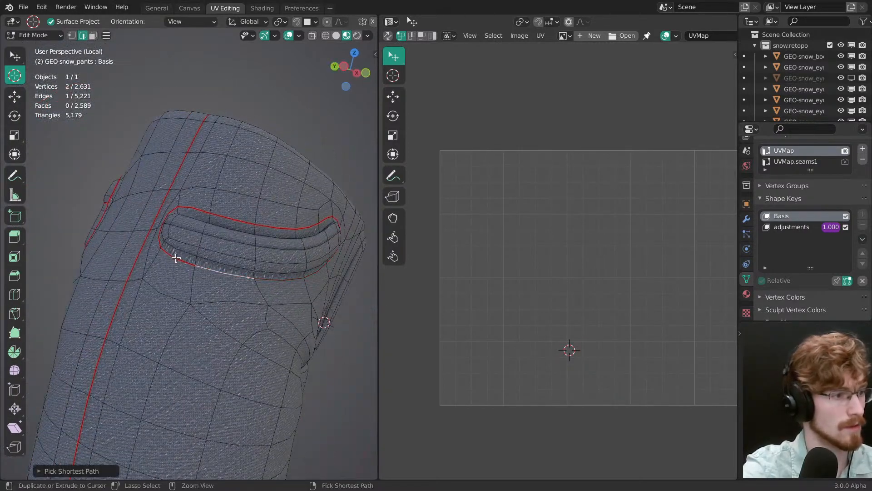
pyautogui.keyDown('ctrl'); pyautogui.rightClick(160, 239); pyautogui.keyUp('ctrl')
pyautogui.rightClick(210, 272)
pyautogui.keyDown('ctrl'); pyautogui.rightClick(157, 236); pyautogui.keyUp('ctrl')
pyautogui.moveTo(157, 236); pyautogui.dragTo(331, 308, button='middle')
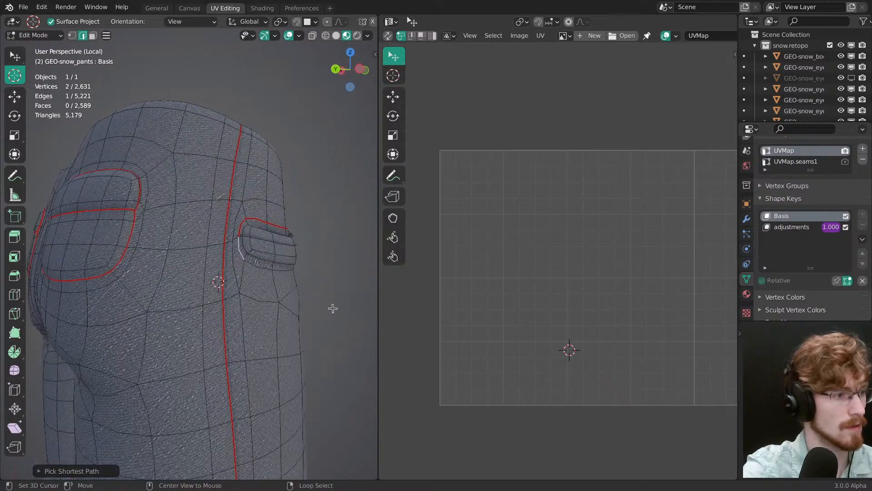
pyautogui.hotkey('alt', 'a')
pyautogui.scroll(-1, 215, 305)
pyautogui.moveTo(215, 304); pyautogui.dragTo(245, 241, button='middle')
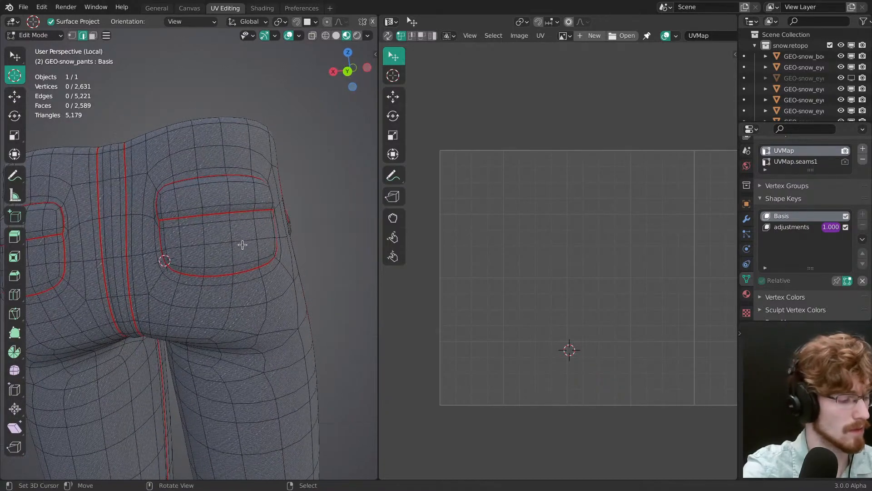
# Step: Examine the back pocket and surrounding seams in the jeans reference photos
pyautogui.hotkey('alt', 'Tab')
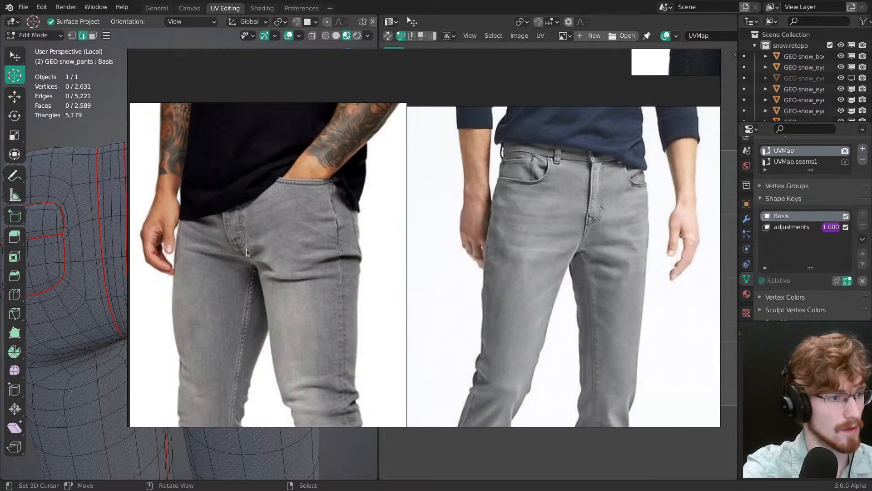
pyautogui.scroll(2, 241, 318)
pyautogui.scroll(5, 241, 318)
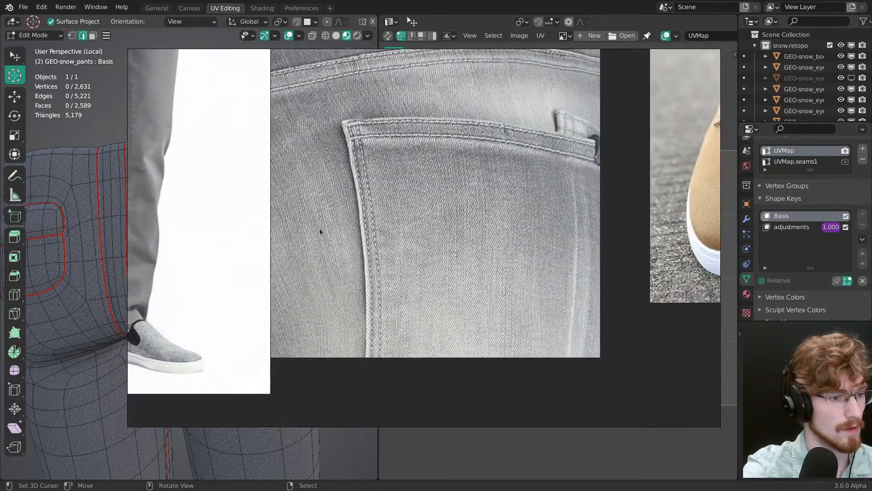
pyautogui.scroll(-6, 327, 262)
pyautogui.hotkey('alt', 'Tab')
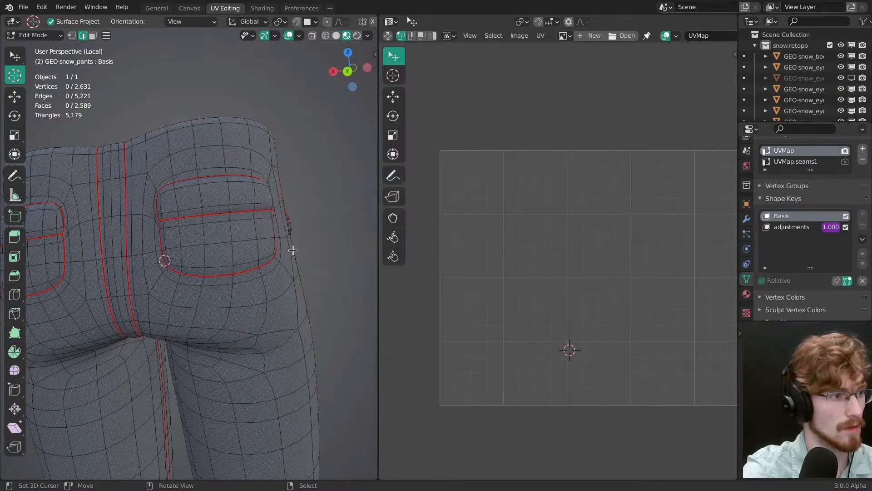
# Step: Display all trouser UVs, select the front pocket's separate strip island, and try to move it toward the trouser island
pyautogui.moveTo(288, 238); pyautogui.dragTo(209, 267, button='middle')
pyautogui.scroll(1, 229, 249)
pyautogui.press('a')
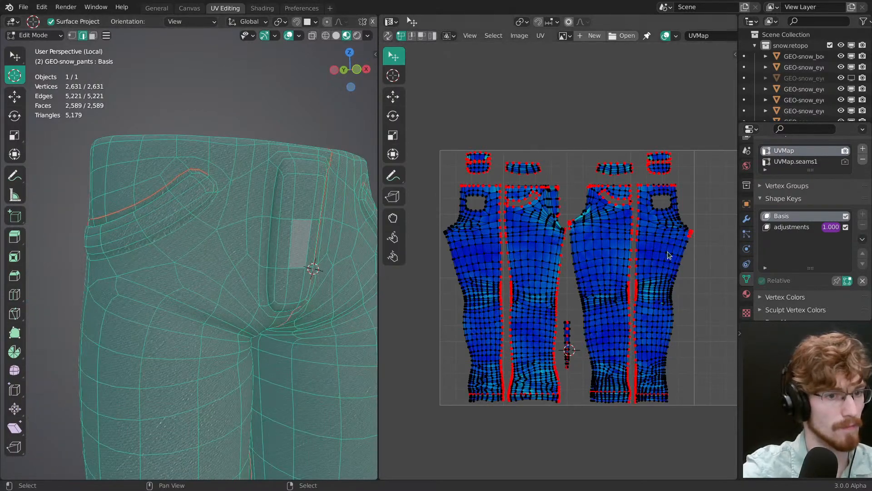
pyautogui.moveTo(669, 252); pyautogui.dragTo(422, 282, button='middle')
pyautogui.moveTo(517, 265); pyautogui.dragTo(702, 288, button='middle')
pyautogui.keyDown('ctrl'); pyautogui.moveTo(541, 296); pyautogui.dragTo(605, 247, button='middle'); pyautogui.keyUp('ctrl')
pyautogui.keyDown('ctrl'); pyautogui.moveTo(605, 248); pyautogui.dragTo(611, 201, button='middle'); pyautogui.keyUp('ctrl')
pyautogui.press('l')
pyautogui.press('g')
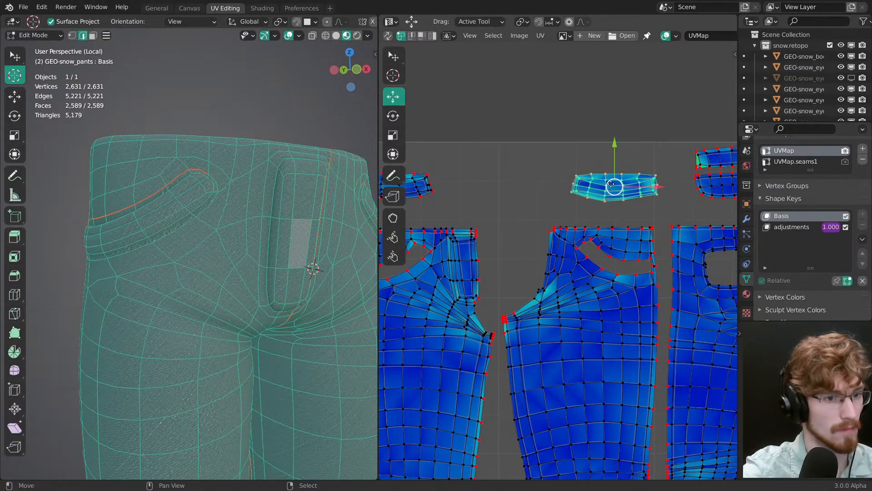
pyautogui.moveTo(611, 184); pyautogui.dragTo(594, 201)
pyautogui.rightClick(594, 201)
# Step: Turn off Live Unwrap, nudge the front pocket's strip island sideways, and try stitching it to the trouser island
pyautogui.click(541, 35)
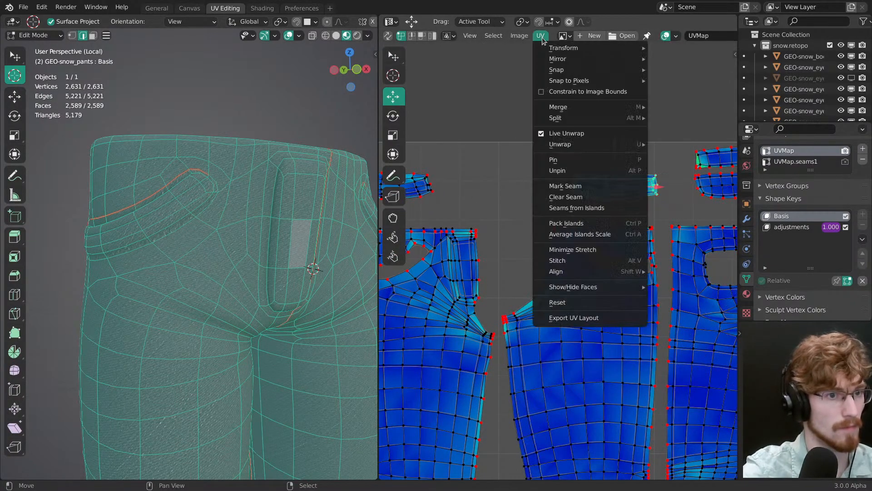
pyautogui.click(571, 136)
pyautogui.click(573, 138)
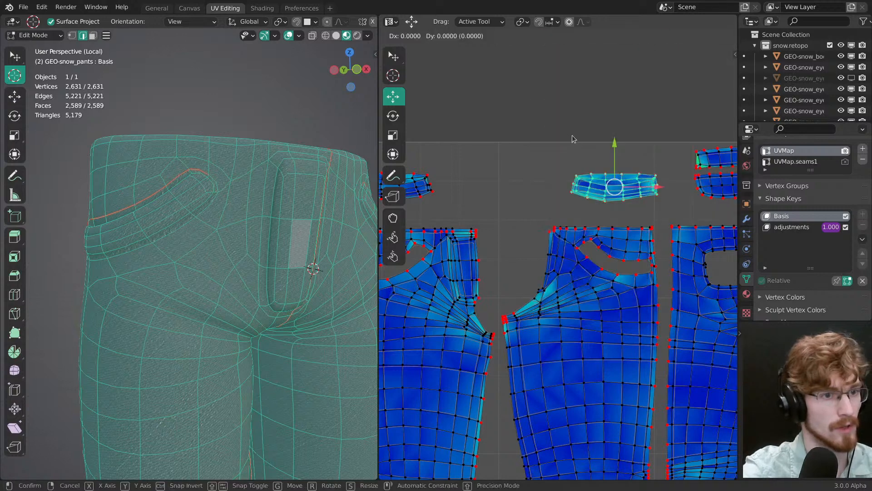
pyautogui.moveTo(617, 190); pyautogui.dragTo(603, 190)
pyautogui.click(604, 191)
pyautogui.moveTo(610, 211); pyautogui.dragTo(594, 174, button='middle')
pyautogui.press('v')
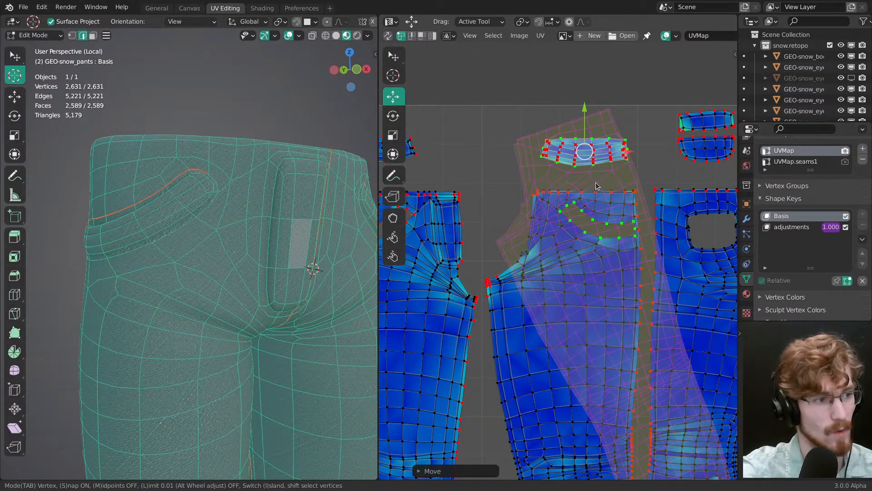
pyautogui.press('Escape')
# Step: Compare the front pocket, fly and waist construction in the jeans reference photos
pyautogui.hotkey('alt', 'Tab')
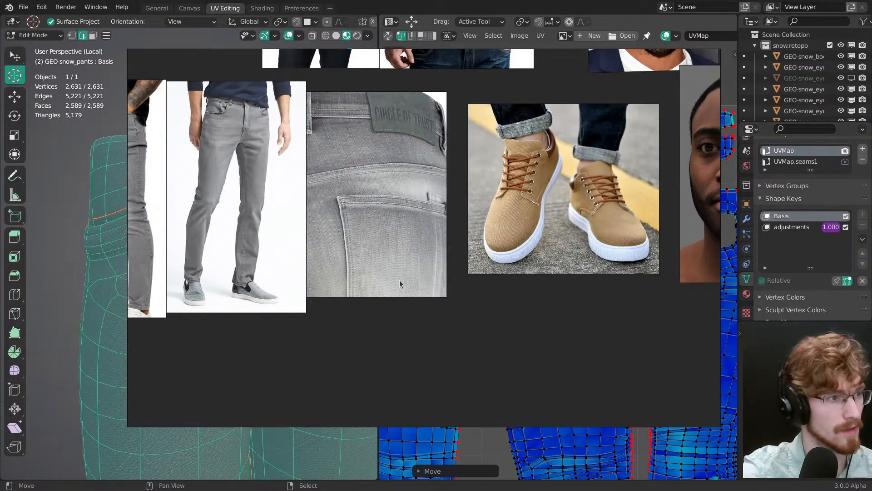
pyautogui.moveTo(379, 280); pyautogui.dragTo(580, 351, button='middle')
pyautogui.scroll(-2, 430, 222)
pyautogui.scroll(5, 420, 195)
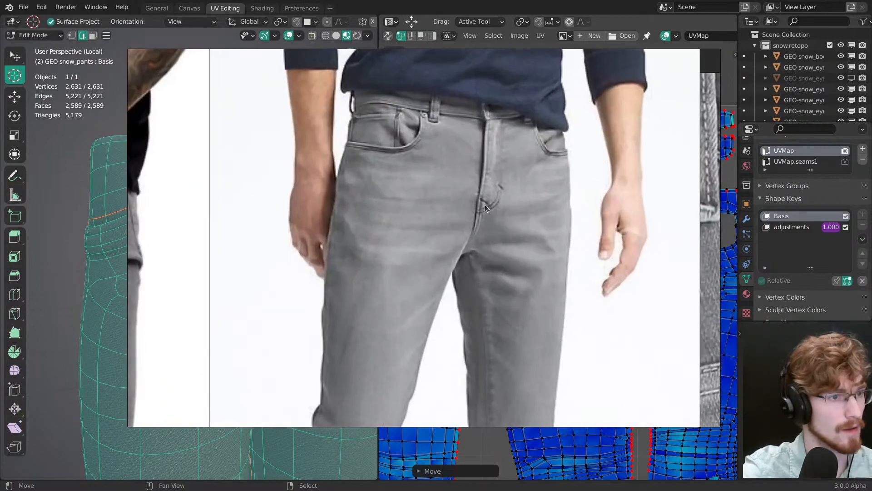
pyautogui.moveTo(465, 202); pyautogui.dragTo(495, 190, button='middle')
pyautogui.scroll(-2, 670, 212)
pyautogui.hotkey('alt', 'Tab')
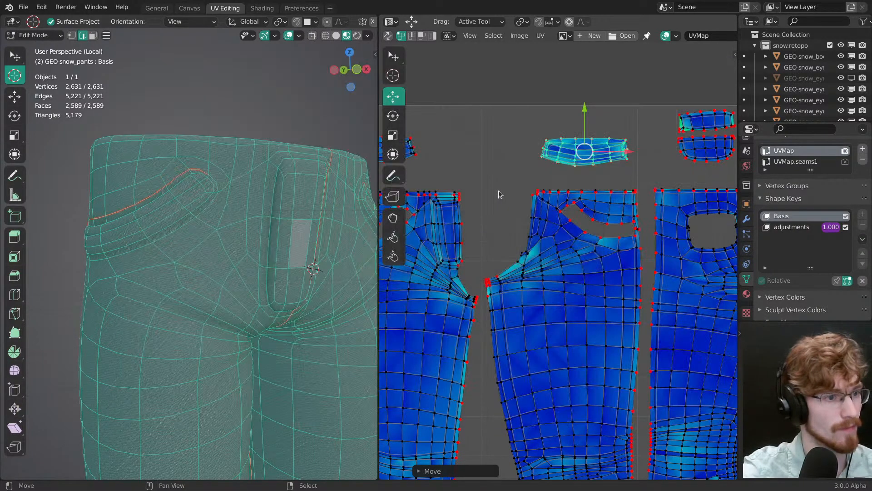
# Step: Mark a UV seam from one front pocket's inner end, across the fly panel's top, toward the opposite front pocket
pyautogui.moveTo(263, 194); pyautogui.dragTo(207, 184, button='middle')
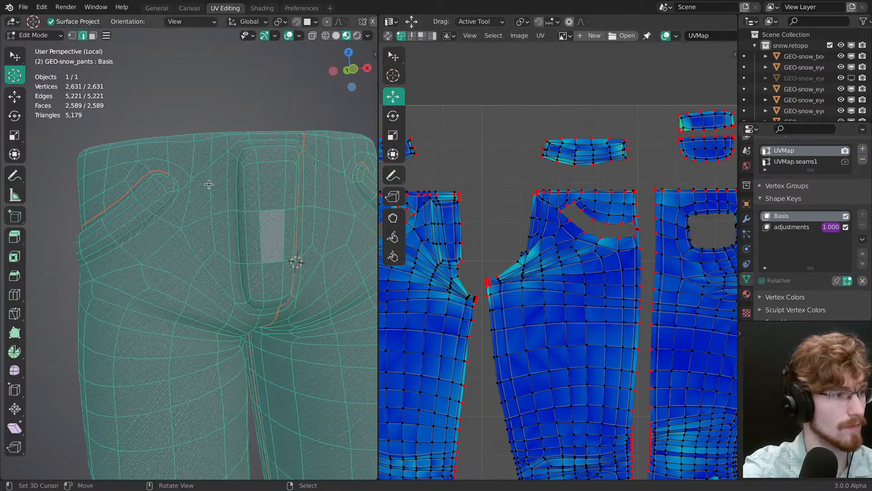
pyautogui.click(175, 177)
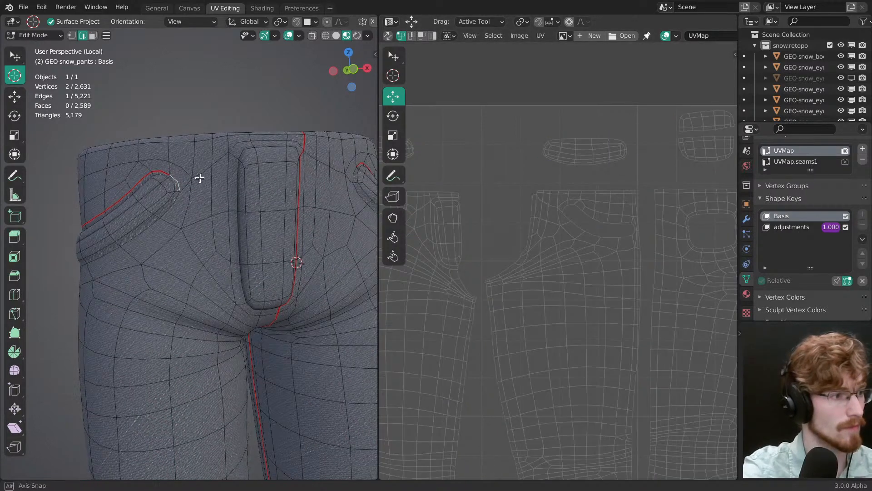
pyautogui.keyDown('ctrl'); pyautogui.click(227, 153); pyautogui.keyUp('ctrl')
pyautogui.moveTo(300, 164); pyautogui.dragTo(282, 156, button='middle')
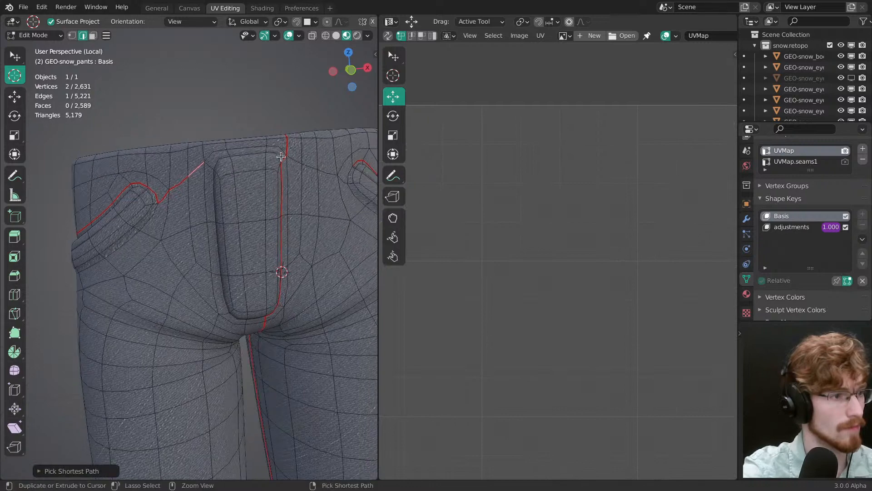
pyautogui.moveTo(331, 183); pyautogui.dragTo(273, 170, button='middle')
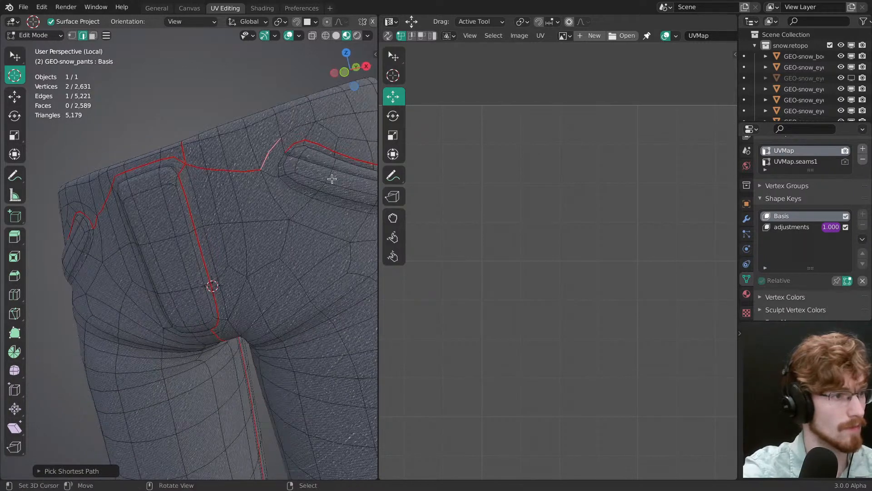
# Step: Mark the remaining edges as a seam to join the front seam line to the opposite front pocket's inner end
pyautogui.moveTo(331, 179); pyautogui.dragTo(304, 156, button='middle')
pyautogui.keyDown('ctrl'); pyautogui.click(310, 150); pyautogui.keyUp('ctrl')
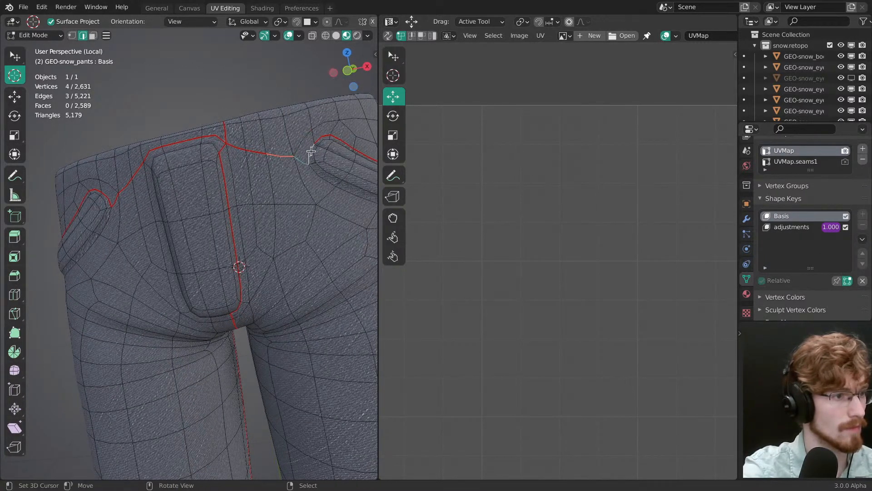
pyautogui.hotkey('ctrl', 'e')
pyautogui.click(291, 205)
pyautogui.hotkey('alt', 'a')
# Step: Clear the UV seam at the first front pocket's outer end beside the side seam
pyautogui.keyDown('ctrl'); pyautogui.moveTo(296, 157); pyautogui.dragTo(291, 211, button='middle'); pyautogui.keyUp('ctrl')
pyautogui.moveTo(232, 243); pyautogui.dragTo(230, 207, button='middle')
pyautogui.moveTo(234, 229)
pyautogui.mouseDown(button='middle')
pyautogui.moveTo(250, 228)
pyautogui.moveTo(237, 231)
pyautogui.mouseUp(button='middle')
pyautogui.rightClick(274, 225)
pyautogui.hotkey('ctrl', 'e')
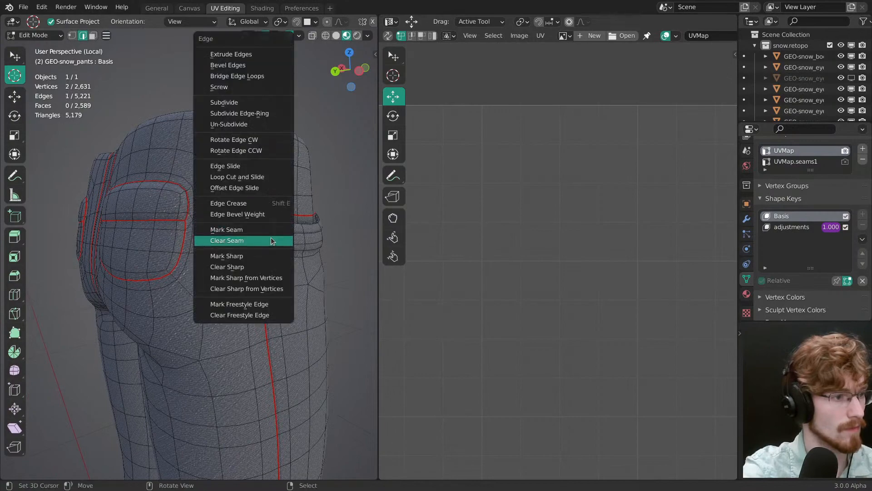
pyautogui.click(275, 237)
# Step: Mark a UV seam from the front pocket's outer end to the back pocket and across the centre back to the other back pocket
pyautogui.keyDown('ctrl'); pyautogui.click(269, 201); pyautogui.keyUp('ctrl')
pyautogui.moveTo(270, 201); pyautogui.dragTo(248, 231, button='middle')
pyautogui.hotkey('alt', 'a')
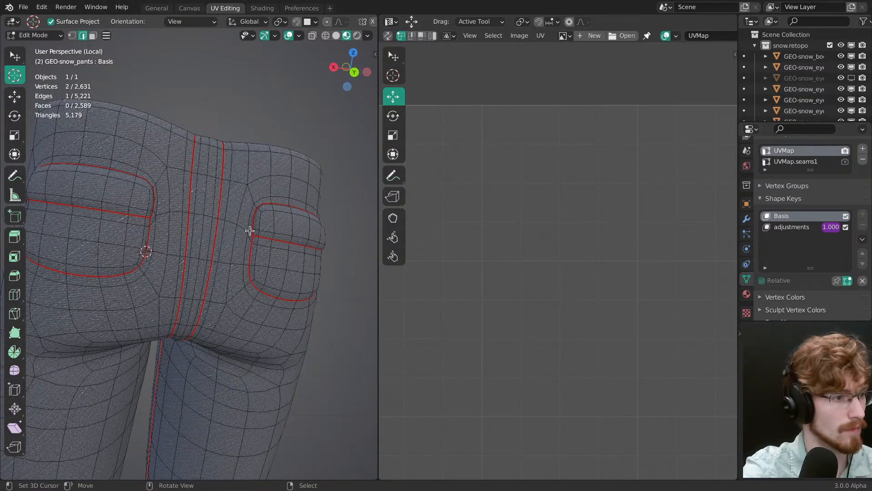
pyautogui.keyDown('ctrl'); pyautogui.rightClick(156, 214); pyautogui.keyUp('ctrl')
pyautogui.moveTo(157, 215); pyautogui.dragTo(355, 263, button='middle')
pyautogui.hotkey('alt', 'a')
pyautogui.moveTo(213, 230); pyautogui.dragTo(173, 252, button='middle')
pyautogui.keyDown('ctrl'); pyautogui.rightClick(169, 250); pyautogui.keyUp('ctrl')
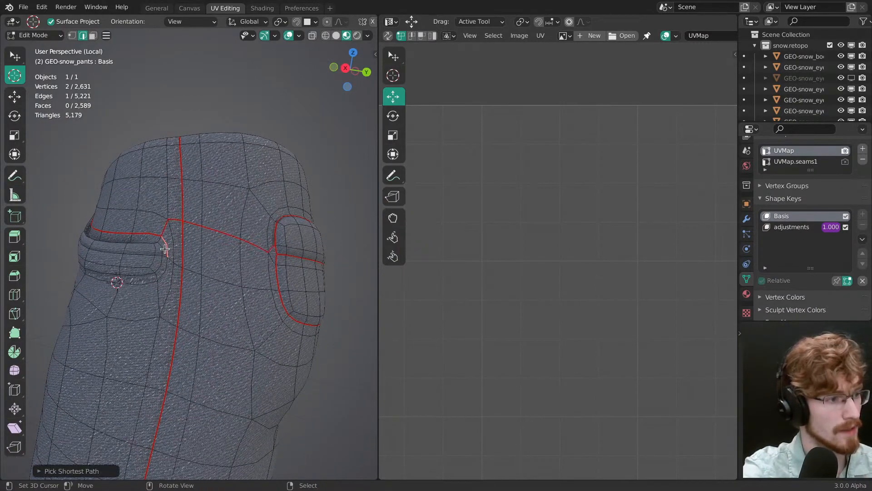
pyautogui.hotkey('ctrl', 'z')
# Step: Clear the UV seam edge running down the remaining front pocket's outer end
pyautogui.rightClick(168, 246)
pyautogui.hotkey('ctrl', 'e')
pyautogui.click(165, 250)
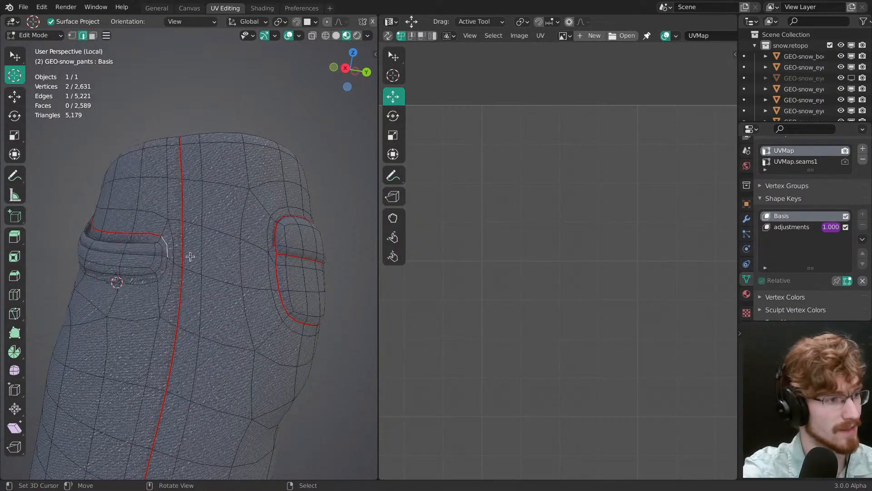
# Step: Mark a UV seam from the front pocket's upper outer corner across the side seam to the adjacent back pocket
pyautogui.moveTo(190, 256); pyautogui.dragTo(210, 232, button='middle')
pyautogui.scroll(3, 209, 231)
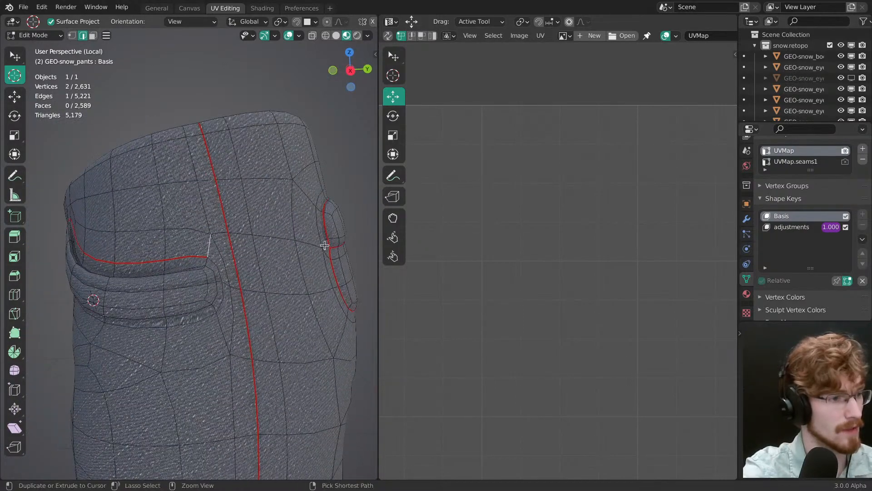
pyautogui.moveTo(321, 249); pyautogui.dragTo(413, 235, button='middle')
pyautogui.keyDown('ctrl'); pyautogui.click(230, 248); pyautogui.keyUp('ctrl')
pyautogui.moveTo(182, 273); pyautogui.dragTo(327, 254, button='middle')
pyautogui.scroll(4, 226, 203)
pyautogui.moveTo(226, 203); pyautogui.dragTo(266, 236, button='middle')
pyautogui.keyDown('ctrl'); pyautogui.rightClick(273, 232); pyautogui.keyUp('ctrl')
pyautogui.hotkey('ctrl', 'e')
pyautogui.click(266, 221)
pyautogui.hotkey('alt', 'a')
# Step: Exit Local View and inspect the trouser seams together with the character's other clothing
pyautogui.press('KP_Divide')
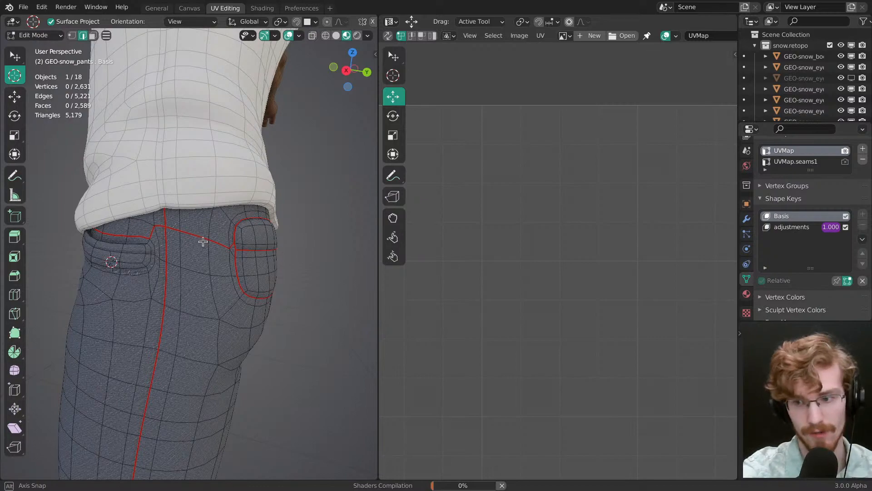
pyautogui.moveTo(204, 240); pyautogui.dragTo(242, 243, button='middle')
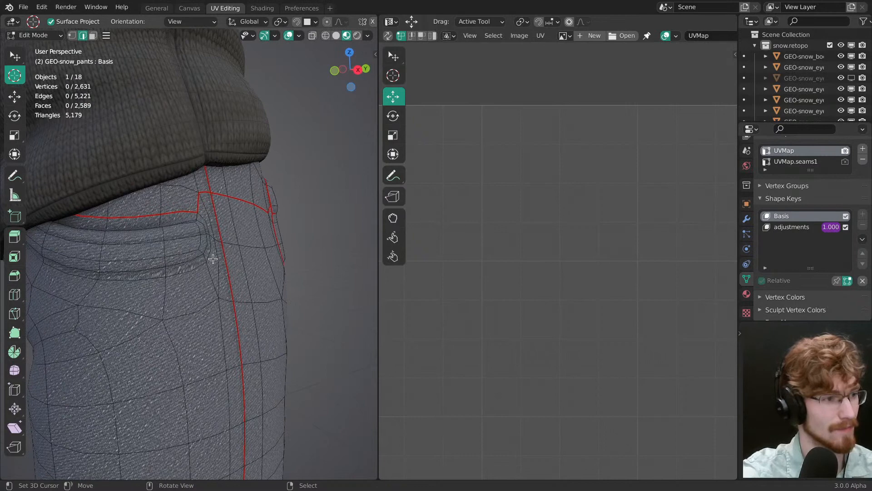
# Step: Undo the UV seam marked from the front pocket's upper outer corner across the side seam to the back pocket
pyautogui.press('3')
pyautogui.hotkey('ctrl', '2')
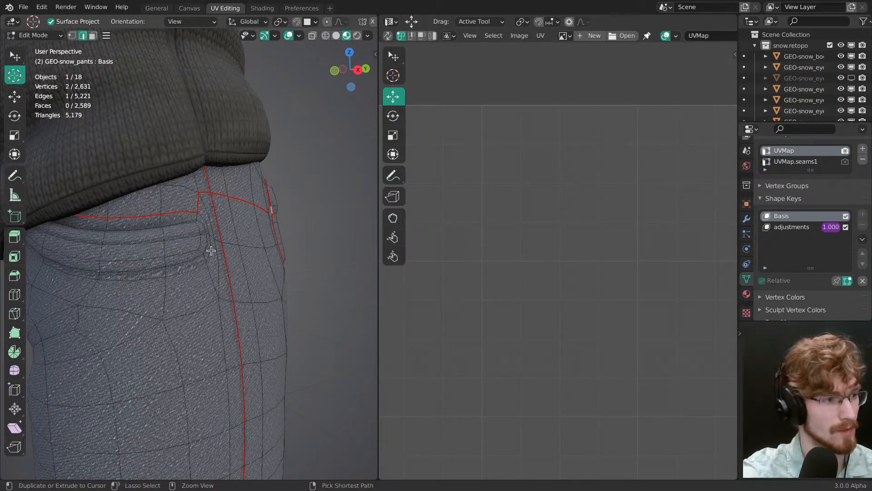
pyautogui.hotkey('ctrl', 'z')
pyautogui.hotkey('ctrl', 'z')
pyautogui.hotkey('ctrl', 'z')
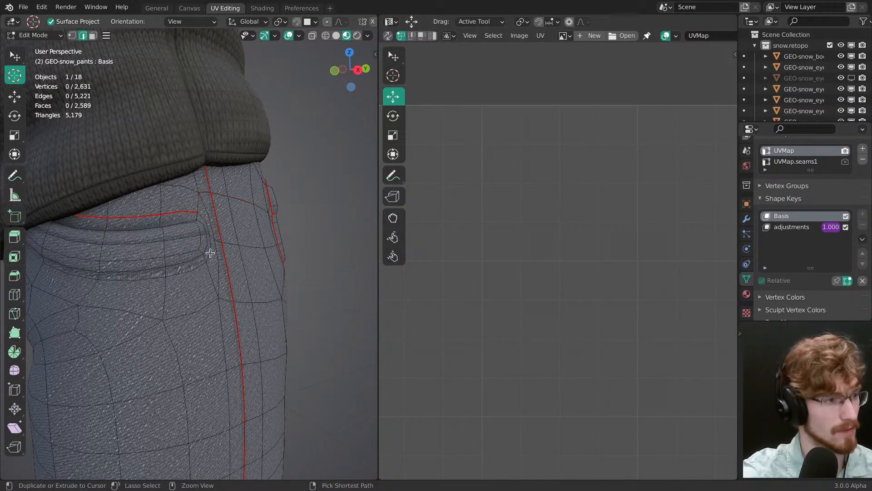
# Step: Isolate the trousers in Local View and revert the trial seam between the fly and the front pocket
pyautogui.press('/')
pyautogui.rightClick(214, 237)
pyautogui.moveTo(214, 238); pyautogui.dragTo(244, 286, button='middle')
pyautogui.hotkey('alt', 'a')
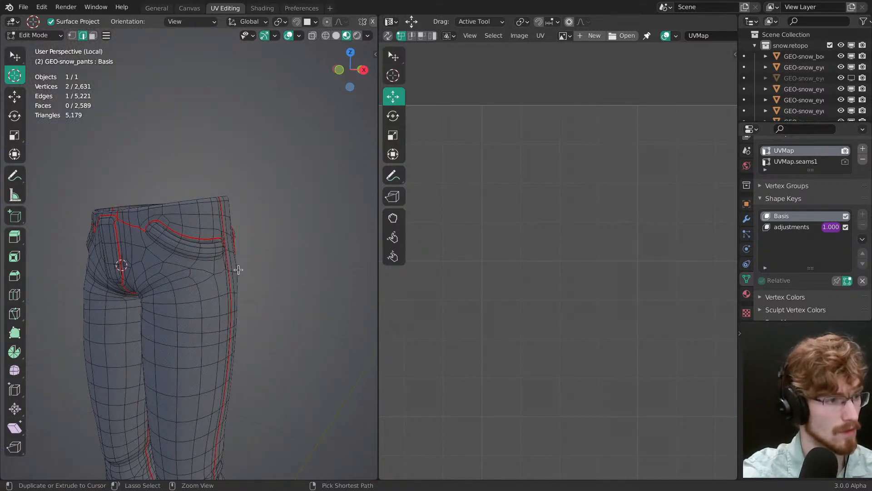
pyautogui.keyDown('ctrl'); pyautogui.rightClick(145, 230); pyautogui.keyUp('ctrl')
pyautogui.moveTo(144, 230); pyautogui.dragTo(246, 245, button='middle')
pyautogui.press('a')
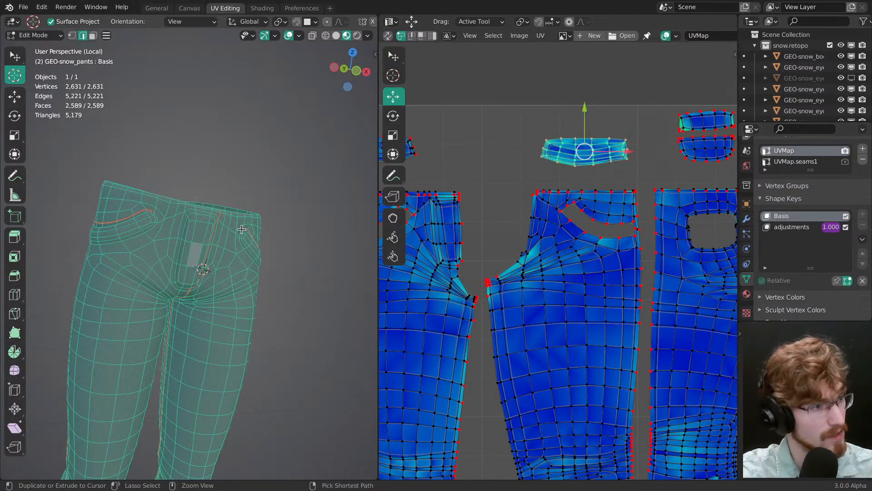
pyautogui.rightClick(241, 231)
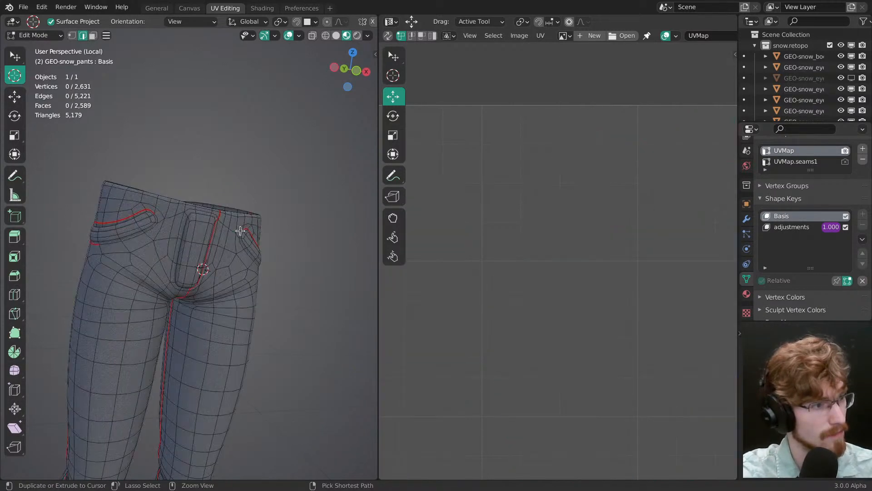
pyautogui.moveTo(290, 255); pyautogui.dragTo(255, 255, button='middle')
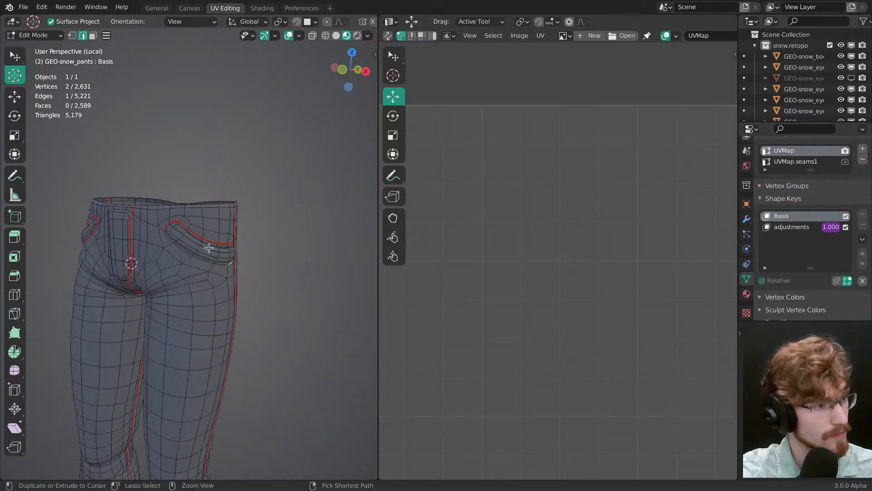
# Step: Revert the remaining front pocket seam edits to restore the closed seam loop around the pocket band
pyautogui.press('a')
pyautogui.hotkey('alt', 'a')
pyautogui.scroll(4, 187, 236)
pyautogui.scroll(1, 190, 227)
pyautogui.press('Tab')
pyautogui.moveTo(190, 226)
pyautogui.mouseDown(button='middle')
pyautogui.moveTo(183, 223)
pyautogui.moveTo(209, 233)
pyautogui.mouseUp(button='middle')
pyautogui.hotkey('alt', 'a')
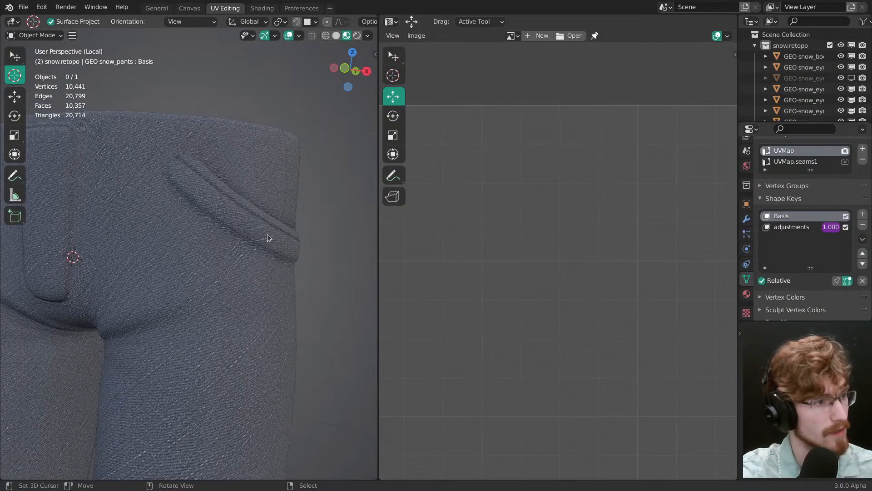
# Step: Save the file and select the whole trouser mesh in Edit Mode
pyautogui.moveTo(267, 234); pyautogui.dragTo(230, 235, button='middle')
pyautogui.hotkey('ctrl', 's')
pyautogui.click(233, 241)
pyautogui.press('Tab')
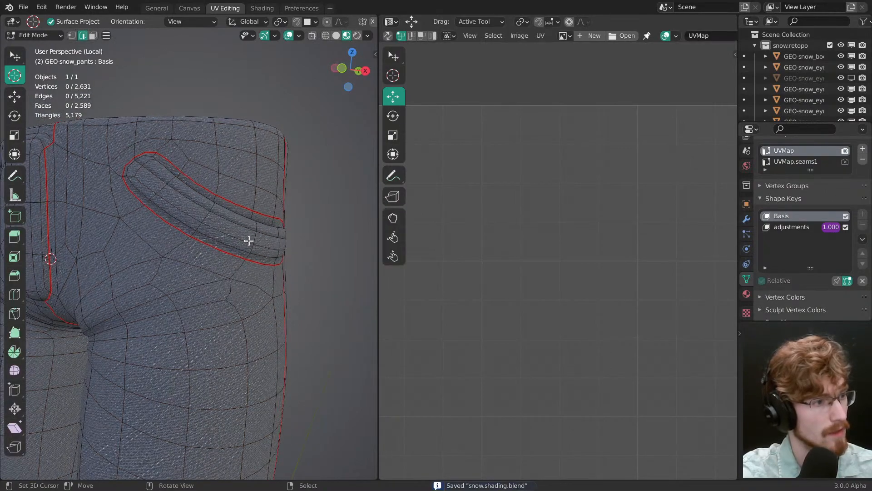
pyautogui.hotkey('ctrl', 'Tab')
pyautogui.click(166, 273)
pyautogui.press('Tab')
pyautogui.press('a')
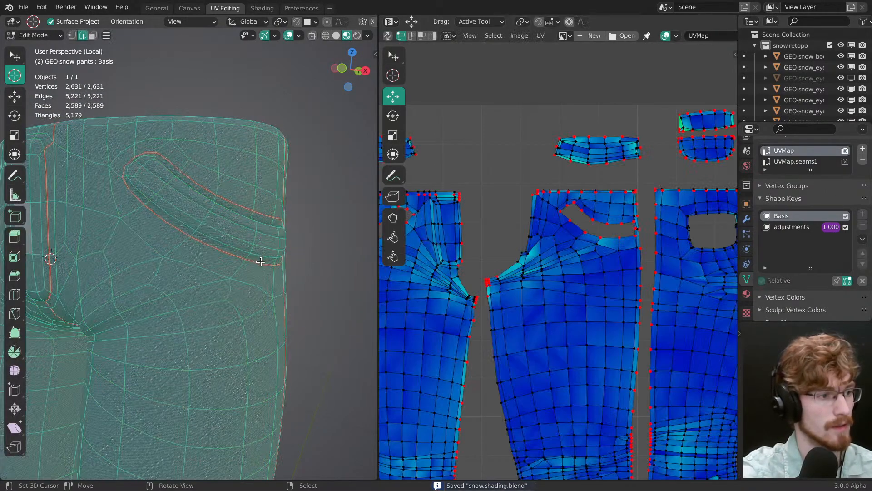
# Step: Check the full trouser UV layout, return to Object Mode and exit Local View
pyautogui.keyDown('ctrl'); pyautogui.moveTo(558, 238); pyautogui.dragTo(595, 259, button='middle'); pyautogui.keyUp('ctrl')
pyautogui.moveTo(220, 238); pyautogui.dragTo(274, 247, button='middle')
pyautogui.hotkey('ctrl', 'Tab')
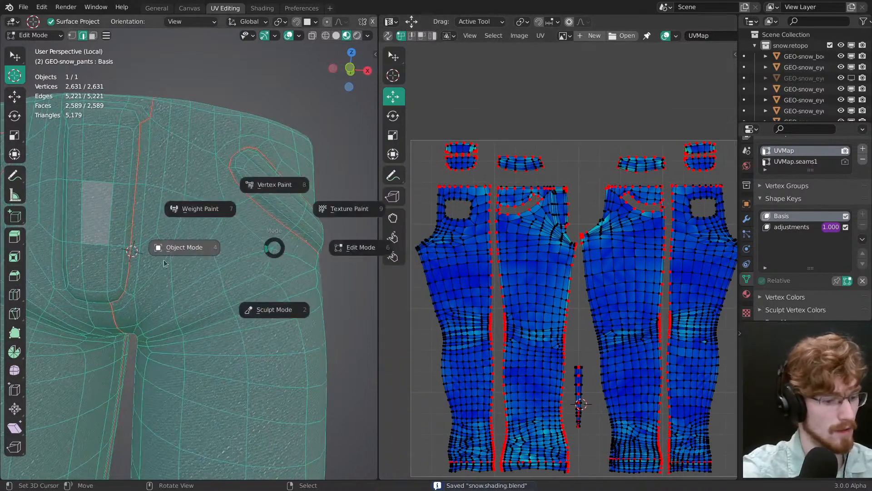
pyautogui.click(197, 257)
pyautogui.press('/')
pyautogui.scroll(-6, 200, 255)
pyautogui.hotkey('alt', 'a')
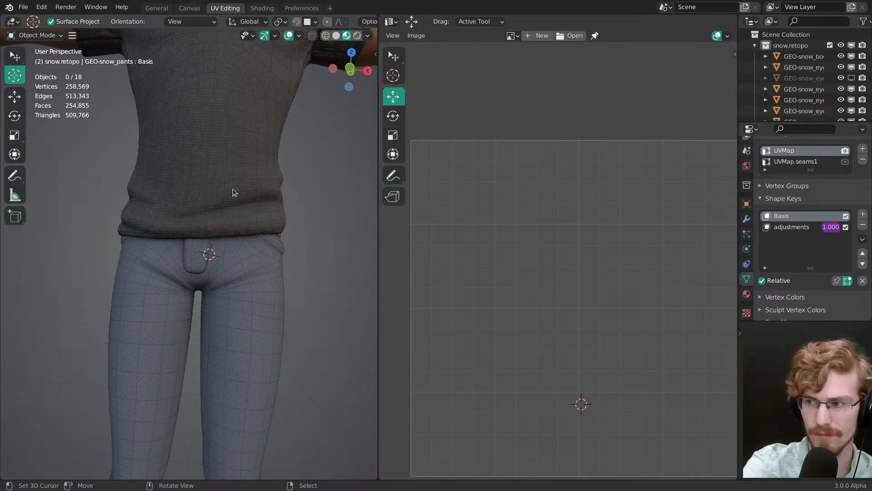
# Step: Isolate the trousers in Local View again, clear the selection and save the file
pyautogui.click(249, 263)
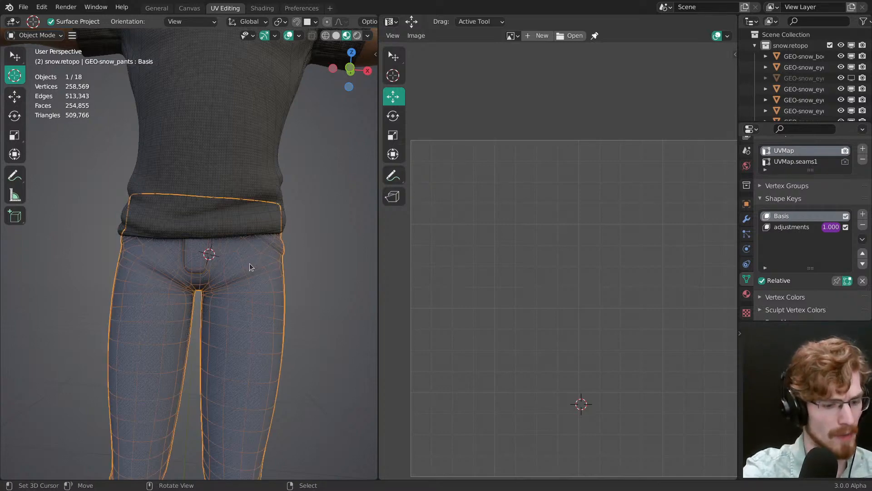
pyautogui.press('KP_Divide')
pyautogui.hotkey('alt', 'a')
pyautogui.scroll(4, 211, 254)
pyautogui.scroll(-2, 204, 260)
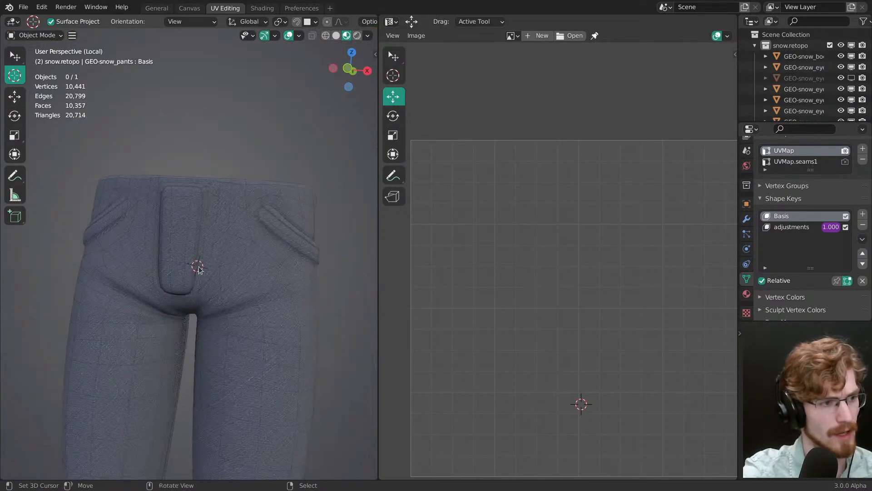
pyautogui.moveTo(203, 263); pyautogui.dragTo(233, 261, button='middle')
pyautogui.scroll(-1, 240, 255)
pyautogui.hotkey('ctrl', 's')
pyautogui.scroll(2, 207, 286)
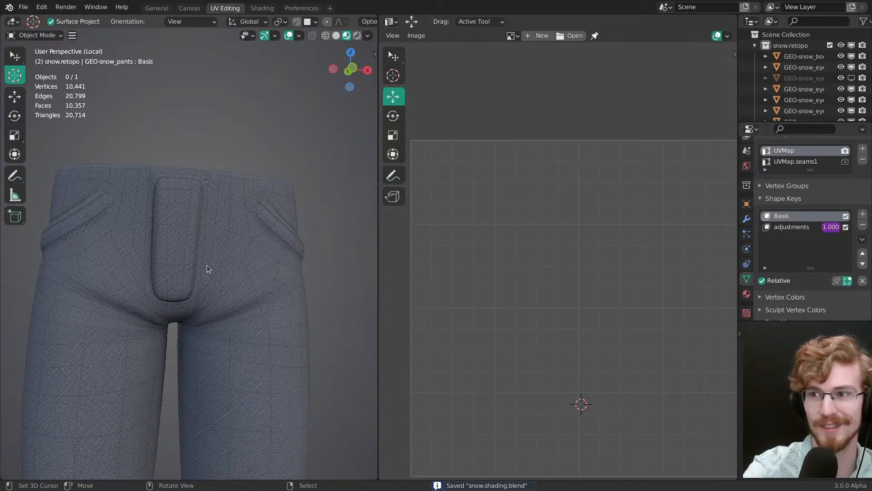
# Step: Examine the denim weave close up around the front pocket's edge and side of the trousers
pyautogui.moveTo(207, 267); pyautogui.dragTo(335, 257, button='middle')
pyautogui.press('a')
pyautogui.moveTo(219, 264); pyautogui.dragTo(298, 309, button='middle')
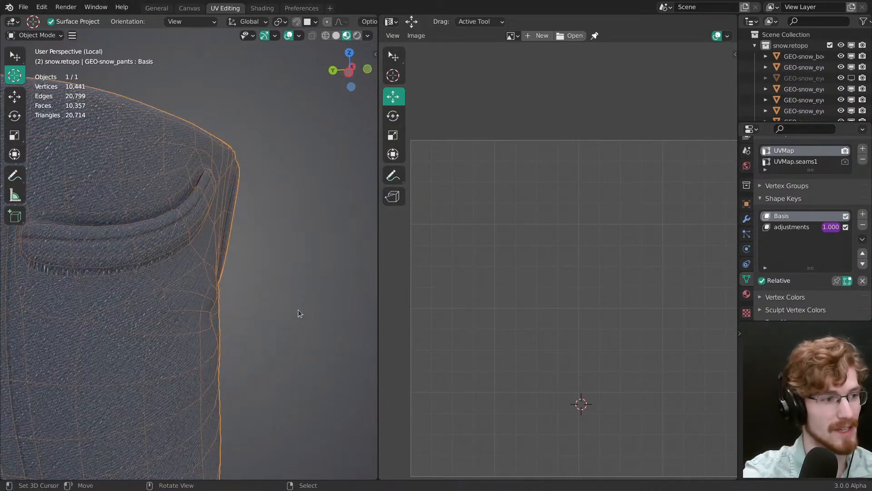
pyautogui.scroll(-2, 281, 304)
pyautogui.hotkey('alt', 'a')
pyautogui.moveTo(231, 285); pyautogui.dragTo(276, 283, button='middle')
pyautogui.press('a')
pyautogui.scroll(3, 277, 287)
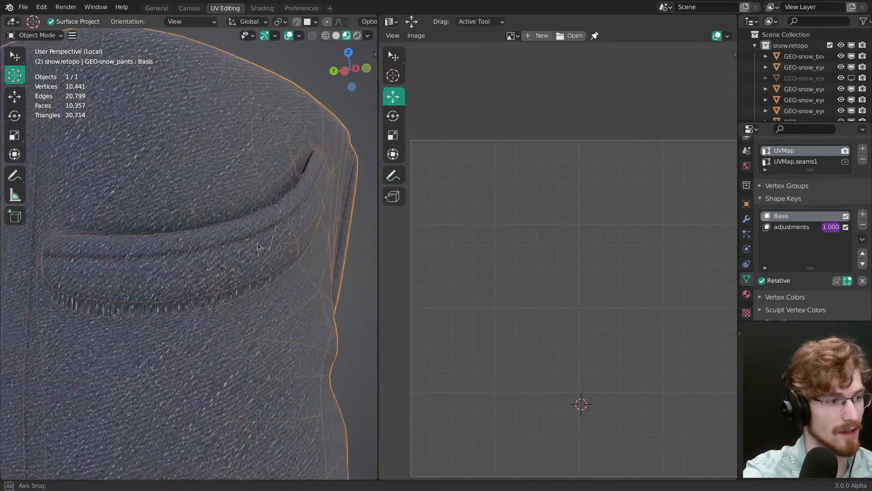
# Step: Select the front pocket band's faces in Edit Mode and frame their UV island
pyautogui.hotkey('ctrl', 'Tab')
pyautogui.click(305, 243)
pyautogui.hotkey('ctrl', 'l')
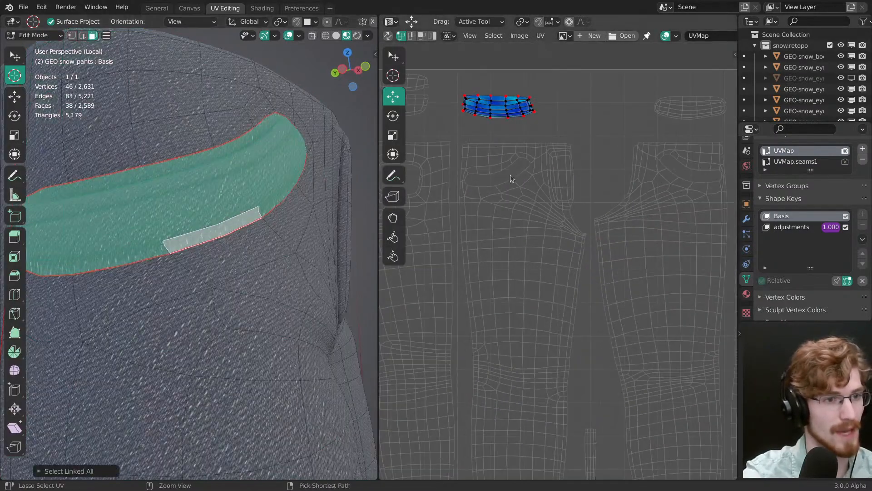
pyautogui.press('KP_Decimal')
pyautogui.rightClick(493, 233)
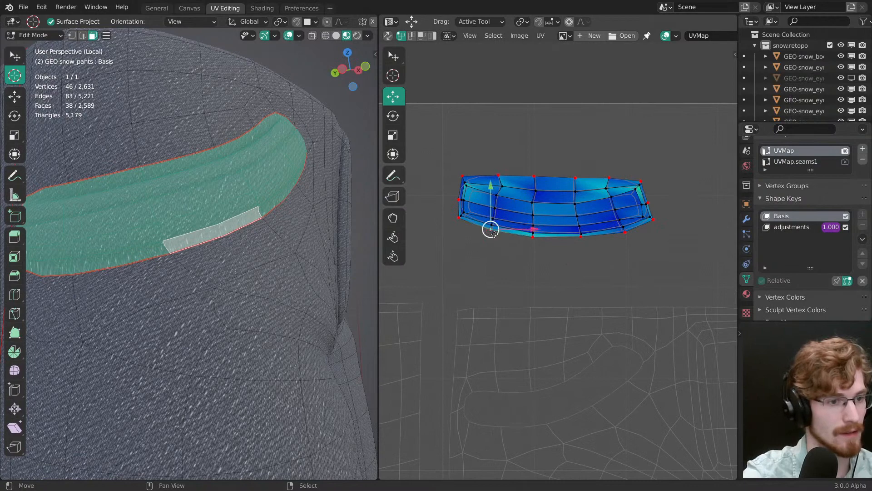
pyautogui.press('g')
pyautogui.click(493, 233)
# Step: Select the whole trouser mesh to display all UV islands alongside the front pocket's island
pyautogui.scroll(-5, 491, 229)
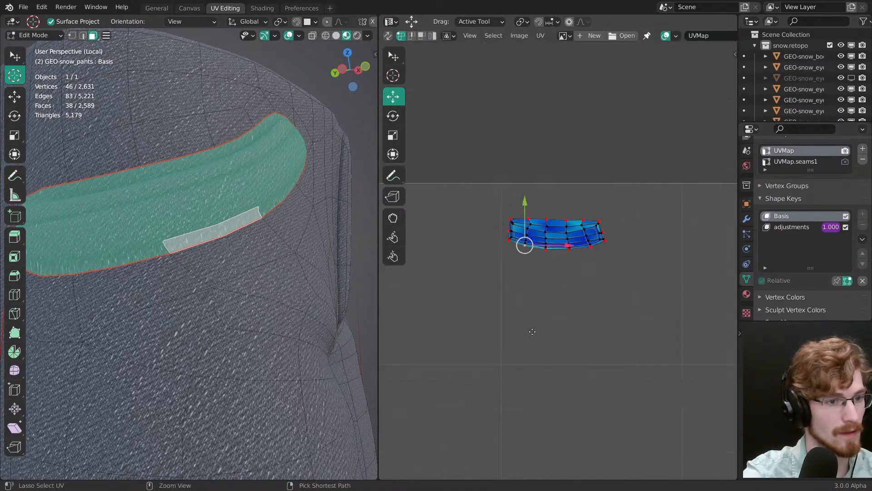
pyautogui.press('a')
pyautogui.press('s')
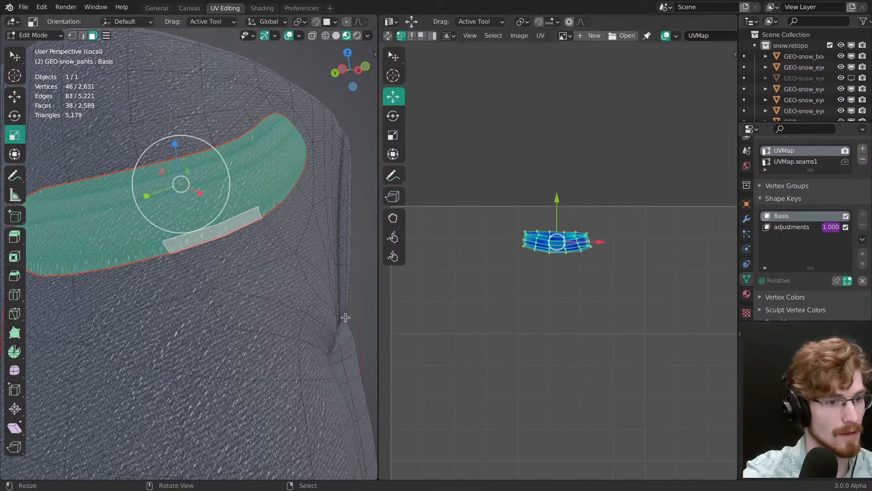
pyautogui.press('a')
pyautogui.keyDown('ctrl'); pyautogui.moveTo(362, 340); pyautogui.dragTo(370, 318, button='middle'); pyautogui.keyUp('ctrl')
pyautogui.hotkey('alt', 'a')
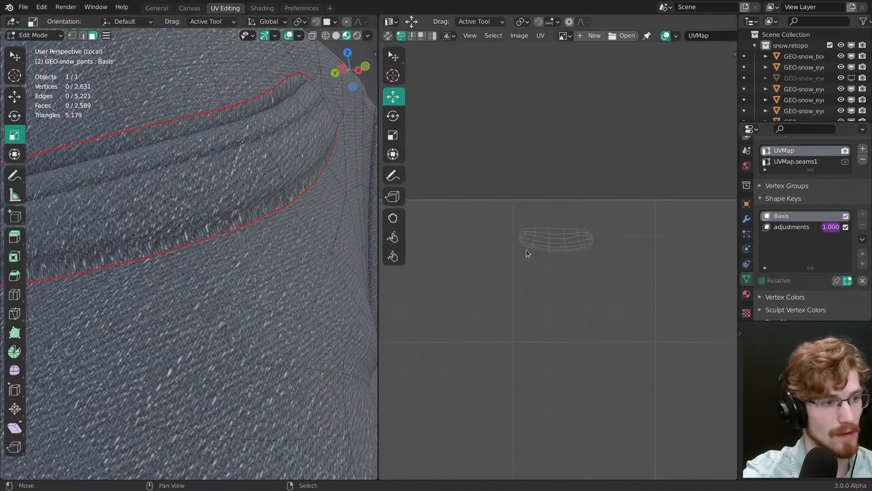
pyautogui.press('a')
pyautogui.scroll(2, 517, 245)
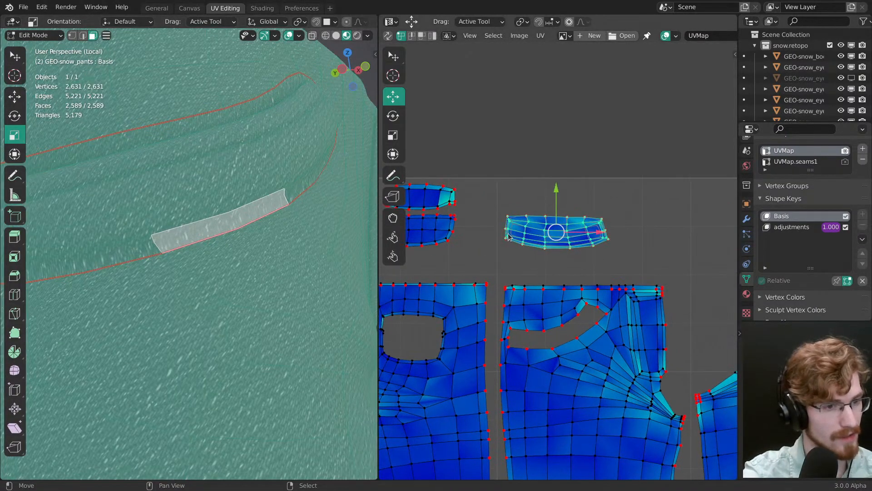
# Step: Move the lower border vertices of the front pocket's UV island slightly down and scale them outward
pyautogui.rightClick(501, 248)
pyautogui.keyDown('ctrl'); pyautogui.moveTo(504, 249); pyautogui.dragTo(552, 249, button='middle'); pyautogui.keyUp('ctrl')
pyautogui.keyDown('ctrl'); pyautogui.rightClick(642, 245); pyautogui.keyUp('ctrl')
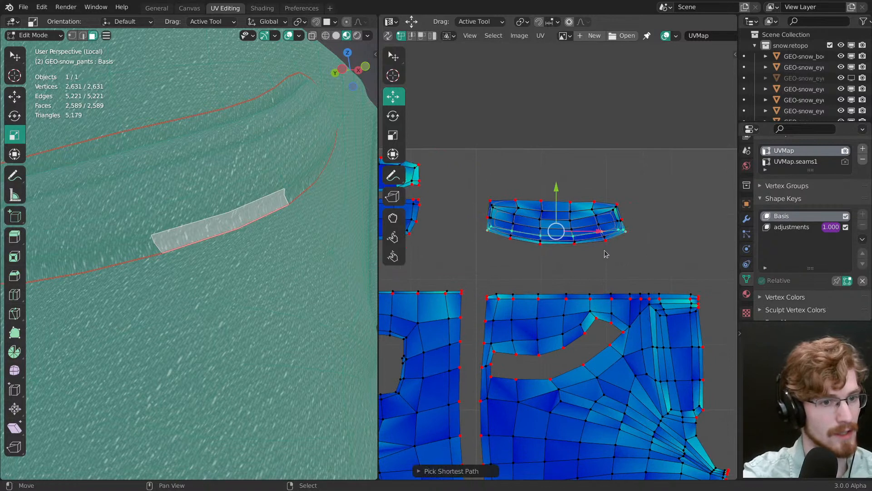
pyautogui.rightClick(607, 245)
pyautogui.keyDown('shift'); pyautogui.rightClick(626, 235); pyautogui.keyUp('shift')
pyautogui.keyDown('shift'); pyautogui.rightClick(573, 253); pyautogui.keyUp('shift')
pyautogui.keyDown('shift'); pyautogui.rightClick(541, 249); pyautogui.keyUp('shift')
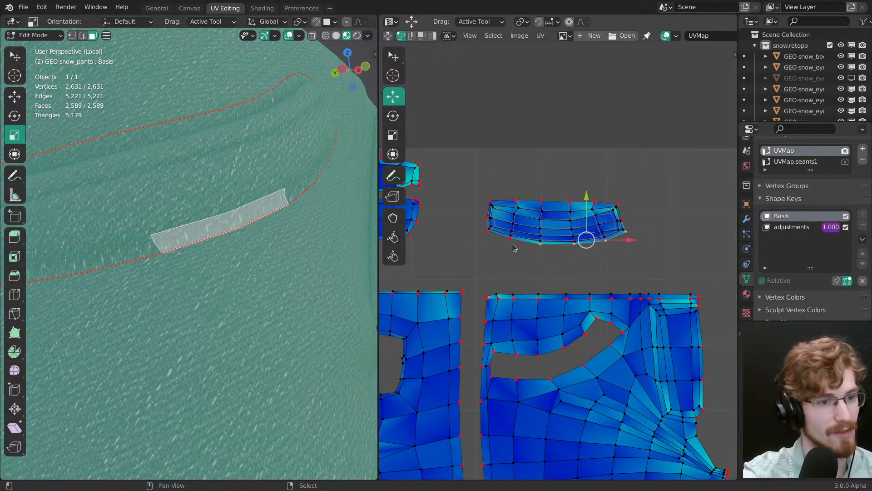
pyautogui.keyDown('shift'); pyautogui.rightClick(509, 239); pyautogui.keyUp('shift')
pyautogui.keyDown('shift'); pyautogui.rightClick(487, 232); pyautogui.keyUp('shift')
pyautogui.press('g')
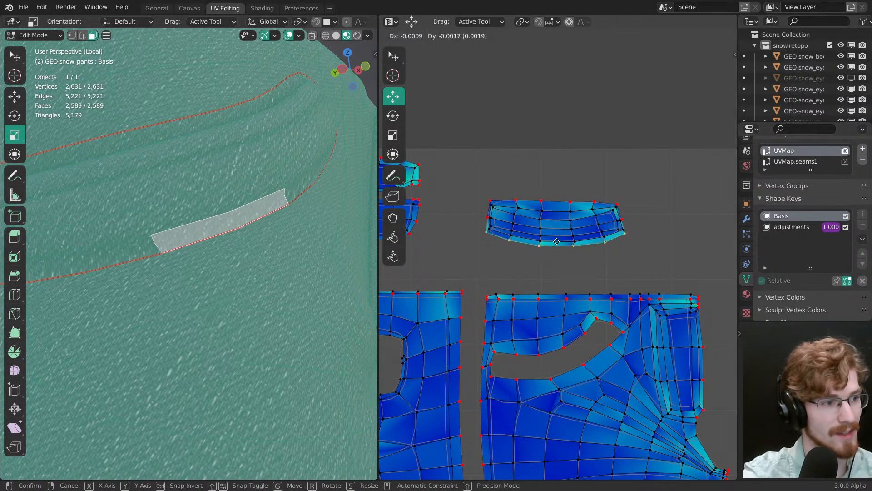
pyautogui.moveTo(556, 242); pyautogui.dragTo(557, 243)
pyautogui.press('s')
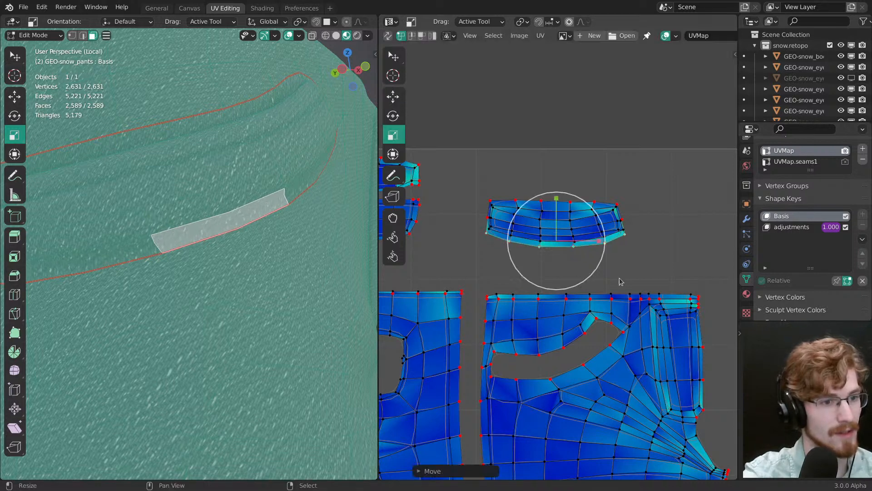
pyautogui.moveTo(635, 281); pyautogui.dragTo(637, 282)
# Step: Nudge the vertices at both short ends of the front pocket's UV island slightly outward
pyautogui.press('w')
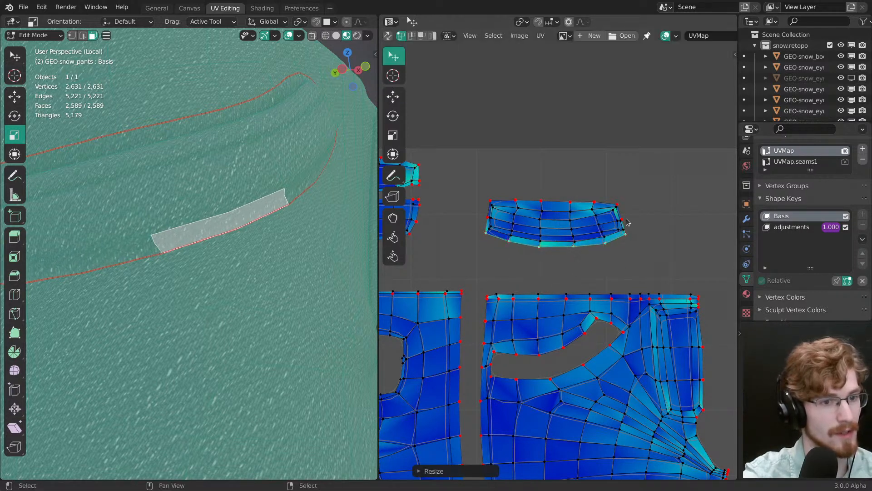
pyautogui.moveTo(624, 221); pyautogui.dragTo(625, 220)
pyautogui.moveTo(487, 216); pyautogui.dragTo(486, 217)
pyautogui.moveTo(485, 232); pyautogui.dragTo(485, 232)
pyautogui.moveTo(627, 234); pyautogui.dragTo(618, 204)
# Step: Slightly enlarge the border of the other front pocket's UV island by scaling its outline vertices
pyautogui.moveTo(687, 251); pyautogui.dragTo(566, 271, button='middle')
pyautogui.keyDown('ctrl'); pyautogui.moveTo(566, 271); pyautogui.dragTo(567, 231, button='middle'); pyautogui.keyUp('ctrl')
pyautogui.keyDown('alt'); pyautogui.rightClick(525, 240); pyautogui.keyUp('alt')
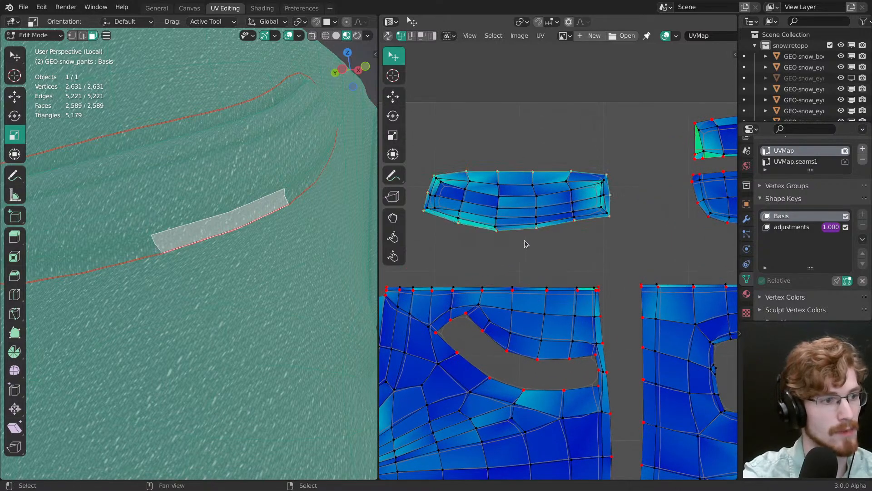
pyautogui.keyDown('ctrl'); pyautogui.moveTo(635, 256); pyautogui.dragTo(637, 275, button='middle'); pyautogui.keyUp('ctrl')
pyautogui.moveTo(659, 274); pyautogui.dragTo(571, 272, button='middle')
pyautogui.press('s')
pyautogui.moveTo(584, 268); pyautogui.dragTo(589, 268)
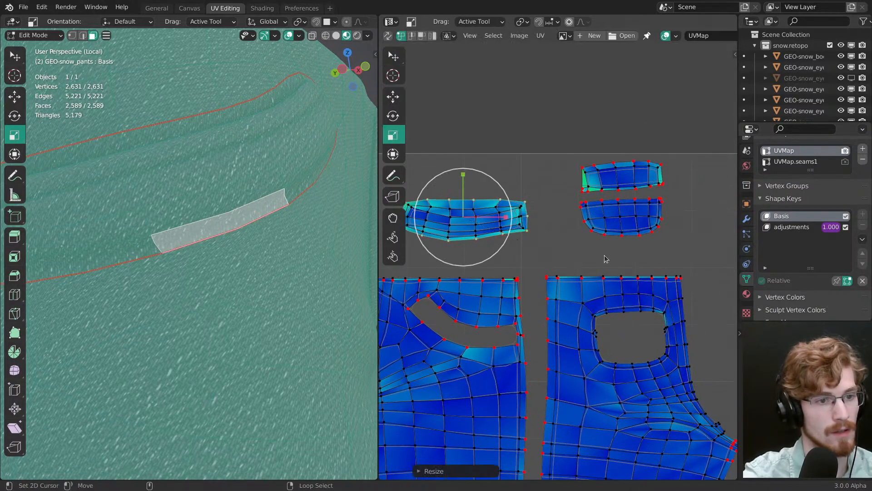
# Step: Clear the selection, hide the viewport overlays and examine the denim weave on the front pockets
pyautogui.keyDown('alt'); pyautogui.rightClick(614, 241); pyautogui.keyUp('alt')
pyautogui.hotkey('alt', 'a')
pyautogui.hotkey('alt', 'a')
pyautogui.moveTo(232, 232)
pyautogui.keyDown('ctrl'); pyautogui.mouseDown(button='middle')
pyautogui.moveTo(175, 280)
pyautogui.moveTo(196, 282)
pyautogui.mouseUp(button='middle'); pyautogui.keyUp('ctrl')
pyautogui.keyDown('shift'); pyautogui.moveTo(196, 282); pyautogui.dragTo(276, 288, button='middle'); pyautogui.keyUp('shift')
pyautogui.press('z')
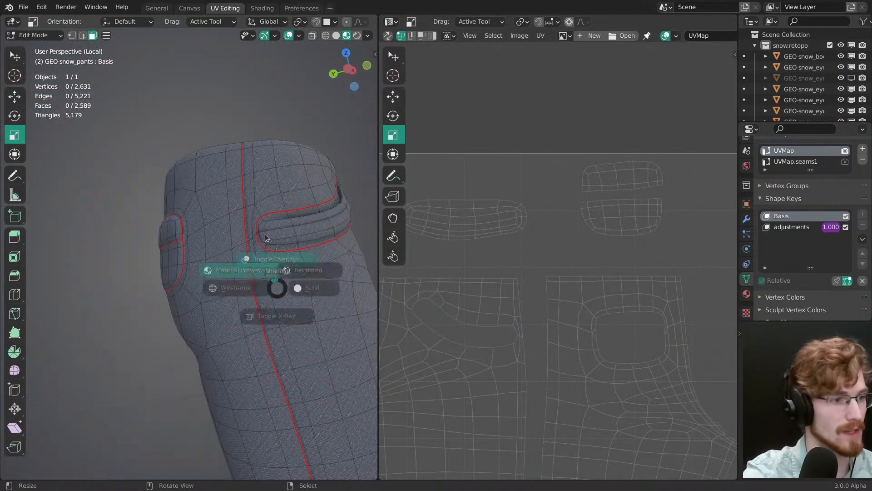
pyautogui.click(266, 237)
pyautogui.moveTo(266, 237)
pyautogui.mouseDown(button='middle')
pyautogui.moveTo(320, 238)
pyautogui.moveTo(250, 259)
pyautogui.moveTo(214, 197)
pyautogui.moveTo(204, 253)
pyautogui.moveTo(184, 249)
pyautogui.mouseUp(button='middle')
pyautogui.keyDown('shift'); pyautogui.moveTo(124, 236); pyautogui.dragTo(253, 259, button='middle'); pyautogui.keyUp('shift')
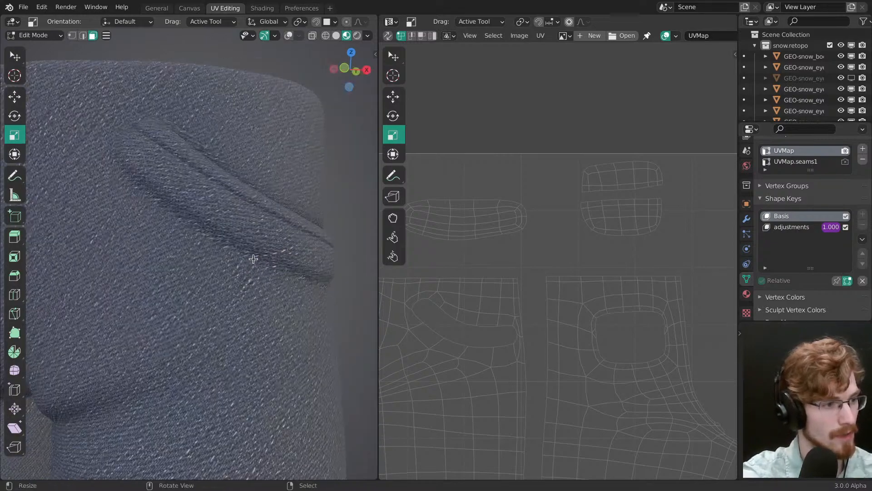
# Step: Compare the pocket UV islands with the texture on the front of the trousers
pyautogui.press('a')
pyautogui.hotkey('alt', 'a')
pyautogui.moveTo(487, 268); pyautogui.dragTo(522, 265, button='middle')
pyautogui.keyDown('ctrl'); pyautogui.moveTo(522, 265); pyautogui.dragTo(405, 303, button='middle'); pyautogui.keyUp('ctrl')
pyautogui.moveTo(386, 299); pyautogui.dragTo(628, 319, button='middle')
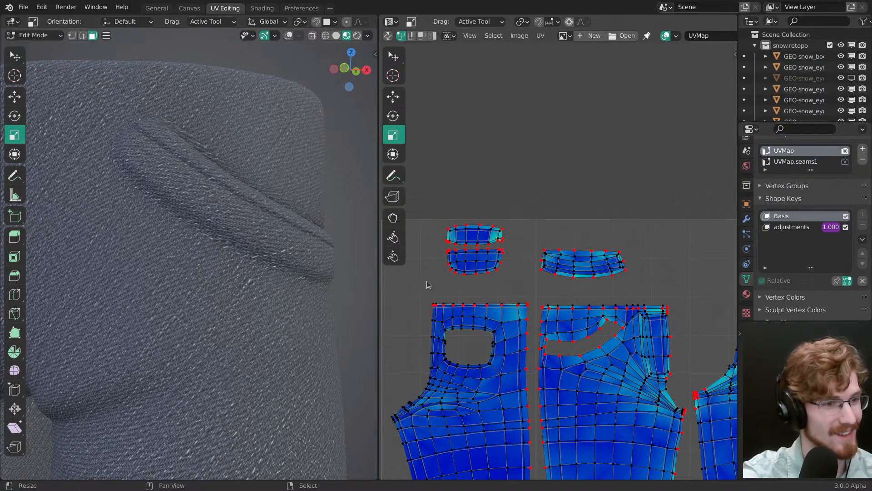
pyautogui.keyDown('ctrl'); pyautogui.moveTo(318, 292); pyautogui.dragTo(207, 308, button='middle'); pyautogui.keyUp('ctrl')
pyautogui.keyDown('shift'); pyautogui.moveTo(207, 308); pyautogui.dragTo(293, 282, button='middle'); pyautogui.keyUp('shift')
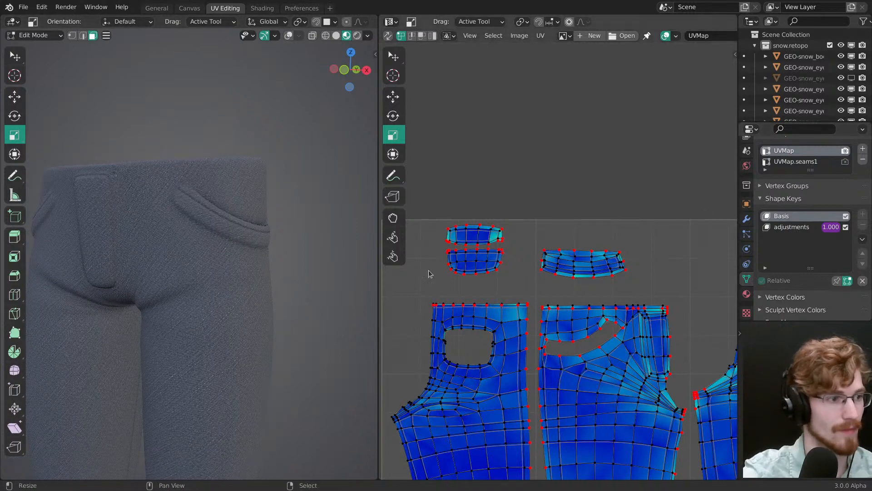
# Step: Save the file and make UVMap.seams1 the active UV map for editing and rendering
pyautogui.hotkey('ctrl', 's')
pyautogui.keyDown('ctrl'); pyautogui.moveTo(210, 265); pyautogui.dragTo(216, 297, button='middle'); pyautogui.keyUp('ctrl')
pyautogui.keyDown('shift'); pyautogui.moveTo(217, 297); pyautogui.dragTo(244, 226, button='middle'); pyautogui.keyUp('shift')
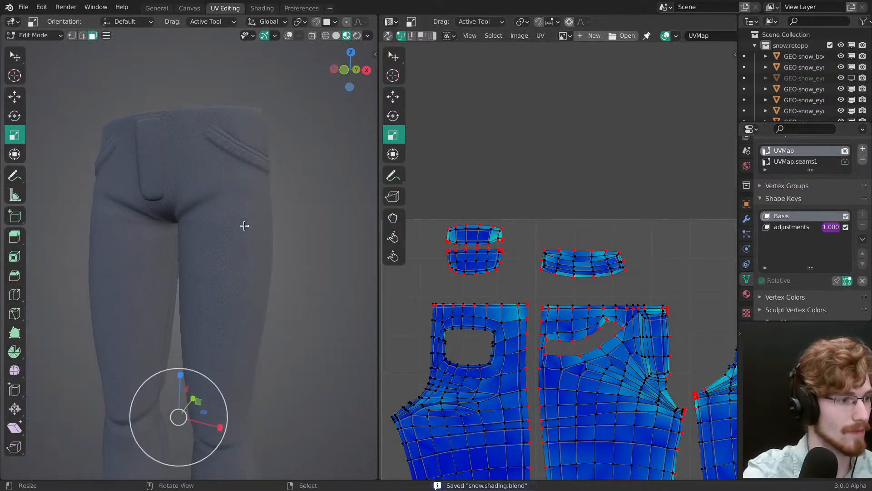
pyautogui.click(800, 162)
pyautogui.click(845, 162)
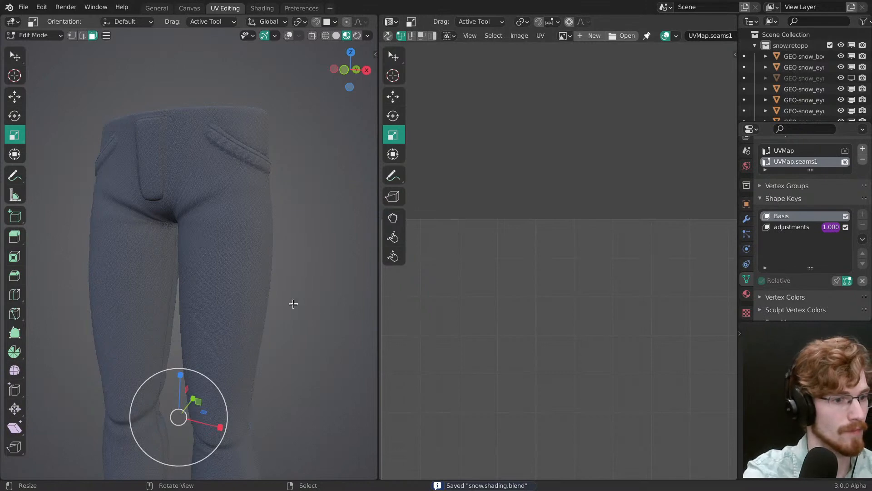
# Step: Select the entire trousers mesh with all its UVs, show the viewport overlays and clear every existing seam
pyautogui.keyDown('ctrl'); pyautogui.moveTo(542, 311); pyautogui.dragTo(546, 441, button='middle'); pyautogui.keyUp('ctrl')
pyautogui.press('a')
pyautogui.keyDown('ctrl'); pyautogui.moveTo(555, 328); pyautogui.dragTo(556, 234, button='middle'); pyautogui.keyUp('ctrl')
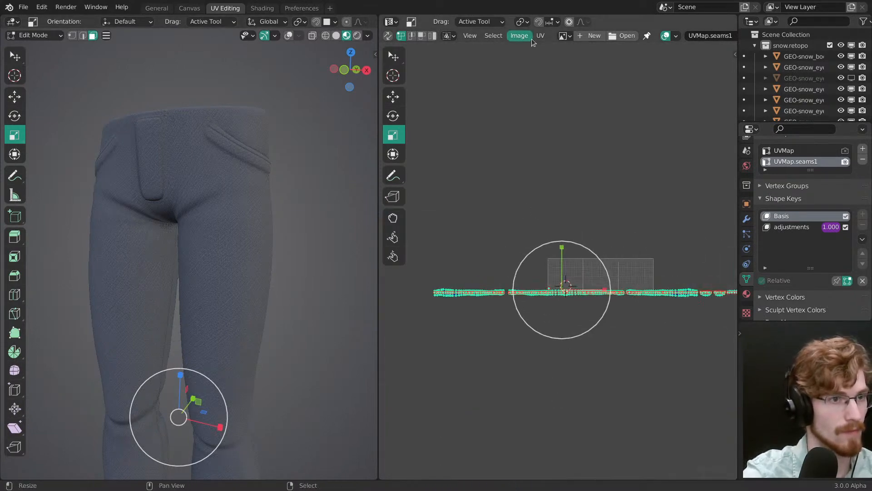
pyautogui.click(539, 38)
pyautogui.keyDown('ctrl'); pyautogui.moveTo(558, 342); pyautogui.dragTo(516, 259, button='middle'); pyautogui.keyUp('ctrl')
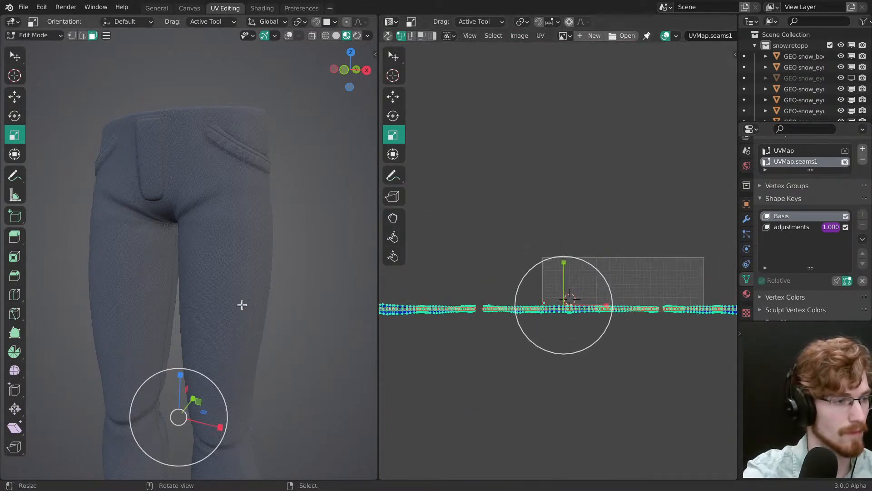
pyautogui.hotkey('alt', 'shift', 'z')
pyautogui.hotkey('ctrl', 'e')
pyautogui.click(232, 269)
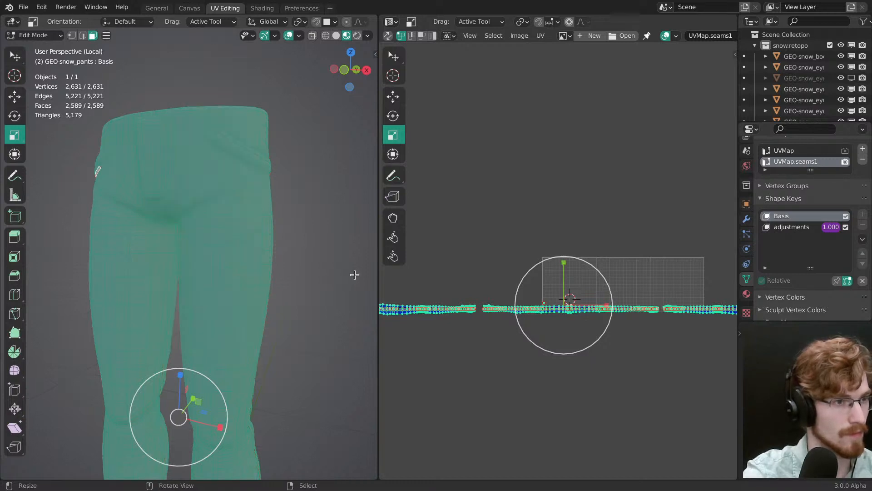
# Step: Mark new seams from the current UV islands, clear the selection and save the file
pyautogui.click(541, 35)
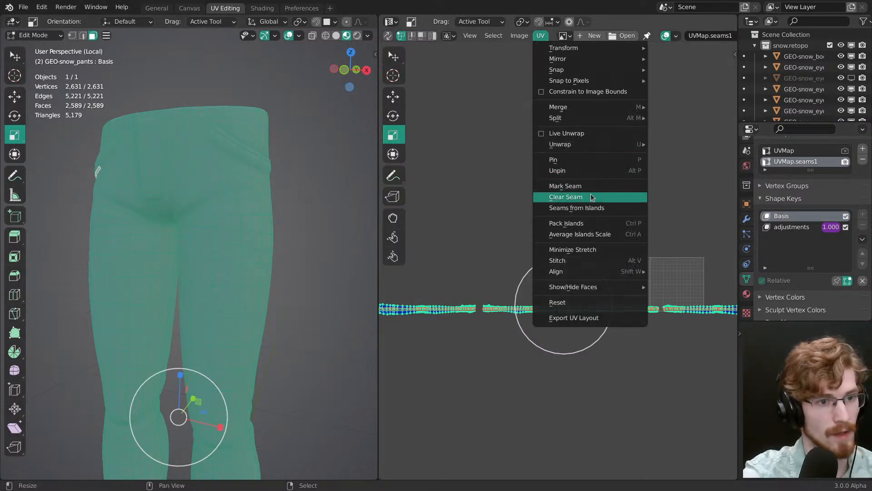
pyautogui.click(595, 208)
pyautogui.hotkey('alt', 'a')
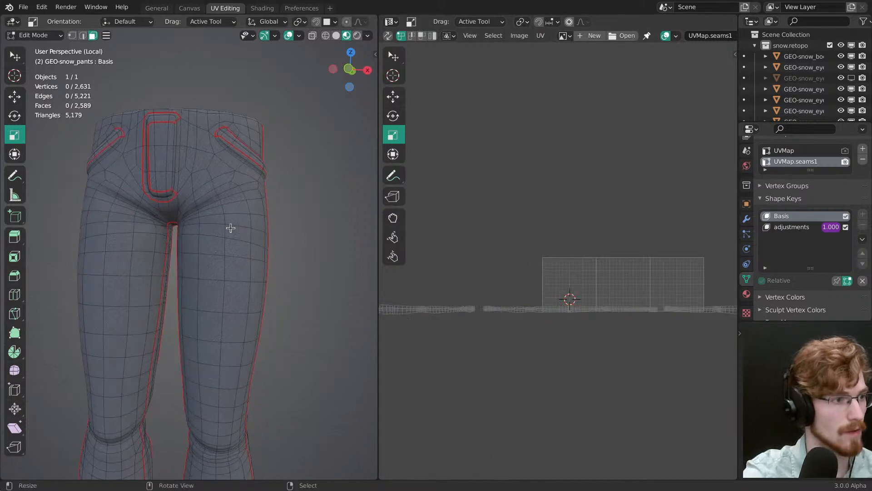
pyautogui.hotkey('ctrl', 's')
# Step: Check the new seams around the fly and front pocket, save the file and activate the selection tool
pyautogui.moveTo(224, 187)
pyautogui.mouseDown(button='middle')
pyautogui.moveTo(200, 266)
pyautogui.moveTo(205, 313)
pyautogui.moveTo(232, 278)
pyautogui.moveTo(177, 280)
pyautogui.moveTo(251, 274)
pyautogui.moveTo(185, 288)
pyautogui.mouseUp(button='middle')
pyautogui.scroll(2, 232, 278)
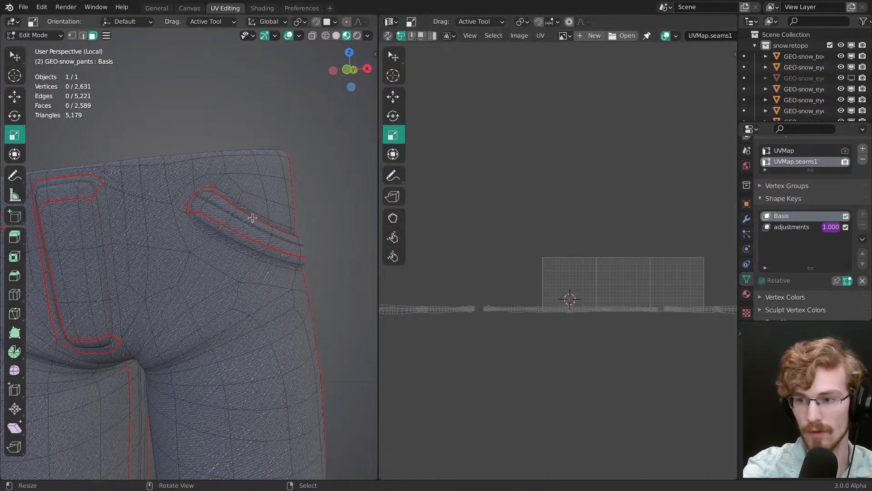
pyautogui.moveTo(252, 218); pyautogui.dragTo(272, 234, button='middle')
pyautogui.hotkey('ctrl', 's')
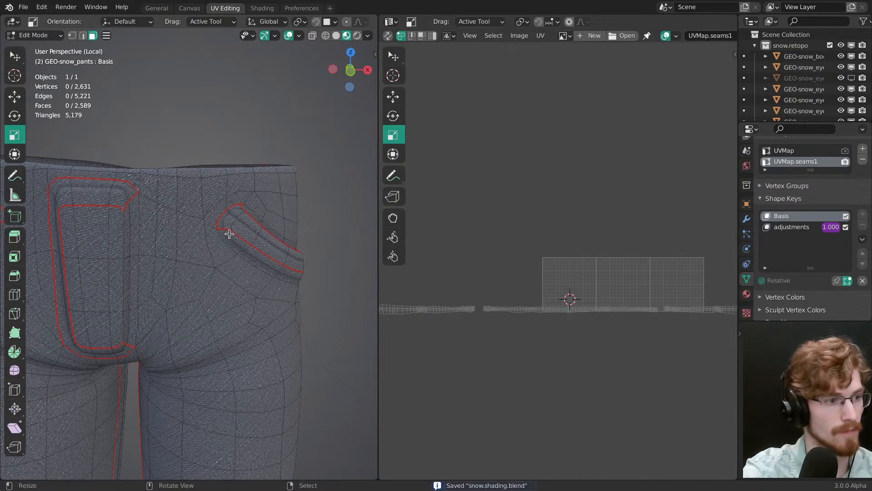
pyautogui.click(15, 57)
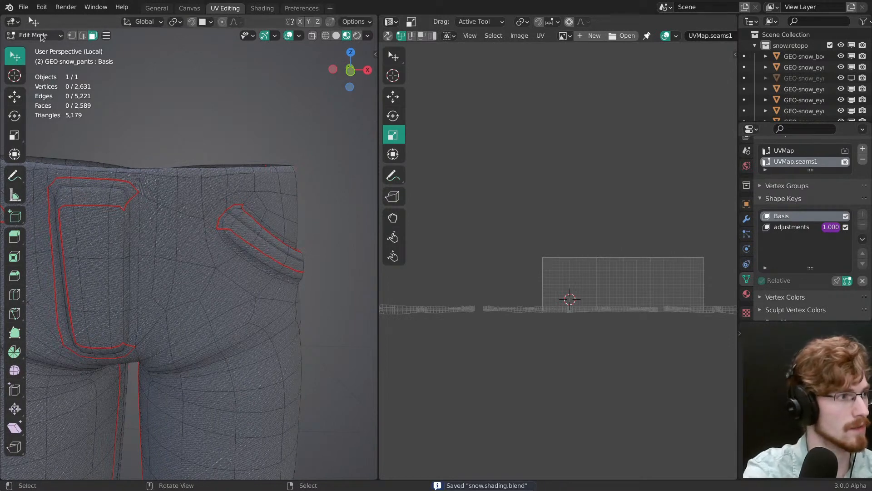
pyautogui.click(41, 36)
pyautogui.click(34, 45)
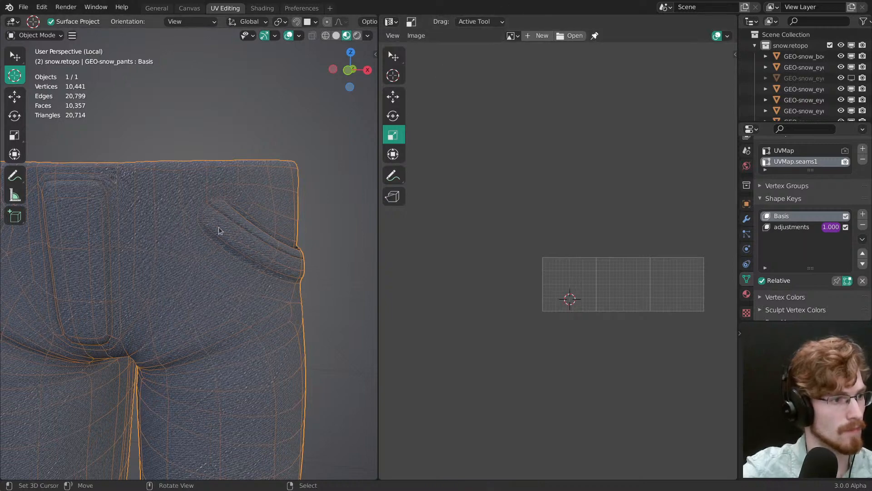
pyautogui.hotkey('ctrl', 'Tab')
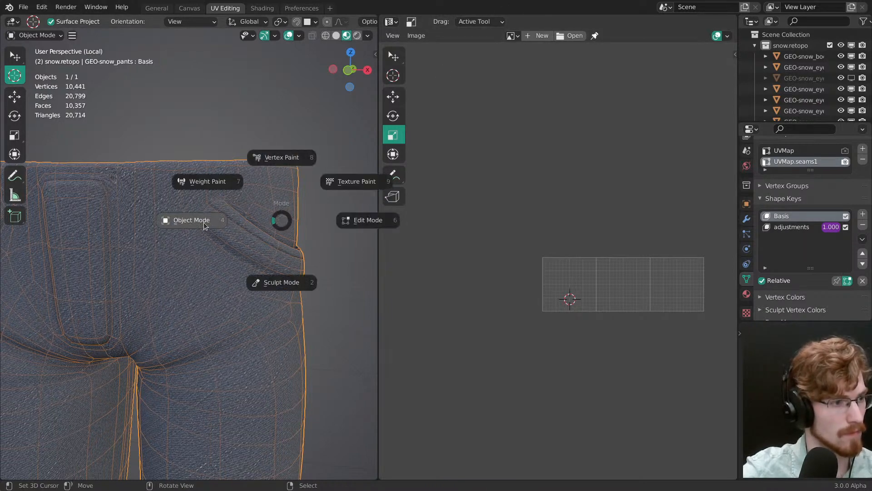
pyautogui.hotkey('ctrl', 'Tab')
pyautogui.click(249, 278)
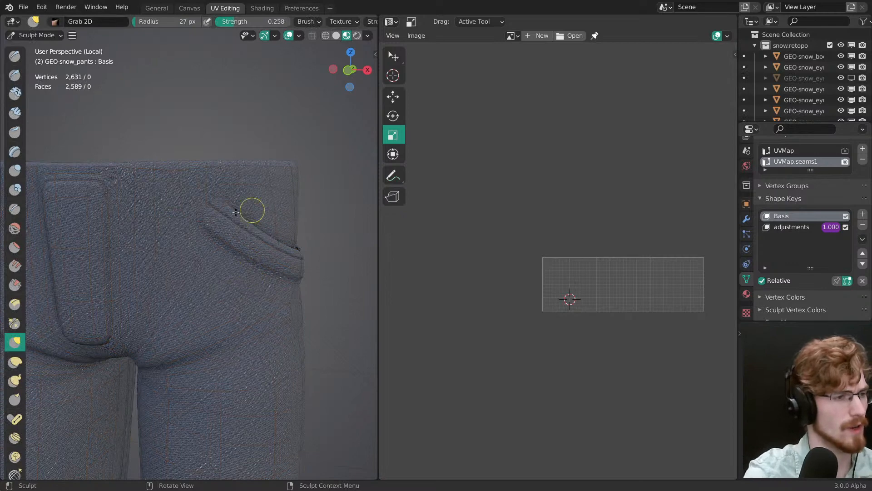
pyautogui.hotkey('ctrl', 'Tab')
pyautogui.click(289, 203)
pyautogui.keyDown('shift'); pyautogui.moveTo(256, 249); pyautogui.dragTo(245, 210, button='middle'); pyautogui.keyUp('shift')
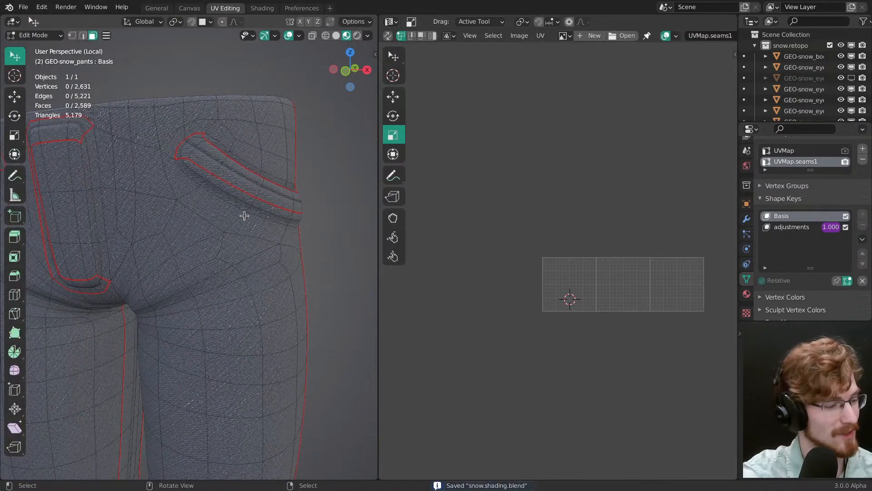
# Step: Save the file and examine the denim on the front of the trousers in Object Mode
pyautogui.hotkey('ctrl', 's')
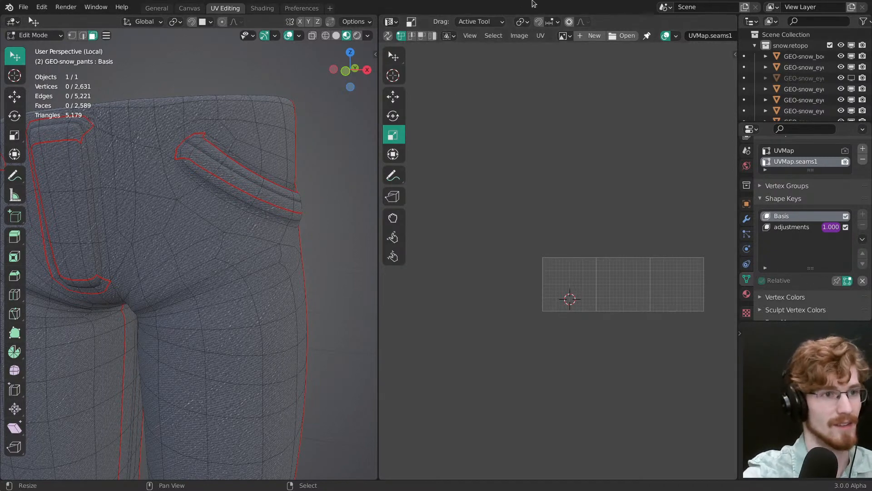
pyautogui.moveTo(297, 209); pyautogui.dragTo(249, 254, button='middle')
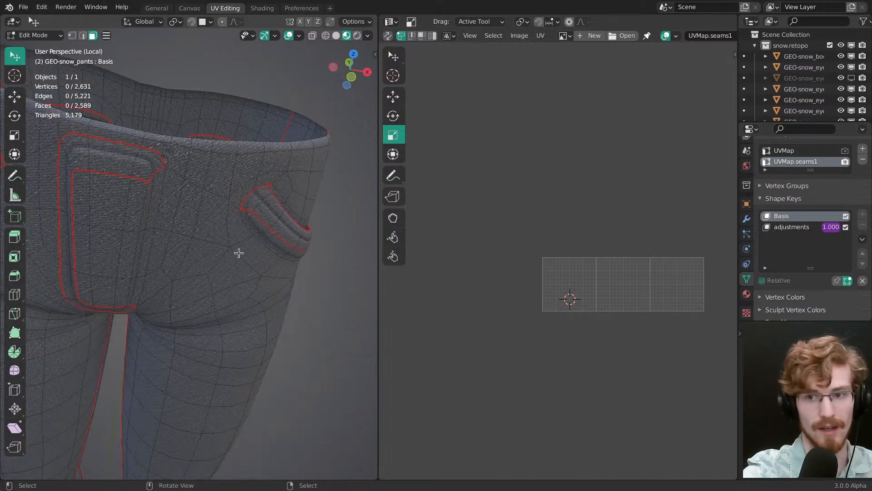
pyautogui.click(302, 8)
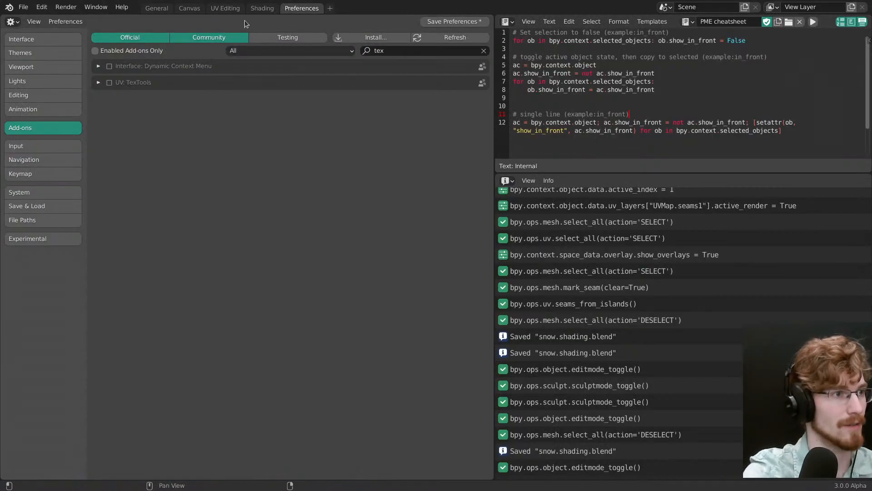
pyautogui.click(225, 9)
pyautogui.press('Tab')
pyautogui.hotkey('ctrl', 's')
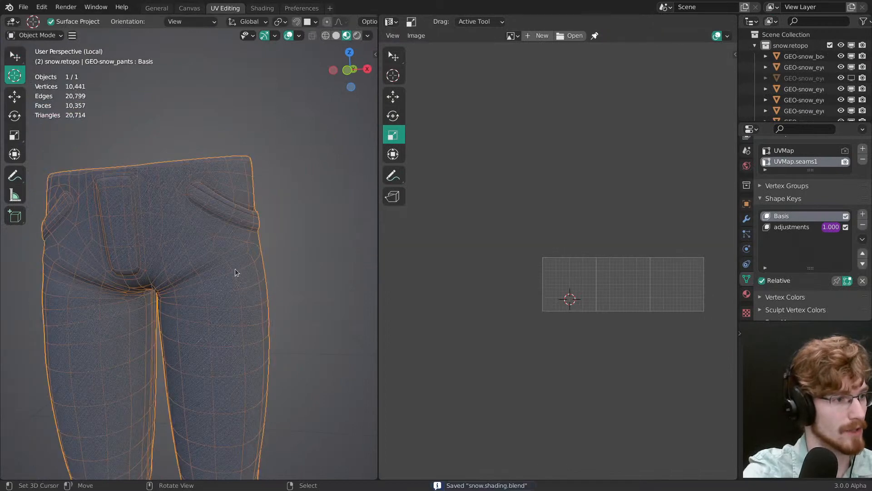
pyautogui.moveTo(248, 242); pyautogui.dragTo(266, 255, button='middle')
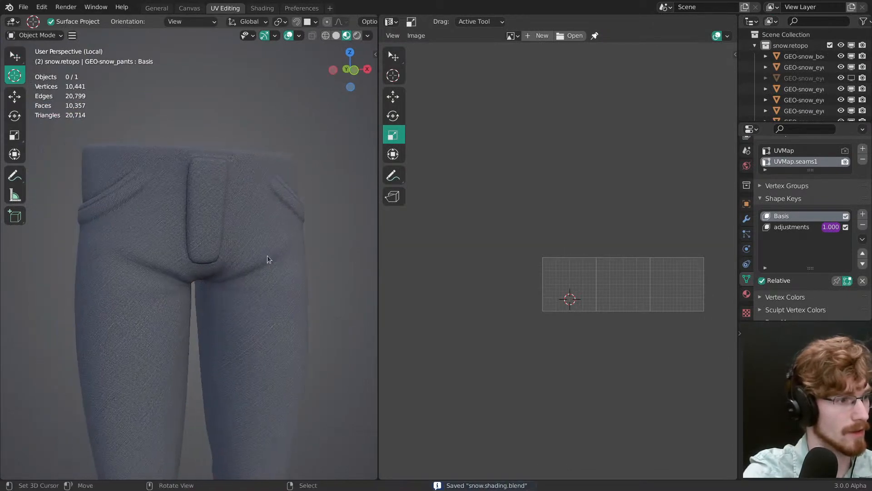
# Step: Add a UV map named UVMap.seams2 to the trousers in Edit Mode and make UVMap.seams1 active
pyautogui.hotkey('ctrl', 'Tab')
pyautogui.click(288, 256)
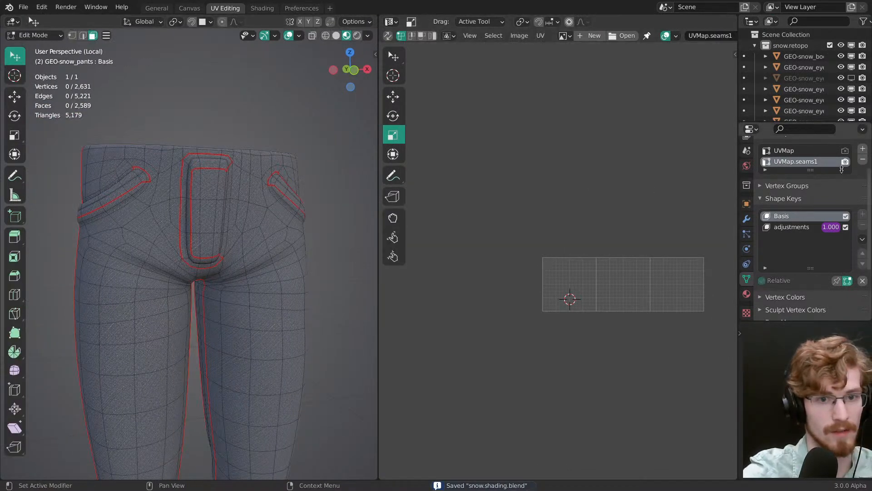
pyautogui.moveTo(815, 172); pyautogui.dragTo(815, 184)
pyautogui.click(863, 148)
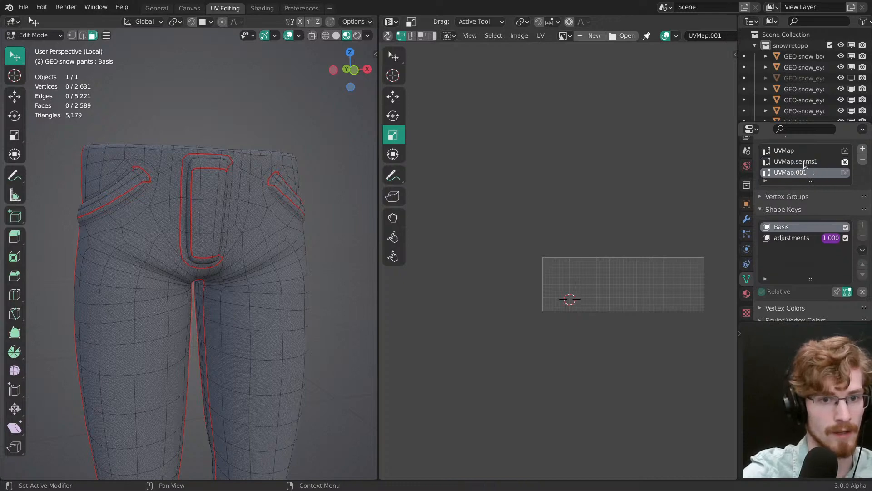
pyautogui.click(804, 163)
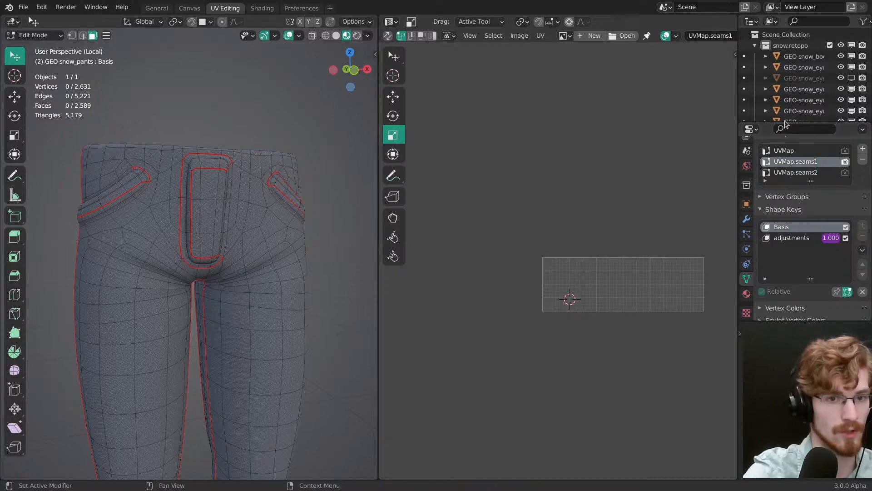
# Step: Switch to the Shading workspace and reselect the UV layer in the snow.pants UV Map node that feeds Separate XYZ
pyautogui.moveTo(499, 258); pyautogui.dragTo(483, 261, button='middle')
pyautogui.moveTo(265, 260); pyautogui.dragTo(240, 253, button='middle')
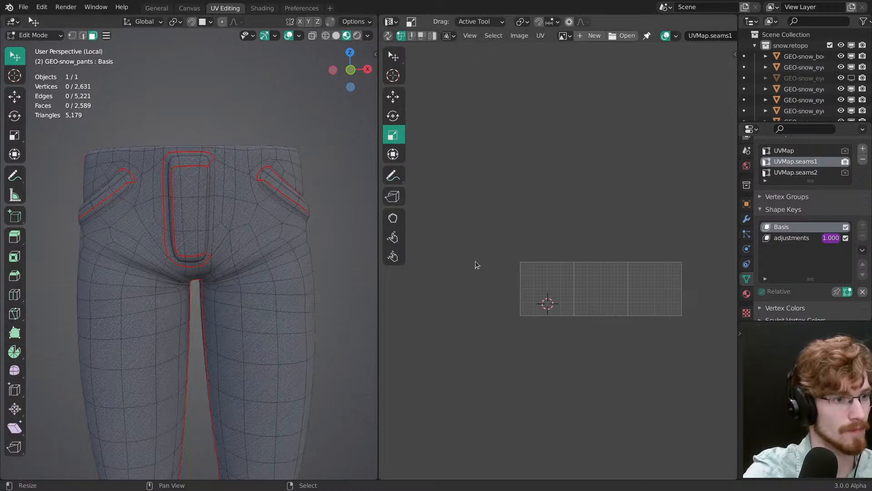
pyautogui.click(262, 8)
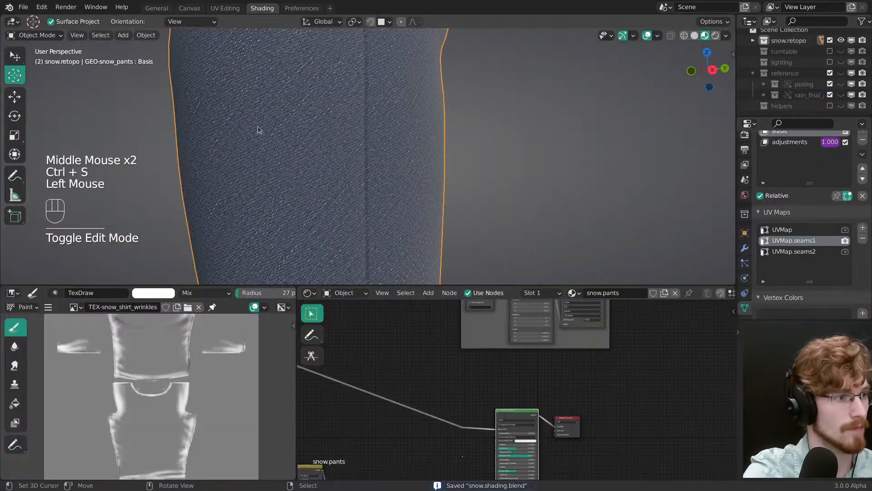
pyautogui.moveTo(258, 126); pyautogui.dragTo(318, 159, button='middle')
pyautogui.keyDown('ctrl'); pyautogui.moveTo(318, 159); pyautogui.dragTo(356, 184, button='middle'); pyautogui.keyUp('ctrl')
pyautogui.moveTo(364, 318); pyautogui.dragTo(461, 405, button='middle')
pyautogui.moveTo(350, 364); pyautogui.dragTo(534, 400, button='middle')
pyautogui.moveTo(399, 368); pyautogui.dragTo(530, 420, button='middle')
pyautogui.moveTo(485, 401); pyautogui.dragTo(462, 386, button='middle')
pyautogui.keyDown('ctrl'); pyautogui.moveTo(461, 386); pyautogui.dragTo(513, 377, button='middle'); pyautogui.keyUp('ctrl')
pyautogui.keyDown('ctrl'); pyautogui.moveTo(514, 377); pyautogui.dragTo(471, 379, button='middle'); pyautogui.keyUp('ctrl')
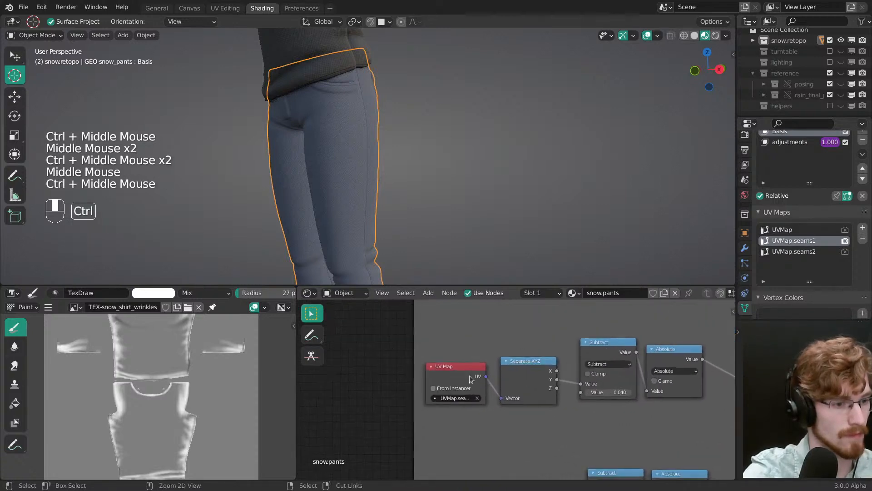
pyautogui.click(460, 398)
pyautogui.click(469, 425)
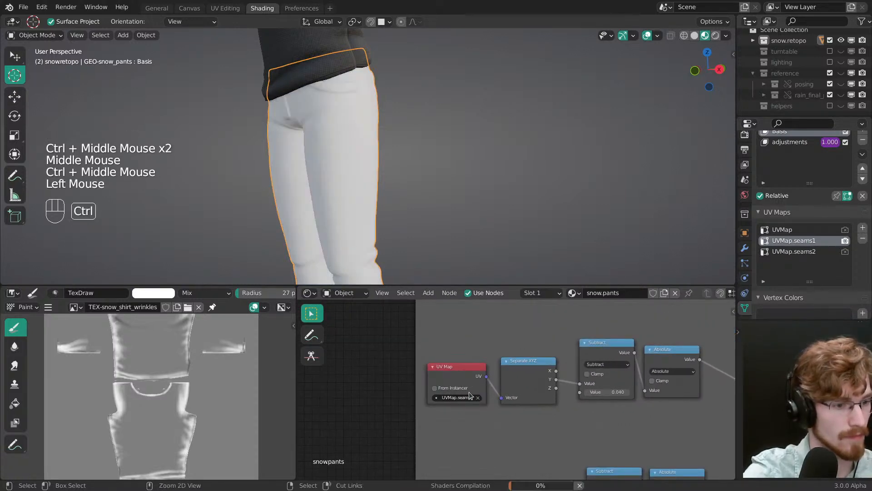
# Step: Examine the remaining seam nodes of the snow.pants material and compare them with the trousers
pyautogui.keyDown('ctrl'); pyautogui.moveTo(471, 423); pyautogui.dragTo(481, 407, button='middle'); pyautogui.keyUp('ctrl')
pyautogui.moveTo(518, 375); pyautogui.dragTo(439, 393, button='middle')
pyautogui.moveTo(525, 407); pyautogui.dragTo(500, 394, button='middle')
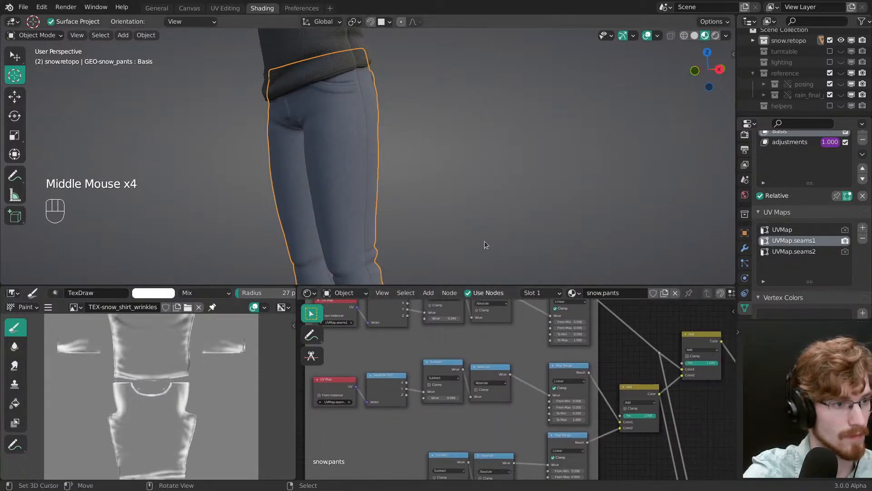
pyautogui.moveTo(485, 240); pyautogui.dragTo(468, 240, button='middle')
pyautogui.moveTo(616, 383); pyautogui.dragTo(516, 372, button='middle')
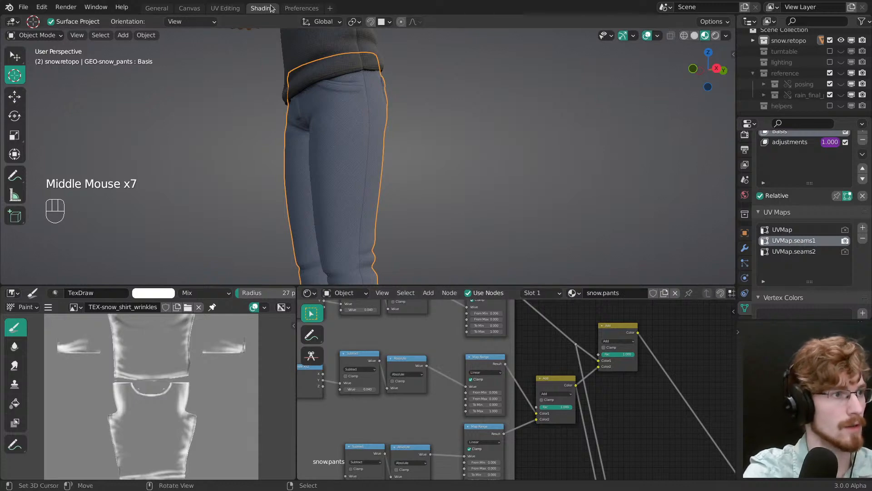
# Step: Return to the UV Editing workspace, select the whole trousers mesh, clear all its seams and unpin its UVs
pyautogui.hotkey('ctrl', 'pageup')
pyautogui.press('a')
pyautogui.moveTo(307, 297); pyautogui.dragTo(269, 249, button='middle')
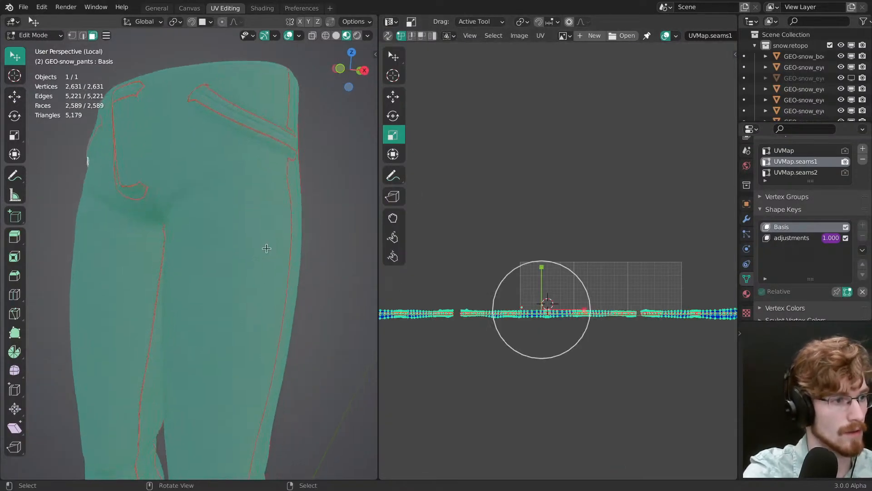
pyautogui.hotkey('ctrl', 'e')
pyautogui.click(252, 251)
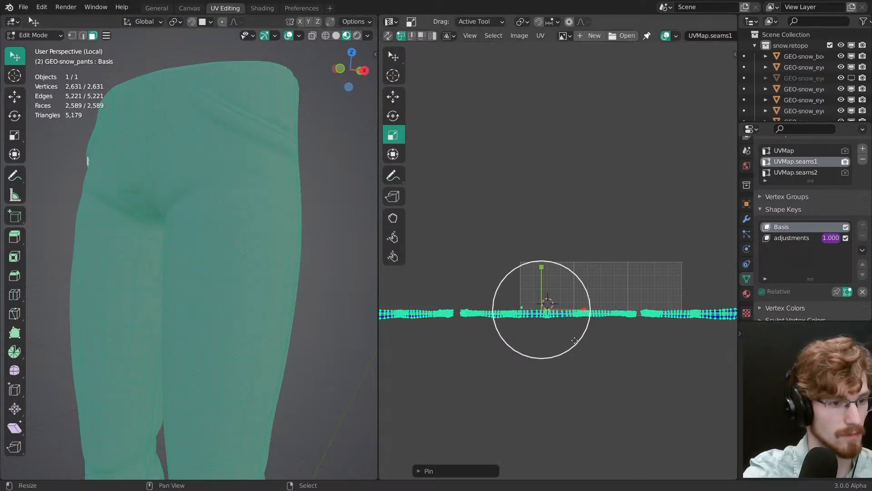
# Step: Collapse all UVs of UVMap.seams1 to a single point at the UV origin, clear the selection and save the file
pyautogui.hotkey('alt', 'a')
pyautogui.press('a')
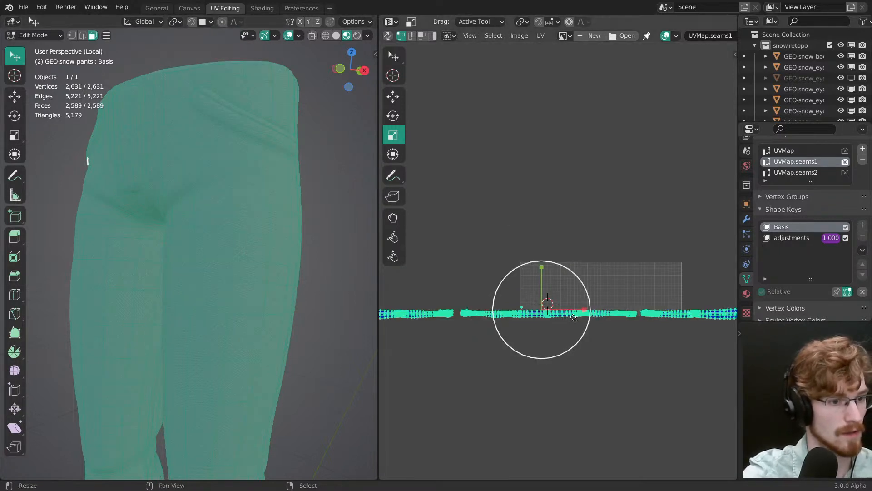
pyautogui.press('s')
pyautogui.click(598, 353)
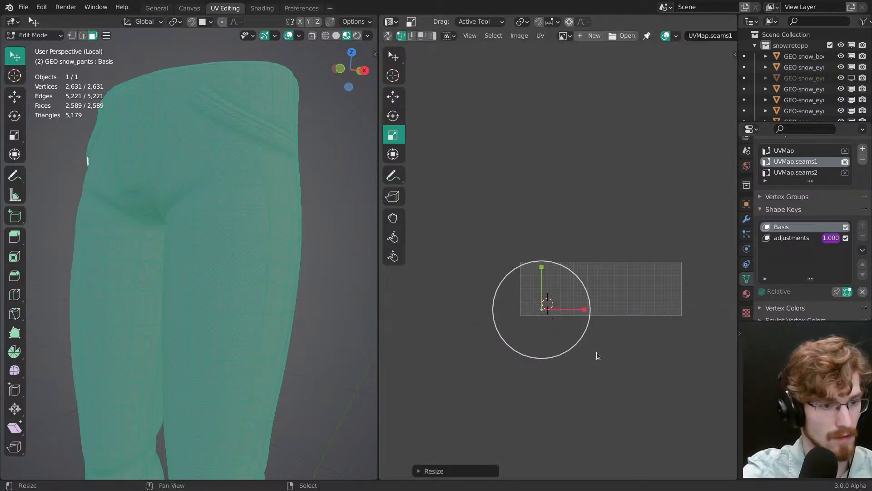
pyautogui.press('g')
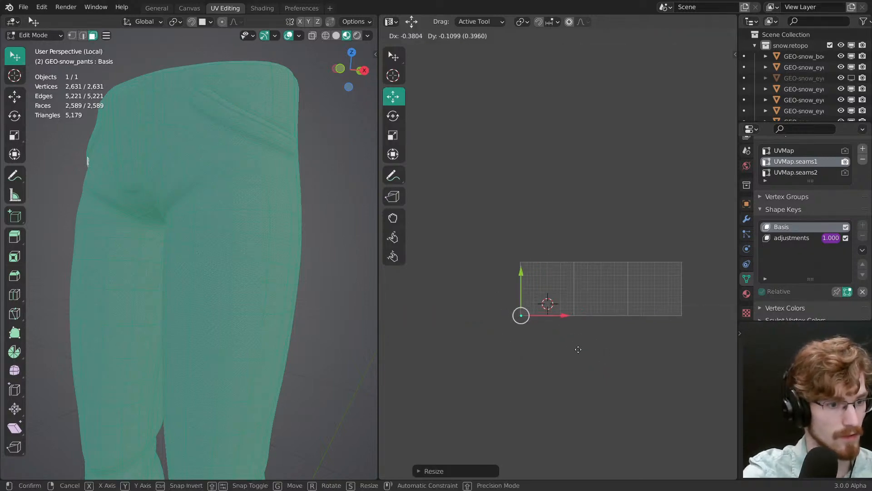
pyautogui.click(578, 349)
pyautogui.hotkey('alt', 'a')
pyautogui.scroll(2, 247, 216)
pyautogui.keyDown('shift'); pyautogui.moveTo(247, 216); pyautogui.dragTo(305, 293, button='middle'); pyautogui.keyUp('shift')
pyautogui.scroll(-2, 264, 268)
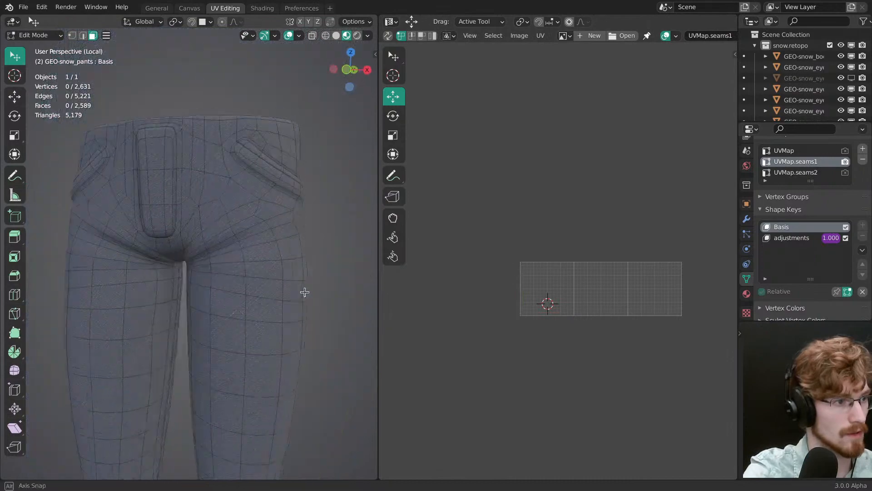
pyautogui.hotkey('ctrl', 's')
# Step: Select the vertical strip of faces along the fly's edge from the waistband down to the crotch of the trousers
pyautogui.scroll(4, 237, 235)
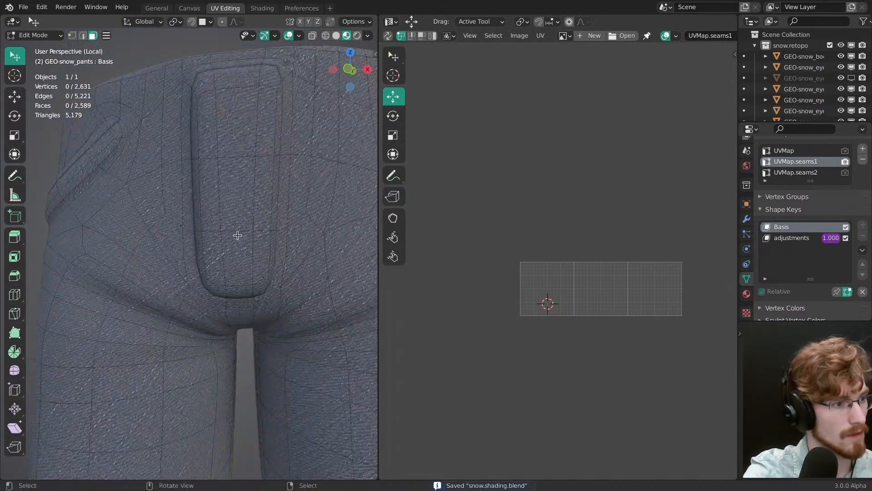
pyautogui.keyDown('alt'); pyautogui.click(265, 234); pyautogui.keyUp('alt')
pyautogui.moveTo(266, 234); pyautogui.dragTo(228, 237, button='middle')
pyautogui.keyDown('alt'); pyautogui.keyDown('shift'); pyautogui.click(229, 205); pyautogui.keyUp('shift'); pyautogui.keyUp('alt')
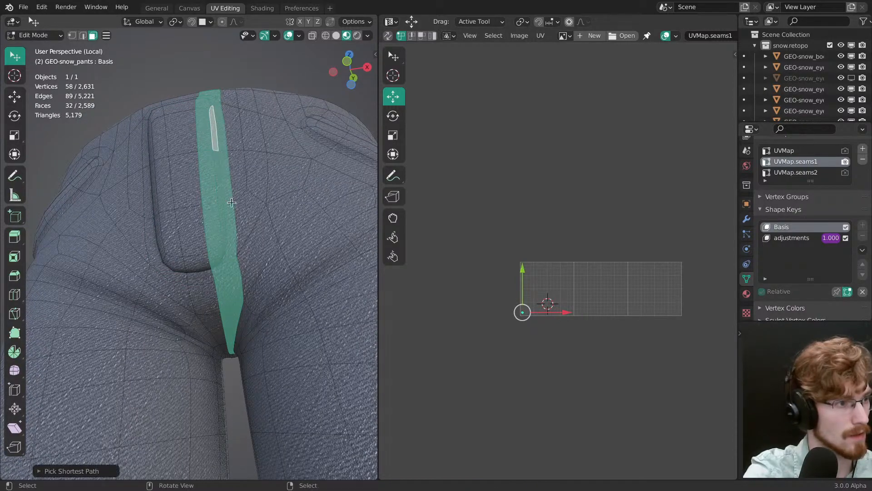
pyautogui.moveTo(231, 203); pyautogui.dragTo(210, 252, button='middle')
pyautogui.keyDown('alt'); pyautogui.click(213, 230); pyautogui.keyUp('alt')
pyautogui.moveTo(210, 187); pyautogui.dragTo(209, 235, button='middle')
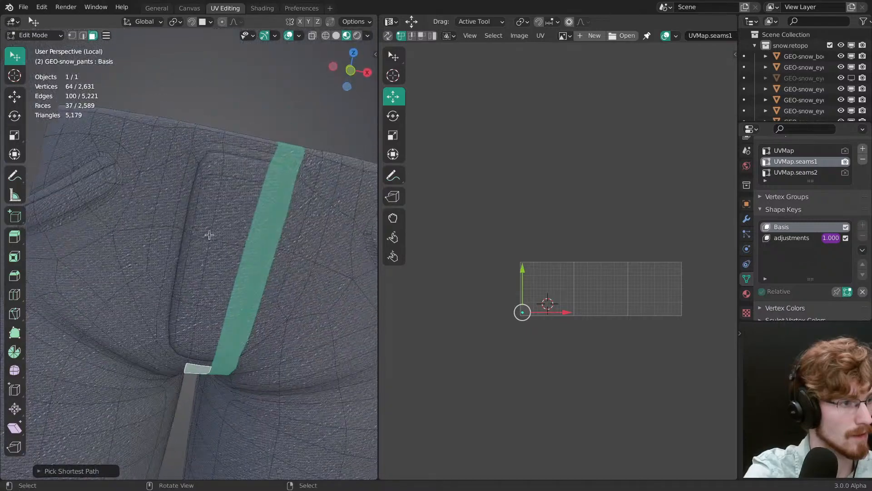
# Step: Extend the face strip through the crotch towards the seat, switch the viewport to solid shading and save the file
pyautogui.keyDown('ctrl'); pyautogui.click(259, 138); pyautogui.keyUp('ctrl')
pyautogui.moveTo(259, 139); pyautogui.dragTo(226, 315, button='middle')
pyautogui.scroll(-4, 226, 315)
pyautogui.scroll(-3, 229, 279)
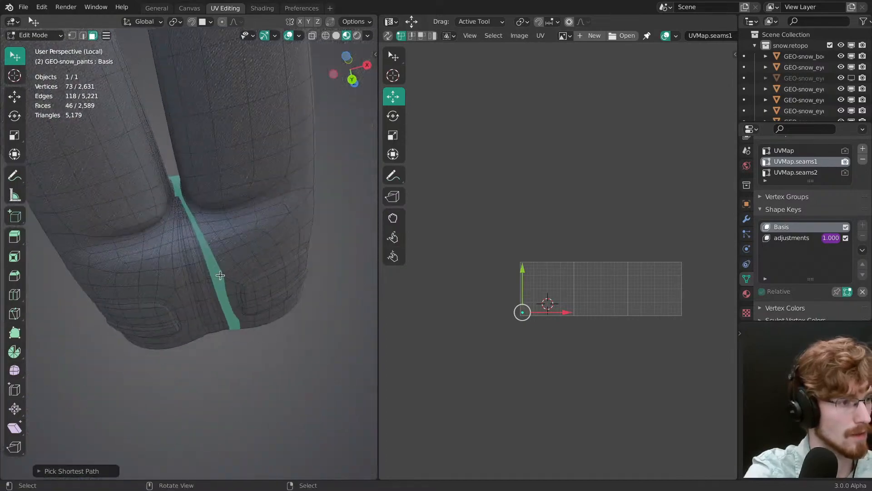
pyautogui.press('z')
pyautogui.click(259, 266)
pyautogui.scroll(3, 259, 266)
pyautogui.moveTo(259, 266)
pyautogui.mouseDown(button='middle')
pyautogui.moveTo(211, 286)
pyautogui.moveTo(181, 152)
pyautogui.mouseUp(button='middle')
pyautogui.hotkey('ctrl', 's')
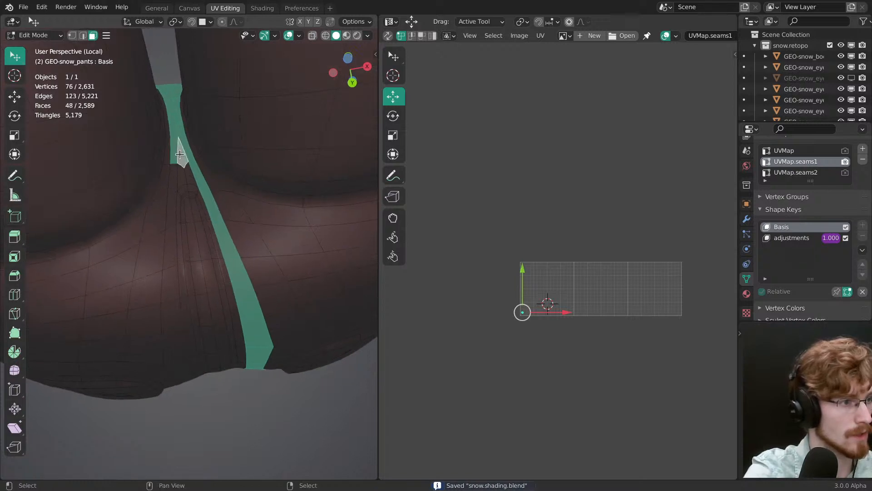
# Step: Add the wide strip of faces along the centre back, from the crotch up to the rear waistband, with circle select
pyautogui.moveTo(214, 250); pyautogui.dragTo(200, 196, button='middle')
pyautogui.press('c')
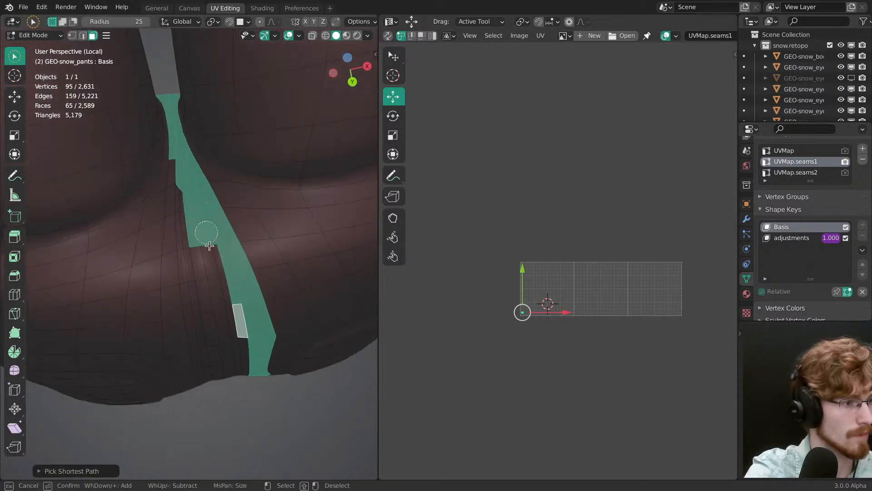
pyautogui.moveTo(209, 245); pyautogui.dragTo(236, 350)
pyautogui.moveTo(231, 324); pyautogui.dragTo(210, 241, button='middle')
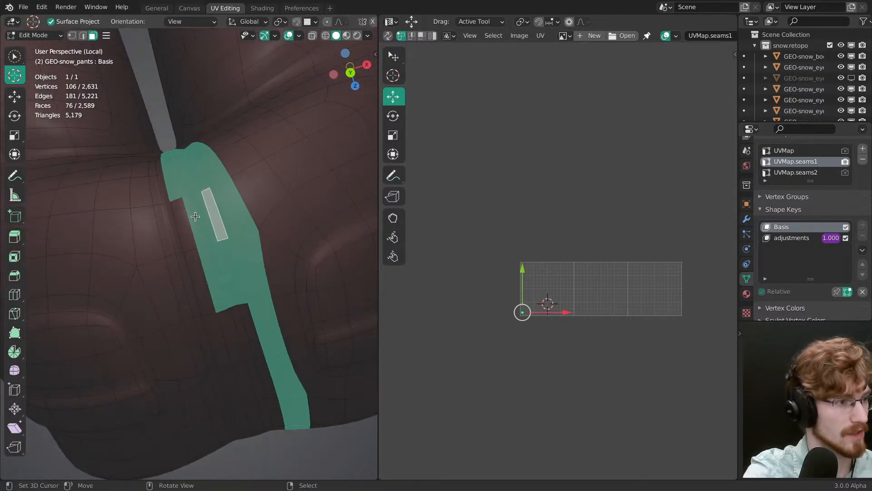
pyautogui.moveTo(240, 331); pyautogui.dragTo(264, 392)
pyautogui.moveTo(264, 392); pyautogui.dragTo(219, 273, button='middle')
pyautogui.moveTo(219, 277); pyautogui.dragTo(279, 382)
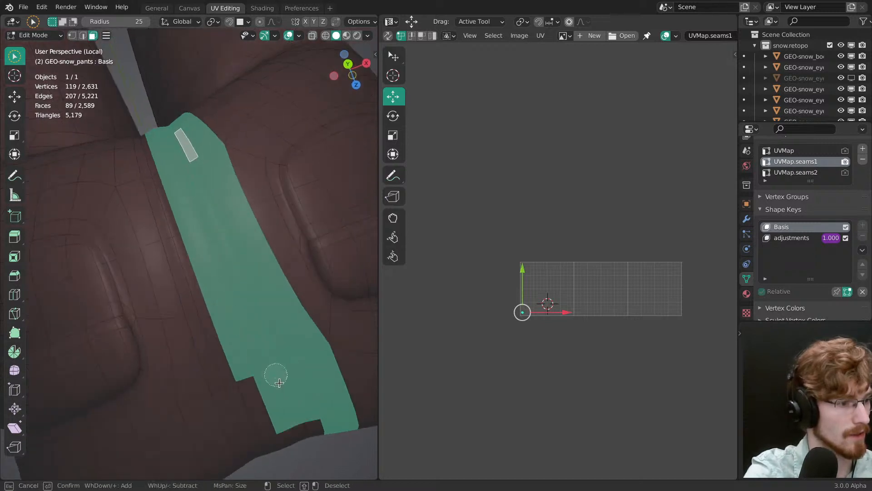
pyautogui.moveTo(286, 406); pyautogui.dragTo(321, 196, button='middle')
# Step: Unwrap the selected front-to-back centre strip in UVMap.seams1 and clear the selection
pyautogui.press('w')
pyautogui.moveTo(187, 143); pyautogui.dragTo(195, 243, button='middle')
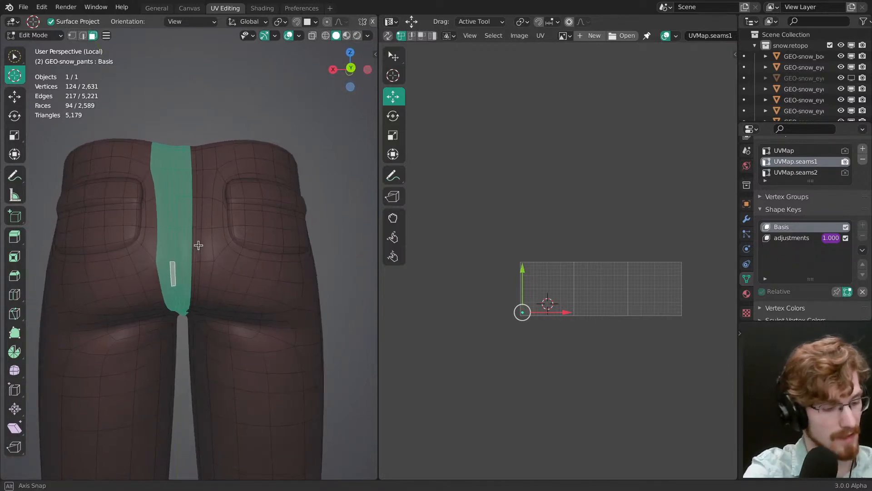
pyautogui.press('u')
pyautogui.click(197, 245)
pyautogui.keyDown('ctrl'); pyautogui.moveTo(459, 391); pyautogui.dragTo(529, 308, button='middle'); pyautogui.keyUp('ctrl')
pyautogui.moveTo(529, 308); pyautogui.dragTo(602, 156, button='middle')
pyautogui.moveTo(191, 250); pyautogui.dragTo(189, 212, button='middle')
pyautogui.hotkey('alt', 'a')
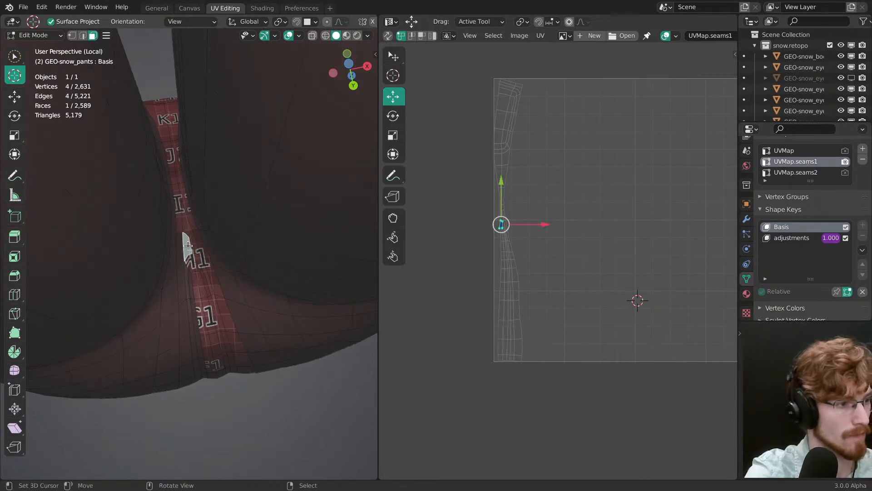
# Step: Try to select all faces linked to a single face at the crotch, and clear the selection
pyautogui.hotkey('ctrl', 'l')
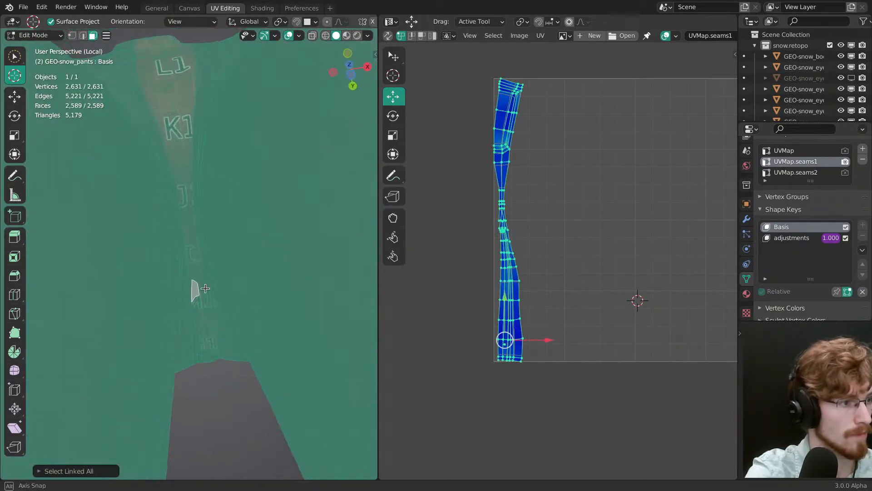
pyautogui.hotkey('alt', 'a')
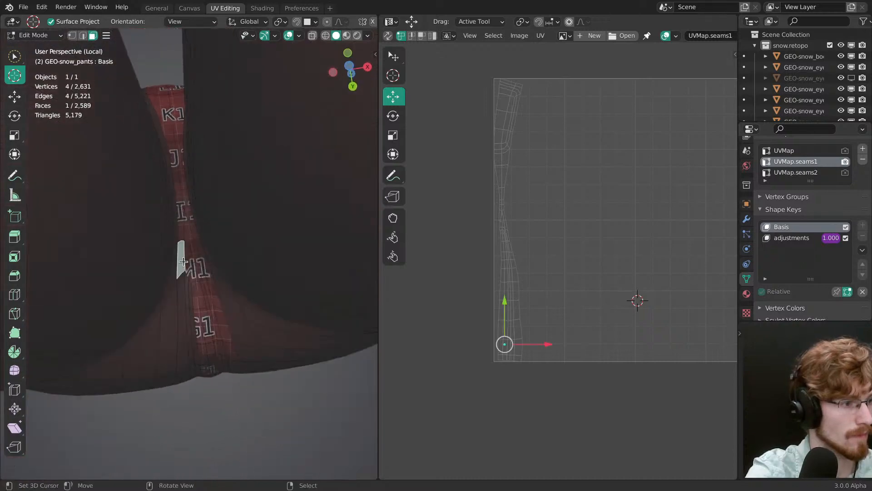
pyautogui.moveTo(183, 261)
pyautogui.mouseDown(button='middle')
pyautogui.moveTo(185, 201)
pyautogui.moveTo(195, 332)
pyautogui.moveTo(228, 362)
pyautogui.moveTo(227, 296)
pyautogui.moveTo(214, 257)
pyautogui.moveTo(185, 241)
pyautogui.moveTo(202, 323)
pyautogui.moveTo(160, 238)
pyautogui.moveTo(177, 214)
pyautogui.mouseUp(button='middle')
pyautogui.hotkey('ctrl', 'l')
pyautogui.hotkey('alt', 'a')
# Step: Switch the viewport to material preview and select the edge loops around the hems of both trouser legs
pyautogui.press('z')
pyautogui.click(200, 291)
pyautogui.scroll(3, 185, 241)
pyautogui.scroll(-4, 185, 241)
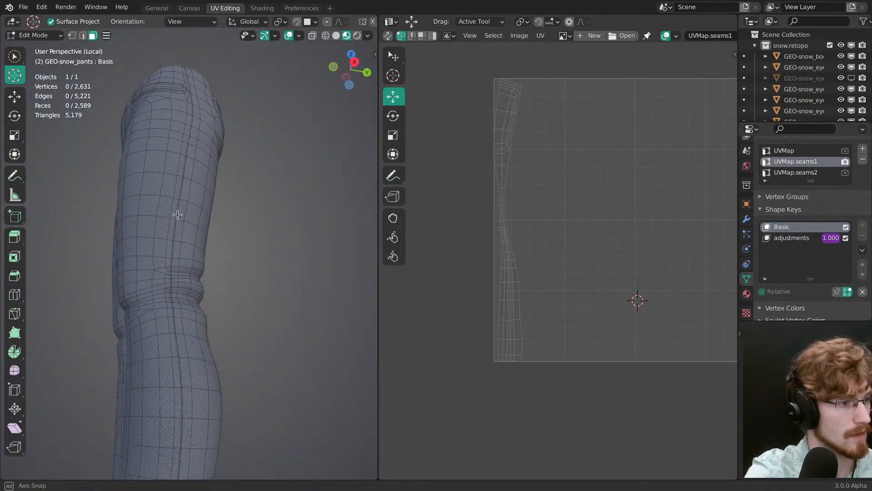
pyautogui.keyDown('shift'); pyautogui.moveTo(182, 432); pyautogui.dragTo(180, 269, button='middle'); pyautogui.keyUp('shift')
pyautogui.keyDown('ctrl'); pyautogui.moveTo(180, 269); pyautogui.dragTo(274, 246, button='middle'); pyautogui.keyUp('ctrl')
pyautogui.keyDown('alt'); pyautogui.click(216, 299); pyautogui.keyUp('alt')
pyautogui.keyDown('alt'); pyautogui.keyDown('shift'); pyautogui.click(227, 277); pyautogui.keyUp('shift'); pyautogui.keyUp('alt')
pyautogui.keyDown('alt'); pyautogui.keyDown('shift'); pyautogui.rightClick(216, 305); pyautogui.keyUp('shift'); pyautogui.keyUp('alt')
pyautogui.keyDown('alt'); pyautogui.rightClick(238, 311); pyautogui.keyUp('alt')
pyautogui.keyDown('alt'); pyautogui.rightClick(219, 299); pyautogui.keyUp('alt')
pyautogui.keyDown('alt'); pyautogui.rightClick(232, 283); pyautogui.keyUp('alt')
pyautogui.moveTo(232, 282); pyautogui.dragTo(260, 219, button='middle')
pyautogui.keyDown('shift'); pyautogui.moveTo(226, 292); pyautogui.dragTo(290, 212, button='middle'); pyautogui.keyUp('shift')
pyautogui.keyDown('shift'); pyautogui.moveTo(185, 381); pyautogui.dragTo(186, 363, button='middle'); pyautogui.keyUp('shift')
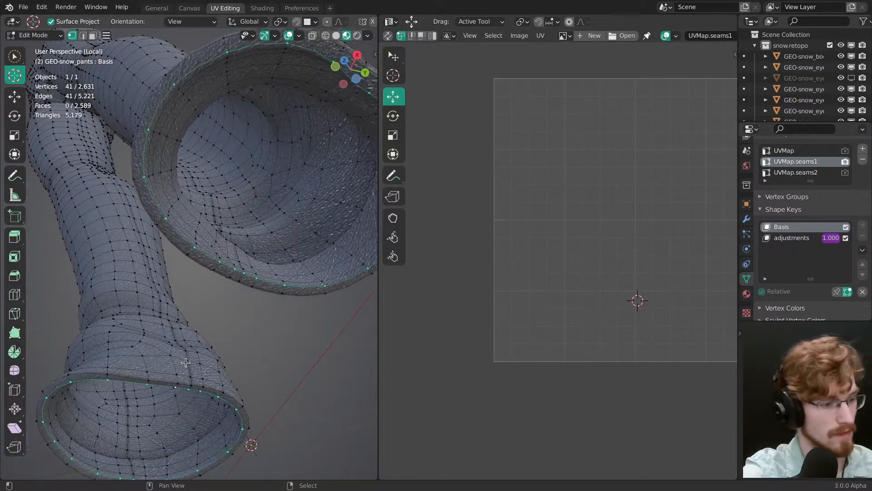
# Step: Grow the hem loops with Select More into bands of faces around both leg openings and unwrap them
pyautogui.press('q')
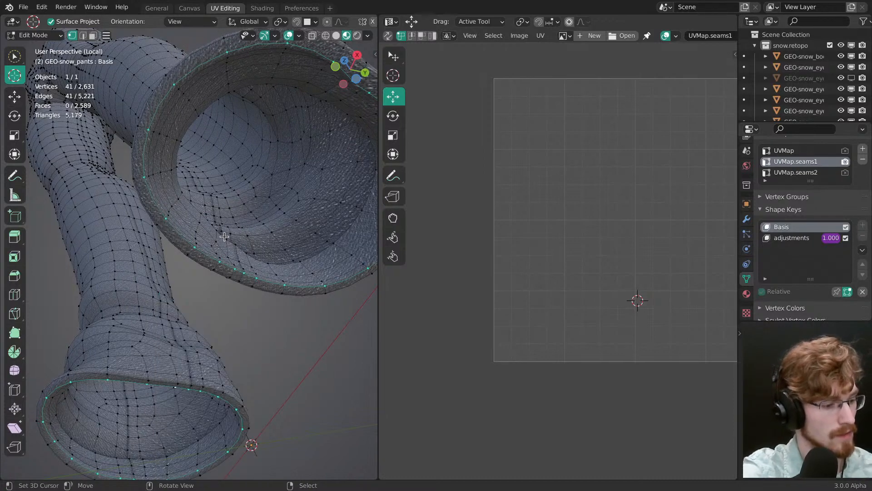
pyautogui.press('F3')
pyautogui.press('Return')
pyautogui.keyDown('shift'); pyautogui.moveTo(268, 254); pyautogui.dragTo(230, 280, button='middle'); pyautogui.keyUp('shift')
pyautogui.press('ctrl+KP_Add')
pyautogui.click(229, 276)
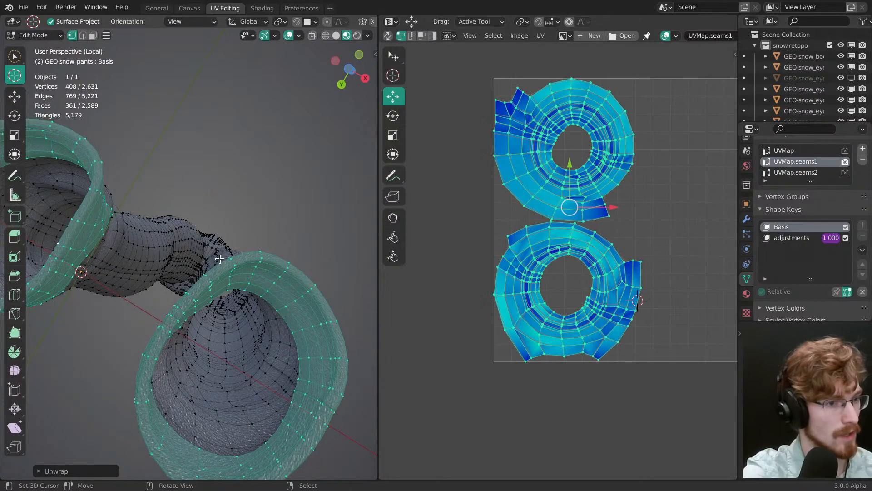
# Step: Return to solid shading, clear the selection and select the edge loop around one front pocket
pyautogui.moveTo(219, 220); pyautogui.dragTo(213, 409, button='middle')
pyautogui.moveTo(197, 266)
pyautogui.keyDown('ctrl'); pyautogui.mouseDown(button='middle')
pyautogui.moveTo(190, 282)
pyautogui.moveTo(189, 271)
pyautogui.mouseUp(button='middle'); pyautogui.keyUp('ctrl')
pyautogui.moveTo(190, 271)
pyautogui.mouseDown(button='middle')
pyautogui.moveTo(182, 260)
pyautogui.moveTo(222, 262)
pyautogui.mouseUp(button='middle')
pyautogui.press('a')
pyautogui.press('z')
pyautogui.hotkey('alt', 'a')
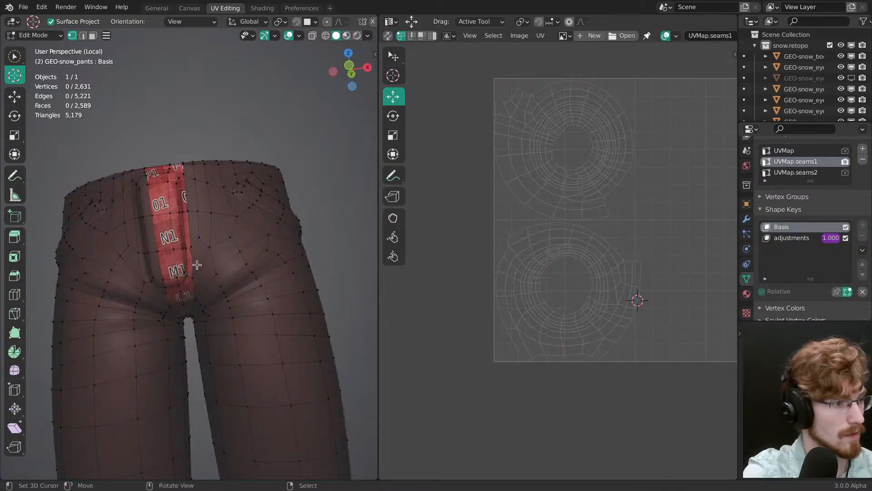
pyautogui.moveTo(200, 318)
pyautogui.mouseDown(button='middle')
pyautogui.moveTo(209, 274)
pyautogui.moveTo(191, 253)
pyautogui.moveTo(186, 171)
pyautogui.moveTo(207, 316)
pyautogui.moveTo(245, 290)
pyautogui.moveTo(236, 346)
pyautogui.moveTo(228, 267)
pyautogui.moveTo(212, 300)
pyautogui.moveTo(192, 245)
pyautogui.moveTo(247, 278)
pyautogui.moveTo(204, 260)
pyautogui.moveTo(226, 267)
pyautogui.mouseUp(button='middle')
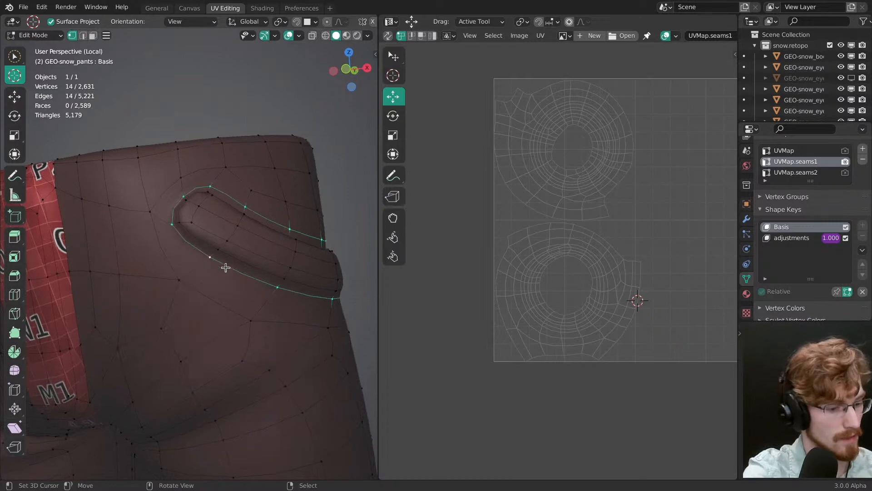
# Step: Grow the front pocket loop with Select More and undo the extra repetition so only one expansion is kept
pyautogui.press('F3')
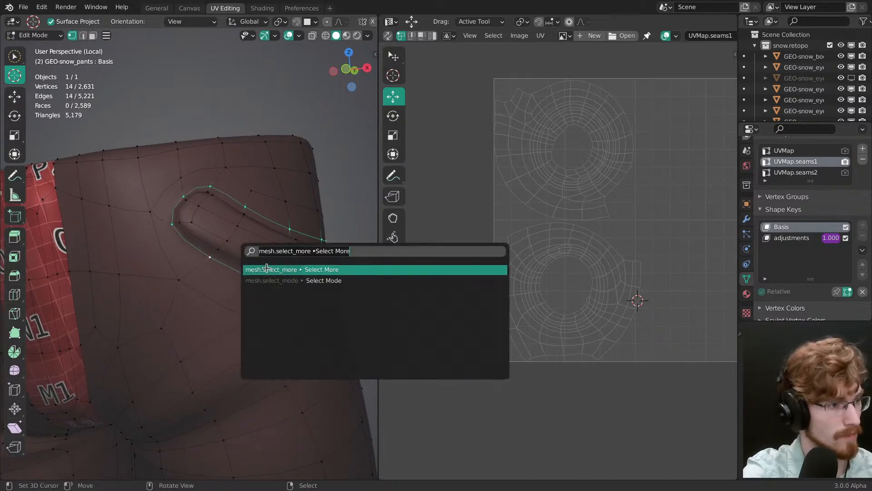
pyautogui.click(267, 269)
pyautogui.moveTo(259, 263); pyautogui.dragTo(256, 282, button='middle')
pyautogui.hotkey('shift', 'r')
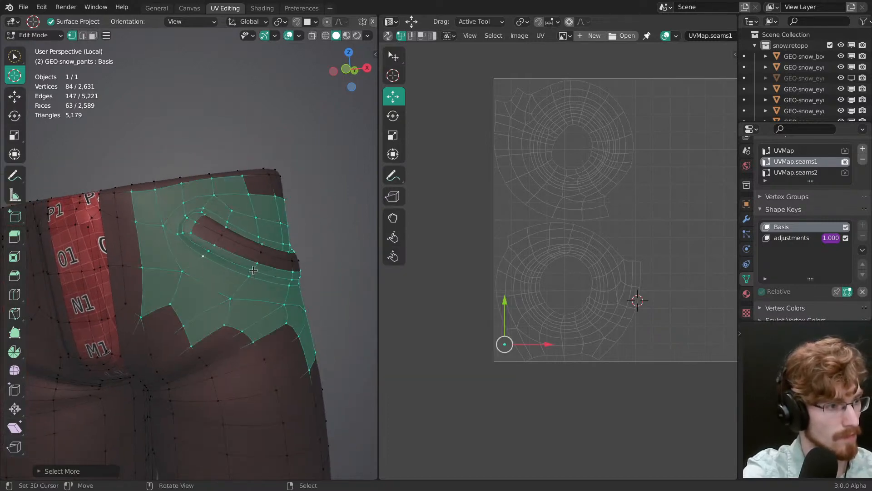
pyautogui.hotkey('ctrl', 'z')
pyautogui.scroll(2, 248, 268)
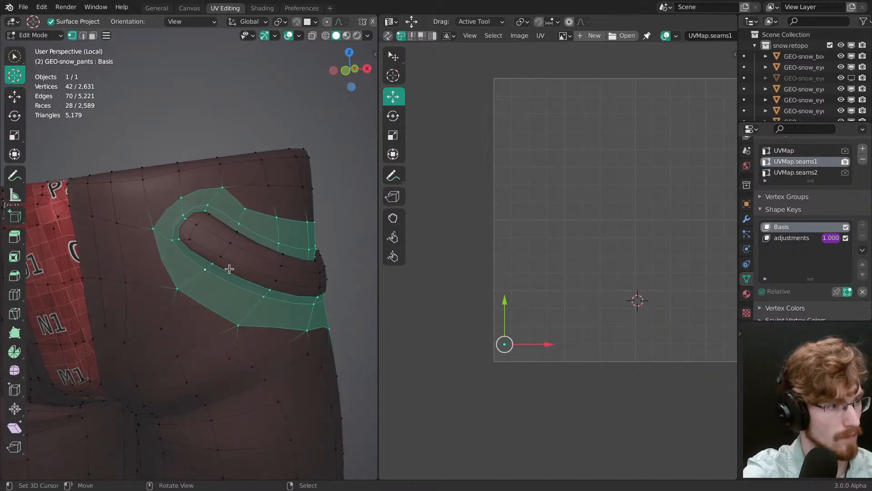
# Step: Add the inner rim face loop to the front pocket selection and unwrap the whole pocket band
pyautogui.press('3')
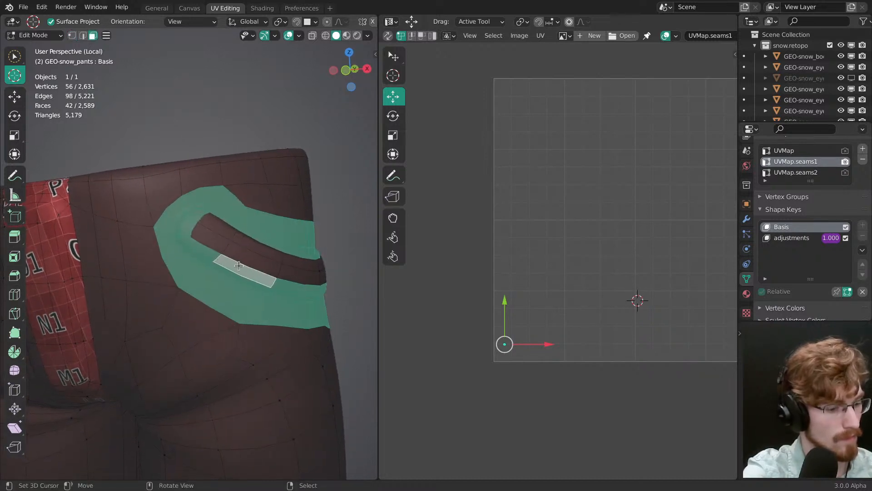
pyautogui.press('u')
pyautogui.click(177, 259)
# Step: Select the edge loop around the opposite front pocket and grow it once with Select More
pyautogui.moveTo(177, 292); pyautogui.dragTo(206, 295, button='middle')
pyautogui.scroll(2, 195, 277)
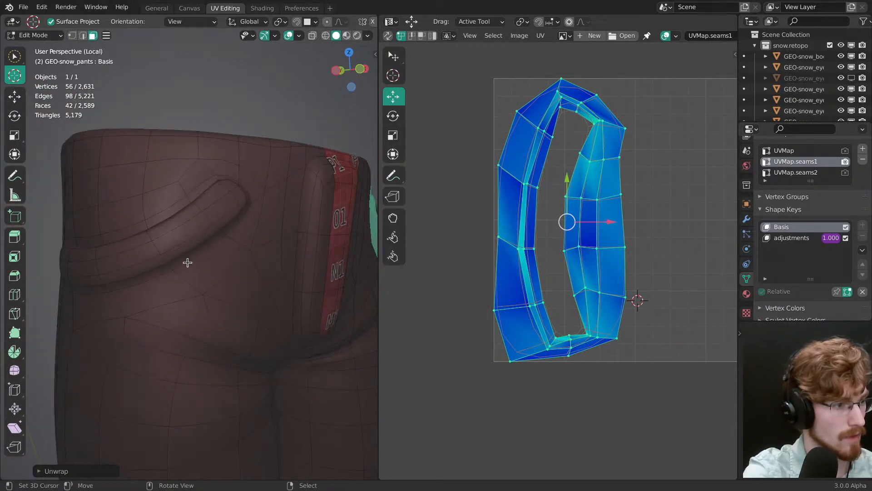
pyautogui.press('1')
pyautogui.keyDown('alt'); pyautogui.click(177, 259); pyautogui.keyUp('alt')
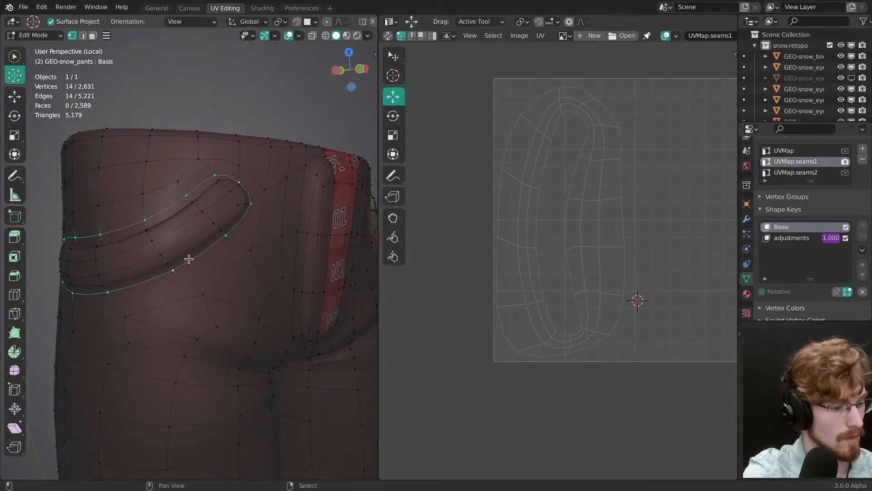
pyautogui.press('F3')
pyautogui.press('Return')
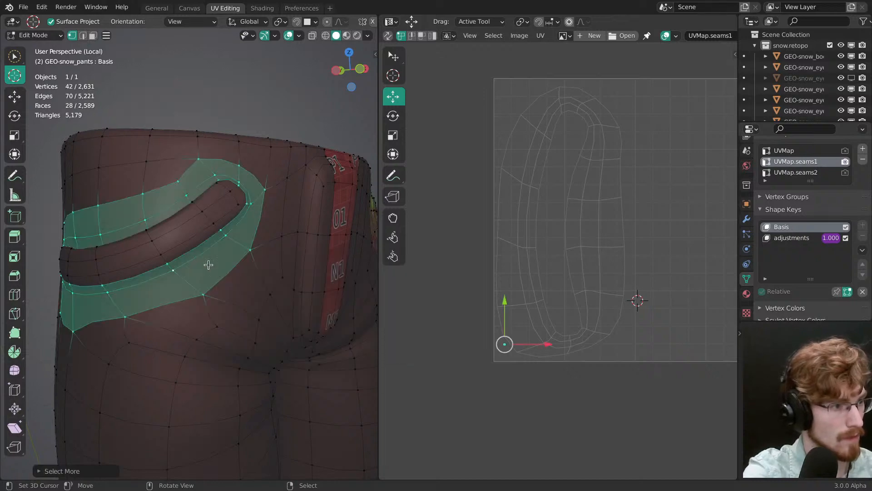
# Step: Add the opposite pocket's inner rim faces to the selection and unwrap that pocket band
pyautogui.press('3')
pyautogui.press('u')
pyautogui.click(239, 241)
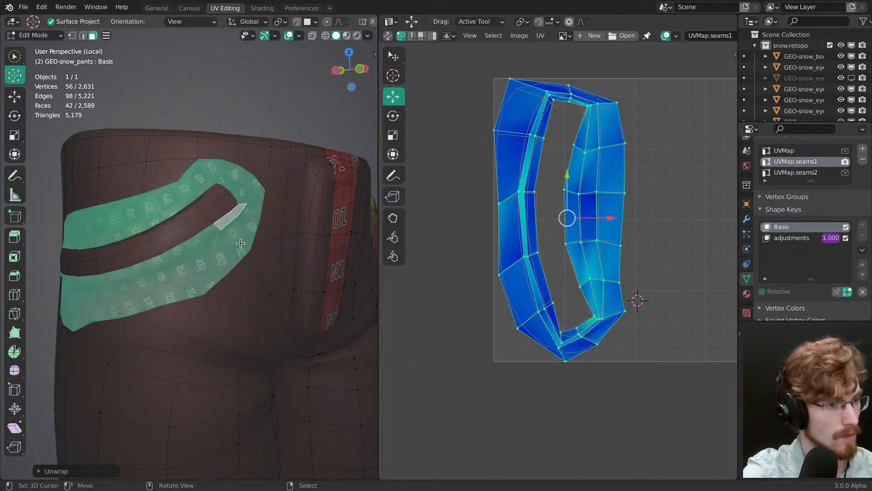
# Step: Clear the selection, examine the hems and back pockets, switch to material preview and save the file
pyautogui.press('a')
pyautogui.moveTo(248, 263); pyautogui.dragTo(205, 237, button='middle')
pyautogui.hotkey('alt', 'a')
pyautogui.keyDown('shift'); pyautogui.moveTo(207, 298); pyautogui.dragTo(253, 286, button='middle'); pyautogui.keyUp('shift')
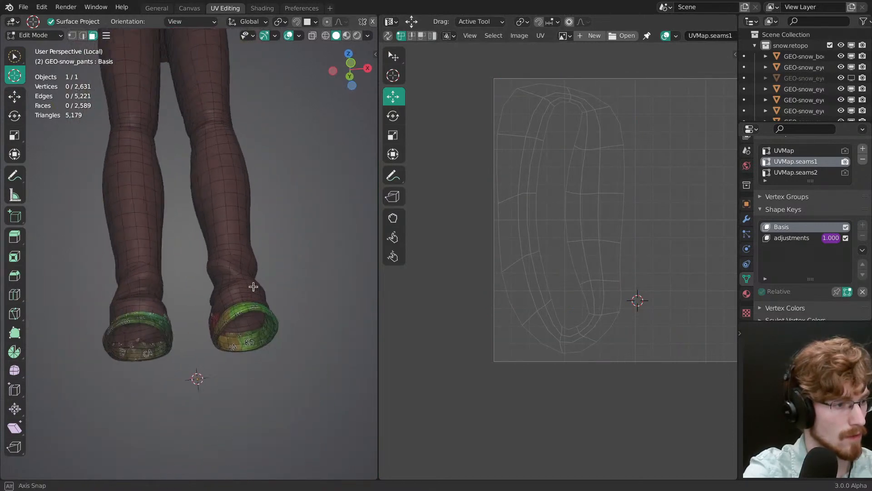
pyautogui.moveTo(255, 227); pyautogui.dragTo(372, 212, button='middle')
pyautogui.keyDown('ctrl'); pyautogui.moveTo(223, 166); pyautogui.dragTo(240, 345, button='middle'); pyautogui.keyUp('ctrl')
pyautogui.keyDown('shift'); pyautogui.moveTo(224, 127); pyautogui.dragTo(228, 233, button='middle'); pyautogui.keyUp('shift')
pyautogui.keyDown('ctrl'); pyautogui.moveTo(225, 277); pyautogui.dragTo(230, 200, button='middle'); pyautogui.keyUp('ctrl')
pyautogui.press('z')
pyautogui.click(221, 264)
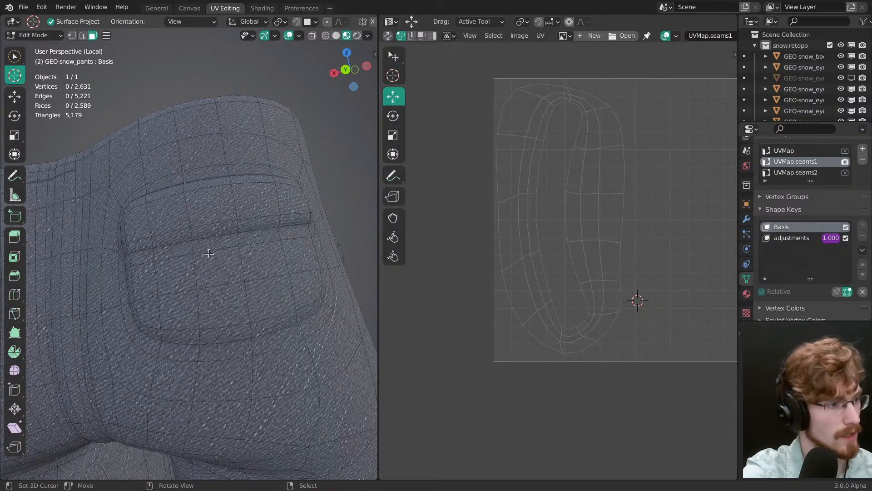
pyautogui.moveTo(209, 253)
pyautogui.mouseDown(button='middle')
pyautogui.moveTo(243, 261)
pyautogui.moveTo(267, 253)
pyautogui.moveTo(319, 335)
pyautogui.moveTo(222, 280)
pyautogui.moveTo(220, 255)
pyautogui.mouseUp(button='middle')
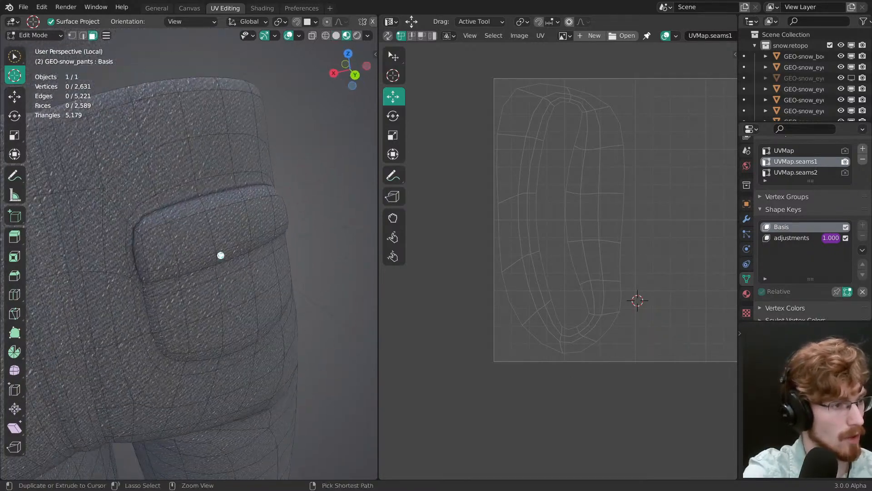
# Step: Swap the two seam layer names by renaming the middle layer UVMap.seams2 and the last layer UVMap.seams1, and deselect the UVs
pyautogui.click(804, 172)
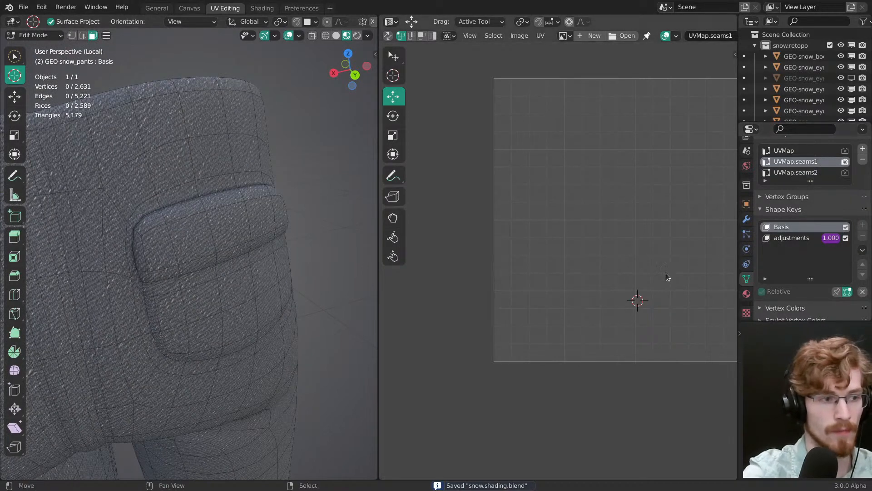
pyautogui.press('a')
pyautogui.click(814, 172)
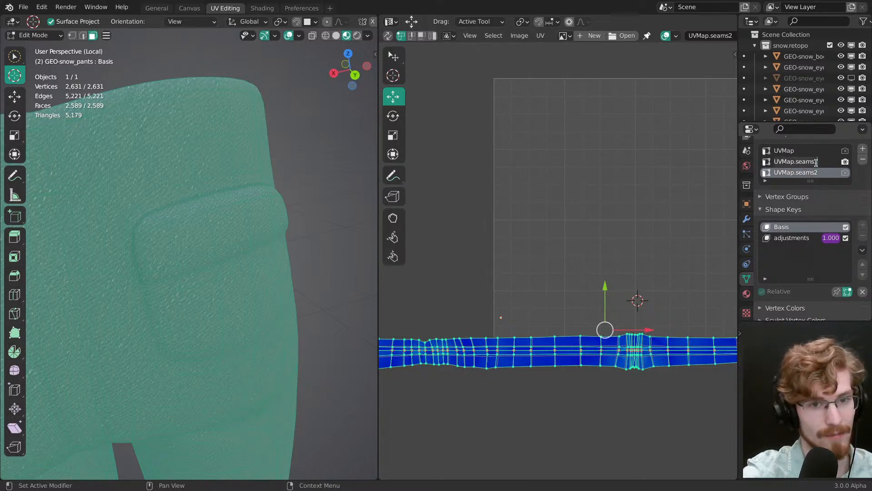
pyautogui.click(816, 161)
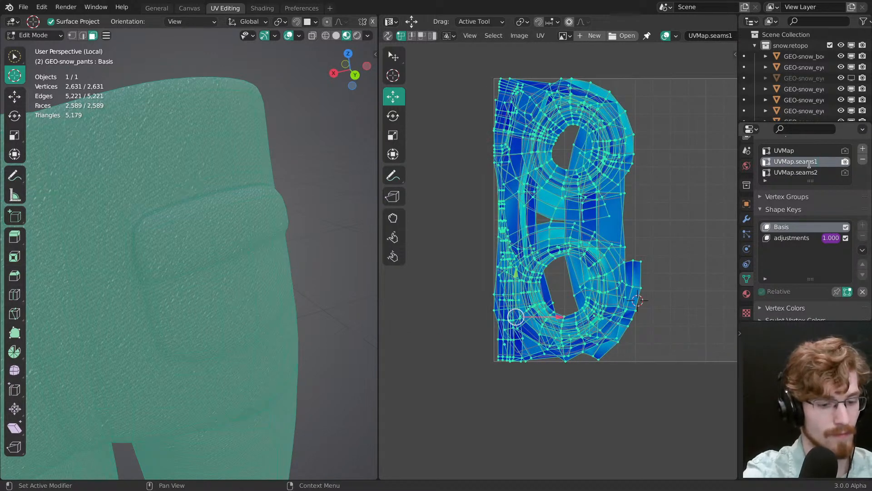
pyautogui.click(815, 173)
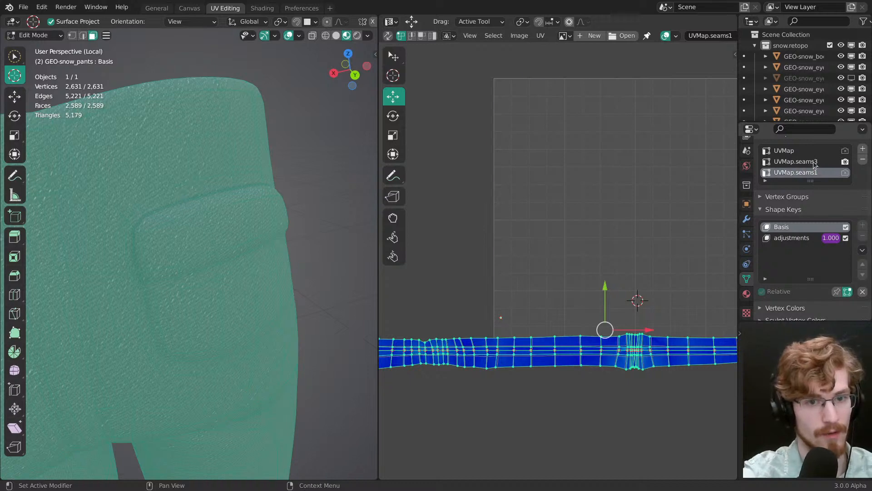
pyautogui.click(815, 161)
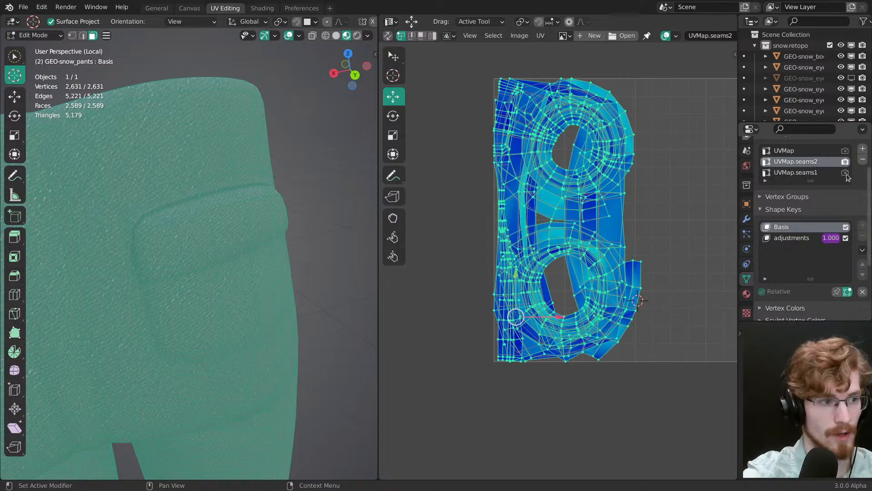
pyautogui.moveTo(466, 278); pyautogui.dragTo(447, 271, button='middle')
pyautogui.hotkey('alt', 'a')
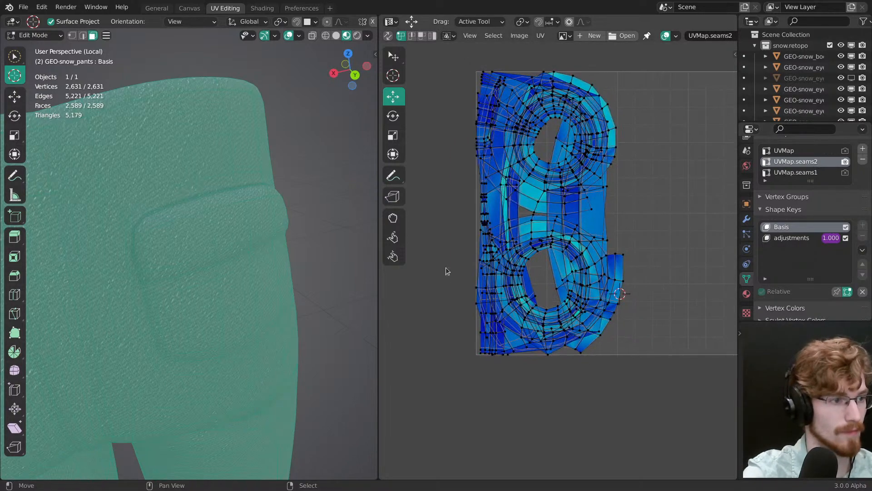
# Step: Clear the mesh selection, save the file, make UVMap.seams1 the active layer and check its UV islands across the pants
pyautogui.moveTo(241, 274)
pyautogui.mouseDown(button='middle')
pyautogui.moveTo(189, 280)
pyautogui.moveTo(255, 247)
pyautogui.moveTo(231, 288)
pyautogui.moveTo(241, 238)
pyautogui.moveTo(272, 245)
pyautogui.mouseUp(button='middle')
pyautogui.hotkey('alt', 'a')
pyautogui.hotkey('ctrl', 's')
pyautogui.click(840, 173)
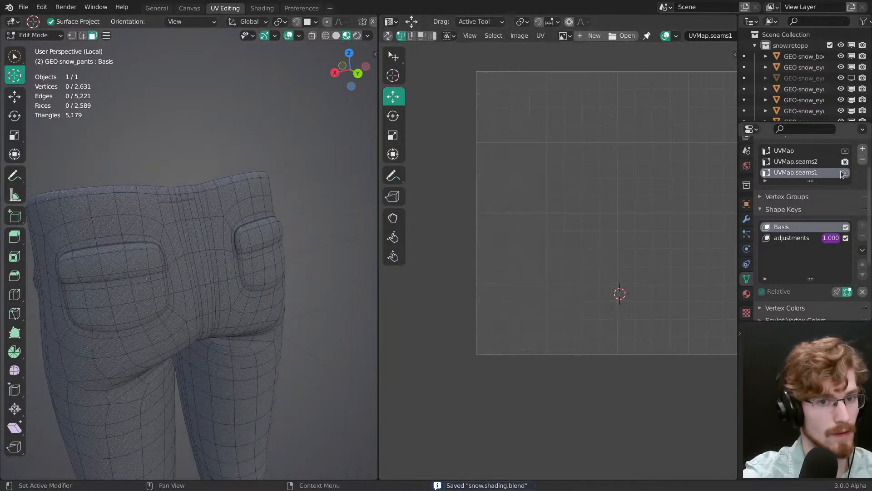
pyautogui.moveTo(214, 291); pyautogui.dragTo(224, 276, button='middle')
pyautogui.press('a')
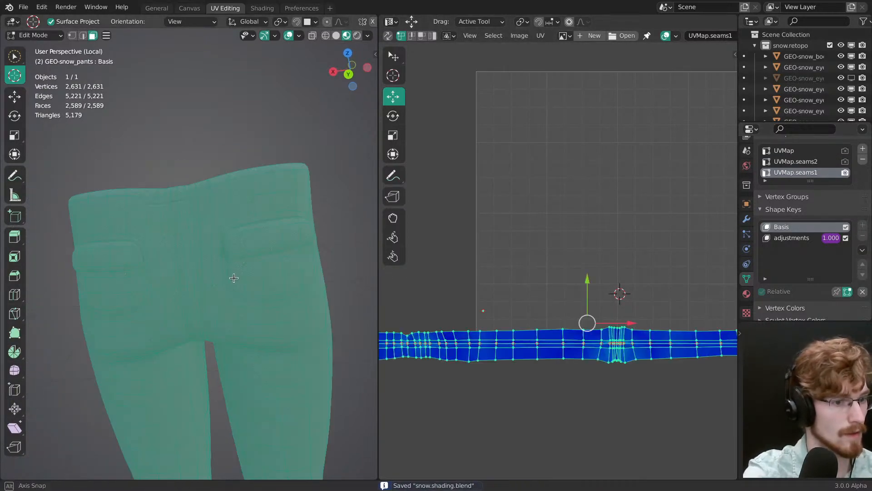
pyautogui.scroll(3, 242, 296)
pyautogui.hotkey('alt', 'a')
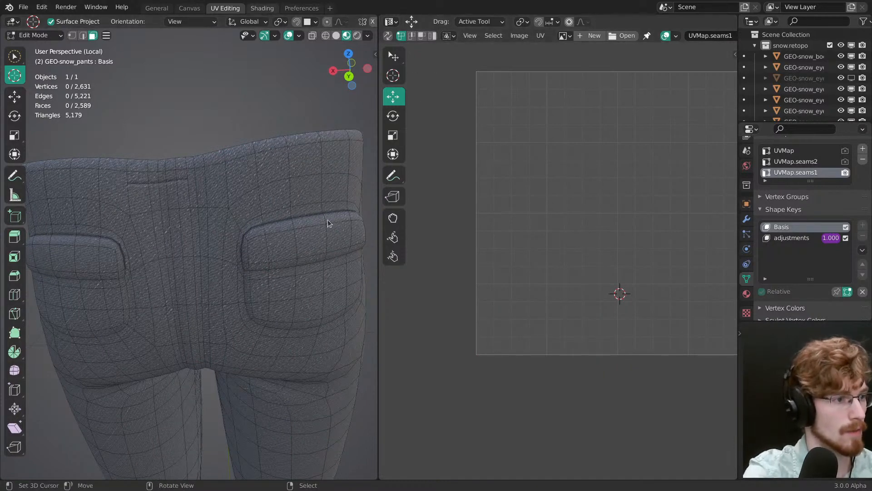
# Step: In the Shading workspace, examine the back pocket denim and the seam UV and Add nodes of the snow.pants material
pyautogui.click(262, 8)
pyautogui.moveTo(278, 182)
pyautogui.mouseDown(button='middle')
pyautogui.moveTo(419, 152)
pyautogui.moveTo(377, 165)
pyautogui.moveTo(345, 150)
pyautogui.mouseUp(button='middle')
pyautogui.moveTo(345, 150)
pyautogui.mouseDown(button='middle')
pyautogui.moveTo(316, 137)
pyautogui.moveTo(374, 195)
pyautogui.moveTo(354, 121)
pyautogui.moveTo(351, 150)
pyautogui.mouseUp(button='middle')
pyautogui.moveTo(351, 150)
pyautogui.keyDown('shift'); pyautogui.mouseDown(button='middle')
pyautogui.moveTo(350, 181)
pyautogui.moveTo(351, 154)
pyautogui.mouseUp(button='middle'); pyautogui.keyUp('shift')
pyautogui.moveTo(351, 155); pyautogui.dragTo(377, 189, button='middle')
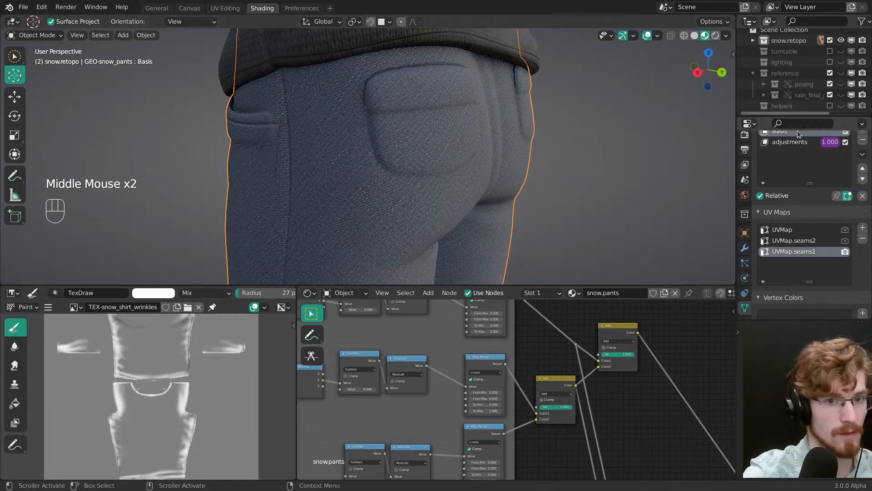
pyautogui.moveTo(532, 333); pyautogui.dragTo(604, 396, button='middle')
pyautogui.click(637, 332)
pyautogui.click(567, 364)
pyautogui.moveTo(518, 391); pyautogui.dragTo(651, 377, button='middle')
pyautogui.moveTo(582, 357); pyautogui.dragTo(511, 369, button='middle')
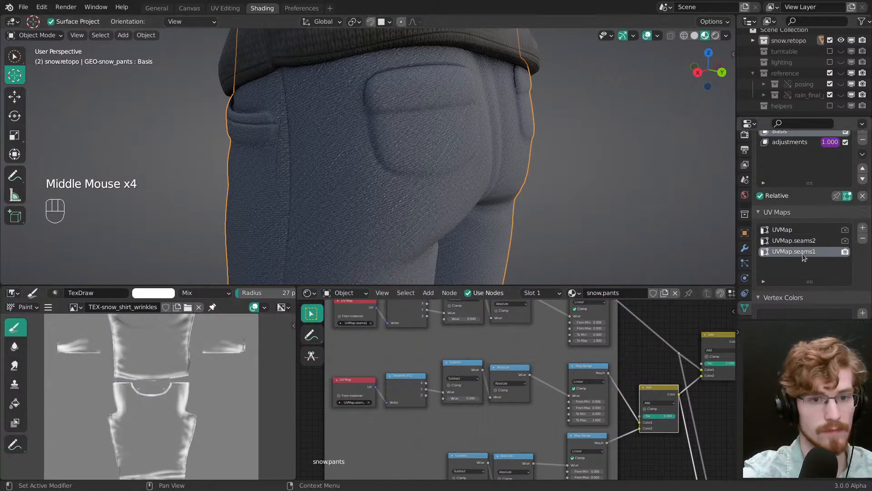
# Step: Return to the UV Editing workspace, select the whole mesh and check the pocket seams with the viewport overlays hidden
pyautogui.click(228, 8)
pyautogui.moveTo(339, 271)
pyautogui.mouseDown(button='middle')
pyautogui.moveTo(274, 269)
pyautogui.moveTo(295, 280)
pyautogui.mouseUp(button='middle')
pyautogui.press('a')
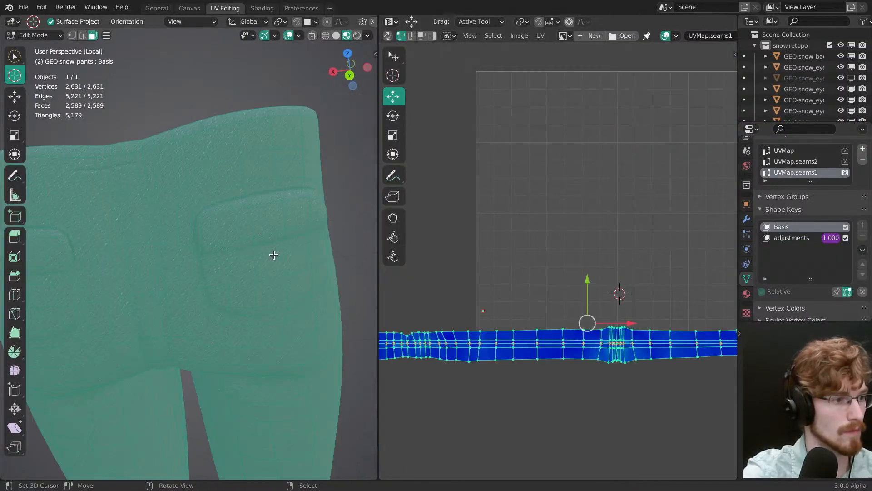
pyautogui.hotkey('shift', 'alt', 'z')
pyautogui.moveTo(267, 212); pyautogui.dragTo(293, 227, button='middle')
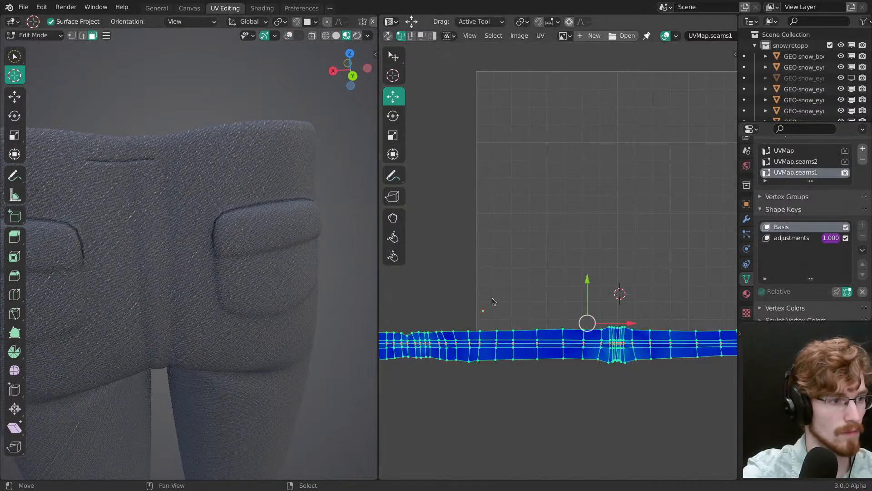
pyautogui.hotkey('shift', 'alt', 'z')
pyautogui.hotkey('ctrl', 'l')
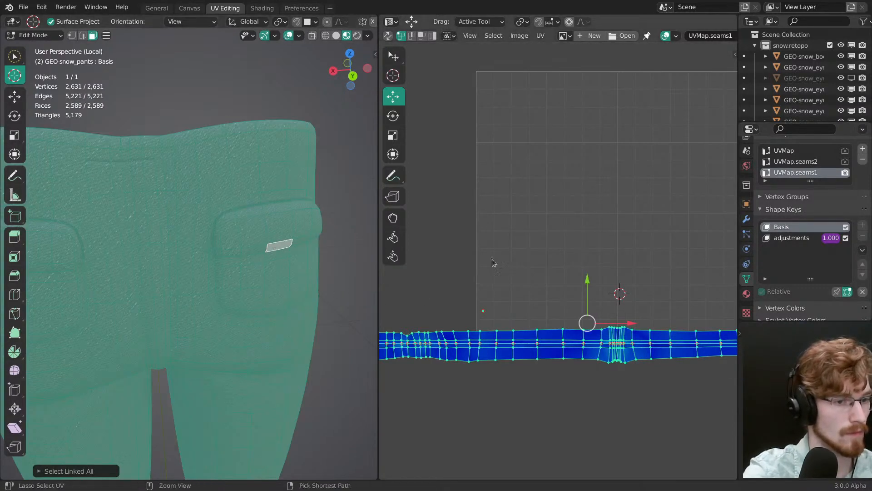
# Step: Turn on UV sync selection and select the two linked UV islands belonging to the back pocket flaps
pyautogui.scroll(-6, 624, 357)
pyautogui.moveTo(641, 334); pyautogui.dragTo(477, 338, button='middle')
pyautogui.moveTo(576, 314); pyautogui.dragTo(498, 312, button='middle')
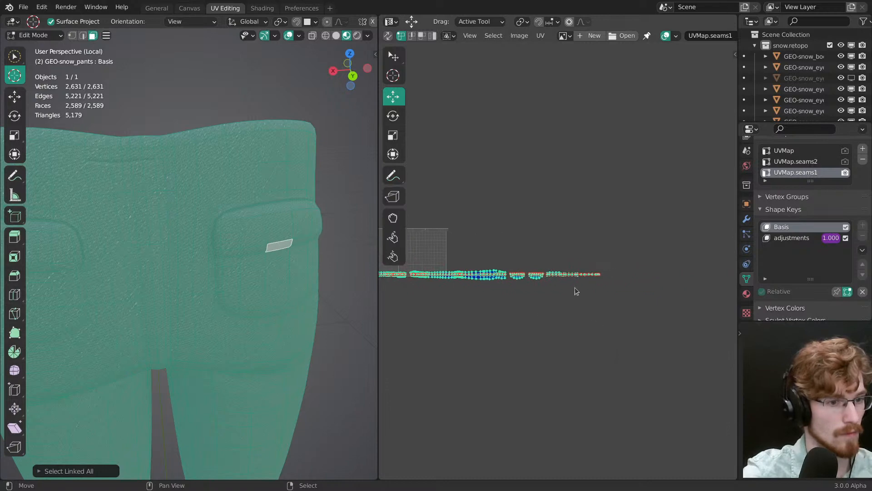
pyautogui.rightClick(538, 278)
pyautogui.click(388, 36)
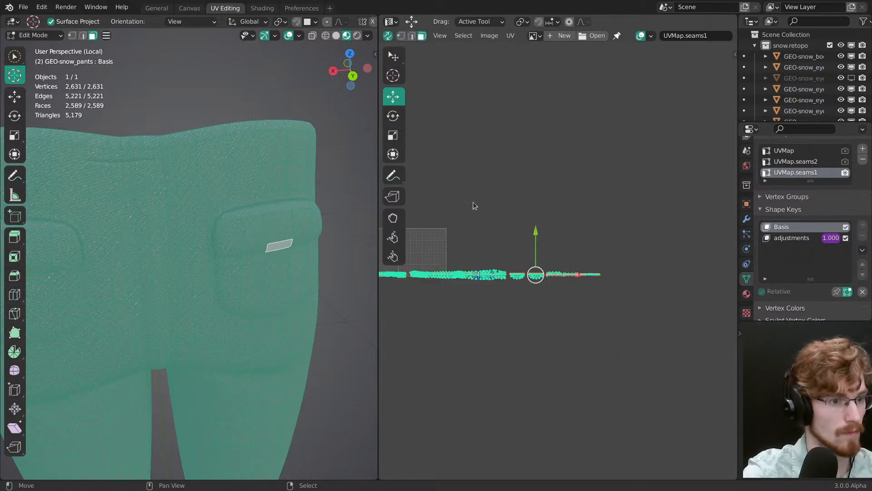
pyautogui.rightClick(534, 278)
pyautogui.press('l')
pyautogui.keyDown('shift'); pyautogui.rightClick(517, 282); pyautogui.keyUp('shift')
pyautogui.press('l')
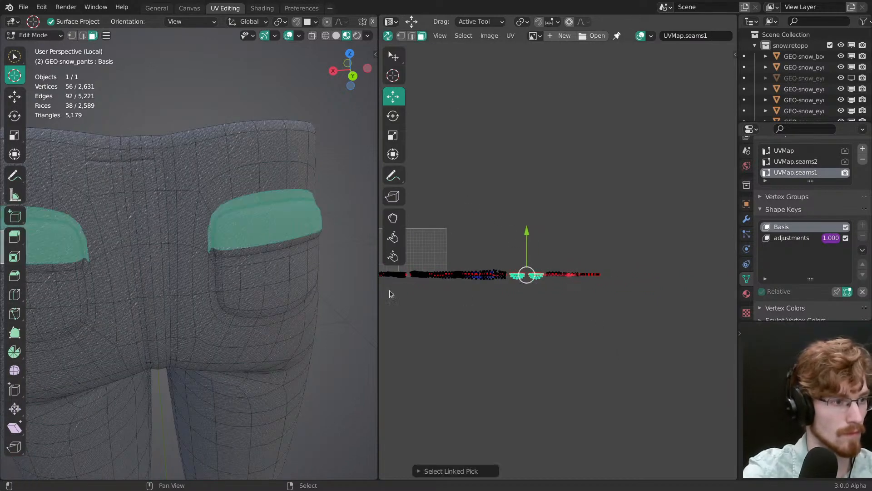
# Step: Try to move both pocket flap islands vertically in UV space while watching the seam line with overlays hidden
pyautogui.keyDown('shift'); pyautogui.moveTo(245, 288); pyautogui.dragTo(274, 292, button='middle'); pyautogui.keyUp('shift')
pyautogui.hotkey('alt', 'shift', 'z')
pyautogui.scroll(3, 282, 231)
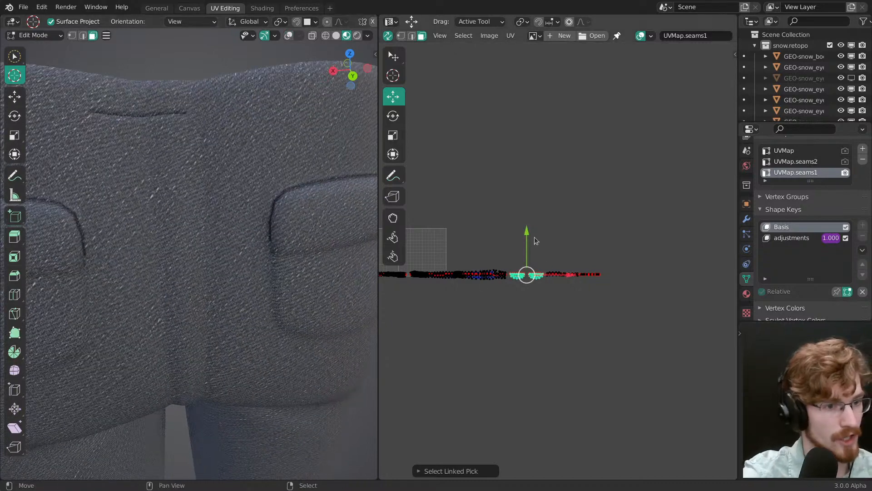
pyautogui.scroll(3, 536, 241)
pyautogui.press('g')
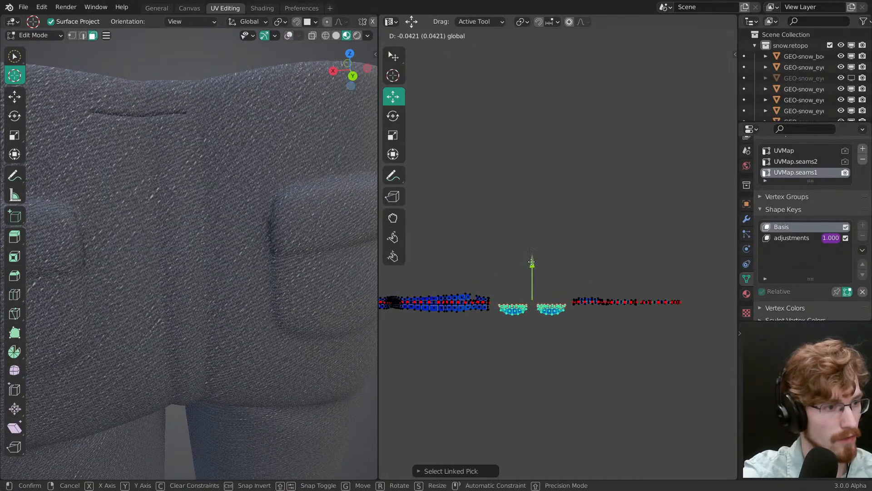
pyautogui.keyDown('shift'); pyautogui.moveTo(531, 262); pyautogui.dragTo(525, 200); pyautogui.keyUp('shift')
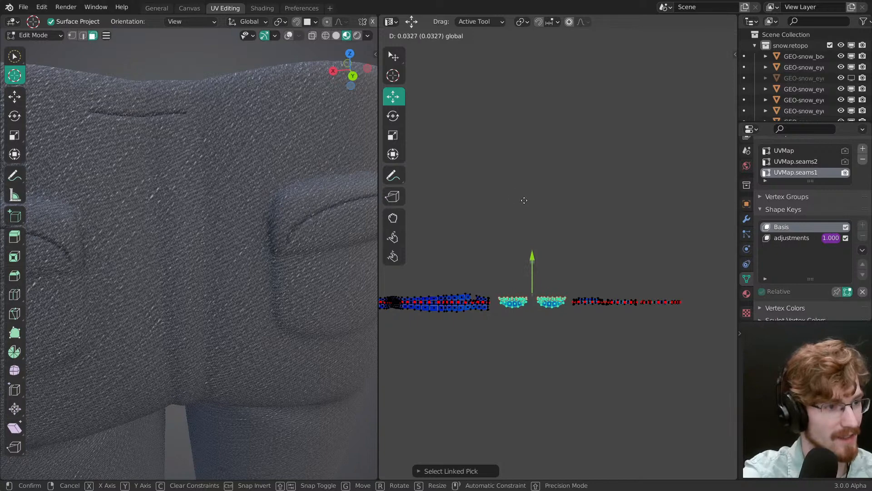
pyautogui.click(526, 218)
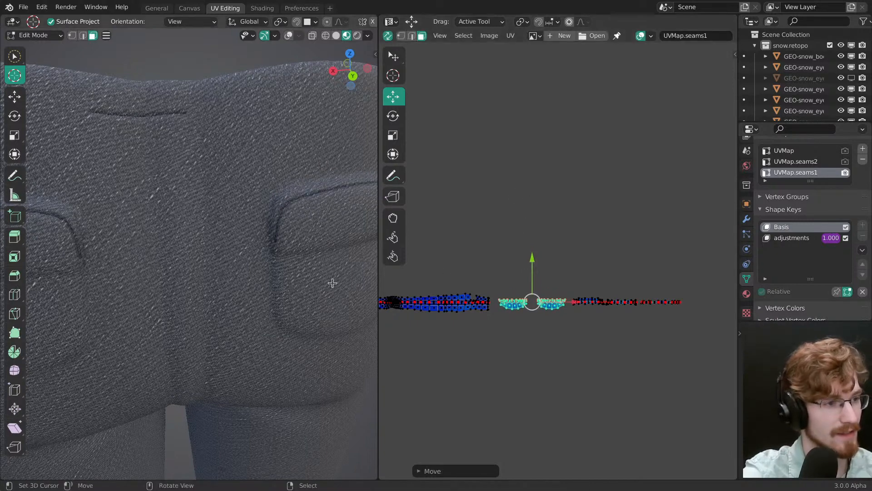
pyautogui.hotkey('ctrl', 'z')
# Step: Switch to the jeans reference board and examine the stitching along the inseam and back pocket
pyautogui.moveTo(293, 279); pyautogui.dragTo(290, 271, button='middle')
pyautogui.hotkey('alt', 'Tab')
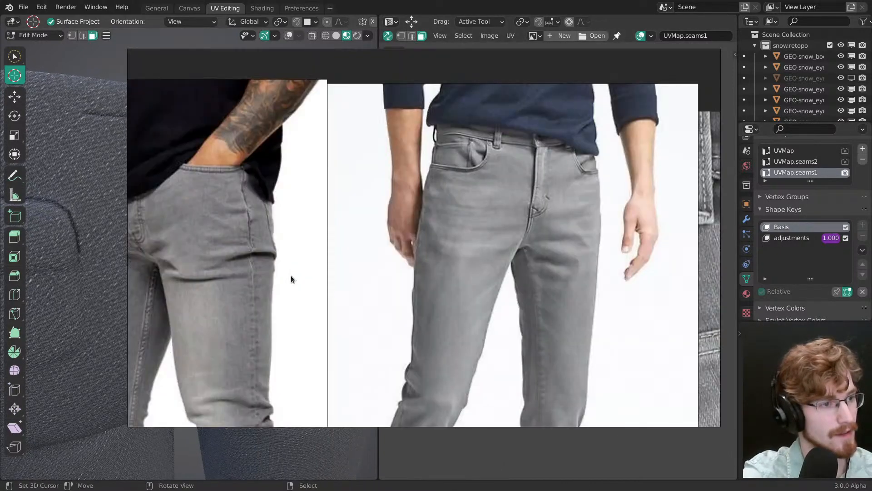
pyautogui.moveTo(569, 305); pyautogui.dragTo(391, 252, button='middle')
pyautogui.scroll(4, 427, 277)
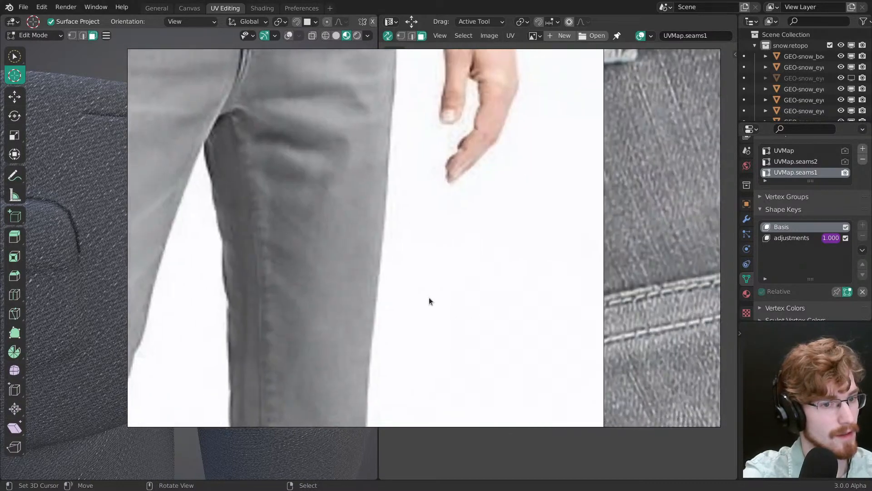
pyautogui.moveTo(481, 322); pyautogui.dragTo(378, 277, button='middle')
pyautogui.scroll(3, 378, 277)
pyautogui.scroll(-6, 379, 280)
pyautogui.moveTo(442, 270); pyautogui.dragTo(383, 236, button='middle')
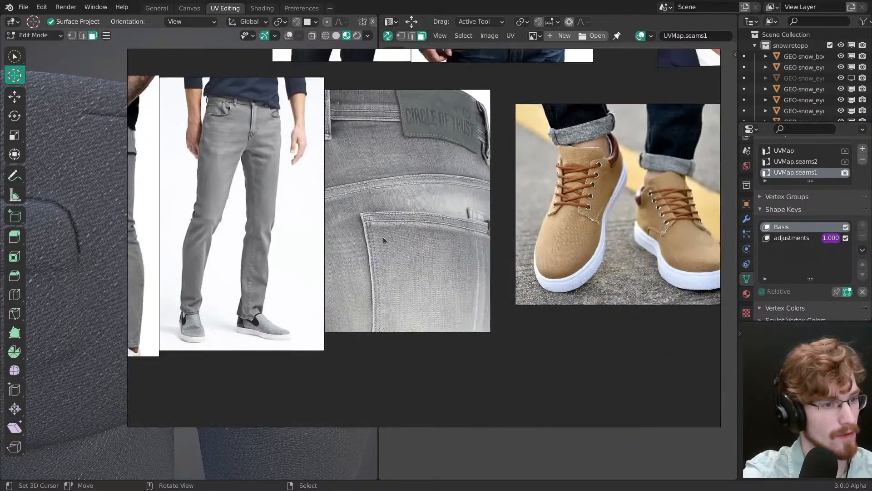
pyautogui.hotkey('alt', 'Tab')
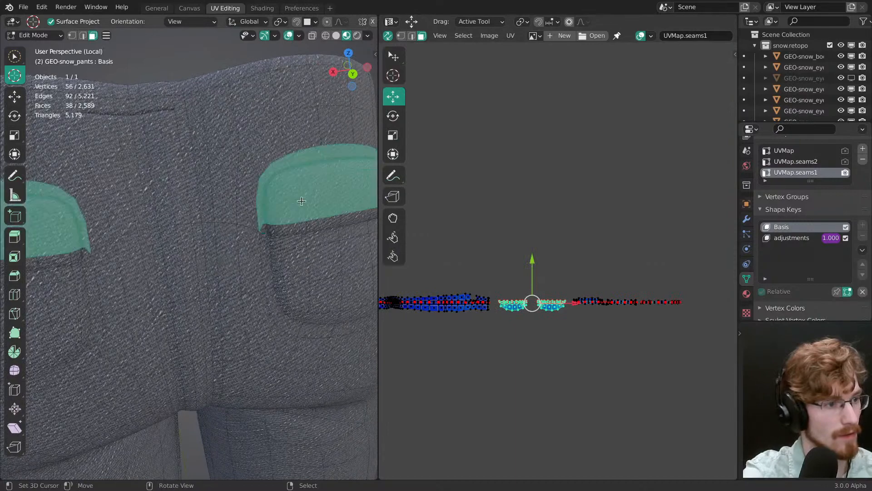
pyautogui.hotkey('alt', 'Tab')
pyautogui.hotkey('alt', 'Tab')
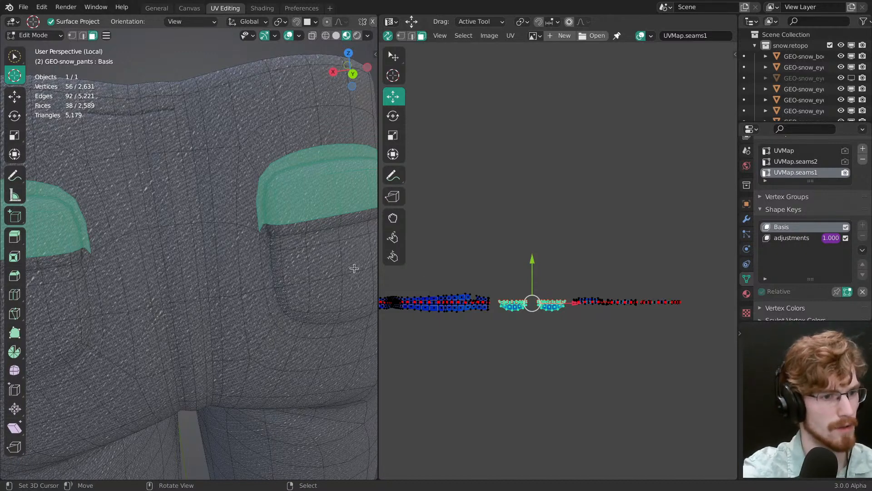
# Step: Clear the pocket flap selection and switch to vertex selection for editing the flap islands
pyautogui.scroll(5, 540, 252)
pyautogui.moveTo(543, 274); pyautogui.dragTo(555, 132, button='middle')
pyautogui.scroll(2, 537, 192)
pyautogui.hotkey('alt', 'a')
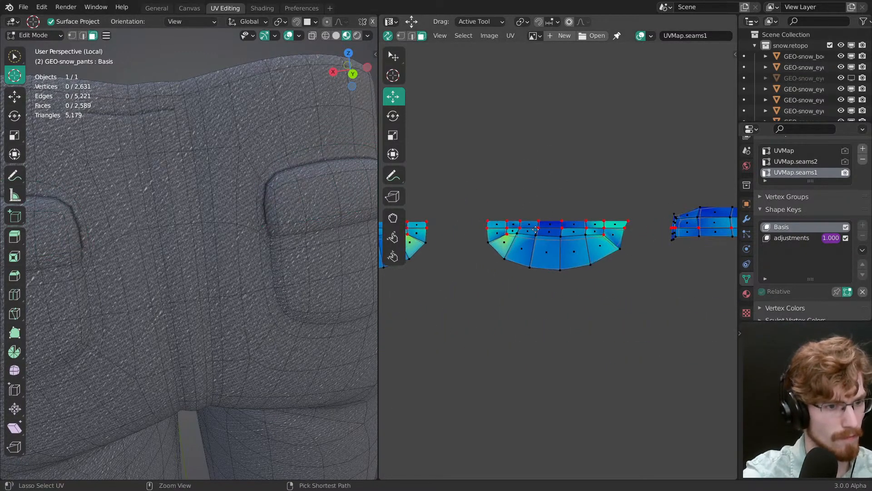
pyautogui.keyDown('ctrl'); pyautogui.moveTo(535, 229); pyautogui.dragTo(628, 249, button='middle'); pyautogui.keyUp('ctrl')
pyautogui.keyDown('ctrl'); pyautogui.moveTo(627, 249); pyautogui.dragTo(625, 265, button='middle'); pyautogui.keyUp('ctrl')
# Step: Select all UVs and generate mesh seams from the existing UV islands
pyautogui.click(510, 35)
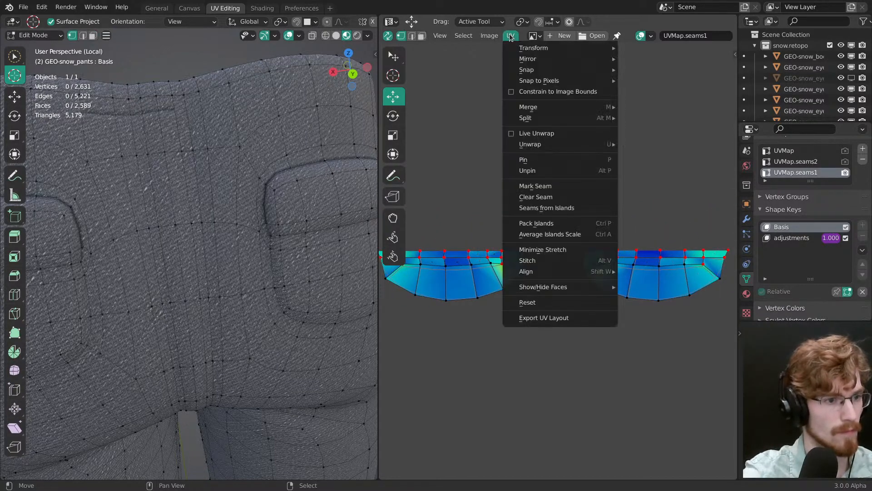
pyautogui.click(510, 36)
pyautogui.press('a')
pyautogui.press('u')
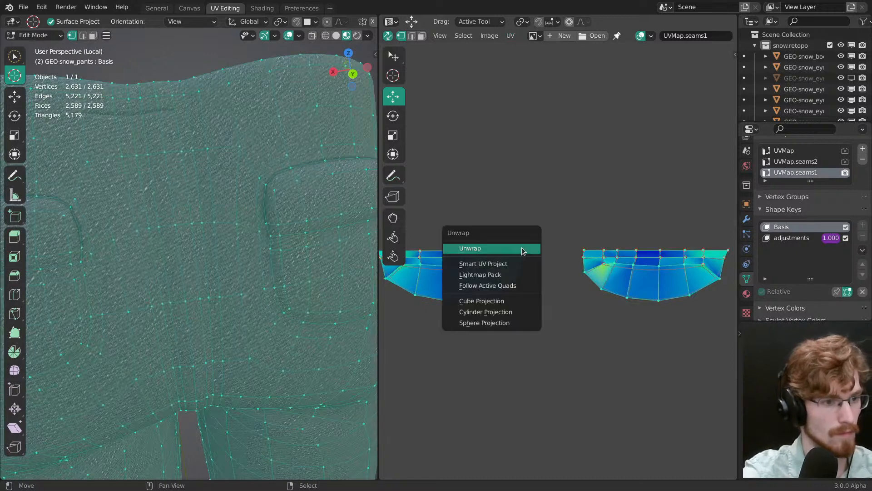
pyautogui.press('u')
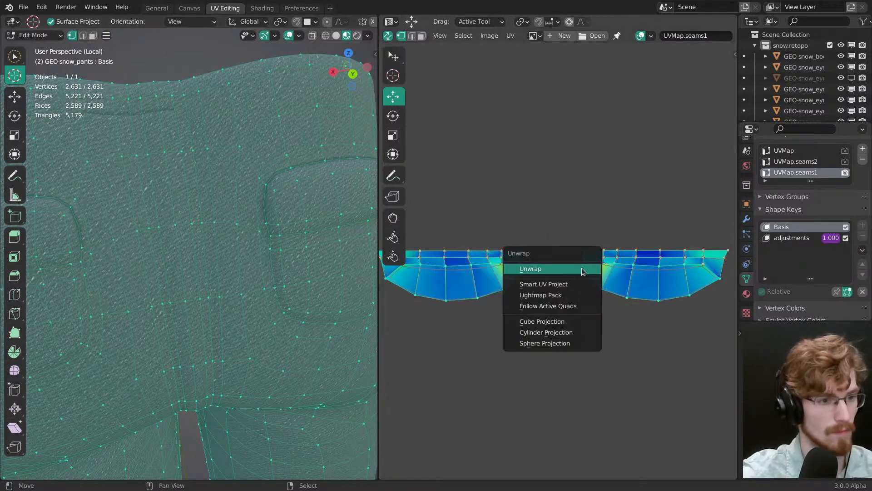
pyautogui.click(510, 36)
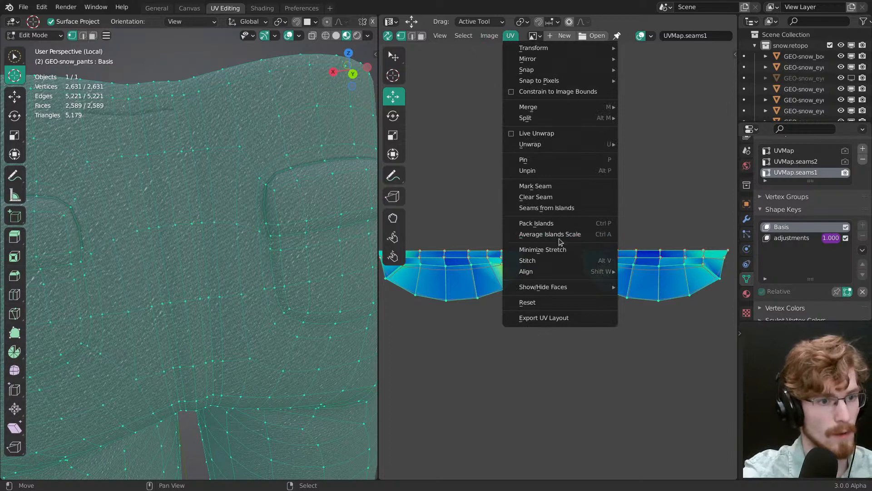
pyautogui.click(546, 208)
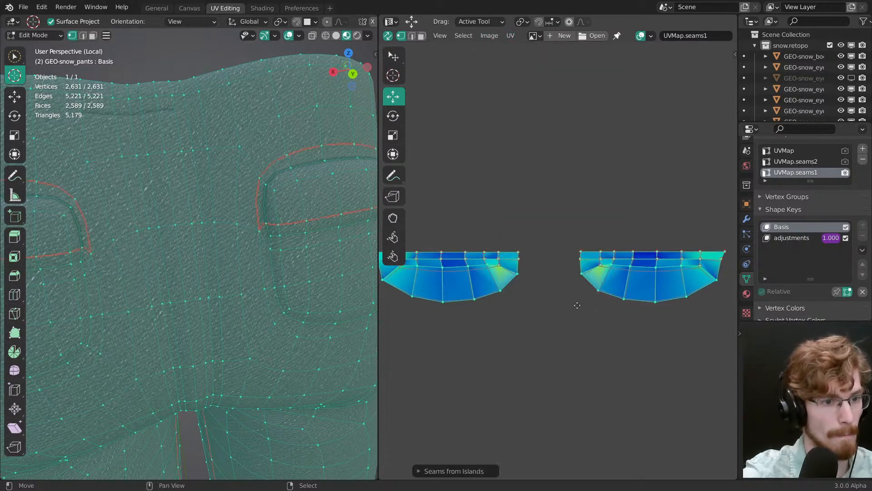
# Step: Box-select both pocket flap islands and unpin their vertices
pyautogui.hotkey('alt', 'a')
pyautogui.moveTo(576, 284); pyautogui.dragTo(553, 286, button='middle')
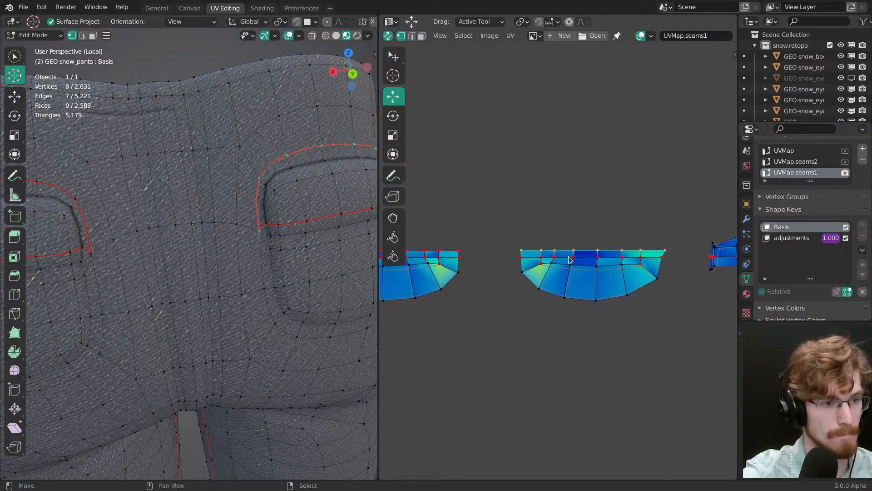
pyautogui.press('KP_Decimal')
pyautogui.press('w')
pyautogui.moveTo(434, 306); pyautogui.dragTo(719, 232)
# Step: Select the curved lower edges of both pocket flap islands and pin those vertices
pyautogui.keyDown('alt'); pyautogui.click(620, 303); pyautogui.keyUp('alt')
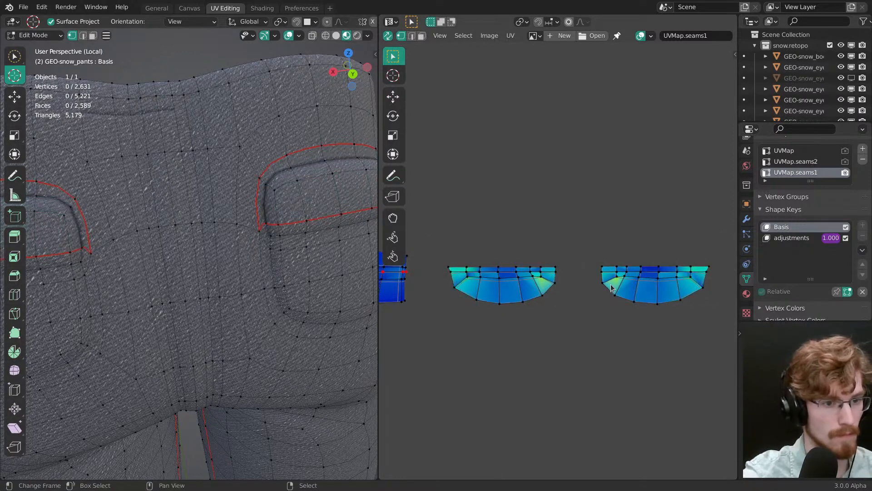
pyautogui.scroll(-3, 263, 282)
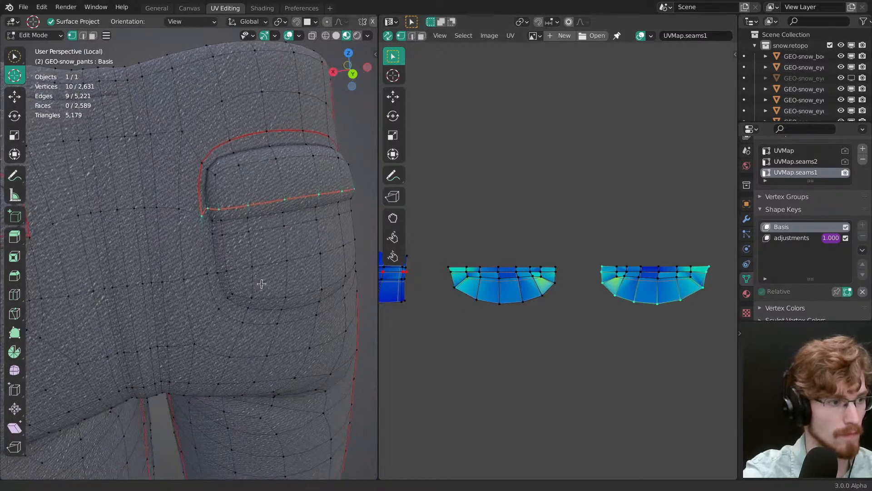
pyautogui.keyDown('alt'); pyautogui.keyDown('shift'); pyautogui.click(541, 311); pyautogui.keyUp('shift'); pyautogui.keyUp('alt')
pyautogui.press('p')
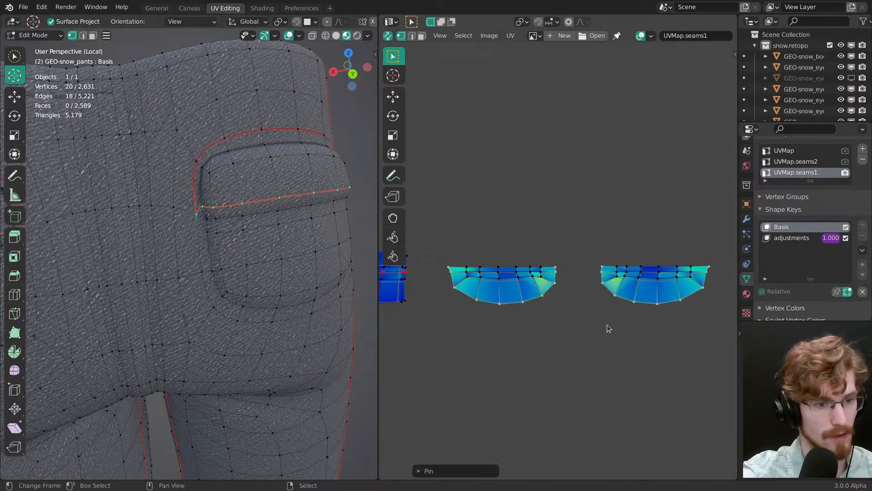
# Step: Rotate the end vertices of one pocket flap island about the 2D cursor so they extend its lower edge outward
pyautogui.hotkey('alt', 'a')
pyautogui.moveTo(585, 286); pyautogui.dragTo(543, 272, button='middle')
pyautogui.scroll(1, 559, 273)
pyautogui.moveTo(628, 305); pyautogui.dragTo(562, 286, button='middle')
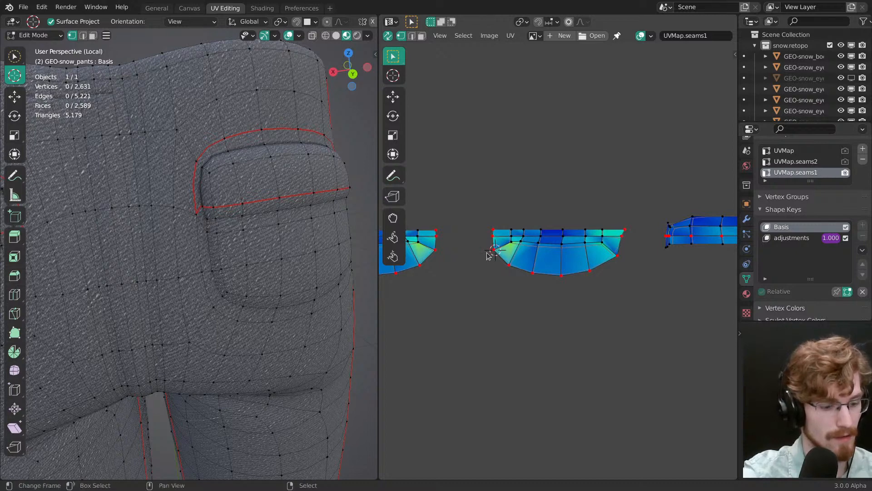
pyautogui.keyDown('ctrl'); pyautogui.rightClick(494, 230); pyautogui.keyUp('ctrl')
pyautogui.press('r')
pyautogui.moveTo(543, 280); pyautogui.dragTo(551, 261)
pyautogui.press('g')
pyautogui.press('r')
pyautogui.moveTo(553, 260); pyautogui.dragTo(566, 244)
# Step: Rotate and move the same flap island's opposite end vertices outward to continue its lower edge
pyautogui.rightClick(619, 258)
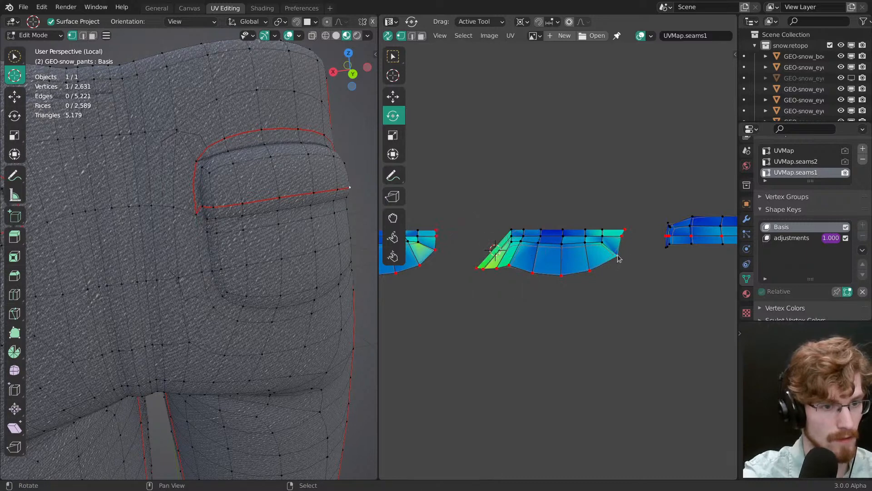
pyautogui.keyDown('ctrl'); pyautogui.rightClick(626, 231); pyautogui.keyUp('ctrl')
pyautogui.moveTo(653, 275); pyautogui.dragTo(613, 301)
pyautogui.click(618, 260)
pyautogui.press('g')
pyautogui.moveTo(625, 314); pyautogui.dragTo(624, 314)
# Step: Try to align the lower edge vertices of the pocket flap island into a straight line, and undo the flap reshaping
pyautogui.keyDown('alt'); pyautogui.rightClick(579, 274); pyautogui.keyUp('alt')
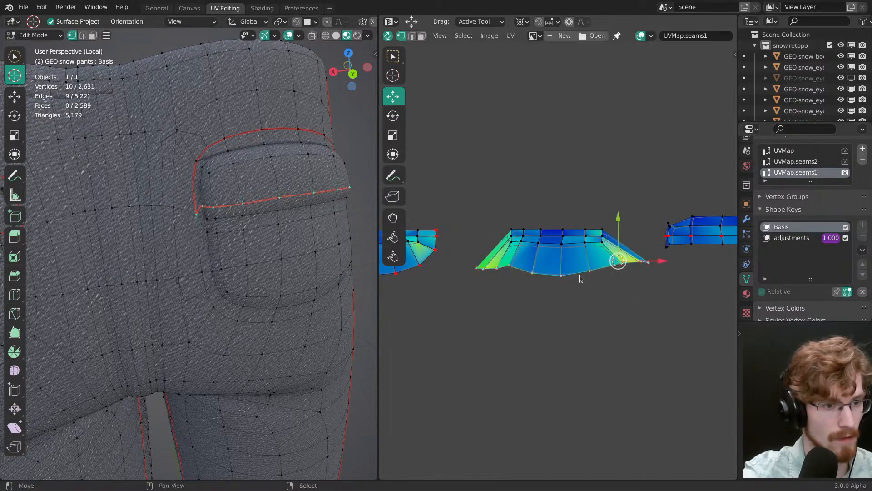
pyautogui.hotkey('shift', 'w')
pyautogui.click(569, 270)
pyautogui.hotkey('ctrl', 'z')
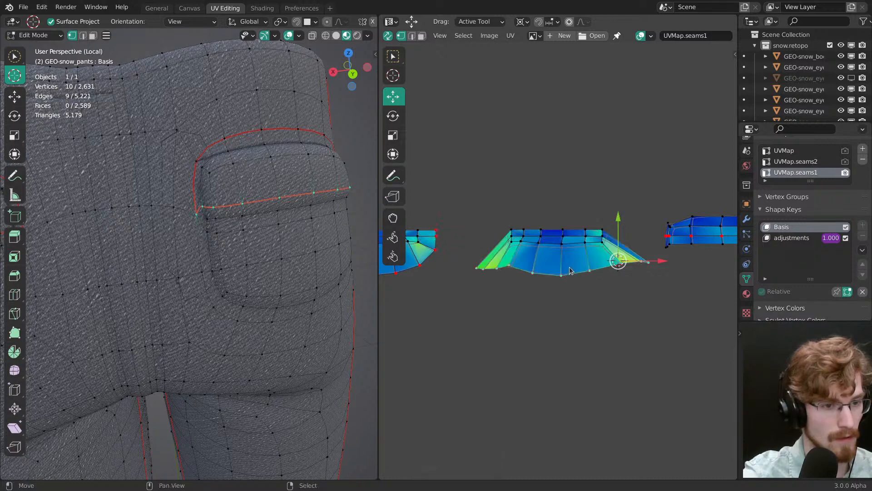
pyautogui.moveTo(558, 256); pyautogui.dragTo(603, 355, button='middle')
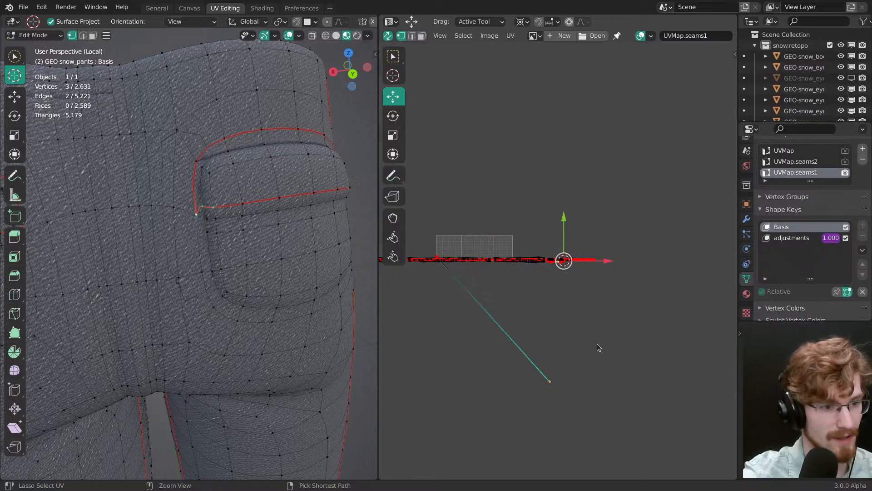
pyautogui.keyDown('ctrl'); pyautogui.moveTo(591, 332); pyautogui.dragTo(553, 116, button='middle'); pyautogui.keyUp('ctrl')
# Step: Turn off UV sync selection, select the whole pants mesh, hide the viewport overlays and deselect all UVs
pyautogui.click(387, 35)
pyautogui.keyDown('ctrl'); pyautogui.moveTo(509, 191); pyautogui.dragTo(505, 169, button='middle'); pyautogui.keyUp('ctrl')
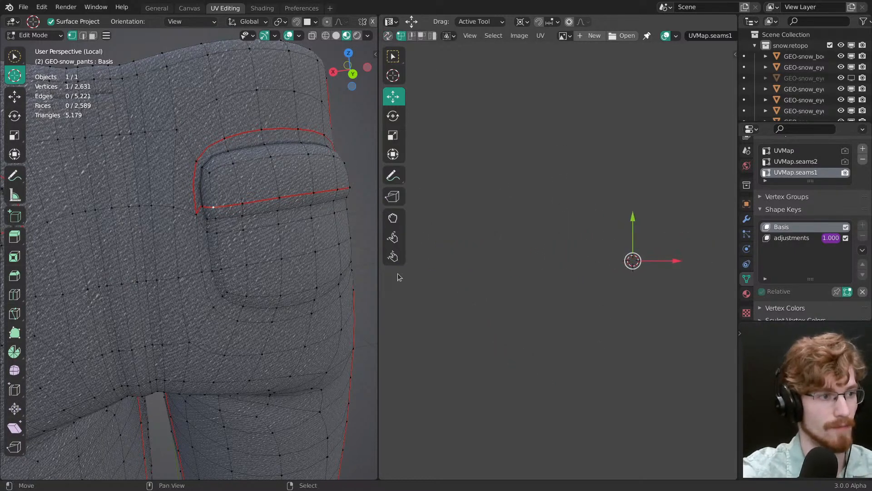
pyautogui.press('a')
pyautogui.hotkey('alt', 'shift', 'z')
pyautogui.hotkey('alt', 'a')
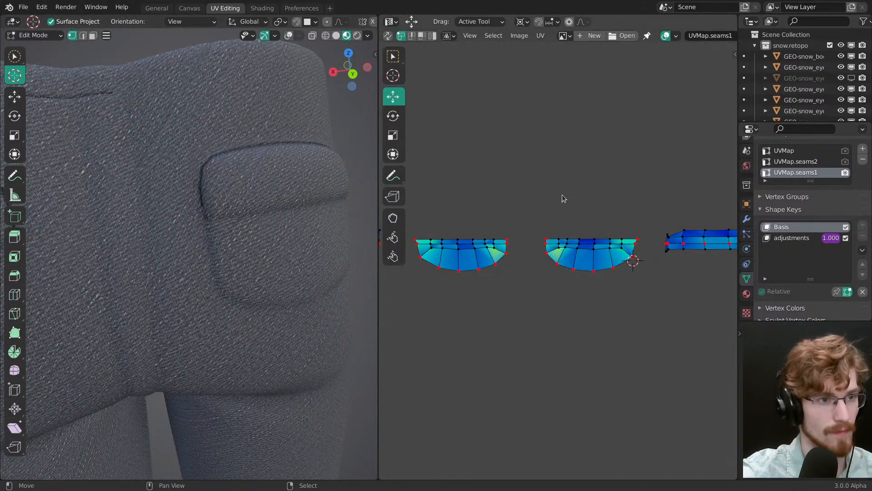
# Step: Turn on Live Unwrap for the UV editing and save the file
pyautogui.click(548, 36)
pyautogui.click(574, 131)
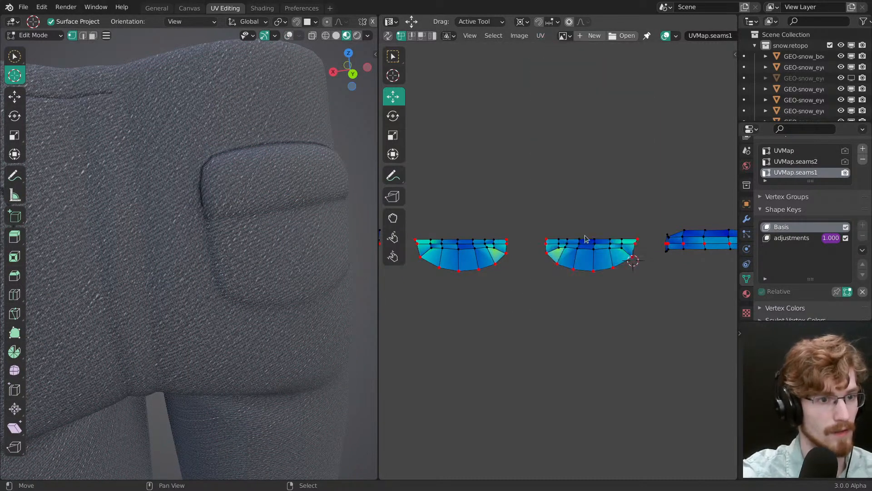
pyautogui.hotkey('ctrl', 's')
# Step: Rotate and move the inner end vertices of one flap island outward so they extend its lower edge
pyautogui.keyDown('ctrl'); pyautogui.moveTo(554, 275); pyautogui.dragTo(548, 250, button='middle'); pyautogui.keyUp('ctrl')
pyautogui.rightClick(539, 247)
pyautogui.keyDown('ctrl'); pyautogui.rightClick(540, 228); pyautogui.keyUp('ctrl')
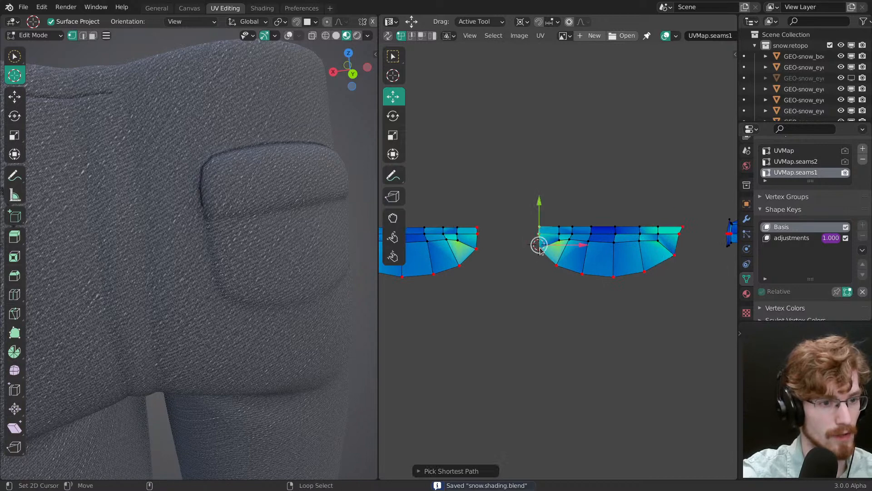
pyautogui.press('r')
pyautogui.moveTo(537, 265); pyautogui.dragTo(583, 268)
pyautogui.press('g')
pyautogui.moveTo(584, 268); pyautogui.dragTo(583, 279)
pyautogui.click(584, 281)
# Step: Rotate and move the opposite end vertices of the same flap island outward to continue its lower edge
pyautogui.rightClick(675, 256)
pyautogui.keyDown('ctrl'); pyautogui.rightClick(684, 229); pyautogui.keyUp('ctrl')
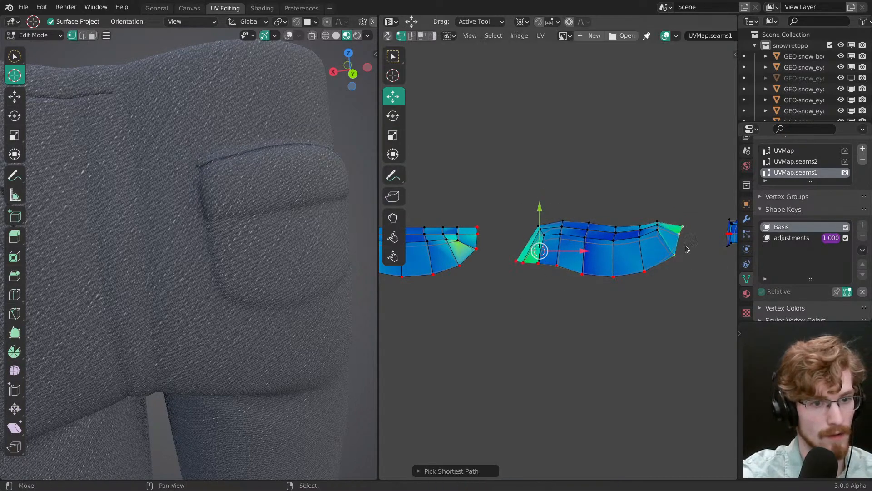
pyautogui.press('r')
pyautogui.moveTo(710, 282); pyautogui.dragTo(672, 303)
pyautogui.press('g')
pyautogui.moveTo(672, 303); pyautogui.dragTo(669, 313)
# Step: Align the extended lower edge of that flap island into a straight horizontal line and nudge it upward
pyautogui.keyDown('alt'); pyautogui.rightClick(654, 270); pyautogui.keyUp('alt')
pyautogui.hotkey('shift', 'w')
pyautogui.click(654, 271)
pyautogui.press('g')
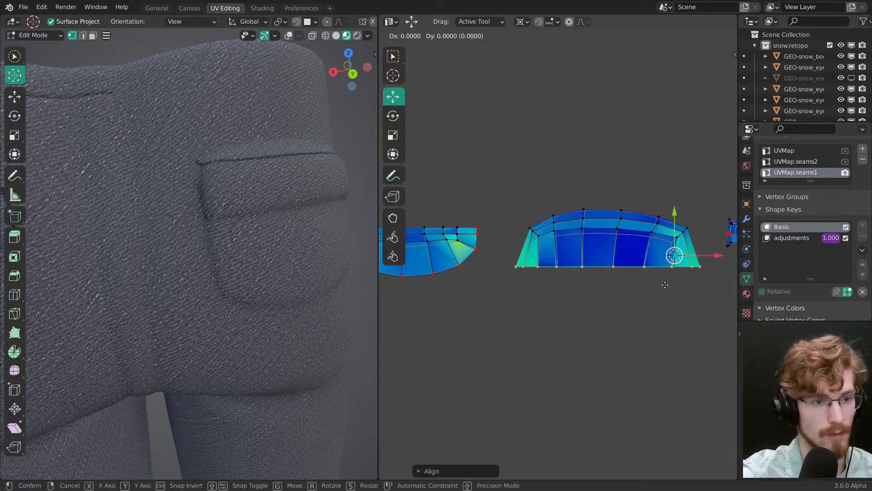
pyautogui.click(669, 277)
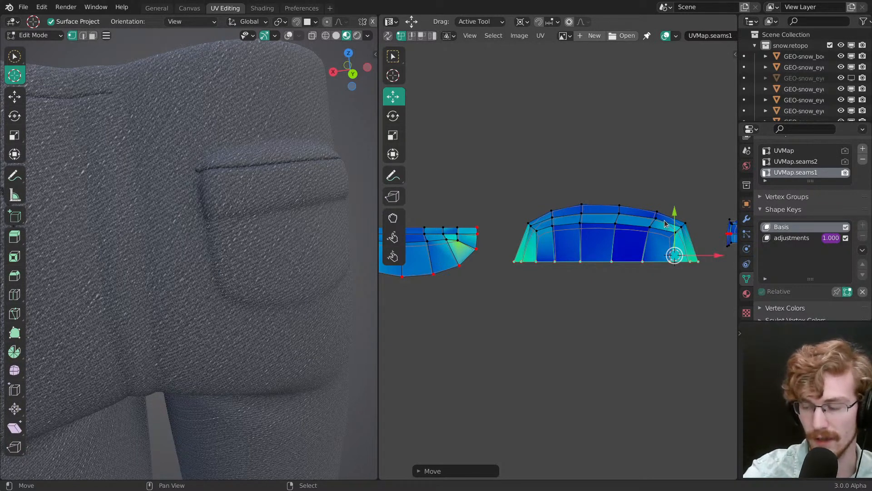
# Step: Select the inner end vertices of the other flap island and rotate them outward about its corner vertex
pyautogui.moveTo(570, 278); pyautogui.dragTo(619, 278, button='middle')
pyautogui.moveTo(501, 274); pyautogui.dragTo(597, 278, button='middle')
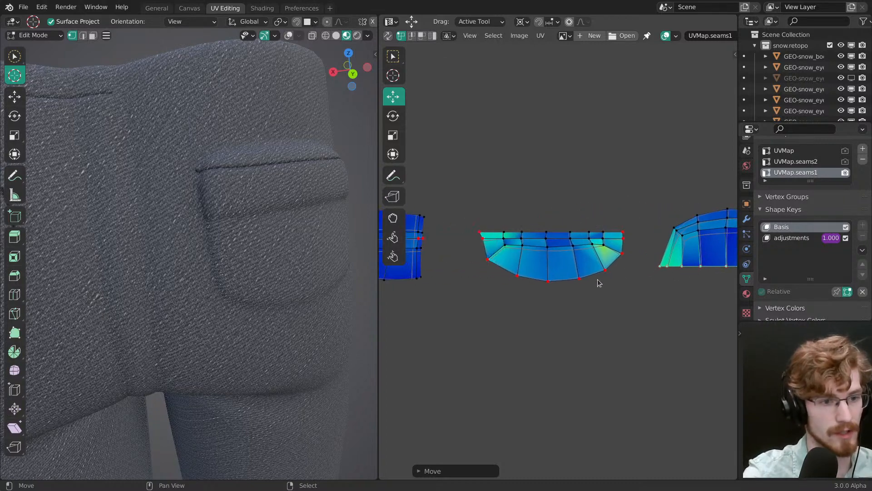
pyautogui.rightClick(610, 270)
pyautogui.keyDown('ctrl'); pyautogui.rightClick(627, 234); pyautogui.keyUp('ctrl')
pyautogui.press('r')
pyautogui.moveTo(644, 286); pyautogui.dragTo(622, 301)
# Step: Rotate the remaining end vertices of the second flap island outward about the 2D cursor at its neighbouring lower vertex
pyautogui.rightClick(487, 264)
pyautogui.keyDown('ctrl'); pyautogui.rightClick(487, 265); pyautogui.keyUp('ctrl')
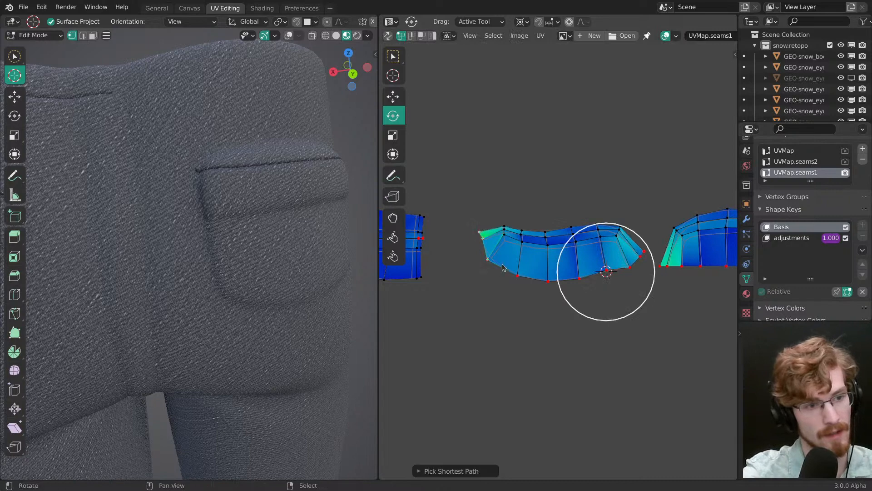
pyautogui.keyDown('shift'); pyautogui.rightClick(490, 265); pyautogui.keyUp('shift')
pyautogui.keyDown('shift'); pyautogui.rightClick(517, 279); pyautogui.keyUp('shift')
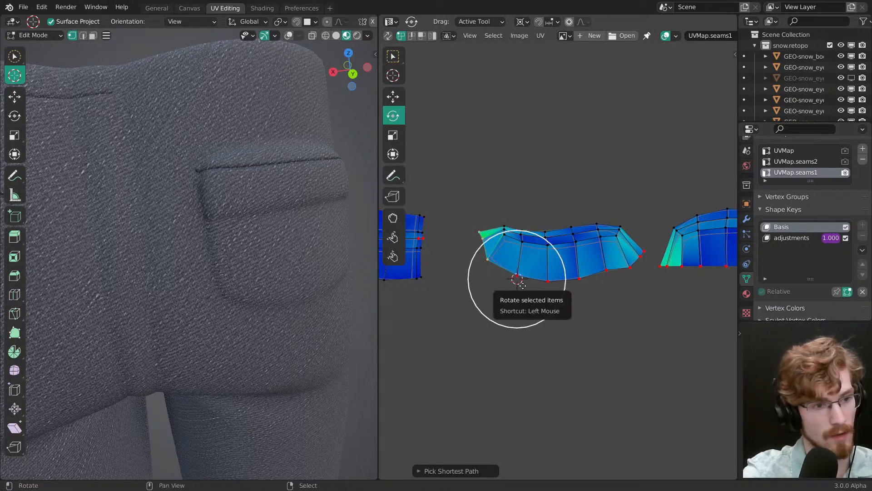
pyautogui.moveTo(467, 258); pyautogui.dragTo(461, 288)
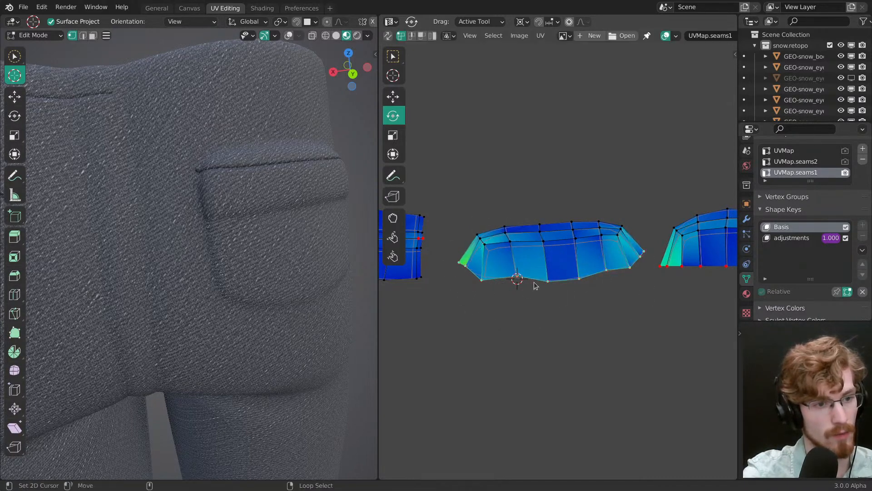
# Step: Align the second flap island's whole lower edge into a straight horizontal line and move it into place
pyautogui.hotkey('shift', 'w')
pyautogui.click(570, 274)
pyautogui.press('g')
pyautogui.moveTo(576, 292); pyautogui.dragTo(574, 298)
pyautogui.keyDown('ctrl'); pyautogui.moveTo(576, 298); pyautogui.dragTo(584, 337, button='middle'); pyautogui.keyUp('ctrl')
pyautogui.scroll(-3, 285, 276)
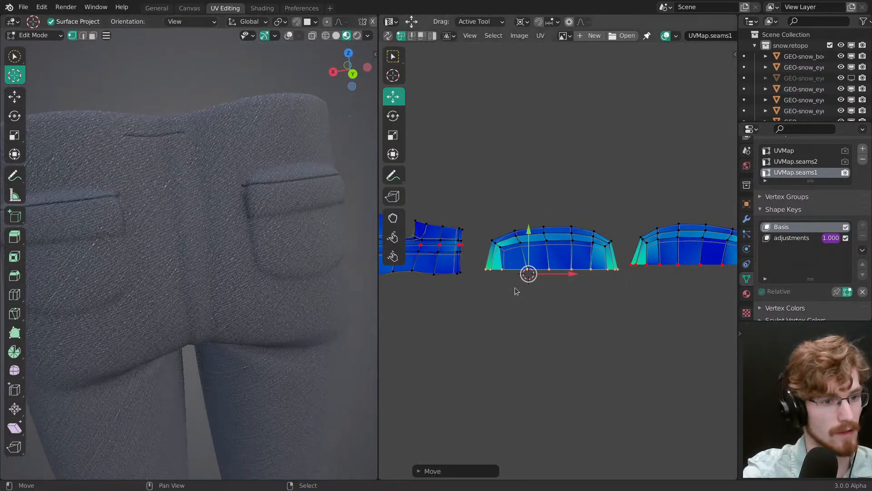
# Step: Select the entire second flap island and move it upward to line up the denim seam with the flap's lower edge
pyautogui.rightClick(591, 276)
pyautogui.hotkey('ctrl', 'l')
pyautogui.keyDown('ctrl'); pyautogui.moveTo(595, 286); pyautogui.dragTo(591, 269, button='middle'); pyautogui.keyUp('ctrl')
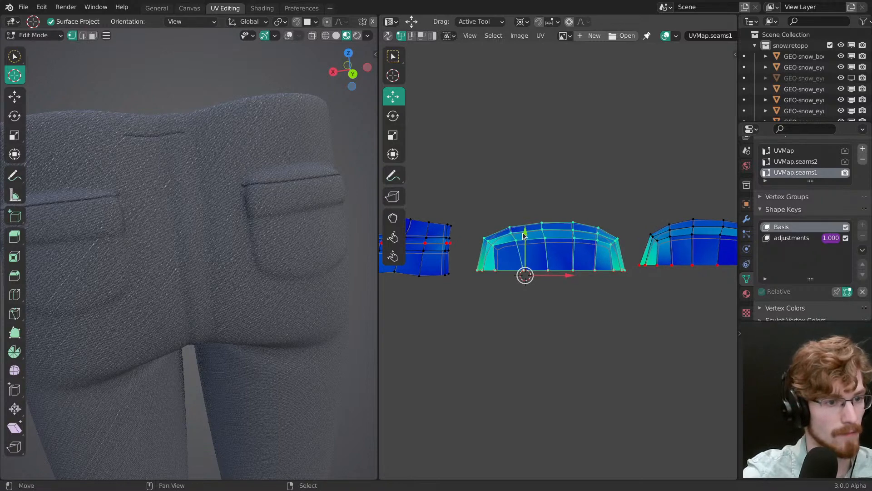
pyautogui.moveTo(526, 234)
pyautogui.mouseDown()
pyautogui.moveTo(522, 188)
pyautogui.moveTo(525, 241)
pyautogui.mouseUp()
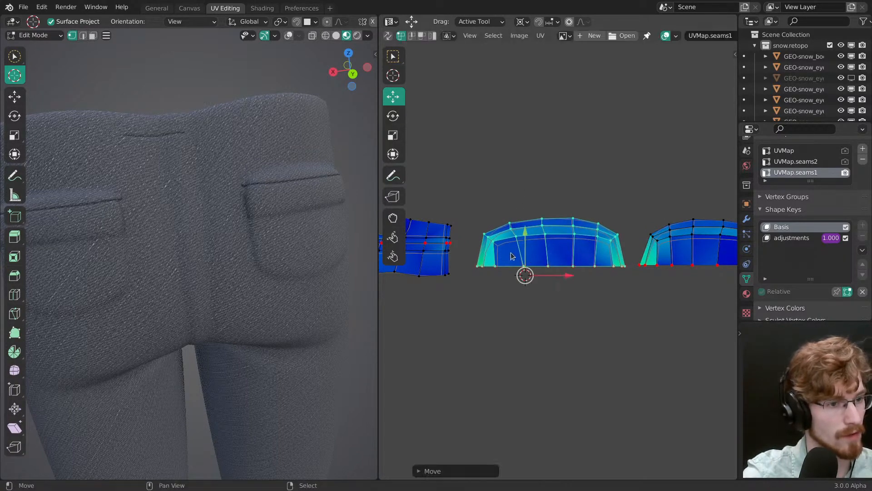
pyautogui.keyDown('shift'); pyautogui.moveTo(52, 243); pyautogui.dragTo(189, 194, button='middle'); pyautogui.keyUp('shift')
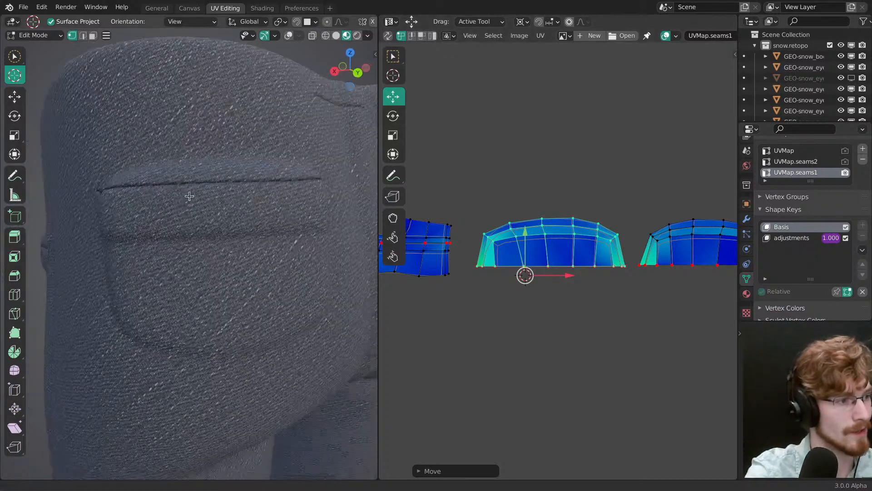
pyautogui.moveTo(184, 238); pyautogui.dragTo(217, 241, button='middle')
pyautogui.moveTo(525, 274); pyautogui.dragTo(529, 218)
pyautogui.press('g')
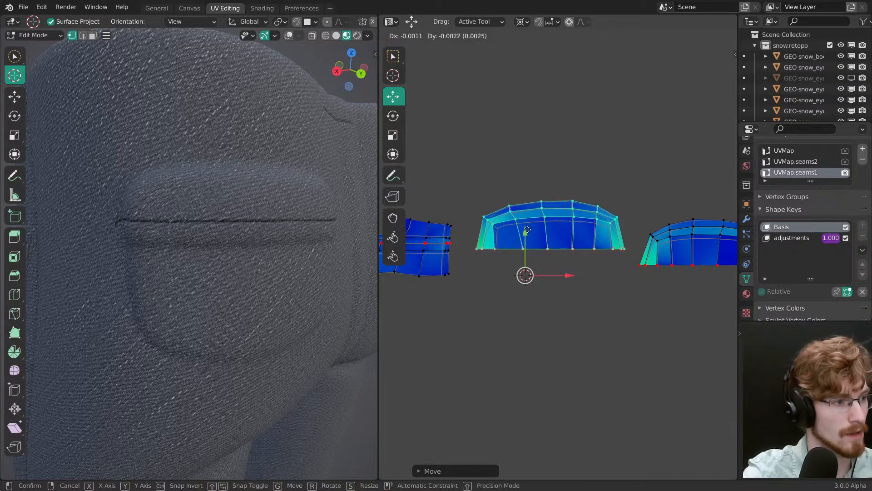
pyautogui.click(527, 229)
pyautogui.moveTo(260, 269)
pyautogui.mouseDown(button='middle')
pyautogui.moveTo(148, 272)
pyautogui.moveTo(271, 265)
pyautogui.mouseUp(button='middle')
pyautogui.click(489, 266)
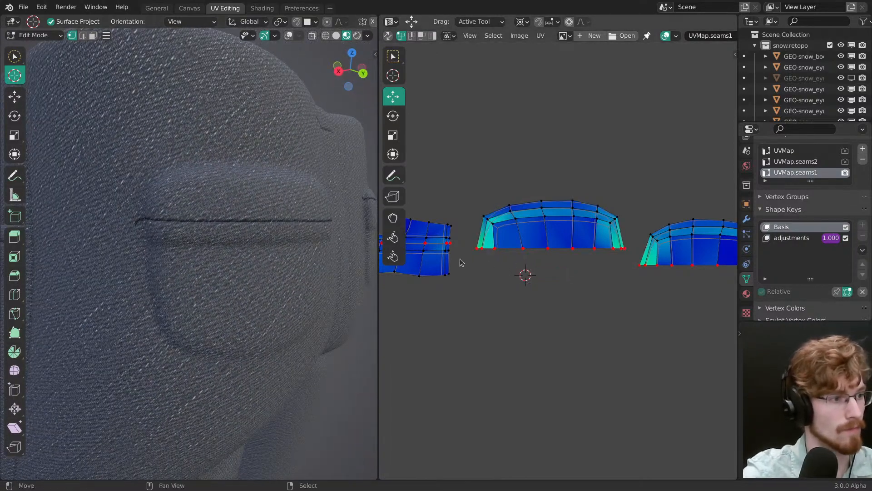
# Step: Check the back pocket flap's seam edges against the stitched denim seam with the viewport overlays shown, and hide the overlays
pyautogui.press('z')
pyautogui.click(239, 226)
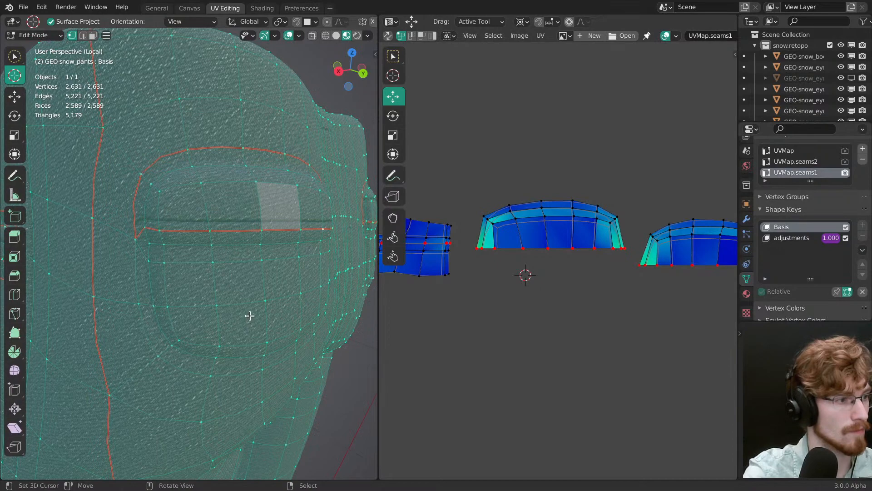
pyautogui.moveTo(250, 315)
pyautogui.mouseDown(button='middle')
pyautogui.moveTo(312, 307)
pyautogui.moveTo(305, 242)
pyautogui.moveTo(220, 307)
pyautogui.mouseUp(button='middle')
pyautogui.press('z')
pyautogui.click(350, 272)
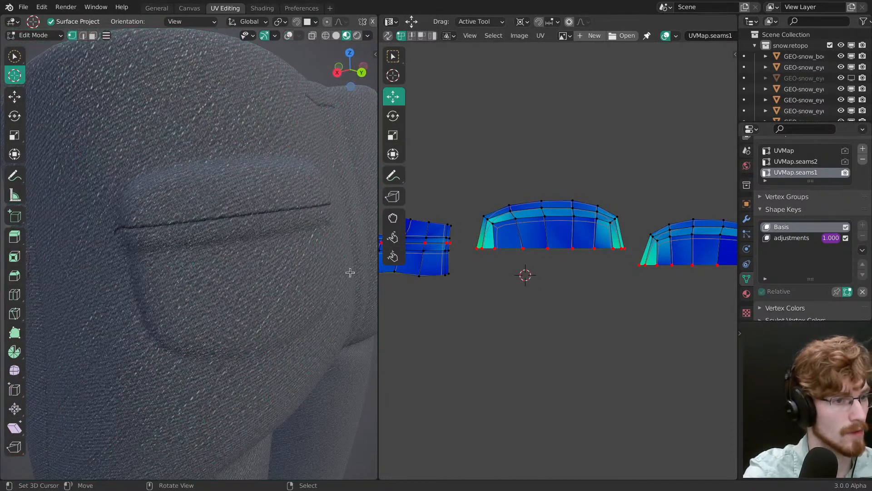
# Step: Try to unwrap the outer rim faces of both pocket flap islands with sync selection off
pyautogui.press('3')
pyautogui.keyDown('alt'); pyautogui.rightClick(486, 221); pyautogui.keyUp('alt')
pyautogui.moveTo(622, 242); pyautogui.dragTo(510, 235, button='middle')
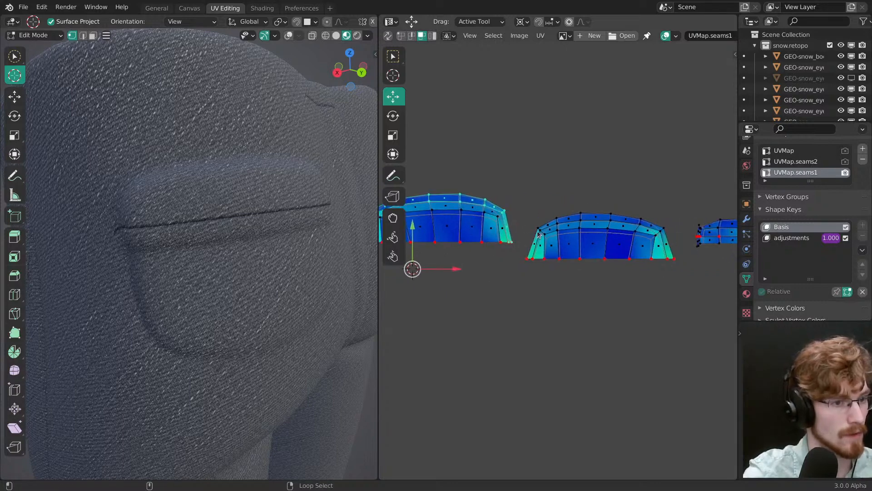
pyautogui.press('u')
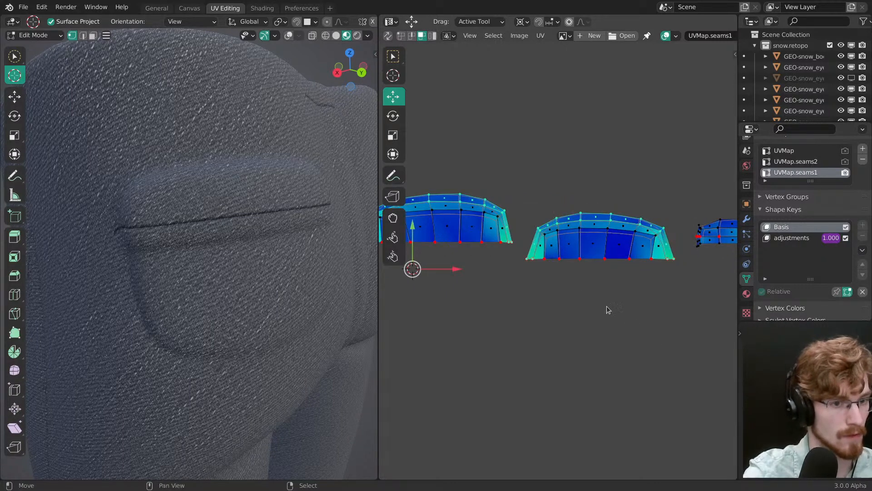
pyautogui.click(549, 226)
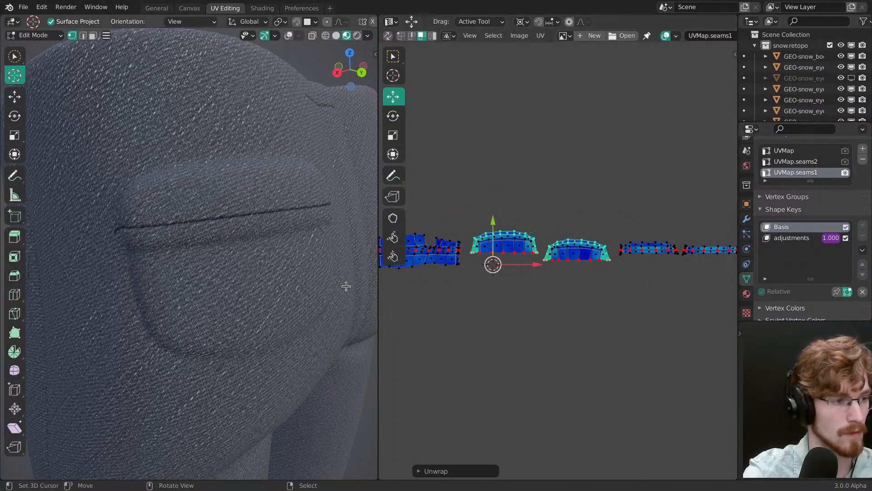
# Step: Show the overlays, turn on UV sync selection in face mode, and select the outer rim face strip of one flap island
pyautogui.hotkey('alt', 'shift', 'z')
pyautogui.keyDown('shift'); pyautogui.moveTo(130, 187); pyautogui.dragTo(213, 220, button='middle'); pyautogui.keyUp('shift')
pyautogui.press('3')
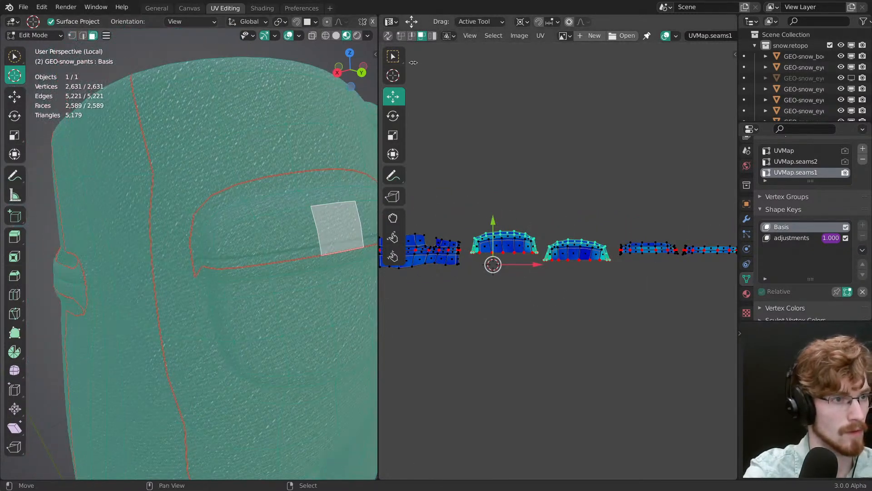
pyautogui.click(388, 37)
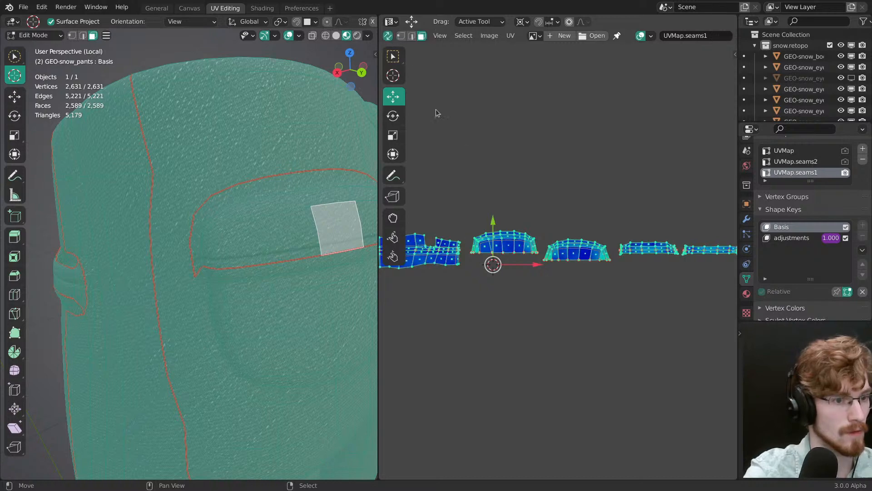
pyautogui.scroll(2, 468, 198)
pyautogui.keyDown('alt'); pyautogui.rightClick(433, 228); pyautogui.keyUp('alt')
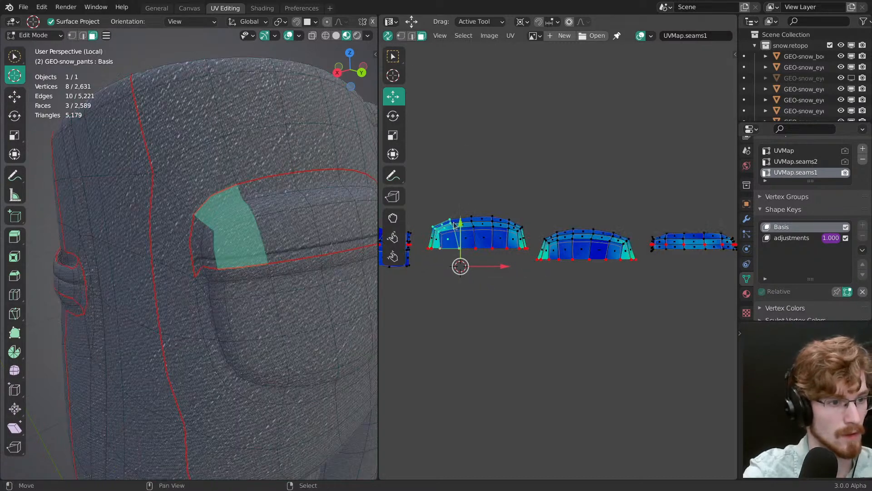
pyautogui.keyDown('alt'); pyautogui.rightClick(435, 229); pyautogui.keyUp('alt')
pyautogui.keyDown('alt'); pyautogui.rightClick(438, 228); pyautogui.keyUp('alt')
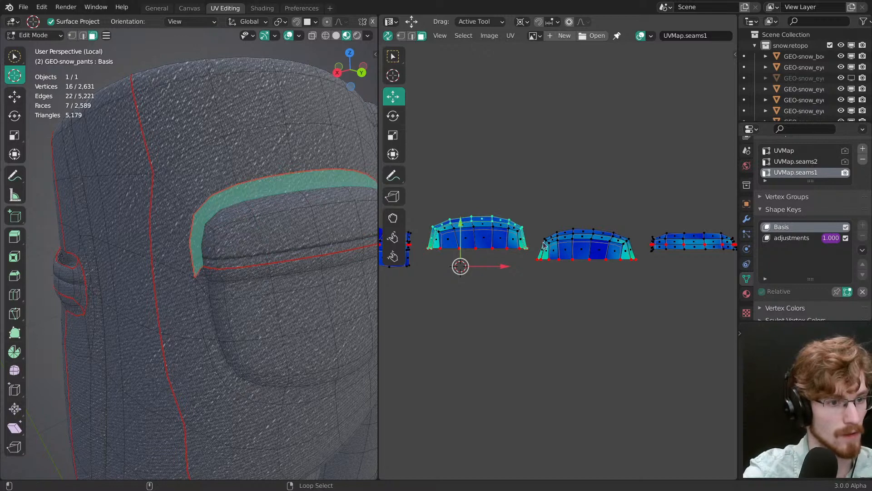
# Step: Add the other flap island's outer rim face strip to the selection and unwrap both strips separately from their islands
pyautogui.scroll(2, 560, 265)
pyautogui.keyDown('alt'); pyautogui.rightClick(582, 221); pyautogui.keyUp('alt')
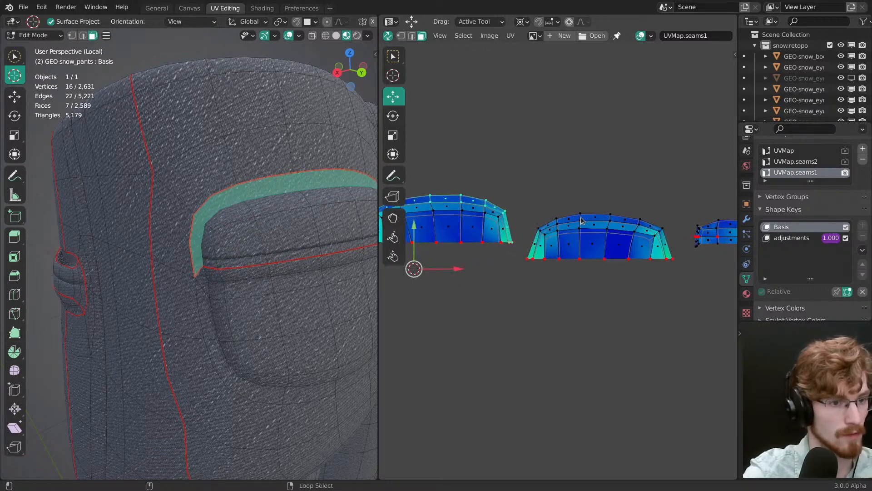
pyautogui.press('u')
pyautogui.click(579, 238)
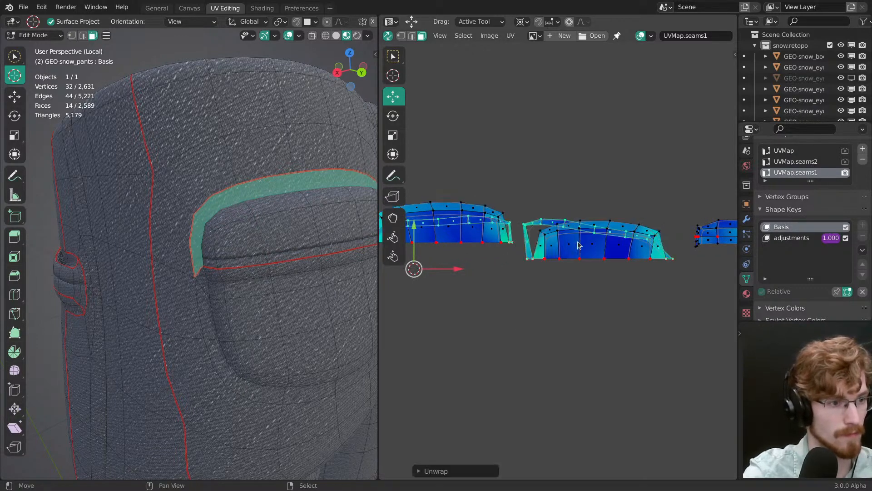
pyautogui.keyDown('ctrl'); pyautogui.moveTo(579, 242); pyautogui.dragTo(585, 284, button='middle'); pyautogui.keyUp('ctrl')
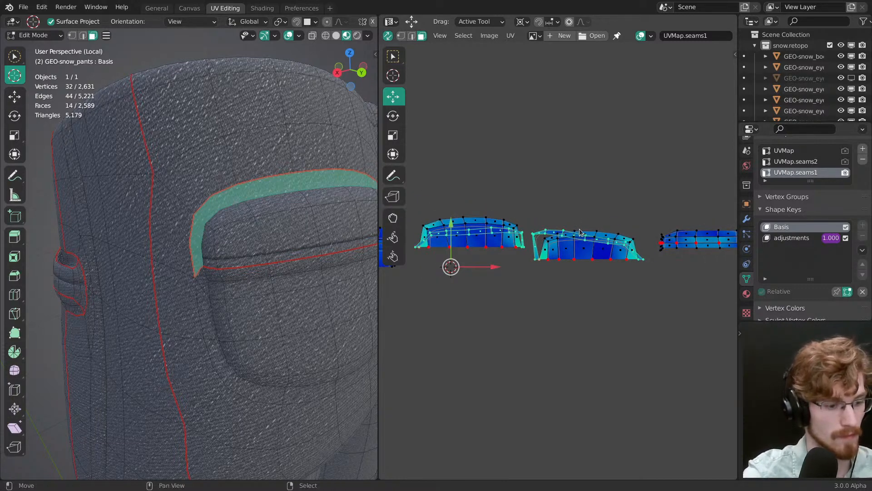
pyautogui.press('u')
pyautogui.click(579, 244)
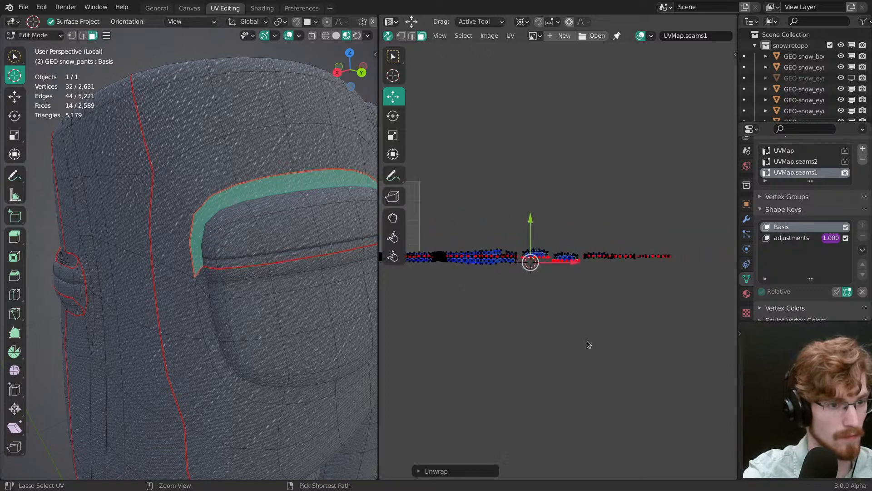
# Step: Try to scale down the two unwrapped flap rim strips about the 2D cursor
pyautogui.keyDown('ctrl'); pyautogui.moveTo(538, 275); pyautogui.dragTo(515, 227, button='middle'); pyautogui.keyUp('ctrl')
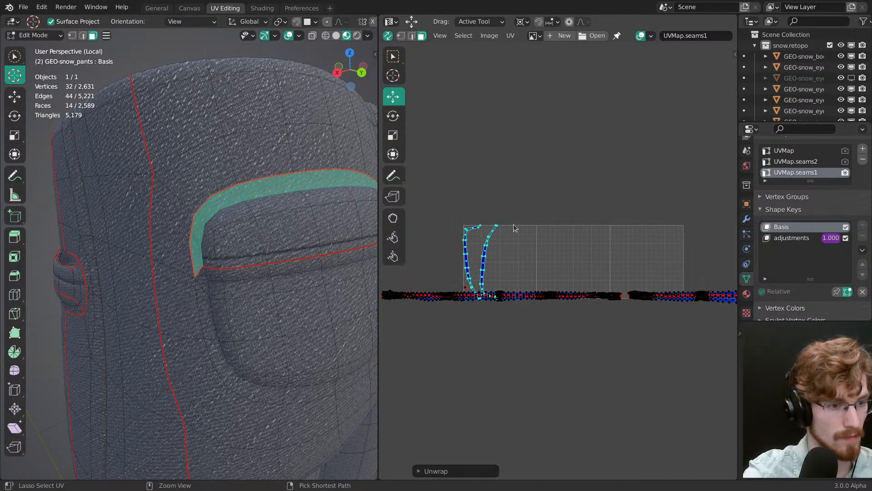
pyautogui.keyDown('ctrl'); pyautogui.moveTo(465, 289); pyautogui.dragTo(561, 281, button='middle'); pyautogui.keyUp('ctrl')
pyautogui.press('s')
pyautogui.moveTo(582, 300); pyautogui.dragTo(559, 300)
pyautogui.rightClick(560, 301)
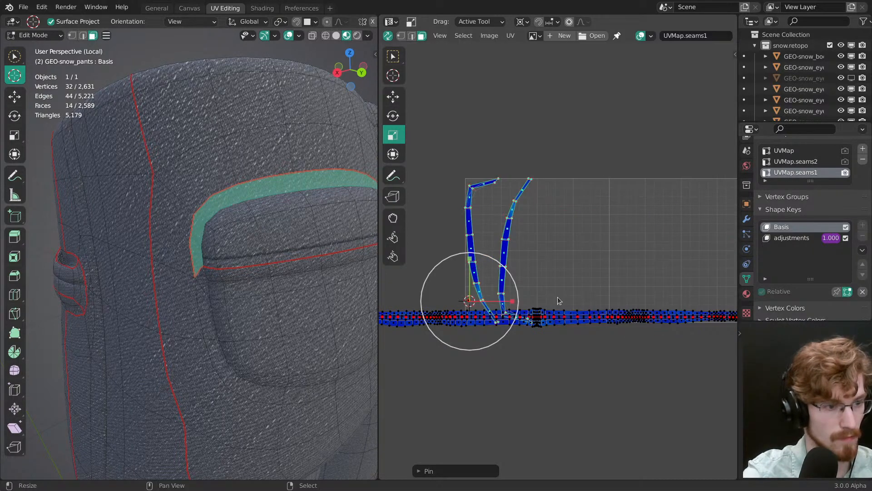
# Step: Try turning off Live Unwrap and scaling down the two flap rim strips about the 2D cursor
pyautogui.click(510, 36)
pyautogui.click(532, 133)
pyautogui.press('s')
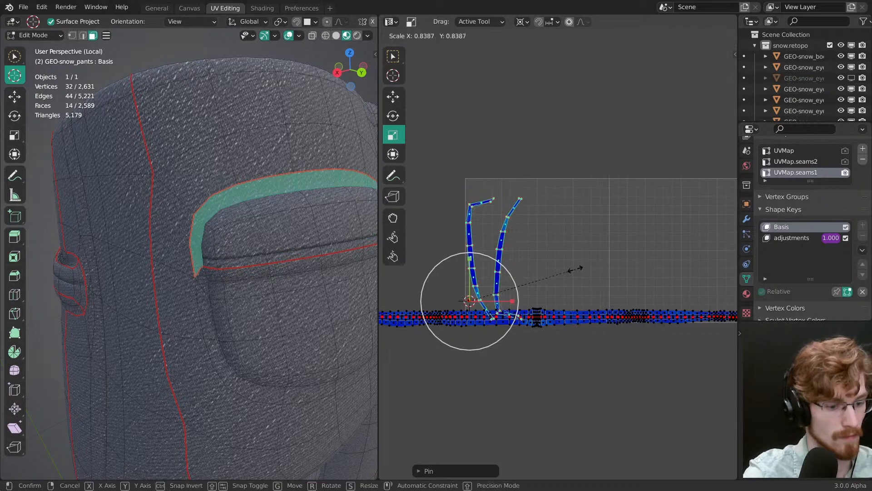
pyautogui.click(575, 269)
pyautogui.click(511, 35)
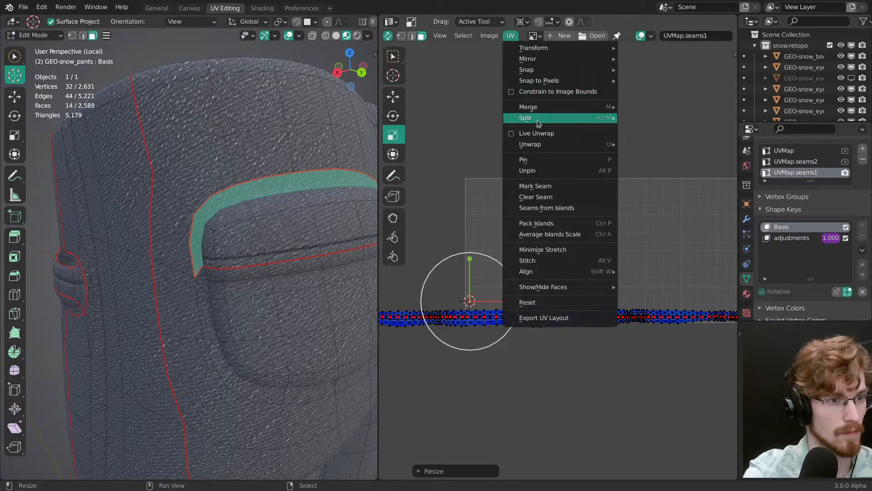
pyautogui.hotkey('alt', 'a')
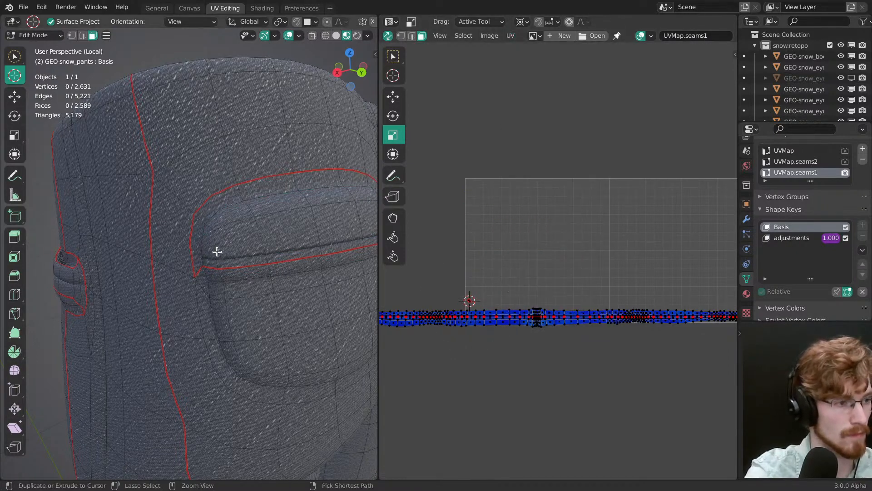
# Step: Mark a seam path in edge mode along the inner rim edge of the back pocket flaps
pyautogui.keyDown('ctrl'); pyautogui.keyDown('alt'); pyautogui.rightClick(216, 252); pyautogui.keyUp('alt'); pyautogui.keyUp('ctrl')
pyautogui.press('2')
pyautogui.rightClick(206, 260)
pyautogui.moveTo(231, 257); pyautogui.dragTo(327, 241, button='middle')
pyautogui.keyDown('shift'); pyautogui.moveTo(327, 241); pyautogui.dragTo(136, 280, button='middle'); pyautogui.keyUp('shift')
pyautogui.keyDown('ctrl'); pyautogui.moveTo(136, 279); pyautogui.dragTo(254, 273, button='middle'); pyautogui.keyUp('ctrl')
pyautogui.hotkey('alt', 'a')
pyautogui.rightClick(238, 247)
pyautogui.keyDown('shift'); pyautogui.moveTo(254, 273); pyautogui.dragTo(177, 290, button='middle'); pyautogui.keyUp('shift')
pyautogui.keyDown('ctrl'); pyautogui.rightClick(267, 220); pyautogui.keyUp('ctrl')
pyautogui.moveTo(266, 220); pyautogui.dragTo(227, 228, button='middle')
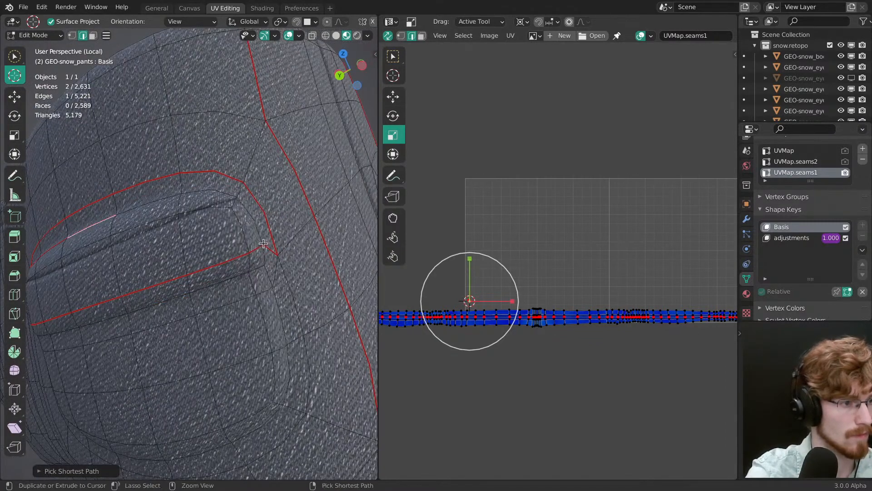
pyautogui.hotkey('alt', 'a')
pyautogui.scroll(-3, 255, 253)
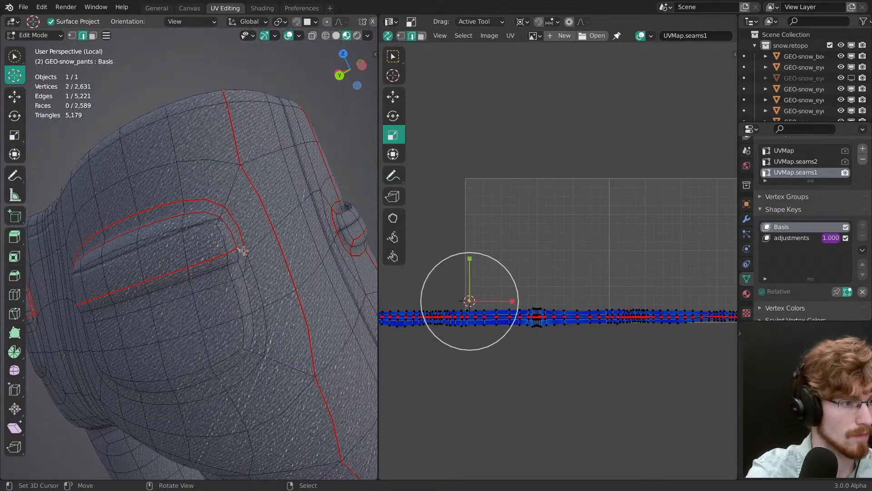
# Step: Clear the outer rim seam from the side end and along the upper edge of the back pocket flaps
pyautogui.rightClick(243, 233)
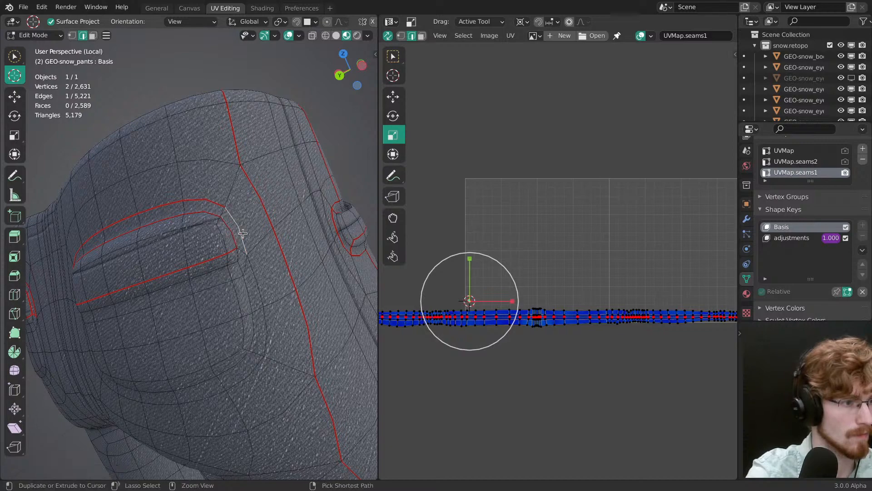
pyautogui.moveTo(219, 236); pyautogui.dragTo(259, 233, button='middle')
pyautogui.keyDown('ctrl'); pyautogui.rightClick(220, 232); pyautogui.keyUp('ctrl')
pyautogui.moveTo(190, 257); pyautogui.dragTo(200, 238, button='middle')
pyautogui.rightClick(274, 252)
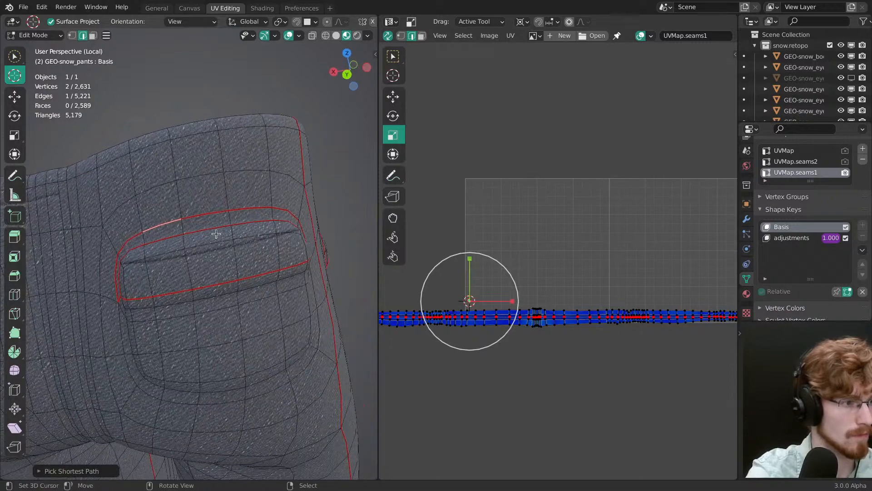
pyautogui.hotkey('alt', 'a')
pyautogui.moveTo(310, 238); pyautogui.dragTo(281, 237, button='middle')
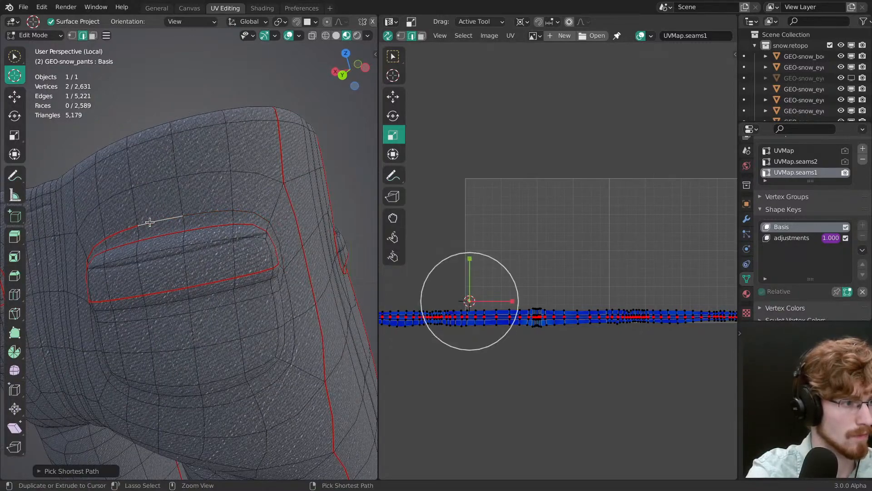
pyautogui.hotkey('alt', 'a')
pyautogui.moveTo(184, 235); pyautogui.dragTo(253, 214, button='middle')
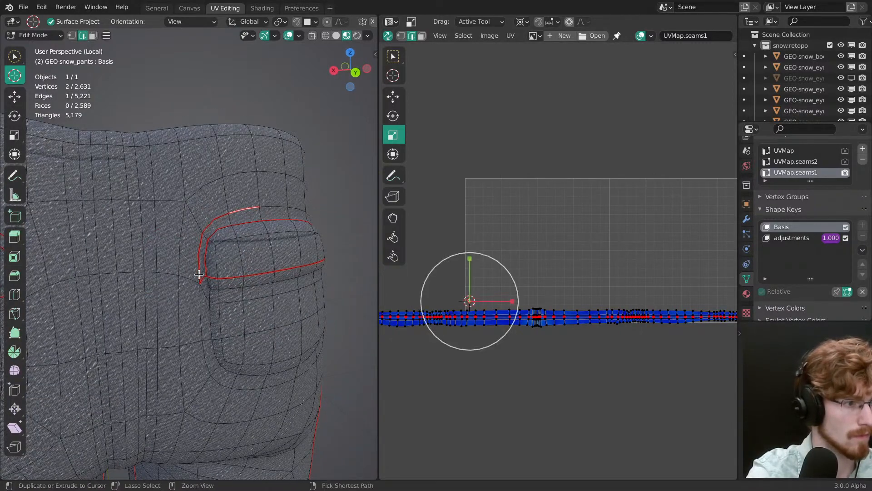
pyautogui.hotkey('ctrl', 'e')
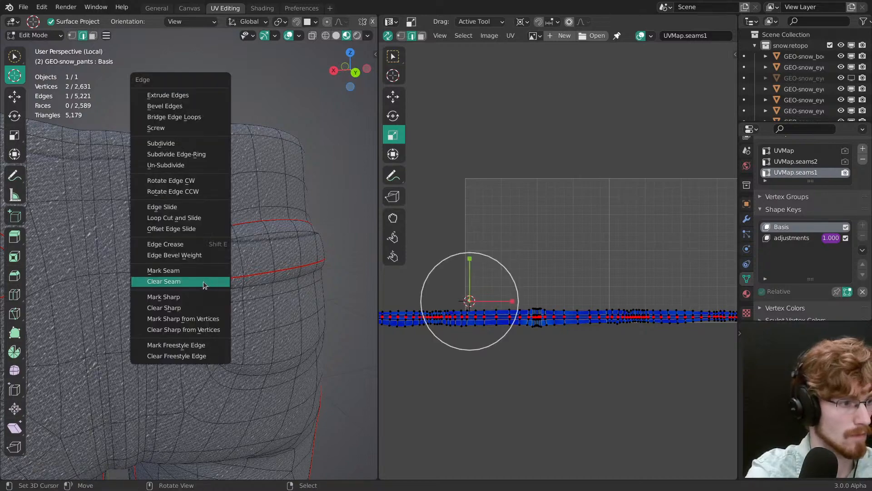
pyautogui.click(204, 285)
# Step: Clear the remaining outer rim seam near the flaps' inner ends, and save the file
pyautogui.moveTo(236, 277); pyautogui.dragTo(261, 263, button='middle')
pyautogui.hotkey('alt', 'a')
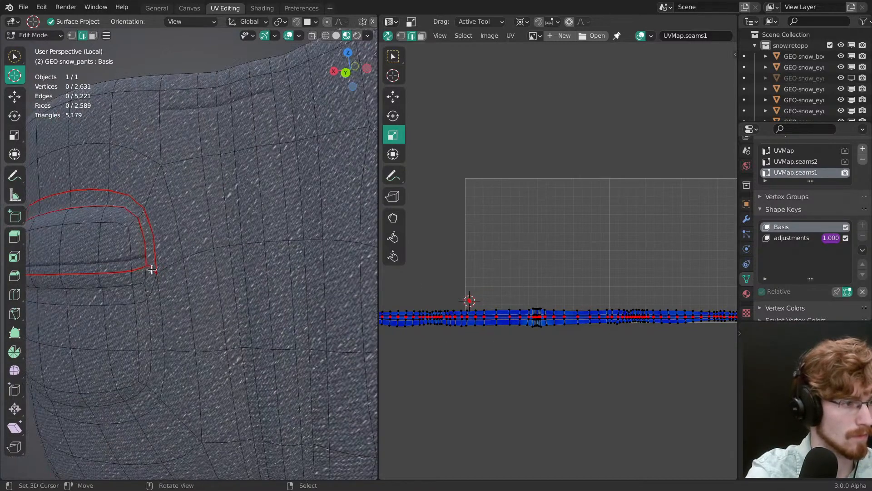
pyautogui.keyDown('ctrl'); pyautogui.rightClick(151, 232); pyautogui.keyUp('ctrl')
pyautogui.moveTo(152, 233); pyautogui.dragTo(273, 257, button='middle')
pyautogui.rightClick(217, 261)
pyautogui.keyDown('ctrl'); pyautogui.rightClick(187, 226); pyautogui.keyUp('ctrl')
pyautogui.keyDown('ctrl'); pyautogui.rightClick(163, 303); pyautogui.keyUp('ctrl')
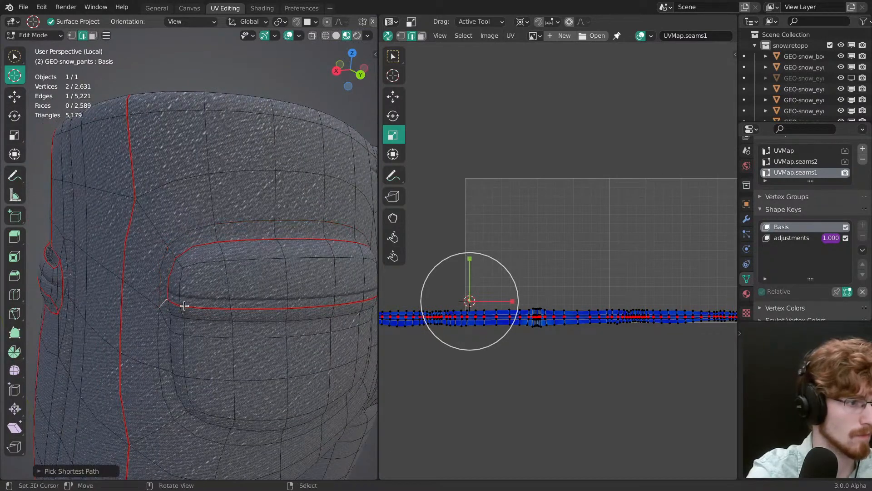
pyautogui.hotkey('alt', 'a')
pyautogui.scroll(-5, 275, 317)
pyautogui.moveTo(275, 318)
pyautogui.mouseDown(button='middle')
pyautogui.moveTo(224, 300)
pyautogui.moveTo(254, 281)
pyautogui.mouseUp(button='middle')
pyautogui.hotkey('ctrl', 's')
# Step: Turn on Live Unwrap and nudge a pinned UV vertex with the Move tool to update the islands to the new seams
pyautogui.press('a')
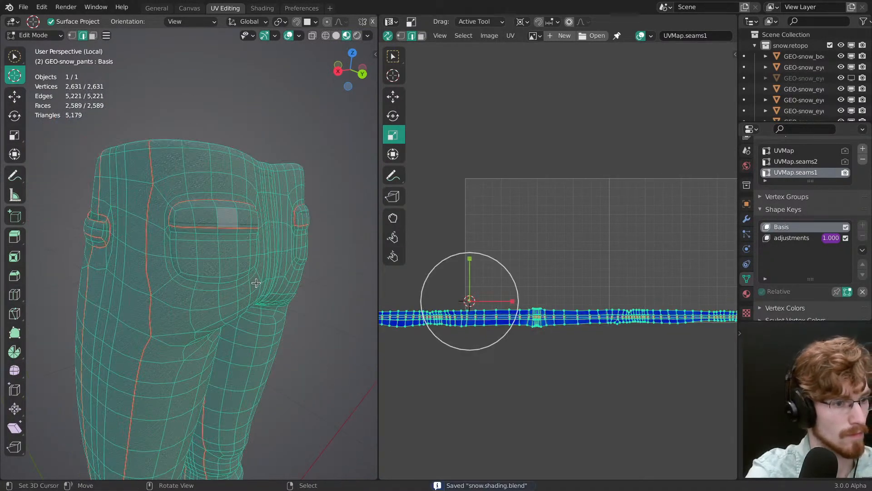
pyautogui.scroll(2, 522, 306)
pyautogui.press('1')
pyautogui.click(524, 339)
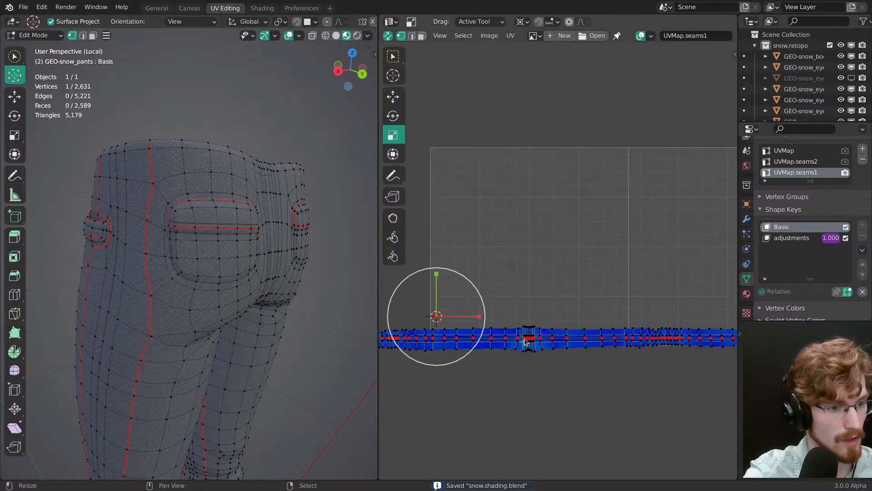
pyautogui.hotkey('shift', 'space')
pyautogui.press('g')
pyautogui.moveTo(437, 276); pyautogui.dragTo(438, 278)
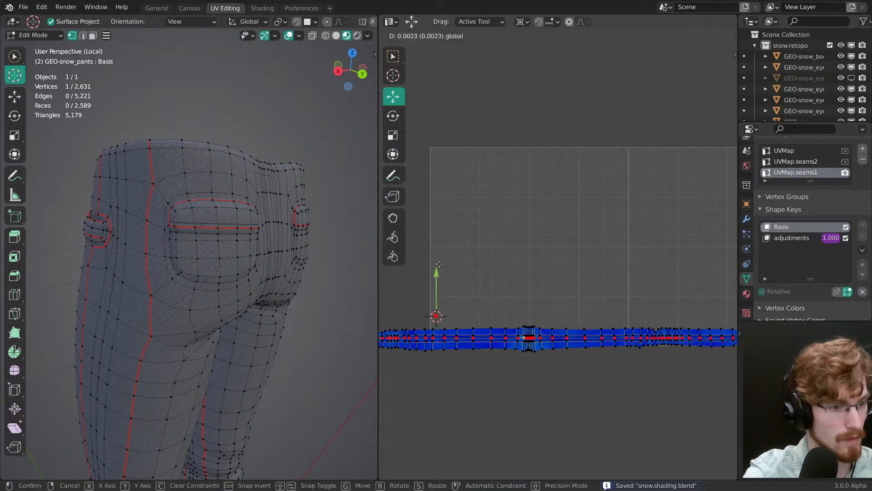
pyautogui.scroll(-3, 487, 292)
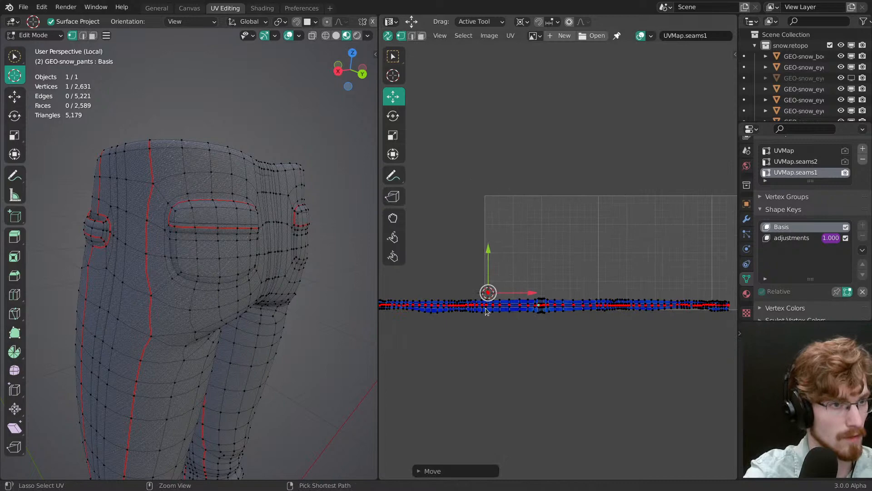
pyautogui.click(511, 35)
pyautogui.click(537, 136)
pyautogui.moveTo(682, 314); pyautogui.dragTo(467, 245, button='middle')
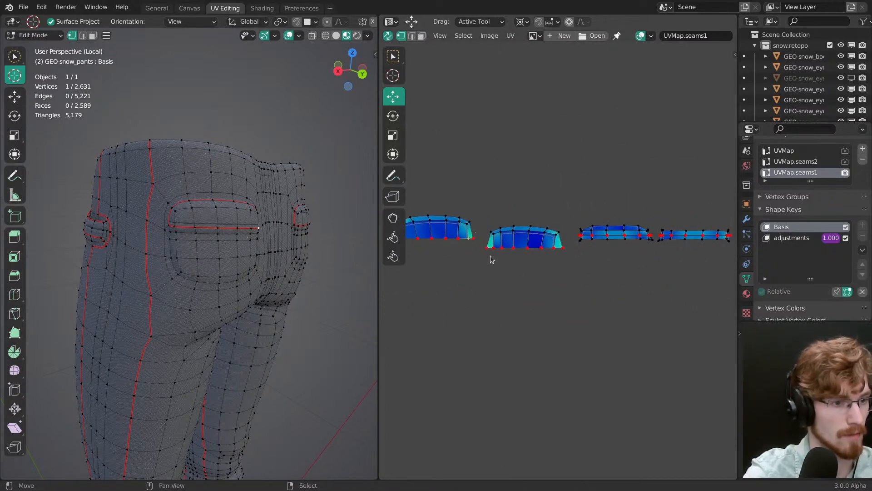
# Step: Select one pocket flap's complete UV island in face mode and shift it vertically
pyautogui.moveTo(491, 260); pyautogui.dragTo(491, 268)
pyautogui.click(488, 252)
pyautogui.moveTo(486, 265); pyautogui.dragTo(508, 253, button='middle')
pyautogui.rightClick(496, 260)
pyautogui.hotkey('ctrl', 'l')
pyautogui.hotkey('ctrl', 'z')
pyautogui.press('3')
pyautogui.rightClick(487, 254)
pyautogui.hotkey('ctrl', 'l')
pyautogui.moveTo(517, 267); pyautogui.dragTo(518, 278)
pyautogui.scroll(6, 236, 231)
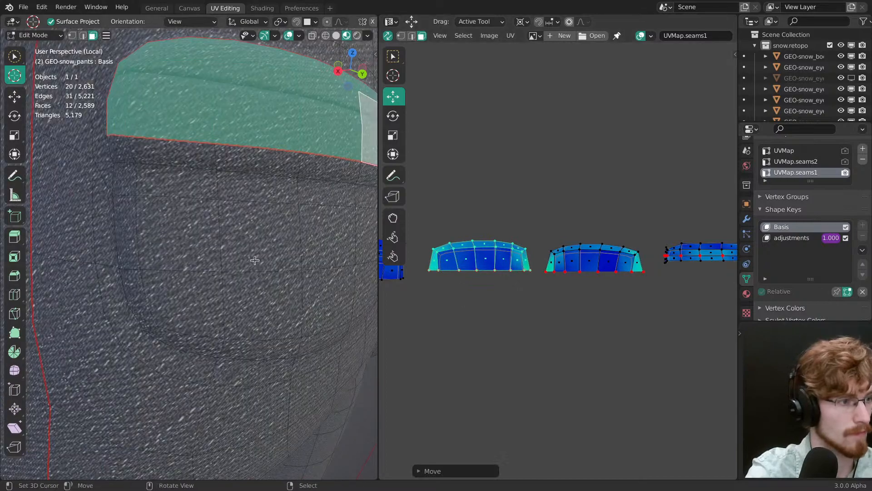
# Step: Hide the overlays and move the selected flap island up so its seam follows the flap's lower edge
pyautogui.scroll(-3, 235, 231)
pyautogui.scroll(-3, 235, 231)
pyautogui.moveTo(236, 232); pyautogui.dragTo(282, 282, button='middle')
pyautogui.scroll(2, 280, 268)
pyautogui.hotkey('alt', 'shift', 'z')
pyautogui.scroll(2, 257, 278)
pyautogui.press('g')
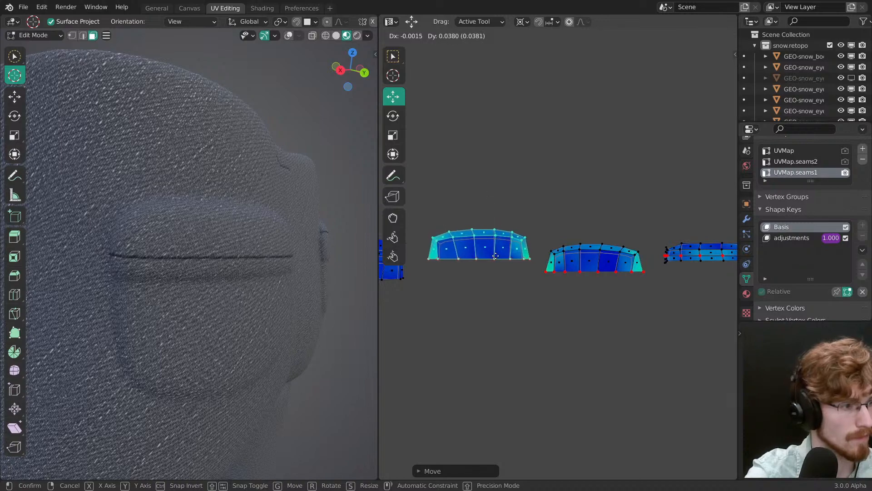
pyautogui.click(499, 278)
# Step: Select the other pocket flap's UV island and move it up by about 0.038
pyautogui.click(585, 269)
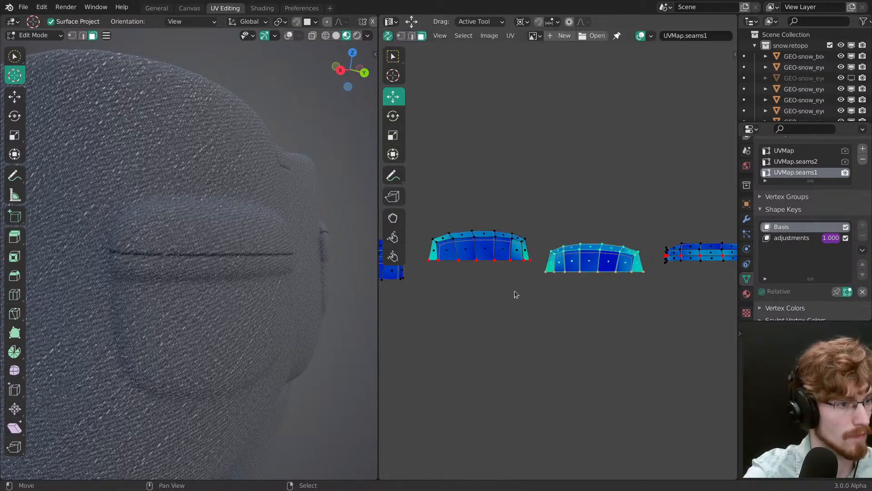
pyautogui.moveTo(353, 320); pyautogui.dragTo(310, 332, button='middle')
pyautogui.moveTo(206, 248); pyautogui.dragTo(233, 317, button='middle')
pyautogui.moveTo(547, 281); pyautogui.dragTo(598, 276, button='middle')
pyautogui.press('g')
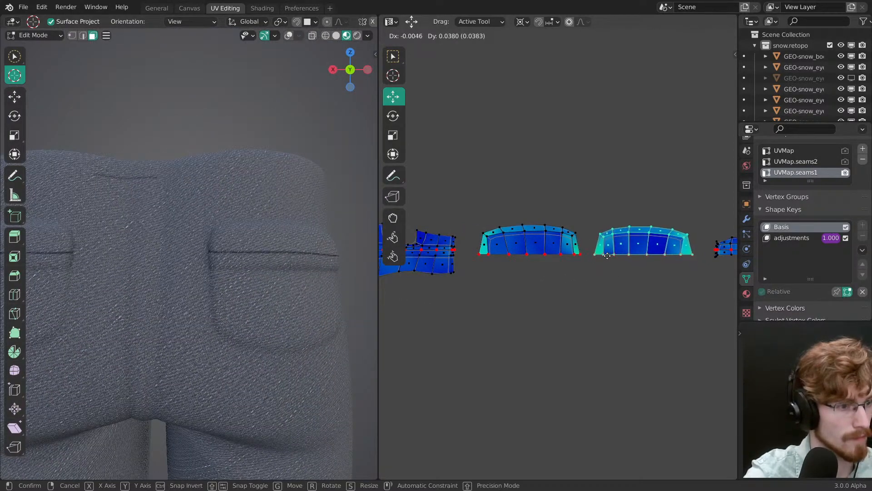
pyautogui.click(608, 256)
# Step: Save the file and check the denim pocket in the reference images
pyautogui.scroll(-5, 232, 343)
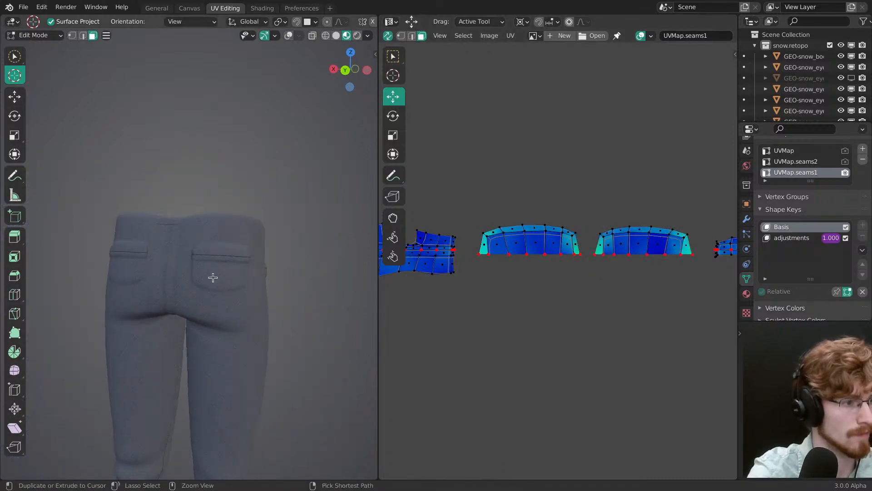
pyautogui.hotkey('ctrl', 's')
pyautogui.scroll(2, 223, 279)
pyautogui.hotkey('alt', 'Tab')
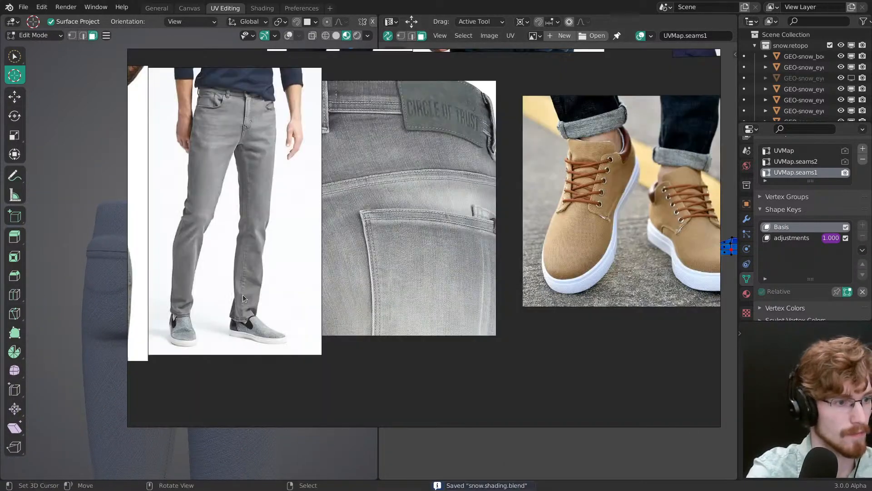
pyautogui.hotkey('alt', 'Tab')
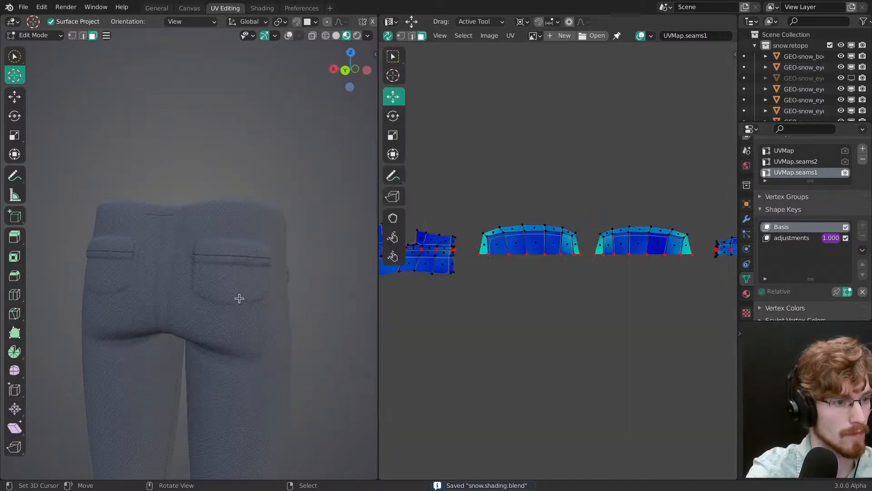
# Step: Show the overlays, select the face strips directly below both back pocket flaps, and unwrap them
pyautogui.scroll(-3, 584, 272)
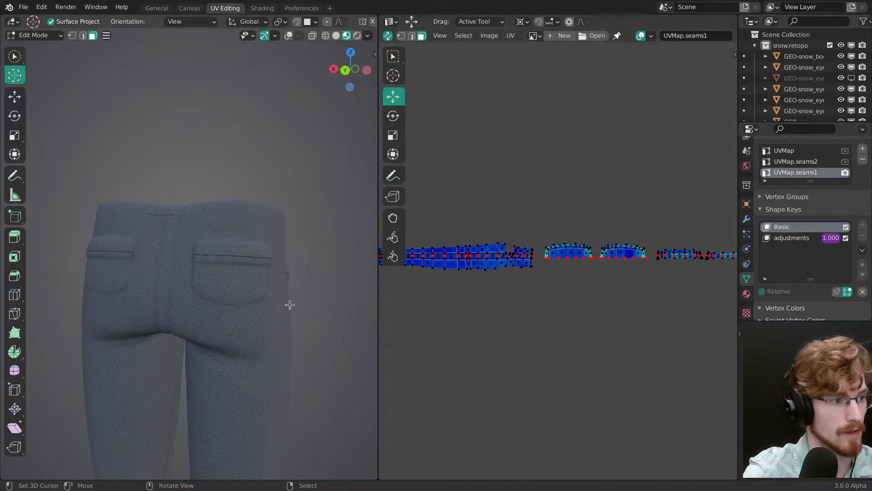
pyautogui.hotkey('shift', 'alt', 'z')
pyautogui.scroll(5, 227, 291)
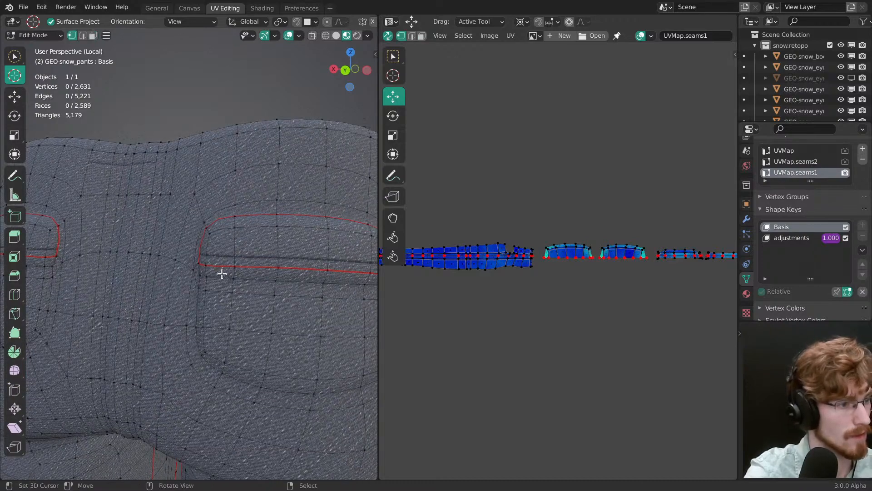
pyautogui.scroll(-4, 223, 278)
pyautogui.scroll(2, 156, 275)
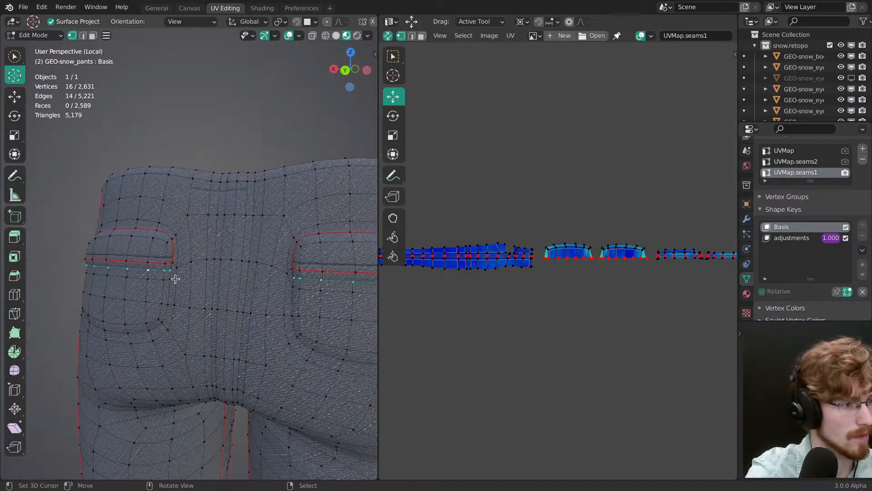
pyautogui.moveTo(175, 278); pyautogui.dragTo(219, 285, button='middle')
pyautogui.press('F3')
pyautogui.click(222, 299)
pyautogui.press('u')
pyautogui.click(223, 288)
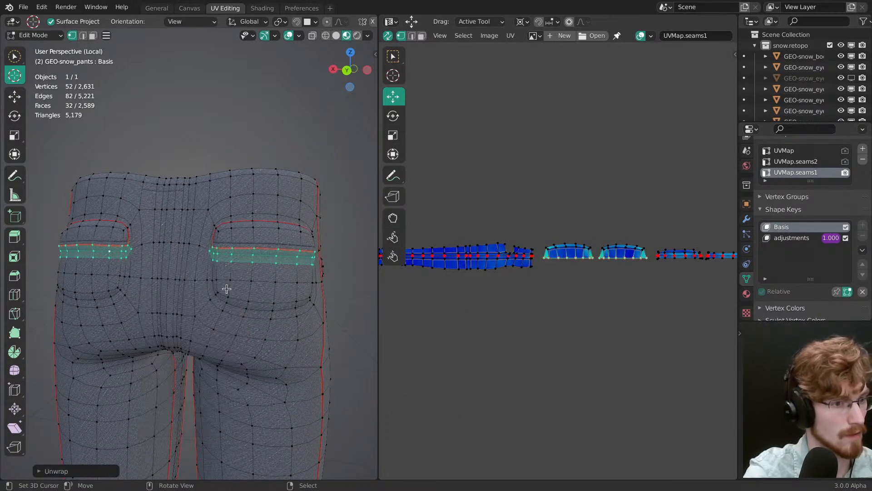
# Step: Turn UV sync selection off and unwrap the two face strips below the flaps again as separate islands
pyautogui.press('p')
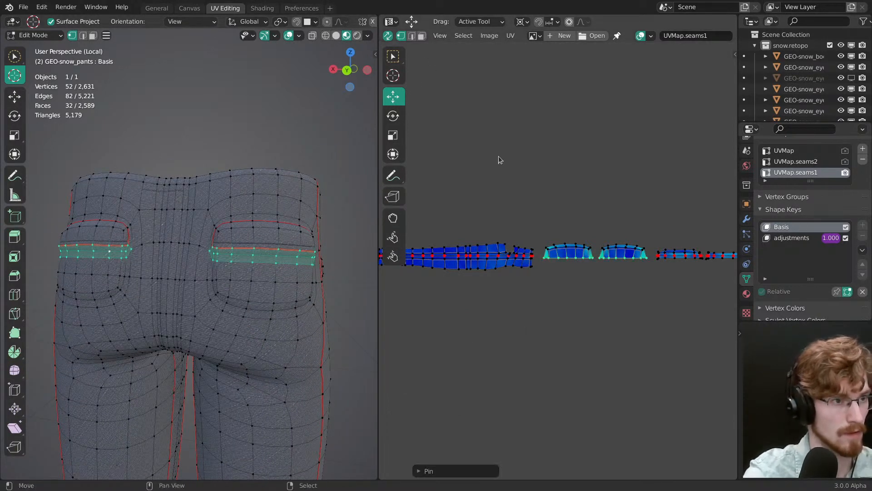
pyautogui.click(387, 35)
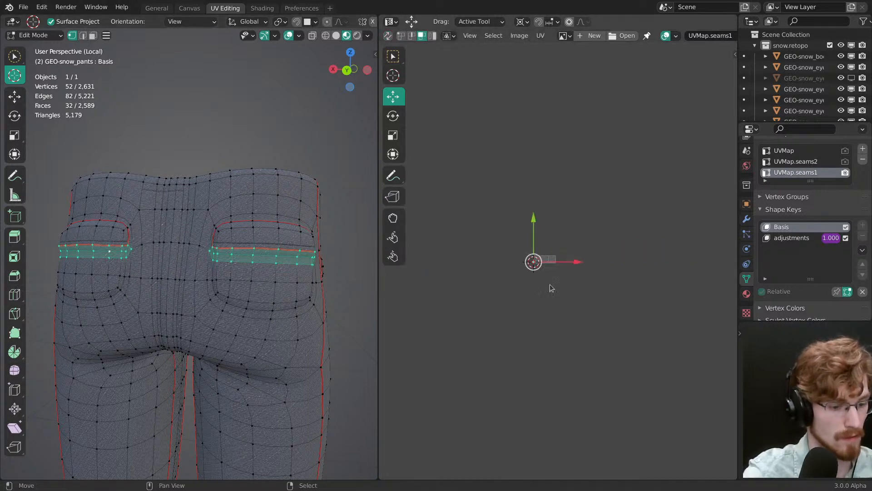
pyautogui.scroll(9, 554, 286)
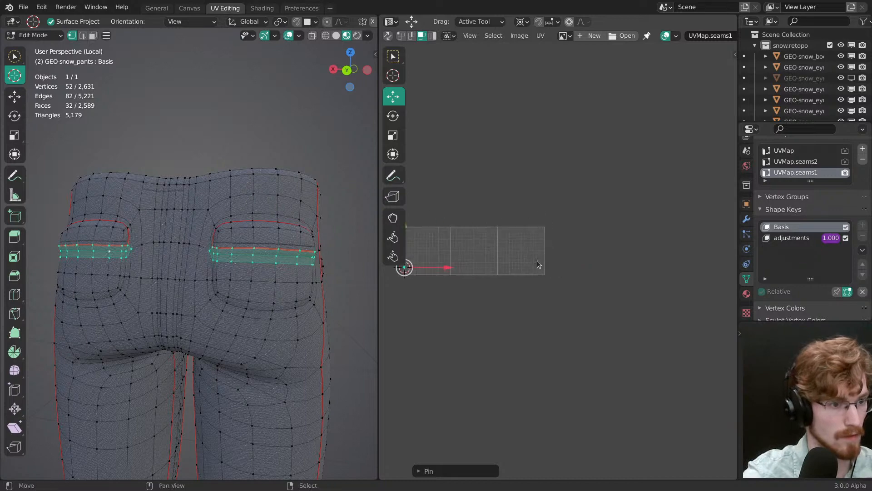
pyautogui.press('u')
pyautogui.click(269, 295)
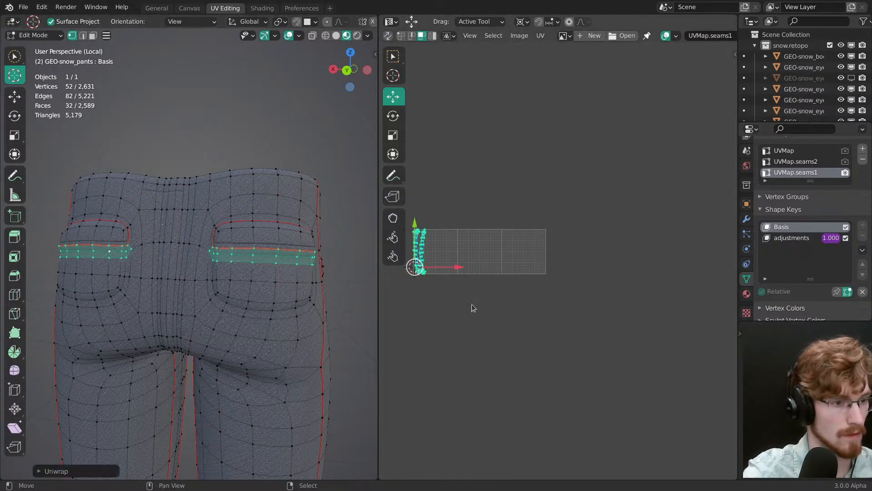
pyautogui.scroll(4, 469, 300)
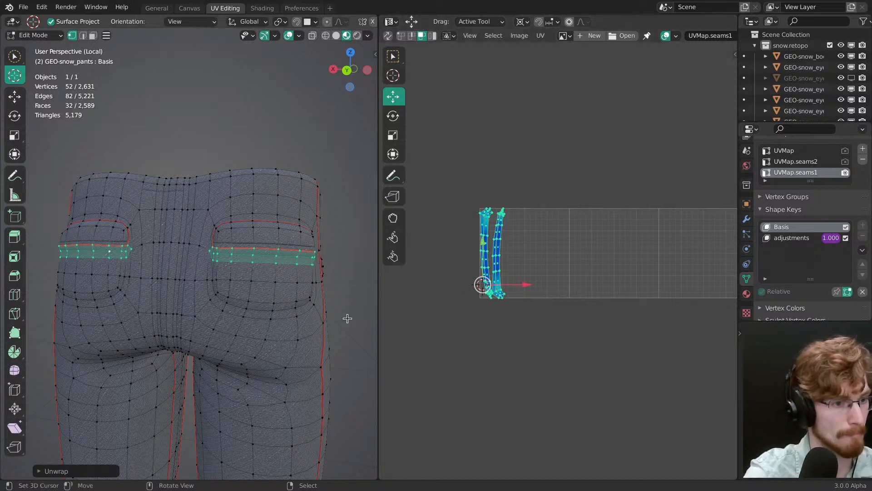
# Step: Select the full mesh and all its UVs with the 3D overlays hidden, and create seams from the islands
pyautogui.press('a')
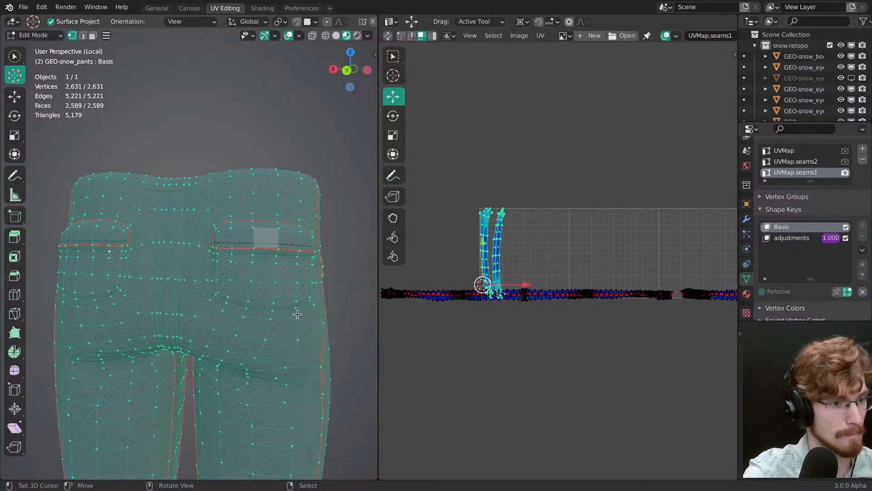
pyautogui.hotkey('shift', 'alt', 'z')
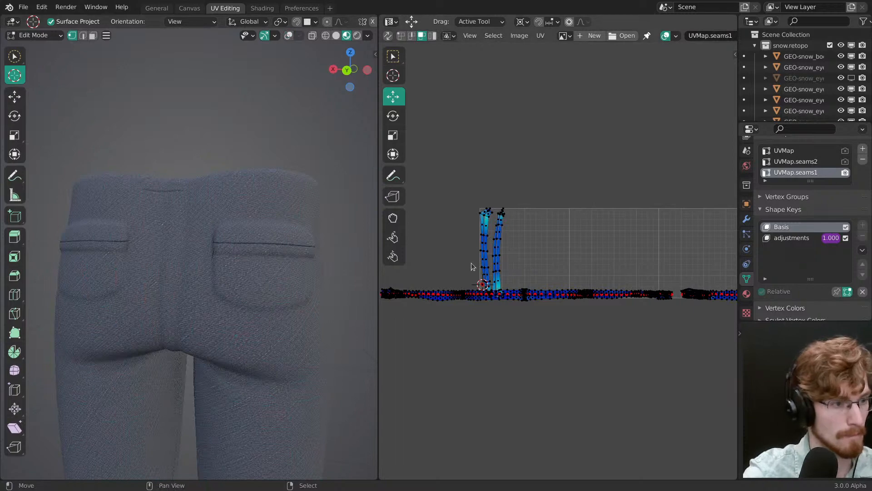
pyautogui.press('a')
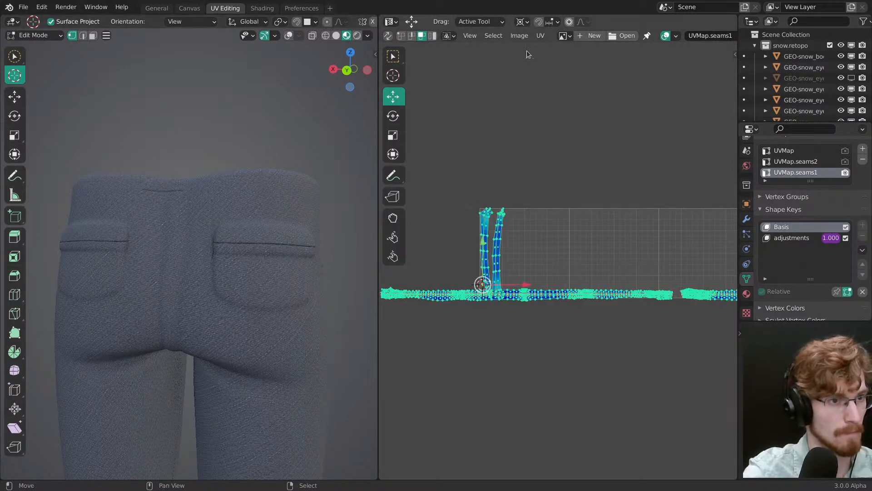
pyautogui.click(541, 36)
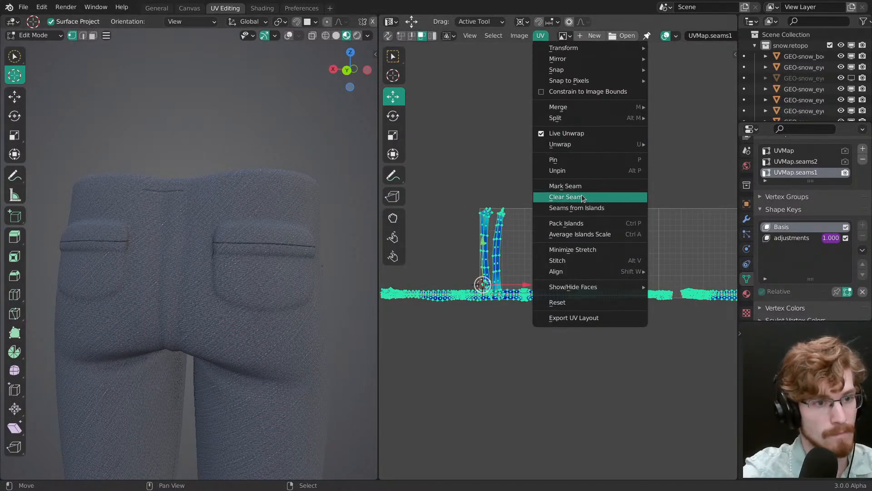
pyautogui.click(585, 209)
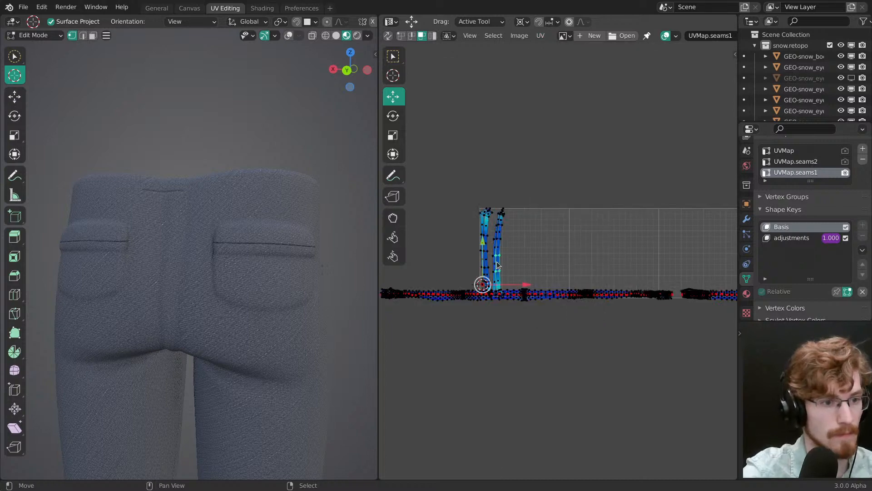
# Step: Rotate one of the two unwrapped pocket strips about the 2D cursor toward horizontal
pyautogui.press('r')
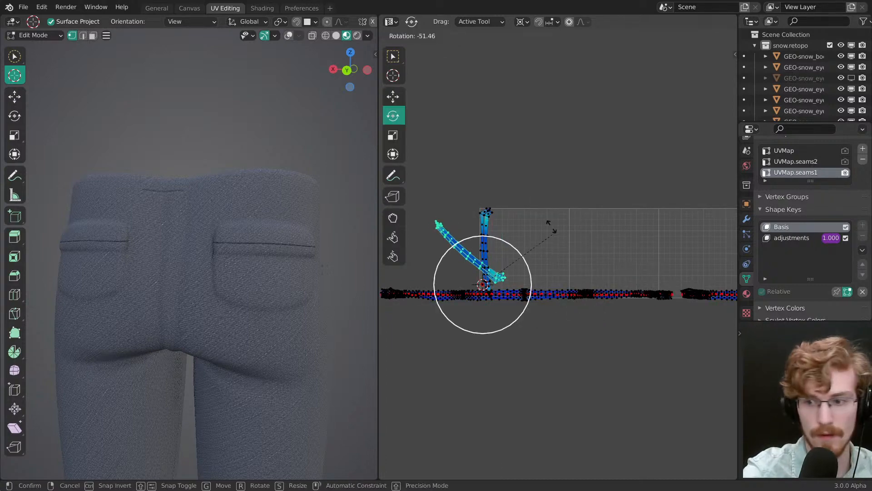
pyautogui.click(647, 264)
pyautogui.press('r')
pyautogui.click(630, 263)
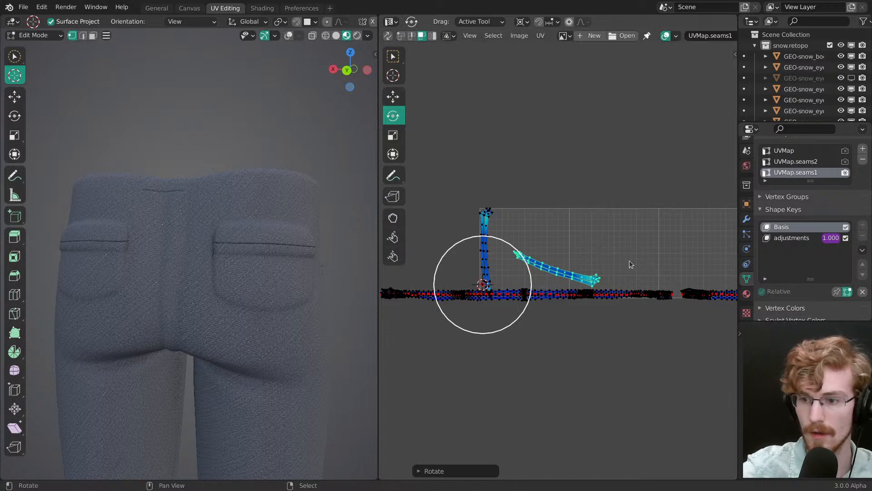
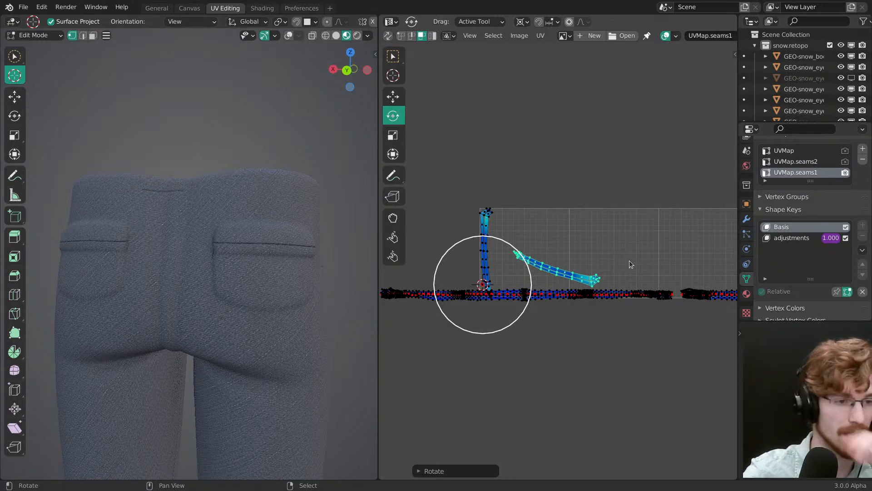
# Step: Rotate the selected slanted pocket strip island until it lies horizontally in UVMap.seams1, clear of the long seam row
pyautogui.moveTo(547, 246); pyautogui.dragTo(526, 242, button='middle')
pyautogui.press('.')
pyautogui.keyDown('ctrl'); pyautogui.moveTo(537, 171); pyautogui.dragTo(599, 303, button='middle'); pyautogui.keyUp('ctrl')
pyautogui.moveTo(600, 303); pyautogui.dragTo(596, 273)
pyautogui.moveTo(525, 268); pyautogui.dragTo(658, 255, button='middle')
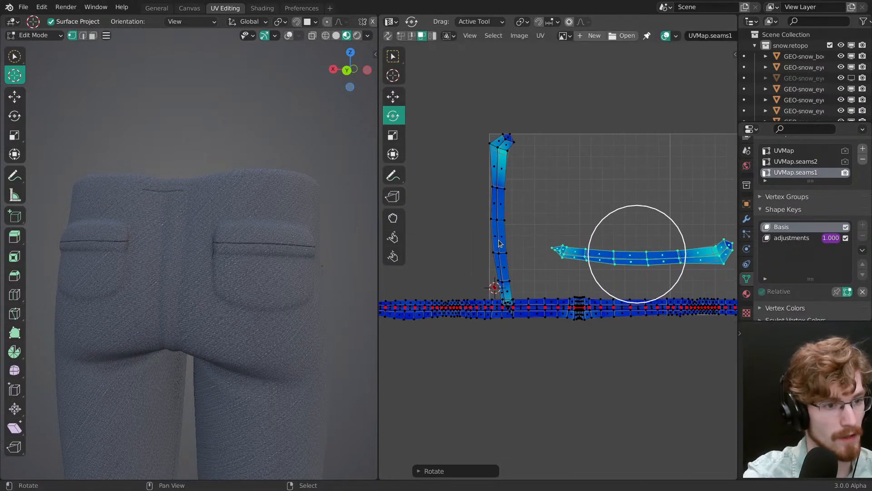
# Step: Select the whole vertical pocket strip island, move it next to the horizontal strip and rotate it to lie parallel
pyautogui.rightClick(499, 236)
pyautogui.hotkey('ctrl', 'l')
pyautogui.moveTo(546, 259); pyautogui.dragTo(444, 257, button='middle')
pyautogui.moveTo(442, 283); pyautogui.dragTo(492, 231)
pyautogui.press('g')
pyautogui.moveTo(504, 271); pyautogui.dragTo(638, 264)
pyautogui.press('r')
pyautogui.moveTo(613, 260); pyautogui.dragTo(613, 211)
pyautogui.keyDown('ctrl'); pyautogui.moveTo(610, 213); pyautogui.dragTo(604, 265, button='middle'); pyautogui.keyUp('ctrl')
# Step: Select the upper strip's lengthwise centre loop in vertex mode, pin it, and align it into a straight horizontal line
pyautogui.hotkey('alt', 'a')
pyautogui.press('1')
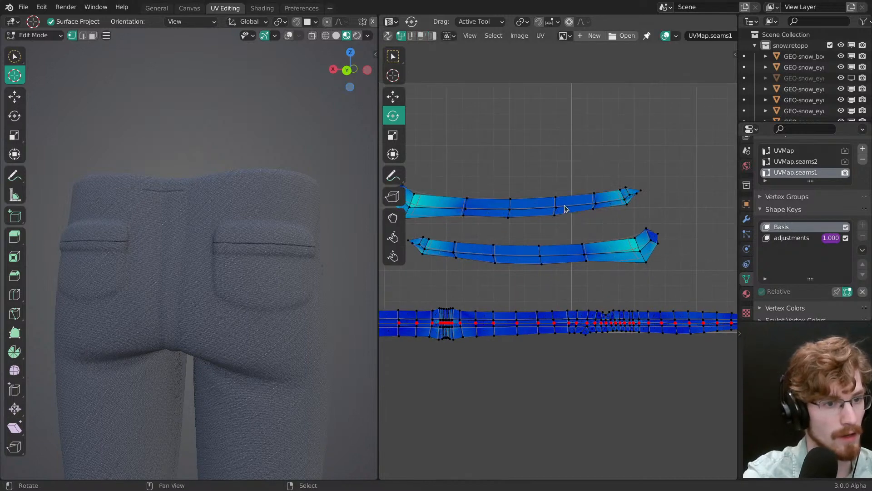
pyautogui.keyDown('alt'); pyautogui.rightClick(564, 206); pyautogui.keyUp('alt')
pyautogui.moveTo(583, 228); pyautogui.dragTo(586, 252, button='middle')
pyautogui.press('p')
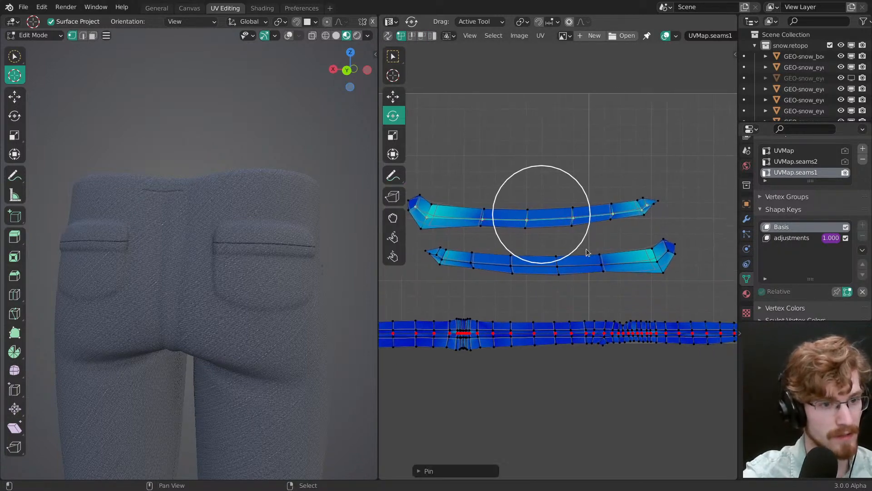
pyautogui.hotkey('shift', 'w')
pyautogui.click(590, 227)
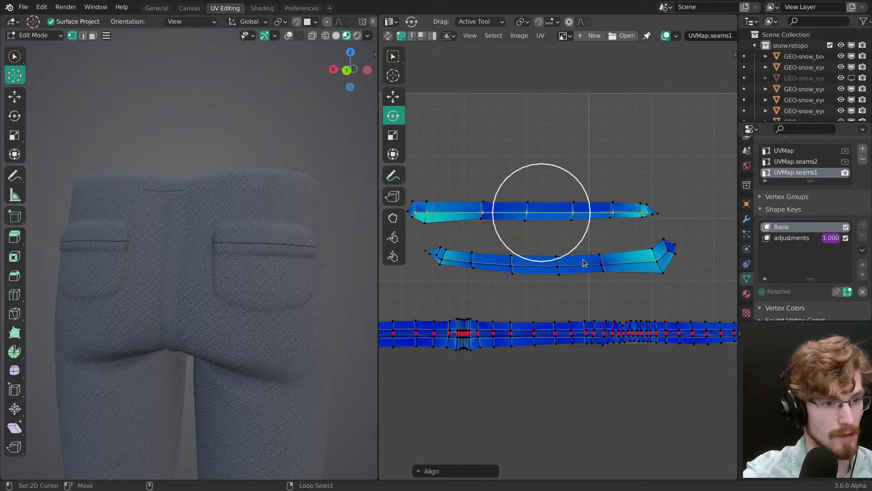
# Step: Straighten the lower strip's lengthwise centre loop horizontally and move it closer beneath the upper strip
pyautogui.keyDown('alt'); pyautogui.rightClick(584, 263); pyautogui.keyUp('alt')
pyautogui.hotkey('shift', 'w')
pyautogui.click(583, 258)
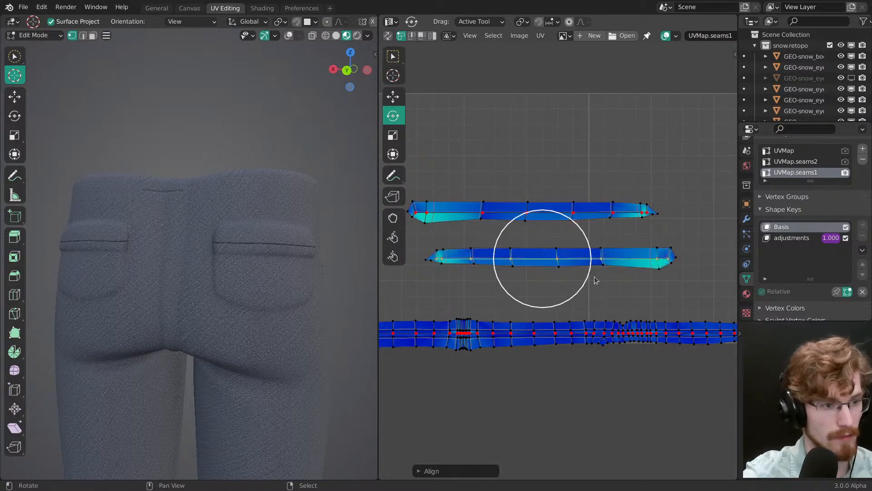
pyautogui.press('g')
pyautogui.moveTo(603, 280); pyautogui.dragTo(578, 269)
pyautogui.click(583, 266)
# Step: Select both complete pocket strips and move them together to the far end of the long seam row
pyautogui.press('l')
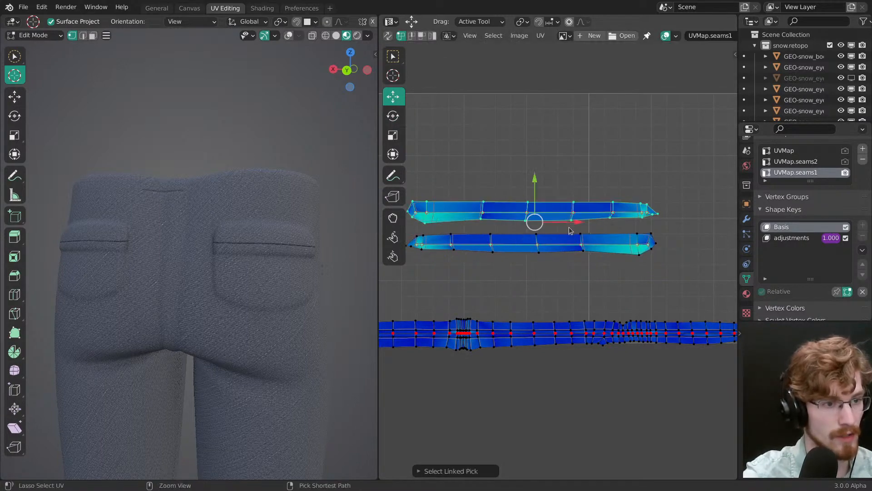
pyautogui.keyDown('ctrl'); pyautogui.moveTo(571, 226); pyautogui.dragTo(579, 282, button='middle'); pyautogui.keyUp('ctrl')
pyautogui.press('g')
pyautogui.click(677, 301)
pyautogui.moveTo(677, 301); pyautogui.dragTo(522, 278, button='middle')
pyautogui.keyDown('ctrl'); pyautogui.moveTo(525, 268); pyautogui.dragTo(535, 319, button='middle'); pyautogui.keyUp('ctrl')
pyautogui.press('g')
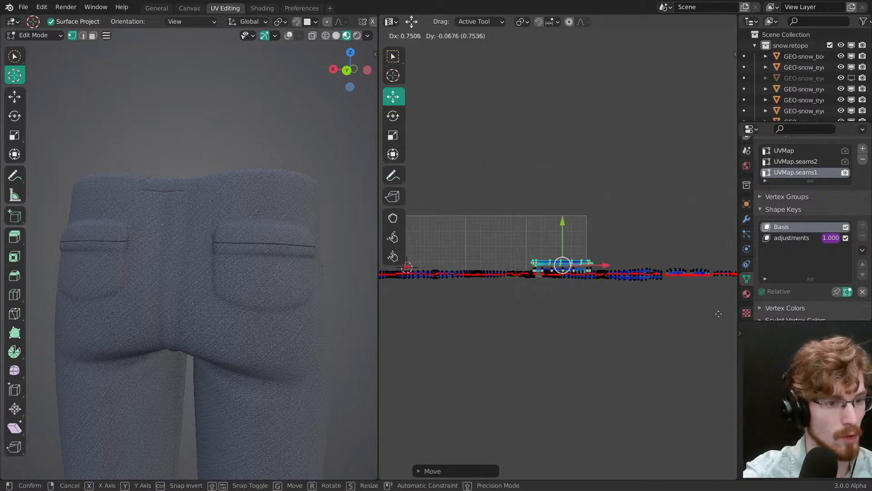
pyautogui.click(662, 322)
pyautogui.moveTo(662, 321); pyautogui.dragTo(573, 232, button='middle')
pyautogui.press('g')
pyautogui.click(563, 325)
pyautogui.keyDown('ctrl'); pyautogui.moveTo(544, 317); pyautogui.dragTo(575, 325, button='middle'); pyautogui.keyUp('ctrl')
pyautogui.press('g')
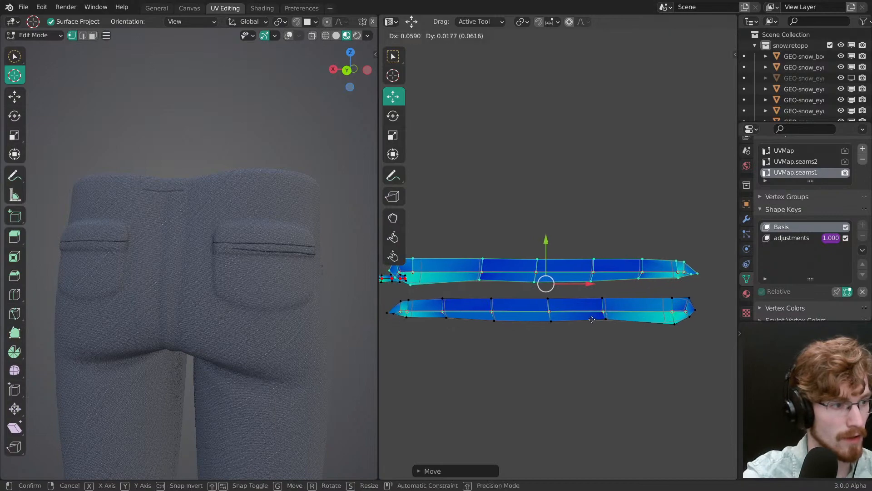
pyautogui.click(593, 325)
# Step: Select only the upper pocket strip, scale it down to about 80% and reposition it beside the seam row
pyautogui.keyDown('ctrl'); pyautogui.moveTo(282, 358); pyautogui.dragTo(289, 277, button='middle'); pyautogui.keyUp('ctrl')
pyautogui.moveTo(288, 277); pyautogui.dragTo(286, 272, button='middle')
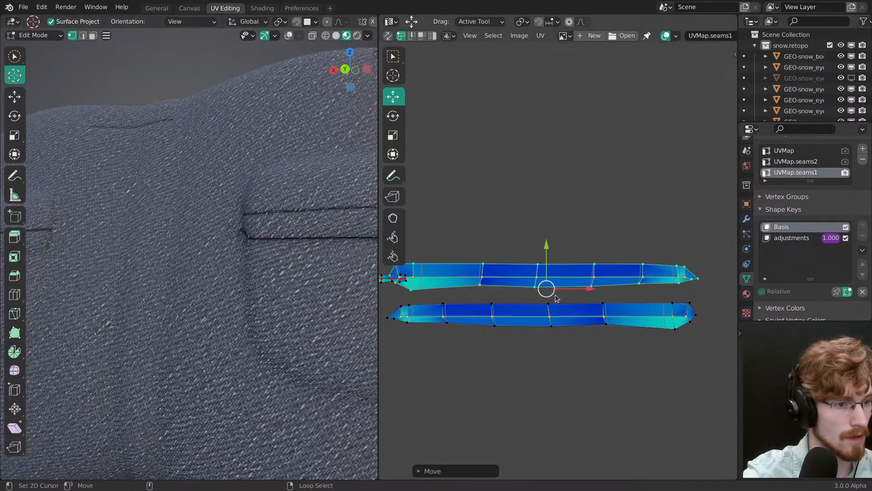
pyautogui.hotkey('alt', 'a')
pyautogui.moveTo(430, 279); pyautogui.dragTo(501, 284, button='middle')
pyautogui.rightClick(554, 282)
pyautogui.hotkey('ctrl', 'l')
pyautogui.press('s')
pyautogui.moveTo(639, 339); pyautogui.dragTo(618, 330)
pyautogui.press('g')
pyautogui.moveTo(619, 328); pyautogui.dragTo(619, 332)
pyautogui.click(619, 330)
# Step: Fine-tune the scaled upper strip's UV position while checking the stitch line on the back pocket
pyautogui.scroll(-5, 329, 366)
pyautogui.keyDown('shift'); pyautogui.moveTo(329, 366); pyautogui.dragTo(296, 339, button='middle'); pyautogui.keyUp('shift')
pyautogui.press('g')
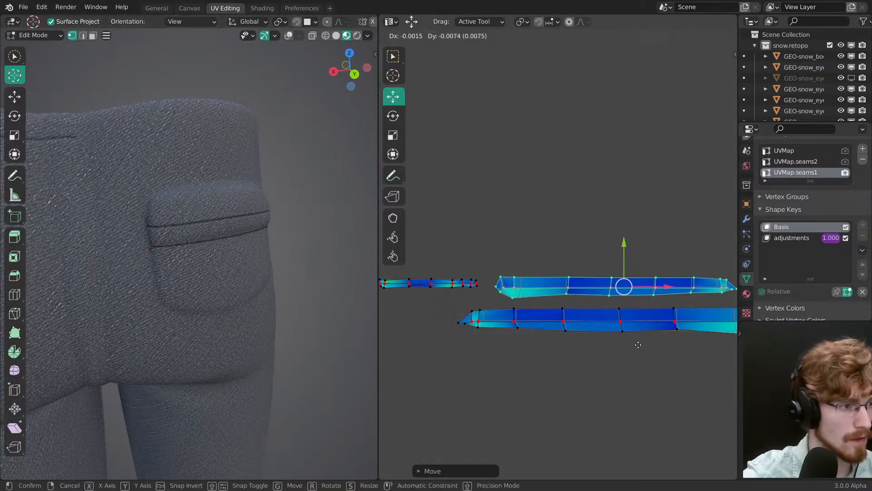
pyautogui.click(640, 307)
# Step: Select the whole lower strip and place it at the end of the other strip, adjusting its height to match the pocket stitching
pyautogui.rightClick(636, 335)
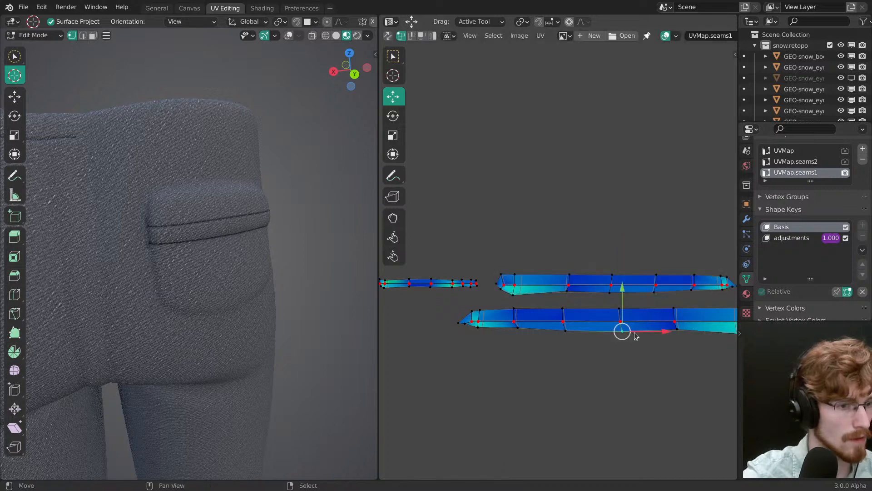
pyautogui.hotkey('ctrl', 'l')
pyautogui.moveTo(607, 347); pyautogui.dragTo(494, 325, button='middle')
pyautogui.press('g')
pyautogui.click(662, 303)
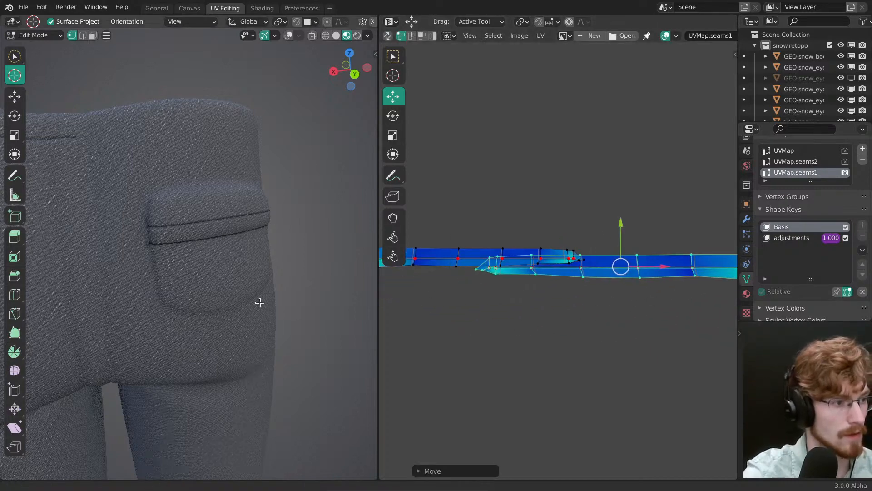
pyautogui.scroll(3, 292, 306)
pyautogui.press('g')
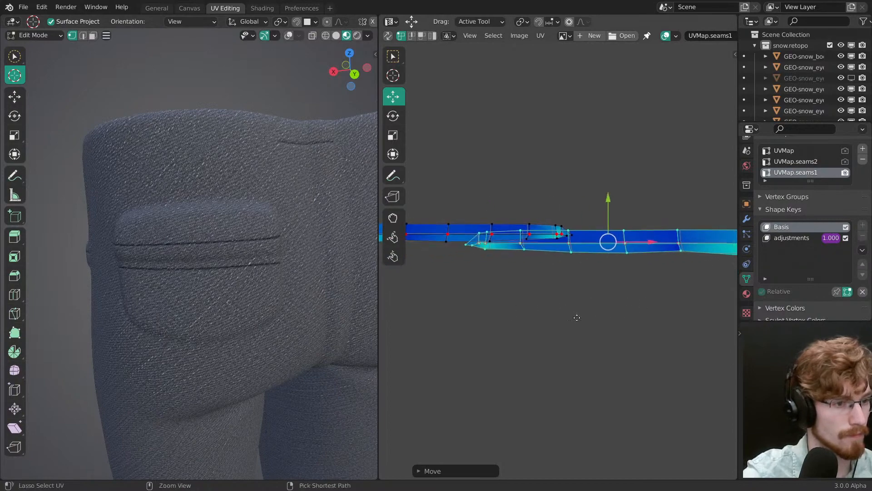
pyautogui.click(649, 290)
pyautogui.moveTo(312, 274); pyautogui.dragTo(225, 269, button='middle')
pyautogui.press('g')
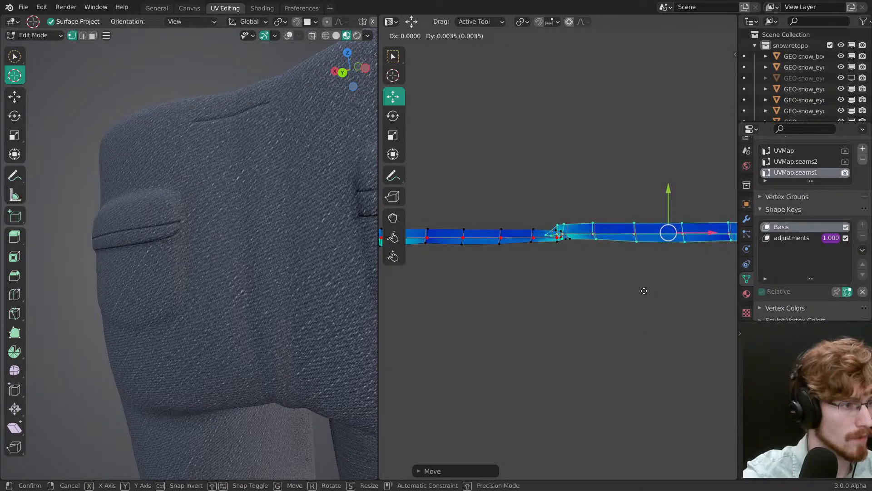
pyautogui.click(646, 311)
# Step: In Object Mode, compare the pants with the Subdivision modifier's viewport display off and on, and save the file
pyautogui.moveTo(195, 300); pyautogui.dragTo(241, 288, button='middle')
pyautogui.press('Tab')
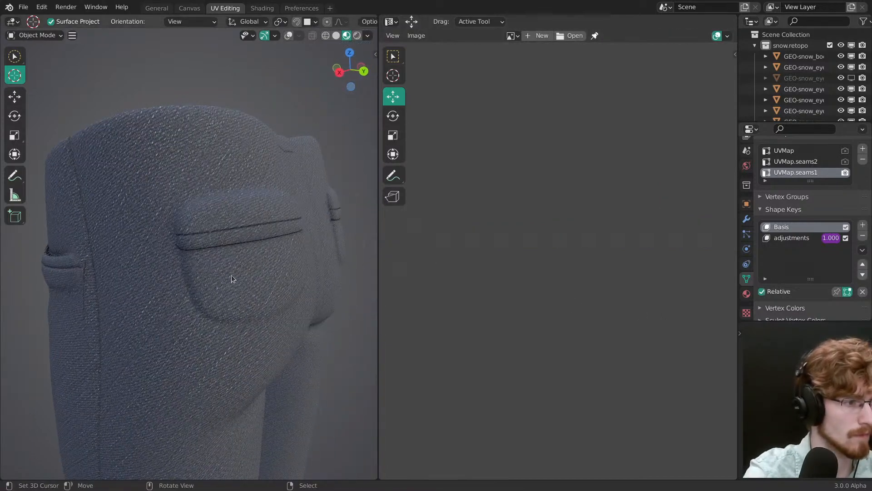
pyautogui.click(747, 219)
pyautogui.click(816, 160)
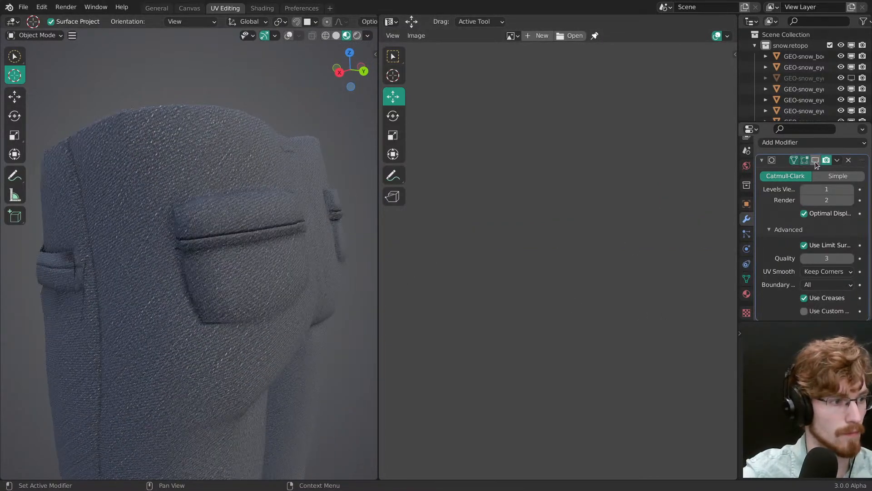
pyautogui.click(815, 162)
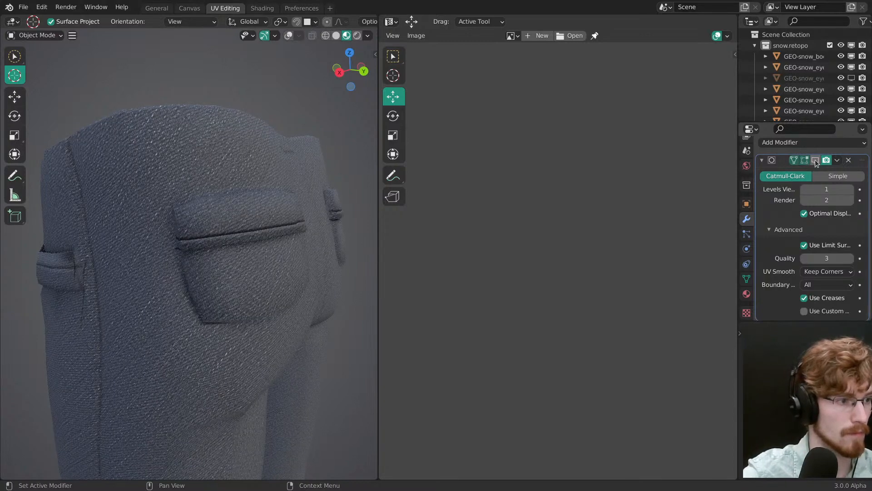
pyautogui.scroll(-4, 227, 326)
pyautogui.scroll(2, 254, 278)
pyautogui.hotkey('ctrl', 's')
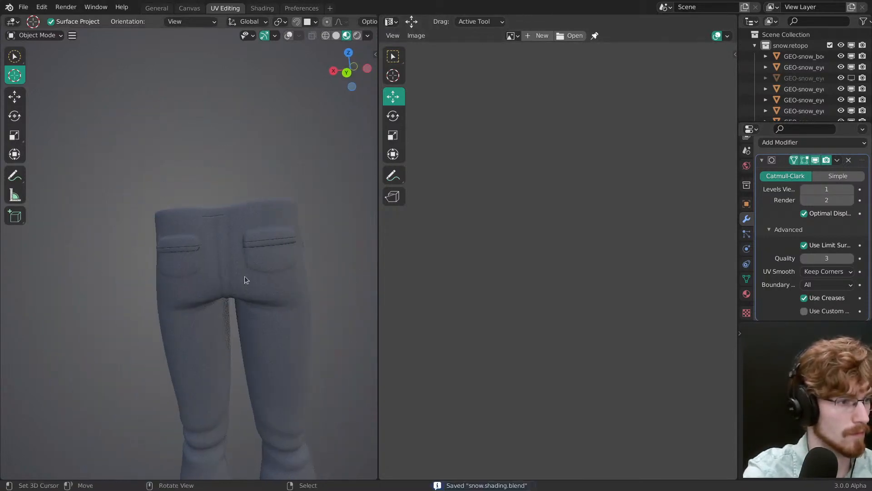
# Step: Return the pants to Edit Mode, make UVMap.seams2 the active UV map and bring its islands into view
pyautogui.scroll(3, 244, 273)
pyautogui.moveTo(244, 269)
pyautogui.mouseDown(button='middle')
pyautogui.moveTo(171, 265)
pyautogui.moveTo(285, 304)
pyautogui.mouseUp(button='middle')
pyautogui.hotkey('ctrl', 'Tab')
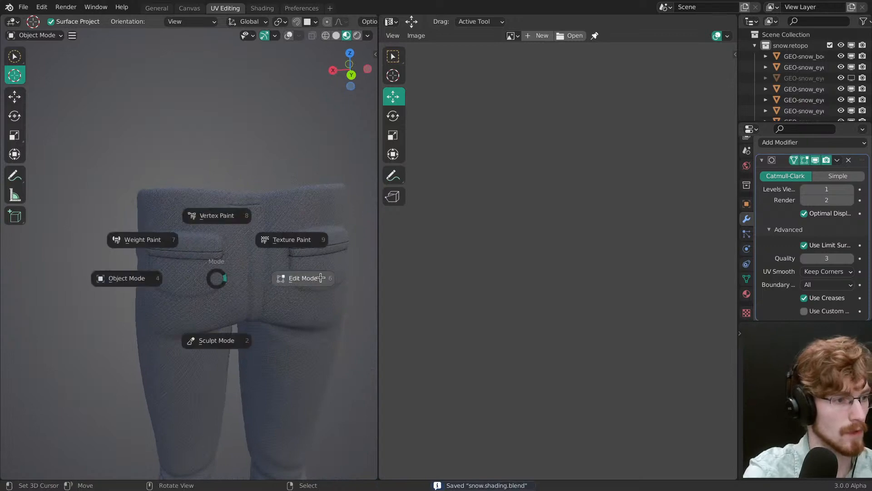
pyautogui.click(296, 277)
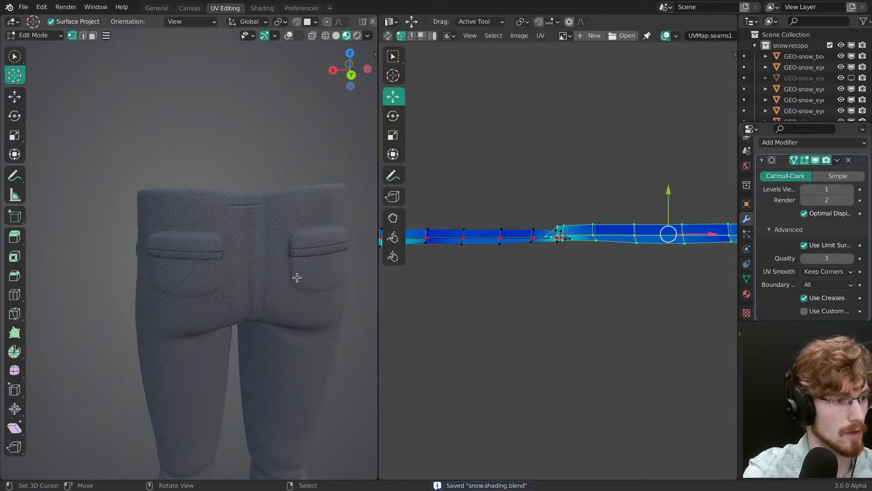
pyautogui.click(747, 279)
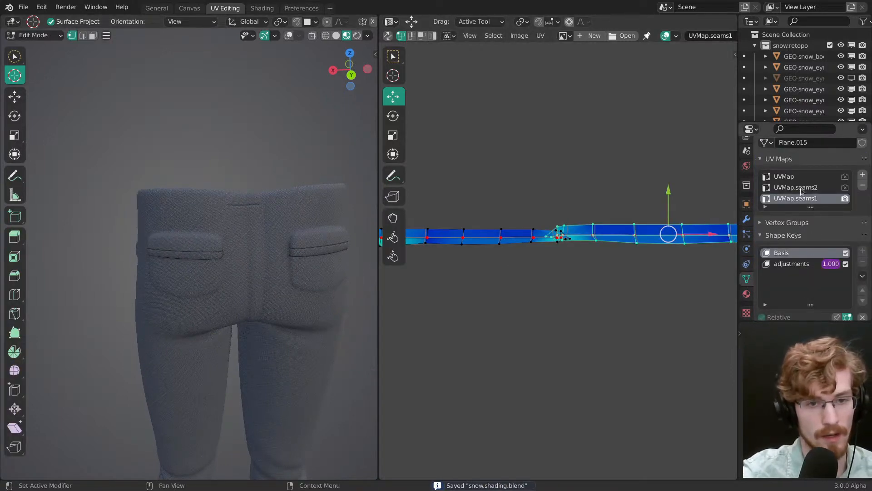
pyautogui.click(810, 188)
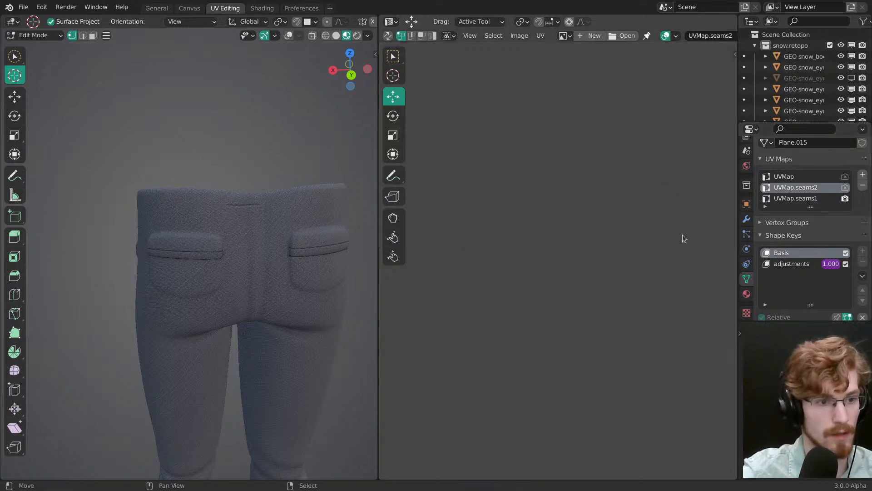
pyautogui.scroll(12, 606, 313)
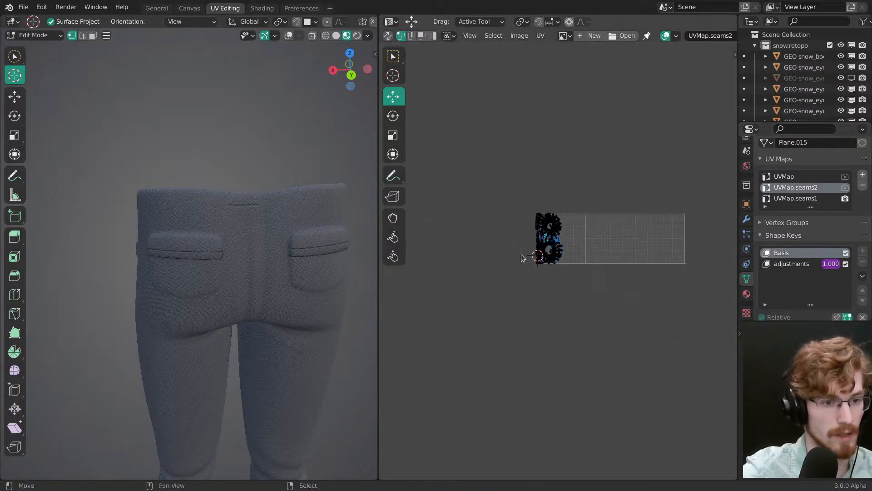
pyautogui.keyDown('ctrl'); pyautogui.moveTo(565, 163); pyautogui.dragTo(564, 157, button='middle'); pyautogui.keyUp('ctrl')
pyautogui.moveTo(564, 157); pyautogui.dragTo(621, 210, button='middle')
# Step: Show the viewport overlays and clear all marked seams from the pants mesh
pyautogui.hotkey('alt', 'shift', 'z')
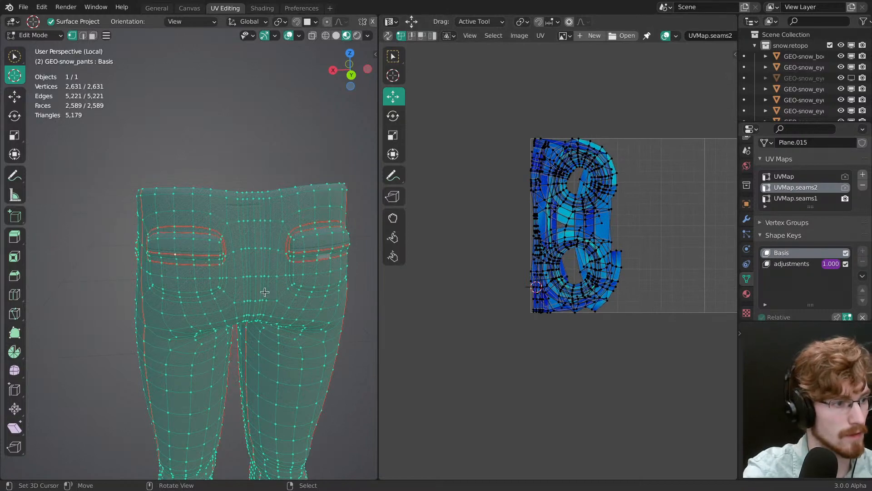
pyautogui.moveTo(265, 283); pyautogui.dragTo(255, 258, button='middle')
pyautogui.hotkey('ctrl', 'e')
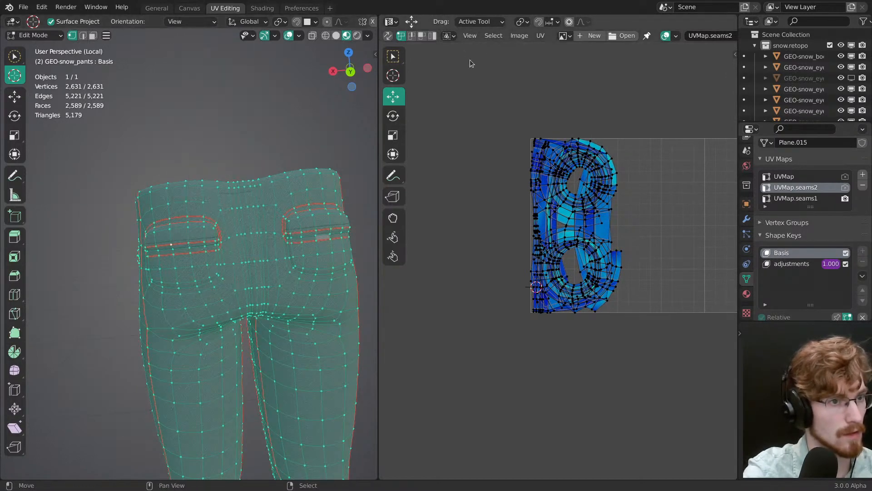
pyautogui.click(539, 36)
pyautogui.hotkey('ctrl', 'e')
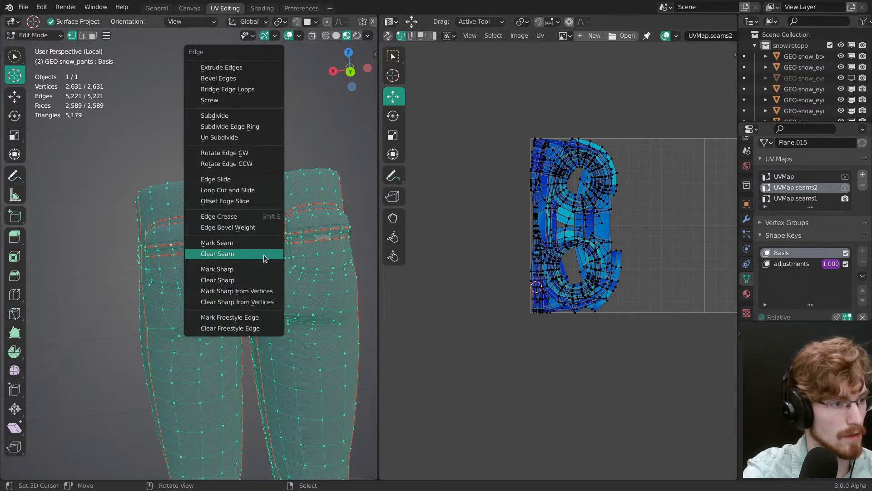
pyautogui.hotkey('ctrl', 'e')
pyautogui.click(282, 229)
# Step: Select all UVs in UVMap.seams2 and generate mesh seams from the existing islands
pyautogui.press('a')
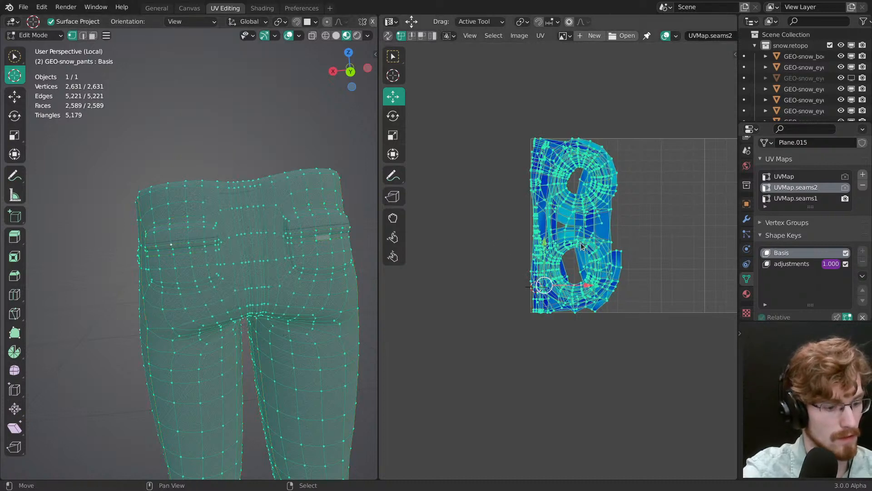
pyautogui.press('u')
pyautogui.click(574, 263)
pyautogui.click(540, 36)
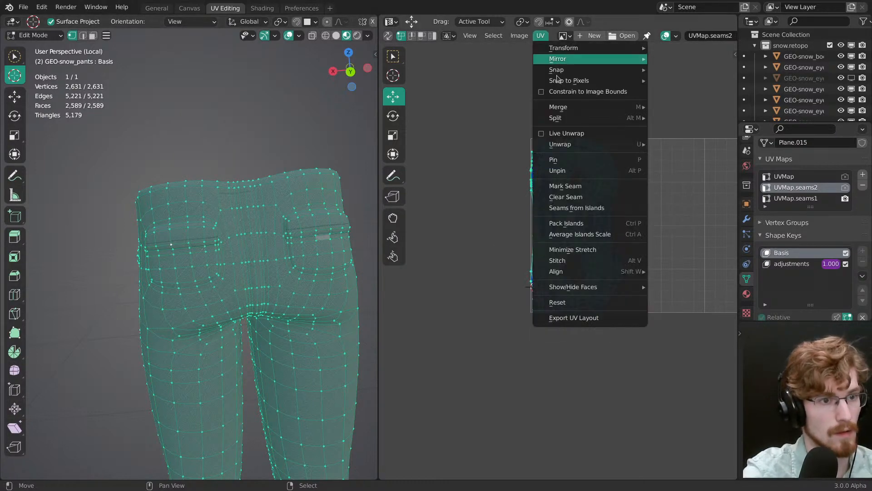
pyautogui.click(596, 208)
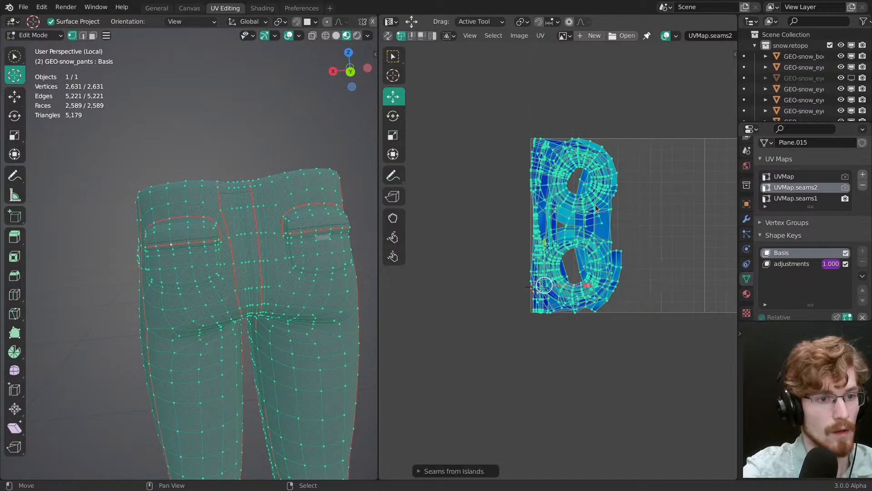
# Step: Check the seams generated on the back of the pants and remove them from the whole mesh
pyautogui.moveTo(313, 255); pyautogui.dragTo(266, 302, button='middle')
pyautogui.hotkey('alt', 'a')
pyautogui.scroll(3, 275, 280)
pyautogui.press('a')
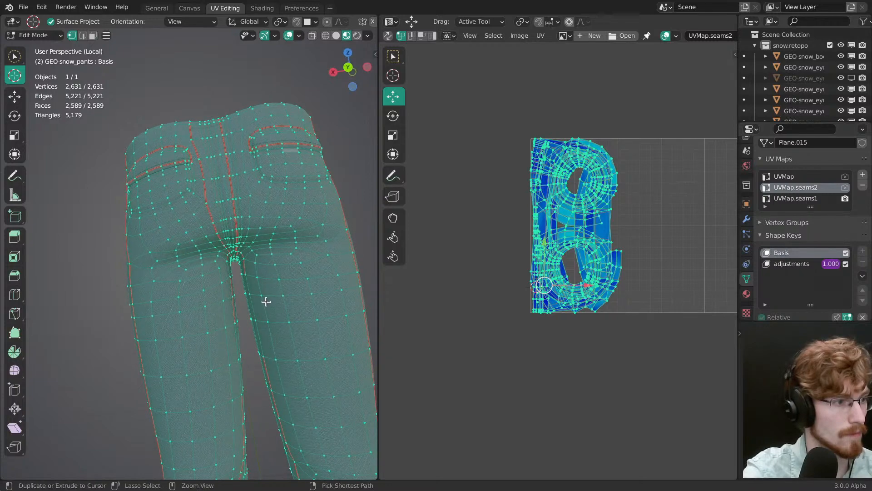
pyautogui.hotkey('alt', 'a')
pyautogui.press('a')
pyautogui.moveTo(266, 299)
pyautogui.mouseDown(button='middle')
pyautogui.moveTo(254, 291)
pyautogui.moveTo(276, 307)
pyautogui.mouseUp(button='middle')
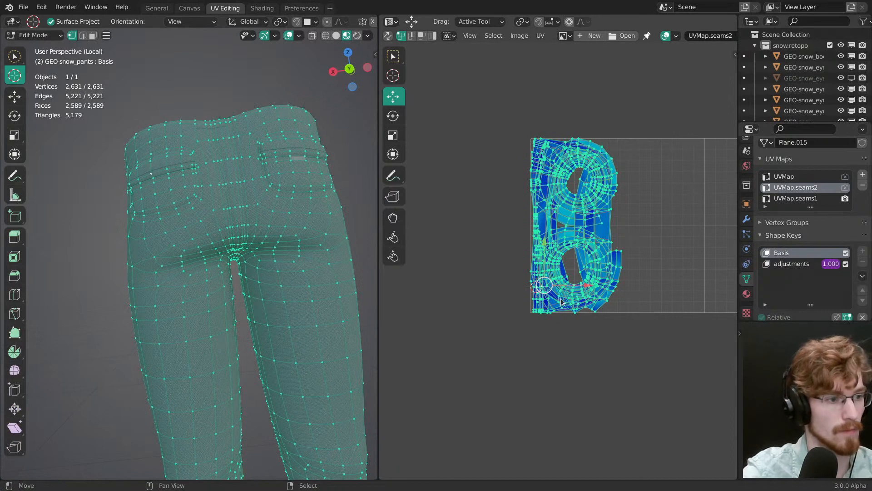
# Step: Select the large overlapping islands in UVMap.seams2 and move them about 0.43 horizontally away from the narrow strips
pyautogui.hotkey('alt', 'a')
pyautogui.press('l')
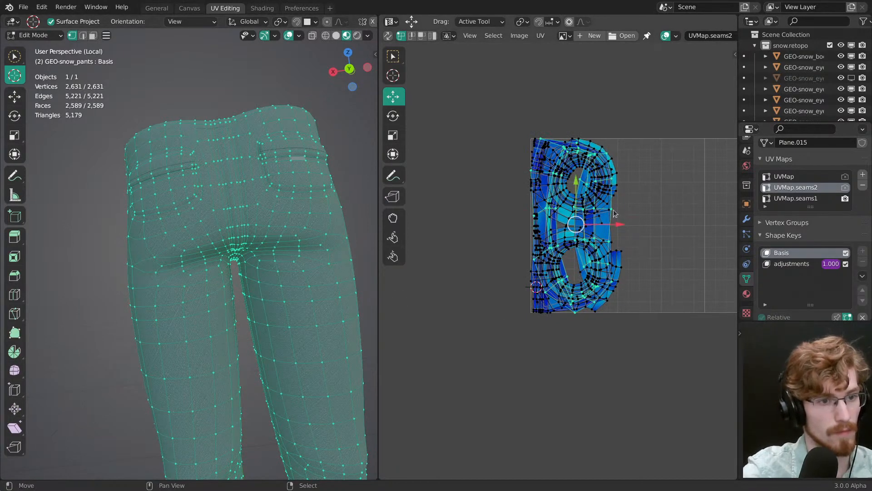
pyautogui.moveTo(601, 127)
pyautogui.keyDown('ctrl'); pyautogui.mouseDown()
pyautogui.moveTo(623, 141)
pyautogui.moveTo(573, 136)
pyautogui.mouseUp(); pyautogui.keyUp('ctrl')
pyautogui.moveTo(613, 209)
pyautogui.keyDown('ctrl'); pyautogui.mouseDown()
pyautogui.moveTo(635, 261)
pyautogui.moveTo(630, 212)
pyautogui.mouseUp(); pyautogui.keyUp('ctrl')
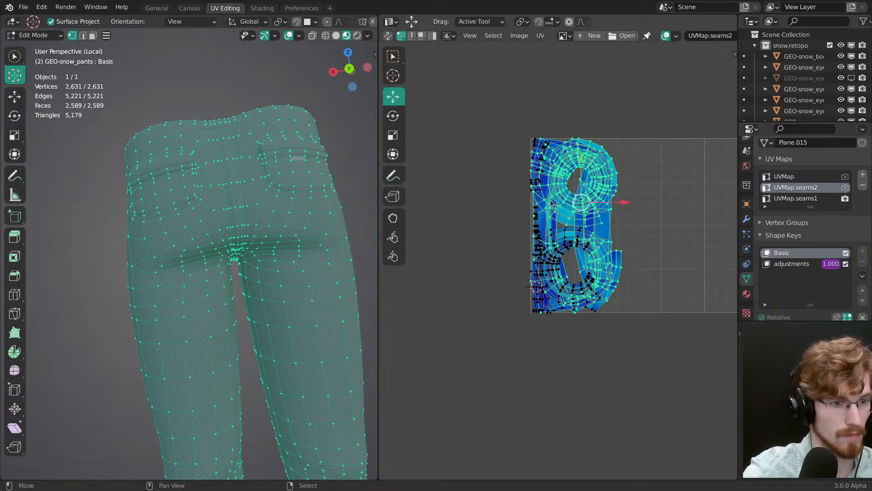
pyautogui.press('l')
pyautogui.press('g')
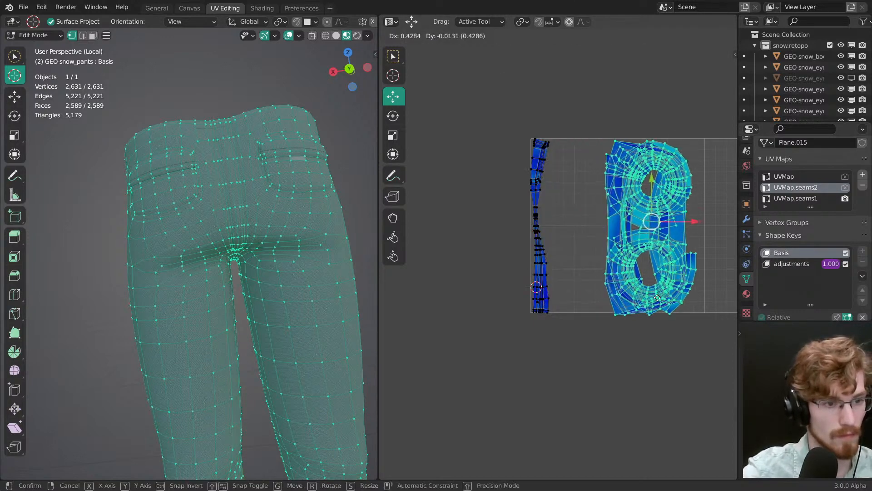
pyautogui.click(656, 301)
# Step: Add the narrow strip islands to the UV selection and shift all selected islands together diagonally upward
pyautogui.press('l')
pyautogui.press('g')
pyautogui.click(593, 304)
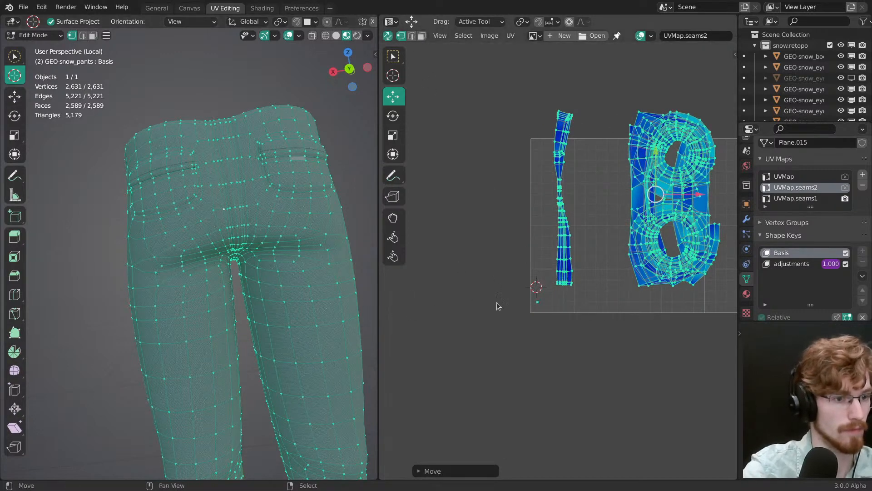
# Step: Select the faces belonging to the laid-out seam islands, invert the selection and unwrap the remaining pants faces
pyautogui.press('3')
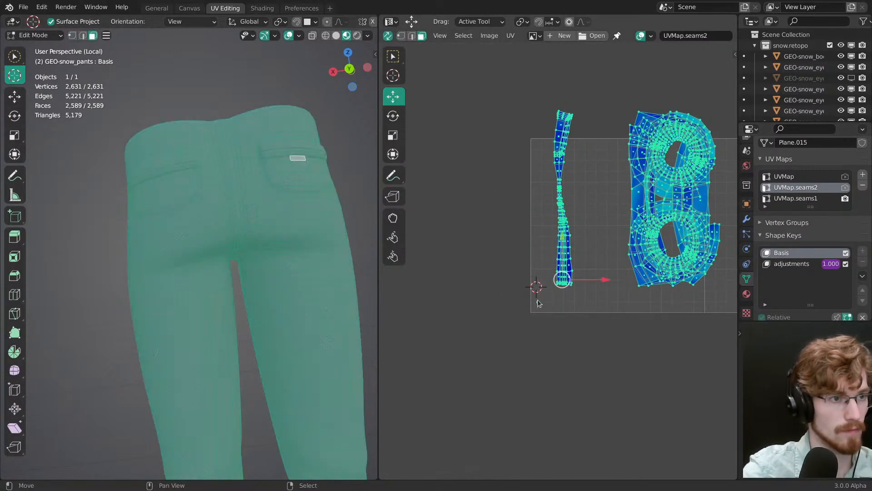
pyautogui.keyDown('ctrl'); pyautogui.keyDown('shift'); pyautogui.moveTo(548, 302); pyautogui.dragTo(548, 304, button='right'); pyautogui.keyUp('shift'); pyautogui.keyUp('ctrl')
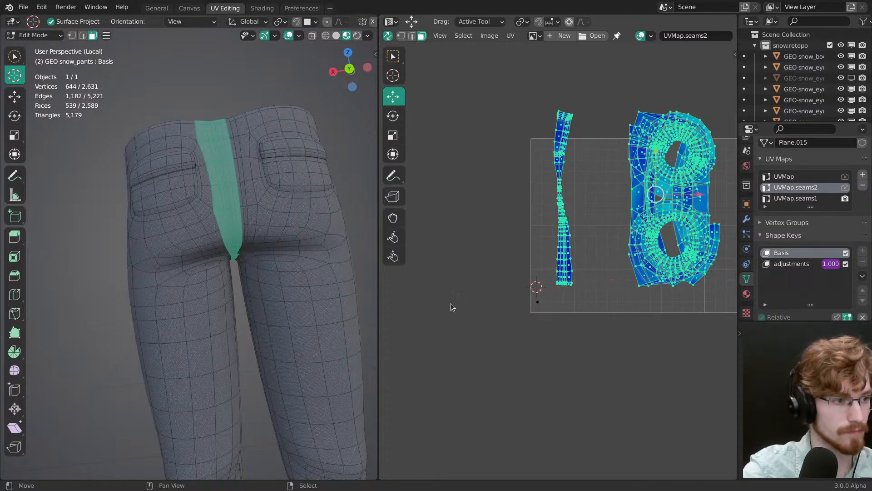
pyautogui.moveTo(232, 223); pyautogui.dragTo(254, 234, button='middle')
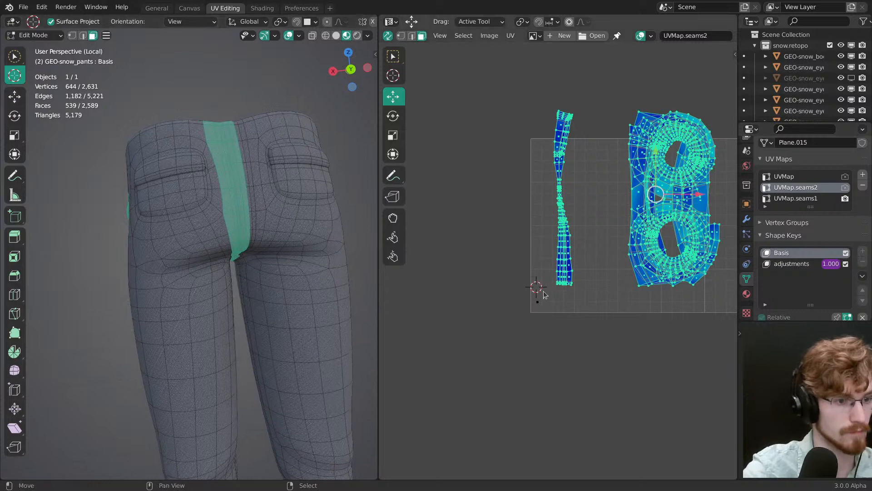
pyautogui.hotkey('ctrl', 'i')
pyautogui.press('u')
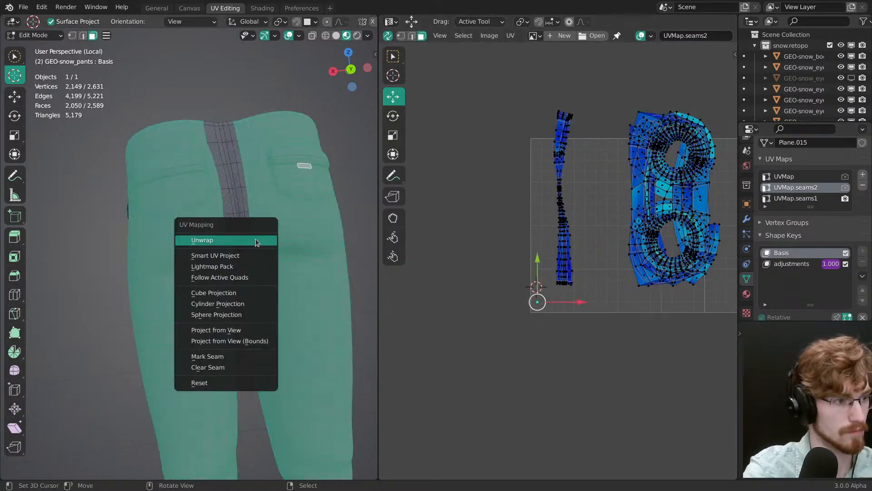
pyautogui.click(256, 239)
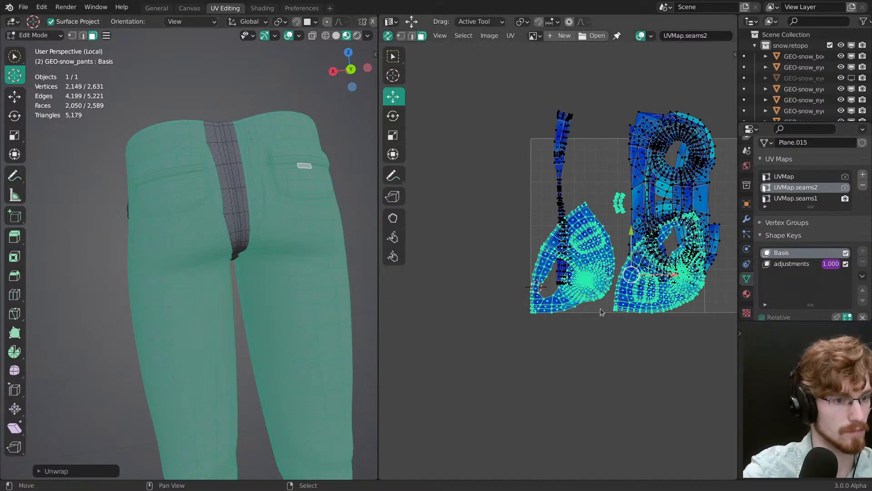
# Step: Scale the newly unwrapped islands to 0 and move the collapsed point to the lower-left corner of the UV tile
pyautogui.press('s')
pyautogui.moveTo(634, 332); pyautogui.dragTo(626, 324)
pyautogui.press('0')
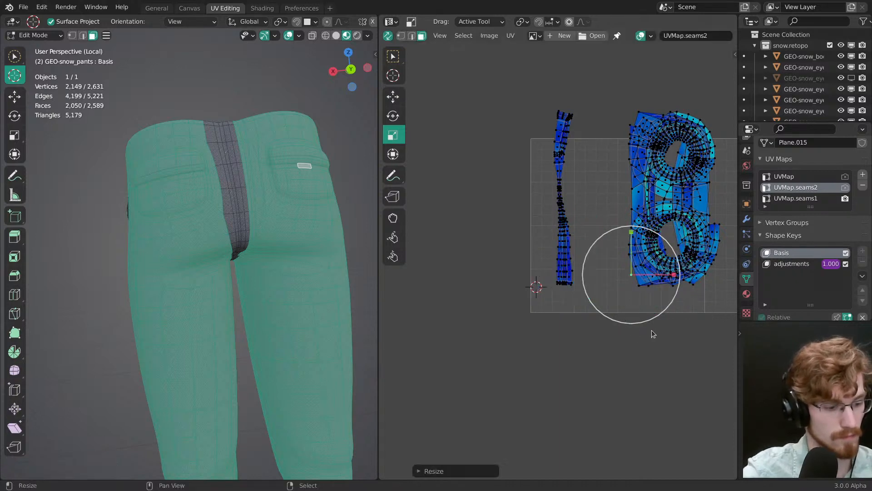
pyautogui.press('g')
pyautogui.moveTo(577, 349); pyautogui.dragTo(576, 349)
pyautogui.click(564, 356)
# Step: Generate seams from all the UV islands of the pants and check the resulting edges around the front pockets
pyautogui.press('a')
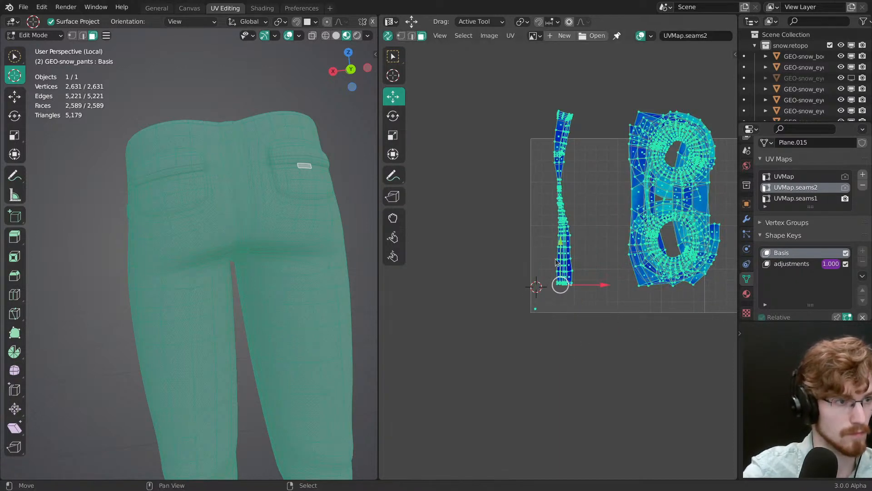
pyautogui.click(508, 35)
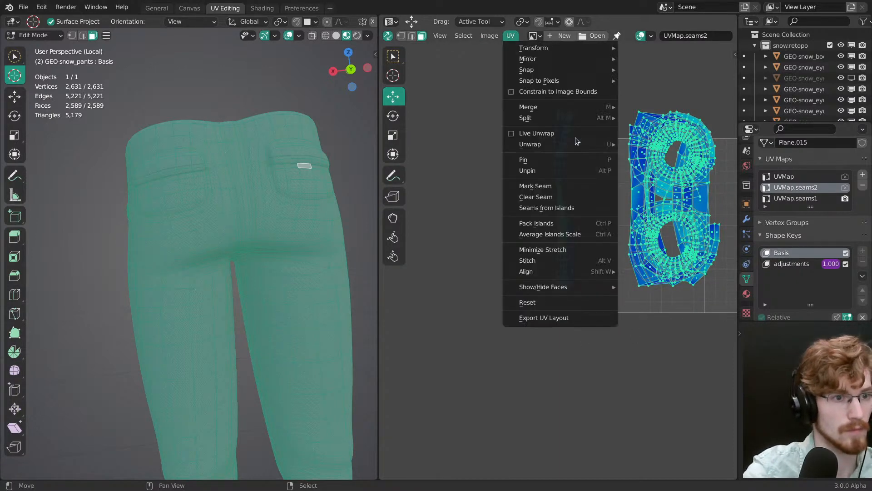
pyautogui.click(575, 207)
pyautogui.hotkey('alt', 'a')
pyautogui.moveTo(189, 249); pyautogui.dragTo(262, 243, button='middle')
pyautogui.press('a')
pyautogui.moveTo(238, 285); pyautogui.dragTo(254, 268, button='middle')
pyautogui.press('2')
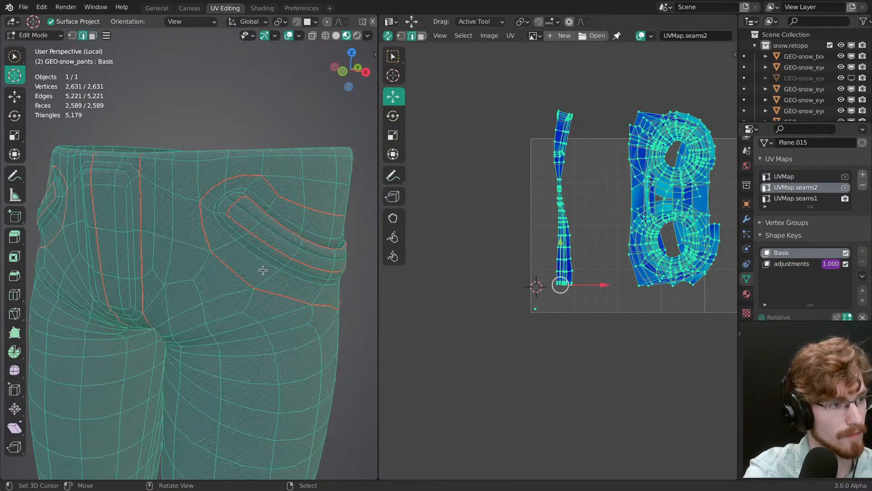
pyautogui.scroll(4, 246, 254)
pyautogui.hotkey('alt', 'a')
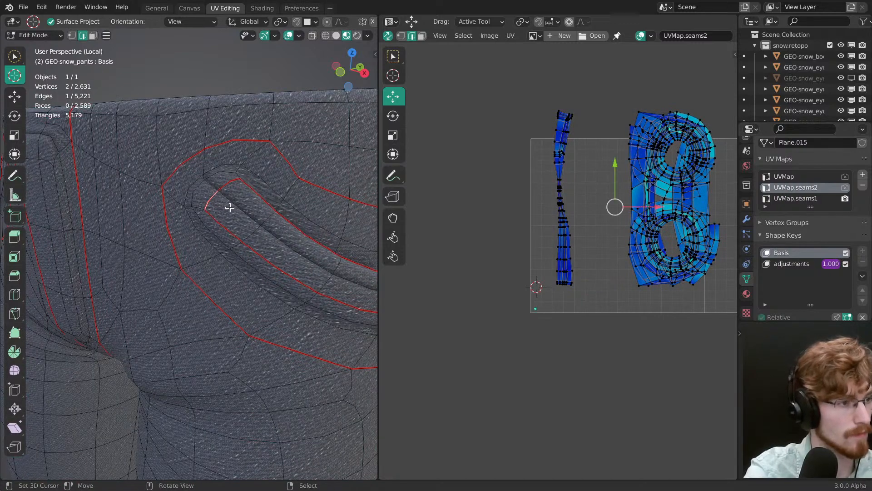
pyautogui.moveTo(233, 214); pyautogui.dragTo(210, 212, button='middle')
pyautogui.scroll(-6, 230, 224)
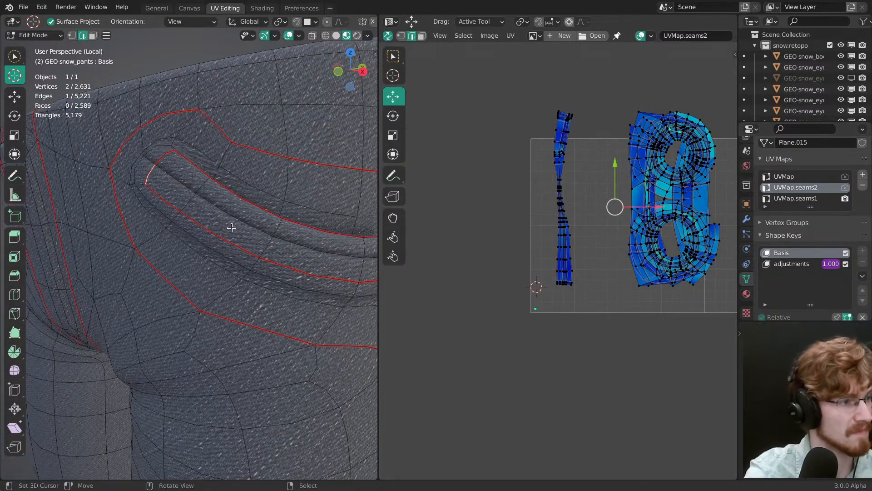
pyautogui.moveTo(266, 295); pyautogui.dragTo(195, 282, button='middle')
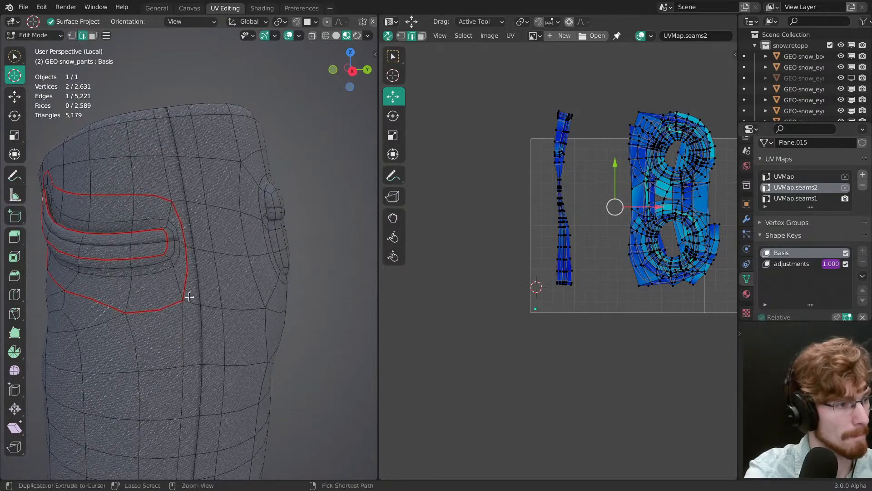
# Step: Clear the selection and select the vertex loops outlining both back pockets
pyautogui.scroll(3, 159, 233)
pyautogui.hotkey('alt', 'a')
pyautogui.moveTo(177, 238); pyautogui.dragTo(262, 284, button='middle')
pyautogui.hotkey('alt', 'a')
pyautogui.press('3')
pyautogui.press('1')
pyautogui.keyDown('alt'); pyautogui.click(225, 281); pyautogui.keyUp('alt')
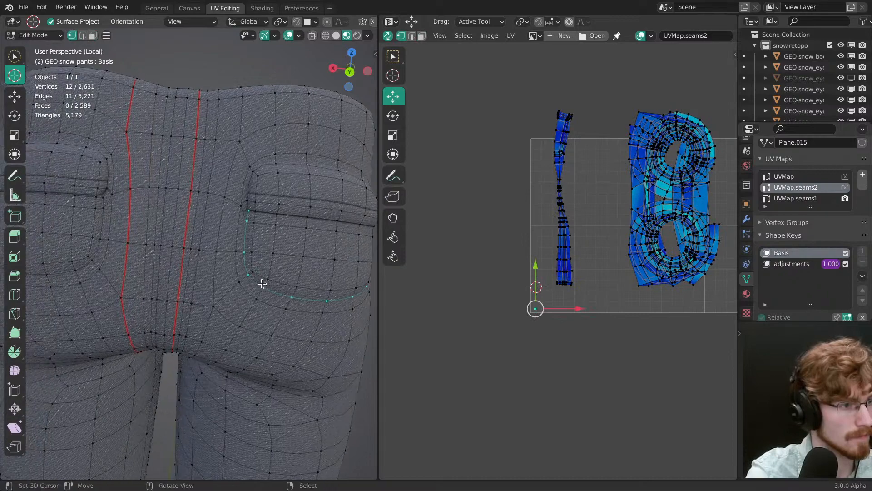
pyautogui.moveTo(246, 195); pyautogui.dragTo(218, 245, button='middle')
pyautogui.keyDown('alt'); pyautogui.keyDown('shift'); pyautogui.click(209, 215); pyautogui.keyUp('shift'); pyautogui.keyUp('alt')
# Step: Grow the pocket outlines with Select More and add the outer face loops to form bands around both back pockets
pyautogui.press('F3')
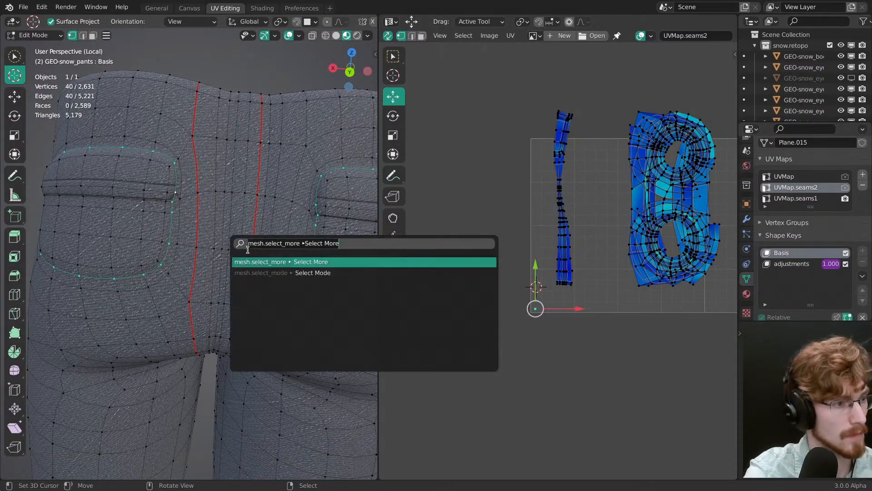
pyautogui.click(276, 260)
pyautogui.scroll(-1, 271, 288)
pyautogui.keyDown('shift'); pyautogui.moveTo(295, 283); pyautogui.dragTo(249, 277, button='middle'); pyautogui.keyUp('shift')
pyautogui.hotkey('shift', 'r')
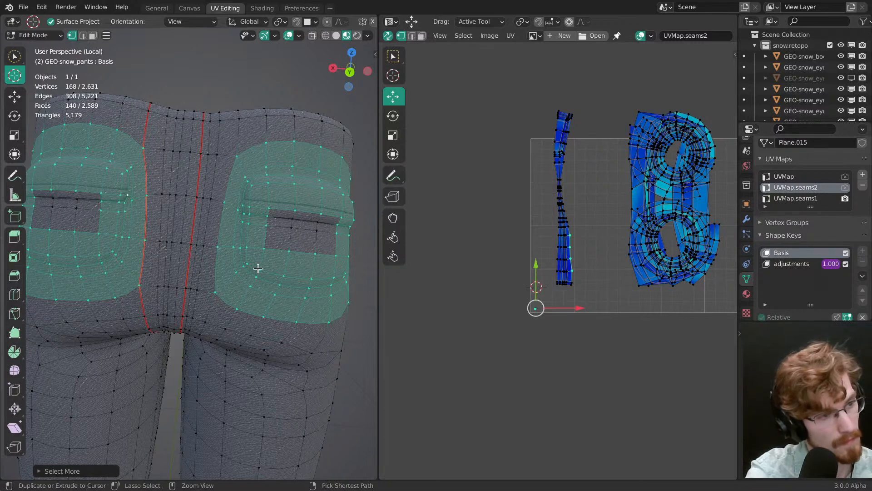
pyautogui.press('ctrl+KP_Subtract')
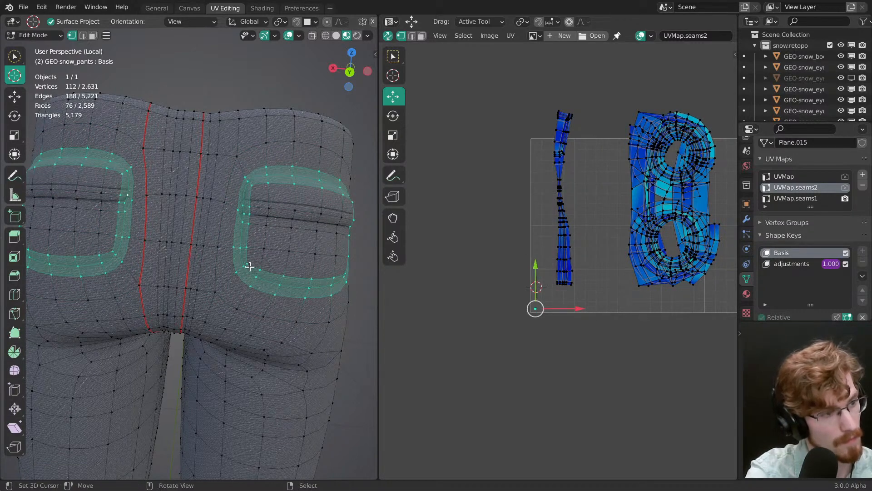
pyautogui.press('3')
pyautogui.keyDown('alt'); pyautogui.keyDown('shift'); pyautogui.click(230, 250); pyautogui.keyUp('shift'); pyautogui.keyUp('alt')
pyautogui.keyDown('alt'); pyautogui.keyDown('shift'); pyautogui.click(137, 242); pyautogui.keyUp('shift'); pyautogui.keyUp('alt')
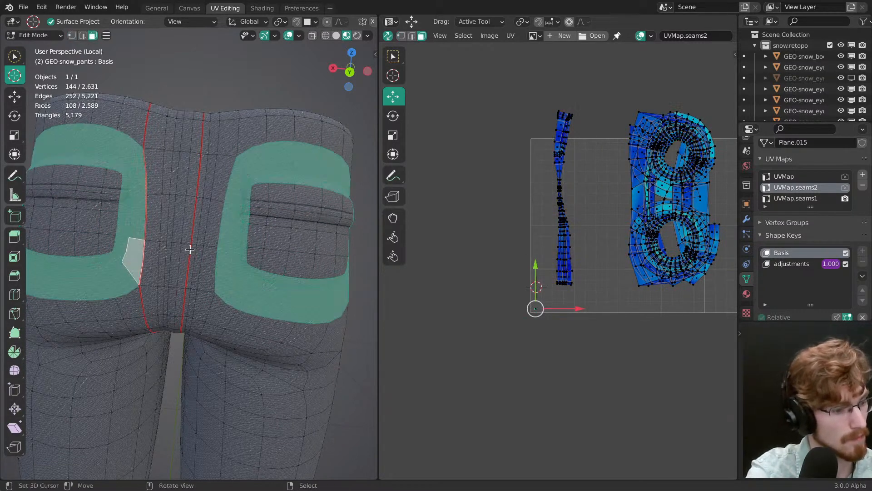
# Step: Unwrap the bands around the back pockets and generate seams from their UV islands
pyautogui.press('u')
pyautogui.click(250, 252)
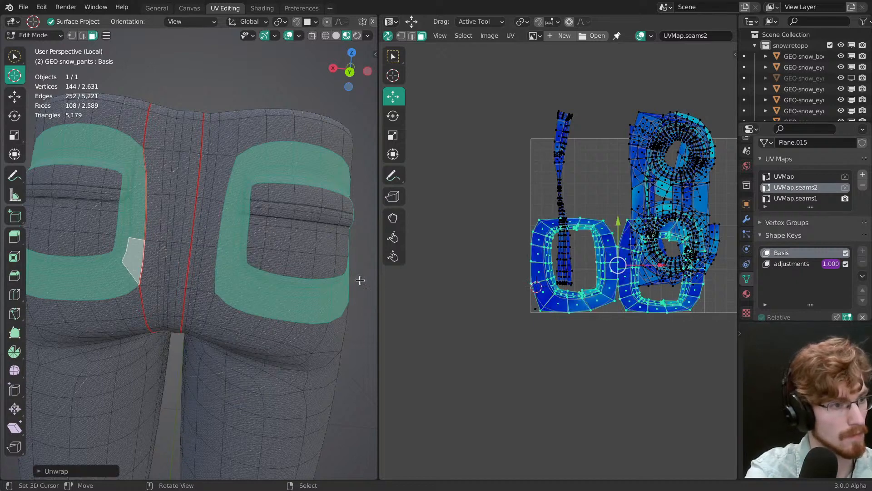
pyautogui.click(510, 36)
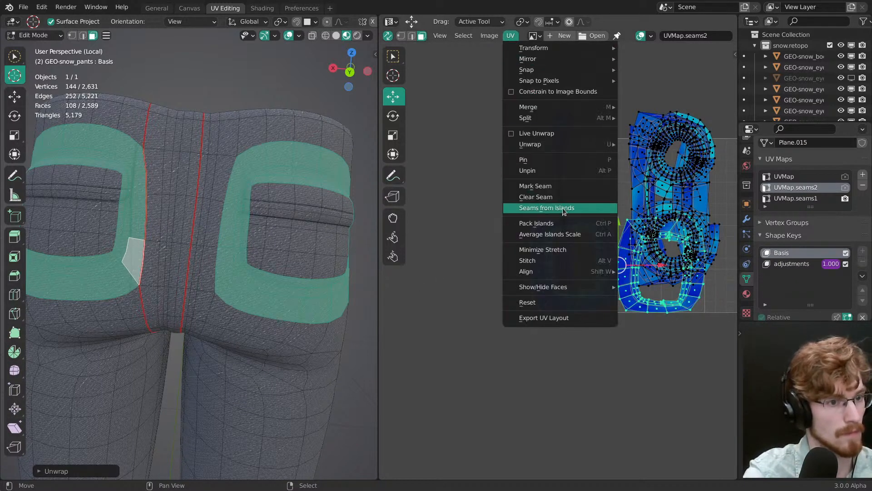
pyautogui.click(563, 208)
pyautogui.hotkey('alt', 'a')
pyautogui.scroll(3, 295, 241)
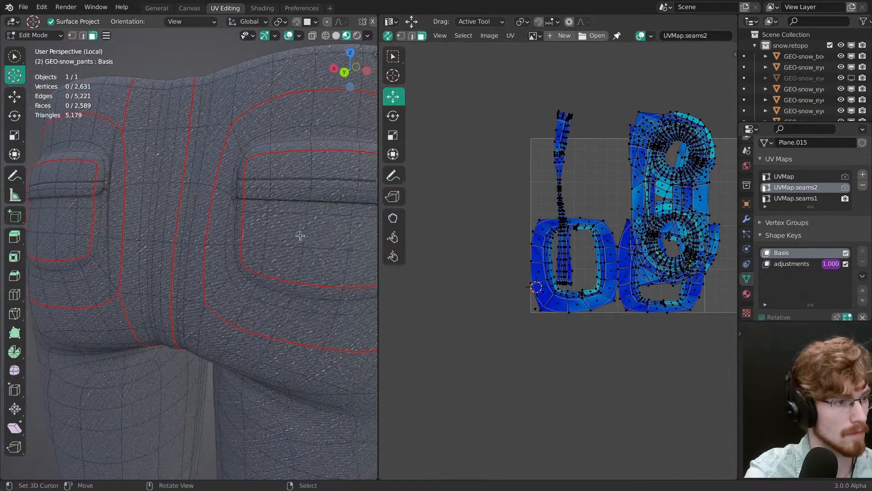
# Step: Check the new seam edges around the back pockets, clear the edge selection and save the file
pyautogui.press('2')
pyautogui.moveTo(300, 235); pyautogui.dragTo(347, 300, button='middle')
pyautogui.keyDown('ctrl'); pyautogui.click(235, 202); pyautogui.keyUp('ctrl')
pyautogui.moveTo(150, 286)
pyautogui.keyDown('shift'); pyautogui.mouseDown(button='middle')
pyautogui.moveTo(267, 295)
pyautogui.moveTo(265, 249)
pyautogui.moveTo(220, 282)
pyautogui.moveTo(259, 307)
pyautogui.moveTo(182, 304)
pyautogui.moveTo(243, 288)
pyautogui.mouseUp(button='middle'); pyautogui.keyUp('shift')
pyautogui.rightClick(273, 250)
pyautogui.keyDown('ctrl'); pyautogui.rightClick(231, 232); pyautogui.keyUp('ctrl')
pyautogui.hotkey('alt', 'a')
pyautogui.hotkey('ctrl', 's')
# Step: Clear the two strip seams running from the crotch up the middle of the back to the waist
pyautogui.moveTo(243, 287); pyautogui.dragTo(356, 289, button='middle')
pyautogui.keyDown('shift'); pyautogui.moveTo(216, 303); pyautogui.dragTo(249, 277, button='middle'); pyautogui.keyUp('shift')
pyautogui.moveTo(196, 309); pyautogui.dragTo(210, 123, button='middle')
pyautogui.moveTo(216, 300); pyautogui.dragTo(257, 345, button='middle')
pyautogui.moveTo(220, 255); pyautogui.dragTo(210, 336, button='middle')
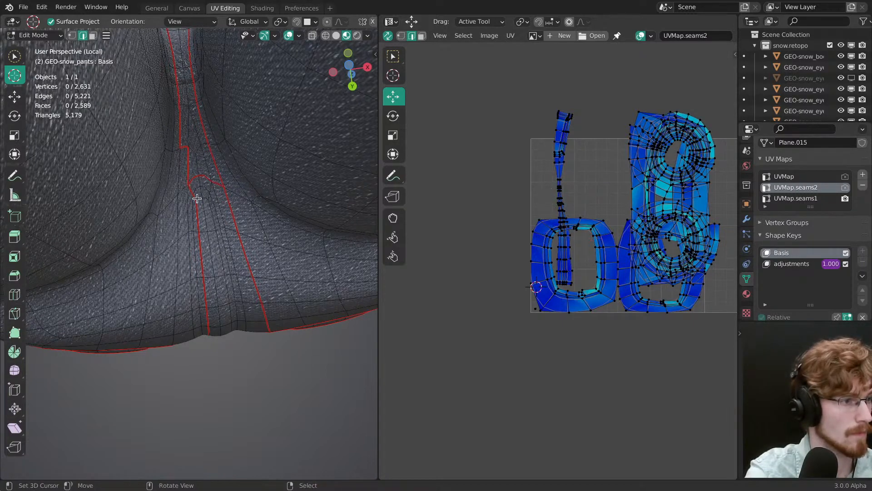
pyautogui.moveTo(190, 193); pyautogui.dragTo(204, 273, button='middle')
pyautogui.keyDown('ctrl'); pyautogui.rightClick(204, 273); pyautogui.keyUp('ctrl')
pyautogui.rightClick(259, 252)
pyautogui.moveTo(259, 251); pyautogui.dragTo(244, 337, button='middle')
pyautogui.keyDown('ctrl'); pyautogui.rightClick(250, 305); pyautogui.keyUp('ctrl')
pyautogui.rightClick(244, 210)
pyautogui.moveTo(244, 210); pyautogui.dragTo(224, 262, button='middle')
pyautogui.keyDown('ctrl'); pyautogui.rightClick(261, 155); pyautogui.keyUp('ctrl')
pyautogui.moveTo(262, 155); pyautogui.dragTo(234, 154, button='middle')
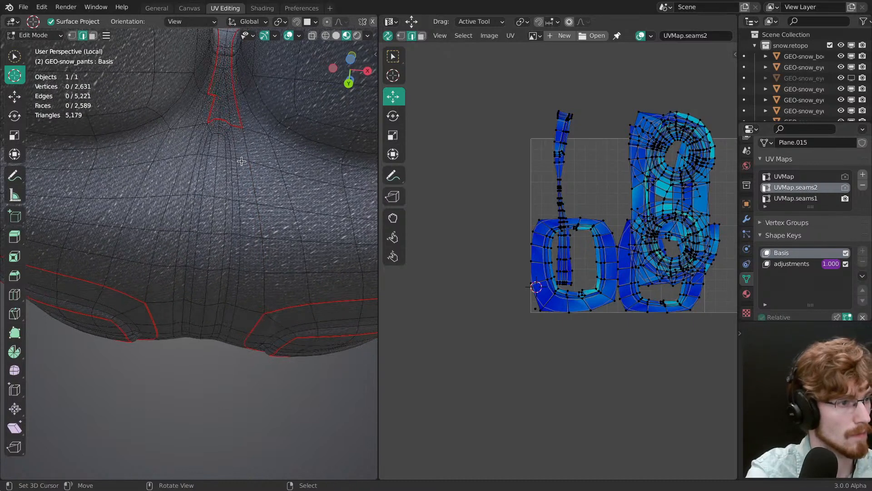
# Step: Mark a single seam along the centre back from the crotch to the waist edge
pyautogui.press('3')
pyautogui.moveTo(232, 235); pyautogui.dragTo(214, 205, button='middle')
pyautogui.press('2')
pyautogui.keyDown('ctrl'); pyautogui.click(213, 202); pyautogui.keyUp('ctrl')
pyautogui.moveTo(205, 282); pyautogui.dragTo(210, 184, button='middle')
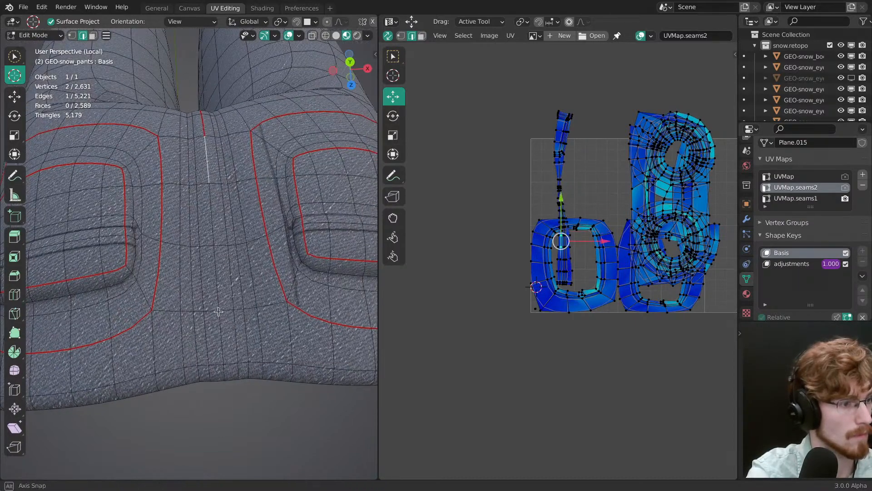
pyautogui.moveTo(219, 311); pyautogui.dragTo(207, 240, button='middle')
pyautogui.keyDown('ctrl'); pyautogui.rightClick(217, 287); pyautogui.keyUp('ctrl')
pyautogui.hotkey('alt', 'a')
# Step: Mark a seam on each side from the crotch to the inner lower corner of the back pocket bands
pyautogui.moveTo(253, 186); pyautogui.dragTo(246, 175, button='middle')
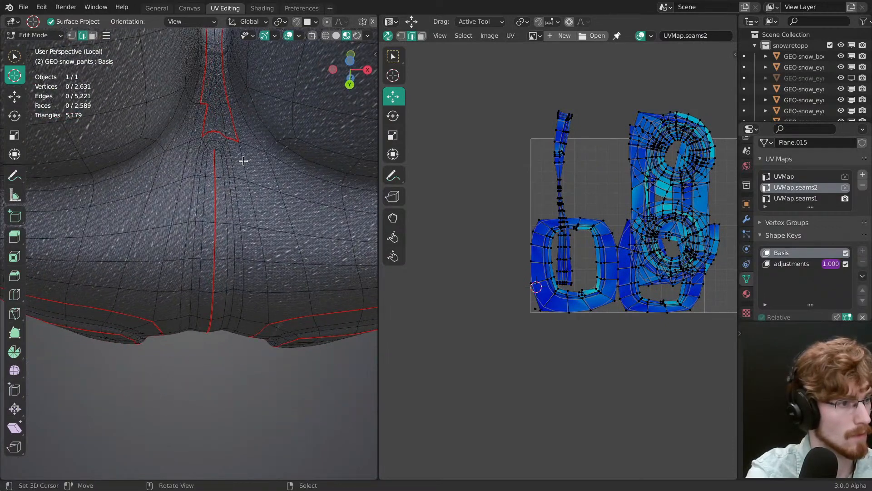
pyautogui.keyDown('ctrl'); pyautogui.click(274, 289); pyautogui.keyUp('ctrl')
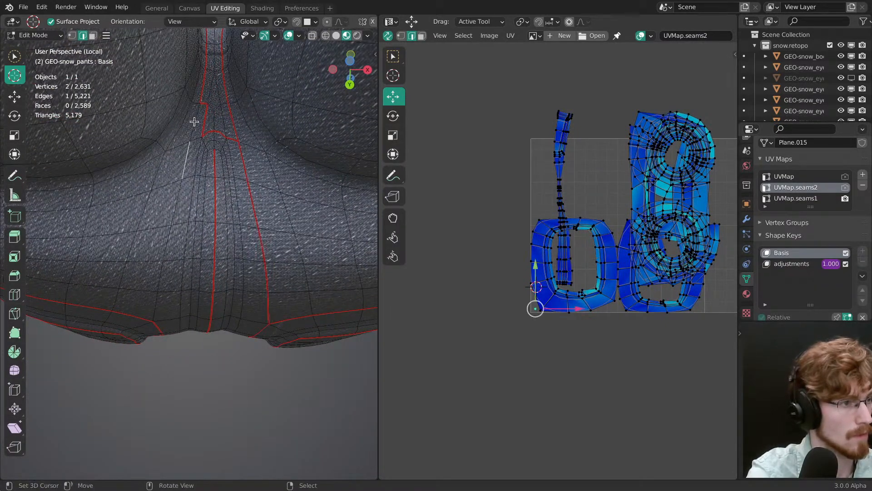
pyautogui.keyDown('ctrl'); pyautogui.rightClick(183, 170); pyautogui.keyUp('ctrl')
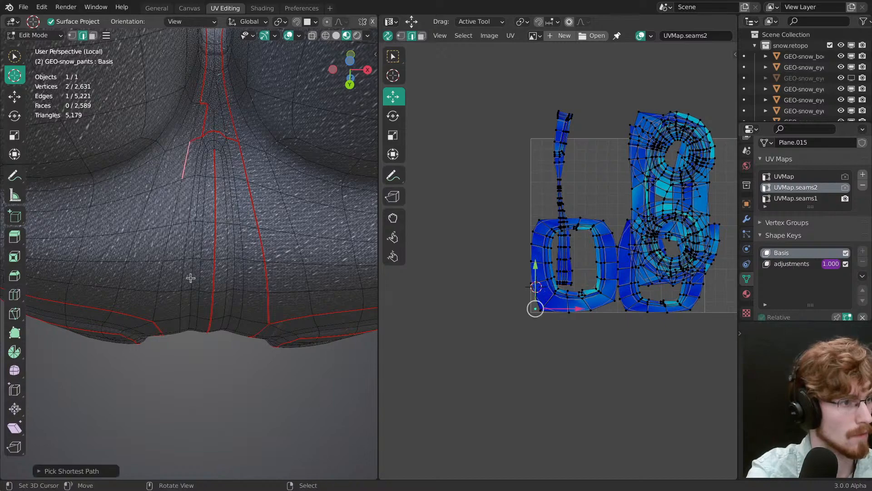
pyautogui.moveTo(189, 278); pyautogui.dragTo(201, 155, button='middle')
pyautogui.rightClick(155, 217)
pyautogui.keyDown('ctrl'); pyautogui.rightClick(179, 138); pyautogui.keyUp('ctrl')
pyautogui.hotkey('alt', 'a')
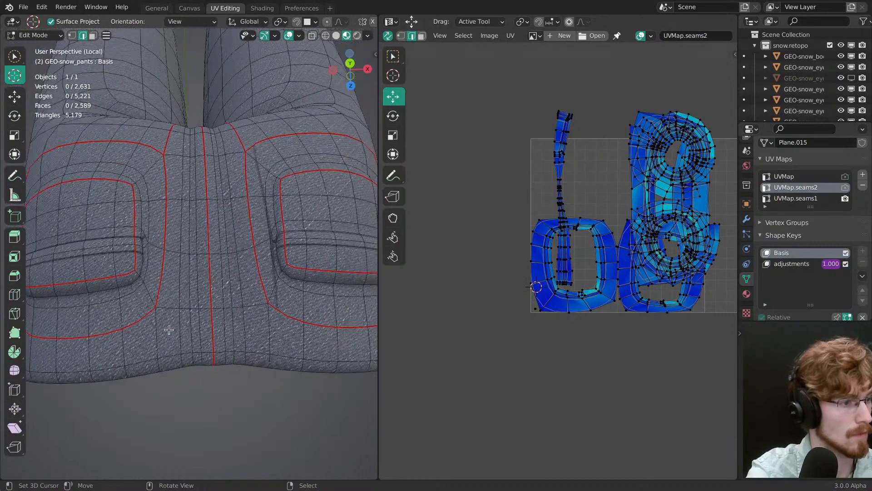
# Step: Mark seams connecting the inner upper corners of both back pocket bands to the waist edge
pyautogui.rightClick(154, 337)
pyautogui.moveTo(164, 326); pyautogui.dragTo(172, 278, button='middle')
pyautogui.keyDown('ctrl'); pyautogui.rightClick(141, 297); pyautogui.keyUp('ctrl')
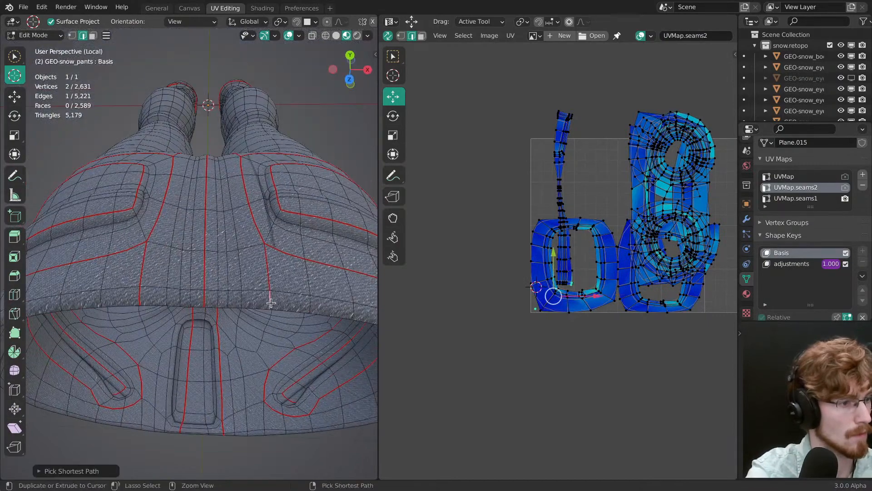
# Step: Try to unwrap the whole pants mesh with the newly marked seams
pyautogui.press('a')
pyautogui.moveTo(263, 283); pyautogui.dragTo(263, 352, button='middle')
pyautogui.press('u')
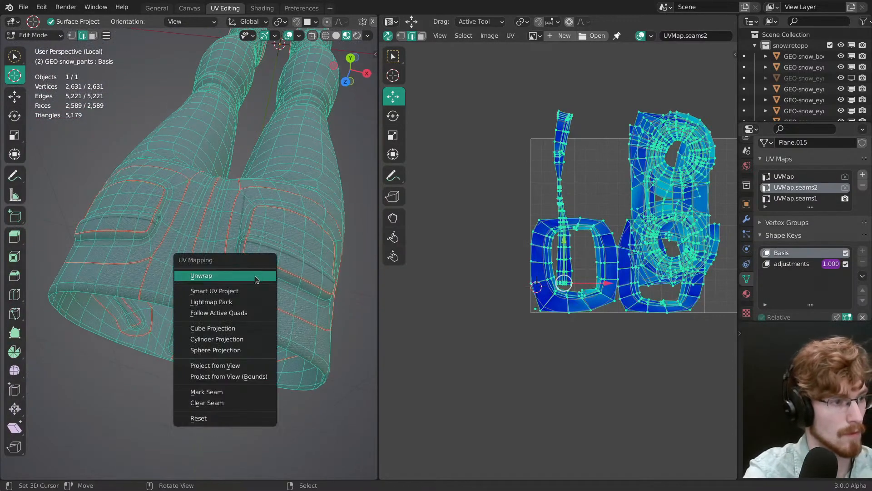
pyautogui.click(255, 277)
pyautogui.hotkey('alt', 'a')
pyautogui.scroll(2, 516, 325)
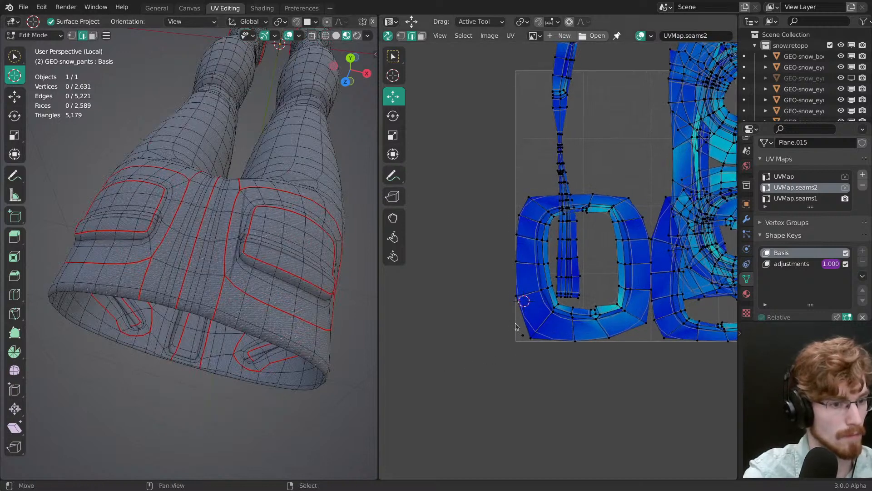
# Step: Select the linked collapsed UVs in the corner of the UV tile and pin them
pyautogui.press('l')
pyautogui.press('3')
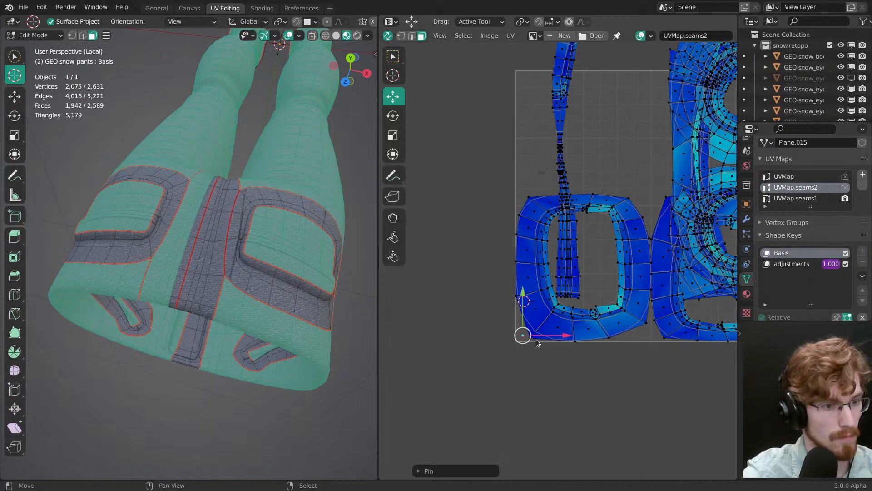
# Step: Try to unwrap all UVs from the UV editor with the corner islands pinned, and undo it
pyautogui.press('a')
pyautogui.press('u')
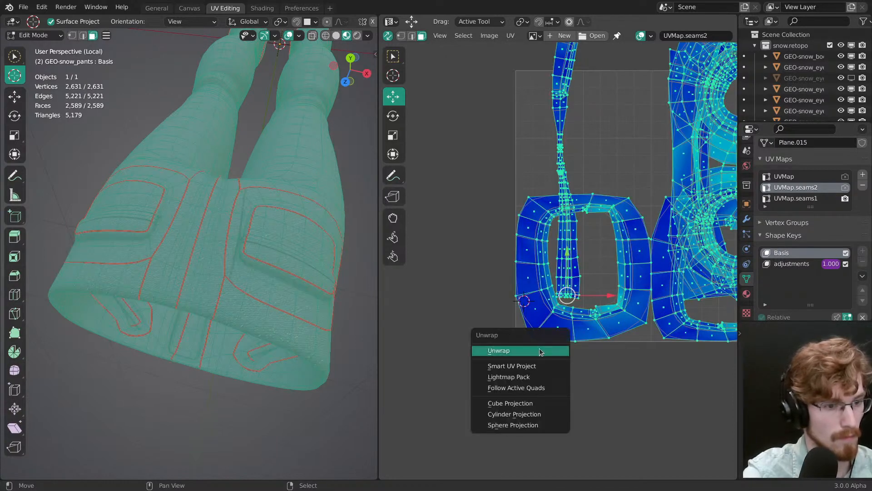
pyautogui.click(541, 351)
pyautogui.keyDown('ctrl'); pyautogui.moveTo(527, 333); pyautogui.dragTo(527, 324, button='middle'); pyautogui.keyUp('ctrl')
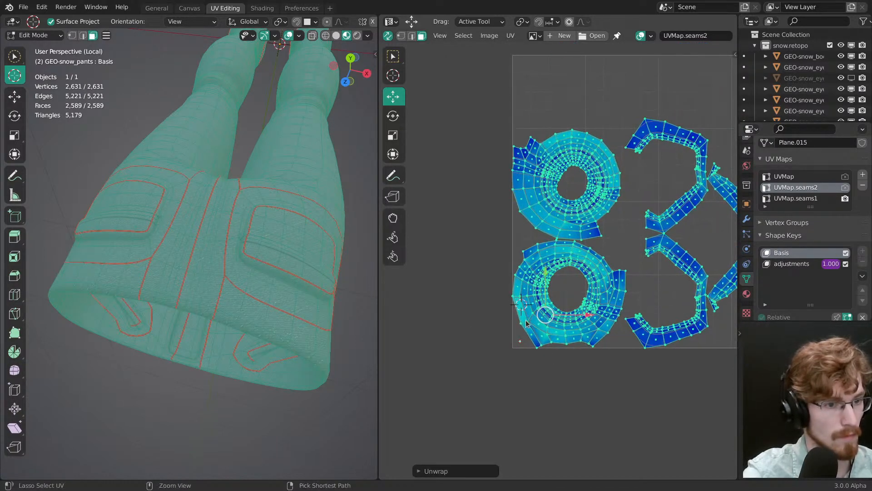
pyautogui.hotkey('ctrl', 'z')
pyautogui.hotkey('ctrl', 'z')
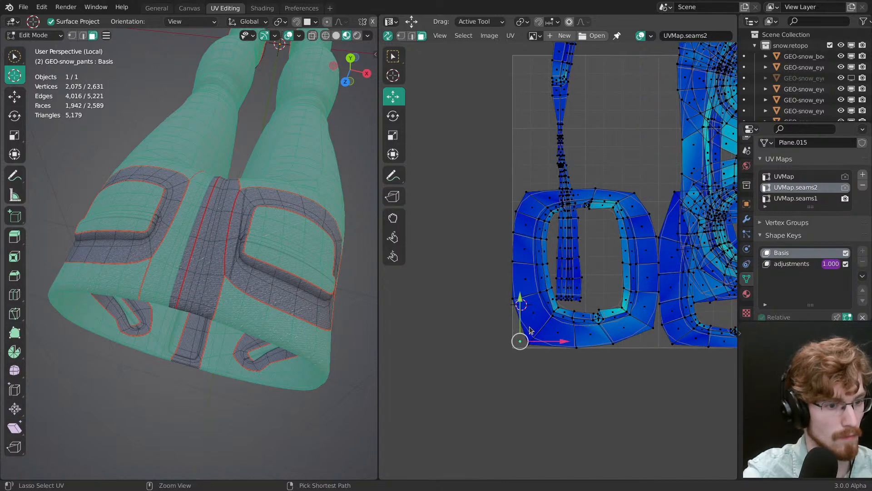
# Step: Select the linked pants body faces outside the pocket, centre and hem bands, and pin their collapsed UVs
pyautogui.hotkey('alt', 'a')
pyautogui.press('a')
pyautogui.moveTo(270, 188); pyautogui.dragTo(273, 205, button='middle')
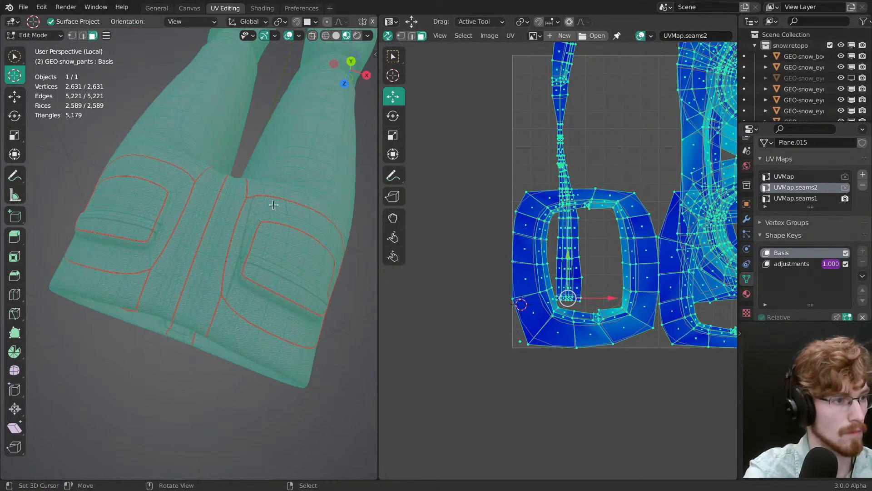
pyautogui.rightClick(305, 168)
pyautogui.hotkey('ctrl', 'l')
pyautogui.keyDown('ctrl'); pyautogui.moveTo(305, 167); pyautogui.dragTo(302, 210, button='middle'); pyautogui.keyUp('ctrl')
pyautogui.keyDown('shift'); pyautogui.rightClick(203, 151); pyautogui.keyUp('shift')
pyautogui.press('l')
pyautogui.keyDown('ctrl'); pyautogui.moveTo(203, 156); pyautogui.dragTo(196, 228, button='middle'); pyautogui.keyUp('ctrl')
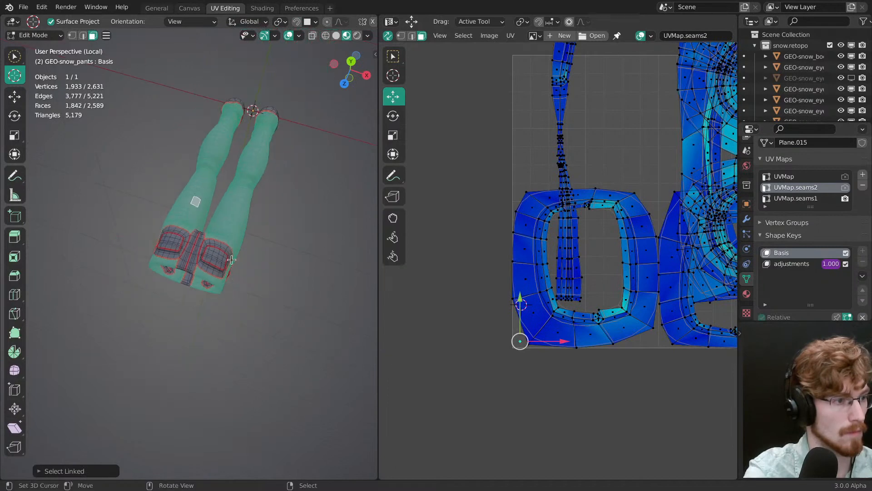
pyautogui.moveTo(189, 298); pyautogui.dragTo(180, 157, button='middle')
pyautogui.moveTo(191, 218)
pyautogui.keyDown('ctrl'); pyautogui.mouseDown(button='middle')
pyautogui.moveTo(195, 175)
pyautogui.moveTo(205, 228)
pyautogui.mouseUp(button='middle'); pyautogui.keyUp('ctrl')
pyautogui.keyDown('shift'); pyautogui.moveTo(238, 316); pyautogui.dragTo(207, 206, button='middle'); pyautogui.keyUp('shift')
pyautogui.moveTo(213, 275); pyautogui.dragTo(218, 287, button='middle')
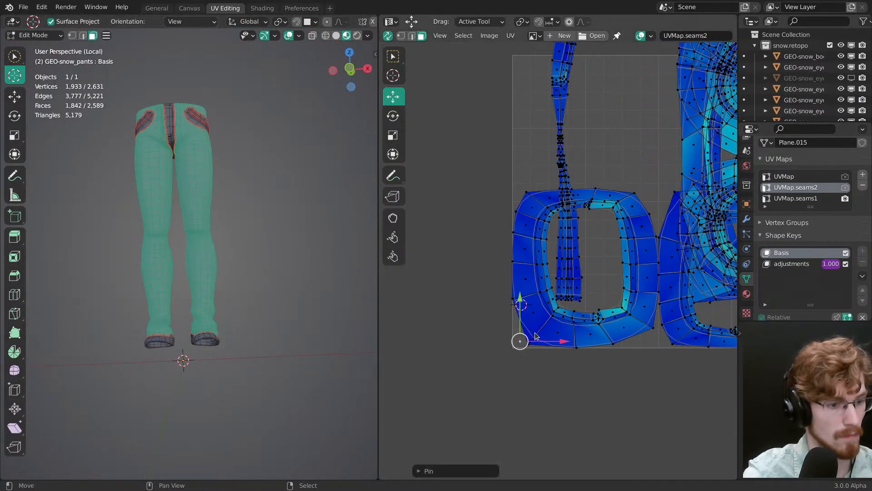
# Step: Unwrap all pants UVs with the collapsed body faces pinned, and clear the selection
pyautogui.press('a')
pyautogui.press('u')
pyautogui.click(538, 348)
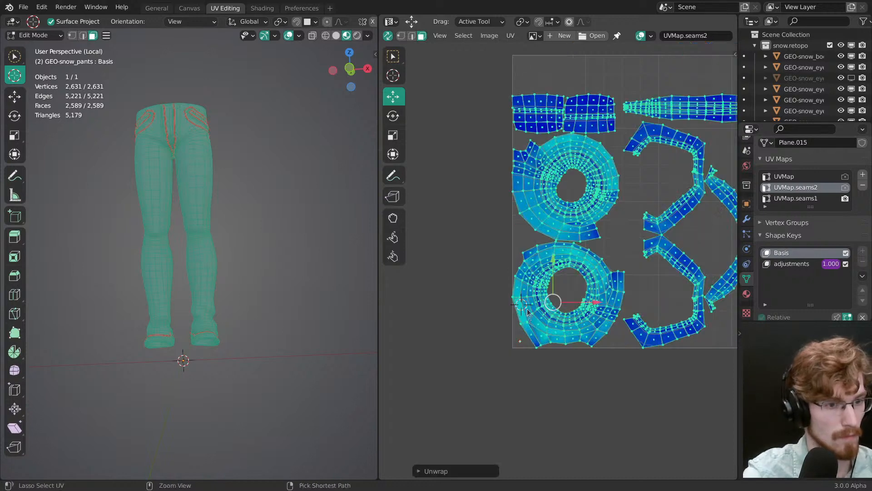
pyautogui.scroll(6, 541, 326)
pyautogui.hotkey('alt', 'a')
# Step: Mark vertical seams through the hem bands of both trouser legs so each ring is split open
pyautogui.moveTo(210, 241); pyautogui.dragTo(175, 254, button='middle')
pyautogui.keyDown('shift'); pyautogui.moveTo(179, 261); pyautogui.dragTo(216, 292, button='middle'); pyautogui.keyUp('shift')
pyautogui.keyDown('ctrl'); pyautogui.moveTo(293, 325); pyautogui.dragTo(183, 276, button='middle'); pyautogui.keyUp('ctrl')
pyautogui.press('2')
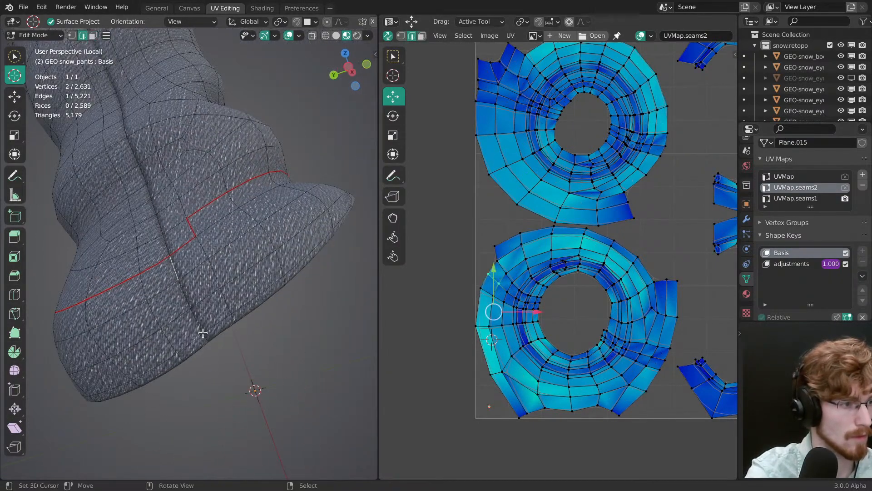
pyautogui.moveTo(203, 333); pyautogui.dragTo(222, 221, button='middle')
pyautogui.keyDown('ctrl'); pyautogui.click(269, 246); pyautogui.keyUp('ctrl')
pyautogui.moveTo(269, 247); pyautogui.dragTo(101, 229, button='middle')
pyautogui.moveTo(211, 243); pyautogui.dragTo(162, 276, button='middle')
pyautogui.rightClick(210, 231)
pyautogui.keyDown('ctrl'); pyautogui.rightClick(199, 236); pyautogui.keyUp('ctrl')
pyautogui.scroll(-5, 198, 236)
pyautogui.moveTo(198, 236)
pyautogui.mouseDown(button='middle')
pyautogui.moveTo(308, 240)
pyautogui.moveTo(384, 298)
pyautogui.moveTo(261, 275)
pyautogui.moveTo(266, 269)
pyautogui.moveTo(221, 248)
pyautogui.moveTo(187, 285)
pyautogui.moveTo(210, 300)
pyautogui.moveTo(212, 235)
pyautogui.mouseUp(button='middle')
pyautogui.hotkey('alt', 'a')
pyautogui.rightClick(194, 236)
pyautogui.keyDown('ctrl'); pyautogui.rightClick(253, 238); pyautogui.keyUp('ctrl')
pyautogui.hotkey('alt', 'a')
pyautogui.scroll(-5, 186, 285)
# Step: Select the linked faces of both hem bands and unwrap them into open strips
pyautogui.press('3')
pyautogui.rightClick(212, 235)
pyautogui.hotkey('ctrl', 'l')
pyautogui.moveTo(281, 305); pyautogui.dragTo(286, 341, button='middle')
pyautogui.press('l')
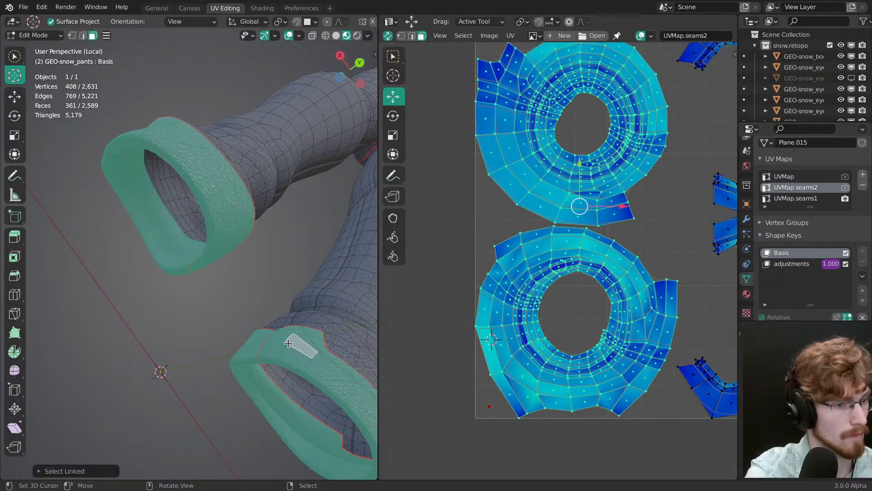
pyautogui.press('u')
pyautogui.click(278, 338)
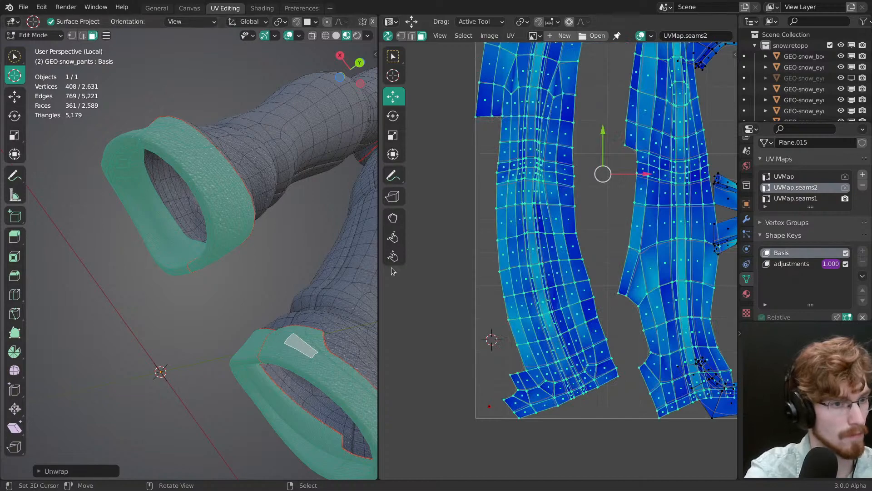
pyautogui.keyDown('ctrl'); pyautogui.moveTo(611, 184); pyautogui.dragTo(524, 270, button='middle'); pyautogui.keyUp('ctrl')
# Step: Examine the overlapping UV layout and the seams around the hems, legs, front pockets and fly
pyautogui.press('a')
pyautogui.scroll(1, 523, 270)
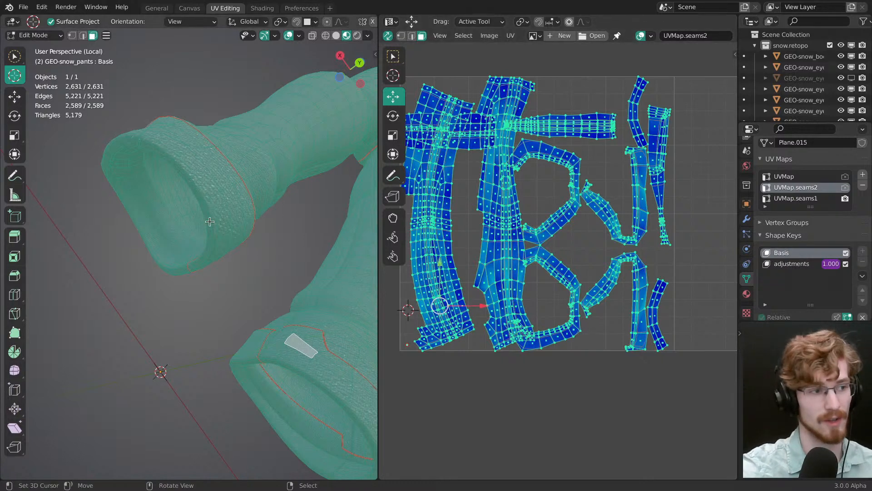
pyautogui.moveTo(211, 222); pyautogui.dragTo(192, 224, button='middle')
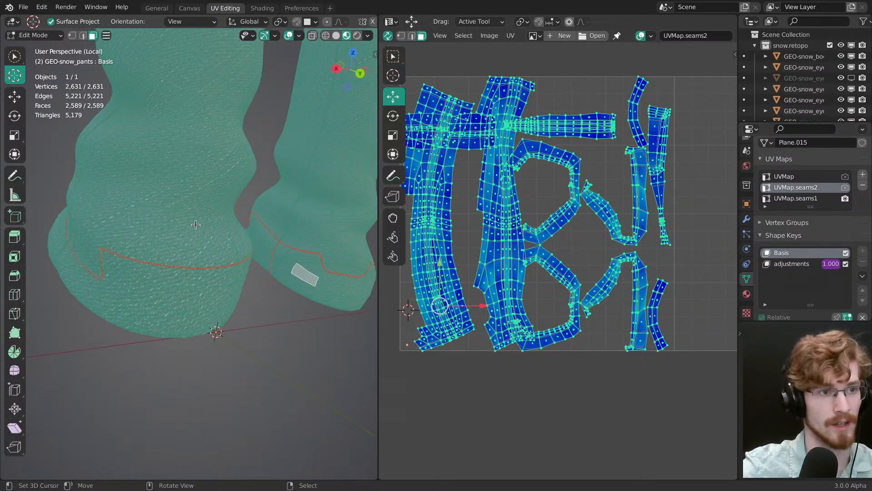
pyautogui.scroll(-3, 528, 258)
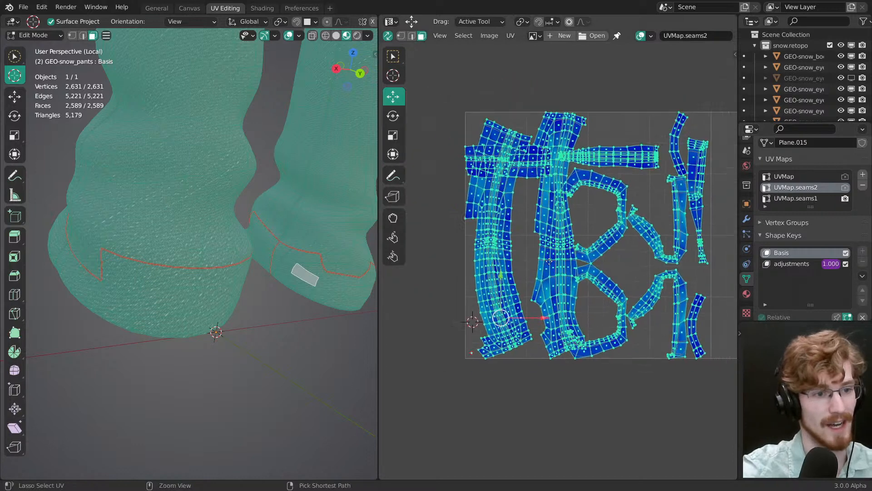
pyautogui.moveTo(214, 327); pyautogui.dragTo(268, 286, button='middle')
pyautogui.hotkey('alt', 'a')
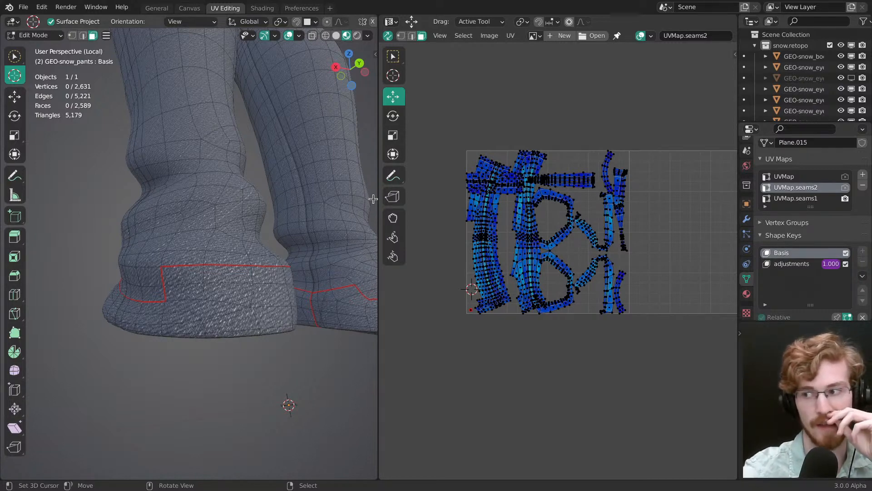
pyautogui.moveTo(244, 220); pyautogui.dragTo(276, 254, button='middle')
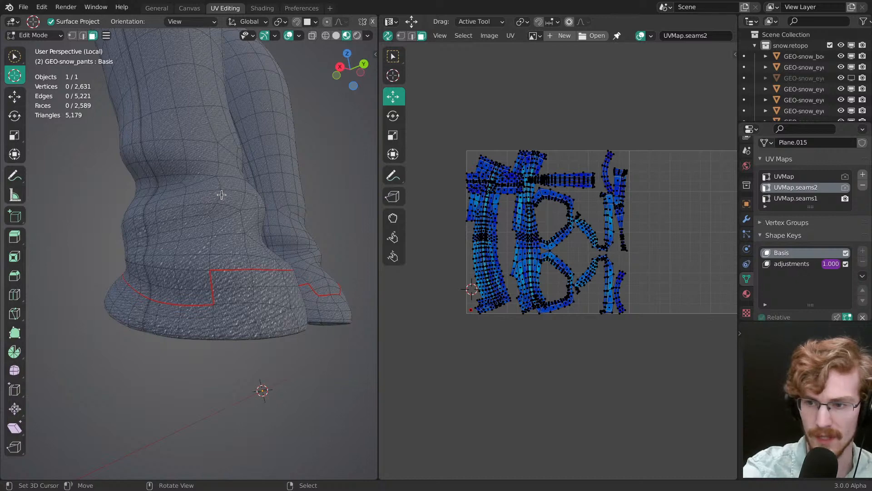
pyautogui.moveTo(220, 195); pyautogui.dragTo(275, 377, button='middle')
pyautogui.keyDown('shift'); pyautogui.moveTo(249, 272); pyautogui.dragTo(243, 471, button='middle'); pyautogui.keyUp('shift')
pyautogui.keyDown('ctrl'); pyautogui.moveTo(230, 310); pyautogui.dragTo(214, 227, button='middle'); pyautogui.keyUp('ctrl')
pyautogui.moveTo(216, 265); pyautogui.dragTo(228, 206, button='middle')
pyautogui.keyDown('ctrl'); pyautogui.moveTo(259, 253); pyautogui.dragTo(264, 324, button='middle'); pyautogui.keyUp('ctrl')
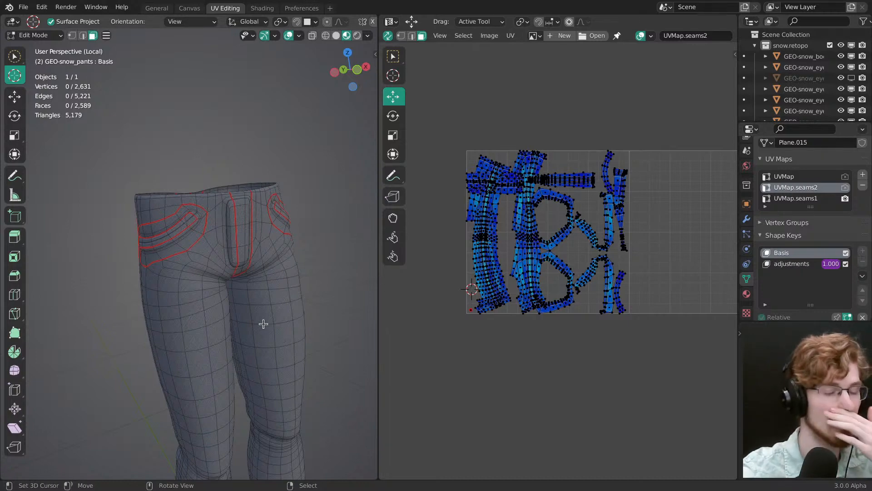
pyautogui.moveTo(195, 318); pyautogui.dragTo(141, 309, button='middle')
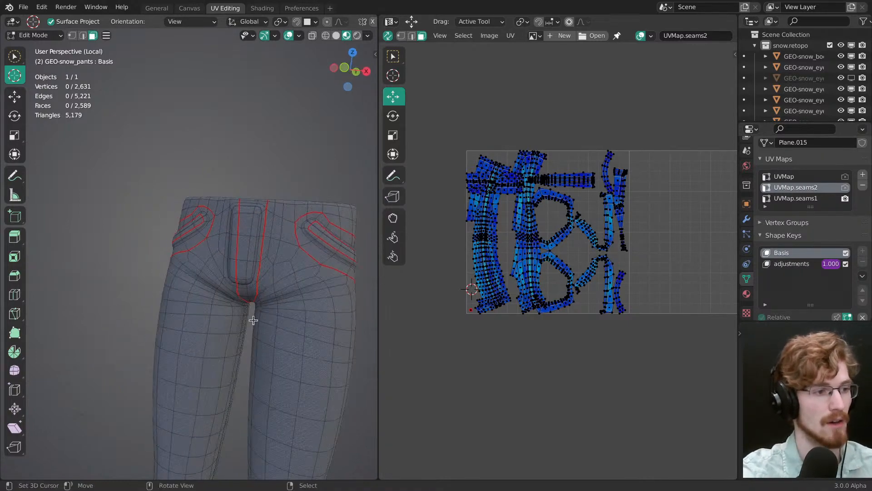
pyautogui.keyDown('shift'); pyautogui.moveTo(252, 389); pyautogui.dragTo(200, 268, button='middle'); pyautogui.keyUp('shift')
pyautogui.keyDown('shift'); pyautogui.moveTo(257, 291); pyautogui.dragTo(222, 170, button='middle'); pyautogui.keyUp('shift')
pyautogui.moveTo(210, 289); pyautogui.dragTo(247, 294, button='middle')
pyautogui.keyDown('shift'); pyautogui.moveTo(238, 335); pyautogui.dragTo(234, 250, button='middle'); pyautogui.keyUp('shift')
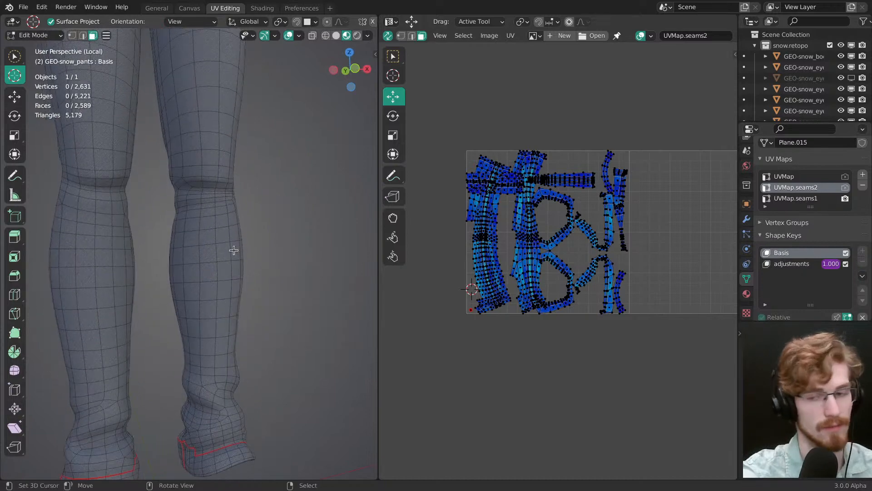
# Step: Save the file and check the seams around the fly, crotch and back centre
pyautogui.hotkey('ctrl', 's')
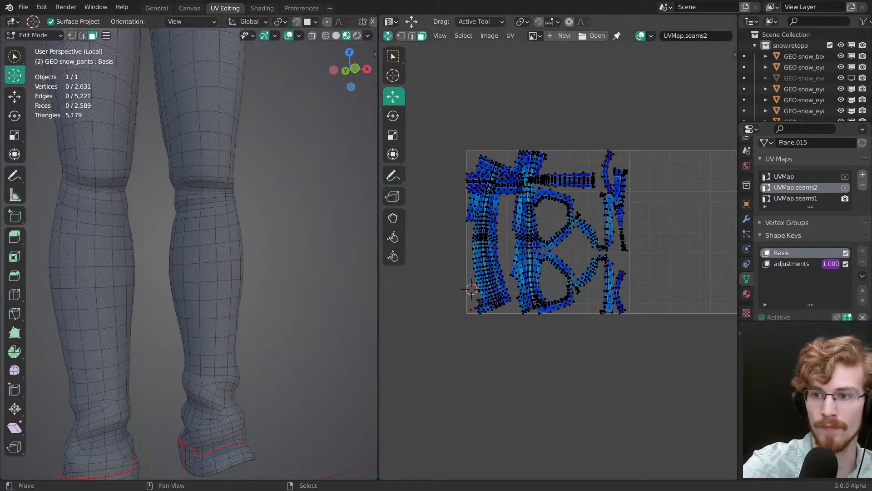
pyautogui.keyDown('ctrl'); pyautogui.moveTo(262, 278); pyautogui.dragTo(210, 337, button='middle'); pyautogui.keyUp('ctrl')
pyautogui.moveTo(210, 337)
pyautogui.mouseDown(button='middle')
pyautogui.moveTo(178, 333)
pyautogui.moveTo(272, 189)
pyautogui.moveTo(160, 259)
pyautogui.moveTo(195, 226)
pyautogui.moveTo(196, 210)
pyautogui.moveTo(191, 340)
pyautogui.moveTo(315, 241)
pyautogui.moveTo(357, 257)
pyautogui.mouseUp(button='middle')
pyautogui.hotkey('ctrl', 's')
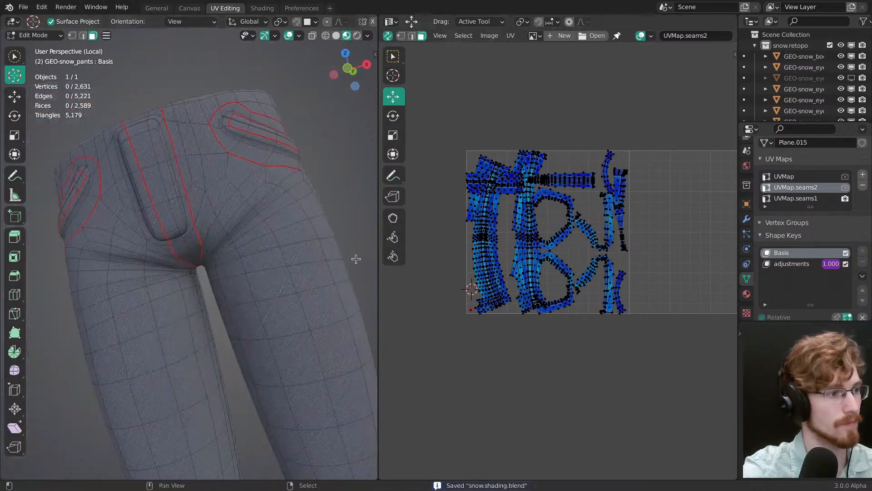
pyautogui.moveTo(175, 224)
pyautogui.mouseDown(button='middle')
pyautogui.moveTo(200, 209)
pyautogui.moveTo(172, 234)
pyautogui.moveTo(164, 229)
pyautogui.mouseUp(button='middle')
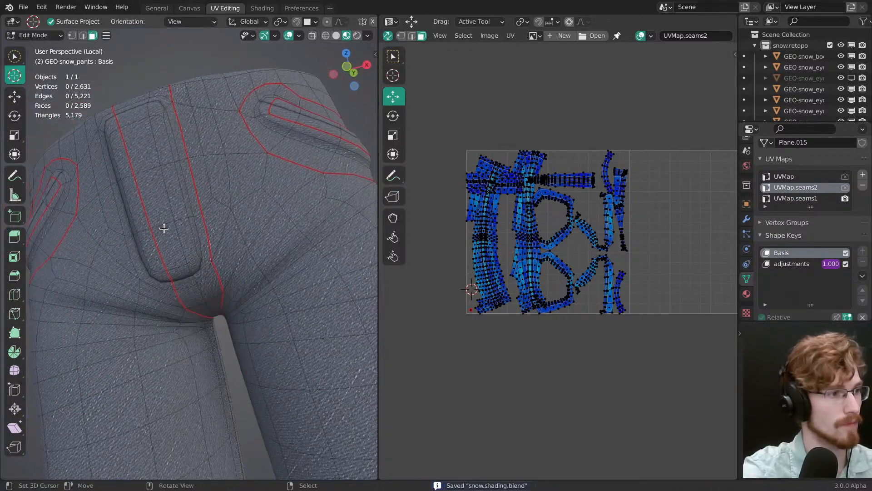
pyautogui.moveTo(154, 91); pyautogui.dragTo(198, 139, button='middle')
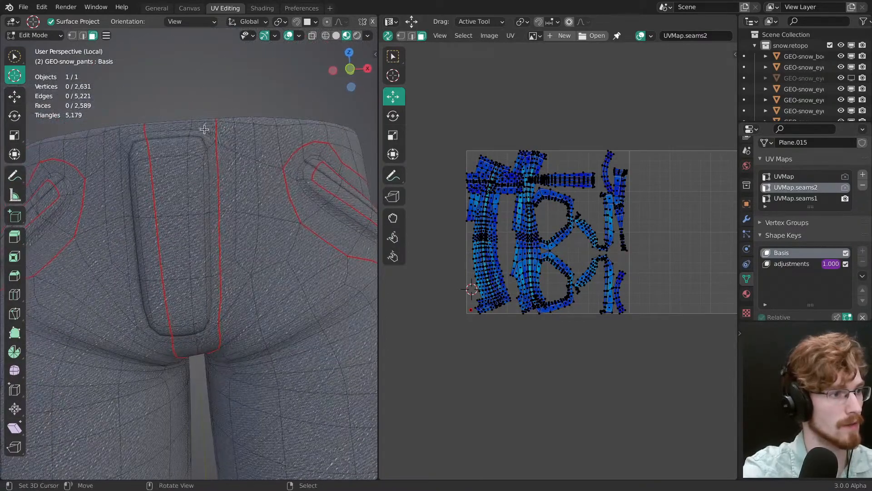
pyautogui.moveTo(210, 246)
pyautogui.mouseDown(button='middle')
pyautogui.moveTo(195, 259)
pyautogui.moveTo(179, 317)
pyautogui.moveTo(179, 195)
pyautogui.moveTo(194, 271)
pyautogui.moveTo(181, 185)
pyautogui.moveTo(189, 230)
pyautogui.moveTo(192, 210)
pyautogui.moveTo(193, 259)
pyautogui.moveTo(261, 352)
pyautogui.moveTo(154, 362)
pyautogui.moveTo(189, 342)
pyautogui.moveTo(197, 281)
pyautogui.moveTo(197, 321)
pyautogui.moveTo(207, 311)
pyautogui.moveTo(195, 284)
pyautogui.moveTo(201, 318)
pyautogui.moveTo(192, 297)
pyautogui.moveTo(195, 271)
pyautogui.mouseUp(button='middle')
pyautogui.hotkey('ctrl', 's')
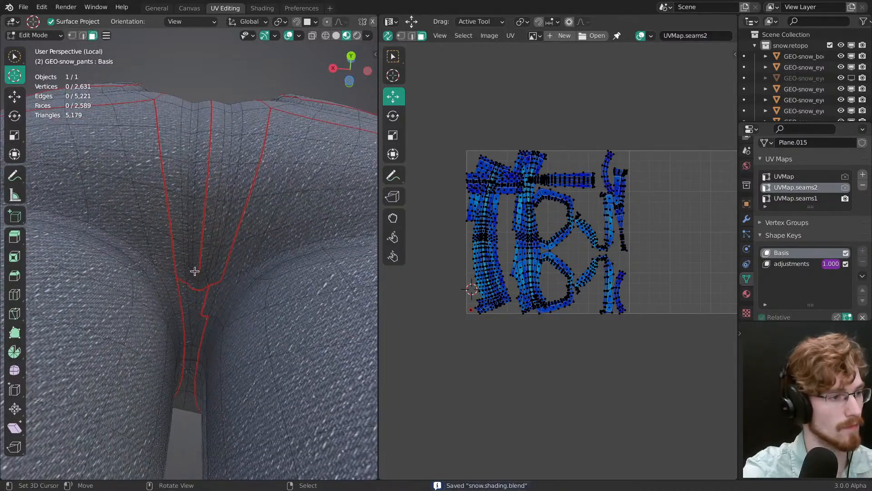
# Step: Clear the two seams running from the waist past the inner back pocket edges down to the crotch
pyautogui.press('2')
pyautogui.keyDown('ctrl'); pyautogui.click(184, 284); pyautogui.keyUp('ctrl')
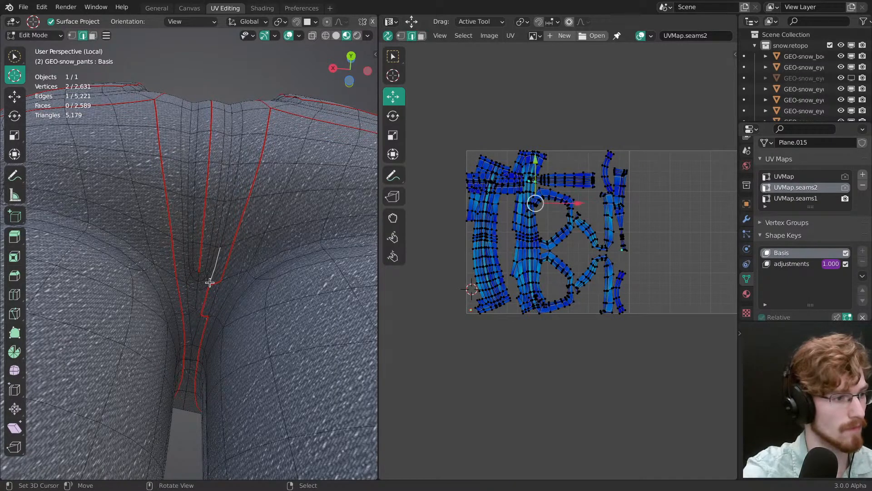
pyautogui.moveTo(217, 282); pyautogui.dragTo(267, 183, button='middle')
pyautogui.hotkey('alt', 'a')
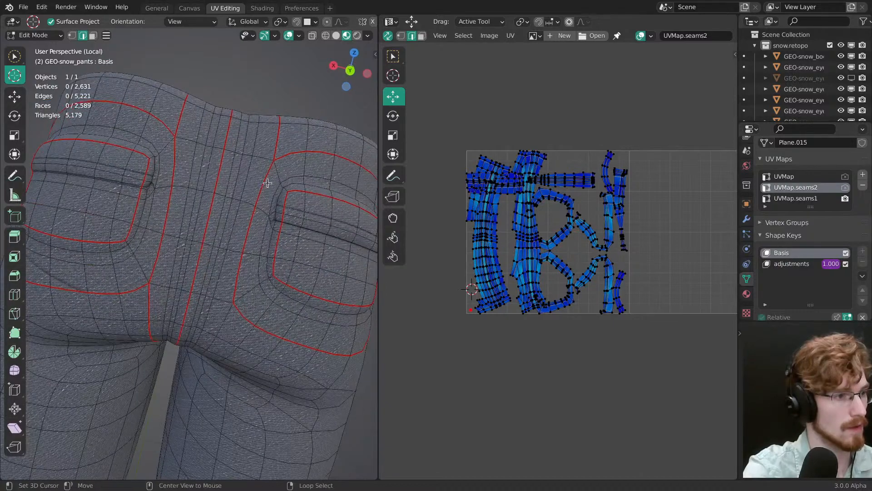
pyautogui.moveTo(271, 150); pyautogui.dragTo(216, 252, button='middle')
pyautogui.keyDown('ctrl'); pyautogui.rightClick(232, 248); pyautogui.keyUp('ctrl')
pyautogui.keyDown('ctrl'); pyautogui.rightClick(173, 199); pyautogui.keyUp('ctrl')
pyautogui.rightClick(174, 169)
pyautogui.hotkey('alt', 'a')
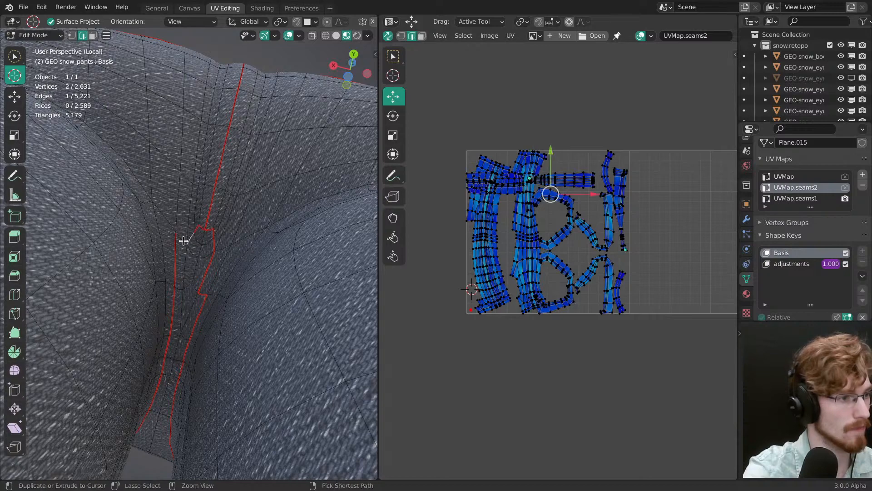
# Step: Close the fly strip's outline with a seam at the crotch and clear the centre back seam up to the waist
pyautogui.moveTo(209, 258); pyautogui.dragTo(187, 259, button='middle')
pyautogui.rightClick(177, 255)
pyautogui.keyDown('ctrl'); pyautogui.rightClick(188, 60); pyautogui.keyUp('ctrl')
pyautogui.keyDown('ctrl'); pyautogui.moveTo(194, 159); pyautogui.dragTo(203, 325, button='middle'); pyautogui.keyUp('ctrl')
pyautogui.hotkey('alt', 'a')
pyautogui.moveTo(202, 325); pyautogui.dragTo(212, 248, button='middle')
pyautogui.moveTo(213, 248)
pyautogui.keyDown('ctrl'); pyautogui.mouseDown(button='middle')
pyautogui.moveTo(202, 225)
pyautogui.moveTo(213, 211)
pyautogui.moveTo(214, 248)
pyautogui.mouseUp(button='middle'); pyautogui.keyUp('ctrl')
# Step: Unwrap the whole pants mesh using the revised crotch and back seams, and clear the selection
pyautogui.press('a')
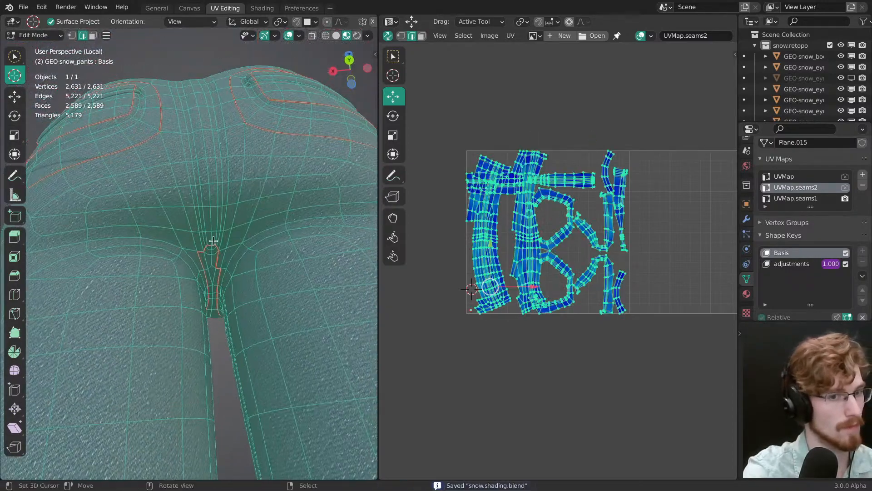
pyautogui.hotkey('alt', 'a')
pyautogui.press('a')
pyautogui.press('u')
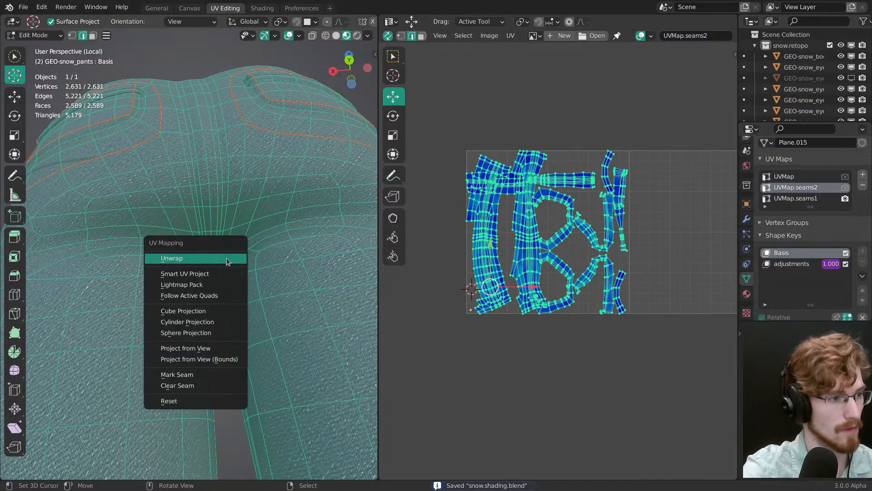
pyautogui.click(227, 259)
pyautogui.hotkey('alt', 'a')
# Step: Select all linked faces of the main pants body around the crotch strip and pin their collapsed UVs
pyautogui.scroll(2, 243, 280)
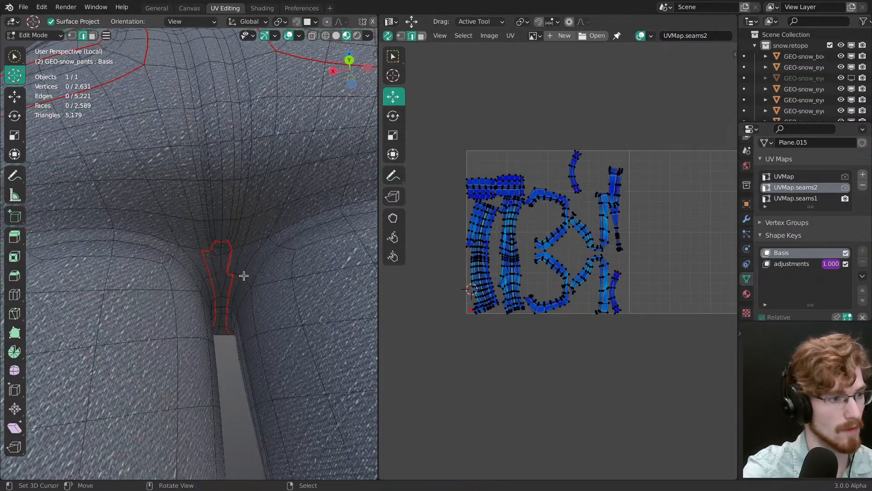
pyautogui.press('3')
pyautogui.hotkey('ctrl', 'l')
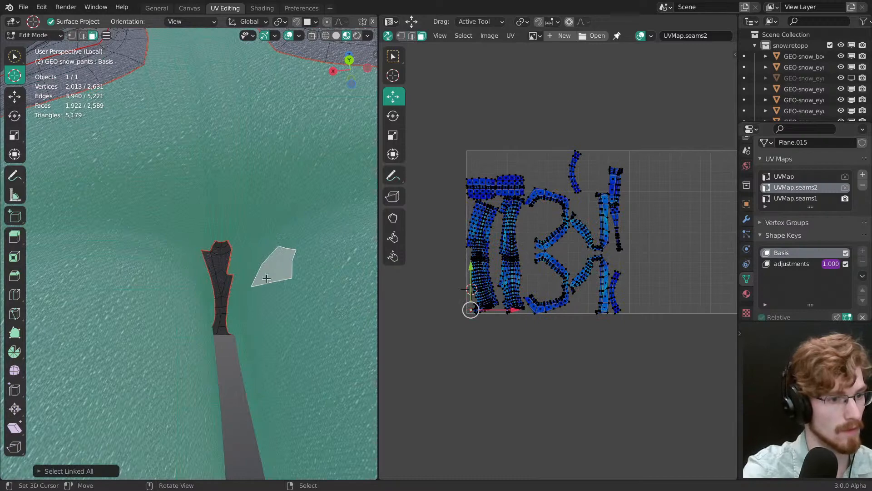
pyautogui.scroll(4, 604, 316)
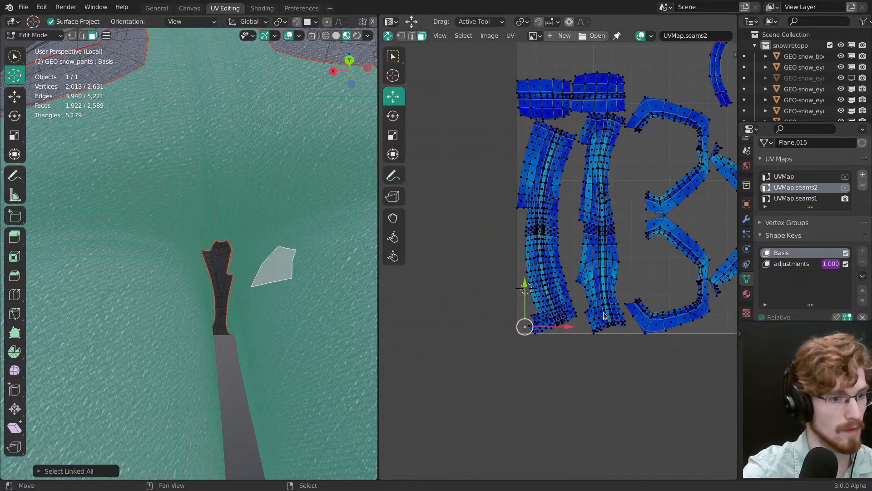
pyautogui.press('a')
pyautogui.hotkey('ctrl', 'z')
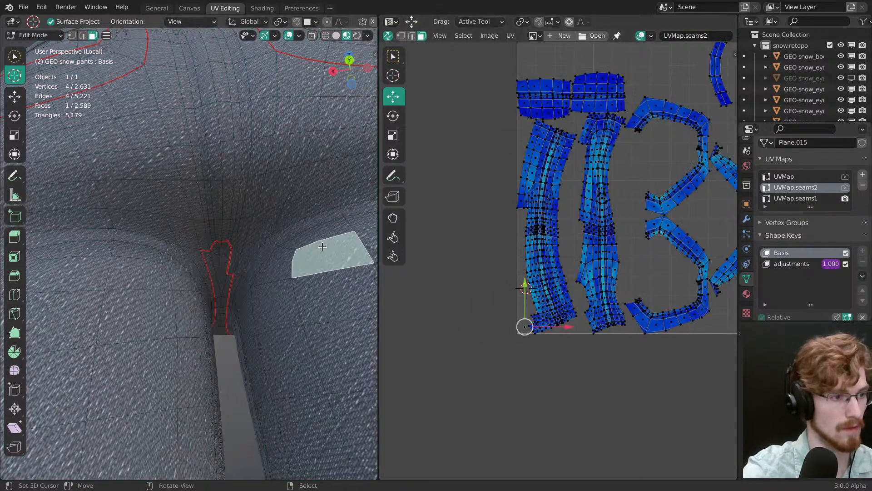
pyautogui.press('a')
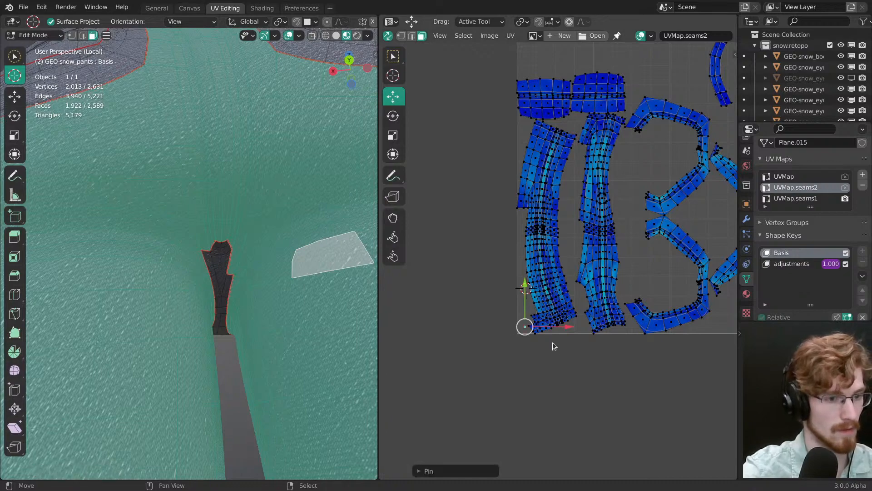
# Step: Unwrap the pants again with the main body pinned, clear the selection and save the file
pyautogui.press('u')
pyautogui.click(292, 281)
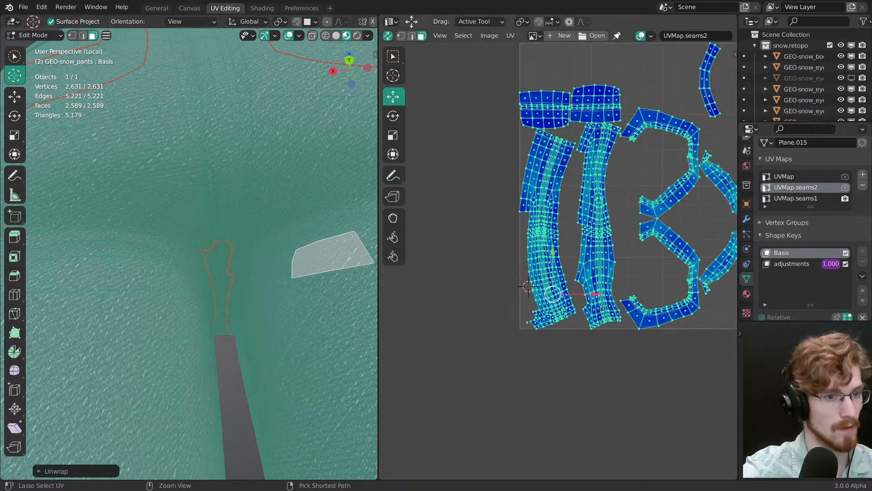
pyautogui.hotkey('alt', 'a')
pyautogui.hotkey('ctrl', 's')
# Step: Switch to the UVMap.seams1 layer, select the whole pants mesh and clear all its seams
pyautogui.moveTo(233, 247)
pyautogui.mouseDown(button='middle')
pyautogui.moveTo(240, 311)
pyautogui.moveTo(240, 301)
pyautogui.mouseUp(button='middle')
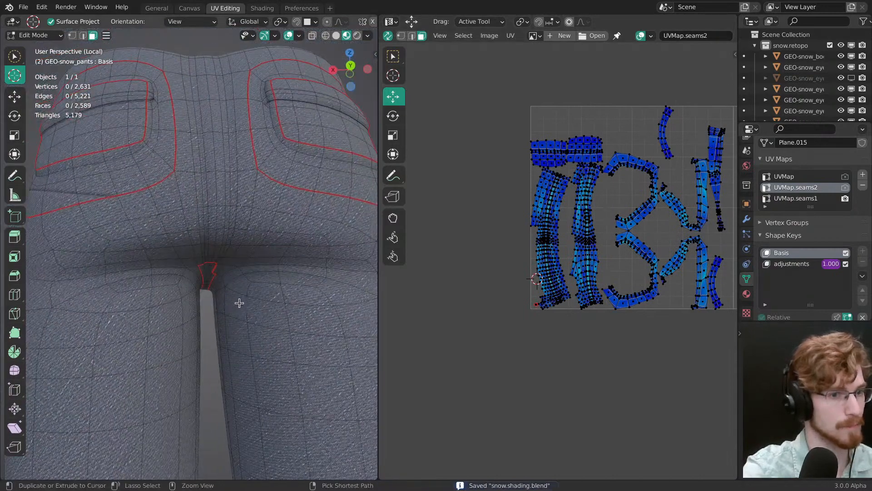
pyautogui.click(806, 199)
pyautogui.scroll(-2, 658, 321)
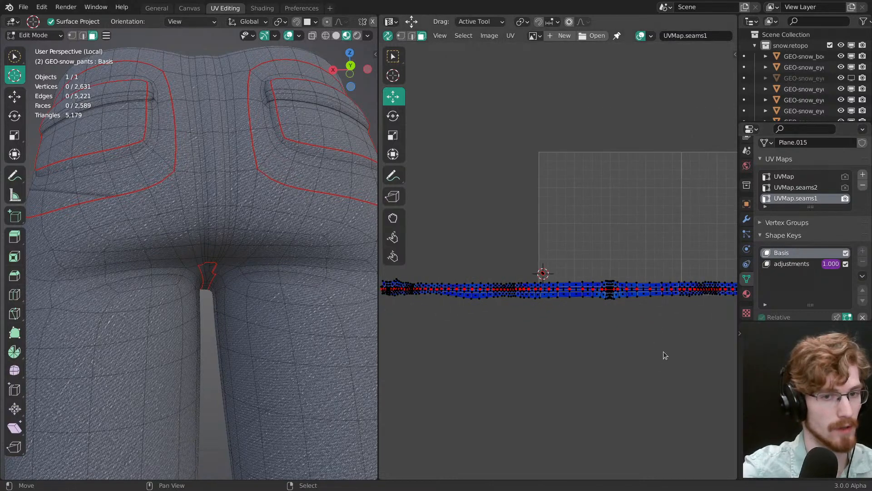
pyautogui.click(512, 38)
pyautogui.click(552, 133)
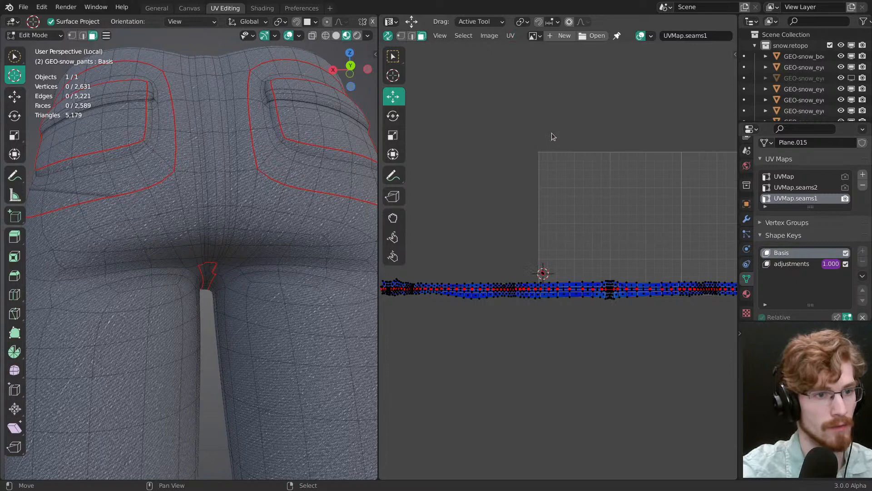
pyautogui.click(511, 40)
pyautogui.press('a')
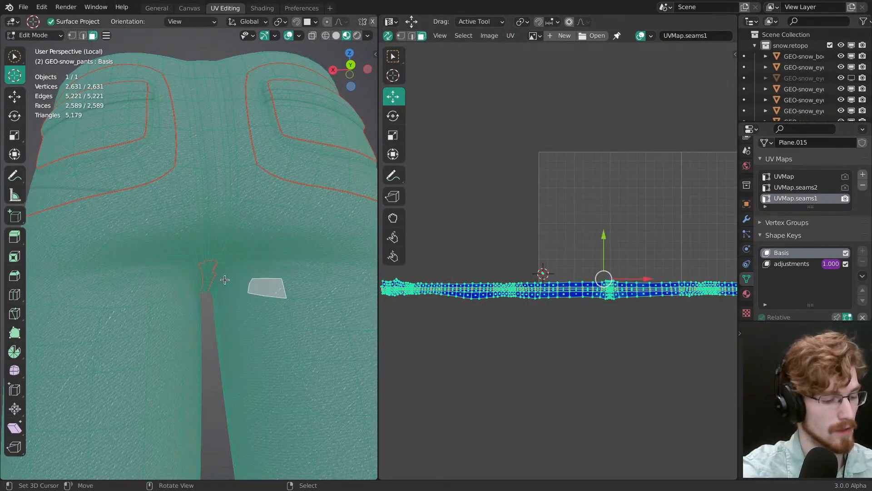
pyautogui.hotkey('ctrl', 'e')
pyautogui.click(221, 275)
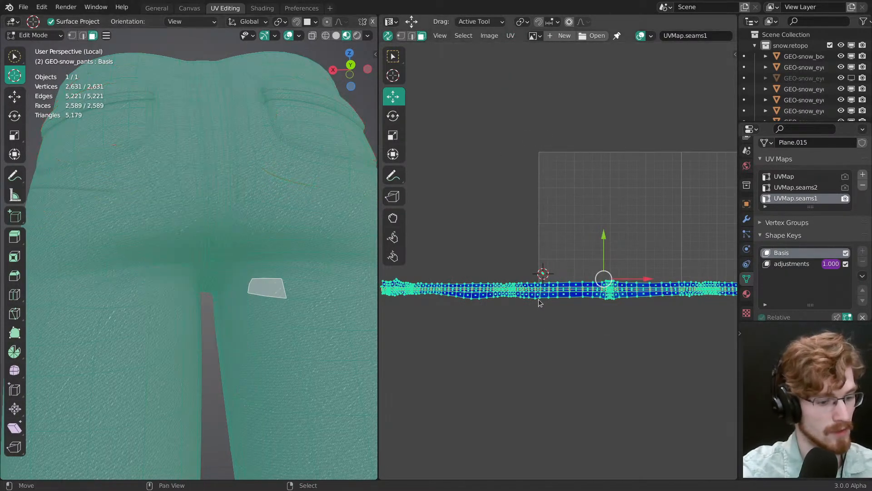
# Step: Regenerate the pants' seams from the UVMap.seams1 islands and clear the selection
pyautogui.click(509, 36)
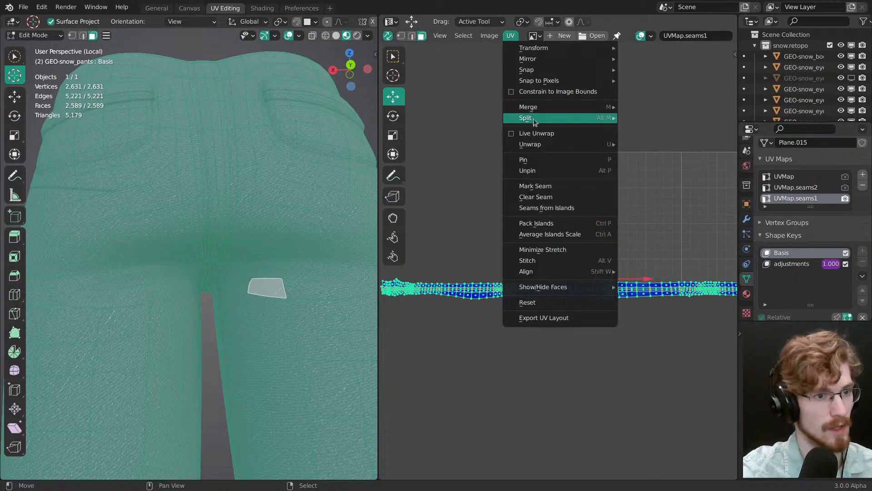
pyautogui.click(560, 209)
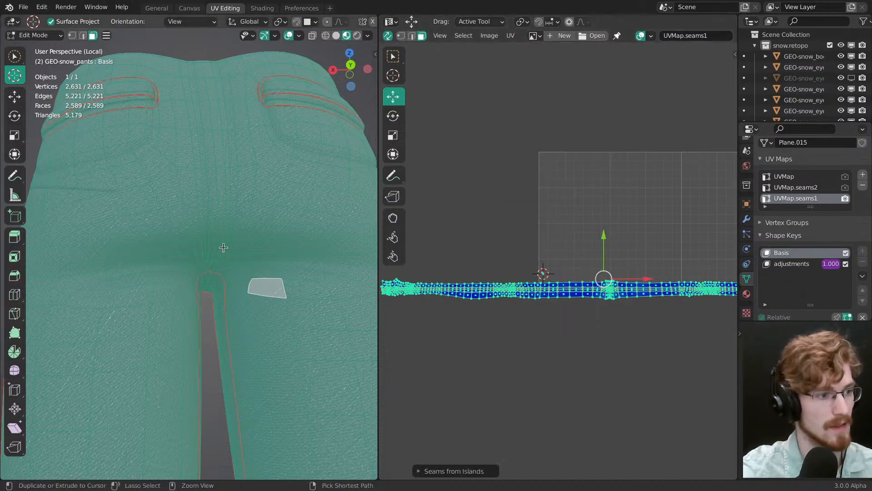
pyautogui.hotkey('alt', 'a')
# Step: Mark a seam along the centre back from the waist to just above the crotch, and clear the selection
pyautogui.moveTo(223, 247); pyautogui.dragTo(221, 217, button='middle')
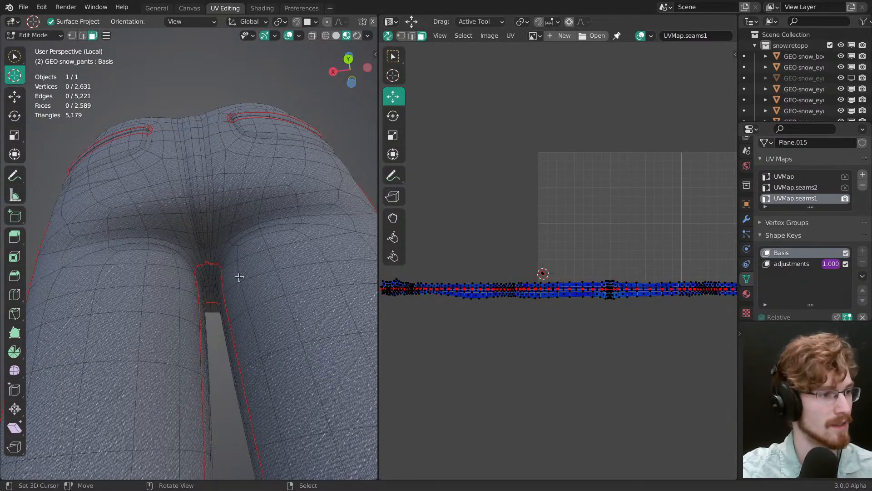
pyautogui.moveTo(239, 277); pyautogui.dragTo(211, 200, button='middle')
pyautogui.moveTo(211, 200); pyautogui.dragTo(229, 279, button='middle')
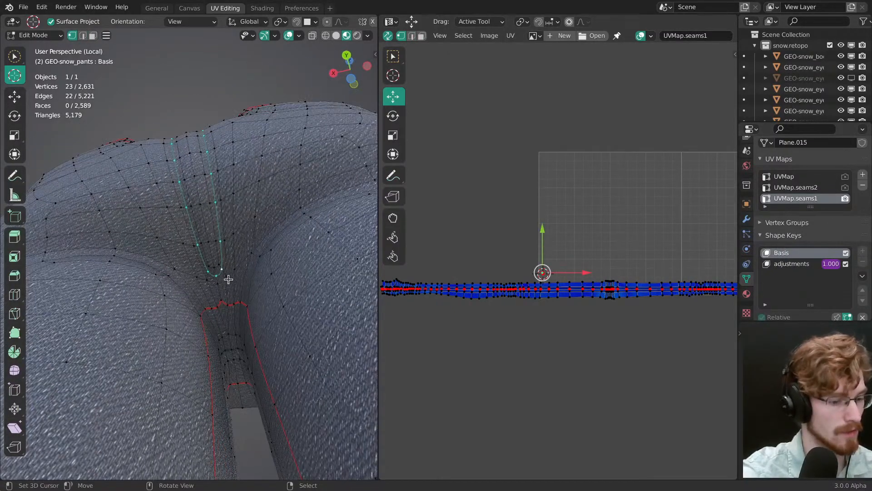
pyautogui.moveTo(206, 236)
pyautogui.mouseDown(button='middle')
pyautogui.moveTo(203, 281)
pyautogui.moveTo(203, 247)
pyautogui.mouseUp(button='middle')
pyautogui.keyDown('ctrl'); pyautogui.click(193, 198); pyautogui.keyUp('ctrl')
pyautogui.hotkey('alt', 'a')
pyautogui.moveTo(192, 198); pyautogui.dragTo(199, 155, button='middle')
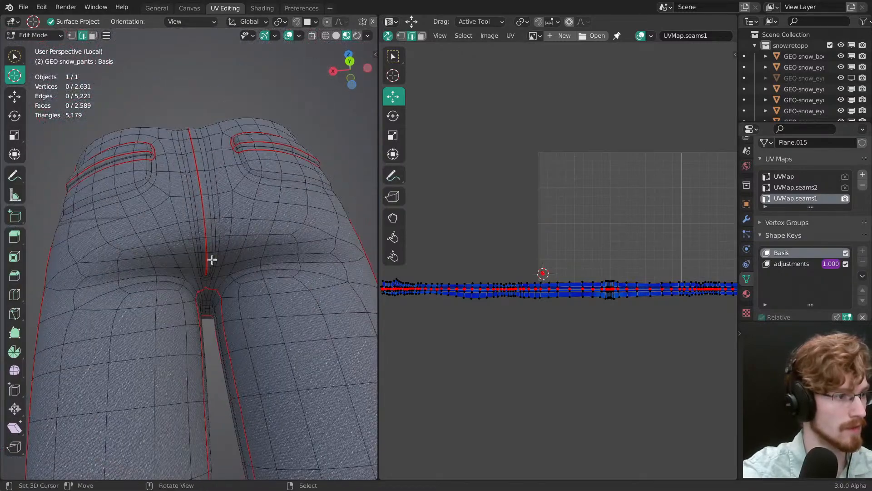
# Step: Mark a seam on each side of the centre back, running from the crotch strip up to the waist
pyautogui.moveTo(212, 259); pyautogui.dragTo(202, 183, button='middle')
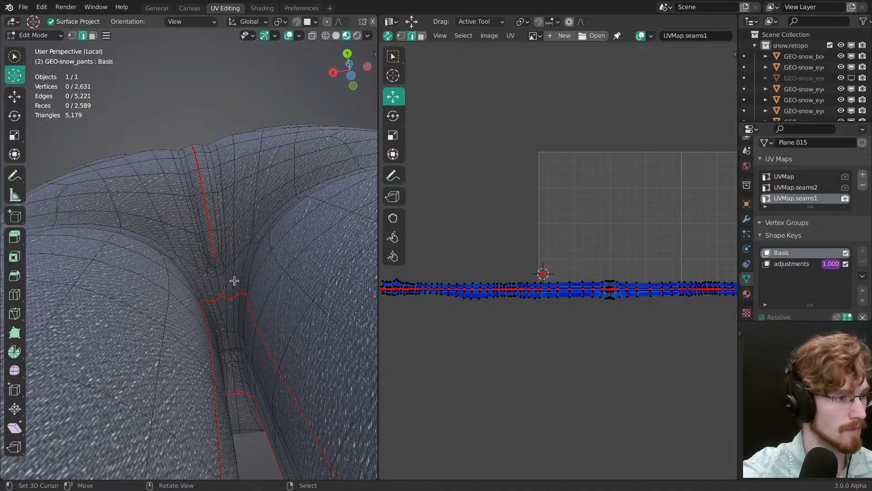
pyautogui.rightClick(233, 279)
pyautogui.moveTo(225, 244); pyautogui.dragTo(224, 273, button='middle')
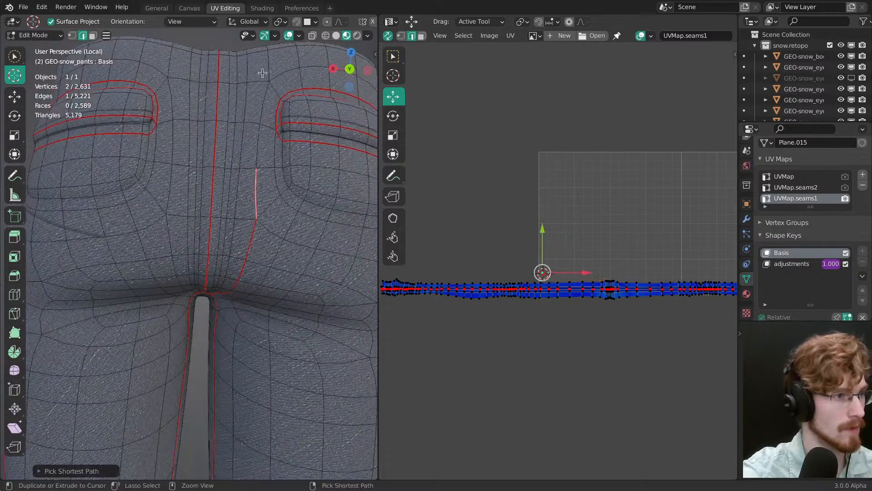
pyautogui.moveTo(253, 152); pyautogui.dragTo(268, 170, button='middle')
pyautogui.keyDown('ctrl'); pyautogui.click(227, 193); pyautogui.keyUp('ctrl')
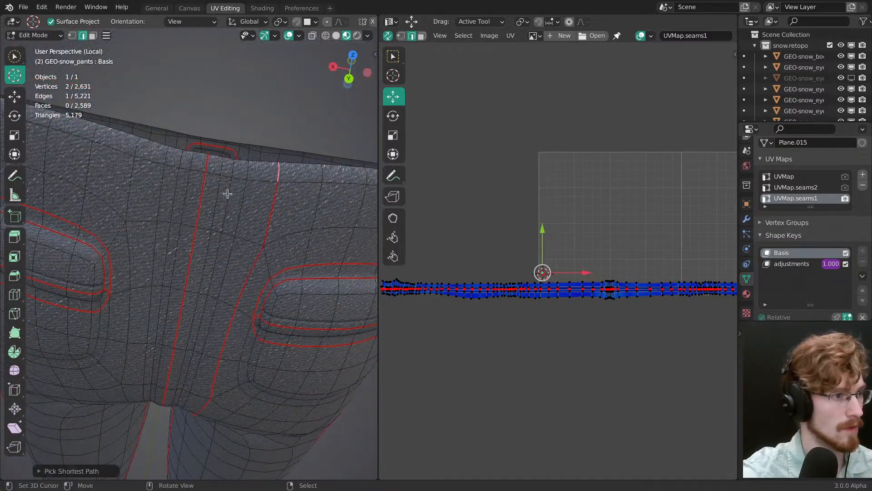
pyautogui.moveTo(175, 302); pyautogui.dragTo(172, 247, button='middle')
pyautogui.keyDown('ctrl'); pyautogui.rightClick(153, 235); pyautogui.keyUp('ctrl')
pyautogui.moveTo(176, 325); pyautogui.dragTo(185, 253, button='middle')
pyautogui.rightClick(154, 191)
pyautogui.keyDown('ctrl'); pyautogui.rightClick(186, 275); pyautogui.keyUp('ctrl')
pyautogui.hotkey('alt', 'a')
# Step: Select the linked faces of the outlined centre back strip, unpin their collapsed UVs and unwrap them
pyautogui.moveTo(189, 294); pyautogui.dragTo(212, 263, button='middle')
pyautogui.hotkey('ctrl', 'l')
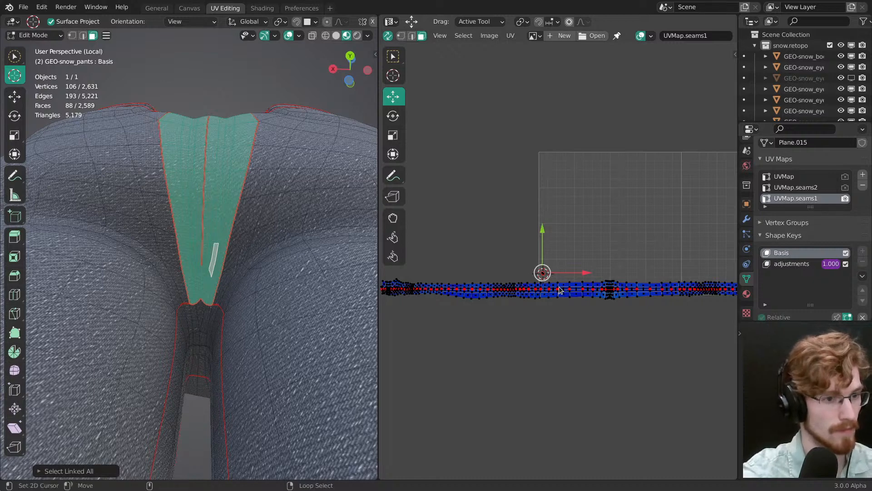
pyautogui.press('p')
pyautogui.scroll(-2, 566, 261)
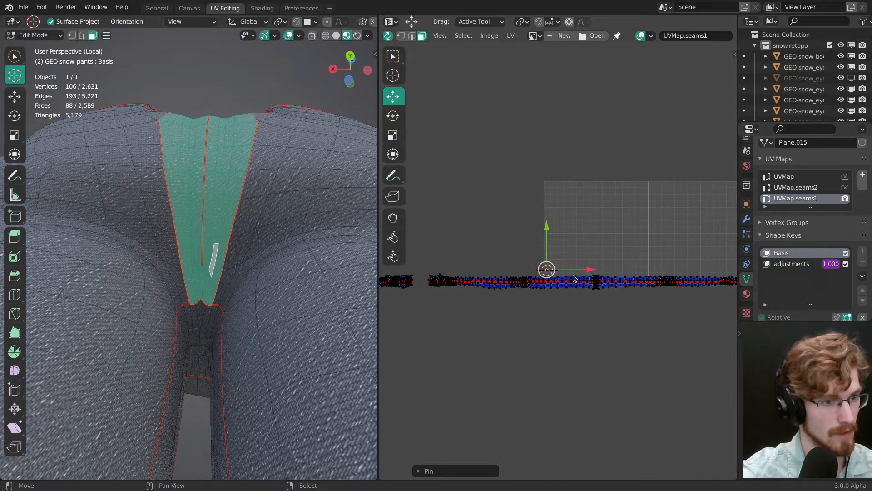
pyautogui.press('u')
pyautogui.click(216, 287)
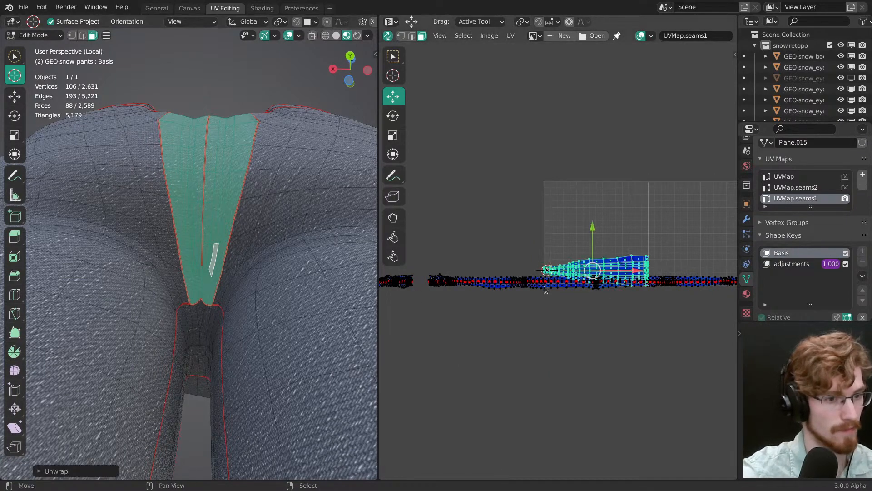
# Step: Move the unwrapped centre back island above the row of seam strips and clear the selection
pyautogui.keyDown('ctrl'); pyautogui.moveTo(545, 290); pyautogui.dragTo(577, 328, button='middle'); pyautogui.keyUp('ctrl')
pyautogui.press('g')
pyautogui.click(693, 287)
pyautogui.keyDown('ctrl'); pyautogui.moveTo(693, 287); pyautogui.dragTo(637, 210, button='middle'); pyautogui.keyUp('ctrl')
pyautogui.moveTo(600, 251); pyautogui.dragTo(381, 300, button='middle')
pyautogui.keyDown('ctrl'); pyautogui.moveTo(381, 300); pyautogui.dragTo(384, 192, button='middle'); pyautogui.keyUp('ctrl')
pyautogui.hotkey('alt', 'a')
pyautogui.moveTo(522, 331); pyautogui.dragTo(611, 293, button='middle')
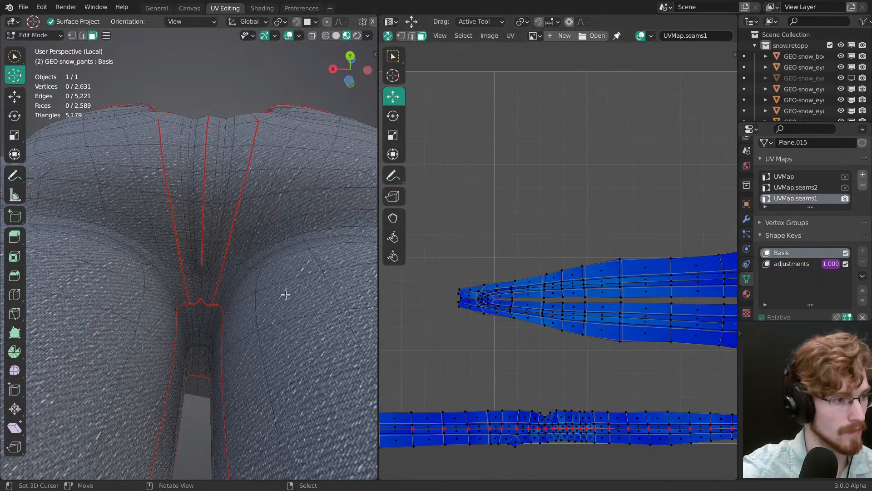
# Step: Reselect the centre back island and place its narrow end beside the far end of the seam strip row
pyautogui.press('l')
pyautogui.scroll(-5, 593, 313)
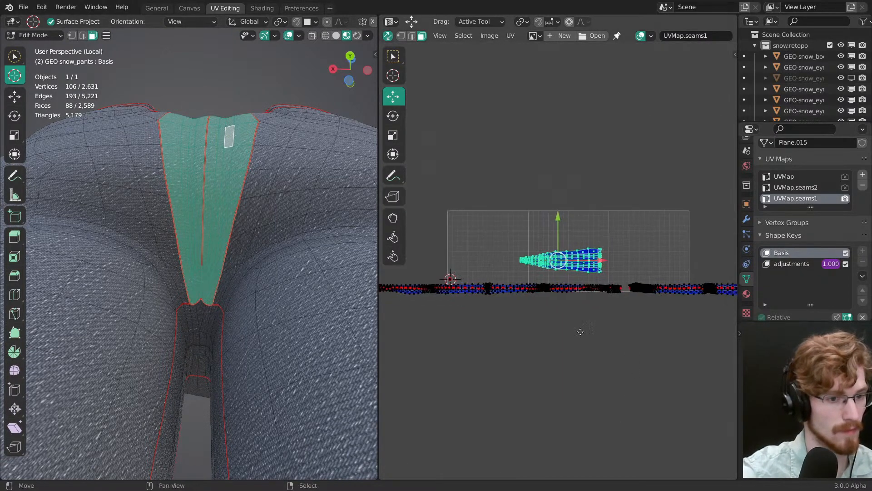
pyautogui.press('g')
pyautogui.click(479, 353)
pyautogui.moveTo(605, 323); pyautogui.dragTo(380, 292, button='middle')
pyautogui.press('g')
pyautogui.click(427, 300)
pyautogui.moveTo(672, 309); pyautogui.dragTo(471, 327, button='middle')
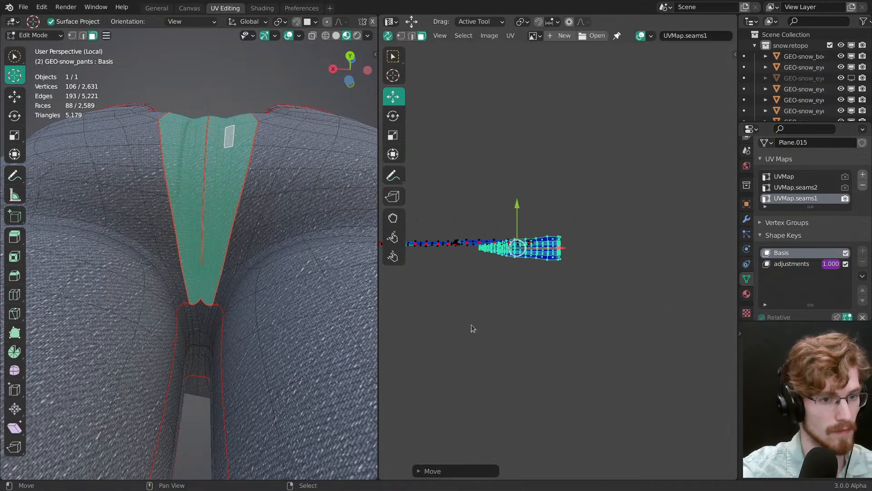
pyautogui.press('g')
pyautogui.click(585, 327)
pyautogui.scroll(5, 556, 324)
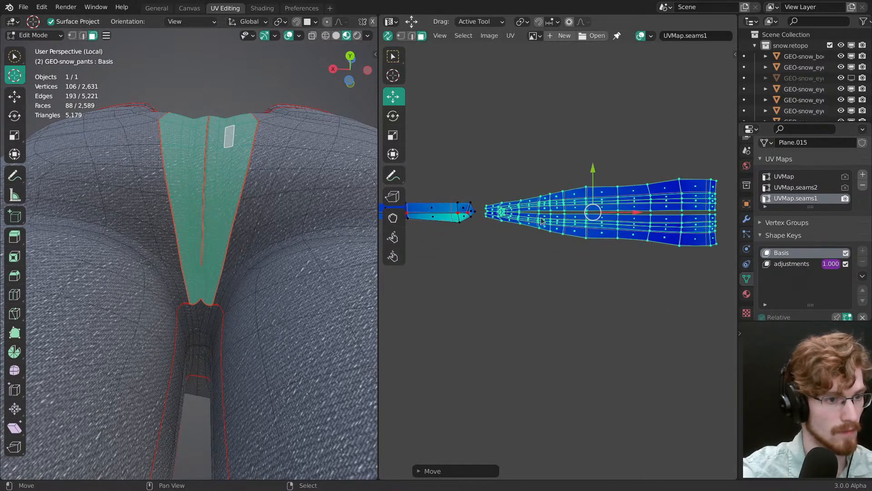
# Step: Select the inner U-shaped edge loop around the centre back seam and pin its UVs
pyautogui.click(557, 325)
pyautogui.scroll(2, 529, 259)
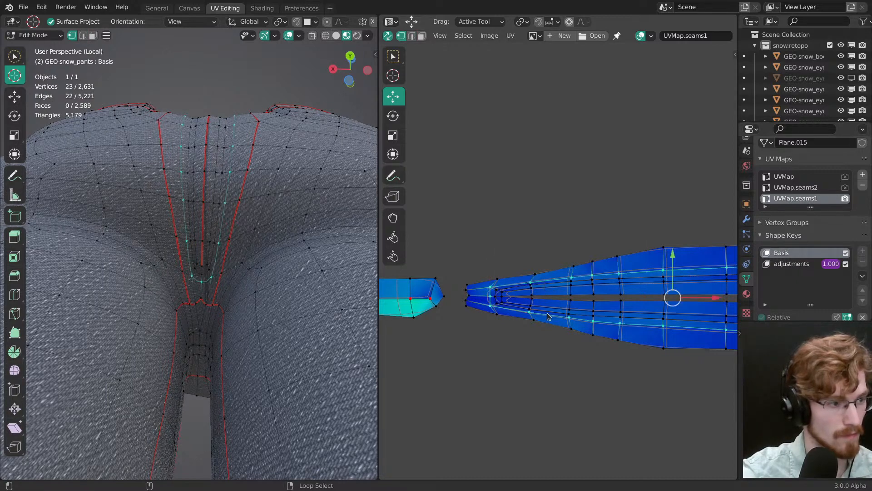
pyautogui.keyDown('alt'); pyautogui.click(208, 267); pyautogui.keyUp('alt')
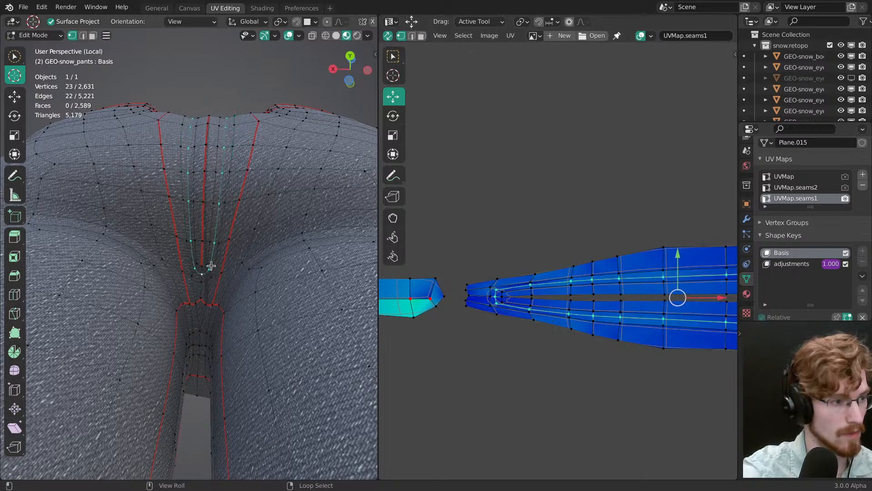
pyautogui.hotkey('alt', 'a')
pyautogui.scroll(-1, 550, 314)
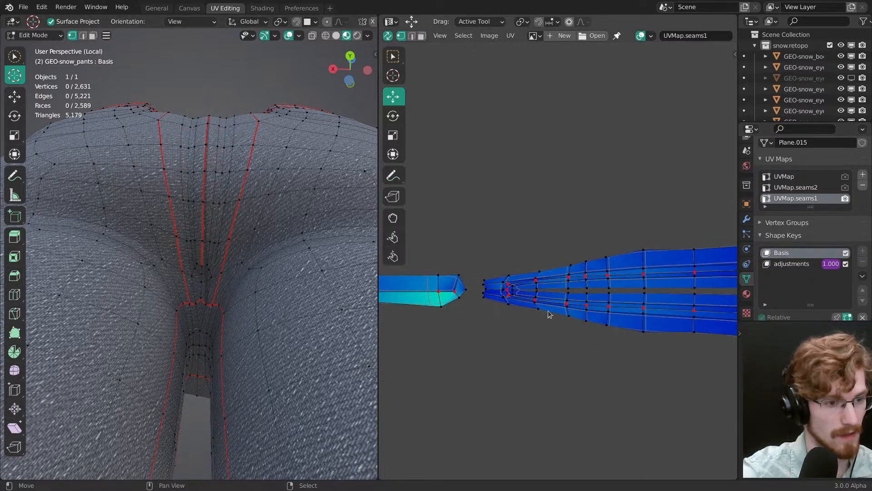
# Step: Select the pinned U-shaped loop and reduce the selection to the vertices of one half
pyautogui.keyDown('alt'); pyautogui.click(514, 298); pyautogui.keyUp('alt')
pyautogui.scroll(-1, 519, 299)
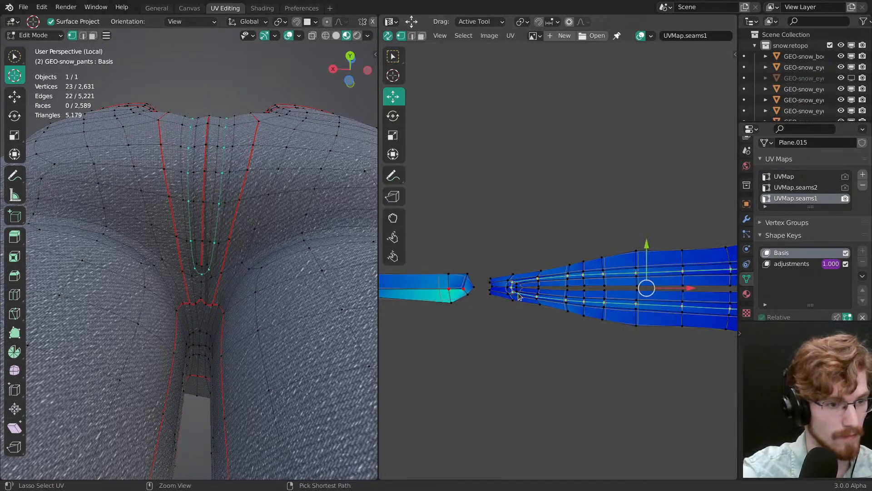
pyautogui.keyDown('ctrl'); pyautogui.keyDown('shift'); pyautogui.moveTo(516, 315); pyautogui.dragTo(514, 313, button='right'); pyautogui.keyUp('shift'); pyautogui.keyUp('ctrl')
pyautogui.scroll(-2, 486, 285)
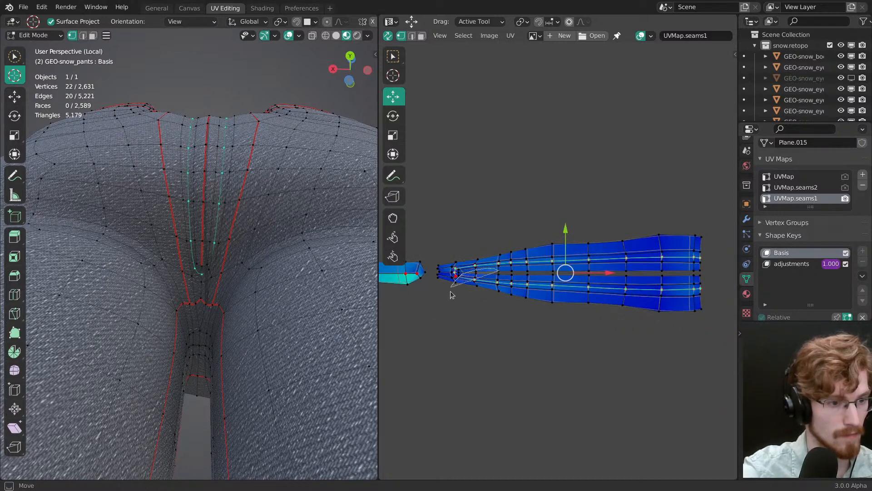
pyautogui.moveTo(450, 295)
pyautogui.keyDown('ctrl'); pyautogui.keyDown('shift'); pyautogui.mouseDown()
pyautogui.moveTo(605, 334)
pyautogui.moveTo(734, 288)
pyautogui.moveTo(716, 275)
pyautogui.mouseUp(); pyautogui.keyUp('shift'); pyautogui.keyUp('ctrl')
pyautogui.scroll(1, 532, 281)
pyautogui.moveTo(439, 276); pyautogui.dragTo(532, 284, button='middle')
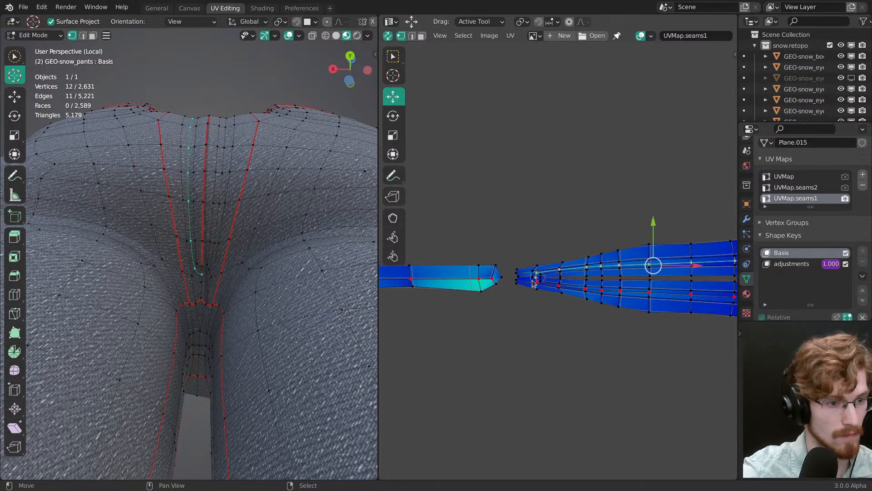
# Step: Enable Live Unwrap and try rotating the selected half of the pinned loop
pyautogui.press('r')
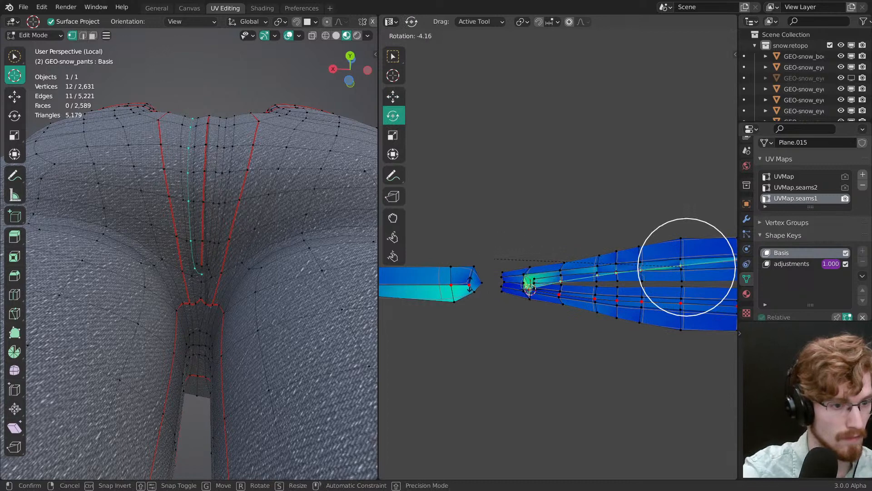
pyautogui.rightClick(477, 282)
pyautogui.click(513, 38)
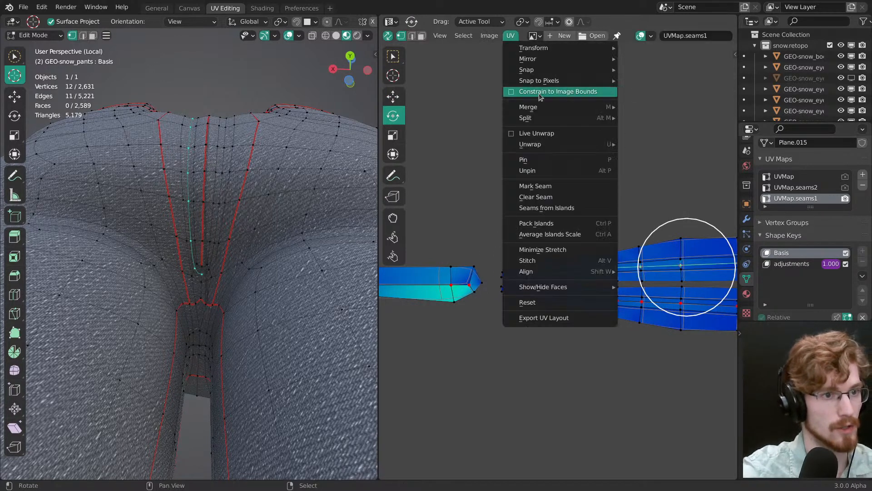
pyautogui.click(539, 135)
pyautogui.press('r')
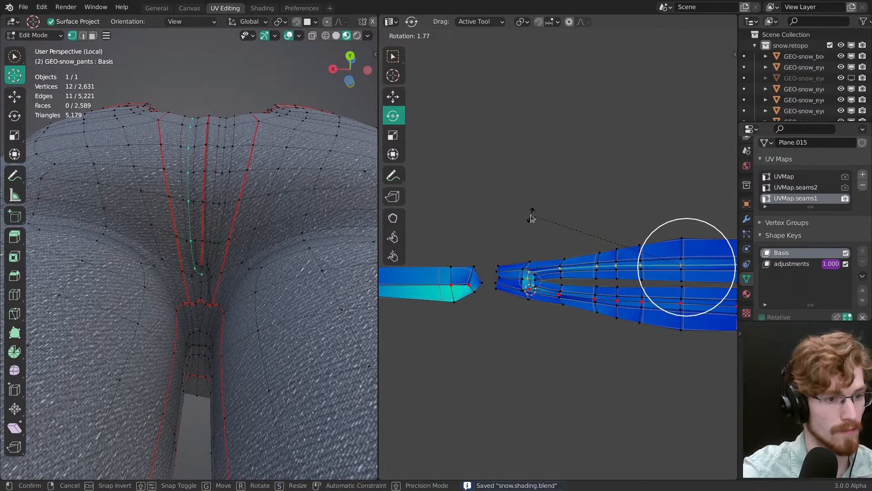
pyautogui.rightClick(532, 218)
# Step: Swing the selected half of the pinned loop around its base so the U-shaped strip opens into one horizontal band
pyautogui.moveTo(534, 218); pyautogui.dragTo(420, 276)
pyautogui.press('g')
pyautogui.moveTo(507, 336); pyautogui.dragTo(505, 334)
pyautogui.click(505, 334)
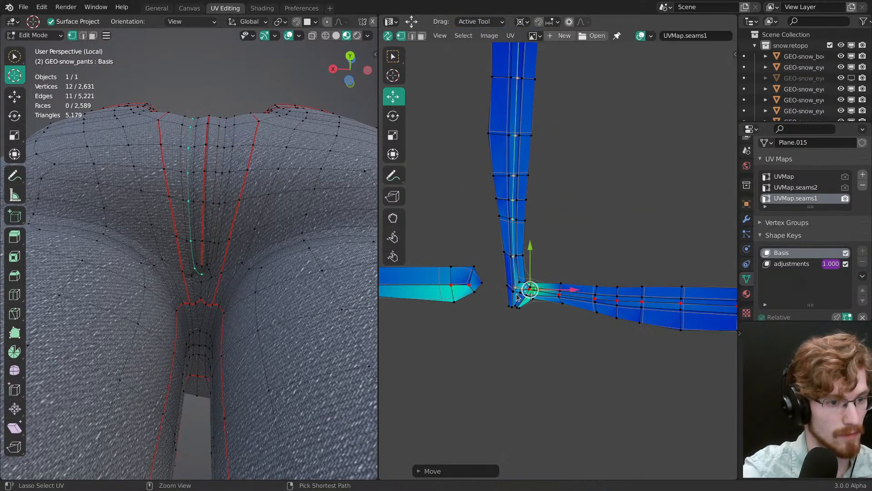
pyautogui.press('g')
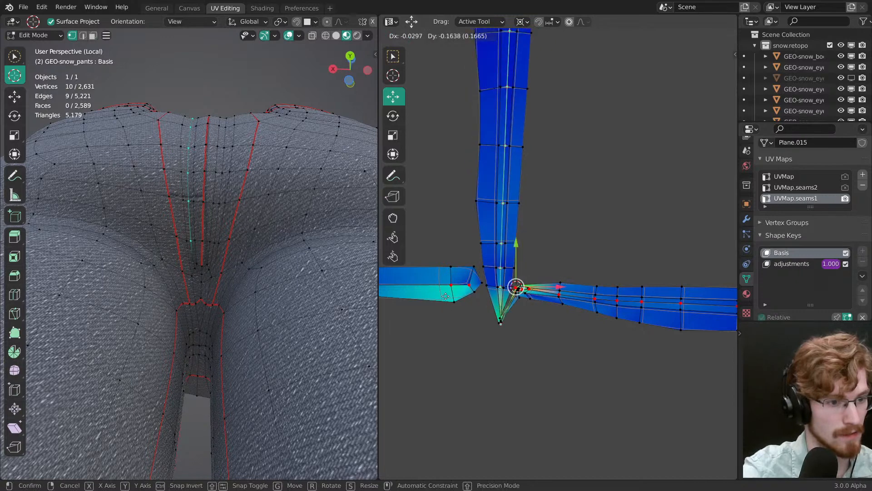
pyautogui.rightClick(453, 259)
pyautogui.press('r')
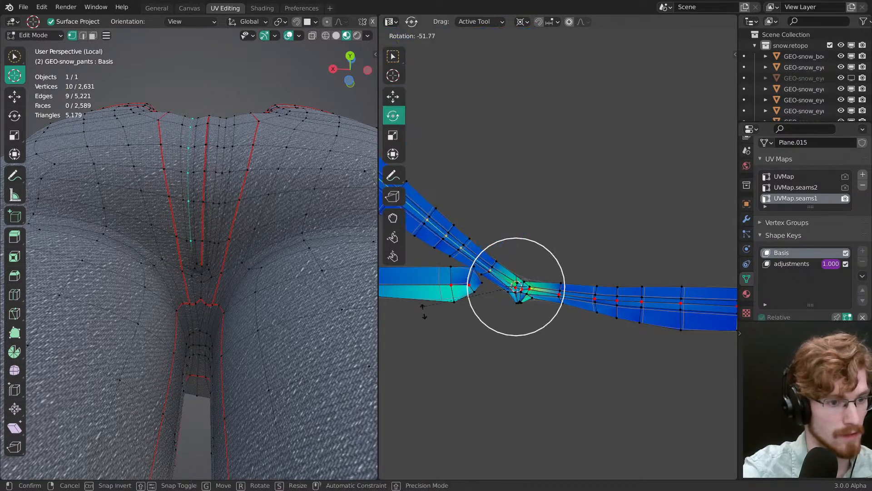
pyautogui.moveTo(462, 353); pyautogui.dragTo(462, 353)
# Step: Select the whole pinned loop of the opened centre back strip and move it past the end of the seam strip row
pyautogui.keyDown('alt'); pyautogui.rightClick(543, 300); pyautogui.keyUp('alt')
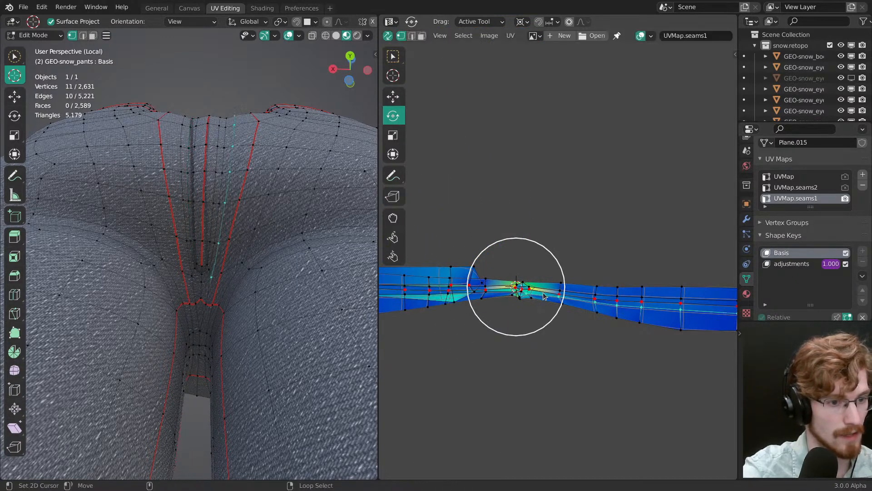
pyautogui.keyDown('alt'); pyautogui.rightClick(547, 294); pyautogui.keyUp('alt')
pyautogui.press('g')
pyautogui.moveTo(600, 325); pyautogui.dragTo(602, 325)
pyautogui.click(605, 326)
# Step: Straighten the selected pinned loop of the centre back strip with Align Auto
pyautogui.scroll(-6, 676, 352)
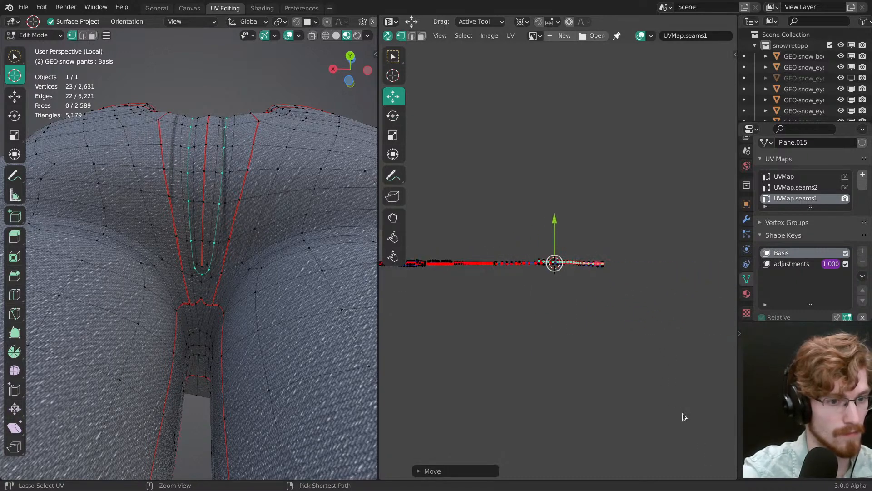
pyautogui.scroll(3, 513, 273)
pyautogui.hotkey('shift', 'w')
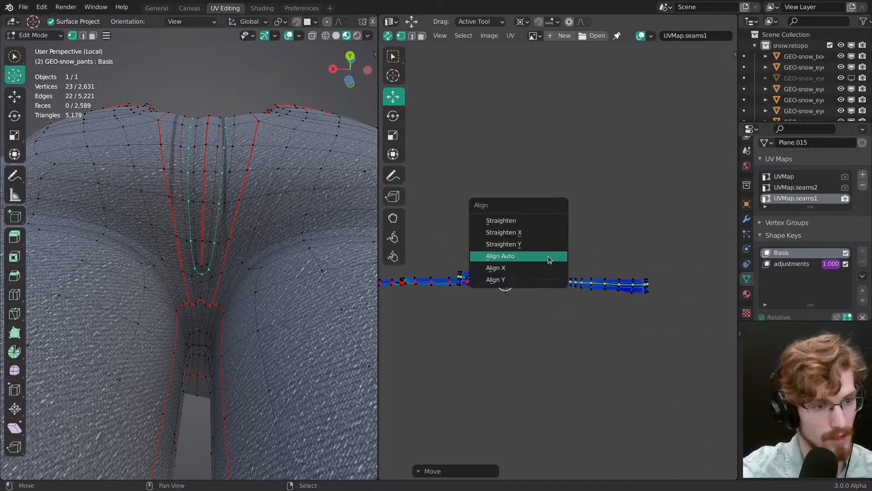
pyautogui.click(546, 255)
# Step: Move the aligned centre back loop clear of the end of the seam strip row, leaving a gap between them
pyautogui.press('g')
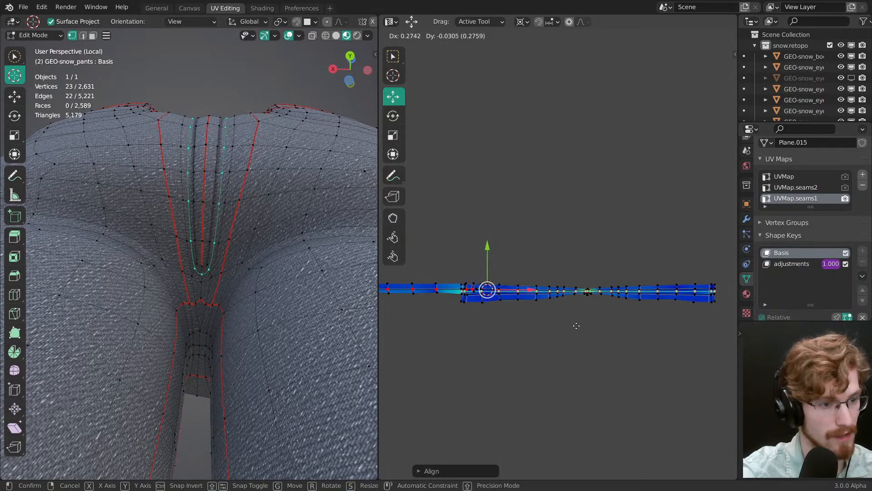
pyautogui.click(576, 325)
pyautogui.moveTo(577, 325); pyautogui.dragTo(632, 313, button='middle')
pyautogui.keyDown('ctrl'); pyautogui.moveTo(632, 314); pyautogui.dragTo(542, 336, button='middle'); pyautogui.keyUp('ctrl')
pyautogui.press('g')
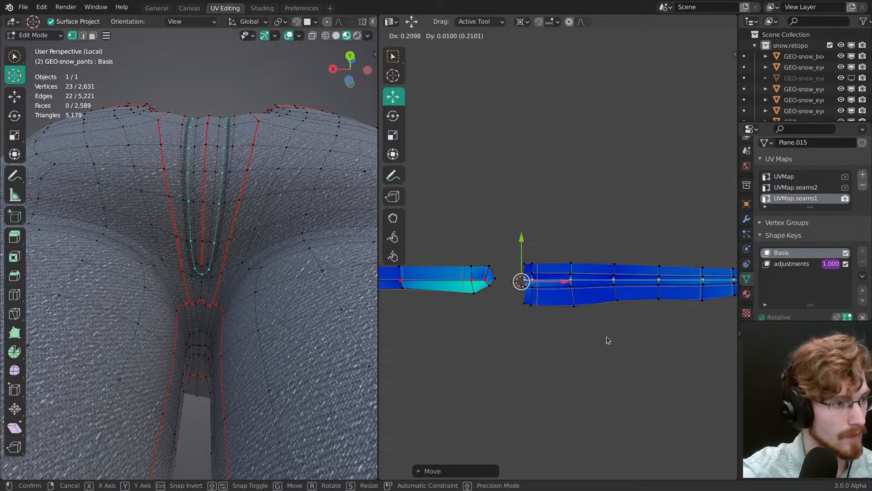
pyautogui.click(609, 340)
# Step: Nudge the loop slightly down and check the U-shaped back seam stitching with overlays hidden, ending with nothing selected
pyautogui.keyDown('ctrl'); pyautogui.moveTo(255, 222); pyautogui.dragTo(236, 277, button='middle'); pyautogui.keyUp('ctrl')
pyautogui.press('g')
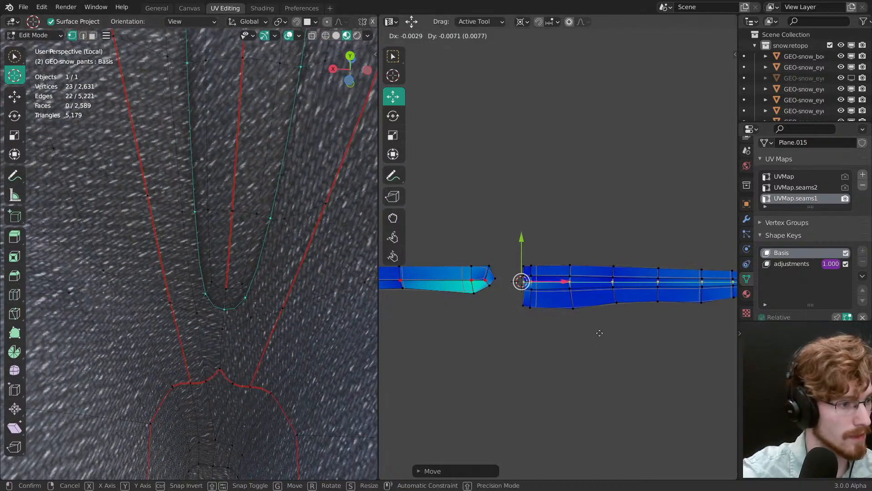
pyautogui.click(601, 339)
pyautogui.scroll(-5, 249, 345)
pyautogui.hotkey('shift', 'alt', 'z')
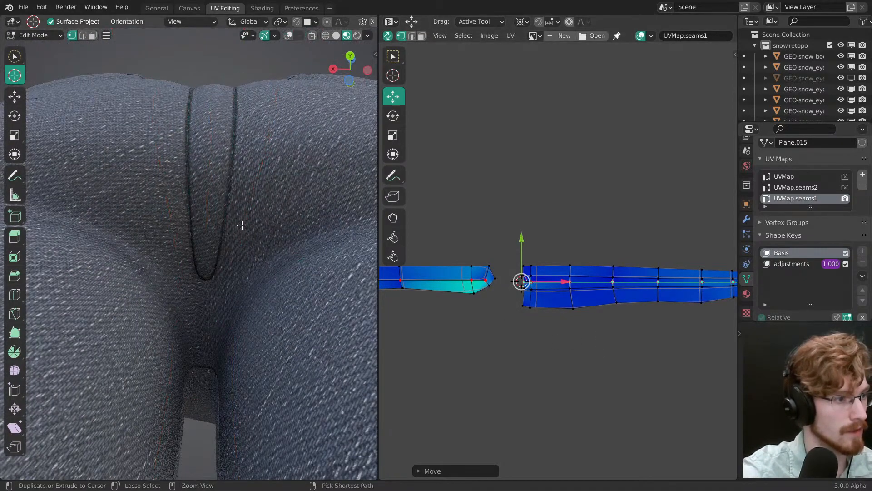
pyautogui.moveTo(224, 239); pyautogui.dragTo(236, 302, button='middle')
pyautogui.hotkey('shift', 'alt', 'z')
pyautogui.keyDown('ctrl'); pyautogui.moveTo(238, 224); pyautogui.dragTo(204, 230, button='middle'); pyautogui.keyUp('ctrl')
pyautogui.hotkey('alt', 'a')
pyautogui.keyDown('ctrl'); pyautogui.moveTo(204, 230); pyautogui.dragTo(200, 191, button='middle'); pyautogui.keyUp('ctrl')
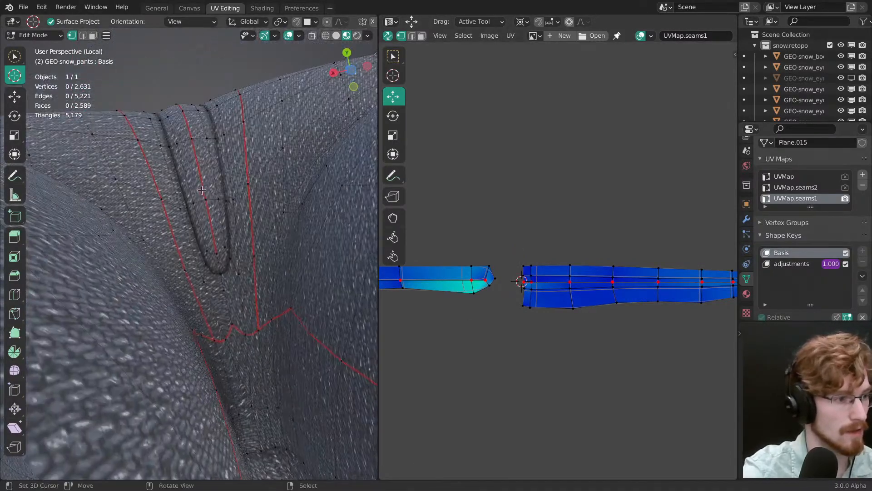
# Step: Spread out the overlapping lower vertices at the pinched middle of the centre back strip
pyautogui.keyDown('ctrl'); pyautogui.moveTo(654, 370); pyautogui.dragTo(672, 291, button='middle'); pyautogui.keyUp('ctrl')
pyautogui.moveTo(677, 325); pyautogui.dragTo(541, 290, button='middle')
pyautogui.moveTo(541, 291); pyautogui.dragTo(589, 285, button='middle')
pyautogui.keyDown('ctrl'); pyautogui.moveTo(588, 285); pyautogui.dragTo(543, 197, button='middle'); pyautogui.keyUp('ctrl')
pyautogui.keyDown('ctrl'); pyautogui.moveTo(527, 290); pyautogui.dragTo(541, 320, button='middle'); pyautogui.keyUp('ctrl')
pyautogui.keyDown('ctrl'); pyautogui.moveTo(541, 350); pyautogui.dragTo(557, 315, button='middle'); pyautogui.keyUp('ctrl')
pyautogui.press('g')
pyautogui.click(545, 285)
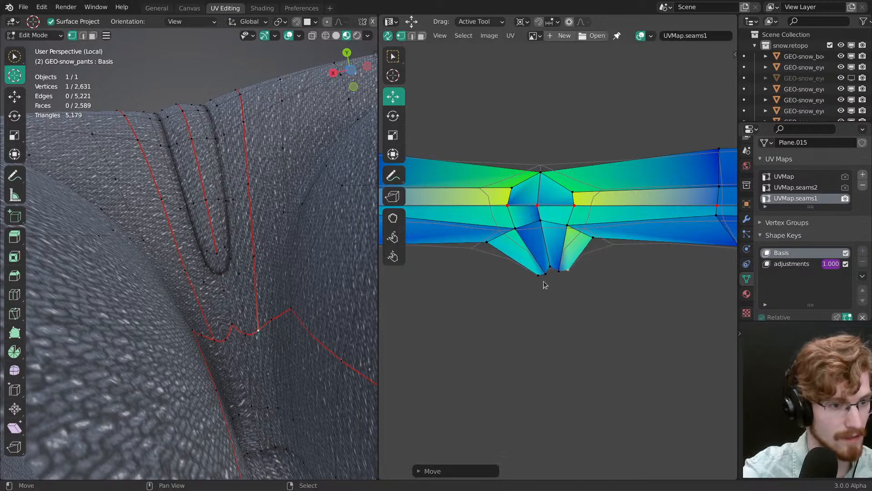
pyautogui.press('g')
pyautogui.click(542, 286)
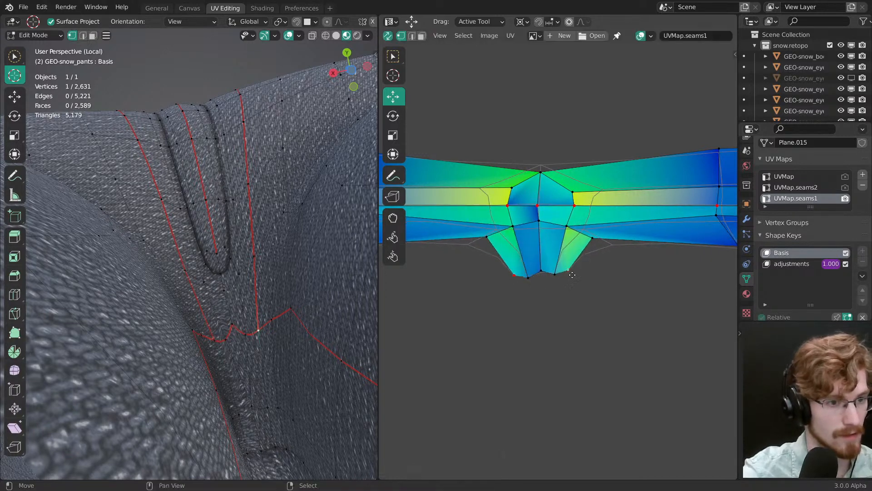
pyautogui.press('g')
pyautogui.click(566, 260)
# Step: Refine the outer lower corner vertices at the strip's pinched middle and save the file
pyautogui.keyDown('ctrl'); pyautogui.moveTo(549, 206); pyautogui.dragTo(545, 266, button='middle'); pyautogui.keyUp('ctrl')
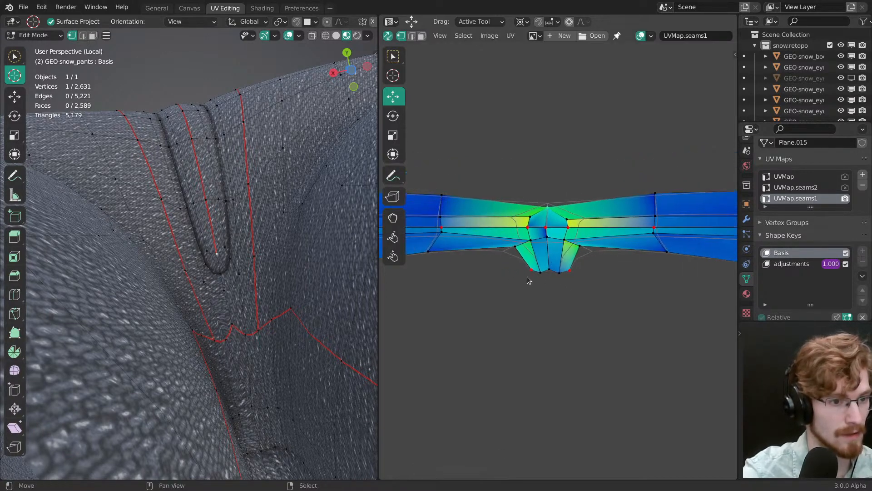
pyautogui.rightClick(527, 276)
pyautogui.press('g')
pyautogui.click(526, 272)
pyautogui.rightClick(573, 277)
pyautogui.press('g')
pyautogui.click(568, 278)
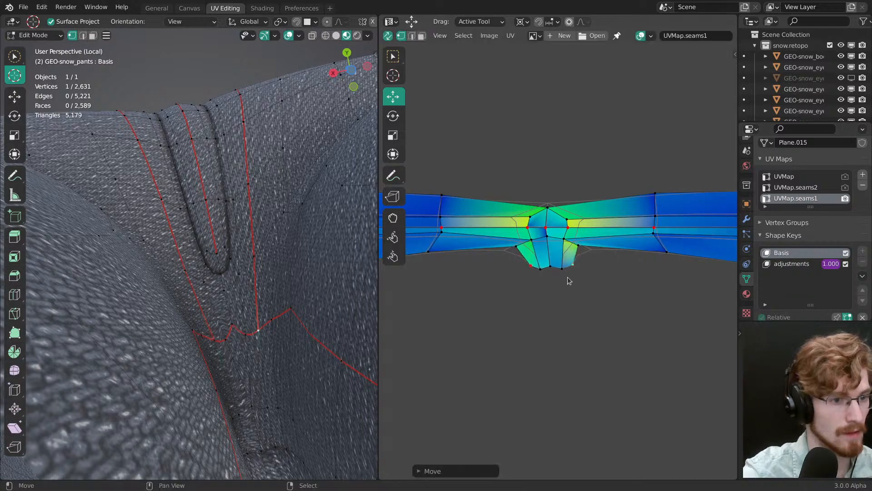
pyautogui.hotkey('ctrl', 's')
# Step: Select the whole mesh, disable Live Unwrap and make UVMap.seams2 the active UV map
pyautogui.keyDown('ctrl'); pyautogui.moveTo(240, 224); pyautogui.dragTo(232, 273, button='middle'); pyautogui.keyUp('ctrl')
pyautogui.moveTo(232, 273); pyautogui.dragTo(220, 333, button='middle')
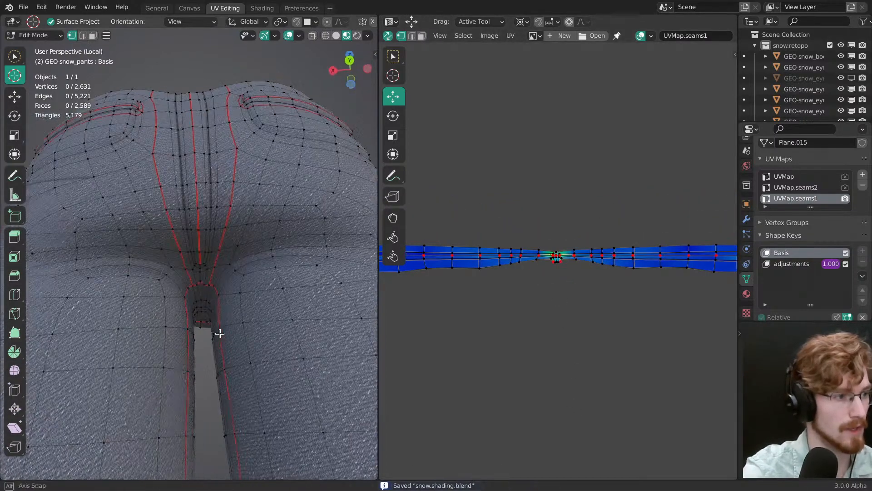
pyautogui.press('a')
pyautogui.moveTo(227, 291); pyautogui.dragTo(230, 318, button='middle')
pyautogui.click(509, 36)
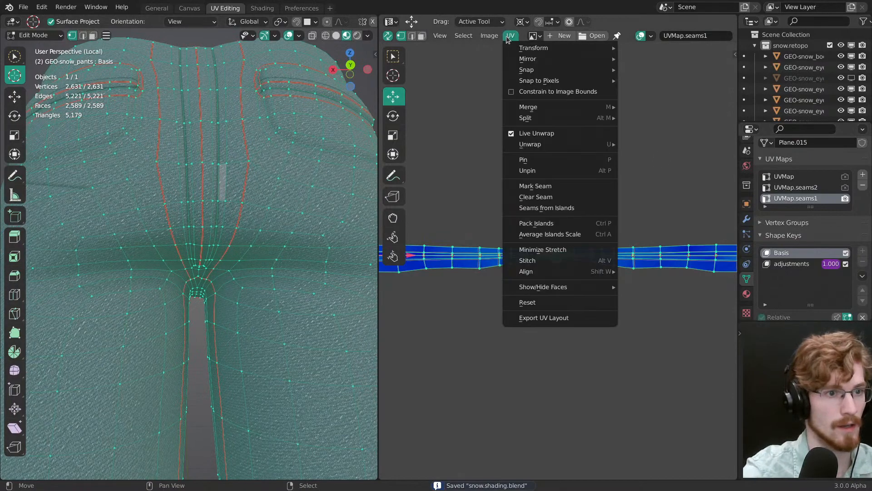
pyautogui.click(526, 137)
pyautogui.click(796, 187)
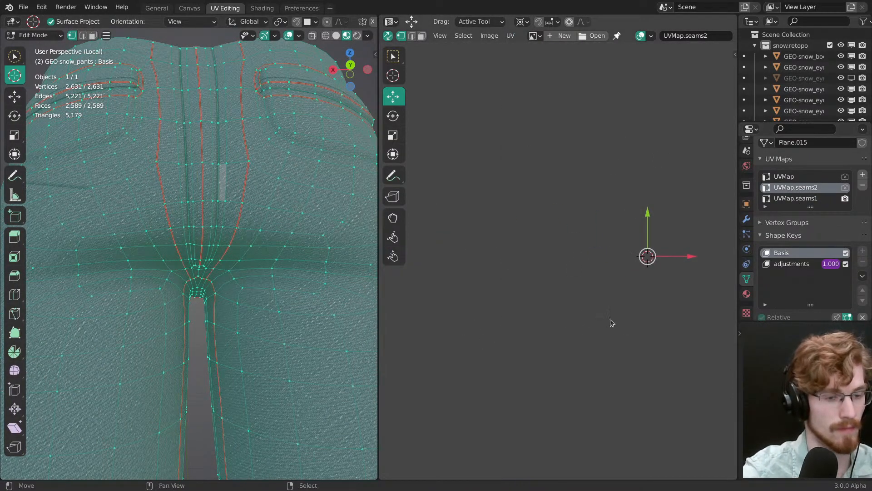
# Step: Save the file, clear every seam on the mesh and rebuild them from the UVMap.seams2 layout with Seams from Islands
pyautogui.keyDown('ctrl'); pyautogui.moveTo(590, 333); pyautogui.dragTo(644, 349, button='middle'); pyautogui.keyUp('ctrl')
pyautogui.keyDown('ctrl'); pyautogui.moveTo(645, 349); pyautogui.dragTo(570, 280, button='middle'); pyautogui.keyUp('ctrl')
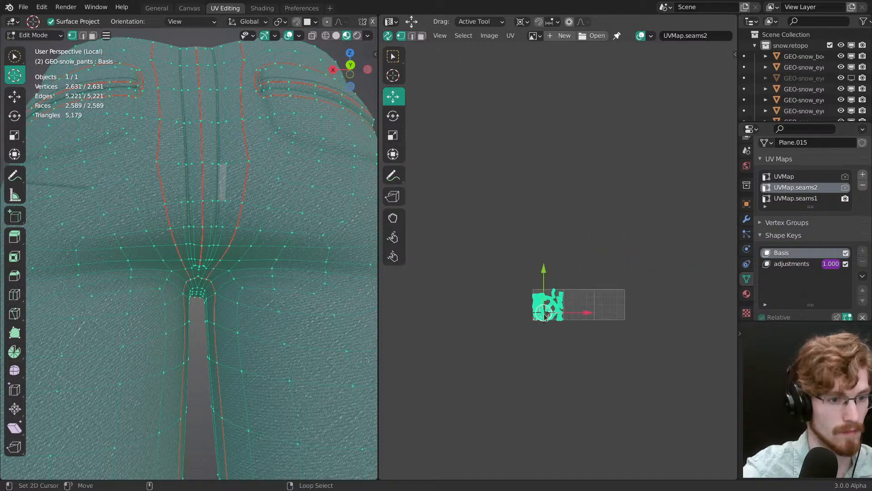
pyautogui.keyDown('ctrl'); pyautogui.moveTo(545, 317); pyautogui.dragTo(542, 188, button='middle'); pyautogui.keyUp('ctrl')
pyautogui.moveTo(520, 467); pyautogui.dragTo(541, 199, button='middle')
pyautogui.hotkey('alt', 'a')
pyautogui.moveTo(542, 199); pyautogui.dragTo(564, 250, button='middle')
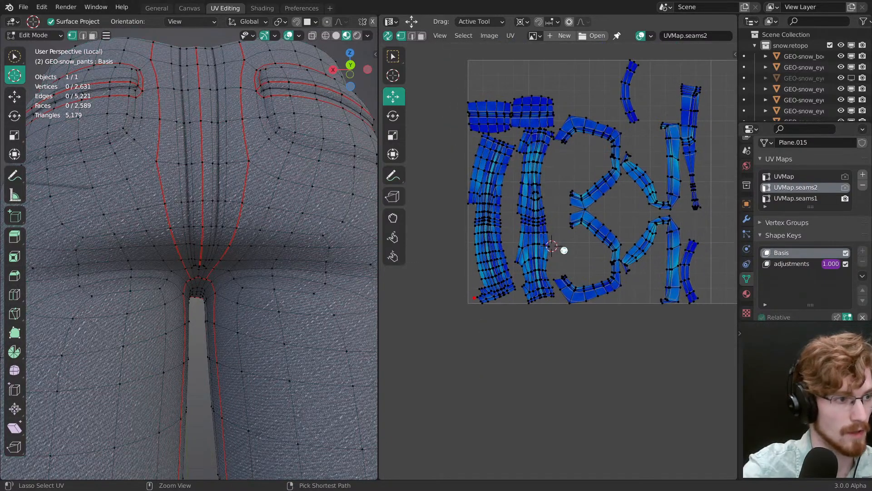
pyautogui.hotkey('ctrl', 's')
pyautogui.press('a')
pyautogui.hotkey('ctrl', 'e')
pyautogui.click(245, 226)
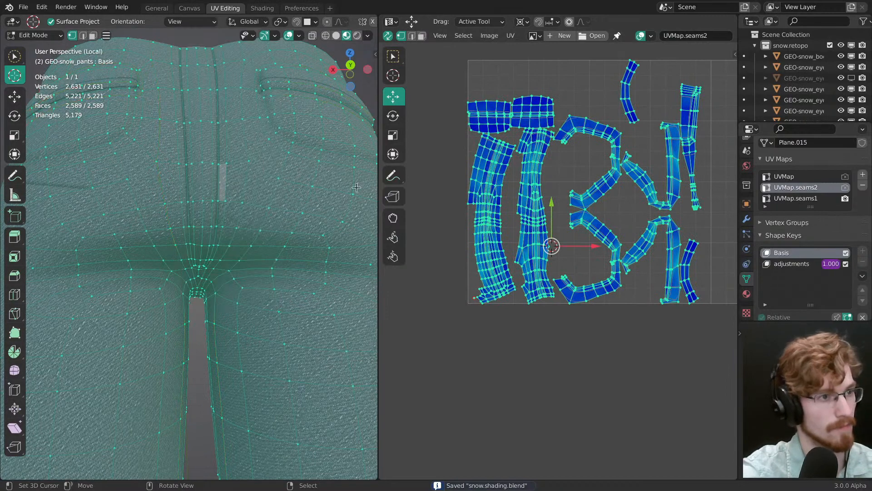
pyautogui.click(510, 35)
pyautogui.click(568, 209)
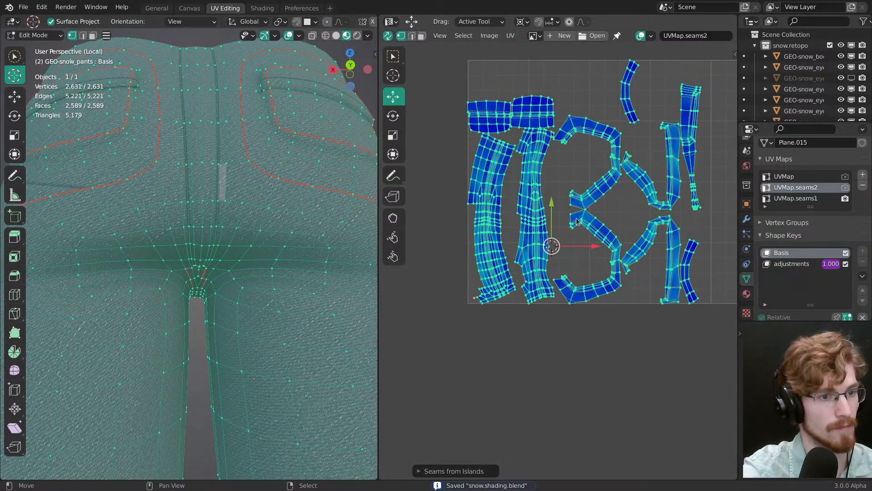
pyautogui.hotkey('alt', 'a')
pyautogui.scroll(-1, 558, 207)
pyautogui.scroll(-3, 239, 294)
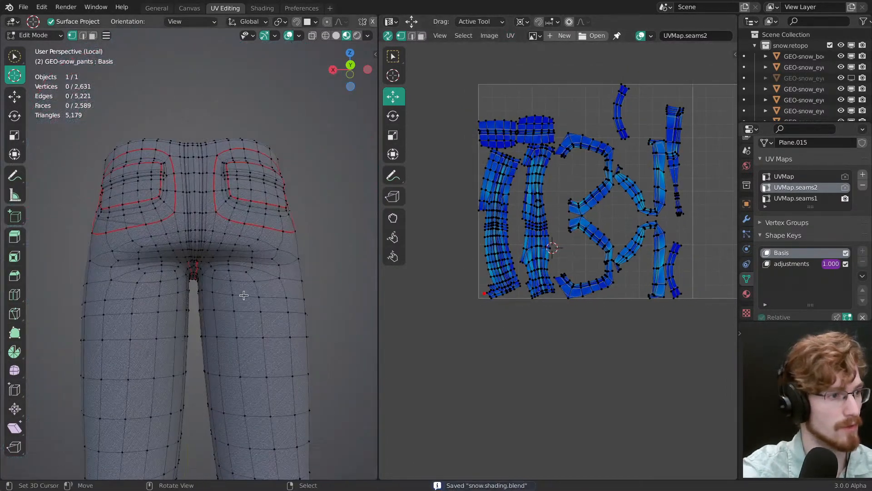
# Step: Enable Live Unwrap and pin the edge loops running around both front pockets
pyautogui.moveTo(240, 294); pyautogui.dragTo(263, 259, button='middle')
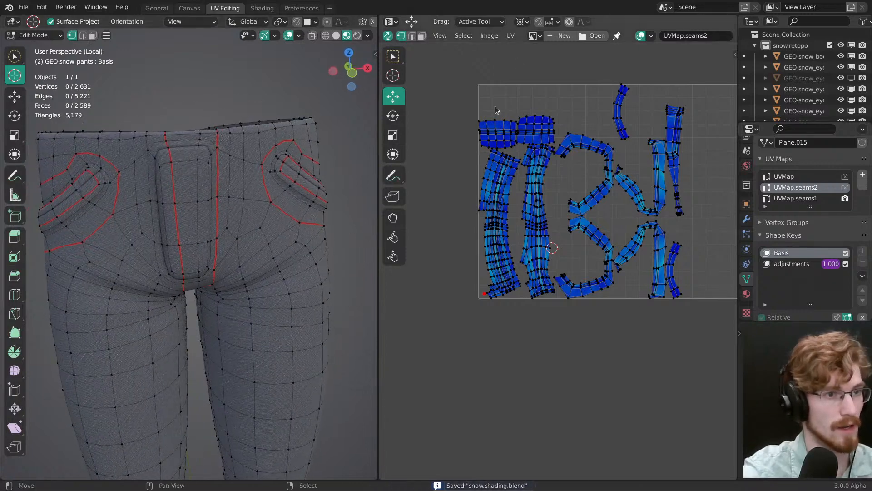
pyautogui.click(512, 38)
pyautogui.click(529, 135)
pyautogui.keyDown('ctrl'); pyautogui.moveTo(475, 277); pyautogui.dragTo(528, 250, button='middle'); pyautogui.keyUp('ctrl')
pyautogui.keyDown('ctrl'); pyautogui.moveTo(529, 250); pyautogui.dragTo(527, 165, button='middle'); pyautogui.keyUp('ctrl')
pyautogui.keyDown('shift'); pyautogui.moveTo(291, 193); pyautogui.dragTo(254, 263, button='middle'); pyautogui.keyUp('shift')
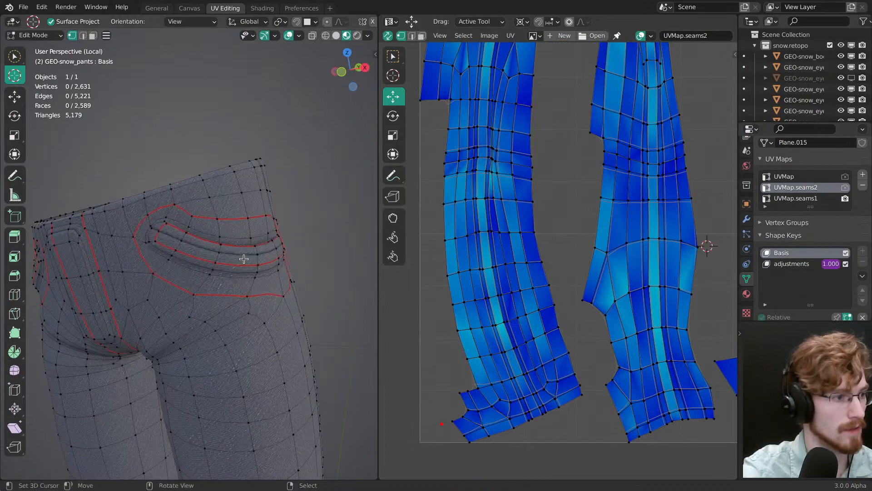
pyautogui.scroll(2, 205, 250)
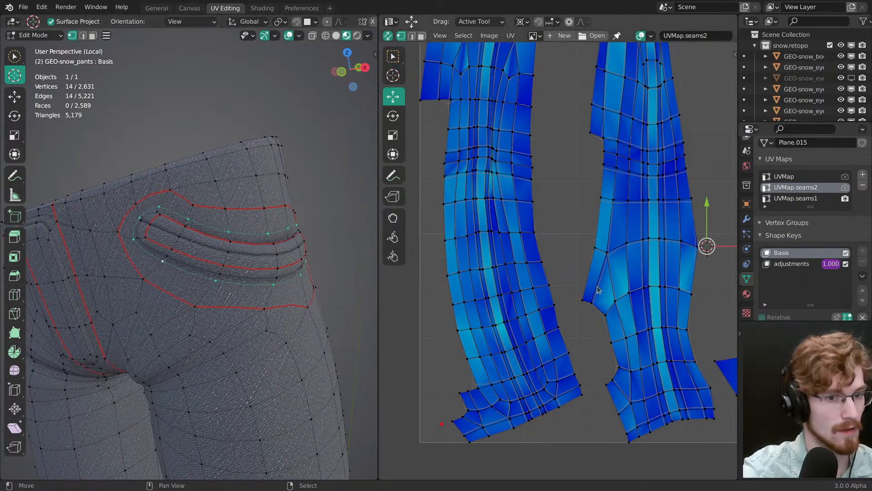
pyautogui.scroll(-4, 550, 273)
pyautogui.moveTo(490, 299); pyautogui.dragTo(312, 353, button='middle')
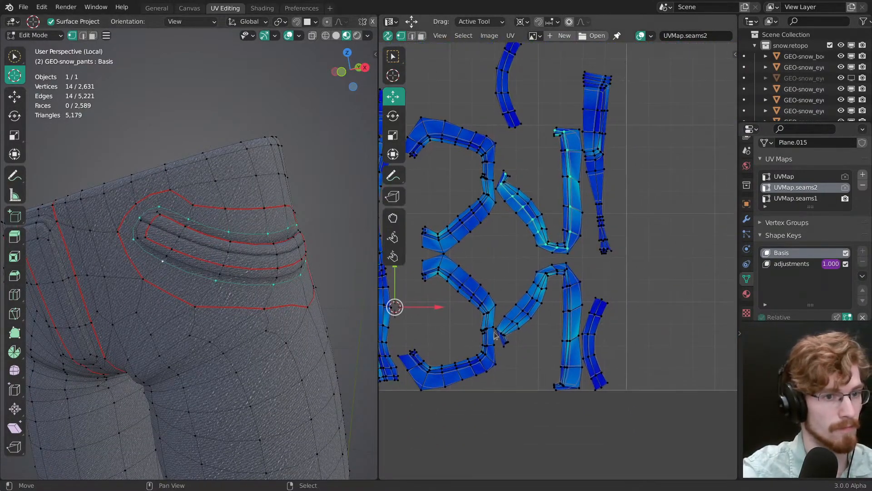
pyautogui.keyDown('ctrl'); pyautogui.moveTo(493, 333); pyautogui.dragTo(492, 320, button='middle'); pyautogui.keyUp('ctrl')
pyautogui.keyDown('shift'); pyautogui.moveTo(77, 318); pyautogui.dragTo(290, 266, button='middle'); pyautogui.keyUp('shift')
pyautogui.moveTo(200, 255); pyautogui.dragTo(273, 244, button='middle')
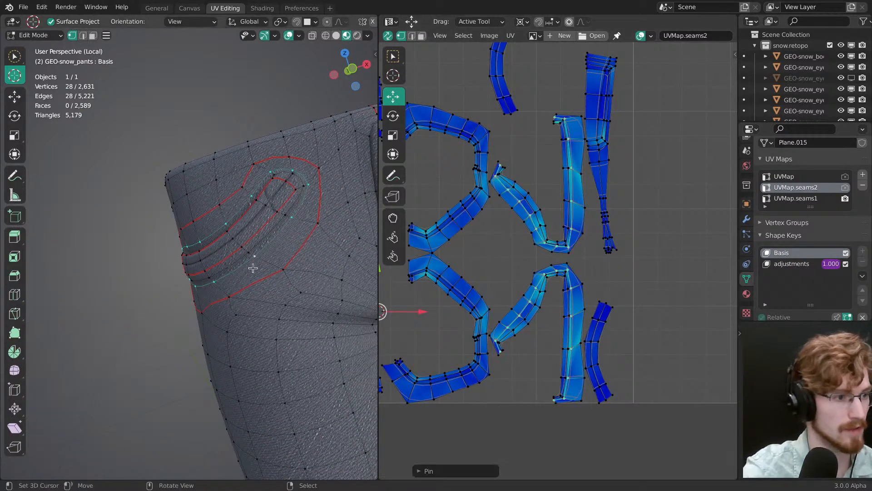
pyautogui.moveTo(237, 272); pyautogui.dragTo(219, 278, button='middle')
# Step: Pin the edge loops running around both back pockets and clear the selection
pyautogui.moveTo(233, 242); pyautogui.dragTo(254, 287, button='middle')
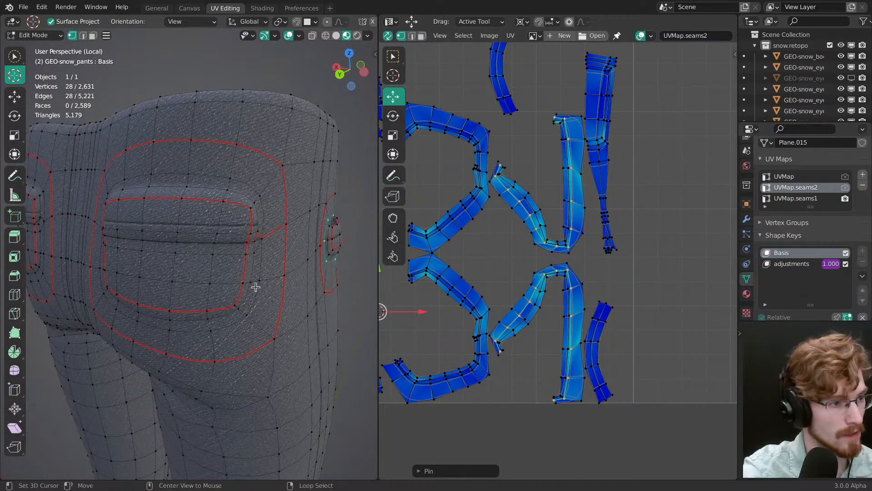
pyautogui.keyDown('alt'); pyautogui.click(255, 292); pyautogui.keyUp('alt')
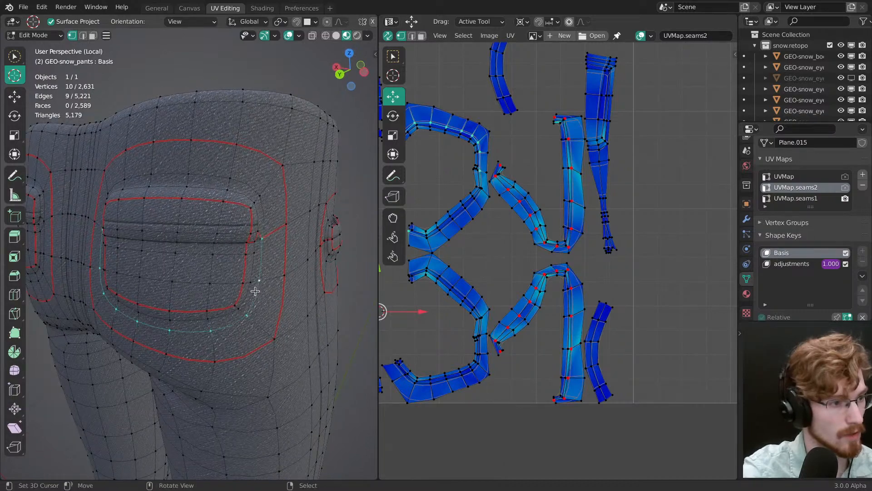
pyautogui.moveTo(265, 246); pyautogui.dragTo(262, 286, button='middle')
pyautogui.keyDown('alt'); pyautogui.click(264, 224); pyautogui.keyUp('alt')
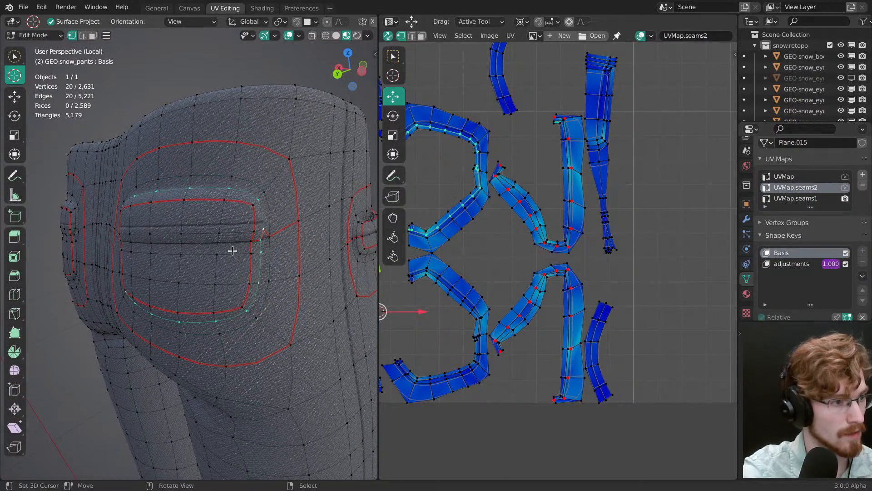
pyautogui.moveTo(232, 251); pyautogui.dragTo(237, 293, button='middle')
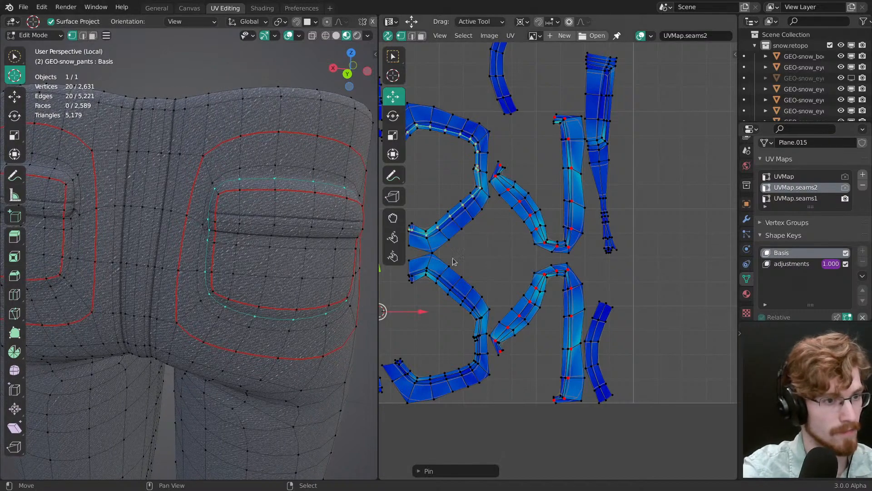
pyautogui.moveTo(452, 261); pyautogui.dragTo(555, 265, button='middle')
pyautogui.keyDown('shift'); pyautogui.moveTo(167, 266); pyautogui.dragTo(310, 301, button='middle'); pyautogui.keyUp('shift')
pyautogui.keyDown('alt'); pyautogui.click(197, 284); pyautogui.keyUp('alt')
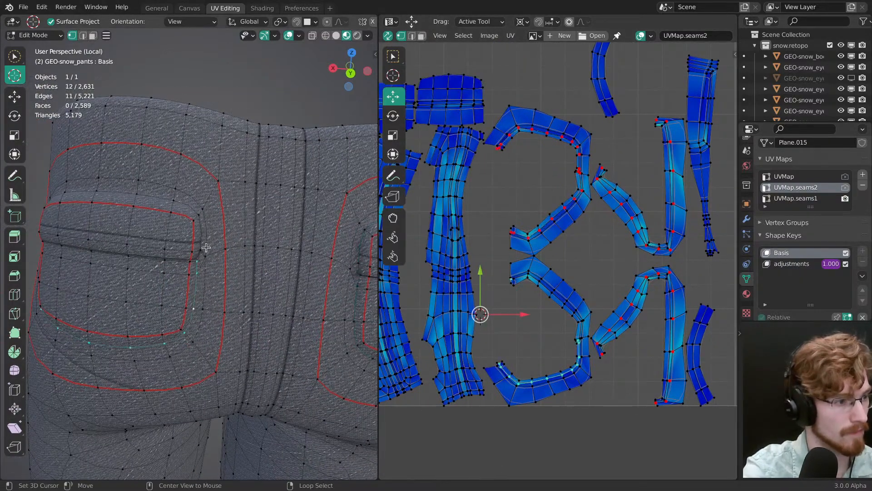
pyautogui.scroll(-4, 263, 353)
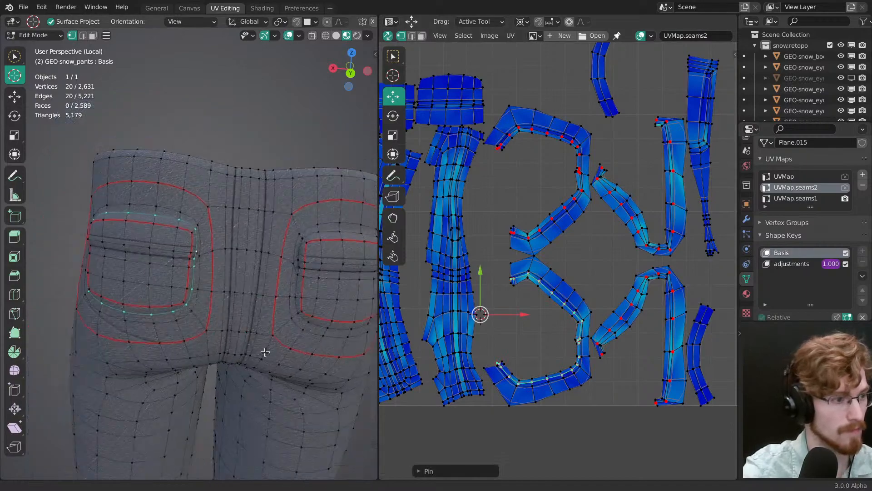
pyautogui.hotkey('alt', 'a')
# Step: Select the jagged four-edge seam path at the crotch below the centre back seam and clear its seam
pyautogui.keyDown('shift'); pyautogui.moveTo(262, 335); pyautogui.dragTo(260, 146, button='middle'); pyautogui.keyUp('shift')
pyautogui.moveTo(249, 348); pyautogui.dragTo(197, 278, button='middle')
pyautogui.rightClick(180, 193)
pyautogui.keyDown('ctrl'); pyautogui.rightClick(197, 274); pyautogui.keyUp('ctrl')
pyautogui.press('3')
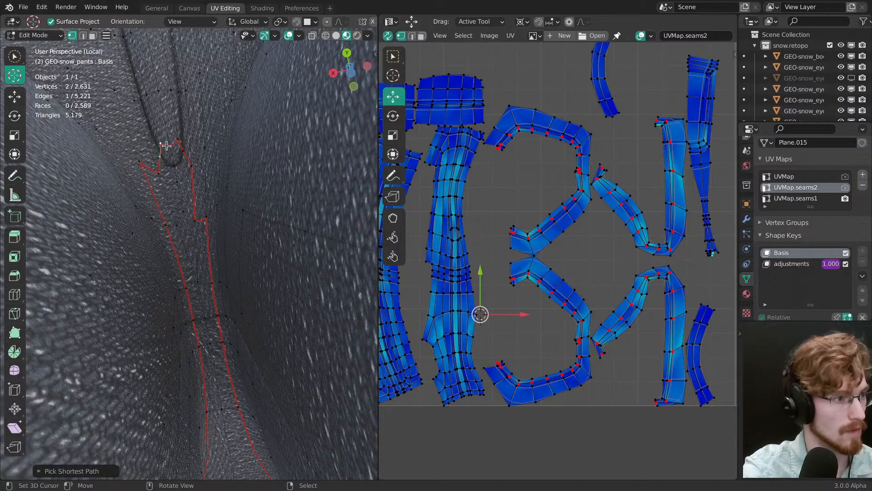
pyautogui.keyDown('ctrl'); pyautogui.rightClick(180, 147); pyautogui.keyUp('ctrl')
pyautogui.hotkey('ctrl', 'e')
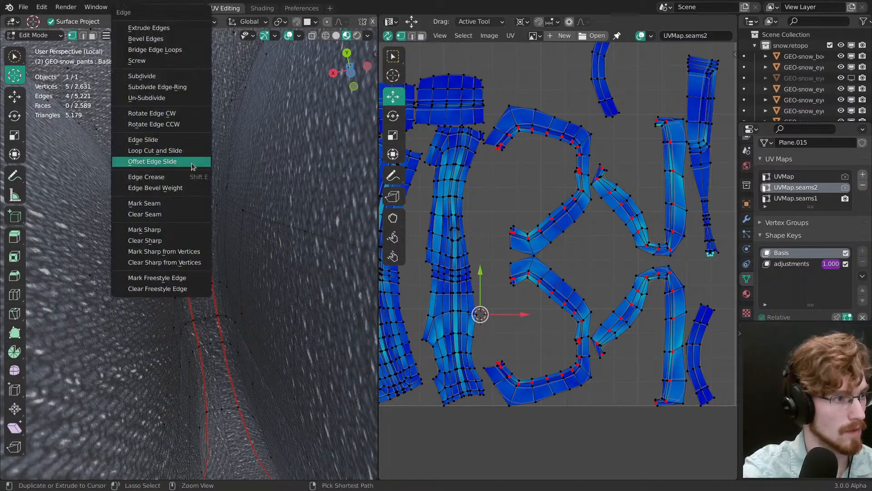
pyautogui.click(182, 215)
# Step: Mark a seam along the two curved edges bridging the gap at the crotch and leave everything deselected
pyautogui.hotkey('alt', 'a')
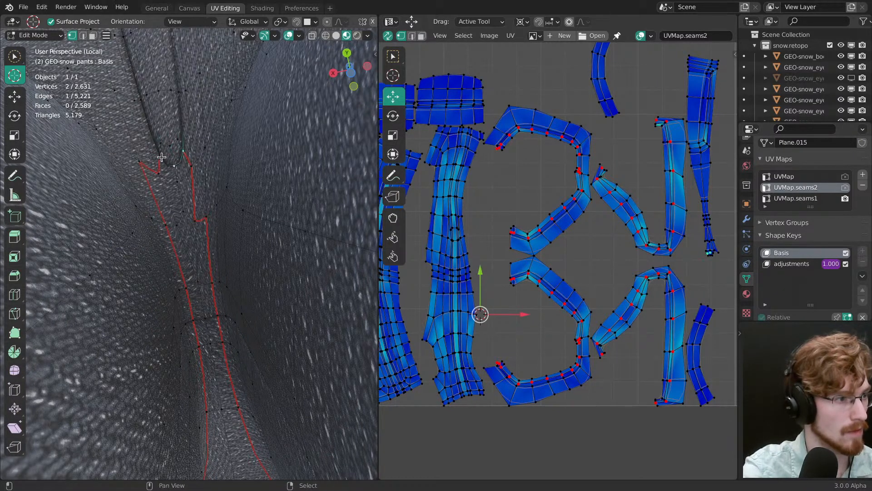
pyautogui.keyDown('ctrl'); pyautogui.rightClick(161, 157); pyautogui.keyUp('ctrl')
pyautogui.hotkey('ctrl', 'e')
pyautogui.click(177, 204)
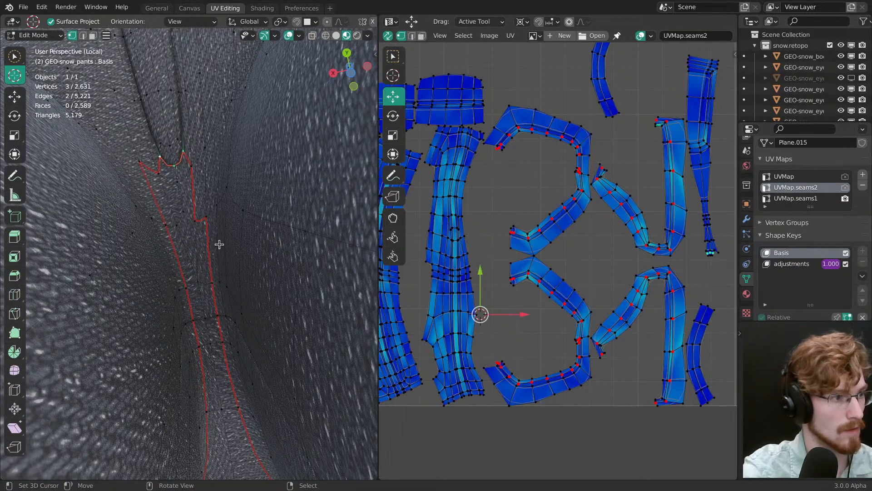
pyautogui.press('a')
pyautogui.keyDown('ctrl'); pyautogui.moveTo(558, 261); pyautogui.dragTo(544, 355, button='middle'); pyautogui.keyUp('ctrl')
pyautogui.moveTo(544, 355); pyautogui.dragTo(603, 337, button='middle')
pyautogui.hotkey('alt', 'a')
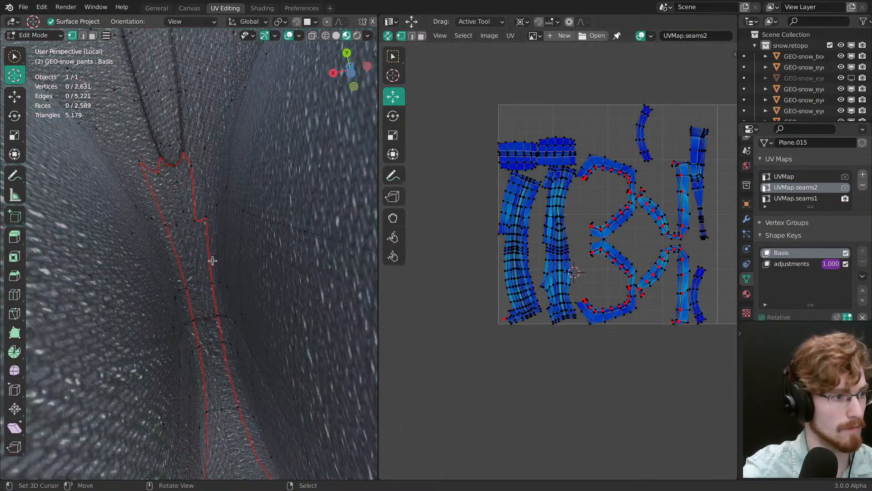
# Step: Select only the seam and pocket strip faces by selecting the linked leg faces and inverting the selection
pyautogui.press('3')
pyautogui.click(189, 237)
pyautogui.keyDown('ctrl'); pyautogui.moveTo(335, 310); pyautogui.dragTo(369, 311, button='middle'); pyautogui.keyUp('ctrl')
pyautogui.keyDown('ctrl'); pyautogui.moveTo(250, 254); pyautogui.dragTo(231, 336, button='middle'); pyautogui.keyUp('ctrl')
pyautogui.rightClick(244, 250)
pyautogui.hotkey('ctrl', 'l')
pyautogui.moveTo(231, 336); pyautogui.dragTo(213, 243, button='middle')
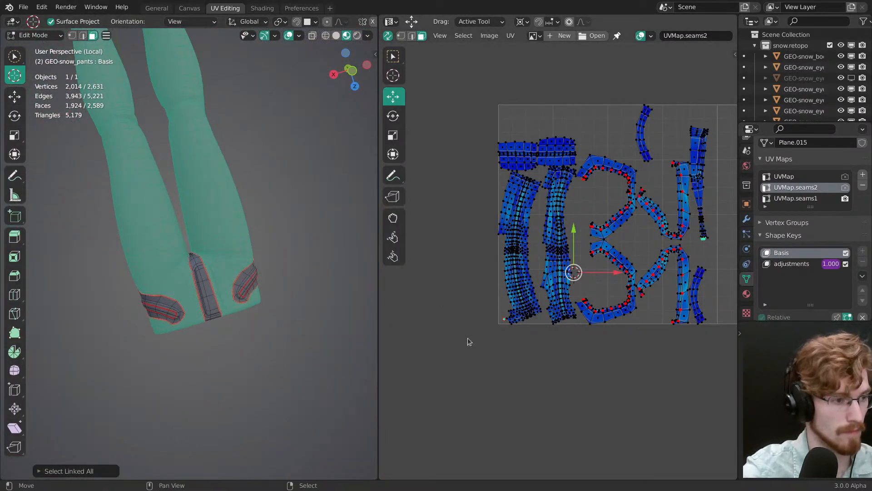
pyautogui.hotkey('ctrl', 'i')
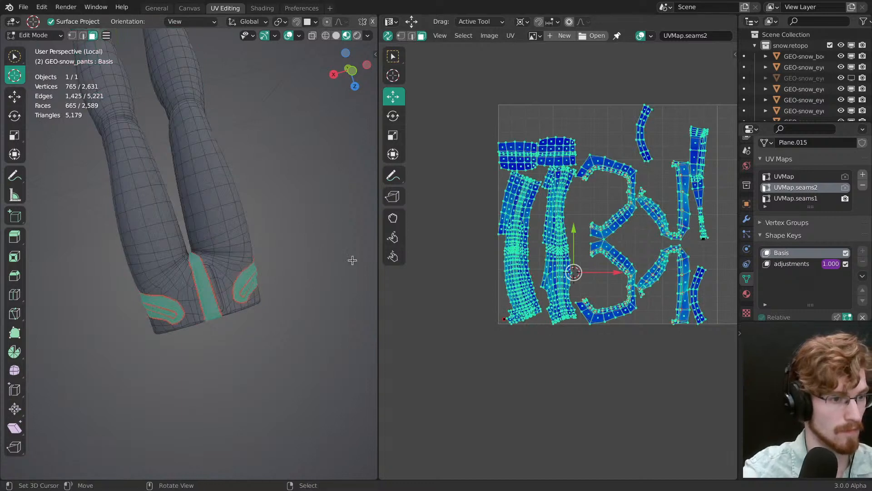
# Step: Unpin the selected seam strip UVs in UVMap.seams2 and deselect everything
pyautogui.moveTo(353, 260); pyautogui.dragTo(196, 279, button='middle')
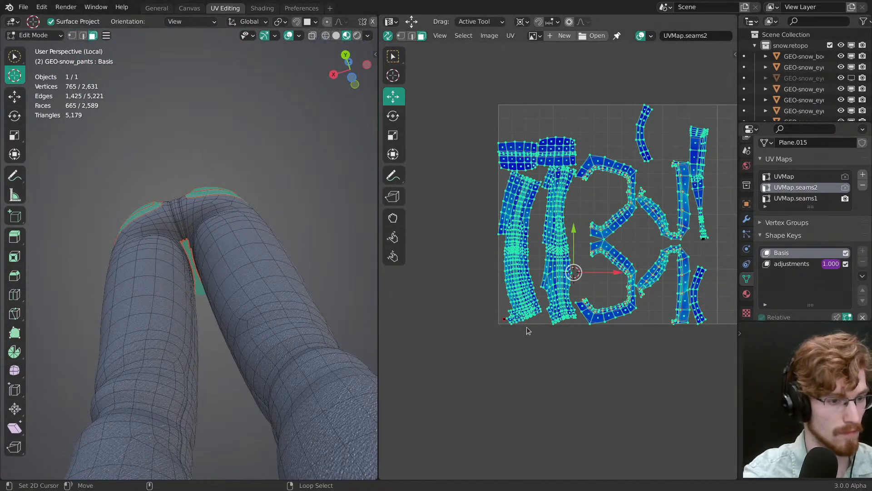
pyautogui.scroll(4, 560, 311)
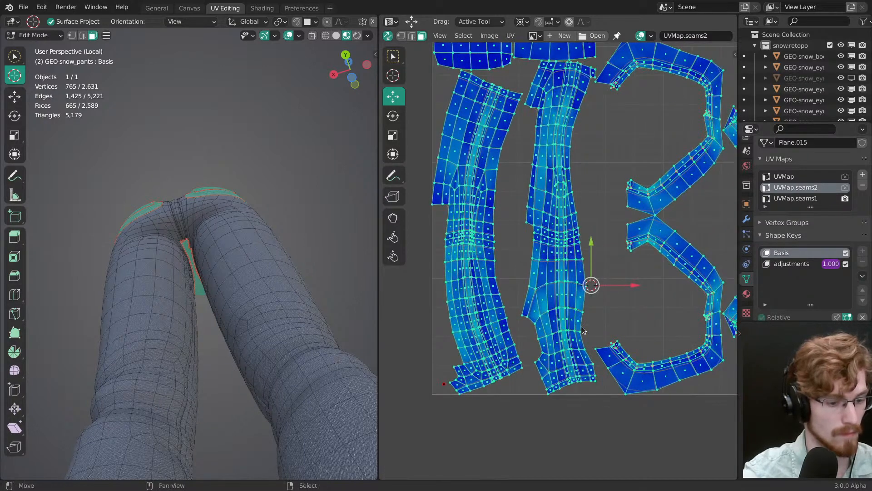
pyautogui.hotkey('alt', 'a')
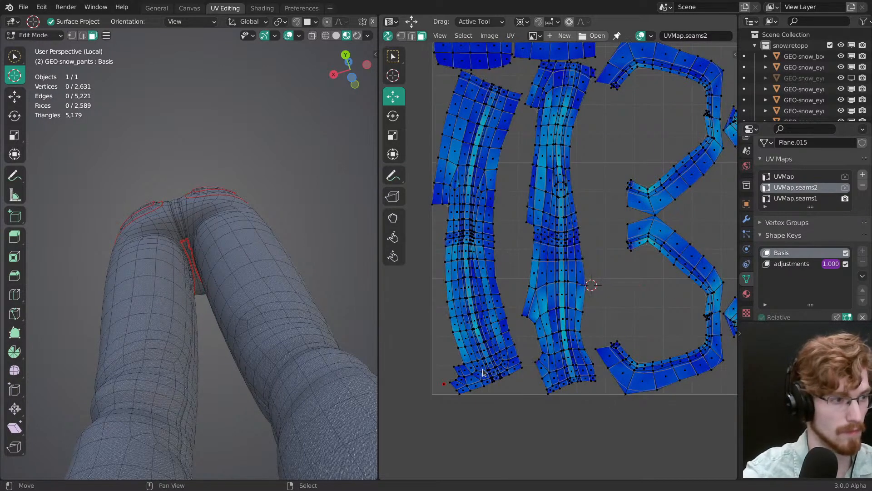
# Step: Unwrap all faces of the pants with the standard Unwrap method and clear the selection
pyautogui.press('a')
pyautogui.press('u')
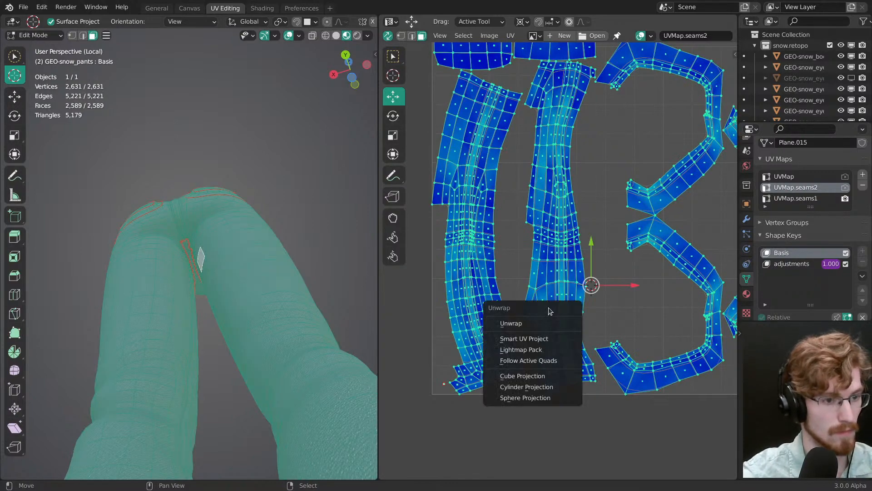
pyautogui.click(550, 325)
pyautogui.hotkey('alt', 'a')
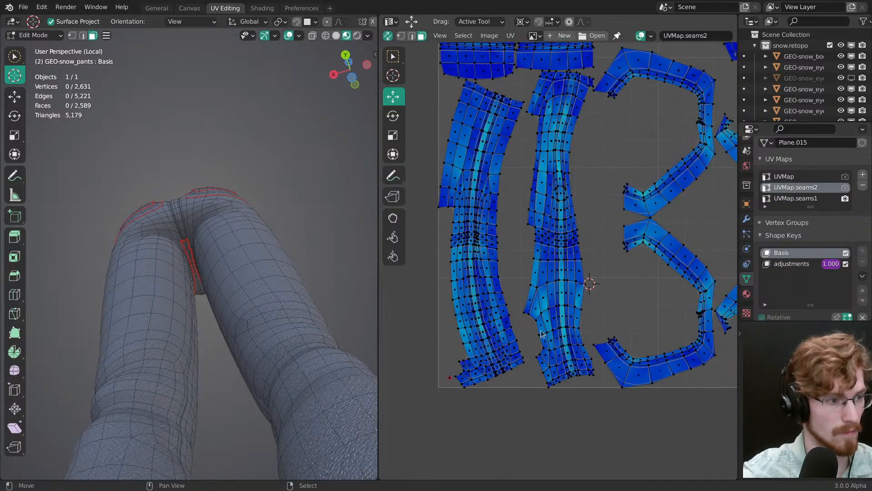
# Step: Pick an edge at the crotch in edge select mode and set the shortest path's Edge Tag to Select
pyautogui.scroll(2, 224, 234)
pyautogui.moveTo(224, 235); pyautogui.dragTo(218, 243, button='middle')
pyautogui.press('1')
pyautogui.keyDown('ctrl'); pyautogui.moveTo(217, 305); pyautogui.dragTo(179, 172, button='middle'); pyautogui.keyUp('ctrl')
pyautogui.moveTo(222, 300); pyautogui.dragTo(193, 217, button='middle')
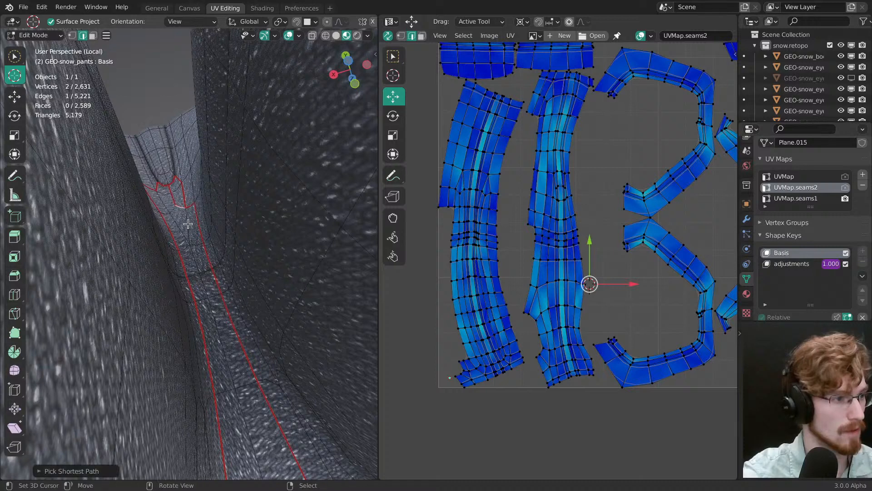
pyautogui.hotkey('ctrl', 'z')
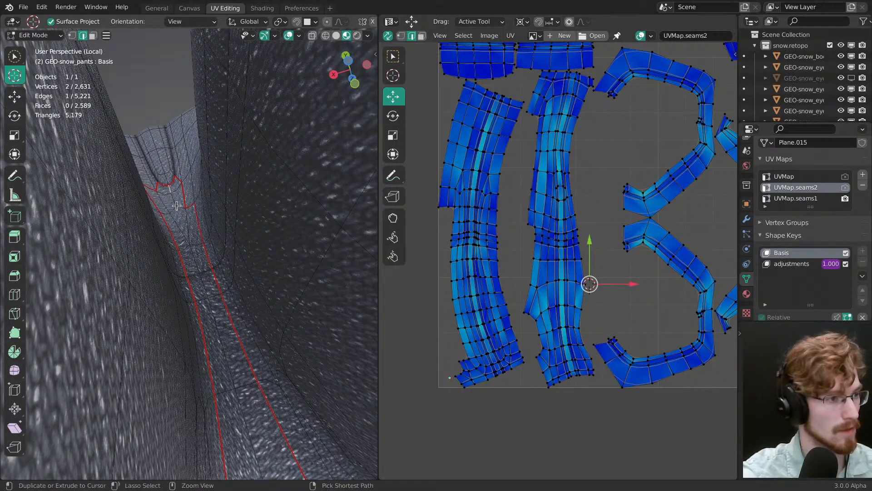
pyautogui.hotkey('ctrl', 'e')
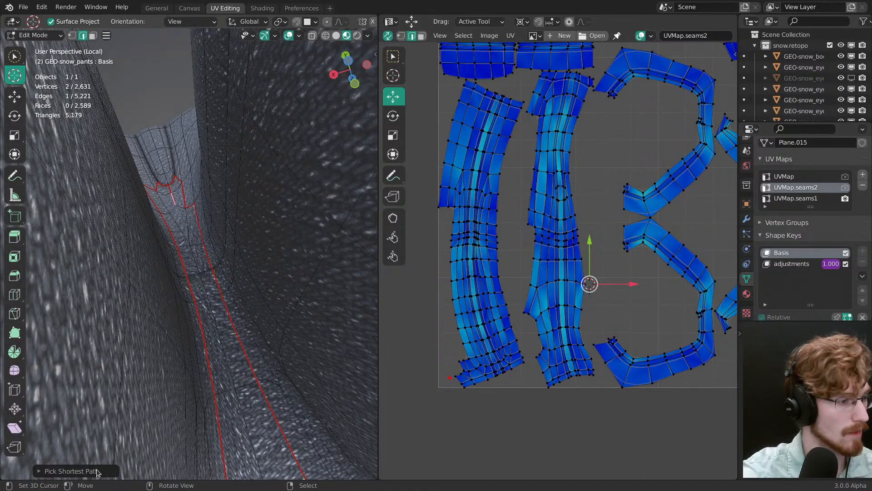
pyautogui.click(100, 471)
pyautogui.click(139, 396)
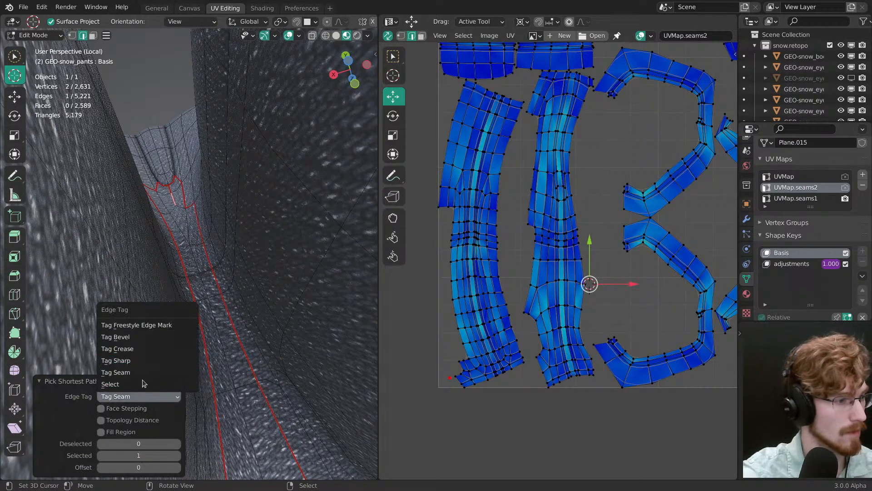
pyautogui.click(143, 381)
# Step: Select the centre edge path from the crotch up through the fly to the waistband and pin its UVs
pyautogui.hotkey('alt', 'a')
pyautogui.keyDown('ctrl'); pyautogui.click(175, 203); pyautogui.keyUp('ctrl')
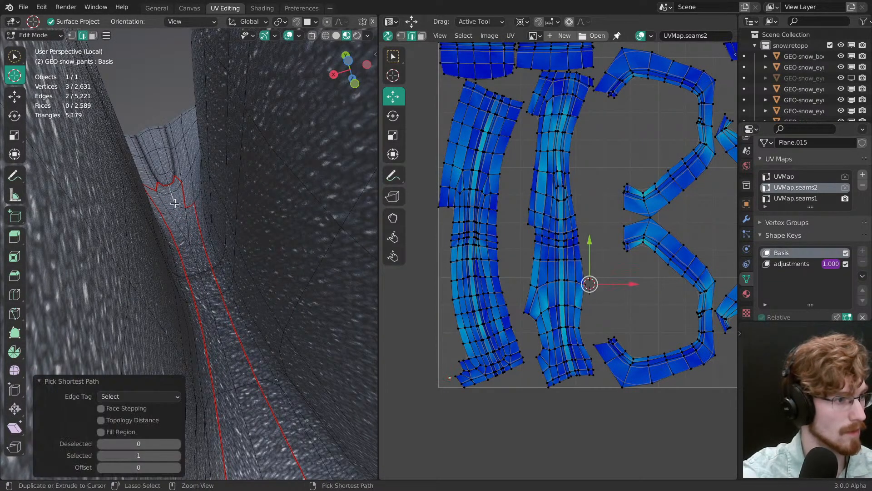
pyautogui.keyDown('shift'); pyautogui.moveTo(207, 297); pyautogui.dragTo(218, 313, button='middle'); pyautogui.keyUp('shift')
pyautogui.scroll(-2, 200, 231)
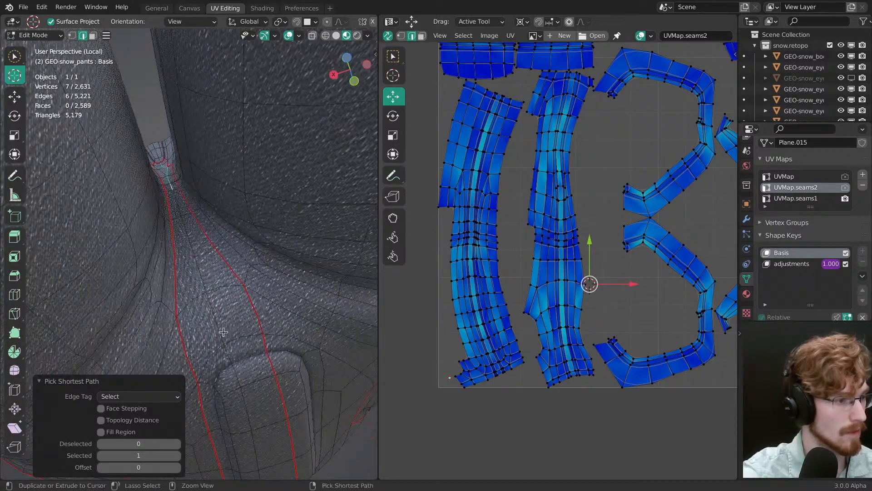
pyautogui.keyDown('ctrl'); pyautogui.click(229, 360); pyautogui.keyUp('ctrl')
pyautogui.moveTo(229, 361); pyautogui.dragTo(214, 272, button='middle')
pyautogui.keyDown('ctrl'); pyautogui.rightClick(199, 194); pyautogui.keyUp('ctrl')
pyautogui.moveTo(199, 194); pyautogui.dragTo(207, 227, button='middle')
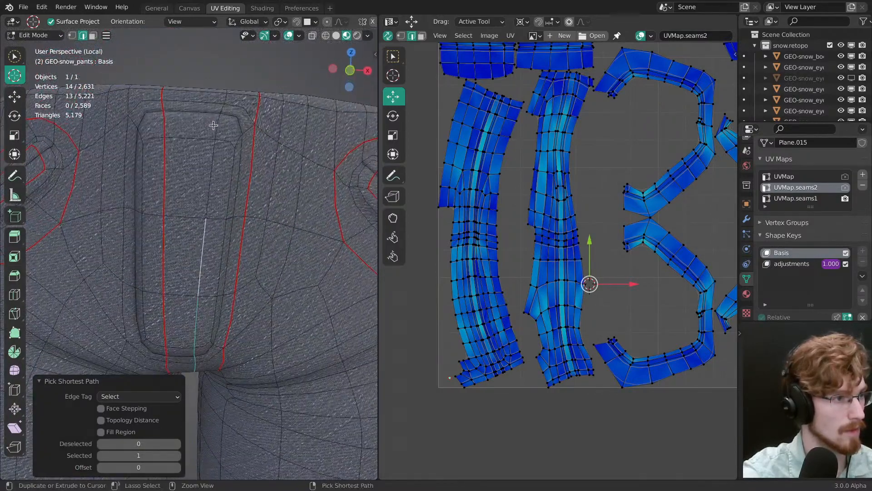
pyautogui.moveTo(223, 93); pyautogui.dragTo(220, 170, button='middle')
pyautogui.keyDown('ctrl'); pyautogui.rightClick(221, 155); pyautogui.keyUp('ctrl')
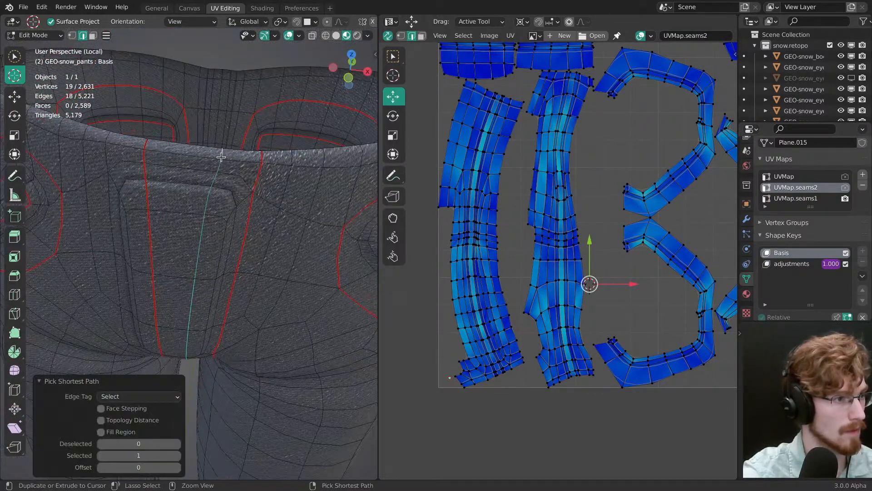
pyautogui.keyDown('ctrl'); pyautogui.moveTo(593, 237); pyautogui.dragTo(609, 282, button='middle'); pyautogui.keyUp('ctrl')
pyautogui.moveTo(684, 275); pyautogui.dragTo(592, 274, button='middle')
pyautogui.press('p')
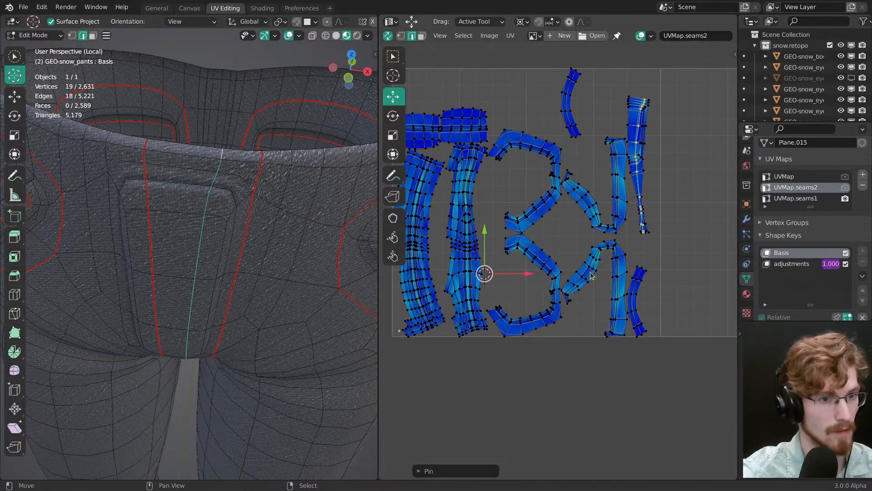
# Step: Clear the selection, select the edge loops around both front pocket openings and pin their UVs
pyautogui.moveTo(253, 253); pyautogui.dragTo(233, 206, button='middle')
pyautogui.hotkey('alt', 'a')
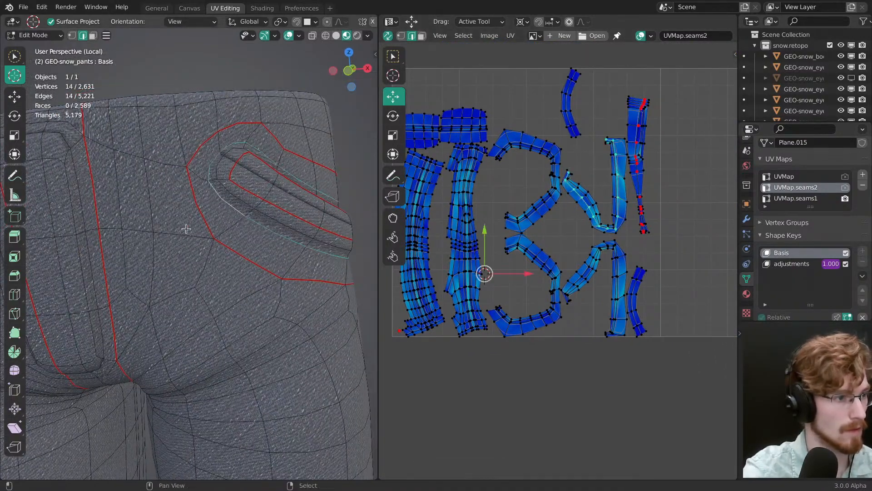
pyautogui.moveTo(185, 229); pyautogui.dragTo(202, 264, button='middle')
pyautogui.keyDown('alt'); pyautogui.click(230, 255); pyautogui.keyUp('alt')
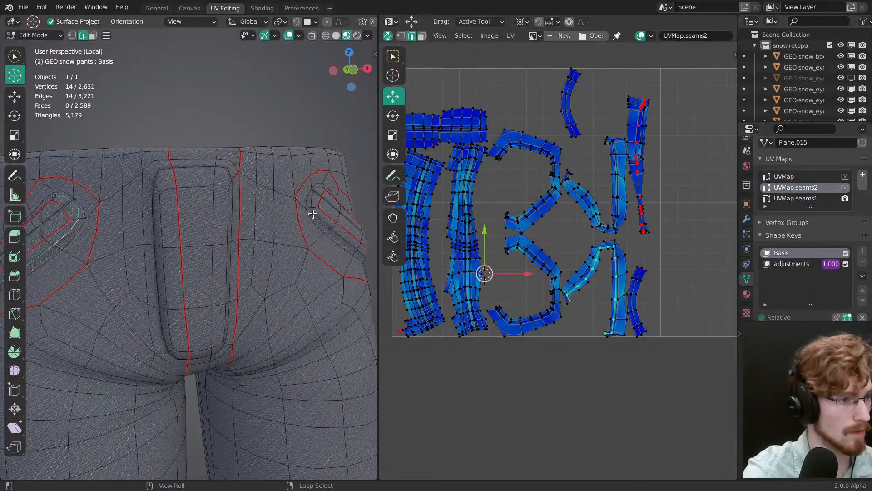
pyautogui.moveTo(315, 221); pyautogui.dragTo(280, 234, button='middle')
pyautogui.hotkey('alt', 'shift', 'z')
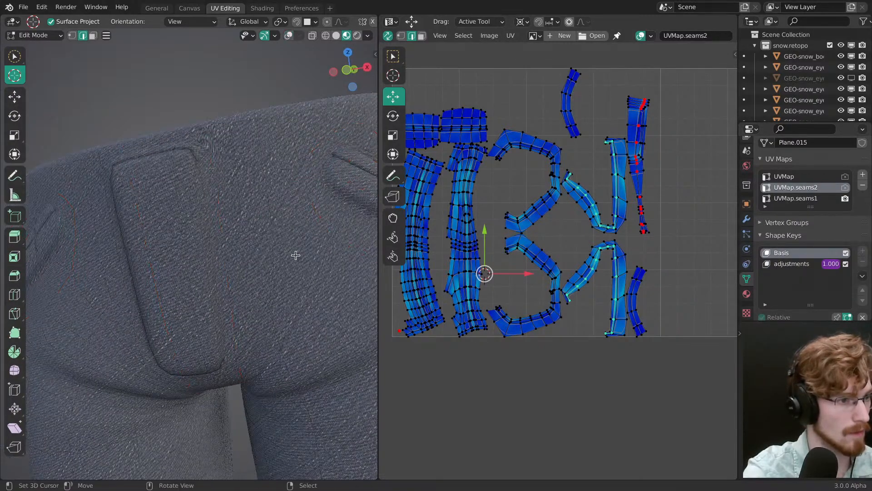
pyautogui.hotkey('alt', 'shift', 'z')
pyautogui.keyDown('alt'); pyautogui.rightClick(335, 205); pyautogui.keyUp('alt')
pyautogui.keyDown('shift'); pyautogui.moveTo(52, 250); pyautogui.dragTo(254, 258, button='middle'); pyautogui.keyUp('shift')
pyautogui.press('p')
# Step: Select the edge loops just outside the inner seams of both back pockets and pin their UVs
pyautogui.moveTo(288, 292); pyautogui.dragTo(282, 257, button='middle')
pyautogui.keyDown('alt'); pyautogui.click(308, 220); pyautogui.keyUp('alt')
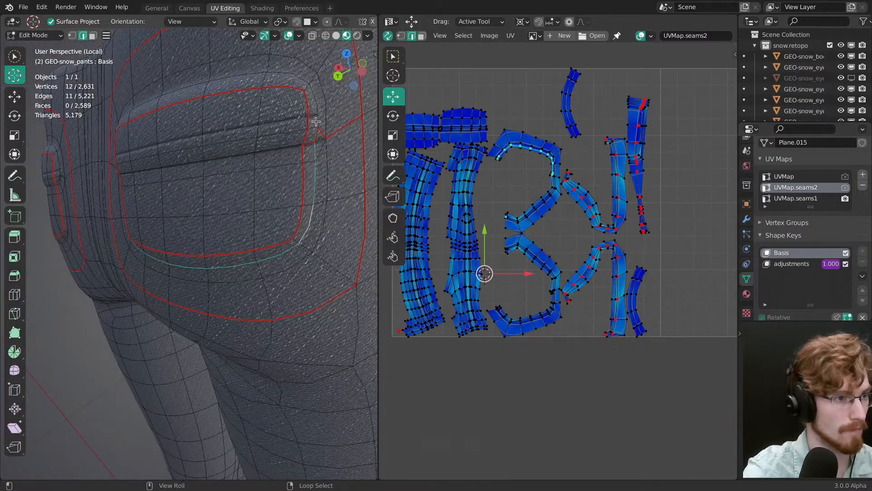
pyautogui.moveTo(260, 160); pyautogui.dragTo(270, 247, button='middle')
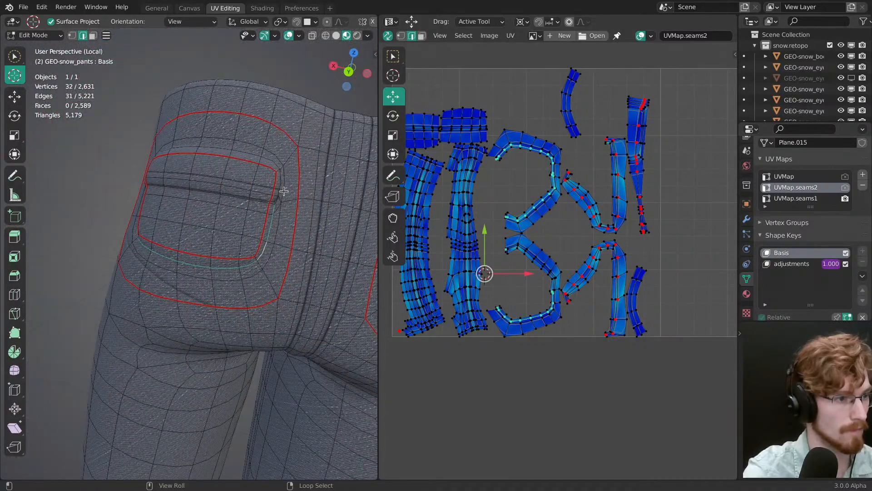
pyautogui.scroll(-5, 284, 351)
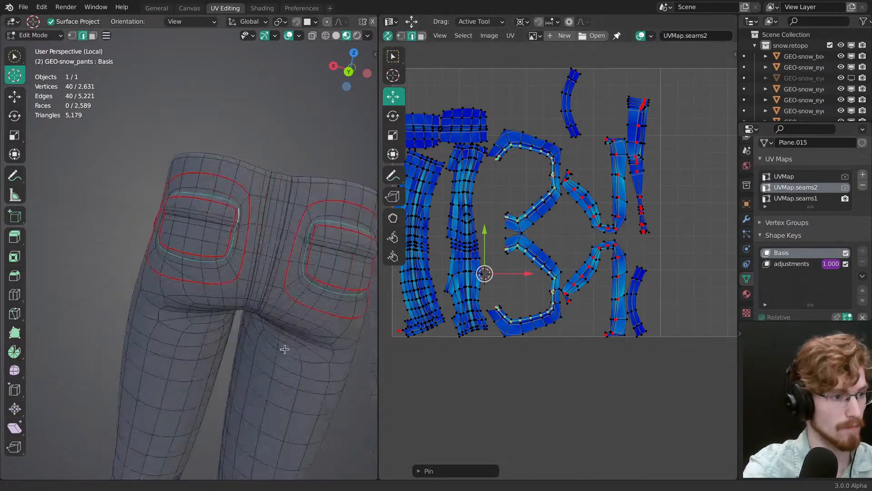
pyautogui.keyDown('shift'); pyautogui.moveTo(284, 350); pyautogui.dragTo(277, 231, button='middle'); pyautogui.keyUp('shift')
pyautogui.keyDown('alt'); pyautogui.middleClick(205, 459); pyautogui.keyUp('alt')
pyautogui.keyDown('ctrl'); pyautogui.moveTo(228, 440); pyautogui.dragTo(598, 219, button='middle'); pyautogui.keyUp('ctrl')
pyautogui.hotkey('alt', 'Tab')
pyautogui.scroll(-5, 317, 217)
pyautogui.scroll(8, 321, 241)
pyautogui.moveTo(406, 279); pyautogui.dragTo(463, 228, button='middle')
pyautogui.moveTo(355, 286); pyautogui.dragTo(386, 272, button='middle')
pyautogui.hotkey('alt', 'Tab')
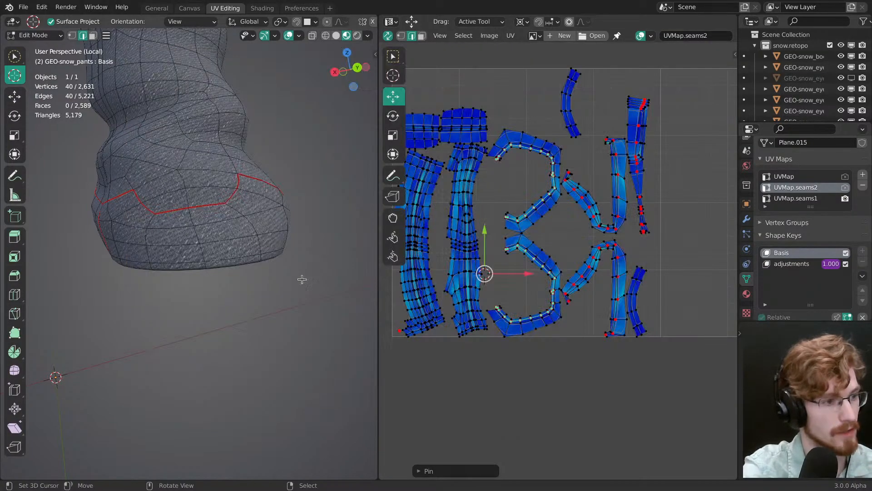
# Step: Select the edge loops around the bottom hems of both pant legs, pin their UVs and clear the selection
pyautogui.moveTo(302, 279); pyautogui.dragTo(322, 245, button='middle')
pyautogui.keyDown('alt'); pyautogui.rightClick(255, 232); pyautogui.keyUp('alt')
pyautogui.moveTo(213, 226); pyautogui.dragTo(252, 298, button='middle')
pyautogui.keyDown('alt'); pyautogui.rightClick(217, 235); pyautogui.keyUp('alt')
pyautogui.moveTo(233, 243); pyautogui.dragTo(304, 290, button='middle')
pyautogui.scroll(3, 229, 209)
pyautogui.scroll(-2, 274, 241)
pyautogui.keyDown('alt'); pyautogui.keyDown('shift'); pyautogui.rightClick(206, 260); pyautogui.keyUp('shift'); pyautogui.keyUp('alt')
pyautogui.moveTo(207, 261); pyautogui.dragTo(301, 302, button='middle')
pyautogui.keyDown('shift'); pyautogui.moveTo(233, 257); pyautogui.dragTo(259, 289, button='middle'); pyautogui.keyUp('shift')
pyautogui.scroll(1, 272, 296)
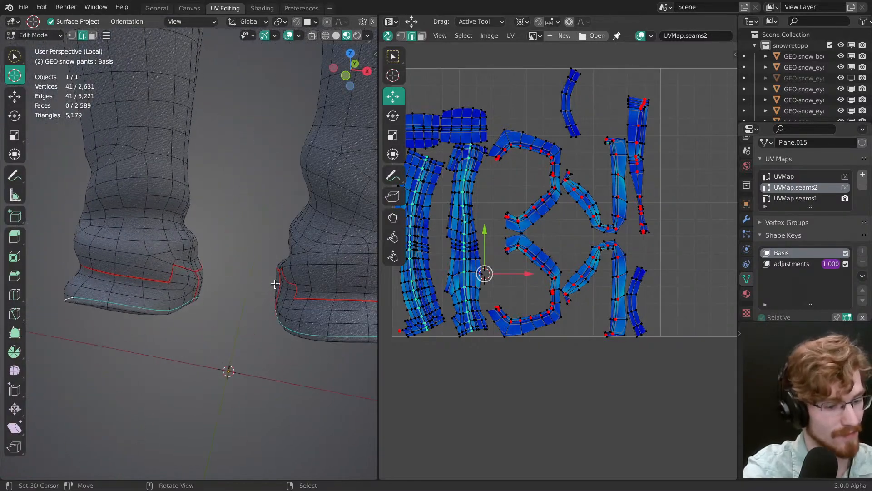
pyautogui.keyDown('ctrl'); pyautogui.moveTo(502, 290); pyautogui.dragTo(503, 269, button='middle'); pyautogui.keyUp('ctrl')
pyautogui.hotkey('alt', 'a')
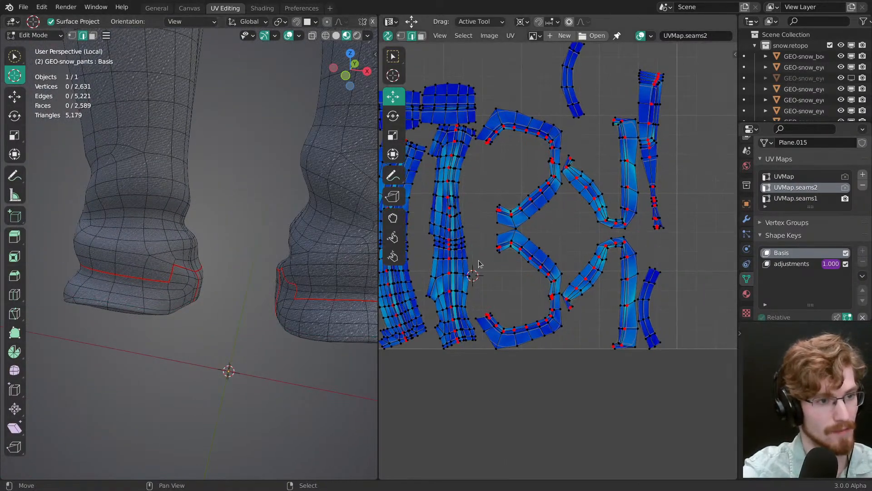
# Step: Locate the blocky UV island on the pants by selecting it, and examine the matching back pocket up close
pyautogui.moveTo(443, 106); pyautogui.dragTo(555, 199, button='middle')
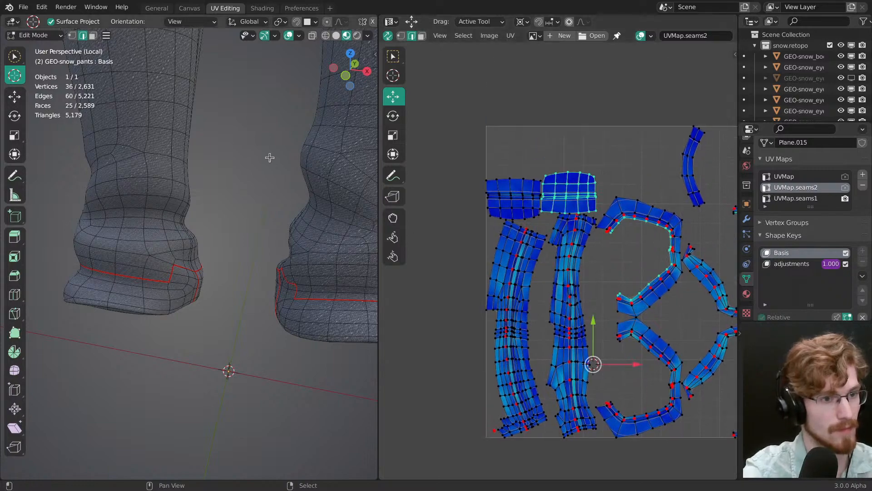
pyautogui.keyDown('shift'); pyautogui.moveTo(268, 154); pyautogui.dragTo(247, 268, button='middle'); pyautogui.keyUp('shift')
pyautogui.scroll(-8, 247, 269)
pyautogui.keyDown('shift'); pyautogui.moveTo(293, 195); pyautogui.dragTo(158, 333, button='middle'); pyautogui.keyUp('shift')
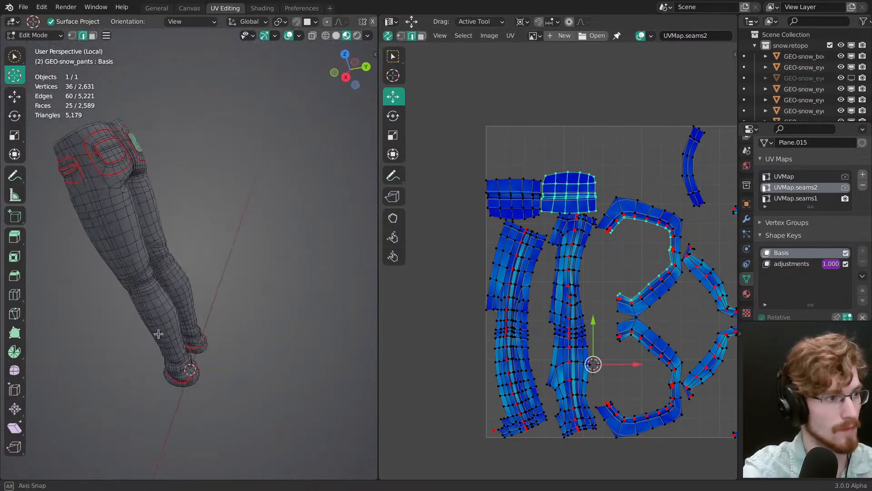
pyautogui.keyDown('shift'); pyautogui.moveTo(150, 227); pyautogui.dragTo(255, 313, button='middle'); pyautogui.keyUp('shift')
pyautogui.scroll(3, 257, 312)
pyautogui.moveTo(340, 272); pyautogui.dragTo(272, 309, button='middle')
pyautogui.press('KP_Decimal')
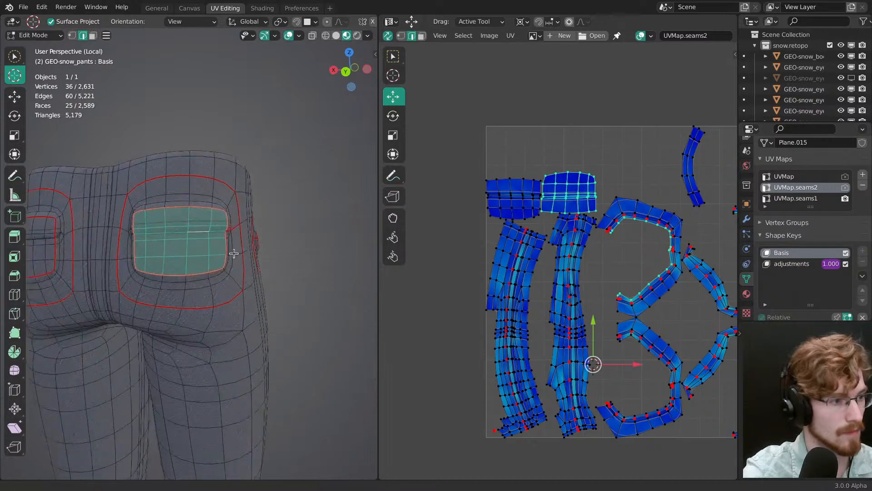
pyautogui.hotkey('alt', 'a')
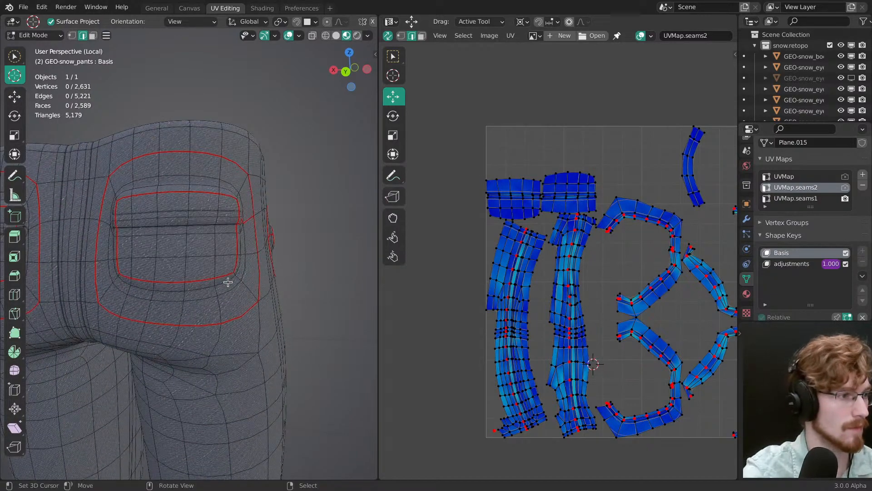
pyautogui.moveTo(228, 282); pyautogui.dragTo(254, 267, button='middle')
pyautogui.scroll(5, 230, 239)
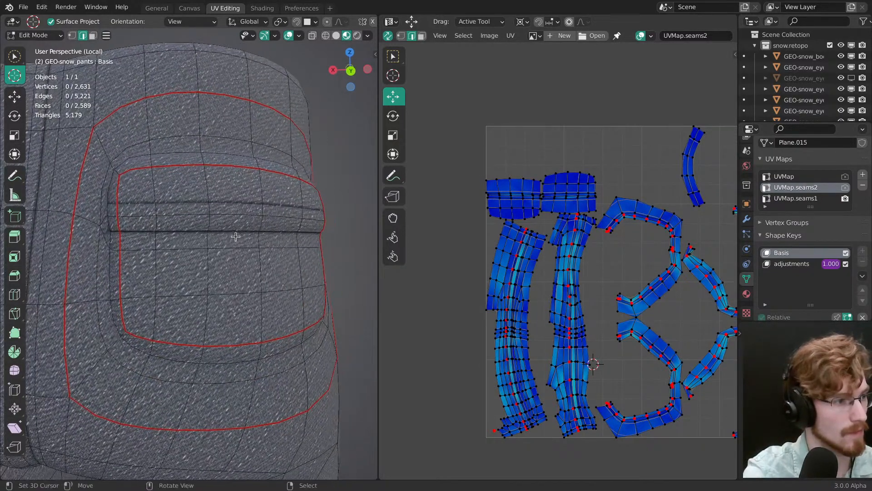
pyautogui.moveTo(236, 236); pyautogui.dragTo(234, 253, button='middle')
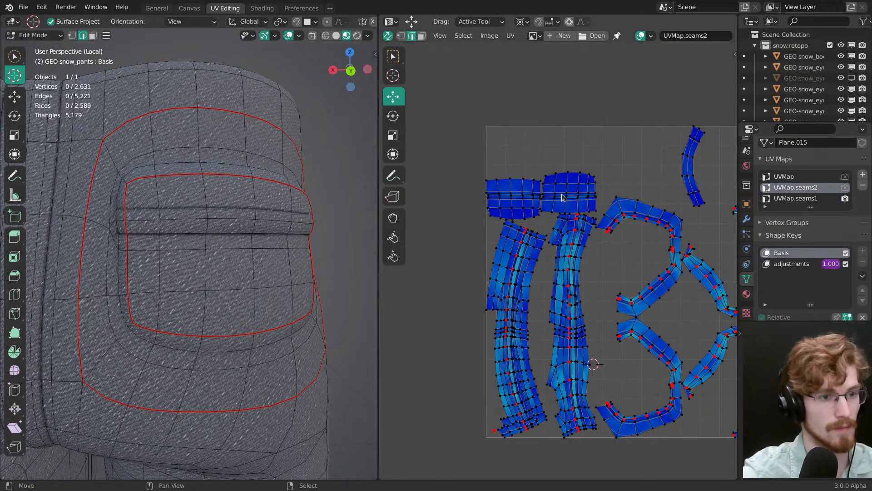
# Step: Select both back pocket center UV islands in face mode and scale them to 0
pyautogui.press('l')
pyautogui.press('3')
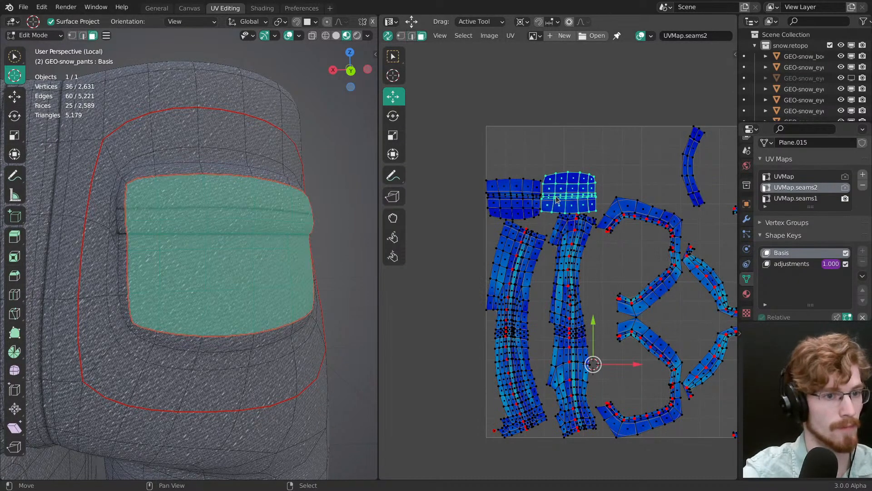
pyautogui.press('l')
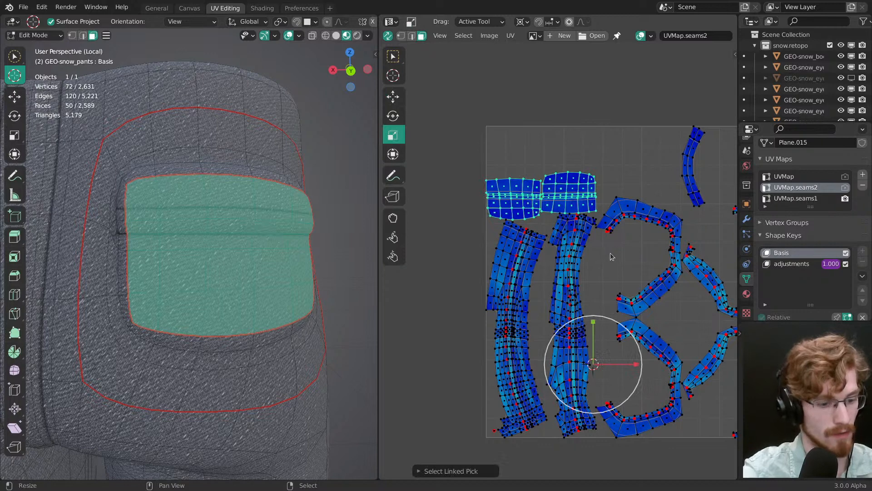
pyautogui.press('s')
pyautogui.press('0')
pyautogui.press('Return')
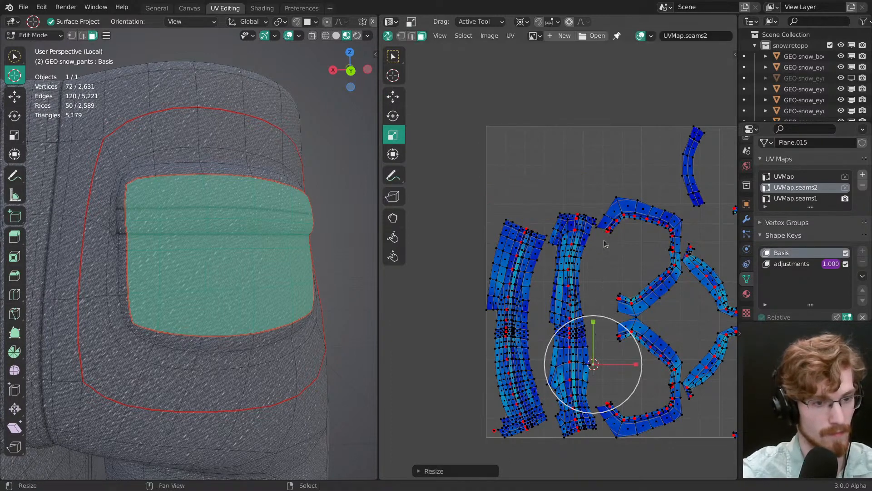
# Step: Move the collapsed back pocket UVs into the lower-left corner of the UV space and clear the selection
pyautogui.press('g')
pyautogui.moveTo(644, 295); pyautogui.dragTo(564, 346)
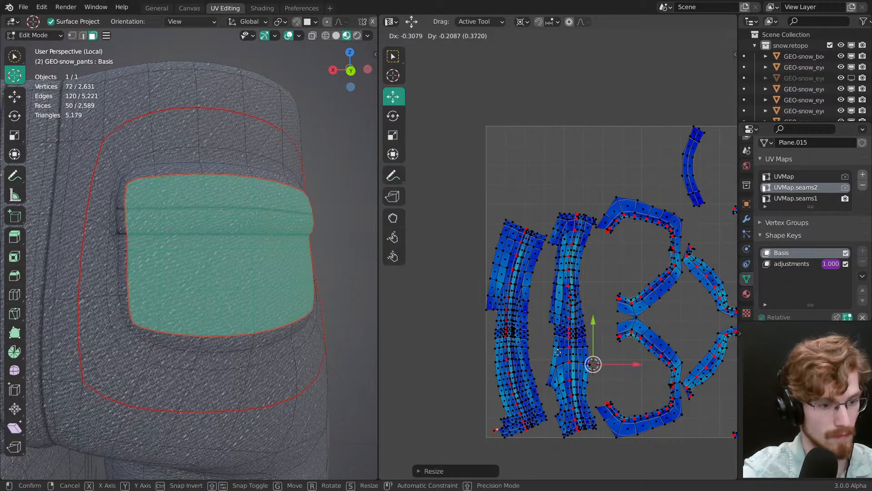
pyautogui.click(553, 353)
pyautogui.hotkey('alt', 'a')
# Step: Select the inner faces of both front pocket openings up to their seams
pyautogui.moveTo(576, 365); pyautogui.dragTo(532, 327, button='middle')
pyautogui.keyDown('ctrl'); pyautogui.moveTo(559, 272); pyautogui.dragTo(590, 207, button='middle'); pyautogui.keyUp('ctrl')
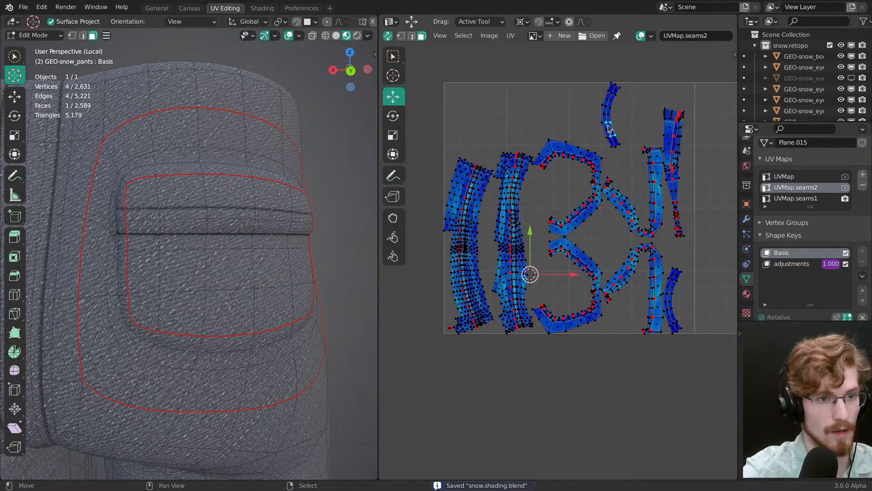
pyautogui.hotkey('ctrl', 'l')
pyautogui.press('KP_Decimal')
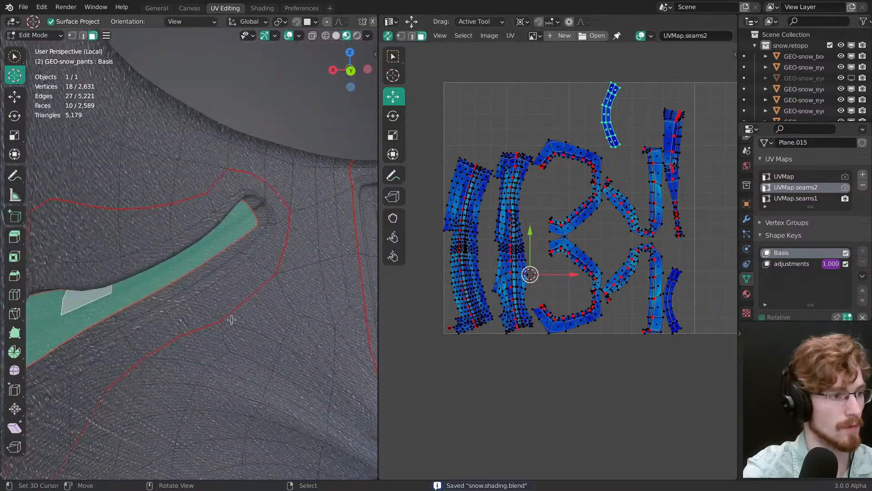
pyautogui.keyDown('ctrl'); pyautogui.moveTo(232, 319); pyautogui.dragTo(347, 240, button='middle'); pyautogui.keyUp('ctrl')
pyautogui.keyDown('shift'); pyautogui.moveTo(222, 273); pyautogui.dragTo(359, 228, button='middle'); pyautogui.keyUp('shift')
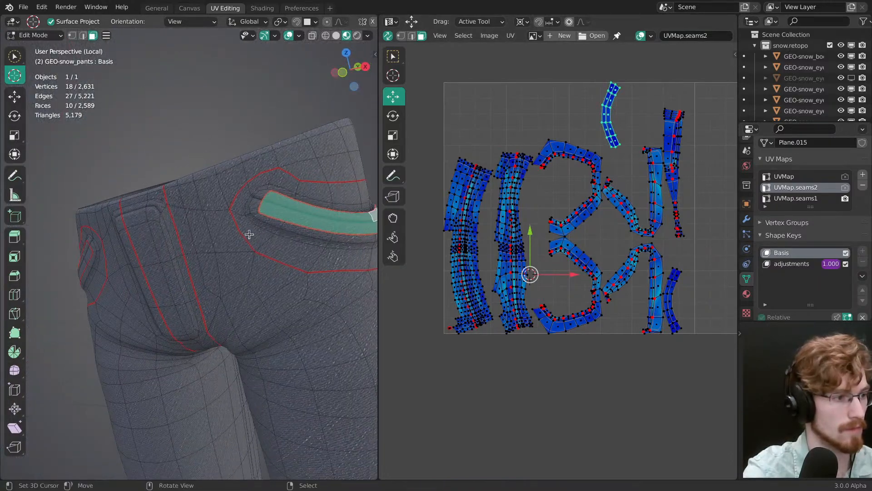
pyautogui.moveTo(250, 234); pyautogui.dragTo(363, 263, button='middle')
pyautogui.keyDown('shift'); pyautogui.moveTo(171, 261); pyautogui.dragTo(212, 281, button='middle'); pyautogui.keyUp('shift')
pyautogui.press('l')
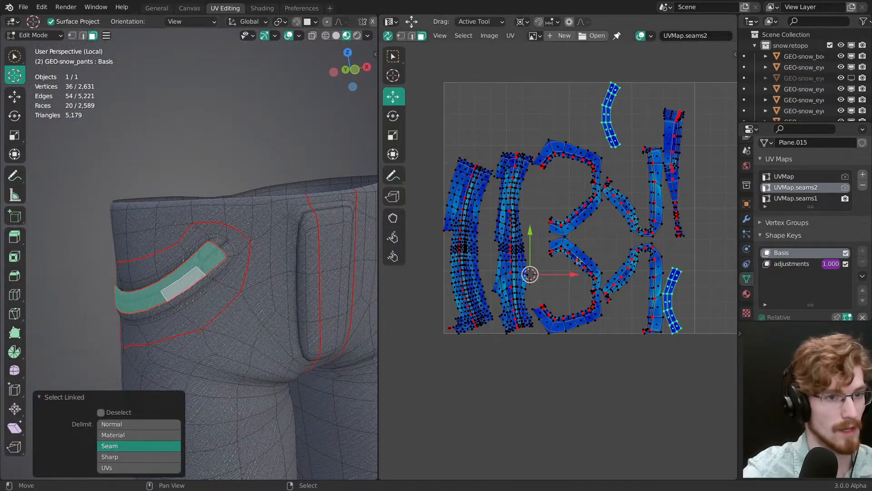
# Step: Pin the front pocket inner UVs, collapse them to a point, move them into the lower-left UV corner and save the file
pyautogui.press('p')
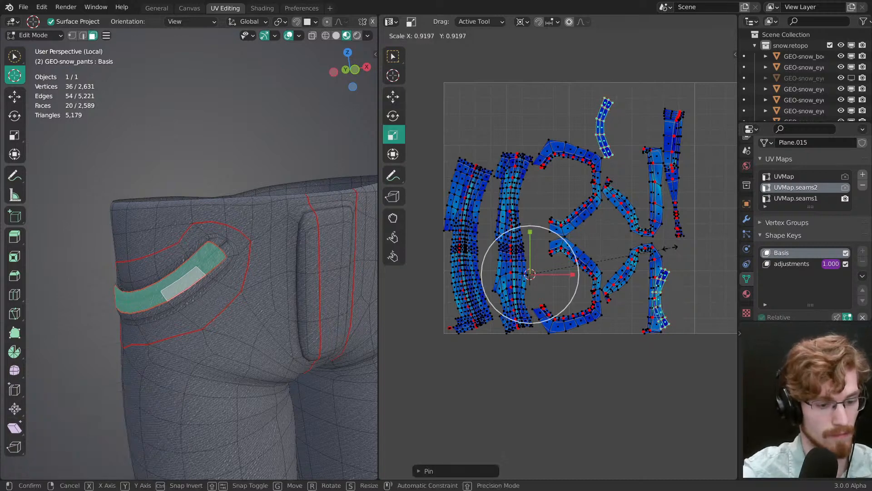
pyautogui.moveTo(671, 249); pyautogui.dragTo(671, 249)
pyautogui.press('g')
pyautogui.moveTo(607, 269); pyautogui.dragTo(541, 311)
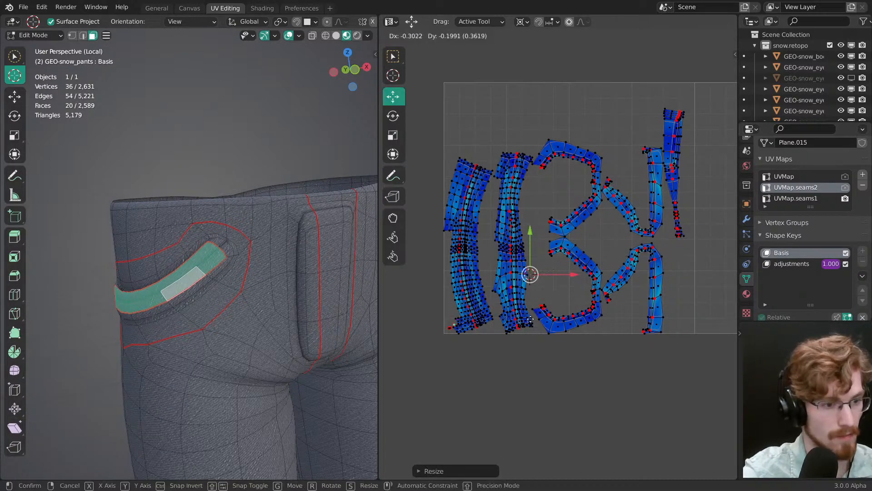
pyautogui.click(525, 322)
pyautogui.keyDown('shift'); pyautogui.moveTo(253, 295); pyautogui.dragTo(242, 249, button='middle'); pyautogui.keyUp('shift')
pyautogui.hotkey('ctrl', 's')
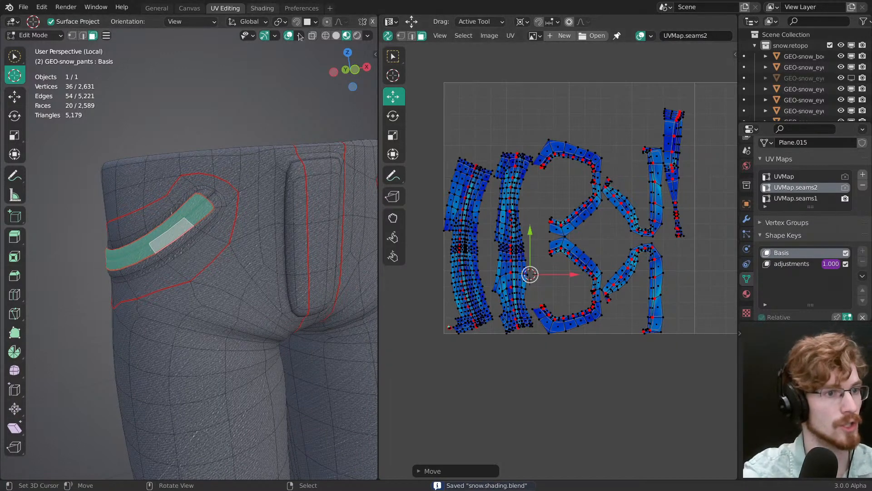
# Step: Switch to the Shading workspace and preview the color grid texture node on the pants material
pyautogui.click(264, 12)
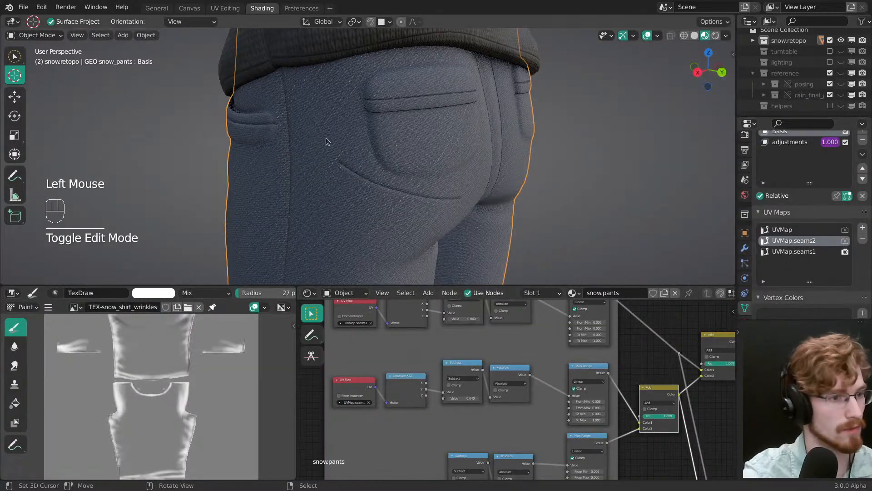
pyautogui.moveTo(326, 138)
pyautogui.keyDown('ctrl'); pyautogui.mouseDown(button='middle')
pyautogui.moveTo(502, 178)
pyautogui.moveTo(522, 204)
pyautogui.mouseUp(button='middle'); pyautogui.keyUp('ctrl')
pyautogui.moveTo(597, 405)
pyautogui.mouseDown(button='middle')
pyautogui.moveTo(580, 401)
pyautogui.moveTo(370, 462)
pyautogui.moveTo(436, 445)
pyautogui.moveTo(470, 318)
pyautogui.moveTo(507, 399)
pyautogui.moveTo(504, 323)
pyautogui.moveTo(596, 355)
pyautogui.mouseUp(button='middle')
pyautogui.keyDown('ctrl'); pyautogui.keyDown('shift'); pyautogui.click(512, 324); pyautogui.keyUp('shift'); pyautogui.keyUp('ctrl')
pyautogui.keyDown('ctrl'); pyautogui.keyDown('shift'); pyautogui.middleClick(511, 324); pyautogui.keyUp('shift'); pyautogui.keyUp('ctrl')
pyautogui.keyDown('ctrl'); pyautogui.moveTo(596, 354); pyautogui.dragTo(608, 315, button='middle'); pyautogui.keyUp('ctrl')
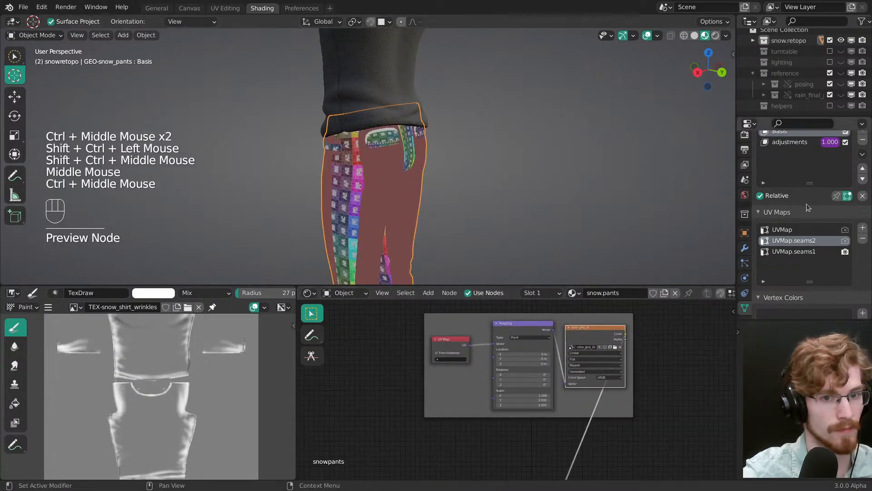
# Step: Make UVMap.seams2 the active render UV map, check the color grid around the pants and save the file
pyautogui.click(844, 241)
pyautogui.moveTo(429, 193); pyautogui.dragTo(420, 172, button='middle')
pyautogui.moveTo(420, 172)
pyautogui.keyDown('ctrl'); pyautogui.mouseDown(button='middle')
pyautogui.moveTo(411, 154)
pyautogui.moveTo(392, 178)
pyautogui.moveTo(456, 173)
pyautogui.moveTo(448, 164)
pyautogui.mouseUp(button='middle'); pyautogui.keyUp('ctrl')
pyautogui.hotkey('ctrl', 's')
pyautogui.moveTo(447, 165)
pyautogui.mouseDown(button='middle')
pyautogui.moveTo(440, 157)
pyautogui.moveTo(425, 169)
pyautogui.moveTo(541, 185)
pyautogui.moveTo(506, 169)
pyautogui.mouseUp(button='middle')
pyautogui.press('/')
pyautogui.press('/')
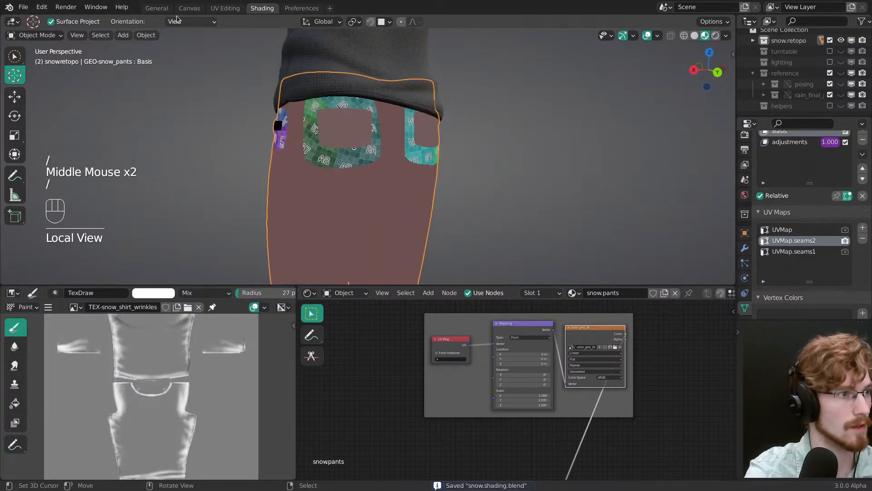
# Step: Return to the UV Editing workspace, select the center edge loop of the outermost hem UV strip and rotate the strip to horizontal
pyautogui.click(225, 8)
pyautogui.scroll(2, 534, 294)
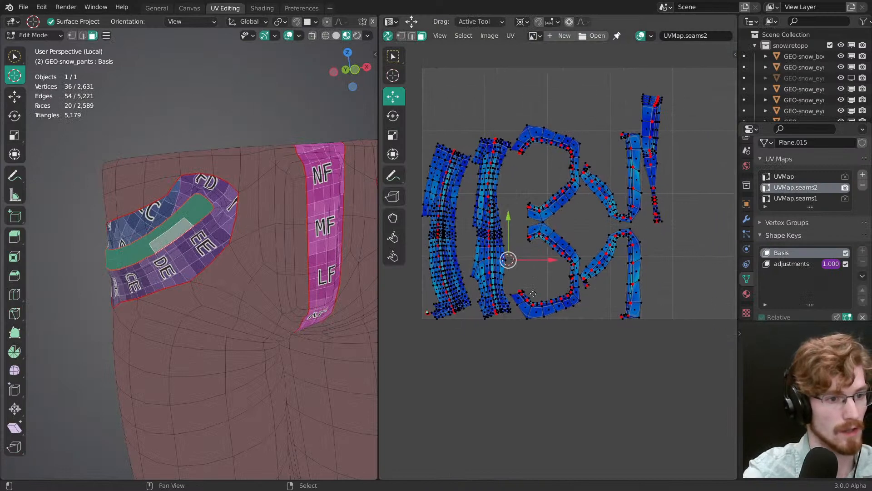
pyautogui.hotkey('alt', 'a')
pyautogui.keyDown('ctrl'); pyautogui.moveTo(533, 293); pyautogui.dragTo(560, 291, button='middle'); pyautogui.keyUp('ctrl')
pyautogui.keyDown('ctrl'); pyautogui.moveTo(560, 291); pyautogui.dragTo(518, 288, button='middle'); pyautogui.keyUp('ctrl')
pyautogui.keyDown('alt'); pyautogui.rightClick(508, 271); pyautogui.keyUp('alt')
pyautogui.keyDown('ctrl'); pyautogui.moveTo(517, 288); pyautogui.dragTo(587, 303, button='middle'); pyautogui.keyUp('ctrl')
pyautogui.press('r')
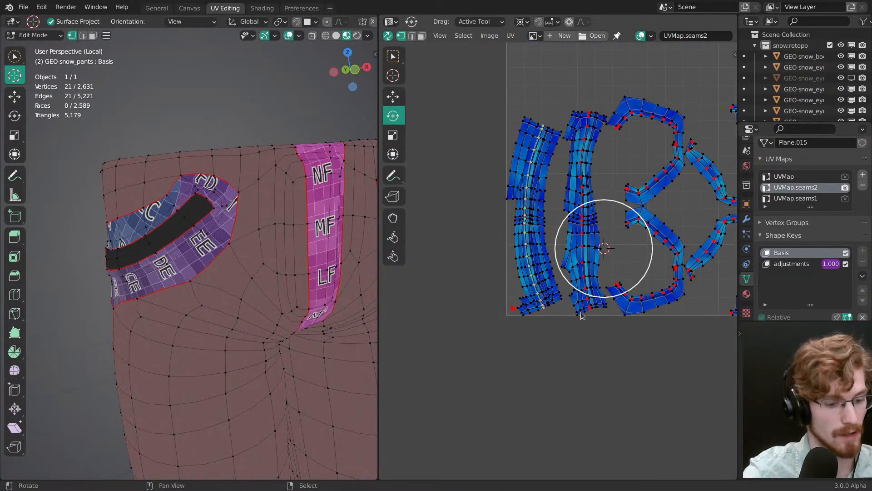
pyautogui.moveTo(611, 333); pyautogui.dragTo(591, 204)
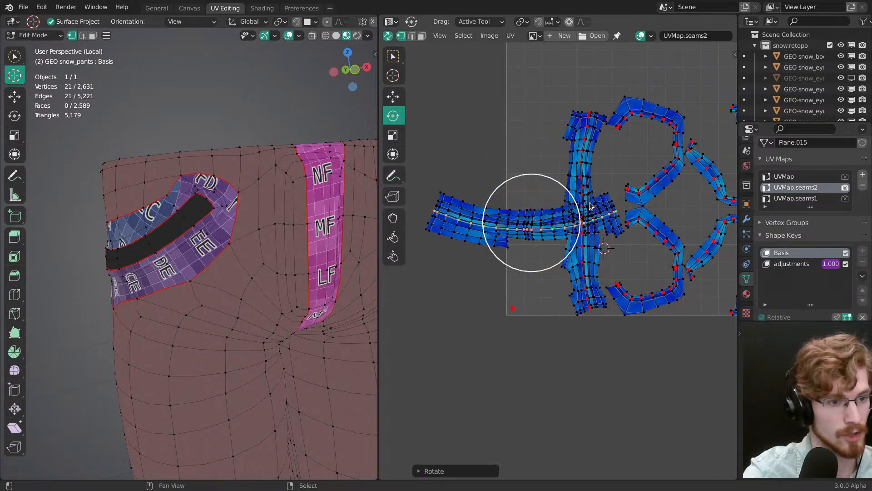
# Step: Align the hem strip's center loop into a straight horizontal line and move the strip down near the lower UV border
pyautogui.hotkey('shift', 'w')
pyautogui.click(590, 203)
pyautogui.press('g')
pyautogui.moveTo(629, 268); pyautogui.dragTo(722, 372)
# Step: Bring the pant hems into view with overlays hidden, and move the straightened hem strip up close to the lower UV border
pyautogui.moveTo(266, 271); pyautogui.dragTo(182, 220, button='middle')
pyautogui.keyDown('alt'); pyautogui.moveTo(235, 295); pyautogui.dragTo(280, 288, button='middle'); pyautogui.keyUp('alt')
pyautogui.keyDown('shift'); pyautogui.moveTo(281, 288); pyautogui.dragTo(353, 285, button='middle'); pyautogui.keyUp('shift')
pyautogui.keyDown('shift'); pyautogui.moveTo(291, 370); pyautogui.dragTo(261, 159, button='middle'); pyautogui.keyUp('shift')
pyautogui.press('`')
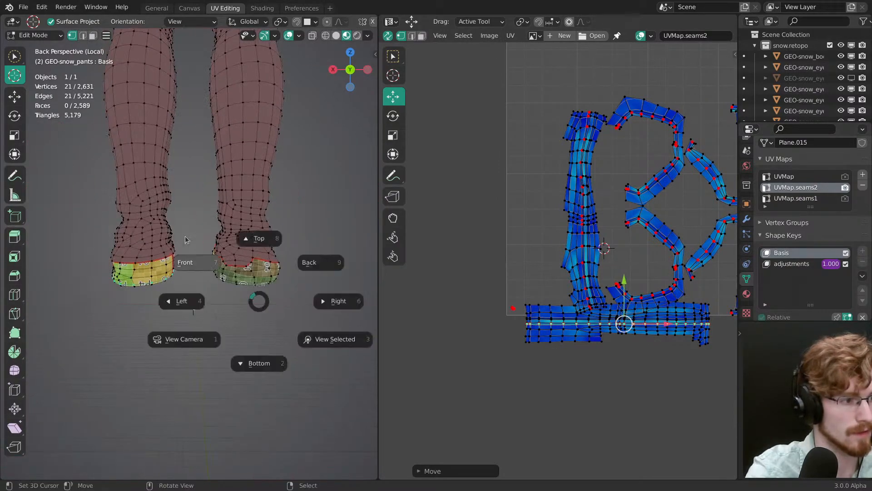
pyautogui.click(185, 263)
pyautogui.keyDown('ctrl'); pyautogui.moveTo(248, 291); pyautogui.dragTo(264, 311, button='middle'); pyautogui.keyUp('ctrl')
pyautogui.hotkey('alt', 'shift', 'z')
pyautogui.keyDown('shift'); pyautogui.moveTo(262, 218); pyautogui.dragTo(223, 224, button='middle'); pyautogui.keyUp('shift')
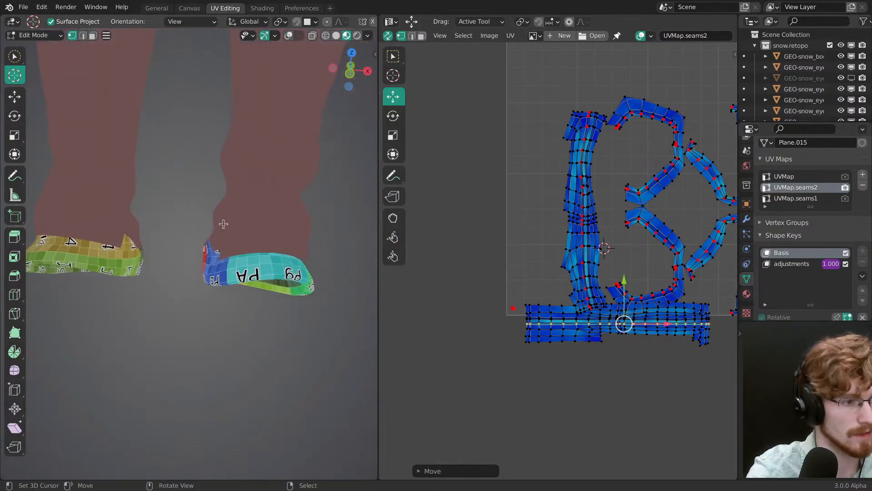
pyautogui.press('g')
pyautogui.click(613, 351)
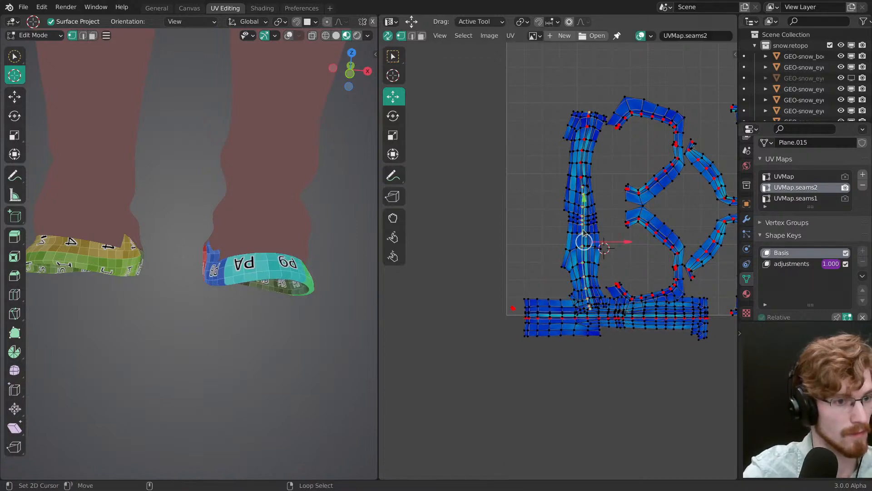
# Step: Turn off UV sync selection, display the whole mesh's UVs and select the center edge loop of the second hem strip
pyautogui.press('r')
pyautogui.rightClick(632, 281)
pyautogui.moveTo(631, 279); pyautogui.dragTo(586, 273, button='middle')
pyautogui.click(388, 36)
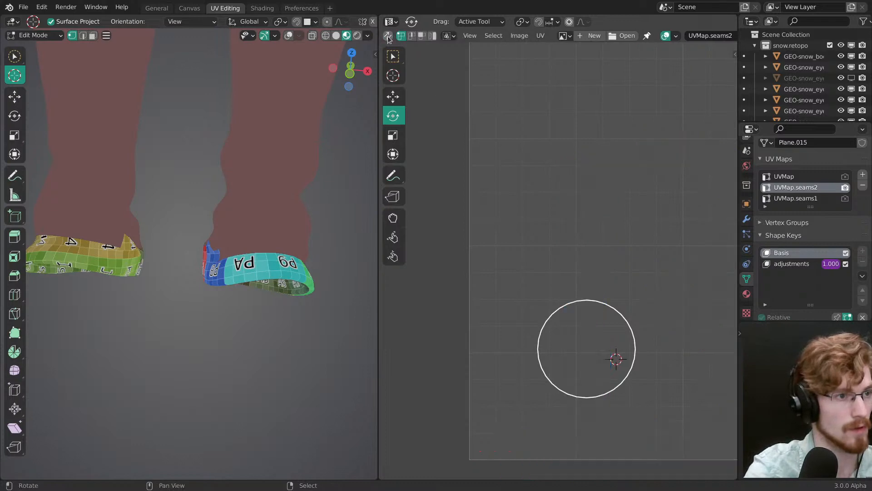
pyautogui.press('a')
pyautogui.keyDown('alt'); pyautogui.rightClick(582, 257); pyautogui.keyUp('alt')
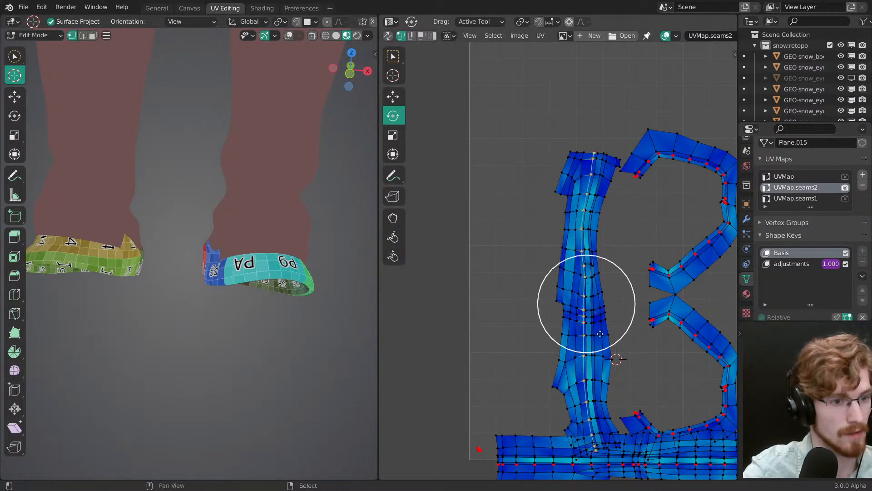
# Step: Rotate the second hem strip to horizontal and straighten its center loop with Align Auto
pyautogui.moveTo(600, 333); pyautogui.dragTo(605, 228, button='middle')
pyautogui.press('r')
pyautogui.click(624, 217)
pyautogui.hotkey('shift', 'w')
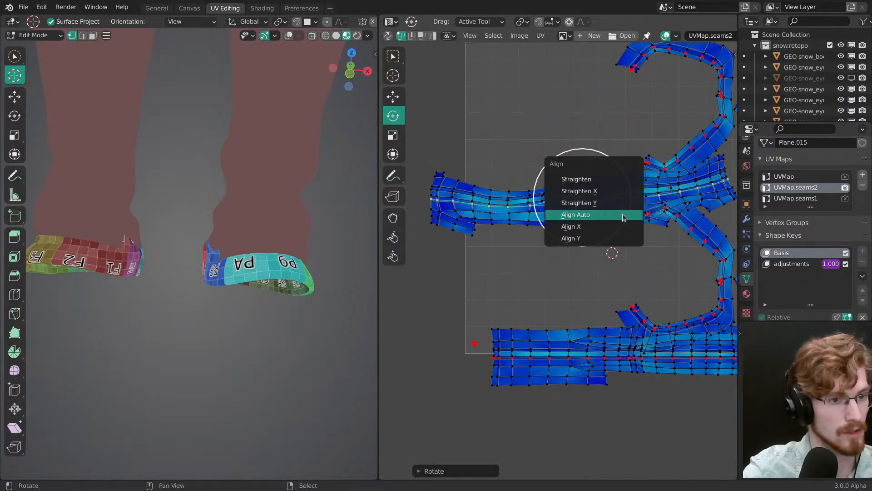
pyautogui.click(624, 217)
# Step: Move the second hem strip onto the lower UV border, in line with the first strip and shifted toward the right
pyautogui.press('g')
pyautogui.moveTo(631, 259); pyautogui.dragTo(665, 373)
pyautogui.moveTo(665, 373); pyautogui.dragTo(493, 319, button='middle')
pyautogui.moveTo(518, 278); pyautogui.dragTo(477, 219)
pyautogui.keyDown('ctrl'); pyautogui.moveTo(480, 226); pyautogui.dragTo(555, 333, button='middle'); pyautogui.keyUp('ctrl')
pyautogui.moveTo(527, 282); pyautogui.dragTo(703, 338)
pyautogui.keyDown('ctrl'); pyautogui.moveTo(686, 356); pyautogui.dragTo(643, 323, button='middle'); pyautogui.keyUp('ctrl')
pyautogui.moveTo(656, 359); pyautogui.dragTo(590, 359)
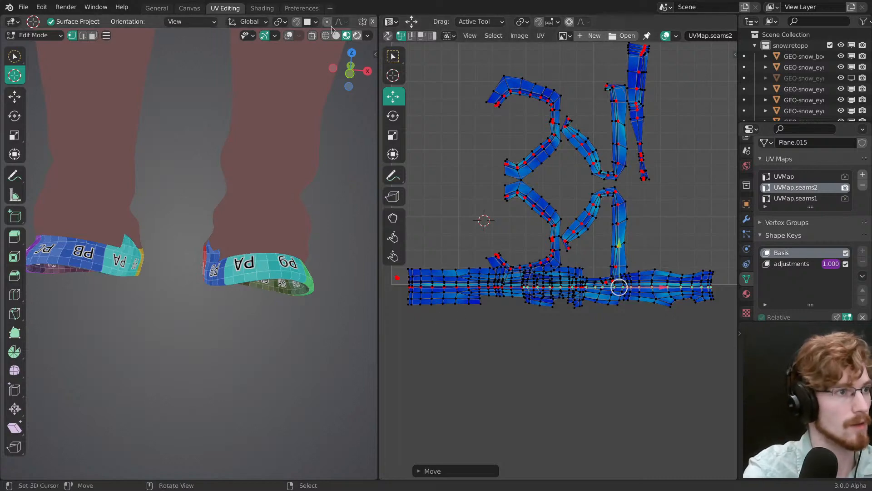
# Step: Save the file, switch to the Shading workspace and preview the pants' main shader node instead of the color grid
pyautogui.click(270, 12)
pyautogui.hotkey('ctrl', 's')
pyautogui.moveTo(556, 352); pyautogui.dragTo(540, 332, button='middle')
pyautogui.keyDown('ctrl'); pyautogui.moveTo(540, 332); pyautogui.dragTo(533, 364, button='middle'); pyautogui.keyUp('ctrl')
pyautogui.moveTo(533, 363)
pyautogui.mouseDown(button='middle')
pyautogui.moveTo(718, 374)
pyautogui.moveTo(566, 371)
pyautogui.mouseUp(button='middle')
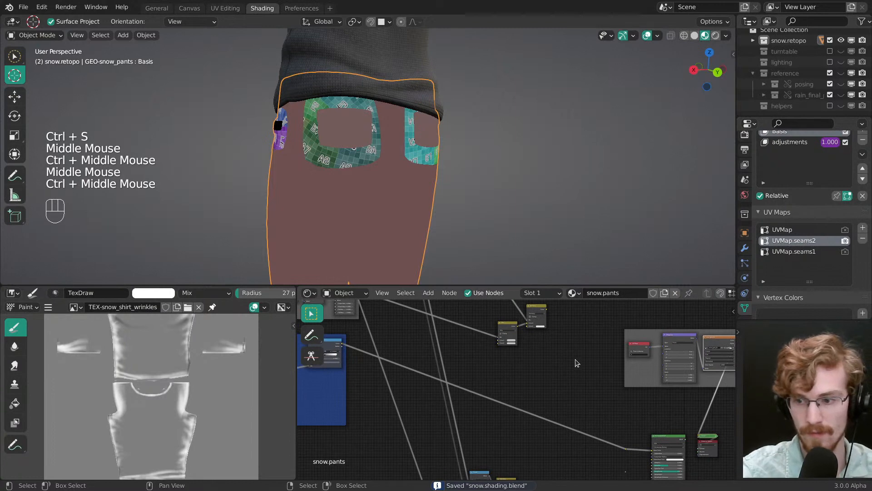
pyautogui.moveTo(575, 333); pyautogui.dragTo(713, 369, button='middle')
pyautogui.moveTo(586, 350); pyautogui.dragTo(712, 387, button='middle')
pyautogui.moveTo(578, 384); pyautogui.dragTo(549, 369, button='middle')
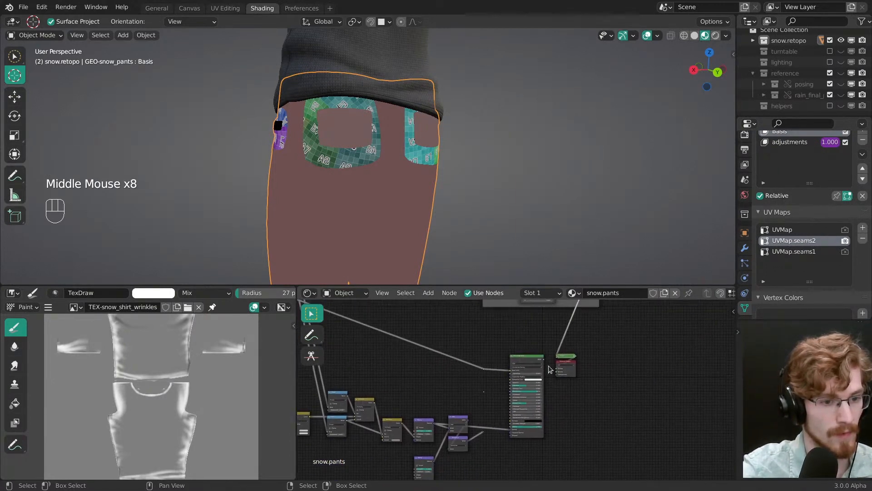
pyautogui.keyDown('ctrl'); pyautogui.keyDown('shift'); pyautogui.click(527, 355); pyautogui.keyUp('shift'); pyautogui.keyUp('ctrl')
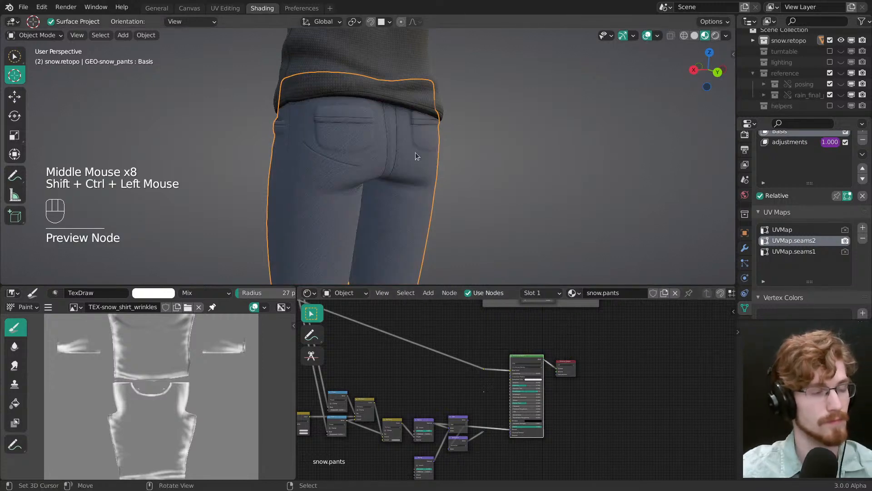
# Step: Back in the UV Editing workspace, select the entire first hem strip and move it upward while viewing the hems from behind
pyautogui.click(224, 8)
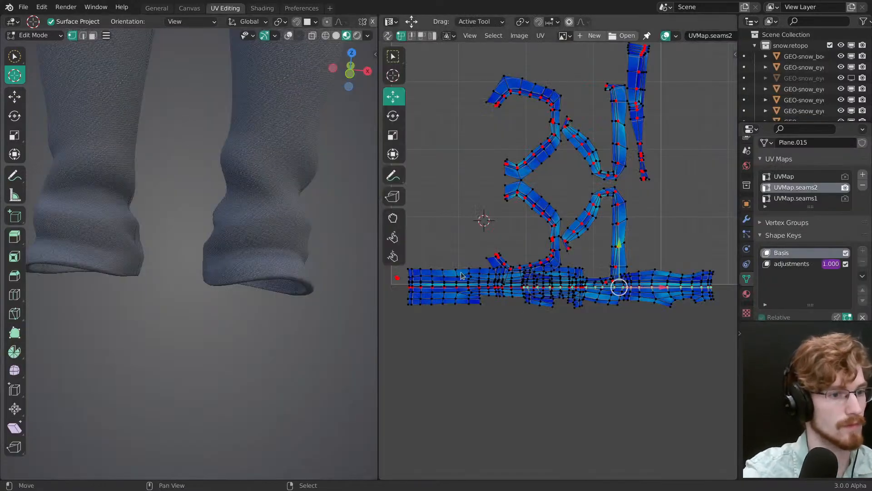
pyautogui.scroll(4, 478, 322)
pyautogui.press('l')
pyautogui.moveTo(479, 323); pyautogui.dragTo(546, 231, button='middle')
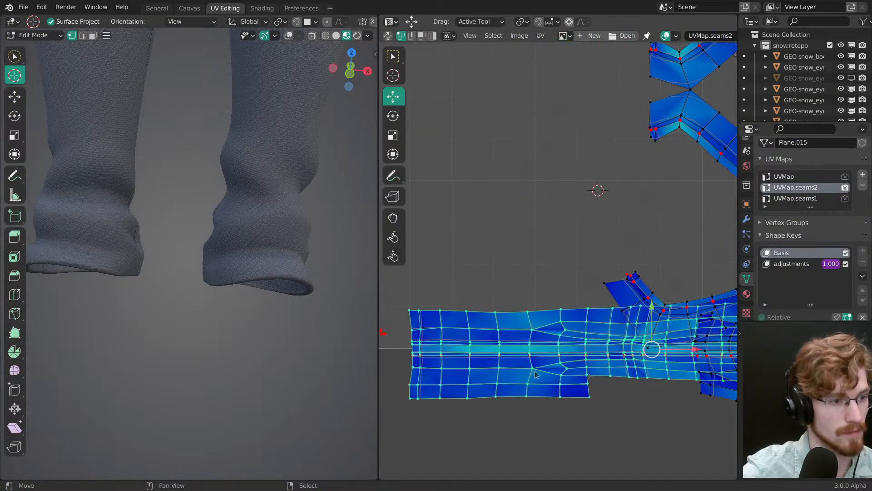
pyautogui.moveTo(296, 301); pyautogui.dragTo(247, 293, button='middle')
pyautogui.press('`')
pyautogui.click(313, 270)
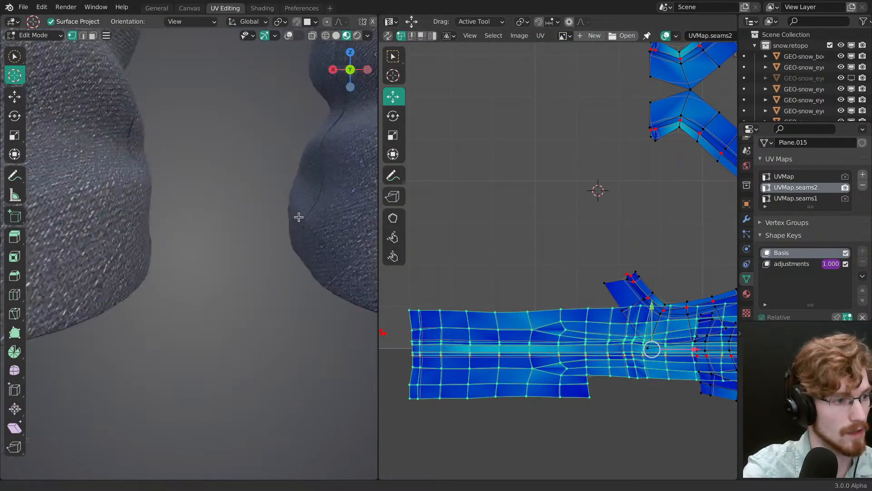
pyautogui.keyDown('ctrl'); pyautogui.moveTo(298, 216); pyautogui.dragTo(286, 269, button='middle'); pyautogui.keyUp('ctrl')
pyautogui.keyDown('alt'); pyautogui.middleClick(276, 213); pyautogui.keyUp('alt')
pyautogui.press('g')
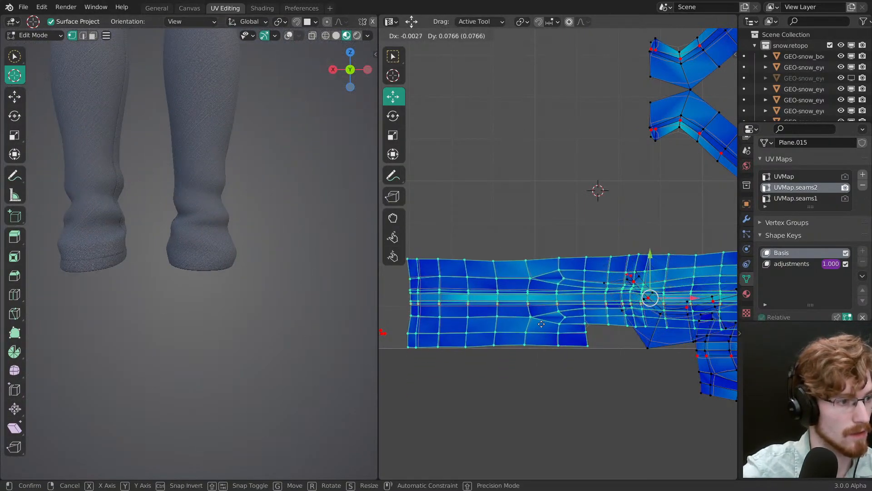
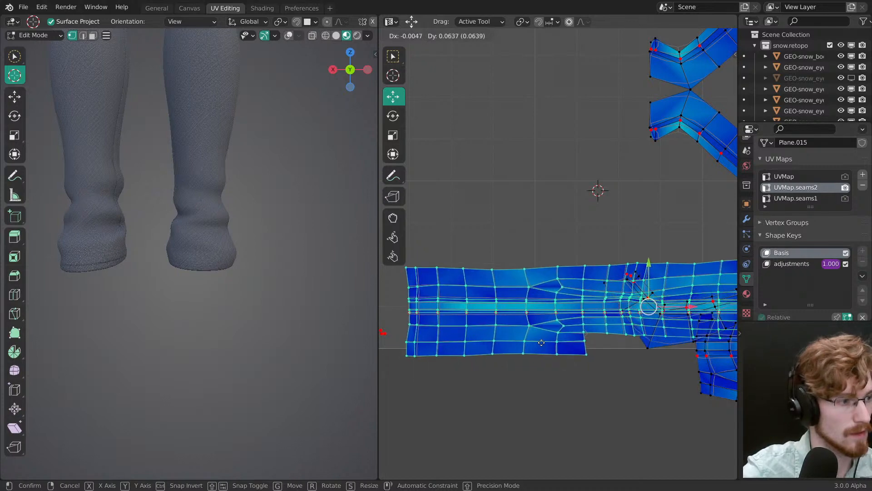
# Step: Settle the first hem strip at its raised height on the lower UV border and check the trouser hem's stitching close up
pyautogui.click(541, 340)
pyautogui.moveTo(290, 255); pyautogui.dragTo(221, 273, button='middle')
pyautogui.scroll(1, 221, 273)
pyautogui.press('g')
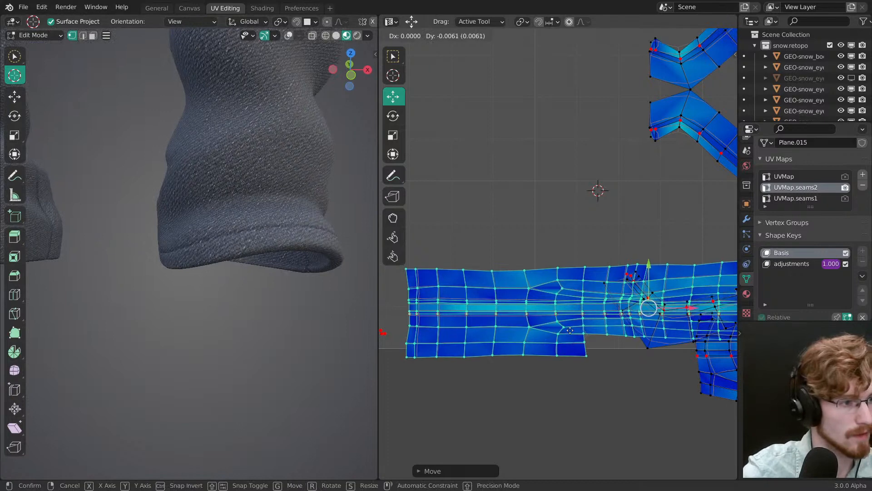
pyautogui.rightClick(572, 333)
# Step: Select the entire second hem strip and move it slightly upward, judging its stitching position on the other trouser hem
pyautogui.moveTo(655, 269); pyautogui.dragTo(506, 351, button='middle')
pyautogui.keyDown('ctrl'); pyautogui.moveTo(506, 351); pyautogui.dragTo(529, 307, button='middle'); pyautogui.keyUp('ctrl')
pyautogui.rightClick(537, 300)
pyautogui.hotkey('ctrl', 'l')
pyautogui.keyDown('shift'); pyautogui.moveTo(175, 293); pyautogui.dragTo(318, 297, button='middle'); pyautogui.keyUp('shift')
pyautogui.press('g')
pyautogui.click(587, 321)
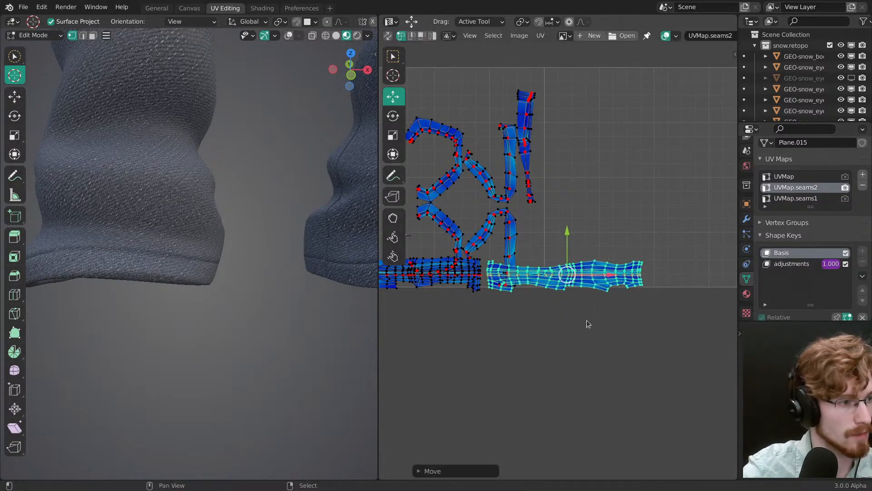
pyautogui.press('g')
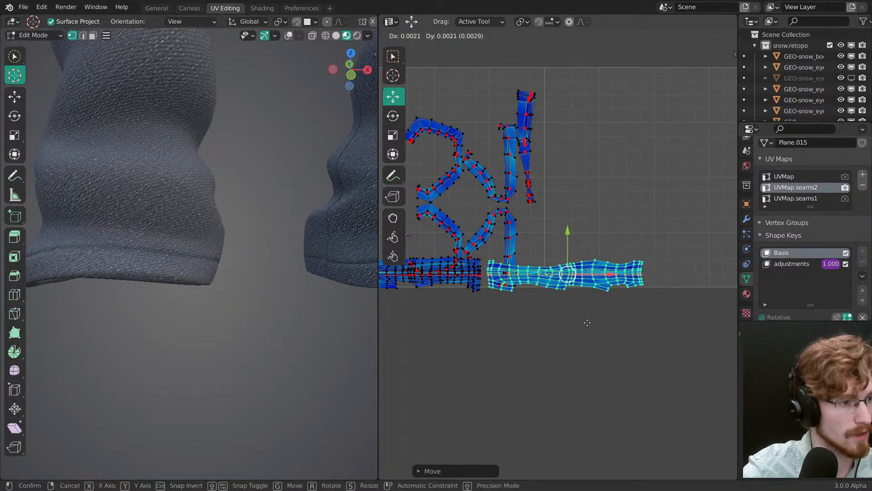
pyautogui.click(586, 320)
# Step: Inspect the hem and side seam around the leg, then move the stray UV point up from the tile's lower left corner
pyautogui.moveTo(225, 298); pyautogui.dragTo(272, 268, button='middle')
pyautogui.keyDown('ctrl'); pyautogui.moveTo(286, 282); pyautogui.dragTo(306, 344, button='middle'); pyautogui.keyUp('ctrl')
pyautogui.moveTo(309, 268)
pyautogui.mouseDown(button='middle')
pyautogui.moveTo(260, 257)
pyautogui.moveTo(343, 272)
pyautogui.moveTo(299, 282)
pyautogui.mouseUp(button='middle')
pyautogui.keyDown('ctrl'); pyautogui.moveTo(300, 282); pyautogui.dragTo(263, 267, button='middle'); pyautogui.keyUp('ctrl')
pyautogui.moveTo(445, 237); pyautogui.dragTo(504, 260, button='middle')
pyautogui.rightClick(504, 260)
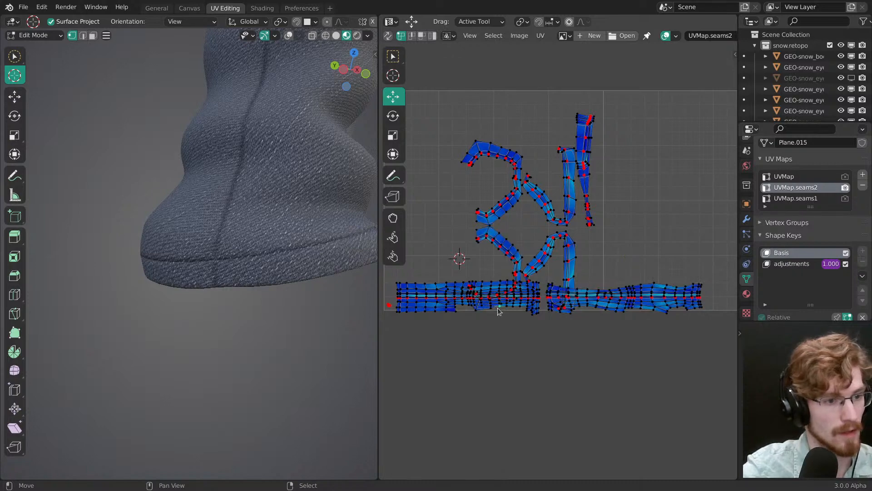
pyautogui.moveTo(390, 305); pyautogui.dragTo(420, 188)
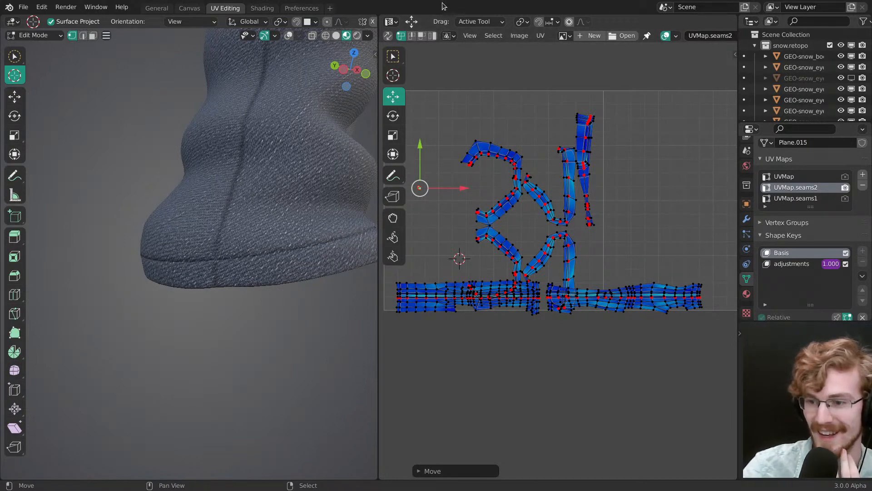
# Step: Shift both hem strips slightly left along the lower UV border, starting the first strip at the tile's left edge
pyautogui.moveTo(459, 288); pyautogui.dragTo(518, 293, button='middle')
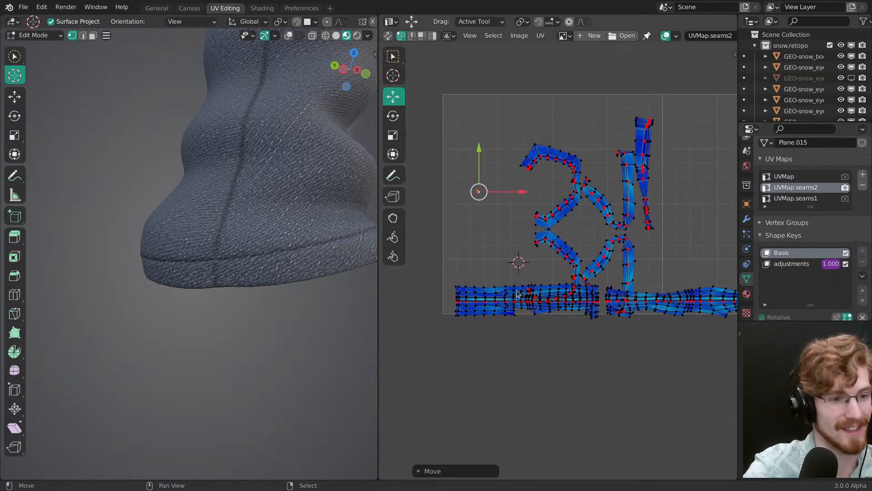
pyautogui.press('g')
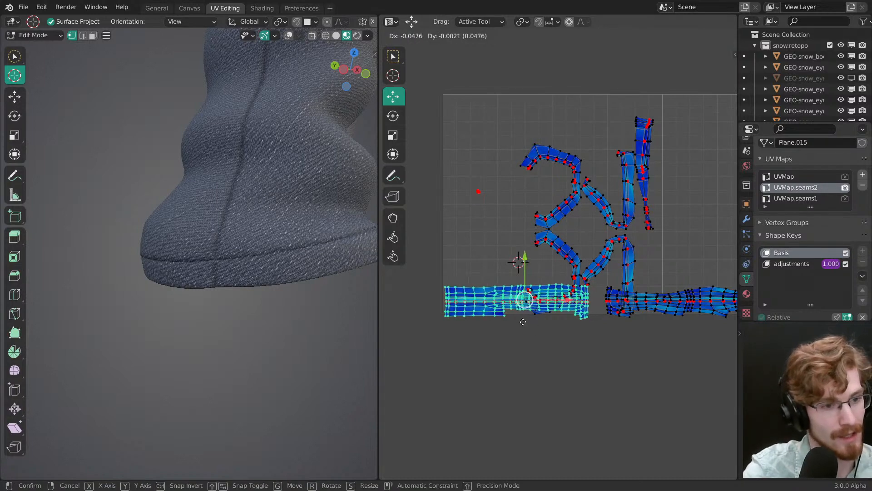
pyautogui.rightClick(523, 322)
pyautogui.moveTo(575, 301); pyautogui.dragTo(565, 301)
pyautogui.rightClick(619, 309)
pyautogui.press('l')
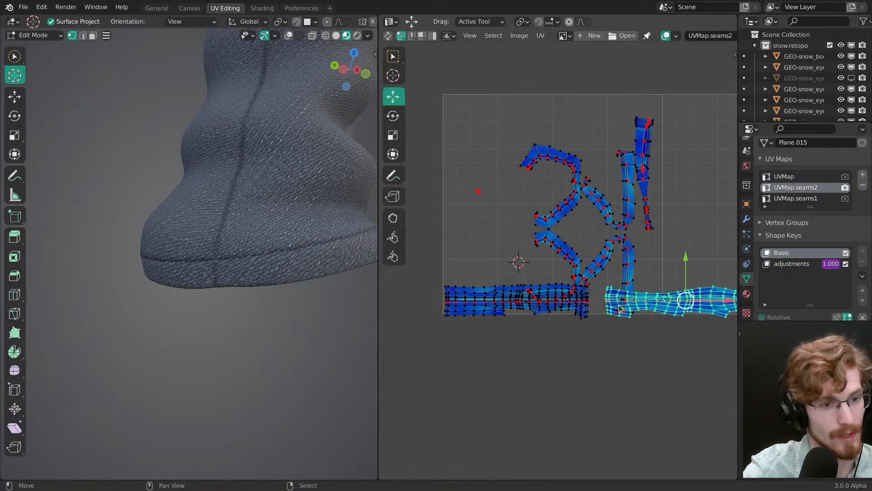
pyautogui.moveTo(713, 300); pyautogui.dragTo(702, 300)
# Step: Select the linked lower pocket seam islands and move them into the empty UV space to the right, above the hem strips
pyautogui.moveTo(671, 314); pyautogui.dragTo(525, 303, button='middle')
pyautogui.rightClick(433, 256)
pyautogui.press('l')
pyautogui.press('g')
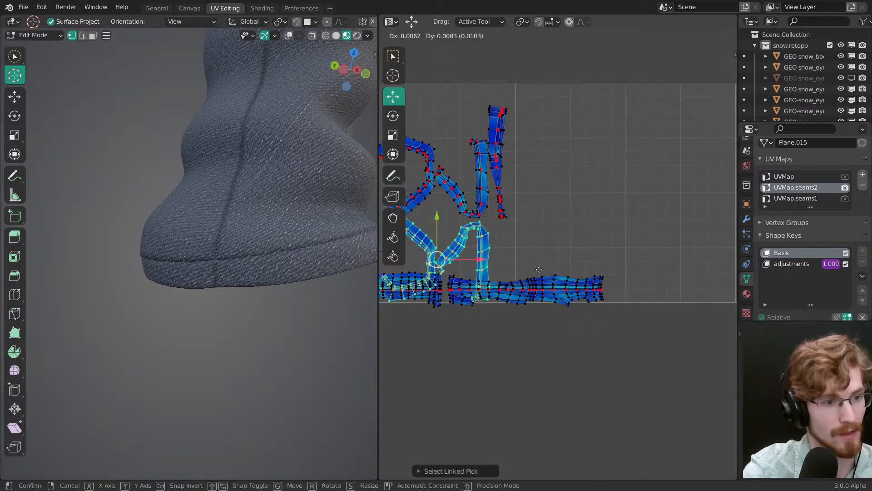
pyautogui.click(577, 193)
pyautogui.hotkey('alt', 'a')
# Step: Move the C-shaped pocket seam island down to the lower UV border beside the second hem strip's right end
pyautogui.keyDown('shift'); pyautogui.moveTo(333, 292); pyautogui.dragTo(241, 333, button='middle'); pyautogui.keyUp('shift')
pyautogui.rightClick(527, 239)
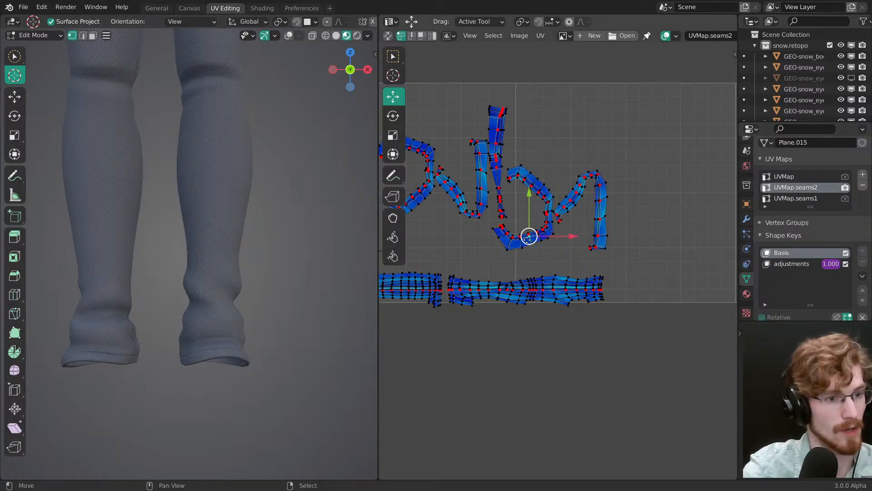
pyautogui.click(667, 344)
pyautogui.moveTo(200, 423); pyautogui.dragTo(182, 276, button='middle')
pyautogui.moveTo(602, 326); pyautogui.dragTo(500, 307, button='middle')
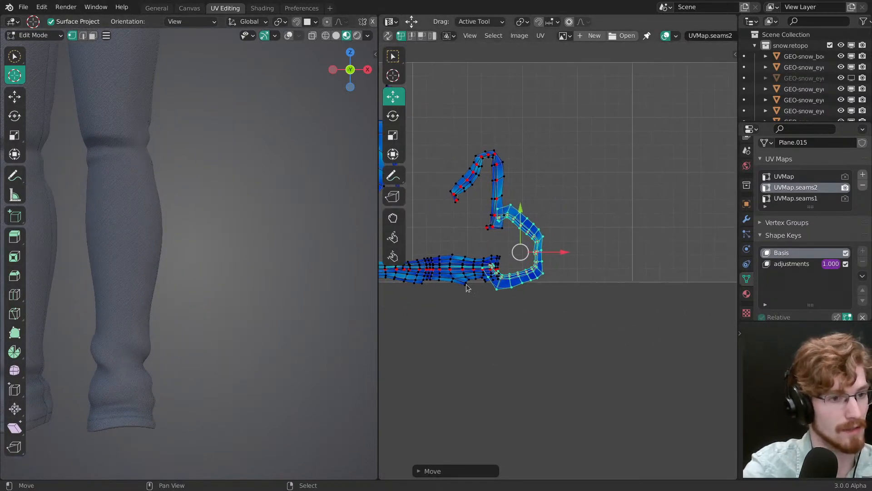
# Step: Position the C-shaped island just clear of the hem strip on the lower UV border while viewing the matching back pocket
pyautogui.moveTo(173, 185); pyautogui.dragTo(226, 257, button='middle')
pyautogui.press('g')
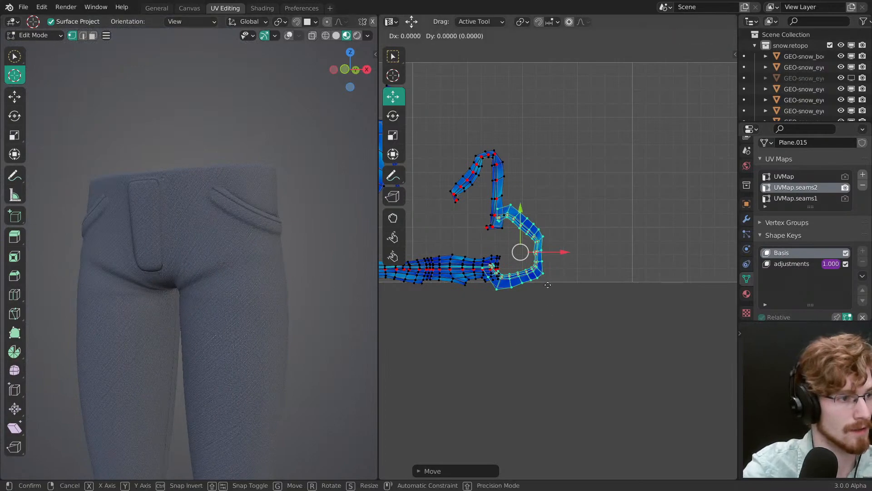
pyautogui.click(510, 342)
pyautogui.moveTo(254, 291); pyautogui.dragTo(314, 262, button='middle')
pyautogui.press('g')
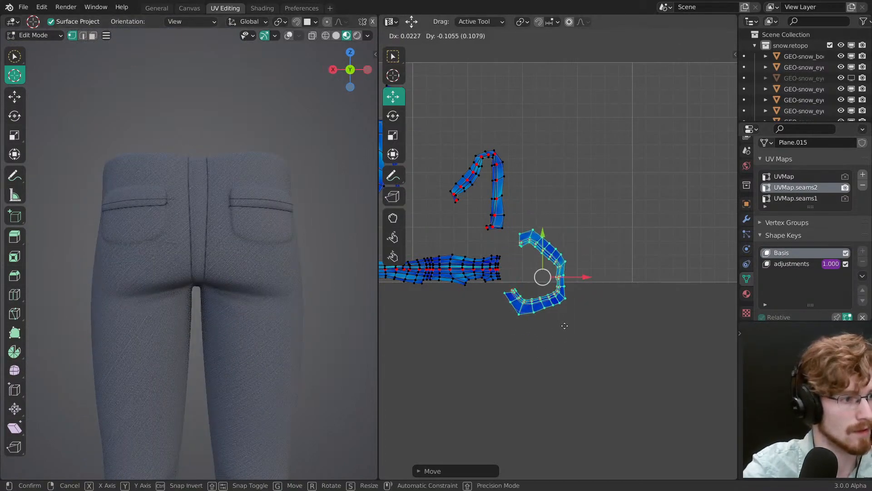
pyautogui.click(553, 330)
pyautogui.scroll(6, 236, 305)
pyautogui.press('g')
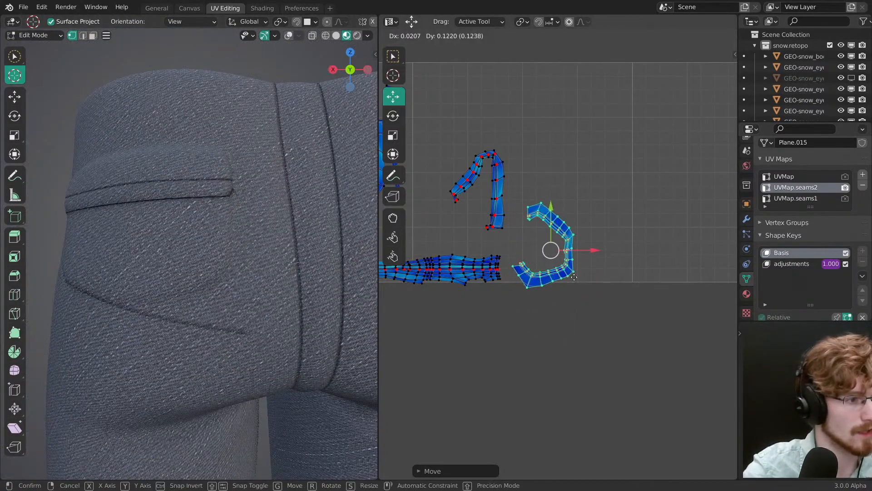
pyautogui.click(550, 299)
pyautogui.scroll(5, 549, 300)
pyautogui.scroll(-1, 498, 266)
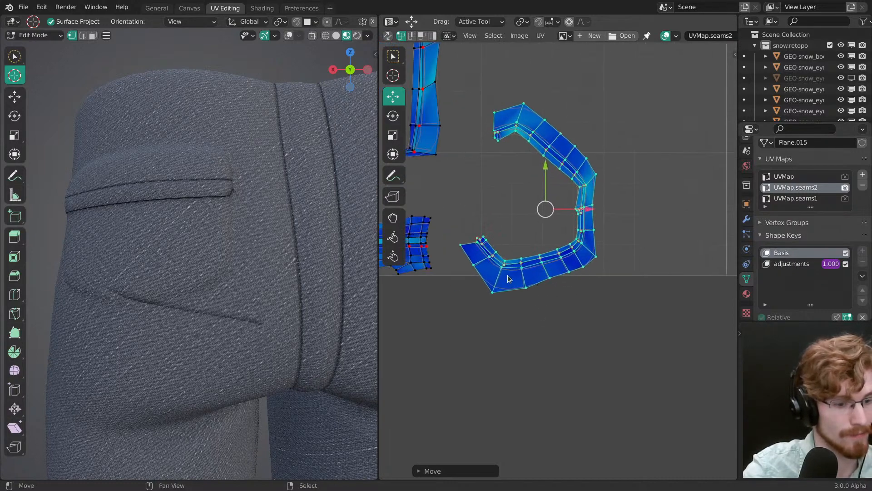
# Step: Using the 2D cursor as pivot, rotate the C-shaped island's lower left end outward at its bend
pyautogui.press('.')
pyautogui.click(556, 278)
pyautogui.click(493, 222)
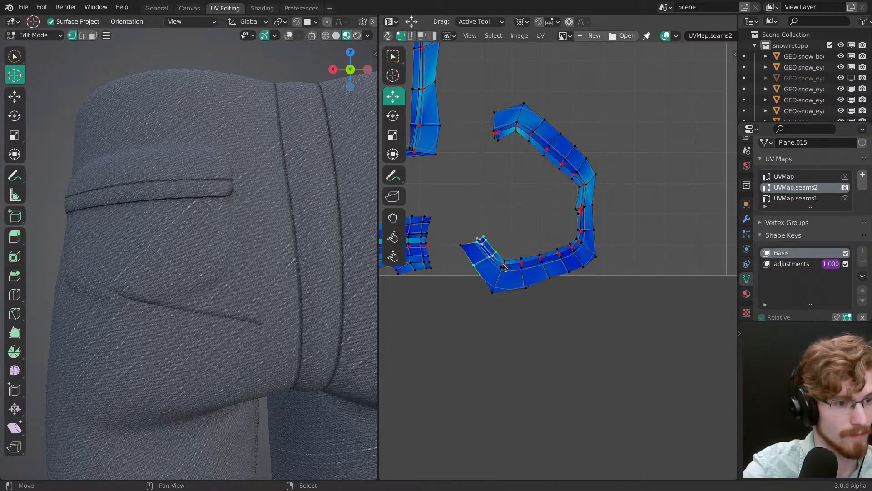
pyautogui.press('r')
pyautogui.moveTo(490, 254); pyautogui.dragTo(490, 261)
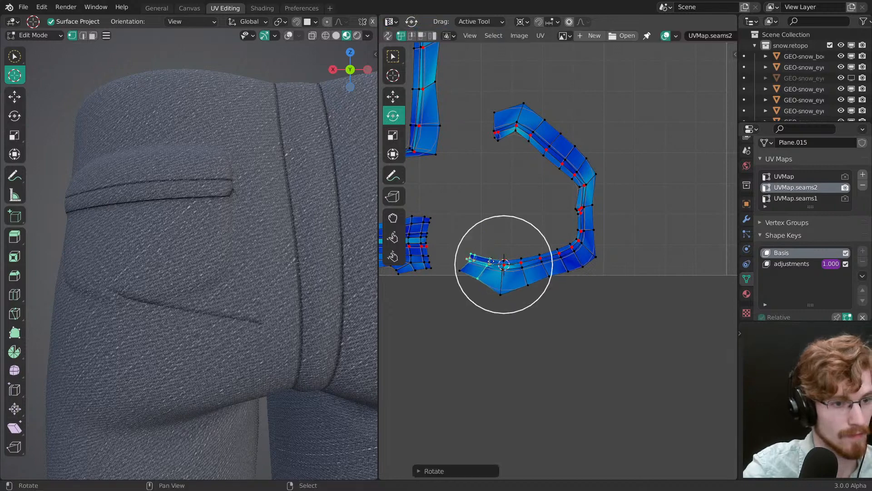
# Step: Unroll the pocket island by rotating its remaining part outward at the lower right bend and again at the neighboring one
pyautogui.keyDown('ctrl'); pyautogui.moveTo(468, 150); pyautogui.dragTo(625, 259, button='right'); pyautogui.keyUp('ctrl')
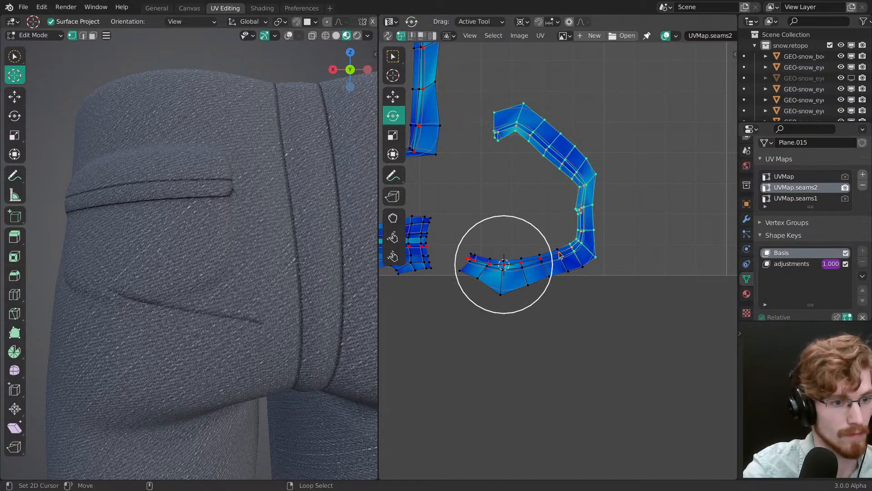
pyautogui.moveTo(639, 262); pyautogui.dragTo(609, 295)
pyautogui.hotkey('alt', 'a')
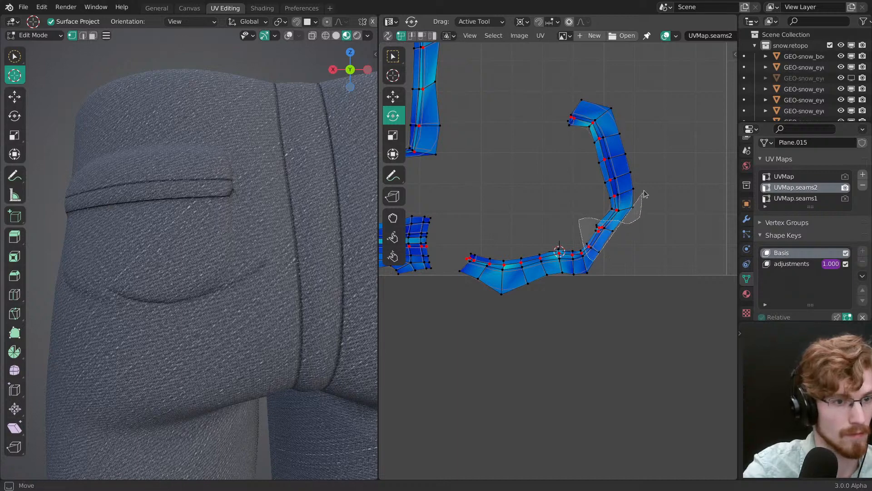
pyautogui.keyDown('ctrl'); pyautogui.moveTo(597, 199); pyautogui.dragTo(637, 260, button='right'); pyautogui.keyUp('ctrl')
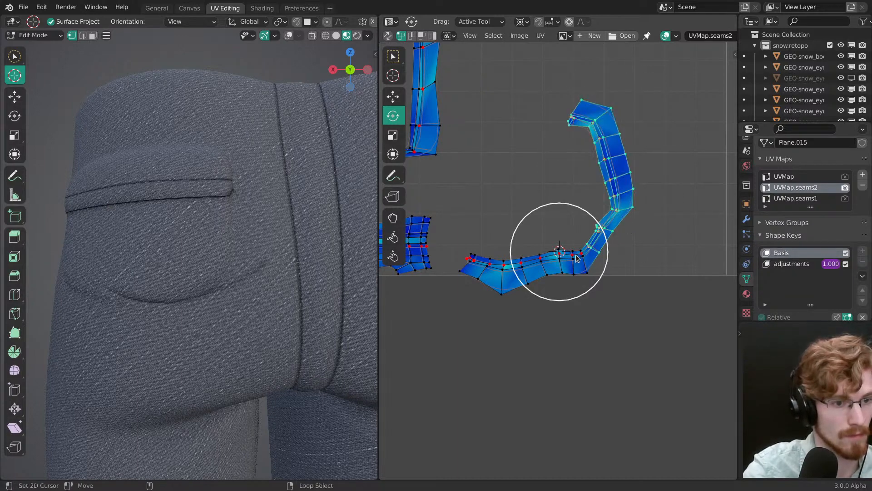
pyautogui.moveTo(652, 281); pyautogui.dragTo(609, 325)
pyautogui.hotkey('alt', 'a')
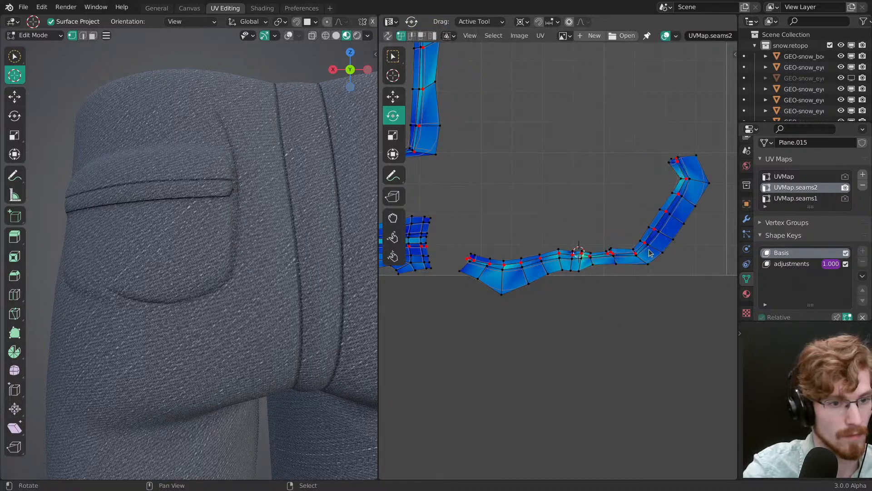
# Step: Rotate the pocket island's long arm and its short end piece outward until the whole strip runs roughly horizontally
pyautogui.keyDown('ctrl'); pyautogui.moveTo(641, 152); pyautogui.dragTo(642, 153, button='right'); pyautogui.keyUp('ctrl')
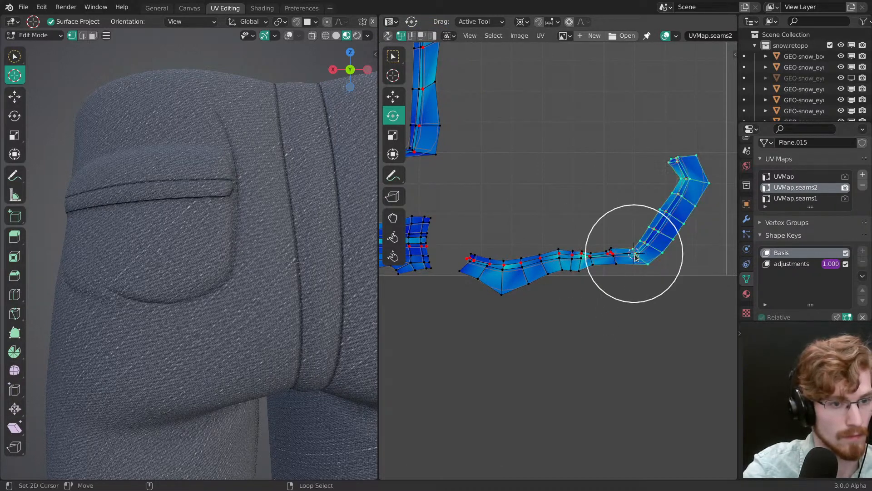
pyautogui.moveTo(636, 257); pyautogui.dragTo(622, 331)
pyautogui.hotkey('alt', 'a')
pyautogui.moveTo(717, 279); pyautogui.dragTo(557, 274, button='middle')
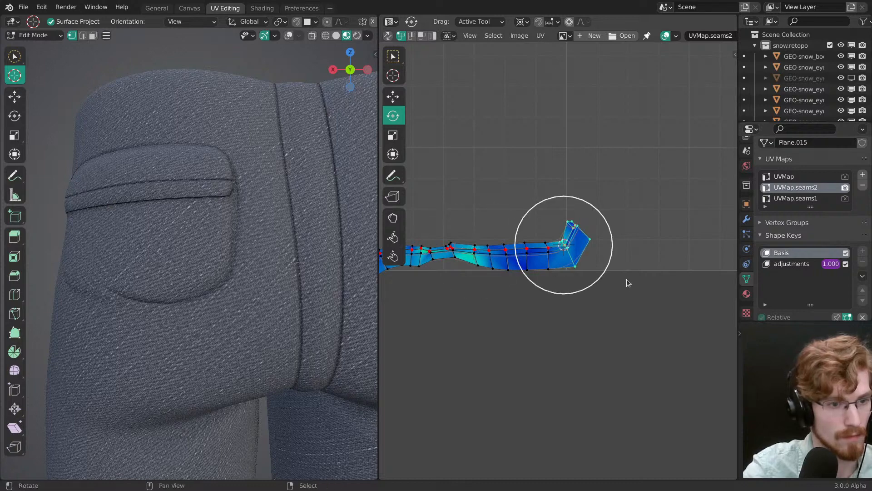
pyautogui.moveTo(628, 283); pyautogui.dragTo(542, 282)
# Step: Select the center edge loop along the full length of the unrolled pocket strip and straighten it with Align
pyautogui.moveTo(523, 260); pyautogui.dragTo(614, 274, button='middle')
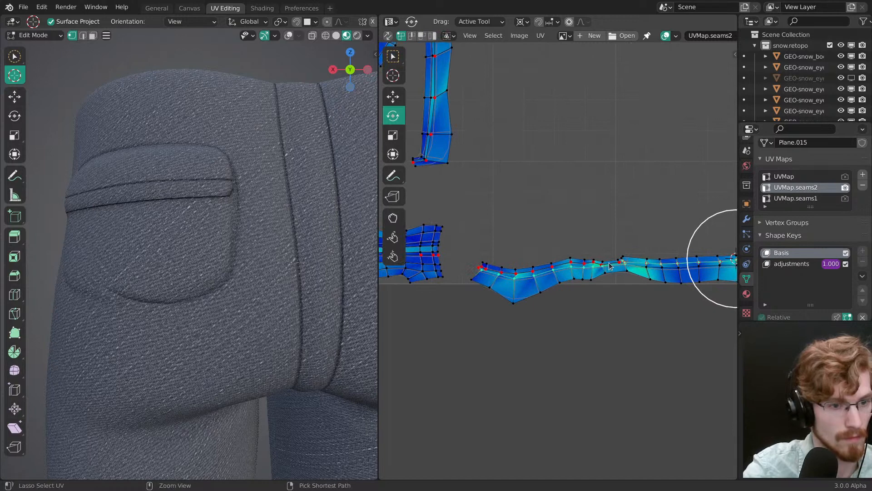
pyautogui.scroll(3, 609, 266)
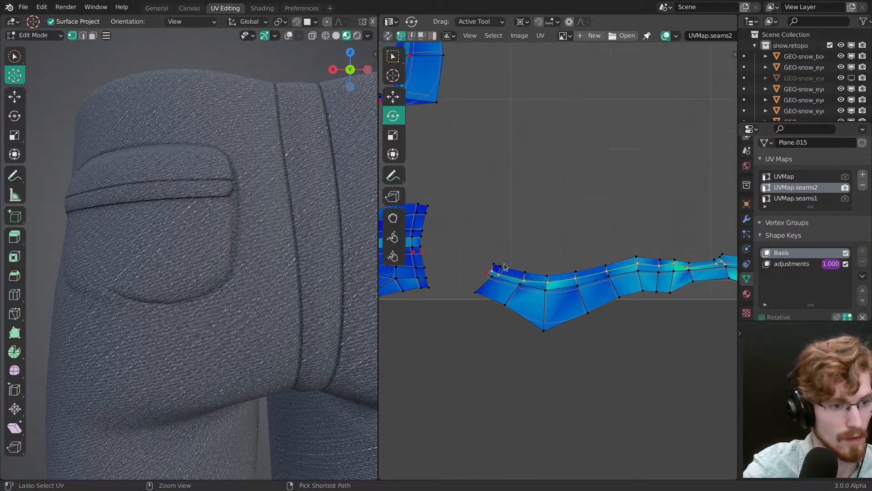
pyautogui.scroll(-4, 487, 273)
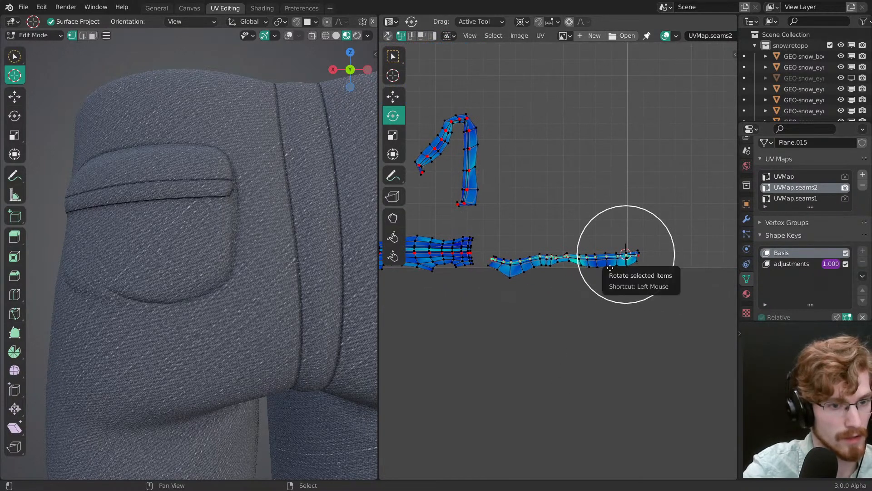
pyautogui.scroll(5, 590, 268)
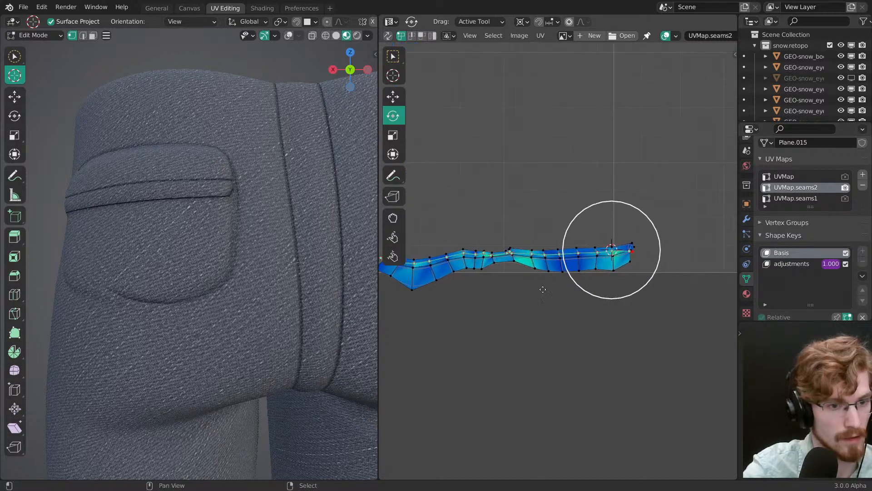
pyautogui.hotkey('shift', 'w')
pyautogui.click(563, 246)
pyautogui.scroll(-2, 563, 279)
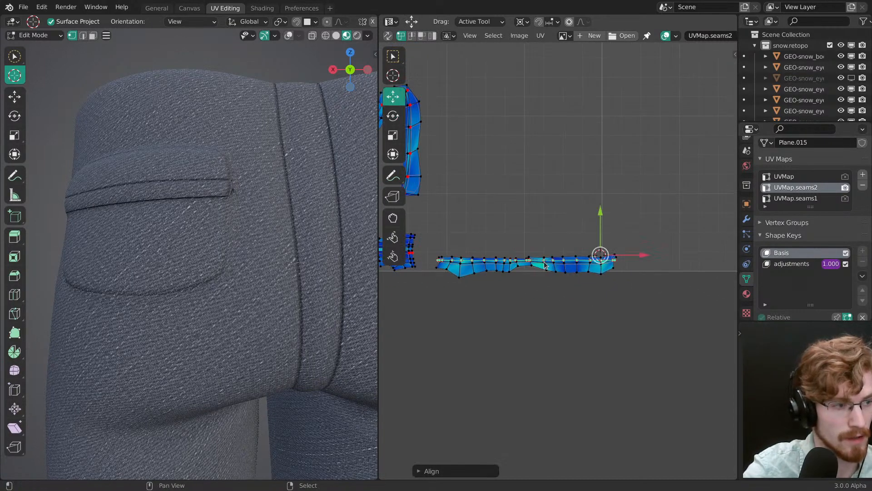
# Step: Move the straightened center loop slightly downward and view both back pockets to compare their stitching
pyautogui.moveTo(544, 264); pyautogui.dragTo(623, 258, button='middle')
pyautogui.scroll(1, 619, 252)
pyautogui.moveTo(691, 204); pyautogui.dragTo(690, 208)
pyautogui.moveTo(255, 246); pyautogui.dragTo(235, 311, button='middle')
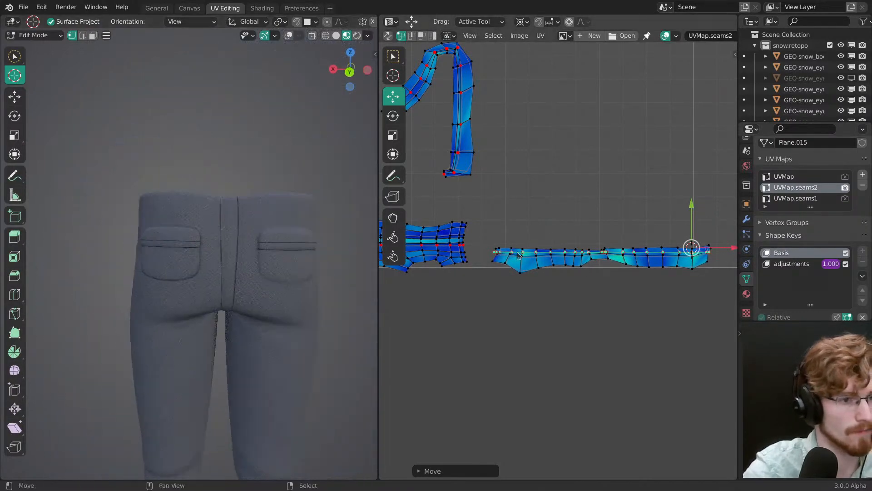
pyautogui.moveTo(494, 154); pyautogui.dragTo(585, 212, button='middle')
pyautogui.rightClick(543, 196)
pyautogui.press('l')
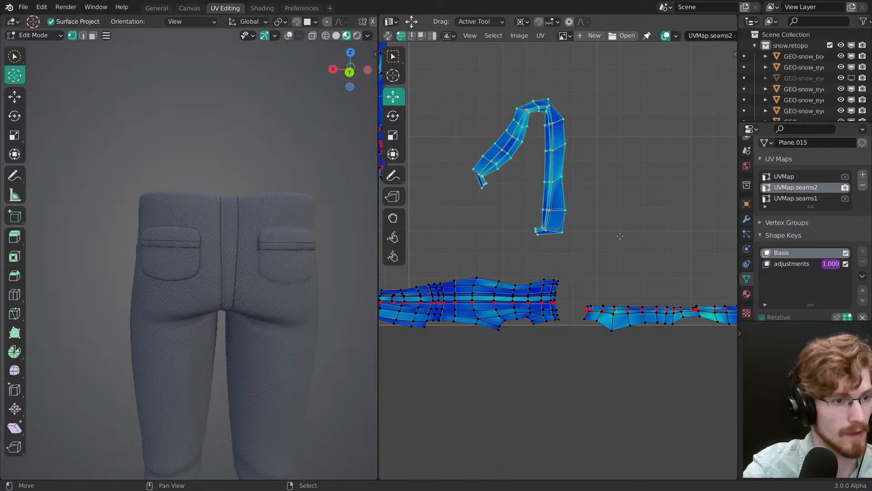
pyautogui.moveTo(677, 270); pyautogui.dragTo(589, 247, button='middle')
pyautogui.press('g')
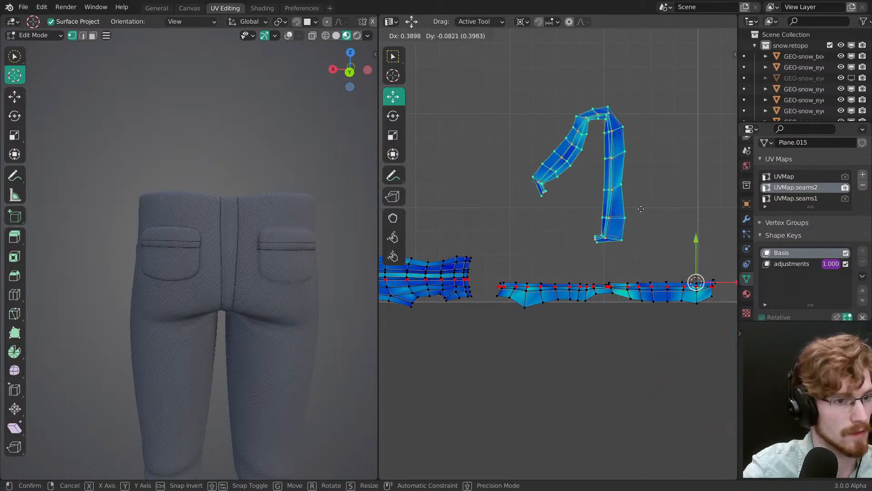
pyautogui.click(622, 204)
# Step: Select the other C-shaped back pocket island and move it onto the lower UV border, right of the first pocket strip
pyautogui.scroll(-4, 622, 203)
pyautogui.moveTo(428, 212); pyautogui.dragTo(499, 231, button='middle')
pyautogui.hotkey('alt', 'a')
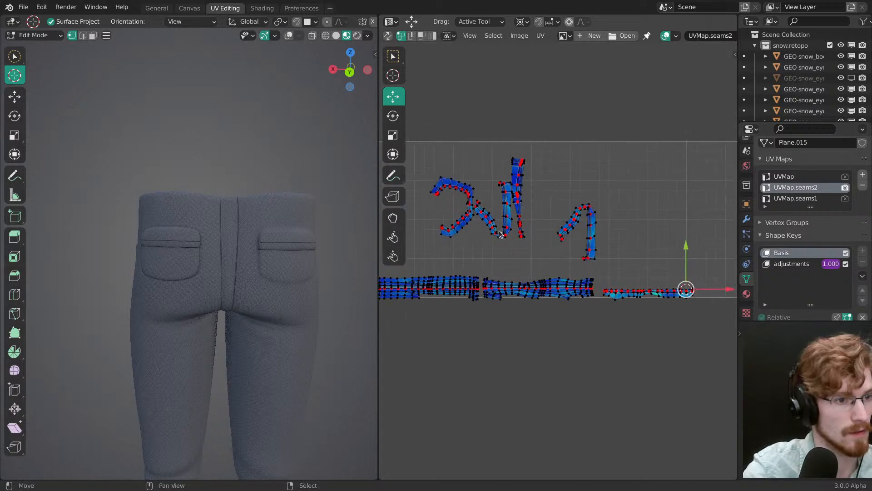
pyautogui.press('g')
pyautogui.click(701, 338)
pyautogui.moveTo(700, 339); pyautogui.dragTo(493, 308, button='middle')
pyautogui.keyDown('ctrl'); pyautogui.moveTo(493, 308); pyautogui.dragTo(514, 241, button='middle'); pyautogui.keyUp('ctrl')
pyautogui.moveTo(461, 291); pyautogui.dragTo(567, 270, button='middle')
pyautogui.press('g')
pyautogui.click(611, 270)
# Step: Rotate the second C-shaped back pocket island about a quarter turn so that it opens upward like a U
pyautogui.hotkey('alt', 'a')
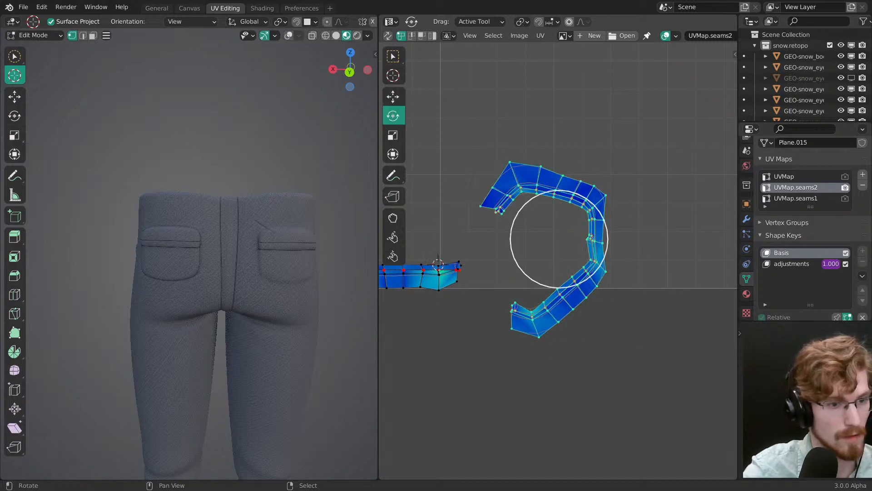
pyautogui.press('r')
pyautogui.click(525, 327)
pyautogui.hotkey('alt', 'a')
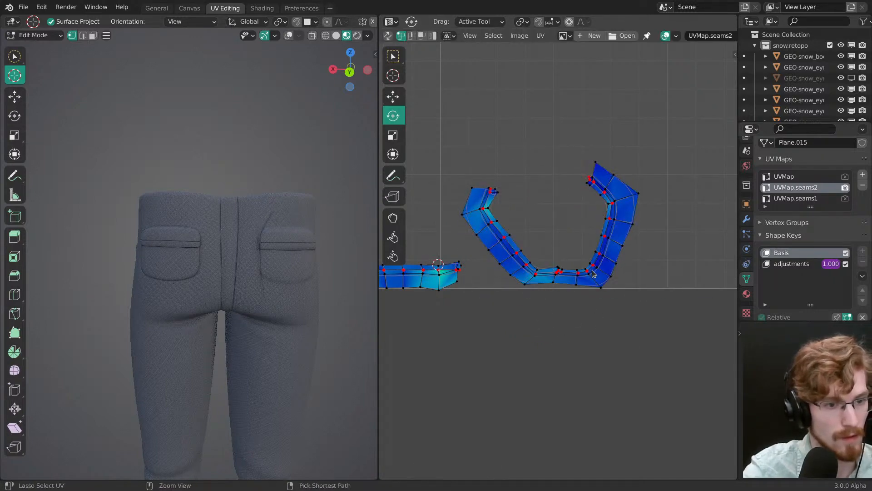
# Step: Rotate the U-shaped pocket island's right arm and its short end piece outward until they run roughly horizontally
pyautogui.keyDown('ctrl'); pyautogui.moveTo(588, 152); pyautogui.dragTo(589, 271, button='right'); pyautogui.keyUp('ctrl')
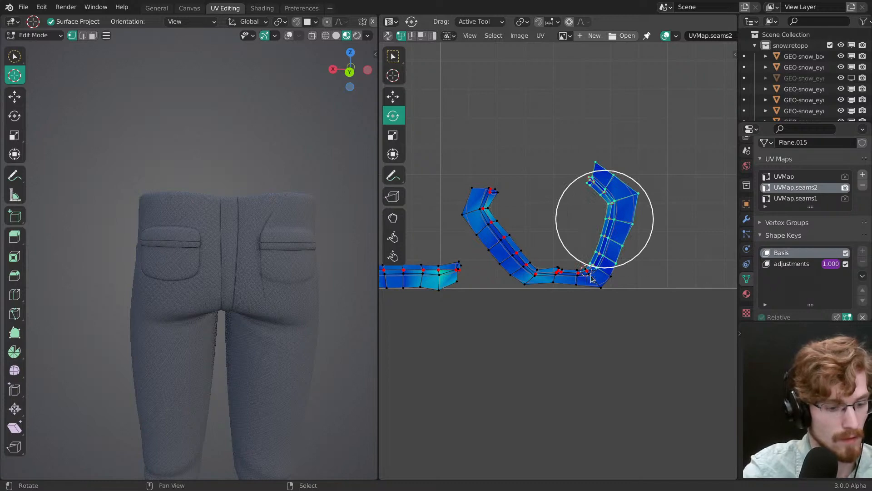
pyautogui.click(663, 284)
pyautogui.hotkey('alt', 'a')
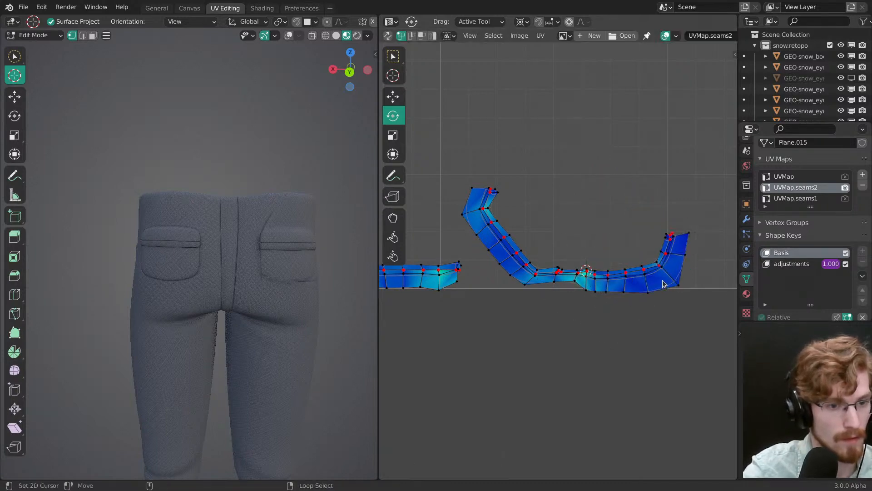
pyautogui.press('r')
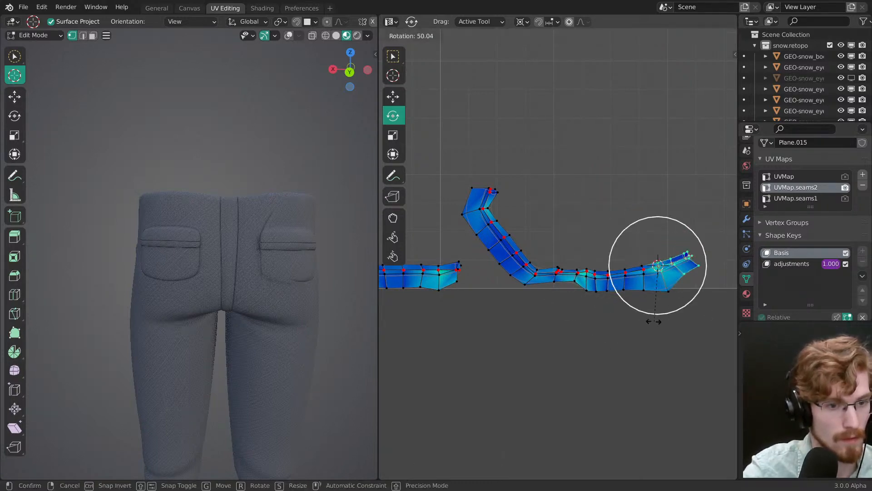
pyautogui.click(592, 309)
# Step: Rotate the pocket island's left arm and short end piece outward to horizontal, moving the strip clear of the first pocket strip
pyautogui.keyDown('ctrl'); pyautogui.moveTo(471, 170); pyautogui.dragTo(540, 282, button='right'); pyautogui.keyUp('ctrl')
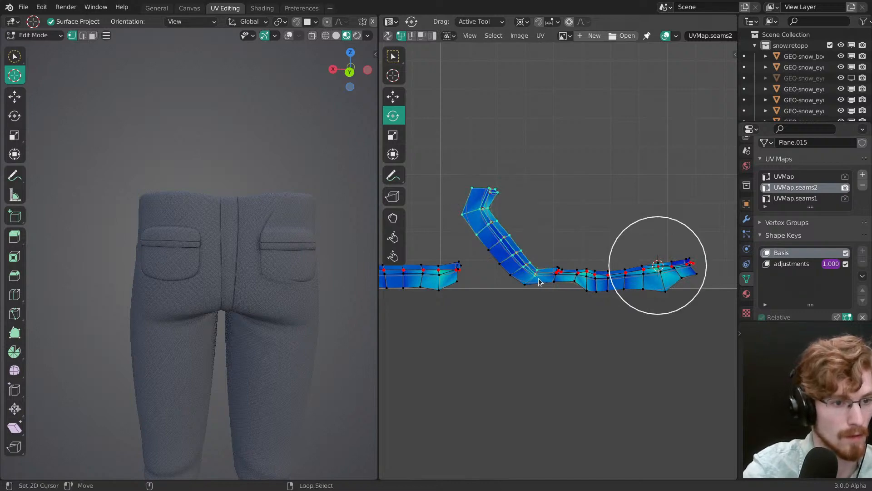
pyautogui.press('r')
pyautogui.click(527, 276)
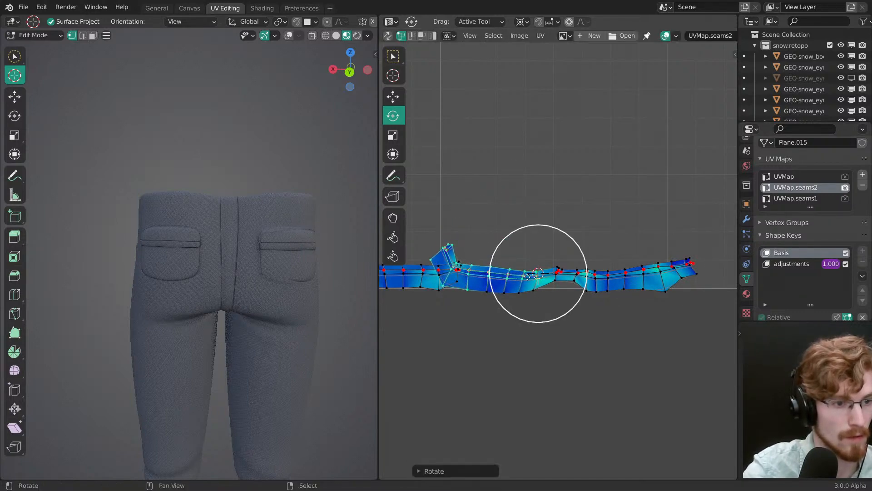
pyautogui.press('g')
pyautogui.moveTo(556, 323); pyautogui.dragTo(644, 332)
pyautogui.hotkey('alt', 'a')
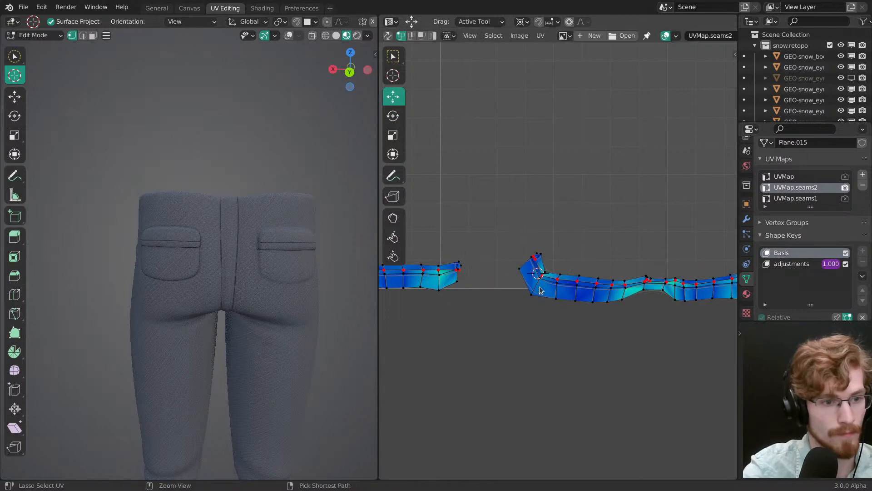
pyautogui.press('r')
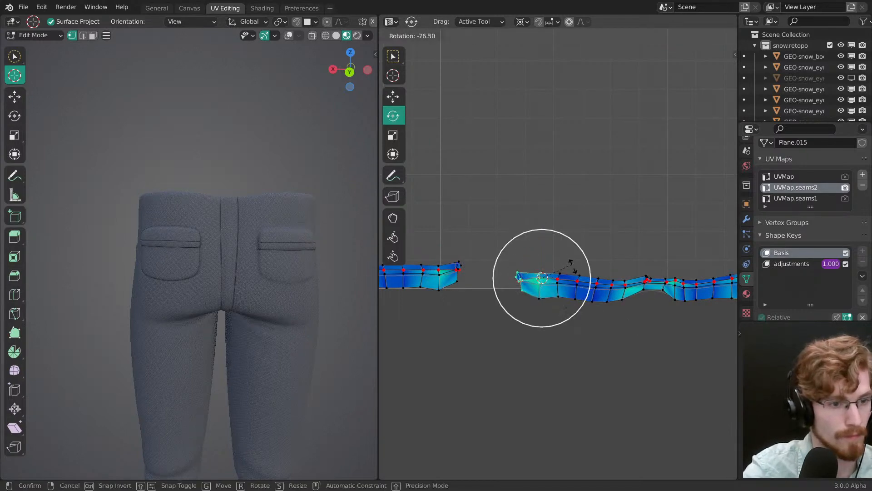
pyautogui.click(571, 267)
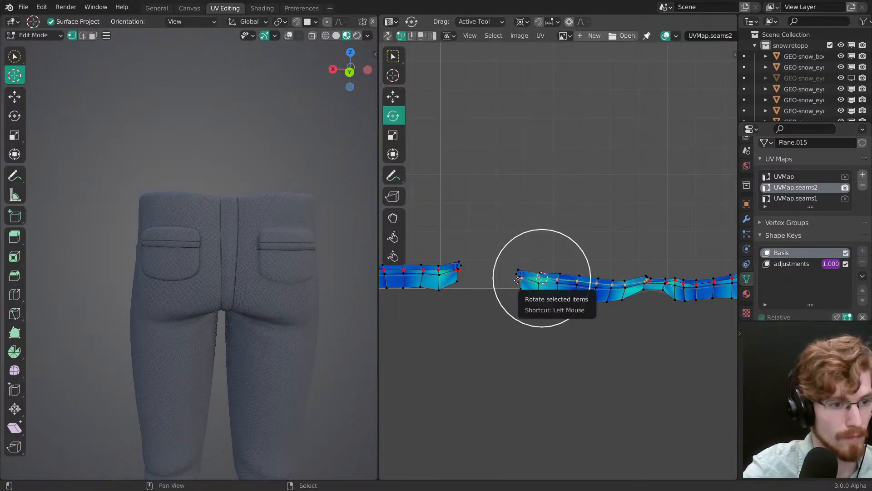
# Step: Select the center edge loop along the full length of the second pocket strip and straighten it with Align
pyautogui.moveTo(609, 302); pyautogui.dragTo(468, 286, button='middle')
pyautogui.scroll(1, 521, 273)
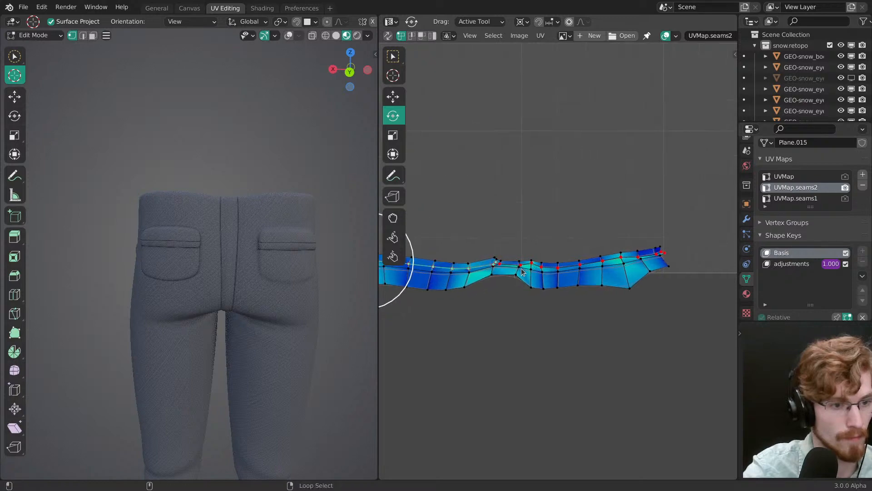
pyautogui.hotkey('shift', 'w')
pyautogui.click(664, 252)
pyautogui.keyDown('ctrl'); pyautogui.moveTo(641, 261); pyautogui.dragTo(660, 365, button='middle'); pyautogui.keyUp('ctrl')
# Step: Move the straightened second pocket strip onto the lower UV border, adjusting its height against the stitching on the back pocket
pyautogui.press('g')
pyautogui.moveTo(573, 311); pyautogui.dragTo(631, 297, button='middle')
pyautogui.moveTo(577, 298); pyautogui.dragTo(632, 320, button='middle')
pyautogui.moveTo(634, 322); pyautogui.dragTo(615, 314)
pyautogui.keyDown('ctrl'); pyautogui.moveTo(616, 314); pyautogui.dragTo(591, 228, button='middle'); pyautogui.keyUp('ctrl')
pyautogui.moveTo(277, 291)
pyautogui.keyDown('ctrl'); pyautogui.mouseDown(button='middle')
pyautogui.moveTo(286, 240)
pyautogui.moveTo(270, 290)
pyautogui.moveTo(290, 300)
pyautogui.mouseUp(button='middle'); pyautogui.keyUp('ctrl')
pyautogui.press('g')
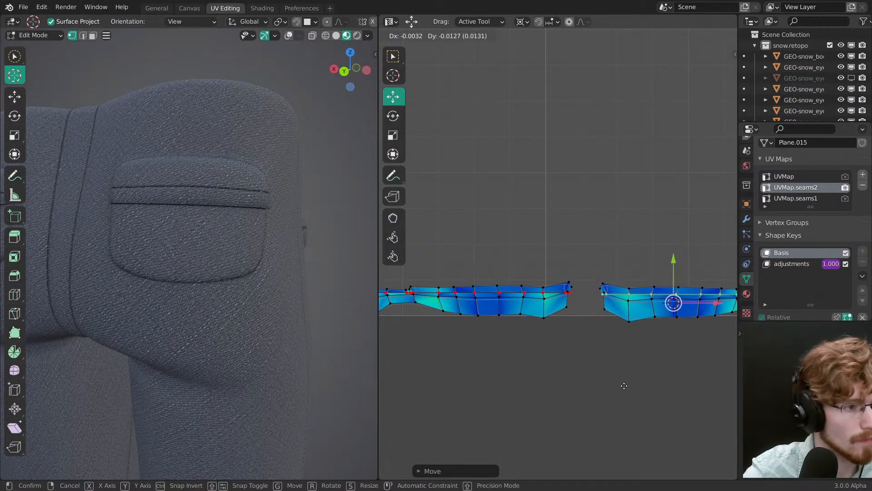
pyautogui.click(624, 368)
# Step: Shift the second pocket strip horizontally along X, closer to the end of the first pocket strip
pyautogui.moveTo(261, 294); pyautogui.dragTo(196, 291, button='middle')
pyautogui.press('g')
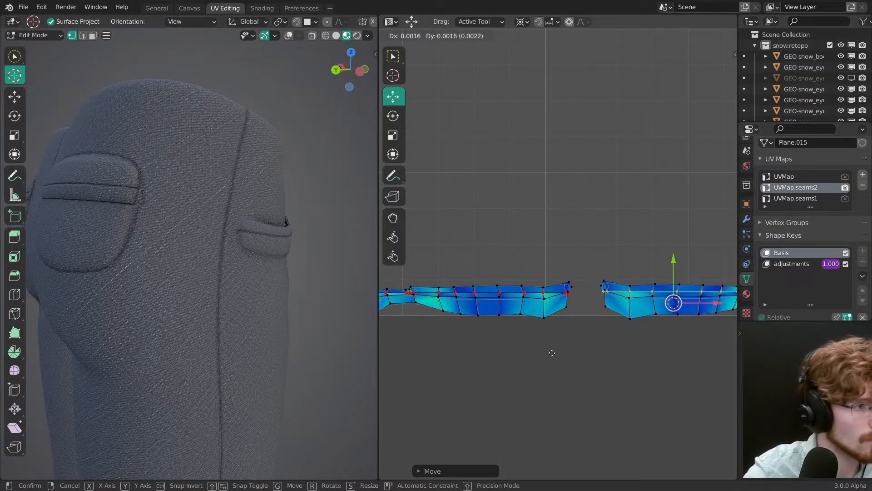
pyautogui.press('x')
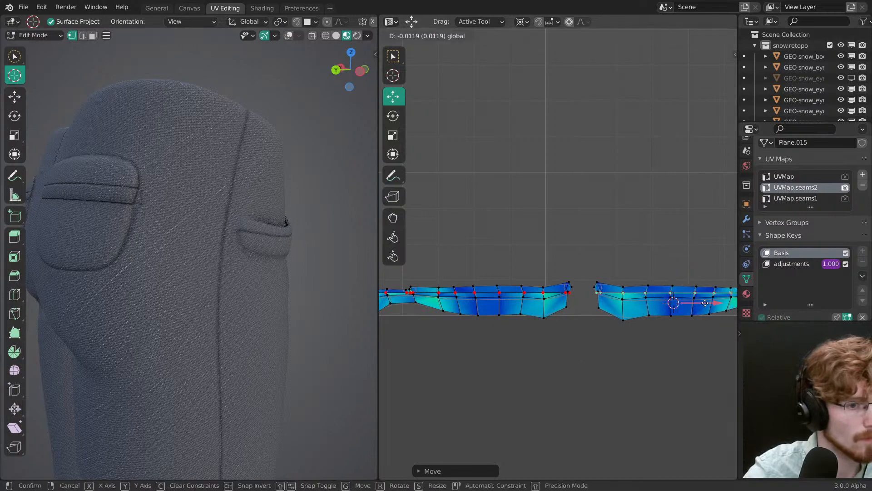
pyautogui.click(694, 305)
# Step: Select the whole first pocket strip and nudge it slightly while checking the stitching on its back pocket
pyautogui.moveTo(432, 293); pyautogui.dragTo(613, 302, button='middle')
pyautogui.press('l')
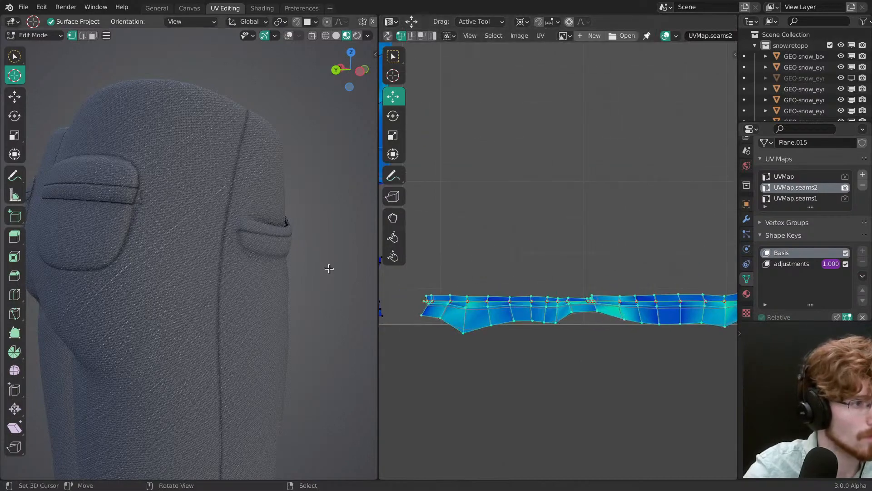
pyautogui.moveTo(171, 249); pyautogui.dragTo(303, 268, button='middle')
pyautogui.moveTo(593, 303); pyautogui.dragTo(590, 298, button='middle')
pyautogui.press('g')
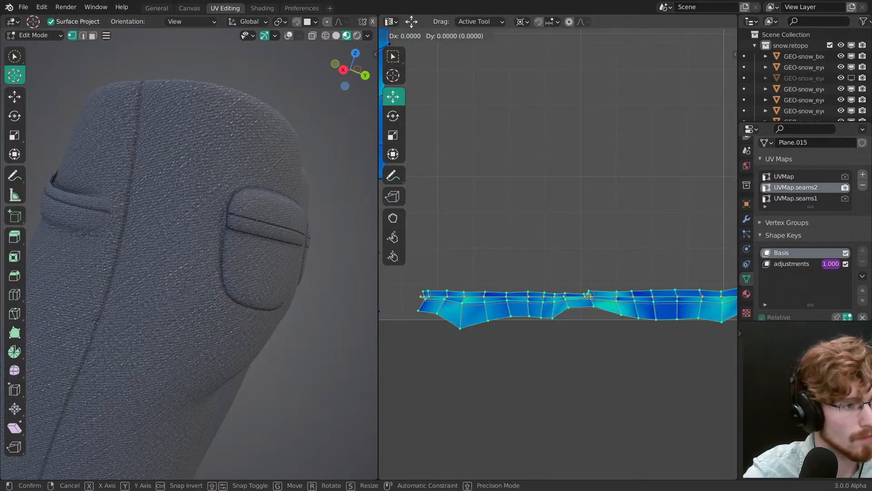
pyautogui.click(590, 324)
pyautogui.scroll(6, 226, 259)
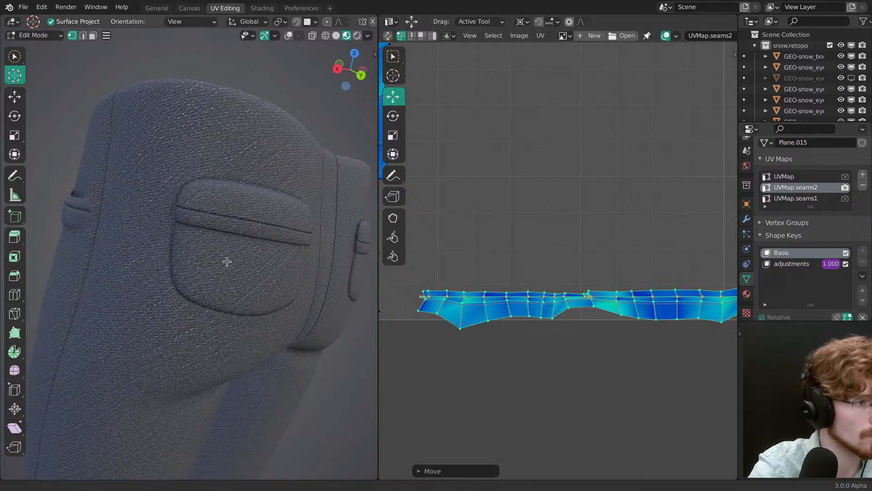
# Step: Select both pocket strips, move them slightly closer to the hem strips on the lower UV border, and save the file
pyautogui.keyDown('ctrl'); pyautogui.moveTo(286, 251); pyautogui.dragTo(227, 268, button='middle'); pyautogui.keyUp('ctrl')
pyautogui.moveTo(228, 268); pyautogui.dragTo(349, 283, button='middle')
pyautogui.hotkey('alt', 'a')
pyautogui.press('a')
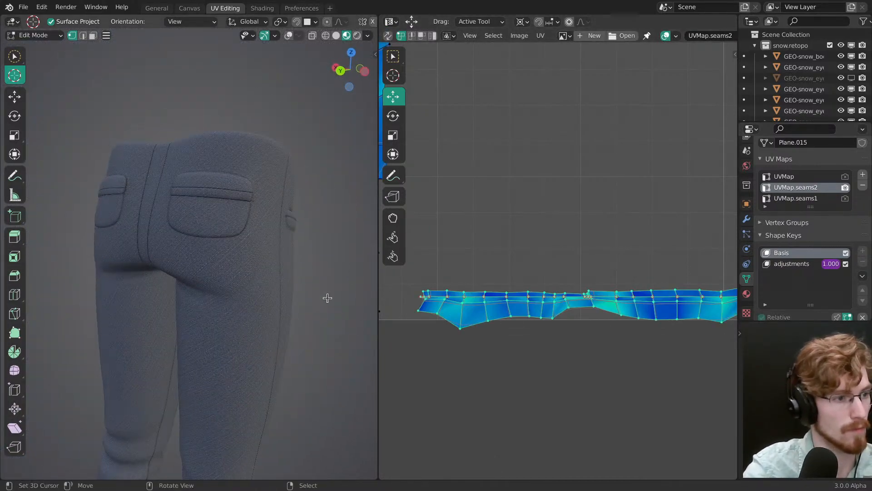
pyautogui.keyDown('ctrl'); pyautogui.moveTo(563, 255); pyautogui.dragTo(562, 376, button='middle'); pyautogui.keyUp('ctrl')
pyautogui.keyDown('ctrl'); pyautogui.moveTo(577, 272); pyautogui.dragTo(617, 272, button='middle'); pyautogui.keyUp('ctrl')
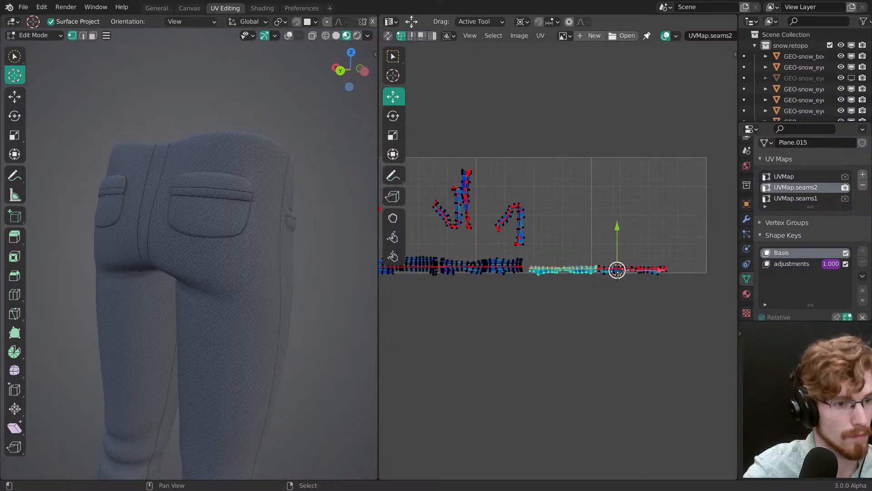
pyautogui.press('g')
pyautogui.click(641, 271)
pyautogui.hotkey('alt', 'a')
pyautogui.moveTo(544, 282)
pyautogui.mouseDown(button='middle')
pyautogui.moveTo(650, 305)
pyautogui.moveTo(582, 222)
pyautogui.mouseUp(button='middle')
pyautogui.hotkey('ctrl', 's')
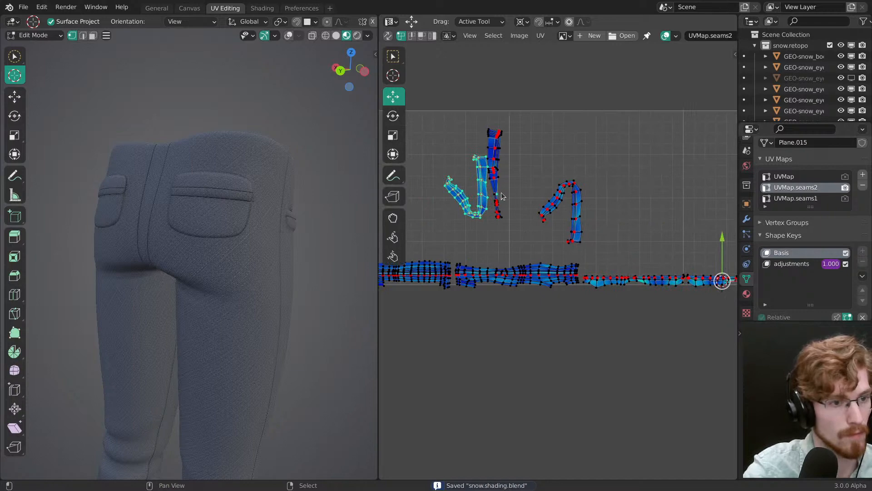
# Step: Select the remaining unstraightened islands and move them down to the far end of the pocket strips
pyautogui.press('l')
pyautogui.scroll(-2, 541, 205)
pyautogui.press('g')
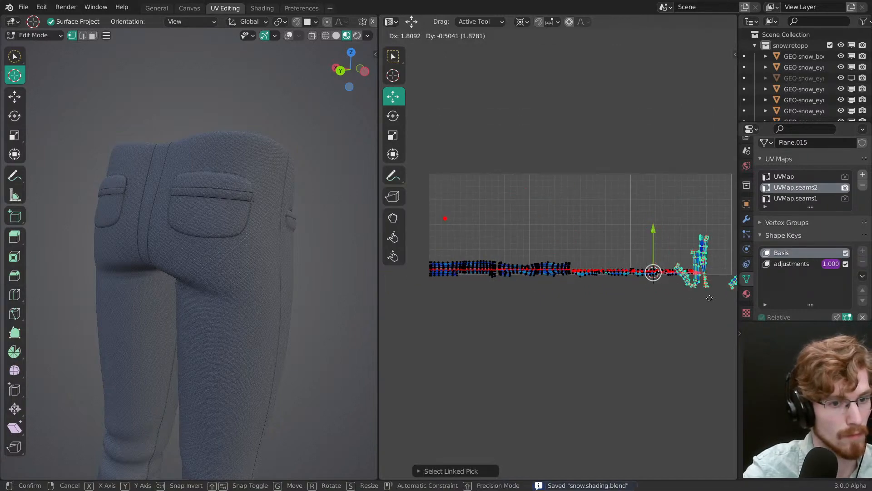
pyautogui.click(718, 300)
pyautogui.moveTo(689, 321); pyautogui.dragTo(482, 248, button='middle')
pyautogui.press('g')
pyautogui.click(541, 282)
pyautogui.keyDown('ctrl'); pyautogui.moveTo(543, 282); pyautogui.dragTo(558, 180, button='middle'); pyautogui.keyUp('ctrl')
pyautogui.moveTo(449, 285); pyautogui.dragTo(681, 258, button='middle')
# Step: Move the U-shaped island out beyond the UV border and bring the long tapered island into the freed space
pyautogui.hotkey('alt', 'a')
pyautogui.moveTo(668, 345); pyautogui.dragTo(574, 298, button='middle')
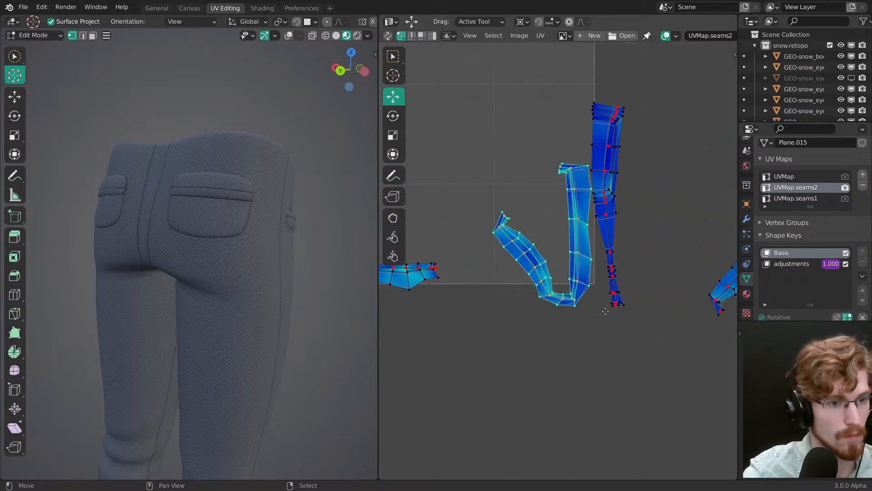
pyautogui.click(608, 254)
pyautogui.moveTo(627, 309); pyautogui.dragTo(539, 340)
# Step: Rotate the tapered island to horizontal and place it just above the lower UV border, beside the pocket strips
pyautogui.press('r')
pyautogui.moveTo(579, 320); pyautogui.dragTo(592, 271)
pyautogui.press('Escape')
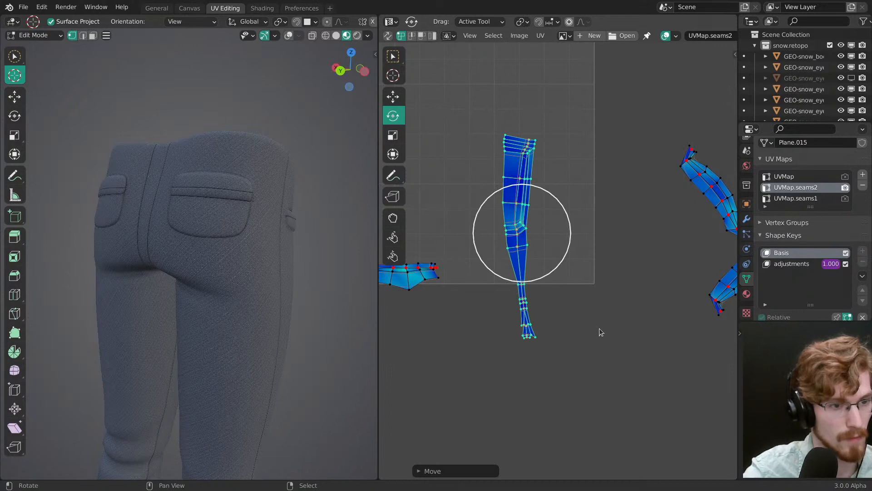
pyautogui.moveTo(598, 328); pyautogui.dragTo(587, 179)
pyautogui.press('g')
pyautogui.moveTo(587, 179); pyautogui.dragTo(591, 203)
# Step: View the pants' fly from the front and fine-tune the tapered strip's position and tilt on the lower UV border
pyautogui.press('`')
pyautogui.click(150, 217)
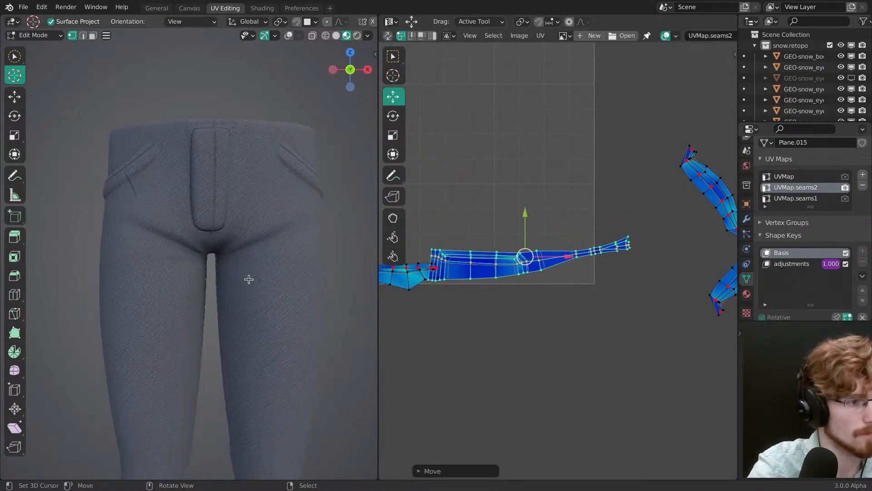
pyautogui.scroll(3, 249, 280)
pyautogui.keyDown('shift'); pyautogui.moveTo(248, 279); pyautogui.dragTo(168, 274, button='middle'); pyautogui.keyUp('shift')
pyautogui.moveTo(563, 305); pyautogui.dragTo(579, 297)
pyautogui.press('r')
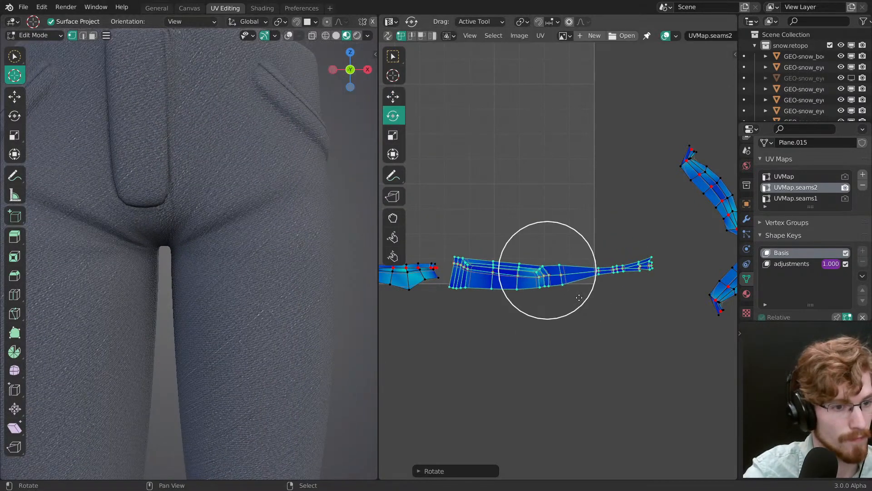
pyautogui.click(580, 298)
# Step: Select the center edge loop through the tapered strip to its narrow end and straighten it with Align
pyautogui.keyDown('alt'); pyautogui.click(575, 280); pyautogui.keyUp('alt')
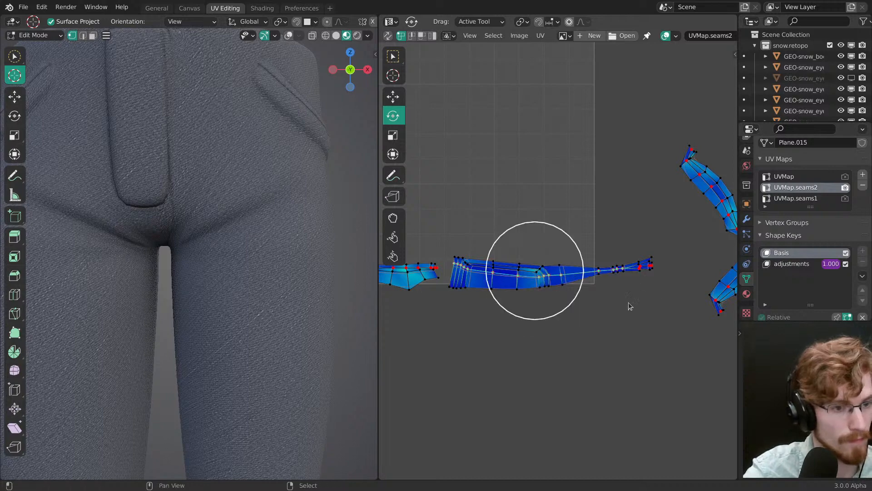
pyautogui.moveTo(672, 261); pyautogui.dragTo(555, 268, button='middle')
pyautogui.keyDown('ctrl'); pyautogui.moveTo(555, 269); pyautogui.dragTo(526, 200, button='middle'); pyautogui.keyUp('ctrl')
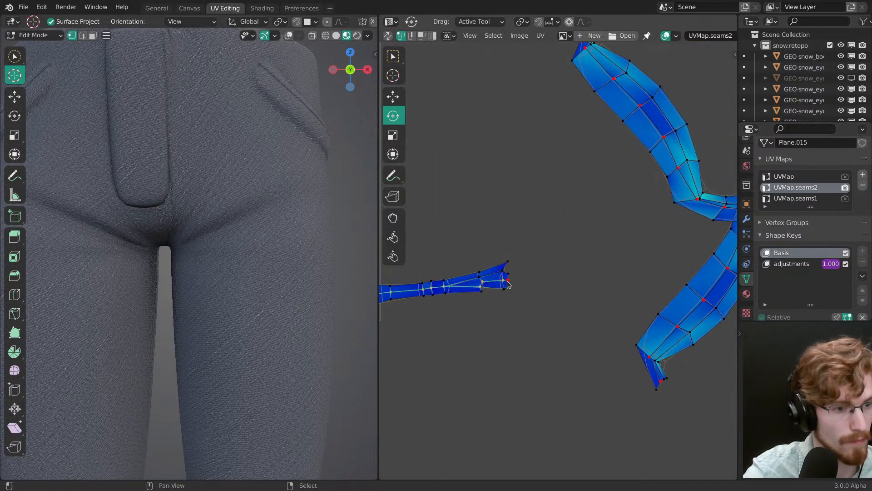
pyautogui.moveTo(494, 296); pyautogui.dragTo(577, 279, button='middle')
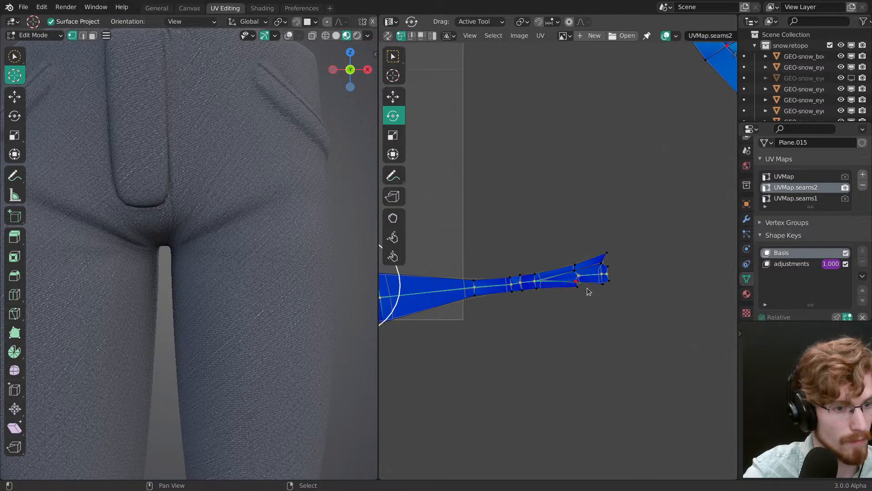
pyautogui.hotkey('shift', 'w')
pyautogui.click(585, 288)
pyautogui.hotkey('ctrl', 'z')
pyautogui.hotkey('shift', 'w')
pyautogui.click(579, 282)
# Step: Move the straightened center loop slightly downward and reposition a vertex near the tapered strip's narrow end
pyautogui.press('g')
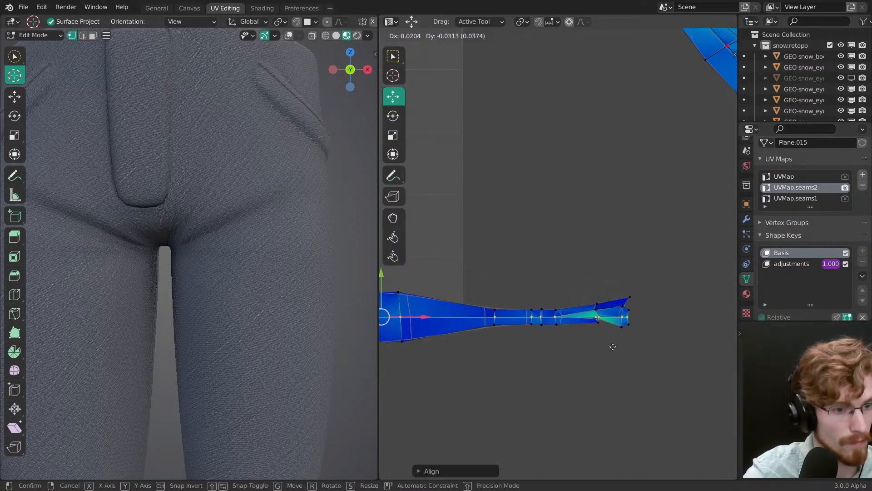
pyautogui.click(612, 345)
pyautogui.rightClick(593, 317)
pyautogui.press('g')
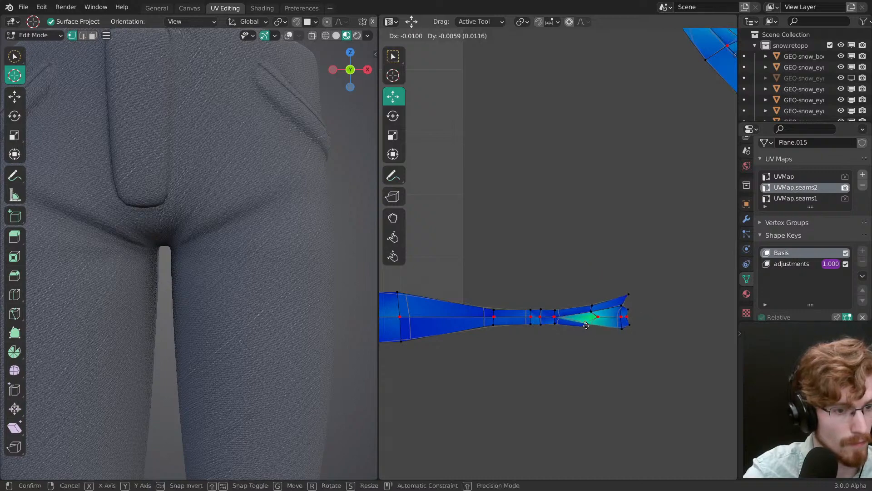
pyautogui.click(593, 326)
# Step: Select the whole tapered strip and reposition it while checking the seam under the crotch
pyautogui.moveTo(173, 159); pyautogui.dragTo(227, 277, button='middle')
pyautogui.scroll(6, 220, 304)
pyautogui.scroll(-2, 551, 331)
pyautogui.press('g')
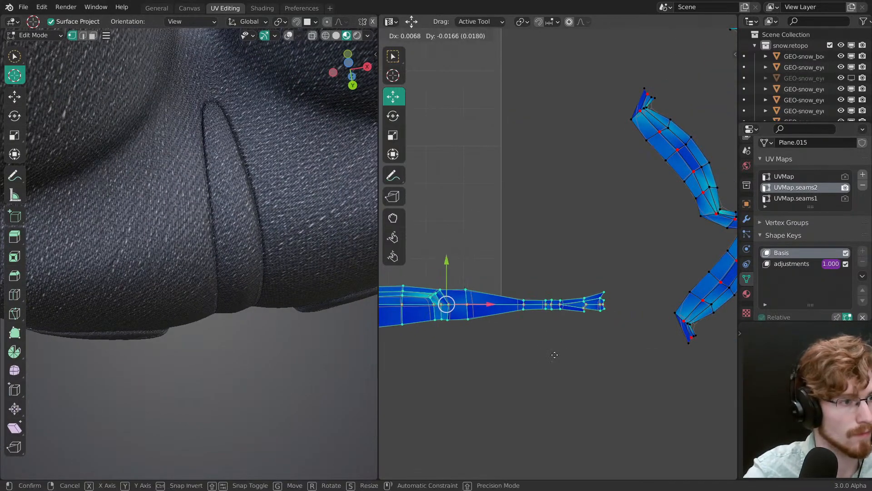
pyautogui.click(530, 347)
# Step: Raise the tapered strip along Y by about 0.024 plus a small nudge, checking the crotch seam and the pants' front
pyautogui.keyDown('shift'); pyautogui.moveTo(306, 321); pyautogui.dragTo(396, 339, button='middle'); pyautogui.keyUp('shift')
pyautogui.moveTo(448, 298); pyautogui.dragTo(597, 303, button='middle')
pyautogui.moveTo(595, 249); pyautogui.dragTo(595, 234)
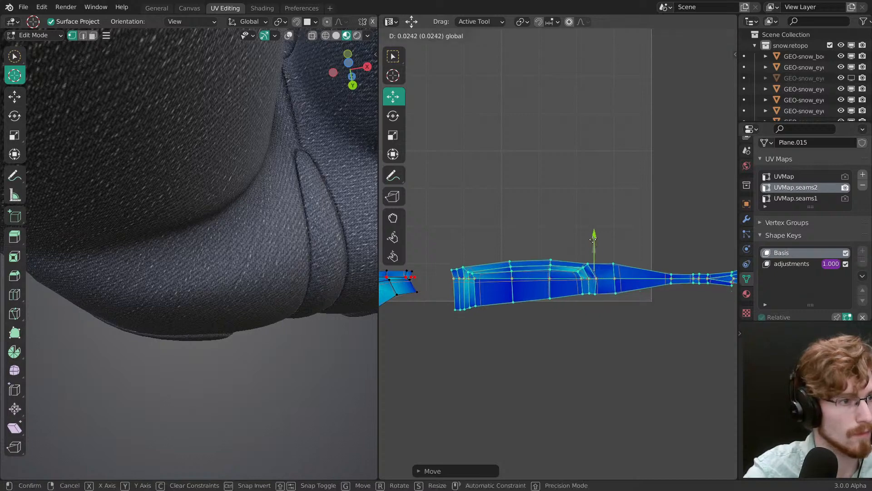
pyautogui.moveTo(278, 268); pyautogui.dragTo(222, 293, button='middle')
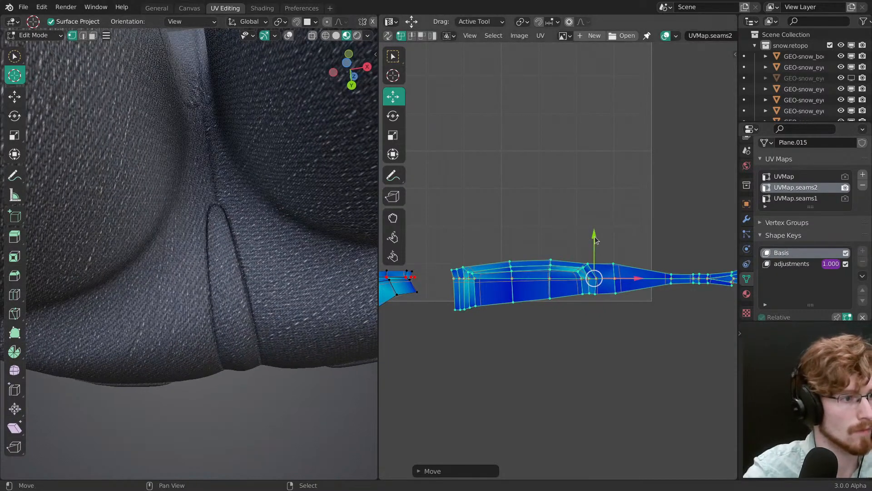
pyautogui.moveTo(596, 239); pyautogui.dragTo(595, 234)
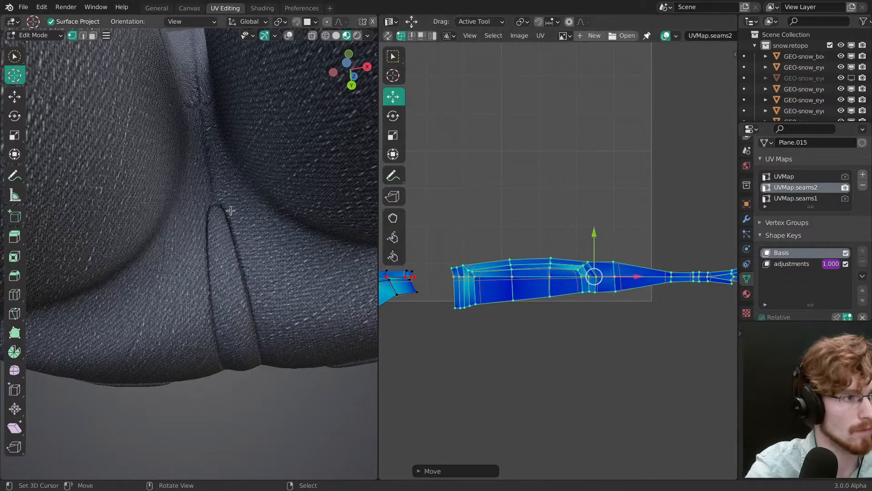
pyautogui.moveTo(230, 208); pyautogui.dragTo(221, 287, button='middle')
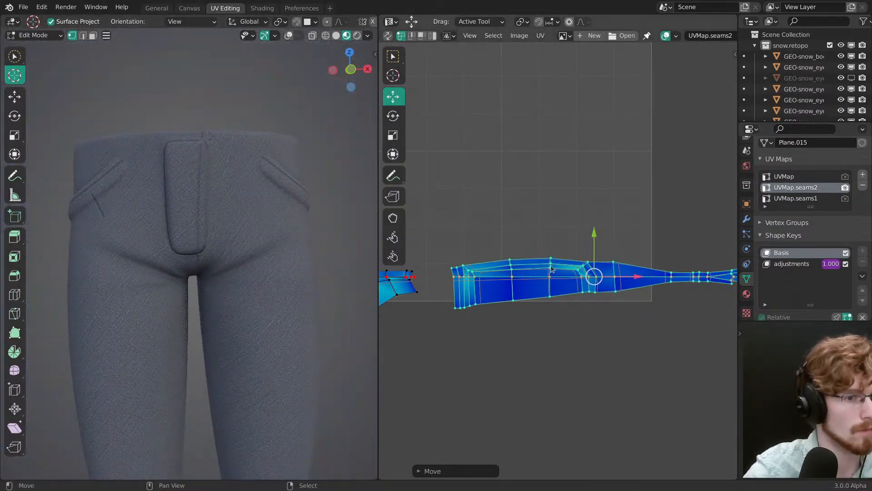
# Step: Nudge the tapered strip along Y, check the fly stitching on the pants' front, and save the file
pyautogui.moveTo(595, 240); pyautogui.dragTo(592, 212)
pyautogui.scroll(6, 181, 306)
pyautogui.scroll(-5, 255, 359)
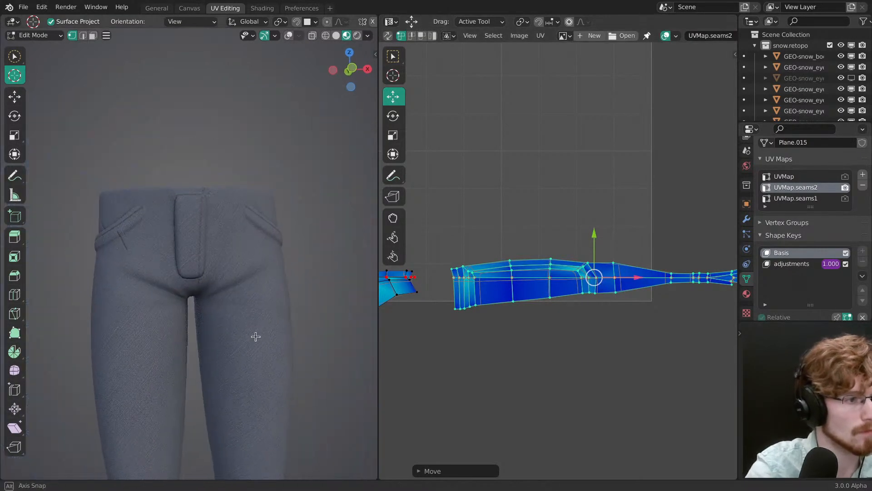
pyautogui.scroll(-3, 258, 347)
pyautogui.scroll(4, 261, 354)
pyautogui.hotkey('alt', 'a')
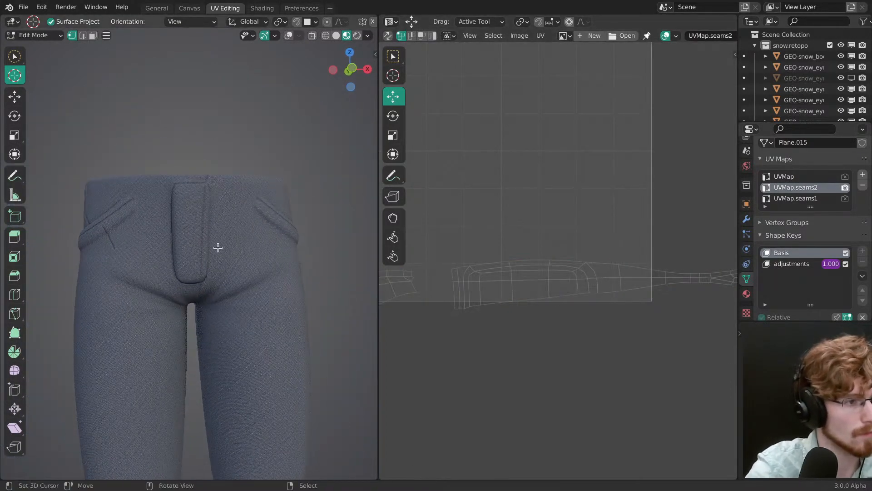
pyautogui.moveTo(218, 248); pyautogui.dragTo(190, 263, button='middle')
pyautogui.keyDown('ctrl'); pyautogui.moveTo(190, 264); pyautogui.dragTo(198, 286, button='middle'); pyautogui.keyUp('ctrl')
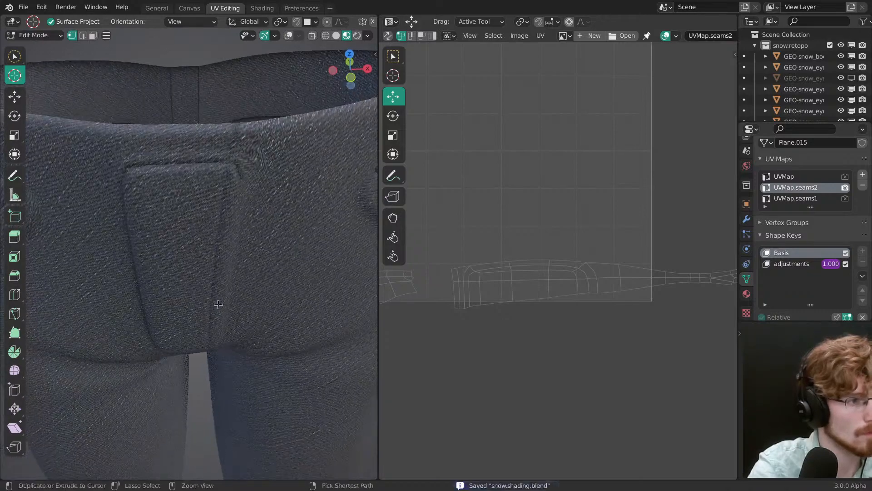
pyautogui.scroll(-6, 218, 304)
pyautogui.moveTo(179, 362); pyautogui.dragTo(357, 321, button='middle')
# Step: Shift the selected tapered strip slightly left along X, away from the two pocket islands
pyautogui.press('a')
pyautogui.scroll(-3, 514, 308)
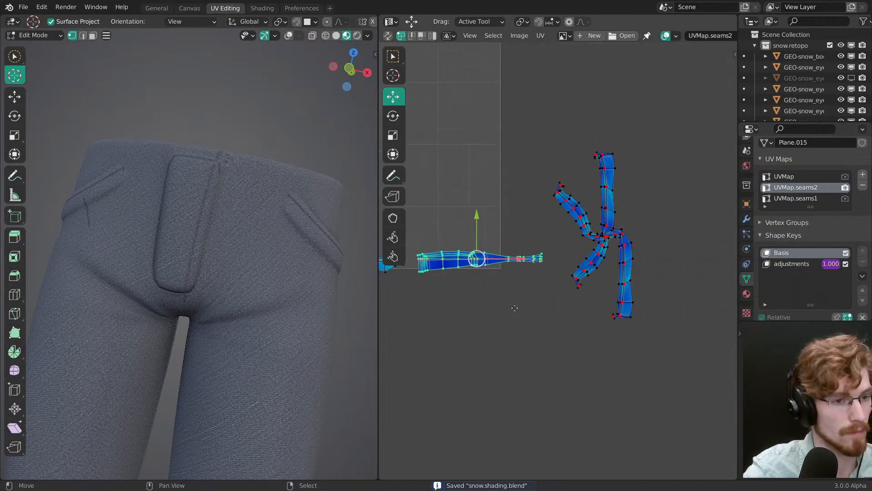
pyautogui.moveTo(515, 308); pyautogui.dragTo(478, 301, button='middle')
pyautogui.moveTo(481, 251); pyautogui.dragTo(435, 252)
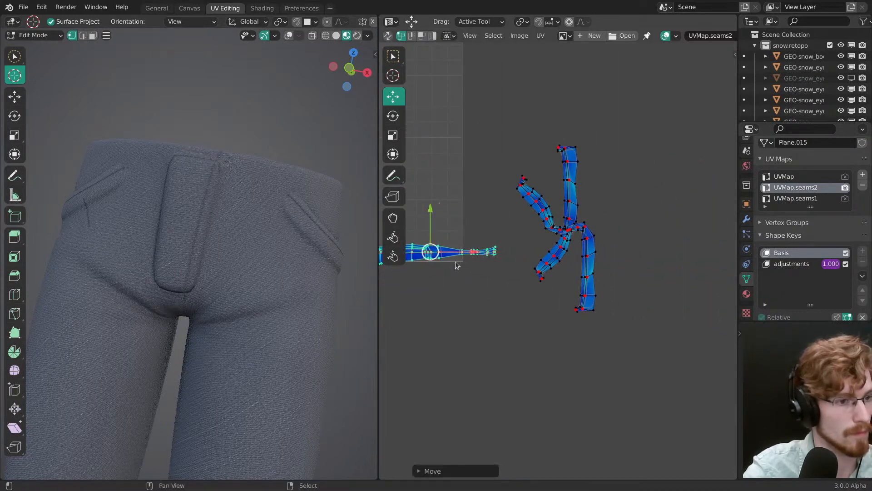
# Step: Separate the crossed pocket islands by moving the lower one down and to the left
pyautogui.moveTo(457, 262); pyautogui.dragTo(533, 284, button='middle')
pyautogui.moveTo(544, 274); pyautogui.dragTo(540, 274)
pyautogui.click(608, 285)
pyautogui.moveTo(608, 284); pyautogui.dragTo(532, 272, button='middle')
pyautogui.moveTo(591, 298); pyautogui.dragTo(550, 317)
# Step: Rotate the lower pocket island's slanted arm to horizontal about the 2D cursor at its bend, and shift the island right
pyautogui.keyDown('ctrl'); pyautogui.moveTo(548, 316); pyautogui.dragTo(525, 274, button='middle'); pyautogui.keyUp('ctrl')
pyautogui.click(517, 306)
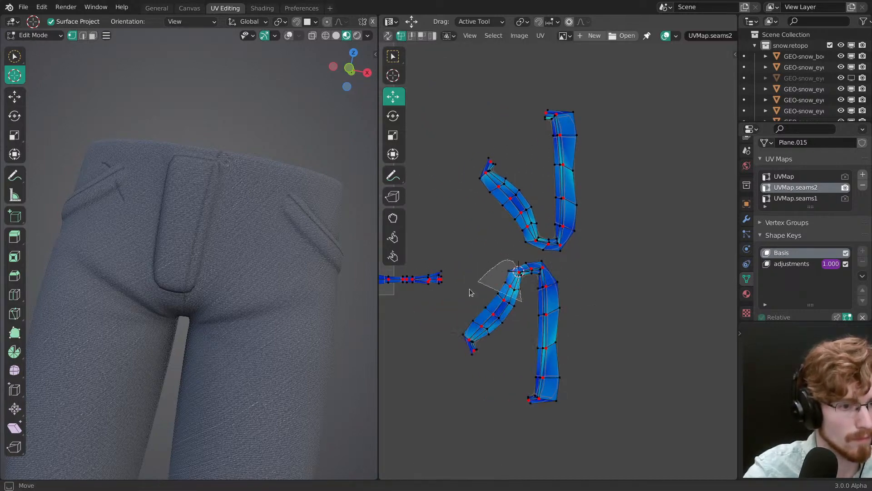
pyautogui.keyDown('ctrl'); pyautogui.moveTo(469, 292); pyautogui.dragTo(518, 352, button='right'); pyautogui.keyUp('ctrl')
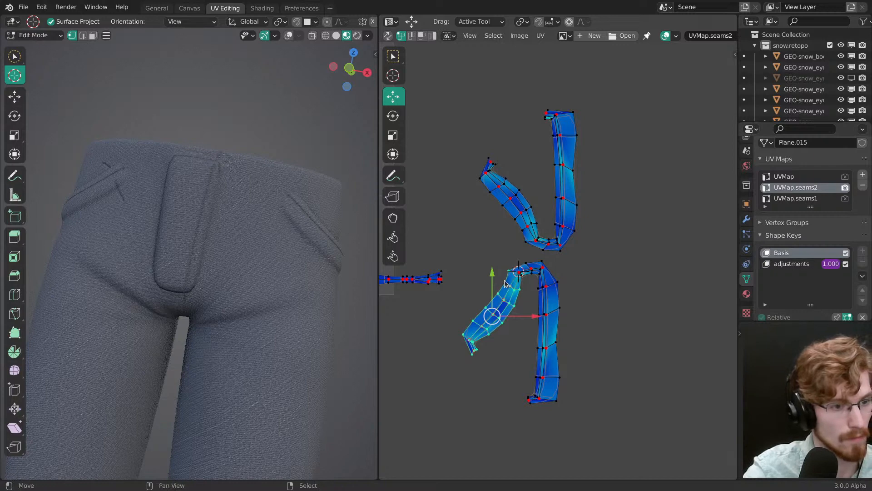
pyautogui.moveTo(579, 296); pyautogui.dragTo(671, 352)
pyautogui.hotkey('ctrl', 'z')
pyautogui.press('g')
pyautogui.hotkey('alt', 'a')
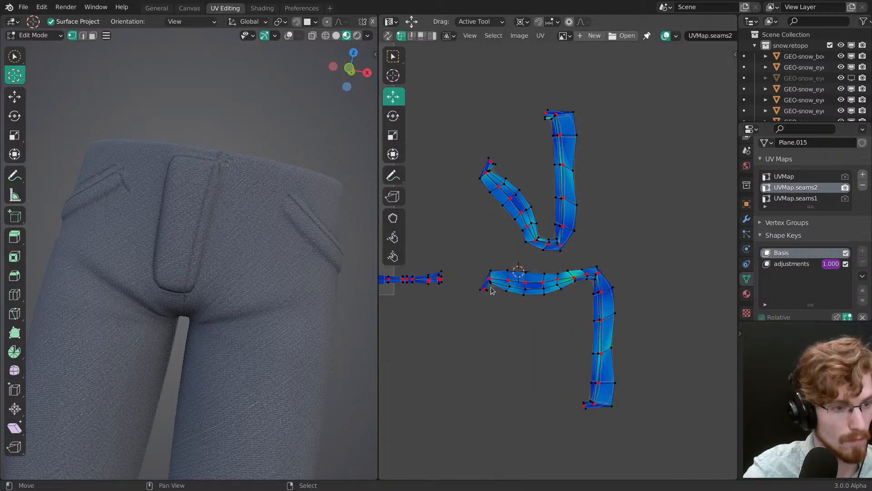
# Step: Rotate the small curled tip at the horizontal arm's outer end into line with the arm
pyautogui.moveTo(490, 279); pyautogui.dragTo(479, 313)
pyautogui.press('r')
pyautogui.click(474, 312)
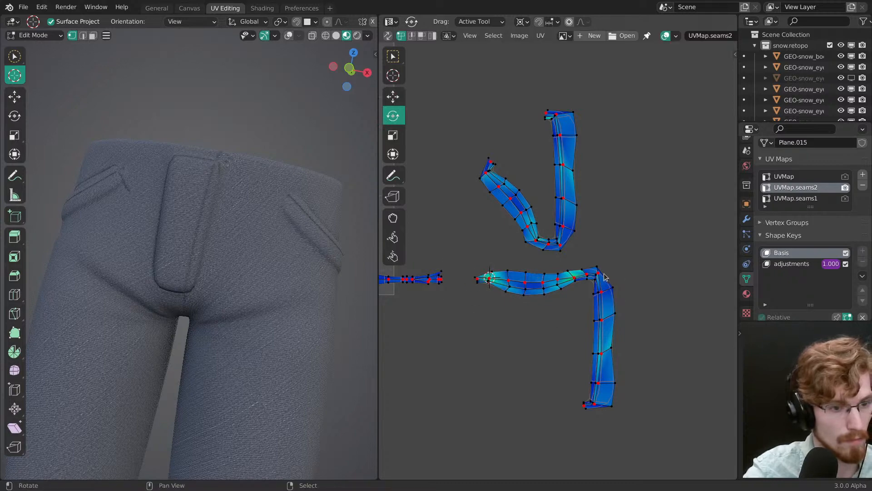
# Step: Rotate the lower pocket island's vertical leg to horizontal about its upper corner so it continues the straightened arm
pyautogui.keyDown('ctrl'); pyautogui.moveTo(566, 365); pyautogui.dragTo(607, 273, button='right'); pyautogui.keyUp('ctrl')
pyautogui.moveTo(599, 276); pyautogui.dragTo(640, 265)
pyautogui.press('g')
pyautogui.moveTo(639, 307); pyautogui.dragTo(641, 305)
pyautogui.moveTo(631, 309); pyautogui.dragTo(503, 303, button='middle')
# Step: Turn the leg's small end piece into line, then straighten the pocket strip's center edge loop with Align
pyautogui.hotkey('alt', 'a')
pyautogui.keyDown('alt'); pyautogui.click(602, 281); pyautogui.keyUp('alt')
pyautogui.press('r')
pyautogui.moveTo(625, 317); pyautogui.dragTo(629, 268)
pyautogui.keyDown('alt'); pyautogui.rightClick(600, 278); pyautogui.keyUp('alt')
pyautogui.hotkey('shift', 'w')
pyautogui.click(586, 277)
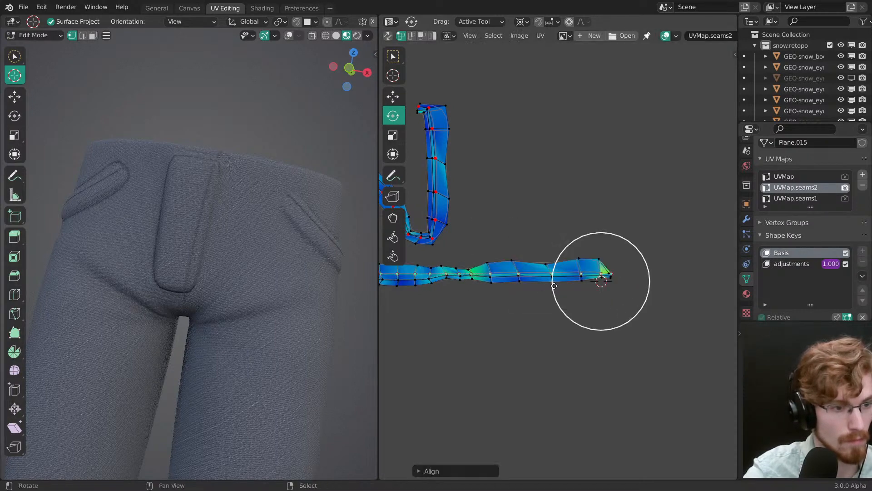
# Step: Move the first pocket strip's straightened center loop vertically while viewing the matching pocket up close
pyautogui.moveTo(457, 300); pyautogui.dragTo(585, 318, button='middle')
pyautogui.press('g')
pyautogui.click(585, 318)
pyautogui.keyDown('shift'); pyautogui.moveTo(269, 300); pyautogui.dragTo(366, 354, button='middle'); pyautogui.keyUp('shift')
pyautogui.keyDown('ctrl'); pyautogui.moveTo(327, 350); pyautogui.dragTo(291, 274, button='middle'); pyautogui.keyUp('ctrl')
pyautogui.press('g')
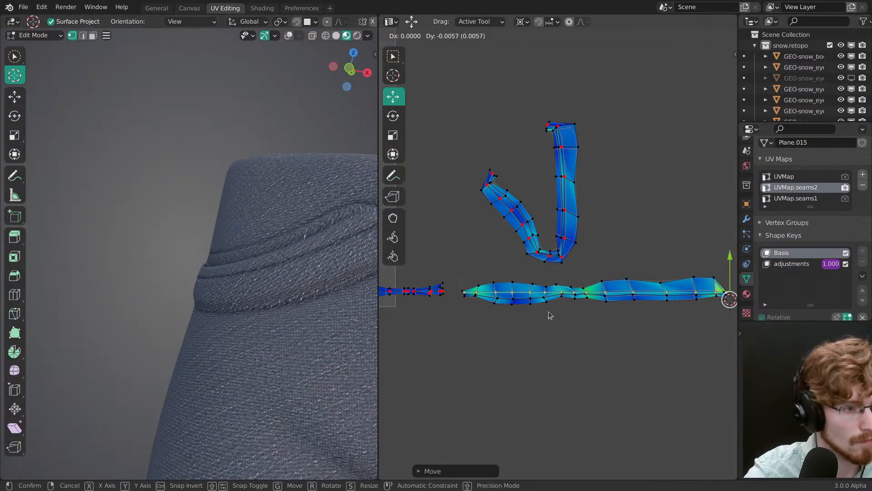
pyautogui.click(549, 312)
# Step: Fine-tune the first pocket loop's height with small Y moves to fit the pocket stitching, and check the pants' front
pyautogui.moveTo(317, 336)
pyautogui.keyDown('shift'); pyautogui.mouseDown(button='middle')
pyautogui.moveTo(199, 325)
pyautogui.moveTo(314, 346)
pyautogui.mouseUp(button='middle'); pyautogui.keyUp('shift')
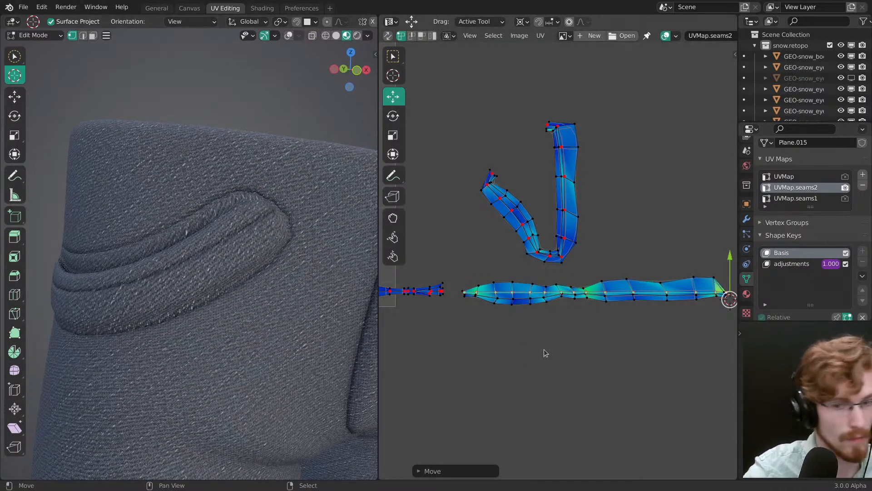
pyautogui.press('g')
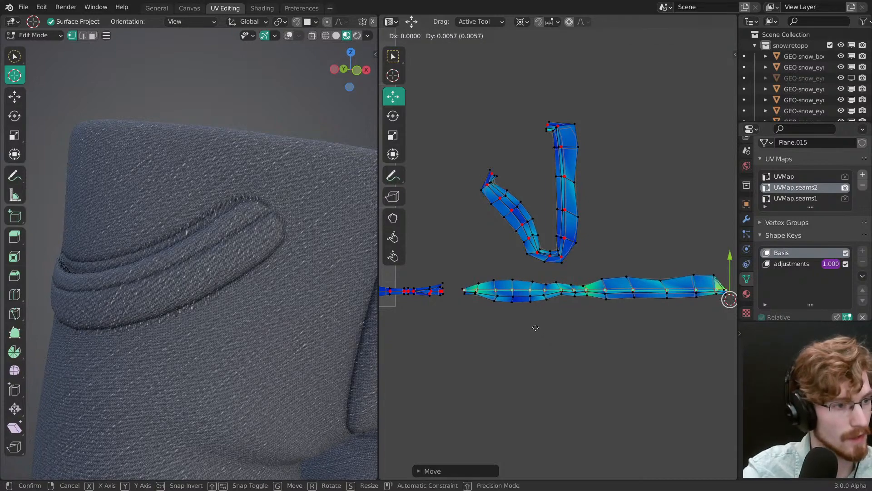
pyautogui.click(546, 329)
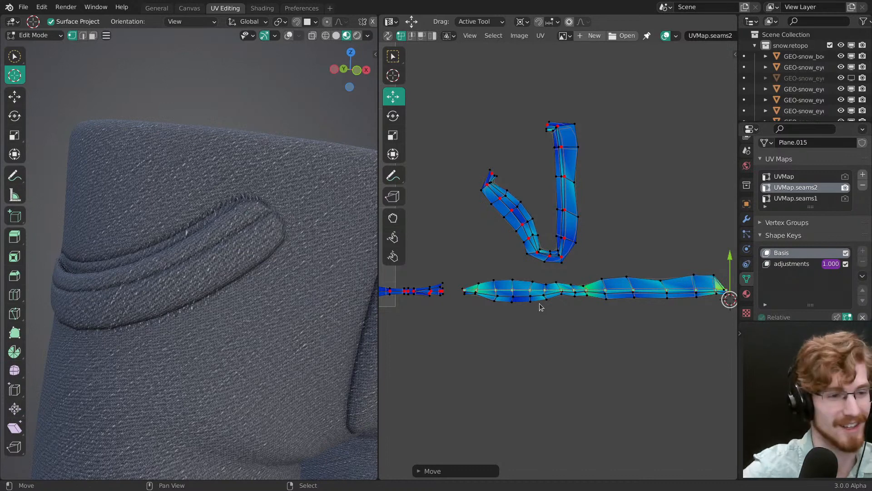
pyautogui.press('g')
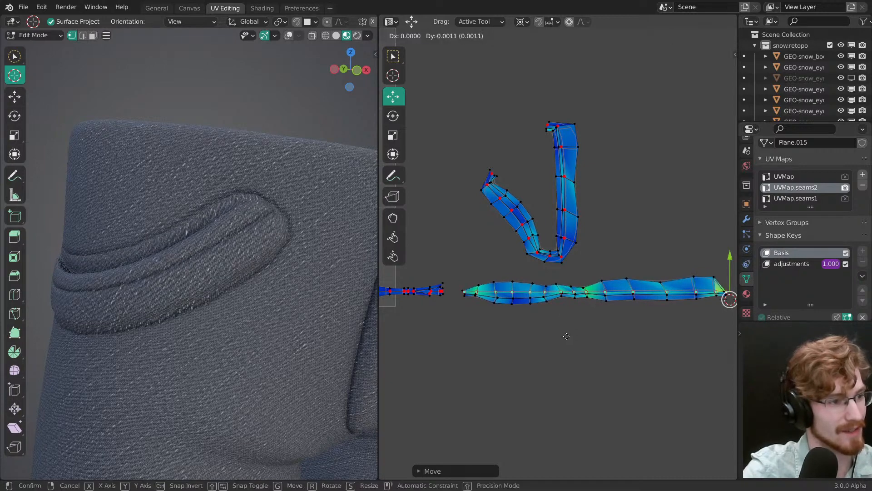
pyautogui.click(564, 350)
pyautogui.press('g')
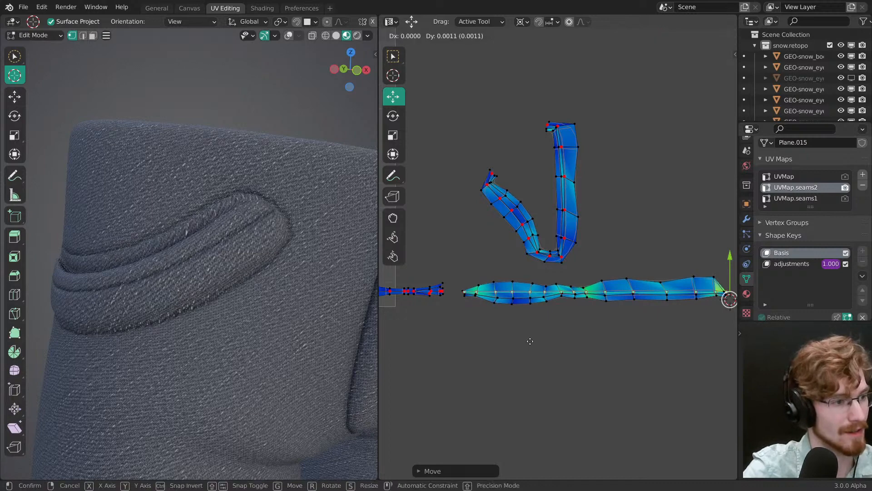
pyautogui.click(527, 339)
pyautogui.scroll(-2, 277, 287)
pyautogui.moveTo(273, 286); pyautogui.dragTo(322, 286, button='middle')
pyautogui.hotkey('alt', 'a')
pyautogui.scroll(-3, 290, 336)
pyautogui.moveTo(276, 366); pyautogui.dragTo(203, 237, button='middle')
# Step: Rotate the other pocket island's slanted arm to horizontal about its bend and turn its curled tip into line
pyautogui.press('a')
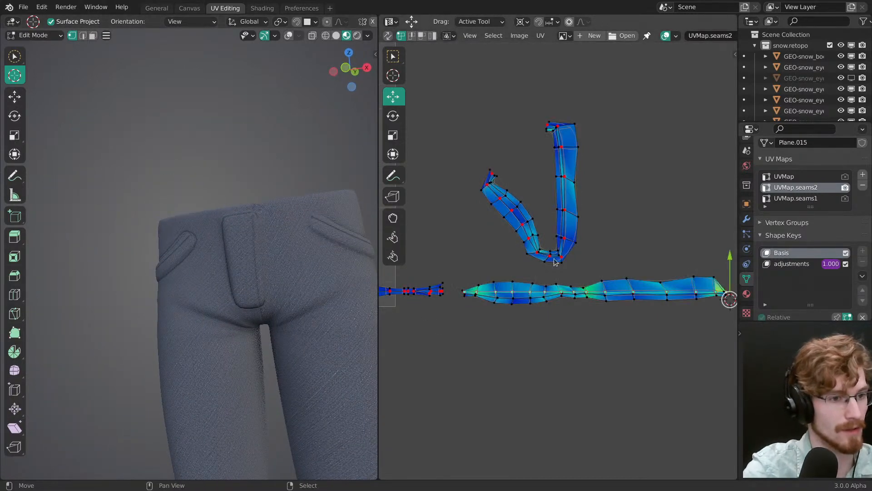
pyautogui.moveTo(560, 250); pyautogui.dragTo(458, 253, button='middle')
pyautogui.moveTo(458, 252)
pyautogui.mouseDown()
pyautogui.moveTo(560, 248)
pyautogui.moveTo(512, 254)
pyautogui.moveTo(520, 254)
pyautogui.mouseUp()
pyautogui.hotkey('alt', 'a')
pyautogui.press('r')
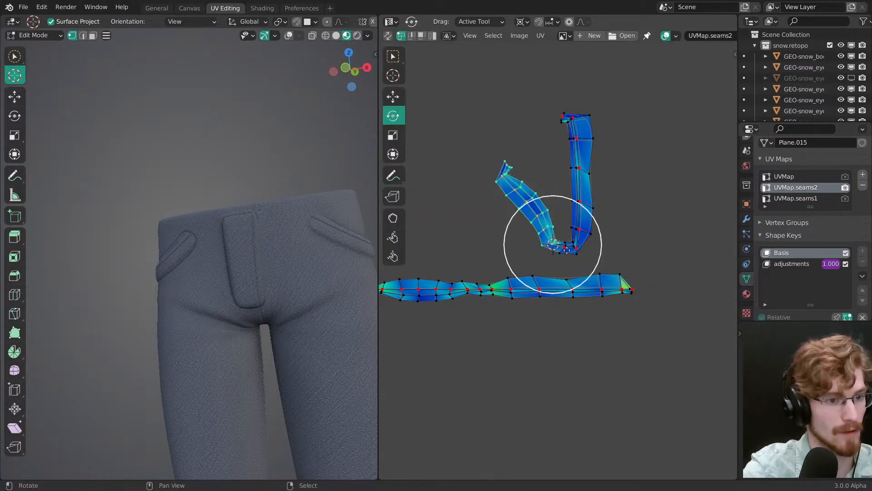
pyautogui.moveTo(584, 262); pyautogui.dragTo(590, 231)
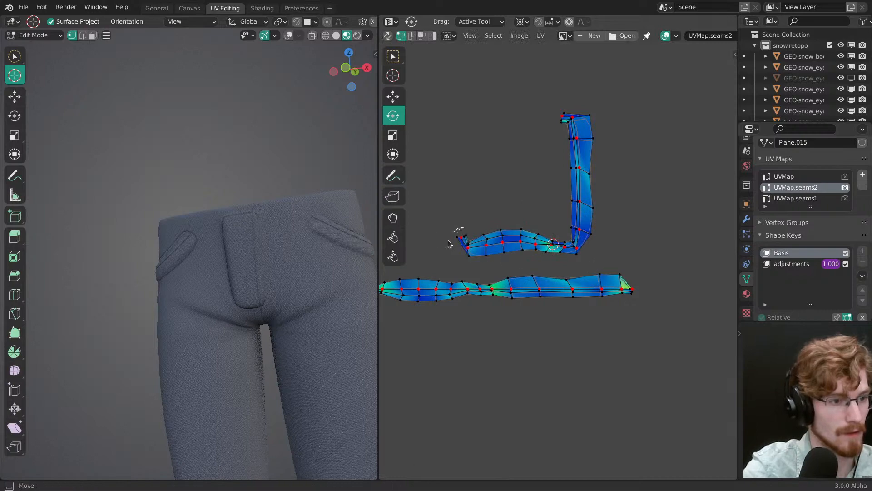
pyautogui.moveTo(468, 249); pyautogui.dragTo(488, 228)
# Step: Rotate the second pocket island's vertical leg to horizontal and turn its hooked end piece into line
pyautogui.keyDown('ctrl'); pyautogui.moveTo(565, 94); pyautogui.dragTo(576, 246, button='right'); pyautogui.keyUp('ctrl')
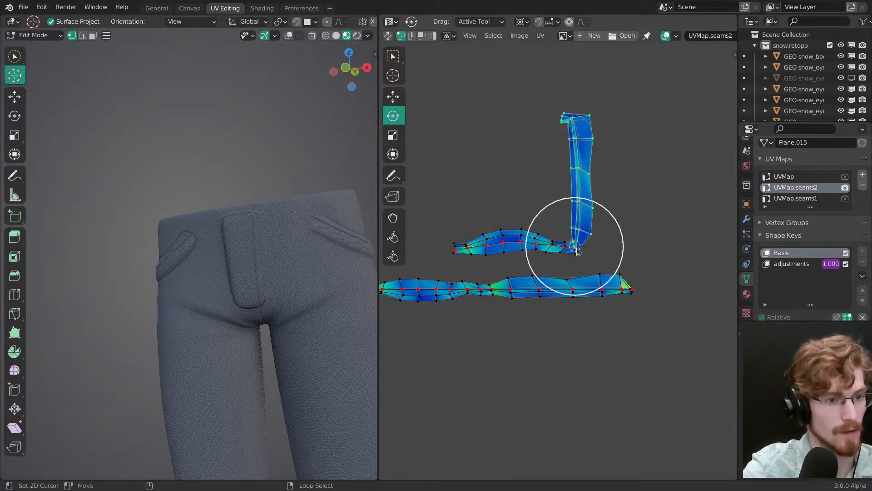
pyautogui.click(591, 311)
pyautogui.press('g')
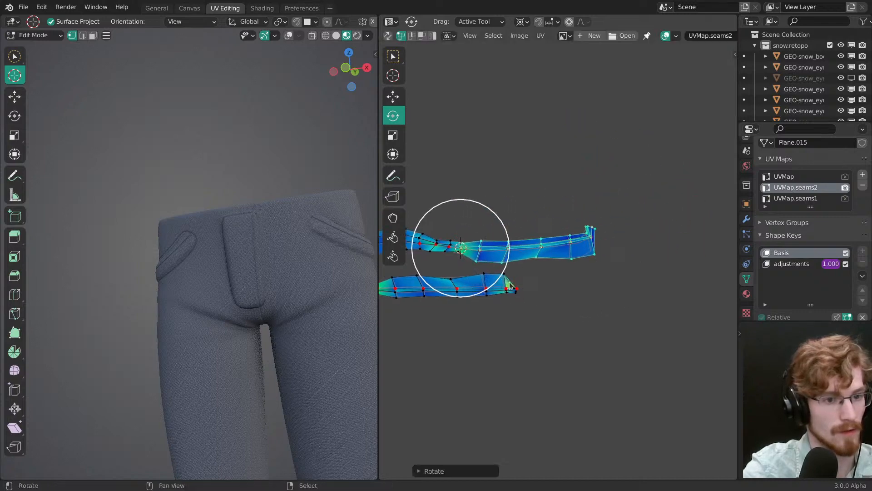
pyautogui.press('r')
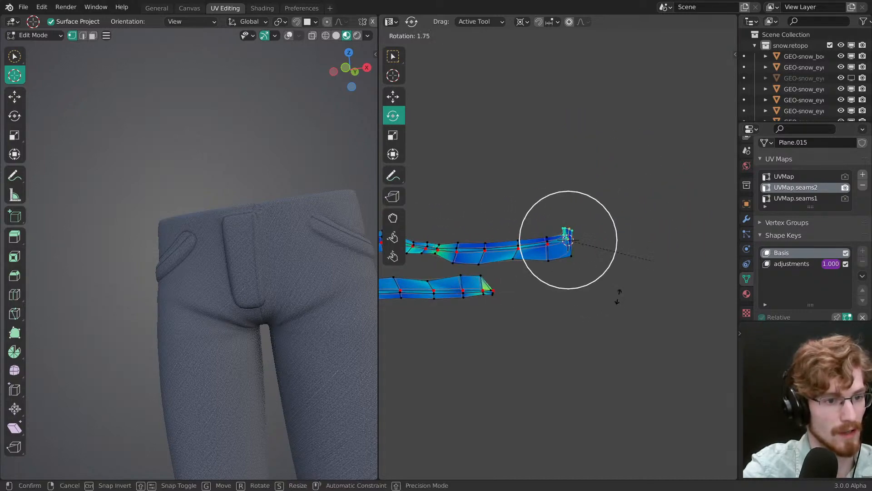
pyautogui.click(550, 303)
# Step: Move the unbent second pocket strip end to end with the first straightened pocket strip
pyautogui.moveTo(516, 256); pyautogui.dragTo(622, 239, button='middle')
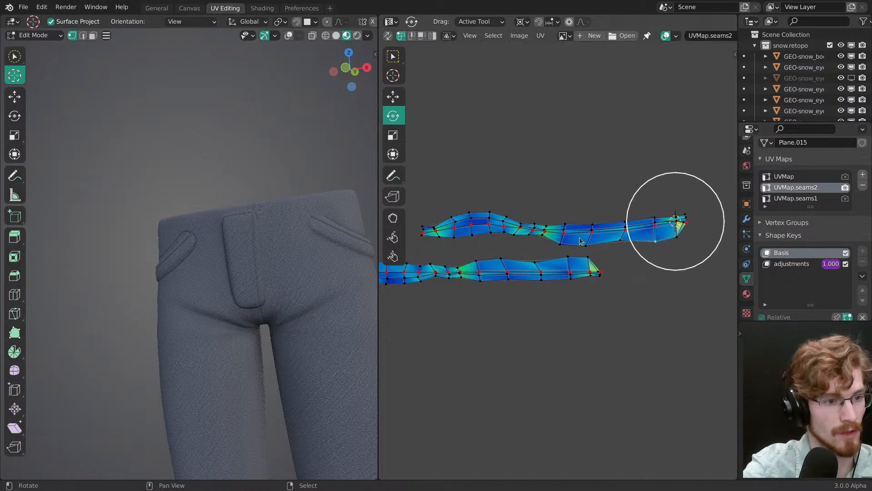
pyautogui.press('g')
pyautogui.click(684, 298)
pyautogui.moveTo(609, 287); pyautogui.dragTo(497, 280, button='middle')
pyautogui.press('g')
pyautogui.click(559, 288)
# Step: Select the second pocket strip's center edge loop, switch the pivot away from the 2D cursor, and straighten the loop with Align Auto
pyautogui.moveTo(559, 288); pyautogui.dragTo(600, 272, button='middle')
pyautogui.keyDown('alt'); pyautogui.rightClick(484, 266); pyautogui.keyUp('alt')
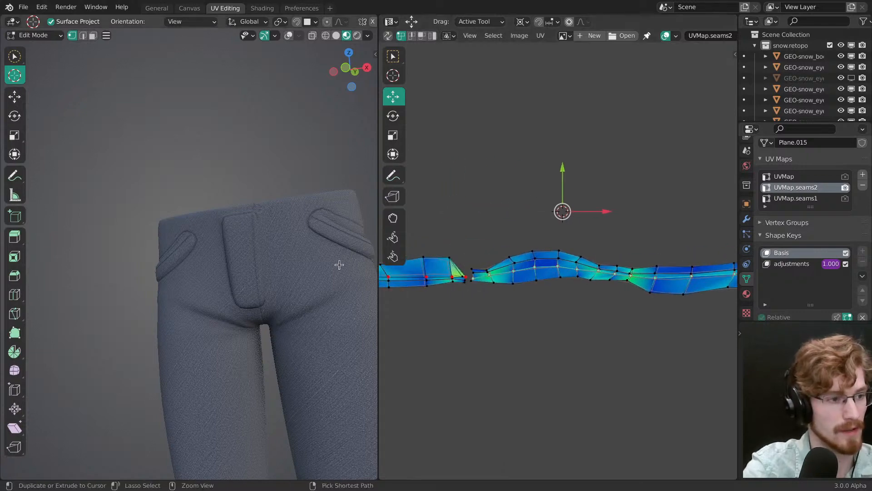
pyautogui.keyDown('ctrl'); pyautogui.moveTo(336, 265); pyautogui.dragTo(334, 259, button='middle'); pyautogui.keyUp('ctrl')
pyautogui.keyDown('shift'); pyautogui.moveTo(334, 259); pyautogui.dragTo(229, 267, button='middle'); pyautogui.keyUp('shift')
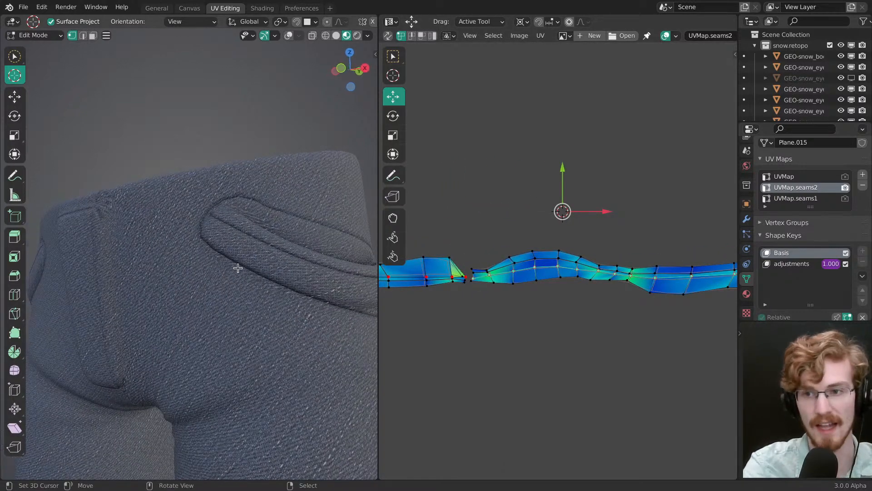
pyautogui.moveTo(566, 283); pyautogui.dragTo(547, 279, button='middle')
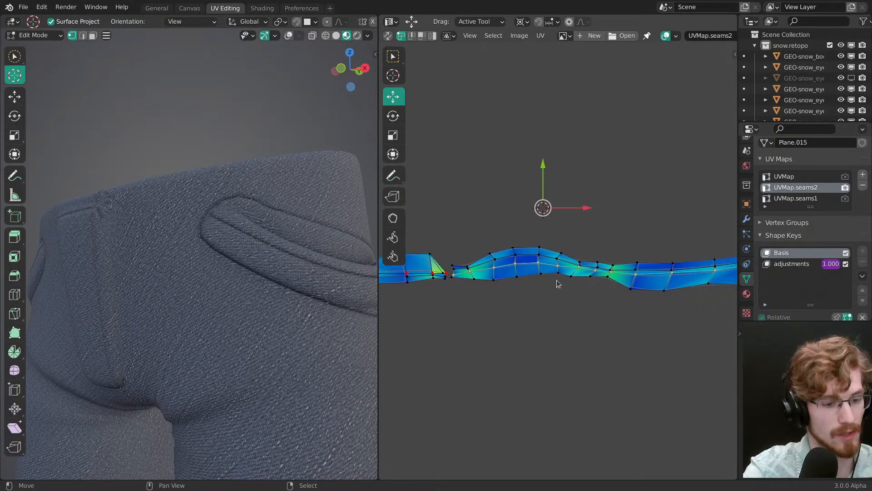
pyautogui.press('.')
pyautogui.click(544, 227)
pyautogui.hotkey('shift', 'w')
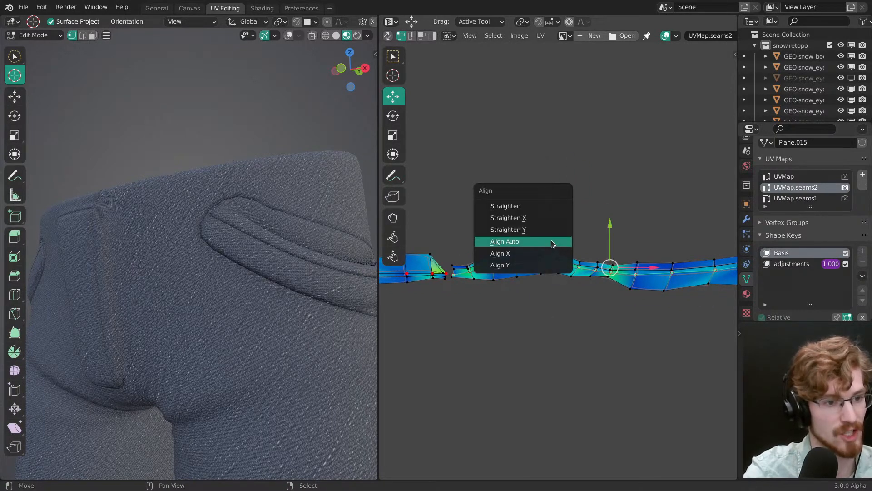
pyautogui.click(552, 242)
# Step: Adjust the second pocket strip's straightened loop vertically in two small moves while checking its stitching up close
pyautogui.press('g')
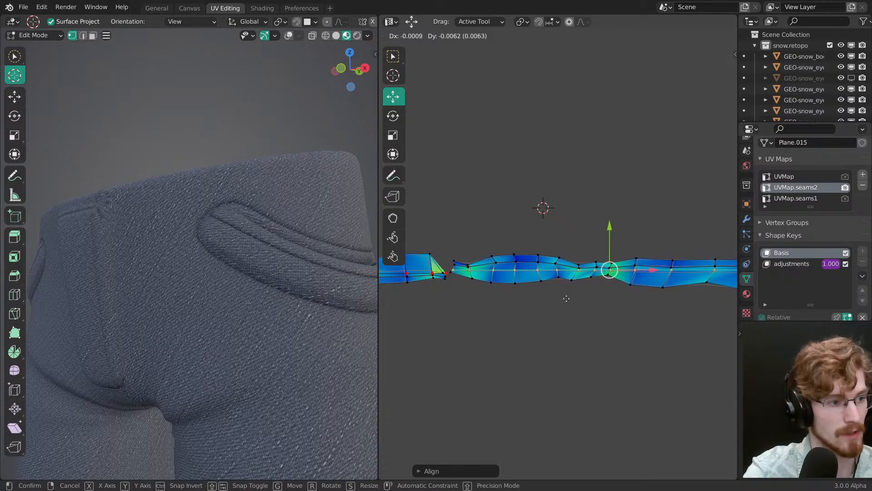
pyautogui.click(565, 286)
pyautogui.moveTo(277, 370); pyautogui.dragTo(269, 346, button='middle')
pyautogui.press('g')
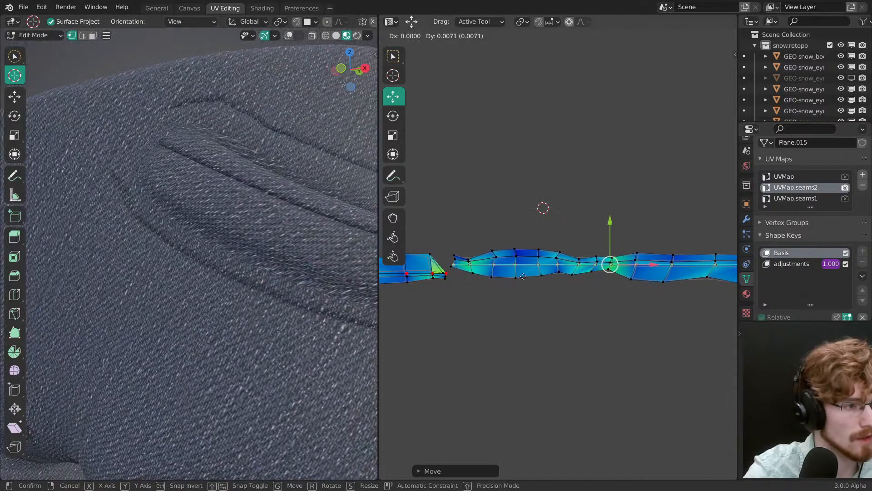
pyautogui.click(531, 346)
# Step: Save the file and review the aligned UV strips and the stitching on the pants' front
pyautogui.keyDown('ctrl'); pyautogui.moveTo(325, 135); pyautogui.dragTo(239, 332, button='middle'); pyautogui.keyUp('ctrl')
pyautogui.moveTo(239, 331); pyautogui.dragTo(289, 267, button='middle')
pyautogui.hotkey('alt', 'a')
pyautogui.keyDown('shift'); pyautogui.moveTo(289, 267); pyautogui.dragTo(268, 259, button='middle'); pyautogui.keyUp('shift')
pyautogui.press('a')
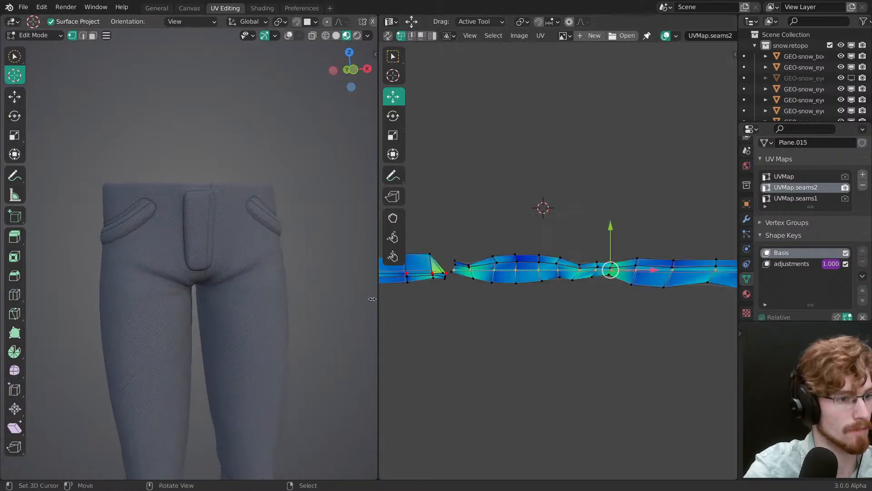
pyautogui.keyDown('ctrl'); pyautogui.moveTo(577, 240); pyautogui.dragTo(722, 250, button='middle'); pyautogui.keyUp('ctrl')
pyautogui.moveTo(516, 291); pyautogui.dragTo(653, 310, button='middle')
pyautogui.keyDown('shift'); pyautogui.moveTo(331, 295); pyautogui.dragTo(333, 289, button='middle'); pyautogui.keyUp('shift')
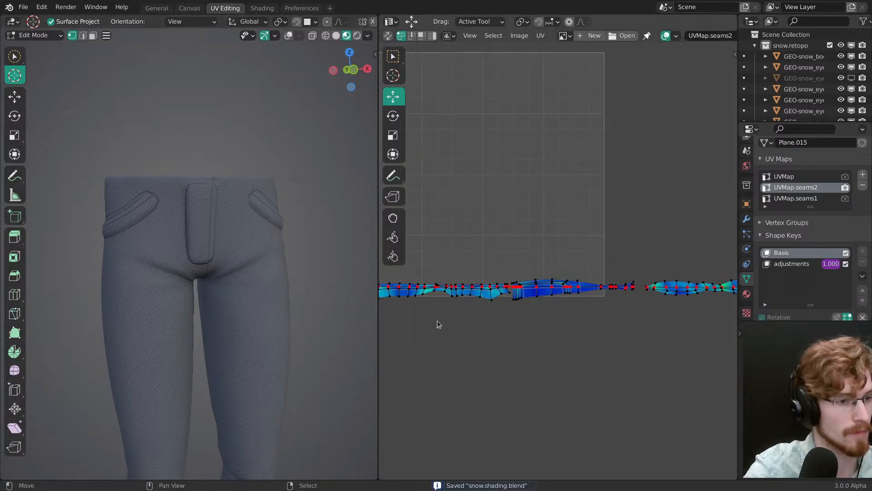
pyautogui.keyDown('ctrl'); pyautogui.moveTo(511, 236); pyautogui.dragTo(668, 257, button='middle'); pyautogui.keyUp('ctrl')
pyautogui.moveTo(268, 296); pyautogui.dragTo(254, 316, button='middle')
pyautogui.moveTo(255, 316); pyautogui.dragTo(294, 323, button='middle')
# Step: Make UVMap.seams1 the active map for editing and rendering, and turn off Live Unwrap
pyautogui.click(808, 199)
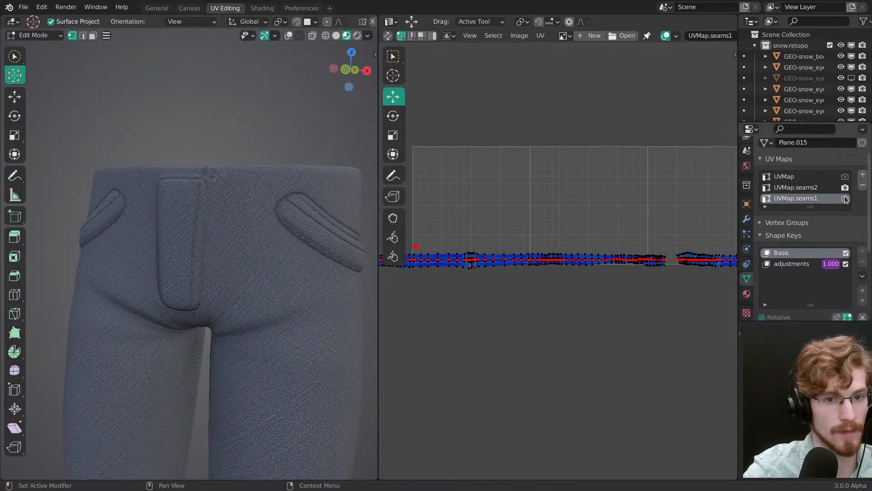
pyautogui.click(540, 35)
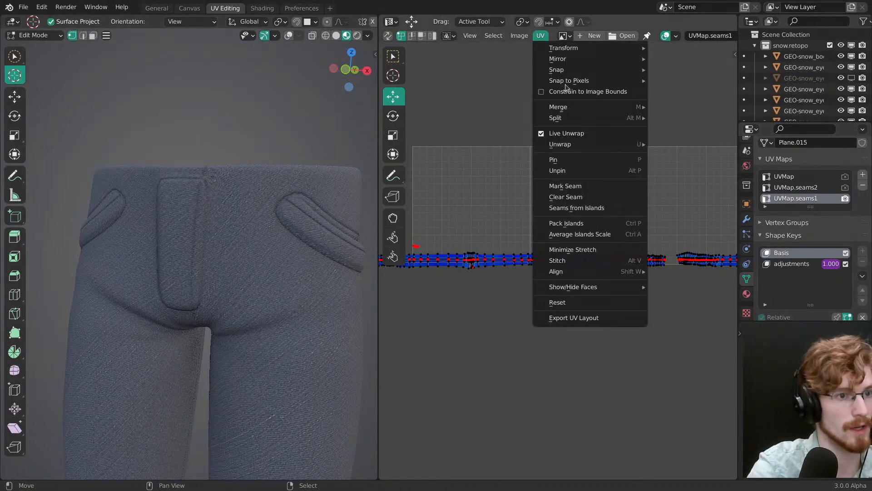
pyautogui.click(583, 132)
# Step: Show the viewport overlays with the whole pants mesh selected and clear all its marked seams
pyautogui.press('a')
pyautogui.hotkey('shift', 'alt', 'z')
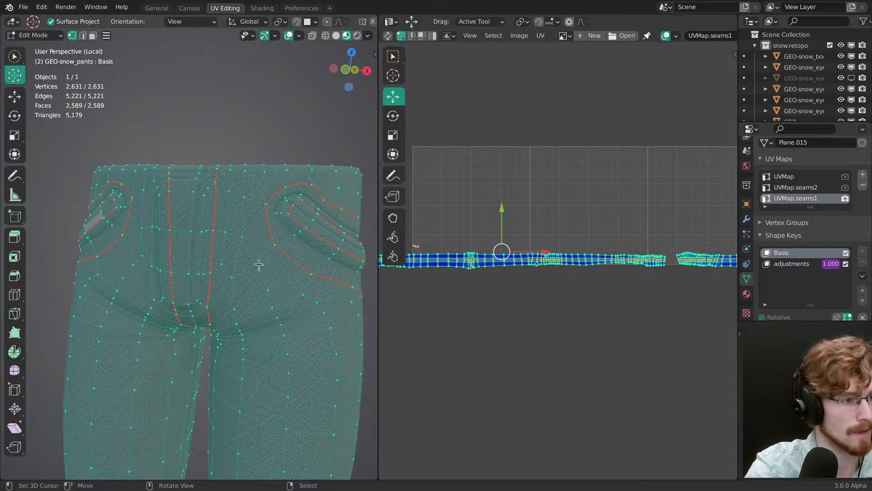
pyautogui.hotkey('ctrl', 'e')
pyautogui.click(265, 286)
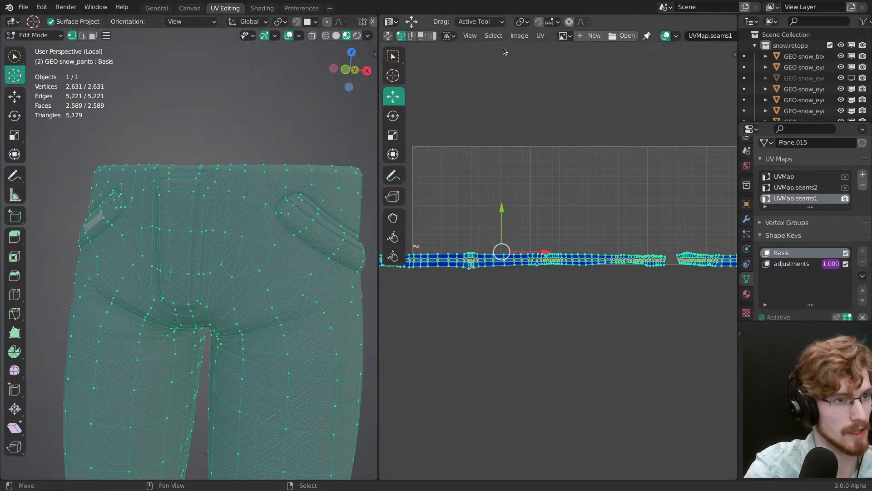
# Step: Mark seams from the existing UV islands across the whole pants mesh and deselect everything
pyautogui.click(540, 35)
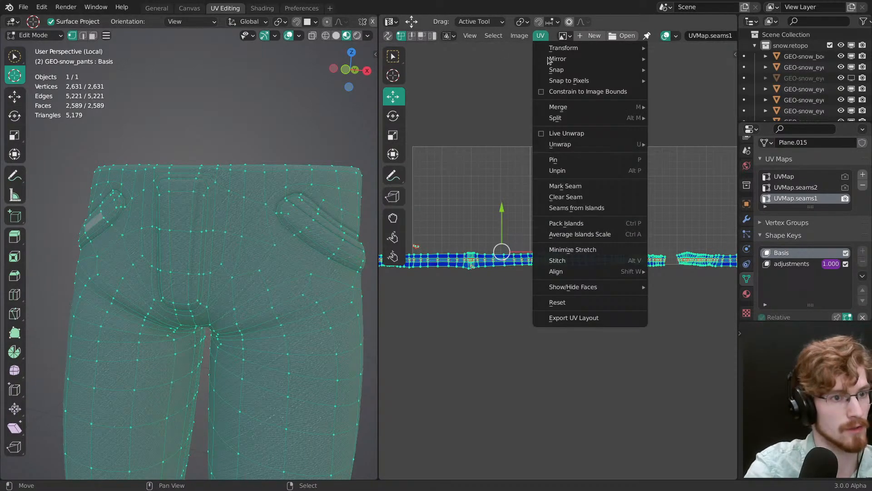
pyautogui.click(586, 213)
pyautogui.hotkey('alt', 'a')
pyautogui.scroll(6, 226, 147)
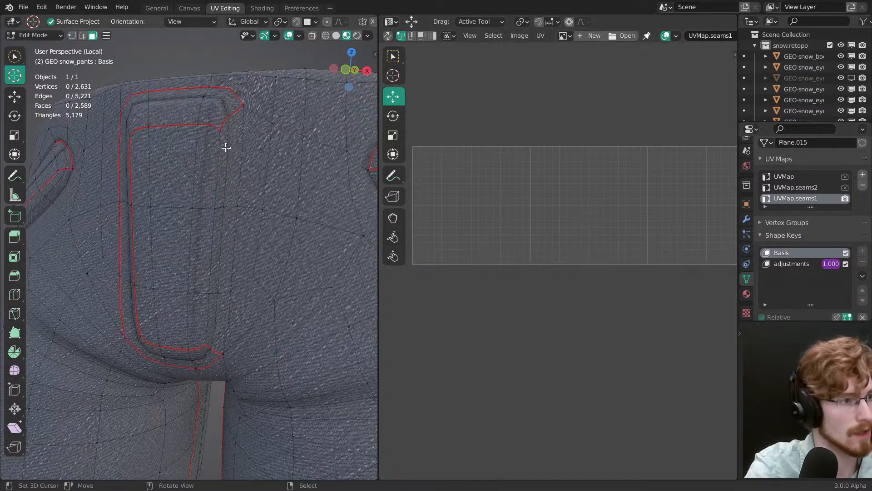
# Step: Mark seams along both long edges of the face strip that closes the fly outline's open side
pyautogui.keyDown('ctrl'); pyautogui.keyDown('shift'); pyautogui.click(216, 349); pyautogui.keyUp('shift'); pyautogui.keyUp('ctrl')
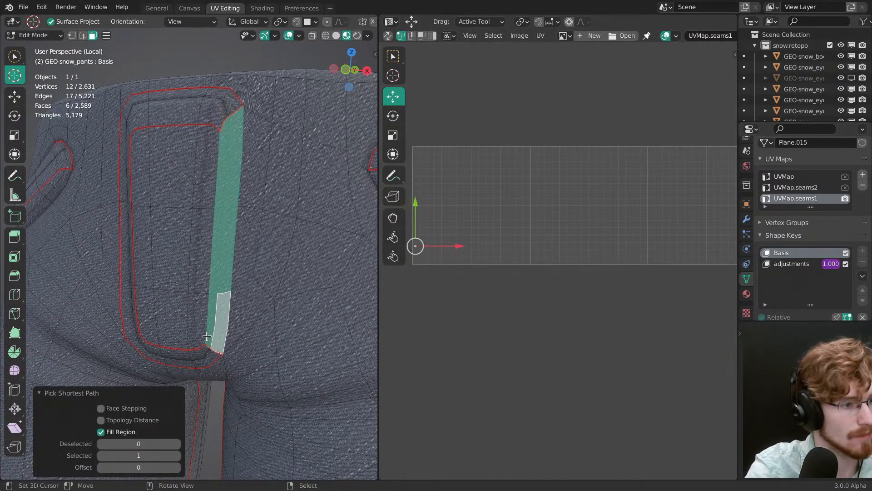
pyautogui.press('2')
pyautogui.rightClick(207, 336)
pyautogui.keyDown('ctrl'); pyautogui.rightClick(219, 144); pyautogui.keyUp('ctrl')
pyautogui.keyDown('shift'); pyautogui.rightClick(242, 148); pyautogui.keyUp('shift')
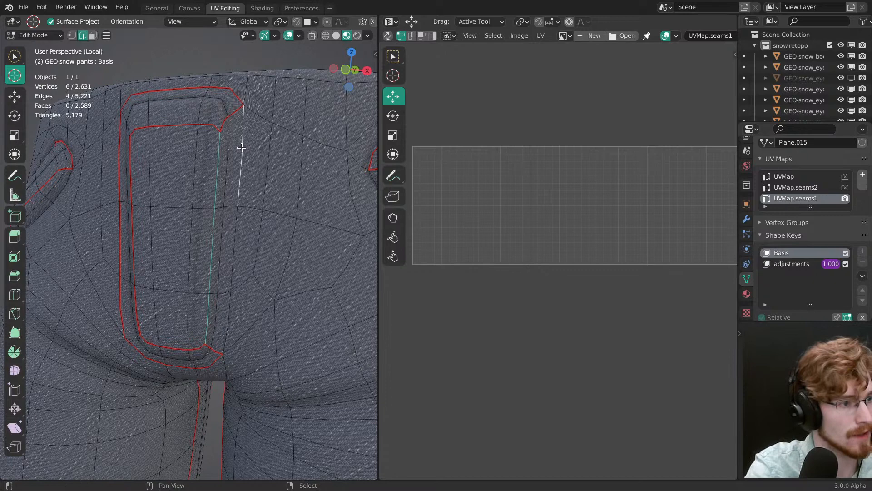
pyautogui.keyDown('ctrl'); pyautogui.rightClick(227, 334); pyautogui.keyUp('ctrl')
pyautogui.hotkey('ctrl', 'e')
pyautogui.click(227, 327)
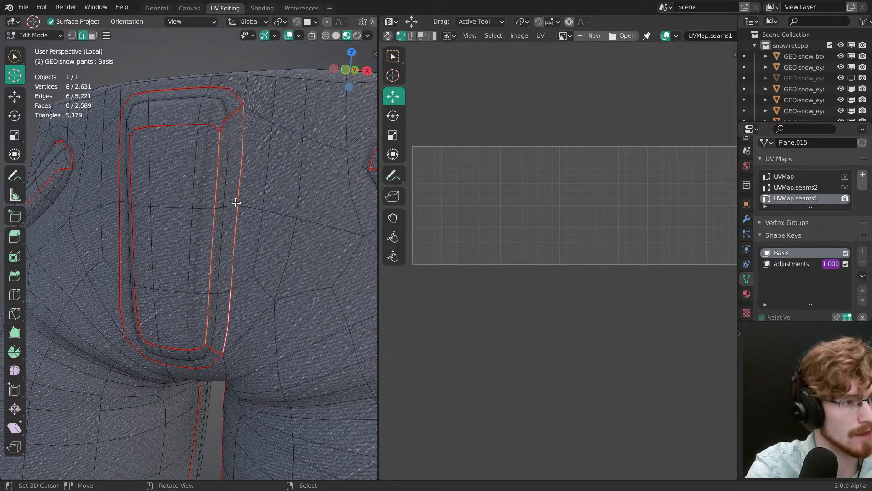
# Step: Clear the seam edges that cross the fly strip at its upper and lower corners
pyautogui.rightClick(222, 121)
pyautogui.keyDown('ctrl'); pyautogui.rightClick(233, 122); pyautogui.keyUp('ctrl')
pyautogui.click(144, 381)
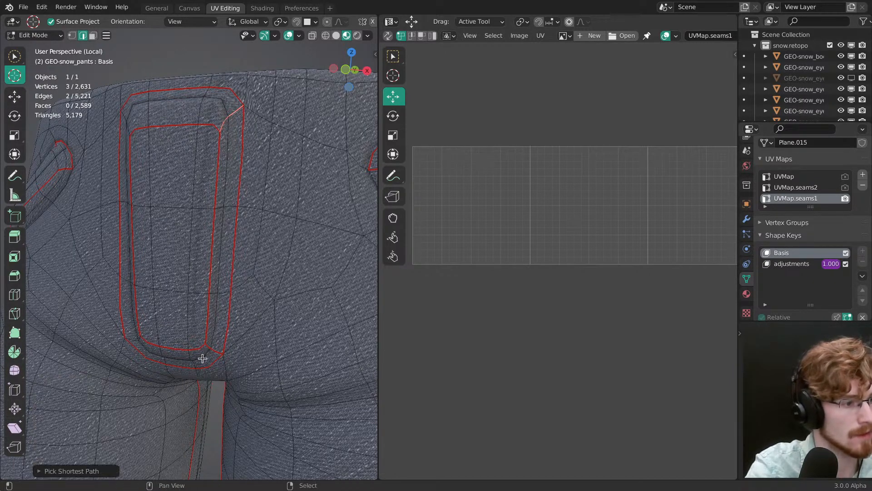
pyautogui.keyDown('ctrl'); pyautogui.rightClick(210, 346); pyautogui.keyUp('ctrl')
pyautogui.hotkey('ctrl', 'e')
pyautogui.click(215, 365)
pyautogui.moveTo(217, 363); pyautogui.dragTo(232, 310, button='middle')
pyautogui.moveTo(236, 267); pyautogui.dragTo(254, 240, button='middle')
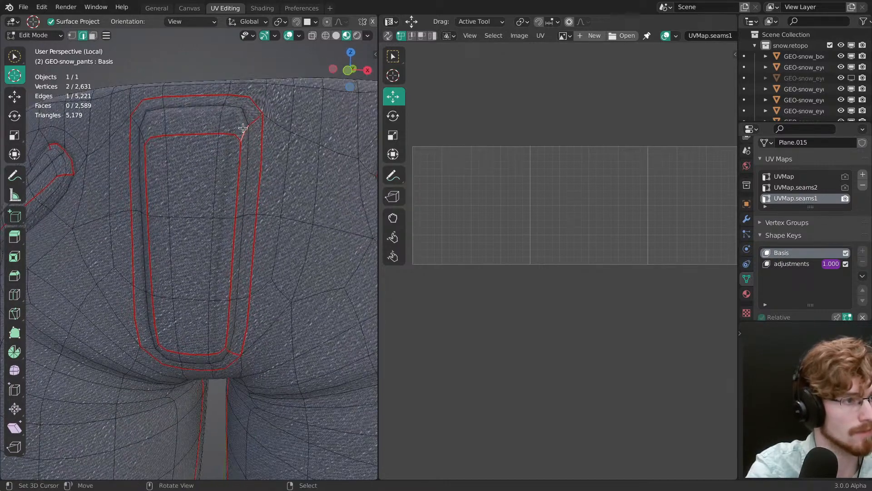
# Step: Rework the seam crossing the fly strip's upper corner so the loop is cut there
pyautogui.hotkey('ctrl', 'e')
pyautogui.click(249, 140)
pyautogui.moveTo(249, 123); pyautogui.dragTo(325, 138, button='middle')
pyautogui.hotkey('ctrl', 'e')
pyautogui.click(291, 200)
pyautogui.moveTo(291, 199); pyautogui.dragTo(231, 227, button='middle')
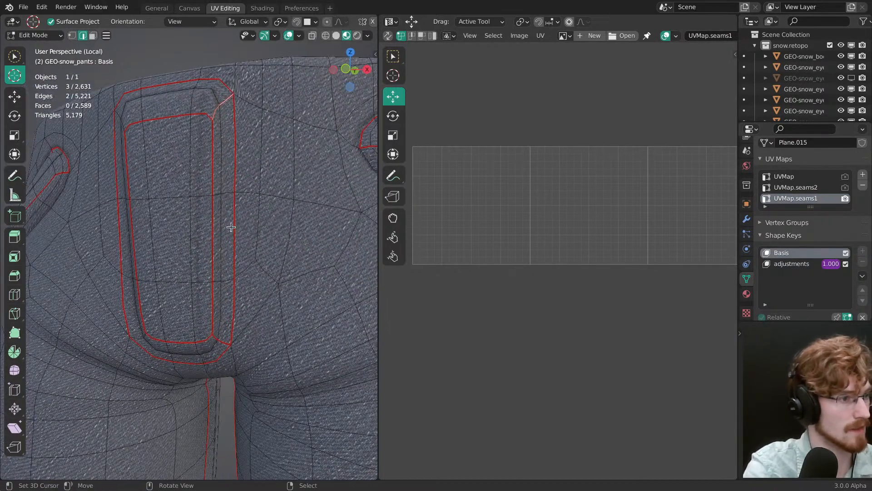
# Step: Clear the seam crossing the fly strip's lower corner and select all linked faces of the fly strip
pyautogui.keyDown('shift'); pyautogui.click(229, 347); pyautogui.keyUp('shift')
pyautogui.hotkey('ctrl', 'e')
pyautogui.click(228, 358)
pyautogui.moveTo(239, 314)
pyautogui.mouseDown(button='middle')
pyautogui.moveTo(246, 302)
pyautogui.moveTo(240, 324)
pyautogui.mouseUp(button='middle')
pyautogui.press('3')
pyautogui.rightClick(233, 331)
pyautogui.hotkey('ctrl', 'l')
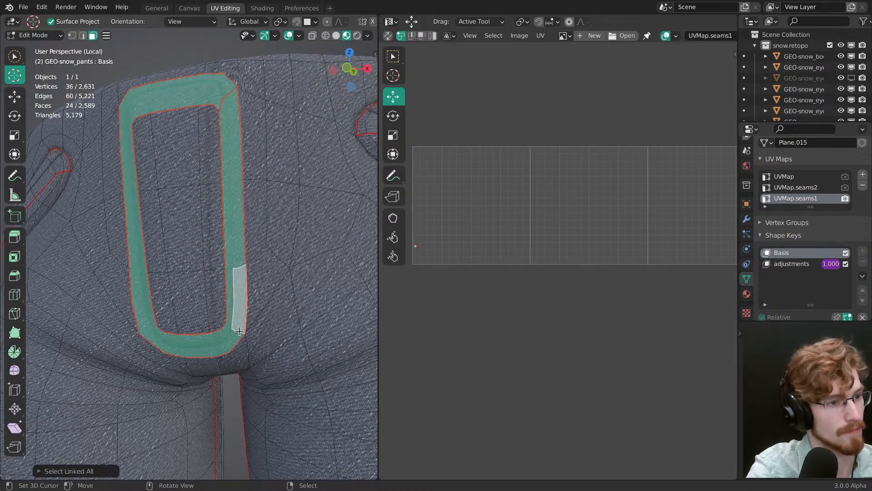
# Step: Move the tiny collapsed UV island from the UV grid over to the end of the fly strip
pyautogui.scroll(2, 547, 220)
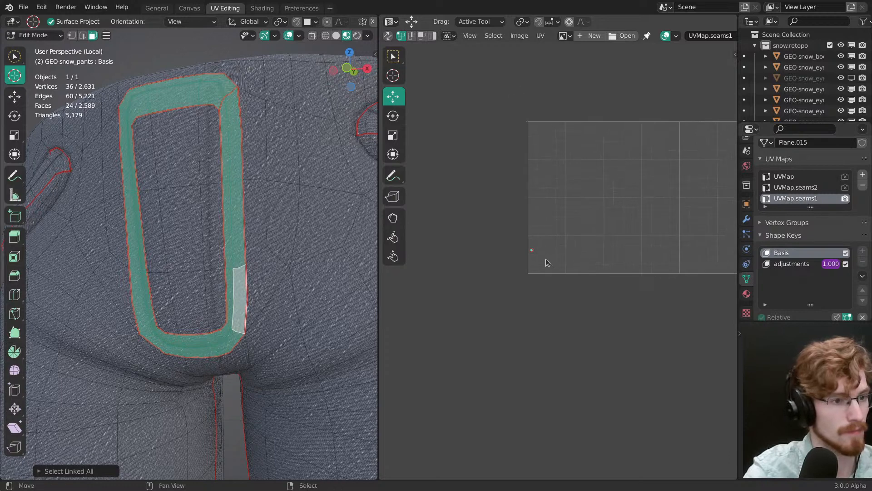
pyautogui.scroll(-5, 596, 277)
pyautogui.moveTo(596, 278); pyautogui.dragTo(576, 315, button='middle')
pyautogui.hotkey('alt', 'a')
pyautogui.press('l')
pyautogui.press('g')
pyautogui.click(700, 336)
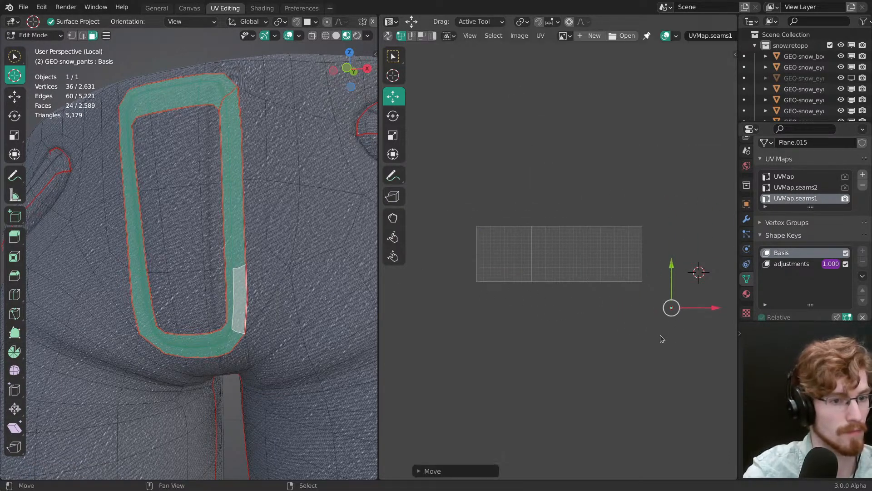
pyautogui.moveTo(662, 339); pyautogui.dragTo(401, 291, button='middle')
pyautogui.press('g')
pyautogui.click(611, 303)
pyautogui.keyDown('ctrl'); pyautogui.moveTo(588, 306); pyautogui.dragTo(544, 350, button='middle'); pyautogui.keyUp('ctrl')
pyautogui.press('g')
pyautogui.click(613, 260)
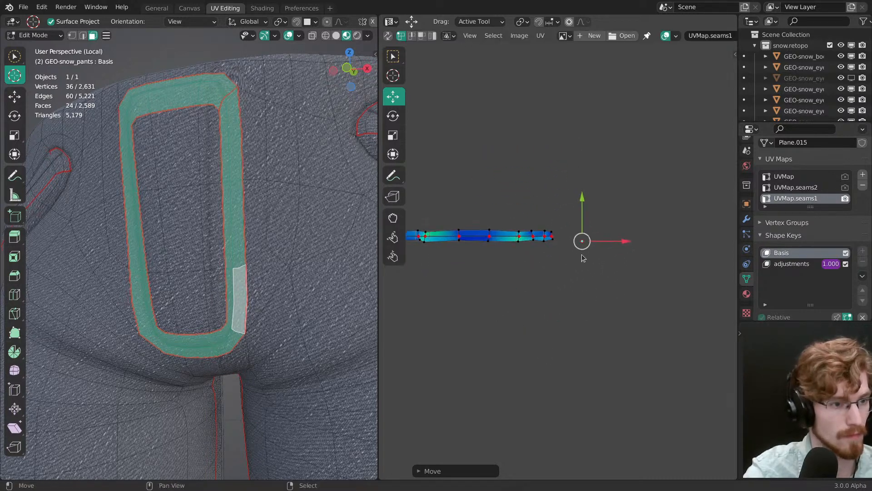
# Step: Select the six faces along the fly's open side and unwrap them
pyautogui.click(234, 304)
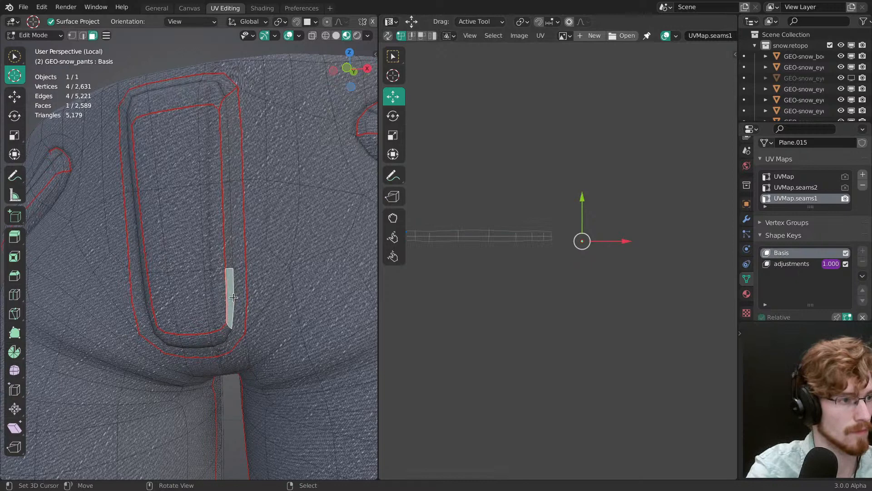
pyautogui.keyDown('ctrl'); pyautogui.click(234, 144); pyautogui.keyUp('ctrl')
pyautogui.press('u')
pyautogui.press('u')
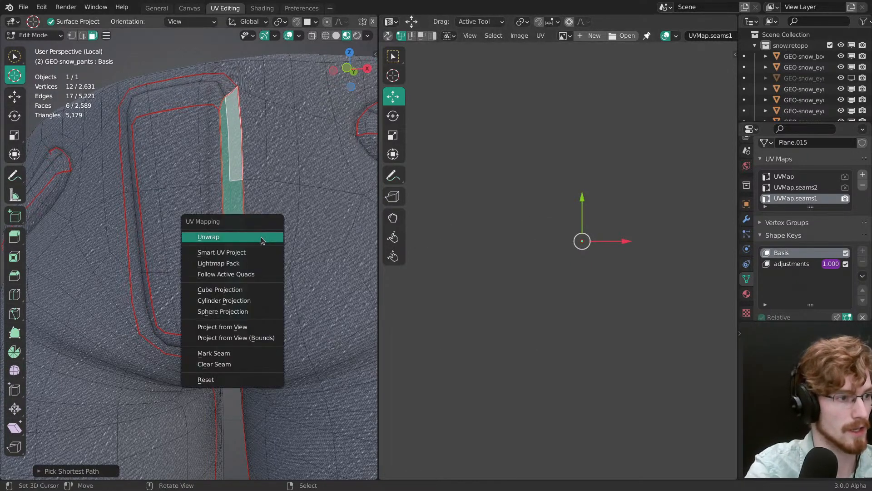
pyautogui.click(261, 237)
# Step: Unpin the six faces' UVs, unwrap them again and move the new island outside the UV grid
pyautogui.keyDown('ctrl'); pyautogui.moveTo(481, 260); pyautogui.dragTo(531, 412, button='middle'); pyautogui.keyUp('ctrl')
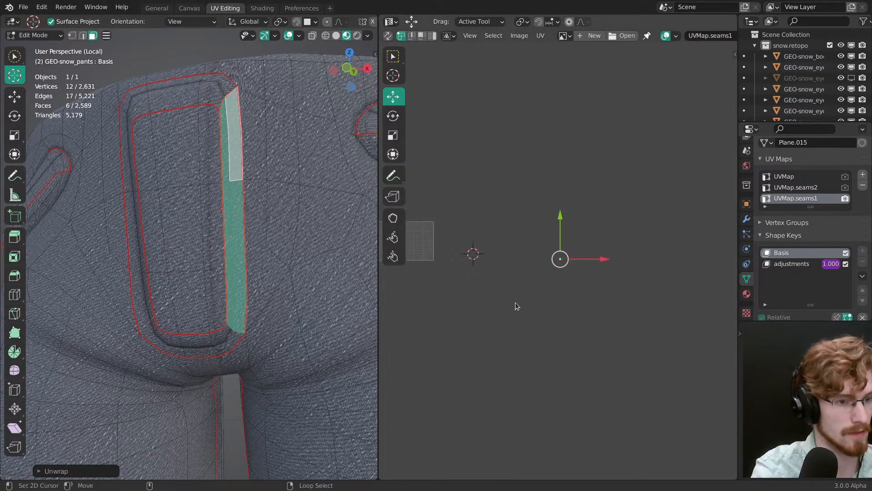
pyautogui.press('p')
pyautogui.press('u')
pyautogui.click(277, 231)
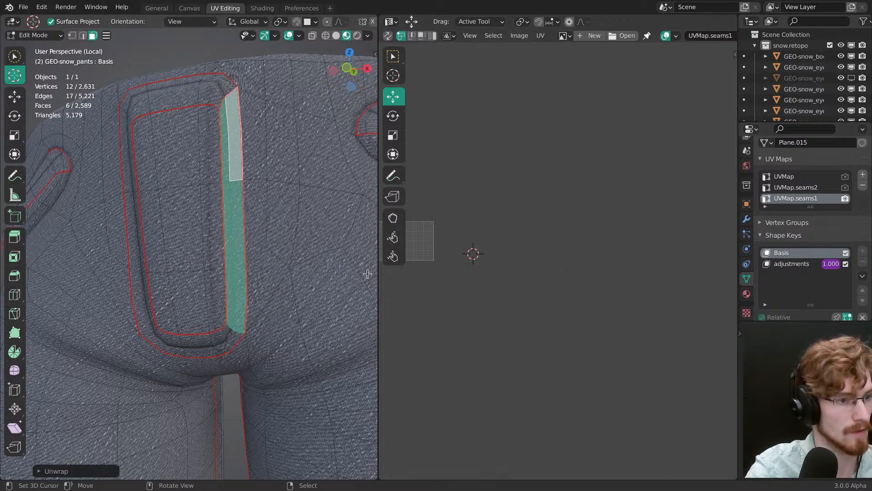
pyautogui.keyDown('ctrl'); pyautogui.moveTo(461, 288); pyautogui.dragTo(529, 330, button='middle'); pyautogui.keyUp('ctrl')
pyautogui.press('g')
pyautogui.click(685, 304)
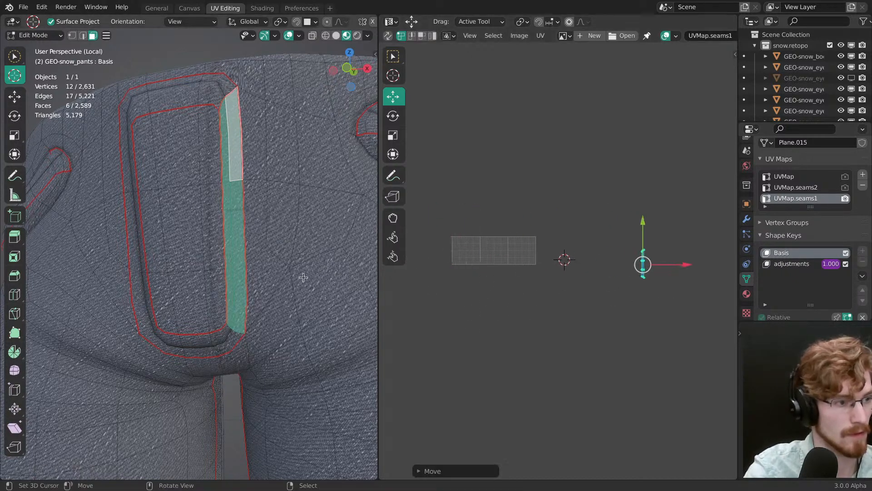
# Step: Select the whole linked fly strip to show its UVs and rotate the new island to lie roughly horizontal
pyautogui.press('a')
pyautogui.rightClick(243, 282)
pyautogui.hotkey('ctrl', 'l')
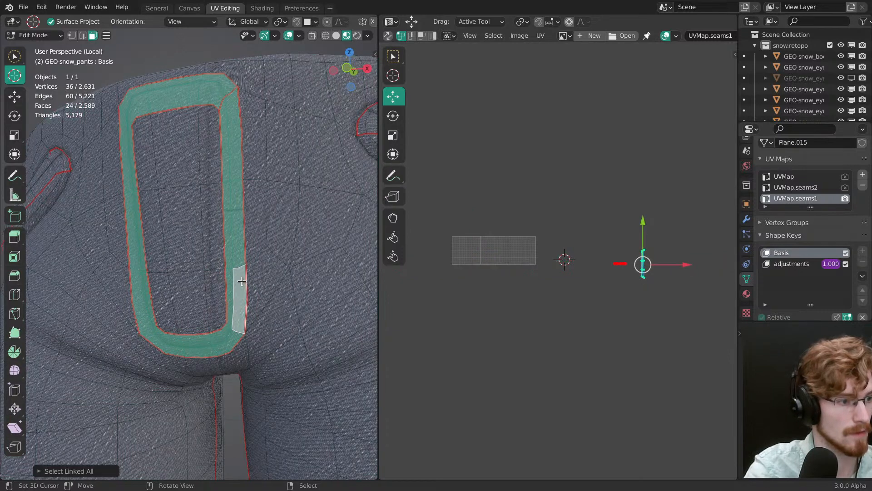
pyautogui.keyDown('shift'); pyautogui.moveTo(589, 288); pyautogui.dragTo(487, 298, button='middle'); pyautogui.keyUp('shift')
pyautogui.keyDown('shift'); pyautogui.moveTo(486, 298); pyautogui.dragTo(613, 332, button='middle'); pyautogui.keyUp('shift')
pyautogui.keyDown('shift'); pyautogui.moveTo(612, 332); pyautogui.dragTo(627, 338, button='middle'); pyautogui.keyUp('shift')
pyautogui.moveTo(627, 338); pyautogui.dragTo(547, 335)
pyautogui.press('r')
pyautogui.moveTo(555, 337); pyautogui.dragTo(581, 264)
# Step: Scale the new island to match the fly strip, move it to the strip's end and hide the viewport overlays
pyautogui.press('s')
pyautogui.moveTo(607, 338); pyautogui.dragTo(549, 312)
pyautogui.press('g')
pyautogui.moveTo(580, 312); pyautogui.dragTo(574, 303)
pyautogui.keyDown('ctrl'); pyautogui.moveTo(574, 303); pyautogui.dragTo(611, 253, button='middle'); pyautogui.keyUp('ctrl')
pyautogui.hotkey('alt', 'shift', 'z')
pyautogui.keyDown('ctrl'); pyautogui.moveTo(463, 342); pyautogui.dragTo(483, 342, button='middle'); pyautogui.keyUp('ctrl')
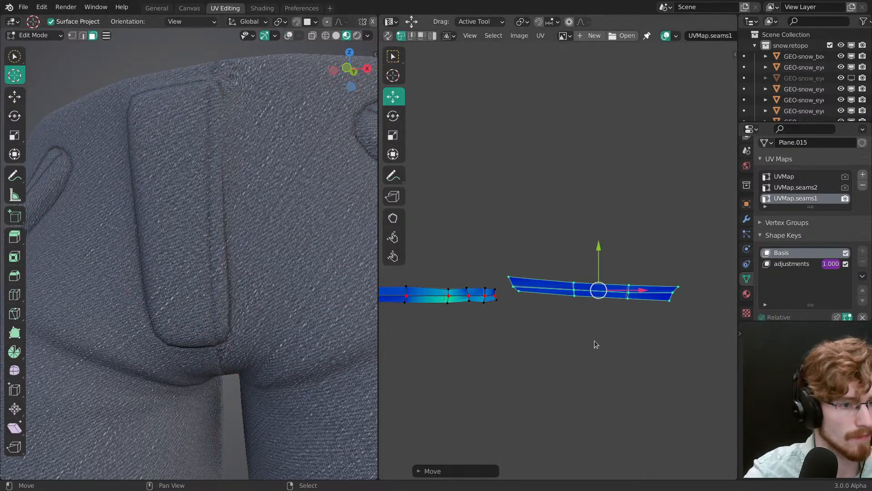
# Step: Fine-tune the new island's rotation and position so it lies level with the fly strip
pyautogui.press('r')
pyautogui.moveTo(639, 349)
pyautogui.mouseDown()
pyautogui.moveTo(644, 344)
pyautogui.moveTo(643, 355)
pyautogui.mouseUp()
pyautogui.press('g')
pyautogui.press('r')
pyautogui.moveTo(645, 360); pyautogui.dragTo(643, 363)
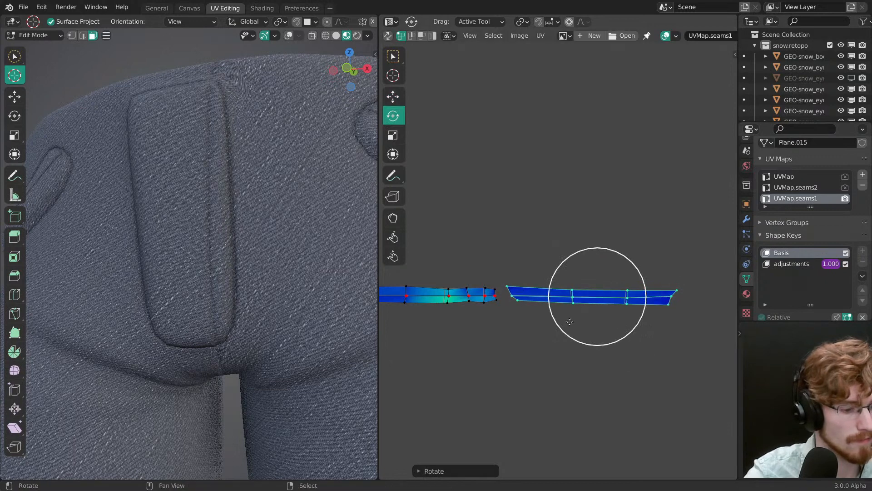
pyautogui.press('v')
pyautogui.moveTo(511, 305); pyautogui.dragTo(573, 298, button='middle')
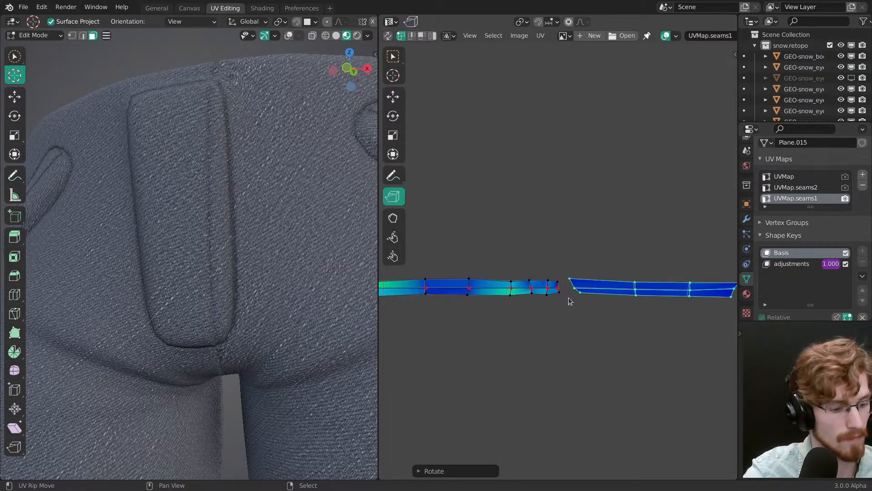
pyautogui.press('w')
pyautogui.press('v')
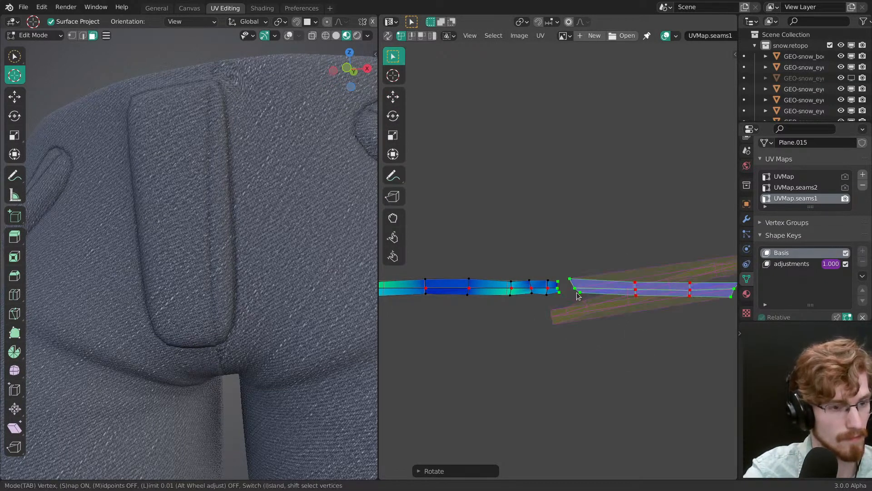
pyautogui.press('Escape')
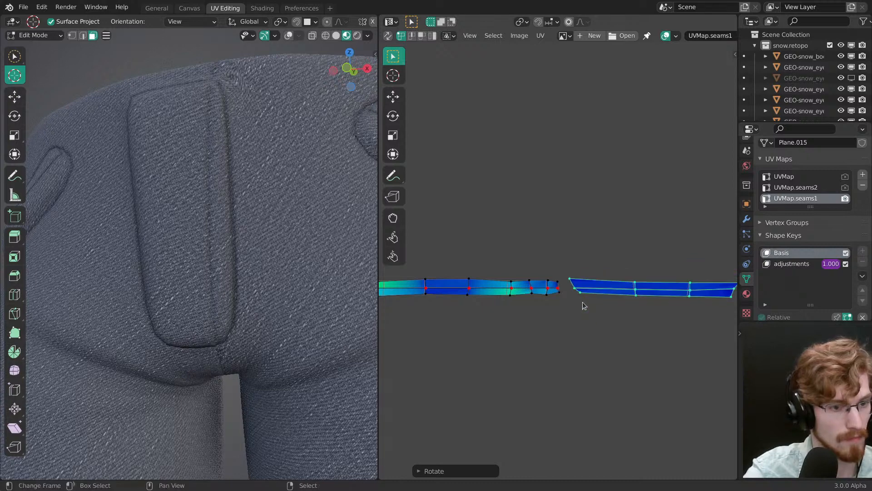
# Step: Rotate the new island half a turn so its matching end faces the fly strip
pyautogui.keyDown('ctrl'); pyautogui.moveTo(582, 302); pyautogui.dragTo(553, 341, button='middle'); pyautogui.keyUp('ctrl')
pyautogui.press('r')
pyautogui.moveTo(555, 345); pyautogui.dragTo(604, 215)
# Step: Try stitching the whole new island to the fly strip with the static island switched, and undo the stitch
pyautogui.press('v')
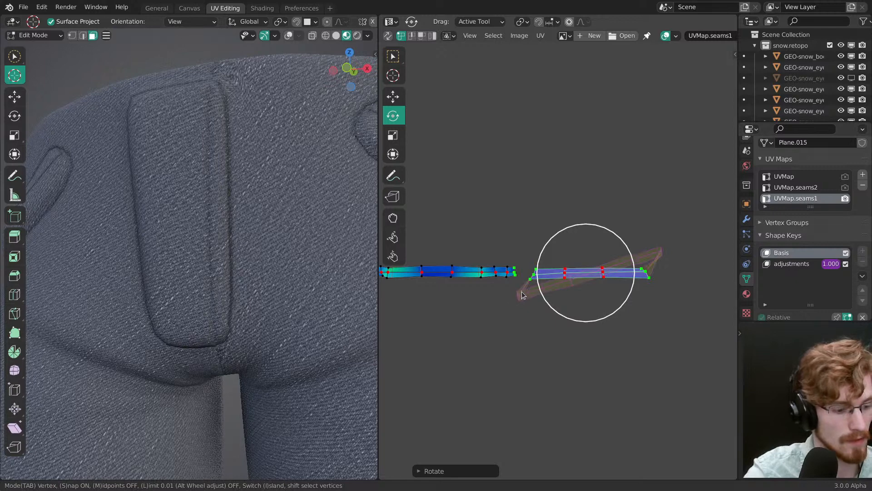
pyautogui.press('l')
pyautogui.press('l')
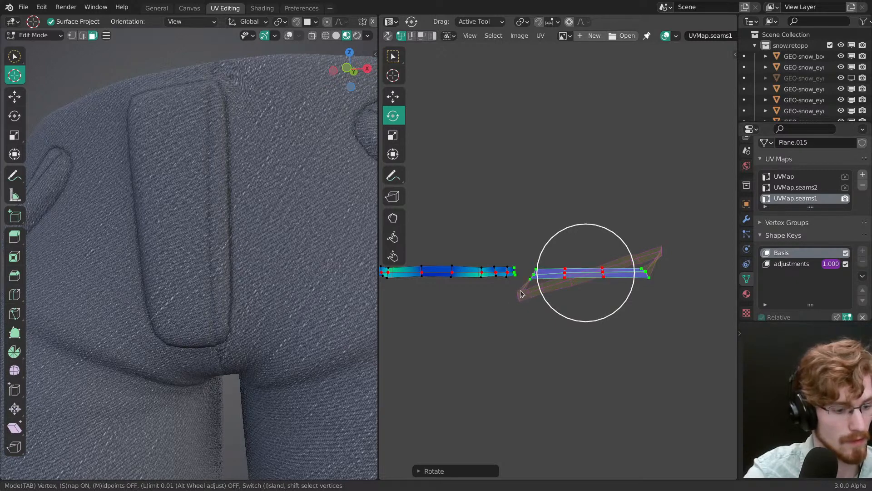
pyautogui.press('i')
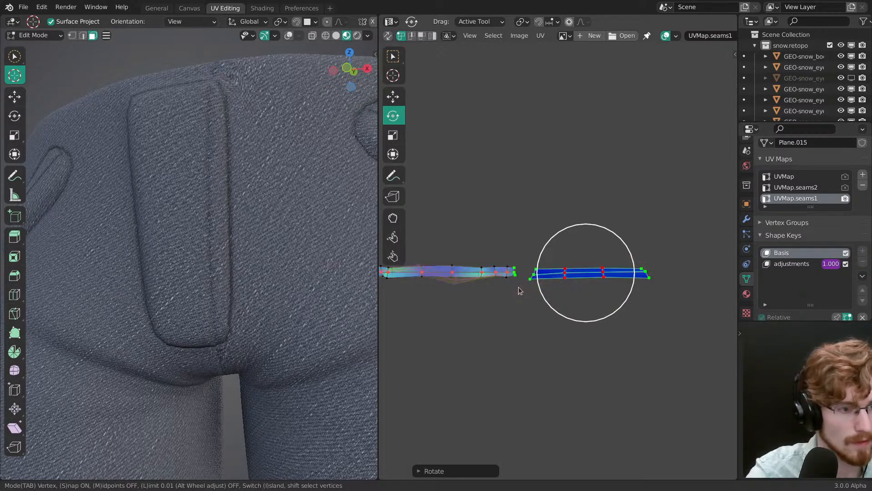
pyautogui.click(520, 292)
pyautogui.moveTo(523, 296); pyautogui.dragTo(558, 280, button='middle')
pyautogui.hotkey('ctrl', 'z')
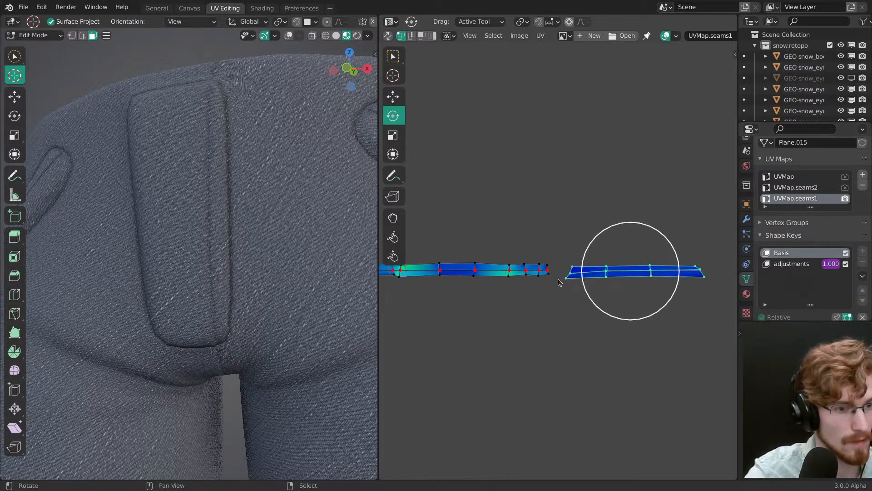
# Step: Select only the new island's end vertices facing the fly strip and stitch the two islands together there
pyautogui.hotkey('alt', 'a')
pyautogui.keyDown('ctrl'); pyautogui.moveTo(569, 275); pyautogui.dragTo(576, 260); pyautogui.keyUp('ctrl')
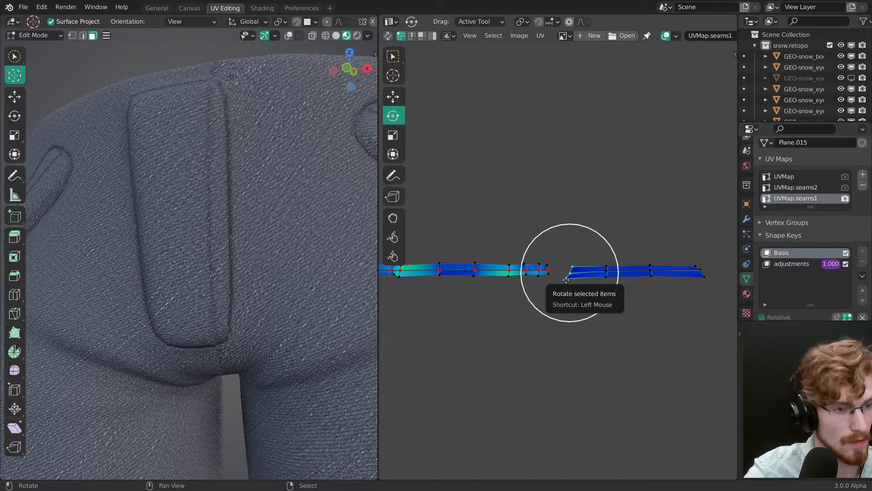
pyautogui.press('v')
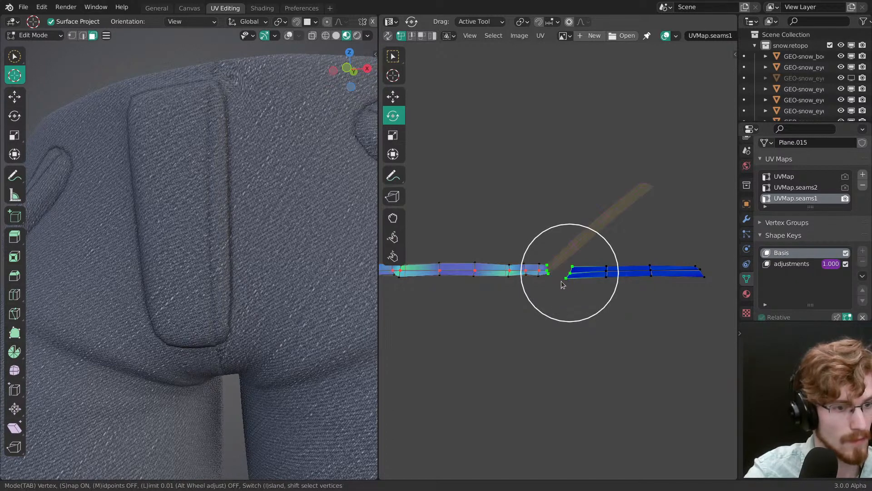
pyautogui.click(561, 281)
# Step: Rotate the stitched segment around the 2D cursor placed at the joint until it continues the fly strip horizontally
pyautogui.hotkey('alt', 'a')
pyautogui.moveTo(572, 269)
pyautogui.keyDown('ctrl'); pyautogui.mouseDown()
pyautogui.moveTo(558, 235)
pyautogui.moveTo(640, 255)
pyautogui.mouseUp(); pyautogui.keyUp('ctrl')
pyautogui.keyDown('alt'); pyautogui.click(546, 270); pyautogui.keyUp('alt')
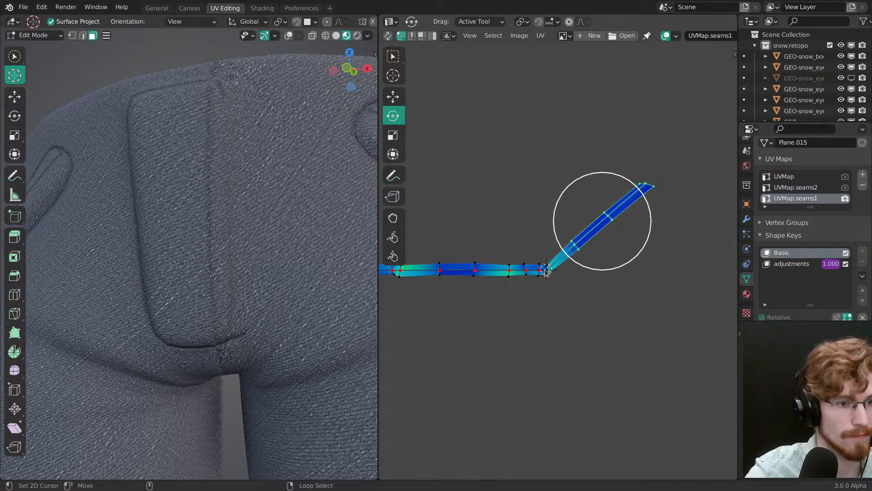
pyautogui.press('.')
pyautogui.press('r')
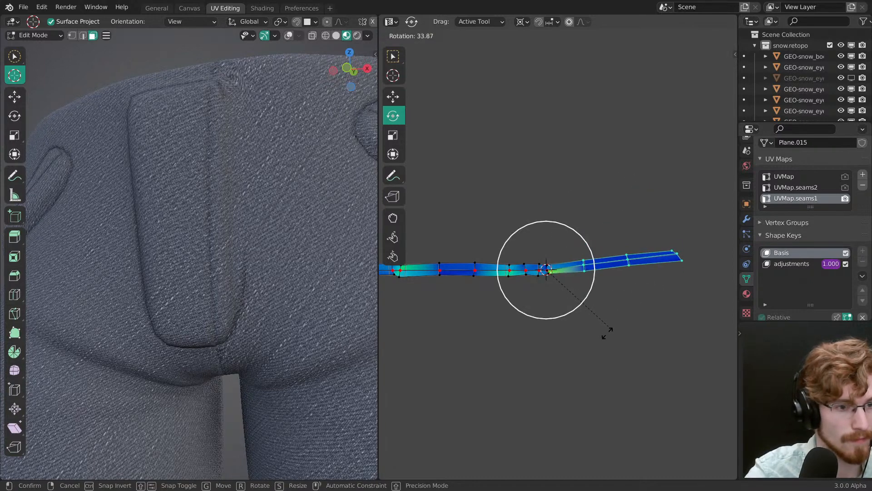
pyautogui.click(604, 313)
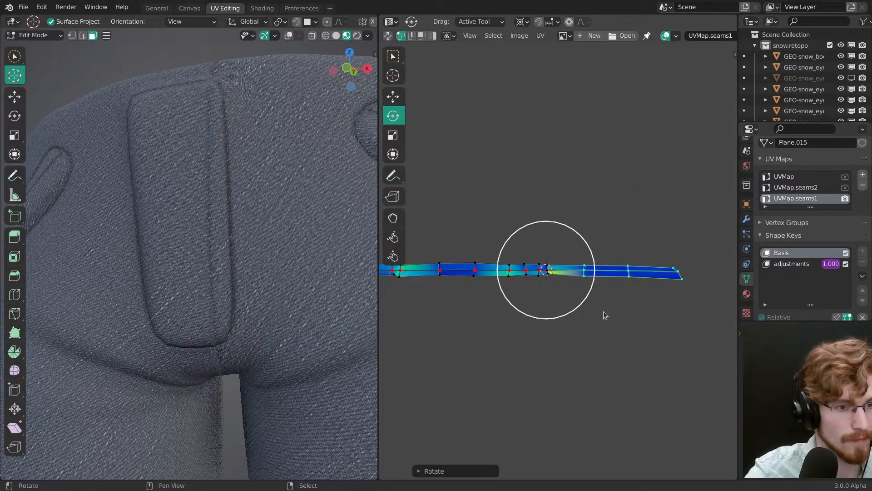
# Step: Align the joined fly strip's centre line into a straight horizontal line
pyautogui.hotkey('shift', 'w')
pyautogui.click(595, 269)
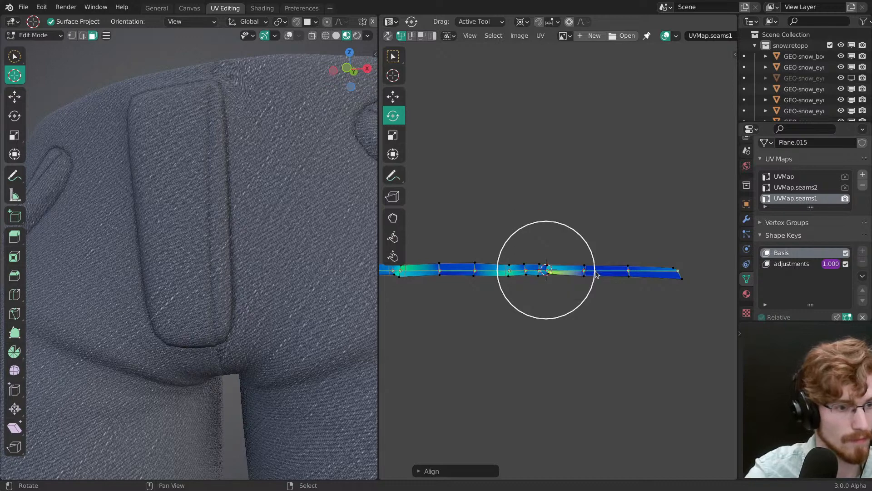
pyautogui.moveTo(596, 274); pyautogui.dragTo(666, 312, button='middle')
pyautogui.press('g')
pyautogui.moveTo(671, 230); pyautogui.dragTo(666, 234)
pyautogui.rightClick(666, 233)
pyautogui.moveTo(634, 197); pyautogui.dragTo(559, 189, button='middle')
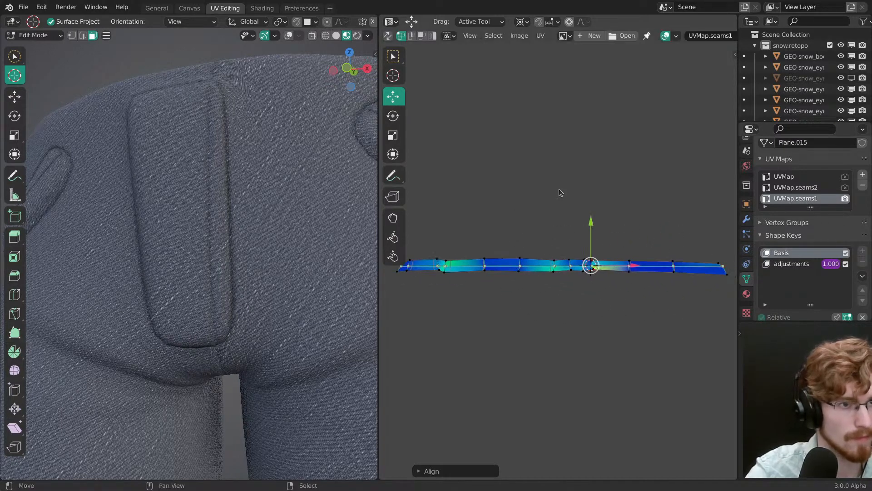
# Step: Nudge the joined strip's straightened centre line vertically and check the fabric around the fly
pyautogui.click(541, 36)
pyautogui.press('Escape')
pyautogui.moveTo(590, 223); pyautogui.dragTo(590, 232)
pyautogui.scroll(-2, 241, 269)
pyautogui.moveTo(241, 268)
pyautogui.mouseDown(button='middle')
pyautogui.moveTo(246, 336)
pyautogui.moveTo(247, 279)
pyautogui.mouseUp(button='middle')
pyautogui.scroll(4, 247, 279)
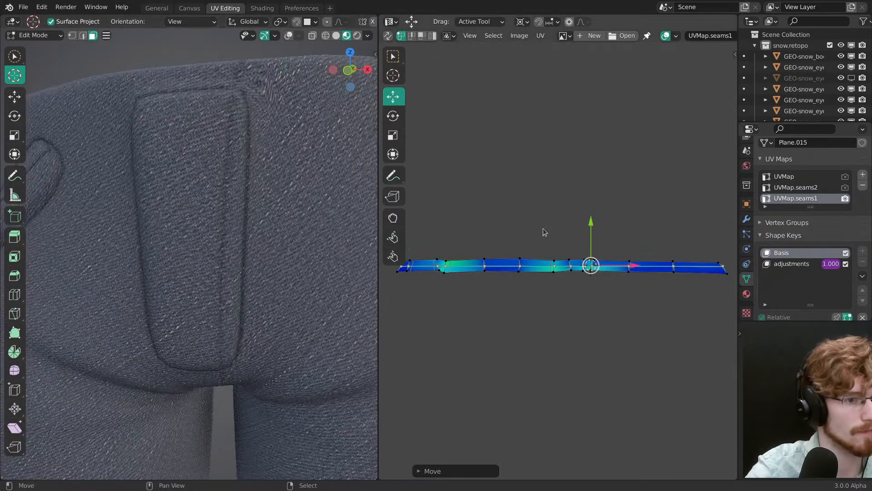
# Step: Fine-tune the vertical position of the fly strip's centre line while checking the seam crease along the fly
pyautogui.moveTo(590, 223); pyautogui.dragTo(582, 180)
pyautogui.moveTo(237, 260); pyautogui.dragTo(278, 262, button='middle')
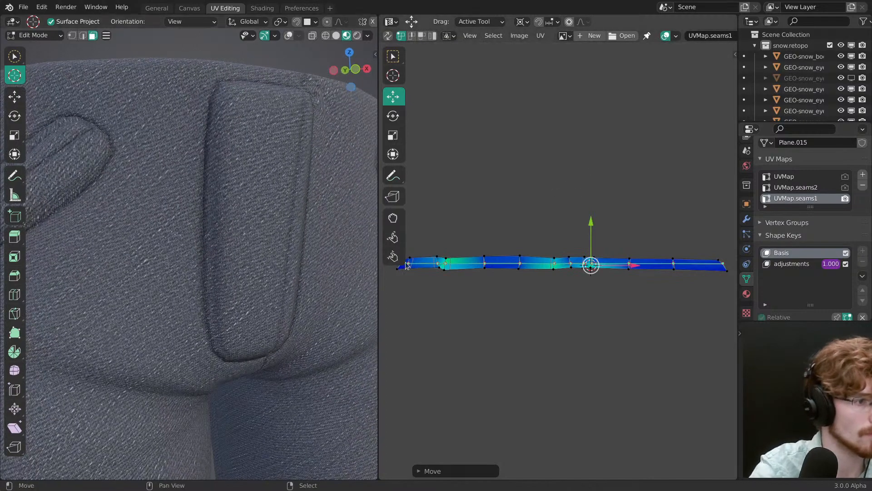
pyautogui.moveTo(587, 224)
pyautogui.mouseDown()
pyautogui.moveTo(588, 260)
pyautogui.moveTo(589, 210)
pyautogui.mouseUp()
pyautogui.moveTo(259, 291)
pyautogui.mouseDown(button='middle')
pyautogui.moveTo(228, 294)
pyautogui.moveTo(209, 283)
pyautogui.moveTo(246, 312)
pyautogui.moveTo(256, 306)
pyautogui.mouseUp(button='middle')
pyautogui.moveTo(595, 222); pyautogui.dragTo(595, 223)
pyautogui.moveTo(329, 284); pyautogui.dragTo(347, 376, button='middle')
pyautogui.moveTo(314, 311); pyautogui.dragTo(335, 255, button='middle')
pyautogui.moveTo(329, 268); pyautogui.dragTo(296, 287, button='middle')
# Step: Show the viewport overlays around the fly's lower corner and shift the strip's centre line slightly down
pyautogui.press('z')
pyautogui.click(313, 242)
pyautogui.keyDown('ctrl'); pyautogui.moveTo(297, 334); pyautogui.dragTo(295, 286, button='middle'); pyautogui.keyUp('ctrl')
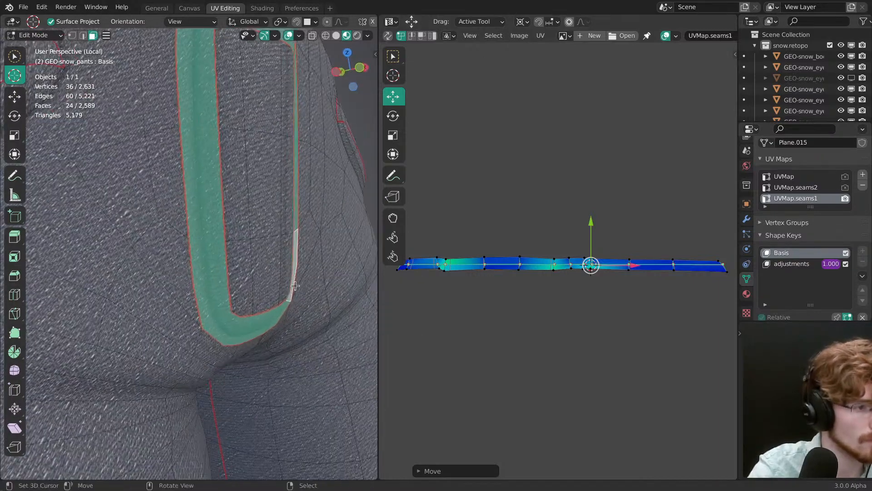
pyautogui.keyDown('ctrl'); pyautogui.moveTo(302, 321); pyautogui.dragTo(300, 292, button='middle'); pyautogui.keyUp('ctrl')
pyautogui.moveTo(590, 226); pyautogui.dragTo(588, 235)
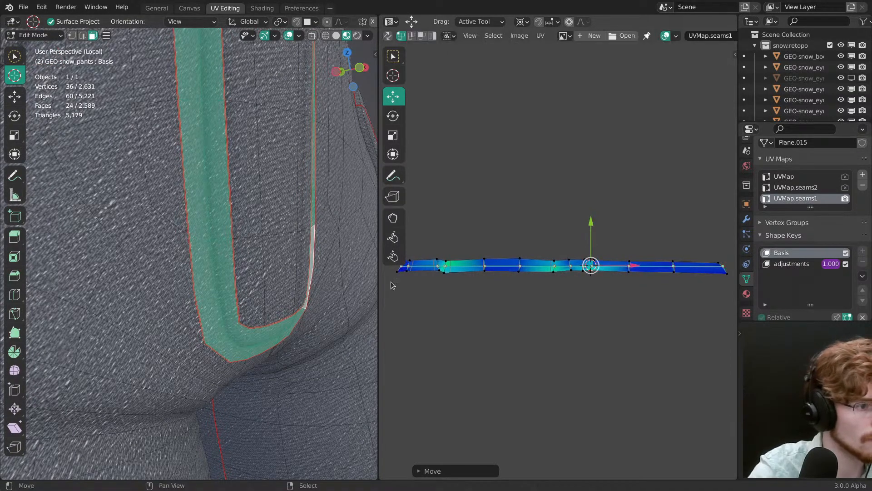
# Step: Hide the viewport overlays, switch the pants to Object Mode and save the file
pyautogui.moveTo(314, 289); pyautogui.dragTo(206, 290, button='middle')
pyautogui.press('z')
pyautogui.click(204, 234)
pyautogui.moveTo(210, 230)
pyautogui.keyDown('ctrl'); pyautogui.mouseDown(button='middle')
pyautogui.moveTo(198, 305)
pyautogui.moveTo(253, 282)
pyautogui.mouseUp(button='middle'); pyautogui.keyUp('ctrl')
pyautogui.hotkey('ctrl', 'Tab')
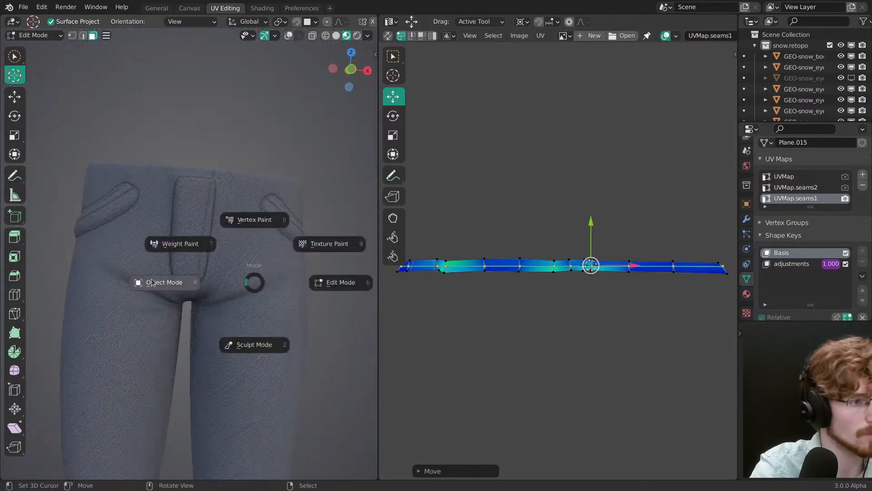
pyautogui.click(188, 286)
pyautogui.keyDown('ctrl'); pyautogui.moveTo(227, 318); pyautogui.dragTo(236, 363, button='middle'); pyautogui.keyUp('ctrl')
pyautogui.hotkey('ctrl', 's')
# Step: Reopen the pants' full UV layout with nothing selected and compare UVMap.seams2 with UVMap.seams1, ending on UVMap.seams1
pyautogui.moveTo(228, 289)
pyautogui.mouseDown(button='middle')
pyautogui.moveTo(219, 279)
pyautogui.moveTo(282, 278)
pyautogui.mouseUp(button='middle')
pyautogui.press('Tab')
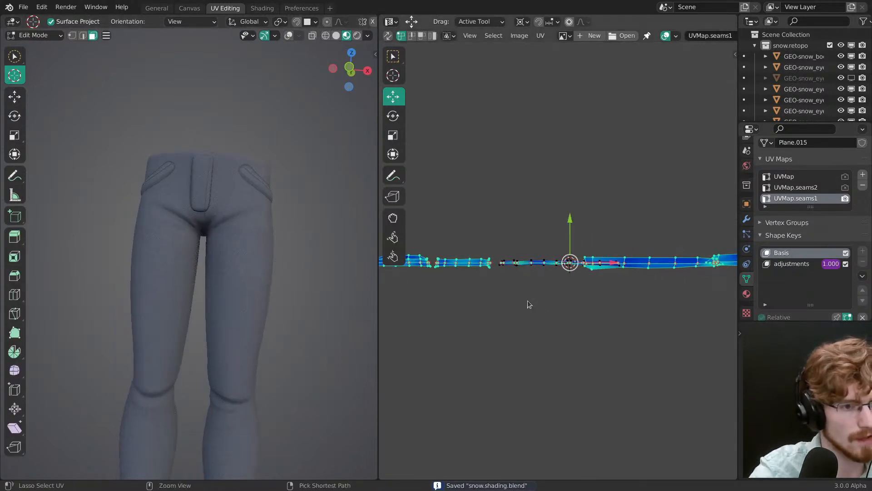
pyautogui.keyDown('ctrl'); pyautogui.moveTo(528, 304); pyautogui.dragTo(523, 323, button='middle'); pyautogui.keyUp('ctrl')
pyautogui.hotkey('alt', 'a')
pyautogui.moveTo(548, 279); pyautogui.dragTo(687, 297, button='middle')
pyautogui.keyDown('ctrl'); pyautogui.moveTo(632, 277); pyautogui.dragTo(651, 298, button='middle'); pyautogui.keyUp('ctrl')
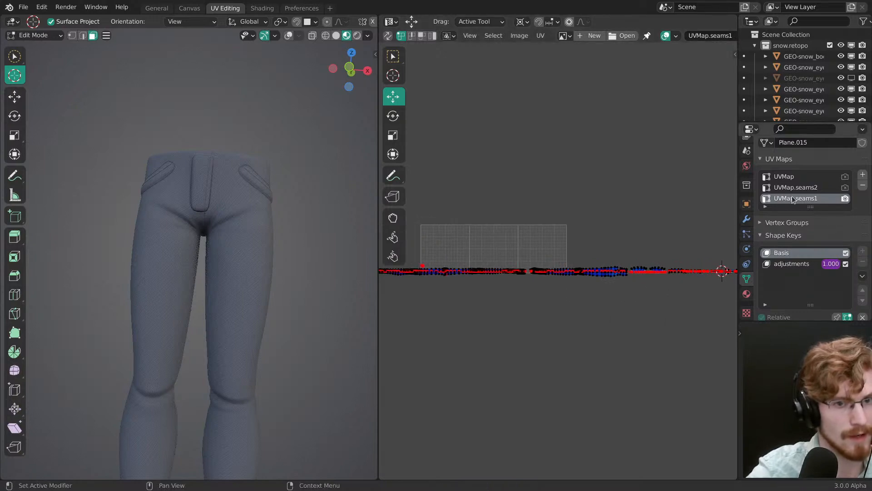
pyautogui.click(796, 188)
pyautogui.click(802, 198)
pyautogui.click(803, 189)
pyautogui.click(800, 198)
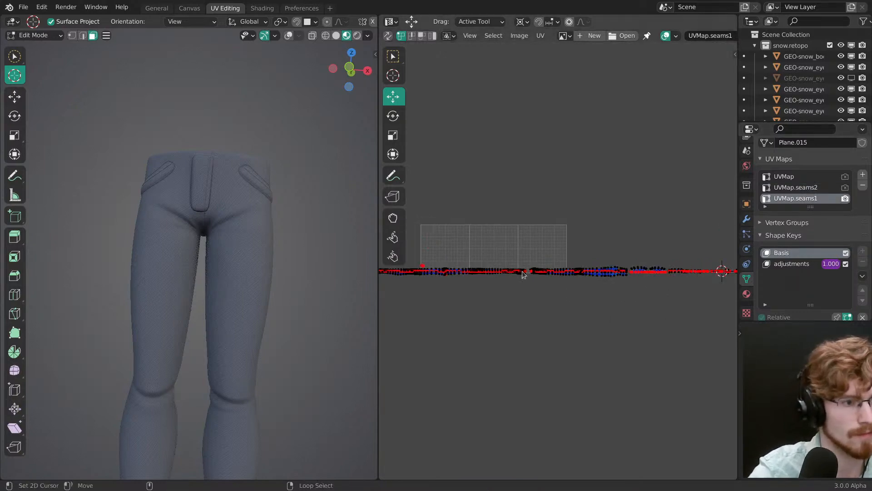
# Step: Leave Edit Mode, inspect the pants from the back and the front, and save the file
pyautogui.press('Tab')
pyautogui.moveTo(228, 277); pyautogui.dragTo(293, 271, button='middle')
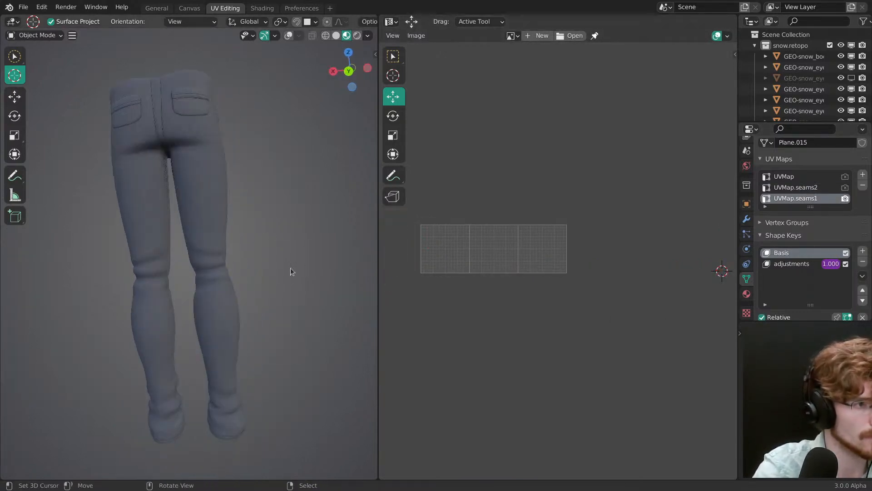
pyautogui.moveTo(245, 227); pyautogui.dragTo(237, 175, button='middle')
pyautogui.keyDown('ctrl'); pyautogui.moveTo(223, 227); pyautogui.dragTo(204, 245, button='middle'); pyautogui.keyUp('ctrl')
pyautogui.moveTo(187, 255)
pyautogui.mouseDown(button='middle')
pyautogui.moveTo(181, 225)
pyautogui.moveTo(214, 314)
pyautogui.moveTo(218, 185)
pyautogui.moveTo(346, 259)
pyautogui.moveTo(320, 305)
pyautogui.mouseUp(button='middle')
pyautogui.hotkey('ctrl', 's')
pyautogui.press('`')
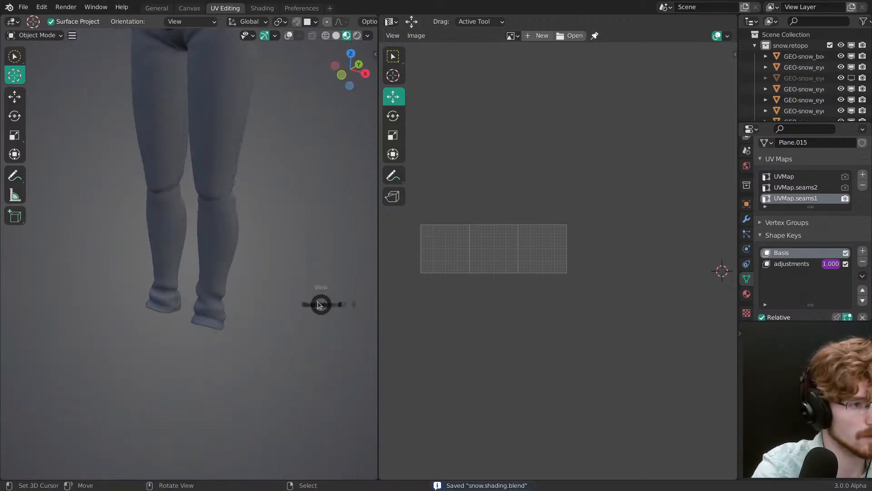
pyautogui.click(283, 272)
pyautogui.moveTo(273, 250)
pyautogui.keyDown('shift'); pyautogui.mouseDown(button='middle')
pyautogui.moveTo(258, 332)
pyautogui.moveTo(316, 259)
pyautogui.mouseUp(button='middle'); pyautogui.keyUp('shift')
pyautogui.keyDown('shift'); pyautogui.moveTo(317, 259); pyautogui.dragTo(324, 287, button='middle'); pyautogui.keyUp('shift')
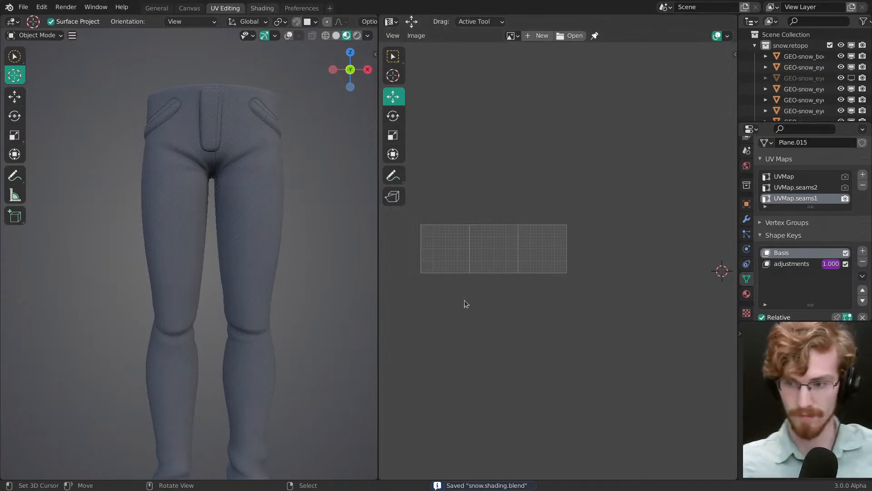
# Step: Switch to the Shading workspace, inspect the pants on the full character and save the file
pyautogui.hotkey('ctrl', 'pagedown')
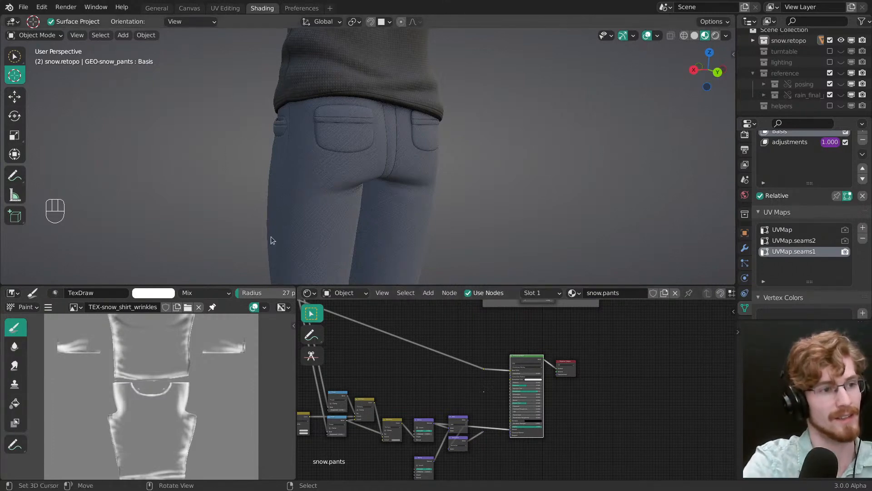
pyautogui.moveTo(271, 236)
pyautogui.mouseDown(button='middle')
pyautogui.moveTo(410, 157)
pyautogui.moveTo(334, 135)
pyautogui.moveTo(361, 190)
pyautogui.moveTo(376, 179)
pyautogui.moveTo(357, 124)
pyautogui.mouseUp(button='middle')
pyautogui.hotkey('ctrl', 's')
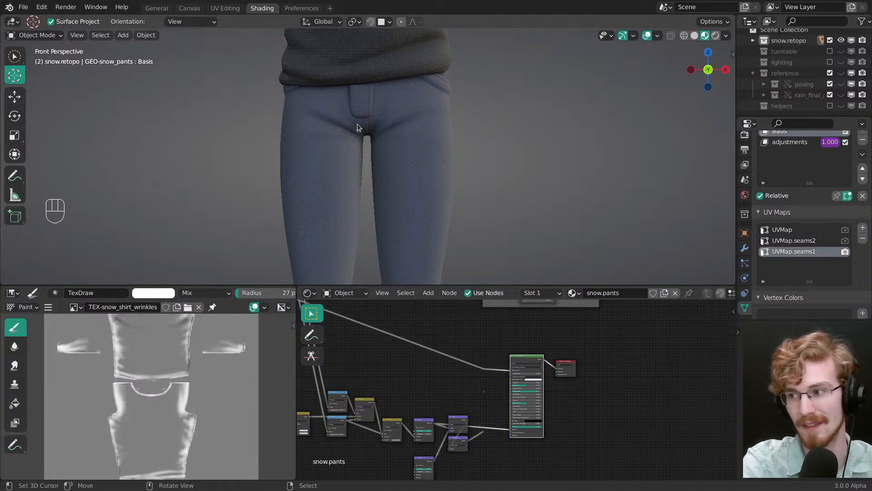
pyautogui.moveTo(357, 124); pyautogui.dragTo(378, 152, button='middle')
pyautogui.keyDown('alt'); pyautogui.middleClick(381, 155); pyautogui.keyUp('alt')
pyautogui.rightClick(399, 191)
pyautogui.hotkey('ctrl', 's')
pyautogui.moveTo(399, 191); pyautogui.dragTo(385, 149, button='middle')
pyautogui.hotkey('alt', 'a')
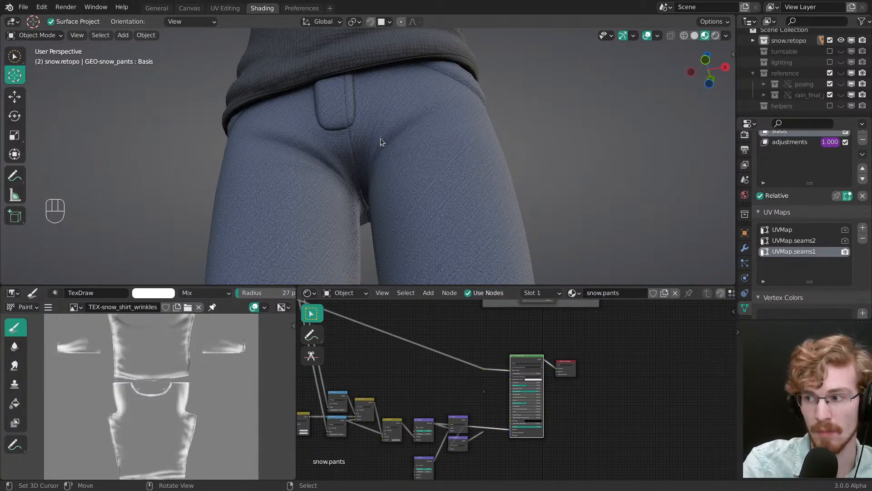
# Step: Examine the seams around the pants' crotch, inner legs and back from several angles
pyautogui.moveTo(331, 174); pyautogui.dragTo(361, 190, button='middle')
pyautogui.rightClick(362, 191)
pyautogui.moveTo(361, 191)
pyautogui.mouseDown(button='middle')
pyautogui.moveTo(350, 225)
pyautogui.moveTo(342, 162)
pyautogui.moveTo(359, 145)
pyautogui.mouseUp(button='middle')
pyautogui.hotkey('alt', 'a')
pyautogui.moveTo(359, 146)
pyautogui.mouseDown(button='middle')
pyautogui.moveTo(381, 126)
pyautogui.moveTo(381, 185)
pyautogui.moveTo(359, 174)
pyautogui.mouseUp(button='middle')
pyautogui.hotkey('ctrl', 's')
pyautogui.rightClick(434, 162)
pyautogui.hotkey('alt', 'a')
pyautogui.moveTo(433, 162); pyautogui.dragTo(409, 211, button='middle')
pyautogui.keyDown('ctrl'); pyautogui.moveTo(409, 210); pyautogui.dragTo(441, 163, button='middle'); pyautogui.keyUp('ctrl')
pyautogui.moveTo(441, 163)
pyautogui.keyDown('ctrl'); pyautogui.mouseDown(button='middle')
pyautogui.moveTo(380, 146)
pyautogui.moveTo(523, 166)
pyautogui.moveTo(429, 164)
pyautogui.moveTo(422, 151)
pyautogui.moveTo(410, 162)
pyautogui.moveTo(396, 122)
pyautogui.moveTo(372, 179)
pyautogui.moveTo(409, 155)
pyautogui.moveTo(398, 172)
pyautogui.moveTo(378, 168)
pyautogui.mouseUp(button='middle'); pyautogui.keyUp('ctrl')
pyautogui.rightClick(379, 146)
pyautogui.hotkey('alt', 'a')
pyautogui.rightClick(423, 144)
pyautogui.hotkey('alt', 'a')
pyautogui.hotkey('ctrl', 's')
pyautogui.rightClick(395, 122)
# Step: Put the pants in Sculpt Mode and nudge the centre back seam using the Grab brush at about 69 px
pyautogui.press('Tab')
pyautogui.hotkey('alt', 'a')
pyautogui.press('Tab')
pyautogui.press('g')
pyautogui.press('f')
pyautogui.press('f')
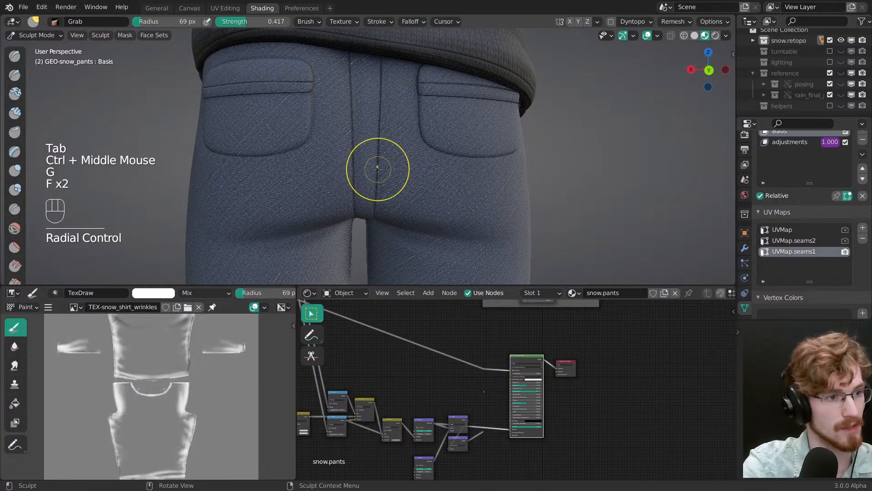
pyautogui.click(381, 168)
pyautogui.click(382, 147)
pyautogui.press('f')
pyautogui.moveTo(380, 185); pyautogui.dragTo(366, 135, button='middle')
pyautogui.click(377, 164)
# Step: Set the Grab brush radius to 49 px and reshape the seam strip running under the crotch
pyautogui.press('f')
pyautogui.click(378, 163)
pyautogui.press('f')
# Step: Set the Grab brush radius to 61 px and adjust the back seam just above the crotch
pyautogui.press('f')
pyautogui.click(360, 119)
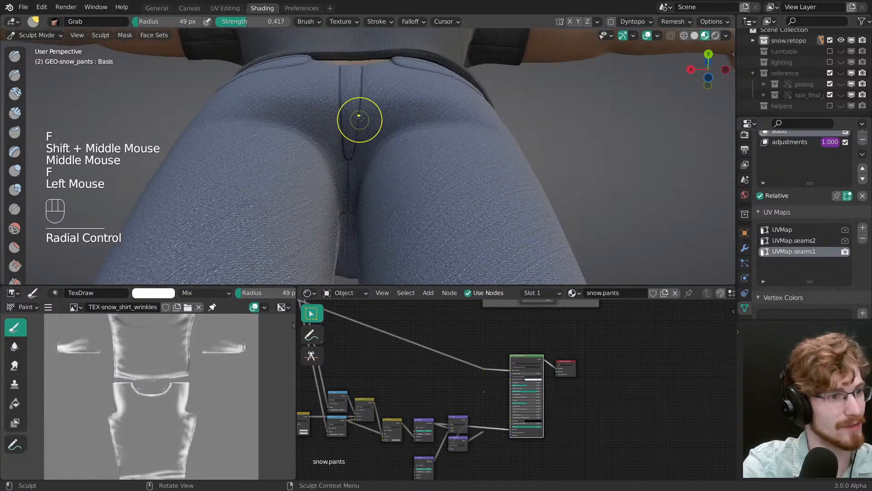
pyautogui.doubleClick(361, 121)
pyautogui.click(353, 151)
pyautogui.moveTo(354, 151); pyautogui.dragTo(356, 155)
pyautogui.moveTo(356, 157); pyautogui.dragTo(361, 123)
pyautogui.press('f')
pyautogui.click(360, 143)
pyautogui.moveTo(361, 123); pyautogui.dragTo(349, 160, button='middle')
pyautogui.press('f')
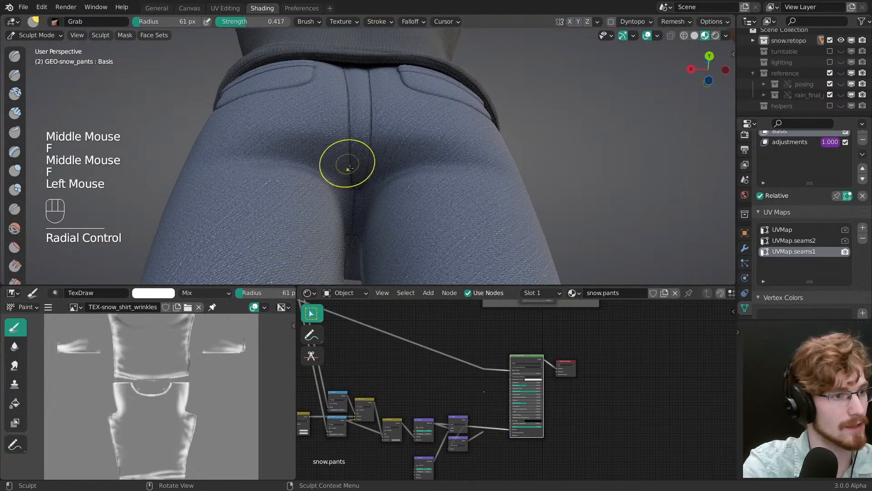
pyautogui.moveTo(349, 168); pyautogui.dragTo(350, 172)
pyautogui.moveTo(350, 170); pyautogui.dragTo(351, 174)
pyautogui.moveTo(351, 171); pyautogui.dragTo(362, 219, button='middle')
# Step: Set the Grab brush radius to 76 px and pull the lower end of the centre back seam into shape
pyautogui.moveTo(369, 205); pyautogui.dragTo(368, 160)
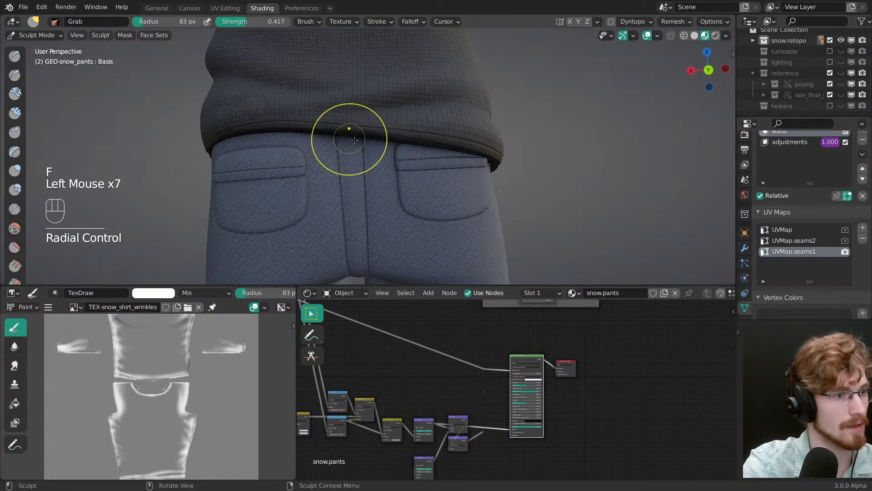
pyautogui.keyDown('ctrl'); pyautogui.moveTo(359, 181); pyautogui.dragTo(363, 175, button='middle'); pyautogui.keyUp('ctrl')
pyautogui.keyDown('shift'); pyautogui.moveTo(363, 175); pyautogui.dragTo(362, 146, button='middle'); pyautogui.keyUp('shift')
pyautogui.moveTo(362, 146); pyautogui.dragTo(350, 126, button='middle')
pyautogui.press('f')
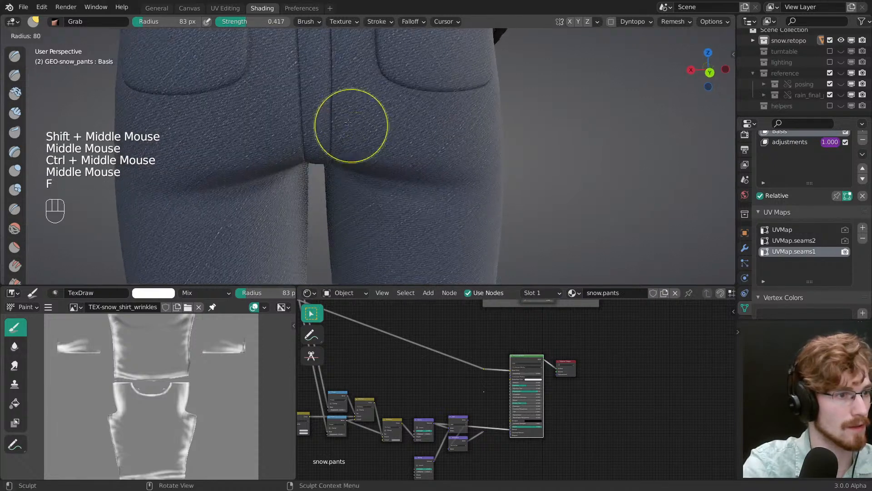
pyautogui.click(331, 127)
pyautogui.moveTo(330, 132); pyautogui.dragTo(328, 136)
pyautogui.moveTo(328, 138); pyautogui.dragTo(329, 141)
pyautogui.keyDown('ctrl'); pyautogui.moveTo(334, 141); pyautogui.dragTo(350, 157, button='middle'); pyautogui.keyUp('ctrl')
pyautogui.moveTo(352, 150)
pyautogui.keyDown('ctrl'); pyautogui.mouseDown(button='middle')
pyautogui.moveTo(384, 179)
pyautogui.moveTo(360, 184)
pyautogui.moveTo(389, 200)
pyautogui.moveTo(383, 176)
pyautogui.moveTo(356, 180)
pyautogui.mouseUp(button='middle'); pyautogui.keyUp('ctrl')
# Step: Return the pants to Object Mode in front view with nothing selected, and save the file
pyautogui.press('Tab')
pyautogui.hotkey('alt', 'a')
pyautogui.press('`')
pyautogui.hotkey('ctrl', 's')
pyautogui.keyDown('ctrl'); pyautogui.moveTo(450, 391); pyautogui.dragTo(495, 383, button='middle'); pyautogui.keyUp('ctrl')
pyautogui.hotkey('alt', 'a')
pyautogui.hotkey('ctrl', 's')
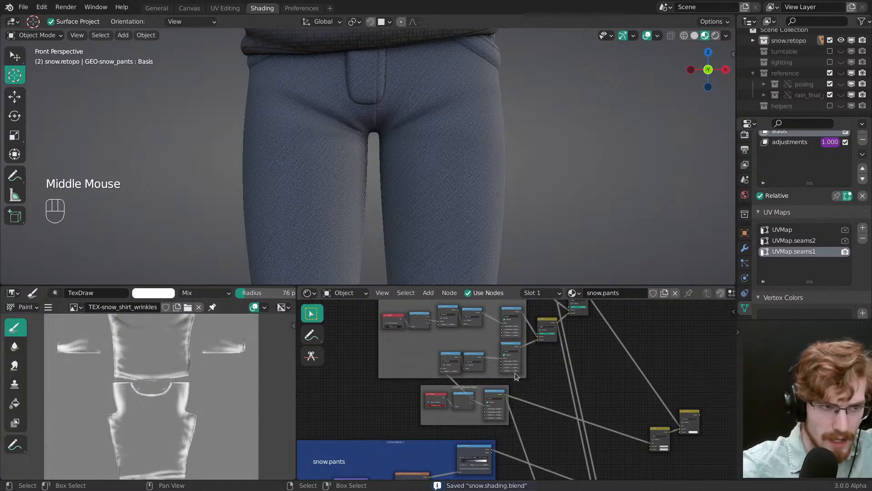
# Step: Show the wireframe on the pants, try a 188 px Grab stroke beside the crotch in Sculpt Mode, and undo the stroke
pyautogui.press('Tab')
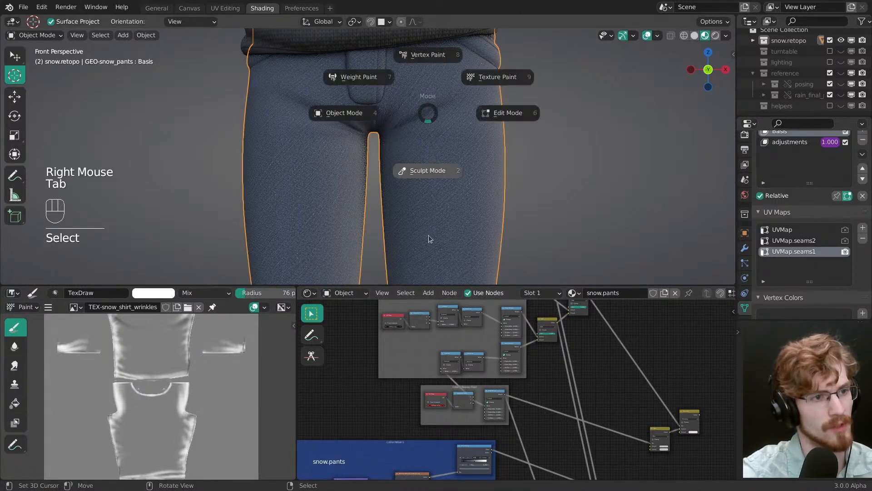
pyautogui.keyDown('shift'); pyautogui.moveTo(408, 114); pyautogui.dragTo(396, 148, button='middle'); pyautogui.keyUp('shift')
pyautogui.press('f')
pyautogui.hotkey('shift', 'z')
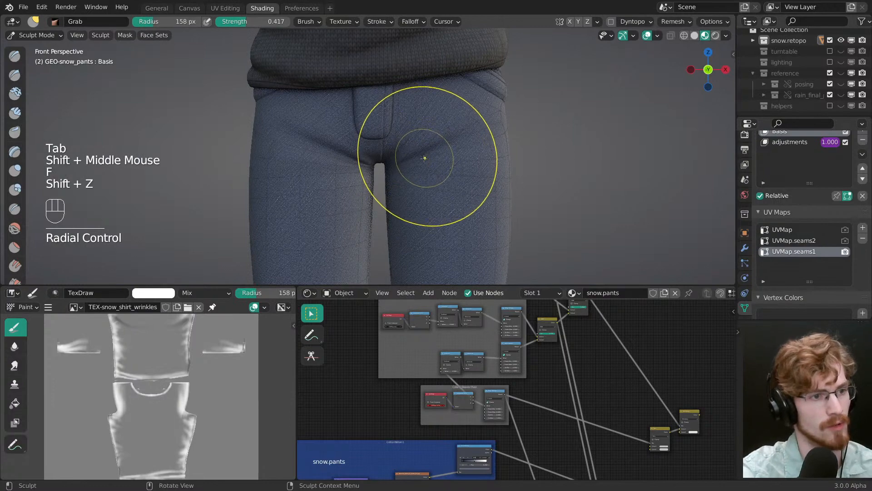
pyautogui.press('f')
pyautogui.click(422, 122)
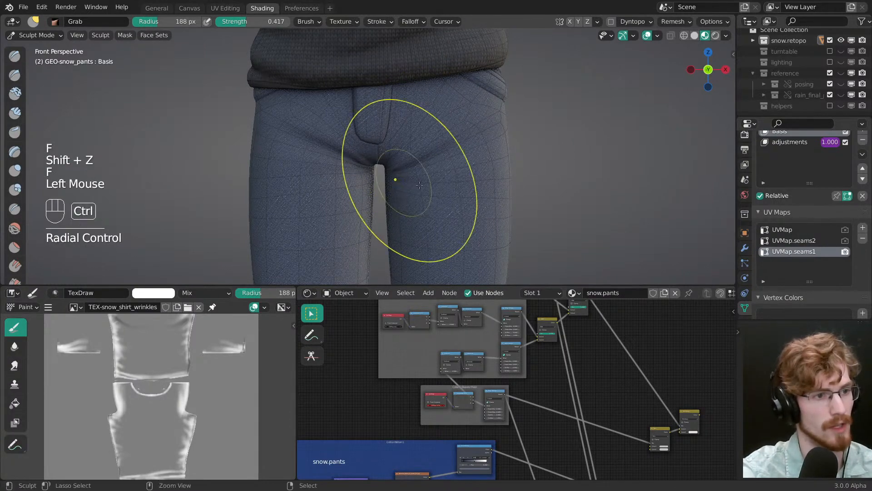
pyautogui.hotkey('ctrl', 'z')
pyautogui.press('Tab')
pyautogui.hotkey('alt', 'a')
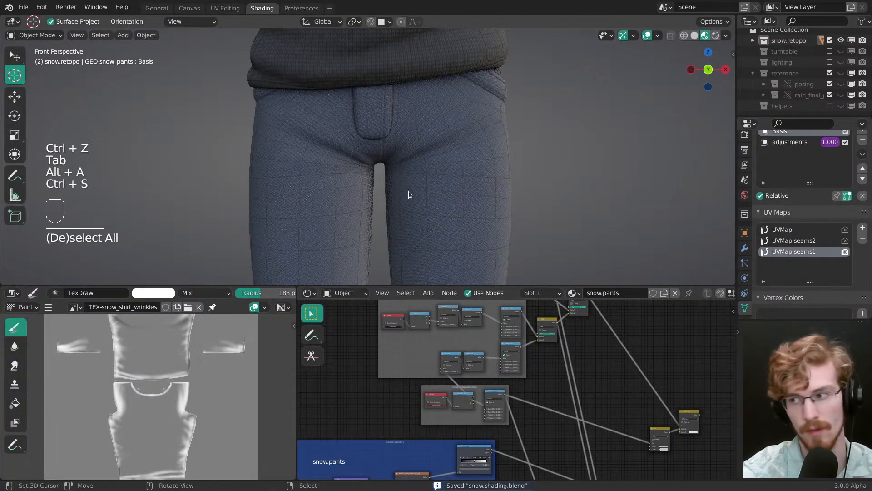
# Step: Preview the Collar & Sleaves Mask's Map Range node and set the frame's UV Map node to UVMap.seams1
pyautogui.moveTo(516, 374); pyautogui.dragTo(525, 447, button='middle')
pyautogui.keyDown('ctrl'); pyautogui.moveTo(525, 448); pyautogui.dragTo(519, 358, button='middle'); pyautogui.keyUp('ctrl')
pyautogui.moveTo(442, 385); pyautogui.dragTo(545, 361, button='middle')
pyautogui.moveTo(536, 375); pyautogui.dragTo(540, 314, button='middle')
pyautogui.moveTo(555, 459); pyautogui.dragTo(482, 394, button='middle')
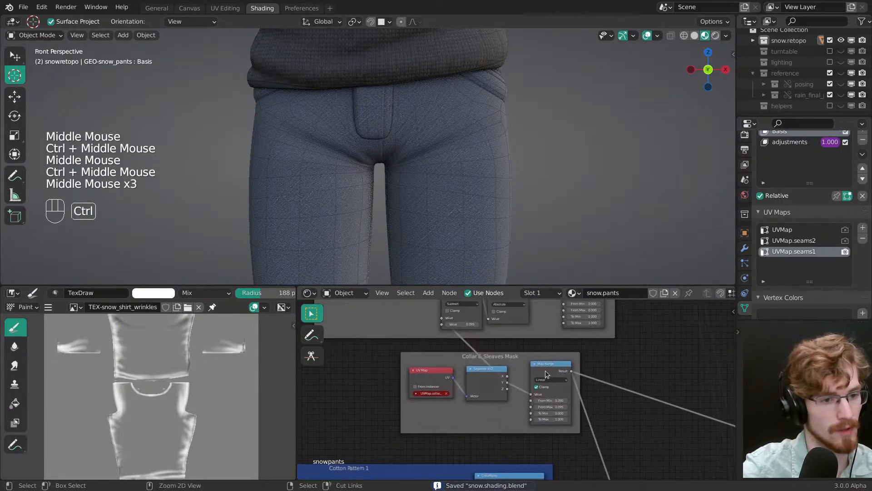
pyautogui.keyDown('ctrl'); pyautogui.keyDown('shift'); pyautogui.click(554, 377); pyautogui.keyUp('shift'); pyautogui.keyUp('ctrl')
pyautogui.click(431, 395)
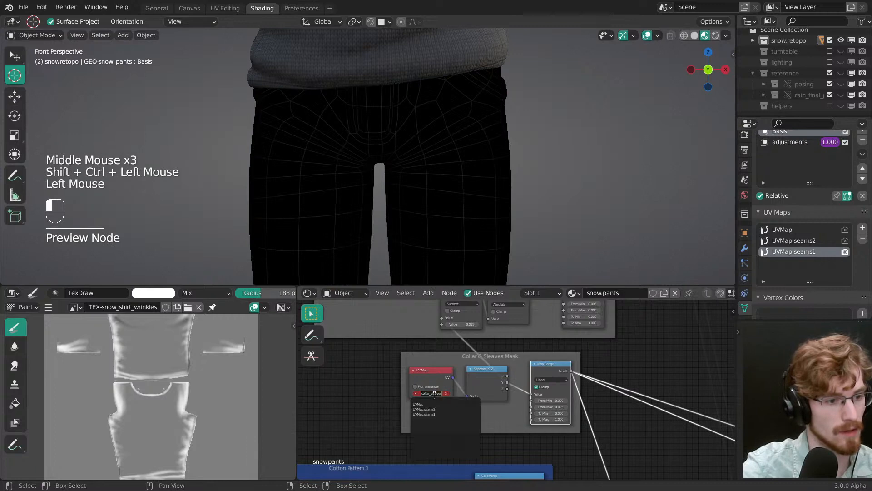
pyautogui.click(438, 415)
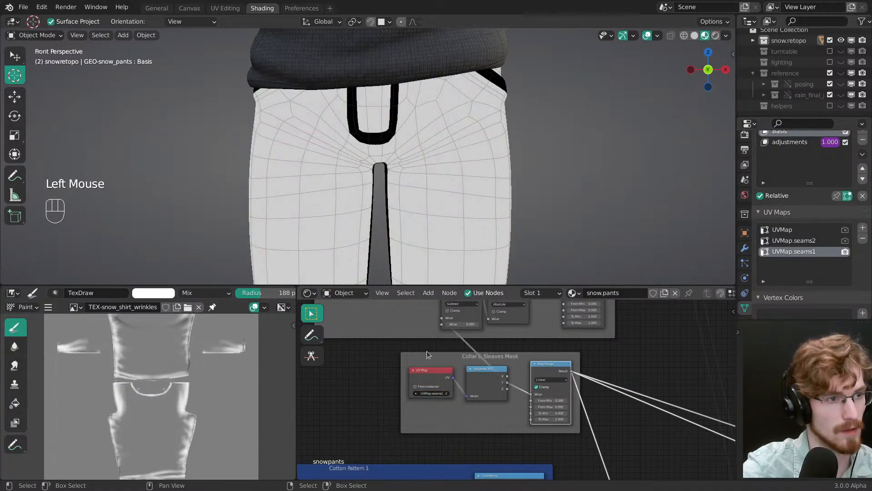
# Step: Compare the previewed crotch mask using UVMap.seams2, and set the UV Map node back to UVMap.seams1
pyautogui.moveTo(425, 182); pyautogui.dragTo(469, 195, button='middle')
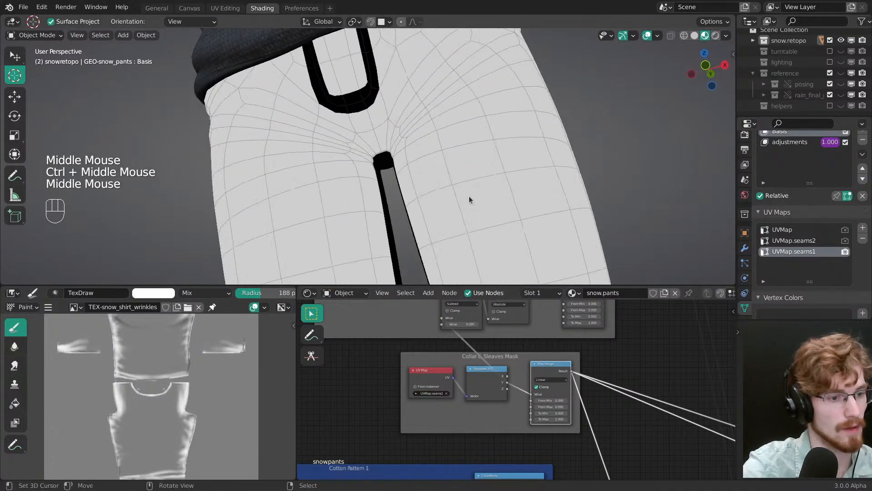
pyautogui.click(429, 393)
pyautogui.click(435, 409)
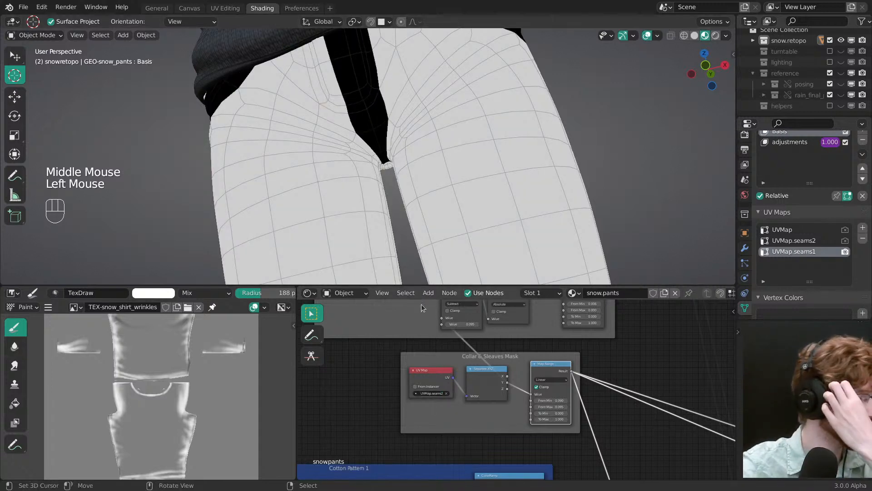
pyautogui.click(429, 393)
pyautogui.click(435, 413)
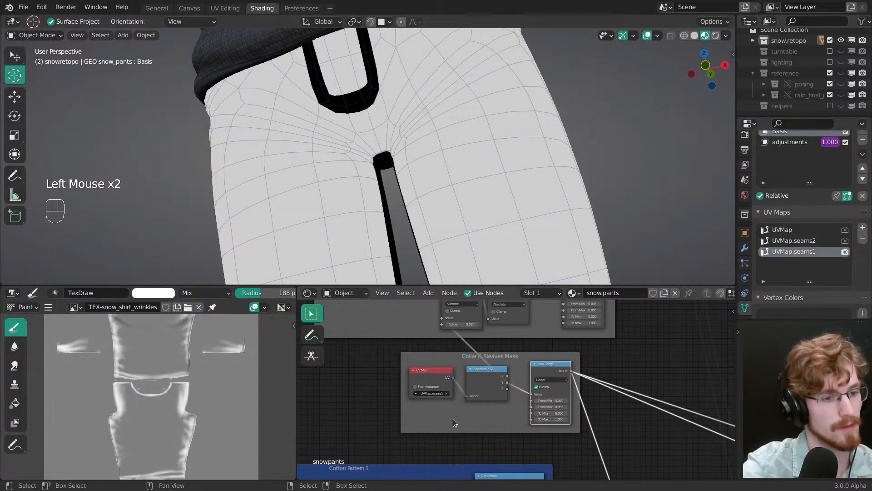
# Step: Try deleting the Collar & Sleaves Mask frame with its nodes, and undo the deletion
pyautogui.keyDown('ctrl'); pyautogui.moveTo(553, 376); pyautogui.dragTo(520, 379, button='middle'); pyautogui.keyUp('ctrl')
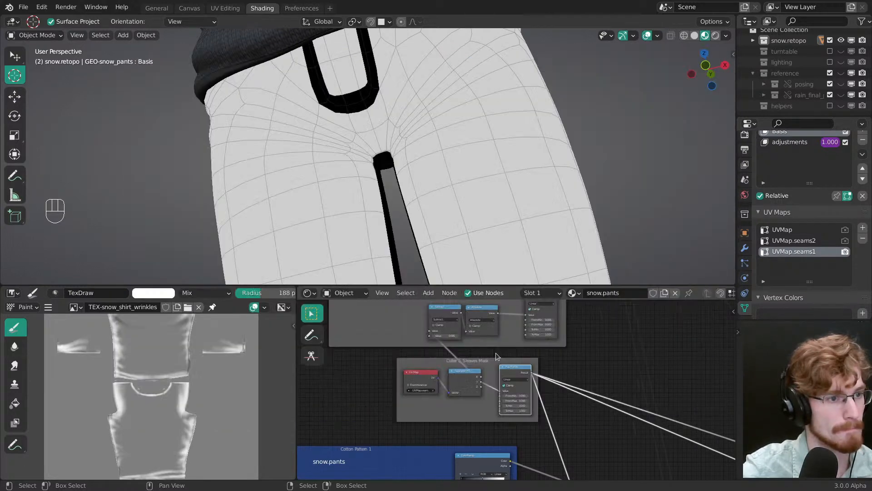
pyautogui.keyDown('ctrl'); pyautogui.moveTo(495, 352); pyautogui.dragTo(517, 375, button='middle'); pyautogui.keyUp('ctrl')
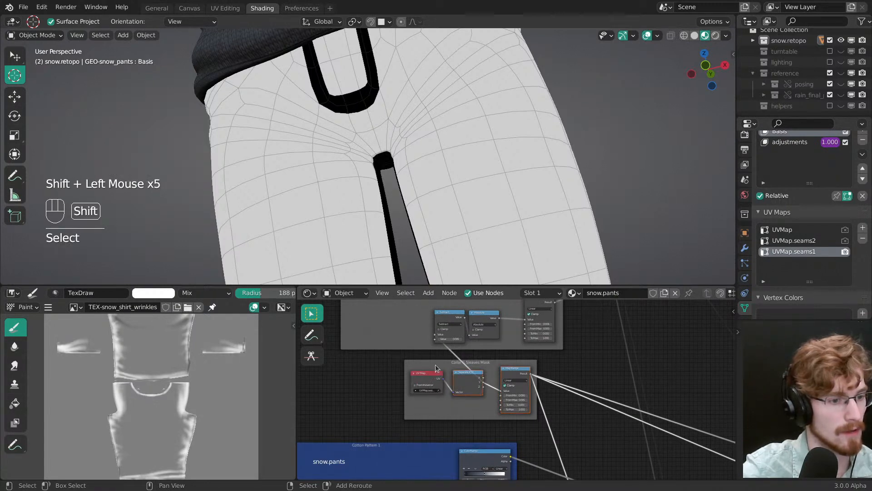
pyautogui.press('x')
pyautogui.moveTo(485, 379)
pyautogui.keyDown('ctrl'); pyautogui.mouseDown(button='middle')
pyautogui.moveTo(486, 394)
pyautogui.moveTo(491, 371)
pyautogui.moveTo(483, 369)
pyautogui.mouseUp(button='middle'); pyautogui.keyUp('ctrl')
pyautogui.hotkey('ctrl', 'z')
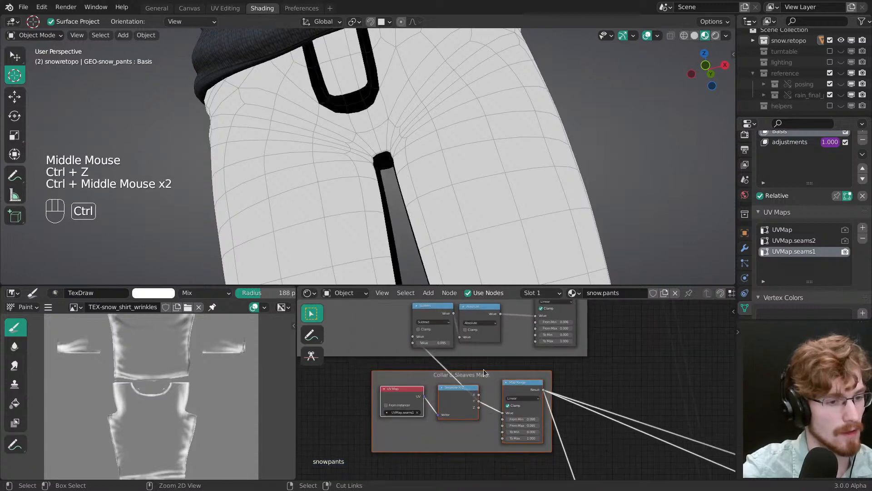
pyautogui.hotkey('alt', 'a')
# Step: Delete the mix node combining the two Map Range outputs above the Collar & Sleaves Mask, keeping the upper one connected onward
pyautogui.moveTo(483, 404); pyautogui.dragTo(459, 427, button='middle')
pyautogui.click(446, 420)
pyautogui.keyDown('shift'); pyautogui.click(493, 430); pyautogui.keyUp('shift')
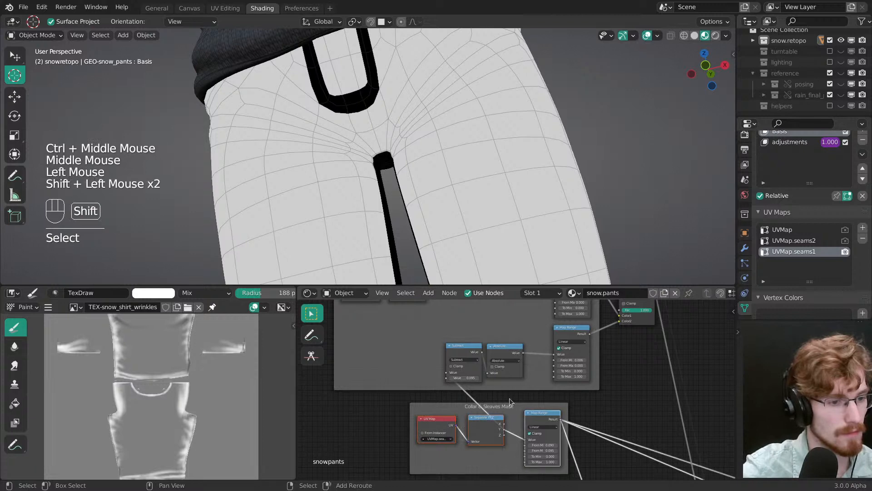
pyautogui.moveTo(572, 355); pyautogui.dragTo(548, 383, button='middle')
pyautogui.click(552, 360)
pyautogui.hotkey('ctrl', 'x')
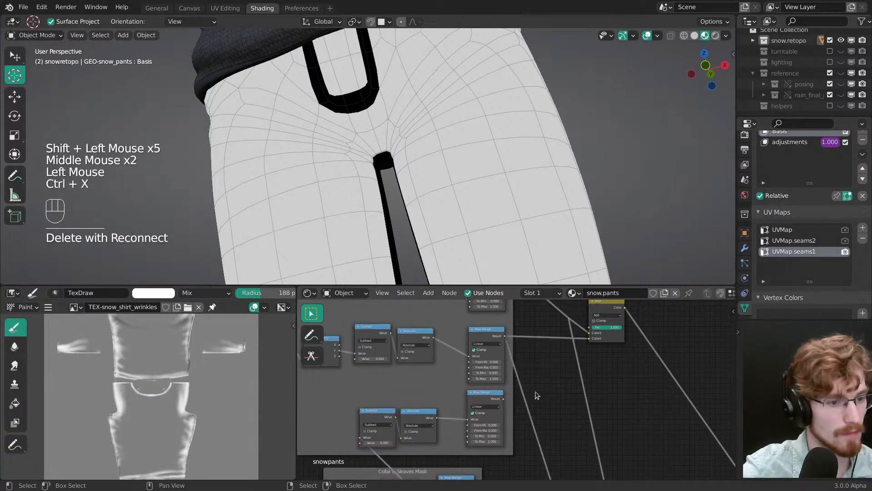
# Step: Delete the Collar & Sleaves Mask frame with its nodes, together with the unused third row of Subtract, Absolute and Map Range nodes above it
pyautogui.click(482, 401)
pyautogui.moveTo(412, 415); pyautogui.dragTo(469, 301, button='middle')
pyautogui.keyDown('shift'); pyautogui.click(482, 369); pyautogui.keyUp('shift')
pyautogui.keyDown('ctrl'); pyautogui.moveTo(469, 318); pyautogui.dragTo(458, 365, button='middle'); pyautogui.keyUp('ctrl')
pyautogui.keyDown('shift'); pyautogui.click(458, 370); pyautogui.keyUp('shift')
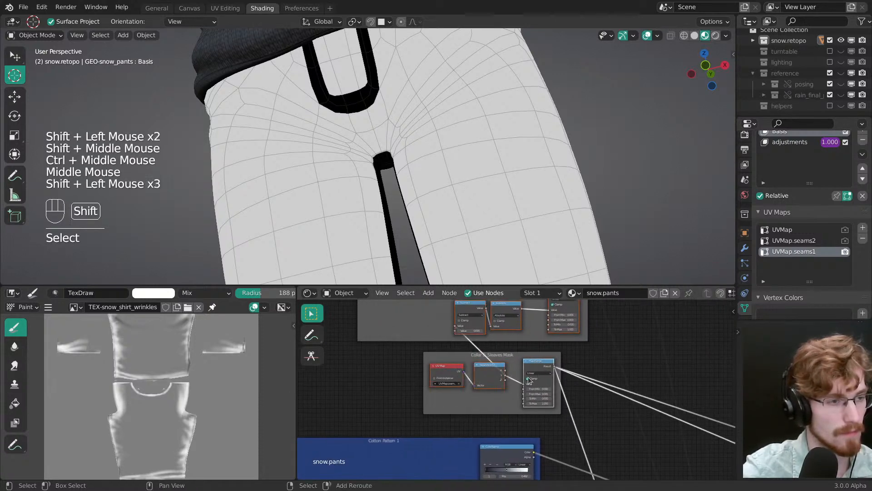
pyautogui.moveTo(511, 395); pyautogui.dragTo(502, 423, button='middle')
pyautogui.press('x')
# Step: Move the remaining two-row seam mask frame and its Add node down, closer above the Cotton Pattern 1 frame
pyautogui.moveTo(502, 422); pyautogui.dragTo(504, 377, button='middle')
pyautogui.press('b')
pyautogui.moveTo(386, 372); pyautogui.dragTo(618, 287)
pyautogui.moveTo(547, 328); pyautogui.dragTo(536, 345, button='middle')
pyautogui.press('g')
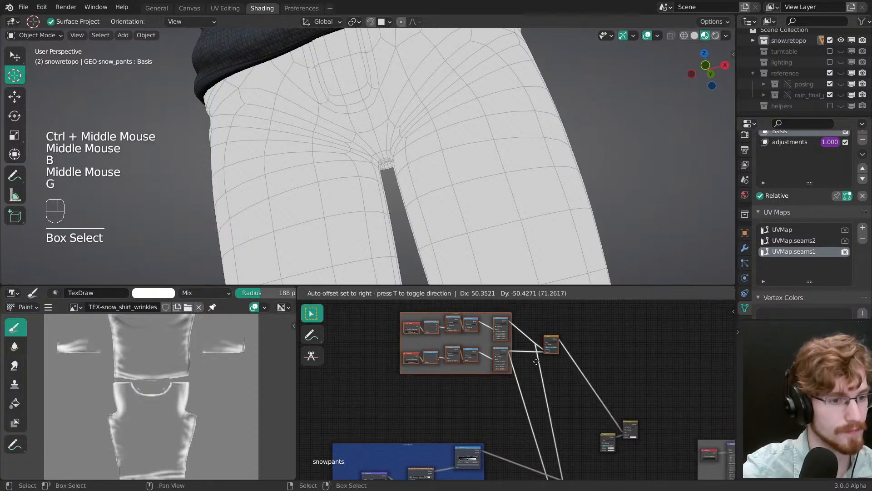
pyautogui.click(537, 353)
pyautogui.press('g')
pyautogui.click(529, 421)
pyautogui.click(490, 387)
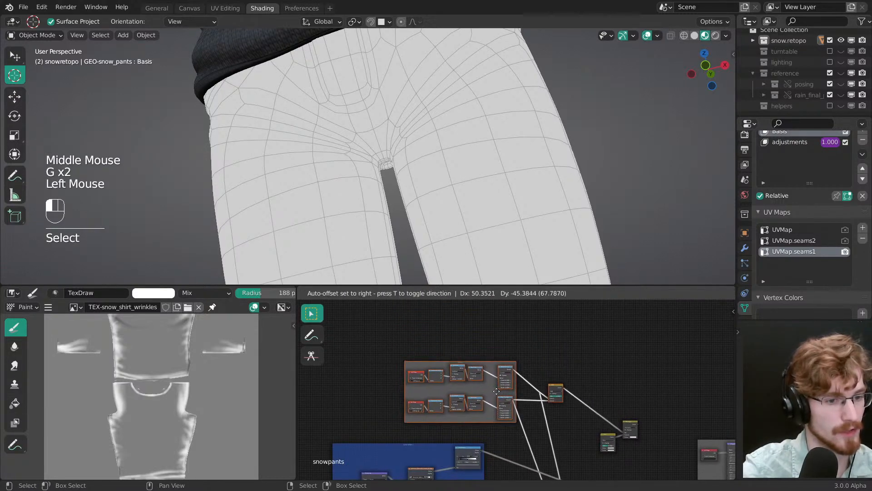
# Step: Save the file and adjust the placement of the seam mask nodes
pyautogui.hotkey('alt', 'a')
pyautogui.moveTo(490, 388); pyautogui.dragTo(500, 346, button='middle')
pyautogui.moveTo(500, 345)
pyautogui.keyDown('ctrl'); pyautogui.mouseDown(button='middle')
pyautogui.moveTo(494, 334)
pyautogui.moveTo(516, 350)
pyautogui.moveTo(497, 392)
pyautogui.mouseUp(button='middle'); pyautogui.keyUp('ctrl')
pyautogui.hotkey('ctrl', 's')
pyautogui.click(522, 350)
pyautogui.press('g')
pyautogui.hotkey('alt', 'a')
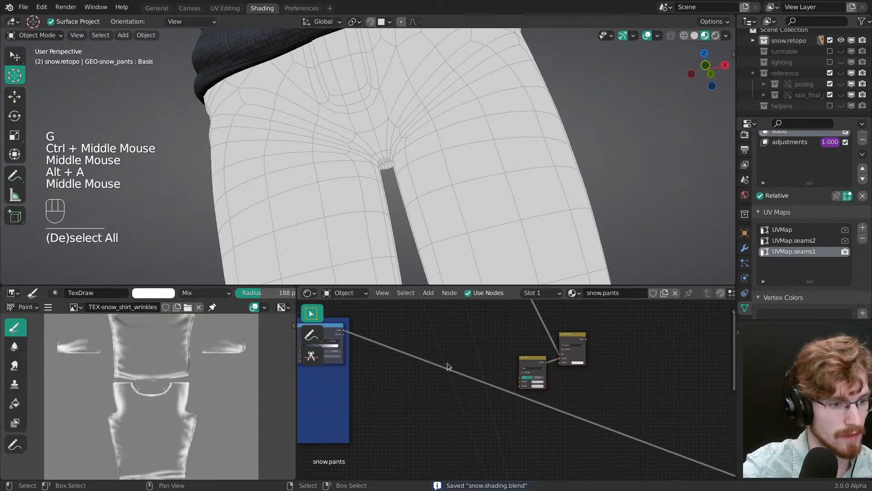
# Step: Link the Cotton Pattern 1 color ramp to the Mix node's Color1, and the Multiply node's output to the Principled BSDF's Base Color reroute
pyautogui.moveTo(344, 334); pyautogui.dragTo(360, 334)
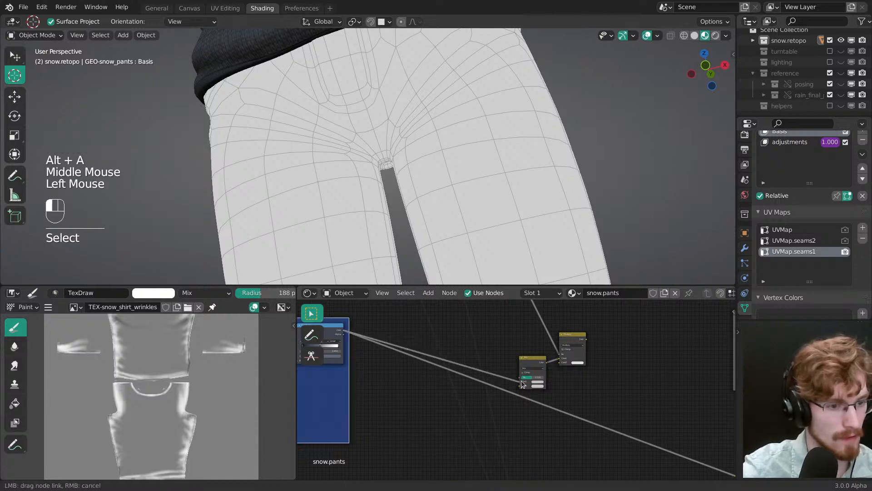
pyautogui.moveTo(521, 381); pyautogui.dragTo(522, 380)
pyautogui.moveTo(581, 349); pyautogui.dragTo(505, 346, button='middle')
pyautogui.moveTo(504, 346); pyautogui.dragTo(461, 343, button='middle')
pyautogui.moveTo(458, 338); pyautogui.dragTo(601, 432)
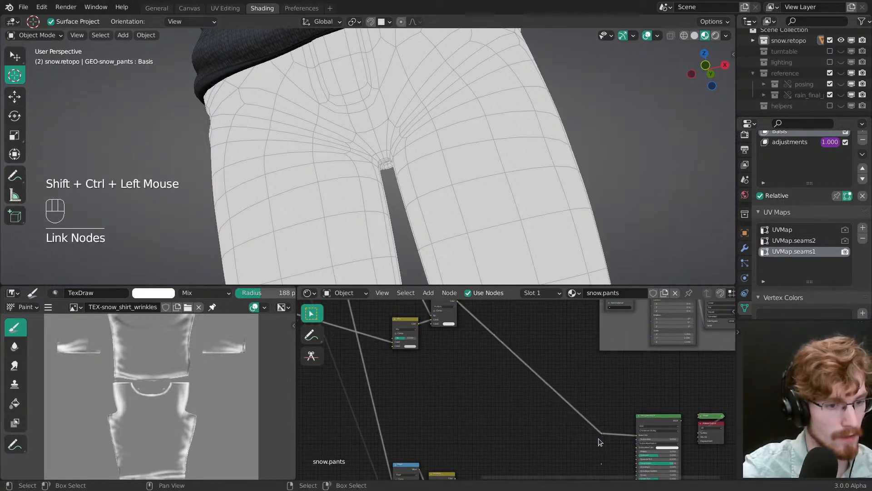
# Step: Preview the Multiply node with the viewport overlays hidden, and delete the Mix node before it while keeping the color ramp connected onward
pyautogui.moveTo(475, 326); pyautogui.dragTo(557, 421, button='middle')
pyautogui.keyDown('ctrl'); pyautogui.keyDown('shift'); pyautogui.click(527, 394); pyautogui.keyUp('shift'); pyautogui.keyUp('ctrl')
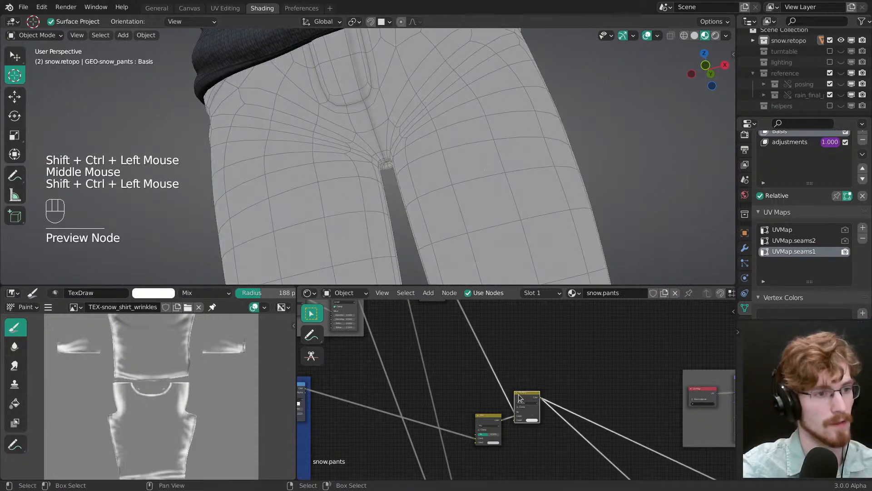
pyautogui.moveTo(415, 182); pyautogui.dragTo(445, 196, button='middle')
pyautogui.press('z')
pyautogui.moveTo(477, 474); pyautogui.dragTo(516, 400, button='middle')
pyautogui.keyDown('ctrl'); pyautogui.moveTo(516, 401); pyautogui.dragTo(521, 440, button='middle'); pyautogui.keyUp('ctrl')
pyautogui.keyDown('ctrl'); pyautogui.moveTo(521, 439); pyautogui.dragTo(523, 461, button='middle'); pyautogui.keyUp('ctrl')
pyautogui.keyDown('ctrl'); pyautogui.moveTo(523, 439); pyautogui.dragTo(524, 469, button='middle'); pyautogui.keyUp('ctrl')
pyautogui.click(519, 400)
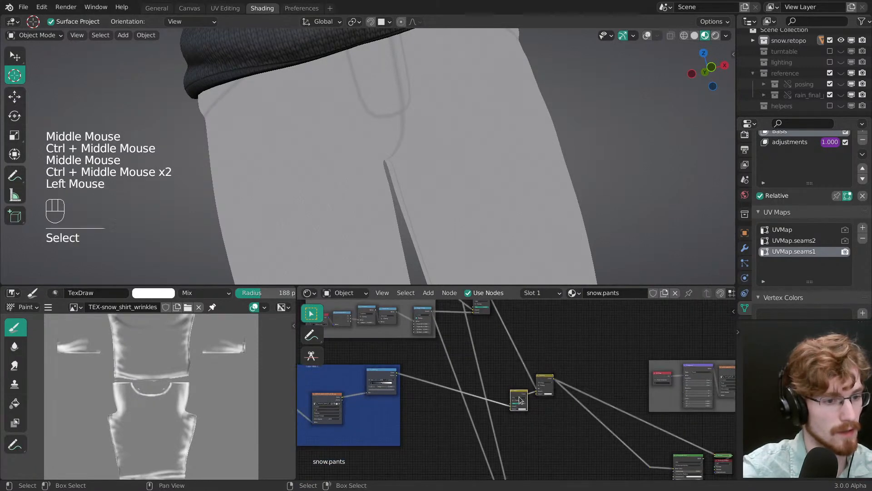
pyautogui.keyDown('ctrl'); pyautogui.moveTo(519, 399); pyautogui.dragTo(525, 390, button='middle'); pyautogui.keyUp('ctrl')
pyautogui.hotkey('ctrl', 'x')
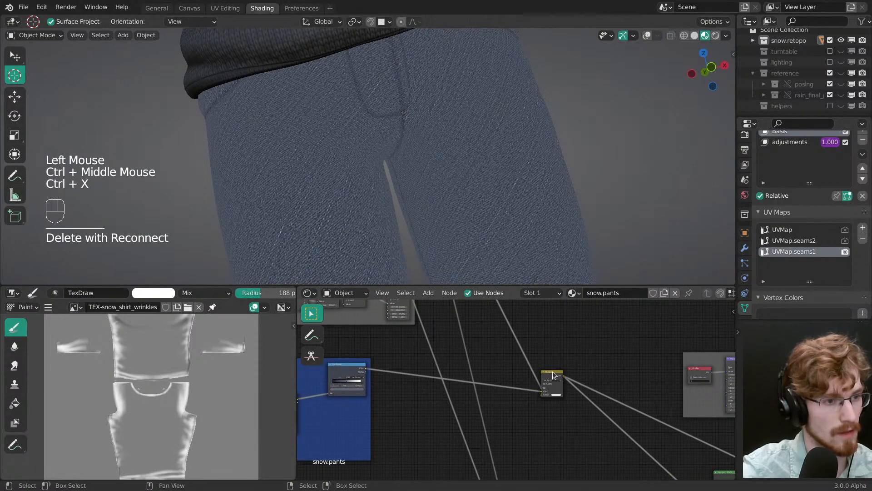
# Step: Darken the Multiply node's Color2 to a mid grey while checking the seams on the front of the pants
pyautogui.moveTo(552, 372); pyautogui.dragTo(549, 377)
pyautogui.keyDown('ctrl'); pyautogui.moveTo(549, 377); pyautogui.dragTo(547, 387, button='middle'); pyautogui.keyUp('ctrl')
pyautogui.moveTo(537, 240); pyautogui.dragTo(524, 232, button='middle')
pyautogui.keyDown('ctrl'); pyautogui.moveTo(524, 236); pyautogui.dragTo(518, 275, button='middle'); pyautogui.keyUp('ctrl')
pyautogui.press('`')
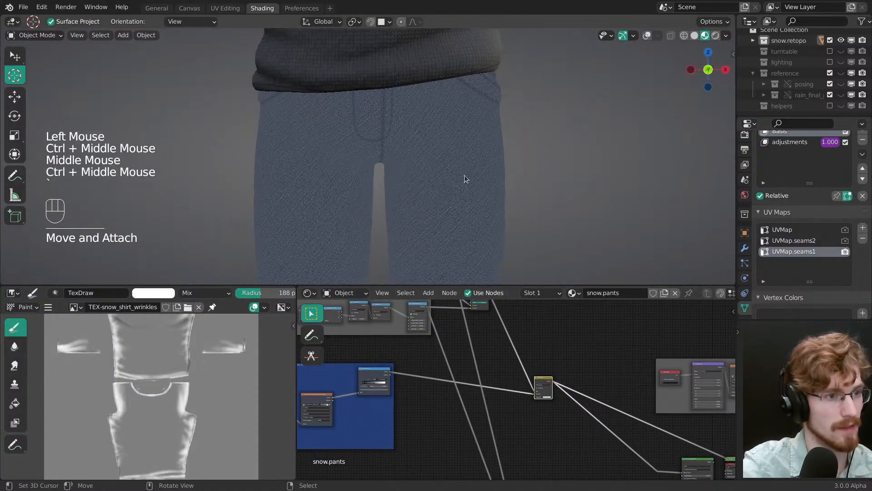
pyautogui.keyDown('ctrl'); pyautogui.moveTo(505, 200); pyautogui.dragTo(523, 173, button='middle'); pyautogui.keyUp('ctrl')
pyautogui.moveTo(565, 404); pyautogui.dragTo(506, 359, button='middle')
pyautogui.keyDown('ctrl'); pyautogui.moveTo(507, 359); pyautogui.dragTo(519, 402, button='middle'); pyautogui.keyUp('ctrl')
pyautogui.moveTo(519, 401)
pyautogui.keyDown('ctrl'); pyautogui.mouseDown(button='middle')
pyautogui.moveTo(519, 391)
pyautogui.moveTo(514, 407)
pyautogui.mouseUp(button='middle'); pyautogui.keyUp('ctrl')
pyautogui.click(512, 411)
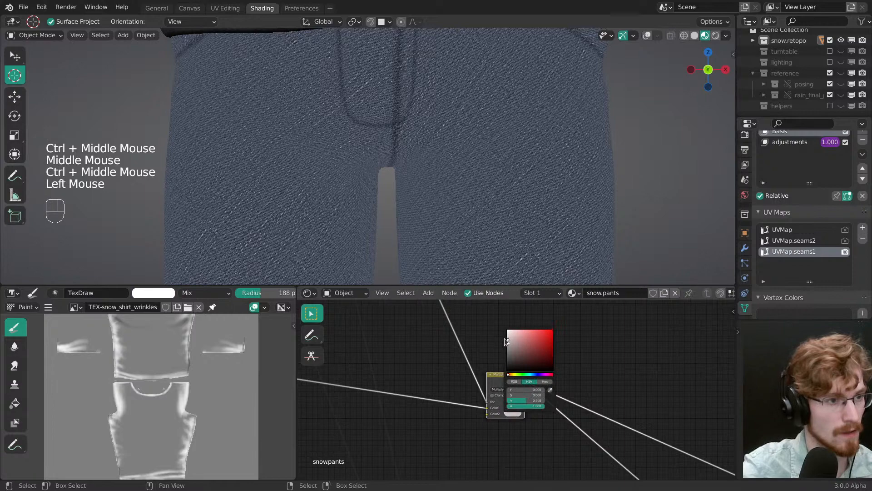
pyautogui.moveTo(503, 194)
pyautogui.keyDown('ctrl'); pyautogui.mouseDown(button='middle')
pyautogui.moveTo(511, 255)
pyautogui.moveTo(541, 182)
pyautogui.moveTo(499, 187)
pyautogui.mouseUp(button='middle'); pyautogui.keyUp('ctrl')
# Step: Preview the Principled BSDF, check the shaded pants from the front and side, and save the file
pyautogui.keyDown('ctrl'); pyautogui.moveTo(595, 379); pyautogui.dragTo(654, 459, button='middle'); pyautogui.keyUp('ctrl')
pyautogui.moveTo(661, 467); pyautogui.dragTo(569, 383, button='middle')
pyautogui.keyDown('ctrl'); pyautogui.keyDown('shift'); pyautogui.click(582, 392); pyautogui.keyUp('shift'); pyautogui.keyUp('ctrl')
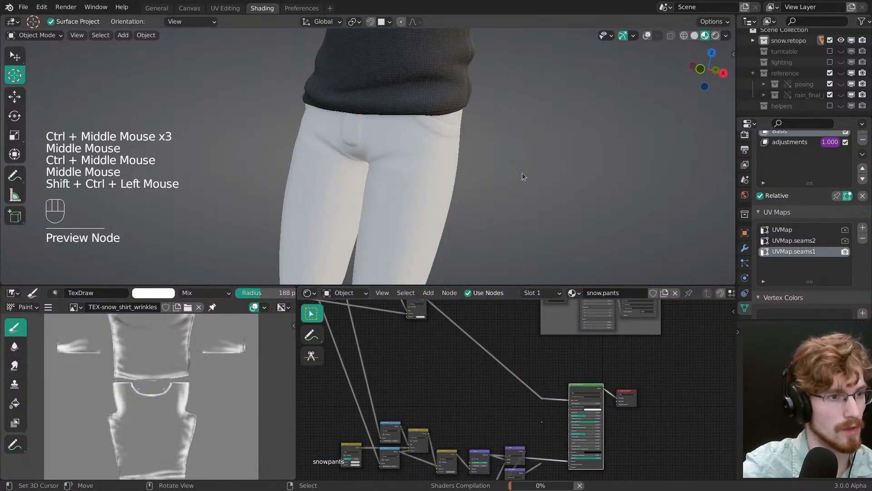
pyautogui.moveTo(522, 173); pyautogui.dragTo(427, 154, button='middle')
pyautogui.moveTo(427, 154)
pyautogui.mouseDown(button='middle')
pyautogui.moveTo(413, 152)
pyautogui.moveTo(418, 177)
pyautogui.mouseUp(button='middle')
pyautogui.moveTo(418, 177)
pyautogui.keyDown('ctrl'); pyautogui.mouseDown(button='middle')
pyautogui.moveTo(425, 207)
pyautogui.moveTo(482, 159)
pyautogui.moveTo(538, 182)
pyautogui.moveTo(459, 186)
pyautogui.moveTo(468, 169)
pyautogui.mouseUp(button='middle'); pyautogui.keyUp('ctrl')
pyautogui.hotkey('ctrl', 's')
pyautogui.moveTo(468, 169); pyautogui.dragTo(478, 151, button='middle')
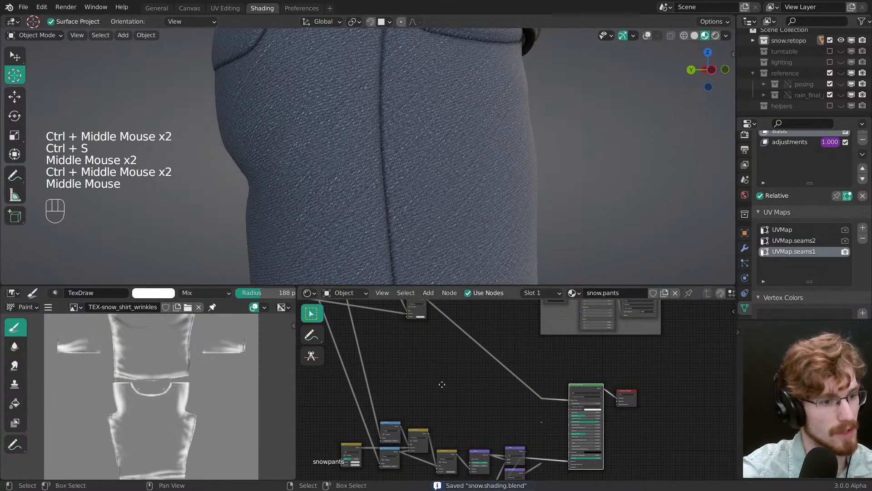
# Step: Examine the Bump, Add and Normalize nodes feeding the Principled BSDF's Normal input
pyautogui.moveTo(440, 383); pyautogui.dragTo(459, 368, button='middle')
pyautogui.keyDown('ctrl'); pyautogui.moveTo(458, 368); pyautogui.dragTo(505, 396, button='middle'); pyautogui.keyUp('ctrl')
pyautogui.moveTo(516, 434); pyautogui.dragTo(514, 366, button='middle')
pyautogui.moveTo(513, 366); pyautogui.dragTo(489, 315, button='middle')
pyautogui.moveTo(528, 409); pyautogui.dragTo(518, 363, button='middle')
pyautogui.moveTo(518, 362); pyautogui.dragTo(501, 385, button='middle')
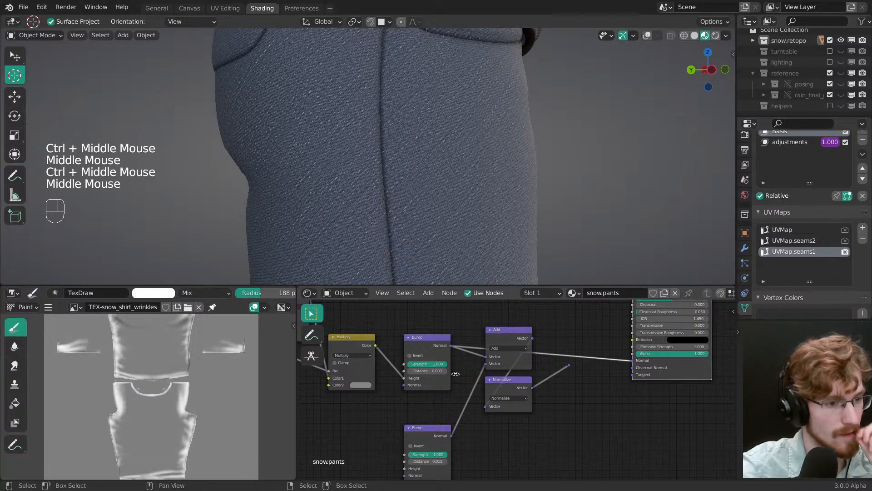
pyautogui.moveTo(454, 363); pyautogui.dragTo(481, 387, button='middle')
pyautogui.keyDown('ctrl'); pyautogui.moveTo(482, 386); pyautogui.dragTo(564, 455, button='middle'); pyautogui.keyUp('ctrl')
pyautogui.moveTo(536, 409); pyautogui.dragTo(468, 344, button='middle')
pyautogui.click(509, 370)
pyautogui.hotkey('shift', 'd')
pyautogui.press('x')
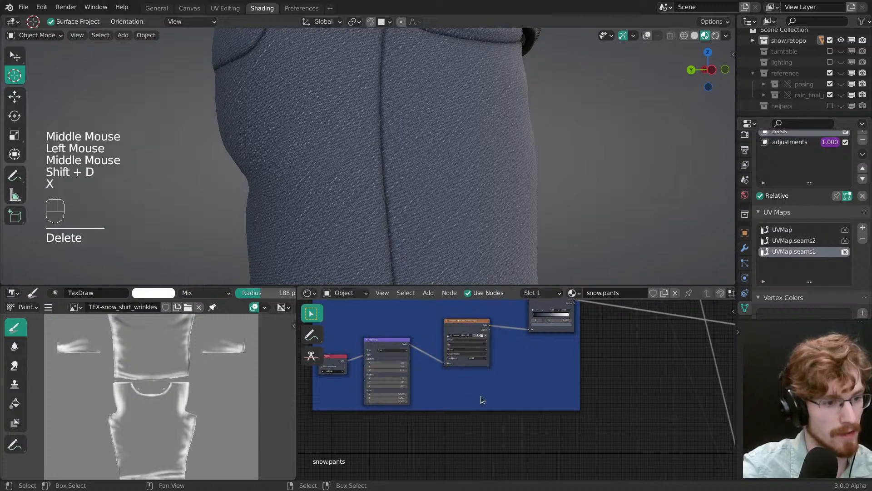
pyautogui.moveTo(480, 402); pyautogui.dragTo(473, 372, button='middle')
pyautogui.keyDown('ctrl'); pyautogui.moveTo(473, 373); pyautogui.dragTo(513, 393, button='middle'); pyautogui.keyUp('ctrl')
pyautogui.hotkey('shift', 'a')
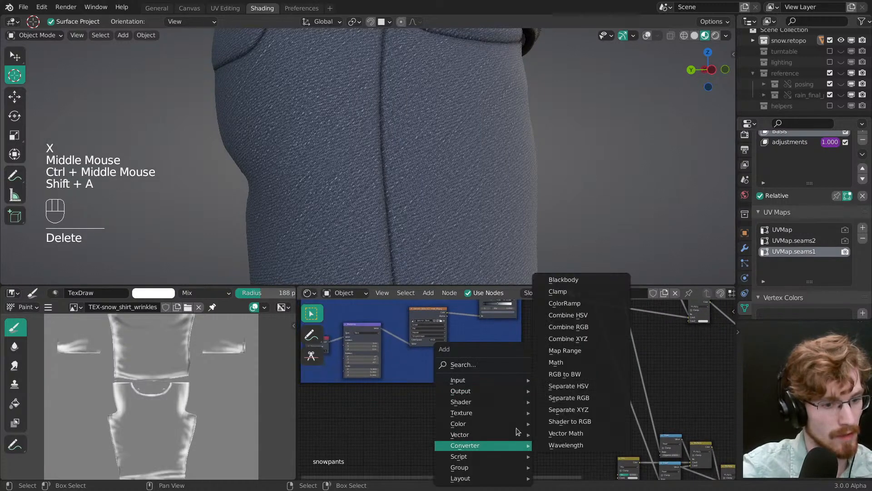
# Step: Link the Cotton Pattern 1 image texture's color to the lower Bump node's Height, and that Bump's output to the Principled BSDF's Normal
pyautogui.moveTo(626, 389); pyautogui.dragTo(480, 330, button='middle')
pyautogui.moveTo(519, 360); pyautogui.dragTo(432, 356, button='middle')
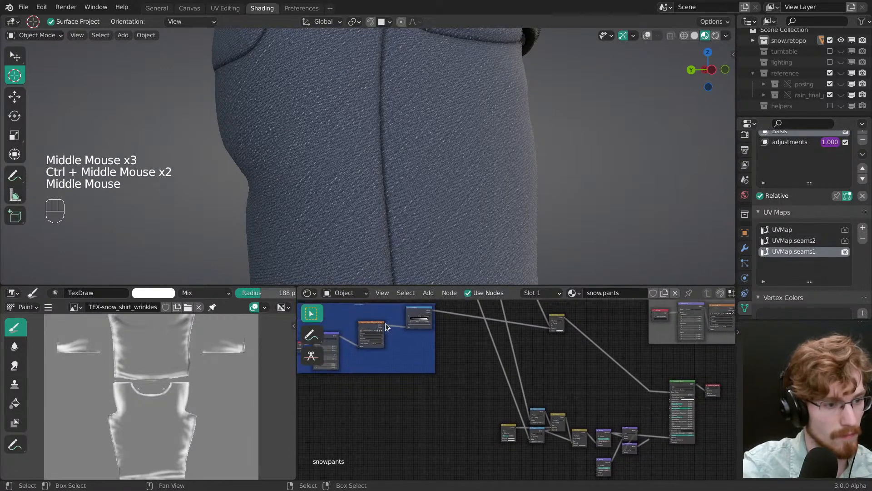
pyautogui.moveTo(384, 323); pyautogui.dragTo(597, 460)
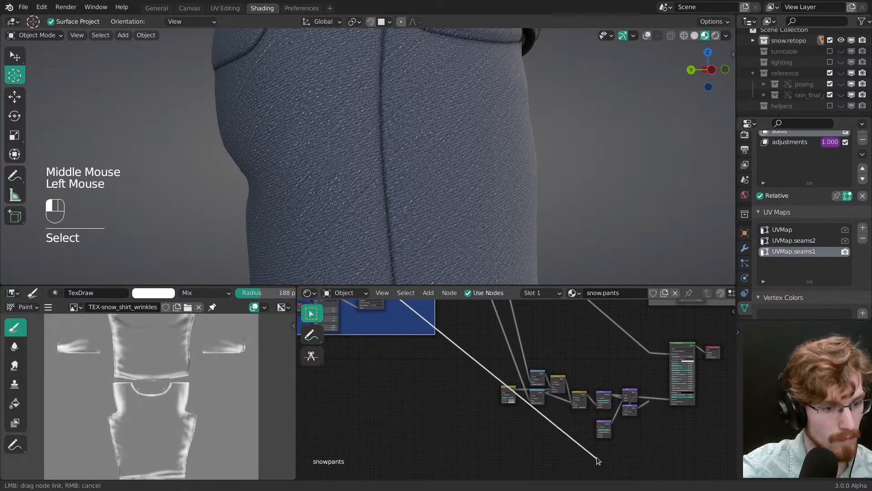
pyautogui.keyDown('ctrl'); pyautogui.moveTo(602, 448); pyautogui.dragTo(423, 386, button='middle'); pyautogui.keyUp('ctrl')
pyautogui.keyDown('ctrl'); pyautogui.moveTo(423, 386); pyautogui.dragTo(552, 385, button='middle'); pyautogui.keyUp('ctrl')
pyautogui.moveTo(477, 373); pyautogui.dragTo(477, 396)
pyautogui.moveTo(477, 396)
pyautogui.keyDown('ctrl'); pyautogui.mouseDown(button='middle')
pyautogui.moveTo(482, 409)
pyautogui.moveTo(495, 400)
pyautogui.moveTo(522, 405)
pyautogui.moveTo(508, 418)
pyautogui.moveTo(489, 392)
pyautogui.mouseUp(button='middle'); pyautogui.keyUp('ctrl')
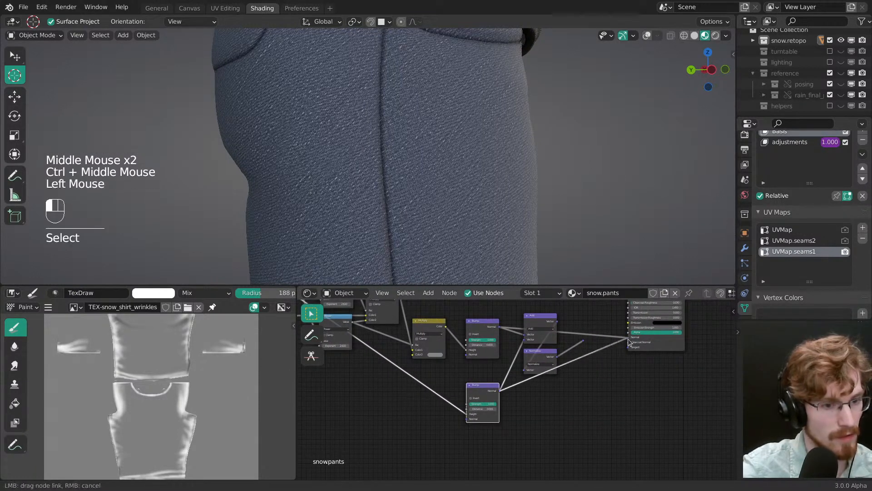
pyautogui.moveTo(629, 342); pyautogui.dragTo(628, 338)
# Step: Check the fabric bump on the pants, save the file, and try a Distance of 0.040 on the lower Bump node
pyautogui.moveTo(490, 194); pyautogui.dragTo(474, 173, button='middle')
pyautogui.moveTo(474, 173); pyautogui.dragTo(473, 169, button='middle')
pyautogui.hotkey('ctrl', 's')
pyautogui.moveTo(473, 169)
pyautogui.keyDown('ctrl'); pyautogui.mouseDown(button='middle')
pyautogui.moveTo(423, 148)
pyautogui.moveTo(550, 198)
pyautogui.moveTo(520, 204)
pyautogui.moveTo(516, 186)
pyautogui.mouseUp(button='middle'); pyautogui.keyUp('ctrl')
pyautogui.moveTo(501, 434); pyautogui.dragTo(511, 418, button='middle')
pyautogui.keyDown('ctrl'); pyautogui.moveTo(511, 419); pyautogui.dragTo(491, 391, button='middle'); pyautogui.keyUp('ctrl')
pyautogui.click(483, 393)
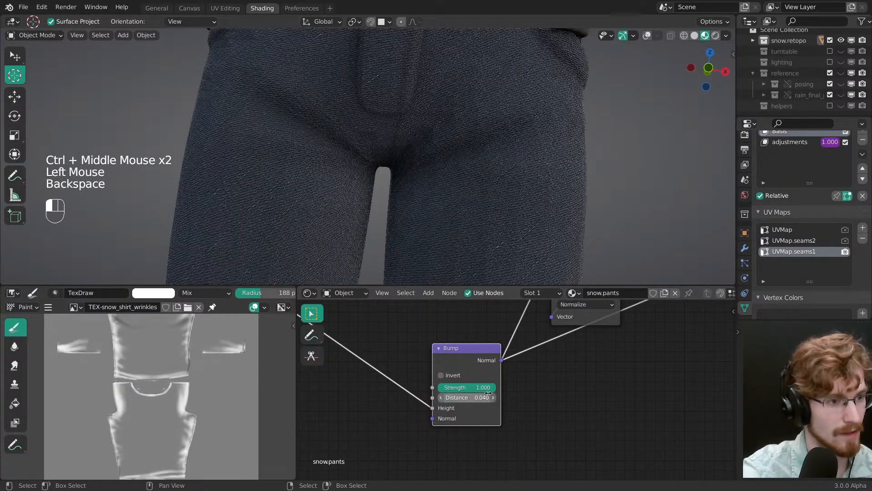
# Step: Preview the Cotton Pattern 1 image texture and set the lower Bump node's Distance to 0.004
pyautogui.moveTo(485, 392); pyautogui.dragTo(572, 352, button='middle')
pyautogui.moveTo(572, 352); pyautogui.dragTo(480, 340, button='middle')
pyautogui.keyDown('ctrl'); pyautogui.keyDown('shift'); pyautogui.click(484, 339); pyautogui.keyUp('shift'); pyautogui.keyUp('ctrl')
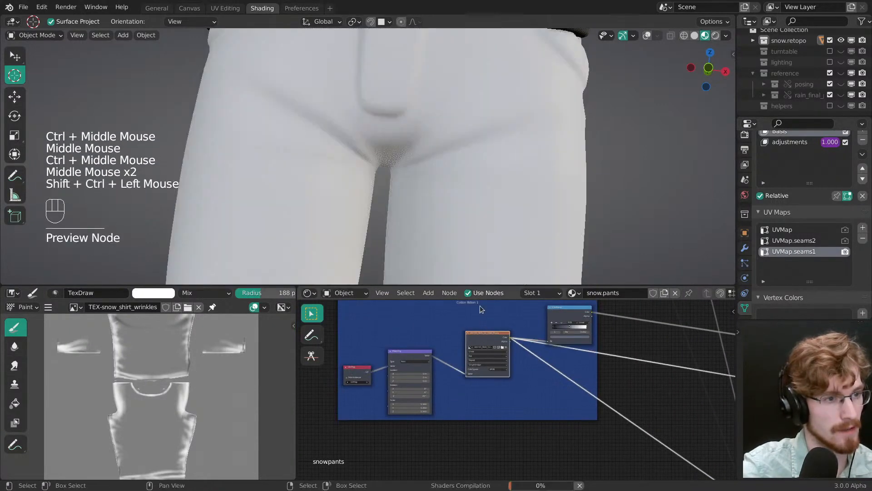
pyautogui.moveTo(631, 436); pyautogui.dragTo(459, 313, button='middle')
pyautogui.moveTo(627, 423); pyautogui.dragTo(427, 285, button='middle')
pyautogui.keyDown('ctrl'); pyautogui.moveTo(483, 382); pyautogui.dragTo(532, 387, button='middle'); pyautogui.keyUp('ctrl')
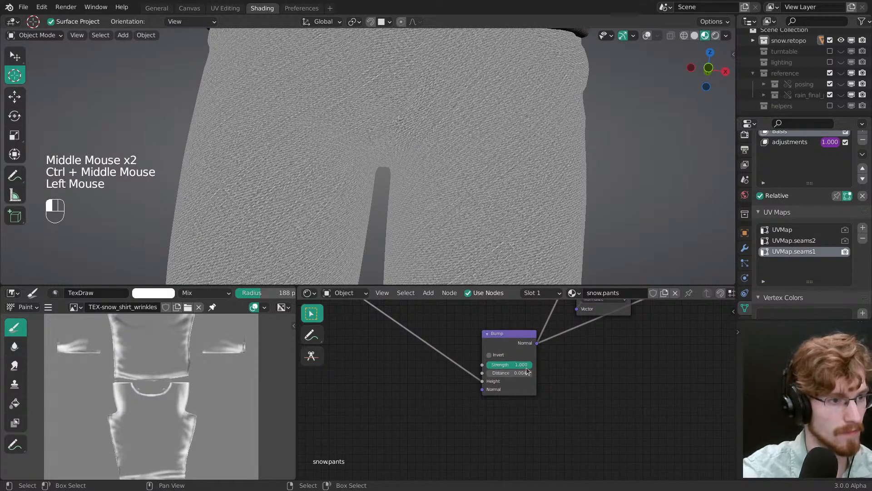
# Step: Preview the Principled BSDF again, inspect the fabric bump around the crotch and legs, and save the file
pyautogui.moveTo(558, 295); pyautogui.dragTo(555, 311, button='middle')
pyautogui.moveTo(562, 356); pyautogui.dragTo(394, 476, button='middle')
pyautogui.keyDown('ctrl'); pyautogui.moveTo(394, 476); pyautogui.dragTo(459, 436, button='middle'); pyautogui.keyUp('ctrl')
pyautogui.keyDown('ctrl'); pyautogui.keyDown('shift'); pyautogui.click(610, 394); pyautogui.keyUp('shift'); pyautogui.keyUp('ctrl')
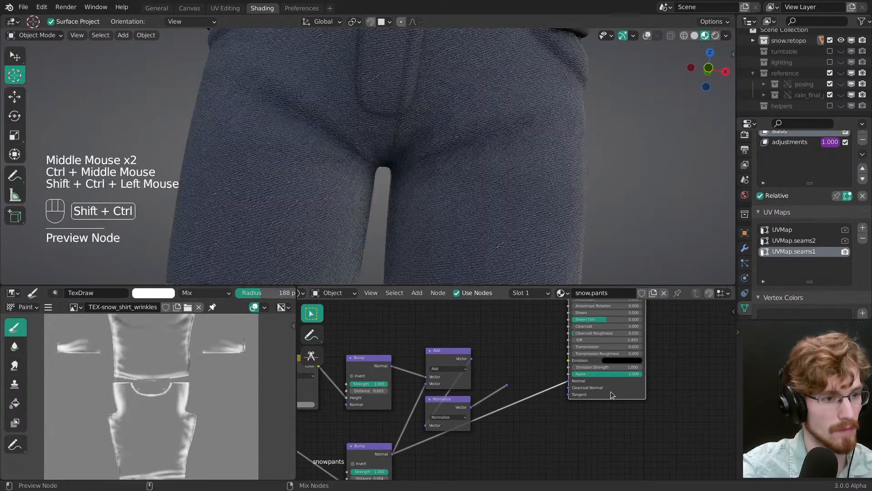
pyautogui.moveTo(547, 200); pyautogui.dragTo(519, 219, button='middle')
pyautogui.keyDown('ctrl'); pyautogui.moveTo(519, 218); pyautogui.dragTo(536, 189, button='middle'); pyautogui.keyUp('ctrl')
pyautogui.moveTo(536, 189); pyautogui.dragTo(535, 170, button='middle')
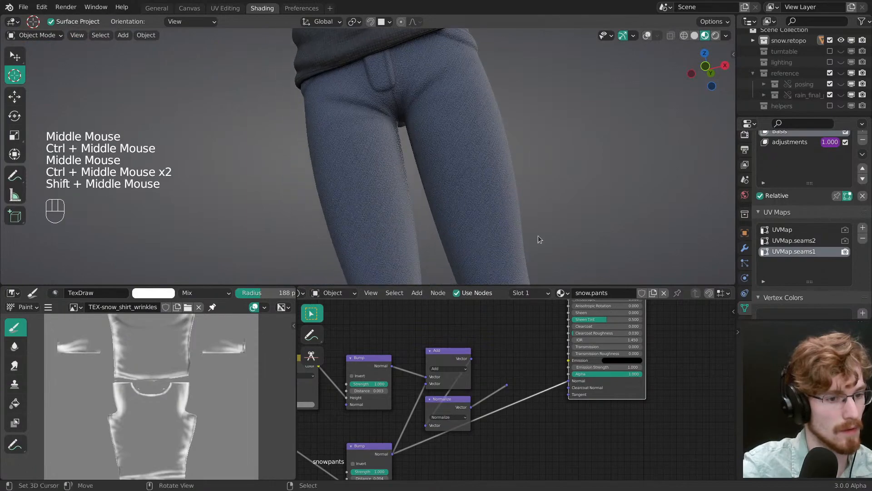
pyautogui.moveTo(523, 403); pyautogui.dragTo(509, 433, button='middle')
pyautogui.moveTo(506, 214)
pyautogui.keyDown('ctrl'); pyautogui.mouseDown(button='middle')
pyautogui.moveTo(499, 154)
pyautogui.moveTo(522, 170)
pyautogui.mouseUp(button='middle'); pyautogui.keyUp('ctrl')
pyautogui.moveTo(523, 170); pyautogui.dragTo(544, 183, button='middle')
pyautogui.hotkey('ctrl', 's')
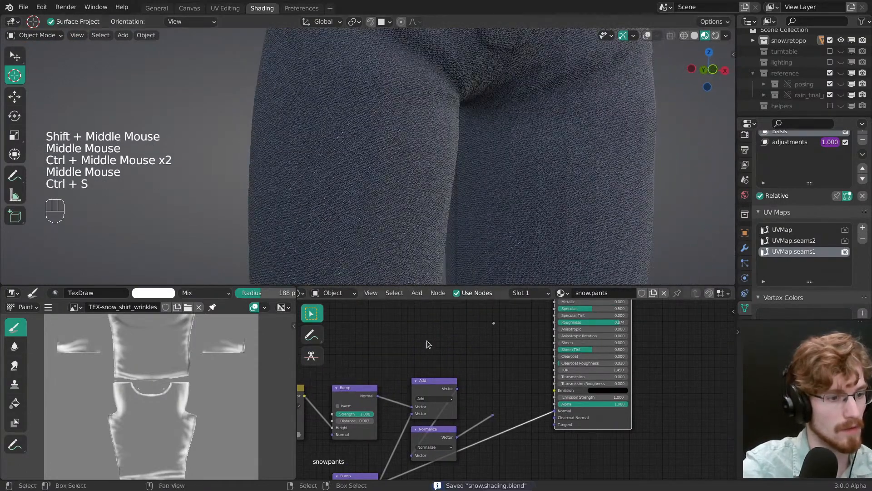
# Step: Set the lower Bump node's Distance to 0.001, try a Strength of about 0.727, and save the file
pyautogui.moveTo(363, 411); pyautogui.dragTo(448, 410, button='middle')
pyautogui.click(438, 407)
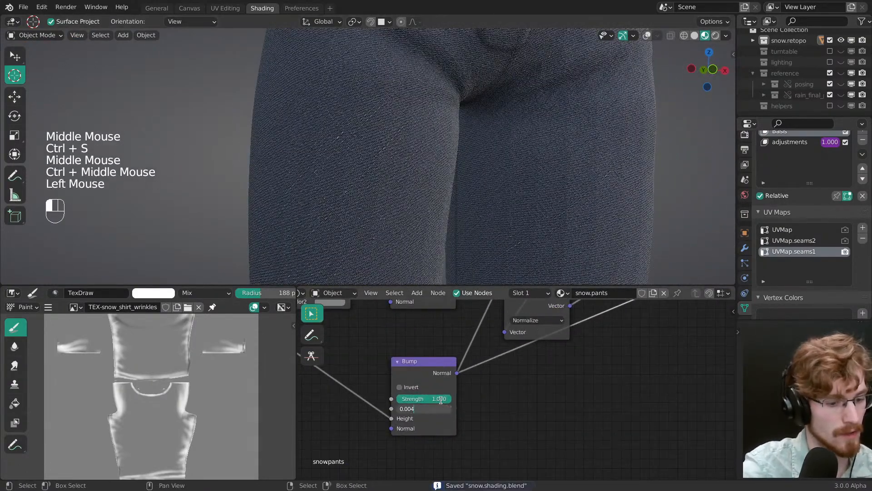
pyautogui.press('BackSpace')
pyautogui.write('1')
pyautogui.press('Return')
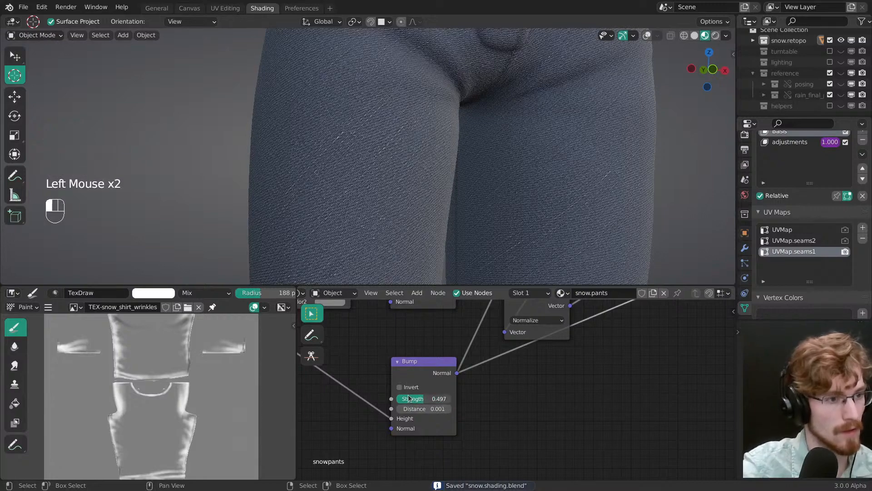
pyautogui.moveTo(522, 195); pyautogui.dragTo(542, 207, button='middle')
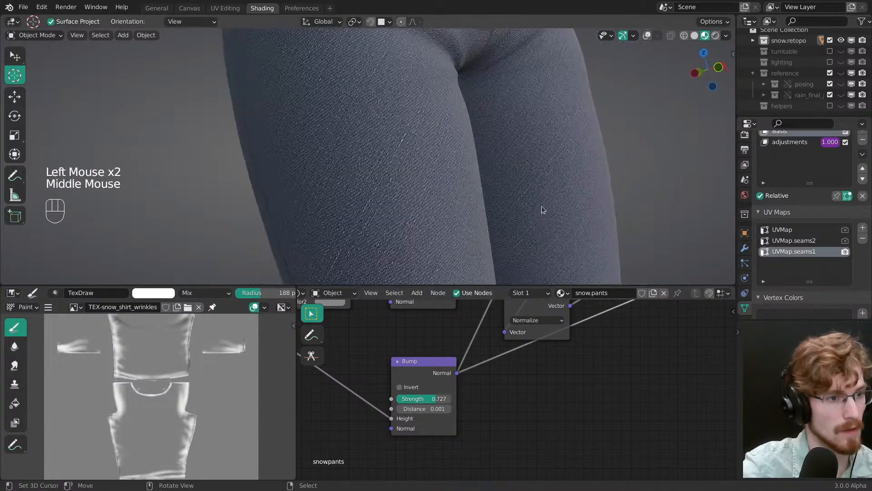
pyautogui.keyDown('ctrl'); pyautogui.moveTo(564, 418); pyautogui.dragTo(467, 345, button='middle'); pyautogui.keyUp('ctrl')
pyautogui.hotkey('ctrl', 's')
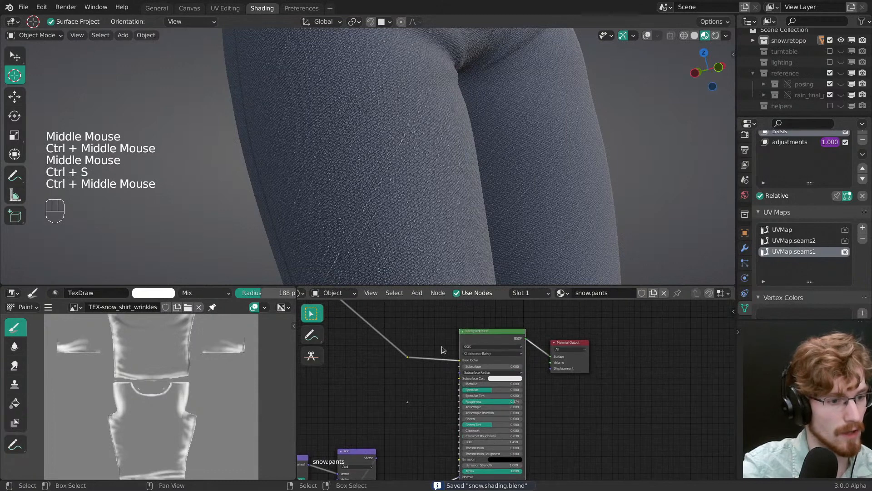
# Step: Cut the link into the Principled BSDF's Base Color and inspect the bump on the legs
pyautogui.keyDown('ctrl'); pyautogui.moveTo(442, 345); pyautogui.dragTo(443, 390, button='right'); pyautogui.keyUp('ctrl')
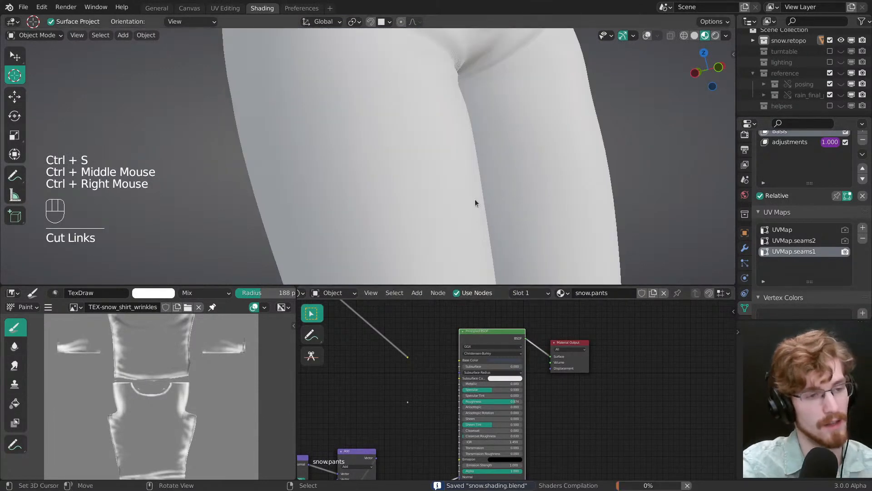
pyautogui.moveTo(460, 189)
pyautogui.mouseDown(button='middle')
pyautogui.moveTo(450, 201)
pyautogui.moveTo(456, 194)
pyautogui.mouseUp(button='middle')
pyautogui.moveTo(457, 194); pyautogui.dragTo(463, 189, button='middle')
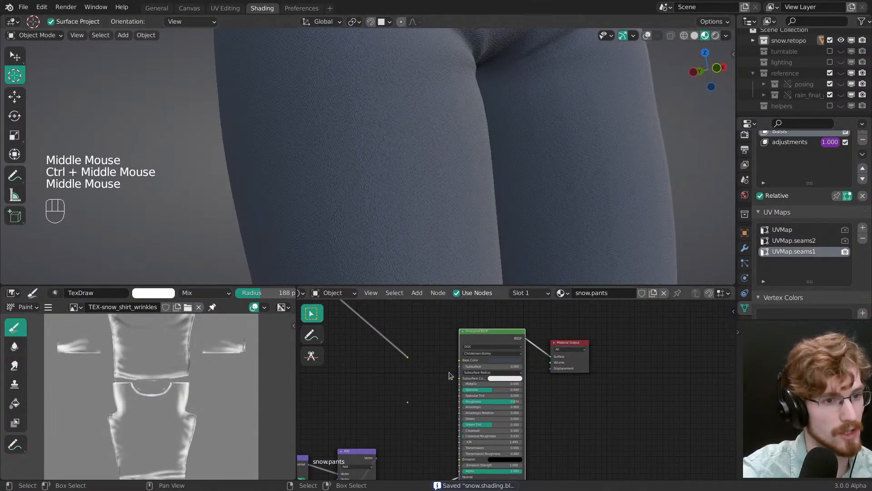
# Step: Set the lower Bump node's Strength to 1.000, inspect the pants' fabric close up, and save the file
pyautogui.moveTo(432, 406); pyautogui.dragTo(551, 300, button='middle')
pyautogui.moveTo(496, 438); pyautogui.dragTo(529, 382, button='middle')
pyautogui.keyDown('ctrl'); pyautogui.moveTo(504, 384); pyautogui.dragTo(485, 364, button='middle'); pyautogui.keyUp('ctrl')
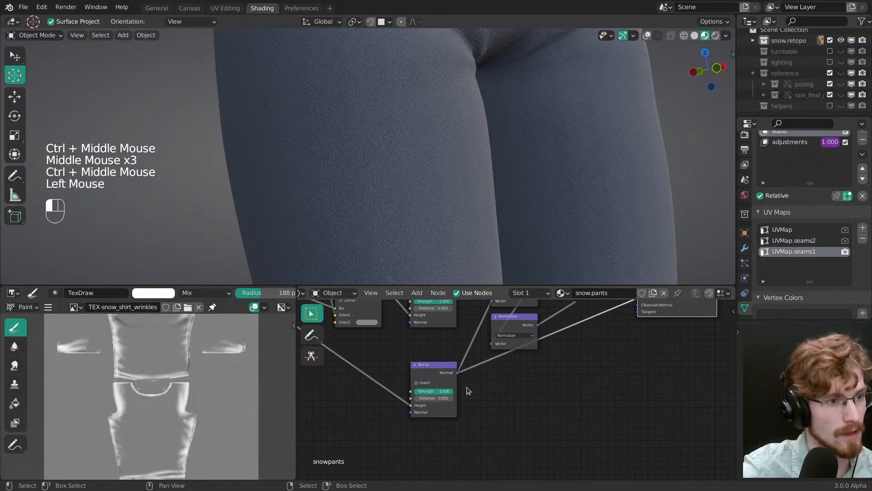
pyautogui.moveTo(455, 386); pyautogui.dragTo(561, 177)
pyautogui.keyDown('ctrl'); pyautogui.moveTo(560, 177); pyautogui.dragTo(552, 193, button='middle'); pyautogui.keyUp('ctrl')
pyautogui.moveTo(552, 193); pyautogui.dragTo(548, 265, button='middle')
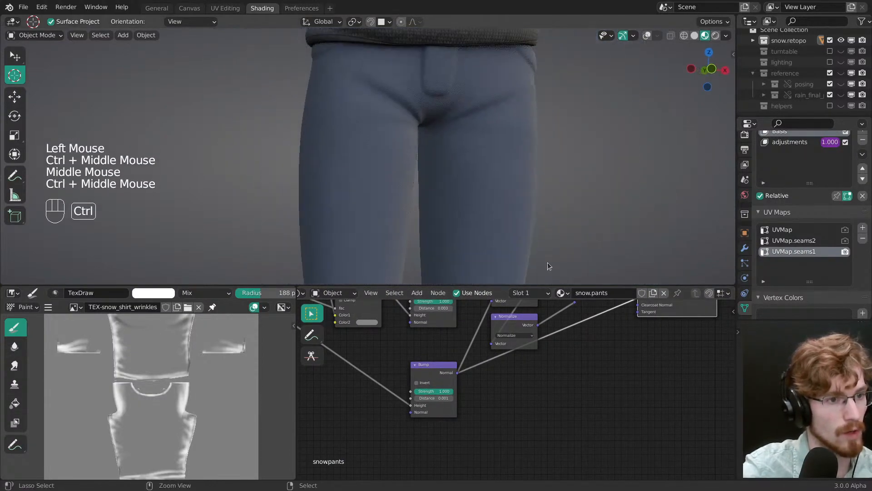
pyautogui.keyDown('ctrl'); pyautogui.moveTo(531, 235); pyautogui.dragTo(530, 190, button='middle'); pyautogui.keyUp('ctrl')
pyautogui.moveTo(542, 193)
pyautogui.keyDown('ctrl'); pyautogui.mouseDown(button='middle')
pyautogui.moveTo(549, 201)
pyautogui.moveTo(533, 200)
pyautogui.moveTo(559, 196)
pyautogui.mouseUp(button='middle'); pyautogui.keyUp('ctrl')
pyautogui.hotkey('ctrl', 's')
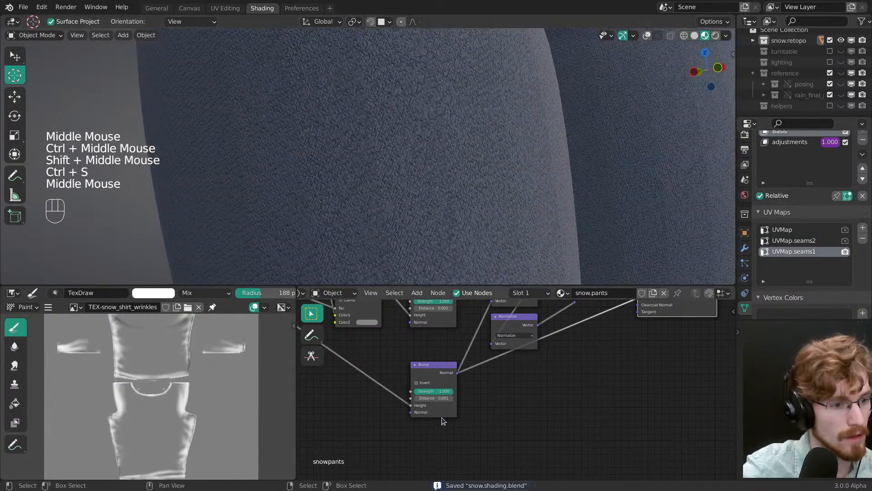
# Step: Try Distance values of 0.005 and 0.001 on the lower Bump node while checking the fabric on the legs
pyautogui.keyDown('ctrl'); pyautogui.moveTo(441, 417); pyautogui.dragTo(432, 394, button='middle'); pyautogui.keyUp('ctrl')
pyautogui.moveTo(430, 394)
pyautogui.mouseDown()
pyautogui.moveTo(411, 394)
pyautogui.moveTo(440, 398)
pyautogui.mouseUp()
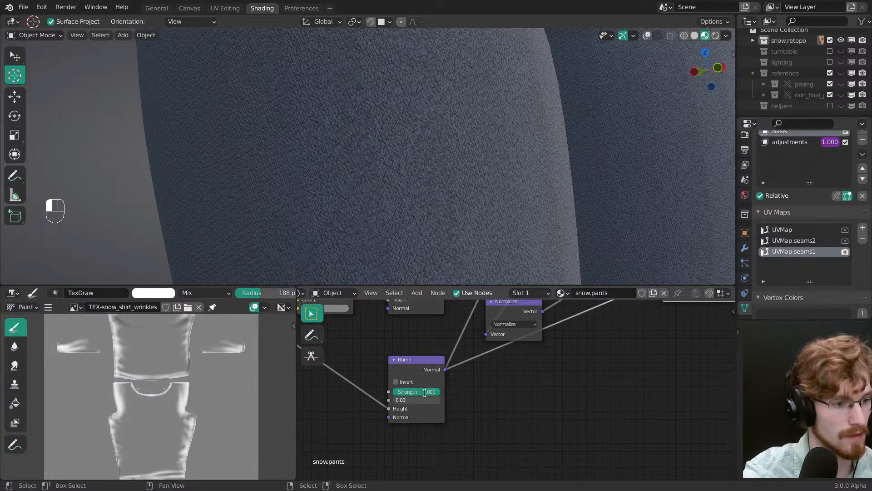
pyautogui.press('Return')
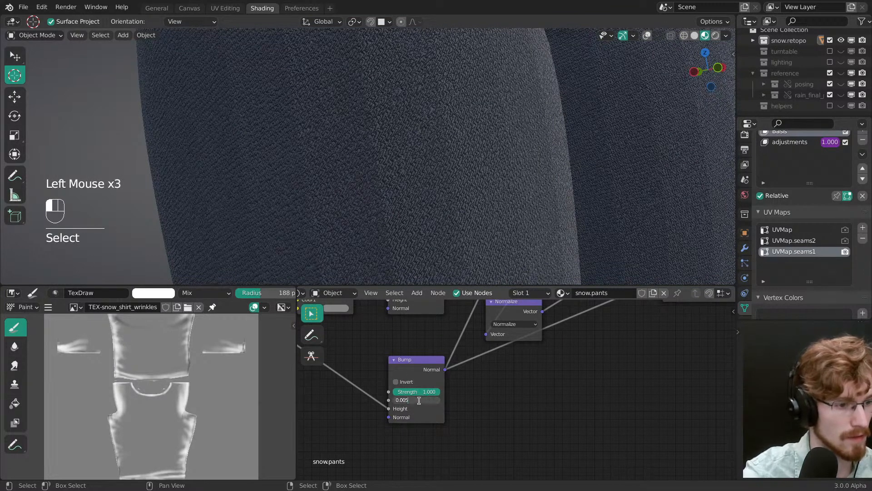
pyautogui.press('BackSpace')
pyautogui.write('1')
pyautogui.press('Return')
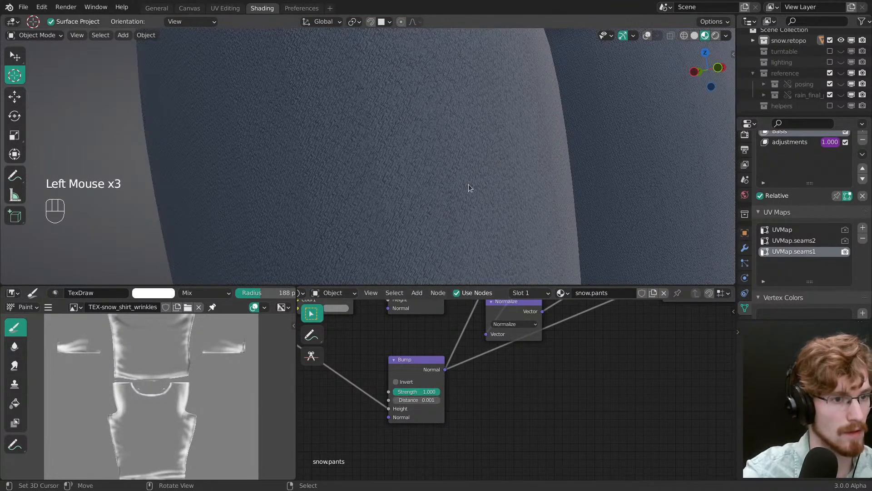
pyautogui.moveTo(468, 184)
pyautogui.keyDown('ctrl'); pyautogui.mouseDown(button='middle')
pyautogui.moveTo(477, 165)
pyautogui.moveTo(473, 175)
pyautogui.mouseUp(button='middle'); pyautogui.keyUp('ctrl')
pyautogui.click(425, 399)
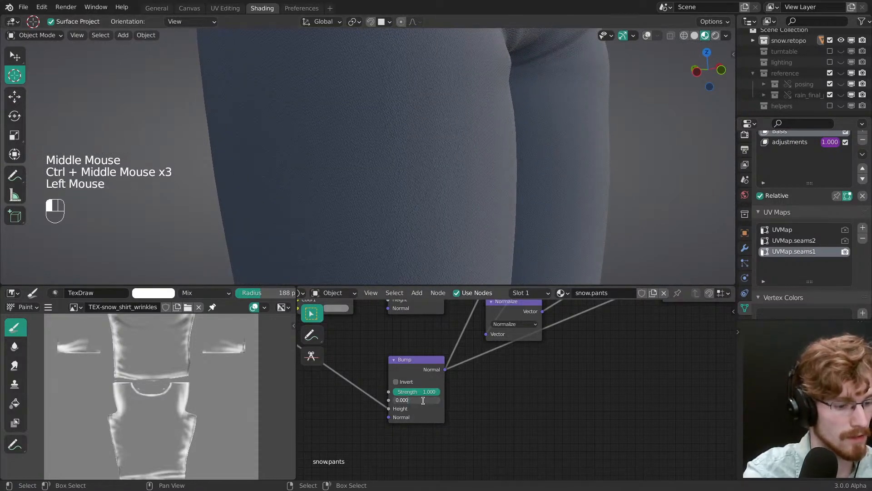
pyautogui.moveTo(424, 400); pyautogui.dragTo(486, 364, button='middle')
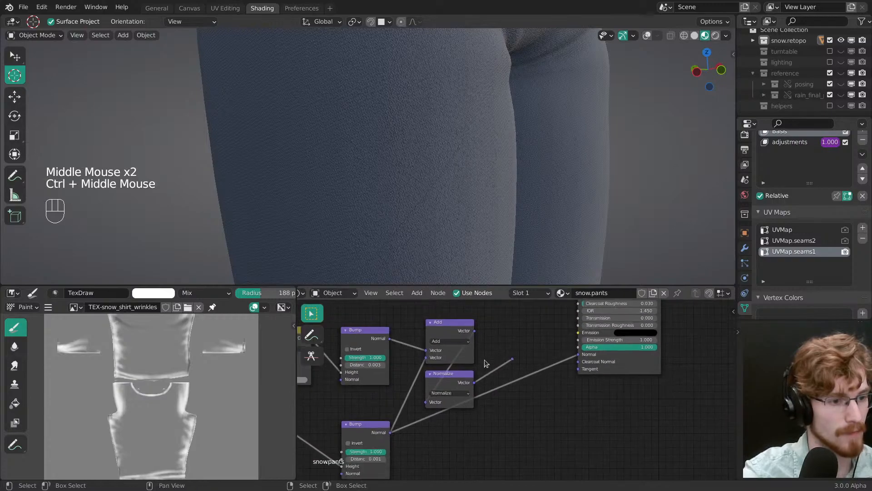
# Step: Preview the outputs of the lower and upper Bump nodes and examine the seam along the side of the leg
pyautogui.keyDown('ctrl'); pyautogui.keyDown('shift'); pyautogui.click(366, 437); pyautogui.keyUp('shift'); pyautogui.keyUp('ctrl')
pyautogui.moveTo(460, 210)
pyautogui.keyDown('ctrl'); pyautogui.mouseDown(button='middle')
pyautogui.moveTo(463, 216)
pyautogui.moveTo(445, 218)
pyautogui.moveTo(465, 221)
pyautogui.moveTo(456, 197)
pyautogui.mouseUp(button='middle'); pyautogui.keyUp('ctrl')
pyautogui.keyDown('ctrl'); pyautogui.keyDown('shift'); pyautogui.click(368, 337); pyautogui.keyUp('shift'); pyautogui.keyUp('ctrl')
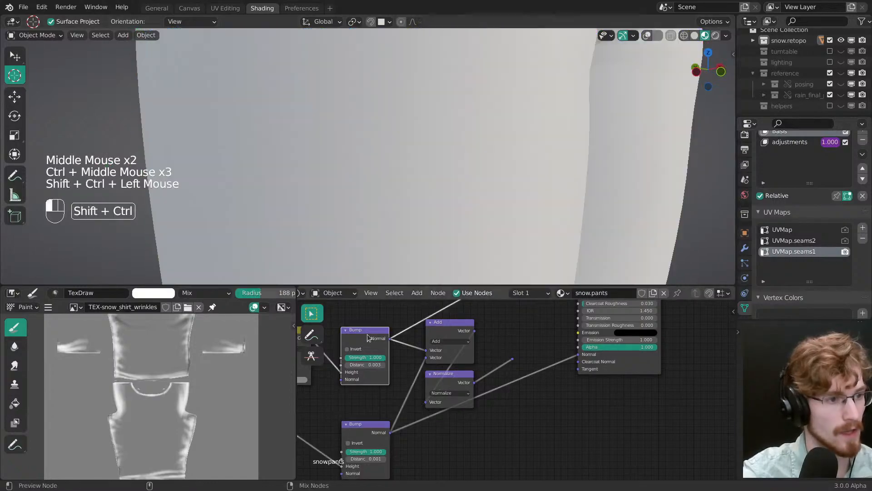
pyautogui.keyDown('ctrl'); pyautogui.moveTo(451, 147); pyautogui.dragTo(454, 172, button='middle'); pyautogui.keyUp('ctrl')
pyautogui.moveTo(454, 172); pyautogui.dragTo(527, 169, button='middle')
pyautogui.moveTo(347, 133); pyautogui.dragTo(375, 129, button='middle')
pyautogui.keyDown('ctrl'); pyautogui.moveTo(375, 129); pyautogui.dragTo(378, 145, button='middle'); pyautogui.keyUp('ctrl')
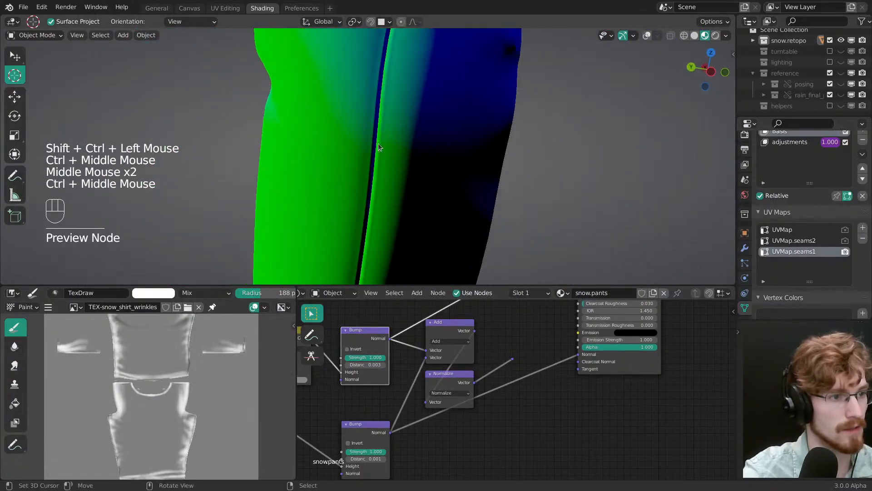
# Step: Preview the Add and Normalize vector nodes and compare the combined bump across the legs and crotch
pyautogui.keyDown('ctrl'); pyautogui.keyDown('shift'); pyautogui.click(447, 328); pyautogui.keyUp('shift'); pyautogui.keyUp('ctrl')
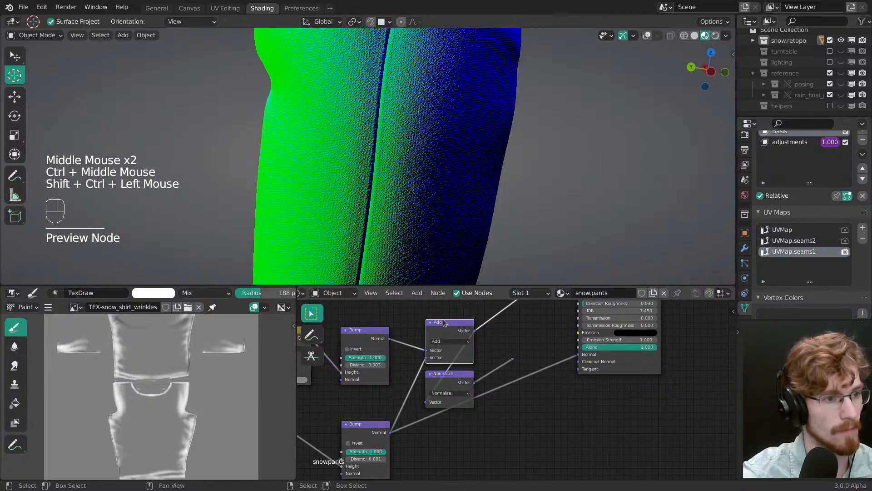
pyautogui.moveTo(427, 172)
pyautogui.mouseDown(button='middle')
pyautogui.moveTo(443, 171)
pyautogui.moveTo(435, 166)
pyautogui.mouseUp(button='middle')
pyautogui.moveTo(435, 165); pyautogui.dragTo(428, 162, button='middle')
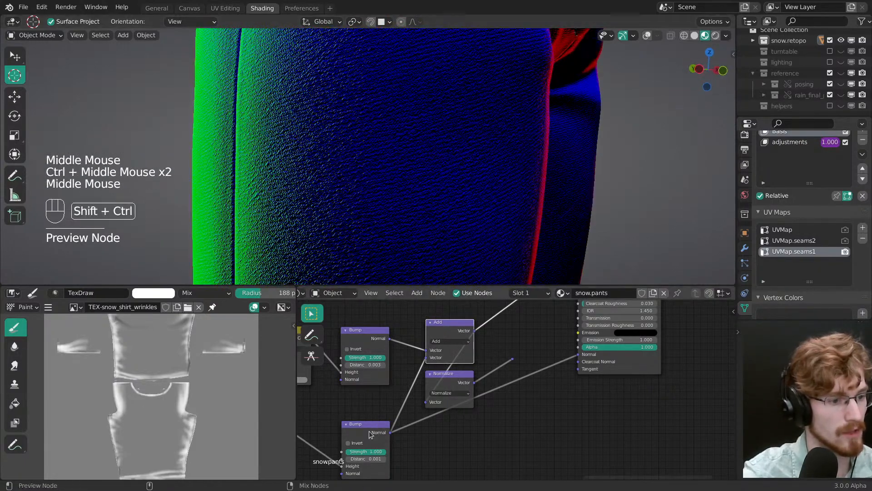
pyautogui.keyDown('ctrl'); pyautogui.keyDown('shift'); pyautogui.click(444, 326); pyautogui.keyUp('shift'); pyautogui.keyUp('ctrl')
pyautogui.keyDown('ctrl'); pyautogui.keyDown('shift'); pyautogui.click(444, 325); pyautogui.keyUp('shift'); pyautogui.keyUp('ctrl')
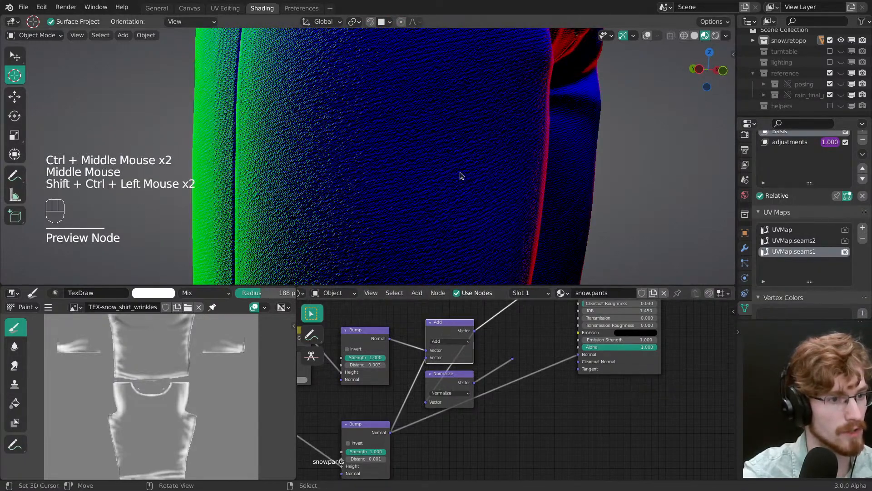
pyautogui.moveTo(461, 176); pyautogui.dragTo(459, 187, button='middle')
pyautogui.keyDown('ctrl'); pyautogui.keyDown('shift'); pyautogui.click(459, 383); pyautogui.keyUp('shift'); pyautogui.keyUp('ctrl')
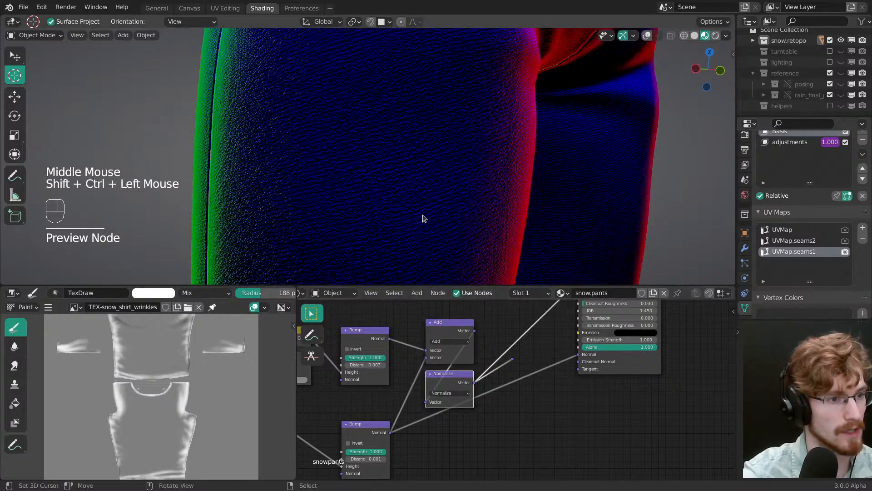
pyautogui.moveTo(423, 218)
pyautogui.keyDown('ctrl'); pyautogui.mouseDown(button='middle')
pyautogui.moveTo(446, 185)
pyautogui.moveTo(480, 216)
pyautogui.moveTo(491, 268)
pyautogui.mouseUp(button='middle'); pyautogui.keyUp('ctrl')
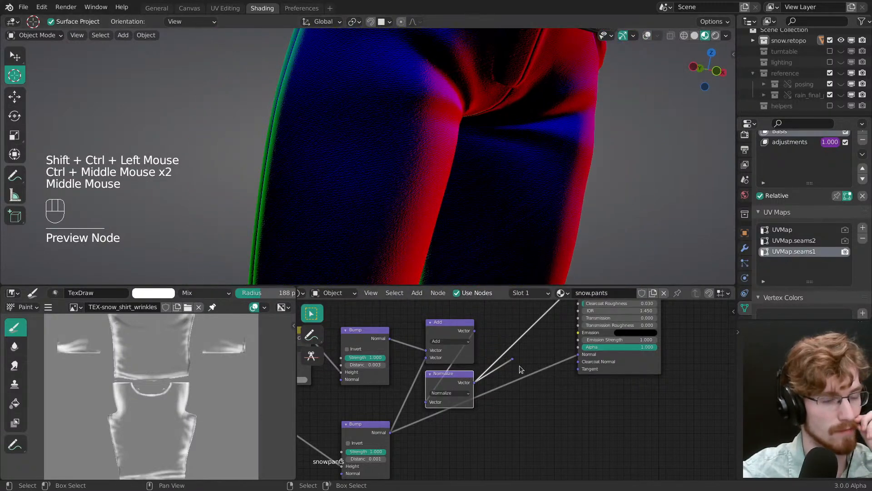
# Step: Connect the Normalize node's reroute to the Principled BSDF's Normal input and preview the shader
pyautogui.moveTo(516, 363); pyautogui.dragTo(578, 354)
pyautogui.moveTo(578, 355); pyautogui.dragTo(540, 368, button='middle')
pyautogui.keyDown('ctrl'); pyautogui.keyDown('shift'); pyautogui.click(572, 377); pyautogui.keyUp('shift'); pyautogui.keyUp('ctrl')
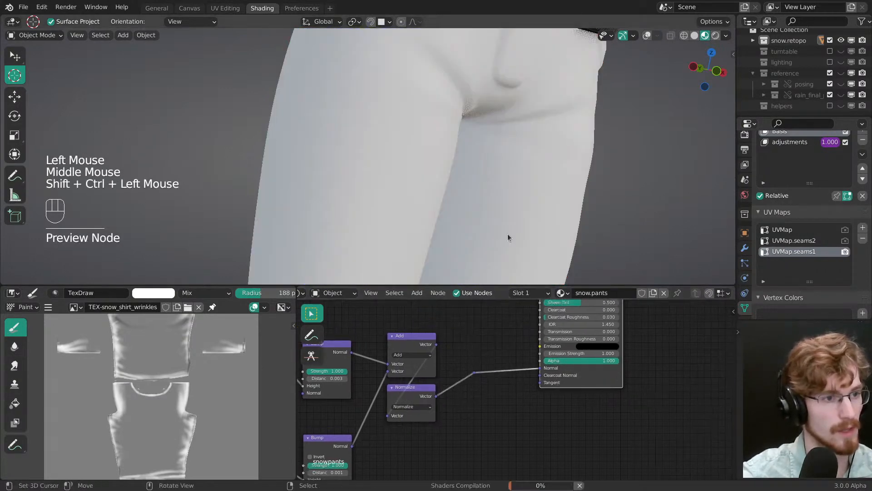
# Step: Examine the combined seam and fabric bump around the crotch and thighs from several angles
pyautogui.moveTo(404, 158); pyautogui.dragTo(429, 177, button='middle')
pyautogui.moveTo(429, 177)
pyautogui.mouseDown(button='middle')
pyautogui.moveTo(475, 184)
pyautogui.moveTo(420, 180)
pyautogui.mouseUp(button='middle')
pyautogui.keyDown('shift'); pyautogui.moveTo(420, 180); pyautogui.dragTo(406, 172, button='middle'); pyautogui.keyUp('shift')
pyautogui.keyDown('ctrl'); pyautogui.moveTo(405, 172); pyautogui.dragTo(411, 199, button='middle'); pyautogui.keyUp('ctrl')
pyautogui.moveTo(412, 199); pyautogui.dragTo(414, 201, button='middle')
pyautogui.moveTo(392, 128); pyautogui.dragTo(422, 159, button='middle')
pyautogui.moveTo(422, 159); pyautogui.dragTo(429, 179, button='middle')
pyautogui.moveTo(416, 437); pyautogui.dragTo(456, 447, button='middle')
pyautogui.moveTo(390, 211); pyautogui.dragTo(400, 188, button='middle')
pyautogui.keyDown('shift'); pyautogui.moveTo(400, 187); pyautogui.dragTo(408, 190, button='middle'); pyautogui.keyUp('shift')
# Step: Set the lower Bump node's Distance to 0.001 and try a Strength of about 0.294
pyautogui.keyDown('shift'); pyautogui.moveTo(440, 411); pyautogui.dragTo(436, 347, button='middle'); pyautogui.keyUp('shift')
pyautogui.keyDown('ctrl'); pyautogui.moveTo(436, 347); pyautogui.dragTo(439, 336, button='middle'); pyautogui.keyUp('ctrl')
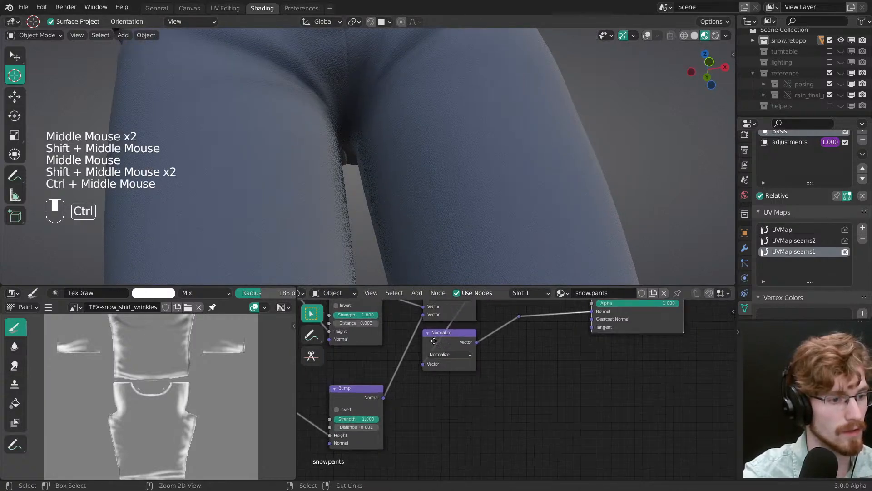
pyautogui.moveTo(370, 414); pyautogui.dragTo(518, 365, button='middle')
pyautogui.click(518, 392)
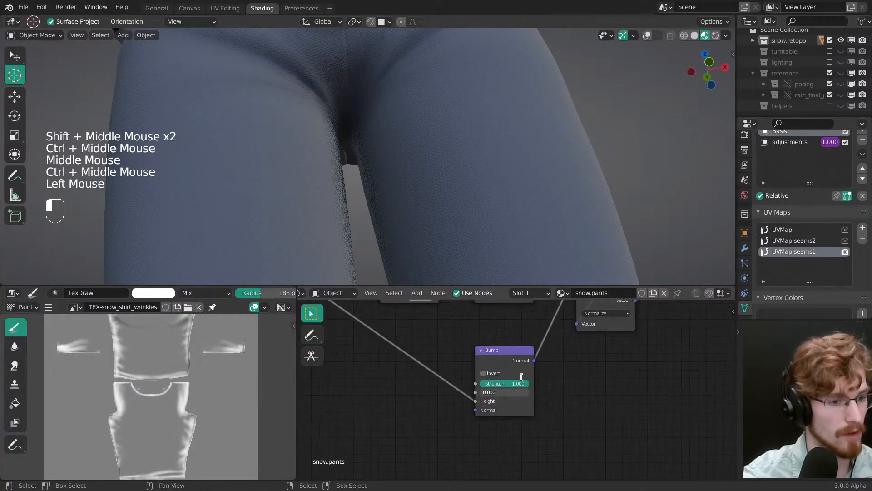
pyautogui.press('BackSpace')
pyautogui.moveTo(403, 150); pyautogui.dragTo(426, 137, button='middle')
pyautogui.hotkey('alt', 'a')
pyautogui.moveTo(511, 384); pyautogui.dragTo(475, 387)
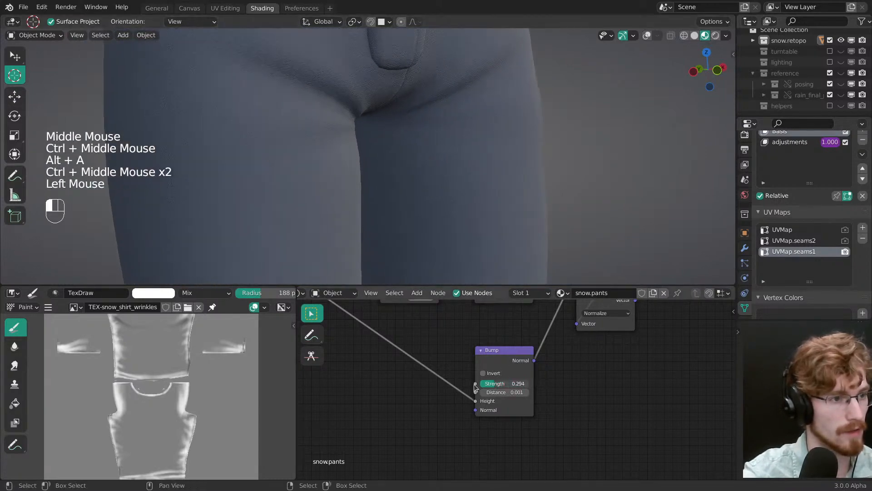
# Step: Save the file and check the pants in an enlarged 3D viewport
pyautogui.moveTo(500, 204)
pyautogui.keyDown('ctrl'); pyautogui.mouseDown(button='middle')
pyautogui.moveTo(494, 187)
pyautogui.moveTo(426, 179)
pyautogui.moveTo(450, 154)
pyautogui.moveTo(463, 204)
pyautogui.moveTo(470, 185)
pyautogui.moveTo(473, 228)
pyautogui.moveTo(460, 102)
pyautogui.moveTo(491, 278)
pyautogui.moveTo(468, 184)
pyautogui.moveTo(466, 273)
pyautogui.mouseUp(button='middle'); pyautogui.keyUp('ctrl')
pyautogui.hotkey('ctrl', 's')
pyautogui.hotkey('ctrl', 'space')
pyautogui.hotkey('ctrl', 'space')
# Step: Reconnect the color reroute to the Principled BSDF's Base Color, inspect the legs, and save the file
pyautogui.keyDown('ctrl'); pyautogui.moveTo(464, 342); pyautogui.dragTo(464, 404, button='middle'); pyautogui.keyUp('ctrl')
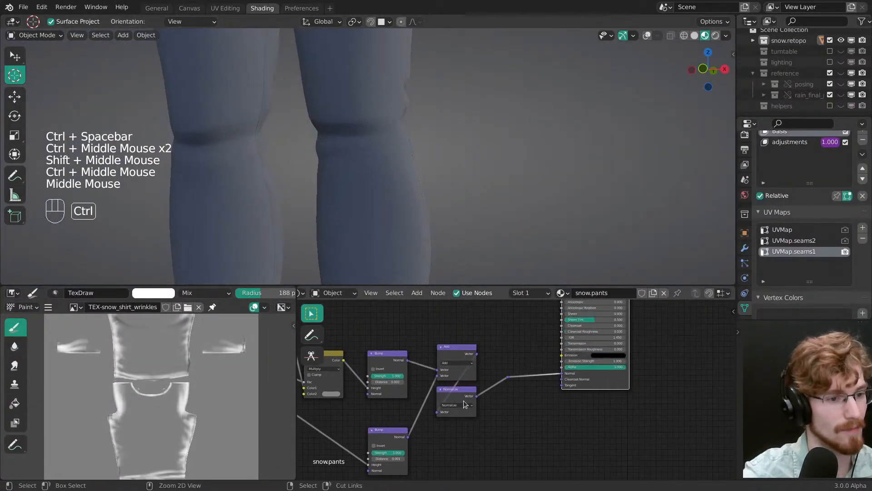
pyautogui.moveTo(531, 361); pyautogui.dragTo(442, 381, button='middle')
pyautogui.moveTo(408, 374); pyautogui.dragTo(460, 375)
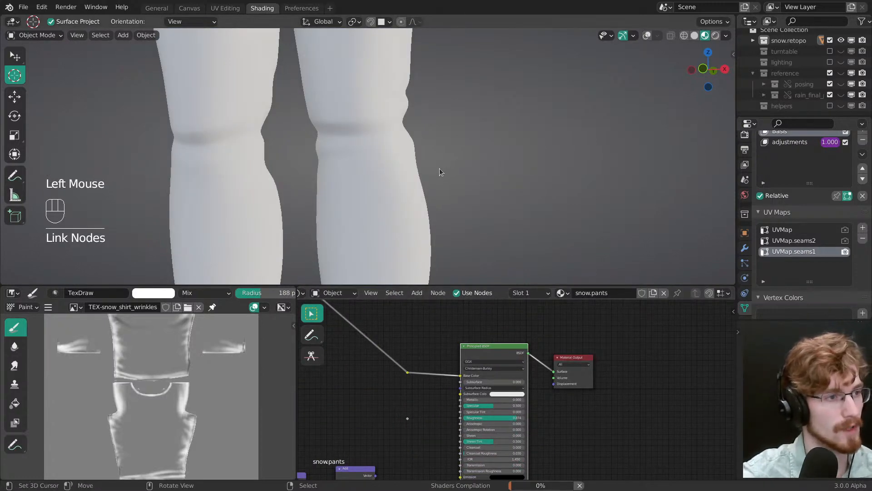
pyautogui.keyDown('ctrl'); pyautogui.moveTo(380, 159); pyautogui.dragTo(385, 195, button='middle'); pyautogui.keyUp('ctrl')
pyautogui.keyDown('ctrl'); pyautogui.moveTo(386, 196); pyautogui.dragTo(391, 235, button='middle'); pyautogui.keyUp('ctrl')
pyautogui.keyDown('shift'); pyautogui.moveTo(370, 132); pyautogui.dragTo(393, 187, button='middle'); pyautogui.keyUp('shift')
pyautogui.moveTo(392, 187)
pyautogui.keyDown('ctrl'); pyautogui.mouseDown(button='middle')
pyautogui.moveTo(385, 155)
pyautogui.moveTo(430, 158)
pyautogui.moveTo(420, 166)
pyautogui.mouseUp(button='middle'); pyautogui.keyUp('ctrl')
pyautogui.hotkey('ctrl', 's')
# Step: Examine the pants' restored color and fabric bump in an enlarged 3D viewport
pyautogui.keyDown('ctrl'); pyautogui.moveTo(420, 166); pyautogui.dragTo(475, 334, button='middle'); pyautogui.keyUp('ctrl')
pyautogui.hotkey('ctrl', 'space')
pyautogui.moveTo(476, 334); pyautogui.dragTo(508, 341, button='middle')
pyautogui.keyDown('ctrl'); pyautogui.moveTo(499, 302); pyautogui.dragTo(477, 246, button='middle'); pyautogui.keyUp('ctrl')
pyautogui.keyDown('ctrl'); pyautogui.moveTo(472, 268); pyautogui.dragTo(449, 236, button='middle'); pyautogui.keyUp('ctrl')
pyautogui.moveTo(449, 236); pyautogui.dragTo(462, 240, button='middle')
pyautogui.hotkey('ctrl', 'space')
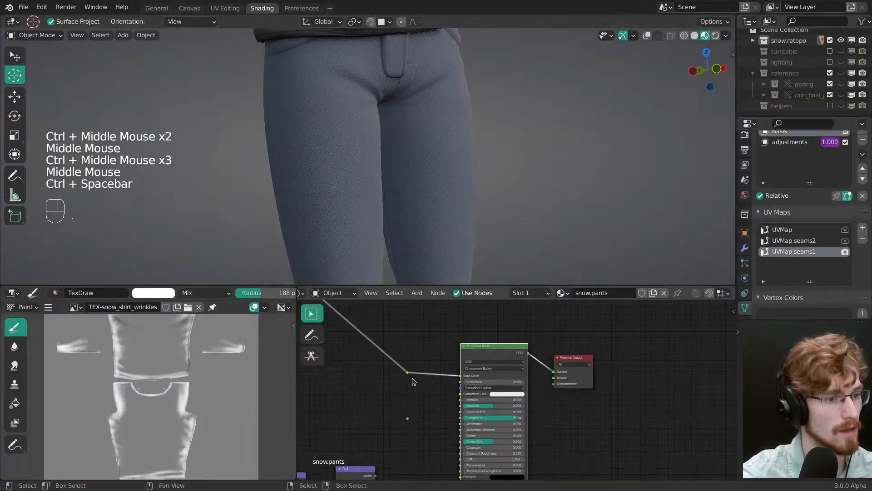
# Step: Duplicate the cotton pattern's ColorRamp with its input link, place the copy below, and detach it from the frame
pyautogui.keyDown('ctrl'); pyautogui.moveTo(410, 379); pyautogui.dragTo(454, 396, button='middle'); pyautogui.keyUp('ctrl')
pyautogui.moveTo(454, 396)
pyautogui.mouseDown(button='middle')
pyautogui.moveTo(582, 410)
pyautogui.moveTo(517, 432)
pyautogui.moveTo(385, 362)
pyautogui.moveTo(449, 382)
pyautogui.mouseUp(button='middle')
pyautogui.hotkey('alt', 'a')
pyautogui.click(408, 342)
pyautogui.hotkey('ctrl', 'shift', 'd')
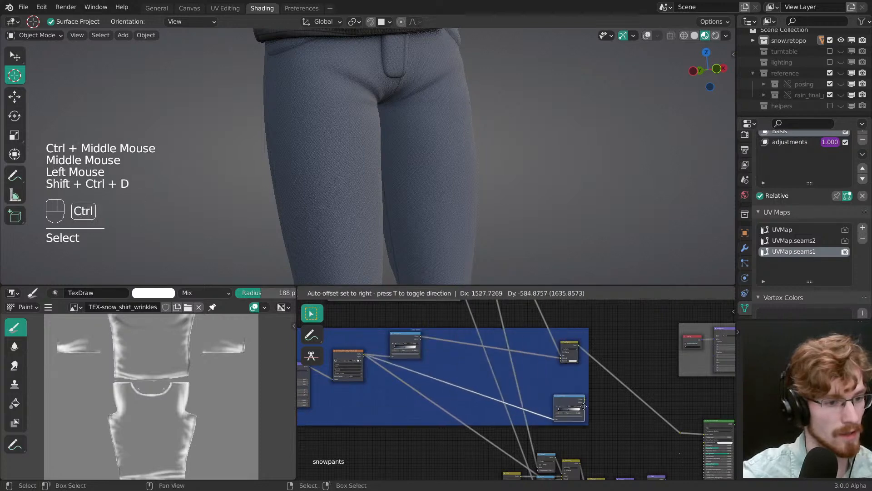
pyautogui.click(584, 406)
pyautogui.hotkey('alt', 'p')
# Step: Reset the duplicated ColorRamp to its default black-to-white gradient
pyautogui.keyDown('ctrl'); pyautogui.moveTo(583, 406); pyautogui.dragTo(595, 391, button='middle'); pyautogui.keyUp('ctrl')
pyautogui.moveTo(595, 391); pyautogui.dragTo(488, 358, button='middle')
pyautogui.moveTo(488, 359); pyautogui.dragTo(449, 345, button='middle')
pyautogui.click(438, 350)
pyautogui.click(440, 348)
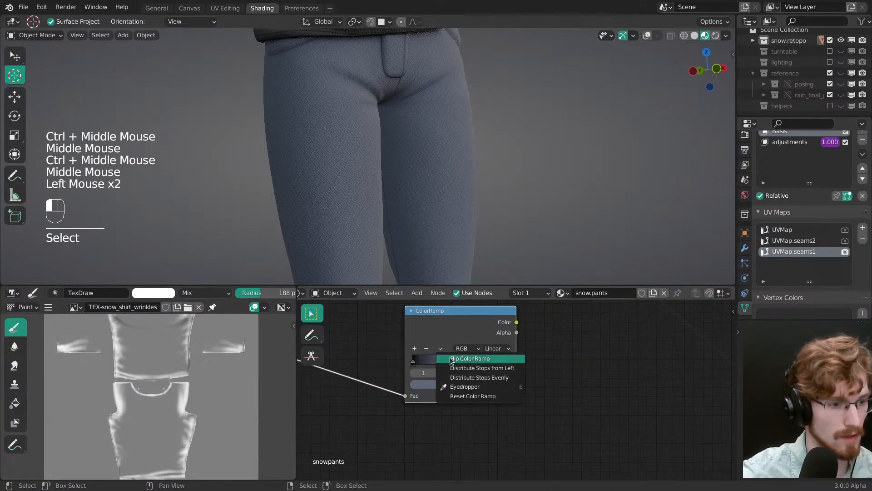
pyautogui.click(467, 397)
# Step: Link the duplicated ColorRamp's Color output to the Principled BSDF's Roughness input
pyautogui.moveTo(467, 396); pyautogui.dragTo(386, 400, button='middle')
pyautogui.moveTo(482, 377); pyautogui.dragTo(445, 346, button='middle')
pyautogui.keyDown('ctrl'); pyautogui.moveTo(445, 345); pyautogui.dragTo(424, 328, button='middle'); pyautogui.keyUp('ctrl')
pyautogui.click(421, 317)
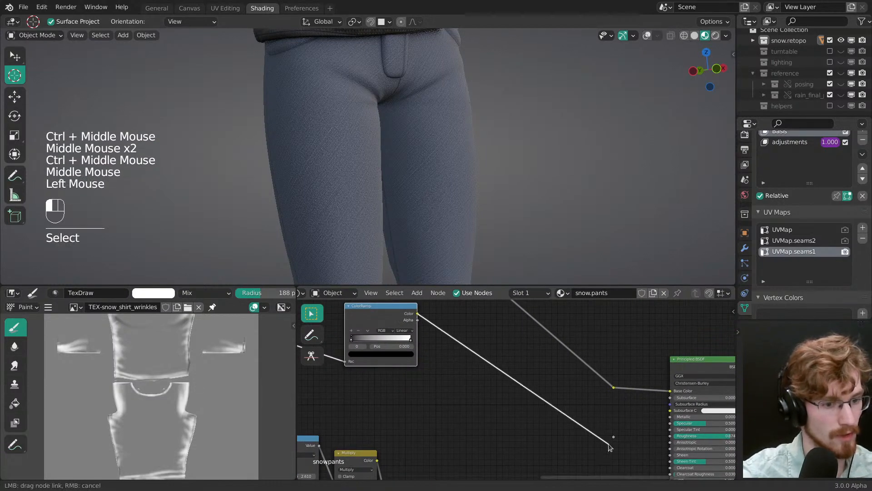
pyautogui.moveTo(609, 444); pyautogui.dragTo(667, 437)
pyautogui.moveTo(551, 415); pyautogui.dragTo(631, 449, button='middle')
# Step: Preview the roughness ColorRamp and set its first stop to light grey and its last stop to off-white
pyautogui.click(473, 359)
pyautogui.keyDown('ctrl'); pyautogui.moveTo(473, 359); pyautogui.dragTo(410, 373, button='middle'); pyautogui.keyUp('ctrl')
pyautogui.keyDown('ctrl'); pyautogui.keyDown('shift'); pyautogui.click(448, 345); pyautogui.keyUp('shift'); pyautogui.keyUp('ctrl')
pyautogui.click(410, 372)
pyautogui.click(425, 392)
pyautogui.moveTo(415, 271); pyautogui.dragTo(407, 264)
pyautogui.click(505, 370)
pyautogui.click(483, 392)
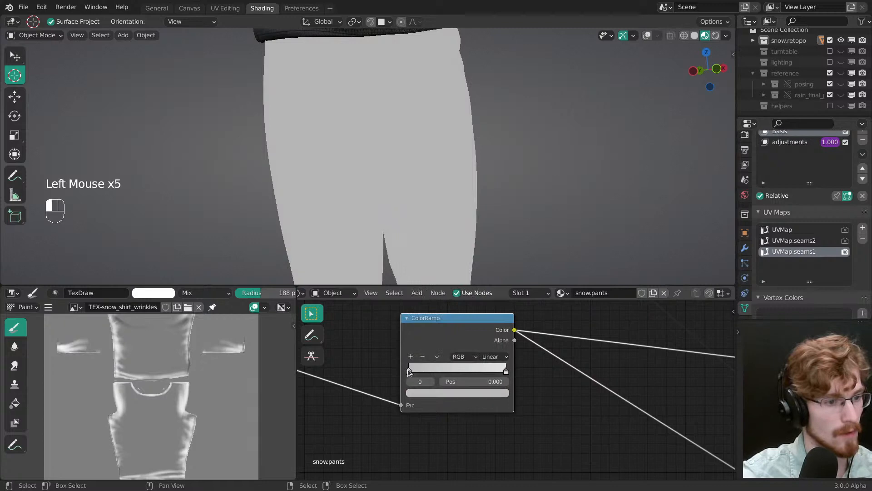
pyautogui.click(423, 392)
pyautogui.moveTo(413, 269); pyautogui.dragTo(408, 269)
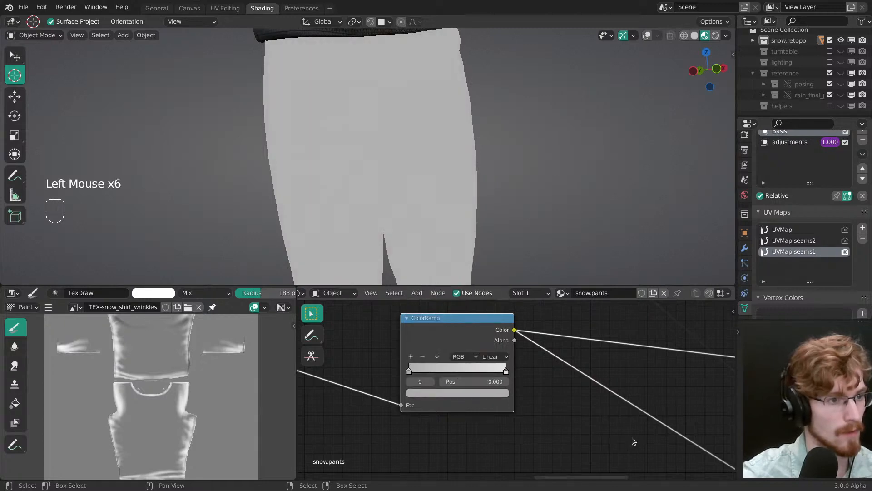
# Step: Preview the Principled BSDF again and inspect the sheen the roughness ramp gives the pants
pyautogui.moveTo(632, 441); pyautogui.dragTo(514, 388, button='middle')
pyautogui.moveTo(620, 386)
pyautogui.mouseDown(button='middle')
pyautogui.moveTo(514, 368)
pyautogui.moveTo(389, 365)
pyautogui.moveTo(501, 387)
pyautogui.mouseUp(button='middle')
pyautogui.keyDown('ctrl'); pyautogui.keyDown('shift'); pyautogui.click(576, 340); pyautogui.keyUp('shift'); pyautogui.keyUp('ctrl')
pyautogui.middleClick(465, 187)
pyautogui.moveTo(357, 343); pyautogui.dragTo(480, 371, button='middle')
pyautogui.moveTo(407, 310); pyautogui.dragTo(447, 359, button='middle')
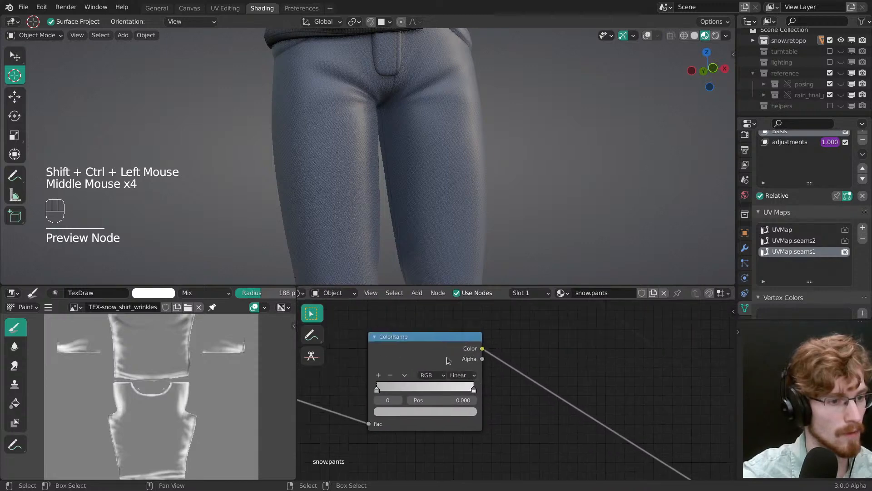
pyautogui.keyDown('ctrl'); pyautogui.moveTo(420, 195); pyautogui.dragTo(437, 271, button='middle'); pyautogui.keyUp('ctrl')
pyautogui.moveTo(422, 214); pyautogui.dragTo(405, 206, button='middle')
pyautogui.moveTo(423, 202)
pyautogui.mouseDown(button='middle')
pyautogui.moveTo(390, 200)
pyautogui.moveTo(425, 204)
pyautogui.mouseUp(button='middle')
# Step: Try a darker grey on the roughness ramp's first stop and inspect the highlights on the legs
pyautogui.click(382, 386)
pyautogui.click(389, 410)
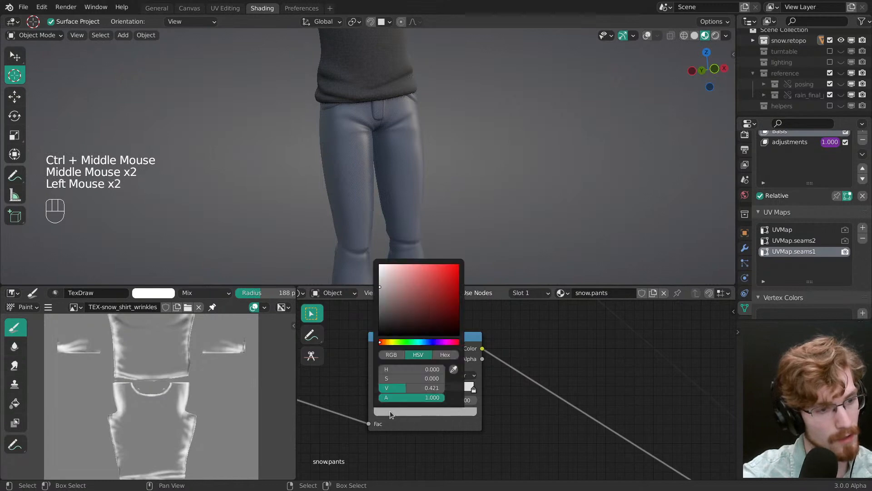
pyautogui.click(378, 270)
pyautogui.moveTo(378, 270); pyautogui.dragTo(377, 293)
pyautogui.moveTo(448, 179); pyautogui.dragTo(481, 169, button='middle')
pyautogui.keyDown('ctrl'); pyautogui.moveTo(463, 204); pyautogui.dragTo(449, 175, button='middle'); pyautogui.keyUp('ctrl')
pyautogui.keyDown('ctrl'); pyautogui.moveTo(434, 214); pyautogui.dragTo(431, 166, button='middle'); pyautogui.keyUp('ctrl')
pyautogui.moveTo(429, 168); pyautogui.dragTo(452, 163, button='middle')
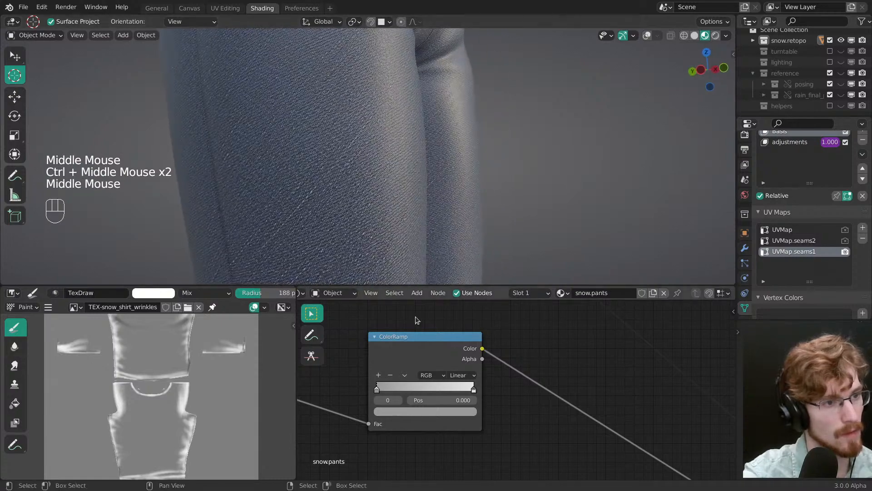
pyautogui.moveTo(425, 277); pyautogui.dragTo(432, 257, button='middle')
# Step: Set the color of the roughness ramp's last stop to pure white
pyautogui.click(474, 390)
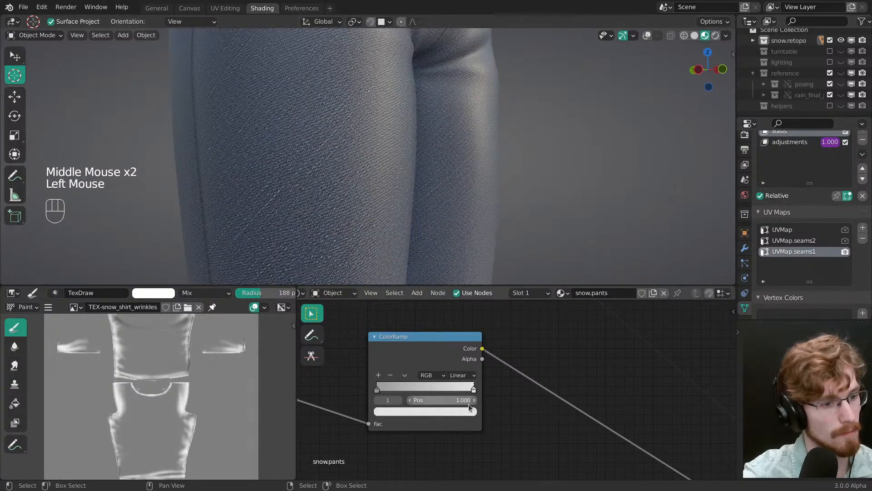
pyautogui.click(463, 411)
pyautogui.moveTo(385, 312); pyautogui.dragTo(375, 263)
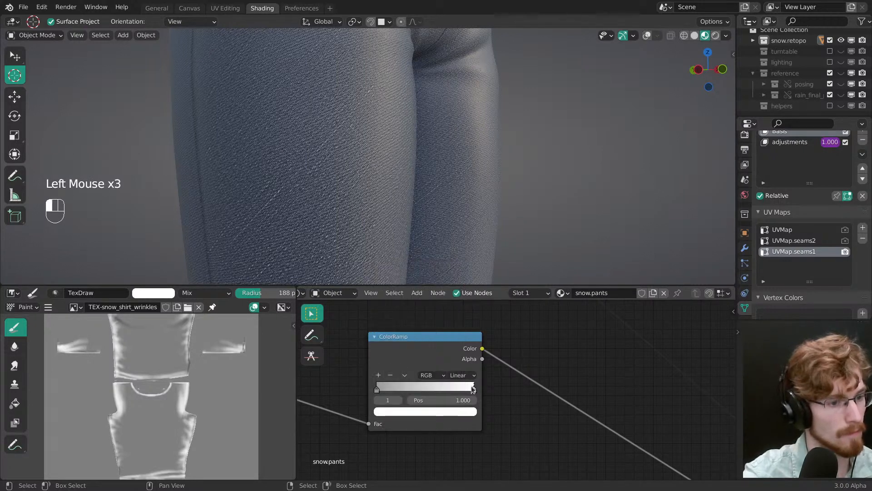
pyautogui.click(472, 387)
pyautogui.click(464, 411)
pyautogui.moveTo(385, 291); pyautogui.dragTo(381, 295)
pyautogui.moveTo(372, 335); pyautogui.dragTo(372, 257)
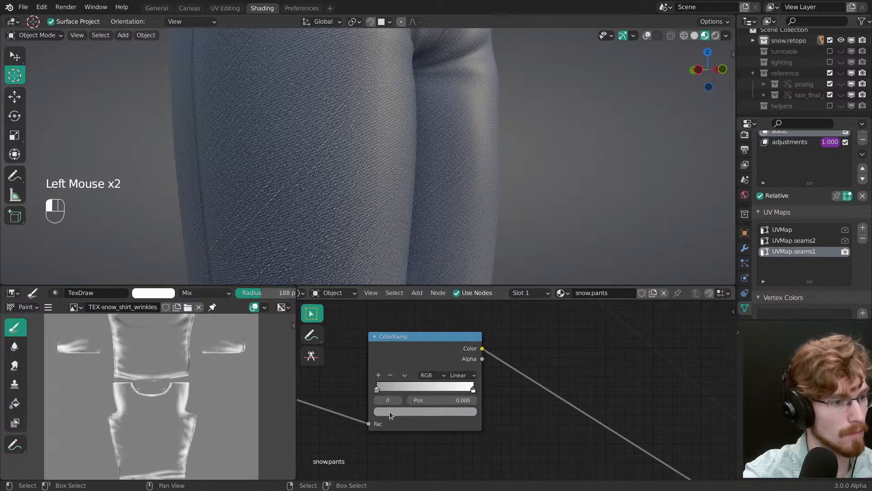
# Step: Brighten the roughness ramp's first stop to a very light grey, check the full character, and save the file
pyautogui.click(390, 411)
pyautogui.moveTo(382, 284); pyautogui.dragTo(366, 273)
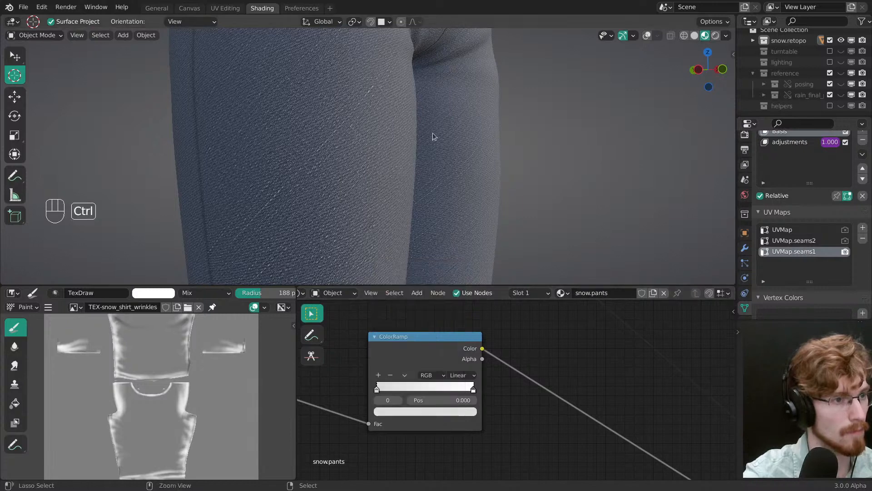
pyautogui.keyDown('ctrl'); pyautogui.moveTo(433, 133); pyautogui.dragTo(432, 195, button='middle'); pyautogui.keyUp('ctrl')
pyautogui.moveTo(431, 195)
pyautogui.keyDown('ctrl'); pyautogui.mouseDown(button='middle')
pyautogui.moveTo(421, 217)
pyautogui.moveTo(483, 189)
pyautogui.moveTo(469, 256)
pyautogui.moveTo(496, 261)
pyautogui.mouseUp(button='middle'); pyautogui.keyUp('ctrl')
pyautogui.hotkey('ctrl', 's')
# Step: Select the blue Cotton Pattern 1 frame and open its label for editing
pyautogui.moveTo(592, 411); pyautogui.dragTo(372, 390, button='middle')
pyautogui.keyDown('ctrl'); pyautogui.moveTo(373, 390); pyautogui.dragTo(361, 400, button='middle'); pyautogui.keyUp('ctrl')
pyautogui.moveTo(362, 400); pyautogui.dragTo(527, 391, button='middle')
pyautogui.keyDown('ctrl'); pyautogui.moveTo(527, 392); pyautogui.dragTo(566, 447, button='middle'); pyautogui.keyUp('ctrl')
pyautogui.hotkey('alt', 'a')
pyautogui.keyDown('ctrl'); pyautogui.moveTo(566, 448); pyautogui.dragTo(566, 416, button='middle'); pyautogui.keyUp('ctrl')
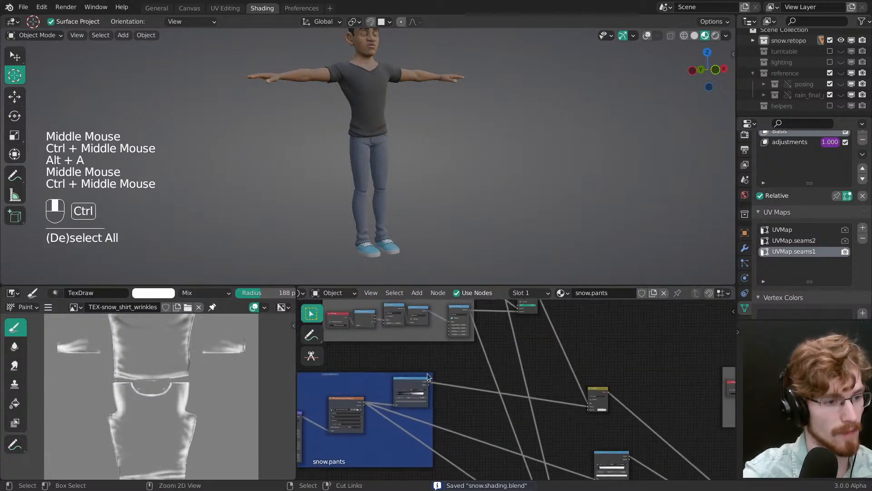
pyautogui.moveTo(377, 416); pyautogui.dragTo(517, 382, button='middle')
pyautogui.keyDown('ctrl'); pyautogui.moveTo(518, 382); pyautogui.dragTo(523, 363, button='middle'); pyautogui.keyUp('ctrl')
pyautogui.click(525, 361)
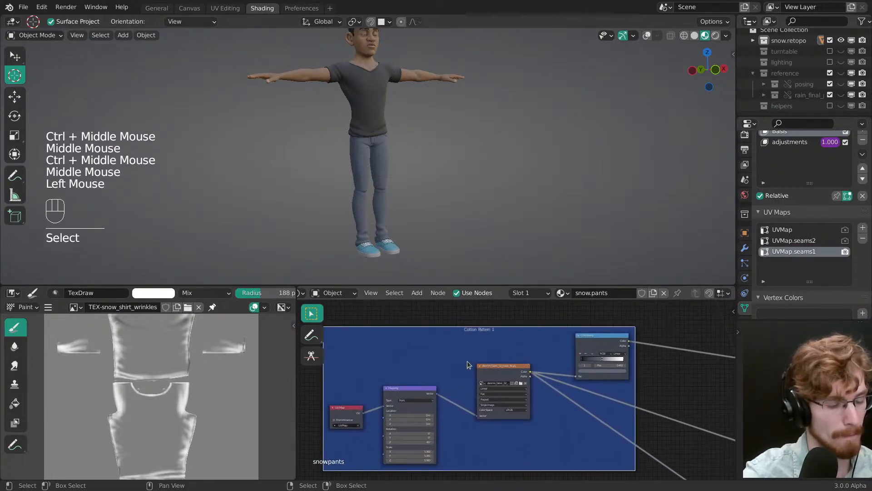
pyautogui.press('n')
pyautogui.click(677, 353)
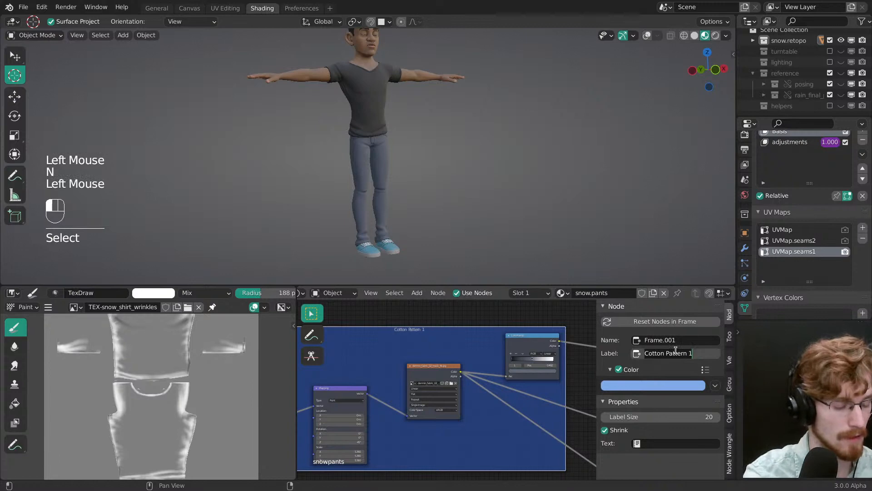
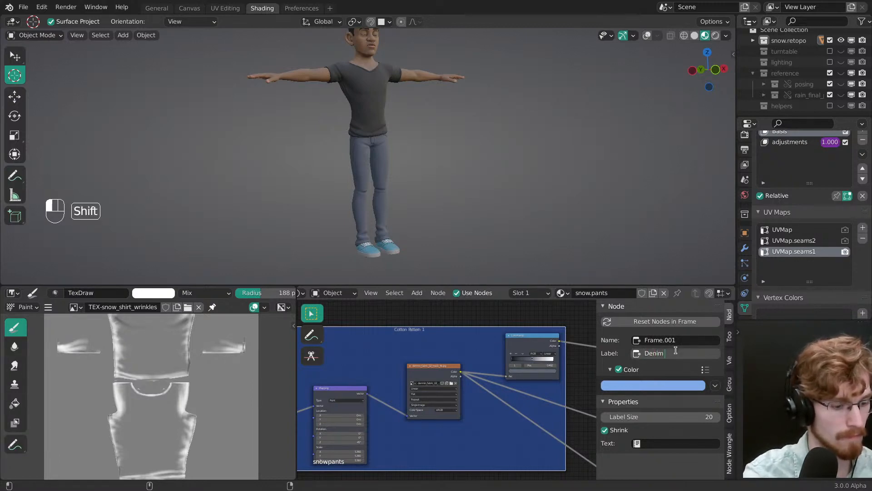
# Step: Rename the blue frame as Denim Pattern, tidy its place in the node tree, and save the file
pyautogui.press('Return')
pyautogui.moveTo(448, 337); pyautogui.dragTo(464, 380, button='middle')
pyautogui.hotkey('alt', 'a')
pyautogui.press('n')
pyautogui.hotkey('ctrl', 's')
pyautogui.keyDown('ctrl'); pyautogui.moveTo(535, 363); pyautogui.dragTo(470, 360, button='middle'); pyautogui.keyUp('ctrl')
pyautogui.keyDown('ctrl'); pyautogui.moveTo(470, 361); pyautogui.dragTo(459, 335, button='middle'); pyautogui.keyUp('ctrl')
pyautogui.moveTo(488, 456); pyautogui.dragTo(440, 388, button='middle')
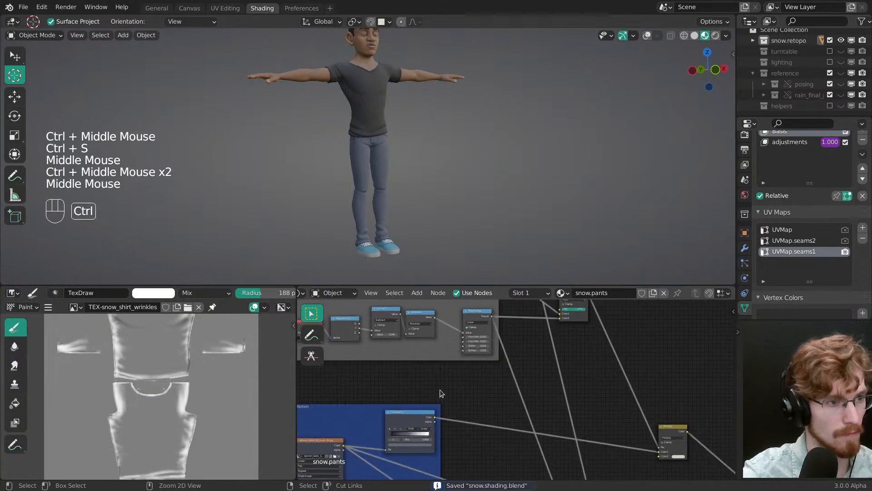
# Step: Examine the denim weave and pocket seams on the back of the pants, and save the file
pyautogui.keyDown('ctrl'); pyautogui.moveTo(418, 255); pyautogui.dragTo(414, 236, button='middle'); pyautogui.keyUp('ctrl')
pyautogui.keyDown('ctrl'); pyautogui.moveTo(407, 210); pyautogui.dragTo(392, 141, button='middle'); pyautogui.keyUp('ctrl')
pyautogui.keyDown('alt'); pyautogui.middleClick(352, 122); pyautogui.keyUp('alt')
pyautogui.keyDown('ctrl'); pyautogui.moveTo(378, 205); pyautogui.dragTo(409, 177, button='middle'); pyautogui.keyUp('ctrl')
pyautogui.hotkey('ctrl', 's')
pyautogui.keyDown('ctrl'); pyautogui.moveTo(409, 178); pyautogui.dragTo(375, 176, button='middle'); pyautogui.keyUp('ctrl')
pyautogui.press('`')
pyautogui.click(465, 136)
pyautogui.keyDown('shift'); pyautogui.moveTo(465, 136); pyautogui.dragTo(448, 166, button='middle'); pyautogui.keyUp('shift')
pyautogui.hotkey('ctrl', 's')
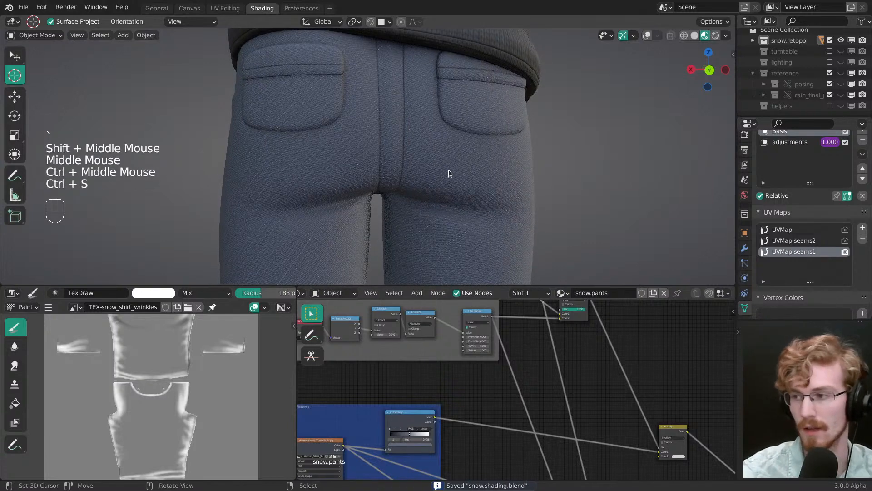
# Step: Examine the side seams and pocket edges from an angled side view, and save the file
pyautogui.moveTo(446, 170); pyautogui.dragTo(441, 191, button='middle')
pyautogui.hotkey('ctrl', 's')
pyautogui.rightClick(434, 169)
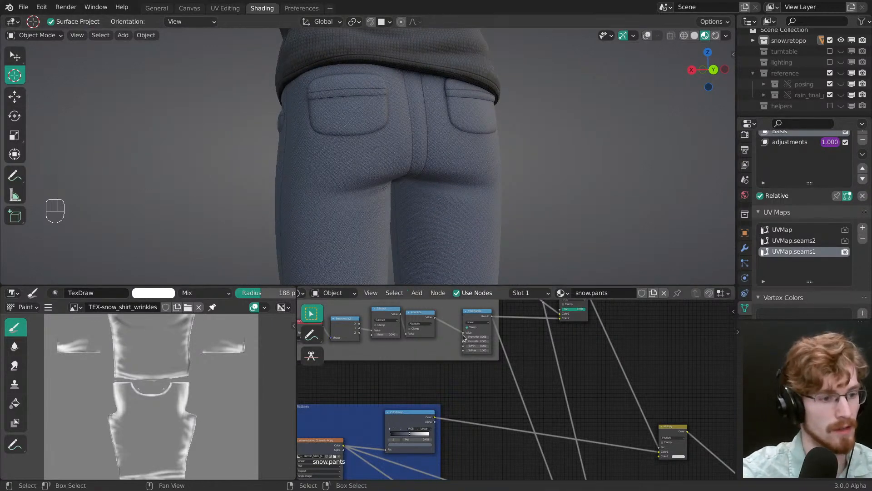
pyautogui.moveTo(489, 378); pyautogui.dragTo(520, 373, button='middle')
pyautogui.keyDown('ctrl'); pyautogui.moveTo(520, 373); pyautogui.dragTo(519, 382, button='middle'); pyautogui.keyUp('ctrl')
pyautogui.hotkey('alt', 'a')
pyautogui.moveTo(453, 218)
pyautogui.mouseDown(button='middle')
pyautogui.moveTo(473, 188)
pyautogui.moveTo(450, 184)
pyautogui.mouseUp(button='middle')
pyautogui.moveTo(450, 184)
pyautogui.mouseDown(button='middle')
pyautogui.moveTo(424, 181)
pyautogui.moveTo(434, 187)
pyautogui.mouseUp(button='middle')
pyautogui.hotkey('ctrl', 's')
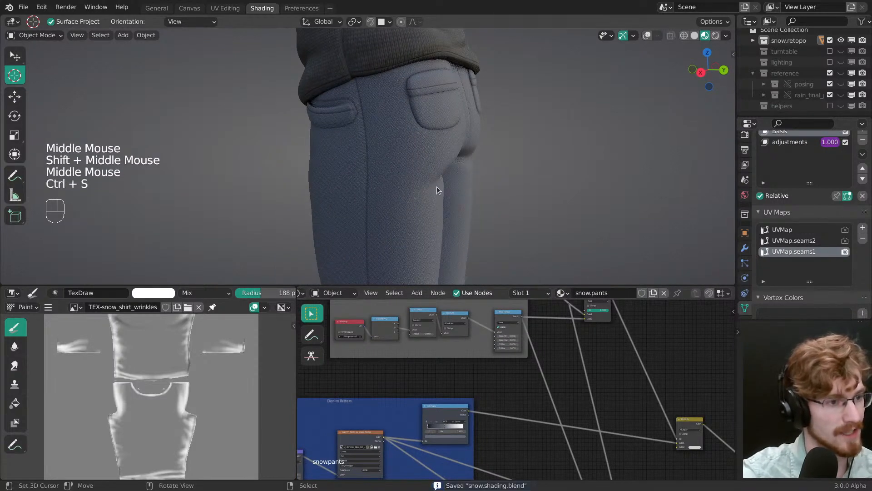
# Step: Switch to the textures.blend window and examine the SH-seams group in the node library's Pass-through frame
pyautogui.press('super')
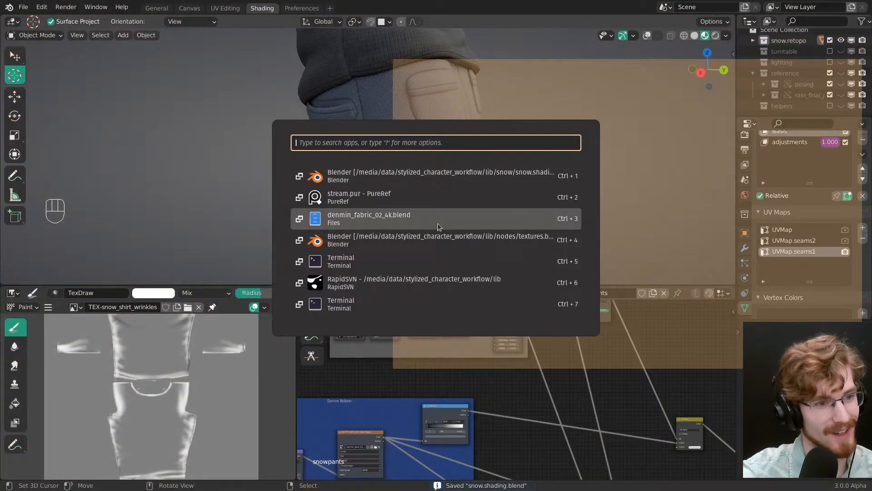
pyautogui.click(448, 237)
pyautogui.moveTo(417, 240); pyautogui.dragTo(417, 196, button='middle')
pyautogui.press('KP_7')
pyautogui.moveTo(50, 245); pyautogui.dragTo(170, 329, button='middle')
pyautogui.moveTo(170, 329); pyautogui.dragTo(100, 339, button='middle')
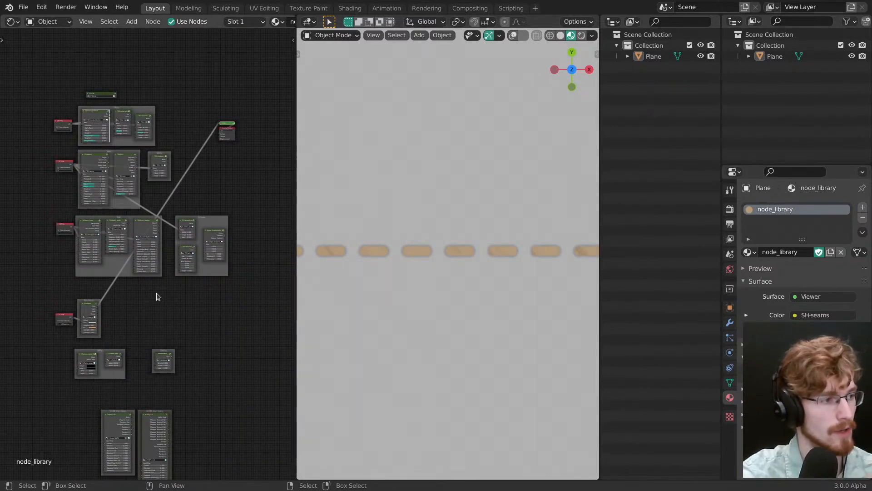
pyautogui.moveTo(178, 325); pyautogui.dragTo(177, 357, button='middle')
pyautogui.moveTo(180, 475); pyautogui.dragTo(132, 255, button='middle')
pyautogui.moveTo(132, 256); pyautogui.dragTo(216, 293, button='middle')
pyautogui.click(141, 256)
pyautogui.moveTo(147, 271); pyautogui.dragTo(195, 266, button='middle')
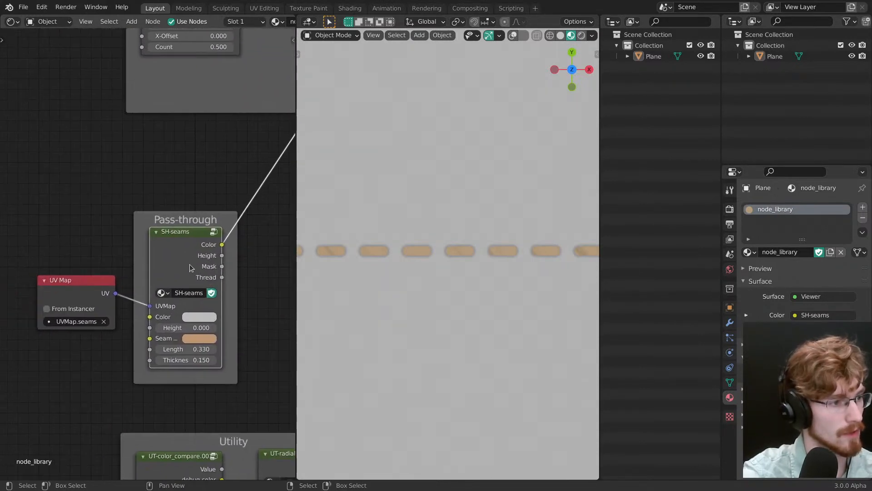
pyautogui.moveTo(197, 268); pyautogui.dragTo(206, 267)
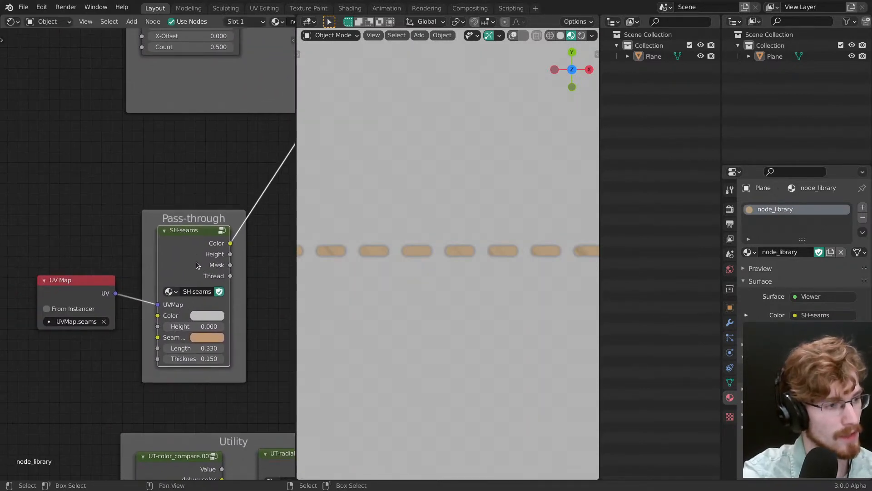
# Step: Switch back to the snow.shading.blend window, view the pants from behind, and save the file
pyautogui.hotkey('alt', 'Tab')
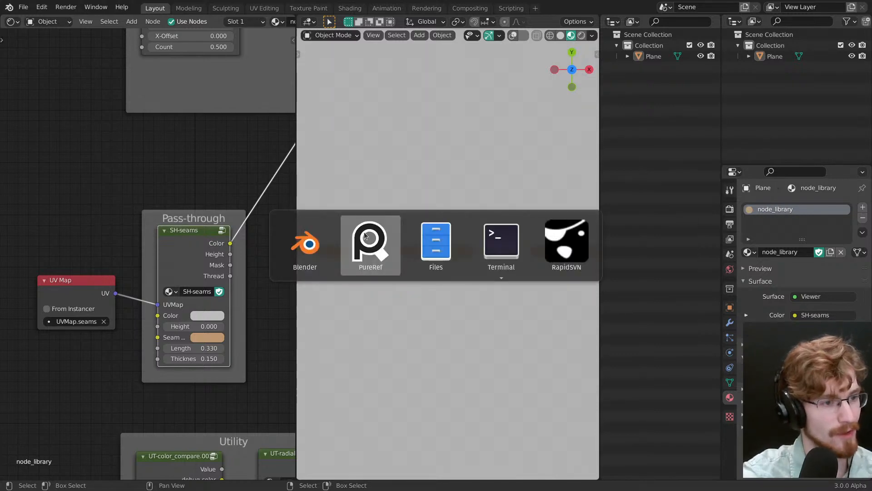
pyautogui.press('super')
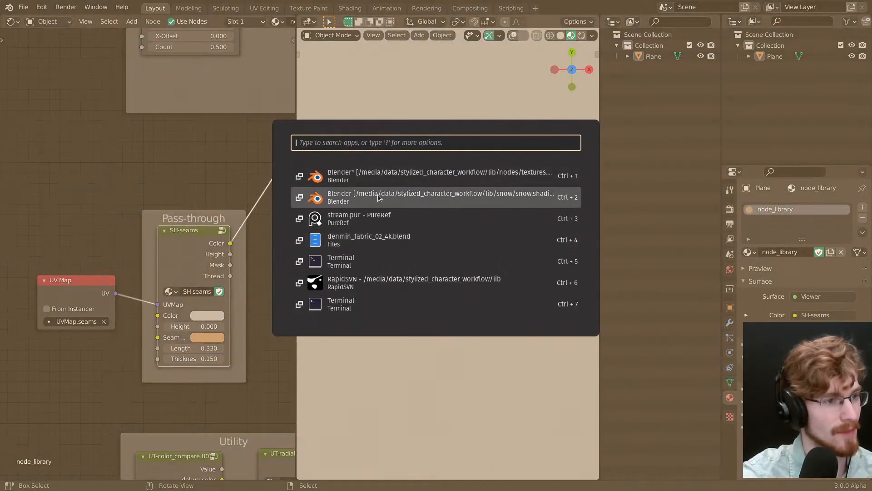
pyautogui.keyDown('ctrl'); pyautogui.moveTo(386, 198); pyautogui.dragTo(440, 152, button='middle'); pyautogui.keyUp('ctrl')
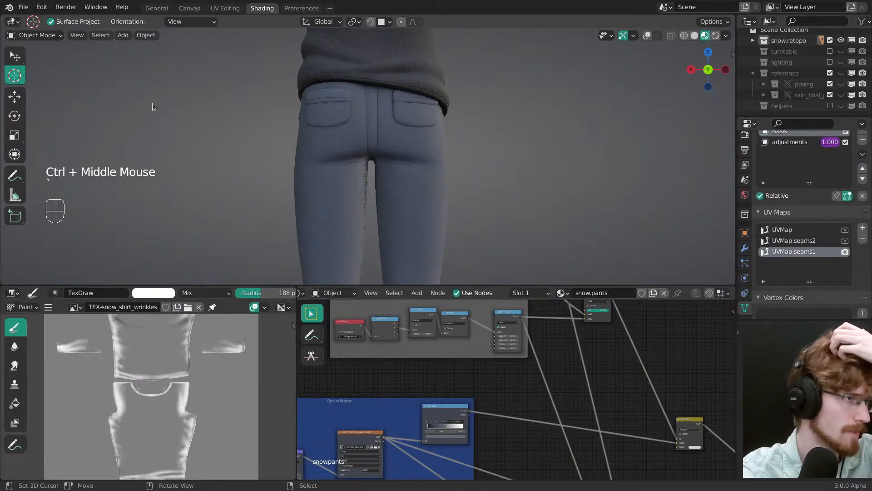
pyautogui.hotkey('ctrl', 's')
# Step: Start appending data and browse to the NodeTree folder of lib/nodes/textures.blend
pyautogui.click(23, 7)
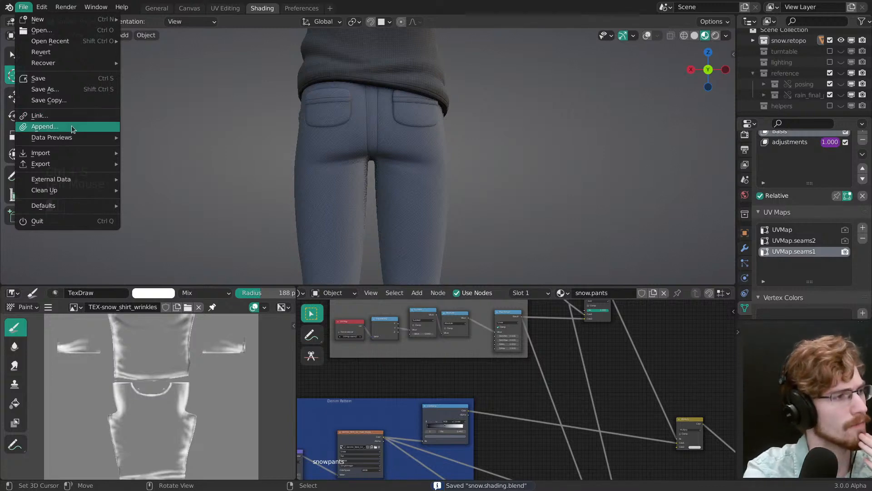
pyautogui.click(45, 126)
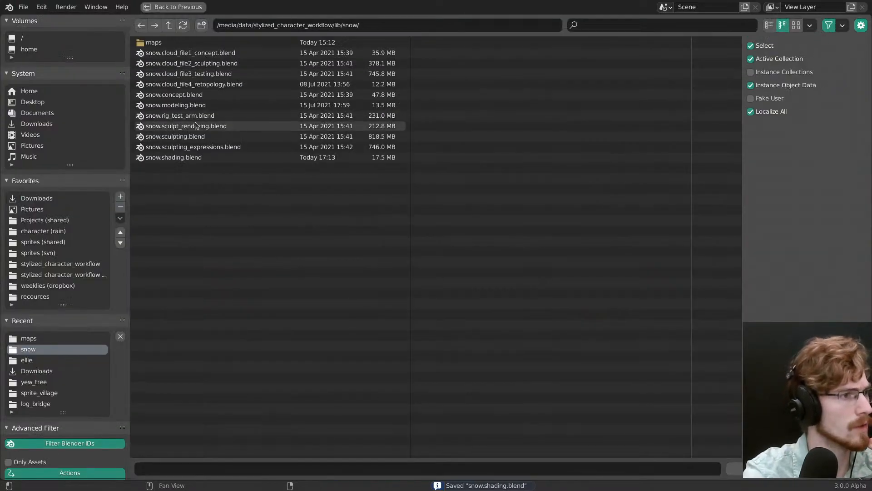
pyautogui.click(169, 25)
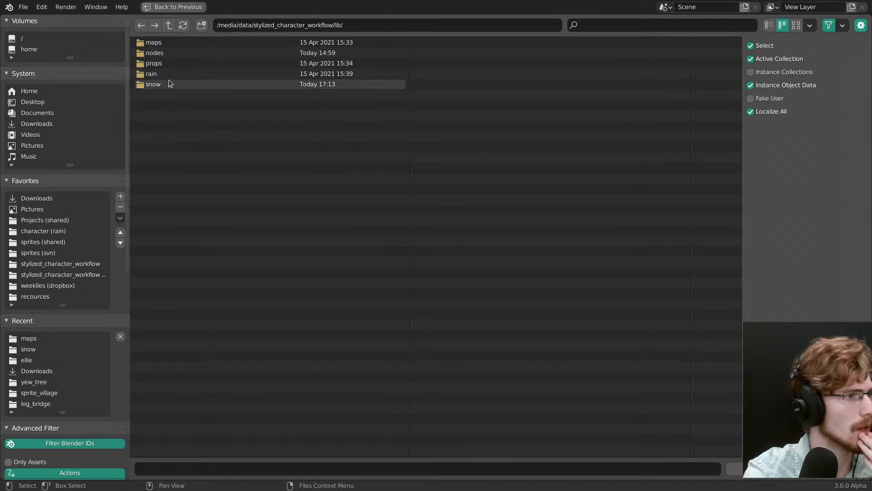
pyautogui.click(163, 53)
pyautogui.click(170, 44)
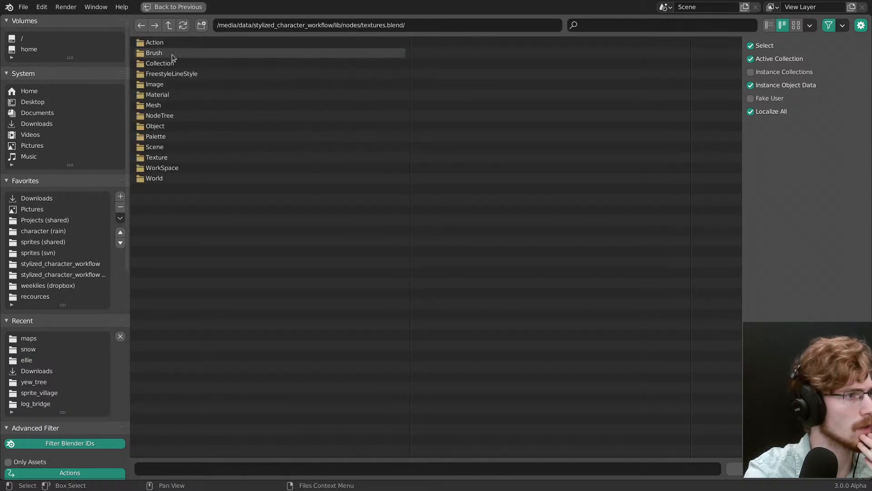
pyautogui.click(165, 114)
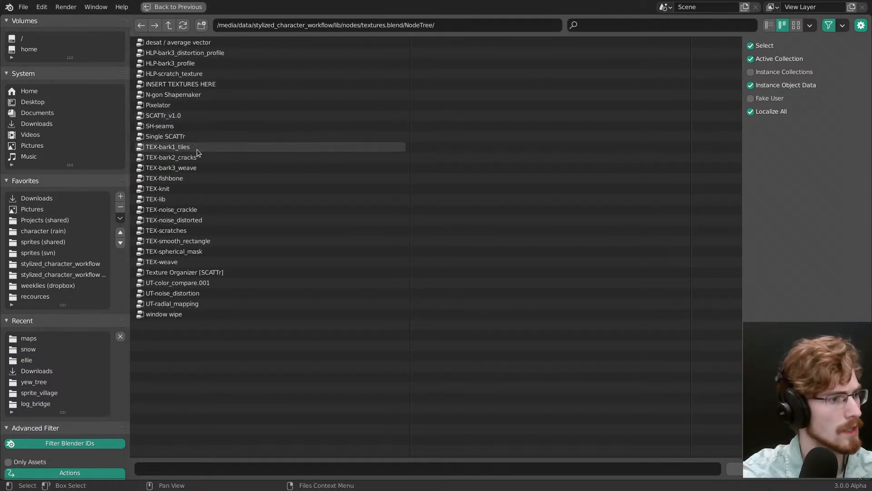
pyautogui.click(577, 26)
pyautogui.write('s')
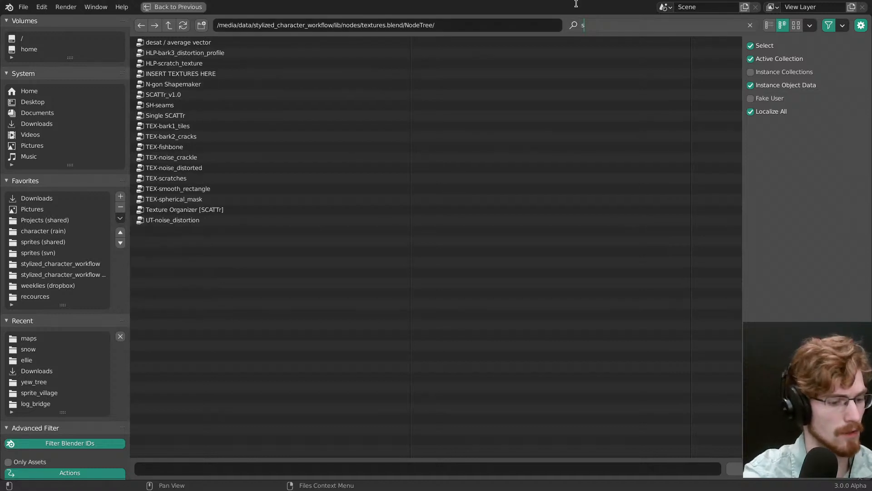
pyautogui.write('ti')
pyautogui.press('BackSpace')
pyautogui.press('BackSpace')
pyautogui.press('BackSpace')
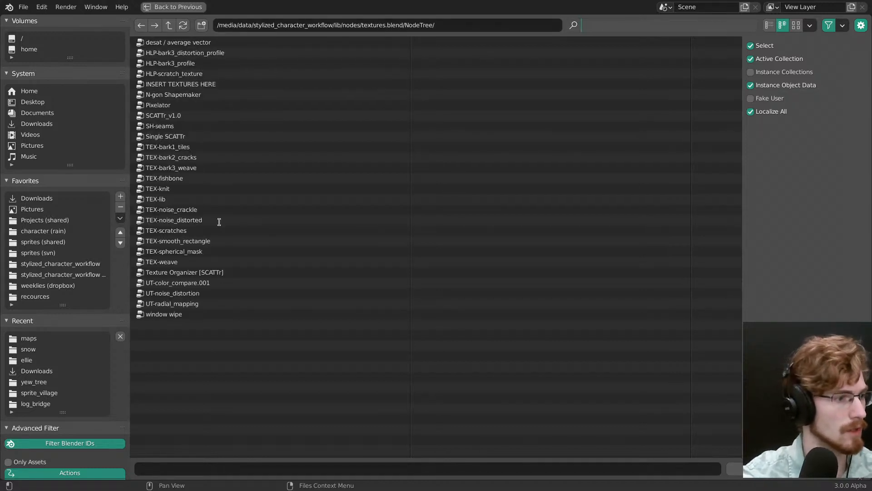
pyautogui.click(227, 321)
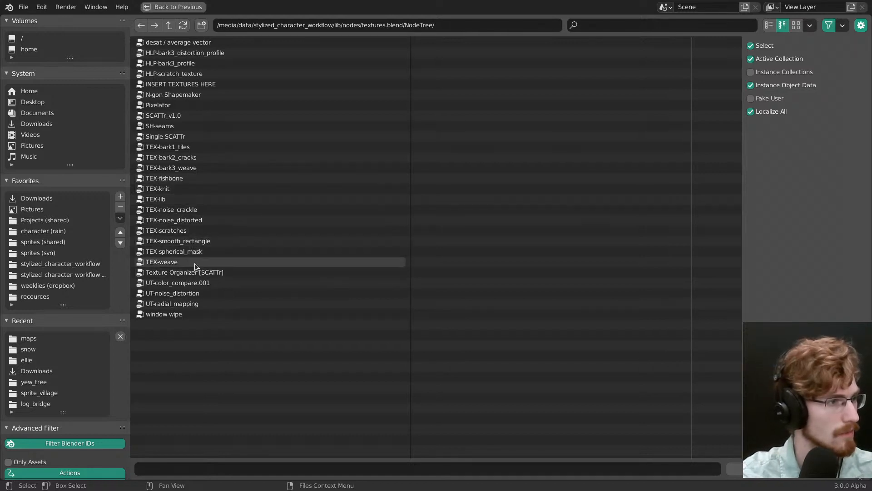
# Step: Append the SH-seams node group
pyautogui.click(188, 127)
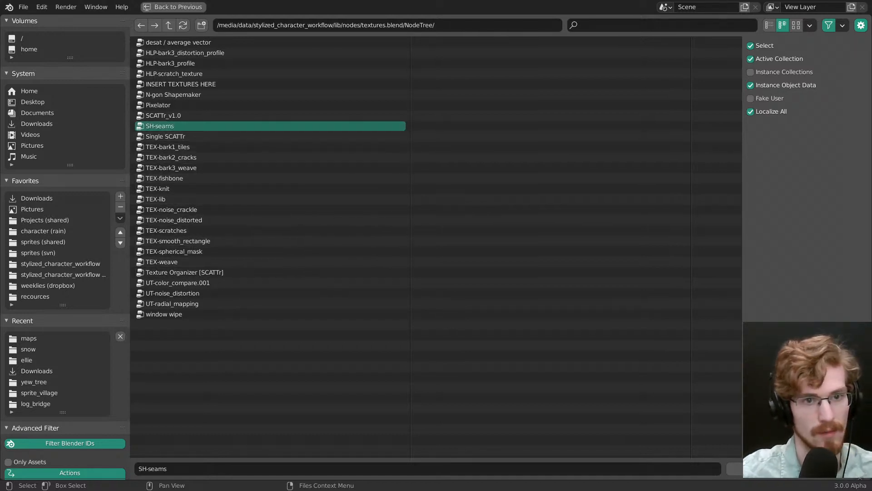
pyautogui.click(830, 469)
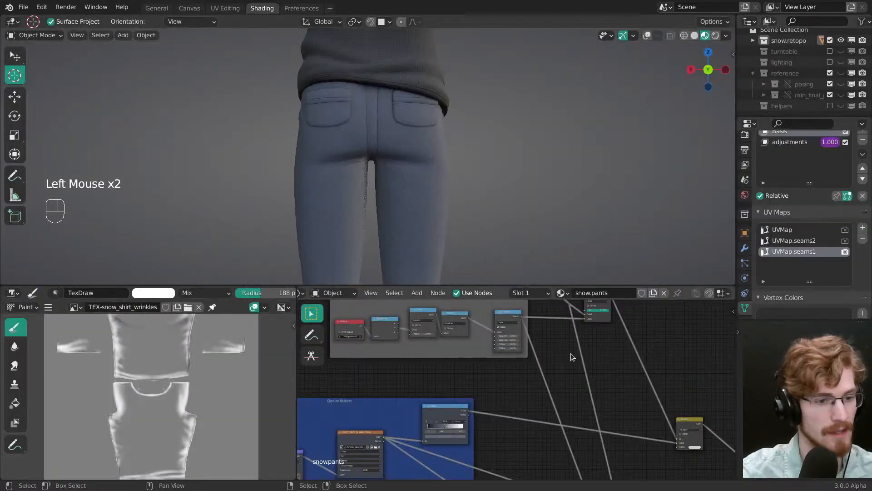
# Step: Add the SH-seams group to the snow.pants material and insert it on the link after the color Multiply node
pyautogui.moveTo(536, 405); pyautogui.dragTo(518, 380, button='middle')
pyautogui.hotkey('shift', 'a')
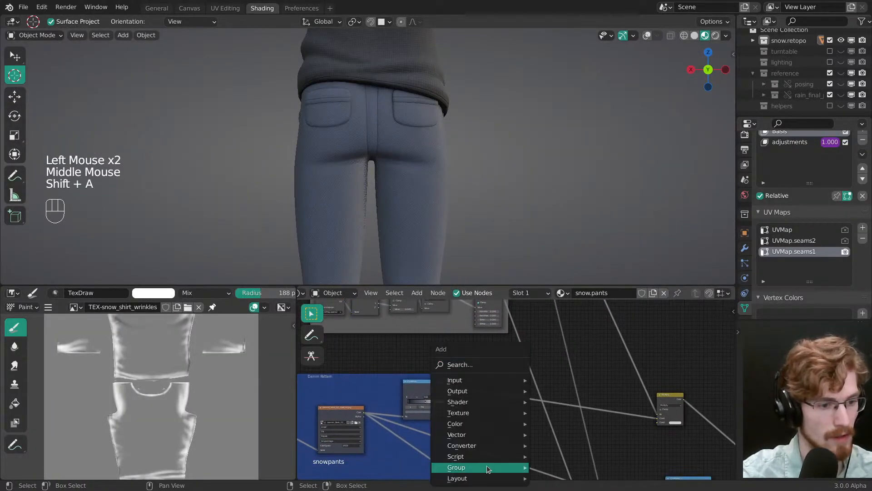
pyautogui.moveTo(500, 467)
pyautogui.click(571, 443)
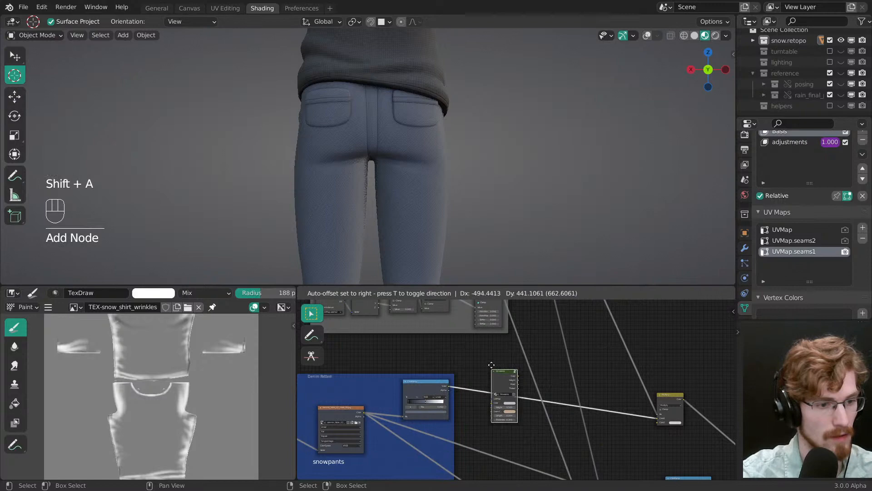
pyautogui.click(671, 309)
pyautogui.moveTo(690, 317); pyautogui.dragTo(527, 417, button='middle')
pyautogui.moveTo(526, 418); pyautogui.dragTo(508, 335, button='middle')
pyautogui.moveTo(495, 316); pyautogui.dragTo(525, 383)
pyautogui.keyDown('ctrl'); pyautogui.moveTo(525, 383); pyautogui.dragTo(523, 365, button='middle'); pyautogui.keyUp('ctrl')
pyautogui.keyDown('ctrl'); pyautogui.moveTo(524, 365); pyautogui.dragTo(521, 356, button='middle'); pyautogui.keyUp('ctrl')
pyautogui.moveTo(523, 352); pyautogui.dragTo(517, 357)
pyautogui.keyDown('ctrl'); pyautogui.moveTo(519, 371); pyautogui.dragTo(510, 354, button='middle'); pyautogui.keyUp('ctrl')
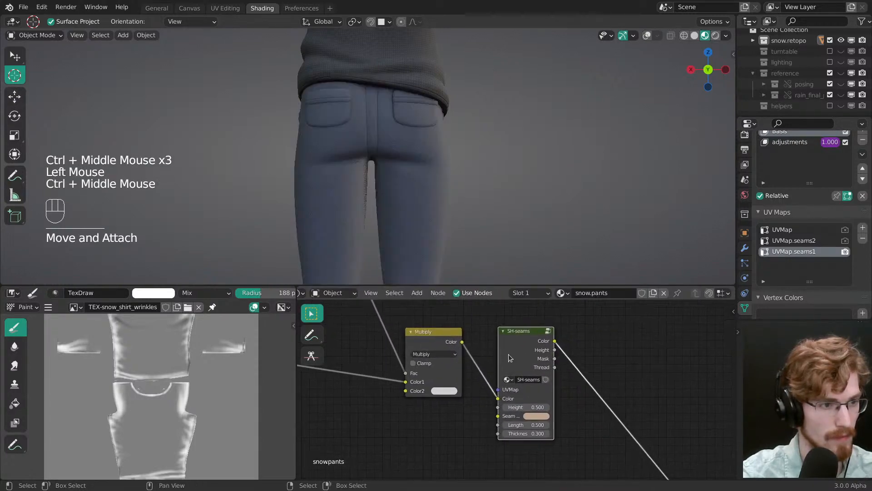
pyautogui.keyDown('ctrl'); pyautogui.moveTo(390, 227); pyautogui.dragTo(392, 187, button='middle'); pyautogui.keyUp('ctrl')
pyautogui.moveTo(526, 356); pyautogui.dragTo(537, 312)
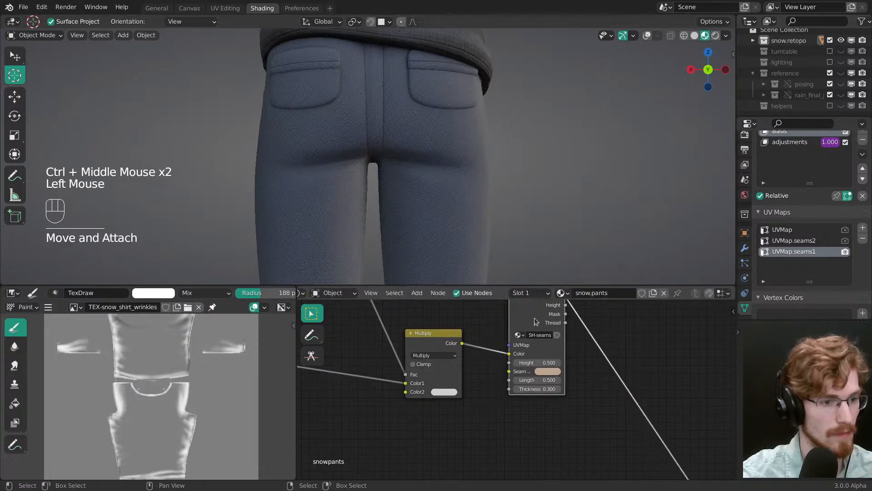
pyautogui.keyDown('ctrl'); pyautogui.moveTo(536, 321); pyautogui.dragTo(519, 340, button='middle'); pyautogui.keyUp('ctrl')
# Step: Duplicate the UV Map node, detach the copy from its frame, and place it beside the SH-seams node
pyautogui.moveTo(504, 319); pyautogui.dragTo(490, 375, button='middle')
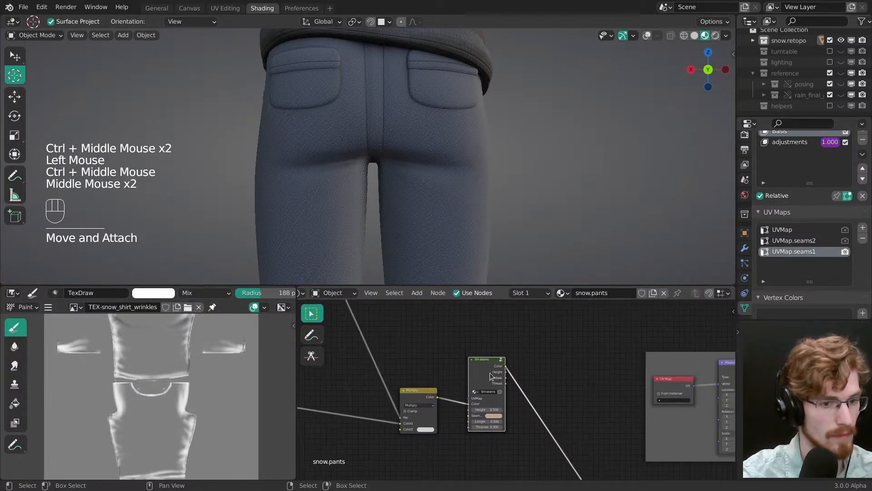
pyautogui.click(671, 383)
pyautogui.hotkey('shift', 'd')
pyautogui.hotkey('alt', 'p')
pyautogui.press('g')
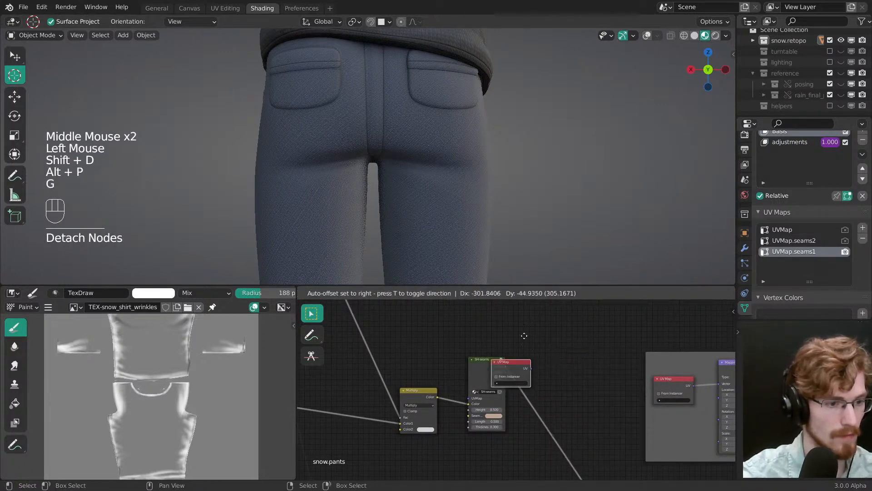
pyautogui.click(459, 327)
pyautogui.keyDown('ctrl'); pyautogui.moveTo(459, 327); pyautogui.dragTo(456, 311, button='middle'); pyautogui.keyUp('ctrl')
# Step: Set the copied UV Map node to UVMap.seams1 and connect it to the SH-seams node's UVMap input
pyautogui.click(404, 359)
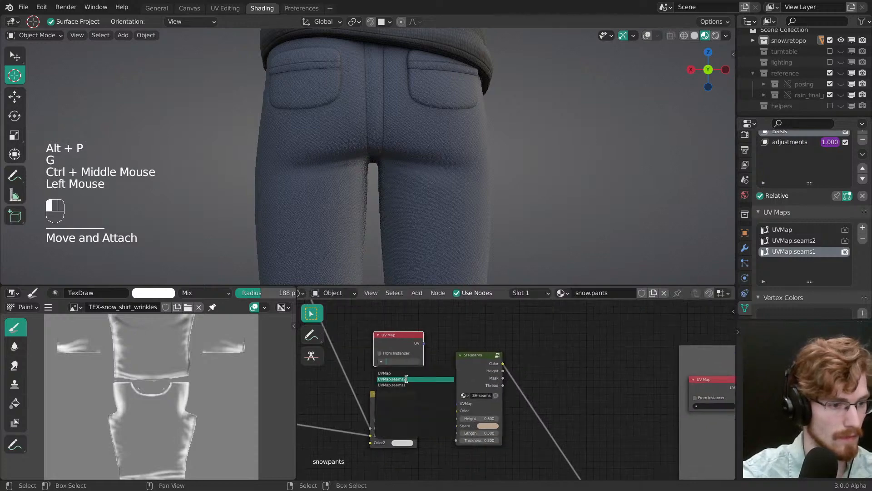
pyautogui.click(407, 379)
pyautogui.keyDown('ctrl'); pyautogui.moveTo(406, 379); pyautogui.dragTo(401, 336, button='middle'); pyautogui.keyUp('ctrl')
pyautogui.click(398, 362)
pyautogui.click(400, 385)
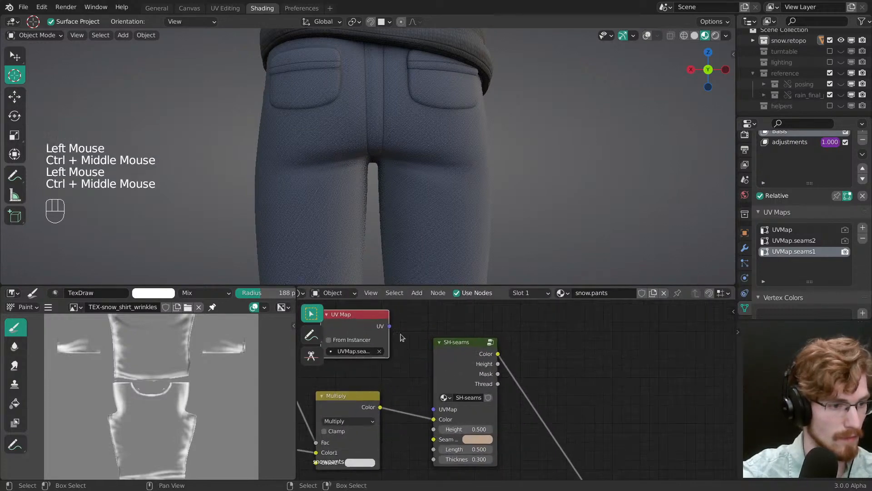
pyautogui.moveTo(389, 326); pyautogui.dragTo(434, 408)
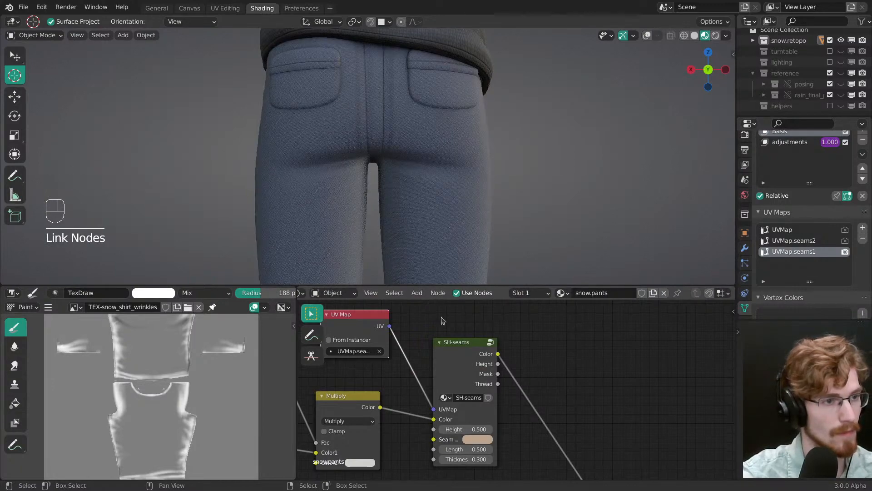
# Step: Preview the SH-seams node's color output and bring the side seam of the pants leg into view
pyautogui.keyDown('shift'); pyautogui.moveTo(409, 190); pyautogui.dragTo(452, 174, button='middle'); pyautogui.keyUp('shift')
pyautogui.keyDown('ctrl'); pyautogui.keyDown('shift'); pyautogui.click(473, 370); pyautogui.keyUp('shift'); pyautogui.keyUp('ctrl')
pyautogui.moveTo(452, 175); pyautogui.dragTo(420, 162, button='middle')
pyautogui.keyDown('shift'); pyautogui.moveTo(420, 162); pyautogui.dragTo(424, 235, button='middle'); pyautogui.keyUp('shift')
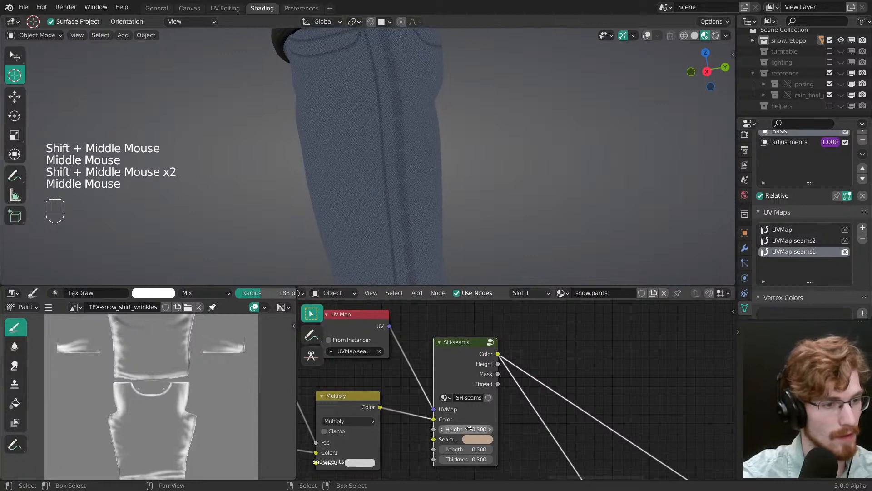
# Step: Set the SH-seams node's height to 0.190, length to 0.350, and thickness to 0.060
pyautogui.moveTo(469, 429)
pyautogui.mouseDown()
pyautogui.moveTo(450, 429)
pyautogui.moveTo(458, 429)
pyautogui.mouseUp()
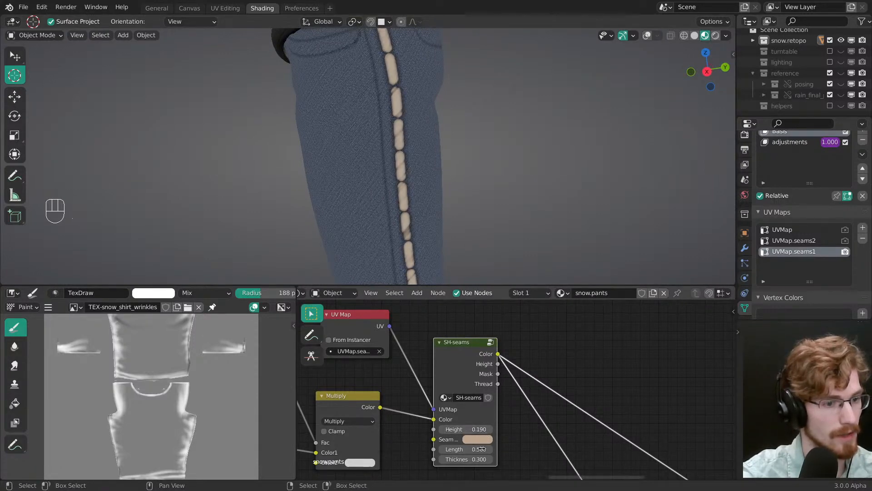
pyautogui.moveTo(481, 423); pyautogui.dragTo(471, 392, button='middle')
pyautogui.keyDown('shift'); pyautogui.moveTo(478, 404); pyautogui.dragTo(469, 413); pyautogui.keyUp('shift')
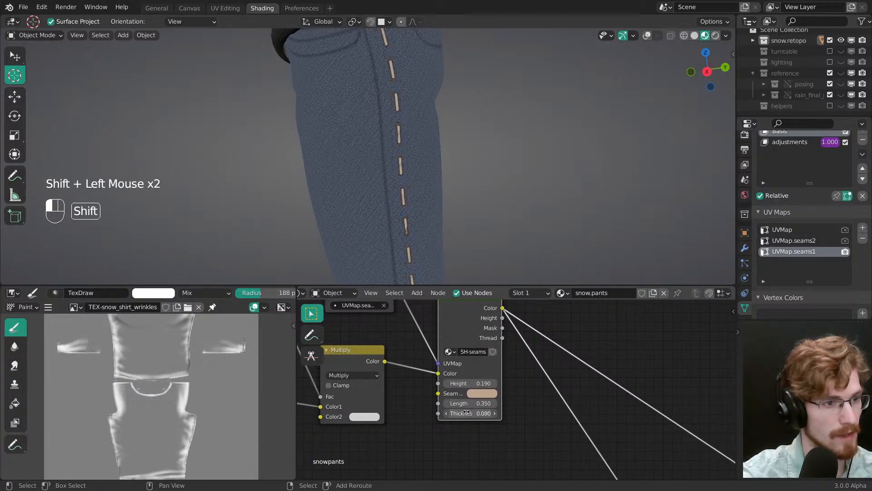
pyautogui.keyDown('ctrl'); pyautogui.moveTo(455, 184); pyautogui.dragTo(421, 181, button='middle'); pyautogui.keyUp('ctrl')
pyautogui.keyDown('ctrl'); pyautogui.moveTo(423, 191); pyautogui.dragTo(435, 154, button='middle'); pyautogui.keyUp('ctrl')
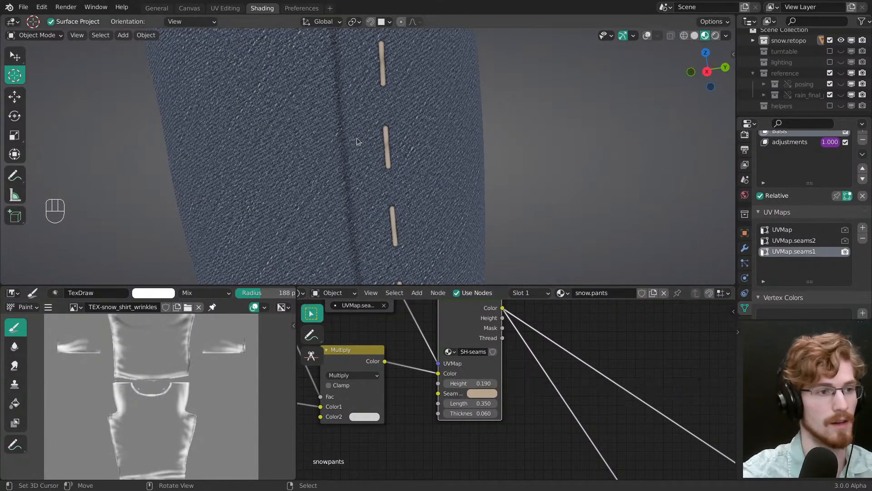
# Step: Examine the stitch line along the leg's side seam from close up and from a distance
pyautogui.moveTo(356, 137)
pyautogui.mouseDown(button='middle')
pyautogui.moveTo(356, 114)
pyautogui.moveTo(355, 137)
pyautogui.mouseUp(button='middle')
pyautogui.keyDown('ctrl'); pyautogui.moveTo(355, 136); pyautogui.dragTo(318, 187, button='middle'); pyautogui.keyUp('ctrl')
pyautogui.moveTo(318, 187); pyautogui.dragTo(377, 177, button='middle')
pyautogui.moveTo(378, 177); pyautogui.dragTo(433, 88, button='middle')
pyautogui.moveTo(433, 160); pyautogui.dragTo(380, 154, button='middle')
pyautogui.keyDown('shift'); pyautogui.moveTo(379, 154); pyautogui.dragTo(384, 191, button='middle'); pyautogui.keyUp('shift')
pyautogui.keyDown('ctrl'); pyautogui.moveTo(384, 191); pyautogui.dragTo(388, 183, button='middle'); pyautogui.keyUp('ctrl')
pyautogui.moveTo(467, 383); pyautogui.dragTo(501, 393, button='middle')
pyautogui.keyDown('shift'); pyautogui.click(514, 351); pyautogui.keyUp('shift')
pyautogui.moveTo(514, 351); pyautogui.dragTo(538, 394, button='middle')
pyautogui.keyDown('ctrl'); pyautogui.moveTo(538, 394); pyautogui.dragTo(538, 411, button='middle'); pyautogui.keyUp('ctrl')
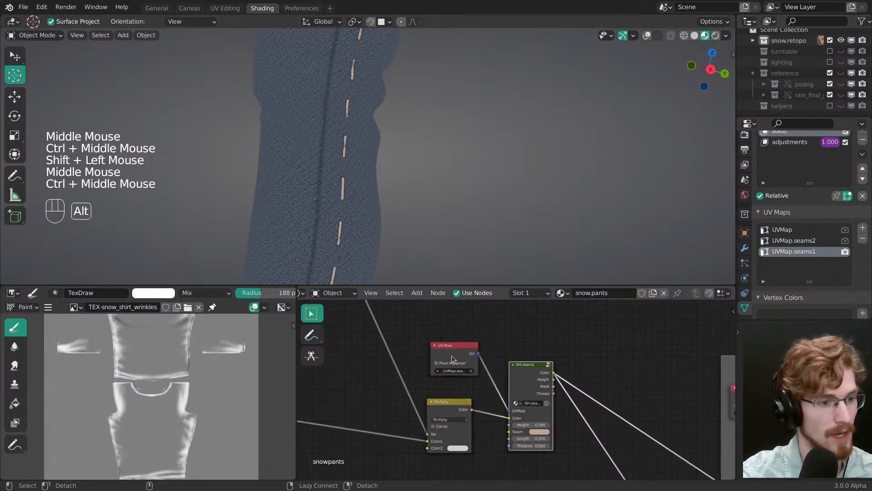
# Step: Insert a Mapping node between the UVMap.seams1 UV Map node and the SH-seams node, and space out the surrounding nodes
pyautogui.hotkey('alt', 'a')
pyautogui.moveTo(530, 381); pyautogui.dragTo(566, 376)
pyautogui.moveTo(457, 355); pyautogui.dragTo(433, 338)
pyautogui.hotkey('shift', 'a')
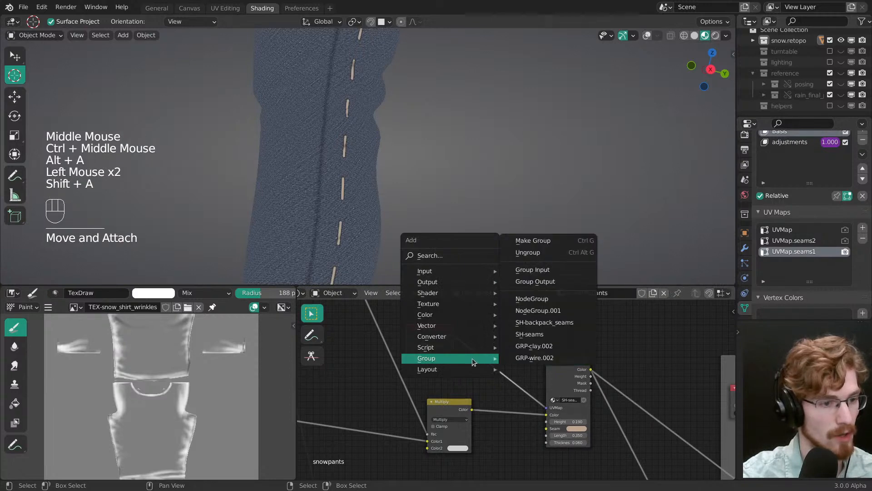
pyautogui.moveTo(454, 324)
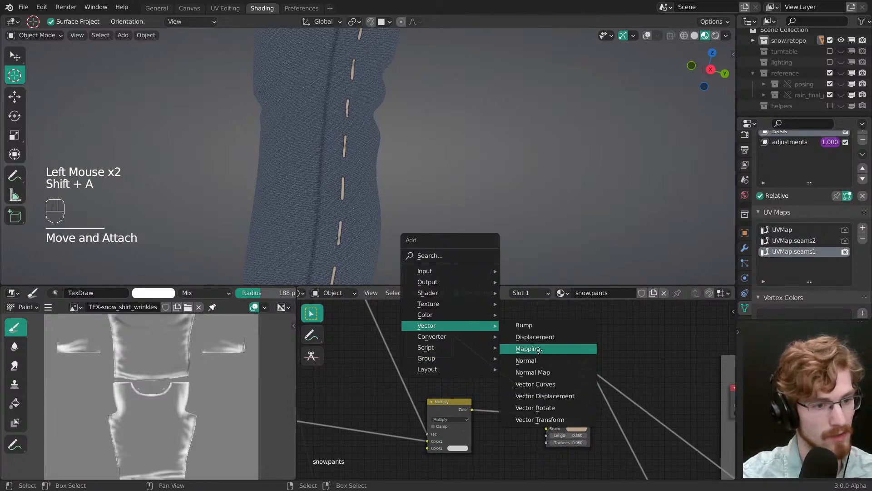
pyautogui.click(539, 349)
pyautogui.press('g')
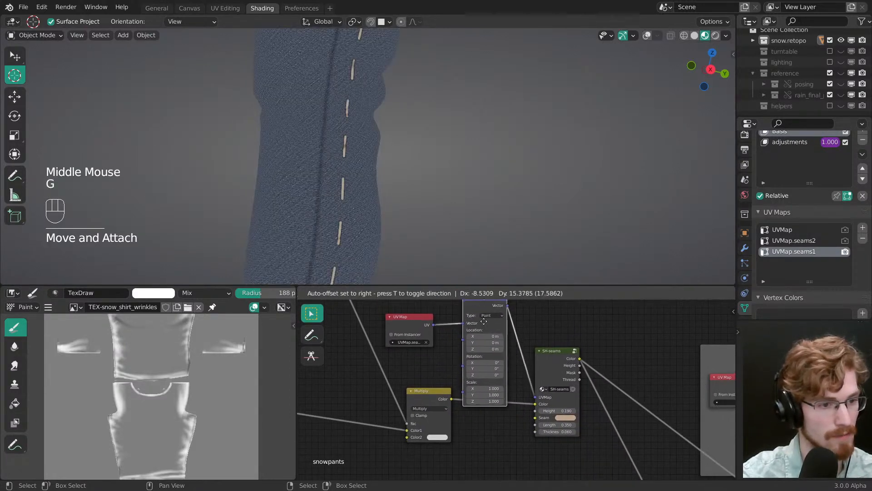
pyautogui.click(481, 312)
pyautogui.moveTo(414, 346); pyautogui.dragTo(423, 349)
pyautogui.keyDown('ctrl'); pyautogui.moveTo(493, 369); pyautogui.dragTo(514, 371, button='middle'); pyautogui.keyUp('ctrl')
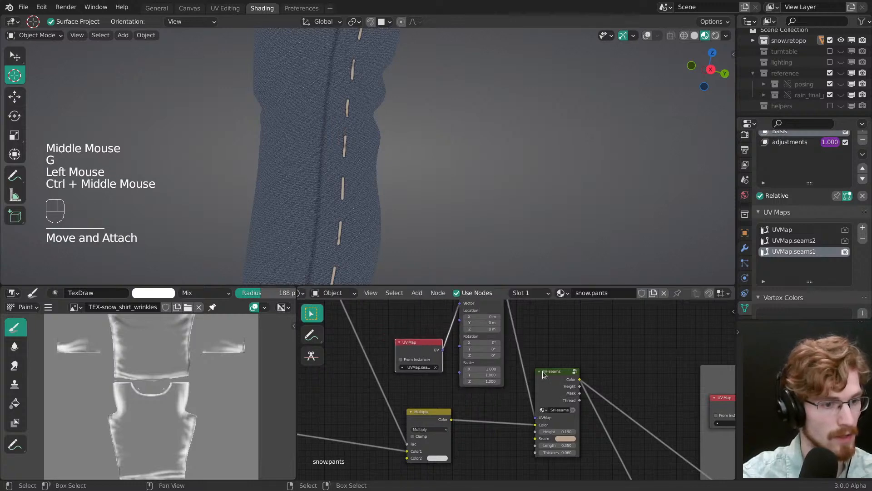
# Step: Set the Mapping node's scale to 2.600 on all three axes, check the stitches on the leg, and save the file
pyautogui.moveTo(546, 382); pyautogui.dragTo(539, 377)
pyautogui.keyDown('ctrl'); pyautogui.moveTo(532, 375); pyautogui.dragTo(516, 359, button='middle'); pyautogui.keyUp('ctrl')
pyautogui.keyDown('ctrl'); pyautogui.moveTo(509, 361); pyautogui.dragTo(481, 373, button='middle'); pyautogui.keyUp('ctrl')
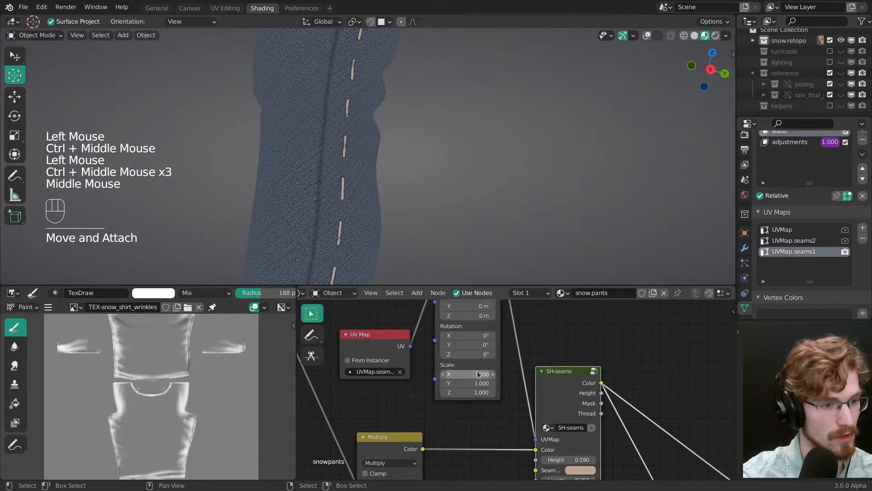
pyautogui.moveTo(481, 373); pyautogui.dragTo(482, 392)
pyautogui.write('2')
pyautogui.press('Return')
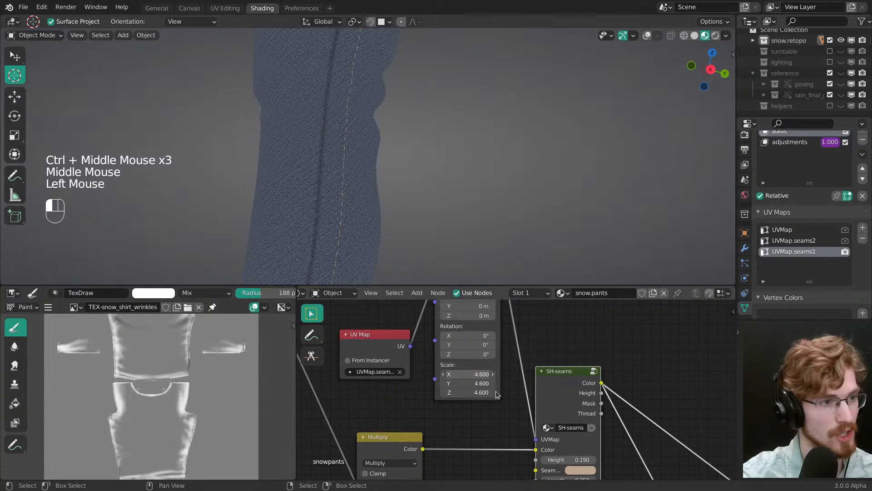
pyautogui.keyDown('ctrl'); pyautogui.moveTo(474, 214); pyautogui.dragTo(422, 223, button='middle'); pyautogui.keyUp('ctrl')
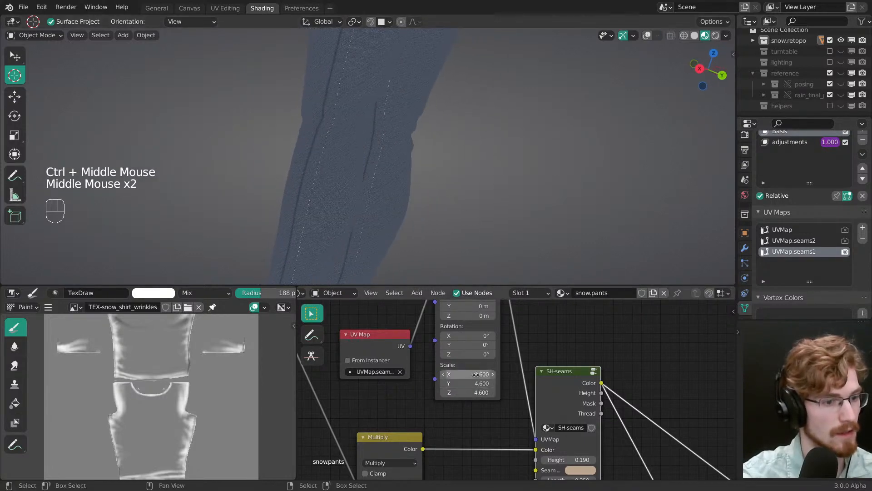
pyautogui.moveTo(475, 374); pyautogui.dragTo(465, 391)
pyautogui.keyDown('ctrl'); pyautogui.moveTo(412, 210); pyautogui.dragTo(409, 226, button='middle'); pyautogui.keyUp('ctrl')
pyautogui.keyDown('shift'); pyautogui.moveTo(493, 438); pyautogui.dragTo(497, 365, button='middle'); pyautogui.keyUp('shift')
pyautogui.moveTo(447, 246); pyautogui.dragTo(445, 197, button='middle')
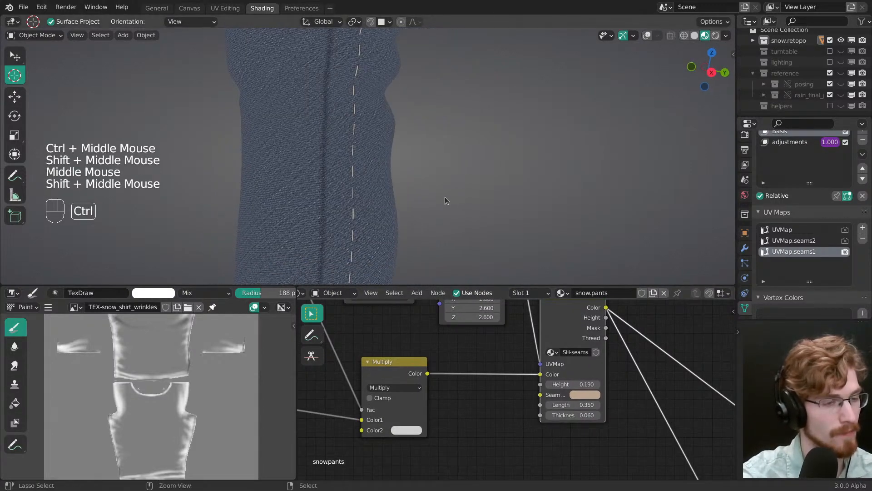
pyautogui.hotkey('ctrl', 's')
# Step: Check the jeans reference photos and set the SH-seams seam color to a neutral gray with saturation 0 and value 0.288
pyautogui.hotkey('alt', 'Tab')
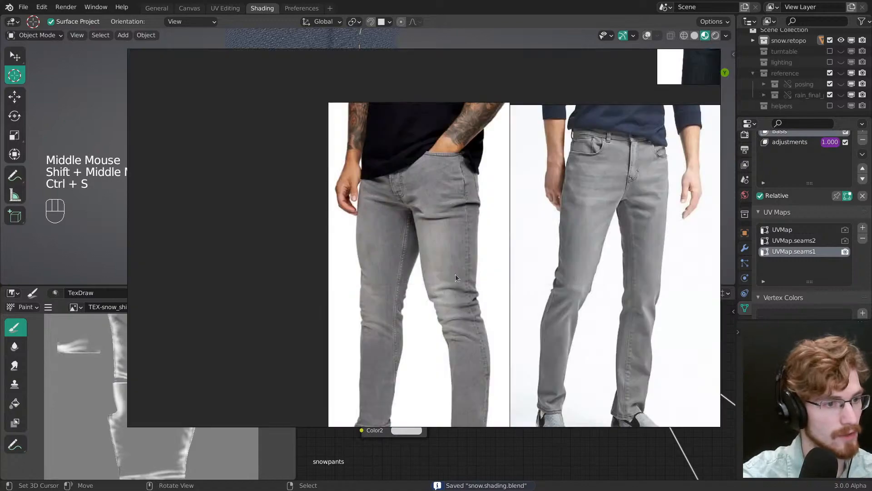
pyautogui.hotkey('alt', 'Tab')
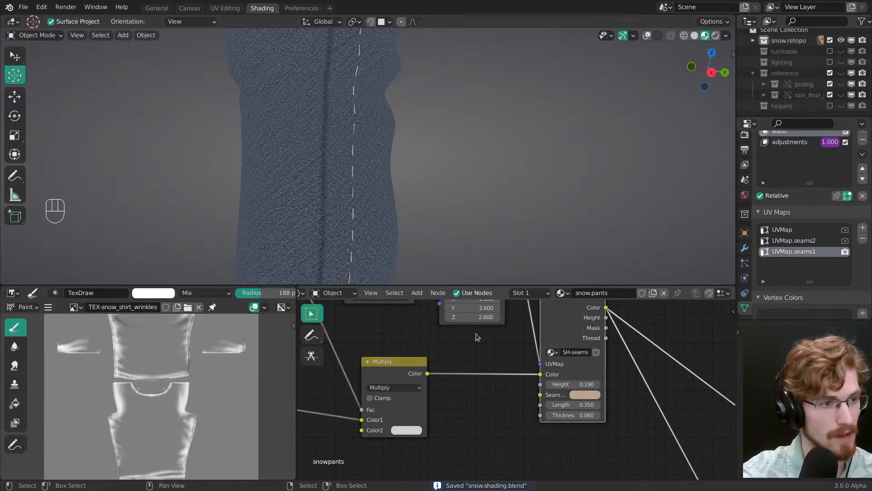
pyautogui.click(592, 395)
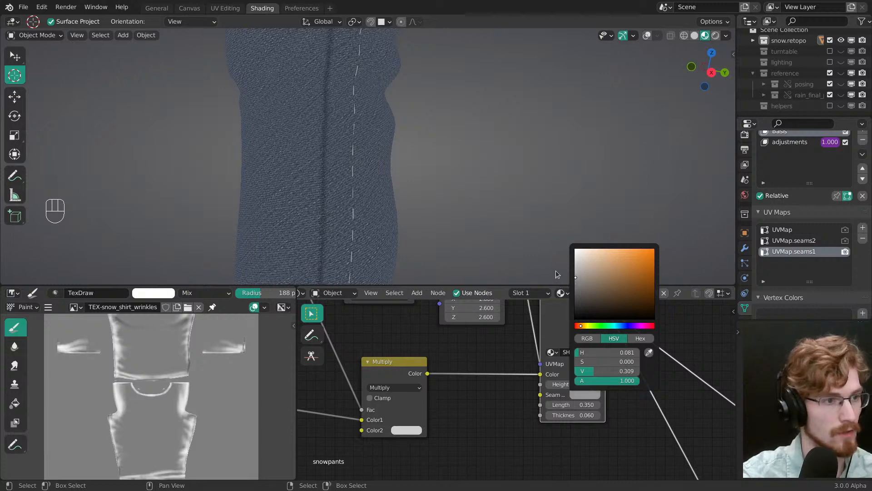
pyautogui.moveTo(382, 246)
pyautogui.keyDown('ctrl'); pyautogui.mouseDown(button='middle')
pyautogui.moveTo(361, 226)
pyautogui.moveTo(367, 243)
pyautogui.mouseUp(button='middle'); pyautogui.keyUp('ctrl')
pyautogui.keyDown('shift'); pyautogui.moveTo(367, 243); pyautogui.dragTo(381, 182, button='middle'); pyautogui.keyUp('shift')
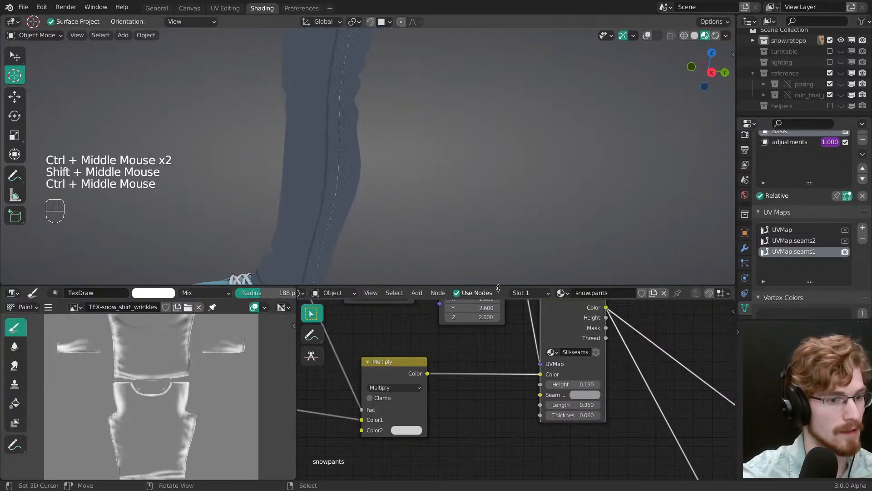
pyautogui.click(578, 395)
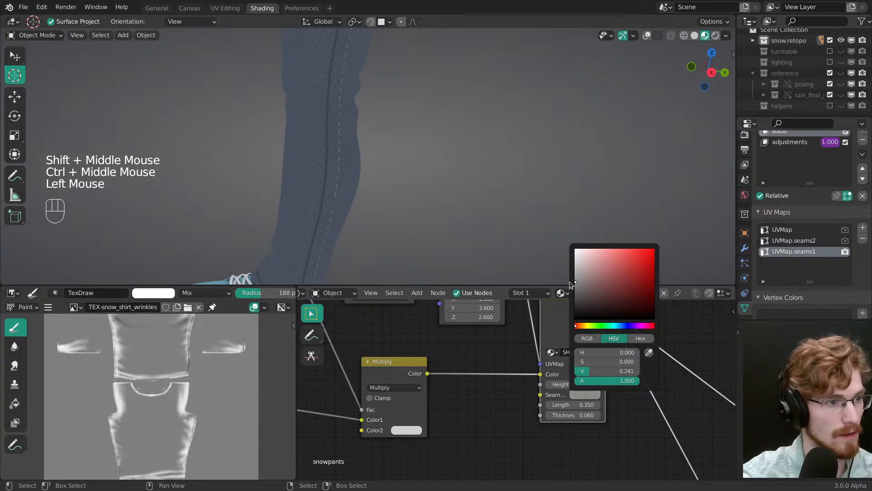
pyautogui.keyDown('ctrl'); pyautogui.moveTo(395, 195); pyautogui.dragTo(384, 172, button='middle'); pyautogui.keyUp('ctrl')
pyautogui.moveTo(384, 173); pyautogui.dragTo(377, 150, button='middle')
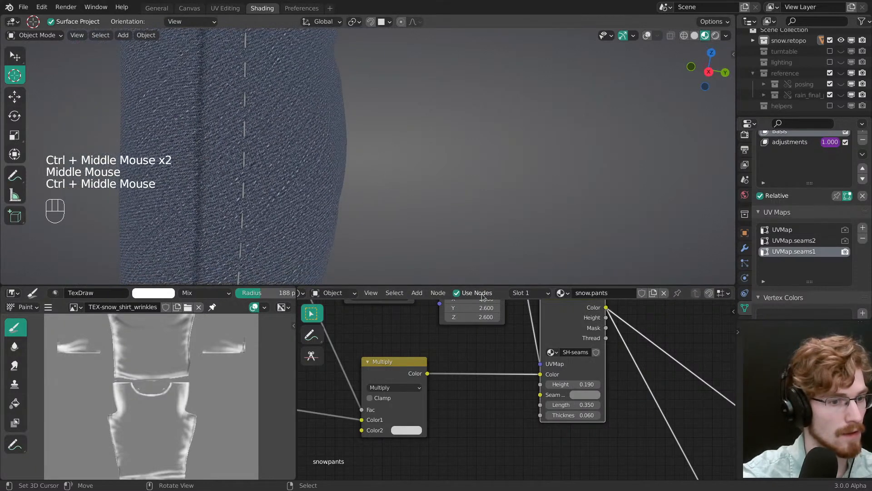
pyautogui.click(581, 395)
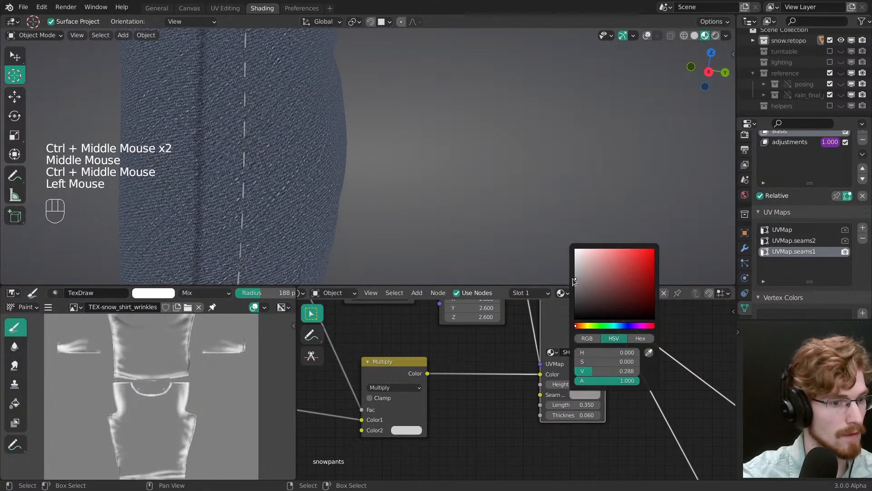
pyautogui.keyDown('shift'); pyautogui.moveTo(351, 148); pyautogui.dragTo(437, 182, button='middle'); pyautogui.keyUp('shift')
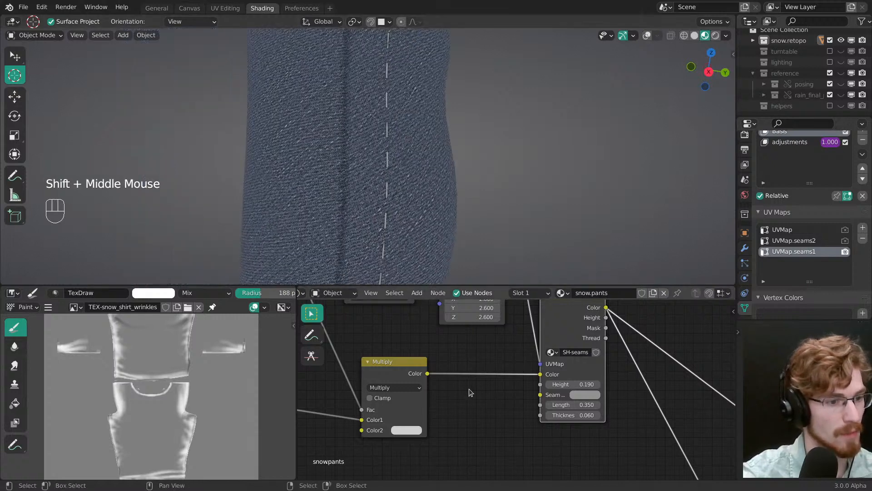
# Step: Set the Mapping node's location to X 0 m and Y -0.1 m to shift the stitches relative to the side seam
pyautogui.keyDown('ctrl'); pyautogui.moveTo(469, 392); pyautogui.dragTo(500, 442, button='middle'); pyautogui.keyUp('ctrl')
pyautogui.moveTo(524, 337); pyautogui.dragTo(495, 364, button='middle')
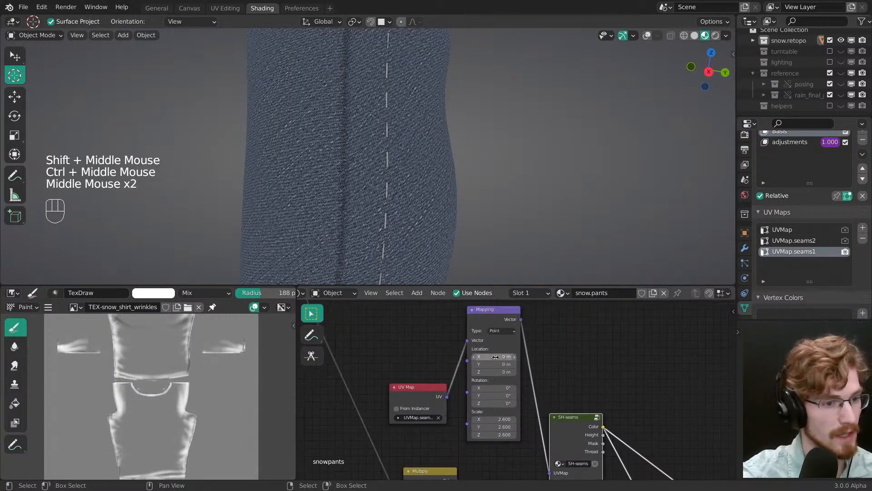
pyautogui.keyDown('shift'); pyautogui.click(495, 357); pyautogui.keyUp('shift')
pyautogui.click(497, 359)
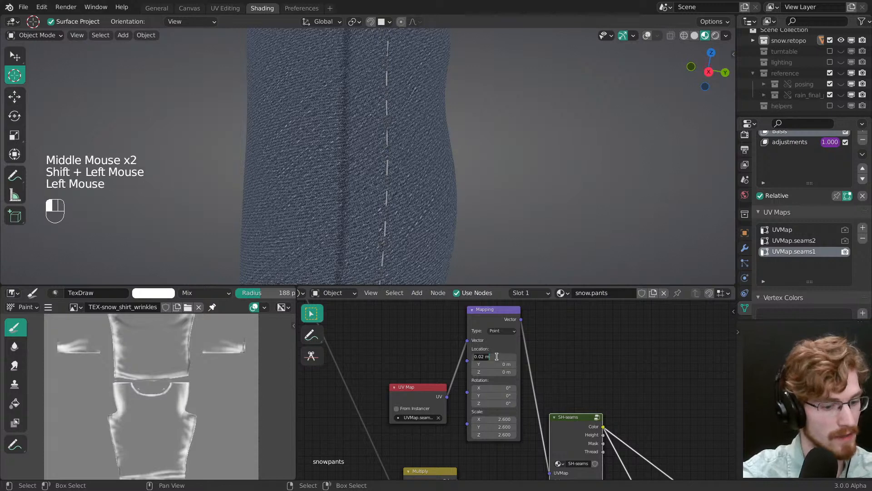
pyautogui.write('0')
pyautogui.press('Return')
pyautogui.keyDown('shift'); pyautogui.moveTo(497, 365); pyautogui.dragTo(499, 364); pyautogui.keyUp('shift')
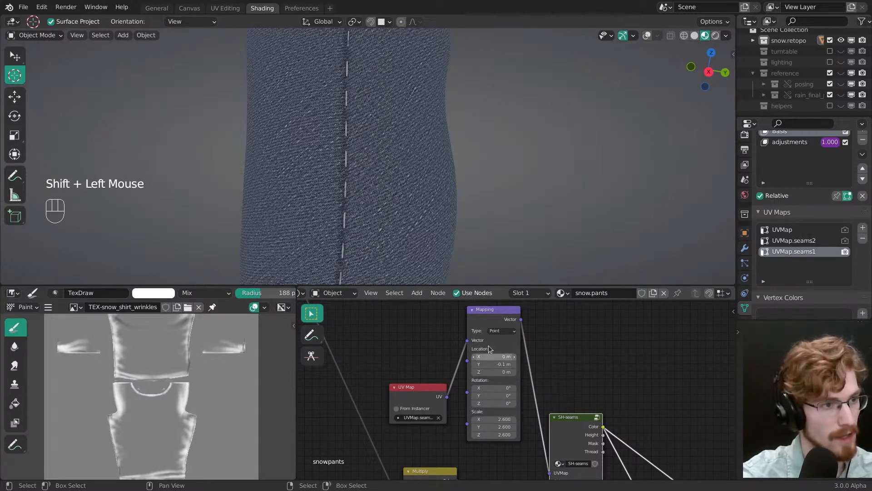
# Step: Compare the fly stitching with the reference and set the Mapping node's Y location to -0.09 m, checking the side seam
pyautogui.keyDown('ctrl'); pyautogui.moveTo(450, 223); pyautogui.dragTo(439, 226, button='middle'); pyautogui.keyUp('ctrl')
pyautogui.keyDown('ctrl'); pyautogui.moveTo(440, 226); pyautogui.dragTo(377, 213, button='middle'); pyautogui.keyUp('ctrl')
pyautogui.moveTo(377, 213)
pyautogui.keyDown('shift'); pyautogui.mouseDown(button='middle')
pyautogui.moveTo(355, 230)
pyautogui.moveTo(369, 209)
pyautogui.mouseUp(button='middle'); pyautogui.keyUp('shift')
pyautogui.moveTo(369, 209); pyautogui.dragTo(447, 155, button='middle')
pyautogui.hotkey('alt', 'Tab')
pyautogui.hotkey('alt', 'Tab')
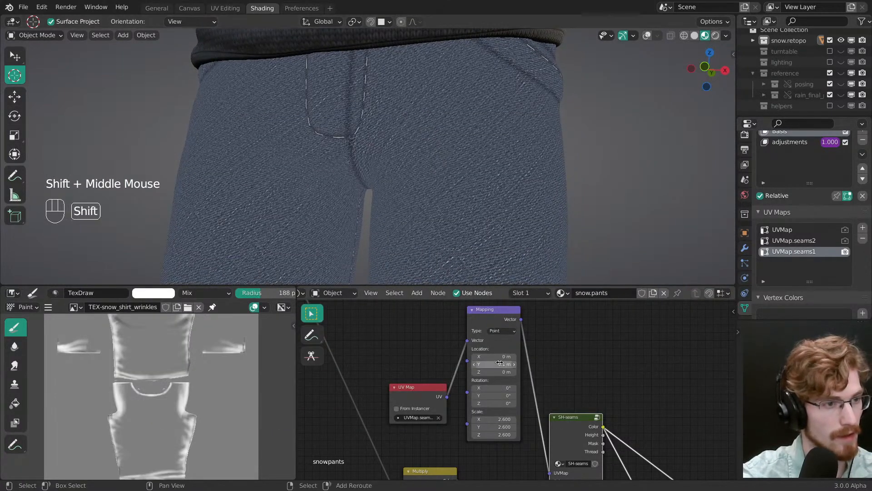
pyautogui.keyDown('shift'); pyautogui.moveTo(500, 363); pyautogui.dragTo(498, 363); pyautogui.keyUp('shift')
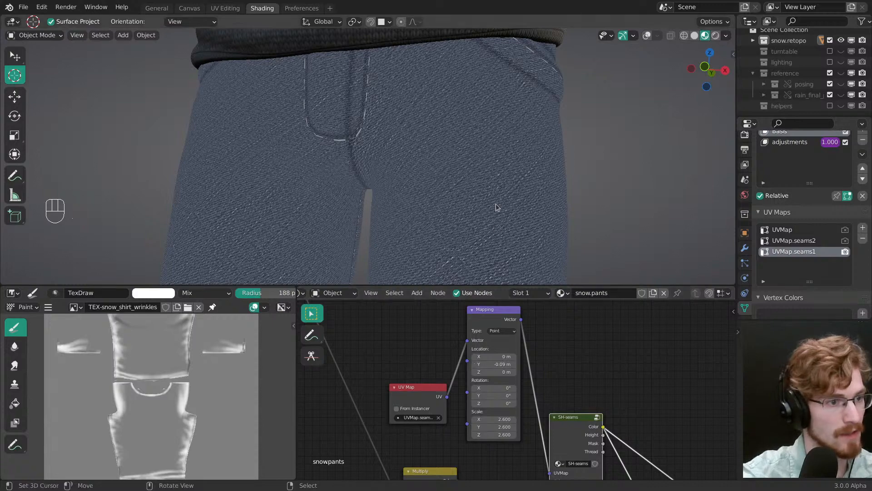
pyautogui.keyDown('ctrl'); pyautogui.moveTo(496, 203); pyautogui.dragTo(494, 210, button='middle'); pyautogui.keyUp('ctrl')
pyautogui.moveTo(495, 210); pyautogui.dragTo(386, 165, button='middle')
pyautogui.keyDown('shift'); pyautogui.moveTo(425, 218); pyautogui.dragTo(409, 160, button='middle'); pyautogui.keyUp('shift')
pyautogui.keyDown('ctrl'); pyautogui.moveTo(420, 192); pyautogui.dragTo(414, 162, button='middle'); pyautogui.keyUp('ctrl')
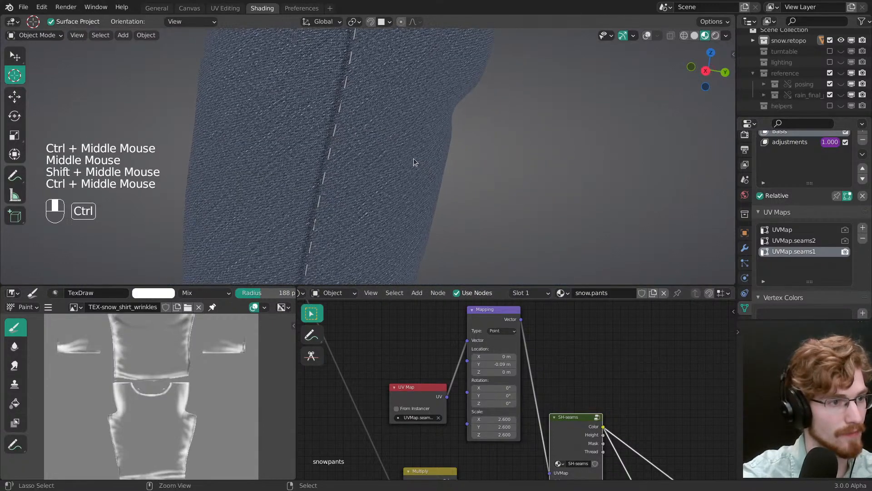
# Step: Fine-tune the Mapping node's Y location to -0.092 m and undo a trial scale of 3.200
pyautogui.click(502, 364)
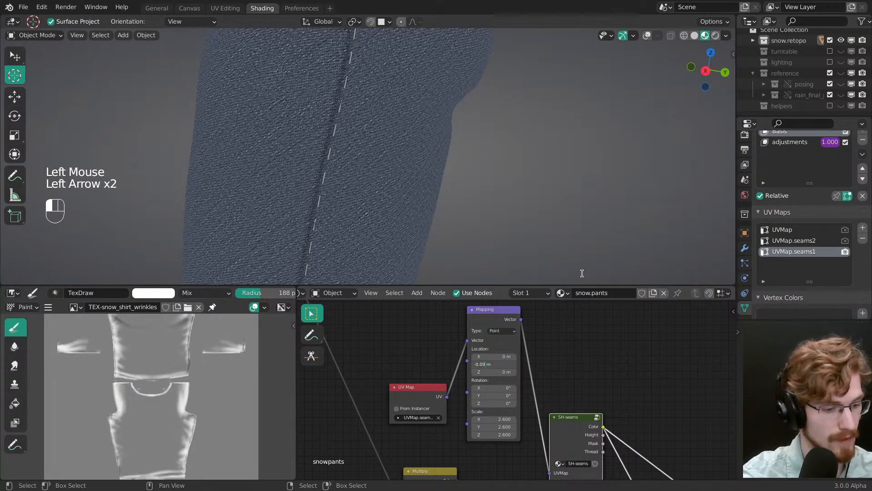
pyautogui.write('8')
pyautogui.press('Return')
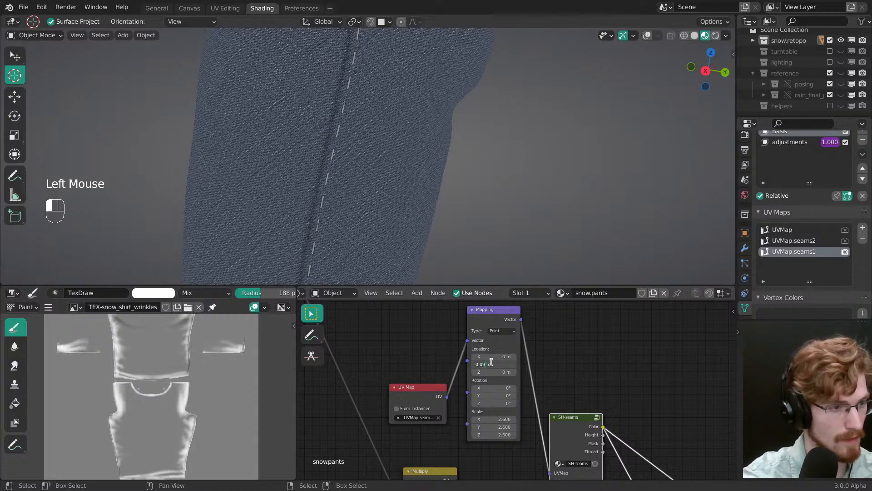
pyautogui.moveTo(489, 417); pyautogui.dragTo(486, 392, button='middle')
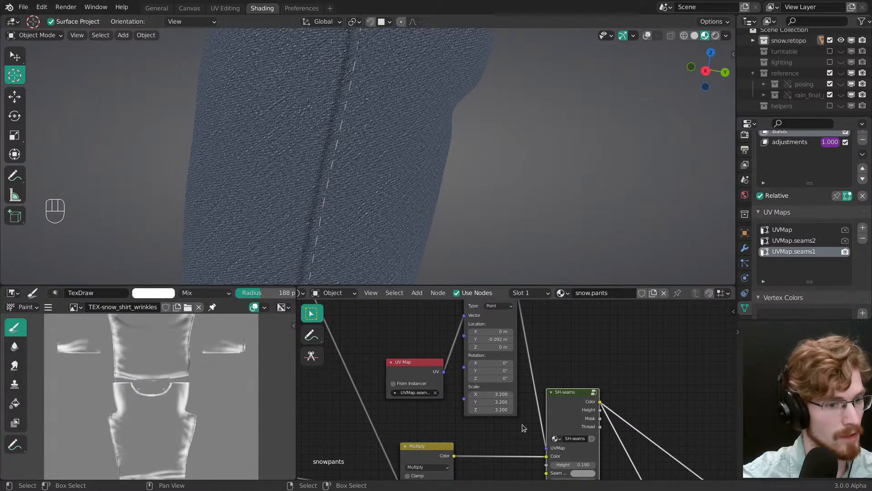
pyautogui.hotkey('ctrl', 'z')
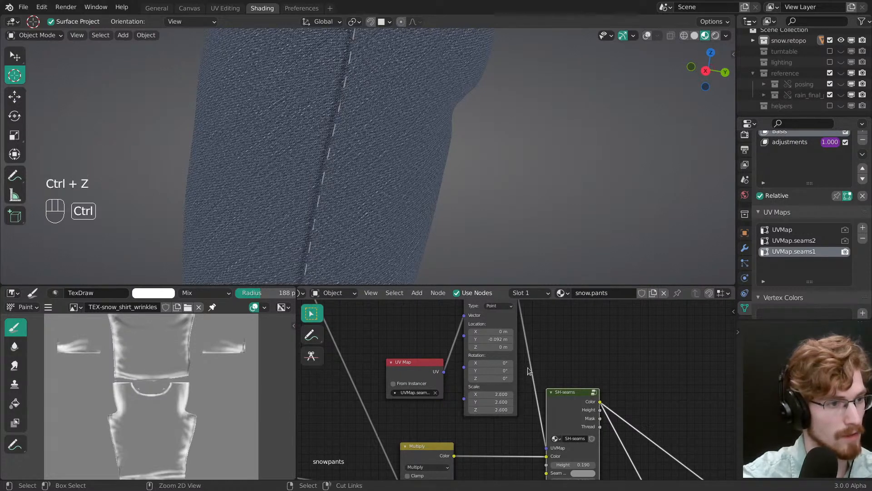
# Step: Set the SH-seams node's length to 0.410 and thickness to 0.070, check the pants from several distances, and save the file
pyautogui.keyDown('ctrl'); pyautogui.moveTo(520, 407); pyautogui.dragTo(507, 306, button='middle'); pyautogui.keyUp('ctrl')
pyautogui.keyDown('shift'); pyautogui.click(527, 391); pyautogui.keyUp('shift')
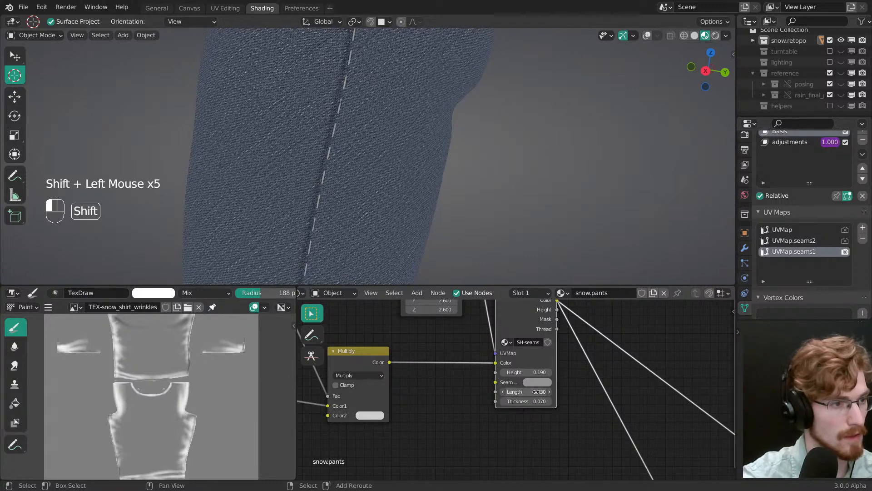
pyautogui.keyDown('ctrl'); pyautogui.moveTo(469, 205); pyautogui.dragTo(469, 229, button='middle'); pyautogui.keyUp('ctrl')
pyautogui.keyDown('ctrl'); pyautogui.moveTo(469, 229); pyautogui.dragTo(490, 175, button='middle'); pyautogui.keyUp('ctrl')
pyautogui.keyDown('ctrl'); pyautogui.moveTo(490, 174); pyautogui.dragTo(500, 227, button='middle'); pyautogui.keyUp('ctrl')
pyautogui.hotkey('ctrl', 's')
# Step: Preview the SH-seams node's height output and examine it on the pants from the side
pyautogui.keyDown('ctrl'); pyautogui.moveTo(611, 359); pyautogui.dragTo(607, 405, button='middle'); pyautogui.keyUp('ctrl')
pyautogui.moveTo(607, 404); pyautogui.dragTo(493, 383, button='middle')
pyautogui.moveTo(493, 382); pyautogui.dragTo(603, 356, button='middle')
pyautogui.moveTo(527, 366)
pyautogui.keyDown('ctrl'); pyautogui.mouseDown(button='middle')
pyautogui.moveTo(521, 351)
pyautogui.moveTo(521, 376)
pyautogui.mouseUp(button='middle'); pyautogui.keyUp('ctrl')
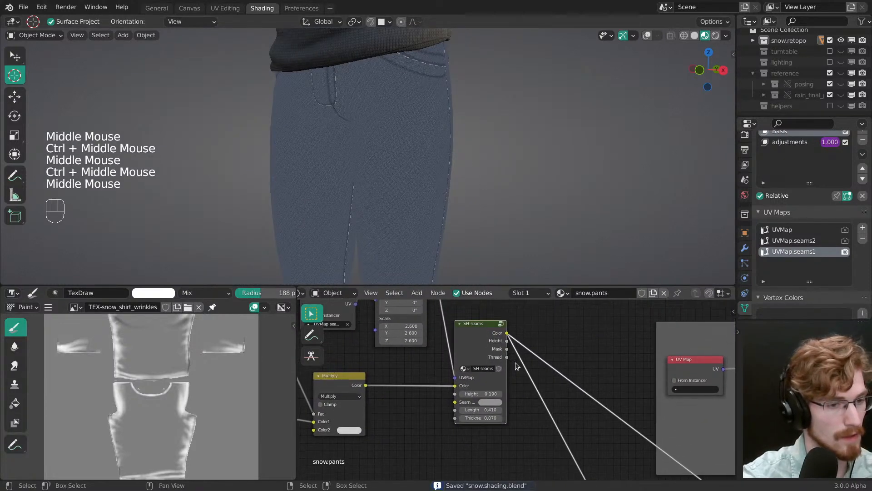
pyautogui.keyDown('ctrl'); pyautogui.keyDown('shift'); pyautogui.click(491, 352); pyautogui.keyUp('shift'); pyautogui.keyUp('ctrl')
pyautogui.keyDown('ctrl'); pyautogui.moveTo(463, 242); pyautogui.dragTo(450, 182, button='middle'); pyautogui.keyUp('ctrl')
pyautogui.moveTo(449, 181); pyautogui.dragTo(463, 247, button='middle')
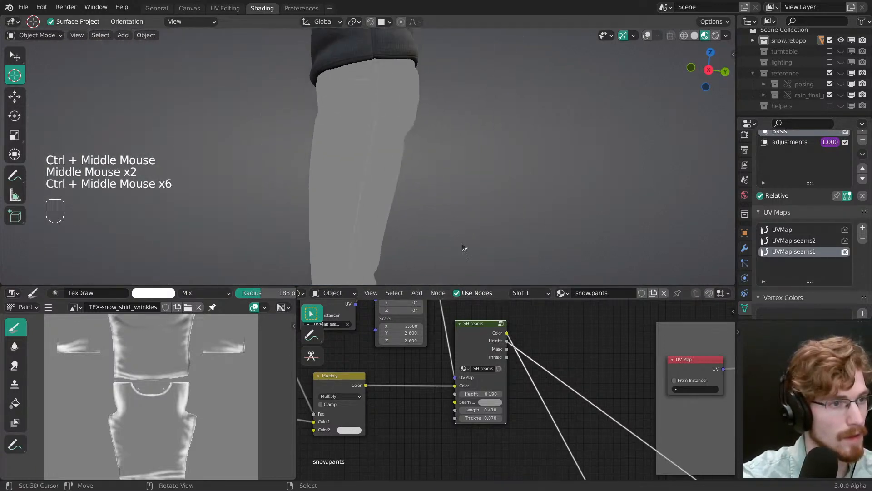
# Step: Preview the Principled BSDF shader to show the full pants material again, and save the file
pyautogui.keyDown('ctrl'); pyautogui.moveTo(636, 421); pyautogui.dragTo(490, 336, button='middle'); pyautogui.keyUp('ctrl')
pyautogui.keyDown('ctrl'); pyautogui.keyDown('shift'); pyautogui.click(527, 420); pyautogui.keyUp('shift'); pyautogui.keyUp('ctrl')
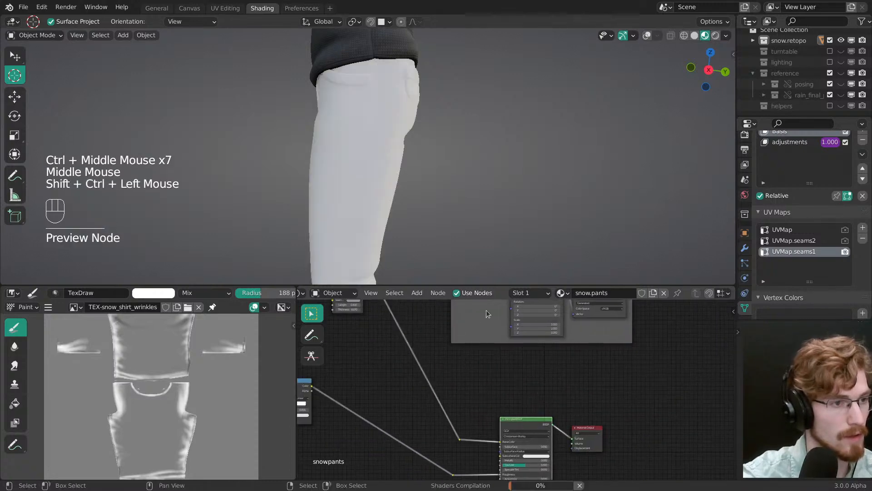
pyautogui.moveTo(396, 153); pyautogui.dragTo(375, 180, button='middle')
pyautogui.moveTo(375, 180)
pyautogui.mouseDown(button='middle')
pyautogui.moveTo(385, 193)
pyautogui.moveTo(421, 197)
pyautogui.moveTo(444, 164)
pyautogui.moveTo(424, 121)
pyautogui.moveTo(408, 162)
pyautogui.moveTo(433, 221)
pyautogui.mouseUp(button='middle')
pyautogui.hotkey('ctrl', 's')
pyautogui.hotkey('ctrl', 'space')
pyautogui.hotkey('ctrl', 'space')
# Step: Open the scene's render settings and look at the sampling and effects options
pyautogui.moveTo(745, 150); pyautogui.dragTo(745, 175, button='middle')
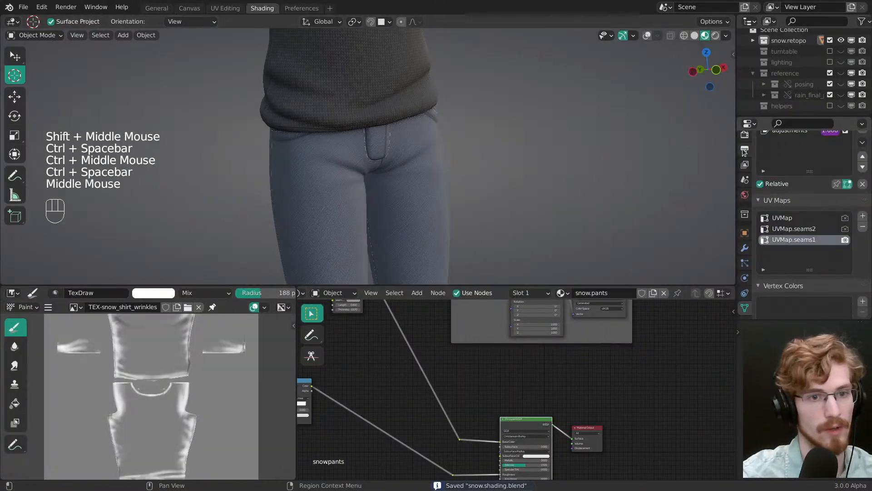
pyautogui.click(745, 150)
pyautogui.click(743, 136)
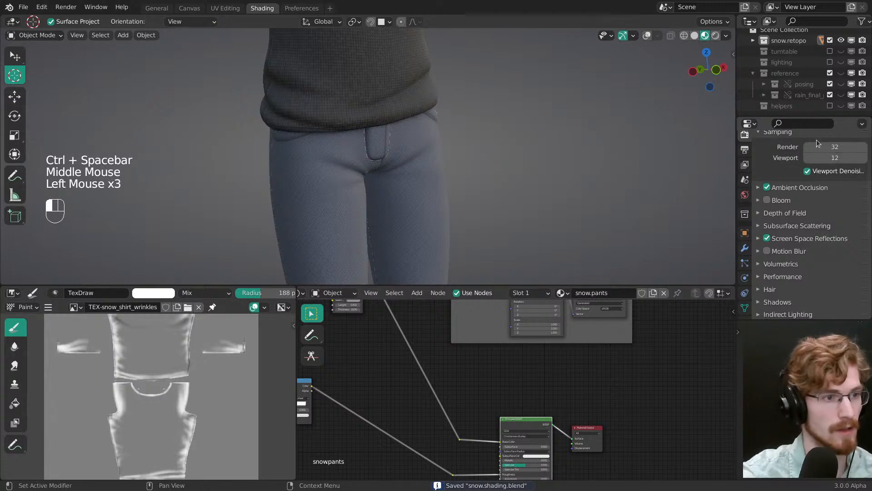
# Step: Examine the pants in a maximized viewport from close up and as a full figure, and compare them with the jeans reference photos
pyautogui.hotkey('ctrl', 'space')
pyautogui.keyDown('ctrl'); pyautogui.moveTo(511, 160); pyautogui.dragTo(499, 214, button='middle'); pyautogui.keyUp('ctrl')
pyautogui.moveTo(499, 214); pyautogui.dragTo(489, 249, button='middle')
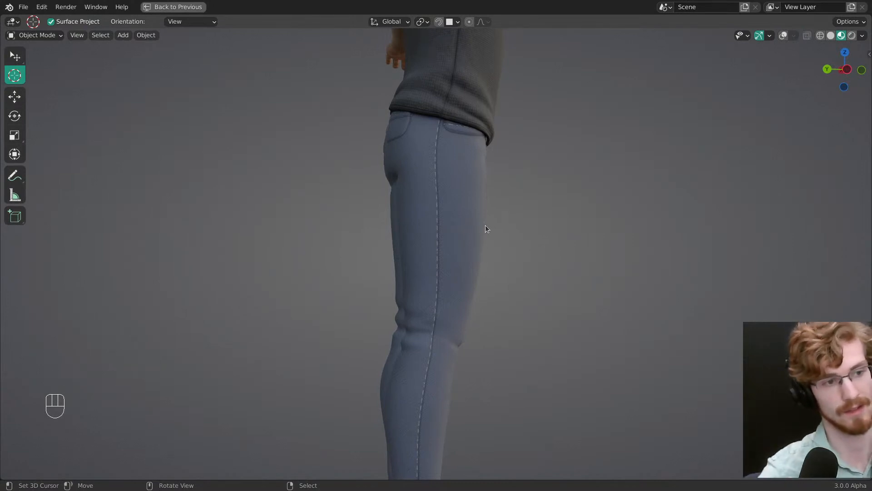
pyautogui.moveTo(485, 225); pyautogui.dragTo(500, 291, button='middle')
pyautogui.moveTo(500, 291); pyautogui.dragTo(617, 328, button='middle')
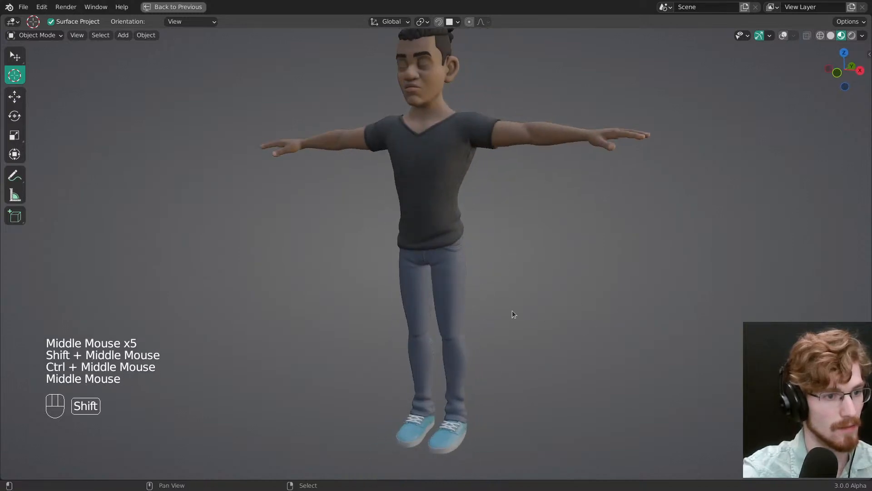
pyautogui.keyDown('shift'); pyautogui.moveTo(512, 312); pyautogui.dragTo(523, 297, button='middle'); pyautogui.keyUp('shift')
pyautogui.keyDown('ctrl'); pyautogui.moveTo(522, 298); pyautogui.dragTo(465, 295, button='middle'); pyautogui.keyUp('ctrl')
pyautogui.keyDown('ctrl'); pyautogui.moveTo(465, 295); pyautogui.dragTo(500, 340, button='middle'); pyautogui.keyUp('ctrl')
pyautogui.keyDown('ctrl'); pyautogui.moveTo(499, 341); pyautogui.dragTo(491, 264, button='middle'); pyautogui.keyUp('ctrl')
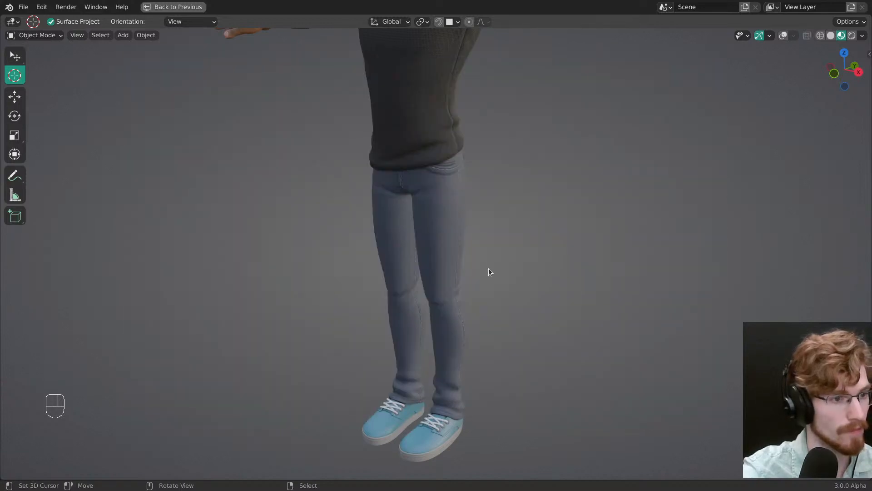
# Step: Check the leg's side seam, restore the shading layout from the maximized viewport, and save the file
pyautogui.moveTo(489, 268); pyautogui.dragTo(450, 285, button='middle')
pyautogui.moveTo(450, 286); pyautogui.dragTo(469, 288, button='middle')
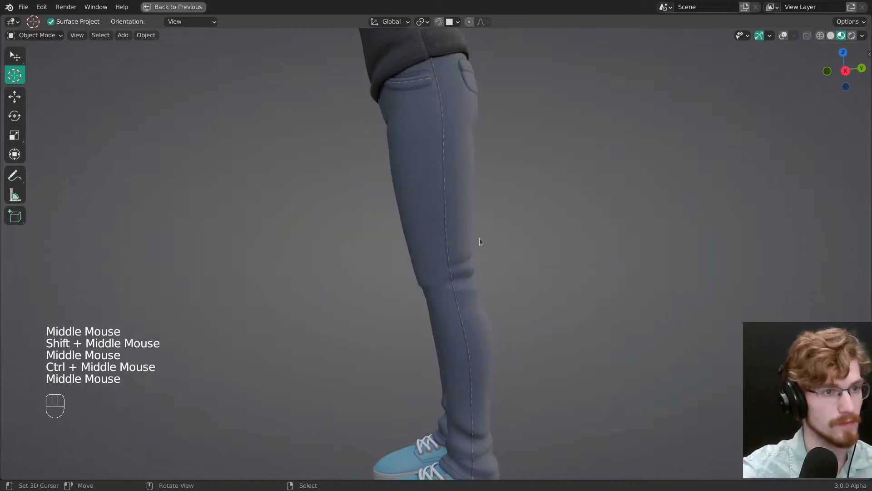
pyautogui.click(481, 241)
pyautogui.hotkey('ctrl', 'space')
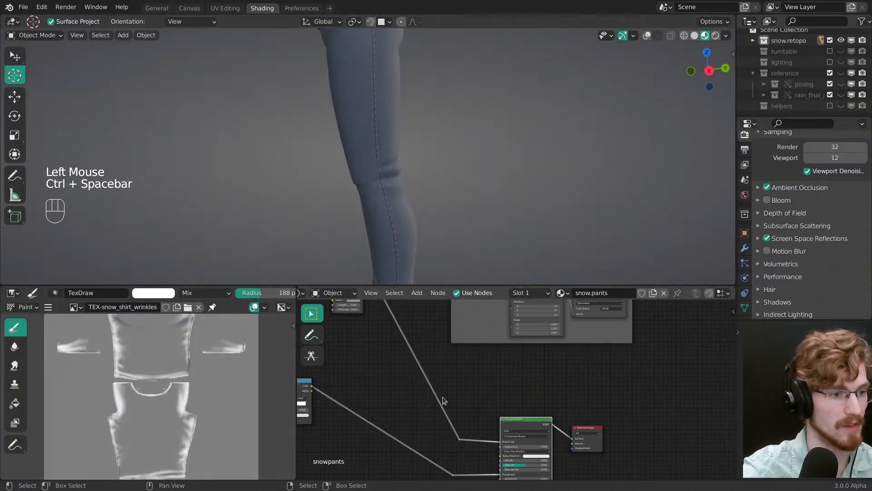
pyautogui.moveTo(442, 400)
pyautogui.mouseDown(button='middle')
pyautogui.moveTo(422, 392)
pyautogui.moveTo(465, 427)
pyautogui.moveTo(454, 409)
pyautogui.mouseUp(button='middle')
pyautogui.keyDown('ctrl'); pyautogui.moveTo(429, 191); pyautogui.dragTo(428, 177, button='middle'); pyautogui.keyUp('ctrl')
pyautogui.keyDown('ctrl'); pyautogui.moveTo(429, 177); pyautogui.dragTo(429, 150, button='middle'); pyautogui.keyUp('ctrl')
pyautogui.hotkey('ctrl', 's')
# Step: Set the Length of the stitches in the SH-seams node to 0.350
pyautogui.moveTo(468, 391)
pyautogui.mouseDown(button='middle')
pyautogui.moveTo(475, 400)
pyautogui.moveTo(477, 391)
pyautogui.moveTo(481, 410)
pyautogui.moveTo(454, 379)
pyautogui.mouseUp(button='middle')
pyautogui.keyDown('shift'); pyautogui.moveTo(457, 407); pyautogui.dragTo(464, 407); pyautogui.keyUp('shift')
pyautogui.moveTo(464, 407); pyautogui.dragTo(594, 435, button='middle')
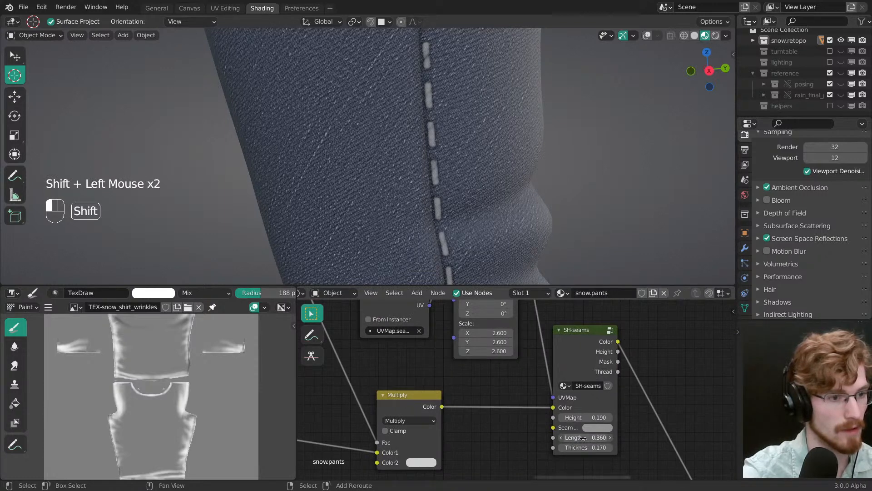
# Step: Set the seam Mapping node's scale to 5.070 in X and Y and 2.770 in Z, judging the stitch size on the side seam
pyautogui.moveTo(475, 343); pyautogui.dragTo(513, 377, button='middle')
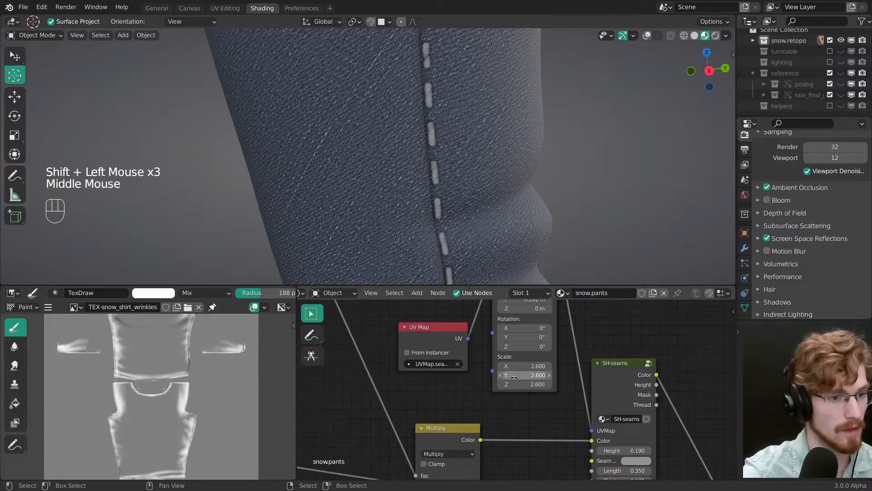
pyautogui.moveTo(525, 379); pyautogui.dragTo(523, 379)
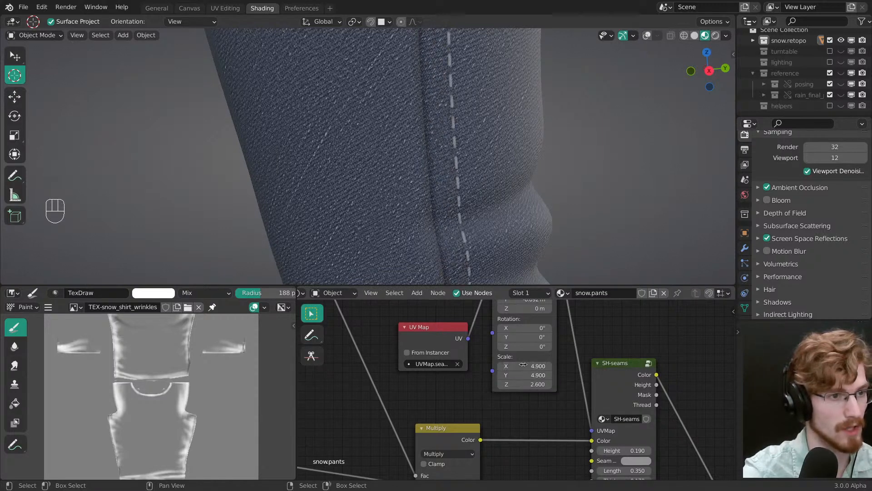
pyautogui.moveTo(523, 195); pyautogui.dragTo(466, 200, button='middle')
pyautogui.moveTo(466, 195); pyautogui.dragTo(496, 157, button='middle')
pyautogui.keyDown('alt'); pyautogui.middleClick(409, 167); pyautogui.keyUp('alt')
pyautogui.moveTo(405, 168); pyautogui.dragTo(377, 145, button='middle')
pyautogui.moveTo(527, 364); pyautogui.dragTo(518, 377, button='middle')
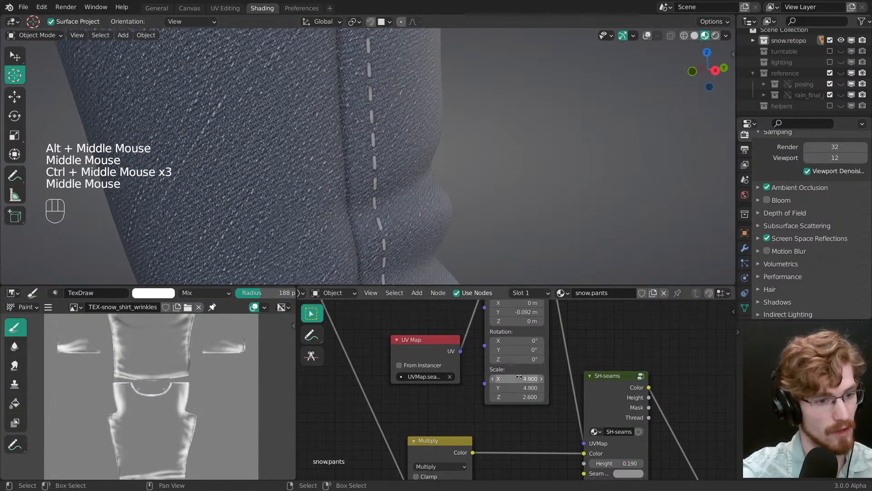
pyautogui.moveTo(518, 377); pyautogui.dragTo(523, 396)
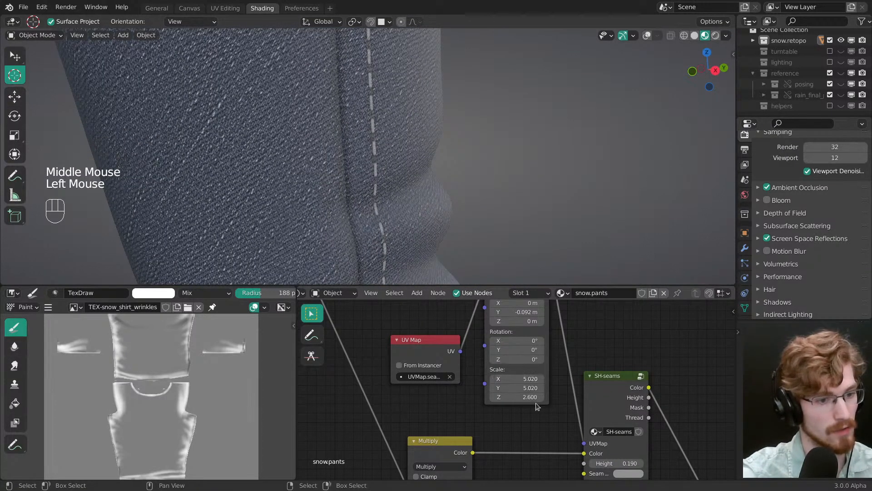
pyautogui.hotkey('ctrl', 'z')
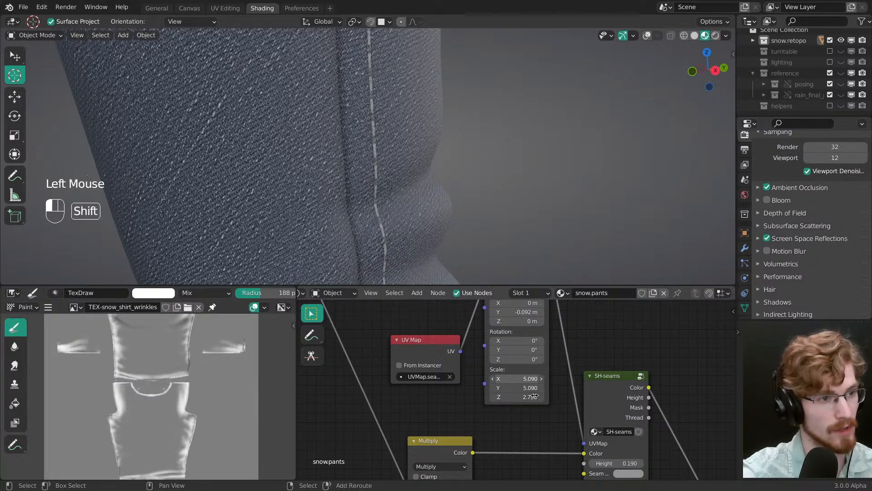
pyautogui.keyDown('shift'); pyautogui.moveTo(535, 395); pyautogui.dragTo(531, 395); pyautogui.keyUp('shift')
# Step: Set the seam Mapping node's Y location to -0.172 m to place the stitches along the leg's side seam
pyautogui.keyDown('ctrl'); pyautogui.moveTo(447, 195); pyautogui.dragTo(453, 227, button='middle'); pyautogui.keyUp('ctrl')
pyautogui.keyDown('ctrl'); pyautogui.moveTo(436, 163); pyautogui.dragTo(433, 205, button='middle'); pyautogui.keyUp('ctrl')
pyautogui.moveTo(435, 191)
pyautogui.keyDown('ctrl'); pyautogui.mouseDown(button='middle')
pyautogui.moveTo(437, 209)
pyautogui.moveTo(436, 182)
pyautogui.mouseUp(button='middle'); pyautogui.keyUp('ctrl')
pyautogui.keyDown('ctrl'); pyautogui.moveTo(434, 204); pyautogui.dragTo(431, 160, button='middle'); pyautogui.keyUp('ctrl')
pyautogui.moveTo(577, 399); pyautogui.dragTo(575, 386, button='middle')
pyautogui.moveTo(523, 338); pyautogui.dragTo(519, 384, button='middle')
pyautogui.keyDown('shift'); pyautogui.moveTo(520, 346); pyautogui.dragTo(521, 347); pyautogui.keyUp('shift')
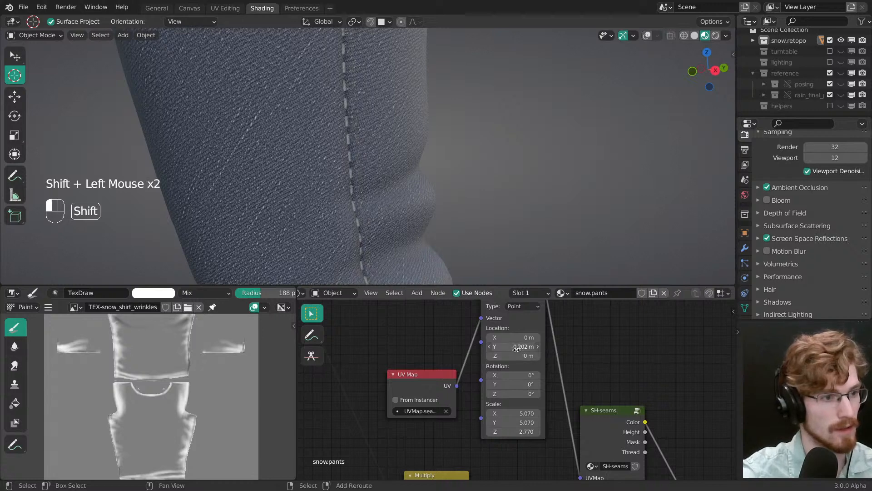
# Step: Examine the side seam stitching along the leg and up to the waist, and save the file
pyautogui.moveTo(454, 204); pyautogui.dragTo(450, 213, button='middle')
pyautogui.keyDown('ctrl'); pyautogui.moveTo(450, 213); pyautogui.dragTo(472, 196, button='middle'); pyautogui.keyUp('ctrl')
pyautogui.moveTo(473, 197); pyautogui.dragTo(452, 199, button='middle')
pyautogui.moveTo(452, 199); pyautogui.dragTo(490, 207, button='middle')
pyautogui.moveTo(491, 206)
pyautogui.mouseDown(button='middle')
pyautogui.moveTo(530, 181)
pyautogui.moveTo(467, 146)
pyautogui.moveTo(522, 115)
pyautogui.moveTo(514, 136)
pyautogui.mouseUp(button='middle')
pyautogui.hotkey('ctrl', 's')
pyautogui.moveTo(514, 136)
pyautogui.mouseDown(button='middle')
pyautogui.moveTo(505, 156)
pyautogui.moveTo(488, 141)
pyautogui.moveTo(498, 176)
pyautogui.moveTo(486, 168)
pyautogui.mouseUp(button='middle')
pyautogui.moveTo(486, 168); pyautogui.dragTo(459, 154, button='middle')
# Step: Select the UV Map, Mapping and SH-seams nodes together and move them left to free space in the node tree
pyautogui.moveTo(540, 357); pyautogui.dragTo(509, 399, button='middle')
pyautogui.keyDown('ctrl'); pyautogui.moveTo(508, 400); pyautogui.dragTo(470, 381, button='middle'); pyautogui.keyUp('ctrl')
pyautogui.hotkey('alt', 'a')
pyautogui.moveTo(423, 381); pyautogui.dragTo(422, 354)
pyautogui.moveTo(423, 354)
pyautogui.keyDown('shift'); pyautogui.mouseDown(button='middle')
pyautogui.moveTo(436, 346)
pyautogui.moveTo(432, 359)
pyautogui.mouseUp(button='middle'); pyautogui.keyUp('shift')
pyautogui.moveTo(432, 359); pyautogui.dragTo(425, 355, button='middle')
pyautogui.press('b')
pyautogui.moveTo(384, 301); pyautogui.dragTo(494, 369)
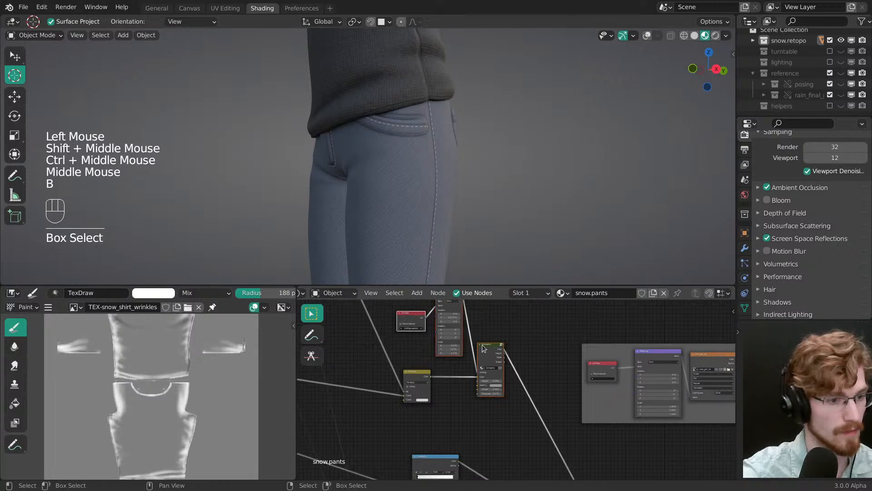
pyautogui.press('g')
pyautogui.click(467, 350)
pyautogui.hotkey('alt', 'a')
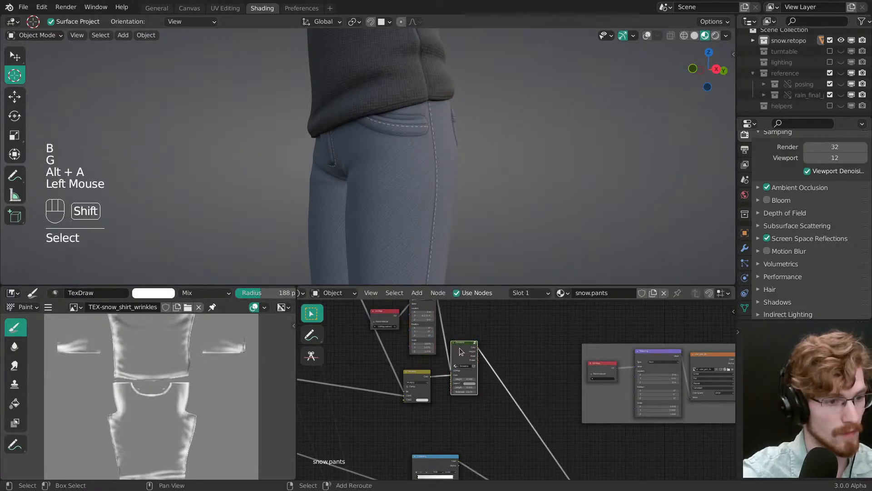
# Step: Duplicate the SH-seams node onto the first one's color link, and duplicate the UV Map and Mapping nodes beside the originals
pyautogui.hotkey('shift', 'd')
pyautogui.moveTo(486, 357); pyautogui.dragTo(475, 371, button='middle')
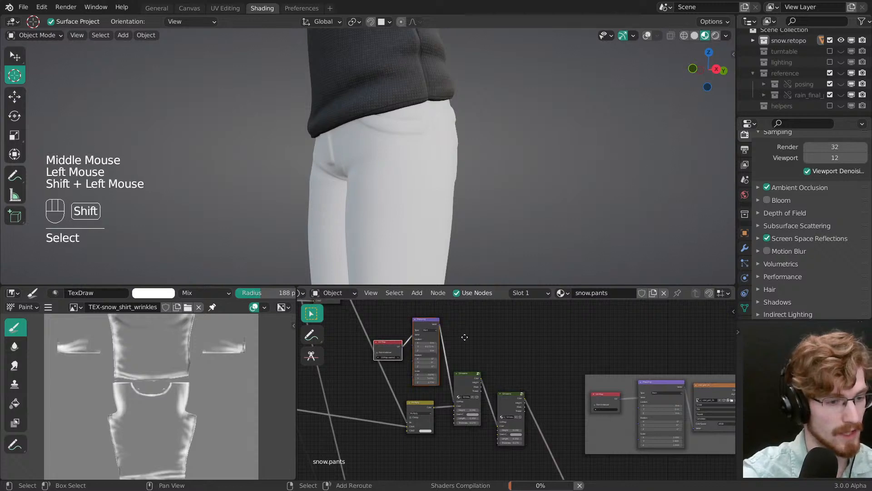
pyautogui.hotkey('shift', 'd')
pyautogui.click(518, 319)
pyautogui.hotkey('alt', 'a')
pyautogui.moveTo(518, 320); pyautogui.dragTo(523, 333, button='middle')
# Step: Rearrange the seam input nodes so each UV Map node sits directly above its Mapping node
pyautogui.moveTo(398, 354); pyautogui.dragTo(436, 343)
pyautogui.moveTo(453, 375); pyautogui.dragTo(490, 329)
pyautogui.press('g')
pyautogui.click(474, 354)
pyautogui.keyDown('ctrl'); pyautogui.moveTo(474, 354); pyautogui.dragTo(475, 333, button='middle'); pyautogui.keyUp('ctrl')
pyautogui.hotkey('alt', 'a')
pyautogui.keyDown('ctrl'); pyautogui.moveTo(474, 333); pyautogui.dragTo(477, 335, button='middle'); pyautogui.keyUp('ctrl')
# Step: Connect the duplicated Mapping node to the second SH-seams node's UVMap input, and set the duplicated UV Map node to UVMap.seams2
pyautogui.moveTo(471, 311); pyautogui.dragTo(494, 433)
pyautogui.moveTo(465, 328); pyautogui.dragTo(474, 406, button='middle')
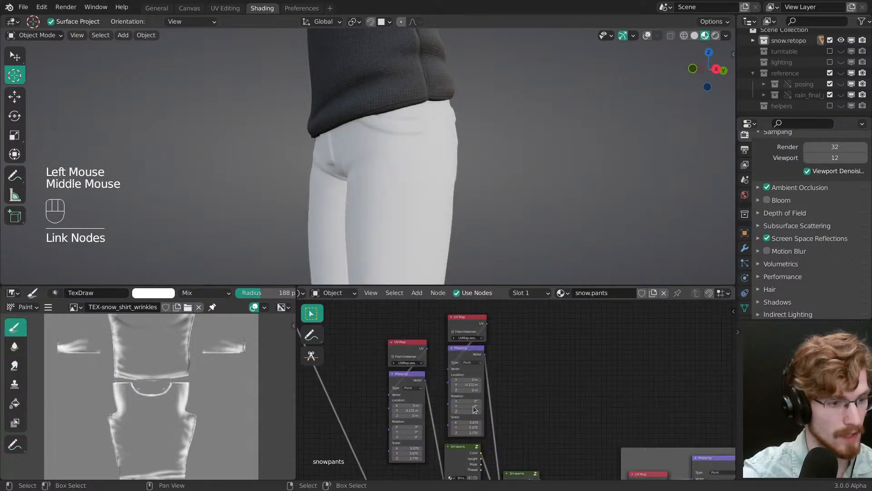
pyautogui.moveTo(467, 352); pyautogui.dragTo(474, 360, button='middle')
pyautogui.keyDown('ctrl'); pyautogui.moveTo(474, 361); pyautogui.dragTo(475, 348, button='middle'); pyautogui.keyUp('ctrl')
pyautogui.click(475, 345)
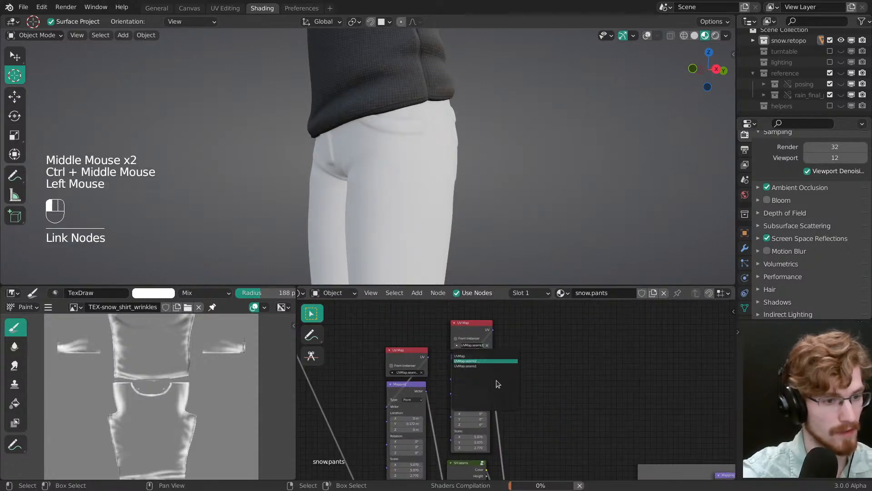
# Step: Adjust the UVMap.seams2 Mapping node's Y location against the back pocket seams, ending at -0.172 m
pyautogui.moveTo(418, 189); pyautogui.dragTo(392, 133, button='middle')
pyautogui.keyDown('shift'); pyautogui.moveTo(391, 133); pyautogui.dragTo(396, 157, button='middle'); pyautogui.keyUp('shift')
pyautogui.moveTo(395, 157); pyautogui.dragTo(351, 153, button='middle')
pyautogui.keyDown('ctrl'); pyautogui.moveTo(352, 154); pyautogui.dragTo(383, 165, button='middle'); pyautogui.keyUp('ctrl')
pyautogui.moveTo(447, 414); pyautogui.dragTo(460, 347, button='middle')
pyautogui.keyDown('ctrl'); pyautogui.moveTo(461, 346); pyautogui.dragTo(467, 335, button='middle'); pyautogui.keyUp('ctrl')
pyautogui.keyDown('shift'); pyautogui.moveTo(467, 336); pyautogui.dragTo(467, 336); pyautogui.keyUp('shift')
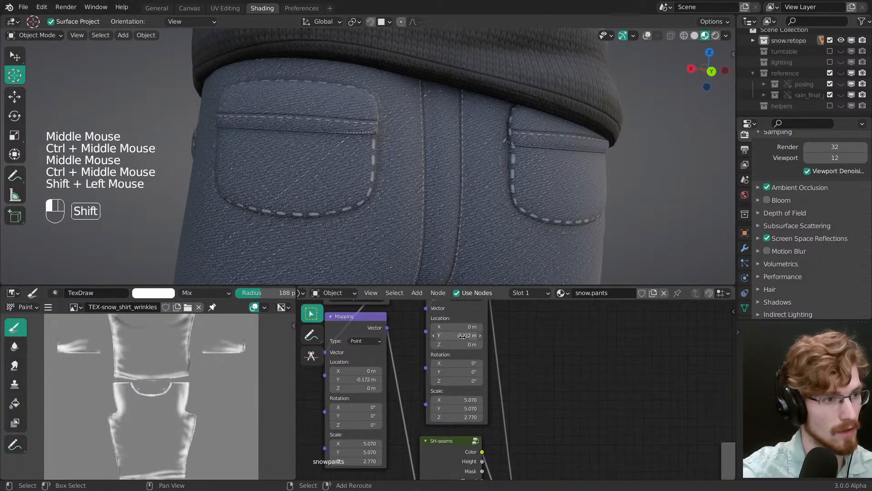
pyautogui.moveTo(459, 363); pyautogui.dragTo(464, 416, button='middle')
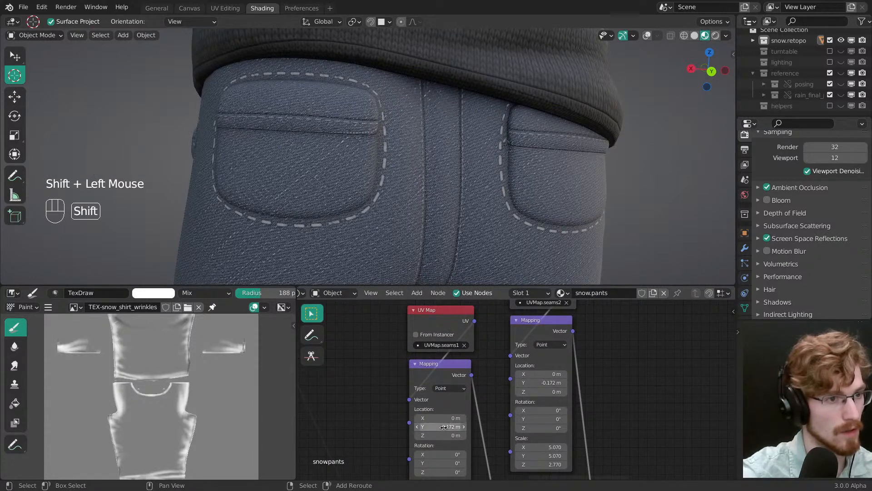
# Step: Isolate the pants in local view, clear the selection and save the file
pyautogui.moveTo(429, 179); pyautogui.dragTo(481, 177, button='middle')
pyautogui.keyDown('ctrl'); pyautogui.moveTo(481, 177); pyautogui.dragTo(422, 163, button='middle'); pyautogui.keyUp('ctrl')
pyautogui.moveTo(423, 163); pyautogui.dragTo(459, 163, button='middle')
pyautogui.moveTo(459, 164); pyautogui.dragTo(399, 164, button='middle')
pyautogui.rightClick(410, 204)
pyautogui.press('/')
pyautogui.hotkey('alt', 'a')
pyautogui.hotkey('ctrl', 's')
# Step: Set the UVMap.seams2 Mapping node's Y location to -0.192 m, judging the stitches at the fly and the leg hem
pyautogui.moveTo(399, 164)
pyautogui.mouseDown(button='middle')
pyautogui.moveTo(403, 171)
pyautogui.moveTo(405, 157)
pyautogui.mouseUp(button='middle')
pyautogui.moveTo(543, 374); pyautogui.dragTo(477, 363, button='middle')
pyautogui.keyDown('shift'); pyautogui.moveTo(481, 372); pyautogui.dragTo(482, 371); pyautogui.keyUp('shift')
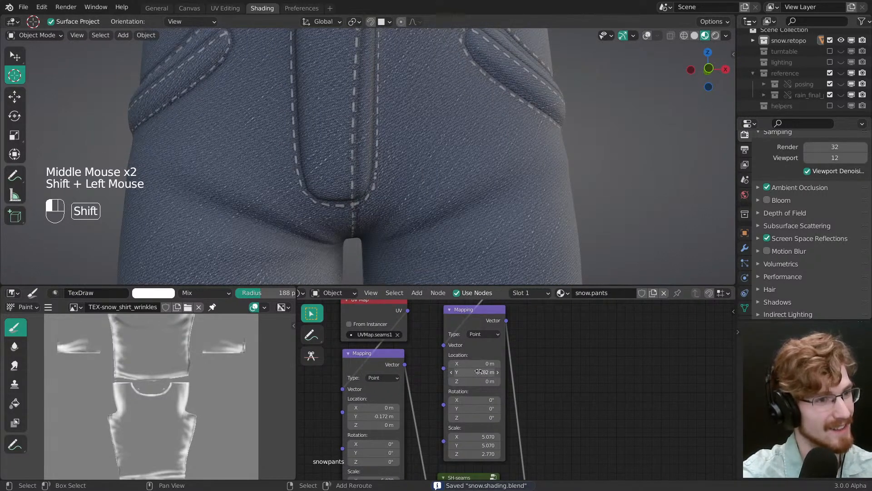
pyautogui.keyDown('ctrl'); pyautogui.moveTo(436, 272); pyautogui.dragTo(354, 164, button='middle'); pyautogui.keyUp('ctrl')
pyautogui.moveTo(355, 163); pyautogui.dragTo(386, 172, button='middle')
pyautogui.moveTo(386, 173); pyautogui.dragTo(370, 163, button='middle')
pyautogui.keyDown('ctrl'); pyautogui.moveTo(371, 163); pyautogui.dragTo(372, 152, button='middle'); pyautogui.keyUp('ctrl')
pyautogui.moveTo(373, 152); pyautogui.dragTo(368, 186, button='middle')
pyautogui.moveTo(368, 186); pyautogui.dragTo(459, 281, button='middle')
pyautogui.keyDown('shift'); pyautogui.click(486, 372); pyautogui.keyUp('shift')
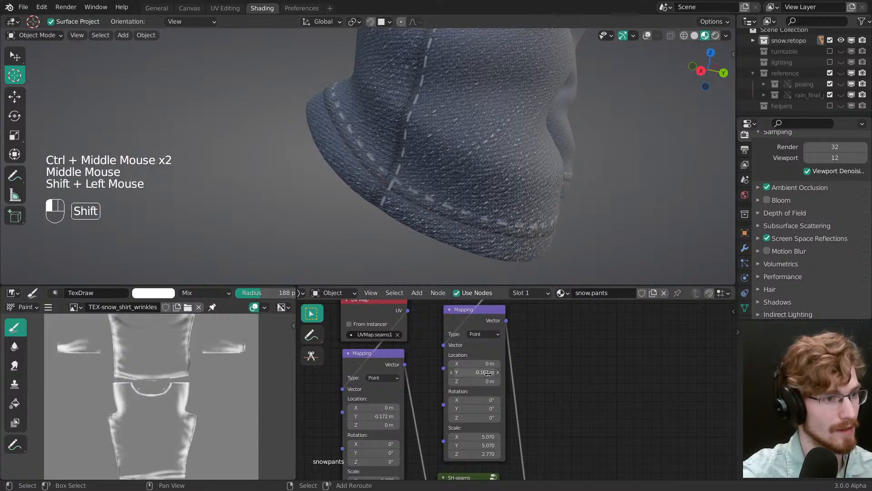
pyautogui.moveTo(457, 270); pyautogui.dragTo(431, 201, button='middle')
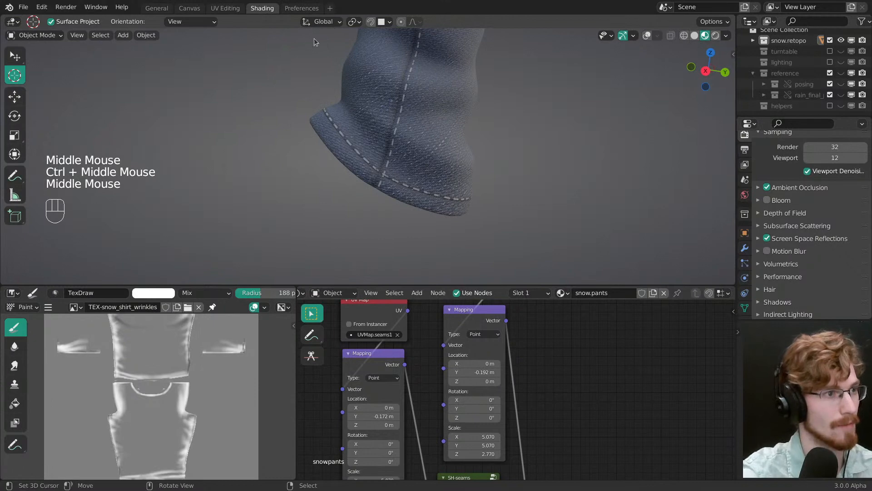
# Step: Switch to the UV Editing workspace, enable UV sync selection while viewing the leg hems, and save the file
pyautogui.click(225, 8)
pyautogui.moveTo(336, 273)
pyautogui.mouseDown(button='middle')
pyautogui.moveTo(290, 298)
pyautogui.moveTo(275, 273)
pyautogui.moveTo(379, 297)
pyautogui.moveTo(326, 268)
pyautogui.mouseUp(button='middle')
pyautogui.keyDown('ctrl'); pyautogui.moveTo(439, 296); pyautogui.dragTo(457, 267, button='middle'); pyautogui.keyUp('ctrl')
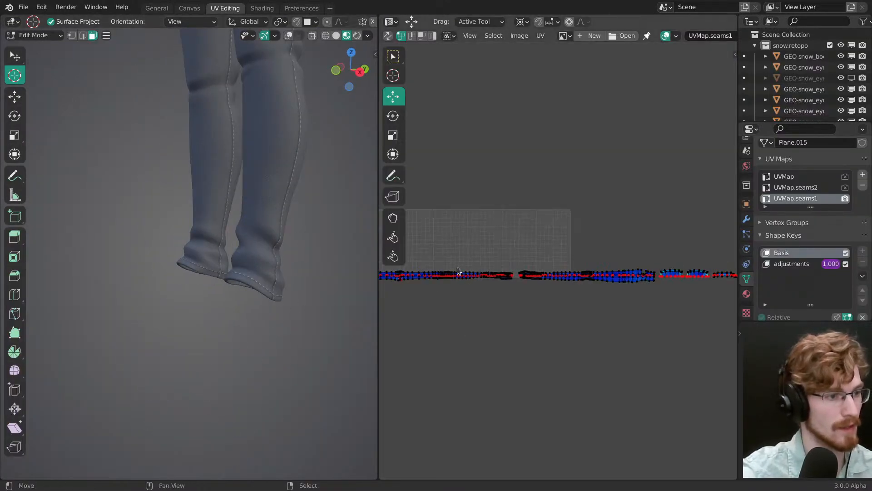
pyautogui.keyDown('ctrl'); pyautogui.moveTo(268, 305); pyautogui.dragTo(277, 239, button='middle'); pyautogui.keyUp('ctrl')
pyautogui.moveTo(257, 263); pyautogui.dragTo(234, 254, button='middle')
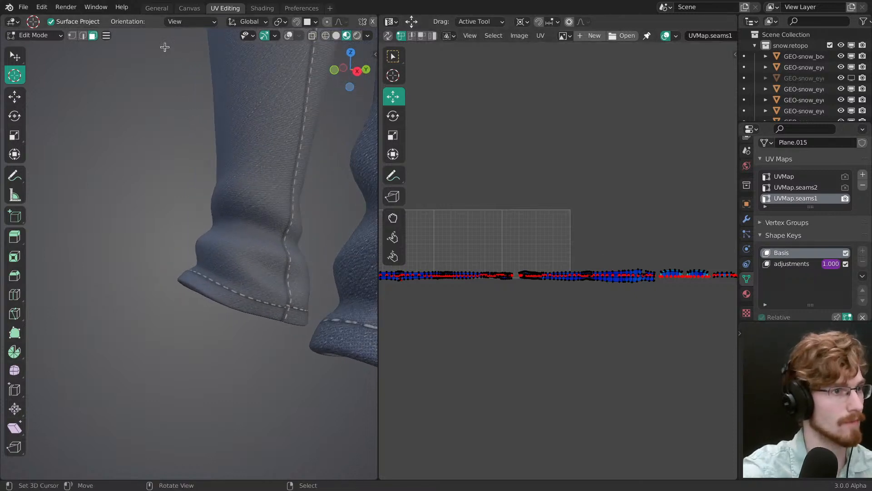
pyautogui.click(388, 36)
pyautogui.hotkey('ctrl', 's')
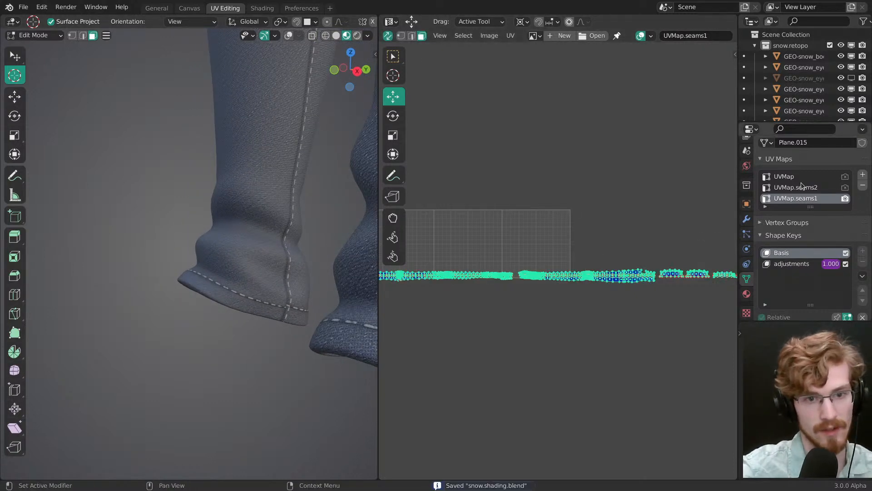
# Step: Make UVMap.seams2 the active UV map and select the first long strip island in the UV layout
pyautogui.click(802, 185)
pyautogui.click(614, 301)
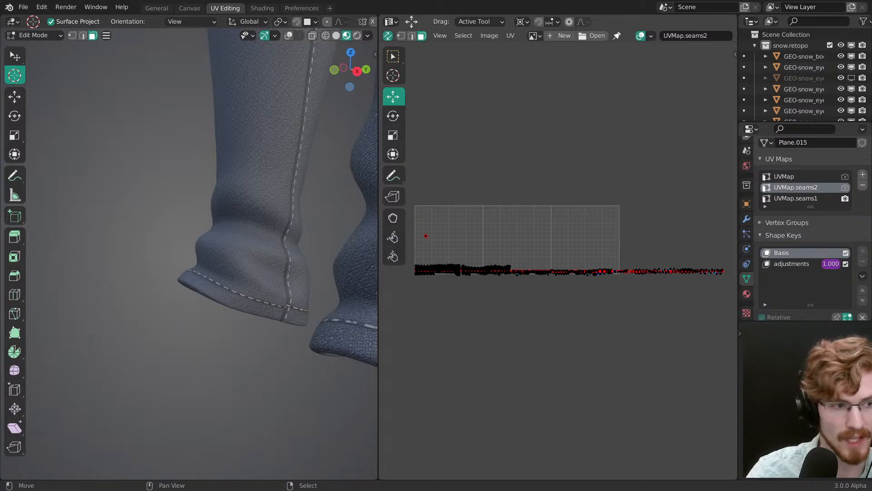
pyautogui.moveTo(501, 296); pyautogui.dragTo(528, 291, button='middle')
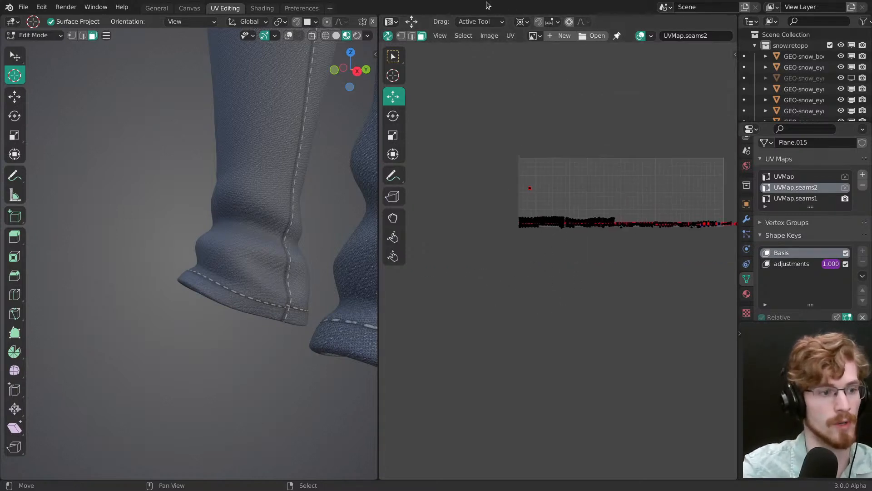
pyautogui.moveTo(524, 250); pyautogui.dragTo(500, 235, button='middle')
pyautogui.keyDown('ctrl'); pyautogui.moveTo(500, 236); pyautogui.dragTo(487, 150, button='middle'); pyautogui.keyUp('ctrl')
pyautogui.moveTo(487, 150); pyautogui.dragTo(546, 260, button='middle')
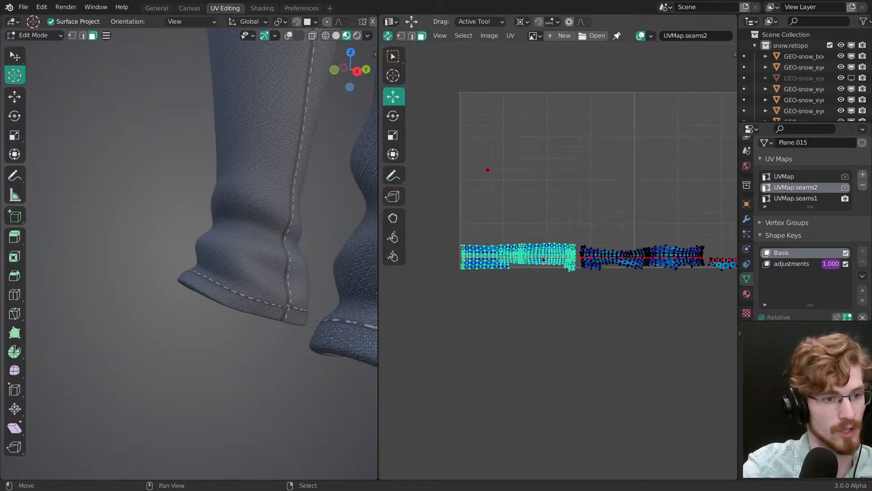
pyautogui.scroll(1, 541, 259)
pyautogui.scroll(5, 218, 354)
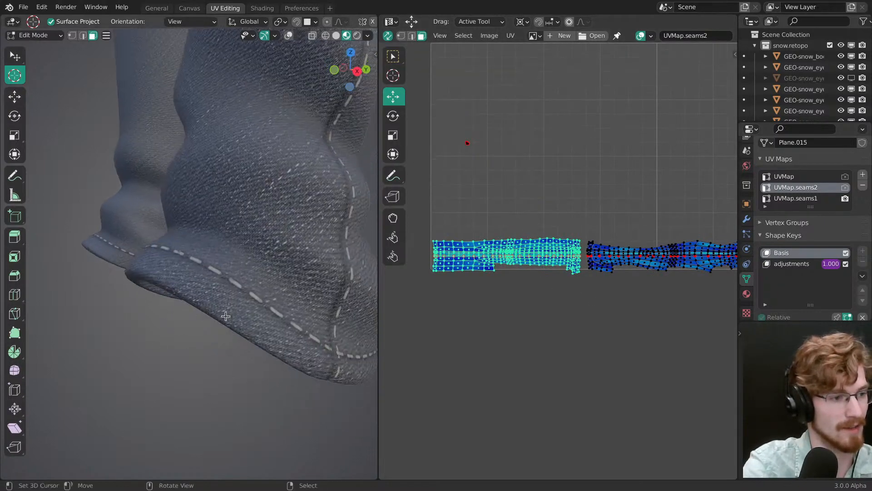
pyautogui.scroll(-5, 226, 316)
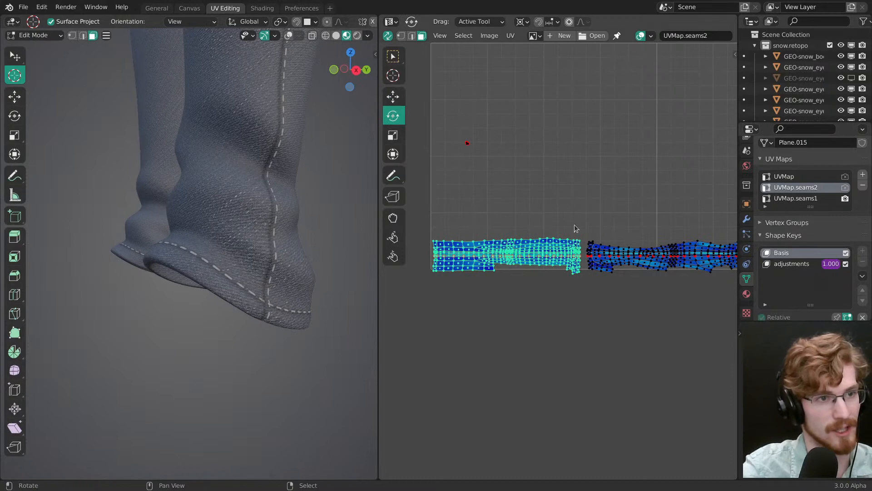
pyautogui.moveTo(574, 225); pyautogui.dragTo(585, 247, button='middle')
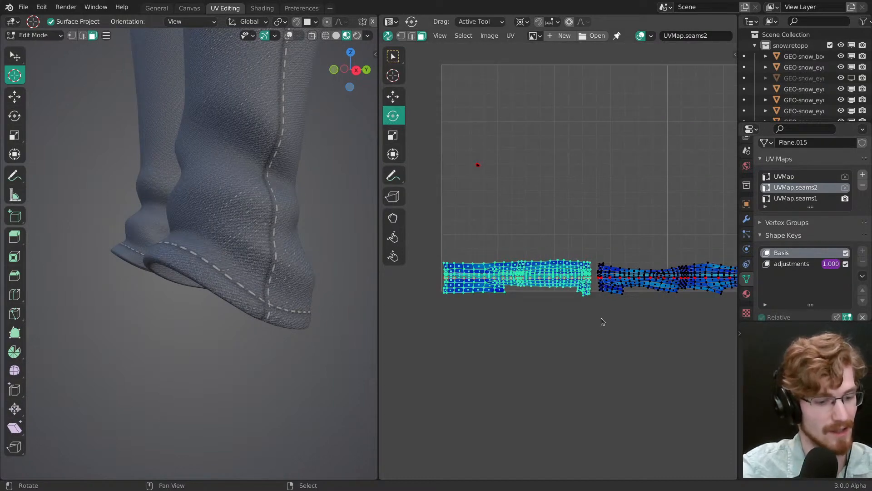
pyautogui.press('r')
pyautogui.press('Escape')
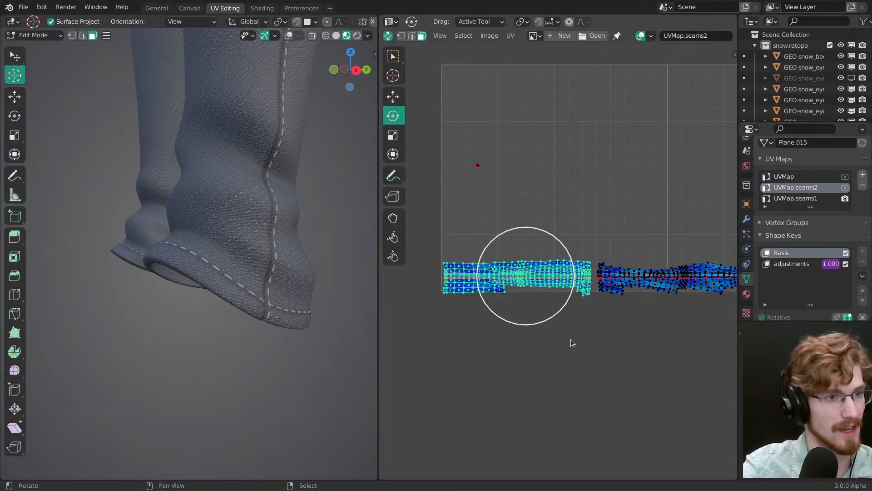
pyautogui.click(511, 35)
pyautogui.click(537, 133)
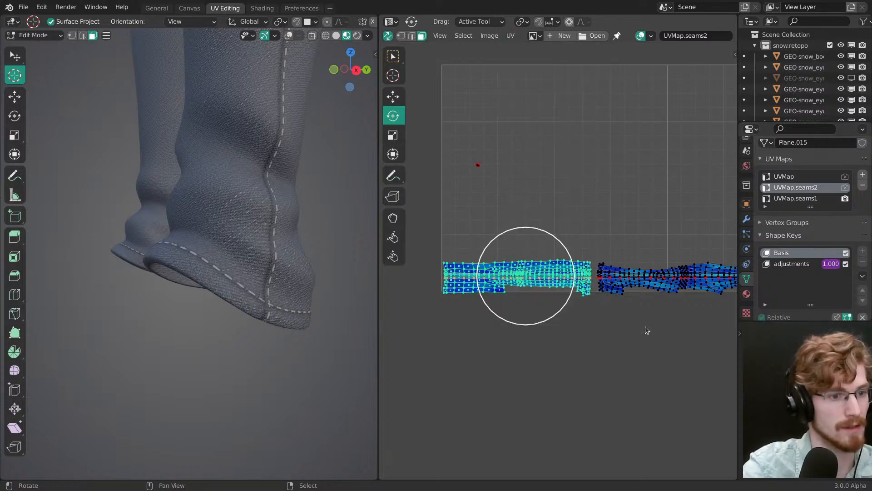
# Step: Rotate the first strip island 180 degrees and move it down onto the lower edge of the UV grid
pyautogui.press('r')
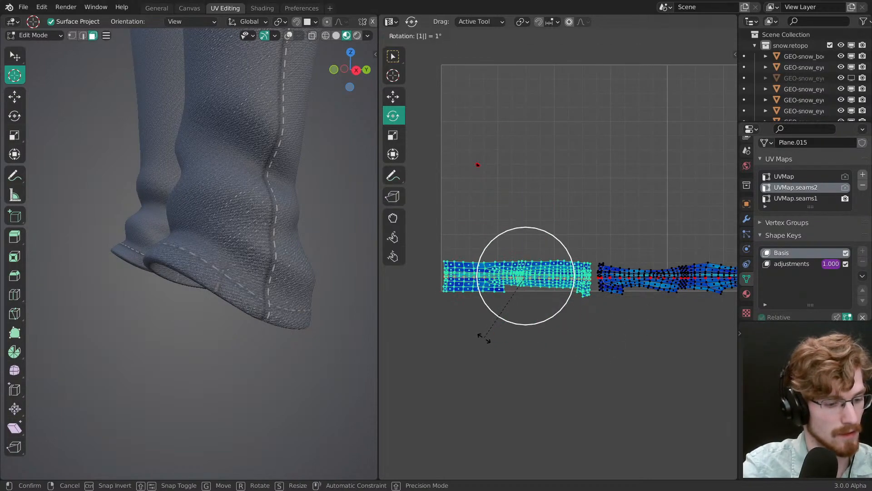
pyautogui.click(485, 341)
pyautogui.scroll(1, 536, 289)
pyautogui.press('g')
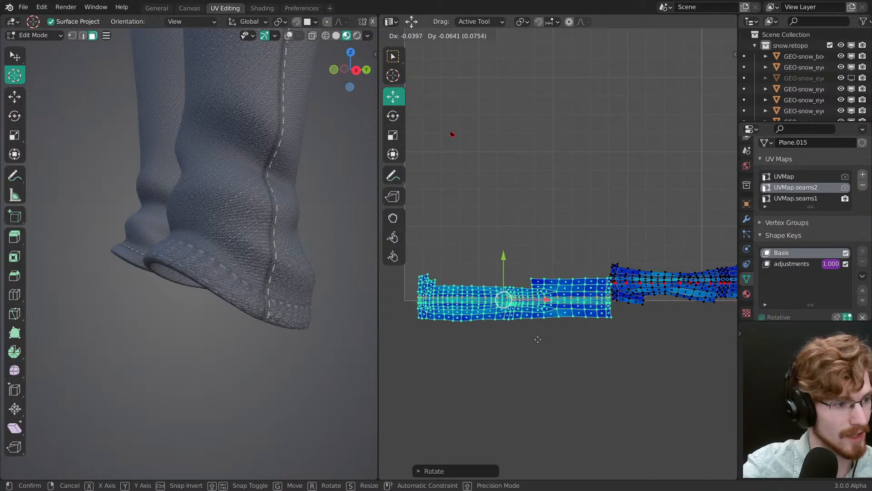
pyautogui.click(541, 335)
# Step: Place the first strip island, select the whole second long strip island and rotate it 180 degrees
pyautogui.moveTo(290, 294); pyautogui.dragTo(357, 292, button='middle')
pyautogui.scroll(1, 268, 301)
pyautogui.moveTo(666, 304); pyautogui.dragTo(520, 320, button='middle')
pyautogui.click(542, 320)
pyautogui.rightClick(617, 280)
pyautogui.hotkey('ctrl', 'l')
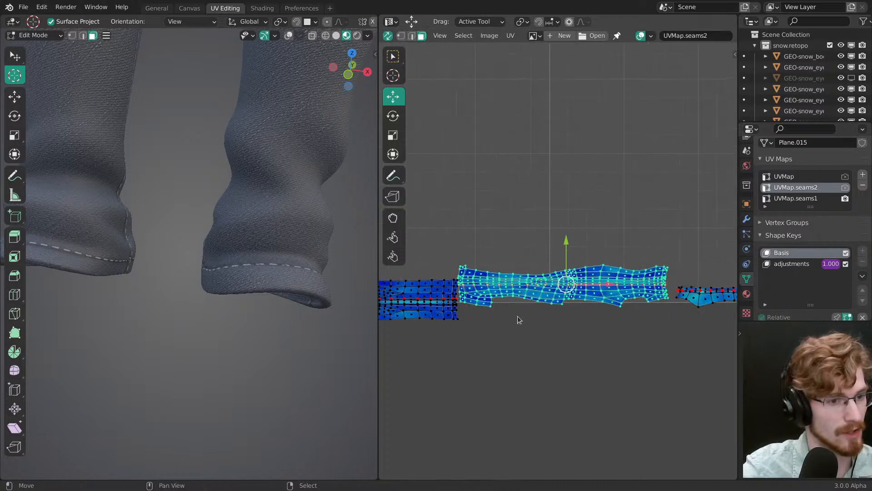
pyautogui.press('r')
pyautogui.moveTo(602, 344); pyautogui.dragTo(578, 347)
pyautogui.write('180')
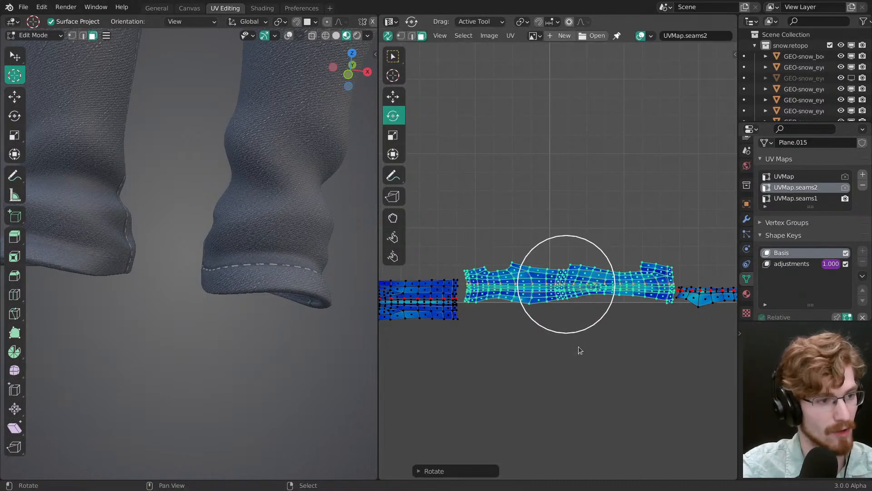
pyautogui.write('g')
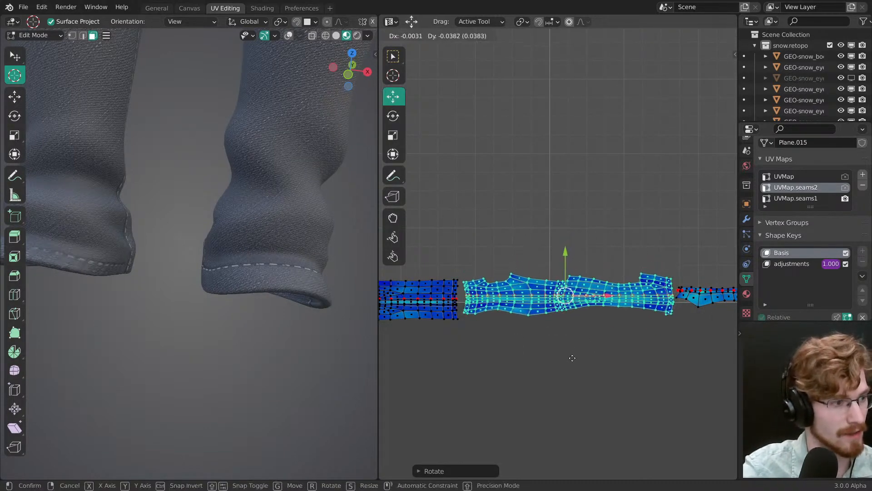
# Step: Move the second strip island down onto the lower edge of the UV grid, judging the stitches at the leg hem
pyautogui.click(576, 388)
pyautogui.moveTo(359, 368); pyautogui.dragTo(292, 328, button='middle')
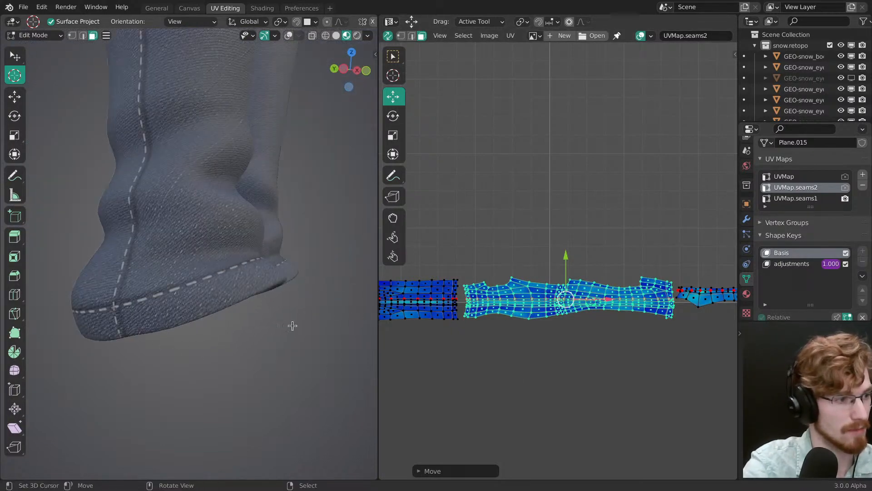
pyautogui.press('g')
pyautogui.click(538, 335)
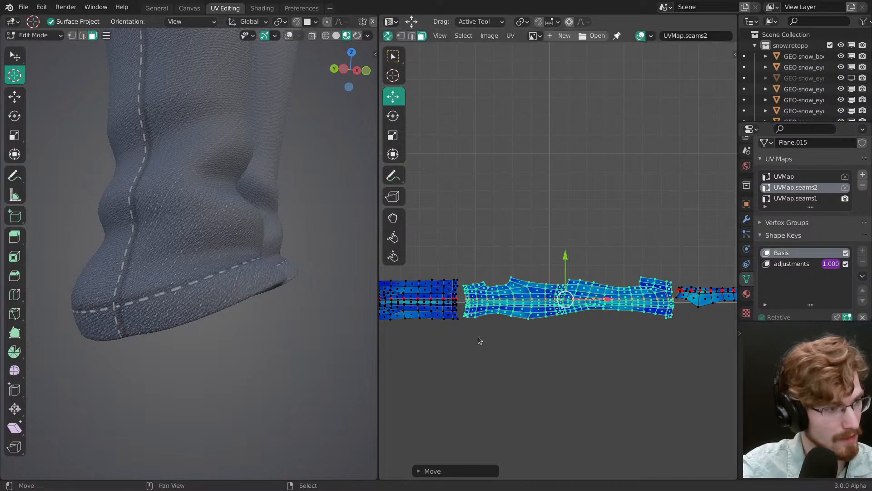
# Step: Examine the stitches along both leg hems, the leg seams and the front pockets of the pants
pyautogui.moveTo(254, 278); pyautogui.dragTo(191, 278, button='middle')
pyautogui.moveTo(337, 278); pyautogui.dragTo(265, 274, button='middle')
pyautogui.moveTo(264, 274); pyautogui.dragTo(243, 278, button='middle')
pyautogui.keyDown('ctrl'); pyautogui.moveTo(259, 293); pyautogui.dragTo(265, 272, button='middle'); pyautogui.keyUp('ctrl')
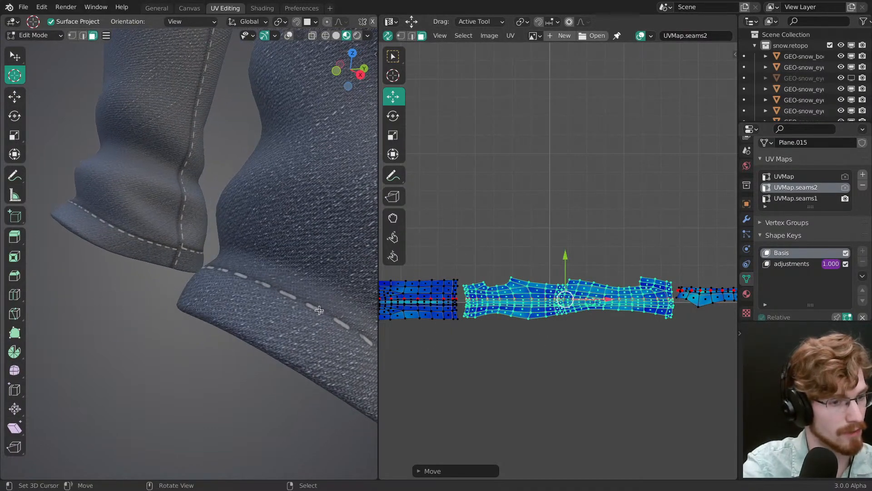
pyautogui.moveTo(707, 341); pyautogui.dragTo(555, 314, button='middle')
pyautogui.keyDown('ctrl'); pyautogui.moveTo(555, 314); pyautogui.dragTo(563, 298, button='middle'); pyautogui.keyUp('ctrl')
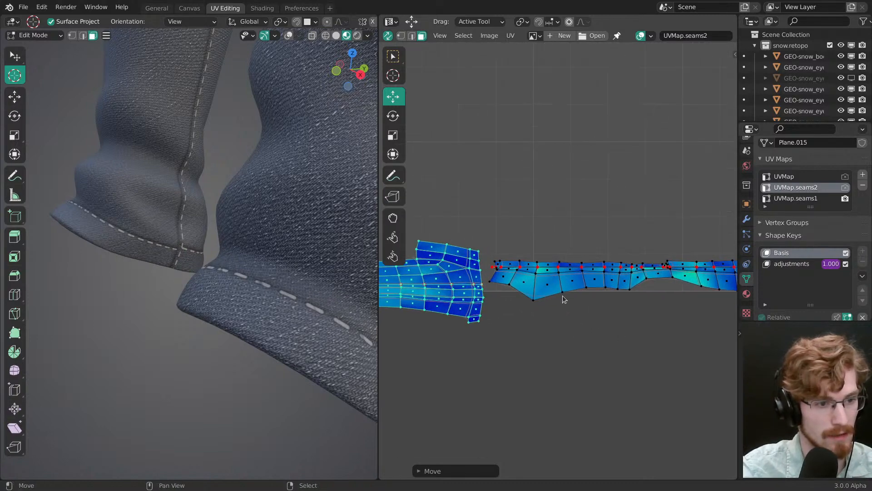
pyautogui.moveTo(275, 233); pyautogui.dragTo(257, 220, button='middle')
pyautogui.moveTo(256, 217); pyautogui.dragTo(356, 272, button='middle')
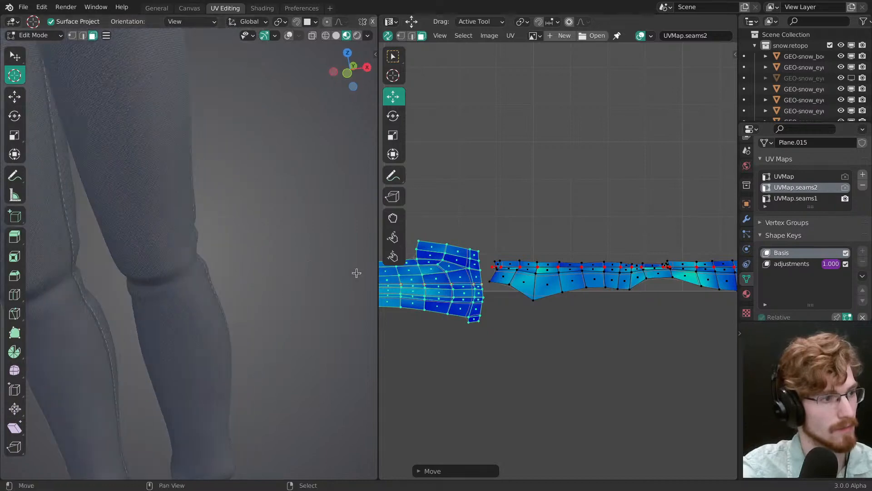
pyautogui.keyDown('shift'); pyautogui.moveTo(291, 227); pyautogui.dragTo(293, 386, button='middle'); pyautogui.keyUp('shift')
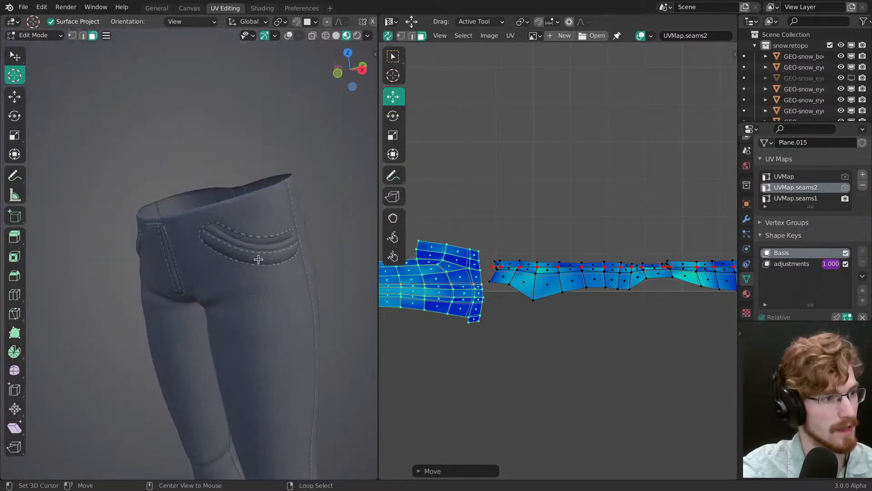
# Step: Select the third strip island and move it slightly down, aligning its stitches with the edge of the back pocket
pyautogui.moveTo(290, 258); pyautogui.dragTo(244, 259, button='middle')
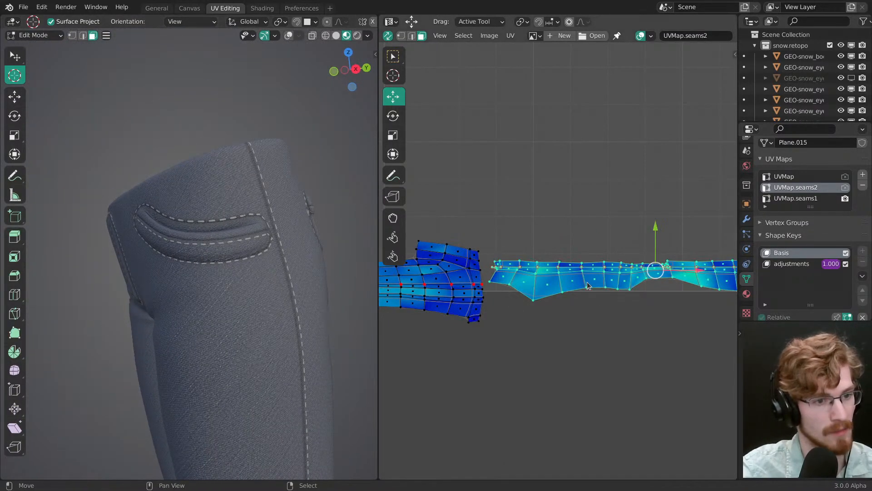
pyautogui.moveTo(628, 332); pyautogui.dragTo(519, 331, button='middle')
pyautogui.press('g')
pyautogui.rightClick(562, 337)
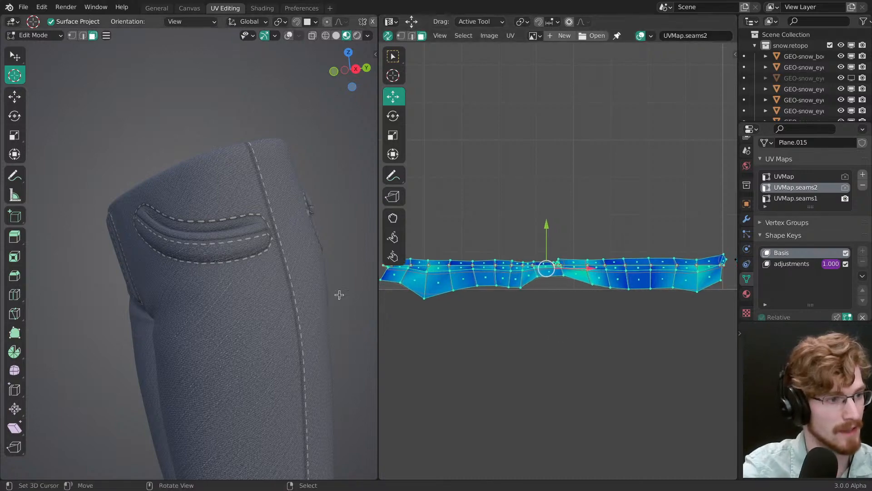
pyautogui.moveTo(291, 295); pyautogui.dragTo(119, 289, button='middle')
pyautogui.keyDown('ctrl'); pyautogui.moveTo(325, 331); pyautogui.dragTo(304, 295, button='middle'); pyautogui.keyUp('ctrl')
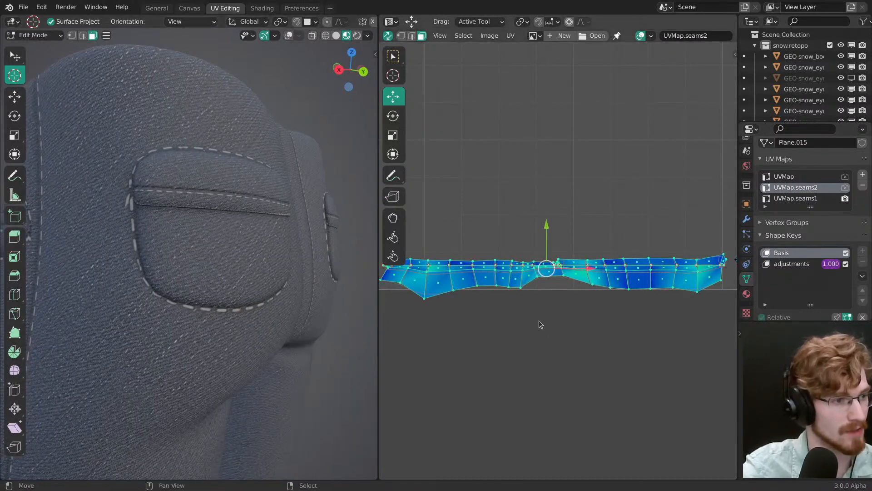
pyautogui.press('g')
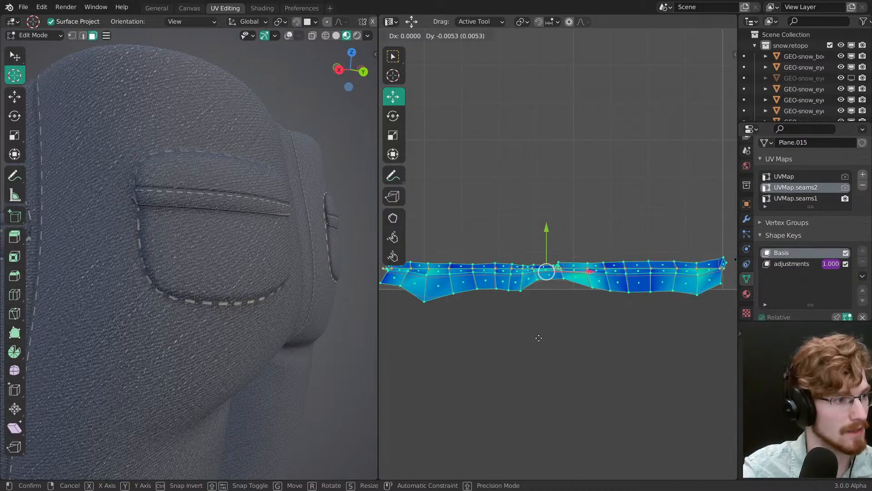
pyautogui.click(539, 331)
# Step: Select the fourth strip island and nudge it down until its stitches follow the outline of the other back pocket
pyautogui.moveTo(306, 280); pyautogui.dragTo(186, 277, button='middle')
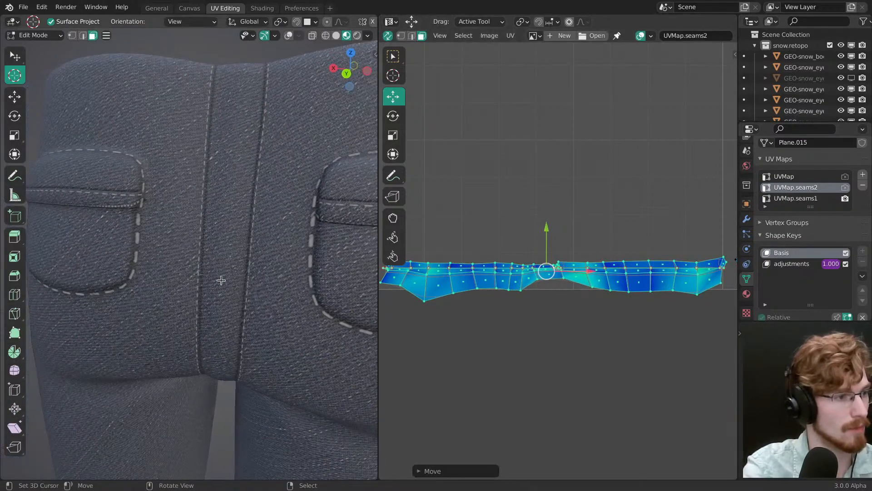
pyautogui.moveTo(593, 308); pyautogui.dragTo(455, 295, button='middle')
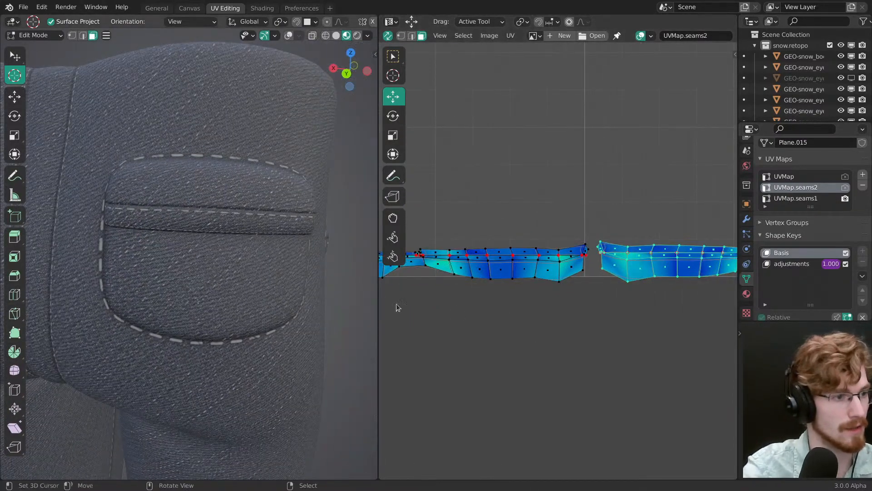
pyautogui.press('g')
pyautogui.click(595, 334)
pyautogui.moveTo(229, 330); pyautogui.dragTo(383, 334, button='middle')
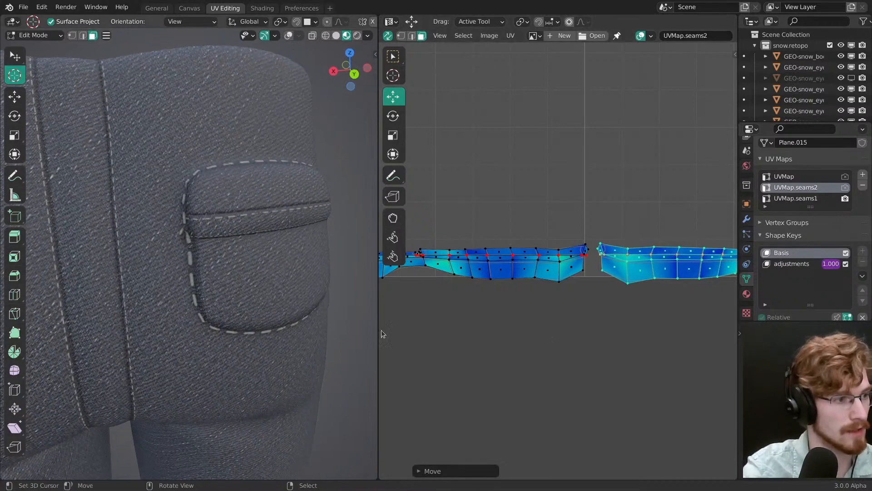
pyautogui.press('g')
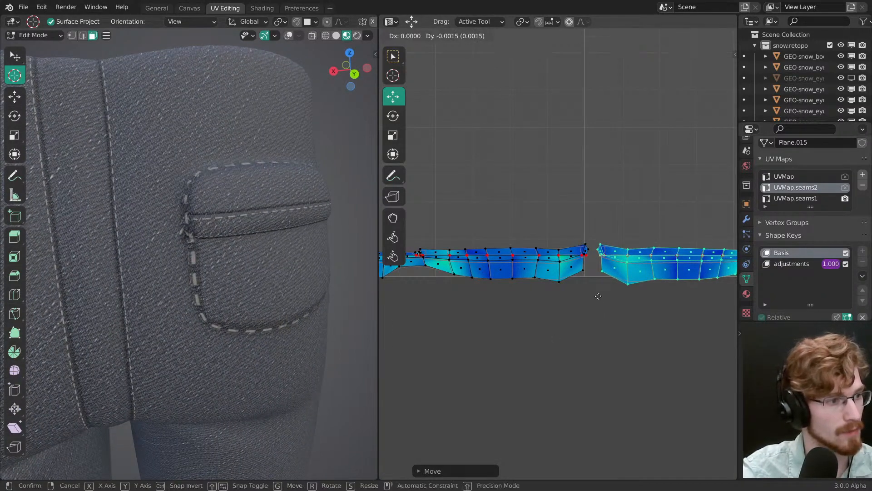
pyautogui.click(601, 289)
pyautogui.press('g')
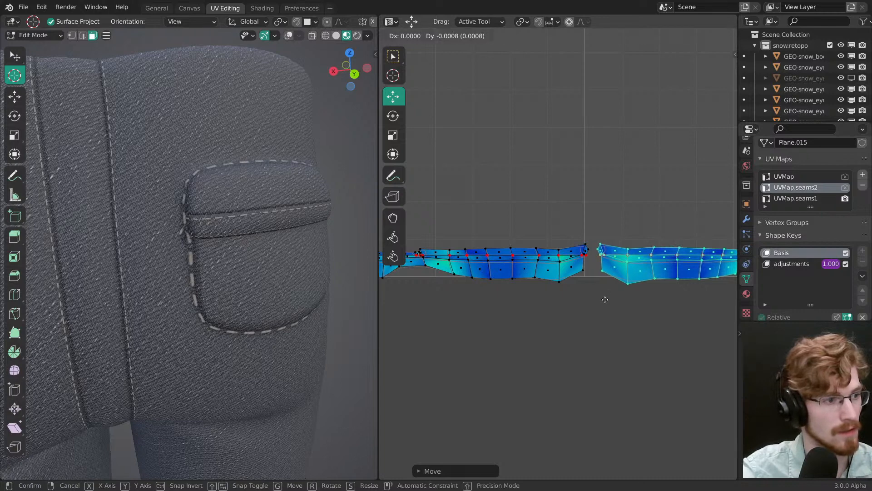
pyautogui.click(605, 306)
# Step: Select the fifth strip island and try shifting it vertically while comparing the stitches on the back pocket, front pocket and fly
pyautogui.keyDown('ctrl'); pyautogui.moveTo(605, 306); pyautogui.dragTo(623, 307, button='middle'); pyautogui.keyUp('ctrl')
pyautogui.hotkey('alt', 'a')
pyautogui.moveTo(676, 319); pyautogui.dragTo(457, 327, button='middle')
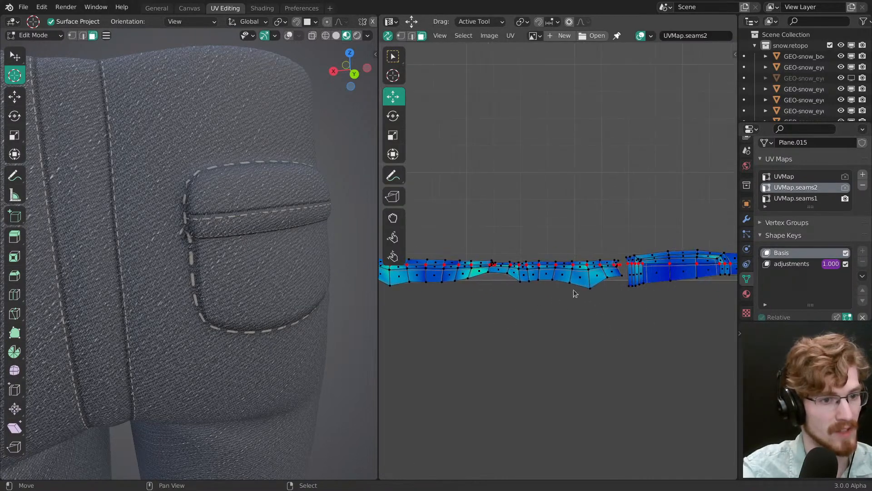
pyautogui.press('l')
pyautogui.moveTo(637, 275); pyautogui.dragTo(532, 306, button='middle')
pyautogui.press('g')
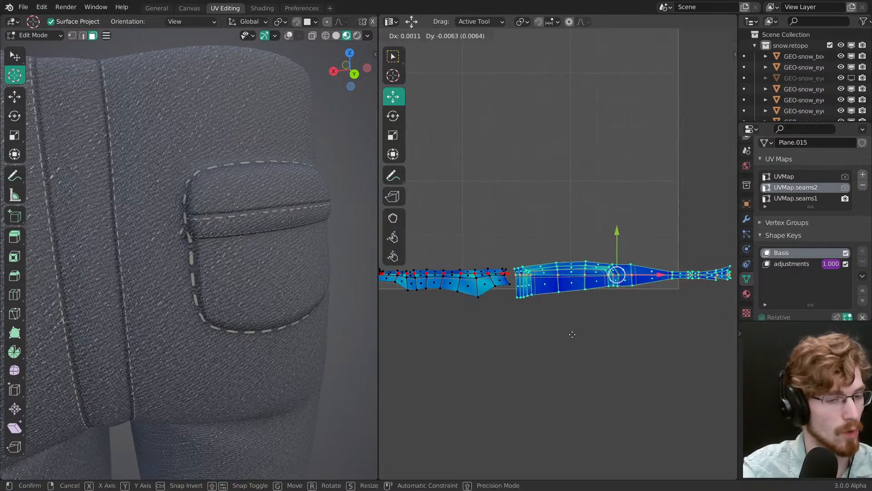
pyautogui.click(568, 332)
pyautogui.moveTo(346, 313); pyautogui.dragTo(205, 294, button='middle')
pyautogui.rightClick(604, 304)
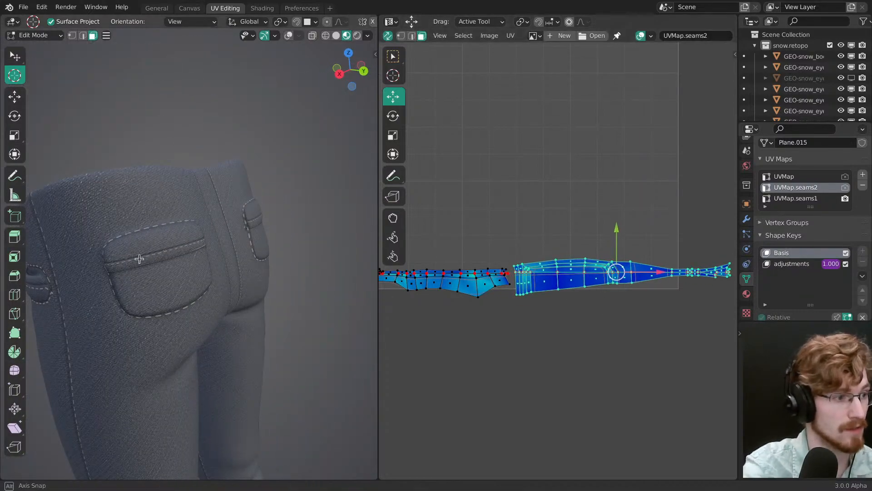
pyautogui.moveTo(140, 259); pyautogui.dragTo(272, 277, button='middle')
pyautogui.press('g')
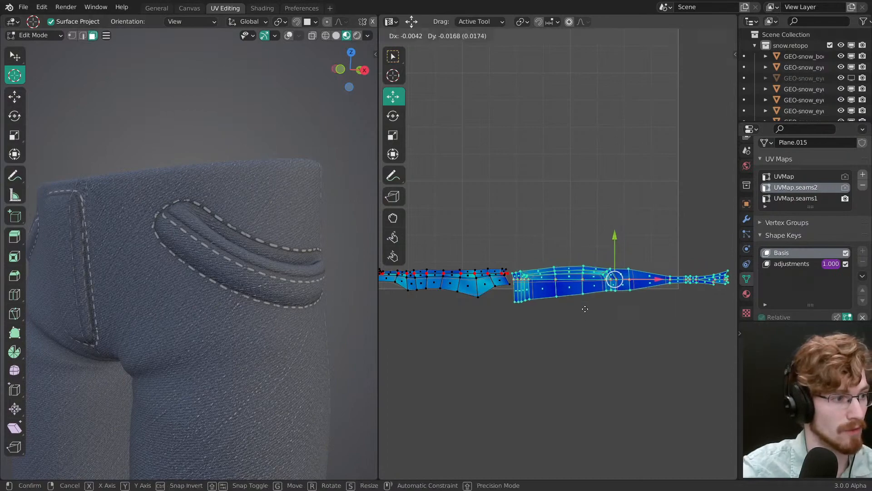
pyautogui.rightClick(586, 304)
pyautogui.moveTo(370, 324); pyautogui.dragTo(318, 245, button='middle')
pyautogui.press('g')
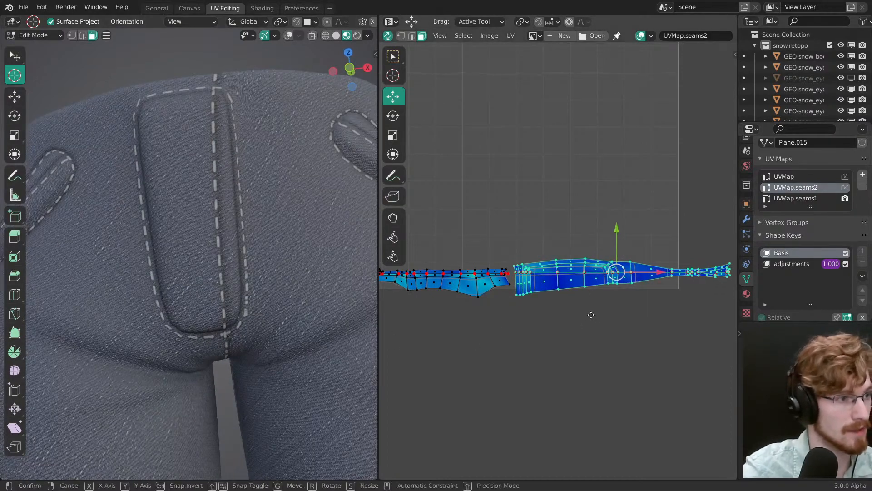
pyautogui.rightClick(589, 307)
# Step: Save the file, select the sixth strip island and try shifting it vertically against the front pocket stitches
pyautogui.moveTo(218, 364); pyautogui.dragTo(238, 362, button='middle')
pyautogui.moveTo(590, 288); pyautogui.dragTo(420, 314, button='middle')
pyautogui.hotkey('ctrl', 's')
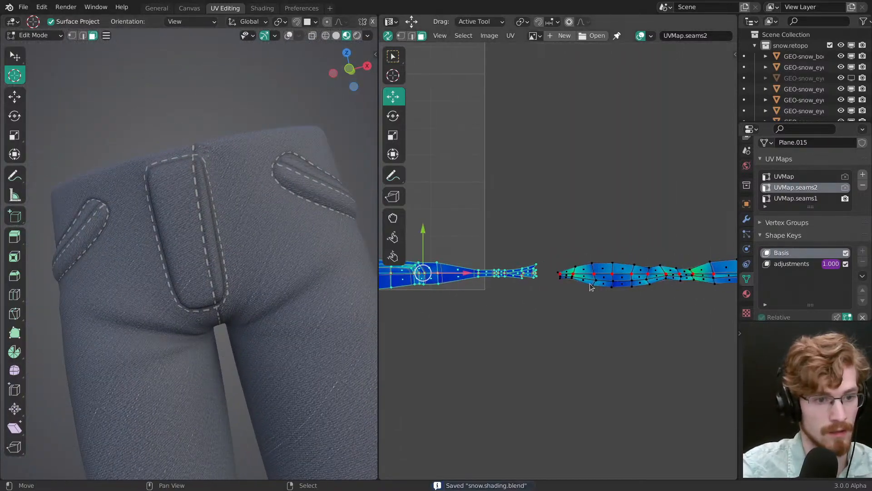
pyautogui.moveTo(277, 322); pyautogui.dragTo(177, 324, button='middle')
pyautogui.press('g')
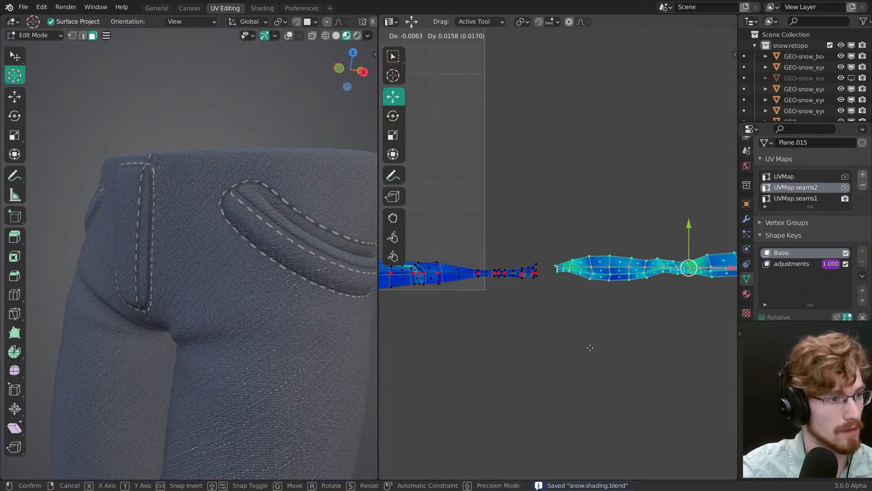
pyautogui.rightClick(589, 346)
pyautogui.moveTo(273, 291); pyautogui.dragTo(195, 291, button='middle')
pyautogui.press('g')
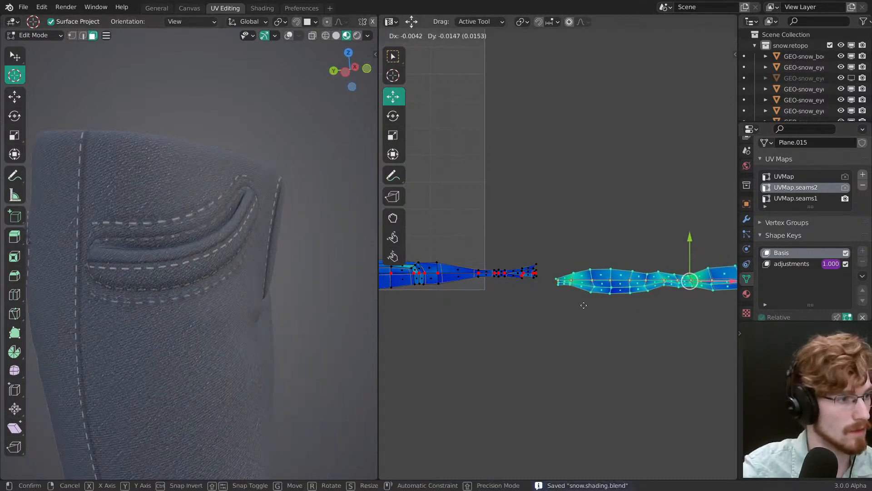
pyautogui.rightClick(584, 301)
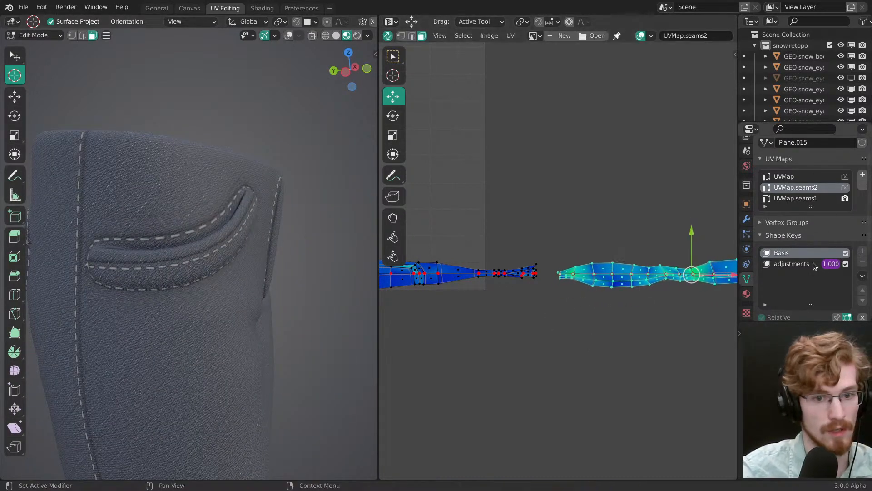
# Step: Set the viewport samples to 1 in the render settings and retry shifting the selected island
pyautogui.moveTo(813, 263); pyautogui.dragTo(760, 173, button='middle')
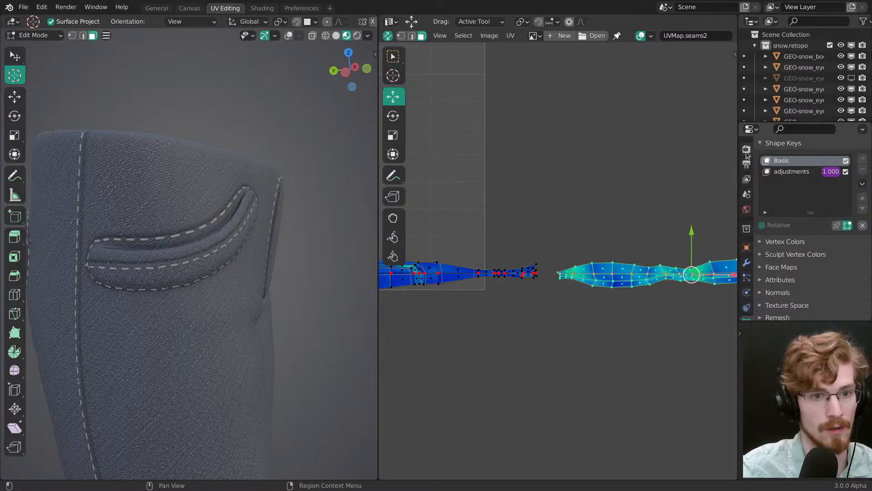
pyautogui.click(746, 150)
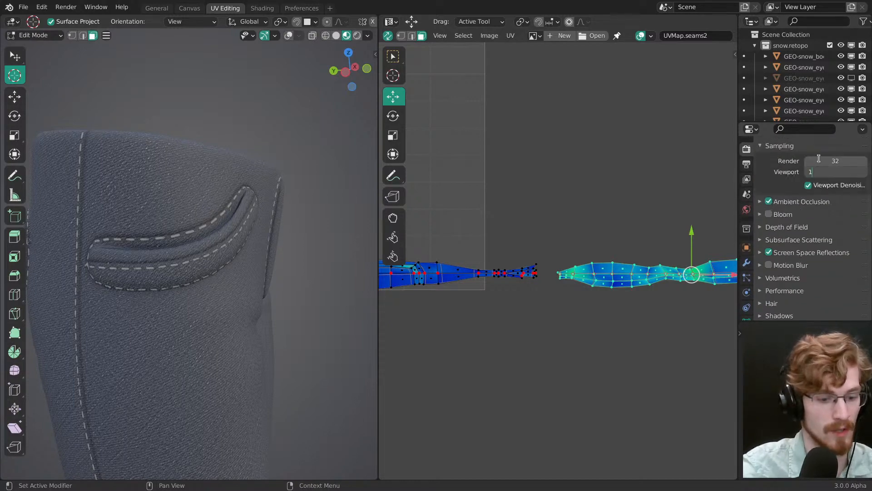
pyautogui.press('g')
pyautogui.rightClick(553, 319)
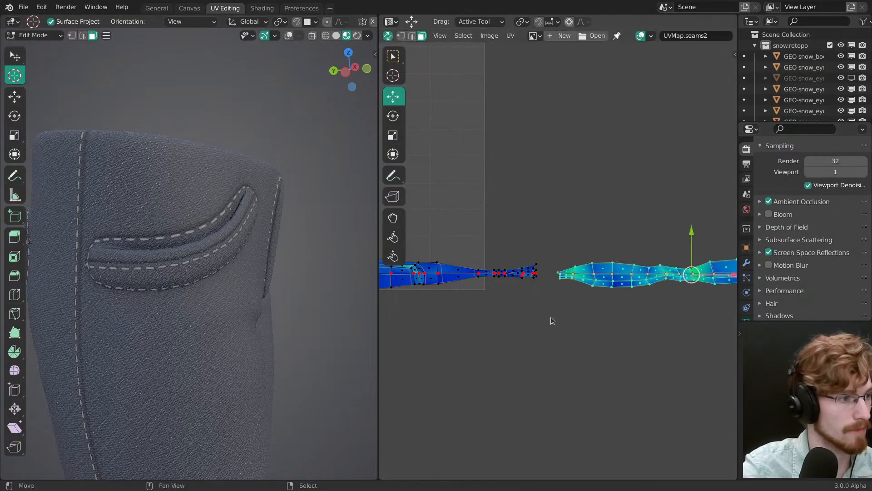
# Step: Nudge the sixth strip island vertically until its stitches sit along the front pocket edges, checking around the fly
pyautogui.keyDown('shift'); pyautogui.moveTo(208, 316); pyautogui.dragTo(315, 296, button='middle'); pyautogui.keyUp('shift')
pyautogui.scroll(3, 315, 296)
pyautogui.press('g')
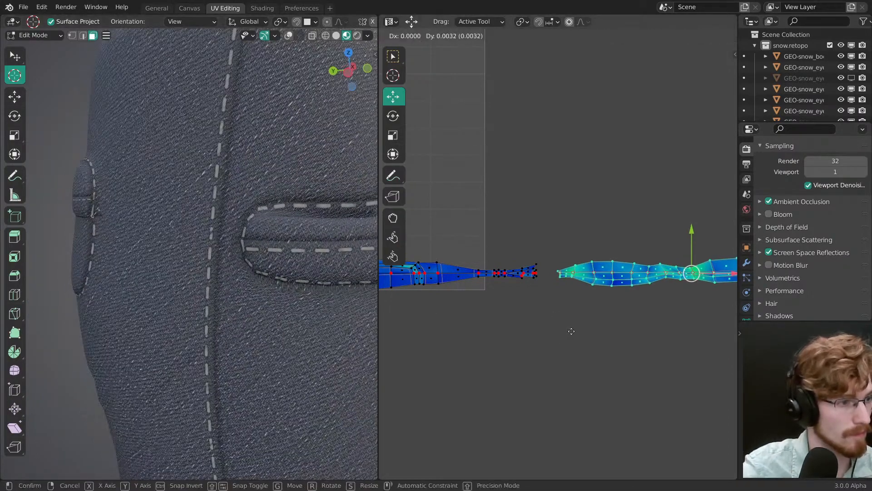
pyautogui.click(571, 330)
pyautogui.moveTo(364, 331); pyautogui.dragTo(253, 296, button='middle')
pyautogui.press('g')
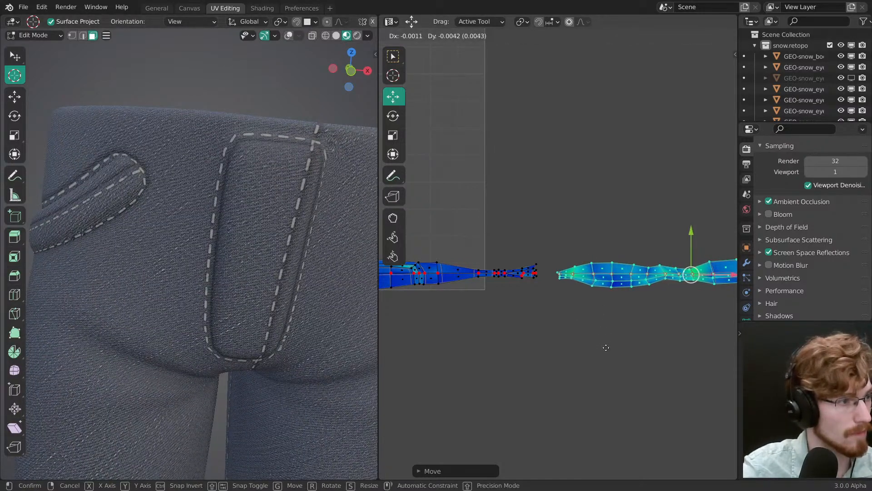
pyautogui.click(615, 344)
pyautogui.moveTo(359, 313); pyautogui.dragTo(224, 300, button='middle')
pyautogui.press('g')
pyautogui.click(569, 329)
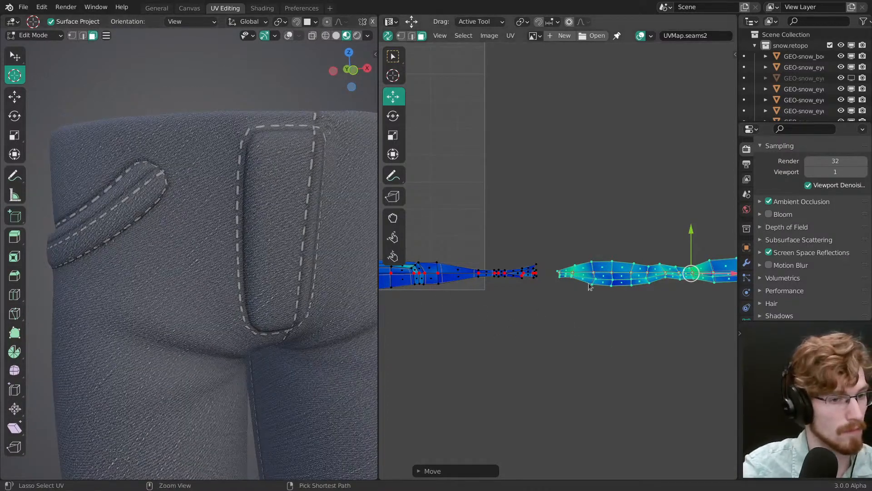
# Step: Nudge the selected strip island vertically twice, checking its stitches along the front pocket and side seam
pyautogui.keyDown('ctrl'); pyautogui.moveTo(589, 287); pyautogui.dragTo(595, 312, button='middle'); pyautogui.keyUp('ctrl')
pyautogui.moveTo(666, 313); pyautogui.dragTo(475, 322, button='middle')
pyautogui.moveTo(373, 311); pyautogui.dragTo(273, 318, button='middle')
pyautogui.press('g')
pyautogui.click(538, 347)
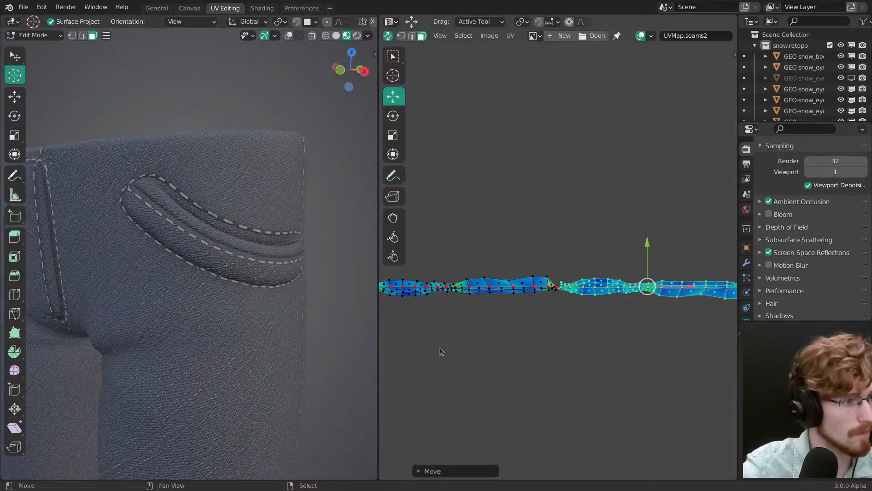
pyautogui.moveTo(336, 341); pyautogui.dragTo(255, 324, button='middle')
pyautogui.press('g')
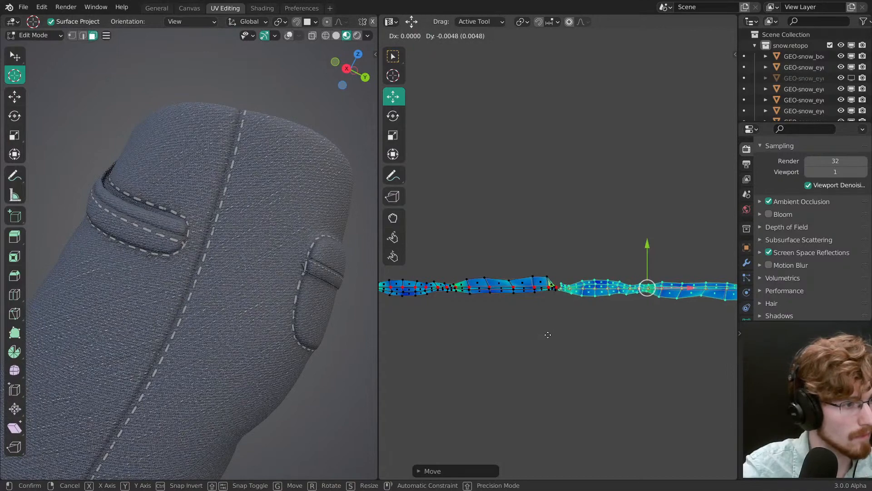
pyautogui.click(550, 338)
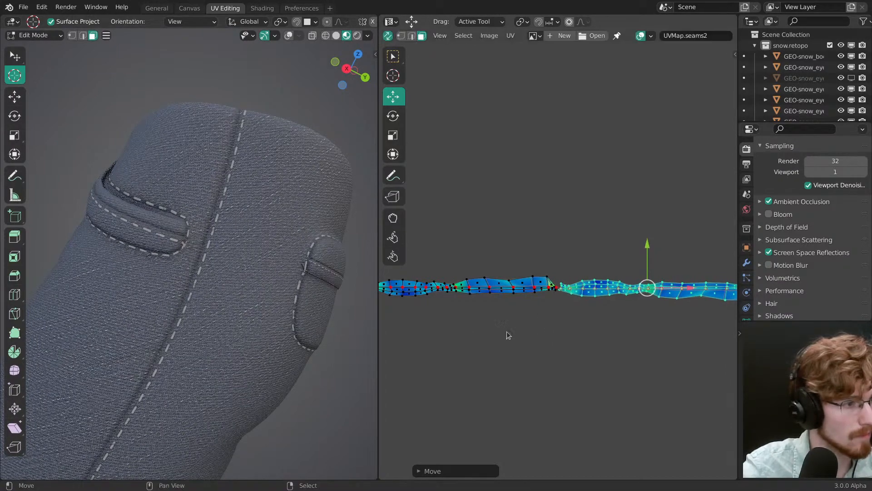
# Step: Review the pants from the front, deselect all faces and save the file
pyautogui.moveTo(359, 336)
pyautogui.mouseDown(button='middle')
pyautogui.moveTo(326, 335)
pyautogui.moveTo(238, 304)
pyautogui.moveTo(257, 268)
pyautogui.moveTo(241, 289)
pyautogui.moveTo(309, 278)
pyautogui.mouseUp(button='middle')
pyautogui.scroll(-3, 325, 336)
pyautogui.hotkey('alt', 'a')
pyautogui.hotkey('ctrl', 's')
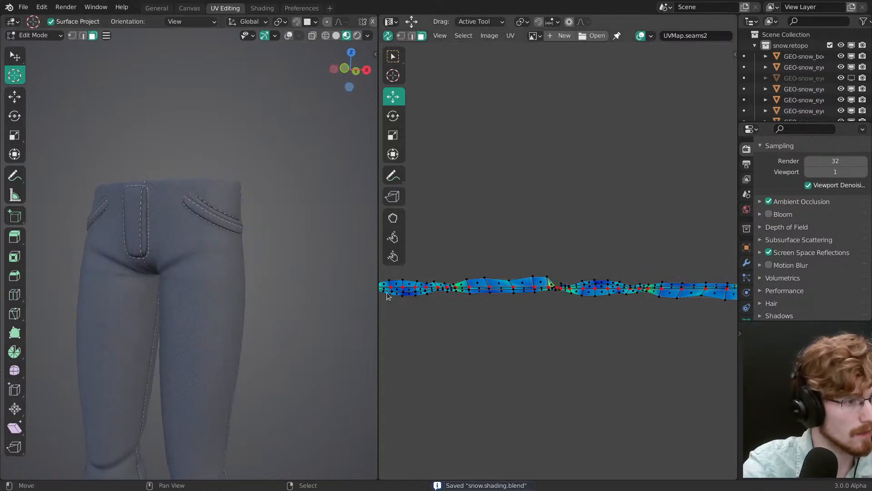
# Step: Switch to Object Mode, inspect the stitches running down the leg's side seam and save the file
pyautogui.moveTo(257, 273); pyautogui.dragTo(312, 197, button='middle')
pyautogui.keyDown('ctrl'); pyautogui.moveTo(312, 197); pyautogui.dragTo(283, 242, button='middle'); pyautogui.keyUp('ctrl')
pyautogui.scroll(2, 280, 244)
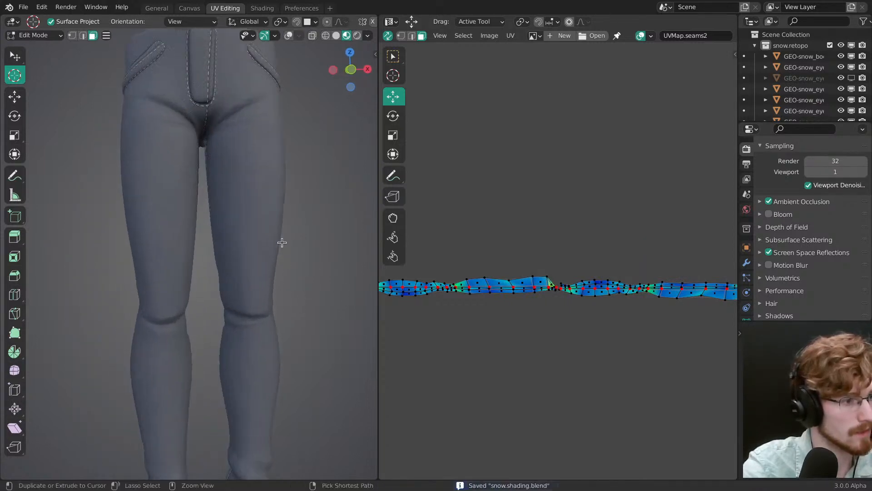
pyautogui.hotkey('ctrl', 'Tab')
pyautogui.click(220, 285)
pyautogui.moveTo(193, 251); pyautogui.dragTo(157, 248, button='middle')
pyautogui.keyDown('shift'); pyautogui.moveTo(254, 390); pyautogui.dragTo(150, 295, button='middle'); pyautogui.keyUp('shift')
pyautogui.keyDown('ctrl'); pyautogui.moveTo(149, 327); pyautogui.dragTo(181, 270, button='middle'); pyautogui.keyUp('ctrl')
pyautogui.moveTo(182, 271)
pyautogui.keyDown('shift'); pyautogui.mouseDown(button='middle')
pyautogui.moveTo(212, 280)
pyautogui.moveTo(205, 301)
pyautogui.moveTo(221, 336)
pyautogui.moveTo(184, 295)
pyautogui.moveTo(200, 337)
pyautogui.moveTo(220, 248)
pyautogui.moveTo(217, 273)
pyautogui.moveTo(247, 299)
pyautogui.moveTo(249, 250)
pyautogui.mouseUp(button='middle'); pyautogui.keyUp('shift')
pyautogui.hotkey('ctrl', 's')
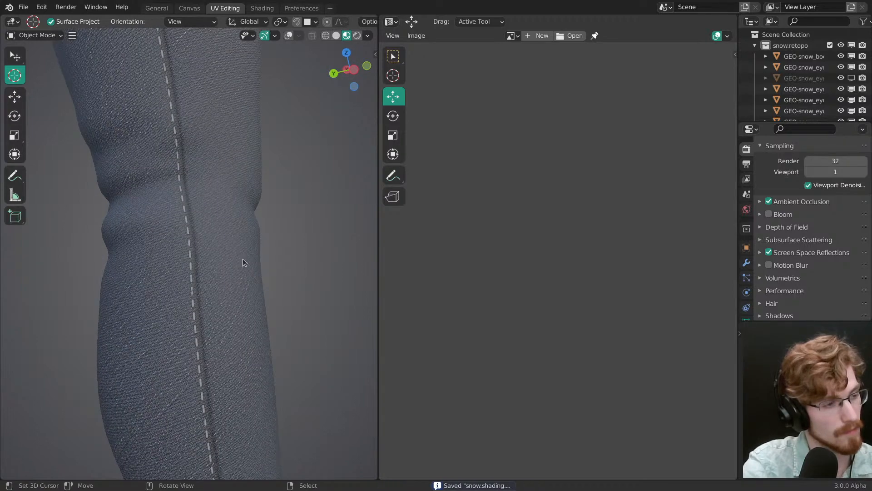
pyautogui.keyDown('ctrl'); pyautogui.moveTo(257, 238); pyautogui.dragTo(252, 286, button='middle'); pyautogui.keyUp('ctrl')
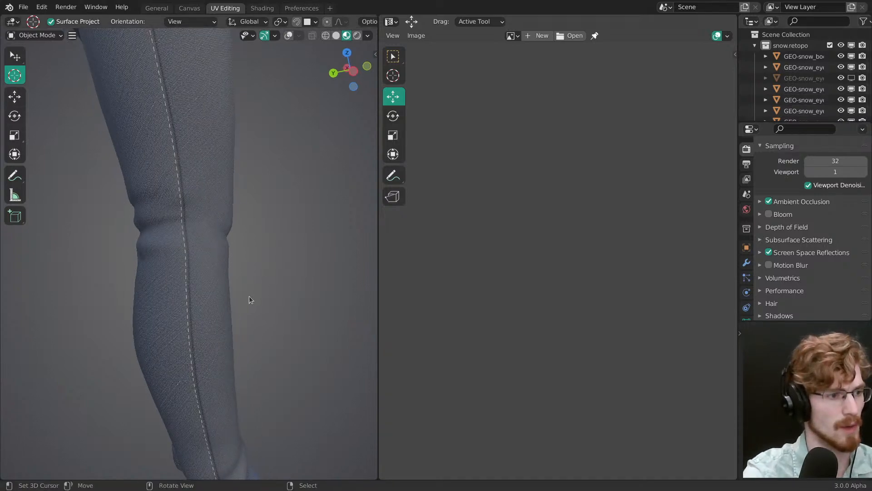
# Step: Return to Edit Mode and examine the UVMap.seams2 strip islands in an enlarged UV editor with nothing selected
pyautogui.press('Tab')
pyautogui.keyDown('ctrl'); pyautogui.moveTo(496, 272); pyautogui.dragTo(560, 328, button='middle'); pyautogui.keyUp('ctrl')
pyautogui.hotkey('ctrl', 'space')
pyautogui.keyDown('ctrl'); pyautogui.moveTo(710, 308); pyautogui.dragTo(722, 285, button='middle'); pyautogui.keyUp('ctrl')
pyautogui.moveTo(343, 294); pyautogui.dragTo(589, 275, button='middle')
pyautogui.keyDown('ctrl'); pyautogui.moveTo(589, 291); pyautogui.dragTo(579, 263, button='middle'); pyautogui.keyUp('ctrl')
pyautogui.moveTo(568, 264); pyautogui.dragTo(622, 278, button='middle')
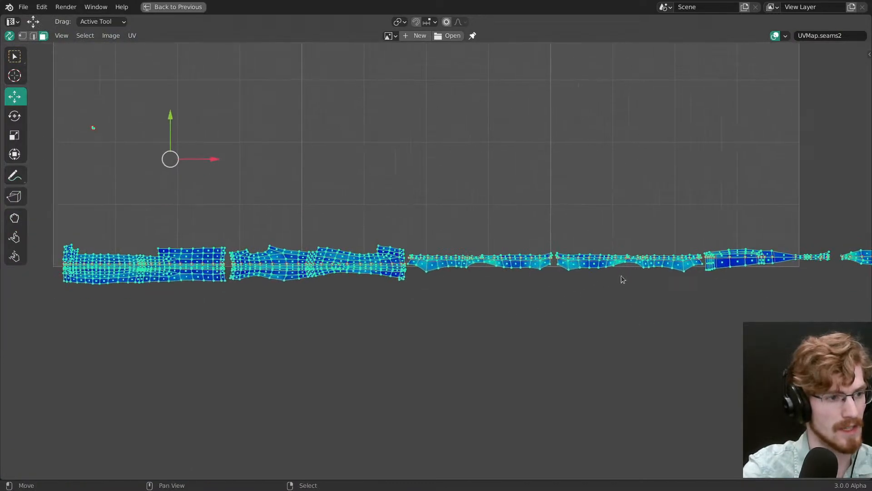
pyautogui.hotkey('alt', 'a')
pyautogui.moveTo(566, 284); pyautogui.dragTo(648, 293, button='middle')
pyautogui.keyDown('ctrl'); pyautogui.moveTo(533, 271); pyautogui.dragTo(580, 242, button='middle'); pyautogui.keyUp('ctrl')
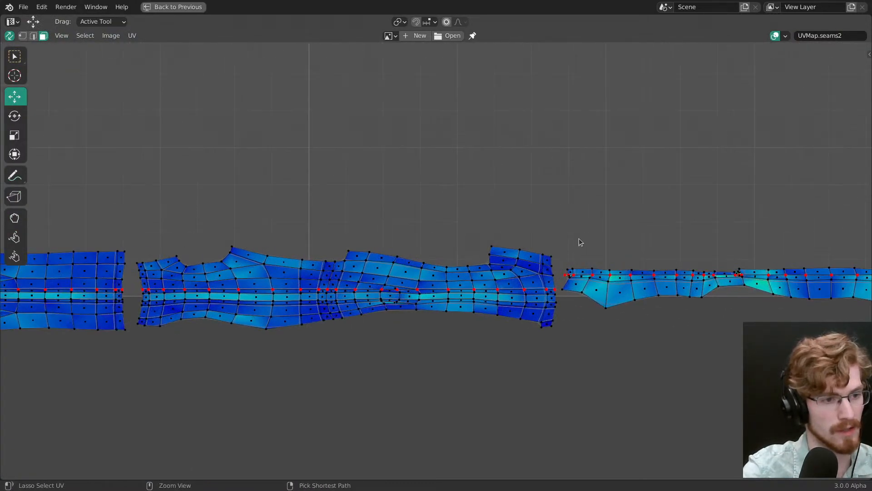
pyautogui.hotkey('ctrl', 'space')
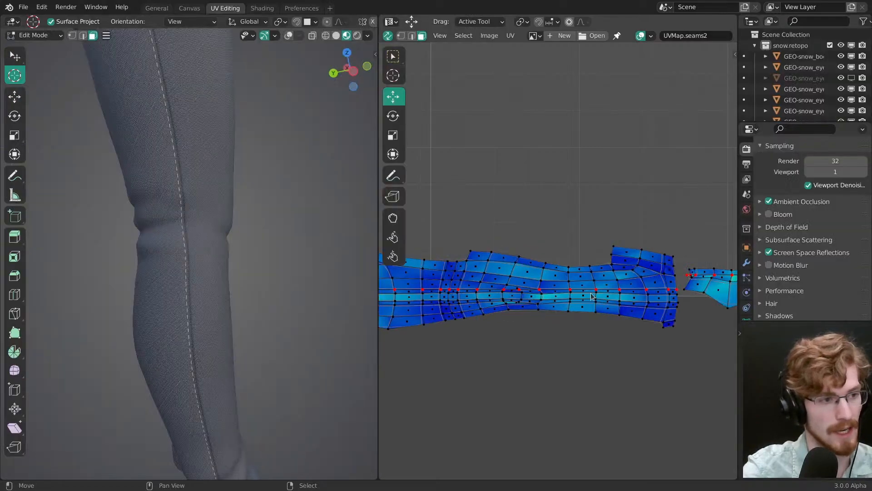
# Step: Frame the whole pants with overlays shown and examine the center-back seam stitches between the back pockets
pyautogui.press('a')
pyautogui.moveTo(210, 253); pyautogui.dragTo(190, 282, button='middle')
pyautogui.hotkey('shift', 'alt', 'z')
pyautogui.press('KP_Decimal')
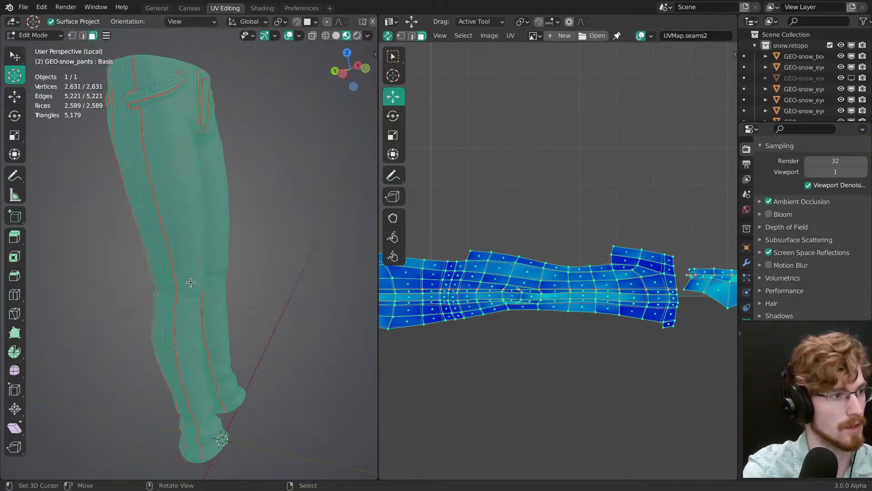
pyautogui.hotkey('alt', 'a')
pyautogui.scroll(4, 218, 227)
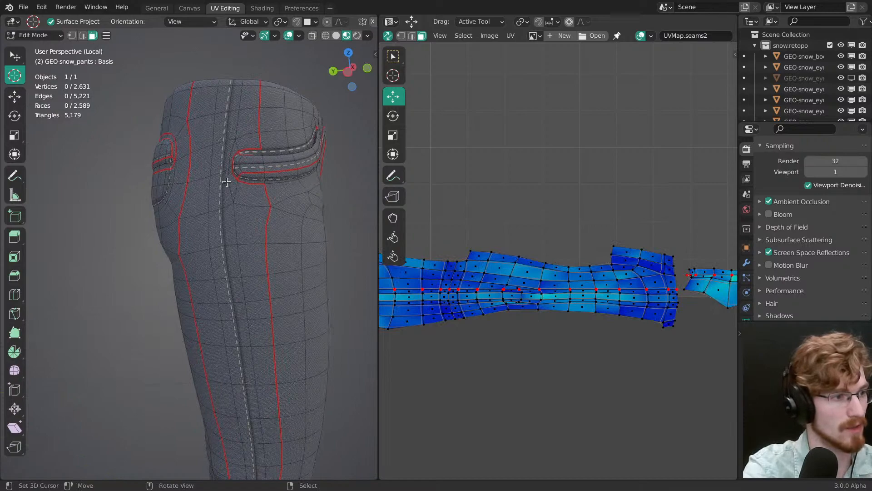
pyautogui.moveTo(227, 182); pyautogui.dragTo(297, 300, button='middle')
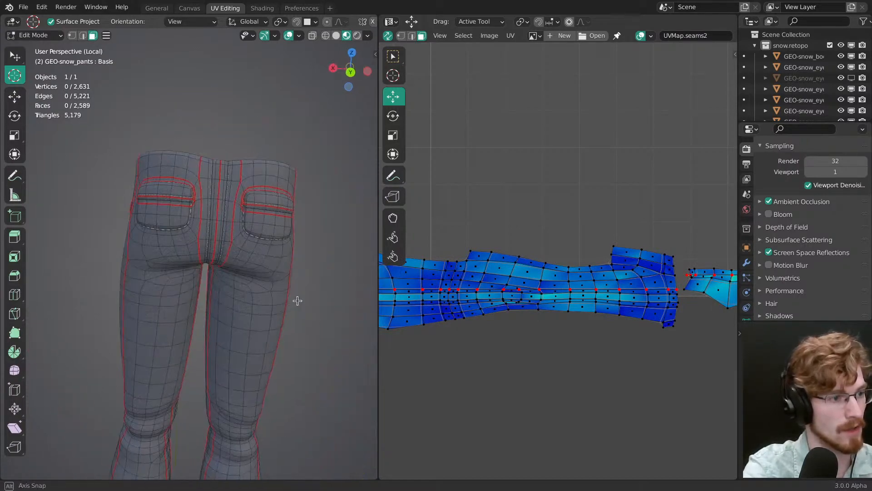
pyautogui.scroll(8, 241, 237)
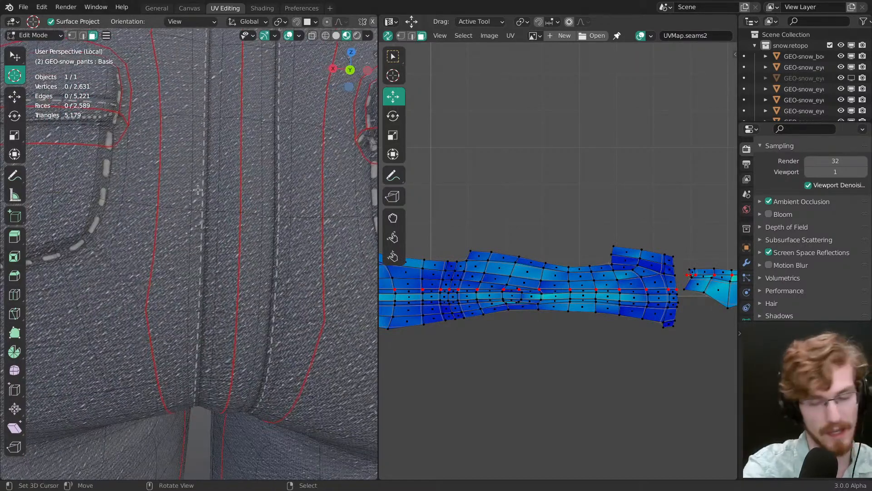
pyautogui.moveTo(209, 214); pyautogui.dragTo(250, 306, button='middle')
pyautogui.moveTo(178, 240); pyautogui.dragTo(167, 245, button='middle')
pyautogui.keyDown('ctrl'); pyautogui.moveTo(238, 226); pyautogui.dragTo(235, 317, button='middle'); pyautogui.keyUp('ctrl')
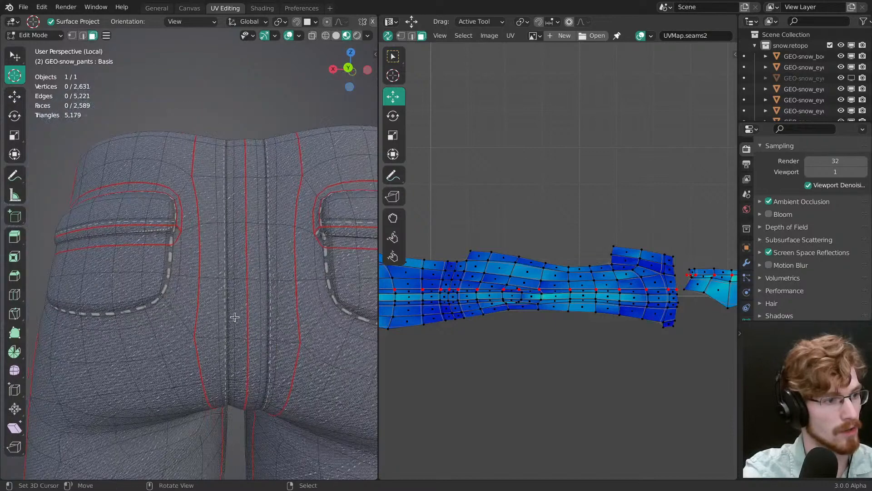
pyautogui.hotkey('shift', 'alt', 'z')
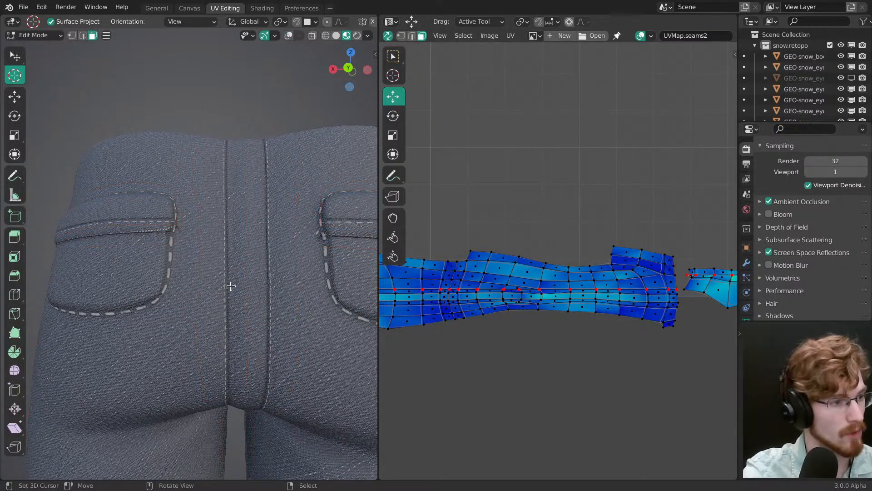
# Step: Select the linked center-back strip faces and search for their matching island in the UVMap.seams2 layout
pyautogui.hotkey('shift', 'alt', 'z')
pyautogui.rightClick(230, 287)
pyautogui.hotkey('ctrl', 'l')
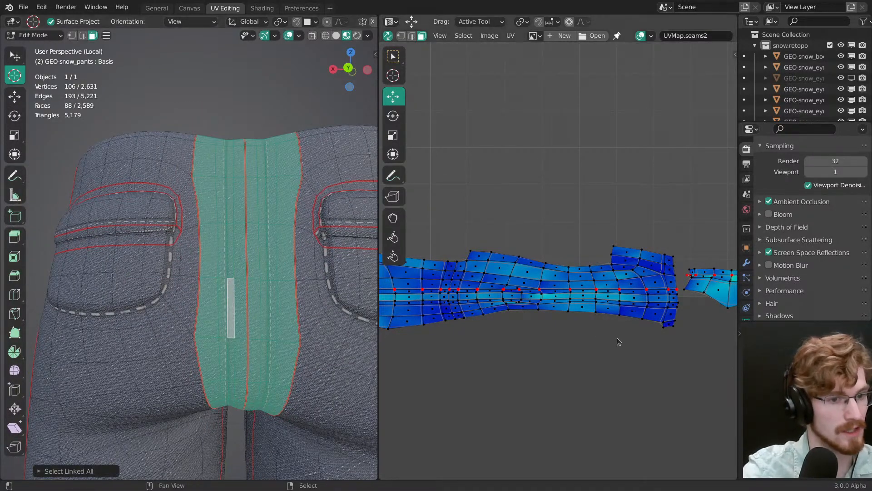
pyautogui.moveTo(734, 293); pyautogui.dragTo(534, 281, button='middle')
pyautogui.scroll(-8, 595, 344)
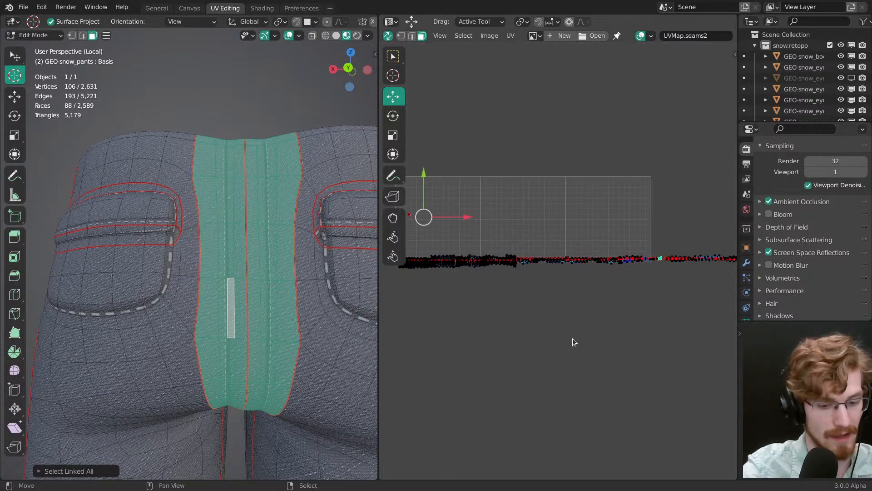
pyautogui.moveTo(559, 320)
pyautogui.mouseDown(button='middle')
pyautogui.moveTo(583, 345)
pyautogui.moveTo(554, 320)
pyautogui.moveTo(481, 291)
pyautogui.mouseUp(button='middle')
pyautogui.moveTo(590, 313); pyautogui.dragTo(483, 322, button='middle')
pyautogui.moveTo(492, 320)
pyautogui.keyDown('ctrl'); pyautogui.mouseDown(button='middle')
pyautogui.moveTo(576, 293)
pyautogui.moveTo(551, 181)
pyautogui.moveTo(542, 348)
pyautogui.mouseUp(button='middle'); pyautogui.keyUp('ctrl')
pyautogui.click(550, 333)
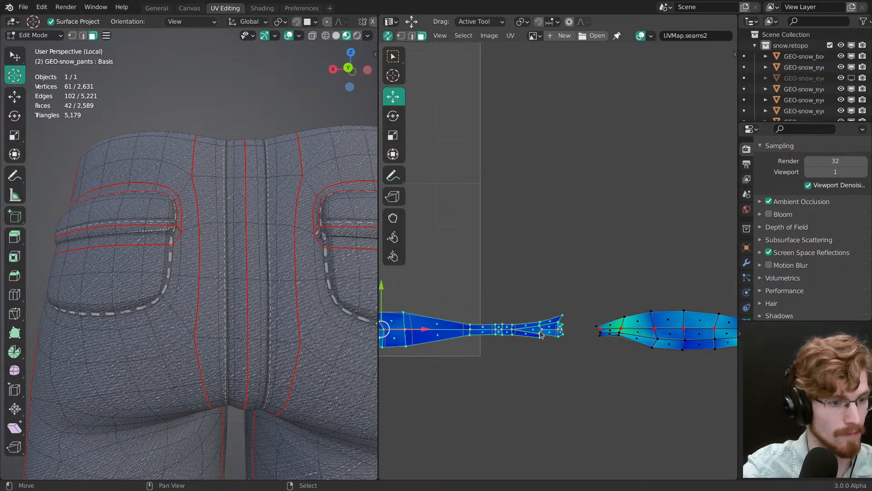
pyautogui.hotkey('ctrl', 'l')
pyautogui.scroll(-1, 518, 327)
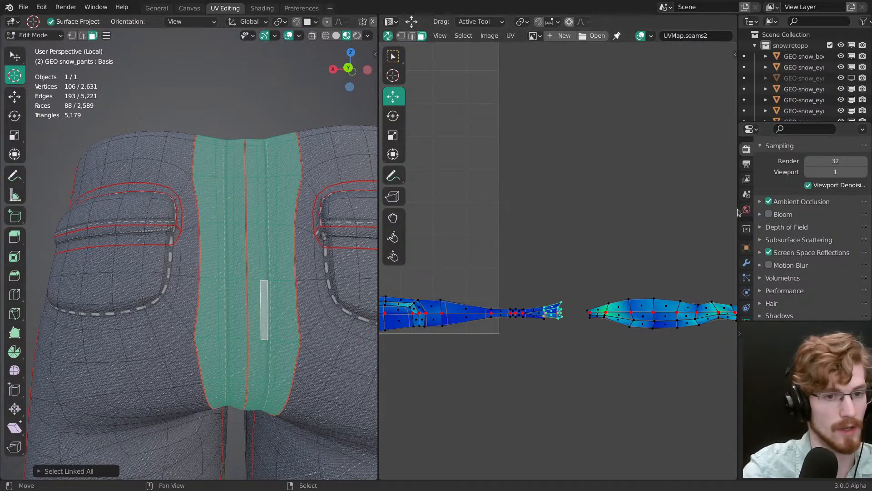
pyautogui.click(520, 314)
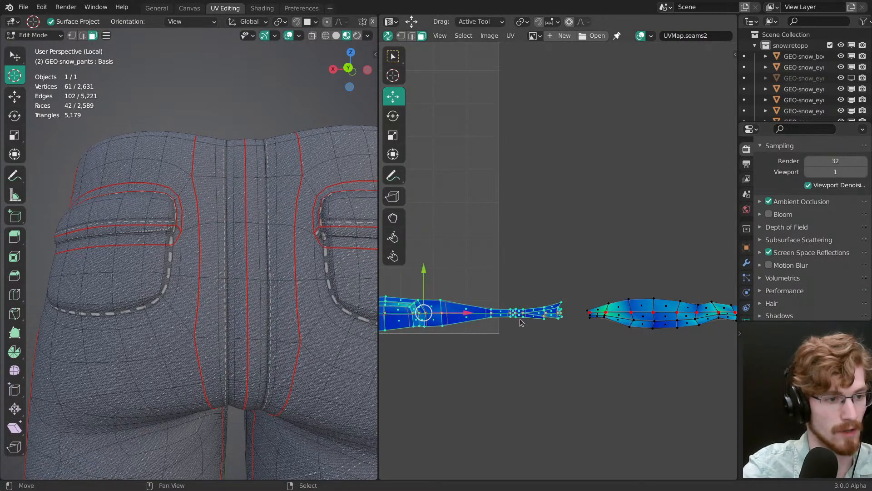
# Step: Check the crotch seam from below, make UVMap.seams1 the active UV map and clear the selection
pyautogui.moveTo(291, 400); pyautogui.dragTo(197, 288, button='middle')
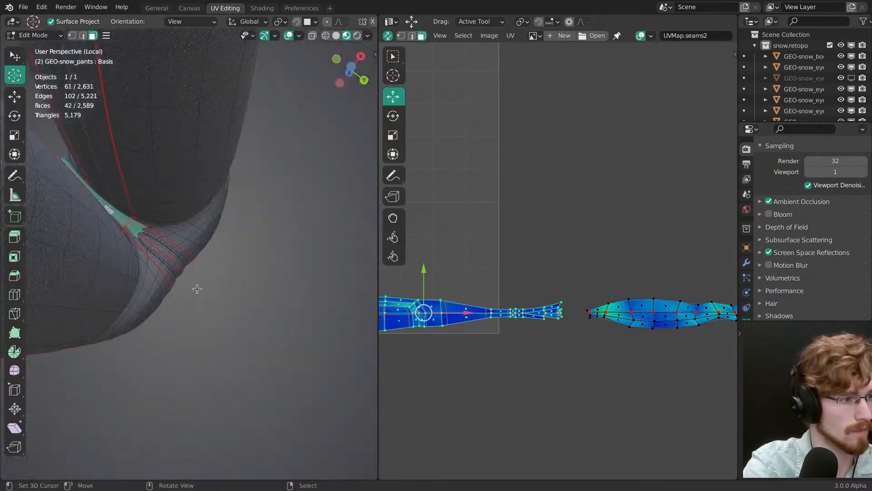
pyautogui.scroll(3, 197, 288)
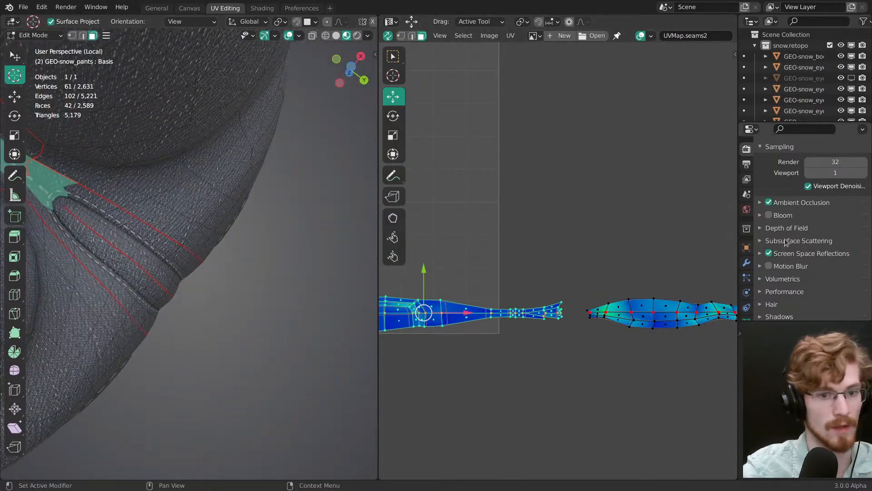
pyautogui.click(747, 271)
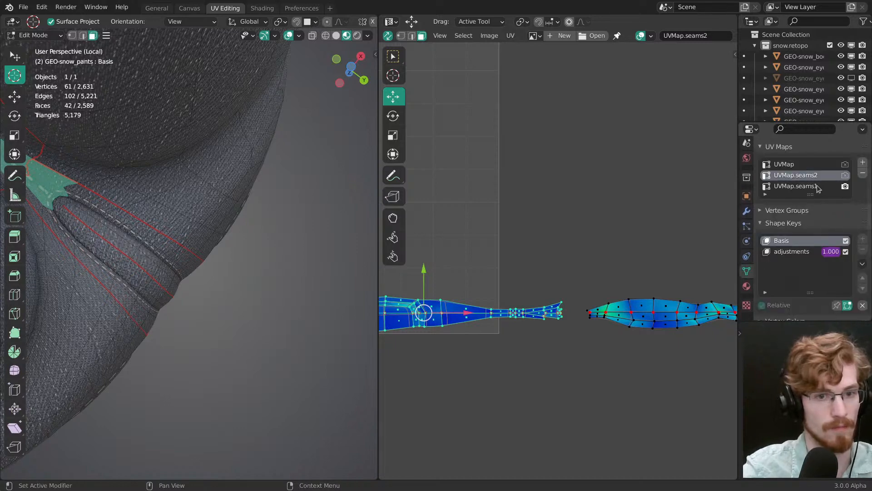
pyautogui.click(818, 187)
pyautogui.keyDown('ctrl'); pyautogui.moveTo(586, 316); pyautogui.dragTo(580, 347, button='middle'); pyautogui.keyUp('ctrl')
pyautogui.hotkey('alt', 'a')
# Step: Select the linked center-back strip island in UVMap.seams1 and hide the viewport overlays to see its stitches
pyautogui.press('l')
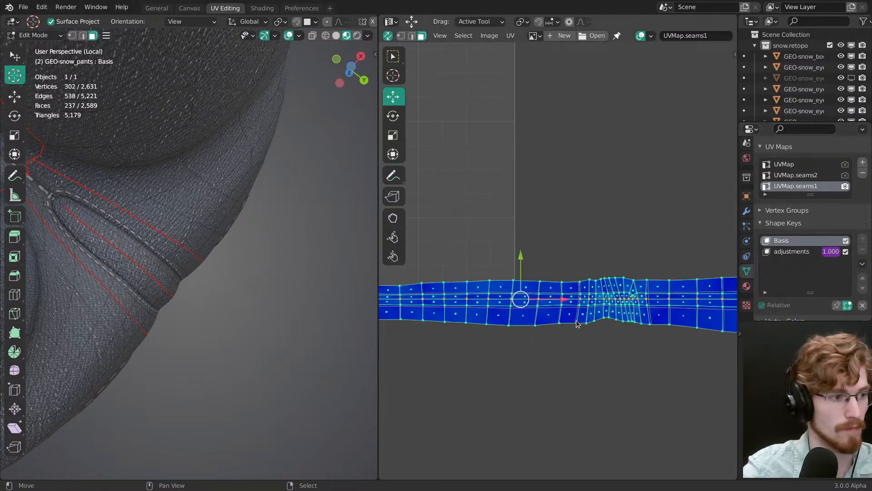
pyautogui.rightClick(148, 264)
pyautogui.hotkey('ctrl', 'l')
pyautogui.keyDown('ctrl'); pyautogui.moveTo(573, 256); pyautogui.dragTo(629, 305, button='middle'); pyautogui.keyUp('ctrl')
pyautogui.moveTo(639, 298); pyautogui.dragTo(509, 302, button='middle')
pyautogui.keyDown('ctrl'); pyautogui.moveTo(513, 295); pyautogui.dragTo(551, 204, button='middle'); pyautogui.keyUp('ctrl')
pyautogui.moveTo(318, 309)
pyautogui.mouseDown(button='middle')
pyautogui.moveTo(347, 319)
pyautogui.moveTo(231, 273)
pyautogui.moveTo(220, 277)
pyautogui.moveTo(205, 254)
pyautogui.moveTo(301, 318)
pyautogui.moveTo(199, 370)
pyautogui.moveTo(195, 353)
pyautogui.mouseUp(button='middle')
pyautogui.press('z')
pyautogui.click(197, 249)
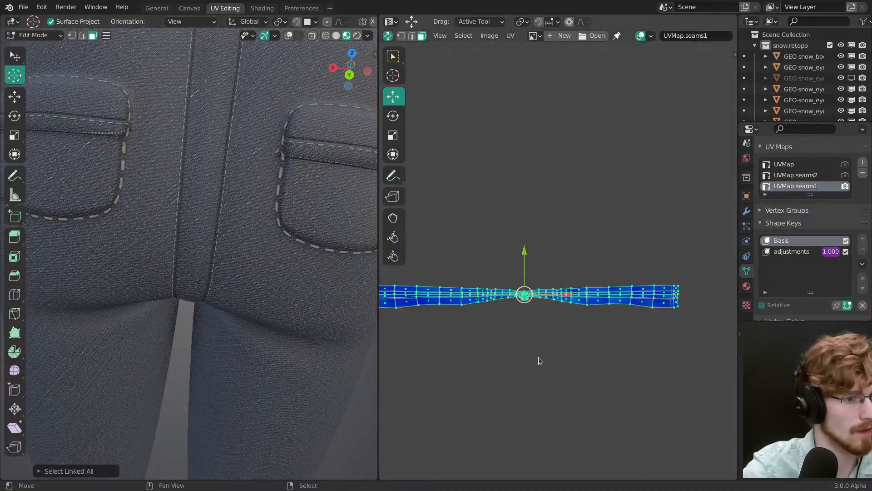
# Step: Scale the center-back island down, then fine-tune its size so the stitch length matches the back pockets
pyautogui.press('s')
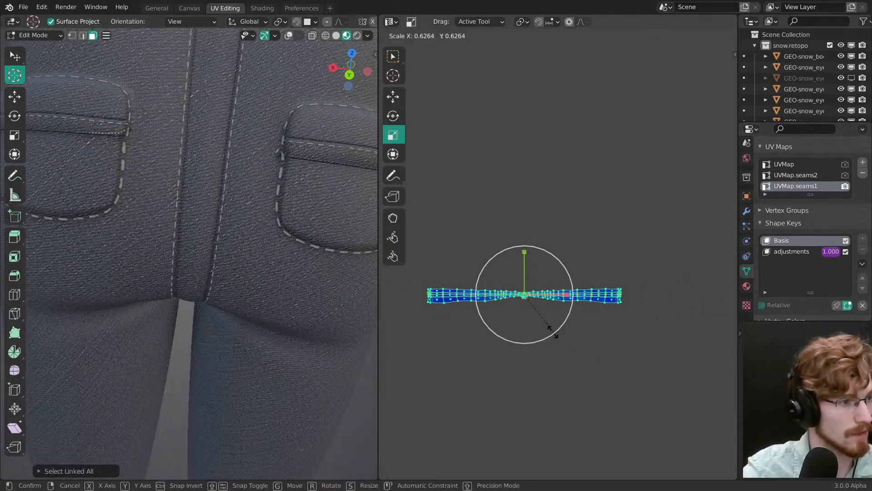
pyautogui.click(546, 326)
pyautogui.moveTo(227, 277); pyautogui.dragTo(254, 300, button='middle')
pyautogui.press('s')
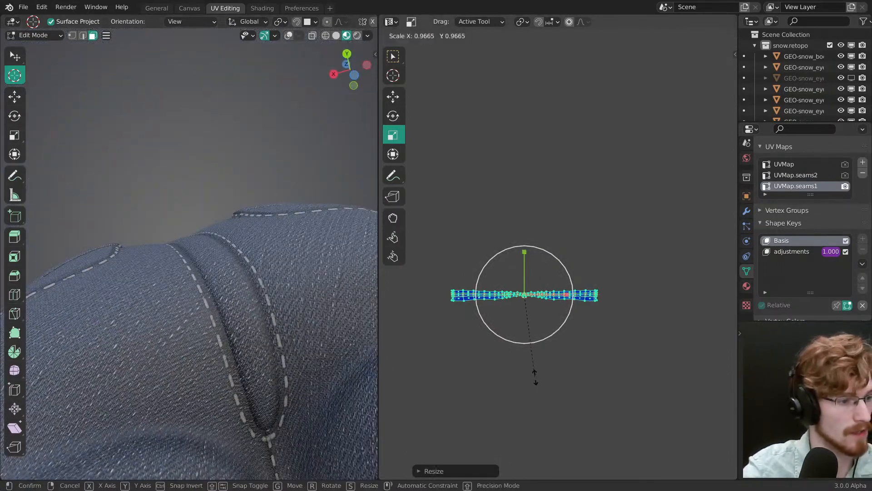
pyautogui.click(603, 442)
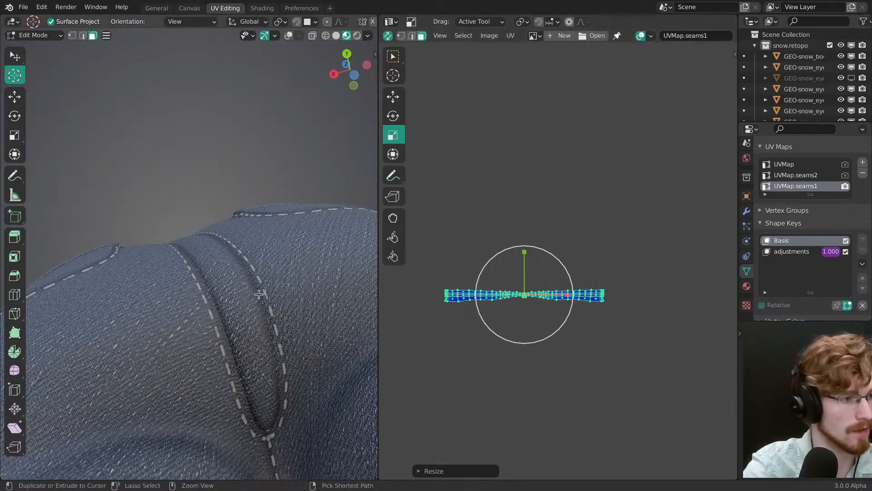
# Step: Show the overlays, locate the band islands below the back pocket flaps and select the other pocket's band island
pyautogui.moveTo(232, 313); pyautogui.dragTo(222, 413, button='middle')
pyautogui.keyDown('shift'); pyautogui.moveTo(159, 224); pyautogui.dragTo(234, 320, button='middle'); pyautogui.keyUp('shift')
pyautogui.hotkey('alt', 'shift', 'z')
pyautogui.moveTo(242, 256); pyautogui.dragTo(233, 270, button='middle')
pyautogui.click(233, 270)
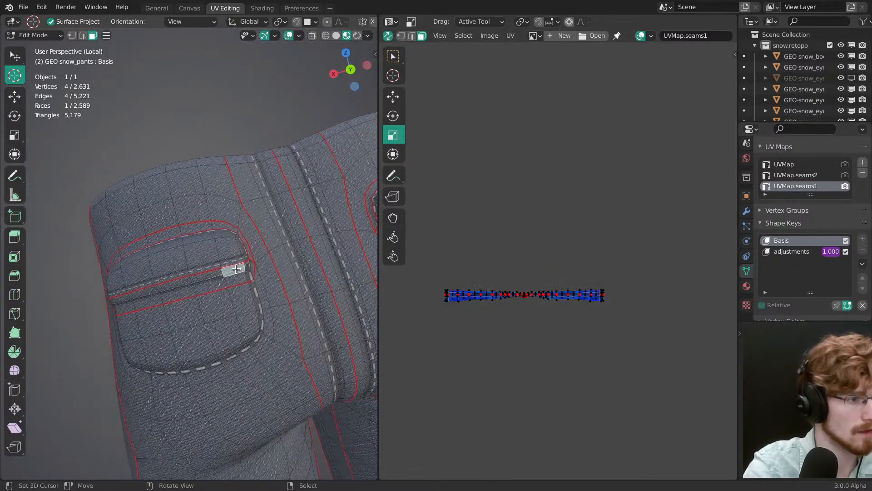
pyautogui.hotkey('ctrl', 'l')
pyautogui.moveTo(519, 298); pyautogui.dragTo(726, 292, button='middle')
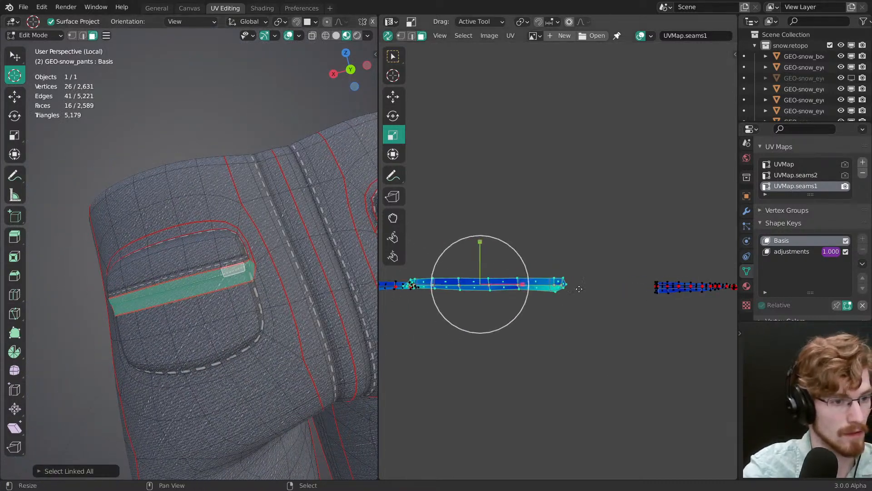
pyautogui.moveTo(458, 314); pyautogui.dragTo(612, 315, button='middle')
pyautogui.rightClick(553, 289)
pyautogui.hotkey('ctrl', 'l')
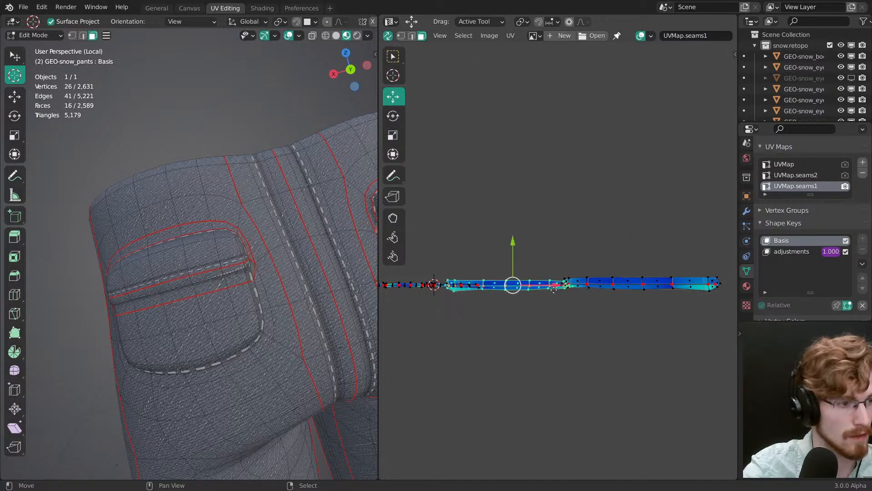
pyautogui.moveTo(427, 304); pyautogui.dragTo(389, 305, button='middle')
pyautogui.keyDown('ctrl'); pyautogui.moveTo(267, 286); pyautogui.dragTo(241, 294, button='middle'); pyautogui.keyUp('ctrl')
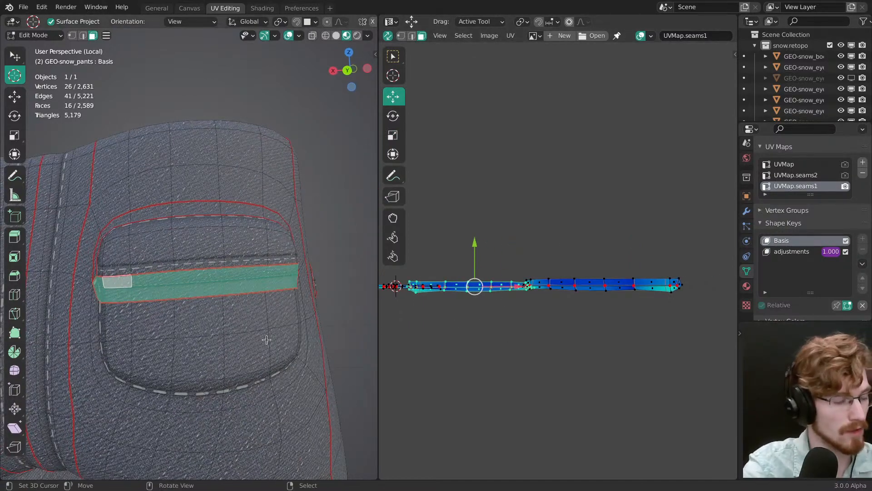
# Step: Hide the viewport overlays and scale the back pocket band island down in two passes to resize its stitches
pyautogui.hotkey('shift', 'alt', 'z')
pyautogui.press('s')
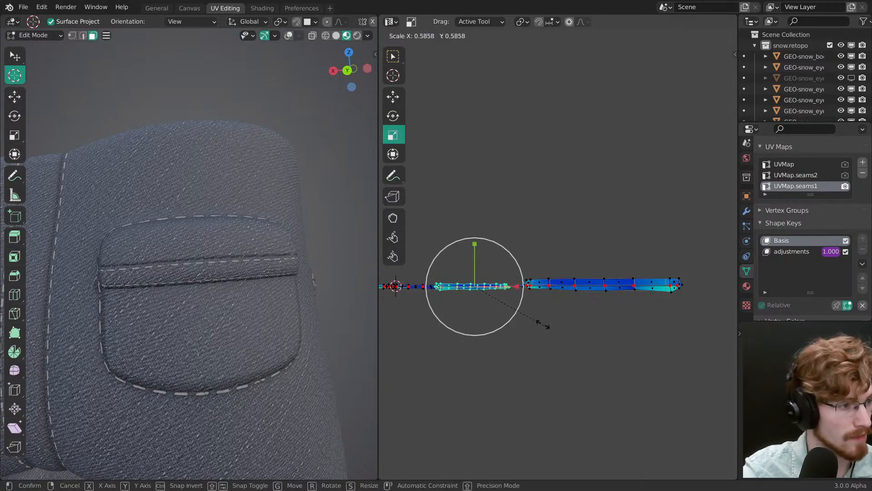
pyautogui.click(550, 328)
pyautogui.press('s')
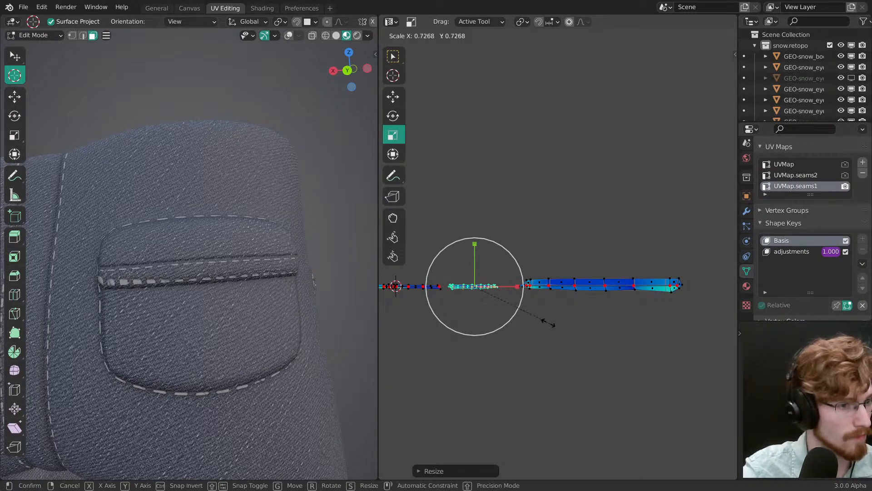
pyautogui.click(548, 324)
# Step: Select the neighbouring linked band island, rotate it level and enlarge it slightly so its stitches follow the band
pyautogui.keyDown('ctrl'); pyautogui.moveTo(542, 297); pyautogui.dragTo(586, 291, button='middle'); pyautogui.keyUp('ctrl')
pyautogui.moveTo(518, 278); pyautogui.dragTo(640, 267, button='middle')
pyautogui.press('l')
pyautogui.keyDown('ctrl'); pyautogui.moveTo(545, 255); pyautogui.dragTo(632, 209, button='middle'); pyautogui.keyUp('ctrl')
pyautogui.moveTo(588, 376); pyautogui.dragTo(627, 354, button='middle')
pyautogui.press('r')
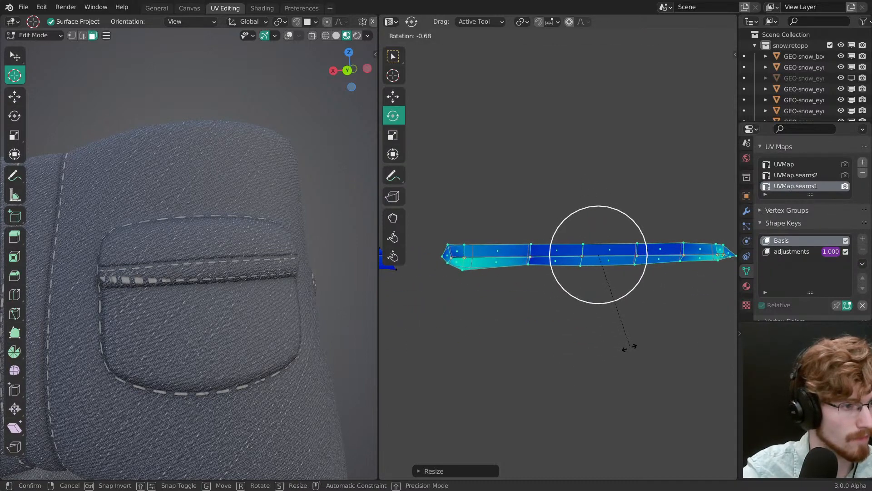
pyautogui.press('s')
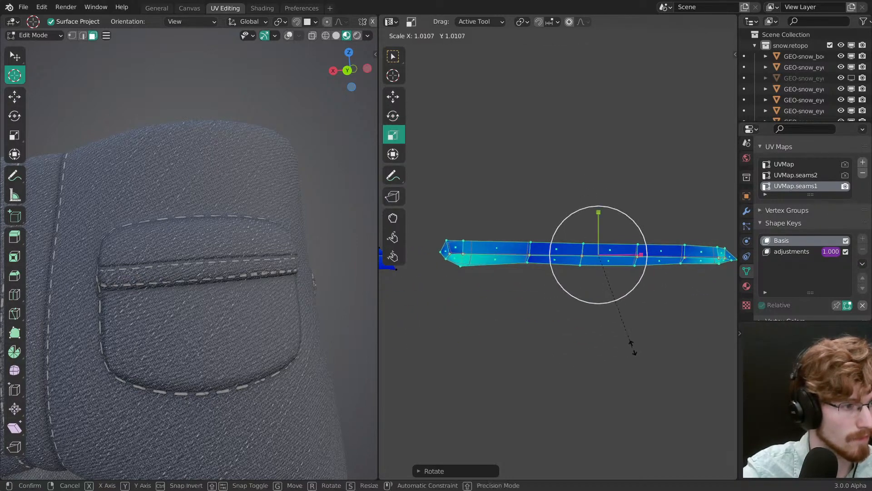
pyautogui.click(638, 350)
pyautogui.press('r')
pyautogui.moveTo(639, 347); pyautogui.dragTo(640, 347)
# Step: Shift the band island vertically in the UV layout until its stitch row sits along the band's edge
pyautogui.press('g')
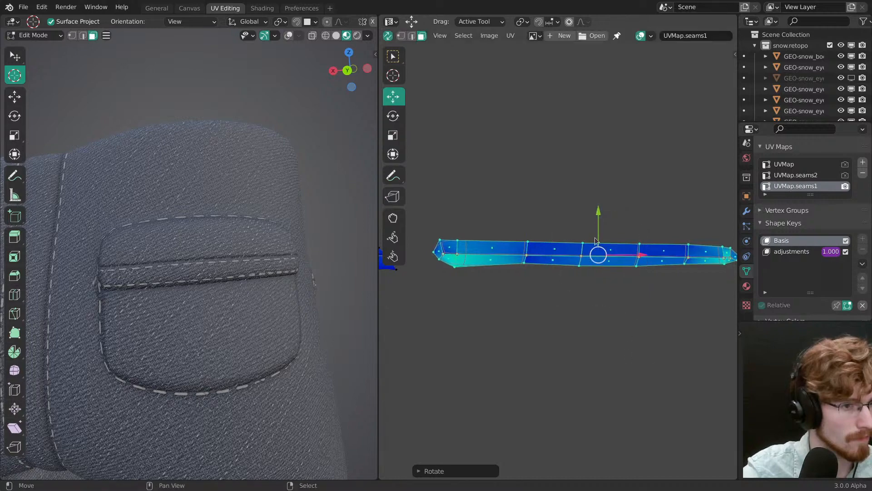
pyautogui.moveTo(600, 227)
pyautogui.mouseDown()
pyautogui.moveTo(599, 219)
pyautogui.moveTo(602, 231)
pyautogui.mouseUp()
pyautogui.moveTo(603, 234); pyautogui.dragTo(653, 243, button='middle')
pyautogui.moveTo(234, 327); pyautogui.dragTo(278, 322, button='middle')
pyautogui.moveTo(647, 222); pyautogui.dragTo(647, 247)
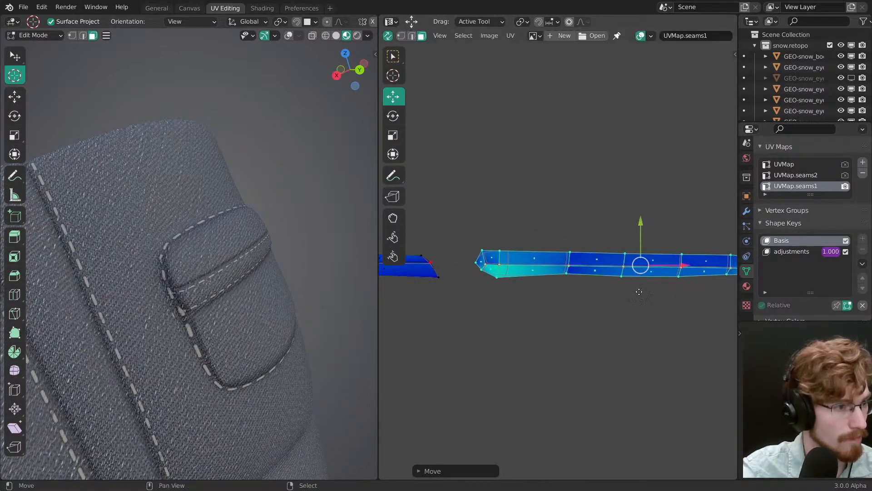
# Step: Move the end vertices of the band island to straighten the stitches at both ends of the band
pyautogui.moveTo(556, 289); pyautogui.dragTo(486, 279, button='middle')
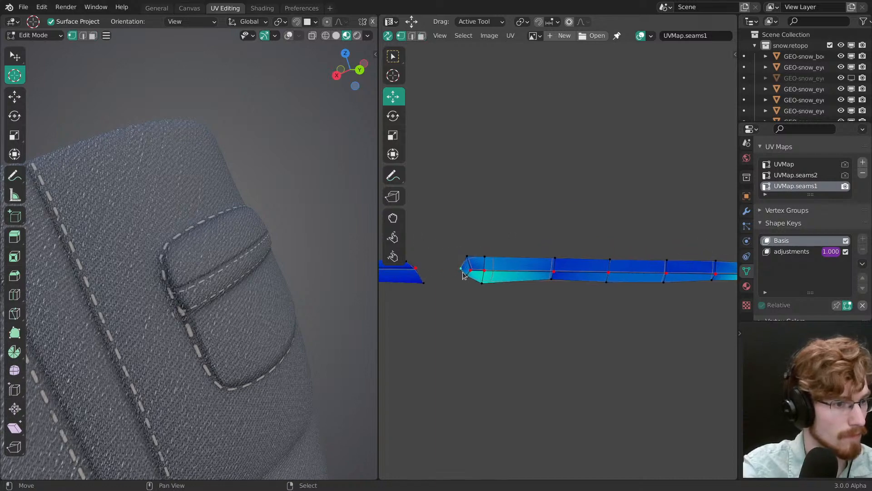
pyautogui.moveTo(450, 273); pyautogui.dragTo(459, 273)
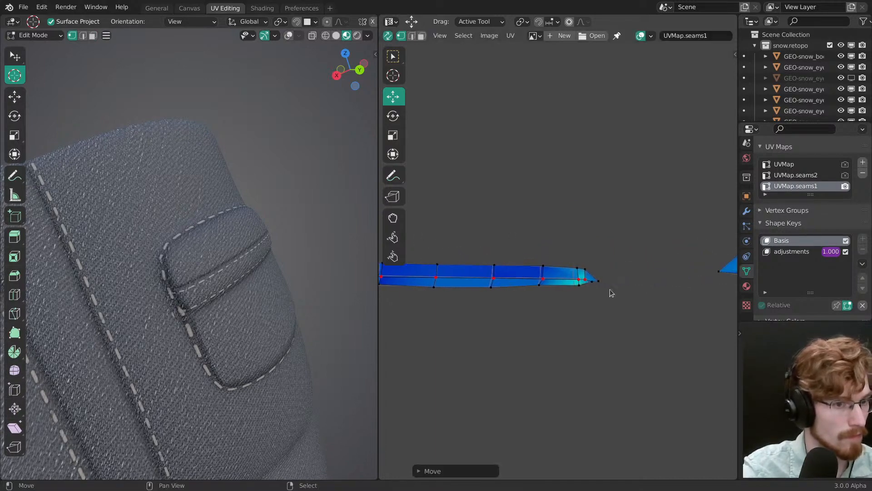
pyautogui.moveTo(604, 286); pyautogui.dragTo(601, 273)
pyautogui.moveTo(601, 271); pyautogui.dragTo(600, 270)
pyautogui.press('w')
pyautogui.moveTo(601, 274)
pyautogui.mouseDown()
pyautogui.moveTo(600, 286)
pyautogui.moveTo(591, 286)
pyautogui.mouseUp()
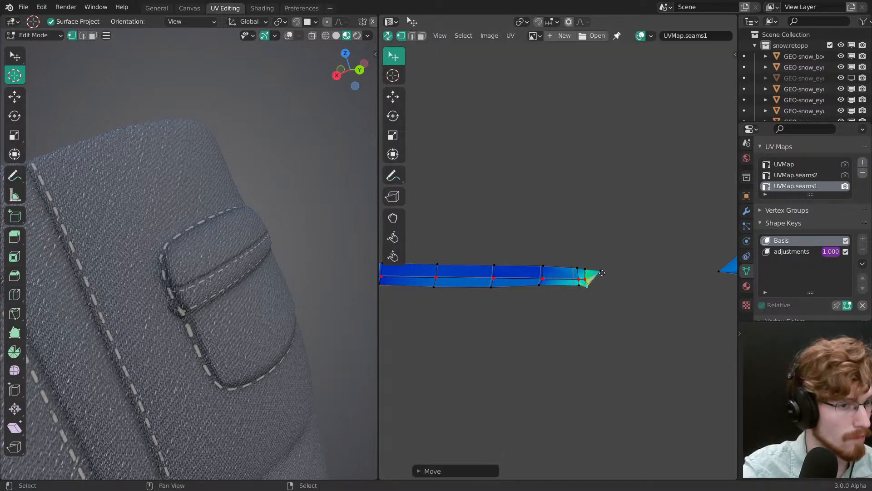
# Step: Show the overlays and check the linked pocket flap island and a neighbouring UV island in face mode
pyautogui.moveTo(468, 306); pyautogui.dragTo(526, 313, button='middle')
pyautogui.moveTo(224, 324); pyautogui.dragTo(180, 312, button='middle')
pyautogui.press('3')
pyautogui.hotkey('shift', 'alt', 'z')
pyautogui.rightClick(205, 259)
pyautogui.hotkey('ctrl', 'l')
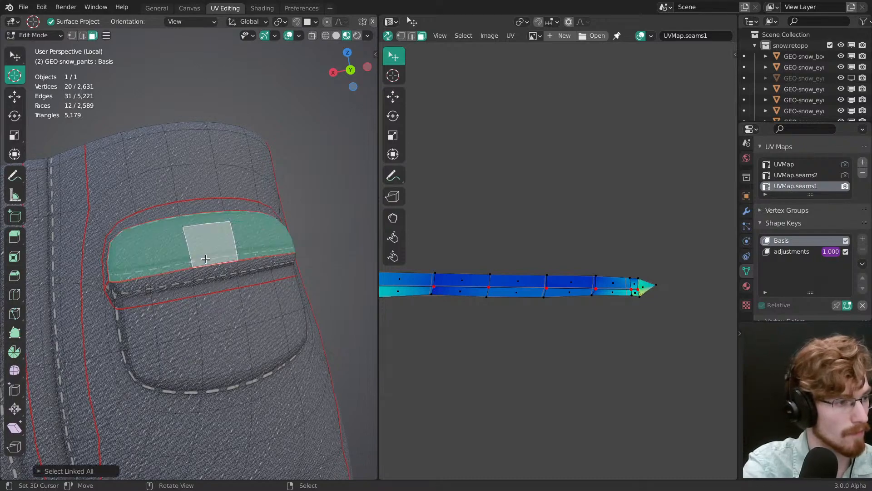
pyautogui.scroll(-8, 491, 338)
pyautogui.moveTo(501, 319); pyautogui.dragTo(598, 318, button='middle')
pyautogui.scroll(2, 598, 300)
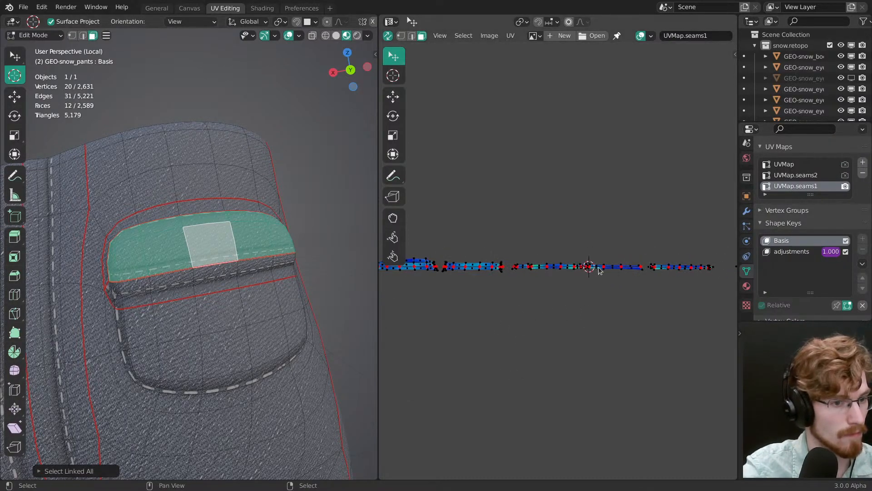
pyautogui.rightClick(601, 268)
pyautogui.hotkey('ctrl', 'l')
# Step: Select the linked band island on the other back pocket and frame it in both views
pyautogui.keyDown('shift'); pyautogui.moveTo(98, 320); pyautogui.dragTo(333, 292, button='middle'); pyautogui.keyUp('shift')
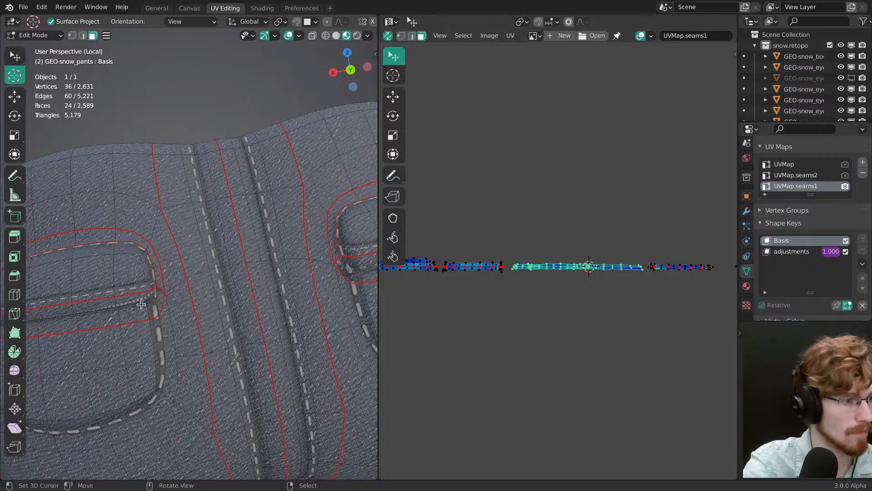
pyautogui.rightClick(136, 312)
pyautogui.hotkey('ctrl', 'l')
pyautogui.moveTo(578, 298); pyautogui.dragTo(632, 227, button='middle')
pyautogui.moveTo(617, 263); pyautogui.dragTo(486, 261, button='middle')
pyautogui.keyDown('ctrl'); pyautogui.moveTo(486, 262); pyautogui.dragTo(529, 241, button='middle'); pyautogui.keyUp('ctrl')
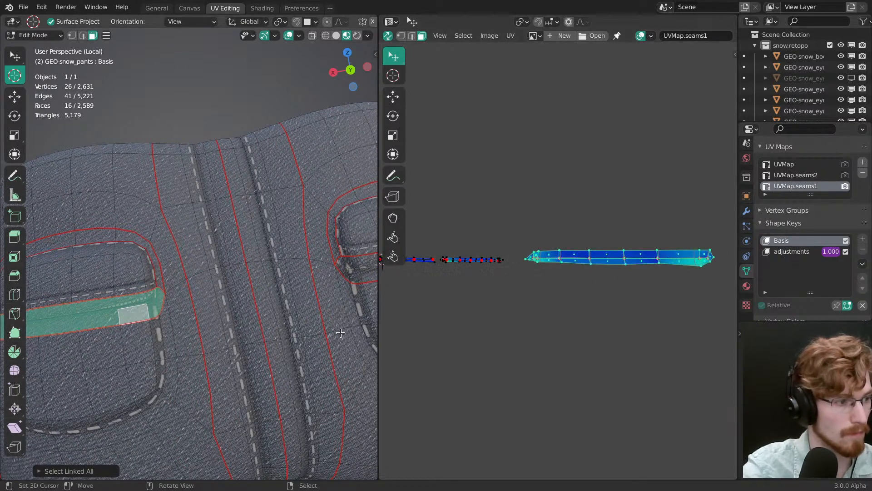
pyautogui.keyDown('shift'); pyautogui.moveTo(182, 323); pyautogui.dragTo(334, 293, button='middle'); pyautogui.keyUp('shift')
pyautogui.keyDown('ctrl'); pyautogui.moveTo(218, 337); pyautogui.dragTo(210, 298, button='middle'); pyautogui.keyUp('ctrl')
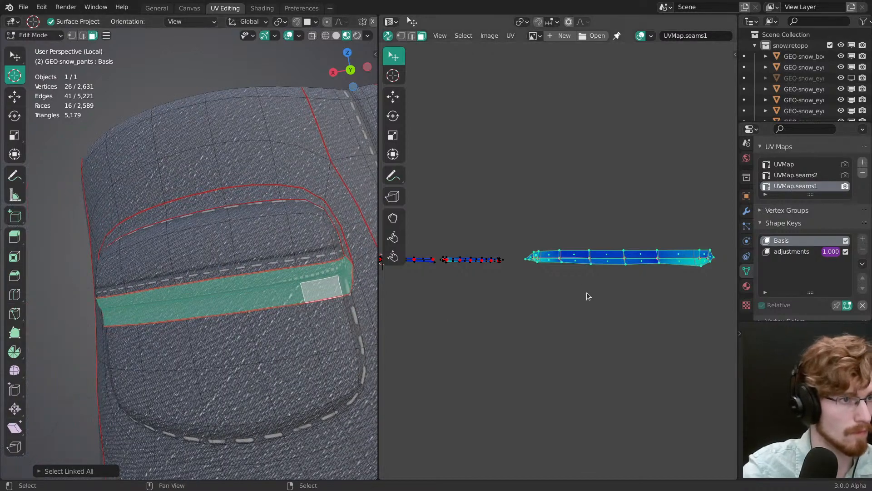
# Step: Rotate the other pocket's band island and shift it vertically to bring its stitches along the band
pyautogui.press('r')
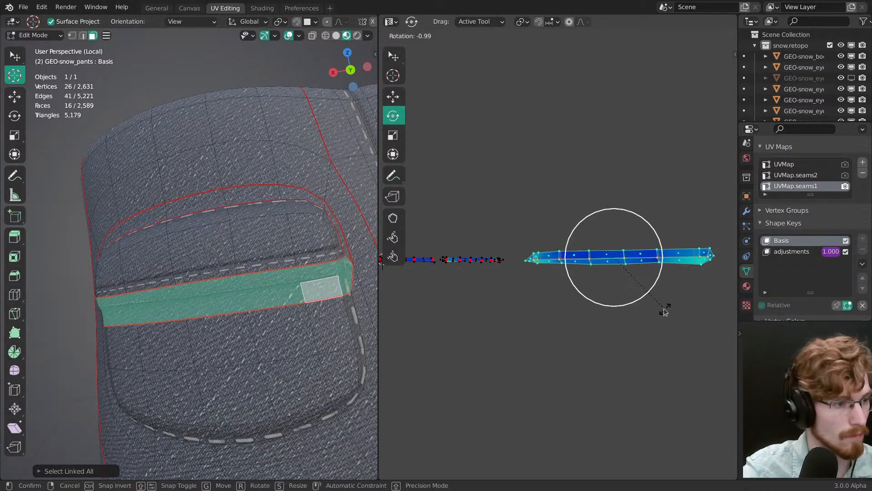
pyautogui.moveTo(663, 309); pyautogui.dragTo(665, 307)
pyautogui.press('g')
pyautogui.moveTo(614, 214); pyautogui.dragTo(616, 216)
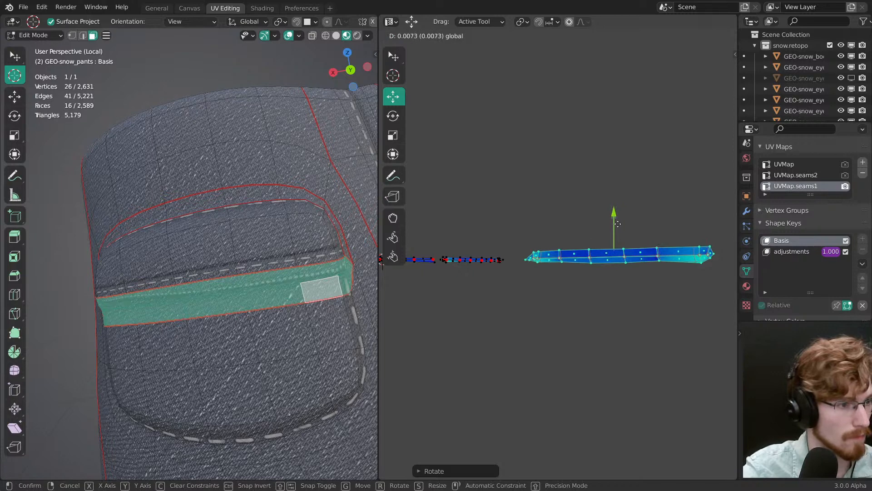
pyautogui.press('r')
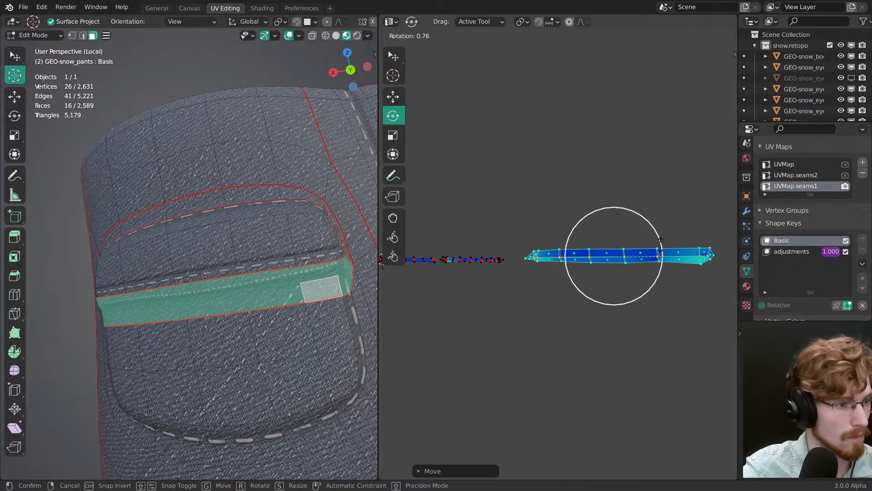
pyautogui.click(654, 249)
pyautogui.press('g')
pyautogui.moveTo(616, 225); pyautogui.dragTo(615, 216)
pyautogui.press('t')
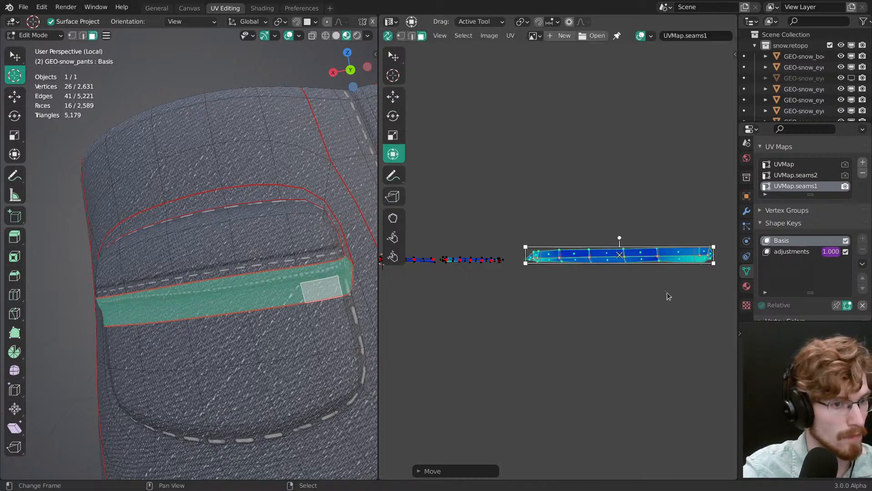
# Step: Fine-tune the band island's rotation, scale it down and adjust its height in the UV layout
pyautogui.press('r')
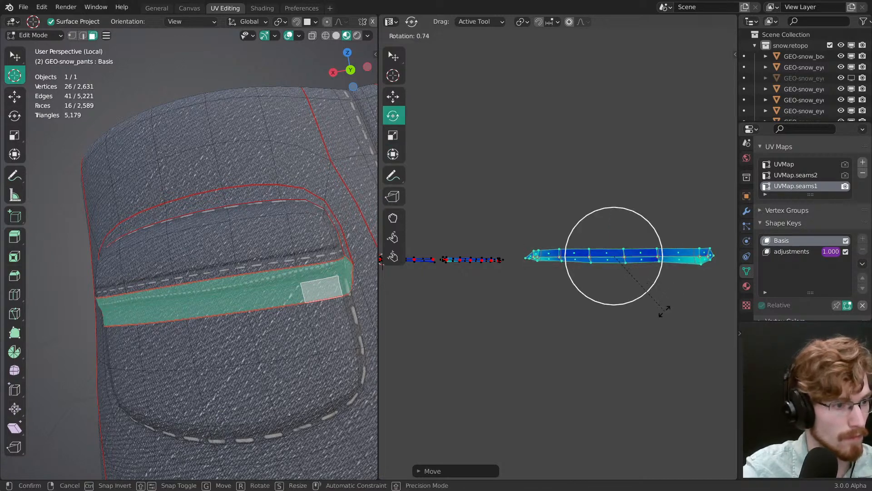
pyautogui.click(653, 283)
pyautogui.press('s')
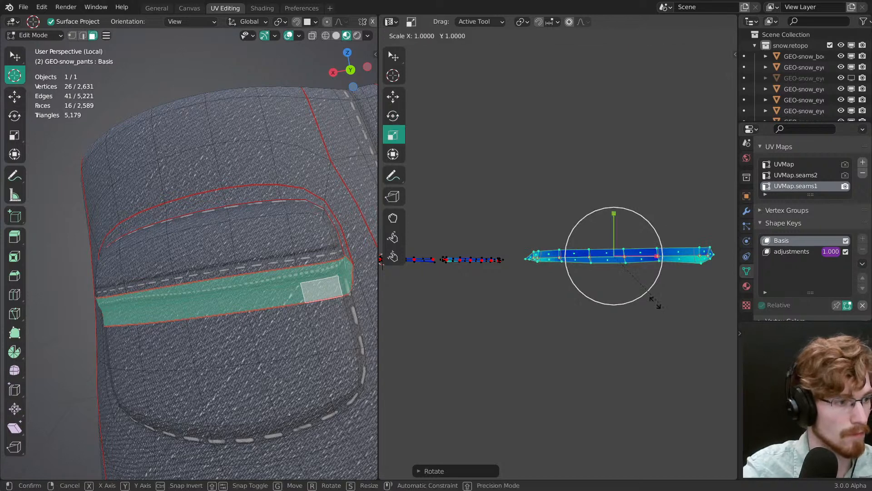
pyautogui.click(643, 292)
pyautogui.moveTo(614, 220); pyautogui.dragTo(614, 224)
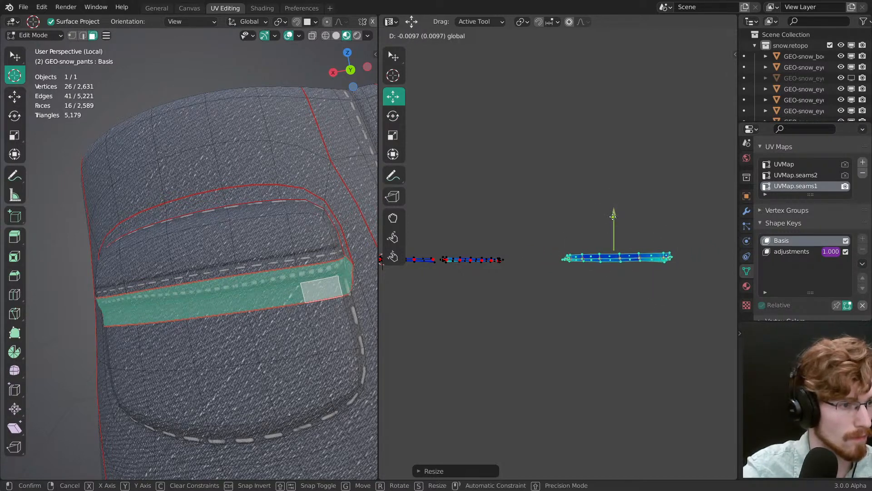
pyautogui.moveTo(613, 214); pyautogui.dragTo(614, 214)
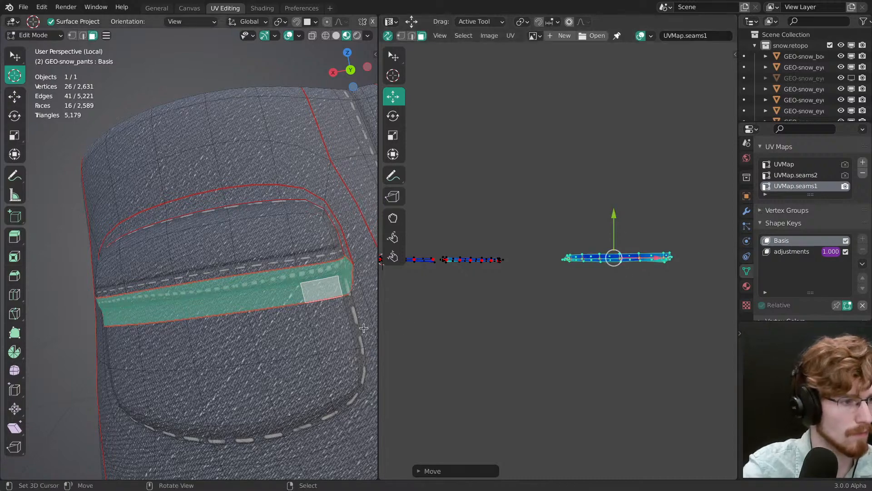
# Step: Hide the overlays, compress the band island along X to shorten its stitches and adjust its vertical position
pyautogui.hotkey('shift', 'alt', 'z')
pyautogui.moveTo(238, 262); pyautogui.dragTo(217, 337, button='middle')
pyautogui.press('s')
pyautogui.press('s')
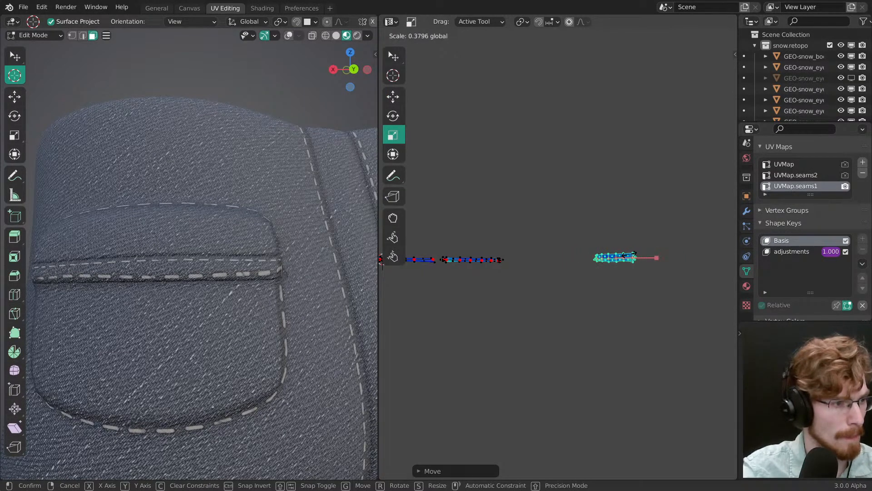
pyautogui.moveTo(630, 254); pyautogui.dragTo(632, 255)
pyautogui.press('g')
pyautogui.moveTo(612, 214); pyautogui.dragTo(613, 205)
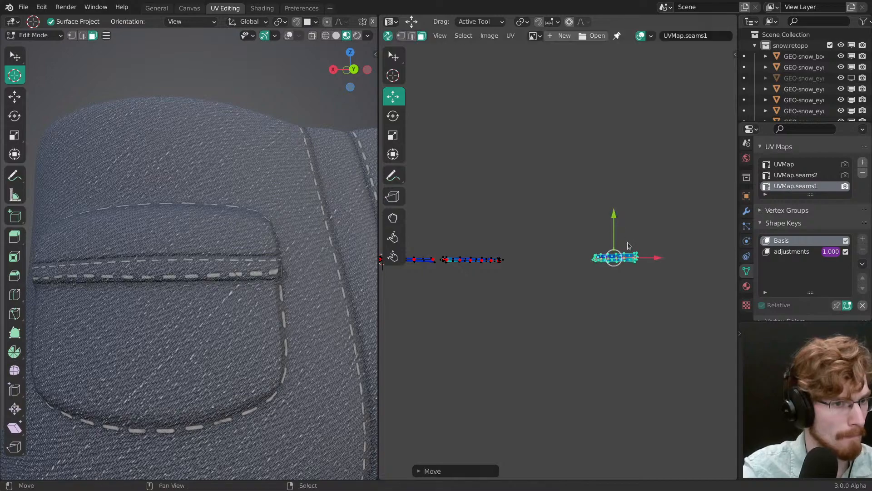
# Step: Check the band stitches from the side and move the island beside the first pocket's band island
pyautogui.keyDown('ctrl'); pyautogui.moveTo(630, 282); pyautogui.dragTo(629, 241, button='middle'); pyautogui.keyUp('ctrl')
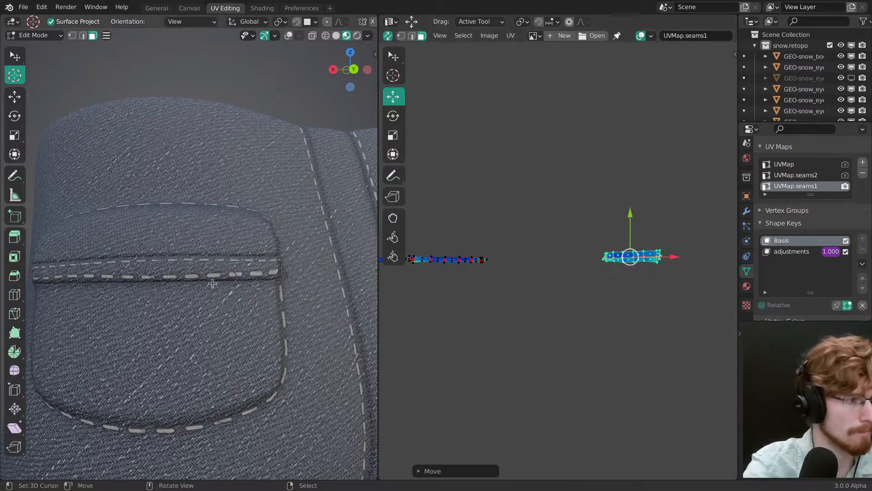
pyautogui.moveTo(212, 278); pyautogui.dragTo(266, 283, button='middle')
pyautogui.moveTo(510, 255); pyautogui.dragTo(535, 245, button='middle')
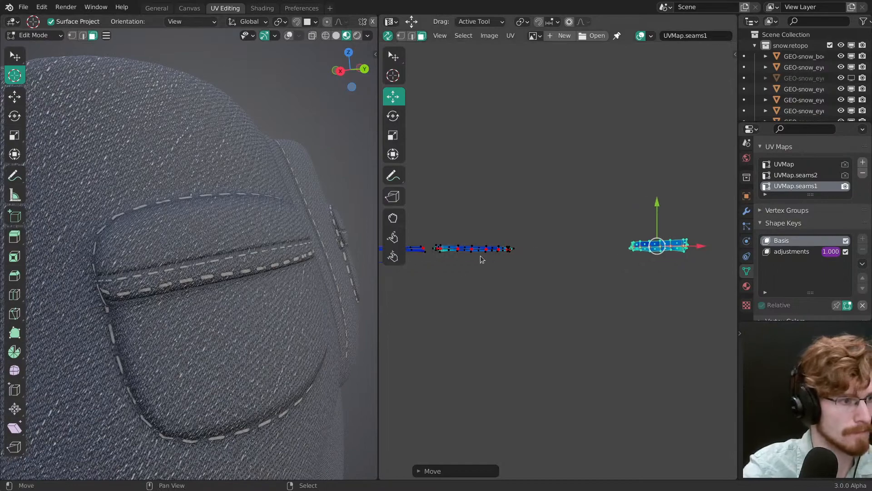
pyautogui.moveTo(255, 293); pyautogui.dragTo(184, 316, button='middle')
pyautogui.moveTo(695, 254); pyautogui.dragTo(598, 286, button='middle')
pyautogui.press('g')
pyautogui.click(518, 259)
pyautogui.press('g')
pyautogui.click(607, 284)
# Step: Clear the selection and move the end vertices of the second band island to straighten its end stitches
pyautogui.hotkey('alt', 'a')
pyautogui.press('w')
pyautogui.moveTo(617, 265); pyautogui.dragTo(629, 265)
pyautogui.moveTo(471, 273)
pyautogui.mouseDown()
pyautogui.moveTo(467, 265)
pyautogui.moveTo(473, 281)
pyautogui.mouseUp()
pyautogui.moveTo(227, 287); pyautogui.dragTo(342, 295, button='middle')
pyautogui.moveTo(619, 270); pyautogui.dragTo(622, 279)
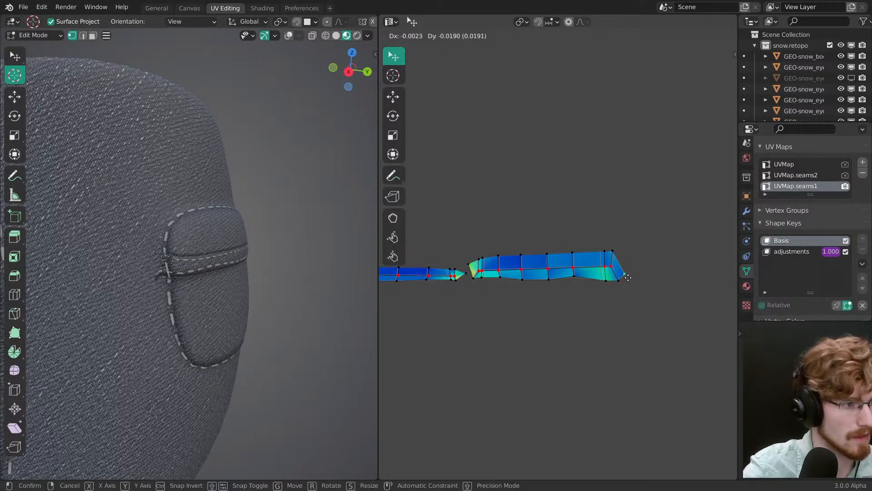
pyautogui.moveTo(622, 269); pyautogui.dragTo(625, 279)
# Step: Make UVMap.seams2 the active UV map, show the overlays and select the linked back pocket flap island
pyautogui.moveTo(292, 313); pyautogui.dragTo(236, 286, button='middle')
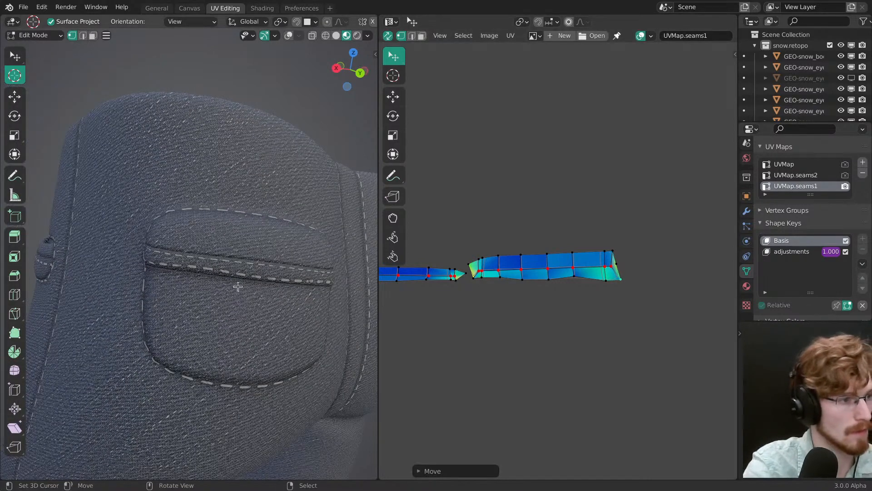
pyautogui.moveTo(207, 238)
pyautogui.keyDown('ctrl'); pyautogui.mouseDown(button='middle')
pyautogui.moveTo(232, 335)
pyautogui.moveTo(200, 241)
pyautogui.mouseUp(button='middle'); pyautogui.keyUp('ctrl')
pyautogui.moveTo(200, 241); pyautogui.dragTo(273, 312, button='middle')
pyautogui.click(817, 176)
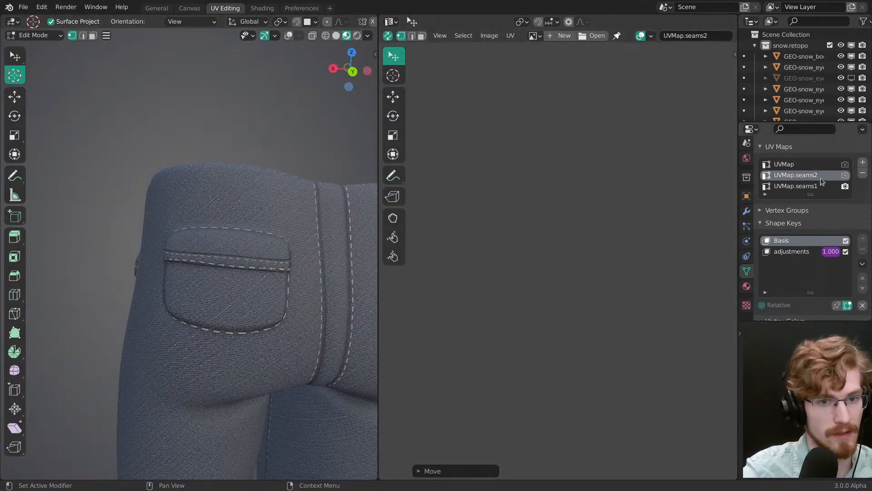
pyautogui.press('3')
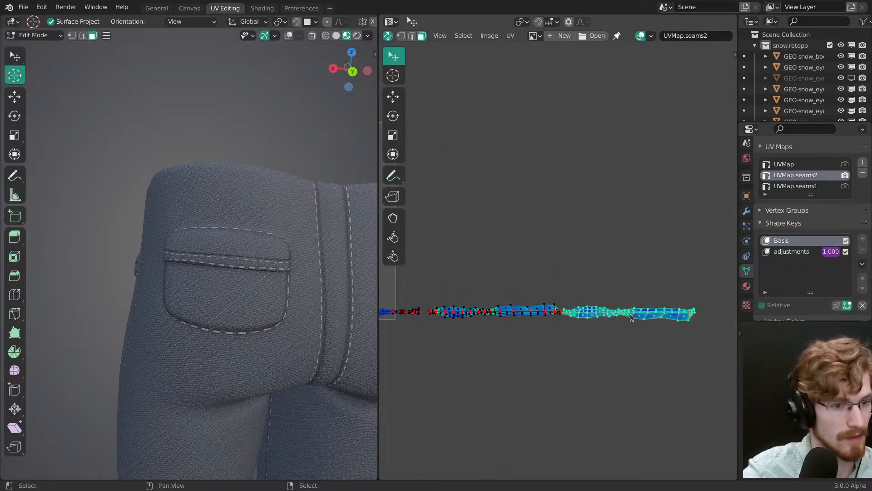
pyautogui.hotkey('shift', 'alt', 'z')
pyautogui.click(254, 257)
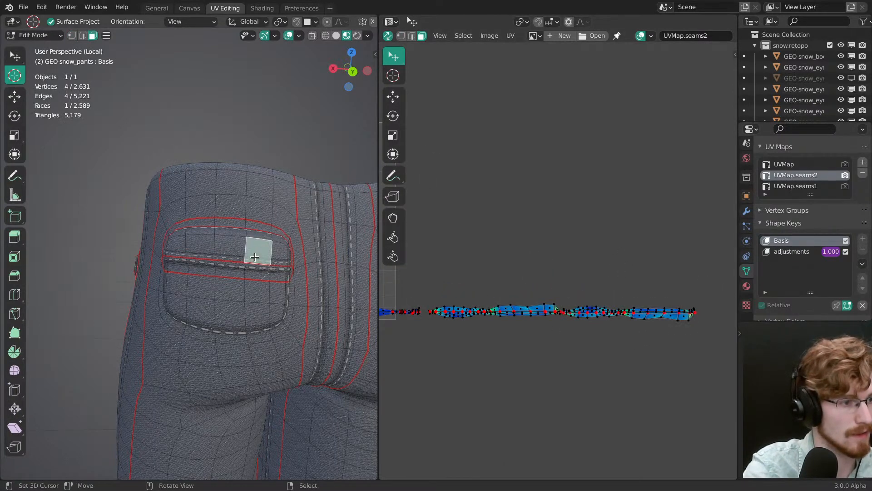
pyautogui.hotkey('ctrl', 'l')
# Step: Identify the UVMap.seams2 island surrounding the back pocket and select the linked pocket band faces
pyautogui.scroll(5, 522, 309)
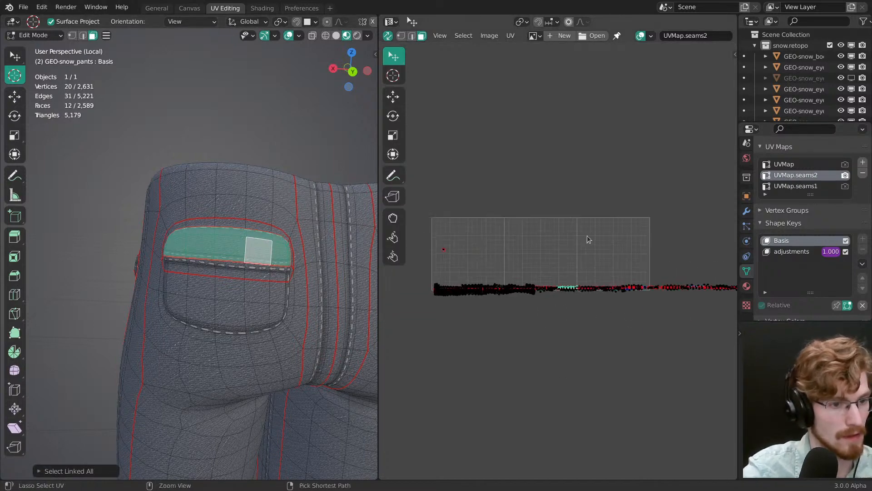
pyautogui.moveTo(597, 374); pyautogui.dragTo(583, 318, button='middle')
pyautogui.keyDown('ctrl'); pyautogui.moveTo(576, 326); pyautogui.dragTo(577, 274, button='middle'); pyautogui.keyUp('ctrl')
pyautogui.click(575, 274)
pyautogui.hotkey('ctrl', 'l')
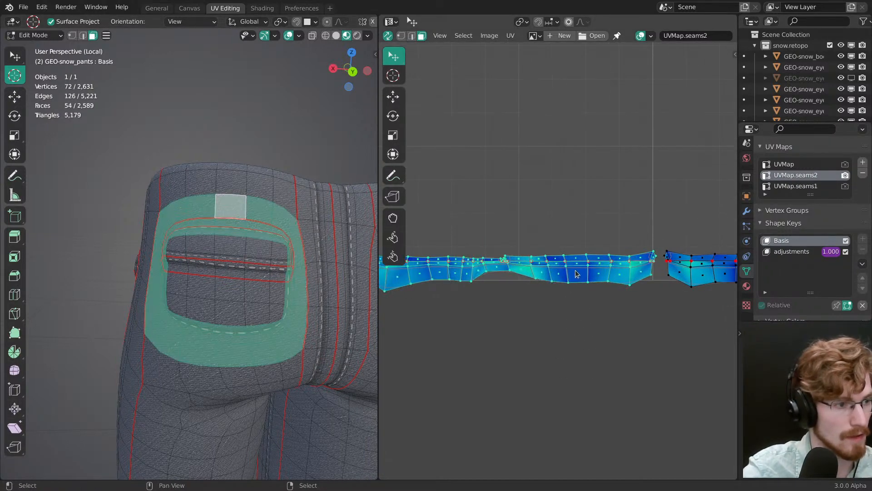
pyautogui.click(242, 269)
pyautogui.hotkey('ctrl', 'l')
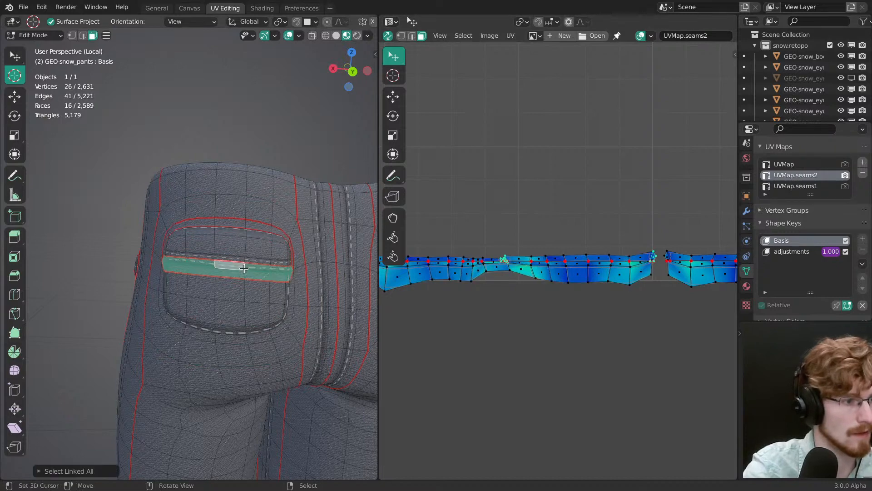
# Step: Locate the back pocket's surrounding strip in the UVMap.seams2 layout and select its linked island
pyautogui.moveTo(536, 268); pyautogui.dragTo(613, 267, button='middle')
pyautogui.keyDown('ctrl'); pyautogui.moveTo(563, 253); pyautogui.dragTo(591, 336, button='middle'); pyautogui.keyUp('ctrl')
pyautogui.keyDown('ctrl'); pyautogui.moveTo(586, 270); pyautogui.dragTo(587, 218, button='middle'); pyautogui.keyUp('ctrl')
pyautogui.moveTo(593, 266); pyautogui.dragTo(465, 260, button='middle')
pyautogui.keyDown('ctrl'); pyautogui.moveTo(541, 264); pyautogui.dragTo(542, 236, button='middle'); pyautogui.keyUp('ctrl')
pyautogui.click(543, 269)
pyautogui.hotkey('ctrl', 'l')
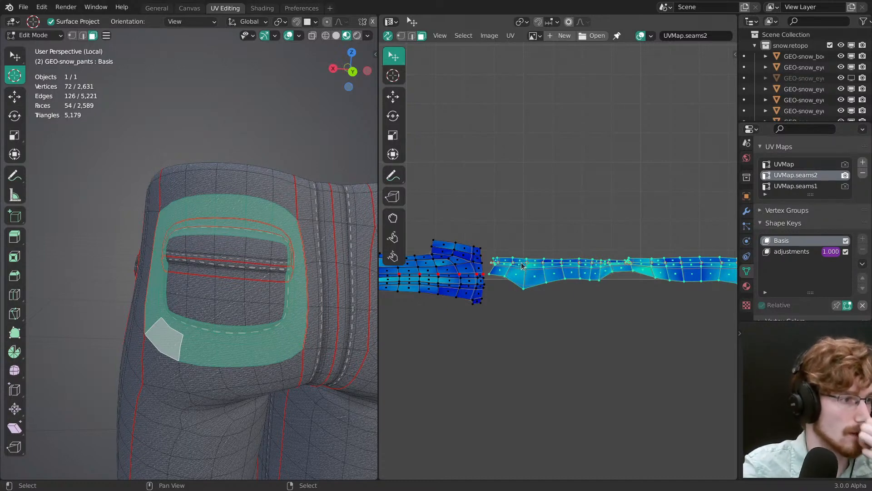
# Step: Select the back pocket flap's linked faces and search for its island across the UVMap.seams2 layout
pyautogui.click(218, 250)
pyautogui.hotkey('ctrl', 'l')
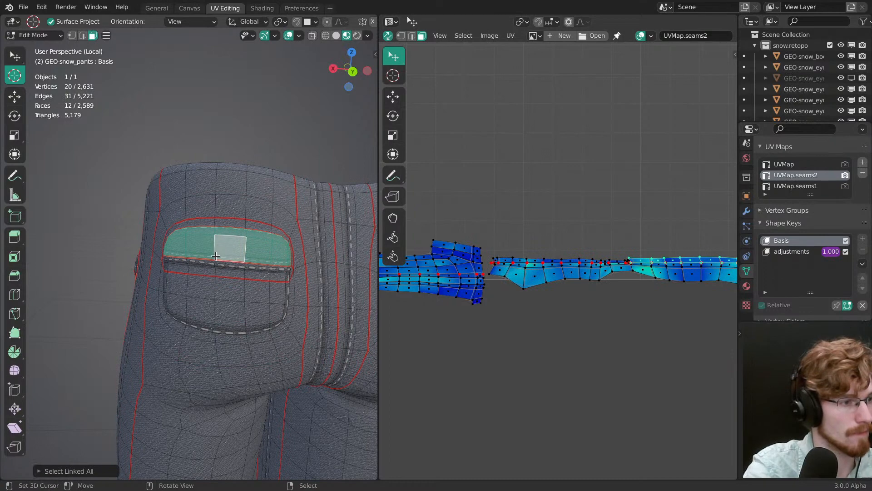
pyautogui.click(215, 256)
pyautogui.keyDown('shift'); pyautogui.rightClick(259, 259); pyautogui.keyUp('shift')
pyautogui.keyDown('ctrl'); pyautogui.moveTo(606, 234); pyautogui.dragTo(598, 348, button='middle'); pyautogui.keyUp('ctrl')
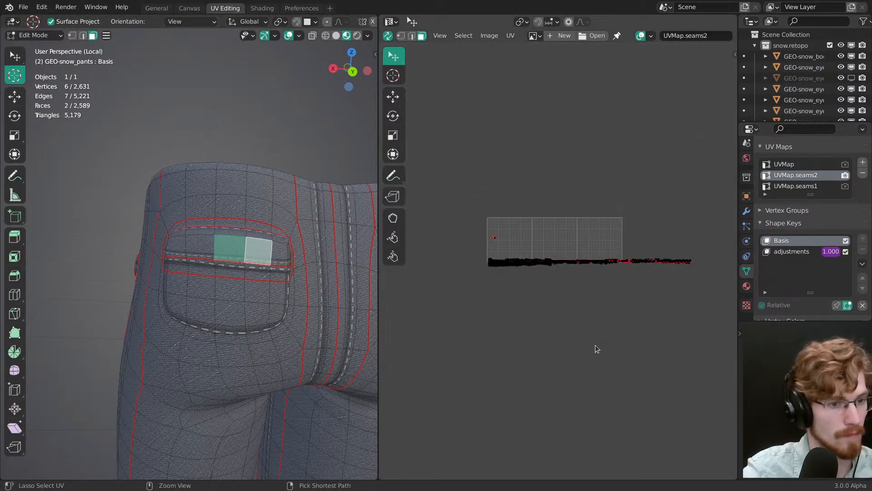
pyautogui.keyDown('ctrl'); pyautogui.moveTo(592, 315); pyautogui.dragTo(614, 282, button='middle'); pyautogui.keyUp('ctrl')
pyautogui.moveTo(617, 281)
pyautogui.mouseDown(button='middle')
pyautogui.moveTo(641, 283)
pyautogui.moveTo(623, 236)
pyautogui.moveTo(606, 233)
pyautogui.moveTo(600, 191)
pyautogui.moveTo(605, 228)
pyautogui.moveTo(539, 193)
pyautogui.mouseUp(button='middle')
pyautogui.moveTo(709, 264); pyautogui.dragTo(311, 265, button='middle')
# Step: Make UVMap.seams1 the active UV map and select the linked island of the back pocket flap
pyautogui.click(827, 186)
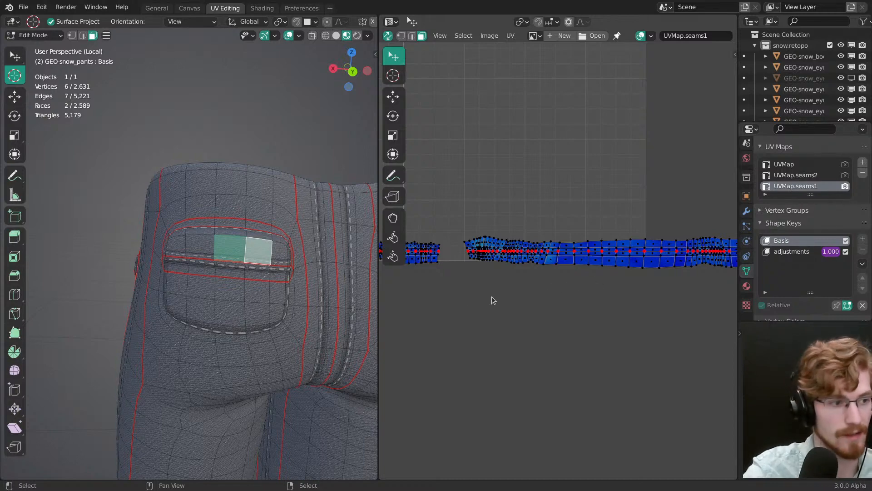
pyautogui.scroll(-4, 545, 293)
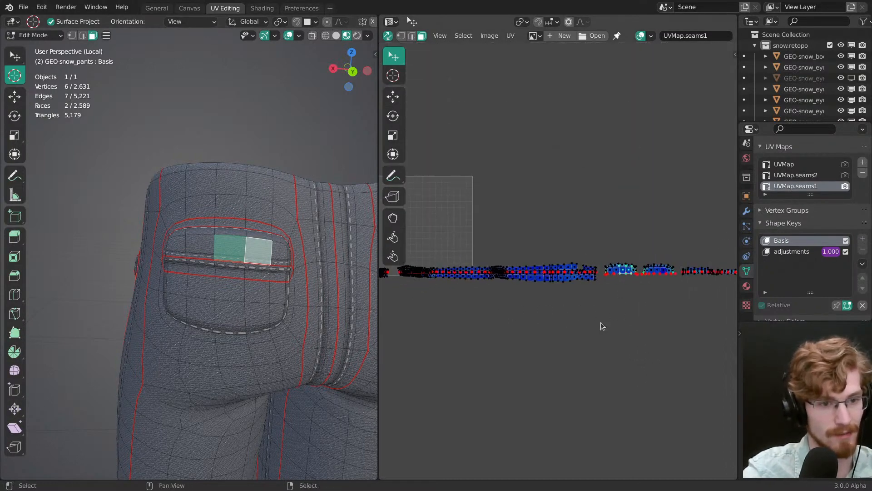
pyautogui.moveTo(602, 326); pyautogui.dragTo(497, 335, button='middle')
pyautogui.keyDown('ctrl'); pyautogui.moveTo(497, 335); pyautogui.dragTo(488, 136, button='middle'); pyautogui.keyUp('ctrl')
pyautogui.rightClick(471, 316)
pyautogui.press('l')
pyautogui.keyDown('ctrl'); pyautogui.moveTo(291, 302); pyautogui.dragTo(289, 206, button='middle'); pyautogui.keyUp('ctrl')
pyautogui.moveTo(523, 338); pyautogui.dragTo(623, 327, button='middle')
pyautogui.keyDown('ctrl'); pyautogui.moveTo(623, 327); pyautogui.dragTo(615, 254, button='middle'); pyautogui.keyUp('ctrl')
# Step: Scale down the flap island and shift it slightly downward to realign the stitches along the flap's edge
pyautogui.press('s')
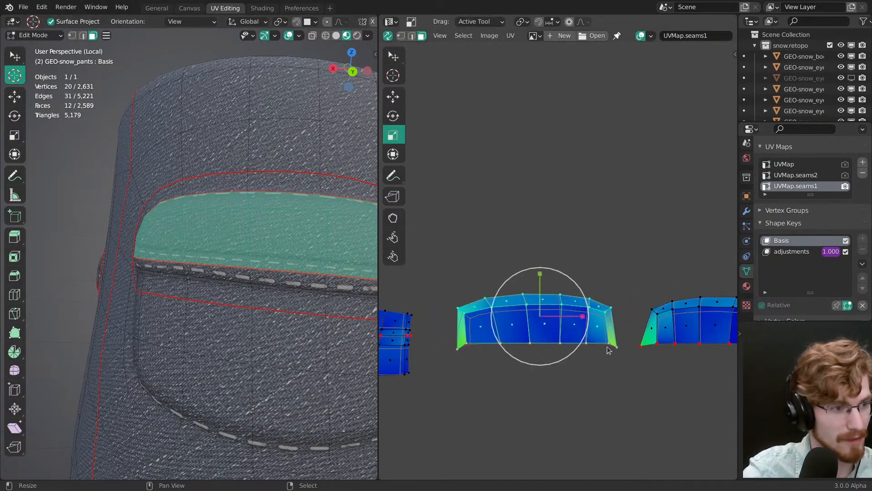
pyautogui.moveTo(608, 350); pyautogui.dragTo(586, 335)
pyautogui.press('g')
pyautogui.moveTo(540, 276); pyautogui.dragTo(539, 282)
pyautogui.press('s')
pyautogui.moveTo(594, 348); pyautogui.dragTo(592, 348)
pyautogui.press('g')
pyautogui.moveTo(542, 284); pyautogui.dragTo(542, 286)
# Step: Hide the viewport overlays and fine-tune the flap island's vertical position against the pocket's seam stitches
pyautogui.hotkey('shift', 'alt', 'z')
pyautogui.keyDown('shift'); pyautogui.moveTo(279, 291); pyautogui.dragTo(268, 313, button='middle'); pyautogui.keyUp('shift')
pyautogui.moveTo(268, 313); pyautogui.dragTo(272, 313, button='middle')
pyautogui.moveTo(540, 284); pyautogui.dragTo(537, 266)
pyautogui.keyDown('ctrl'); pyautogui.moveTo(306, 312); pyautogui.dragTo(272, 302, button='middle'); pyautogui.keyUp('ctrl')
pyautogui.moveTo(272, 302); pyautogui.dragTo(232, 283, button='middle')
pyautogui.keyDown('ctrl'); pyautogui.moveTo(232, 283); pyautogui.dragTo(210, 306, button='middle'); pyautogui.keyUp('ctrl')
# Step: Select the other back pocket flap's linked island and scale it down to about 0.956 to match the stitching
pyautogui.moveTo(672, 331); pyautogui.dragTo(489, 306, button='middle')
pyautogui.hotkey('alt', 'a')
pyautogui.press('l')
pyautogui.press('s')
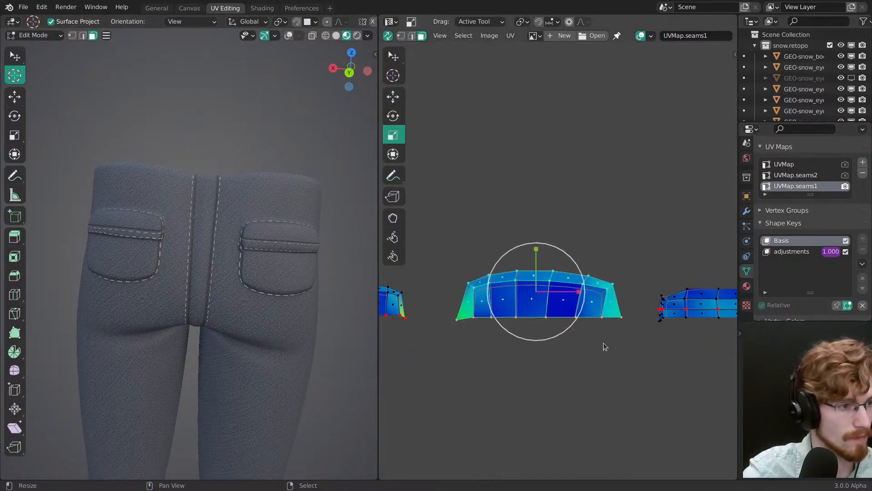
pyautogui.keyDown('ctrl'); pyautogui.moveTo(286, 338); pyautogui.dragTo(283, 276, button='middle'); pyautogui.keyUp('ctrl')
pyautogui.scroll(5, 266, 287)
pyautogui.press('s')
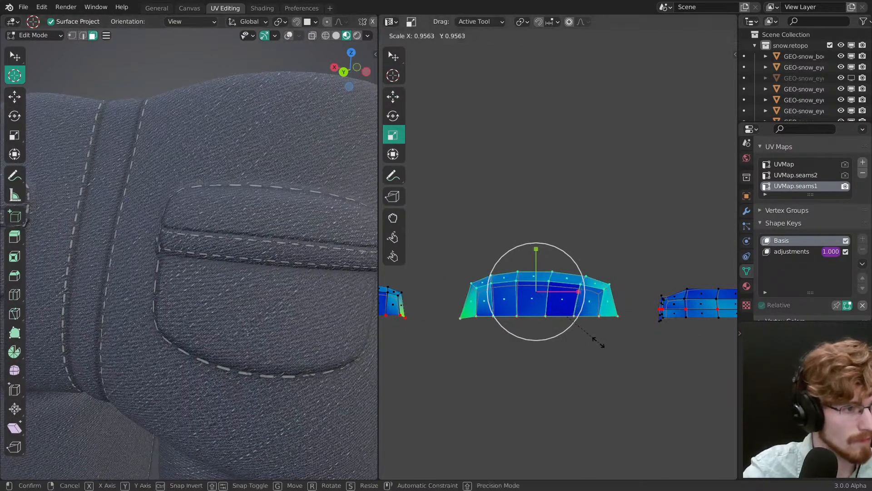
pyautogui.click(599, 344)
pyautogui.scroll(-6, 241, 351)
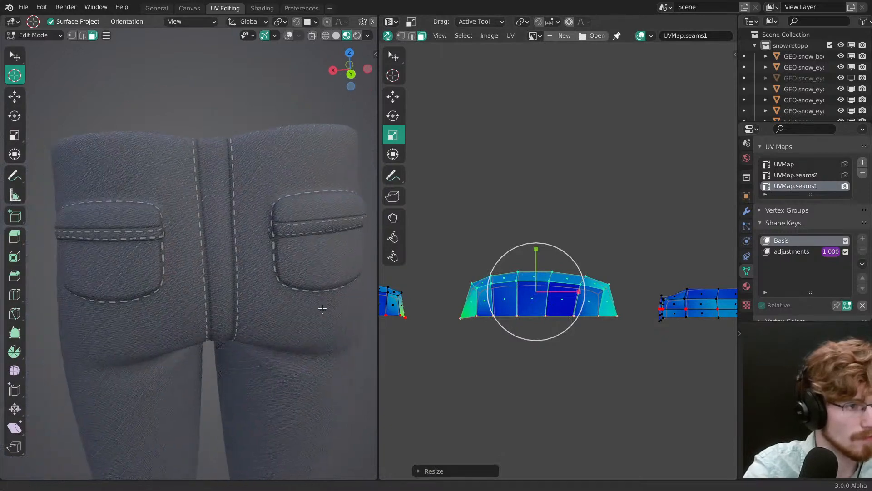
pyautogui.scroll(-1, 278, 280)
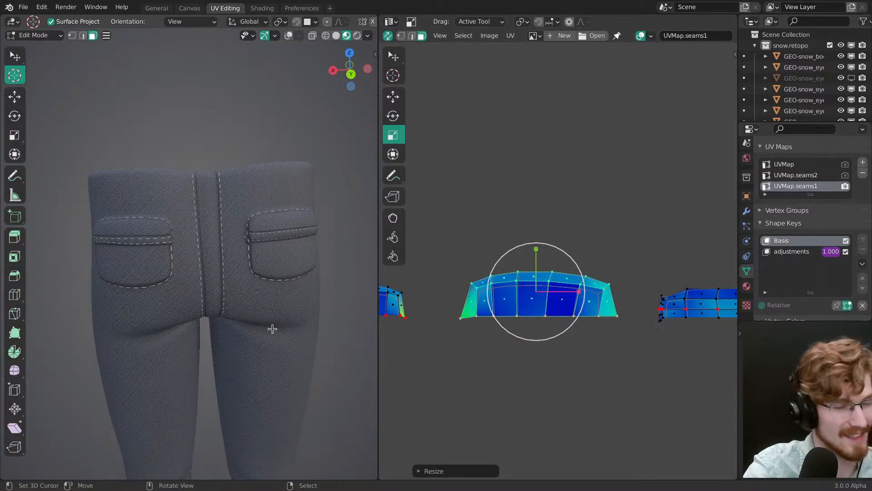
# Step: Show the overlays, select the linked band below the back pocket flap and locate its UVMap.seams1 island
pyautogui.hotkey('shift', 'alt', 'z')
pyautogui.click(154, 246)
pyautogui.hotkey('ctrl', 'l')
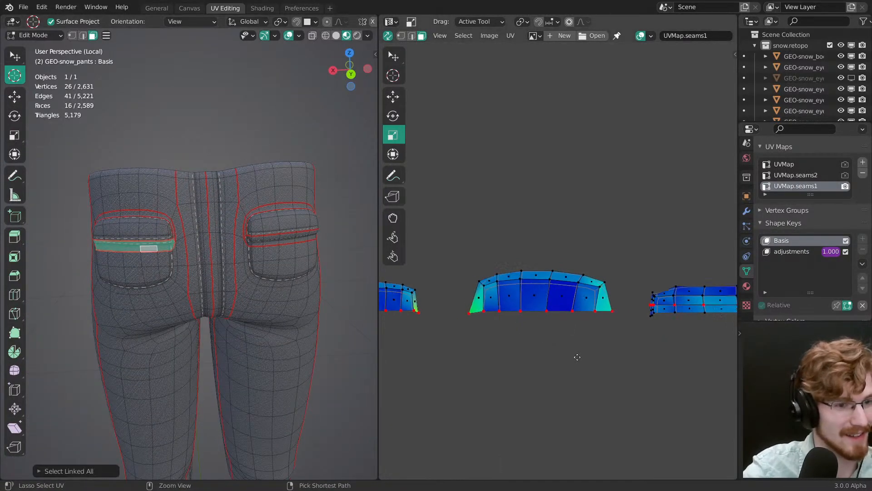
pyautogui.keyDown('ctrl'); pyautogui.moveTo(491, 316); pyautogui.dragTo(482, 212, button='middle'); pyautogui.keyUp('ctrl')
pyautogui.moveTo(391, 337); pyautogui.dragTo(591, 272, button='middle')
pyautogui.moveTo(499, 295); pyautogui.dragTo(630, 273, button='middle')
pyautogui.keyDown('ctrl'); pyautogui.moveTo(586, 341); pyautogui.dragTo(574, 255, button='middle'); pyautogui.keyUp('ctrl')
pyautogui.keyDown('ctrl'); pyautogui.moveTo(227, 313); pyautogui.dragTo(228, 270, button='middle'); pyautogui.keyUp('ctrl')
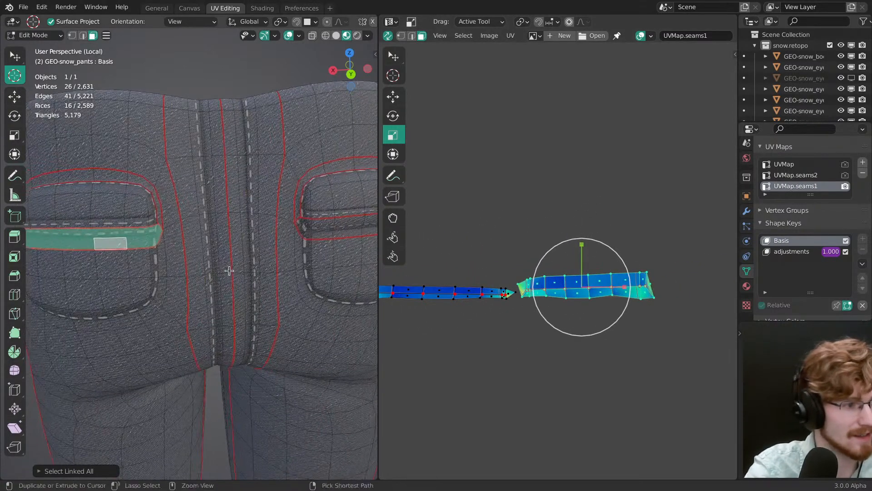
# Step: Hide the overlays, then enlarge the pocket band island and adjust its position to line up the band's stitches
pyautogui.hotkey('shift', 'alt', 'z')
pyautogui.moveTo(636, 348)
pyautogui.mouseDown()
pyautogui.moveTo(630, 336)
pyautogui.moveTo(647, 349)
pyautogui.mouseUp()
pyautogui.press('g')
pyautogui.moveTo(584, 257); pyautogui.dragTo(585, 283)
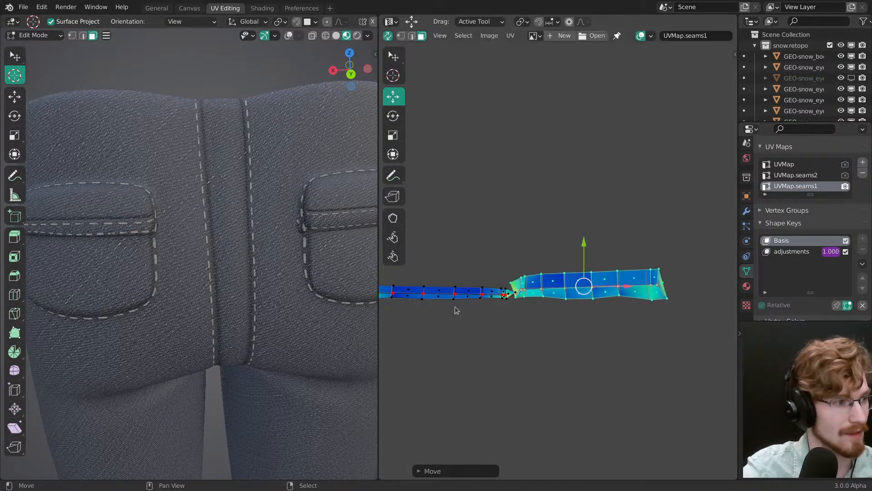
pyautogui.scroll(-3, 220, 279)
# Step: Select the neighbouring linked pocket band island and move it slightly to align its stitches on the other pocket
pyautogui.scroll(4, 277, 237)
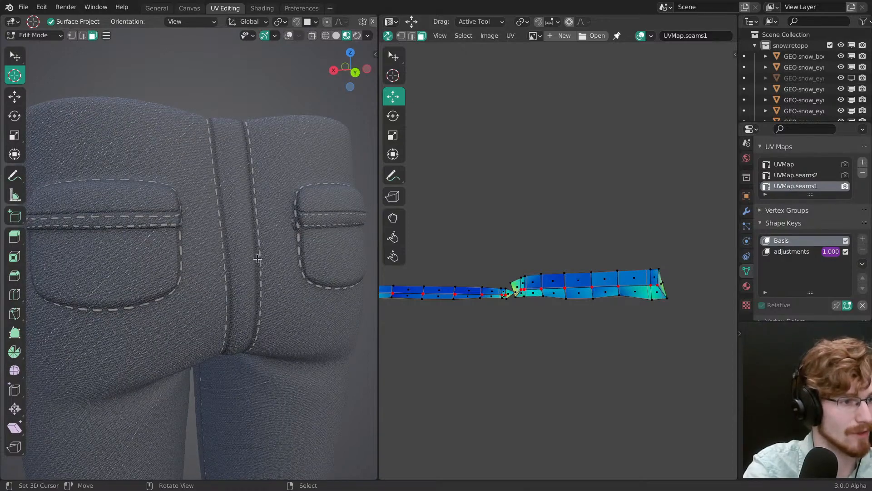
pyautogui.scroll(3, 254, 268)
pyautogui.hotkey('ctrl', 'l')
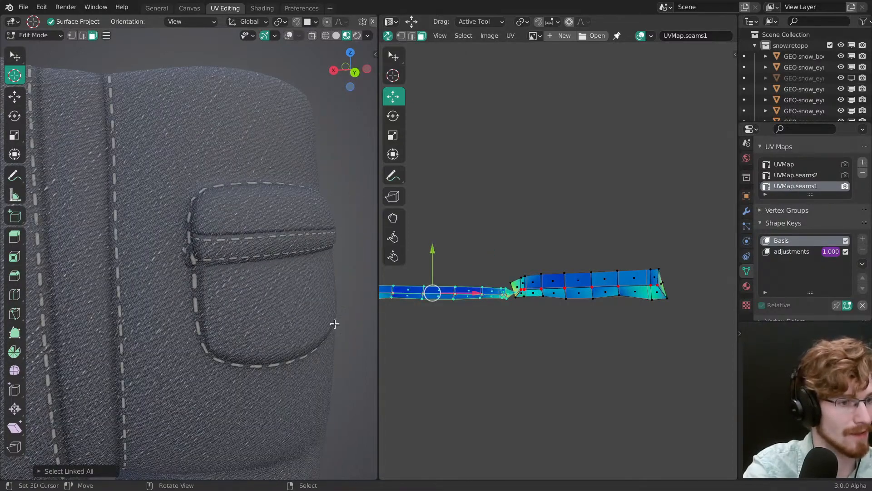
pyautogui.moveTo(435, 293); pyautogui.dragTo(568, 297, button='middle')
pyautogui.press('g')
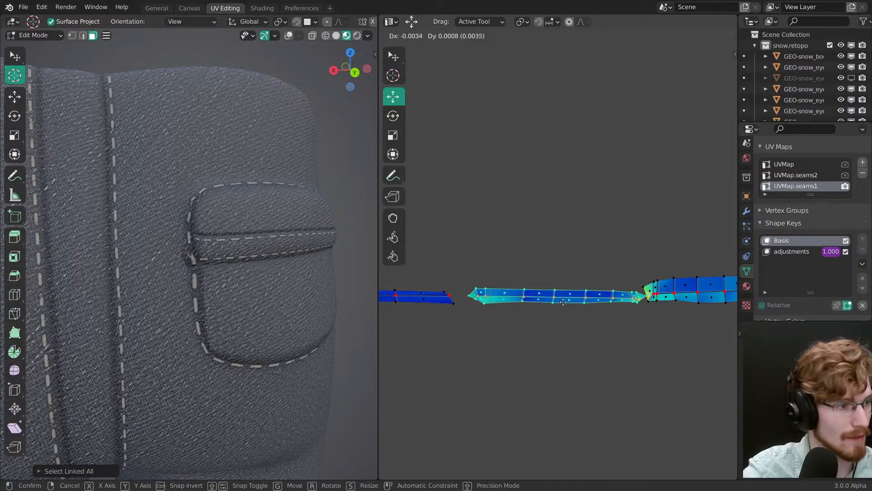
pyautogui.click(565, 296)
# Step: Return to Object Mode, reveal the rest of the character and save the file
pyautogui.scroll(-5, 247, 348)
pyautogui.moveTo(247, 348); pyautogui.dragTo(323, 281, button='middle')
pyautogui.scroll(-2, 233, 288)
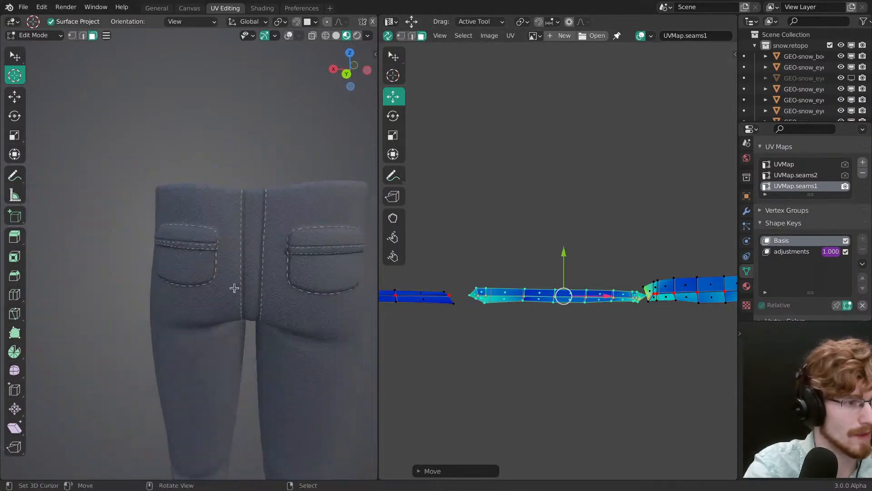
pyautogui.moveTo(233, 288); pyautogui.dragTo(336, 301, button='middle')
pyautogui.scroll(-2, 336, 302)
pyautogui.press('Tab')
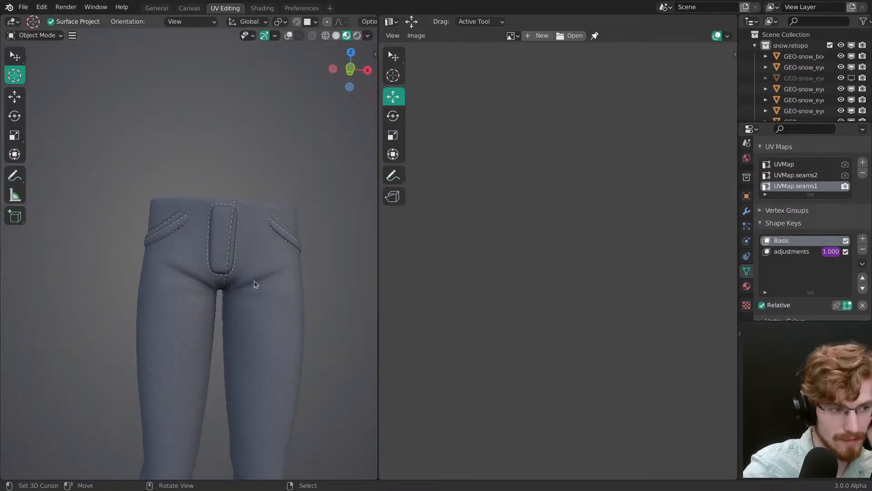
pyautogui.hotkey('alt', 'h')
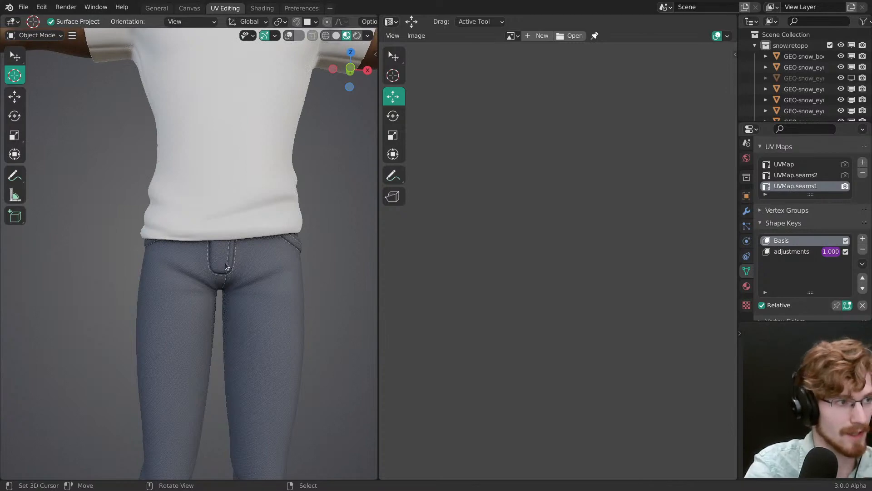
pyautogui.scroll(-5, 251, 245)
pyautogui.hotkey('ctrl', 's')
# Step: Examine the pants stitching on the full character, from the waist along the leg seams down to the hems
pyautogui.moveTo(257, 296); pyautogui.dragTo(219, 238, button='middle')
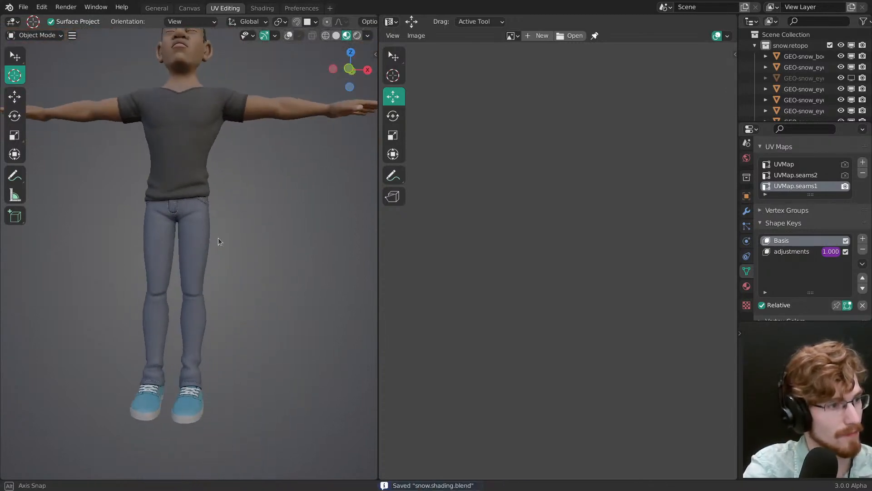
pyautogui.hotkey('ctrl', 'space')
pyautogui.scroll(-2, 211, 279)
pyautogui.hotkey('ctrl', 'space')
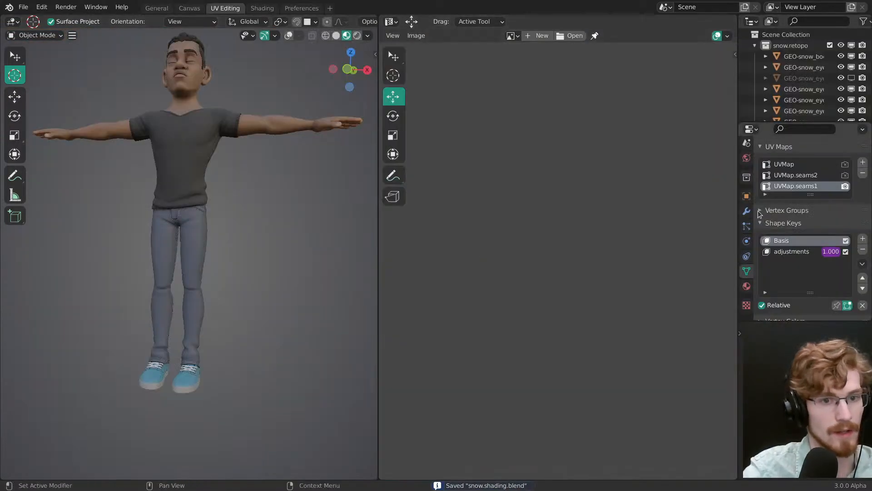
pyautogui.click(748, 168)
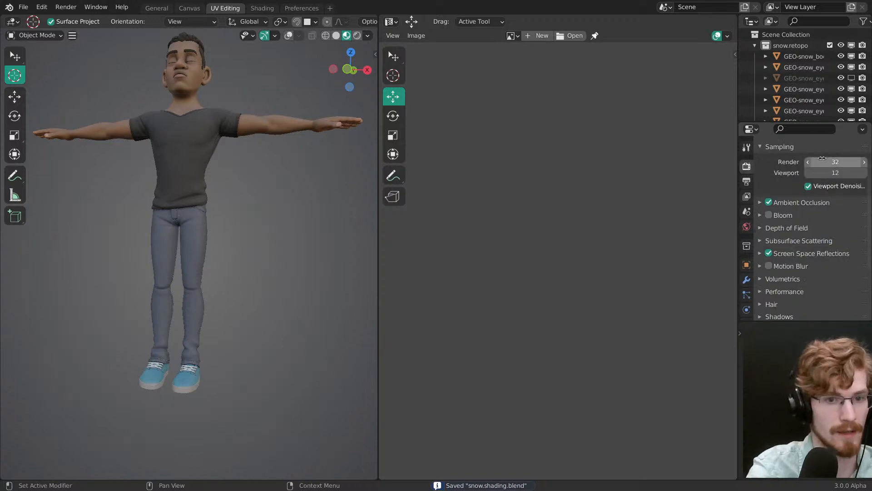
pyautogui.hotkey('ctrl', 'space')
pyautogui.keyDown('shift'); pyautogui.moveTo(418, 175); pyautogui.dragTo(411, 280, button='middle'); pyautogui.keyUp('shift')
pyautogui.scroll(-3, 453, 275)
pyautogui.scroll(4, 411, 279)
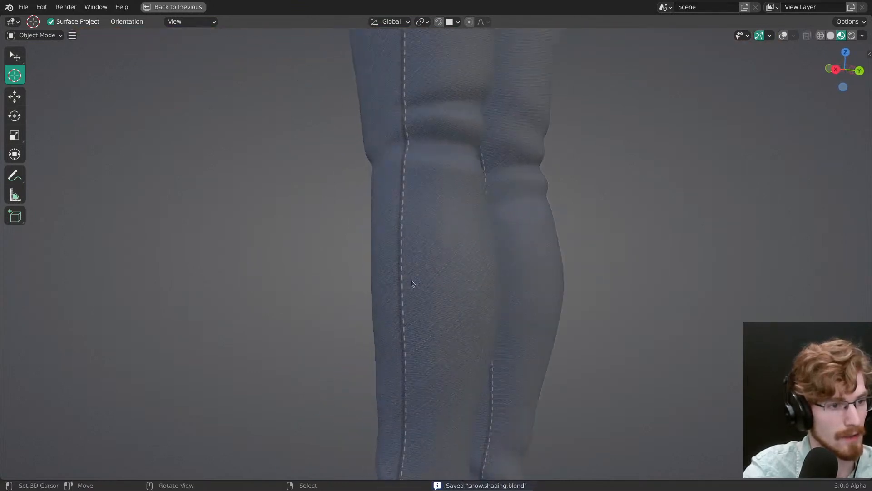
pyautogui.keyDown('shift'); pyautogui.moveTo(412, 325); pyautogui.dragTo(511, 302, button='middle'); pyautogui.keyUp('shift')
pyautogui.scroll(-3, 509, 307)
pyautogui.keyDown('shift'); pyautogui.moveTo(450, 323); pyautogui.dragTo(462, 397, button='middle'); pyautogui.keyUp('shift')
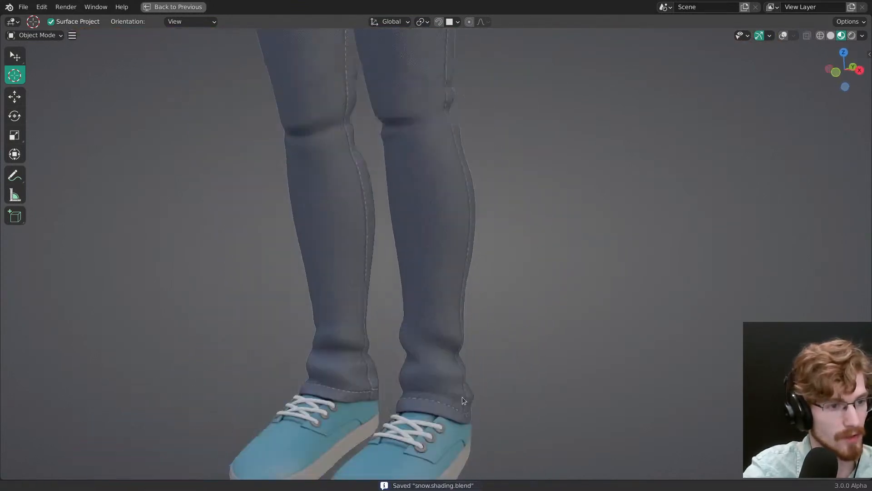
pyautogui.scroll(-1, 461, 394)
pyautogui.keyDown('shift'); pyautogui.moveTo(434, 209); pyautogui.dragTo(437, 337, button='middle'); pyautogui.keyUp('shift')
pyautogui.hotkey('ctrl', 'space')
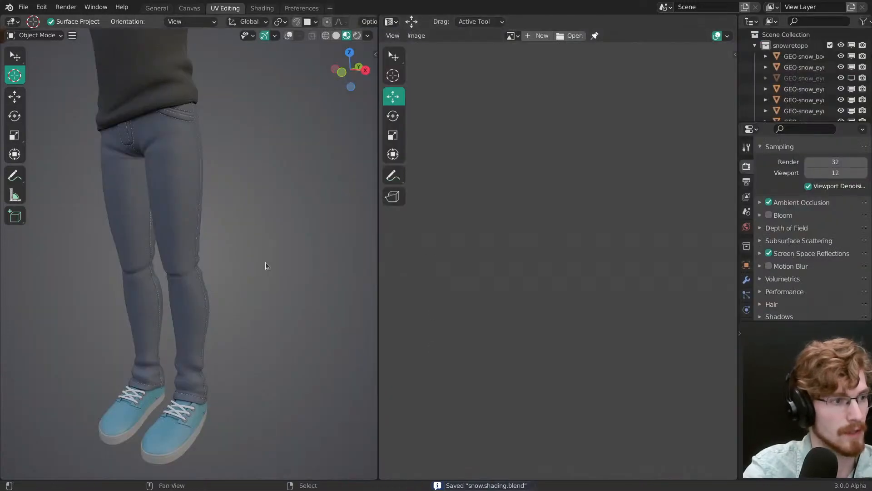
pyautogui.keyDown('shift'); pyautogui.moveTo(265, 262); pyautogui.dragTo(305, 280, button='middle'); pyautogui.keyUp('shift')
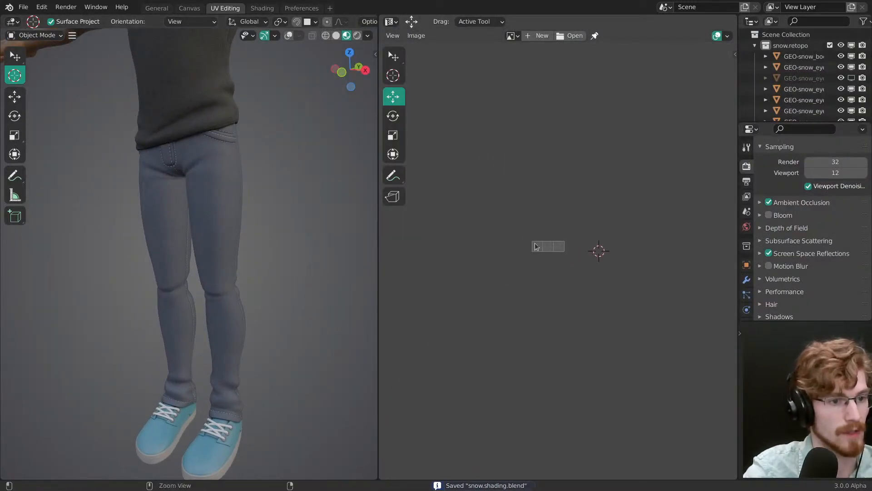
# Step: Show the viewport overlays, switch to the Shading workspace and save the file
pyautogui.keyDown('ctrl'); pyautogui.moveTo(536, 246); pyautogui.dragTo(568, 236, button='middle'); pyautogui.keyUp('ctrl')
pyautogui.press('z')
pyautogui.keyDown('ctrl'); pyautogui.moveTo(243, 217); pyautogui.dragTo(250, 241, button='middle'); pyautogui.keyUp('ctrl')
pyautogui.moveTo(250, 241)
pyautogui.keyDown('shift'); pyautogui.mouseDown(button='middle')
pyautogui.moveTo(261, 270)
pyautogui.moveTo(258, 291)
pyautogui.mouseUp(button='middle'); pyautogui.keyUp('shift')
pyautogui.press('z')
pyautogui.press('Escape')
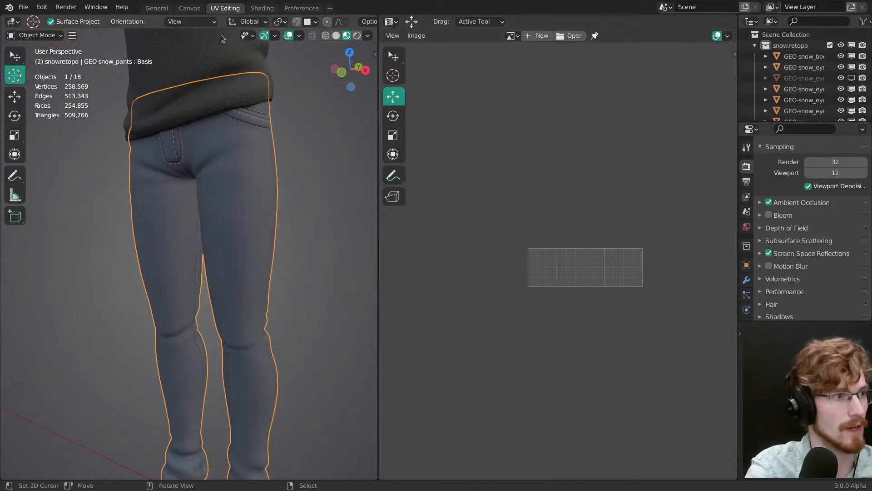
pyautogui.click(263, 8)
pyautogui.moveTo(427, 166)
pyautogui.keyDown('ctrl'); pyautogui.mouseDown(button='middle')
pyautogui.moveTo(423, 244)
pyautogui.moveTo(395, 249)
pyautogui.moveTo(395, 189)
pyautogui.mouseUp(button='middle'); pyautogui.keyUp('ctrl')
pyautogui.hotkey('ctrl', 's')
pyautogui.rightClick(462, 372)
pyautogui.keyDown('ctrl'); pyautogui.moveTo(463, 372); pyautogui.dragTo(468, 395, button='middle'); pyautogui.keyUp('ctrl')
pyautogui.moveTo(468, 395); pyautogui.dragTo(458, 375, button='middle')
# Step: Switch to the file manager and load denim_fabric_mask_4k.png from the denim_fabric_8k.blend folder into Blender's image editor
pyautogui.hotkey('alt', 'Tab')
pyautogui.hotkey('alt', 'Tab')
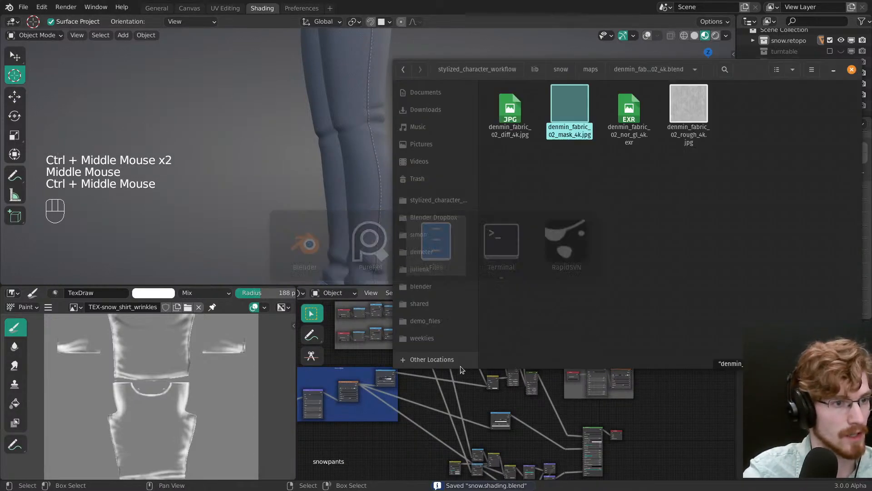
pyautogui.write('fabric_0')
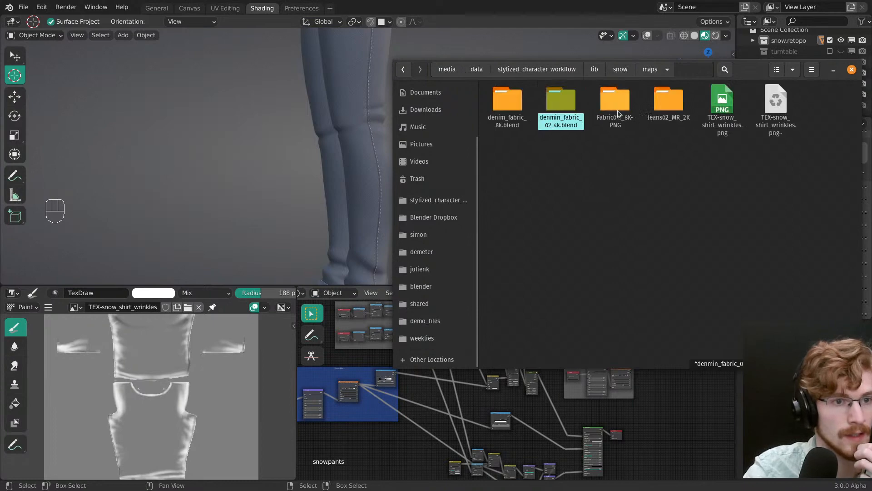
pyautogui.doubleClick(513, 104)
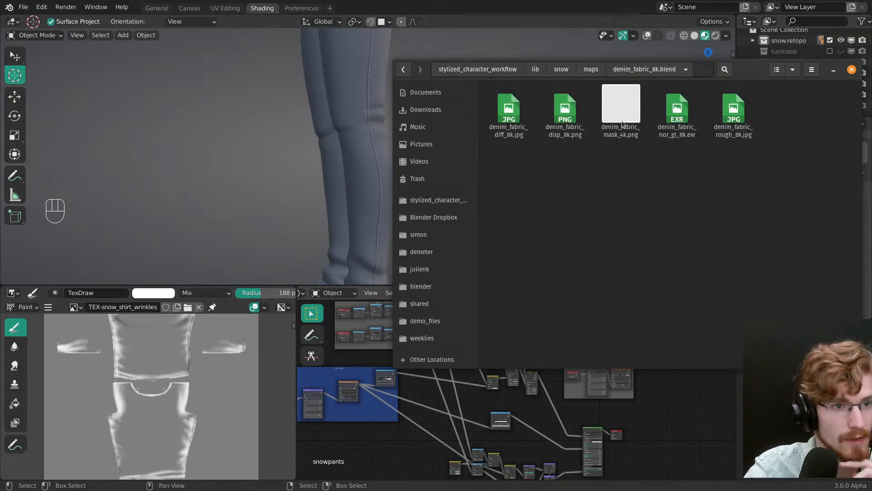
pyautogui.moveTo(619, 122); pyautogui.dragTo(196, 384)
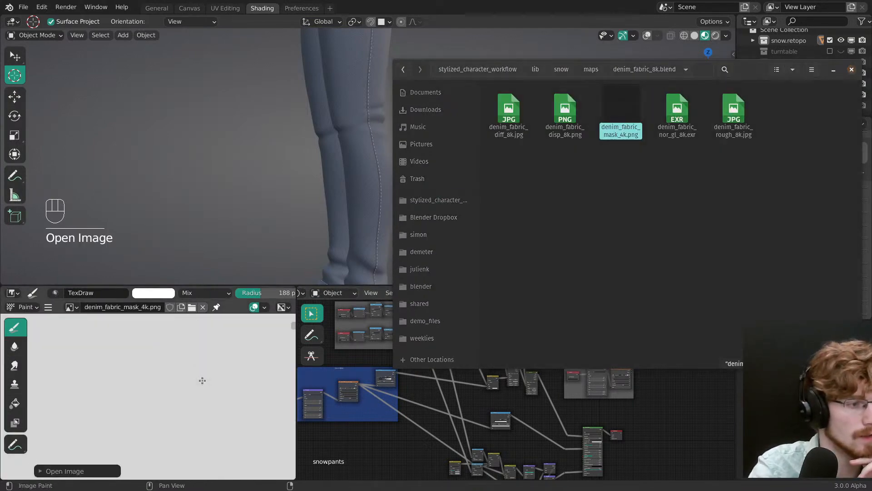
# Step: Examine the seam strip along the lower edge of the denim mask image
pyautogui.click(404, 9)
pyautogui.keyDown('ctrl'); pyautogui.moveTo(198, 384); pyautogui.dragTo(202, 444, button='middle'); pyautogui.keyUp('ctrl')
pyautogui.moveTo(202, 445); pyautogui.dragTo(211, 356, button='middle')
pyautogui.keyDown('ctrl'); pyautogui.moveTo(201, 375); pyautogui.dragTo(189, 333, button='middle'); pyautogui.keyUp('ctrl')
pyautogui.moveTo(196, 371); pyautogui.dragTo(179, 402, button='middle')
pyautogui.hotkey('ctrl', 'space')
pyautogui.moveTo(384, 292)
pyautogui.keyDown('ctrl'); pyautogui.mouseDown(button='middle')
pyautogui.moveTo(391, 245)
pyautogui.moveTo(343, 241)
pyautogui.mouseUp(button='middle'); pyautogui.keyUp('ctrl')
pyautogui.hotkey('ctrl', 'space')
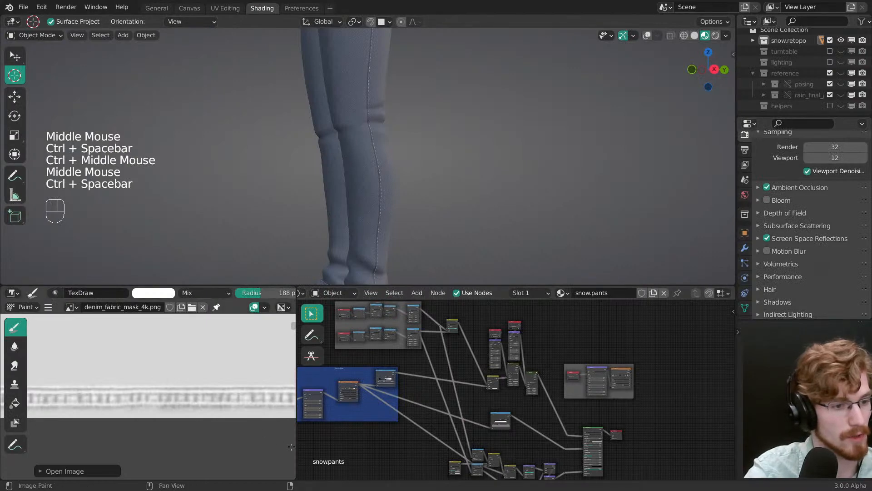
# Step: Add denim_fabric_mask_4k.png as an image texture node to snow.pants and place it in the blue frame beneath the existing texture node
pyautogui.moveTo(458, 385); pyautogui.dragTo(525, 407, button='middle')
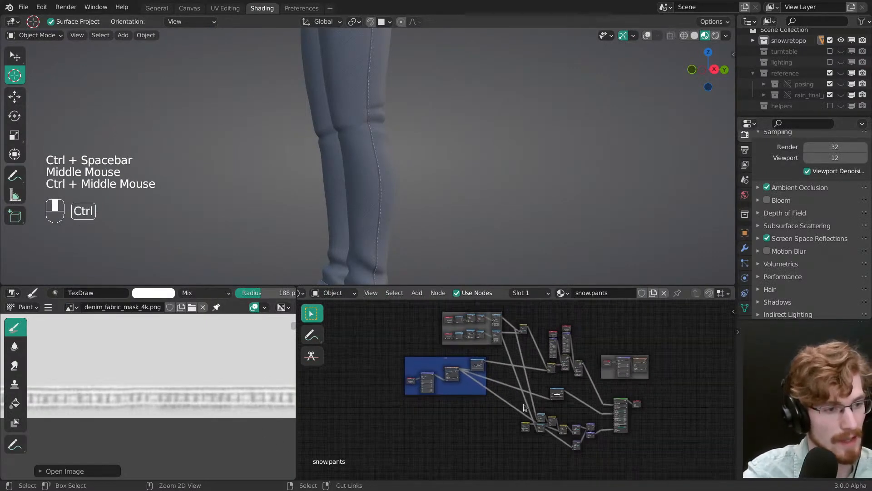
pyautogui.moveTo(70, 308); pyautogui.dragTo(438, 431)
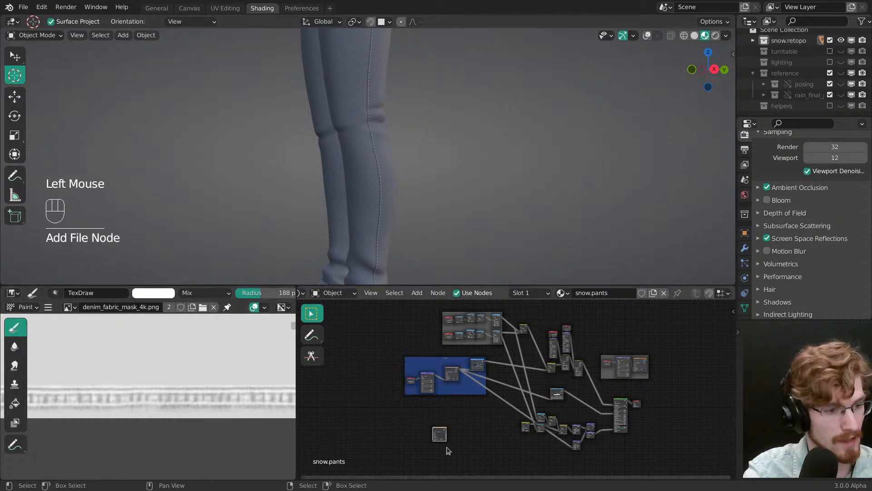
pyautogui.keyDown('ctrl'); pyautogui.moveTo(438, 430); pyautogui.dragTo(437, 393, button='middle'); pyautogui.keyUp('ctrl')
pyautogui.press('g')
pyautogui.click(502, 395)
pyautogui.keyDown('ctrl'); pyautogui.moveTo(491, 407); pyautogui.dragTo(481, 388, button='middle'); pyautogui.keyUp('ctrl')
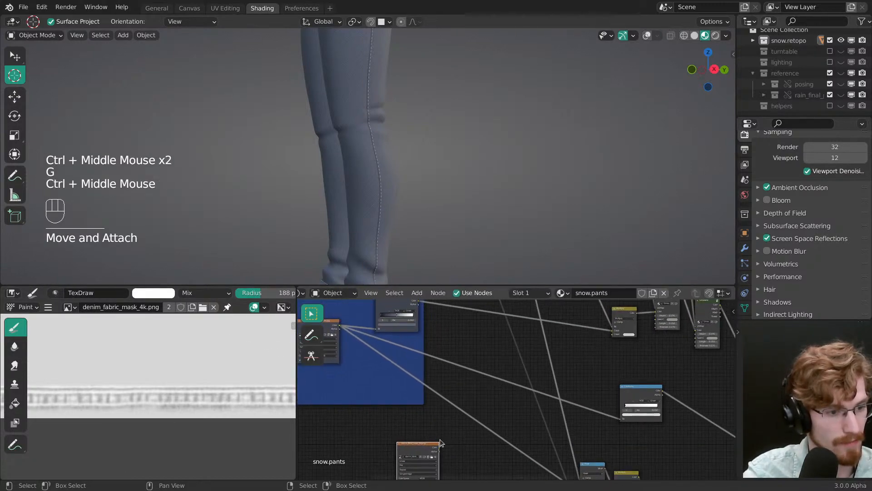
pyautogui.moveTo(437, 463); pyautogui.dragTo(545, 429, button='middle')
pyautogui.press('g')
pyautogui.click(465, 391)
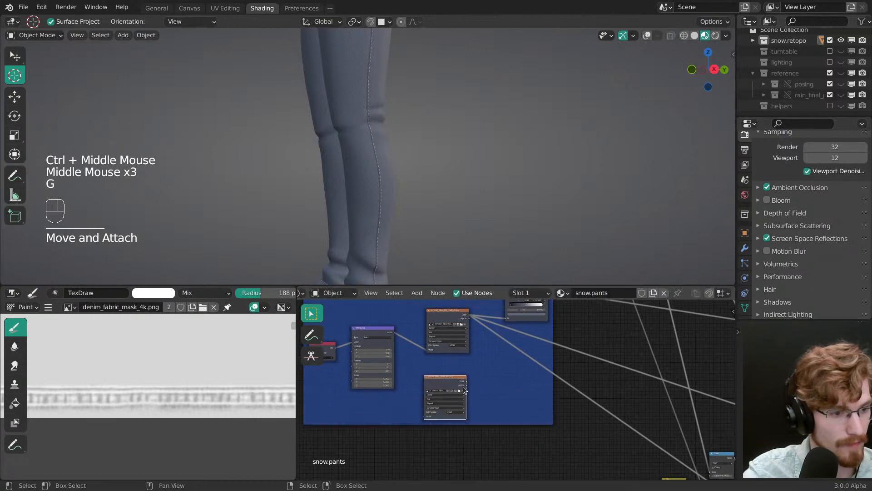
# Step: Duplicate the UV Map and Mapping nodes and link the copies to the denim_fabric_mask_4k.png texture's vector input
pyautogui.keyDown('ctrl'); pyautogui.moveTo(466, 391); pyautogui.dragTo(455, 367, button='middle'); pyautogui.keyUp('ctrl')
pyautogui.moveTo(430, 380); pyautogui.dragTo(437, 387)
pyautogui.moveTo(459, 387); pyautogui.dragTo(556, 378, button='middle')
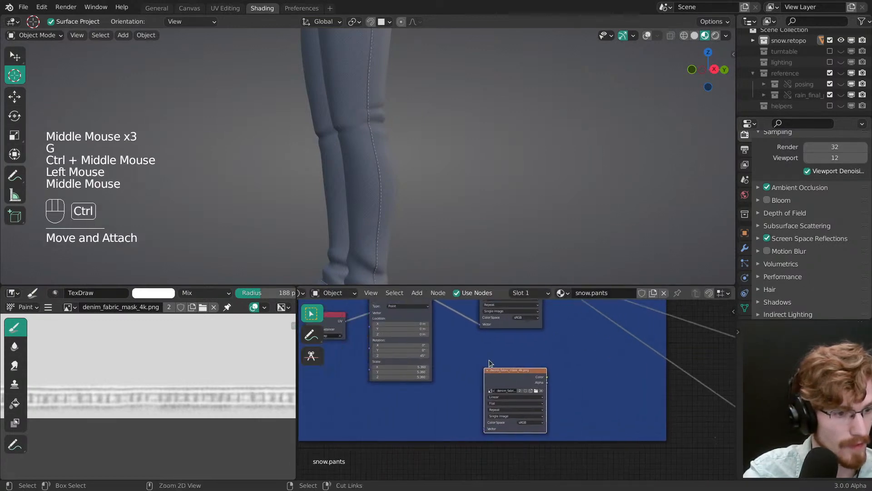
pyautogui.keyDown('ctrl'); pyautogui.moveTo(491, 364); pyautogui.dragTo(494, 398, button='middle'); pyautogui.keyUp('ctrl')
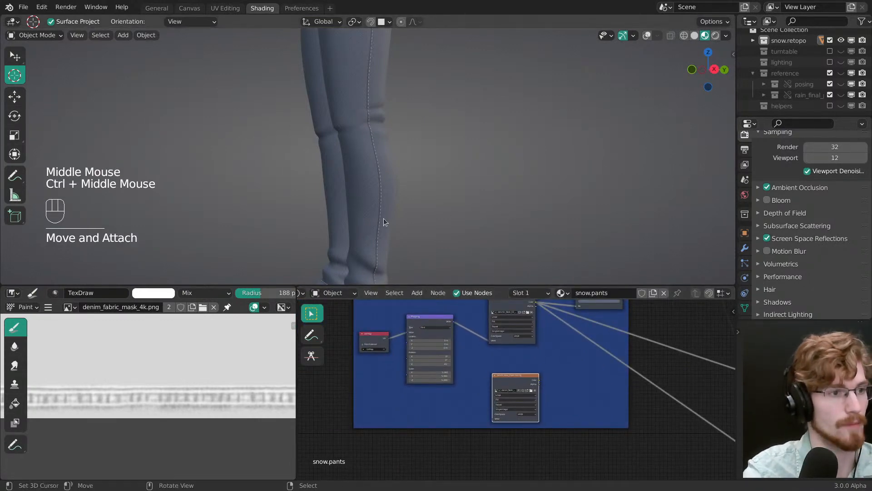
pyautogui.press('z')
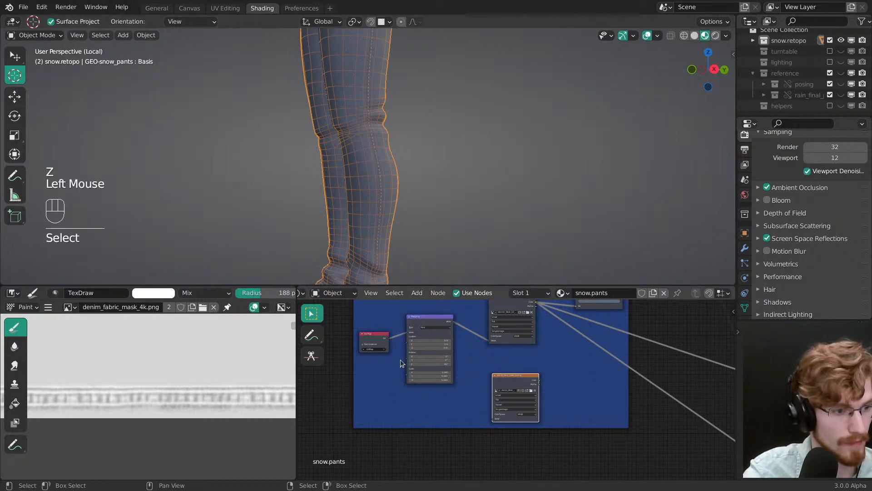
pyautogui.keyDown('shift'); pyautogui.click(429, 318); pyautogui.keyUp('shift')
pyautogui.hotkey('shift', 'd')
pyautogui.click(461, 394)
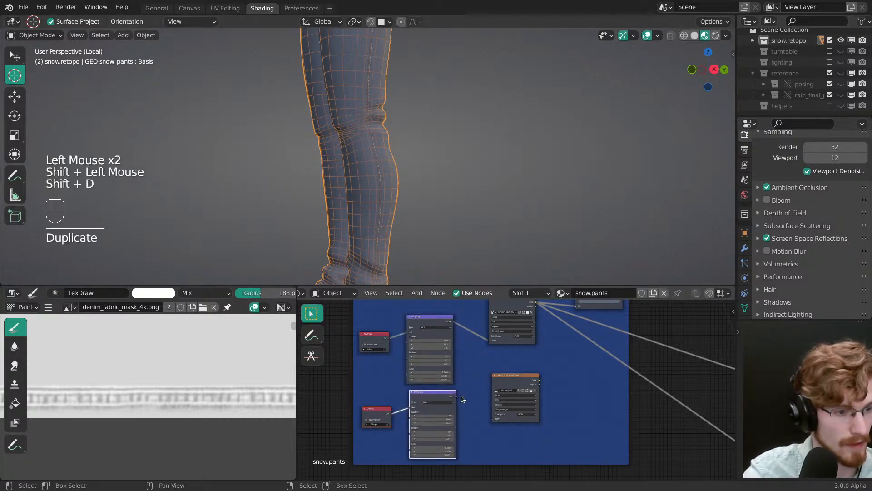
pyautogui.moveTo(456, 396); pyautogui.dragTo(494, 418)
# Step: Set the duplicated UV Map node to UVMap.seams1 and preview the mask texture on the pants with overlays hidden
pyautogui.click(380, 423)
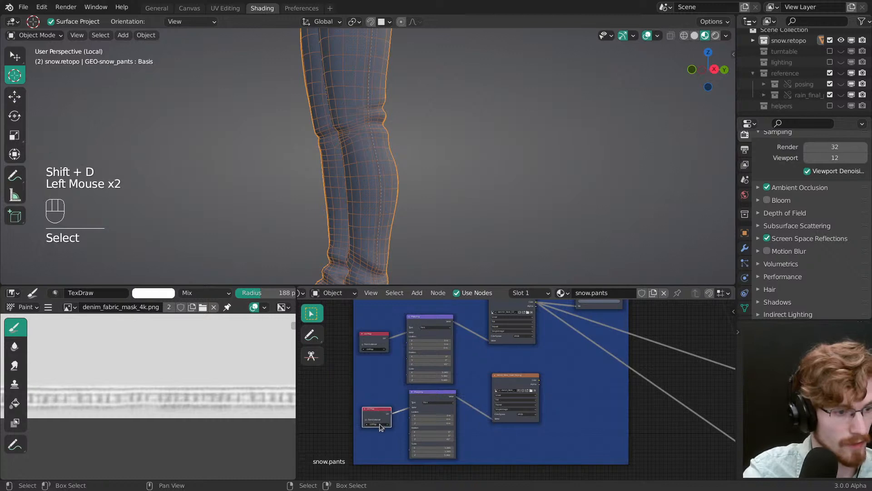
pyautogui.click(378, 425)
pyautogui.click(378, 436)
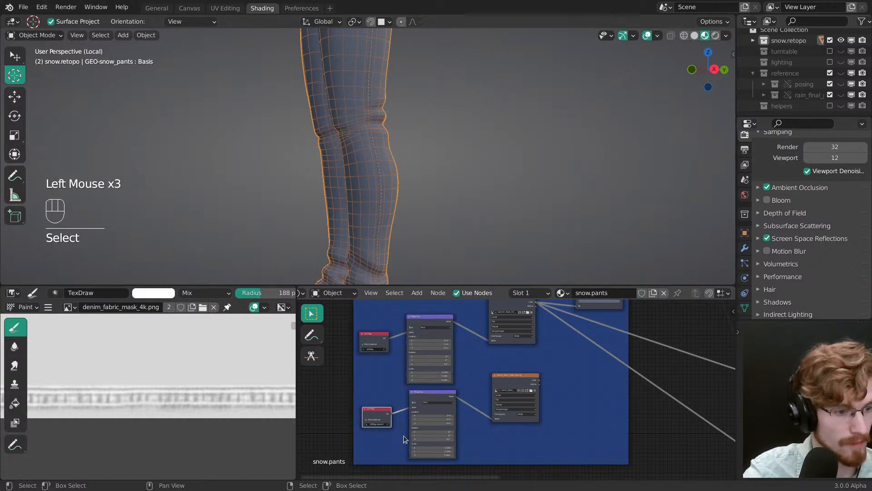
pyautogui.keyDown('ctrl'); pyautogui.keyDown('shift'); pyautogui.click(516, 377); pyautogui.keyUp('shift'); pyautogui.keyUp('ctrl')
pyautogui.press('z')
# Step: Try UVMap.seams2 in the duplicated UV Map node and return it to UVMap.seams1
pyautogui.moveTo(380, 87)
pyautogui.keyDown('ctrl'); pyautogui.mouseDown(button='middle')
pyautogui.moveTo(382, 149)
pyautogui.moveTo(331, 175)
pyautogui.moveTo(352, 184)
pyautogui.mouseUp(button='middle'); pyautogui.keyUp('ctrl')
pyautogui.moveTo(353, 184); pyautogui.dragTo(412, 193, button='middle')
pyautogui.keyDown('shift'); pyautogui.moveTo(412, 68); pyautogui.dragTo(380, 168, button='middle'); pyautogui.keyUp('shift')
pyautogui.moveTo(434, 375); pyautogui.dragTo(481, 317, button='middle')
pyautogui.keyDown('ctrl'); pyautogui.moveTo(480, 317); pyautogui.dragTo(408, 381, button='middle'); pyautogui.keyUp('ctrl')
pyautogui.moveTo(394, 383); pyautogui.dragTo(468, 413, button='middle')
pyautogui.click(402, 371)
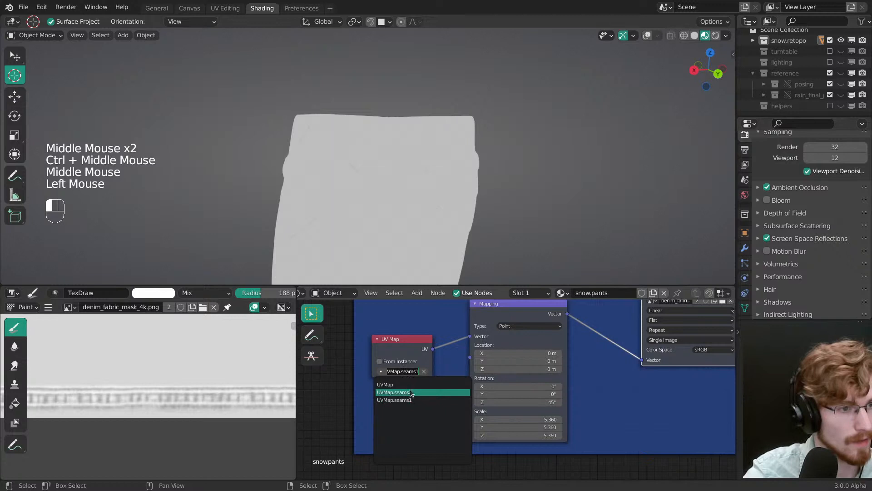
pyautogui.click(410, 392)
pyautogui.click(411, 371)
pyautogui.click(415, 398)
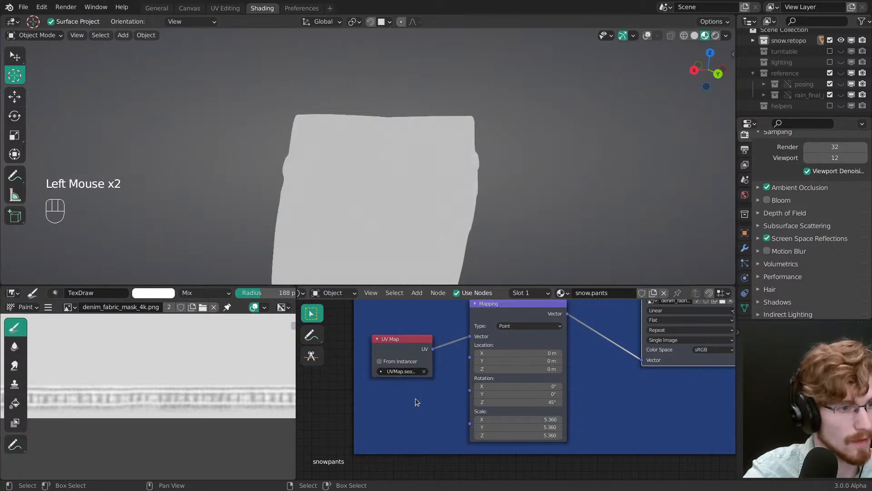
# Step: Set the color space of the denim_fabric_mask_4k.png texture to Linear
pyautogui.keyDown('ctrl'); pyautogui.moveTo(469, 178); pyautogui.dragTo(472, 200, button='middle'); pyautogui.keyUp('ctrl')
pyautogui.moveTo(598, 365); pyautogui.dragTo(444, 396, button='middle')
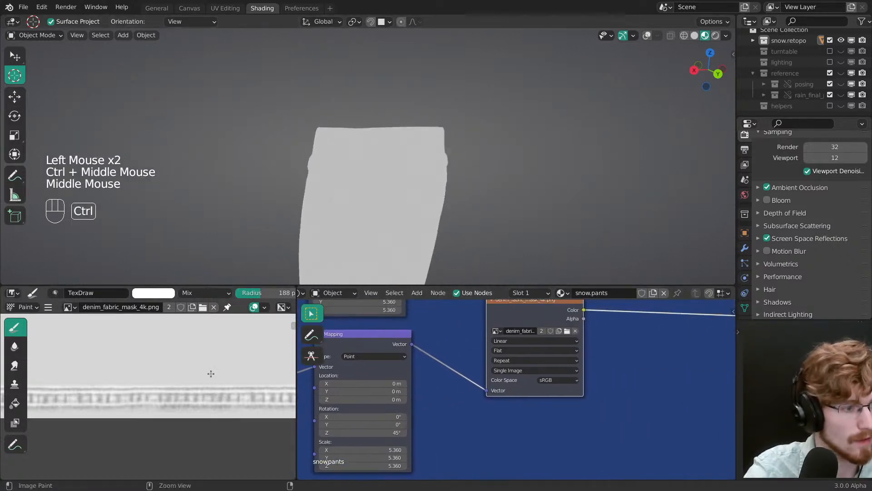
pyautogui.keyDown('ctrl'); pyautogui.moveTo(210, 372); pyautogui.dragTo(212, 423, button='middle'); pyautogui.keyUp('ctrl')
pyautogui.keyDown('ctrl'); pyautogui.moveTo(211, 377); pyautogui.dragTo(214, 428, button='middle'); pyautogui.keyUp('ctrl')
pyautogui.moveTo(212, 361); pyautogui.dragTo(203, 419, button='middle')
pyautogui.keyDown('ctrl'); pyautogui.moveTo(204, 420); pyautogui.dragTo(206, 400, button='middle'); pyautogui.keyUp('ctrl')
pyautogui.moveTo(550, 384); pyautogui.dragTo(530, 401, button='middle')
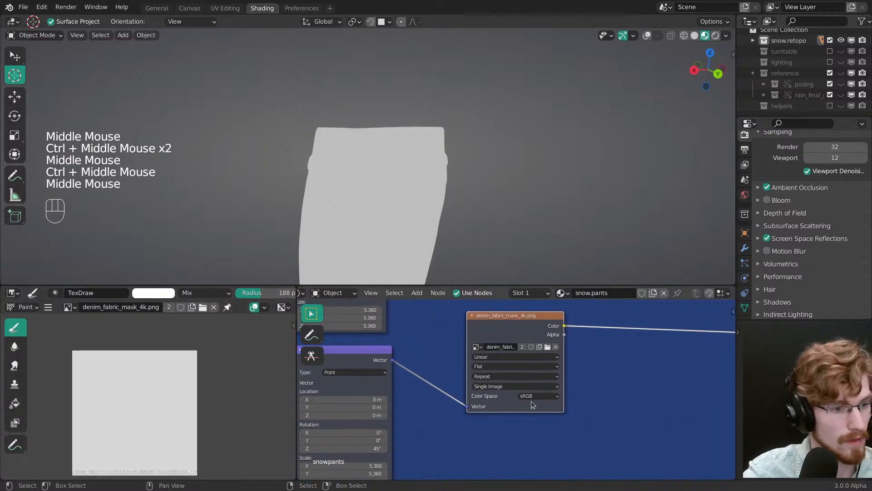
pyautogui.click(527, 396)
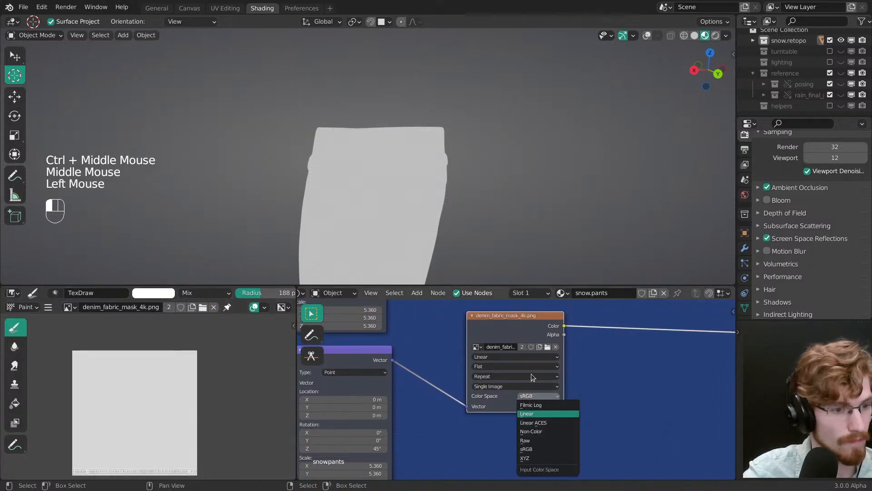
pyautogui.click(529, 413)
pyautogui.moveTo(531, 366); pyautogui.dragTo(536, 439, button='middle')
pyautogui.keyDown('ctrl'); pyautogui.moveTo(530, 381); pyautogui.dragTo(529, 420, button='middle'); pyautogui.keyUp('ctrl')
pyautogui.moveTo(527, 420); pyautogui.dragTo(514, 370, button='middle')
pyautogui.moveTo(489, 177); pyautogui.dragTo(478, 219, button='middle')
# Step: Add a ColorRamp after the mask texture and move its black stop to about 0.71
pyautogui.moveTo(532, 370); pyautogui.dragTo(454, 385, button='middle')
pyautogui.hotkey('shift', 'a')
pyautogui.moveTo(472, 386)
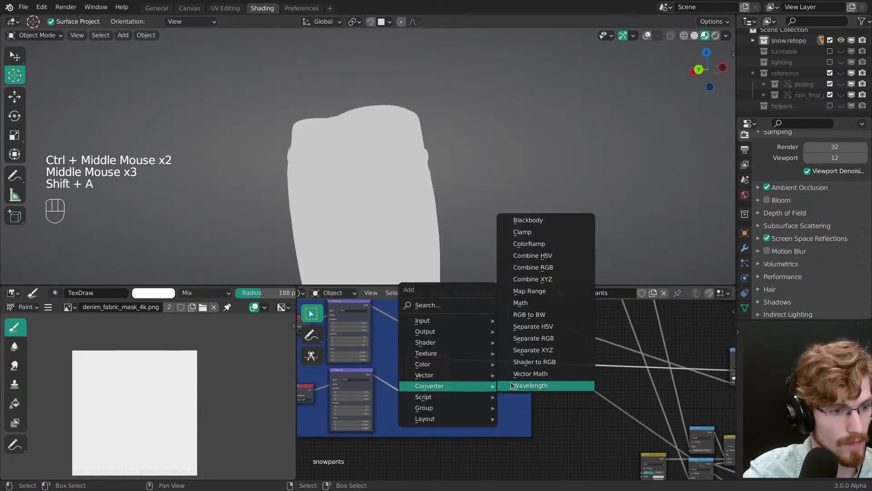
pyautogui.click(531, 243)
pyautogui.click(474, 354)
pyautogui.keyDown('ctrl'); pyautogui.moveTo(475, 356); pyautogui.dragTo(486, 331, button='middle'); pyautogui.keyUp('ctrl')
pyautogui.click(427, 358)
pyautogui.moveTo(467, 361); pyautogui.dragTo(494, 358)
pyautogui.keyDown('ctrl'); pyautogui.moveTo(436, 182); pyautogui.dragTo(443, 178, button='middle'); pyautogui.keyUp('ctrl')
pyautogui.moveTo(442, 178)
pyautogui.keyDown('ctrl'); pyautogui.mouseDown(button='middle')
pyautogui.moveTo(450, 176)
pyautogui.moveTo(419, 186)
pyautogui.moveTo(429, 180)
pyautogui.mouseUp(button='middle'); pyautogui.keyUp('ctrl')
pyautogui.keyDown('ctrl'); pyautogui.moveTo(509, 382); pyautogui.dragTo(536, 381, button='middle'); pyautogui.keyUp('ctrl')
pyautogui.moveTo(536, 381); pyautogui.dragTo(548, 367, button='middle')
# Step: Select the whole pants mesh in Edit Mode and show its UVMap.seams1 layout over the mask image in the UV editor
pyautogui.click(744, 308)
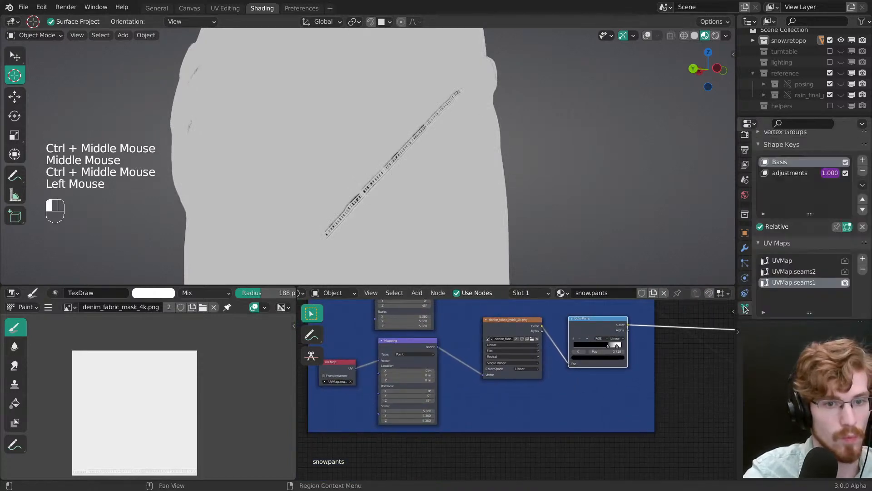
pyautogui.press('Tab')
pyautogui.press('a')
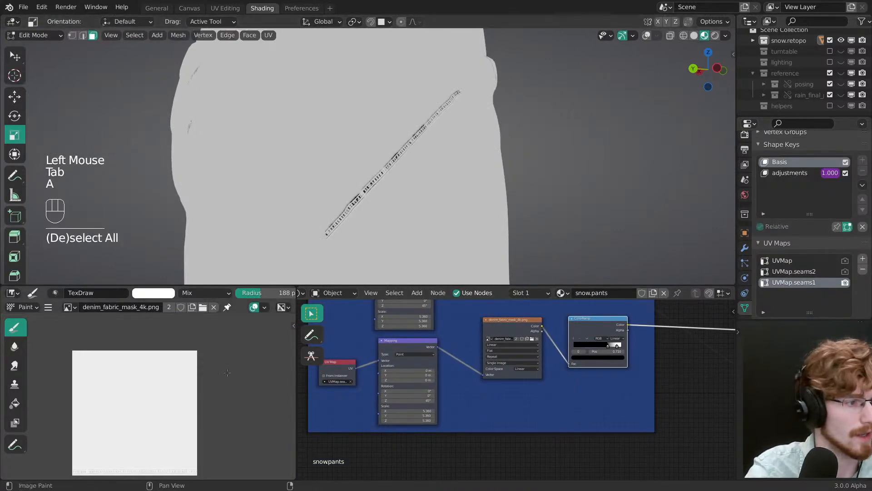
pyautogui.hotkey('ctrl', 'Tab')
pyautogui.moveTo(168, 441); pyautogui.dragTo(137, 408, button='middle')
pyautogui.keyDown('ctrl'); pyautogui.moveTo(136, 409); pyautogui.dragTo(163, 410, button='middle'); pyautogui.keyUp('ctrl')
pyautogui.hotkey('alt', 'a')
pyautogui.hotkey('alt', 'a')
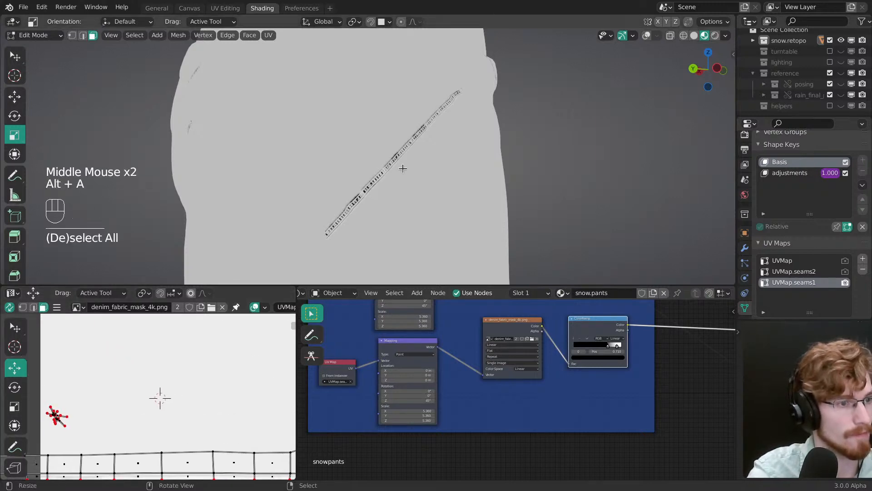
# Step: Compare the mesh's UVMap.seams2 layout with UVMap.seams1, leaving UVMap.seams1 active
pyautogui.press('3')
pyautogui.click(795, 273)
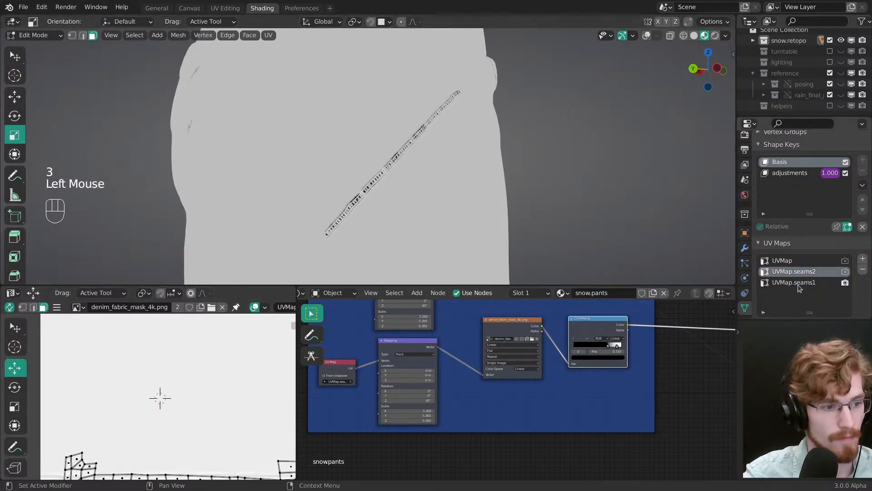
pyautogui.click(346, 384)
pyautogui.click(343, 385)
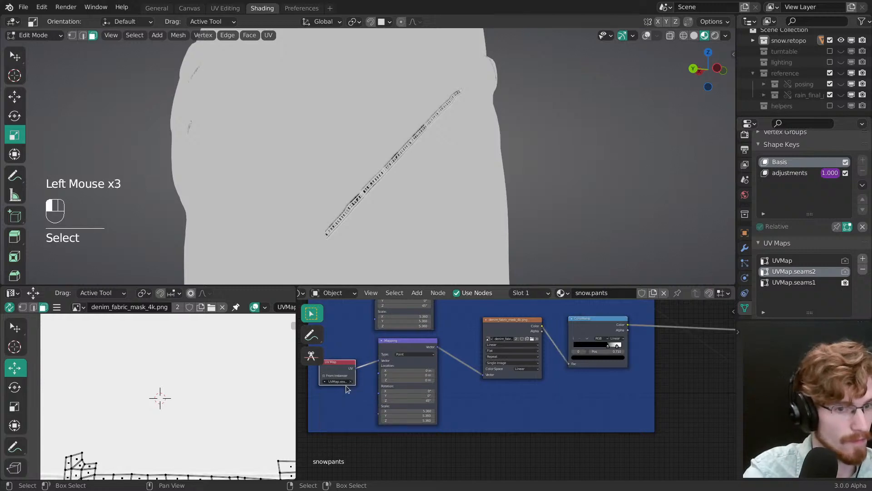
pyautogui.click(816, 283)
pyautogui.keyDown('ctrl'); pyautogui.moveTo(213, 436); pyautogui.dragTo(207, 449, button='middle'); pyautogui.keyUp('ctrl')
pyautogui.rightClick(208, 431)
pyautogui.rightClick(207, 431)
# Step: Set the seam Mapping node's scale to 1.000 on all axes and its Z rotation to 0°
pyautogui.moveTo(404, 232); pyautogui.dragTo(430, 235, button='middle')
pyautogui.press('`')
pyautogui.keyDown('ctrl'); pyautogui.moveTo(389, 175); pyautogui.dragTo(448, 192, button='middle'); pyautogui.keyUp('ctrl')
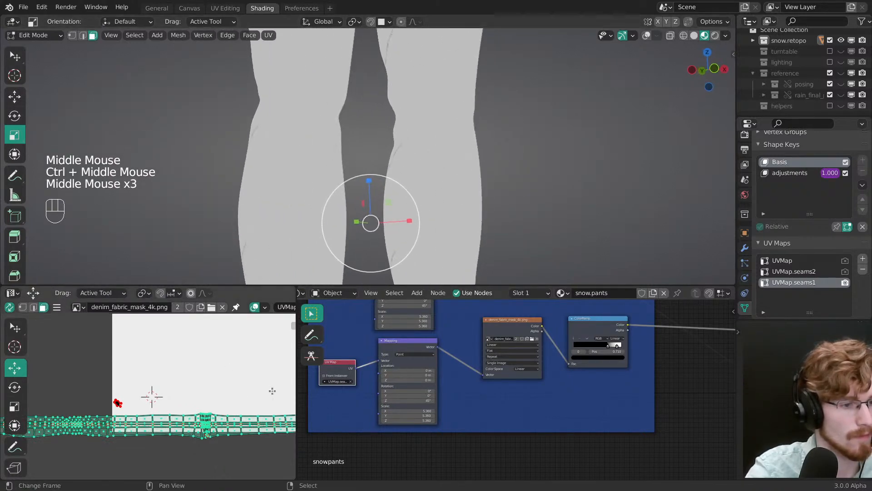
pyautogui.moveTo(458, 373); pyautogui.dragTo(521, 314, button='middle')
pyautogui.keyDown('ctrl'); pyautogui.moveTo(522, 313); pyautogui.dragTo(490, 376, button='middle'); pyautogui.keyUp('ctrl')
pyautogui.moveTo(483, 362); pyautogui.dragTo(482, 374)
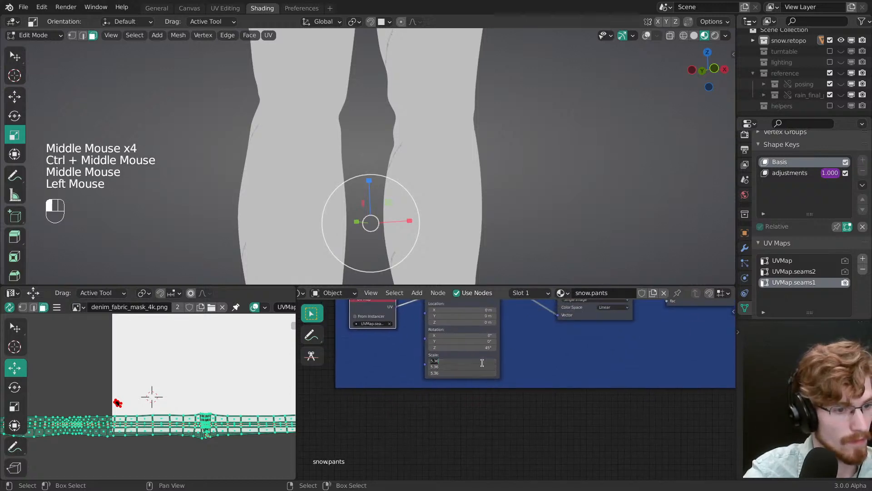
pyautogui.moveTo(483, 352); pyautogui.dragTo(486, 372, button='middle')
pyautogui.click(485, 369)
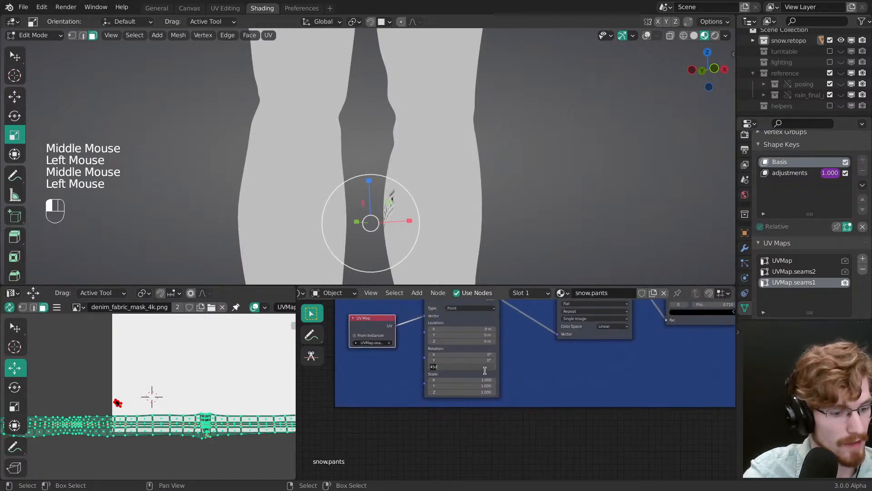
# Step: Inspect the side seam along the leg and lower the mask ColorRamp's black stop toward the middle of the gradient
pyautogui.moveTo(456, 219); pyautogui.dragTo(487, 159, button='middle')
pyautogui.moveTo(487, 159); pyautogui.dragTo(491, 182, button='middle')
pyautogui.keyDown('ctrl'); pyautogui.moveTo(490, 181); pyautogui.dragTo(484, 208, button='middle'); pyautogui.keyUp('ctrl')
pyautogui.keyDown('shift'); pyautogui.moveTo(472, 169); pyautogui.dragTo(451, 219, button='middle'); pyautogui.keyUp('shift')
pyautogui.keyDown('ctrl'); pyautogui.moveTo(451, 219); pyautogui.dragTo(454, 176, button='middle'); pyautogui.keyUp('ctrl')
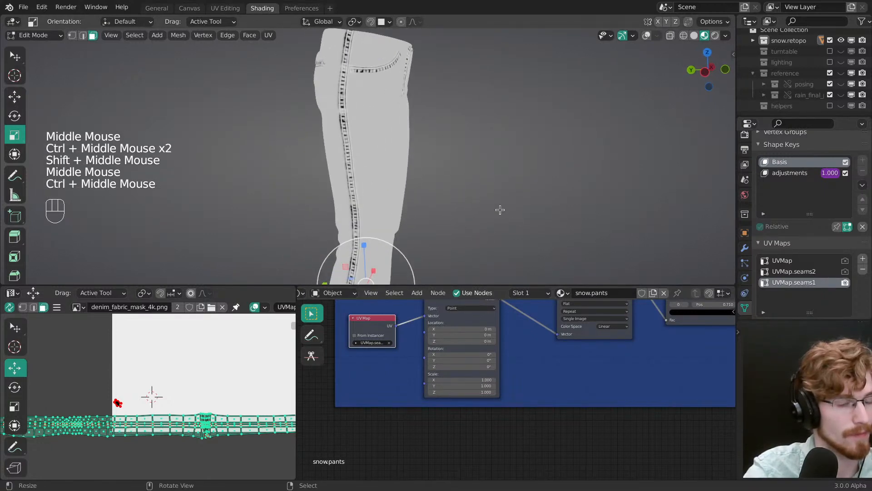
pyautogui.moveTo(648, 356); pyautogui.dragTo(440, 420, button='middle')
pyautogui.moveTo(510, 361); pyautogui.dragTo(491, 362)
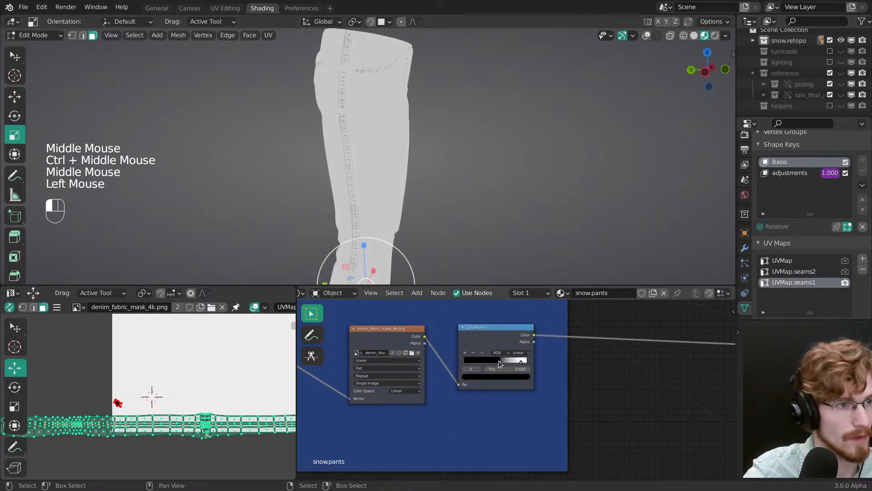
# Step: Combine the fabric ColorRamp and the seam mask ColorRamp in a new Mix node inside the blue frame
pyautogui.moveTo(530, 385); pyautogui.dragTo(459, 406, button='middle')
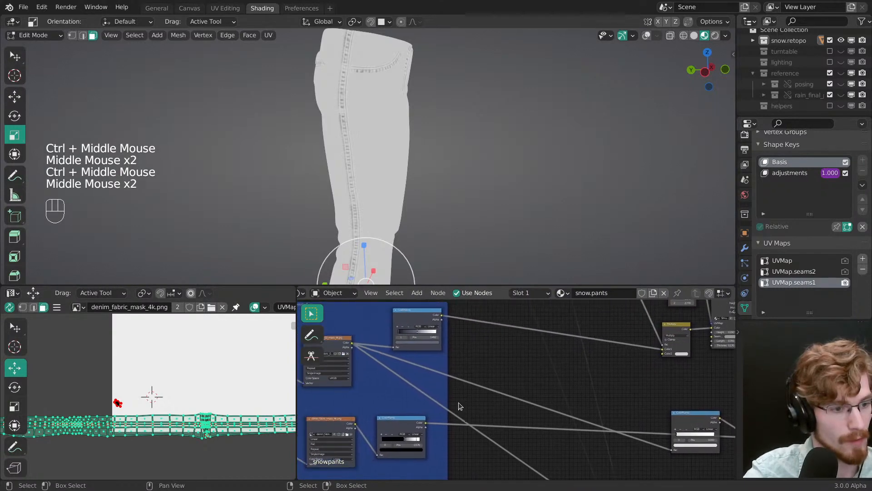
pyautogui.keyDown('ctrl'); pyautogui.keyDown('shift'); pyautogui.moveTo(407, 429); pyautogui.dragTo(424, 323, button='right'); pyautogui.keyUp('shift'); pyautogui.keyUp('ctrl')
pyautogui.keyDown('ctrl'); pyautogui.moveTo(493, 399); pyautogui.dragTo(522, 423, button='middle'); pyautogui.keyUp('ctrl')
pyautogui.keyDown('ctrl'); pyautogui.moveTo(523, 423); pyautogui.dragTo(541, 459, button='middle'); pyautogui.keyUp('ctrl')
pyautogui.press('g')
pyautogui.click(419, 392)
pyautogui.keyDown('ctrl'); pyautogui.moveTo(516, 393); pyautogui.dragTo(509, 360, button='middle'); pyautogui.keyUp('ctrl')
pyautogui.click(485, 360)
pyautogui.moveTo(493, 359); pyautogui.dragTo(476, 344)
pyautogui.keyDown('ctrl'); pyautogui.moveTo(476, 344); pyautogui.dragTo(470, 303, button='middle'); pyautogui.keyUp('ctrl')
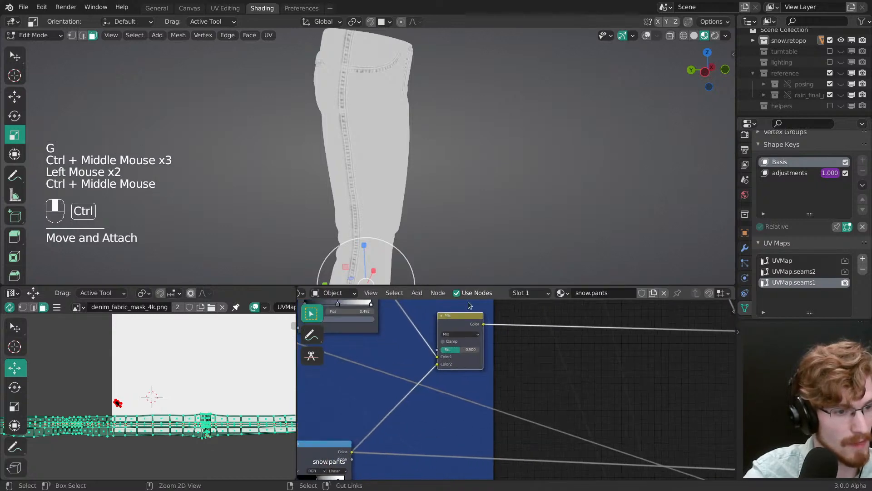
# Step: Try using the seam mask ColorRamp as the Mix node's factor with a light grey second color
pyautogui.keyDown('ctrl'); pyautogui.keyDown('shift'); pyautogui.click(462, 331); pyautogui.keyUp('shift'); pyautogui.keyUp('ctrl')
pyautogui.moveTo(438, 364); pyautogui.dragTo(438, 350)
pyautogui.keyDown('ctrl'); pyautogui.moveTo(460, 252); pyautogui.dragTo(463, 191, button='middle'); pyautogui.keyUp('ctrl')
pyautogui.moveTo(462, 190); pyautogui.dragTo(463, 200, button='middle')
pyautogui.click(469, 365)
pyautogui.click(460, 334)
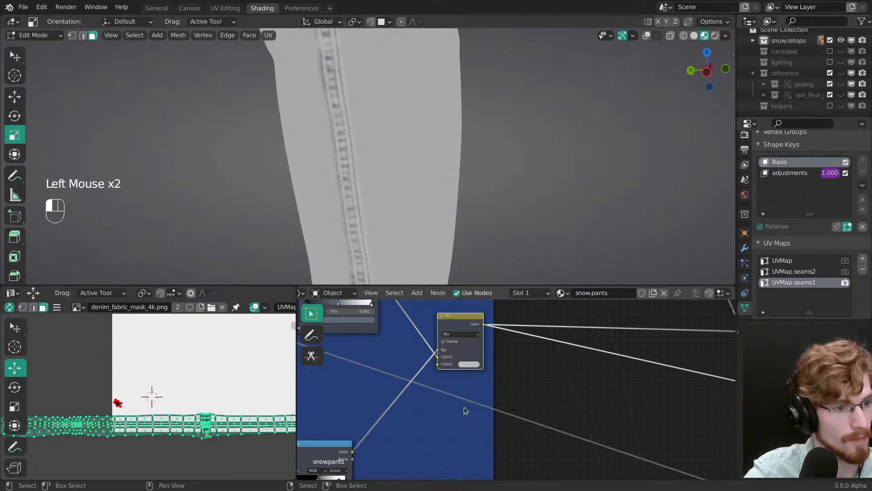
# Step: Reconnect the seam mask ColorRamp to the Mix node's second color, using Overlay blending with a raised factor
pyautogui.moveTo(437, 351); pyautogui.dragTo(438, 364)
pyautogui.click(460, 334)
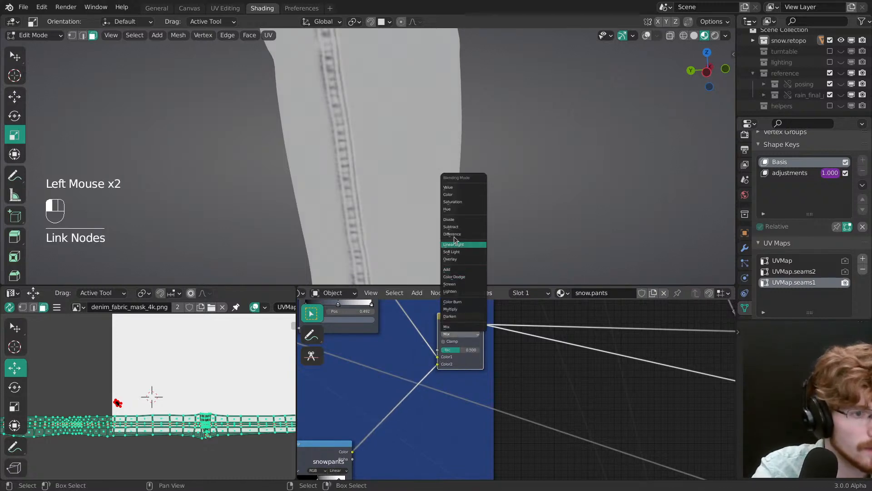
pyautogui.click(457, 259)
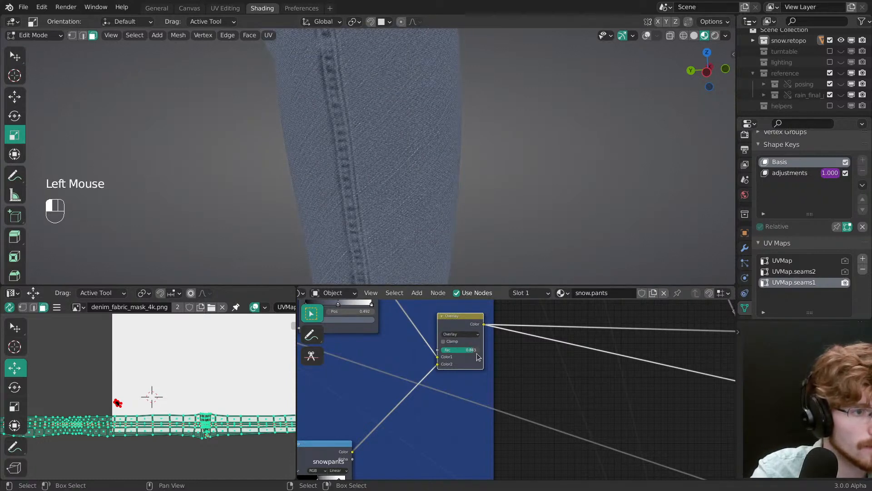
pyautogui.moveTo(472, 352)
pyautogui.mouseDown()
pyautogui.moveTo(454, 353)
pyautogui.moveTo(474, 353)
pyautogui.mouseUp()
# Step: Adjust the seam mask ColorRamp's contrast by moving its white stop to about 0.85
pyautogui.moveTo(349, 453); pyautogui.dragTo(472, 380, button='middle')
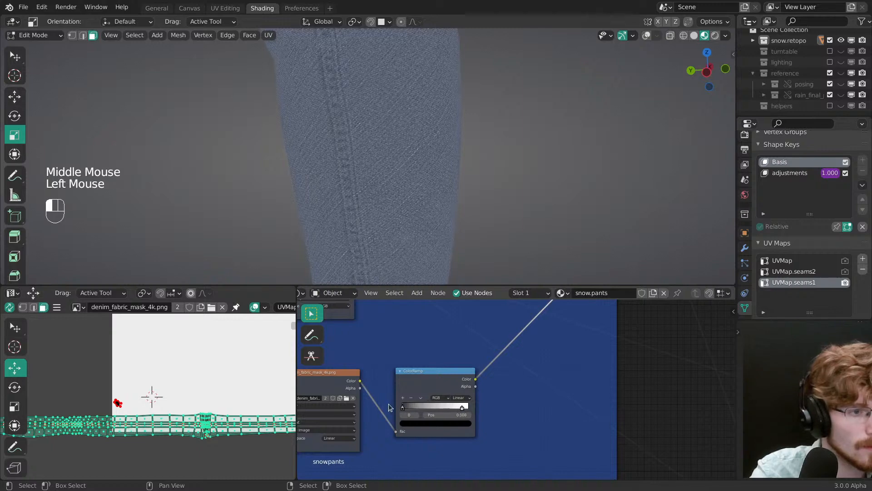
pyautogui.click(462, 406)
pyautogui.moveTo(462, 406); pyautogui.dragTo(458, 407)
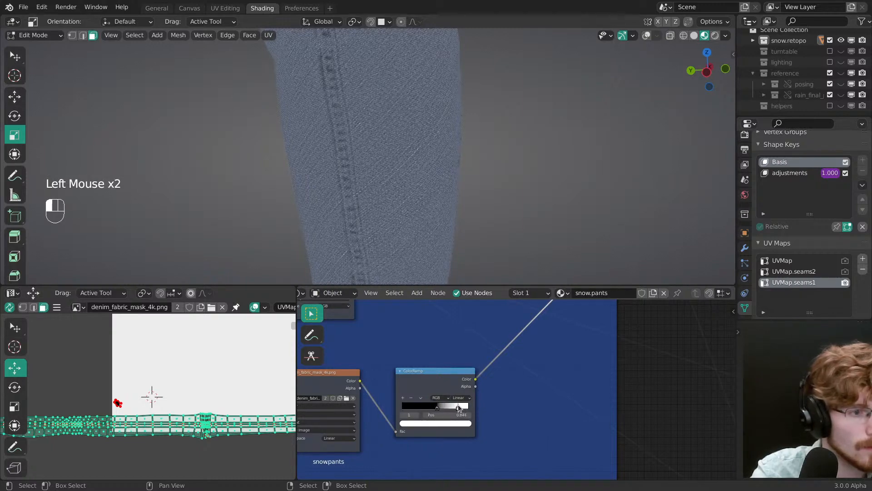
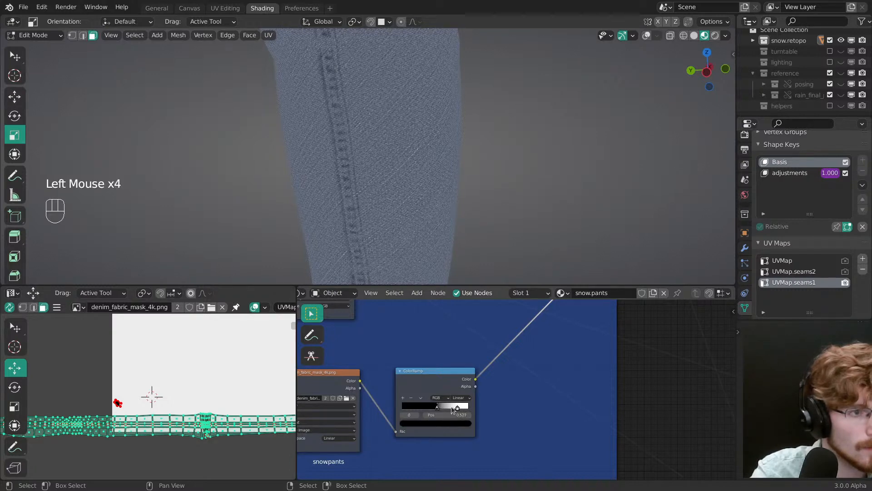
# Step: Try raising the Overlay node's factor to about 0.98 for a stronger seam effect
pyautogui.moveTo(478, 364); pyautogui.dragTo(380, 425, button='middle')
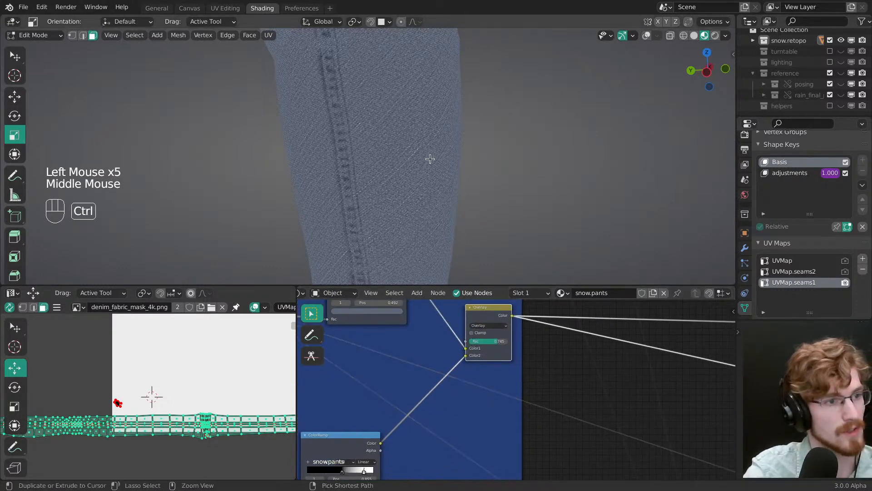
pyautogui.keyDown('ctrl'); pyautogui.moveTo(430, 159); pyautogui.dragTo(432, 212, button='middle'); pyautogui.keyUp('ctrl')
pyautogui.keyDown('ctrl'); pyautogui.moveTo(491, 348); pyautogui.dragTo(498, 334, button='middle'); pyautogui.keyUp('ctrl')
pyautogui.moveTo(499, 325); pyautogui.dragTo(504, 326)
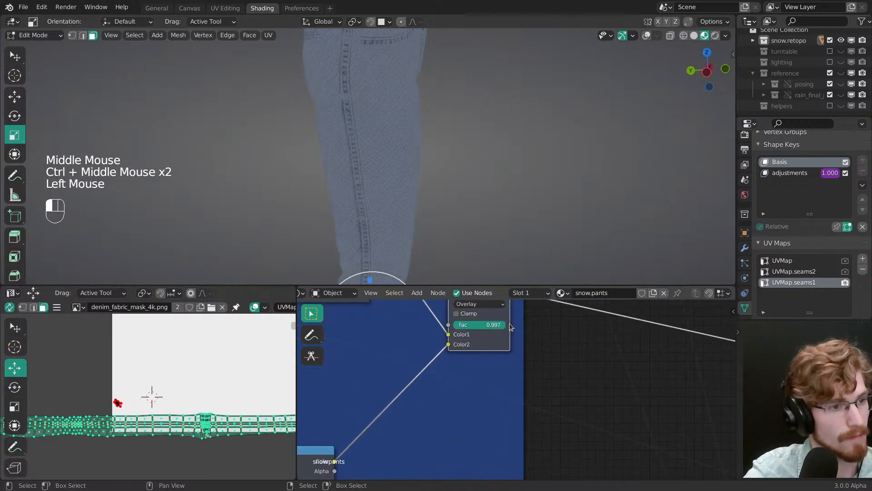
pyautogui.moveTo(338, 441)
pyautogui.mouseDown(button='middle')
pyautogui.moveTo(466, 371)
pyautogui.moveTo(394, 414)
pyautogui.mouseUp(button='middle')
pyautogui.moveTo(498, 320)
pyautogui.mouseDown(button='middle')
pyautogui.moveTo(462, 348)
pyautogui.moveTo(483, 349)
pyautogui.mouseUp(button='middle')
pyautogui.click(485, 345)
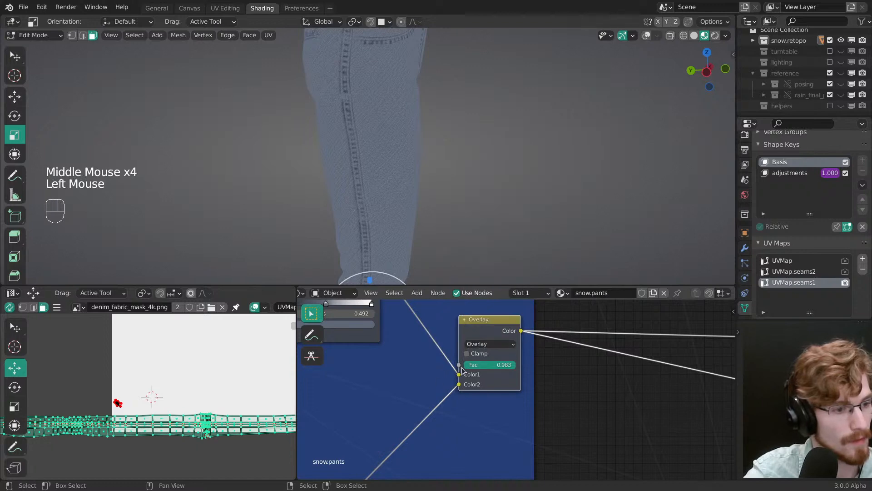
# Step: Preview the seam mask ColorRamp alone, return to the Overlay node's preview, and set its factor to about 0.815
pyautogui.moveTo(395, 318); pyautogui.dragTo(454, 409, button='middle')
pyautogui.keyDown('ctrl'); pyautogui.keyDown('shift'); pyautogui.click(454, 409); pyautogui.keyUp('shift'); pyautogui.keyUp('ctrl')
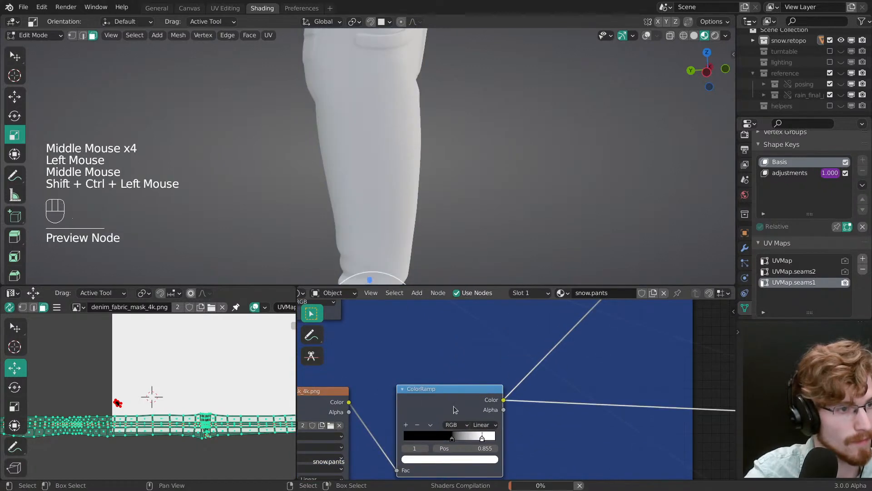
pyautogui.moveTo(484, 375); pyautogui.dragTo(394, 434, button='middle')
pyautogui.moveTo(505, 318); pyautogui.dragTo(480, 390, button='middle')
pyautogui.keyDown('ctrl'); pyautogui.keyDown('shift'); pyautogui.click(478, 366); pyautogui.keyUp('shift'); pyautogui.keyUp('ctrl')
pyautogui.moveTo(480, 398); pyautogui.dragTo(466, 397)
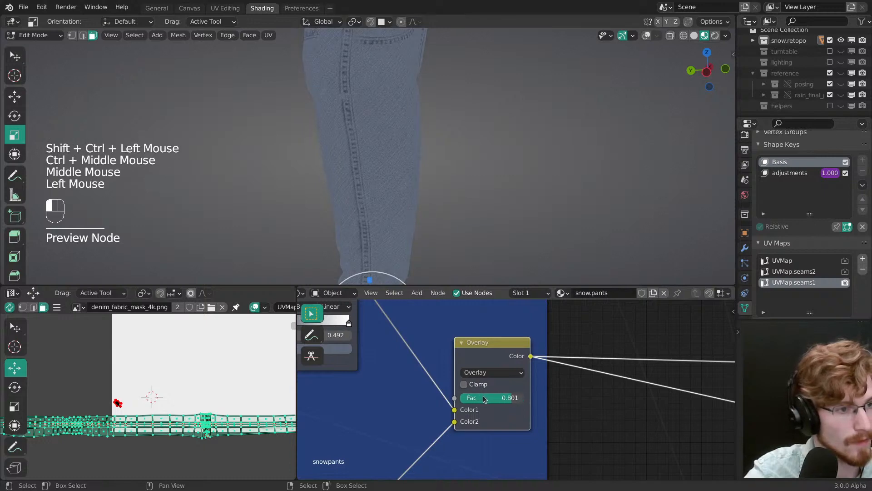
# Step: Soften the seam mask ColorRamp by moving its black stop to about 0.45 and its white stop to about 0.91
pyautogui.moveTo(454, 431); pyautogui.dragTo(572, 334, button='middle')
pyautogui.moveTo(386, 460); pyautogui.dragTo(457, 315, button='middle')
pyautogui.moveTo(443, 372); pyautogui.dragTo(428, 370)
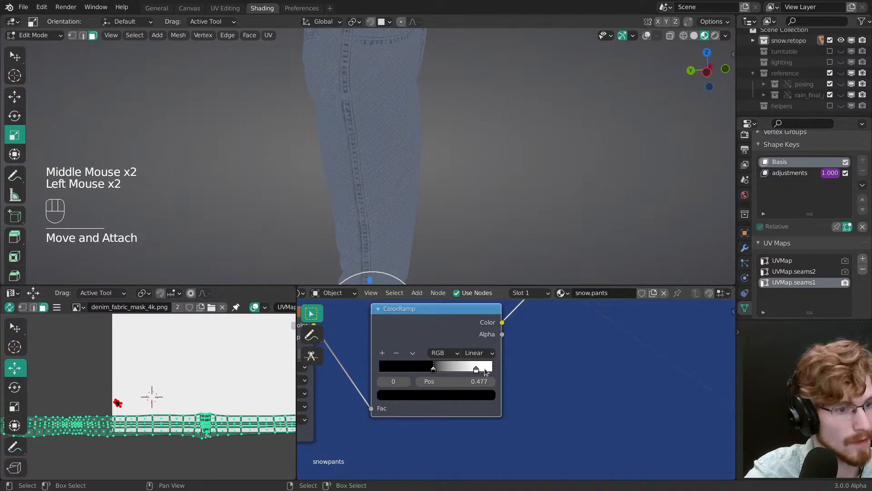
pyautogui.moveTo(484, 368); pyautogui.dragTo(481, 370)
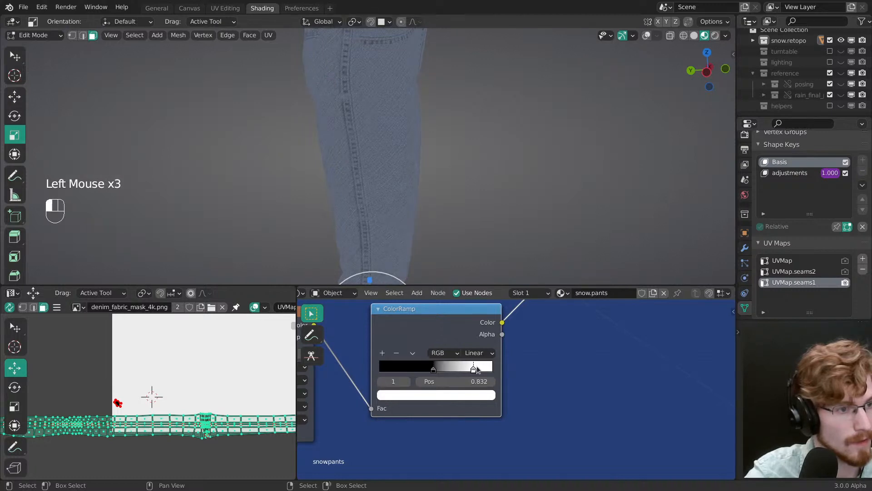
pyautogui.click(431, 370)
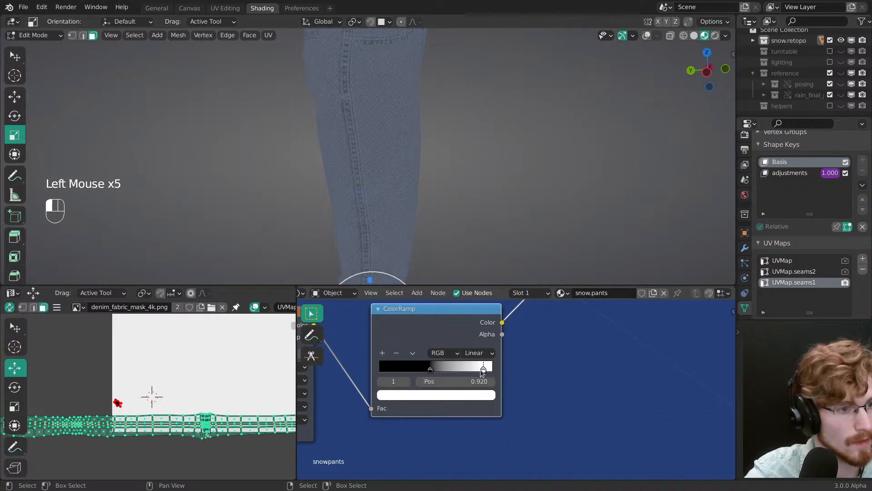
pyautogui.moveTo(482, 372); pyautogui.dragTo(491, 347, button='middle')
# Step: Move the seam mask ColorRamp's white stop to 1.000, toggling the Overlay node's mute to compare the fabric brightness
pyautogui.click(490, 344)
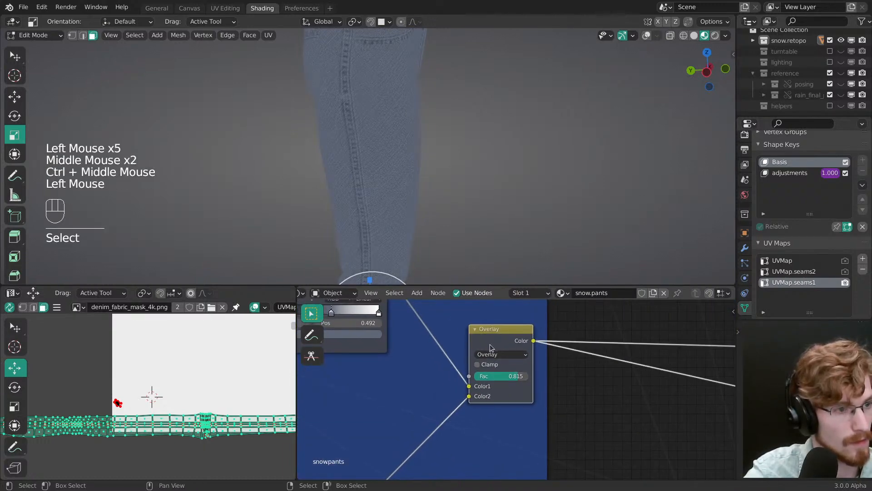
pyautogui.press('m')
pyautogui.moveTo(458, 374); pyautogui.dragTo(510, 348, button='middle')
pyautogui.press('m')
pyautogui.press('m')
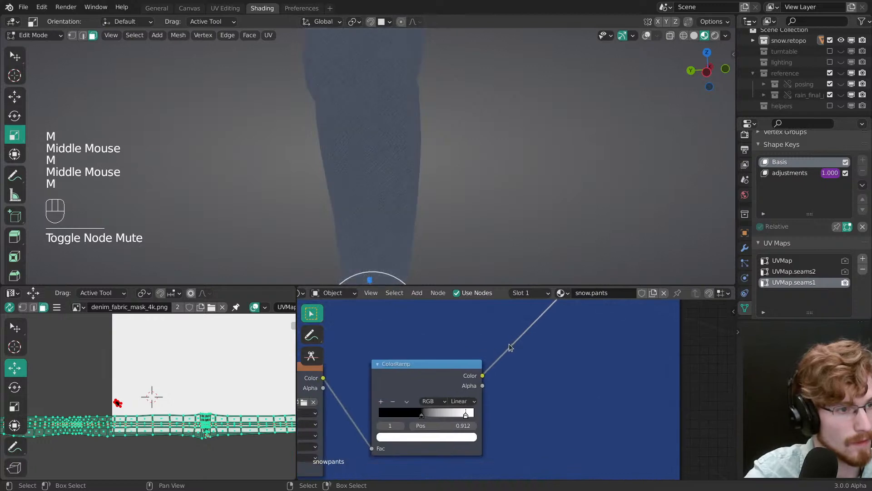
pyautogui.press('m')
pyautogui.moveTo(466, 415); pyautogui.dragTo(481, 415)
# Step: Try the seam mask ColorRamp's black stop up to about 0.725 and settle it at 0.607, comparing against the muted Overlay node
pyautogui.press('m')
pyautogui.press('m')
pyautogui.press('m')
pyautogui.press('m')
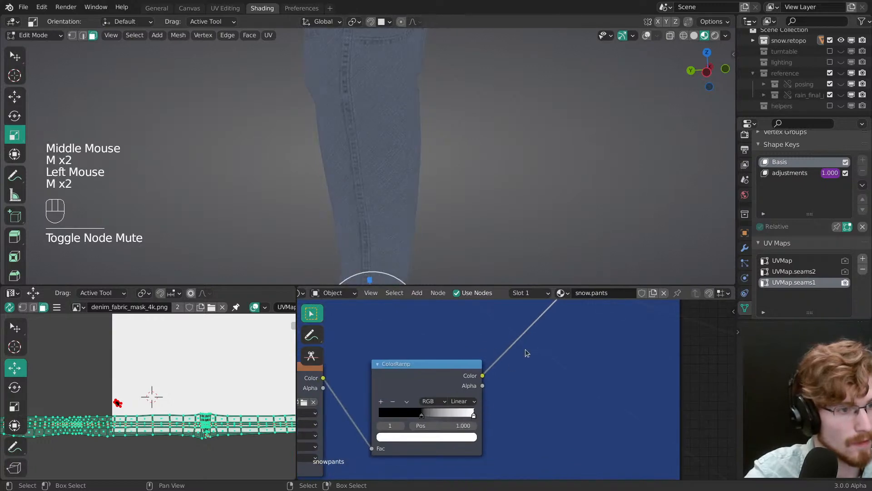
pyautogui.moveTo(421, 415)
pyautogui.mouseDown()
pyautogui.moveTo(383, 416)
pyautogui.moveTo(428, 419)
pyautogui.mouseUp()
pyautogui.press('m')
pyautogui.press('m')
pyautogui.press('m')
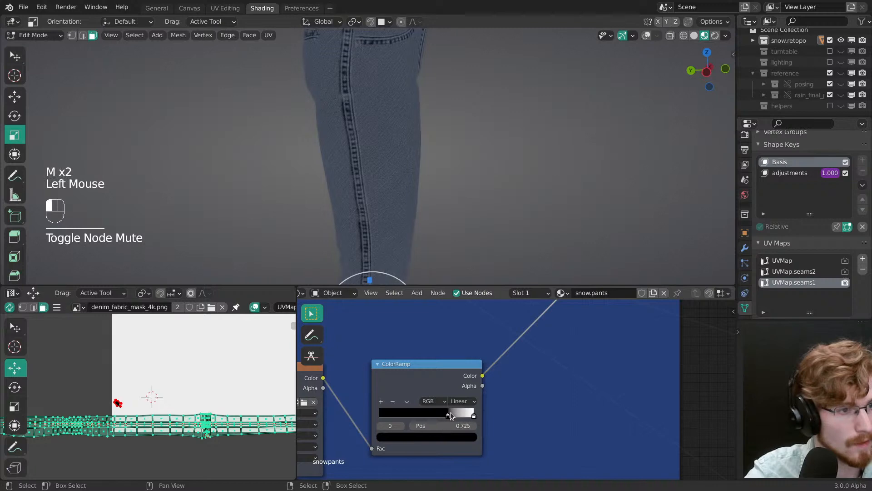
pyautogui.press('m')
pyautogui.press('m')
pyautogui.moveTo(444, 416); pyautogui.dragTo(440, 417)
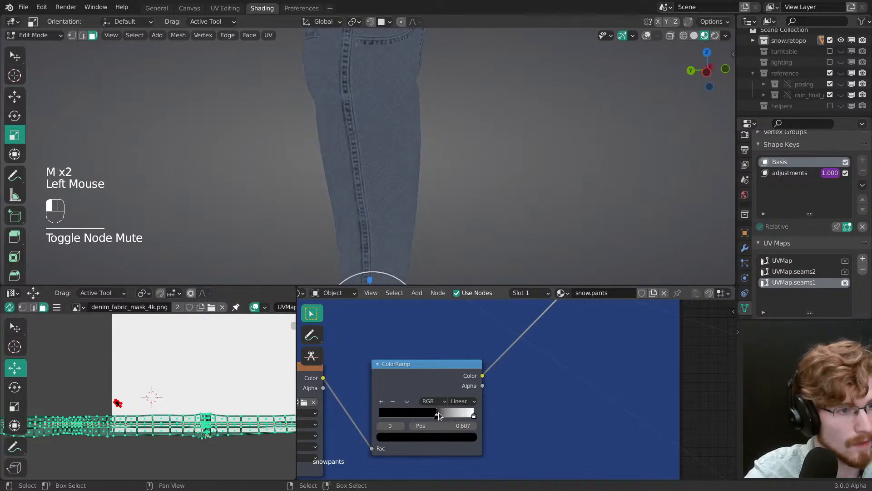
# Step: Fine-tune the seam mask ColorRamp's black stop to 0.668, toggling the Overlay node's mute to match the unmasked brightness
pyautogui.press('m')
pyautogui.press('m')
pyautogui.click(441, 417)
pyautogui.press('m')
pyautogui.press('m')
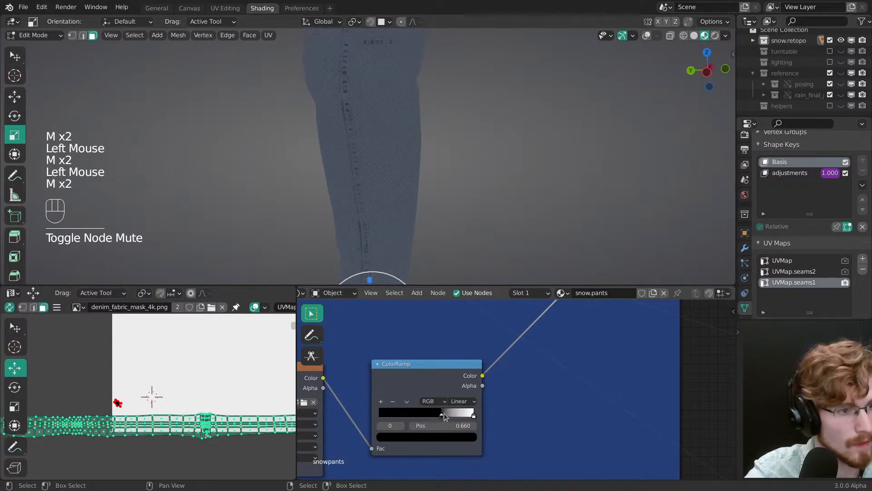
pyautogui.press('m')
pyautogui.click(445, 417)
pyautogui.press('m')
pyautogui.press('m')
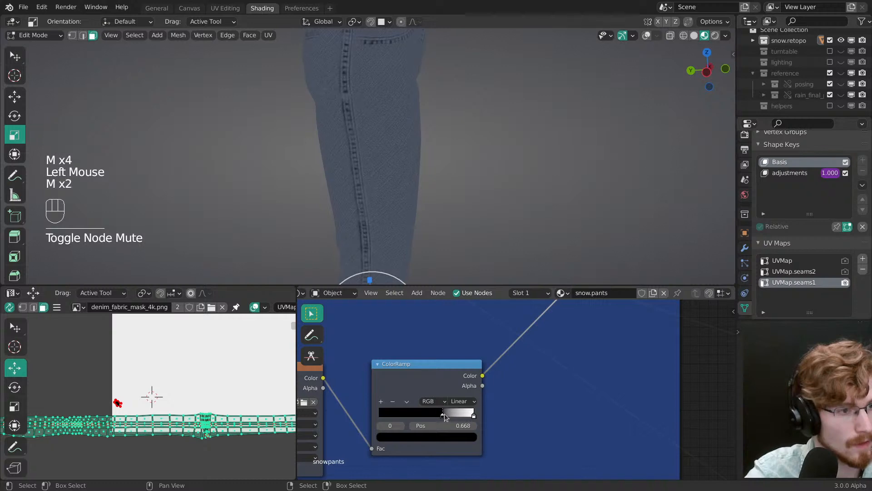
# Step: Try Darken blending on the Mix node combining fabric and seam mask, and switch it to Multiply
pyautogui.moveTo(495, 362); pyautogui.dragTo(355, 444, button='middle')
pyautogui.moveTo(476, 335); pyautogui.dragTo(454, 376, button='middle')
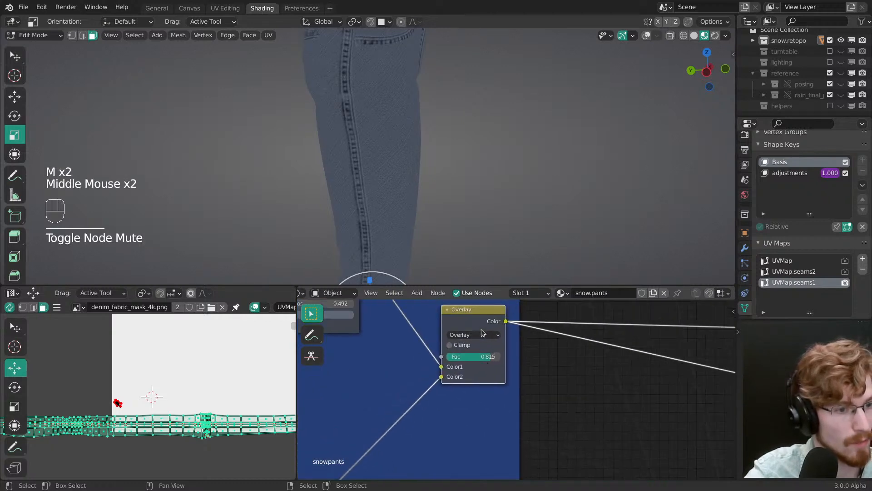
pyautogui.click(481, 335)
pyautogui.click(472, 310)
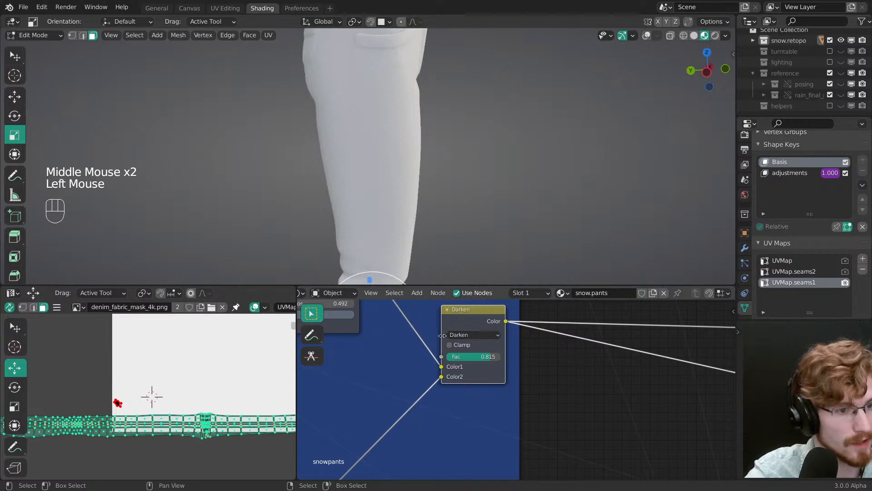
pyautogui.click(472, 335)
pyautogui.click(459, 299)
# Step: Readjust the seam mask ColorRamp with its black stop at 0.645 and its white stop at about 0.8
pyautogui.moveTo(375, 417); pyautogui.dragTo(468, 396, button='middle')
pyautogui.moveTo(390, 400)
pyautogui.mouseDown(button='middle')
pyautogui.moveTo(453, 370)
pyautogui.moveTo(487, 308)
pyautogui.mouseUp(button='middle')
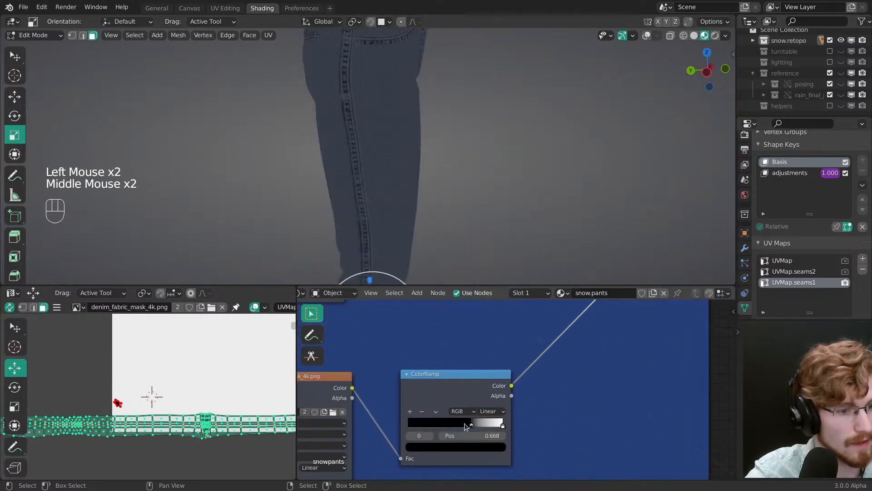
pyautogui.moveTo(465, 423); pyautogui.dragTo(396, 416)
pyautogui.moveTo(500, 424); pyautogui.dragTo(480, 424)
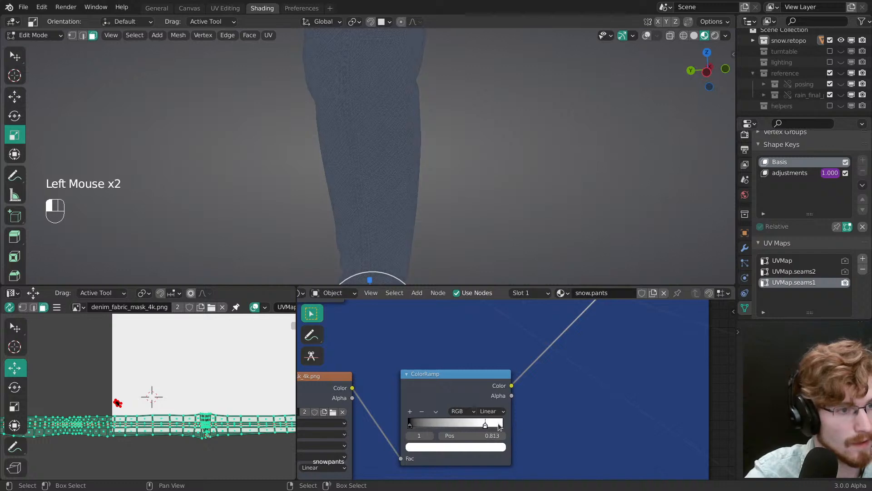
pyautogui.moveTo(409, 423); pyautogui.dragTo(429, 426)
pyautogui.keyDown('ctrl'); pyautogui.moveTo(399, 214); pyautogui.dragTo(399, 193, button='middle'); pyautogui.keyUp('ctrl')
pyautogui.moveTo(399, 194)
pyautogui.keyDown('shift'); pyautogui.mouseDown(button='middle')
pyautogui.moveTo(403, 202)
pyautogui.moveTo(395, 200)
pyautogui.mouseUp(button='middle'); pyautogui.keyUp('shift')
pyautogui.moveTo(448, 425); pyautogui.dragTo(495, 422)
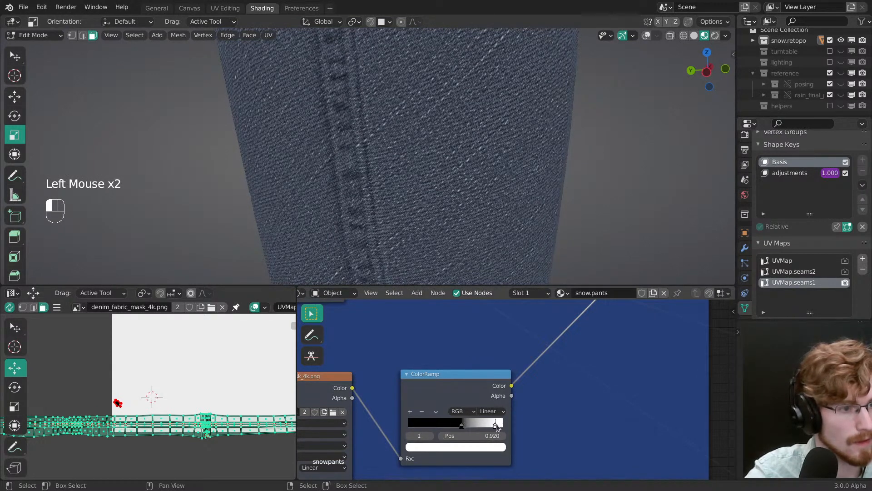
pyautogui.moveTo(496, 425); pyautogui.dragTo(467, 429)
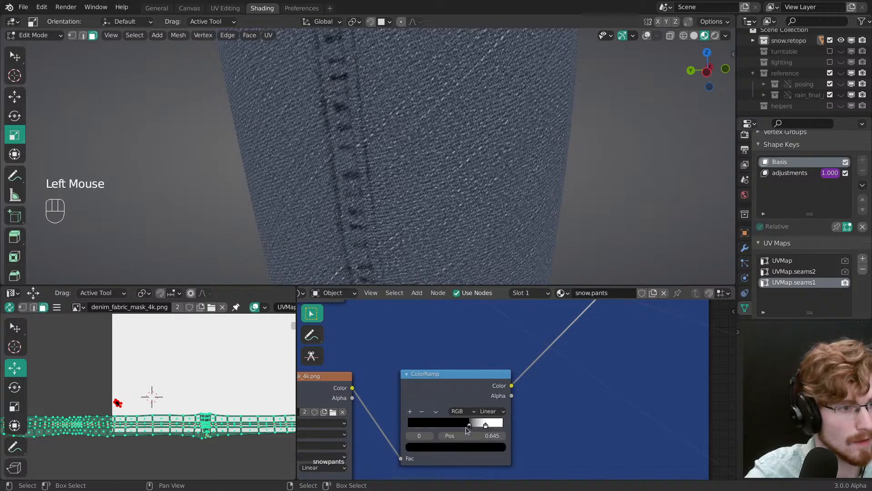
# Step: Check the multiplied seams on the whole pants and switch the preview back to the full Principled BSDF shader
pyautogui.keyDown('ctrl'); pyautogui.moveTo(487, 209); pyautogui.dragTo(425, 220, button='middle'); pyautogui.keyUp('ctrl')
pyautogui.moveTo(424, 219); pyautogui.dragTo(436, 222, button='middle')
pyautogui.keyDown('ctrl'); pyautogui.moveTo(416, 459); pyautogui.dragTo(423, 450, button='middle'); pyautogui.keyUp('ctrl')
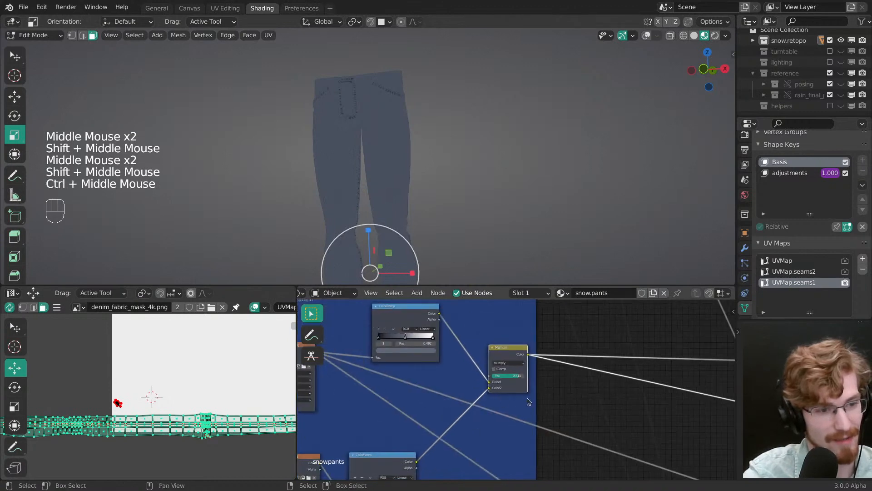
pyautogui.moveTo(540, 366); pyautogui.dragTo(486, 368, button='middle')
pyautogui.press('Escape')
pyautogui.keyDown('shift'); pyautogui.moveTo(474, 254); pyautogui.dragTo(447, 227, button='middle'); pyautogui.keyUp('shift')
pyautogui.moveTo(700, 387); pyautogui.dragTo(580, 397, button='middle')
pyautogui.moveTo(581, 397); pyautogui.dragTo(411, 391, button='middle')
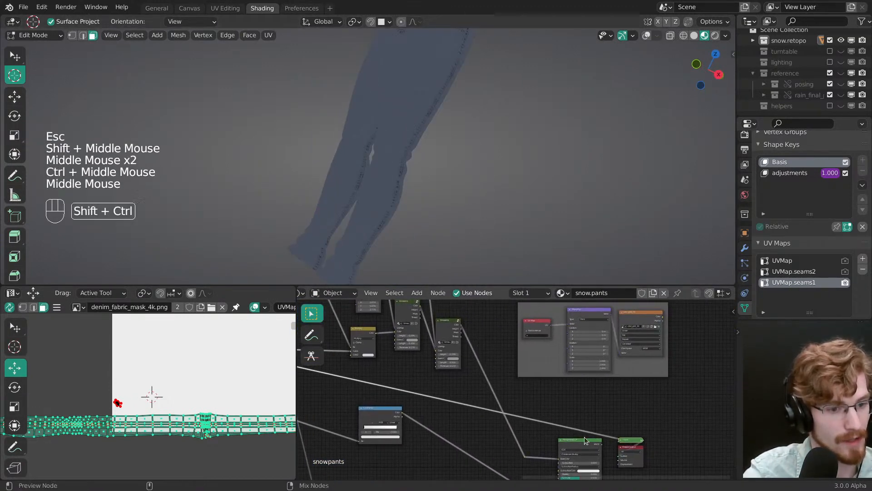
pyautogui.keyDown('ctrl'); pyautogui.keyDown('shift'); pyautogui.click(584, 437); pyautogui.keyUp('shift'); pyautogui.keyUp('ctrl')
# Step: Examine the fully shaded side seams and pocket stitching up close
pyautogui.moveTo(444, 145); pyautogui.dragTo(391, 137, button='middle')
pyautogui.keyDown('ctrl'); pyautogui.moveTo(391, 136); pyautogui.dragTo(392, 158, button='middle'); pyautogui.keyUp('ctrl')
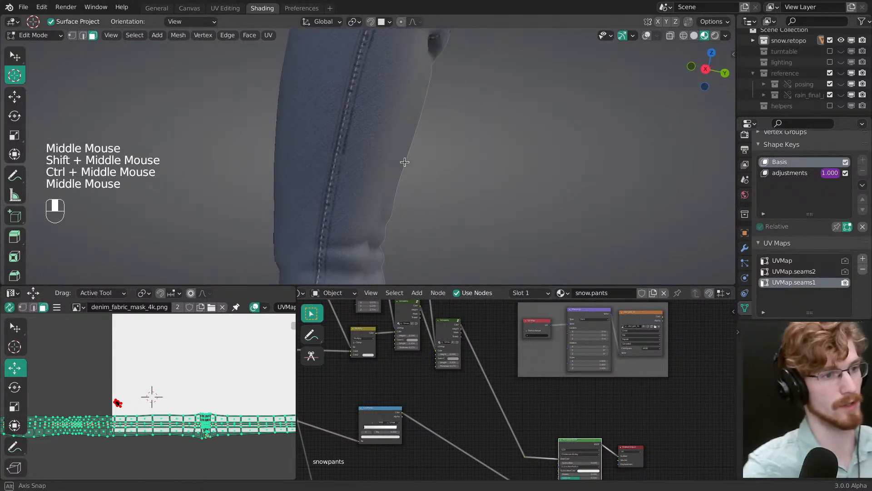
pyautogui.keyDown('alt'); pyautogui.middleClick(347, 159); pyautogui.keyUp('alt')
pyautogui.keyDown('ctrl'); pyautogui.moveTo(366, 198); pyautogui.dragTo(384, 197, button='middle'); pyautogui.keyUp('ctrl')
pyautogui.moveTo(384, 197); pyautogui.dragTo(412, 179, button='middle')
pyautogui.keyDown('ctrl'); pyautogui.moveTo(413, 179); pyautogui.dragTo(380, 187, button='middle'); pyautogui.keyUp('ctrl')
pyautogui.keyDown('shift'); pyautogui.moveTo(380, 187); pyautogui.dragTo(383, 145, button='middle'); pyautogui.keyUp('shift')
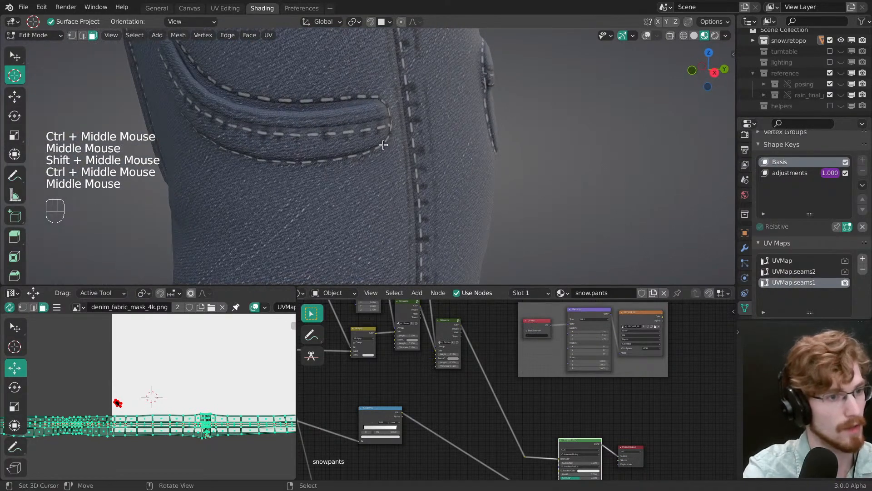
# Step: Return the pants to Object Mode with nothing selected and save the file
pyautogui.press('Tab')
pyautogui.keyDown('ctrl'); pyautogui.moveTo(445, 168); pyautogui.dragTo(386, 186, button='middle'); pyautogui.keyUp('ctrl')
pyautogui.hotkey('alt', 'a')
pyautogui.hotkey('ctrl', 's')
pyautogui.moveTo(386, 186); pyautogui.dragTo(395, 231, button='middle')
# Step: Switch to the reference image board and examine the fading, seams and wrinkles on the grey jeans photos
pyautogui.hotkey('alt', 'Tab')
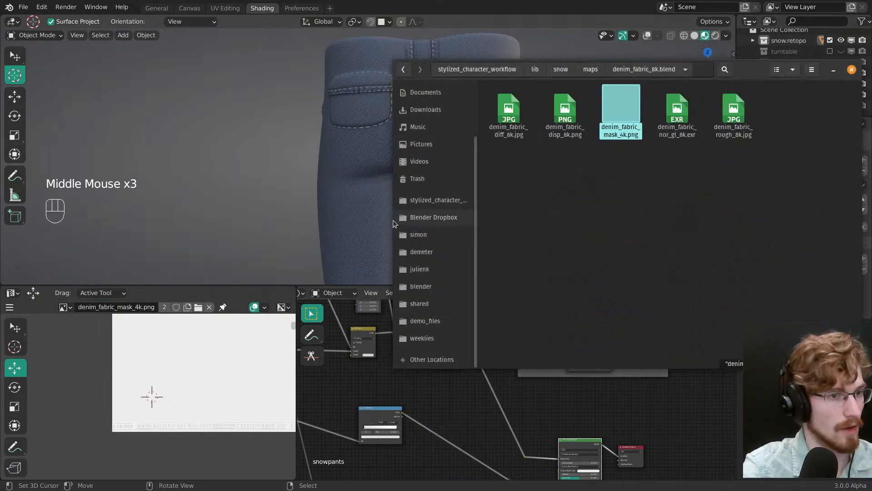
pyautogui.hotkey('alt', 'Tab')
pyautogui.hotkey('alt', 'Tab')
pyautogui.hotkey('alt', 'Tab')
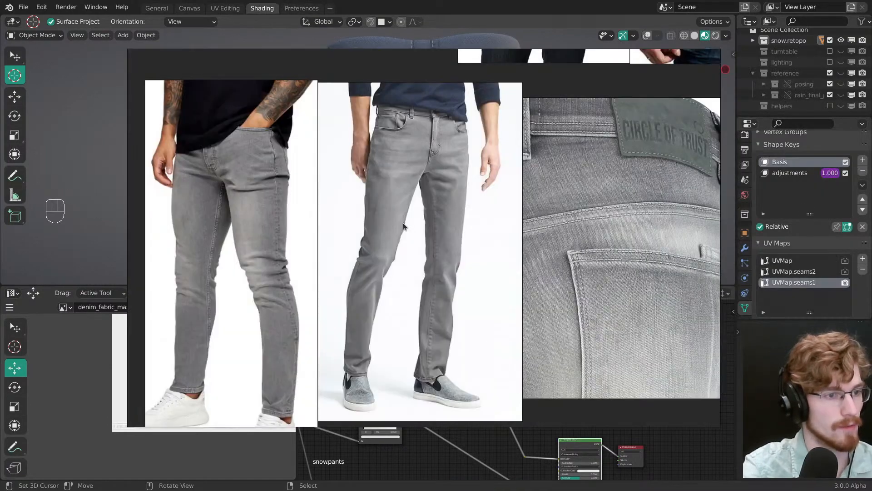
pyautogui.moveTo(435, 298); pyautogui.dragTo(415, 227, button='middle')
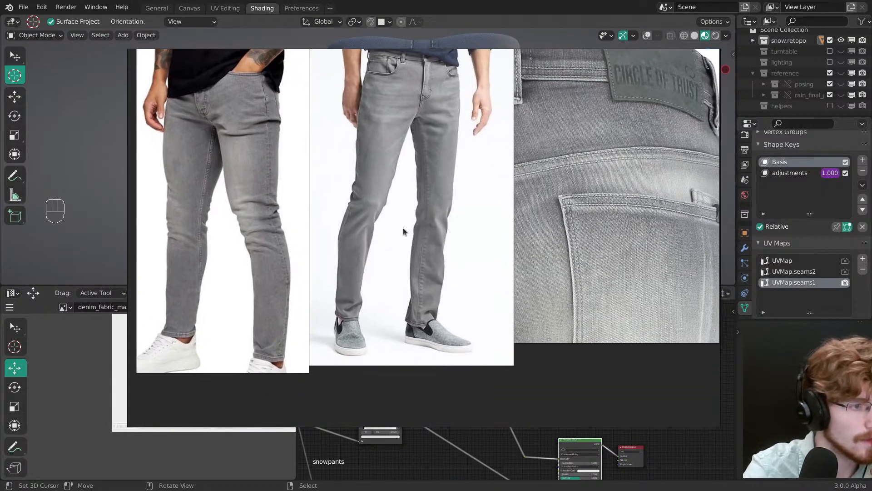
pyautogui.moveTo(387, 153); pyautogui.dragTo(389, 269, button='middle')
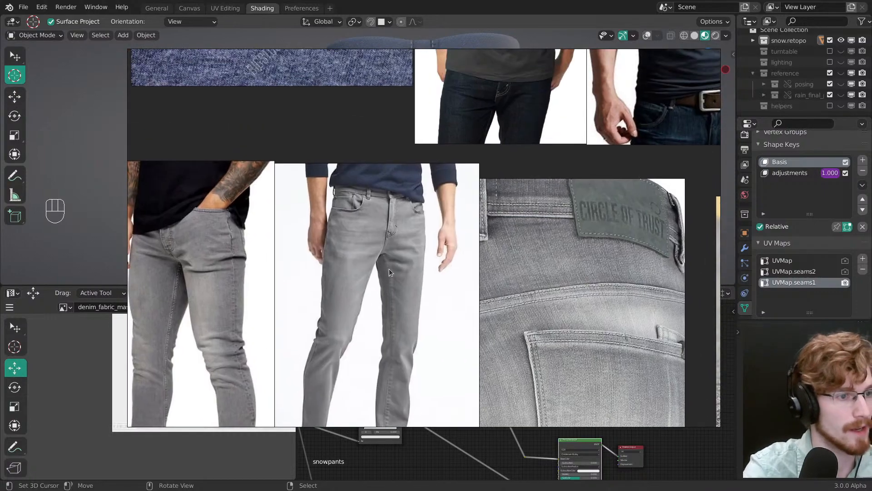
pyautogui.scroll(-1, 384, 189)
pyautogui.scroll(-5, 385, 189)
pyautogui.scroll(10, 440, 186)
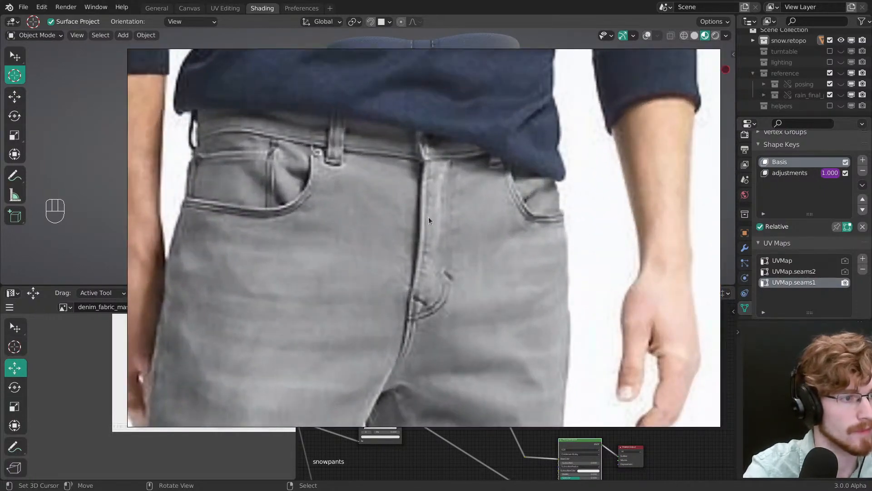
pyautogui.scroll(-8, 416, 272)
pyautogui.scroll(5, 407, 268)
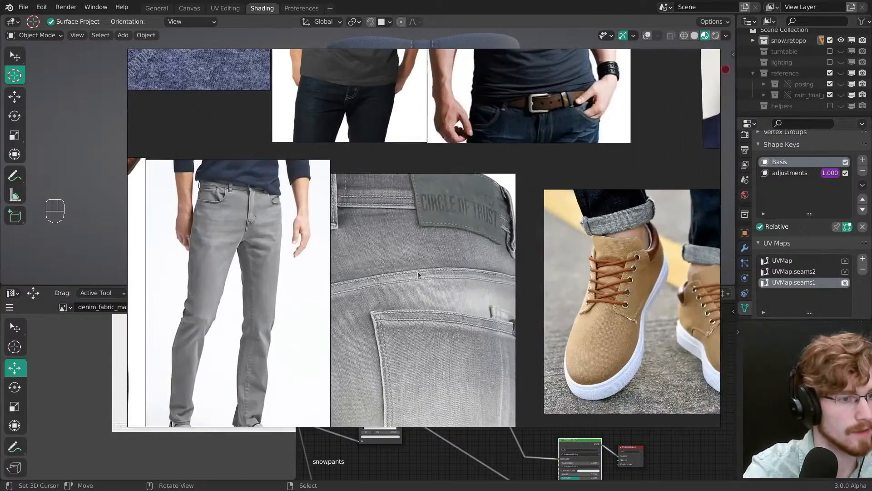
pyautogui.scroll(-3, 359, 248)
pyautogui.scroll(6, 373, 232)
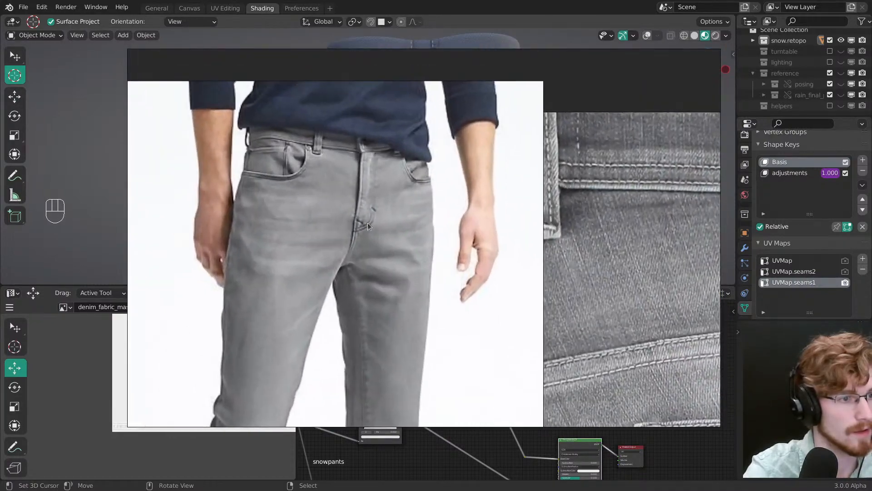
pyautogui.moveTo(358, 214); pyautogui.dragTo(389, 201, button='middle')
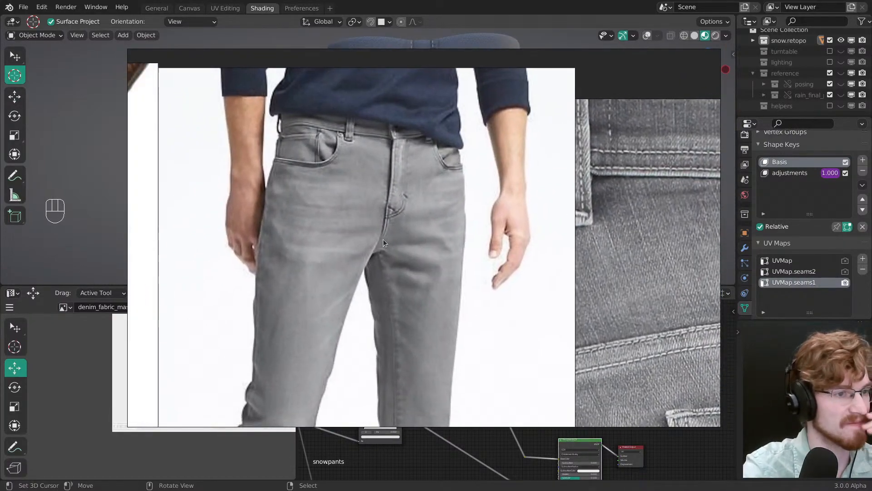
pyautogui.moveTo(340, 186); pyautogui.dragTo(498, 201, button='middle')
pyautogui.scroll(-1, 500, 212)
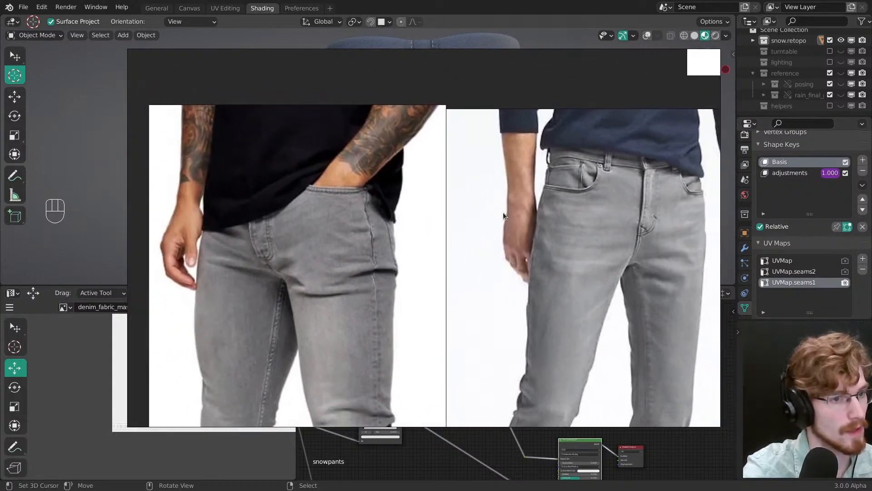
pyautogui.moveTo(553, 207); pyautogui.dragTo(515, 186, button='middle')
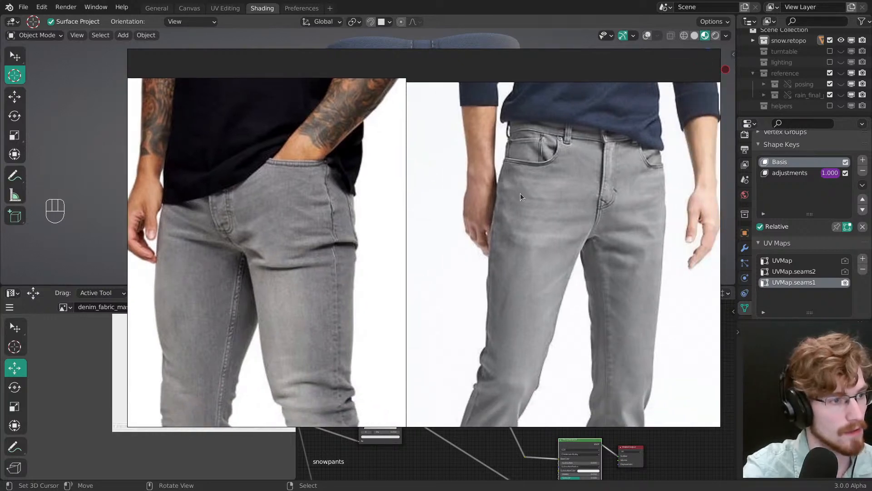
# Step: Switch back to Blender, check the front of the shaded pants against the reference and save the file
pyautogui.hotkey('alt', 'Tab')
pyautogui.moveTo(444, 168); pyautogui.dragTo(404, 195, button='middle')
pyautogui.moveTo(405, 195); pyautogui.dragTo(482, 159, button='middle')
pyautogui.moveTo(481, 159)
pyautogui.mouseDown(button='middle')
pyautogui.moveTo(378, 191)
pyautogui.moveTo(457, 189)
pyautogui.moveTo(408, 163)
pyautogui.mouseUp(button='middle')
pyautogui.hotkey('ctrl', 's')
pyautogui.moveTo(408, 163)
pyautogui.keyDown('ctrl'); pyautogui.mouseDown(button='middle')
pyautogui.moveTo(444, 153)
pyautogui.moveTo(417, 182)
pyautogui.moveTo(405, 143)
pyautogui.moveTo(412, 162)
pyautogui.mouseUp(button='middle'); pyautogui.keyUp('ctrl')
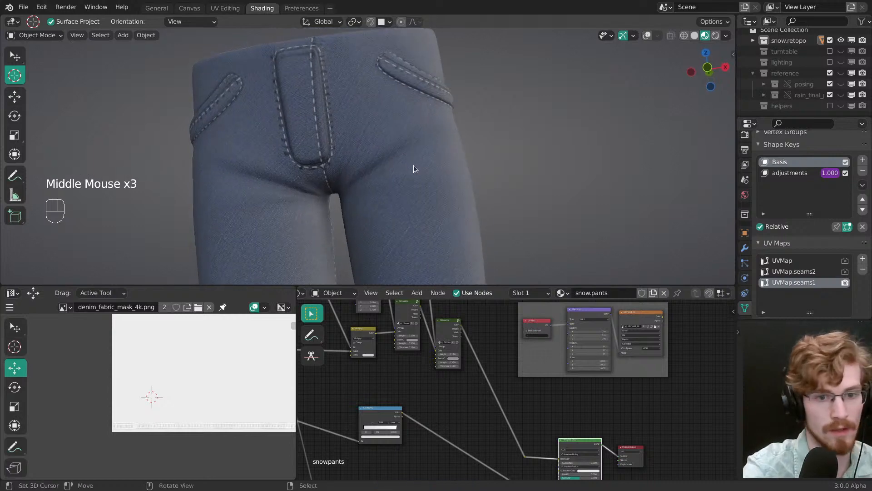
pyautogui.hotkey('ctrl', 's')
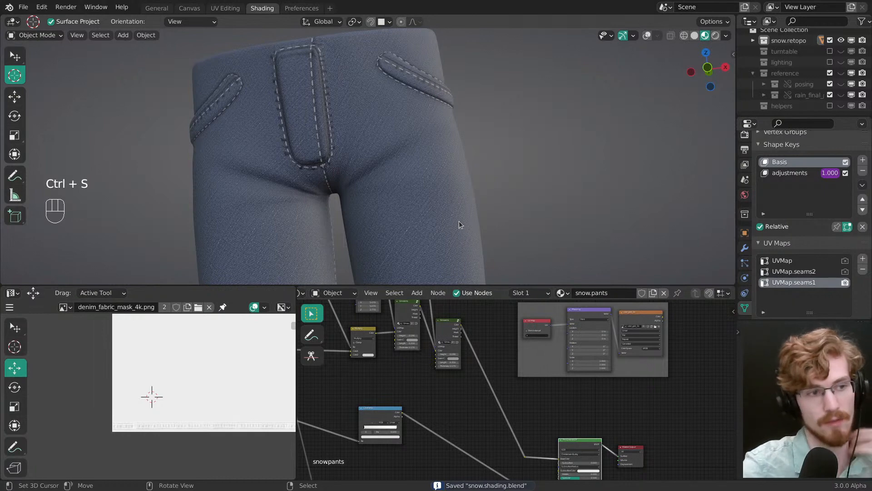
# Step: Examine the crotch and hem seams up close and locate the Mapping node feeding the denim_fabric_mask_4k.png texture
pyautogui.moveTo(624, 162); pyautogui.dragTo(638, 147, button='middle')
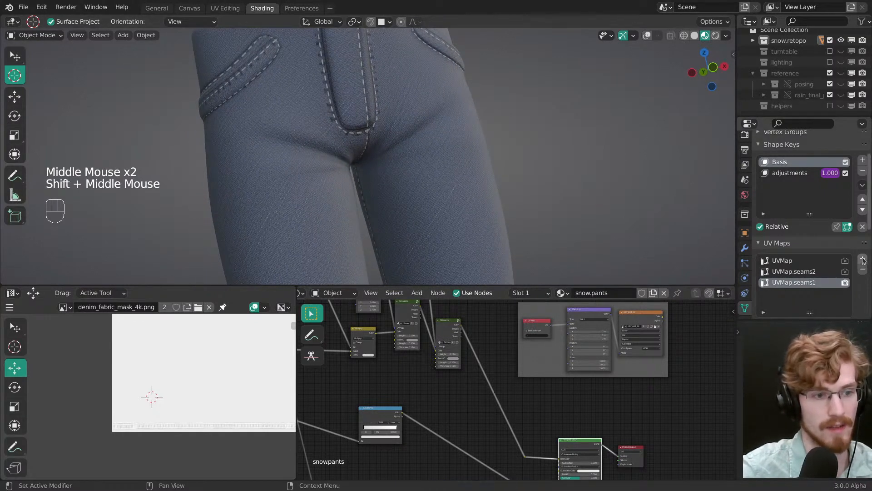
pyautogui.moveTo(359, 416); pyautogui.dragTo(577, 402, button='middle')
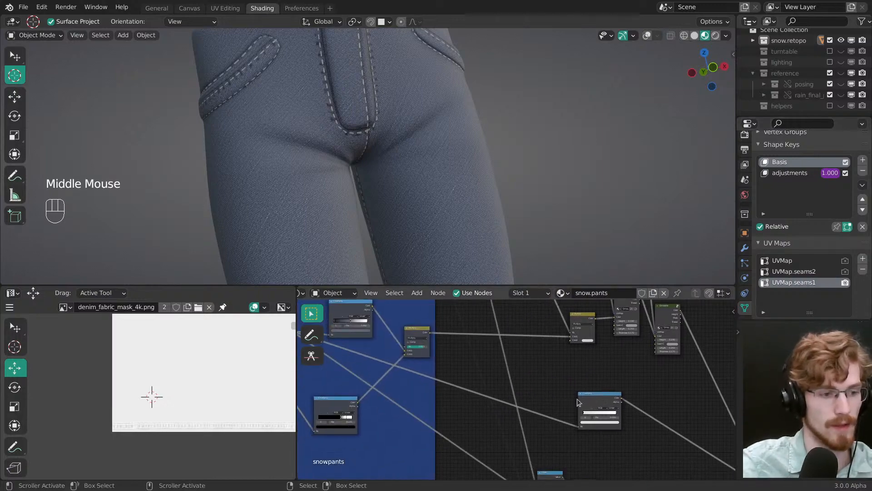
pyautogui.moveTo(442, 382); pyautogui.dragTo(586, 380, button='middle')
pyautogui.moveTo(370, 402); pyautogui.dragTo(462, 381, button='middle')
pyautogui.moveTo(394, 145); pyautogui.dragTo(370, 164, button='middle')
pyautogui.keyDown('ctrl'); pyautogui.moveTo(370, 163); pyautogui.dragTo(394, 113, button='middle'); pyautogui.keyUp('ctrl')
pyautogui.keyDown('ctrl'); pyautogui.moveTo(443, 411); pyautogui.dragTo(445, 391, button='middle'); pyautogui.keyUp('ctrl')
pyautogui.keyDown('ctrl'); pyautogui.moveTo(411, 420); pyautogui.dragTo(404, 410, button='middle'); pyautogui.keyUp('ctrl')
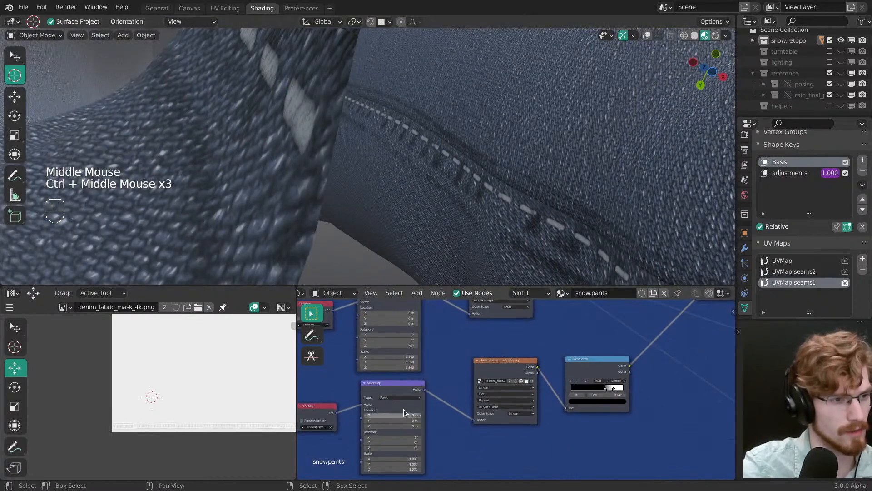
pyautogui.moveTo(416, 154); pyautogui.dragTo(437, 182, button='middle')
pyautogui.hotkey('alt', '`')
pyautogui.keyDown('shift'); pyautogui.moveTo(438, 182); pyautogui.dragTo(418, 163, button='middle'); pyautogui.keyUp('shift')
pyautogui.moveTo(410, 430); pyautogui.dragTo(466, 397, button='middle')
pyautogui.moveTo(466, 397)
pyautogui.keyDown('ctrl'); pyautogui.mouseDown(button='middle')
pyautogui.moveTo(451, 380)
pyautogui.moveTo(475, 402)
pyautogui.mouseUp(button='middle'); pyautogui.keyUp('ctrl')
# Step: Try shifting the seam mask's Mapping Y location to 0.01 m and reset it to 0 m
pyautogui.keyDown('shift'); pyautogui.moveTo(446, 366); pyautogui.dragTo(443, 374); pyautogui.keyUp('shift')
pyautogui.moveTo(458, 443); pyautogui.dragTo(459, 443)
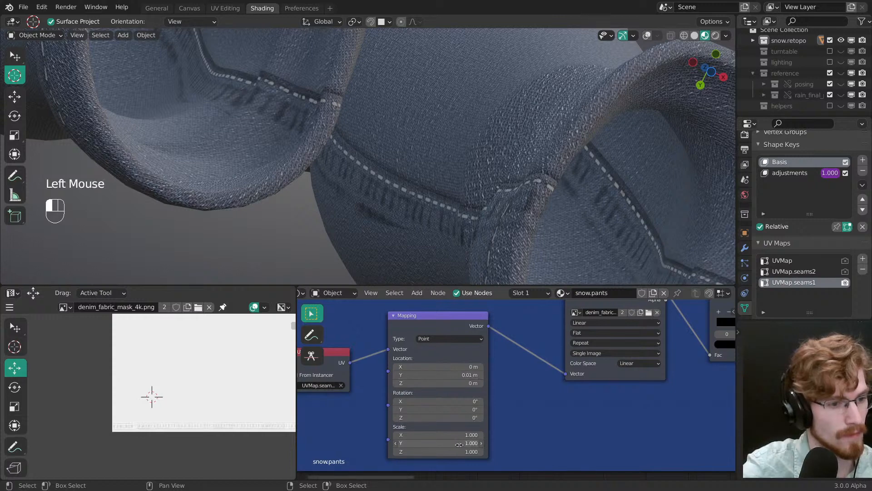
pyautogui.doubleClick(457, 376)
pyautogui.press('Return')
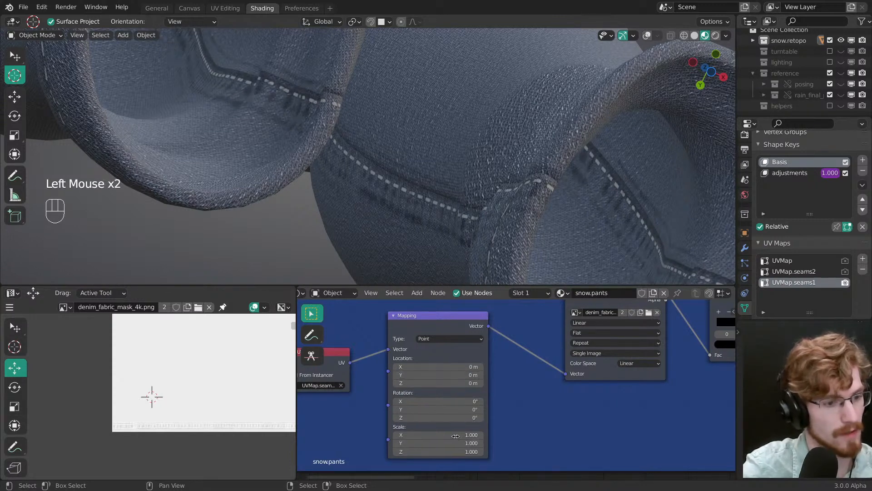
# Step: Scale the seam mask's mapping to 2.03 on all axes and shift its Y location to -0.03 m
pyautogui.moveTo(457, 434); pyautogui.dragTo(469, 452)
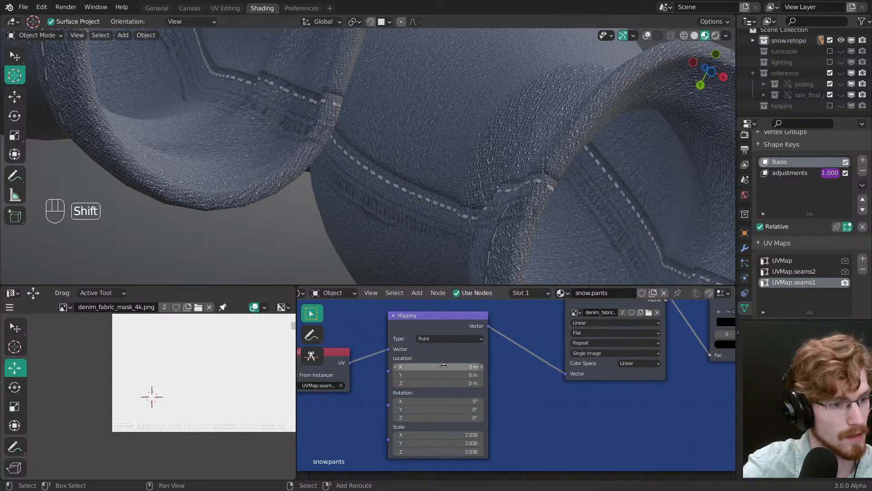
pyautogui.keyDown('shift'); pyautogui.moveTo(441, 367); pyautogui.dragTo(443, 373); pyautogui.keyUp('shift')
pyautogui.click(443, 365)
pyautogui.write('0')
pyautogui.press('Return')
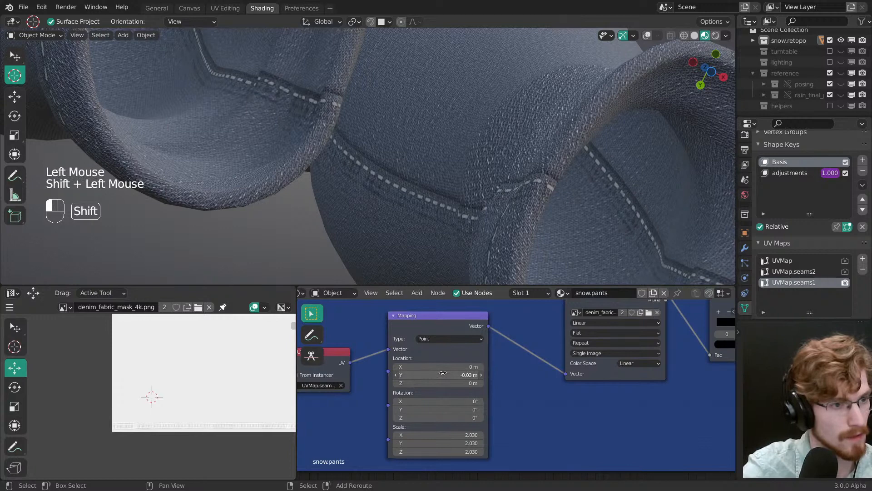
# Step: Check the leg's side seam and reduce the seam mask's mapping scale to 1.6 on all three axes
pyautogui.keyDown('ctrl'); pyautogui.moveTo(463, 122); pyautogui.dragTo(459, 182, button='middle'); pyautogui.keyUp('ctrl')
pyautogui.keyDown('ctrl'); pyautogui.moveTo(459, 136); pyautogui.dragTo(481, 173, button='middle'); pyautogui.keyUp('ctrl')
pyautogui.keyDown('ctrl'); pyautogui.moveTo(481, 173); pyautogui.dragTo(467, 190, button='middle'); pyautogui.keyUp('ctrl')
pyautogui.keyDown('ctrl'); pyautogui.moveTo(468, 191); pyautogui.dragTo(452, 217, button='middle'); pyautogui.keyUp('ctrl')
pyautogui.moveTo(452, 217); pyautogui.dragTo(449, 188, button='middle')
pyautogui.keyDown('shift'); pyautogui.moveTo(449, 188); pyautogui.dragTo(454, 193, button='middle'); pyautogui.keyUp('shift')
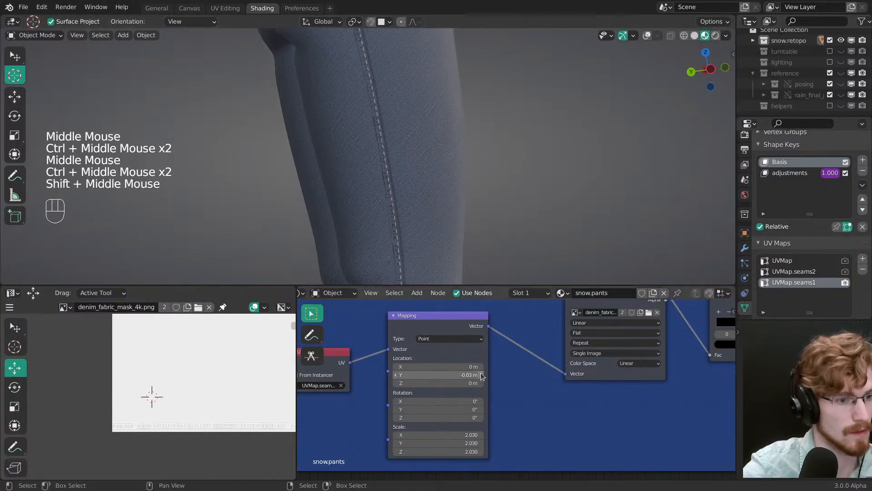
pyautogui.moveTo(463, 443); pyautogui.dragTo(442, 438)
pyautogui.write('1.7')
pyautogui.press('Return')
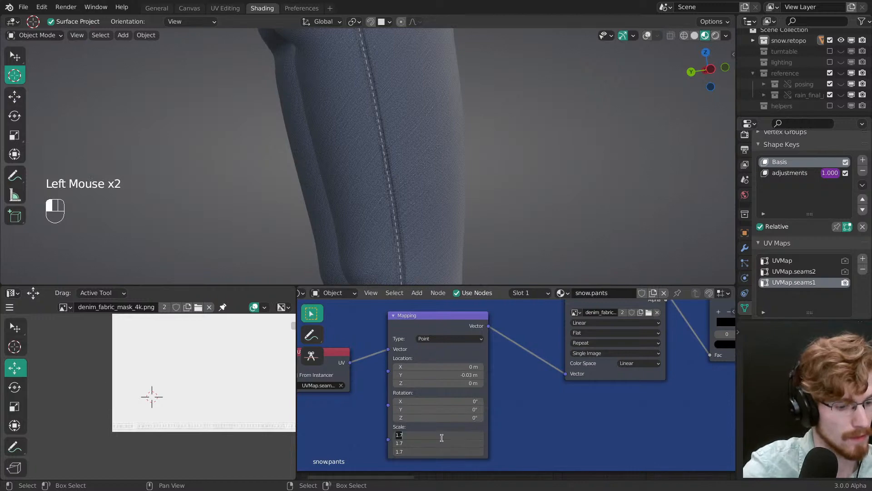
pyautogui.write('1.6')
# Step: Set the Y location of the seam mask's Mapping node to -0.015 m
pyautogui.keyDown('shift'); pyautogui.click(450, 375); pyautogui.keyUp('shift')
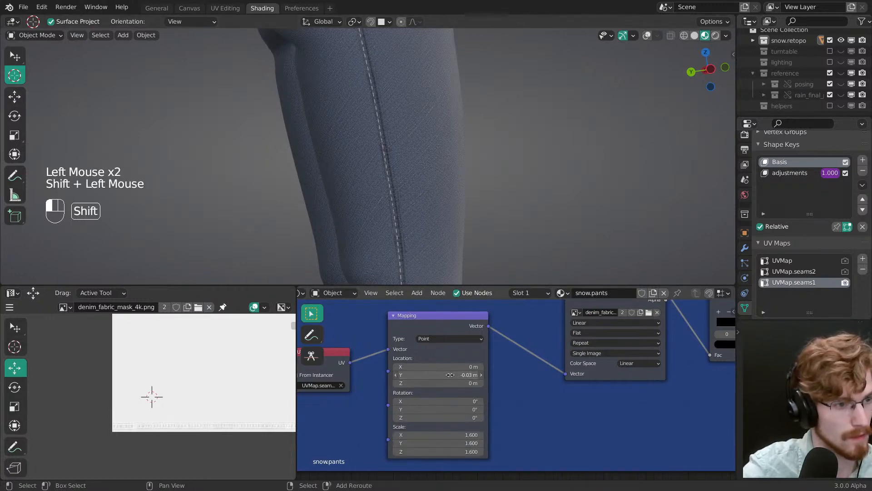
pyautogui.keyDown('shift'); pyautogui.moveTo(451, 374); pyautogui.dragTo(451, 375); pyautogui.keyUp('shift')
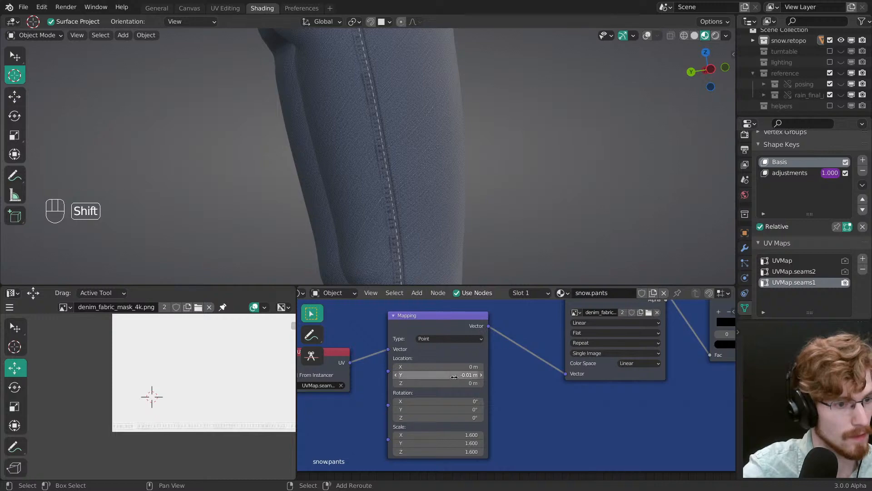
pyautogui.click(451, 374)
pyautogui.press('Left')
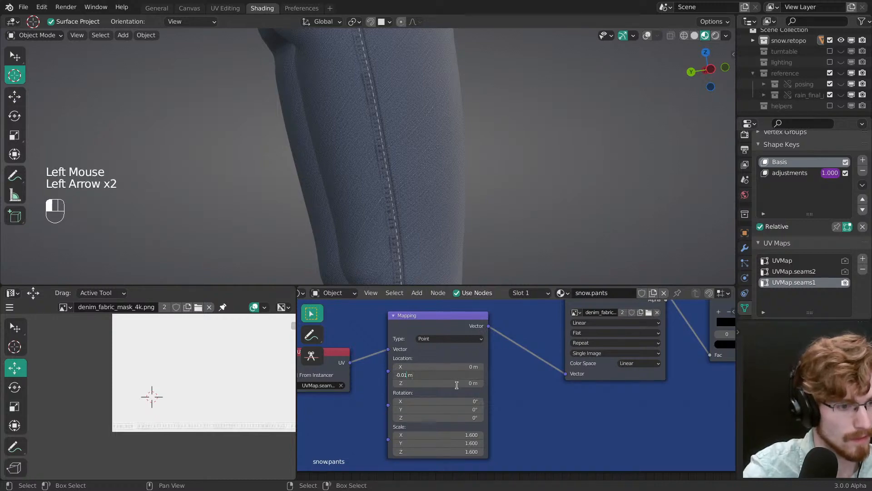
pyautogui.write('5')
pyautogui.press('Return')
# Step: Inspect the lower legs, set the seam mask's mapping scale to 1.2 on all three axes and save the file
pyautogui.keyDown('ctrl'); pyautogui.moveTo(415, 250); pyautogui.dragTo(410, 157, button='middle'); pyautogui.keyUp('ctrl')
pyautogui.keyDown('ctrl'); pyautogui.moveTo(412, 227); pyautogui.dragTo(388, 137, button='middle'); pyautogui.keyUp('ctrl')
pyautogui.moveTo(388, 136); pyautogui.dragTo(402, 177, button='middle')
pyautogui.moveTo(402, 177)
pyautogui.mouseDown(button='middle')
pyautogui.moveTo(389, 145)
pyautogui.moveTo(402, 127)
pyautogui.moveTo(413, 178)
pyautogui.moveTo(404, 172)
pyautogui.mouseUp(button='middle')
pyautogui.keyDown('ctrl'); pyautogui.moveTo(404, 173); pyautogui.dragTo(395, 167, button='middle'); pyautogui.keyUp('ctrl')
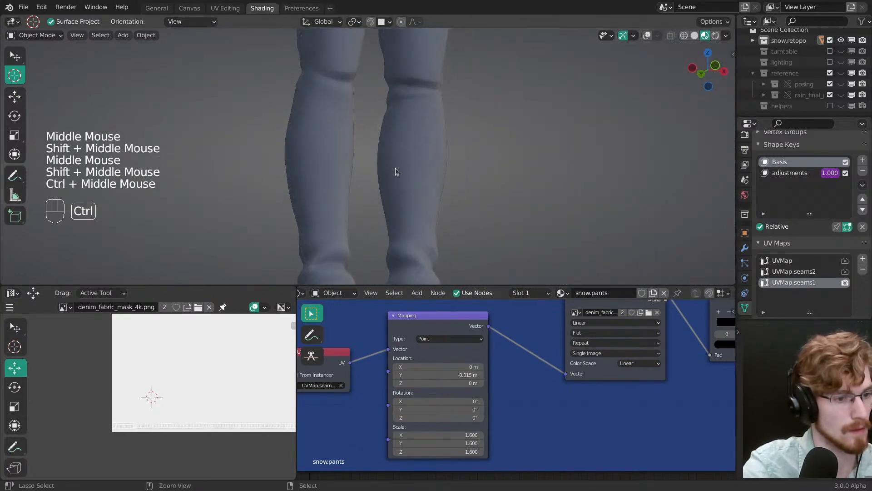
pyautogui.moveTo(450, 435); pyautogui.dragTo(451, 443)
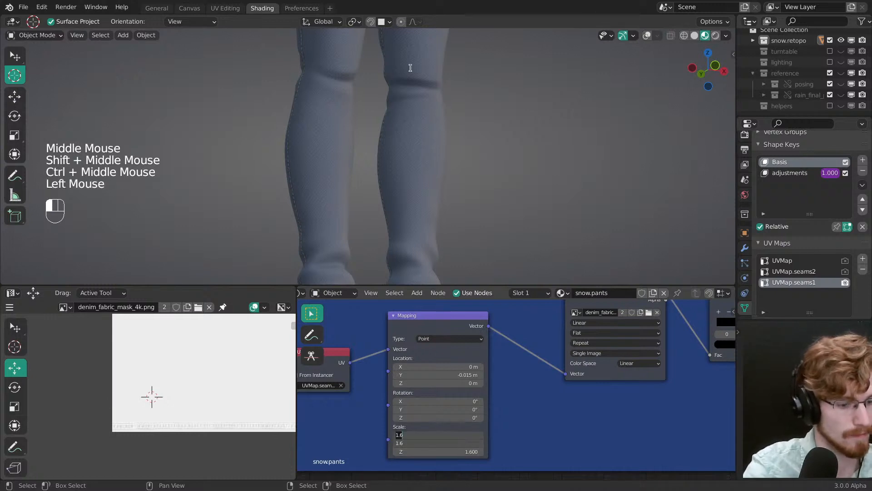
pyautogui.press('Escape')
pyautogui.moveTo(453, 434); pyautogui.dragTo(451, 449)
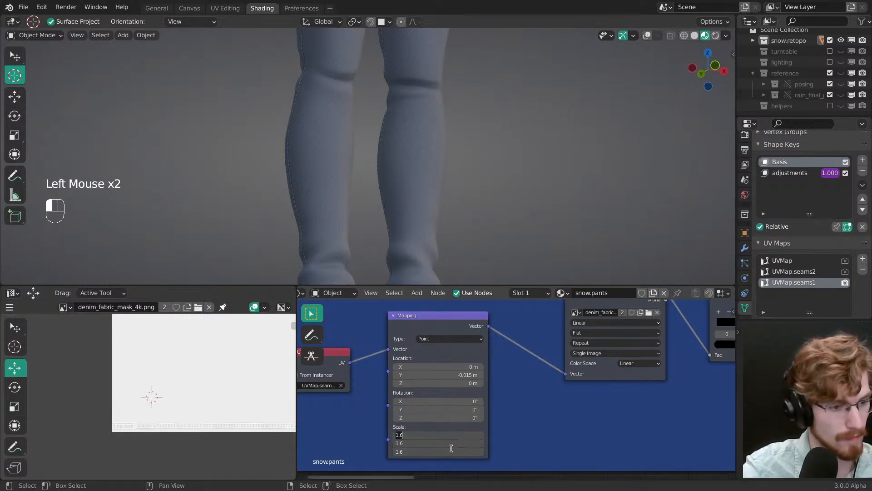
pyautogui.write('2')
pyautogui.press('Return')
pyautogui.keyDown('ctrl'); pyautogui.moveTo(423, 213); pyautogui.dragTo(445, 184, button='middle'); pyautogui.keyUp('ctrl')
pyautogui.hotkey('ctrl', 's')
# Step: Shift the seam mask's Mapping Y location to -0.0055 m to move the puckers along the side seam
pyautogui.keyDown('shift'); pyautogui.moveTo(451, 374); pyautogui.dragTo(455, 374); pyautogui.keyUp('shift')
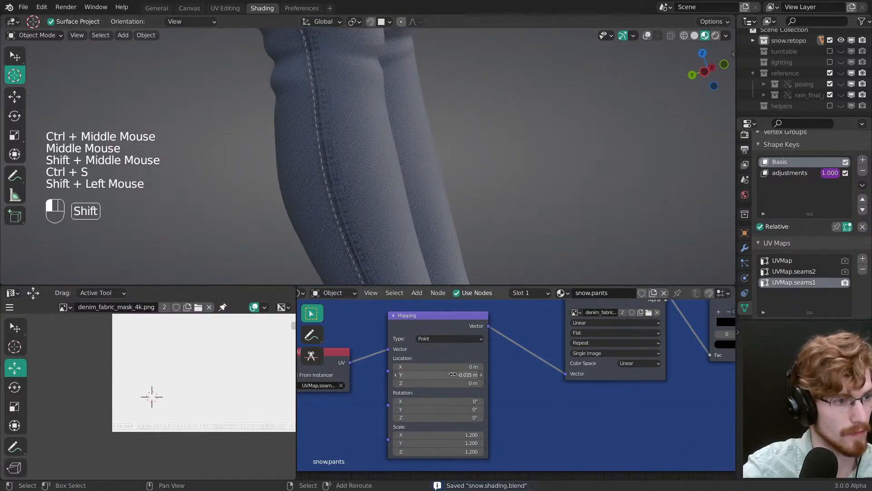
pyautogui.click(458, 376)
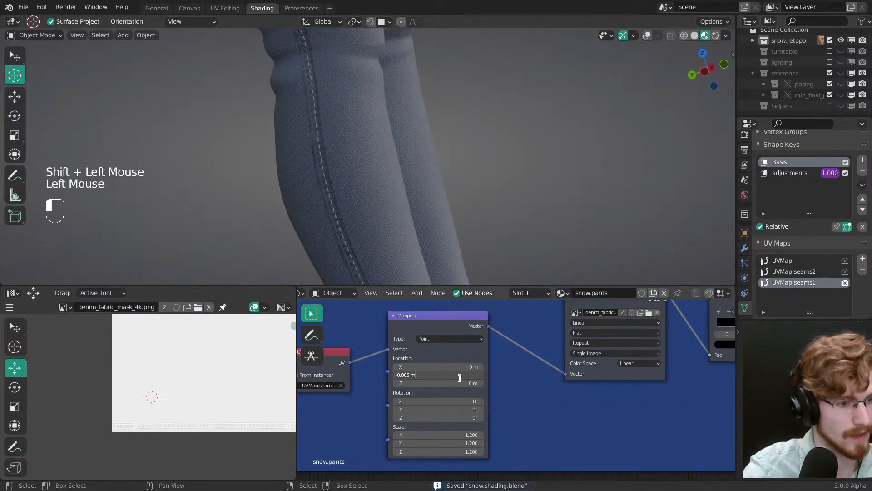
pyautogui.press('Left')
pyautogui.press('Left')
pyautogui.write('5')
pyautogui.press('Return')
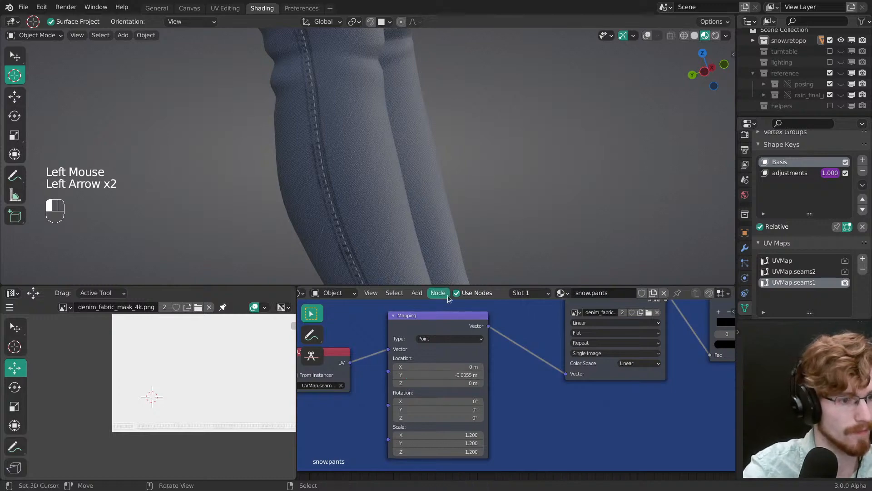
# Step: Change the seam mask's Mapping Y location to -0.004 m
pyautogui.click(409, 373)
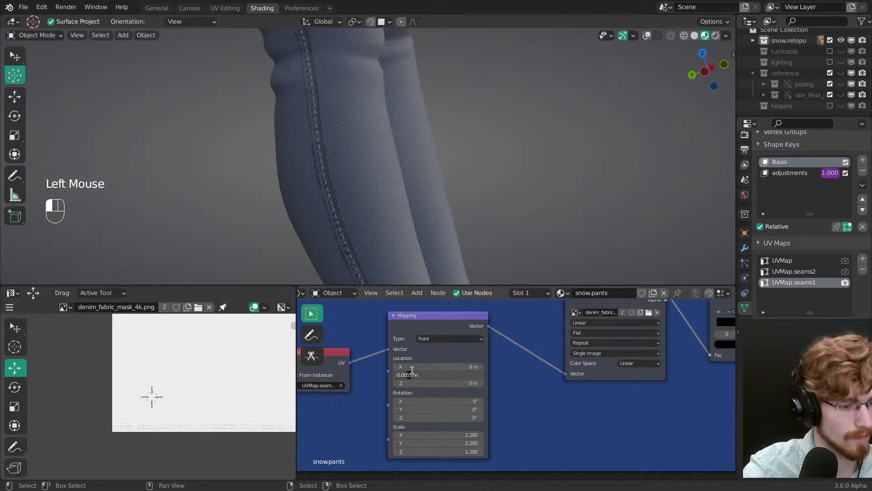
pyautogui.click(442, 371)
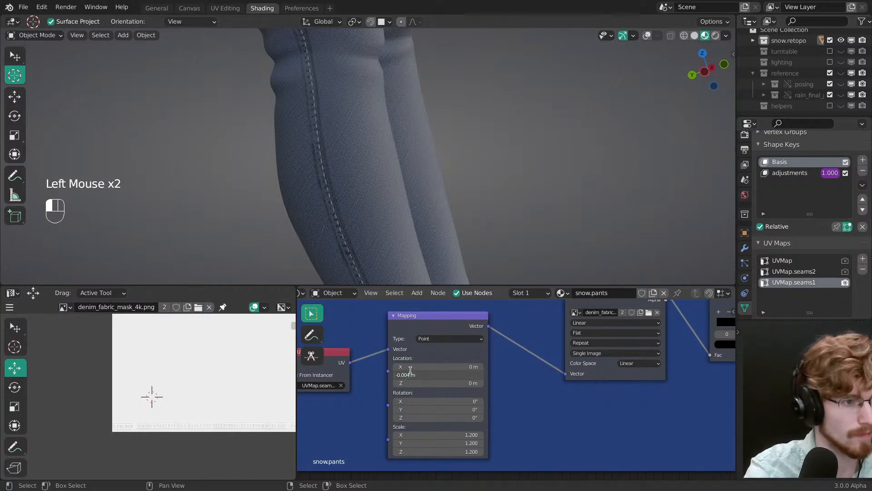
pyautogui.press('Return')
# Step: Fine-tune the seam mask's Mapping Y location against the close-up leg seam, ending at 0.003 m
pyautogui.moveTo(382, 194); pyautogui.dragTo(411, 159, button='middle')
pyautogui.moveTo(411, 159); pyautogui.dragTo(430, 132, button='middle')
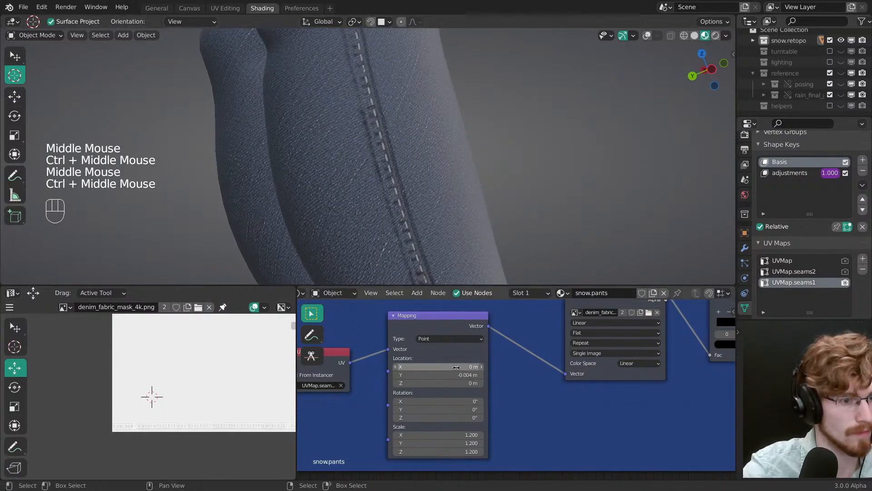
pyautogui.keyDown('shift'); pyautogui.moveTo(457, 375); pyautogui.dragTo(409, 373); pyautogui.keyUp('shift')
pyautogui.click(432, 375)
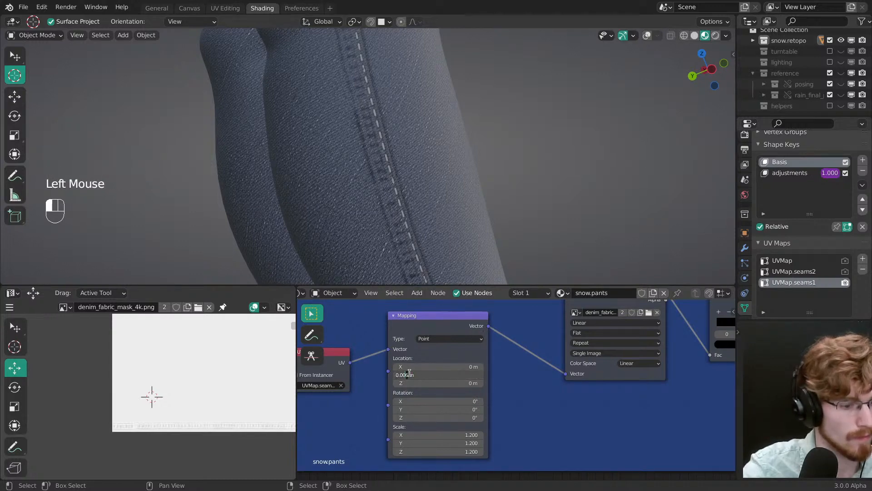
pyautogui.press('Return')
pyautogui.click(432, 376)
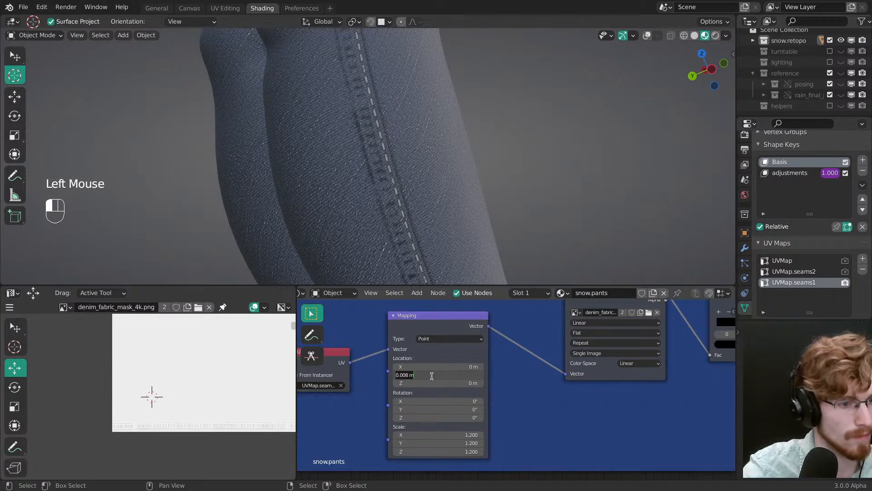
pyautogui.press('Return')
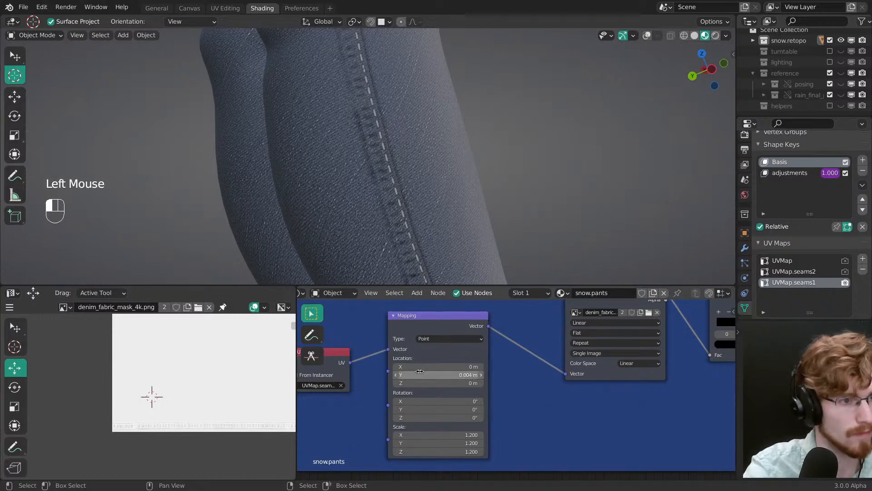
pyautogui.click(422, 374)
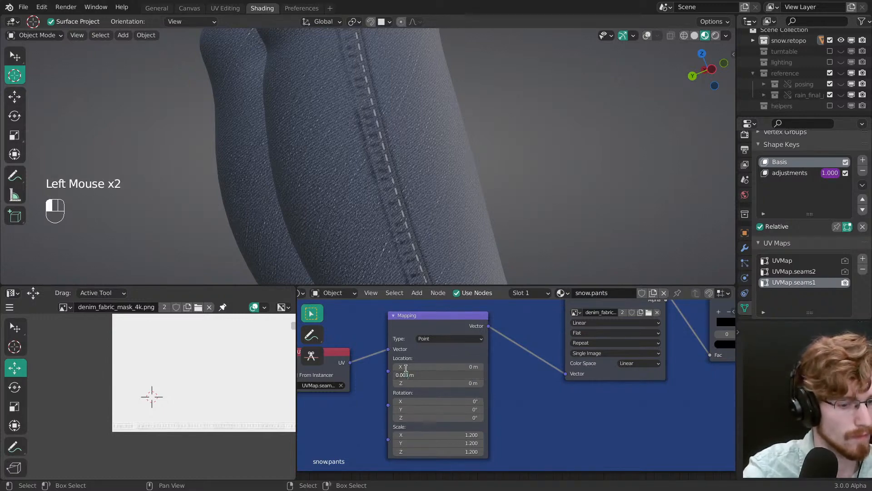
pyautogui.press('Return')
# Step: Check the realigned side seams on both lower legs and save the file
pyautogui.moveTo(393, 211); pyautogui.dragTo(376, 255, button='middle')
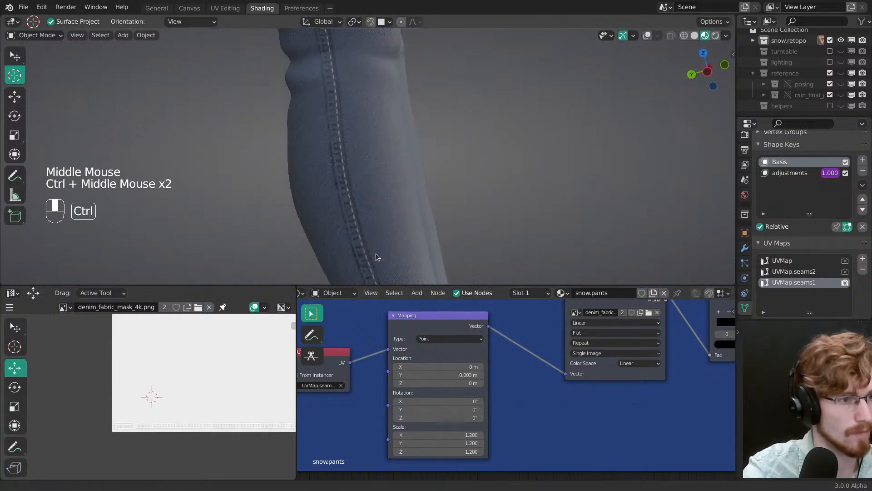
pyautogui.moveTo(391, 182); pyautogui.dragTo(408, 168, button='middle')
pyautogui.keyDown('shift'); pyautogui.moveTo(409, 168); pyautogui.dragTo(362, 179, button='middle'); pyautogui.keyUp('shift')
pyautogui.hotkey('ctrl', 's')
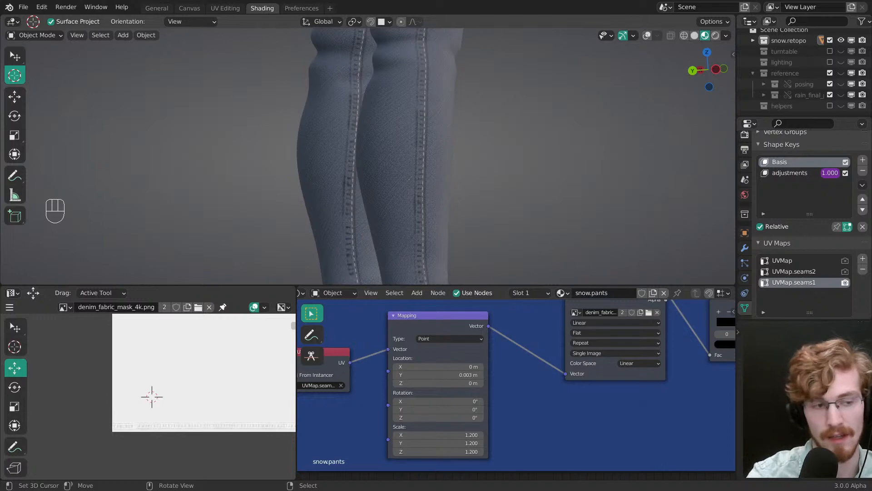
# Step: Examine the legs, fly and front pocket seams, and enlarge the seam strip in the denim_fabric_mask_4k.png image for comparison
pyautogui.moveTo(444, 172); pyautogui.dragTo(412, 123, button='middle')
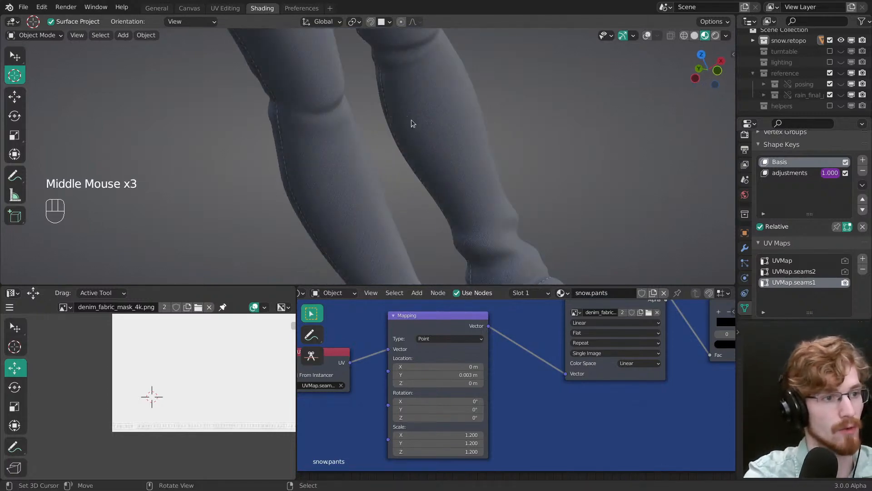
pyautogui.click(460, 3)
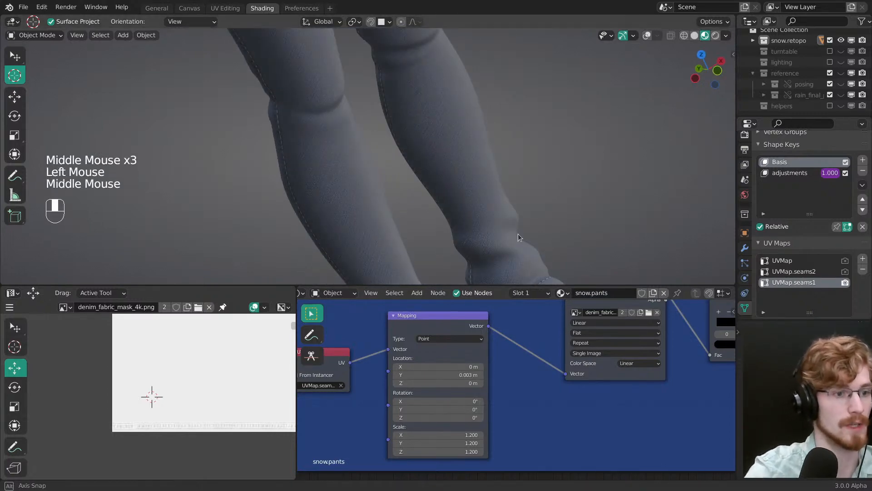
pyautogui.moveTo(516, 240); pyautogui.dragTo(409, 182, button='middle')
pyautogui.keyDown('shift'); pyautogui.moveTo(405, 159); pyautogui.dragTo(388, 300, button='middle'); pyautogui.keyUp('shift')
pyautogui.keyDown('ctrl'); pyautogui.moveTo(380, 124); pyautogui.dragTo(409, 182, button='middle'); pyautogui.keyUp('ctrl')
pyautogui.moveTo(409, 182)
pyautogui.mouseDown(button='middle')
pyautogui.moveTo(446, 195)
pyautogui.moveTo(409, 182)
pyautogui.mouseUp(button='middle')
pyautogui.moveTo(409, 182); pyautogui.dragTo(381, 163, button='middle')
pyautogui.moveTo(381, 164); pyautogui.dragTo(372, 150, button='middle')
pyautogui.moveTo(409, 399); pyautogui.dragTo(434, 397, button='middle')
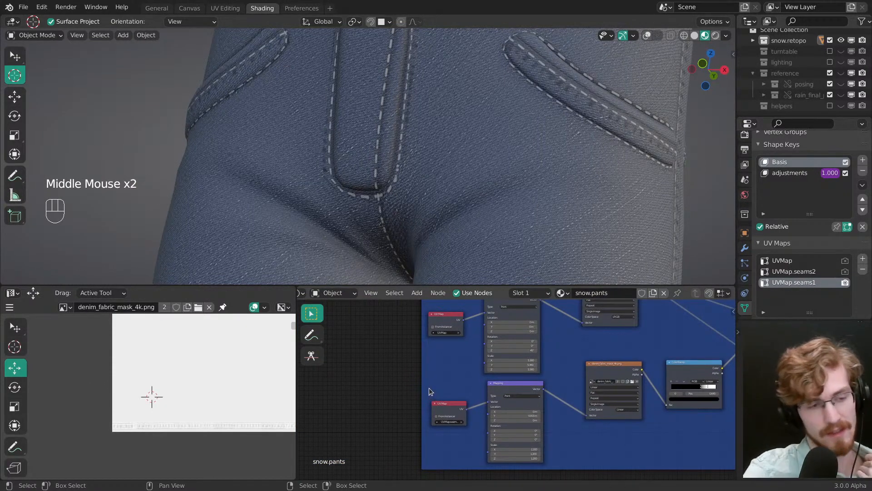
pyautogui.moveTo(203, 381)
pyautogui.mouseDown(button='middle')
pyautogui.moveTo(189, 366)
pyautogui.moveTo(191, 375)
pyautogui.mouseUp(button='middle')
pyautogui.keyDown('ctrl'); pyautogui.moveTo(191, 374); pyautogui.dragTo(208, 435, button='middle'); pyautogui.keyUp('ctrl')
# Step: Move the white stop of the seam mask's ColorRamp to position 0.866
pyautogui.moveTo(381, 376); pyautogui.dragTo(434, 399, button='middle')
pyautogui.moveTo(596, 408); pyautogui.dragTo(500, 400, button='middle')
pyautogui.moveTo(599, 402)
pyautogui.mouseDown(button='middle')
pyautogui.moveTo(503, 395)
pyautogui.moveTo(451, 374)
pyautogui.mouseUp(button='middle')
pyautogui.keyDown('ctrl'); pyautogui.moveTo(491, 395); pyautogui.dragTo(500, 363, button='middle'); pyautogui.keyUp('ctrl')
pyautogui.keyDown('ctrl'); pyautogui.moveTo(509, 377); pyautogui.dragTo(520, 325, button='middle'); pyautogui.keyUp('ctrl')
pyautogui.moveTo(519, 325); pyautogui.dragTo(518, 352, button='middle')
pyautogui.moveTo(526, 353)
pyautogui.mouseDown()
pyautogui.moveTo(562, 355)
pyautogui.moveTo(537, 351)
pyautogui.moveTo(547, 350)
pyautogui.mouseUp()
pyautogui.keyDown('ctrl'); pyautogui.moveTo(547, 350); pyautogui.dragTo(563, 359, button='middle'); pyautogui.keyUp('ctrl')
pyautogui.moveTo(563, 359); pyautogui.dragTo(587, 362, button='middle')
pyautogui.moveTo(526, 369); pyautogui.dragTo(515, 368)
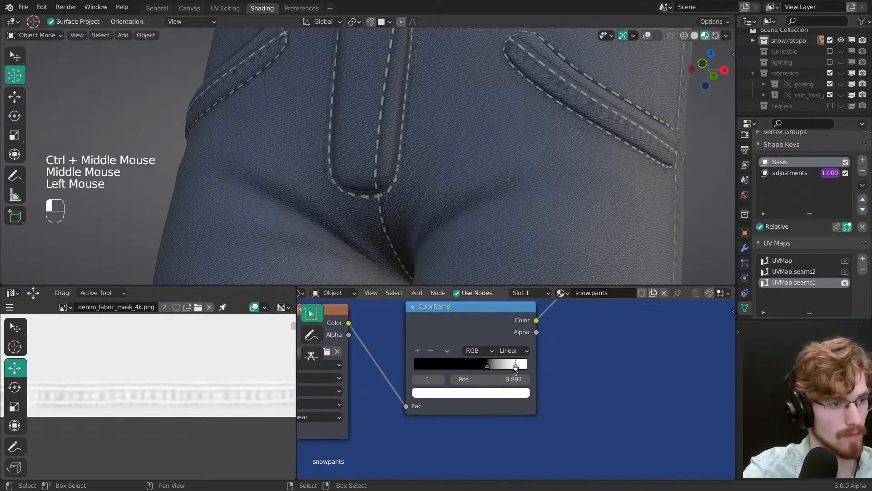
pyautogui.keyDown('ctrl'); pyautogui.moveTo(511, 368); pyautogui.dragTo(532, 376, button='middle'); pyautogui.keyUp('ctrl')
# Step: Duplicate the seam mask's ColorRamp with its input link, place the copy below the original and preview it on the pants
pyautogui.moveTo(500, 329); pyautogui.dragTo(498, 303)
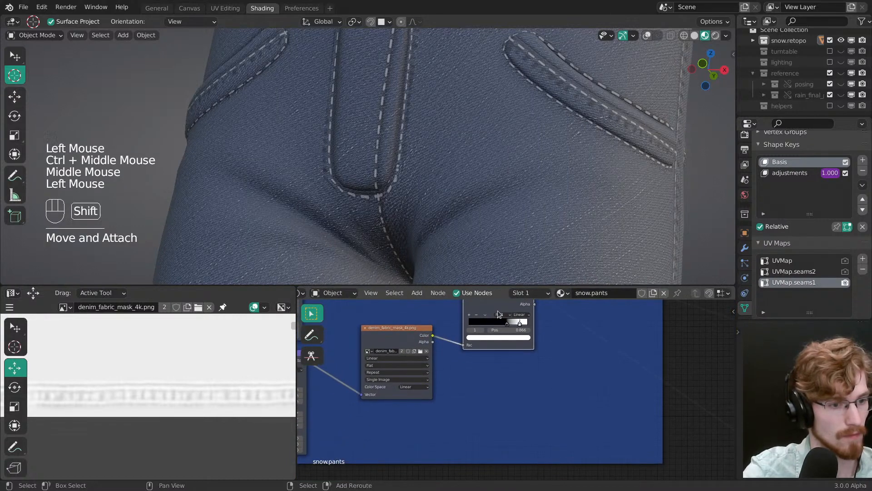
pyautogui.hotkey('ctrl', 'shift', 'd')
pyautogui.click(500, 395)
pyautogui.keyDown('ctrl'); pyautogui.keyDown('shift'); pyautogui.click(505, 395); pyautogui.keyUp('shift'); pyautogui.keyUp('ctrl')
pyautogui.keyDown('ctrl'); pyautogui.moveTo(518, 399); pyautogui.dragTo(522, 389, button='middle'); pyautogui.keyUp('ctrl')
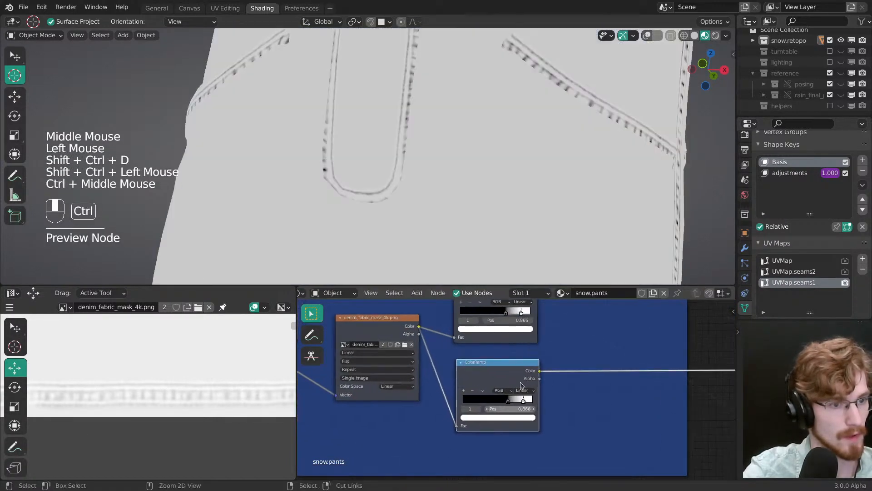
# Step: Shift both stops of the duplicated ColorRamp toward white, with the black stop at 0.847, and set its interpolation to Ease
pyautogui.moveTo(530, 402)
pyautogui.mouseDown()
pyautogui.moveTo(538, 401)
pyautogui.moveTo(518, 400)
pyautogui.moveTo(525, 404)
pyautogui.mouseUp()
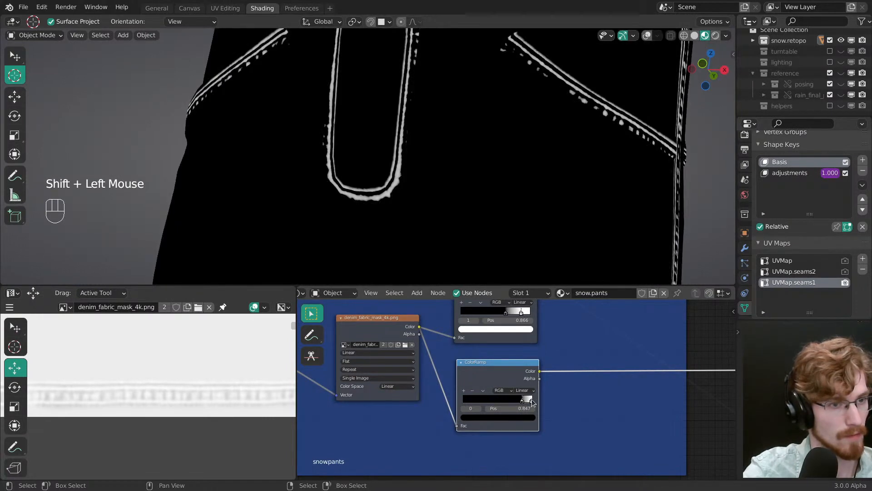
pyautogui.click(524, 390)
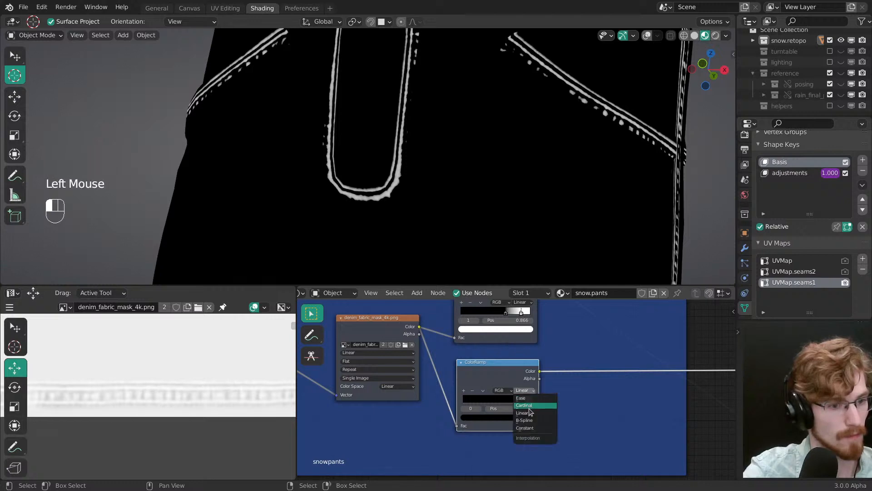
pyautogui.click(525, 398)
pyautogui.keyDown('shift'); pyautogui.click(522, 403); pyautogui.keyUp('shift')
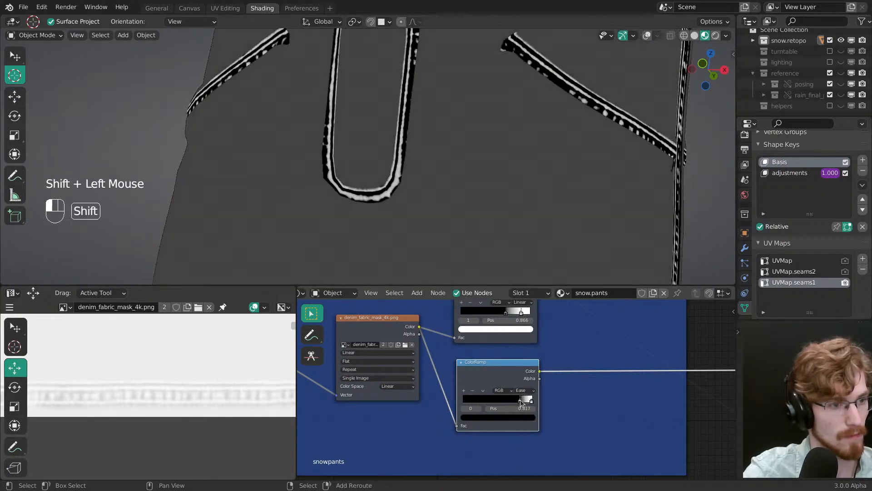
pyautogui.keyDown('ctrl'); pyautogui.moveTo(522, 400); pyautogui.dragTo(443, 431, button='middle'); pyautogui.keyUp('ctrl')
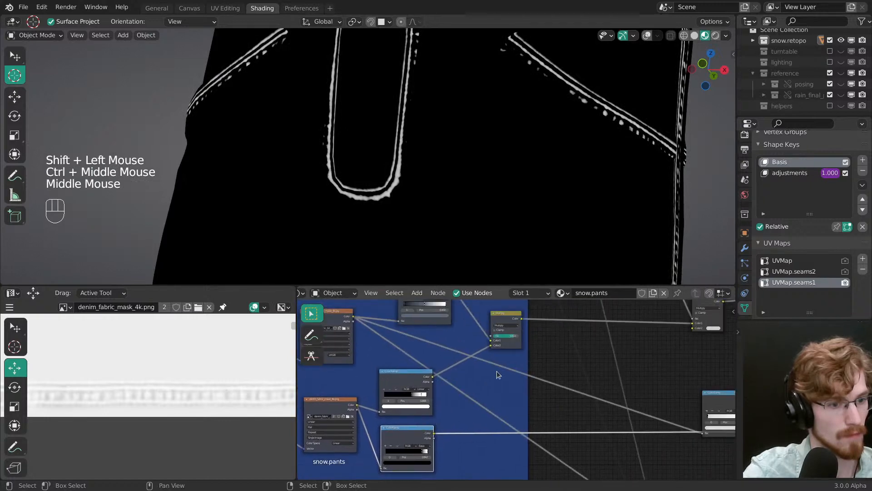
# Step: Duplicate the Multiply mix node, insert the copy right after it in the chain and set its blend mode to Add
pyautogui.moveTo(498, 371); pyautogui.dragTo(479, 380, button='middle')
pyautogui.moveTo(491, 327); pyautogui.dragTo(470, 328)
pyautogui.hotkey('shift', 'd')
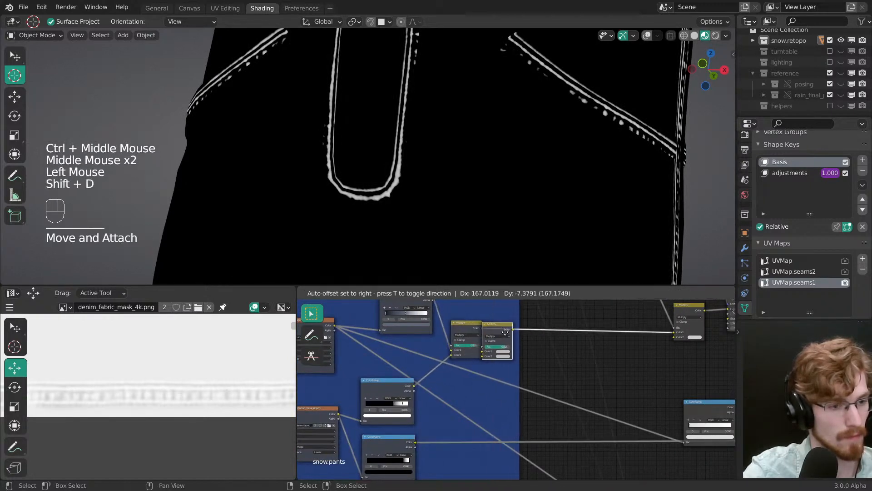
pyautogui.keyDown('ctrl'); pyautogui.moveTo(504, 334); pyautogui.dragTo(511, 336, button='middle'); pyautogui.keyUp('ctrl')
pyautogui.click(510, 330)
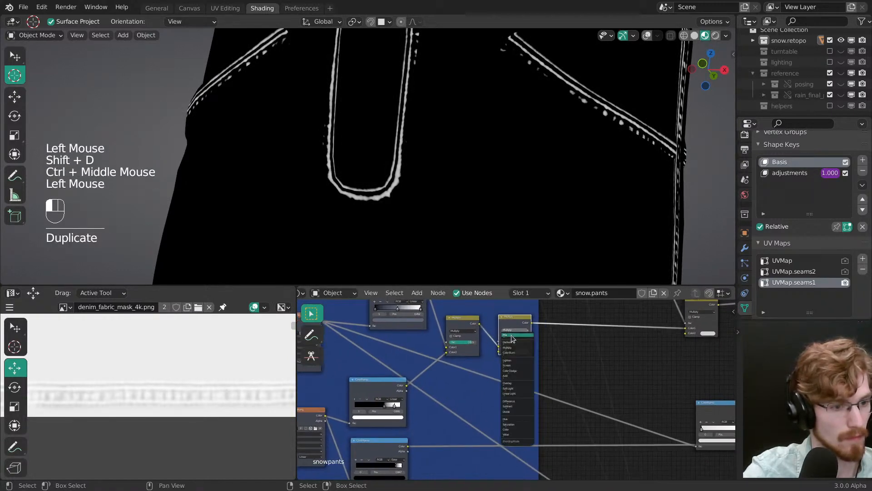
pyautogui.click(512, 376)
# Step: Link the lower ColorRamp's colour to the Add node's second colour and preview the Add node on the pants
pyautogui.moveTo(408, 446); pyautogui.dragTo(504, 352)
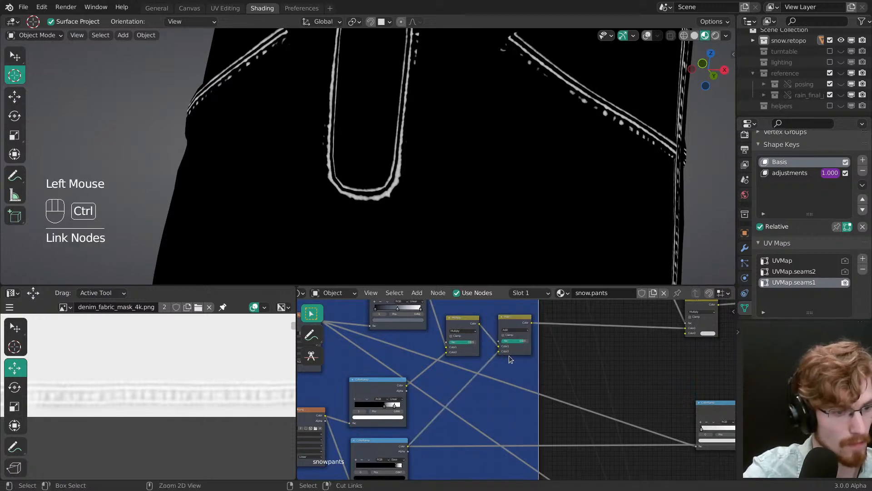
pyautogui.keyDown('ctrl'); pyautogui.moveTo(508, 355); pyautogui.dragTo(523, 355, button='middle'); pyautogui.keyUp('ctrl')
pyautogui.moveTo(522, 355); pyautogui.dragTo(513, 369, button='middle')
pyautogui.keyDown('ctrl'); pyautogui.keyDown('shift'); pyautogui.click(513, 369); pyautogui.keyUp('shift'); pyautogui.keyUp('ctrl')
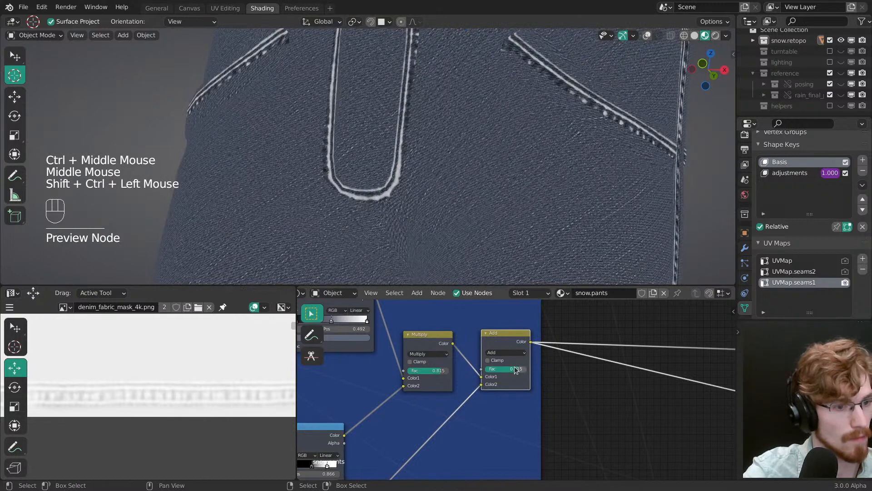
# Step: Reduce the Add node's factor to 0.099
pyautogui.moveTo(516, 370); pyautogui.dragTo(495, 368)
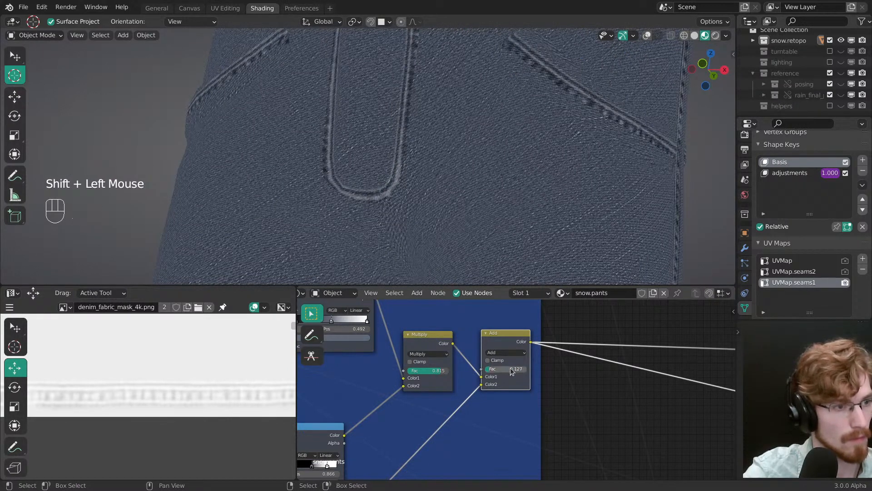
pyautogui.keyDown('ctrl'); pyautogui.moveTo(512, 371); pyautogui.dragTo(511, 360, button='middle'); pyautogui.keyUp('ctrl')
pyautogui.keyDown('shift'); pyautogui.moveTo(508, 370); pyautogui.dragTo(476, 369); pyautogui.keyUp('shift')
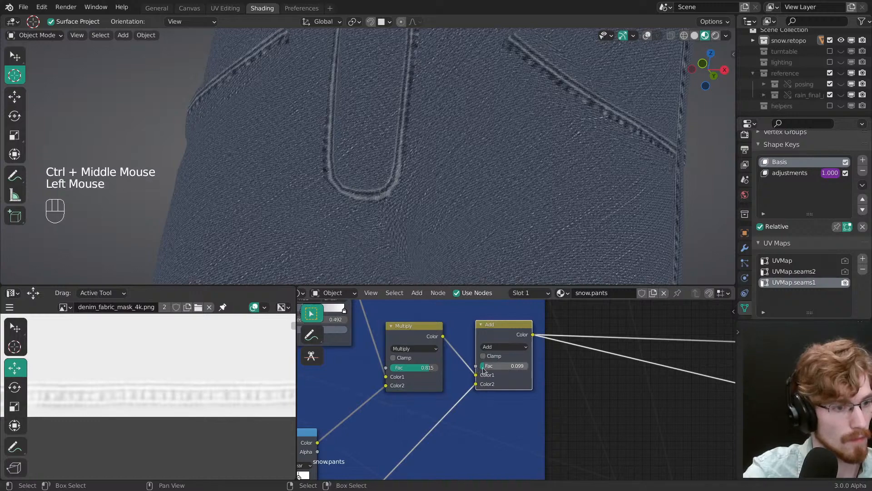
pyautogui.keyDown('ctrl'); pyautogui.moveTo(483, 371); pyautogui.dragTo(478, 392, button='middle'); pyautogui.keyUp('ctrl')
# Step: Compare the previews of the fabric ColorRamp, the Multiply node and the Add node on the pants
pyautogui.moveTo(477, 392); pyautogui.dragTo(563, 388, button='middle')
pyautogui.moveTo(490, 328); pyautogui.dragTo(549, 345, button='middle')
pyautogui.click(513, 320)
pyautogui.keyDown('ctrl'); pyautogui.keyDown('shift'); pyautogui.click(512, 320); pyautogui.keyUp('shift'); pyautogui.keyUp('ctrl')
pyautogui.keyDown('ctrl'); pyautogui.keyDown('shift'); pyautogui.click(555, 336); pyautogui.keyUp('shift'); pyautogui.keyUp('ctrl')
pyautogui.keyDown('ctrl'); pyautogui.keyDown('shift'); pyautogui.click(559, 336); pyautogui.keyUp('shift'); pyautogui.keyUp('ctrl')
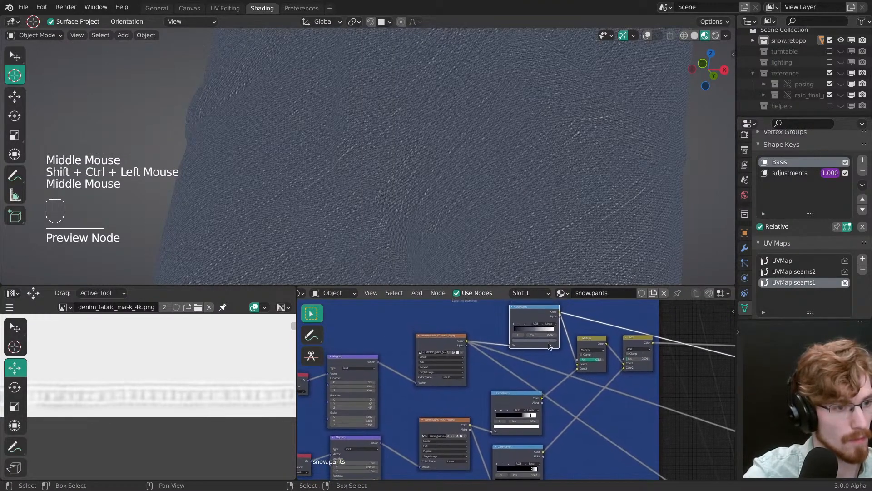
pyautogui.keyDown('ctrl'); pyautogui.keyDown('shift'); pyautogui.click(587, 351); pyautogui.keyUp('shift'); pyautogui.keyUp('ctrl')
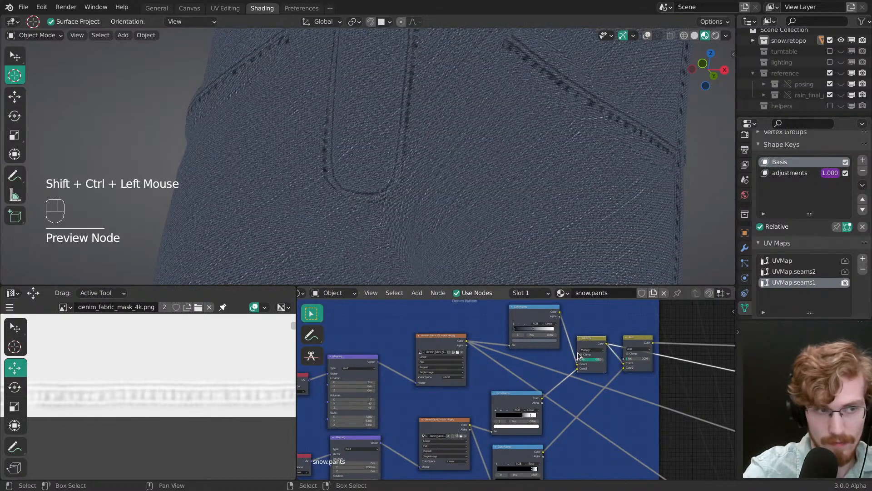
pyautogui.keyDown('ctrl'); pyautogui.keyDown('shift'); pyautogui.click(636, 341); pyautogui.keyUp('shift'); pyautogui.keyUp('ctrl')
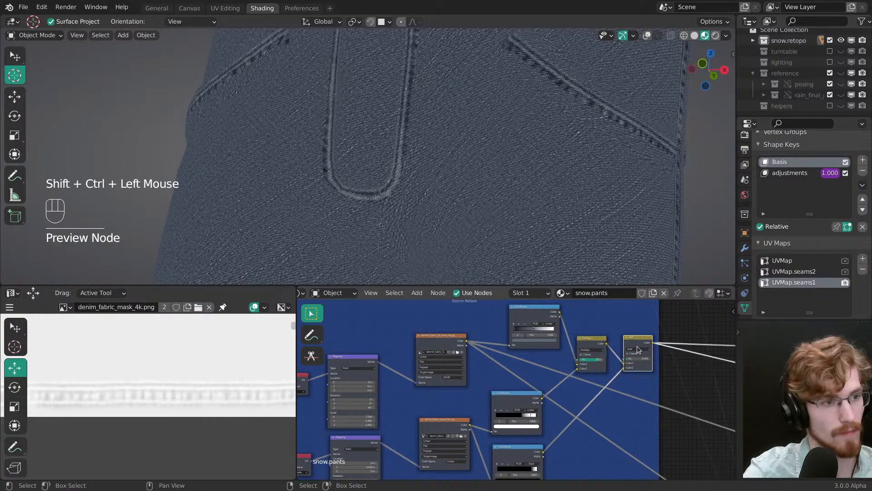
# Step: Duplicate the Add node, insert the copy between the lower ColorRamp and the original Add node, and preview it
pyautogui.moveTo(636, 341); pyautogui.dragTo(515, 340, button='middle')
pyautogui.hotkey('alt', 'a')
pyautogui.click(558, 306)
pyautogui.moveTo(589, 333); pyautogui.dragTo(587, 335, button='middle')
pyautogui.click(590, 320)
pyautogui.hotkey('shift', 'd')
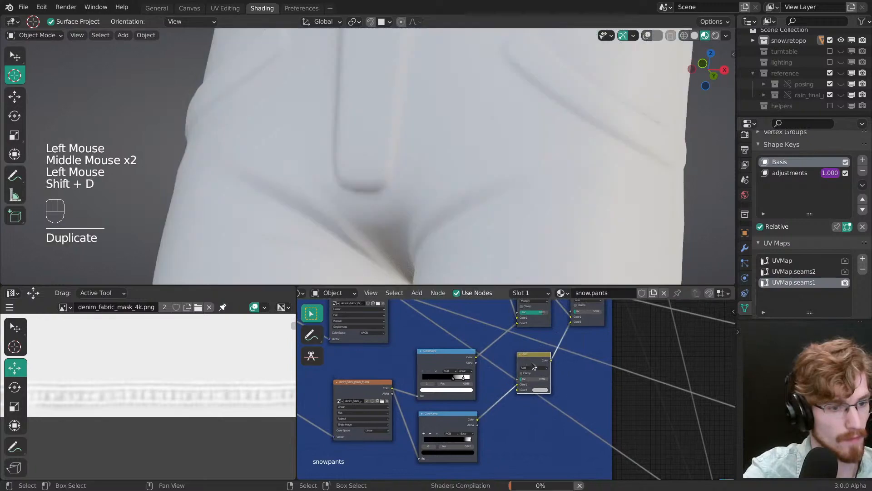
pyautogui.click(538, 409)
pyautogui.keyDown('ctrl'); pyautogui.keyDown('shift'); pyautogui.click(534, 373); pyautogui.keyUp('shift'); pyautogui.keyUp('ctrl')
pyautogui.keyDown('ctrl'); pyautogui.moveTo(534, 374); pyautogui.dragTo(535, 405, button='middle'); pyautogui.keyUp('ctrl')
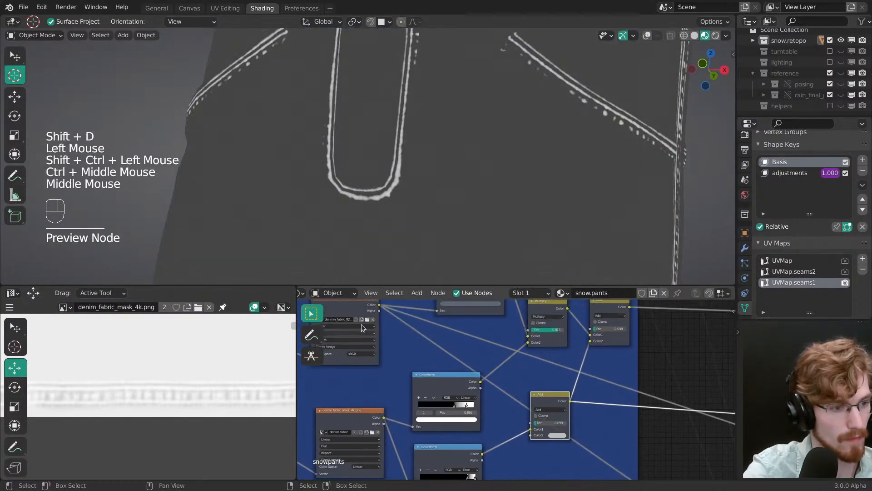
# Step: Feed the lower ColorRamp into the new Add node's factor and the denim fabric texture's colour into its first colour, and preview the weave closely
pyautogui.moveTo(378, 305); pyautogui.dragTo(530, 424)
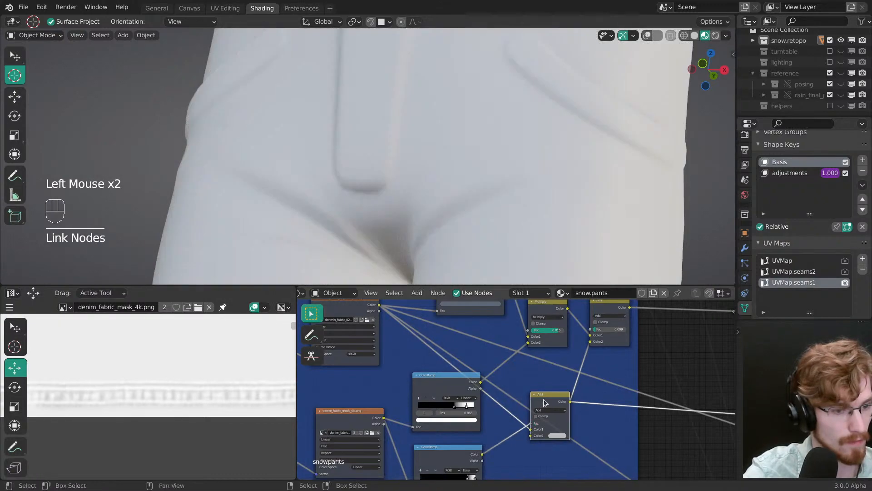
pyautogui.keyDown('ctrl'); pyautogui.keyDown('shift'); pyautogui.click(552, 401); pyautogui.keyUp('shift'); pyautogui.keyUp('ctrl')
pyautogui.keyDown('ctrl'); pyautogui.moveTo(551, 401); pyautogui.dragTo(516, 348, button='middle'); pyautogui.keyUp('ctrl')
pyautogui.keyDown('ctrl'); pyautogui.moveTo(504, 209); pyautogui.dragTo(503, 198, button='middle'); pyautogui.keyUp('ctrl')
pyautogui.keyDown('ctrl'); pyautogui.moveTo(504, 198); pyautogui.dragTo(502, 178, button='middle'); pyautogui.keyUp('ctrl')
pyautogui.keyDown('ctrl'); pyautogui.moveTo(529, 371); pyautogui.dragTo(531, 403, button='middle'); pyautogui.keyUp('ctrl')
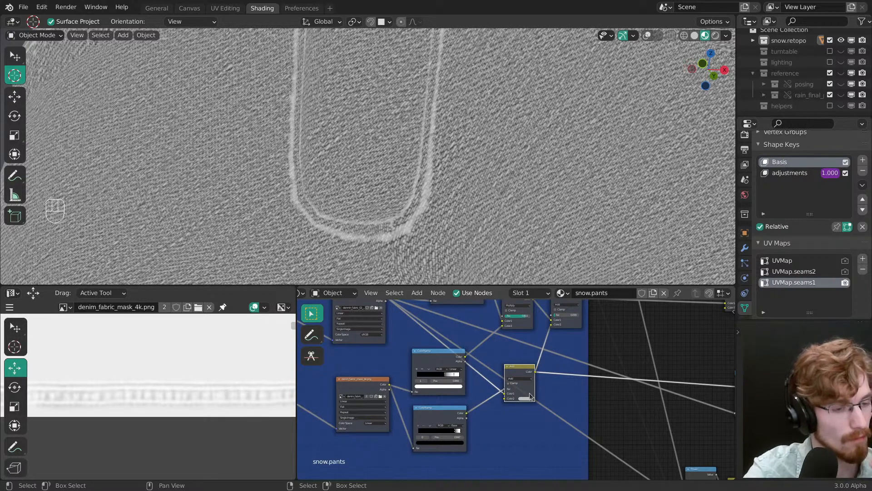
# Step: Move the denim texture link to the new Add node's second colour and set its first colour to black
pyautogui.keyDown('ctrl'); pyautogui.moveTo(512, 401); pyautogui.dragTo(427, 420, button='middle'); pyautogui.keyUp('ctrl')
pyautogui.keyDown('ctrl'); pyautogui.keyDown('shift'); pyautogui.click(427, 421); pyautogui.keyUp('shift'); pyautogui.keyUp('ctrl')
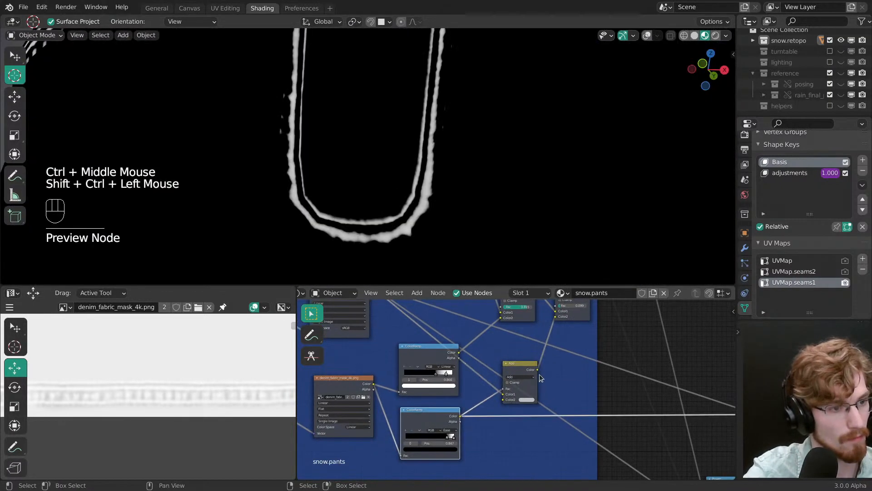
pyautogui.keyDown('ctrl'); pyautogui.keyDown('shift'); pyautogui.click(525, 372); pyautogui.keyUp('shift'); pyautogui.keyUp('ctrl')
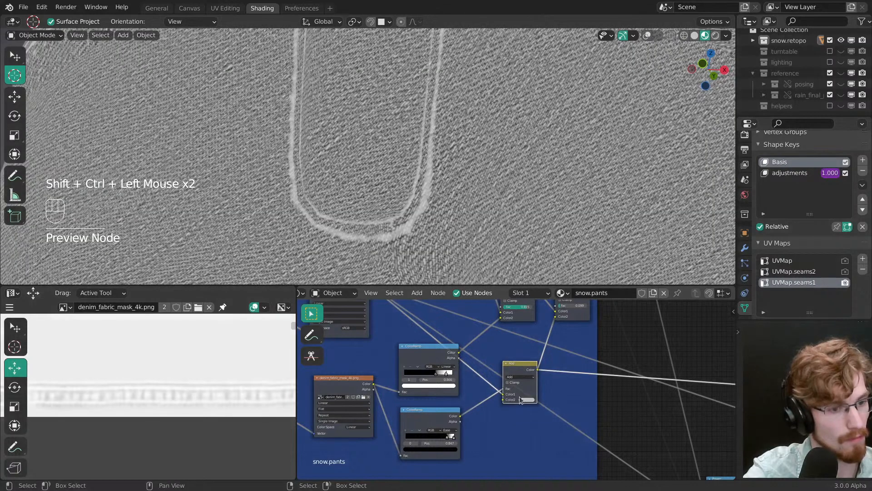
pyautogui.keyDown('ctrl'); pyautogui.moveTo(525, 372); pyautogui.dragTo(521, 390, button='middle'); pyautogui.keyUp('ctrl')
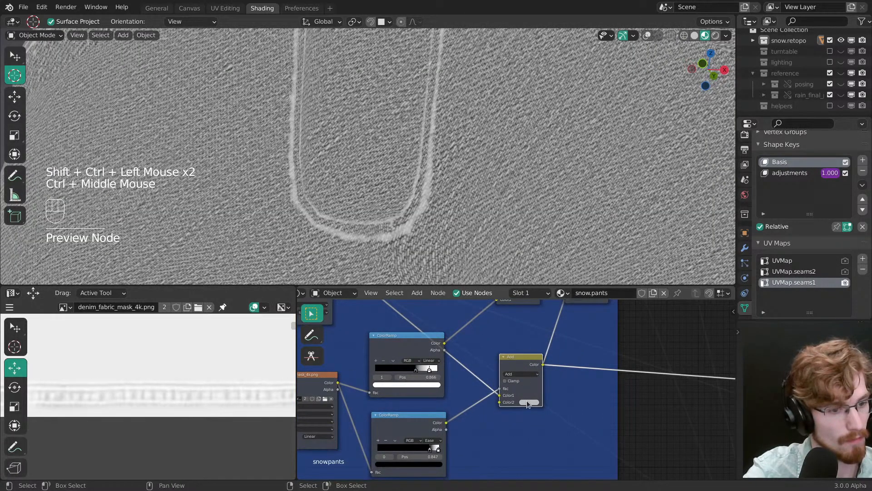
pyautogui.click(523, 402)
pyautogui.moveTo(499, 395); pyautogui.dragTo(499, 401)
pyautogui.click(526, 395)
pyautogui.moveTo(532, 328); pyautogui.dragTo(509, 378)
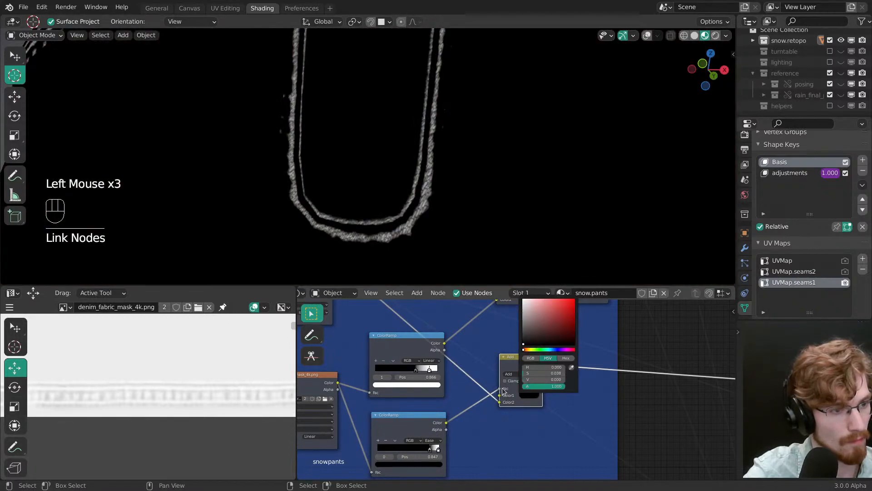
# Step: Move the lower ColorRamp's black stop to 0.832 and place the new Add node closer to the ramps
pyautogui.moveTo(430, 450)
pyautogui.mouseDown()
pyautogui.moveTo(438, 449)
pyautogui.moveTo(430, 452)
pyautogui.mouseUp()
pyautogui.click(430, 450)
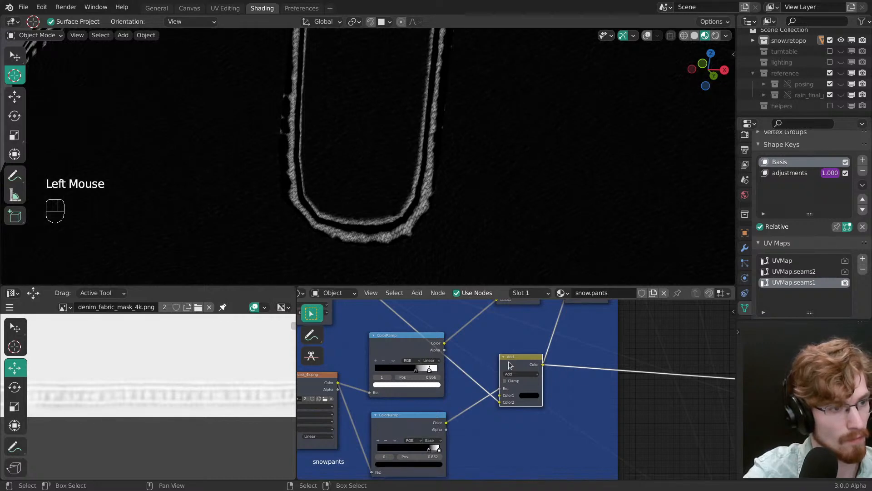
pyautogui.keyDown('ctrl'); pyautogui.moveTo(509, 366); pyautogui.dragTo(529, 366, button='middle'); pyautogui.keyUp('ctrl')
pyautogui.moveTo(538, 365); pyautogui.dragTo(504, 379)
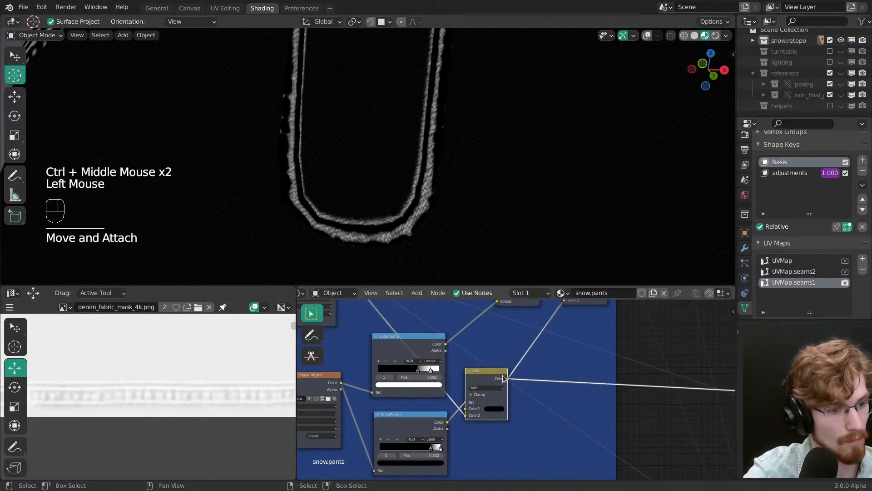
# Step: Insert a Map Range node between the new Add node and the final Add node
pyautogui.hotkey('shift', 'a')
pyautogui.moveTo(503, 374)
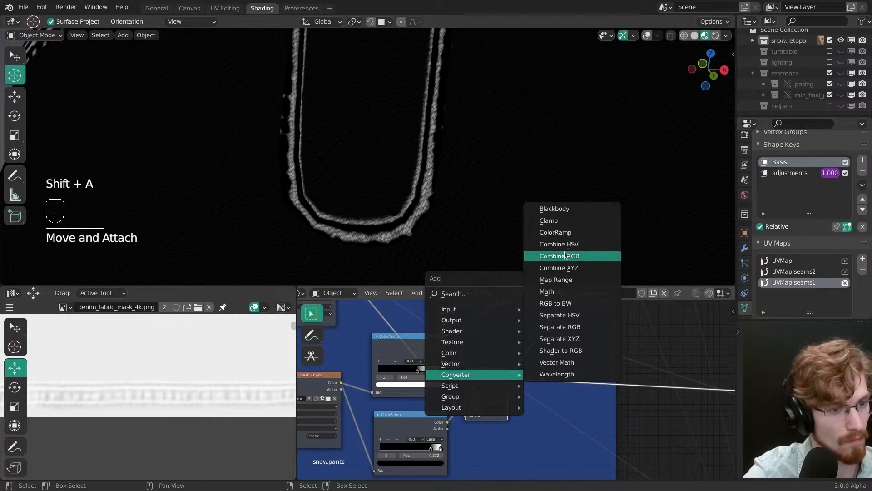
pyautogui.click(569, 280)
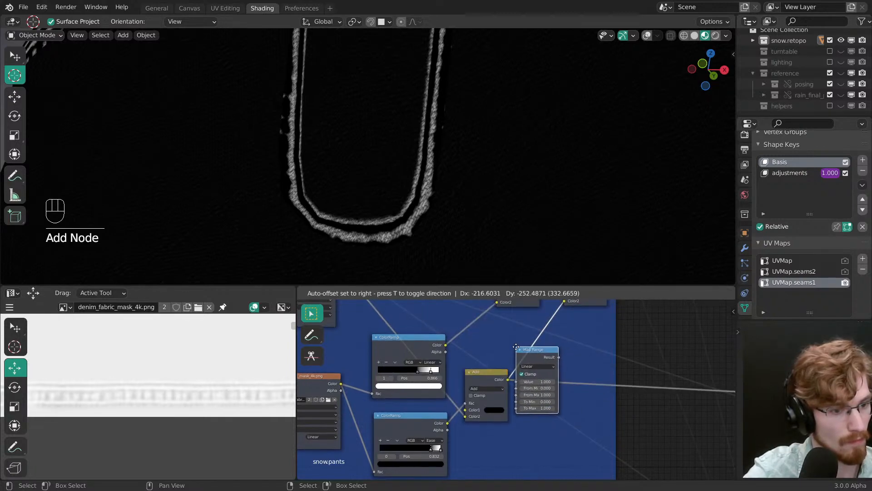
pyautogui.click(521, 337)
pyautogui.keyDown('shift'); pyautogui.moveTo(548, 394); pyautogui.dragTo(541, 397); pyautogui.keyUp('shift')
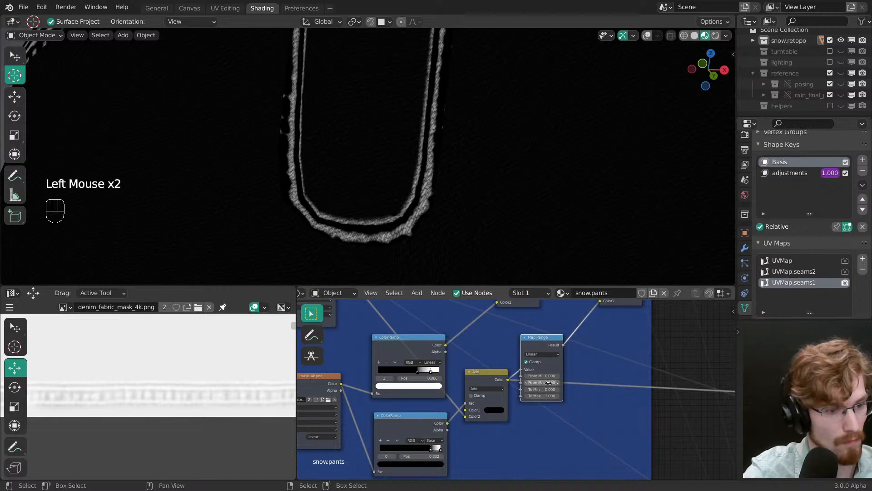
# Step: Preview the Map Range node and set its To Min to -0.090 and To Max to 1.230
pyautogui.keyDown('ctrl'); pyautogui.keyDown('shift'); pyautogui.click(545, 348); pyautogui.keyUp('shift'); pyautogui.keyUp('ctrl')
pyautogui.moveTo(547, 349); pyautogui.dragTo(538, 357, button='middle')
pyautogui.moveTo(539, 356); pyautogui.dragTo(540, 349)
pyautogui.keyDown('shift'); pyautogui.moveTo(539, 396); pyautogui.dragTo(558, 397); pyautogui.keyUp('shift')
pyautogui.moveTo(558, 397); pyautogui.dragTo(513, 463, button='middle')
# Step: Try a factor of 0.371 on the final Add node and check the Map Range output with clamping toggled
pyautogui.keyDown('ctrl'); pyautogui.keyDown('shift'); pyautogui.click(562, 348); pyautogui.keyUp('shift'); pyautogui.keyUp('ctrl')
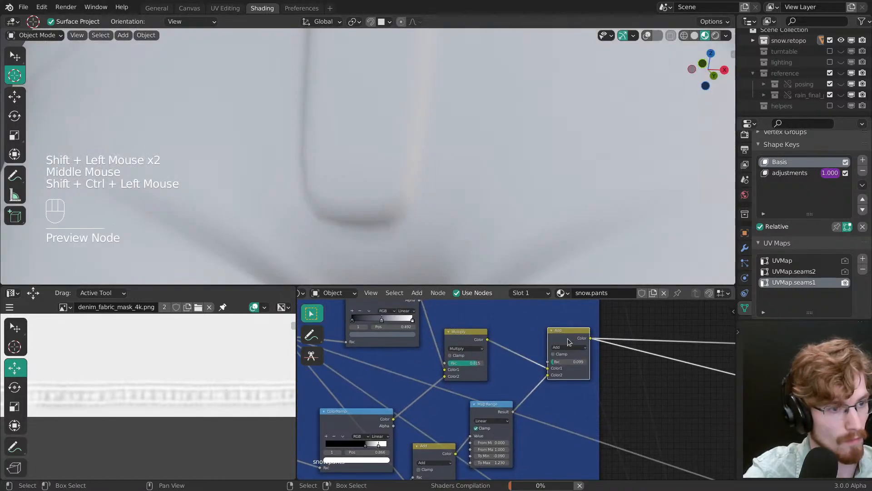
pyautogui.moveTo(565, 362); pyautogui.dragTo(579, 364)
pyautogui.keyDown('ctrl'); pyautogui.keyDown('shift'); pyautogui.click(499, 410); pyautogui.keyUp('shift'); pyautogui.keyUp('ctrl')
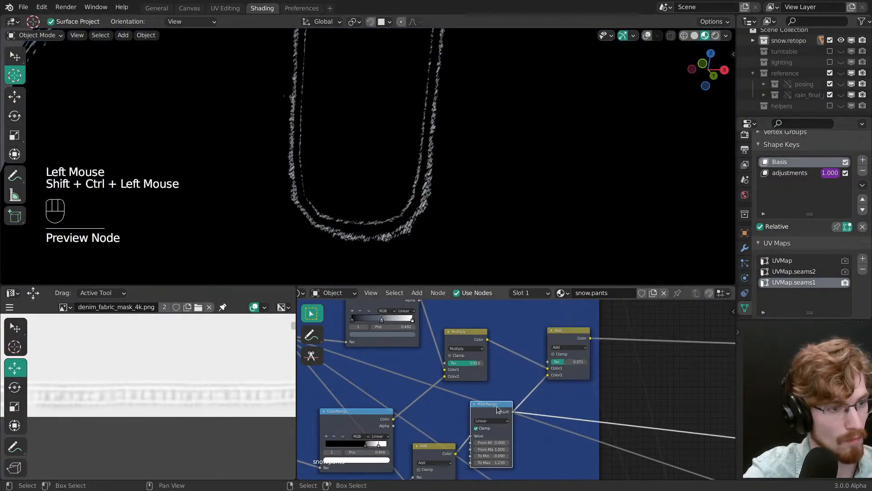
pyautogui.moveTo(508, 414); pyautogui.dragTo(514, 411, button='middle')
pyautogui.click(497, 386)
pyautogui.click(497, 386)
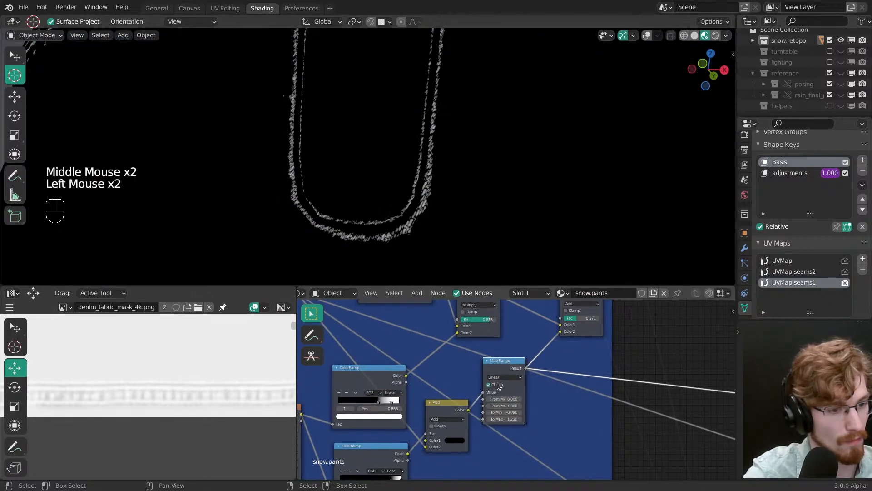
pyautogui.click(502, 377)
# Step: Preview the final Add node and raise its factor to 0.693
pyautogui.moveTo(538, 332); pyautogui.dragTo(532, 387, button='middle')
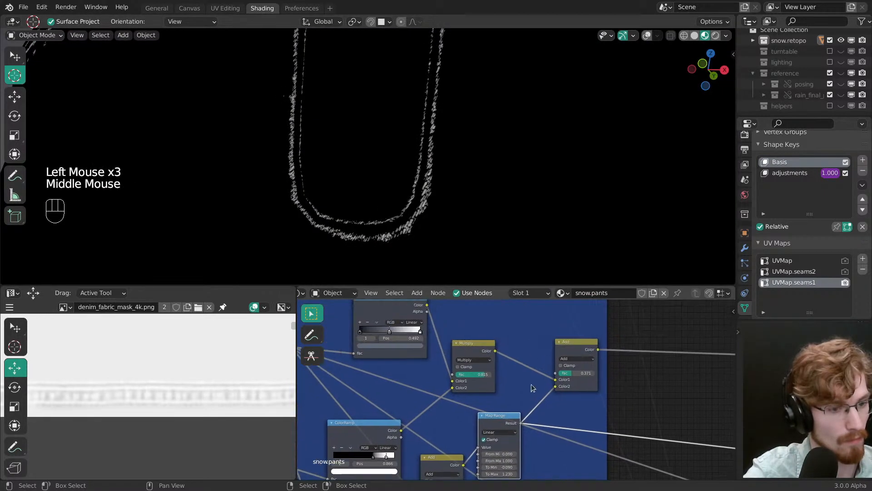
pyautogui.keyDown('ctrl'); pyautogui.keyDown('shift'); pyautogui.click(569, 352); pyautogui.keyUp('shift'); pyautogui.keyUp('ctrl')
pyautogui.moveTo(575, 375)
pyautogui.mouseDown()
pyautogui.moveTo(602, 377)
pyautogui.moveTo(557, 376)
pyautogui.moveTo(586, 375)
pyautogui.mouseUp()
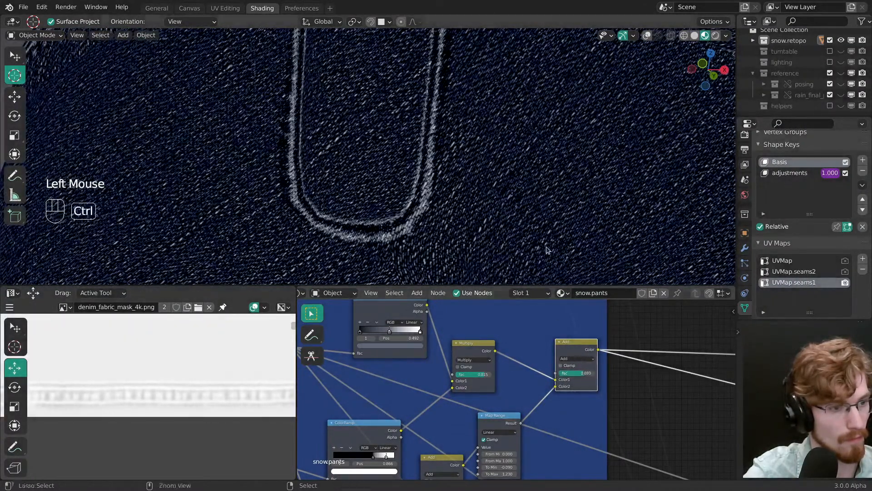
pyautogui.keyDown('ctrl'); pyautogui.moveTo(549, 250); pyautogui.dragTo(549, 265, button='middle'); pyautogui.keyUp('ctrl')
# Step: Switch the Map Range node's clamping off and back on to compare the seams
pyautogui.moveTo(500, 441); pyautogui.dragTo(502, 407, button='middle')
pyautogui.click(493, 406)
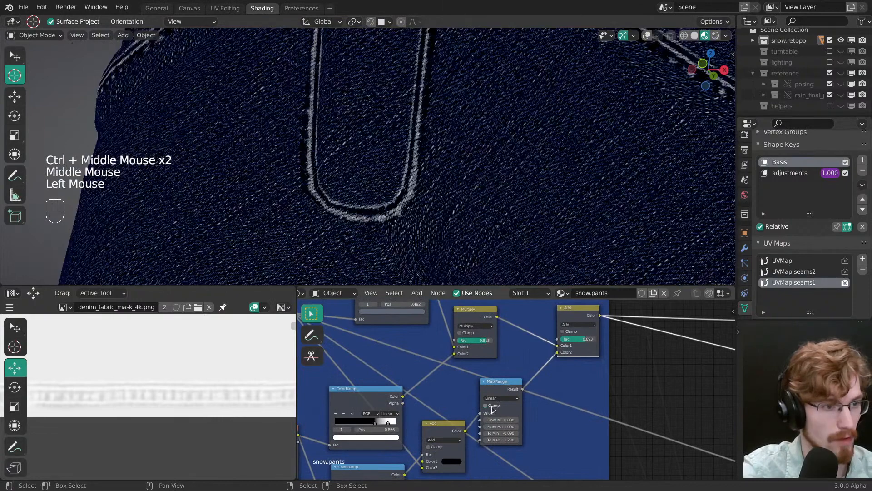
pyautogui.click(493, 407)
pyautogui.click(492, 407)
pyautogui.moveTo(494, 388); pyautogui.dragTo(496, 383)
pyautogui.keyDown('ctrl'); pyautogui.moveTo(516, 414); pyautogui.dragTo(517, 410, button='middle'); pyautogui.keyUp('ctrl')
pyautogui.moveTo(517, 411); pyautogui.dragTo(520, 391, button='middle')
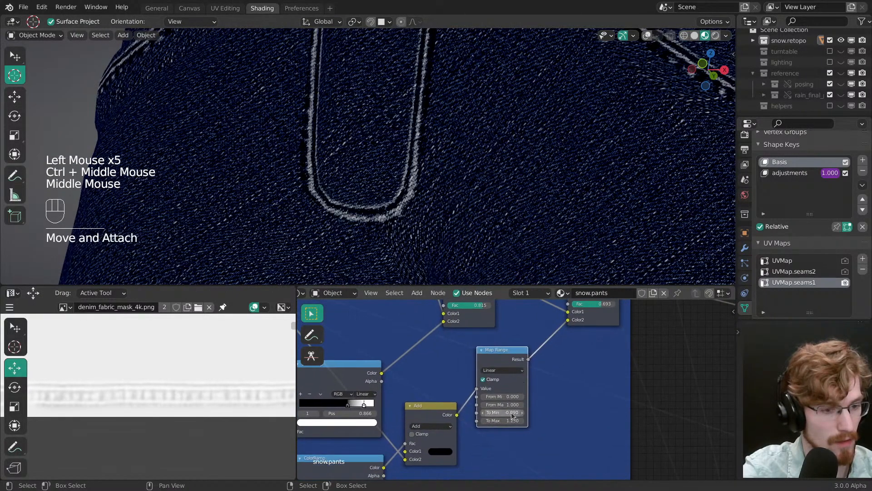
# Step: Set the Map Range node's To Min to 0 and To Max to 1, and preview its output
pyautogui.click(511, 411)
pyautogui.write('0')
pyautogui.press('Return')
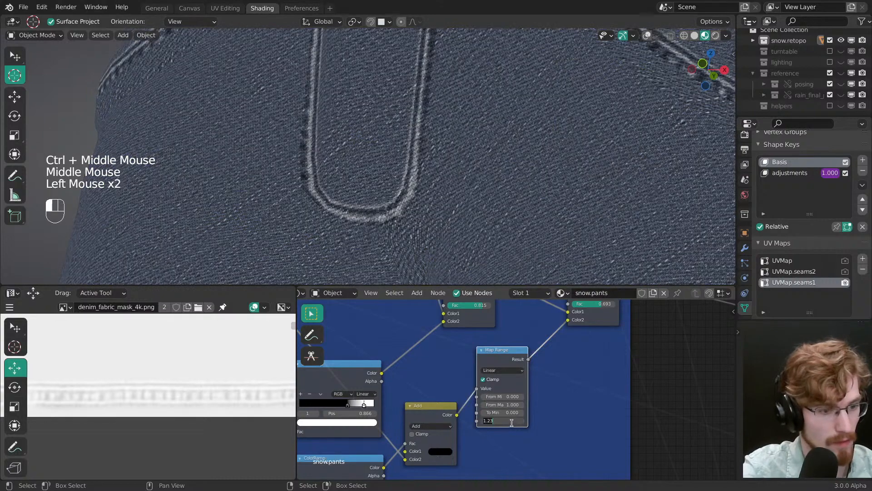
pyautogui.keyDown('ctrl'); pyautogui.keyDown('shift'); pyautogui.click(505, 370); pyautogui.keyUp('shift'); pyautogui.keyUp('ctrl')
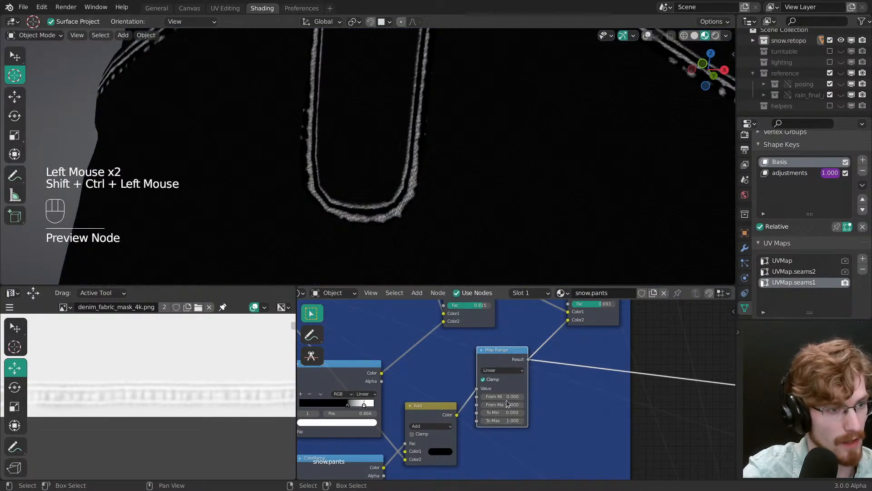
# Step: Set the Map Range node's From Min to 0.060 and From Max to 0.540 for sharper seam highlights
pyautogui.moveTo(507, 397)
pyautogui.keyDown('shift'); pyautogui.mouseDown()
pyautogui.moveTo(462, 398)
pyautogui.moveTo(521, 398)
pyautogui.mouseUp(); pyautogui.keyUp('shift')
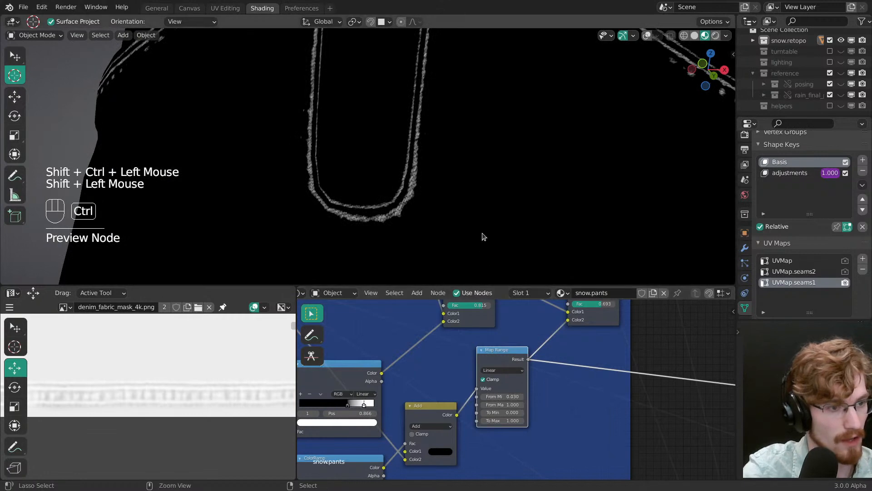
pyautogui.keyDown('ctrl'); pyautogui.moveTo(484, 237); pyautogui.dragTo(485, 207, button='middle'); pyautogui.keyUp('ctrl')
pyautogui.keyDown('ctrl'); pyautogui.moveTo(485, 236); pyautogui.dragTo(486, 207, button='middle'); pyautogui.keyUp('ctrl')
pyautogui.moveTo(511, 395)
pyautogui.keyDown('shift'); pyautogui.mouseDown()
pyautogui.moveTo(533, 396)
pyautogui.moveTo(430, 405)
pyautogui.moveTo(500, 405)
pyautogui.moveTo(485, 408)
pyautogui.moveTo(495, 395)
pyautogui.moveTo(518, 404)
pyautogui.mouseUp(); pyautogui.keyUp('shift')
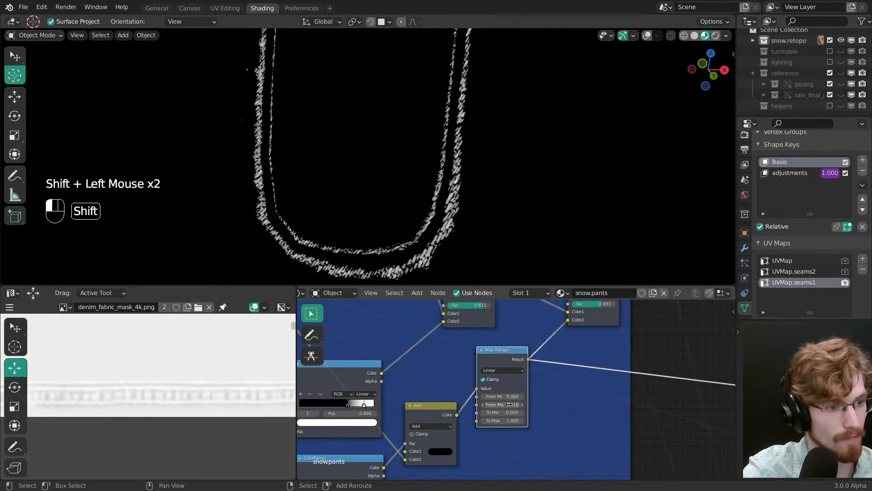
pyautogui.keyDown('ctrl'); pyautogui.moveTo(523, 392); pyautogui.dragTo(532, 420, button='middle'); pyautogui.keyUp('ctrl')
# Step: Preview the final Add node, lower its factor to 0.427 and save the file
pyautogui.keyDown('ctrl'); pyautogui.keyDown('shift'); pyautogui.click(578, 337); pyautogui.keyUp('shift'); pyautogui.keyUp('ctrl')
pyautogui.moveTo(574, 333); pyautogui.dragTo(559, 372, button='middle')
pyautogui.moveTo(558, 345); pyautogui.dragTo(542, 367)
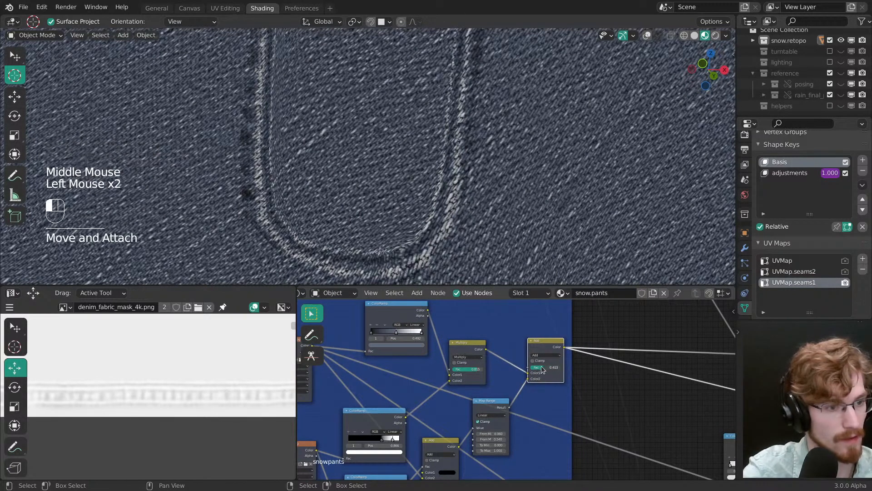
pyautogui.moveTo(519, 211)
pyautogui.keyDown('ctrl'); pyautogui.mouseDown(button='middle')
pyautogui.moveTo(509, 239)
pyautogui.moveTo(510, 220)
pyautogui.mouseUp(button='middle'); pyautogui.keyUp('ctrl')
pyautogui.keyDown('ctrl'); pyautogui.moveTo(509, 220); pyautogui.dragTo(530, 196, button='middle'); pyautogui.keyUp('ctrl')
pyautogui.moveTo(509, 436)
pyautogui.keyDown('ctrl'); pyautogui.mouseDown(button='middle')
pyautogui.moveTo(510, 426)
pyautogui.moveTo(510, 448)
pyautogui.mouseUp(button='middle'); pyautogui.keyUp('ctrl')
pyautogui.hotkey('ctrl', 's')
# Step: Set the factor of the Multiply node feeding the final Add to about 0.507 and save the file
pyautogui.keyDown('ctrl'); pyautogui.moveTo(480, 233); pyautogui.dragTo(487, 248, button='middle'); pyautogui.keyUp('ctrl')
pyautogui.moveTo(487, 248)
pyautogui.keyDown('ctrl'); pyautogui.mouseDown(button='middle')
pyautogui.moveTo(495, 262)
pyautogui.moveTo(443, 161)
pyautogui.moveTo(429, 168)
pyautogui.moveTo(425, 160)
pyautogui.mouseUp(button='middle'); pyautogui.keyUp('ctrl')
pyautogui.keyDown('shift'); pyautogui.moveTo(426, 160); pyautogui.dragTo(422, 153, button='middle'); pyautogui.keyUp('shift')
pyautogui.keyDown('ctrl'); pyautogui.moveTo(490, 402); pyautogui.dragTo(475, 357, button='middle'); pyautogui.keyUp('ctrl')
pyautogui.moveTo(456, 361); pyautogui.dragTo(445, 362)
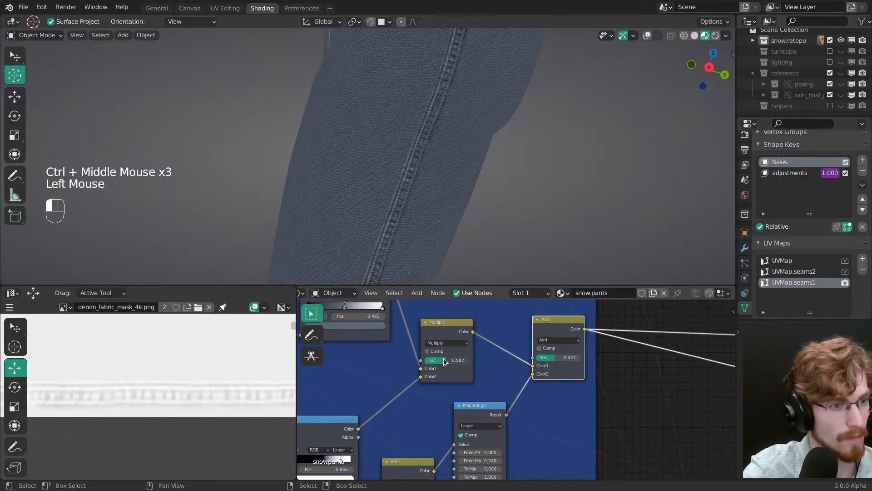
pyautogui.keyDown('ctrl'); pyautogui.moveTo(532, 328); pyautogui.dragTo(516, 373, button='middle'); pyautogui.keyUp('ctrl')
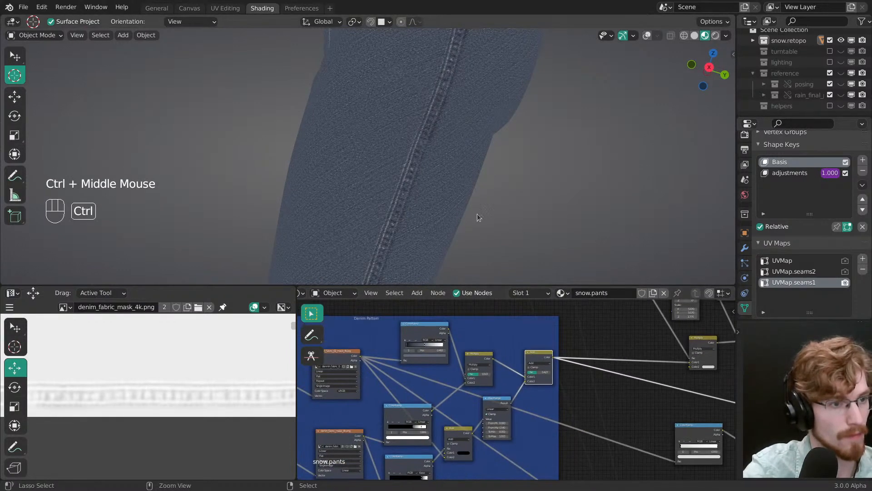
pyautogui.keyDown('ctrl'); pyautogui.moveTo(478, 214); pyautogui.dragTo(478, 236, button='middle'); pyautogui.keyUp('ctrl')
pyautogui.moveTo(478, 204)
pyautogui.keyDown('ctrl'); pyautogui.mouseDown(button='middle')
pyautogui.moveTo(478, 228)
pyautogui.moveTo(475, 179)
pyautogui.mouseUp(button='middle'); pyautogui.keyUp('ctrl')
pyautogui.hotkey('ctrl', 's')
# Step: Restore the Principled BSDF as the material's output, move the Material Output node farther from it and save the file
pyautogui.moveTo(559, 354)
pyautogui.mouseDown(button='middle')
pyautogui.moveTo(583, 364)
pyautogui.moveTo(459, 350)
pyautogui.mouseUp(button='middle')
pyautogui.moveTo(527, 374); pyautogui.dragTo(398, 357, button='middle')
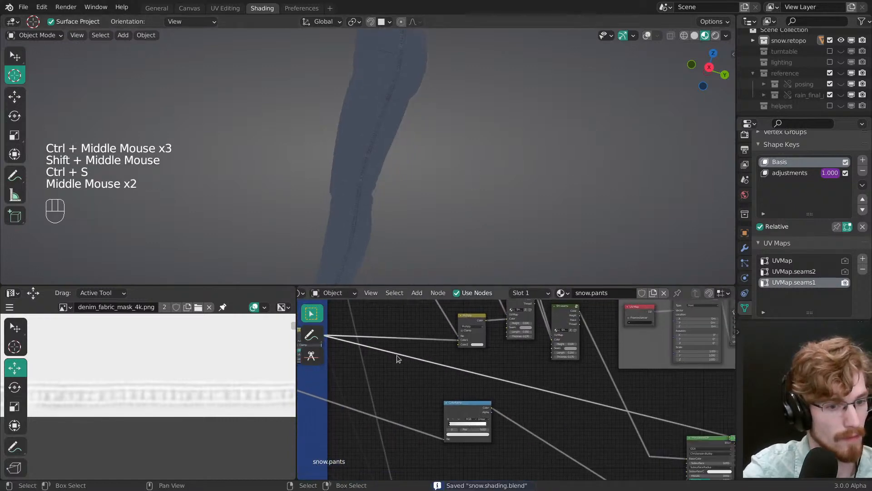
pyautogui.moveTo(702, 443); pyautogui.dragTo(517, 414, button='middle')
pyautogui.keyDown('ctrl'); pyautogui.keyDown('shift'); pyautogui.click(519, 413); pyautogui.keyUp('shift'); pyautogui.keyUp('ctrl')
pyautogui.moveTo(559, 417); pyautogui.dragTo(595, 416)
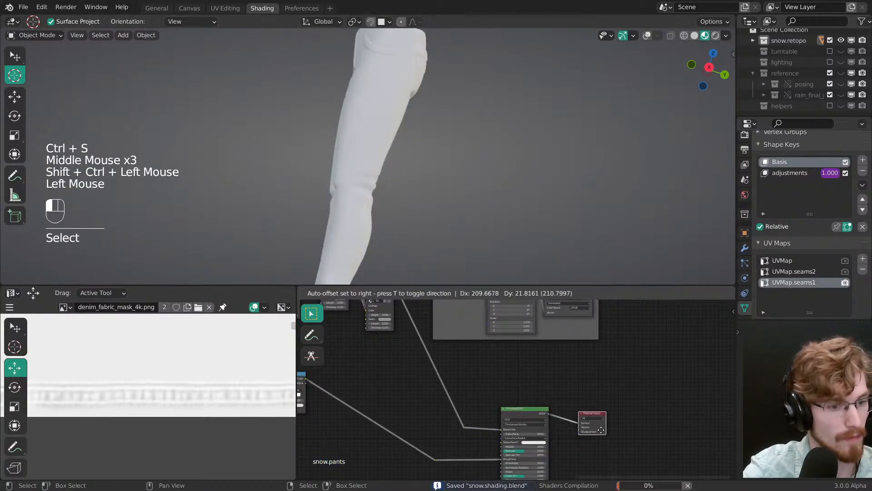
pyautogui.moveTo(459, 157)
pyautogui.keyDown('ctrl'); pyautogui.mouseDown(button='middle')
pyautogui.moveTo(458, 137)
pyautogui.moveTo(413, 163)
pyautogui.moveTo(421, 176)
pyautogui.moveTo(419, 135)
pyautogui.moveTo(406, 139)
pyautogui.mouseUp(button='middle'); pyautogui.keyUp('ctrl')
pyautogui.hotkey('alt', 'a')
pyautogui.keyDown('alt'); pyautogui.middleClick(416, 158); pyautogui.keyUp('alt')
pyautogui.moveTo(407, 139); pyautogui.dragTo(407, 164, button='middle')
pyautogui.moveTo(406, 164)
pyautogui.keyDown('ctrl'); pyautogui.mouseDown(button='middle')
pyautogui.moveTo(421, 184)
pyautogui.moveTo(399, 178)
pyautogui.moveTo(500, 173)
pyautogui.moveTo(482, 184)
pyautogui.mouseUp(button='middle'); pyautogui.keyUp('ctrl')
pyautogui.hotkey('ctrl', 's')
# Step: Examine the shaded seams on both pant legs from several angles around the knees
pyautogui.moveTo(481, 184)
pyautogui.keyDown('shift'); pyautogui.mouseDown(button='middle')
pyautogui.moveTo(465, 195)
pyautogui.moveTo(343, 163)
pyautogui.moveTo(425, 197)
pyautogui.moveTo(410, 179)
pyautogui.mouseUp(button='middle'); pyautogui.keyUp('shift')
pyautogui.keyDown('alt'); pyautogui.middleClick(344, 163); pyautogui.keyUp('alt')
pyautogui.keyDown('ctrl'); pyautogui.moveTo(411, 178); pyautogui.dragTo(395, 190, button='middle'); pyautogui.keyUp('ctrl')
pyautogui.moveTo(395, 190)
pyautogui.keyDown('ctrl'); pyautogui.mouseDown(button='middle')
pyautogui.moveTo(383, 196)
pyautogui.moveTo(411, 184)
pyautogui.mouseUp(button='middle'); pyautogui.keyUp('ctrl')
pyautogui.moveTo(411, 184)
pyautogui.mouseDown(button='middle')
pyautogui.moveTo(440, 171)
pyautogui.moveTo(421, 192)
pyautogui.mouseUp(button='middle')
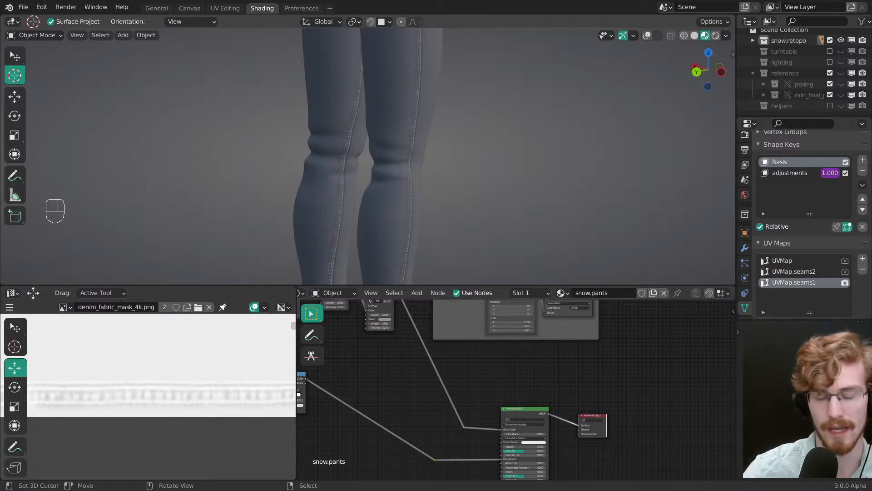
pyautogui.moveTo(424, 198)
pyautogui.mouseDown(button='middle')
pyautogui.moveTo(430, 174)
pyautogui.moveTo(381, 191)
pyautogui.moveTo(431, 192)
pyautogui.mouseUp(button='middle')
pyautogui.click(397, 3)
pyautogui.keyDown('ctrl'); pyautogui.moveTo(432, 192); pyautogui.dragTo(450, 180, button='middle'); pyautogui.keyUp('ctrl')
pyautogui.keyDown('alt'); pyautogui.moveTo(451, 180); pyautogui.dragTo(386, 170, button='middle'); pyautogui.keyUp('alt')
pyautogui.moveTo(386, 170); pyautogui.dragTo(371, 174, button='middle')
# Step: Preview the fabric mask ColorRamp in the Denim Pattern frame and the Multiply node feeding the seam Bump node
pyautogui.moveTo(452, 417); pyautogui.dragTo(586, 398, button='middle')
pyautogui.keyDown('ctrl'); pyautogui.moveTo(587, 398); pyautogui.dragTo(551, 383, button='middle'); pyautogui.keyUp('ctrl')
pyautogui.hotkey('alt', 'a')
pyautogui.keyDown('ctrl'); pyautogui.keyDown('shift'); pyautogui.click(472, 360); pyautogui.keyUp('shift'); pyautogui.keyUp('ctrl')
pyautogui.keyDown('ctrl'); pyautogui.keyDown('shift'); pyautogui.click(428, 364); pyautogui.keyUp('shift'); pyautogui.keyUp('ctrl')
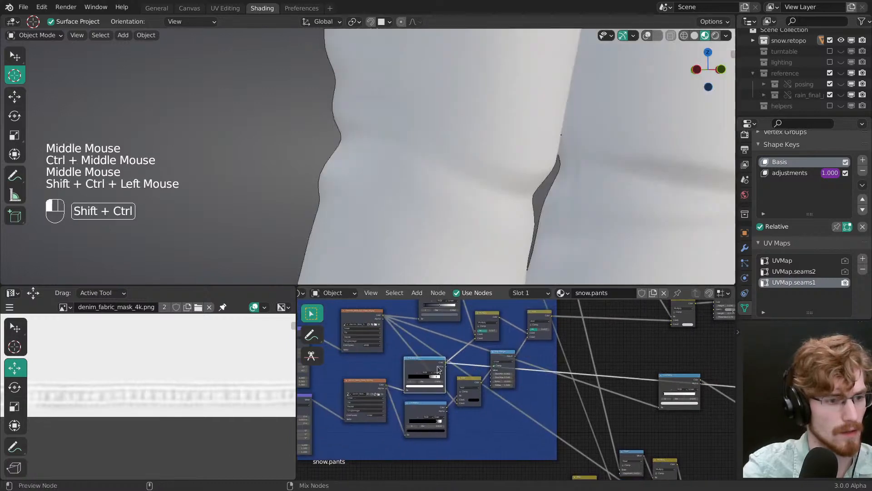
pyautogui.moveTo(484, 323); pyautogui.dragTo(523, 345, button='middle')
pyautogui.moveTo(492, 394); pyautogui.dragTo(465, 396, button='middle')
pyautogui.keyDown('ctrl'); pyautogui.moveTo(465, 396); pyautogui.dragTo(439, 393, button='middle'); pyautogui.keyUp('ctrl')
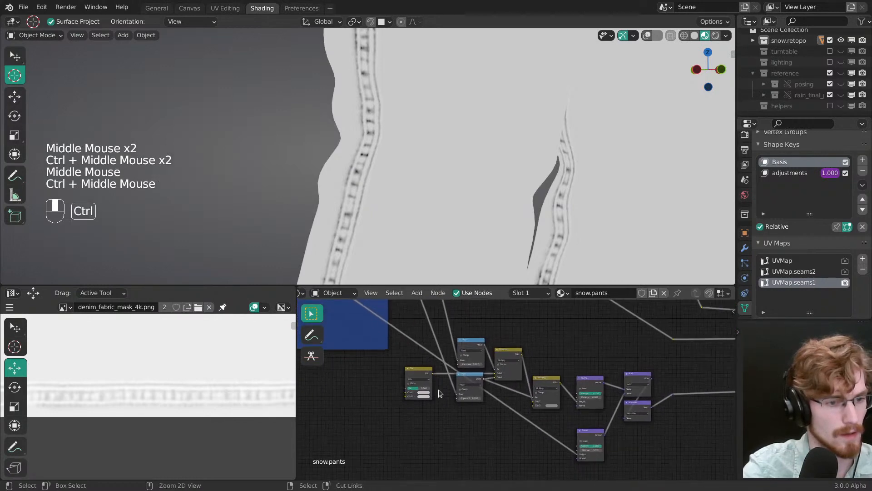
pyautogui.keyDown('ctrl'); pyautogui.keyDown('shift'); pyautogui.click(546, 391); pyautogui.keyUp('shift'); pyautogui.keyUp('ctrl')
# Step: Move the seam height nodes away from the Bump node and insert a duplicate of the last Multiply in the gap
pyautogui.press('b')
pyautogui.moveTo(415, 407); pyautogui.dragTo(537, 353)
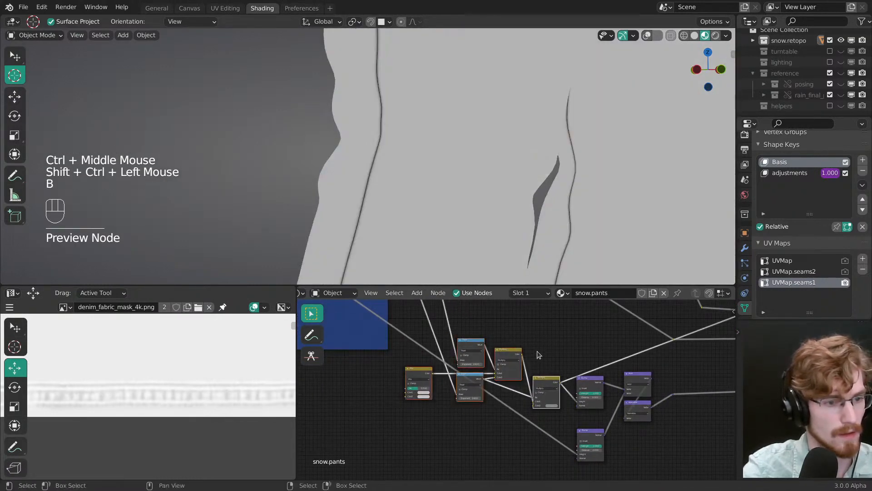
pyautogui.press('g')
pyautogui.click(500, 388)
pyautogui.hotkey('alt', 'a')
pyautogui.click(500, 387)
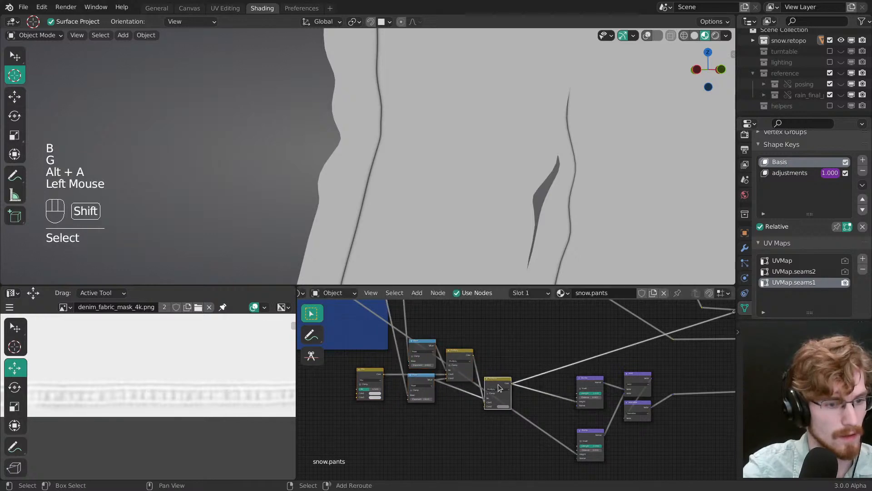
pyautogui.hotkey('shift', 'd')
pyautogui.click(546, 397)
pyautogui.keyDown('ctrl'); pyautogui.moveTo(546, 396); pyautogui.dragTo(377, 341, button='middle'); pyautogui.keyUp('ctrl')
pyautogui.moveTo(371, 323); pyautogui.dragTo(367, 341)
pyautogui.hotkey('ctrl', 'z')
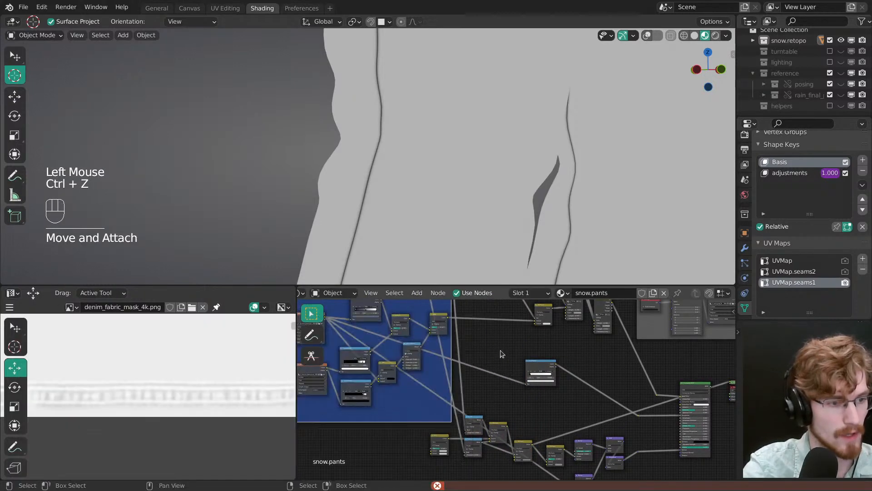
# Step: Check the error report in the Preferences workspace, return to Shading by way of UV Editing and save the file
pyautogui.moveTo(500, 353); pyautogui.dragTo(493, 337, button='middle')
pyautogui.click(310, 11)
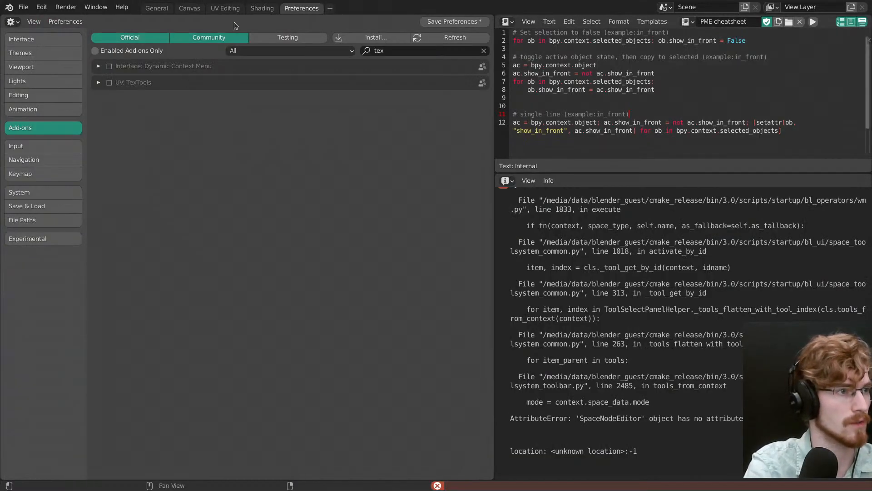
pyautogui.click(226, 8)
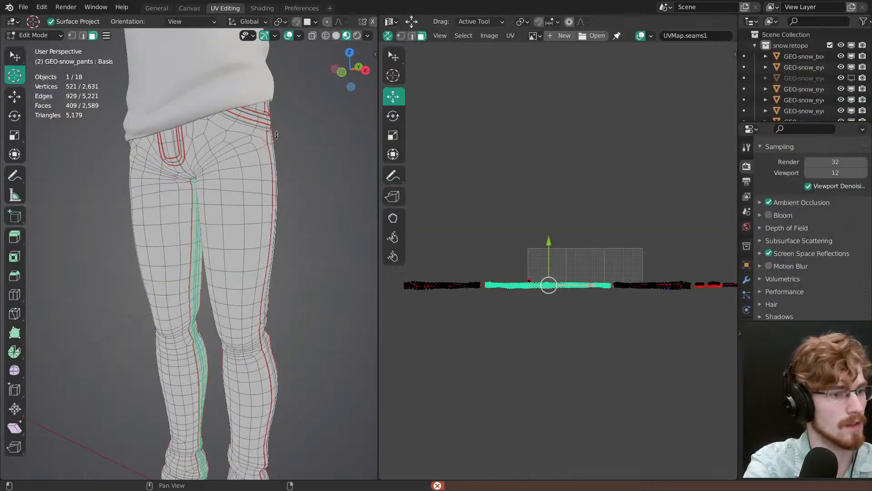
pyautogui.click(263, 8)
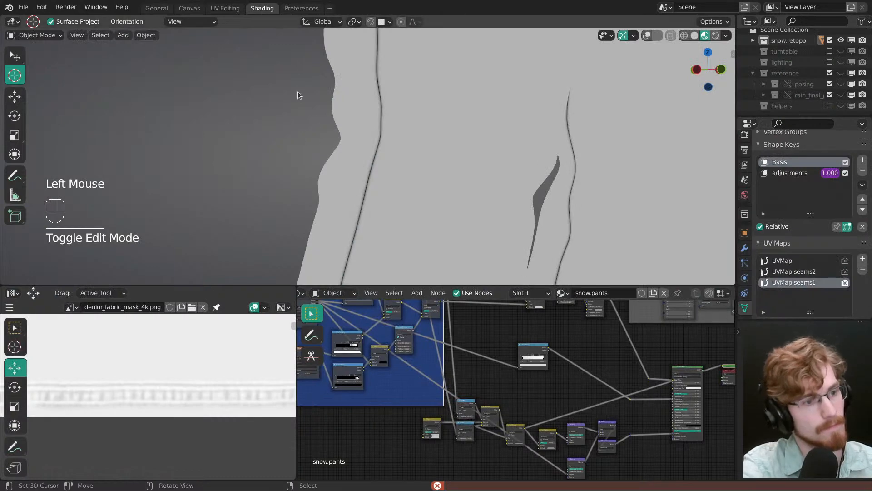
pyautogui.hotkey('ctrl', 's')
# Step: Link the Denim Pattern ColorRamp's color output to the duplicated Multiply's Color2 and set that node's factor to 0.962
pyautogui.moveTo(487, 363)
pyautogui.mouseDown(button='middle')
pyautogui.moveTo(351, 350)
pyautogui.moveTo(358, 325)
pyautogui.mouseUp(button='middle')
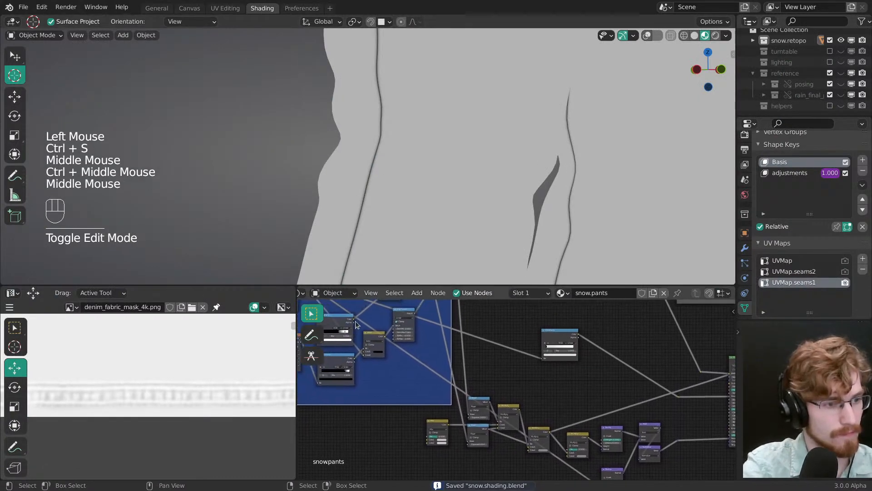
pyautogui.moveTo(355, 321)
pyautogui.mouseDown()
pyautogui.moveTo(546, 389)
pyautogui.moveTo(571, 453)
pyautogui.mouseUp()
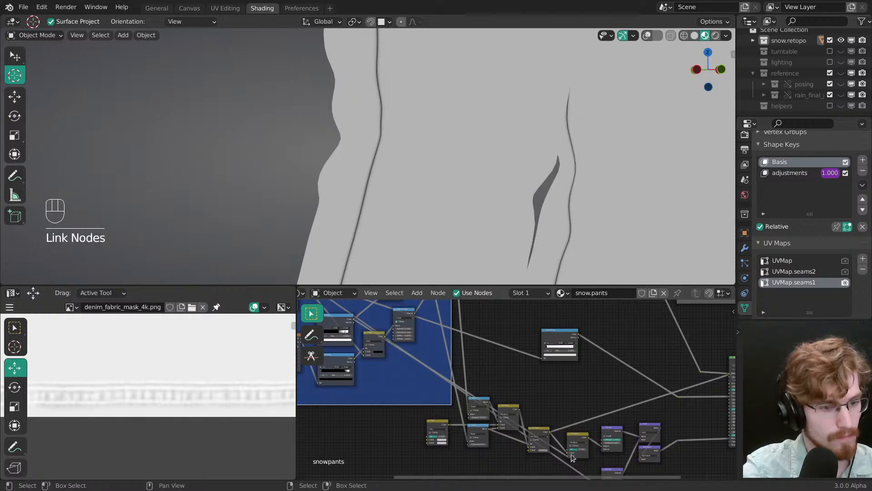
pyautogui.keyDown('ctrl'); pyautogui.keyDown('shift'); pyautogui.click(571, 453); pyautogui.keyUp('shift'); pyautogui.keyUp('ctrl')
pyautogui.moveTo(571, 454)
pyautogui.keyDown('ctrl'); pyautogui.mouseDown(button='middle')
pyautogui.moveTo(572, 412)
pyautogui.moveTo(472, 356)
pyautogui.moveTo(475, 327)
pyautogui.mouseUp(button='middle'); pyautogui.keyUp('ctrl')
pyautogui.moveTo(475, 327)
pyautogui.keyDown('ctrl'); pyautogui.mouseDown(button='middle')
pyautogui.moveTo(478, 296)
pyautogui.moveTo(497, 372)
pyautogui.mouseUp(button='middle'); pyautogui.keyUp('ctrl')
pyautogui.moveTo(497, 372); pyautogui.dragTo(537, 376)
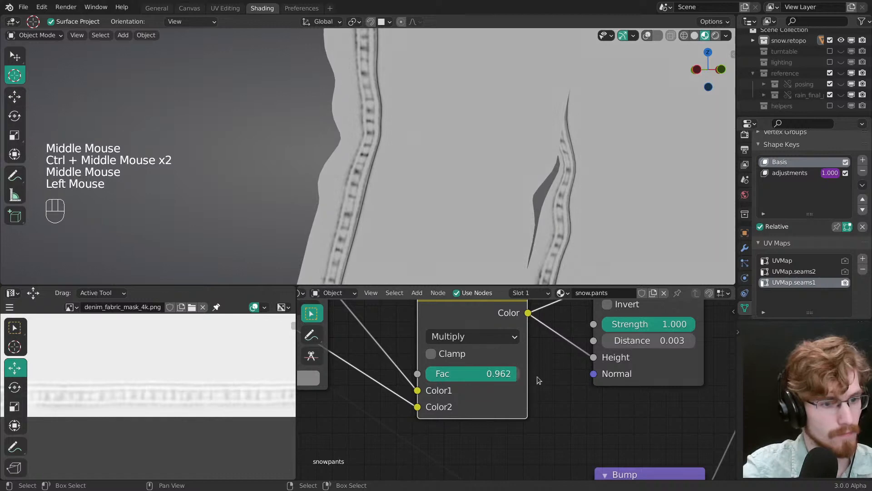
pyautogui.keyDown('ctrl'); pyautogui.moveTo(537, 376); pyautogui.dragTo(536, 400, button='middle'); pyautogui.keyUp('ctrl')
# Step: Preview the seam Bump node and lower the duplicated Multiply's factor to 0.234
pyautogui.moveTo(536, 399); pyautogui.dragTo(499, 343, button='middle')
pyautogui.keyDown('ctrl'); pyautogui.keyDown('shift'); pyautogui.click(499, 344); pyautogui.keyUp('shift'); pyautogui.keyUp('ctrl')
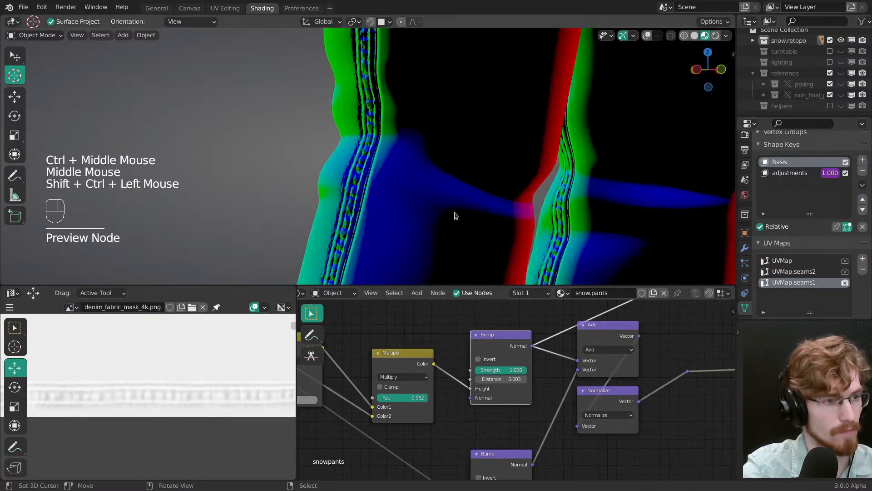
pyautogui.moveTo(454, 214); pyautogui.dragTo(473, 218, button='middle')
pyautogui.click(415, 398)
pyautogui.moveTo(415, 398); pyautogui.dragTo(378, 394)
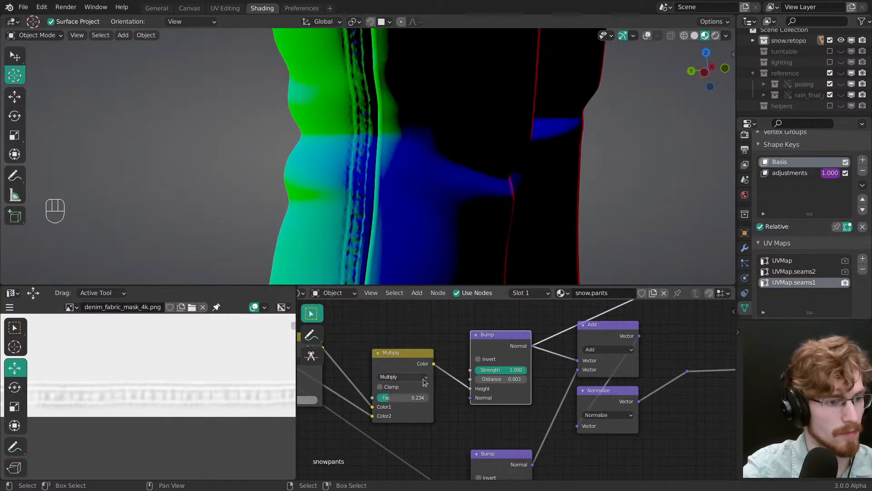
# Step: Move the white stop of the fabric mask ColorRamp closer to the ramp's end and readjust its black stop
pyautogui.moveTo(424, 382); pyautogui.dragTo(604, 436, button='middle')
pyautogui.moveTo(386, 386); pyautogui.dragTo(545, 418, button='middle')
pyautogui.keyDown('ctrl'); pyautogui.moveTo(536, 386); pyautogui.dragTo(512, 422, button='middle'); pyautogui.keyUp('ctrl')
pyautogui.moveTo(404, 341); pyautogui.dragTo(611, 452, button='middle')
pyautogui.moveTo(476, 400); pyautogui.dragTo(566, 424, button='middle')
pyautogui.keyDown('ctrl'); pyautogui.moveTo(567, 424); pyautogui.dragTo(566, 372, button='middle'); pyautogui.keyUp('ctrl')
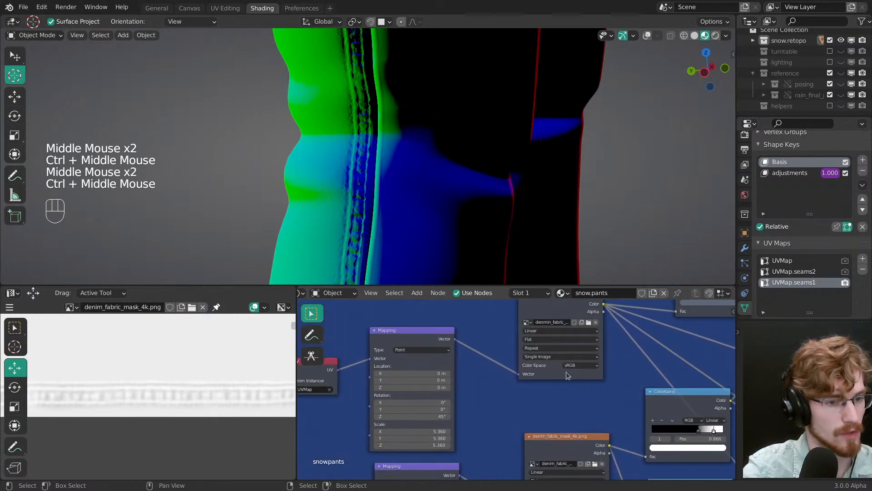
pyautogui.moveTo(690, 429); pyautogui.dragTo(521, 391, button='middle')
pyautogui.keyDown('ctrl'); pyautogui.moveTo(521, 391); pyautogui.dragTo(524, 327, button='middle'); pyautogui.keyUp('ctrl')
pyautogui.moveTo(535, 398); pyautogui.dragTo(580, 398)
pyautogui.click(536, 394)
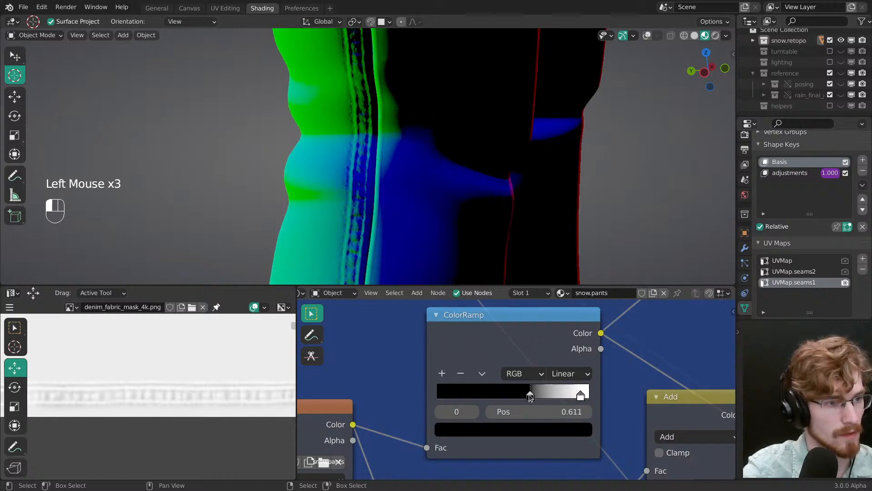
pyautogui.keyDown('ctrl'); pyautogui.moveTo(535, 394); pyautogui.dragTo(568, 473, button='middle'); pyautogui.keyUp('ctrl')
# Step: Switch from the Bump node preview back to the full Principled BSDF shading
pyautogui.keyDown('ctrl'); pyautogui.moveTo(500, 281); pyautogui.dragTo(505, 233, button='middle'); pyautogui.keyUp('ctrl')
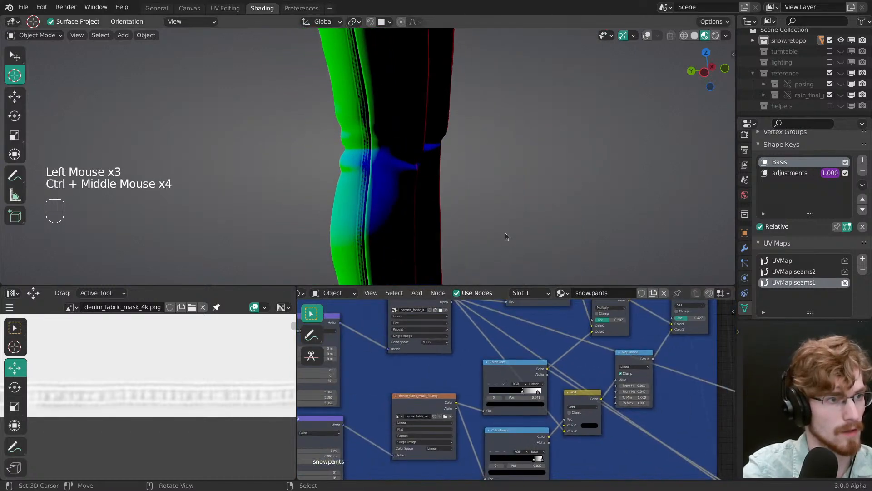
pyautogui.moveTo(691, 422); pyautogui.dragTo(541, 373, button='middle')
pyautogui.moveTo(522, 363); pyautogui.dragTo(383, 317, button='middle')
pyautogui.moveTo(654, 346); pyautogui.dragTo(384, 318, button='middle')
pyautogui.moveTo(653, 404); pyautogui.dragTo(522, 433, button='middle')
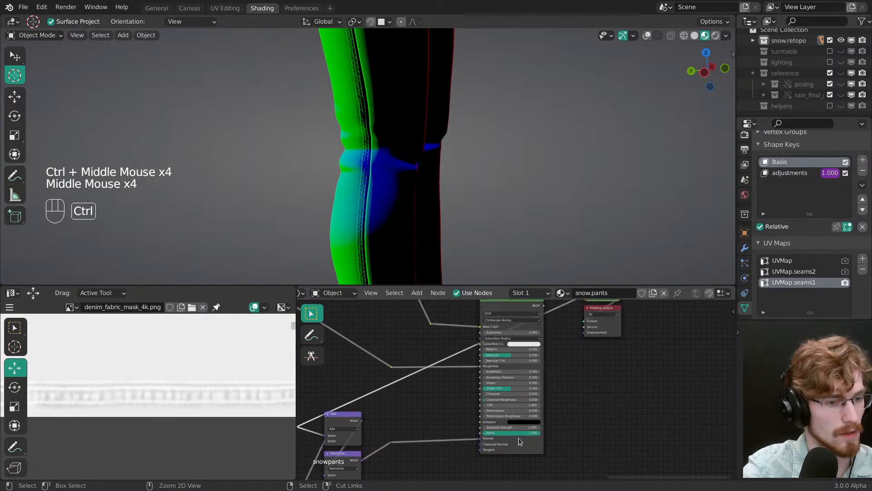
pyautogui.keyDown('ctrl'); pyautogui.keyDown('shift'); pyautogui.click(523, 434); pyautogui.keyUp('shift'); pyautogui.keyUp('ctrl')
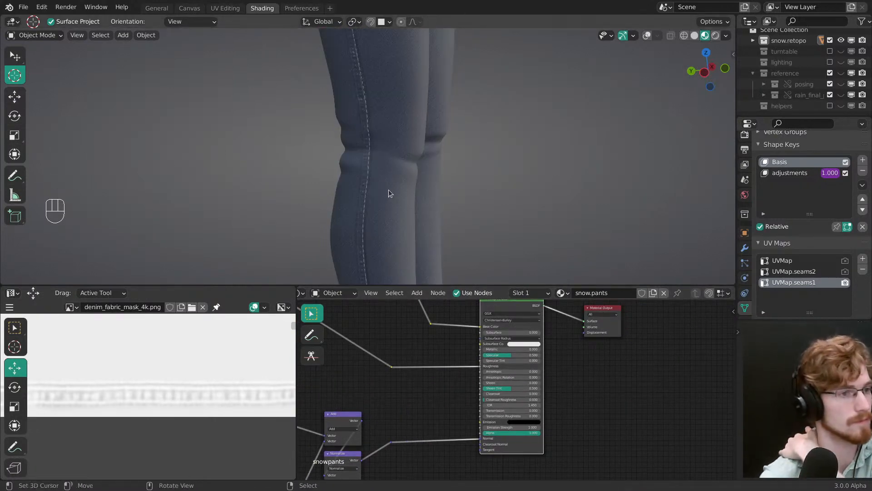
# Step: Cut the link into the Principled BSDF's Base Color to isolate the bump shading, and save the file
pyautogui.moveTo(388, 189); pyautogui.dragTo(450, 200, button='middle')
pyautogui.keyDown('ctrl'); pyautogui.moveTo(450, 313); pyautogui.dragTo(456, 339, button='right'); pyautogui.keyUp('ctrl')
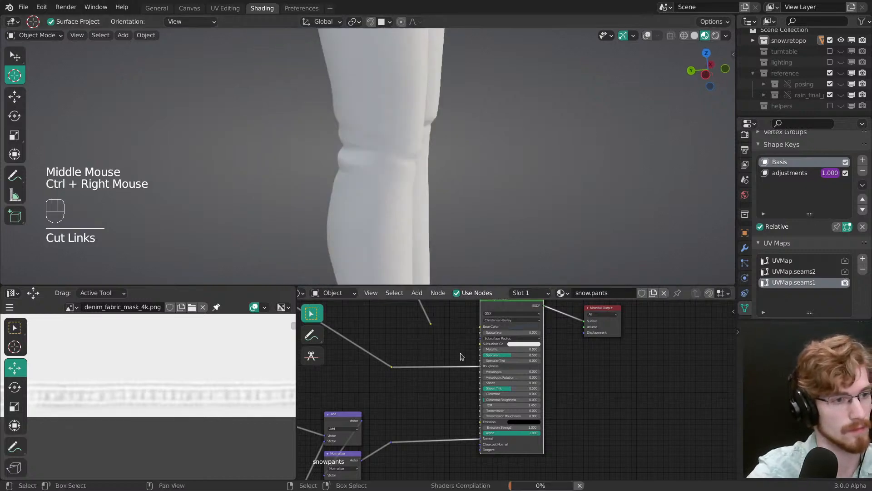
pyautogui.hotkey('alt', 'a')
pyautogui.hotkey('ctrl', 's')
# Step: Try a factor of about 0.654 on the duplicated Multiply, check the leg seams and save the file
pyautogui.moveTo(457, 210)
pyautogui.mouseDown(button='middle')
pyautogui.moveTo(429, 210)
pyautogui.moveTo(471, 205)
pyautogui.mouseUp(button='middle')
pyautogui.keyDown('ctrl'); pyautogui.moveTo(471, 206); pyautogui.dragTo(472, 159, button='middle'); pyautogui.keyUp('ctrl')
pyautogui.keyDown('ctrl'); pyautogui.moveTo(473, 186); pyautogui.dragTo(474, 160, button='middle'); pyautogui.keyUp('ctrl')
pyautogui.moveTo(474, 160); pyautogui.dragTo(440, 181, button='middle')
pyautogui.keyDown('ctrl'); pyautogui.moveTo(440, 181); pyautogui.dragTo(467, 190, button='middle'); pyautogui.keyUp('ctrl')
pyautogui.keyDown('shift'); pyautogui.moveTo(461, 372); pyautogui.dragTo(694, 309, button='middle'); pyautogui.keyUp('shift')
pyautogui.keyDown('ctrl'); pyautogui.moveTo(447, 416); pyautogui.dragTo(506, 397, button='middle'); pyautogui.keyUp('ctrl')
pyautogui.moveTo(504, 395); pyautogui.dragTo(493, 381)
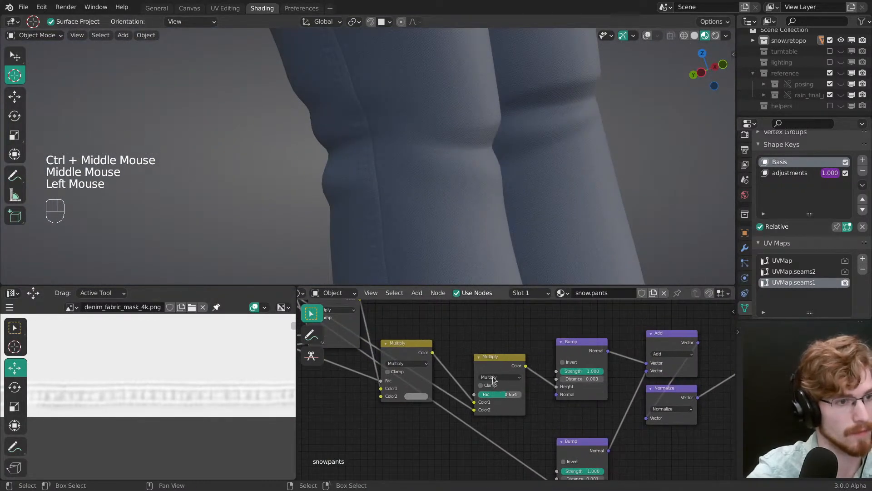
pyautogui.moveTo(522, 164); pyautogui.dragTo(526, 198, button='middle')
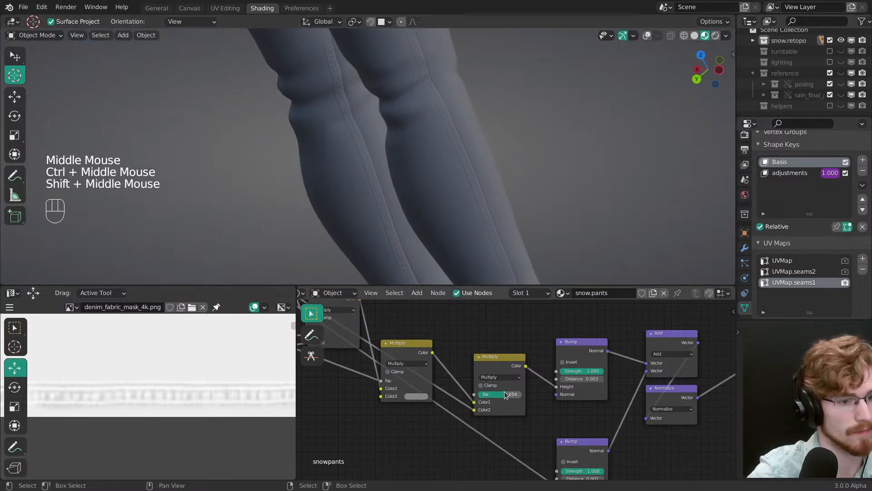
pyautogui.moveTo(505, 392)
pyautogui.mouseDown()
pyautogui.moveTo(495, 394)
pyautogui.moveTo(504, 394)
pyautogui.mouseUp()
pyautogui.keyDown('ctrl'); pyautogui.moveTo(486, 214); pyautogui.dragTo(492, 197, button='middle'); pyautogui.keyUp('ctrl')
pyautogui.moveTo(491, 197)
pyautogui.keyDown('ctrl'); pyautogui.mouseDown(button='middle')
pyautogui.moveTo(497, 181)
pyautogui.moveTo(525, 185)
pyautogui.moveTo(511, 222)
pyautogui.mouseUp(button='middle'); pyautogui.keyUp('ctrl')
pyautogui.hotkey('ctrl', 's')
# Step: Raise the duplicated Multiply's factor first to about 0.794 and finally to 1
pyautogui.moveTo(503, 395); pyautogui.dragTo(518, 394)
pyautogui.keyDown('ctrl'); pyautogui.moveTo(529, 261); pyautogui.dragTo(491, 229, button='middle'); pyautogui.keyUp('ctrl')
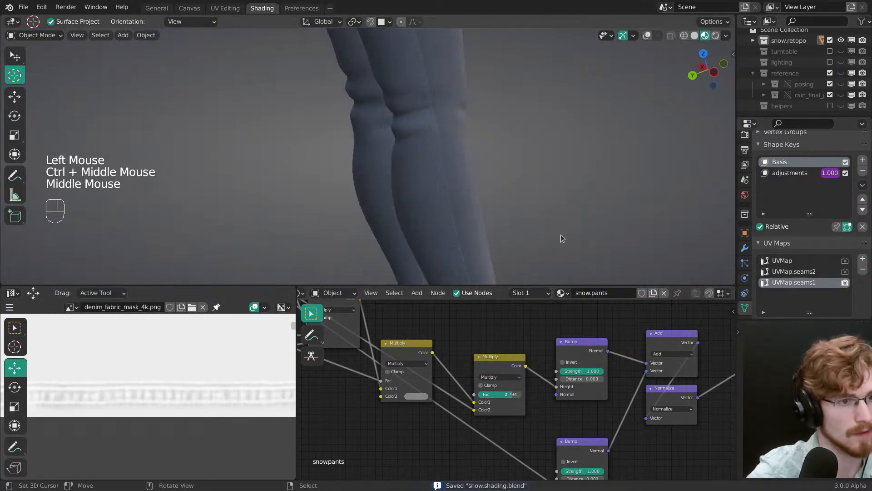
pyautogui.keyDown('shift'); pyautogui.moveTo(560, 235); pyautogui.dragTo(507, 229, button='middle'); pyautogui.keyUp('shift')
pyautogui.click(509, 394)
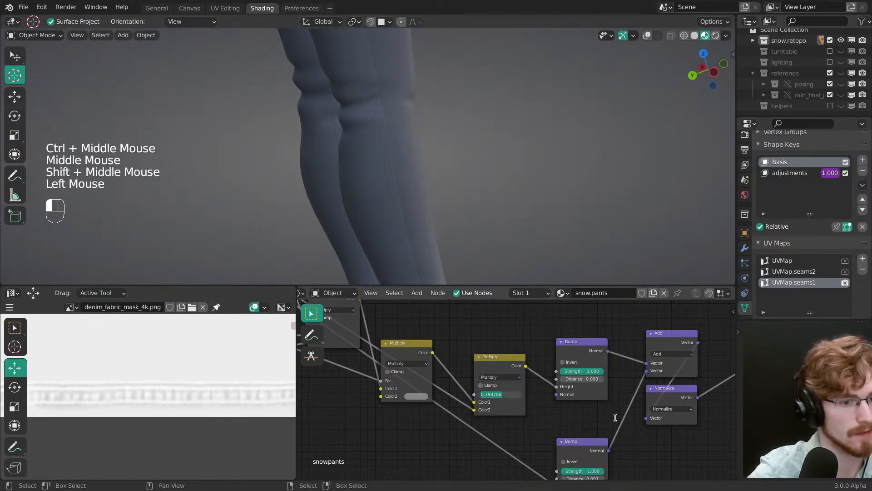
pyautogui.write('1')
pyautogui.press('Return')
# Step: Reconnect the denim color link to the Principled BSDF's Base Color and save the file
pyautogui.moveTo(627, 386); pyautogui.dragTo(378, 456, button='middle')
pyautogui.moveTo(582, 309); pyautogui.dragTo(445, 376, button='middle')
pyautogui.moveTo(405, 344); pyautogui.dragTo(474, 349)
pyautogui.moveTo(454, 205)
pyautogui.mouseDown(button='middle')
pyautogui.moveTo(430, 179)
pyautogui.moveTo(497, 202)
pyautogui.moveTo(424, 225)
pyautogui.moveTo(376, 193)
pyautogui.moveTo(635, 253)
pyautogui.mouseUp(button='middle')
pyautogui.hotkey('ctrl', 's')
pyautogui.press('`')
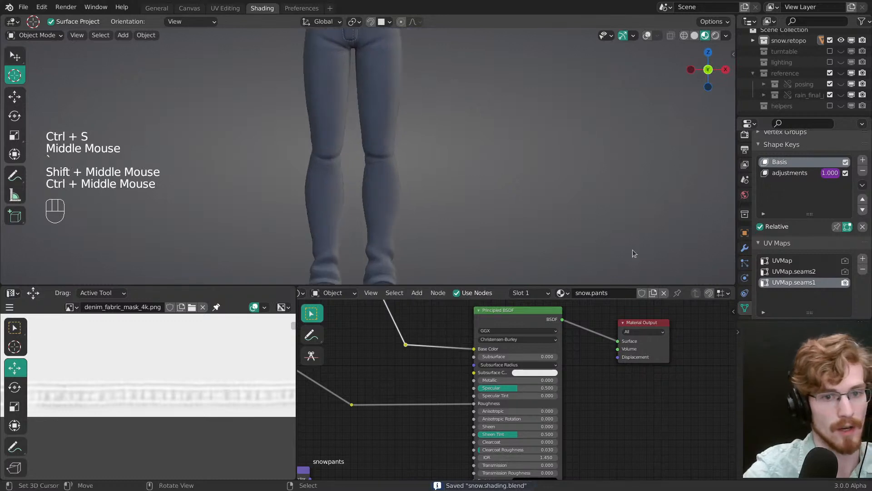
# Step: Add another UV map to the pants and name it UVMap.double_seam
pyautogui.click(863, 258)
pyautogui.doubleClick(794, 293)
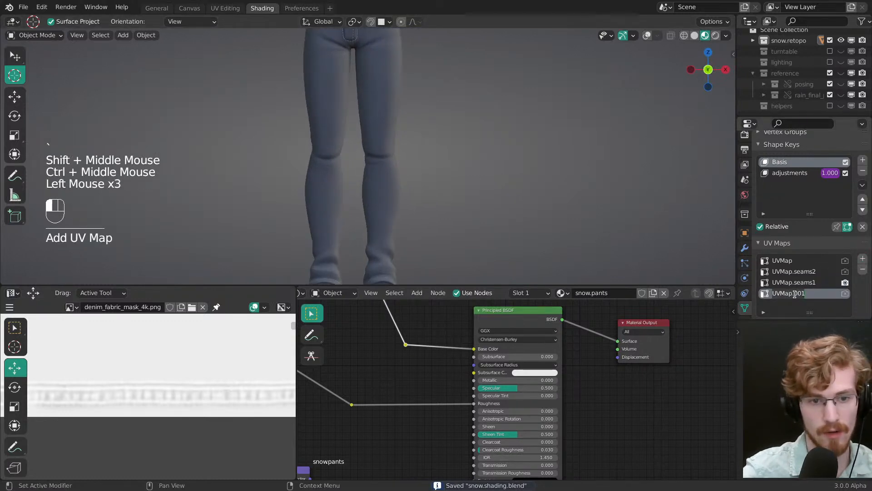
pyautogui.press('BackSpace')
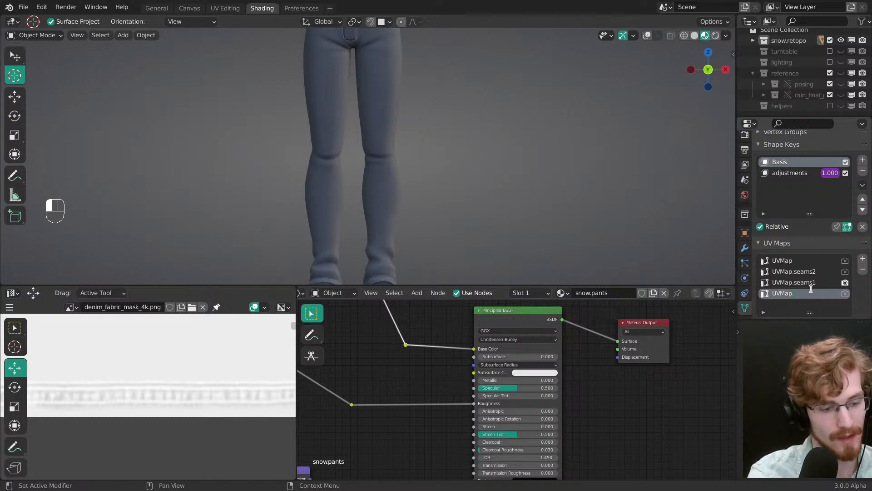
pyautogui.write('double_')
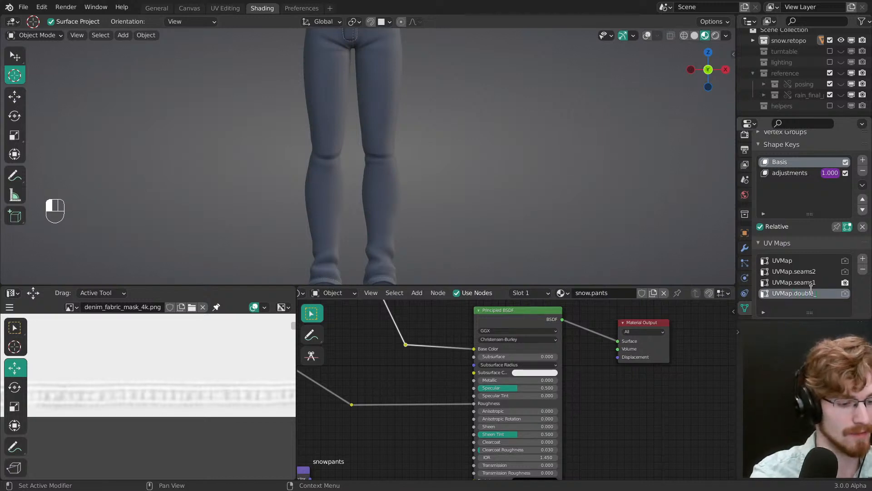
pyautogui.write('sean')
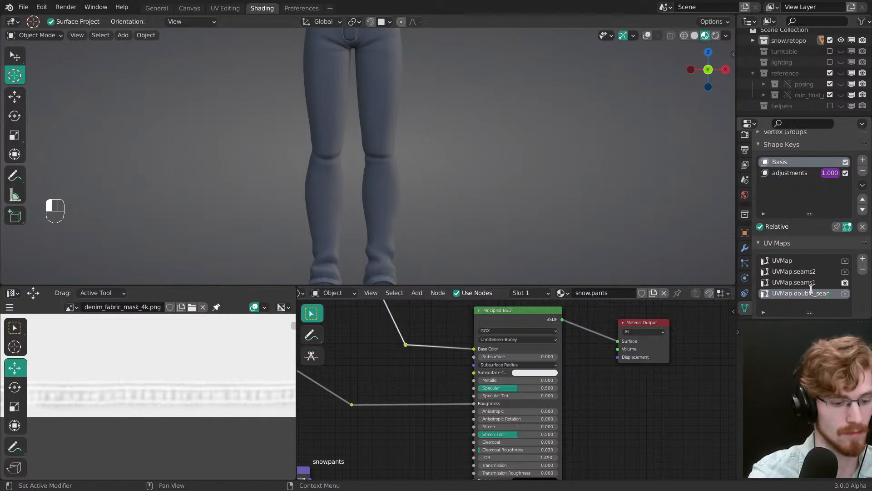
pyautogui.press('BackSpace')
pyautogui.write('m')
pyautogui.press('Return')
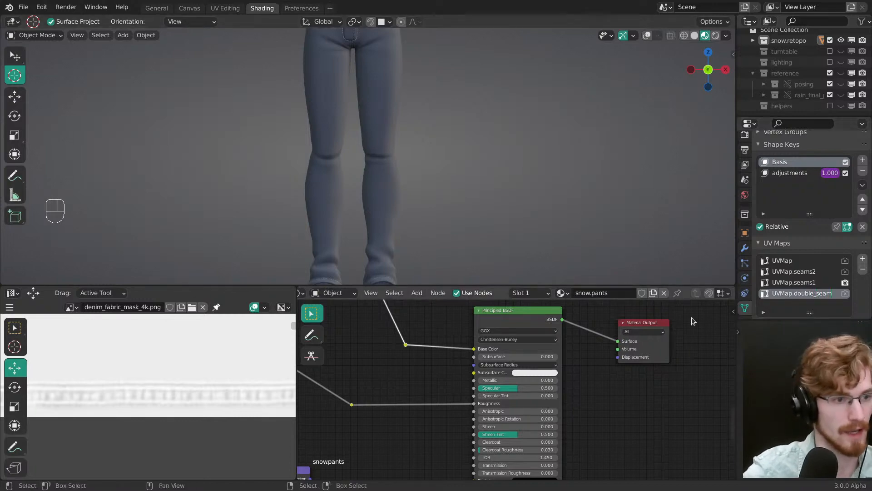
# Step: Save the file and set the snow.pants UV Map node to UVMap.double_seam
pyautogui.moveTo(672, 316); pyautogui.dragTo(536, 381, button='middle')
pyautogui.hotkey('ctrl', 's')
pyautogui.click(508, 382)
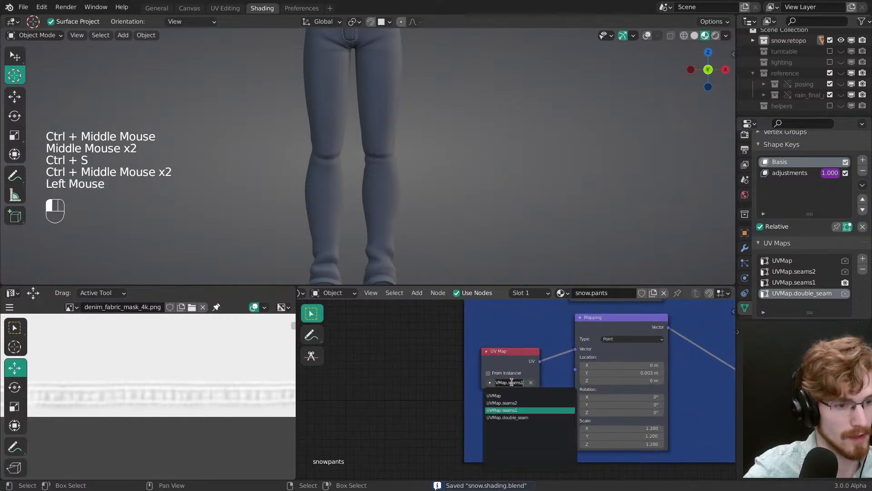
pyautogui.click(525, 417)
# Step: Select the linked face strips along the legs' side seams in UVMap.double_seam, move their UV islands and shrink them
pyautogui.moveTo(457, 202); pyautogui.dragTo(392, 171, button='middle')
pyautogui.moveTo(392, 171)
pyautogui.keyDown('ctrl'); pyautogui.mouseDown(button='middle')
pyautogui.moveTo(394, 159)
pyautogui.moveTo(381, 163)
pyautogui.mouseUp(button='middle'); pyautogui.keyUp('ctrl')
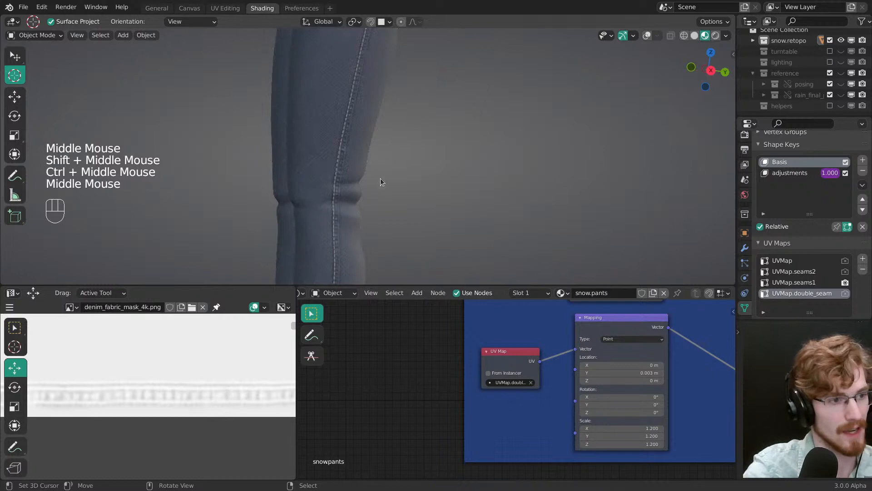
pyautogui.keyDown('ctrl'); pyautogui.moveTo(380, 178); pyautogui.dragTo(513, 194, button='middle'); pyautogui.keyUp('ctrl')
pyautogui.press('Tab')
pyautogui.hotkey('alt', 'a')
pyautogui.press('3')
pyautogui.rightClick(348, 197)
pyautogui.press('z')
pyautogui.rightClick(413, 187)
pyautogui.rightClick(413, 188)
pyautogui.moveTo(420, 187); pyautogui.dragTo(481, 191, button='middle')
pyautogui.keyDown('shift'); pyautogui.rightClick(296, 213); pyautogui.keyUp('shift')
pyautogui.keyDown('shift'); pyautogui.rightClick(296, 213); pyautogui.keyUp('shift')
pyautogui.keyDown('ctrl'); pyautogui.moveTo(263, 405); pyautogui.dragTo(219, 435, button='middle'); pyautogui.keyUp('ctrl')
pyautogui.press('g')
pyautogui.click(230, 421)
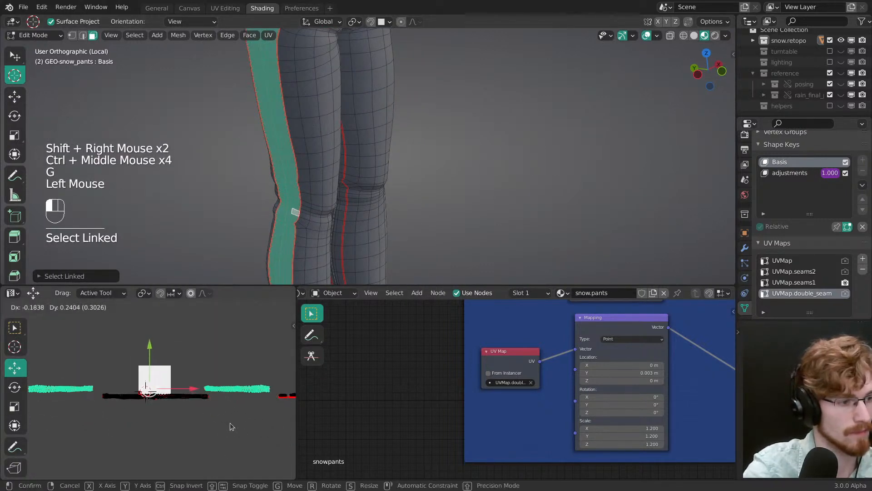
pyautogui.press('s')
pyautogui.moveTo(232, 418); pyautogui.dragTo(228, 418)
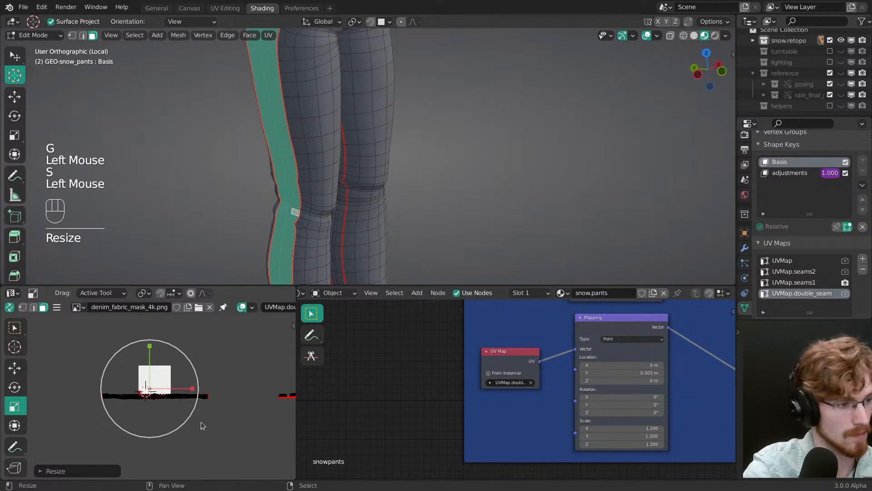
# Step: Place the shrunken leg-strip UV islands by the lower-left corner of the denim fabric mask image
pyautogui.moveTo(201, 422); pyautogui.dragTo(180, 374, button='middle')
pyautogui.moveTo(181, 376); pyautogui.dragTo(221, 410, button='middle')
pyautogui.keyDown('ctrl'); pyautogui.moveTo(220, 416); pyautogui.dragTo(227, 409, button='middle'); pyautogui.keyUp('ctrl')
pyautogui.press('g')
pyautogui.moveTo(227, 408); pyautogui.dragTo(206, 419)
# Step: Select the linked trim faces of both front pockets and shift their UV islands vertically to line the double seam up with the stitching
pyautogui.keyDown('ctrl'); pyautogui.moveTo(336, 217); pyautogui.dragTo(344, 224, button='middle'); pyautogui.keyUp('ctrl')
pyautogui.press('z')
pyautogui.moveTo(368, 182); pyautogui.dragTo(411, 174, button='middle')
pyautogui.moveTo(411, 173); pyautogui.dragTo(368, 191, button='middle')
pyautogui.keyDown('shift'); pyautogui.moveTo(368, 191); pyautogui.dragTo(400, 204, button='middle'); pyautogui.keyUp('shift')
pyautogui.keyDown('shift'); pyautogui.moveTo(399, 205); pyautogui.dragTo(423, 213, button='middle'); pyautogui.keyUp('shift')
pyautogui.moveTo(422, 214)
pyautogui.mouseDown(button='middle')
pyautogui.moveTo(456, 181)
pyautogui.moveTo(441, 207)
pyautogui.moveTo(473, 206)
pyautogui.moveTo(469, 190)
pyautogui.mouseUp(button='middle')
pyautogui.press('z')
pyautogui.rightClick(462, 203)
pyautogui.rightClick(462, 203)
pyautogui.press('z')
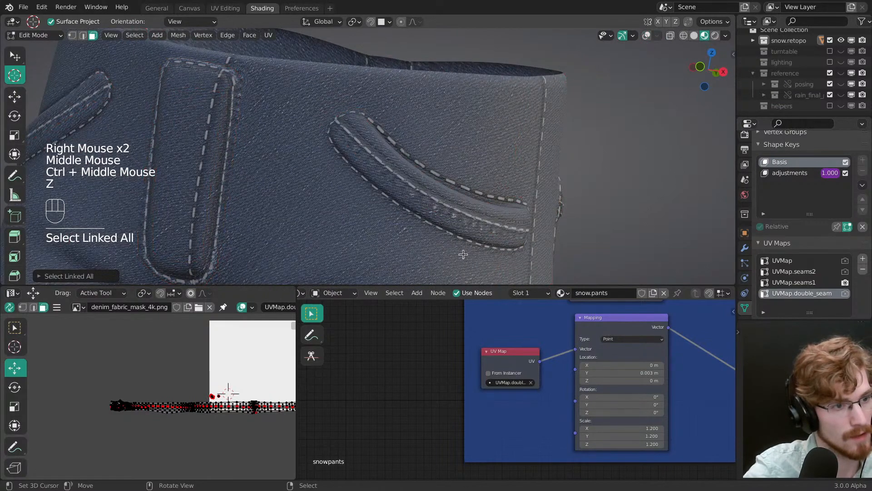
pyautogui.moveTo(463, 254); pyautogui.dragTo(222, 207, button='middle')
pyautogui.press('z')
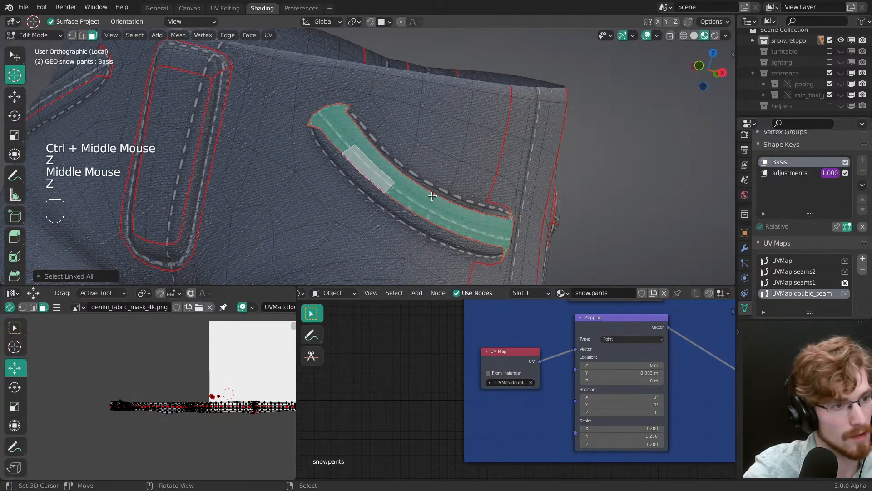
pyautogui.keyDown('shift'); pyautogui.rightClick(74, 81); pyautogui.keyUp('shift')
pyautogui.keyDown('shift'); pyautogui.rightClick(74, 81); pyautogui.keyUp('shift')
pyautogui.moveTo(219, 363); pyautogui.dragTo(259, 370, button='middle')
pyautogui.moveTo(273, 386); pyautogui.dragTo(109, 400, button='middle')
pyautogui.moveTo(236, 427); pyautogui.dragTo(169, 464, button='middle')
pyautogui.moveTo(171, 431); pyautogui.dragTo(153, 407, button='middle')
pyautogui.moveTo(231, 417); pyautogui.dragTo(109, 420, button='middle')
pyautogui.keyDown('ctrl'); pyautogui.moveTo(157, 427); pyautogui.dragTo(165, 404, button='middle'); pyautogui.keyUp('ctrl')
pyautogui.moveTo(166, 413)
pyautogui.keyDown('ctrl'); pyautogui.mouseDown(button='middle')
pyautogui.moveTo(171, 365)
pyautogui.moveTo(189, 414)
pyautogui.moveTo(191, 398)
pyautogui.mouseUp(button='middle'); pyautogui.keyUp('ctrl')
pyautogui.press('z')
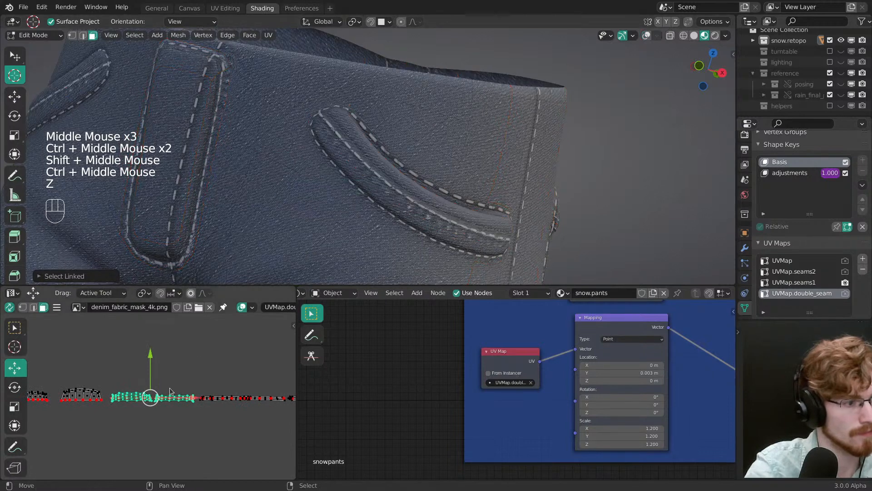
pyautogui.moveTo(150, 353); pyautogui.dragTo(151, 356)
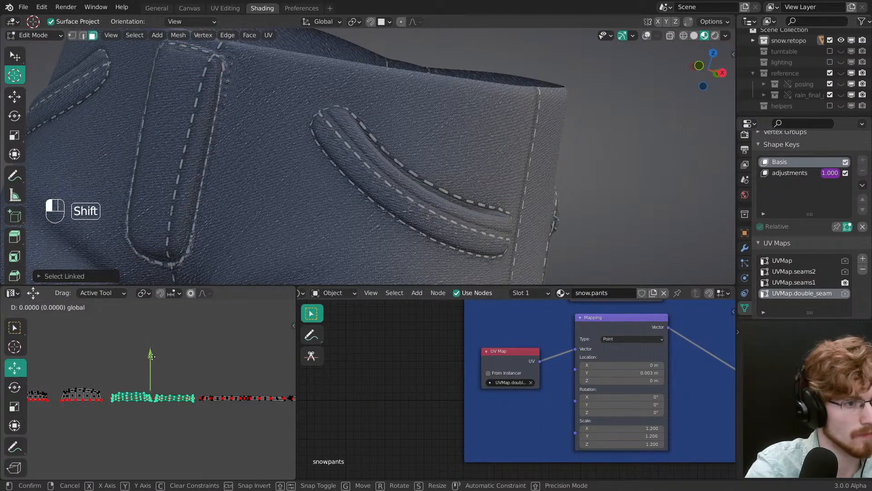
pyautogui.moveTo(152, 356); pyautogui.dragTo(151, 357)
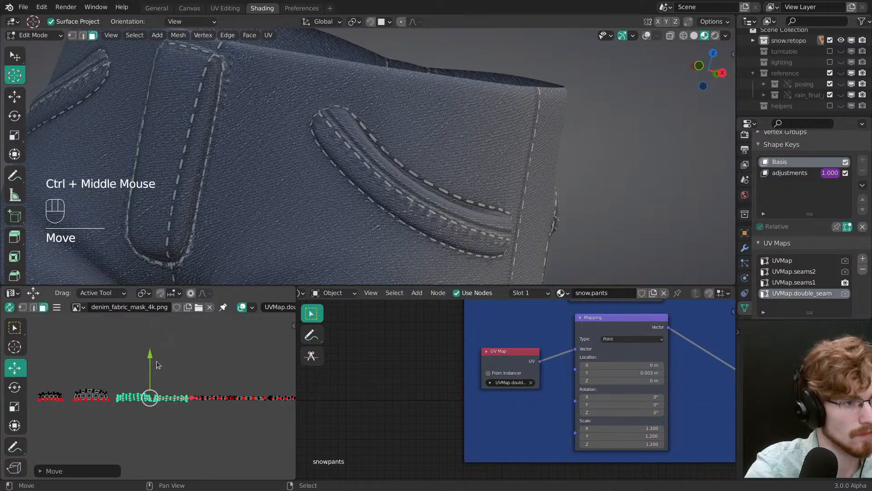
# Step: Select the linked trim faces around the fly, shift their UV island slightly down, and open the render settings
pyautogui.moveTo(307, 189); pyautogui.dragTo(342, 238, button='middle')
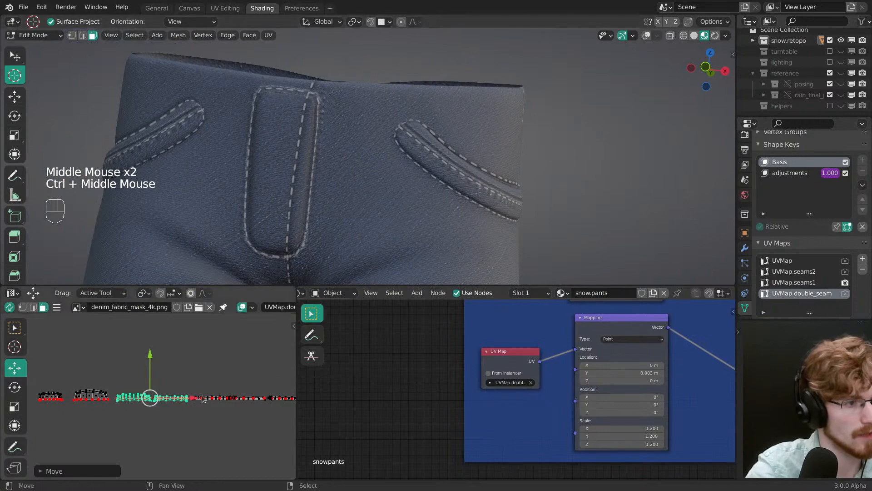
pyautogui.press('z')
pyautogui.rightClick(300, 199)
pyautogui.rightClick(300, 199)
pyautogui.rightClick(307, 227)
pyautogui.rightClick(307, 226)
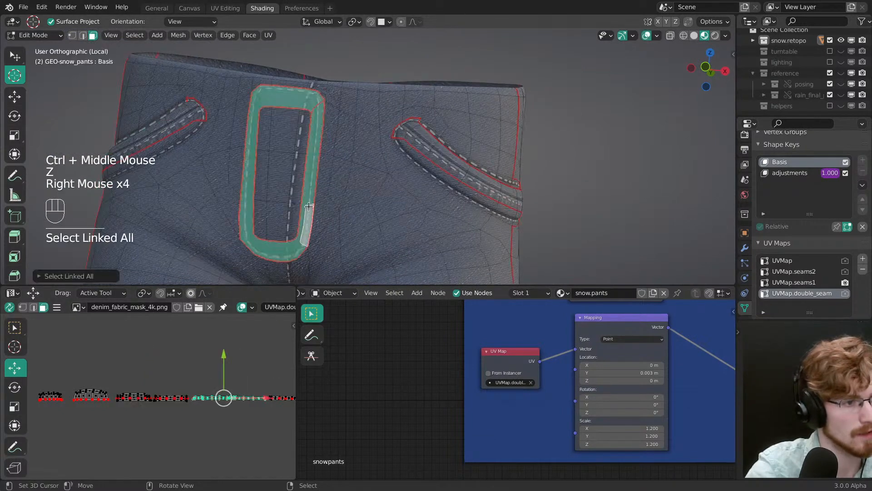
pyautogui.press('z')
pyautogui.keyDown('ctrl'); pyautogui.moveTo(339, 195); pyautogui.dragTo(334, 168, button='middle'); pyautogui.keyUp('ctrl')
pyautogui.moveTo(223, 355); pyautogui.dragTo(223, 363)
pyautogui.click(745, 154)
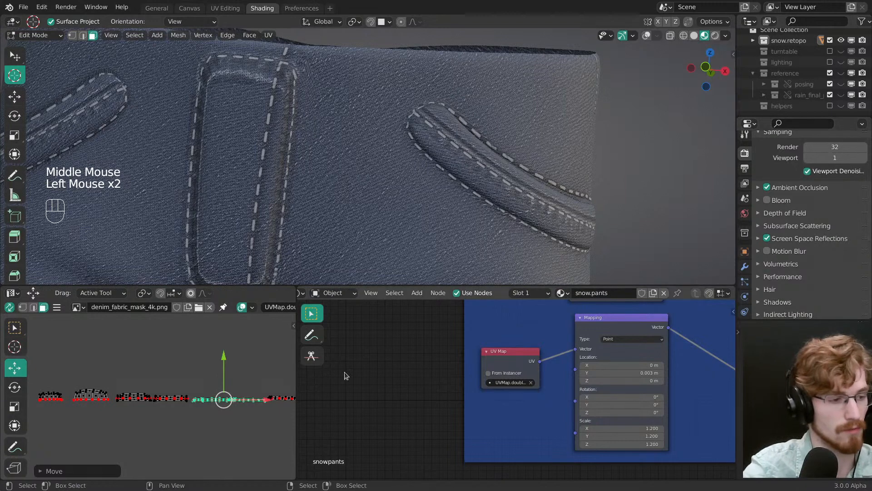
# Step: Readjust the fly trim's UV island vertically so the seam texture follows the stitched edge around the fly
pyautogui.keyDown('ctrl'); pyautogui.moveTo(218, 350); pyautogui.dragTo(216, 332, button='middle'); pyautogui.keyUp('ctrl')
pyautogui.keyDown('shift'); pyautogui.moveTo(254, 360); pyautogui.dragTo(259, 297); pyautogui.keyUp('shift')
pyautogui.moveTo(322, 175)
pyautogui.keyDown('ctrl'); pyautogui.mouseDown(button='middle')
pyautogui.moveTo(327, 200)
pyautogui.moveTo(336, 173)
pyautogui.mouseUp(button='middle'); pyautogui.keyUp('ctrl')
pyautogui.moveTo(336, 173); pyautogui.dragTo(344, 159, button='middle')
pyautogui.keyDown('ctrl'); pyautogui.moveTo(343, 159); pyautogui.dragTo(340, 137, button='middle'); pyautogui.keyUp('ctrl')
pyautogui.keyDown('shift'); pyautogui.moveTo(255, 353); pyautogui.dragTo(254, 351); pyautogui.keyUp('shift')
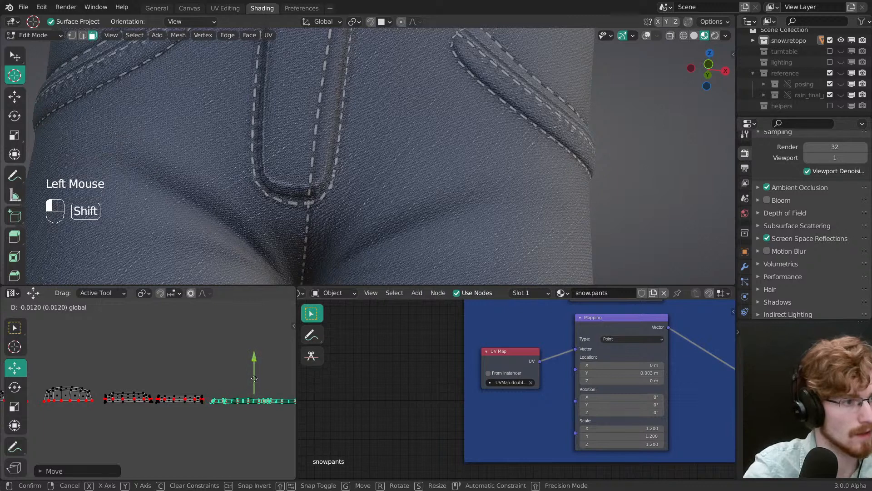
pyautogui.keyDown('shift'); pyautogui.moveTo(254, 369); pyautogui.dragTo(254, 359); pyautogui.keyUp('shift')
# Step: Try stretching the fly trim's UV island vertically, and undo the scaling
pyautogui.press('s')
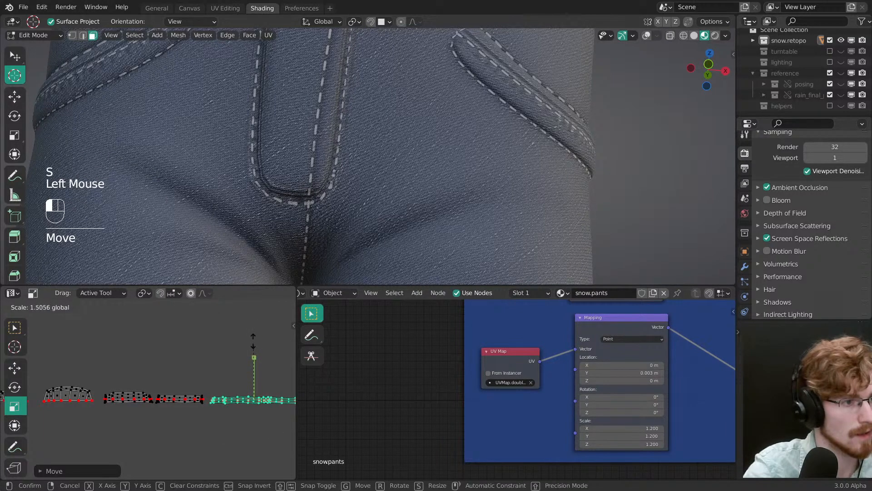
pyautogui.click(253, 341)
pyautogui.moveTo(261, 347); pyautogui.dragTo(274, 327)
pyautogui.keyDown('ctrl'); pyautogui.moveTo(293, 154); pyautogui.dragTo(293, 198, button='middle'); pyautogui.keyUp('ctrl')
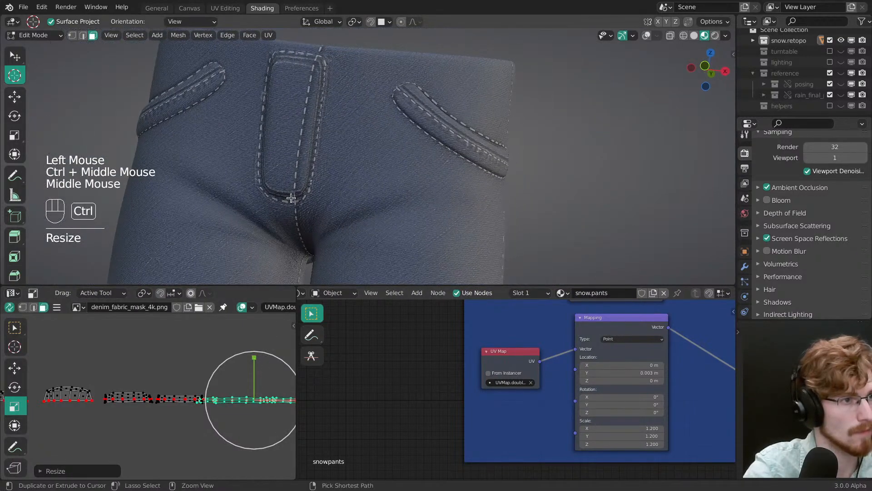
pyautogui.hotkey('ctrl', 'z')
# Step: Raise the fly trim's UV island slightly to reposition the seam texture along the fly
pyautogui.press('g')
pyautogui.moveTo(253, 356); pyautogui.dragTo(253, 356)
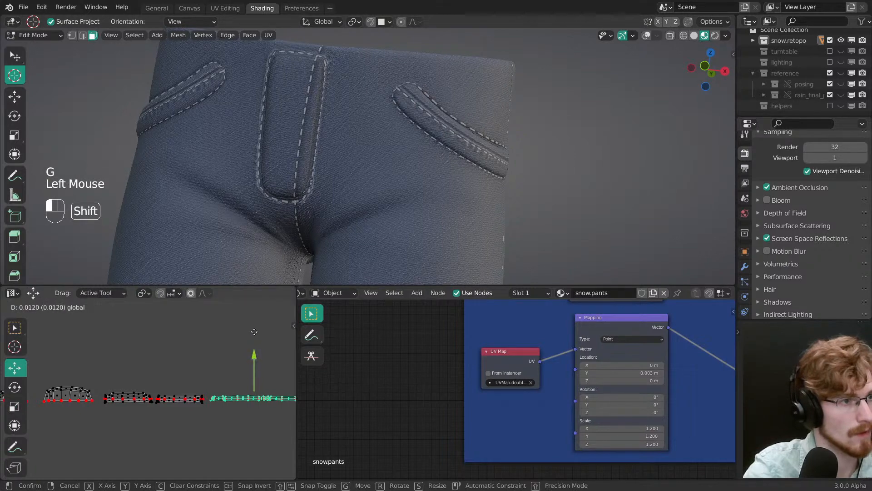
pyautogui.keyDown('shift'); pyautogui.moveTo(253, 335); pyautogui.dragTo(254, 335); pyautogui.keyUp('shift')
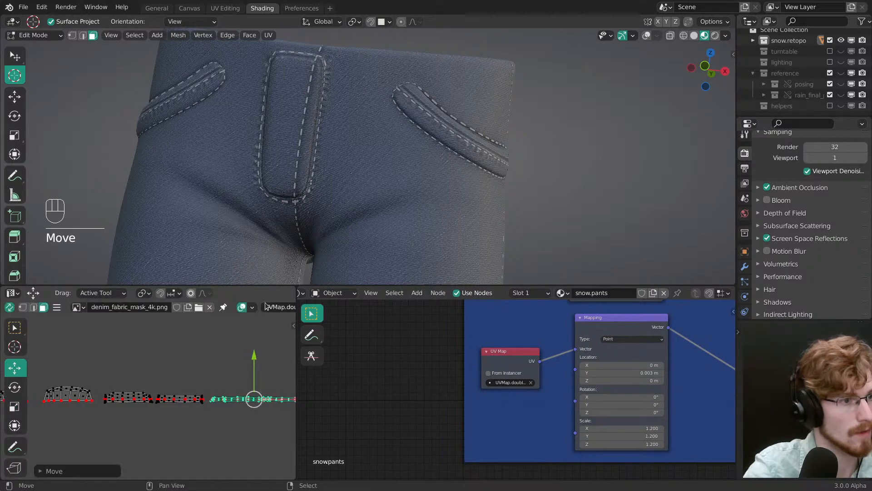
# Step: Select the linked faces along the back centre seam and shift their UV islands vertically toward the double stitching
pyautogui.moveTo(300, 181); pyautogui.dragTo(354, 173, button='middle')
pyautogui.press('Tab')
pyautogui.moveTo(298, 183)
pyautogui.mouseDown(button='middle')
pyautogui.moveTo(315, 163)
pyautogui.moveTo(317, 214)
pyautogui.moveTo(432, 186)
pyautogui.moveTo(416, 135)
pyautogui.moveTo(349, 148)
pyautogui.moveTo(314, 220)
pyautogui.moveTo(340, 172)
pyautogui.moveTo(336, 238)
pyautogui.mouseUp(button='middle')
pyautogui.press('Tab')
pyautogui.press('z')
pyautogui.rightClick(329, 183)
pyautogui.rightClick(329, 184)
pyautogui.press('z')
pyautogui.moveTo(254, 410)
pyautogui.keyDown('shift'); pyautogui.mouseDown(button='middle')
pyautogui.moveTo(251, 382)
pyautogui.moveTo(249, 403)
pyautogui.mouseUp(button='middle'); pyautogui.keyUp('shift')
pyautogui.keyDown('ctrl'); pyautogui.moveTo(249, 403); pyautogui.dragTo(183, 410, button='middle'); pyautogui.keyUp('ctrl')
pyautogui.moveTo(183, 410); pyautogui.dragTo(109, 405, button='middle')
pyautogui.keyDown('ctrl'); pyautogui.moveTo(109, 405); pyautogui.dragTo(196, 370, button='middle'); pyautogui.keyUp('ctrl')
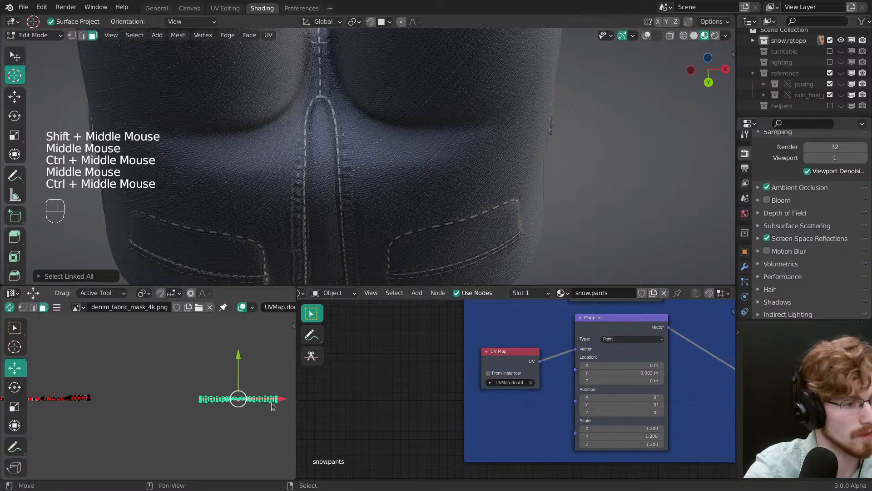
pyautogui.moveTo(272, 406); pyautogui.dragTo(174, 402)
pyautogui.keyDown('shift'); pyautogui.moveTo(171, 401); pyautogui.dragTo(229, 386, button='middle'); pyautogui.keyUp('shift')
pyautogui.keyDown('ctrl'); pyautogui.moveTo(229, 387); pyautogui.dragTo(230, 365, button='middle'); pyautogui.keyUp('ctrl')
pyautogui.moveTo(241, 381); pyautogui.dragTo(242, 380)
pyautogui.keyDown('ctrl'); pyautogui.moveTo(335, 183); pyautogui.dragTo(339, 144, button='middle'); pyautogui.keyUp('ctrl')
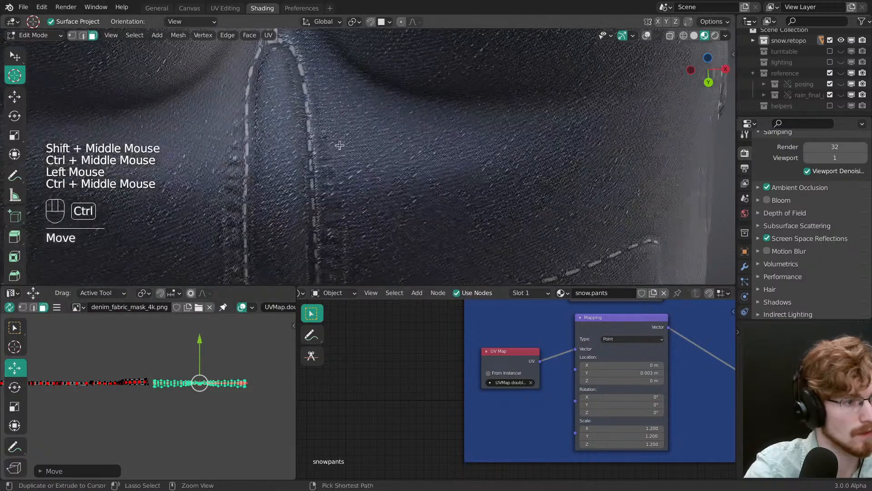
pyautogui.moveTo(198, 341); pyautogui.dragTo(204, 323)
# Step: Try moving the back centre strip's UV islands vertically, check the result around the back pockets, and undo the move
pyautogui.keyDown('ctrl'); pyautogui.moveTo(309, 191); pyautogui.dragTo(313, 221, button='middle'); pyautogui.keyUp('ctrl')
pyautogui.keyDown('ctrl'); pyautogui.moveTo(313, 220); pyautogui.dragTo(324, 180, button='middle'); pyautogui.keyUp('ctrl')
pyautogui.moveTo(325, 180); pyautogui.dragTo(334, 200, button='middle')
pyautogui.moveTo(334, 200); pyautogui.dragTo(335, 214, button='middle')
pyautogui.keyDown('shift'); pyautogui.moveTo(200, 340); pyautogui.dragTo(200, 340); pyautogui.keyUp('shift')
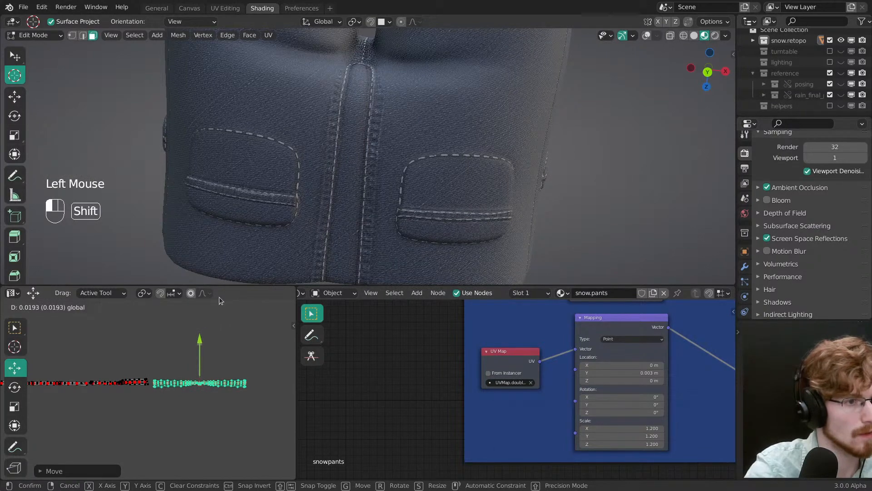
pyautogui.keyDown('shift'); pyautogui.moveTo(219, 301); pyautogui.dragTo(219, 300); pyautogui.keyUp('shift')
pyautogui.keyDown('ctrl'); pyautogui.moveTo(348, 175); pyautogui.dragTo(308, 225, button='middle'); pyautogui.keyUp('ctrl')
pyautogui.moveTo(359, 190); pyautogui.dragTo(388, 155, button='middle')
pyautogui.moveTo(388, 155); pyautogui.dragTo(377, 187, button='middle')
pyautogui.moveTo(394, 222); pyautogui.dragTo(382, 176, button='middle')
pyautogui.hotkey('ctrl', 'z')
# Step: Select the centre edge path from the crotch to the back waistband and clear its seam
pyautogui.press('z')
pyautogui.keyDown('ctrl'); pyautogui.moveTo(383, 132); pyautogui.dragTo(387, 218, button='middle'); pyautogui.keyUp('ctrl')
pyautogui.moveTo(386, 218); pyautogui.dragTo(385, 230, button='middle')
pyautogui.press('2')
pyautogui.rightClick(388, 232)
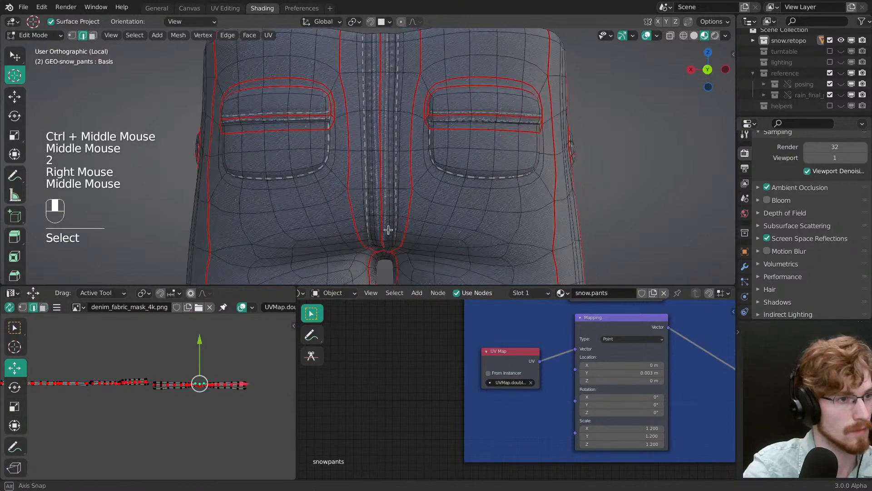
pyautogui.moveTo(379, 57); pyautogui.dragTo(381, 76, button='middle')
pyautogui.keyDown('ctrl'); pyautogui.rightClick(383, 82); pyautogui.keyUp('ctrl')
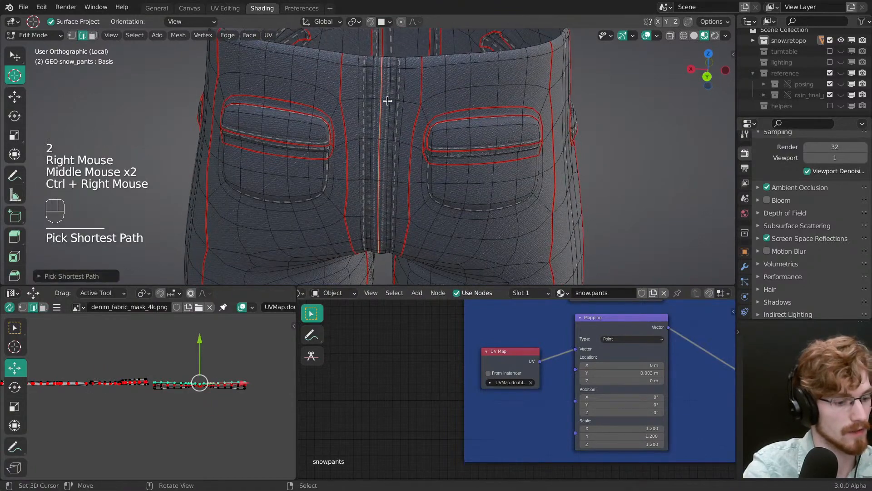
pyautogui.hotkey('ctrl', 'e')
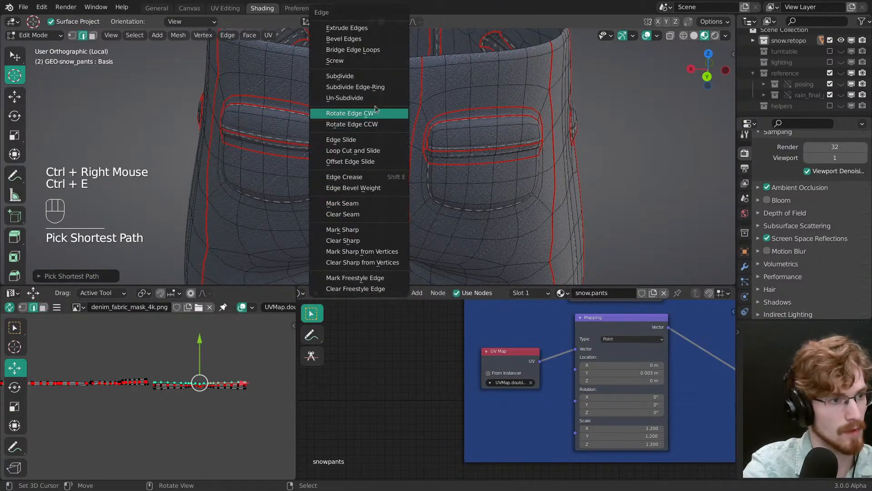
pyautogui.click(342, 203)
# Step: Select the linked back centre strip, unpin its UVs and unwrap it again
pyautogui.press('3')
pyautogui.rightClick(386, 172)
pyautogui.rightClick(386, 172)
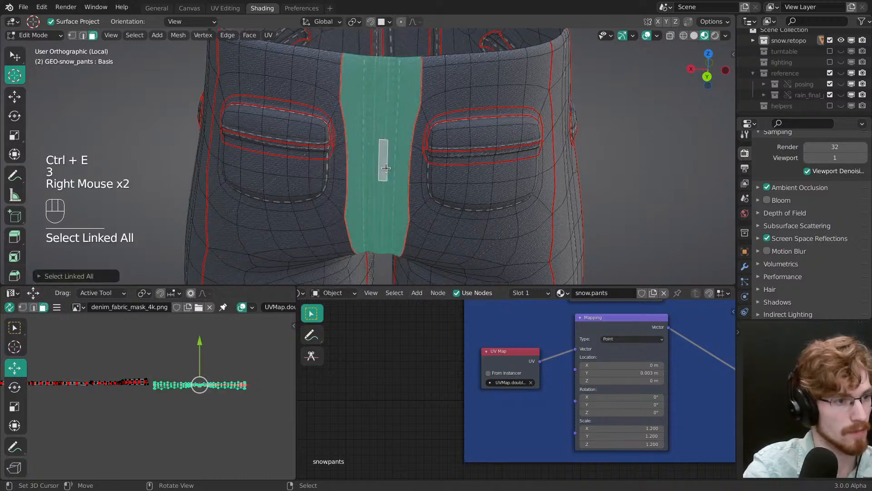
pyautogui.moveTo(221, 394); pyautogui.dragTo(210, 373, button='middle')
pyautogui.hotkey('alt', 'p')
pyautogui.press('u')
pyautogui.click(213, 384)
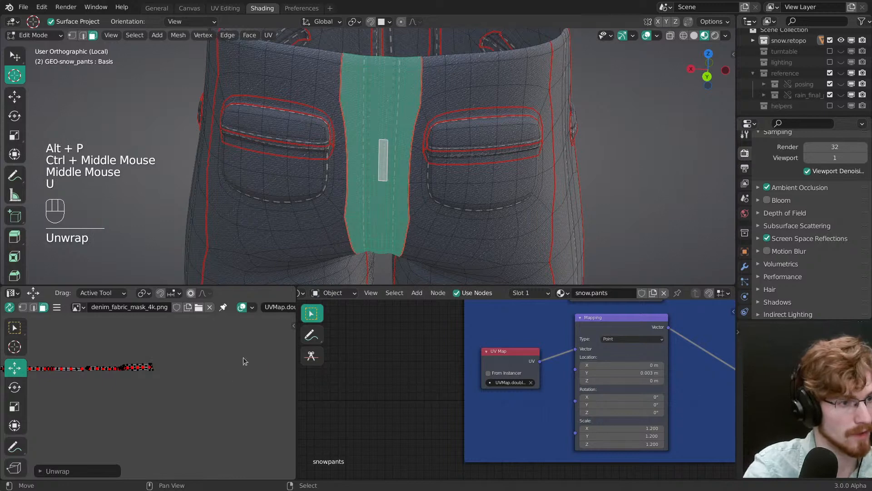
# Step: Move the newly unwrapped back strip's UV island to the far end of the row of seam islands
pyautogui.moveTo(236, 205); pyautogui.dragTo(236, 190, button='middle')
pyautogui.keyDown('ctrl'); pyautogui.moveTo(222, 380); pyautogui.dragTo(187, 400, button='middle'); pyautogui.keyUp('ctrl')
pyautogui.moveTo(187, 398); pyautogui.dragTo(227, 382, button='middle')
pyautogui.keyDown('ctrl'); pyautogui.moveTo(218, 400); pyautogui.dragTo(197, 363, button='middle'); pyautogui.keyUp('ctrl')
pyautogui.press('g')
pyautogui.click(334, 381)
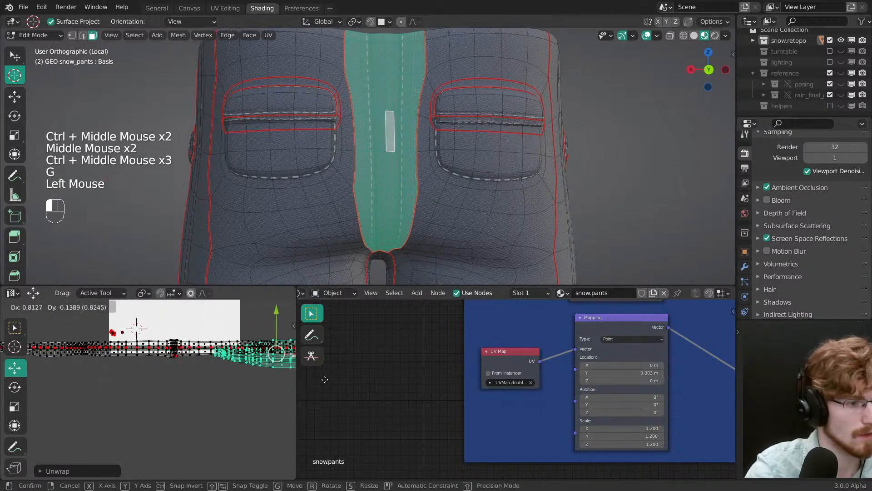
pyautogui.moveTo(251, 393); pyautogui.dragTo(80, 411, button='middle')
pyautogui.moveTo(178, 411); pyautogui.dragTo(300, 405)
pyautogui.moveTo(256, 407); pyautogui.dragTo(171, 415, button='middle')
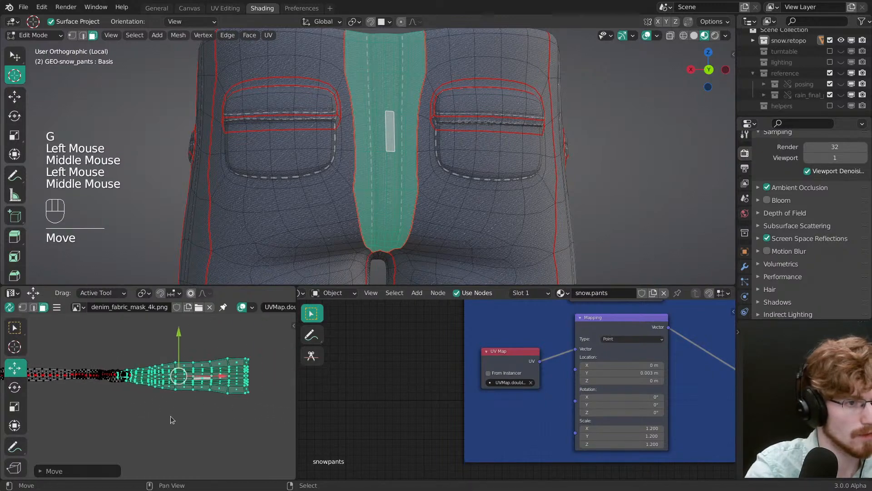
pyautogui.moveTo(171, 416); pyautogui.dragTo(185, 416)
# Step: Scale the back centre strip's UV island down and reposition it on the seam texture
pyautogui.keyDown('ctrl'); pyautogui.moveTo(359, 236); pyautogui.dragTo(379, 210, button='middle'); pyautogui.keyUp('ctrl')
pyautogui.press('z')
pyautogui.moveTo(258, 360); pyautogui.dragTo(246, 352, button='middle')
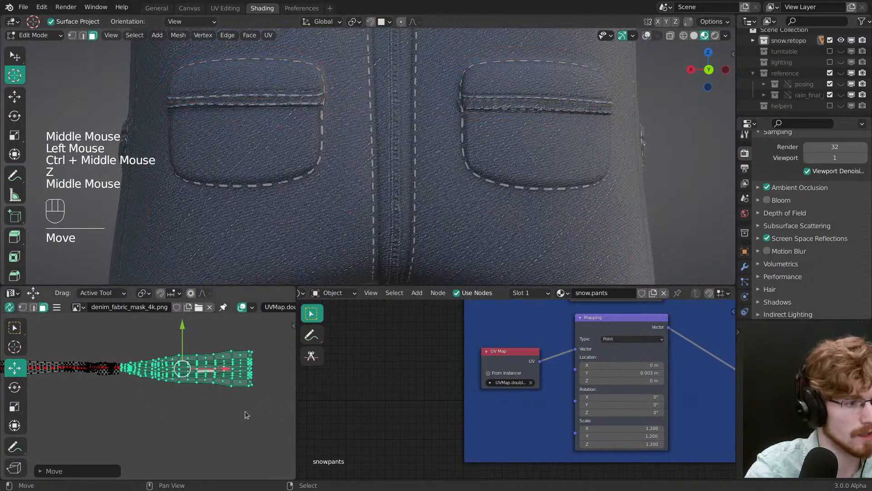
pyautogui.press('s')
pyautogui.moveTo(245, 410); pyautogui.dragTo(209, 393)
pyautogui.press('g')
pyautogui.moveTo(225, 399); pyautogui.dragTo(228, 399)
pyautogui.keyDown('shift'); pyautogui.moveTo(209, 384); pyautogui.dragTo(169, 378, button='middle'); pyautogui.keyUp('shift')
pyautogui.keyDown('ctrl'); pyautogui.moveTo(160, 371); pyautogui.dragTo(140, 329, button='middle'); pyautogui.keyUp('ctrl')
pyautogui.moveTo(139, 328); pyautogui.dragTo(148, 340)
# Step: Scale the back centre strip's UV island down slightly and shift it horizontally on the seam texture
pyautogui.moveTo(408, 175); pyautogui.dragTo(402, 188, button='middle')
pyautogui.keyDown('ctrl'); pyautogui.moveTo(401, 187); pyautogui.dragTo(397, 214, button='middle'); pyautogui.keyUp('ctrl')
pyautogui.keyDown('ctrl'); pyautogui.moveTo(396, 209); pyautogui.dragTo(395, 160, button='middle'); pyautogui.keyUp('ctrl')
pyautogui.press('s')
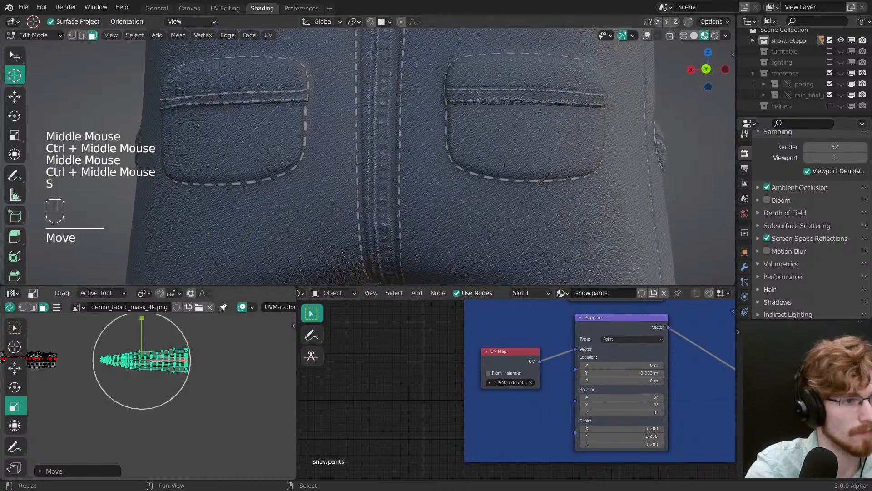
pyautogui.click(206, 387)
pyautogui.press('g')
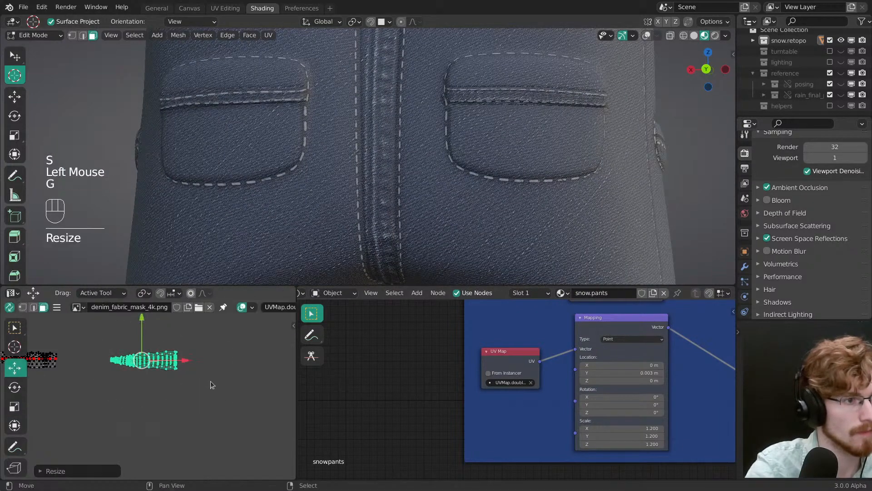
pyautogui.moveTo(188, 360); pyautogui.dragTo(191, 360)
# Step: Rotate the back strip's UV island slightly to level it and nudge it vertically onto the seam texture
pyautogui.keyDown('ctrl'); pyautogui.moveTo(377, 195); pyautogui.dragTo(413, 221, button='middle'); pyautogui.keyUp('ctrl')
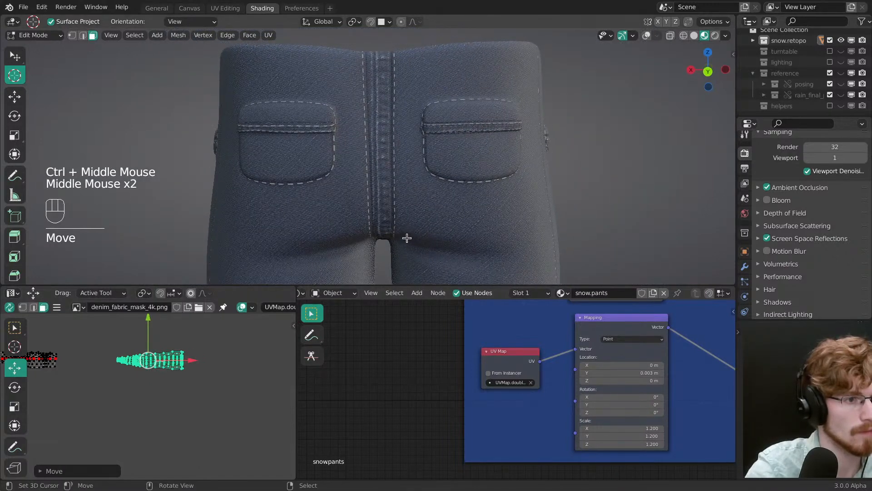
pyautogui.press('`')
pyautogui.press('r')
pyautogui.moveTo(223, 370); pyautogui.dragTo(224, 379)
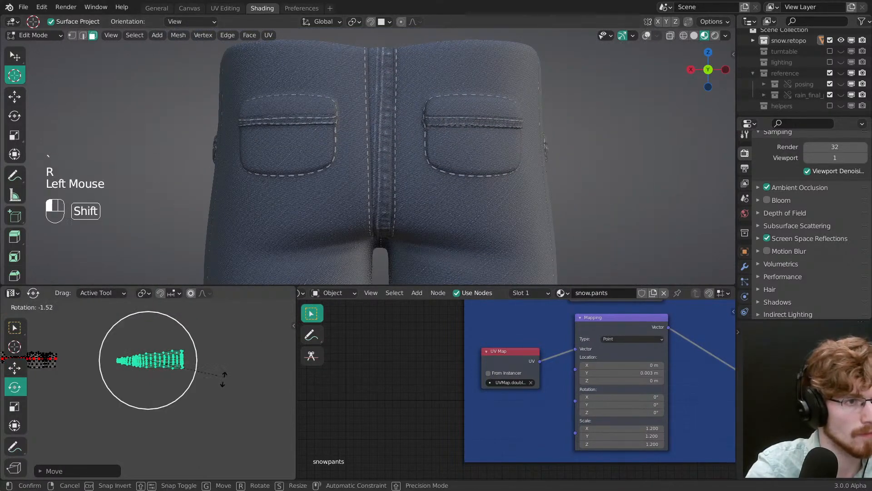
pyautogui.keyDown('shift'); pyautogui.moveTo(155, 389); pyautogui.dragTo(157, 386); pyautogui.keyUp('shift')
pyautogui.press('g')
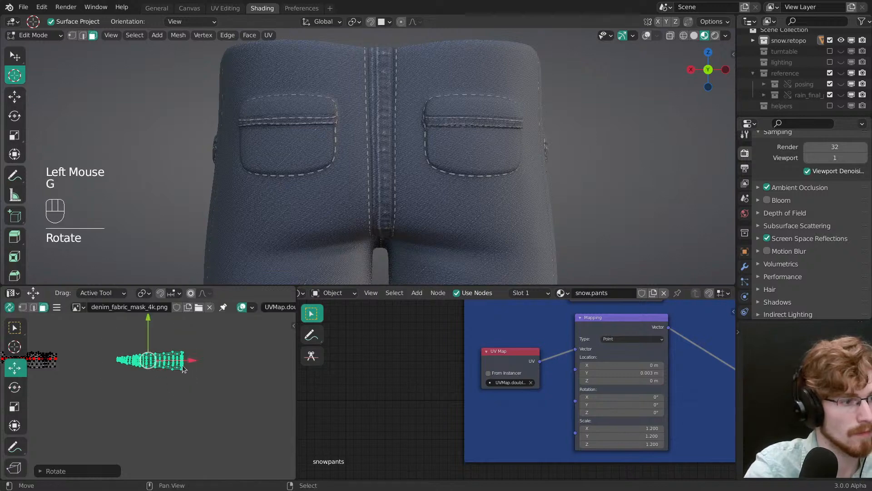
pyautogui.keyDown('shift'); pyautogui.moveTo(148, 323); pyautogui.dragTo(151, 341); pyautogui.keyUp('shift')
# Step: Select the centre line of vertices in the back strip's UV island, pin it and flatten it with a vertical scale of 0
pyautogui.moveTo(331, 232); pyautogui.dragTo(344, 262, button='middle')
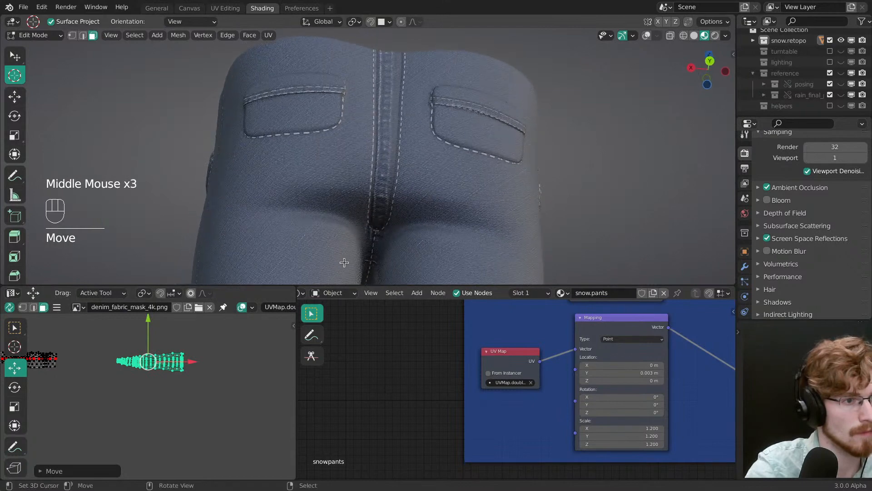
pyautogui.moveTo(150, 363)
pyautogui.keyDown('ctrl'); pyautogui.mouseDown(button='middle')
pyautogui.moveTo(155, 345)
pyautogui.moveTo(157, 377)
pyautogui.mouseUp(button='middle'); pyautogui.keyUp('ctrl')
pyautogui.keyDown('ctrl'); pyautogui.moveTo(157, 377); pyautogui.dragTo(158, 371, button='middle'); pyautogui.keyUp('ctrl')
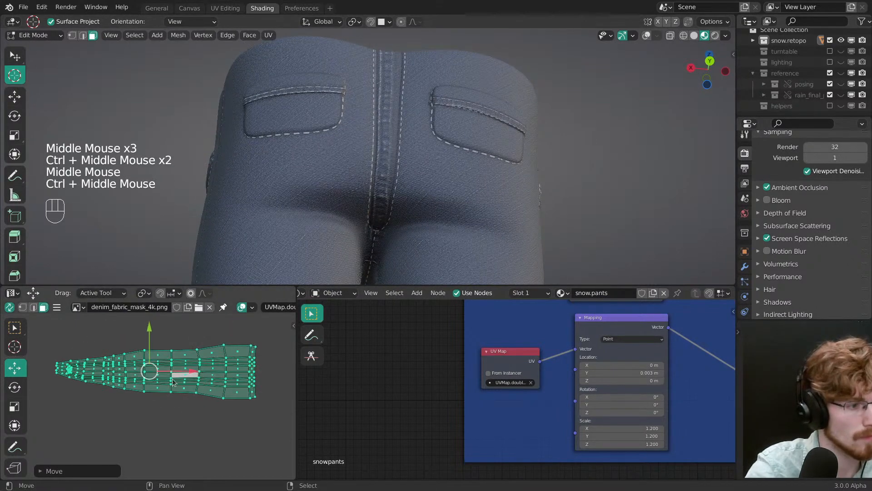
pyautogui.press('a')
pyautogui.press('1')
pyautogui.keyDown('alt'); pyautogui.rightClick(158, 378); pyautogui.keyUp('alt')
pyautogui.press('p')
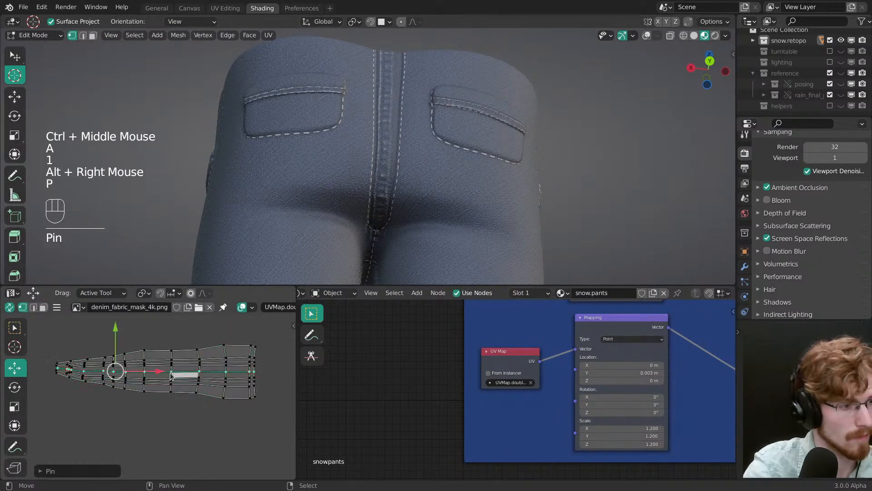
pyautogui.press('s')
pyautogui.click(115, 328)
pyautogui.press('0')
pyautogui.moveTo(115, 332); pyautogui.dragTo(116, 336)
# Step: Check the pants' back seam with the selection cleared and Edit Mode toggled off, and save the file
pyautogui.press('3')
pyautogui.rightClick(187, 383)
pyautogui.rightClick(186, 383)
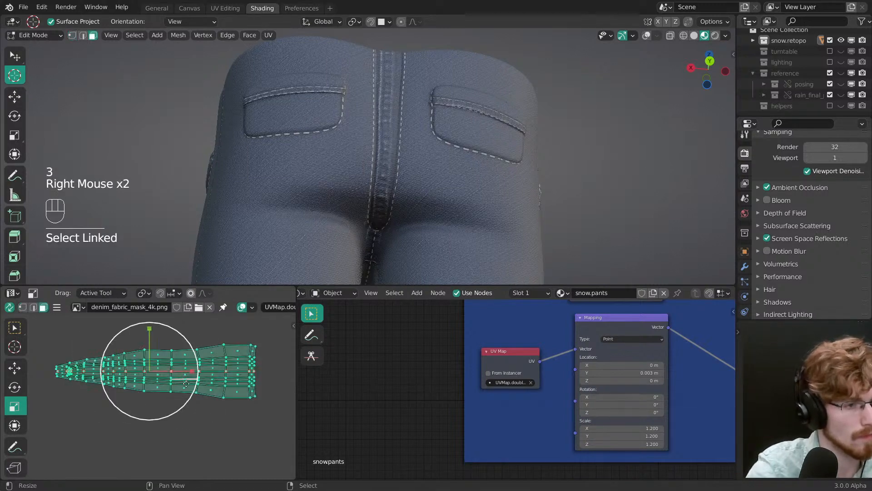
pyautogui.moveTo(321, 163); pyautogui.dragTo(351, 227, button='middle')
pyautogui.hotkey('alt', 'a')
pyautogui.middleClick(385, 202)
pyautogui.press('Tab')
pyautogui.keyDown('ctrl'); pyautogui.moveTo(351, 228); pyautogui.dragTo(397, 196, button='middle'); pyautogui.keyUp('ctrl')
pyautogui.hotkey('alt', 'a')
pyautogui.hotkey('ctrl', 's')
pyautogui.press('Tab')
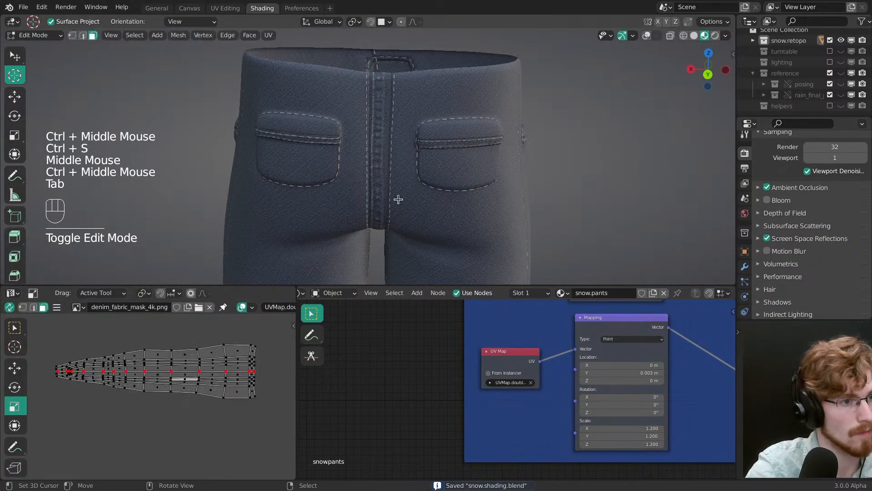
# Step: Select the whole back strip UV island, narrow it vertically and fine-tune its position on the seam texture
pyautogui.rightClick(205, 375)
pyautogui.rightClick(205, 376)
pyautogui.press('s')
pyautogui.moveTo(150, 329)
pyautogui.mouseDown()
pyautogui.moveTo(159, 347)
pyautogui.moveTo(148, 322)
pyautogui.mouseUp()
pyautogui.press('g')
pyautogui.press('g')
pyautogui.hotkey('alt', 'a')
# Step: Inspect the back of the pants, and switch to the PureRef board to examine the grey jeans' seams and back pocket
pyautogui.moveTo(259, 247); pyautogui.dragTo(354, 163, button='middle')
pyautogui.keyDown('ctrl'); pyautogui.moveTo(354, 164); pyautogui.dragTo(395, 159, button='middle'); pyautogui.keyUp('ctrl')
pyautogui.moveTo(395, 159); pyautogui.dragTo(414, 163, button='middle')
pyautogui.hotkey('alt', 'Tab')
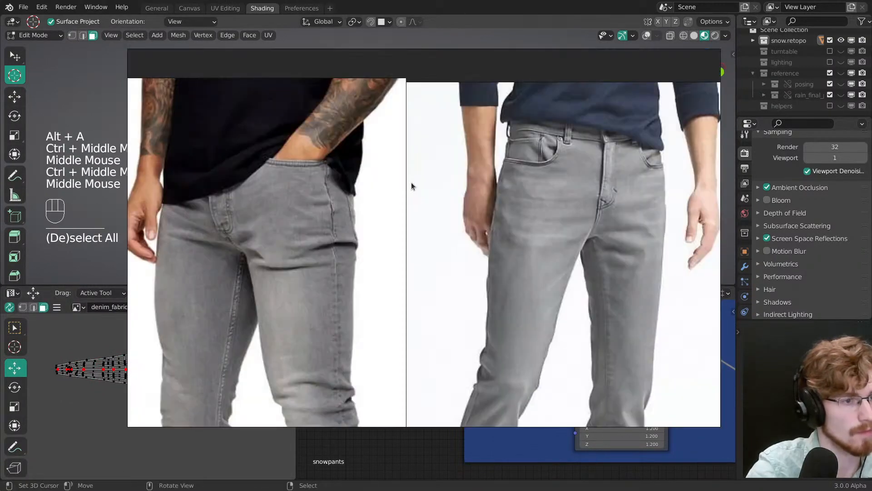
pyautogui.moveTo(628, 237); pyautogui.dragTo(447, 285, button='middle')
pyautogui.moveTo(520, 260); pyautogui.dragTo(342, 240, button='middle')
pyautogui.scroll(2, 343, 240)
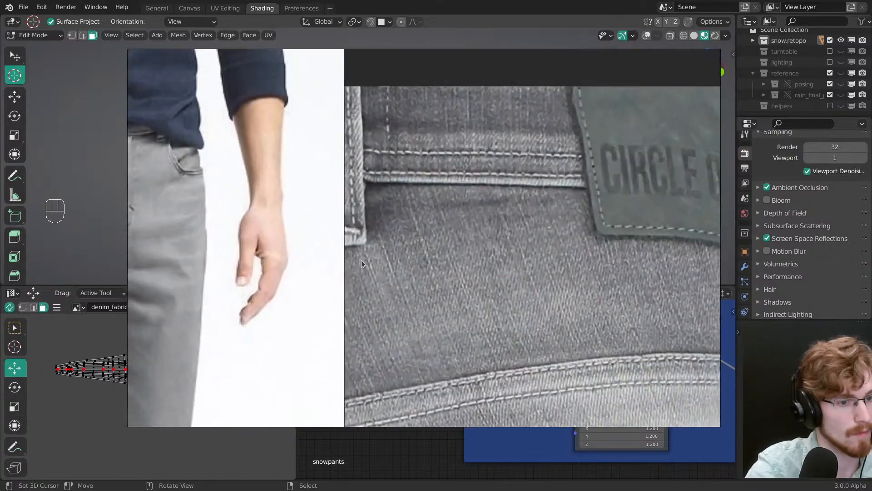
pyautogui.scroll(-9, 344, 243)
pyautogui.moveTo(313, 268); pyautogui.dragTo(372, 273, button='middle')
pyautogui.scroll(2, 372, 273)
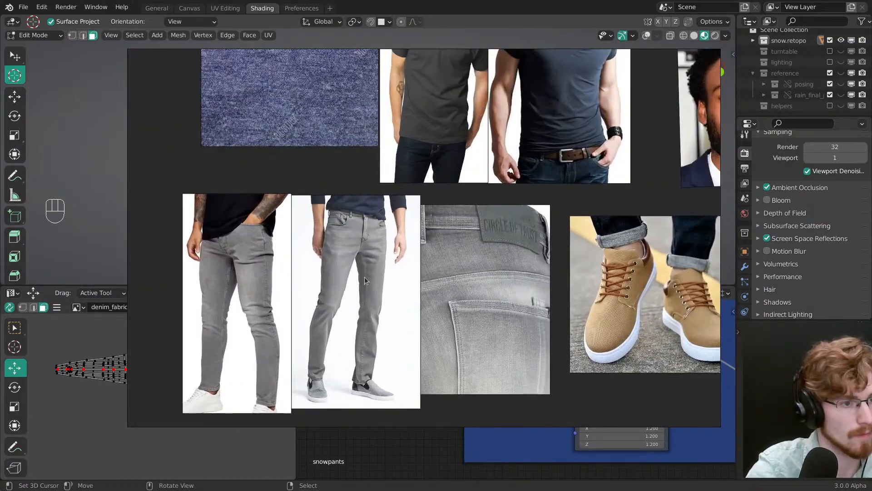
pyautogui.scroll(2, 358, 276)
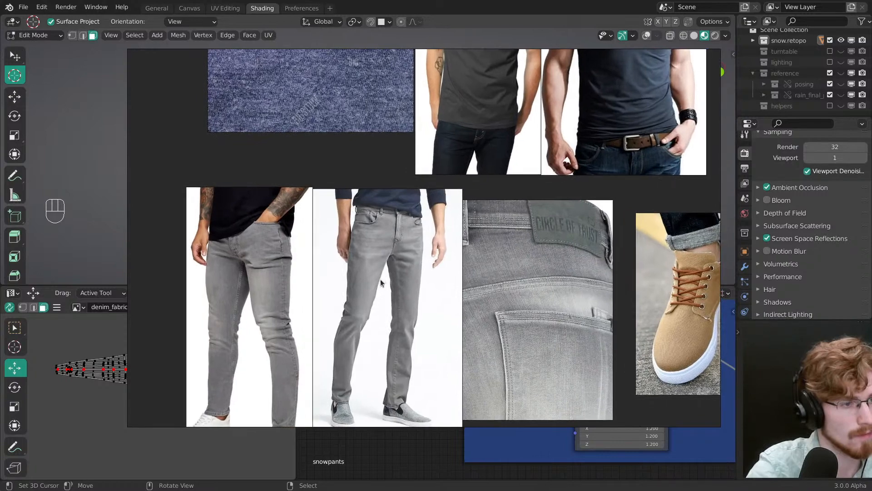
# Step: Compare the back of the pants model in Blender with the jeans photos on the reference board
pyautogui.hotkey('alt', 'Tab')
pyautogui.moveTo(357, 217); pyautogui.dragTo(372, 220, button='middle')
pyautogui.keyDown('ctrl'); pyautogui.moveTo(373, 220); pyautogui.dragTo(347, 193, button='middle'); pyautogui.keyUp('ctrl')
pyautogui.moveTo(340, 188); pyautogui.dragTo(380, 216, button='middle')
pyautogui.hotkey('alt', 'Tab')
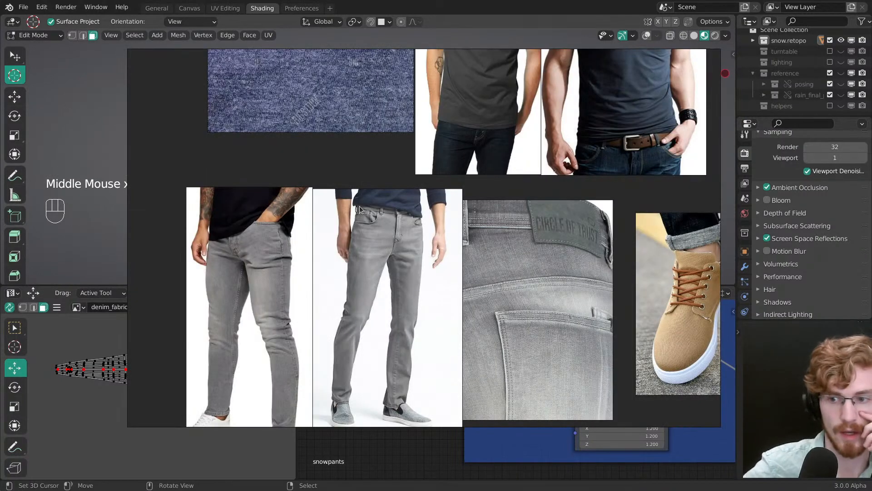
pyautogui.hotkey('alt', 'Tab')
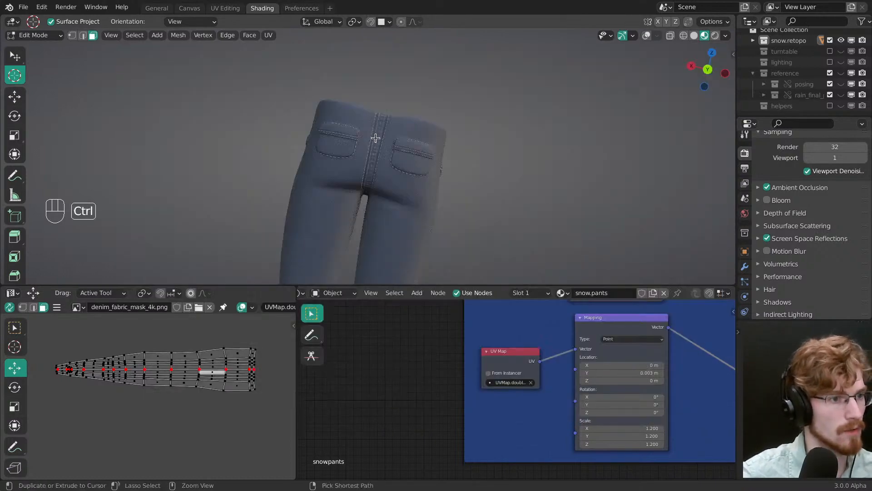
# Step: Switch to Firefox and search the web for "jeans back"
pyautogui.press('super')
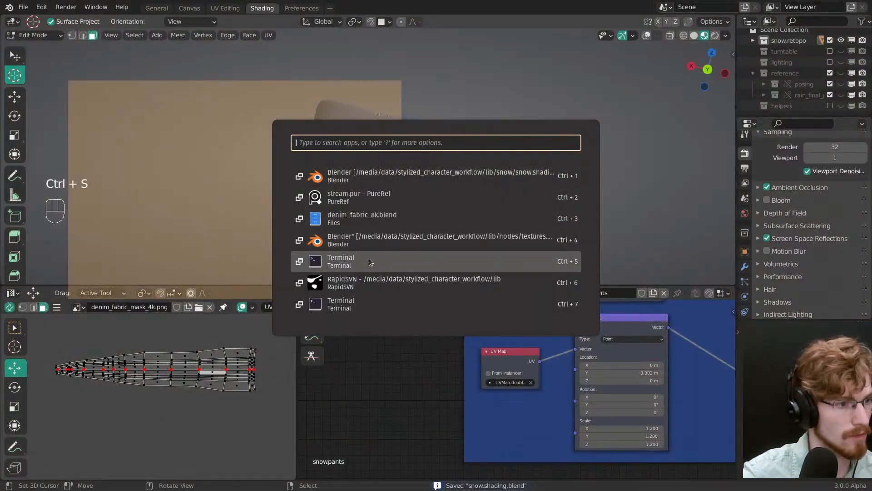
pyautogui.click(366, 274)
pyautogui.press('super')
pyautogui.write('fire')
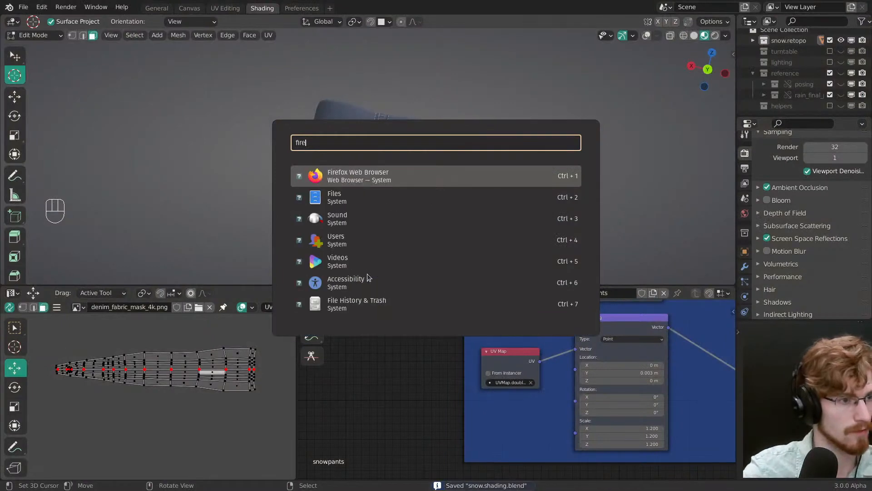
pyautogui.click(394, 182)
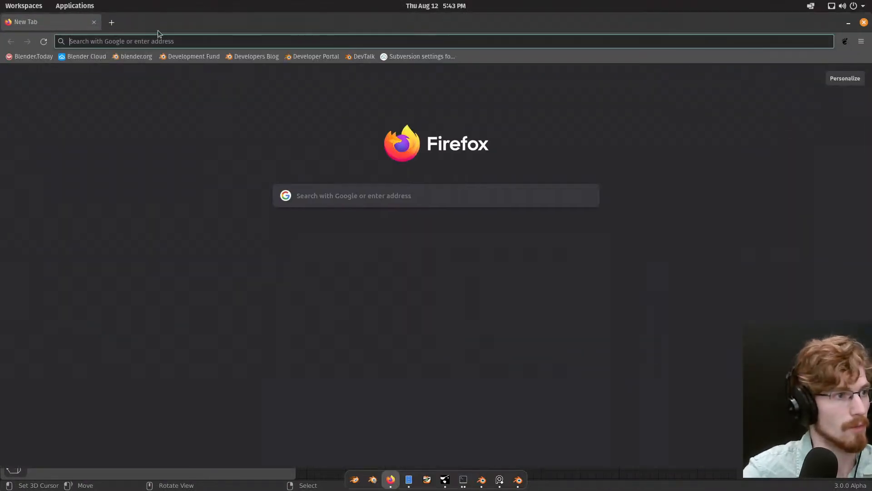
pyautogui.click(162, 36)
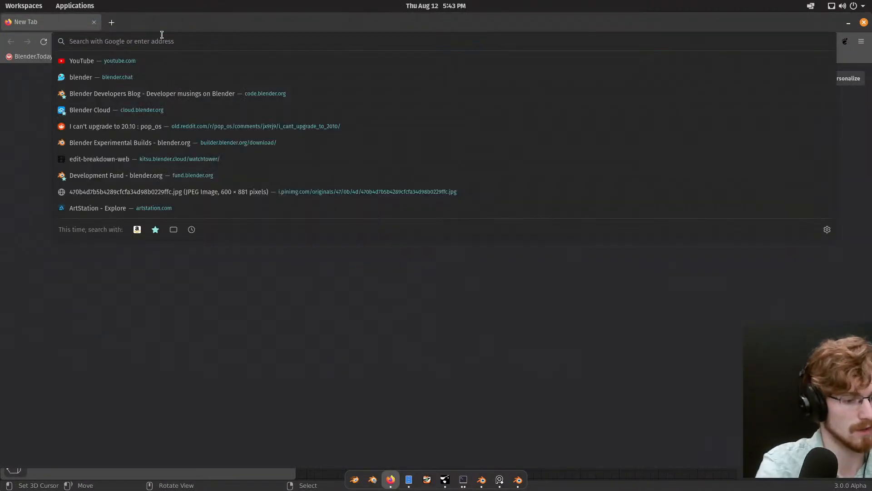
pyautogui.write('je')
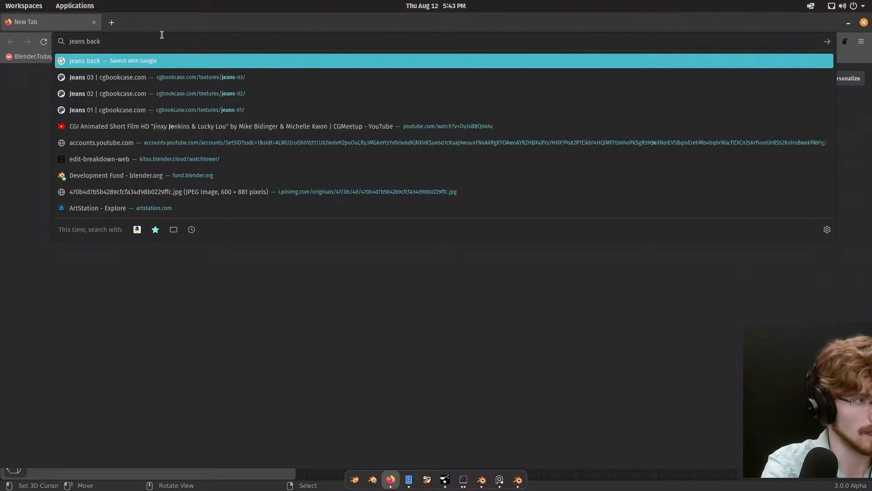
pyautogui.write('ans back')
pyautogui.press('Return')
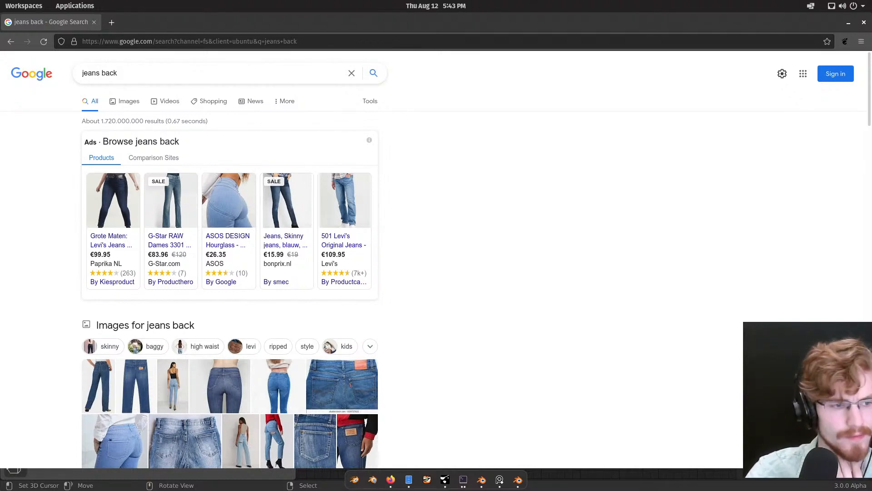
# Step: Browse the image results for jeans backs, examining the centre back seam, yoke and pocket stitching
pyautogui.click(133, 102)
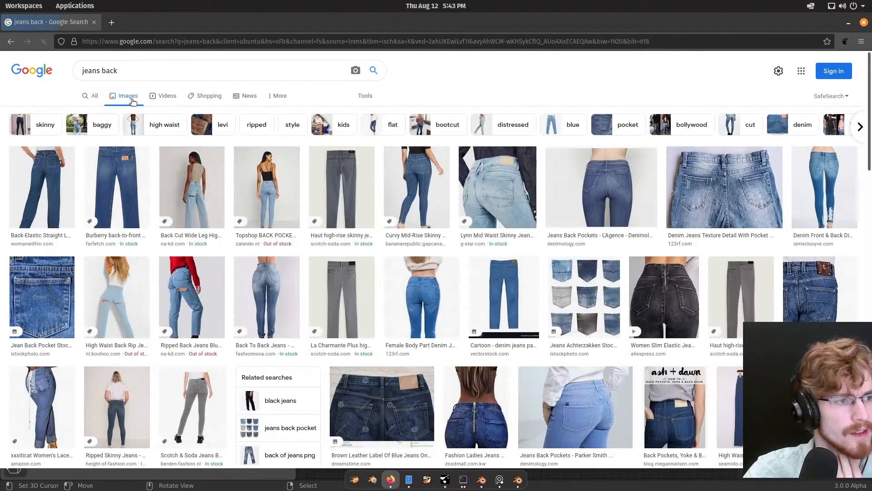
pyautogui.scroll(-1, 133, 102)
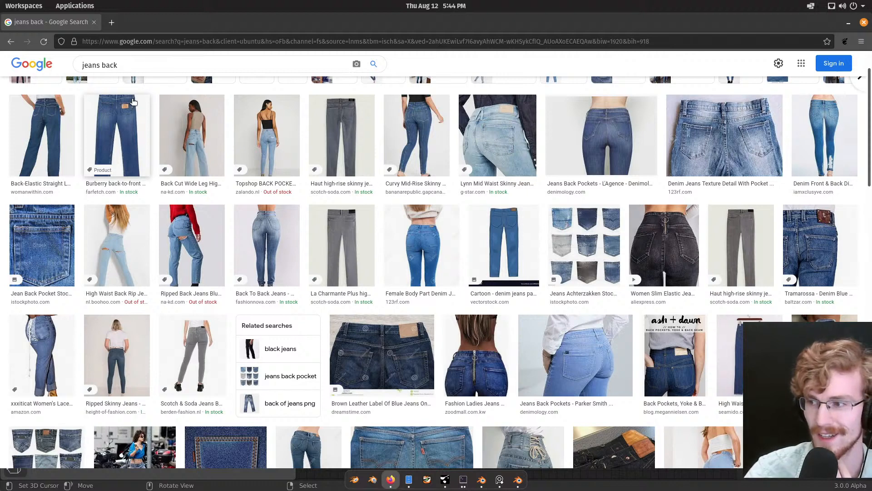
pyautogui.rightClick(134, 102)
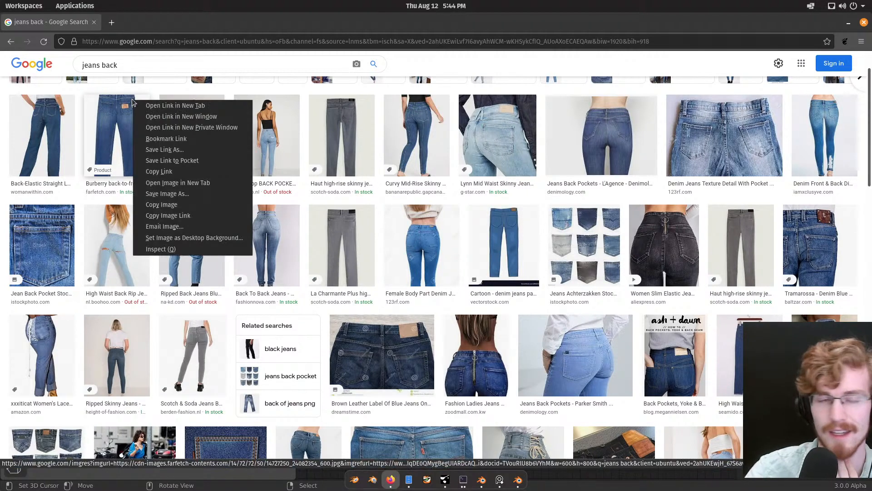
pyautogui.click(236, 21)
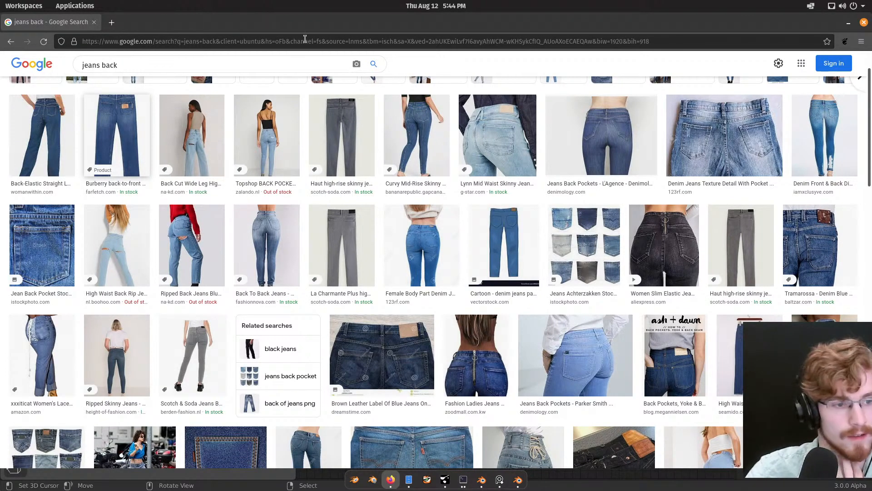
pyautogui.scroll(1, 411, 189)
pyautogui.scroll(-1, 408, 191)
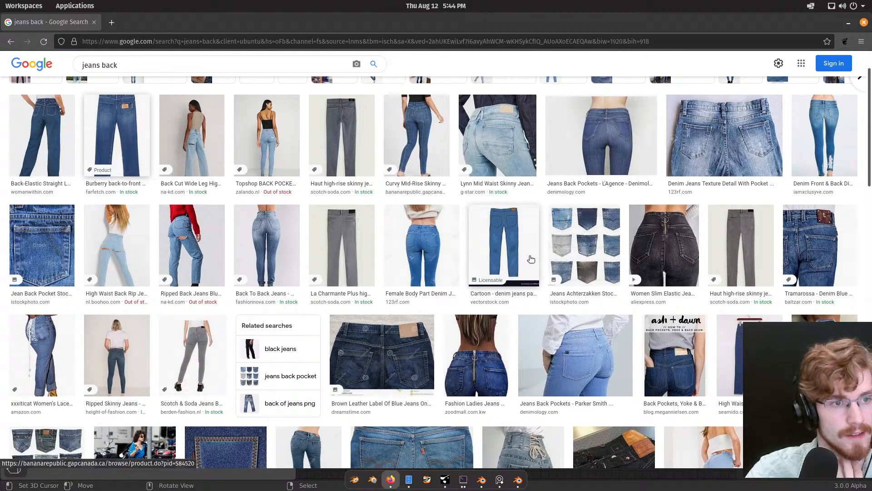
pyautogui.scroll(-1, 531, 259)
pyautogui.scroll(-2, 531, 258)
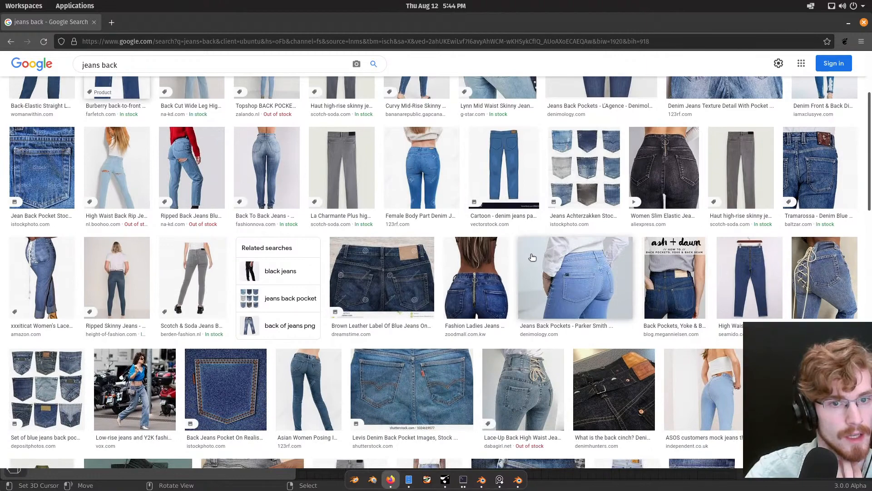
pyautogui.scroll(-2, 534, 256)
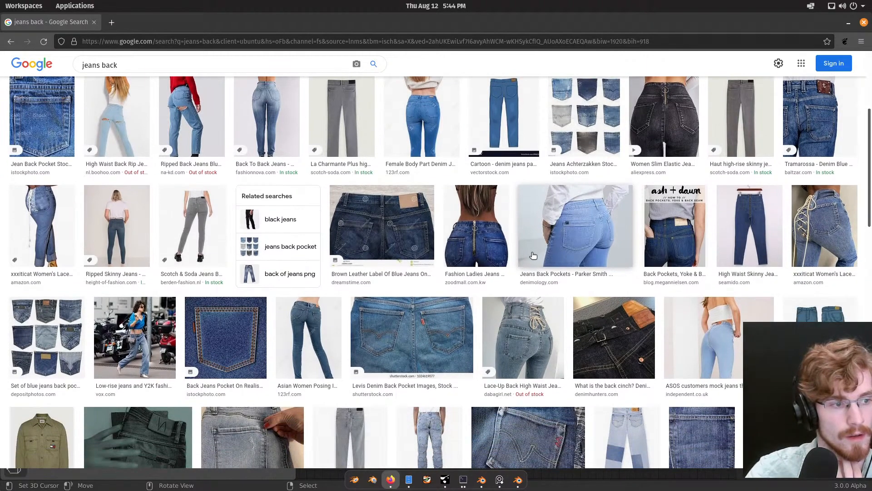
pyautogui.scroll(-3, 286, 223)
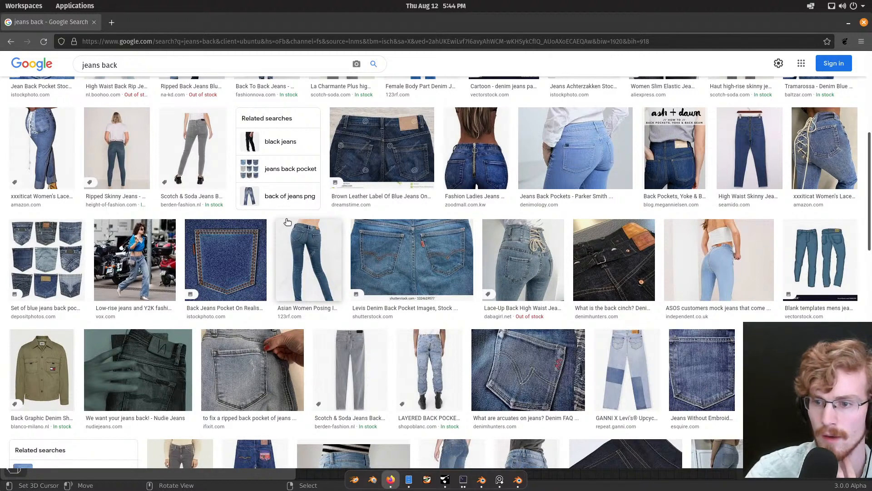
pyautogui.scroll(-1, 287, 222)
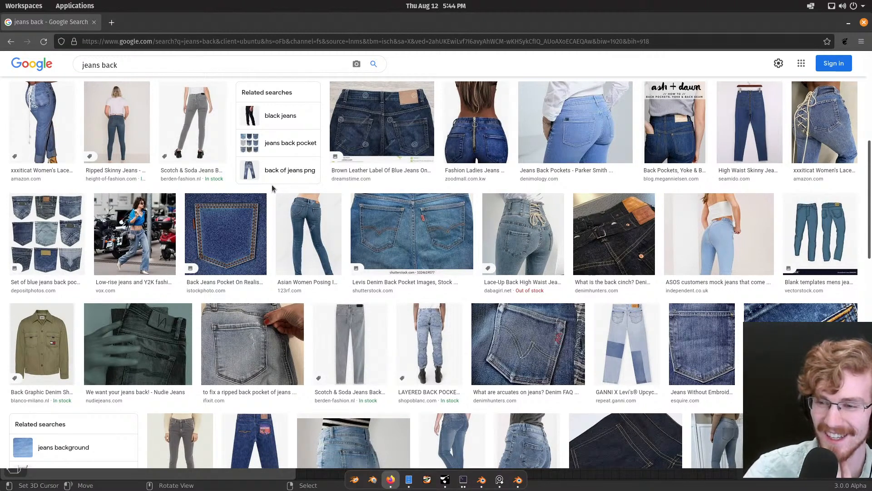
pyautogui.scroll(-3, 271, 187)
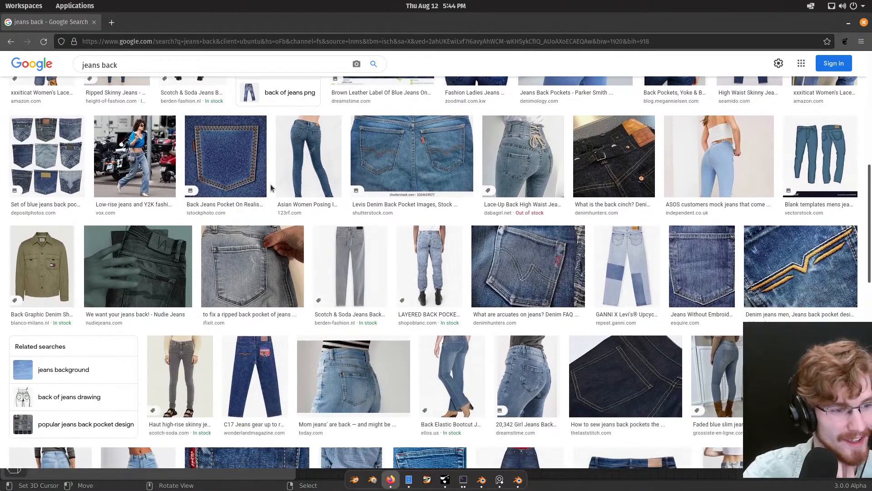
pyautogui.scroll(-1, 271, 186)
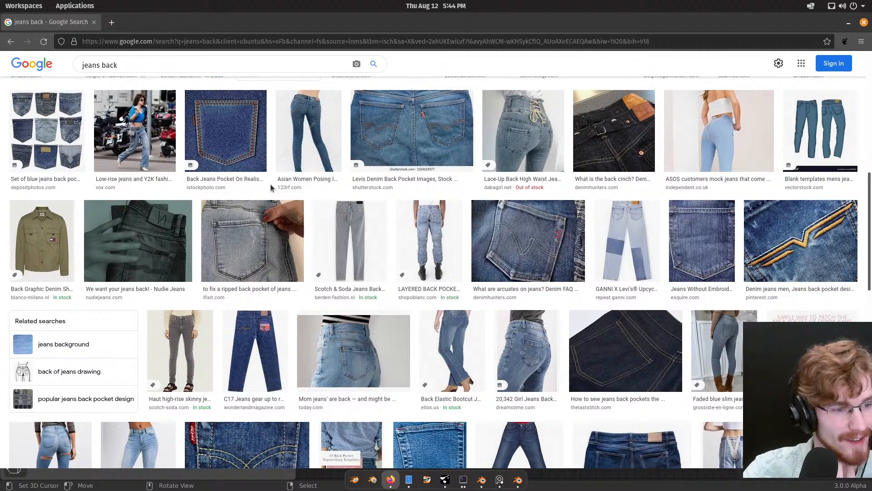
# Step: Return to Blender, examine the back pockets and centre seam up close, and clear the selection
pyautogui.click(846, 23)
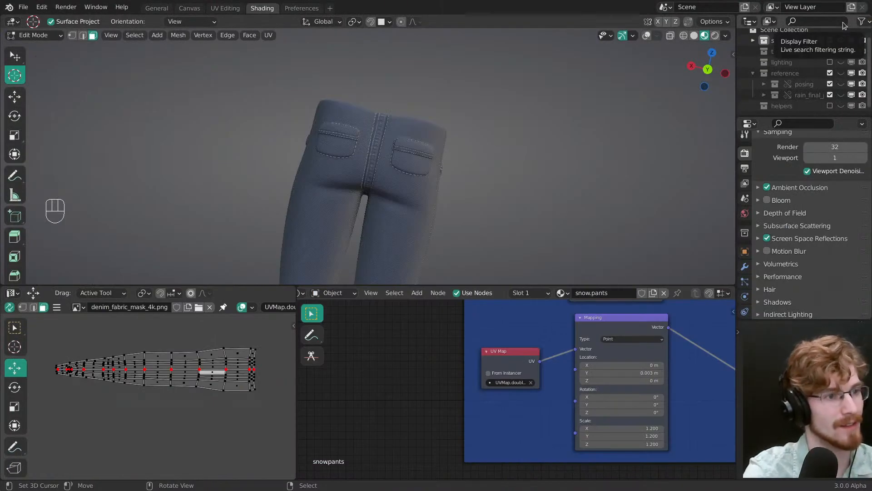
pyautogui.moveTo(363, 173); pyautogui.dragTo(380, 181, button='middle')
pyautogui.keyDown('ctrl'); pyautogui.moveTo(380, 182); pyautogui.dragTo(364, 159, button='middle'); pyautogui.keyUp('ctrl')
pyautogui.keyDown('ctrl'); pyautogui.moveTo(363, 159); pyautogui.dragTo(372, 141, button='middle'); pyautogui.keyUp('ctrl')
pyautogui.moveTo(373, 141); pyautogui.dragTo(384, 138, button='middle')
pyautogui.hotkey('alt', 'a')
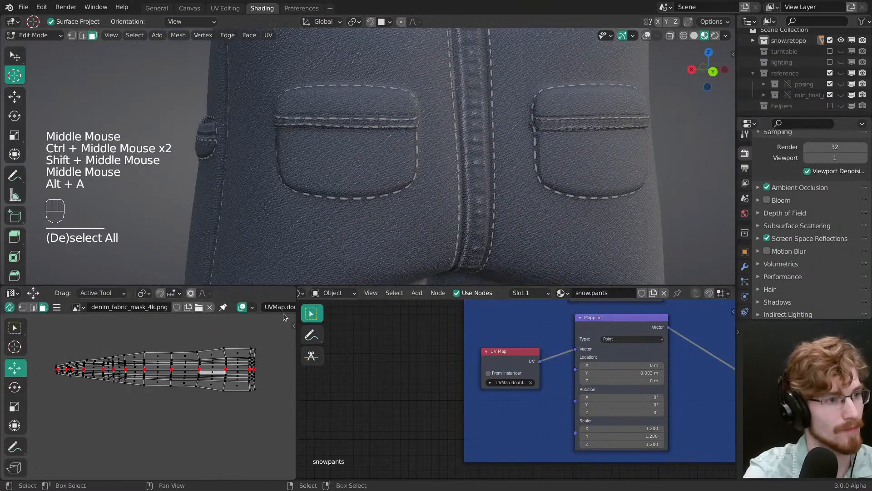
# Step: Save the file and move the tapered UV island horizontally up close to the end of the dense seam strip
pyautogui.keyDown('ctrl'); pyautogui.moveTo(359, 171); pyautogui.dragTo(348, 178, button='middle'); pyautogui.keyUp('ctrl')
pyautogui.hotkey('ctrl', 's')
pyautogui.moveTo(347, 178)
pyautogui.mouseDown(button='middle')
pyautogui.moveTo(335, 182)
pyautogui.moveTo(344, 183)
pyautogui.mouseUp(button='middle')
pyautogui.keyDown('ctrl'); pyautogui.moveTo(255, 363); pyautogui.dragTo(262, 418, button='middle'); pyautogui.keyUp('ctrl')
pyautogui.keyDown('ctrl'); pyautogui.moveTo(259, 395); pyautogui.dragTo(261, 402, button='middle'); pyautogui.keyUp('ctrl')
pyautogui.moveTo(114, 404); pyautogui.dragTo(290, 400, button='middle')
pyautogui.moveTo(255, 409); pyautogui.dragTo(355, 405, button='middle')
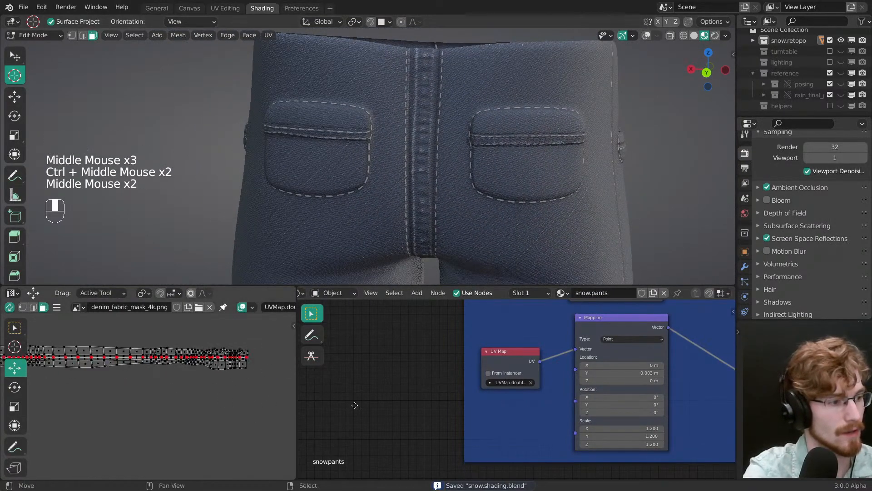
pyautogui.moveTo(293, 355); pyautogui.dragTo(225, 393, button='middle')
pyautogui.rightClick(291, 389)
pyautogui.press('g')
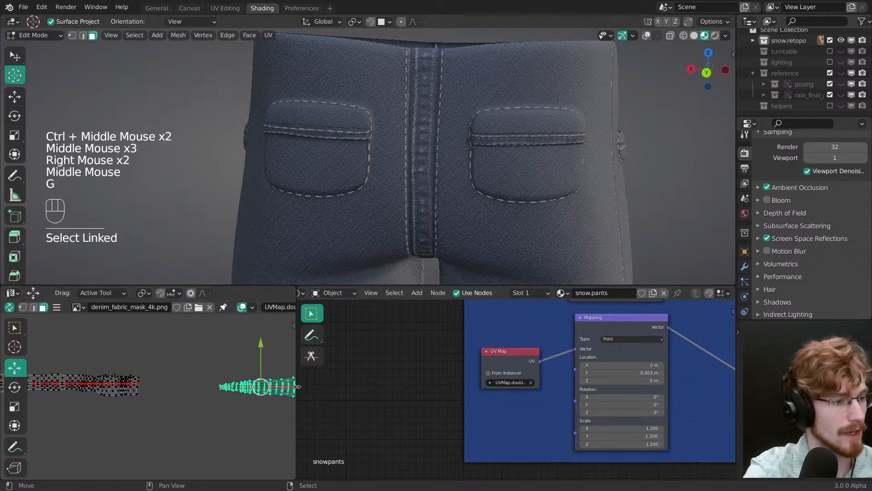
pyautogui.moveTo(284, 388); pyautogui.dragTo(216, 389)
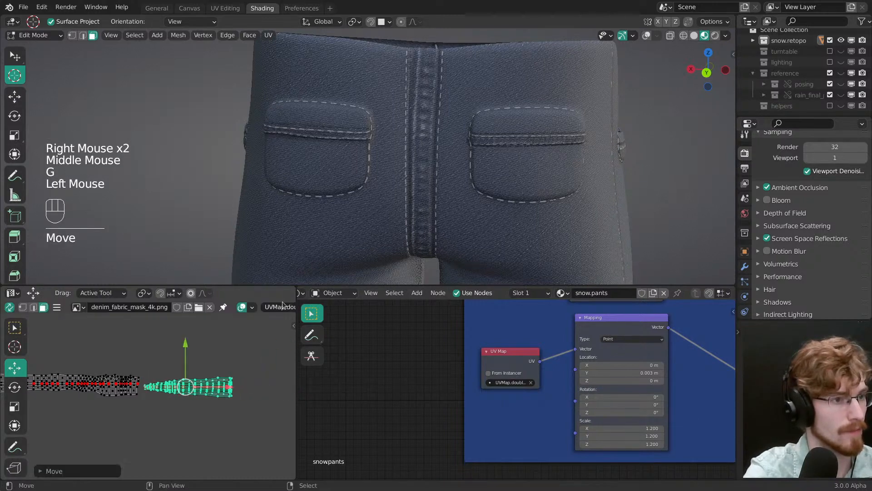
# Step: Leave local view to bring back the rest of the clothing, inspect the back pockets and centre seam, and save the file
pyautogui.keyDown('shift'); pyautogui.moveTo(404, 173); pyautogui.dragTo(458, 158, button='middle'); pyautogui.keyUp('shift')
pyautogui.moveTo(416, 163); pyautogui.dragTo(434, 160, button='middle')
pyautogui.keyDown('shift'); pyautogui.moveTo(332, 140); pyautogui.dragTo(461, 149, button='middle'); pyautogui.keyUp('shift')
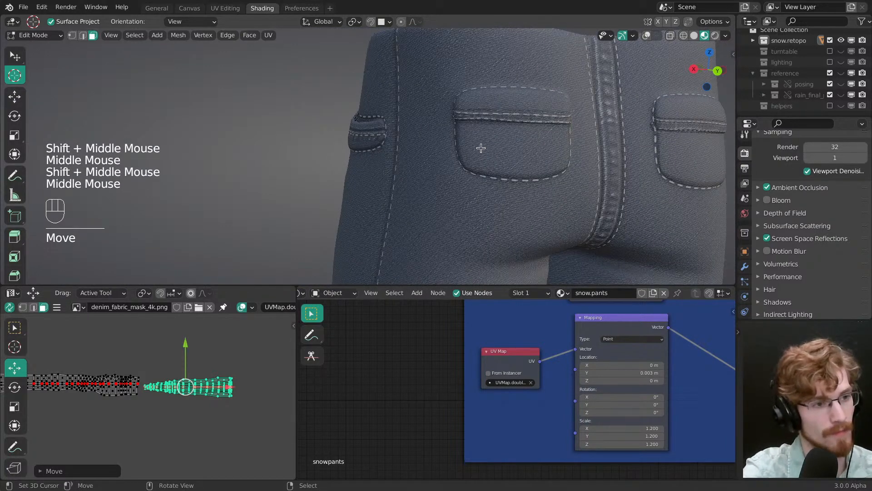
pyautogui.press('/')
pyautogui.moveTo(473, 132); pyautogui.dragTo(477, 182, button='middle')
pyautogui.moveTo(494, 177); pyautogui.dragTo(472, 141, button='middle')
pyautogui.hotkey('ctrl', 's')
pyautogui.moveTo(473, 140); pyautogui.dragTo(436, 136, button='middle')
pyautogui.keyDown('ctrl'); pyautogui.moveTo(437, 136); pyautogui.dragTo(432, 114, button='middle'); pyautogui.keyUp('ctrl')
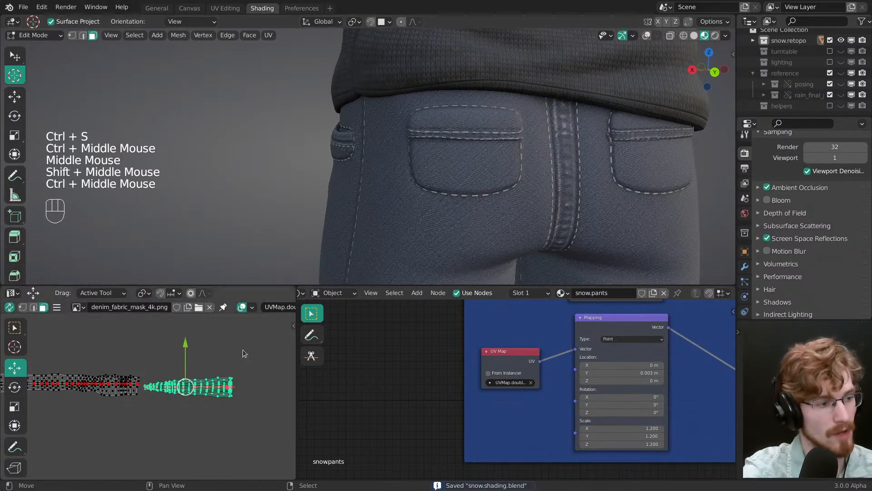
# Step: Select the separate group of smaller seam UV islands and shift it along X up to the end of the preceding strips
pyautogui.moveTo(37, 393); pyautogui.dragTo(212, 386, button='middle')
pyautogui.rightClick(204, 386)
pyautogui.rightClick(203, 385)
pyautogui.moveTo(212, 386); pyautogui.dragTo(211, 389)
pyautogui.moveTo(136, 398); pyautogui.dragTo(255, 401, button='middle')
pyautogui.moveTo(180, 401); pyautogui.dragTo(392, 389, button='middle')
pyautogui.keyDown('ctrl'); pyautogui.moveTo(234, 403); pyautogui.dragTo(204, 411, button='middle'); pyautogui.keyUp('ctrl')
pyautogui.moveTo(211, 408); pyautogui.dragTo(73, 408, button='middle')
pyautogui.moveTo(245, 404); pyautogui.dragTo(109, 408, button='middle')
pyautogui.moveTo(236, 422); pyautogui.dragTo(195, 400, button='middle')
pyautogui.moveTo(199, 400); pyautogui.dragTo(168, 413, button='middle')
pyautogui.hotkey('alt', 'a')
pyautogui.press('b')
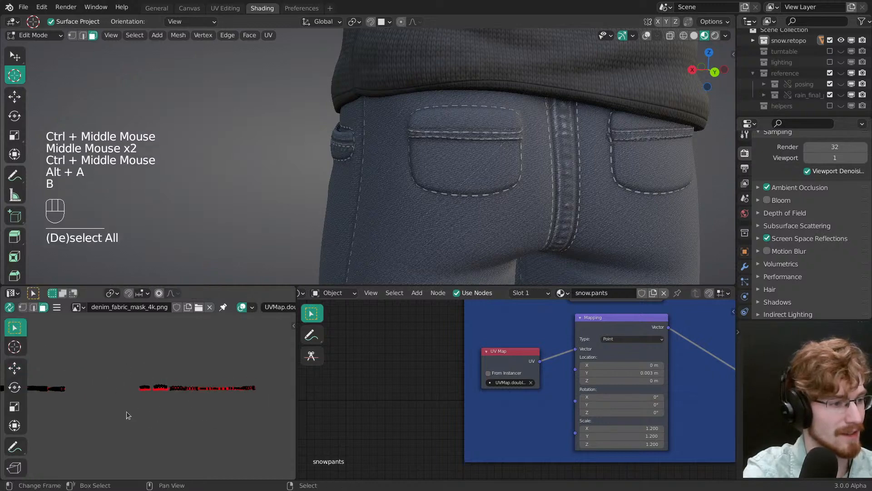
pyautogui.moveTo(128, 415); pyautogui.dragTo(277, 355)
pyautogui.press('g')
pyautogui.click(198, 388)
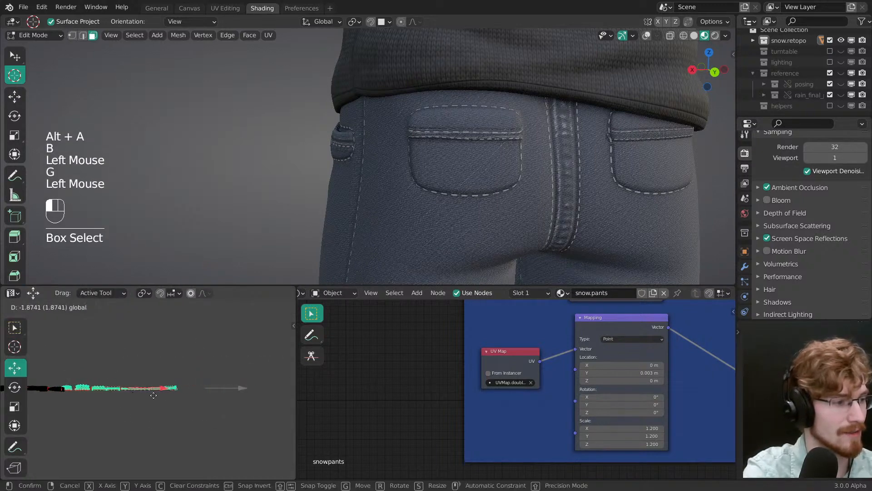
pyautogui.moveTo(161, 395); pyautogui.dragTo(160, 395)
pyautogui.keyDown('ctrl'); pyautogui.moveTo(159, 395); pyautogui.dragTo(123, 387, button='middle'); pyautogui.keyUp('ctrl')
pyautogui.moveTo(120, 396); pyautogui.dragTo(245, 385, button='middle')
pyautogui.moveTo(246, 384); pyautogui.dragTo(246, 384)
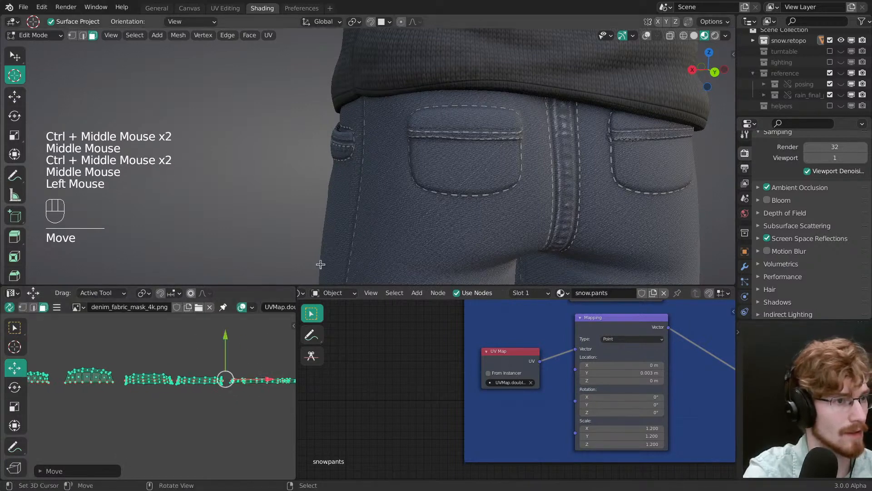
pyautogui.hotkey('alt', 'a')
# Step: Select the linked faces of the curved front pocket band and shift their UV island slightly down to line up the seam texture
pyautogui.moveTo(500, 172); pyautogui.dragTo(565, 161, button='middle')
pyautogui.keyDown('shift'); pyautogui.moveTo(436, 177); pyautogui.dragTo(460, 189, button='middle'); pyautogui.keyUp('shift')
pyautogui.press('3')
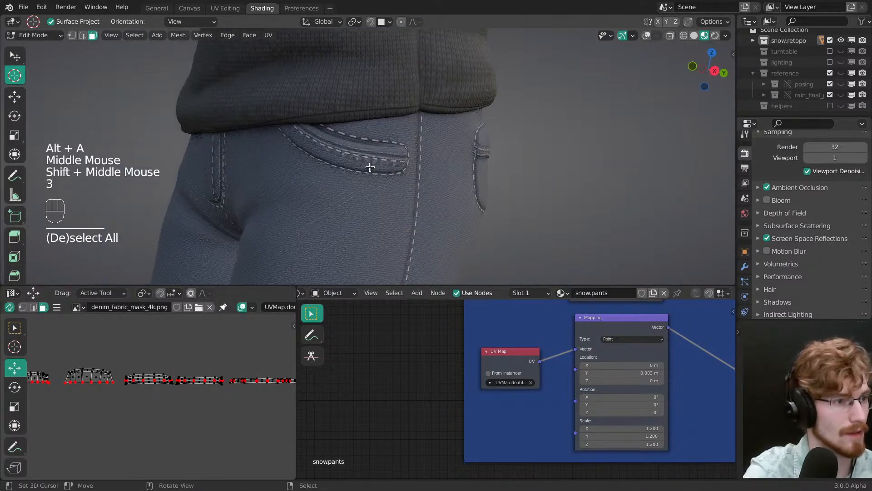
pyautogui.press('z')
pyautogui.rightClick(368, 166)
pyautogui.rightClick(368, 166)
pyautogui.rightClick(371, 160)
pyautogui.rightClick(371, 160)
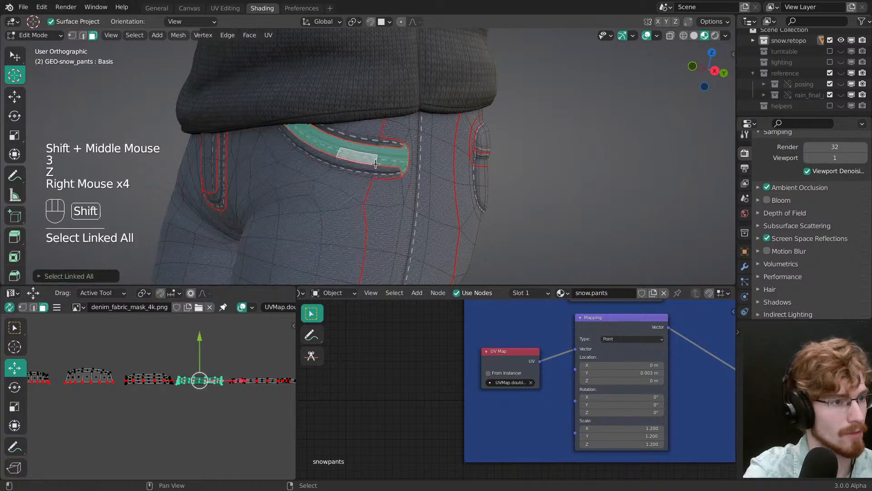
pyautogui.keyDown('shift'); pyautogui.moveTo(371, 160); pyautogui.dragTo(405, 161, button='middle'); pyautogui.keyUp('shift')
pyautogui.moveTo(245, 359)
pyautogui.keyDown('ctrl'); pyautogui.mouseDown(button='middle')
pyautogui.moveTo(241, 343)
pyautogui.moveTo(234, 356)
pyautogui.mouseUp(button='middle'); pyautogui.keyUp('ctrl')
pyautogui.keyDown('shift'); pyautogui.moveTo(232, 358); pyautogui.dragTo(198, 378, button='middle'); pyautogui.keyUp('shift')
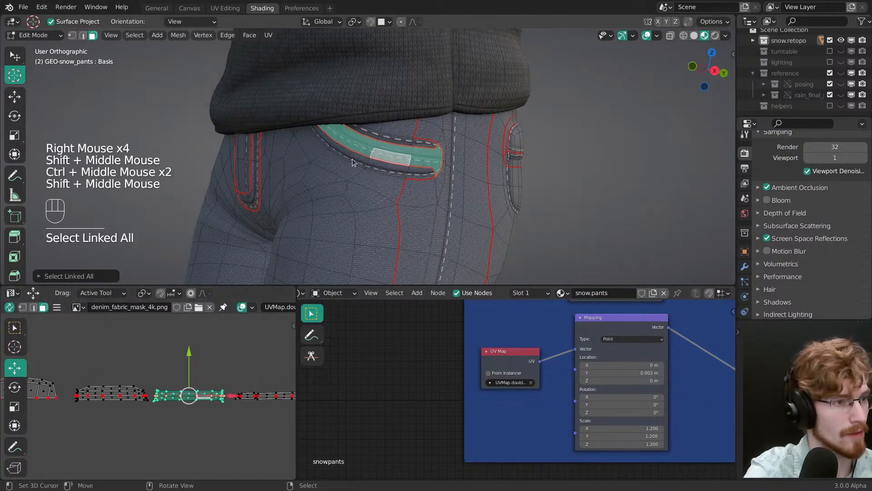
pyautogui.press('z')
pyautogui.keyDown('ctrl'); pyautogui.moveTo(346, 162); pyautogui.dragTo(338, 128, button='middle'); pyautogui.keyUp('ctrl')
pyautogui.moveTo(190, 364); pyautogui.dragTo(212, 382)
# Step: Select the long thin UV island beside the pocket band and slide it vertically while checking the stitching around the fly
pyautogui.rightClick(247, 400)
pyautogui.rightClick(247, 400)
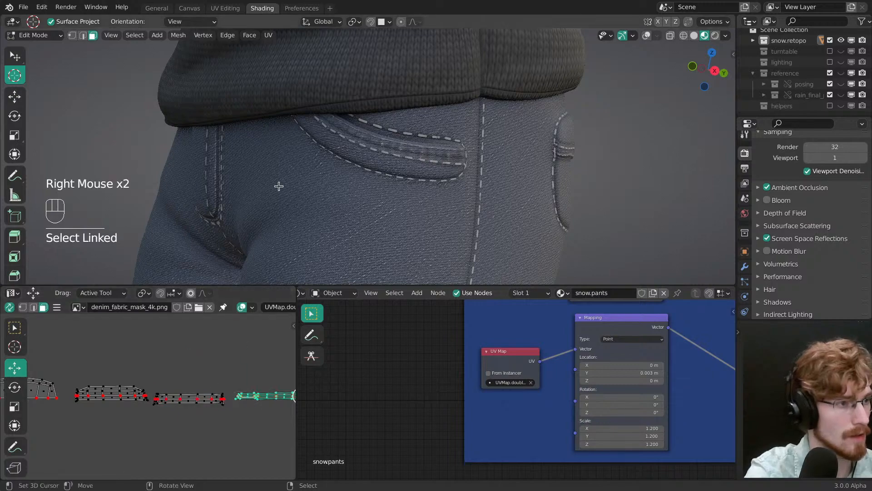
pyautogui.moveTo(279, 185); pyautogui.dragTo(373, 155, button='middle')
pyautogui.keyDown('shift'); pyautogui.moveTo(373, 155); pyautogui.dragTo(453, 128, button='middle'); pyautogui.keyUp('shift')
pyautogui.moveTo(273, 384); pyautogui.dragTo(192, 400, button='middle')
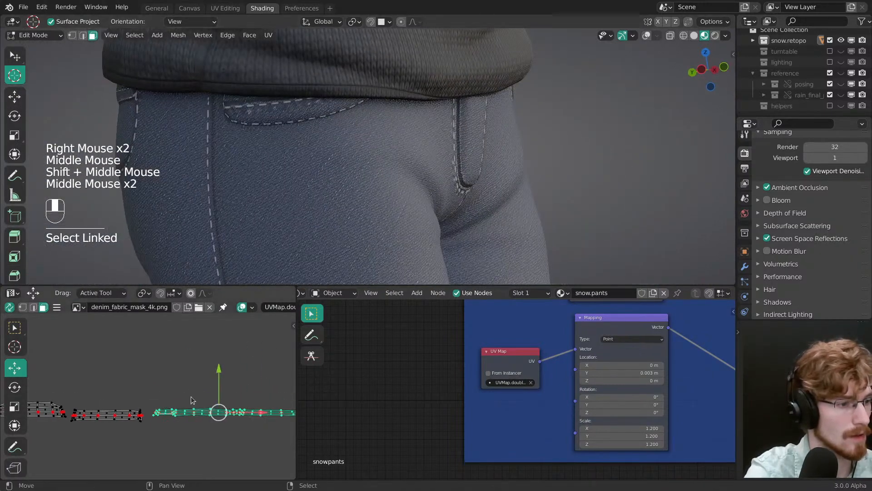
pyautogui.moveTo(218, 376)
pyautogui.keyDown('shift'); pyautogui.mouseDown()
pyautogui.moveTo(219, 383)
pyautogui.moveTo(219, 364)
pyautogui.mouseUp(); pyautogui.keyUp('shift')
pyautogui.moveTo(382, 162); pyautogui.dragTo(292, 160, button='middle')
pyautogui.moveTo(220, 370); pyautogui.dragTo(229, 429)
pyautogui.keyDown('ctrl'); pyautogui.moveTo(325, 168); pyautogui.dragTo(331, 241, button='middle'); pyautogui.keyUp('ctrl')
pyautogui.moveTo(330, 202); pyautogui.dragTo(330, 205, button='middle')
# Step: Scale the long thin UV island vertically to fit the seam texture, check the pants from the front, and clear the selection
pyautogui.press('s')
pyautogui.moveTo(219, 371); pyautogui.dragTo(220, 349)
pyautogui.keyDown('ctrl'); pyautogui.moveTo(308, 200); pyautogui.dragTo(303, 166, button='middle'); pyautogui.keyUp('ctrl')
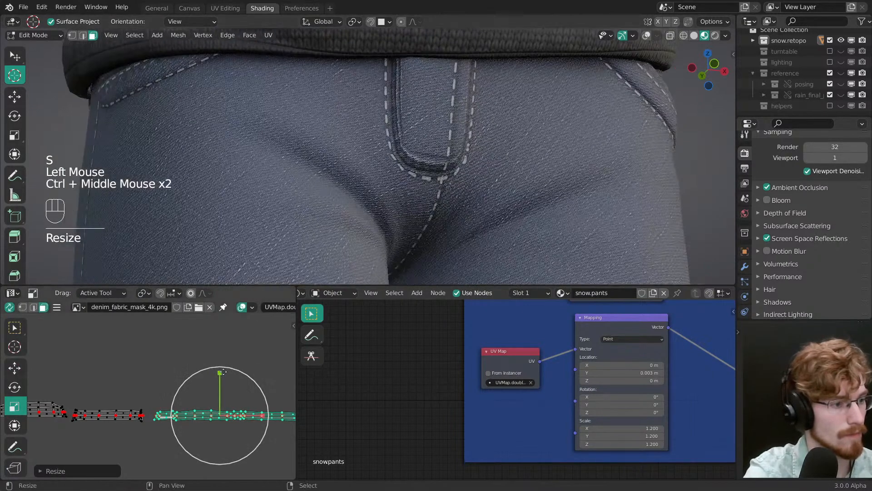
pyautogui.moveTo(222, 372)
pyautogui.mouseDown()
pyautogui.moveTo(218, 381)
pyautogui.moveTo(219, 345)
pyautogui.moveTo(217, 361)
pyautogui.mouseUp()
pyautogui.press('g')
pyautogui.keyDown('ctrl'); pyautogui.moveTo(359, 218); pyautogui.dragTo(368, 200, button='middle'); pyautogui.keyUp('ctrl')
pyautogui.hotkey('alt', 'a')
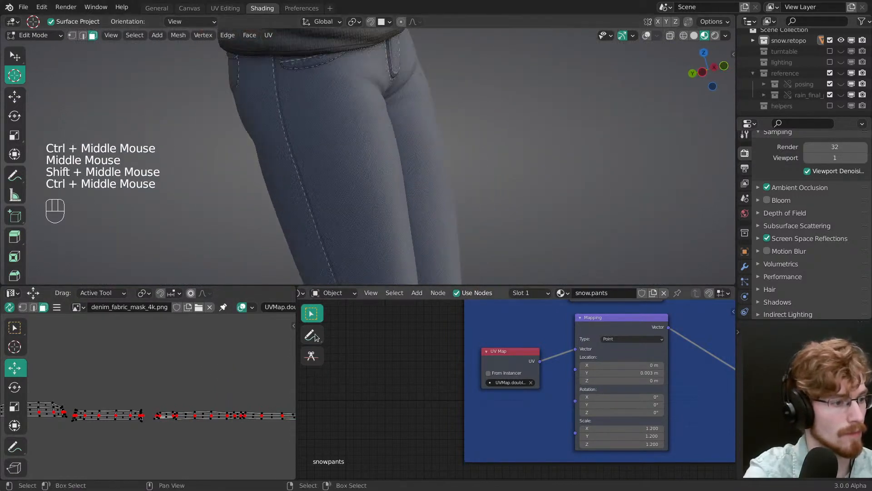
# Step: Select the whole wide UV island at the far end of the row and adjust its vertical position against the seam
pyautogui.moveTo(263, 377); pyautogui.dragTo(159, 381, button='middle')
pyautogui.moveTo(254, 387); pyautogui.dragTo(150, 373, button='middle')
pyautogui.rightClick(188, 398)
pyautogui.rightClick(187, 398)
pyautogui.press('g')
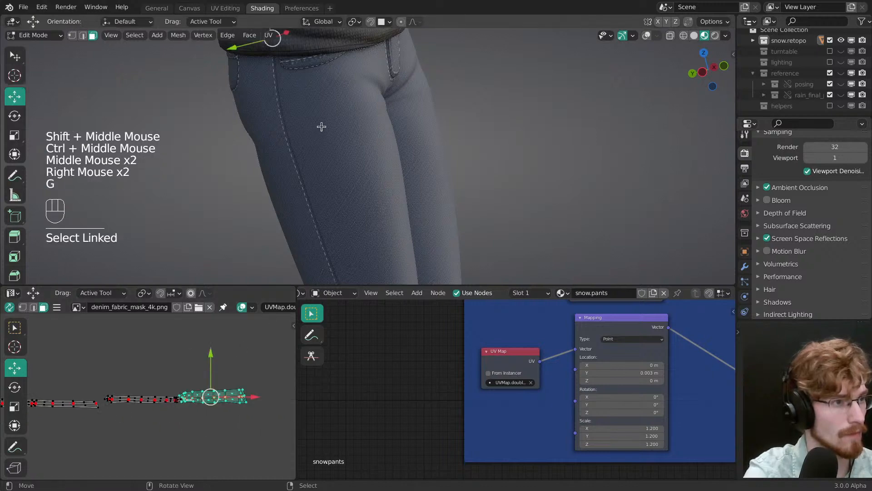
pyautogui.keyDown('shift'); pyautogui.moveTo(340, 141); pyautogui.dragTo(375, 194, button='middle'); pyautogui.keyUp('shift')
pyautogui.moveTo(211, 354); pyautogui.dragTo(214, 378)
# Step: Select the back pocket band's thin UV island and nudge it vertically so the double seam follows the pocket opening
pyautogui.rightClick(141, 400)
pyautogui.rightClick(141, 400)
pyautogui.moveTo(145, 359); pyautogui.dragTo(146, 374)
pyautogui.moveTo(364, 175); pyautogui.dragTo(340, 171, button='middle')
pyautogui.press('z')
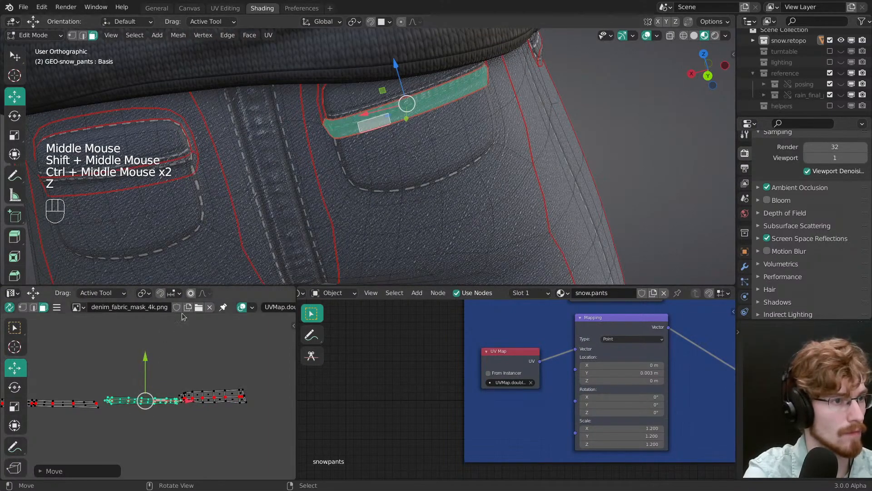
pyautogui.press('z')
pyautogui.moveTo(306, 162)
pyautogui.mouseDown(button='middle')
pyautogui.moveTo(287, 168)
pyautogui.moveTo(292, 162)
pyautogui.mouseUp(button='middle')
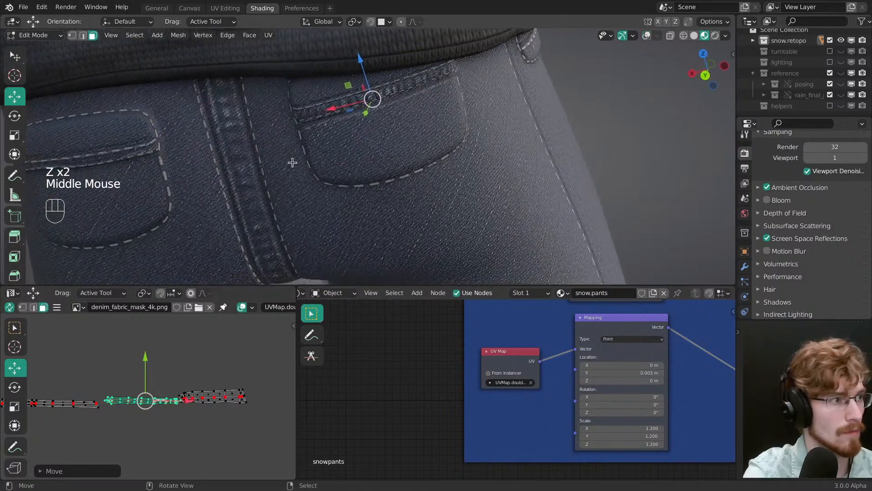
pyautogui.press('b')
pyautogui.moveTo(145, 357)
pyautogui.mouseDown()
pyautogui.moveTo(145, 348)
pyautogui.moveTo(153, 354)
pyautogui.mouseUp()
pyautogui.keyDown('ctrl'); pyautogui.moveTo(304, 155); pyautogui.dragTo(324, 152, button='middle'); pyautogui.keyUp('ctrl')
pyautogui.keyDown('shift'); pyautogui.moveTo(324, 152); pyautogui.dragTo(378, 157, button='middle'); pyautogui.keyUp('shift')
# Step: Reselect the wide end island and fine-tune its vertical placement while checking both back pockets
pyautogui.rightClick(228, 391)
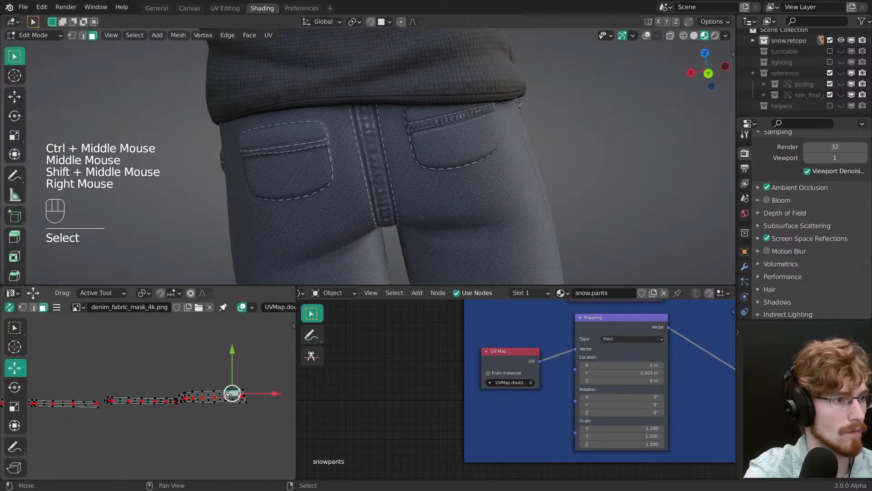
pyautogui.rightClick(228, 392)
pyautogui.moveTo(209, 361); pyautogui.dragTo(208, 329)
pyautogui.keyDown('ctrl'); pyautogui.moveTo(391, 202); pyautogui.dragTo(332, 224, button='middle'); pyautogui.keyUp('ctrl')
pyautogui.moveTo(333, 224); pyautogui.dragTo(342, 227, button='middle')
pyautogui.keyDown('shift'); pyautogui.moveTo(211, 355); pyautogui.dragTo(211, 356); pyautogui.keyUp('shift')
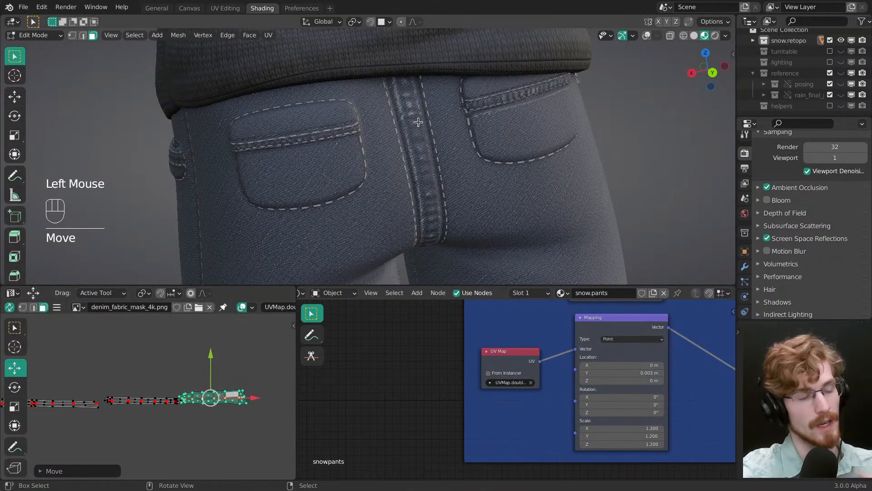
# Step: Select the long thin UV island again, nudge it vertically while checking the back and side of the pants, and save the file
pyautogui.moveTo(123, 392); pyautogui.dragTo(205, 394, button='middle')
pyautogui.rightClick(206, 389)
pyautogui.rightClick(206, 389)
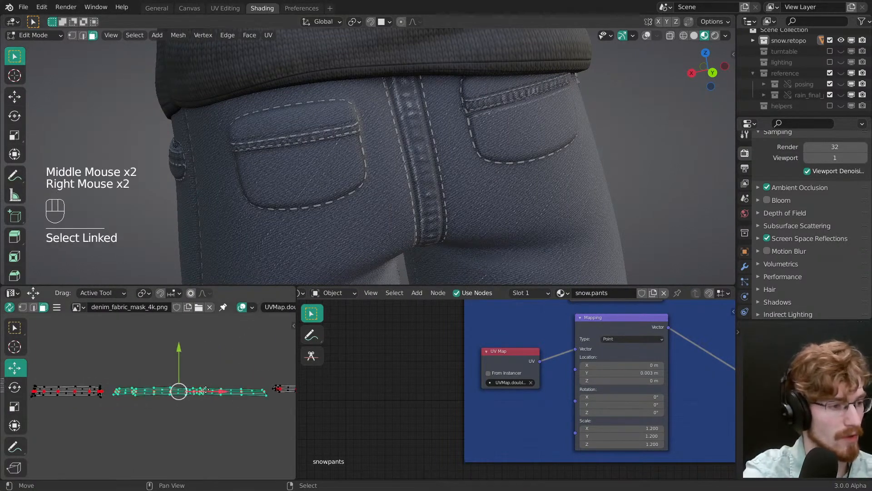
pyautogui.moveTo(179, 354)
pyautogui.keyDown('shift'); pyautogui.mouseDown()
pyautogui.moveTo(179, 331)
pyautogui.moveTo(180, 360)
pyautogui.mouseUp(); pyautogui.keyUp('shift')
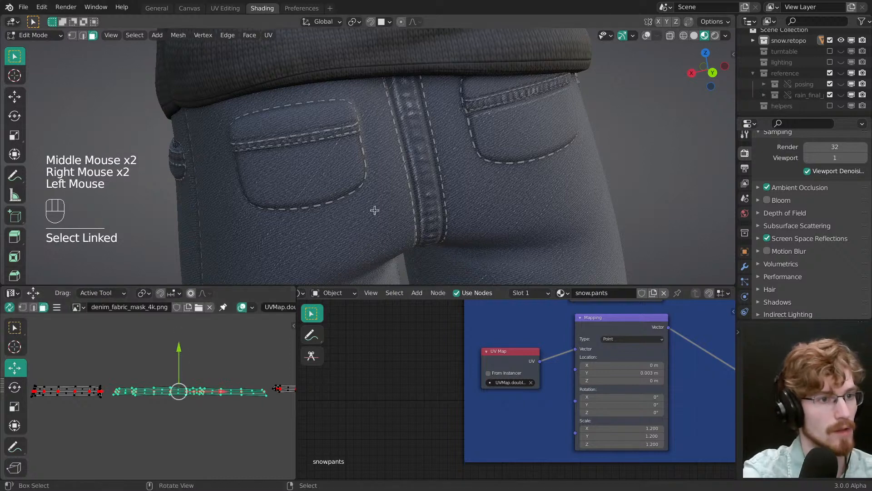
pyautogui.moveTo(374, 210); pyautogui.dragTo(325, 190, button='middle')
pyautogui.moveTo(391, 175); pyautogui.dragTo(334, 171, button='middle')
pyautogui.moveTo(179, 348)
pyautogui.mouseDown()
pyautogui.moveTo(179, 355)
pyautogui.moveTo(177, 342)
pyautogui.mouseUp()
pyautogui.hotkey('ctrl', 's')
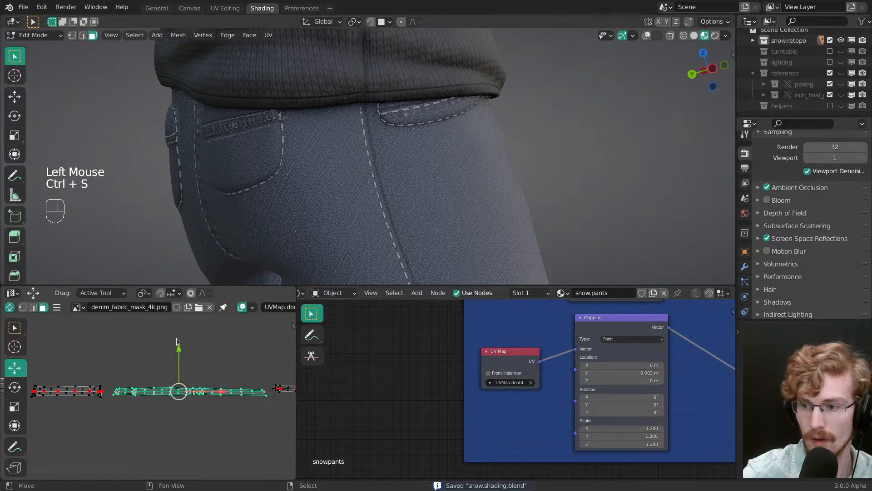
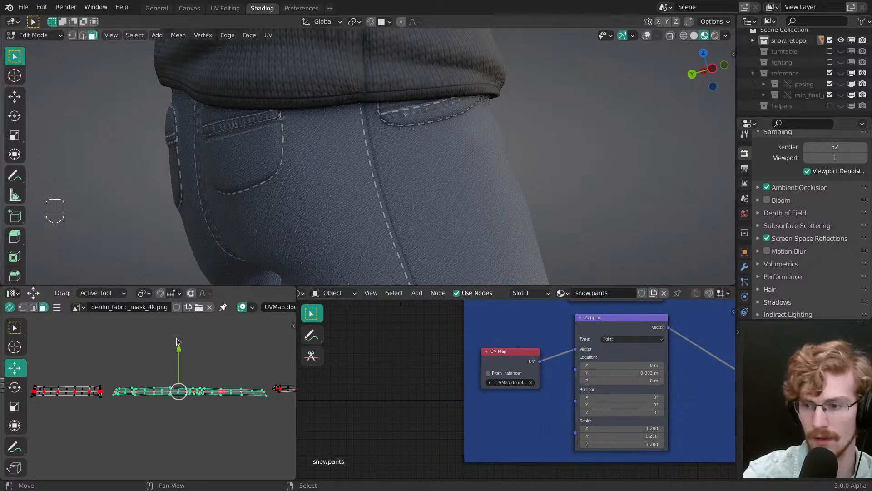
# Step: Inspect the denim stitching around the back pockets, side seam and fly from several angles
pyautogui.keyDown('ctrl'); pyautogui.moveTo(314, 157); pyautogui.dragTo(327, 218, button='middle'); pyautogui.keyUp('ctrl')
pyautogui.moveTo(345, 213); pyautogui.dragTo(291, 148, button='middle')
pyautogui.moveTo(290, 147); pyautogui.dragTo(400, 159, button='middle')
pyautogui.moveTo(400, 159); pyautogui.dragTo(373, 105, button='middle')
pyautogui.keyDown('shift'); pyautogui.moveTo(372, 104); pyautogui.dragTo(391, 173, button='middle'); pyautogui.keyUp('shift')
pyautogui.moveTo(391, 172)
pyautogui.keyDown('ctrl'); pyautogui.mouseDown(button='middle')
pyautogui.moveTo(391, 144)
pyautogui.moveTo(302, 179)
pyautogui.moveTo(362, 189)
pyautogui.moveTo(377, 177)
pyautogui.mouseUp(button='middle'); pyautogui.keyUp('ctrl')
pyautogui.hotkey('alt', '`')
pyautogui.moveTo(377, 177)
pyautogui.mouseDown(button='middle')
pyautogui.moveTo(395, 160)
pyautogui.moveTo(379, 162)
pyautogui.moveTo(385, 181)
pyautogui.mouseUp(button='middle')
pyautogui.moveTo(386, 181); pyautogui.dragTo(354, 195, button='middle')
pyautogui.keyDown('ctrl'); pyautogui.moveTo(354, 196); pyautogui.dragTo(335, 137, button='middle'); pyautogui.keyUp('ctrl')
pyautogui.moveTo(336, 137); pyautogui.dragTo(379, 139, button='middle')
pyautogui.keyDown('shift'); pyautogui.moveTo(380, 138); pyautogui.dragTo(385, 165, button='middle'); pyautogui.keyUp('shift')
# Step: Select linked UV islands of the pants' curved strips one after another and nudge them vertically along the stitch mask
pyautogui.moveTo(224, 371); pyautogui.dragTo(204, 398, button='middle')
pyautogui.moveTo(207, 395); pyautogui.dragTo(407, 375, button='middle')
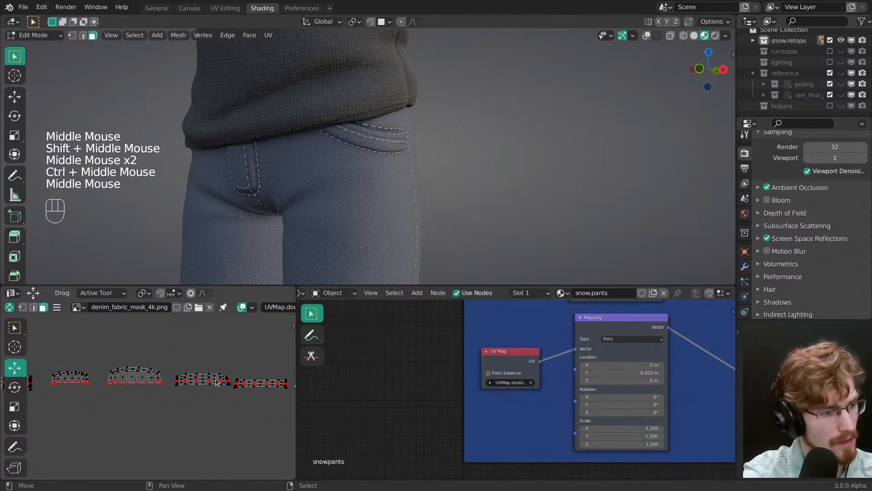
pyautogui.rightClick(216, 379)
pyautogui.rightClick(220, 382)
pyautogui.moveTo(220, 382); pyautogui.dragTo(224, 387, button='middle')
pyautogui.rightClick(220, 384)
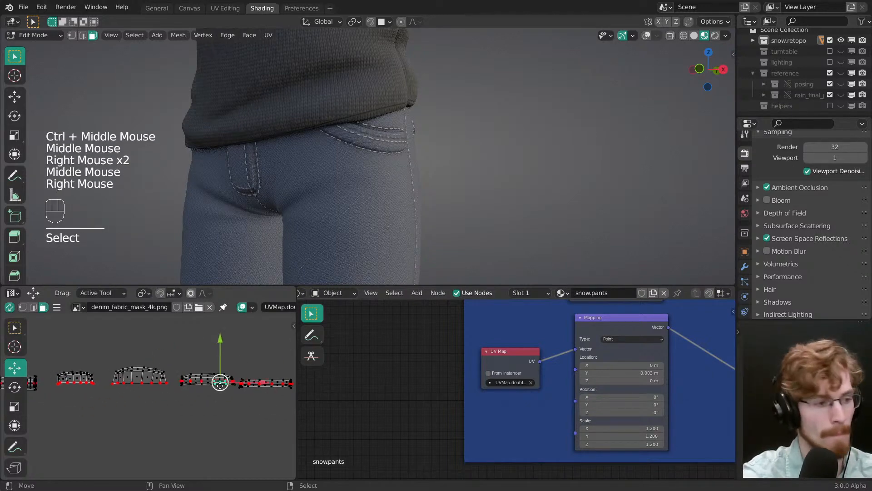
pyautogui.moveTo(207, 348); pyautogui.dragTo(209, 349)
pyautogui.moveTo(208, 345); pyautogui.dragTo(304, 341, button='middle')
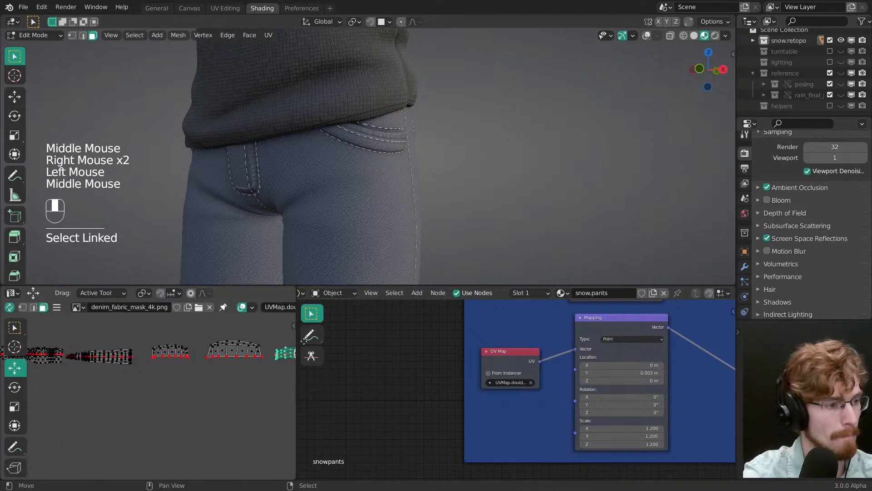
pyautogui.click(187, 328)
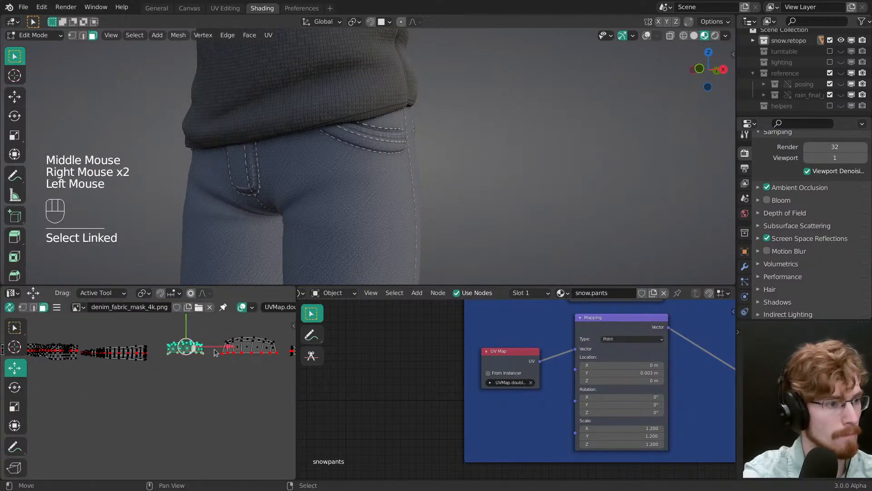
pyautogui.moveTo(231, 334); pyautogui.dragTo(208, 366, button='middle')
pyautogui.moveTo(226, 334); pyautogui.dragTo(227, 335)
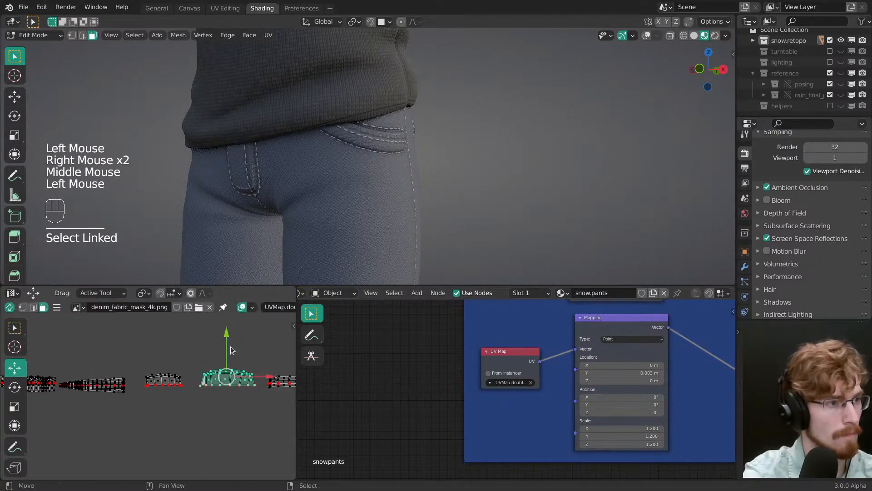
# Step: Return the pants to Object Mode, deselect everything and save the file
pyautogui.moveTo(275, 160); pyautogui.dragTo(386, 178, button='middle')
pyautogui.press('Tab')
pyautogui.hotkey('alt', 'a')
pyautogui.moveTo(386, 177)
pyautogui.mouseDown(button='middle')
pyautogui.moveTo(448, 144)
pyautogui.moveTo(395, 142)
pyautogui.moveTo(386, 117)
pyautogui.moveTo(404, 156)
pyautogui.moveTo(477, 172)
pyautogui.moveTo(450, 181)
pyautogui.mouseUp(button='middle')
pyautogui.hotkey('ctrl', 's')
pyautogui.moveTo(450, 181); pyautogui.dragTo(388, 143, button='middle')
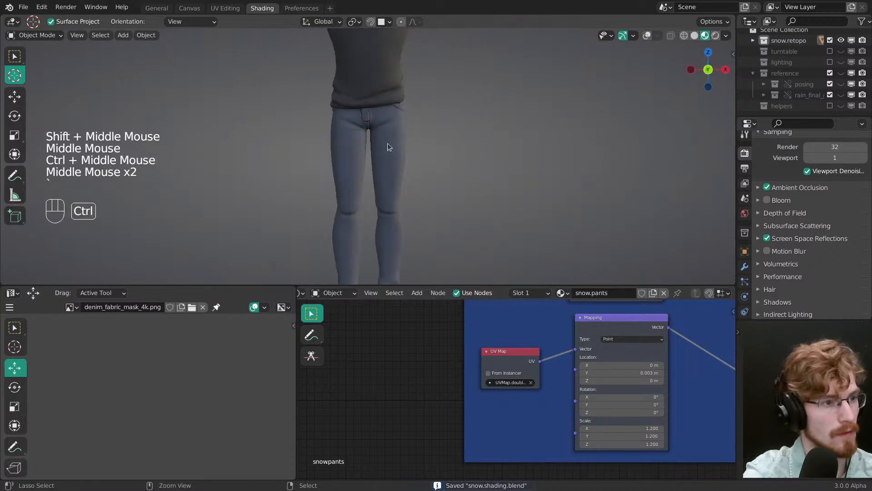
# Step: Cut the link feeding the Principled BSDF's Base Color in the snow.pants material and deselect all nodes
pyautogui.keyDown('ctrl'); pyautogui.moveTo(518, 371); pyautogui.dragTo(484, 418, button='middle'); pyautogui.keyUp('ctrl')
pyautogui.keyDown('ctrl'); pyautogui.moveTo(484, 418); pyautogui.dragTo(532, 437, button='middle'); pyautogui.keyUp('ctrl')
pyautogui.moveTo(604, 329); pyautogui.dragTo(435, 336, button='middle')
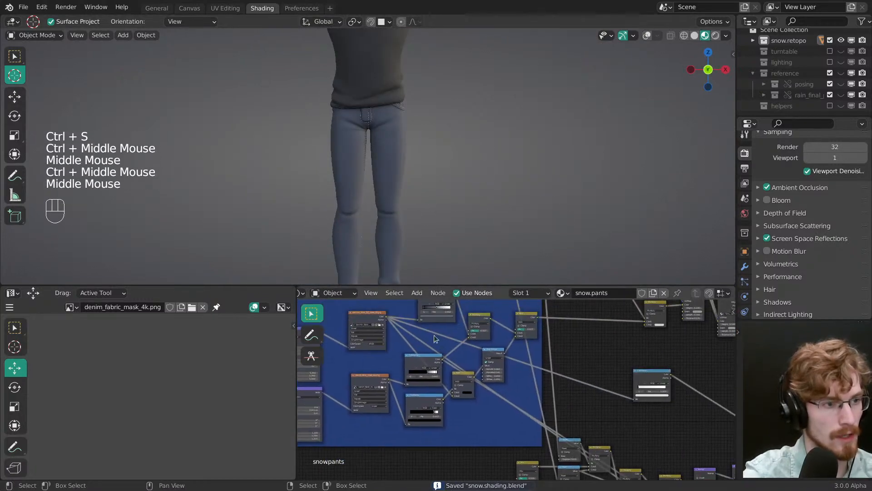
pyautogui.moveTo(645, 354); pyautogui.dragTo(444, 396, button='middle')
pyautogui.moveTo(579, 445); pyautogui.dragTo(517, 399, button='middle')
pyautogui.keyDown('ctrl'); pyautogui.moveTo(520, 419); pyautogui.dragTo(521, 421, button='right'); pyautogui.keyUp('ctrl')
pyautogui.hotkey('alt', 'a')
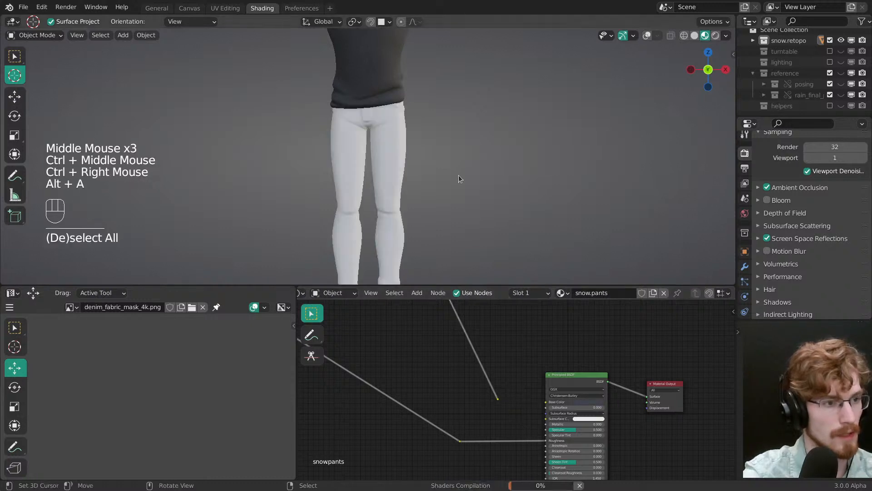
# Step: Examine the pants' shading without the denim colour from several angles, saving the file along the way
pyautogui.moveTo(459, 176); pyautogui.dragTo(423, 168, button='middle')
pyautogui.moveTo(422, 168); pyautogui.dragTo(376, 162, button='middle')
pyautogui.moveTo(376, 162); pyautogui.dragTo(369, 195, button='middle')
pyautogui.keyDown('alt'); pyautogui.middleClick(339, 117); pyautogui.keyUp('alt')
pyautogui.hotkey('ctrl', 's')
pyautogui.moveTo(369, 195); pyautogui.dragTo(417, 112, button='middle')
pyautogui.moveTo(418, 111); pyautogui.dragTo(465, 107, button='middle')
pyautogui.moveTo(391, 154); pyautogui.dragTo(380, 174, button='middle')
pyautogui.moveTo(381, 173); pyautogui.dragTo(425, 166, button='middle')
pyautogui.keyDown('shift'); pyautogui.moveTo(424, 193); pyautogui.dragTo(403, 150, button='middle'); pyautogui.keyUp('shift')
pyautogui.keyDown('shift'); pyautogui.moveTo(405, 177); pyautogui.dragTo(421, 104, button='middle'); pyautogui.keyUp('shift')
pyautogui.keyDown('ctrl'); pyautogui.moveTo(421, 104); pyautogui.dragTo(349, 172, button='middle'); pyautogui.keyUp('ctrl')
pyautogui.moveTo(350, 173); pyautogui.dragTo(322, 198, button='middle')
pyautogui.keyDown('ctrl'); pyautogui.moveTo(323, 198); pyautogui.dragTo(347, 169, button='middle'); pyautogui.keyUp('ctrl')
# Step: Select the pants and look over the denim pattern frame and the roughness and bump nodes of their material
pyautogui.hotkey('alt', 'a')
pyautogui.rightClick(384, 195)
pyautogui.keyDown('ctrl'); pyautogui.moveTo(418, 402); pyautogui.dragTo(391, 431, button='middle'); pyautogui.keyUp('ctrl')
pyautogui.moveTo(369, 392); pyautogui.dragTo(489, 394, button='middle')
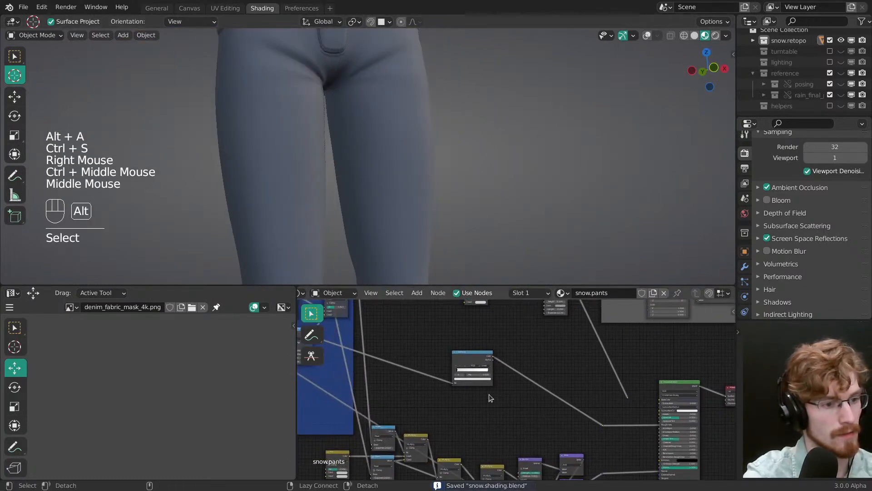
pyautogui.hotkey('alt', 'a')
pyautogui.moveTo(407, 352); pyautogui.dragTo(522, 412, button='middle')
pyautogui.moveTo(457, 377); pyautogui.dragTo(515, 410, button='middle')
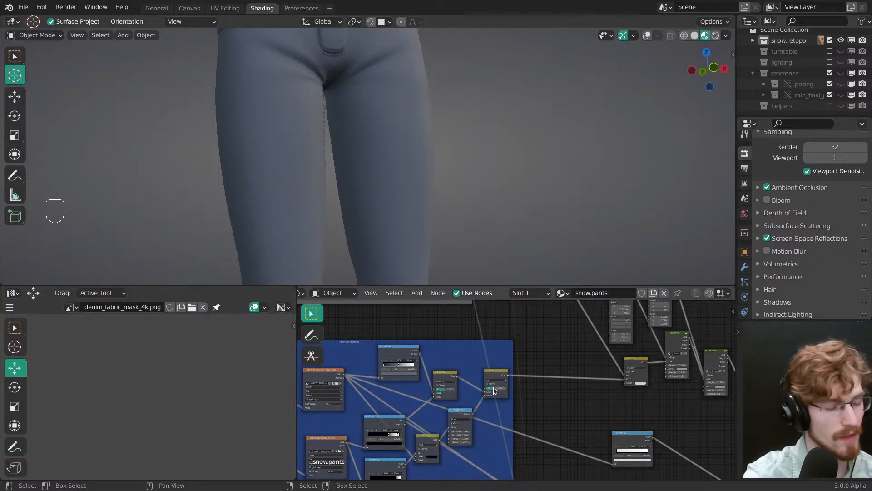
pyautogui.moveTo(485, 406)
pyautogui.mouseDown(button='middle')
pyautogui.moveTo(466, 338)
pyautogui.moveTo(495, 443)
pyautogui.moveTo(483, 396)
pyautogui.mouseUp(button='middle')
pyautogui.hotkey('alt', 'a')
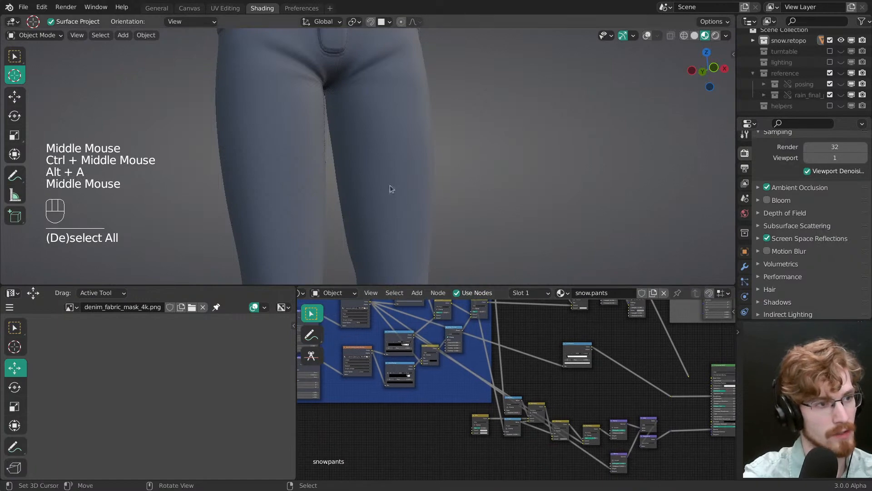
# Step: Reconnect the loose reroute to the Principled BSDF's Base Color and deselect everything
pyautogui.moveTo(668, 399); pyautogui.dragTo(469, 391, button='middle')
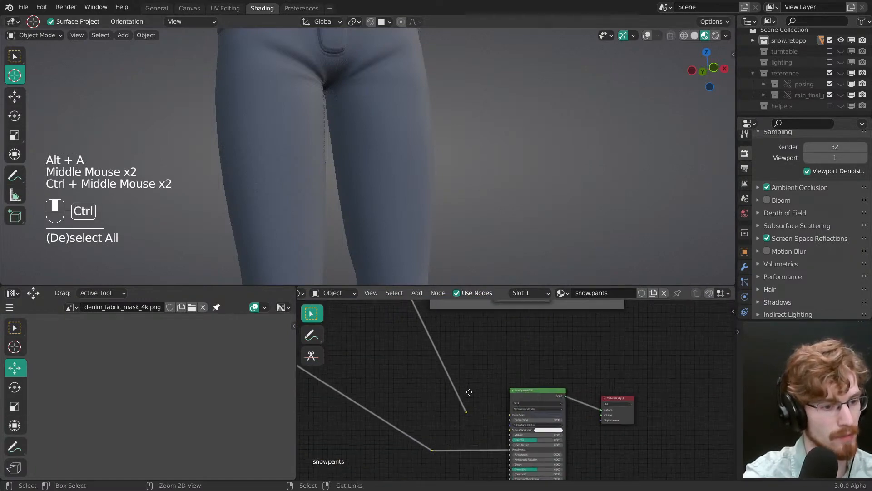
pyautogui.keyDown('shift'); pyautogui.moveTo(422, 264); pyautogui.dragTo(393, 178, button='middle'); pyautogui.keyUp('shift')
pyautogui.hotkey('alt', 'a')
# Step: Save the file and compare the T-shirt's fabric with the denim weave on the upper legs
pyautogui.moveTo(394, 177)
pyautogui.keyDown('ctrl'); pyautogui.mouseDown(button='middle')
pyautogui.moveTo(399, 182)
pyautogui.moveTo(335, 171)
pyautogui.moveTo(335, 120)
pyautogui.moveTo(355, 137)
pyautogui.moveTo(439, 123)
pyautogui.moveTo(422, 124)
pyautogui.moveTo(474, 138)
pyautogui.moveTo(466, 167)
pyautogui.mouseUp(button='middle'); pyautogui.keyUp('ctrl')
pyautogui.hotkey('ctrl', 's')
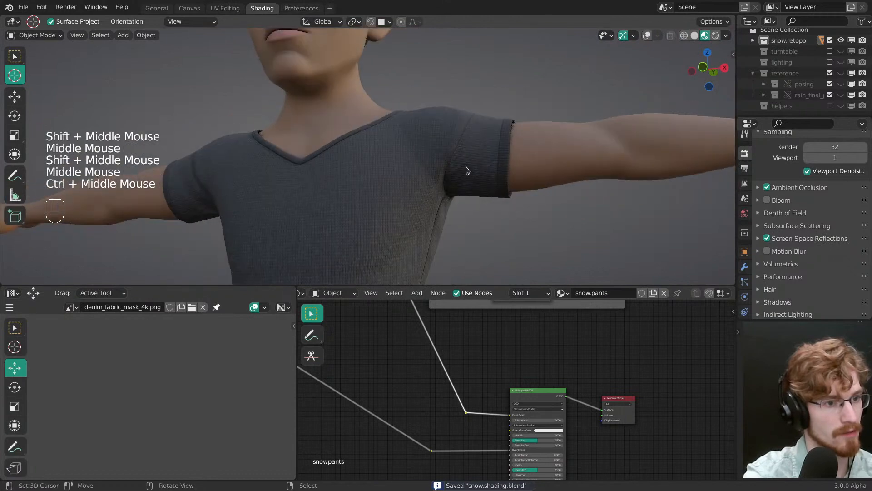
pyautogui.keyDown('shift'); pyautogui.moveTo(426, 222); pyautogui.dragTo(431, 184, button='middle'); pyautogui.keyUp('shift')
pyautogui.keyDown('ctrl'); pyautogui.moveTo(430, 184); pyautogui.dragTo(420, 156, button='middle'); pyautogui.keyUp('ctrl')
pyautogui.moveTo(419, 155); pyautogui.dragTo(385, 191, button='middle')
pyautogui.keyDown('shift'); pyautogui.moveTo(385, 191); pyautogui.dragTo(395, 137, button='middle'); pyautogui.keyUp('shift')
pyautogui.keyDown('alt'); pyautogui.middleClick(386, 166); pyautogui.keyUp('alt')
pyautogui.moveTo(396, 136); pyautogui.dragTo(408, 150, button='middle')
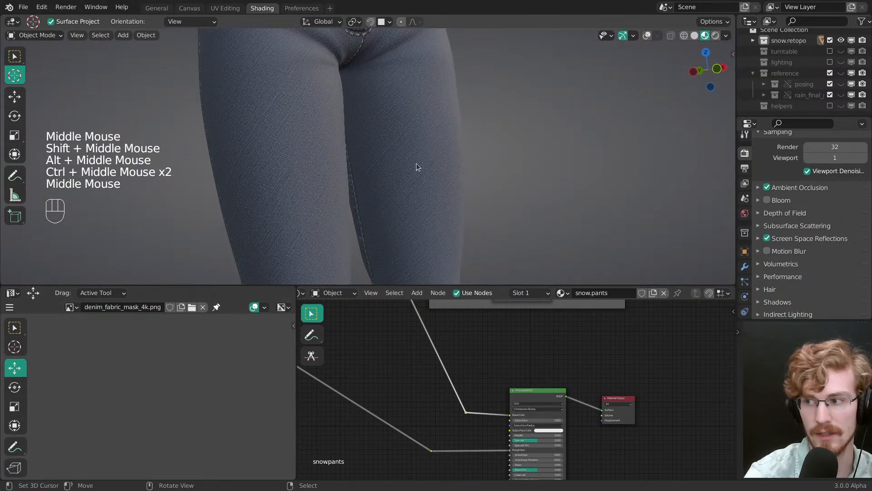
pyautogui.moveTo(413, 133); pyautogui.dragTo(419, 130, button='middle')
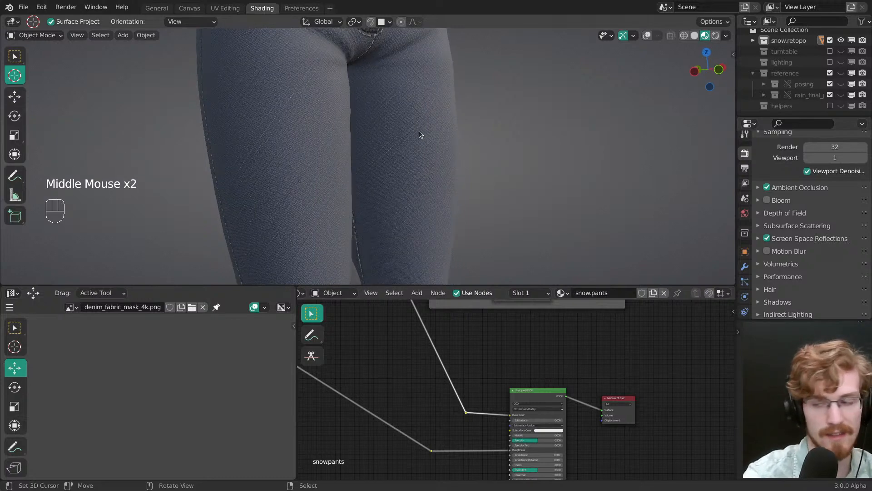
# Step: Inspect the denim weave and seams on the side, back pockets and legs, and save the file
pyautogui.moveTo(356, 156); pyautogui.dragTo(368, 168, button='middle')
pyautogui.keyDown('ctrl'); pyautogui.moveTo(368, 168); pyautogui.dragTo(388, 182, button='middle'); pyautogui.keyUp('ctrl')
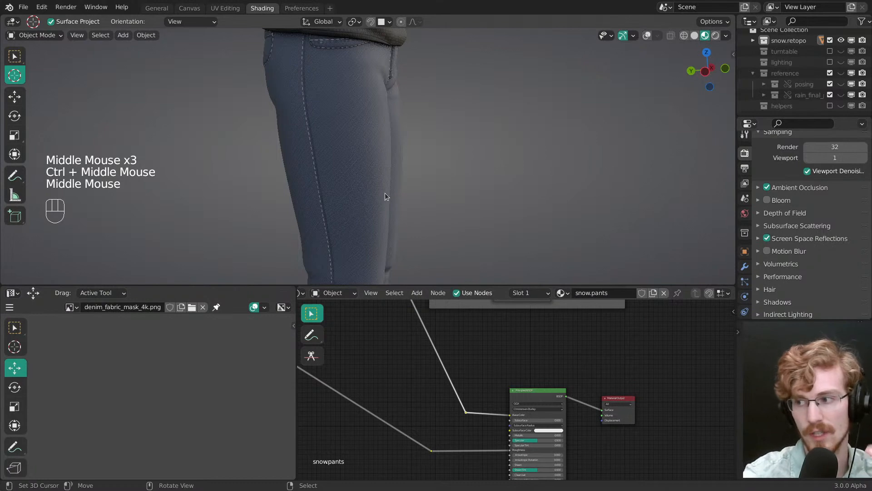
pyautogui.moveTo(389, 182)
pyautogui.keyDown('shift'); pyautogui.mouseDown(button='middle')
pyautogui.moveTo(375, 158)
pyautogui.moveTo(386, 190)
pyautogui.mouseUp(button='middle'); pyautogui.keyUp('shift')
pyautogui.keyDown('shift'); pyautogui.moveTo(386, 190); pyautogui.dragTo(393, 129, button='middle'); pyautogui.keyUp('shift')
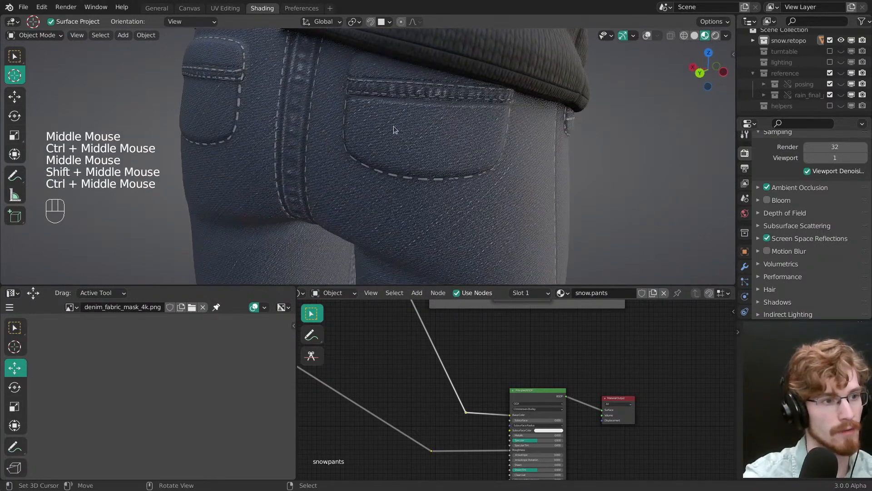
pyautogui.moveTo(300, 73); pyautogui.dragTo(339, 98, button='middle')
pyautogui.keyDown('ctrl'); pyautogui.moveTo(339, 98); pyautogui.dragTo(373, 125, button='middle'); pyautogui.keyUp('ctrl')
pyautogui.moveTo(372, 125)
pyautogui.mouseDown(button='middle')
pyautogui.moveTo(388, 127)
pyautogui.moveTo(377, 142)
pyautogui.mouseUp(button='middle')
pyautogui.keyDown('ctrl'); pyautogui.moveTo(350, 109); pyautogui.dragTo(363, 180, button='middle'); pyautogui.keyUp('ctrl')
pyautogui.moveTo(363, 180)
pyautogui.keyDown('ctrl'); pyautogui.mouseDown(button='middle')
pyautogui.moveTo(364, 190)
pyautogui.moveTo(386, 177)
pyautogui.mouseUp(button='middle'); pyautogui.keyUp('ctrl')
pyautogui.moveTo(386, 177)
pyautogui.keyDown('shift'); pyautogui.mouseDown(button='middle')
pyautogui.moveTo(409, 165)
pyautogui.moveTo(380, 166)
pyautogui.moveTo(376, 195)
pyautogui.moveTo(341, 159)
pyautogui.mouseUp(button='middle'); pyautogui.keyUp('shift')
pyautogui.hotkey('ctrl', 's')
pyautogui.moveTo(340, 159); pyautogui.dragTo(353, 184, button='middle')
pyautogui.moveTo(353, 185); pyautogui.dragTo(377, 174, button='middle')
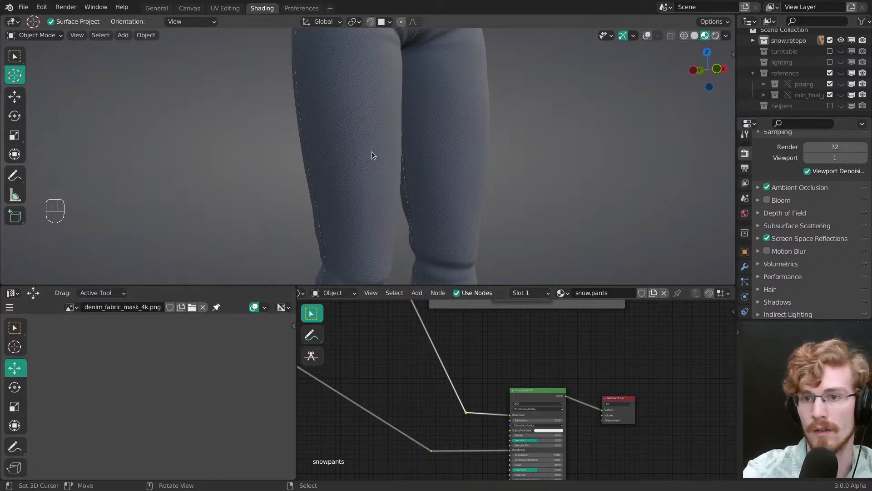
# Step: Preview the reroute that feeds Base Color directly on the pants and save the file
pyautogui.moveTo(368, 152); pyautogui.dragTo(388, 209, button='middle')
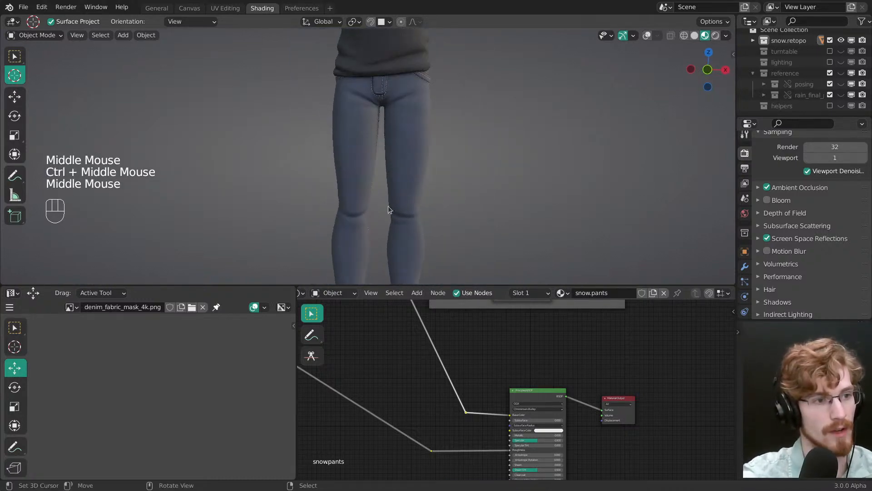
pyautogui.keyDown('ctrl'); pyautogui.keyDown('shift'); pyautogui.click(465, 411); pyautogui.keyUp('shift'); pyautogui.keyUp('ctrl')
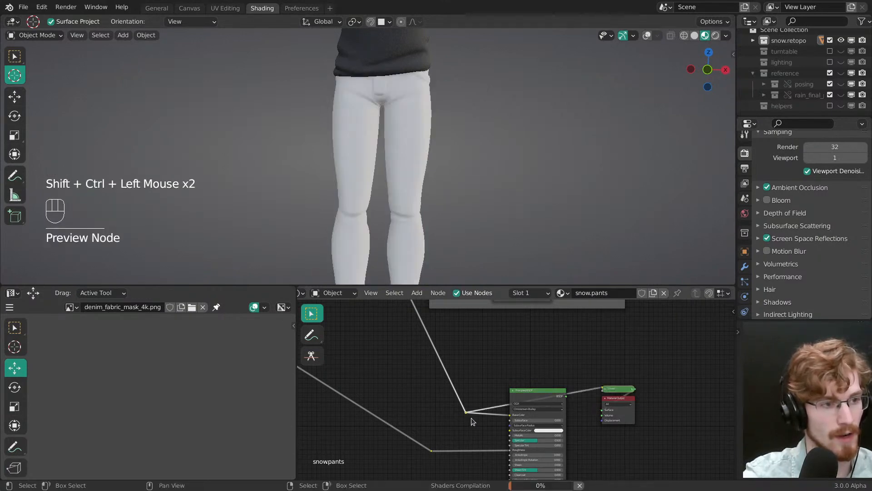
pyautogui.moveTo(403, 152)
pyautogui.keyDown('ctrl'); pyautogui.mouseDown(button='middle')
pyautogui.moveTo(399, 137)
pyautogui.moveTo(392, 164)
pyautogui.moveTo(407, 167)
pyautogui.moveTo(404, 182)
pyautogui.mouseUp(button='middle'); pyautogui.keyUp('ctrl')
pyautogui.hotkey('ctrl', 's')
# Step: Examine the unlit denim colour and stitching on the front and back of the pants
pyautogui.moveTo(405, 182)
pyautogui.keyDown('shift'); pyautogui.mouseDown(button='middle')
pyautogui.moveTo(401, 198)
pyautogui.moveTo(394, 174)
pyautogui.mouseUp(button='middle'); pyautogui.keyUp('shift')
pyautogui.moveTo(394, 175)
pyautogui.mouseDown(button='middle')
pyautogui.moveTo(387, 152)
pyautogui.moveTo(399, 176)
pyautogui.moveTo(391, 175)
pyautogui.mouseUp(button='middle')
pyautogui.moveTo(390, 175); pyautogui.dragTo(359, 156, button='middle')
pyautogui.moveTo(359, 155); pyautogui.dragTo(363, 196, button='middle')
pyautogui.moveTo(363, 197); pyautogui.dragTo(358, 189, button='middle')
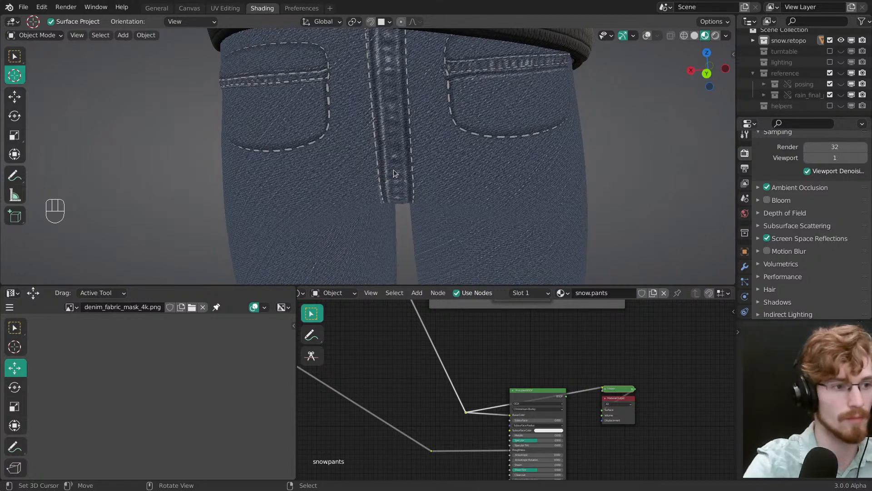
pyautogui.moveTo(394, 170); pyautogui.dragTo(334, 117, button='middle')
pyautogui.moveTo(334, 117); pyautogui.dragTo(449, 154, button='middle')
pyautogui.moveTo(450, 154)
pyautogui.mouseDown(button='middle')
pyautogui.moveTo(395, 164)
pyautogui.moveTo(409, 173)
pyautogui.moveTo(409, 224)
pyautogui.moveTo(319, 127)
pyautogui.moveTo(373, 165)
pyautogui.moveTo(372, 151)
pyautogui.mouseUp(button='middle')
# Step: Restore the Principled BSDF as the material output and save the file
pyautogui.keyDown('ctrl'); pyautogui.keyDown('shift'); pyautogui.click(540, 405); pyautogui.keyUp('shift'); pyautogui.keyUp('ctrl')
pyautogui.hotkey('ctrl', 's')
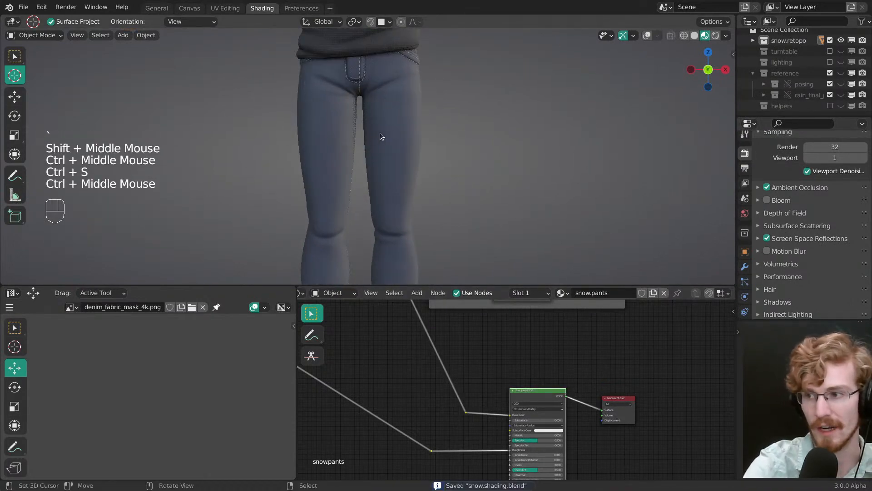
pyautogui.moveTo(405, 197); pyautogui.dragTo(445, 174, button='middle')
pyautogui.keyDown('ctrl'); pyautogui.moveTo(445, 175); pyautogui.dragTo(416, 203, button='middle'); pyautogui.keyUp('ctrl')
# Step: Set the viewport samples to 12 and view the whole character in a maximised viewport
pyautogui.hotkey('ctrl', 'space')
pyautogui.hotkey('ctrl', 'space')
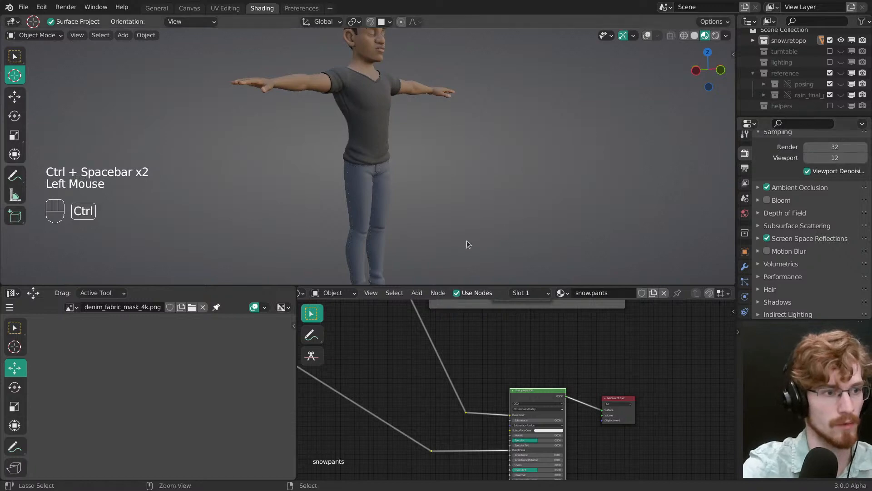
pyautogui.hotkey('ctrl', 'space')
pyautogui.moveTo(467, 241)
pyautogui.keyDown('shift'); pyautogui.mouseDown(button='middle')
pyautogui.moveTo(452, 192)
pyautogui.moveTo(465, 276)
pyautogui.moveTo(438, 240)
pyautogui.moveTo(453, 233)
pyautogui.mouseUp(button='middle'); pyautogui.keyUp('shift')
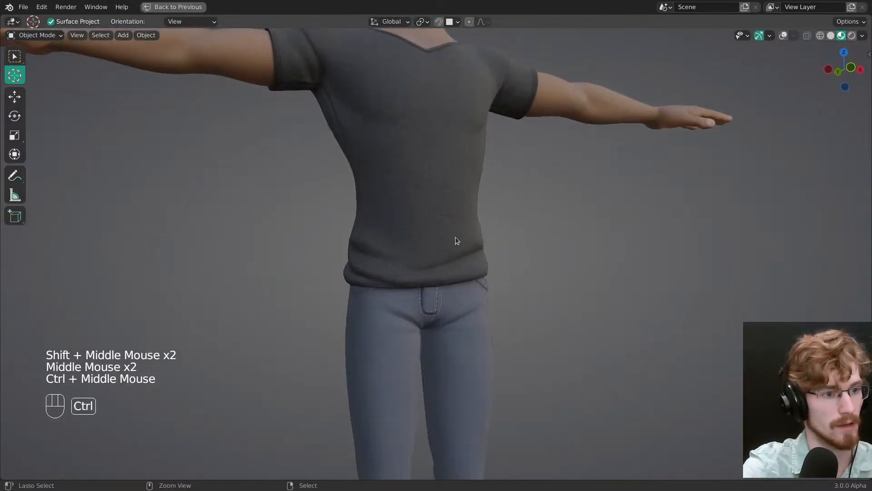
# Step: Save the file, restore the multi-editor layout and set the viewport samples to 1
pyautogui.hotkey('ctrl', 's')
pyautogui.hotkey('ctrl', 'space')
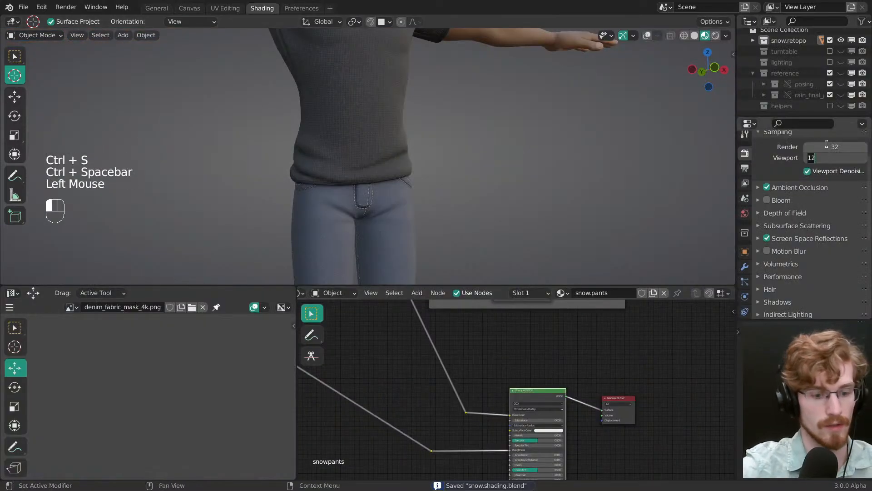
pyautogui.keyDown('shift'); pyautogui.moveTo(405, 259); pyautogui.dragTo(424, 155, button='middle'); pyautogui.keyUp('shift')
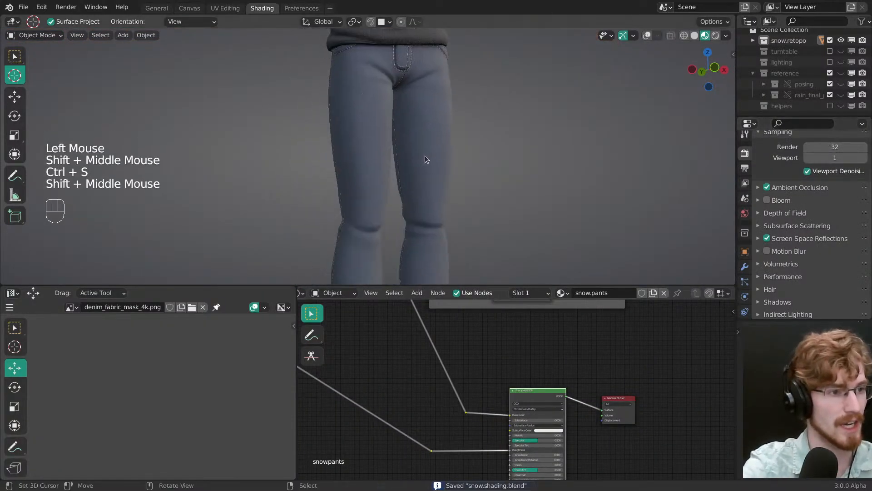
# Step: Check the pants' texture slots in Texture Paint mode with overlays shown, and return to Object Mode
pyautogui.rightClick(430, 340)
pyautogui.moveTo(431, 340); pyautogui.dragTo(436, 352, button='middle')
pyautogui.keyDown('ctrl'); pyautogui.moveTo(436, 352); pyautogui.dragTo(509, 385, button='middle'); pyautogui.keyUp('ctrl')
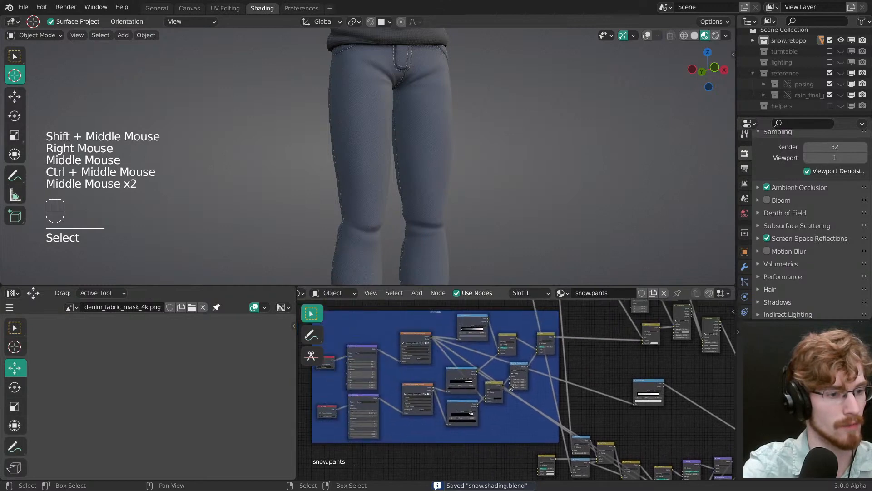
pyautogui.press('Tab')
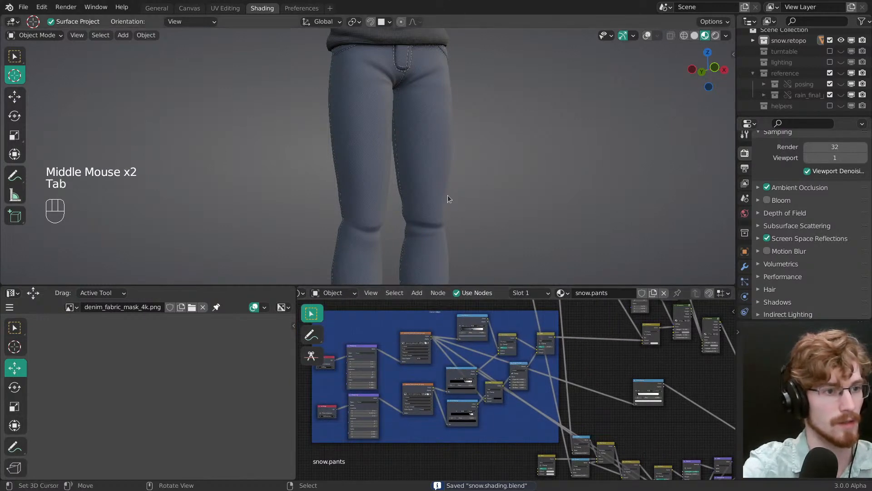
pyautogui.press('z')
pyautogui.middleClick(503, 135)
pyautogui.moveTo(502, 135); pyautogui.dragTo(568, 100, button='middle')
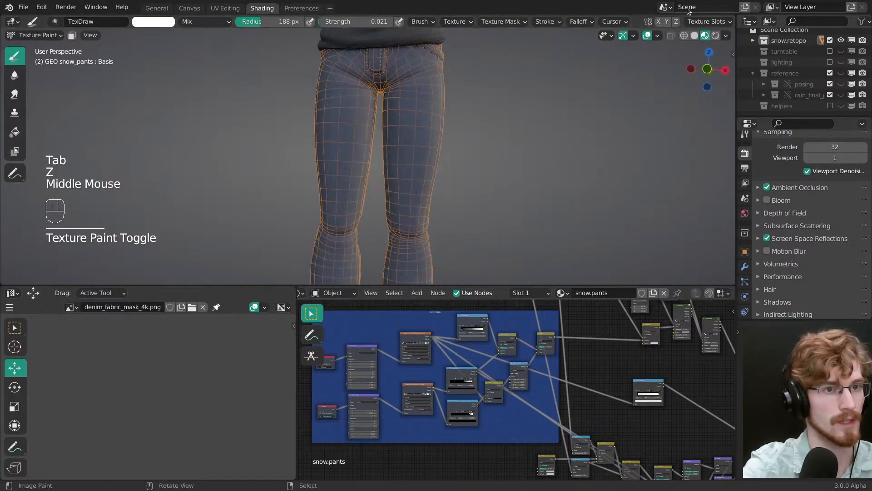
pyautogui.click(703, 22)
pyautogui.press('Tab')
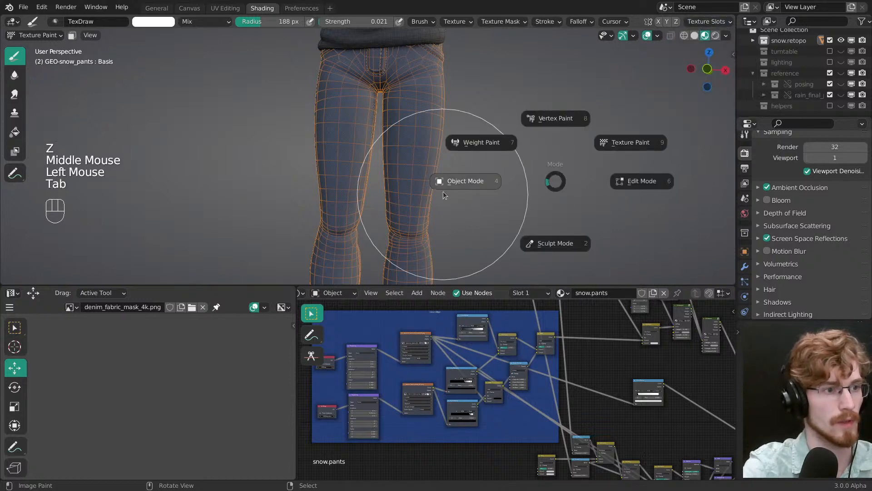
pyautogui.hotkey('alt', 'a')
# Step: Preview the final Mix node of the denim pattern frame on the pants and examine the fabric up close
pyautogui.moveTo(468, 359); pyautogui.dragTo(469, 396, button='middle')
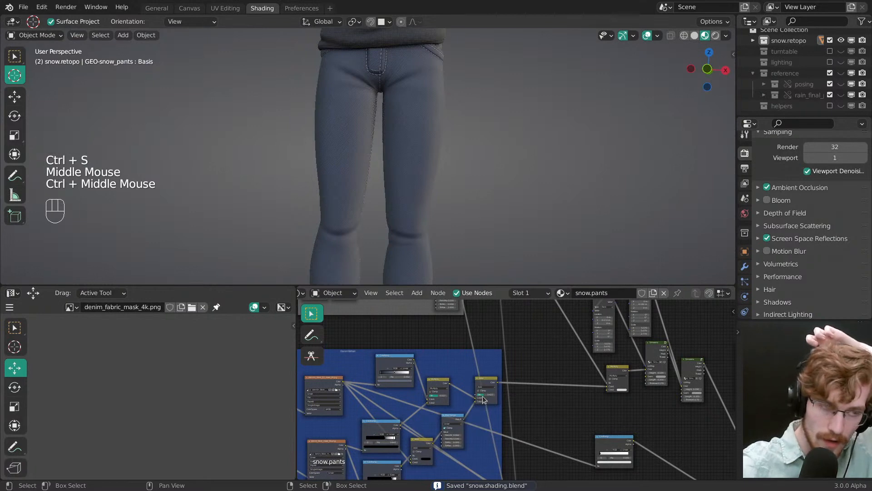
pyautogui.keyDown('ctrl'); pyautogui.moveTo(480, 374); pyautogui.dragTo(484, 367, button='middle'); pyautogui.keyUp('ctrl')
pyautogui.moveTo(485, 366); pyautogui.dragTo(514, 346, button='middle')
pyautogui.click(517, 350)
pyautogui.keyDown('ctrl'); pyautogui.keyDown('shift'); pyautogui.click(520, 364); pyautogui.keyUp('shift'); pyautogui.keyUp('ctrl')
pyautogui.hotkey('alt', 'a')
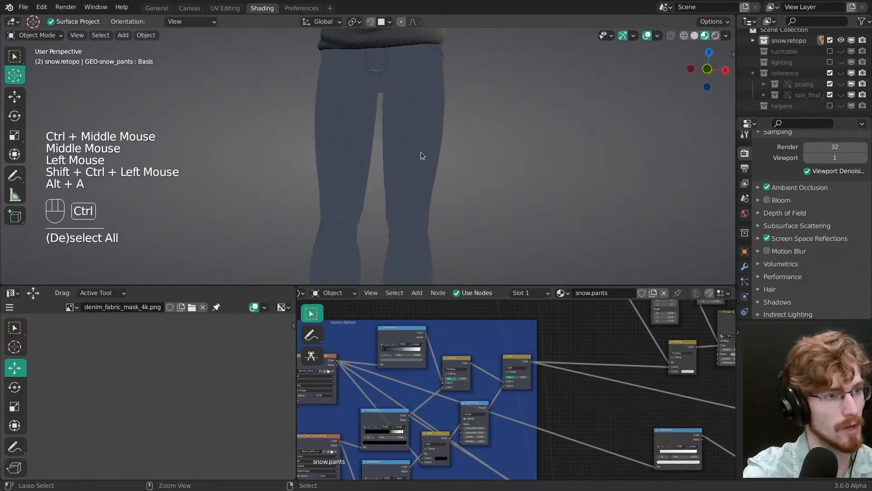
pyautogui.keyDown('ctrl'); pyautogui.moveTo(420, 152); pyautogui.dragTo(411, 146, button='middle'); pyautogui.keyUp('ctrl')
pyautogui.moveTo(411, 146); pyautogui.dragTo(348, 109, button='middle')
pyautogui.moveTo(421, 198); pyautogui.dragTo(425, 194, button='middle')
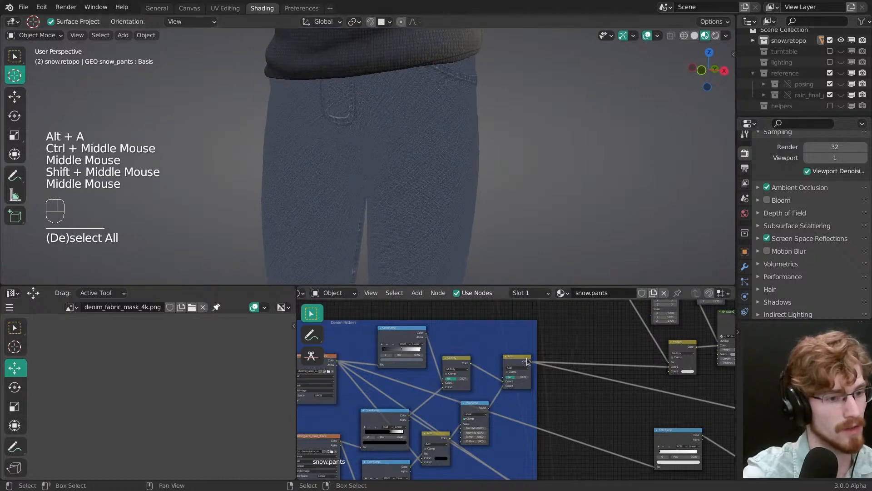
# Step: Preview the stitch mask from the denim pattern frame on the pants and deselect all nodes
pyautogui.moveTo(494, 396)
pyautogui.mouseDown(button='middle')
pyautogui.moveTo(477, 387)
pyautogui.moveTo(506, 388)
pyautogui.moveTo(494, 385)
pyautogui.mouseUp(button='middle')
pyautogui.keyDown('ctrl'); pyautogui.keyDown('shift'); pyautogui.click(459, 396); pyautogui.keyUp('shift'); pyautogui.keyUp('ctrl')
pyautogui.hotkey('alt', 'a')
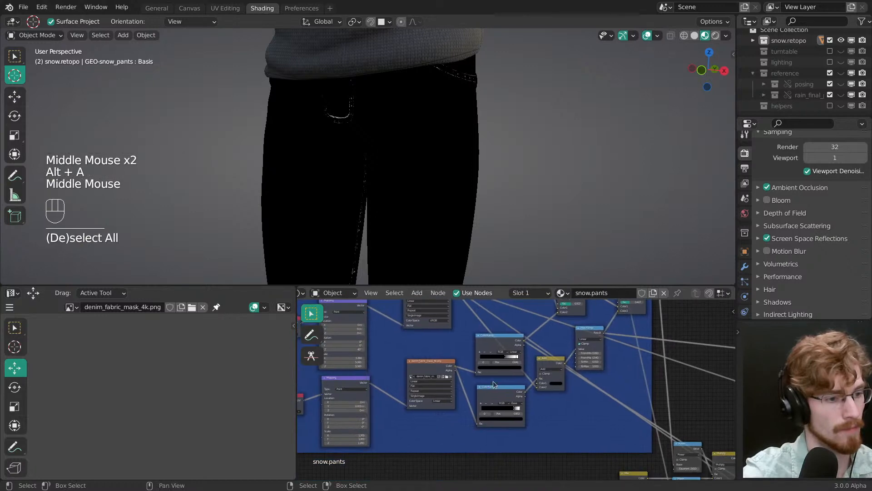
# Step: Move the mapping nodes and the upper image texture node slightly higher within the denim pattern frame
pyautogui.moveTo(431, 418); pyautogui.dragTo(583, 357)
pyautogui.hotkey('alt', 'a')
pyautogui.moveTo(517, 348); pyautogui.dragTo(548, 381, button='middle')
pyautogui.moveTo(465, 341); pyautogui.dragTo(468, 320)
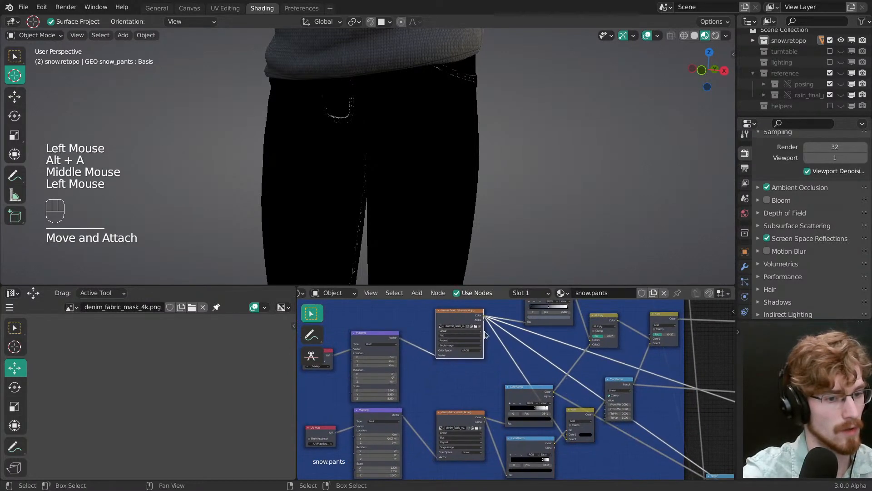
# Step: Save the file and preview the final Mix node of the denim pattern frame on the pants
pyautogui.hotkey('alt', 'a')
pyautogui.moveTo(532, 381)
pyautogui.mouseDown(button='middle')
pyautogui.moveTo(482, 402)
pyautogui.moveTo(480, 386)
pyautogui.mouseUp(button='middle')
pyautogui.hotkey('ctrl', 's')
pyautogui.moveTo(481, 386); pyautogui.dragTo(481, 373, button='middle')
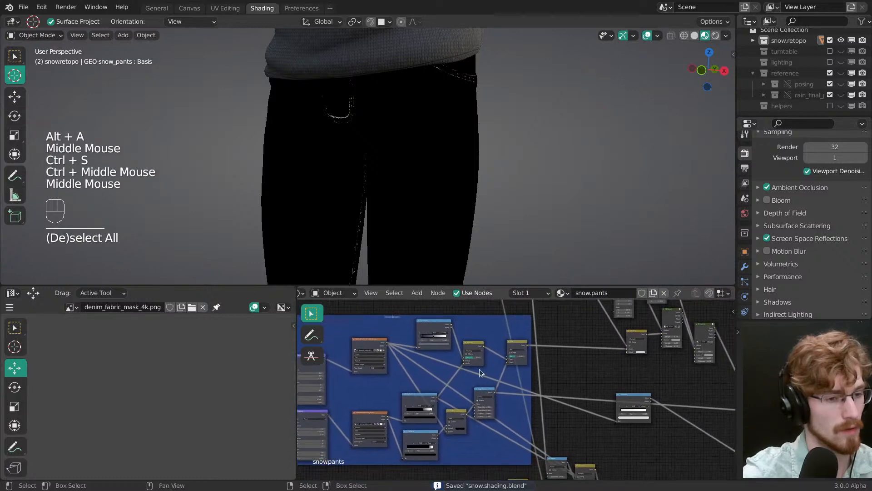
pyautogui.keyDown('ctrl'); pyautogui.keyDown('shift'); pyautogui.click(513, 346); pyautogui.keyUp('shift'); pyautogui.keyUp('ctrl')
pyautogui.moveTo(514, 346); pyautogui.dragTo(504, 371, button='middle')
pyautogui.hotkey('alt', 'a')
# Step: Move the upper UV Map and Mapping nodes up in line with their image texture node and save the file
pyautogui.hotkey('alt', 'a')
pyautogui.moveTo(363, 345); pyautogui.dragTo(460, 333, button='middle')
pyautogui.press('g')
pyautogui.click(438, 333)
pyautogui.hotkey('alt', 'a')
pyautogui.moveTo(483, 313); pyautogui.dragTo(482, 304)
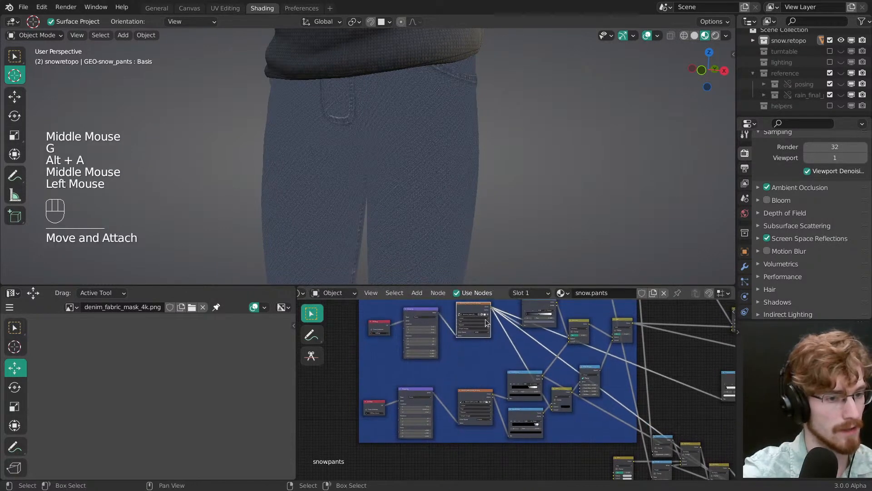
pyautogui.moveTo(486, 323); pyautogui.dragTo(431, 336, button='middle')
pyautogui.hotkey('alt', 'a')
pyautogui.hotkey('ctrl', 's')
# Step: Preview the lower image texture node on the pants and detach the lower row of seam nodes from the denim frame
pyautogui.moveTo(539, 358)
pyautogui.mouseDown(button='middle')
pyautogui.moveTo(476, 367)
pyautogui.moveTo(438, 358)
pyautogui.moveTo(454, 349)
pyautogui.mouseUp(button='middle')
pyautogui.keyDown('ctrl'); pyautogui.moveTo(454, 350); pyautogui.dragTo(486, 382, button='middle'); pyautogui.keyUp('ctrl')
pyautogui.keyDown('ctrl'); pyautogui.keyDown('shift'); pyautogui.click(437, 385); pyautogui.keyUp('shift'); pyautogui.keyUp('ctrl')
pyautogui.press('b')
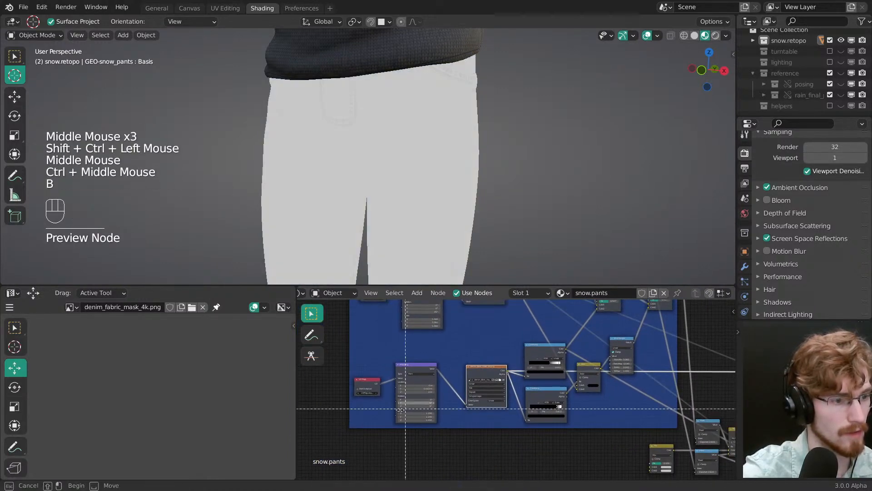
pyautogui.moveTo(357, 417); pyautogui.dragTo(629, 336)
pyautogui.hotkey('alt', 'p')
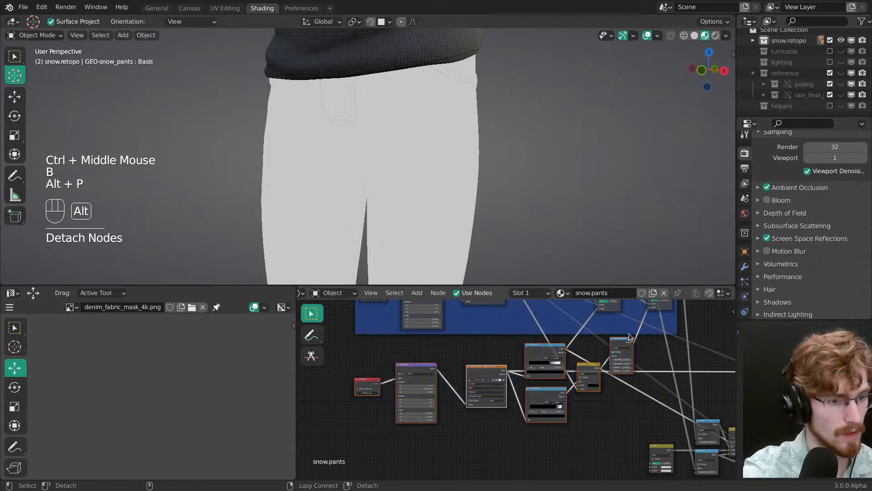
# Step: Detach the Multiply node and the final Mix node from the denim frame and move both slightly to its right
pyautogui.moveTo(534, 315); pyautogui.dragTo(489, 369, button='middle')
pyautogui.press('g')
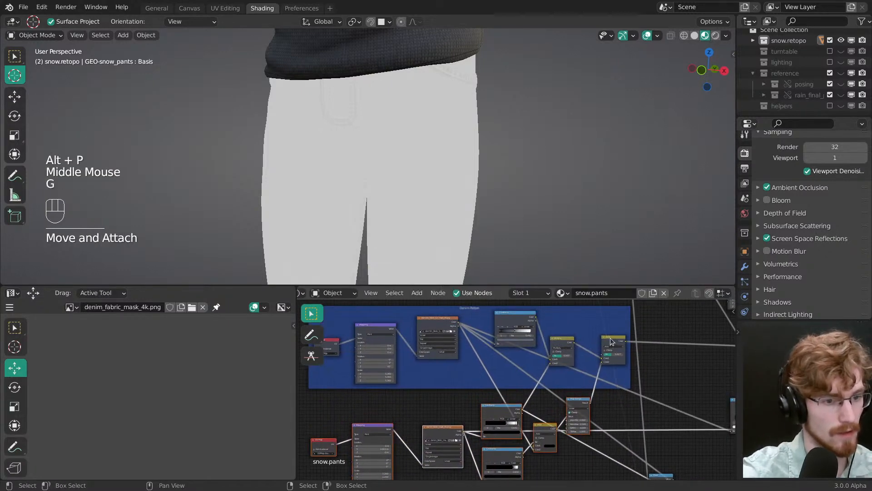
pyautogui.hotkey('alt', 'p')
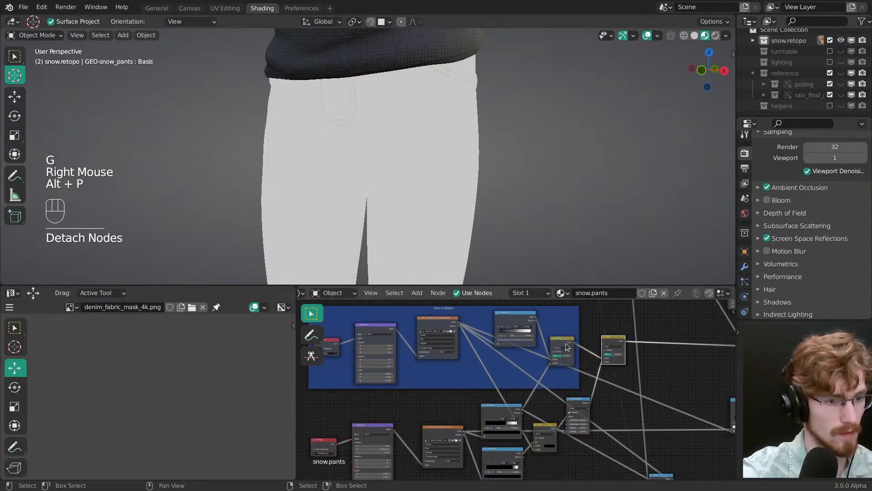
pyautogui.hotkey('alt', 'p')
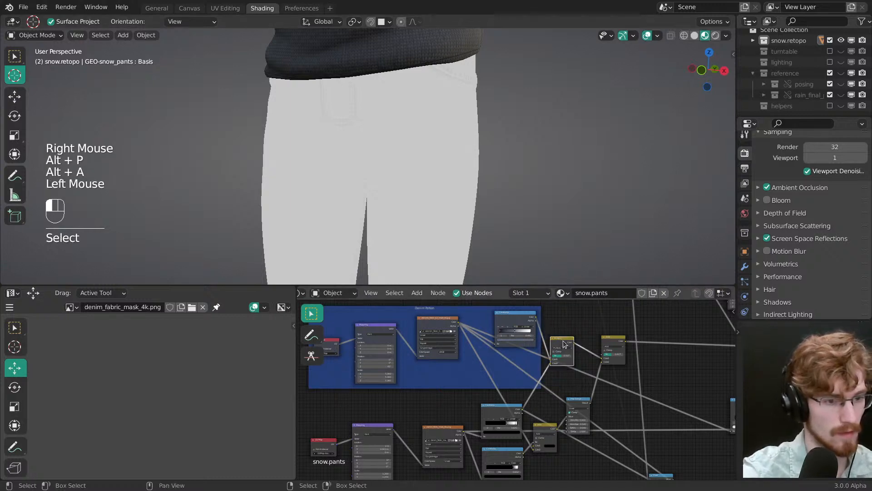
pyautogui.moveTo(563, 344); pyautogui.dragTo(580, 339)
pyautogui.keyDown('shift'); pyautogui.click(612, 344); pyautogui.keyUp('shift')
pyautogui.press('g')
pyautogui.click(634, 342)
pyautogui.hotkey('alt', 'a')
# Step: Group the detached lower row of seam nodes in a new frame of their own
pyautogui.moveTo(570, 417); pyautogui.dragTo(620, 348, button='middle')
pyautogui.press('b')
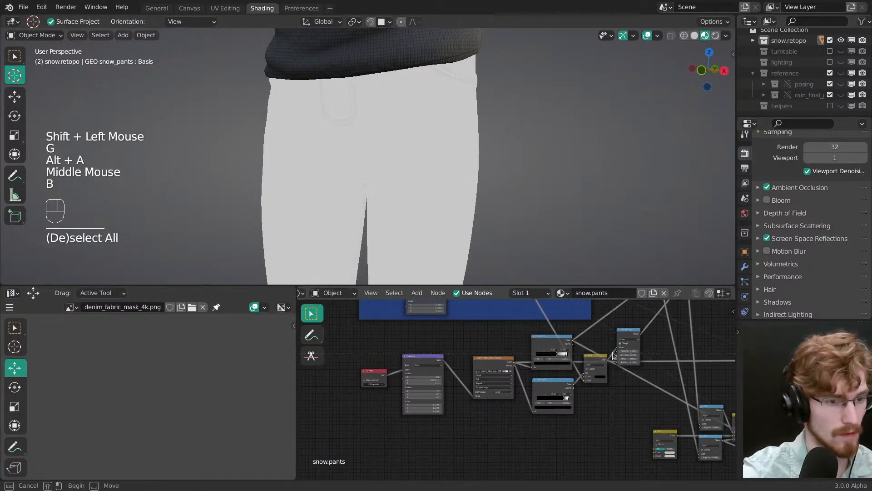
pyautogui.moveTo(628, 338); pyautogui.dragTo(379, 424)
pyautogui.hotkey('shift', 'p')
pyautogui.hotkey('alt', 'a')
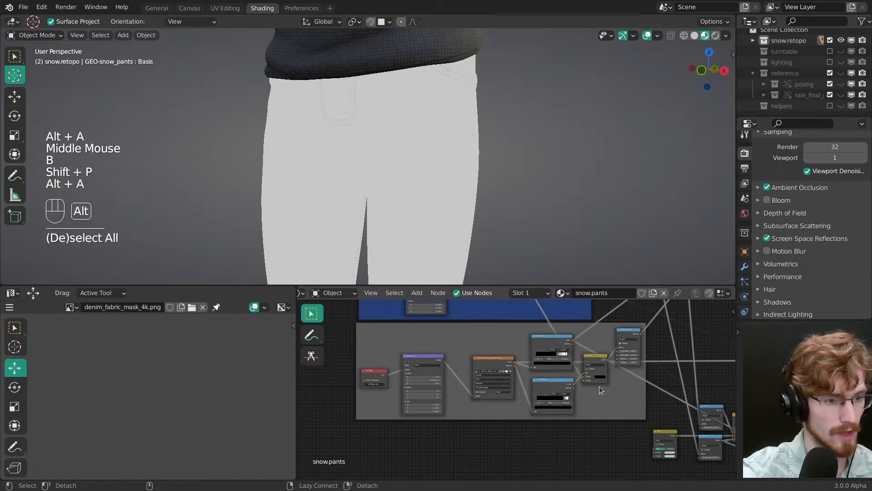
# Step: Label the new frame "Double Seam" and move it further below the denim pattern frame
pyautogui.moveTo(598, 386); pyautogui.dragTo(592, 396)
pyautogui.moveTo(581, 423); pyautogui.dragTo(487, 432, button='middle')
pyautogui.press('n')
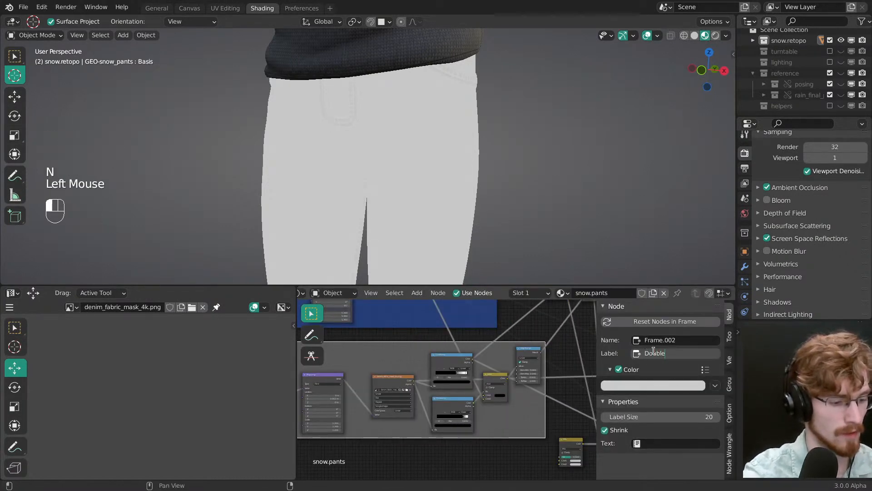
pyautogui.press('g')
pyautogui.moveTo(478, 343); pyautogui.dragTo(444, 394, button='middle')
pyautogui.click(504, 384)
pyautogui.hotkey('alt', 'a')
pyautogui.press('n')
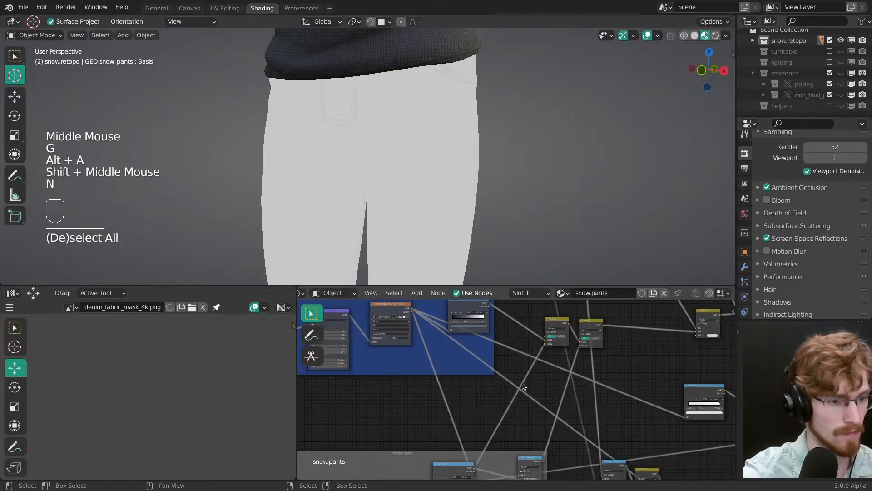
# Step: Reposition the cluster of mix, math and bump nodes between the Double Seam frame and the shader node, and save the file
pyautogui.keyDown('ctrl'); pyautogui.moveTo(522, 383); pyautogui.dragTo(474, 384, button='middle'); pyautogui.keyUp('ctrl')
pyautogui.hotkey('alt', 'a')
pyautogui.moveTo(512, 357); pyautogui.dragTo(609, 339)
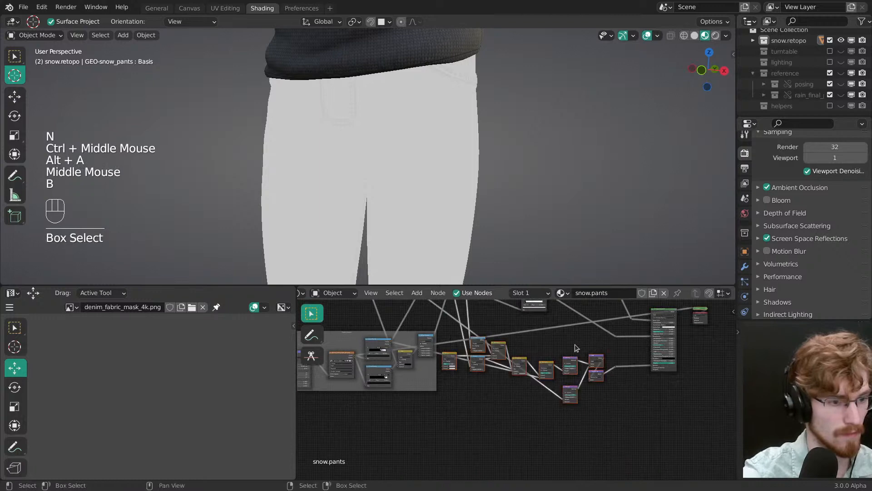
pyautogui.press('g')
pyautogui.click(494, 388)
pyautogui.moveTo(494, 389); pyautogui.dragTo(511, 375, button='middle')
pyautogui.hotkey('alt', 'a')
pyautogui.hotkey('ctrl', 's')
pyautogui.keyDown('ctrl'); pyautogui.moveTo(511, 374); pyautogui.dragTo(516, 372, button='middle'); pyautogui.keyUp('ctrl')
# Step: Space the mix nodes beside the denim pattern frame further away from it and save the file
pyautogui.moveTo(499, 366); pyautogui.dragTo(565, 384)
pyautogui.keyDown('ctrl'); pyautogui.moveTo(564, 384); pyautogui.dragTo(552, 371, button='middle'); pyautogui.keyUp('ctrl')
pyautogui.hotkey('alt', 'a')
pyautogui.moveTo(467, 390); pyautogui.dragTo(532, 339, button='middle')
pyautogui.hotkey('ctrl', 's')
pyautogui.moveTo(498, 372); pyautogui.dragTo(495, 352)
pyautogui.moveTo(495, 352)
pyautogui.mouseDown(button='middle')
pyautogui.moveTo(513, 419)
pyautogui.moveTo(488, 394)
pyautogui.moveTo(500, 351)
pyautogui.mouseUp(button='middle')
pyautogui.hotkey('alt', 'a')
pyautogui.press('b')
pyautogui.keyDown('ctrl'); pyautogui.moveTo(478, 418); pyautogui.dragTo(489, 374, button='middle'); pyautogui.keyUp('ctrl')
pyautogui.hotkey('ctrl', 's')
# Step: Add an Image Texture node below the denim pattern frame, with Mapping and Texture Coordinate nodes connected to it
pyautogui.hotkey('shift', 'a')
pyautogui.moveTo(468, 350)
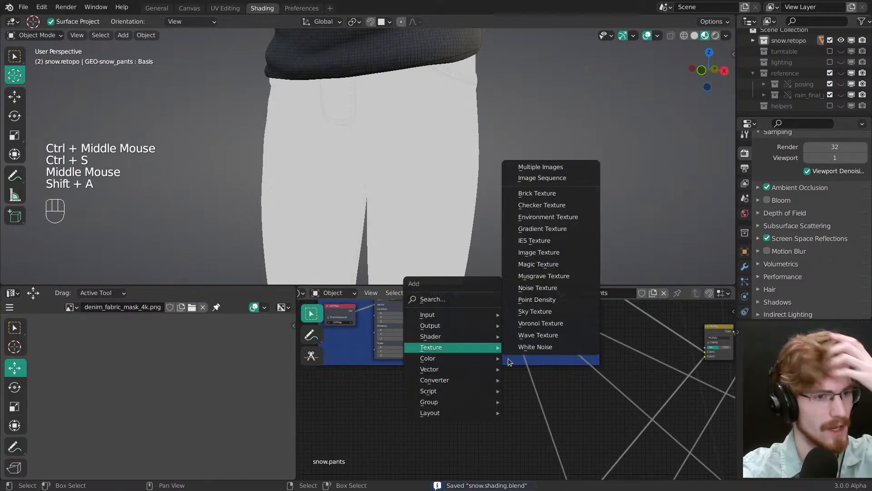
pyautogui.click(541, 254)
pyautogui.click(481, 414)
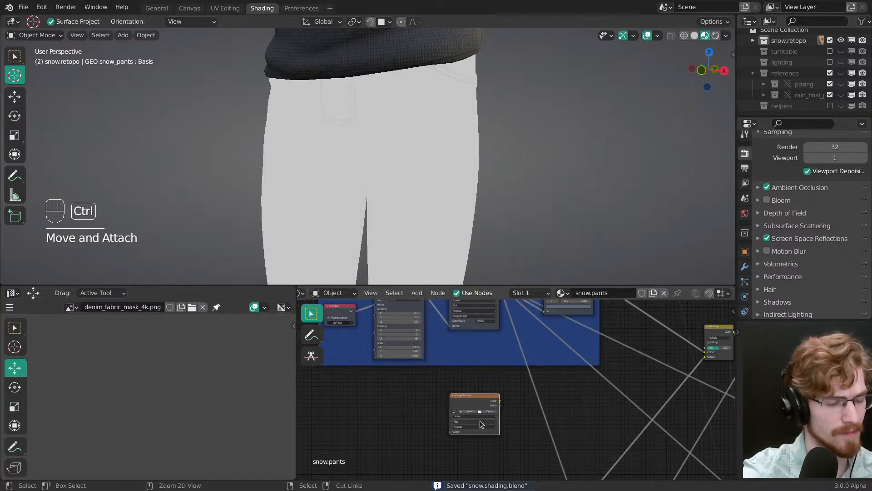
pyautogui.keyDown('ctrl'); pyautogui.moveTo(480, 445); pyautogui.dragTo(468, 435, button='middle'); pyautogui.keyUp('ctrl')
pyautogui.moveTo(468, 435); pyautogui.dragTo(496, 364, button='middle')
pyautogui.hotkey('ctrl', 't')
pyautogui.moveTo(385, 351); pyautogui.dragTo(452, 380, button='middle')
pyautogui.hotkey('alt', 'a')
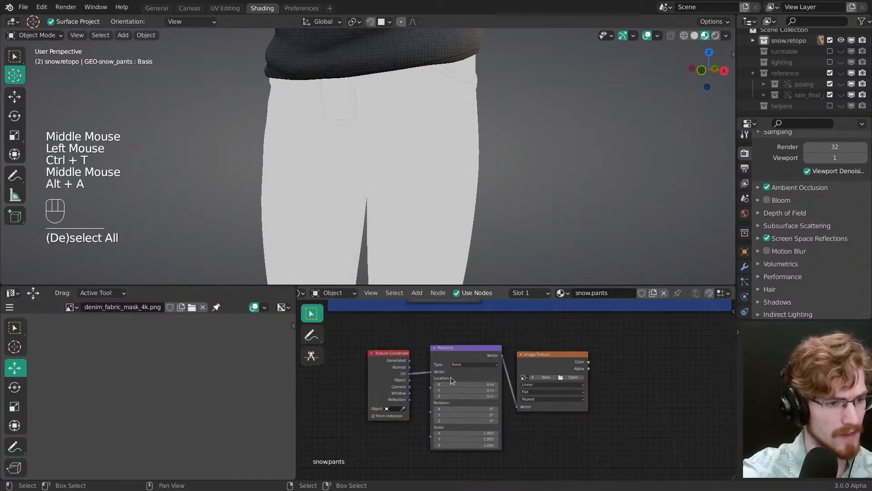
# Step: Replace the new Texture Coordinate node with a UV Map node set to UVMap and connect it to the Mapping node
pyautogui.moveTo(521, 394); pyautogui.dragTo(489, 386, button='middle')
pyautogui.hotkey('shift', 'a')
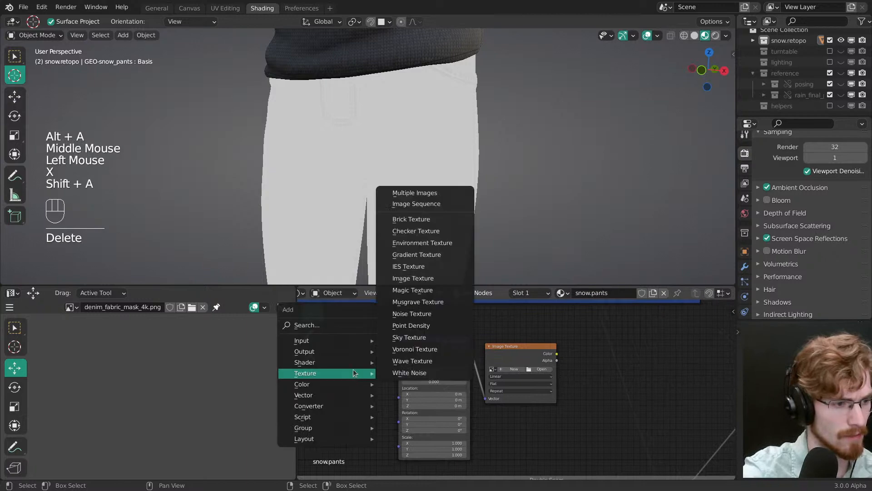
pyautogui.moveTo(345, 340)
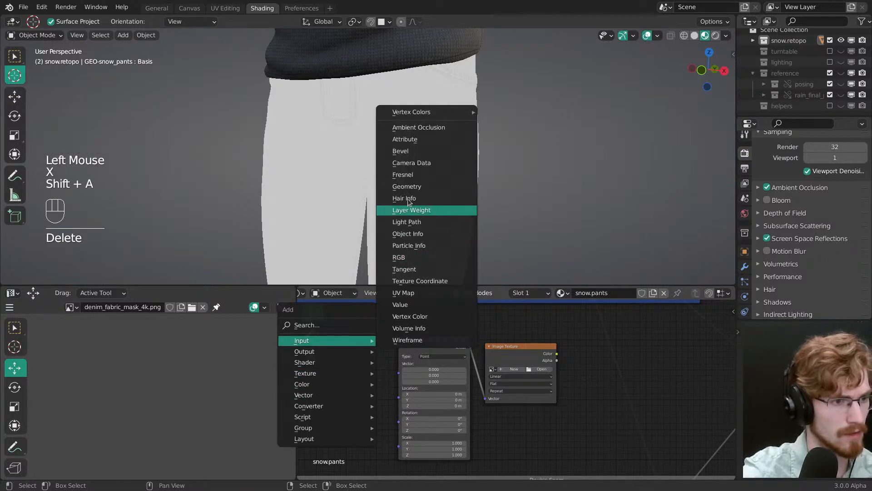
pyautogui.click(405, 293)
pyautogui.click(333, 361)
pyautogui.click(346, 386)
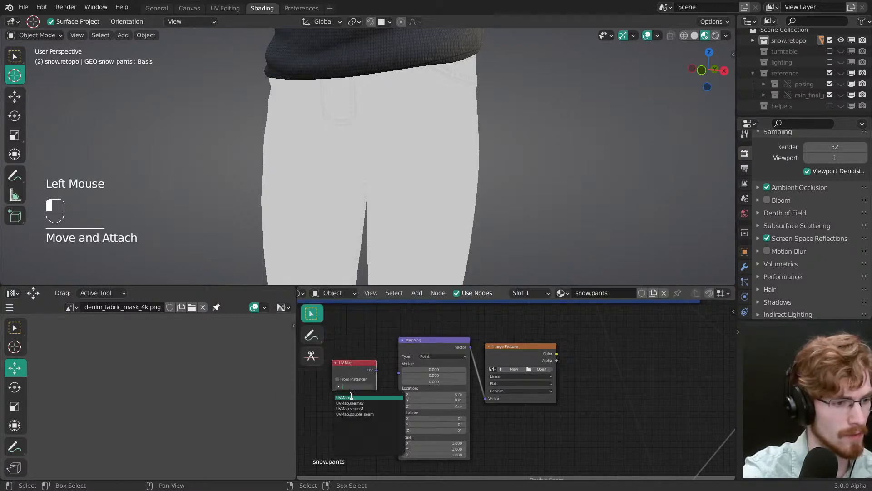
pyautogui.click(344, 397)
pyautogui.moveTo(378, 370); pyautogui.dragTo(399, 373)
pyautogui.moveTo(364, 363); pyautogui.dragTo(366, 356)
# Step: Preview the new empty Image Texture node on the pants and save the file
pyautogui.keyDown('ctrl'); pyautogui.keyDown('shift'); pyautogui.click(523, 359); pyautogui.keyUp('shift'); pyautogui.keyUp('ctrl')
pyautogui.moveTo(523, 357); pyautogui.dragTo(501, 353, button='middle')
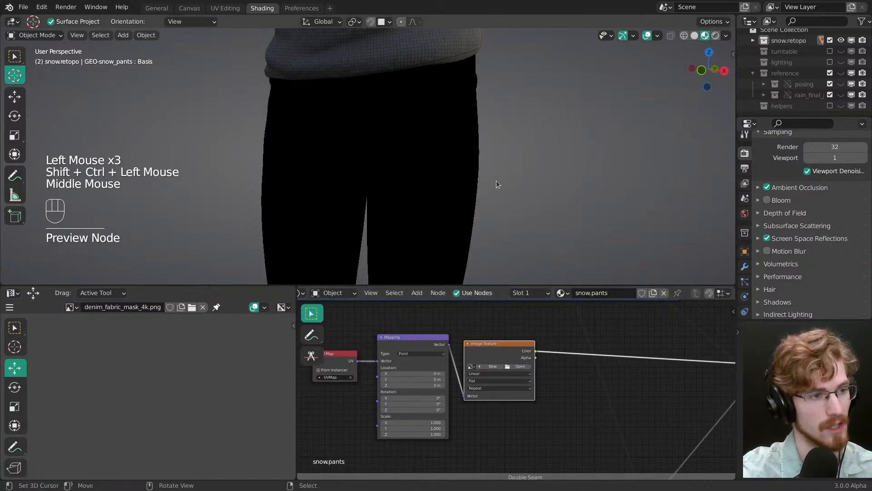
pyautogui.moveTo(497, 184); pyautogui.dragTo(487, 183, button='middle')
pyautogui.keyDown('ctrl'); pyautogui.moveTo(515, 391); pyautogui.dragTo(492, 371, button='middle'); pyautogui.keyUp('ctrl')
pyautogui.hotkey('ctrl', 's')
# Step: Start a new image for the texture node without alpha, as 32-bit float, at 2048 × 2048 px
pyautogui.click(489, 364)
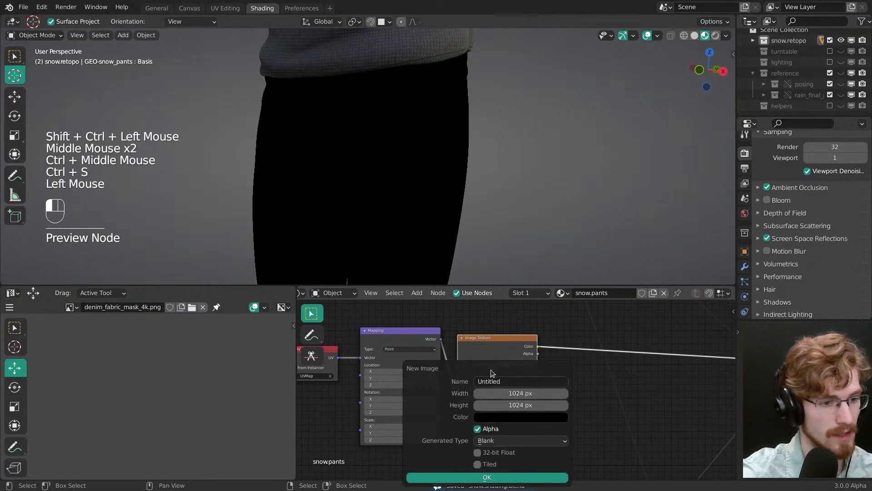
pyautogui.click(500, 428)
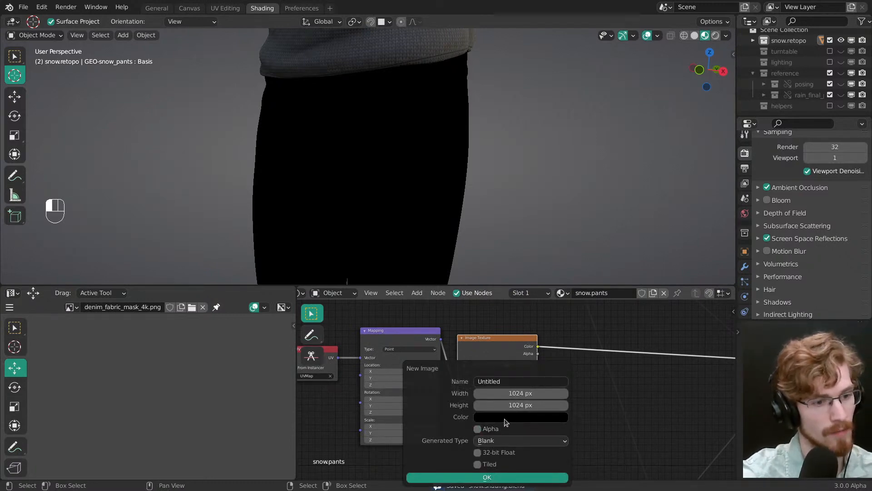
pyautogui.click(504, 418)
pyautogui.click(514, 418)
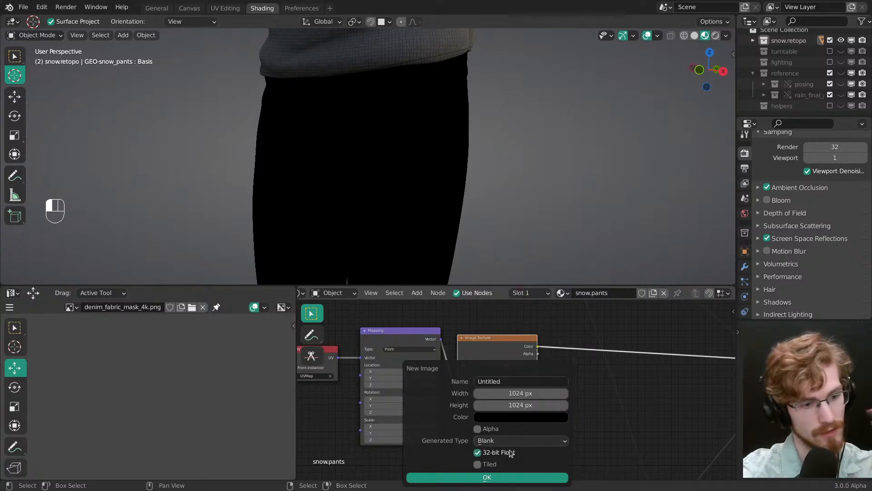
pyautogui.click(513, 393)
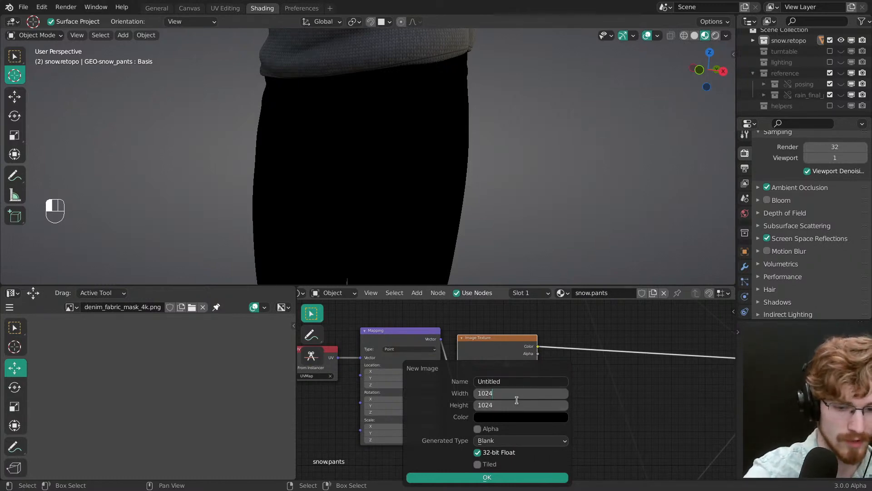
pyautogui.write('*2')
pyautogui.press('Return')
# Step: Name the new image "TEX-snow_pants_height"
pyautogui.click(502, 380)
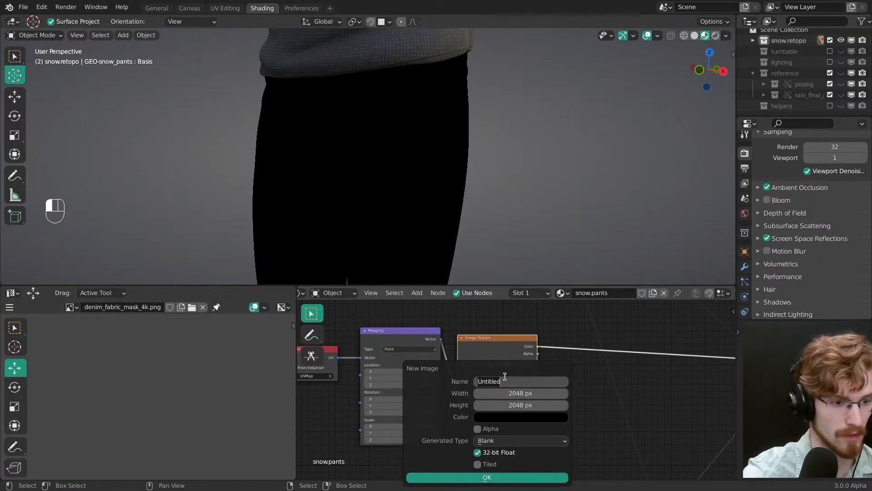
pyautogui.write('TEX-')
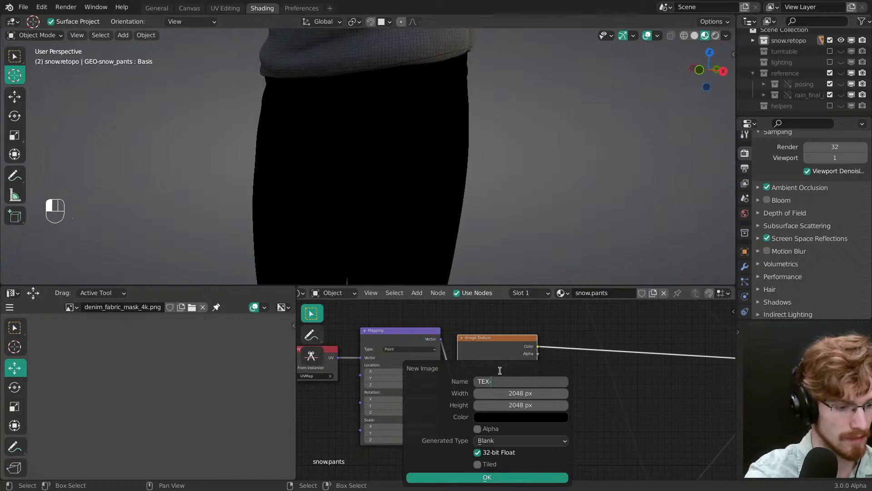
pyautogui.write('snow_pants_height')
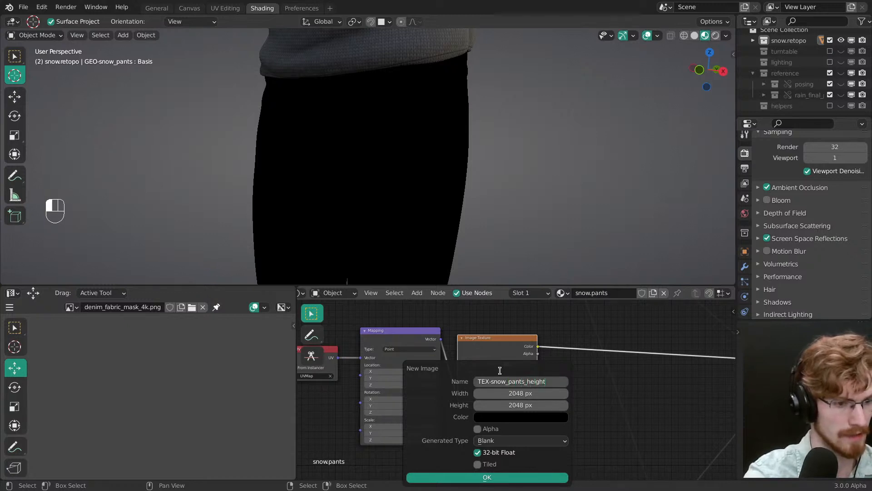
pyautogui.press('Return')
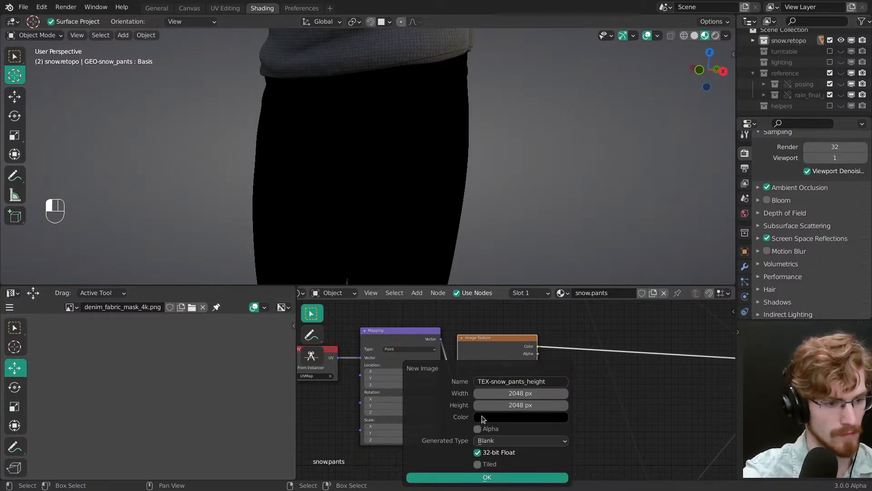
# Step: Set the new image's fill colour value to 0.5 and create the image
pyautogui.click(482, 418)
pyautogui.click(502, 389)
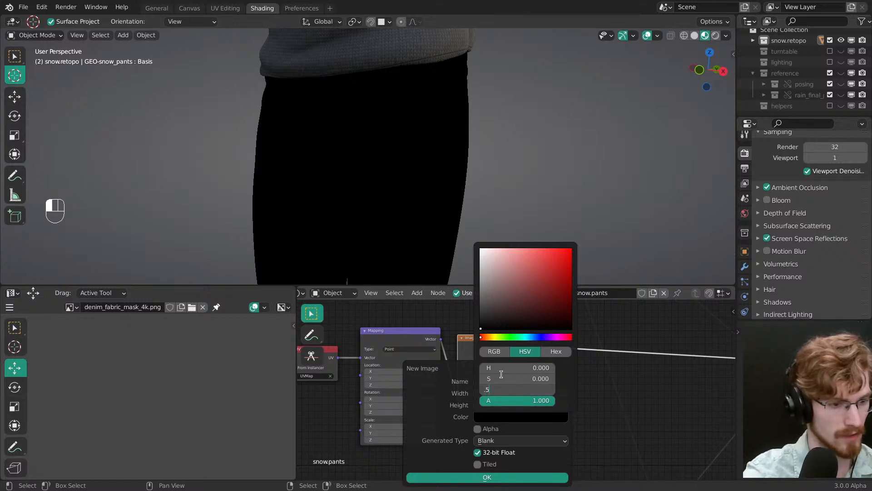
pyautogui.write('.5')
pyautogui.press('Return')
pyautogui.click(494, 477)
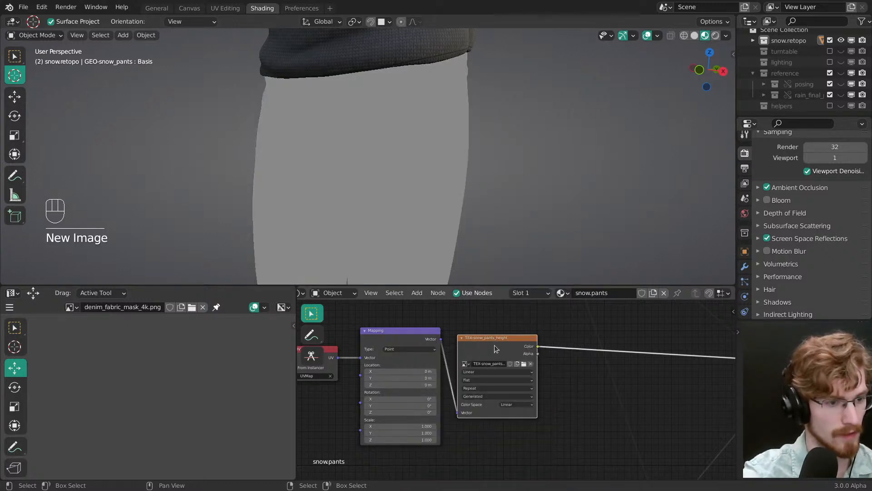
pyautogui.click(496, 345)
pyautogui.keyDown('ctrl'); pyautogui.moveTo(498, 331); pyautogui.dragTo(501, 319, button='middle'); pyautogui.keyUp('ctrl')
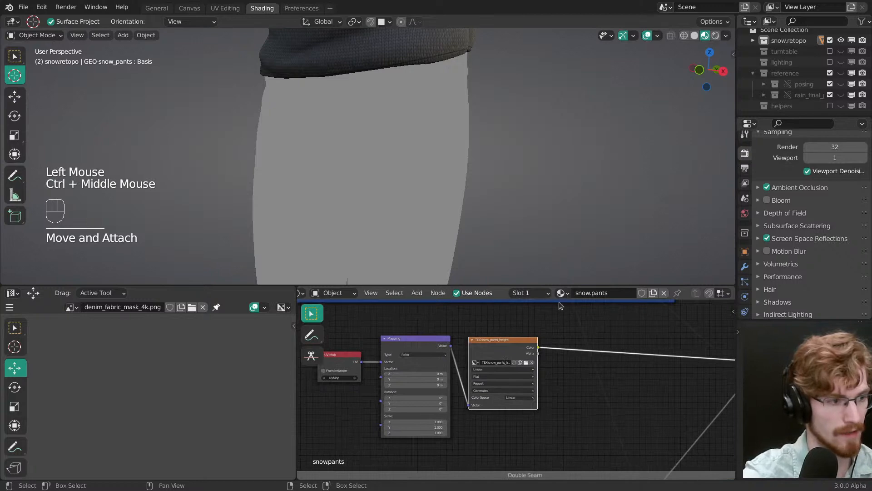
# Step: Look through the file's image list for the textures available to the Image Editor
pyautogui.click(71, 308)
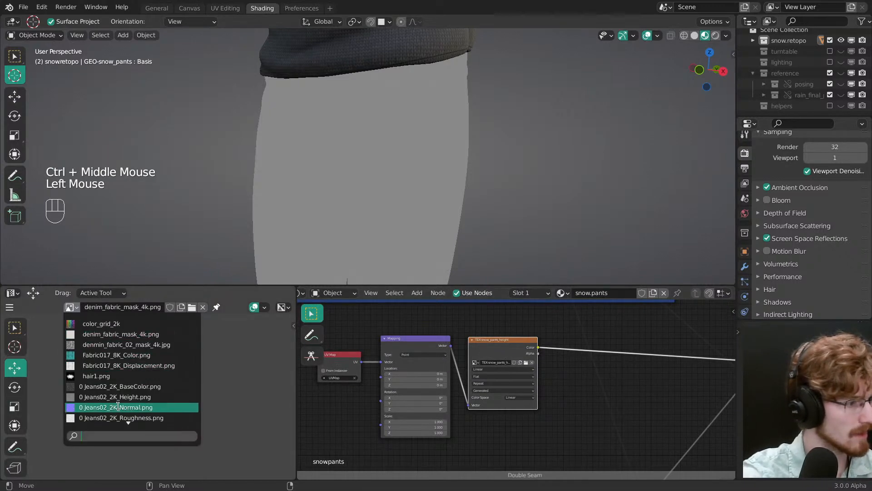
pyautogui.scroll(-2, 117, 411)
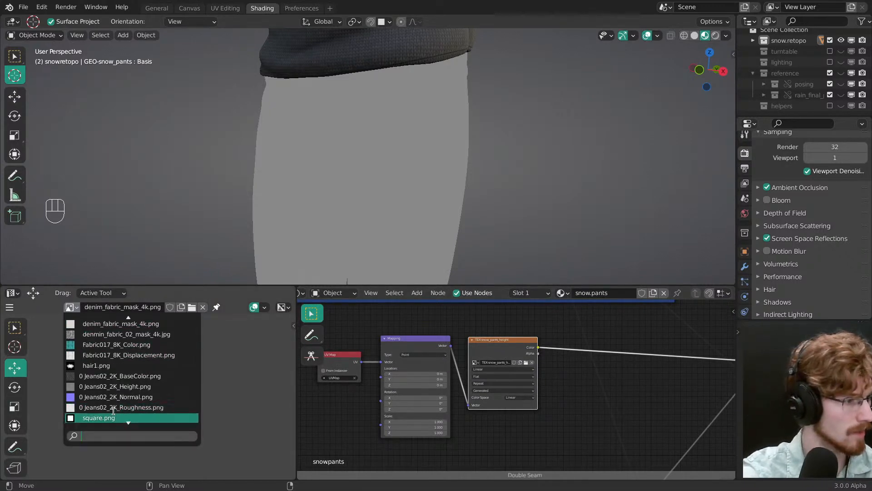
pyautogui.scroll(-1, 113, 411)
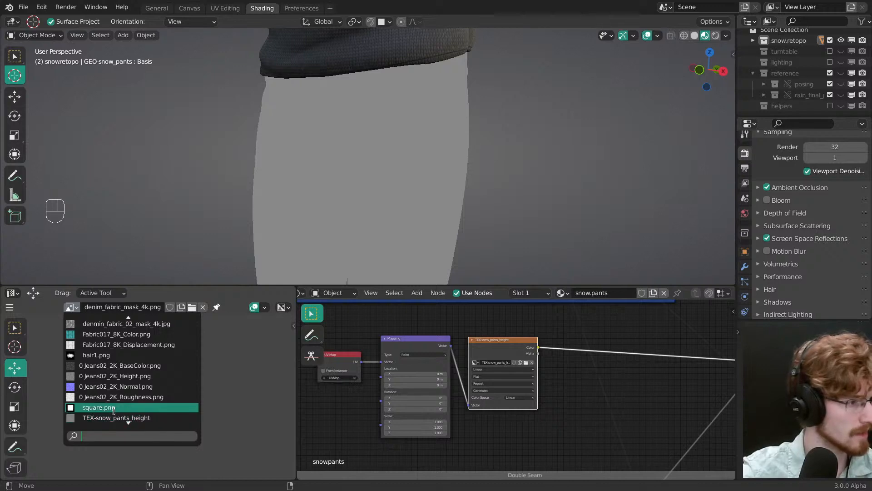
pyautogui.press('Up')
pyautogui.press('Up')
pyautogui.press('Up')
pyautogui.press('Up')
pyautogui.press('Up')
pyautogui.press('Up')
pyautogui.press('Up')
pyautogui.press('Up')
pyautogui.press('Up')
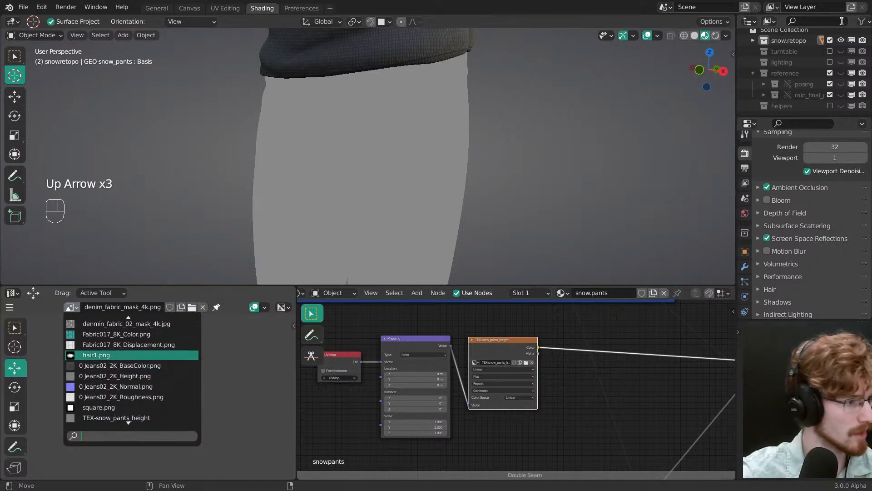
pyautogui.press('Down')
pyautogui.press('Down')
pyautogui.press('Down')
pyautogui.press('Down')
pyautogui.press('Down')
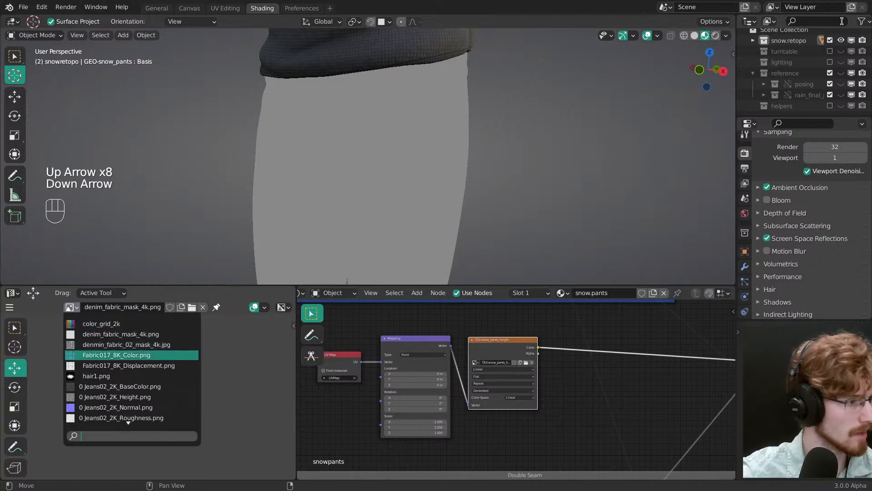
pyautogui.press('Down')
pyautogui.press('Down')
pyautogui.press('Down')
pyautogui.press('Down')
pyautogui.press('Down')
pyautogui.press('Down')
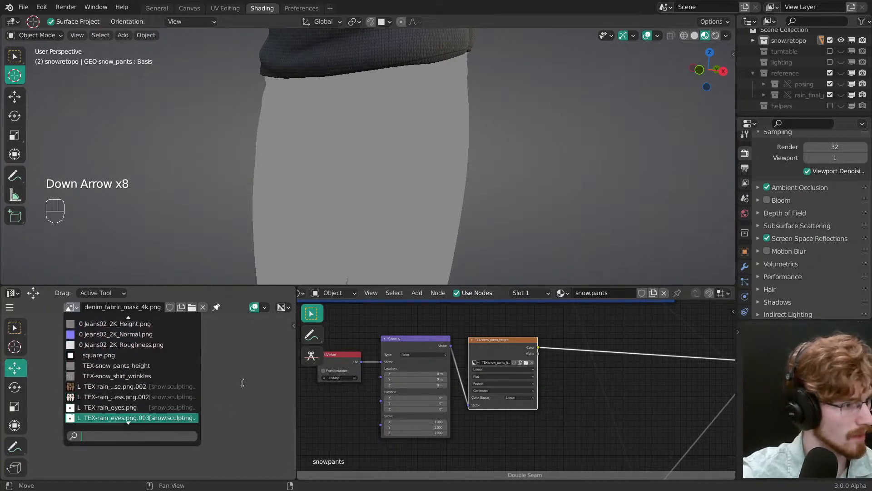
pyautogui.click(146, 372)
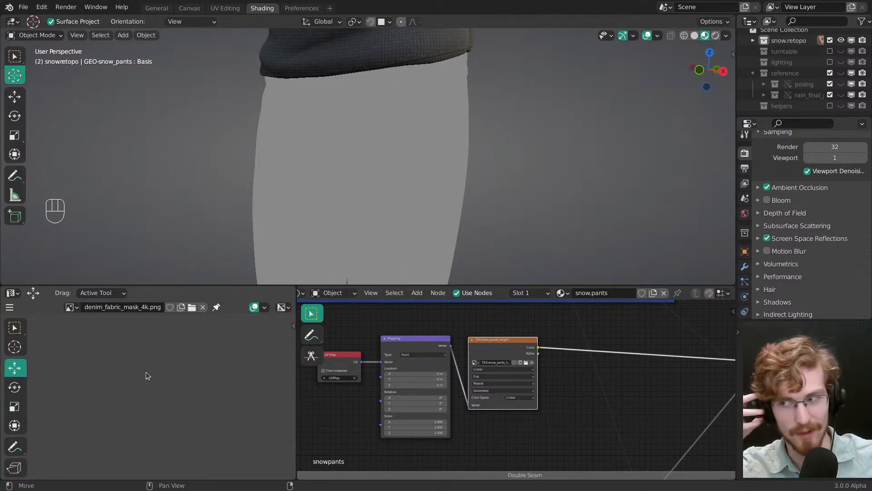
# Step: Move the height texture's UV Map, Mapping and Image Texture nodes below the Double Seam frame
pyautogui.moveTo(499, 372)
pyautogui.mouseDown(button='middle')
pyautogui.moveTo(533, 370)
pyautogui.moveTo(512, 375)
pyautogui.mouseUp(button='middle')
pyautogui.doubleClick(514, 382)
pyautogui.moveTo(511, 370); pyautogui.dragTo(512, 387)
pyautogui.keyDown('ctrl'); pyautogui.moveTo(514, 372); pyautogui.dragTo(521, 390, button='middle'); pyautogui.keyUp('ctrl')
pyautogui.hotkey('alt', 'a')
pyautogui.moveTo(522, 385); pyautogui.dragTo(471, 376, button='middle')
pyautogui.keyDown('ctrl'); pyautogui.moveTo(472, 376); pyautogui.dragTo(502, 425, button='middle'); pyautogui.keyUp('ctrl')
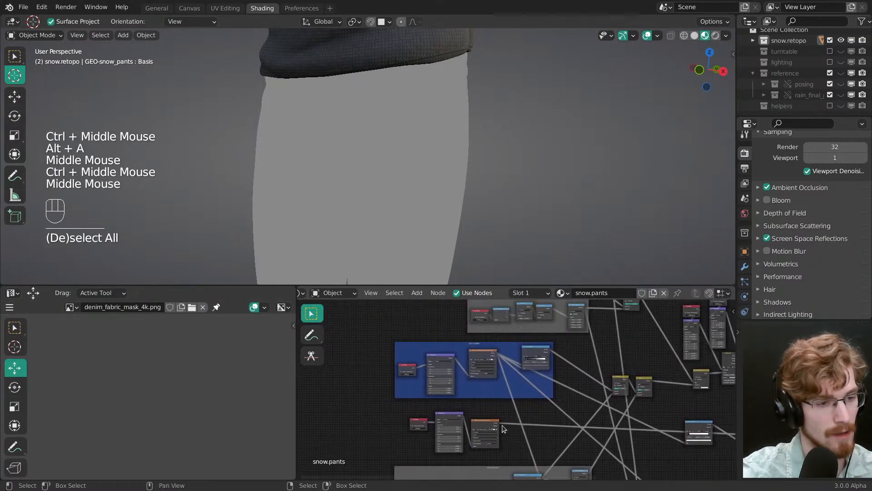
pyautogui.moveTo(427, 430); pyautogui.dragTo(502, 443)
pyautogui.moveTo(502, 443); pyautogui.dragTo(535, 441, button='middle')
pyautogui.press('g')
pyautogui.click(547, 448)
# Step: Duplicate the height texture's three nodes into the gap beneath the blue denim frame and unlink the image from the copied texture node
pyautogui.moveTo(521, 432); pyautogui.dragTo(545, 466, button='middle')
pyautogui.hotkey('shift', 'd')
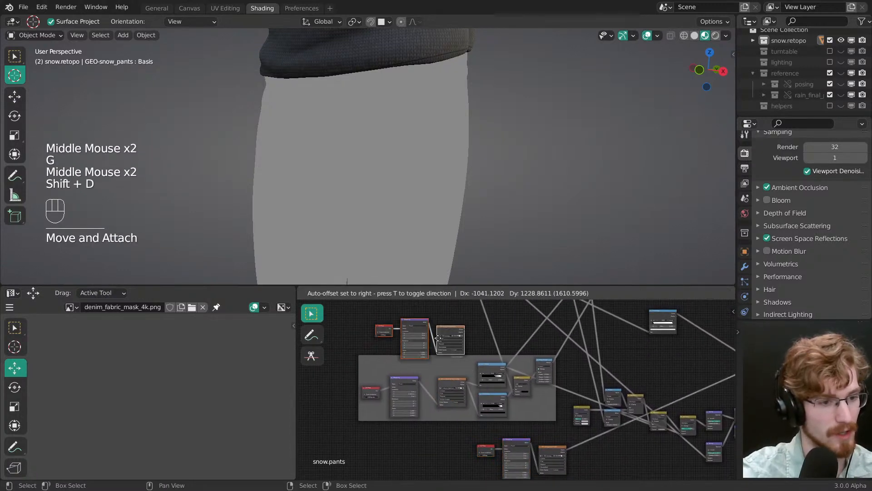
pyautogui.click(441, 328)
pyautogui.moveTo(441, 329); pyautogui.dragTo(459, 345, button='middle')
pyautogui.keyDown('ctrl'); pyautogui.moveTo(458, 345); pyautogui.dragTo(549, 371, button='middle'); pyautogui.keyUp('ctrl')
pyautogui.click(479, 415)
pyautogui.hotkey('alt', 'a')
pyautogui.keyDown('ctrl'); pyautogui.moveTo(549, 371); pyautogui.dragTo(530, 378, button='middle'); pyautogui.keyUp('ctrl')
pyautogui.click(532, 378)
pyautogui.click(563, 392)
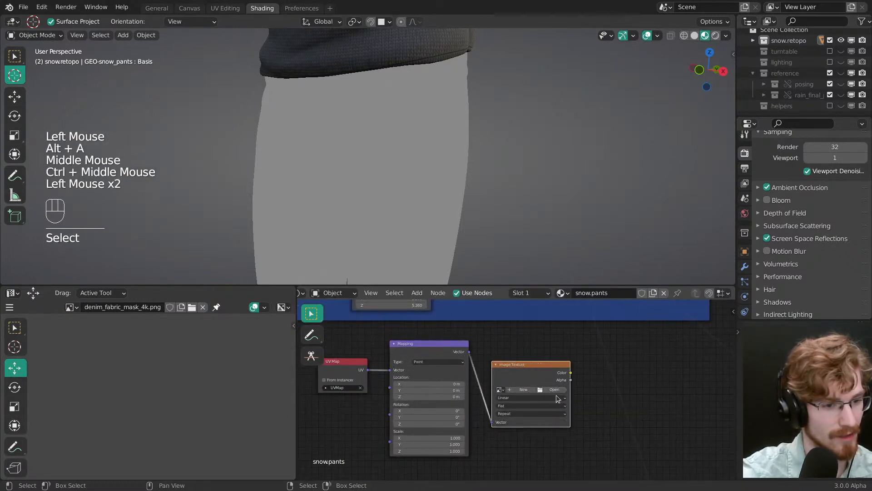
# Step: Start a new image for the copied texture node with 32-bit float turned off
pyautogui.click(526, 391)
pyautogui.click(534, 454)
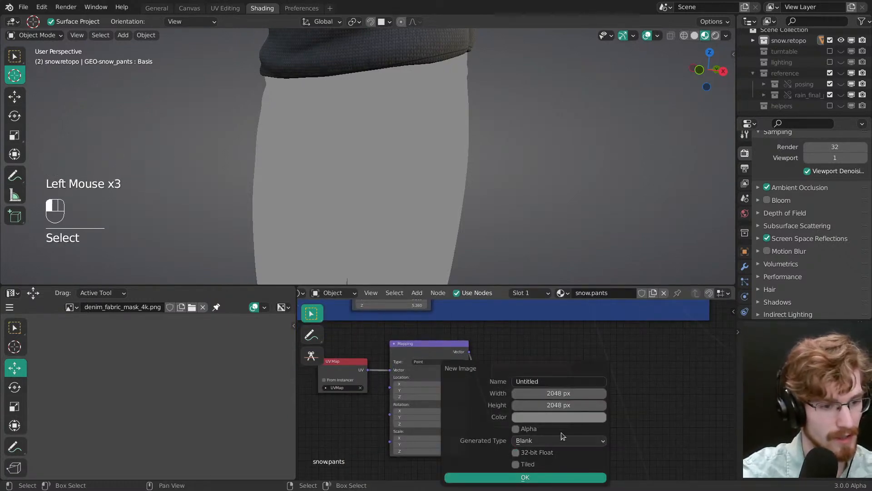
pyautogui.click(542, 416)
pyautogui.click(543, 416)
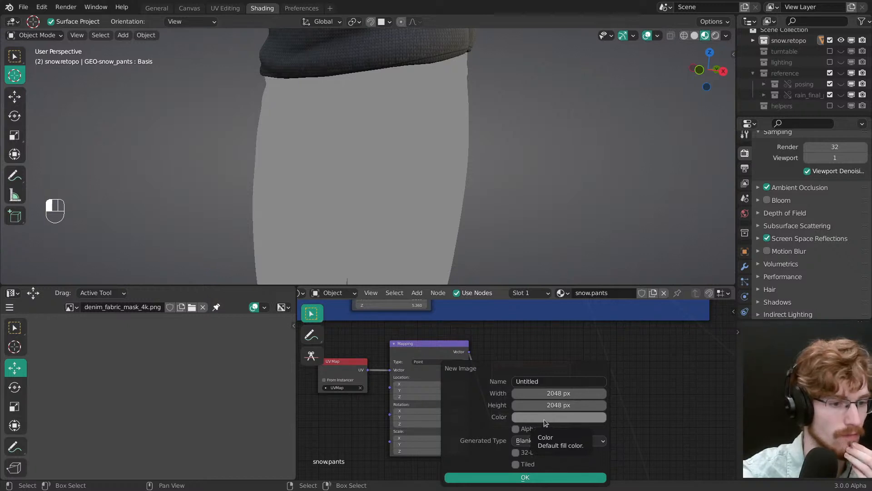
pyautogui.click(554, 393)
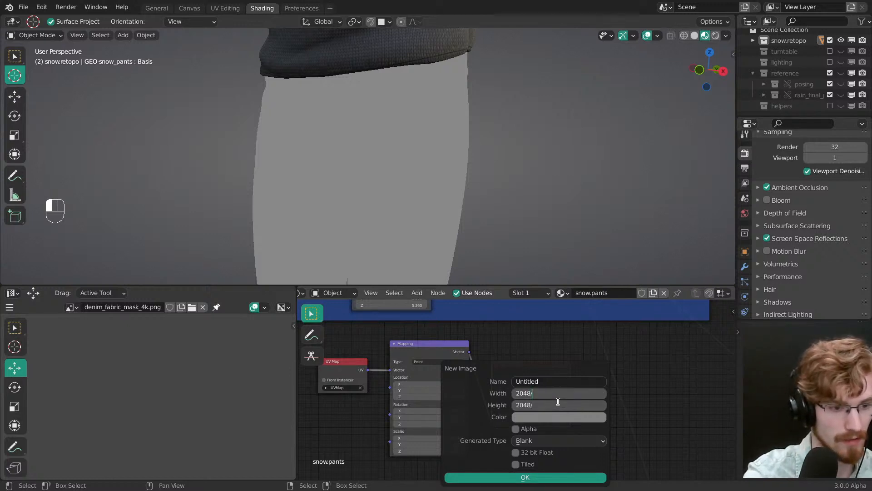
pyautogui.press('Return')
# Step: Name the new image "TEX-snow_pants_color_var"
pyautogui.click(541, 382)
pyautogui.click(541, 382)
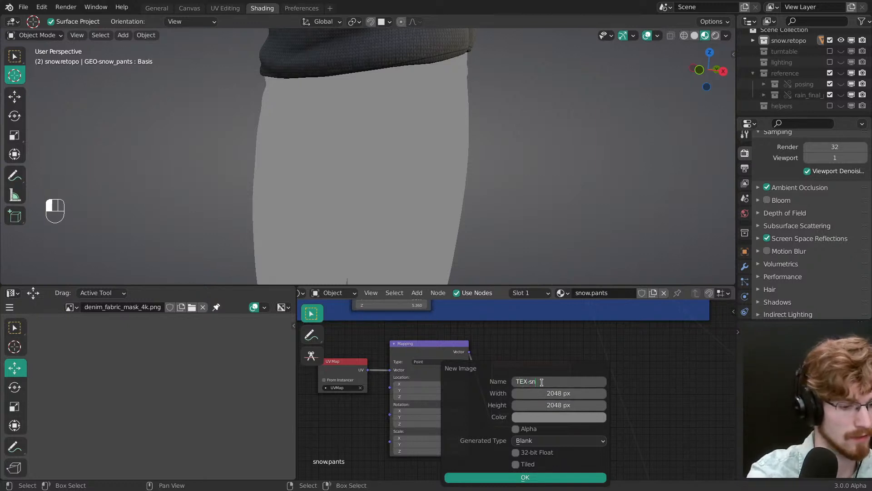
pyautogui.write('TEX-snow_')
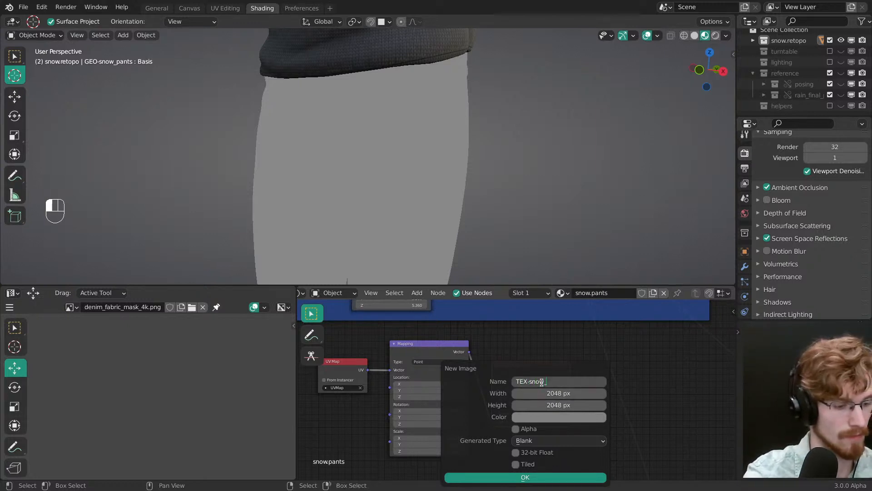
pyautogui.write('pants_')
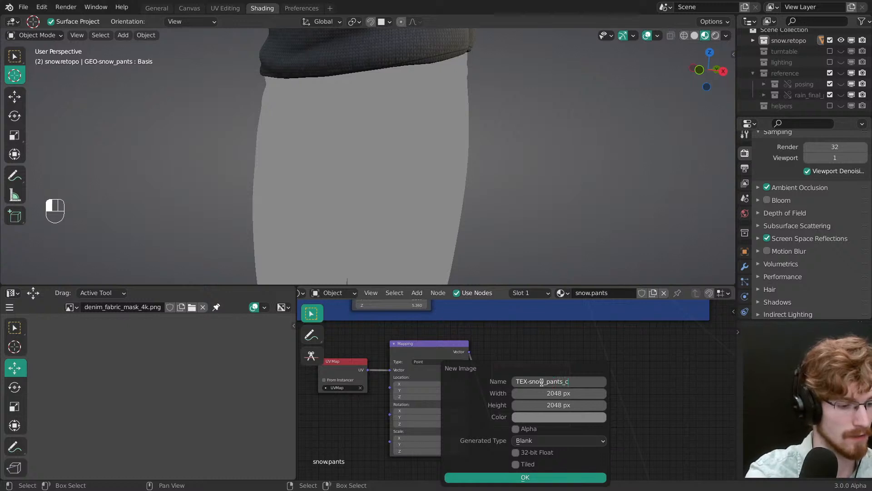
pyautogui.write('color_va')
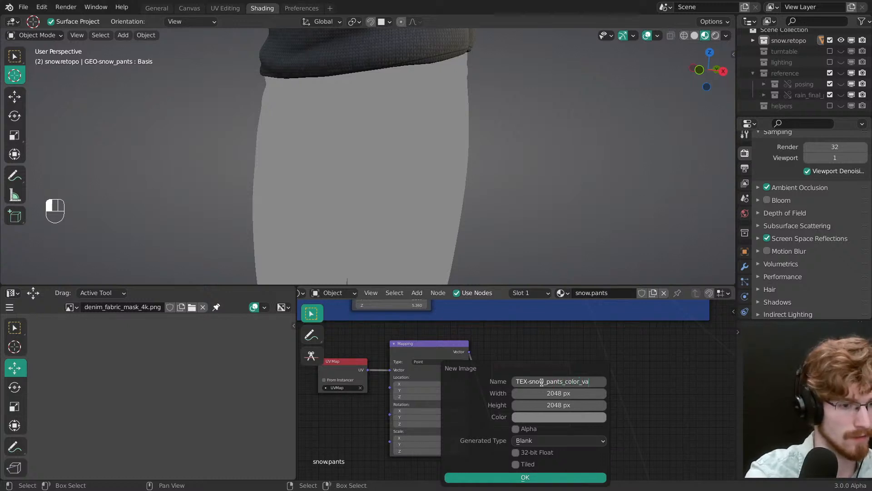
pyautogui.write('r')
pyautogui.press('Return')
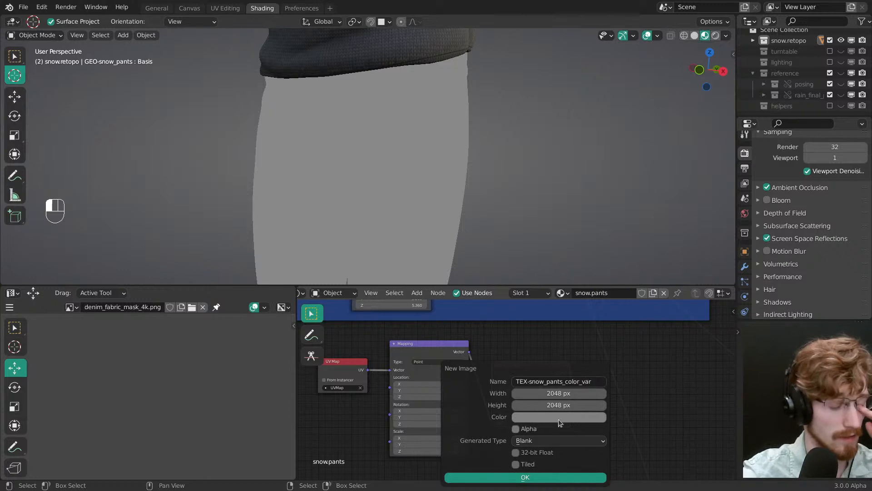
# Step: Set the new image's size to 1024 × 1024 px, create it and save the file
pyautogui.moveTo(562, 405); pyautogui.dragTo(564, 394)
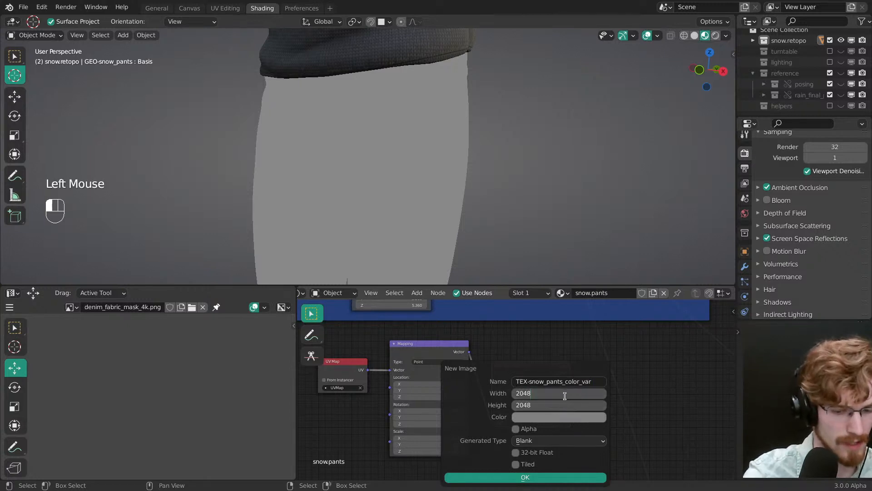
pyautogui.press('Return')
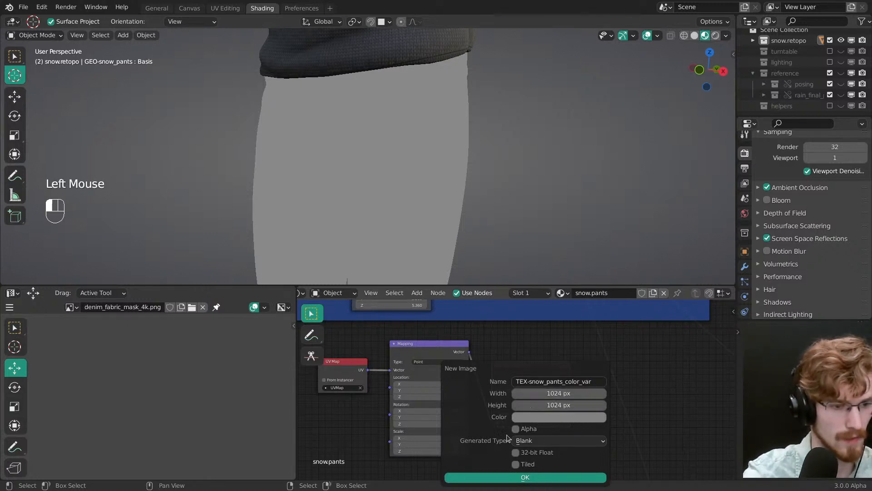
pyautogui.click(517, 477)
pyautogui.moveTo(535, 412); pyautogui.dragTo(477, 399, button='middle')
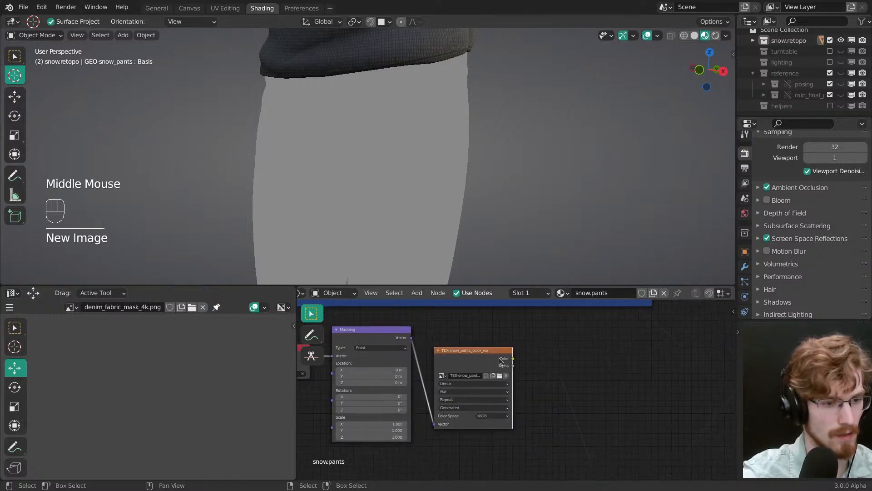
pyautogui.moveTo(507, 356); pyautogui.dragTo(514, 346)
pyautogui.hotkey('alt', 'a')
pyautogui.moveTo(513, 346)
pyautogui.keyDown('ctrl'); pyautogui.mouseDown(button='middle')
pyautogui.moveTo(520, 380)
pyautogui.moveTo(448, 399)
pyautogui.moveTo(467, 421)
pyautogui.moveTo(450, 397)
pyautogui.mouseUp(button='middle'); pyautogui.keyUp('ctrl')
pyautogui.hotkey('ctrl', 's')
pyautogui.click(622, 344)
pyautogui.moveTo(622, 344); pyautogui.dragTo(636, 365, button='middle')
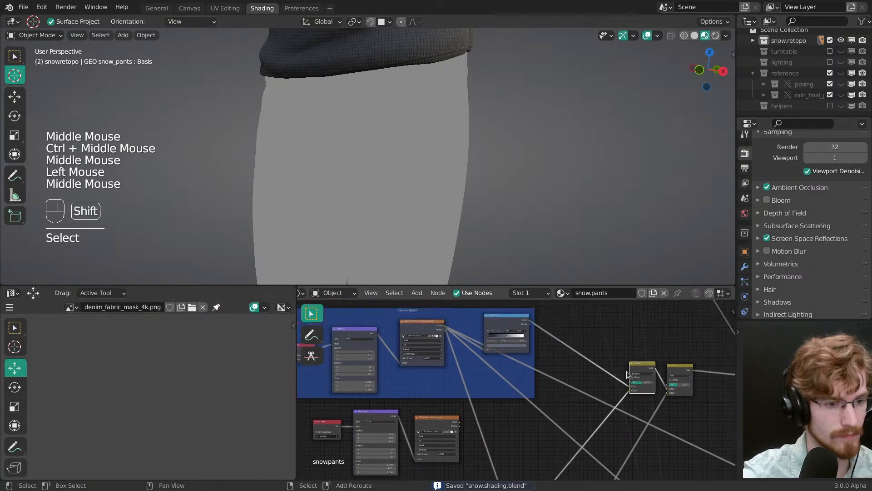
pyautogui.hotkey('shift', 'd')
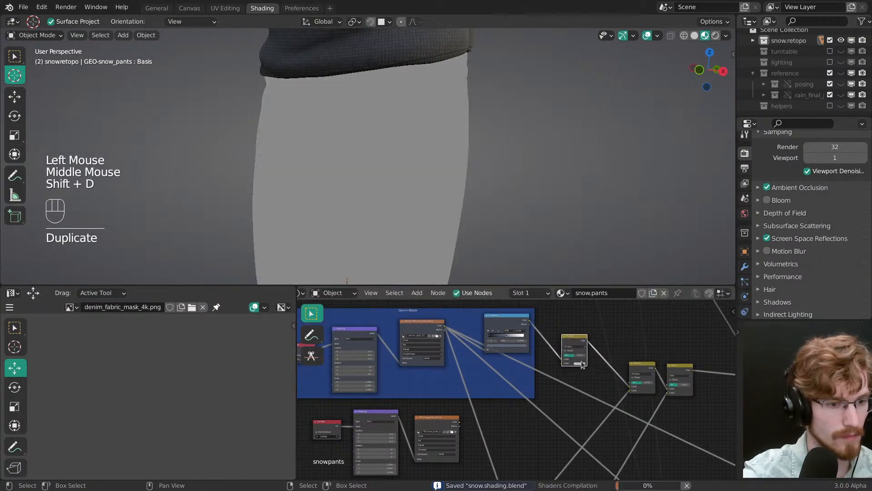
pyautogui.click(541, 340)
pyautogui.hotkey('ctrl', 'x')
# Step: Preview the TEX-snow_pants_color_var texture node on the pants
pyautogui.keyDown('ctrl'); pyautogui.moveTo(541, 341); pyautogui.dragTo(522, 359, button='middle'); pyautogui.keyUp('ctrl')
pyautogui.moveTo(522, 359); pyautogui.dragTo(524, 327, button='middle')
pyautogui.keyDown('ctrl'); pyautogui.keyDown('shift'); pyautogui.click(476, 372); pyautogui.keyUp('shift'); pyautogui.keyUp('ctrl')
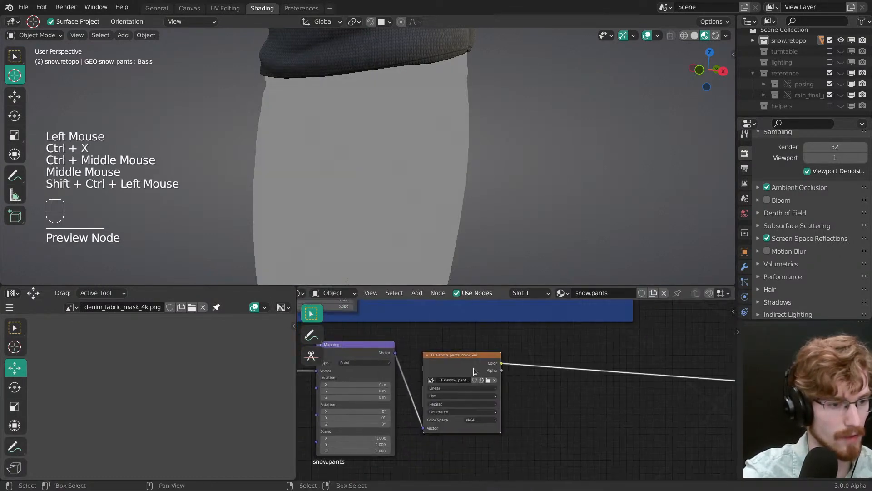
pyautogui.keyDown('ctrl'); pyautogui.moveTo(495, 383); pyautogui.dragTo(482, 396, button='middle'); pyautogui.keyUp('ctrl')
pyautogui.moveTo(482, 395); pyautogui.dragTo(457, 416, button='middle')
# Step: Try a copy of the Multiply node after the colour variation texture and preview its output on the pants
pyautogui.hotkey('shift', 'a')
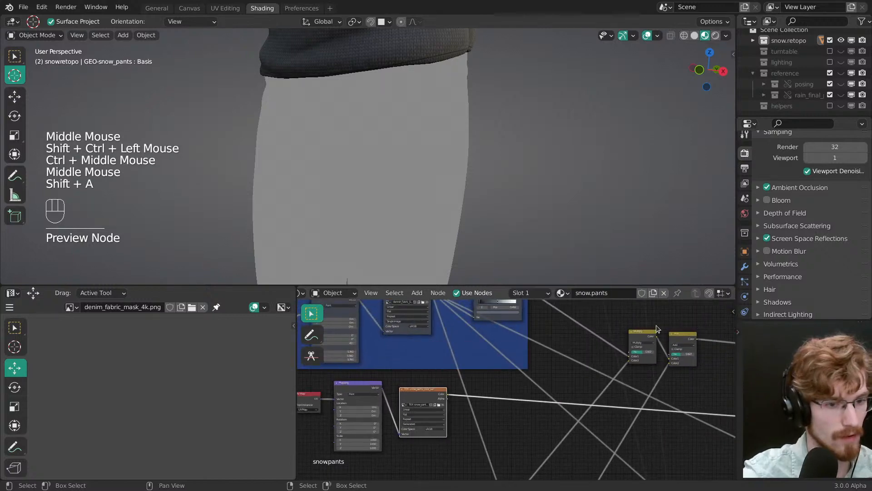
pyautogui.click(639, 333)
pyautogui.hotkey('shift', 'd')
pyautogui.click(496, 387)
pyautogui.keyDown('ctrl'); pyautogui.moveTo(496, 389); pyautogui.dragTo(513, 454, button='middle'); pyautogui.keyUp('ctrl')
pyautogui.moveTo(513, 454); pyautogui.dragTo(507, 395, button='middle')
pyautogui.keyDown('ctrl'); pyautogui.moveTo(507, 396); pyautogui.dragTo(513, 359, button='middle'); pyautogui.keyUp('ctrl')
pyautogui.moveTo(514, 359); pyautogui.dragTo(518, 432, button='middle')
pyautogui.keyDown('ctrl'); pyautogui.moveTo(517, 432); pyautogui.dragTo(468, 345, button='middle'); pyautogui.keyUp('ctrl')
pyautogui.keyDown('ctrl'); pyautogui.keyDown('shift'); pyautogui.click(458, 344); pyautogui.keyUp('shift'); pyautogui.keyUp('ctrl')
pyautogui.keyDown('ctrl'); pyautogui.moveTo(468, 345); pyautogui.dragTo(457, 322, button='middle'); pyautogui.keyUp('ctrl')
pyautogui.click(477, 404)
pyautogui.keyDown('ctrl'); pyautogui.keyDown('shift'); pyautogui.click(527, 408); pyautogui.keyUp('shift'); pyautogui.keyUp('ctrl')
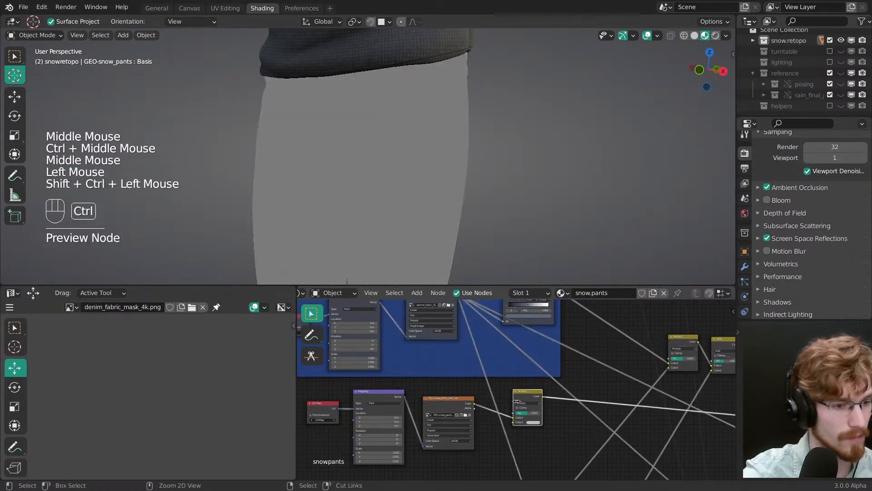
# Step: Remove the Multiply copy that follows the colour variation texture, keeping the preview link intact
pyautogui.moveTo(423, 191); pyautogui.dragTo(426, 173, button='middle')
pyautogui.moveTo(582, 382); pyautogui.dragTo(548, 392, button='middle')
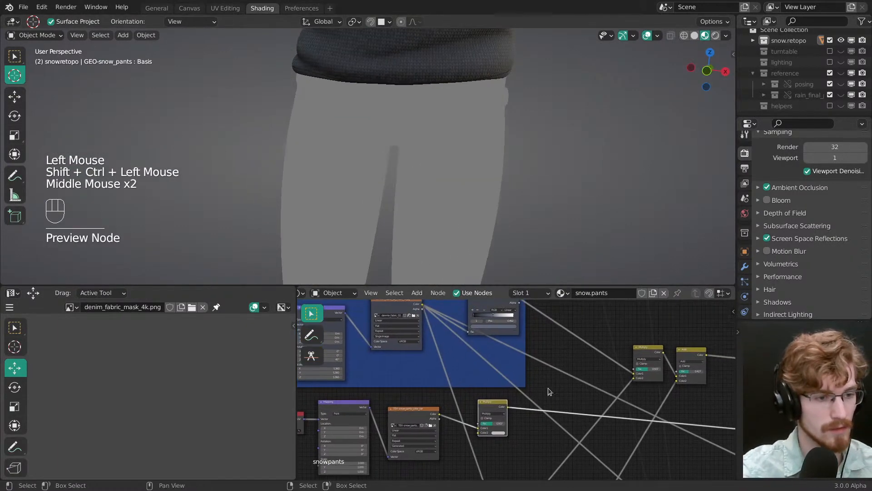
pyautogui.click(495, 410)
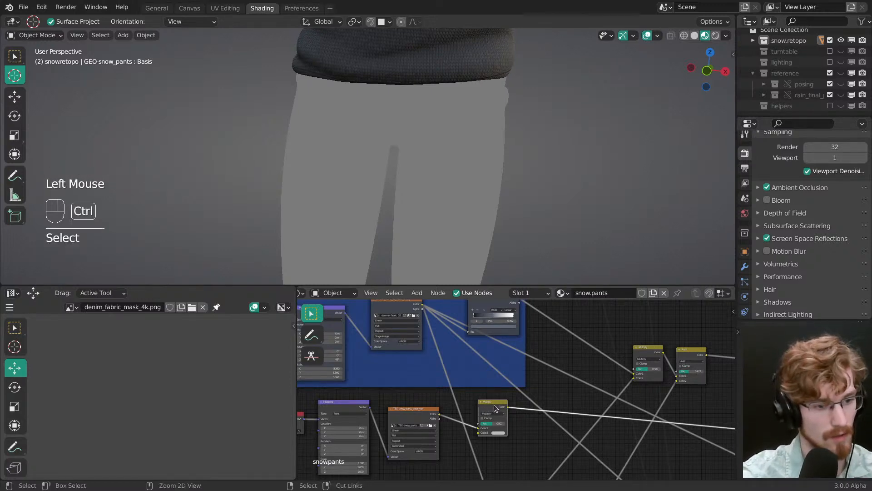
pyautogui.hotkey('ctrl', 'x')
# Step: Duplicate the Multiply node onto the link after the denim ColorRamp and set the copy's blending mode to Overlay
pyautogui.click(645, 356)
pyautogui.hotkey('shift', 'd')
pyautogui.click(545, 318)
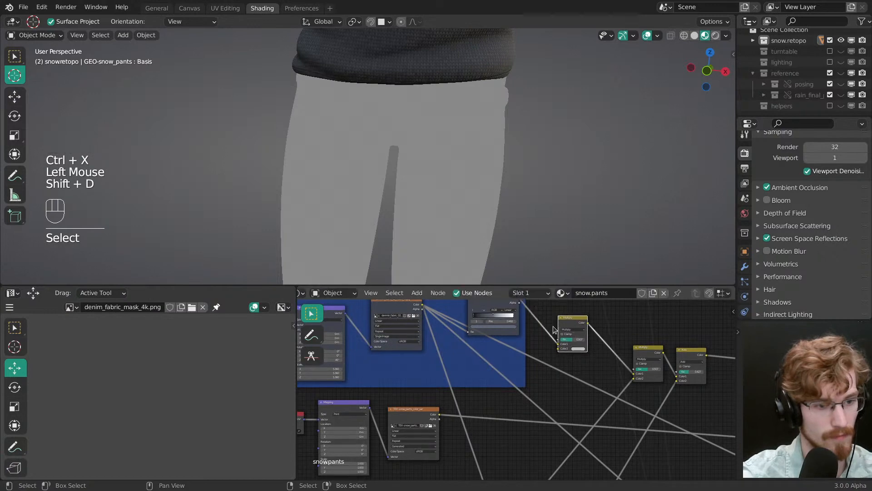
pyautogui.keyDown('ctrl'); pyautogui.moveTo(549, 334); pyautogui.dragTo(566, 318, button='middle'); pyautogui.keyUp('ctrl')
pyautogui.moveTo(566, 323); pyautogui.dragTo(564, 380, button='middle')
pyautogui.keyDown('ctrl'); pyautogui.moveTo(564, 390); pyautogui.dragTo(574, 383, button='middle'); pyautogui.keyUp('ctrl')
pyautogui.click(576, 383)
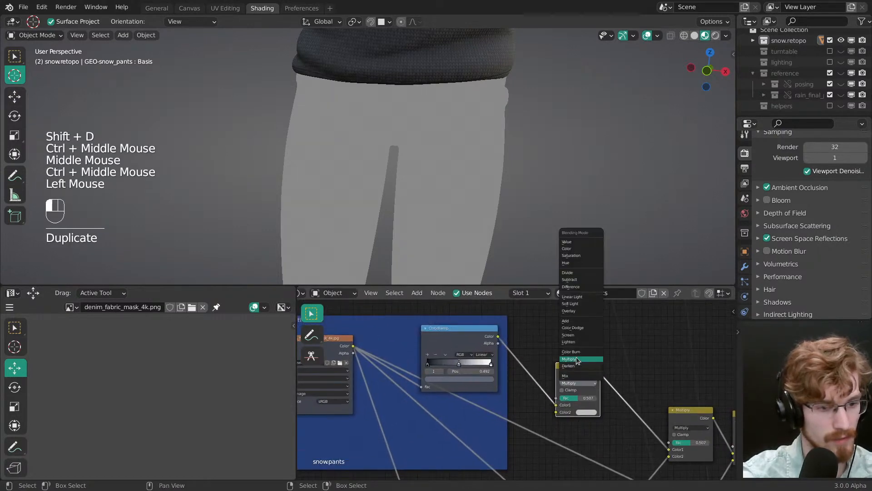
pyautogui.click(579, 309)
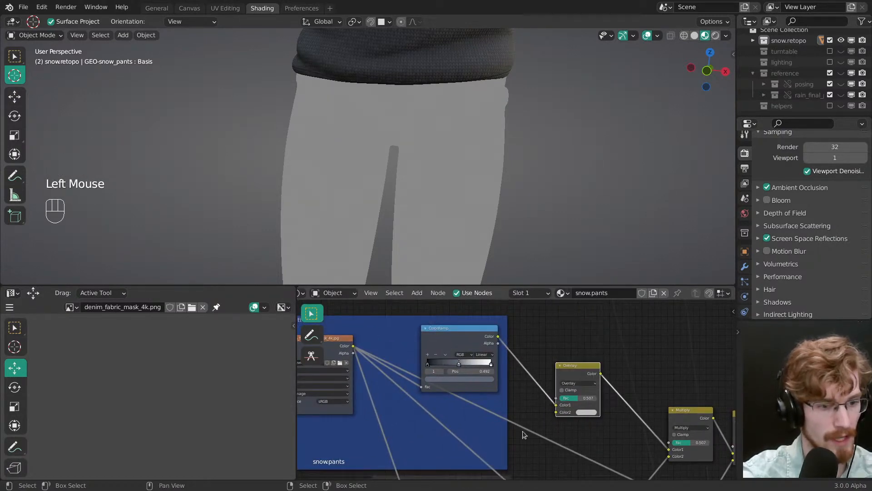
# Step: Connect the colour variation texture's Color output to the Overlay node's Color2 input and preview the Overlay node
pyautogui.moveTo(523, 430); pyautogui.dragTo(554, 353, button='middle')
pyautogui.keyDown('ctrl'); pyautogui.moveTo(554, 353); pyautogui.dragTo(448, 426, button='middle'); pyautogui.keyUp('ctrl')
pyautogui.moveTo(422, 427); pyautogui.dragTo(584, 339)
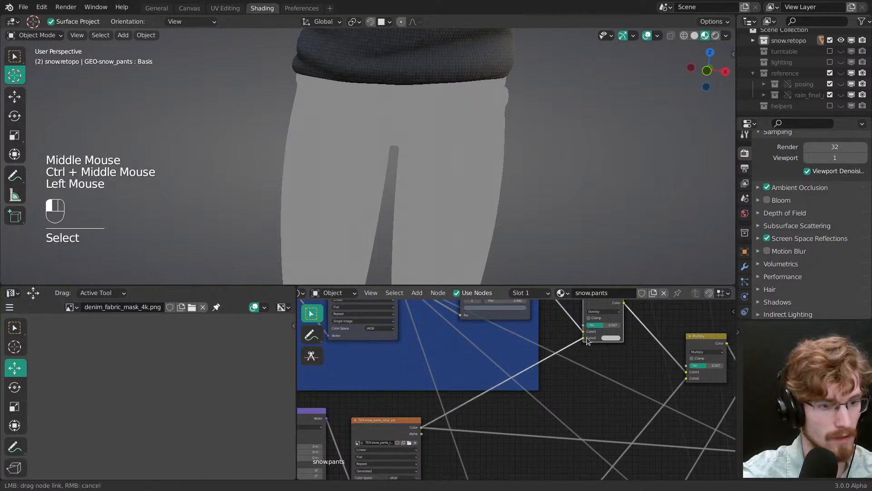
pyautogui.moveTo(584, 338); pyautogui.dragTo(586, 371, button='middle')
pyautogui.moveTo(604, 337); pyautogui.dragTo(625, 370)
pyautogui.keyDown('ctrl'); pyautogui.keyDown('shift'); pyautogui.click(605, 351); pyautogui.keyUp('shift'); pyautogui.keyUp('ctrl')
# Step: Set the colour variation texture's color space to Linear
pyautogui.moveTo(523, 411); pyautogui.dragTo(528, 383, button='middle')
pyautogui.click(503, 408)
pyautogui.click(496, 420)
# Step: Test lower Overlay factors while watching the pants, leaving the factor at 1.000
pyautogui.click(592, 327)
pyautogui.moveTo(592, 327); pyautogui.dragTo(581, 330)
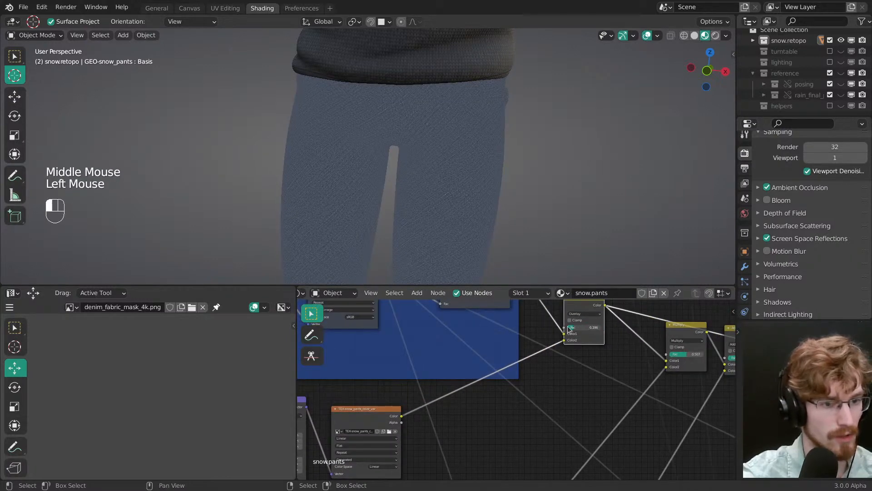
pyautogui.moveTo(592, 337); pyautogui.dragTo(553, 389, button='middle')
pyautogui.keyDown('ctrl'); pyautogui.moveTo(554, 389); pyautogui.dragTo(555, 379, button='middle'); pyautogui.keyUp('ctrl')
pyautogui.moveTo(556, 377); pyautogui.dragTo(550, 378)
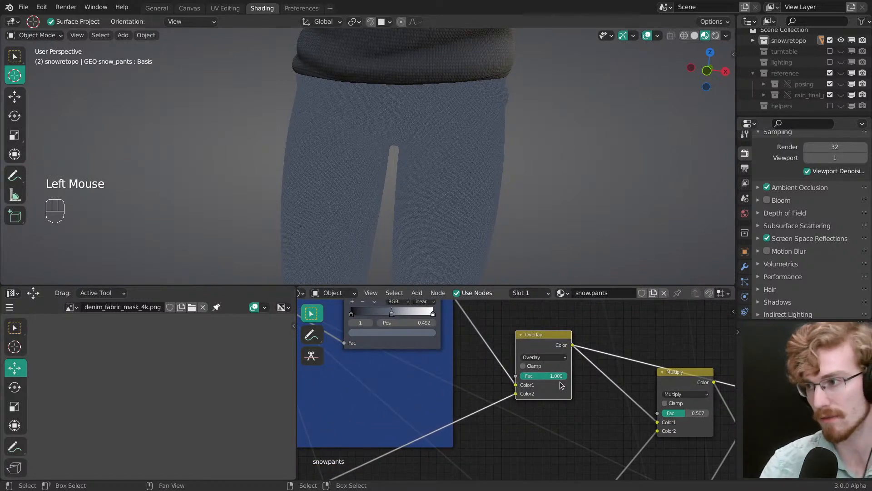
pyautogui.moveTo(558, 376); pyautogui.dragTo(550, 379)
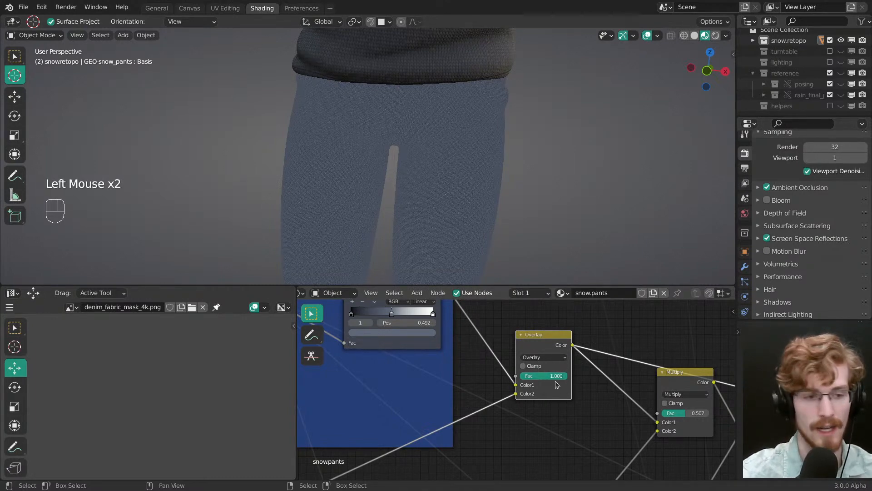
# Step: Check the overlaid colour variation on the pants and save the file
pyautogui.moveTo(482, 244); pyautogui.dragTo(477, 218, button='middle')
pyautogui.moveTo(477, 218)
pyautogui.keyDown('shift'); pyautogui.mouseDown(button='middle')
pyautogui.moveTo(470, 182)
pyautogui.moveTo(472, 218)
pyautogui.mouseUp(button='middle'); pyautogui.keyUp('shift')
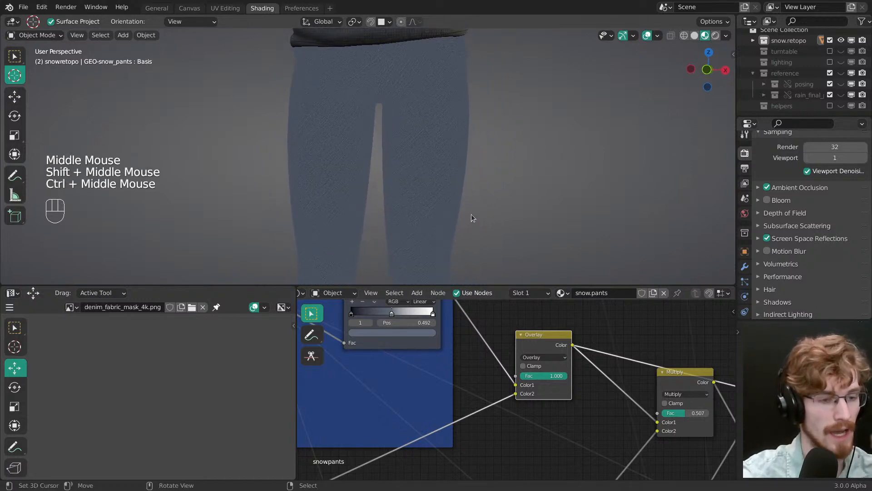
pyautogui.press('z')
pyautogui.keyDown('shift'); pyautogui.moveTo(417, 217); pyautogui.dragTo(399, 208, button='middle'); pyautogui.keyUp('shift')
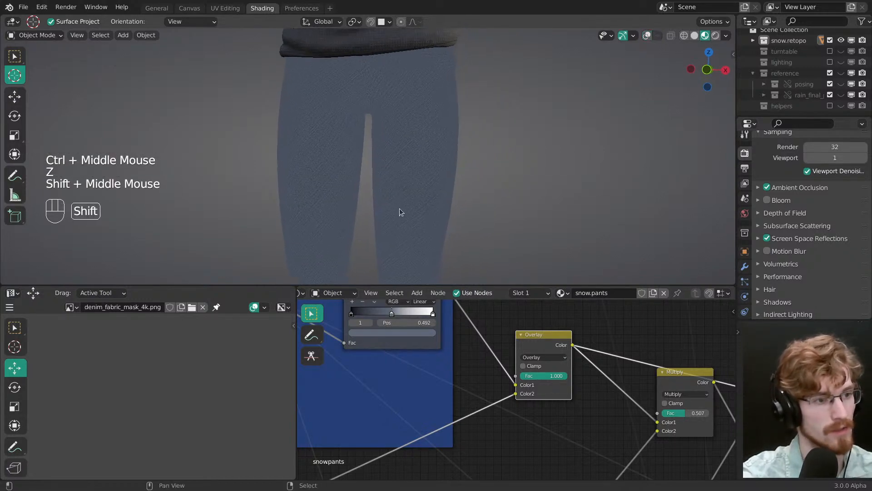
pyautogui.press('z')
pyautogui.rightClick(421, 213)
pyautogui.hotkey('ctrl', 's')
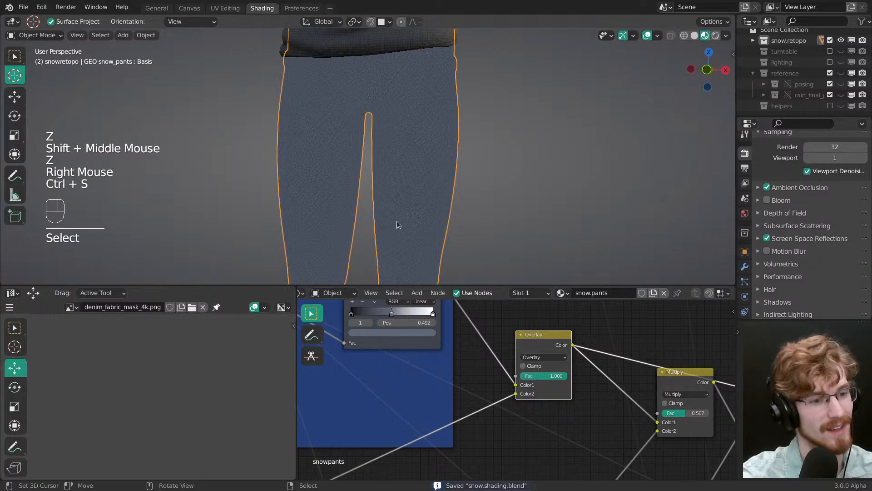
# Step: Switch the pants to texture painting on the colour variation texture and paint white strokes on the front of the character's left thigh
pyautogui.moveTo(402, 226); pyautogui.dragTo(411, 219, button='middle')
pyautogui.press('Tab')
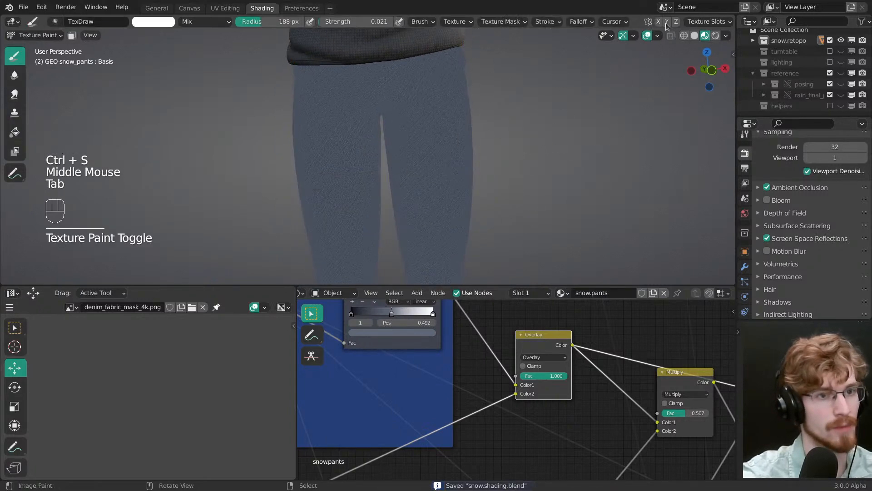
pyautogui.click(702, 22)
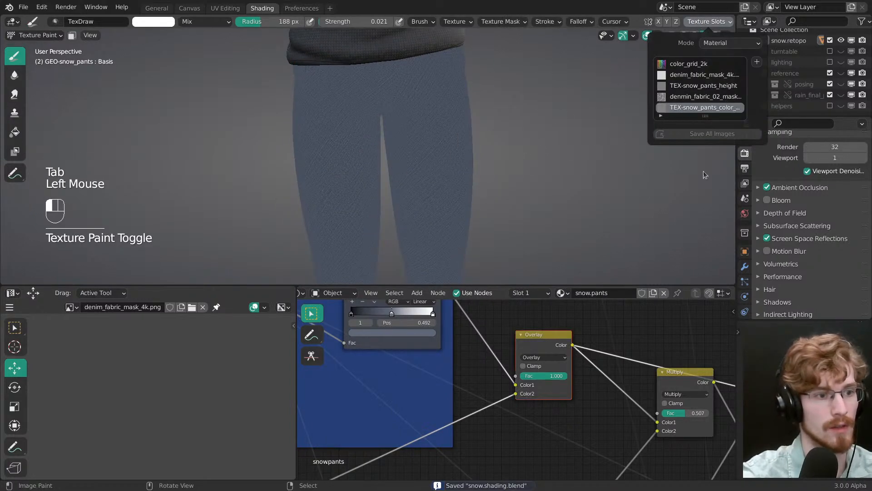
pyautogui.press('f')
pyautogui.click(434, 146)
pyautogui.press('f')
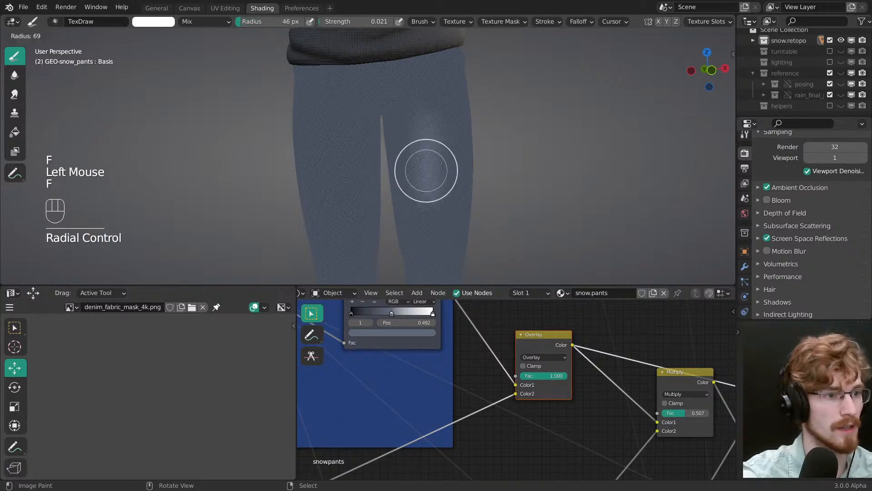
pyautogui.click(431, 120)
pyautogui.moveTo(455, 171); pyautogui.dragTo(380, 146, button='middle')
# Step: Swap to the dark brush colour and darken the outer side of the character's left thigh
pyautogui.press('x')
pyautogui.press('f')
pyautogui.click(390, 146)
pyautogui.press('f')
pyautogui.click(376, 142)
pyautogui.moveTo(382, 177); pyautogui.dragTo(367, 191)
pyautogui.moveTo(397, 176)
pyautogui.mouseDown(button='middle')
pyautogui.moveTo(431, 176)
pyautogui.moveTo(420, 137)
pyautogui.mouseUp(button='middle')
pyautogui.moveTo(420, 137); pyautogui.dragTo(408, 145, button='middle')
pyautogui.moveTo(411, 149)
pyautogui.mouseDown(button='middle')
pyautogui.moveTo(385, 153)
pyautogui.moveTo(436, 169)
pyautogui.mouseUp(button='middle')
# Step: Swap back to white and brighten the front of the left thigh with a brush radius of about 130 px
pyautogui.press('x')
pyautogui.press('f')
pyautogui.click(454, 84)
pyautogui.click(397, 146)
pyautogui.click(389, 146)
pyautogui.moveTo(436, 168)
pyautogui.keyDown('ctrl'); pyautogui.mouseDown(button='middle')
pyautogui.moveTo(472, 190)
pyautogui.moveTo(467, 167)
pyautogui.mouseUp(button='middle'); pyautogui.keyUp('ctrl')
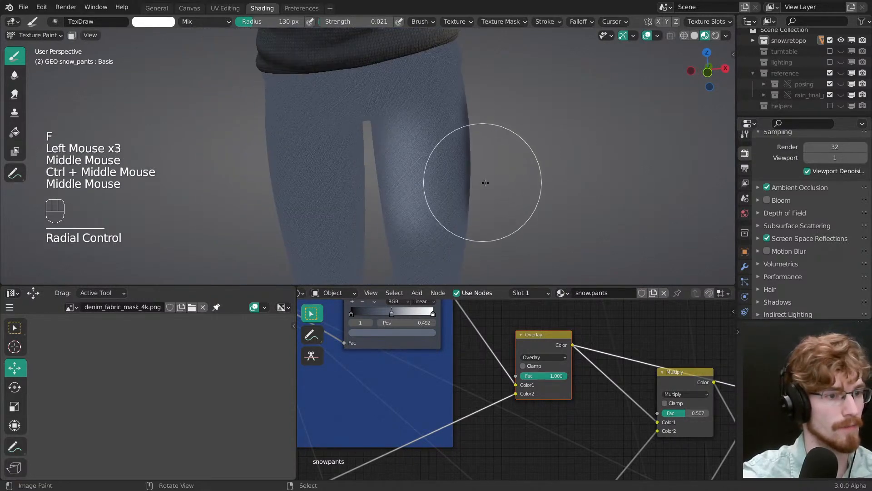
# Step: Leave texture painting and examine the painted denim on the thigh up close
pyautogui.moveTo(454, 409); pyautogui.dragTo(511, 368, button='middle')
pyautogui.press('Tab')
pyautogui.hotkey('alt', 'a')
pyautogui.keyDown('ctrl'); pyautogui.moveTo(418, 198); pyautogui.dragTo(416, 164, button='middle'); pyautogui.keyUp('ctrl')
pyautogui.rightClick(453, 200)
pyautogui.hotkey('alt', 'a')
pyautogui.keyDown('alt'); pyautogui.middleClick(415, 163); pyautogui.keyUp('alt')
pyautogui.keyDown('ctrl'); pyautogui.moveTo(416, 164); pyautogui.dragTo(407, 201, button='middle'); pyautogui.keyUp('ctrl')
# Step: Add a MixRGB node on the link between the colour variation texture and the Overlay node
pyautogui.moveTo(428, 393); pyautogui.dragTo(471, 398, button='middle')
pyautogui.hotkey('alt', 'a')
pyautogui.hotkey('shift', 'a')
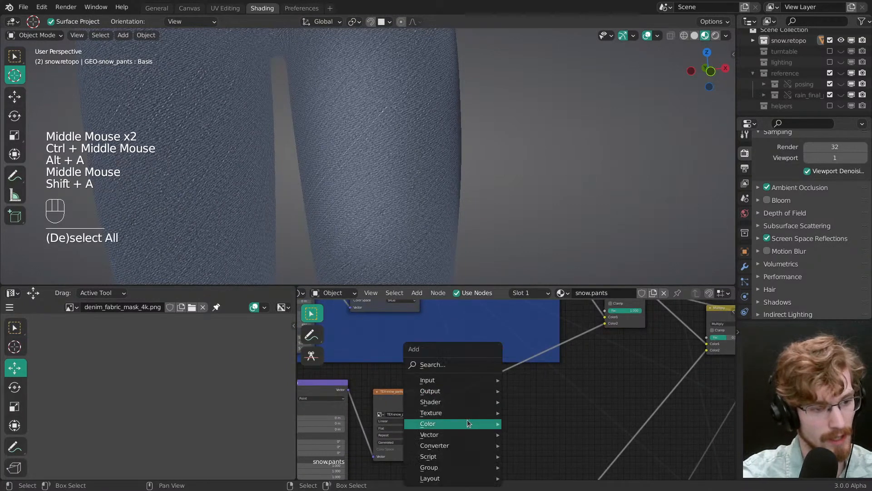
pyautogui.moveTo(493, 423)
pyautogui.click(546, 421)
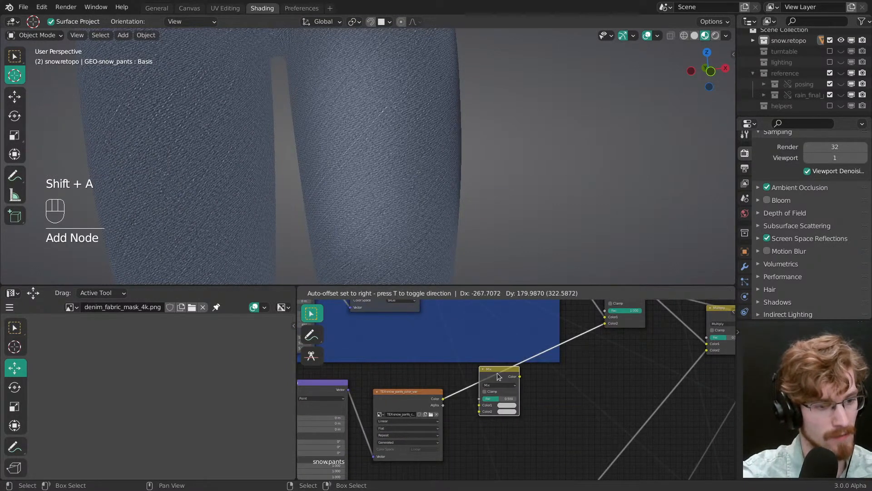
pyautogui.click(497, 373)
# Step: Feed the denim pattern into the Mix node's Color1 and the colour variation texture into Color2, and preview the Mix node
pyautogui.moveTo(497, 372); pyautogui.dragTo(554, 429, button='middle')
pyautogui.moveTo(463, 328)
pyautogui.mouseDown(button='middle')
pyautogui.moveTo(454, 344)
pyautogui.moveTo(473, 327)
pyautogui.mouseUp(button='middle')
pyautogui.keyDown('ctrl'); pyautogui.keyDown('shift'); pyautogui.click(453, 344); pyautogui.keyUp('shift'); pyautogui.keyUp('ctrl')
pyautogui.moveTo(473, 320); pyautogui.dragTo(531, 455)
pyautogui.keyDown('ctrl'); pyautogui.moveTo(493, 348); pyautogui.dragTo(484, 393, button='middle'); pyautogui.keyUp('ctrl')
pyautogui.keyDown('ctrl'); pyautogui.keyDown('shift'); pyautogui.click(485, 391); pyautogui.keyUp('shift'); pyautogui.keyUp('ctrl')
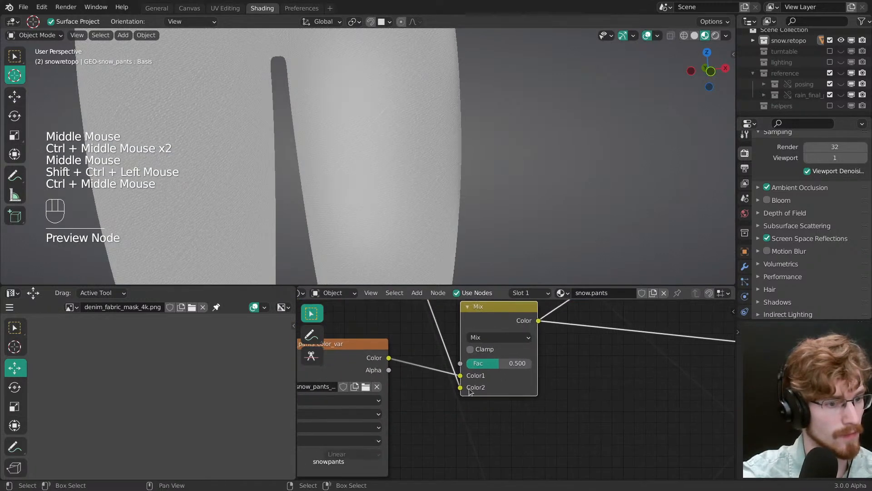
pyautogui.moveTo(460, 387); pyautogui.dragTo(477, 380)
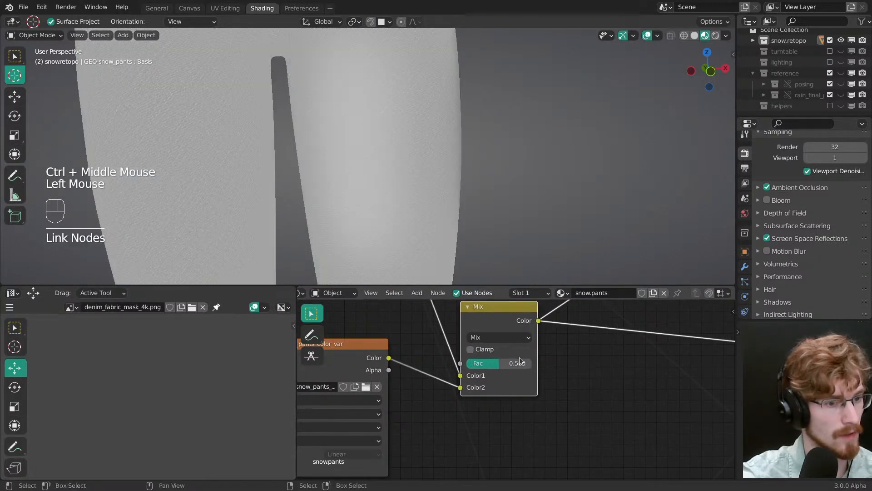
# Step: Set the Mix node's factor to 1.000 and its blending mode to Multiply
pyautogui.moveTo(520, 361)
pyautogui.mouseDown()
pyautogui.moveTo(526, 375)
pyautogui.moveTo(499, 364)
pyautogui.moveTo(552, 368)
pyautogui.mouseUp()
pyautogui.click(497, 337)
pyautogui.click(481, 294)
pyautogui.moveTo(489, 380); pyautogui.dragTo(517, 393, button='middle')
pyautogui.keyDown('ctrl'); pyautogui.moveTo(502, 180); pyautogui.dragTo(437, 203, button='middle'); pyautogui.keyUp('ctrl')
pyautogui.keyDown('ctrl'); pyautogui.moveTo(437, 203); pyautogui.dragTo(506, 209, button='middle'); pyautogui.keyUp('ctrl')
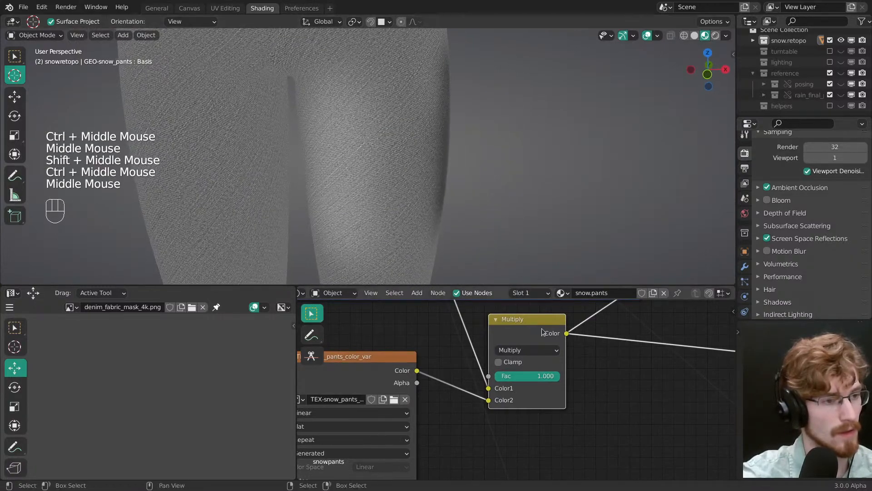
# Step: Swap the new Multiply node's inputs so the colour variation feeds Color1 and the denim pattern feeds Color2, and save the file
pyautogui.keyDown('ctrl'); pyautogui.moveTo(505, 371); pyautogui.dragTo(503, 387, button='middle'); pyautogui.keyUp('ctrl')
pyautogui.moveTo(503, 387); pyautogui.dragTo(513, 428, button='middle')
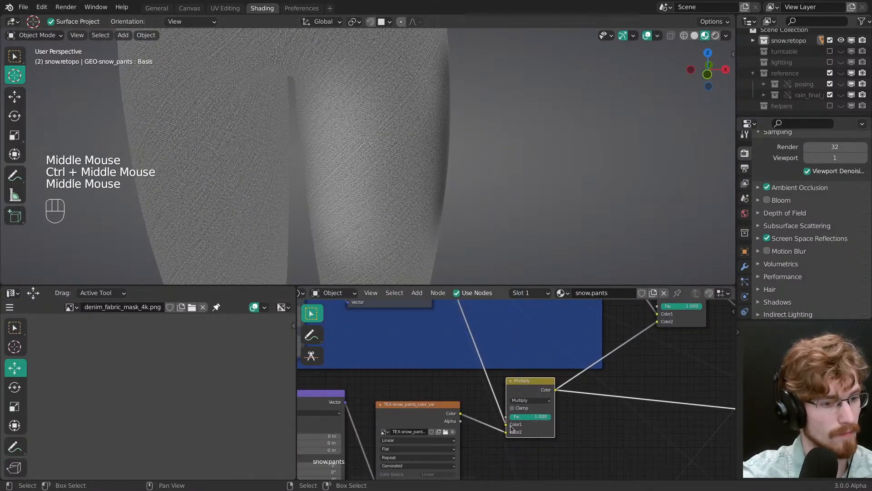
pyautogui.moveTo(507, 424); pyautogui.dragTo(508, 430)
pyautogui.moveTo(436, 191); pyautogui.dragTo(459, 163, button='middle')
pyautogui.moveTo(543, 419); pyautogui.dragTo(567, 422)
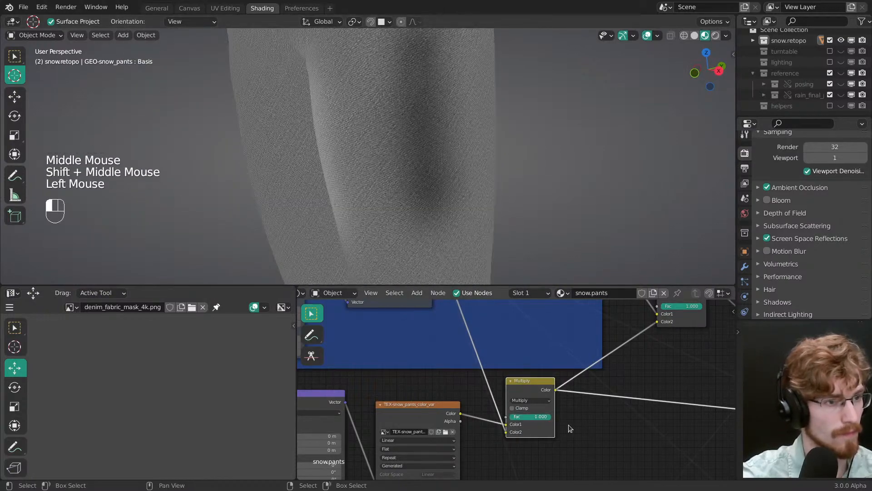
pyautogui.moveTo(534, 391); pyautogui.dragTo(496, 362, button='middle')
pyautogui.click(494, 360)
pyautogui.moveTo(495, 362); pyautogui.dragTo(491, 382)
pyautogui.moveTo(491, 382)
pyautogui.mouseDown(button='middle')
pyautogui.moveTo(481, 377)
pyautogui.moveTo(502, 391)
pyautogui.mouseUp(button='middle')
pyautogui.hotkey('alt', 'a')
pyautogui.hotkey('ctrl', 's')
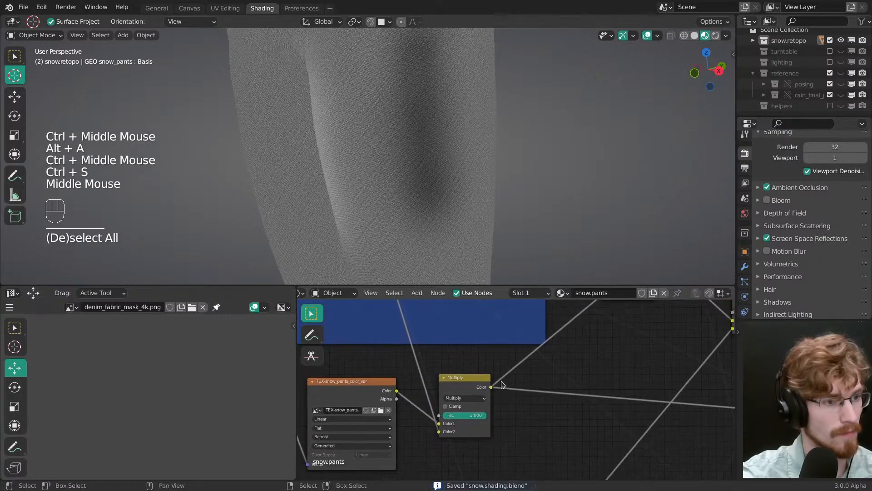
# Step: Compare the denim on the thigh with the new Multiply node muted and unmuted
pyautogui.moveTo(481, 200); pyautogui.dragTo(486, 218, button='middle')
pyautogui.click(461, 386)
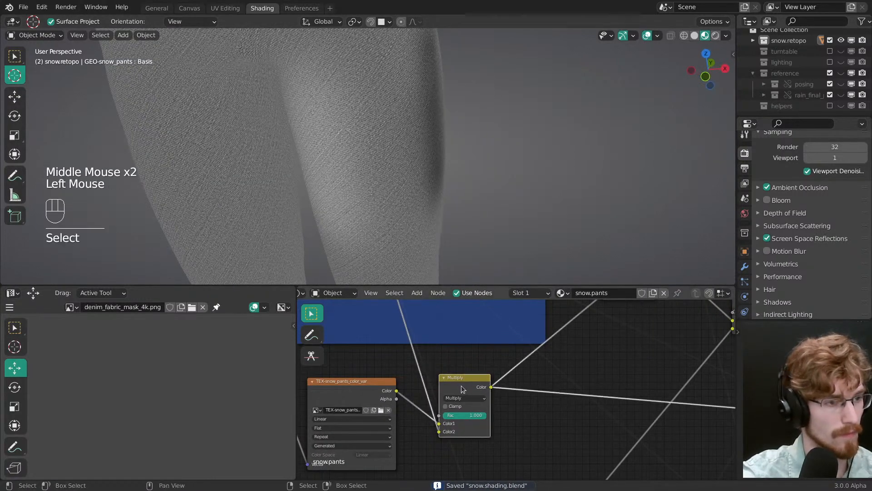
pyautogui.press('m')
pyautogui.press('m')
pyautogui.press('m')
pyautogui.press('m')
pyautogui.moveTo(464, 390); pyautogui.dragTo(485, 366, button='middle')
pyautogui.moveTo(459, 236); pyautogui.dragTo(446, 214, button='middle')
pyautogui.moveTo(447, 248); pyautogui.dragTo(438, 265, button='middle')
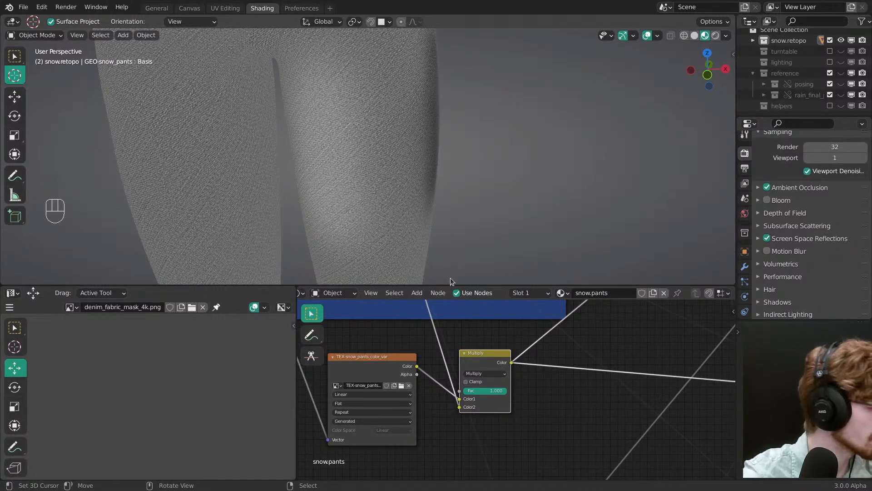
# Step: Add a ColorRamp node on the link between the new Multiply node and the Overlay node
pyautogui.moveTo(492, 386); pyautogui.dragTo(497, 405, button='middle')
pyautogui.moveTo(497, 406)
pyautogui.keyDown('ctrl'); pyautogui.mouseDown(button='middle')
pyautogui.moveTo(496, 417)
pyautogui.moveTo(494, 380)
pyautogui.moveTo(497, 411)
pyautogui.mouseUp(button='middle'); pyautogui.keyUp('ctrl')
pyautogui.hotkey('shift', 'a')
pyautogui.moveTo(494, 417)
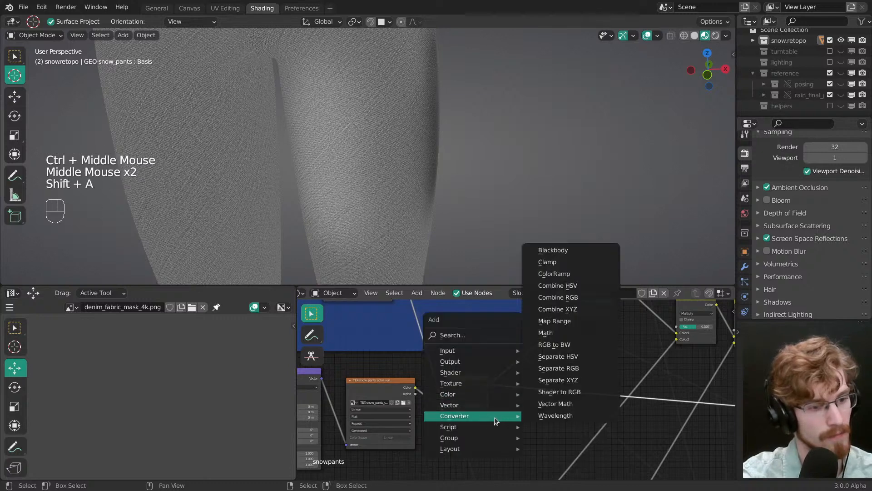
pyautogui.click(571, 275)
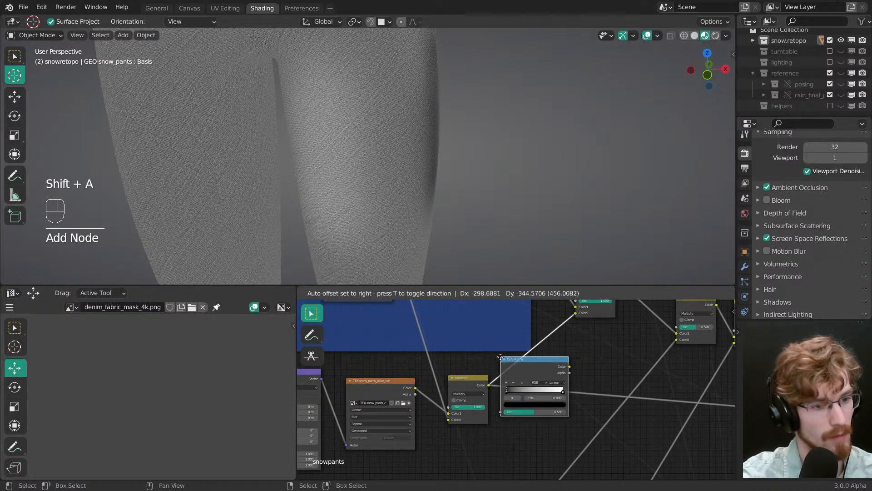
pyautogui.click(510, 357)
# Step: Preview the new ColorRamp and increase its contrast, moving the white stop inward and the black stop to 0.126
pyautogui.keyDown('ctrl'); pyautogui.moveTo(549, 354); pyautogui.dragTo(522, 377, button='middle'); pyautogui.keyUp('ctrl')
pyautogui.moveTo(516, 375); pyautogui.dragTo(525, 373)
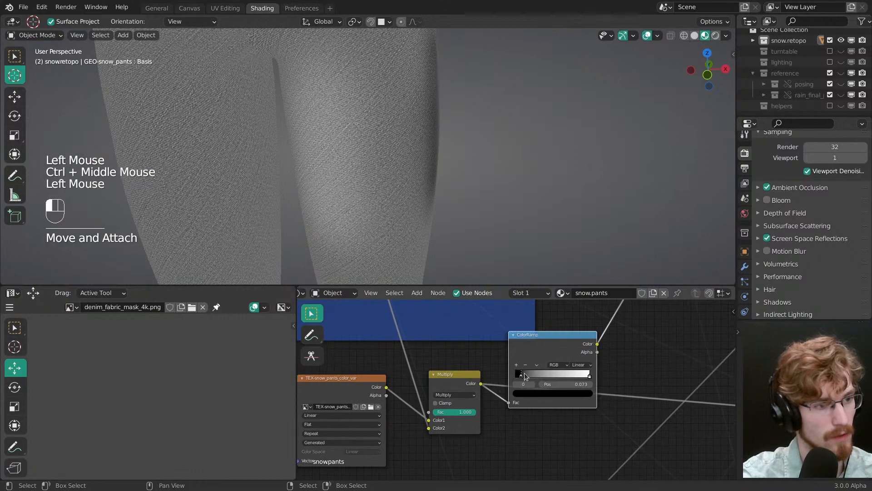
pyautogui.keyDown('ctrl'); pyautogui.keyDown('shift'); pyautogui.click(589, 363); pyautogui.keyUp('shift'); pyautogui.keyUp('ctrl')
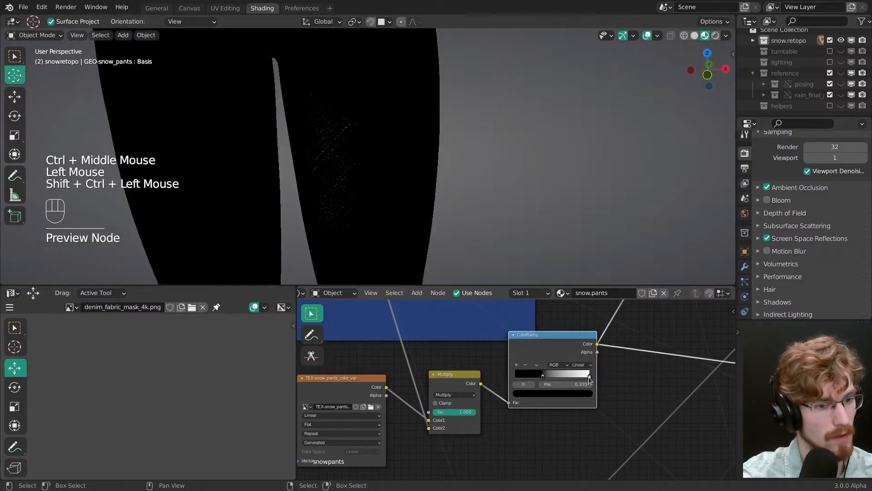
pyautogui.moveTo(589, 376); pyautogui.dragTo(540, 381)
pyautogui.moveTo(541, 379); pyautogui.dragTo(523, 378)
# Step: Refine the ColorRamp while checking the thigh, moving the black stop slightly inward and the white stop to 0.775
pyautogui.moveTo(532, 213); pyautogui.dragTo(449, 234, button='middle')
pyautogui.keyDown('shift'); pyautogui.moveTo(449, 235); pyautogui.dragTo(457, 258, button='middle'); pyautogui.keyUp('shift')
pyautogui.moveTo(457, 260); pyautogui.dragTo(532, 277, button='middle')
pyautogui.moveTo(502, 202); pyautogui.dragTo(491, 182, button='middle')
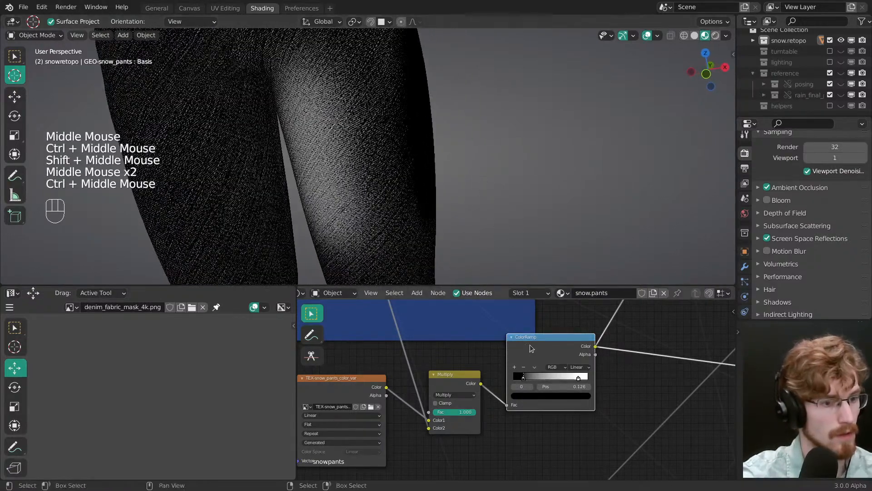
pyautogui.moveTo(525, 378); pyautogui.dragTo(571, 380)
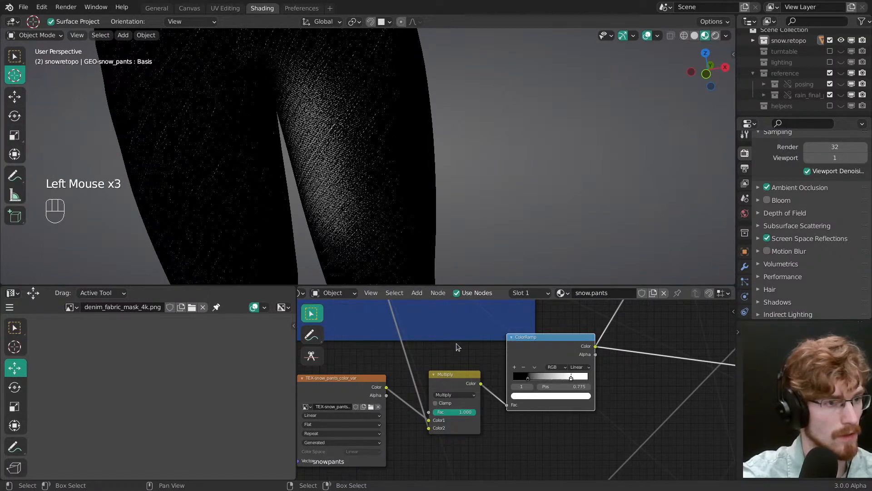
# Step: Enter texture painting, try white strokes on the left thigh with different brush radii, and undo them
pyautogui.press('Tab')
pyautogui.press('f')
pyautogui.moveTo(314, 119); pyautogui.dragTo(320, 173)
pyautogui.moveTo(321, 93); pyautogui.dragTo(344, 212)
pyautogui.press('f')
pyautogui.keyDown('ctrl'); pyautogui.moveTo(360, 213); pyautogui.dragTo(363, 191, button='middle'); pyautogui.keyUp('ctrl')
pyautogui.moveTo(363, 191); pyautogui.dragTo(370, 165, button='middle')
pyautogui.hotkey('ctrl', 'z')
pyautogui.hotkey('ctrl', 'z')
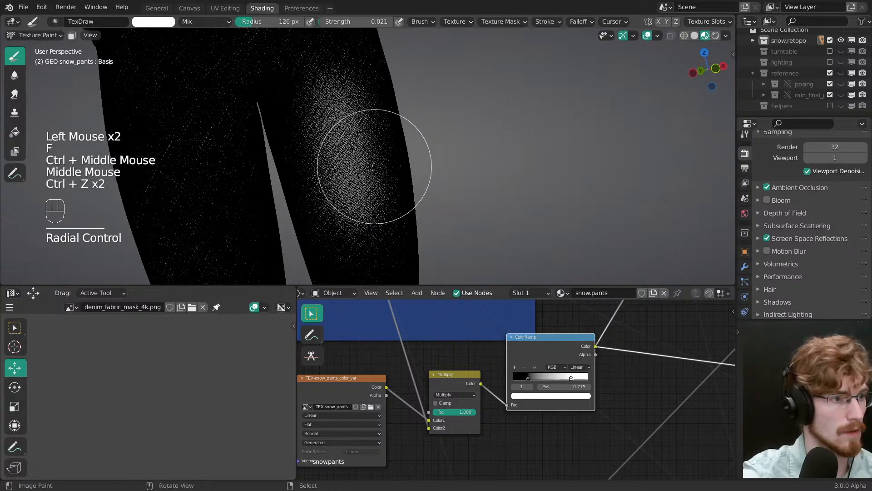
pyautogui.press('f')
pyautogui.click(346, 121)
pyautogui.hotkey('ctrl', 'z')
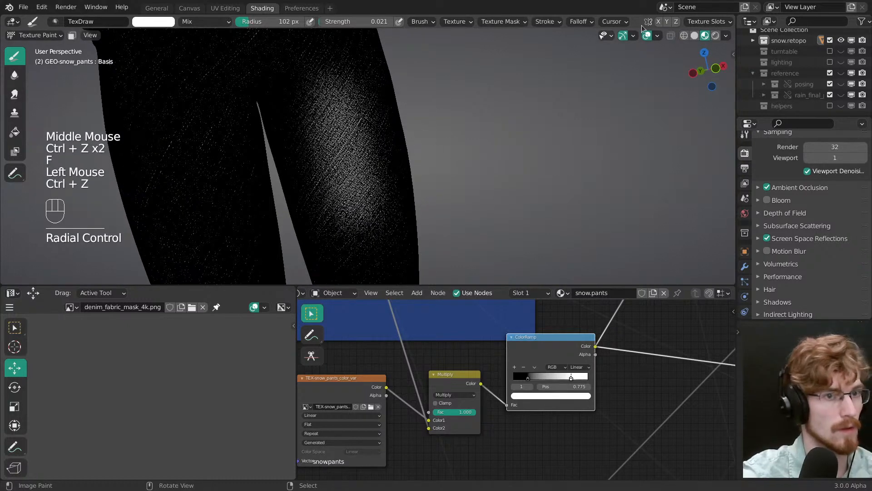
# Step: Make the colour variation texture the active paint slot and paint white strokes down the front of the left thigh
pyautogui.click(696, 23)
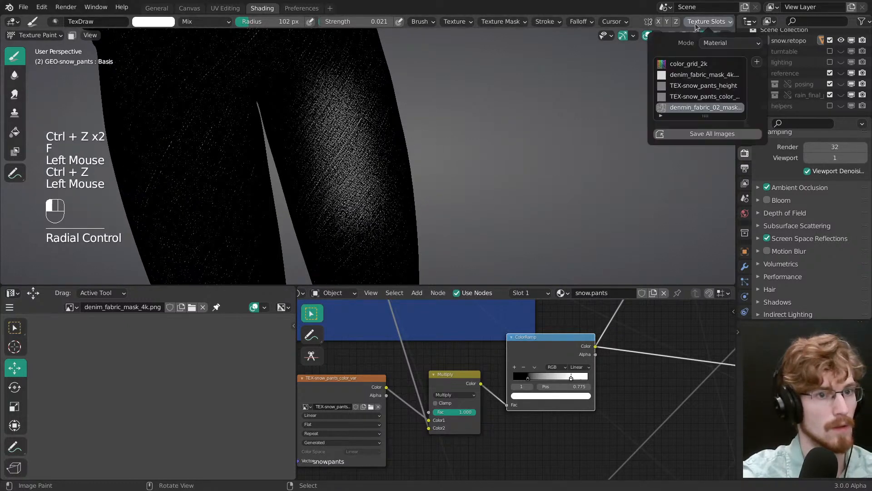
pyautogui.click(705, 98)
pyautogui.moveTo(336, 145); pyautogui.dragTo(361, 211)
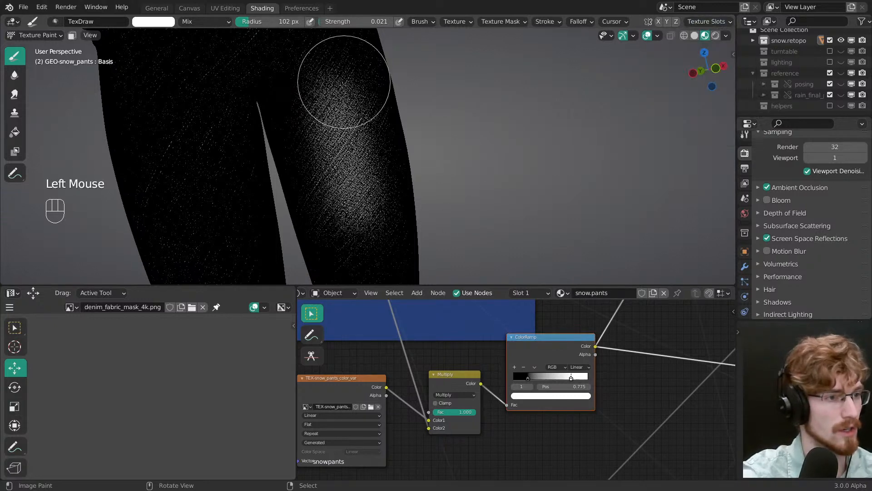
pyautogui.moveTo(344, 82); pyautogui.dragTo(377, 211)
pyautogui.moveTo(377, 210); pyautogui.dragTo(323, 186, button='middle')
pyautogui.moveTo(346, 82)
pyautogui.mouseDown()
pyautogui.moveTo(363, 105)
pyautogui.moveTo(353, 193)
pyautogui.mouseUp()
pyautogui.moveTo(359, 91)
pyautogui.mouseDown()
pyautogui.moveTo(351, 192)
pyautogui.moveTo(360, 237)
pyautogui.mouseUp()
pyautogui.moveTo(363, 218); pyautogui.dragTo(348, 212, button='middle')
# Step: Swap to black and paint down the outer side of the left thigh to limit the light patch
pyautogui.press('x')
pyautogui.moveTo(385, 102); pyautogui.dragTo(406, 232)
pyautogui.moveTo(388, 120); pyautogui.dragTo(406, 213)
pyautogui.moveTo(406, 213); pyautogui.dragTo(402, 200, button='middle')
pyautogui.moveTo(402, 199)
pyautogui.keyDown('ctrl'); pyautogui.mouseDown(button='middle')
pyautogui.moveTo(399, 181)
pyautogui.moveTo(445, 227)
pyautogui.mouseUp(button='middle'); pyautogui.keyUp('ctrl')
pyautogui.moveTo(446, 227); pyautogui.dragTo(492, 265, button='middle')
# Step: Move the white stop of the new ColorRamp to 0.641 while checking the thigh
pyautogui.moveTo(528, 377); pyautogui.dragTo(561, 378)
pyautogui.moveTo(396, 175); pyautogui.dragTo(419, 173, button='middle')
pyautogui.keyDown('ctrl'); pyautogui.moveTo(419, 173); pyautogui.dragTo(427, 129, button='middle'); pyautogui.keyUp('ctrl')
# Step: Preview the Overlay node and change its blending mode to Add
pyautogui.moveTo(631, 318); pyautogui.dragTo(539, 358, button='middle')
pyautogui.keyDown('ctrl'); pyautogui.moveTo(540, 358); pyautogui.dragTo(532, 401, button='middle'); pyautogui.keyUp('ctrl')
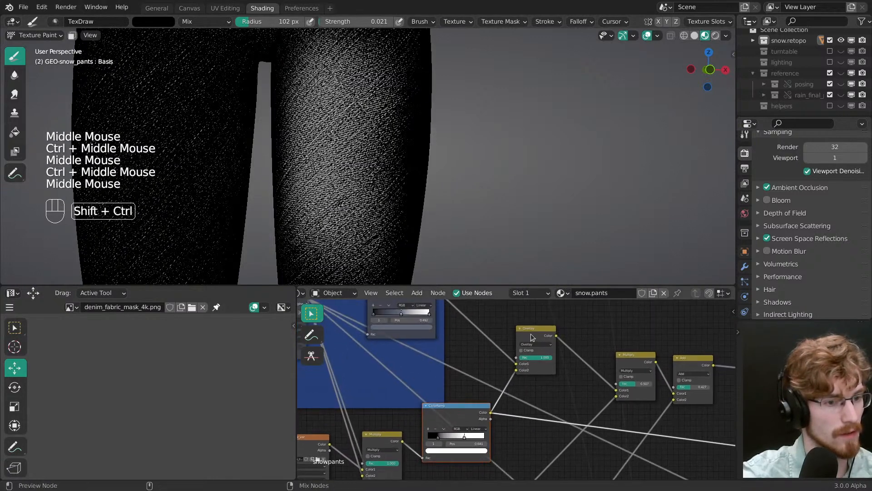
pyautogui.keyDown('ctrl'); pyautogui.keyDown('shift'); pyautogui.click(532, 338); pyautogui.keyUp('shift'); pyautogui.keyUp('ctrl')
pyautogui.keyDown('ctrl'); pyautogui.moveTo(533, 339); pyautogui.dragTo(536, 343, button='middle'); pyautogui.keyUp('ctrl')
pyautogui.click(536, 341)
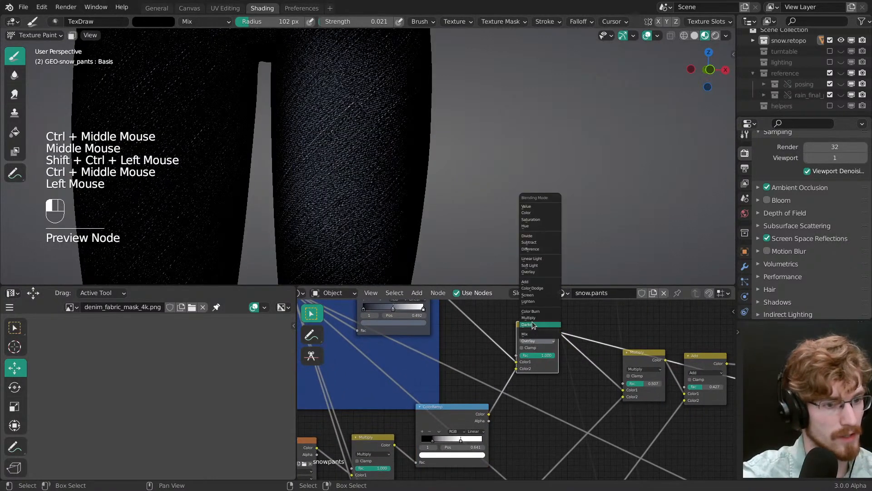
pyautogui.click(539, 282)
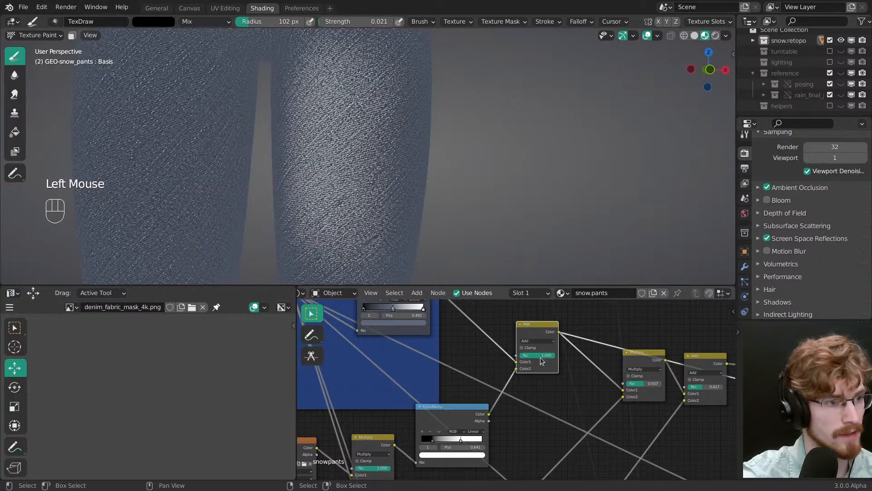
# Step: Lower the Add node's factor to 0.294 while checking the faded patch on the pants
pyautogui.moveTo(537, 348); pyautogui.dragTo(506, 359)
pyautogui.keyDown('ctrl'); pyautogui.moveTo(451, 136); pyautogui.dragTo(448, 245, button='middle'); pyautogui.keyUp('ctrl')
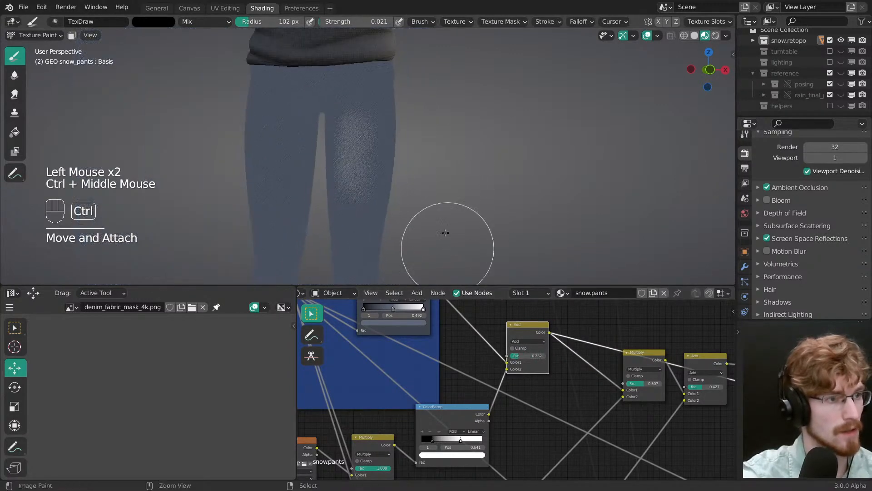
pyautogui.keyDown('ctrl'); pyautogui.moveTo(445, 193); pyautogui.dragTo(444, 135, button='middle'); pyautogui.keyUp('ctrl')
pyautogui.moveTo(532, 356); pyautogui.dragTo(530, 356)
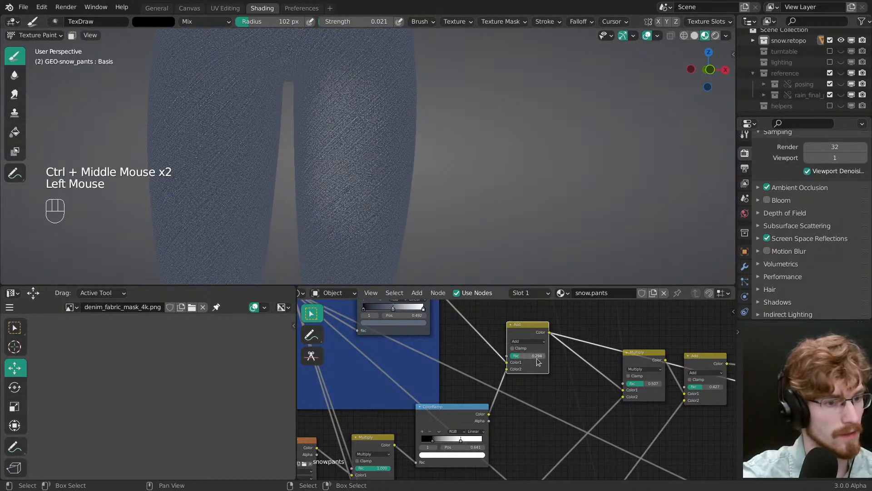
pyautogui.moveTo(538, 361); pyautogui.dragTo(522, 336, button='middle')
# Step: Make room beside the Add node, duplicate it onto the link before the Multiply node, and open the copy's blending mode choices
pyautogui.moveTo(442, 403); pyautogui.dragTo(427, 407)
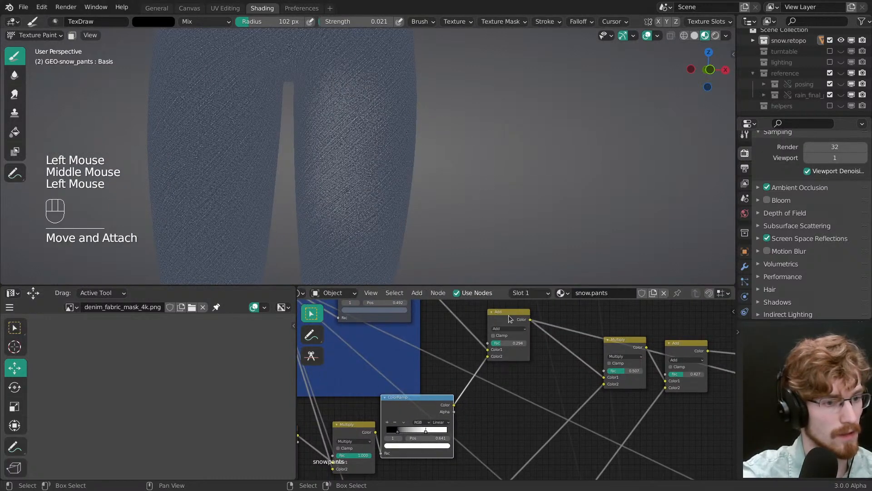
pyautogui.moveTo(508, 316); pyautogui.dragTo(481, 313)
pyautogui.hotkey('shift', 'd')
pyautogui.click(540, 348)
pyautogui.click(546, 353)
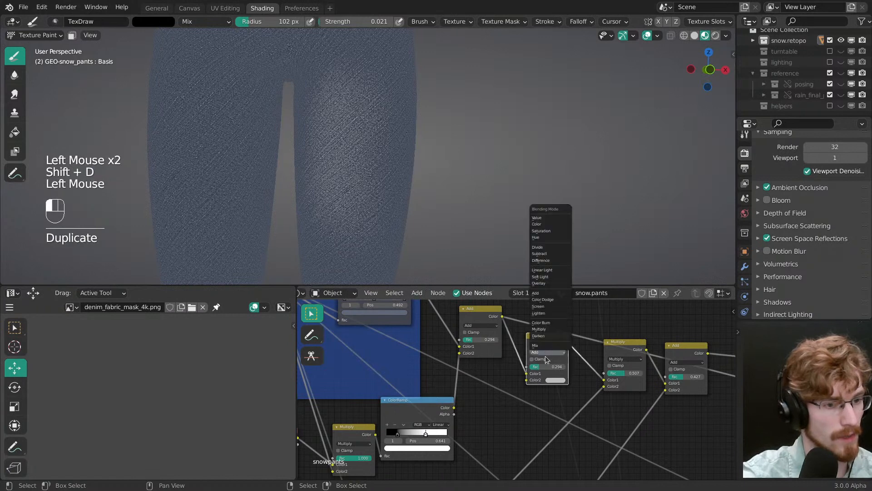
# Step: Set the copied mix node to Multiply, duplicate the ColorRamp below the original with its input link kept, and preview the copy
pyautogui.moveTo(357, 424); pyautogui.dragTo(462, 337, button='middle')
pyautogui.moveTo(466, 346)
pyautogui.mouseDown()
pyautogui.moveTo(450, 337)
pyautogui.moveTo(465, 338)
pyautogui.mouseUp()
pyautogui.click(519, 326)
pyautogui.hotkey('shift', 'ctrl', 'd')
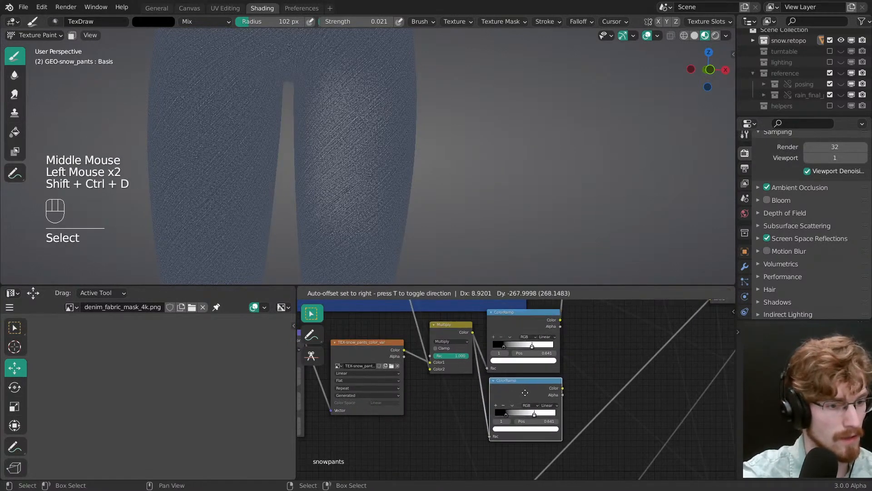
pyautogui.click(523, 395)
pyautogui.keyDown('ctrl'); pyautogui.keyDown('shift'); pyautogui.click(546, 400); pyautogui.keyUp('shift'); pyautogui.keyUp('ctrl')
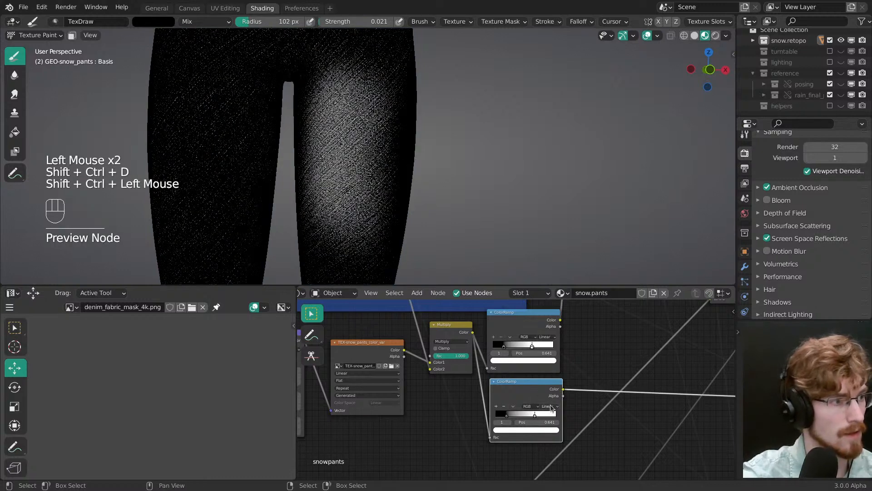
# Step: Try isolating the dark patch by moving the copied ColorRamp's stops, comparing the result with a preview of the texture's Multiply node
pyautogui.moveTo(507, 415); pyautogui.dragTo(518, 414)
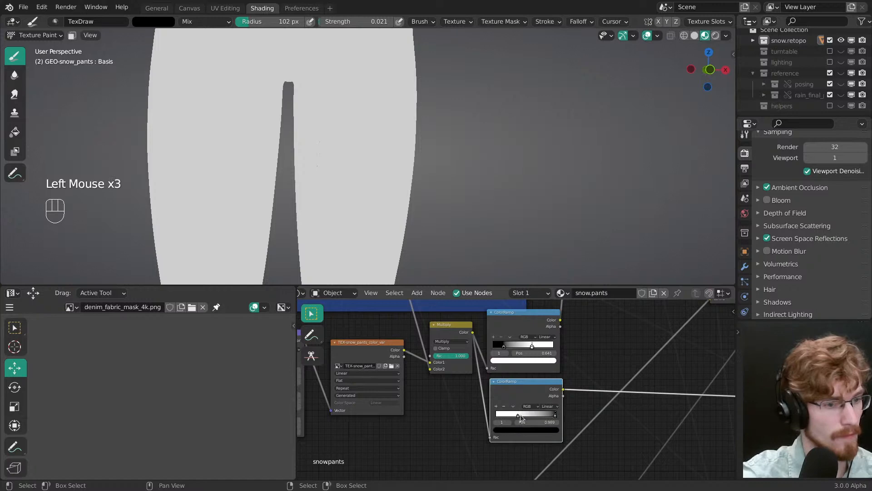
pyautogui.moveTo(556, 417); pyautogui.dragTo(521, 416)
pyautogui.keyDown('ctrl'); pyautogui.keyDown('shift'); pyautogui.click(458, 338); pyautogui.keyUp('shift'); pyautogui.keyUp('ctrl')
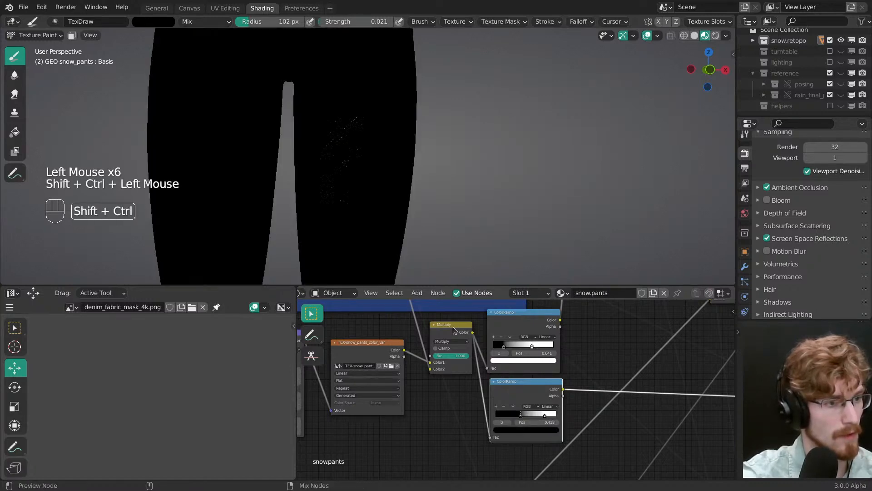
pyautogui.keyDown('ctrl'); pyautogui.keyDown('shift'); pyautogui.click(458, 338); pyautogui.keyUp('shift'); pyautogui.keyUp('ctrl')
pyautogui.moveTo(455, 156); pyautogui.dragTo(368, 167, button='middle')
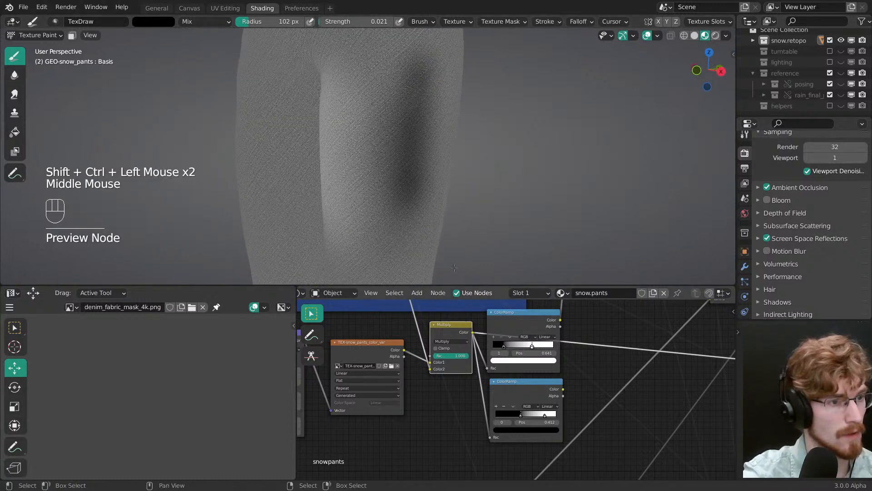
pyautogui.moveTo(432, 214)
pyautogui.keyDown('ctrl'); pyautogui.mouseDown(button='middle')
pyautogui.moveTo(452, 195)
pyautogui.moveTo(434, 195)
pyautogui.moveTo(426, 209)
pyautogui.mouseUp(button='middle'); pyautogui.keyUp('ctrl')
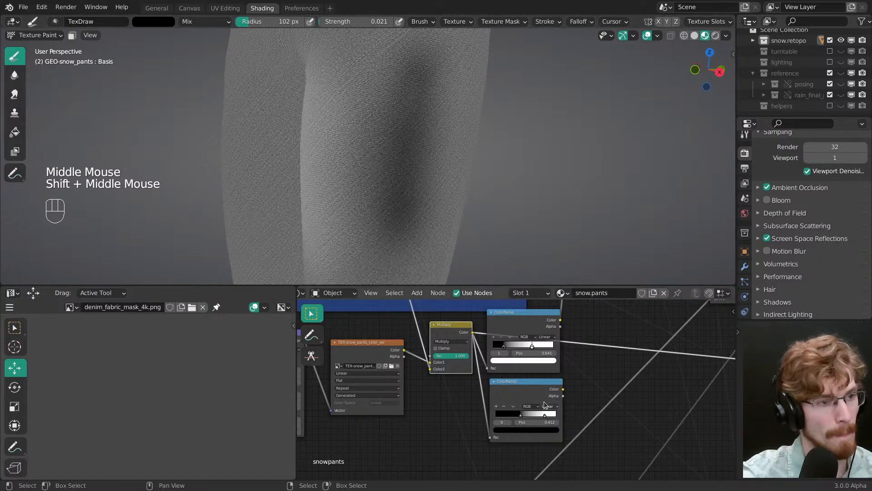
pyautogui.moveTo(533, 394); pyautogui.dragTo(516, 384, button='middle')
pyautogui.keyDown('ctrl'); pyautogui.keyDown('shift'); pyautogui.click(517, 381); pyautogui.keyUp('shift'); pyautogui.keyUp('ctrl')
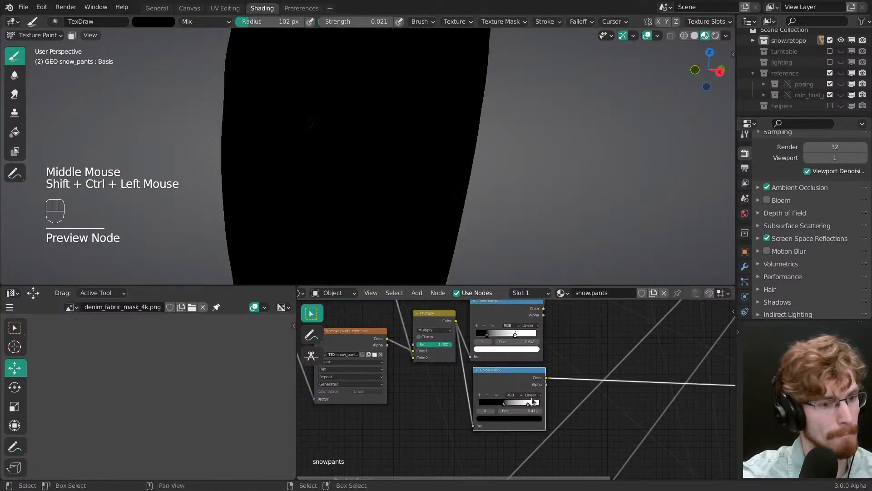
pyautogui.moveTo(507, 404); pyautogui.dragTo(518, 404)
# Step: Reset and flip the copied ColorRamp, and move its black stop close to the white one to isolate the dark patch
pyautogui.click(496, 394)
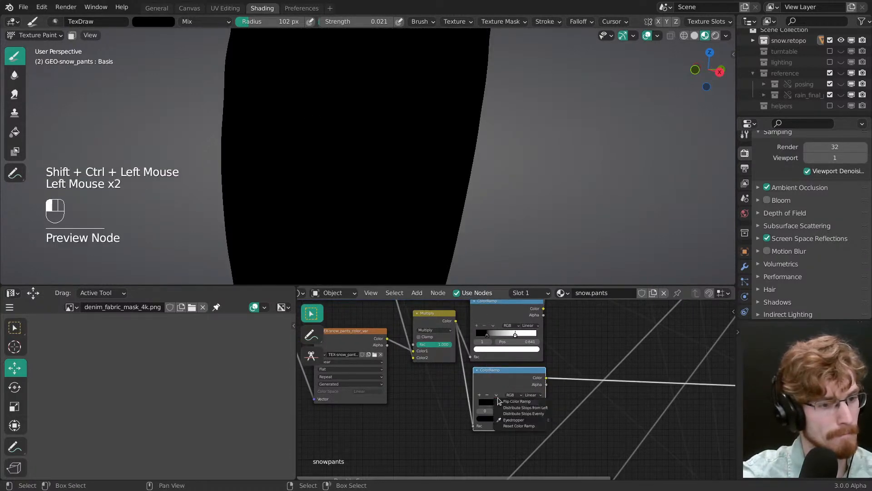
pyautogui.click(516, 426)
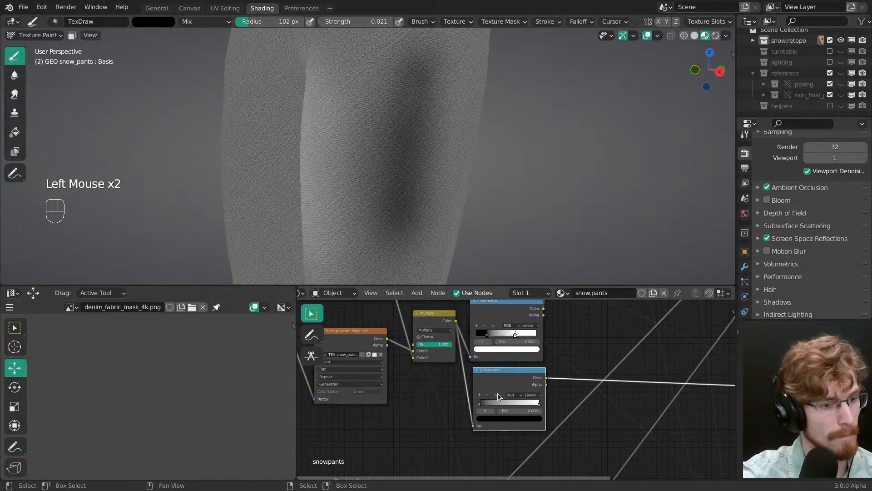
pyautogui.click(497, 395)
pyautogui.click(510, 402)
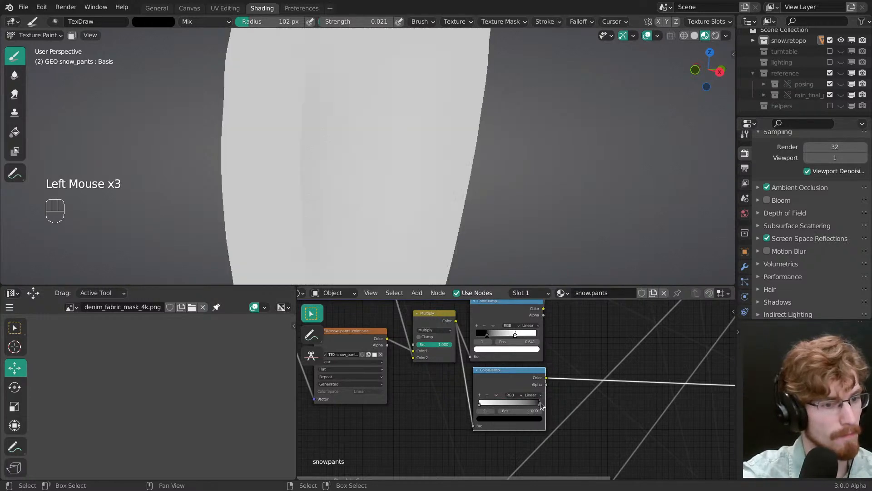
pyautogui.moveTo(513, 406); pyautogui.dragTo(485, 402)
pyautogui.keyDown('ctrl'); pyautogui.moveTo(492, 405); pyautogui.dragTo(510, 383, button='middle'); pyautogui.keyUp('ctrl')
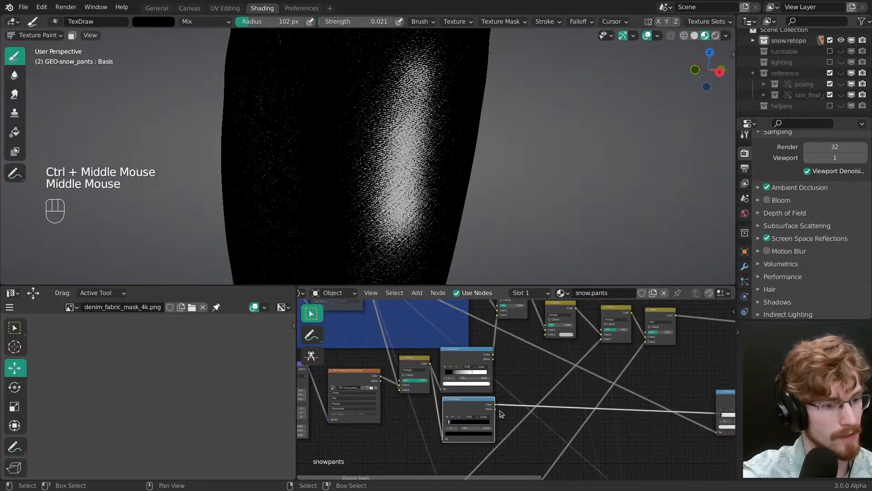
# Step: Feed the lower ColorRamp's colour into the new Multiply node's factor, preview that node and darken its second colour
pyautogui.moveTo(496, 404); pyautogui.dragTo(506, 399)
pyautogui.moveTo(544, 328); pyautogui.dragTo(545, 325)
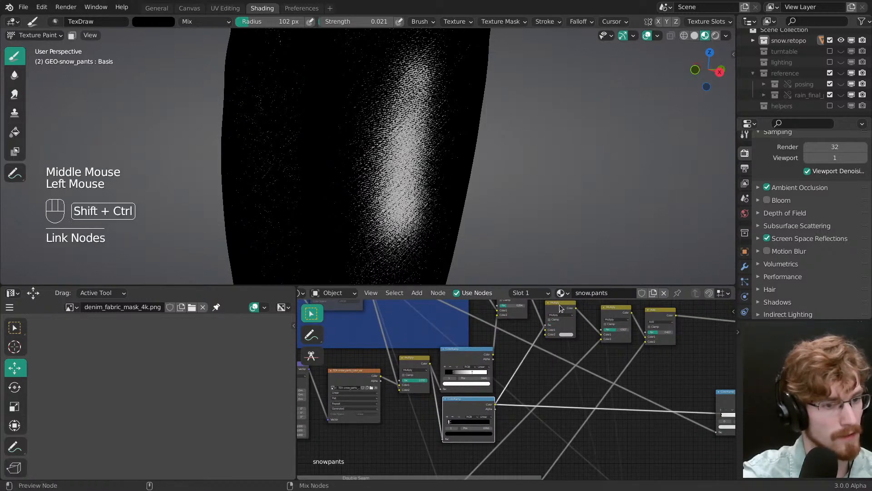
pyautogui.keyDown('ctrl'); pyautogui.keyDown('shift'); pyautogui.click(563, 321); pyautogui.keyUp('shift'); pyautogui.keyUp('ctrl')
pyautogui.moveTo(562, 320); pyautogui.dragTo(554, 375, button='middle')
pyautogui.click(552, 369)
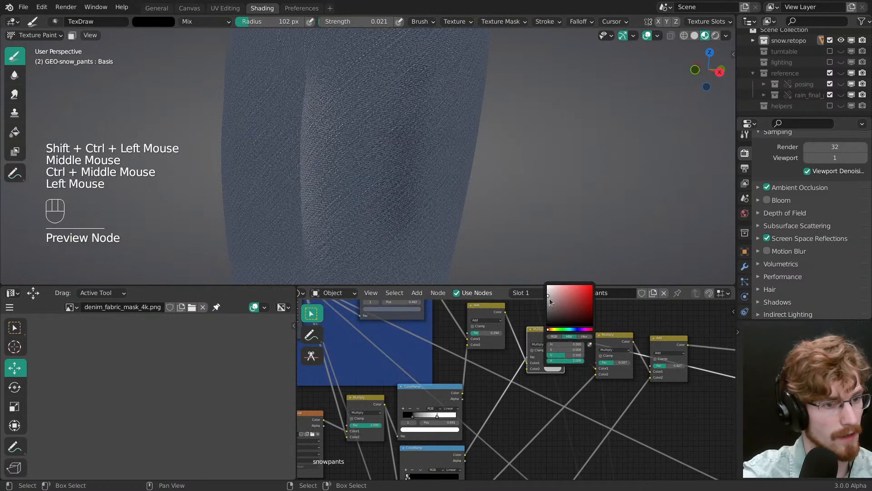
pyautogui.moveTo(545, 298); pyautogui.dragTo(545, 308)
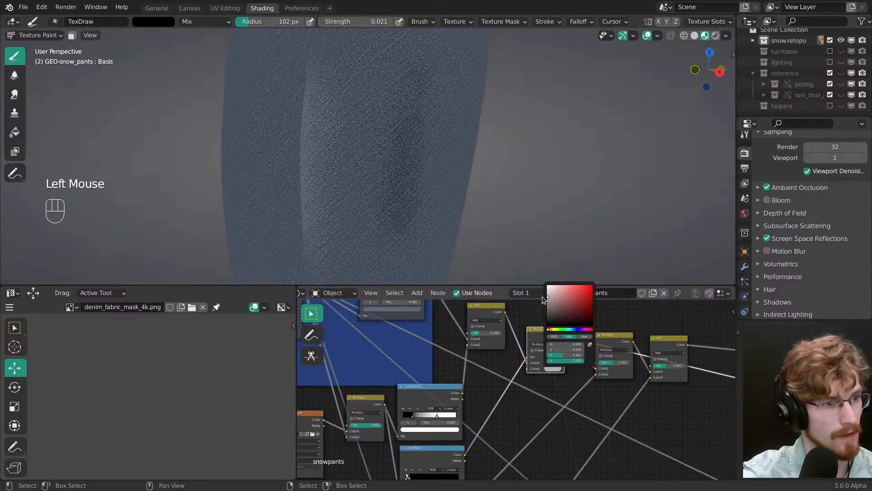
# Step: Save the file and paint white over the dark thigh patch with a brush radius of 69 px
pyautogui.keyDown('ctrl'); pyautogui.moveTo(391, 152); pyautogui.dragTo(395, 173, button='middle'); pyautogui.keyUp('ctrl')
pyautogui.moveTo(395, 173)
pyautogui.mouseDown(button='middle')
pyautogui.moveTo(364, 159)
pyautogui.moveTo(341, 169)
pyautogui.mouseUp(button='middle')
pyautogui.press('x')
pyautogui.press('f')
pyautogui.moveTo(382, 189)
pyautogui.mouseDown(button='middle')
pyautogui.moveTo(384, 166)
pyautogui.moveTo(391, 173)
pyautogui.mouseUp(button='middle')
pyautogui.hotkey('ctrl', 's')
pyautogui.press('f')
pyautogui.click(363, 139)
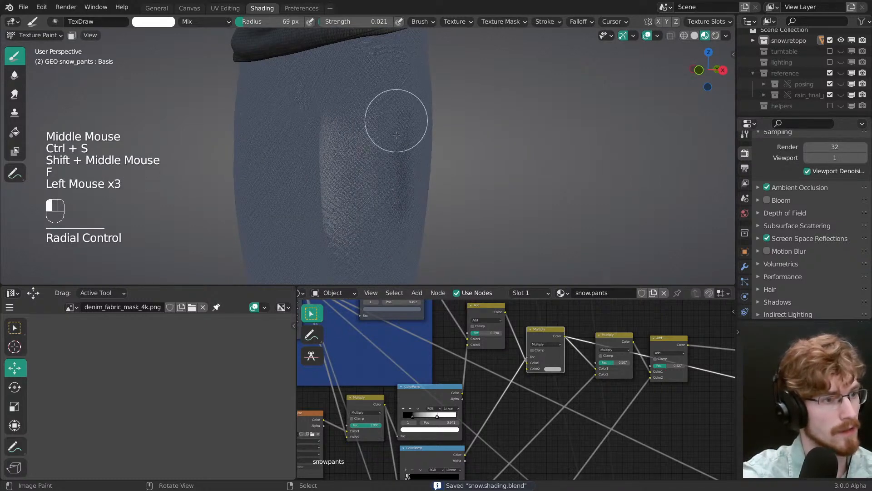
pyautogui.moveTo(397, 135); pyautogui.dragTo(359, 181, button='middle')
# Step: Enlarge the brush radius to 116 px and paint more white over the side of the thigh
pyautogui.press('f')
pyautogui.click(350, 210)
pyautogui.moveTo(391, 99); pyautogui.dragTo(385, 196)
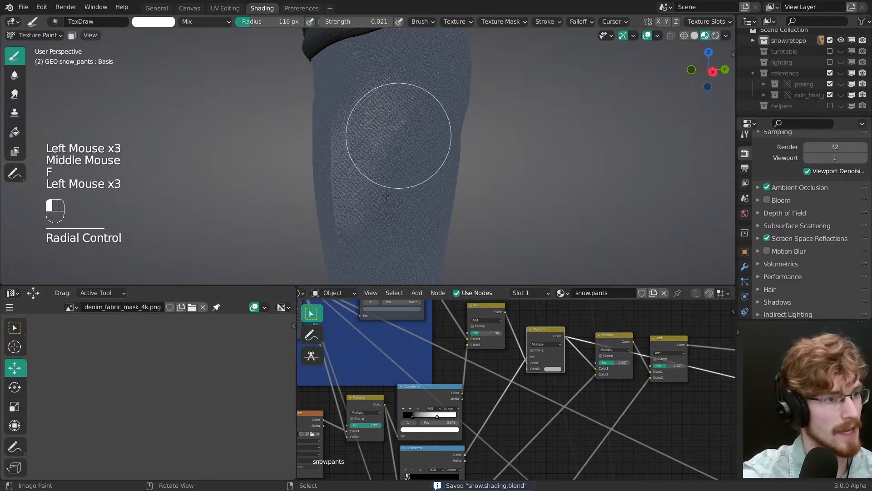
pyautogui.click(360, 165)
pyautogui.moveTo(353, 169)
pyautogui.keyDown('ctrl'); pyautogui.mouseDown(button='middle')
pyautogui.moveTo(411, 164)
pyautogui.moveTo(427, 190)
pyautogui.mouseUp(button='middle'); pyautogui.keyUp('ctrl')
# Step: Swap to black, set the brush radius to 112 px and paint a dark patch on the side of the thigh
pyautogui.press('x')
pyautogui.press('f')
pyautogui.click(432, 175)
pyautogui.press('f')
pyautogui.click(427, 190)
pyautogui.moveTo(437, 141); pyautogui.dragTo(448, 102)
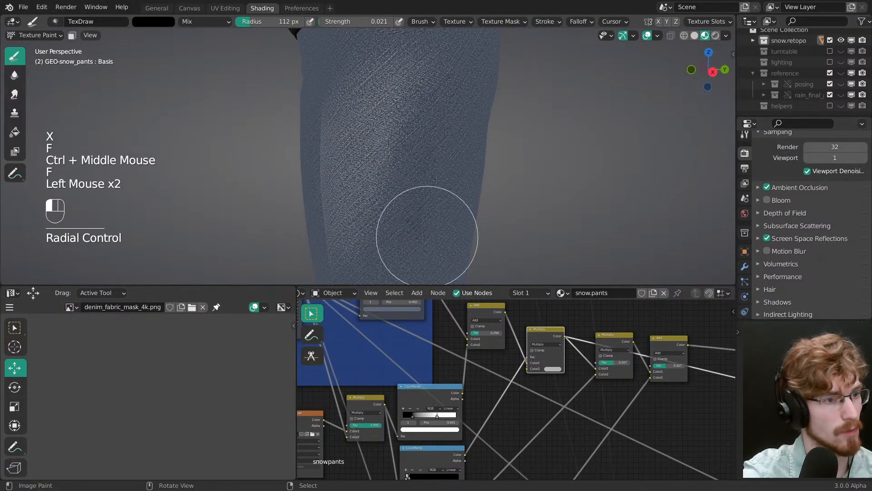
pyautogui.moveTo(399, 232)
pyautogui.mouseDown()
pyautogui.moveTo(468, 58)
pyautogui.moveTo(419, 162)
pyautogui.mouseUp()
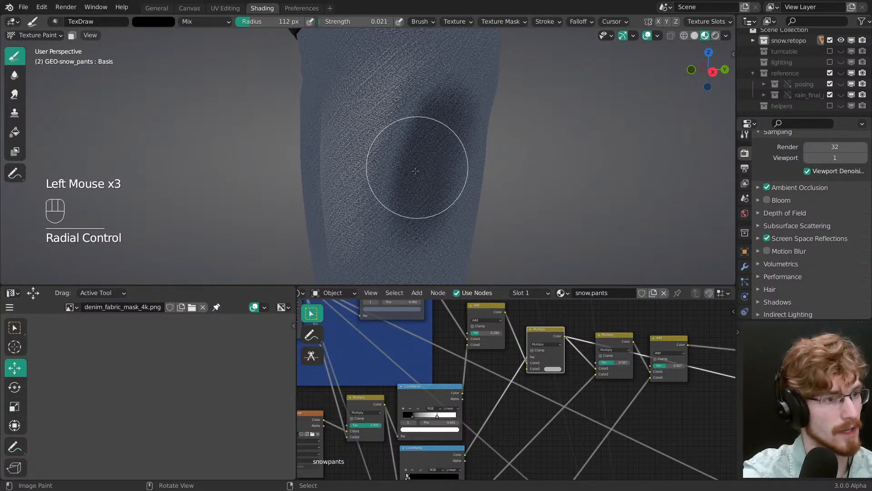
pyautogui.moveTo(419, 161); pyautogui.dragTo(464, 136, button='middle')
# Step: Swap to white, shrink the brush radius to about 62 px and paint back over most of the new dark patch
pyautogui.press('f')
pyautogui.click(425, 102)
pyautogui.press('x')
pyautogui.moveTo(425, 103)
pyautogui.mouseDown()
pyautogui.moveTo(423, 84)
pyautogui.moveTo(432, 101)
pyautogui.mouseUp()
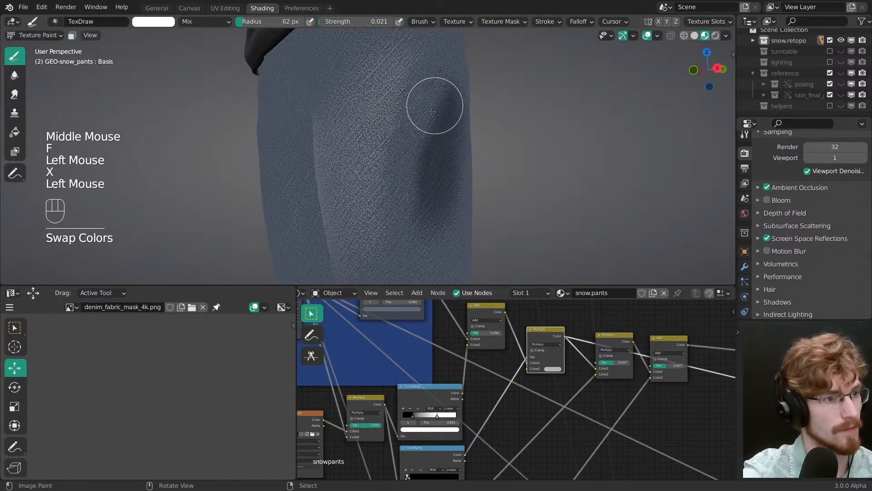
pyautogui.press('f')
pyautogui.click(422, 139)
# Step: Swap to black, set the brush radius to 67 px and paint a narrower diagonal dark patch down the side of the thigh
pyautogui.press('x')
pyautogui.press('f')
pyautogui.press('f')
pyautogui.click(409, 208)
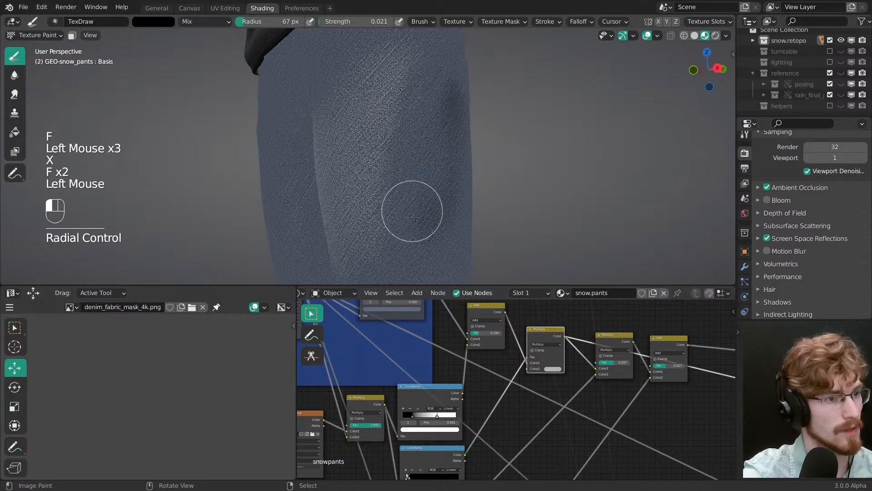
pyautogui.click(428, 201)
pyautogui.moveTo(428, 201)
pyautogui.mouseDown(button='middle')
pyautogui.moveTo(423, 176)
pyautogui.moveTo(437, 141)
pyautogui.mouseUp(button='middle')
pyautogui.click(437, 141)
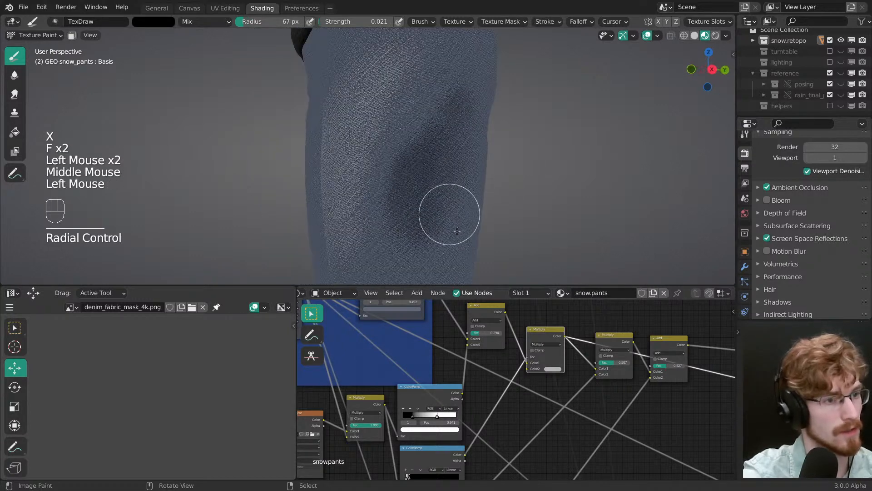
pyautogui.moveTo(424, 179); pyautogui.dragTo(417, 223)
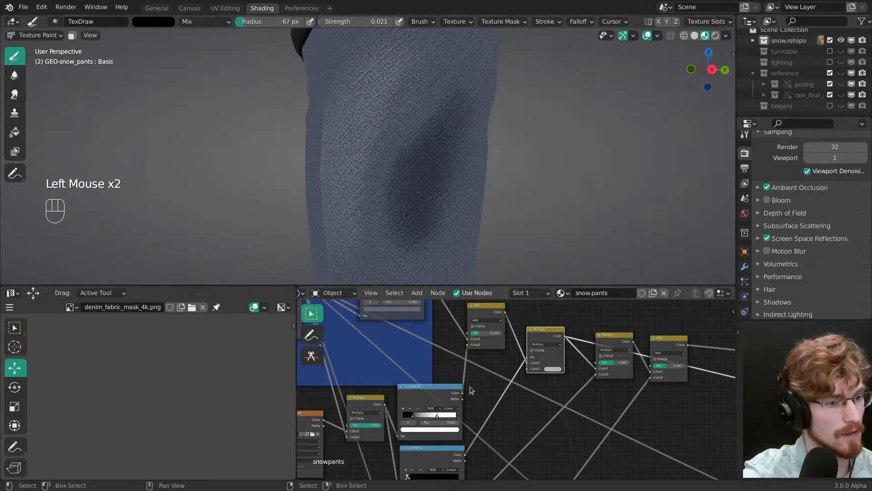
# Step: Set the lower ColorRamp's interpolation to Ease and readjust its black stop close to the white one
pyautogui.moveTo(470, 386); pyautogui.dragTo(426, 367, button='middle')
pyautogui.moveTo(426, 367)
pyautogui.mouseDown()
pyautogui.moveTo(411, 367)
pyautogui.moveTo(429, 364)
pyautogui.mouseUp()
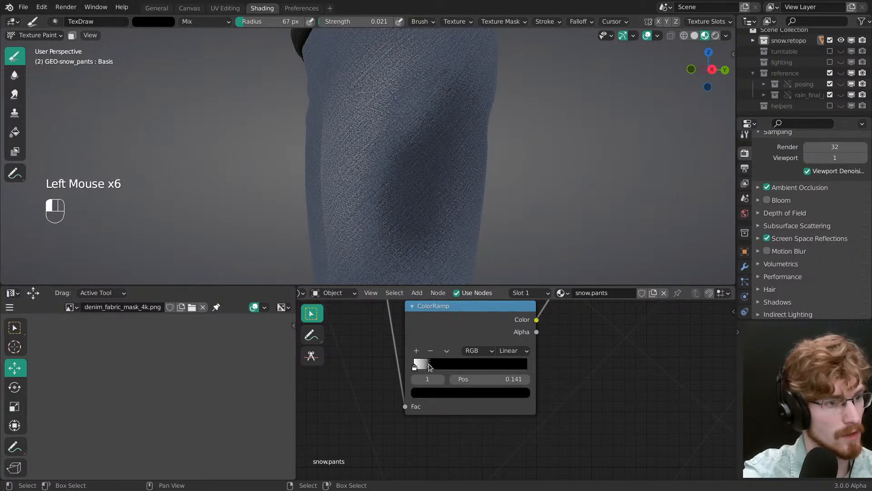
pyautogui.click(513, 350)
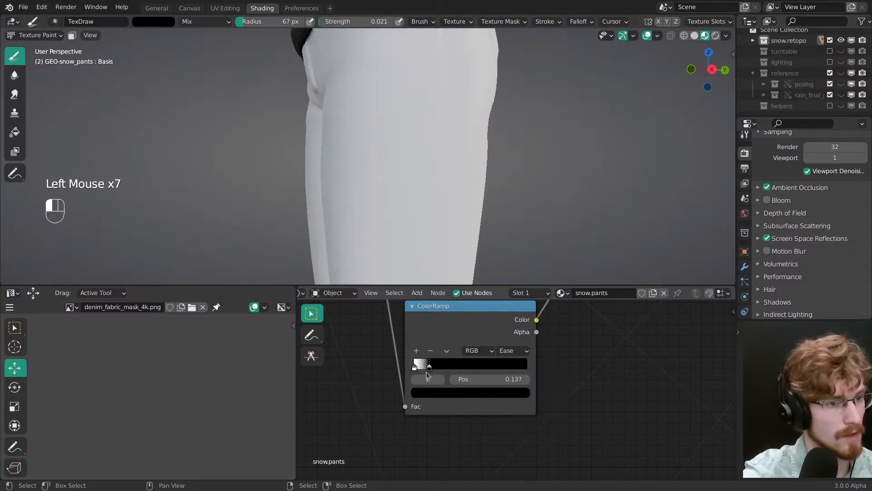
pyautogui.moveTo(429, 365); pyautogui.dragTo(409, 367)
pyautogui.moveTo(408, 361); pyautogui.dragTo(472, 476, button='middle')
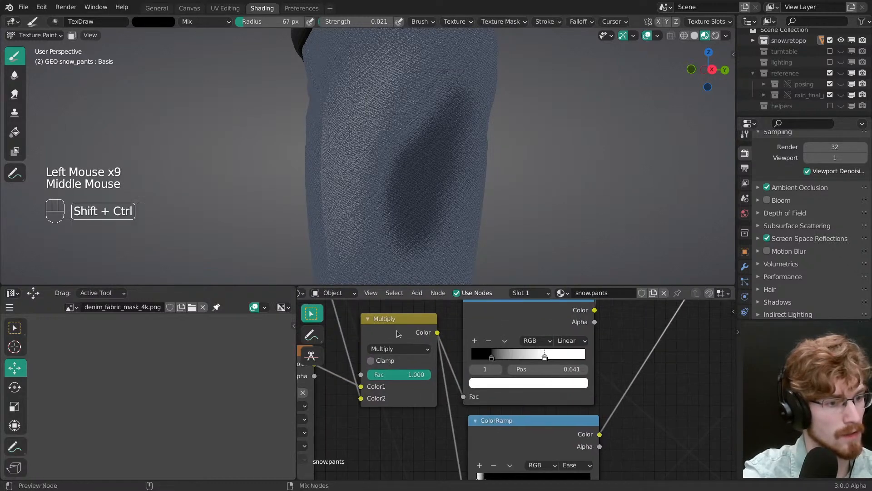
# Step: Preview the texture's Multiply node, duplicate it with its input links, and connect the copy's colour to the lower ColorRamp's factor
pyautogui.keyDown('ctrl'); pyautogui.keyDown('shift'); pyautogui.click(397, 333); pyautogui.keyUp('shift'); pyautogui.keyUp('ctrl')
pyautogui.moveTo(398, 334); pyautogui.dragTo(433, 329, button='middle')
pyautogui.click(461, 377)
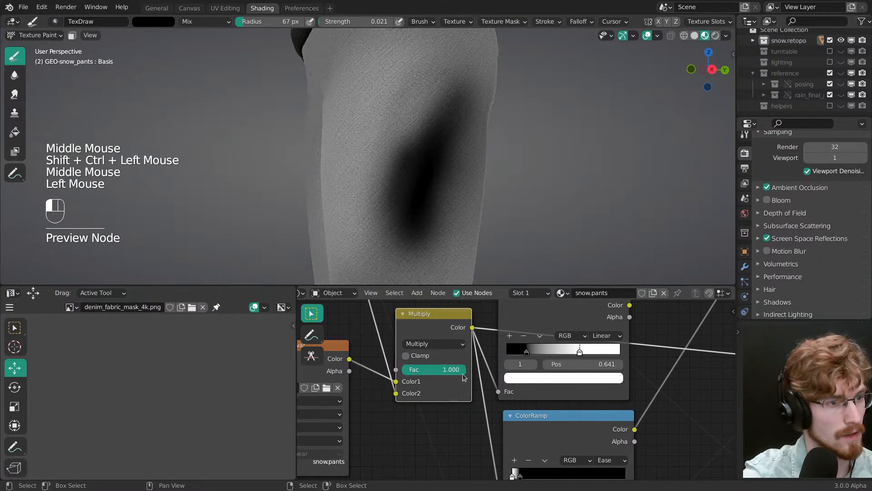
pyautogui.moveTo(455, 367); pyautogui.dragTo(473, 290, button='middle')
pyautogui.click(479, 325)
pyautogui.hotkey('ctrl', 'shift', 'd')
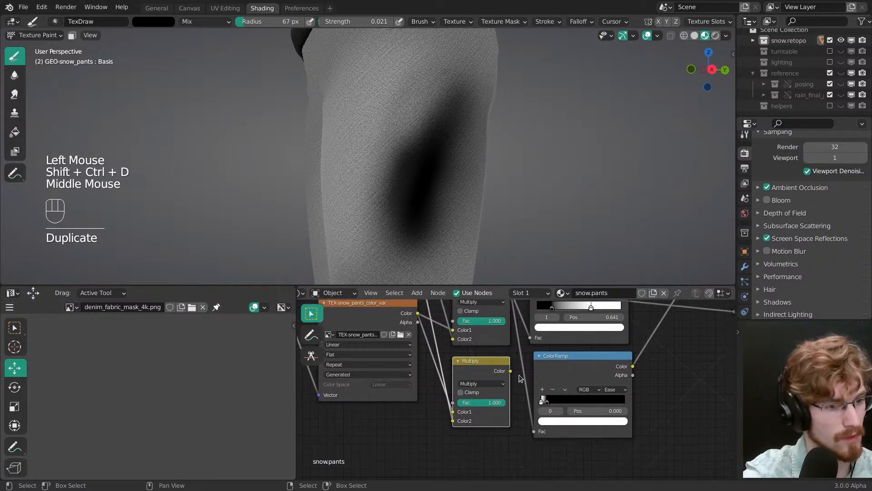
pyautogui.moveTo(511, 370); pyautogui.dragTo(533, 432)
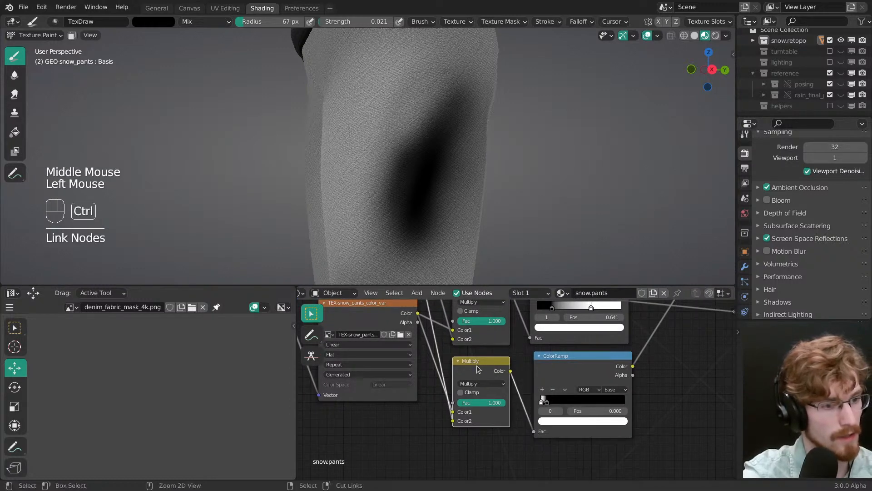
# Step: Change the duplicated node's blending mode to Add, preview it and lower its factor to 0.273
pyautogui.click(481, 384)
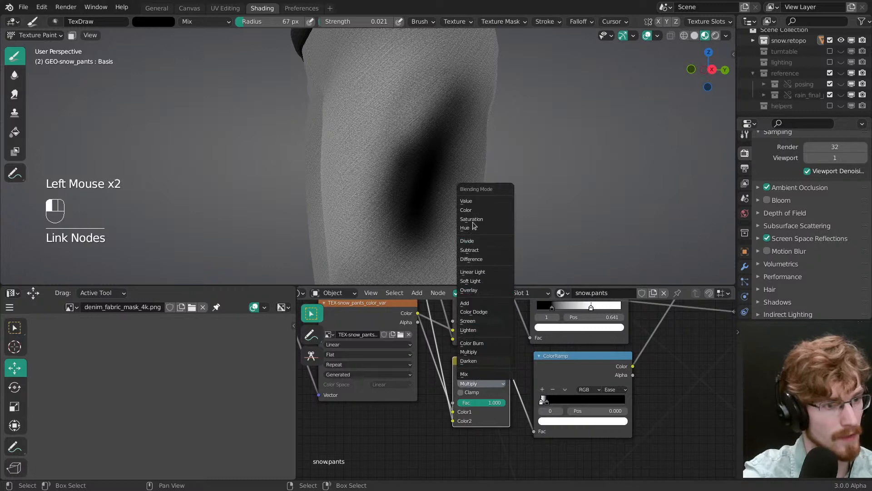
pyautogui.click(469, 305)
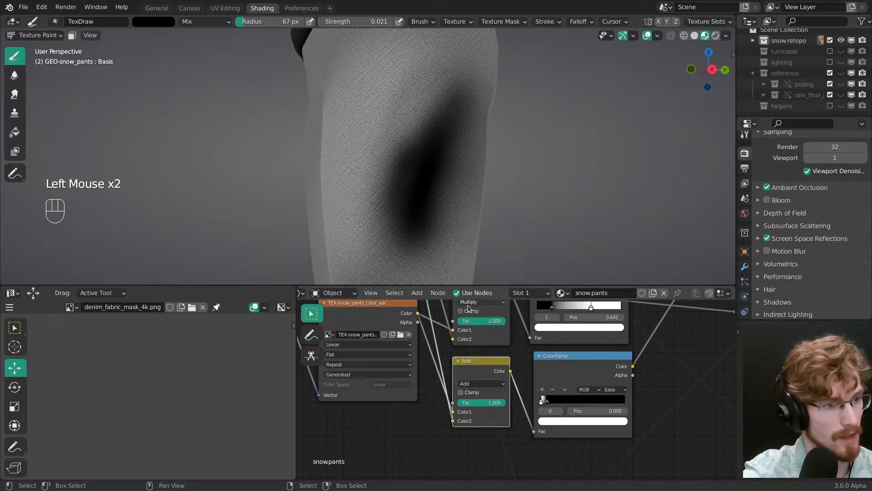
pyautogui.keyDown('ctrl'); pyautogui.keyDown('shift'); pyautogui.click(482, 371); pyautogui.keyUp('shift'); pyautogui.keyUp('ctrl')
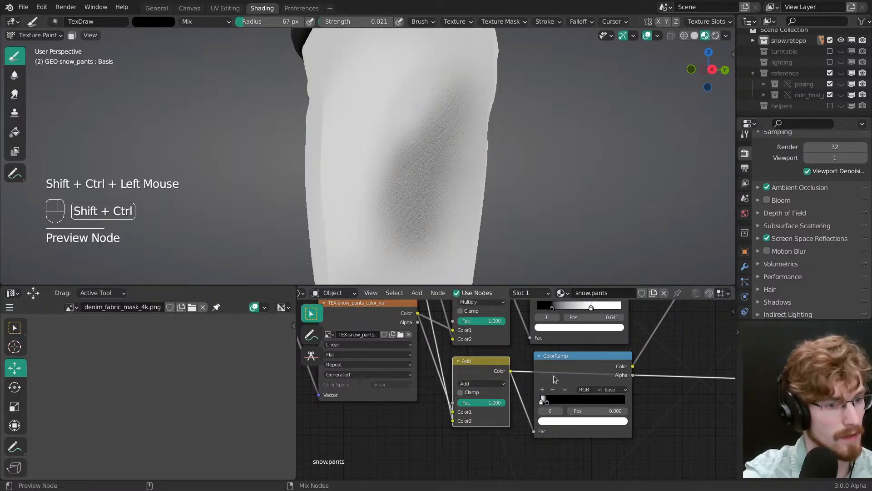
pyautogui.keyDown('ctrl'); pyautogui.keyDown('shift'); pyautogui.click(554, 378); pyautogui.keyUp('shift'); pyautogui.keyUp('ctrl')
pyautogui.keyDown('ctrl'); pyautogui.keyDown('shift'); pyautogui.click(499, 374); pyautogui.keyUp('shift'); pyautogui.keyUp('ctrl')
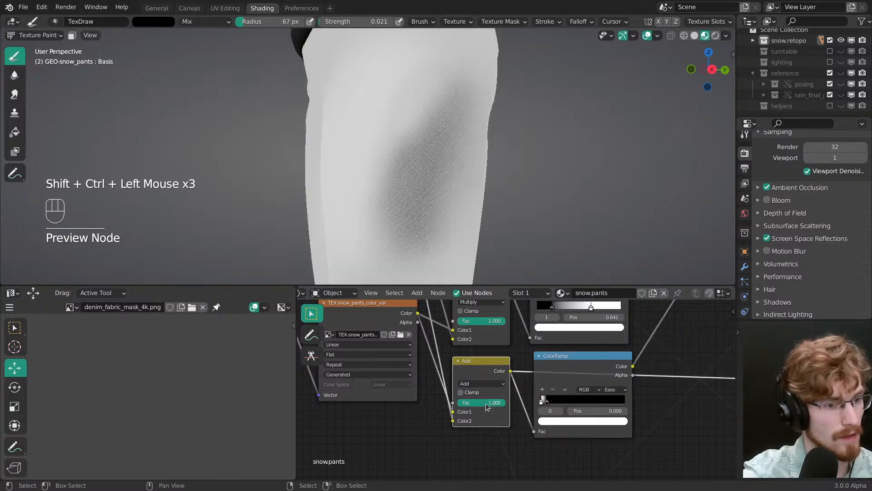
pyautogui.moveTo(484, 403); pyautogui.dragTo(454, 394)
# Step: Preview the lower ColorRamp, raise the Add node's factor to 1.000 and shift the ramp's black stop to about 0.324
pyautogui.keyDown('ctrl'); pyautogui.keyDown('shift'); pyautogui.click(559, 381); pyautogui.keyUp('shift'); pyautogui.keyUp('ctrl')
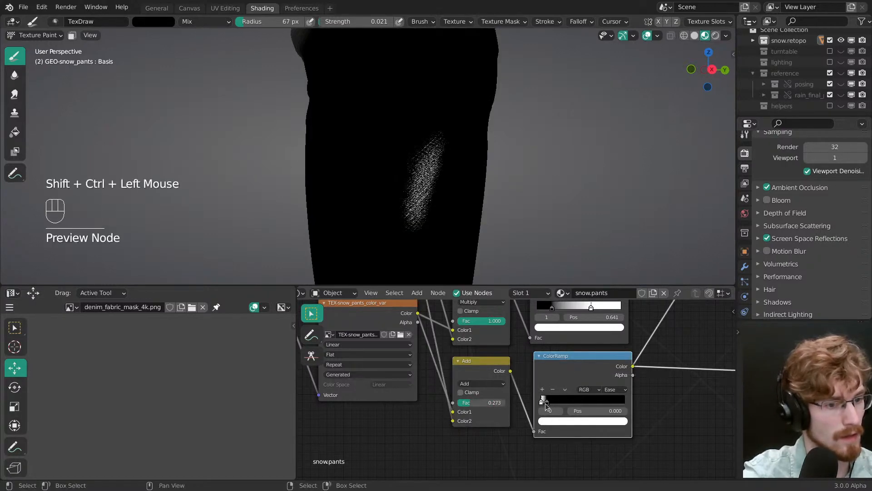
pyautogui.moveTo(546, 399); pyautogui.dragTo(551, 398)
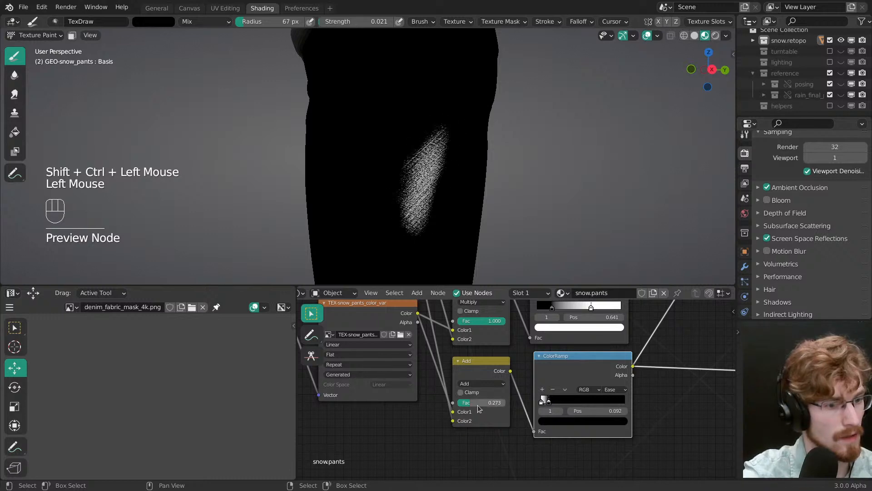
pyautogui.moveTo(478, 408); pyautogui.dragTo(496, 403)
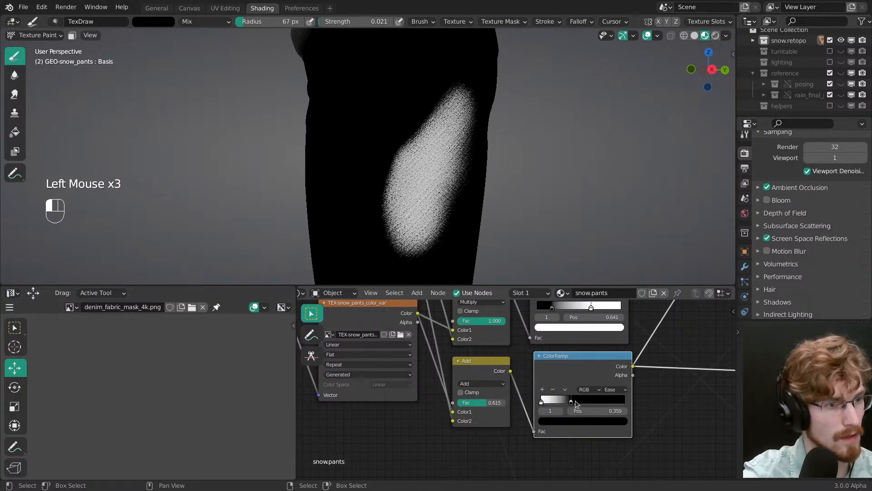
pyautogui.moveTo(489, 401); pyautogui.dragTo(520, 398)
pyautogui.moveTo(559, 401)
pyautogui.mouseDown()
pyautogui.moveTo(578, 399)
pyautogui.moveTo(563, 403)
pyautogui.moveTo(572, 404)
pyautogui.mouseUp()
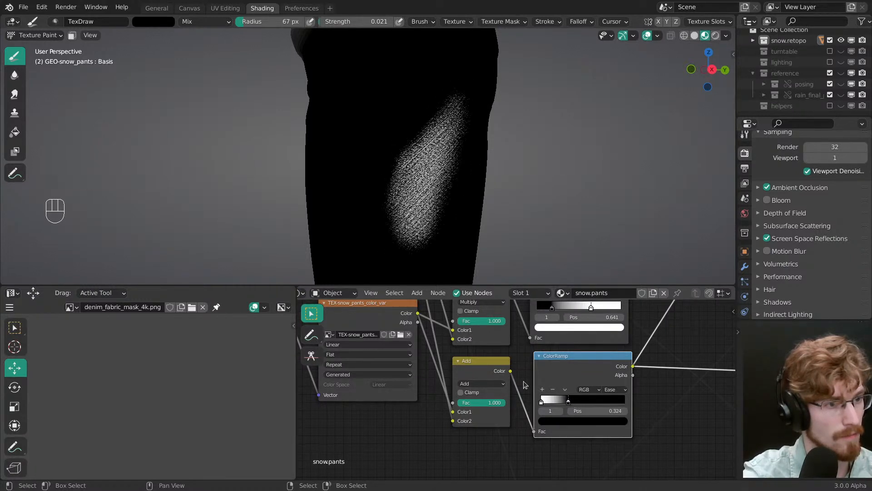
# Step: Compare the colour variation texture with the lower ColorRamp's output and move the ramp's black stop to 0.477
pyautogui.keyDown('ctrl'); pyautogui.keyDown('shift'); pyautogui.click(491, 370); pyautogui.keyUp('shift'); pyautogui.keyUp('ctrl')
pyautogui.keyDown('ctrl'); pyautogui.keyDown('shift'); pyautogui.click(566, 379); pyautogui.keyUp('shift'); pyautogui.keyUp('ctrl')
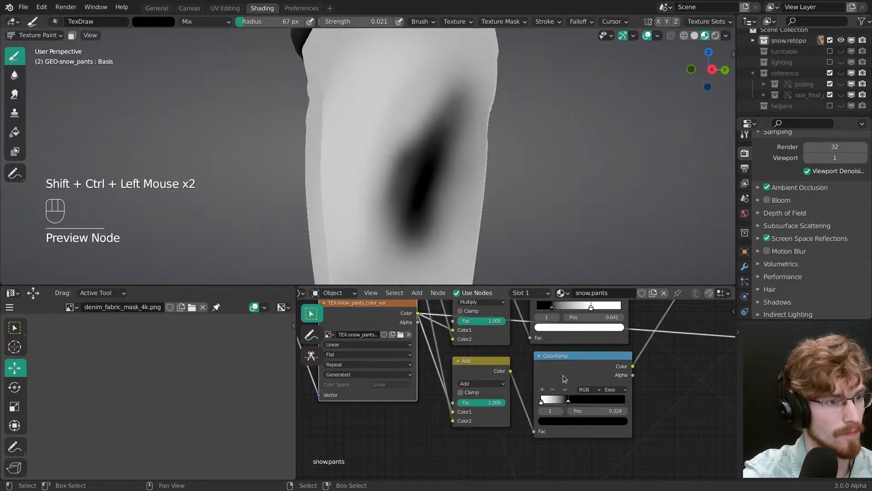
pyautogui.keyDown('ctrl'); pyautogui.keyDown('shift'); pyautogui.click(571, 383); pyautogui.keyUp('shift'); pyautogui.keyUp('ctrl')
pyautogui.moveTo(569, 404); pyautogui.dragTo(580, 408)
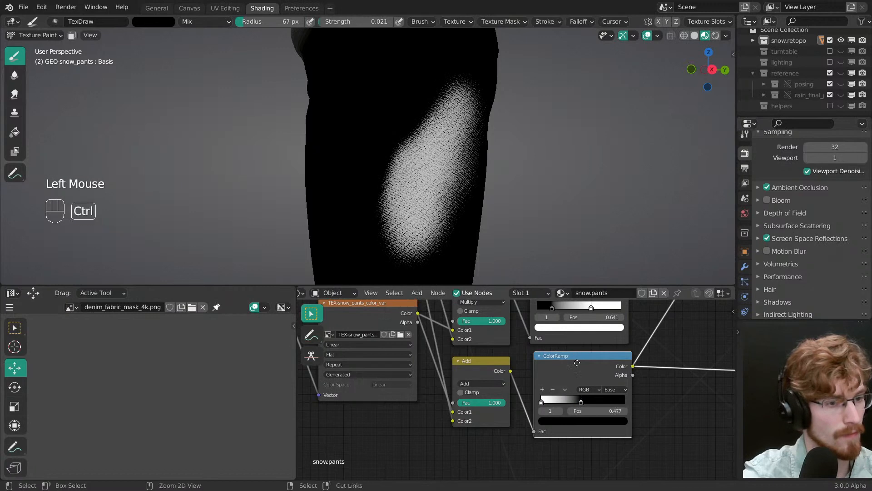
# Step: Preview the complete pants shader and widen the lower ColorRamp's falloff by moving its black stop to 0.756
pyautogui.keyDown('ctrl'); pyautogui.moveTo(595, 377); pyautogui.dragTo(595, 400, button='middle'); pyautogui.keyUp('ctrl')
pyautogui.moveTo(596, 390); pyautogui.dragTo(458, 392, button='middle')
pyautogui.keyDown('ctrl'); pyautogui.keyDown('shift'); pyautogui.click(564, 331); pyautogui.keyUp('shift'); pyautogui.keyUp('ctrl')
pyautogui.click(449, 395)
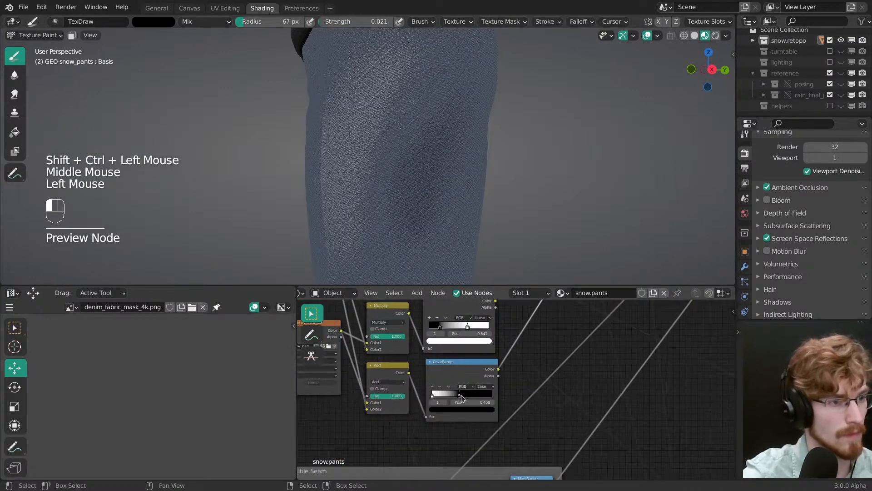
pyautogui.moveTo(461, 397); pyautogui.dragTo(481, 399)
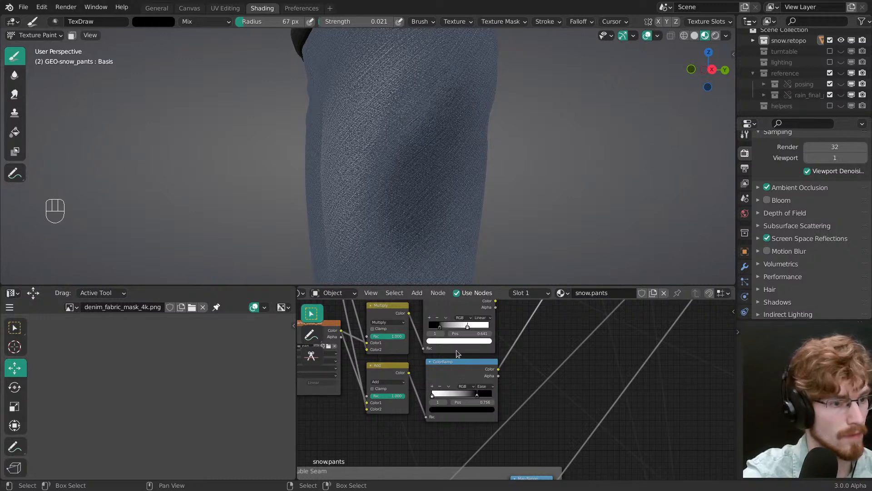
pyautogui.moveTo(457, 352); pyautogui.dragTo(454, 349, button='middle')
pyautogui.moveTo(455, 349); pyautogui.dragTo(456, 353)
# Step: Swap to white, set the brush radius to 69 px and paint lighter wear over the thigh
pyautogui.moveTo(400, 191)
pyautogui.mouseDown(button='middle')
pyautogui.moveTo(448, 177)
pyautogui.moveTo(450, 211)
pyautogui.moveTo(384, 191)
pyautogui.mouseUp(button='middle')
pyautogui.moveTo(385, 191); pyautogui.dragTo(382, 152, button='middle')
pyautogui.press('x')
pyautogui.press('f')
pyautogui.click(405, 101)
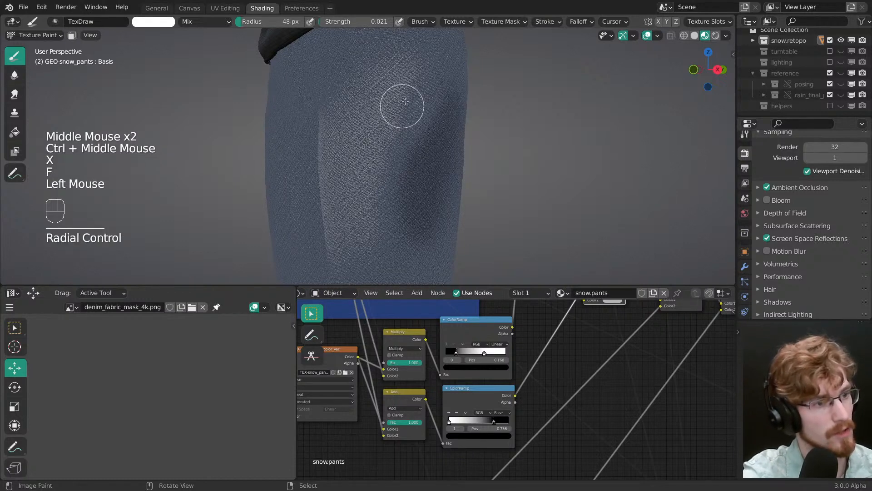
pyautogui.press('f')
pyautogui.click(421, 104)
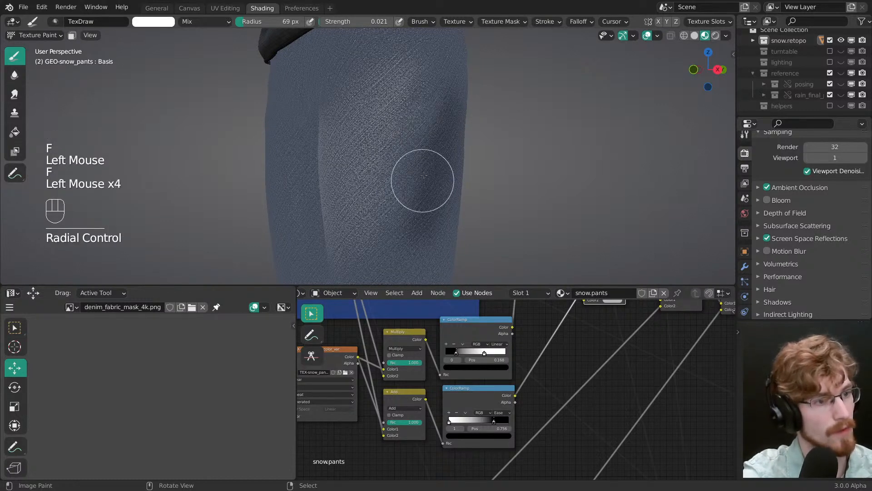
# Step: Swap to black, set the brush radius to 59 px and paint darker areas around the light patch on the thigh
pyautogui.press('x')
pyautogui.press('f')
pyautogui.click(419, 149)
pyautogui.moveTo(390, 246)
pyautogui.keyDown('ctrl'); pyautogui.mouseDown(button='middle')
pyautogui.moveTo(405, 189)
pyautogui.moveTo(382, 161)
pyautogui.moveTo(441, 199)
pyautogui.mouseUp(button='middle'); pyautogui.keyUp('ctrl')
pyautogui.click(372, 218)
pyautogui.click(369, 171)
pyautogui.click(378, 137)
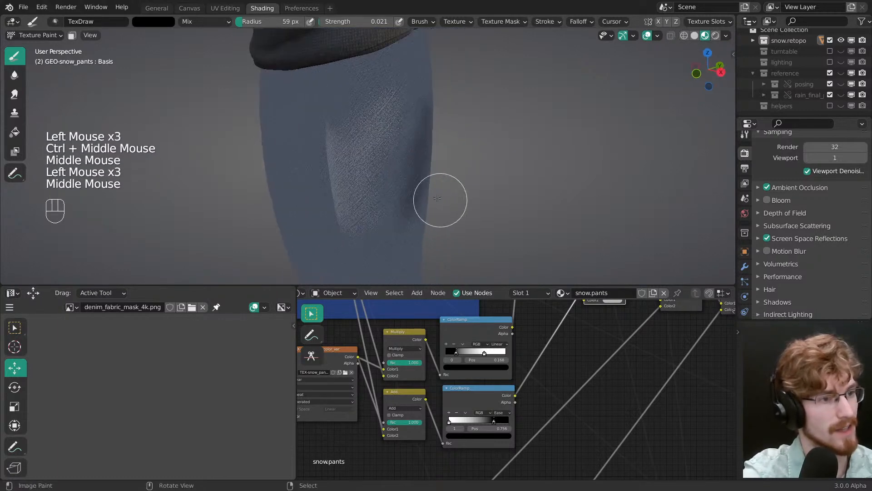
# Step: Alternate white and black strokes to blend the light and dark patches along the side of the thigh
pyautogui.click(370, 238)
pyautogui.press('x')
pyautogui.moveTo(370, 237); pyautogui.dragTo(415, 129, button='middle')
pyautogui.click(404, 138)
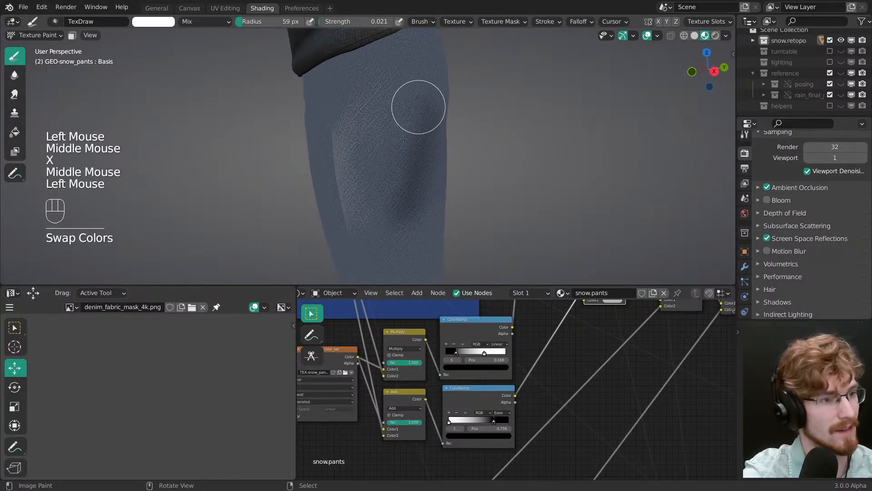
pyautogui.press('x')
pyautogui.click(404, 233)
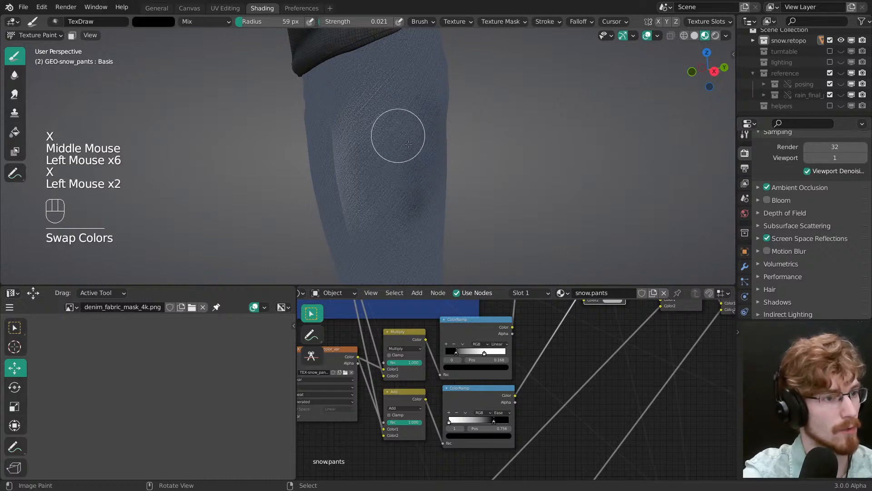
pyautogui.moveTo(409, 143); pyautogui.dragTo(423, 191, button='middle')
# Step: Enlarge the brush and paint black over the light patch on the upper thigh to tone it down
pyautogui.moveTo(422, 190)
pyautogui.keyDown('ctrl'); pyautogui.mouseDown(button='middle')
pyautogui.moveTo(432, 234)
pyautogui.moveTo(372, 132)
pyautogui.mouseUp(button='middle'); pyautogui.keyUp('ctrl')
pyautogui.press('x')
pyautogui.keyDown('ctrl'); pyautogui.moveTo(380, 170); pyautogui.dragTo(359, 182, button='middle'); pyautogui.keyUp('ctrl')
pyautogui.press('f')
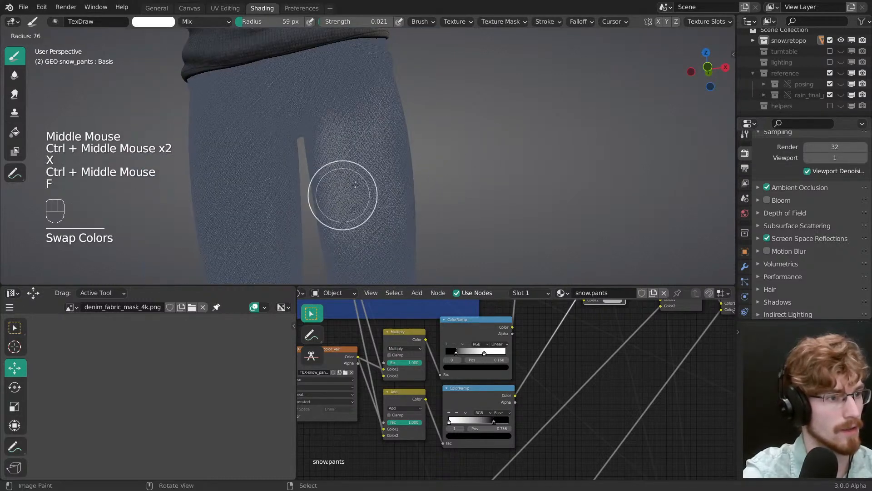
pyautogui.click(365, 181)
pyautogui.press('x')
pyautogui.moveTo(331, 156)
pyautogui.mouseDown()
pyautogui.moveTo(322, 124)
pyautogui.moveTo(359, 238)
pyautogui.moveTo(366, 213)
pyautogui.mouseUp()
pyautogui.moveTo(368, 204); pyautogui.dragTo(376, 177)
pyautogui.moveTo(383, 146)
pyautogui.mouseDown()
pyautogui.moveTo(389, 172)
pyautogui.moveTo(380, 210)
pyautogui.mouseUp()
# Step: Swap to white, set the brush radius to 7 px and strength to 0.052, and paint thin diagonal streaks across the upper thigh
pyautogui.press('x')
pyautogui.press('f')
pyautogui.press('f')
pyautogui.click(339, 177)
pyautogui.press('f')
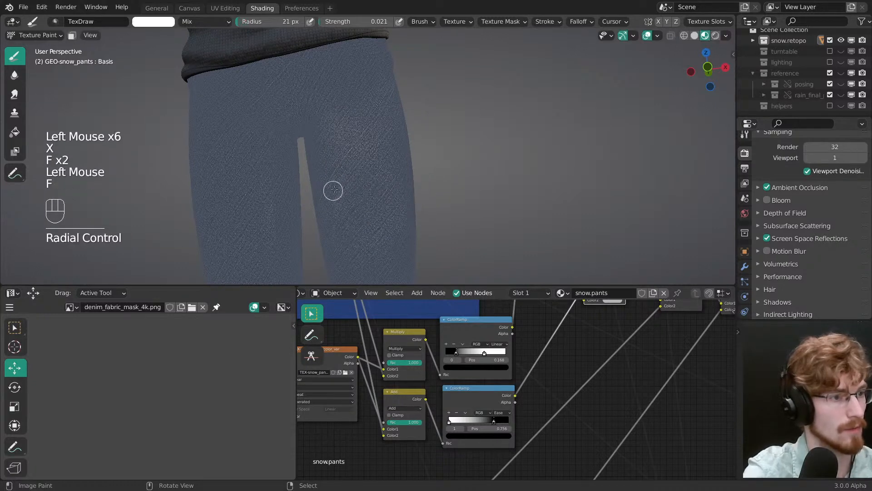
pyautogui.hotkey('shift', 'f')
pyautogui.press('f')
pyautogui.click(386, 106)
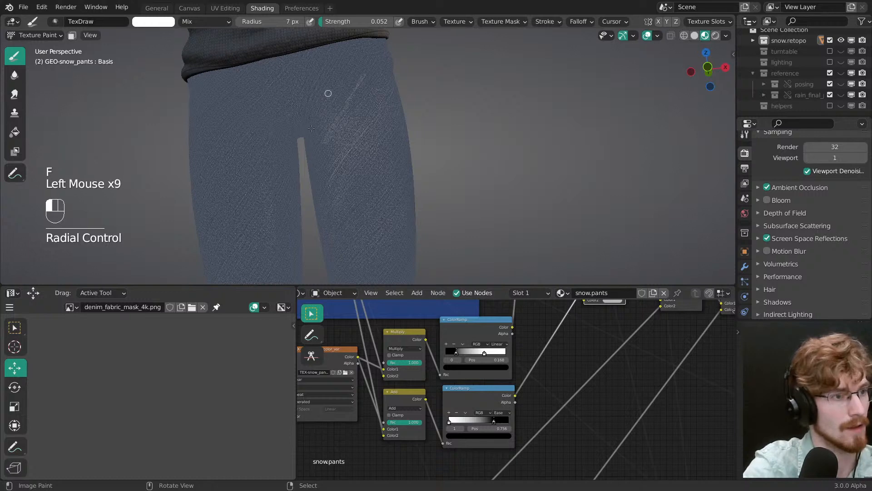
pyautogui.moveTo(311, 128); pyautogui.dragTo(313, 154)
pyautogui.moveTo(340, 106); pyautogui.dragTo(350, 101, button='middle')
pyautogui.moveTo(352, 103); pyautogui.dragTo(321, 157)
pyautogui.moveTo(346, 129); pyautogui.dragTo(311, 188)
pyautogui.moveTo(349, 144)
pyautogui.keyDown('ctrl'); pyautogui.mouseDown(button='middle')
pyautogui.moveTo(352, 186)
pyautogui.moveTo(357, 122)
pyautogui.mouseUp(button='middle'); pyautogui.keyUp('ctrl')
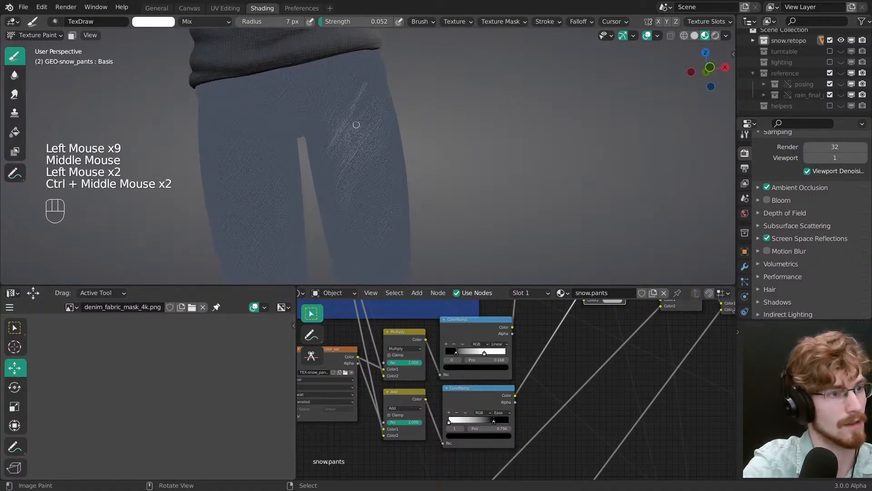
# Step: Swap to black, paint thin dark streaks between the light ones with a 9 px brush, and undo the last strokes
pyautogui.press('x')
pyautogui.press('f')
pyautogui.click(377, 72)
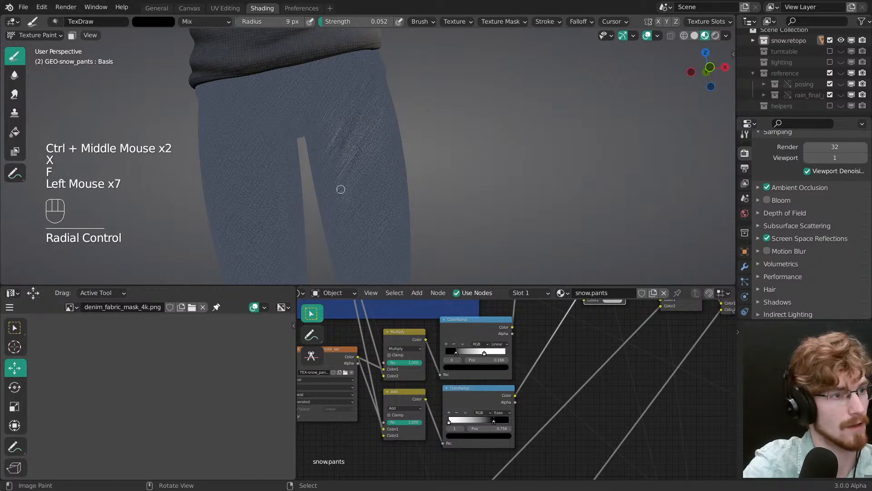
pyautogui.moveTo(364, 221); pyautogui.dragTo(352, 214, button='middle')
pyautogui.hotkey('ctrl', 'z')
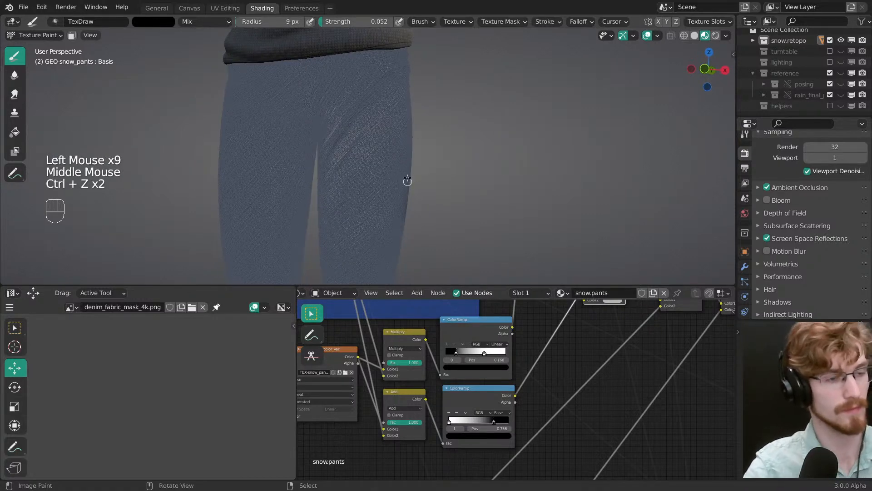
# Step: Display the TEX-snow_pants_color_var image in the image editor and frame its painted area
pyautogui.moveTo(220, 378); pyautogui.dragTo(178, 404, button='middle')
pyautogui.keyDown('ctrl'); pyautogui.moveTo(175, 381); pyautogui.dragTo(233, 377, button='middle'); pyautogui.keyUp('ctrl')
pyautogui.keyDown('ctrl'); pyautogui.moveTo(205, 387); pyautogui.dragTo(204, 353, button='middle'); pyautogui.keyUp('ctrl')
pyautogui.moveTo(204, 353); pyautogui.dragTo(184, 377, button='middle')
pyautogui.keyDown('ctrl'); pyautogui.moveTo(187, 431); pyautogui.dragTo(189, 362, button='middle'); pyautogui.keyUp('ctrl')
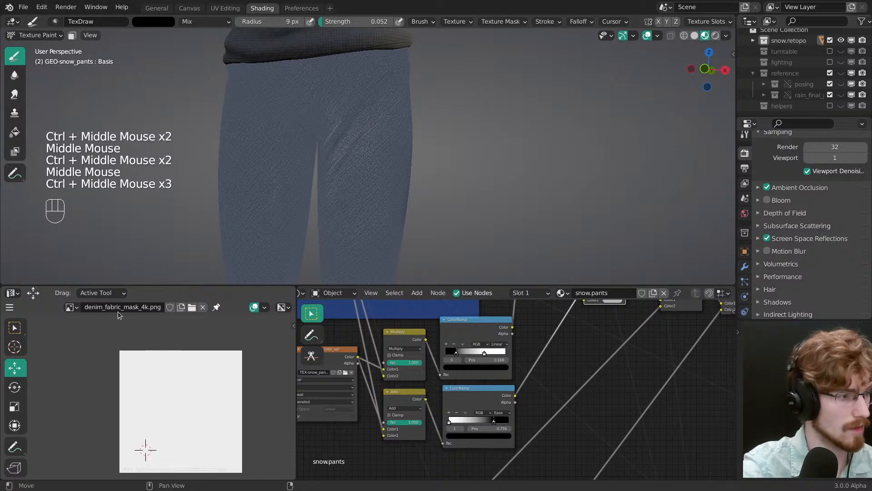
pyautogui.click(71, 307)
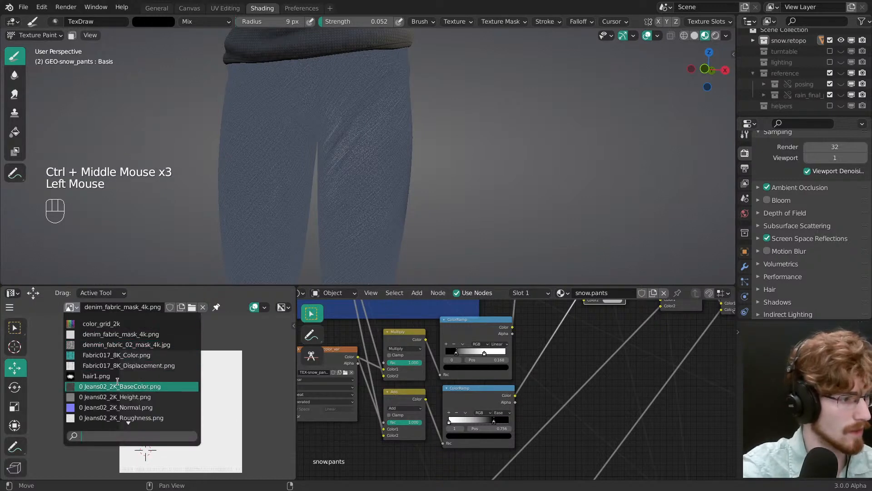
pyautogui.press('Up')
pyautogui.press('Up')
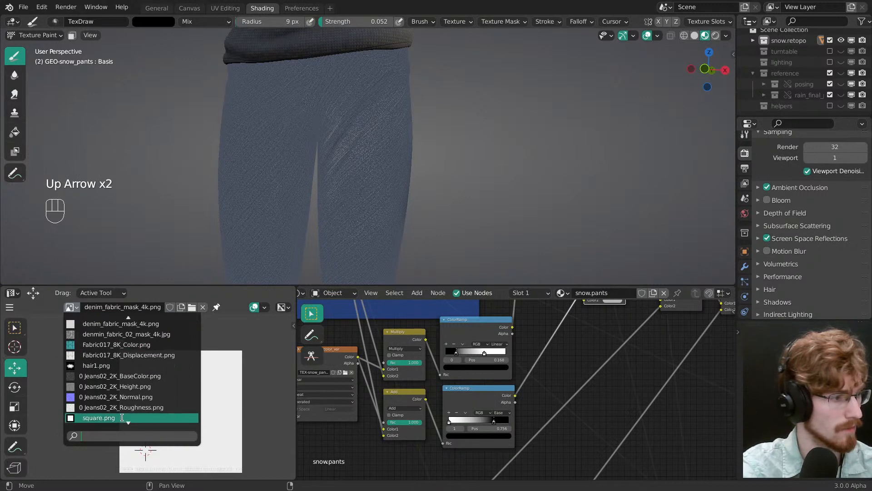
pyautogui.press('Down')
pyautogui.press('Down')
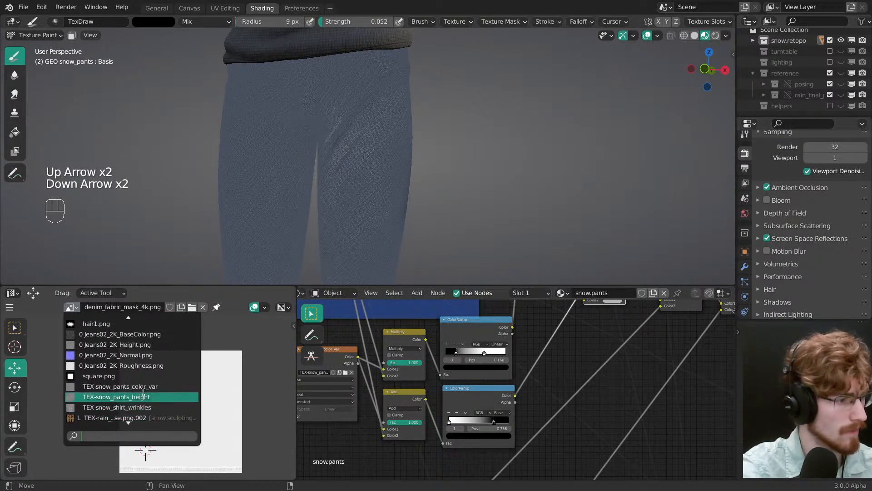
pyautogui.click(119, 387)
pyautogui.moveTo(194, 441); pyautogui.dragTo(158, 392, button='middle')
pyautogui.keyDown('ctrl'); pyautogui.moveTo(150, 407); pyautogui.dragTo(166, 363, button='middle'); pyautogui.keyUp('ctrl')
pyautogui.moveTo(167, 412); pyautogui.dragTo(167, 390, button='middle')
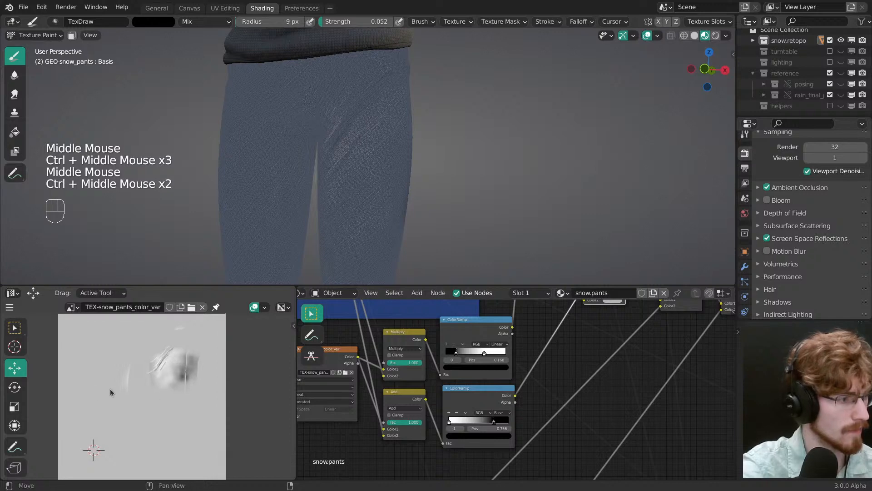
# Step: Switch the image editor to Paint mode, set the draw brush radius to 119 px and paint black over the streaks
pyautogui.click(9, 307)
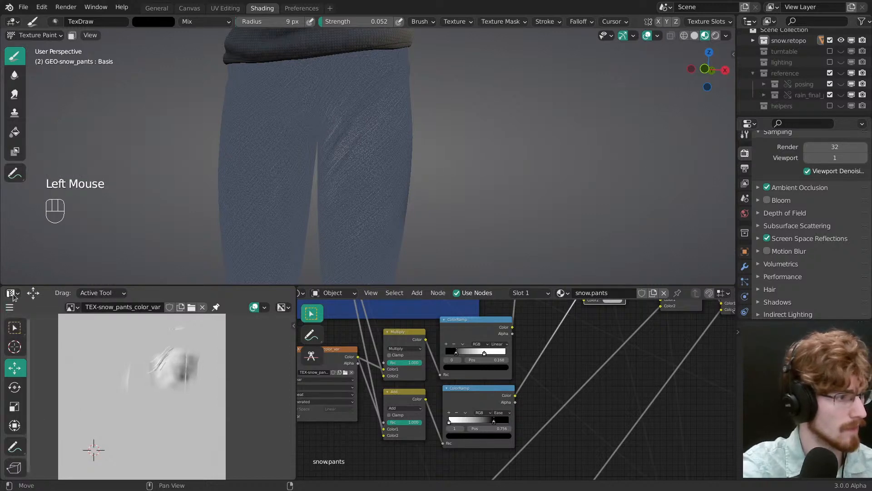
pyautogui.click(12, 295)
pyautogui.hotkey('ctrl', 'Tab')
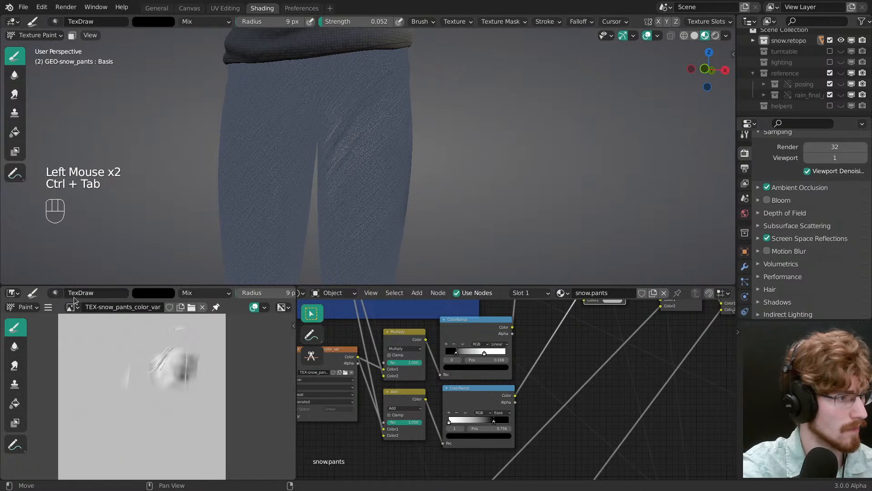
pyautogui.click(14, 345)
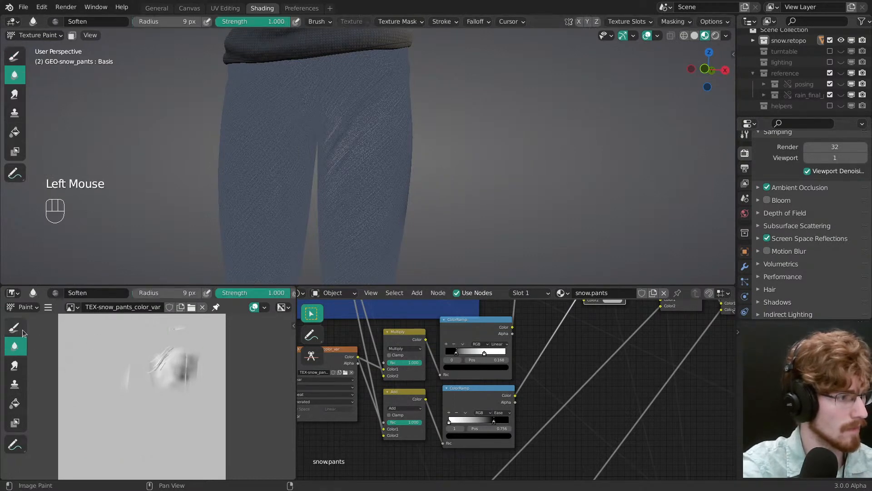
pyautogui.click(21, 330)
pyautogui.press('f')
pyautogui.click(158, 364)
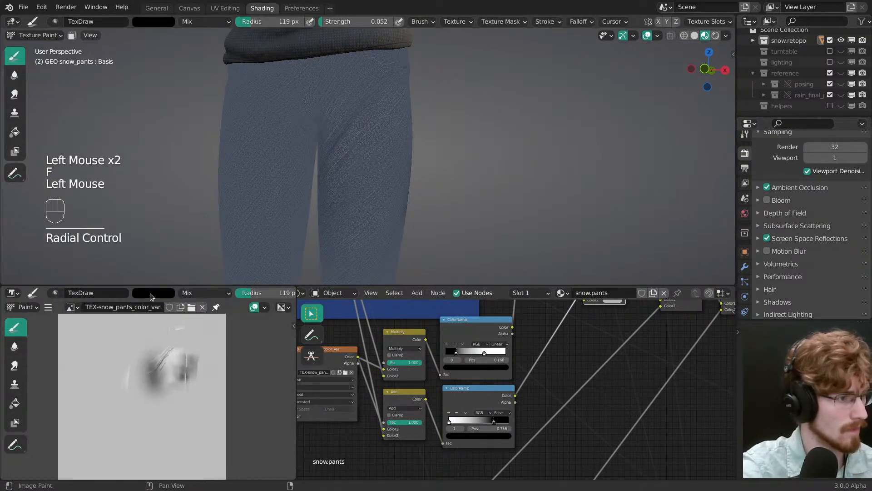
# Step: Choose the grey swatch from the brush's colour palette and paint over all test strokes on the colour variation texture
pyautogui.press('x')
pyautogui.press('n')
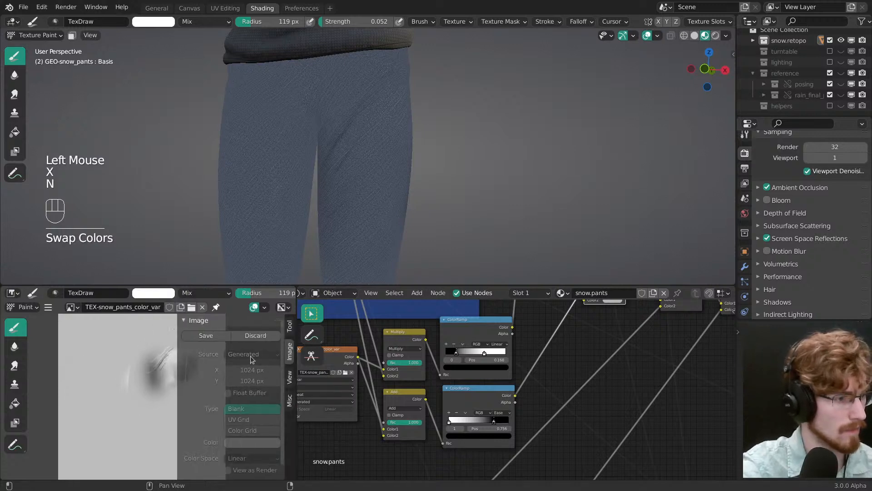
pyautogui.press('n')
pyautogui.press('n')
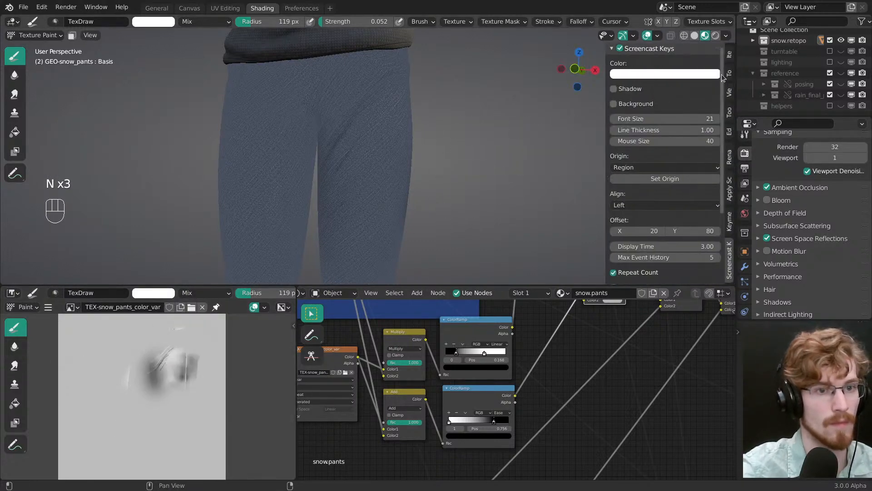
pyautogui.click(729, 54)
pyautogui.click(729, 74)
pyautogui.moveTo(663, 236); pyautogui.dragTo(663, 193, button='middle')
pyautogui.click(627, 219)
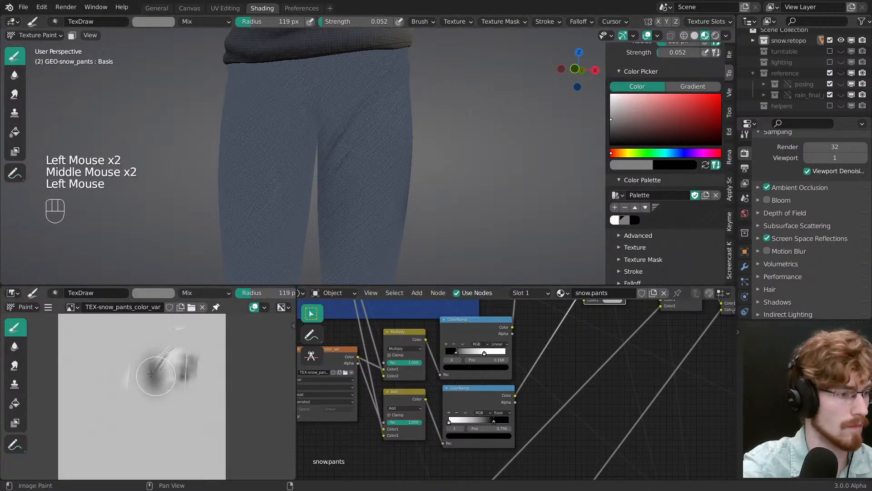
pyautogui.moveTo(139, 396)
pyautogui.mouseDown()
pyautogui.moveTo(170, 379)
pyautogui.moveTo(183, 333)
pyautogui.mouseUp()
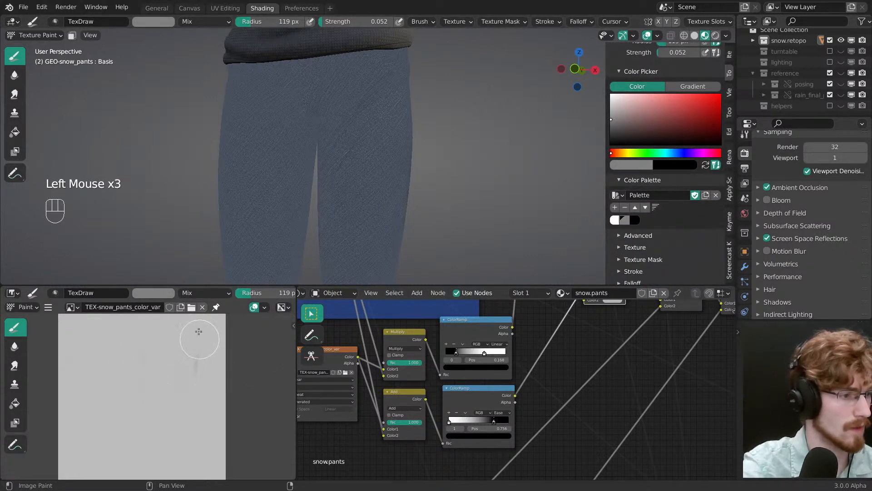
# Step: Save the colour variation texture as TEX-snow_pants_color_var.png in the snow/maps folder
pyautogui.hotkey('shift', 'alt', 's')
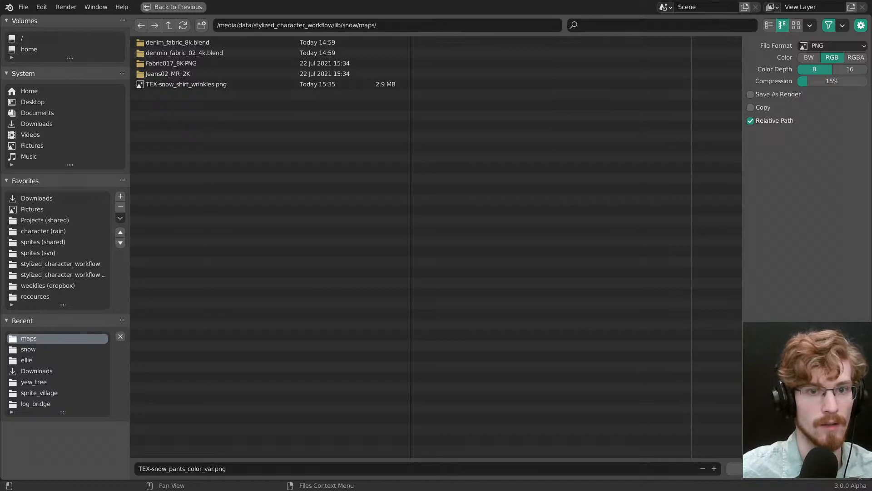
pyautogui.click(832, 468)
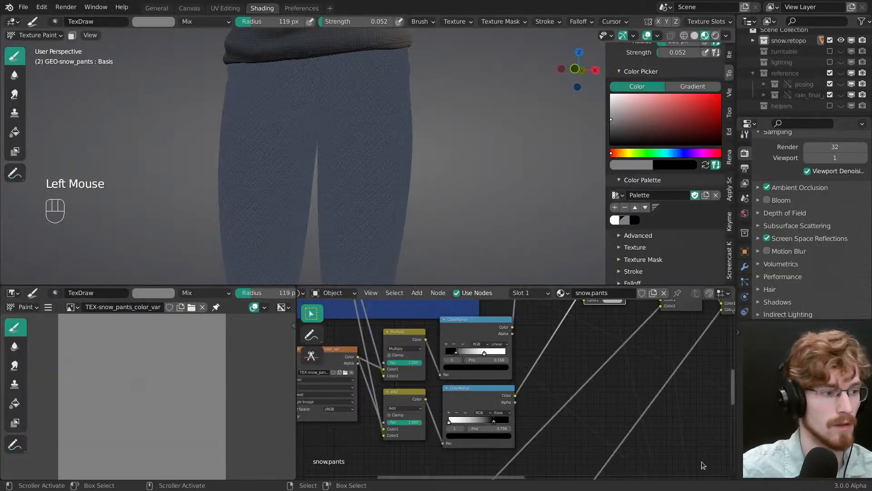
# Step: Display the TEX-snow_pants_height image in the image editor and save it
pyautogui.click(73, 307)
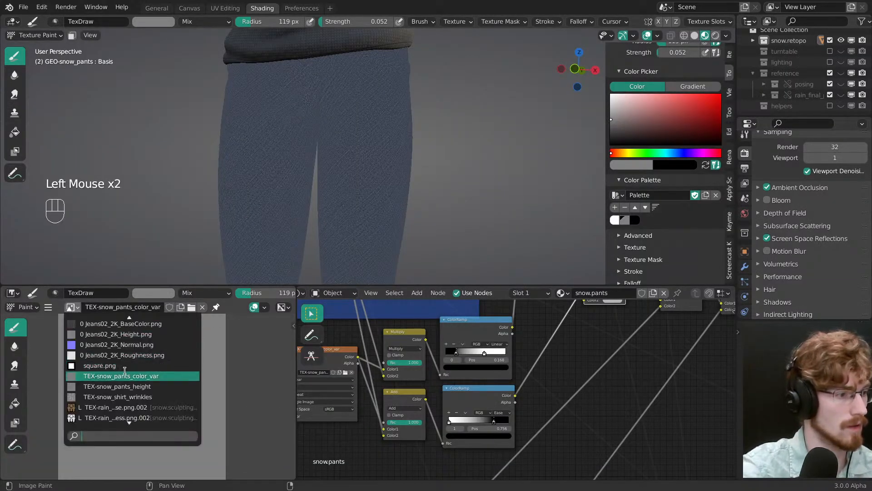
pyautogui.click(139, 385)
pyautogui.hotkey('shift', 'alt', 's')
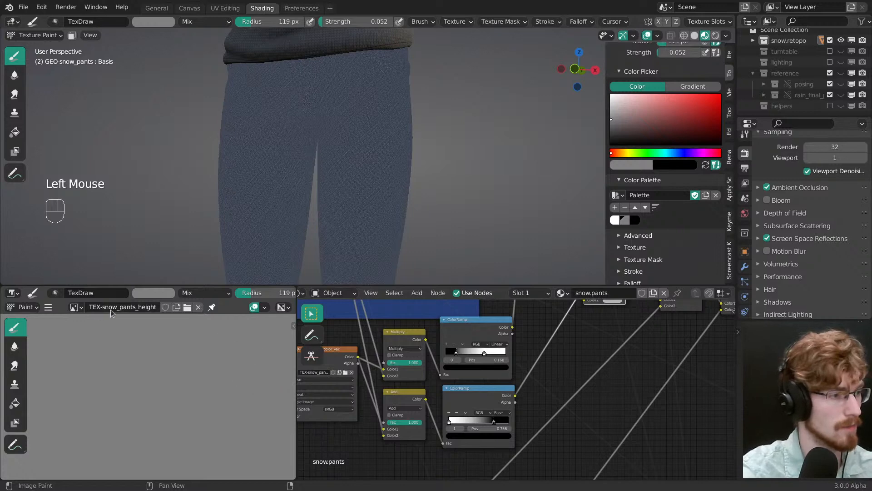
# Step: Select the colour variation texture node and display TEX-snow_pants_color_var in the image editor again
pyautogui.click(76, 307)
pyautogui.click(329, 361)
pyautogui.moveTo(330, 361); pyautogui.dragTo(368, 360, button='middle')
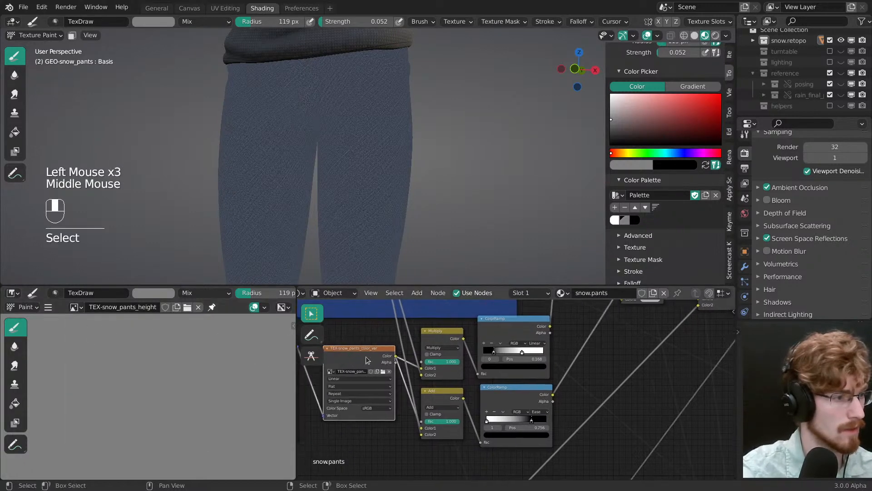
pyautogui.click(76, 307)
pyautogui.click(114, 365)
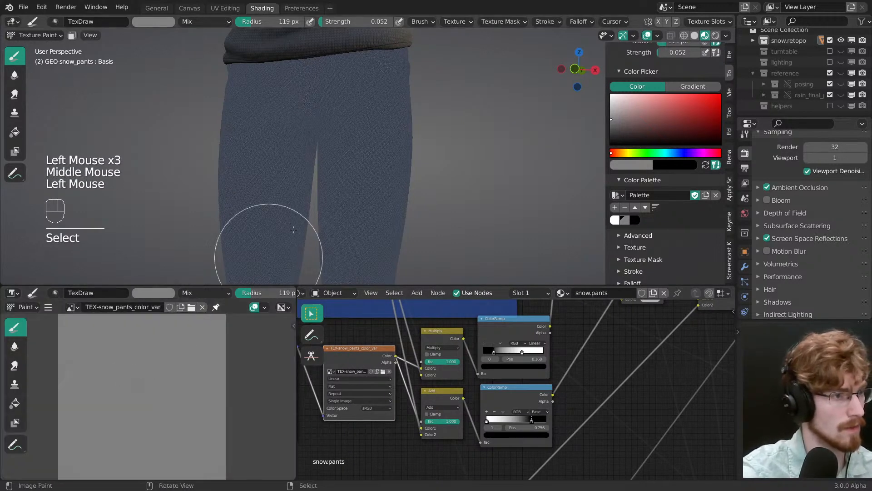
# Step: Set the brush radius to 78 px and preview the full pants material from its Principled BSDF node
pyautogui.moveTo(293, 230); pyautogui.dragTo(370, 185, button='middle')
pyautogui.press('f')
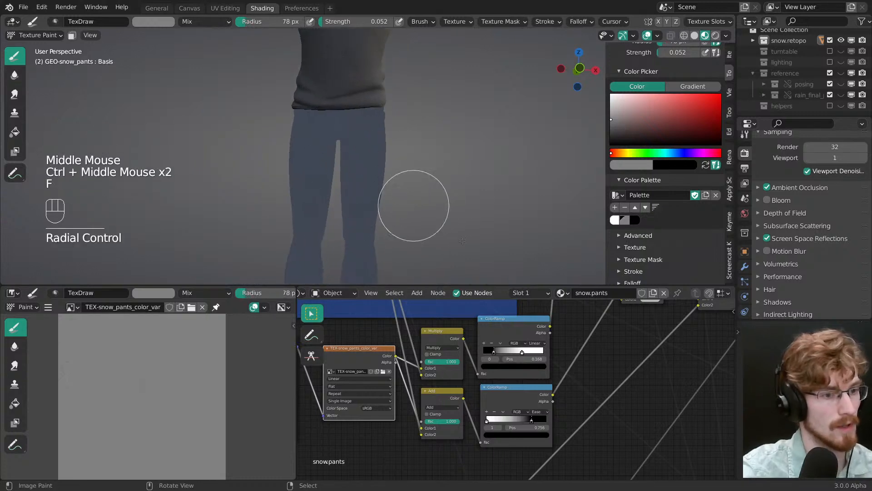
pyautogui.moveTo(724, 331); pyautogui.dragTo(545, 398, button='middle')
pyautogui.moveTo(627, 389); pyautogui.dragTo(495, 418, button='middle')
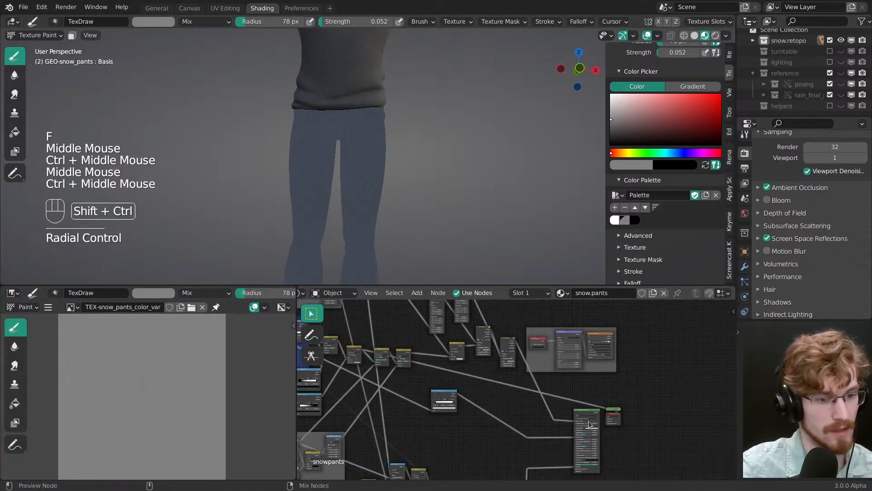
pyautogui.keyDown('ctrl'); pyautogui.keyDown('shift'); pyautogui.click(589, 424); pyautogui.keyUp('shift'); pyautogui.keyUp('ctrl')
pyautogui.keyDown('ctrl'); pyautogui.moveTo(589, 424); pyautogui.dragTo(581, 414, button='middle'); pyautogui.keyUp('ctrl')
# Step: Save the blend file and choose the white swatch from the brush's colour palette
pyautogui.moveTo(381, 195)
pyautogui.keyDown('ctrl'); pyautogui.mouseDown(button='middle')
pyautogui.moveTo(347, 175)
pyautogui.moveTo(376, 155)
pyautogui.moveTo(380, 137)
pyautogui.moveTo(389, 184)
pyautogui.mouseUp(button='middle'); pyautogui.keyUp('ctrl')
pyautogui.hotkey('ctrl', 's')
pyautogui.press('x')
pyautogui.click(615, 220)
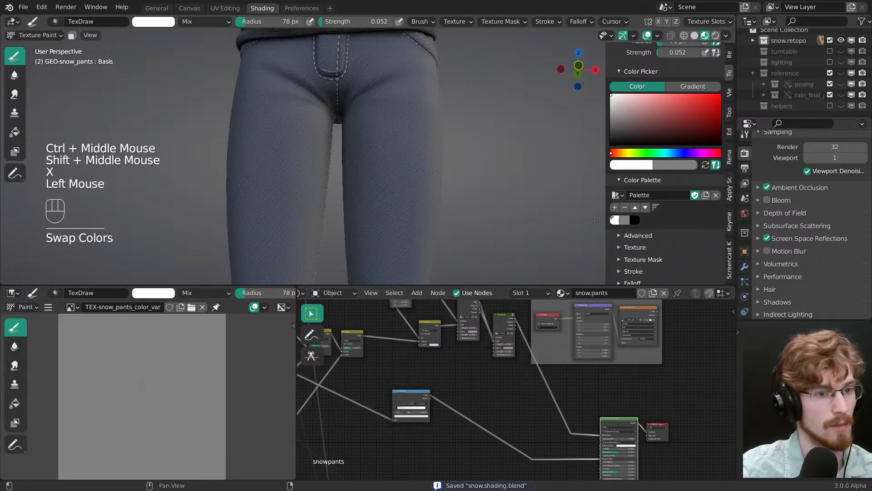
# Step: Set the draw brush radius to 50 px and paint a white wear streak down the front of the character's left thigh
pyautogui.press('f')
pyautogui.press('f')
pyautogui.moveTo(381, 109); pyautogui.dragTo(385, 159)
pyautogui.moveTo(384, 157); pyautogui.dragTo(401, 254)
pyautogui.moveTo(401, 257)
pyautogui.mouseDown()
pyautogui.moveTo(401, 182)
pyautogui.moveTo(373, 145)
pyautogui.mouseUp()
pyautogui.press('f')
pyautogui.click(388, 248)
pyautogui.moveTo(391, 137); pyautogui.dragTo(409, 83)
pyautogui.moveTo(408, 82); pyautogui.dragTo(407, 136)
pyautogui.moveTo(415, 146); pyautogui.dragTo(438, 159, button='middle')
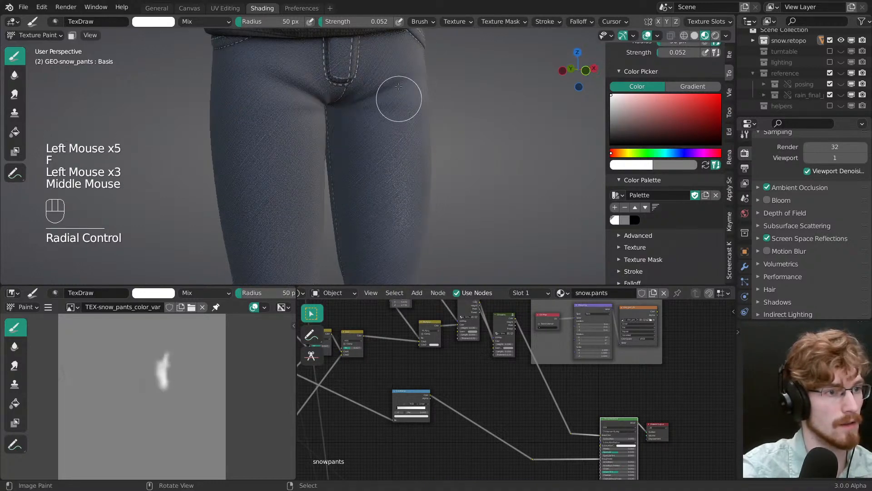
# Step: Widen and build up the white wear across the left thigh and up toward the hip with repeated strokes
pyautogui.moveTo(397, 99); pyautogui.dragTo(392, 116)
pyautogui.moveTo(391, 116); pyautogui.dragTo(379, 117)
pyautogui.moveTo(364, 216); pyautogui.dragTo(360, 191)
pyautogui.moveTo(361, 195); pyautogui.dragTo(349, 100)
pyautogui.moveTo(352, 136)
pyautogui.mouseDown()
pyautogui.moveTo(354, 163)
pyautogui.moveTo(387, 74)
pyautogui.mouseUp()
pyautogui.moveTo(389, 77); pyautogui.dragTo(400, 103)
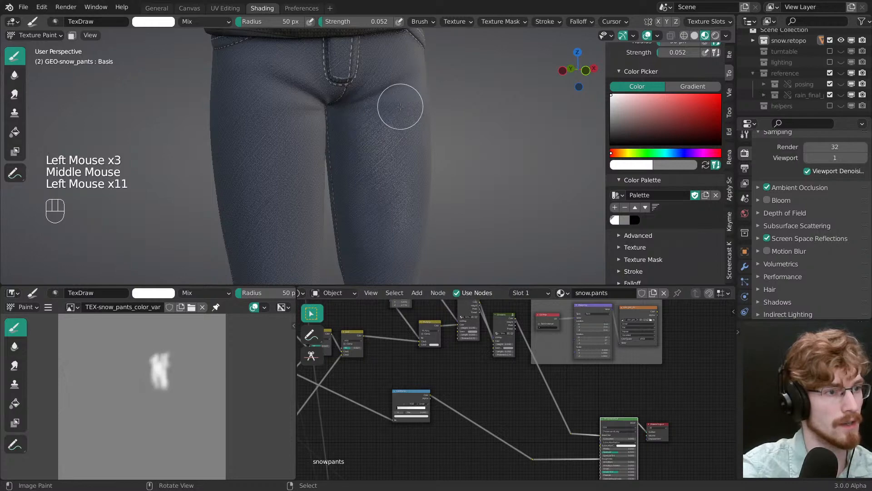
pyautogui.moveTo(399, 109)
pyautogui.keyDown('shift'); pyautogui.mouseDown(button='middle')
pyautogui.moveTo(395, 189)
pyautogui.moveTo(395, 136)
pyautogui.mouseUp(button='middle'); pyautogui.keyUp('shift')
pyautogui.moveTo(394, 136); pyautogui.dragTo(393, 71, button='middle')
pyautogui.moveTo(393, 75); pyautogui.dragTo(364, 134)
pyautogui.moveTo(400, 87); pyautogui.dragTo(384, 141)
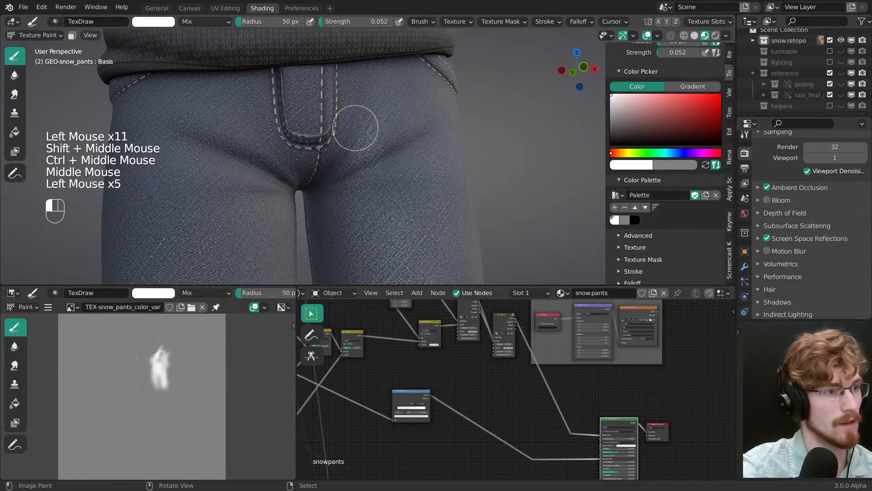
# Step: Set the brush radius to 28 px and refine the wear along the left hip crease with white and grey strokes
pyautogui.moveTo(374, 167)
pyautogui.keyDown('alt'); pyautogui.keyDown('shift'); pyautogui.mouseDown(button='middle')
pyautogui.moveTo(388, 146)
pyautogui.moveTo(384, 123)
pyautogui.mouseUp(button='middle'); pyautogui.keyUp('shift'); pyautogui.keyUp('alt')
pyautogui.press('f')
pyautogui.click(377, 143)
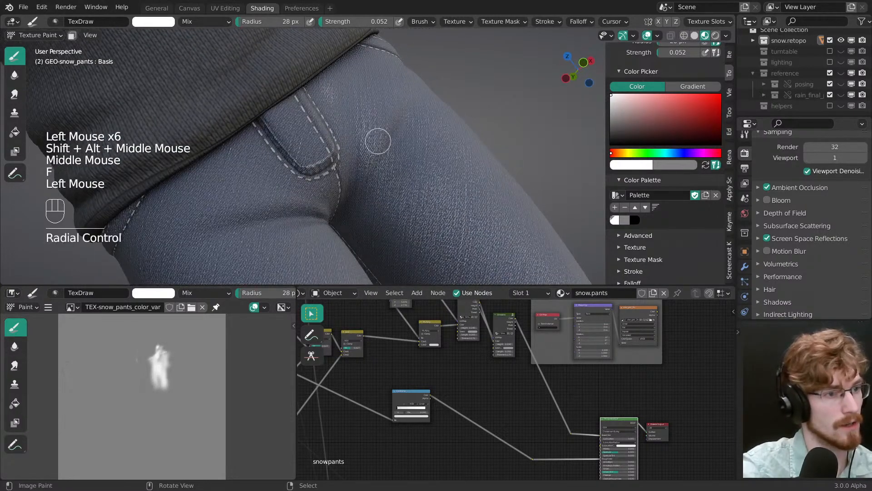
pyautogui.click(408, 106)
pyautogui.press('x')
pyautogui.moveTo(402, 116); pyautogui.dragTo(389, 144)
pyautogui.click(358, 118)
# Step: Set the brush to white with a 22 px radius and paint thin wear highlights around the crotch folds beside the fly
pyautogui.moveTo(358, 118); pyautogui.dragTo(328, 131, button='middle')
pyautogui.press('x')
pyautogui.press('f')
pyautogui.click(363, 146)
pyautogui.click(327, 132)
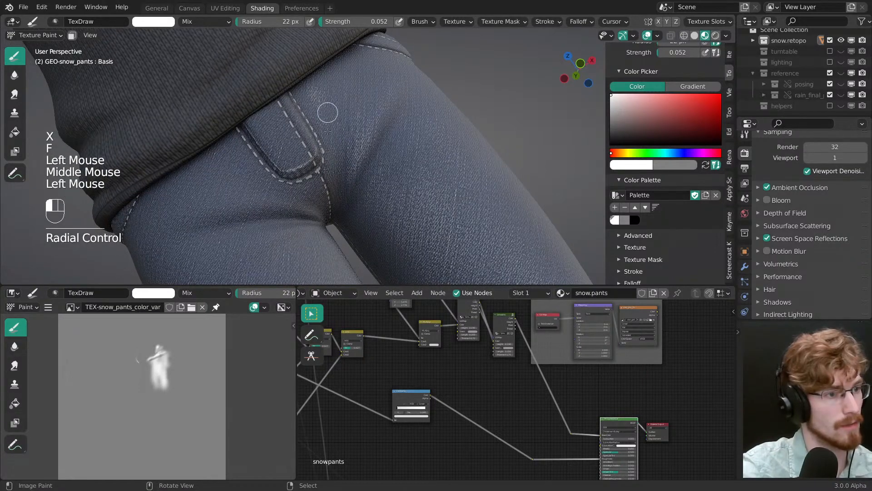
pyautogui.click(335, 192)
pyautogui.moveTo(334, 192)
pyautogui.mouseDown(button='middle')
pyautogui.moveTo(350, 156)
pyautogui.moveTo(395, 174)
pyautogui.moveTo(361, 160)
pyautogui.mouseUp(button='middle')
pyautogui.click(351, 156)
# Step: Touch up the hip wear, then paint white over the upper left thigh at strength 0.024 and radius 84 px
pyautogui.press('x')
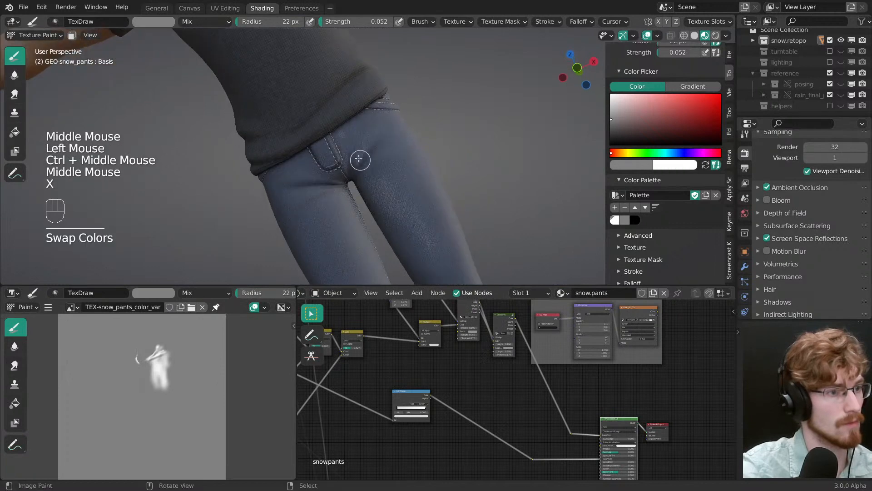
pyautogui.press('f')
pyautogui.click(352, 177)
pyautogui.press('x')
pyautogui.press('f')
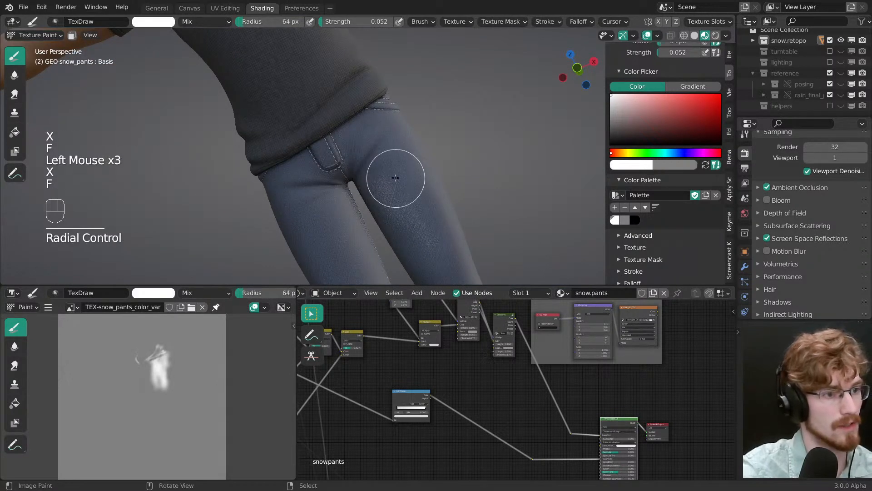
pyautogui.hotkey('shift', 'f')
pyautogui.click(394, 177)
pyautogui.press('f')
pyautogui.click(415, 202)
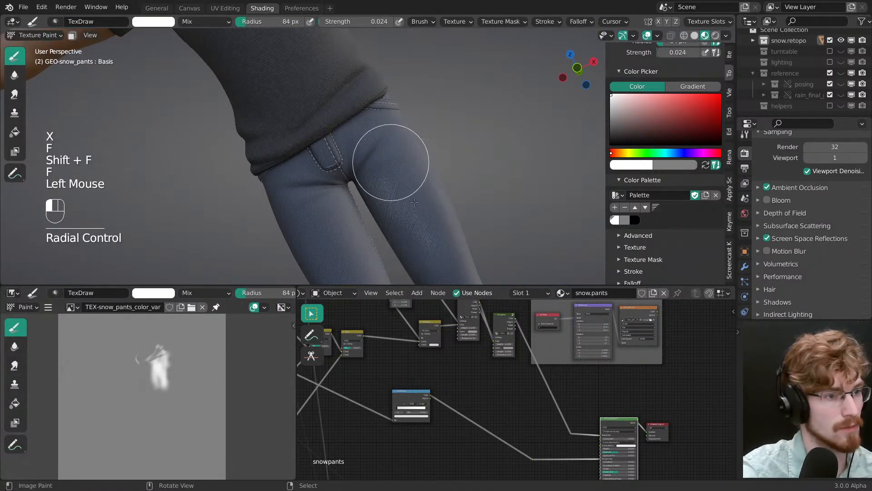
# Step: Swap the brush to grey with a 57 px radius and soften the edges of the left thigh's wear
pyautogui.press('x')
pyautogui.press('f')
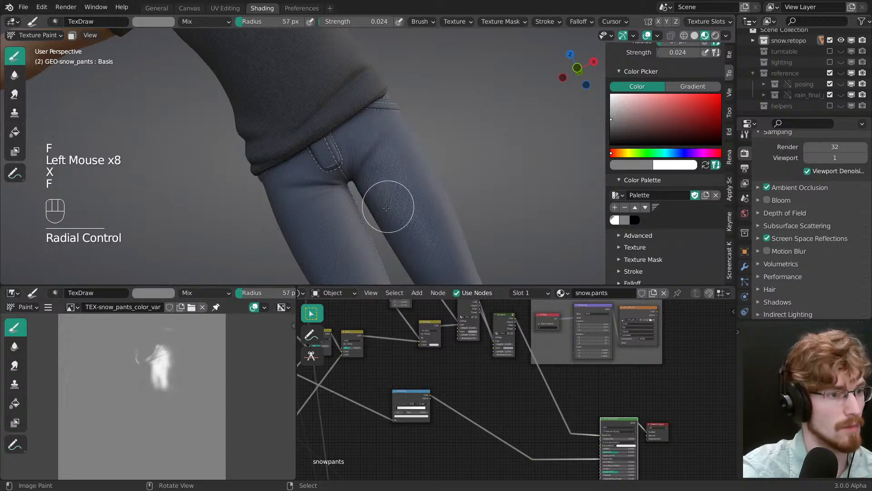
pyautogui.click(385, 218)
pyautogui.keyDown('shift'); pyautogui.moveTo(439, 238); pyautogui.dragTo(431, 164, button='middle'); pyautogui.keyUp('shift')
pyautogui.moveTo(431, 163); pyautogui.dragTo(409, 150, button='middle')
# Step: Swap to white with a 61 px radius and extend the wear down the left thigh toward the knee
pyautogui.press('f')
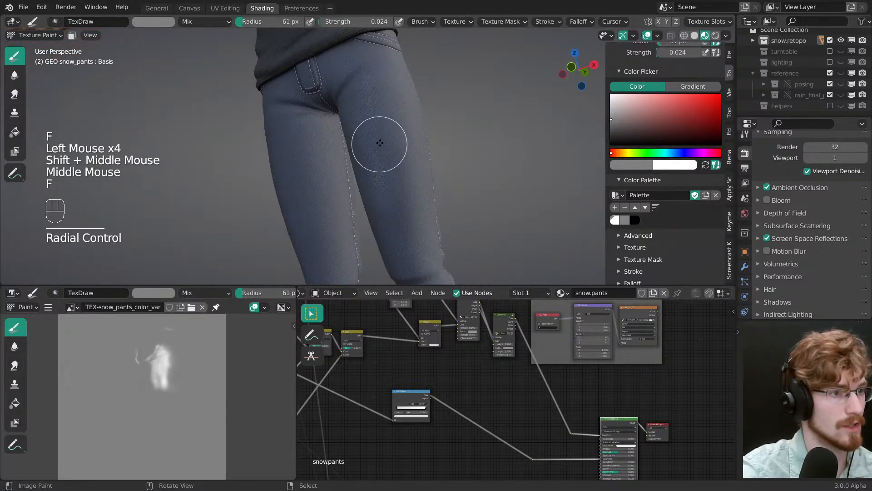
pyautogui.press('x')
pyautogui.click(383, 144)
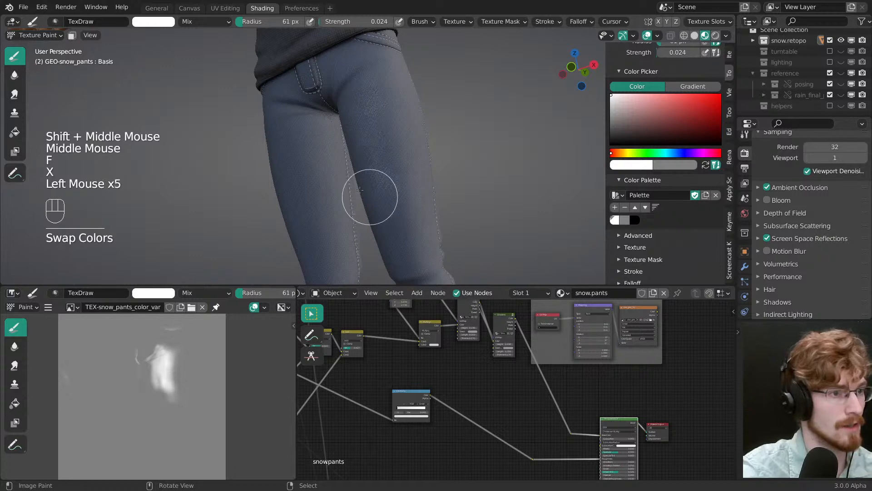
pyautogui.moveTo(360, 190); pyautogui.dragTo(431, 151, button='middle')
pyautogui.moveTo(358, 108); pyautogui.dragTo(395, 179)
pyautogui.moveTo(366, 113); pyautogui.dragTo(404, 187)
pyautogui.moveTo(435, 209)
pyautogui.mouseDown(button='middle')
pyautogui.moveTo(386, 280)
pyautogui.moveTo(387, 302)
pyautogui.mouseUp(button='middle')
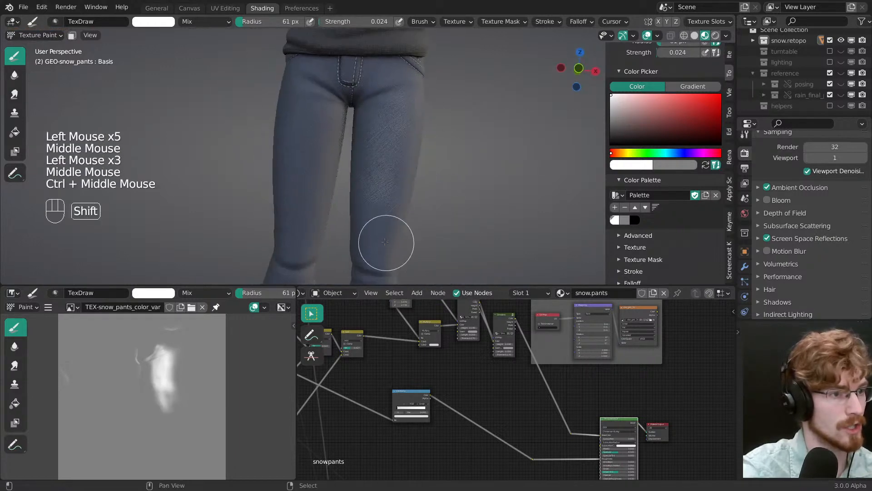
pyautogui.moveTo(385, 242); pyautogui.dragTo(375, 217)
pyautogui.moveTo(398, 87); pyautogui.dragTo(395, 204)
pyautogui.keyDown('alt'); pyautogui.keyDown('shift'); pyautogui.moveTo(395, 204); pyautogui.dragTo(414, 160, button='middle'); pyautogui.keyUp('shift'); pyautogui.keyUp('alt')
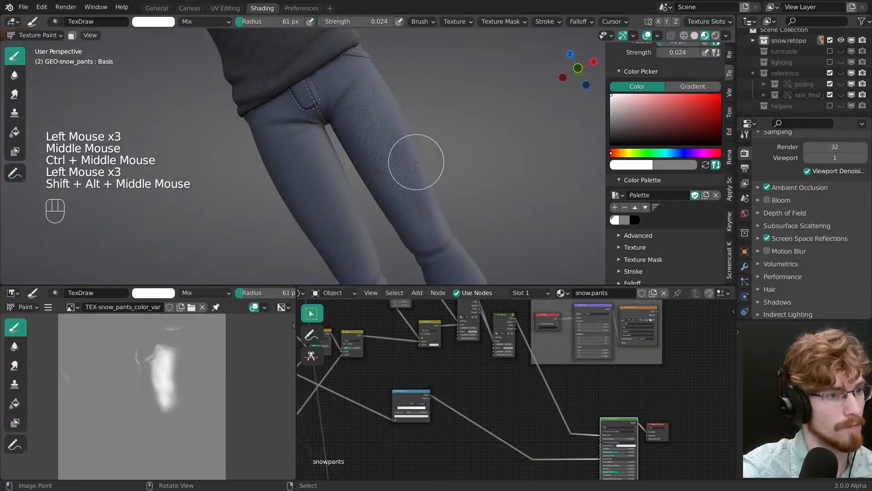
# Step: Switch the brush to grey with a 17 px radius, test fold strokes across the left thigh's wear and undo them
pyautogui.press('x')
pyautogui.press('f')
pyautogui.press('f')
pyautogui.click(382, 212)
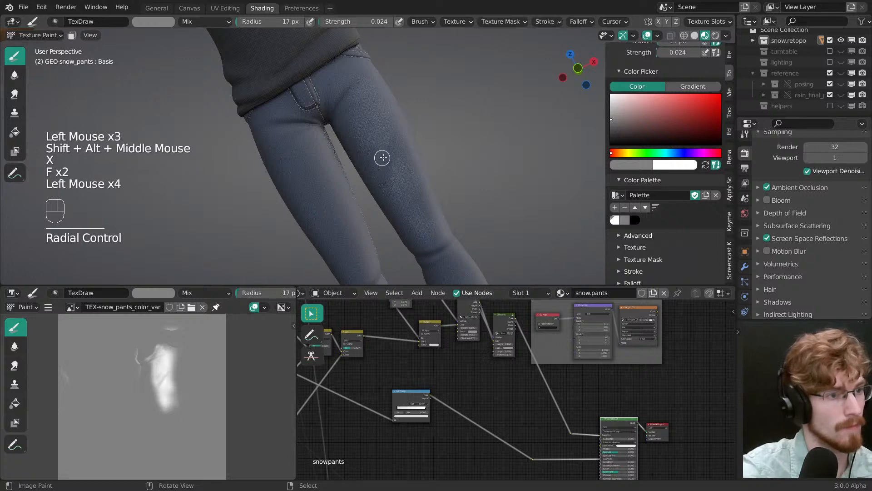
pyautogui.hotkey('ctrl', 'z')
pyautogui.hotkey('ctrl', 'z')
# Step: Lower the brush strength to 0.008 and paint thin grey diagonal fold lines across the left thigh's wear
pyautogui.hotkey('shift', 'f')
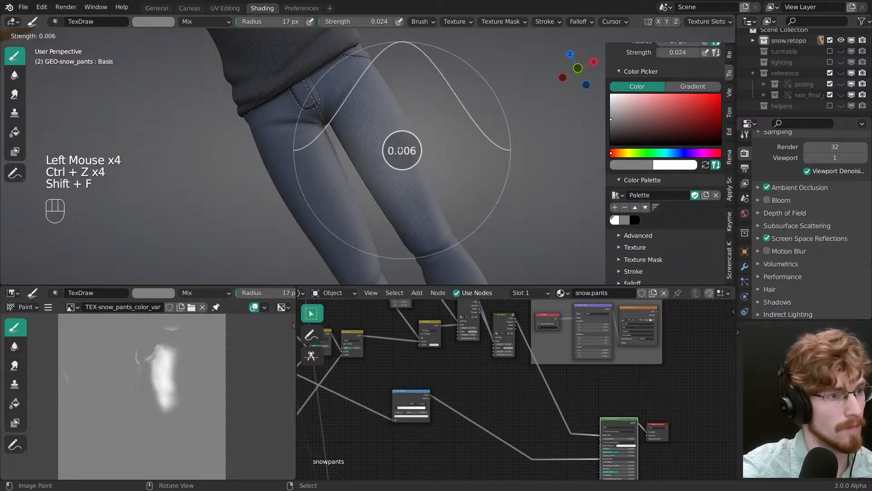
pyautogui.click(401, 146)
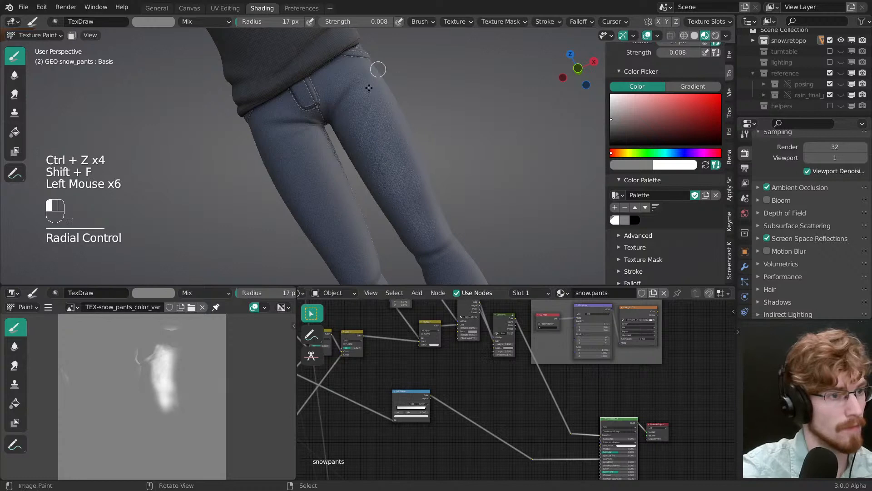
pyautogui.moveTo(420, 205); pyautogui.dragTo(356, 151, button='middle')
pyautogui.click(415, 185)
pyautogui.click(415, 185)
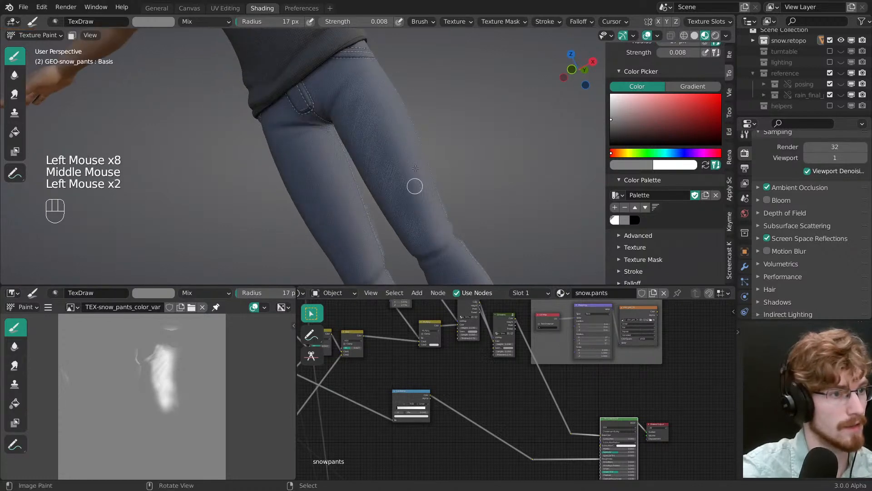
pyautogui.moveTo(415, 185); pyautogui.dragTo(383, 165, button='middle')
# Step: Swap to white with a 66 px radius and paint a soft wear streak down the front of the right thigh
pyautogui.press('x')
pyautogui.press('f')
pyautogui.click(406, 169)
pyautogui.keyDown('shift'); pyautogui.moveTo(401, 251); pyautogui.dragTo(420, 216, button='middle'); pyautogui.keyUp('shift')
pyautogui.moveTo(420, 215); pyautogui.dragTo(438, 202, button='middle')
pyautogui.moveTo(349, 116); pyautogui.dragTo(350, 205)
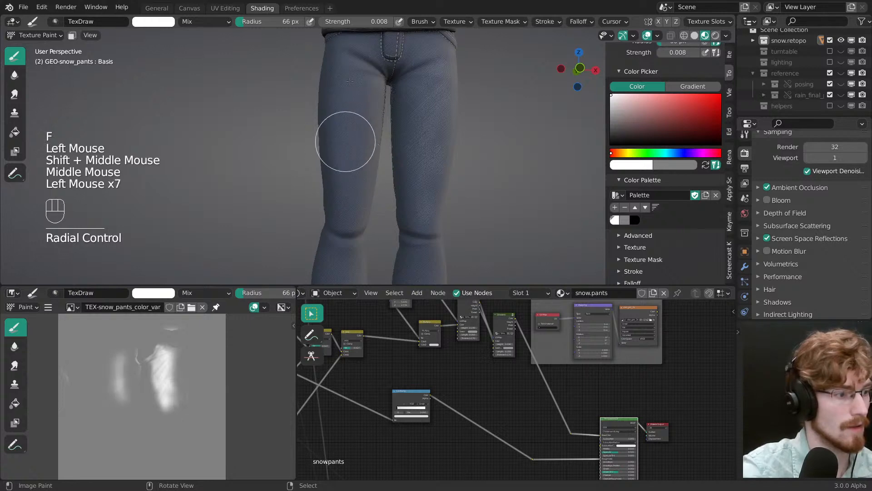
pyautogui.press('f')
pyautogui.moveTo(350, 119)
pyautogui.keyDown('shift'); pyautogui.mouseDown(button='middle')
pyautogui.moveTo(364, 157)
pyautogui.moveTo(346, 172)
pyautogui.moveTo(361, 200)
pyautogui.mouseUp(button='middle'); pyautogui.keyUp('shift')
pyautogui.click(373, 223)
pyautogui.click(366, 232)
pyautogui.keyDown('ctrl'); pyautogui.moveTo(366, 232); pyautogui.dragTo(360, 203, button='middle'); pyautogui.keyUp('ctrl')
# Step: Enlarge the brush radius to 91 px and blend the white wear along the right thigh
pyautogui.press('f')
pyautogui.click(361, 243)
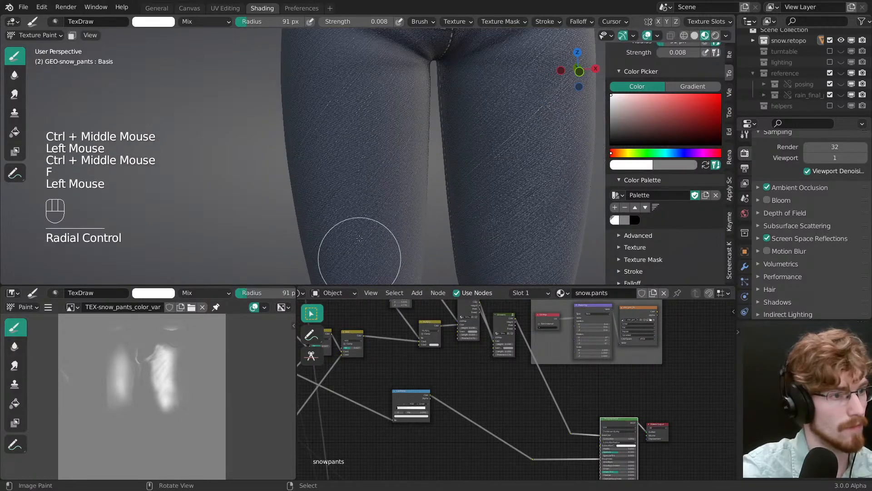
pyautogui.keyDown('ctrl'); pyautogui.moveTo(361, 243); pyautogui.dragTo(364, 93, button='middle'); pyautogui.keyUp('ctrl')
pyautogui.click(363, 92)
pyautogui.moveTo(374, 195)
pyautogui.mouseDown(button='middle')
pyautogui.moveTo(367, 192)
pyautogui.moveTo(387, 191)
pyautogui.mouseUp(button='middle')
# Step: Preview the colour output of the second mix node in the denim colour chain on the pants
pyautogui.moveTo(431, 393); pyautogui.dragTo(595, 400, button='middle')
pyautogui.moveTo(350, 349); pyautogui.dragTo(461, 359, button='middle')
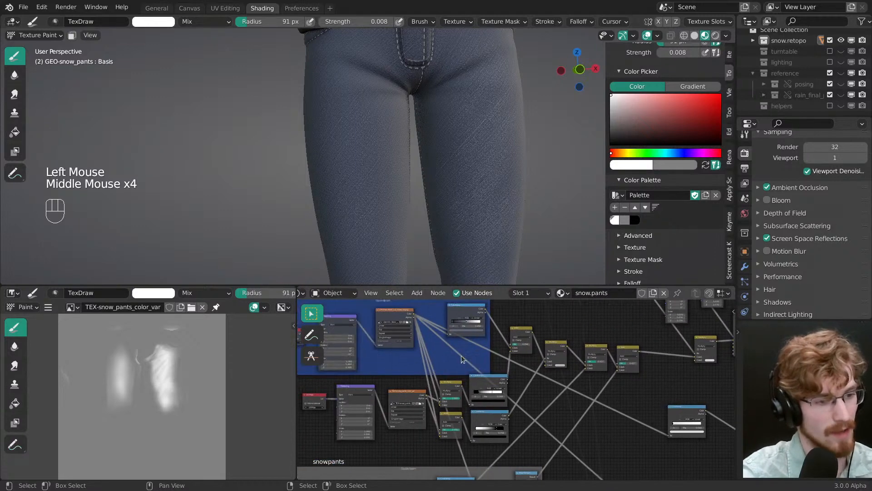
pyautogui.keyDown('ctrl'); pyautogui.keyDown('shift'); pyautogui.click(550, 347); pyautogui.keyUp('shift'); pyautogui.keyUp('ctrl')
# Step: Strengthen the right thigh's white wear using a 55 px radius, then 80 px at strength 0.020
pyautogui.click(346, 192)
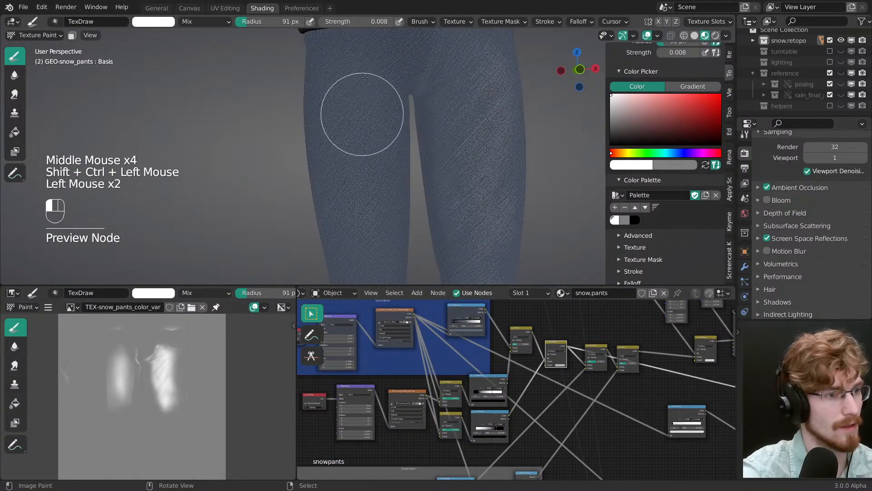
pyautogui.press('f')
pyautogui.click(358, 248)
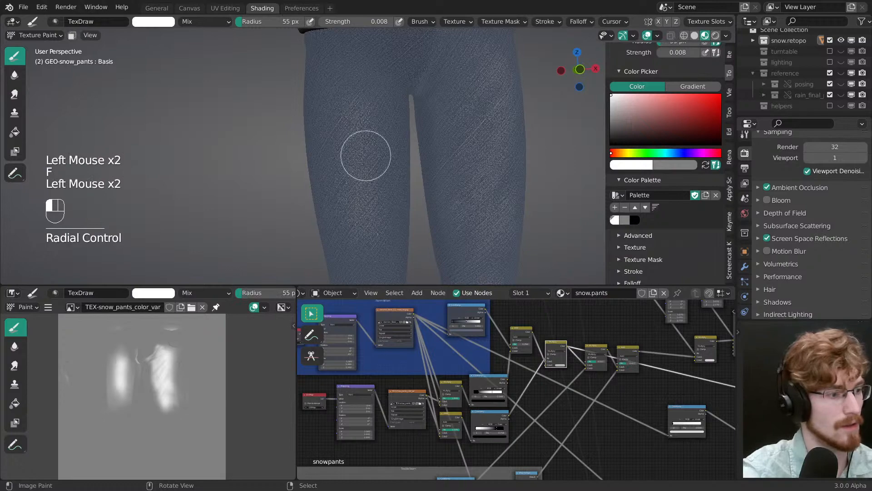
pyautogui.hotkey('shift', 'f')
pyautogui.press('f')
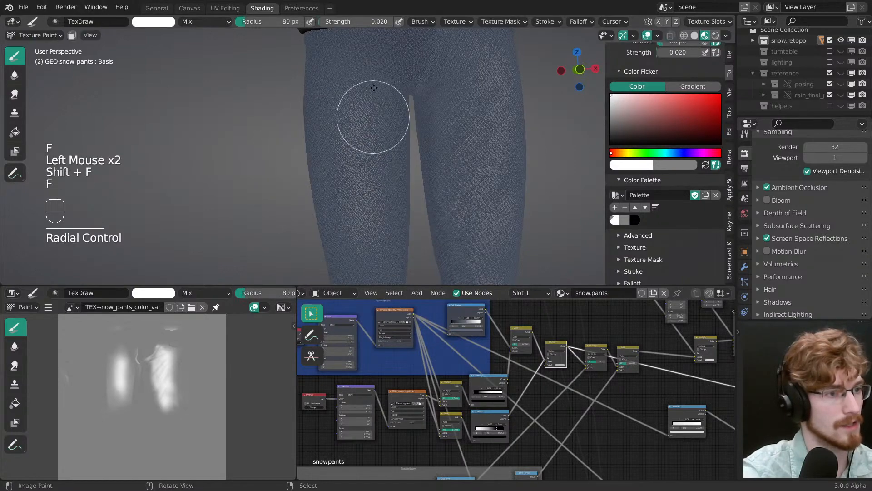
pyautogui.click(379, 192)
pyautogui.keyDown('alt'); pyautogui.keyDown('shift'); pyautogui.moveTo(370, 195); pyautogui.dragTo(389, 156, button='middle'); pyautogui.keyUp('shift'); pyautogui.keyUp('alt')
# Step: Swap to grey with an 18 px radius and paint thin diagonal fold lines across the right thigh's wear
pyautogui.press('x')
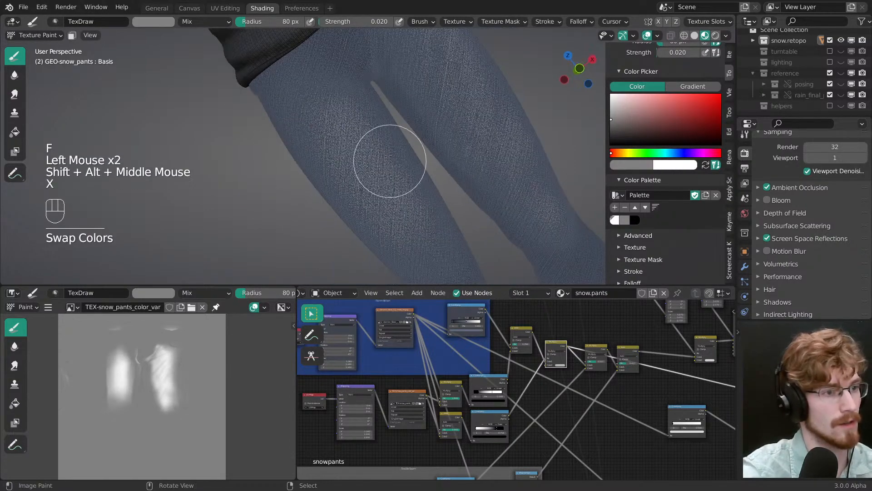
pyautogui.press('f')
pyautogui.press('f')
pyautogui.click(352, 105)
pyautogui.press('f')
pyautogui.click(339, 126)
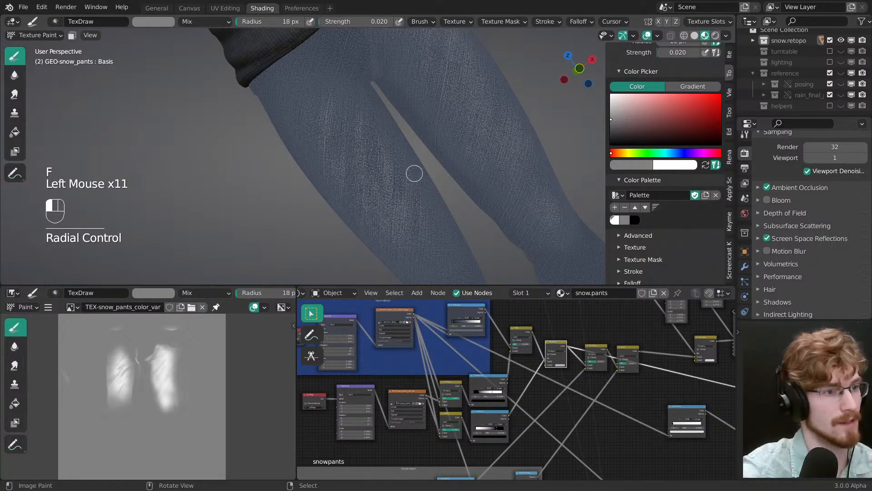
# Step: Swap to white with an 81 px radius and paint over the right thigh to soften the fold lines
pyautogui.keyDown('ctrl'); pyautogui.moveTo(417, 202); pyautogui.dragTo(376, 170, button='middle'); pyautogui.keyUp('ctrl')
pyautogui.press('x')
pyautogui.press('f')
pyautogui.click(366, 142)
pyautogui.press('f')
pyautogui.click(388, 191)
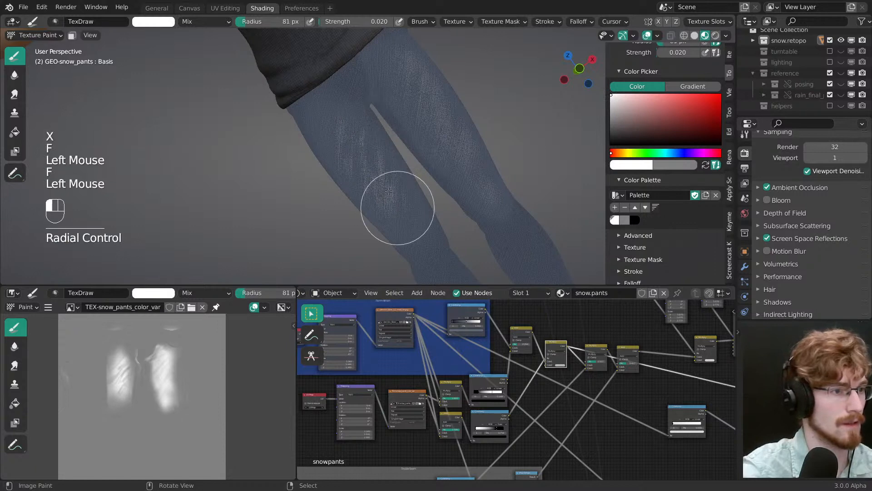
pyautogui.moveTo(404, 209); pyautogui.dragTo(409, 218)
pyautogui.moveTo(325, 78); pyautogui.dragTo(355, 185)
pyautogui.moveTo(350, 136); pyautogui.dragTo(386, 203)
# Step: Swap to grey with a 52 px radius and tone down the edges and lower part of the right thigh's wear
pyautogui.press('x')
pyautogui.press('f')
pyautogui.click(349, 152)
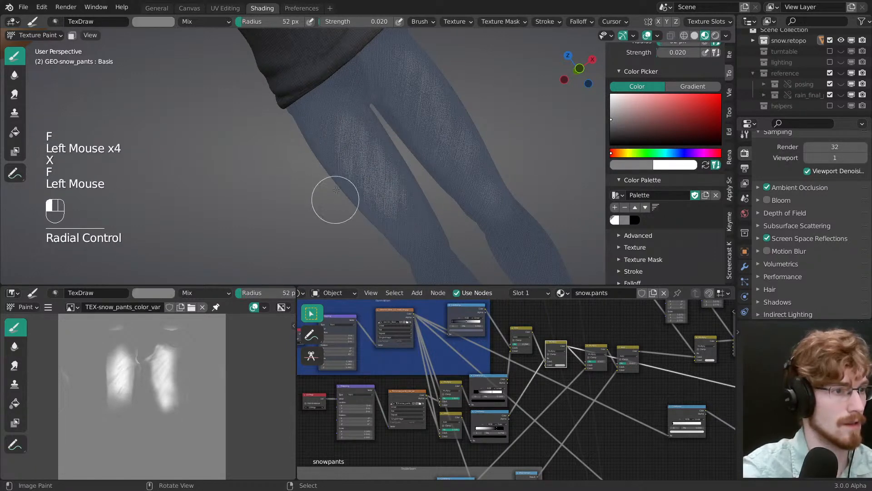
pyautogui.moveTo(342, 125); pyautogui.dragTo(348, 217)
pyautogui.moveTo(363, 152); pyautogui.dragTo(387, 237)
pyautogui.moveTo(386, 195); pyautogui.dragTo(396, 229)
pyautogui.moveTo(394, 193); pyautogui.dragTo(409, 211)
pyautogui.moveTo(408, 200); pyautogui.dragTo(424, 220)
# Step: Swap back to white and touch up the wear on both thighs, checking the legs from the front
pyautogui.press('x')
pyautogui.moveTo(354, 137)
pyautogui.mouseDown()
pyautogui.moveTo(339, 112)
pyautogui.moveTo(391, 182)
pyautogui.mouseUp()
pyautogui.keyDown('ctrl'); pyautogui.moveTo(431, 208); pyautogui.dragTo(417, 247, button='middle'); pyautogui.keyUp('ctrl')
pyautogui.moveTo(391, 200)
pyautogui.mouseDown(button='middle')
pyautogui.moveTo(431, 220)
pyautogui.moveTo(391, 193)
pyautogui.mouseUp(button='middle')
pyautogui.moveTo(391, 193)
pyautogui.mouseDown(button='middle')
pyautogui.moveTo(387, 182)
pyautogui.moveTo(400, 168)
pyautogui.mouseUp(button='middle')
pyautogui.keyDown('ctrl'); pyautogui.moveTo(400, 168); pyautogui.dragTo(403, 84, button='middle'); pyautogui.keyUp('ctrl')
pyautogui.moveTo(405, 71); pyautogui.dragTo(424, 127)
pyautogui.moveTo(426, 135); pyautogui.dragTo(425, 186)
pyautogui.keyDown('shift'); pyautogui.moveTo(425, 177); pyautogui.dragTo(435, 232, button='middle'); pyautogui.keyUp('shift')
pyautogui.moveTo(433, 221); pyautogui.dragTo(404, 205, button='middle')
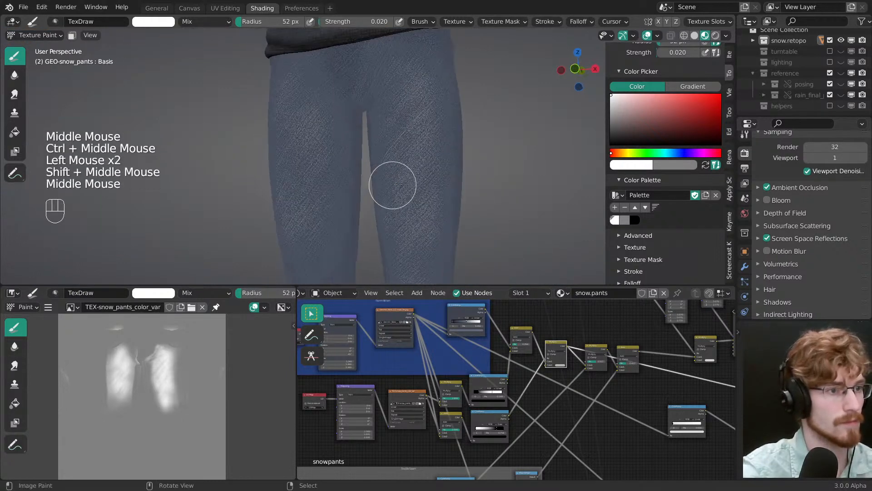
# Step: Enlarge the brush radius to 78 px and move the black stop of the Linear ColorRamp to position 0.122
pyautogui.press('f')
pyautogui.click(432, 127)
pyautogui.moveTo(437, 347); pyautogui.dragTo(459, 359, button='middle')
pyautogui.keyDown('ctrl'); pyautogui.moveTo(459, 359); pyautogui.dragTo(482, 363, button='middle'); pyautogui.keyUp('ctrl')
pyautogui.keyDown('ctrl'); pyautogui.moveTo(482, 363); pyautogui.dragTo(477, 341, button='middle'); pyautogui.keyUp('ctrl')
pyautogui.click(467, 335)
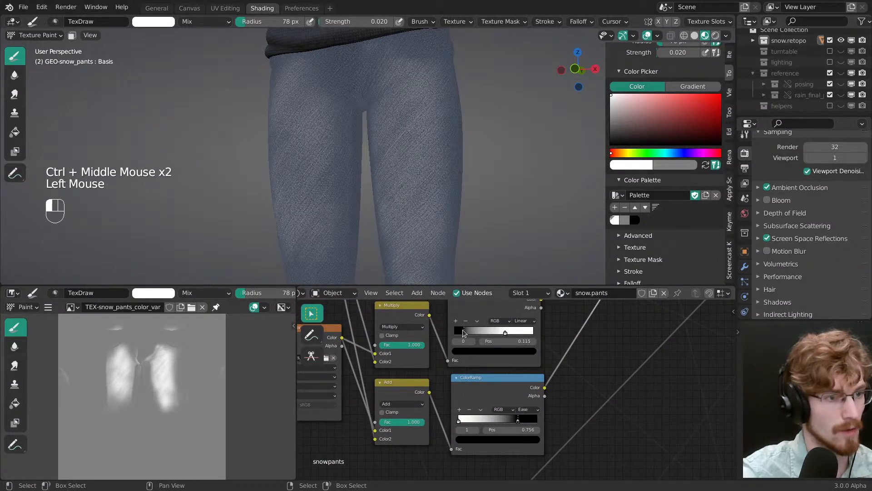
pyautogui.moveTo(463, 333); pyautogui.dragTo(464, 333)
# Step: Swap to grey, resize the brush and paint down the right thigh to tone down its wear
pyautogui.keyDown('ctrl'); pyautogui.moveTo(432, 163); pyautogui.dragTo(430, 175, button='middle'); pyautogui.keyUp('ctrl')
pyautogui.press('x')
pyautogui.press('f')
pyautogui.click(475, 93)
pyautogui.moveTo(438, 69); pyautogui.dragTo(455, 142)
pyautogui.moveTo(455, 142); pyautogui.dragTo(447, 208)
pyautogui.moveTo(446, 208)
pyautogui.mouseDown()
pyautogui.moveTo(443, 150)
pyautogui.moveTo(455, 181)
pyautogui.mouseUp()
pyautogui.moveTo(456, 221); pyautogui.dragTo(445, 243)
# Step: Set the brush radius to 88 px and blend the right thigh's wear with grey down toward the knee
pyautogui.press('f')
pyautogui.moveTo(444, 247)
pyautogui.keyDown('shift'); pyautogui.mouseDown(button='middle')
pyautogui.moveTo(418, 133)
pyautogui.moveTo(431, 128)
pyautogui.mouseUp(button='middle'); pyautogui.keyUp('shift')
pyautogui.click(414, 138)
pyautogui.moveTo(376, 57); pyautogui.dragTo(373, 82)
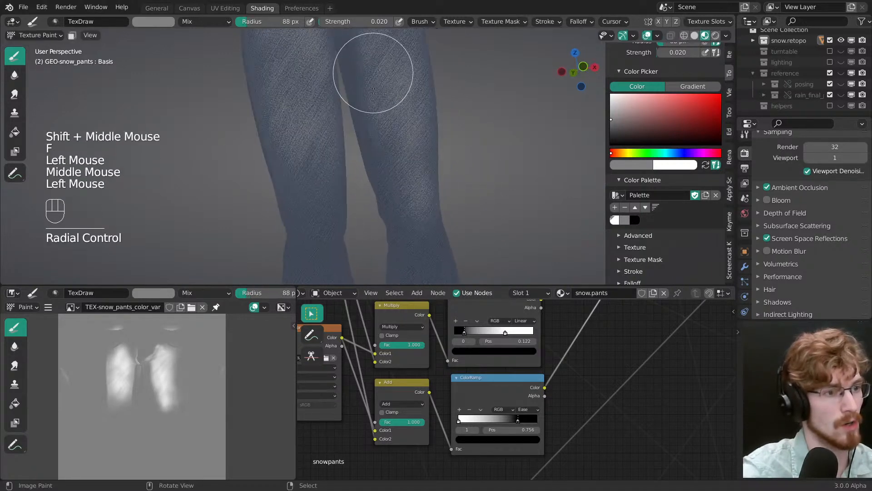
pyautogui.click(373, 91)
pyautogui.keyDown('shift'); pyautogui.moveTo(373, 91); pyautogui.dragTo(399, 195, button='middle'); pyautogui.keyUp('shift')
# Step: Enlarge the brush radius to 111 px and paint long grey strokes down the left thigh to fade its wear toward the knee
pyautogui.press('f')
pyautogui.click(376, 69)
pyautogui.moveTo(324, 84)
pyautogui.mouseDown()
pyautogui.moveTo(335, 213)
pyautogui.moveTo(328, 195)
pyautogui.mouseUp()
pyautogui.moveTo(302, 86); pyautogui.dragTo(313, 195)
pyautogui.moveTo(284, 84)
pyautogui.mouseDown()
pyautogui.moveTo(295, 190)
pyautogui.moveTo(264, 181)
pyautogui.mouseUp()
pyautogui.moveTo(268, 84)
pyautogui.mouseDown()
pyautogui.moveTo(272, 186)
pyautogui.moveTo(286, 246)
pyautogui.mouseUp()
pyautogui.keyDown('shift'); pyautogui.moveTo(287, 241); pyautogui.dragTo(285, 205, button='middle'); pyautogui.keyUp('shift')
pyautogui.moveTo(272, 87); pyautogui.dragTo(287, 243)
pyautogui.moveTo(291, 119); pyautogui.dragTo(312, 232)
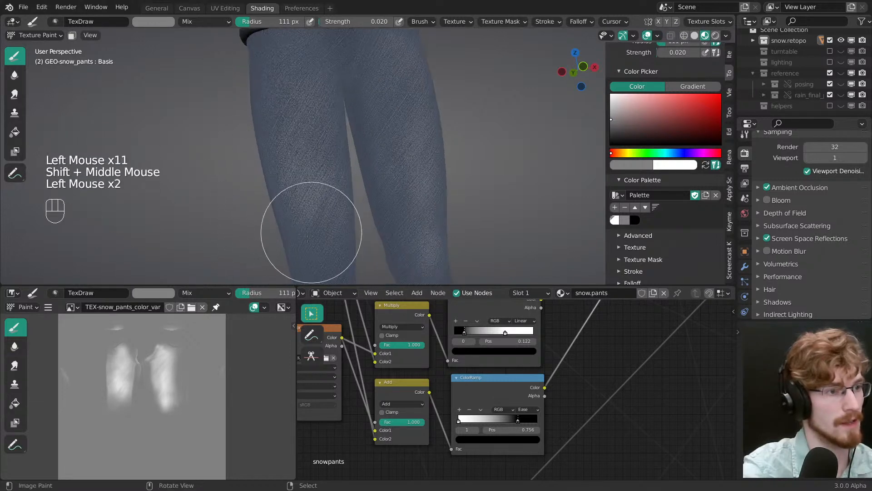
pyautogui.moveTo(313, 137); pyautogui.dragTo(314, 273)
pyautogui.moveTo(318, 150); pyautogui.dragTo(320, 255)
pyautogui.keyDown('ctrl'); pyautogui.moveTo(325, 136); pyautogui.dragTo(339, 197, button='middle'); pyautogui.keyUp('ctrl')
# Step: Reduce the brush radius to 75 px and soften the lower wear on both thighs with short grey strokes
pyautogui.press('f')
pyautogui.click(398, 203)
pyautogui.moveTo(405, 138); pyautogui.dragTo(395, 185)
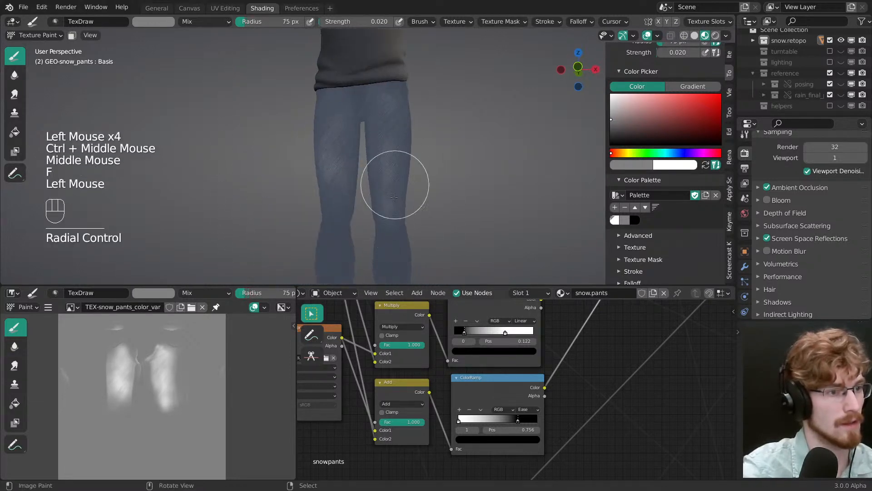
pyautogui.moveTo(387, 154); pyautogui.dragTo(378, 184)
pyautogui.moveTo(344, 155)
pyautogui.mouseDown()
pyautogui.moveTo(327, 169)
pyautogui.moveTo(332, 193)
pyautogui.mouseUp()
pyautogui.moveTo(346, 168); pyautogui.dragTo(358, 200)
# Step: Lower the brush strength to 0.012, keeping the 75 px radius, and save the blend file
pyautogui.hotkey('shift', 'f')
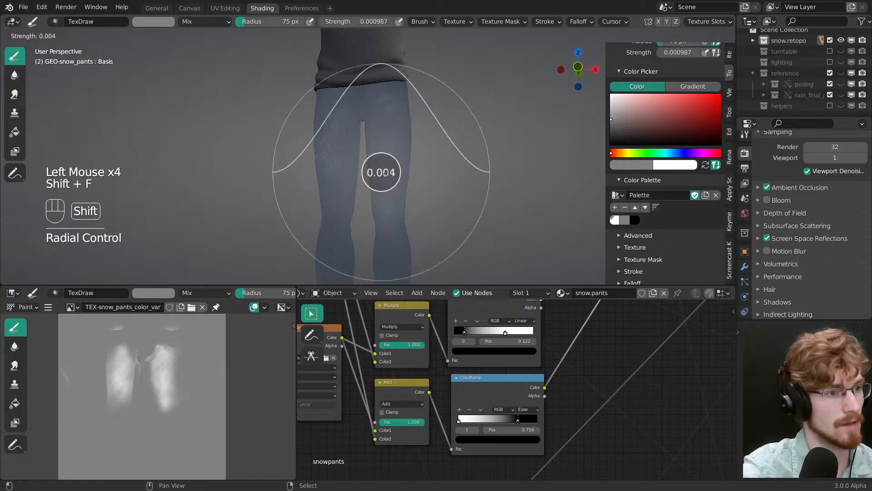
pyautogui.click(384, 172)
pyautogui.press('f')
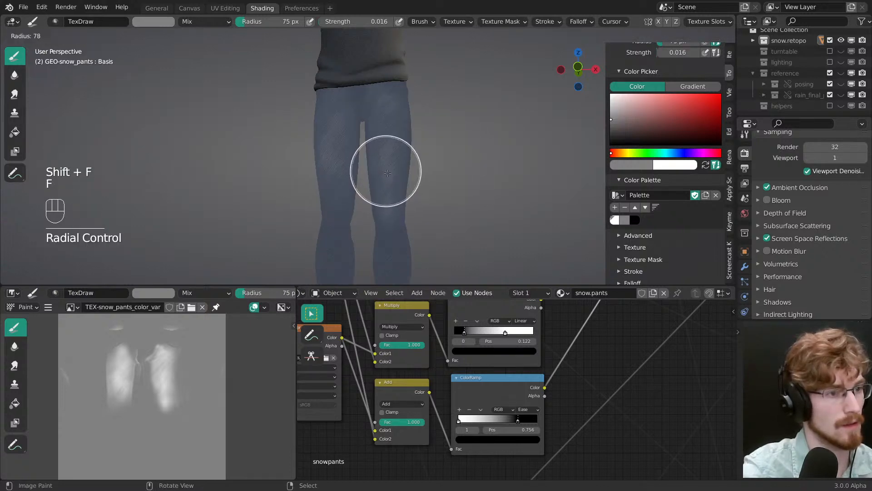
pyautogui.click(386, 172)
pyautogui.hotkey('shift', 'f')
pyautogui.click(385, 174)
pyautogui.hotkey('shift', 'f')
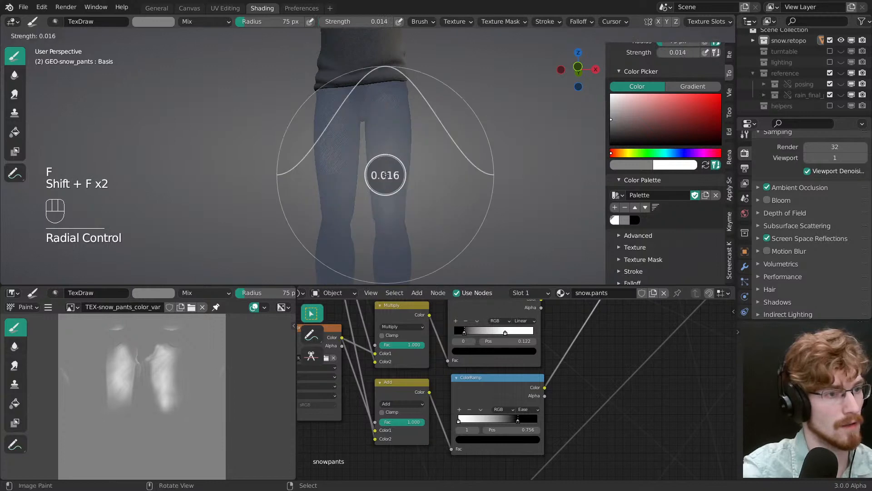
pyautogui.click(381, 175)
pyautogui.hotkey('ctrl', 's')
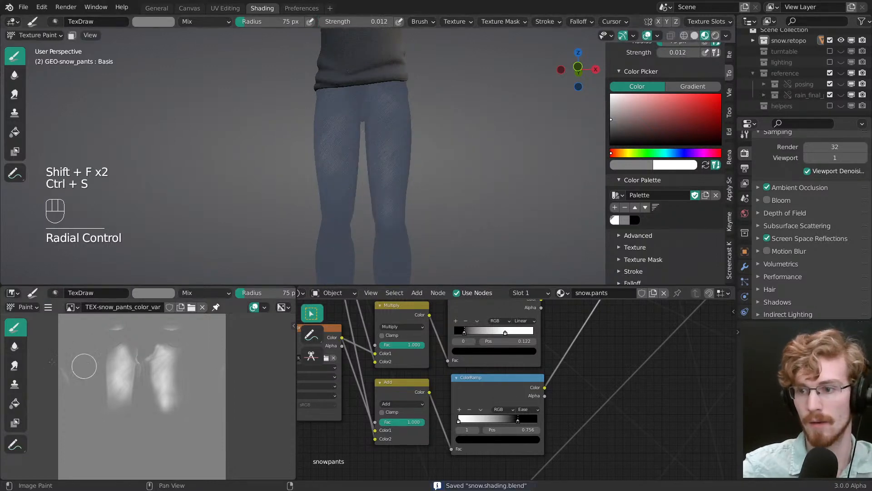
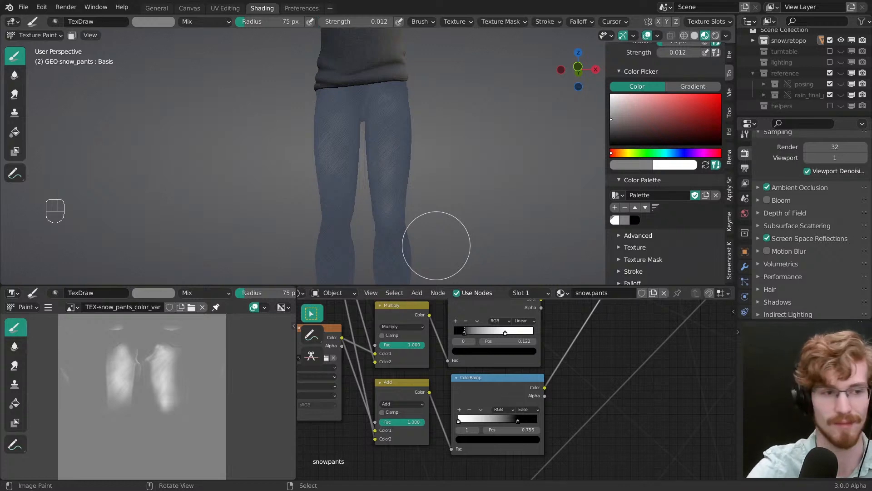
# Step: Save the blend file after viewing the faded thighs from several angles
pyautogui.moveTo(350, 138); pyautogui.dragTo(364, 147, button='middle')
pyautogui.moveTo(359, 152); pyautogui.dragTo(393, 196, button='middle')
pyautogui.moveTo(394, 197); pyautogui.dragTo(393, 191, button='middle')
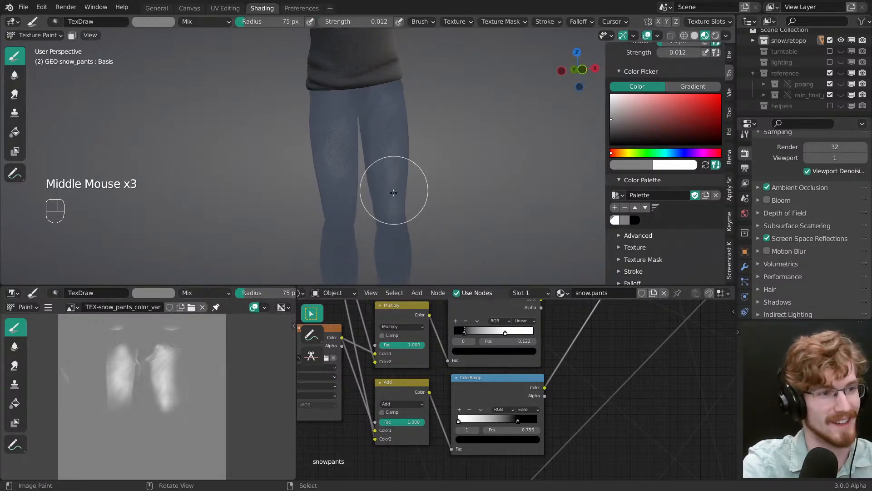
pyautogui.click(395, 190)
pyautogui.moveTo(447, 214)
pyautogui.mouseDown(button='middle')
pyautogui.moveTo(412, 218)
pyautogui.moveTo(413, 177)
pyautogui.mouseUp(button='middle')
pyautogui.hotkey('ctrl', 's')
# Step: Tint the light stop of the upper Color Ramp pale blue, with hue 0.598 and saturation 0.609
pyautogui.moveTo(358, 343); pyautogui.dragTo(446, 407, button='middle')
pyautogui.moveTo(457, 368); pyautogui.dragTo(435, 409, button='middle')
pyautogui.keyDown('ctrl'); pyautogui.moveTo(454, 381); pyautogui.dragTo(459, 427, button='middle'); pyautogui.keyUp('ctrl')
pyautogui.moveTo(568, 405); pyautogui.dragTo(505, 430, button='middle')
pyautogui.keyDown('ctrl'); pyautogui.moveTo(505, 430); pyautogui.dragTo(488, 393, button='middle'); pyautogui.keyUp('ctrl')
pyautogui.keyDown('ctrl'); pyautogui.moveTo(488, 393); pyautogui.dragTo(545, 345, button='middle'); pyautogui.keyUp('ctrl')
pyautogui.moveTo(545, 345); pyautogui.dragTo(560, 334, button='middle')
pyautogui.doubleClick(495, 403)
pyautogui.click(495, 423)
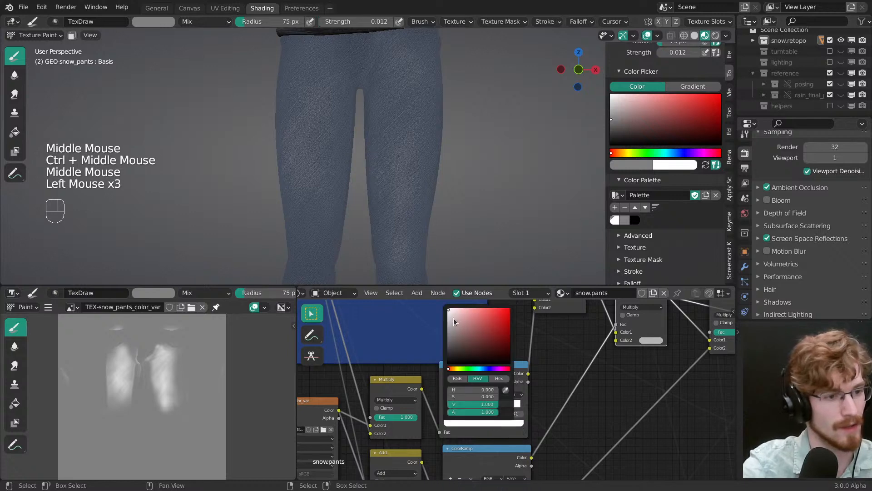
pyautogui.click(462, 310)
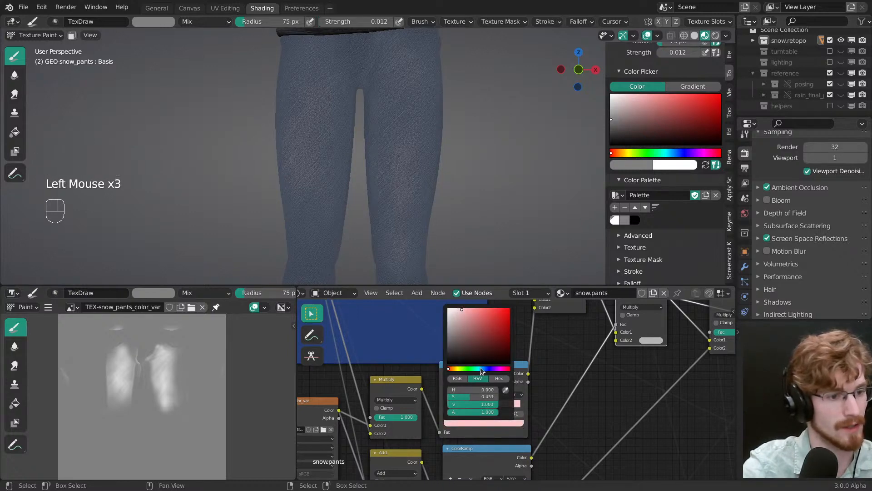
pyautogui.moveTo(480, 367); pyautogui.dragTo(486, 369)
pyautogui.moveTo(463, 309); pyautogui.dragTo(468, 303)
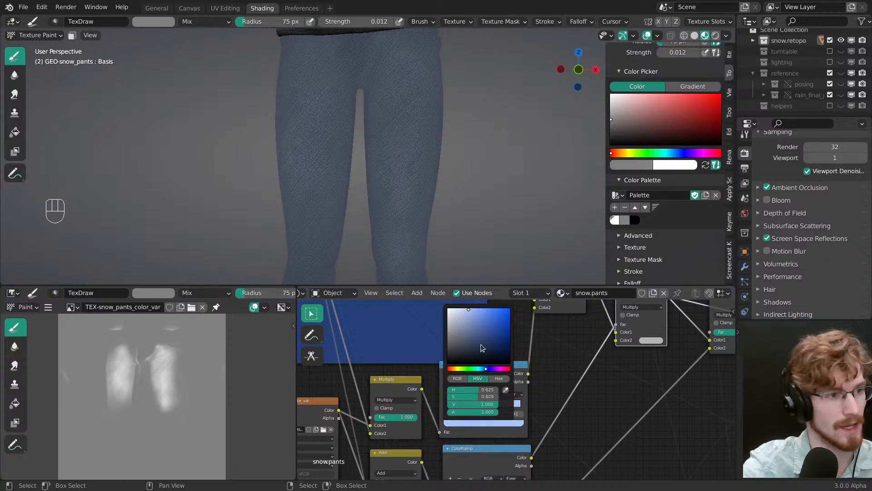
pyautogui.click(484, 369)
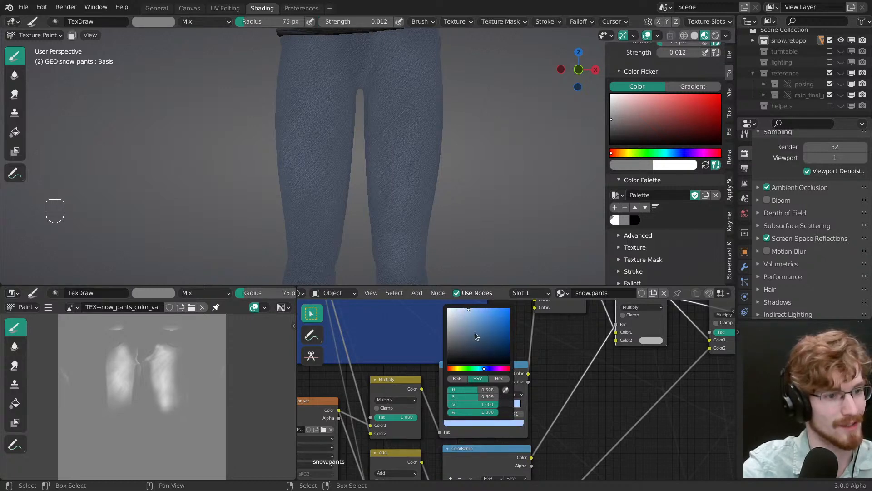
pyautogui.moveTo(471, 313); pyautogui.dragTo(468, 304)
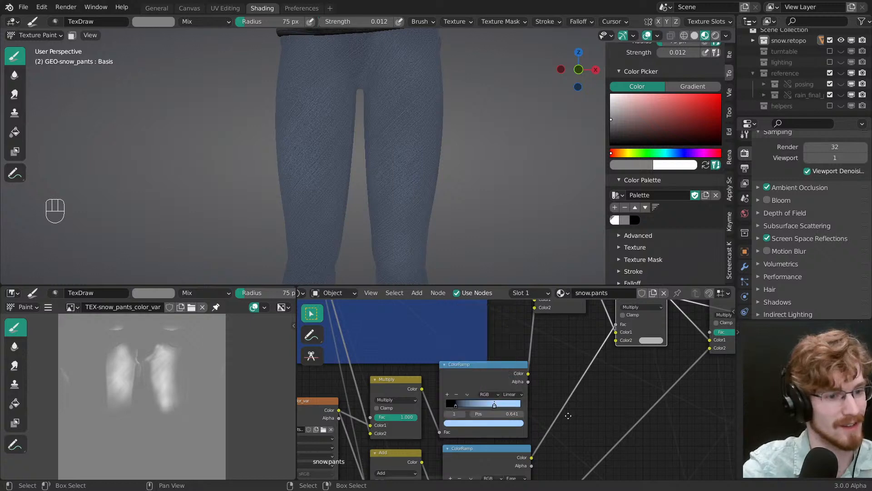
# Step: Try a lighter colour on the lower Color Ramp's dark stop and inspect the colour of its light stop
pyautogui.moveTo(557, 456); pyautogui.dragTo(538, 338, button='middle')
pyautogui.moveTo(490, 374); pyautogui.dragTo(473, 399, button='middle')
pyautogui.click(470, 396)
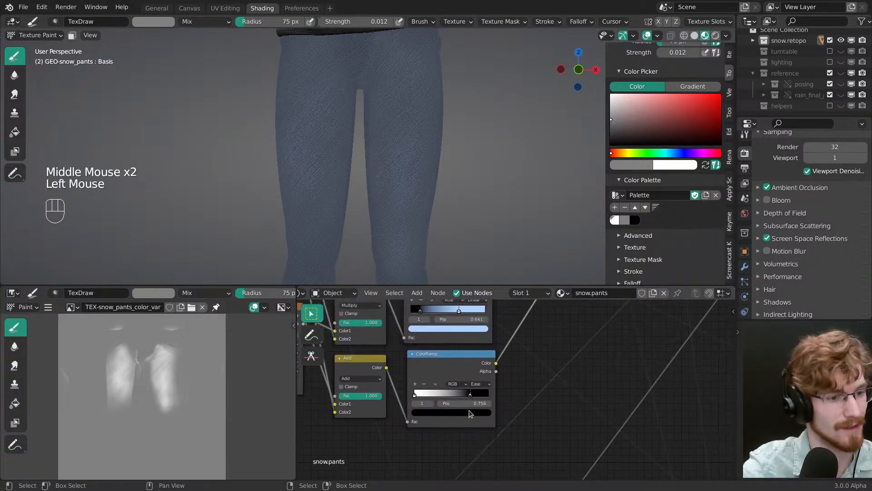
pyautogui.click(469, 416)
pyautogui.click(469, 411)
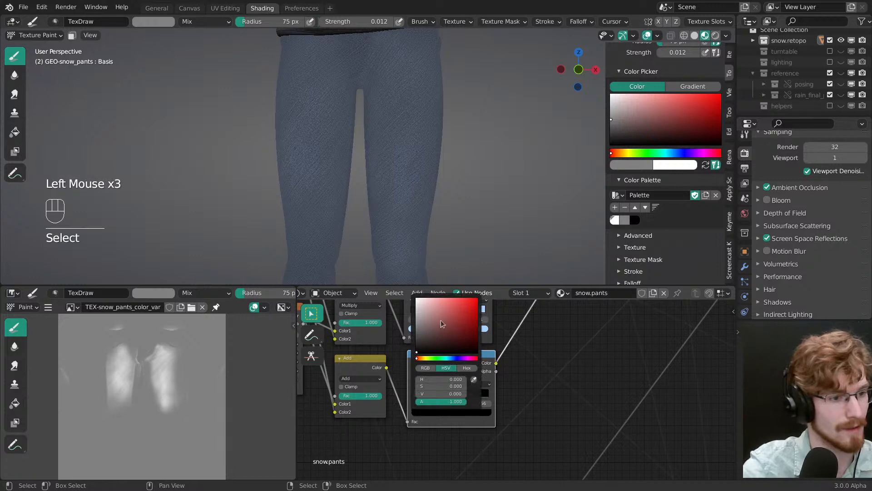
pyautogui.moveTo(441, 320); pyautogui.dragTo(439, 294)
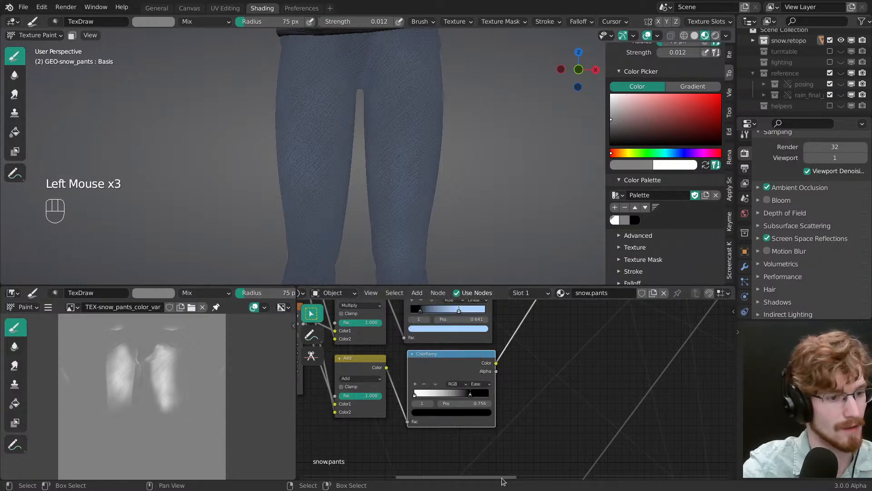
pyautogui.click(415, 396)
pyautogui.click(428, 414)
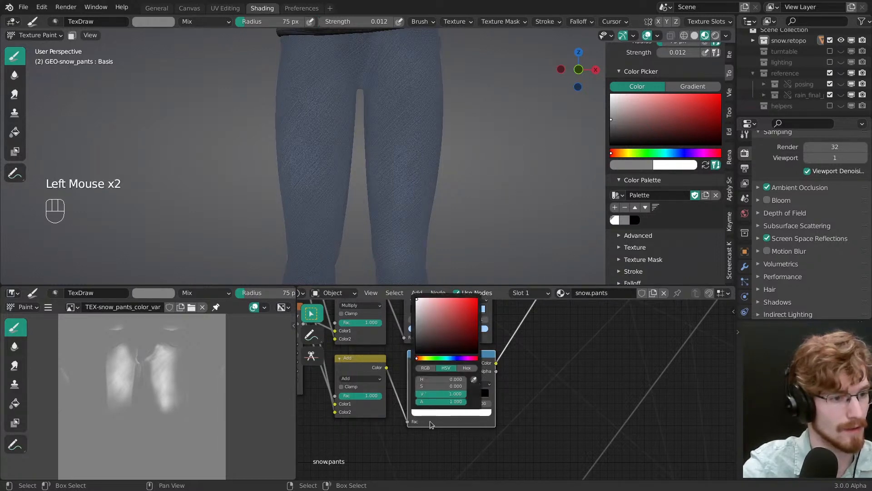
# Step: Move the upper Color Ramp's link from the Add node's Color2 input to its Fac input
pyautogui.moveTo(545, 394); pyautogui.dragTo(482, 453, button='middle')
pyautogui.keyDown('ctrl'); pyautogui.moveTo(481, 452); pyautogui.dragTo(484, 380, button='middle'); pyautogui.keyUp('ctrl')
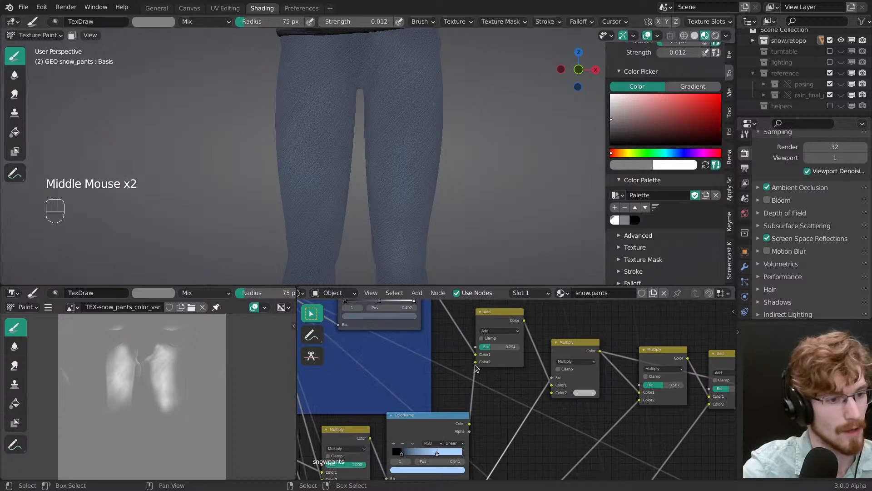
pyautogui.moveTo(475, 364); pyautogui.dragTo(475, 347)
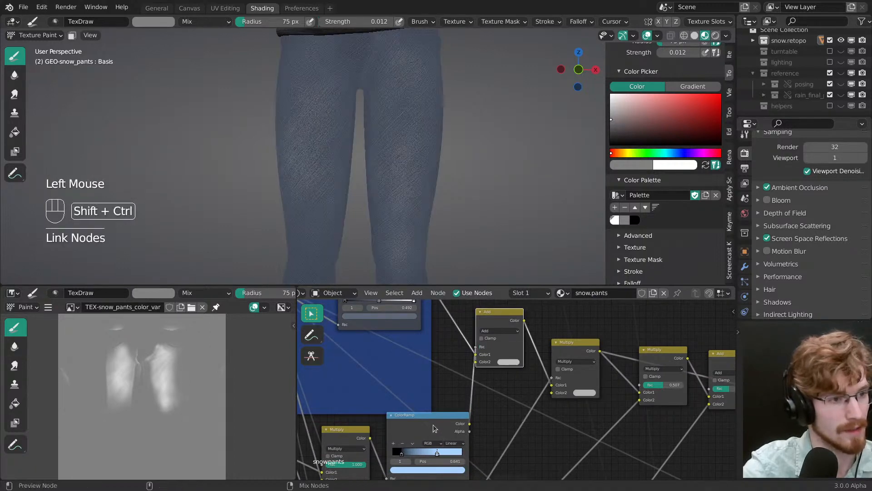
# Step: Preview the upper Color Ramp's output and reset its light stop to white
pyautogui.keyDown('ctrl'); pyautogui.keyDown('shift'); pyautogui.click(435, 428); pyautogui.keyUp('shift'); pyautogui.keyUp('ctrl')
pyautogui.moveTo(434, 466); pyautogui.dragTo(449, 449, button='middle')
pyautogui.click(449, 450)
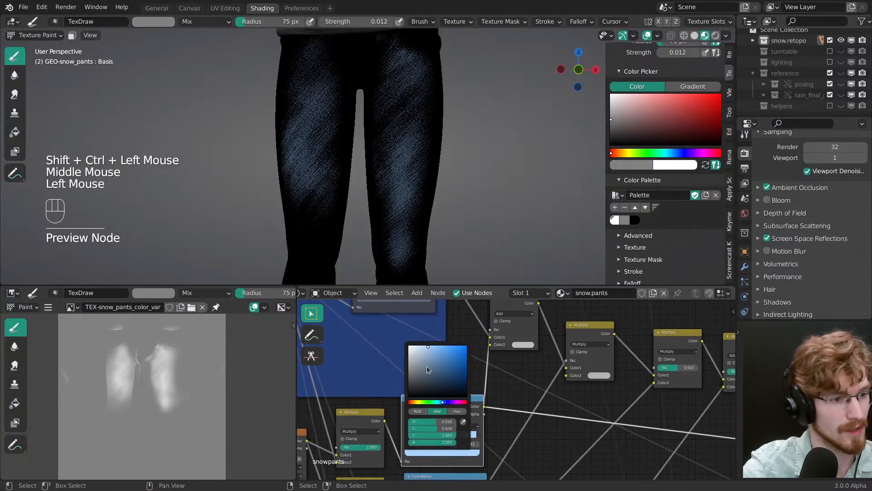
pyautogui.moveTo(427, 366); pyautogui.dragTo(397, 328)
# Step: Move the upper Color Ramp's dark stop to position 0.080 and its light stop to 0.630
pyautogui.moveTo(451, 436)
pyautogui.mouseDown()
pyautogui.moveTo(459, 431)
pyautogui.moveTo(412, 430)
pyautogui.mouseUp()
pyautogui.click(414, 434)
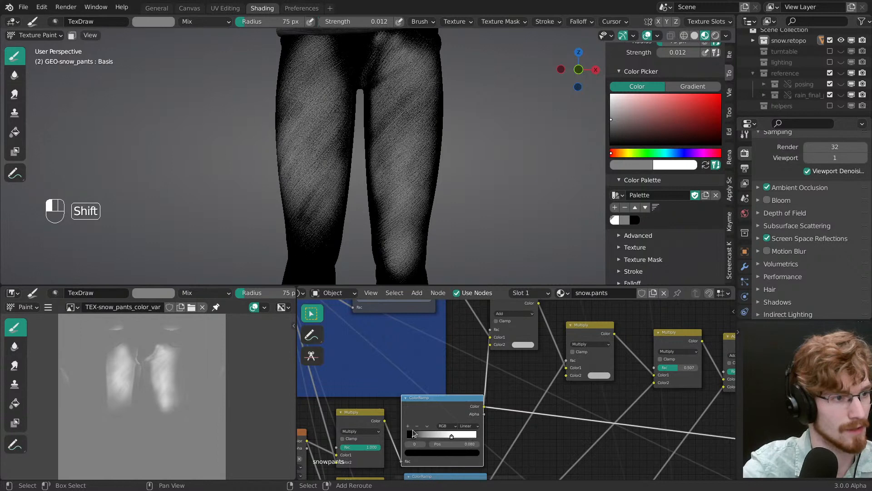
pyautogui.keyDown('shift'); pyautogui.click(450, 435); pyautogui.keyUp('shift')
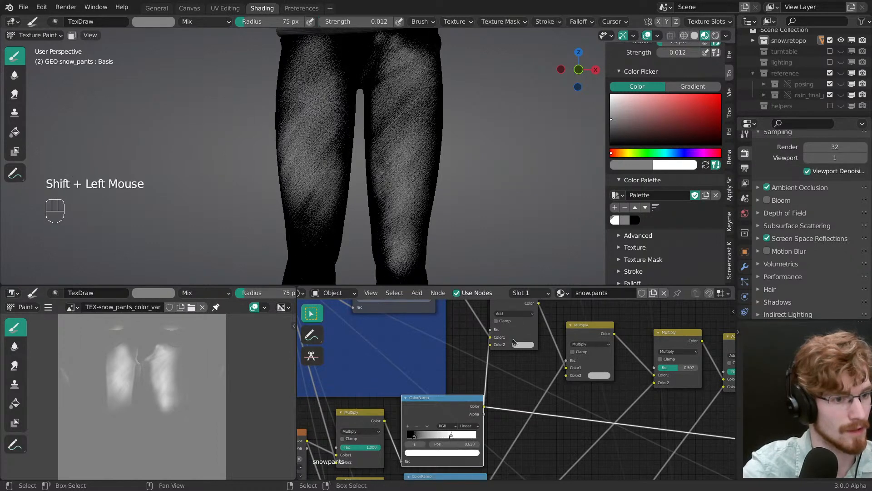
# Step: Preview the Add node and set its Color2 to a pale blue with hue 0.619, saturation 0.390 and value 1
pyautogui.keyDown('ctrl'); pyautogui.keyDown('shift'); pyautogui.click(530, 339); pyautogui.keyUp('shift'); pyautogui.keyUp('ctrl')
pyautogui.click(525, 345)
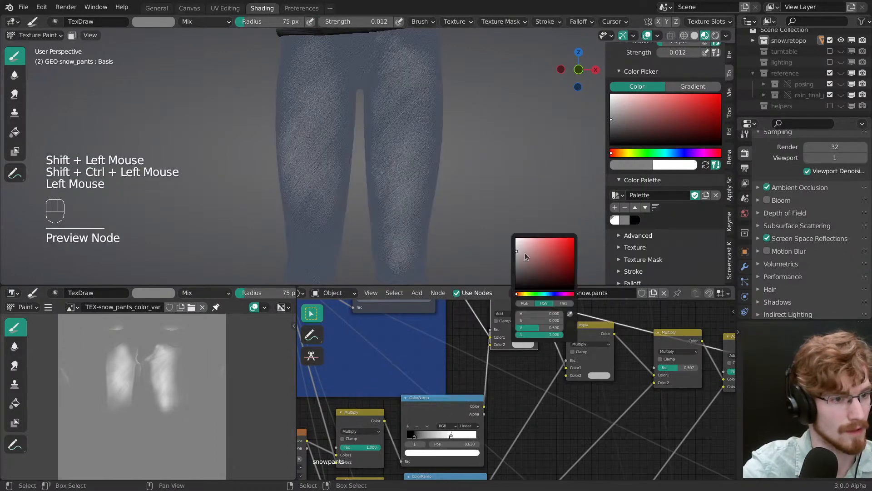
pyautogui.click(530, 239)
pyautogui.click(548, 293)
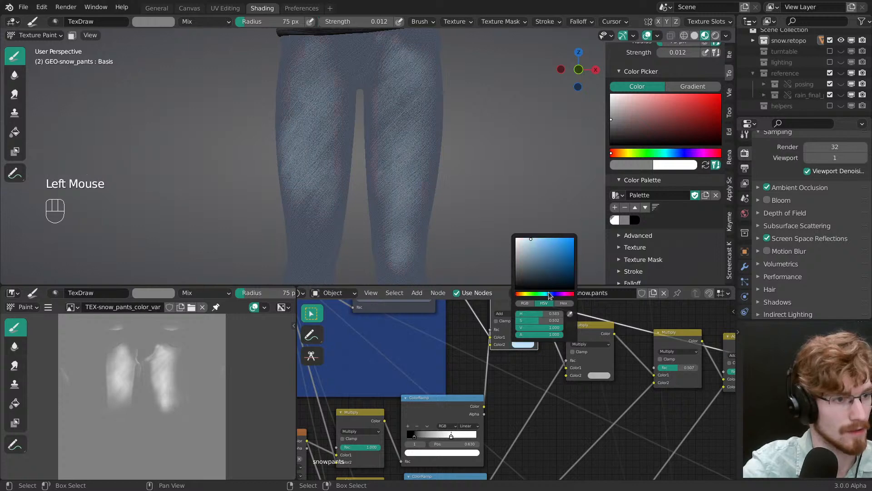
pyautogui.click(537, 238)
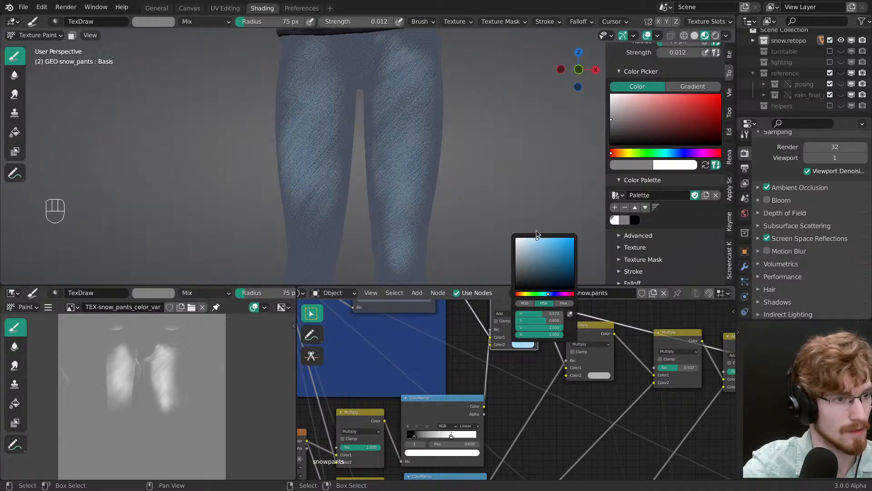
pyautogui.click(534, 238)
pyautogui.click(551, 294)
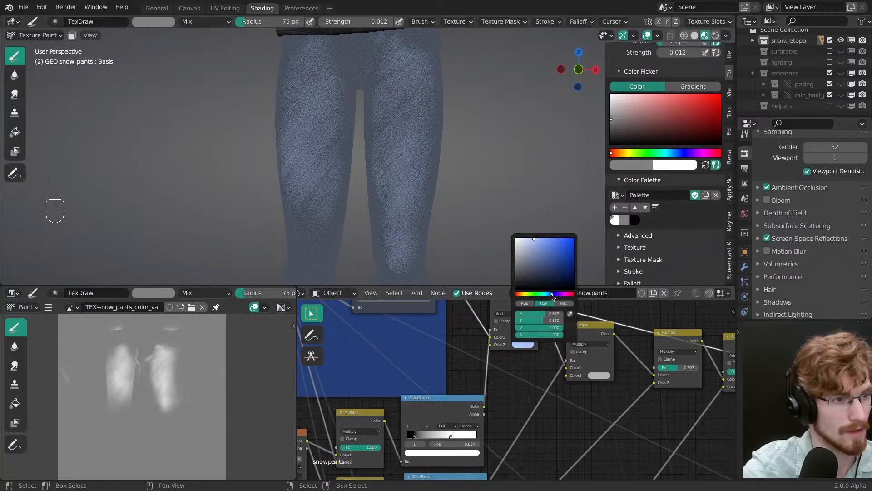
pyautogui.moveTo(438, 437); pyautogui.dragTo(441, 396, button='middle')
pyautogui.keyDown('ctrl'); pyautogui.moveTo(441, 396); pyautogui.dragTo(442, 396, button='middle'); pyautogui.keyUp('ctrl')
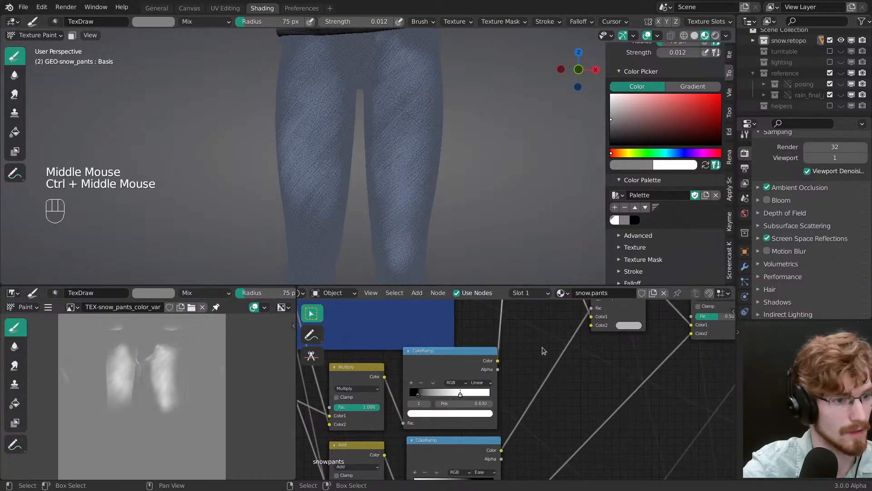
pyautogui.moveTo(542, 347); pyautogui.dragTo(519, 425, button='middle')
pyautogui.click(520, 368)
pyautogui.click(525, 248)
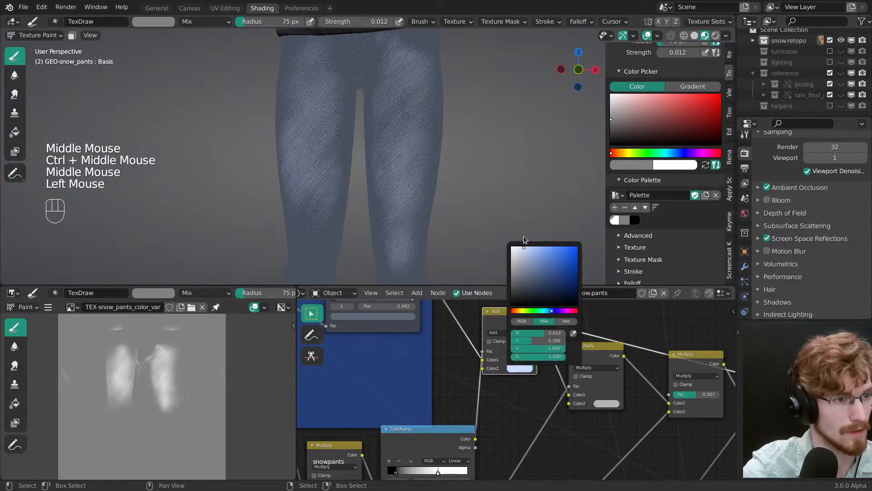
# Step: Move the upper Color Ramp's light stop to position 0.737 to tighten the wear mask
pyautogui.moveTo(415, 475); pyautogui.dragTo(460, 361, button='middle')
pyautogui.moveTo(482, 359)
pyautogui.mouseDown()
pyautogui.moveTo(497, 359)
pyautogui.moveTo(439, 360)
pyautogui.moveTo(492, 360)
pyautogui.mouseUp()
pyautogui.click(438, 359)
# Step: Set the brush radius to 44 px, swap to white and paint extra wear over both thighs
pyautogui.keyDown('ctrl'); pyautogui.moveTo(444, 253); pyautogui.dragTo(418, 196, button='middle'); pyautogui.keyUp('ctrl')
pyautogui.keyDown('ctrl'); pyautogui.moveTo(418, 195); pyautogui.dragTo(401, 182, button='middle'); pyautogui.keyUp('ctrl')
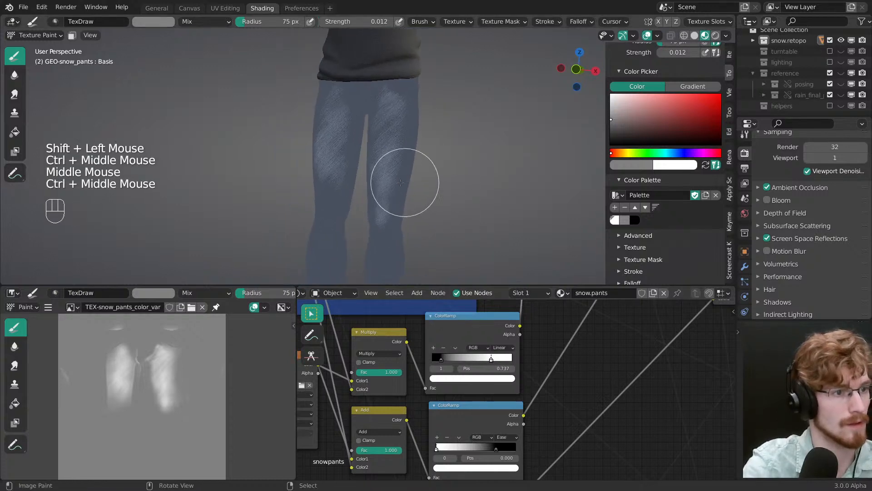
pyautogui.press('f')
pyautogui.press('f')
pyautogui.click(401, 187)
pyautogui.press('x')
pyautogui.moveTo(402, 141); pyautogui.dragTo(390, 199)
pyautogui.moveTo(392, 191)
pyautogui.mouseDown()
pyautogui.moveTo(411, 96)
pyautogui.moveTo(392, 214)
pyautogui.mouseUp()
pyautogui.moveTo(392, 223); pyautogui.dragTo(405, 227, button='middle')
pyautogui.moveTo(409, 105); pyautogui.dragTo(401, 93)
pyautogui.moveTo(401, 94); pyautogui.dragTo(386, 101)
pyautogui.moveTo(328, 96)
pyautogui.mouseDown()
pyautogui.moveTo(316, 99)
pyautogui.moveTo(343, 181)
pyautogui.mouseUp()
# Step: Swap back to grey and soften the wear on the upper thighs and along the outer edge of the leg
pyautogui.press('x')
pyautogui.moveTo(392, 89)
pyautogui.mouseDown()
pyautogui.moveTo(391, 101)
pyautogui.moveTo(379, 101)
pyautogui.mouseUp()
pyautogui.moveTo(392, 93)
pyautogui.mouseDown()
pyautogui.moveTo(410, 133)
pyautogui.moveTo(404, 158)
pyautogui.mouseUp()
pyautogui.moveTo(329, 111); pyautogui.dragTo(341, 91)
pyautogui.moveTo(352, 81); pyautogui.dragTo(325, 107)
pyautogui.moveTo(316, 136); pyautogui.dragTo(308, 175)
pyautogui.moveTo(307, 166); pyautogui.dragTo(315, 139)
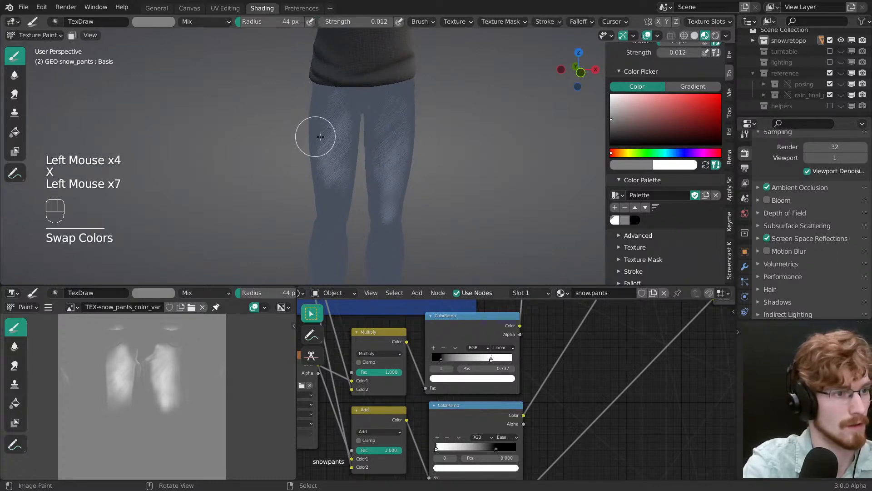
# Step: Set the brush radius to 50 px and blend the wear above the left knee with short grey strokes
pyautogui.press('f')
pyautogui.click(377, 123)
pyautogui.press('f')
pyautogui.click(399, 217)
pyautogui.moveTo(380, 214); pyautogui.dragTo(392, 220)
pyautogui.moveTo(386, 215); pyautogui.dragTo(399, 219)
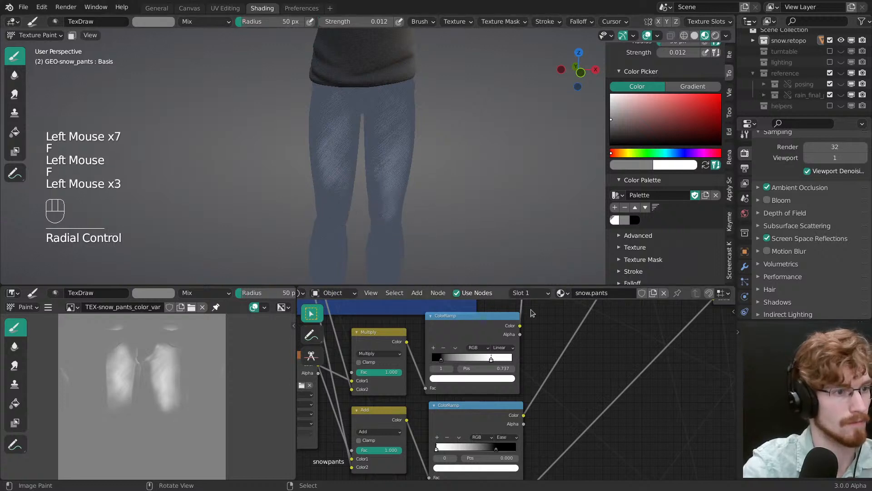
pyautogui.moveTo(379, 186); pyautogui.dragTo(392, 210)
pyautogui.moveTo(388, 199); pyautogui.dragTo(403, 218)
pyautogui.moveTo(382, 145); pyautogui.dragTo(389, 175)
# Step: Enlarge the brush radius to 80 px and fade the lower ends of the wear on both legs
pyautogui.press('f')
pyautogui.click(425, 199)
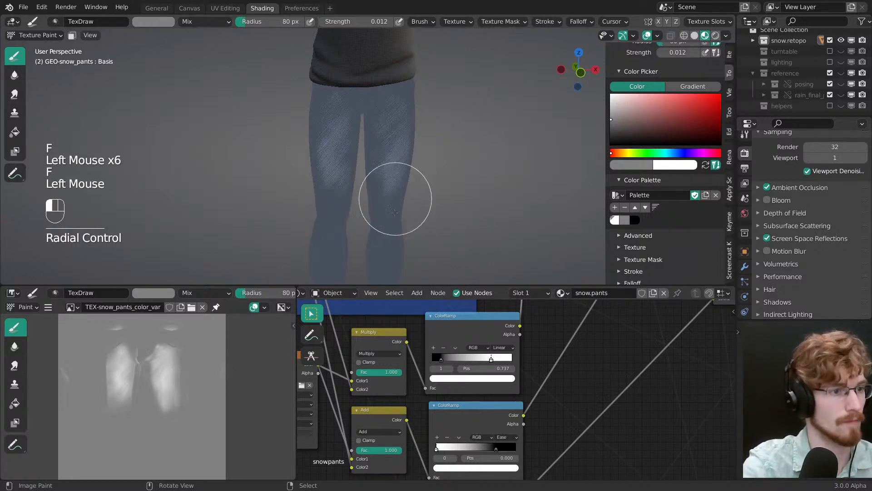
pyautogui.moveTo(394, 212); pyautogui.dragTo(393, 219)
pyautogui.moveTo(351, 187)
pyautogui.mouseDown()
pyautogui.moveTo(336, 187)
pyautogui.moveTo(346, 198)
pyautogui.mouseUp()
# Step: Preview the first Multiply node after the Add node and move the lower Color Ramp's dark stop to position 0.691
pyautogui.moveTo(583, 380); pyautogui.dragTo(506, 422, button='middle')
pyautogui.moveTo(497, 409); pyautogui.dragTo(397, 440, button='middle')
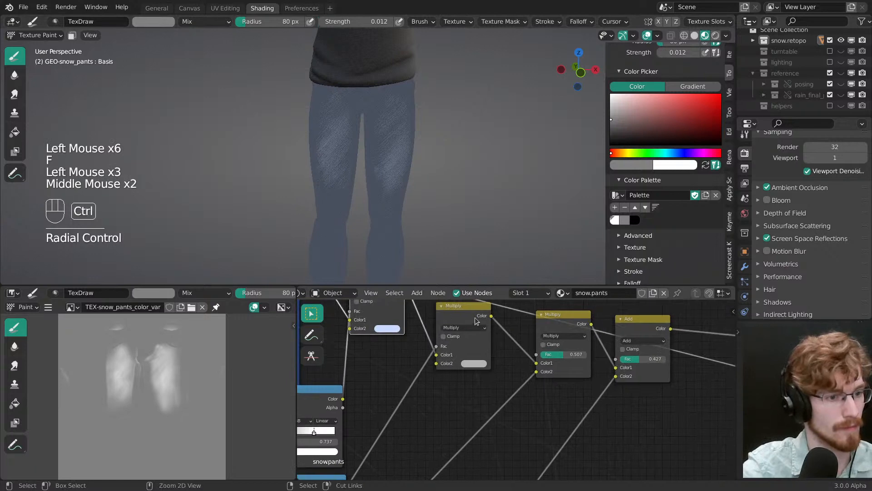
pyautogui.keyDown('ctrl'); pyautogui.keyDown('shift'); pyautogui.click(476, 321); pyautogui.keyUp('shift'); pyautogui.keyUp('ctrl')
pyautogui.keyDown('ctrl'); pyautogui.moveTo(476, 321); pyautogui.dragTo(567, 283, button='middle'); pyautogui.keyUp('ctrl')
pyautogui.click(407, 465)
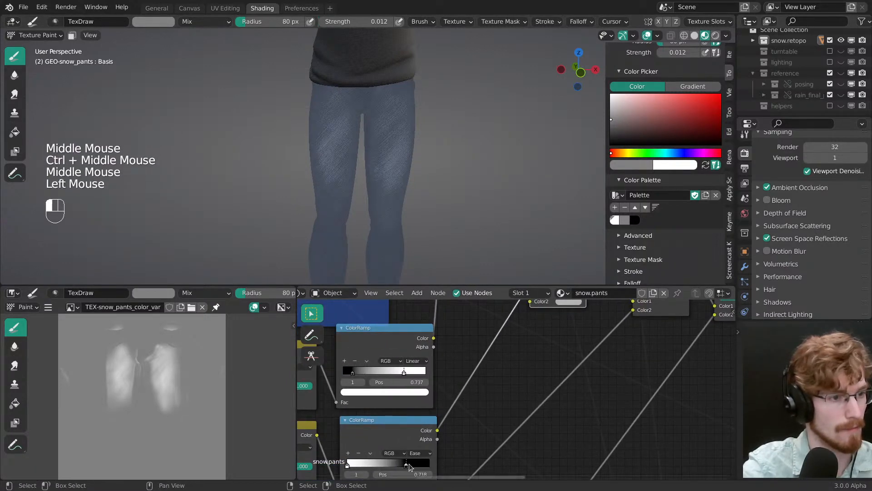
pyautogui.moveTo(409, 464); pyautogui.dragTo(403, 464)
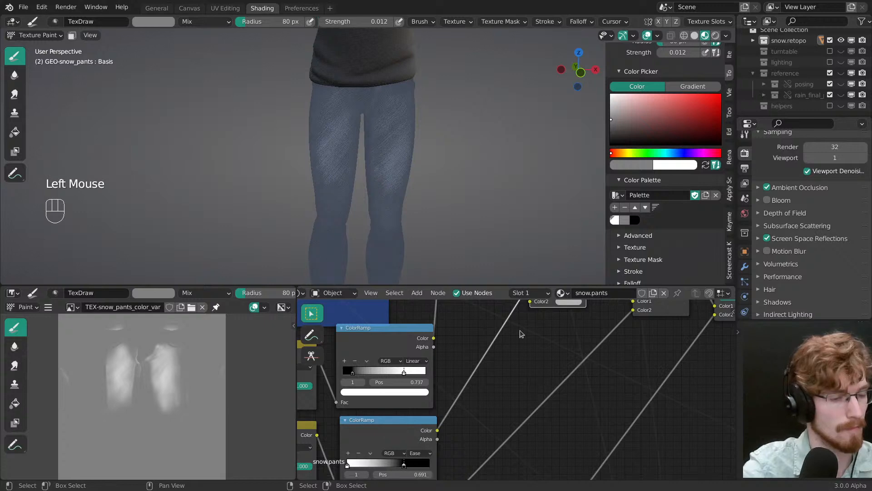
# Step: Save the blend file and switch the preview to the pants' full shader node
pyautogui.moveTo(542, 309); pyautogui.dragTo(486, 379, button='middle')
pyautogui.hotkey('ctrl', 's')
pyautogui.moveTo(509, 193); pyautogui.dragTo(484, 175, button='middle')
pyautogui.moveTo(596, 380)
pyautogui.keyDown('ctrl'); pyautogui.mouseDown(button='middle')
pyautogui.moveTo(600, 414)
pyautogui.moveTo(554, 408)
pyautogui.moveTo(536, 430)
pyautogui.mouseUp(button='middle'); pyautogui.keyUp('ctrl')
pyautogui.keyDown('ctrl'); pyautogui.keyDown('shift'); pyautogui.click(545, 447); pyautogui.keyUp('shift'); pyautogui.keyUp('ctrl')
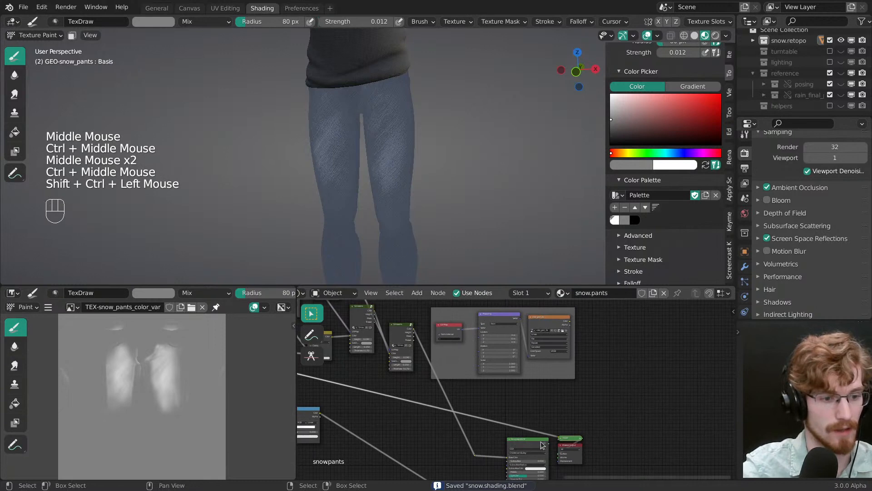
pyautogui.keyDown('ctrl'); pyautogui.keyDown('shift'); pyautogui.click(545, 443); pyautogui.keyUp('shift'); pyautogui.keyUp('ctrl')
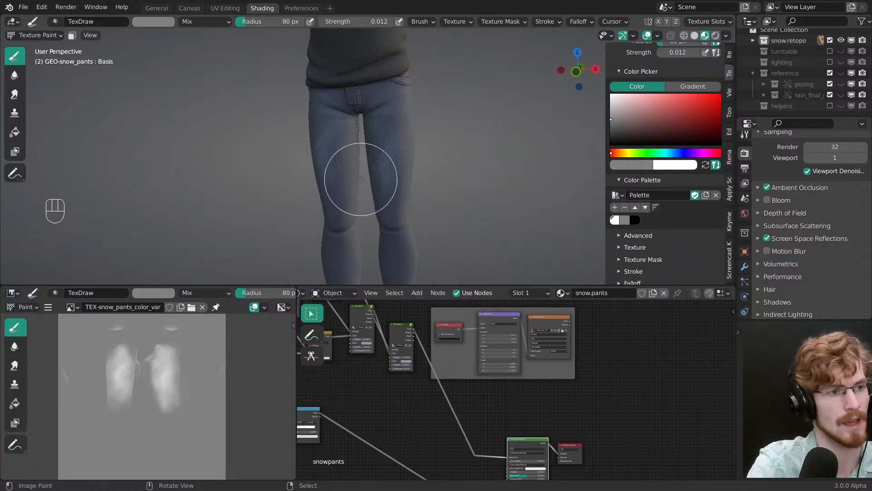
# Step: Set the Add node's Color2 to hue 0.617 and saturation 0.301, and save the blend file
pyautogui.moveTo(356, 182); pyautogui.dragTo(432, 189, button='middle')
pyautogui.click(550, 4)
pyautogui.keyDown('ctrl'); pyautogui.moveTo(432, 190); pyautogui.dragTo(401, 203, button='middle'); pyautogui.keyUp('ctrl')
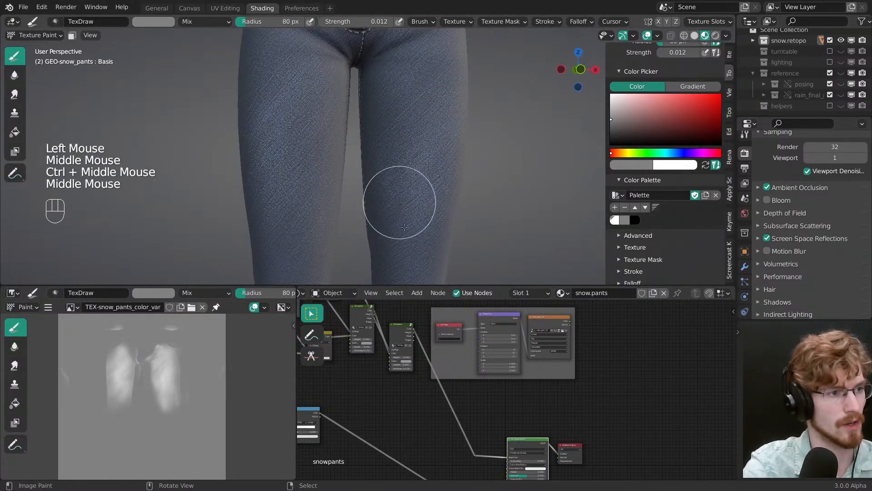
pyautogui.moveTo(404, 390); pyautogui.dragTo(602, 432, button='middle')
pyautogui.moveTo(443, 404); pyautogui.dragTo(498, 336, button='middle')
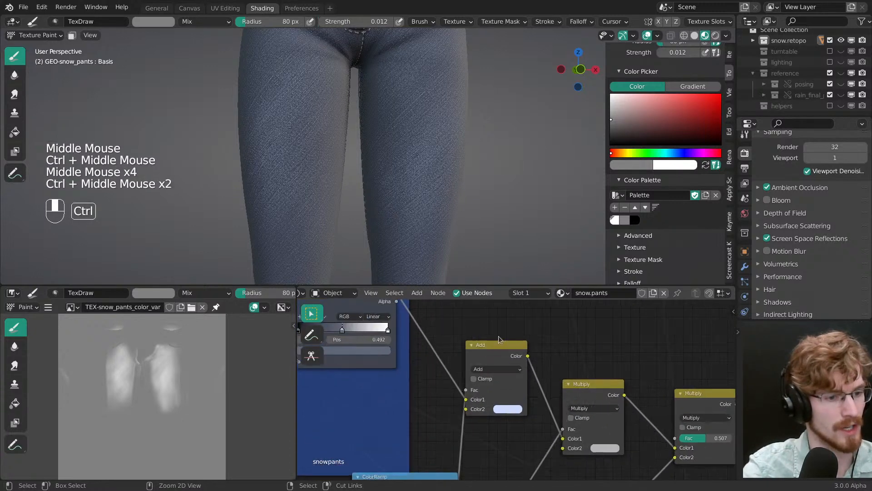
pyautogui.click(503, 410)
pyautogui.moveTo(506, 269)
pyautogui.mouseDown()
pyautogui.moveTo(520, 263)
pyautogui.moveTo(508, 258)
pyautogui.mouseUp()
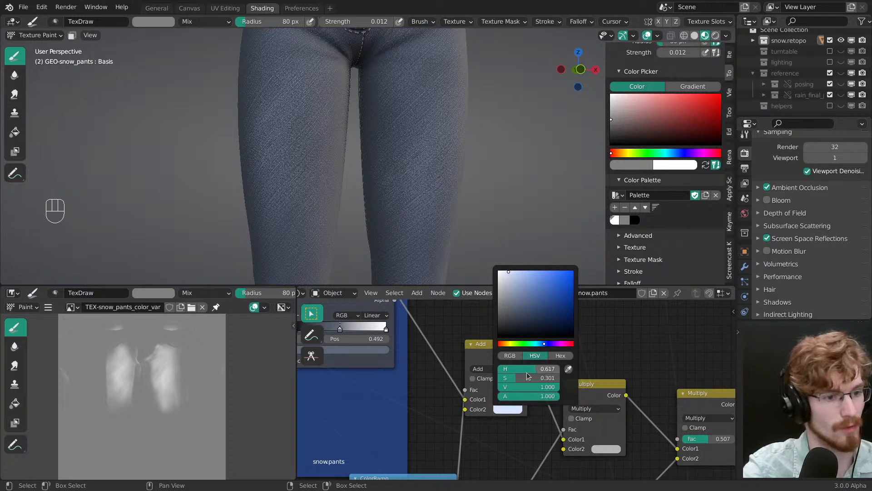
pyautogui.keyDown('ctrl'); pyautogui.moveTo(509, 454); pyautogui.dragTo(547, 393, button='middle'); pyautogui.keyUp('ctrl')
pyautogui.click(546, 393)
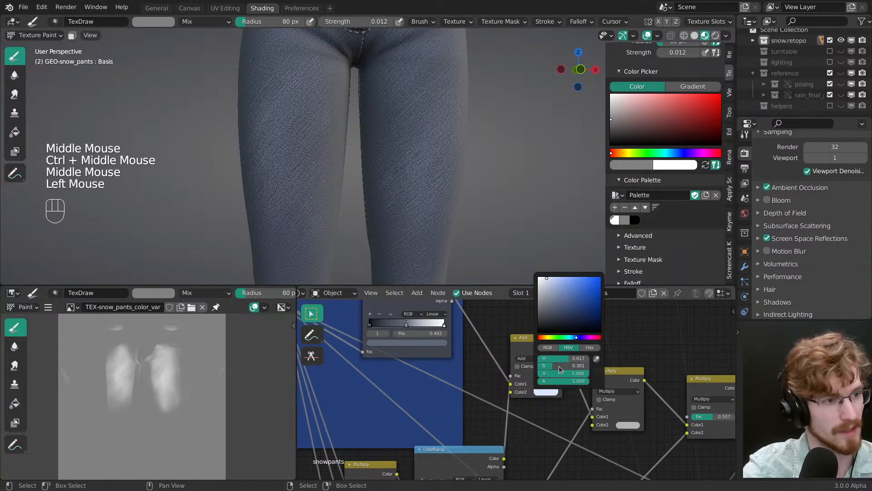
pyautogui.hotkey('ctrl', 's')
pyautogui.moveTo(463, 386)
pyautogui.keyDown('ctrl'); pyautogui.mouseDown(button='middle')
pyautogui.moveTo(464, 395)
pyautogui.moveTo(473, 374)
pyautogui.mouseUp(button='middle'); pyautogui.keyUp('ctrl')
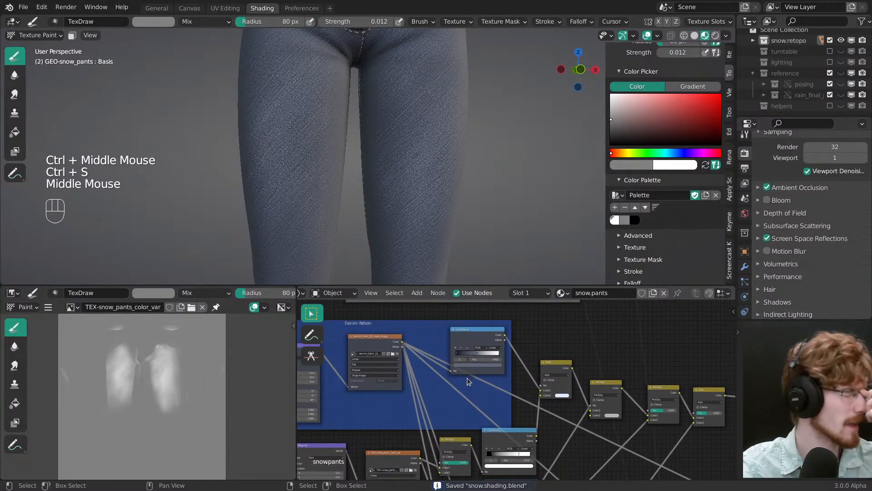
# Step: Examine the Denim Pattern frame's mapping, mask texture and Color Ramp, and the Add and Multiply nodes that follow it
pyautogui.moveTo(473, 377); pyautogui.dragTo(539, 345, button='middle')
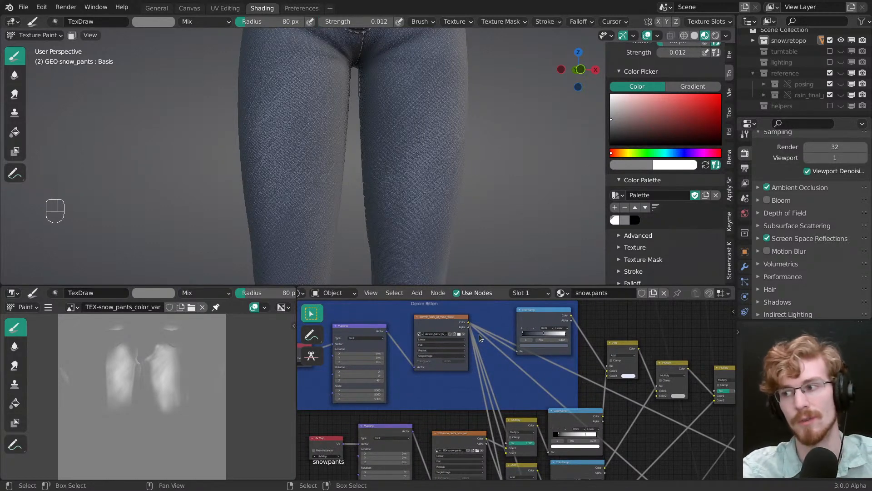
pyautogui.moveTo(479, 334); pyautogui.dragTo(505, 354, button='middle')
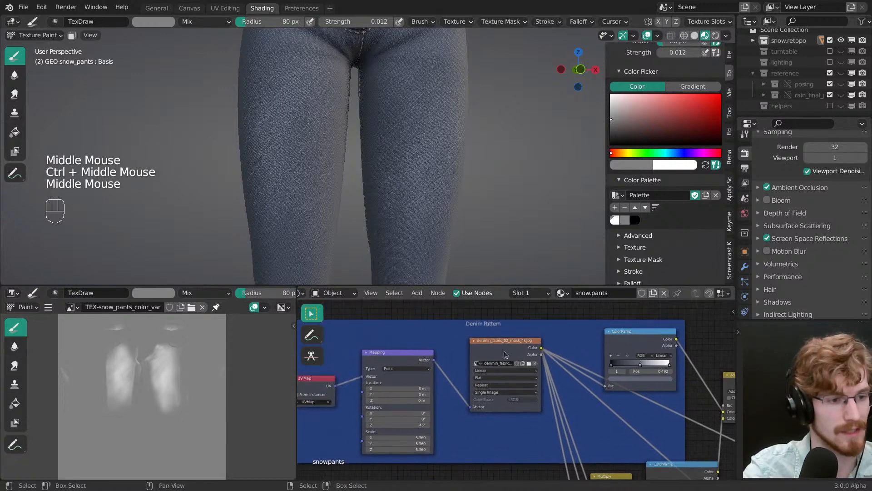
pyautogui.moveTo(417, 344); pyautogui.dragTo(360, 406, button='middle')
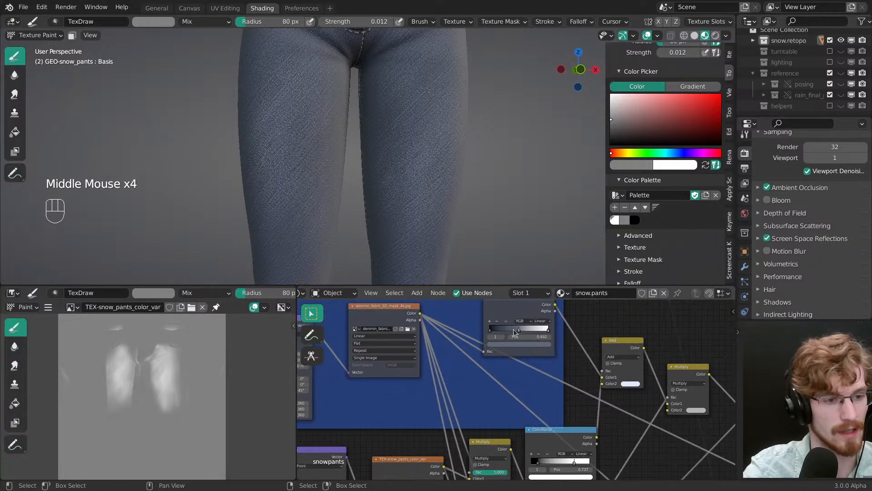
pyautogui.moveTo(517, 366); pyautogui.dragTo(498, 351, button='middle')
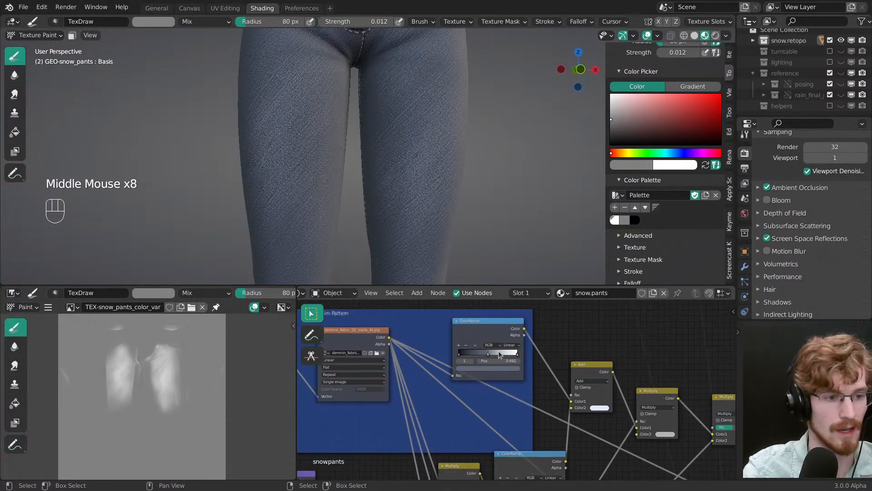
pyautogui.moveTo(600, 391); pyautogui.dragTo(523, 337, button='middle')
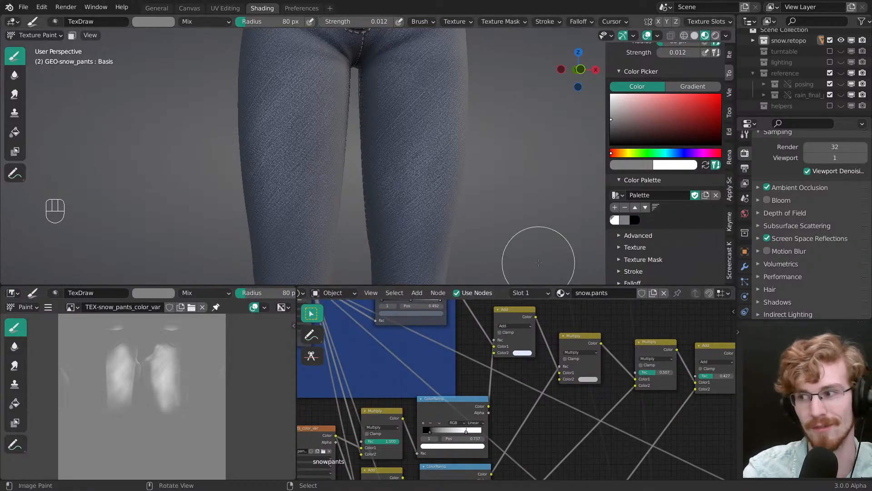
pyautogui.moveTo(471, 409); pyautogui.dragTo(508, 376, button='middle')
pyautogui.moveTo(509, 378); pyautogui.dragTo(510, 374)
pyautogui.keyDown('ctrl'); pyautogui.moveTo(511, 375); pyautogui.dragTo(508, 358, button='middle'); pyautogui.keyUp('ctrl')
pyautogui.hotkey('alt', 'a')
# Step: Examine the TEX-snow_pants_color_var texture node and how its outputs feed the Multiply and Add nodes and their Color Ramps
pyautogui.moveTo(456, 402); pyautogui.dragTo(506, 360, button='middle')
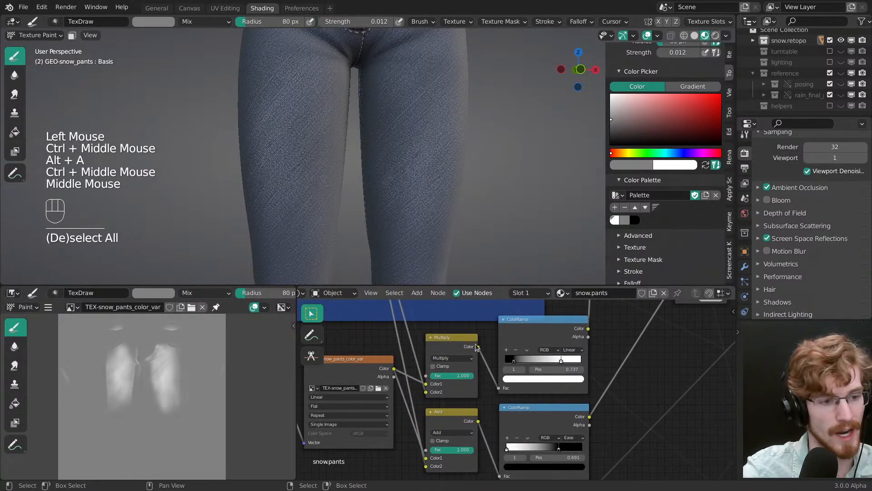
pyautogui.moveTo(424, 384); pyautogui.dragTo(483, 359, button='middle')
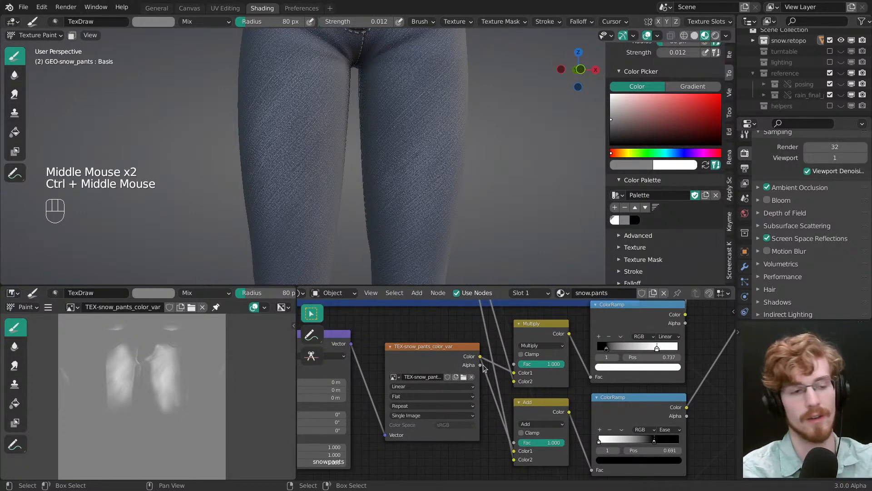
pyautogui.moveTo(484, 340); pyautogui.dragTo(505, 361, button='middle')
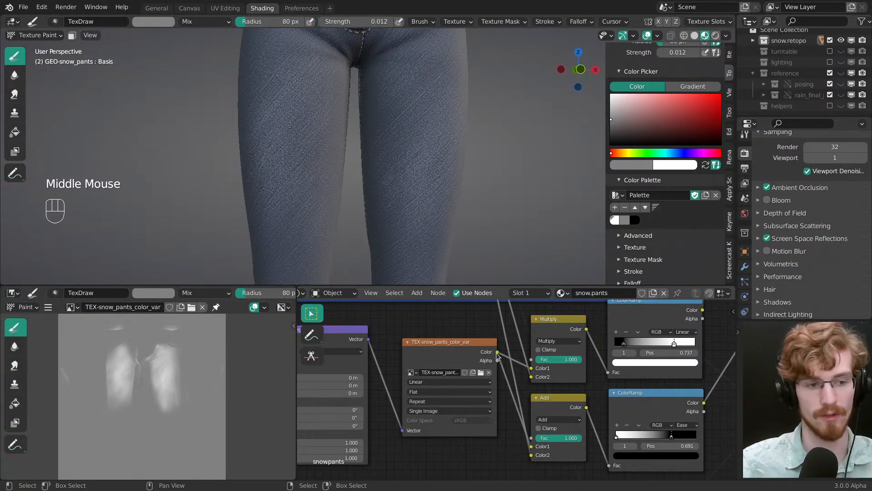
pyautogui.moveTo(415, 394); pyautogui.dragTo(465, 394, button='middle')
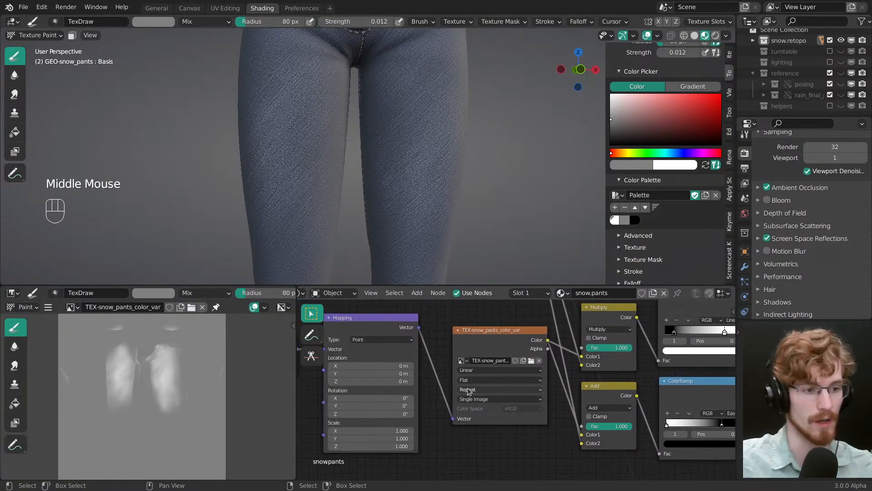
pyautogui.moveTo(409, 363); pyautogui.dragTo(442, 364, button='middle')
pyautogui.moveTo(373, 349); pyautogui.dragTo(441, 346, button='middle')
pyautogui.moveTo(539, 413); pyautogui.dragTo(471, 361, button='middle')
pyautogui.moveTo(524, 313); pyautogui.dragTo(502, 346, button='middle')
pyautogui.click(503, 347)
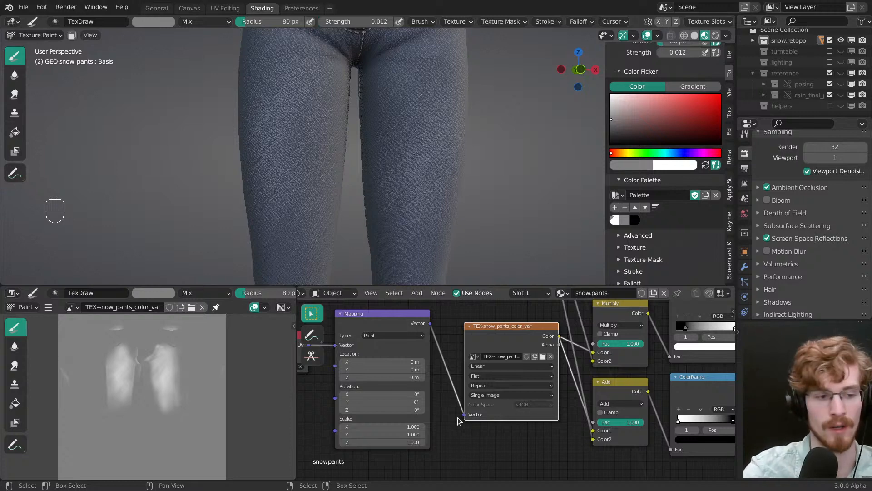
pyautogui.moveTo(463, 418); pyautogui.dragTo(448, 400, button='middle')
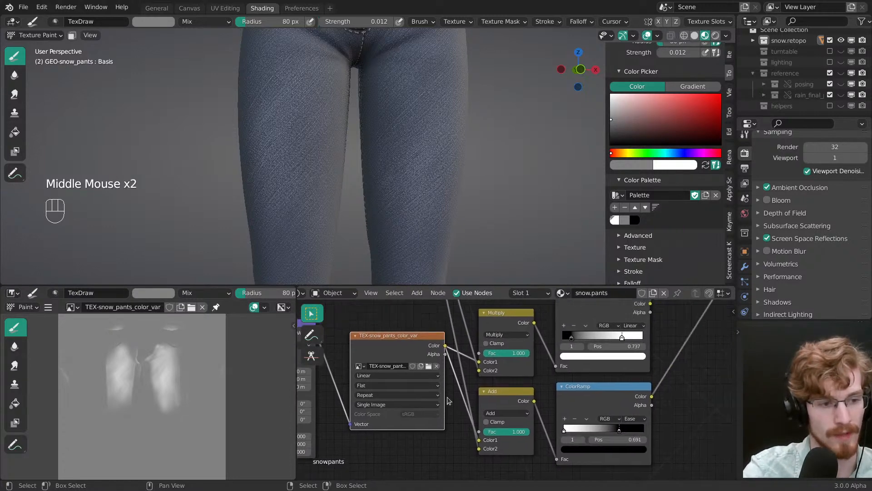
pyautogui.click(446, 348)
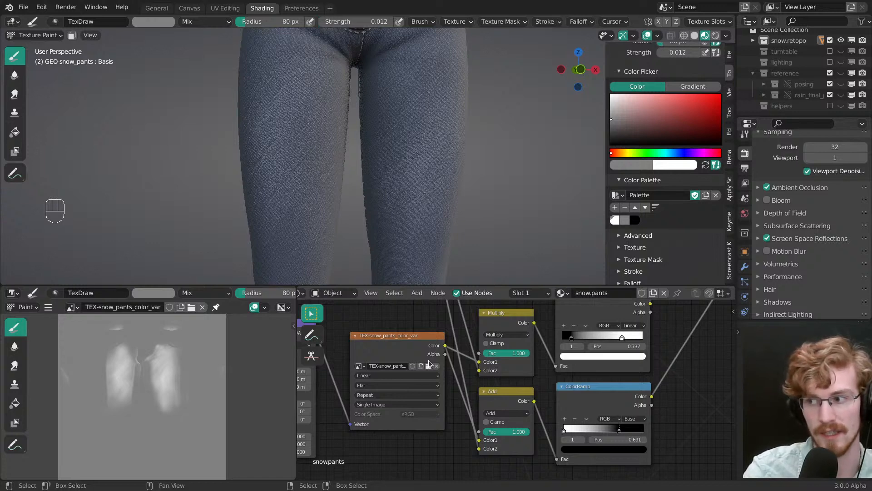
pyautogui.moveTo(446, 354); pyautogui.dragTo(447, 358)
pyautogui.click(448, 360)
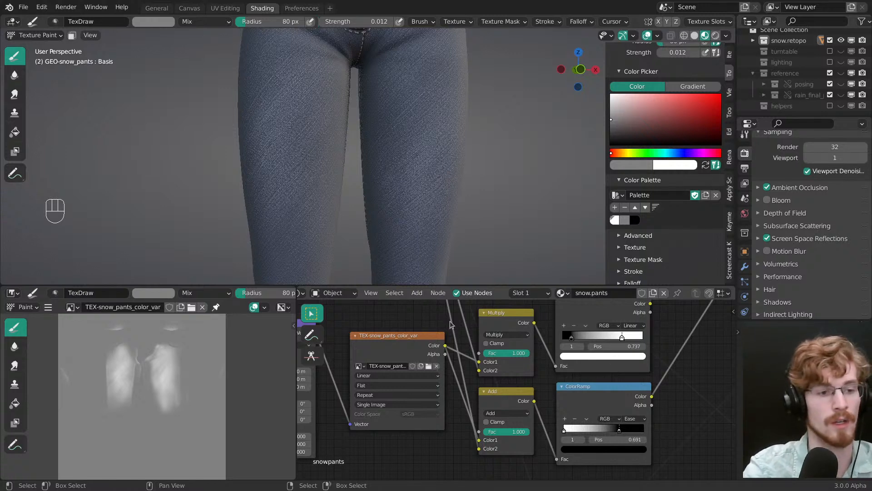
pyautogui.moveTo(450, 324); pyautogui.dragTo(423, 324, button='middle')
# Step: Move the Principled BSDF and Material Output nodes slightly further apart at the end of the pants material
pyautogui.moveTo(495, 357); pyautogui.dragTo(415, 437, button='middle')
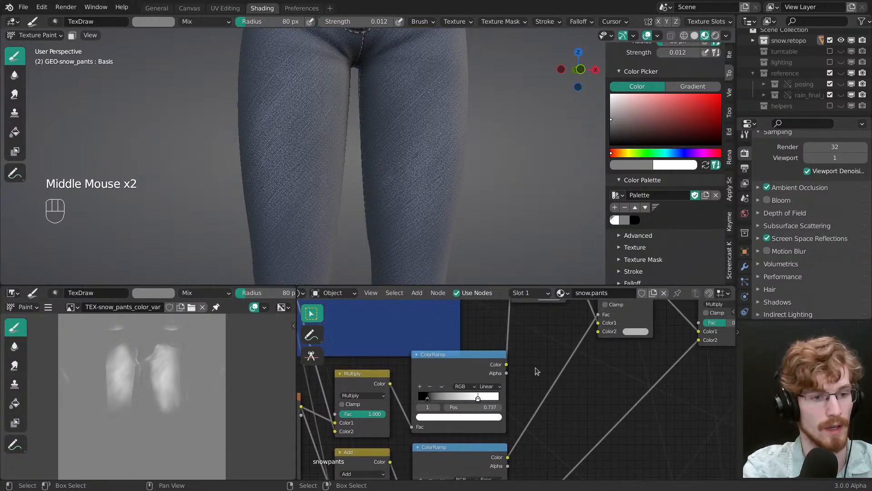
pyautogui.moveTo(509, 382); pyautogui.dragTo(321, 433, button='middle')
pyautogui.moveTo(530, 414); pyautogui.dragTo(435, 369, button='middle')
pyautogui.keyDown('ctrl'); pyautogui.moveTo(590, 370); pyautogui.dragTo(401, 371, button='middle'); pyautogui.keyUp('ctrl')
pyautogui.moveTo(574, 388); pyautogui.dragTo(413, 361, button='middle')
pyautogui.moveTo(534, 382); pyautogui.dragTo(475, 363, button='middle')
pyautogui.keyDown('ctrl'); pyautogui.moveTo(475, 363); pyautogui.dragTo(478, 361, button='middle'); pyautogui.keyUp('ctrl')
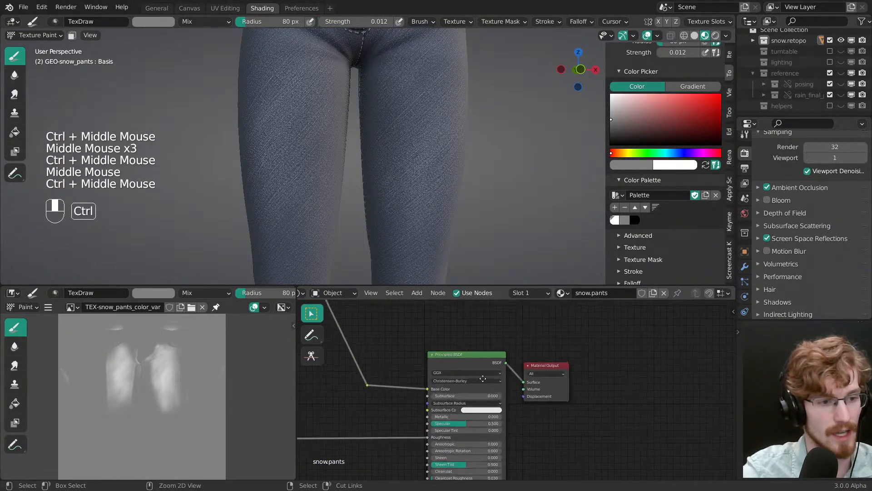
pyautogui.moveTo(478, 360); pyautogui.dragTo(461, 362)
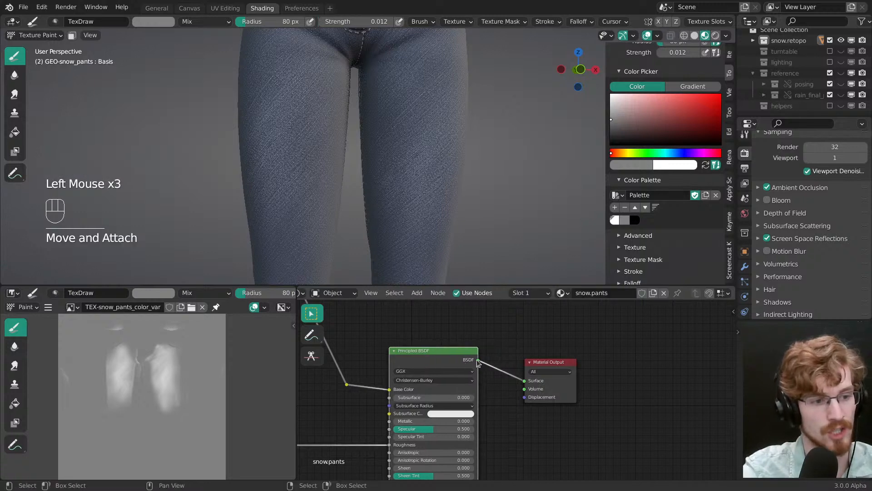
pyautogui.moveTo(550, 370); pyautogui.dragTo(565, 358)
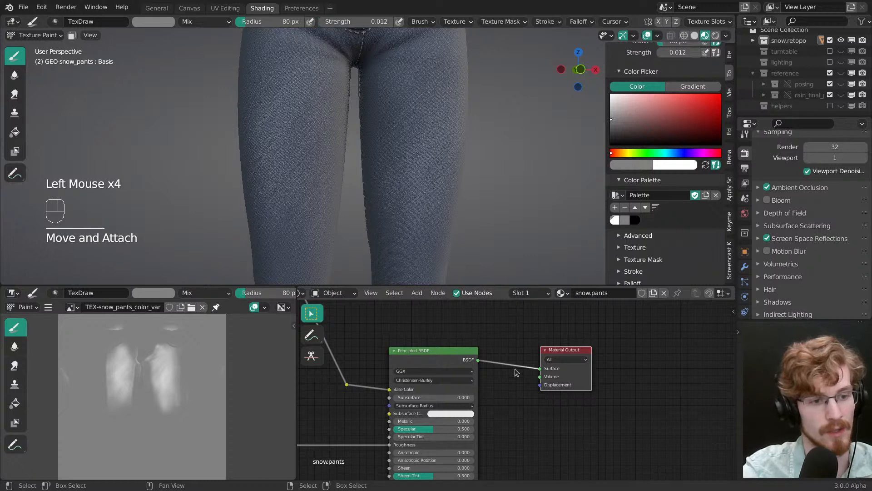
# Step: Return to the denim mix nodes, bring the front of the pants into view, and save the blend file
pyautogui.keyDown('ctrl'); pyautogui.moveTo(524, 373); pyautogui.dragTo(519, 414, button='middle'); pyautogui.keyUp('ctrl')
pyautogui.keyDown('ctrl'); pyautogui.moveTo(514, 386); pyautogui.dragTo(506, 455, button='middle'); pyautogui.keyUp('ctrl')
pyautogui.moveTo(416, 334); pyautogui.dragTo(562, 374, button='middle')
pyautogui.moveTo(497, 376)
pyautogui.mouseDown(button='middle')
pyautogui.moveTo(533, 405)
pyautogui.moveTo(479, 381)
pyautogui.moveTo(468, 388)
pyautogui.moveTo(505, 389)
pyautogui.mouseUp(button='middle')
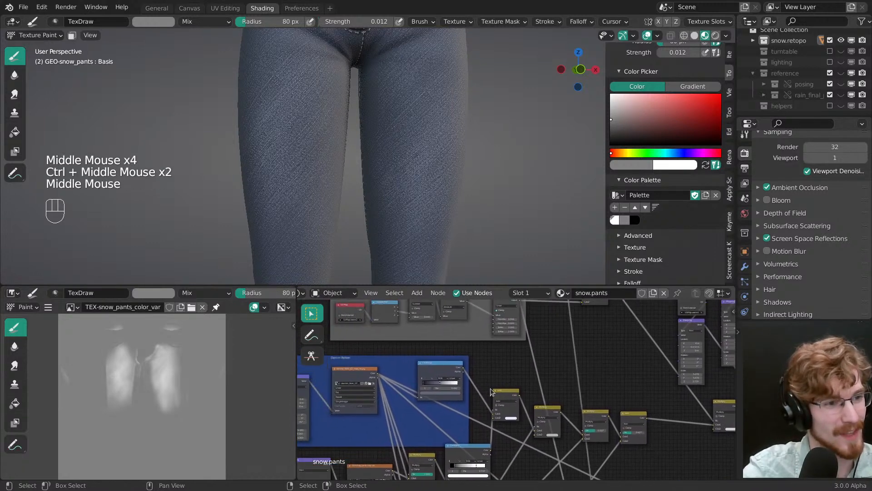
pyautogui.moveTo(448, 222); pyautogui.dragTo(409, 209, button='middle')
pyautogui.moveTo(412, 205)
pyautogui.mouseDown(button='middle')
pyautogui.moveTo(424, 208)
pyautogui.moveTo(409, 206)
pyautogui.moveTo(395, 181)
pyautogui.moveTo(416, 180)
pyautogui.mouseUp(button='middle')
pyautogui.moveTo(416, 180)
pyautogui.mouseDown(button='middle')
pyautogui.moveTo(436, 179)
pyautogui.moveTo(391, 172)
pyautogui.mouseUp(button='middle')
pyautogui.hotkey('ctrl', 's')
pyautogui.moveTo(390, 172)
pyautogui.keyDown('ctrl'); pyautogui.mouseDown(button='middle')
pyautogui.moveTo(380, 172)
pyautogui.moveTo(393, 179)
pyautogui.mouseUp(button='middle'); pyautogui.keyUp('ctrl')
# Step: Switch the brush to white with a 67 px radius and paint faint wear down the outer side of the character's right thigh
pyautogui.press('f')
pyautogui.click(376, 176)
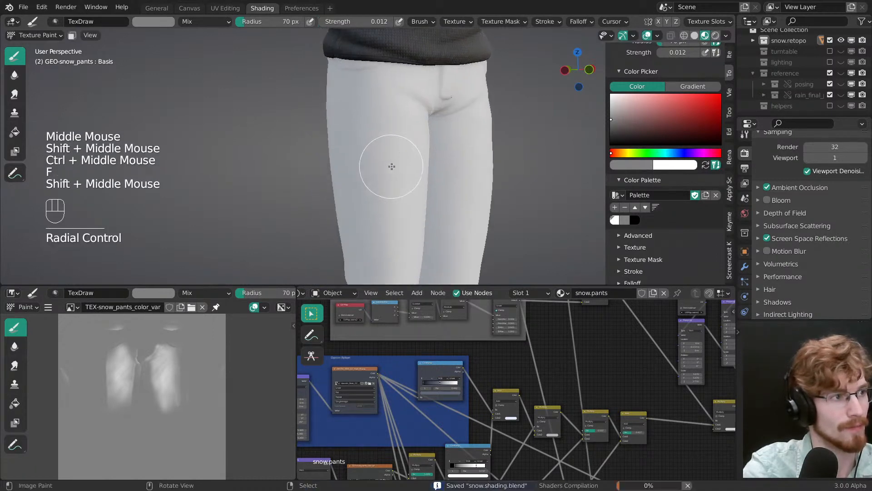
pyautogui.press('x')
pyautogui.press('f')
pyautogui.click(402, 218)
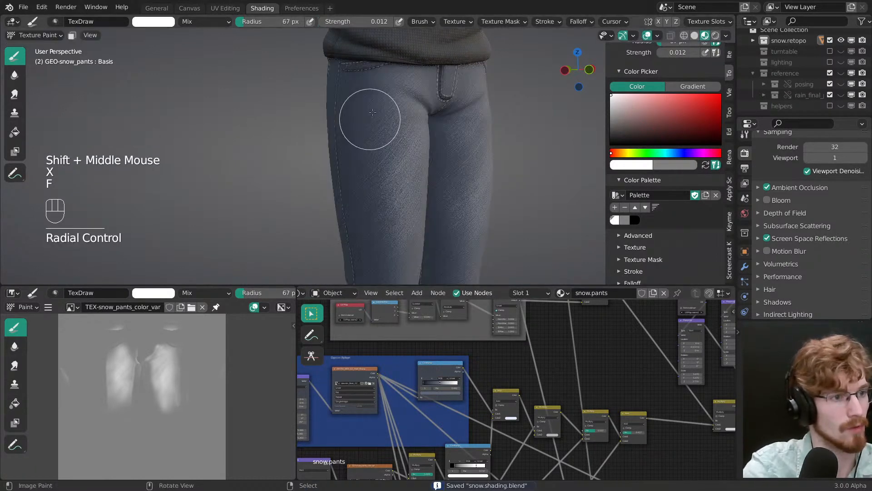
pyautogui.moveTo(370, 119); pyautogui.dragTo(365, 228)
pyautogui.moveTo(366, 227); pyautogui.dragTo(381, 219, button='middle')
pyautogui.moveTo(387, 137); pyautogui.dragTo(402, 259)
pyautogui.keyDown('shift'); pyautogui.moveTo(405, 280); pyautogui.dragTo(400, 144, button='middle'); pyautogui.keyUp('shift')
pyautogui.moveTo(400, 163); pyautogui.dragTo(400, 148)
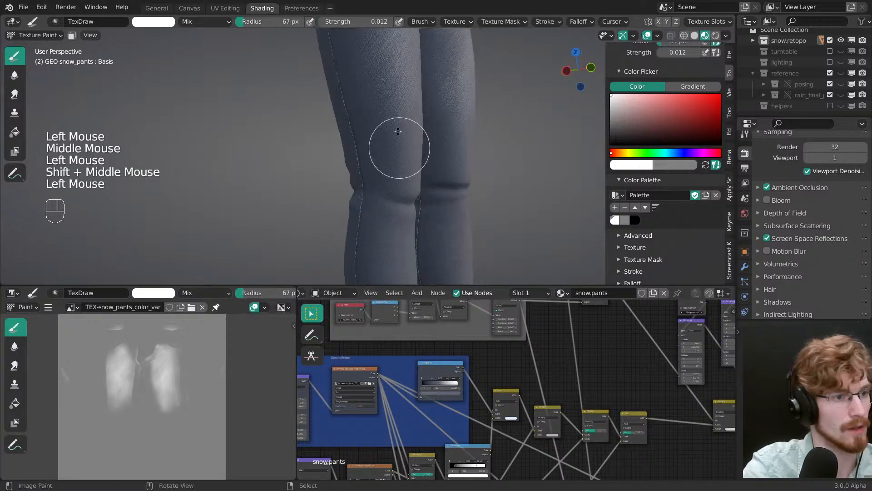
# Step: Paint white wear just above the character's right knee fold, enlarging the brush radius to 75 px
pyautogui.moveTo(400, 148); pyautogui.dragTo(380, 168, button='middle')
pyautogui.moveTo(380, 168); pyautogui.dragTo(388, 156)
pyautogui.moveTo(388, 156); pyautogui.dragTo(373, 167, button='middle')
pyautogui.press('f')
pyautogui.click(364, 168)
pyautogui.moveTo(366, 167)
pyautogui.mouseDown()
pyautogui.moveTo(384, 174)
pyautogui.moveTo(370, 173)
pyautogui.mouseUp()
pyautogui.press('f')
pyautogui.click(389, 168)
pyautogui.moveTo(370, 172); pyautogui.dragTo(357, 142)
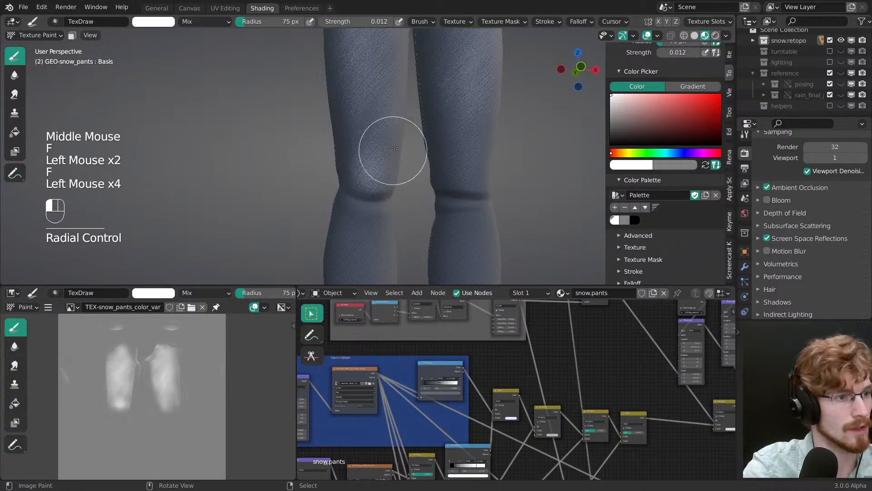
# Step: Paint matching white wear above the character's left knee fold with a 69 px brush
pyautogui.moveTo(394, 148)
pyautogui.mouseDown(button='middle')
pyautogui.moveTo(384, 172)
pyautogui.moveTo(478, 157)
pyautogui.mouseUp(button='middle')
pyautogui.press('f')
pyautogui.click(428, 181)
pyautogui.click(479, 157)
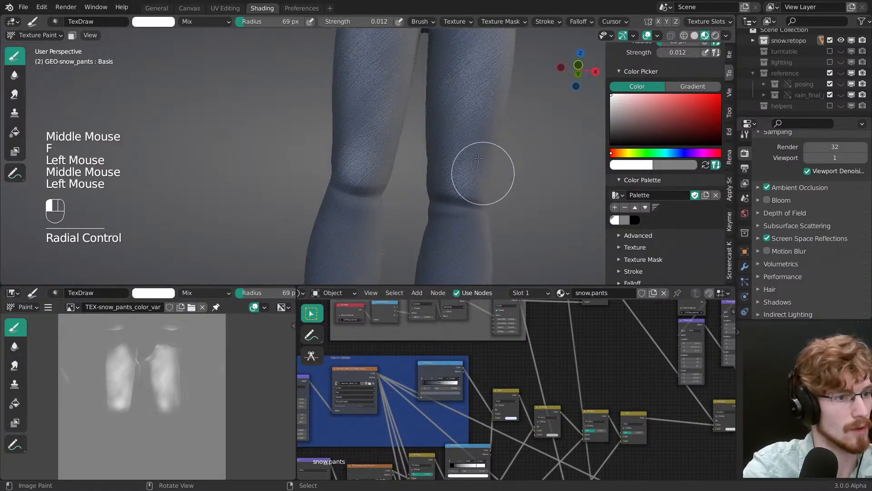
pyautogui.moveTo(455, 156); pyautogui.dragTo(480, 156)
pyautogui.moveTo(480, 156); pyautogui.dragTo(478, 184)
pyautogui.keyDown('shift'); pyautogui.moveTo(477, 184); pyautogui.dragTo(479, 116, button='middle'); pyautogui.keyUp('shift')
pyautogui.moveTo(479, 116); pyautogui.dragTo(489, 147, button='middle')
# Step: Enlarge the brush to about 113 px and paint soft white wear on the character's left shin below the knee
pyautogui.press('f')
pyautogui.click(489, 148)
pyautogui.moveTo(449, 202)
pyautogui.mouseDown()
pyautogui.moveTo(477, 185)
pyautogui.moveTo(448, 201)
pyautogui.mouseUp()
pyautogui.press('f')
pyautogui.click(432, 218)
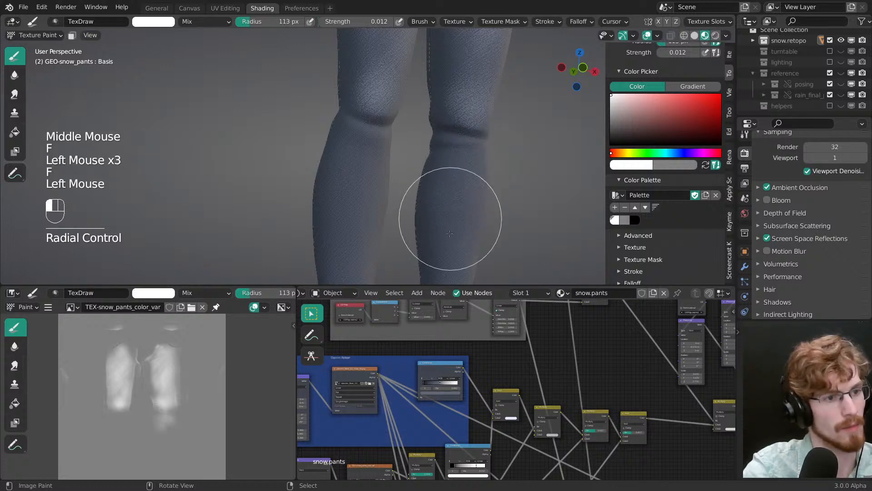
pyautogui.press('f')
pyautogui.click(454, 259)
pyautogui.keyDown('shift'); pyautogui.moveTo(453, 259); pyautogui.dragTo(455, 200, button='middle'); pyautogui.keyUp('shift')
pyautogui.moveTo(455, 200); pyautogui.dragTo(466, 179, button='middle')
pyautogui.moveTo(462, 141)
pyautogui.mouseDown()
pyautogui.moveTo(465, 189)
pyautogui.moveTo(472, 149)
pyautogui.mouseUp()
pyautogui.moveTo(472, 149); pyautogui.dragTo(455, 157, button='middle')
# Step: Paint long vertical strokes of white wear down the lower legs, building up the fade on the character's right shin
pyautogui.press('f')
pyautogui.click(446, 154)
pyautogui.moveTo(452, 122); pyautogui.dragTo(450, 225)
pyautogui.moveTo(359, 58); pyautogui.dragTo(347, 214)
pyautogui.moveTo(347, 213); pyautogui.dragTo(356, 132)
pyautogui.moveTo(355, 136); pyautogui.dragTo(350, 200)
pyautogui.moveTo(350, 191); pyautogui.dragTo(350, 237)
pyautogui.moveTo(347, 222)
pyautogui.mouseDown()
pyautogui.moveTo(348, 75)
pyautogui.moveTo(341, 222)
pyautogui.mouseUp()
pyautogui.moveTo(342, 221)
pyautogui.mouseDown()
pyautogui.moveTo(364, 77)
pyautogui.moveTo(370, 195)
pyautogui.mouseUp()
pyautogui.keyDown('shift'); pyautogui.moveTo(371, 205); pyautogui.dragTo(380, 91, button='middle'); pyautogui.keyUp('shift')
pyautogui.moveTo(391, 127); pyautogui.dragTo(409, 182, button='middle')
# Step: Reduce the brush radius to 32 px and paint white wear on the fabric fold above the character's left ankle
pyautogui.press('f')
pyautogui.click(410, 173)
pyautogui.press('f')
pyautogui.click(404, 167)
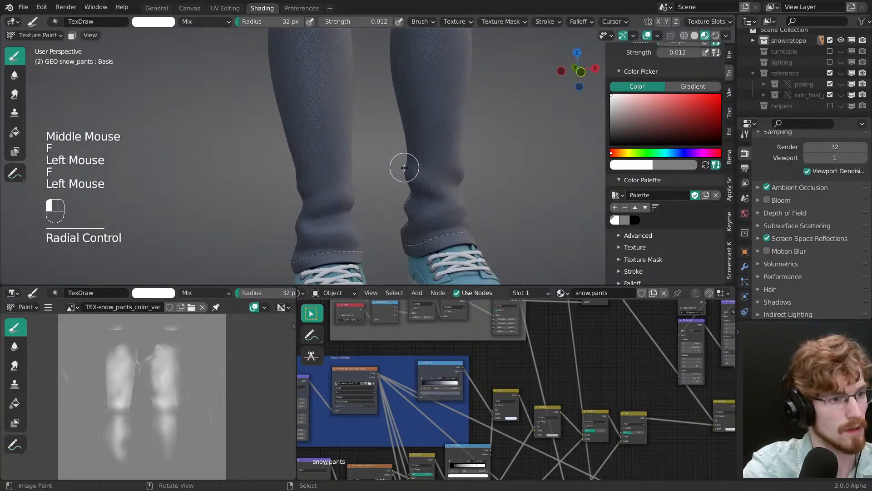
pyautogui.click(404, 163)
pyautogui.moveTo(397, 167); pyautogui.dragTo(425, 178)
pyautogui.moveTo(419, 181); pyautogui.dragTo(365, 187, button='middle')
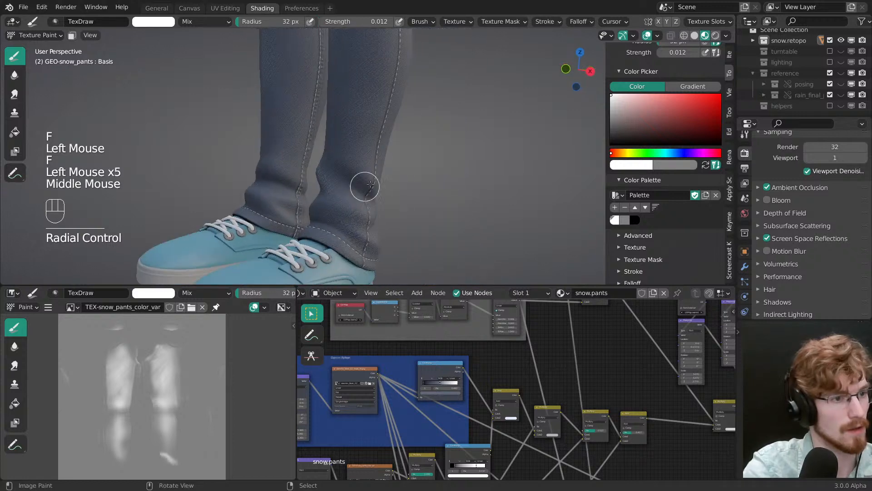
# Step: Paint white highlights along the raised creases on the outer side of the character's left lower leg
pyautogui.press('f')
pyautogui.click(405, 179)
pyautogui.moveTo(353, 169); pyautogui.dragTo(349, 162)
pyautogui.moveTo(351, 162); pyautogui.dragTo(330, 136)
pyautogui.moveTo(334, 138); pyautogui.dragTo(378, 195)
pyautogui.moveTo(330, 150); pyautogui.dragTo(333, 181)
pyautogui.moveTo(330, 180)
pyautogui.mouseDown()
pyautogui.moveTo(317, 167)
pyautogui.moveTo(321, 179)
pyautogui.mouseUp()
pyautogui.moveTo(320, 177); pyautogui.dragTo(323, 189)
# Step: Reduce the brush radius to 19 px and add fine white wear to the folds just above the left cuff
pyautogui.press('f')
pyautogui.click(335, 214)
pyautogui.press('f')
pyautogui.click(358, 238)
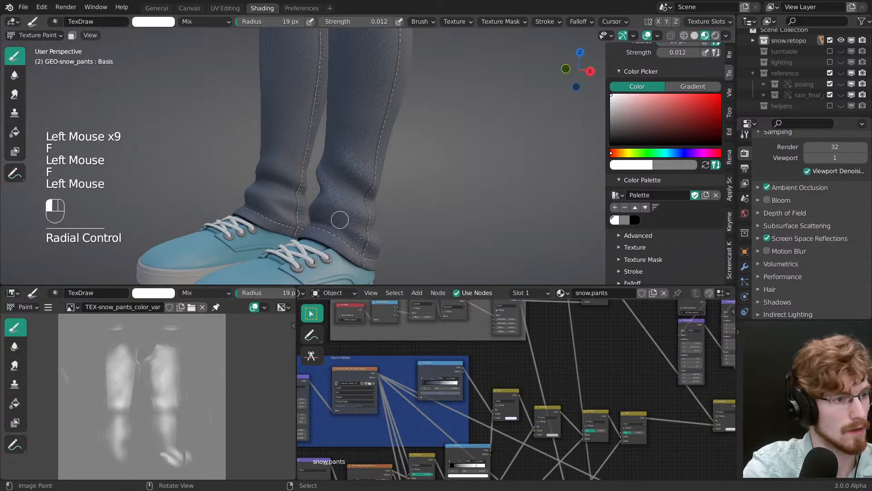
pyautogui.moveTo(331, 217); pyautogui.dragTo(468, 185, button='middle')
pyautogui.click(428, 211)
pyautogui.moveTo(429, 211); pyautogui.dragTo(441, 186, button='middle')
pyautogui.keyDown('shift'); pyautogui.moveTo(441, 186); pyautogui.dragTo(451, 165, button='middle'); pyautogui.keyUp('shift')
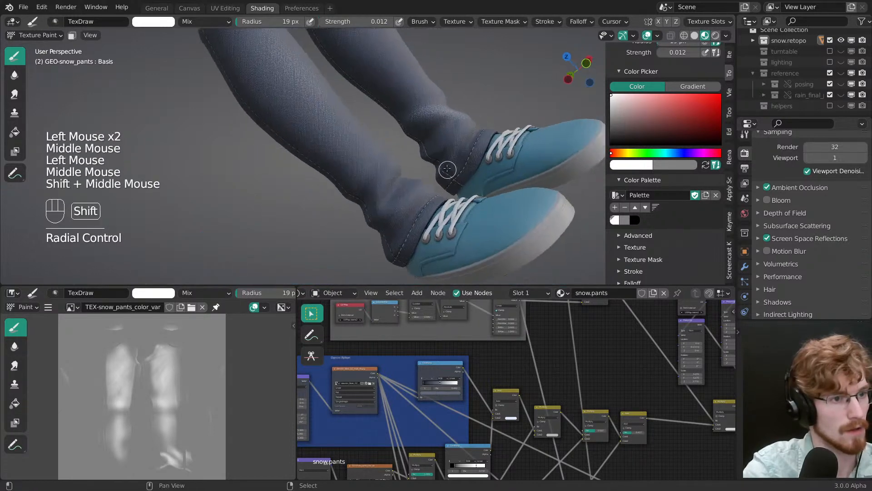
# Step: Paint white wear on the inner ankle folds of the left leg with a 32 px brush, then reduce the radius to 15 px
pyautogui.press('f')
pyautogui.click(461, 131)
pyautogui.click(434, 139)
pyautogui.click(447, 142)
pyautogui.press('f')
pyautogui.click(461, 152)
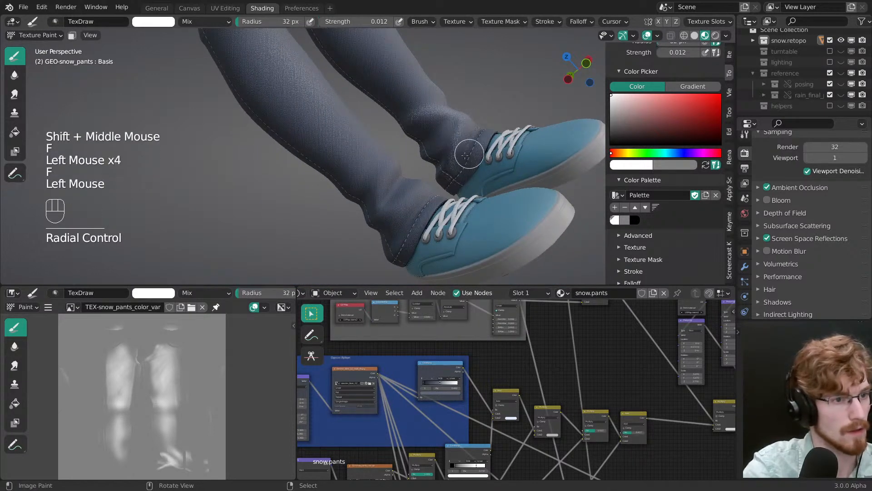
pyautogui.press('f')
pyautogui.click(471, 158)
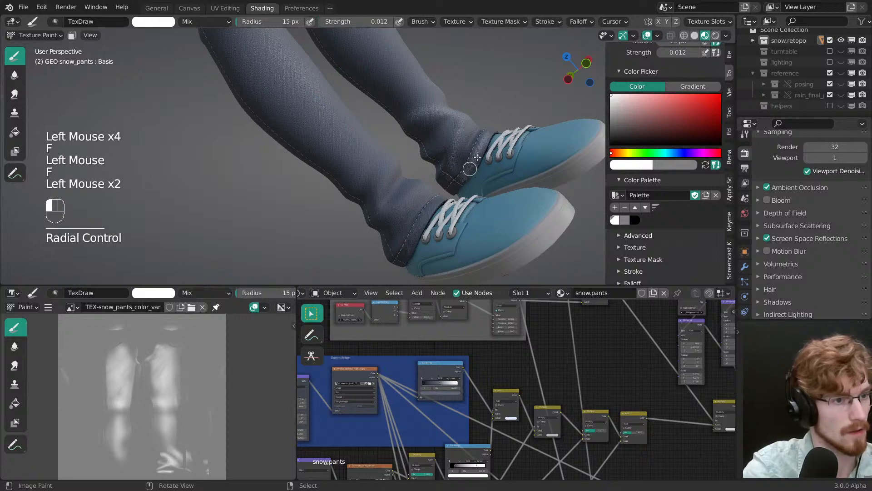
# Step: Zoom in on the left cuff and paint white wear along its hem with a 32 px brush
pyautogui.keyDown('shift'); pyautogui.moveTo(478, 157); pyautogui.dragTo(436, 195, button='middle'); pyautogui.keyUp('shift')
pyautogui.moveTo(436, 195); pyautogui.dragTo(430, 203, button='middle')
pyautogui.press('f')
pyautogui.press('f')
pyautogui.click(456, 221)
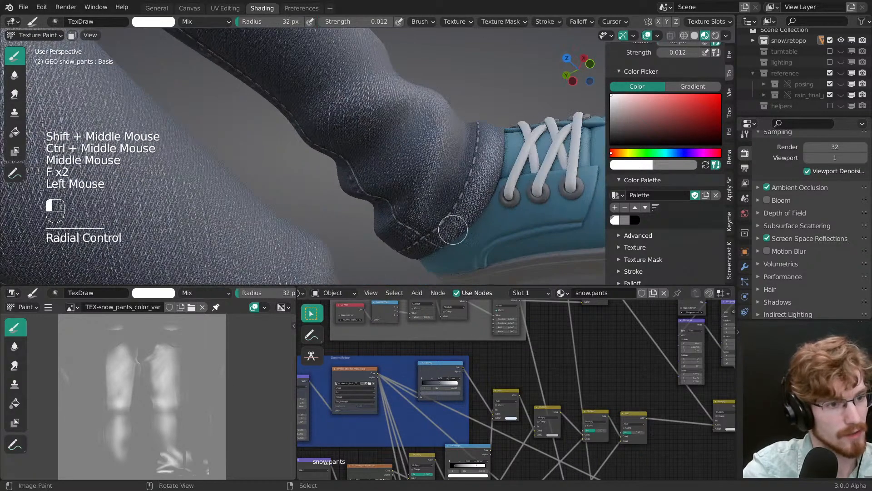
pyautogui.moveTo(487, 164); pyautogui.dragTo(450, 172, button='middle')
pyautogui.click(473, 186)
pyautogui.keyDown('shift'); pyautogui.moveTo(450, 173); pyautogui.dragTo(427, 156, button='middle'); pyautogui.keyUp('shift')
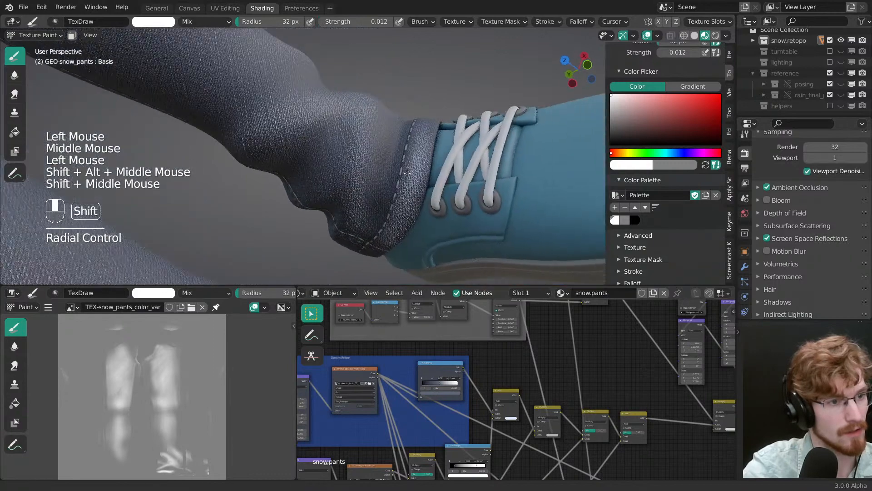
# Step: Switch the brush to grey at a 31 px radius and tone down the wear on the left cuff
pyautogui.press('f')
pyautogui.press('x')
pyautogui.click(396, 215)
pyautogui.click(425, 126)
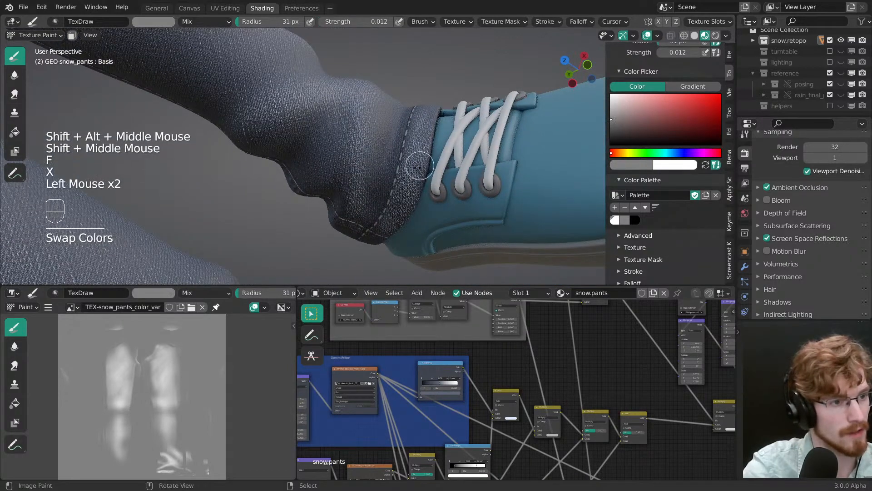
# Step: Switch the brush back to white and paint wear along the front and outer side of the left cuff's hem
pyautogui.press('x')
pyautogui.click(411, 172)
pyautogui.click(400, 185)
pyautogui.moveTo(400, 185); pyautogui.dragTo(403, 220, button='middle')
pyautogui.click(403, 220)
pyautogui.click(405, 216)
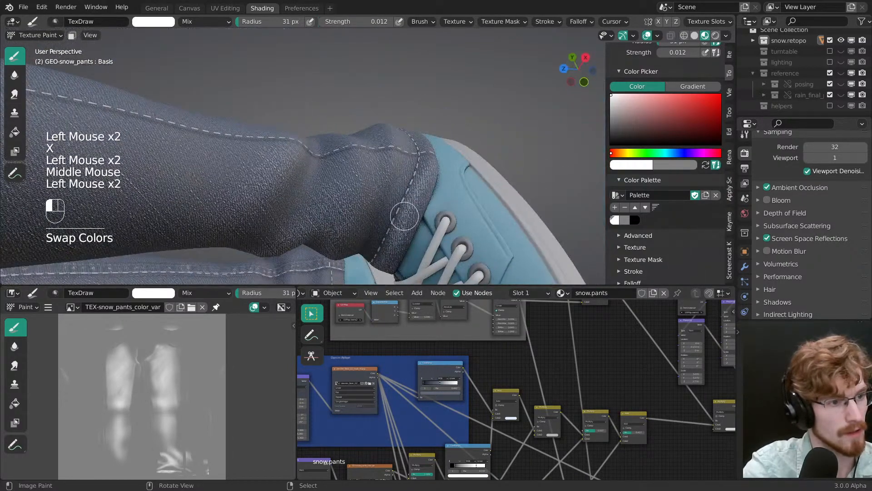
pyautogui.moveTo(409, 212); pyautogui.dragTo(415, 207)
pyautogui.click(424, 199)
pyautogui.moveTo(426, 170); pyautogui.dragTo(415, 196, button='middle')
pyautogui.moveTo(416, 189); pyautogui.dragTo(426, 150)
pyautogui.moveTo(429, 116); pyautogui.dragTo(413, 152)
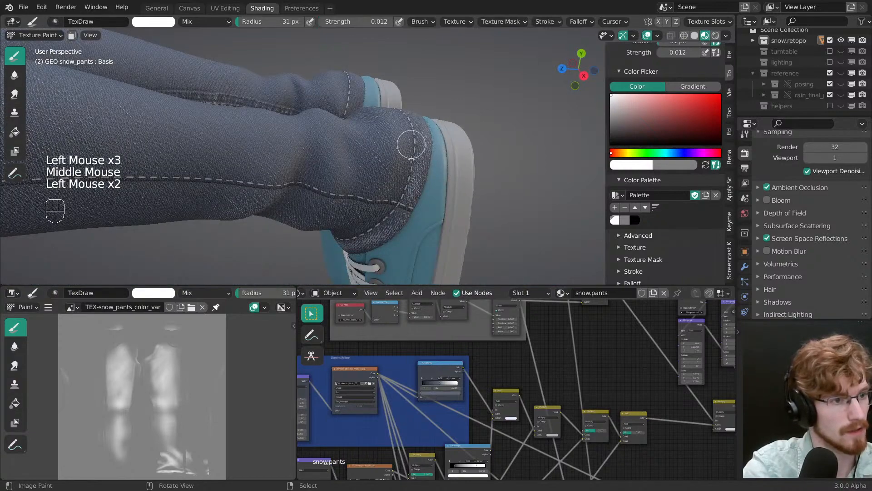
# Step: Carry the white hem wear around the rest of the left cuff and reduce the brush radius to 27 px
pyautogui.moveTo(411, 144); pyautogui.dragTo(401, 205, button='middle')
pyautogui.click(400, 204)
pyautogui.moveTo(420, 147)
pyautogui.mouseDown()
pyautogui.moveTo(442, 97)
pyautogui.moveTo(423, 120)
pyautogui.mouseUp()
pyautogui.moveTo(422, 120); pyautogui.dragTo(394, 195, button='middle')
pyautogui.moveTo(394, 196)
pyautogui.mouseDown(button='middle')
pyautogui.moveTo(396, 214)
pyautogui.moveTo(419, 159)
pyautogui.moveTo(423, 111)
pyautogui.moveTo(369, 206)
pyautogui.mouseUp(button='middle')
pyautogui.press('f')
pyautogui.click(395, 213)
pyautogui.click(424, 112)
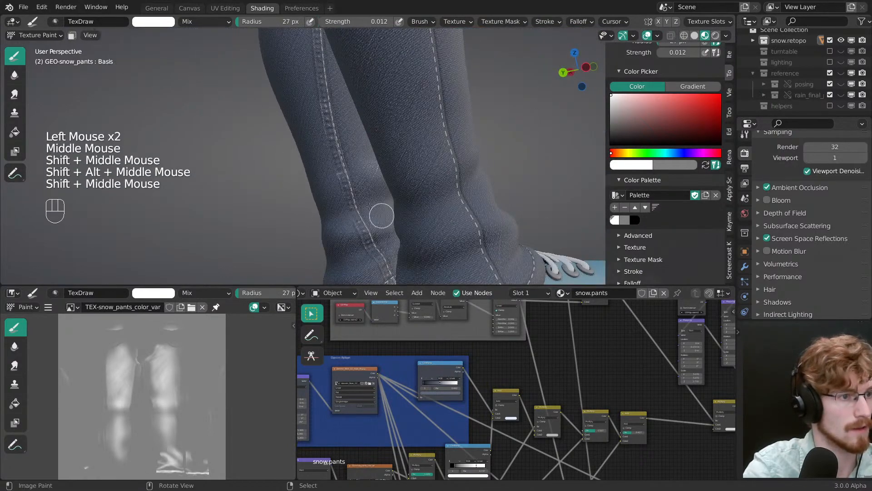
# Step: Paint white wear along the inner seam of the lower left leg and reduce the brush radius to 20 px
pyautogui.press('f')
pyautogui.click(340, 169)
pyautogui.moveTo(373, 257); pyautogui.dragTo(329, 114)
pyautogui.moveTo(328, 111)
pyautogui.mouseDown()
pyautogui.moveTo(321, 96)
pyautogui.moveTo(333, 147)
pyautogui.mouseUp()
pyautogui.keyDown('ctrl'); pyautogui.moveTo(334, 148); pyautogui.dragTo(340, 117, button='middle'); pyautogui.keyUp('ctrl')
pyautogui.moveTo(340, 109)
pyautogui.mouseDown()
pyautogui.moveTo(349, 108)
pyautogui.moveTo(345, 146)
pyautogui.mouseUp()
pyautogui.moveTo(344, 147)
pyautogui.keyDown('shift'); pyautogui.mouseDown(button='middle')
pyautogui.moveTo(378, 226)
pyautogui.moveTo(386, 191)
pyautogui.mouseUp(button='middle'); pyautogui.keyUp('shift')
pyautogui.moveTo(385, 193); pyautogui.dragTo(388, 203, button='middle')
pyautogui.press('f')
pyautogui.click(381, 135)
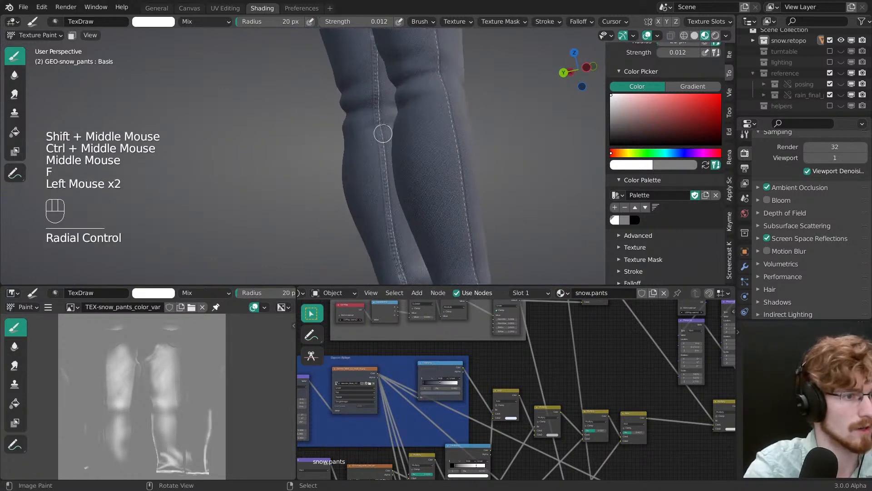
# Step: Extend the white wear along the left leg's inner seam past the knee and up the thigh with the 20 px brush
pyautogui.keyDown('shift'); pyautogui.moveTo(375, 42); pyautogui.dragTo(380, 148, button='middle'); pyautogui.keyUp('shift')
pyautogui.moveTo(381, 147); pyautogui.dragTo(392, 172, button='middle')
pyautogui.moveTo(387, 170)
pyautogui.mouseDown()
pyautogui.moveTo(393, 223)
pyautogui.moveTo(386, 168)
pyautogui.mouseUp()
pyautogui.keyDown('shift'); pyautogui.moveTo(386, 159); pyautogui.dragTo(381, 217, button='middle'); pyautogui.keyUp('shift')
pyautogui.moveTo(381, 217); pyautogui.dragTo(399, 207, button='middle')
pyautogui.moveTo(400, 206)
pyautogui.keyDown('ctrl'); pyautogui.mouseDown(button='middle')
pyautogui.moveTo(402, 184)
pyautogui.moveTo(416, 229)
pyautogui.mouseUp(button='middle'); pyautogui.keyUp('ctrl')
pyautogui.click(421, 250)
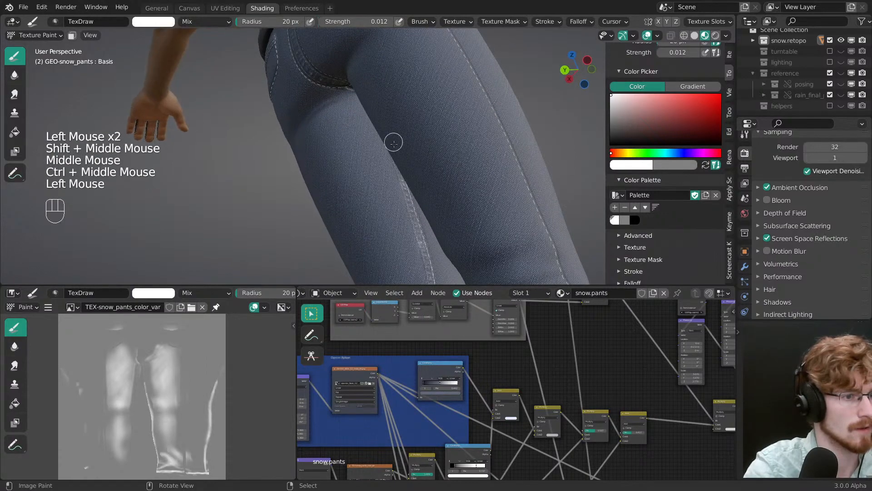
pyautogui.moveTo(394, 147); pyautogui.dragTo(400, 171)
pyautogui.moveTo(399, 170)
pyautogui.mouseDown(button='middle')
pyautogui.moveTo(482, 159)
pyautogui.moveTo(409, 105)
pyautogui.mouseUp(button='middle')
pyautogui.moveTo(409, 105); pyautogui.dragTo(355, 181, button='middle')
pyautogui.keyDown('ctrl'); pyautogui.moveTo(354, 182); pyautogui.dragTo(332, 141, button='middle'); pyautogui.keyUp('ctrl')
pyautogui.keyDown('shift'); pyautogui.moveTo(332, 140); pyautogui.dragTo(318, 150, button='middle'); pyautogui.keyUp('shift')
# Step: Set the brush radius to 21 px and paint white wear along the right leg's inner seam around the knee
pyautogui.press('f')
pyautogui.click(318, 149)
pyautogui.click(322, 254)
pyautogui.keyDown('shift'); pyautogui.moveTo(323, 255); pyautogui.dragTo(326, 164, button='middle'); pyautogui.keyUp('shift')
pyautogui.doubleClick(347, 267)
pyautogui.keyDown('shift'); pyautogui.moveTo(347, 267); pyautogui.dragTo(346, 127, button='middle'); pyautogui.keyUp('shift')
pyautogui.click(346, 127)
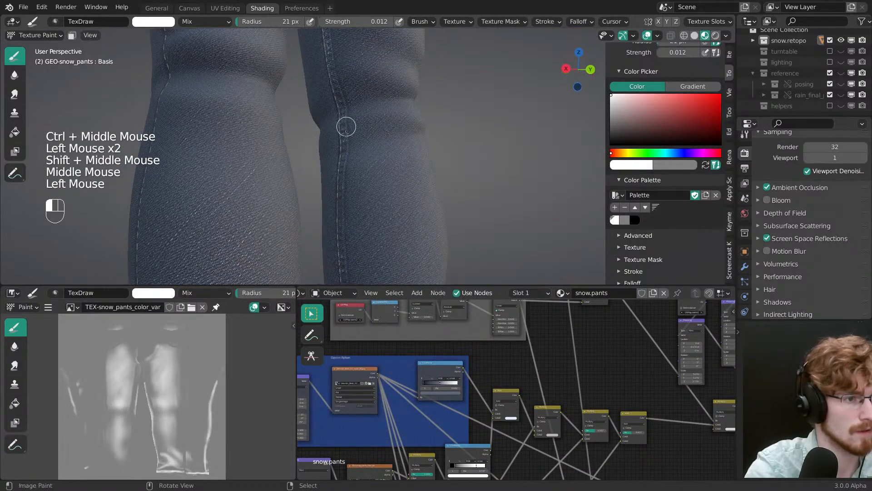
# Step: Continue the white wear down the inner seam of the right lower leg to the cuff
pyautogui.moveTo(342, 221)
pyautogui.keyDown('shift'); pyautogui.mouseDown(button='middle')
pyautogui.moveTo(343, 130)
pyautogui.moveTo(332, 231)
pyautogui.mouseUp(button='middle'); pyautogui.keyUp('shift')
pyautogui.click(332, 231)
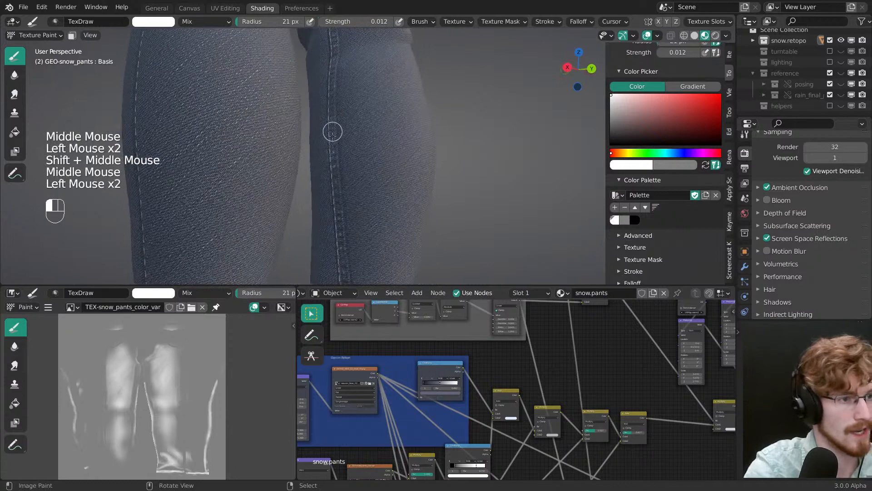
pyautogui.keyDown('shift'); pyautogui.moveTo(333, 132); pyautogui.dragTo(331, 176, button='middle'); pyautogui.keyUp('shift')
pyautogui.keyDown('shift'); pyautogui.moveTo(336, 251); pyautogui.dragTo(352, 180, button='middle'); pyautogui.keyUp('shift')
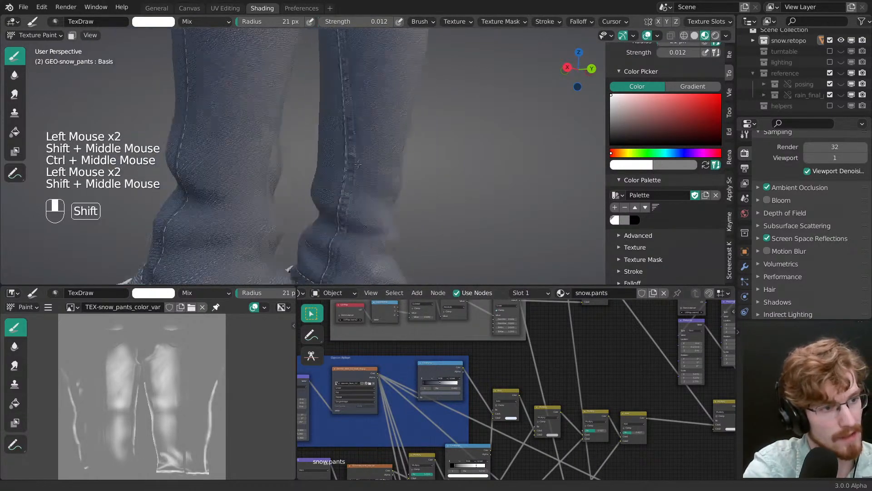
pyautogui.click(353, 176)
pyautogui.keyDown('alt'); pyautogui.keyDown('shift'); pyautogui.moveTo(342, 252); pyautogui.dragTo(409, 218, button='middle'); pyautogui.keyUp('shift'); pyautogui.keyUp('alt')
pyautogui.keyDown('shift'); pyautogui.moveTo(409, 218); pyautogui.dragTo(436, 214, button='middle'); pyautogui.keyUp('shift')
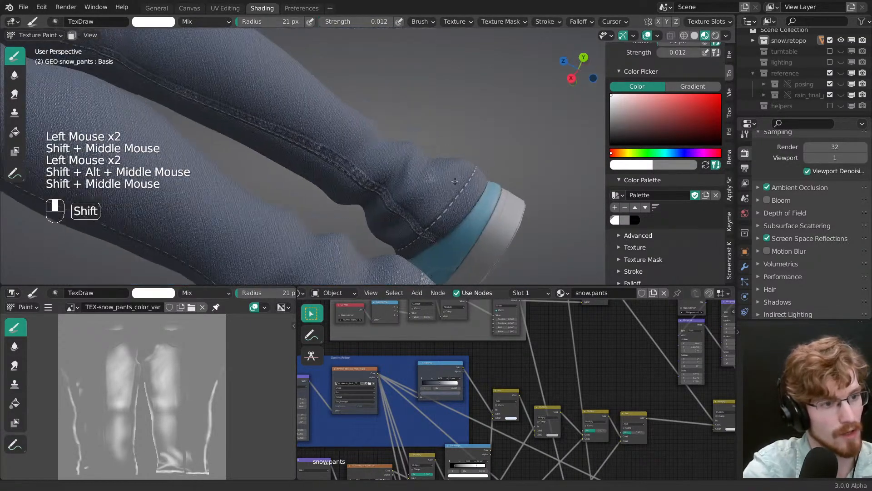
# Step: Increase the brush radius to 28 px and paint white wear all around the right cuff's hem
pyautogui.press('f')
pyautogui.click(443, 224)
pyautogui.moveTo(435, 240); pyautogui.dragTo(443, 220)
pyautogui.moveTo(443, 221); pyautogui.dragTo(400, 218, button='middle')
pyautogui.moveTo(399, 218)
pyautogui.keyDown('shift'); pyautogui.mouseDown(button='middle')
pyautogui.moveTo(350, 203)
pyautogui.moveTo(327, 228)
pyautogui.mouseUp(button='middle'); pyautogui.keyUp('shift')
pyautogui.moveTo(327, 228)
pyautogui.keyDown('shift'); pyautogui.mouseDown(button='middle')
pyautogui.moveTo(318, 209)
pyautogui.moveTo(359, 204)
pyautogui.mouseUp(button='middle'); pyautogui.keyUp('shift')
pyautogui.moveTo(359, 205); pyautogui.dragTo(389, 204, button='middle')
pyautogui.moveTo(390, 204); pyautogui.dragTo(393, 157)
pyautogui.moveTo(394, 157); pyautogui.dragTo(380, 200, button='middle')
pyautogui.moveTo(385, 191); pyautogui.dragTo(387, 166)
pyautogui.moveTo(382, 182)
pyautogui.mouseDown(button='middle')
pyautogui.moveTo(351, 237)
pyautogui.moveTo(353, 254)
pyautogui.mouseUp(button='middle')
pyautogui.keyDown('shift'); pyautogui.moveTo(370, 132); pyautogui.dragTo(379, 196, button='middle'); pyautogui.keyUp('shift')
pyautogui.moveTo(385, 185); pyautogui.dragTo(383, 186)
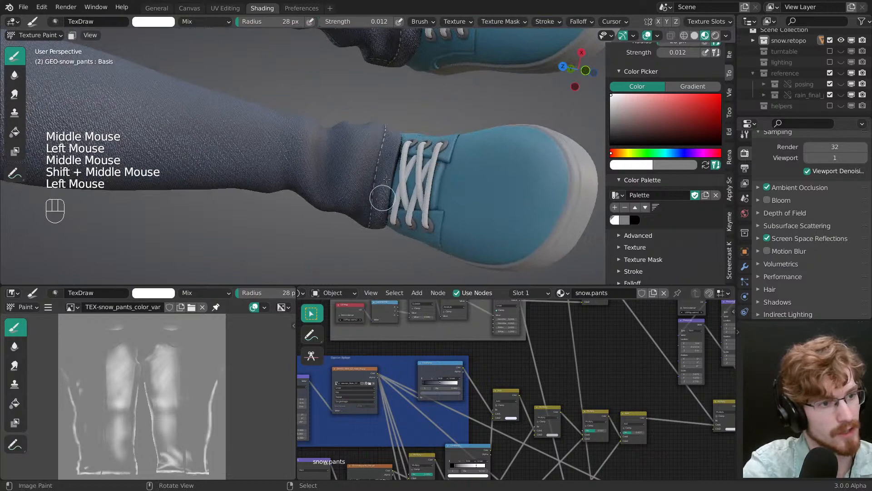
pyautogui.moveTo(386, 179); pyautogui.dragTo(379, 198, button='middle')
pyautogui.moveTo(379, 198); pyautogui.dragTo(378, 200)
pyautogui.moveTo(391, 100); pyautogui.dragTo(398, 96, button='middle')
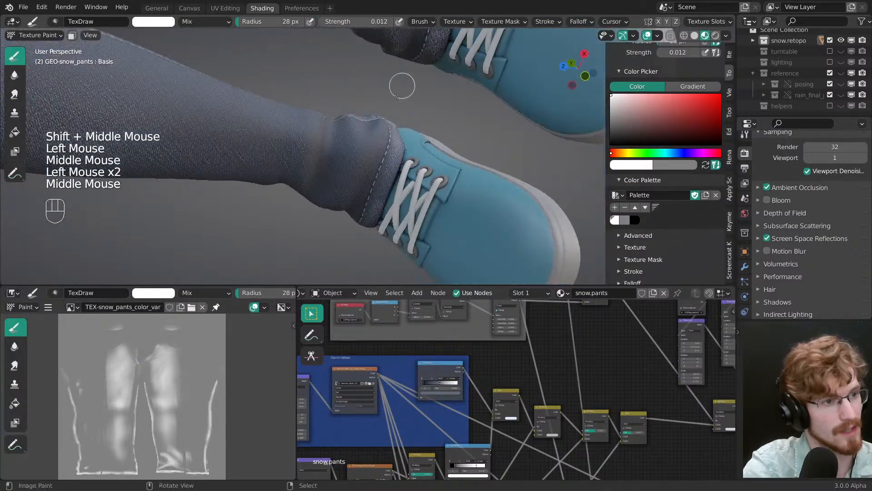
# Step: Reduce the brush radius to 13 px and tone down the wear along the right cuff's hem with grey
pyautogui.press('f')
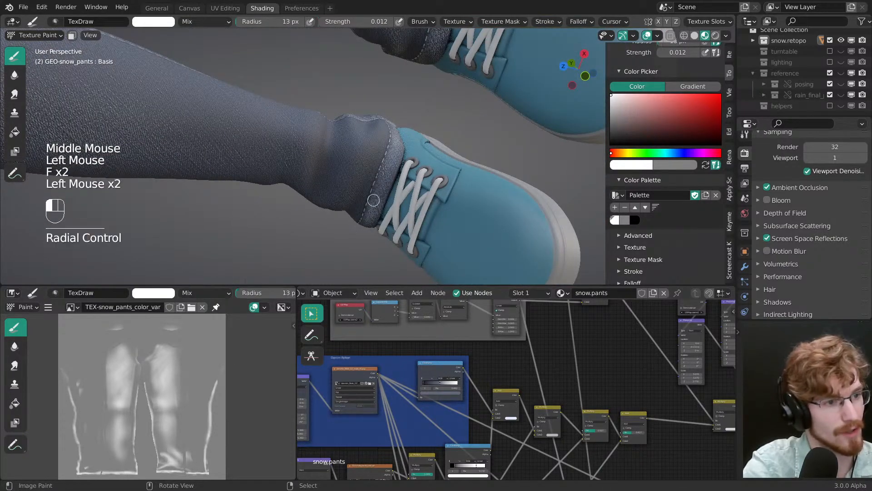
pyautogui.press('x')
pyautogui.moveTo(390, 151); pyautogui.dragTo(384, 162, button='middle')
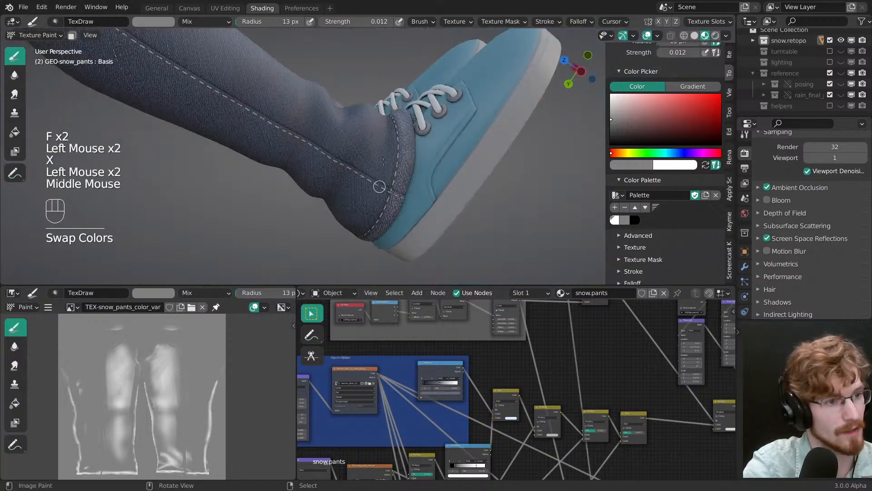
pyautogui.click(408, 167)
# Step: Switch back to white and add wear to the right cuff and the ankle just above it
pyautogui.press('x')
pyautogui.click(408, 142)
pyautogui.moveTo(404, 254); pyautogui.dragTo(395, 200, button='middle')
pyautogui.keyDown('alt'); pyautogui.keyDown('shift'); pyautogui.moveTo(395, 200); pyautogui.dragTo(384, 169, button='middle'); pyautogui.keyUp('shift'); pyautogui.keyUp('alt')
pyautogui.moveTo(384, 168); pyautogui.dragTo(345, 127, button='middle')
pyautogui.press('f')
pyautogui.click(360, 125)
pyautogui.moveTo(355, 160); pyautogui.dragTo(346, 181, button='middle')
# Step: Set the brush radius to 37 px and paint white wear on the outer folds of the right ankle
pyautogui.press('f')
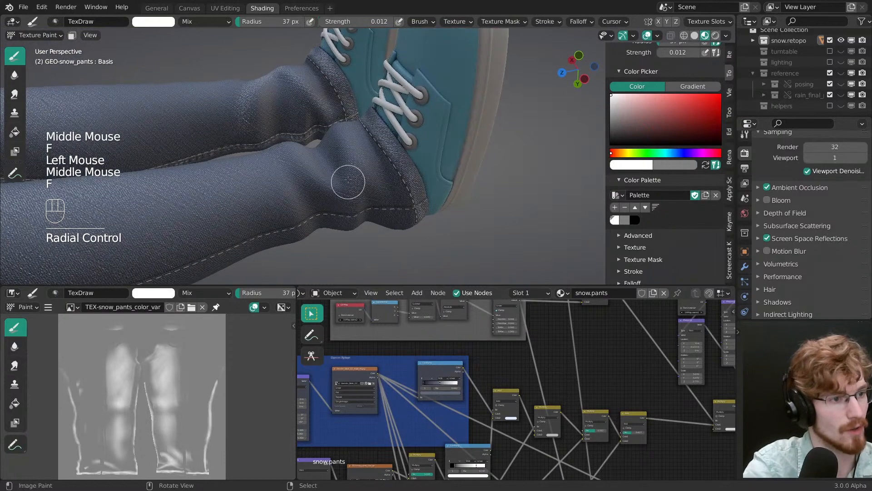
pyautogui.click(339, 117)
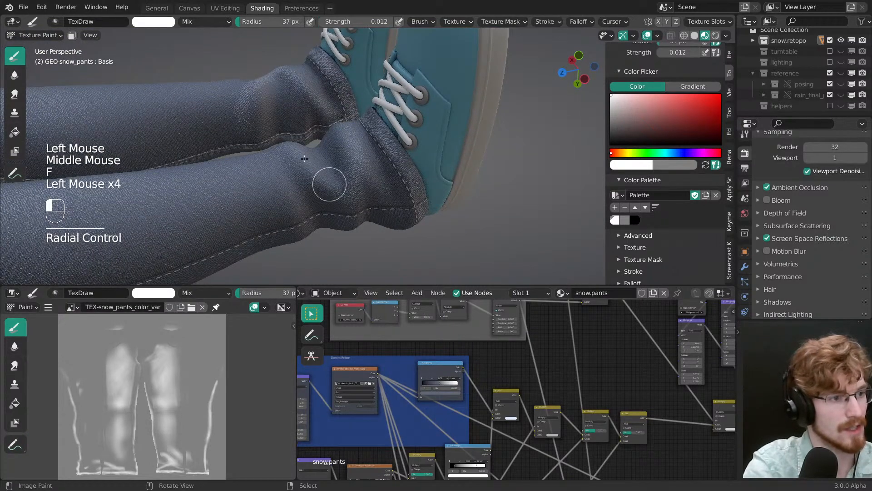
pyautogui.keyDown('shift'); pyautogui.moveTo(304, 159); pyautogui.dragTo(356, 154, button='middle'); pyautogui.keyUp('shift')
pyautogui.click(333, 227)
pyautogui.click(332, 227)
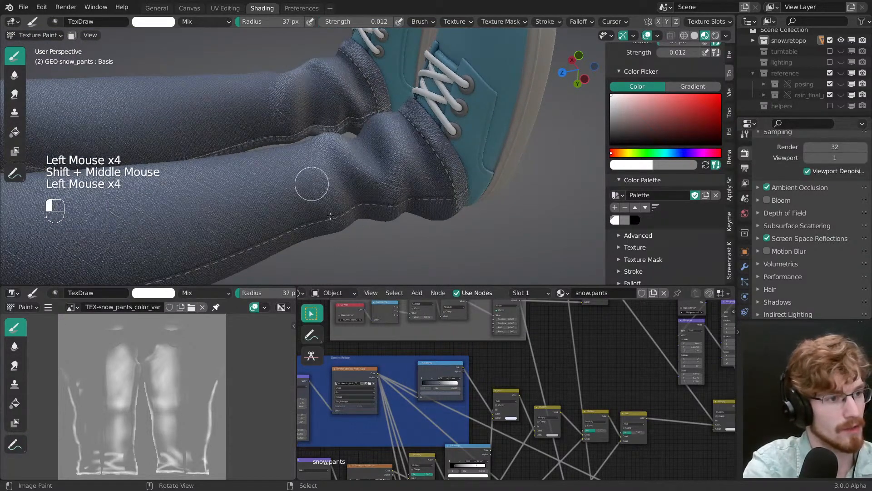
pyautogui.moveTo(331, 216); pyautogui.dragTo(384, 215, button='middle')
pyautogui.click(334, 150)
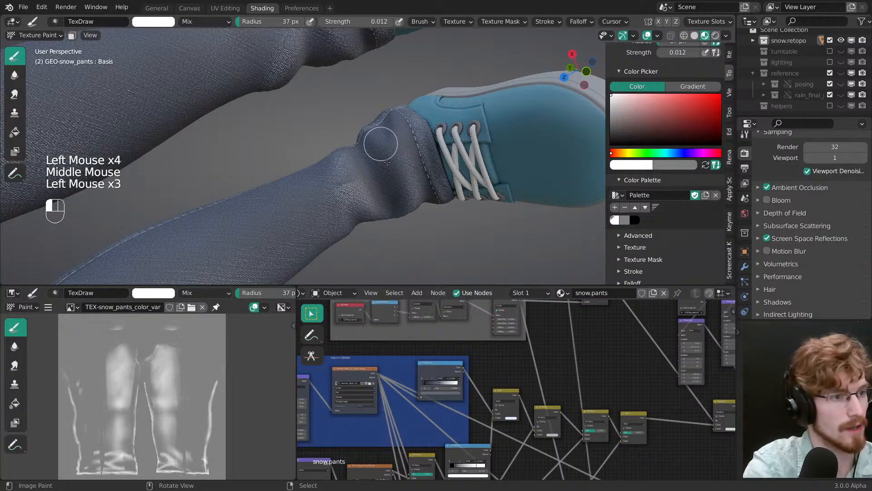
# Step: Paint white wear on the front and inner folds of the right ankle with the 37 px brush
pyautogui.click(413, 194)
pyautogui.keyDown('alt'); pyautogui.keyDown('shift'); pyautogui.moveTo(480, 218); pyautogui.dragTo(455, 207, button='middle'); pyautogui.keyUp('shift'); pyautogui.keyUp('alt')
pyautogui.moveTo(454, 207)
pyautogui.mouseDown(button='middle')
pyautogui.moveTo(409, 195)
pyautogui.moveTo(370, 202)
pyautogui.mouseUp(button='middle')
pyautogui.click(384, 199)
pyautogui.click(409, 200)
pyautogui.moveTo(438, 203); pyautogui.dragTo(365, 162, button='middle')
pyautogui.click(365, 163)
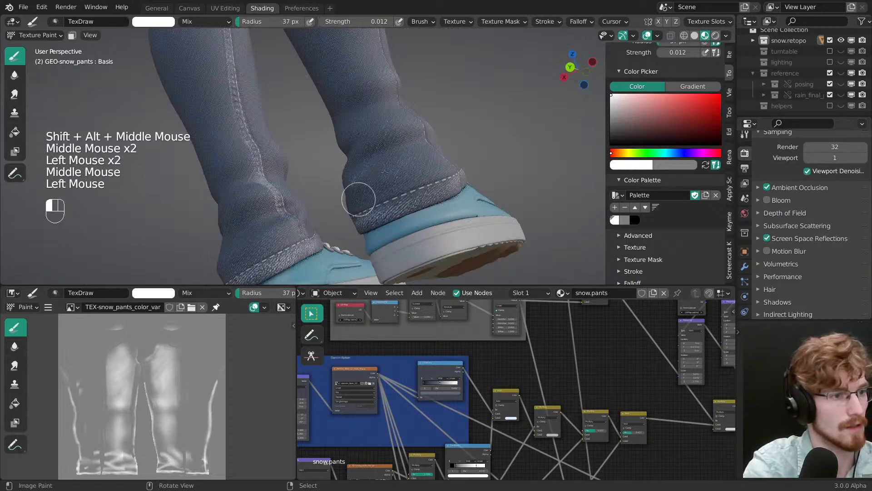
# Step: Paint white wear on the folds at the back of the right ankle with the 37 px brush
pyautogui.keyDown('alt'); pyautogui.keyDown('shift'); pyautogui.moveTo(359, 199); pyautogui.dragTo(430, 177, button='middle'); pyautogui.keyUp('shift'); pyautogui.keyUp('alt')
pyautogui.click(391, 198)
pyautogui.moveTo(391, 198); pyautogui.dragTo(369, 144, button='middle')
pyautogui.click(369, 144)
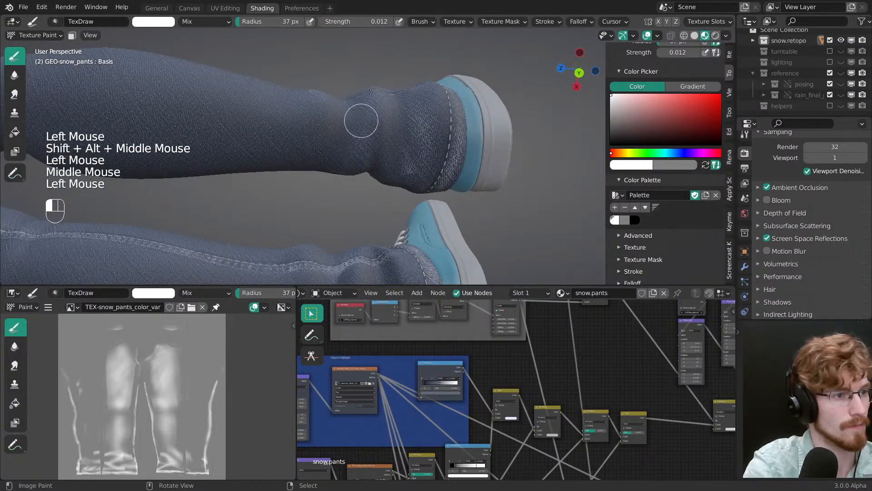
pyautogui.moveTo(322, 82)
pyautogui.mouseDown(button='middle')
pyautogui.moveTo(362, 64)
pyautogui.moveTo(361, 117)
pyautogui.moveTo(467, 111)
pyautogui.mouseUp(button='middle')
pyautogui.click(361, 116)
pyautogui.click(377, 190)
pyautogui.keyDown('shift'); pyautogui.moveTo(353, 98); pyautogui.dragTo(377, 150, button='middle'); pyautogui.keyUp('shift')
pyautogui.moveTo(377, 150)
pyautogui.keyDown('ctrl'); pyautogui.mouseDown(button='middle')
pyautogui.moveTo(388, 213)
pyautogui.moveTo(380, 156)
pyautogui.moveTo(362, 190)
pyautogui.moveTo(360, 182)
pyautogui.moveTo(367, 196)
pyautogui.mouseUp(button='middle'); pyautogui.keyUp('ctrl')
# Step: Reduce the brush radius to 34 px and refine the right ankle folds with grey, returning to white for added wear
pyautogui.press('x')
pyautogui.press('f')
pyautogui.click(360, 182)
pyautogui.press('x')
pyautogui.click(361, 198)
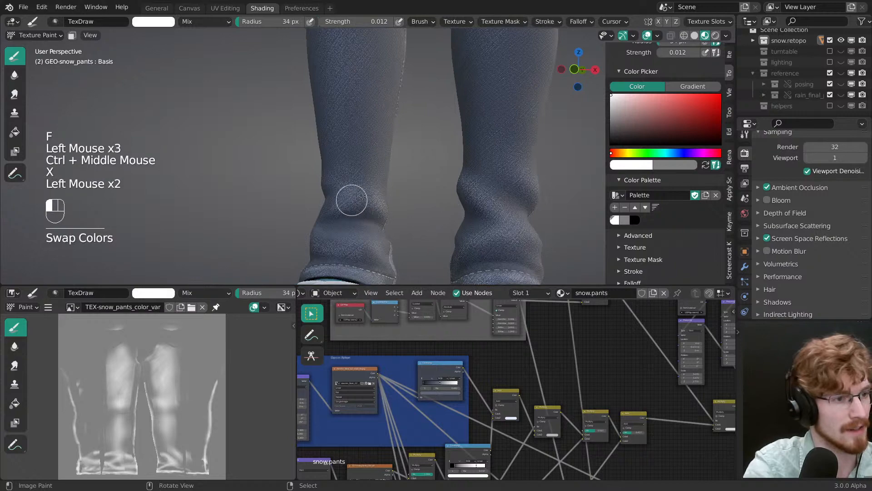
pyautogui.keyDown('shift'); pyautogui.moveTo(372, 240); pyautogui.dragTo(376, 227, button='middle'); pyautogui.keyUp('shift')
pyautogui.moveTo(376, 227); pyautogui.dragTo(382, 189, button='middle')
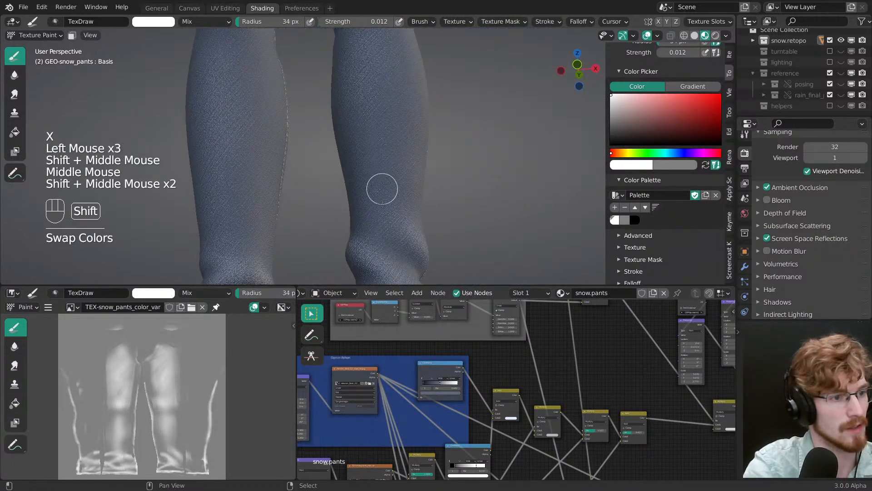
# Step: Switch to the front view, set the brush radius to 37 px and balance the lower-leg wear with grey and white
pyautogui.press('f')
pyautogui.click(396, 219)
pyautogui.keyDown('shift'); pyautogui.moveTo(386, 109); pyautogui.dragTo(427, 258, button='middle'); pyautogui.keyUp('shift')
pyautogui.press('f')
pyautogui.click(407, 173)
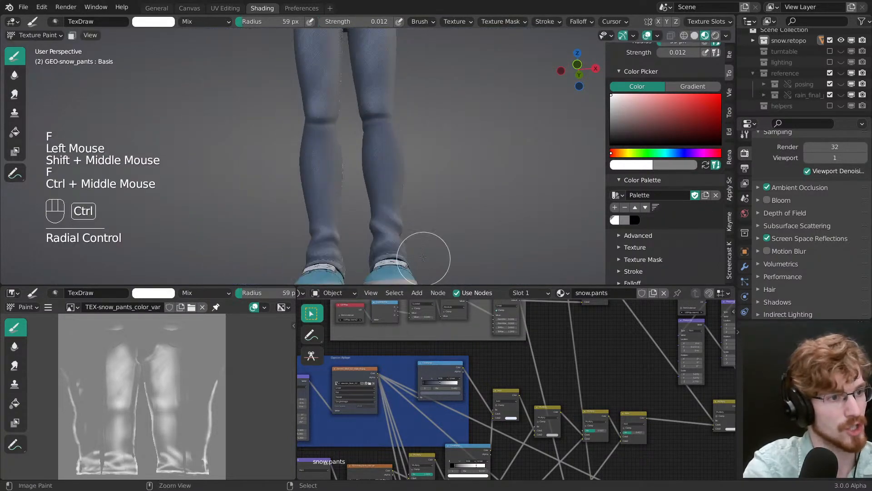
pyautogui.press('`')
pyautogui.keyDown('ctrl'); pyautogui.moveTo(382, 177); pyautogui.dragTo(379, 168, button='middle'); pyautogui.keyUp('ctrl')
pyautogui.press('f')
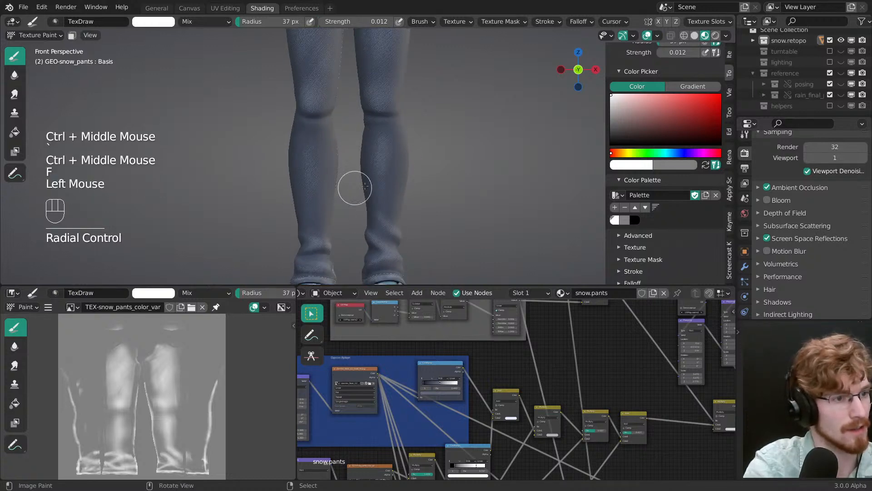
pyautogui.press('x')
# Step: Tone down the wear on the shins and thighs with the grey 37 px brush
pyautogui.press('x')
pyautogui.click(315, 224)
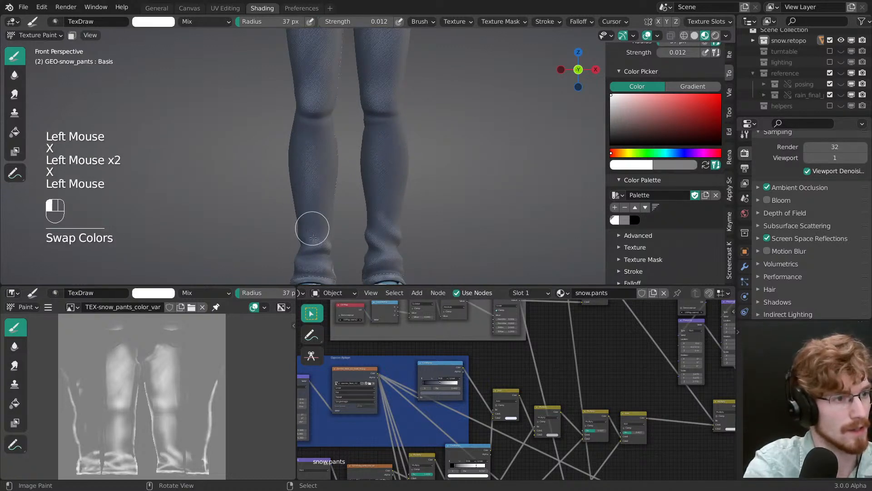
pyautogui.press('x')
pyautogui.click(322, 146)
pyautogui.keyDown('shift'); pyautogui.moveTo(363, 131); pyautogui.dragTo(386, 207, button='middle'); pyautogui.keyUp('shift')
pyautogui.click(383, 214)
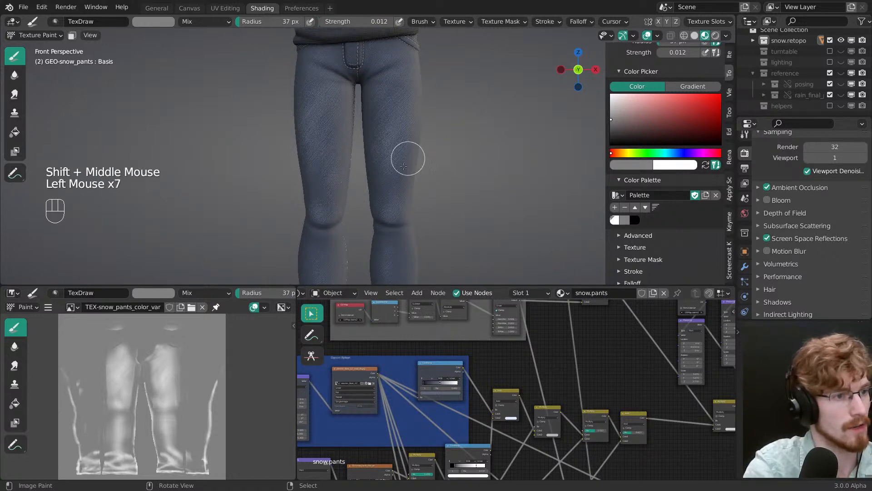
pyautogui.moveTo(415, 182); pyautogui.dragTo(411, 139, button='middle')
pyautogui.keyDown('alt'); pyautogui.keyDown('shift'); pyautogui.moveTo(457, 244); pyautogui.dragTo(441, 216, button='middle'); pyautogui.keyUp('shift'); pyautogui.keyUp('alt')
pyautogui.moveTo(441, 215)
pyautogui.keyDown('shift'); pyautogui.mouseDown(button='middle')
pyautogui.moveTo(430, 167)
pyautogui.moveTo(401, 121)
pyautogui.moveTo(404, 181)
pyautogui.moveTo(418, 182)
pyautogui.moveTo(413, 175)
pyautogui.mouseUp(button='middle'); pyautogui.keyUp('shift')
# Step: Switch to white, reduce the brush radius to 16 px and try thin wear strokes on the left leg, undoing the last one
pyautogui.press('x')
pyautogui.moveTo(413, 175)
pyautogui.keyDown('ctrl'); pyautogui.mouseDown(button='middle')
pyautogui.moveTo(407, 135)
pyautogui.moveTo(389, 182)
pyautogui.mouseUp(button='middle'); pyautogui.keyUp('ctrl')
pyautogui.press('f')
pyautogui.click(415, 132)
pyautogui.moveTo(389, 181); pyautogui.dragTo(383, 178, button='middle')
pyautogui.moveTo(382, 177)
pyautogui.keyDown('ctrl'); pyautogui.mouseDown(button='middle')
pyautogui.moveTo(378, 139)
pyautogui.moveTo(455, 150)
pyautogui.moveTo(454, 175)
pyautogui.mouseUp(button='middle'); pyautogui.keyUp('ctrl')
pyautogui.keyDown('shift'); pyautogui.moveTo(454, 175); pyautogui.dragTo(427, 128, button='middle'); pyautogui.keyUp('shift')
pyautogui.press('f')
pyautogui.click(418, 72)
pyautogui.moveTo(367, 154); pyautogui.dragTo(384, 88)
pyautogui.hotkey('ctrl', 'z')
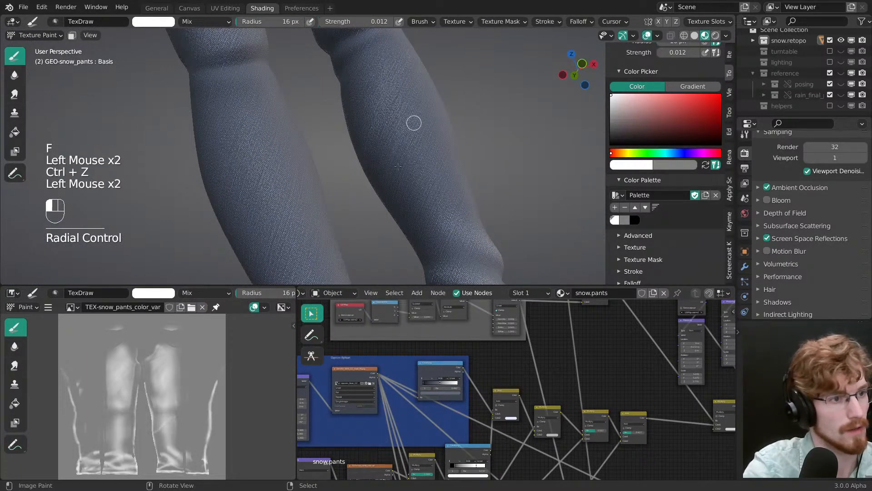
# Step: Paint fine grey diagonal creases across the left shin with a 9 px brush
pyautogui.press('f')
pyautogui.click(413, 234)
pyautogui.press('x')
pyautogui.moveTo(436, 91); pyautogui.dragTo(394, 161)
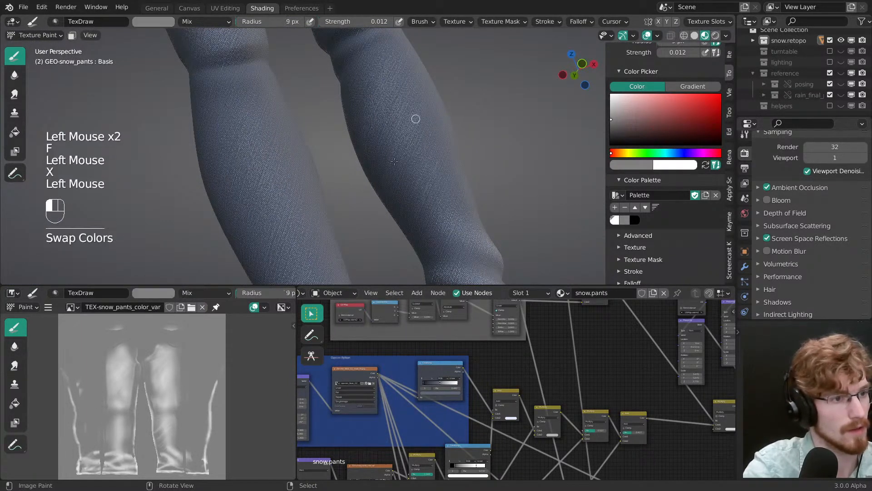
# Step: Set the brush to a 22 px radius and 0.030 strength and add grey creases to the left leg, undoing the last stroke
pyautogui.press('f')
pyautogui.click(410, 51)
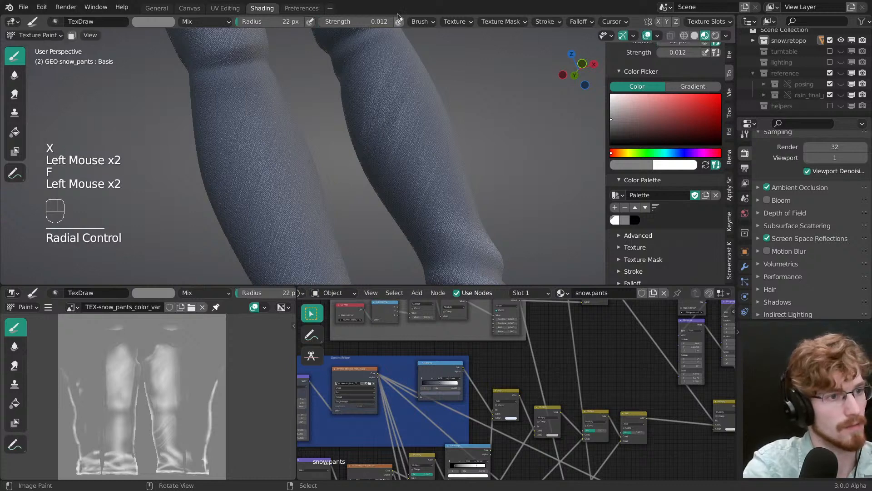
pyautogui.moveTo(384, 21); pyautogui.dragTo(386, 21)
pyautogui.keyDown('ctrl'); pyautogui.moveTo(364, 159); pyautogui.dragTo(370, 195, button='middle'); pyautogui.keyUp('ctrl')
pyautogui.moveTo(371, 152); pyautogui.dragTo(385, 117)
pyautogui.moveTo(393, 207)
pyautogui.mouseDown(button='middle')
pyautogui.moveTo(382, 185)
pyautogui.moveTo(392, 179)
pyautogui.moveTo(401, 204)
pyautogui.mouseUp(button='middle')
pyautogui.hotkey('ctrl', 'z')
# Step: Reduce the brush radius to 16 px and paint grey diagonal creases across the left thigh above the knee
pyautogui.press('f')
pyautogui.click(400, 111)
pyautogui.press('f')
pyautogui.click(379, 185)
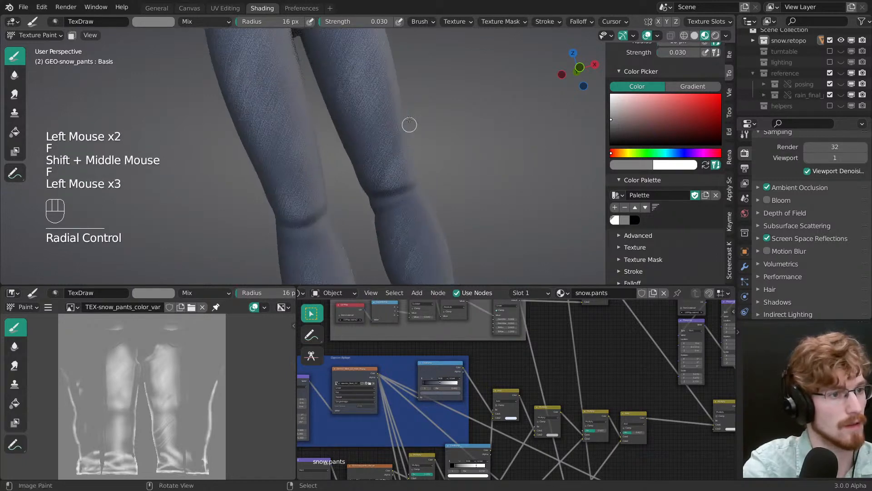
pyautogui.keyDown('shift'); pyautogui.moveTo(369, 165); pyautogui.dragTo(379, 102, button='middle'); pyautogui.keyUp('shift')
pyautogui.click(382, 97)
pyautogui.click(359, 136)
pyautogui.click(346, 155)
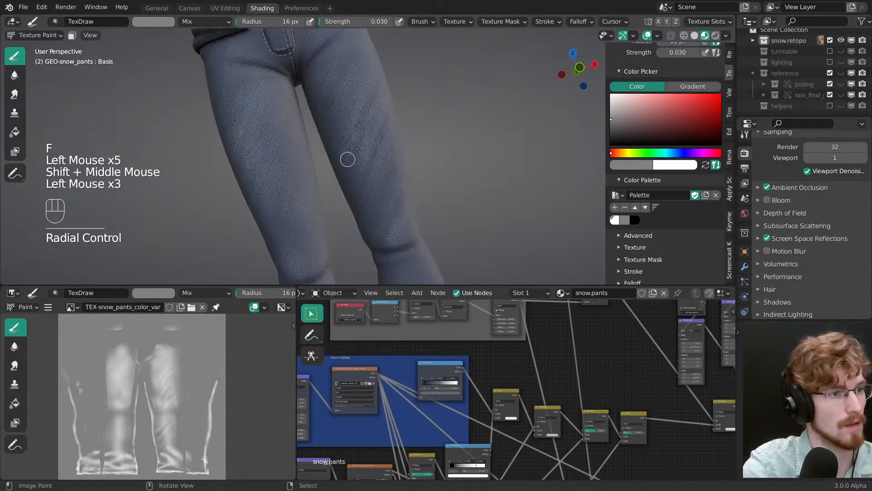
# Step: Try more grey crease strokes on the left thigh and undo them
pyautogui.moveTo(346, 156); pyautogui.dragTo(359, 136, button='middle')
pyautogui.moveTo(359, 136)
pyautogui.keyDown('ctrl'); pyautogui.mouseDown(button='middle')
pyautogui.moveTo(367, 117)
pyautogui.moveTo(392, 164)
pyautogui.mouseUp(button='middle'); pyautogui.keyUp('ctrl')
pyautogui.hotkey('ctrl', 'z')
pyautogui.hotkey('ctrl', 'z')
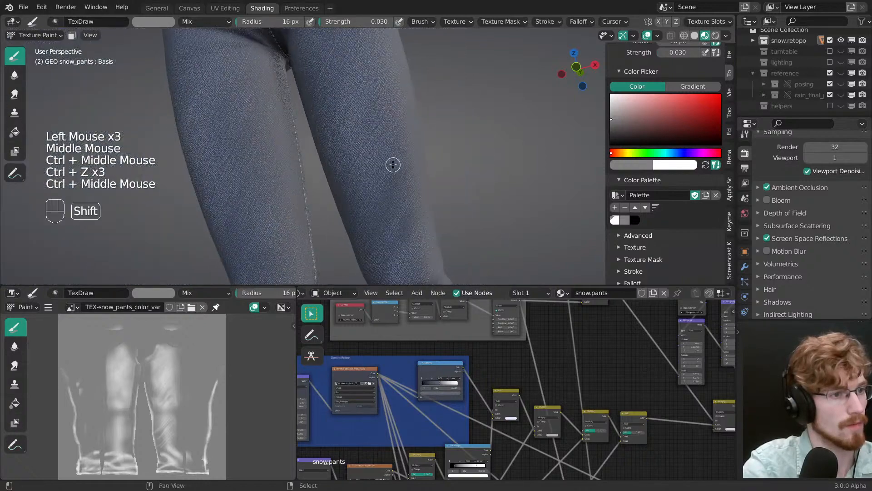
# Step: Lower the brush strength to 0.014 and paint soft grey diagonal creases across the front of the left thigh
pyautogui.hotkey('shift', 'f')
pyautogui.click(378, 163)
pyautogui.moveTo(400, 93); pyautogui.dragTo(335, 182)
pyautogui.moveTo(333, 153); pyautogui.dragTo(349, 112)
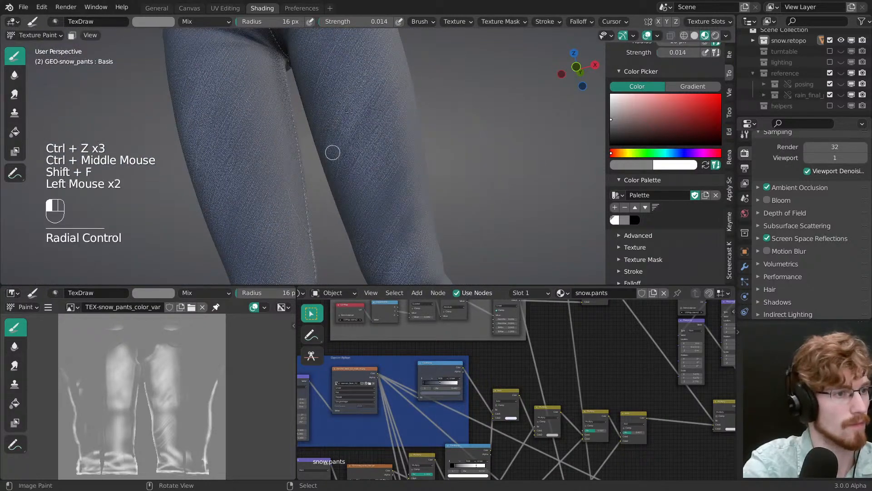
pyautogui.moveTo(404, 60); pyautogui.dragTo(363, 119)
pyautogui.keyDown('shift'); pyautogui.moveTo(381, 98); pyautogui.dragTo(409, 169, button='middle'); pyautogui.keyUp('shift')
pyautogui.moveTo(408, 164); pyautogui.dragTo(384, 127)
pyautogui.keyDown('ctrl'); pyautogui.moveTo(381, 98); pyautogui.dragTo(379, 150, button='middle'); pyautogui.keyUp('ctrl')
pyautogui.moveTo(375, 93); pyautogui.dragTo(387, 87, button='middle')
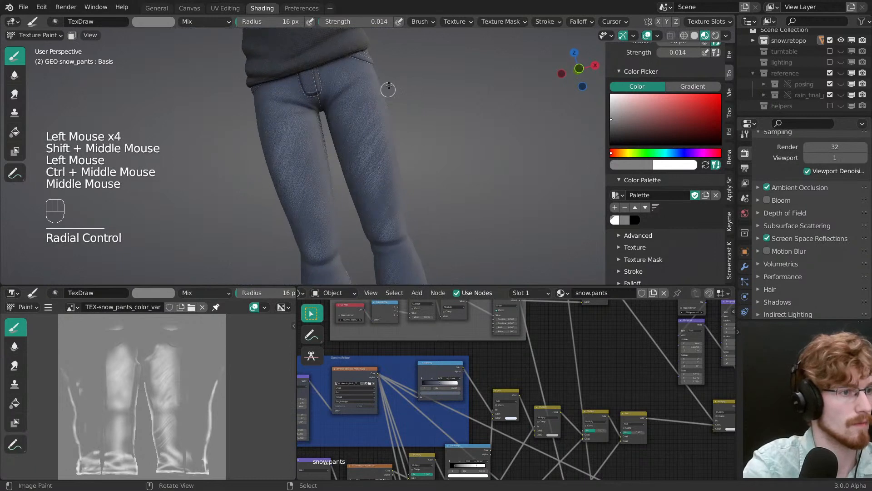
pyautogui.moveTo(384, 93); pyautogui.dragTo(353, 137)
pyautogui.moveTo(334, 107); pyautogui.dragTo(303, 142)
# Step: Try white wear strokes on the left thigh with a 16 px brush and undo them
pyautogui.press('f')
pyautogui.keyDown('shift'); pyautogui.moveTo(300, 145); pyautogui.dragTo(378, 151, button='middle'); pyautogui.keyUp('shift')
pyautogui.doubleClick(338, 147)
pyautogui.press('f')
pyautogui.press('x')
pyautogui.click(391, 71)
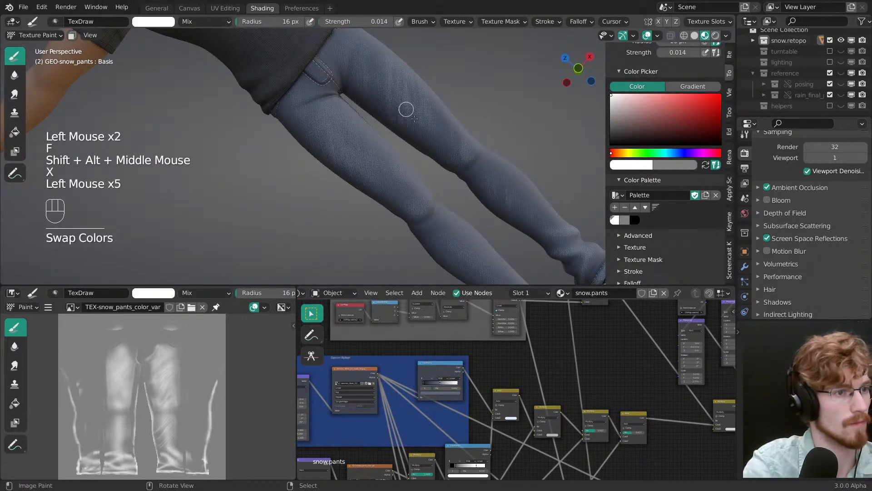
pyautogui.keyDown('ctrl'); pyautogui.moveTo(406, 110); pyautogui.dragTo(404, 136, button='middle'); pyautogui.keyUp('ctrl')
pyautogui.moveTo(404, 137)
pyautogui.mouseDown(button='middle')
pyautogui.moveTo(397, 189)
pyautogui.moveTo(399, 137)
pyautogui.mouseUp(button='middle')
pyautogui.keyDown('ctrl'); pyautogui.moveTo(400, 136); pyautogui.dragTo(403, 155, button='middle'); pyautogui.keyUp('ctrl')
pyautogui.hotkey('ctrl', 'z')
pyautogui.hotkey('ctrl', 'z')
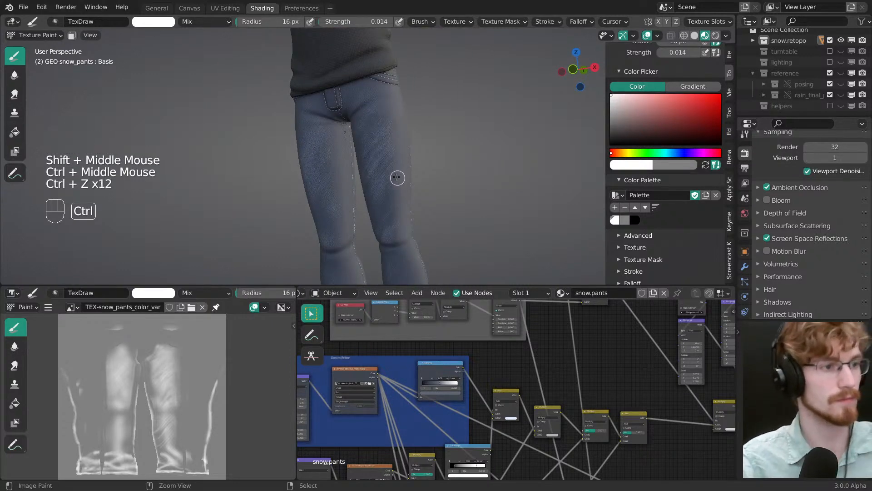
# Step: Save the blend file
pyautogui.keyDown('ctrl'); pyautogui.moveTo(394, 196); pyautogui.dragTo(393, 184, button='middle'); pyautogui.keyUp('ctrl')
pyautogui.keyDown('ctrl'); pyautogui.moveTo(394, 184); pyautogui.dragTo(387, 157, button='middle'); pyautogui.keyUp('ctrl')
pyautogui.press('`')
pyautogui.hotkey('ctrl', 's')
# Step: Set the brush to white with a 61 px radius and paint a faded patch on the back of the right thigh
pyautogui.moveTo(386, 157)
pyautogui.mouseDown(button='middle')
pyautogui.moveTo(374, 137)
pyautogui.moveTo(396, 153)
pyautogui.mouseUp(button='middle')
pyautogui.moveTo(395, 152)
pyautogui.mouseDown(button='middle')
pyautogui.moveTo(422, 175)
pyautogui.moveTo(392, 152)
pyautogui.mouseUp(button='middle')
pyautogui.press('x')
pyautogui.press('f')
pyautogui.press('f')
pyautogui.press('x')
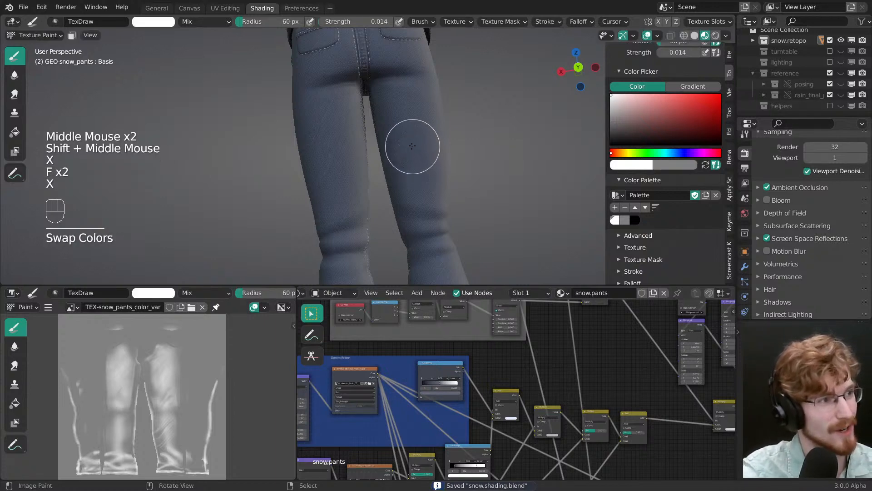
pyautogui.press('f')
pyautogui.click(406, 137)
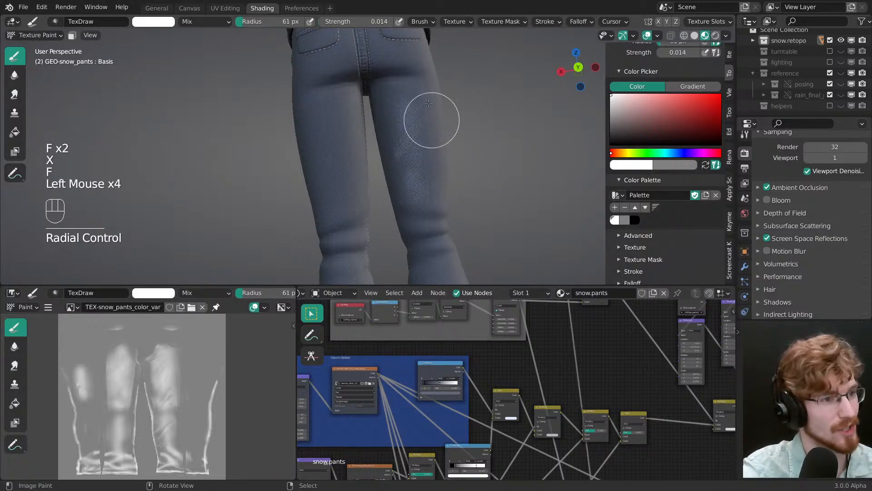
pyautogui.moveTo(416, 120)
pyautogui.mouseDown()
pyautogui.moveTo(424, 195)
pyautogui.moveTo(413, 152)
pyautogui.mouseUp()
# Step: Switch to grey with a 93 px radius and soften the faded patch on the back of the right thigh
pyautogui.press('x')
pyautogui.press('f')
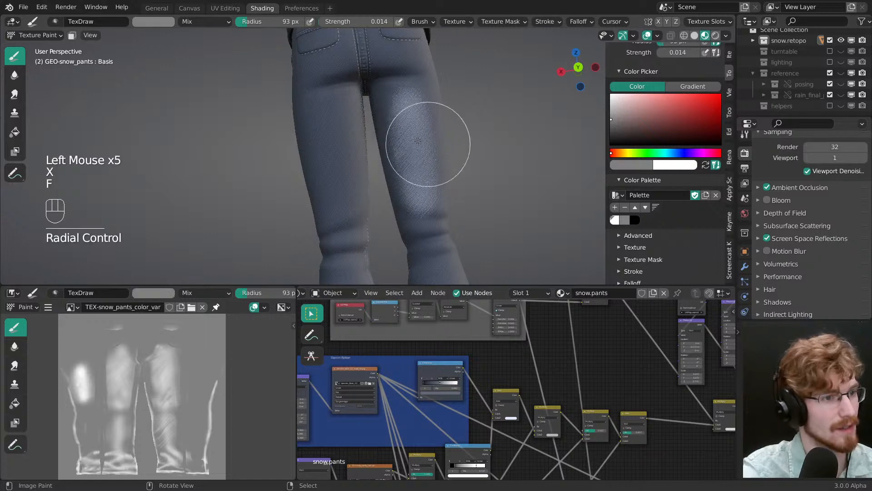
pyautogui.click(399, 166)
pyautogui.moveTo(403, 183); pyautogui.dragTo(427, 110)
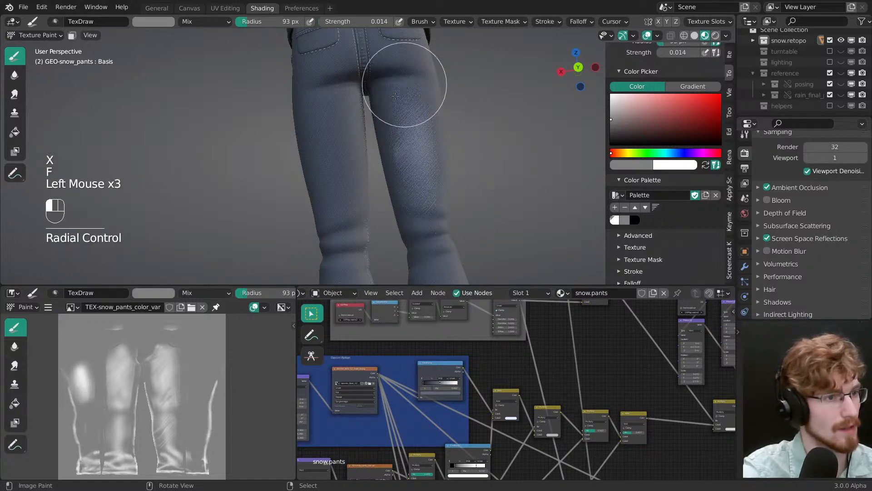
pyautogui.moveTo(370, 153); pyautogui.dragTo(431, 160)
# Step: Switch to white with an 81 px radius and rebuild the fading on the back of the right thigh
pyautogui.press('x')
pyautogui.press('f')
pyautogui.click(397, 135)
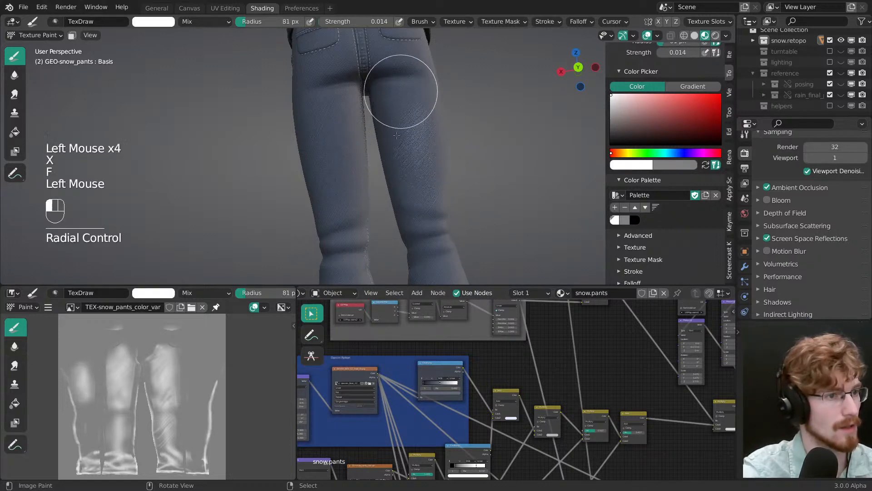
pyautogui.moveTo(415, 206); pyautogui.dragTo(422, 228)
# Step: Paint matching white fading down the back of the left thigh
pyautogui.moveTo(421, 229); pyautogui.dragTo(357, 207, button='middle')
pyautogui.moveTo(335, 154)
pyautogui.mouseDown()
pyautogui.moveTo(327, 192)
pyautogui.moveTo(320, 173)
pyautogui.mouseUp()
pyautogui.moveTo(320, 173); pyautogui.dragTo(352, 184, button='middle')
pyautogui.moveTo(349, 173); pyautogui.dragTo(339, 115)
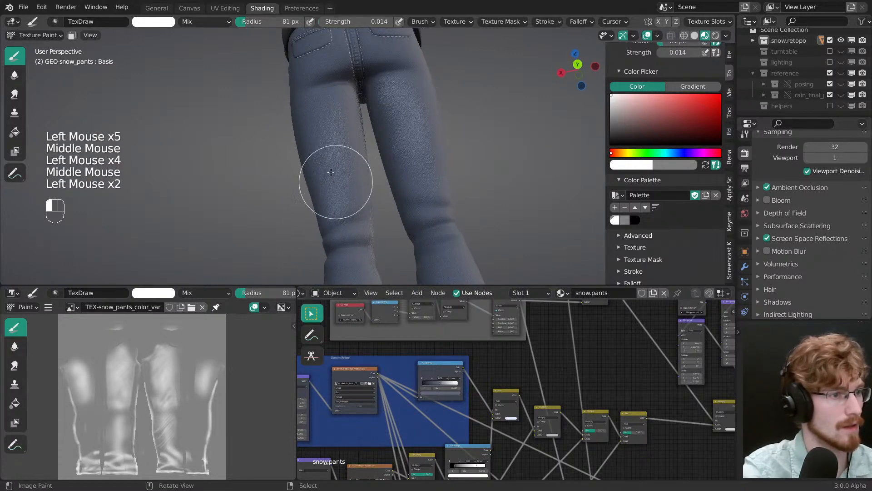
pyautogui.moveTo(330, 172); pyautogui.dragTo(313, 132)
pyautogui.moveTo(310, 123); pyautogui.dragTo(306, 101)
# Step: Extend the white fading over the upper back thighs, the seat and the back pockets
pyautogui.moveTo(308, 102)
pyautogui.mouseDown()
pyautogui.moveTo(317, 136)
pyautogui.moveTo(314, 125)
pyautogui.mouseUp()
pyautogui.moveTo(315, 132); pyautogui.dragTo(370, 154, button='middle')
pyautogui.moveTo(366, 173); pyautogui.dragTo(362, 205)
pyautogui.moveTo(361, 204); pyautogui.dragTo(362, 218)
pyautogui.moveTo(353, 196)
pyautogui.keyDown('ctrl'); pyautogui.mouseDown(button='middle')
pyautogui.moveTo(409, 202)
pyautogui.moveTo(394, 186)
pyautogui.mouseUp(button='middle'); pyautogui.keyUp('ctrl')
pyautogui.keyDown('ctrl'); pyautogui.moveTo(394, 186); pyautogui.dragTo(370, 118, button='middle'); pyautogui.keyUp('ctrl')
pyautogui.moveTo(370, 118); pyautogui.dragTo(344, 106, button='middle')
pyautogui.moveTo(342, 105); pyautogui.dragTo(339, 84)
pyautogui.moveTo(341, 86); pyautogui.dragTo(354, 77)
pyautogui.keyDown('shift'); pyautogui.moveTo(356, 76); pyautogui.dragTo(363, 123, button='middle'); pyautogui.keyUp('shift')
pyautogui.moveTo(346, 118)
pyautogui.mouseDown()
pyautogui.moveTo(383, 113)
pyautogui.moveTo(437, 122)
pyautogui.mouseUp()
pyautogui.moveTo(437, 122)
pyautogui.mouseDown(button='middle')
pyautogui.moveTo(415, 132)
pyautogui.moveTo(405, 152)
pyautogui.moveTo(400, 191)
pyautogui.mouseUp(button='middle')
# Step: Switch to grey with a 79 px radius and tone down the wear on the front of both thighs
pyautogui.press('`')
pyautogui.moveTo(400, 182)
pyautogui.keyDown('ctrl'); pyautogui.mouseDown(button='middle')
pyautogui.moveTo(412, 214)
pyautogui.moveTo(402, 202)
pyautogui.mouseUp(button='middle'); pyautogui.keyUp('ctrl')
pyautogui.moveTo(403, 202)
pyautogui.mouseDown(button='middle')
pyautogui.moveTo(393, 191)
pyautogui.moveTo(399, 117)
pyautogui.moveTo(368, 134)
pyautogui.mouseUp(button='middle')
pyautogui.press('x')
pyautogui.press('f')
pyautogui.click(365, 199)
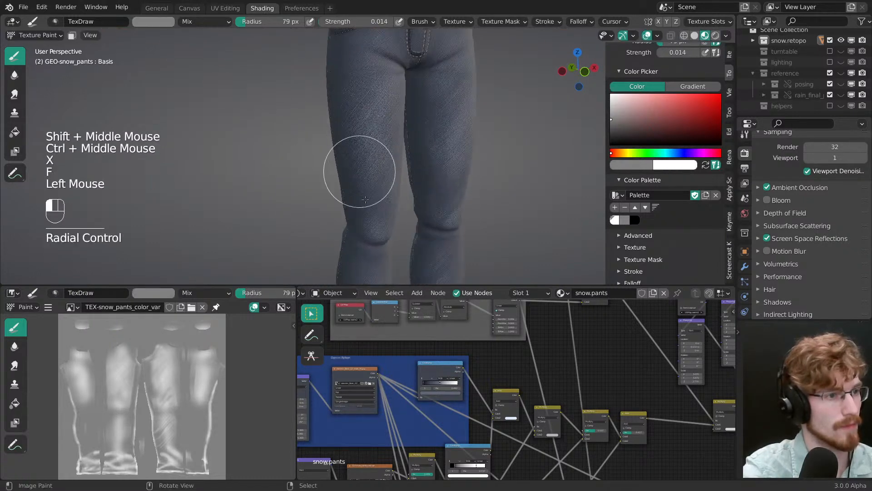
pyautogui.moveTo(462, 59); pyautogui.dragTo(460, 52)
pyautogui.moveTo(456, 68); pyautogui.dragTo(448, 100)
pyautogui.keyDown('shift'); pyautogui.moveTo(443, 109); pyautogui.dragTo(434, 207, button='middle'); pyautogui.keyUp('shift')
pyautogui.moveTo(433, 206)
pyautogui.mouseDown(button='middle')
pyautogui.moveTo(427, 220)
pyautogui.moveTo(431, 137)
pyautogui.mouseUp(button='middle')
pyautogui.moveTo(454, 178); pyautogui.dragTo(462, 161)
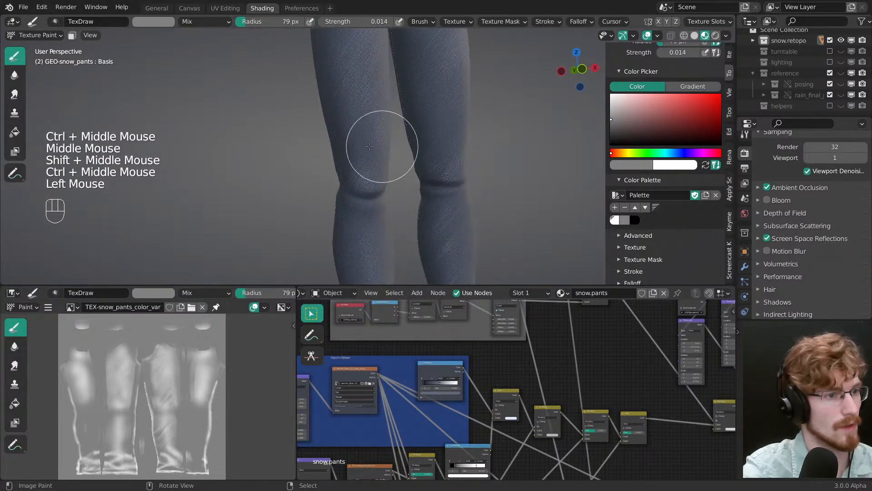
# Step: Tone down the wear on the knees, shins and ankle folds with broad grey strokes
pyautogui.keyDown('shift'); pyautogui.moveTo(444, 217); pyautogui.dragTo(434, 138, button='middle'); pyautogui.keyUp('shift')
pyautogui.moveTo(443, 195); pyautogui.dragTo(438, 228)
pyautogui.keyDown('shift'); pyautogui.moveTo(440, 229); pyautogui.dragTo(426, 157, button='middle'); pyautogui.keyUp('shift')
pyautogui.moveTo(432, 182); pyautogui.dragTo(443, 200)
pyautogui.moveTo(443, 209); pyautogui.dragTo(425, 215)
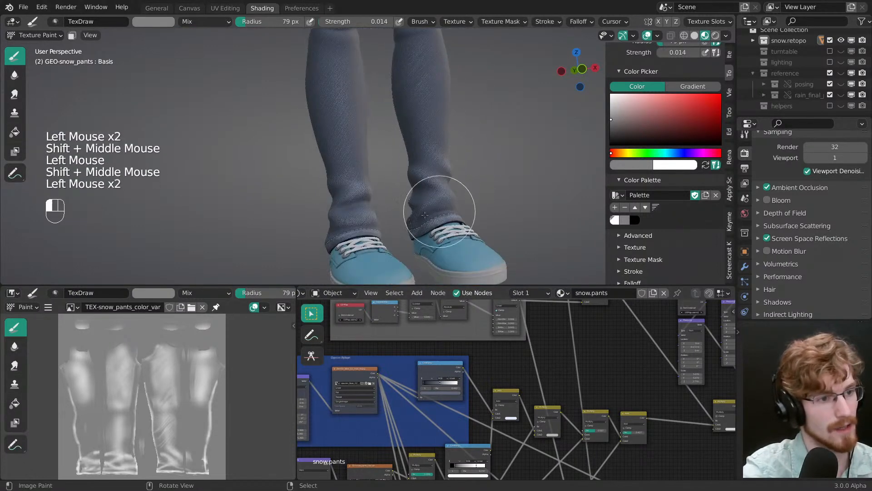
pyautogui.moveTo(362, 211)
pyautogui.mouseDown(button='middle')
pyautogui.moveTo(348, 154)
pyautogui.moveTo(356, 156)
pyautogui.moveTo(364, 200)
pyautogui.moveTo(382, 177)
pyautogui.mouseUp(button='middle')
pyautogui.click(347, 151)
pyautogui.click(383, 174)
pyautogui.click(383, 174)
pyautogui.click(364, 200)
pyautogui.click(367, 195)
# Step: Preview the ColorRamp after the colour variation Multiply node and raise its contrast, placing the black stop at 0.092
pyautogui.keyDown('shift'); pyautogui.moveTo(409, 147); pyautogui.dragTo(419, 164, button='middle'); pyautogui.keyUp('shift')
pyautogui.press('`')
pyautogui.press('Tab')
pyautogui.moveTo(482, 386); pyautogui.dragTo(510, 323, button='middle')
pyautogui.keyDown('ctrl'); pyautogui.keyDown('shift'); pyautogui.click(510, 323); pyautogui.keyUp('shift'); pyautogui.keyUp('ctrl')
pyautogui.keyDown('ctrl'); pyautogui.moveTo(438, 185); pyautogui.dragTo(423, 150, button='middle'); pyautogui.keyUp('ctrl')
pyautogui.moveTo(422, 150); pyautogui.dragTo(400, 191, button='middle')
pyautogui.click(486, 335)
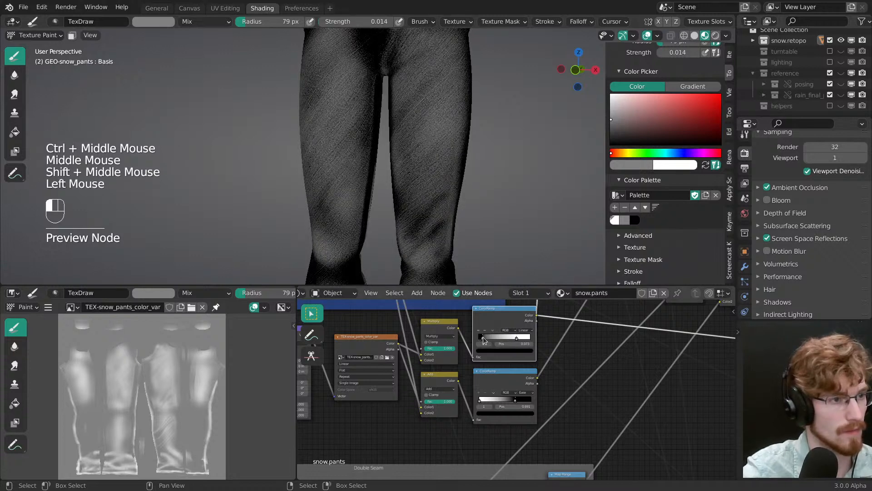
pyautogui.moveTo(473, 335)
pyautogui.mouseDown()
pyautogui.moveTo(516, 338)
pyautogui.moveTo(486, 339)
pyautogui.mouseUp()
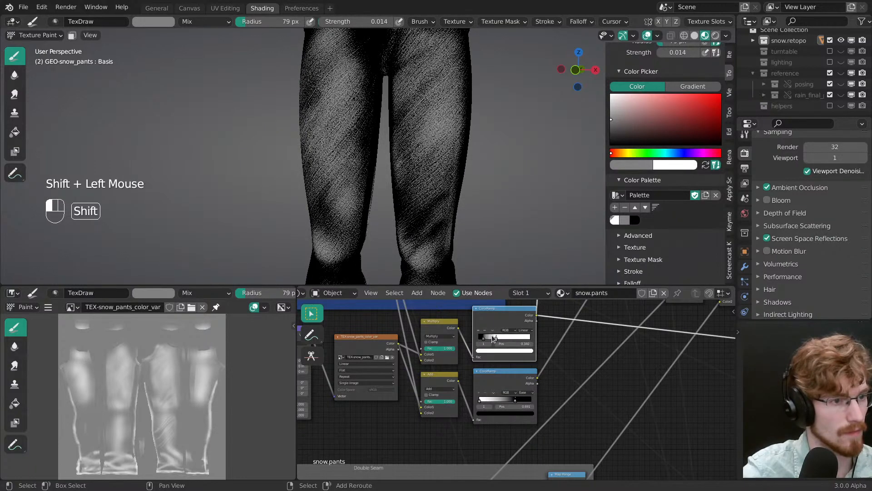
pyautogui.keyDown('shift'); pyautogui.click(483, 337); pyautogui.keyUp('shift')
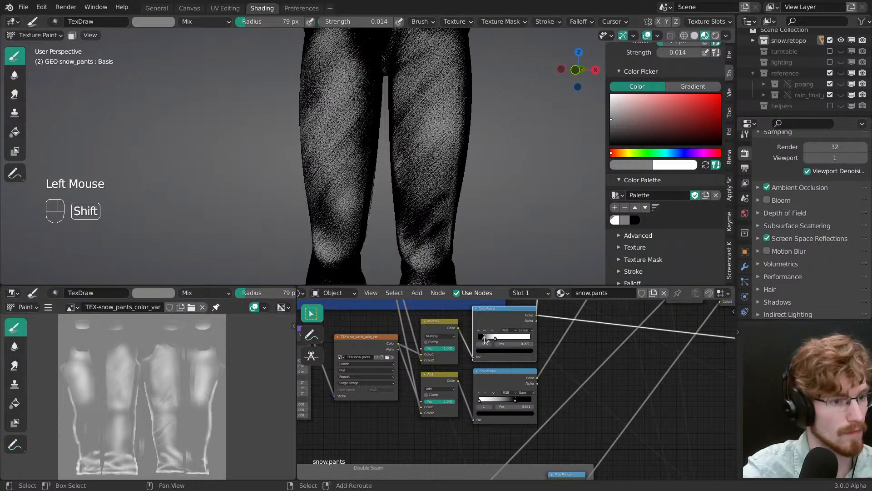
pyautogui.keyDown('ctrl'); pyautogui.moveTo(485, 340); pyautogui.dragTo(479, 358, button='middle'); pyautogui.keyUp('ctrl')
# Step: Preview the Add node's output on the jeans and set its second colour to HSV 0.617, 0.304, 0.610
pyautogui.keyDown('ctrl'); pyautogui.keyDown('shift'); pyautogui.click(477, 359); pyautogui.keyUp('shift'); pyautogui.keyUp('ctrl')
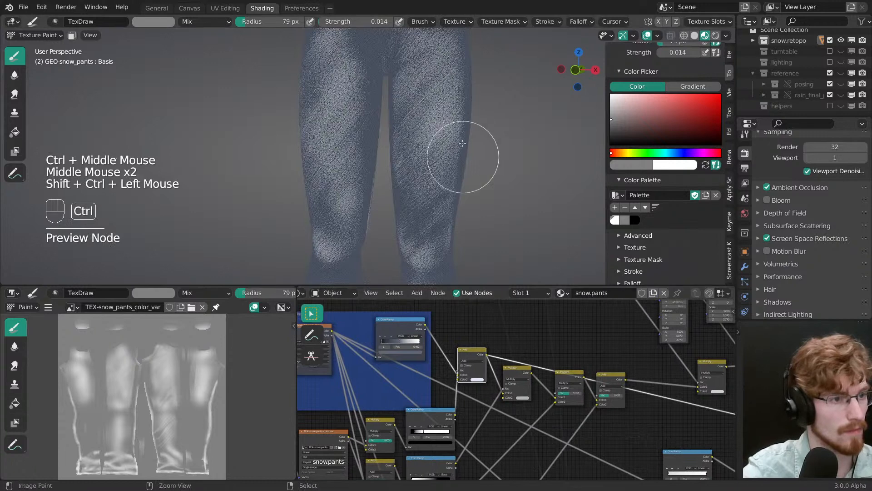
pyautogui.keyDown('ctrl'); pyautogui.moveTo(463, 143); pyautogui.dragTo(437, 150, button='middle'); pyautogui.keyUp('ctrl')
pyautogui.moveTo(436, 150); pyautogui.dragTo(416, 200, button='middle')
pyautogui.keyDown('ctrl'); pyautogui.moveTo(416, 200); pyautogui.dragTo(415, 204, button='middle'); pyautogui.keyUp('ctrl')
pyautogui.keyDown('ctrl'); pyautogui.moveTo(464, 352); pyautogui.dragTo(466, 334, button='middle'); pyautogui.keyUp('ctrl')
pyautogui.click(444, 370)
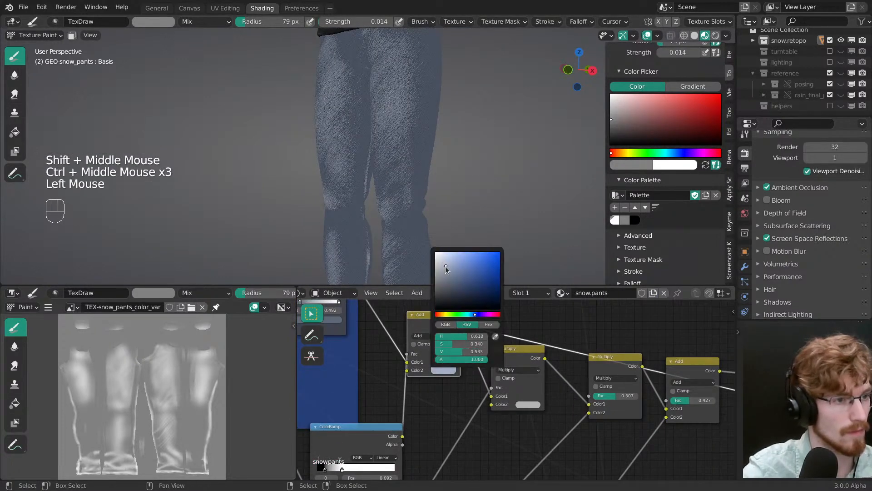
pyautogui.moveTo(446, 266)
pyautogui.mouseDown()
pyautogui.moveTo(445, 275)
pyautogui.moveTo(444, 262)
pyautogui.mouseUp()
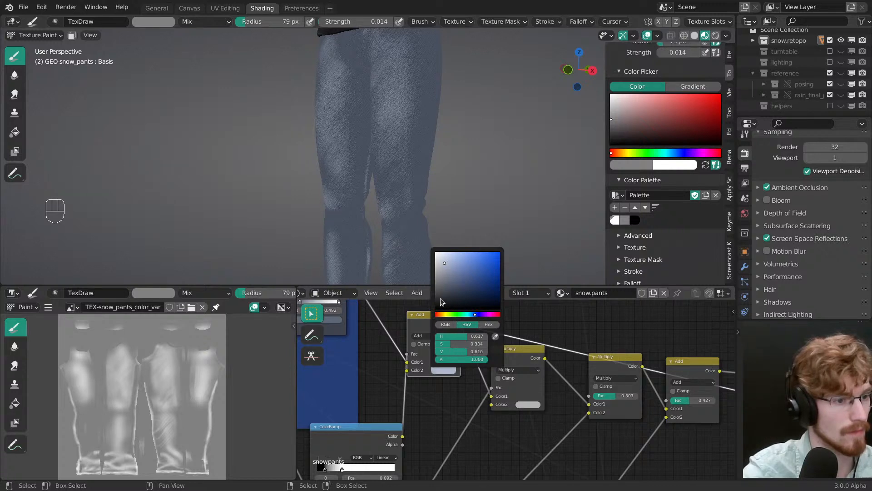
# Step: Brighten the Add node's second colour to a paler greyish blue
pyautogui.moveTo(418, 412); pyautogui.dragTo(502, 317, button='middle')
pyautogui.moveTo(423, 379); pyautogui.dragTo(438, 381)
pyautogui.moveTo(503, 341); pyautogui.dragTo(479, 477, button='middle')
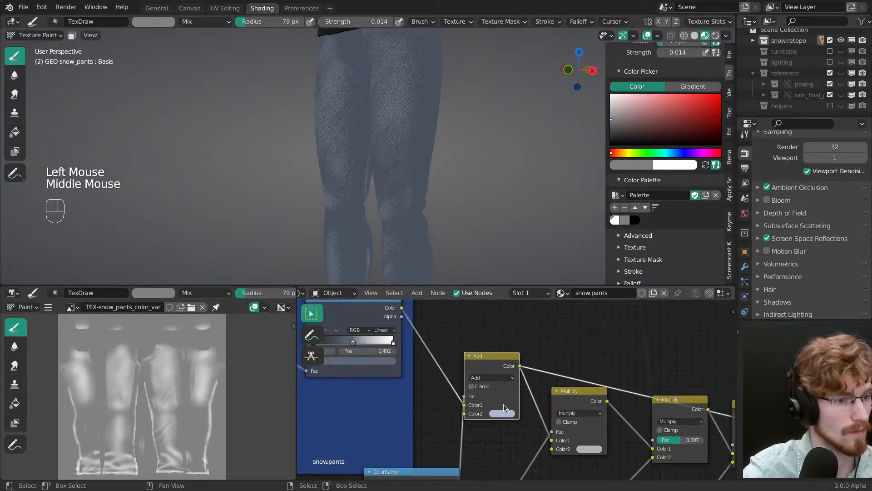
pyautogui.click(503, 411)
pyautogui.moveTo(503, 297); pyautogui.dragTo(504, 297)
# Step: Set the brush radius to 68 px, undo a white test stroke, and soften the upper left thigh's wear in grey
pyautogui.moveTo(414, 110)
pyautogui.mouseDown(button='middle')
pyautogui.moveTo(432, 136)
pyautogui.moveTo(419, 150)
pyautogui.mouseUp(button='middle')
pyautogui.press('x')
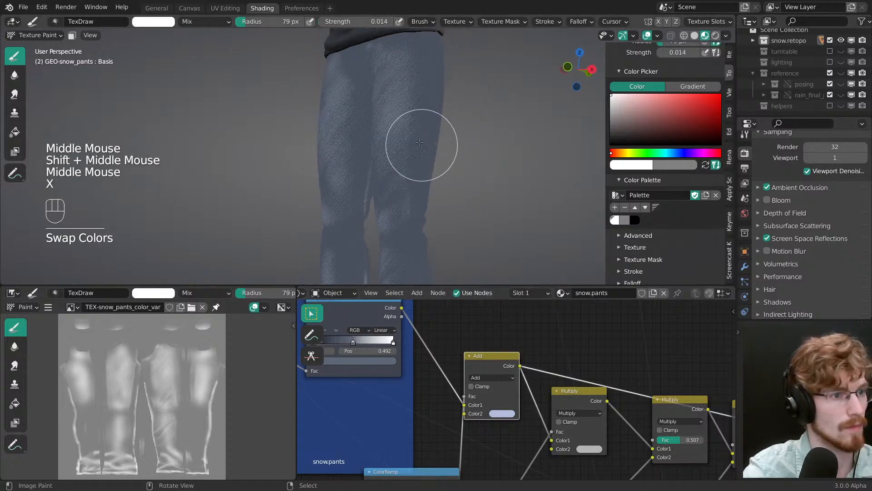
pyautogui.press('f')
pyautogui.click(417, 71)
pyautogui.hotkey('ctrl', 'z')
pyautogui.press('x')
pyautogui.click(414, 87)
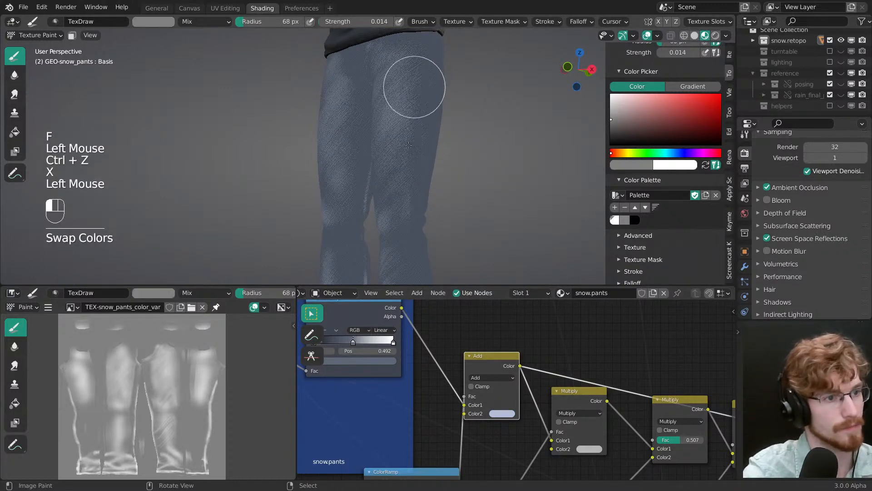
pyautogui.click(399, 52)
pyautogui.click(390, 91)
pyautogui.click(376, 108)
pyautogui.moveTo(376, 108); pyautogui.dragTo(395, 145, button='middle')
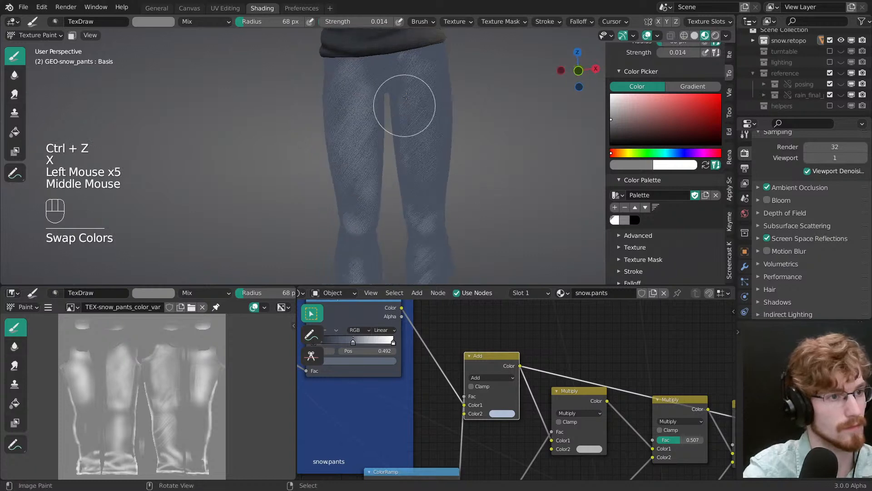
# Step: Soften the wear along the inner thighs, left knee, shins and ankles with grey dabs
pyautogui.click(379, 88)
pyautogui.click(378, 160)
pyautogui.click(438, 249)
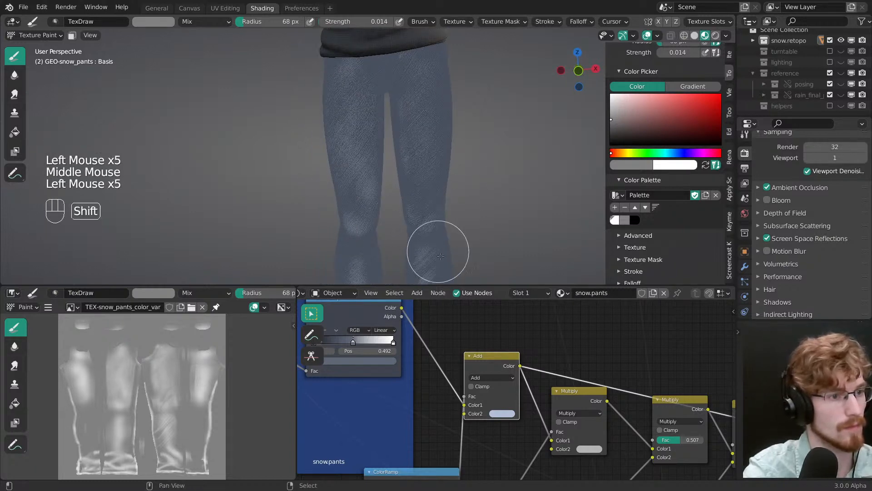
pyautogui.click(386, 156)
pyautogui.moveTo(438, 249)
pyautogui.keyDown('shift'); pyautogui.mouseDown(button='middle')
pyautogui.moveTo(391, 163)
pyautogui.moveTo(415, 150)
pyautogui.mouseUp(button='middle'); pyautogui.keyUp('shift')
pyautogui.click(405, 179)
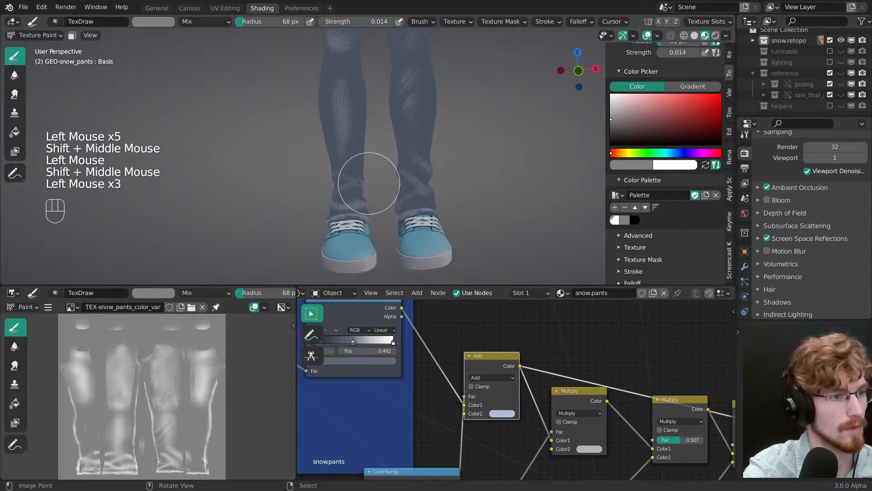
pyautogui.moveTo(360, 182)
pyautogui.mouseDown(button='middle')
pyautogui.moveTo(389, 156)
pyautogui.moveTo(406, 193)
pyautogui.mouseUp(button='middle')
pyautogui.click(406, 193)
pyautogui.click(406, 193)
# Step: Soften the fading on the backs of the thighs and the seat with the grey brush
pyautogui.moveTo(314, 181)
pyautogui.keyDown('shift'); pyautogui.mouseDown(button='middle')
pyautogui.moveTo(369, 253)
pyautogui.moveTo(364, 152)
pyautogui.moveTo(370, 166)
pyautogui.mouseUp(button='middle'); pyautogui.keyUp('shift')
pyautogui.click(364, 152)
pyautogui.press('f')
pyautogui.click(371, 220)
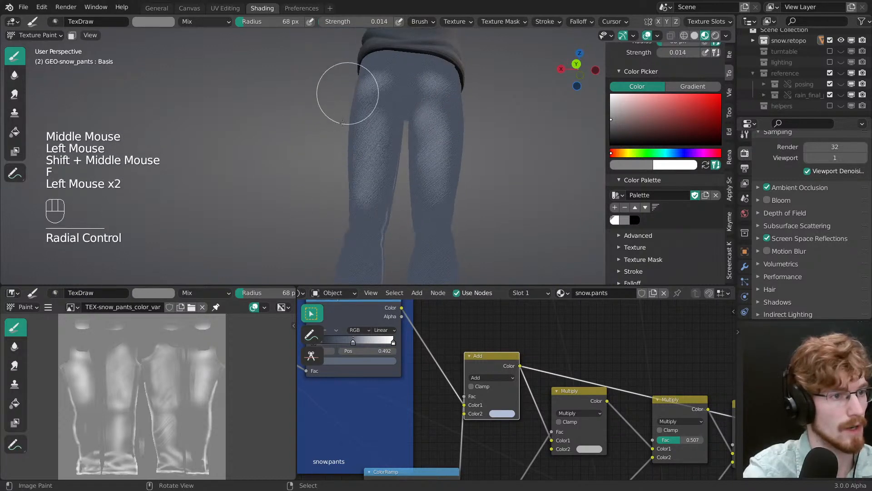
pyautogui.moveTo(344, 123); pyautogui.dragTo(356, 142, button='middle')
pyautogui.click(356, 142)
pyautogui.click(379, 73)
pyautogui.click(379, 74)
pyautogui.click(418, 38)
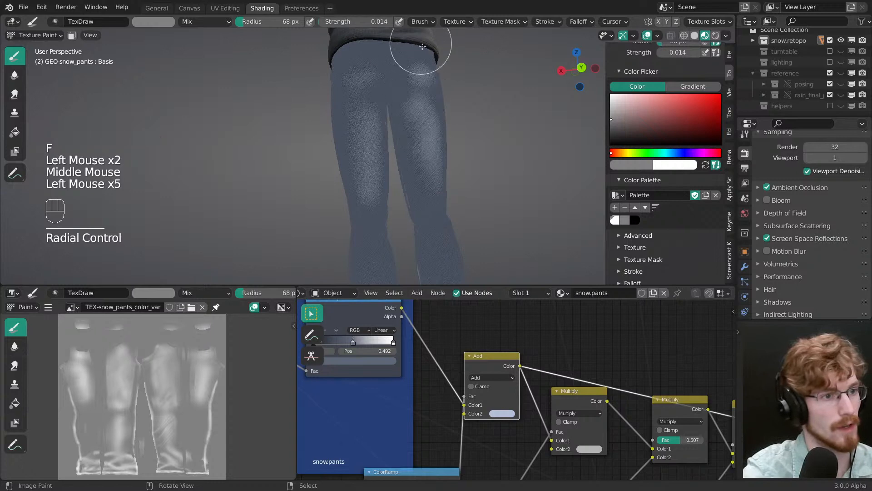
pyautogui.click(399, 108)
pyautogui.click(410, 156)
pyautogui.moveTo(410, 156); pyautogui.dragTo(481, 209, button='middle')
pyautogui.moveTo(438, 179); pyautogui.dragTo(422, 189, button='middle')
# Step: Reconnect the final shader node to the material output and return to Texture Paint mode on the fully shaded jeans
pyautogui.press('`')
pyautogui.moveTo(398, 348)
pyautogui.mouseDown(button='middle')
pyautogui.moveTo(454, 337)
pyautogui.moveTo(522, 363)
pyautogui.mouseUp(button='middle')
pyautogui.moveTo(522, 363); pyautogui.dragTo(551, 381, button='middle')
pyautogui.keyDown('ctrl'); pyautogui.keyDown('shift'); pyautogui.click(563, 395); pyautogui.keyUp('shift'); pyautogui.keyUp('ctrl')
pyautogui.press('Tab')
pyautogui.moveTo(375, 176)
pyautogui.mouseDown(button='middle')
pyautogui.moveTo(393, 168)
pyautogui.moveTo(372, 170)
pyautogui.mouseUp(button='middle')
pyautogui.click(312, 173)
pyautogui.press('Tab')
pyautogui.click(317, 159)
pyautogui.press('Tab')
# Step: Switch to white with a 55 px radius, try a stroke on the right leg near the knee and undo it
pyautogui.moveTo(412, 121); pyautogui.dragTo(326, 164, button='middle')
pyautogui.press('x')
pyautogui.press('f')
pyautogui.click(314, 193)
pyautogui.hotkey('ctrl', 'z')
pyautogui.hotkey('ctrl', 'z')
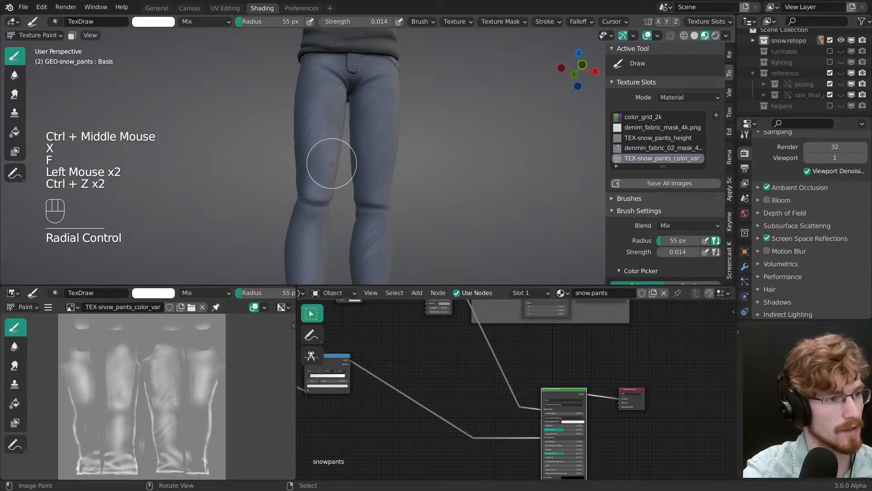
# Step: Switch to the grey brush colour, resize the brush and soften the wear on the front of the thighs and knees
pyautogui.press('x')
pyautogui.press('f')
pyautogui.click(309, 190)
pyautogui.click(339, 122)
pyautogui.keyDown('shift'); pyautogui.moveTo(340, 122); pyautogui.dragTo(344, 45, button='middle'); pyautogui.keyUp('shift')
pyautogui.click(315, 226)
pyautogui.moveTo(331, 187); pyautogui.dragTo(389, 232, button='middle')
pyautogui.moveTo(389, 231)
pyautogui.keyDown('ctrl'); pyautogui.mouseDown(button='middle')
pyautogui.moveTo(409, 263)
pyautogui.moveTo(384, 197)
pyautogui.moveTo(382, 207)
pyautogui.moveTo(429, 214)
pyautogui.moveTo(405, 160)
pyautogui.moveTo(353, 124)
pyautogui.mouseUp(button='middle'); pyautogui.keyUp('ctrl')
pyautogui.click(377, 206)
pyautogui.click(369, 196)
# Step: Switch back to white with a 37 px radius, lighten the fading on the front of the left leg and save the file
pyautogui.press('x')
pyautogui.press('f')
pyautogui.press('f')
pyautogui.click(426, 258)
pyautogui.doubleClick(377, 170)
pyautogui.keyDown('shift'); pyautogui.moveTo(377, 170); pyautogui.dragTo(392, 181, button='middle'); pyautogui.keyUp('shift')
pyautogui.moveTo(392, 181)
pyautogui.keyDown('shift'); pyautogui.mouseDown(button='middle')
pyautogui.moveTo(407, 204)
pyautogui.moveTo(401, 179)
pyautogui.mouseUp(button='middle'); pyautogui.keyUp('shift')
pyautogui.hotkey('ctrl', 's')
# Step: Switch from Texture Paint to Object Mode, deselect everything and save the painted image
pyautogui.press('`')
pyautogui.press('Tab')
pyautogui.moveTo(350, 107)
pyautogui.keyDown('ctrl'); pyautogui.mouseDown(button='middle')
pyautogui.moveTo(320, 177)
pyautogui.moveTo(375, 200)
pyautogui.moveTo(400, 181)
pyautogui.mouseUp(button='middle'); pyautogui.keyUp('ctrl')
pyautogui.hotkey('alt', 'a')
pyautogui.moveTo(400, 182); pyautogui.dragTo(419, 167, button='middle')
pyautogui.hotkey('alt', 's')
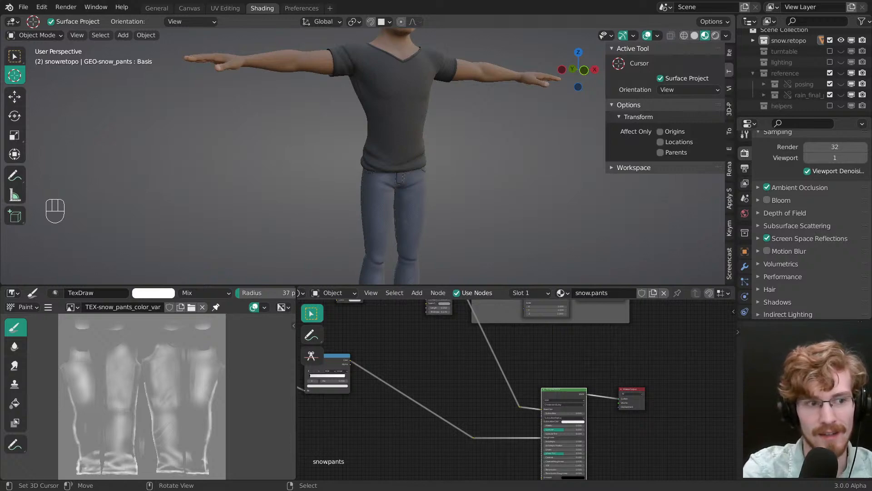
# Step: Check the jeans on the character, then save the project file and the TEX-snow_pants_color_var image
pyautogui.moveTo(341, 169); pyautogui.dragTo(378, 273, button='middle')
pyautogui.click(504, 2)
pyautogui.keyDown('ctrl'); pyautogui.moveTo(378, 272); pyautogui.dragTo(408, 125, button='middle'); pyautogui.keyUp('ctrl')
pyautogui.moveTo(408, 124)
pyautogui.keyDown('shift'); pyautogui.mouseDown(button='middle')
pyautogui.moveTo(414, 121)
pyautogui.moveTo(394, 173)
pyautogui.moveTo(406, 183)
pyautogui.mouseUp(button='middle'); pyautogui.keyUp('shift')
pyautogui.keyDown('alt'); pyautogui.middleClick(405, 182); pyautogui.keyUp('alt')
pyautogui.moveTo(406, 184)
pyautogui.keyDown('ctrl'); pyautogui.mouseDown(button='middle')
pyautogui.moveTo(417, 194)
pyautogui.moveTo(429, 156)
pyautogui.moveTo(402, 157)
pyautogui.moveTo(446, 127)
pyautogui.mouseUp(button='middle'); pyautogui.keyUp('ctrl')
pyautogui.hotkey('ctrl', 's')
pyautogui.keyDown('shift'); pyautogui.moveTo(445, 127); pyautogui.dragTo(499, 114, button='middle'); pyautogui.keyUp('shift')
pyautogui.moveTo(500, 114); pyautogui.dragTo(440, 159, button='middle')
pyautogui.moveTo(440, 158); pyautogui.dragTo(497, 158, button='middle')
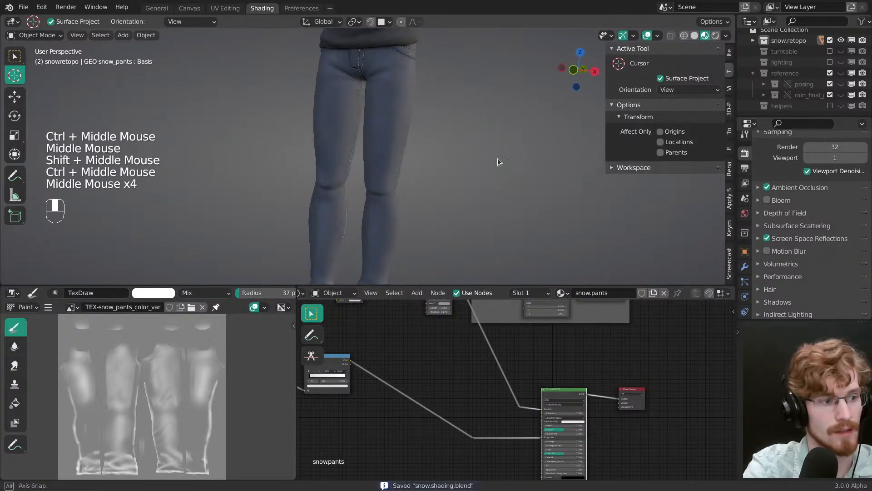
pyautogui.hotkey('alt', 's')
# Step: Set the viewport render samples to 12 and save the file
pyautogui.keyDown('shift'); pyautogui.moveTo(409, 209); pyautogui.dragTo(400, 228, button='middle'); pyautogui.keyUp('shift')
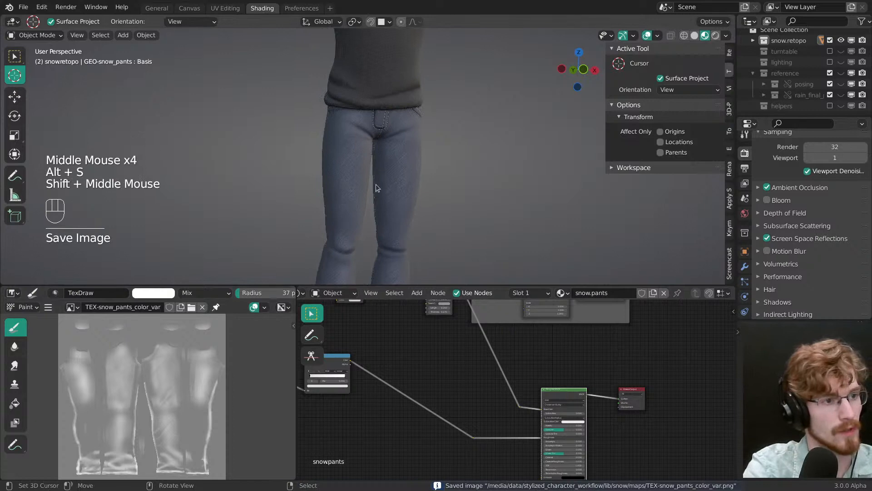
pyautogui.keyDown('shift'); pyautogui.moveTo(375, 186); pyautogui.dragTo(395, 209, button='middle'); pyautogui.keyUp('shift')
pyautogui.moveTo(395, 209); pyautogui.dragTo(399, 162, button='middle')
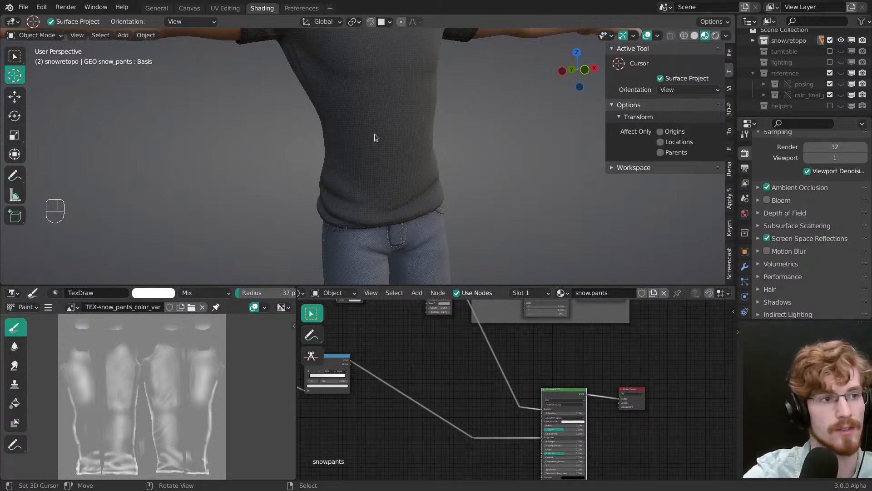
pyautogui.scroll(-4, 371, 132)
pyautogui.scroll(1, 369, 130)
pyautogui.moveTo(368, 130); pyautogui.dragTo(403, 195, button='middle')
pyautogui.hotkey('ctrl', 's')
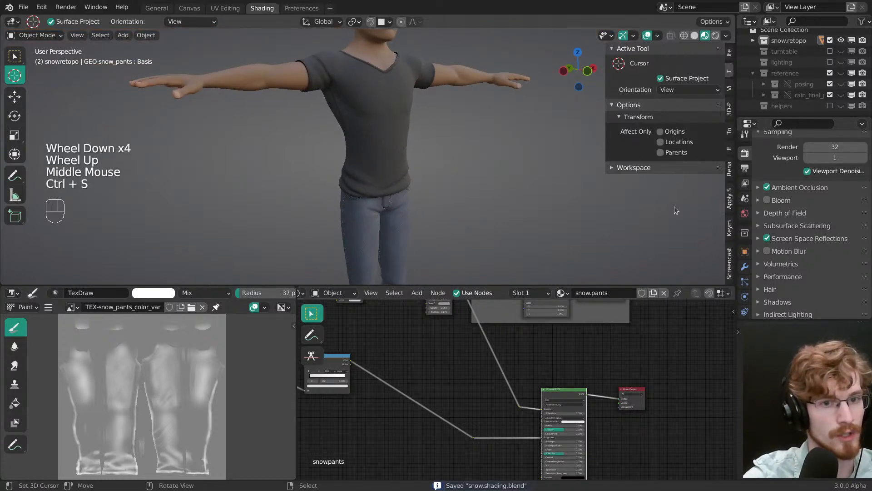
pyautogui.moveTo(835, 157); pyautogui.dragTo(830, 158)
pyautogui.click(508, 60)
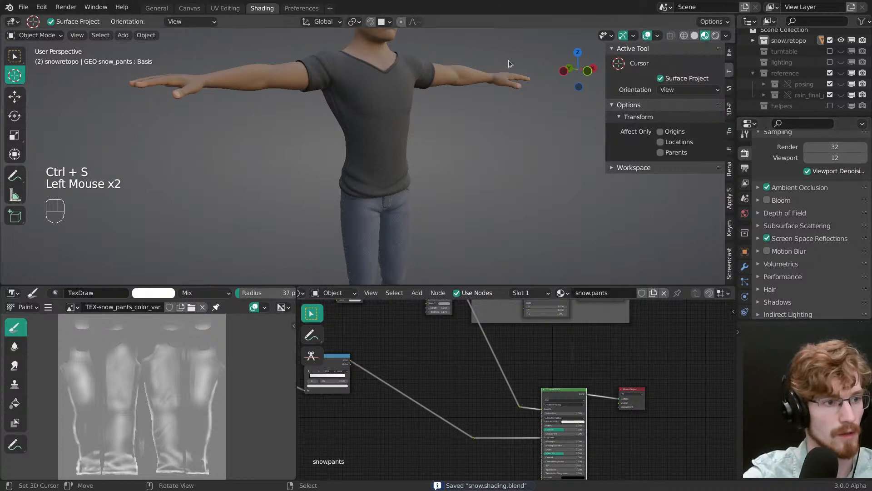
pyautogui.hotkey('ctrl', 's')
# Step: Maximize the 3D viewport and examine the denim shading on the seat, back pockets, front, knees and hems
pyautogui.hotkey('ctrl', 'space')
pyautogui.keyDown('shift'); pyautogui.moveTo(446, 239); pyautogui.dragTo(560, 244, button='middle'); pyautogui.keyUp('shift')
pyautogui.scroll(-1, 459, 231)
pyautogui.scroll(3, 471, 252)
pyautogui.scroll(1, 470, 238)
pyautogui.scroll(1, 469, 237)
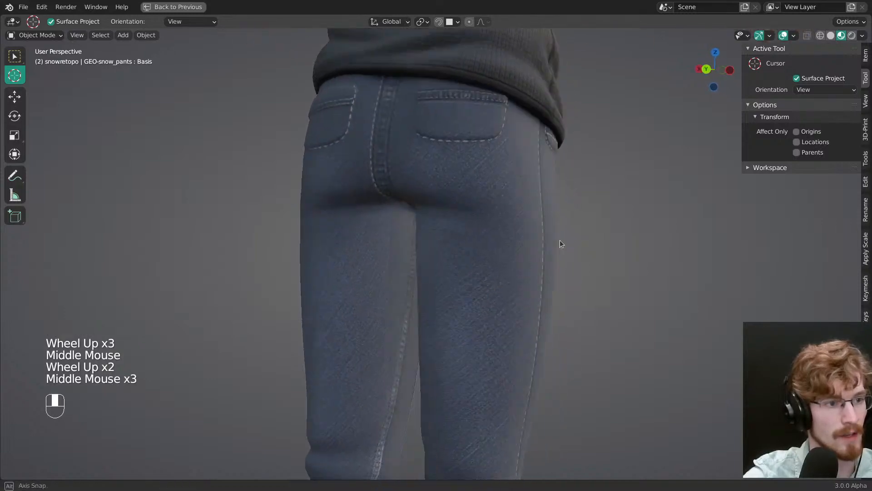
pyautogui.scroll(-2, 415, 243)
pyautogui.moveTo(415, 244); pyautogui.dragTo(520, 315, button='middle')
pyautogui.press('`')
pyautogui.moveTo(407, 200); pyautogui.dragTo(506, 290, button='middle')
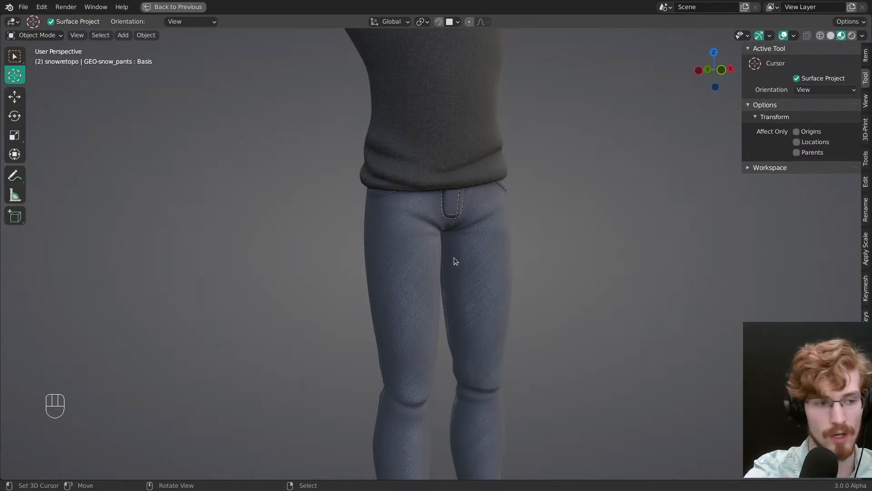
pyautogui.moveTo(453, 257); pyautogui.dragTo(386, 295, button='middle')
pyautogui.moveTo(386, 295); pyautogui.dragTo(459, 288, button='middle')
pyautogui.scroll(2, 484, 269)
pyautogui.keyDown('shift'); pyautogui.moveTo(446, 347); pyautogui.dragTo(439, 318, button='middle'); pyautogui.keyUp('shift')
pyautogui.moveTo(439, 318); pyautogui.dragTo(432, 290, button='middle')
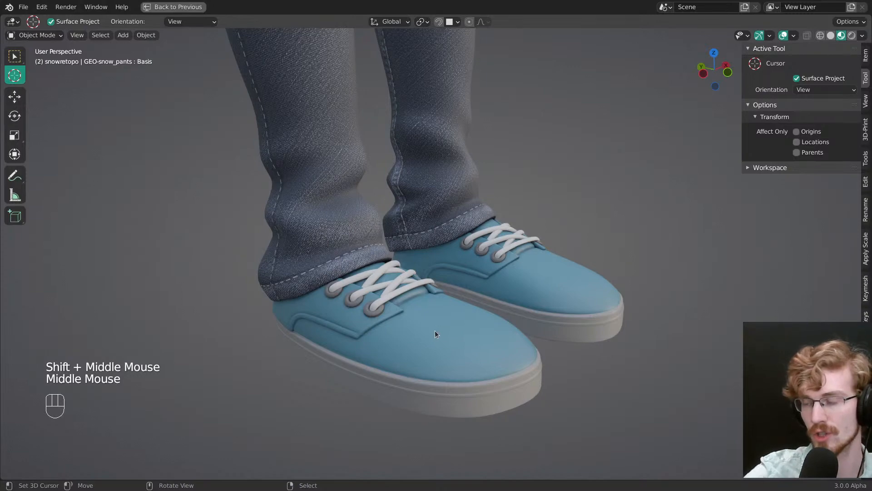
# Step: Examine the shading of the sneakers and laces, the shirt's neckline and the character's face
pyautogui.scroll(-3, 393, 299)
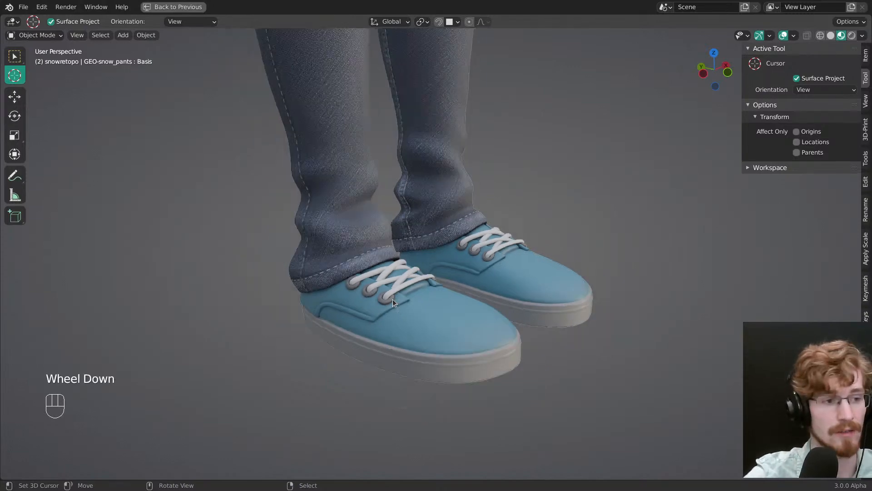
pyautogui.scroll(3, 400, 294)
pyautogui.moveTo(399, 293); pyautogui.dragTo(434, 277, button='middle')
pyautogui.scroll(2, 411, 315)
pyautogui.scroll(-2, 462, 345)
pyautogui.scroll(-2, 399, 254)
pyautogui.scroll(3, 433, 277)
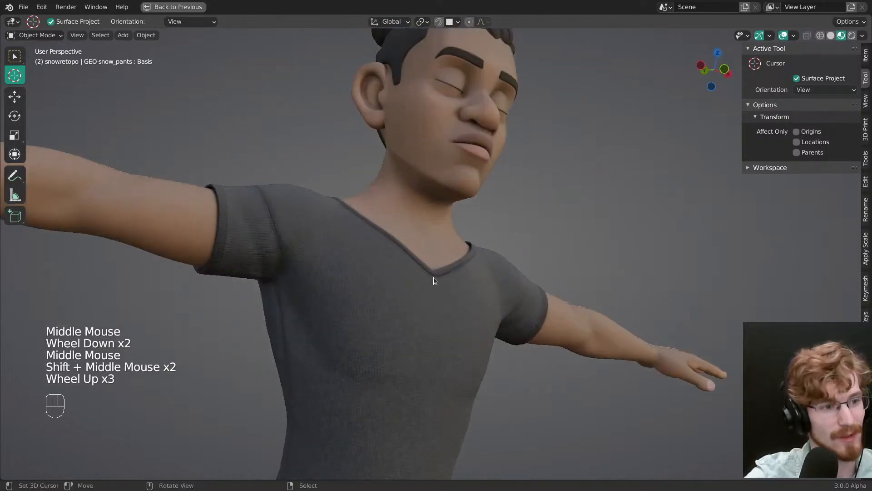
pyautogui.keyDown('alt'); pyautogui.middleClick(434, 277); pyautogui.keyUp('alt')
pyautogui.moveTo(430, 192); pyautogui.dragTo(437, 138, button='middle')
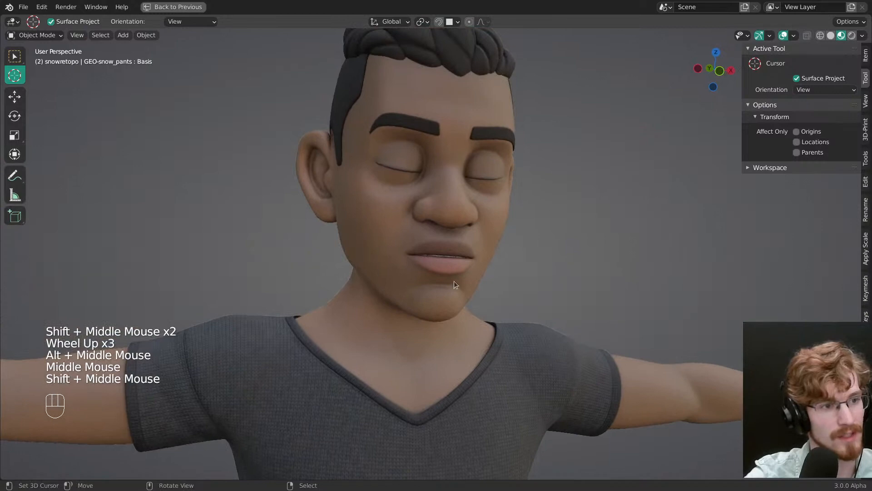
# Step: Step to frame 1 and on to frame 3 to inspect the open eyes and the inside of the mouth
pyautogui.scroll(-2, 455, 281)
pyautogui.moveTo(455, 282); pyautogui.dragTo(437, 250, button='middle')
pyautogui.scroll(1, 436, 248)
pyautogui.press('Left')
pyautogui.scroll(1, 434, 242)
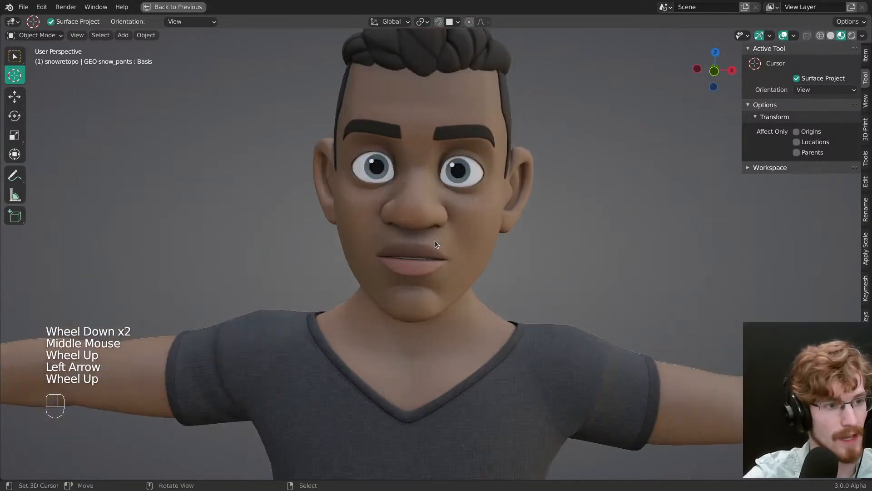
pyautogui.scroll(1, 435, 242)
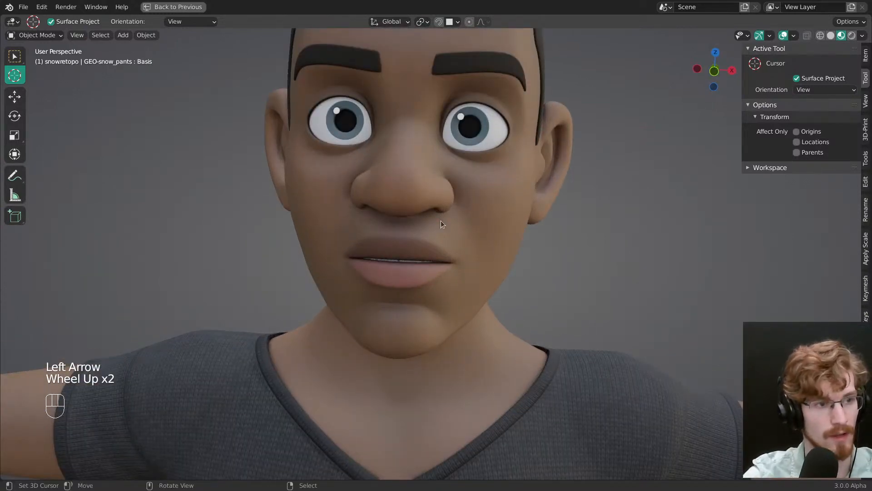
pyautogui.press('Right')
pyautogui.press('Right')
pyautogui.moveTo(451, 238); pyautogui.dragTo(366, 230, button='middle')
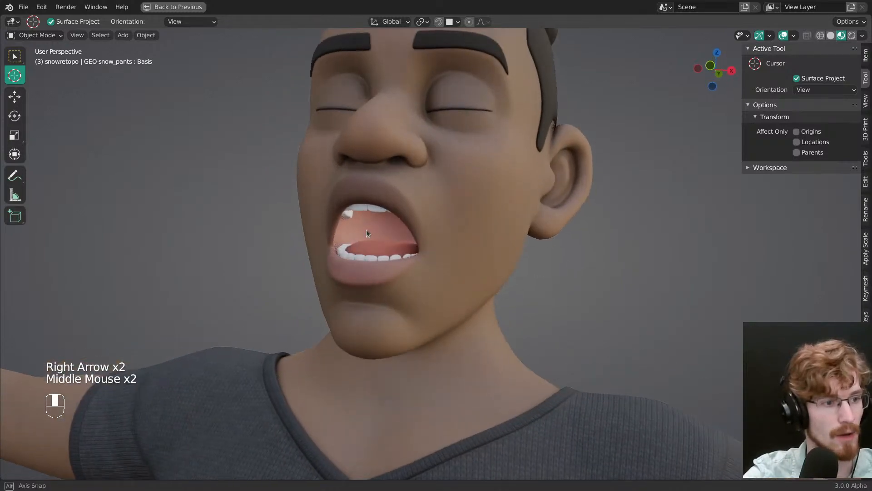
# Step: Return to frame 2, inspect the hair and the side of the head, and save the file
pyautogui.press('Left')
pyautogui.scroll(-2, 366, 230)
pyautogui.scroll(1, 434, 194)
pyautogui.keyDown('shift'); pyautogui.moveTo(412, 151); pyautogui.dragTo(464, 163, button='middle'); pyautogui.keyUp('shift')
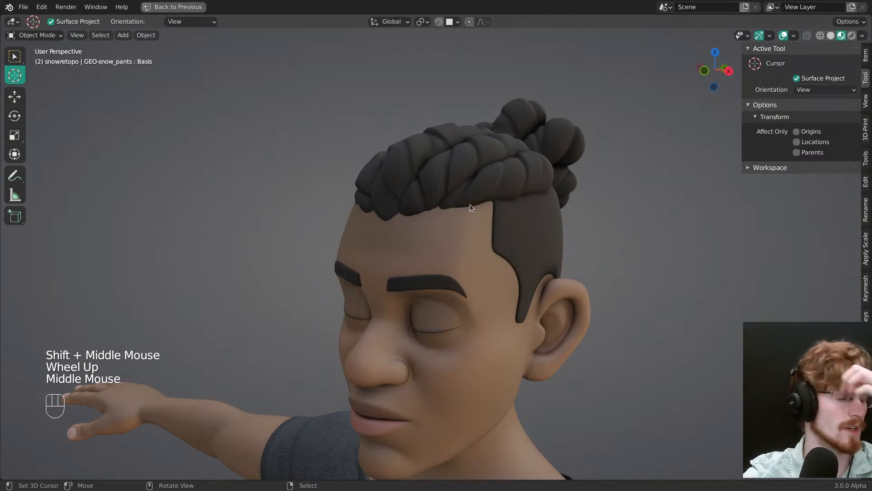
pyautogui.scroll(-2, 469, 207)
pyautogui.keyDown('shift'); pyautogui.moveTo(460, 223); pyautogui.dragTo(450, 241, button='middle'); pyautogui.keyUp('shift')
pyautogui.moveTo(450, 241)
pyautogui.mouseDown(button='middle')
pyautogui.moveTo(475, 205)
pyautogui.moveTo(482, 208)
pyautogui.moveTo(394, 257)
pyautogui.moveTo(402, 239)
pyautogui.moveTo(430, 239)
pyautogui.mouseUp(button='middle')
pyautogui.scroll(-2, 403, 239)
pyautogui.hotkey('ctrl', 's')
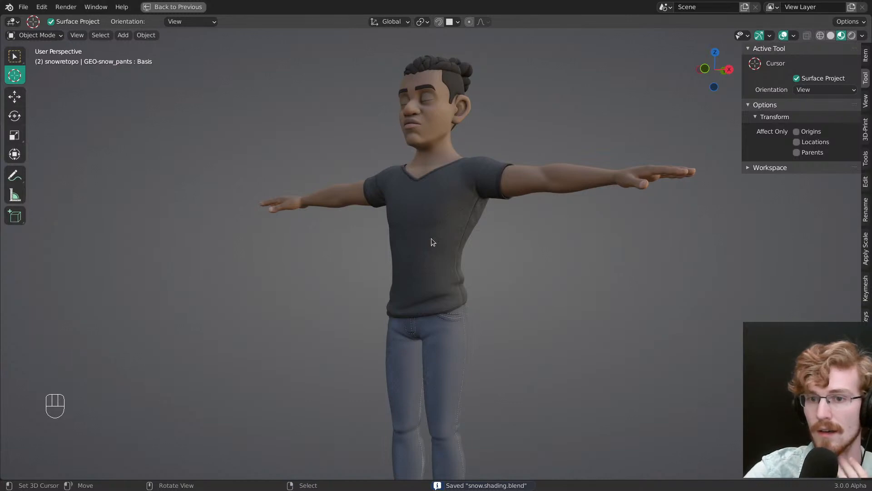
# Step: Review the full character's shirt and jeans together and save the file again
pyautogui.moveTo(432, 242); pyautogui.dragTo(472, 249, button='middle')
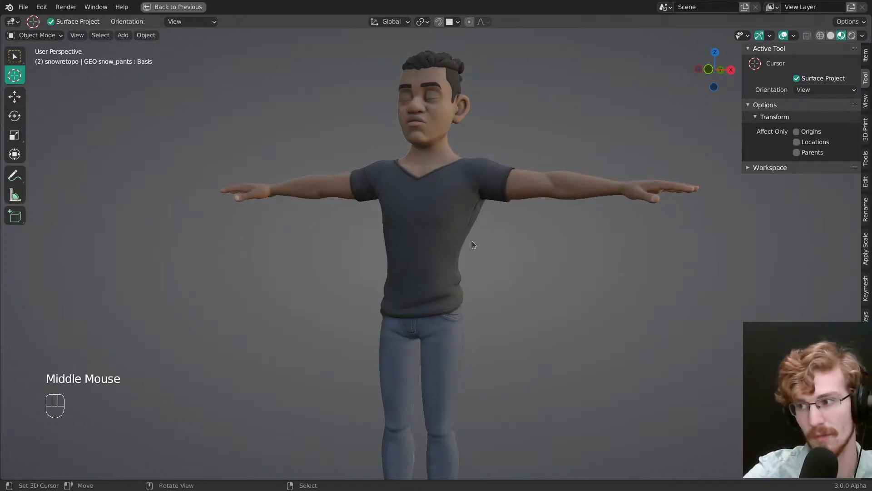
pyautogui.click(499, 240)
pyautogui.keyDown('shift'); pyautogui.moveTo(451, 264); pyautogui.dragTo(471, 277, button='middle'); pyautogui.keyUp('shift')
pyautogui.scroll(1, 444, 255)
pyautogui.press('`')
pyautogui.keyDown('shift'); pyautogui.moveTo(443, 329); pyautogui.dragTo(474, 242, button='middle'); pyautogui.keyUp('shift')
pyautogui.moveTo(477, 240)
pyautogui.mouseDown(button='middle')
pyautogui.moveTo(523, 235)
pyautogui.moveTo(443, 294)
pyautogui.moveTo(492, 299)
pyautogui.moveTo(471, 302)
pyautogui.moveTo(429, 252)
pyautogui.moveTo(426, 278)
pyautogui.mouseUp(button='middle')
pyautogui.hotkey('ctrl', 's')
pyautogui.scroll(-1, 484, 225)
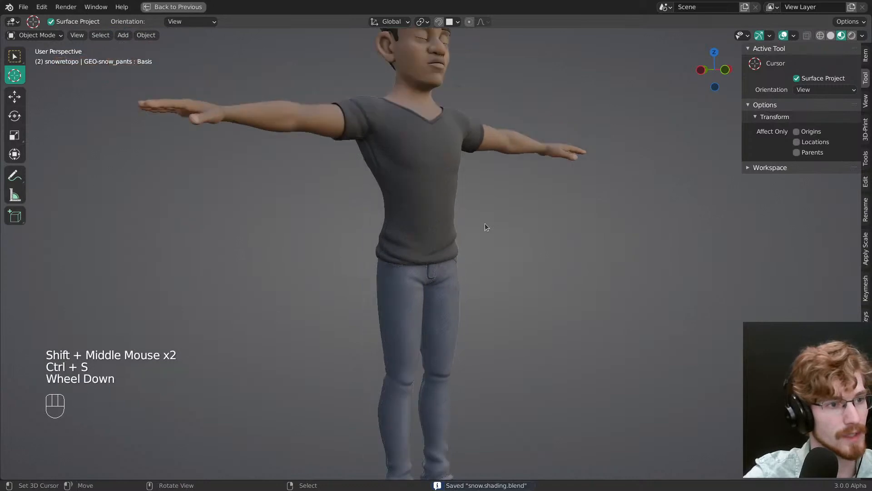
pyautogui.keyDown('shift'); pyautogui.moveTo(485, 223); pyautogui.dragTo(455, 262, button='middle'); pyautogui.keyUp('shift')
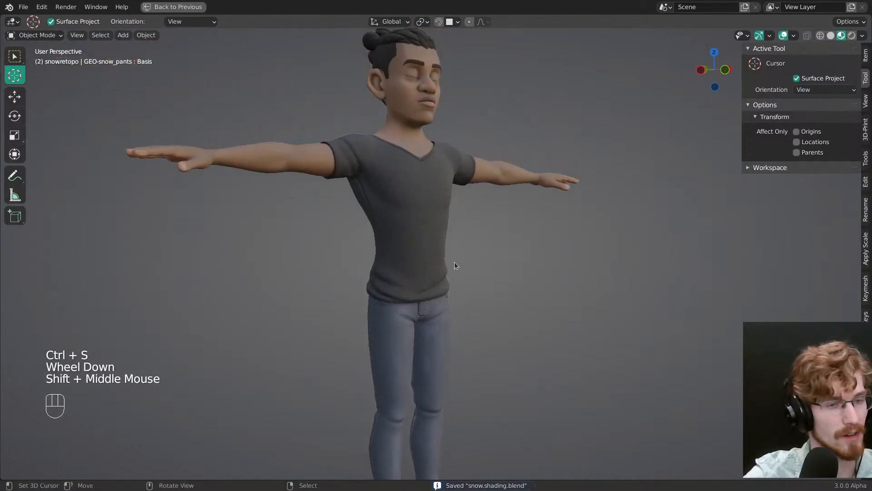